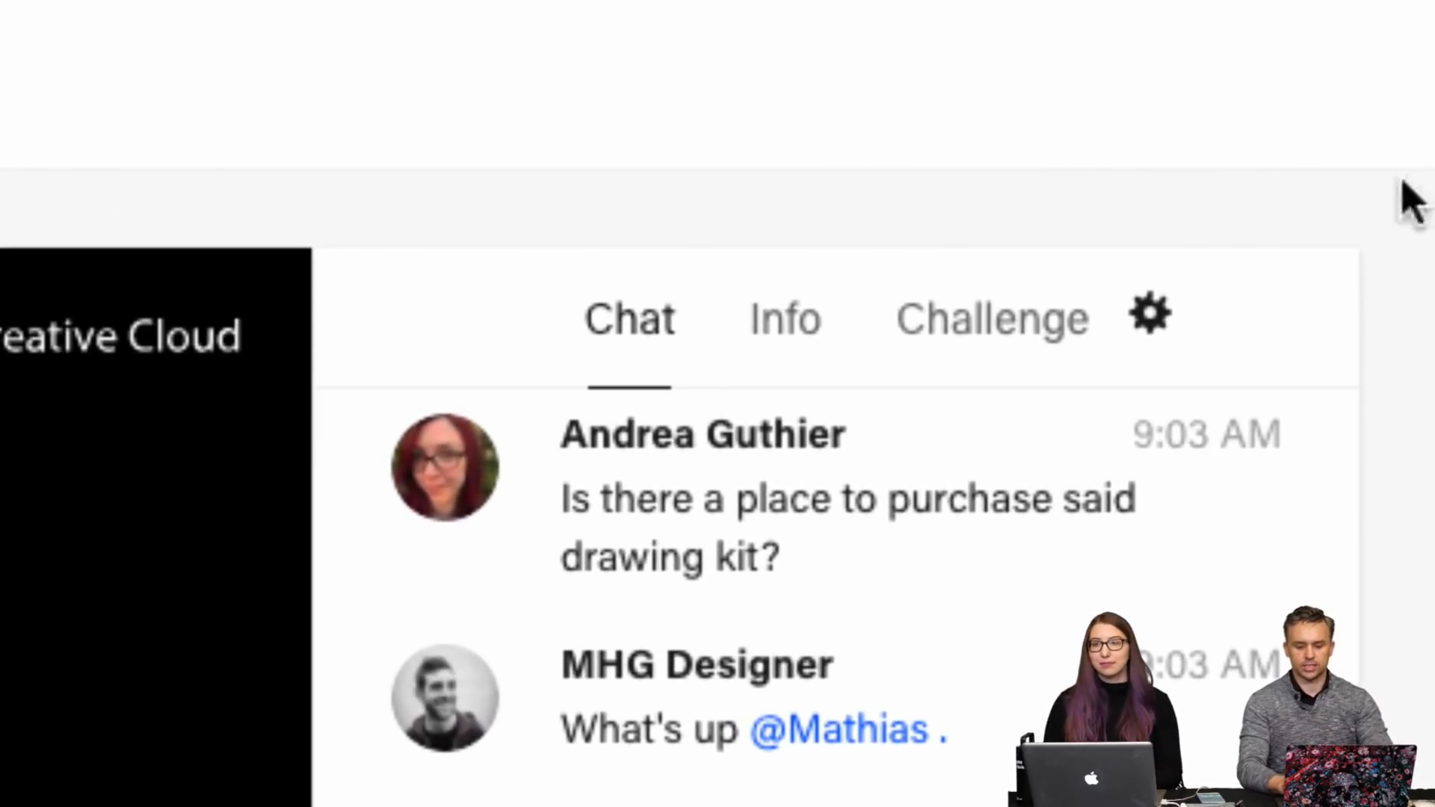
Show the Behance stream's Info panel, preview the daily Pawtastic challenge, then return to Info.
click(789, 320)
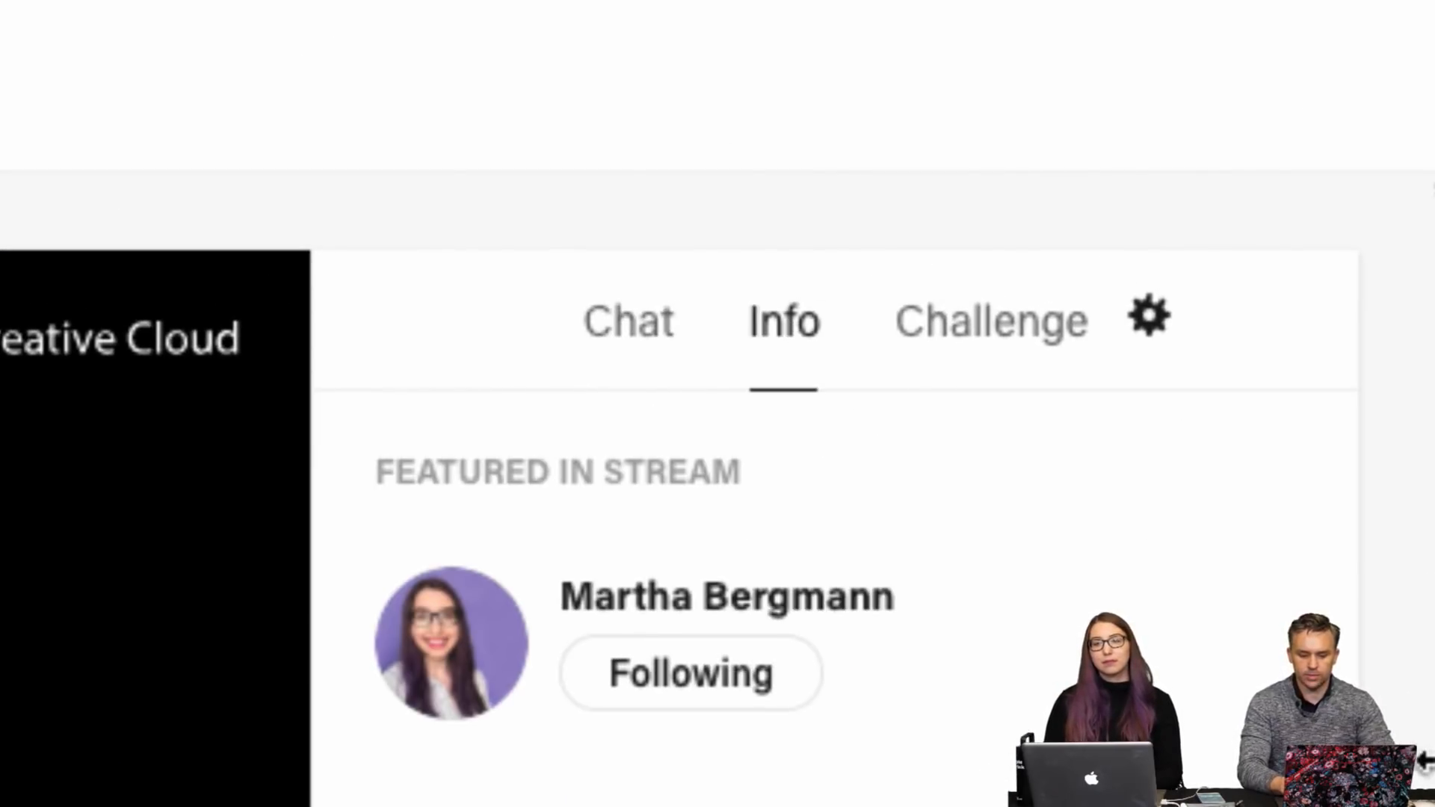
scroll(1424, 583, down, 4)
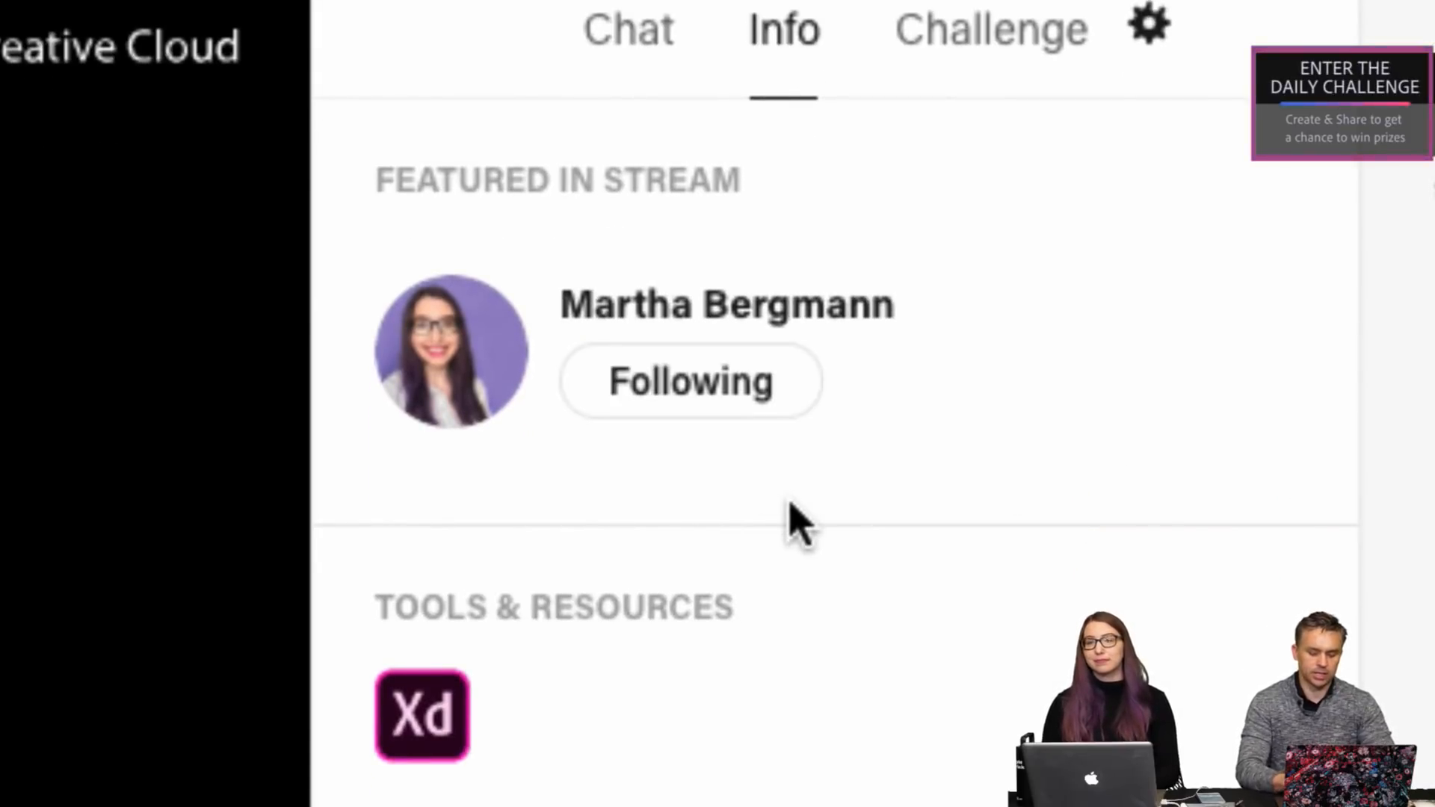
scroll(794, 519, down, 4)
scroll(888, 596, up, 2)
scroll(1087, 19, up, 5)
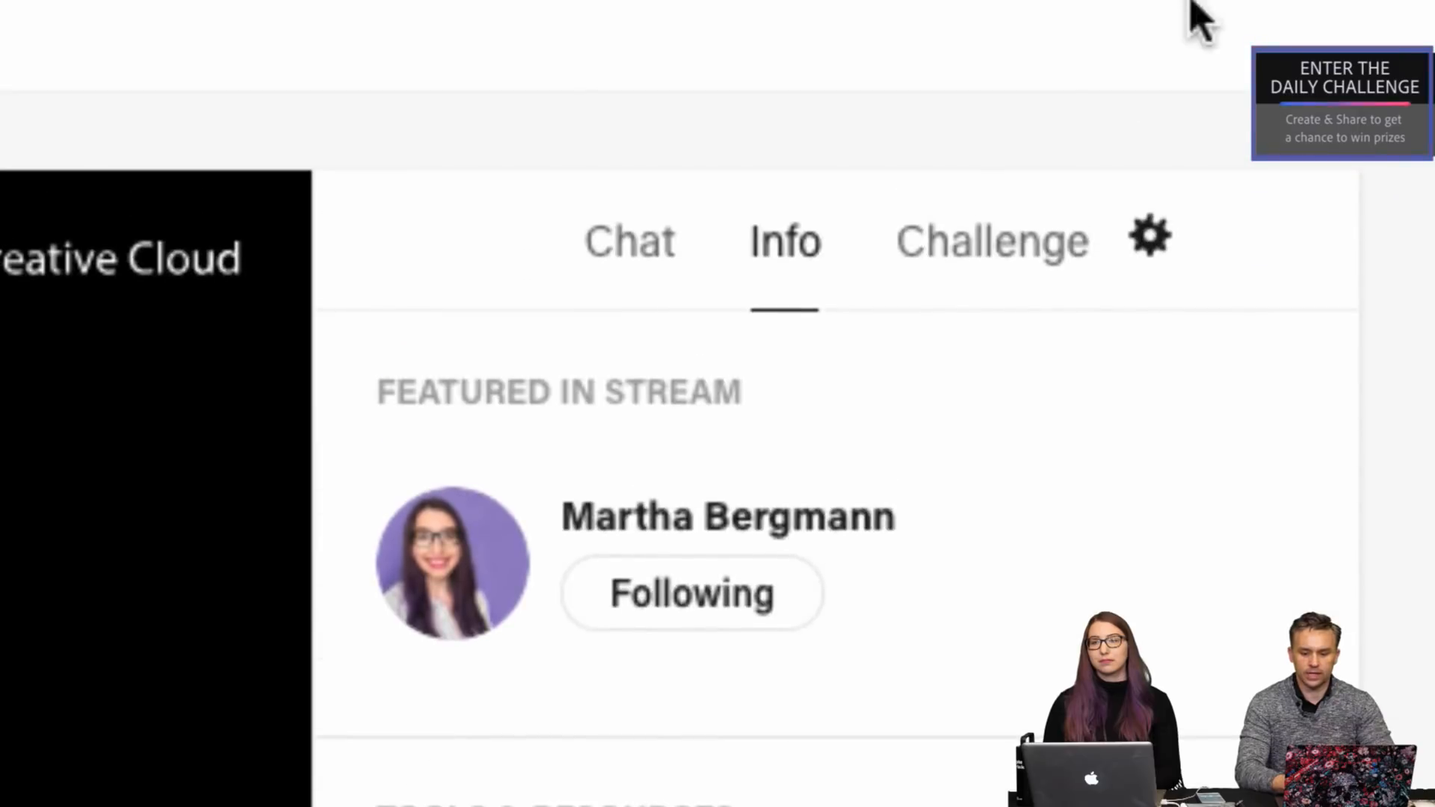
click(985, 241)
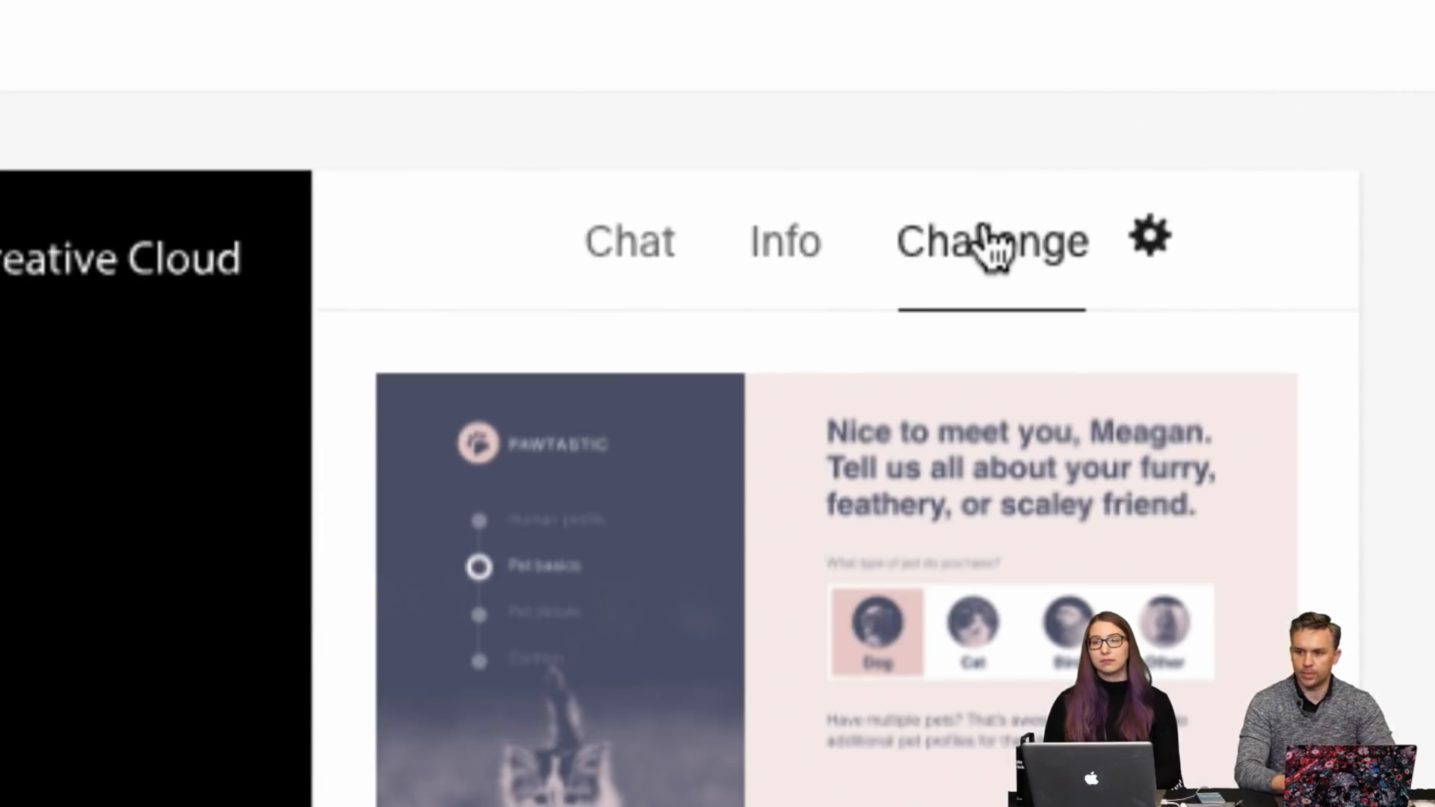
click(770, 261)
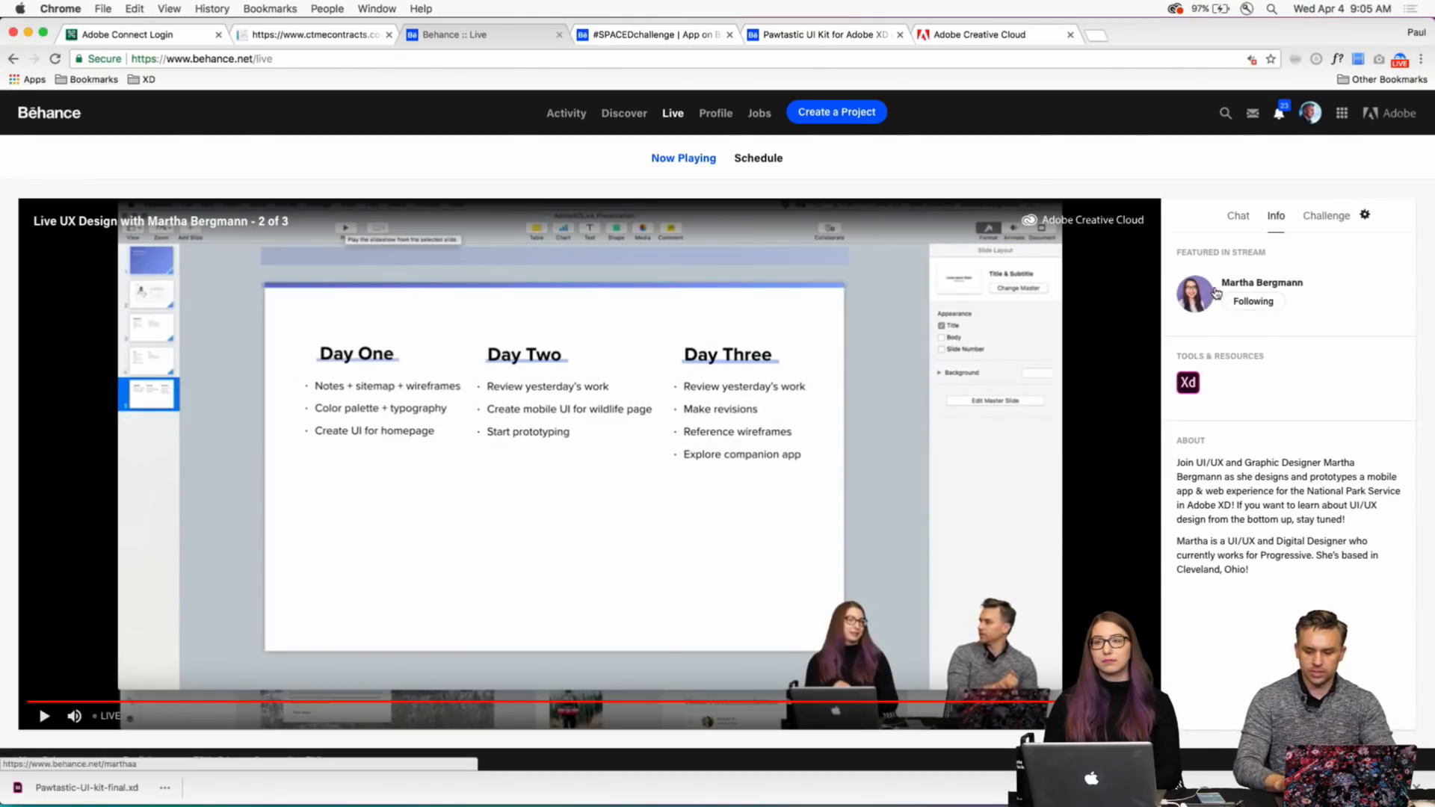
Open the featured designer's #SPACEDchallenge | App project and scroll to its typography and icons.
click(1192, 285)
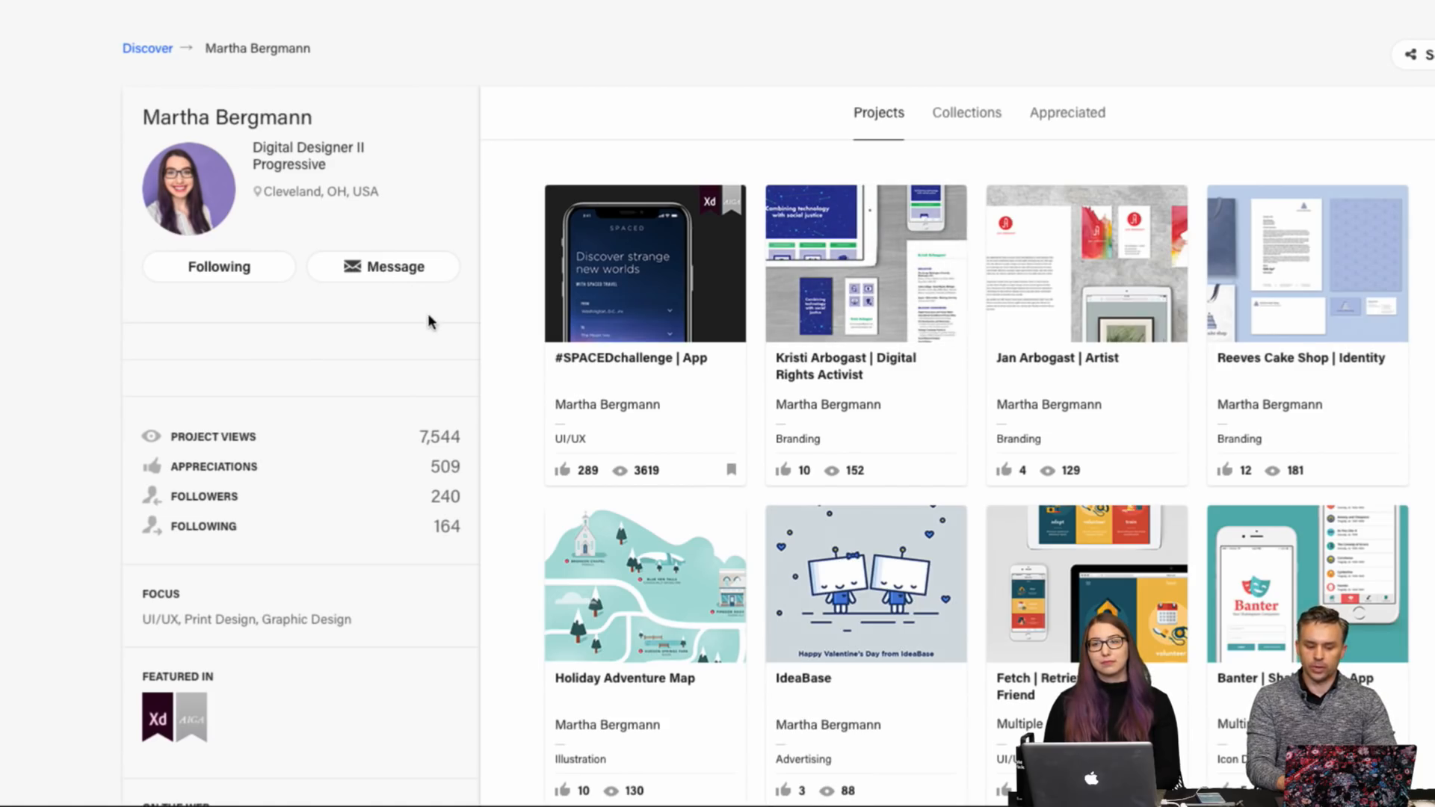
click(644, 296)
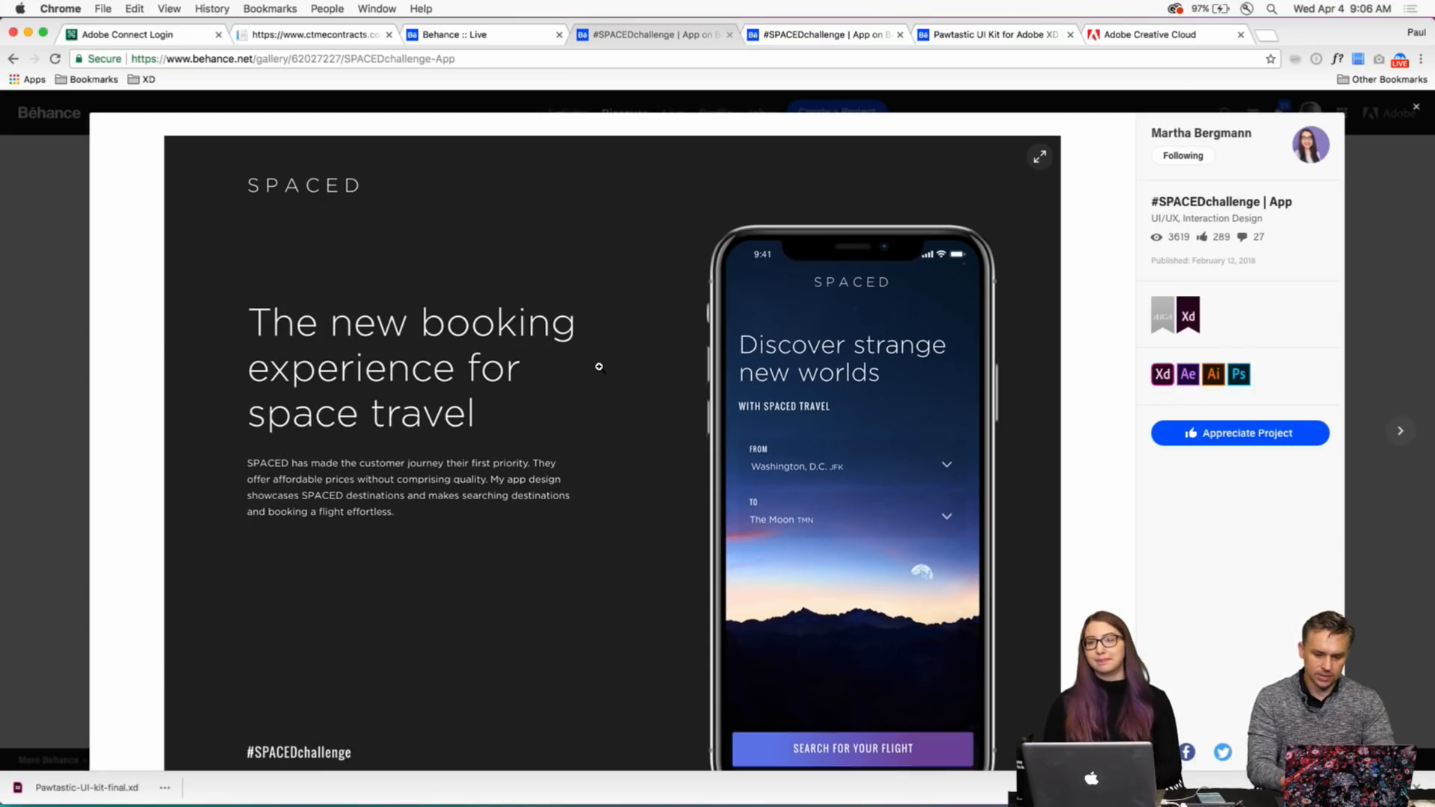
scroll(644, 296, down, 5)
scroll(598, 366, down, 5)
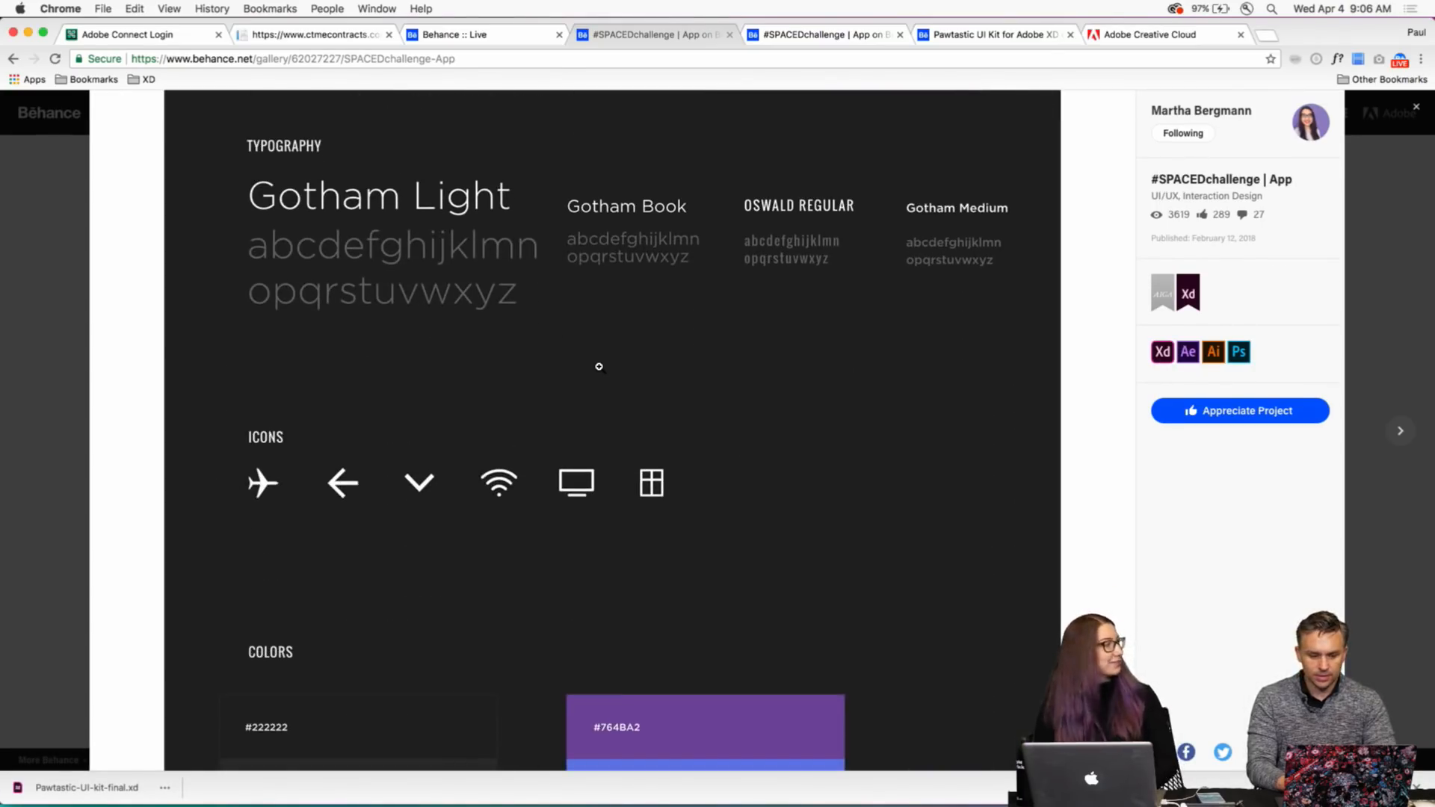
scroll(599, 366, down, 1)
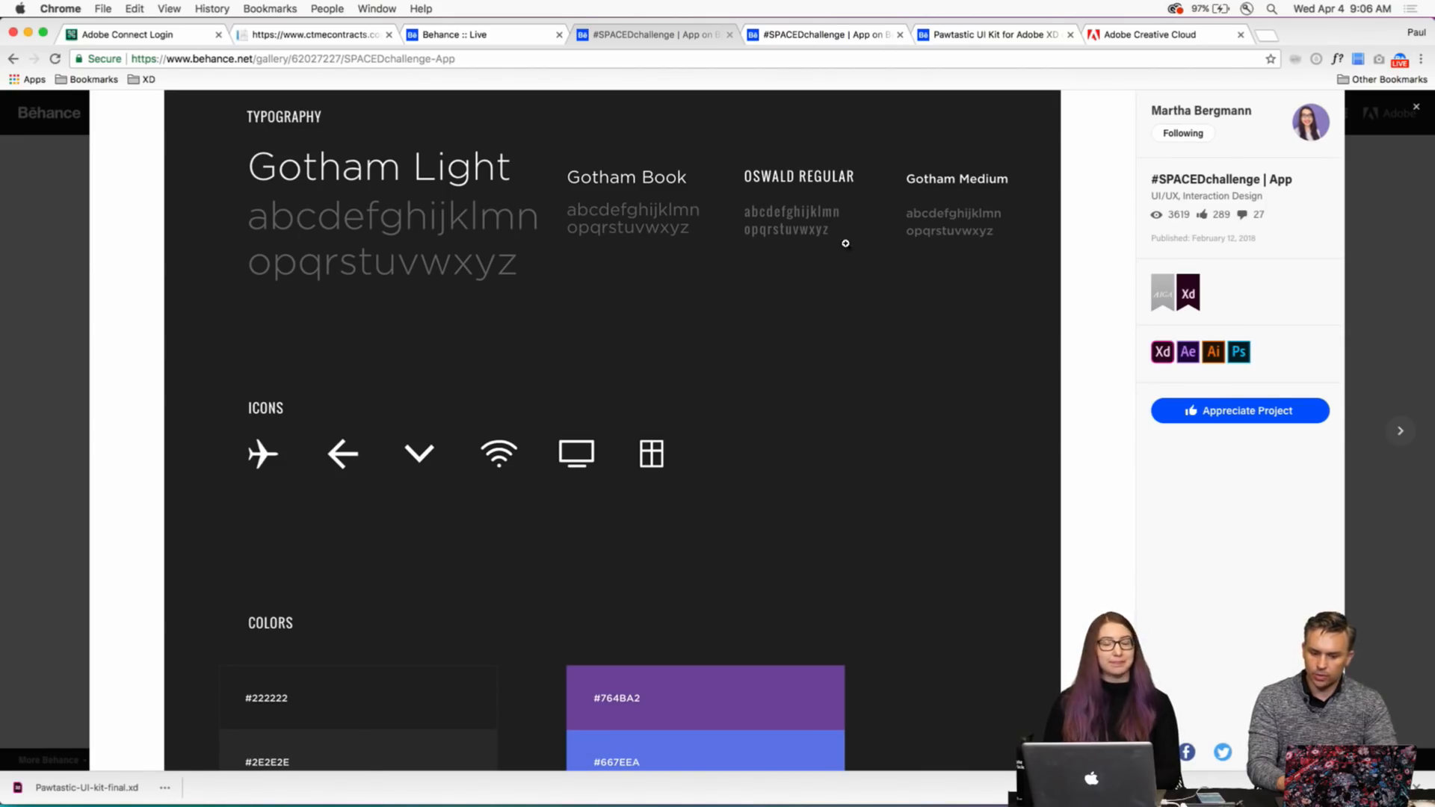
scroll(785, 378, down, 5)
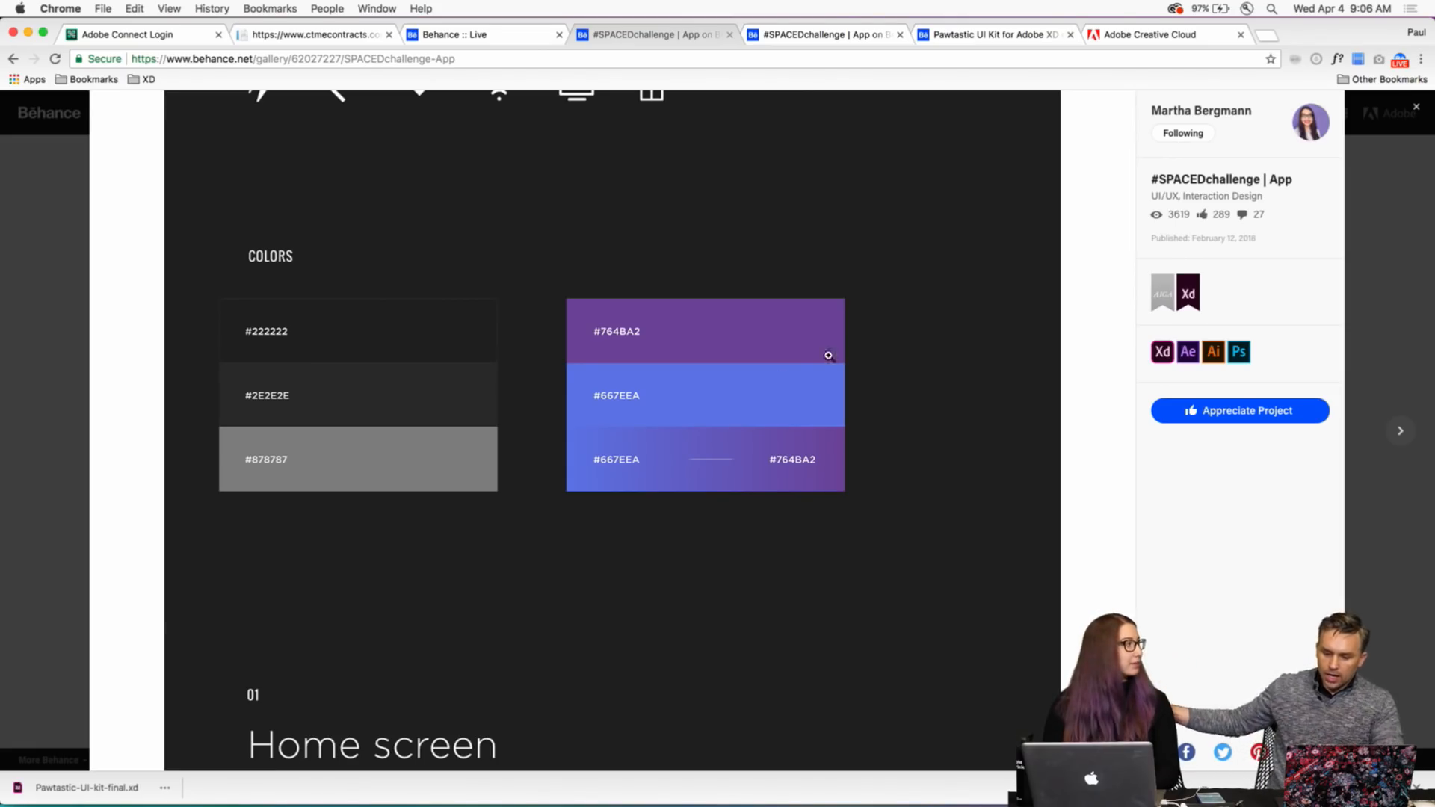
mouse_move(1184, 294)
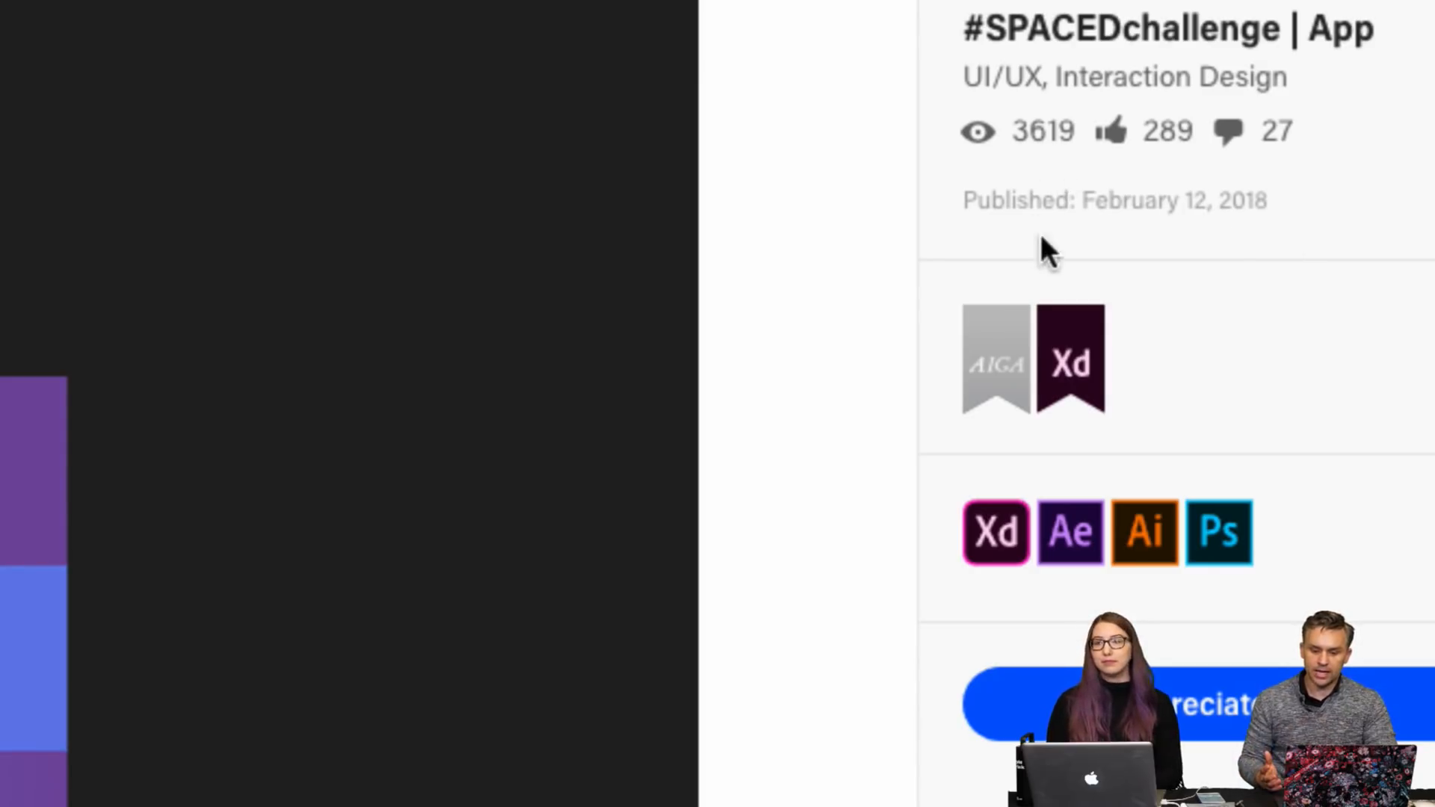
mouse_move(1077, 344)
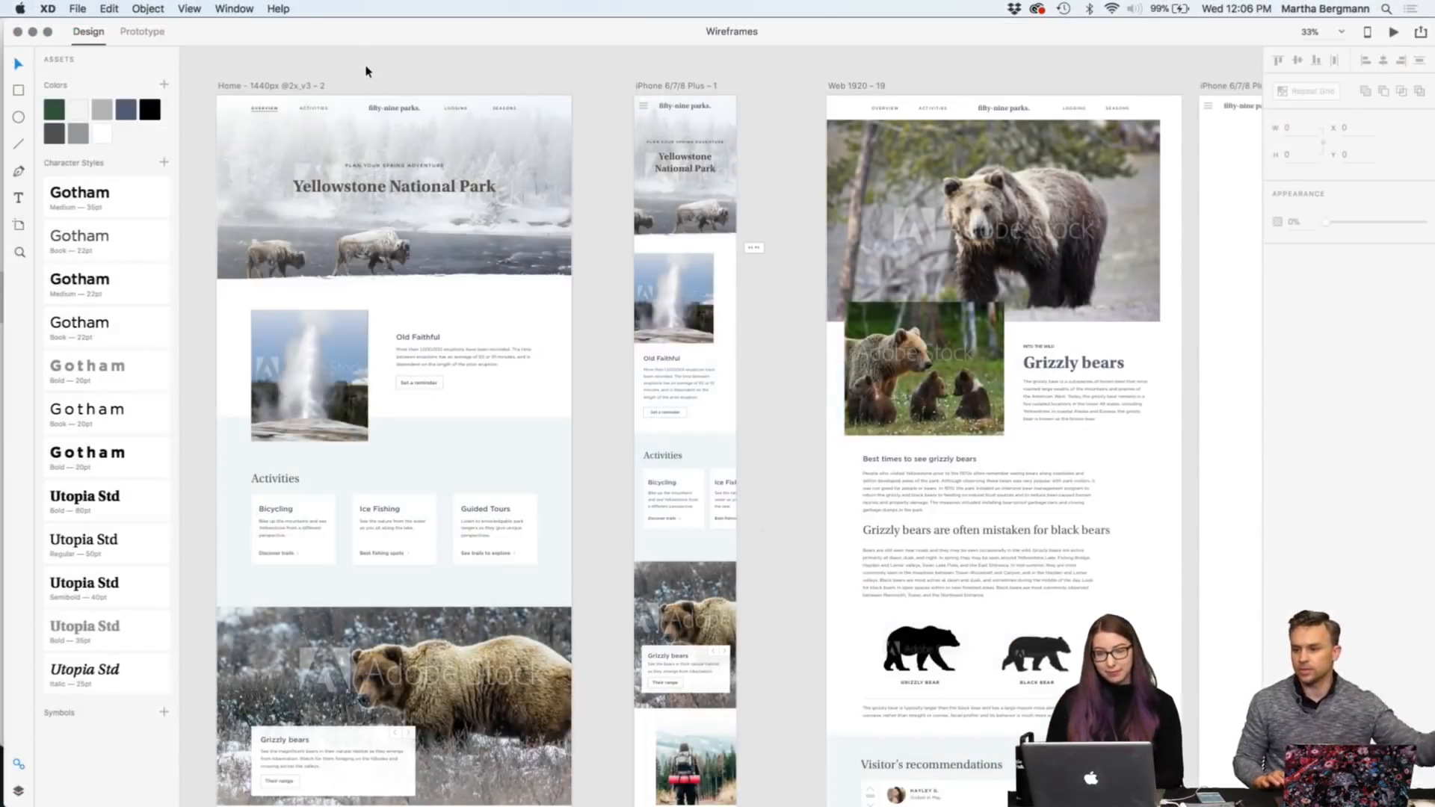
Zoom the Wireframes canvas in and scroll through the Yellowstone home page artboards.
scroll(365, 71, left, 5)
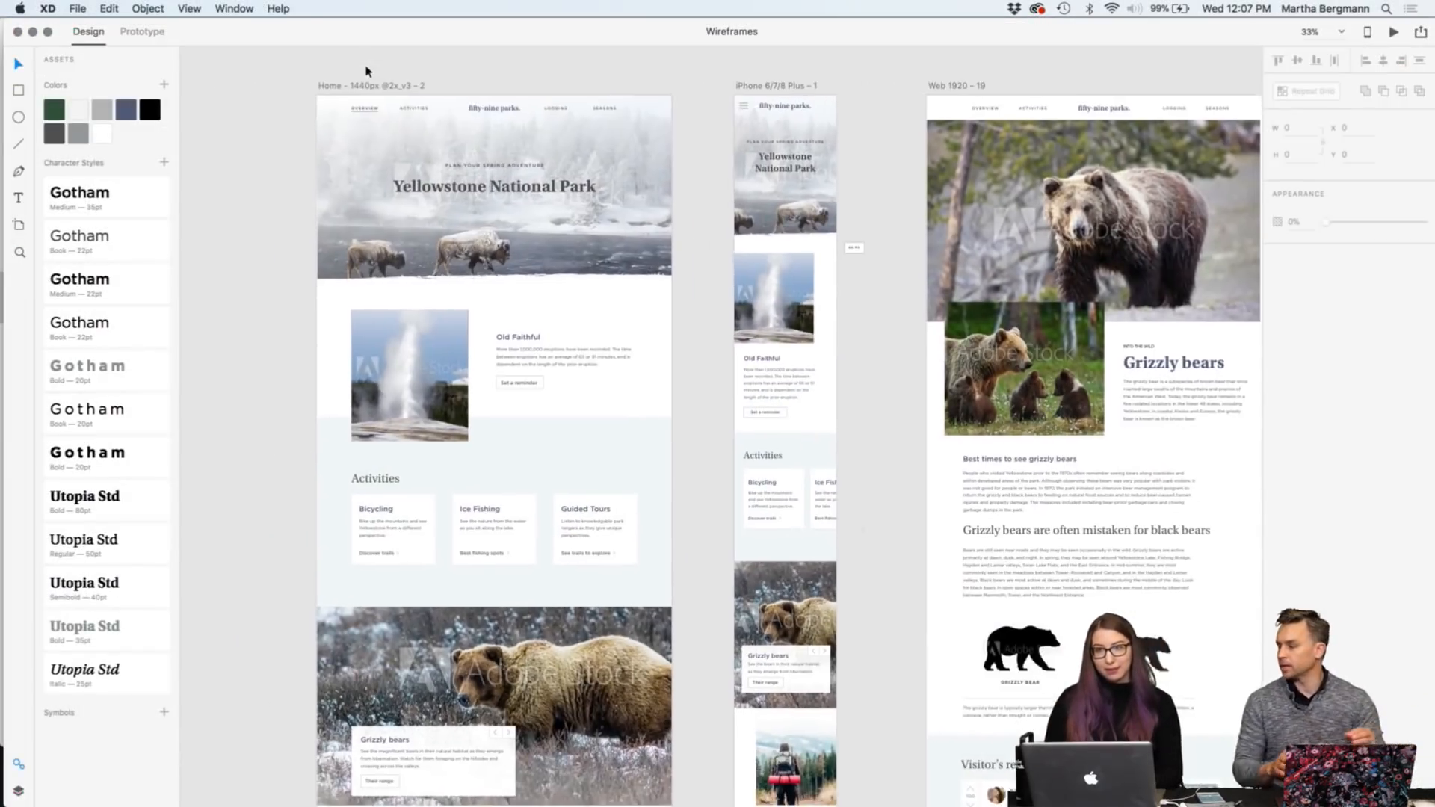
scroll(365, 71, left, 10)
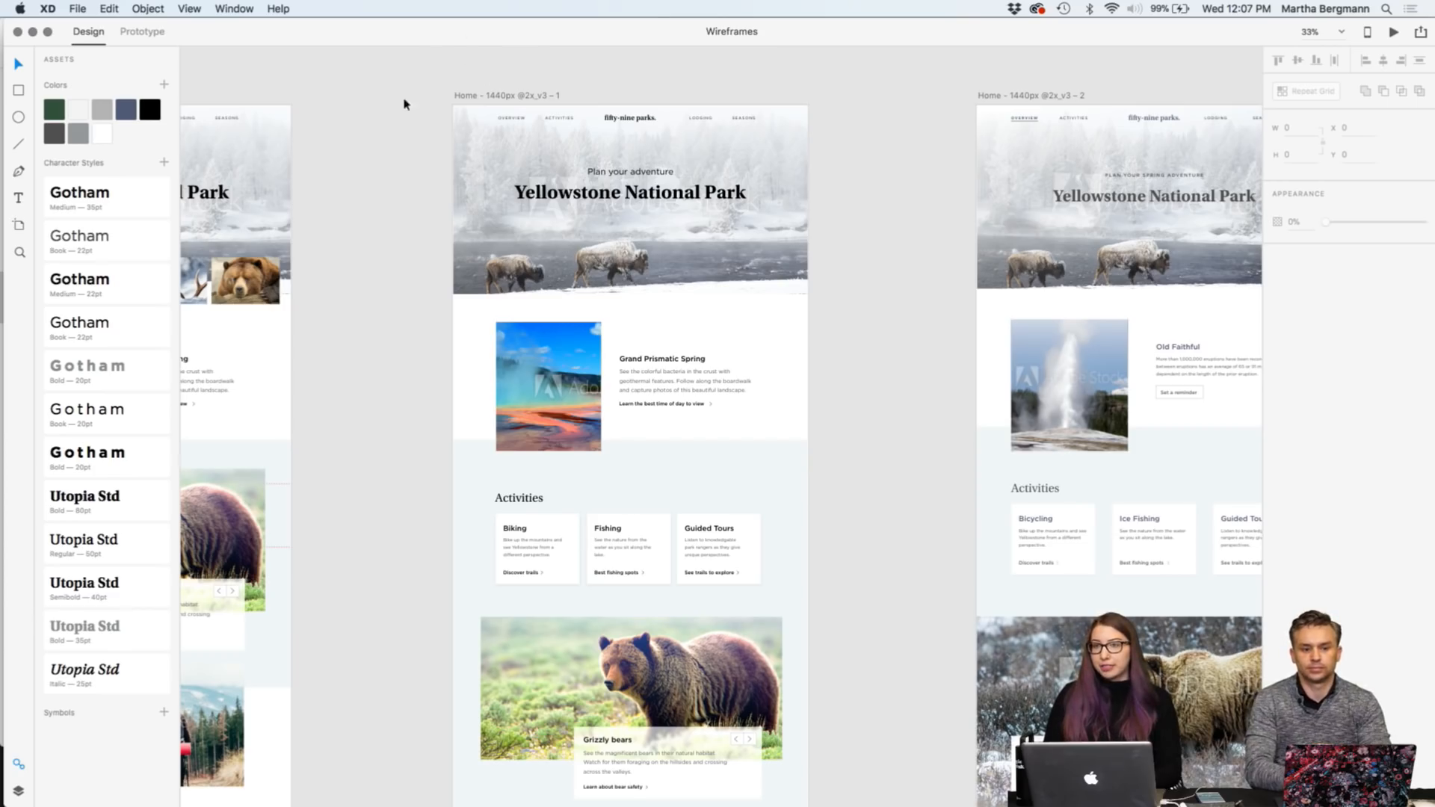
key(super+equal)
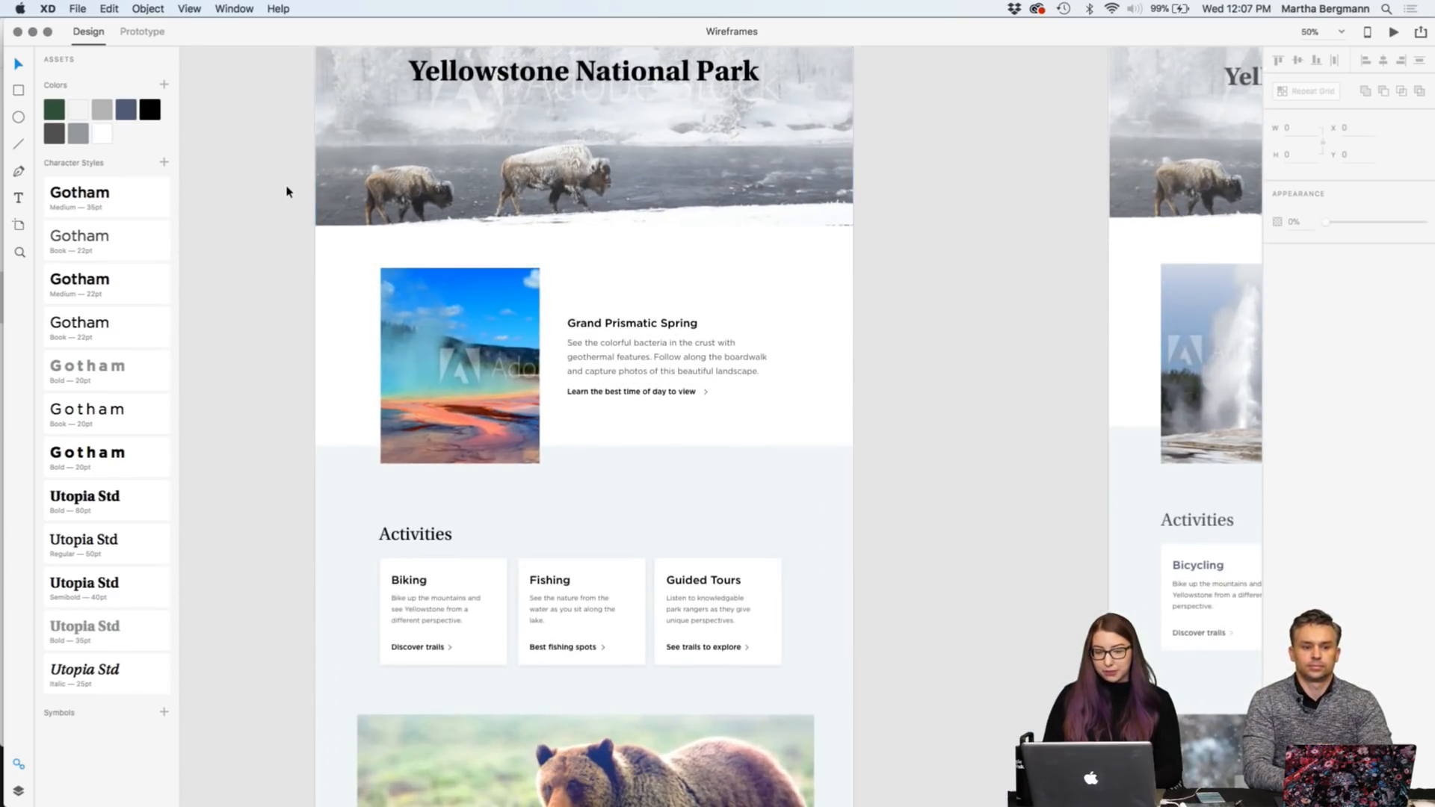
scroll(287, 191, up, 3)
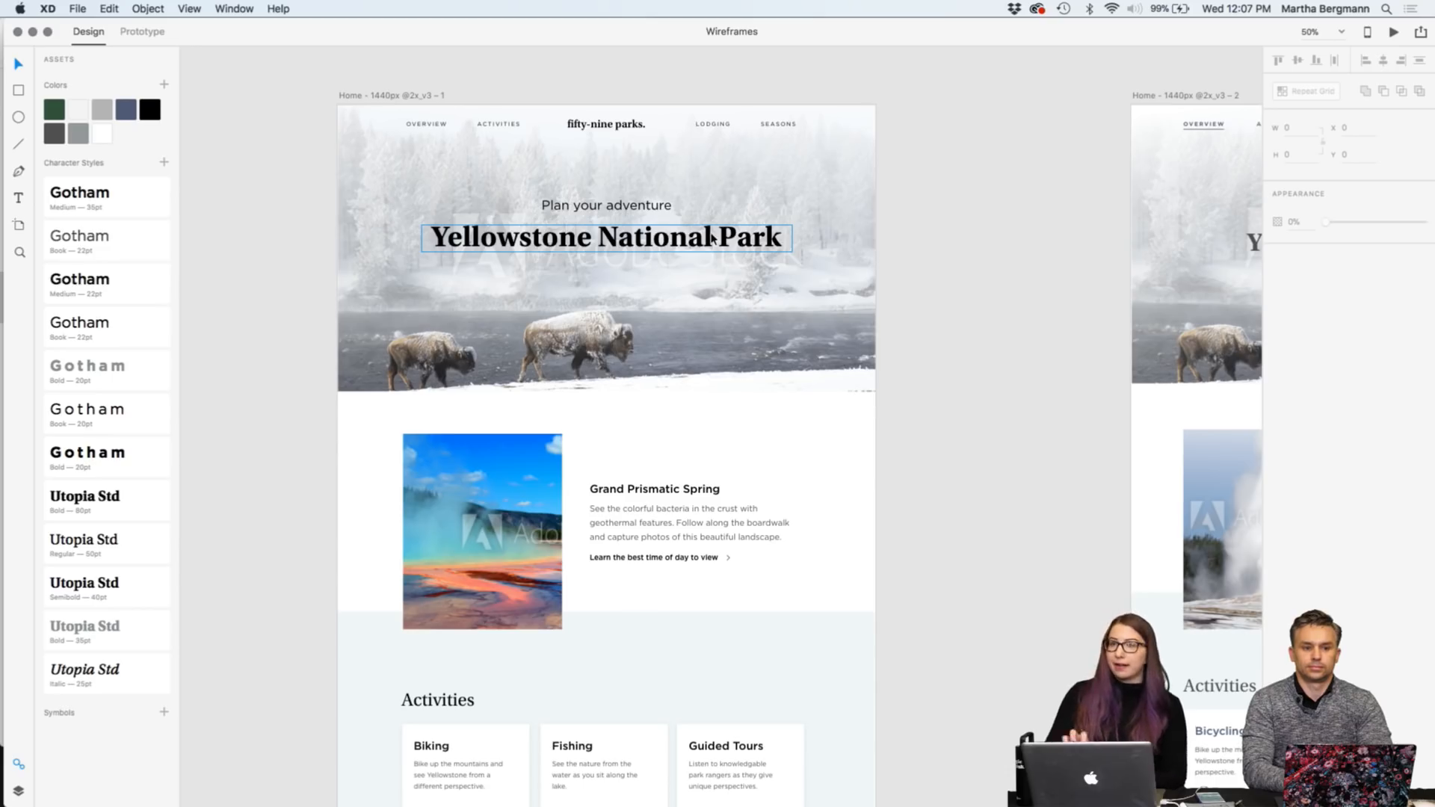
scroll(711, 238, down, 3)
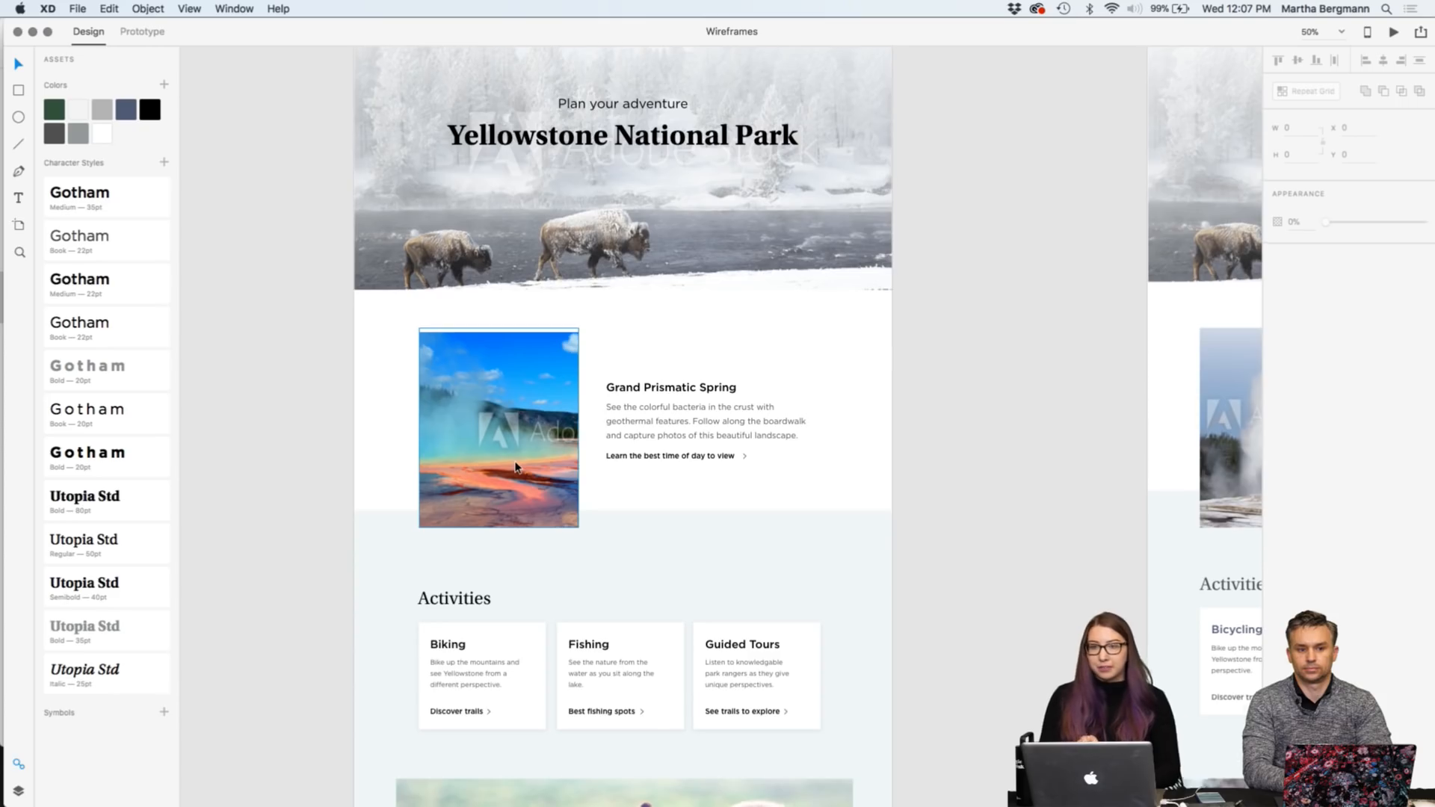
scroll(516, 468, down, 5)
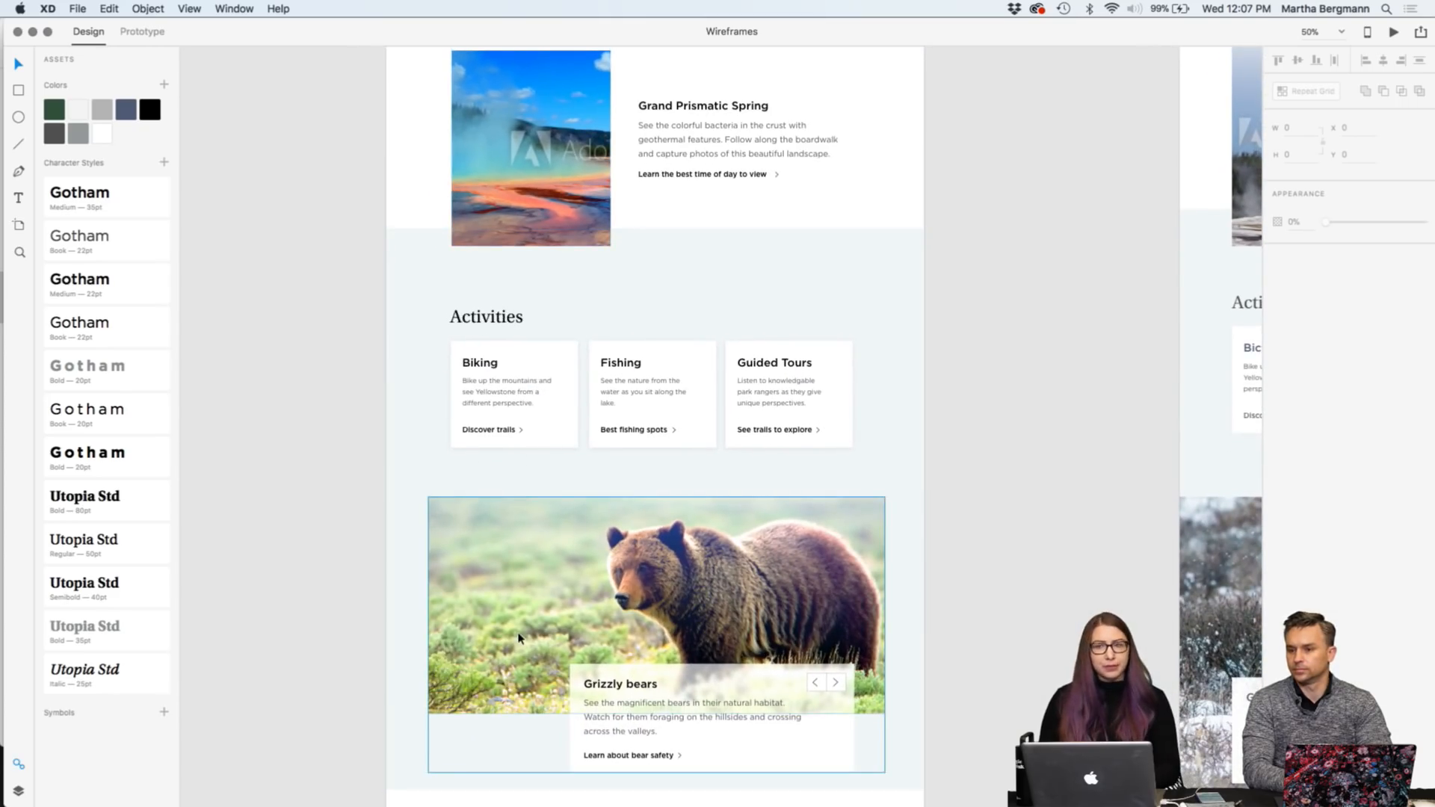
scroll(413, 596, down, 2)
scroll(346, 567, down, 2)
scroll(347, 567, down, 6)
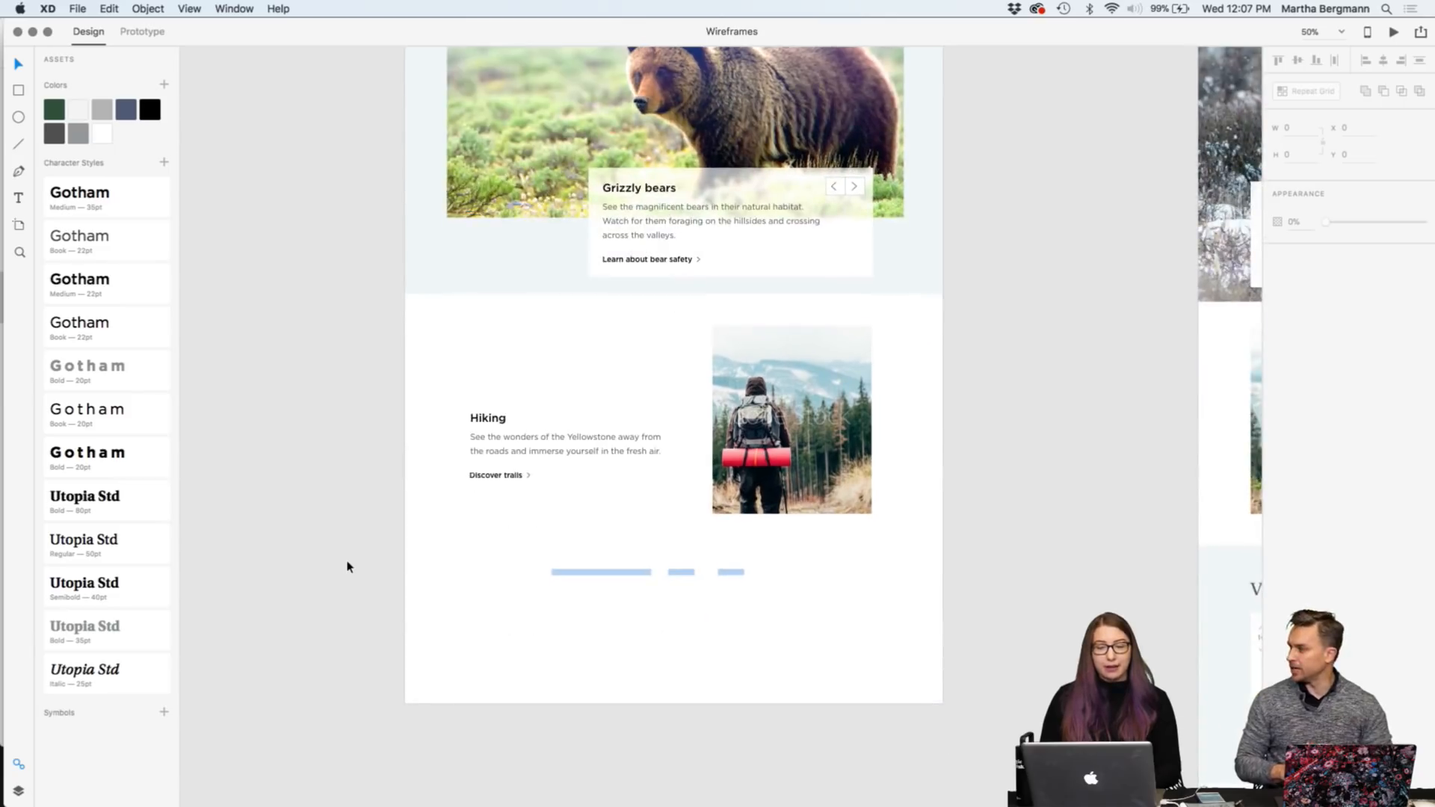
scroll(347, 568, up, 4)
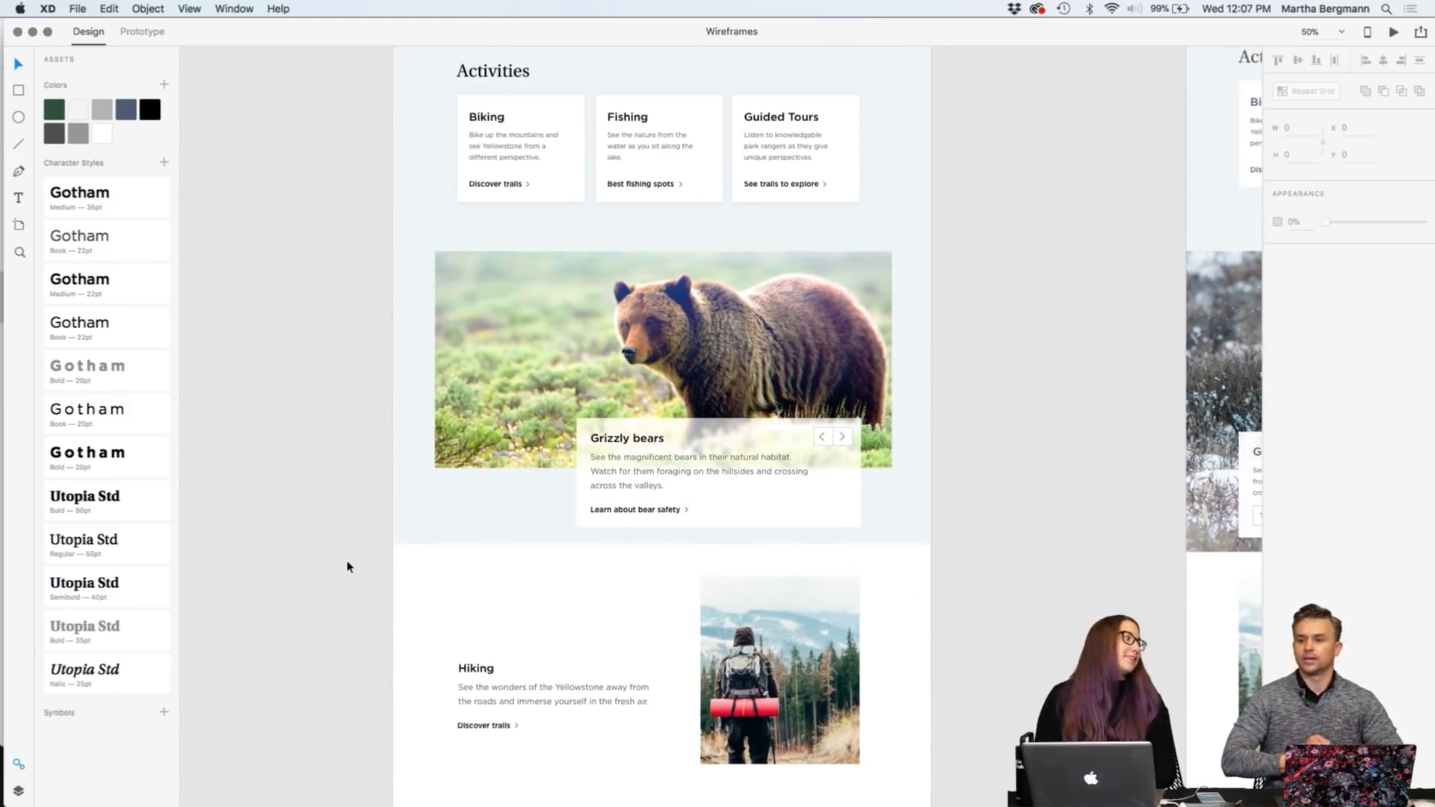
scroll(346, 567, up, 3)
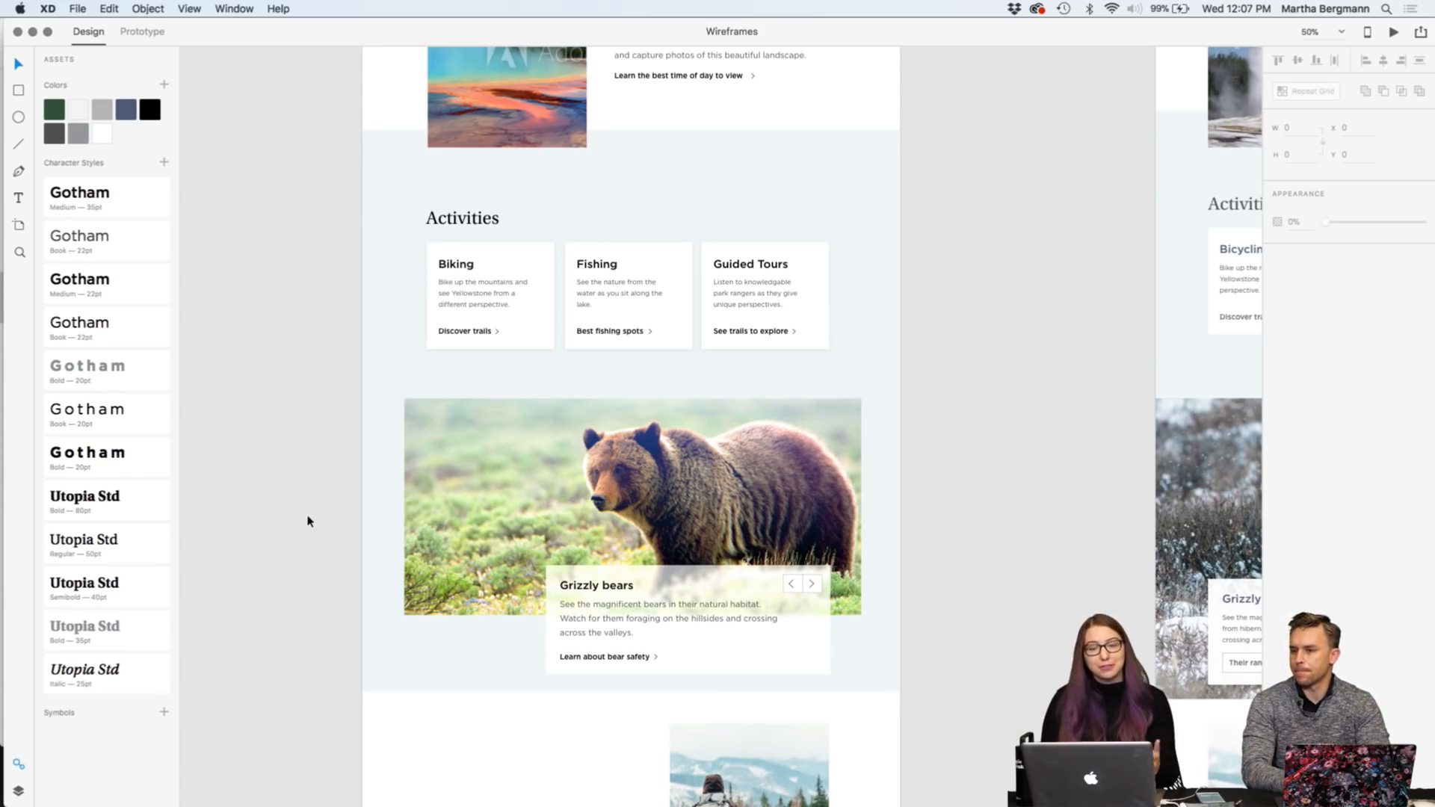
scroll(308, 521, up, 10)
scroll(937, 464, right, 10)
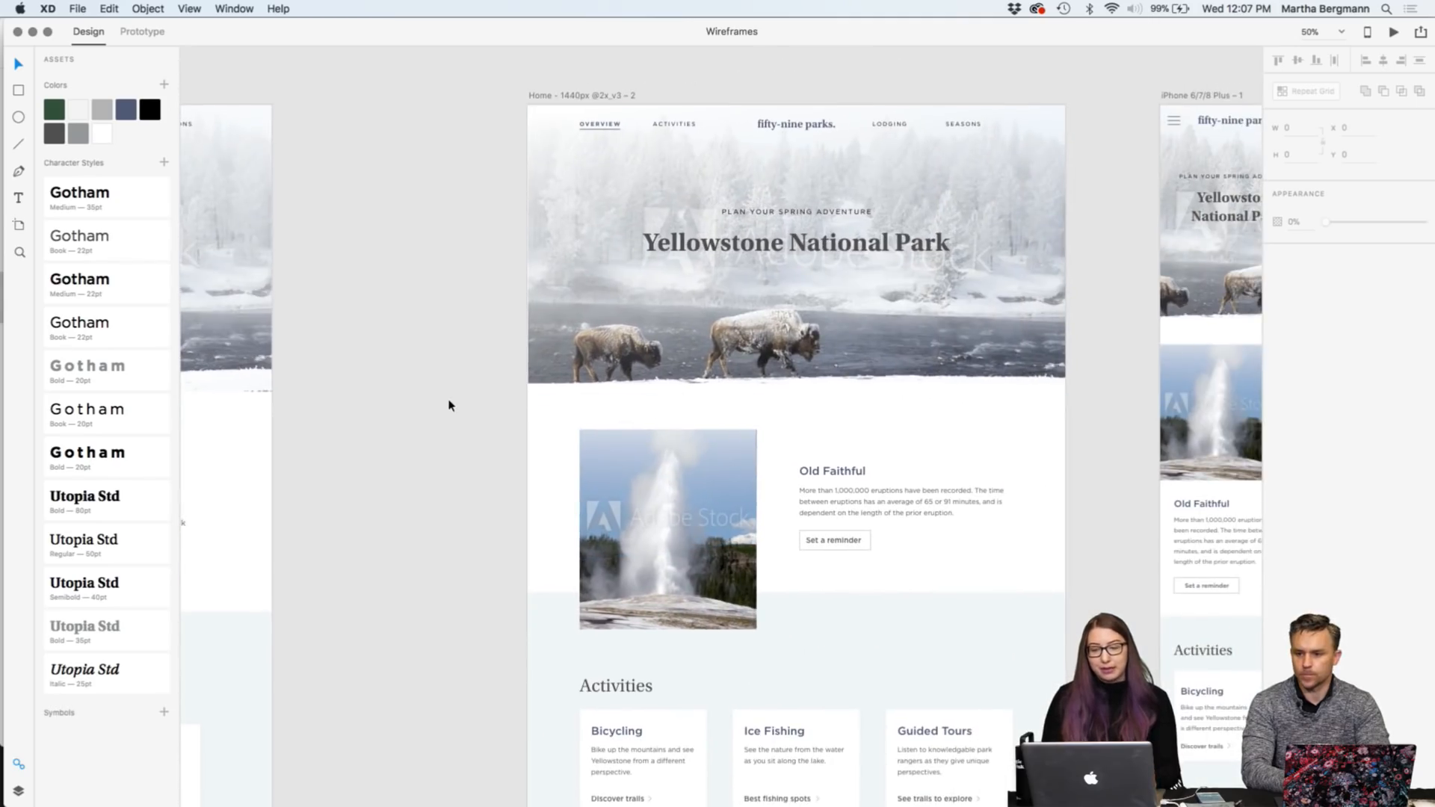
key(super+equal)
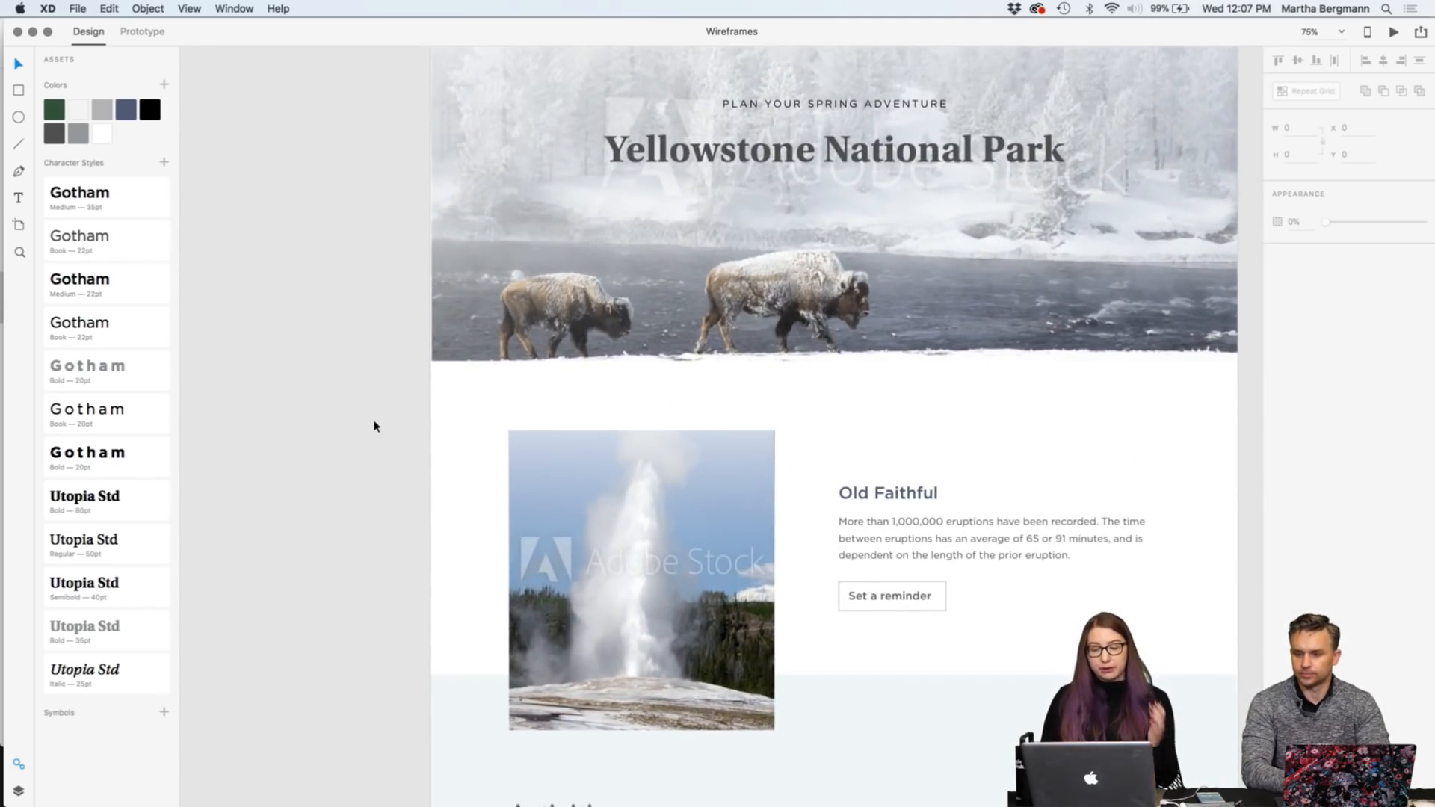
scroll(351, 440, down, 4)
scroll(350, 440, right, 2)
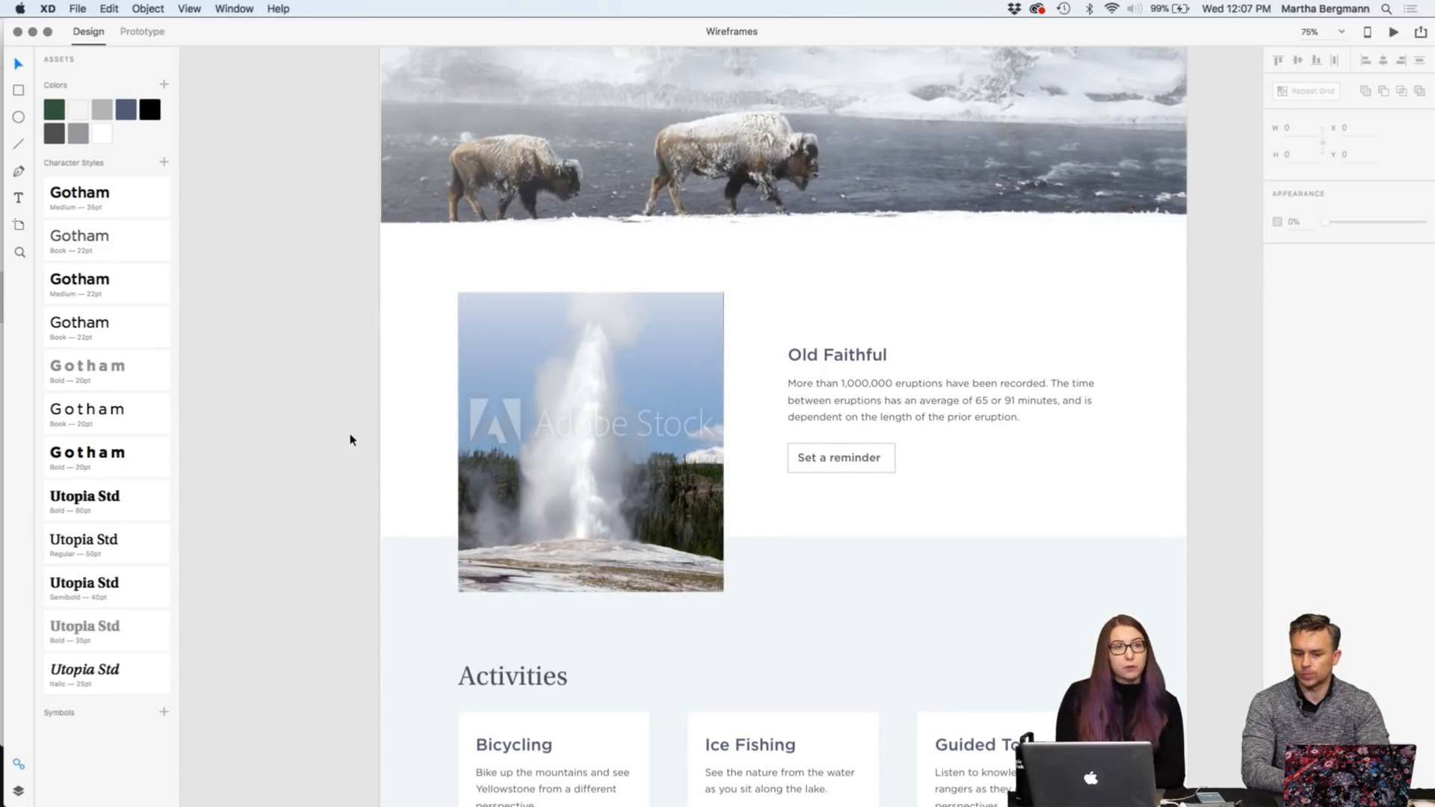
scroll(351, 440, down, 4)
scroll(351, 439, right, 1)
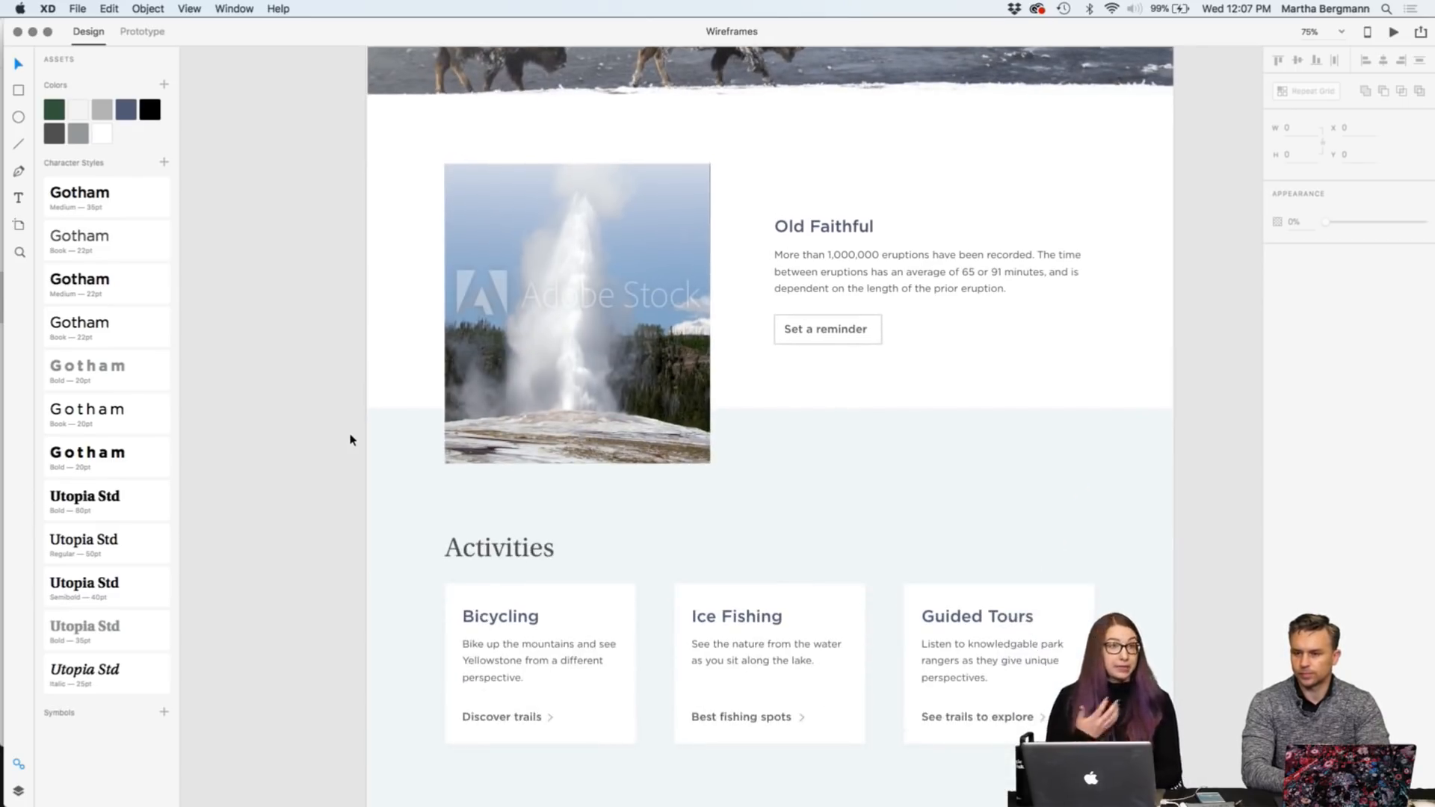
scroll(350, 440, down, 3)
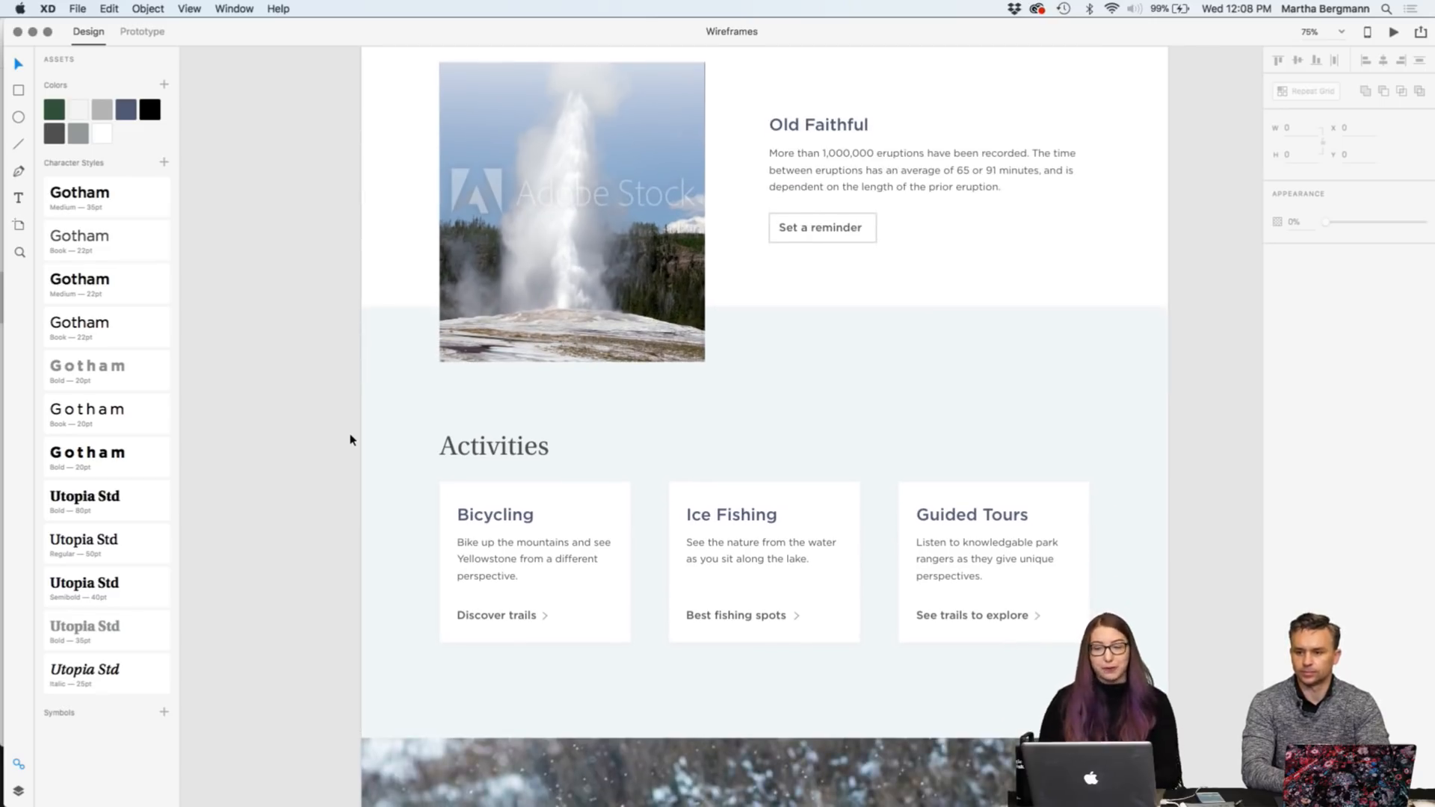
scroll(350, 440, down, 4)
scroll(349, 439, up, 2)
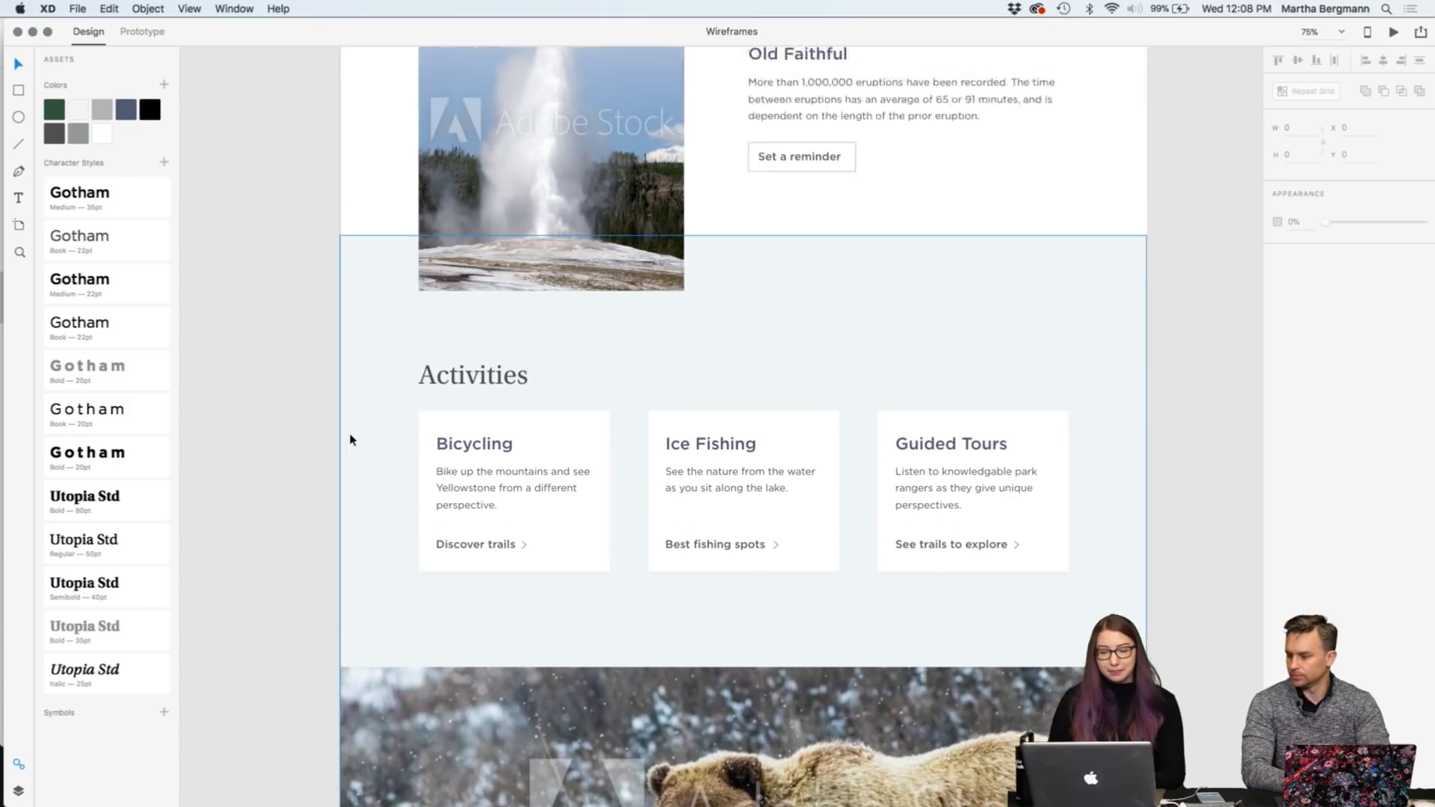
scroll(329, 381, down, 5)
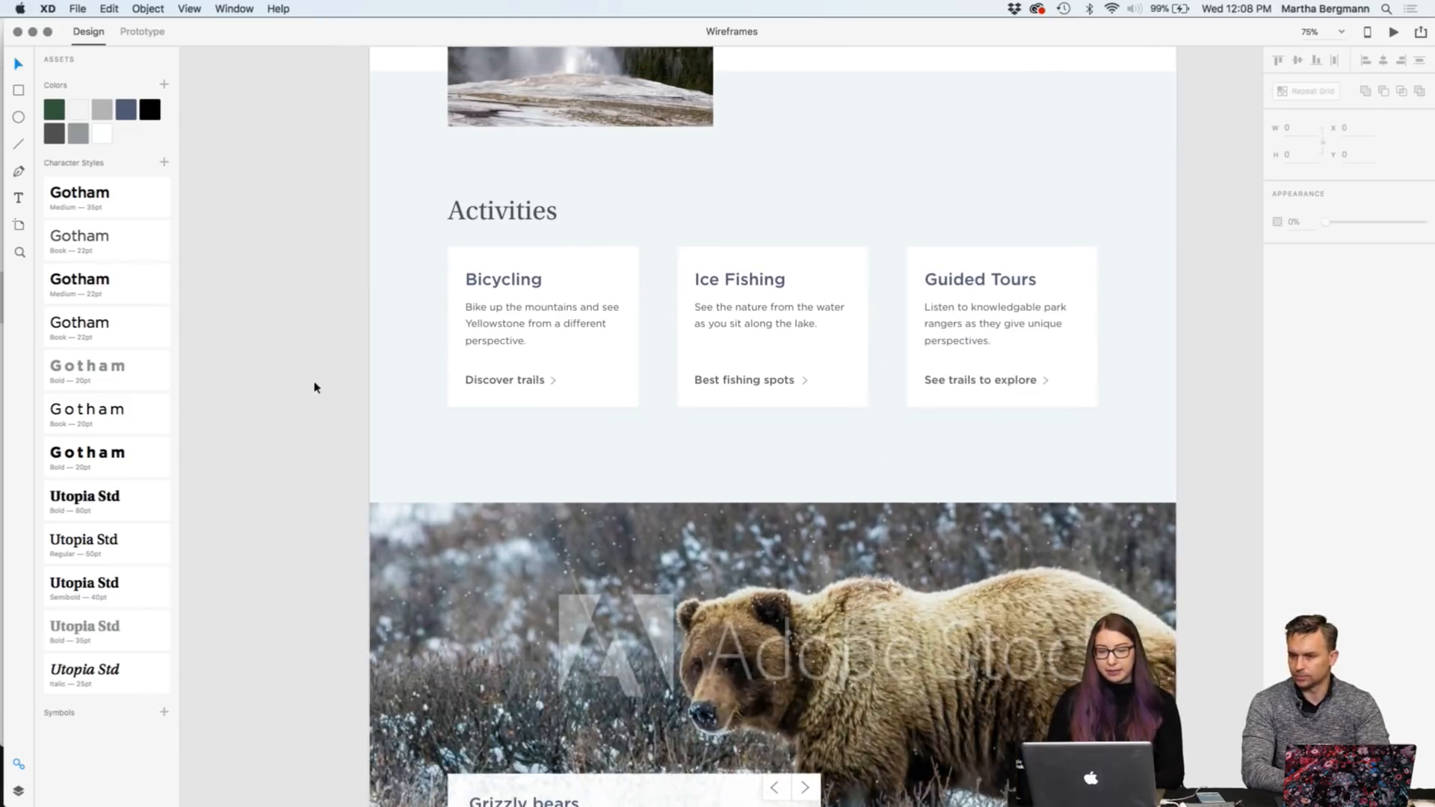
scroll(315, 387, down, 3)
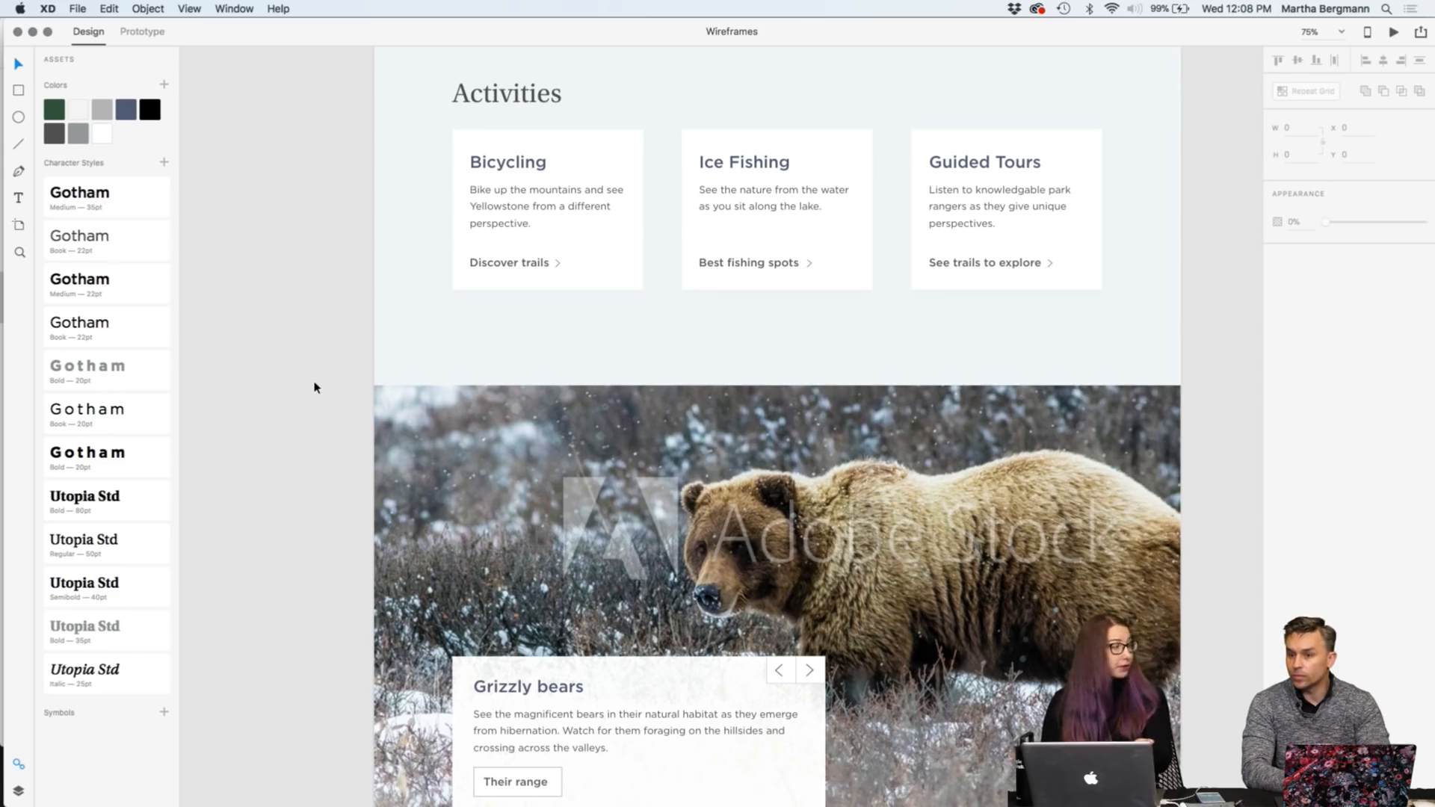
scroll(314, 387, down, 1)
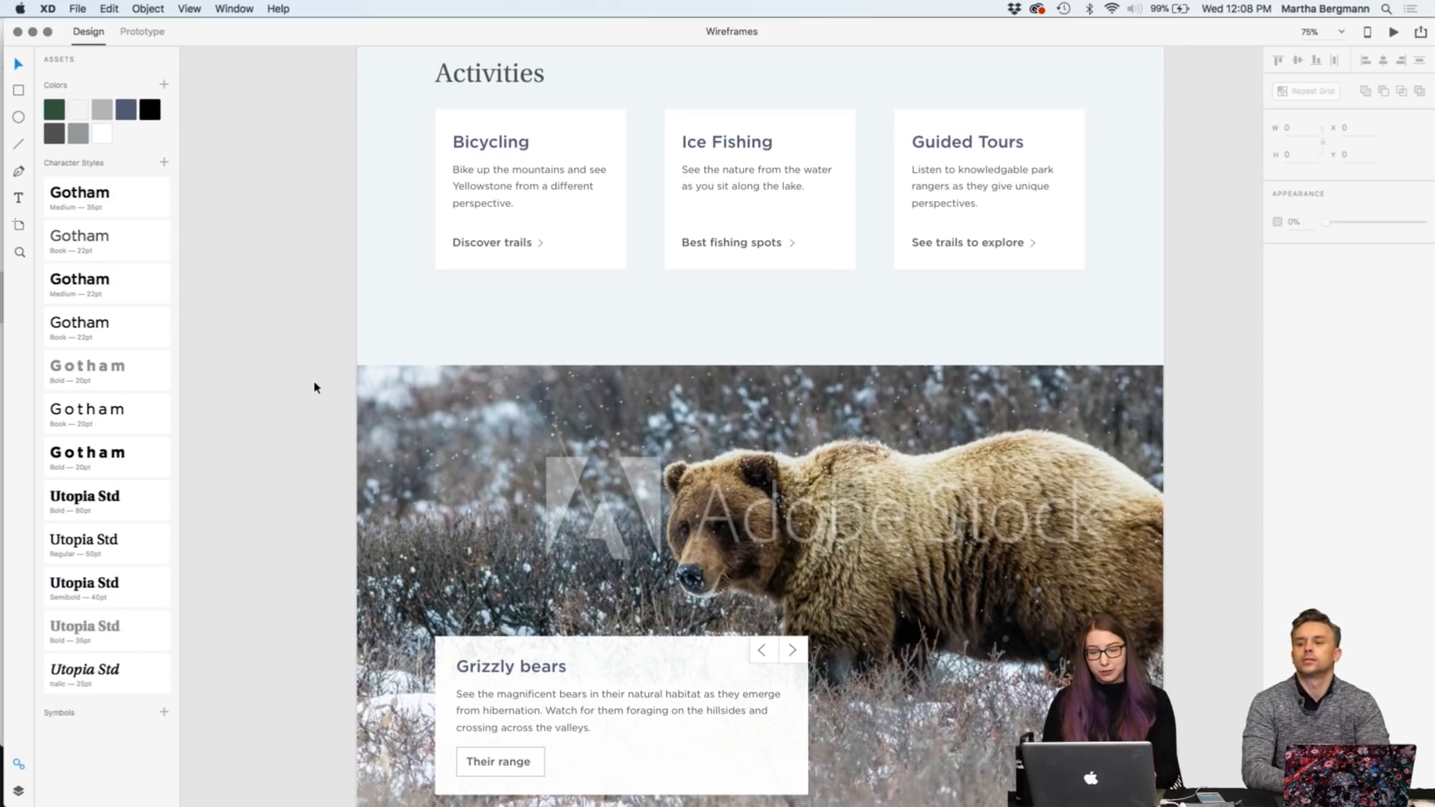
scroll(314, 387, down, 4)
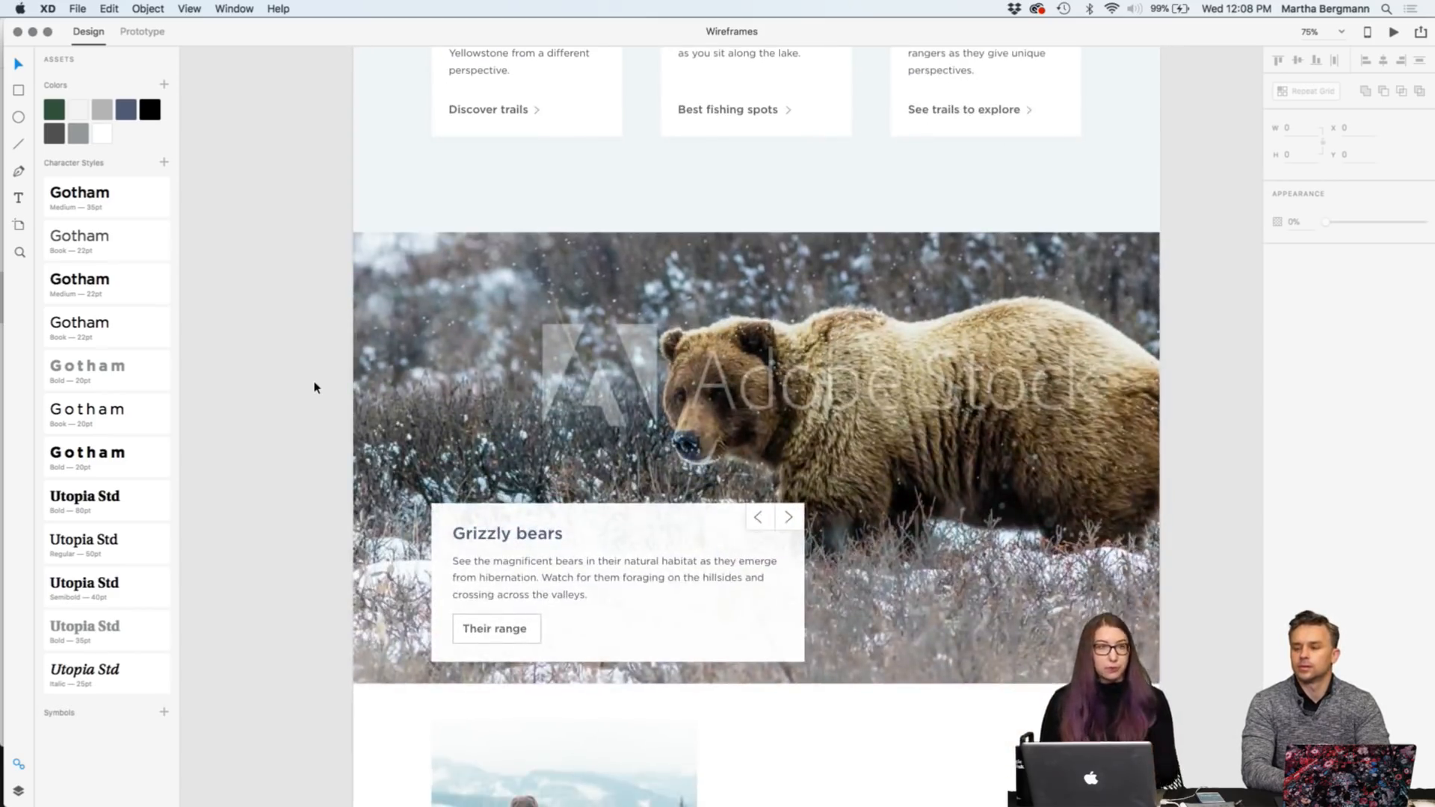
scroll(314, 387, down, 4)
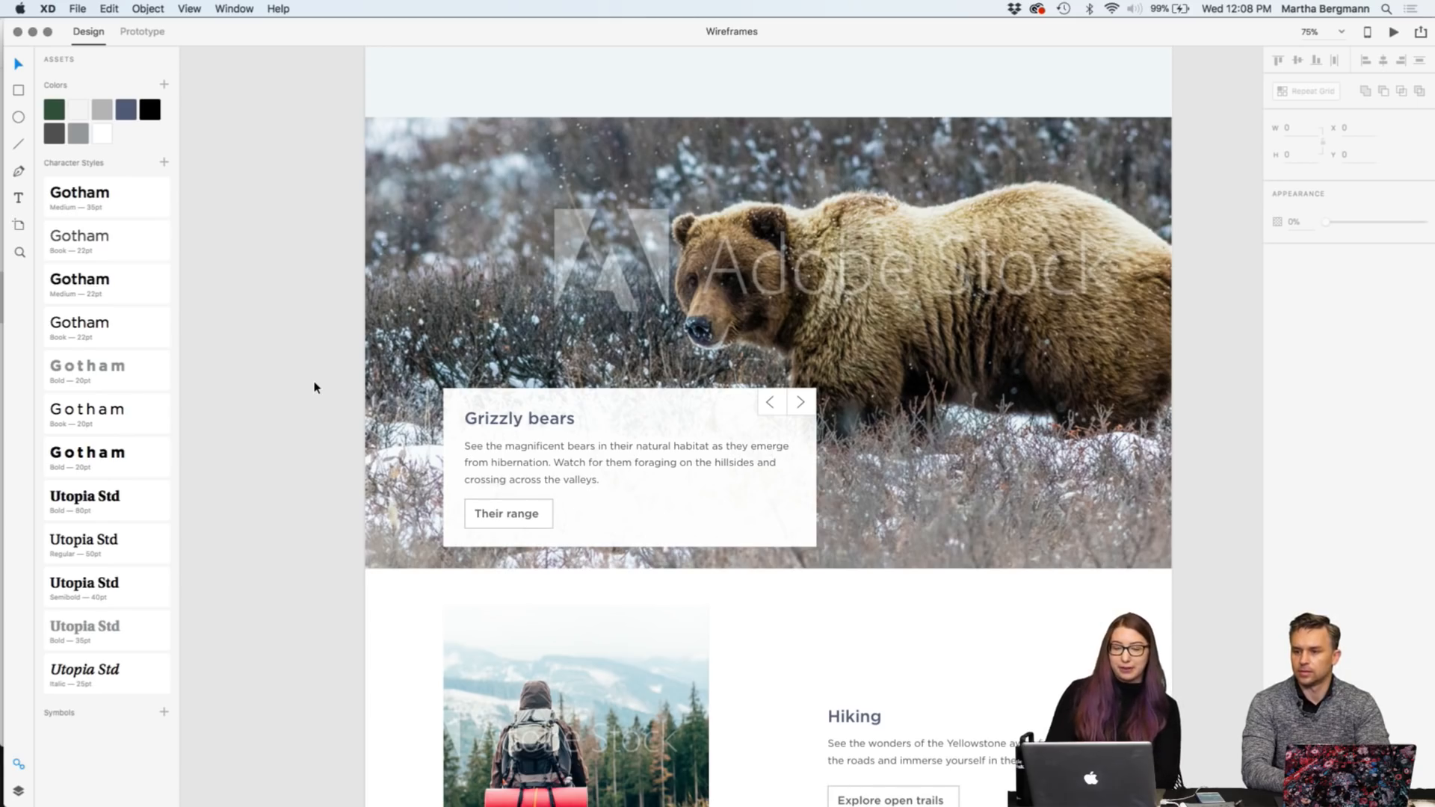
scroll(314, 387, down, 15)
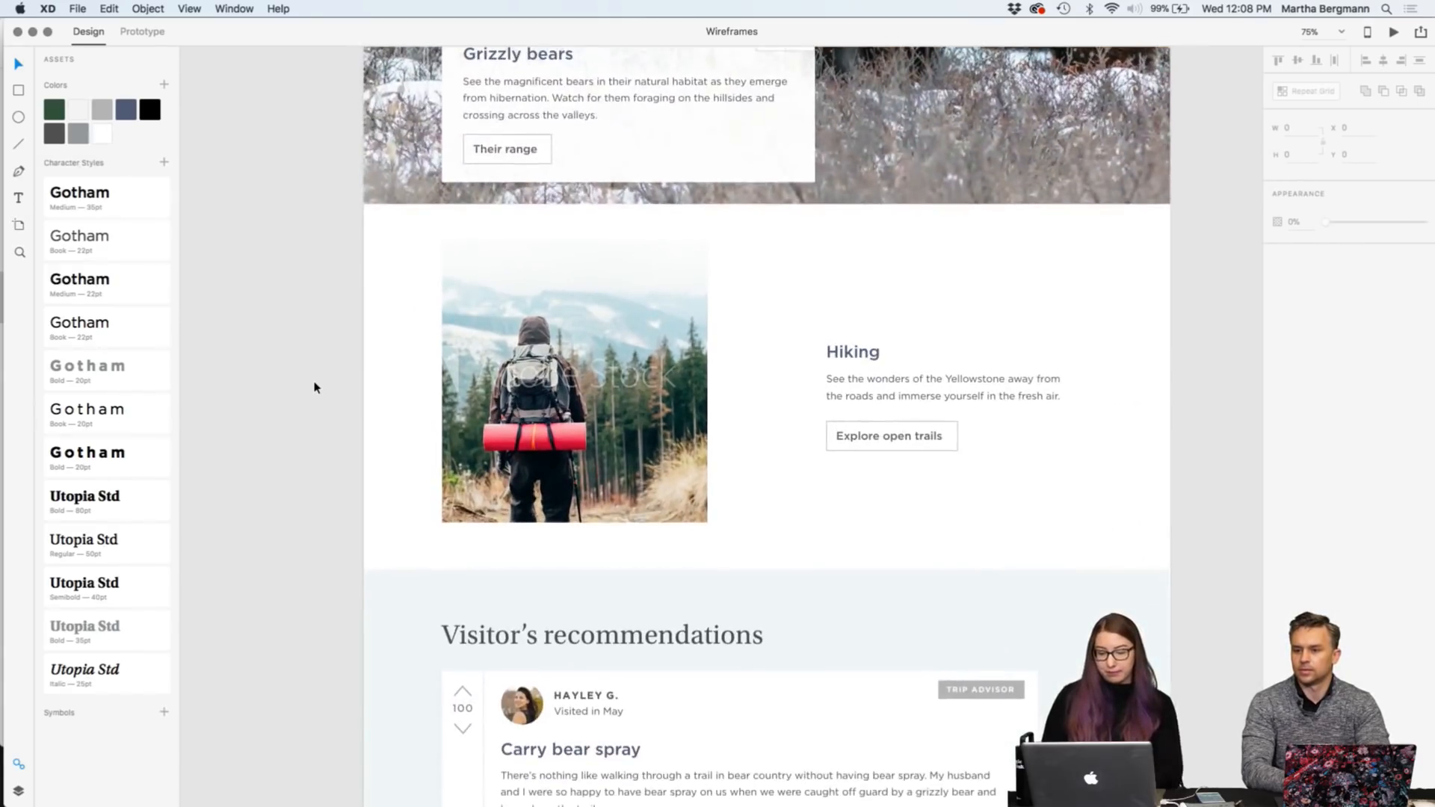
scroll(313, 387, down, 5)
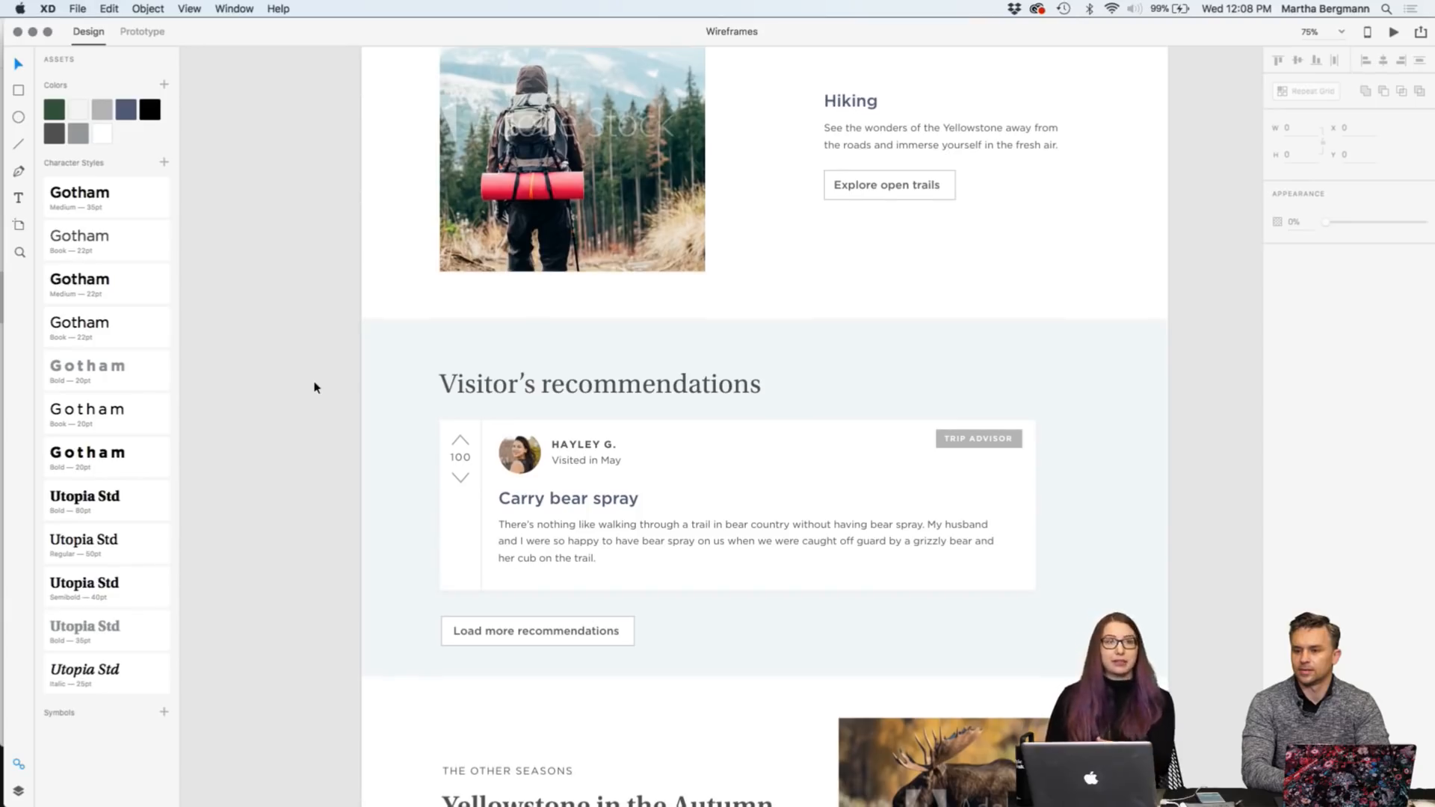
scroll(314, 387, down, 4)
scroll(314, 387, down, 2)
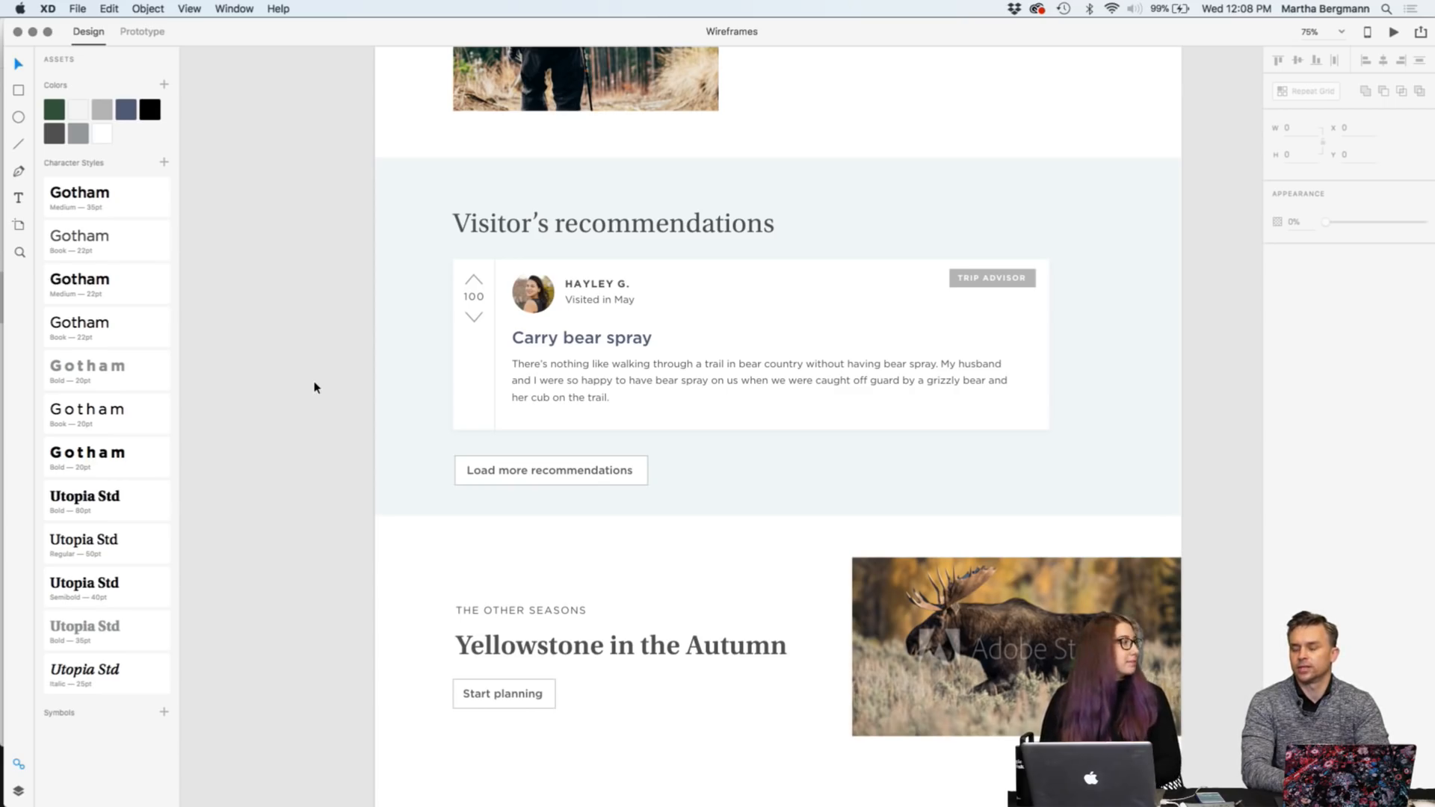
scroll(314, 388, down, 3)
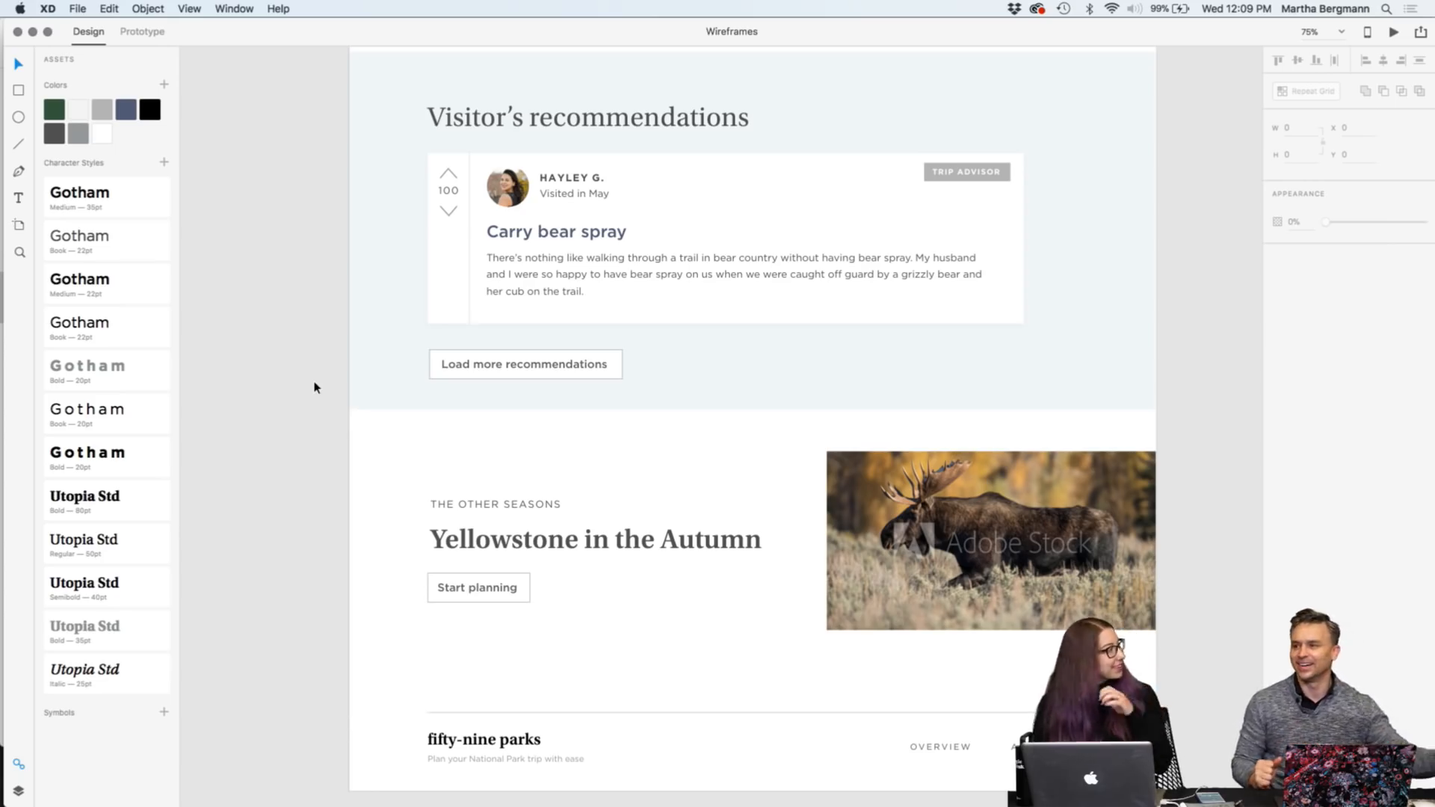
scroll(314, 388, down, 3)
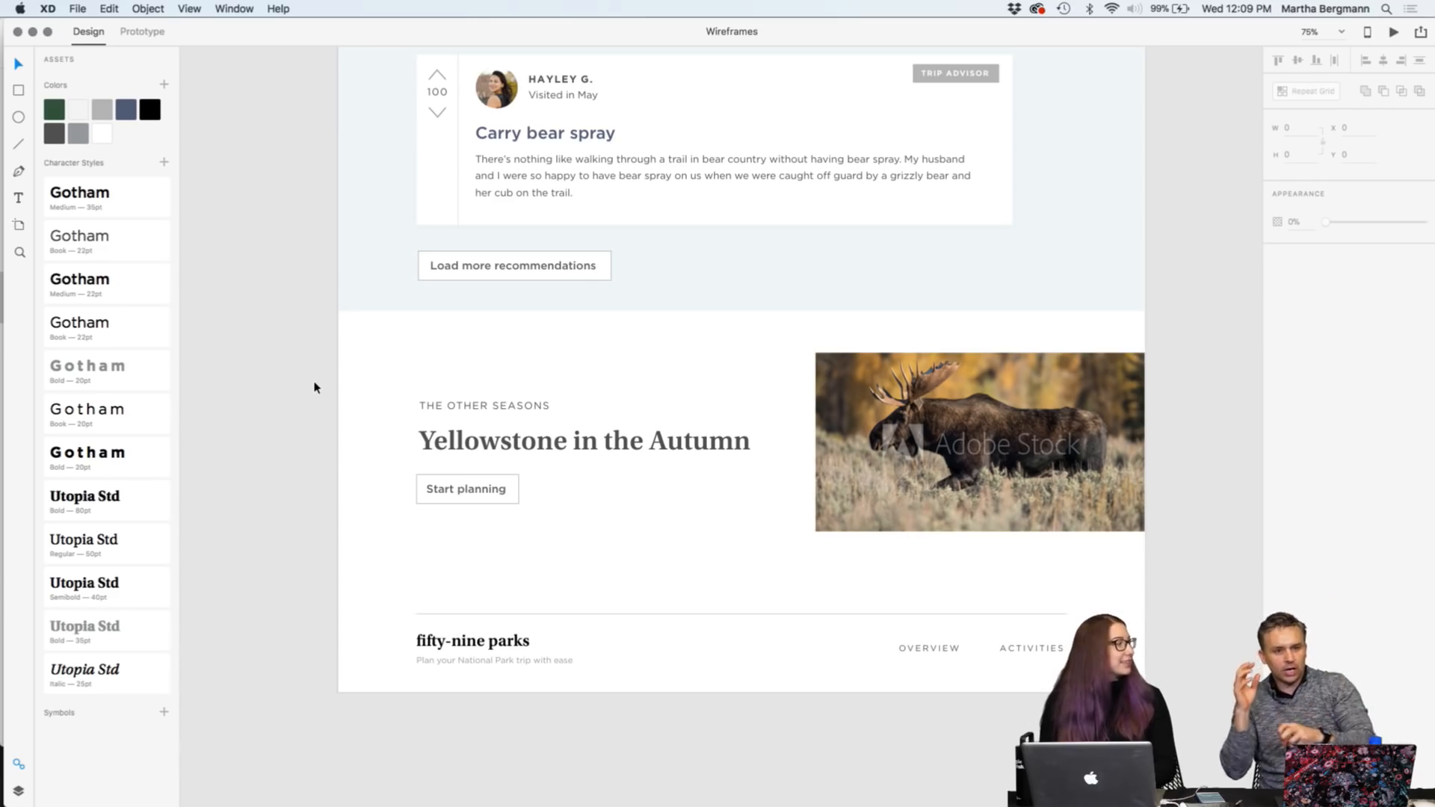
scroll(314, 387, down, 2)
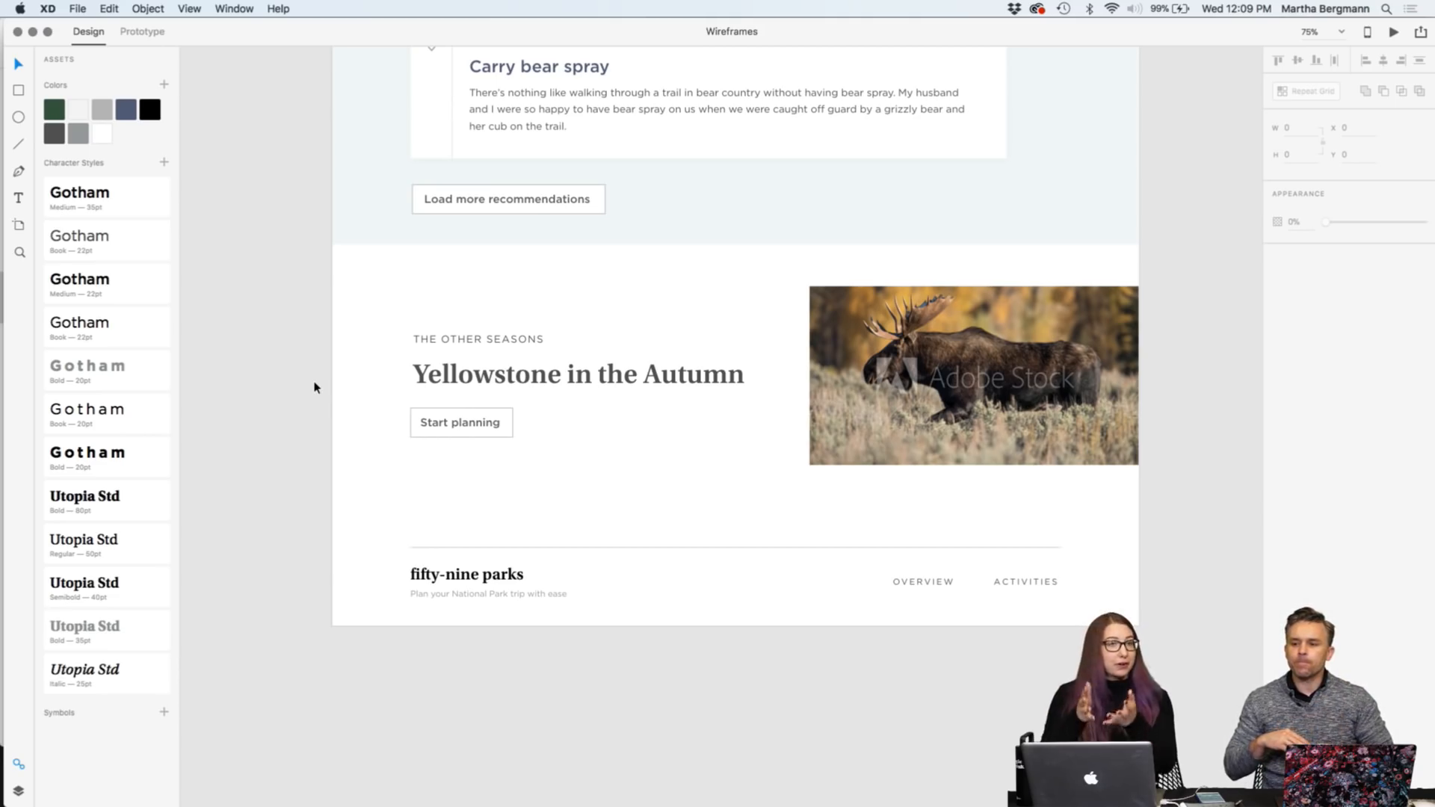
scroll(314, 387, right, 2)
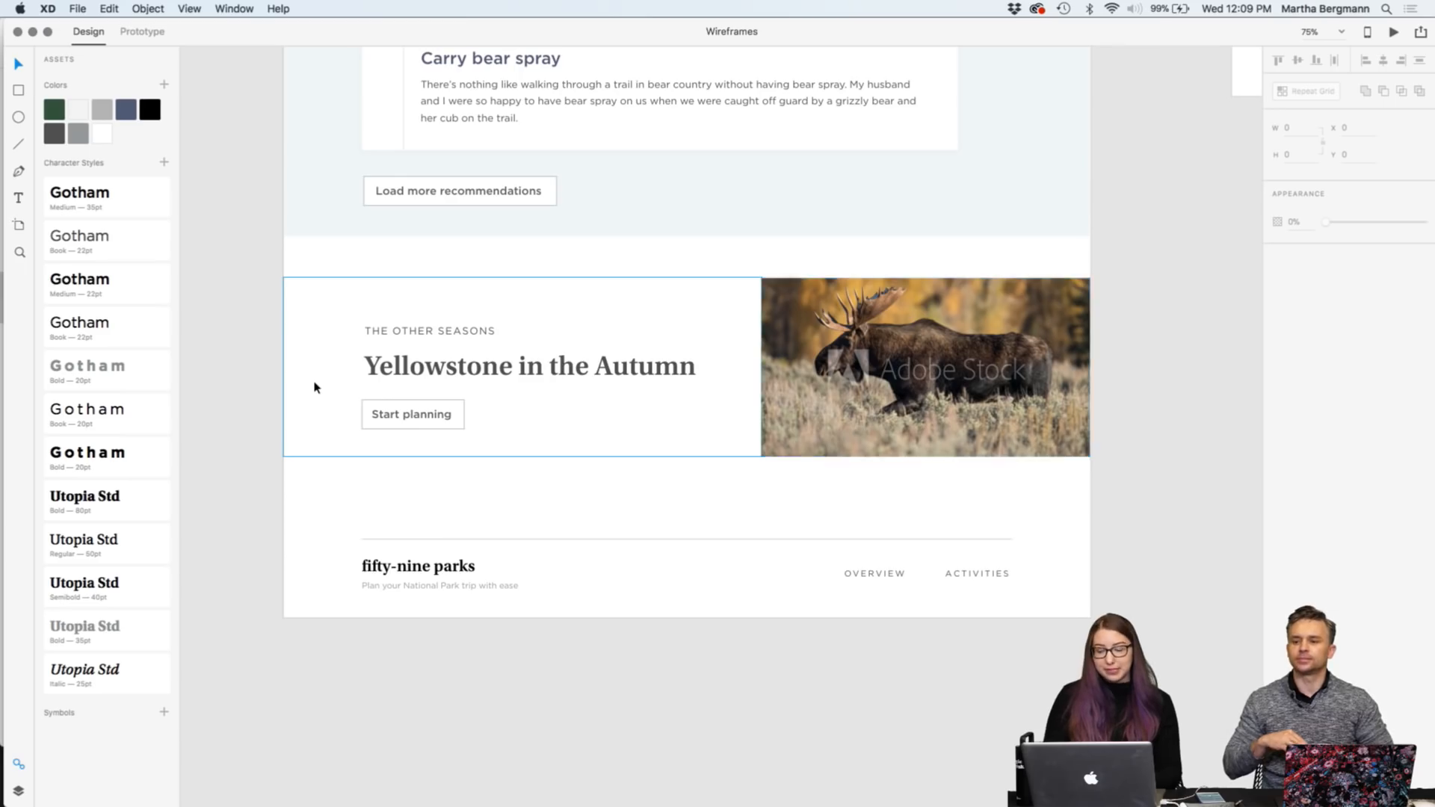
View the iPhone 6/7/8 Plus – 1 mockup at 100% and select the 44 px gap below the bison image.
key(super+minus)
scroll(314, 387, up, 15)
scroll(314, 387, up, 10)
scroll(314, 387, right, 3)
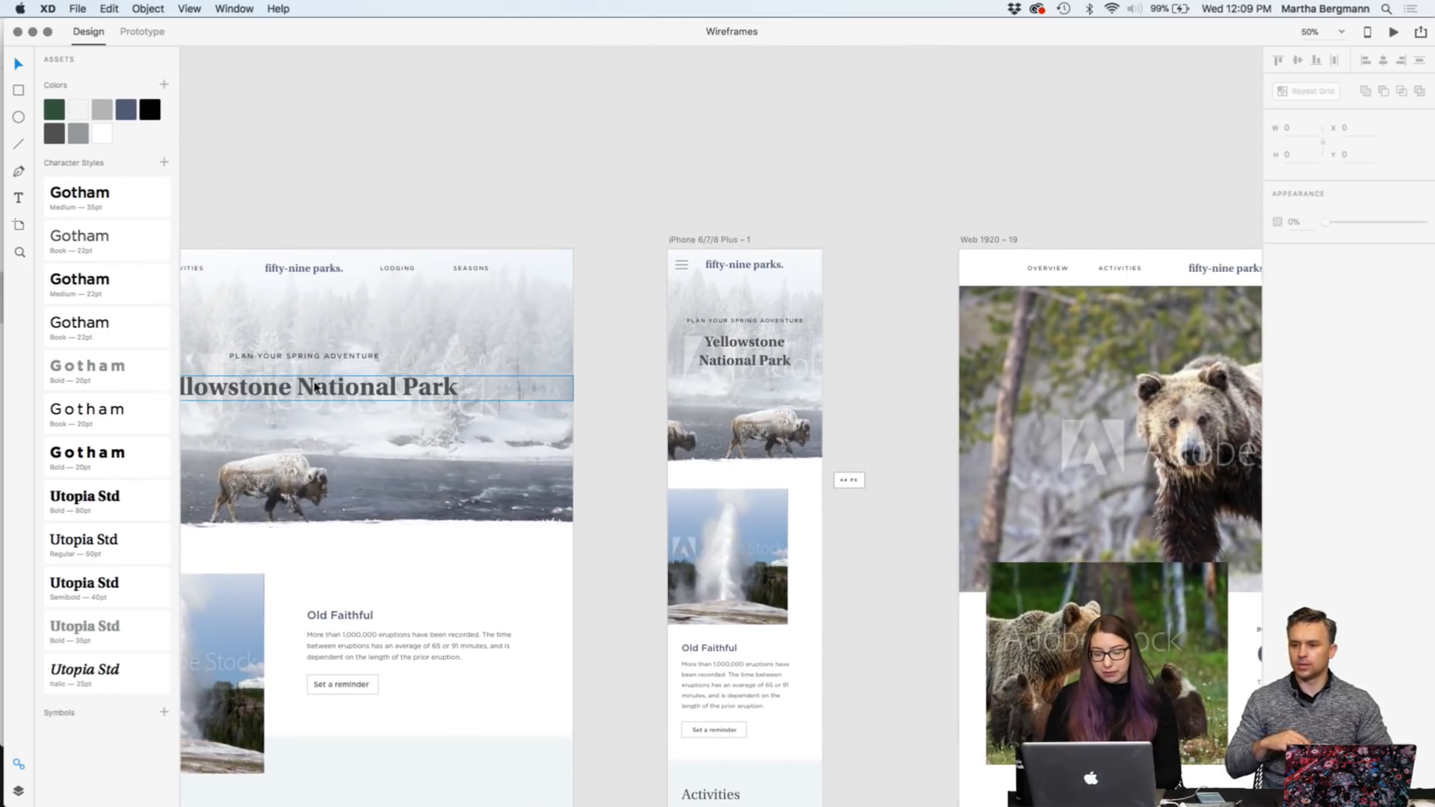
key(super+plus)
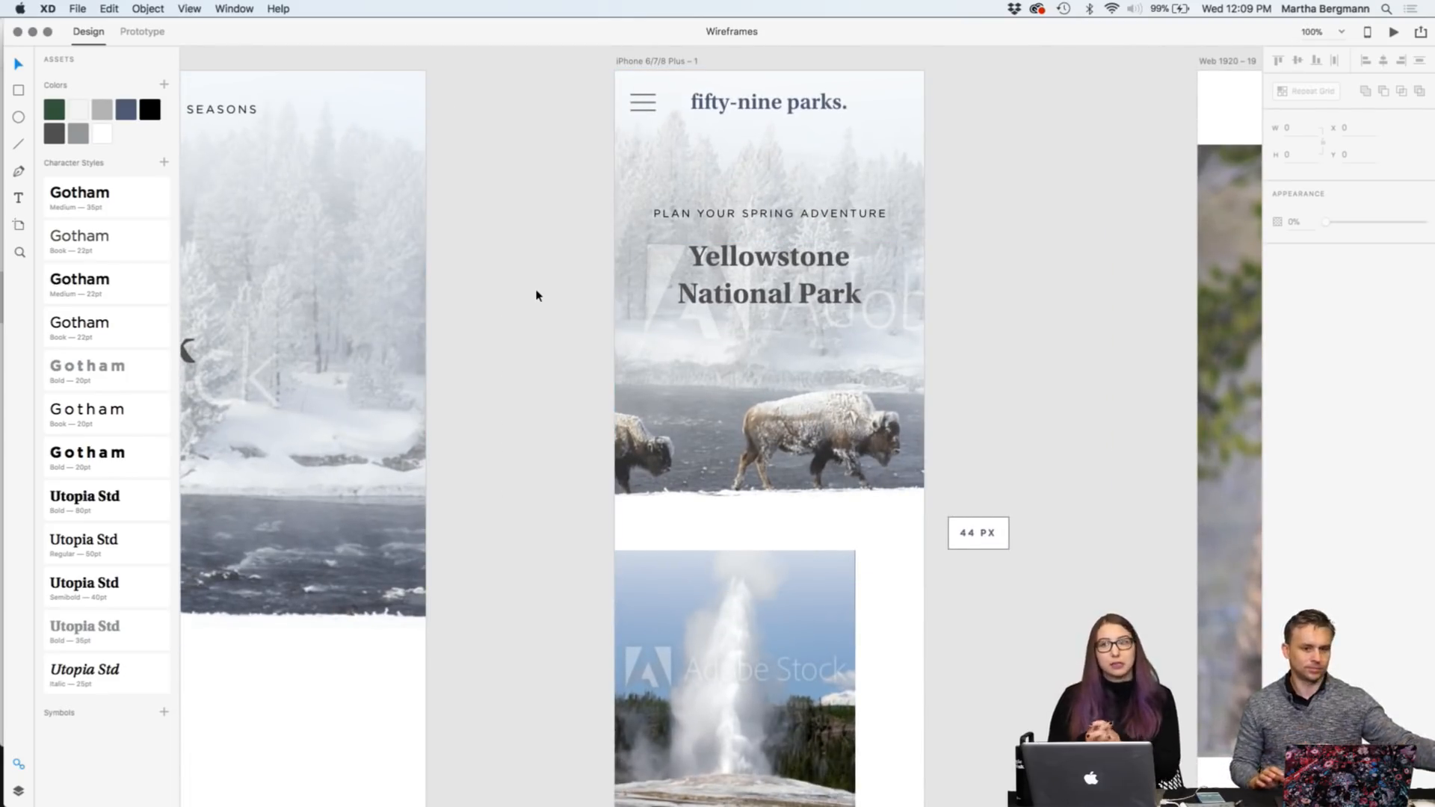
scroll(536, 295, down, 8)
scroll(536, 295, right, 1)
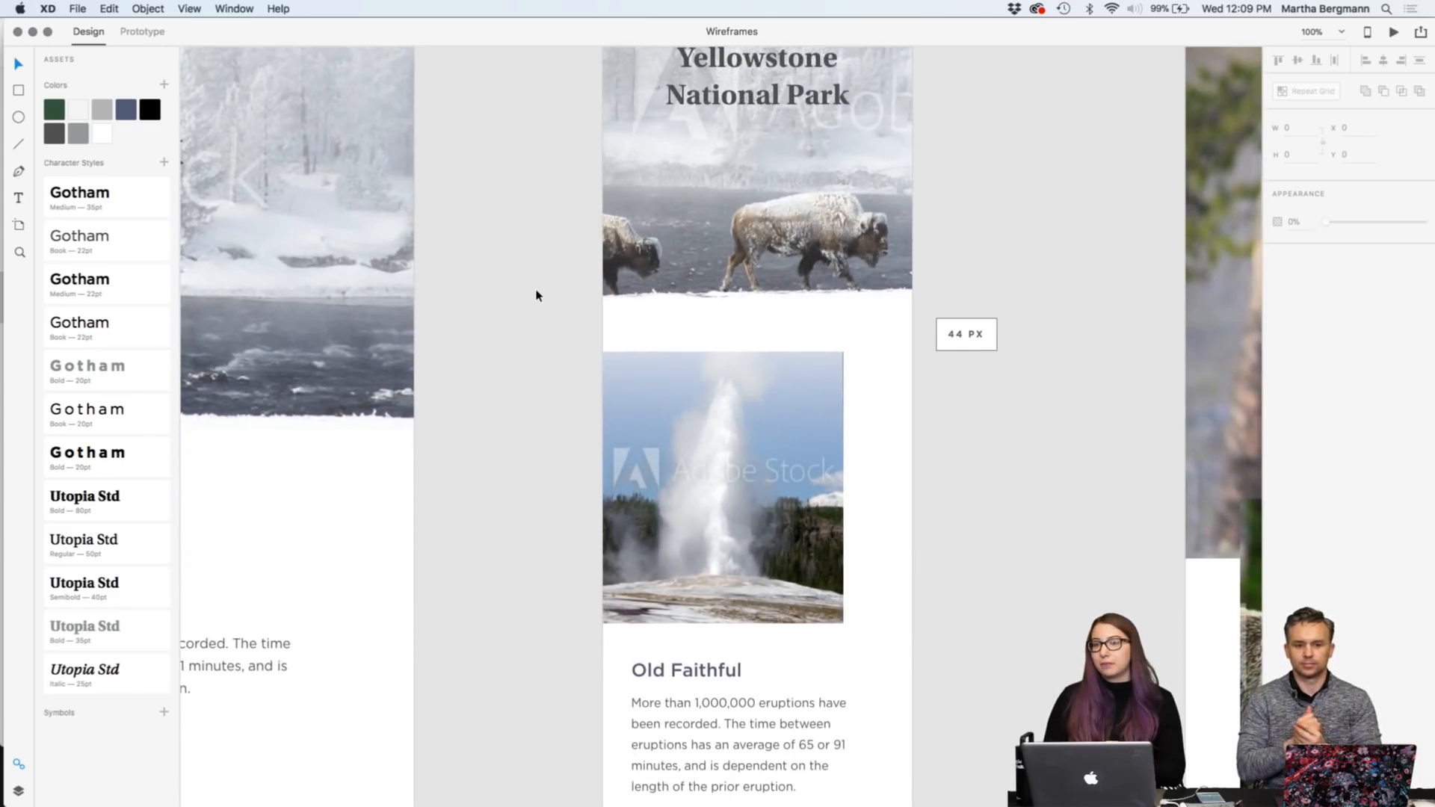
click(957, 245)
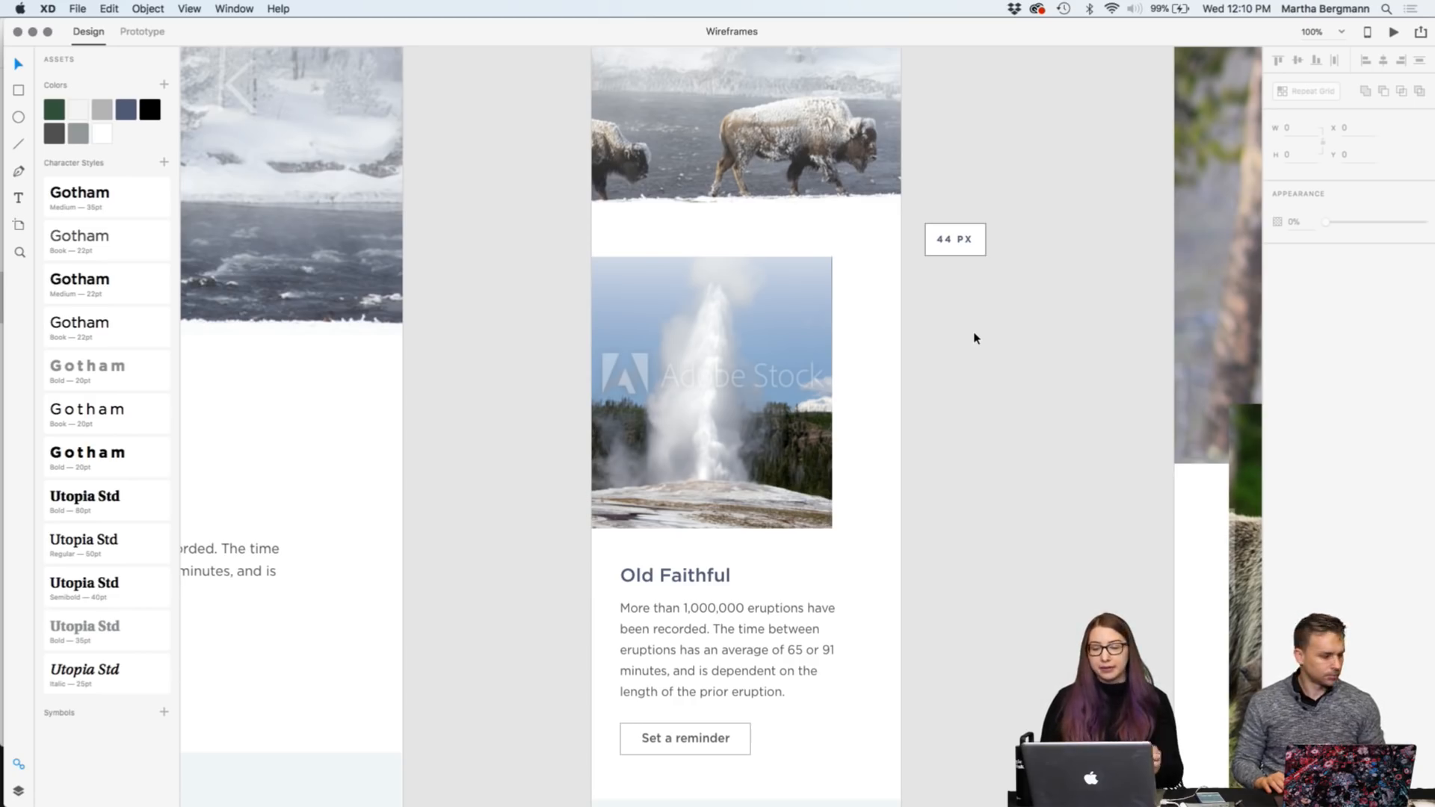
Scroll the iPhone mockup down to the Grizzly bears card and Hiking section.
scroll(974, 336, down, 4)
scroll(559, 519, down, 1)
scroll(559, 519, down, 1)
scroll(559, 519, down, 3)
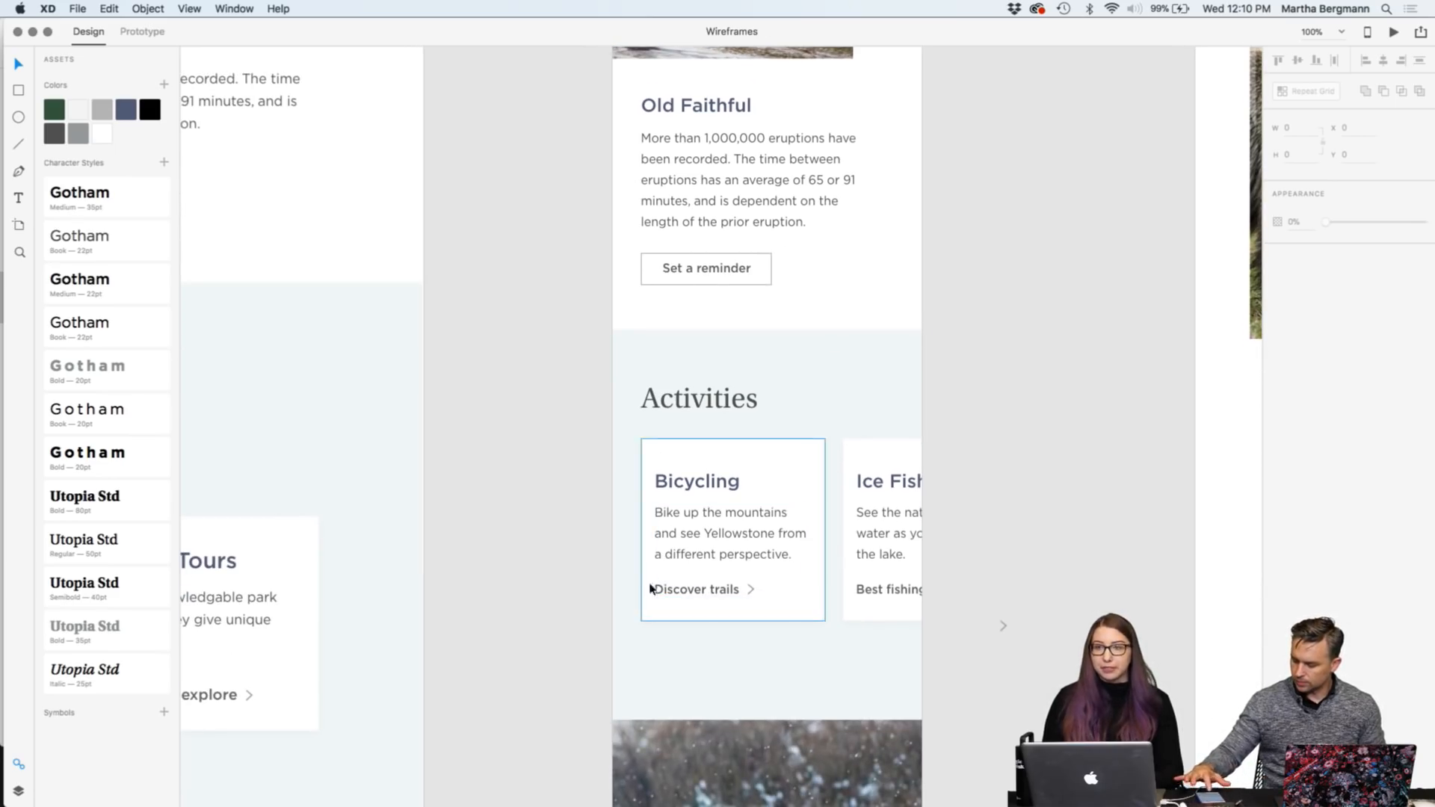
scroll(608, 584, down, 12)
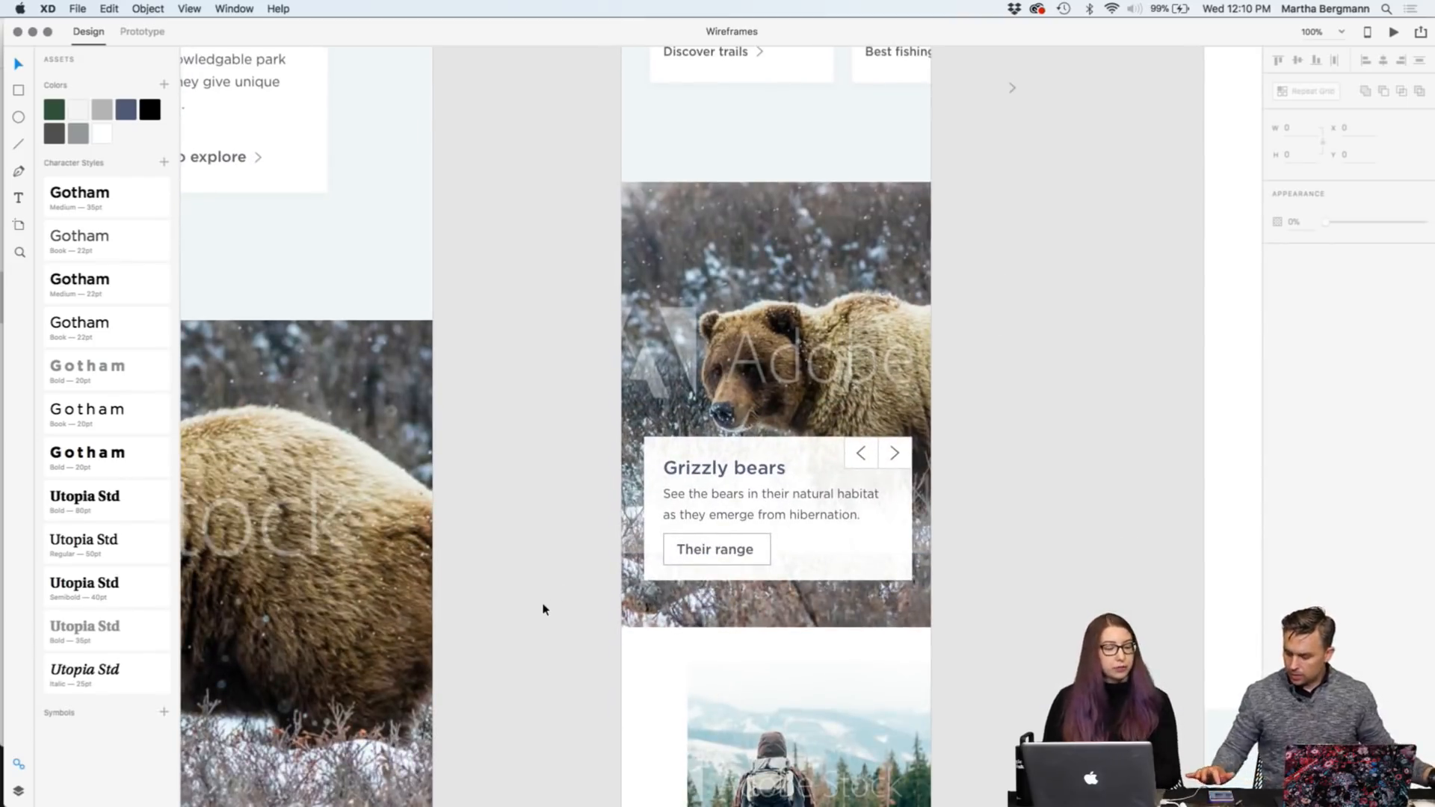
scroll(544, 609, down, 9)
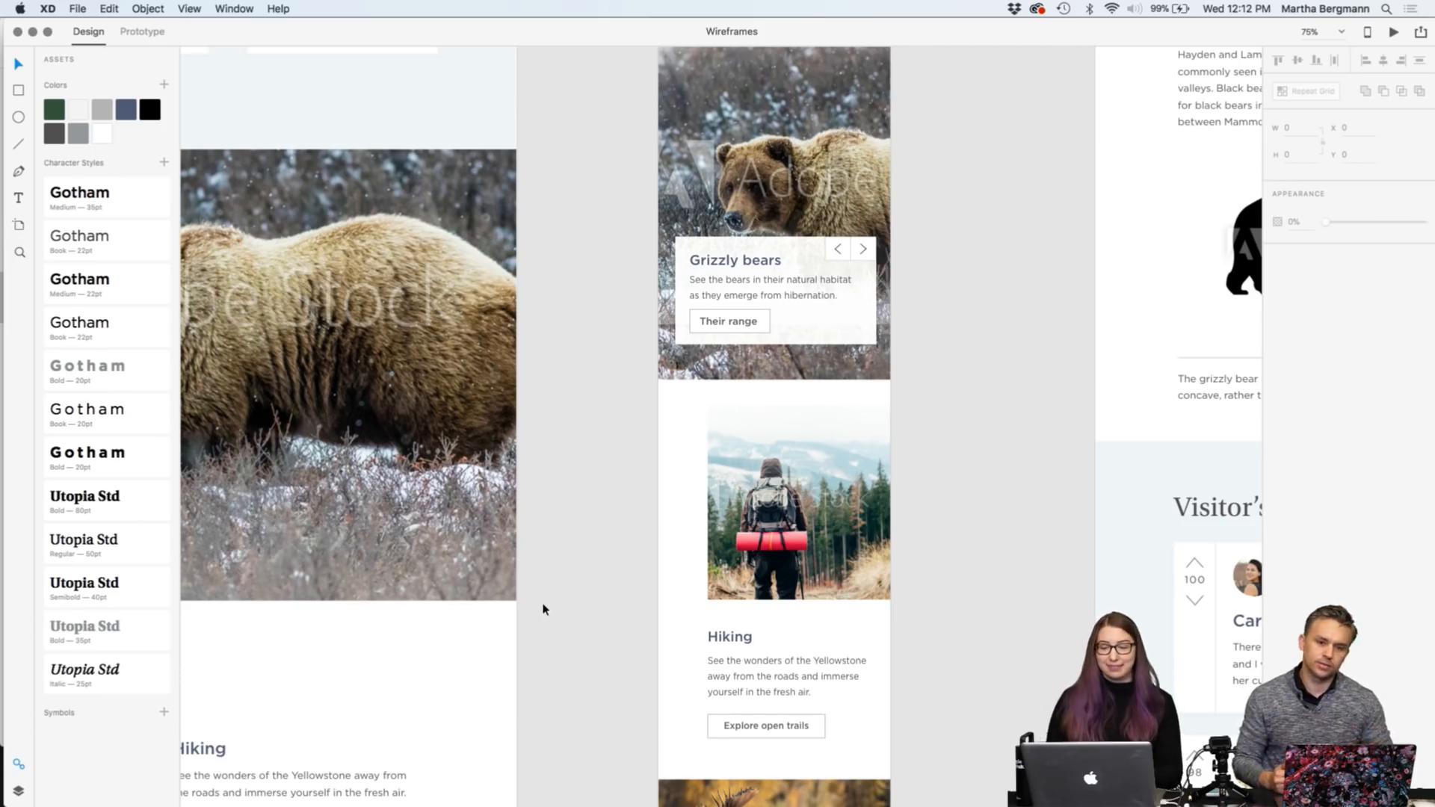
scroll(543, 609, up, 10)
Pan across the artboards to the desktop Grizzly bears page.
scroll(880, 409, up, 5)
scroll(880, 410, right, 2)
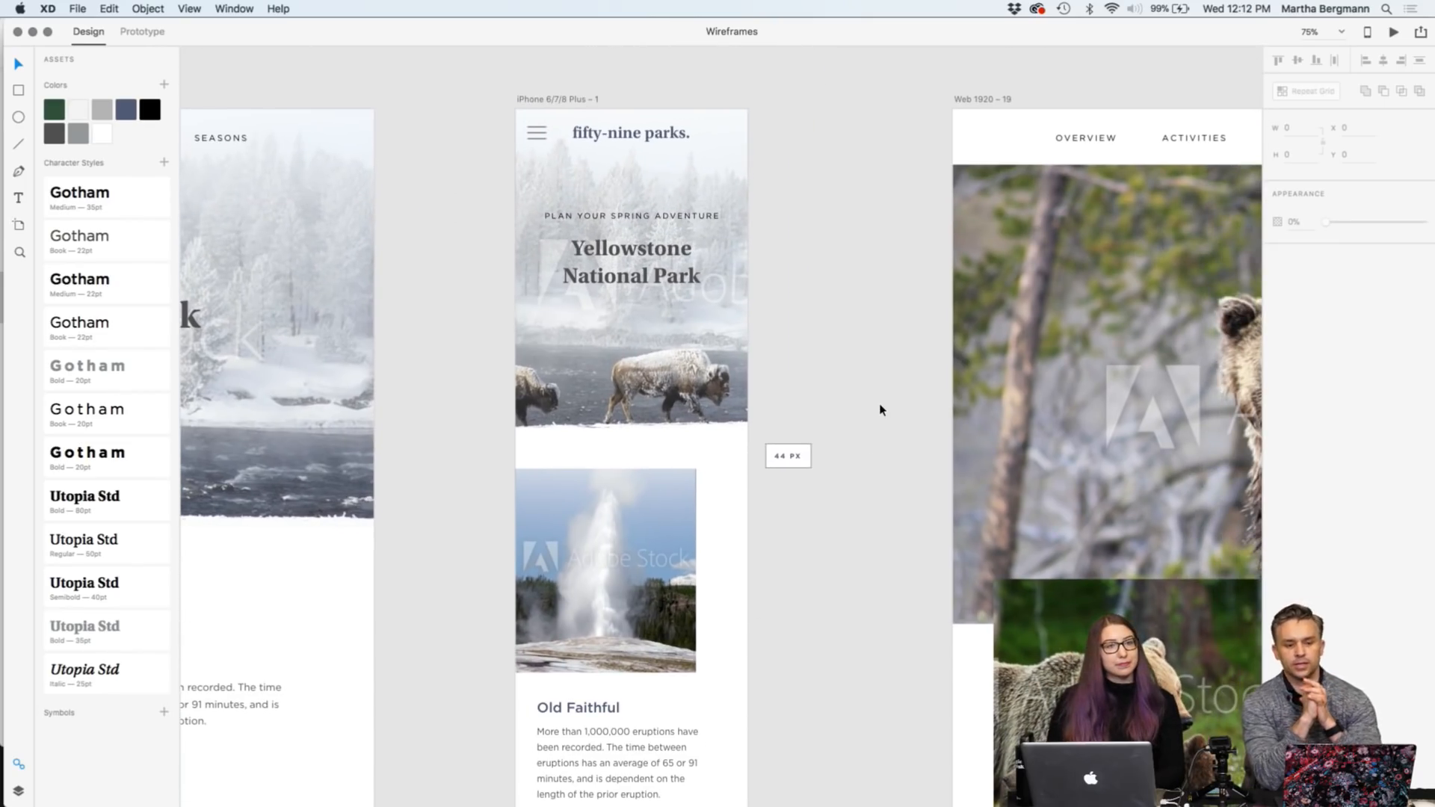
scroll(880, 410, right, 2)
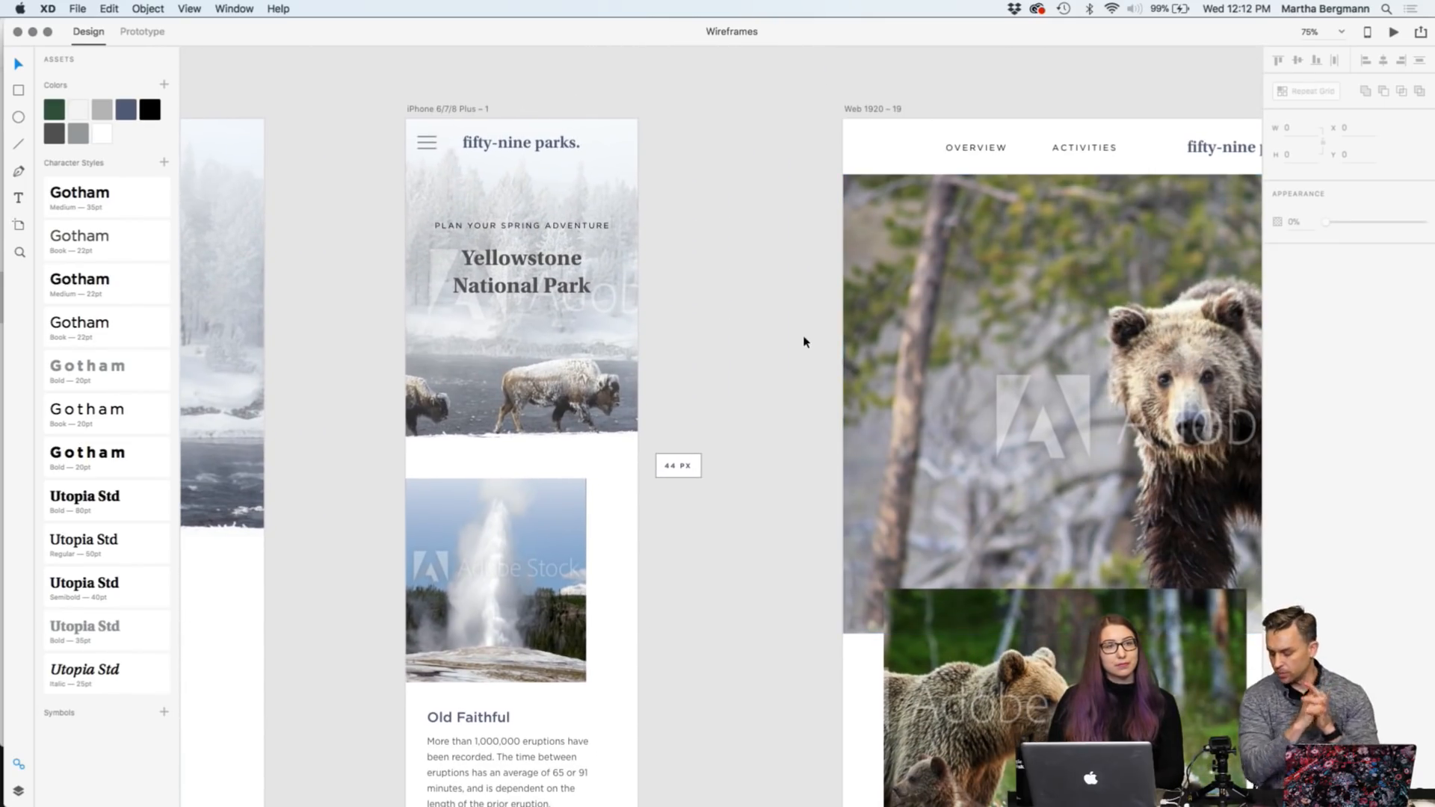
scroll(804, 341, right, 4)
scroll(804, 341, down, 1)
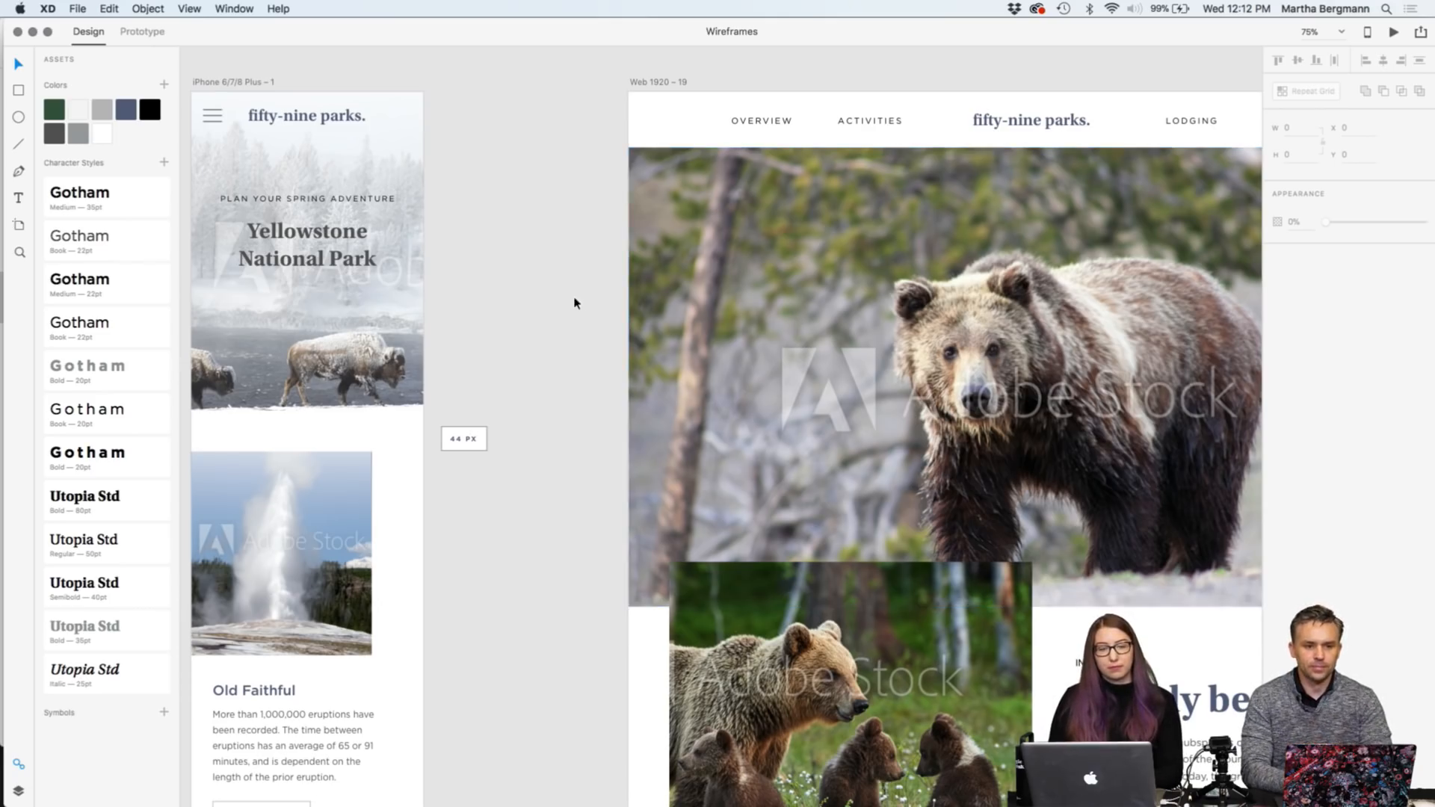
scroll(574, 305, right, 5)
scroll(574, 302, right, 4)
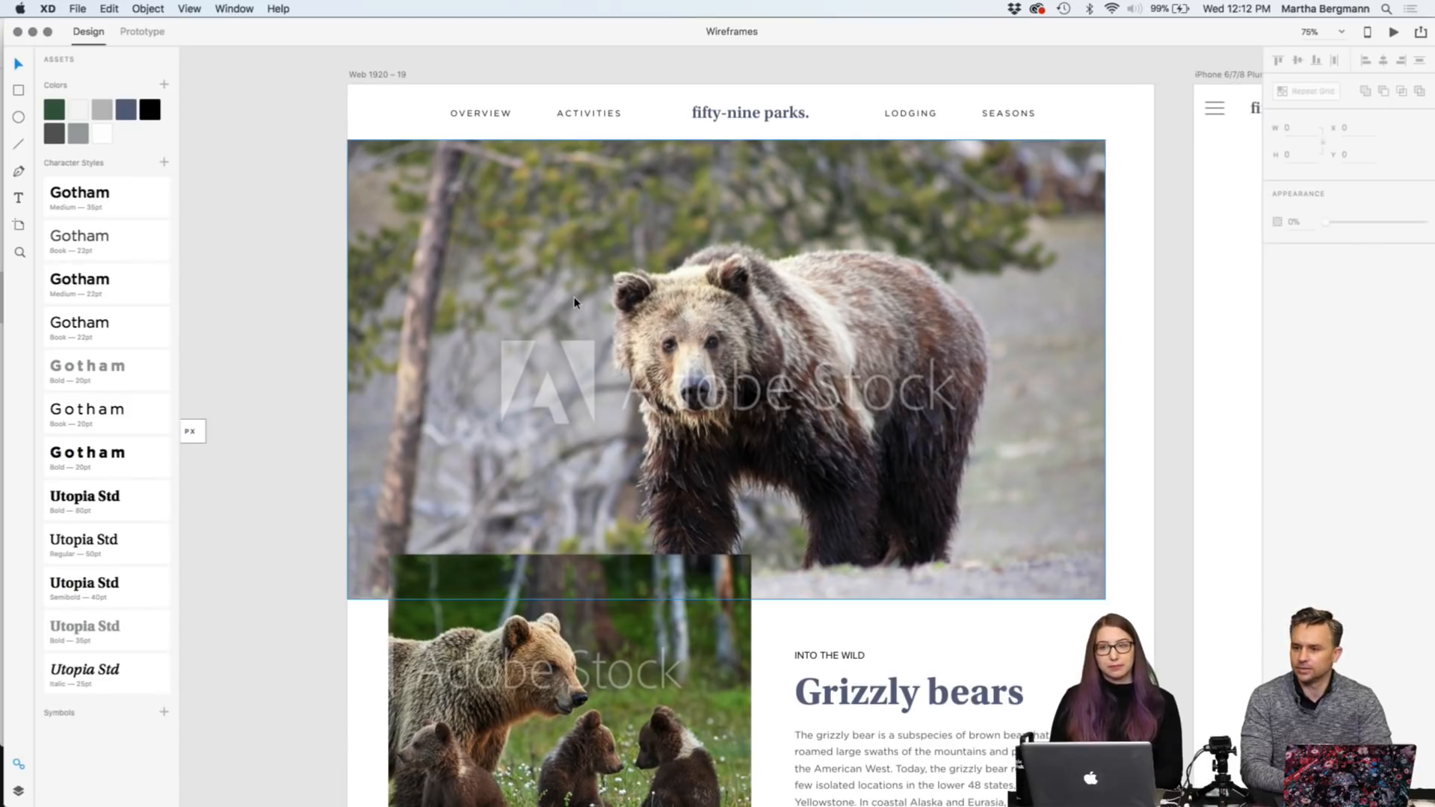
scroll(237, 319, right, 2)
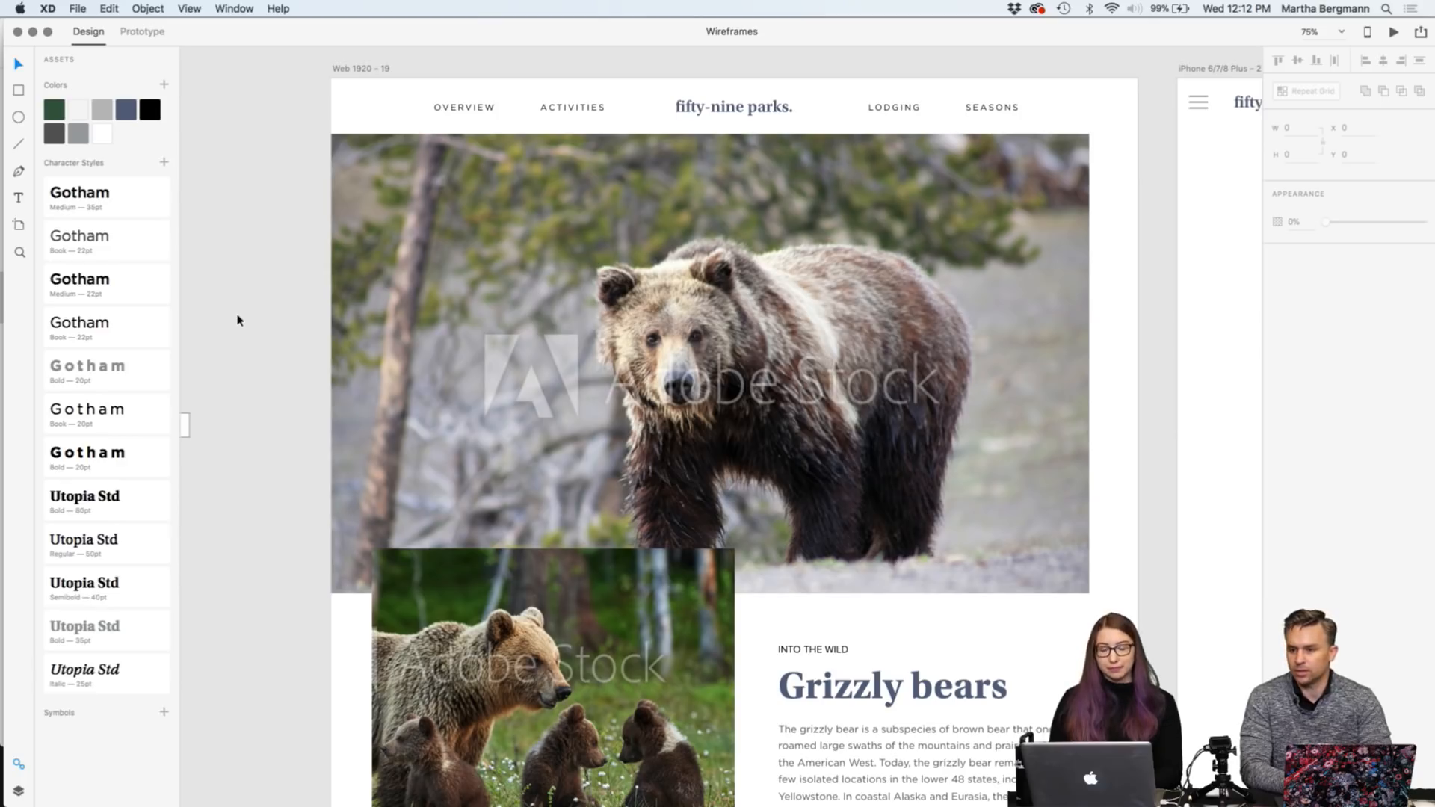
scroll(239, 301, up, 1)
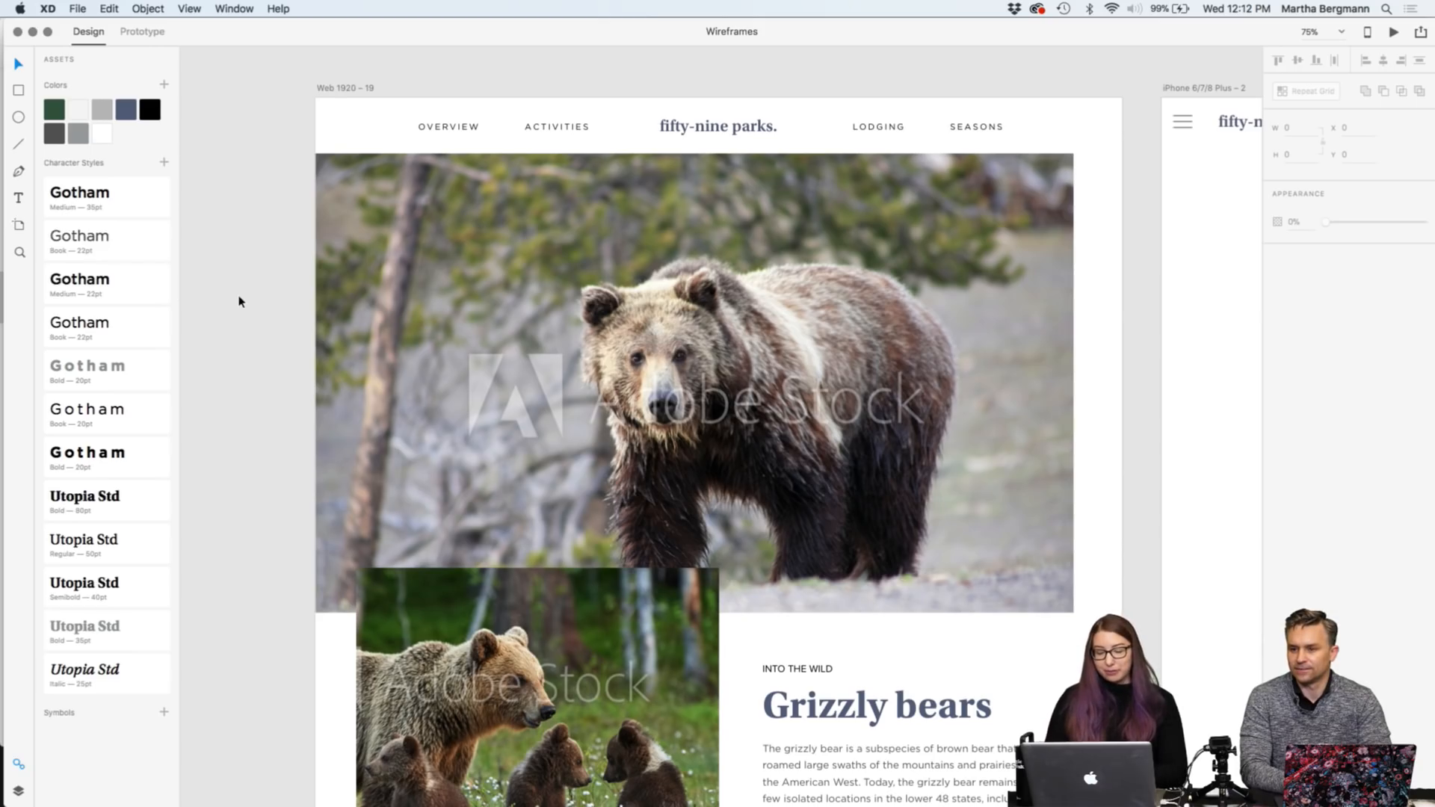
Zoom out to 50% to bring the header-only iPhone 6/7/8 Plus – 2 artboard into view.
key(super+minus)
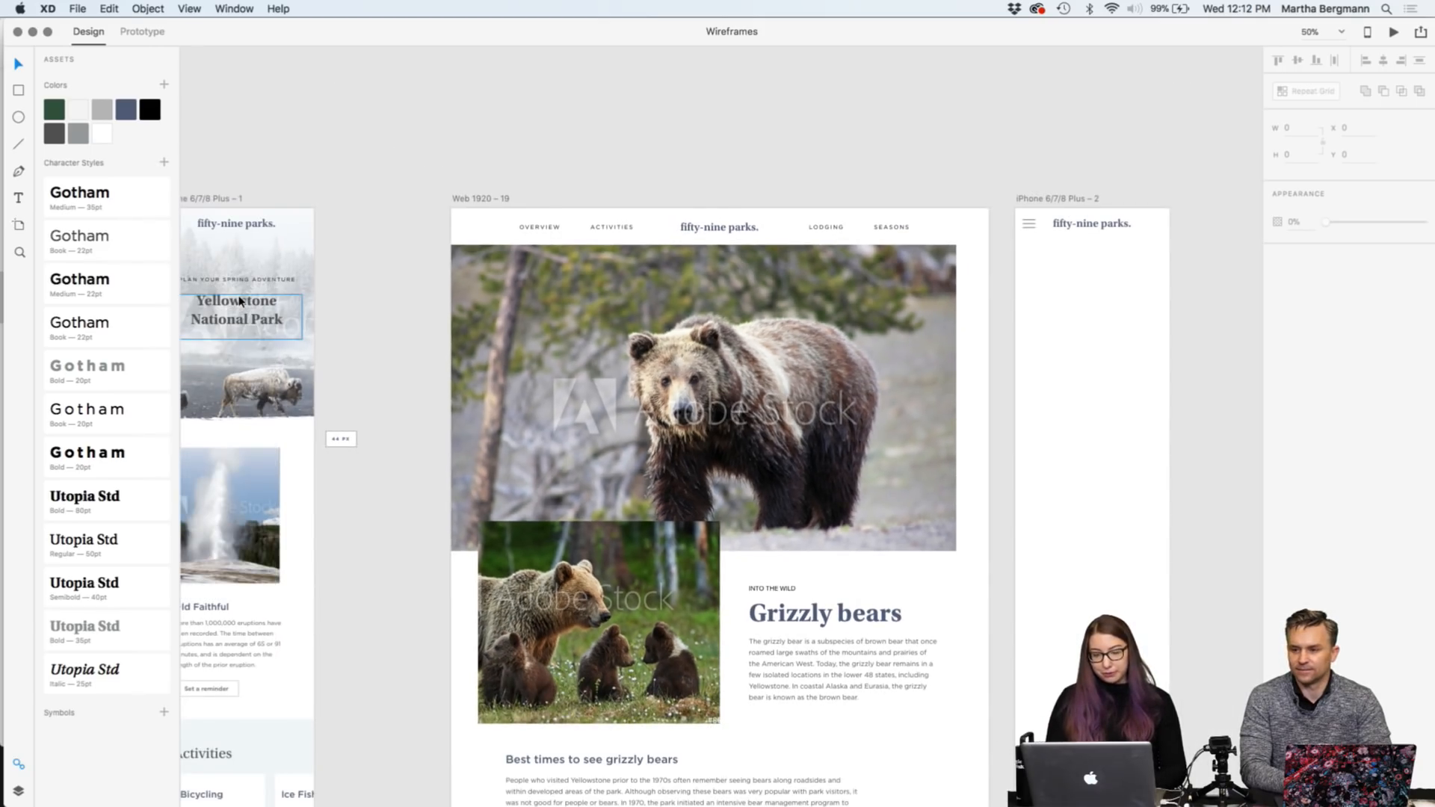
scroll(378, 251, down, 4)
scroll(378, 251, left, 2)
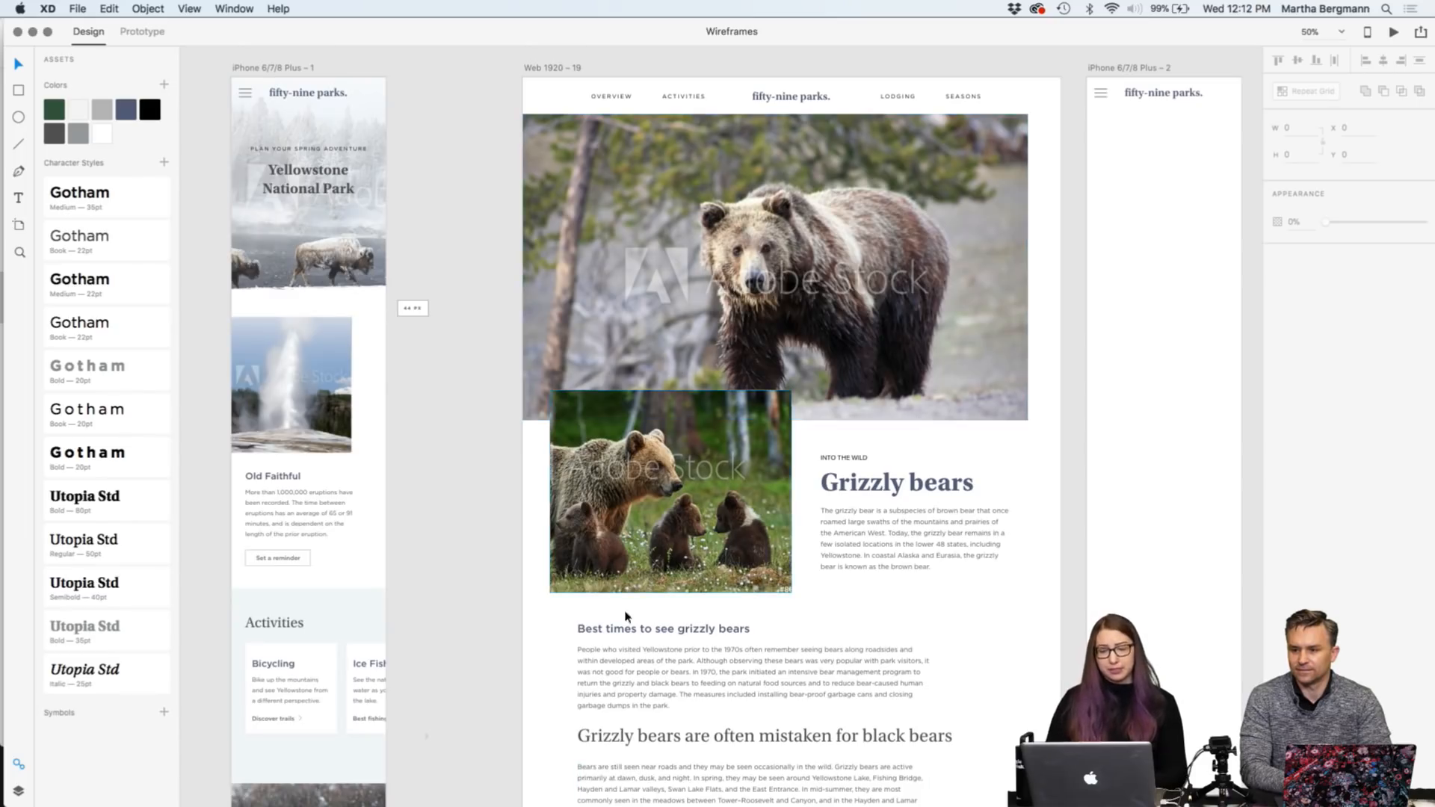
scroll(475, 545, down, 2)
scroll(475, 545, left, 3)
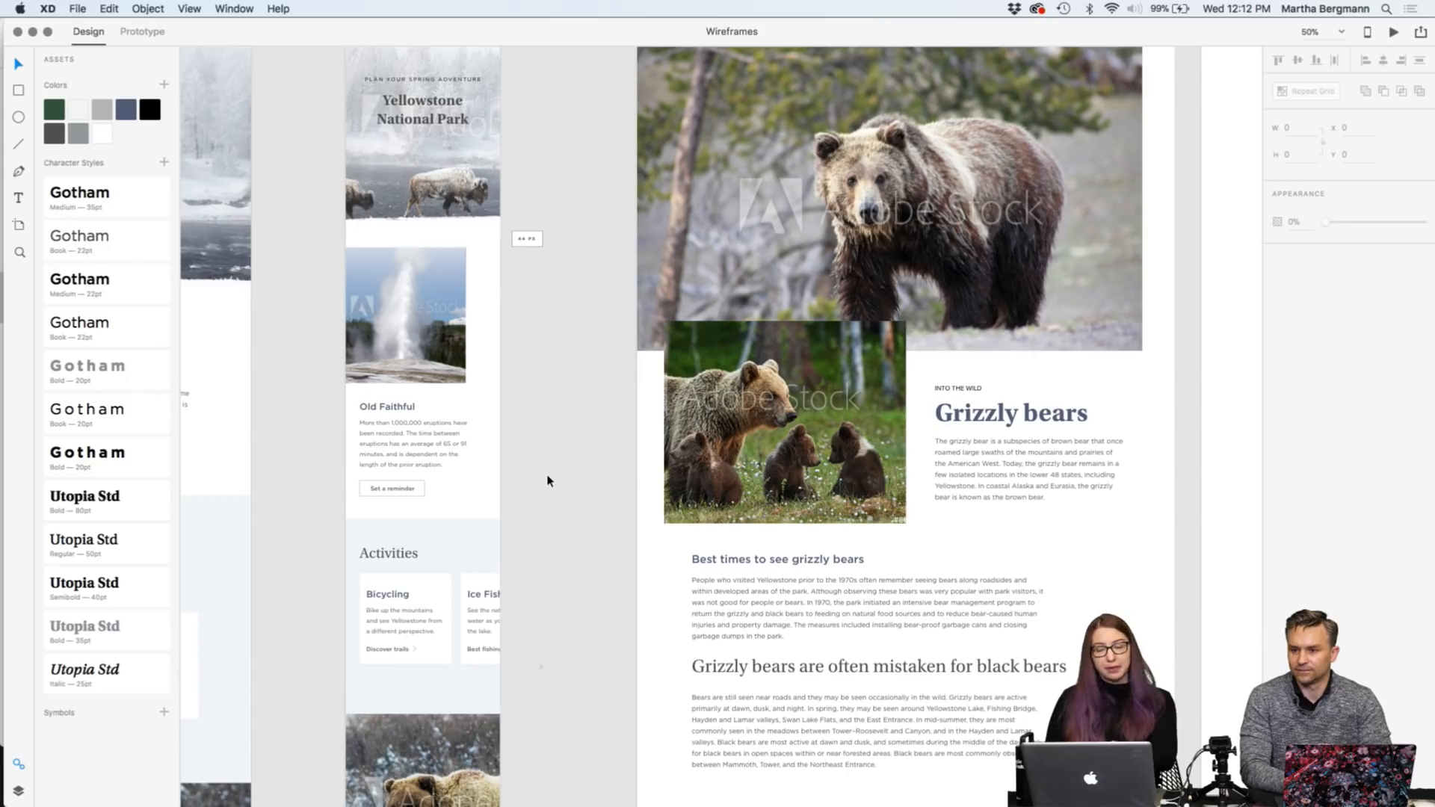
scroll(548, 480, up, 1)
scroll(547, 481, right, 2)
scroll(859, 331, up, 4)
scroll(859, 332, right, 3)
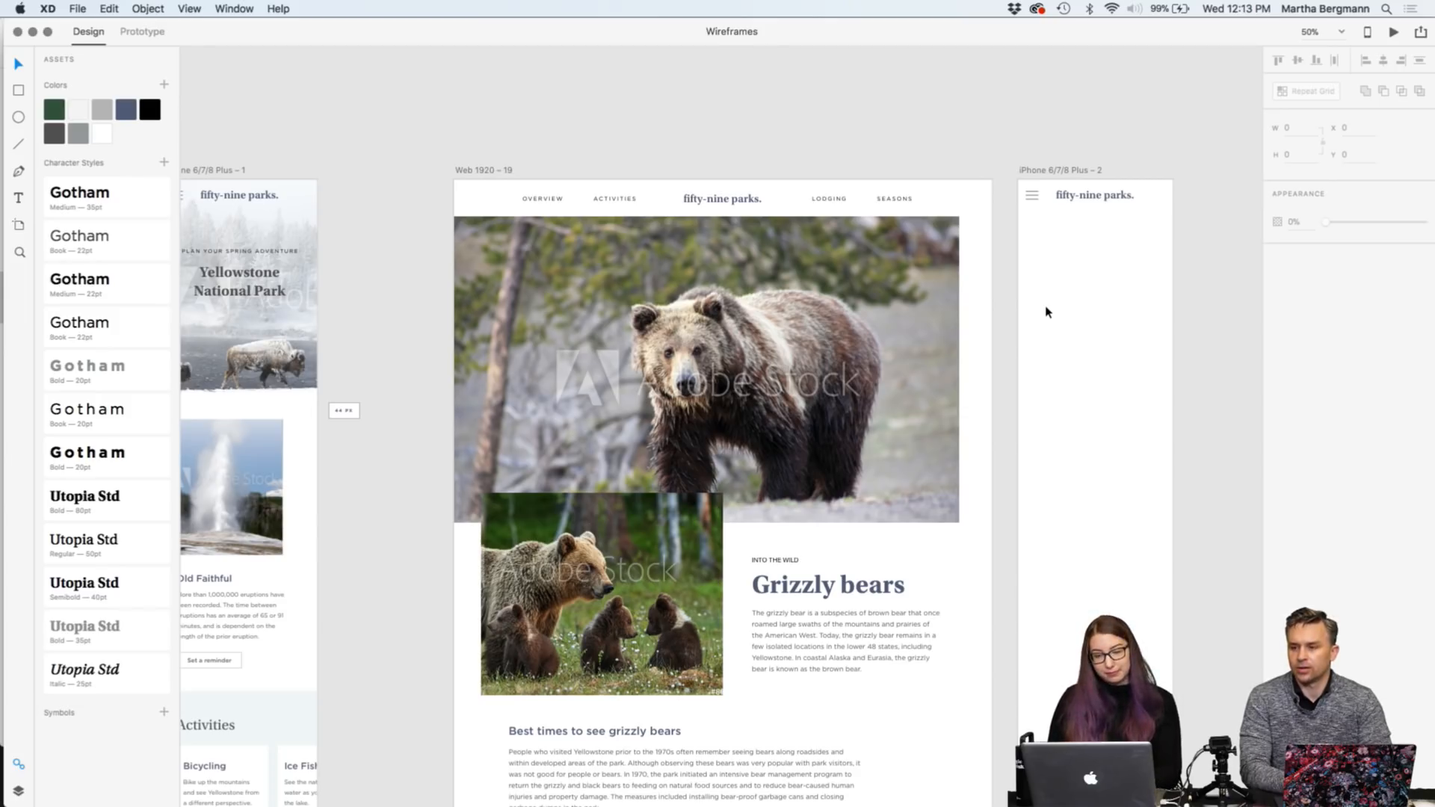
Select the empty iPhone 6/7/8 Plus – 2 artboard and scroll the Artboard tool's presets to the Apple devices.
click(1054, 169)
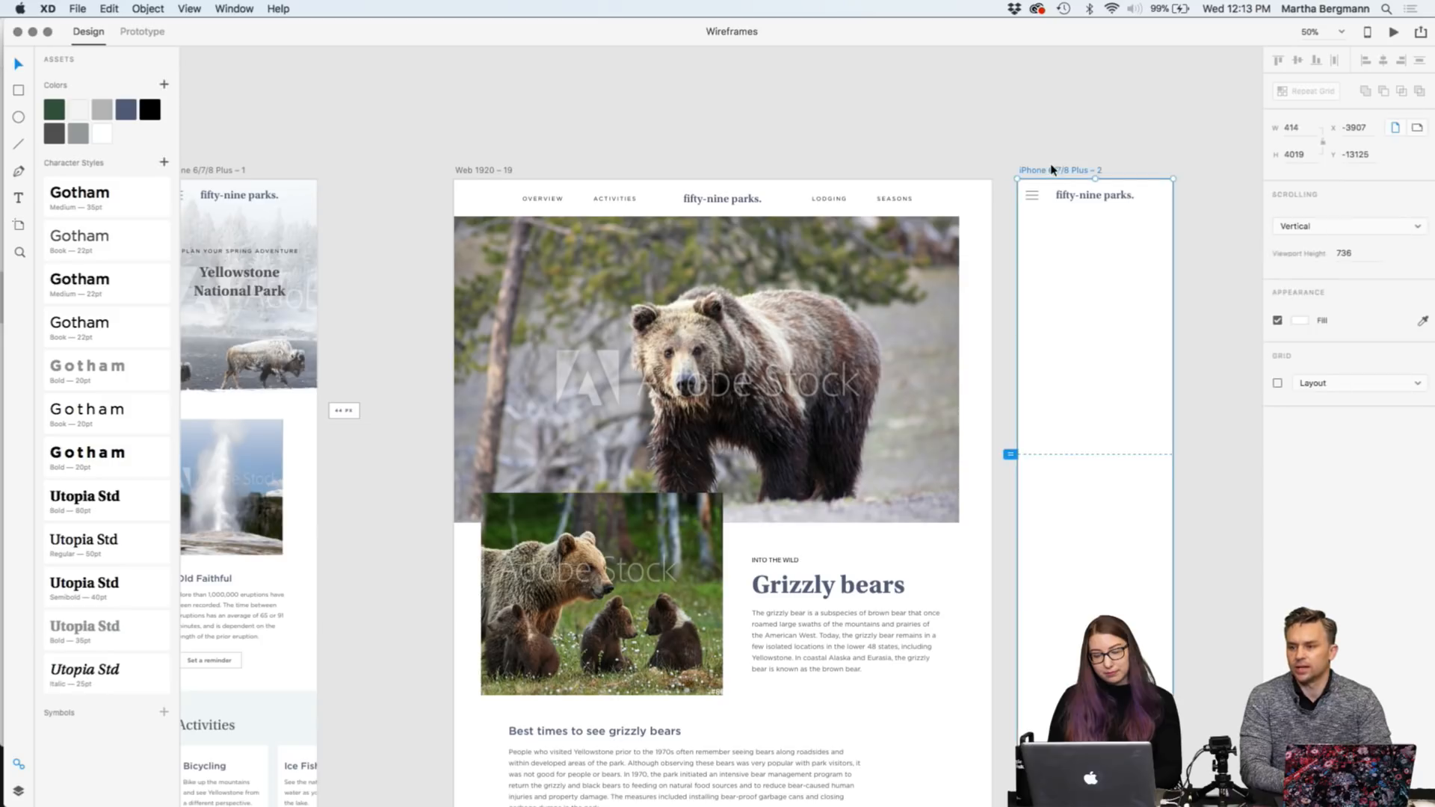
scroll(1083, 328, right, 5)
scroll(1083, 329, right, 3)
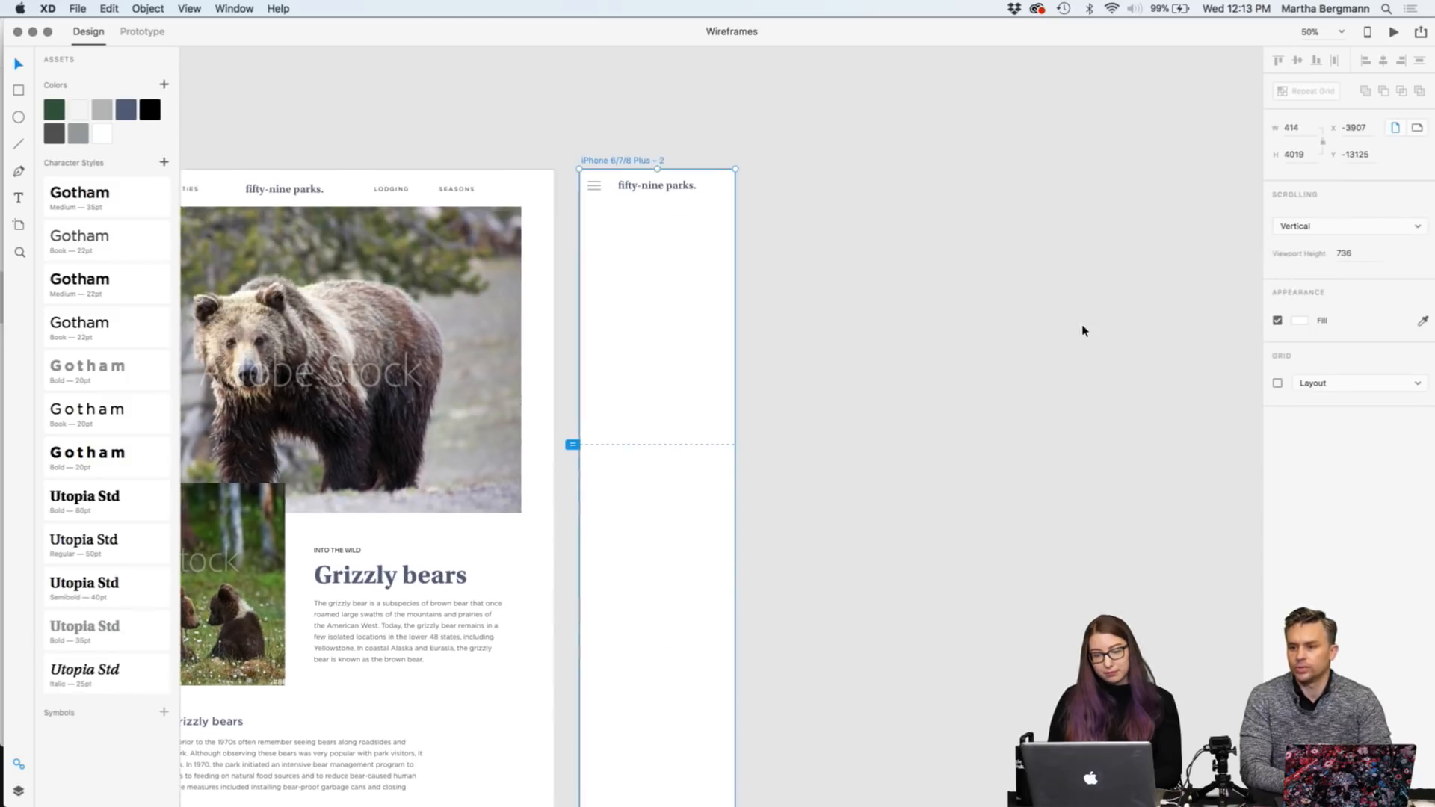
click(18, 225)
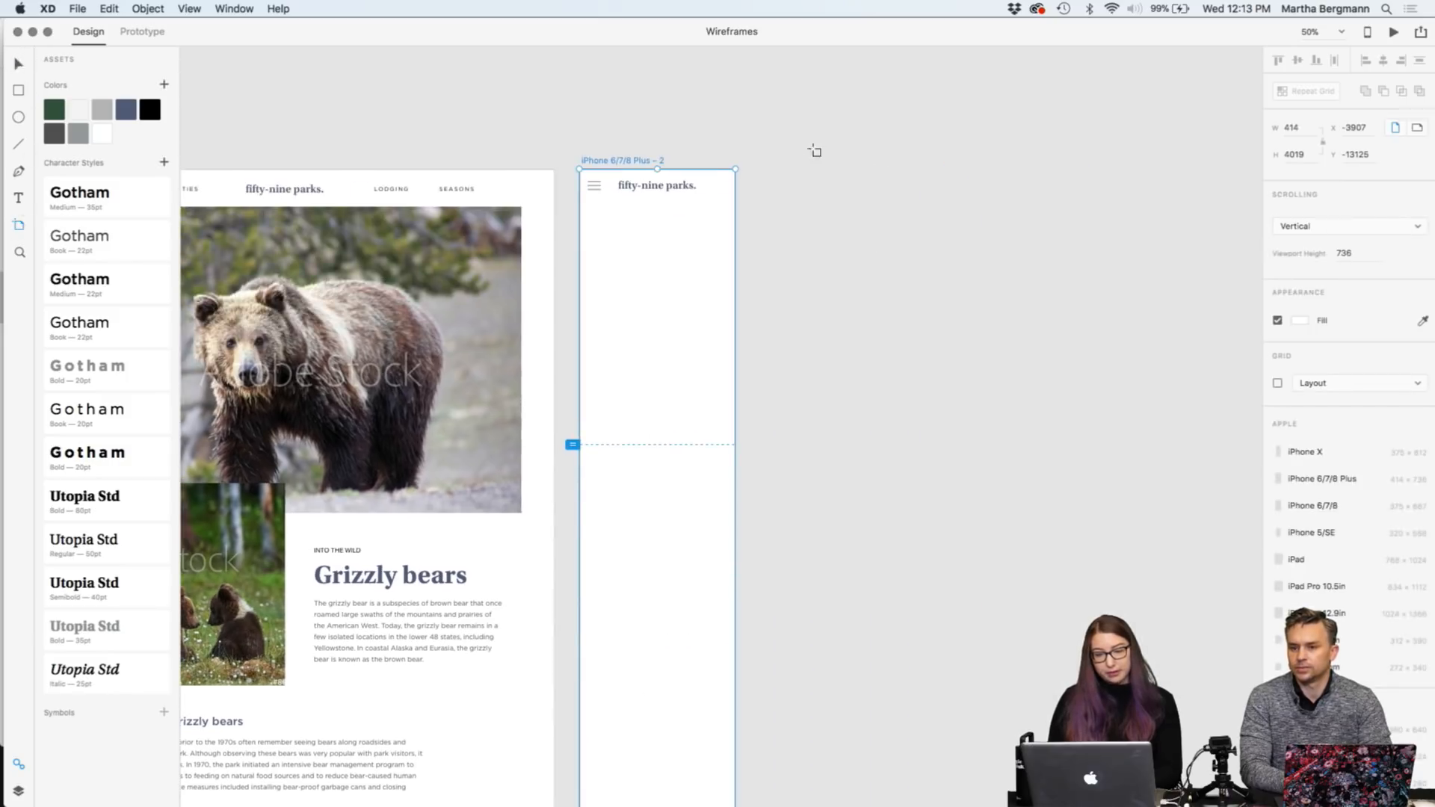
scroll(1346, 500, down, 1)
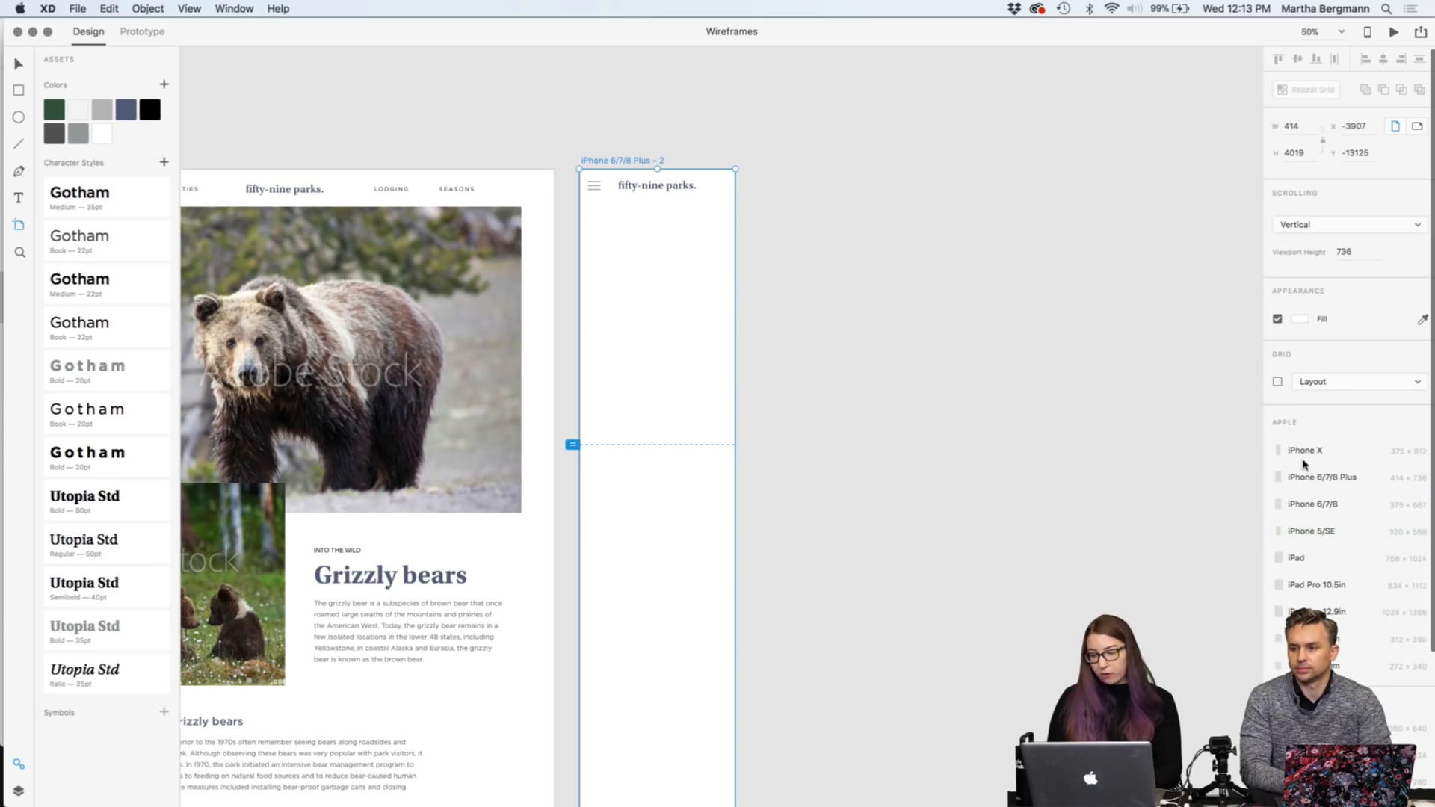
scroll(1359, 604, down, 3)
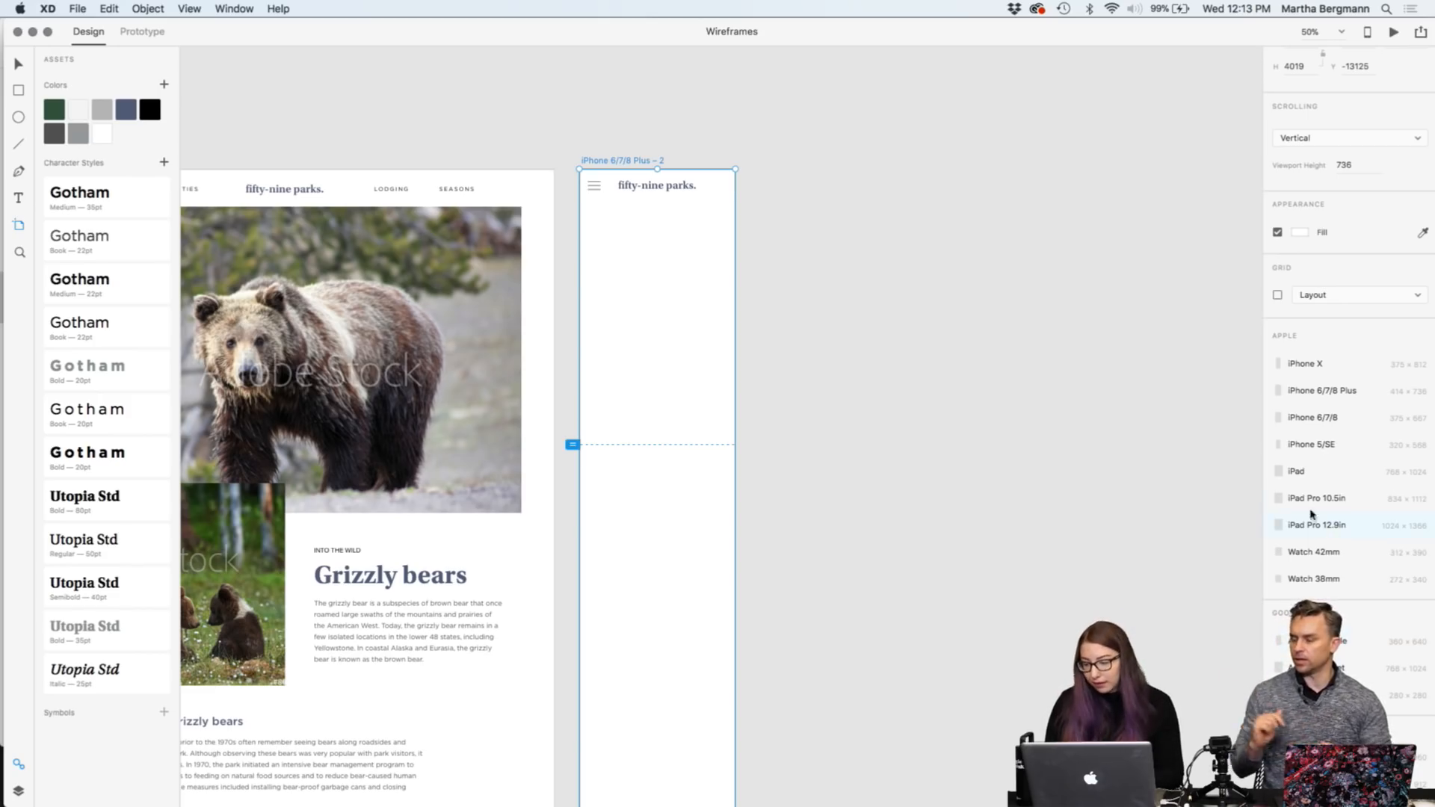
Add iPad, iPhone 5/SE and Watch 38mm artboards from the presets.
click(1294, 472)
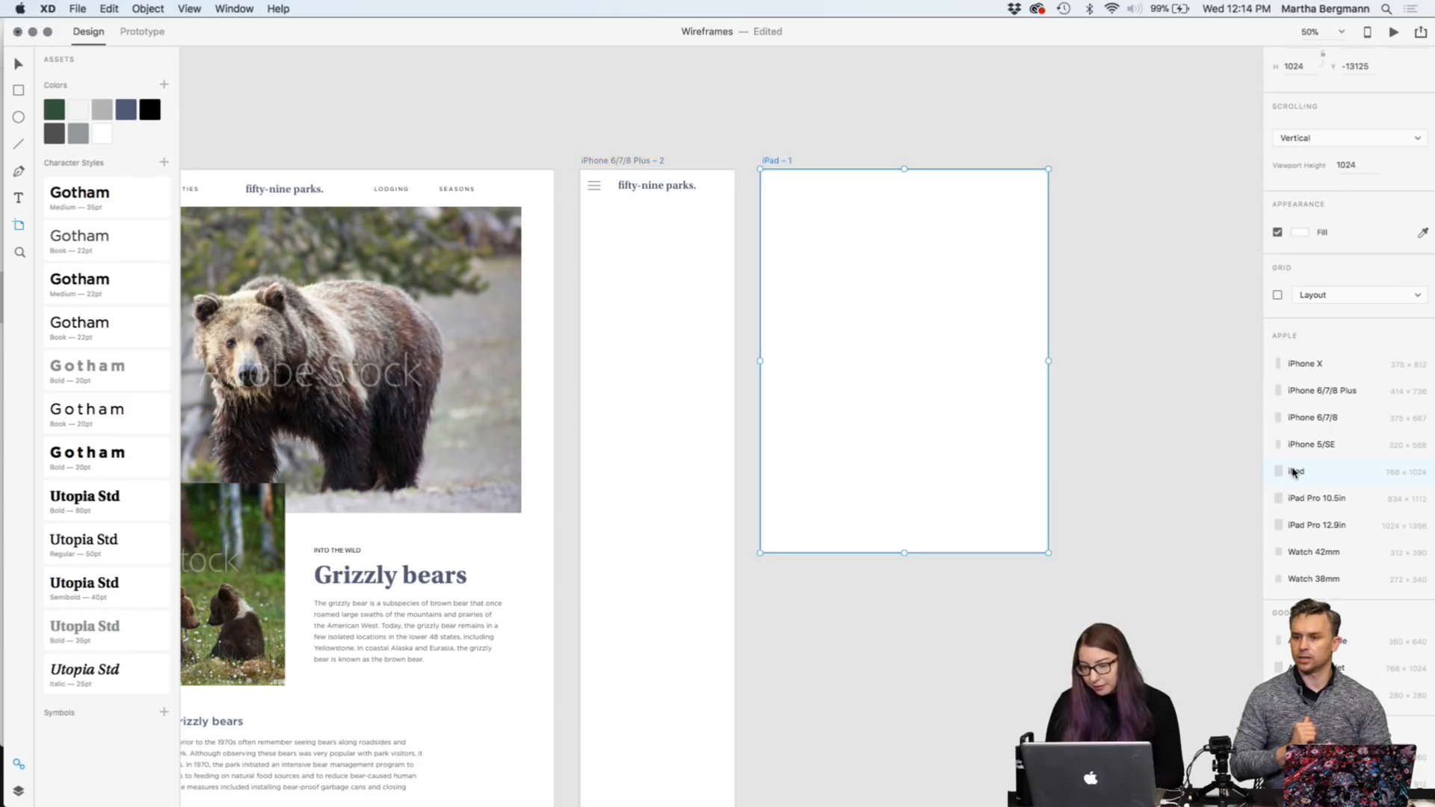
click(1312, 446)
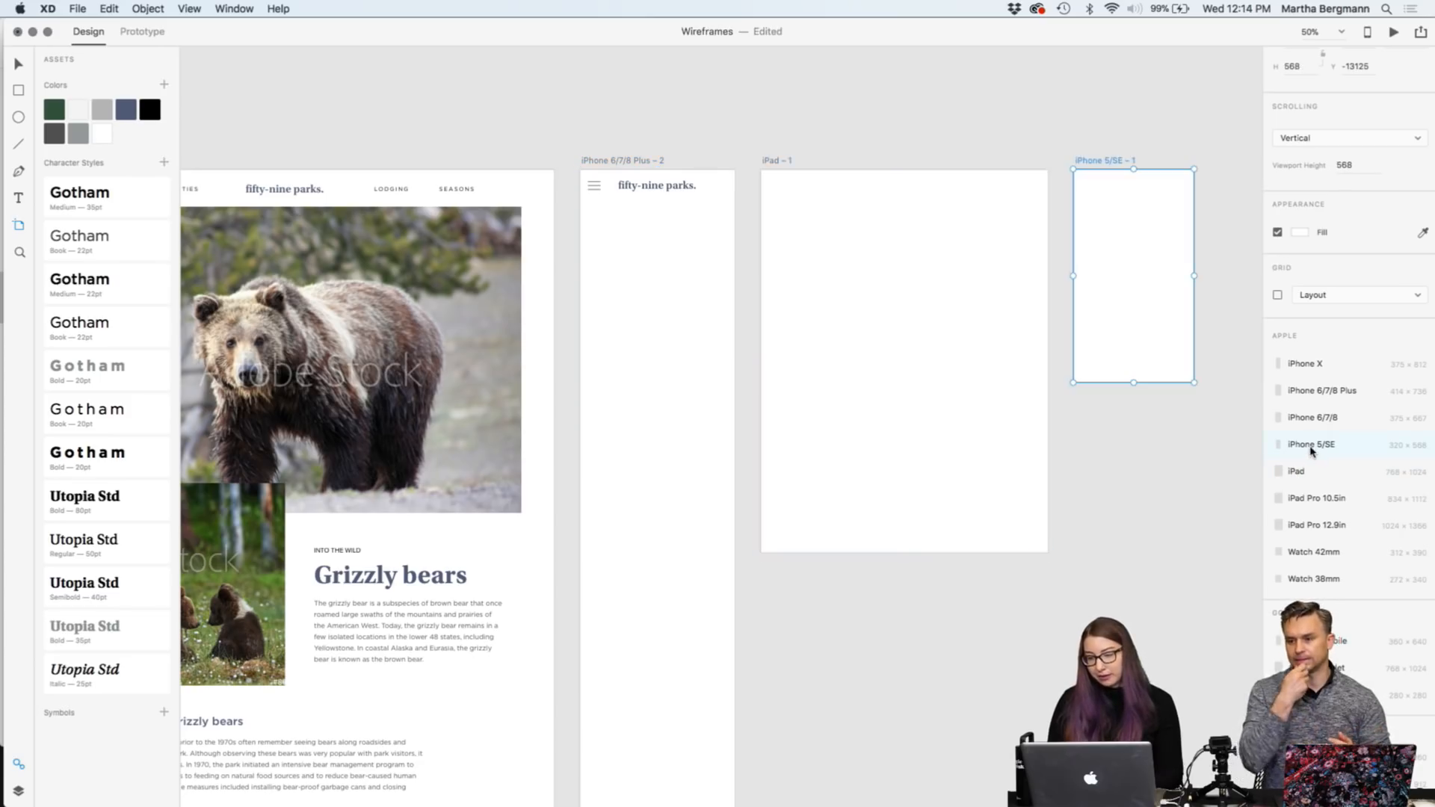
scroll(1125, 473, right, 3)
click(1372, 577)
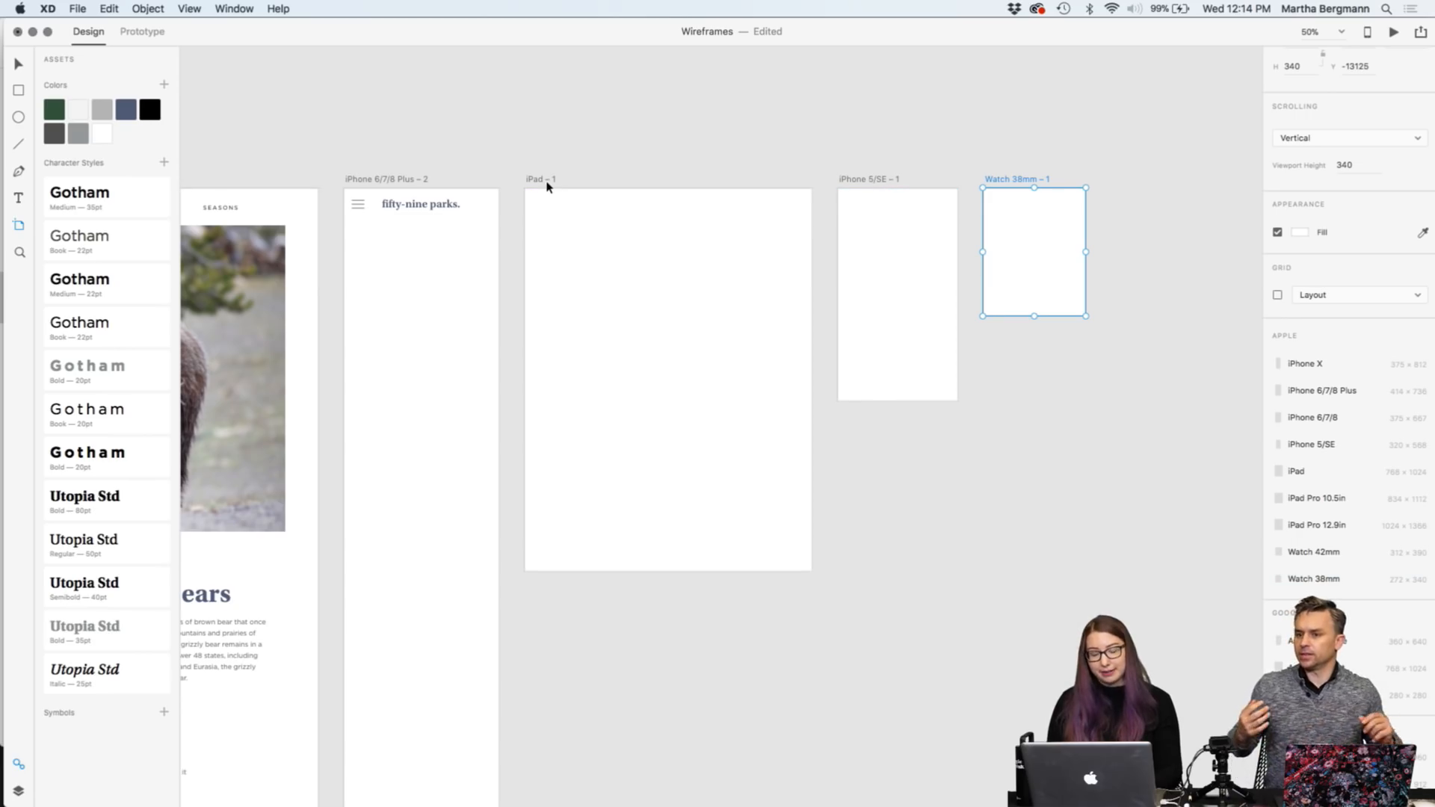
Delete the iPhone 5/SE, Watch 38mm and iPad artboards.
click(847, 181)
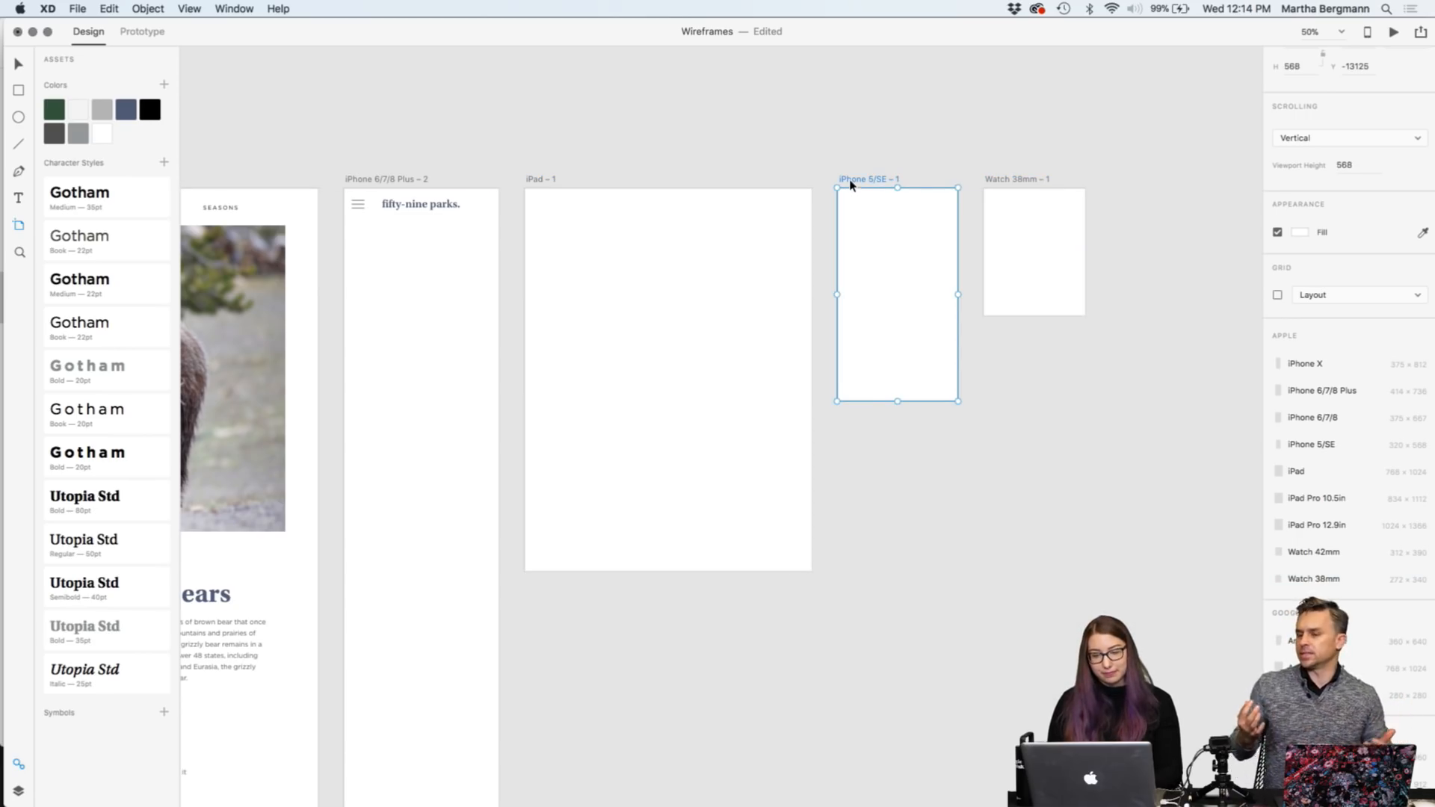
click(18, 65)
click(539, 178)
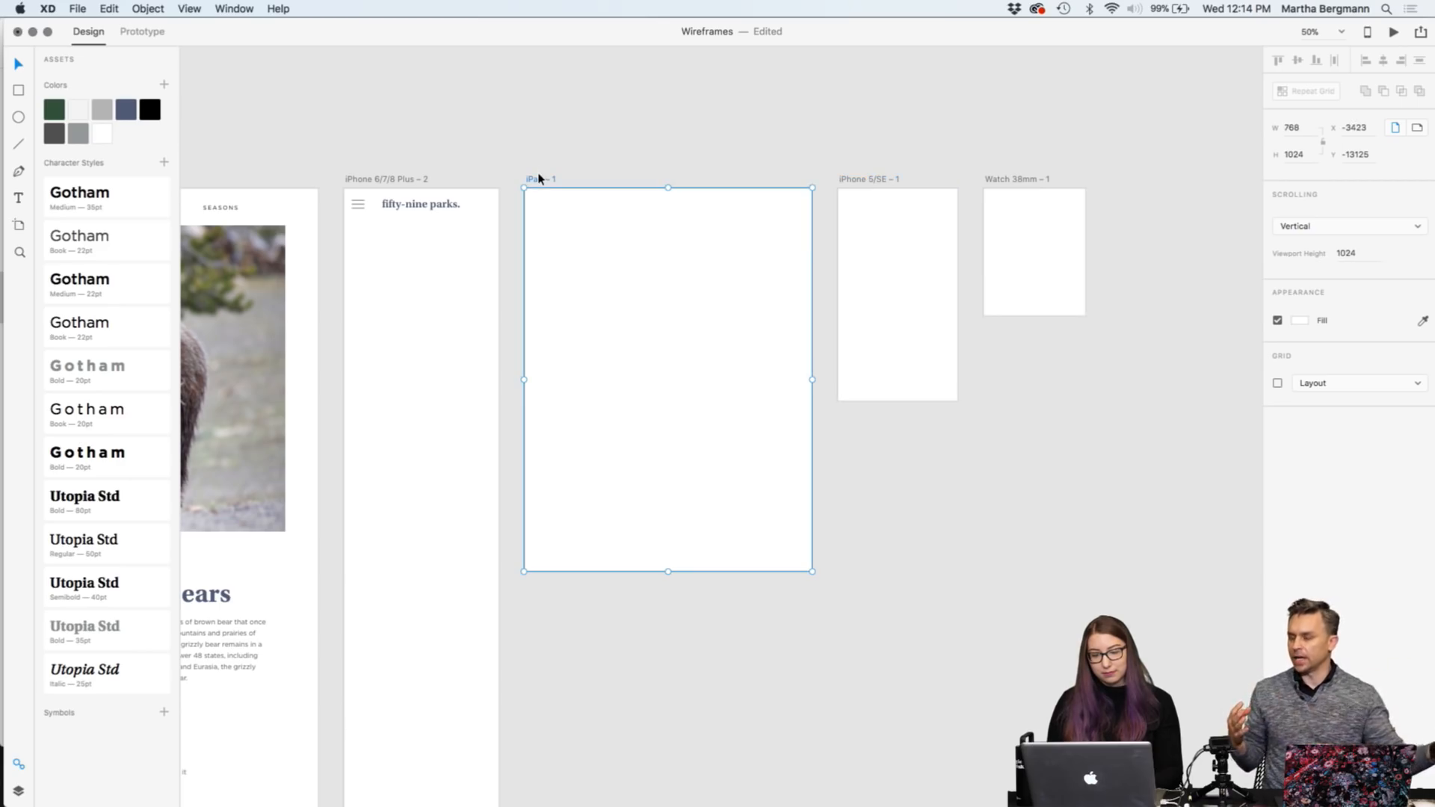
click(863, 181)
click(1006, 181)
shift+click(882, 181)
key(Delete)
mouse_move(545, 183)
mouse_down()
mouse_move(608, 70)
mouse_move(559, 242)
mouse_move(548, 184)
mouse_up()
key(Delete)
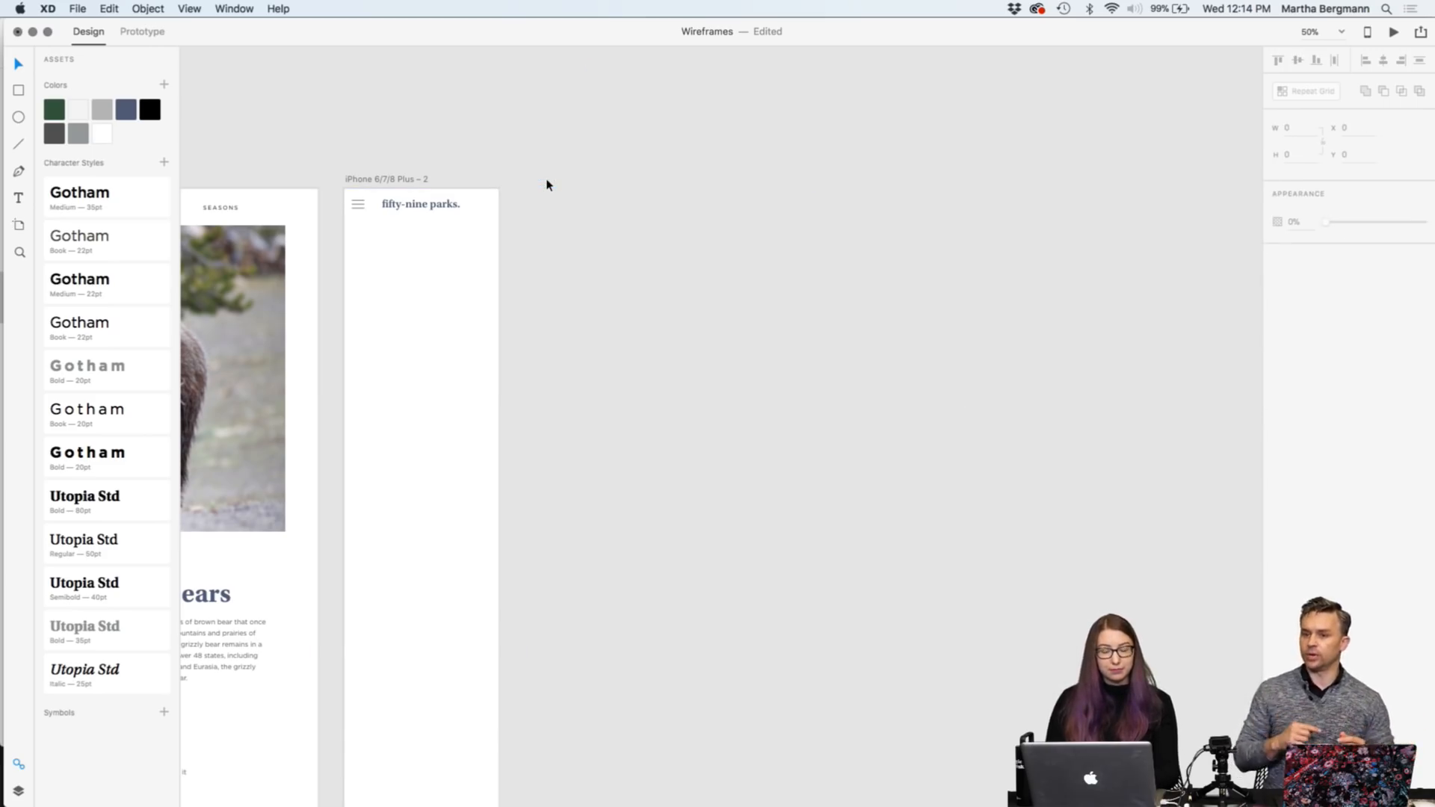
Duplicate the iPhone 6/7/8 Plus – 2 artboard, delete the copy, and clear the selection.
click(390, 184)
key(super+d)
scroll(391, 186, down, 10)
scroll(391, 186, up, 10)
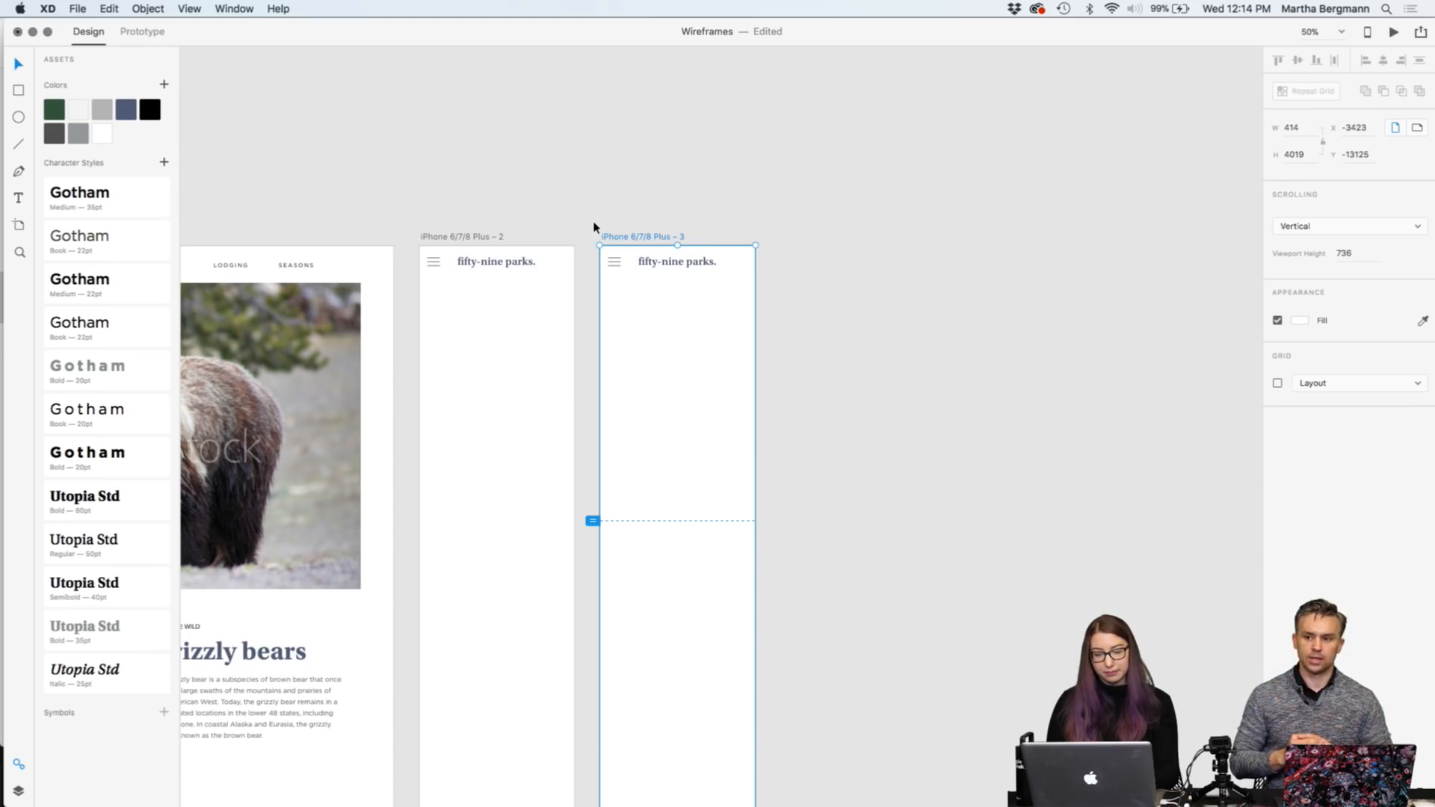
key(Delete)
click(485, 238)
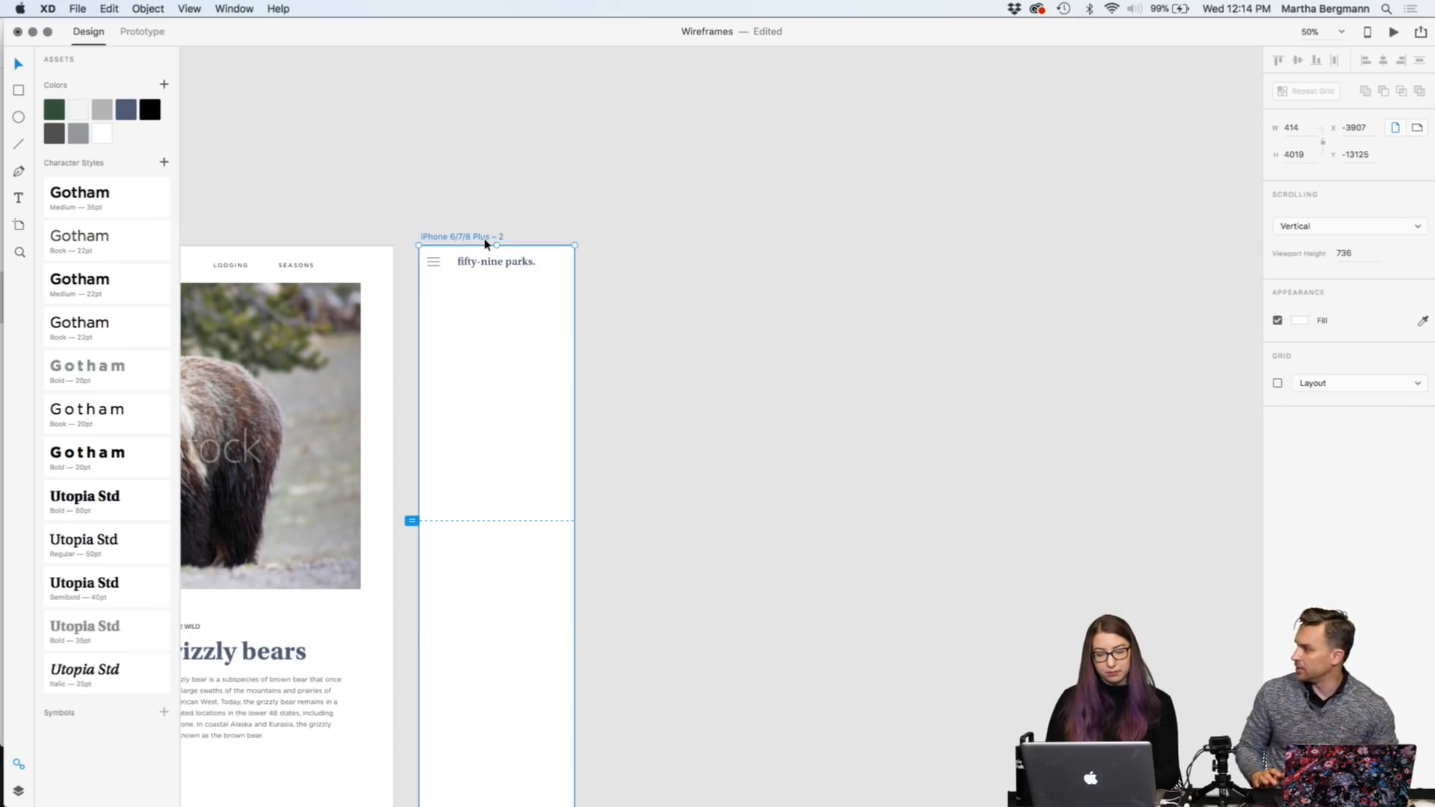
scroll(469, 142, left, 5)
click(469, 144)
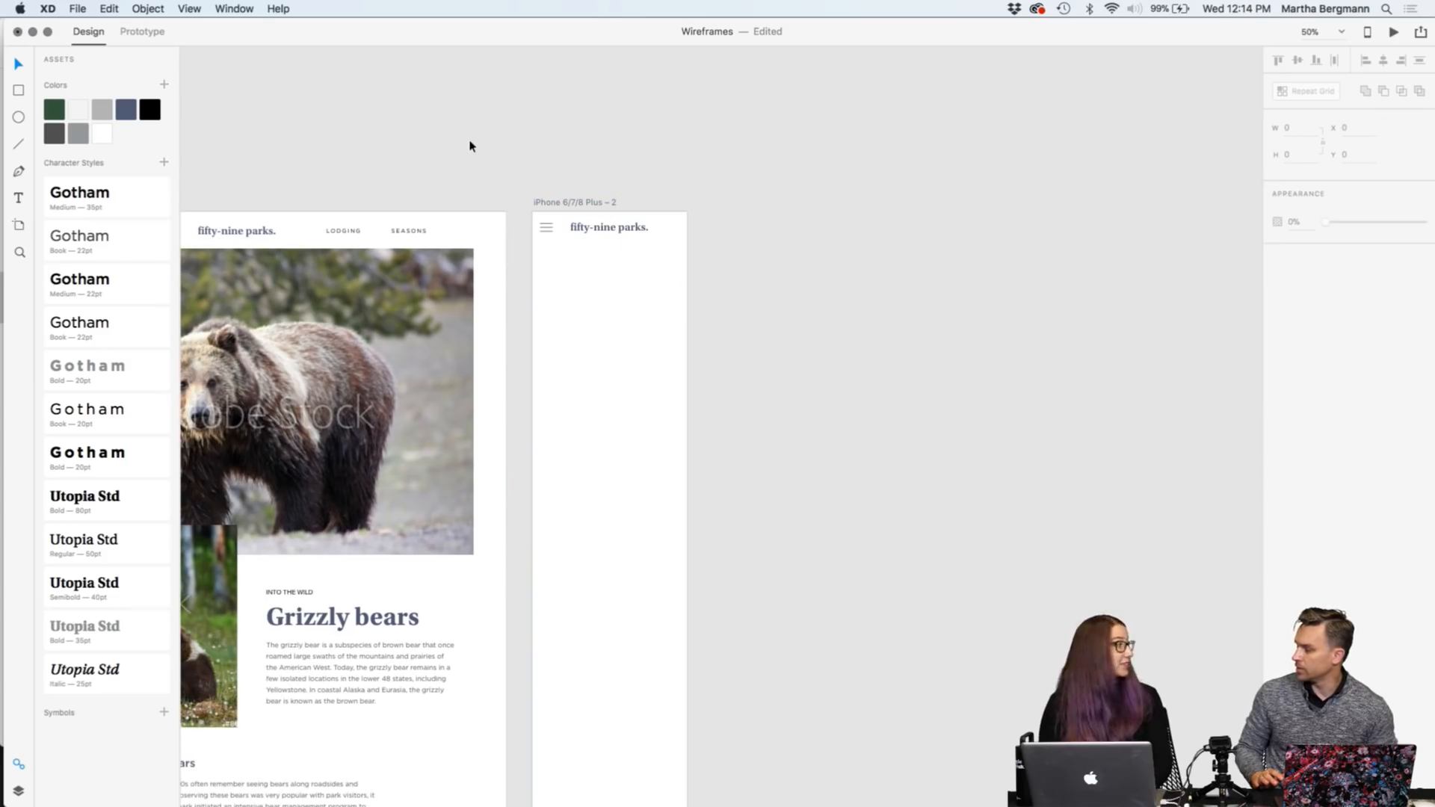
scroll(470, 145, left, 3)
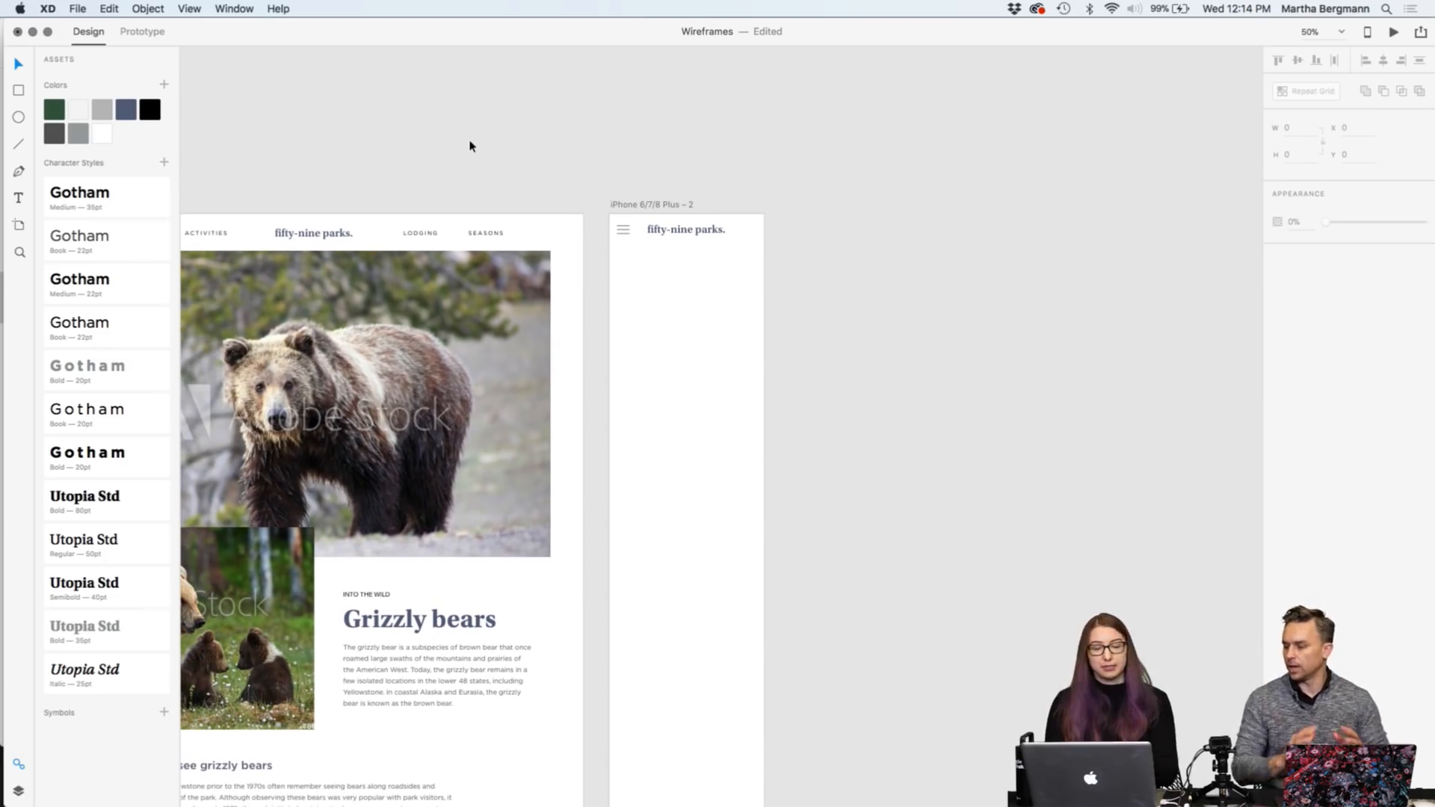
scroll(471, 145, left, 9)
scroll(471, 146, down, 5)
Paste the large grizzly bear photo from the web page into the iPhone 6/7/8 Plus – 2 artboard.
click(470, 257)
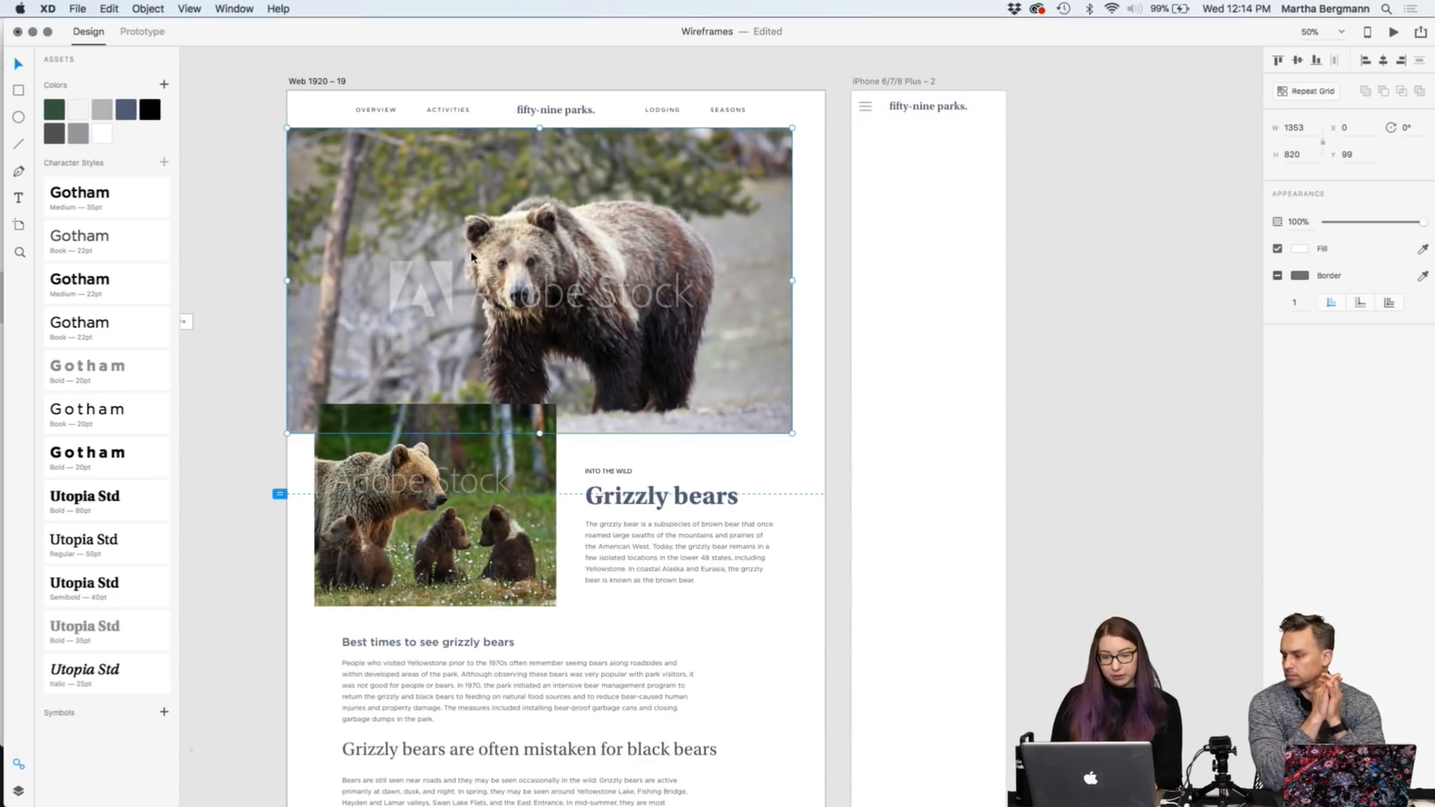
click(889, 85)
scroll(972, 243, right, 5)
scroll(972, 243, up, 2)
scroll(952, 234, left, 8)
click(383, 123)
click(433, 234)
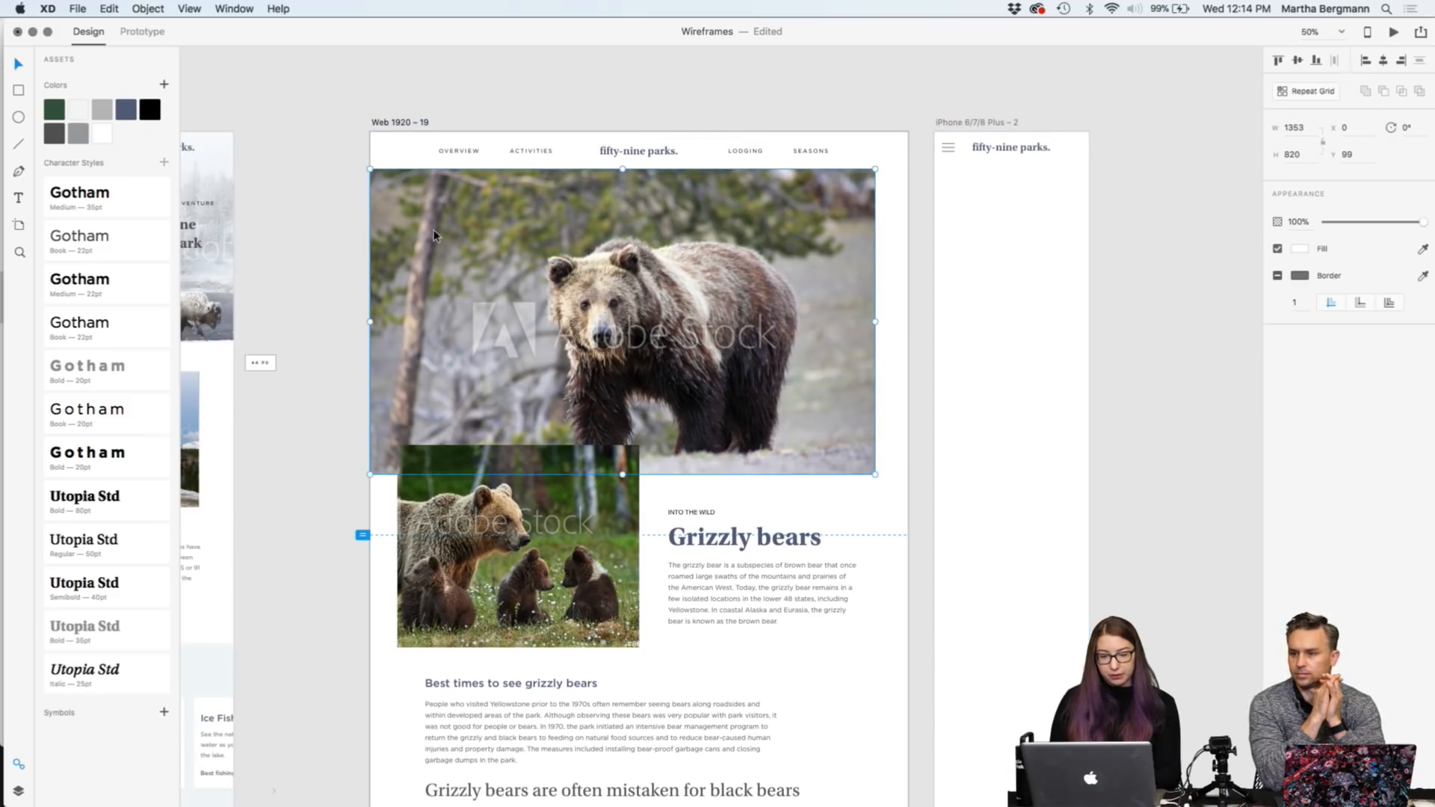
click(964, 124)
scroll(1067, 253, right, 5)
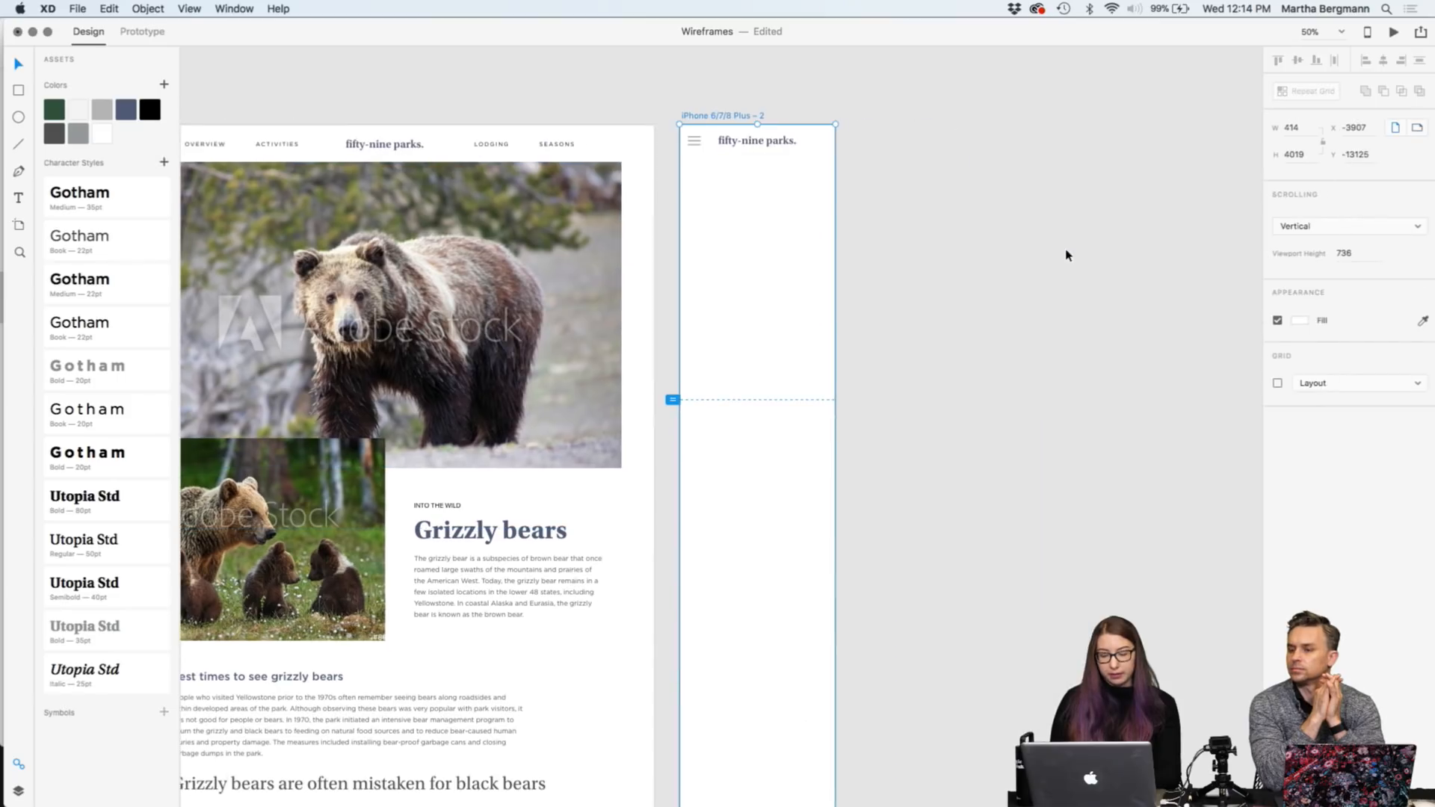
key(super+v)
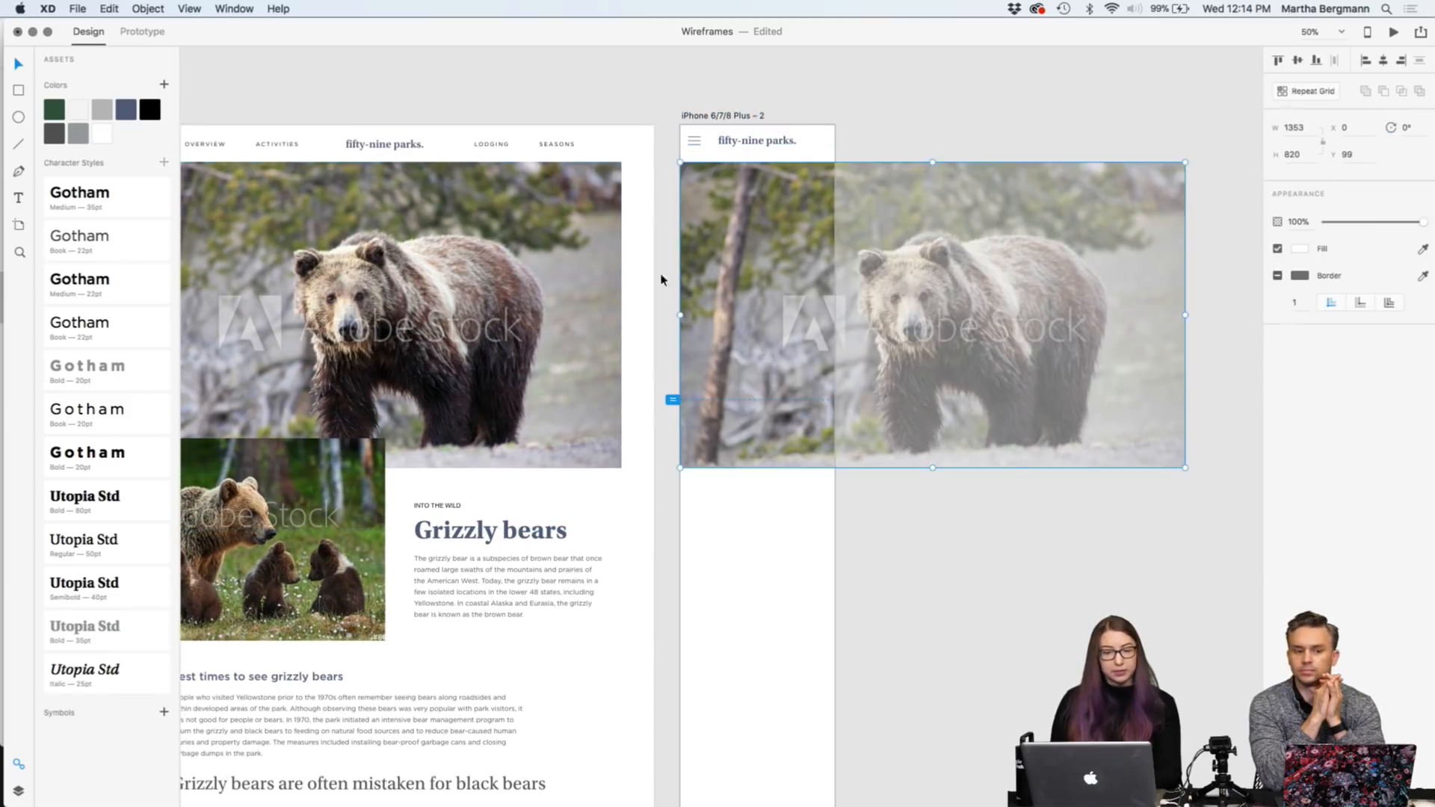
Shrink the bear photo to the 414 artboard width, make its frame taller, and enlarge it within the mask.
scroll(1032, 548, right, 3)
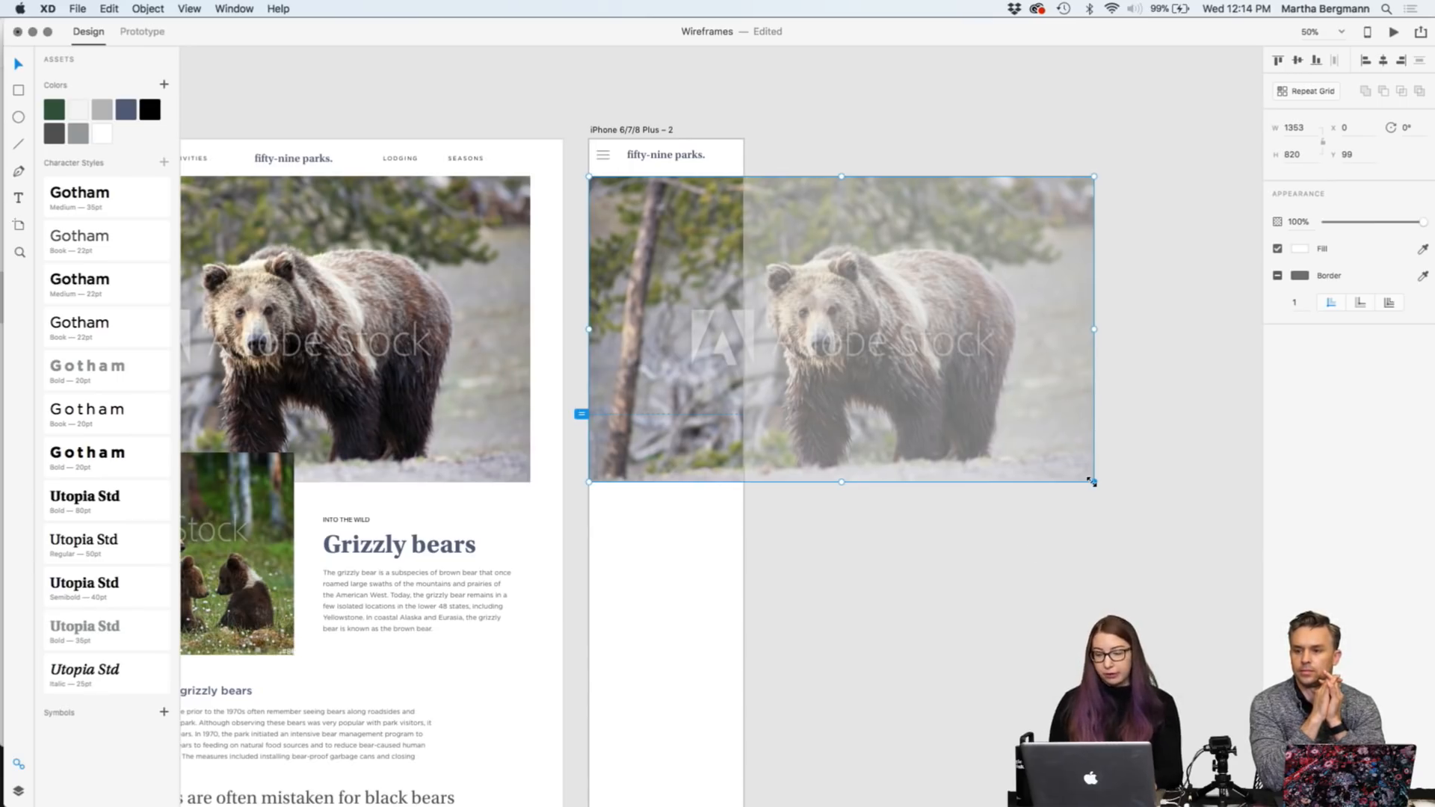
drag(1093, 483, 743, 318)
click(804, 292)
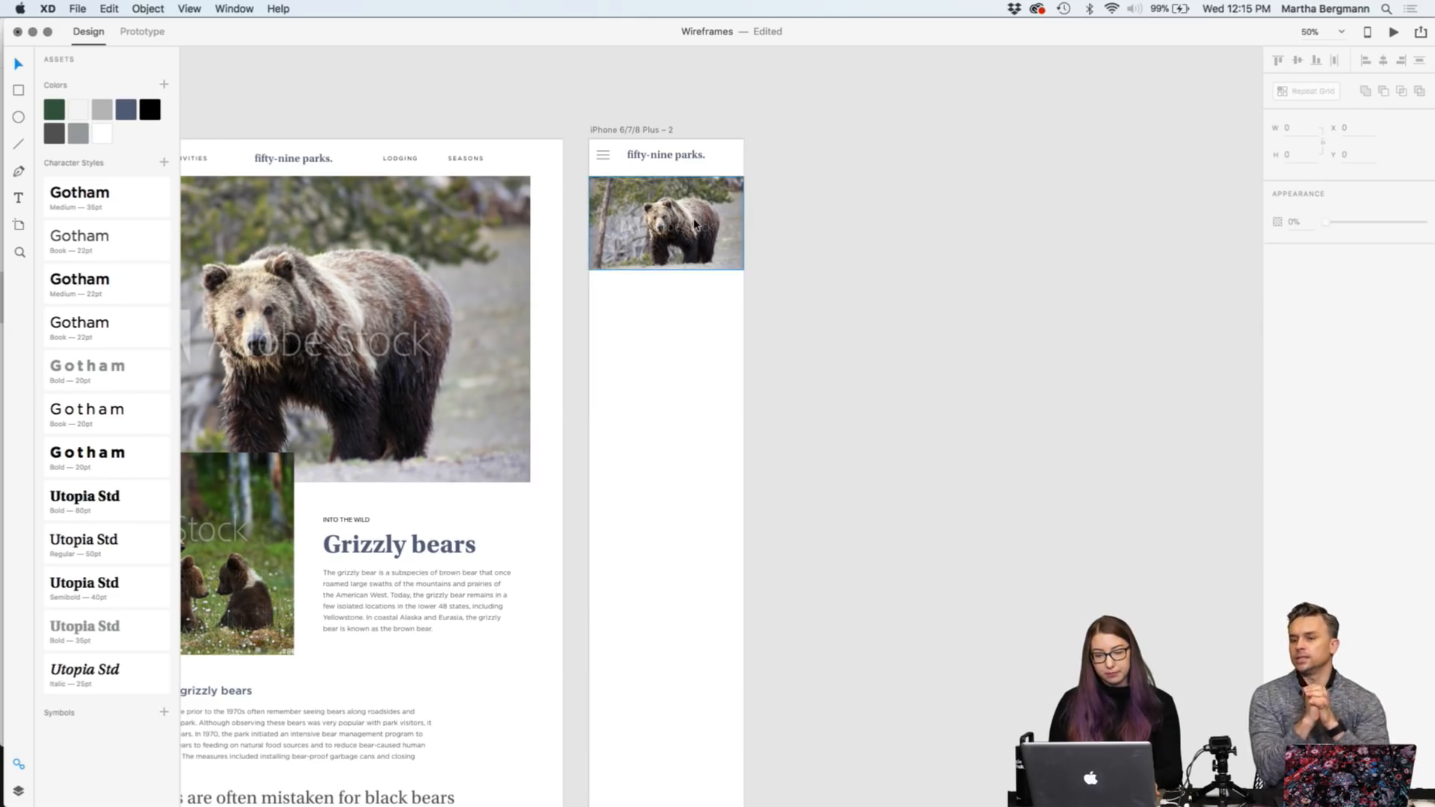
click(695, 224)
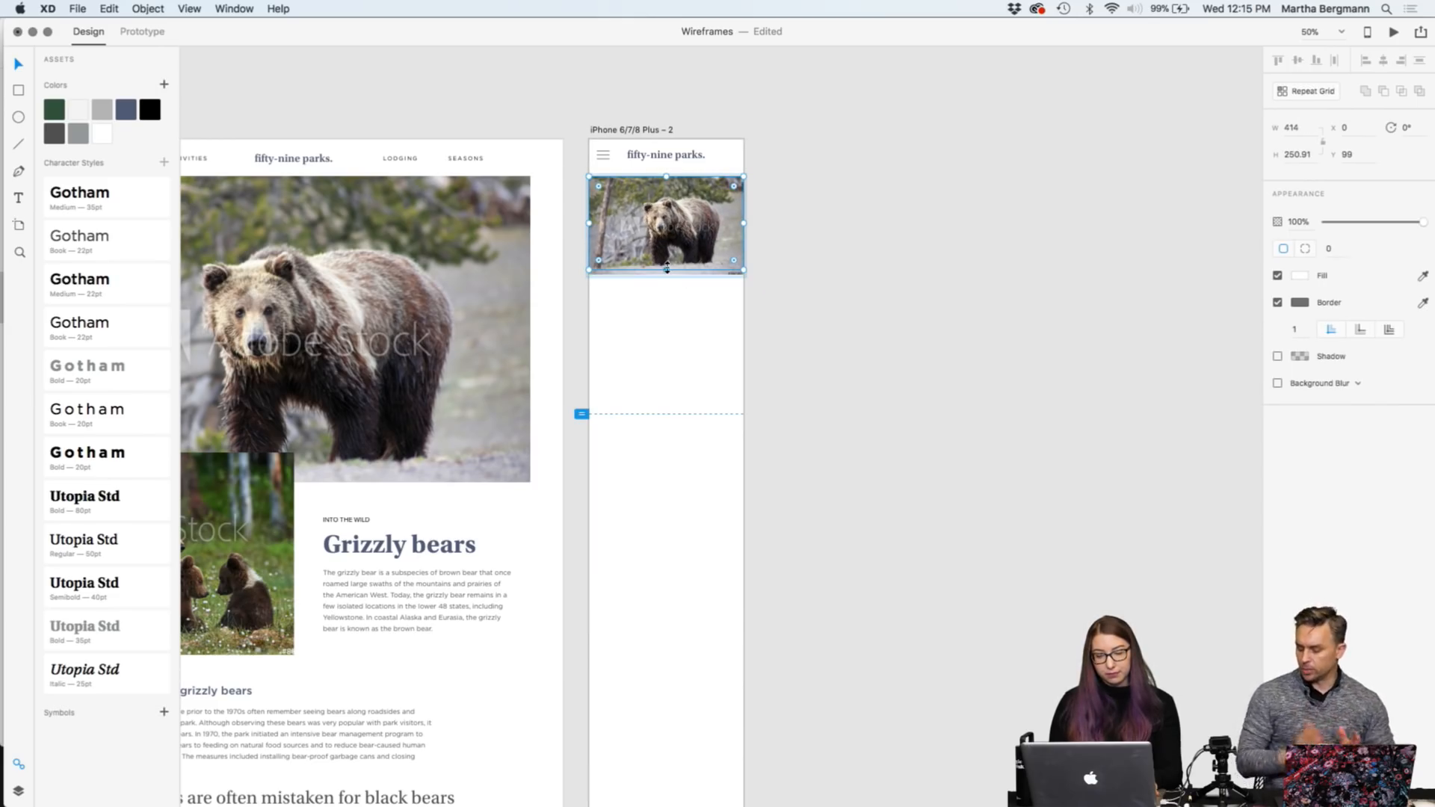
drag(666, 267, 666, 332)
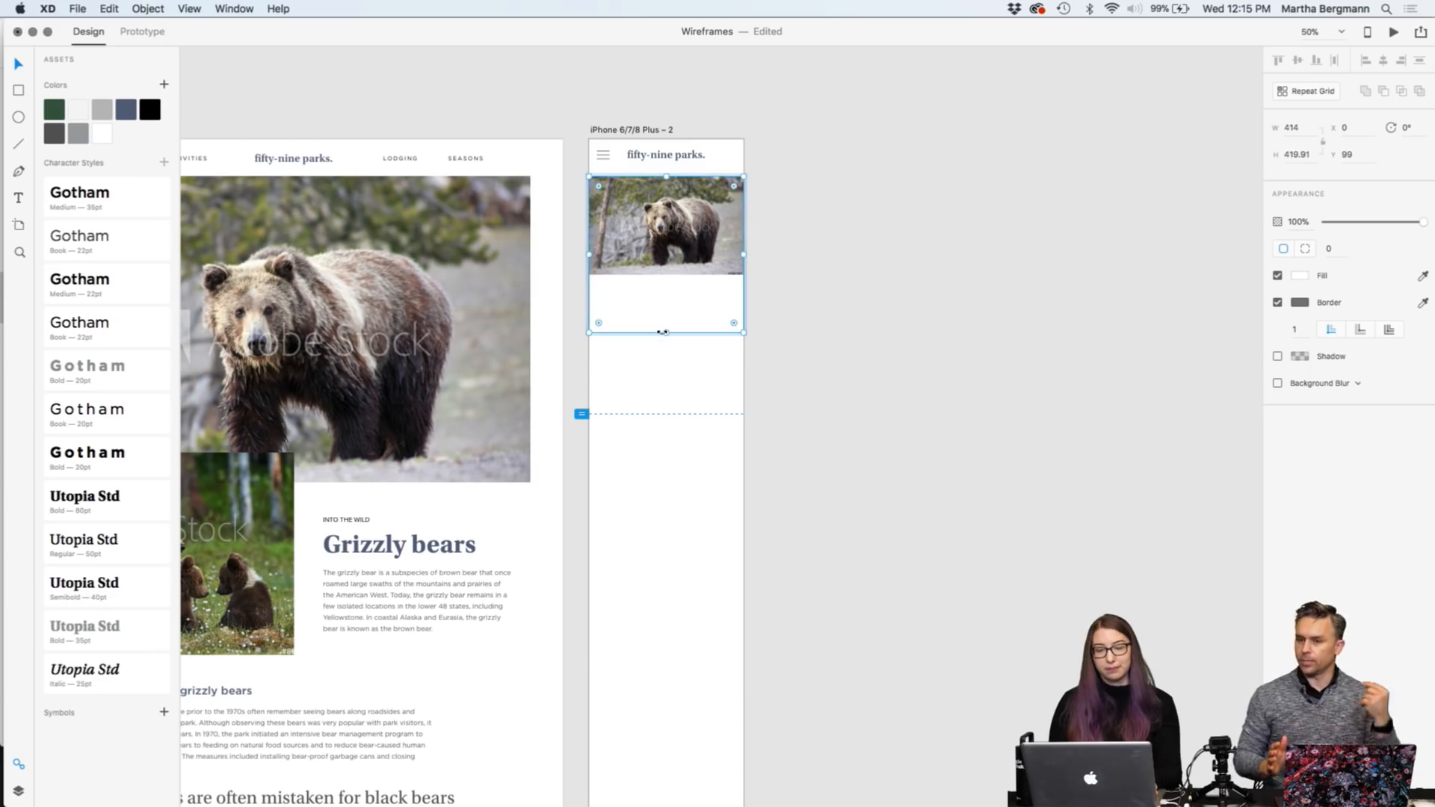
double_click(708, 232)
drag(744, 276, 783, 323)
click(814, 410)
scroll(816, 411, down, 3)
scroll(816, 411, left, 4)
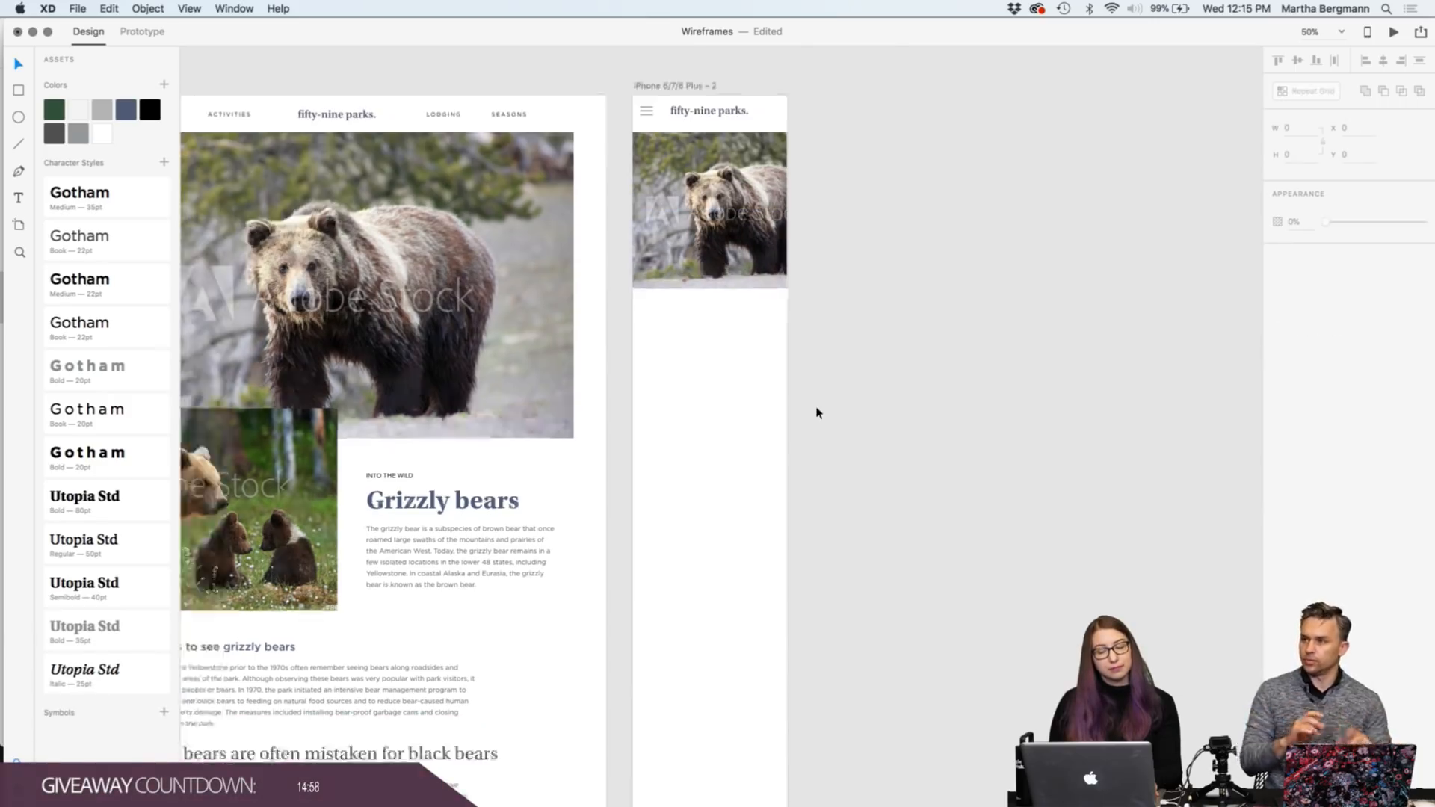
Place a copy of the bear-and-cubs photo on the iPhone artboard, overlapping the grizzly photo and fitted to its right edge.
scroll(816, 413, down, 2)
scroll(816, 413, left, 2)
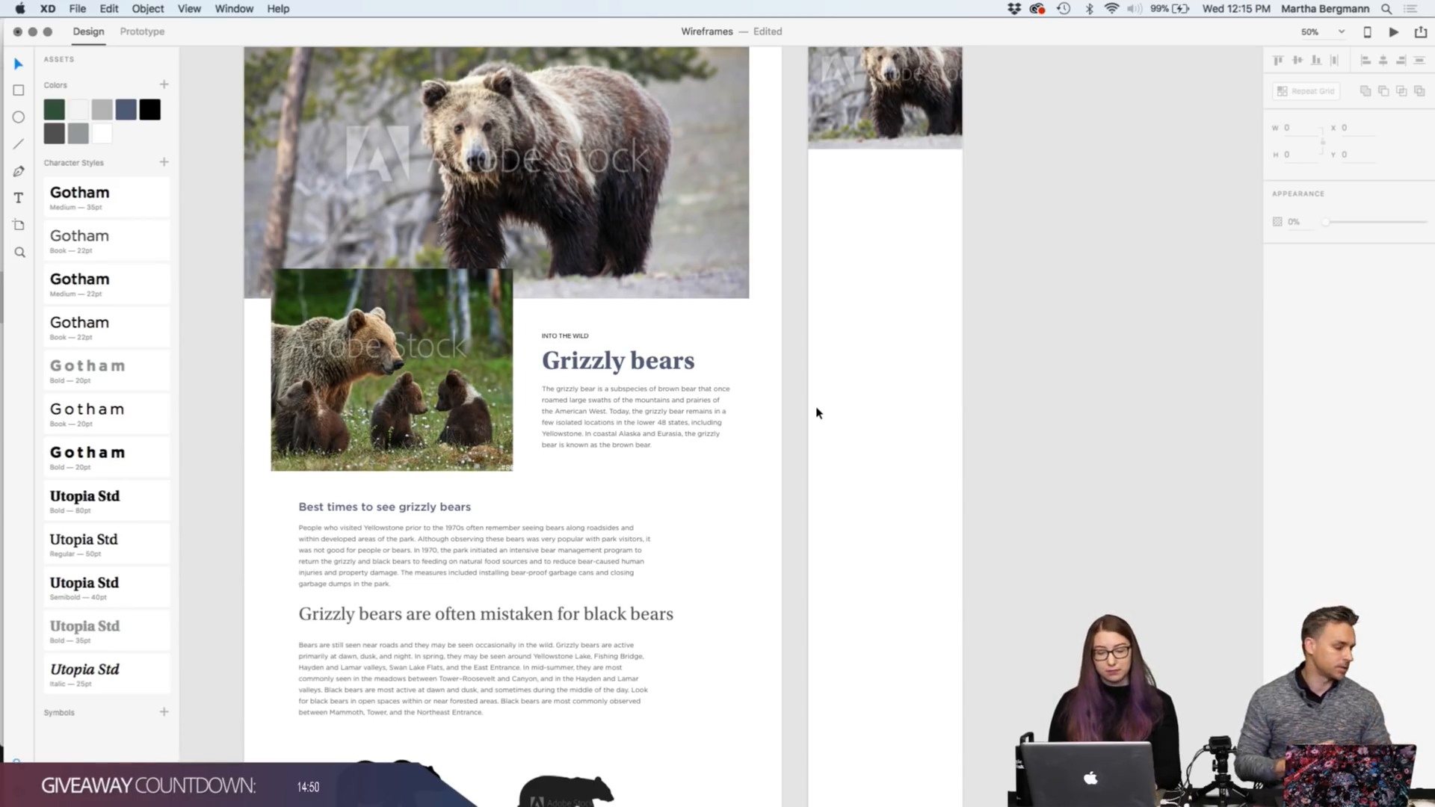
scroll(817, 411, up, 3)
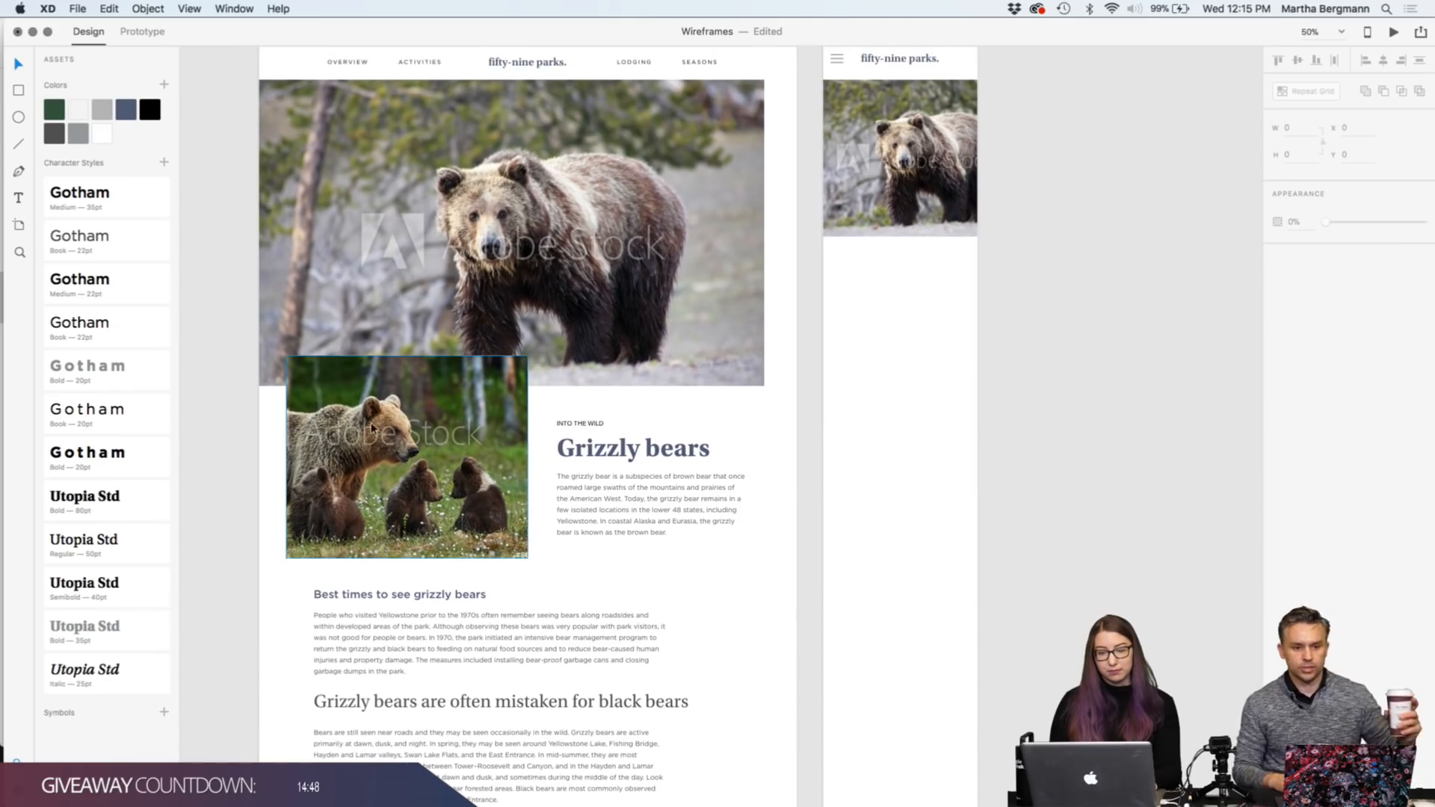
click(340, 432)
scroll(948, 315, up, 1)
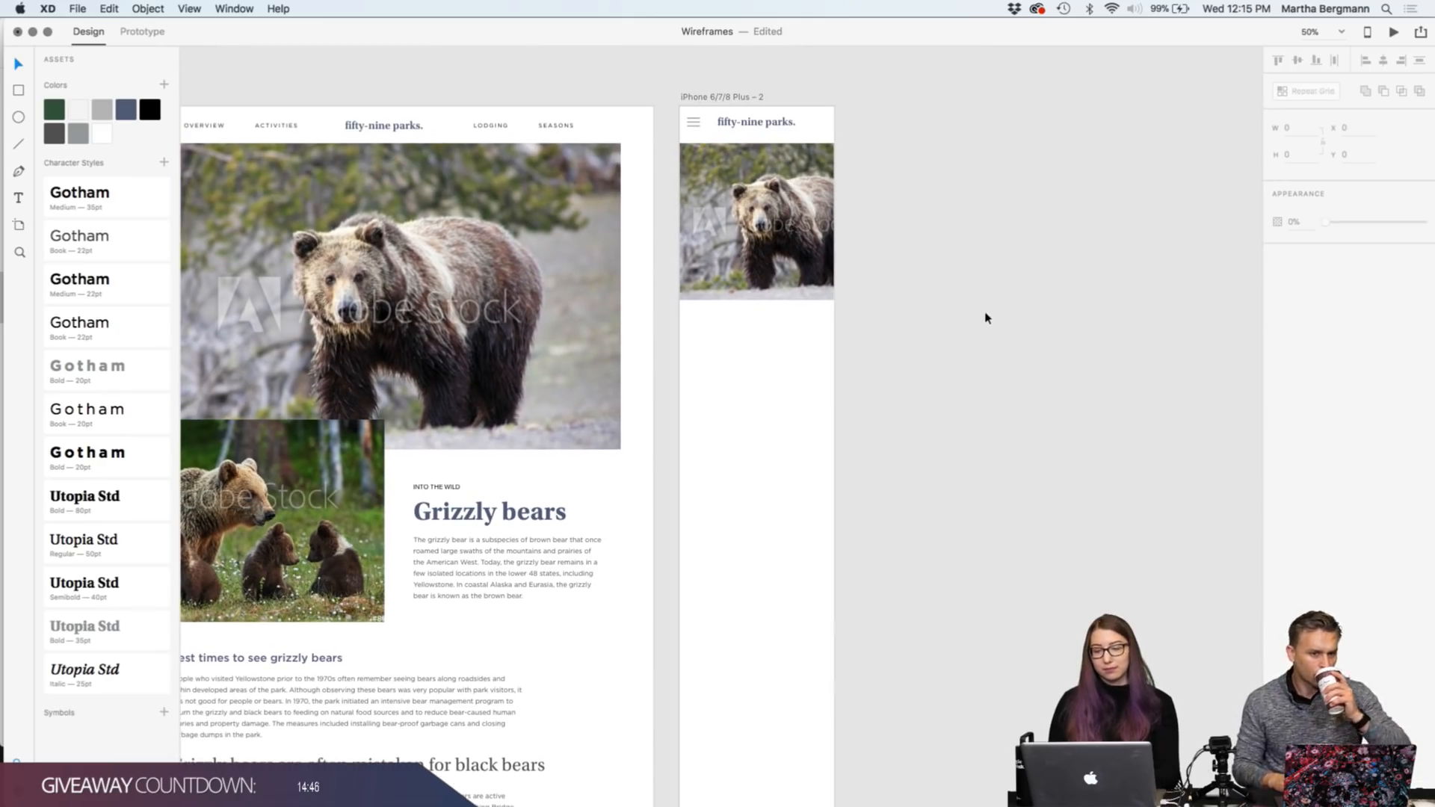
key(super+z)
drag(279, 490, 849, 330)
drag(957, 470, 835, 391)
click(797, 445)
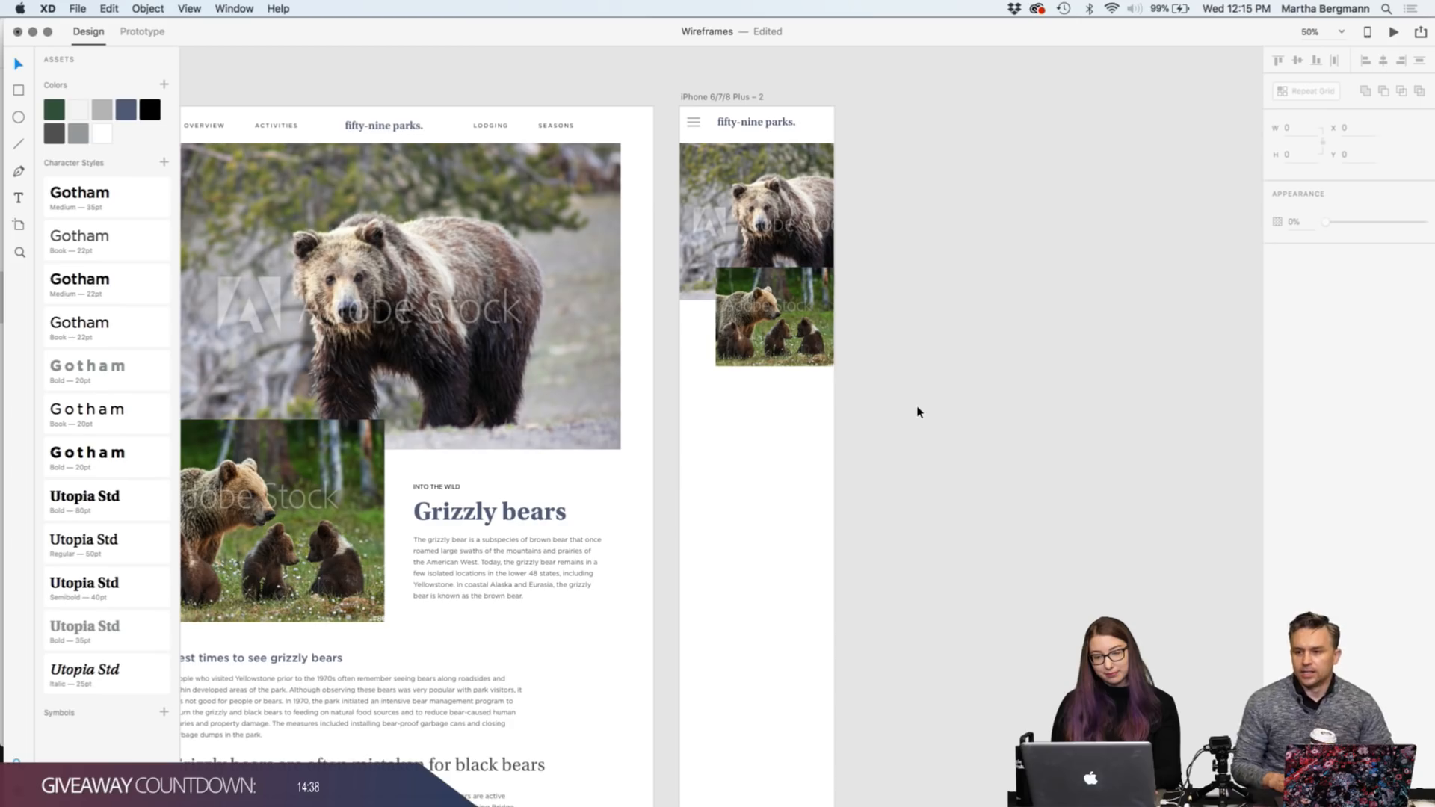
Check the iPhone layout up close, then select the INTO THE WILD heading and grizzly body paragraph.
scroll(893, 441, up, 2)
key(super+equal)
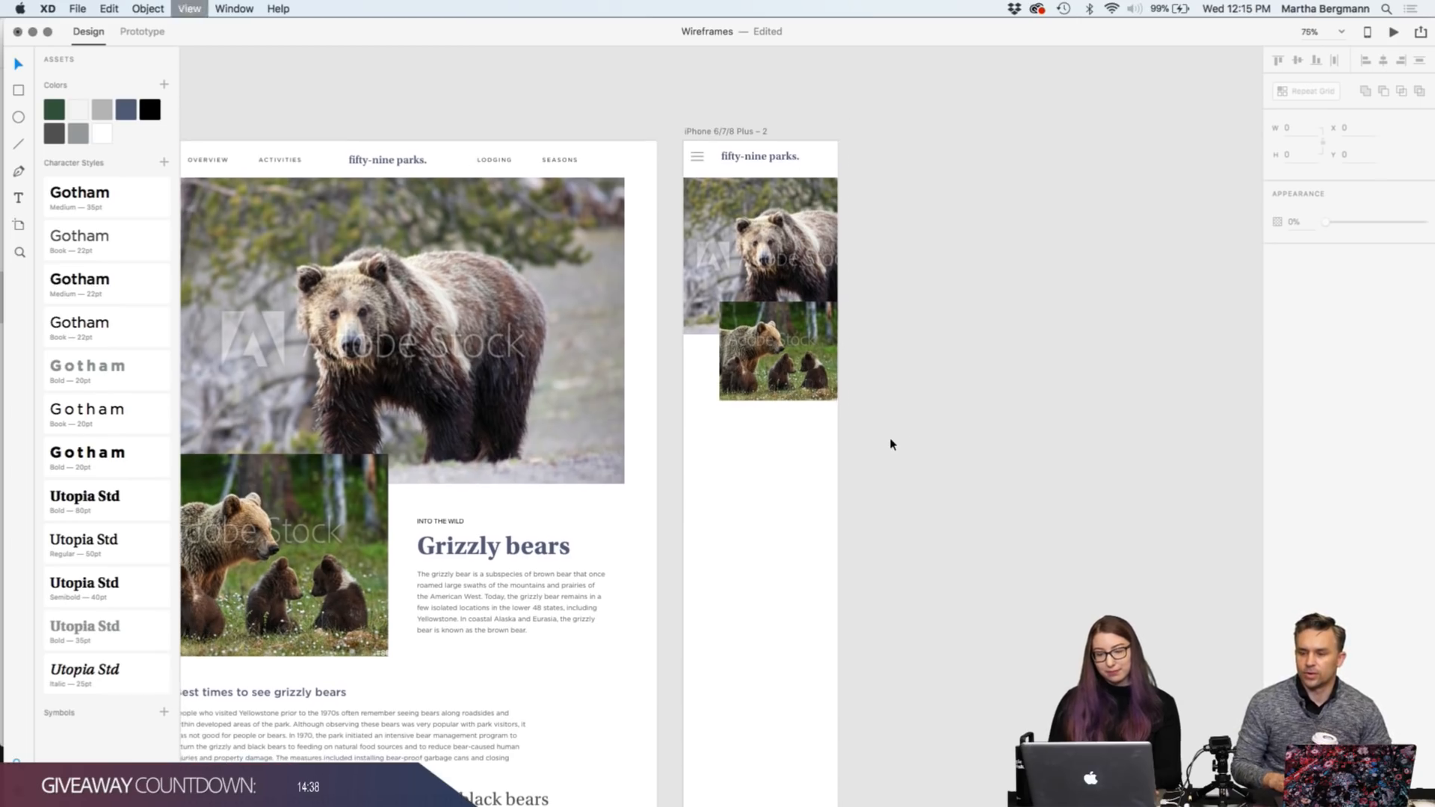
scroll(950, 368, left, 5)
scroll(950, 368, up, 2)
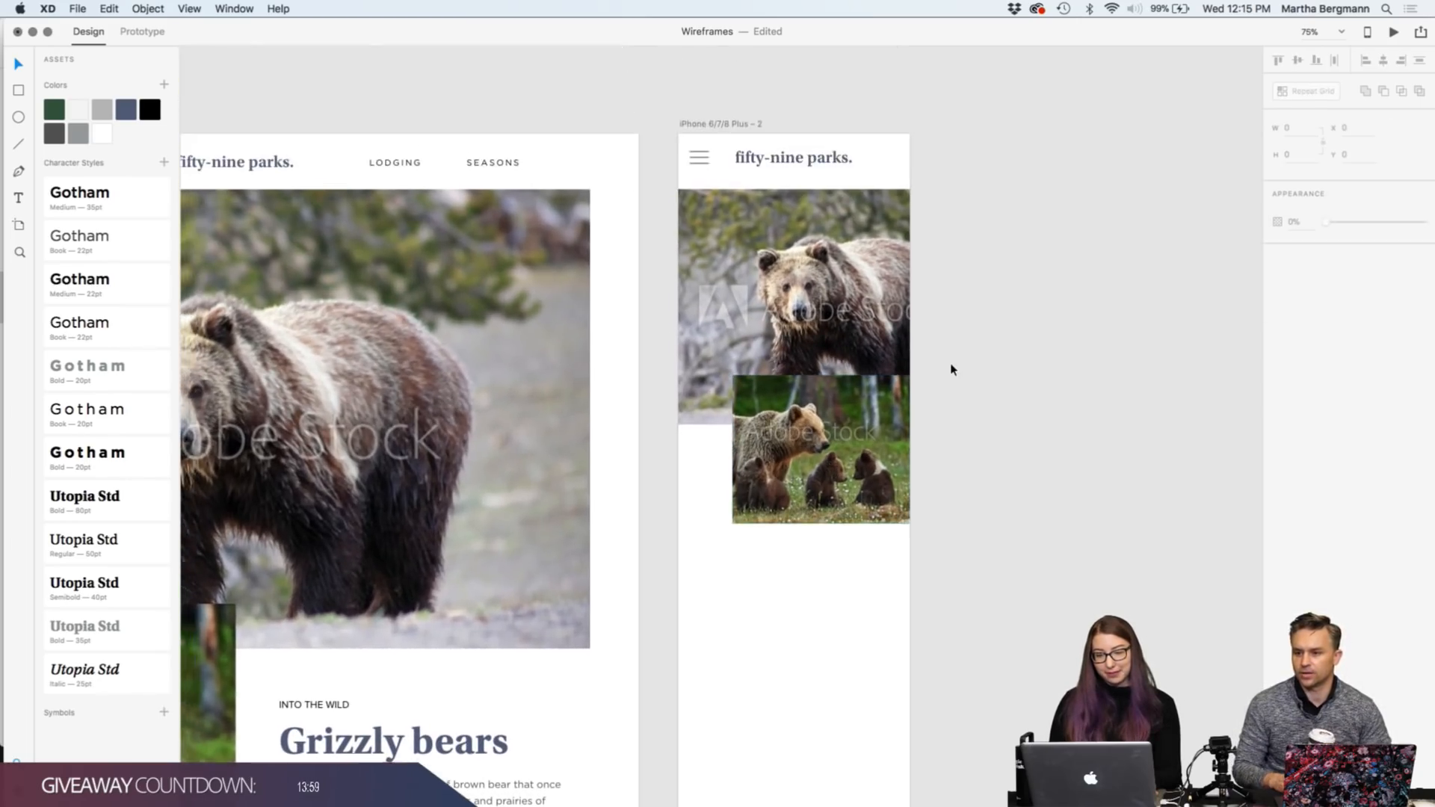
key(super+minus)
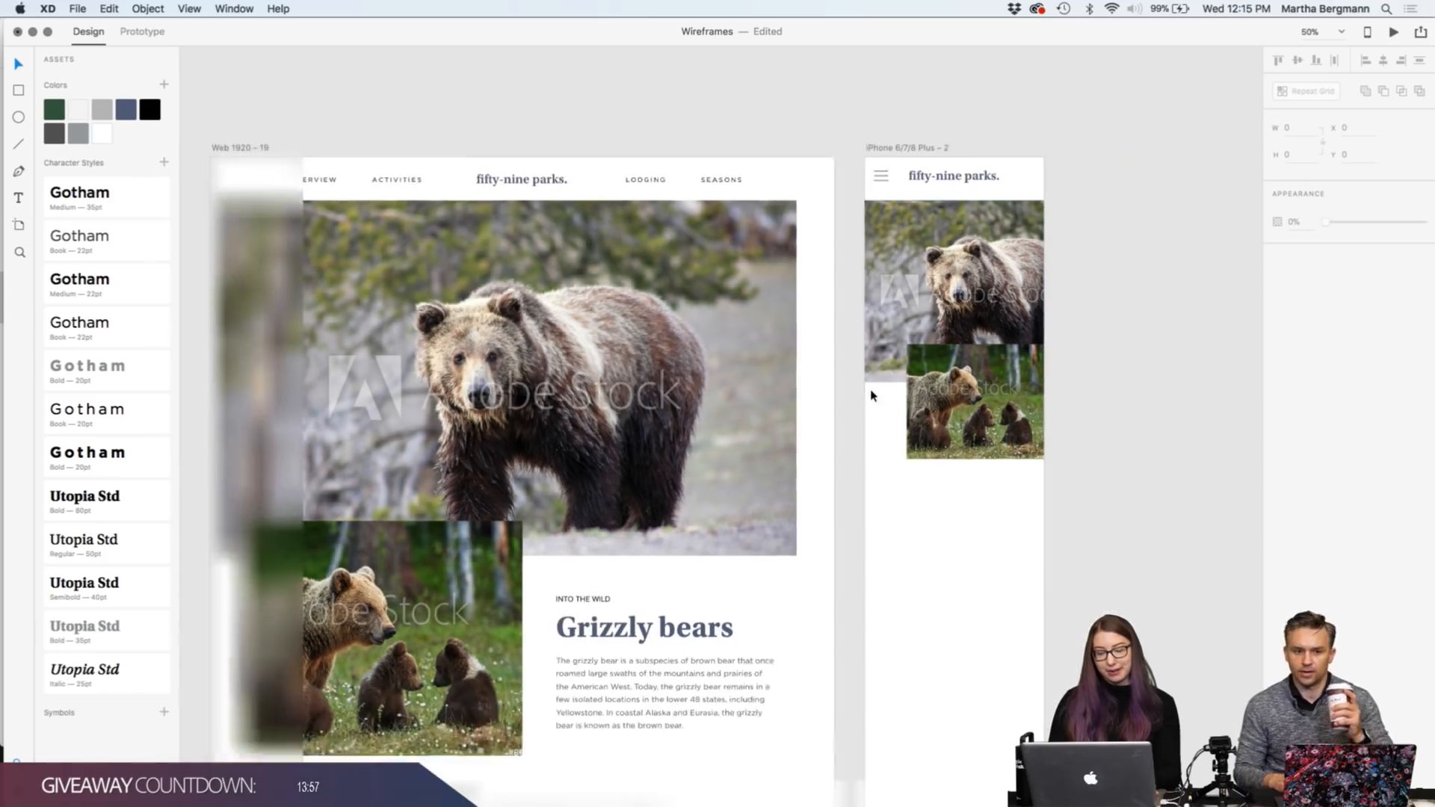
scroll(1034, 427, down, 2)
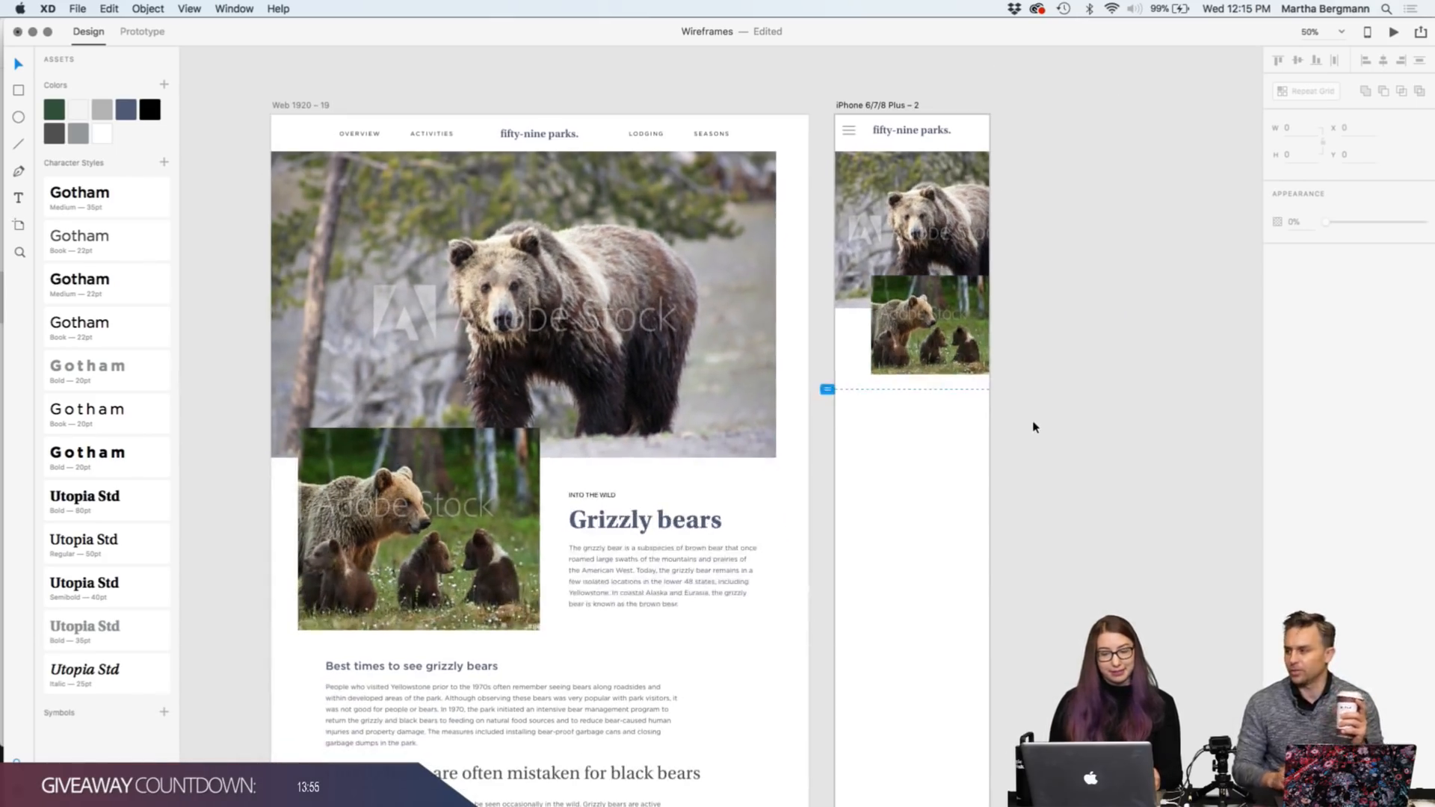
click(600, 499)
shift+click(587, 581)
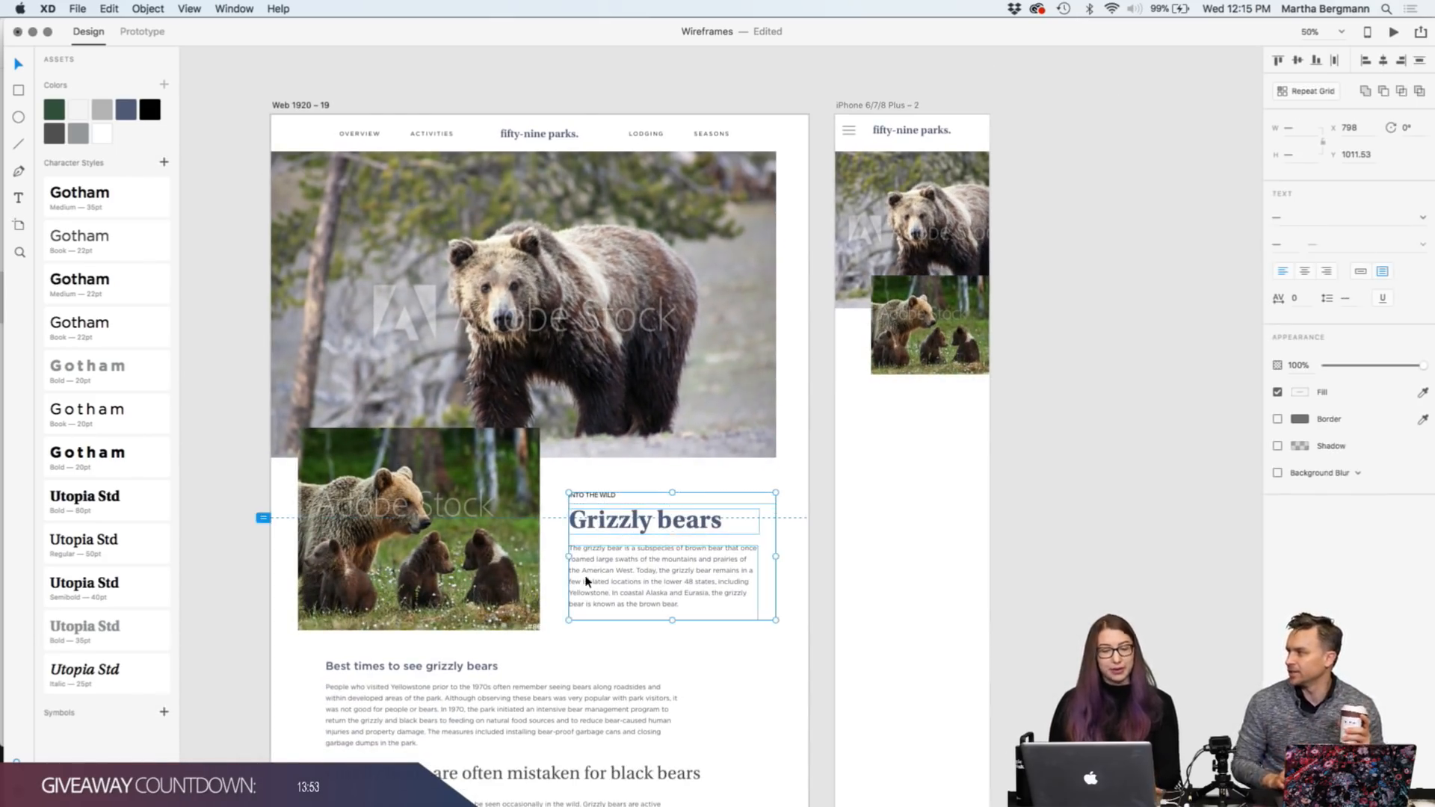
click(914, 475)
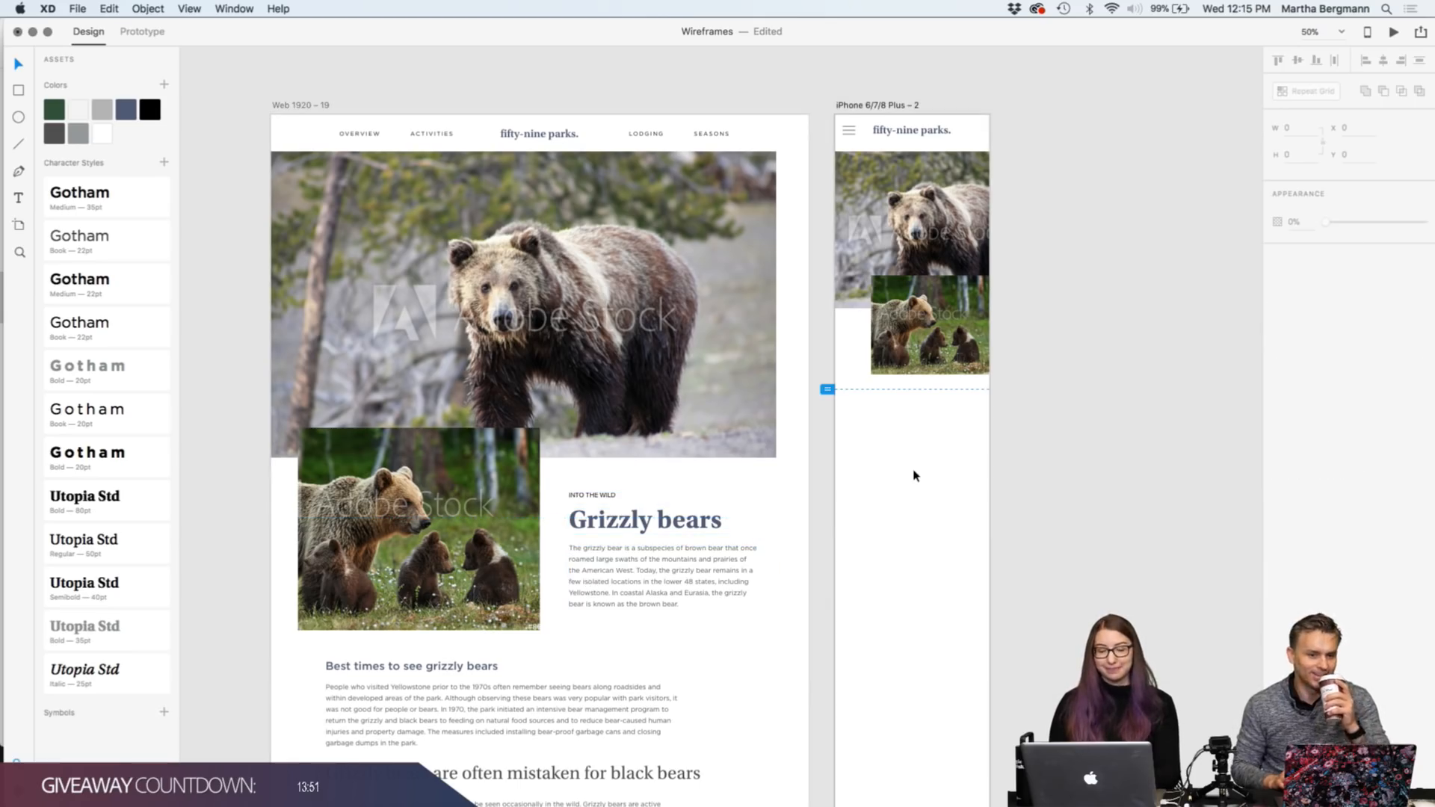
key(super+v)
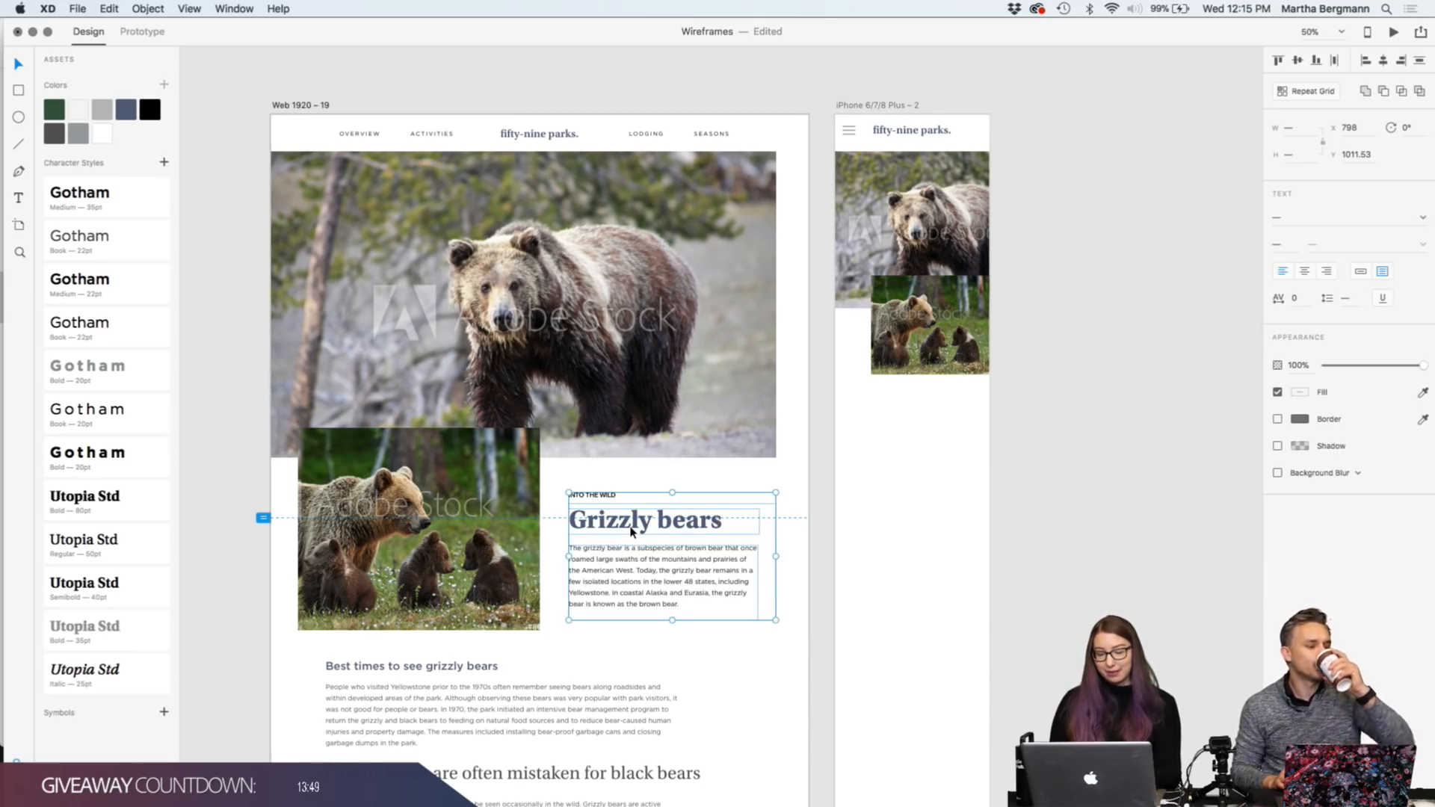
key(Escape)
Zoom back in on the web page and select the Grizzly bears heading, label and Old Faithful paragraph.
key(super+minus)
scroll(630, 532, left, 5)
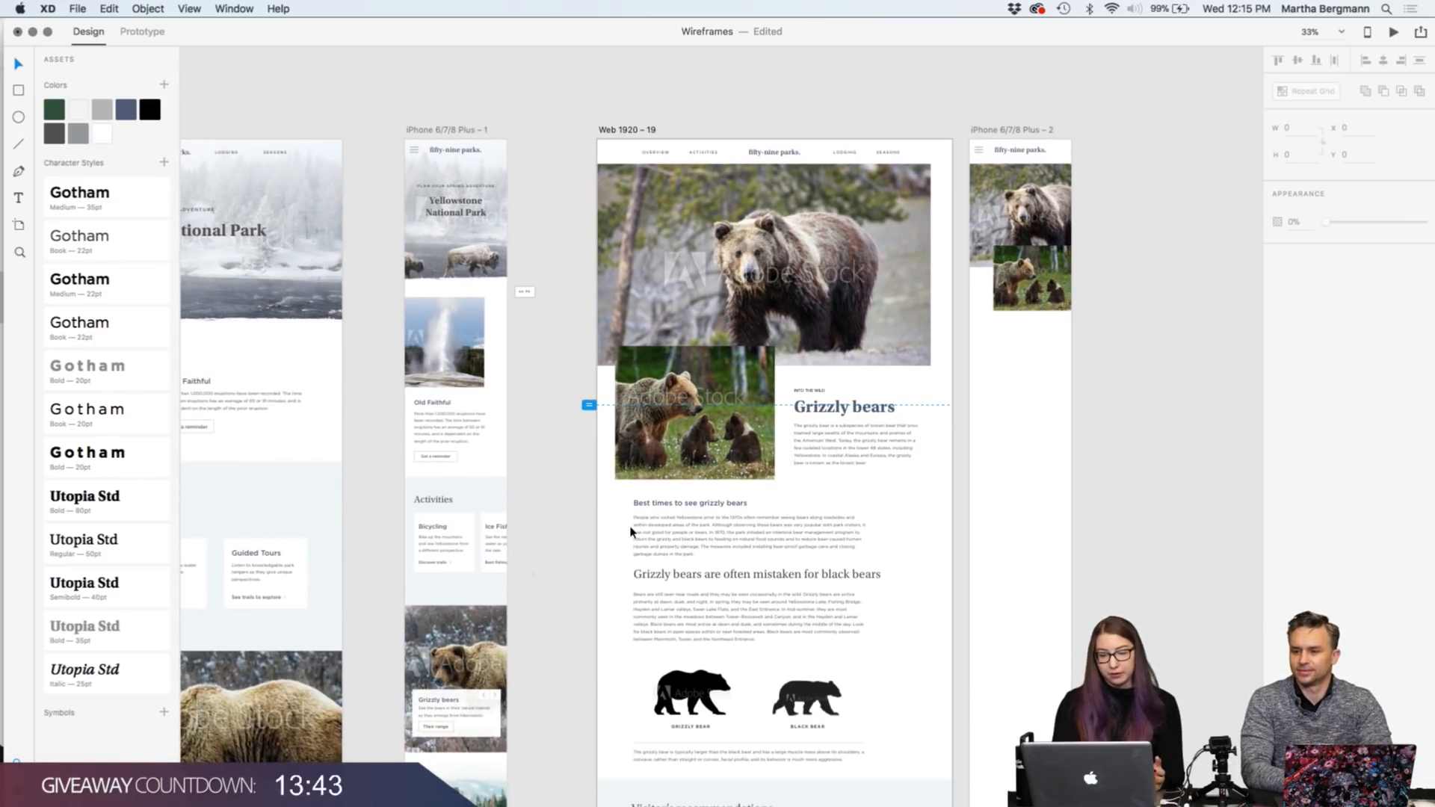
key(super+plus)
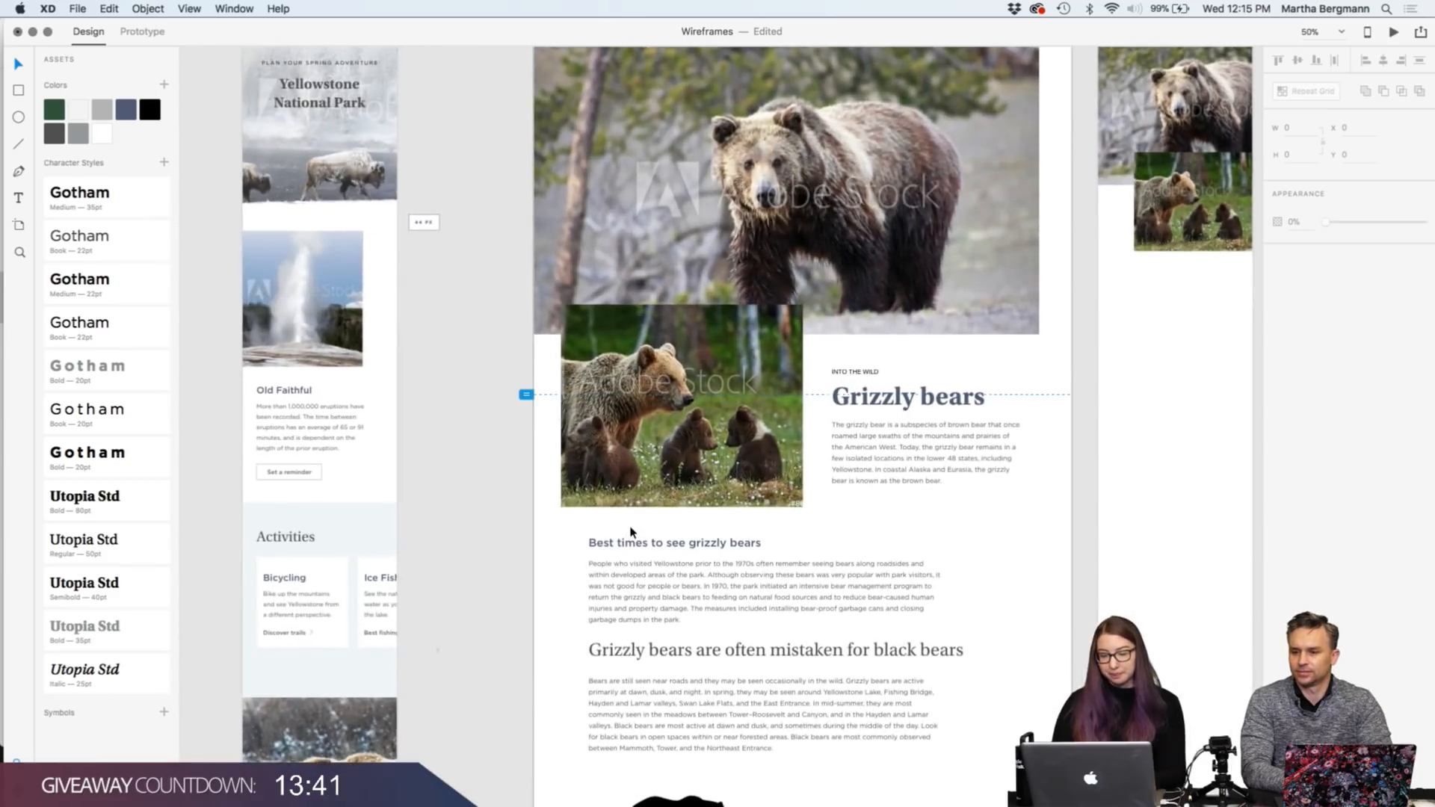
scroll(355, 471, up, 2)
scroll(355, 471, down, 3)
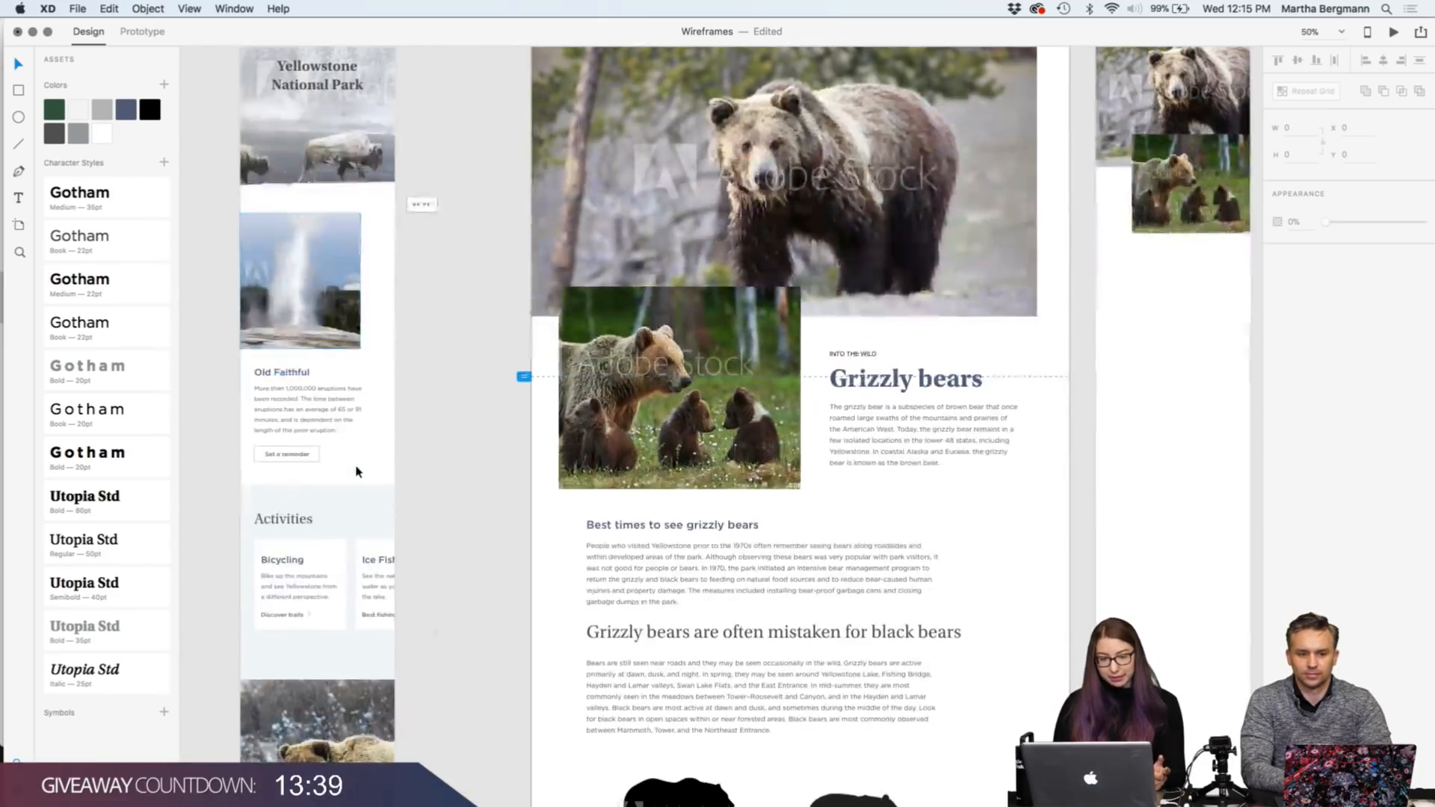
click(893, 375)
click(856, 355)
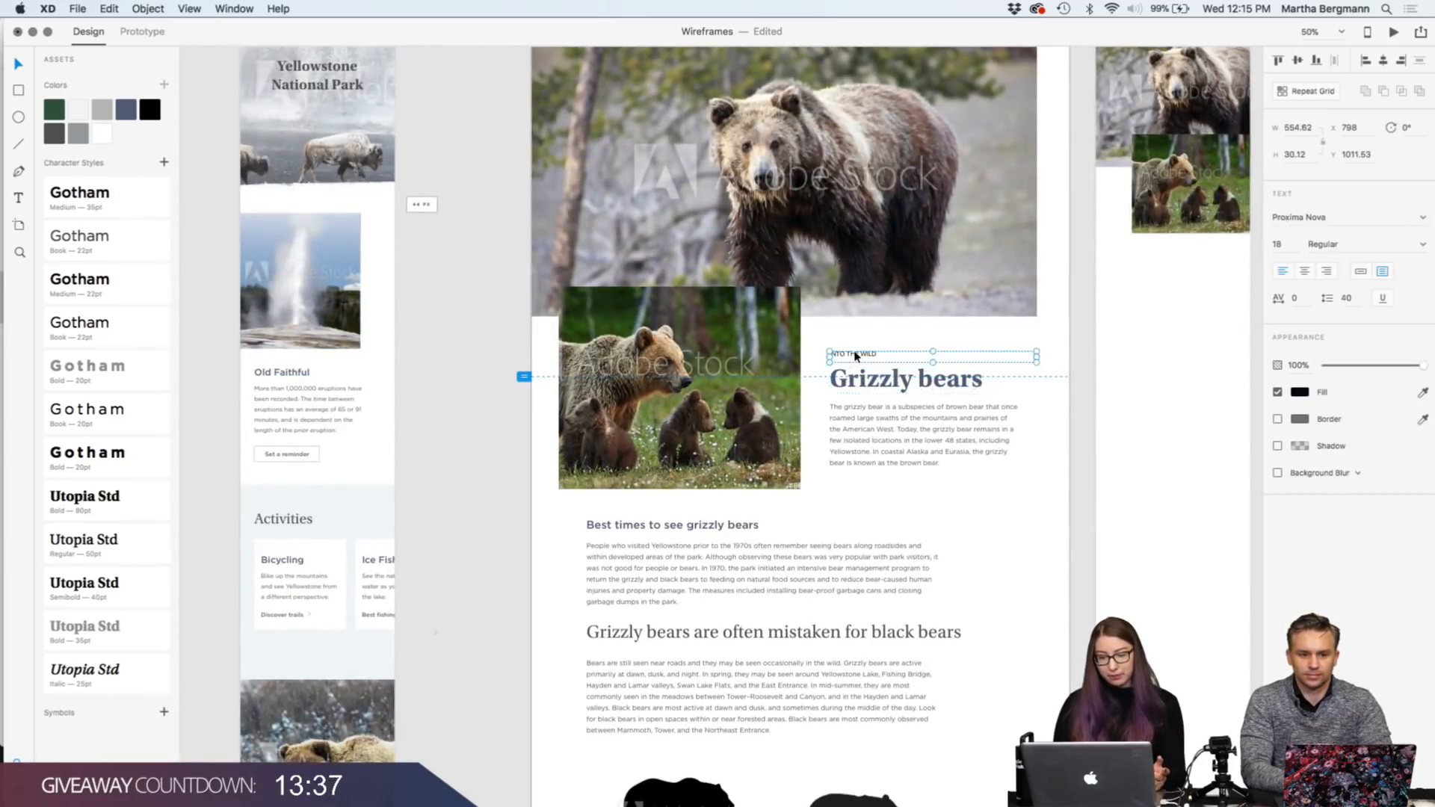
click(884, 456)
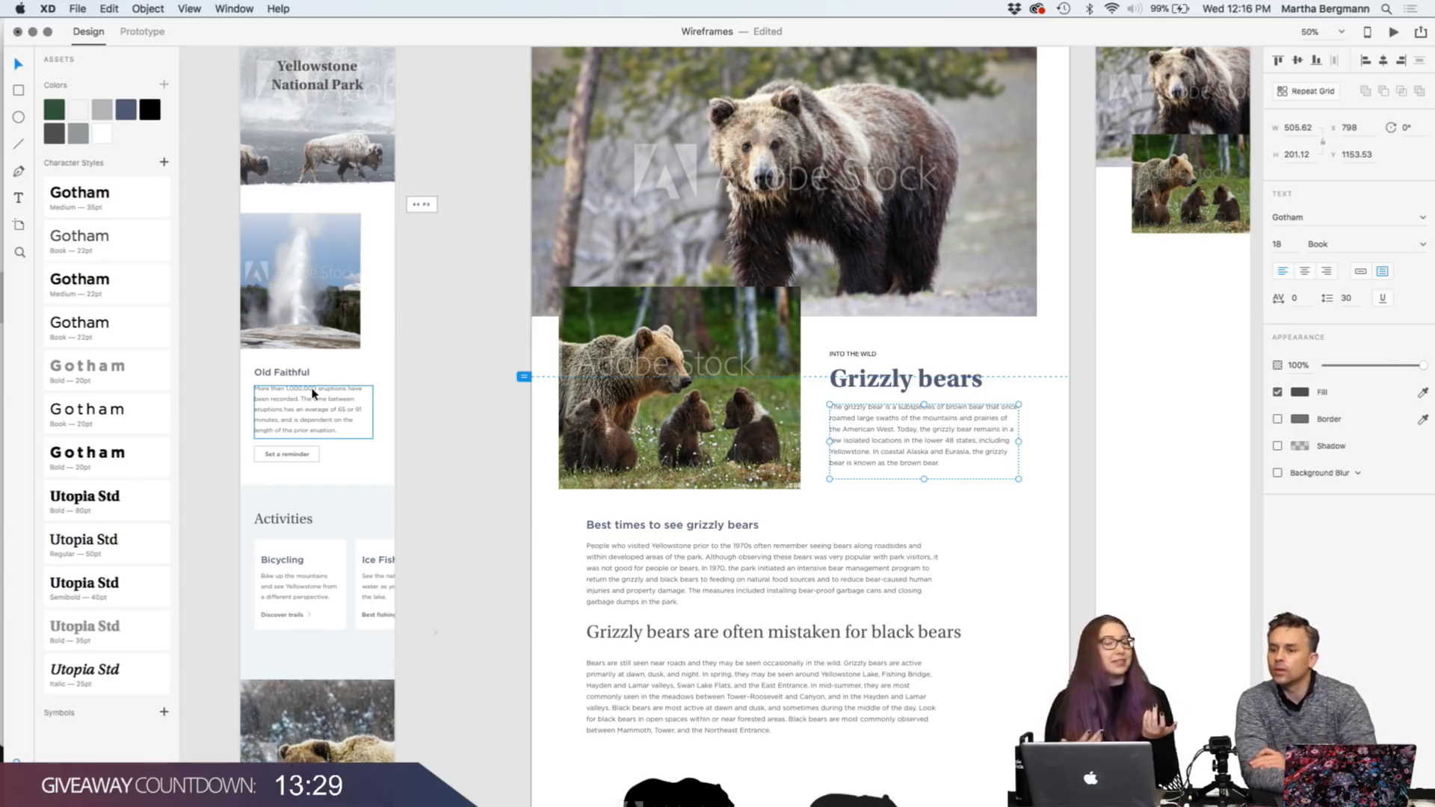
click(314, 394)
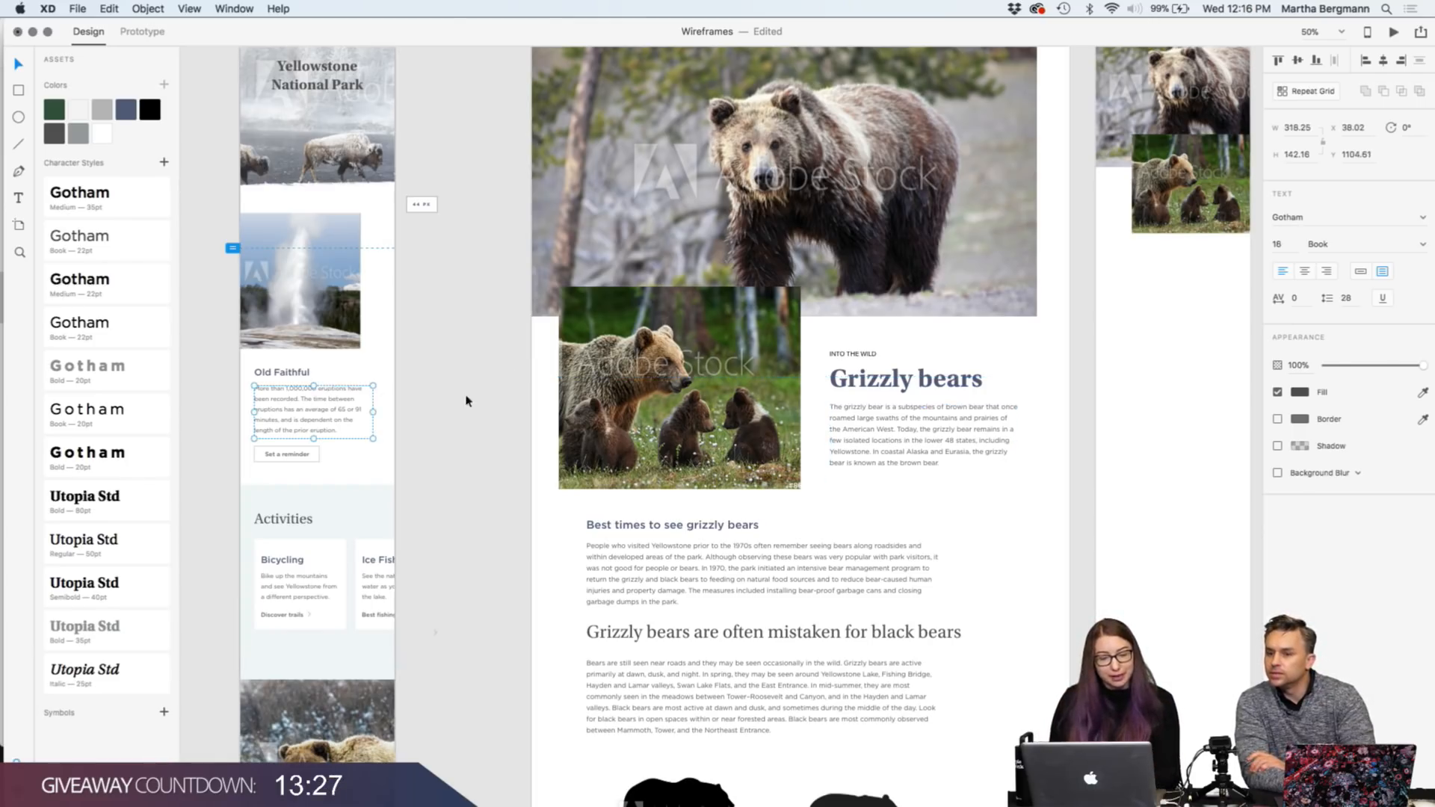
Copy the INTO THE WILD label and Grizzly bears heading onto the iPhone artboard.
click(927, 431)
click(865, 382)
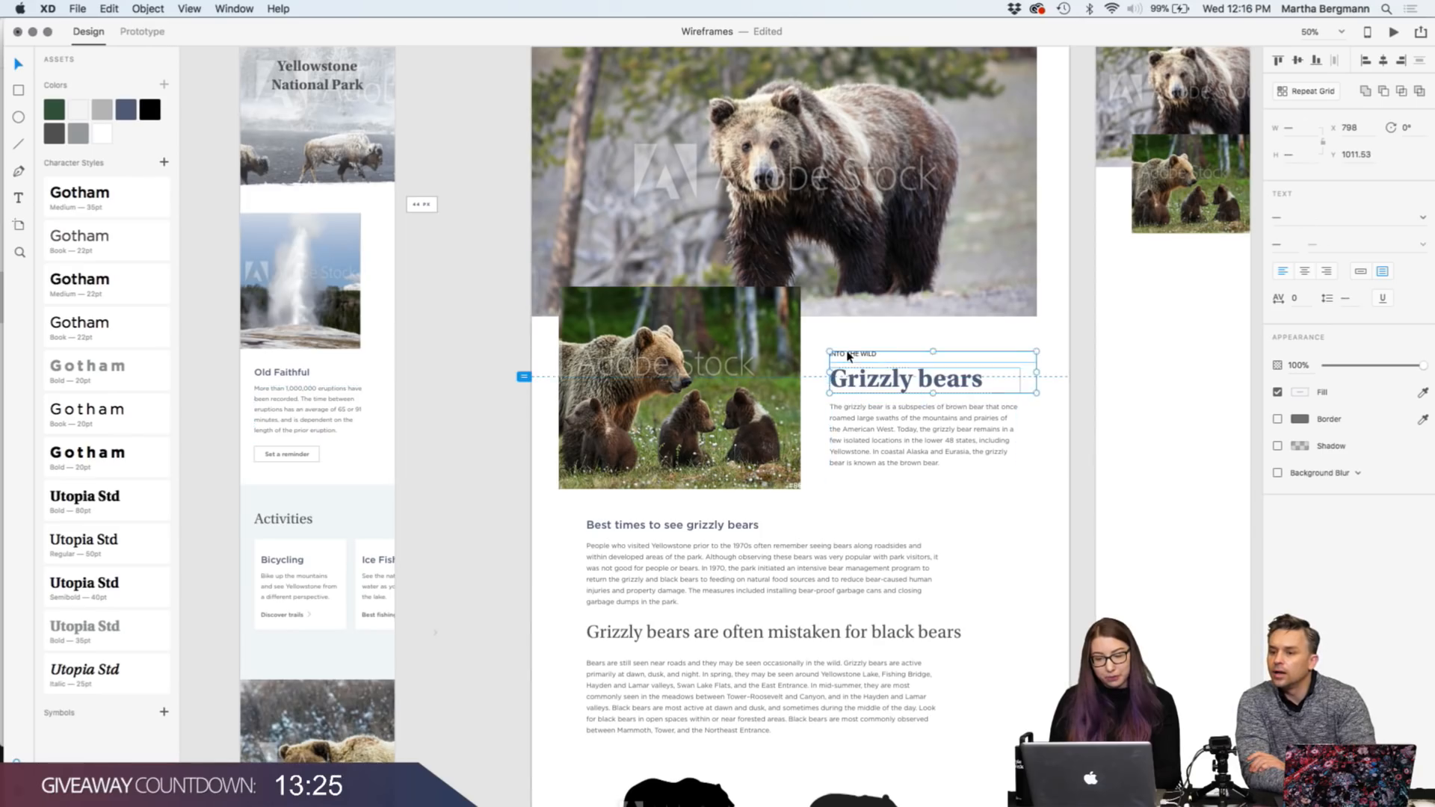
shift+click(849, 355)
scroll(849, 357, right, 5)
scroll(847, 354, down, 1)
key(super+d)
drag(708, 418, 980, 325)
scroll(276, 434, left, 5)
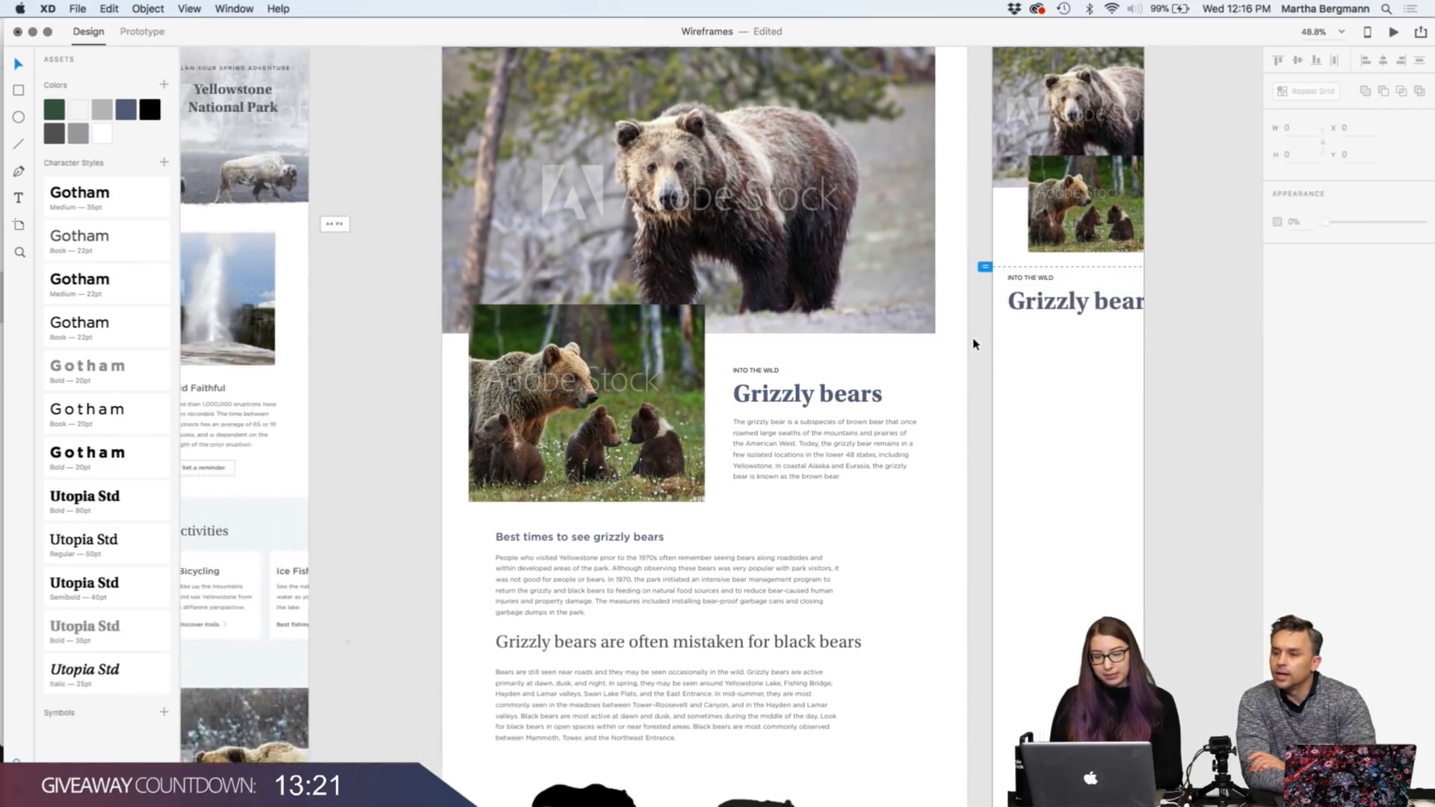
Paste a copy of the Old Faithful paragraph onto the iPhone artboard under the heading.
click(263, 428)
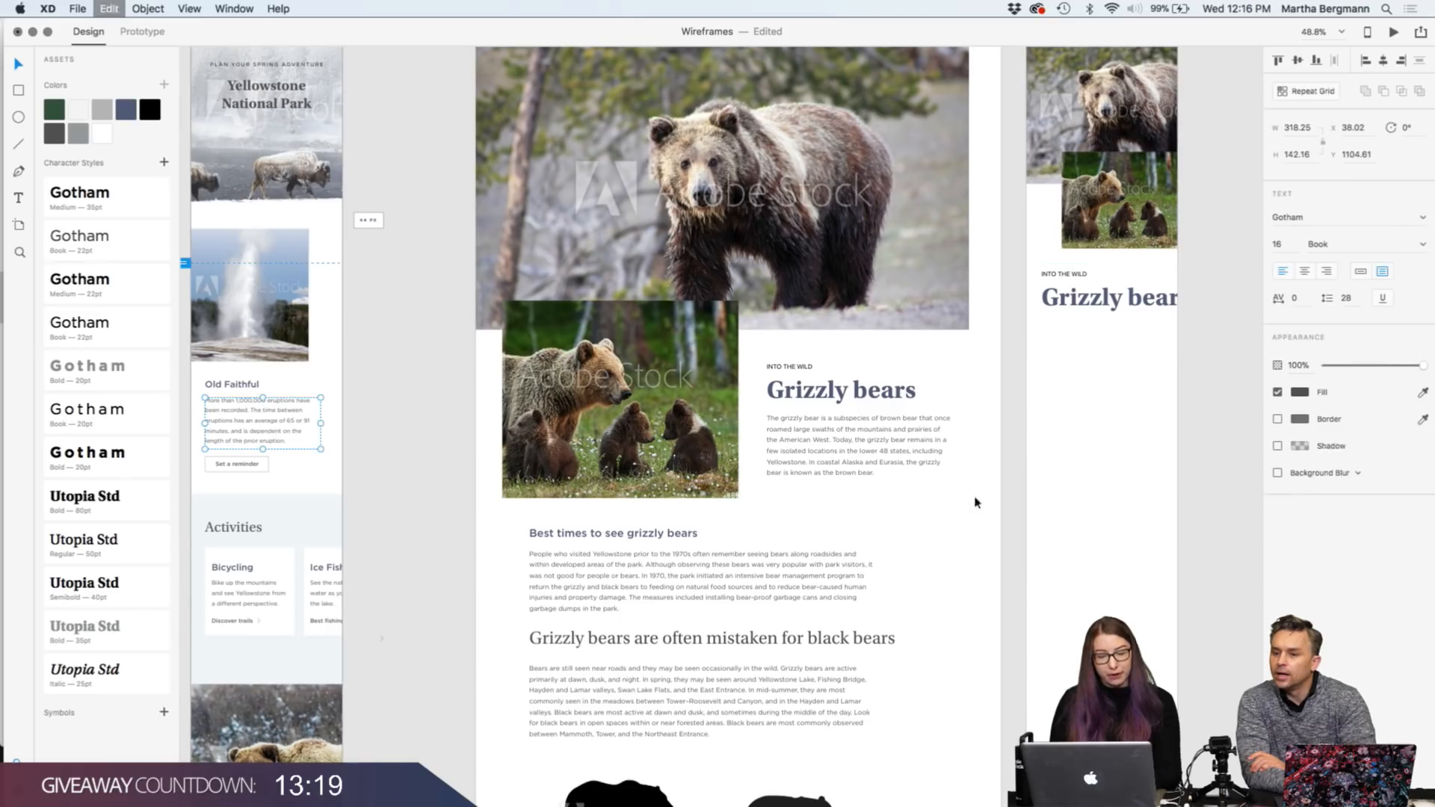
click(1066, 415)
scroll(1067, 415, right, 4)
scroll(1067, 417, right, 2)
key(super+v)
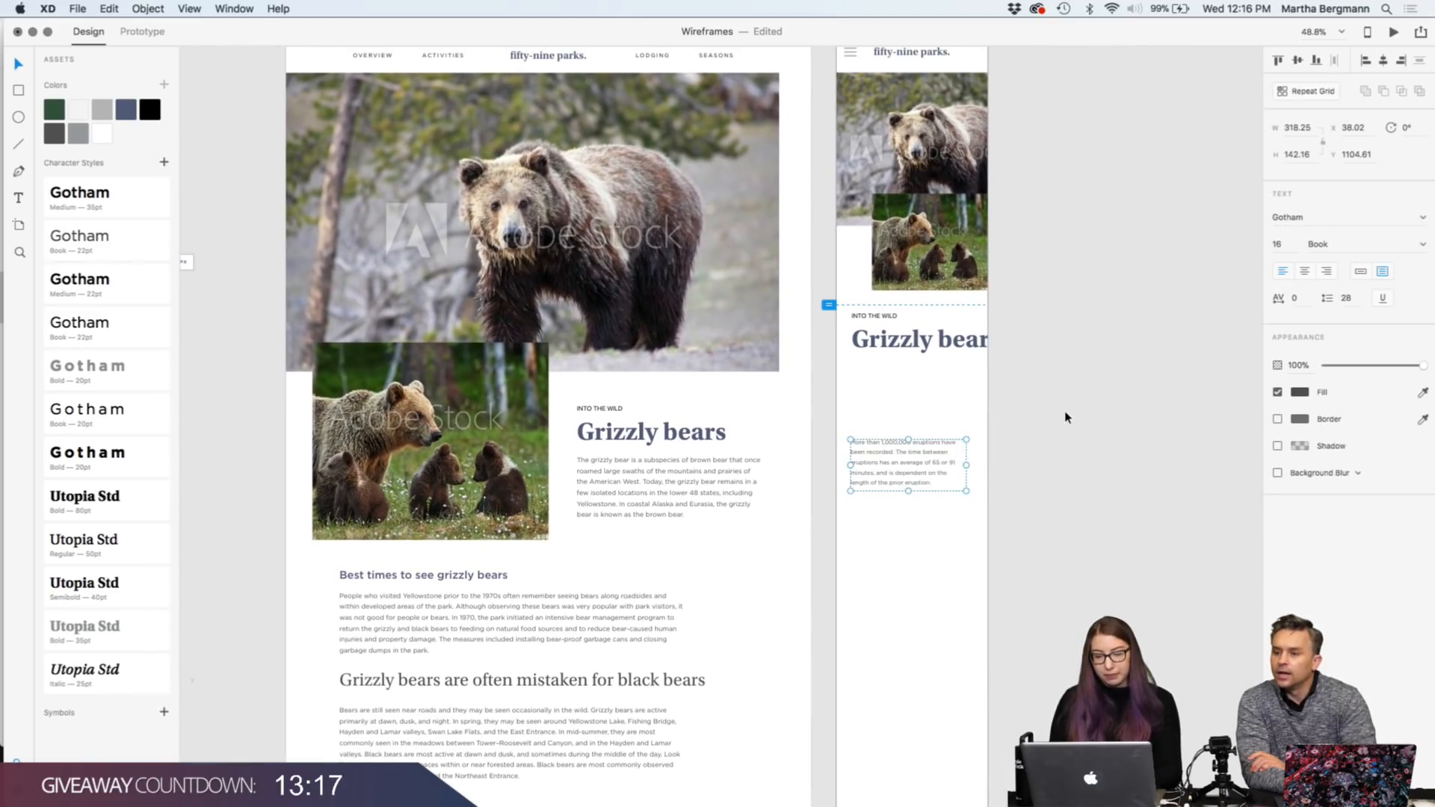
drag(933, 457, 935, 396)
Replace the pasted text with the grizzly paragraph and enlarge the box to show it all.
click(670, 472)
double_click(670, 472)
key(super+c)
double_click(899, 411)
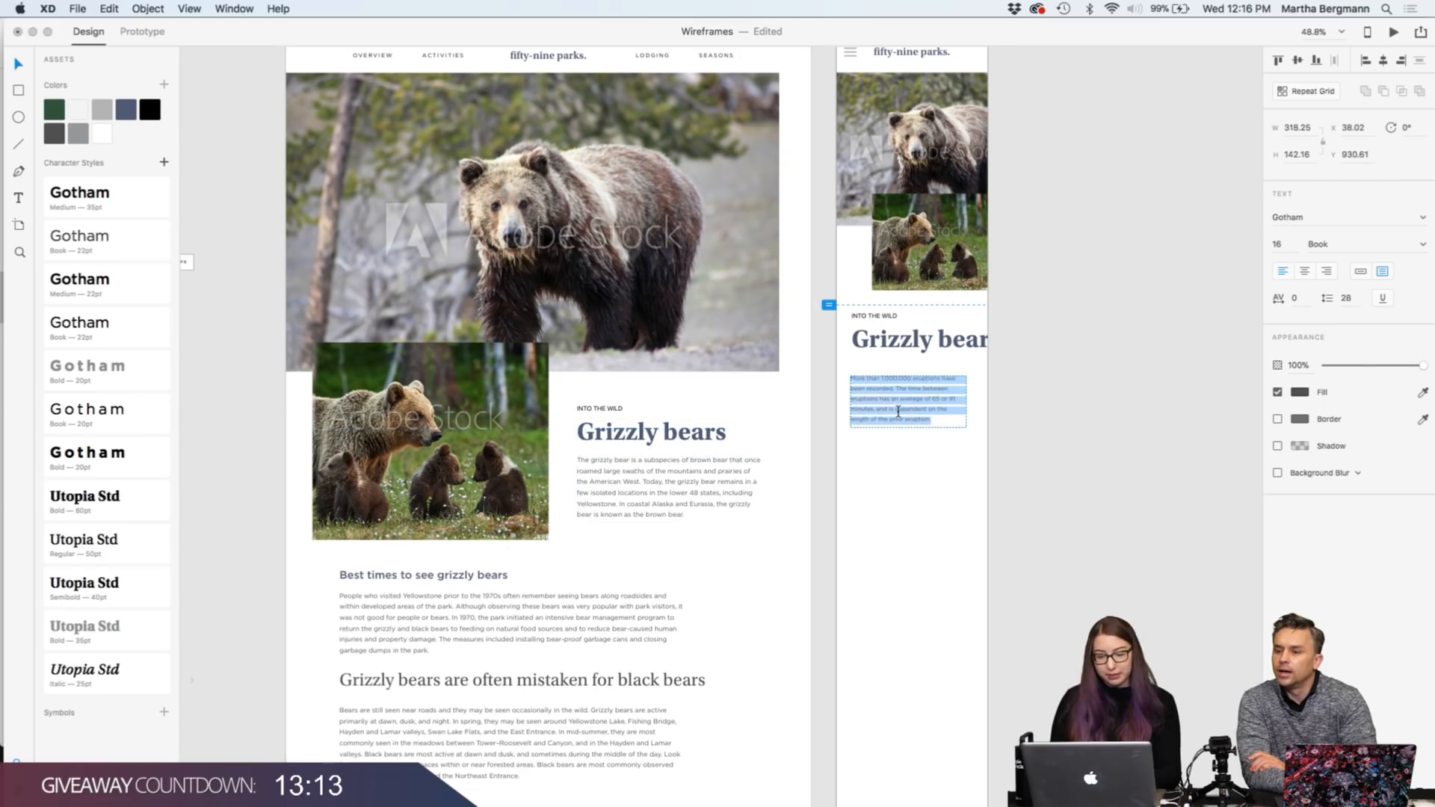
key(super+equal)
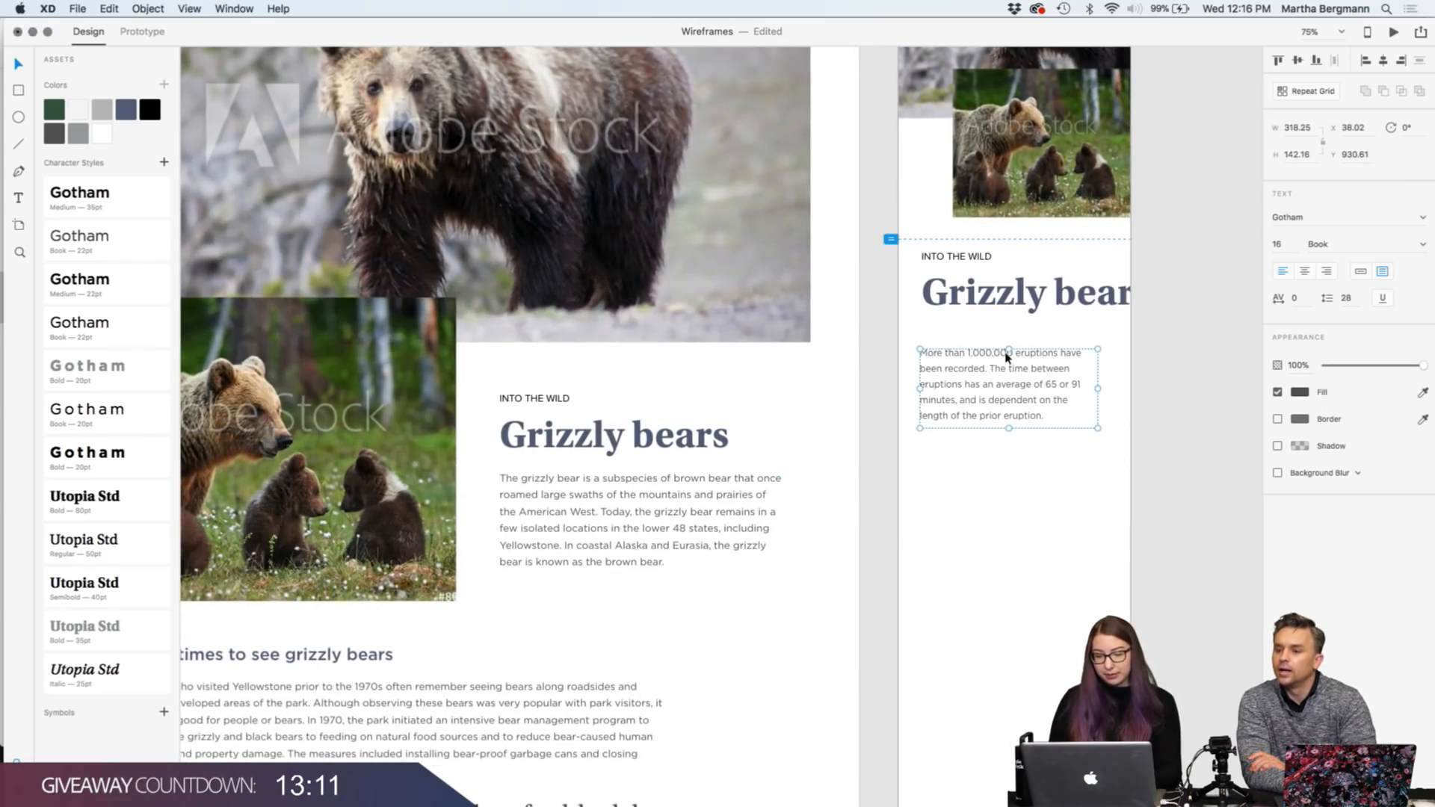
key(super+v)
key(Escape)
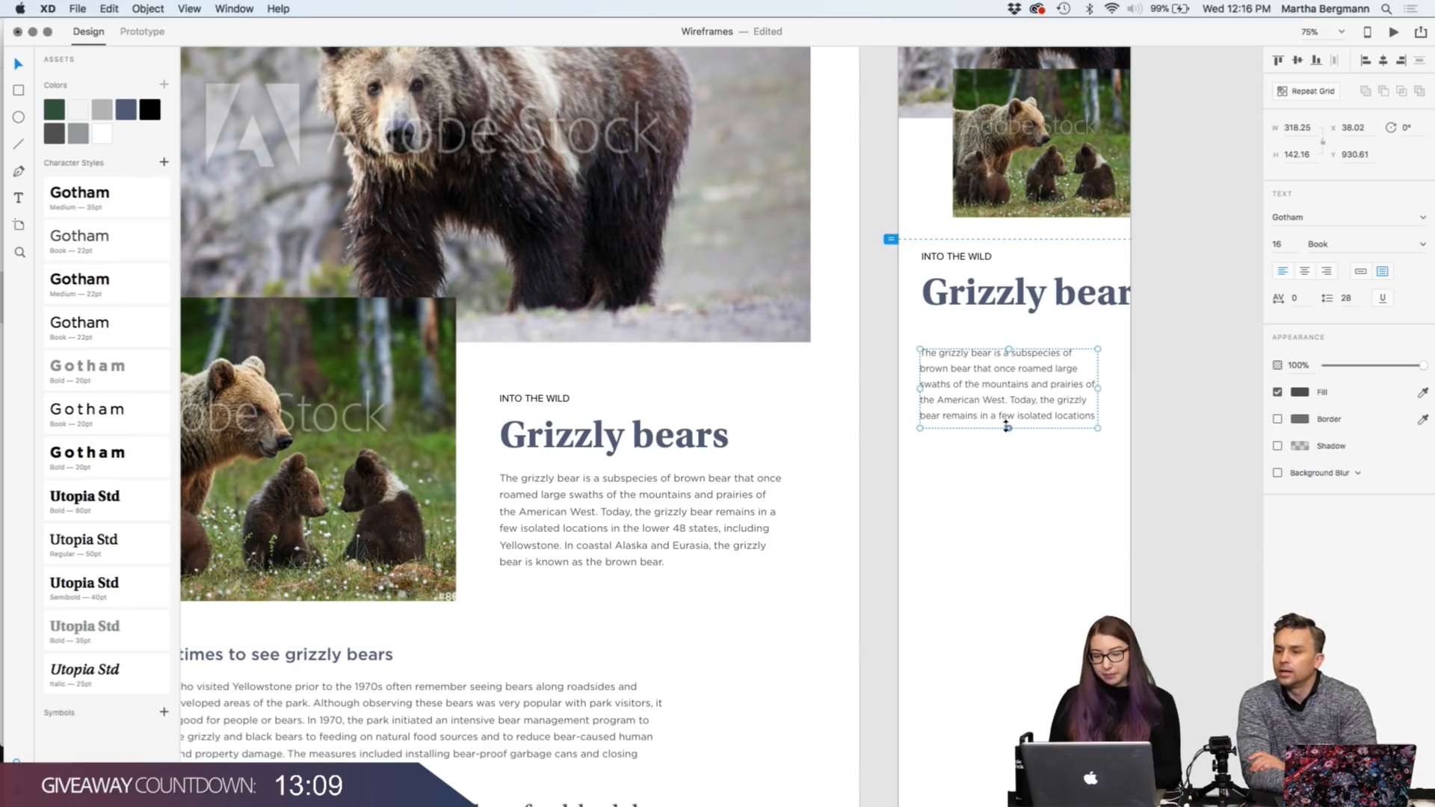
drag(1008, 427, 1008, 494)
click(1175, 430)
scroll(1106, 415, right, 2)
scroll(1106, 414, up, 1)
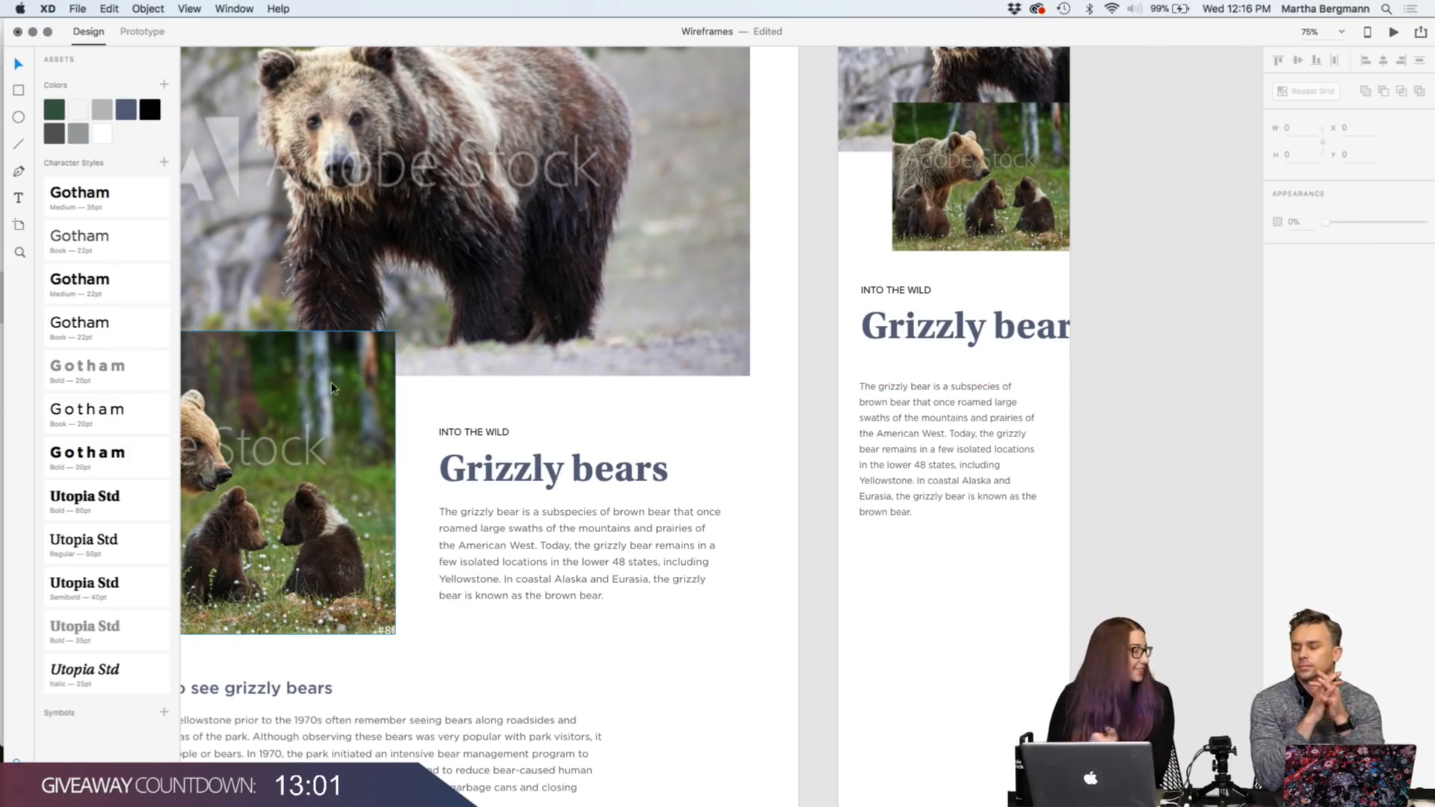
Nudge the paragraph up and set the iPhone Grizzly bears heading to 40 pt.
drag(920, 453, 927, 438)
scroll(1115, 429, up, 5)
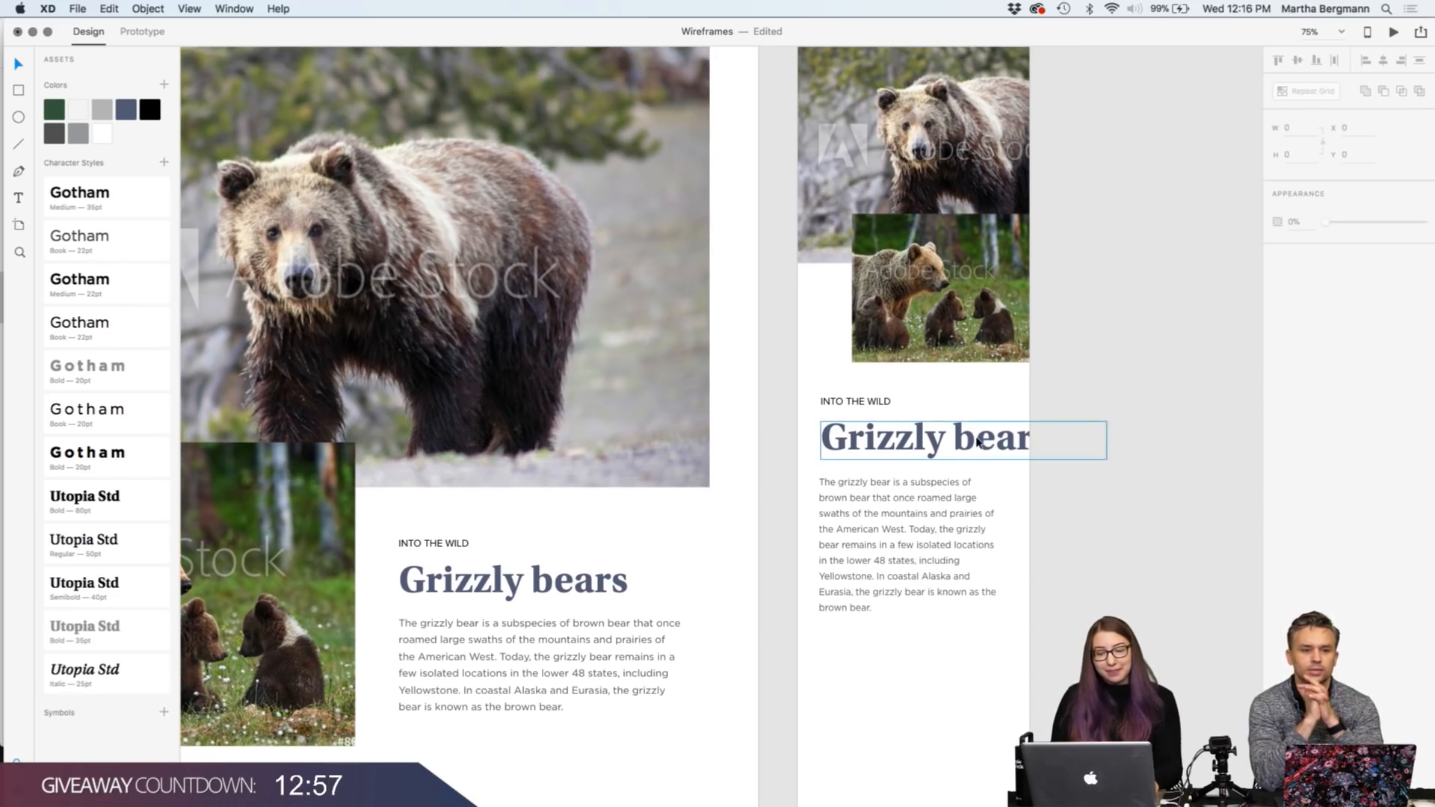
click(1006, 419)
key(cmd+minus)
key(cmd+minus)
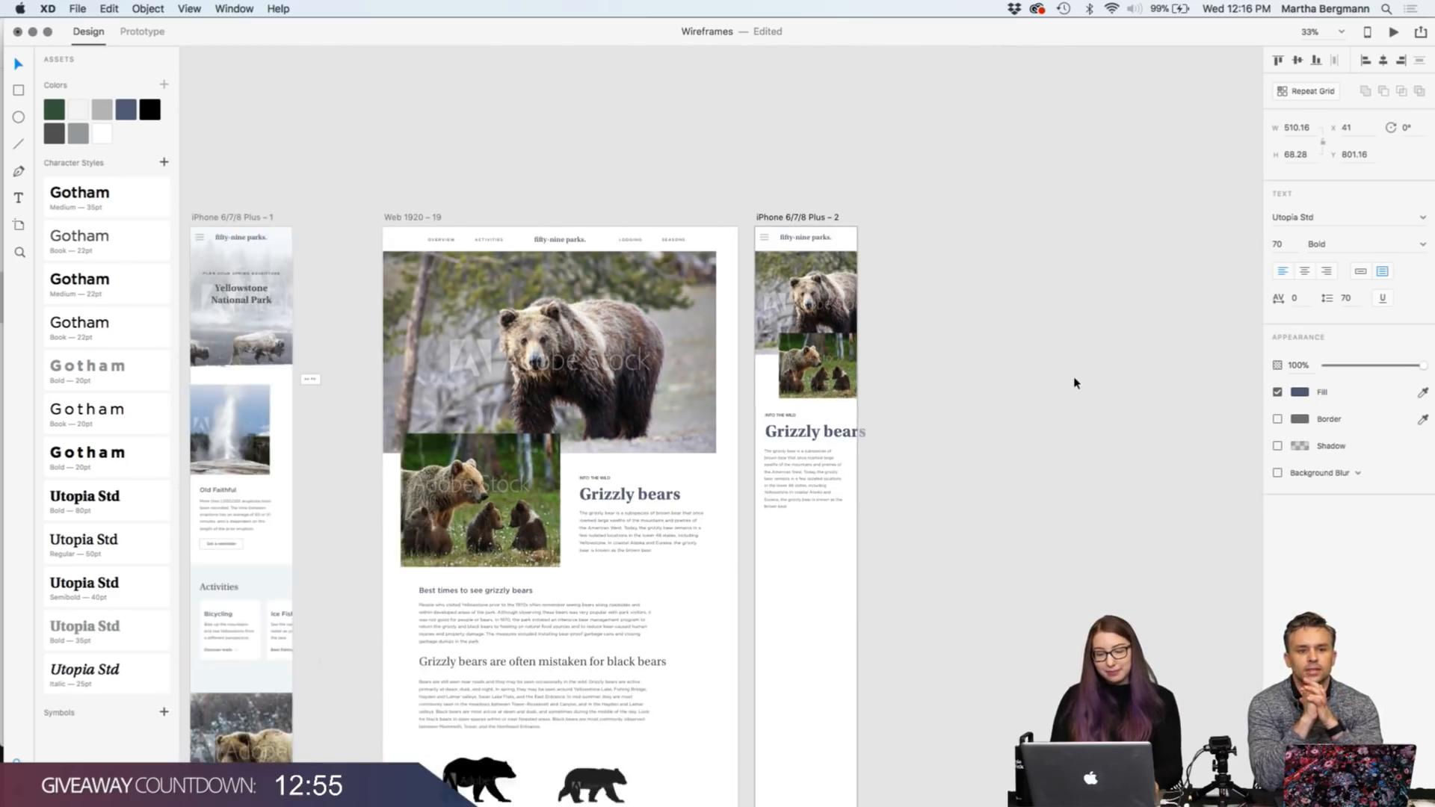
scroll(1074, 382, left, 5)
click(506, 244)
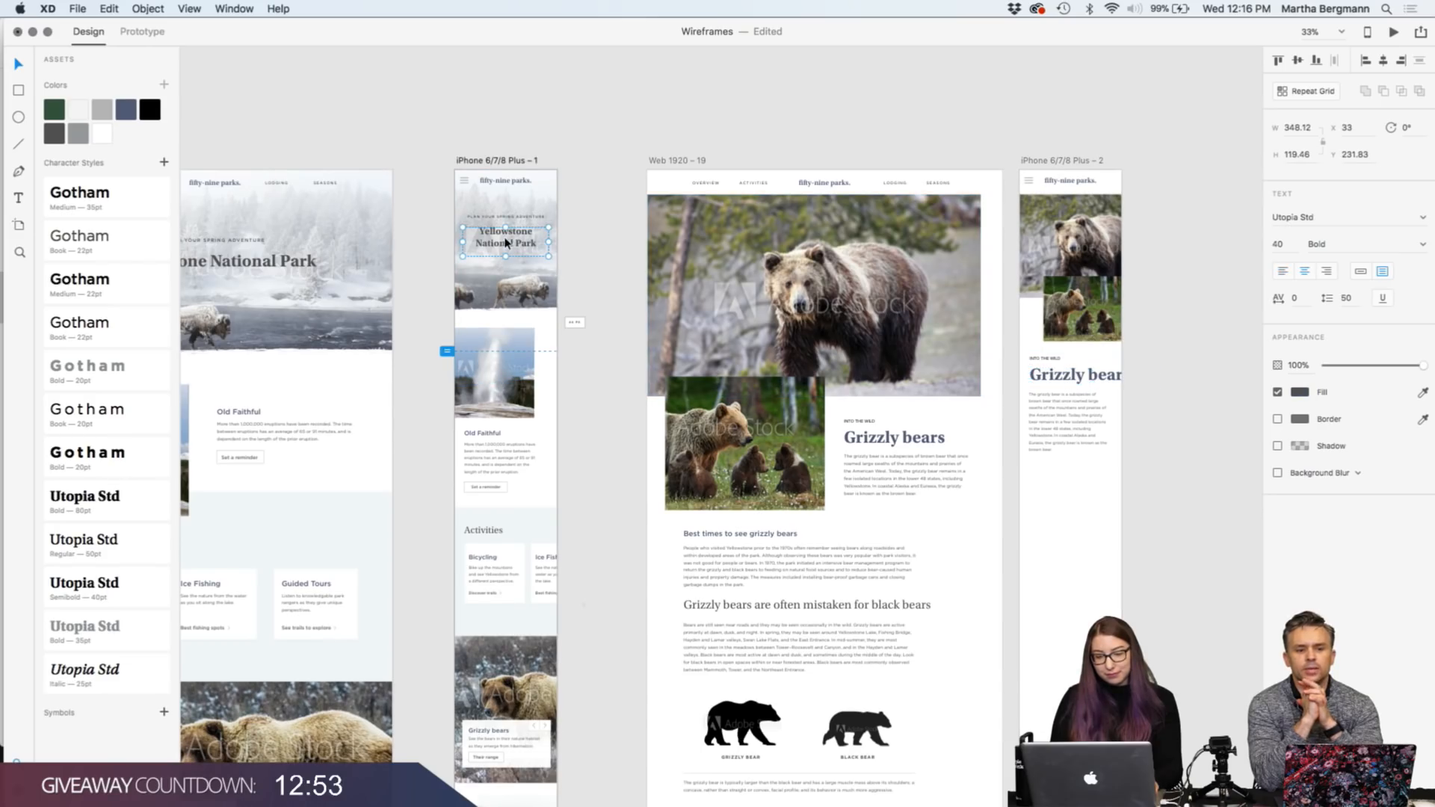
click(1076, 375)
click(1277, 243)
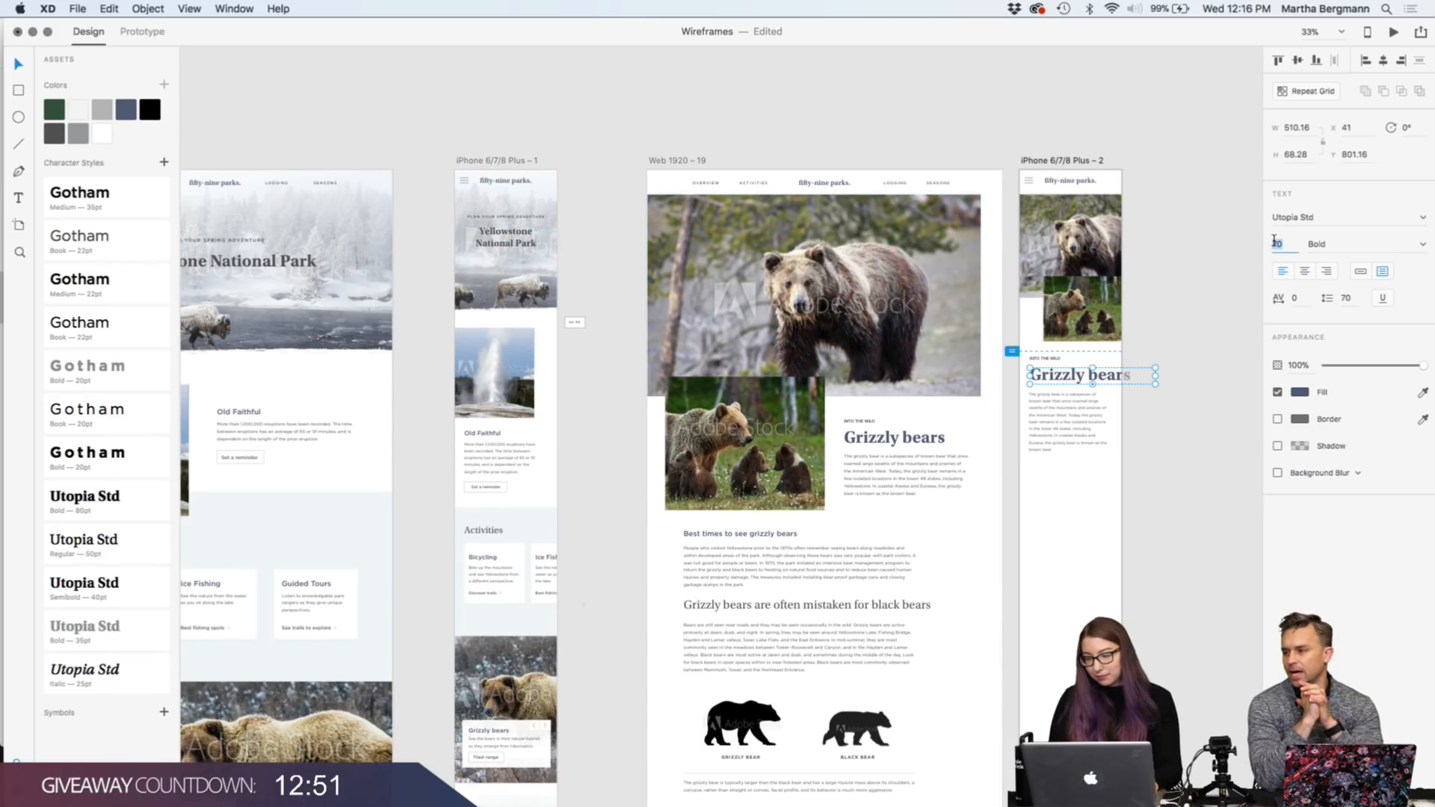
text(40)
key(Return)
key(super+plus)
key(super+plus)
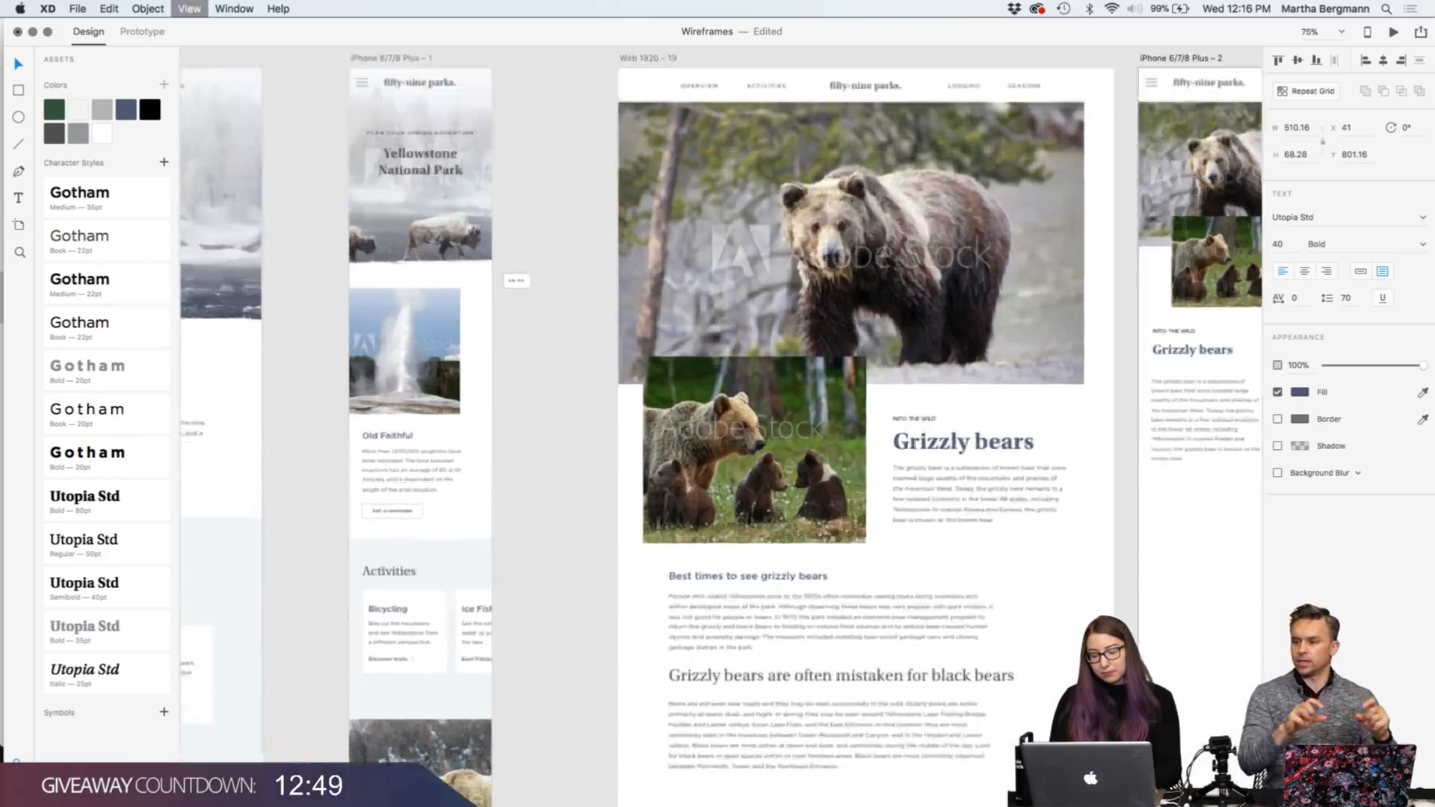
scroll(1110, 232, right, 10)
click(1110, 231)
Narrow and shorten the heading box to fit the artboard, and move the paragraph beneath it.
click(721, 387)
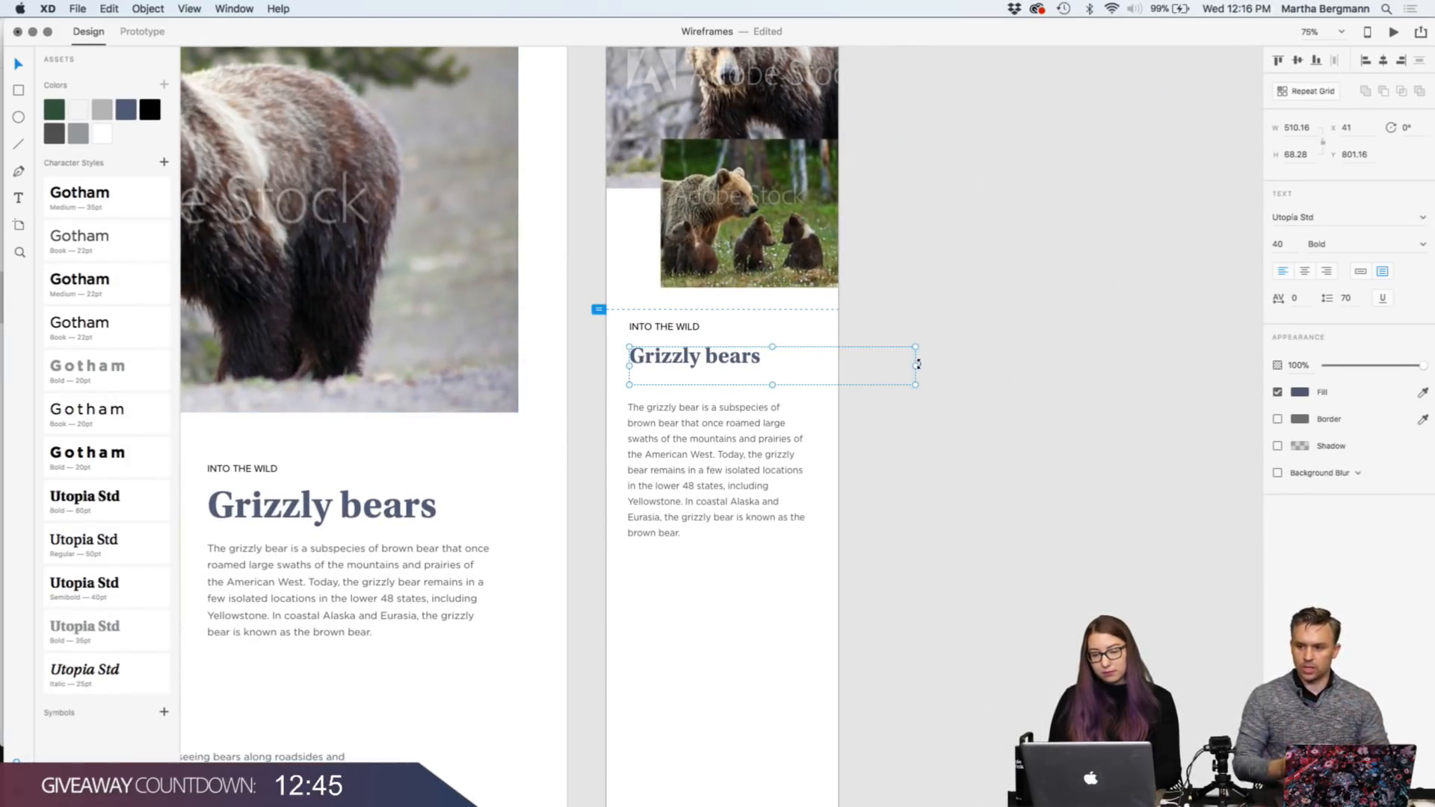
drag(917, 365, 788, 365)
drag(708, 385, 708, 372)
click(880, 376)
click(724, 419)
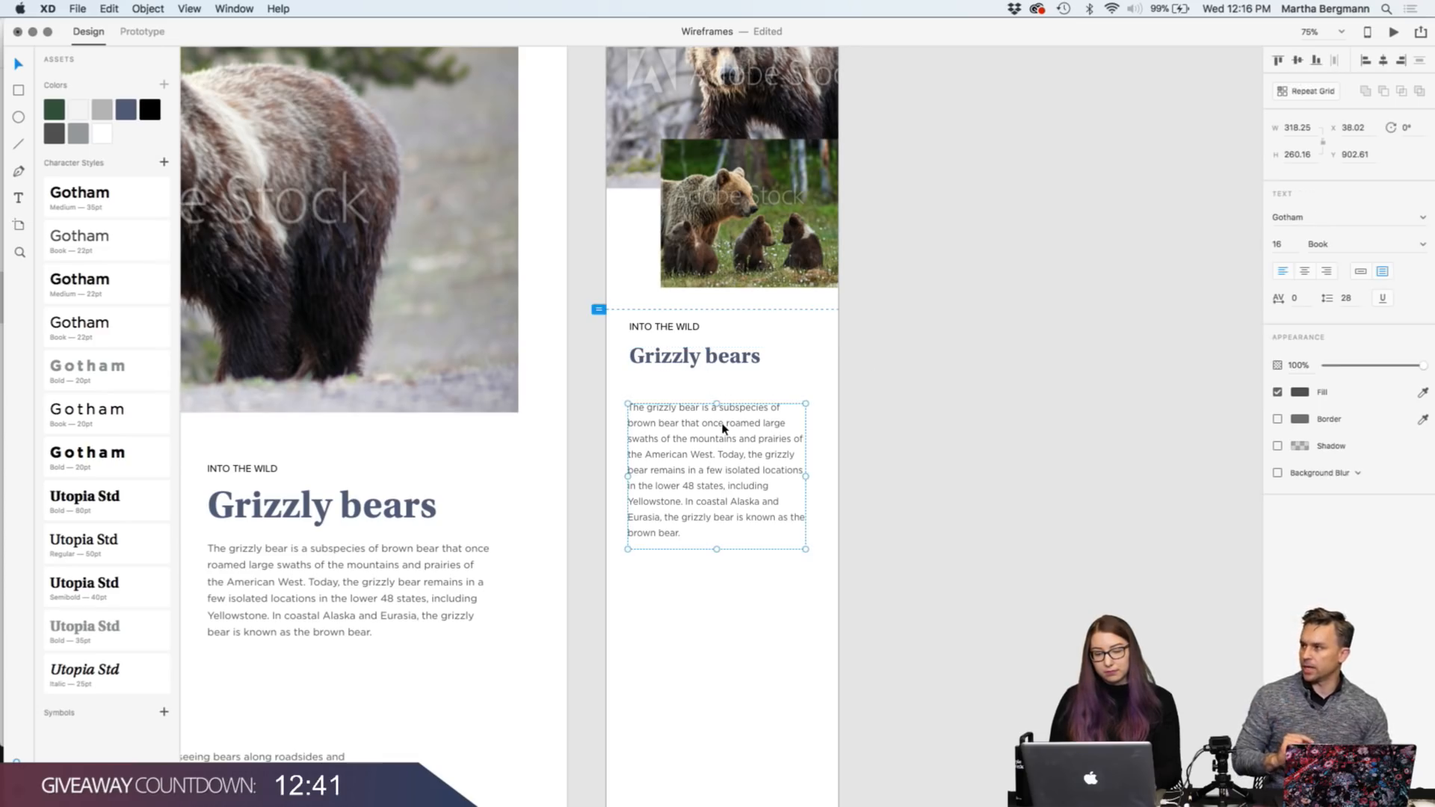
mouse_move(734, 458)
mouse_down()
mouse_move(734, 426)
mouse_move(721, 459)
mouse_up()
click(909, 442)
click(707, 458)
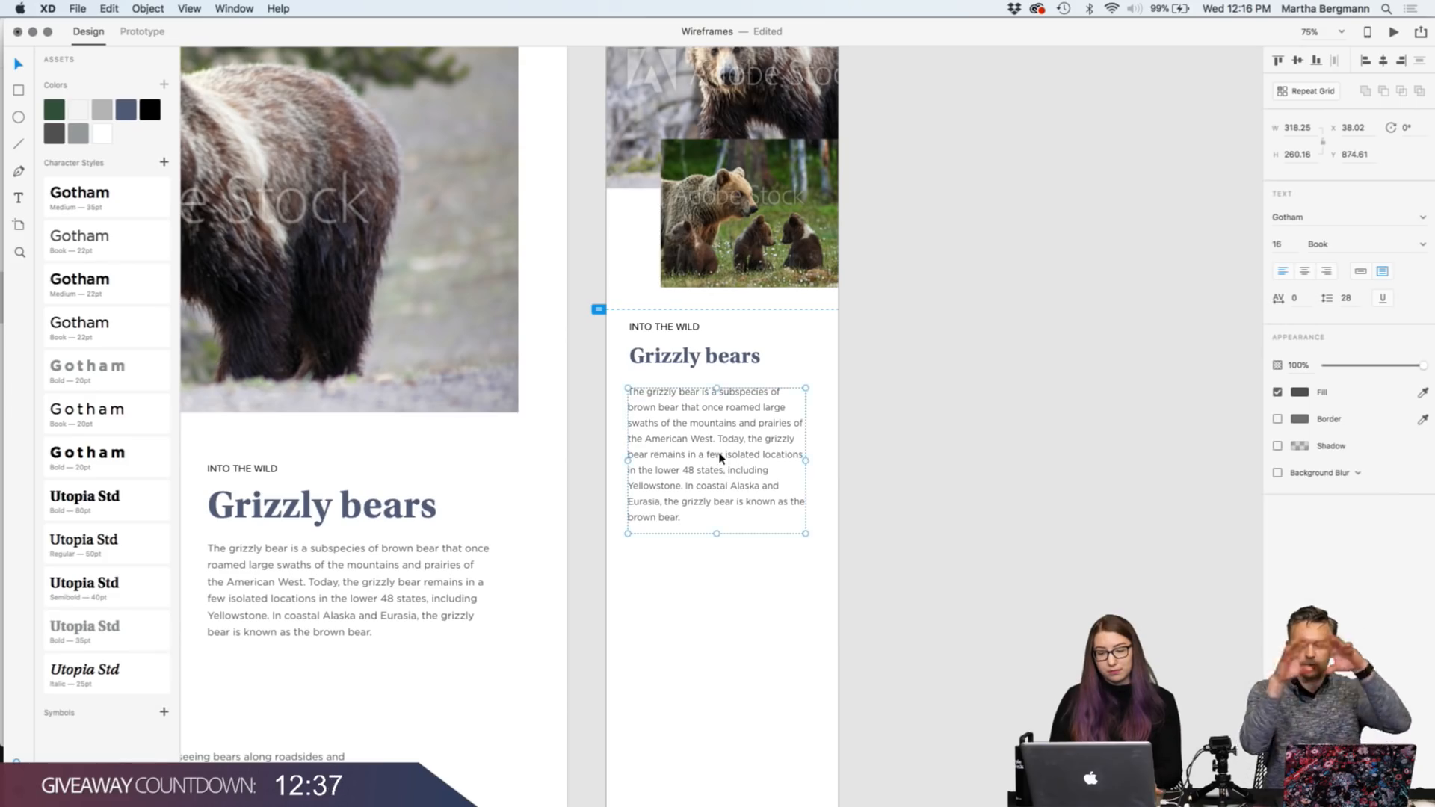
click(890, 507)
key(super+minus)
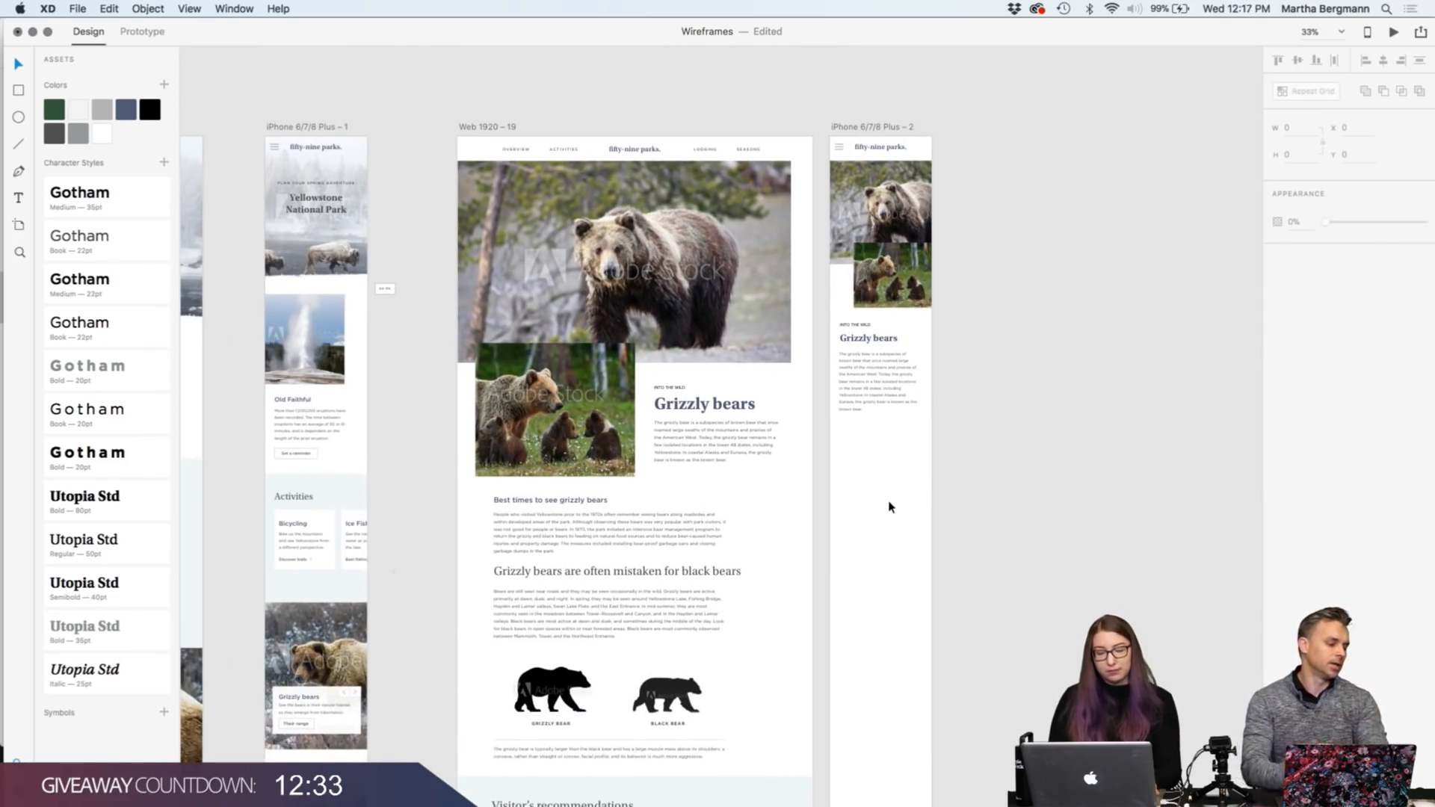
key(super+plus)
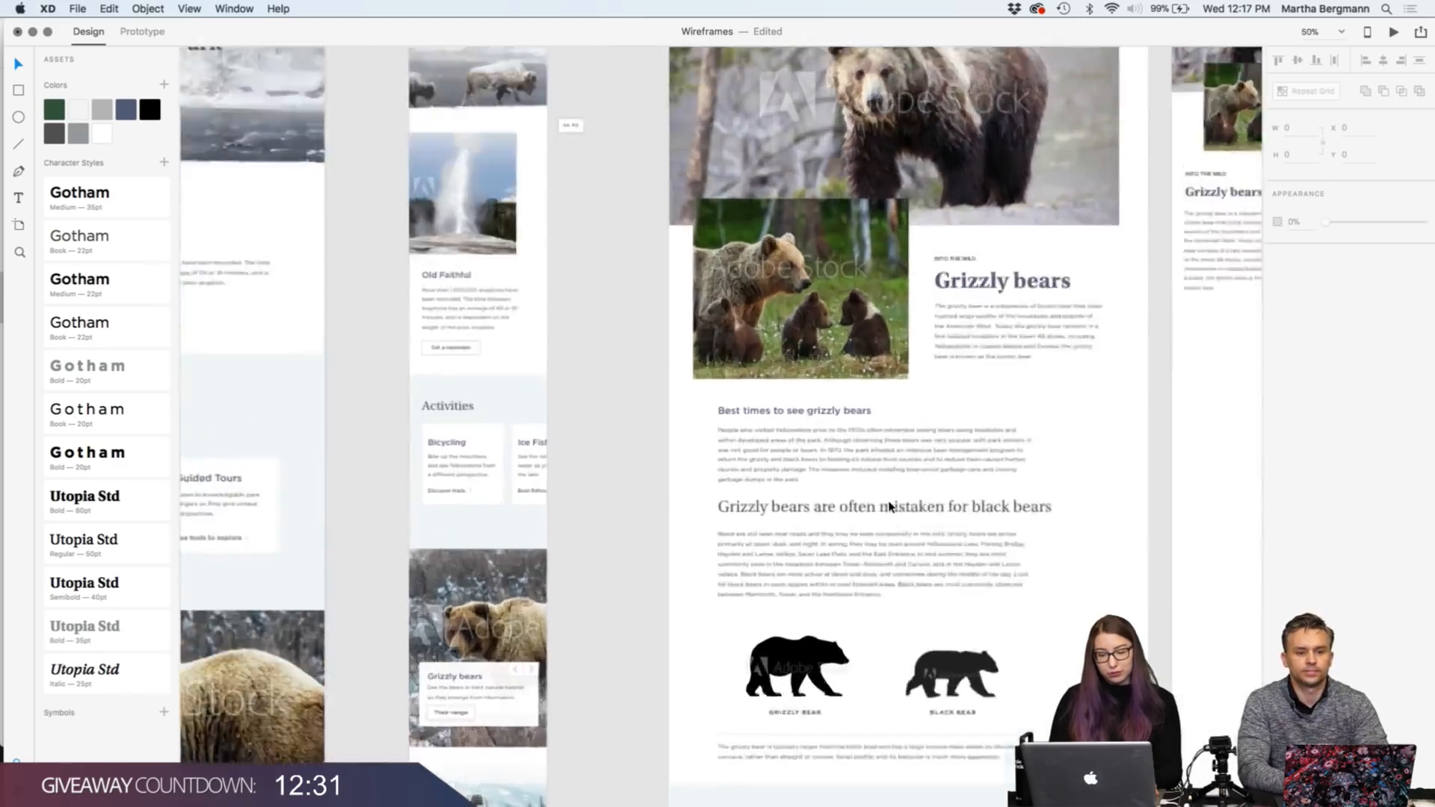
scroll(889, 506, down, 8)
scroll(889, 507, left, 6)
scroll(764, 596, down, 7)
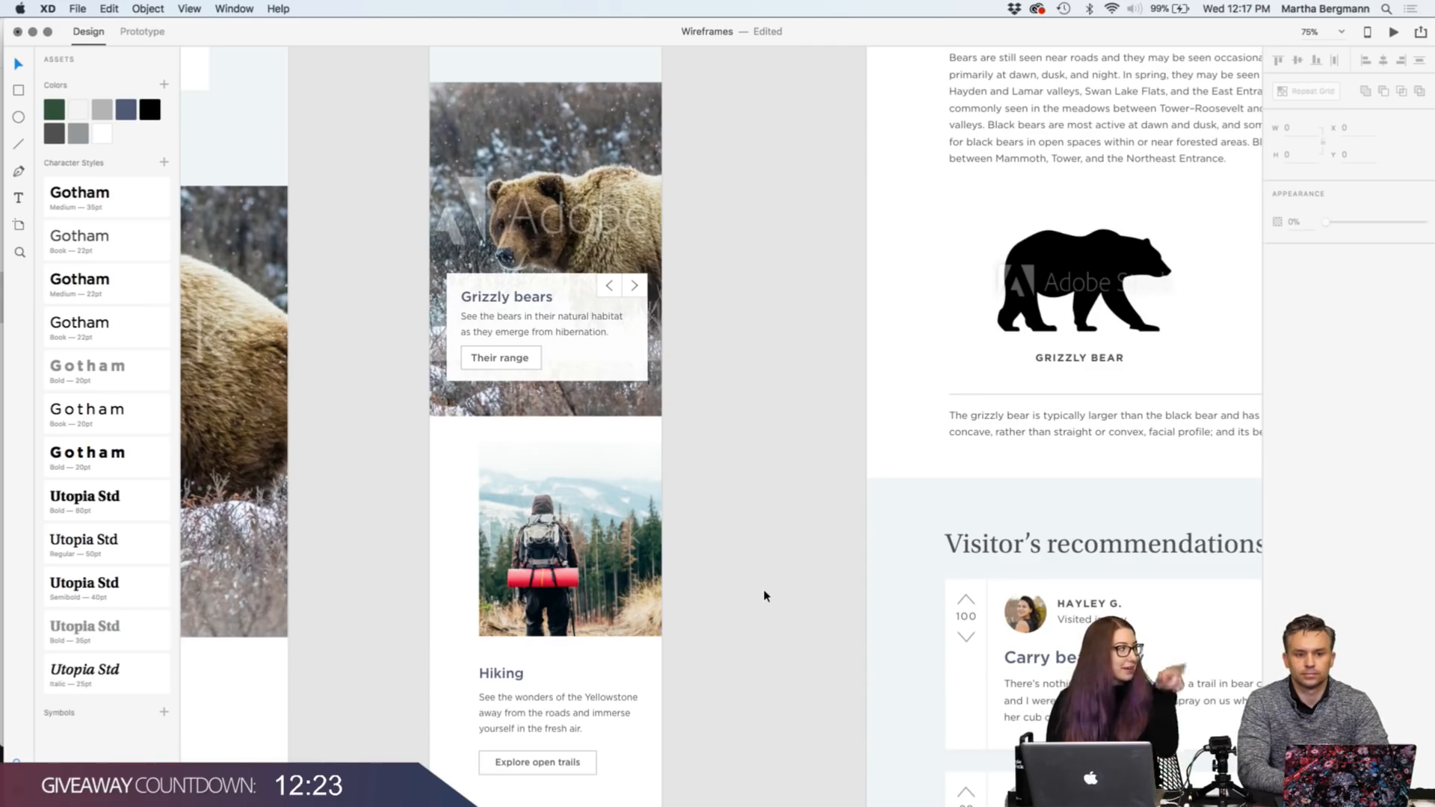
scroll(764, 596, up, 2)
scroll(764, 595, right, 1)
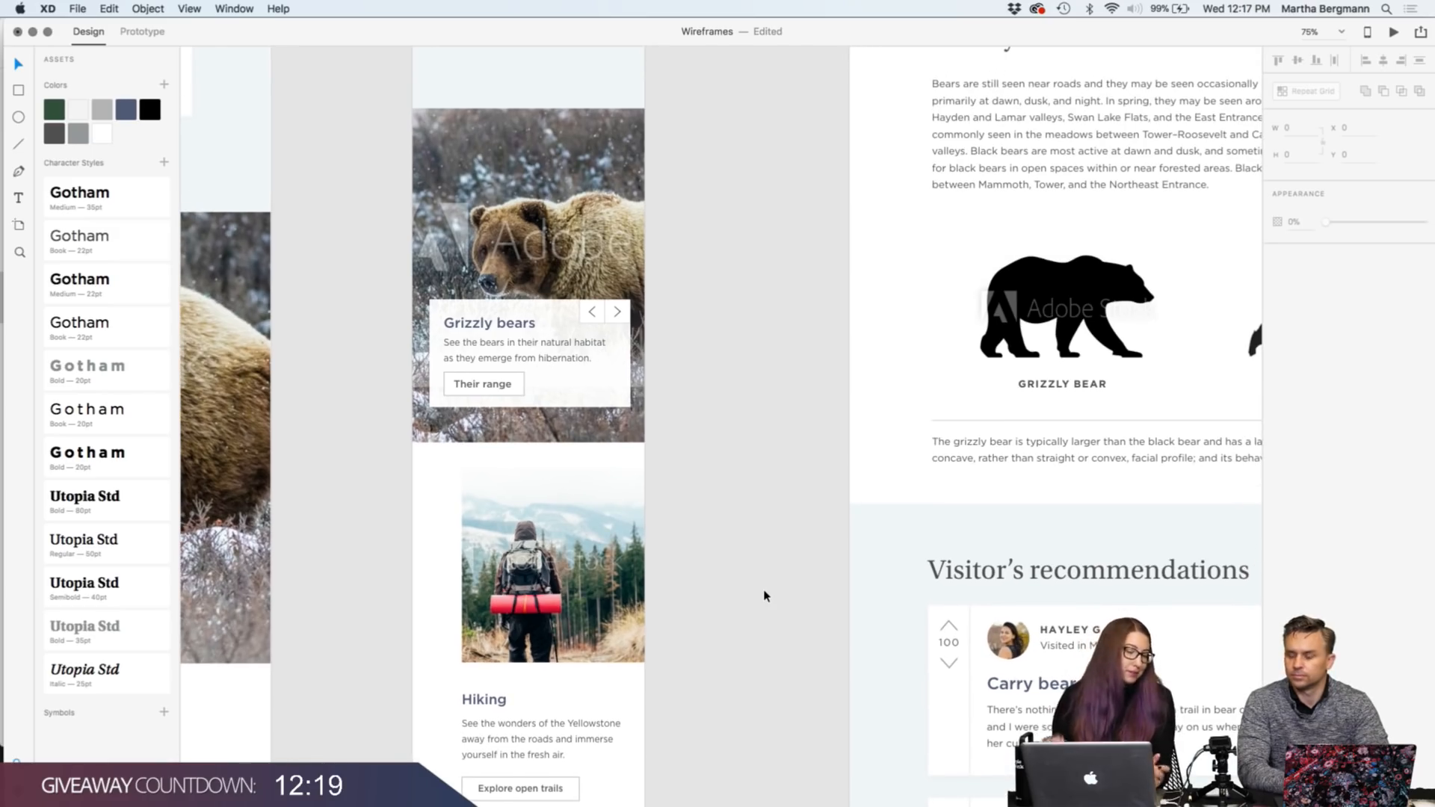
scroll(764, 596, right, 3)
scroll(764, 596, up, 2)
scroll(743, 570, down, 3)
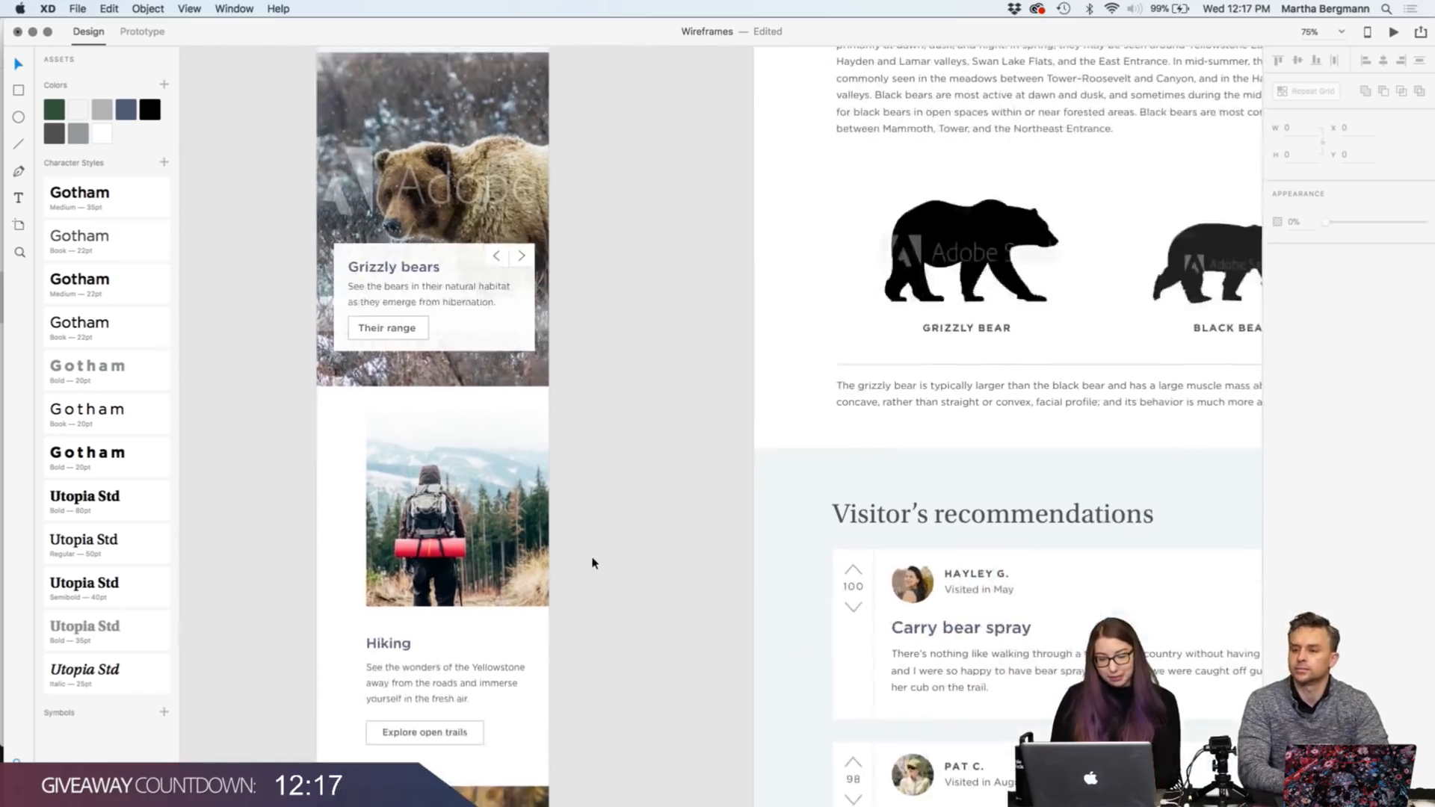
scroll(618, 474, up, 10)
scroll(618, 474, right, 10)
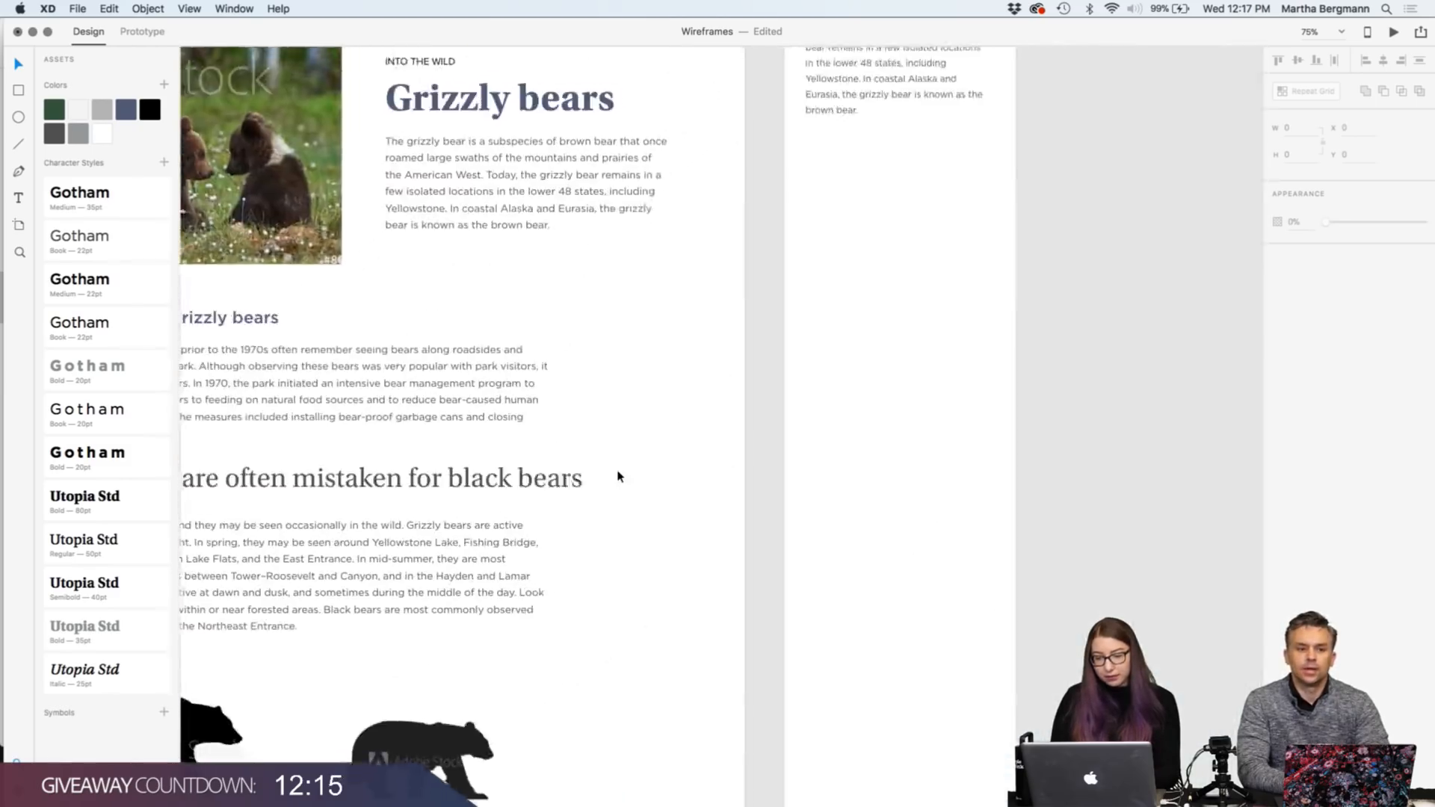
scroll(618, 476, up, 2)
scroll(903, 359, left, 5)
scroll(903, 359, down, 2)
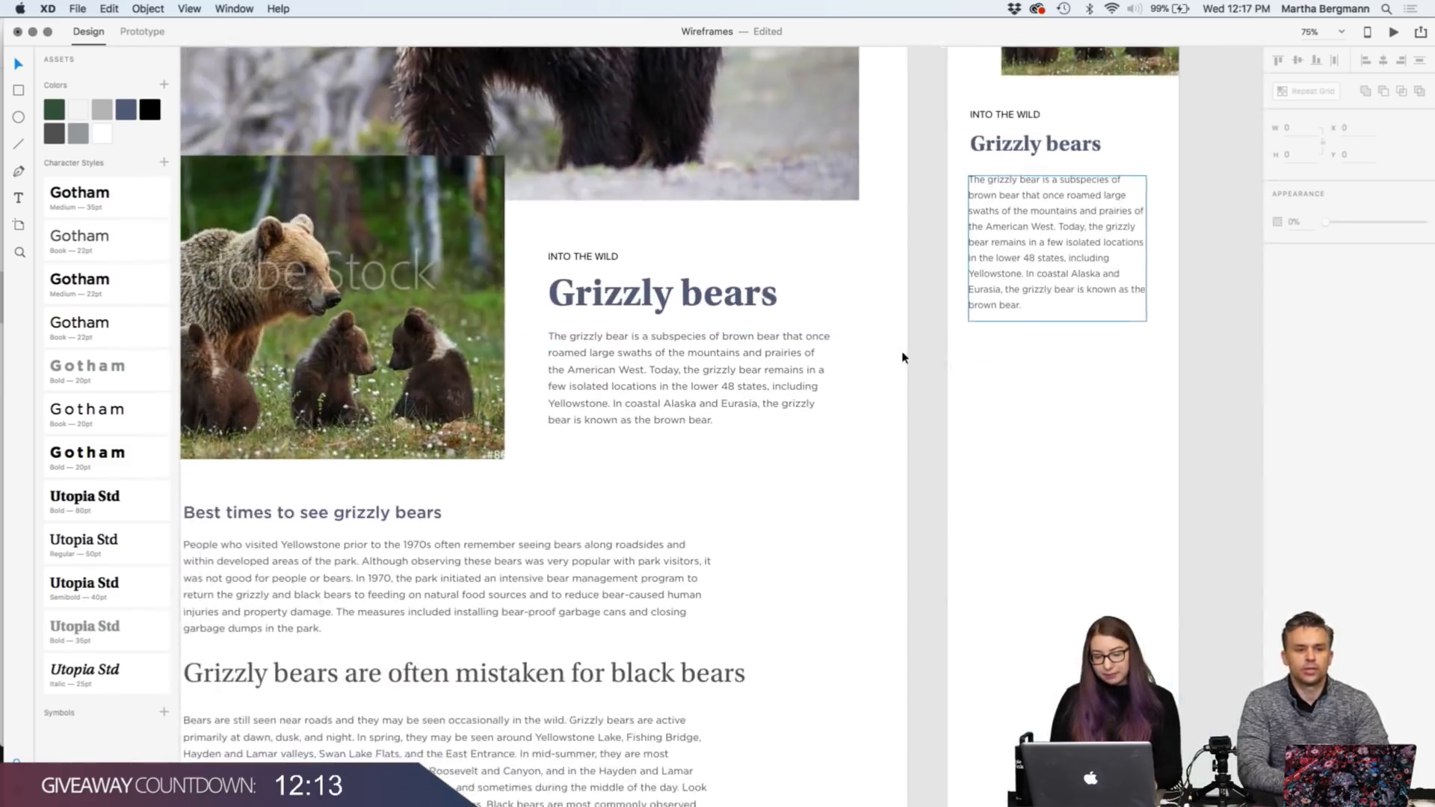
scroll(903, 359, left, 1)
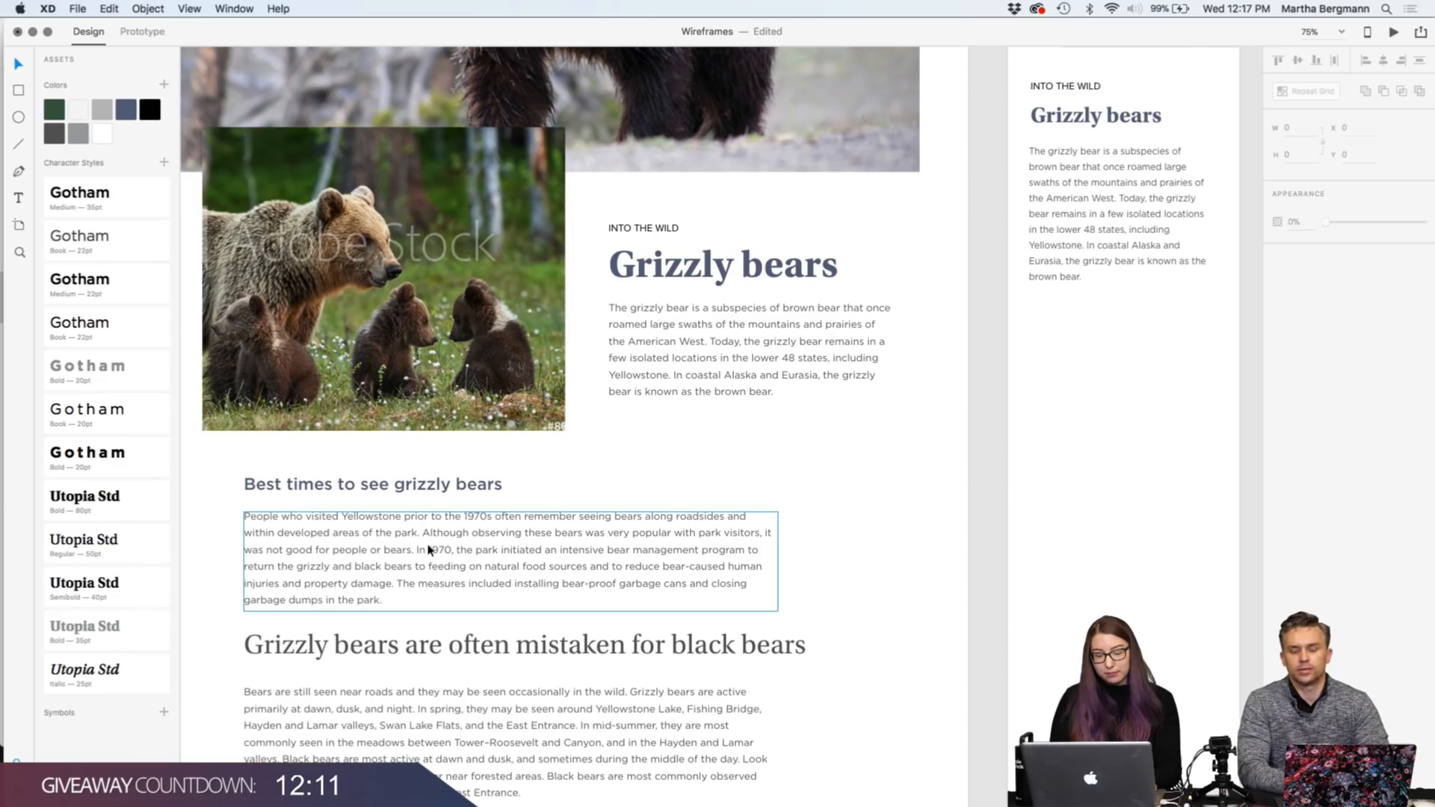
Paste the Old Faithful subheading below the grizzly paragraph on the iPhone artboard.
click(1074, 269)
key(super+minus)
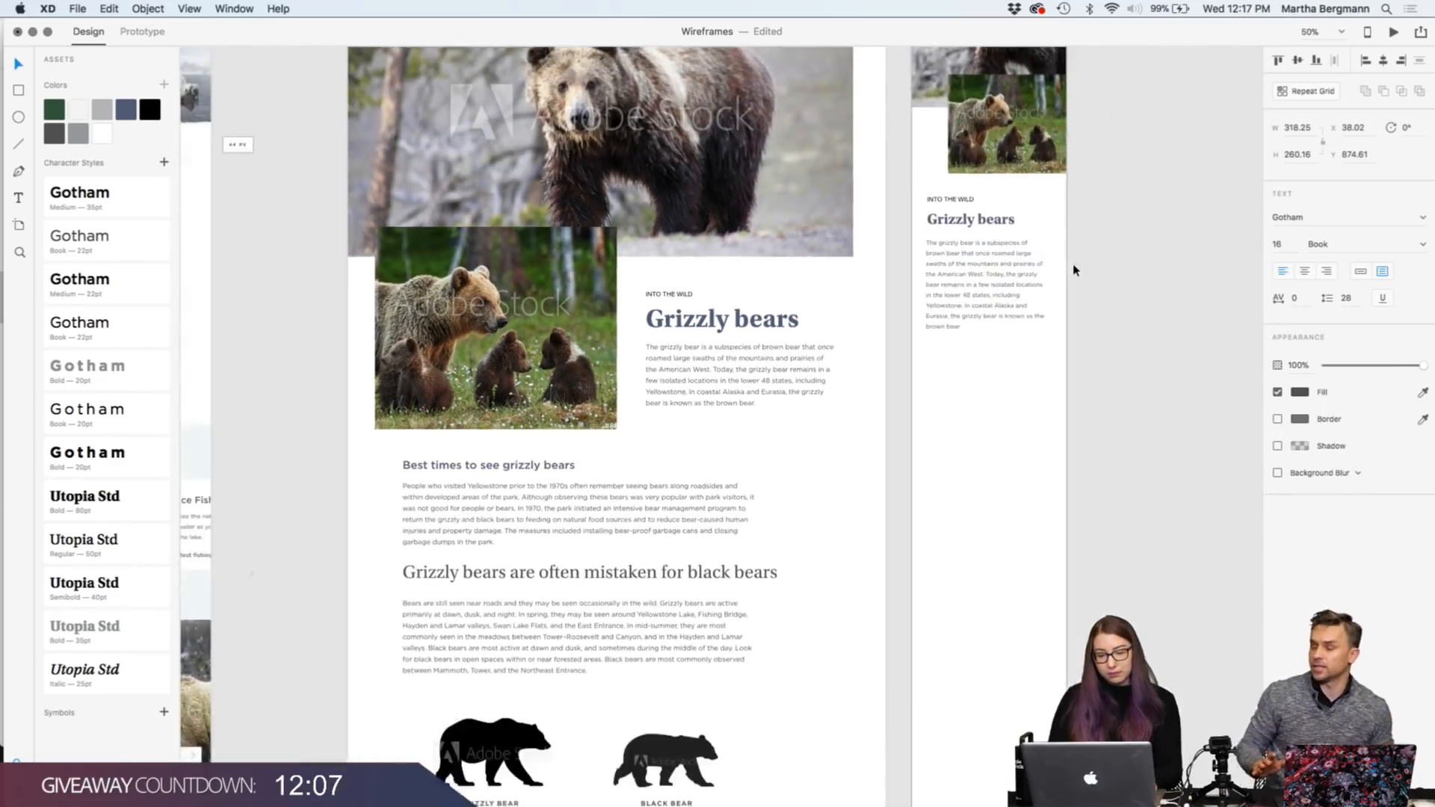
scroll(1074, 269, left, 5)
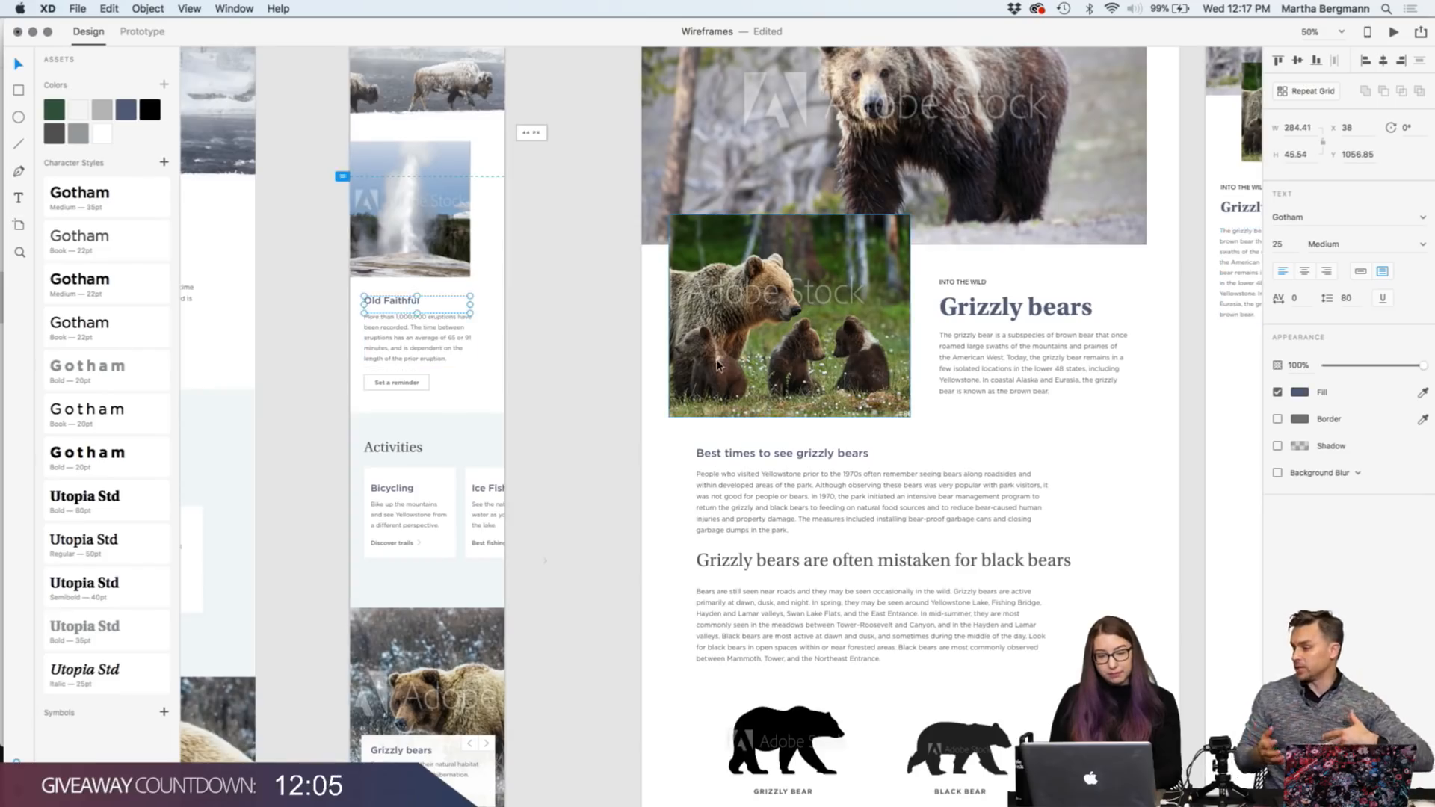
scroll(933, 475, right, 5)
click(933, 476)
scroll(932, 476, right, 1)
text(Old Faithful)
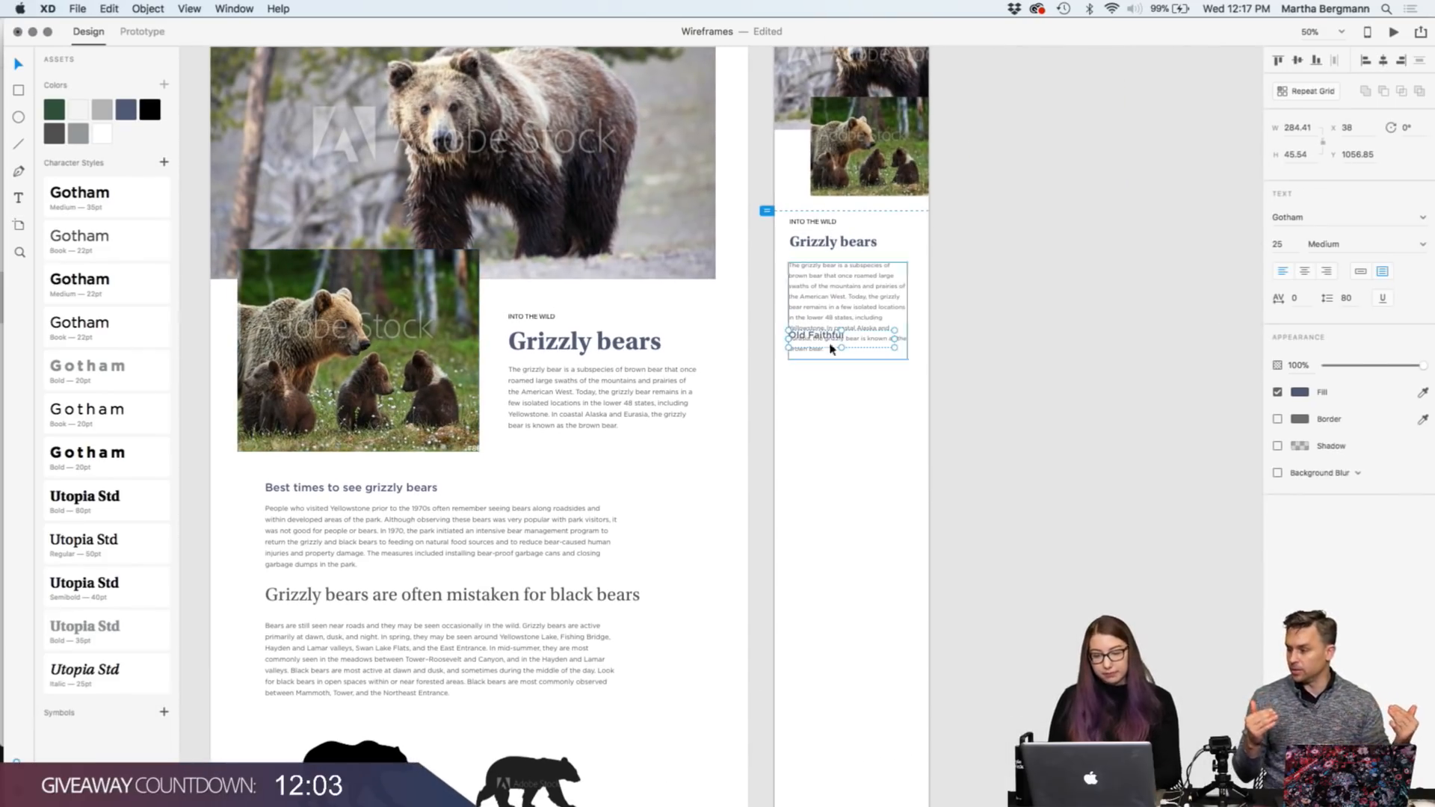
drag(823, 349, 820, 380)
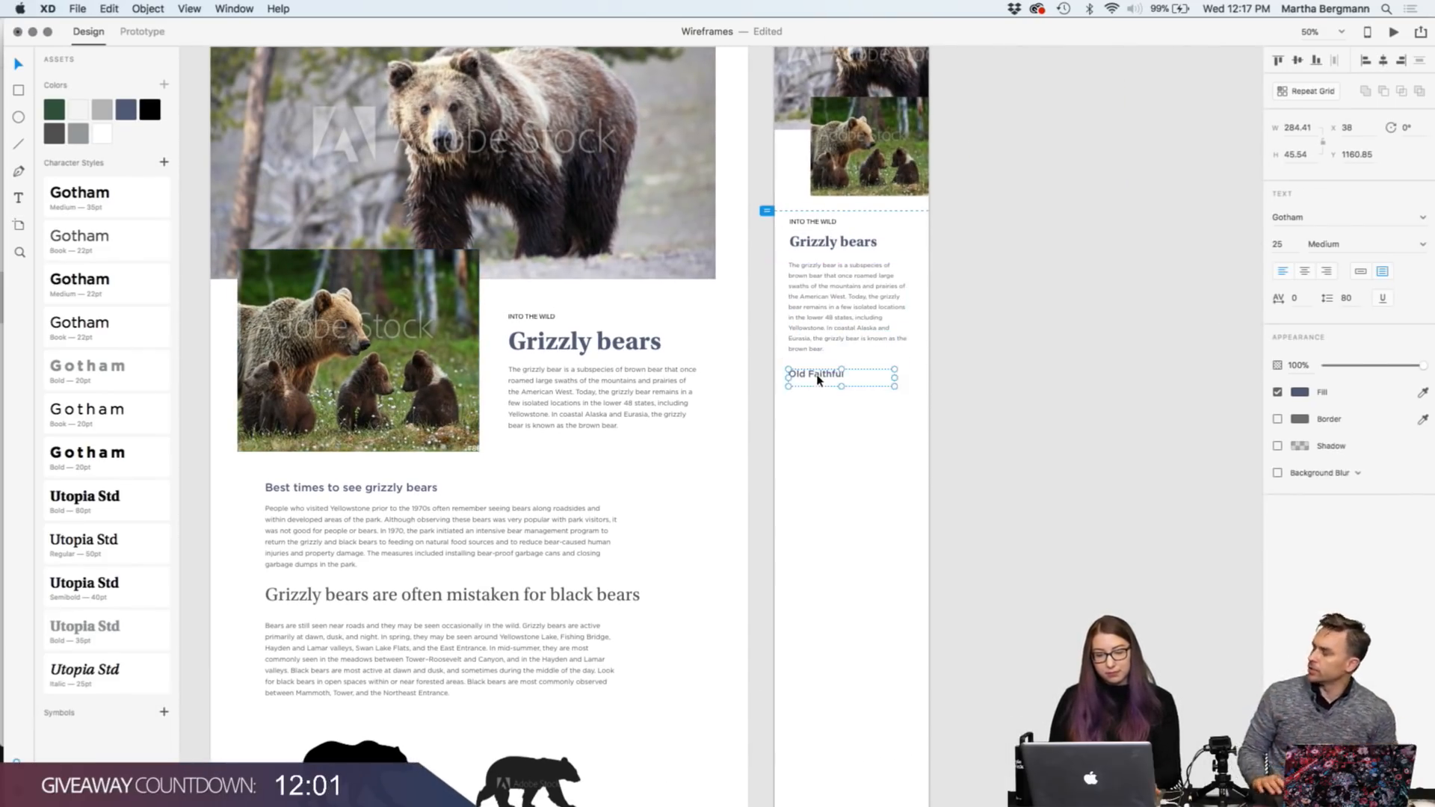
Copy the web grizzly paragraph below Old Faithful and narrow it to the iPhone width.
click(587, 408)
key(super+c)
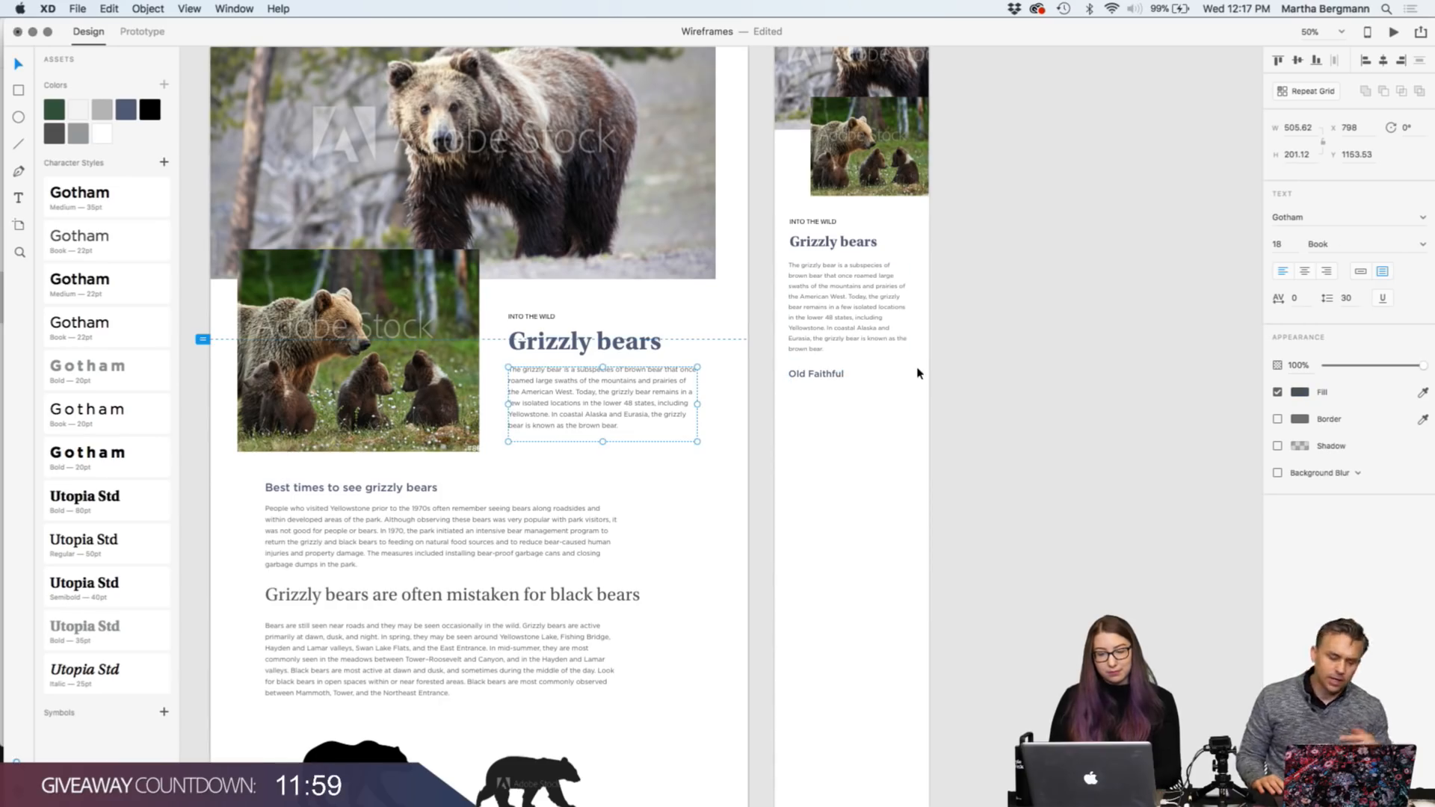
key(super+v)
drag(795, 407, 826, 405)
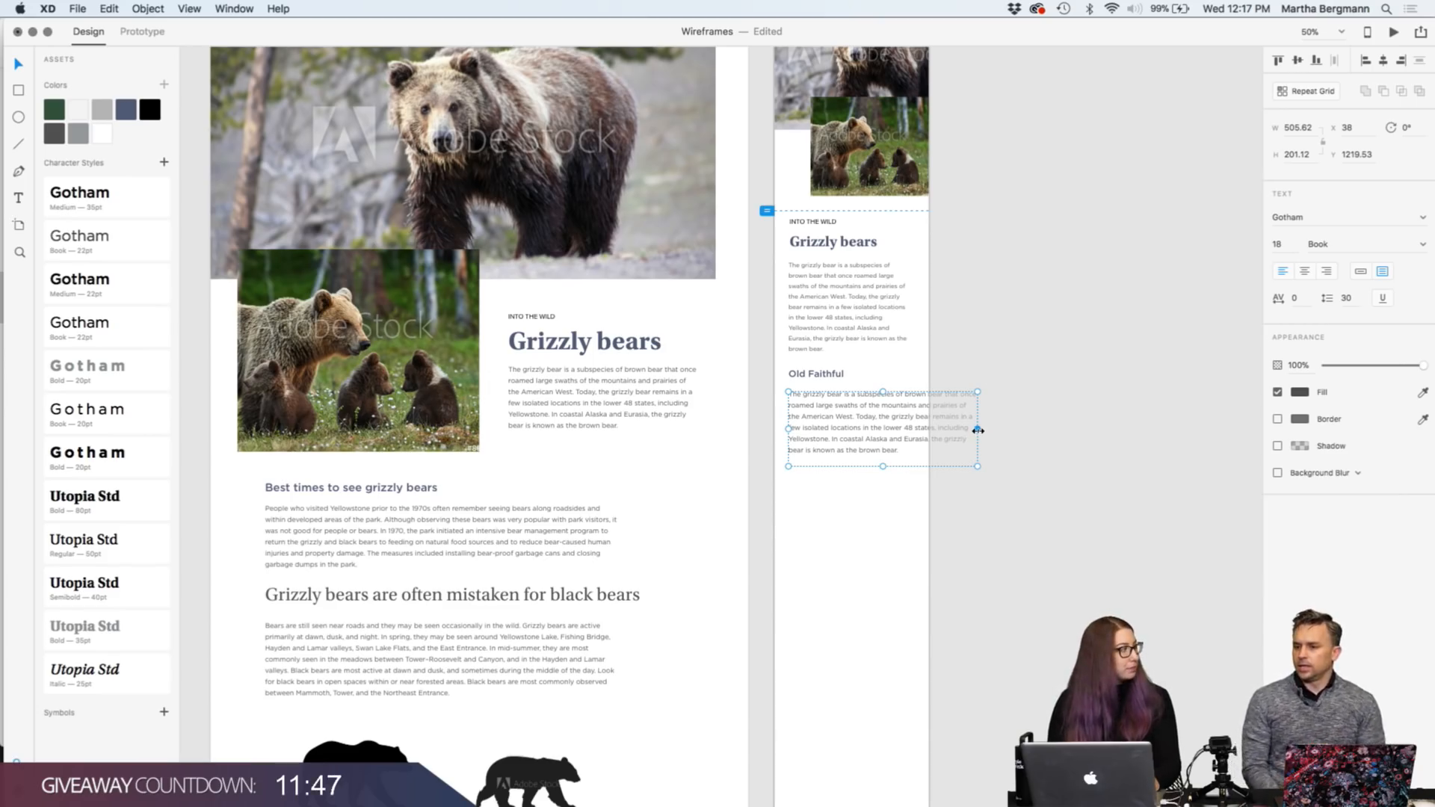
drag(977, 430, 841, 508)
click(1010, 440)
click(880, 439)
click(978, 475)
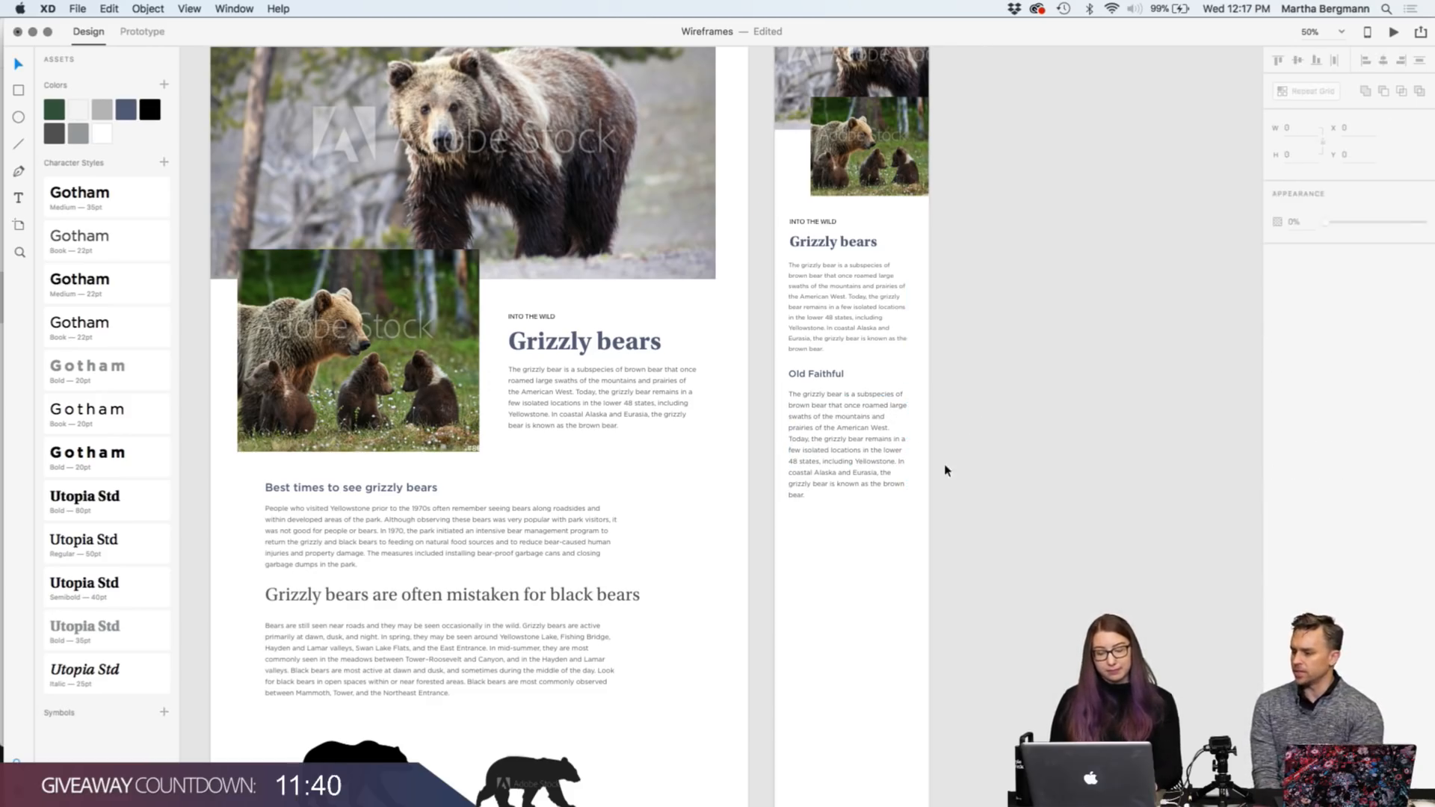
Change Old Faithful to 'Best times to see grizzly bears' with line spacing 30, resizing its box.
double_click(384, 490)
double_click(836, 372)
key(super+v)
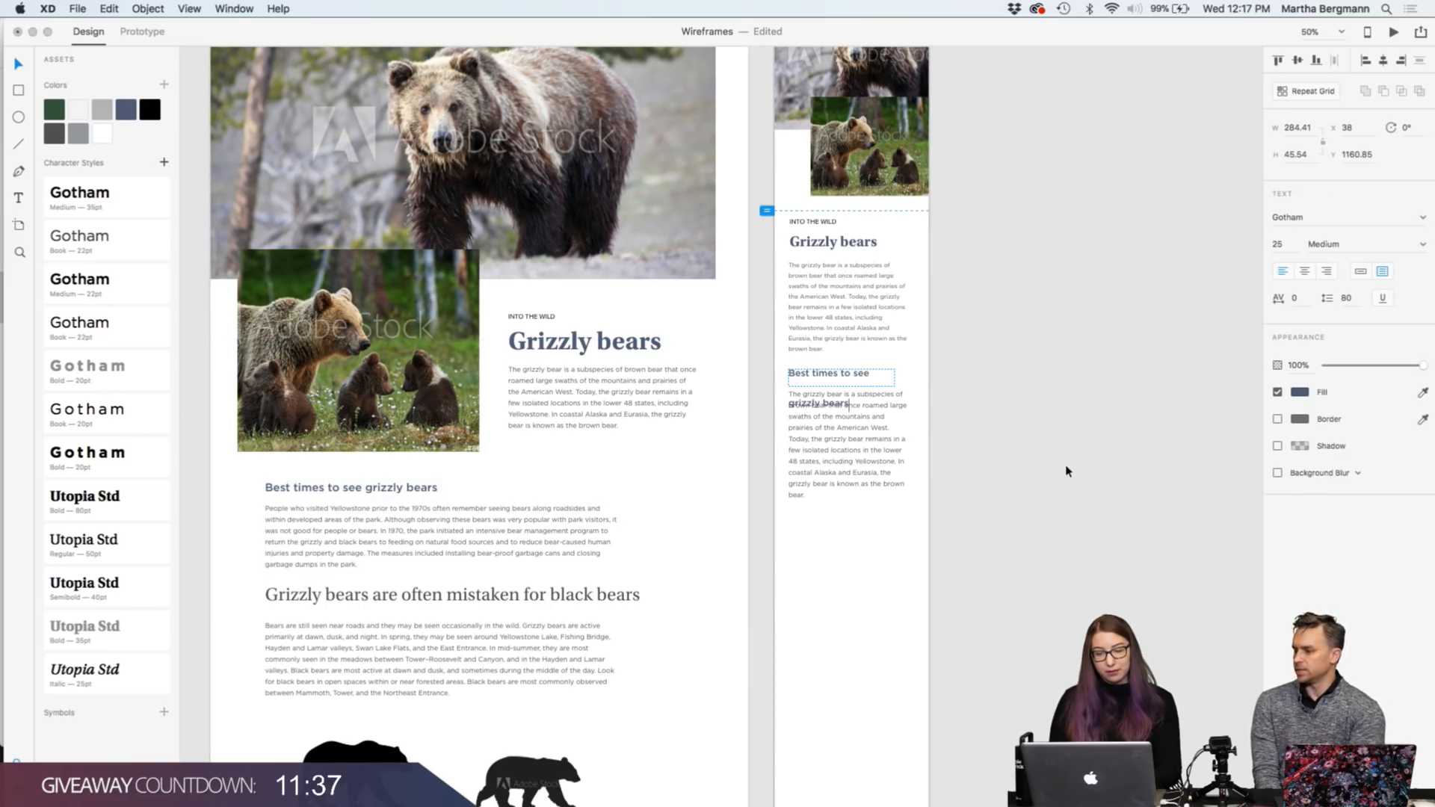
key(super+equal)
key(Escape)
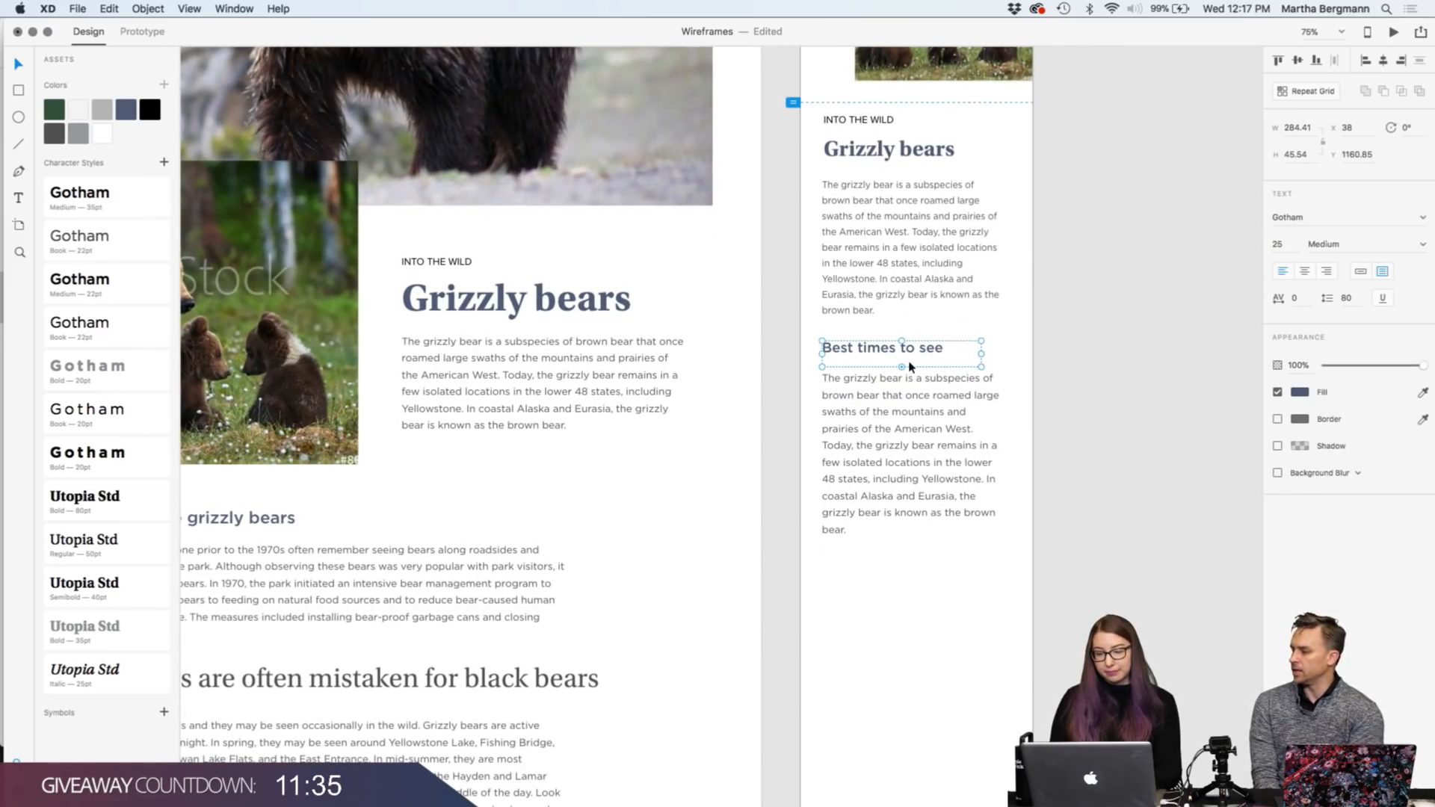
drag(901, 368, 902, 410)
click(1341, 296)
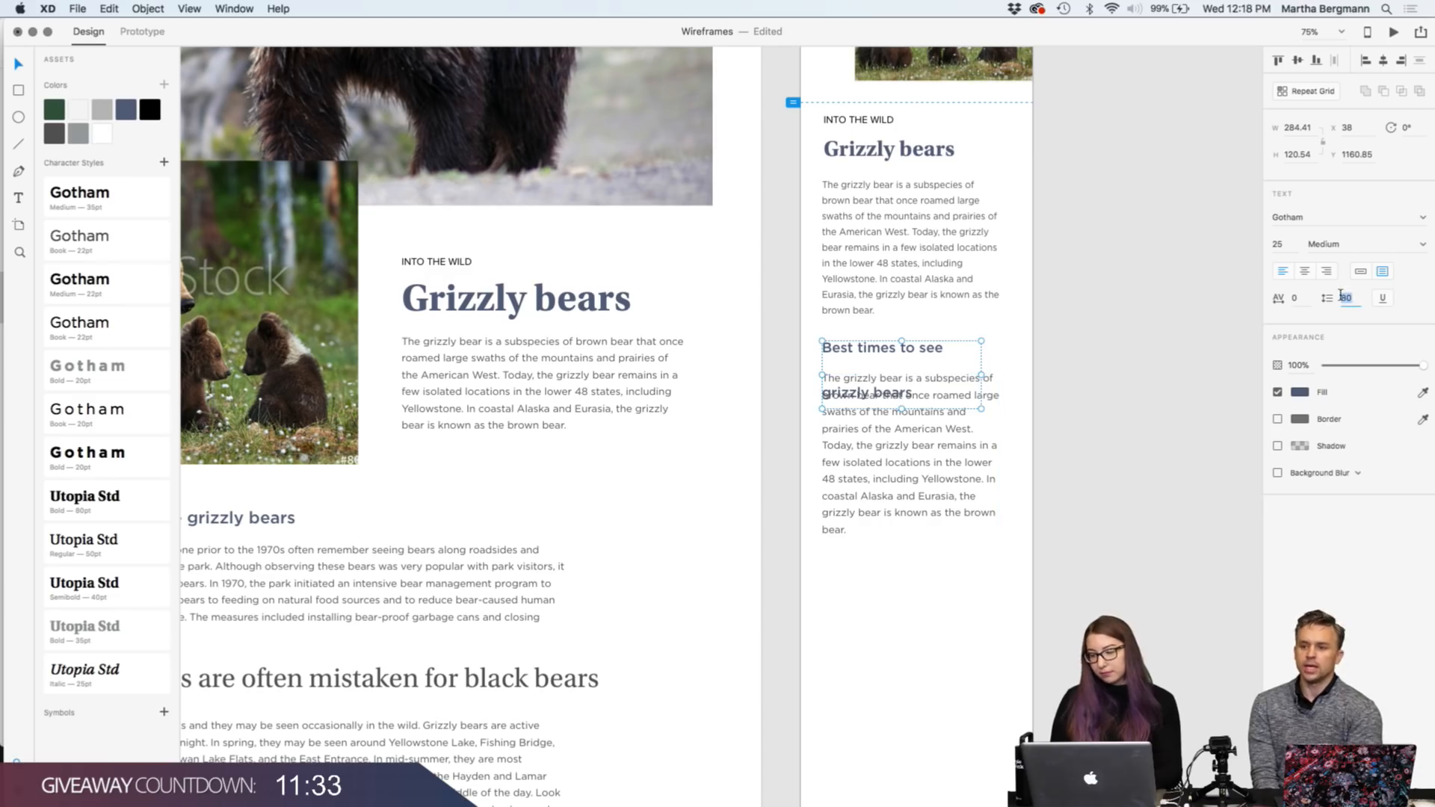
text(30)
key(Return)
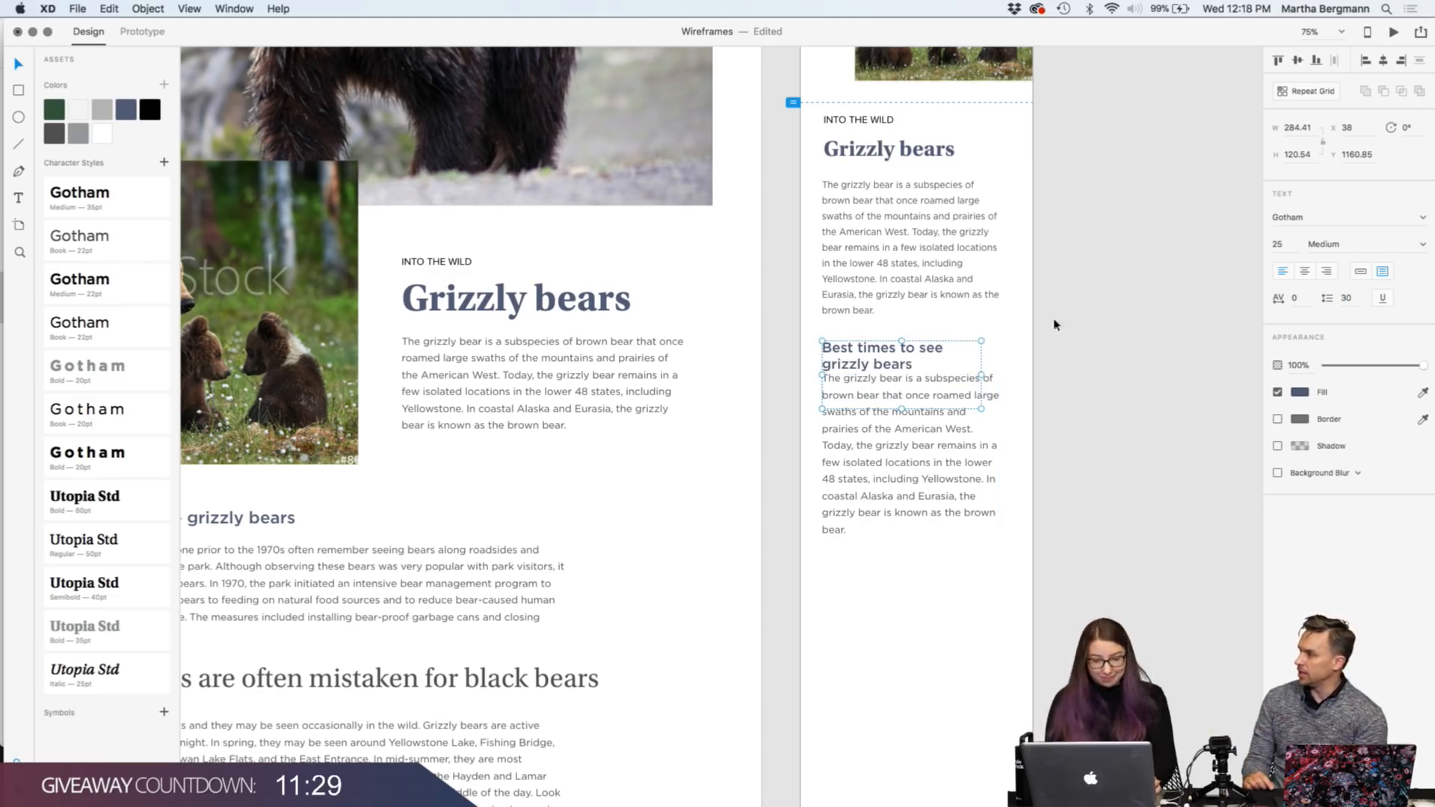
drag(979, 373, 1013, 373)
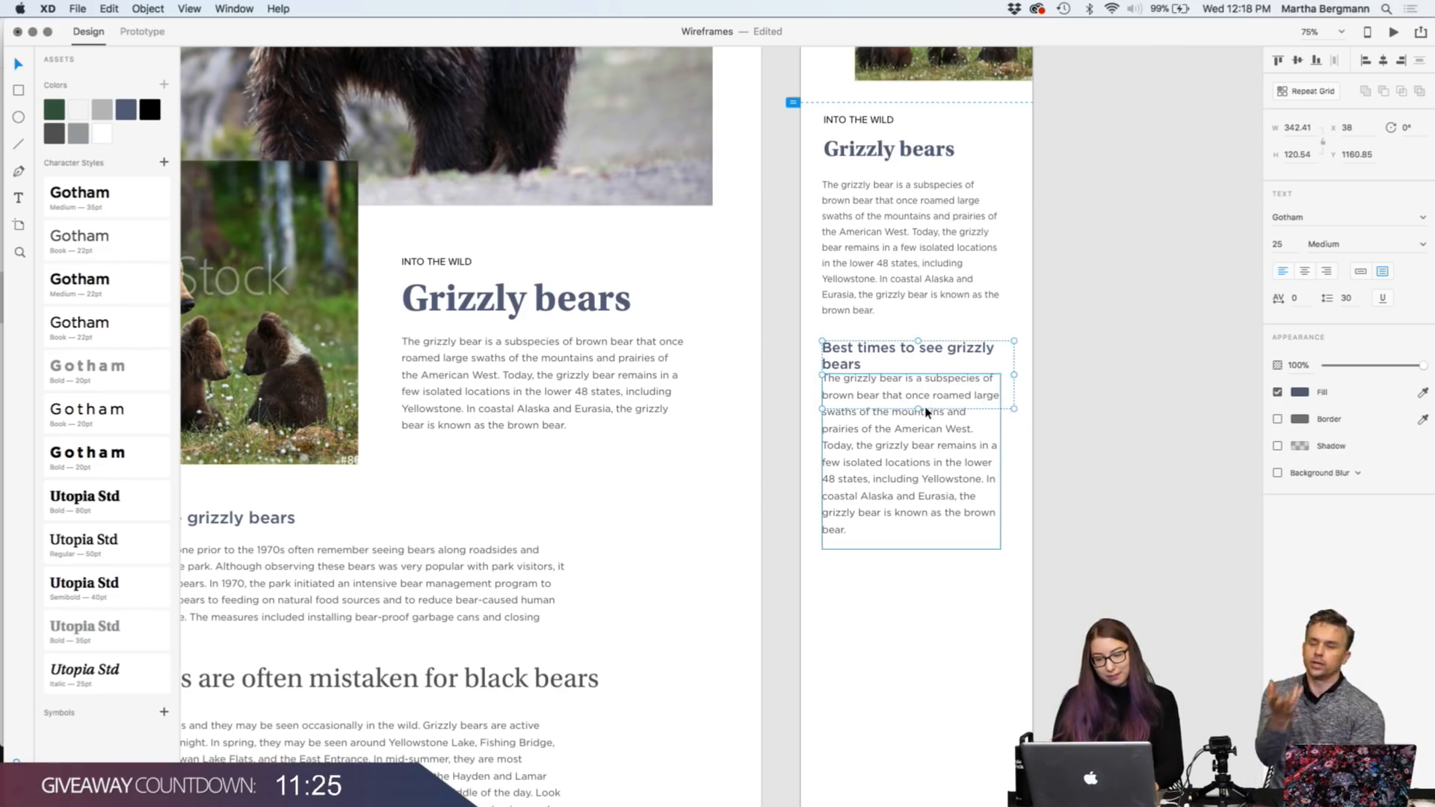
drag(915, 409, 918, 373)
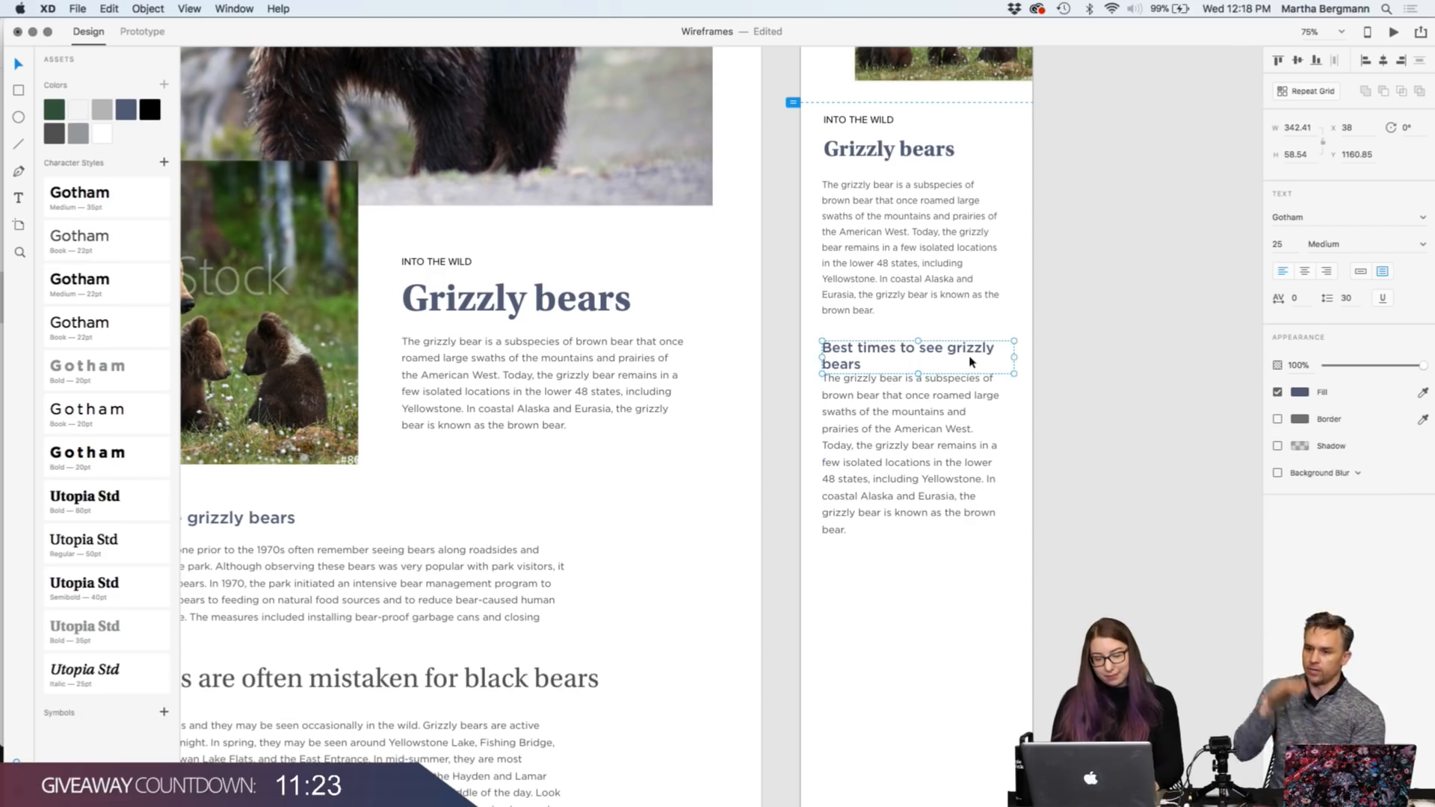
Move the paragraph down below the heading and widen it.
click(962, 441)
drag(932, 446, 1015, 475)
click(1080, 484)
click(999, 476)
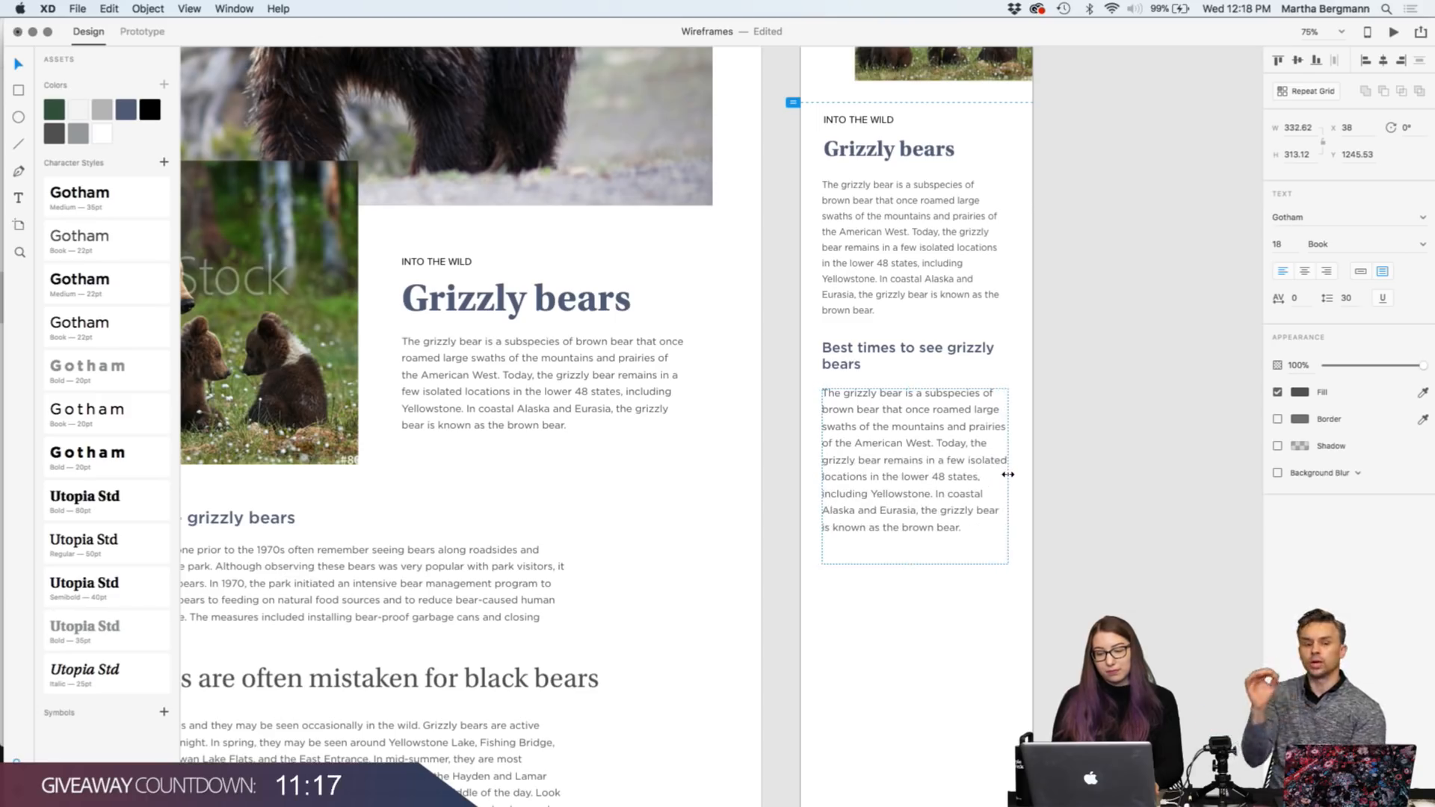
click(1072, 471)
click(953, 366)
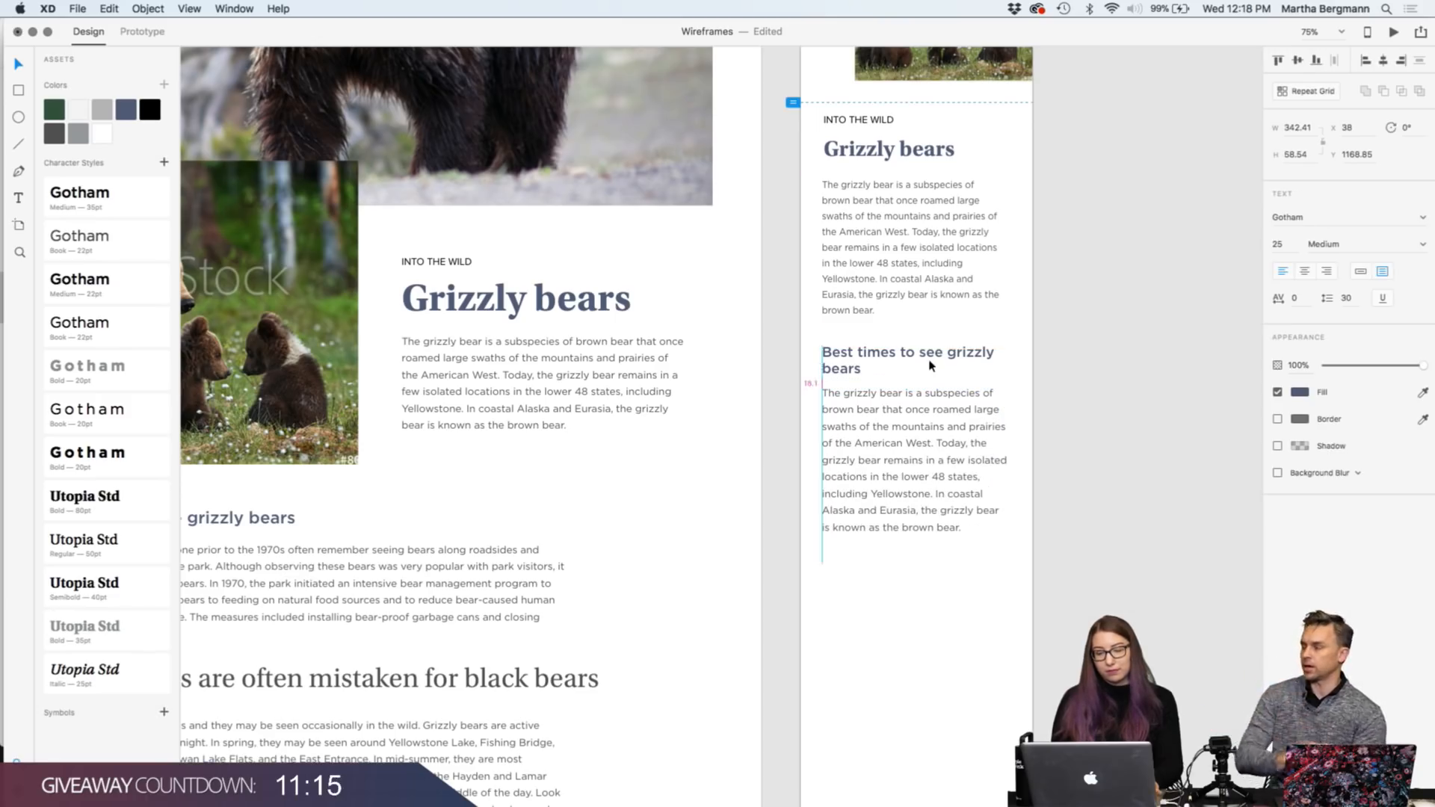
click(1091, 416)
scroll(871, 671, down, 1)
scroll(868, 670, down, 5)
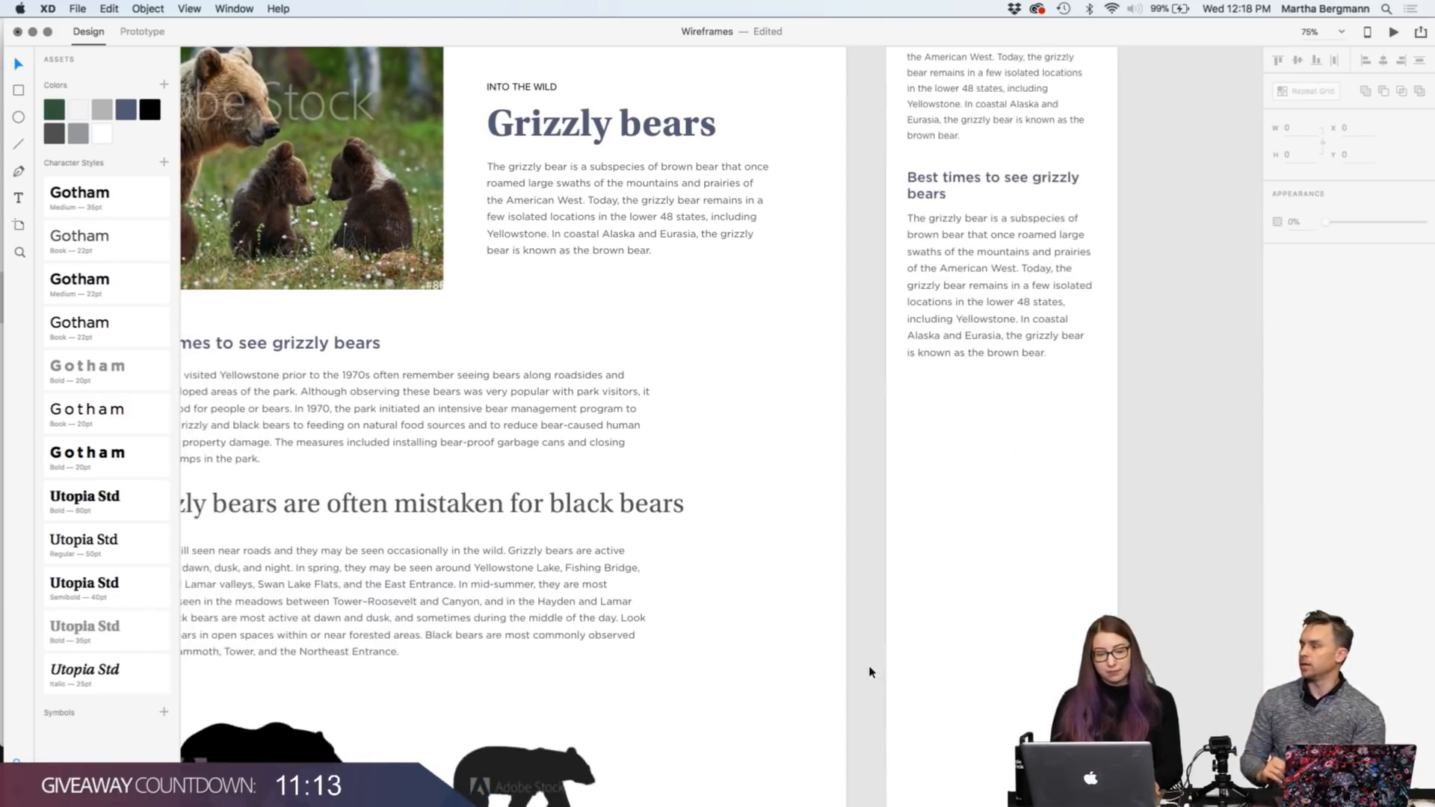
scroll(868, 670, left, 5)
Move the mistaken-for-black-bears heading into the mobile artboard and break it onto three lines.
click(724, 501)
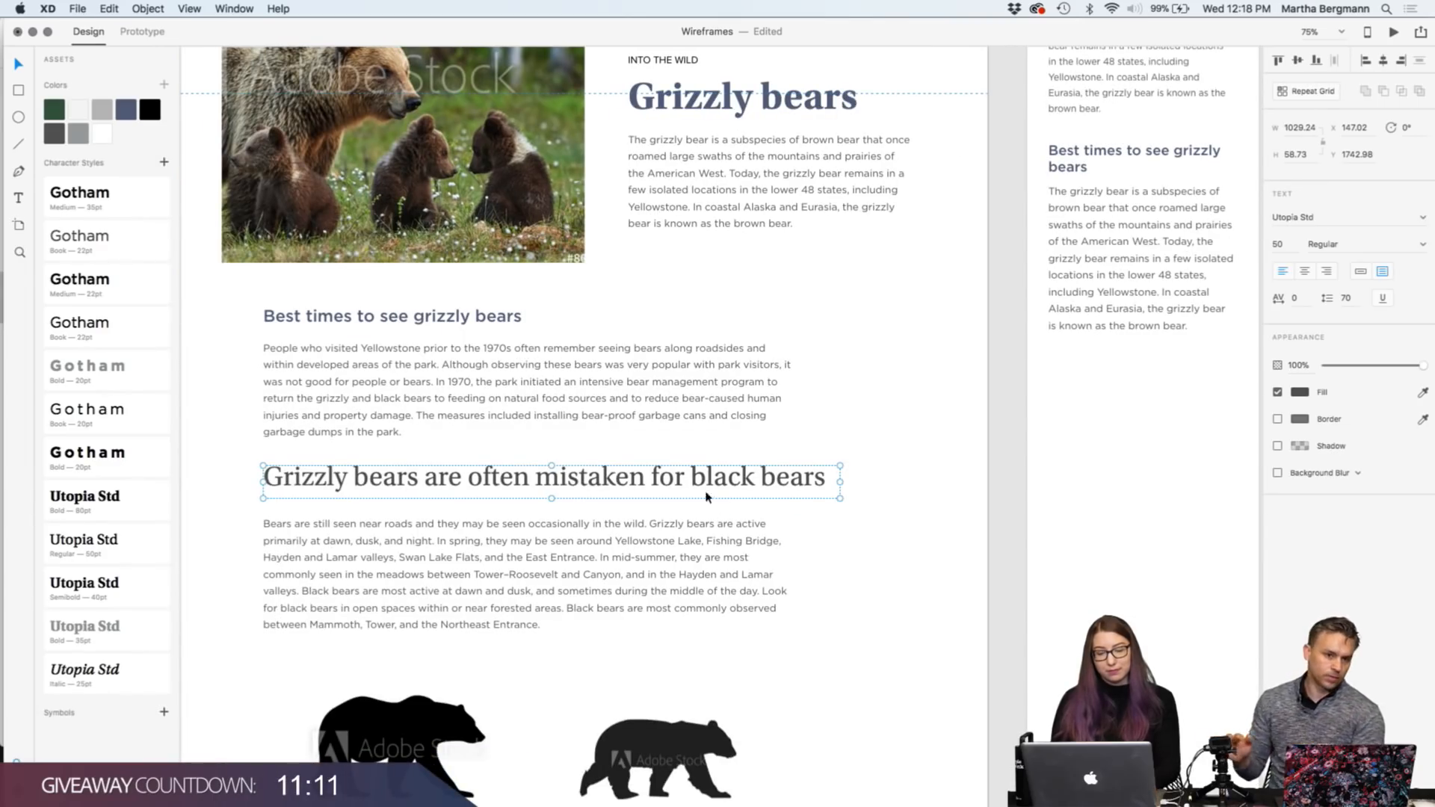
drag(603, 479, 1279, 390)
scroll(1091, 419, right, 8)
drag(822, 407, 926, 390)
double_click(876, 400)
click(876, 400)
key(Return)
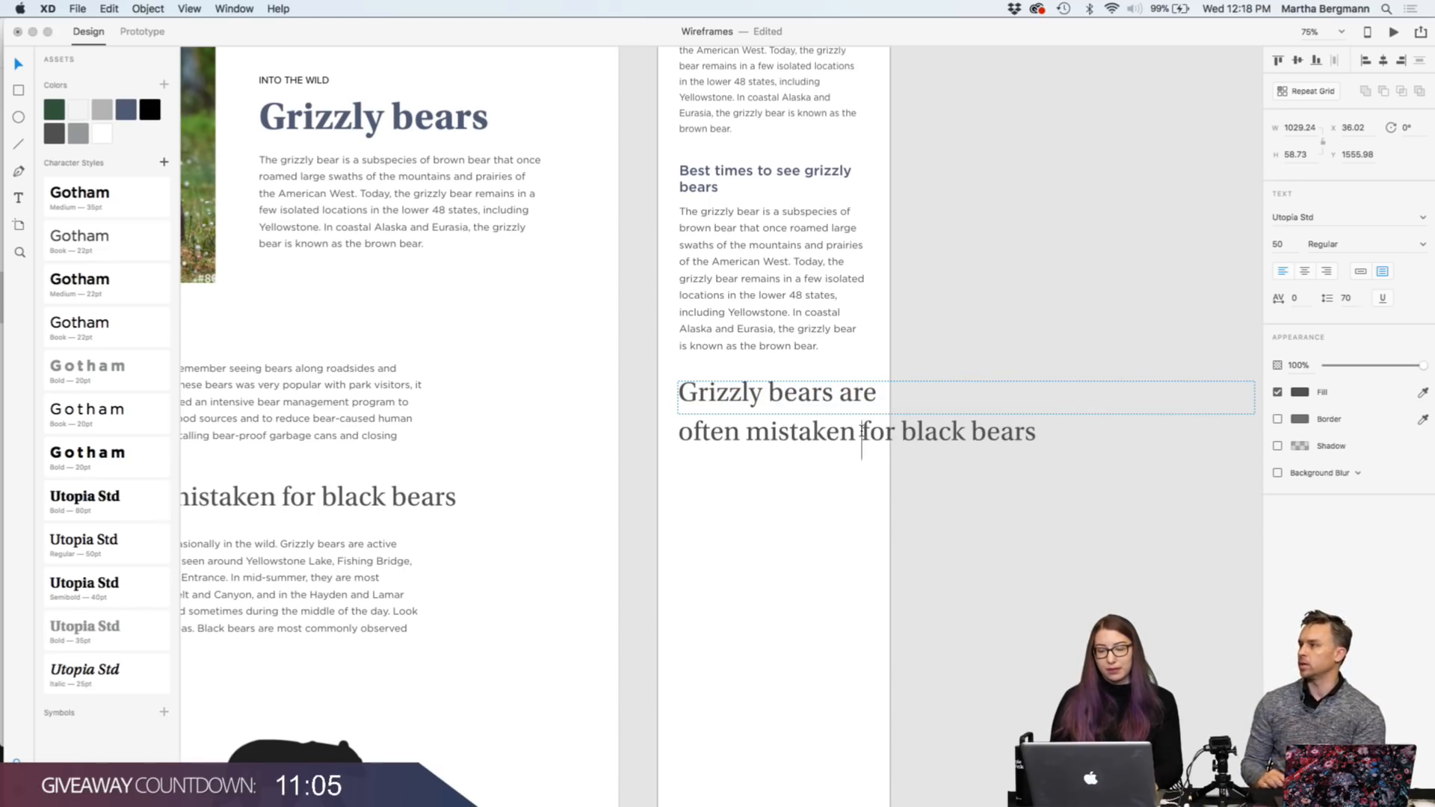
key(Return)
key(Escape)
drag(1256, 412, 882, 541)
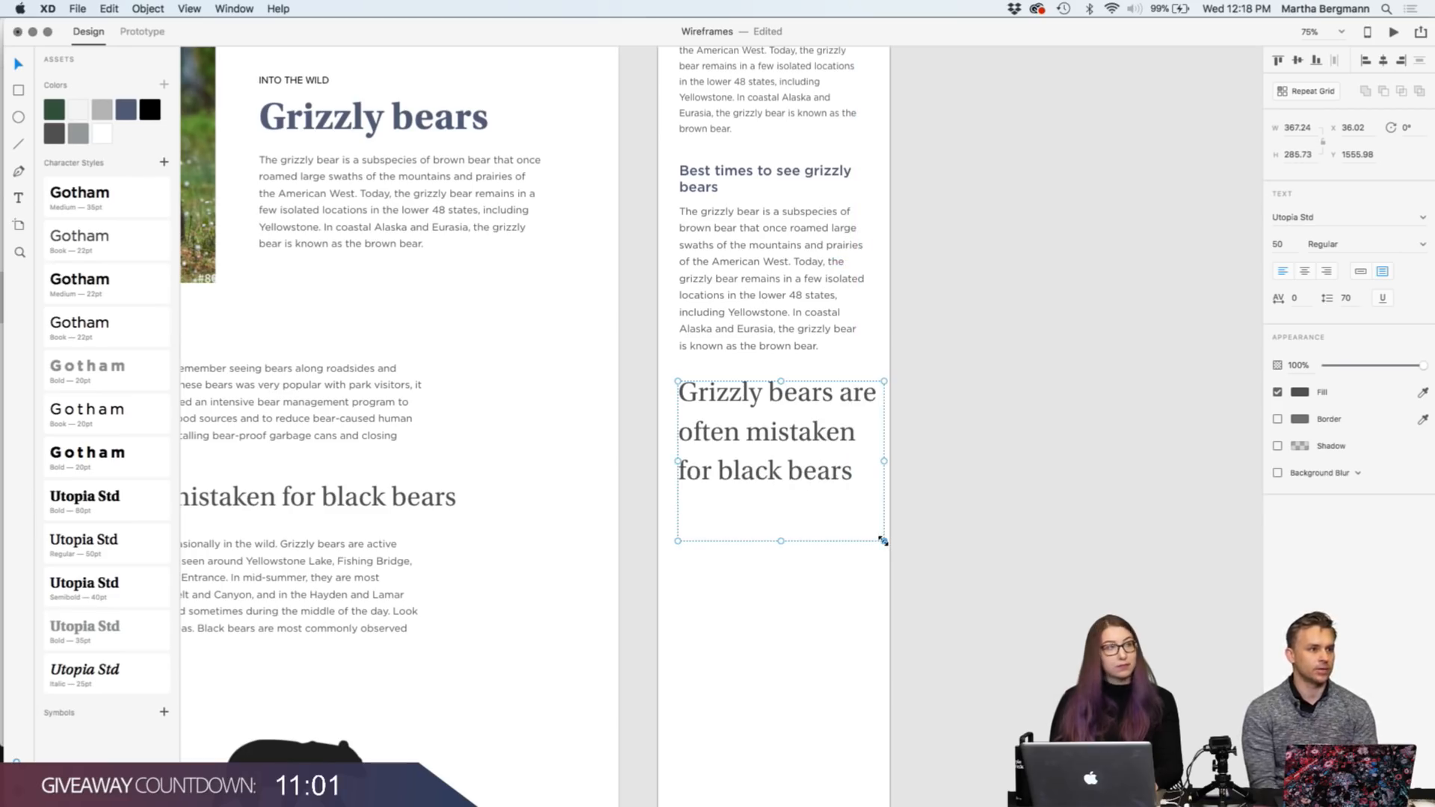
Set the heading's font size to 40 and fit its box to the text.
click(1285, 246)
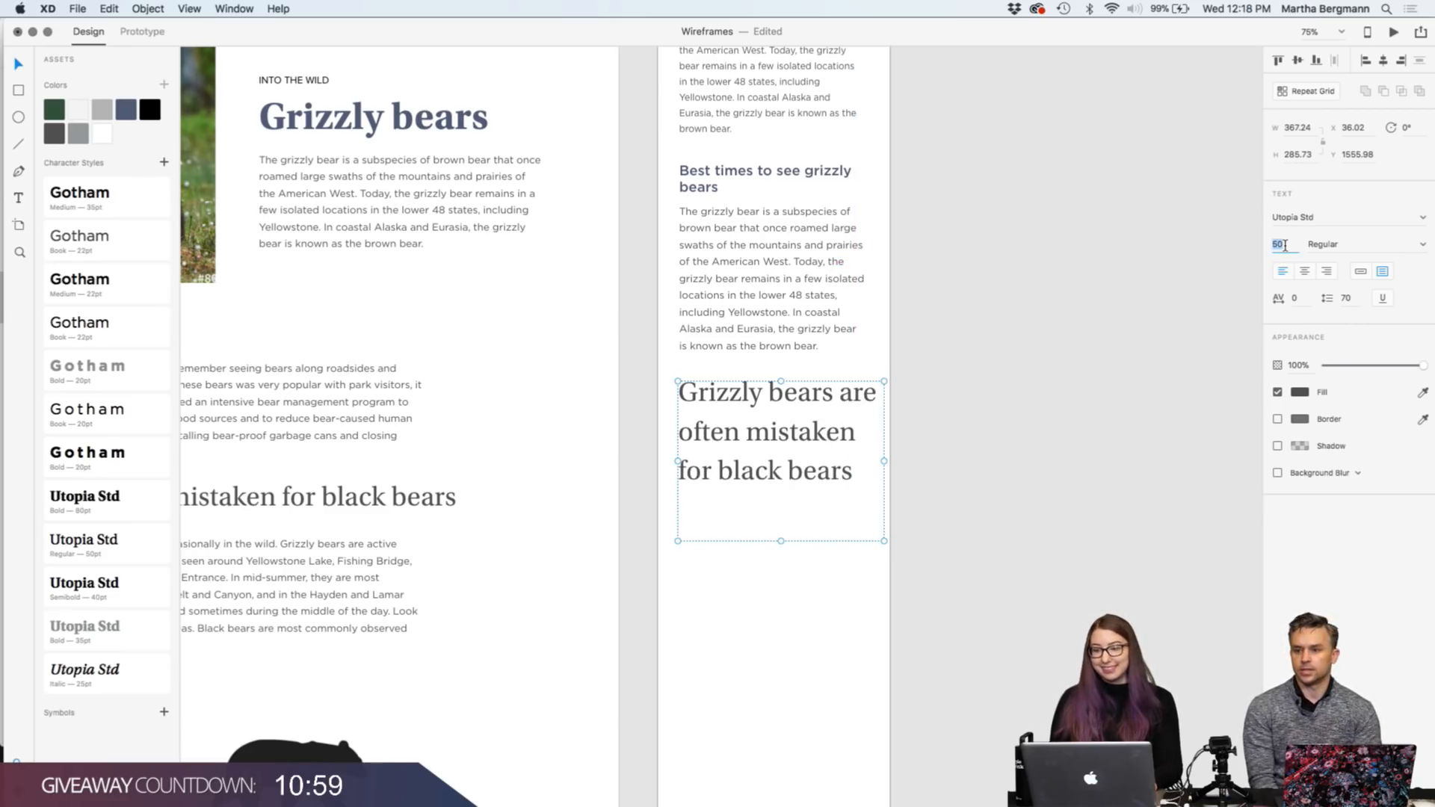
text(35)
key(Return)
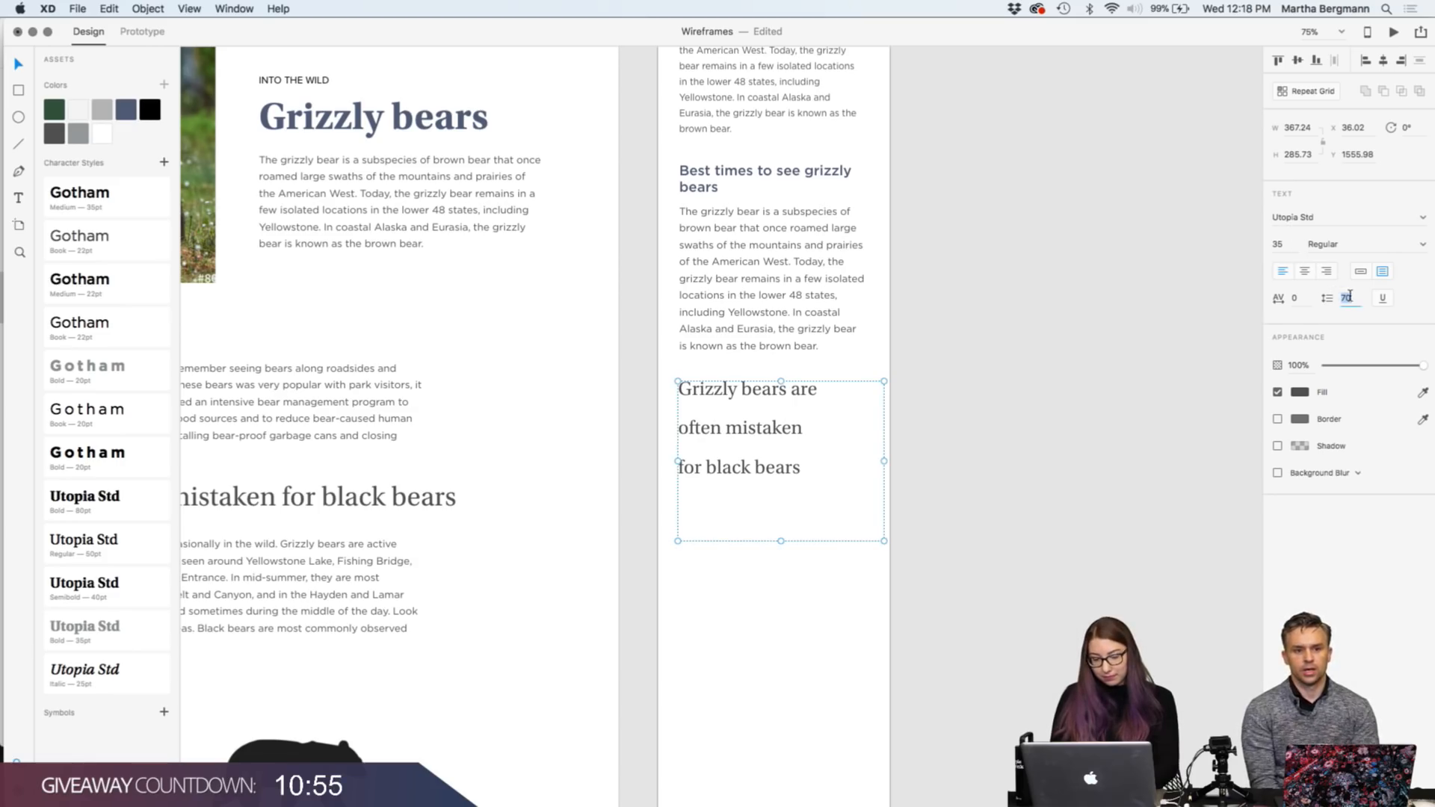
text(50)
key(Return)
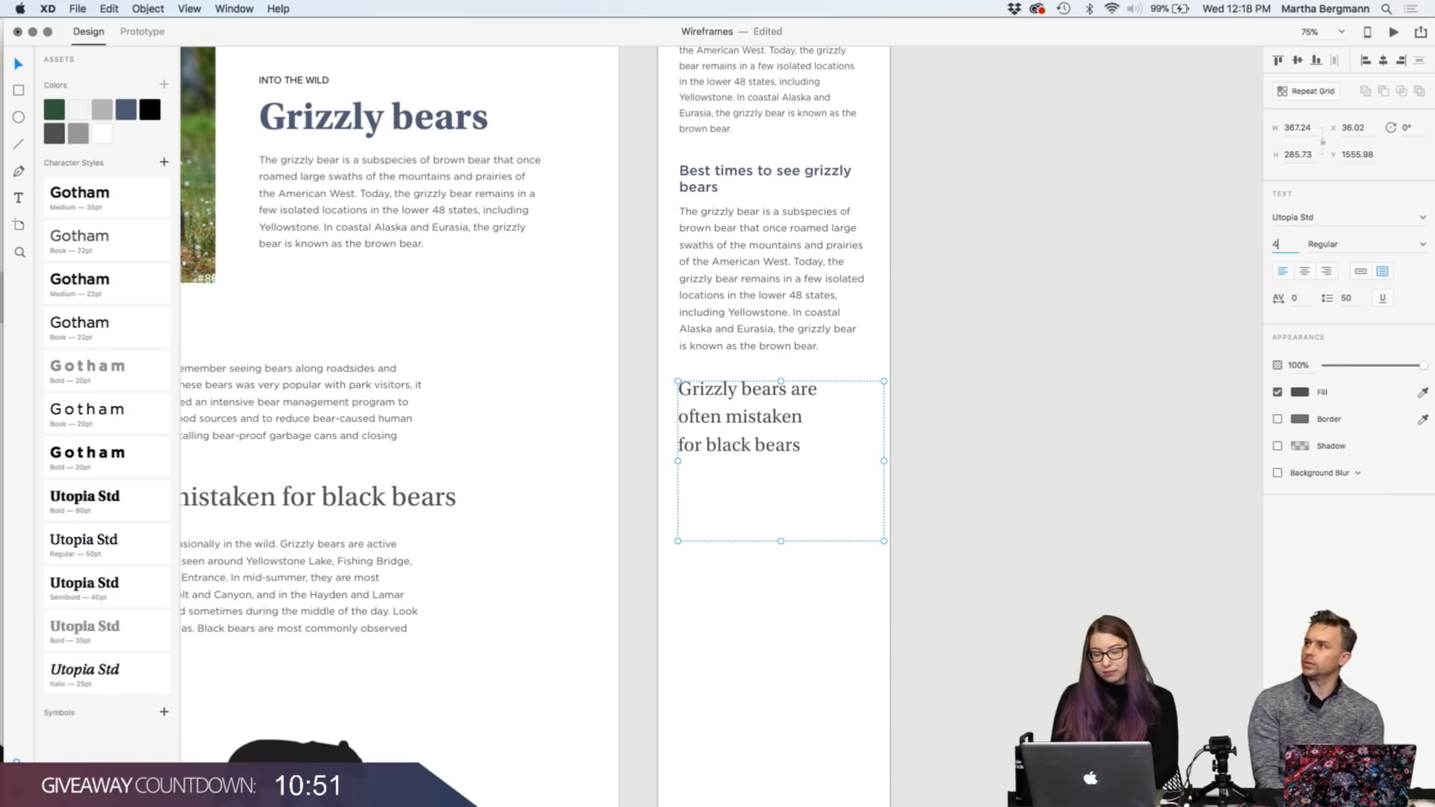
text(0)
key(Return)
click(852, 408)
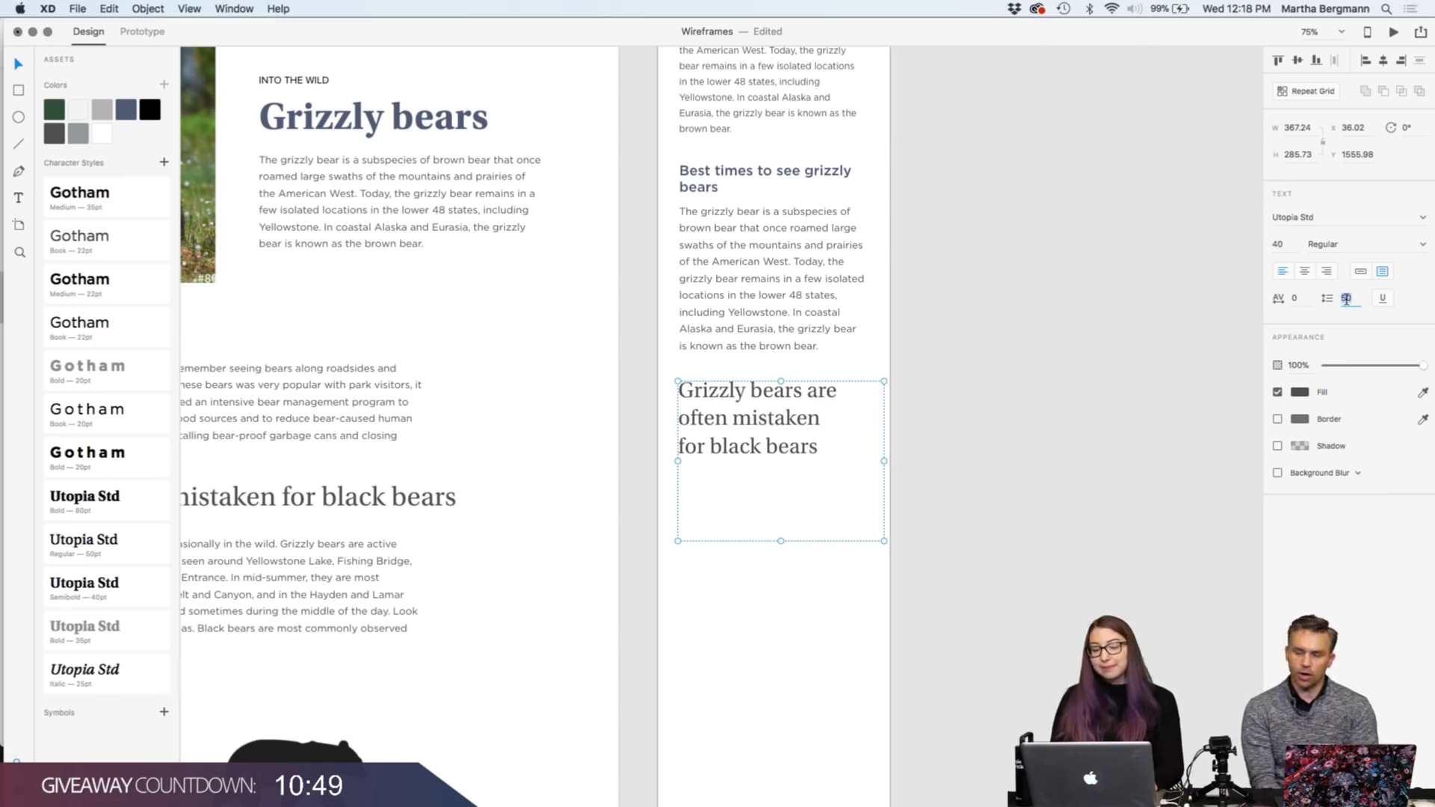
key(Return)
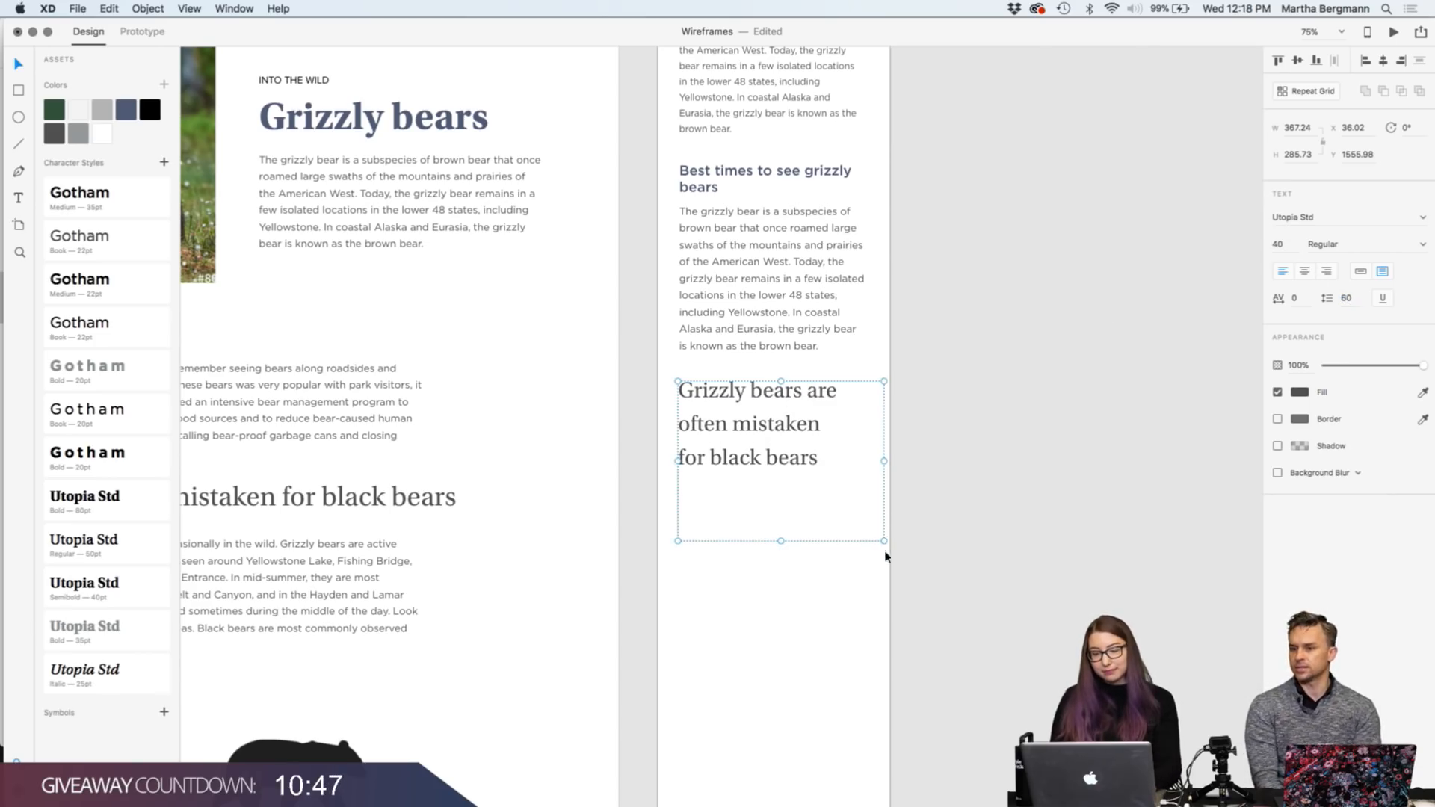
drag(882, 535, 852, 486)
click(971, 483)
scroll(970, 484, up, 3)
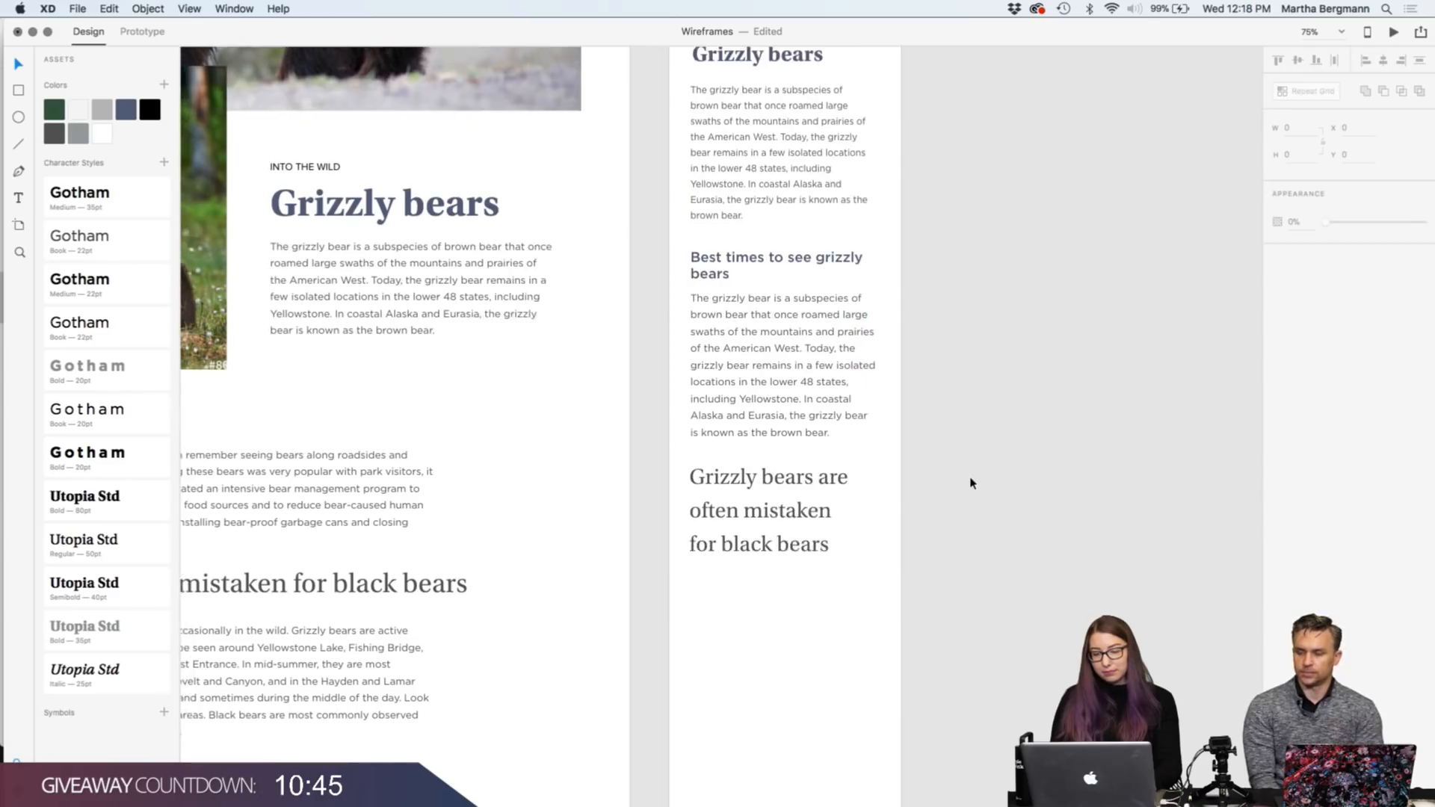
Set the heading's line spacing to 55 and widen its box.
click(834, 506)
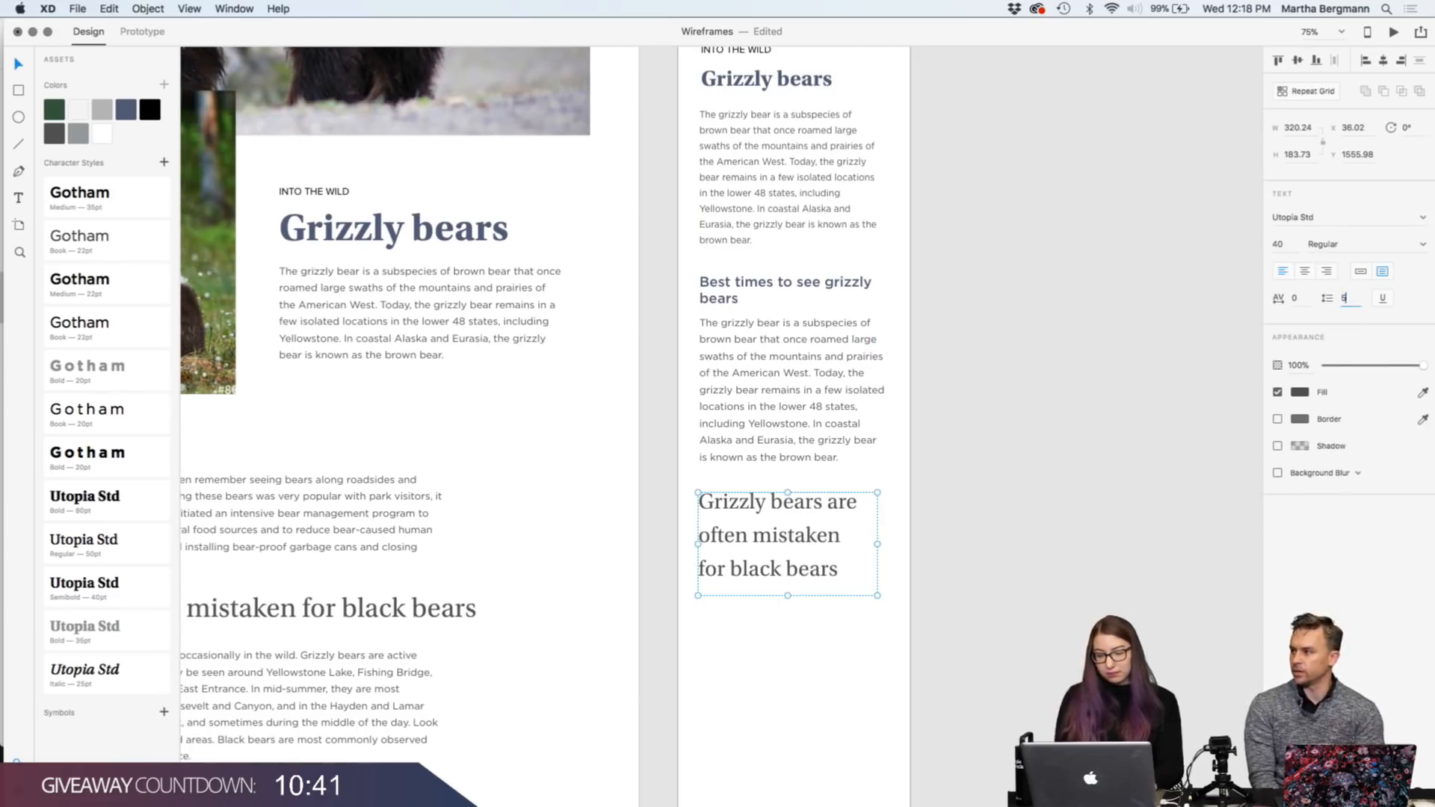
text(50)
key(Return)
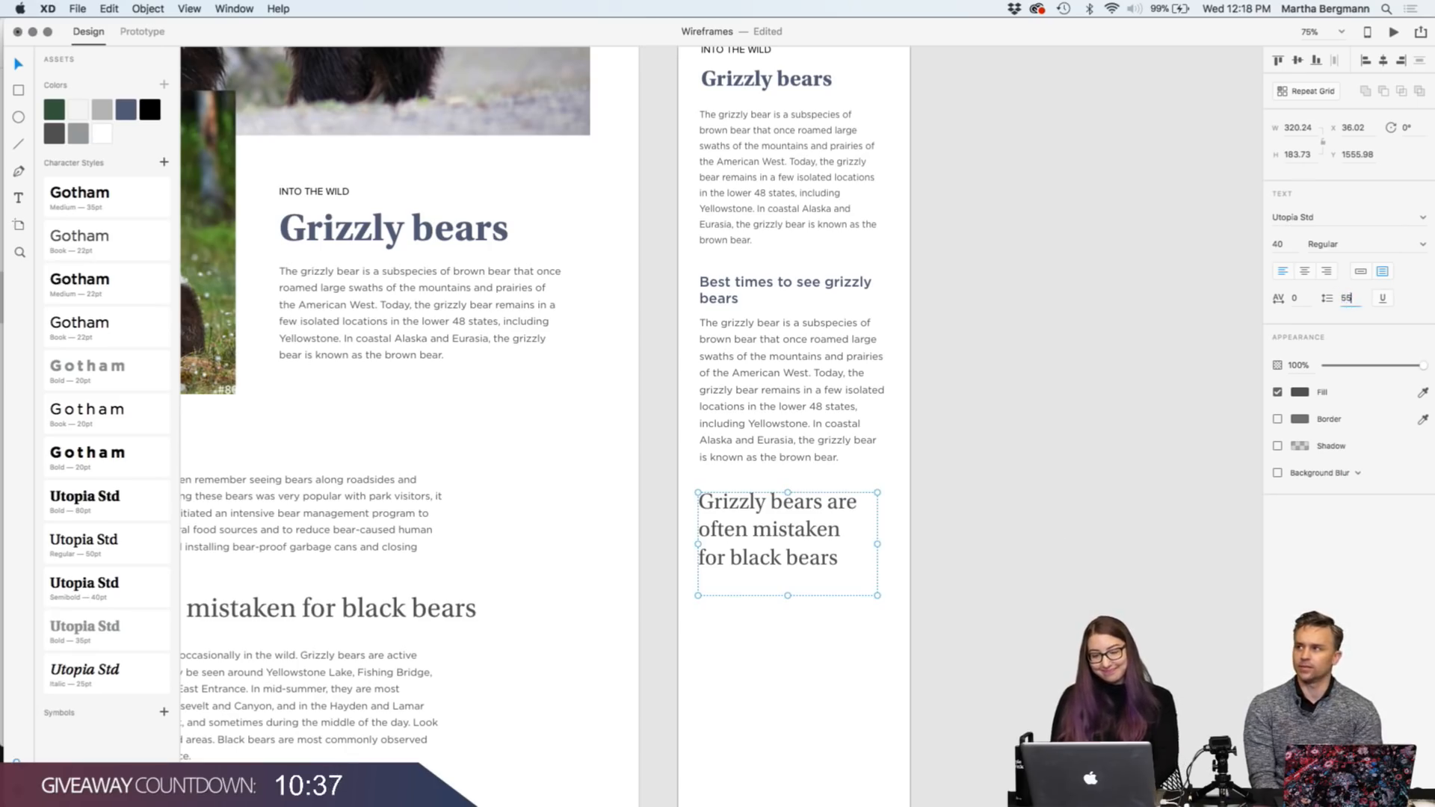
key(Return)
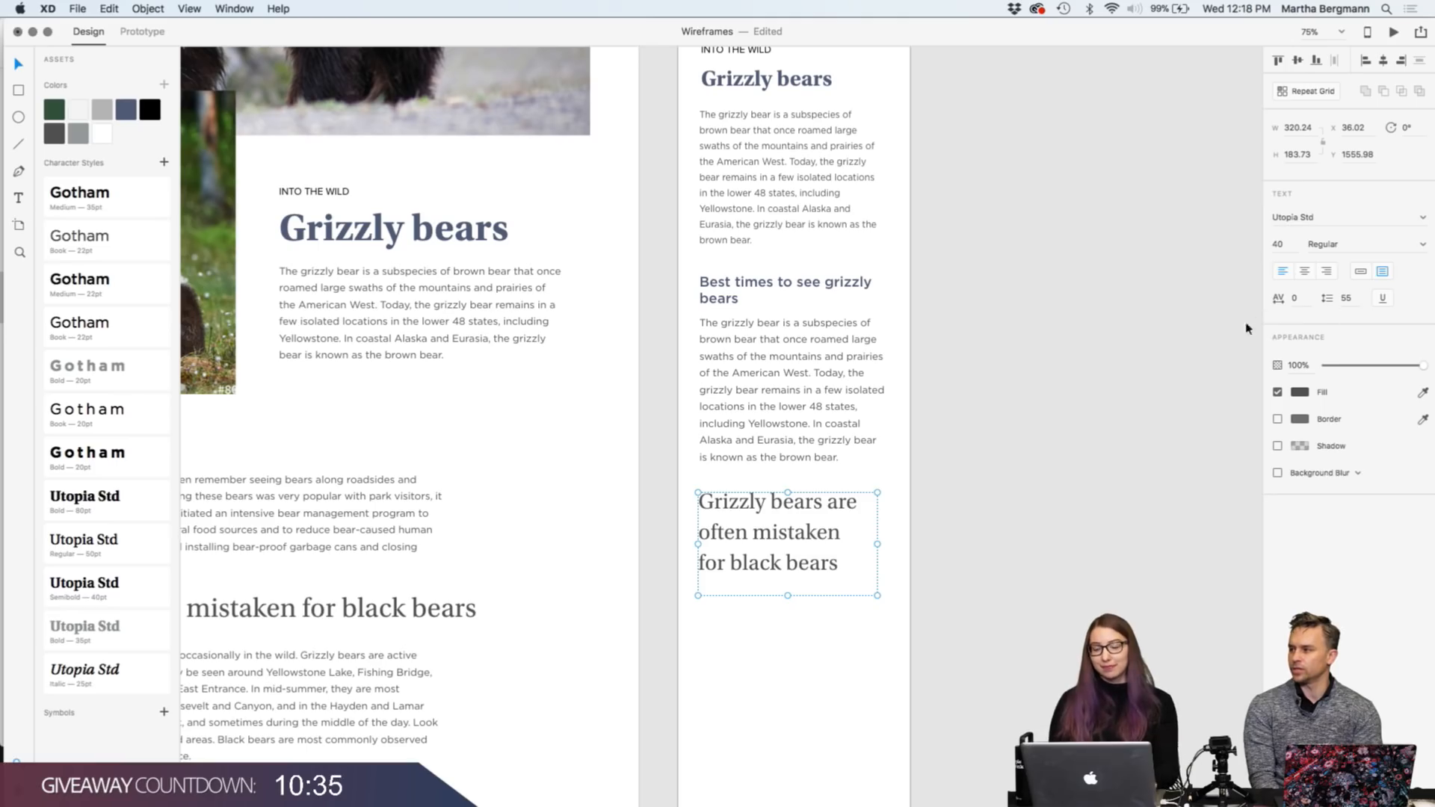
click(1073, 501)
click(792, 523)
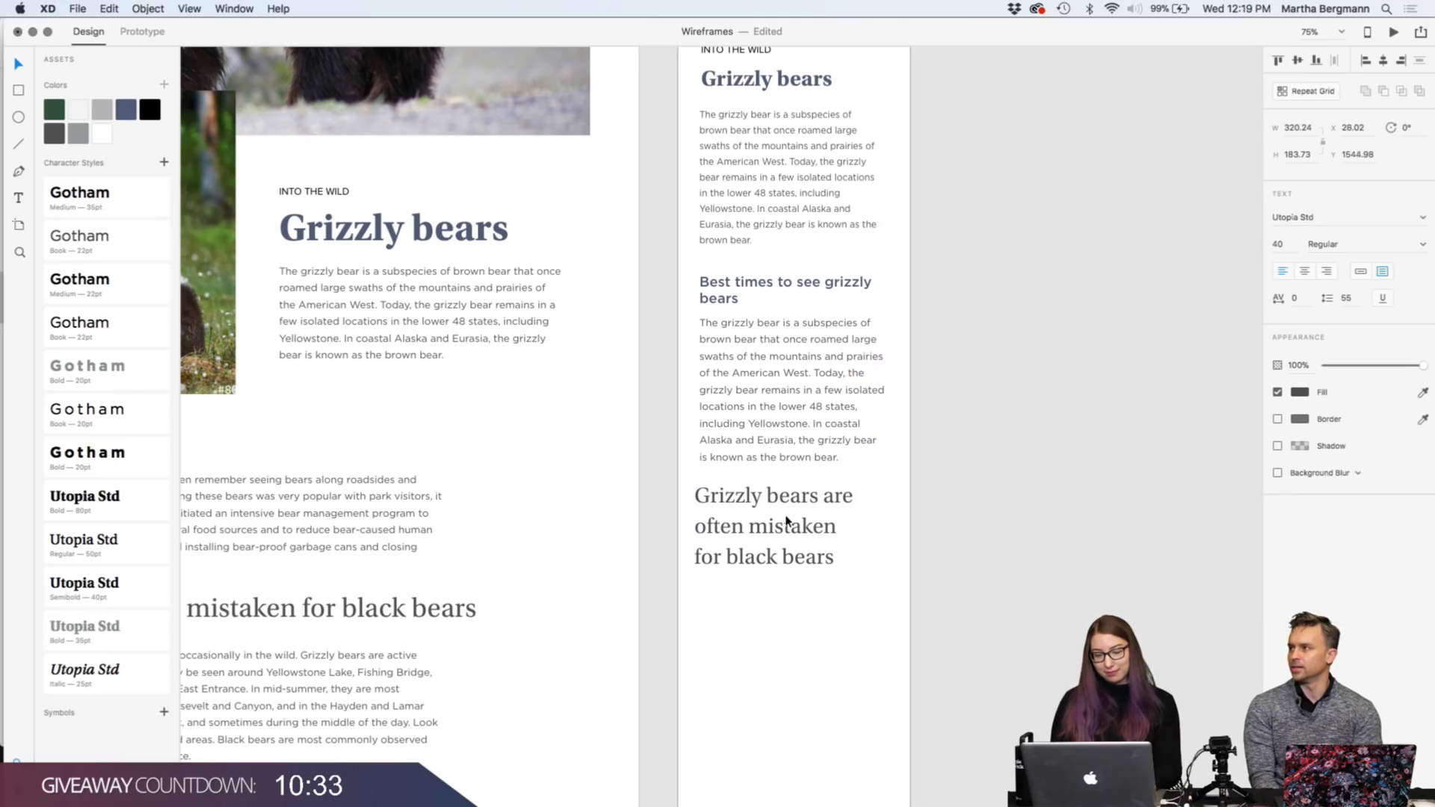
click(945, 548)
click(798, 549)
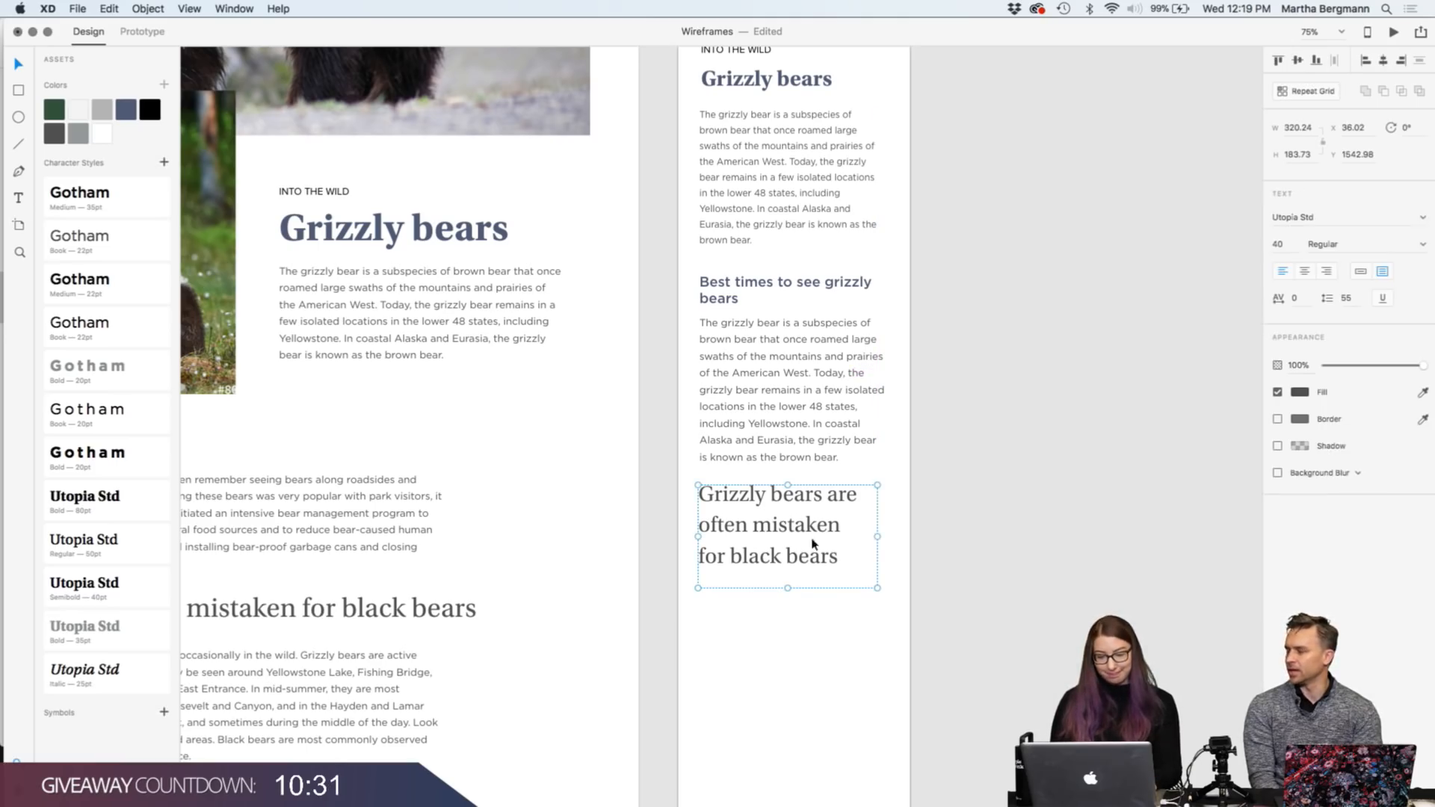
drag(876, 536, 910, 527)
Remove the two manual line breaks from the heading text.
double_click(750, 527)
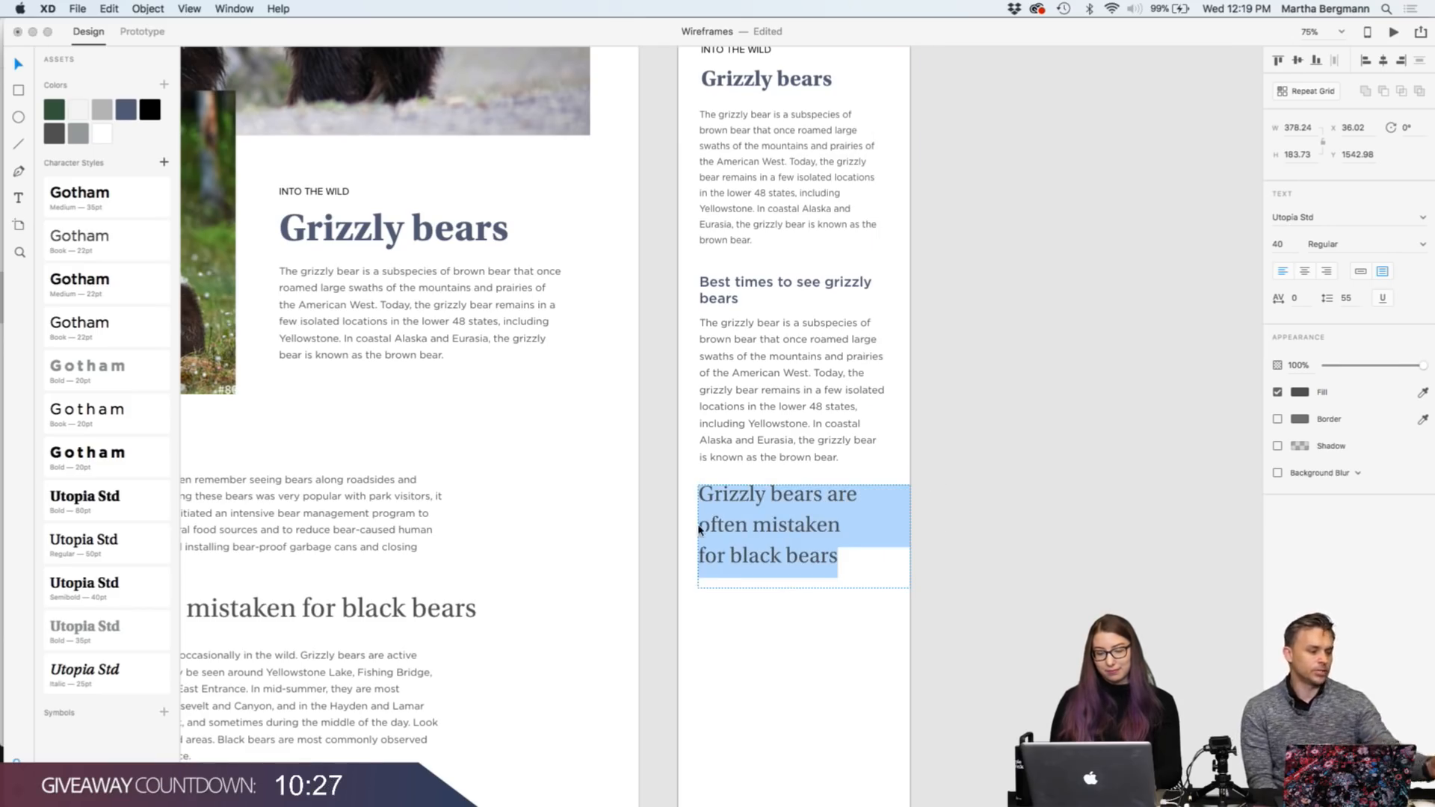
click(868, 501)
key(BackSpace)
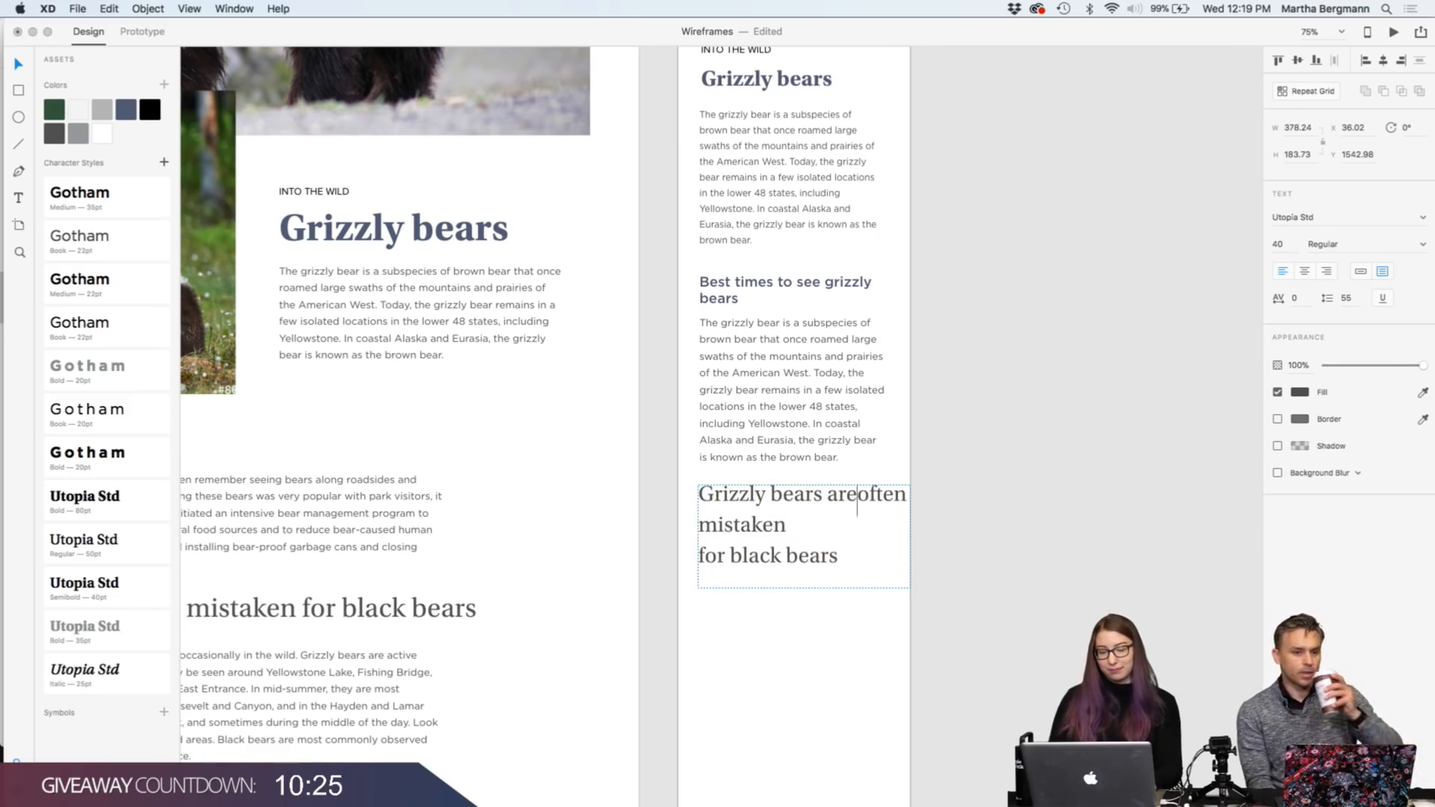
key(BackSpace)
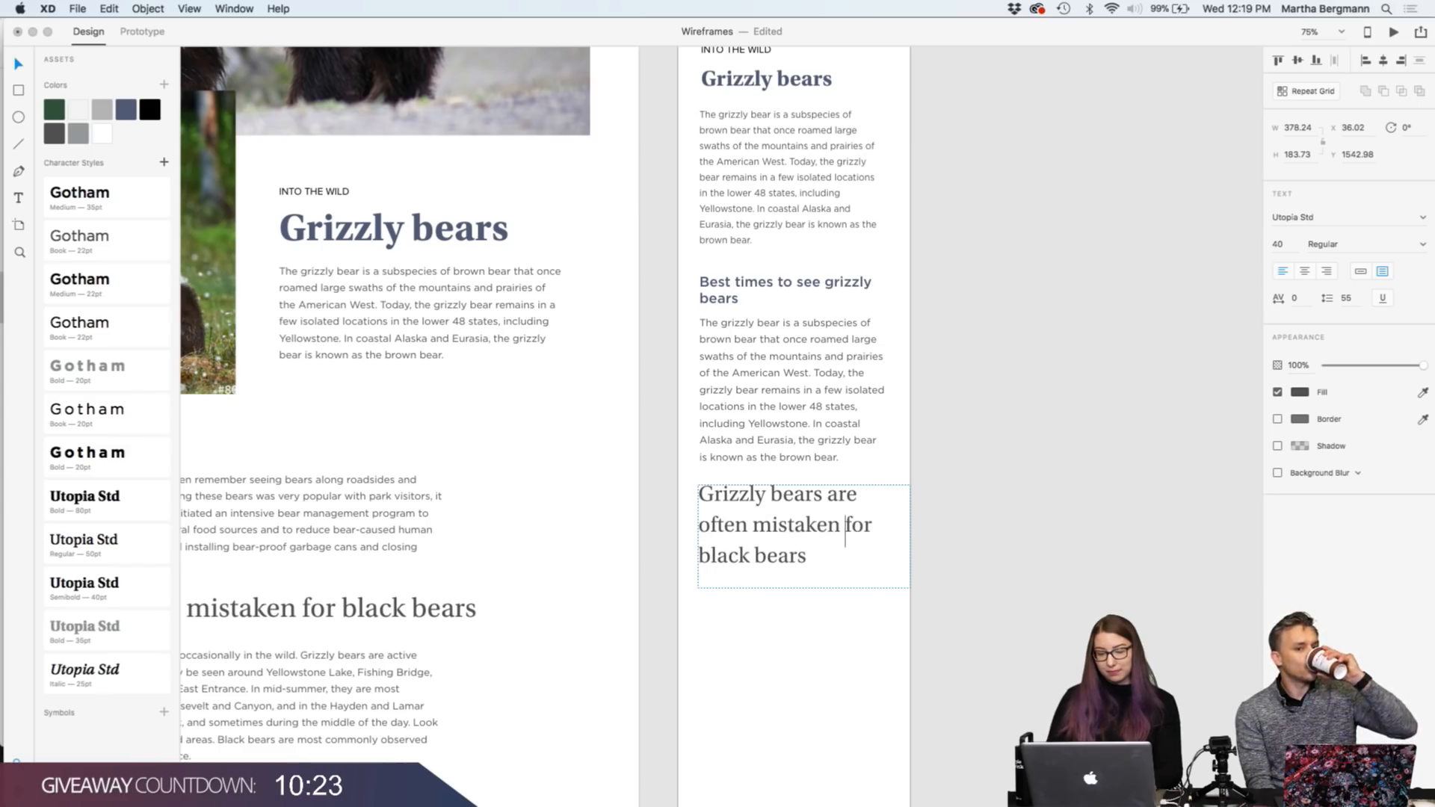
key(Escape)
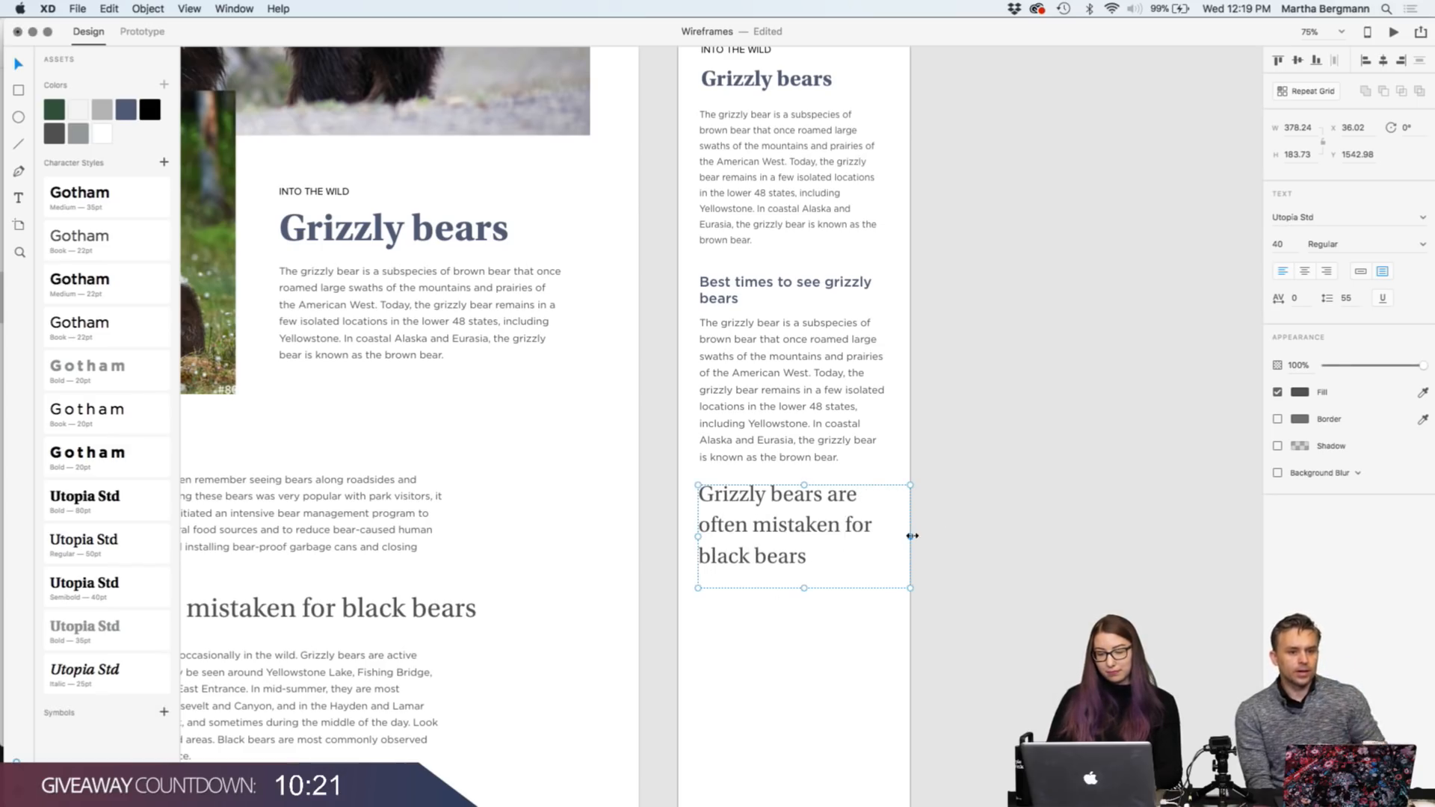
click(948, 536)
Shorten the Best times paragraph box and duplicate it below the black-bears heading.
scroll(948, 535, down, 5)
scroll(948, 536, left, 5)
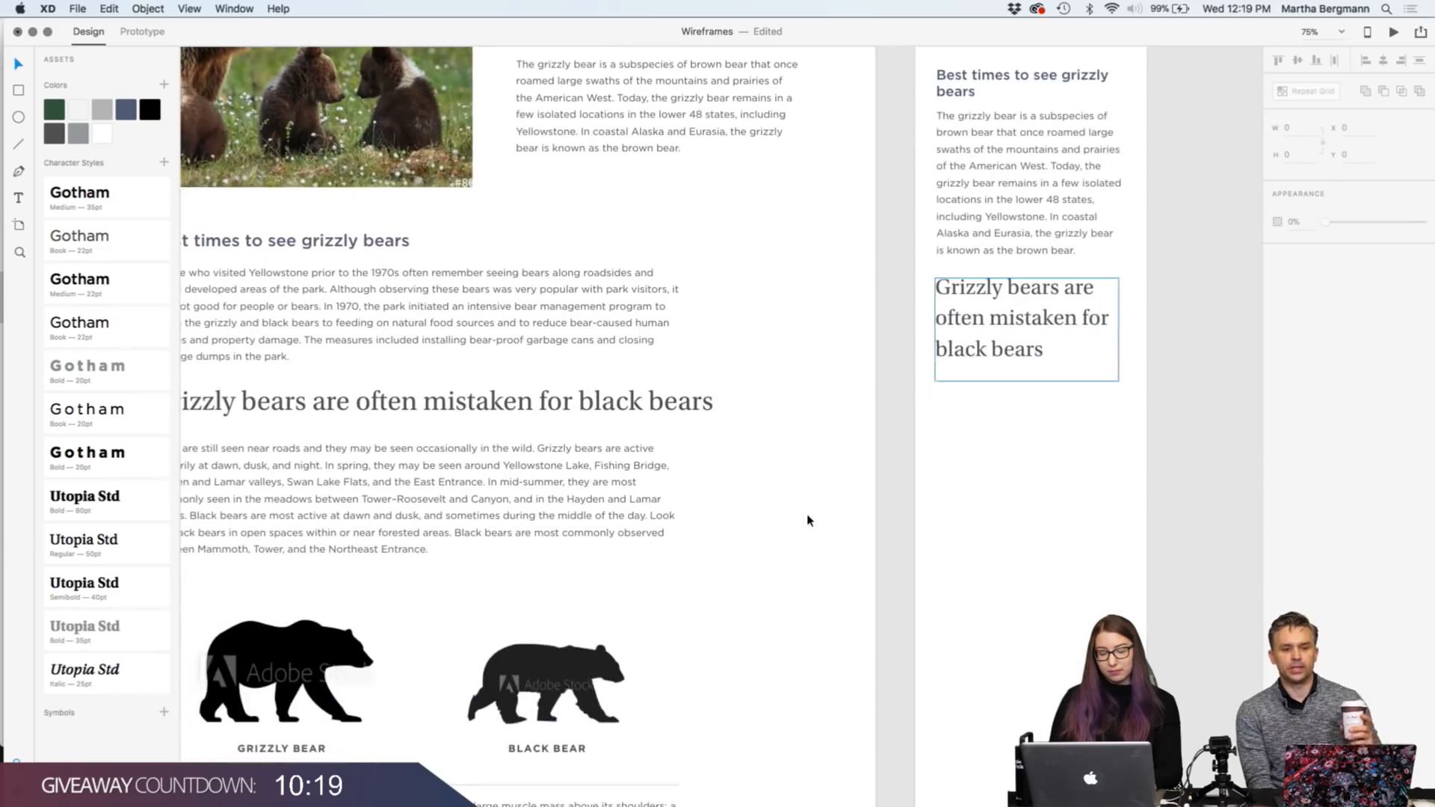
scroll(809, 521, up, 2)
scroll(808, 521, right, 1)
click(988, 268)
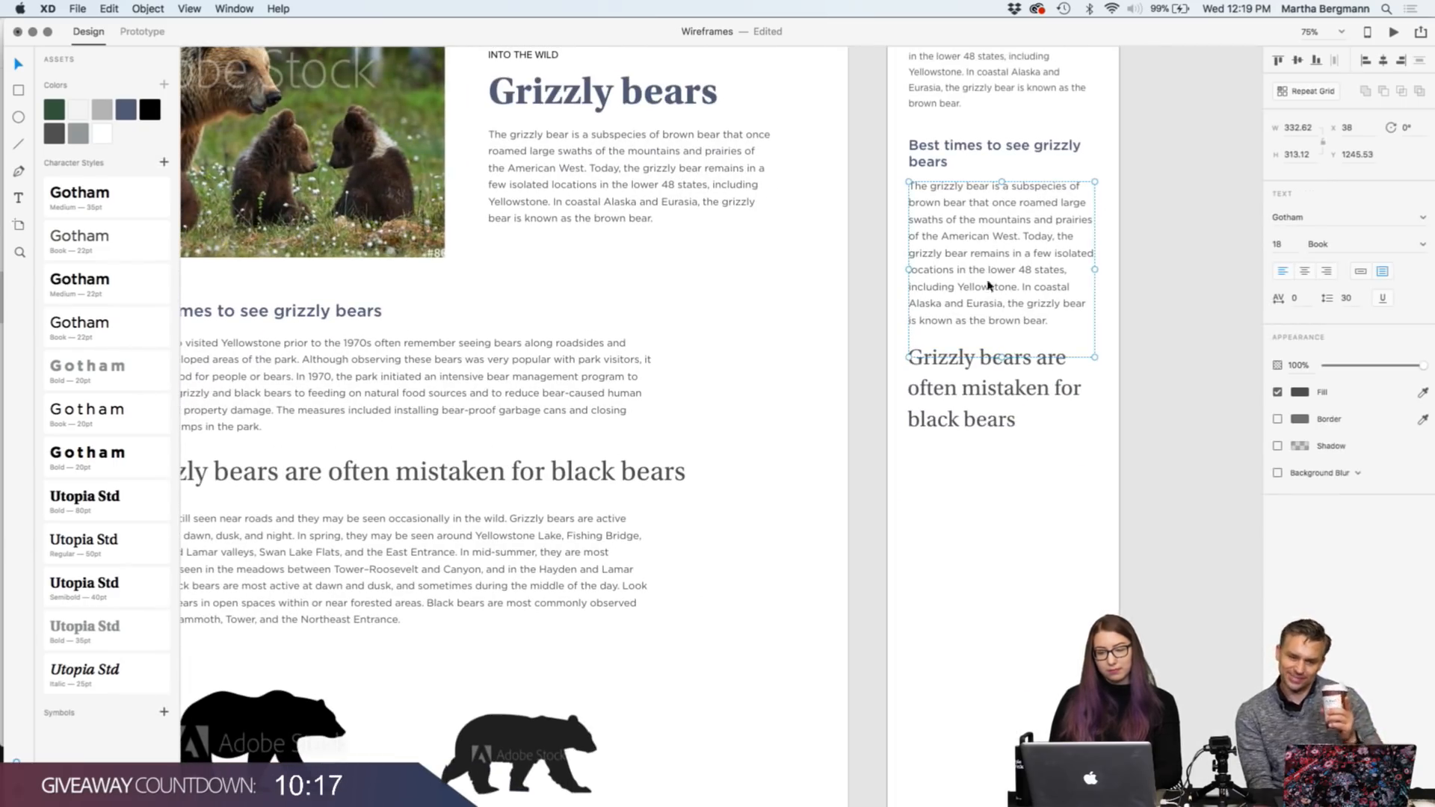
drag(1002, 357, 999, 336)
key(super+d)
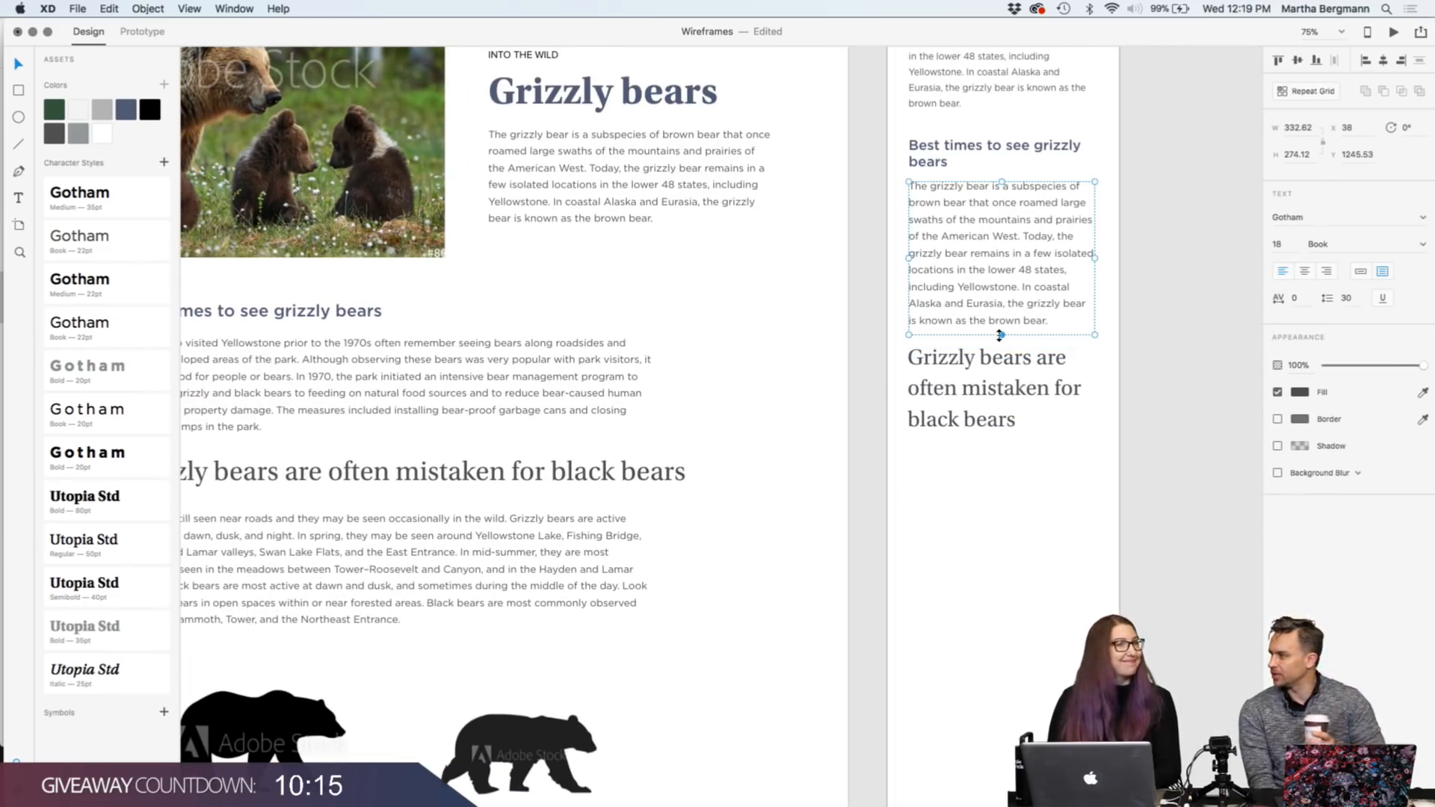
drag(991, 271, 989, 543)
Replace the copy's text with the desktop 'Bears are still seen near roads' paragraph and resize it.
double_click(538, 551)
key(super+c)
double_click(1068, 493)
key(super+v)
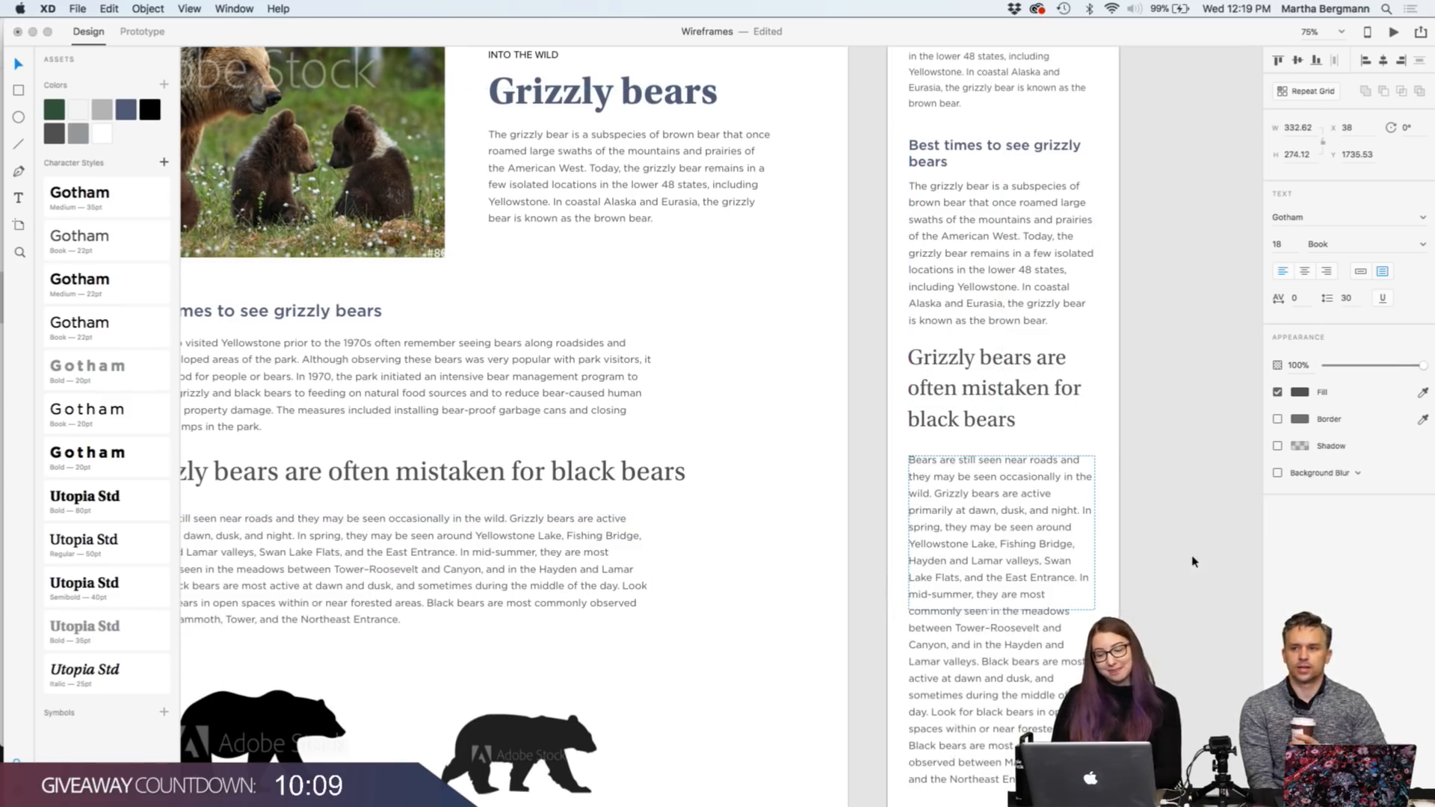
key(Escape)
scroll(1193, 561, down, 5)
drag(1009, 375, 1011, 560)
click(990, 620)
scroll(989, 620, down, 3)
scroll(990, 620, left, 2)
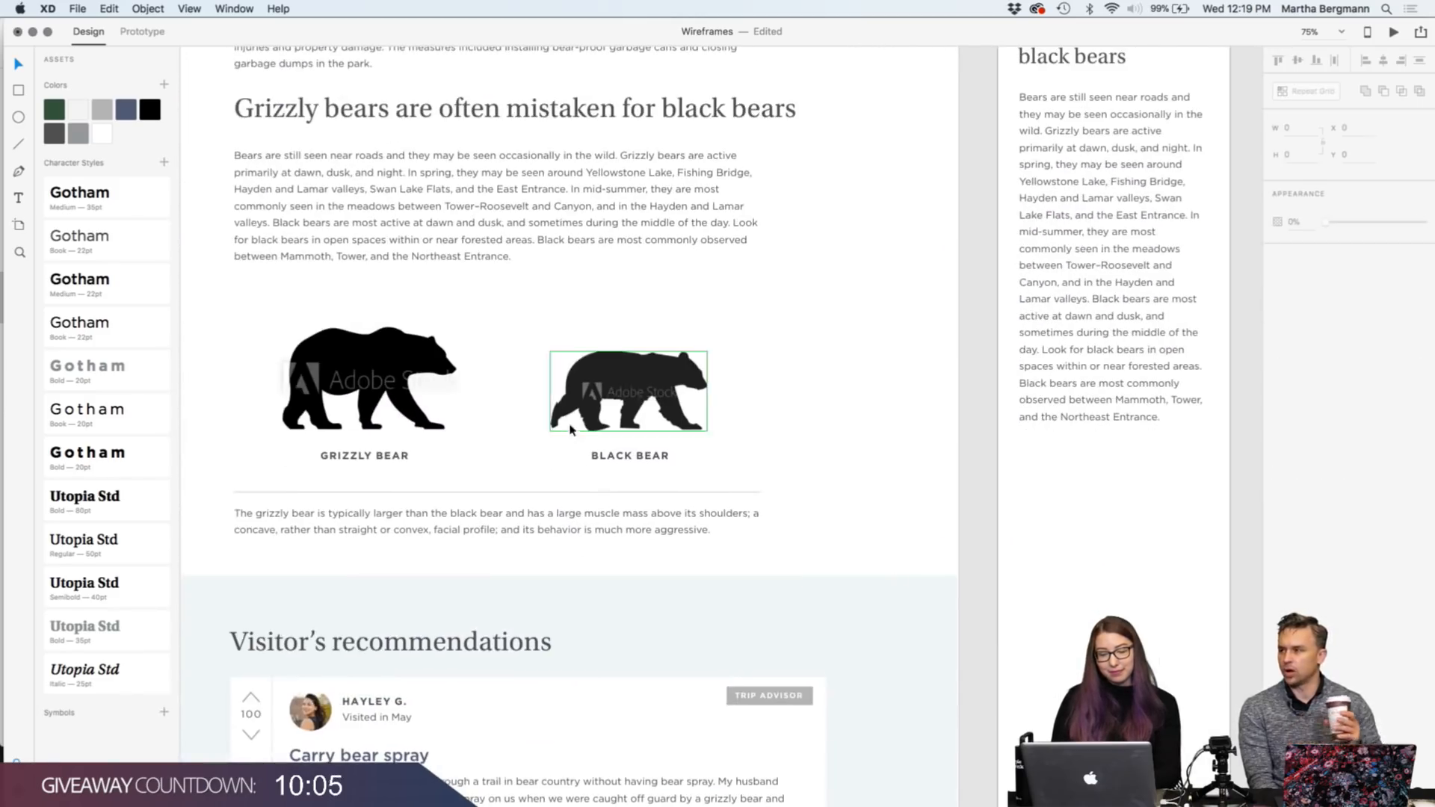
Copy both bear illustrations with labels and place them below the black bears paragraph on the iPhone artboard.
drag(766, 471, 344, 330)
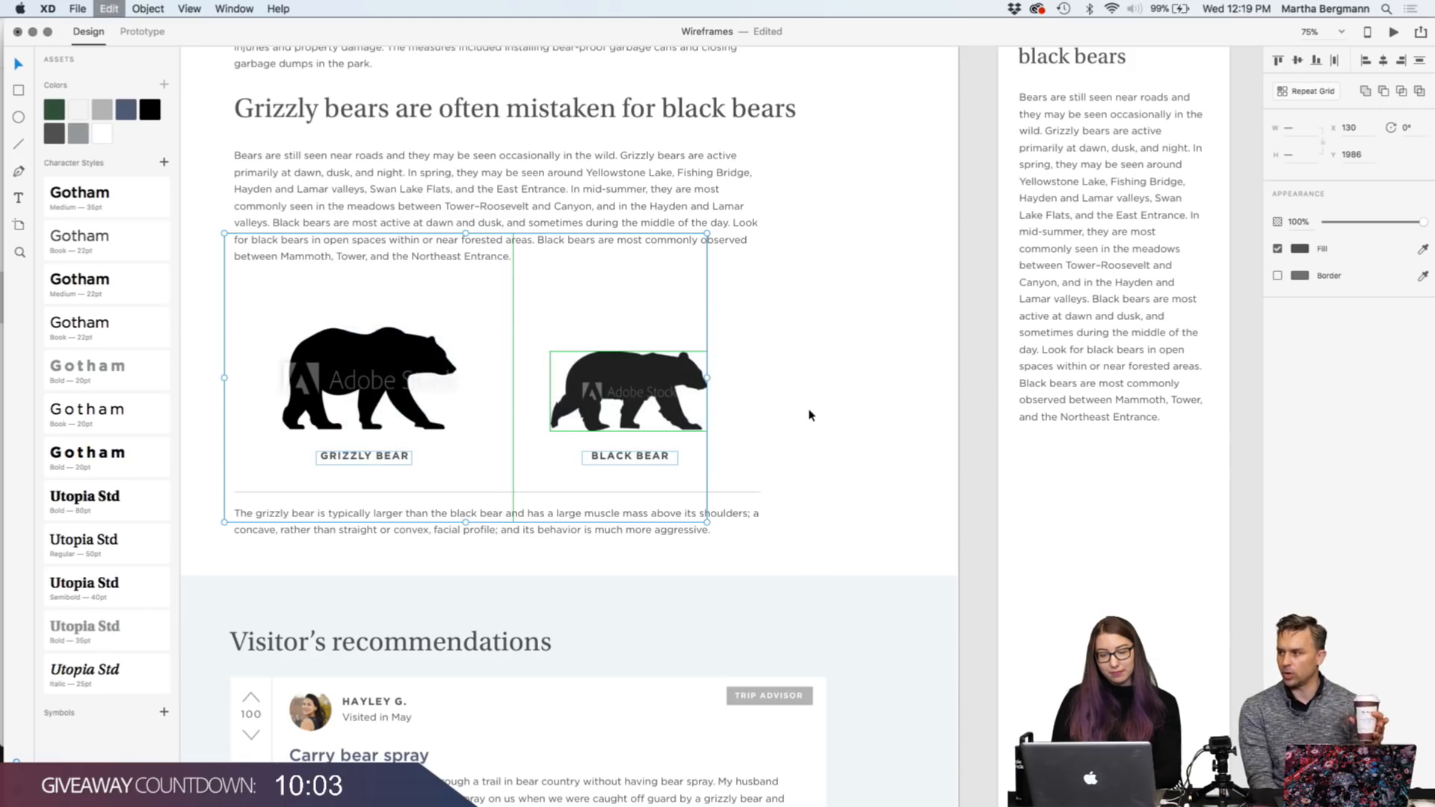
key(ctrl+c)
click(1072, 513)
scroll(1073, 513, right, 5)
scroll(1073, 513, down, 3)
key(ctrl+v)
drag(893, 152, 800, 344)
click(779, 545)
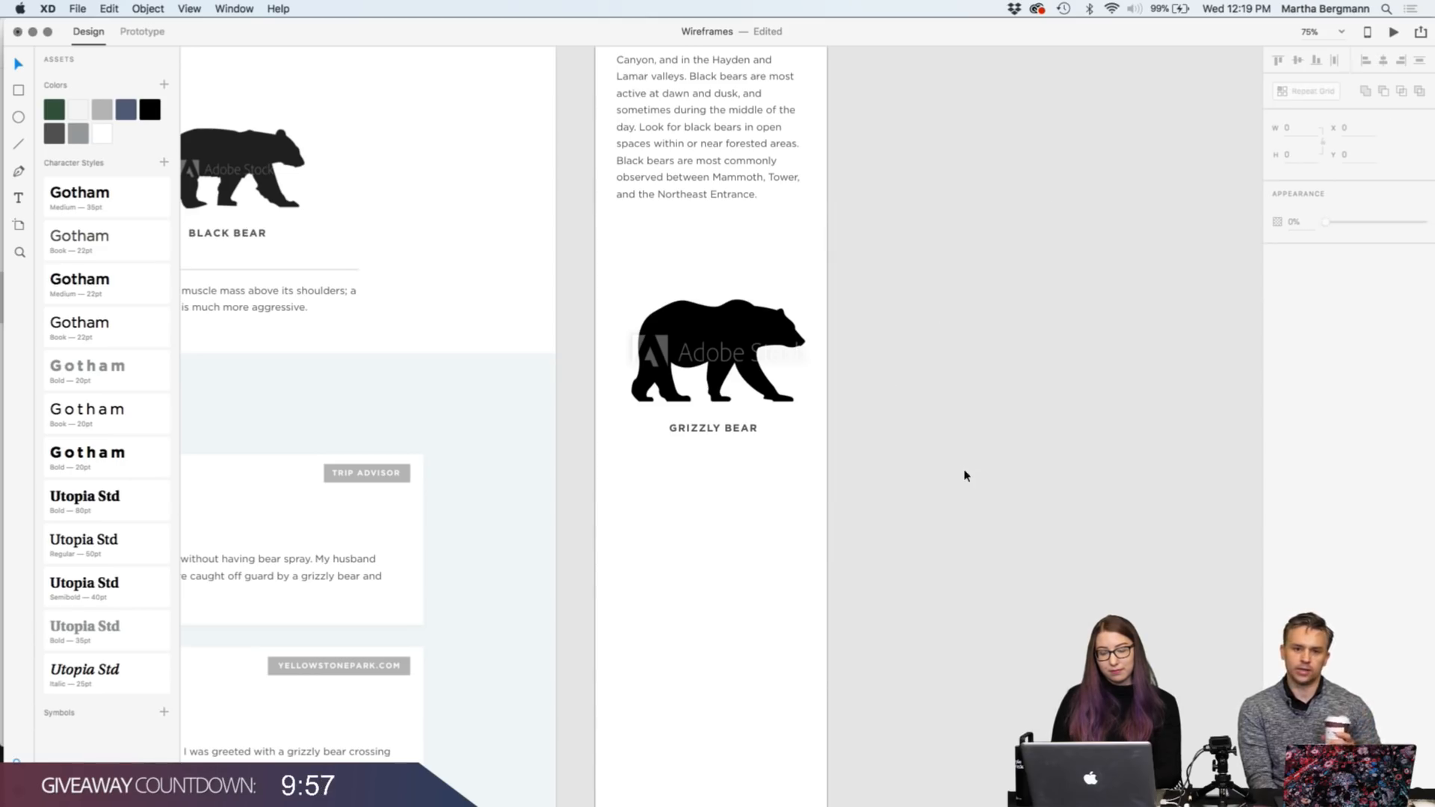
Stack the black bear beneath the grizzly, shift both up, and send them to the back.
double_click(759, 359)
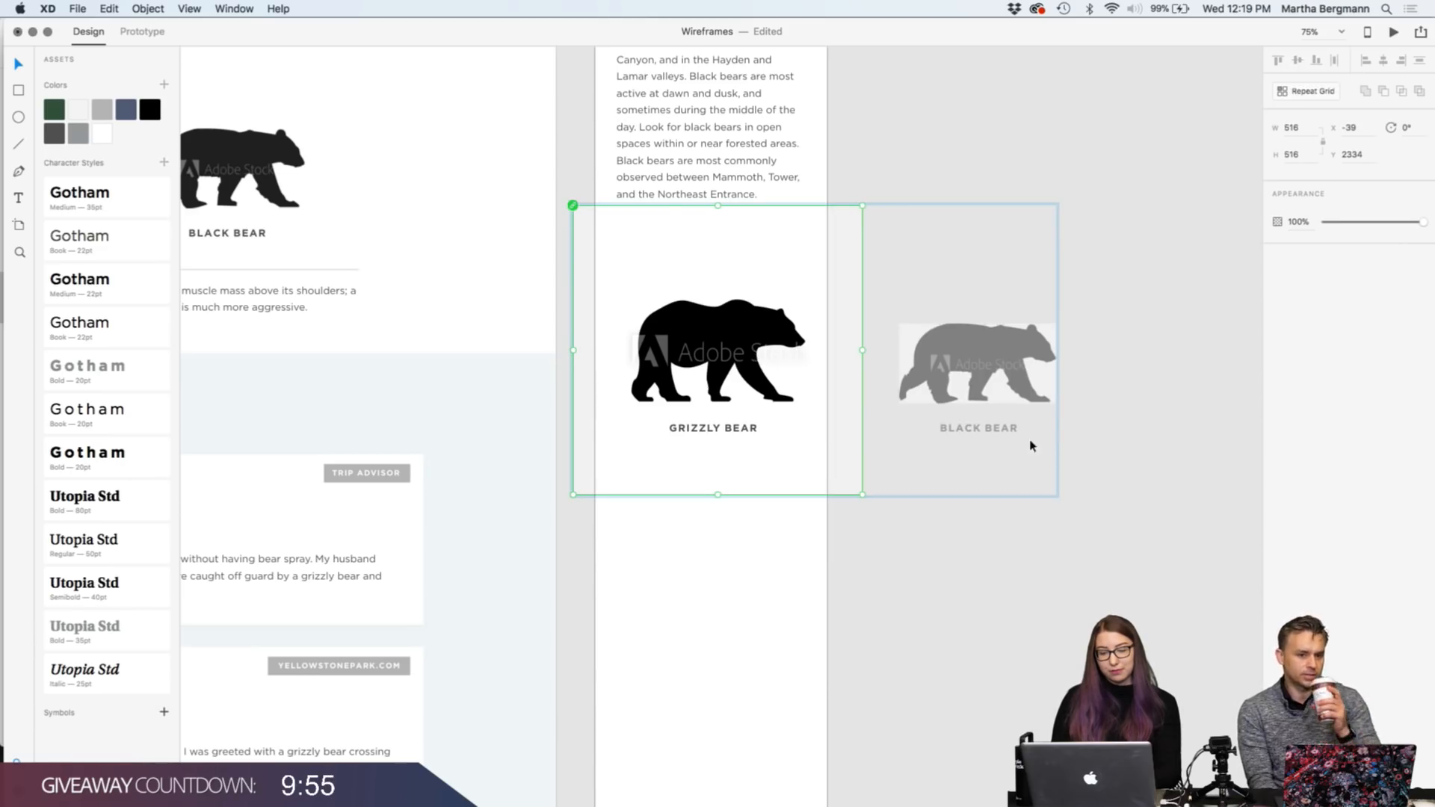
drag(897, 155, 1070, 442)
drag(1030, 387, 762, 540)
click(880, 705)
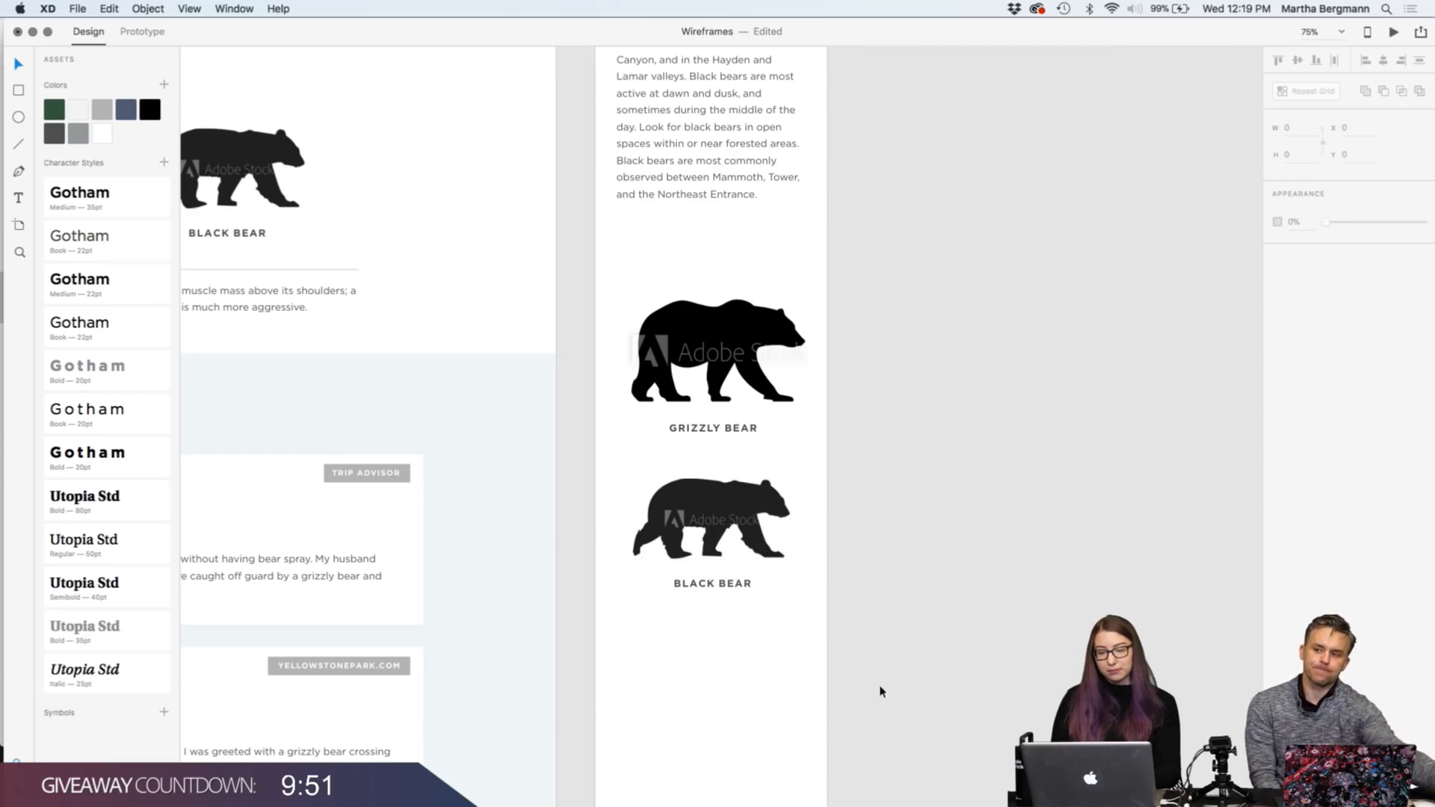
drag(867, 694, 610, 289)
drag(684, 331, 677, 280)
right_click(676, 280)
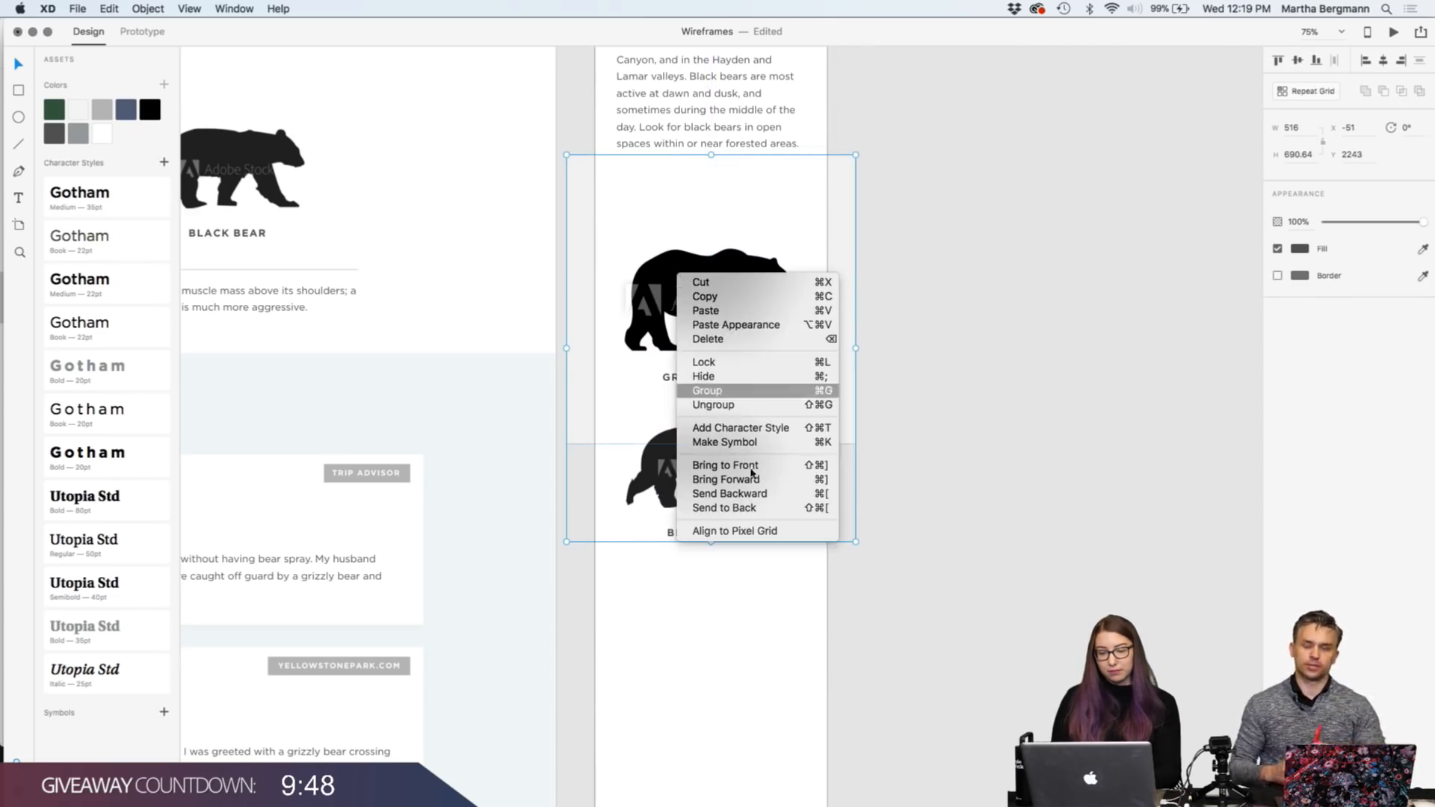
click(729, 507)
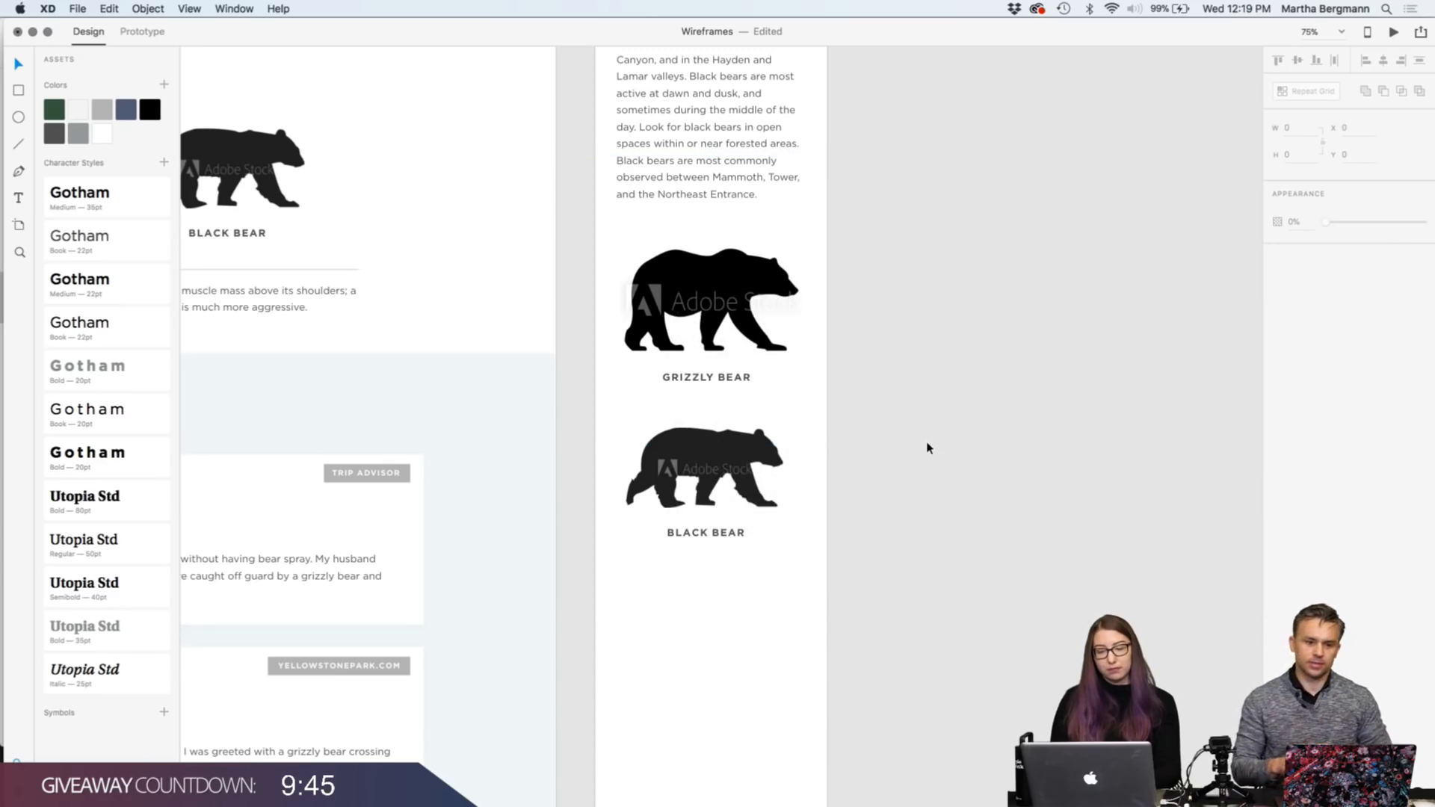
Delete the grizzly image inside the group, then undo the deletion.
scroll(927, 449, up, 2)
scroll(926, 449, left, 1)
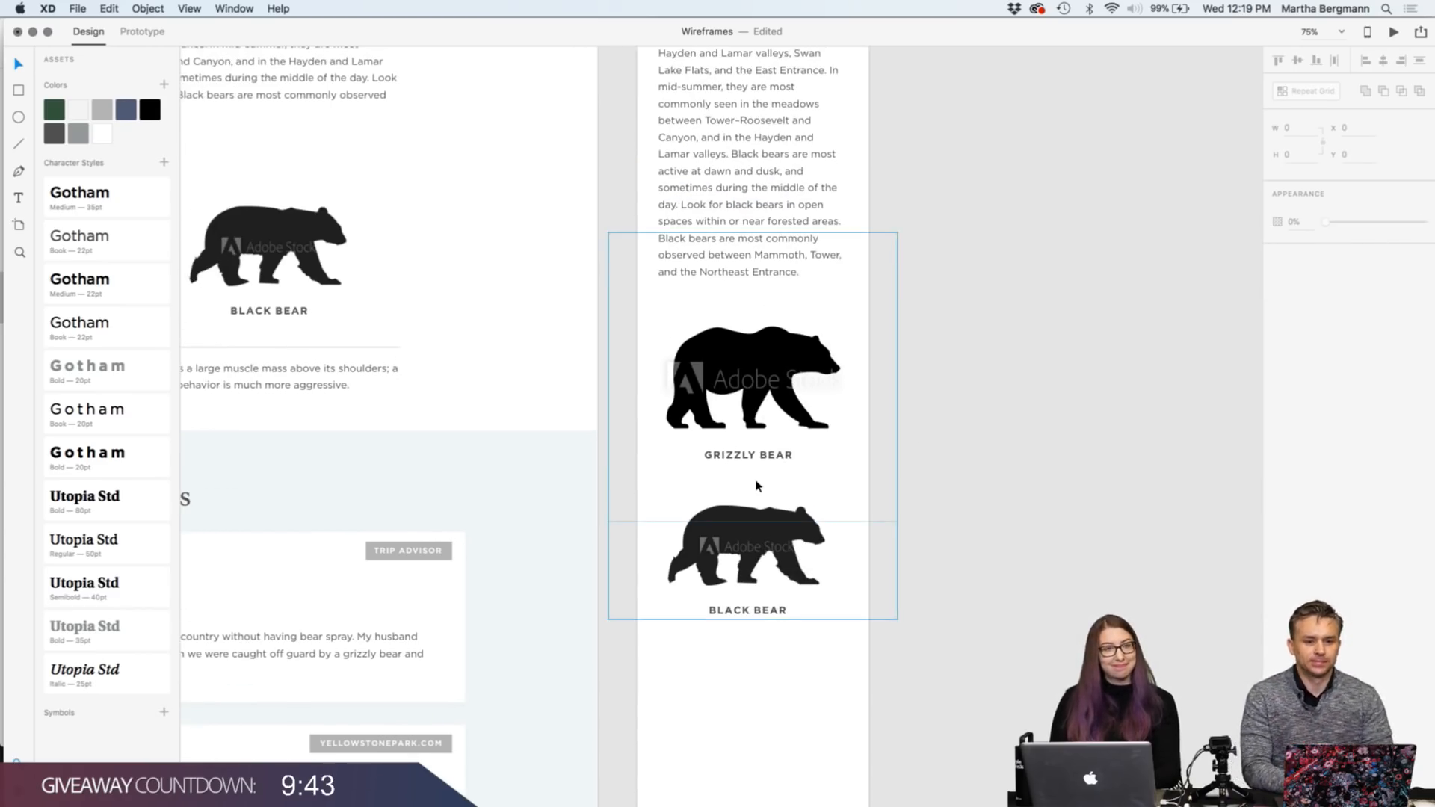
double_click(797, 384)
key(Delete)
key(super+z)
Paste the grizzly comparison paragraph below the Black Bear label on the iPhone artboard.
click(955, 344)
scroll(954, 344, left, 1)
scroll(954, 343, left, 2)
scroll(955, 344, up, 1)
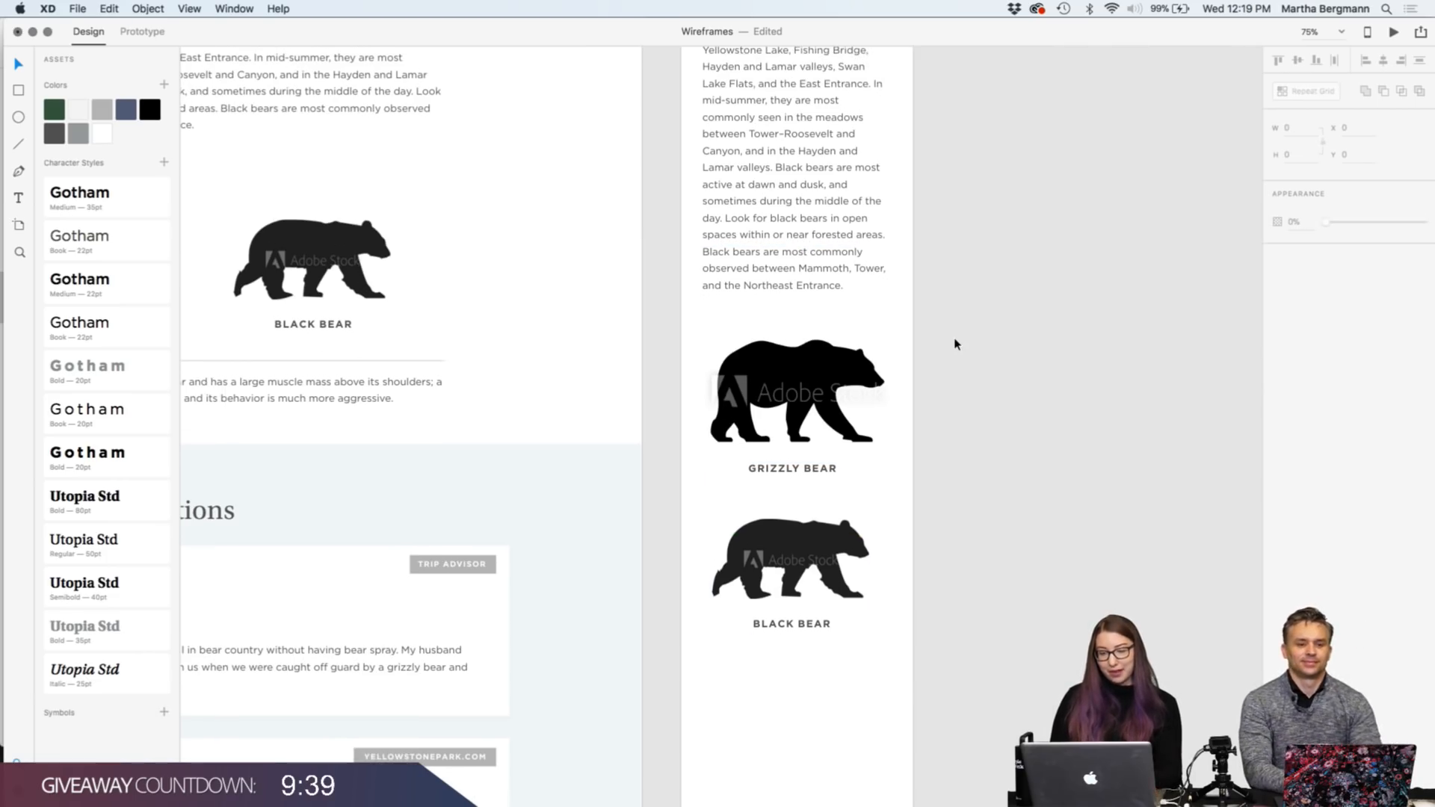
scroll(955, 344, up, 2)
scroll(955, 344, right, 1)
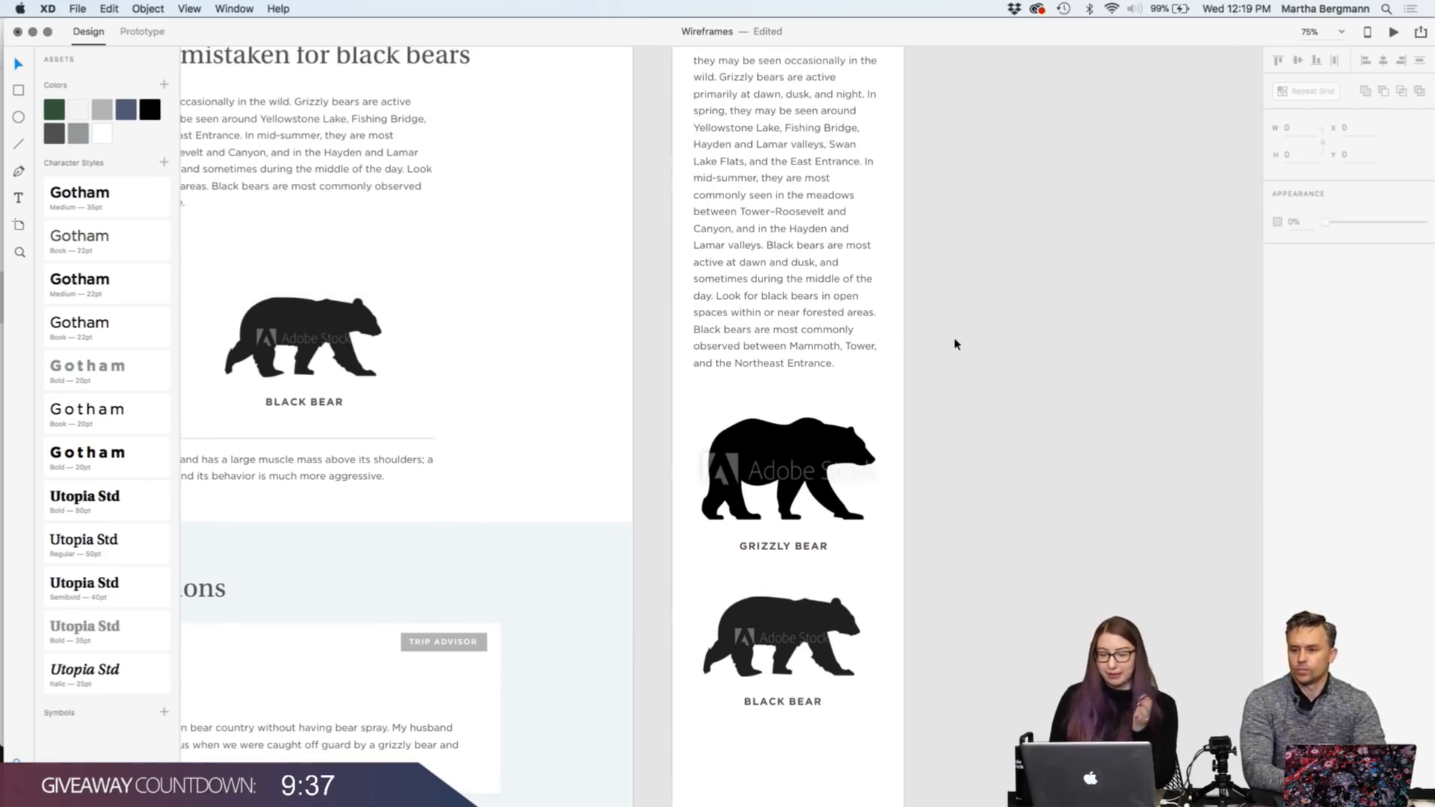
scroll(954, 344, down, 3)
scroll(954, 344, left, 5)
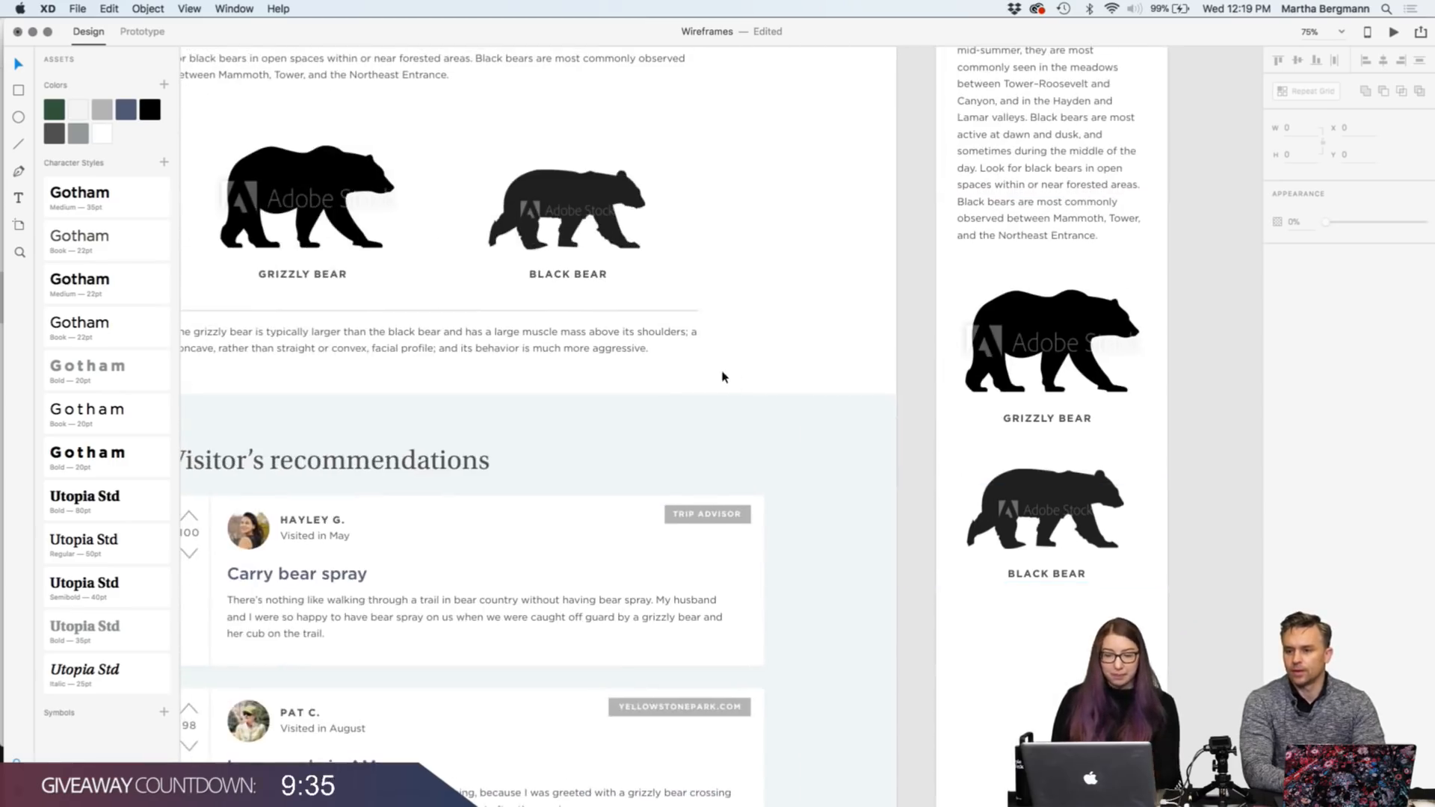
drag(690, 378, 545, 311)
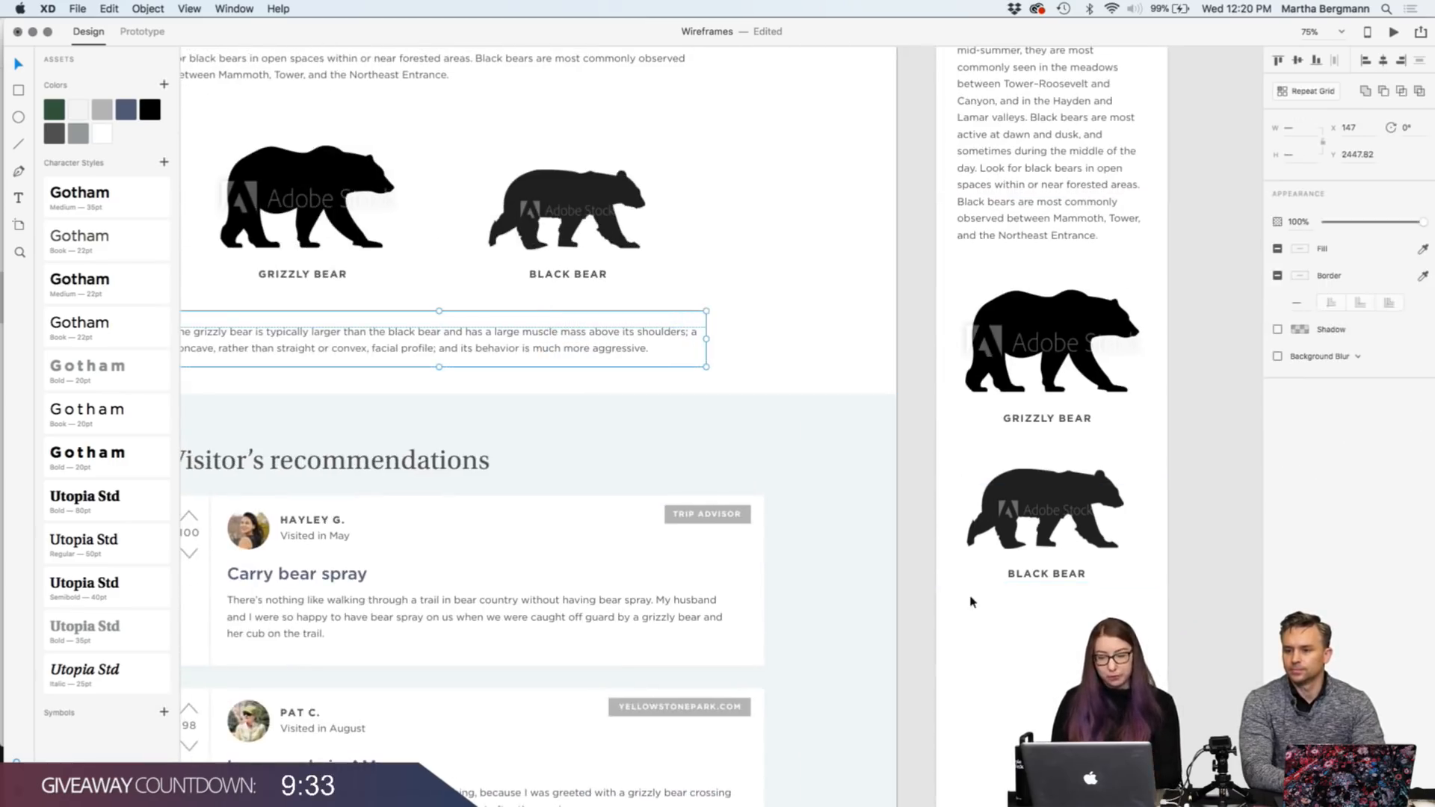
scroll(1031, 641, down, 8)
scroll(1032, 641, right, 5)
key(cmd+v)
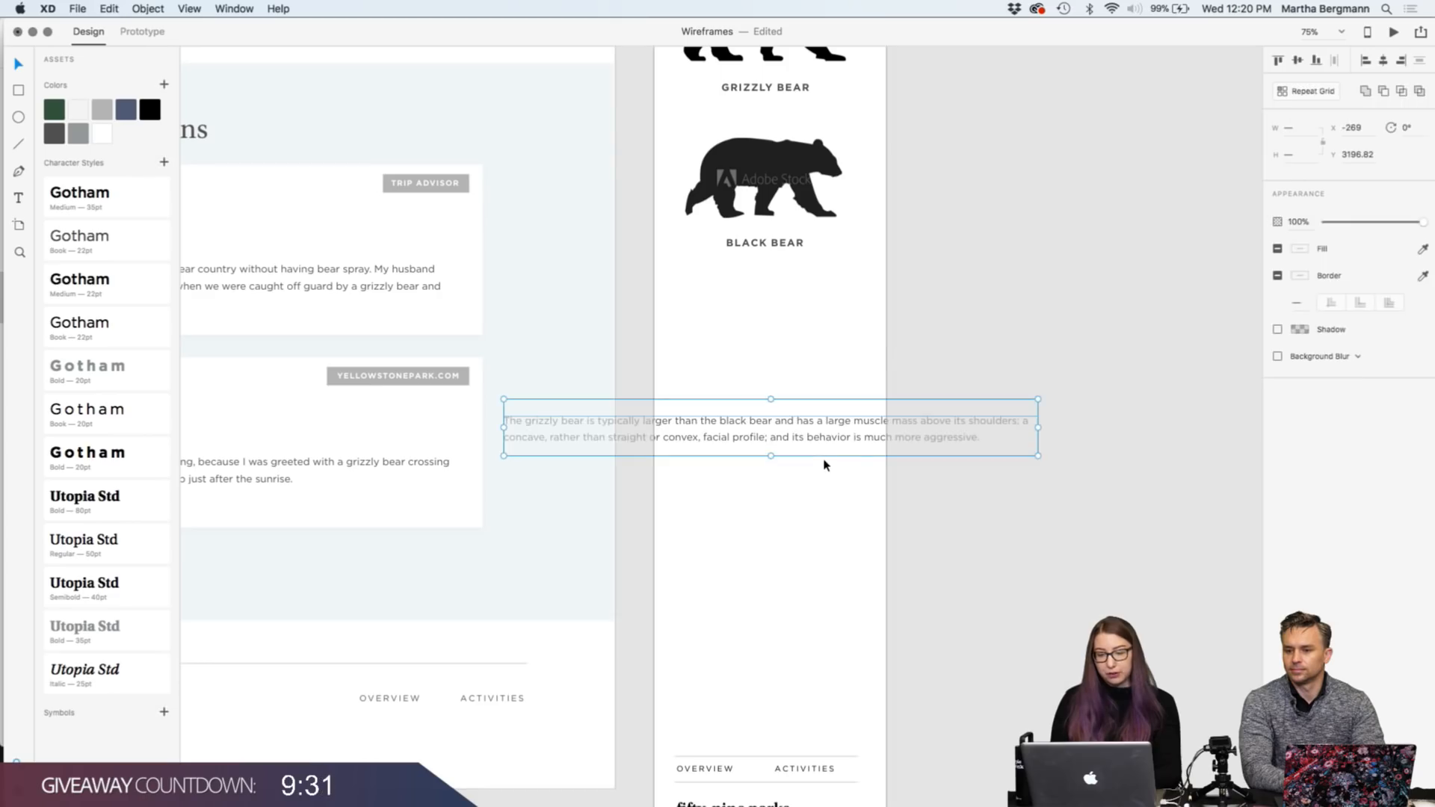
drag(779, 440, 949, 317)
click(842, 408)
Narrow the paragraph to the artboard width and lengthen its box to show all text.
click(961, 311)
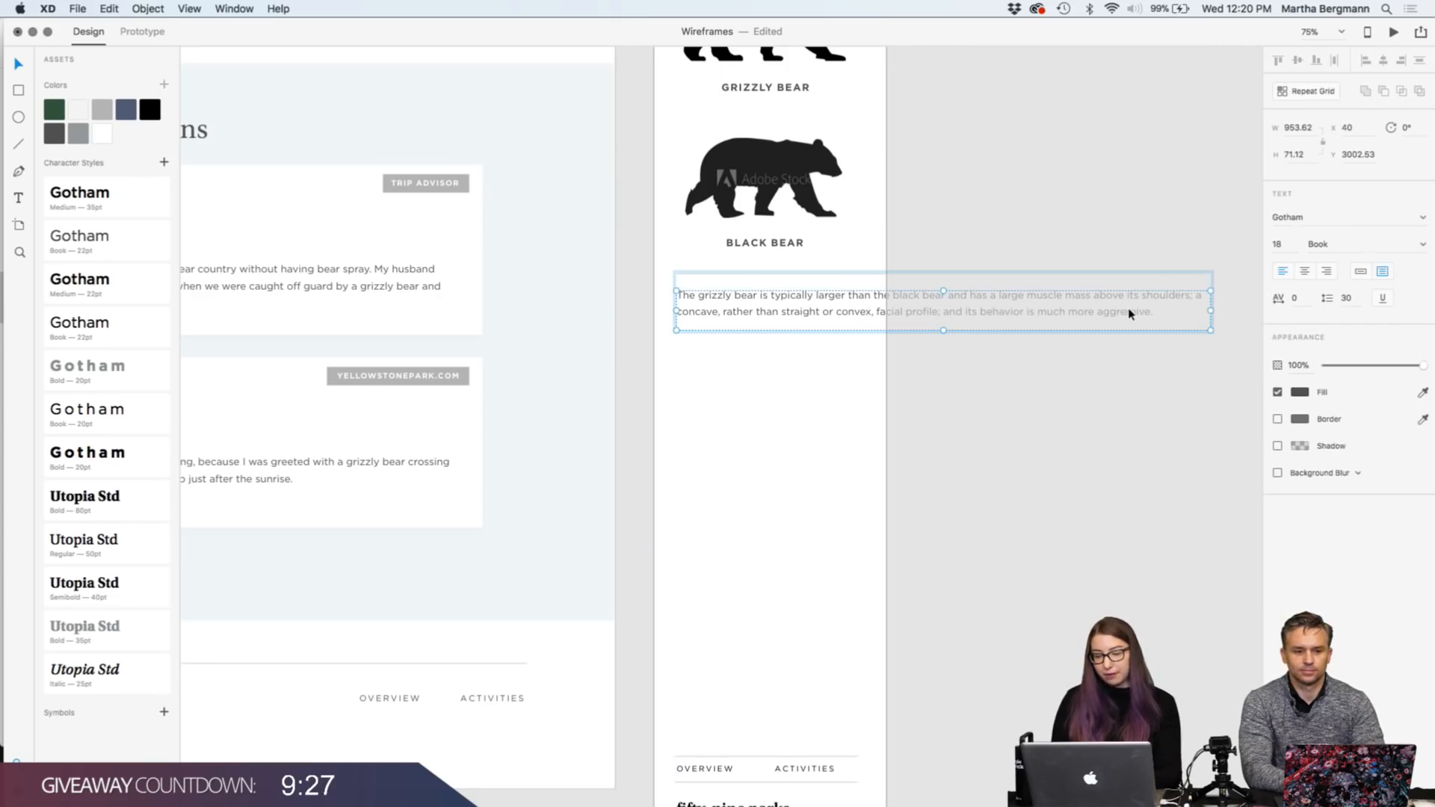
drag(1209, 313, 860, 312)
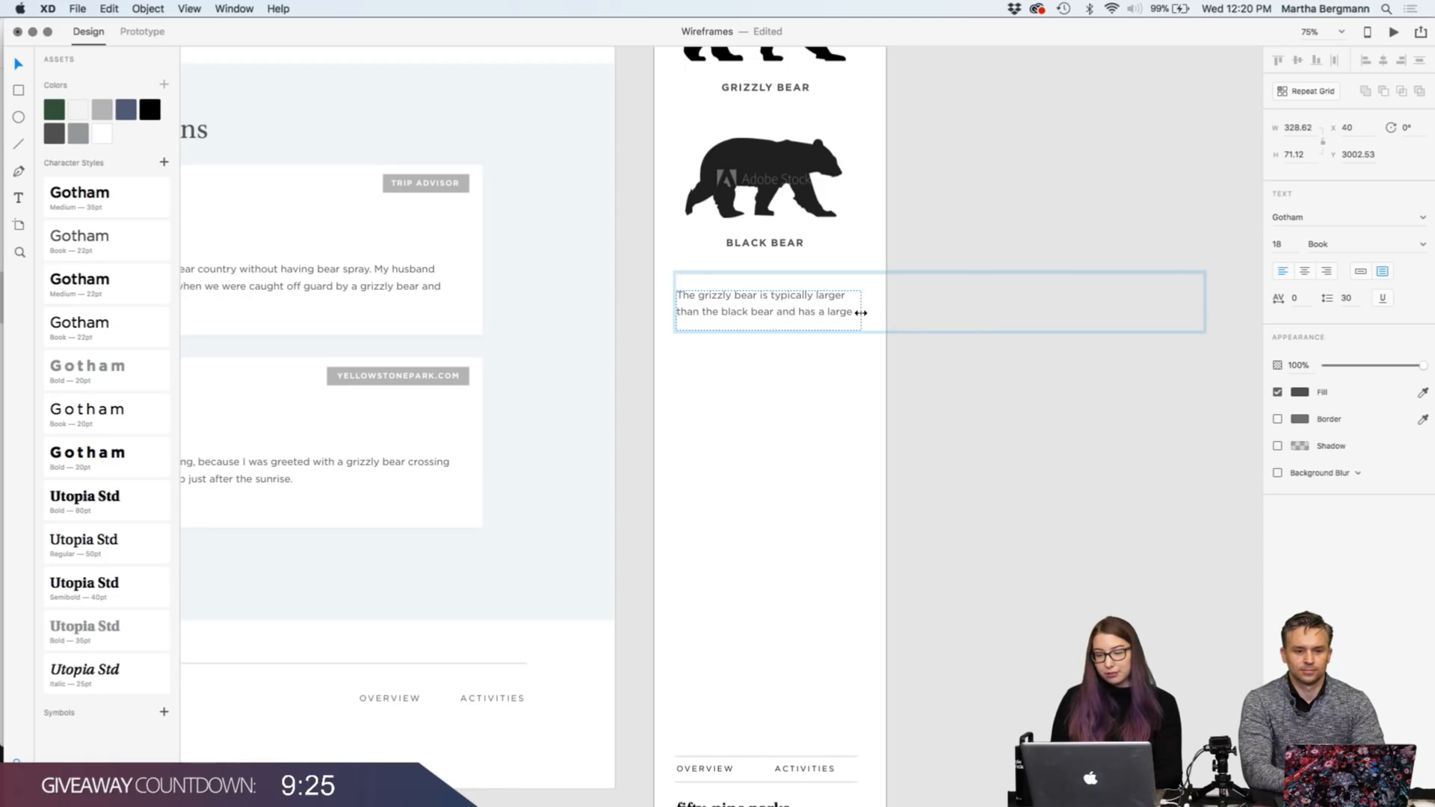
drag(768, 331, 765, 396)
click(765, 492)
Shorten the divider line above the paragraph to fit the artboard width.
click(859, 272)
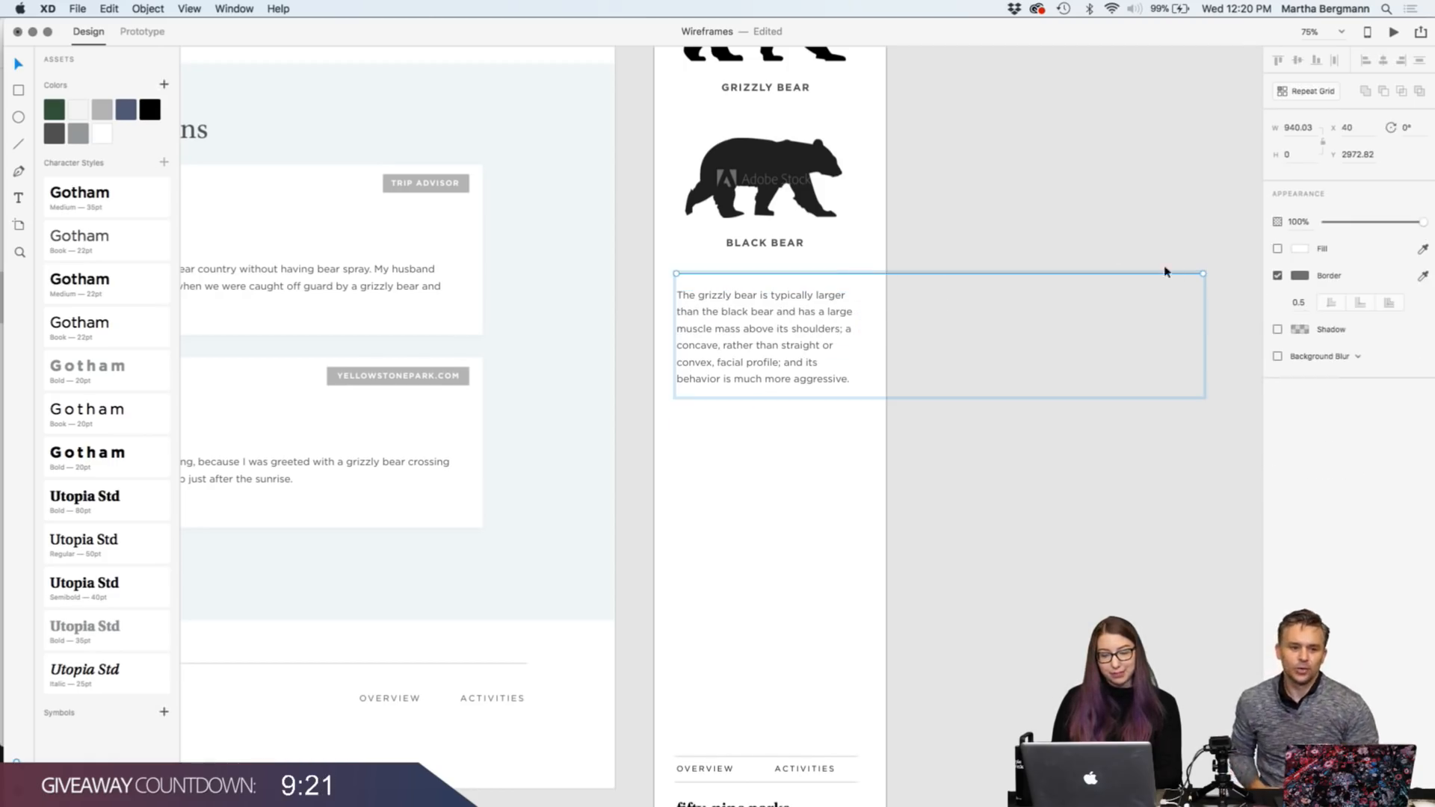
drag(1201, 274, 861, 274)
click(912, 307)
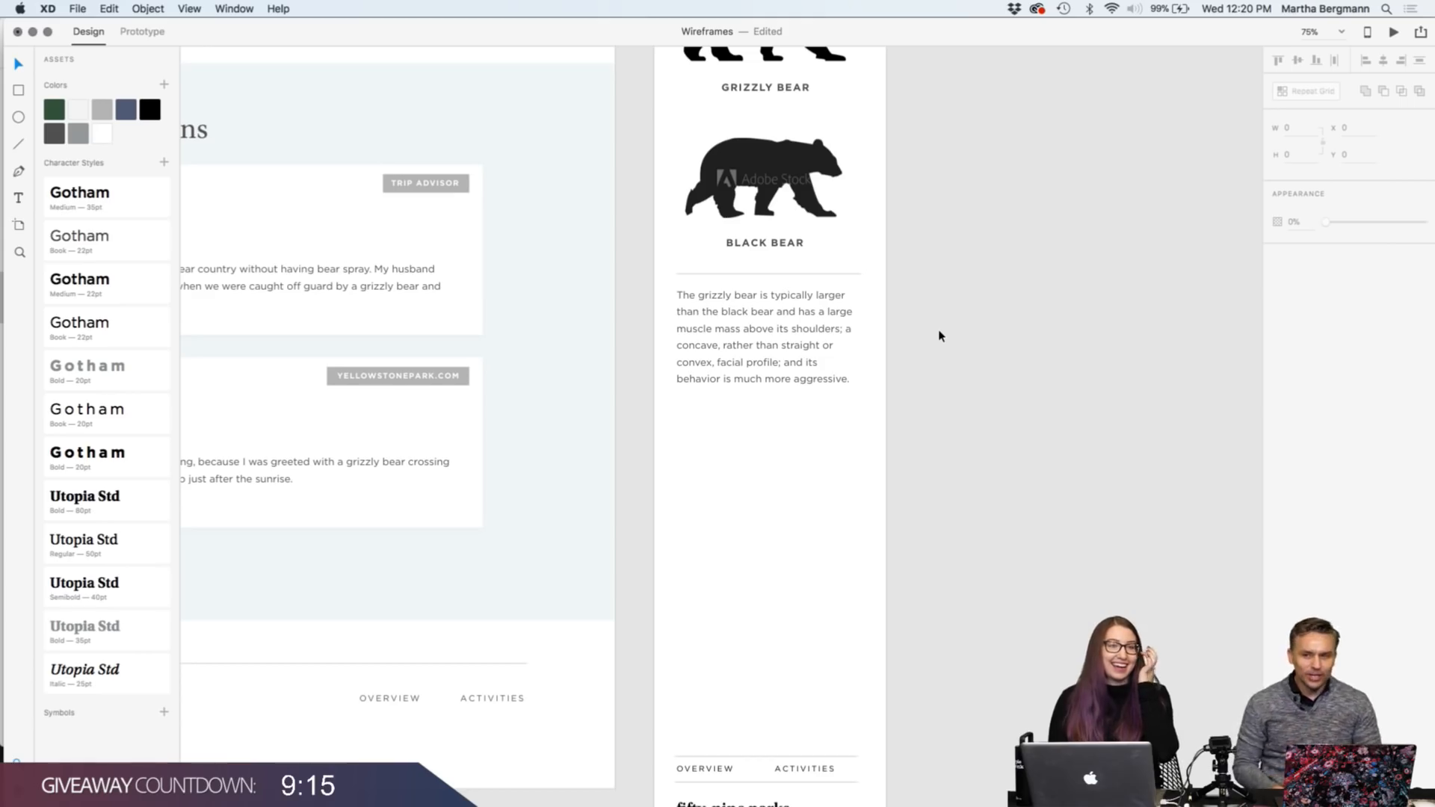
scroll(939, 336, up, 3)
Zoom out and drag the iPhone artboard's bottom edge down to make it taller.
key(super+minus)
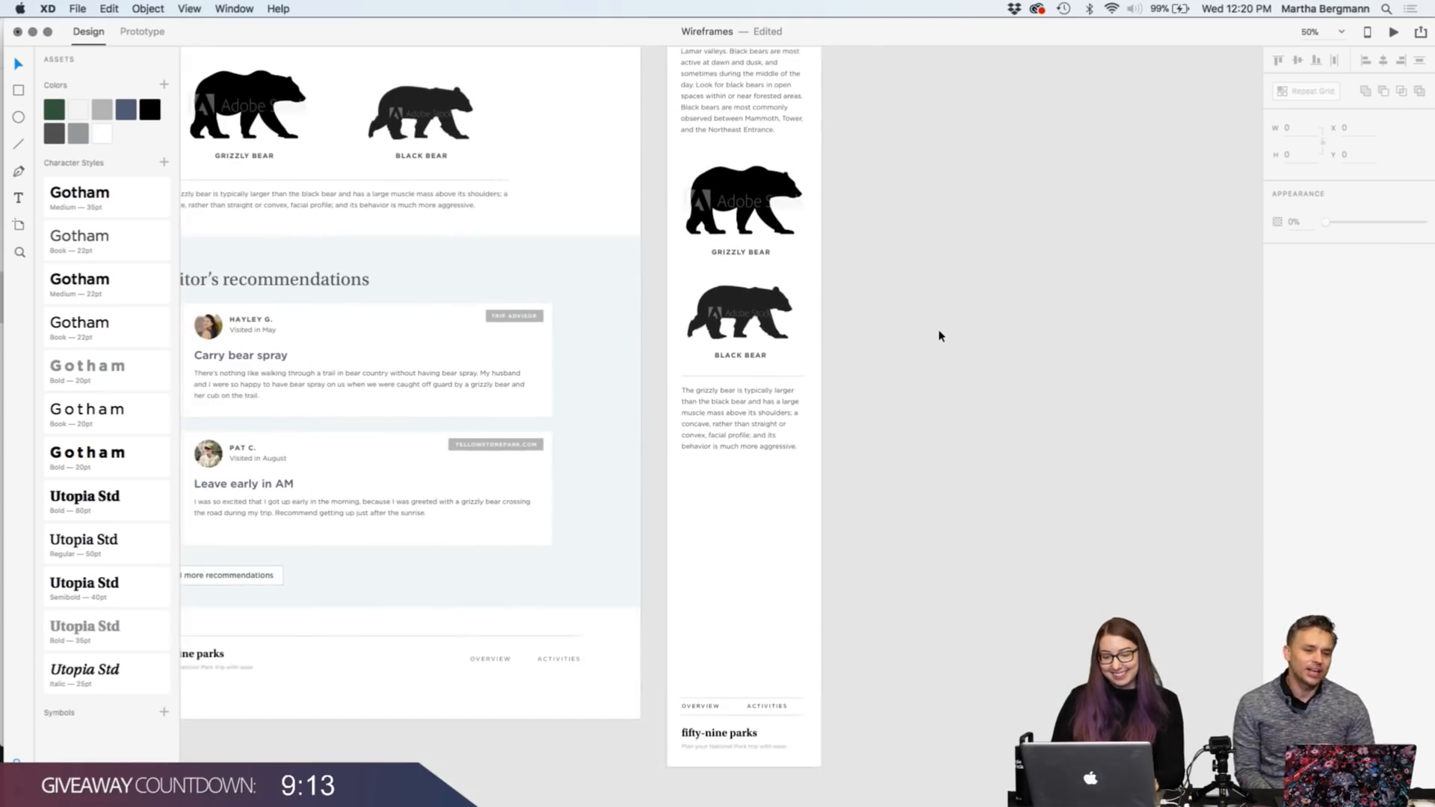
scroll(939, 336, up, 2)
key(super+minus)
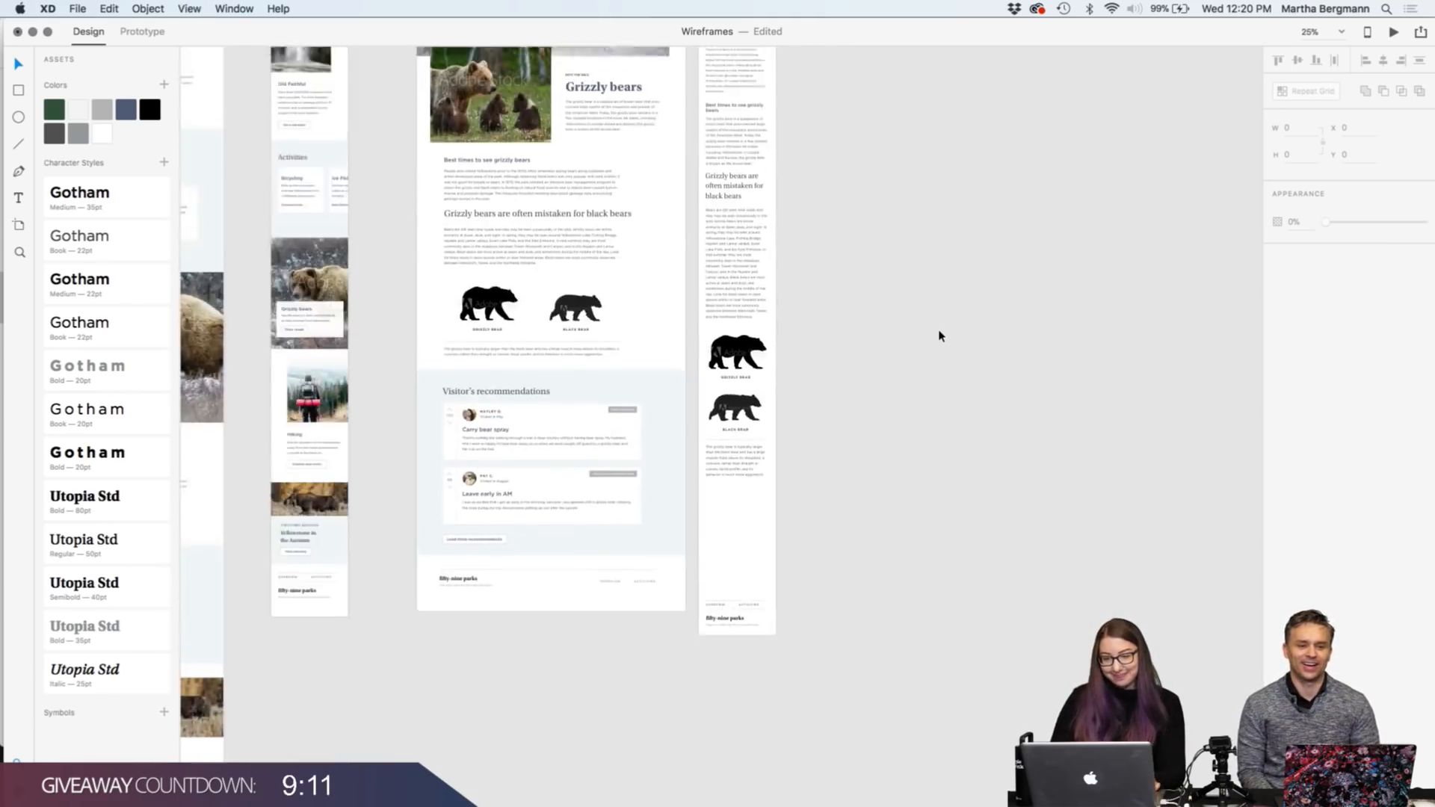
scroll(938, 333, up, 5)
click(738, 91)
scroll(716, 497, down, 5)
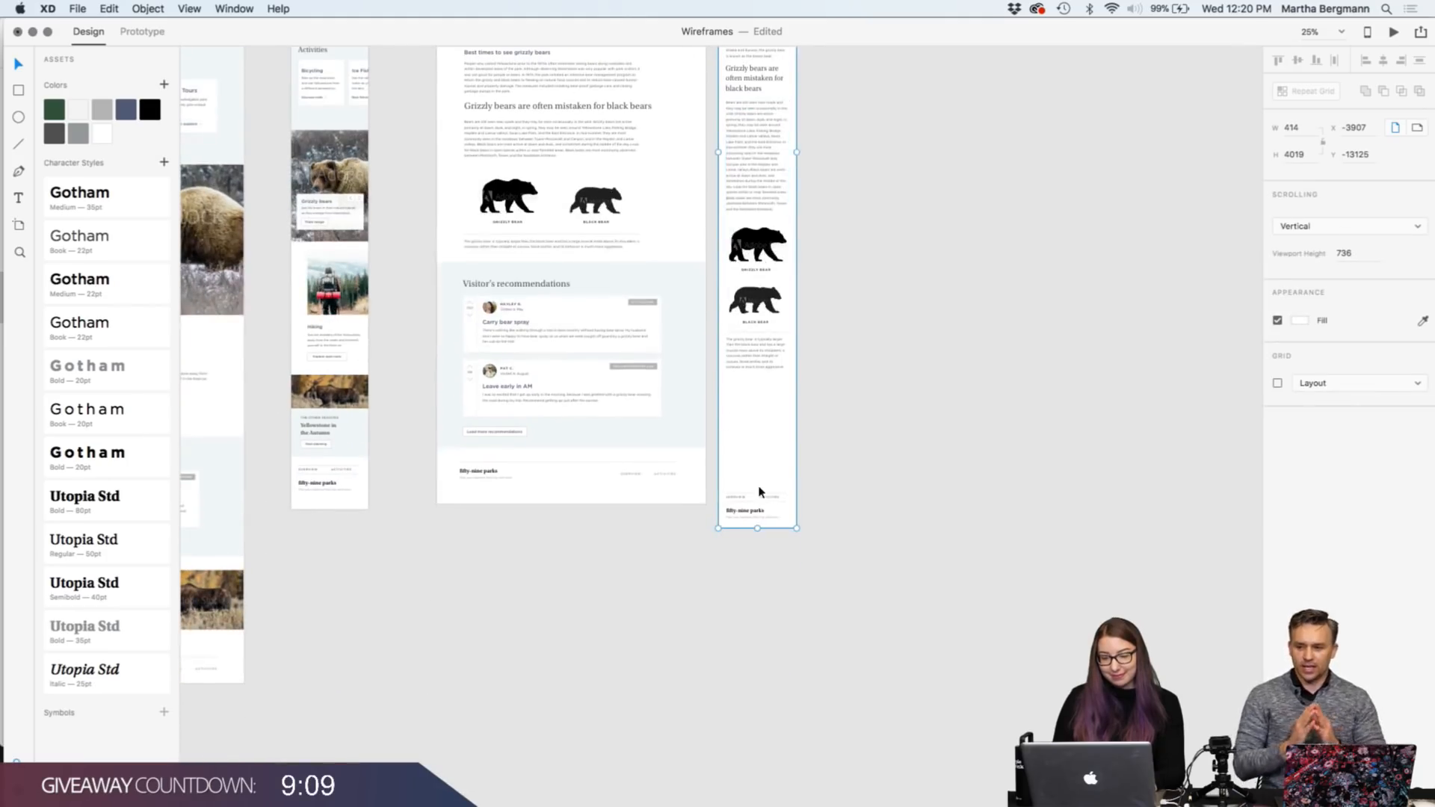
drag(759, 529, 756, 653)
Move the fifty-nine parks footer down to the artboard's new bottom edge.
drag(850, 586, 758, 569)
drag(770, 619, 769, 634)
click(762, 551)
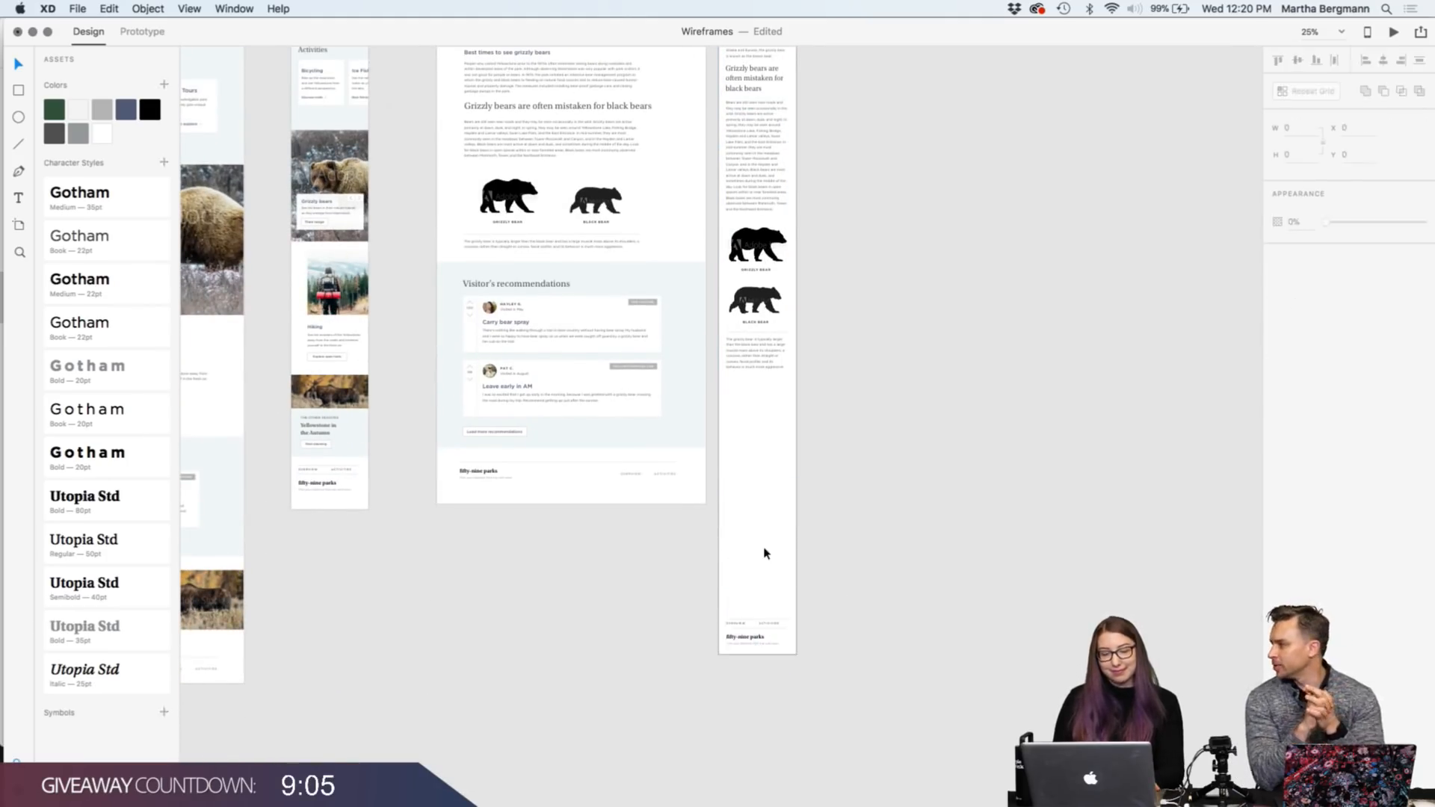
key(super+equal)
key(super+equal)
scroll(764, 553, left, 3)
scroll(764, 553, up, 2)
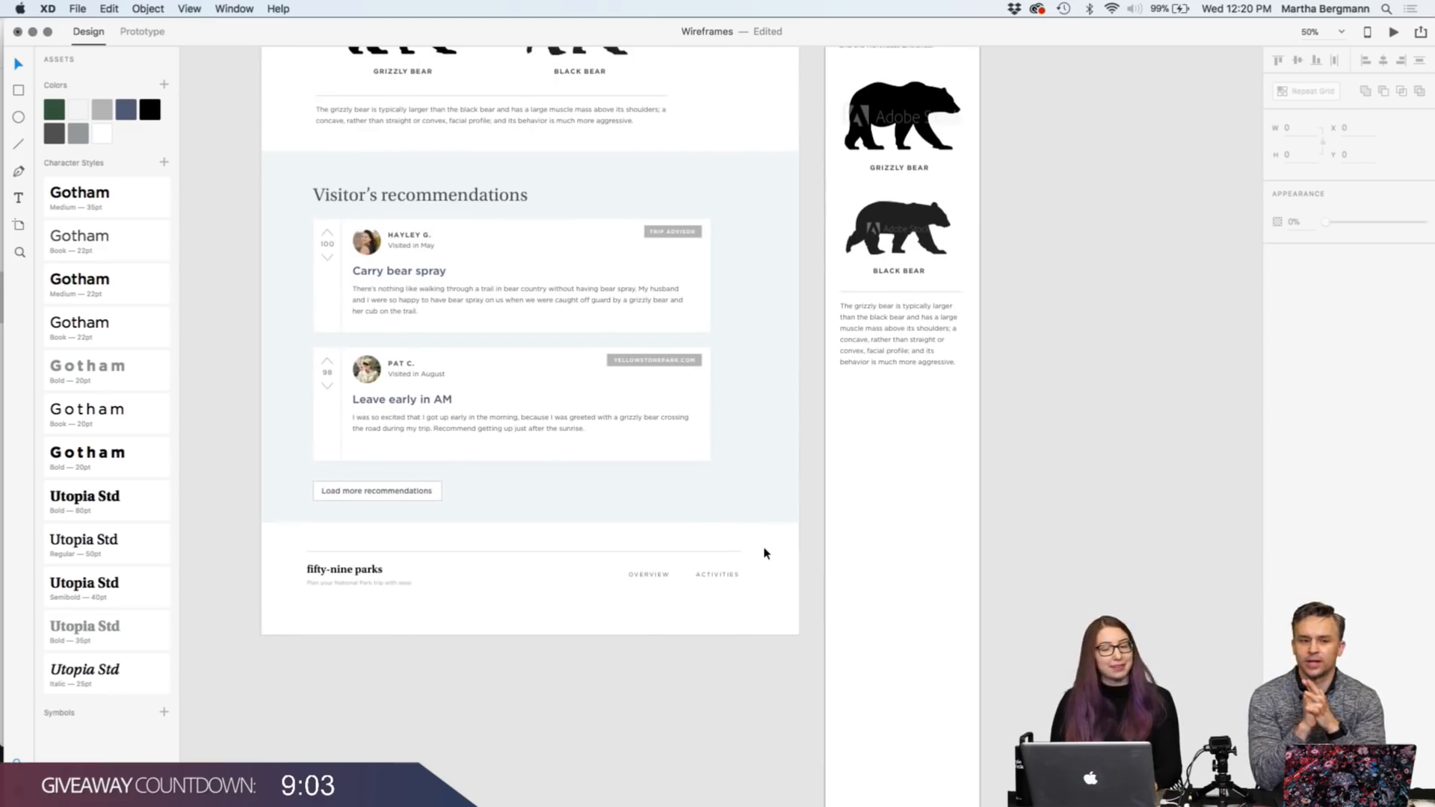
drag(247, 150, 785, 517)
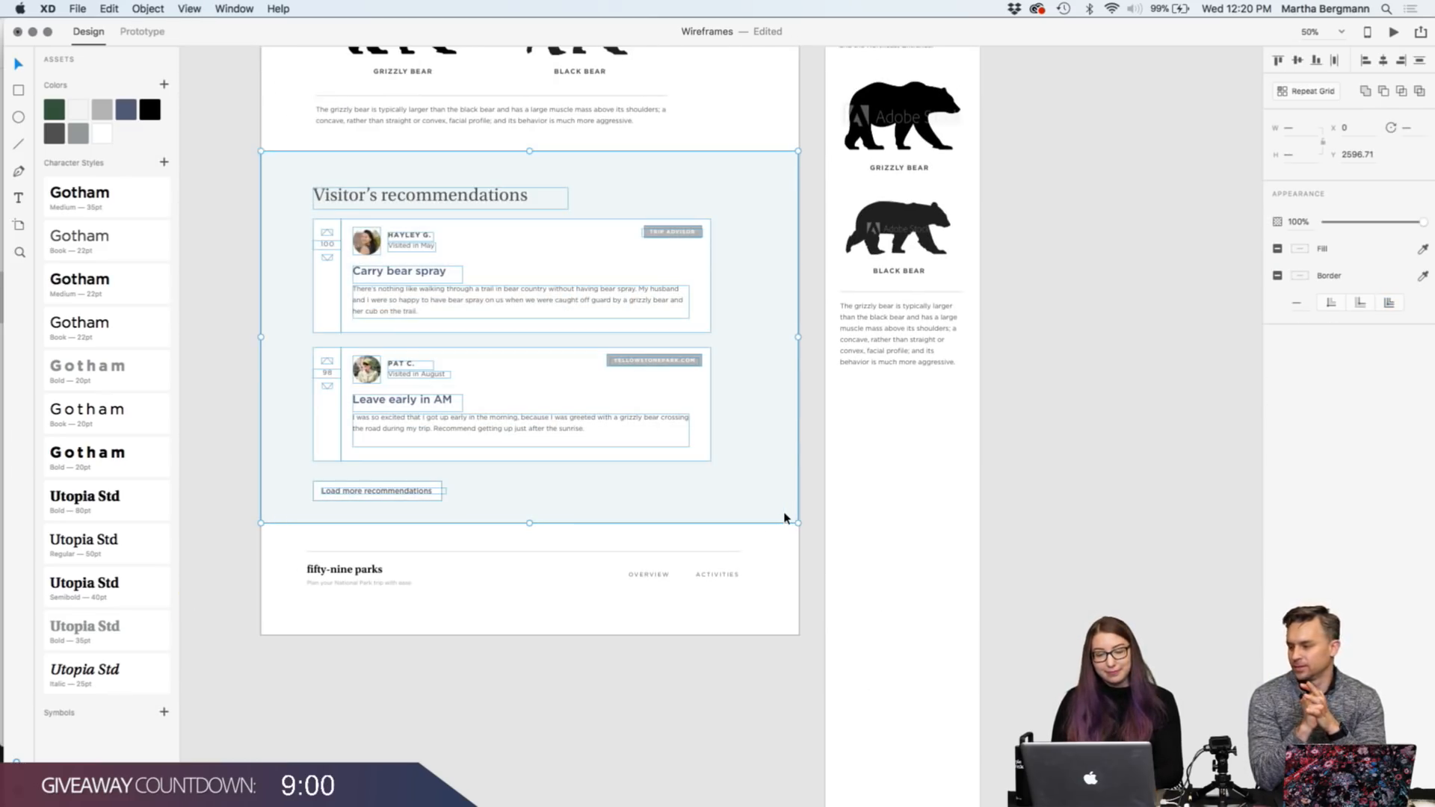
Paste a copy of the Visitor's recommendations section onto the iPhone artboard.
click(869, 484)
drag(250, 149, 755, 345)
click(931, 471)
scroll(931, 470, right, 5)
key(super+v)
drag(932, 471, 747, 324)
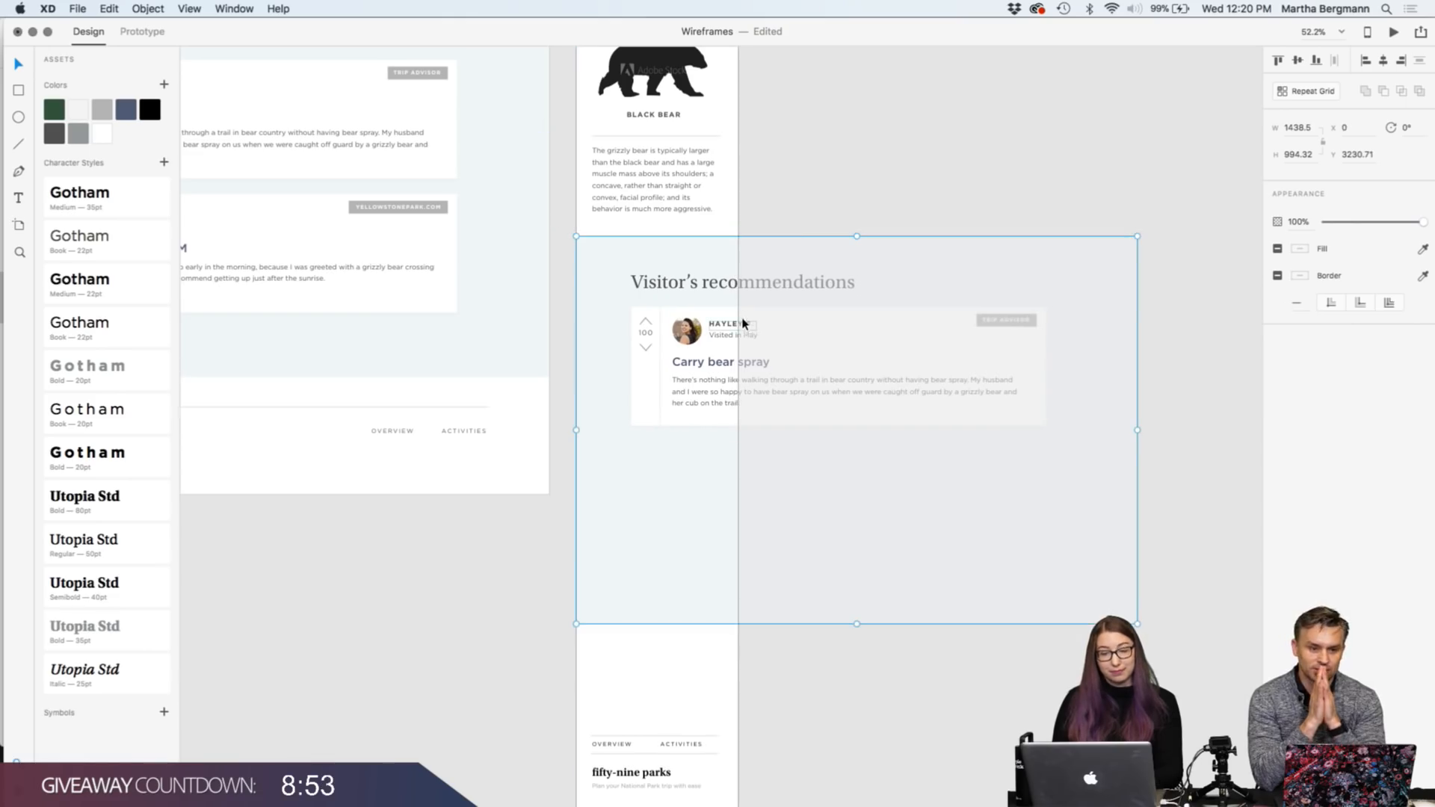
click(811, 217)
Set the recommendations heading's font size to 40.
scroll(823, 295, up, 10)
click(657, 131)
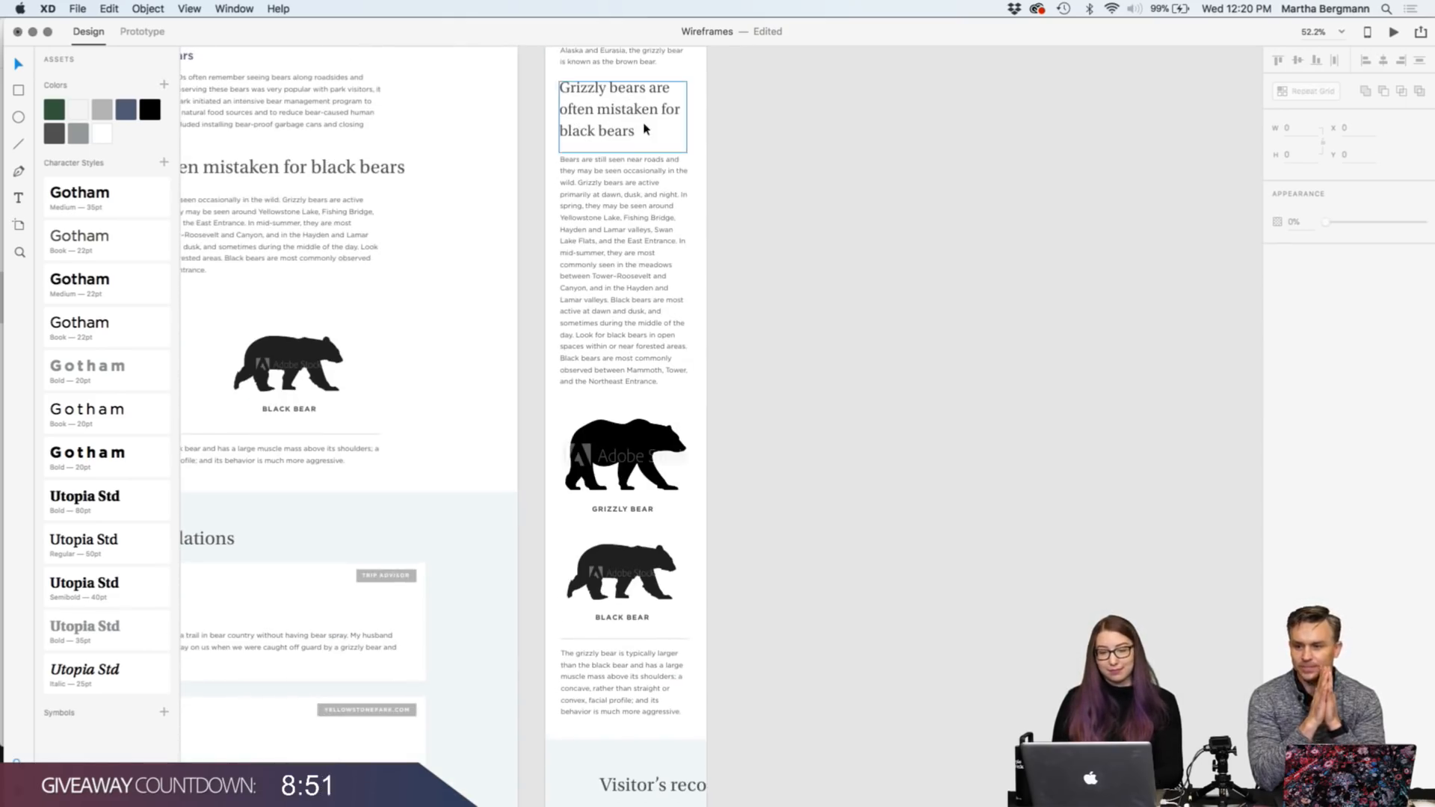
scroll(730, 396, down, 6)
double_click(747, 449)
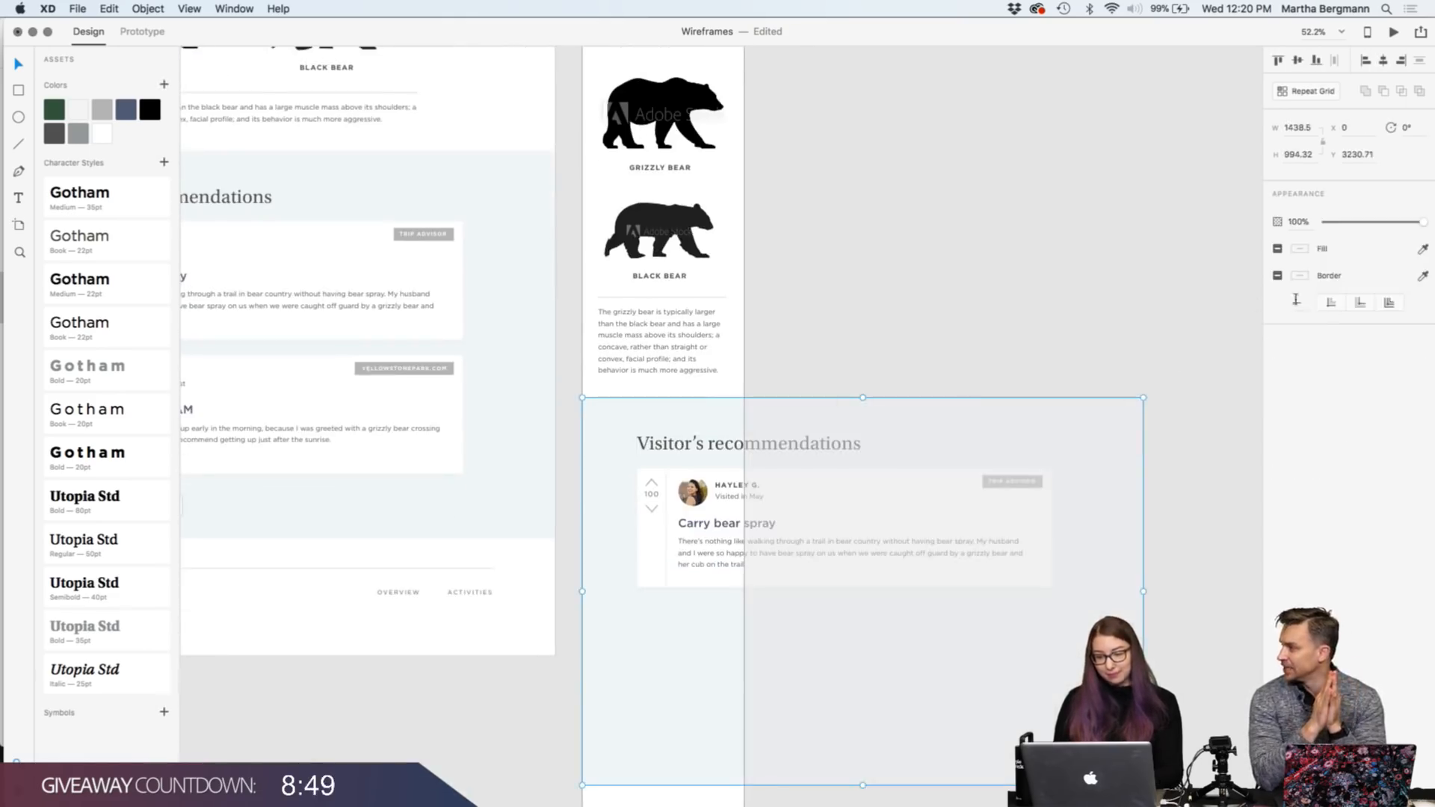
text(40)
key(Return)
click(773, 381)
Move the heading to the artboard's left margin and break it before 'recommendations'.
click(696, 451)
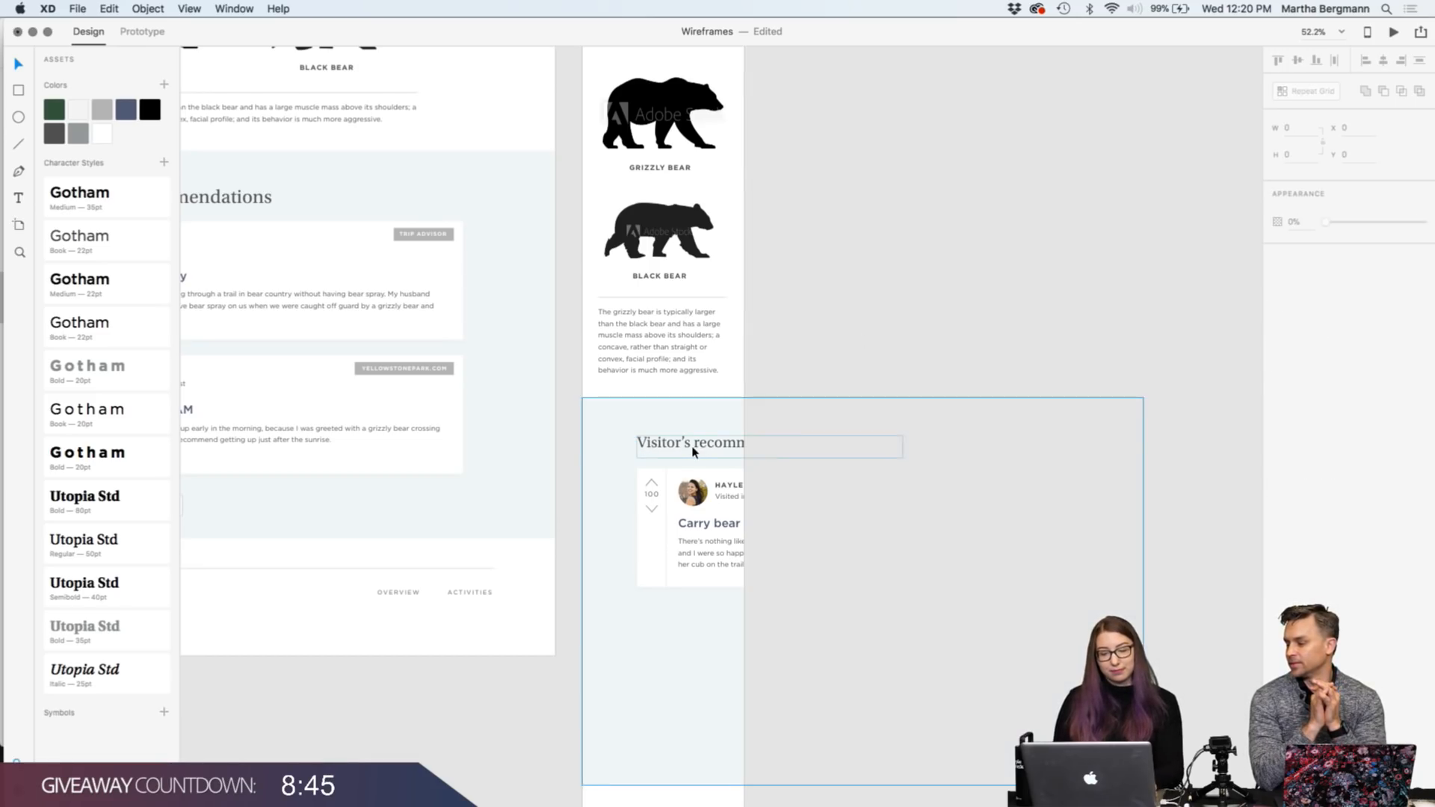
double_click(695, 450)
drag(725, 446, 686, 443)
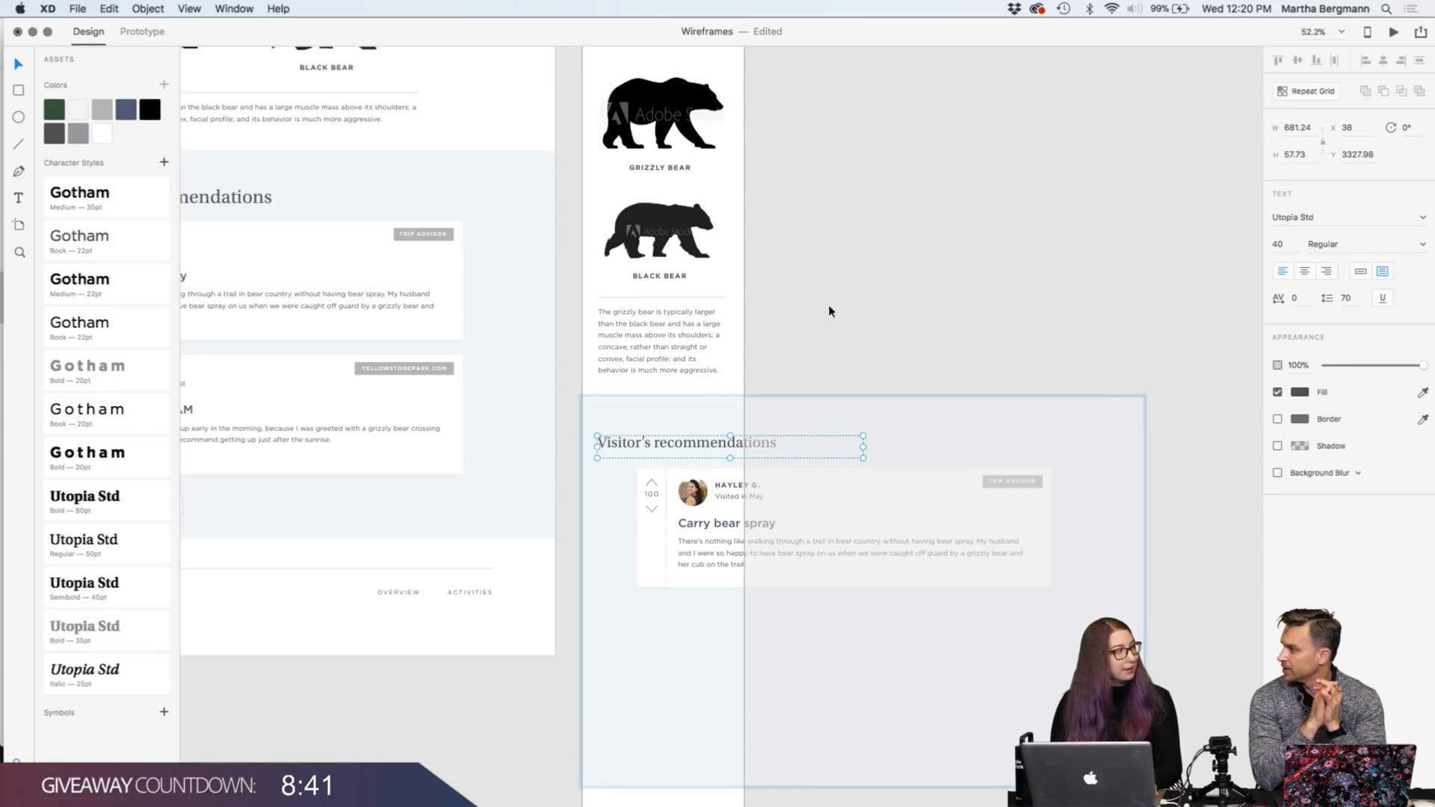
scroll(830, 311, down, 5)
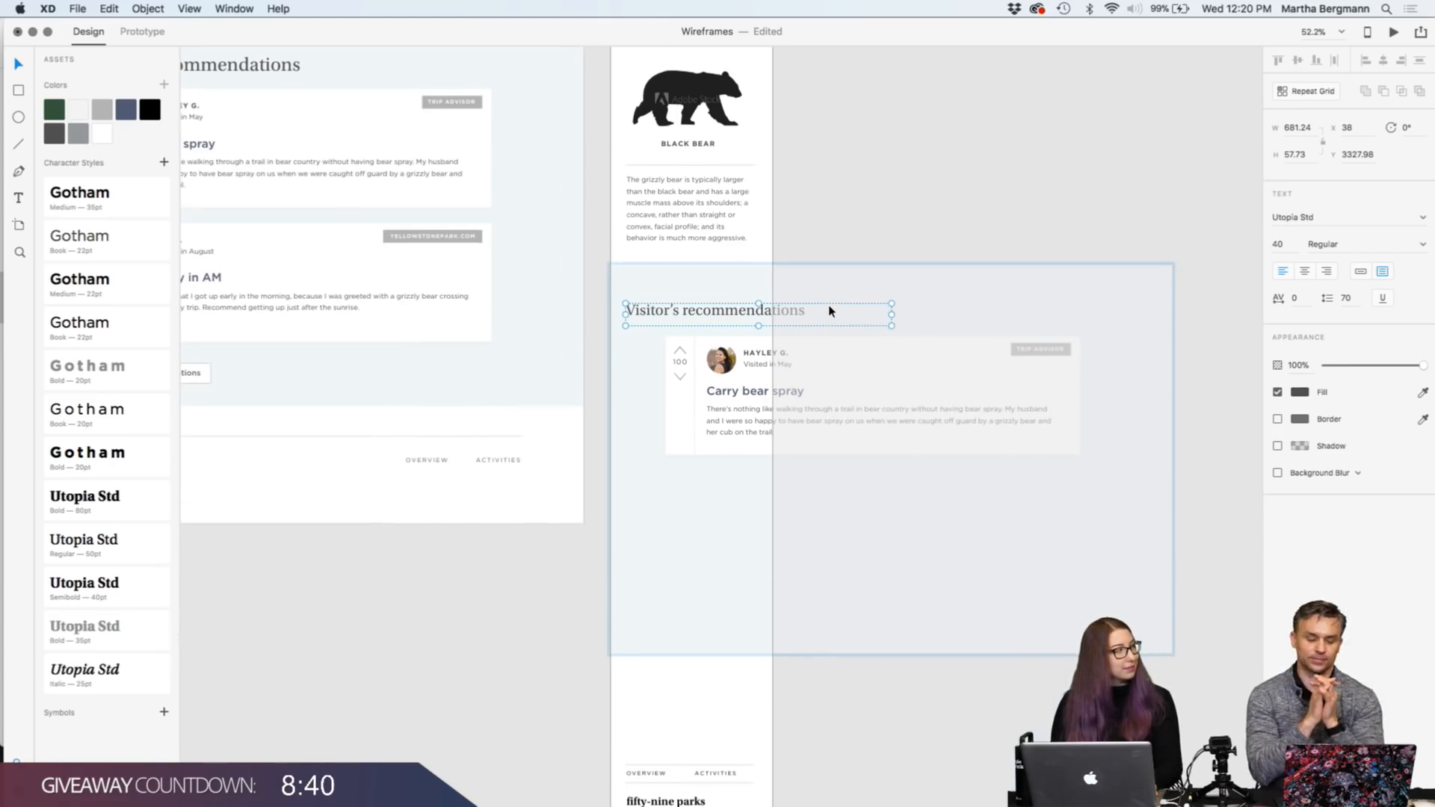
double_click(739, 317)
click(682, 310)
key(Return)
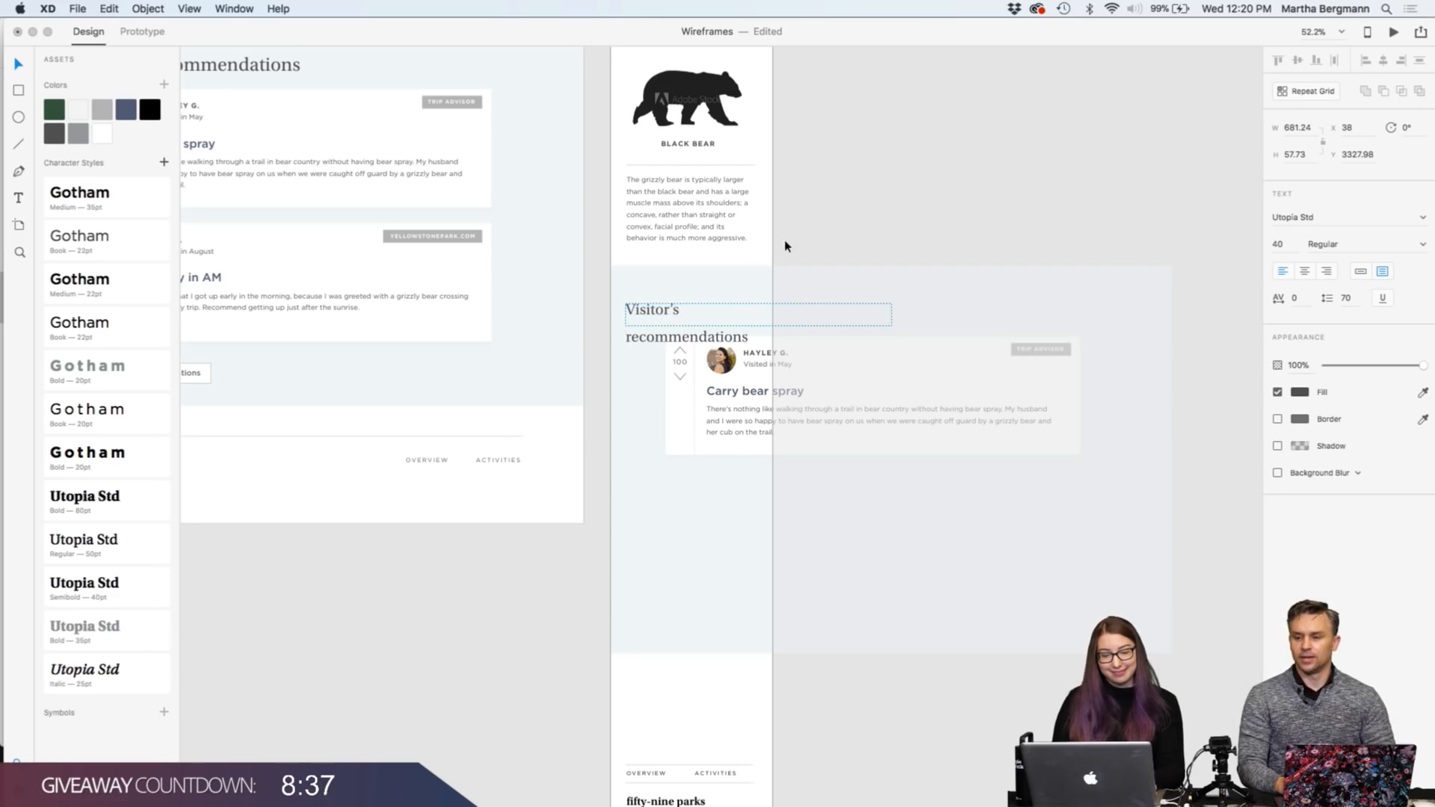
key(Escape)
Narrow the heading text box so it wraps, with 55 line spacing.
scroll(852, 192, up, 15)
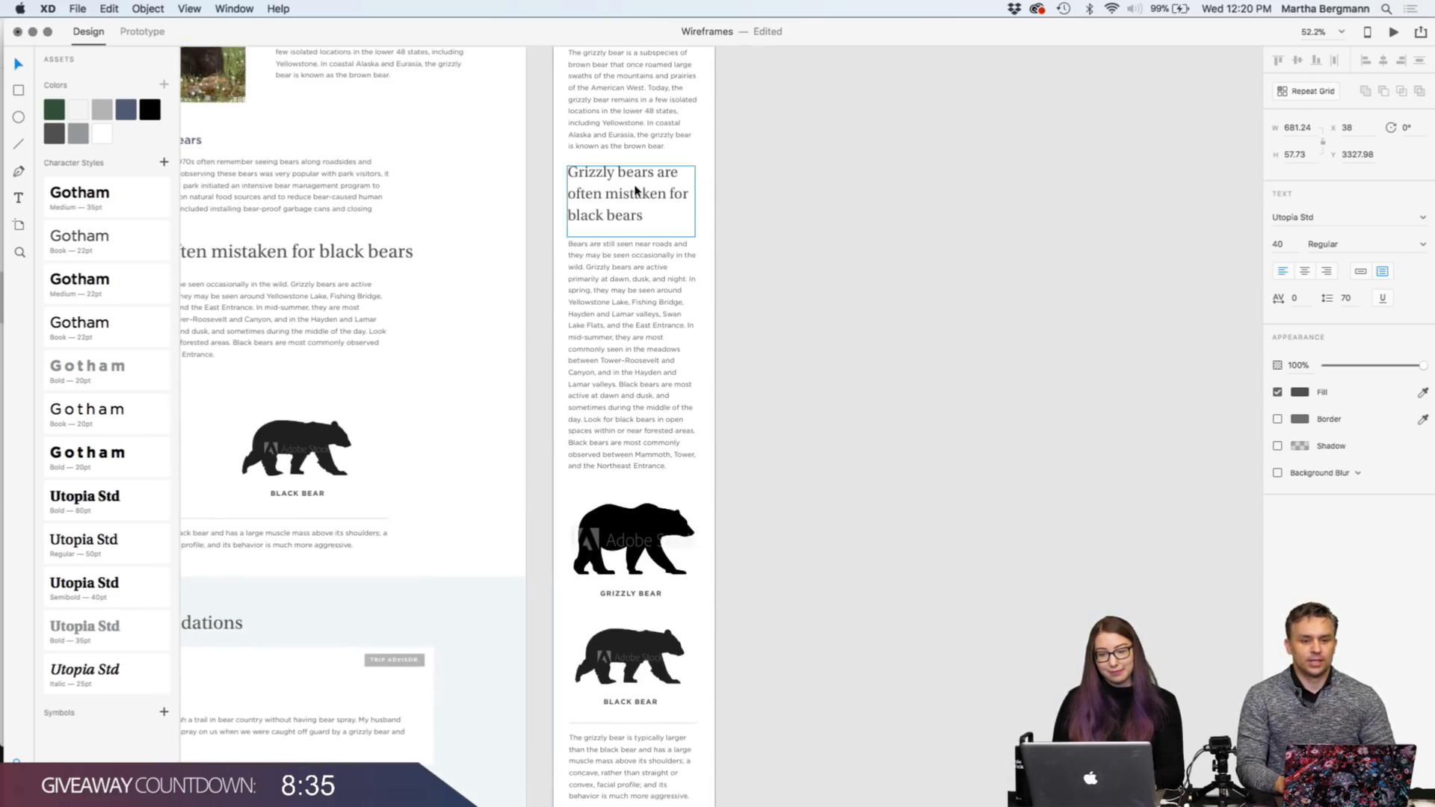
scroll(647, 416, down, 10)
click(704, 467)
double_click(675, 468)
drag(873, 475, 743, 500)
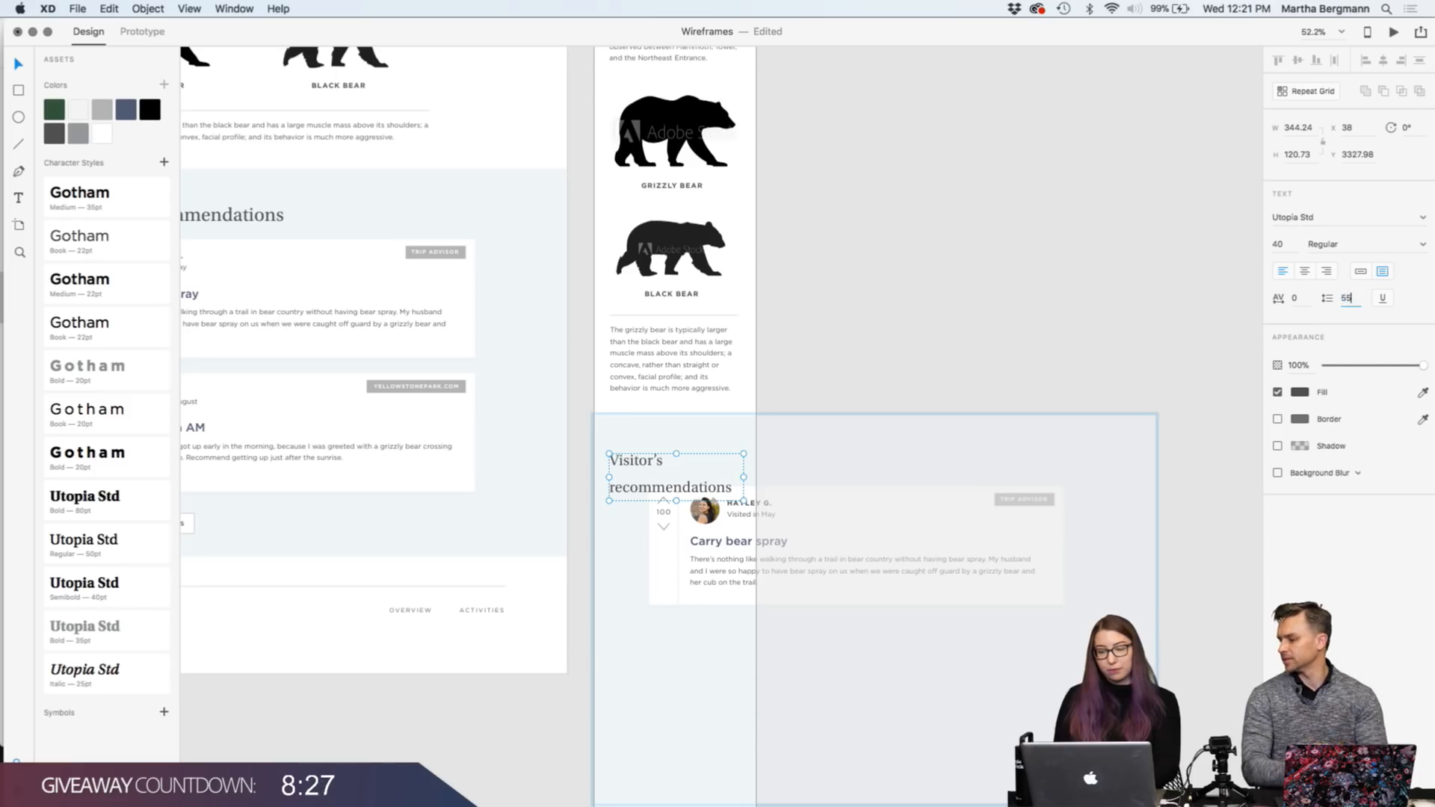
key(Return)
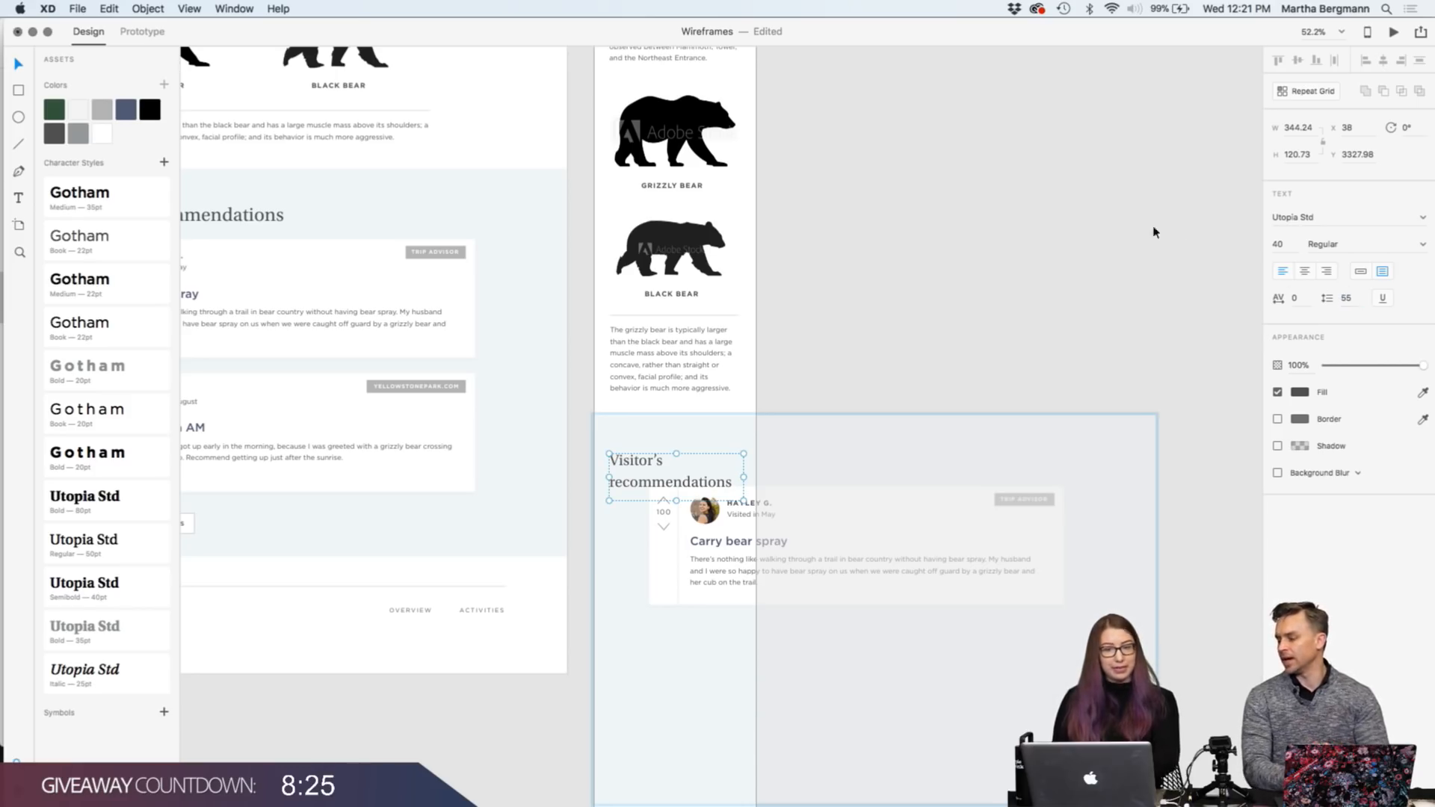
click(975, 241)
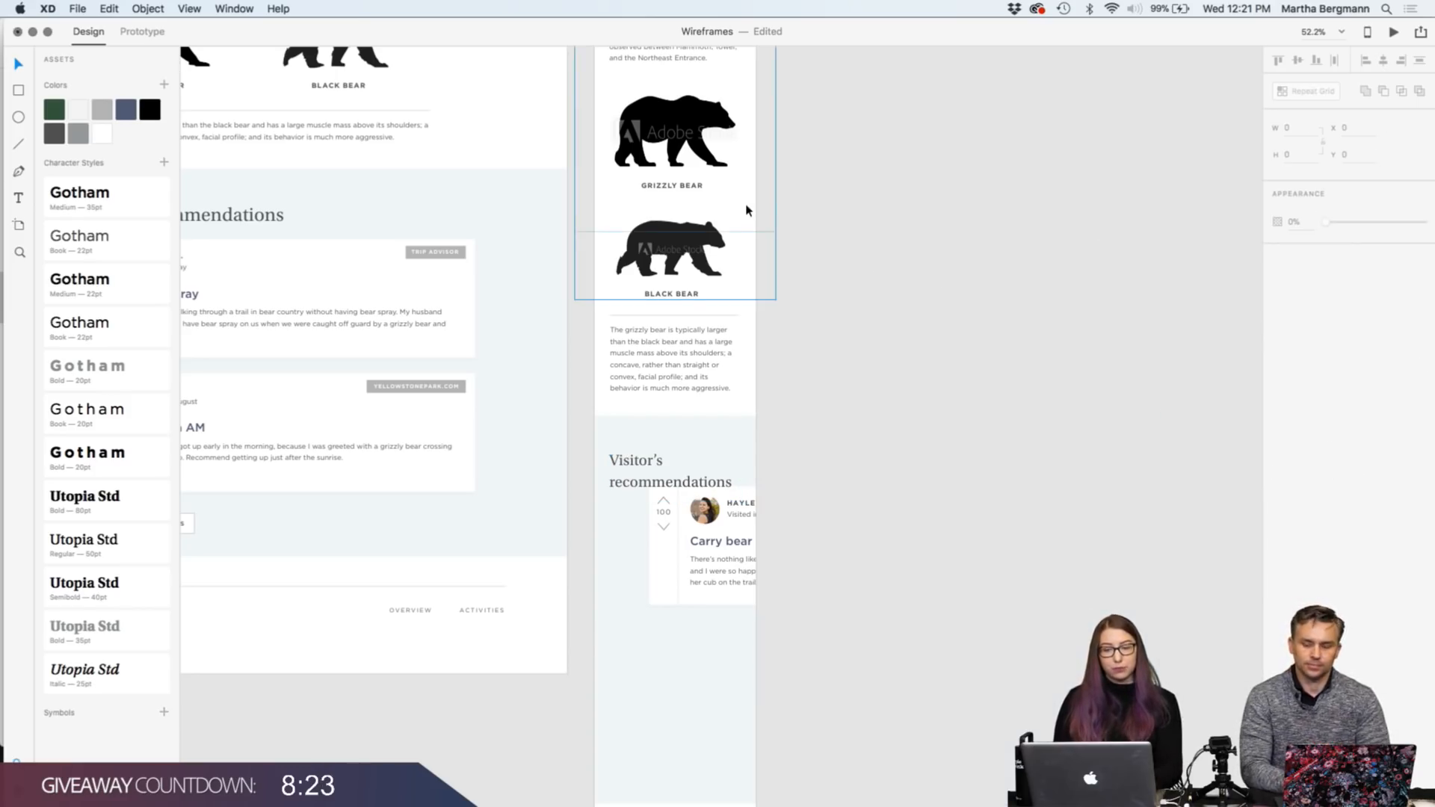
scroll(746, 209, up, 10)
scroll(746, 209, up, 3)
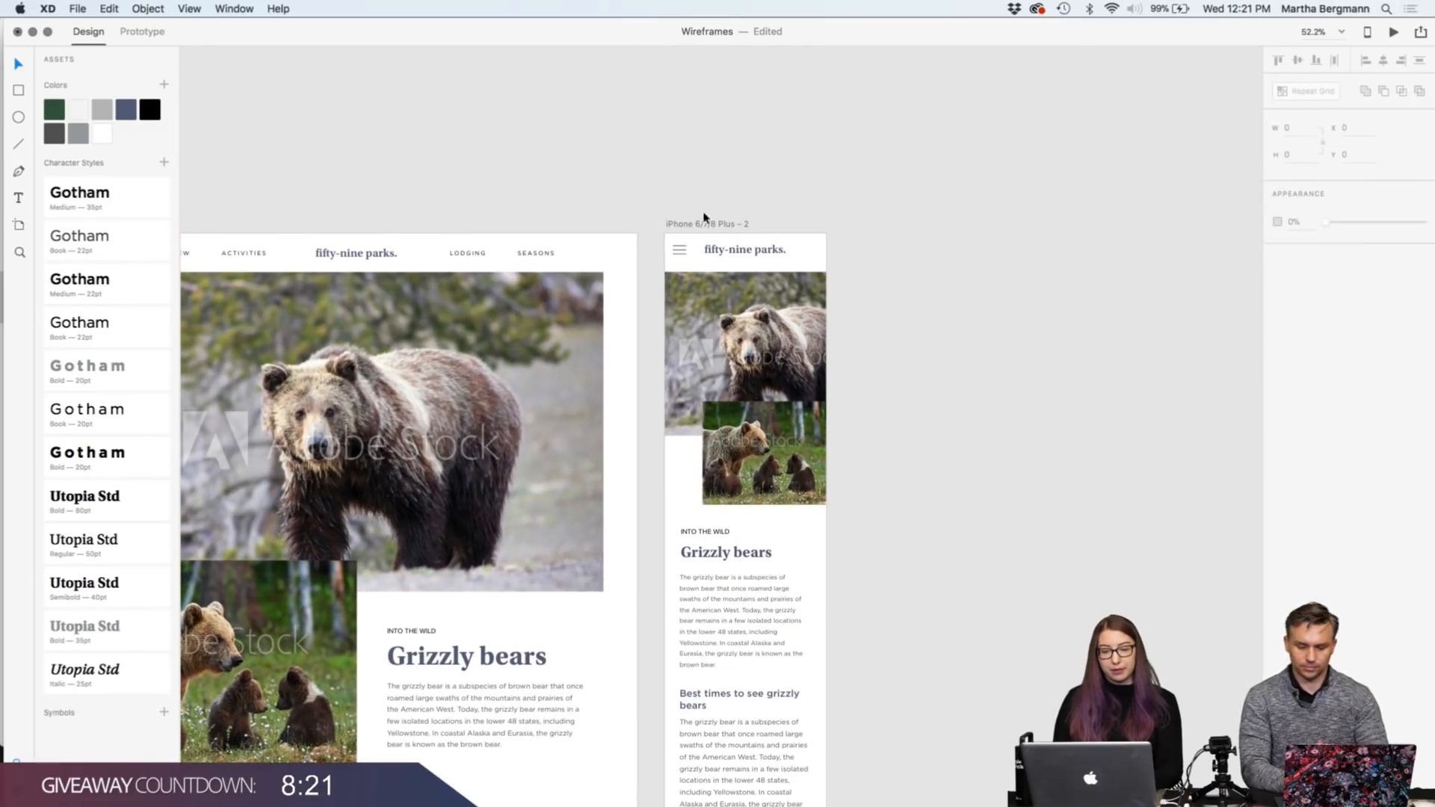
click(696, 226)
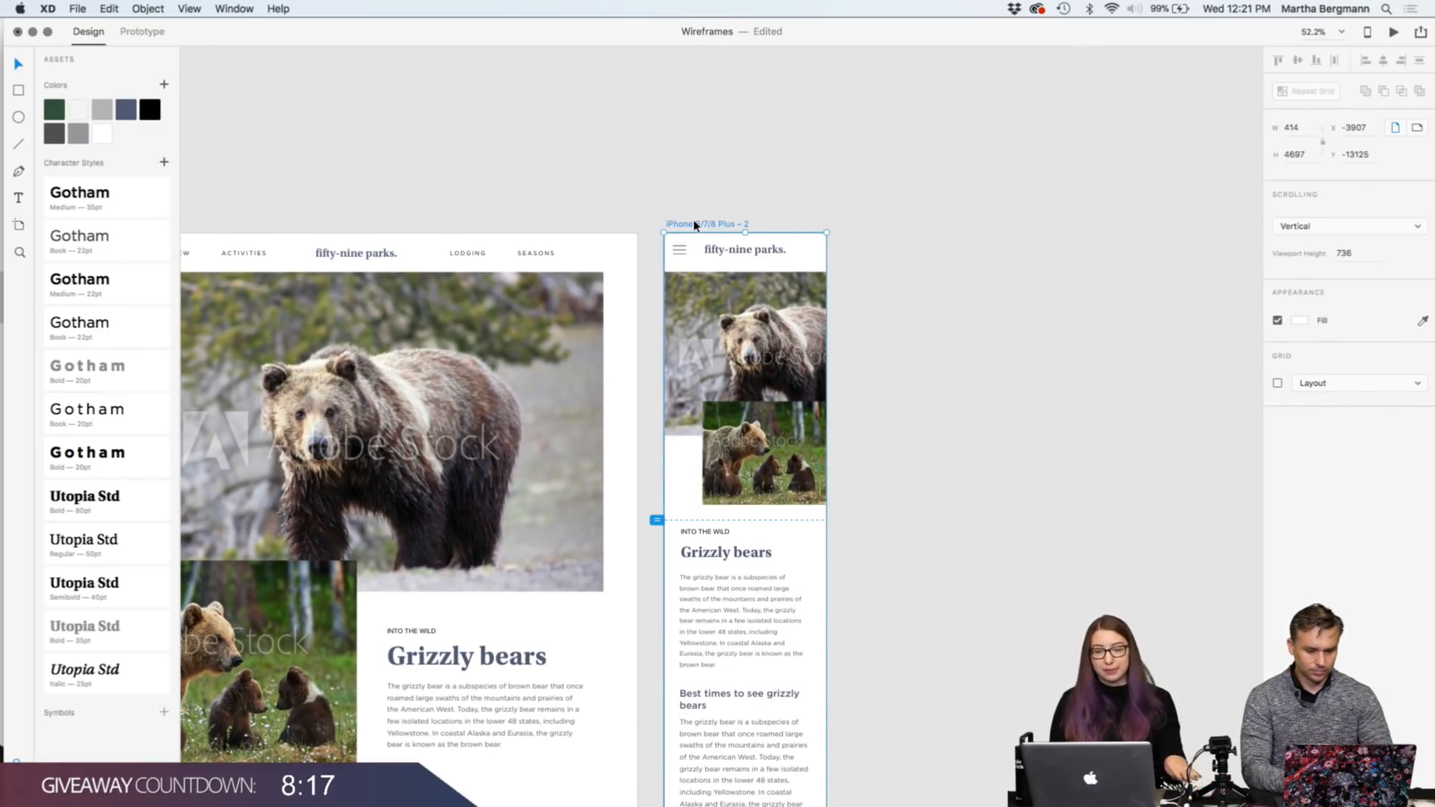
scroll(695, 226, down, 15)
scroll(695, 226, up, 12)
scroll(695, 225, left, 6)
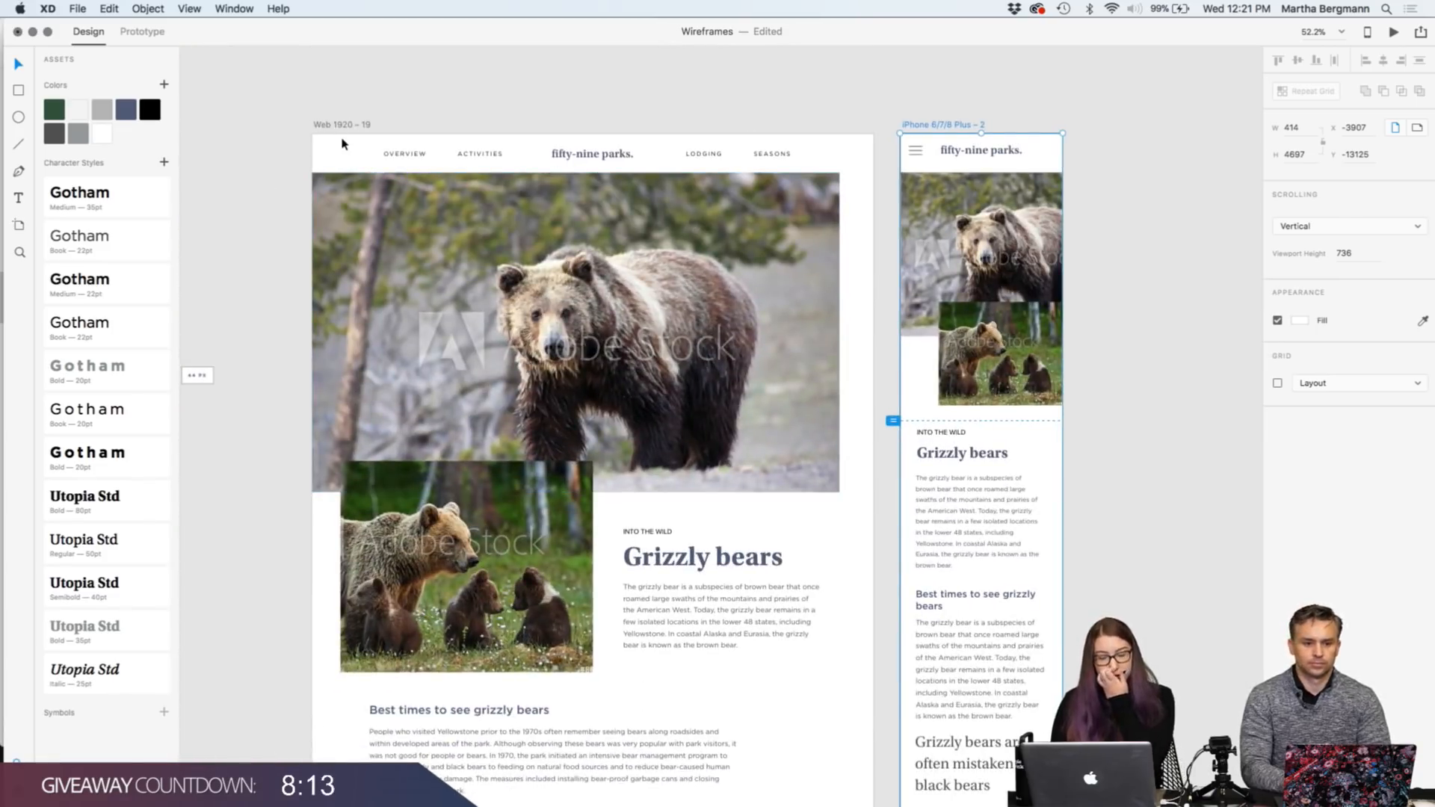
scroll(342, 143, down, 10)
scroll(343, 144, right, 4)
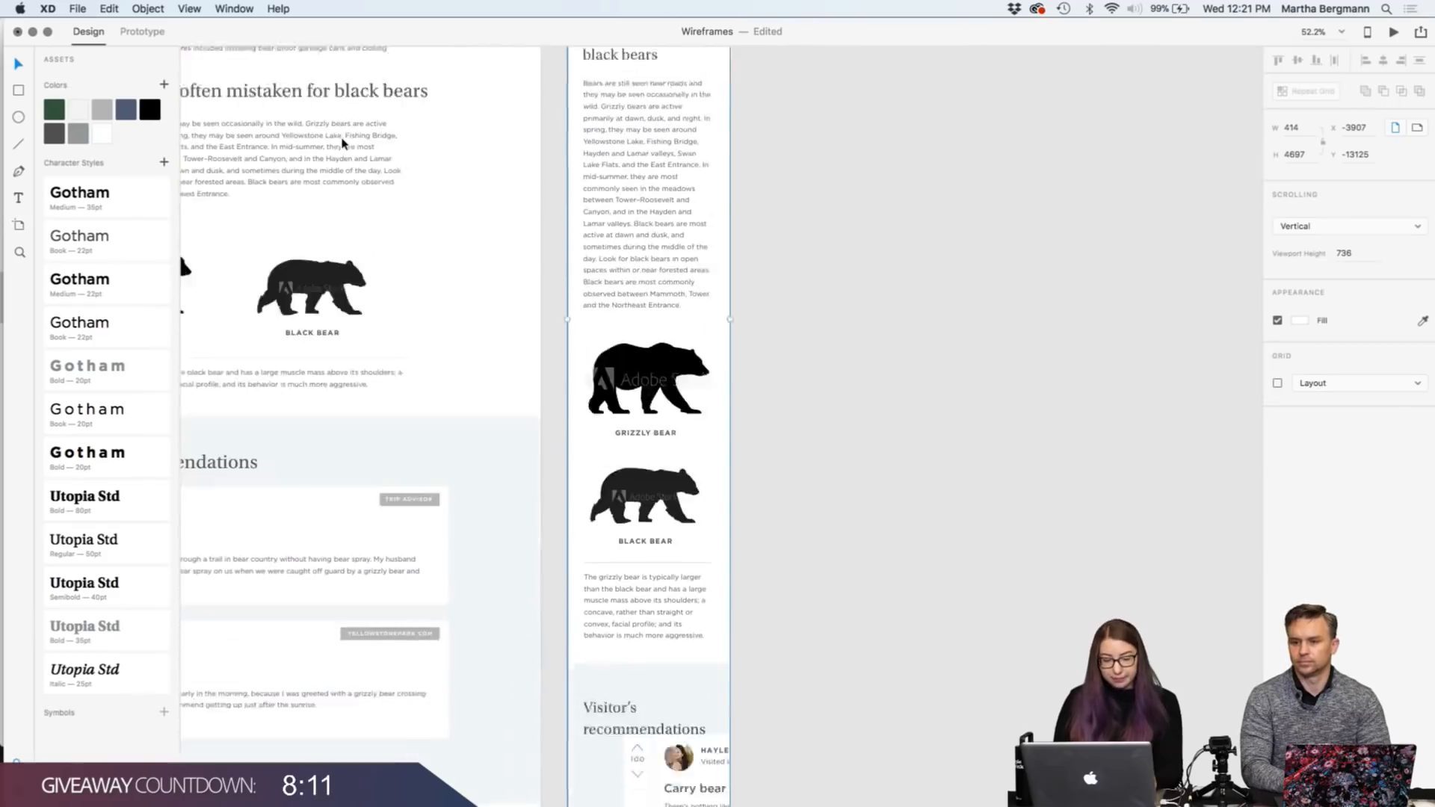
scroll(342, 144, down, 5)
scroll(343, 144, right, 1)
click(587, 330)
click(621, 362)
click(939, 224)
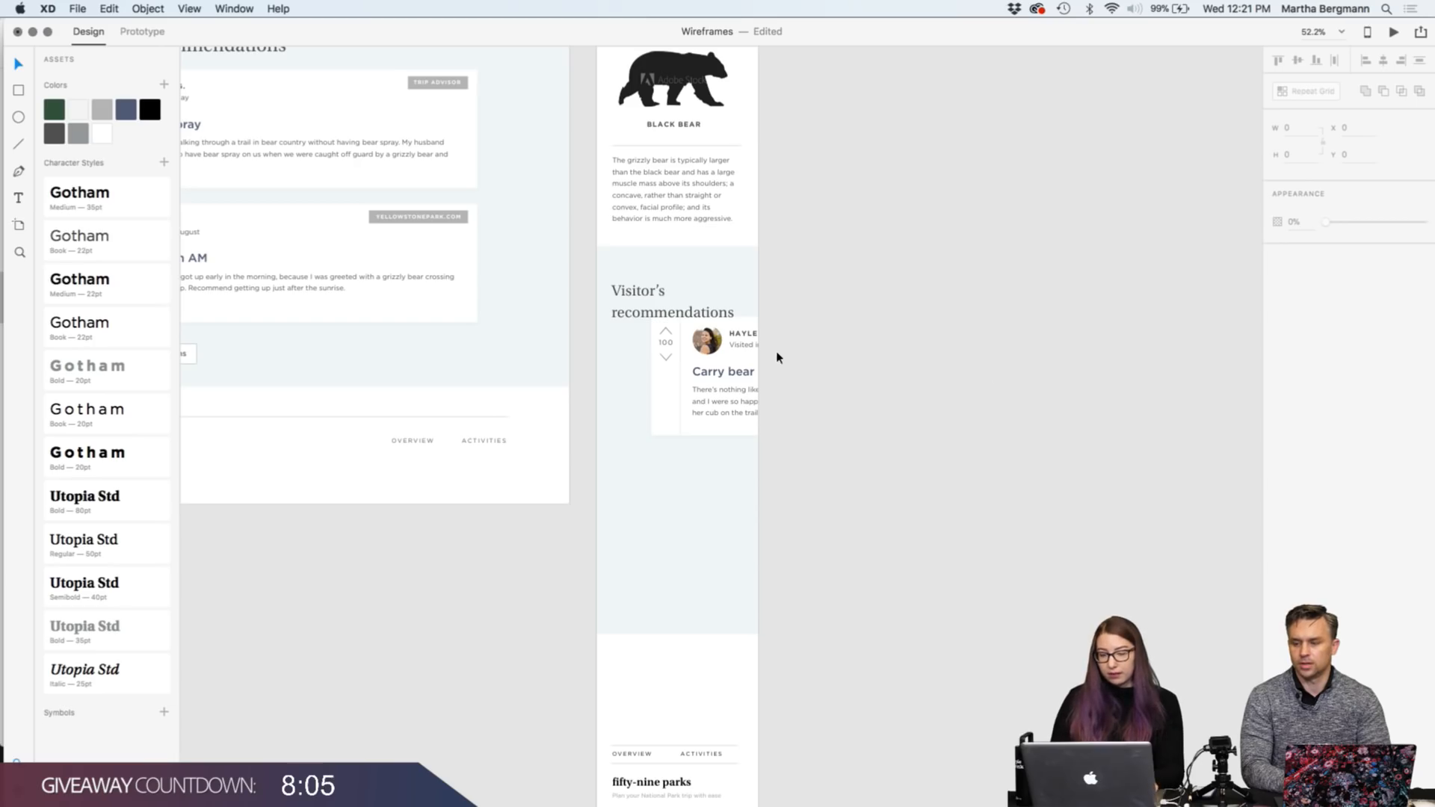
click(740, 371)
Move the first review card to the artboard's left edge, narrow it to phone width, and stretch it taller.
drag(1209, 461, 637, 340)
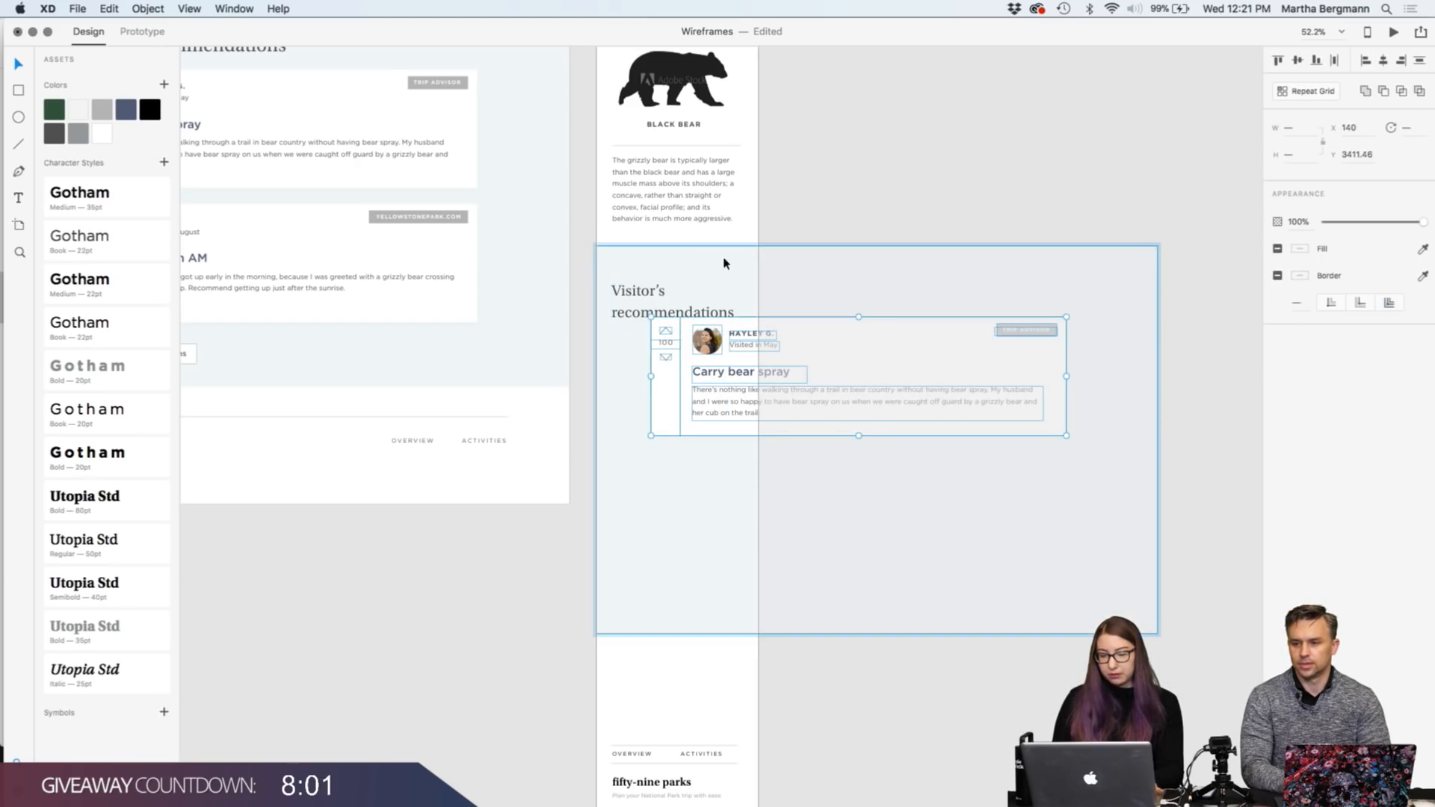
drag(750, 335, 712, 354)
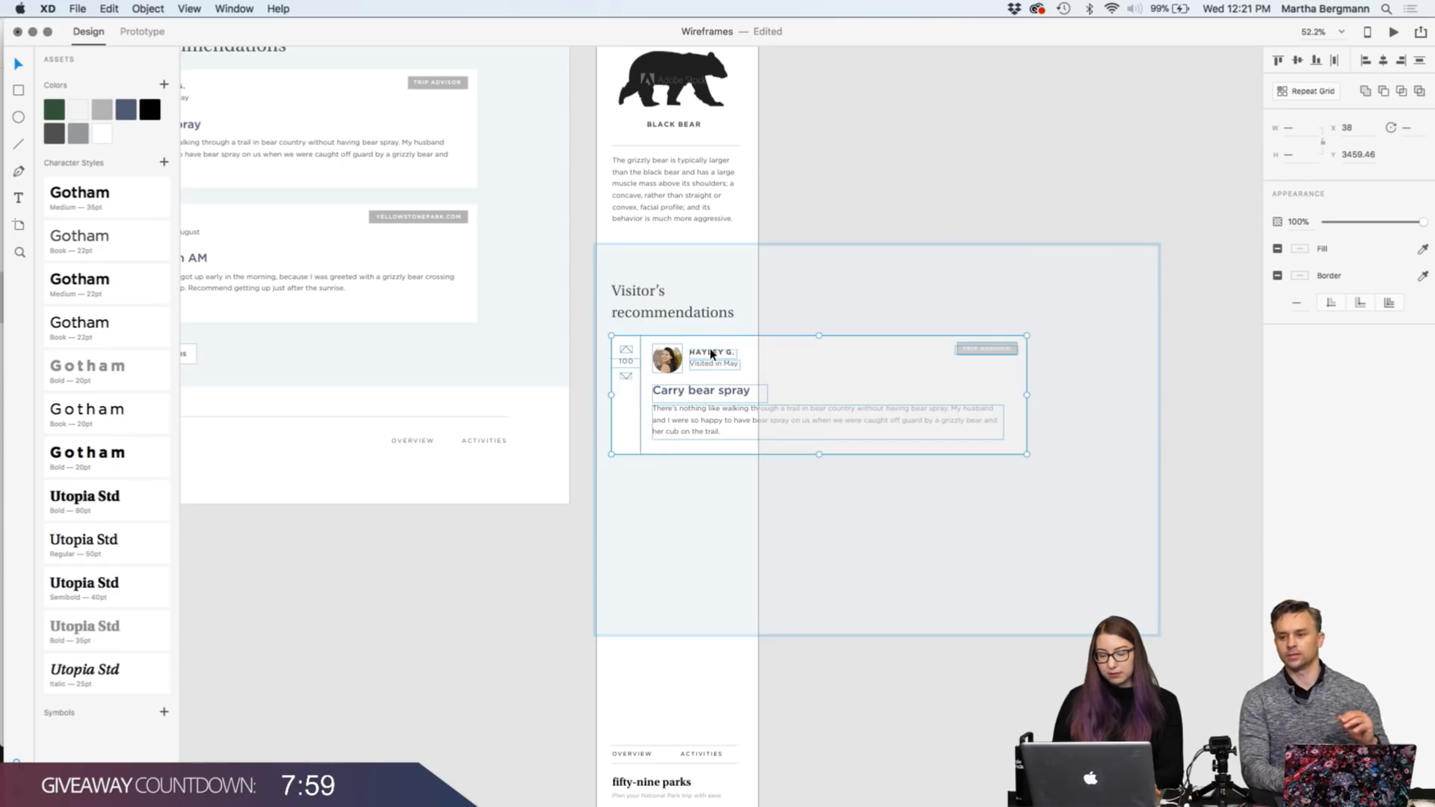
scroll(711, 355, up, 3)
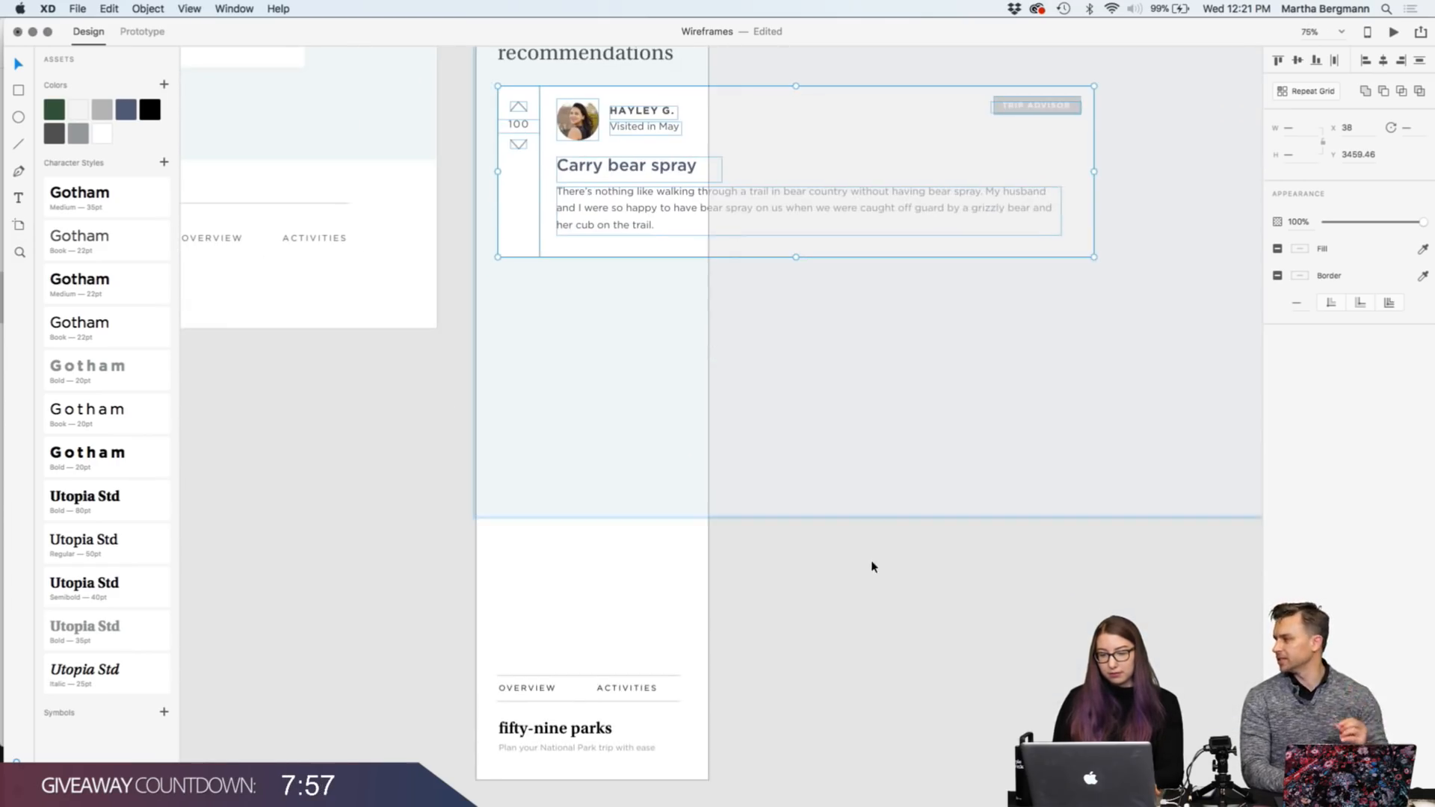
click(795, 236)
click(691, 244)
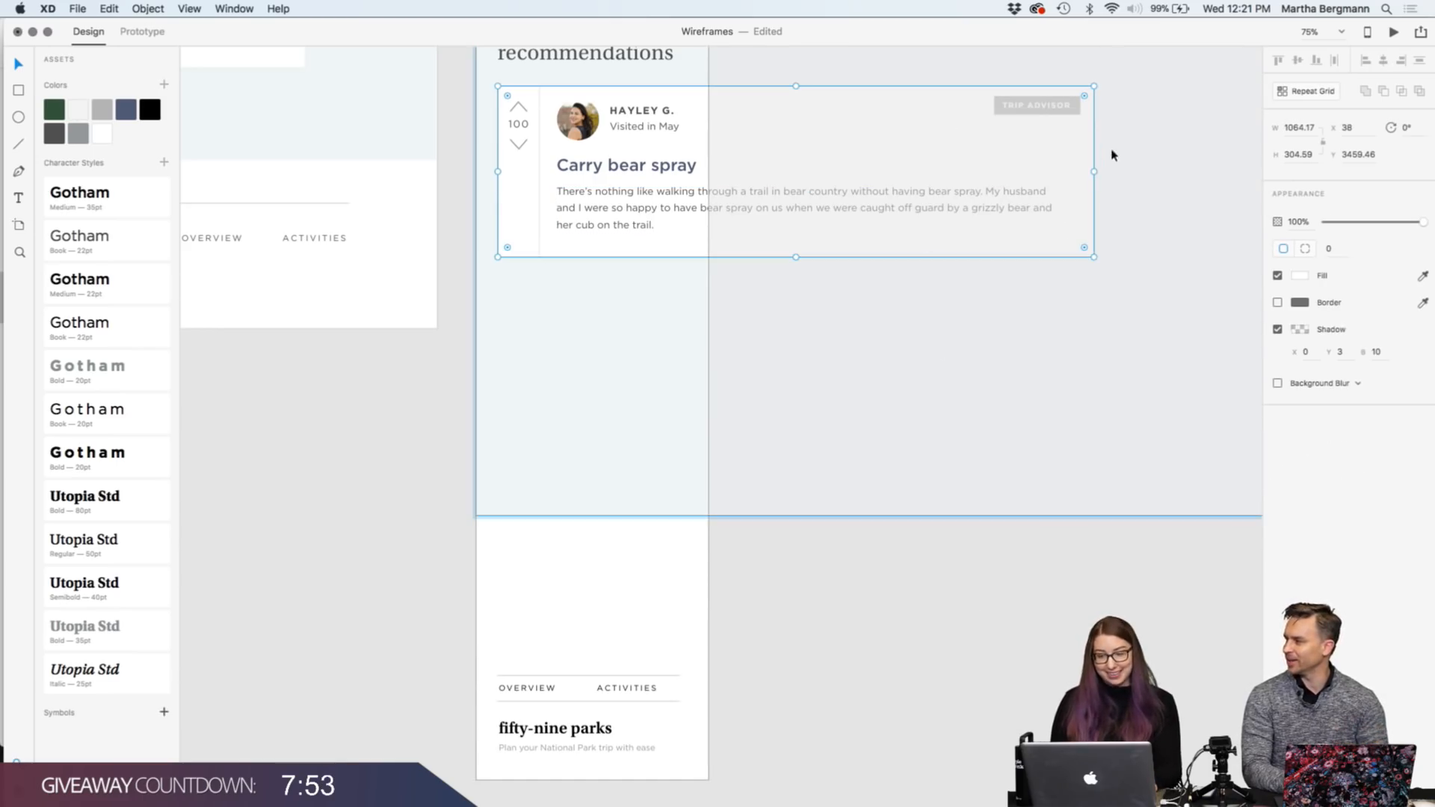
drag(1094, 171, 681, 167)
drag(588, 258, 590, 468)
click(897, 615)
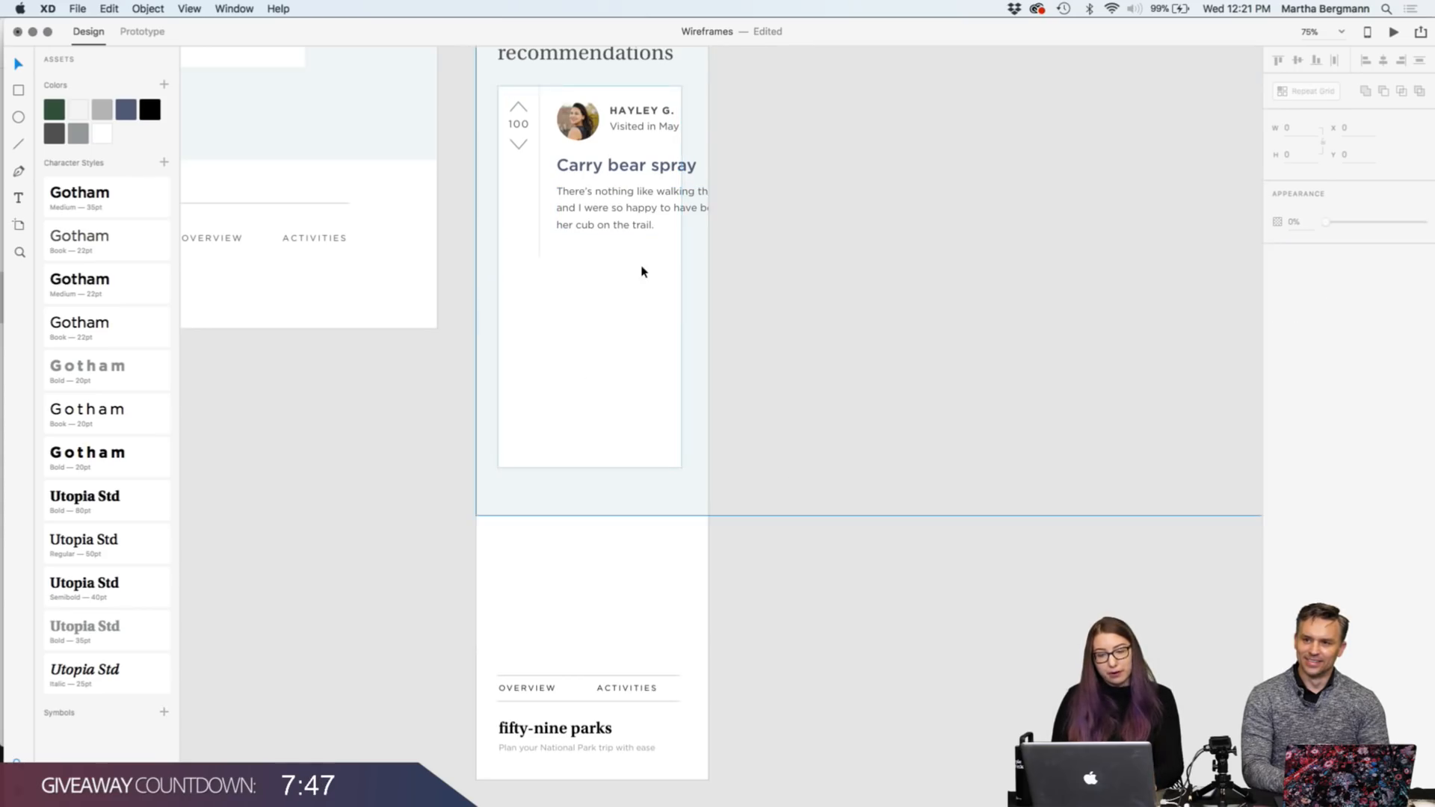
scroll(642, 271, up, 3)
click(666, 298)
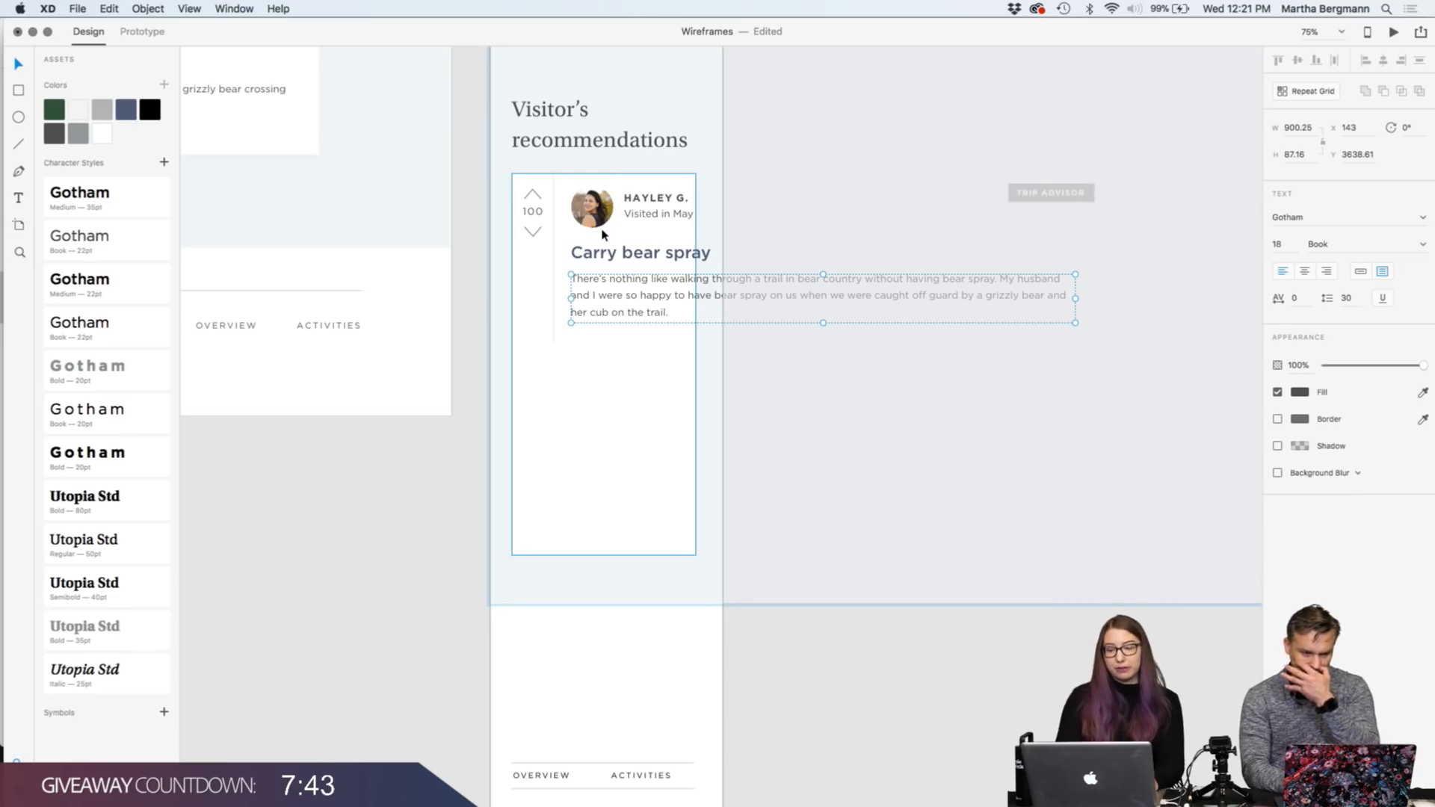
key(super+1)
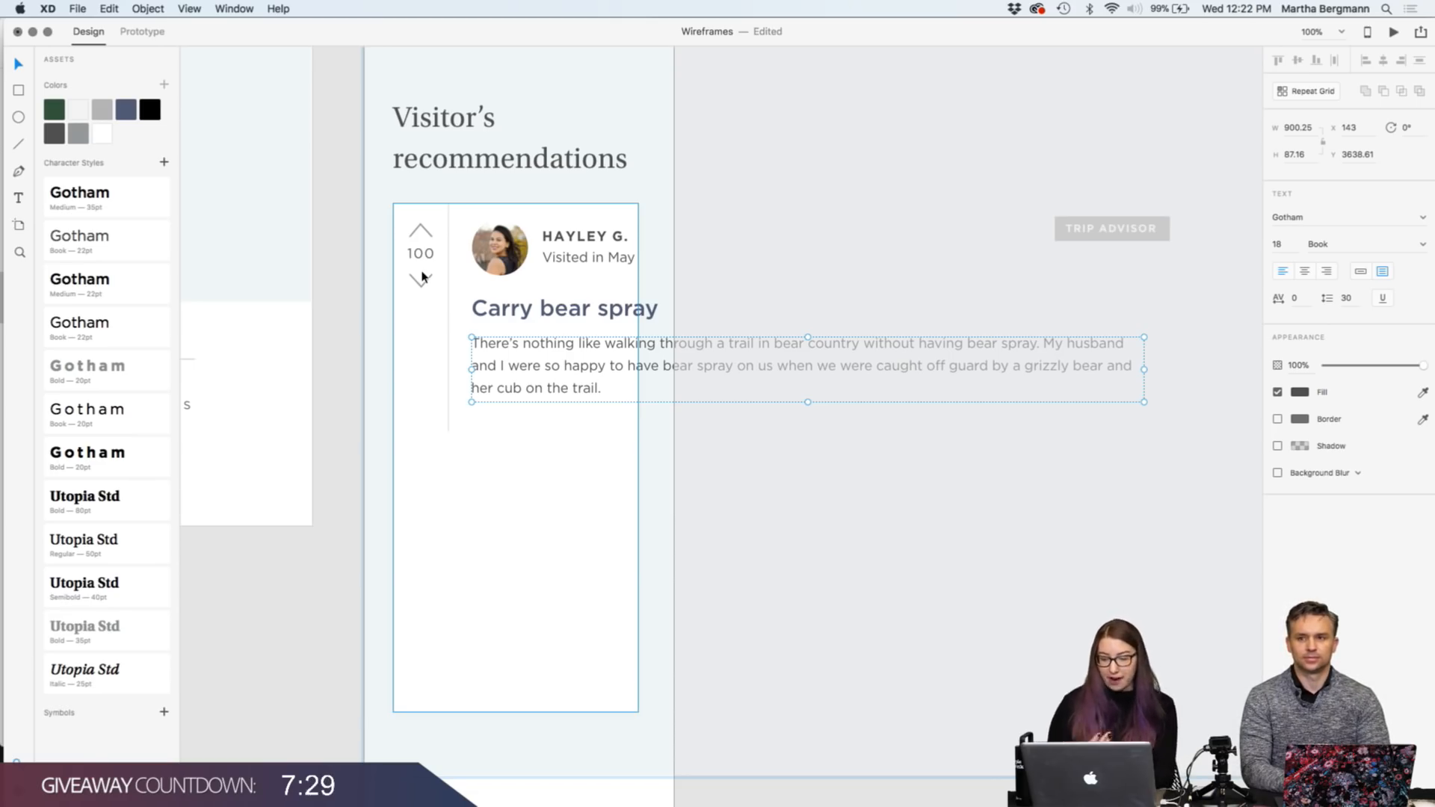
Resize the review paragraph into a column matching the card width that fits all its text.
drag(1145, 369, 619, 368)
drag(544, 401, 545, 637)
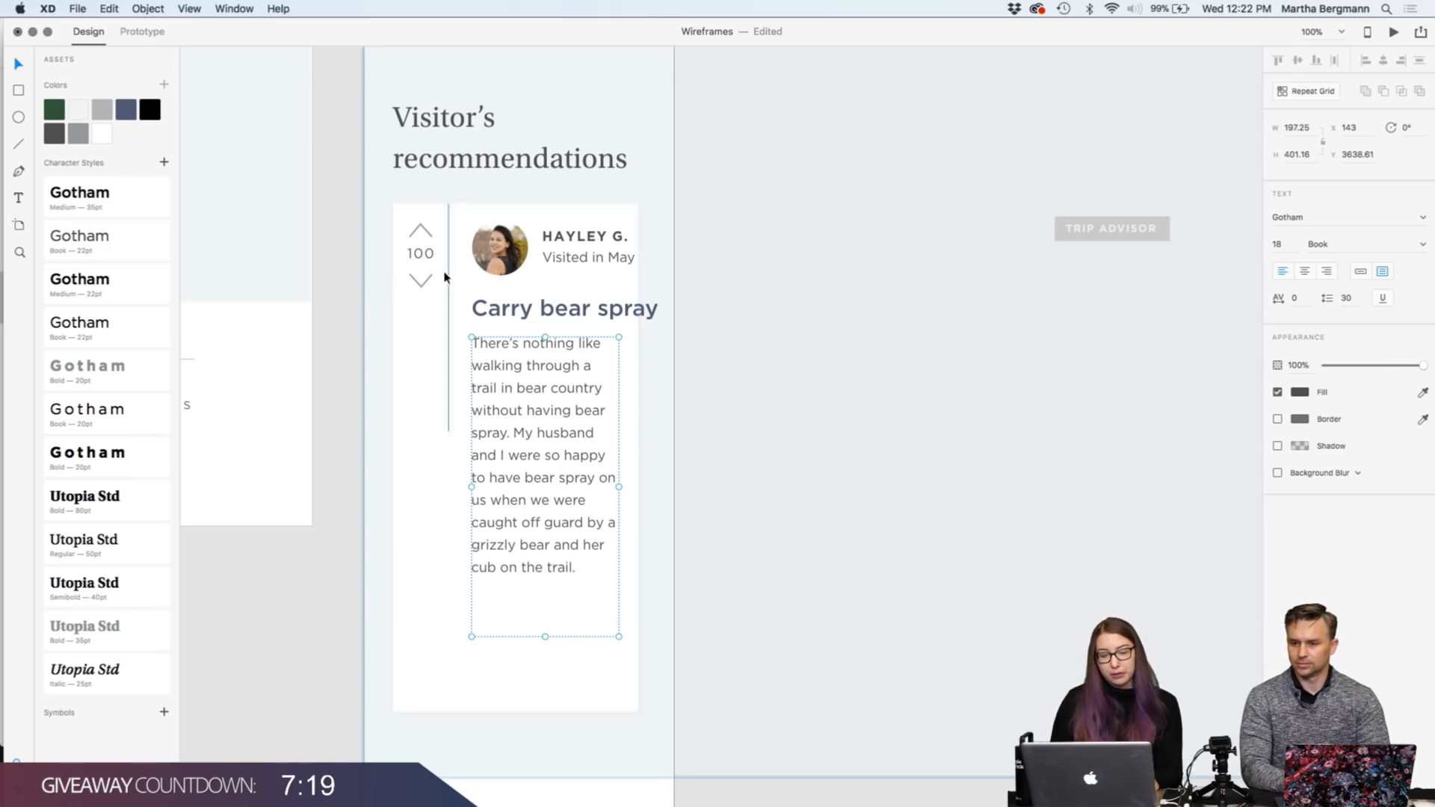
drag(472, 488, 409, 487)
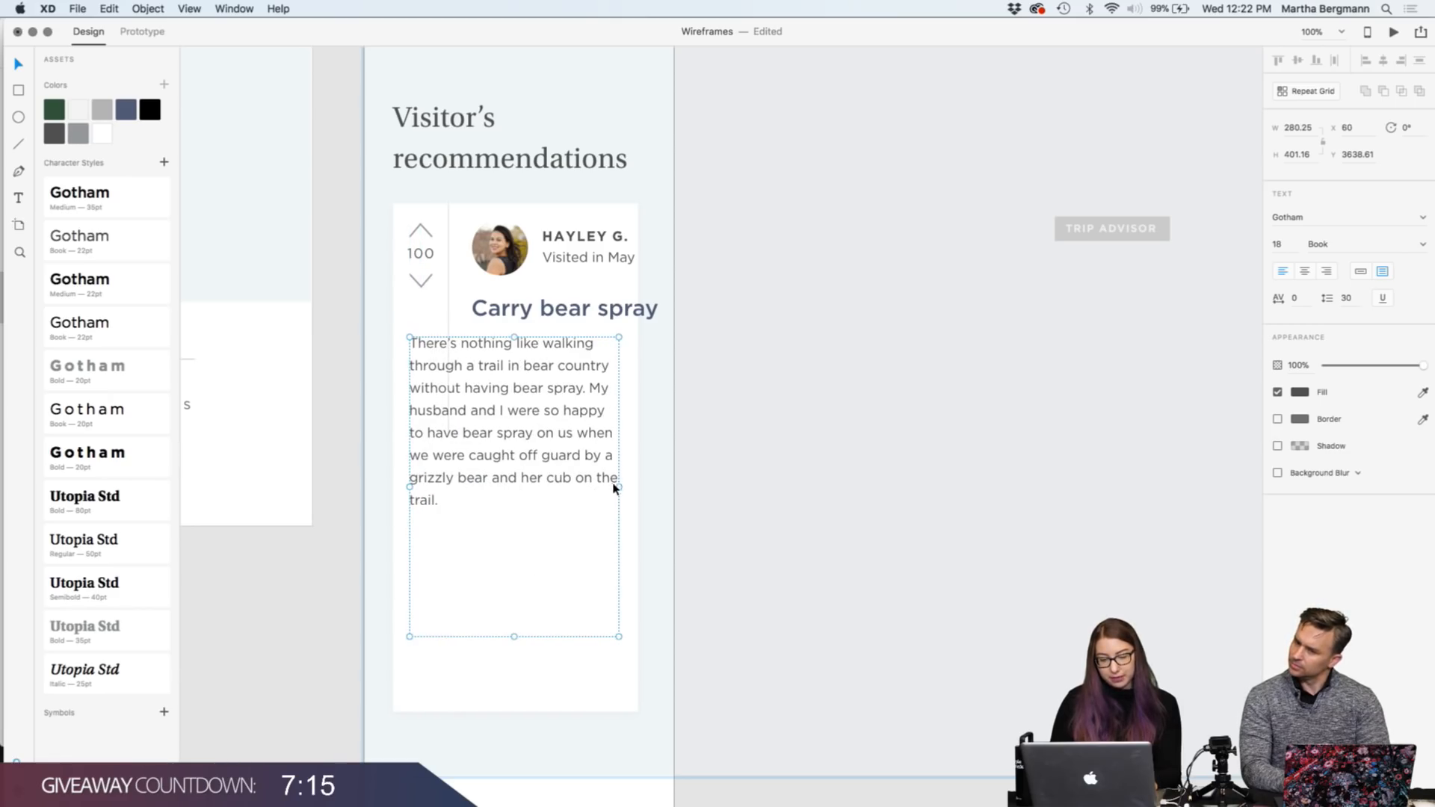
drag(618, 486, 632, 488)
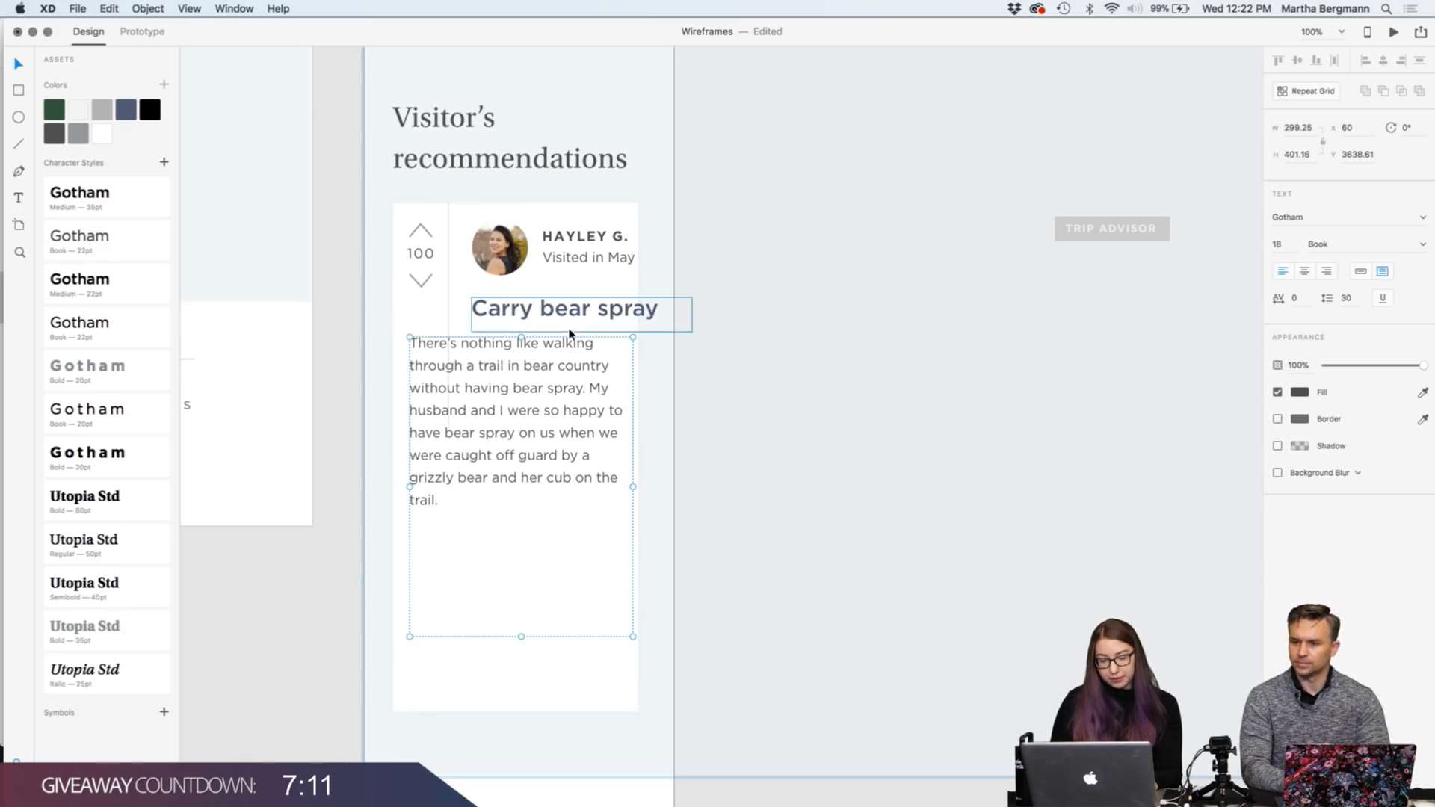
drag(521, 634, 518, 514)
click(345, 342)
click(481, 418)
Move the TRIP ADVISOR tag below the paragraph and shift both down together.
click(1119, 226)
shift+click(1143, 226)
drag(1152, 226, 507, 546)
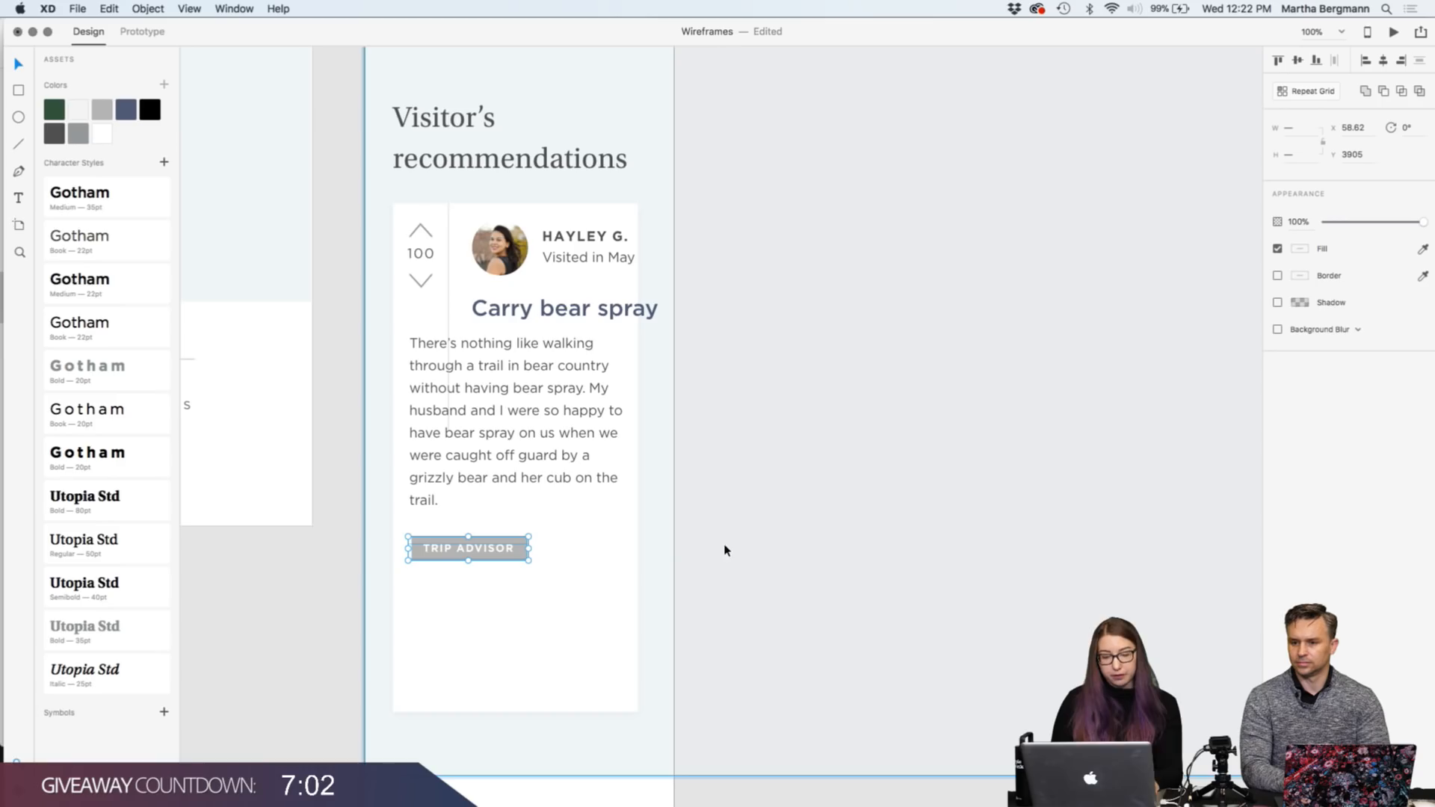
click(539, 482)
click(465, 548)
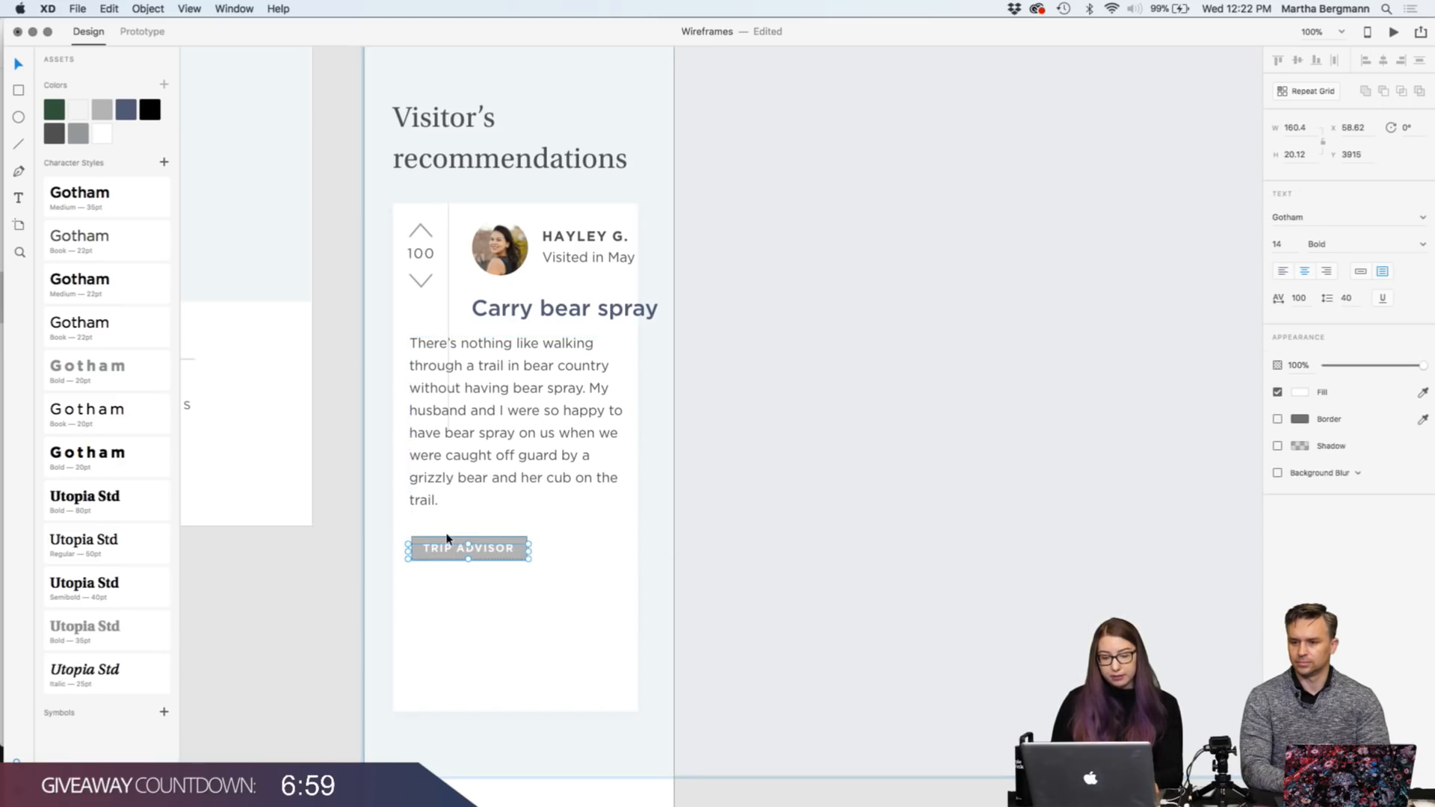
shift+click(509, 428)
drag(509, 428, 508, 493)
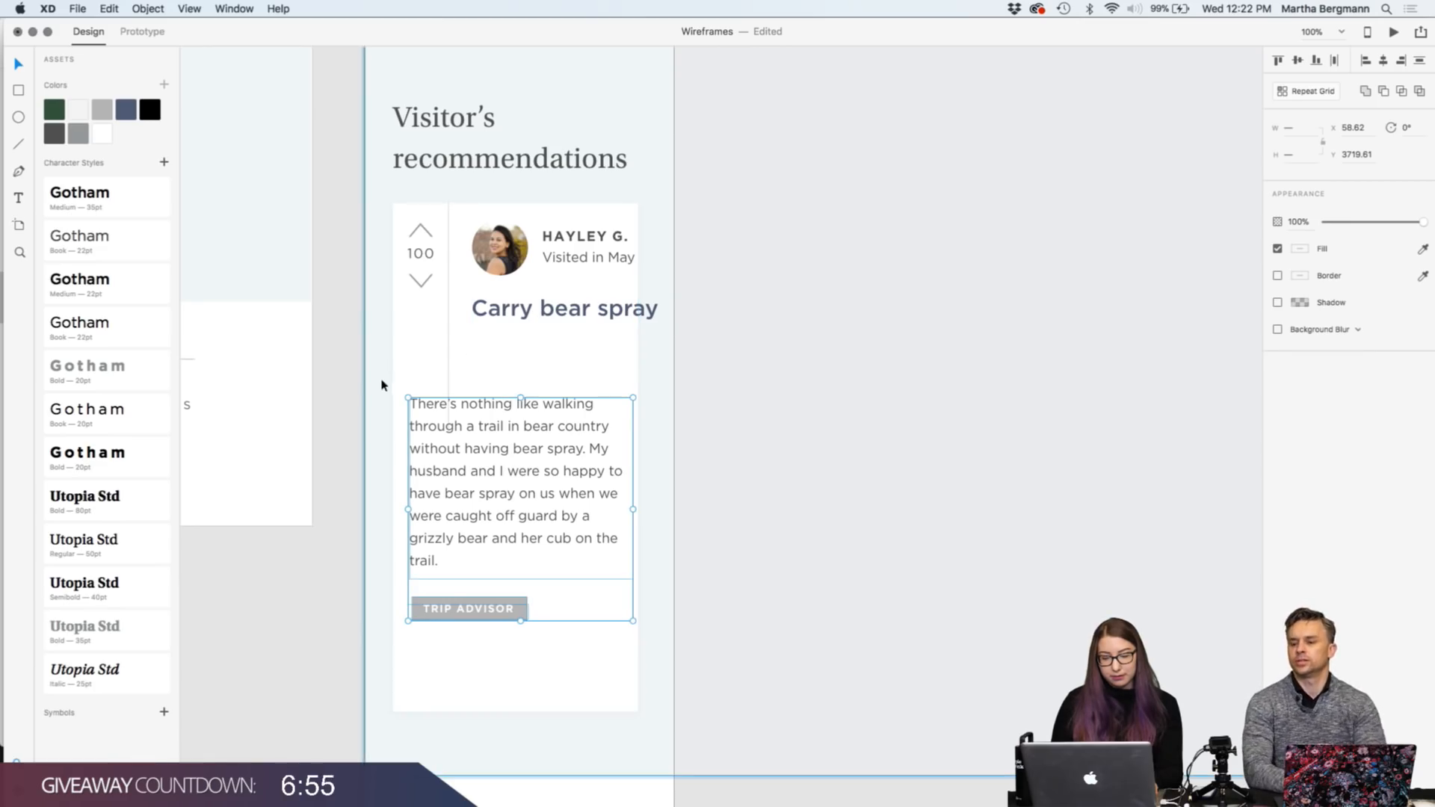
click(343, 451)
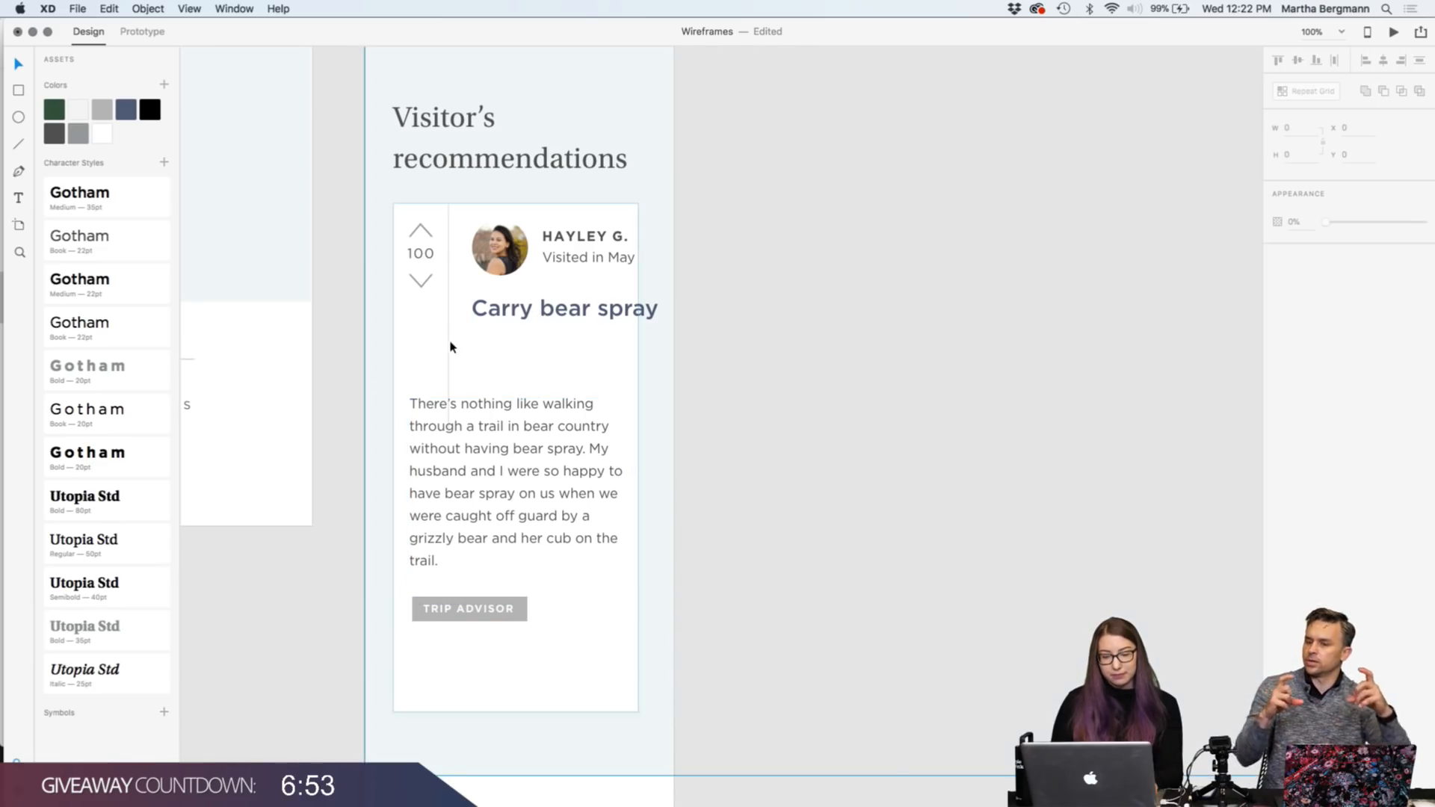
Shorten the divider, rotate it horizontal, and move Carry bear spray below it.
click(449, 347)
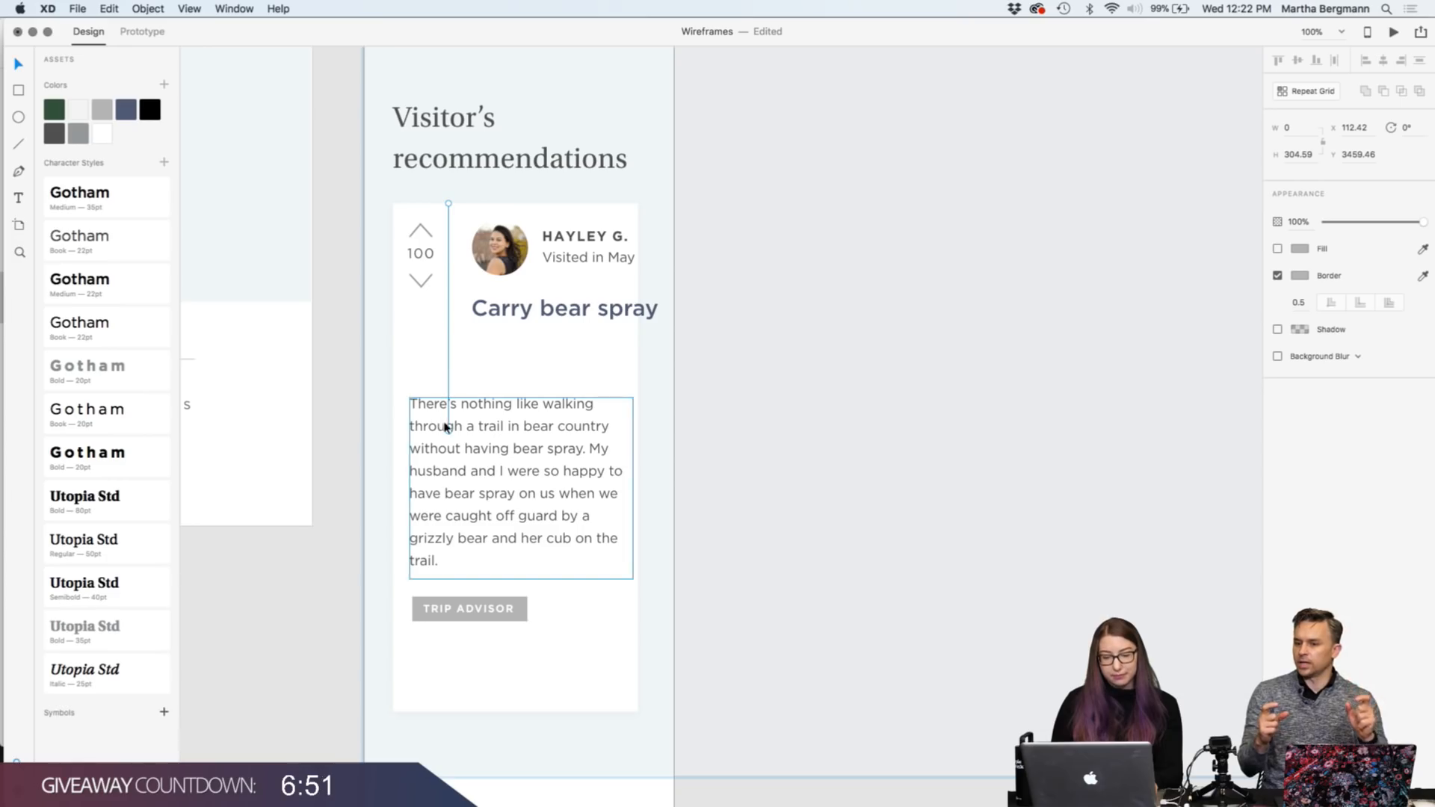
drag(448, 431, 451, 301)
key(super+c)
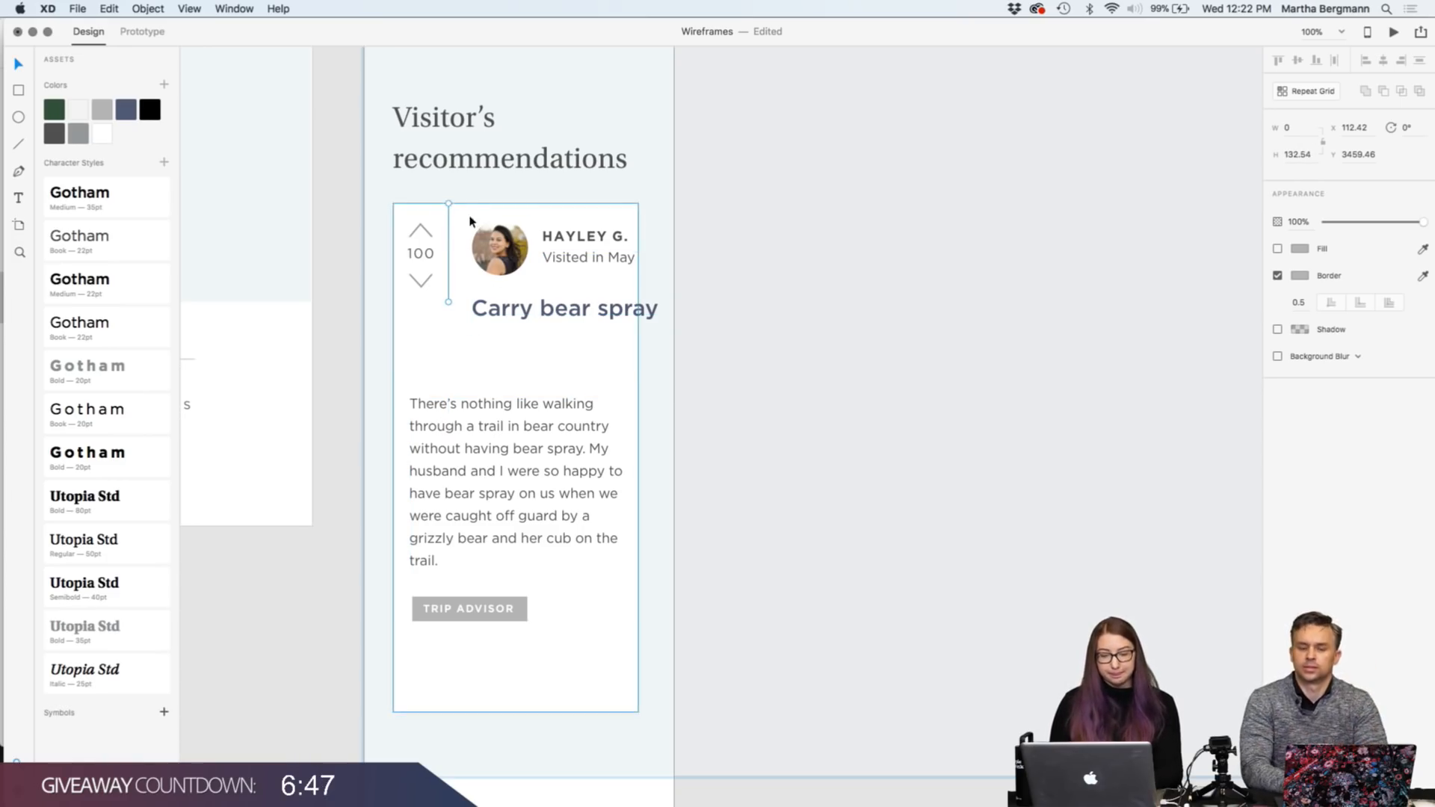
drag(450, 200, 391, 289)
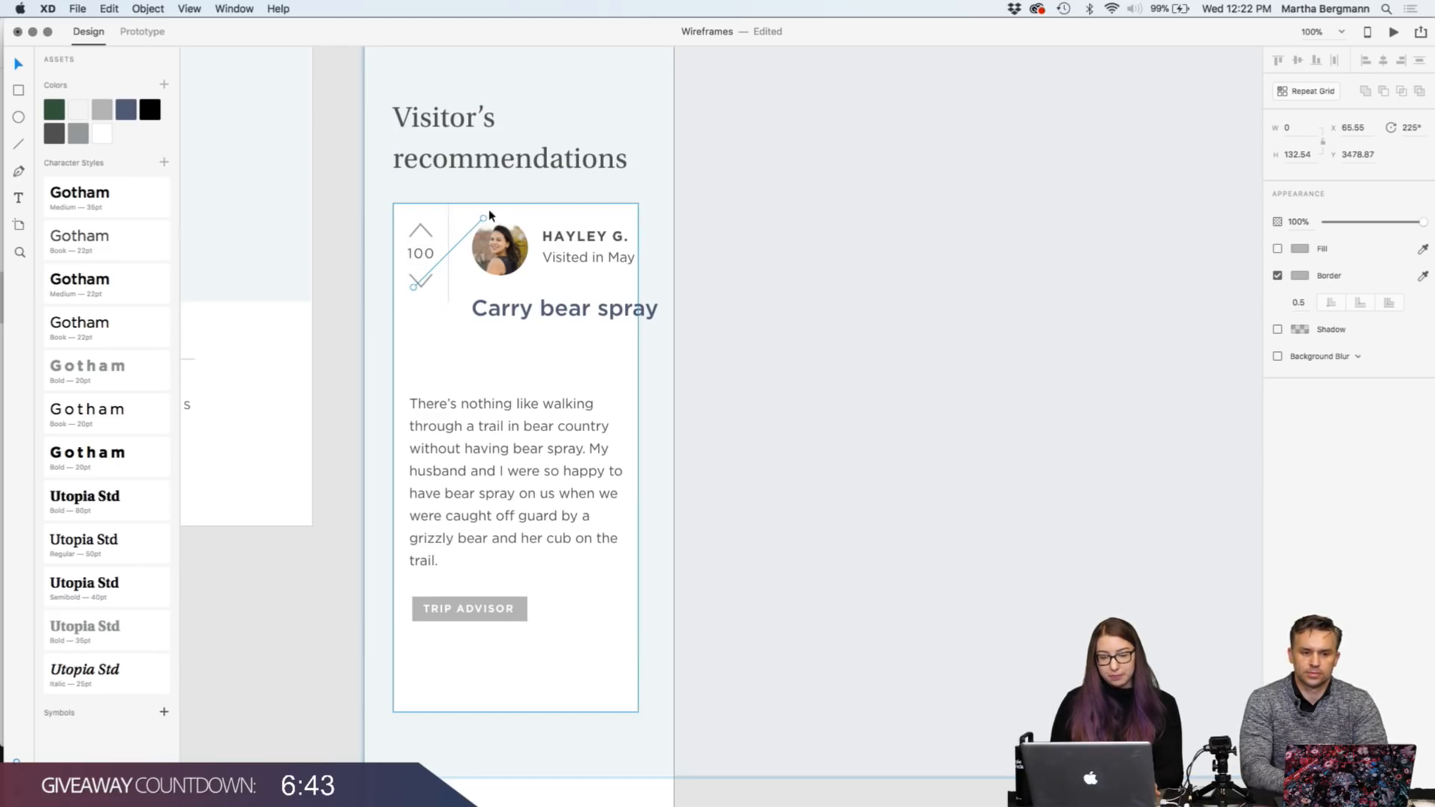
drag(487, 216, 448, 314)
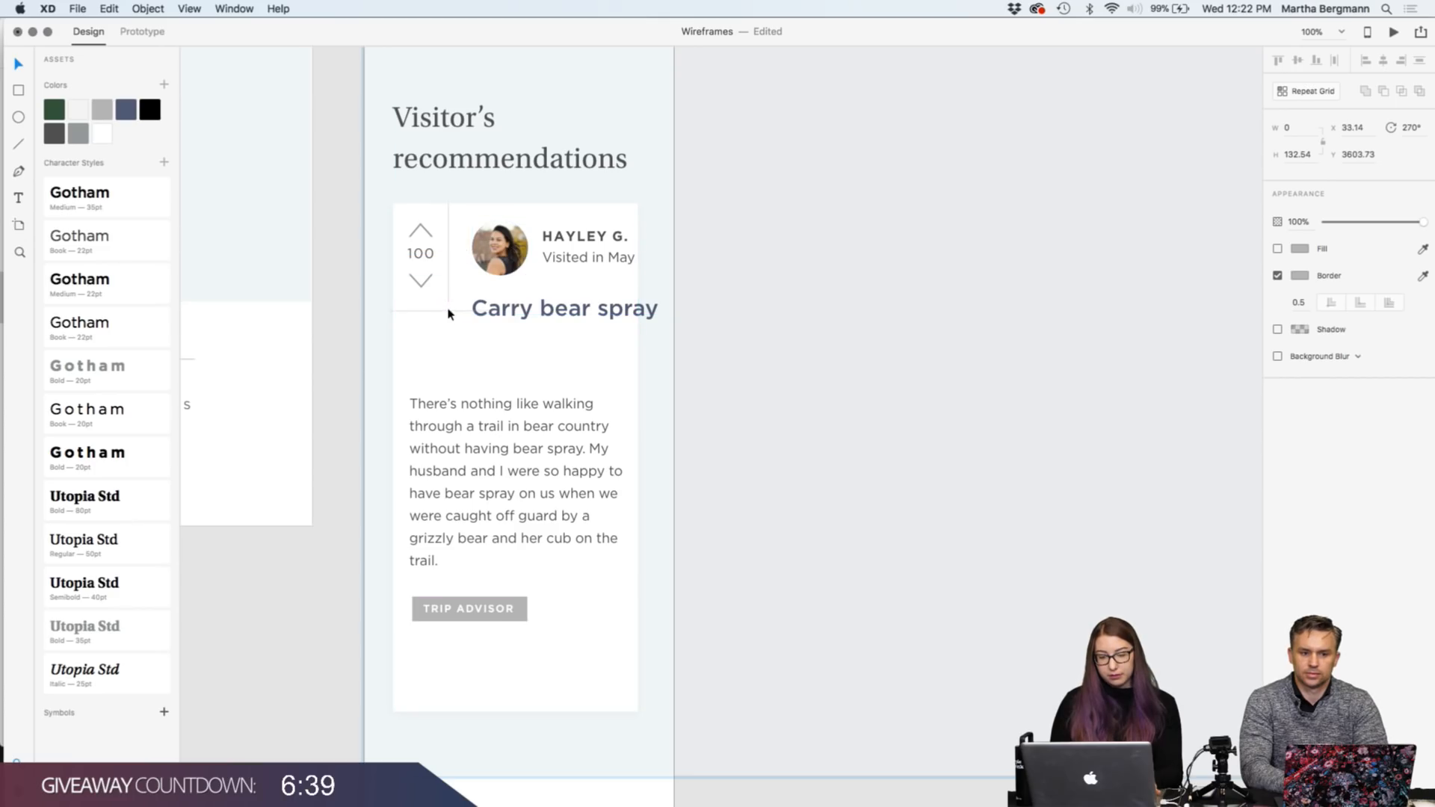
click(650, 319)
mouse_move(647, 320)
mouse_down()
mouse_move(568, 382)
mouse_move(584, 380)
mouse_up()
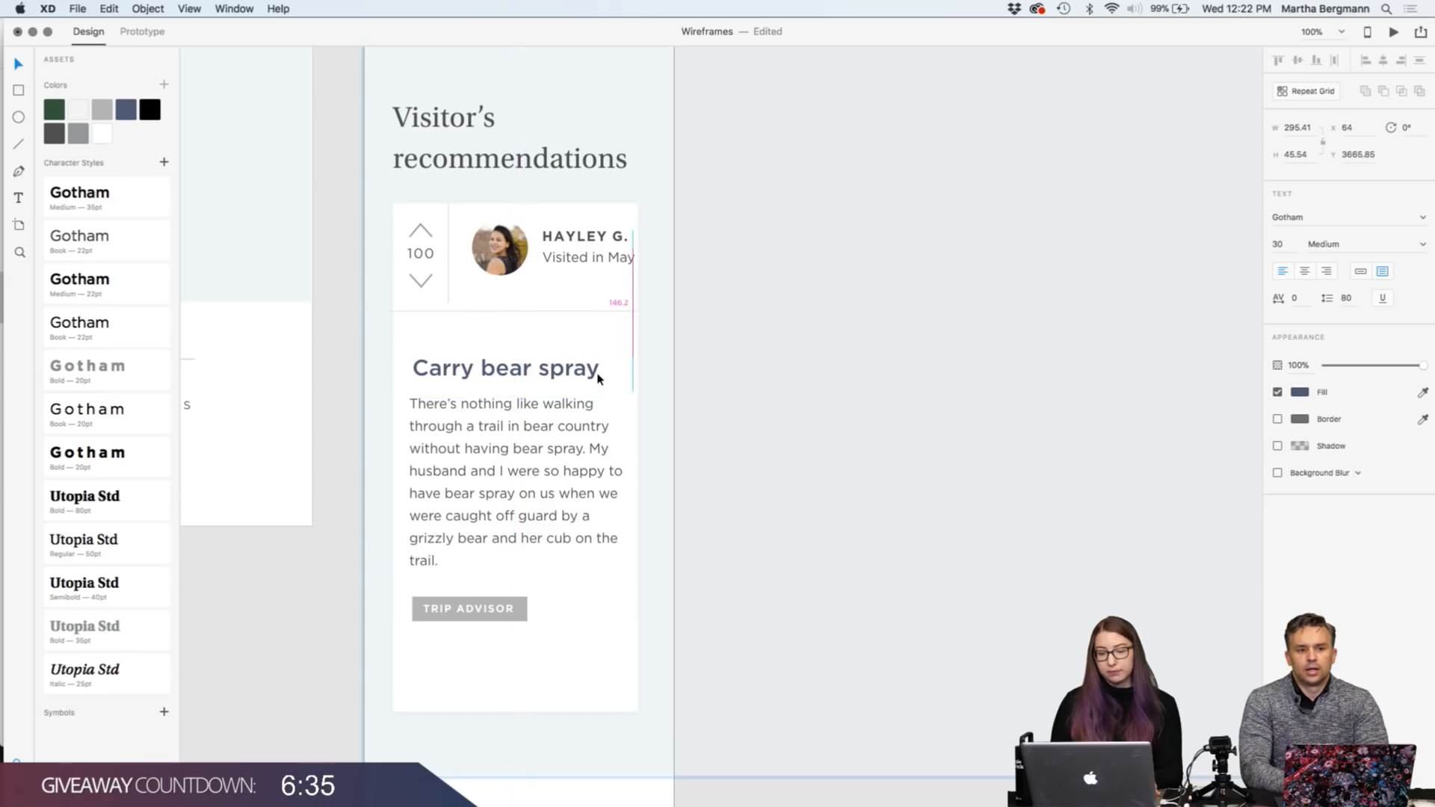
Shift the reviewer avatar and name left and slightly down in the card header.
click(576, 263)
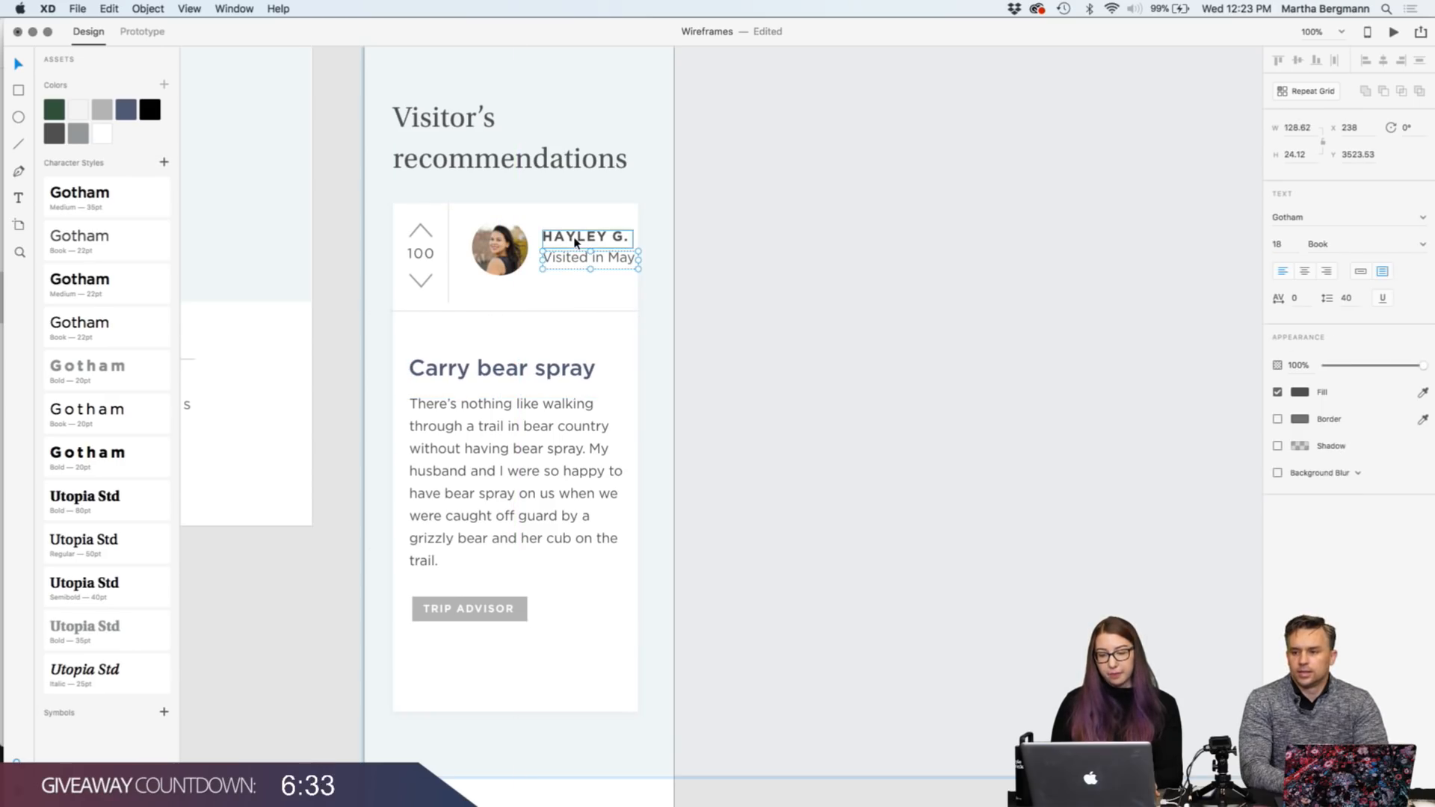
shift+click(514, 249)
drag(594, 238, 587, 249)
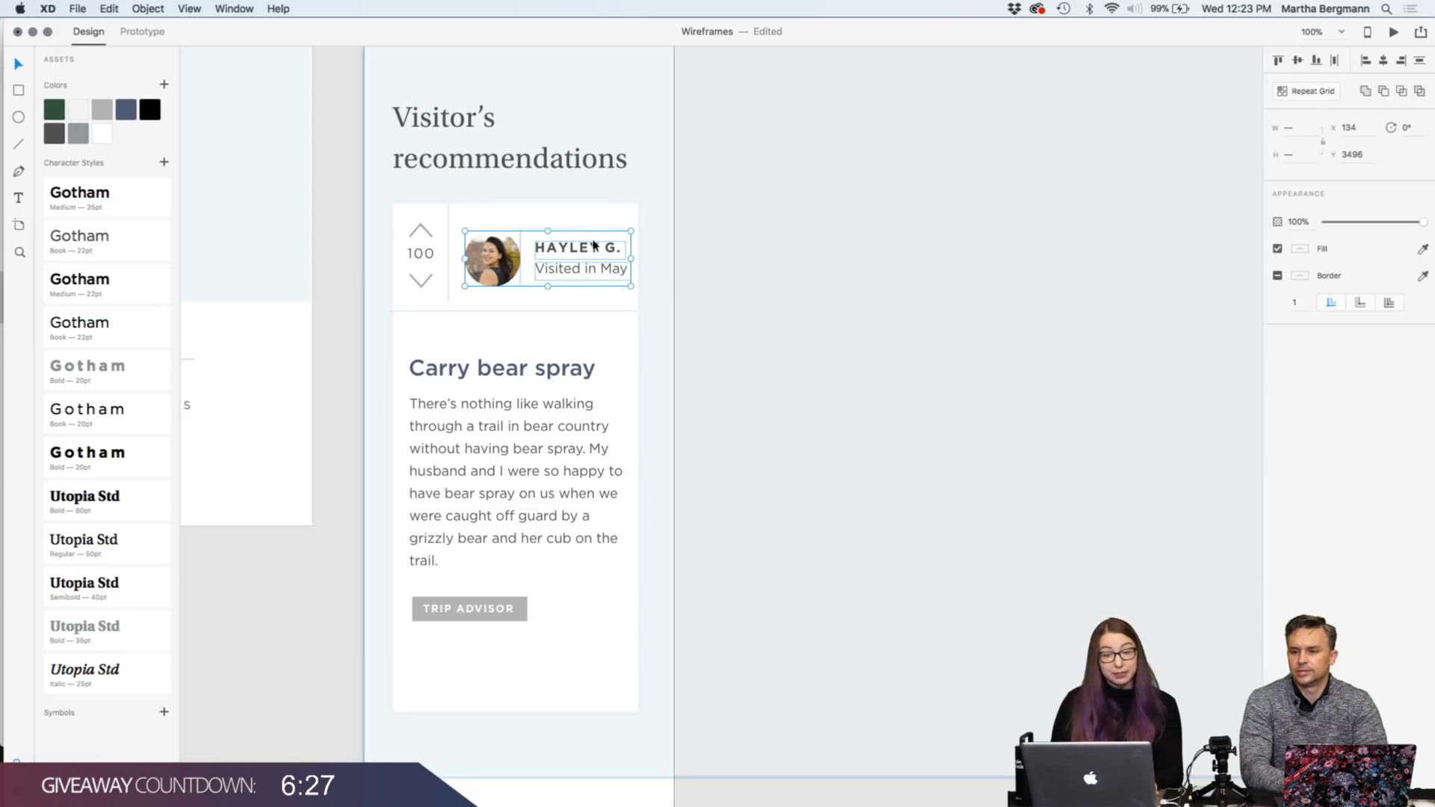
click(852, 368)
scroll(841, 307, up, 2)
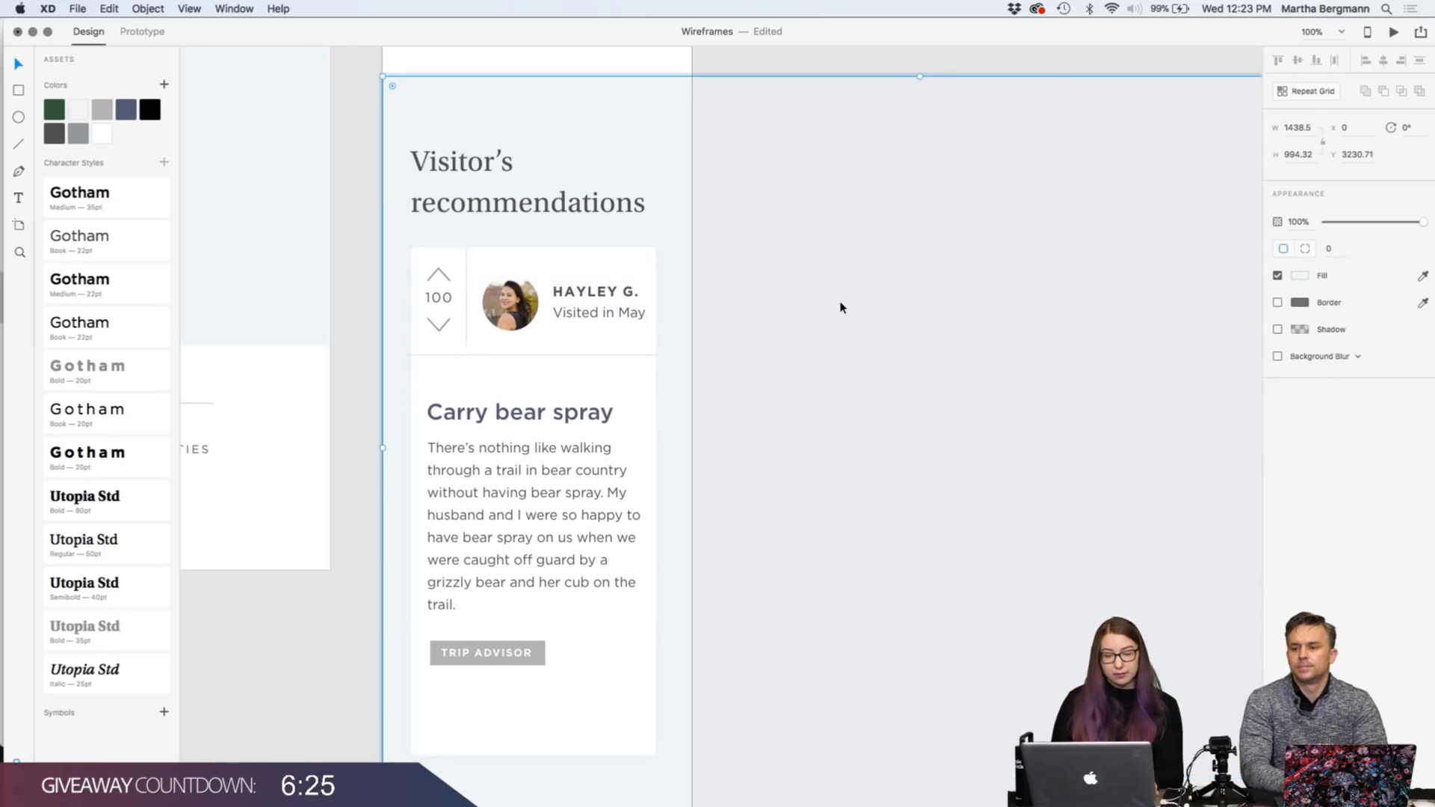
double_click(625, 314)
shift+click(591, 293)
drag(591, 302, 583, 300)
click(802, 367)
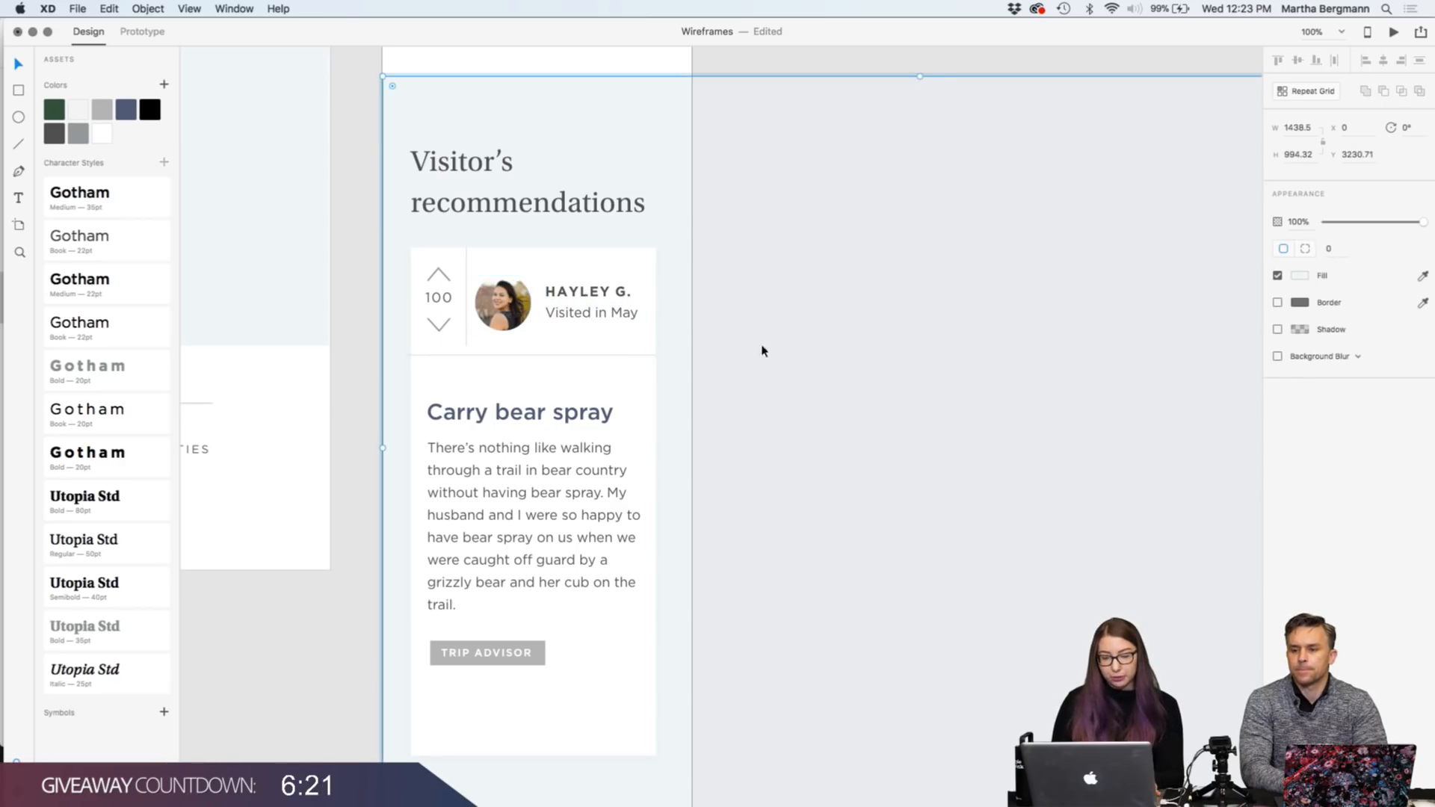
Move the 100 vote counter and its arrows below the TRIP ADVISOR tag.
click(465, 273)
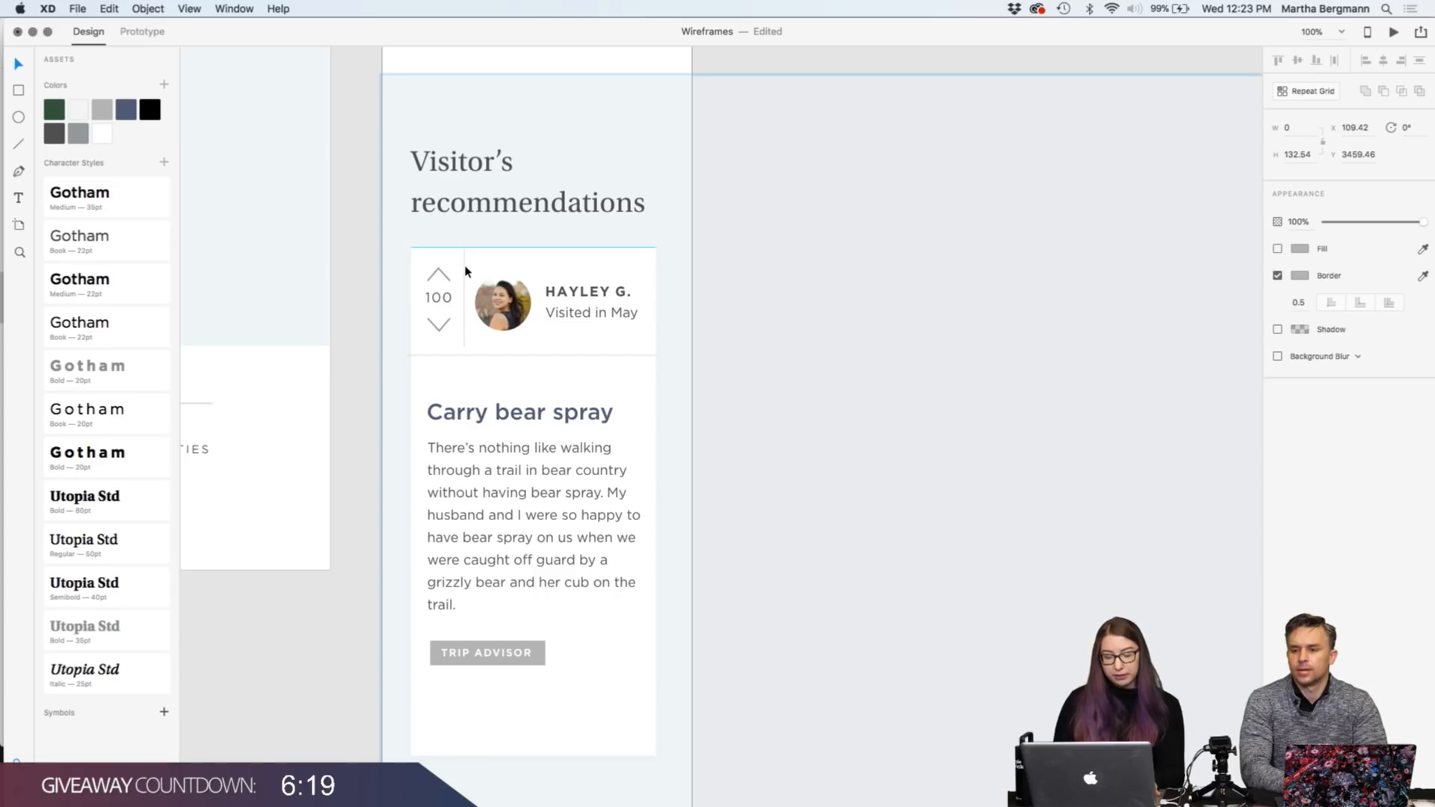
drag(344, 250, 465, 348)
shift+click(394, 244)
shift+click(478, 257)
drag(447, 291, 452, 423)
key(super+z)
drag(353, 250, 452, 349)
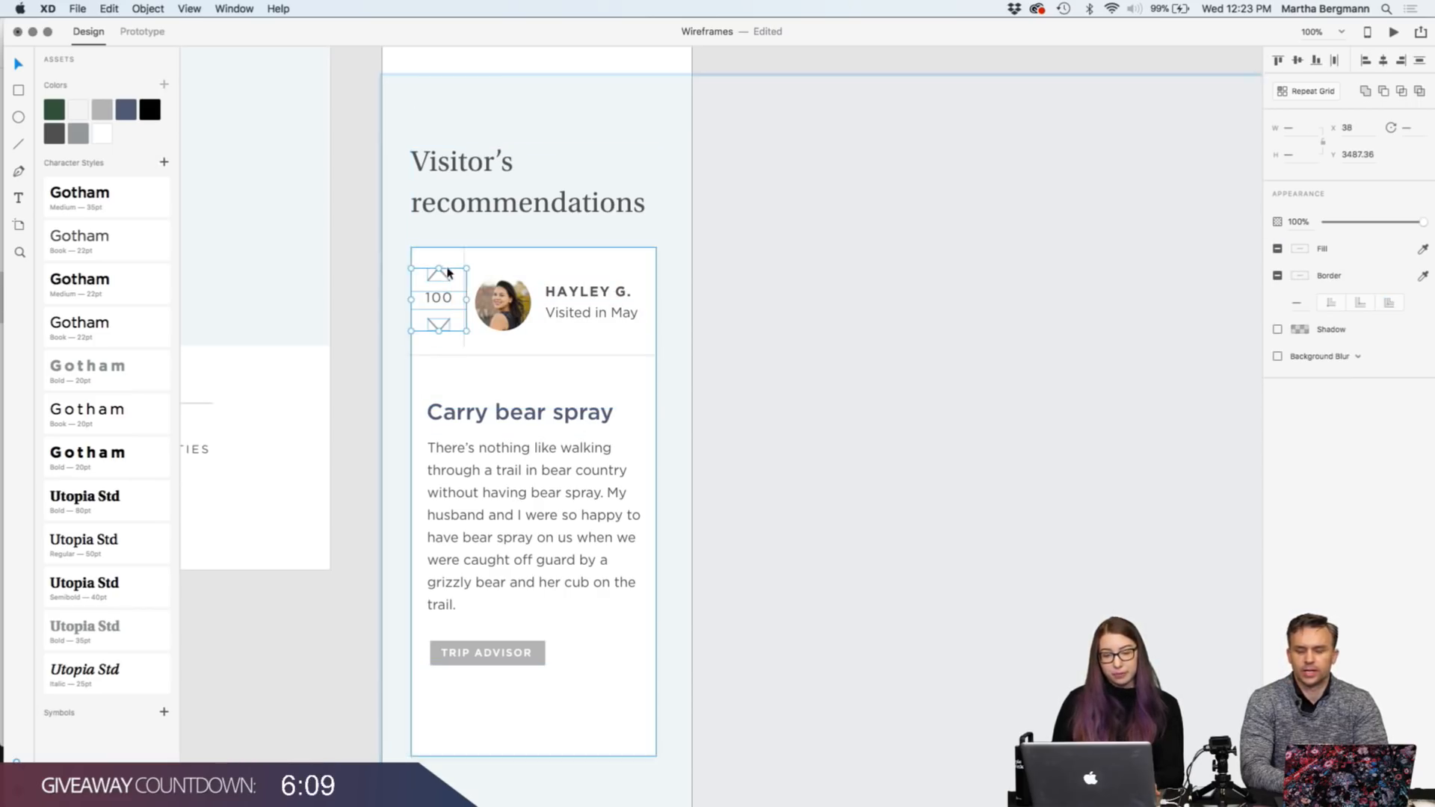
drag(449, 291, 445, 703)
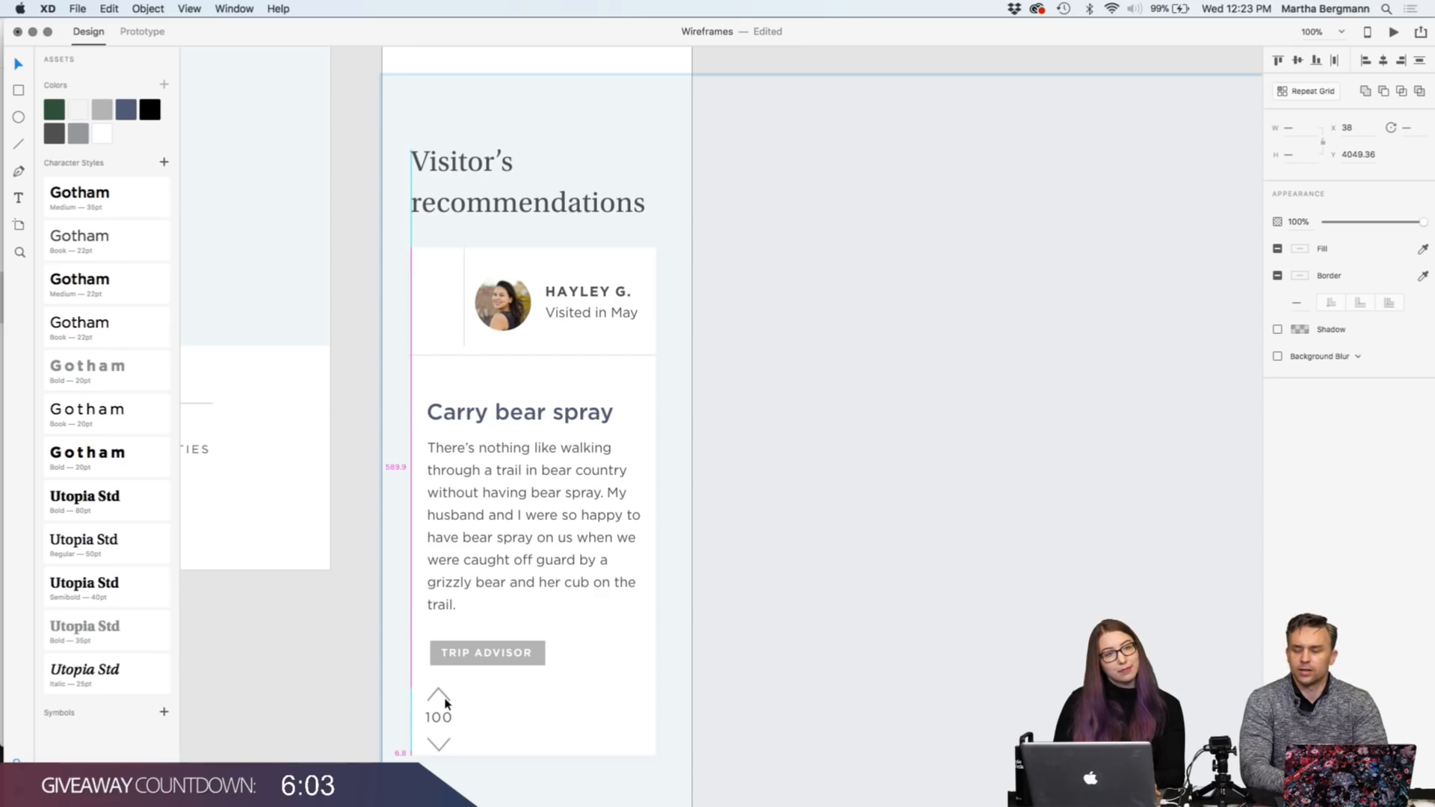
drag(446, 704, 450, 708)
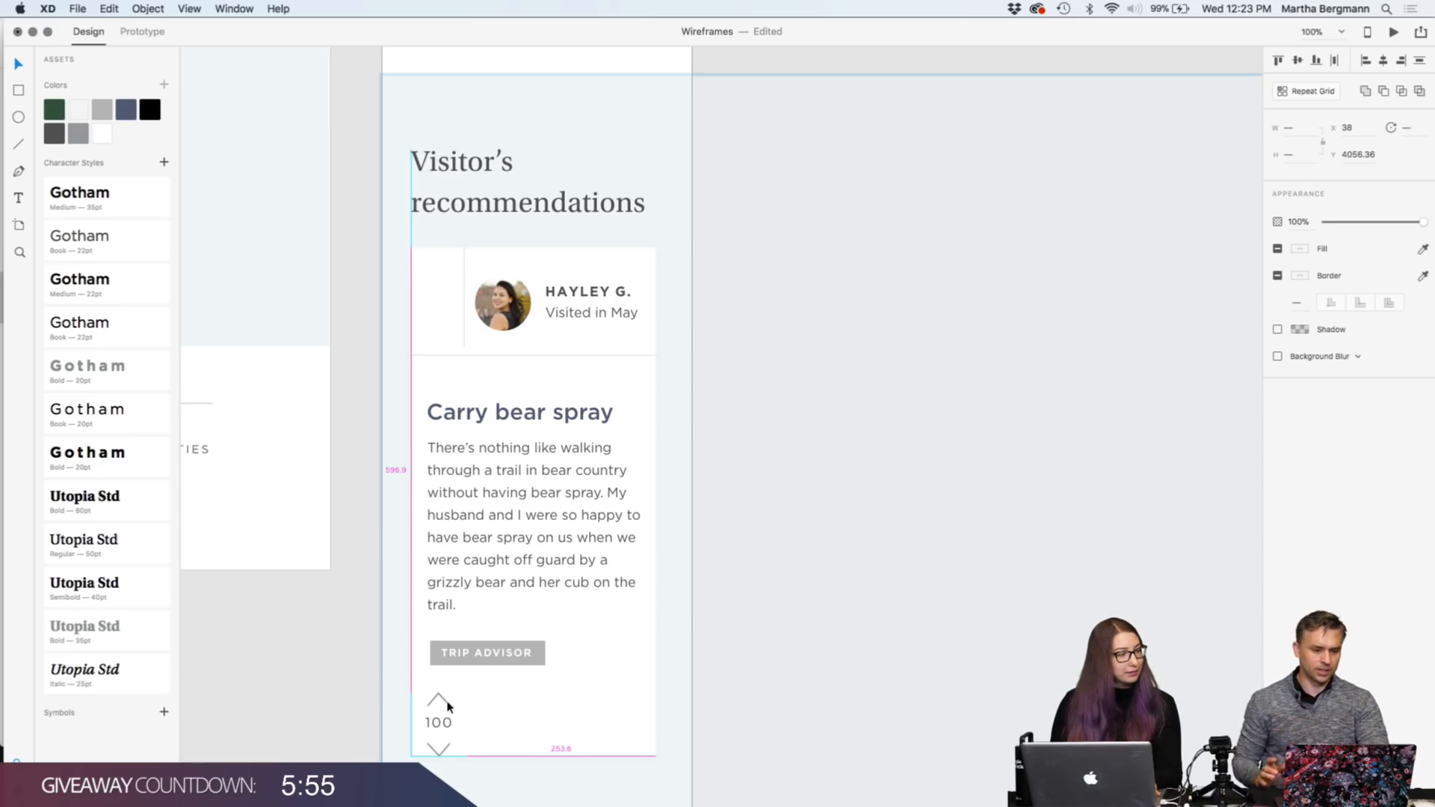
key(super+equal)
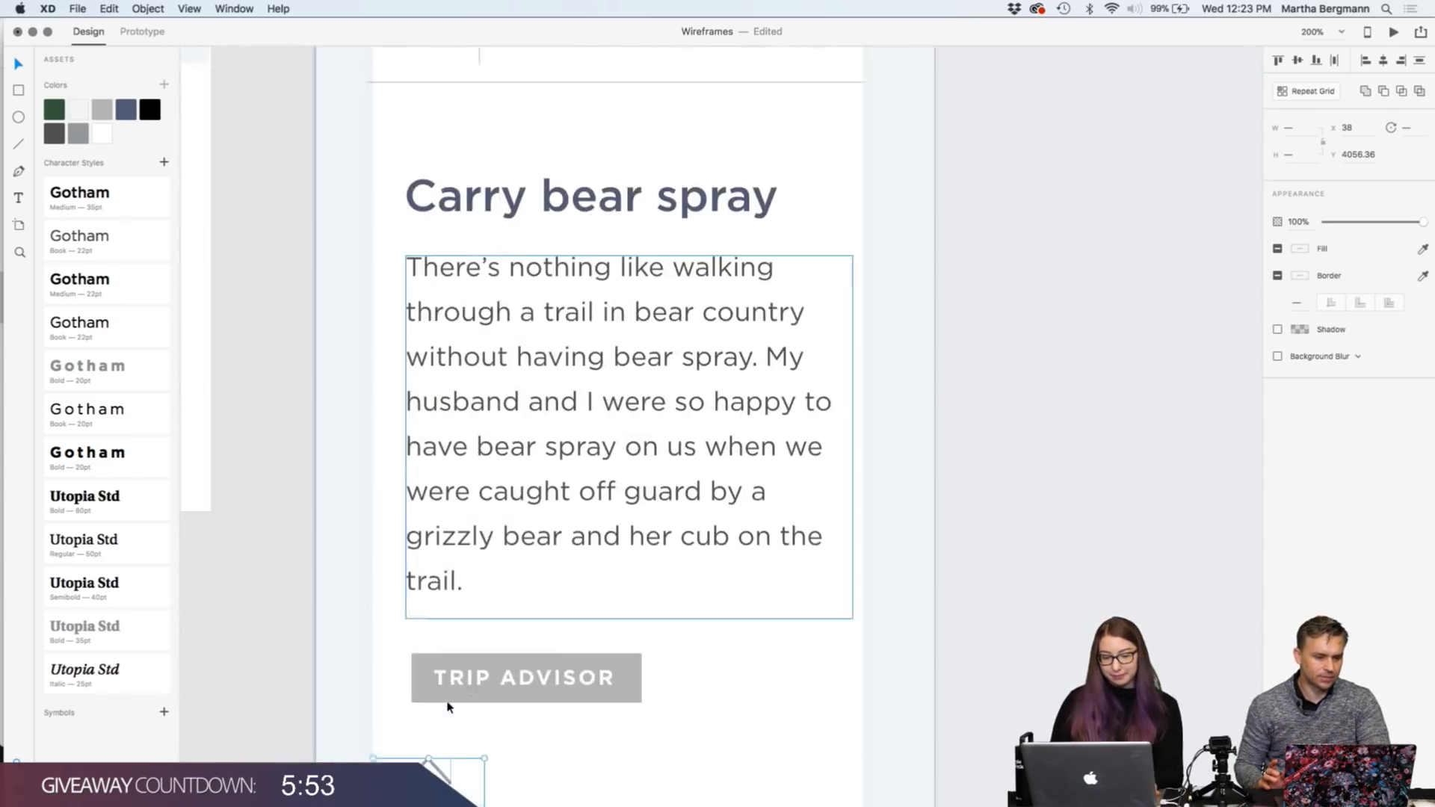
key(super+minus)
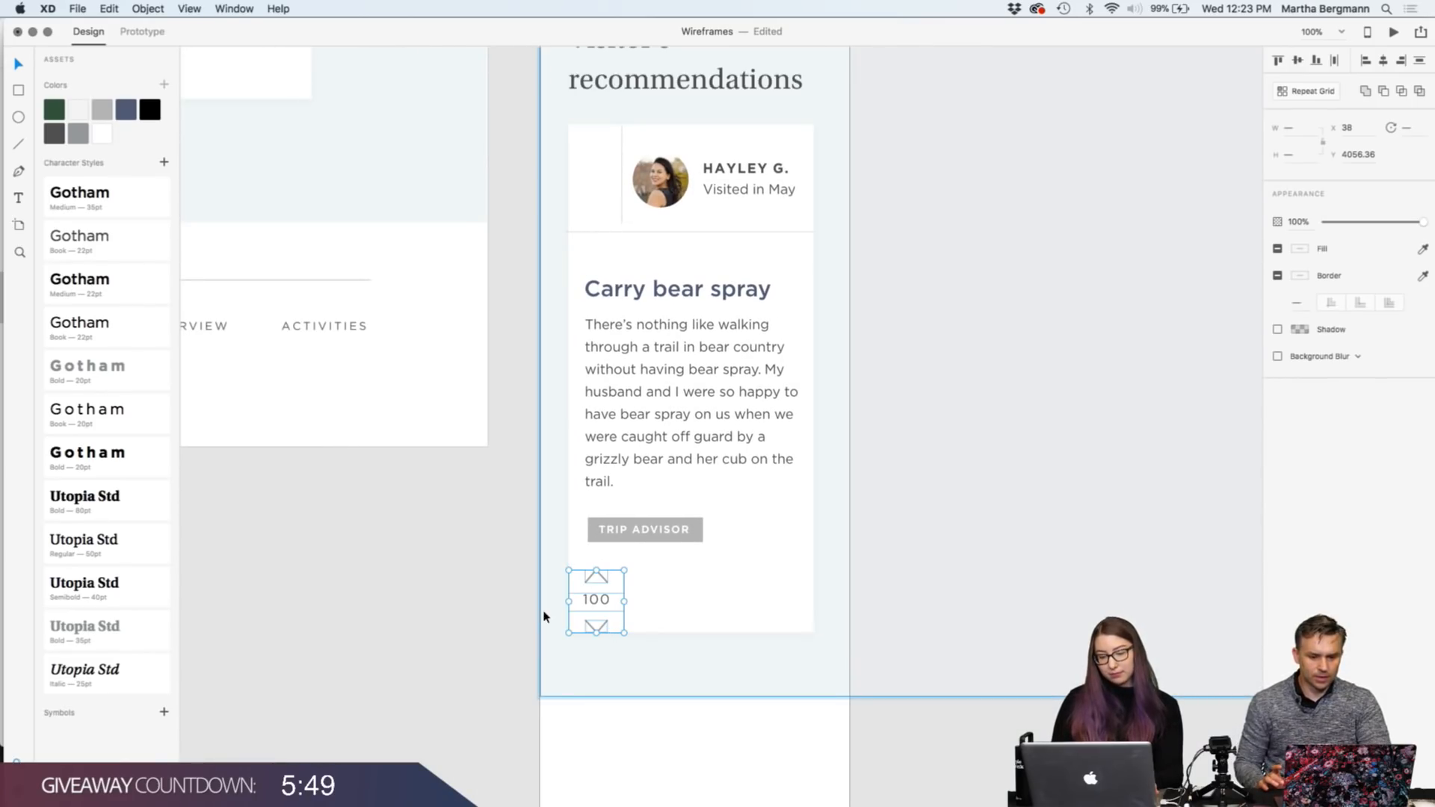
Delete the vertical divider and shift the avatar, name and visit date block left and up.
click(621, 159)
key(Delete)
click(667, 206)
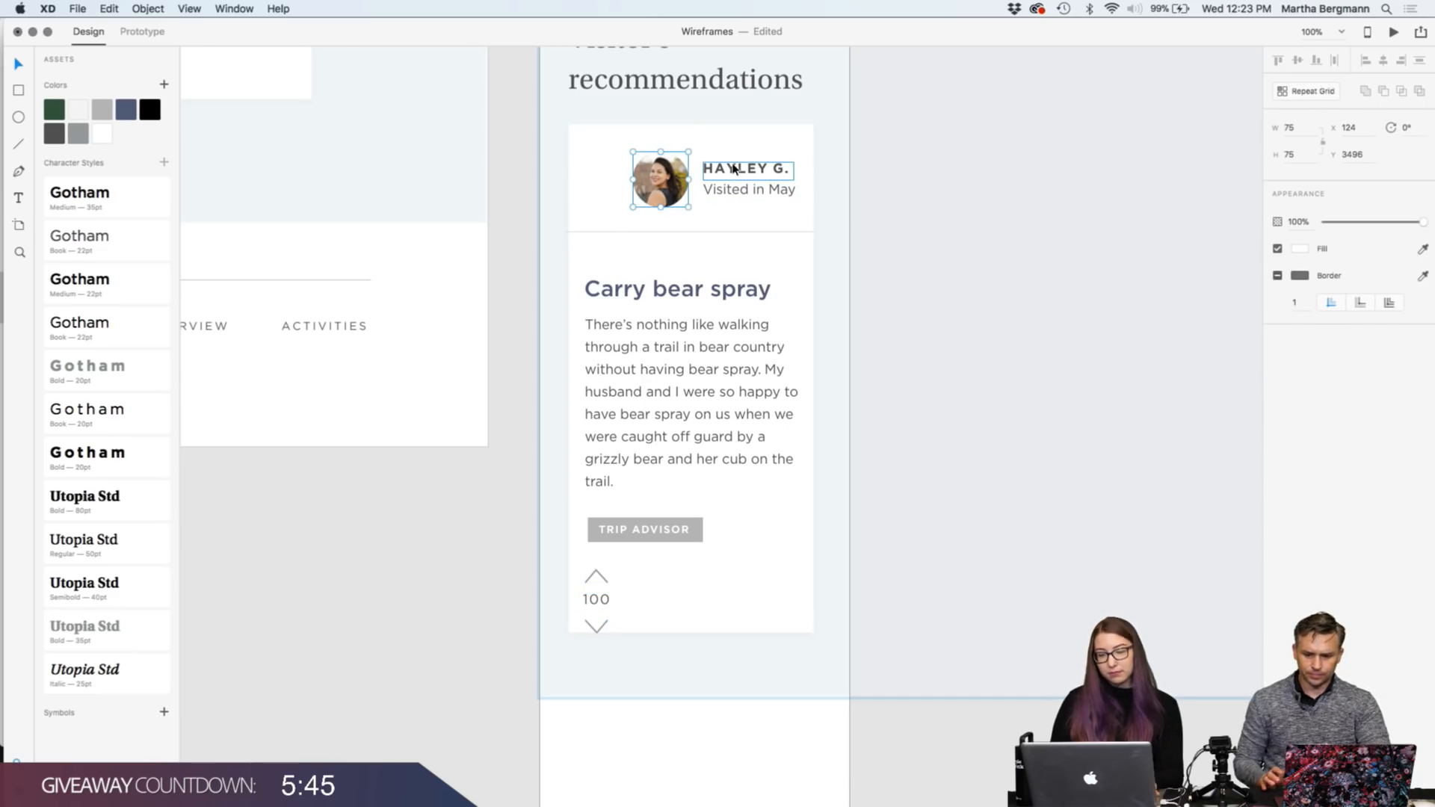
shift+click(733, 170)
shift+click(723, 191)
drag(745, 175, 711, 154)
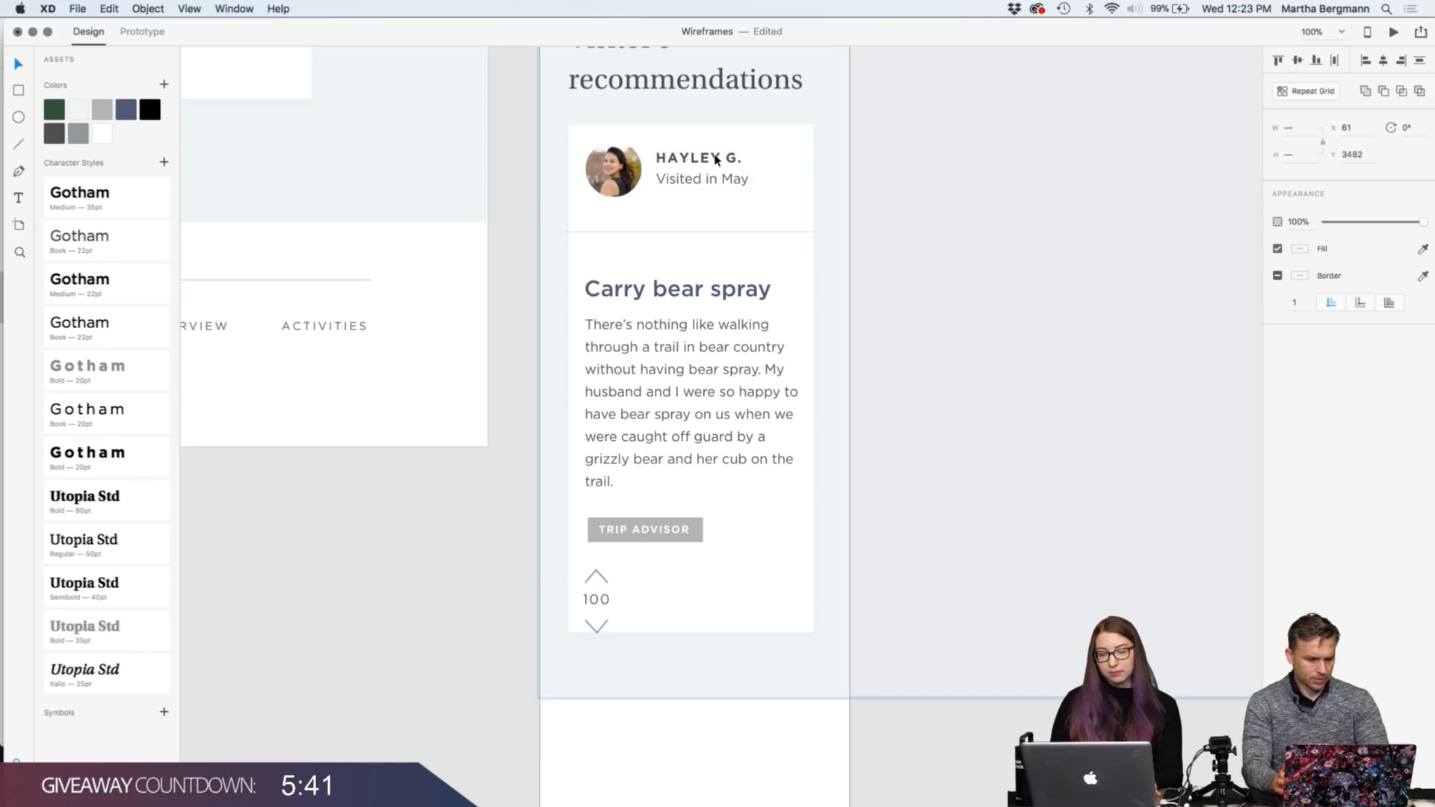
drag(670, 233, 670, 220)
Move the Carry bear spray heading, body text and Trip Advisor button up about 28 px.
click(641, 298)
double_click(640, 298)
shift+click(641, 374)
shift+click(643, 528)
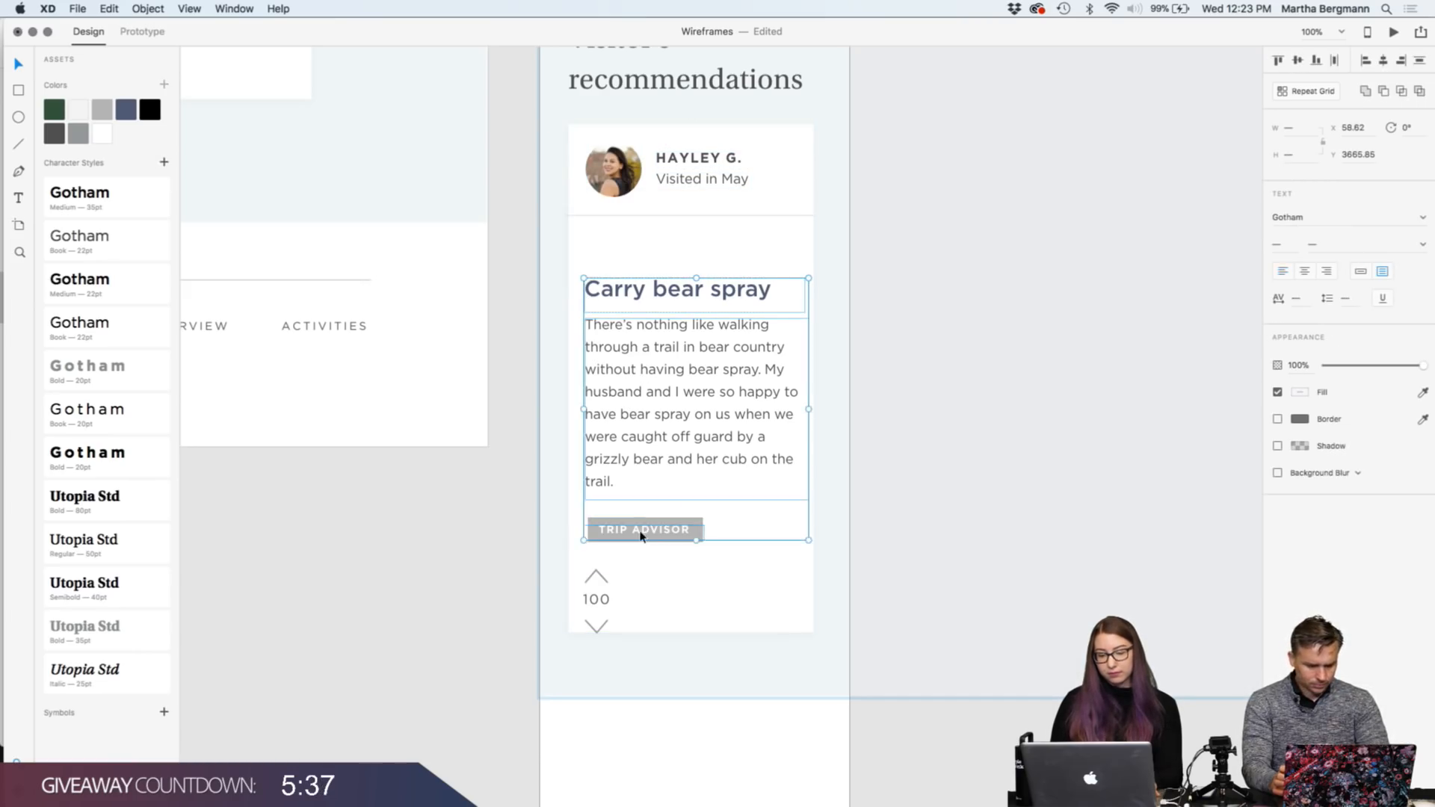
drag(657, 324, 654, 295)
Select the vote counter's up arrow, number and down arrow.
click(505, 551)
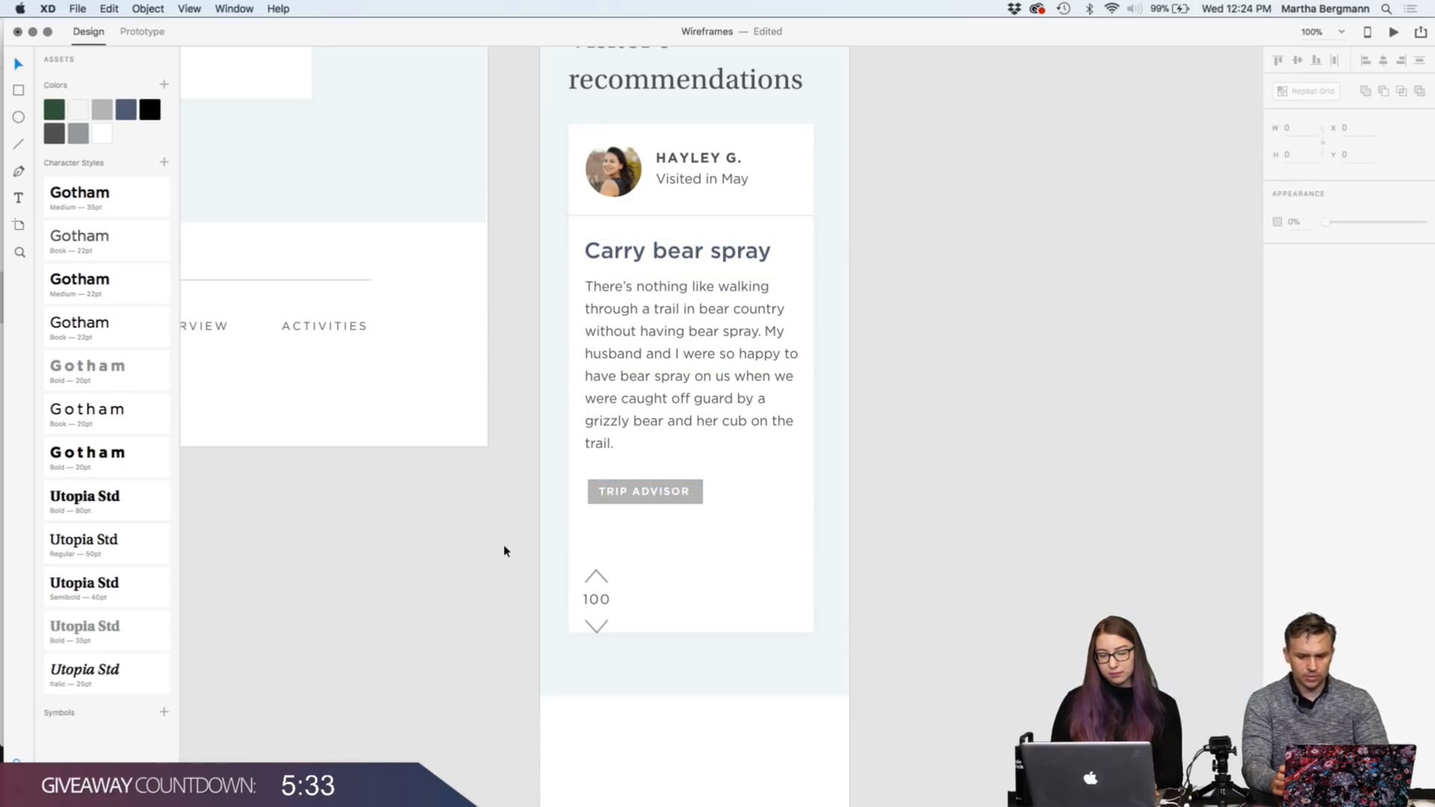
drag(518, 559, 615, 637)
click(607, 593)
drag(535, 570, 618, 638)
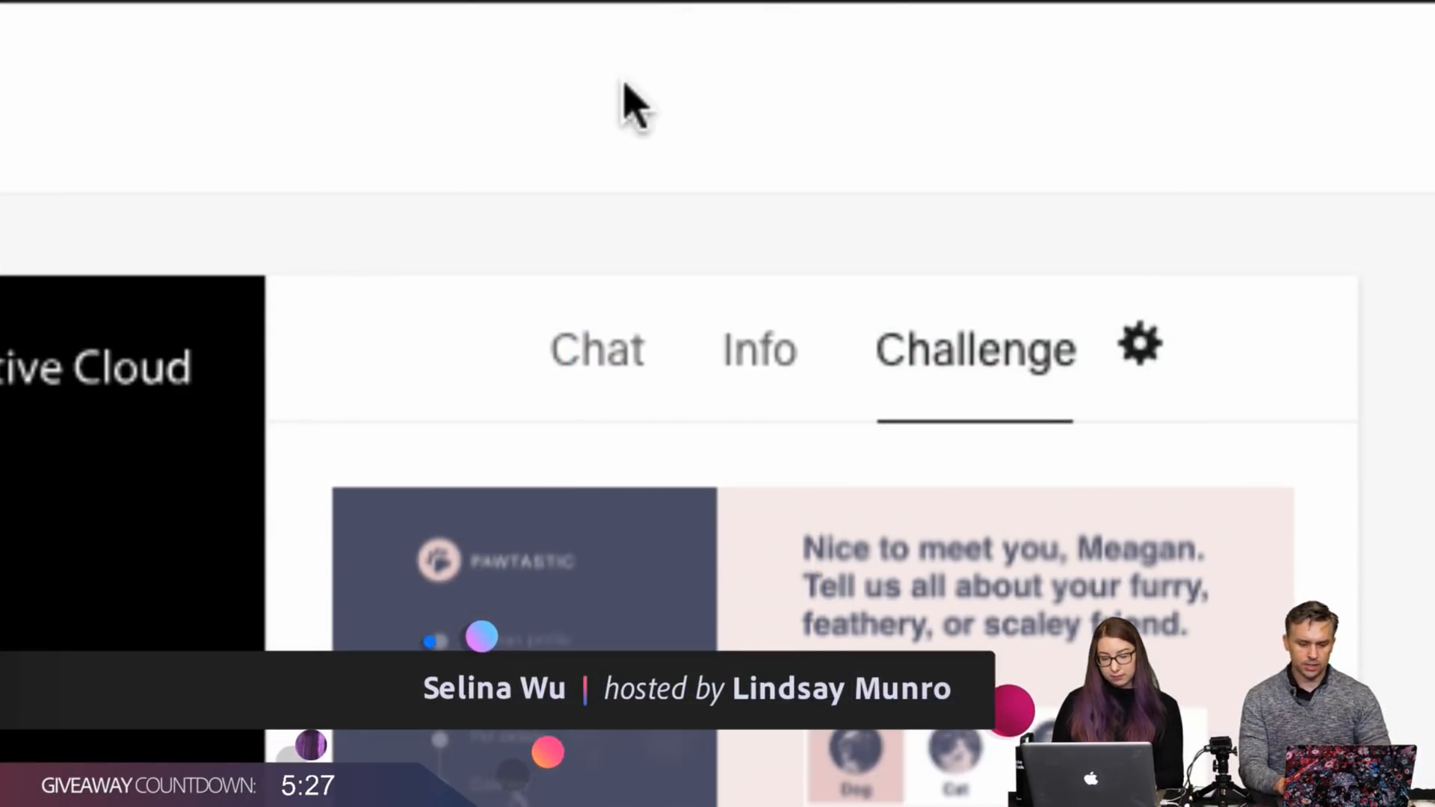
Check the Behance chat and info panels, then scroll through the challenge details.
click(583, 370)
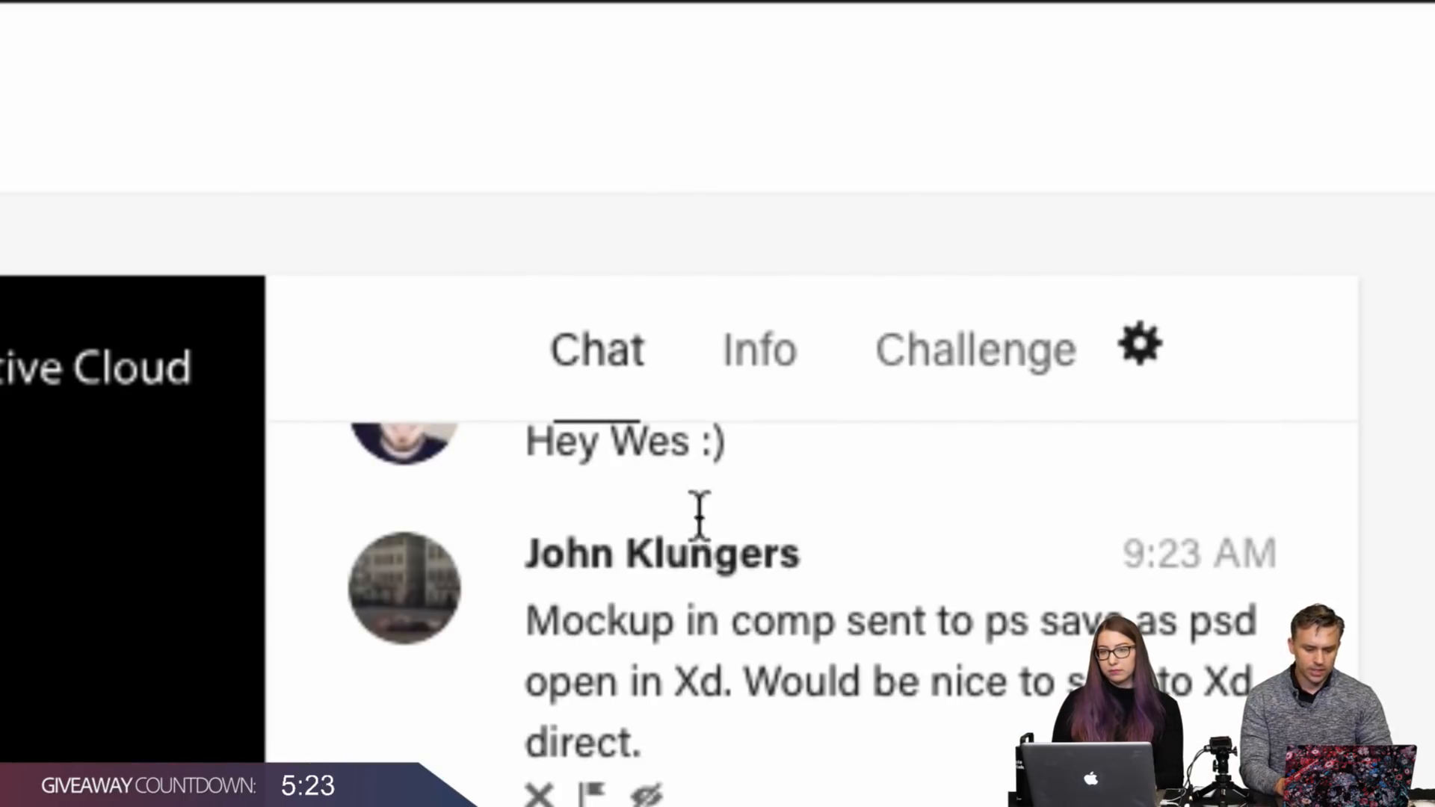
click(762, 374)
click(982, 383)
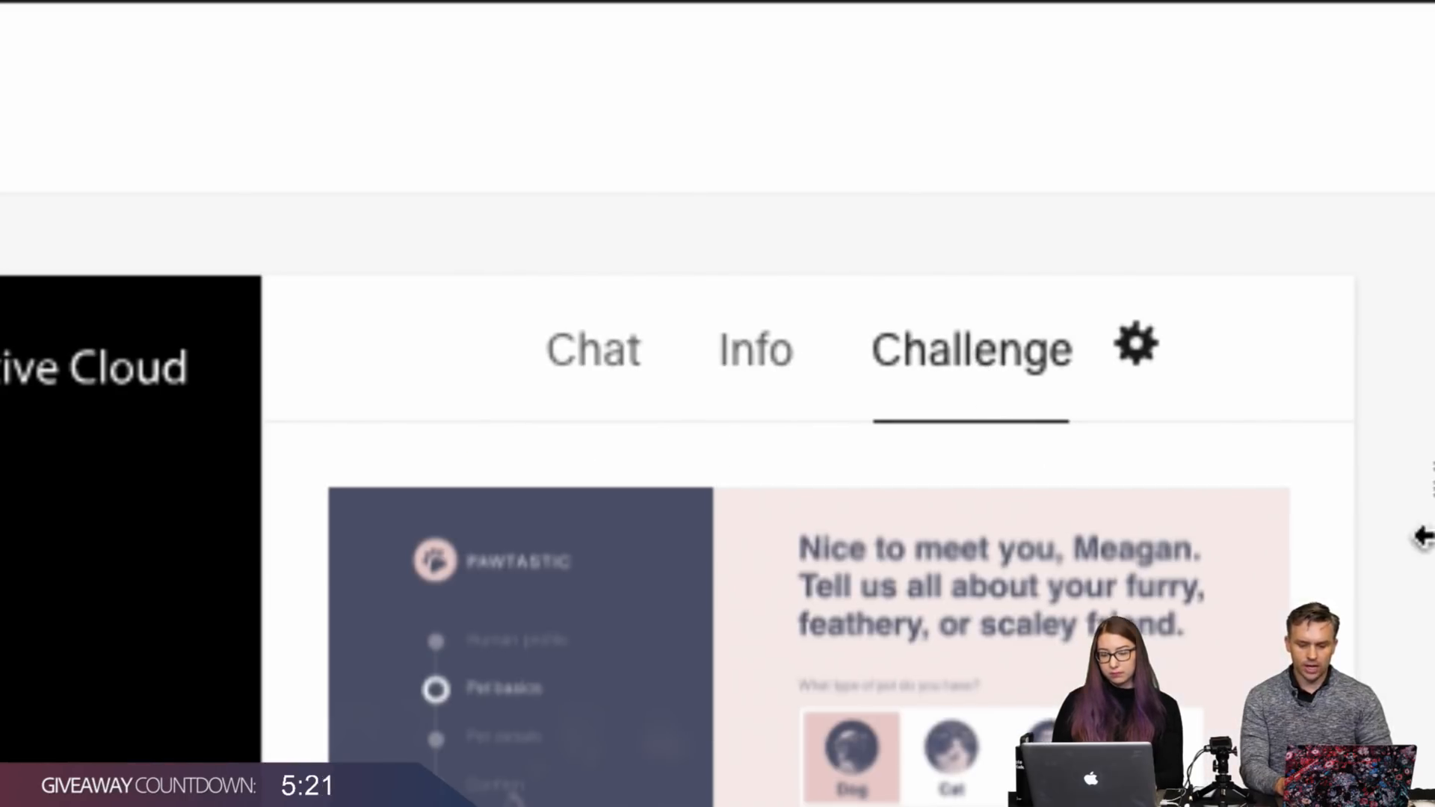
scroll(777, 404, down, 6)
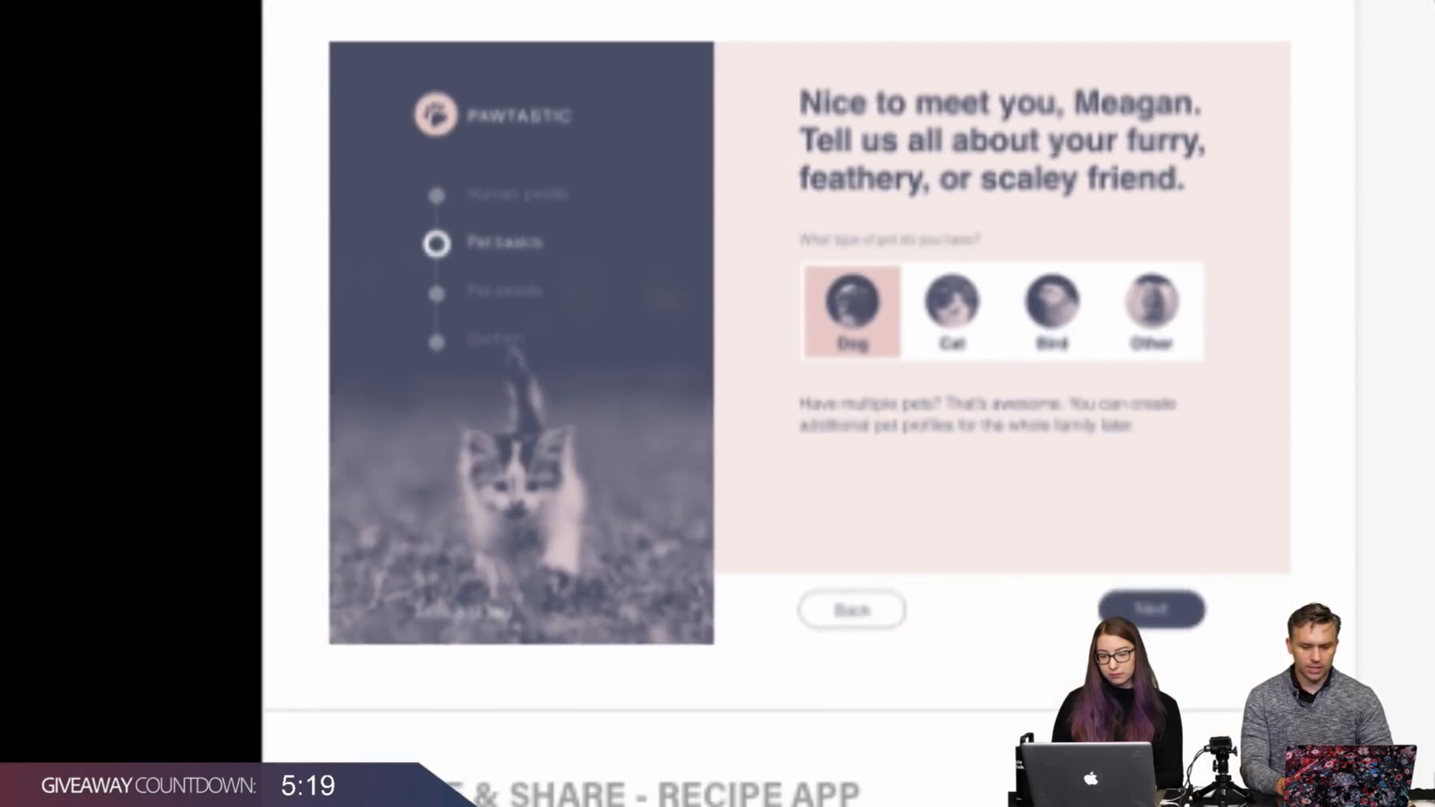
scroll(777, 403, down, 1)
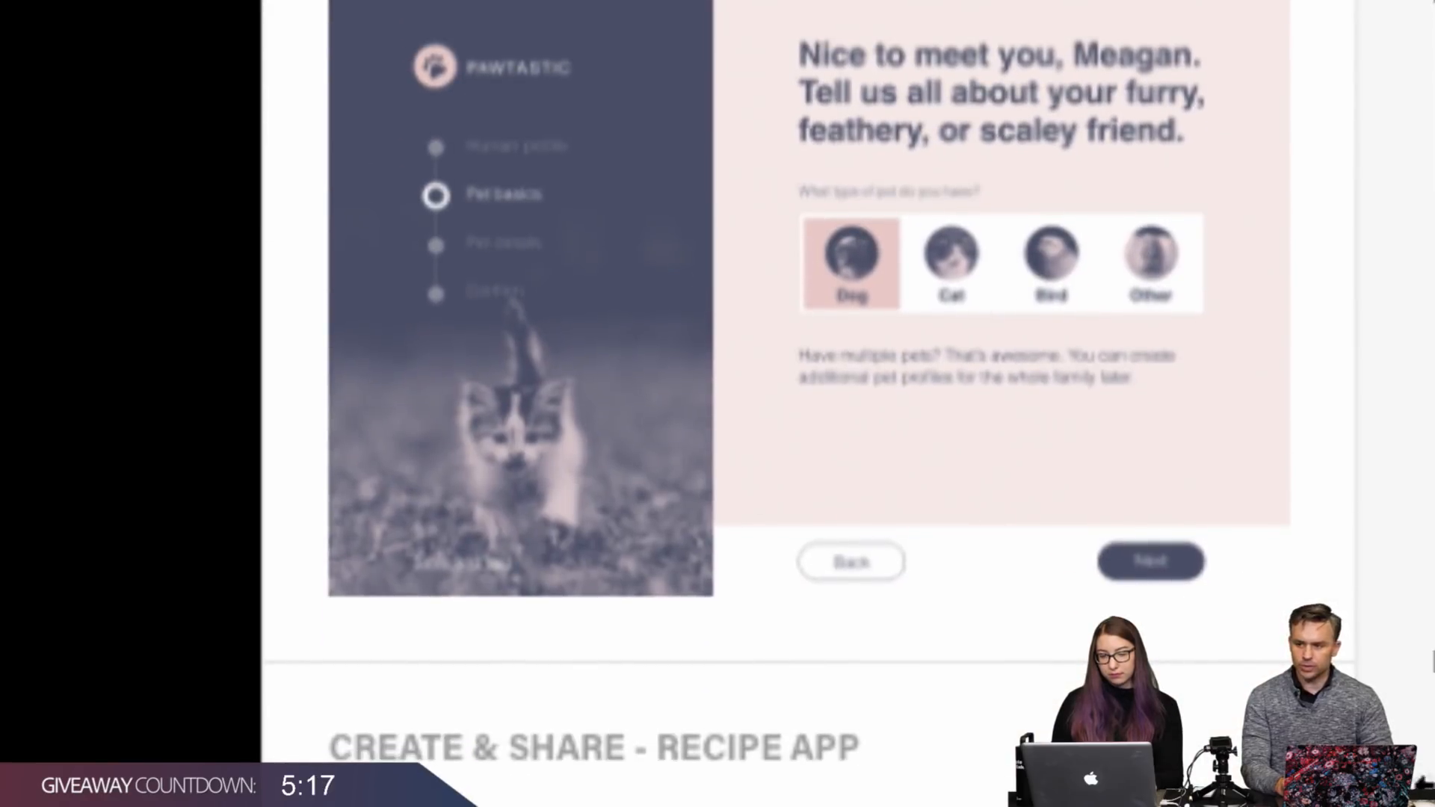
scroll(1144, 314, down, 7)
scroll(777, 404, down, 3)
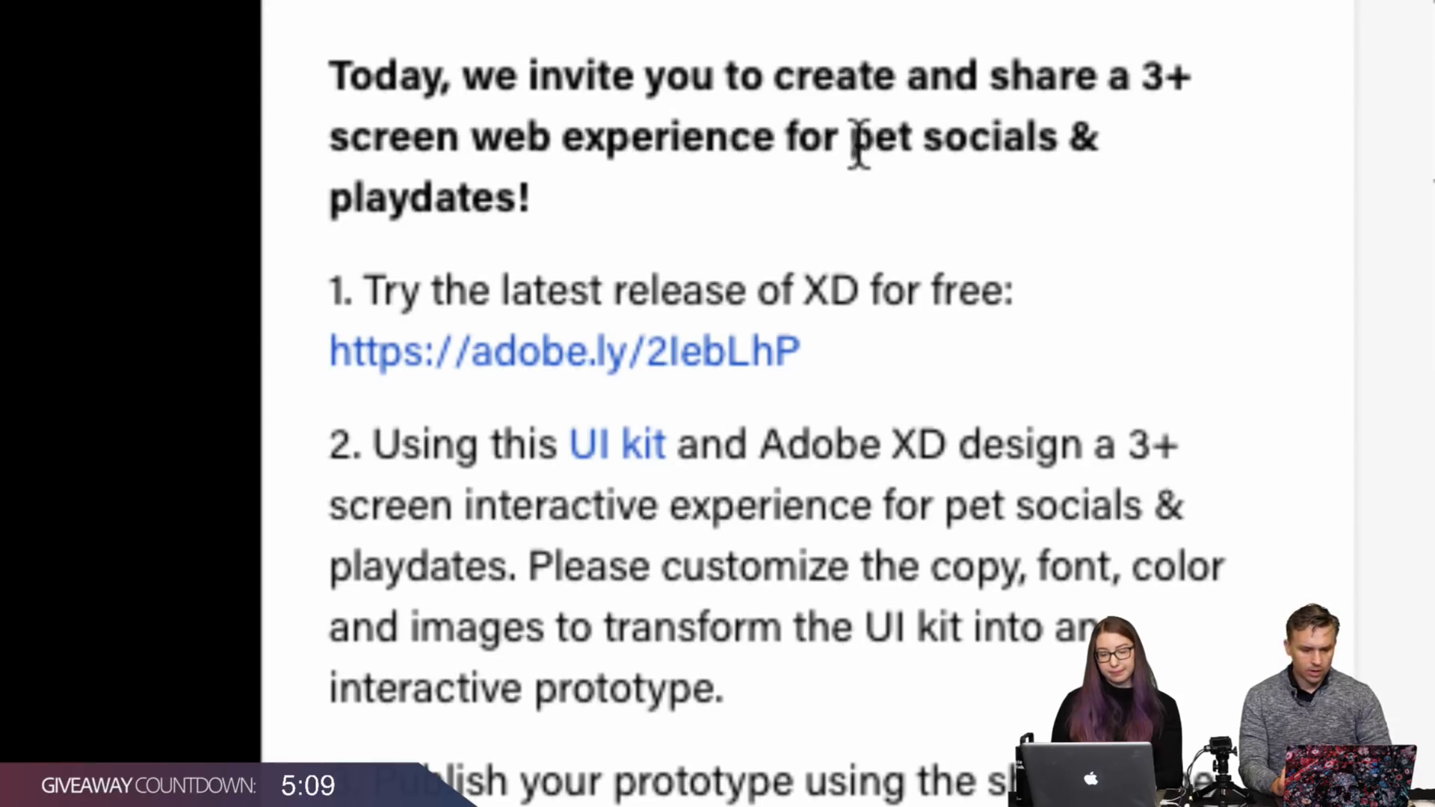
Highlight 'pet socials & playdates' in the brief, then switch back to Adobe XD.
drag(858, 140, 516, 176)
click(515, 172)
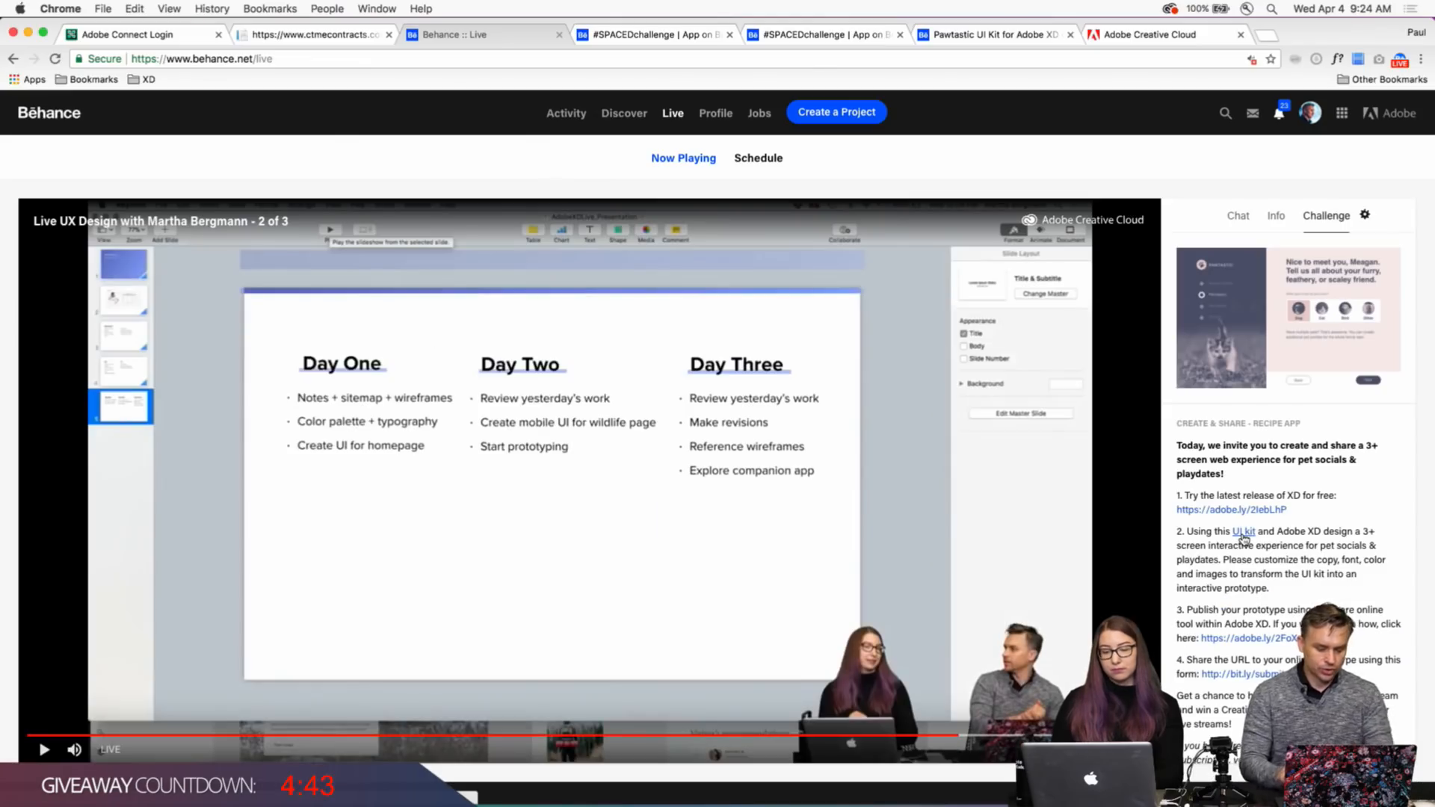
key(super+Tab)
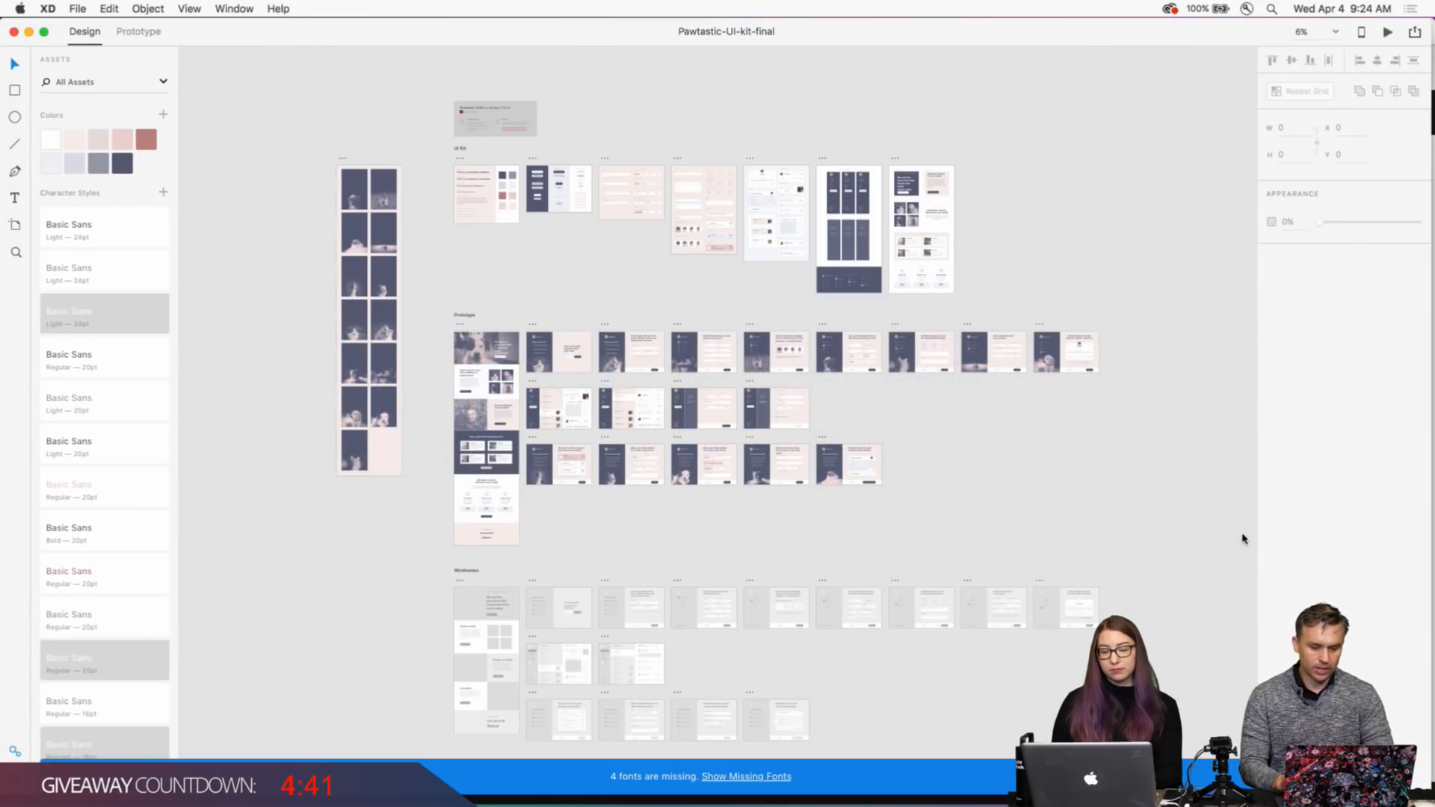
Zoom the canvas from 6% to 37.4% on the Marketing site and Signup – 1 artboards.
scroll(531, 189, up, 5)
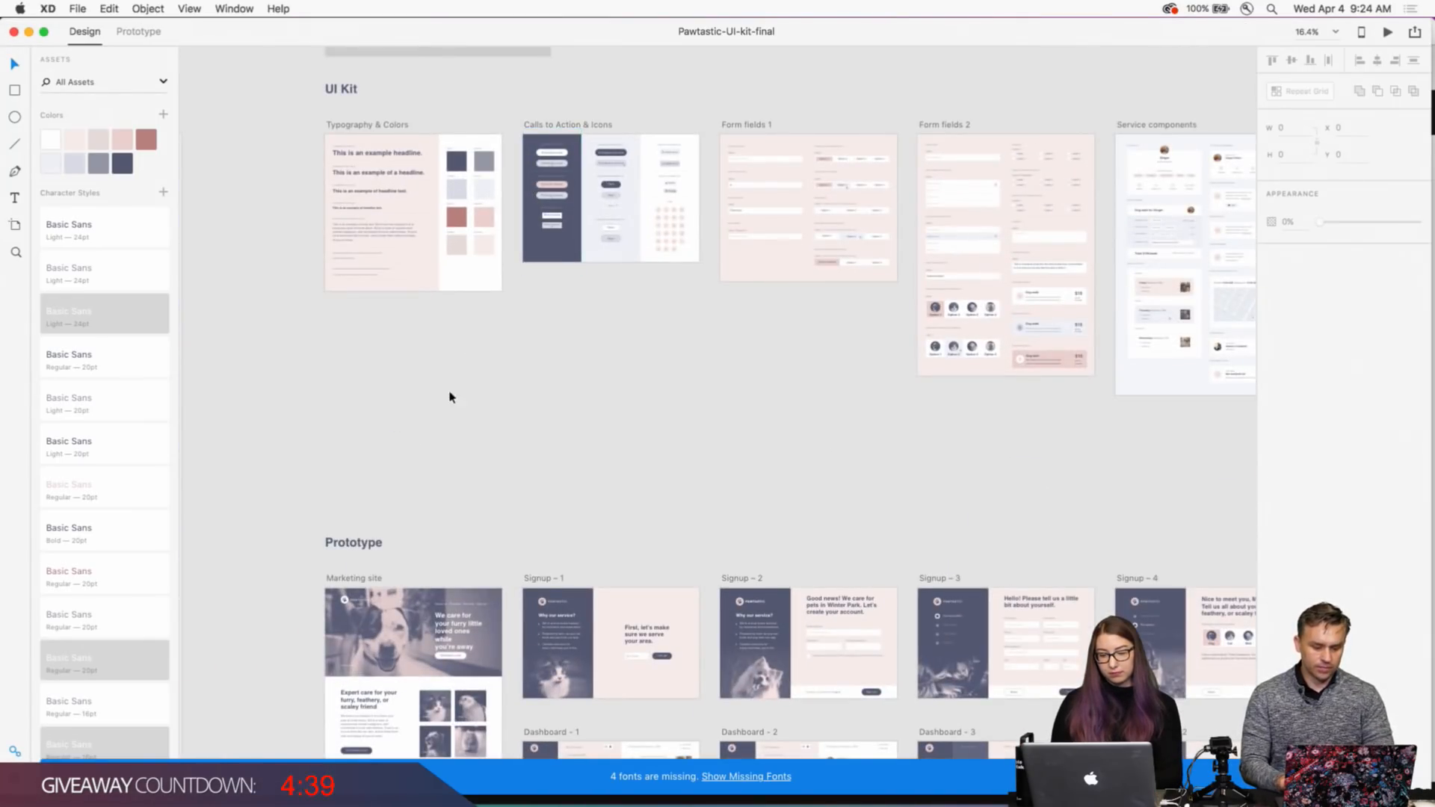
scroll(449, 389, down, 5)
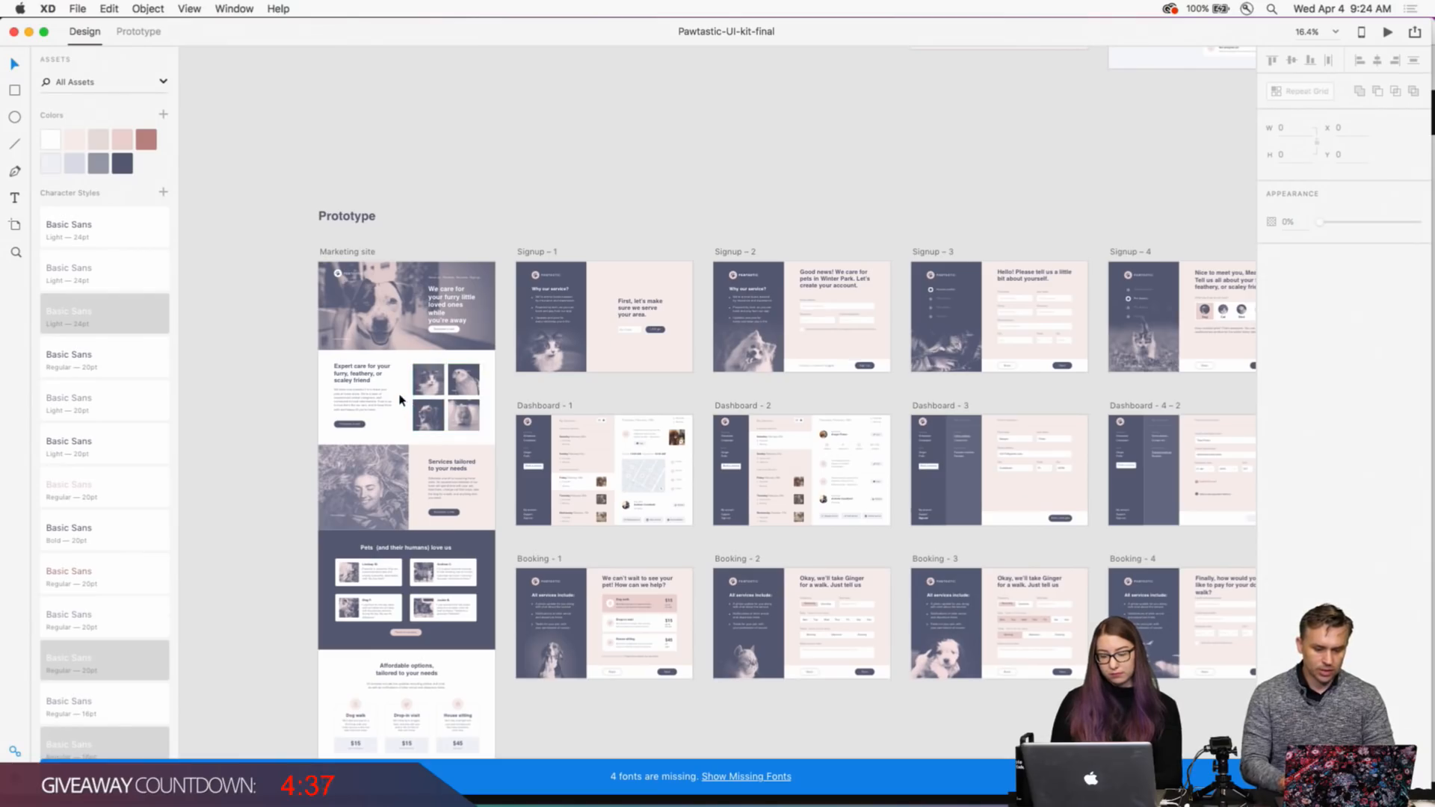
scroll(400, 400, up, 5)
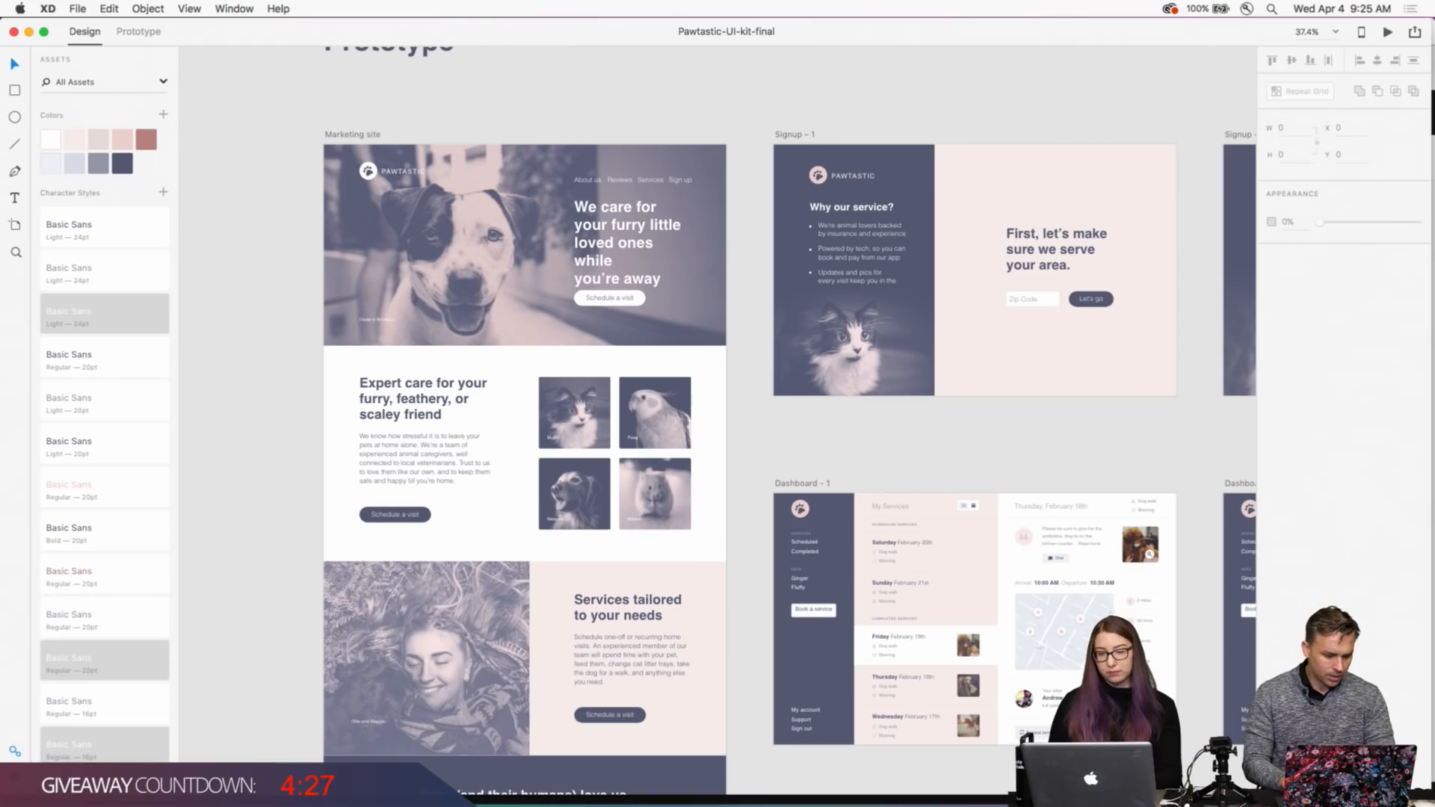
mouse_move(56, 702)
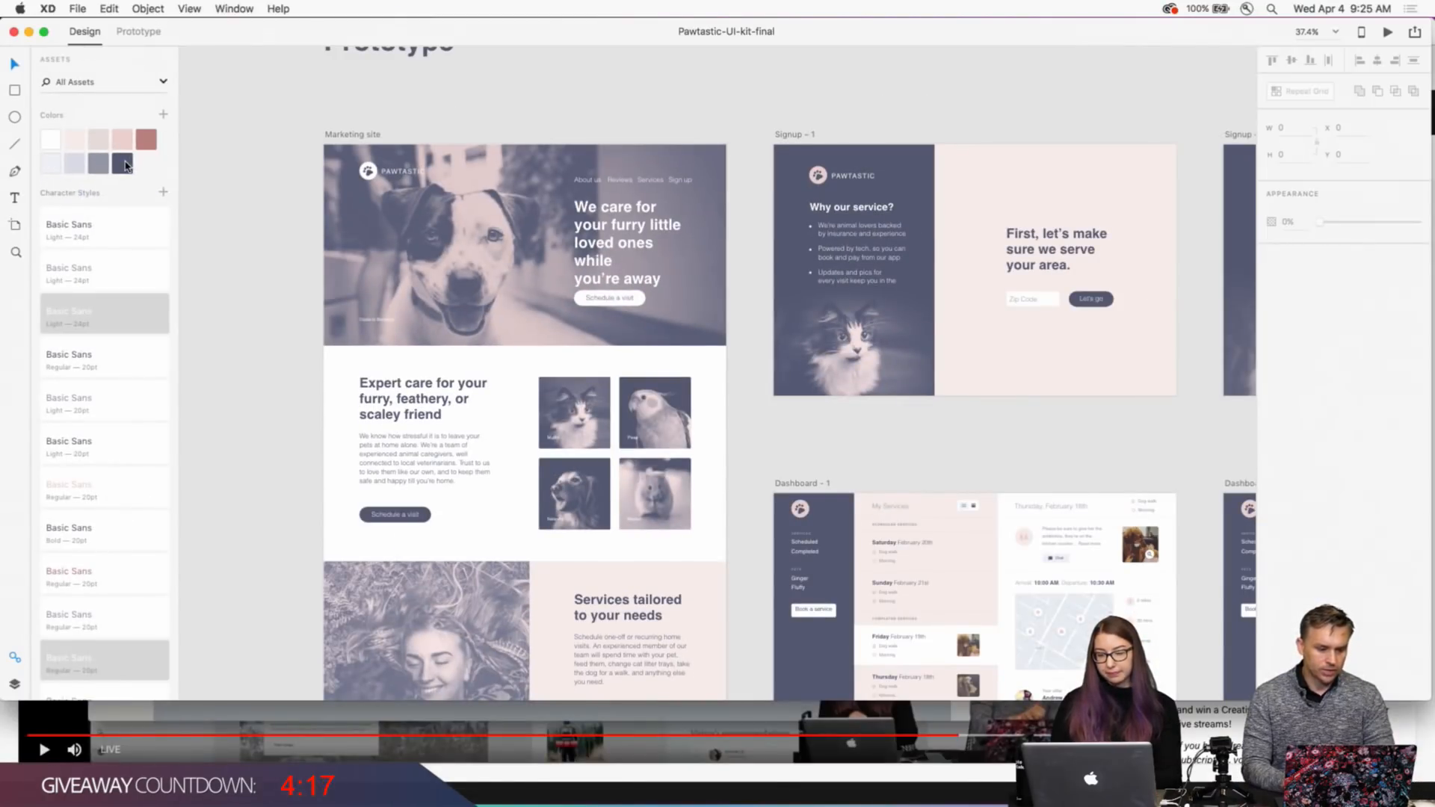
Recolor the dark #545871 asset swatch to red #FF0027, then return to the Behance page.
right_click(126, 165)
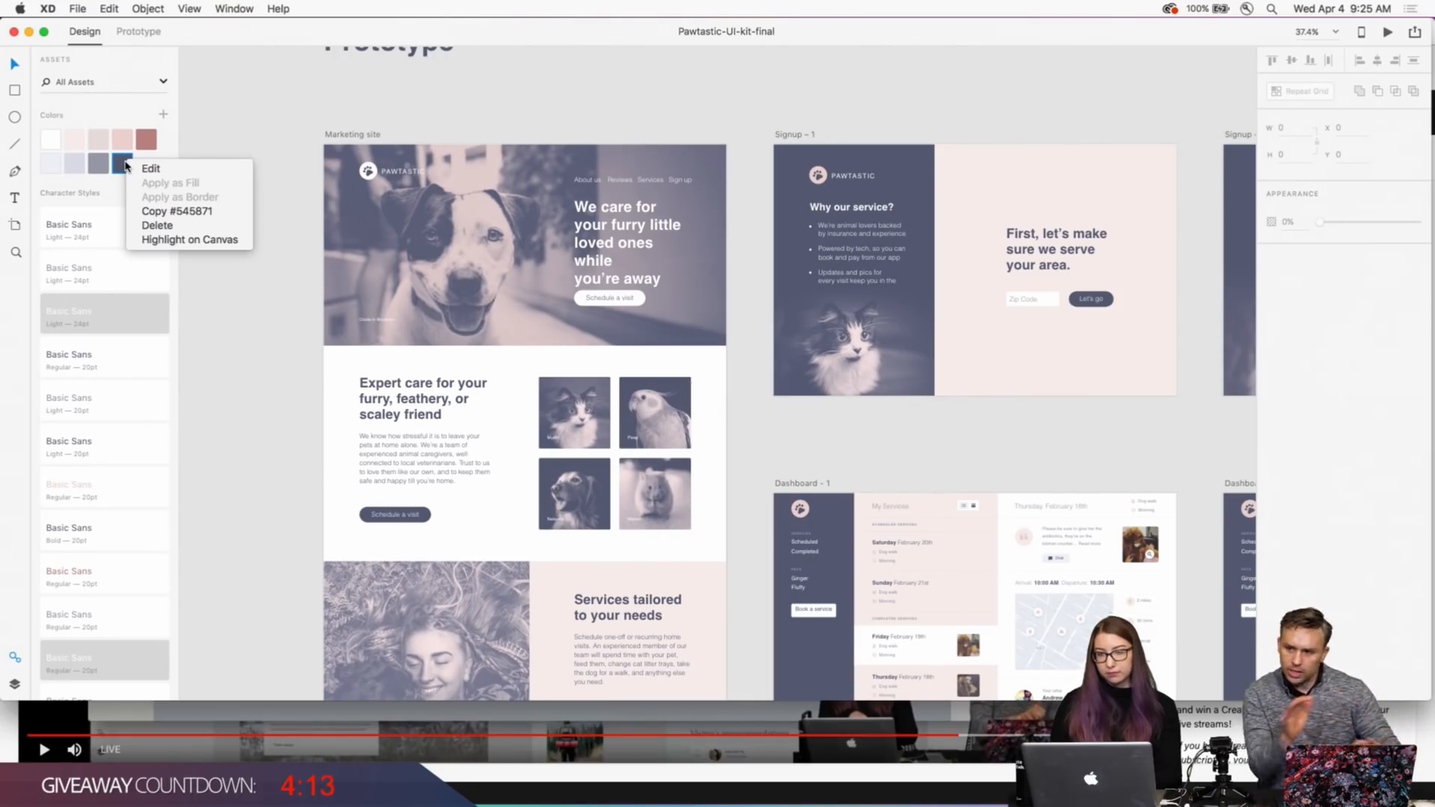
click(145, 170)
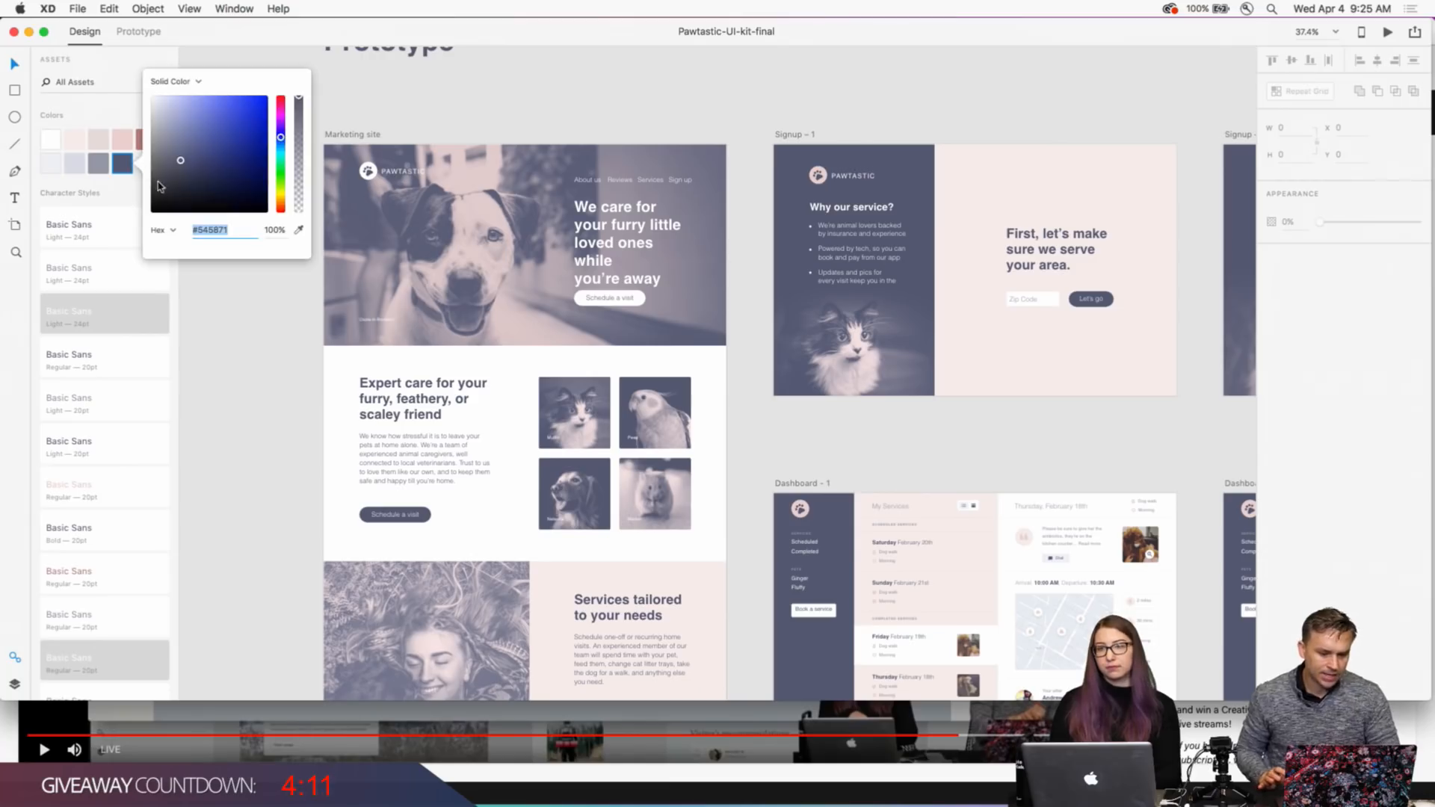
drag(281, 136, 281, 98)
drag(203, 137, 287, 94)
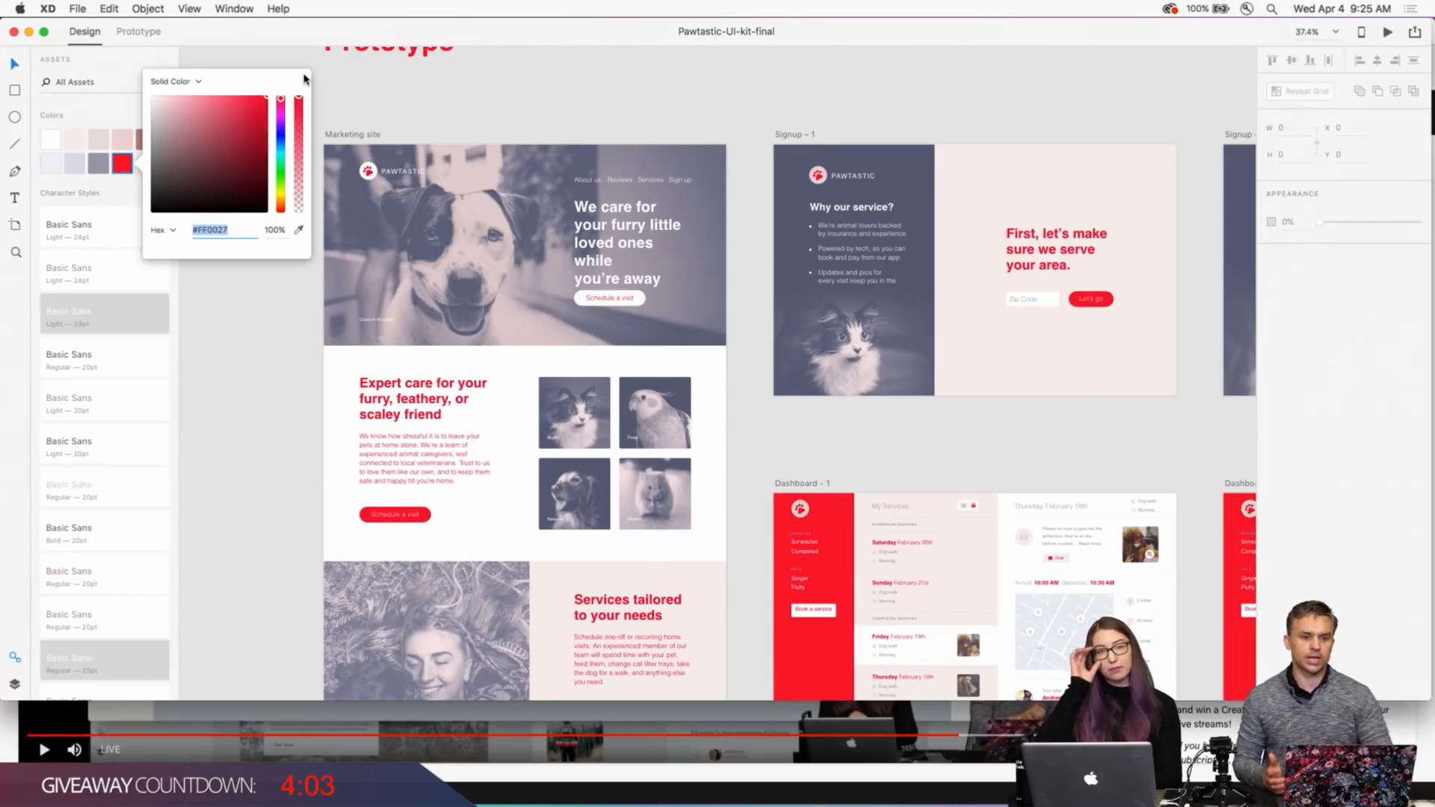
click(253, 327)
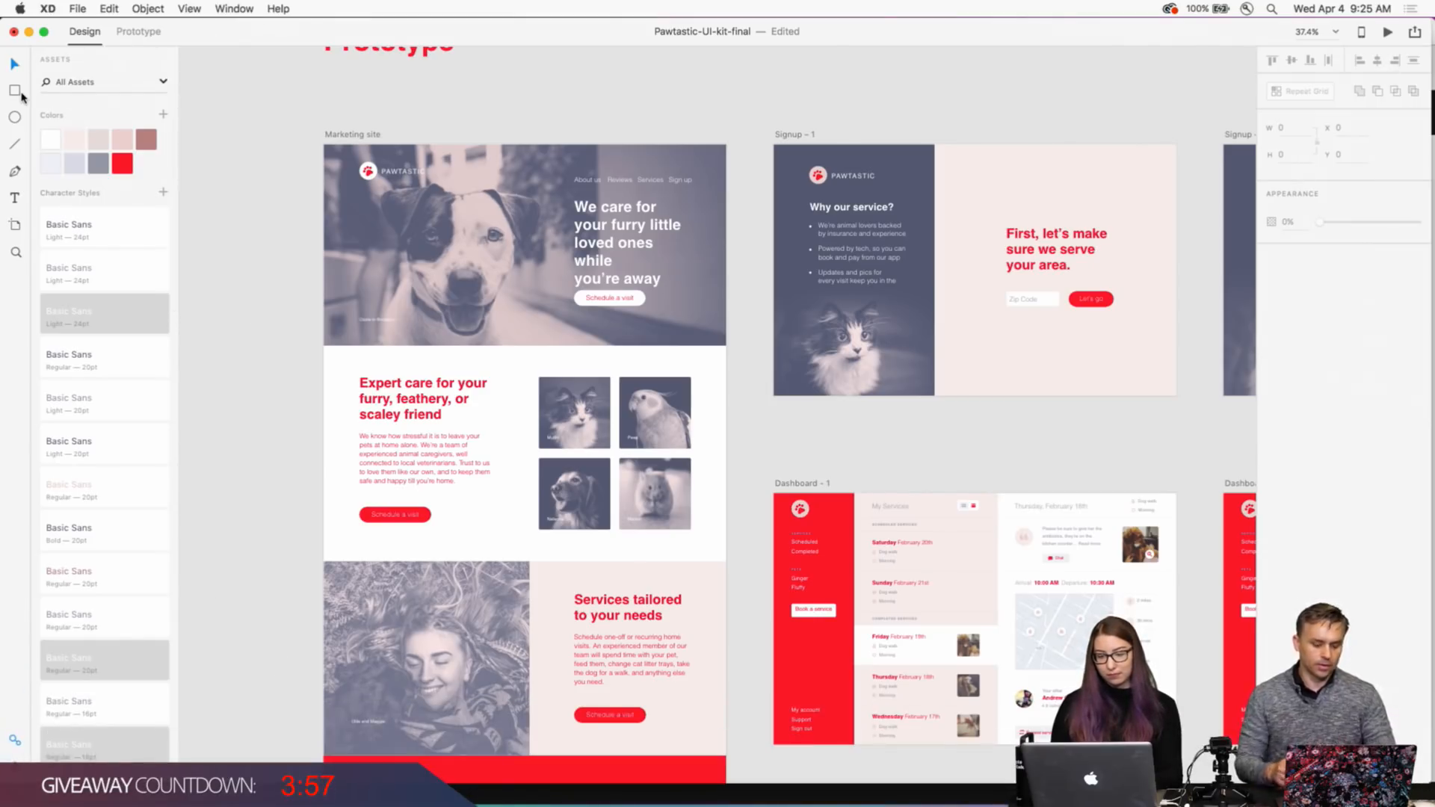
key(super+Tab)
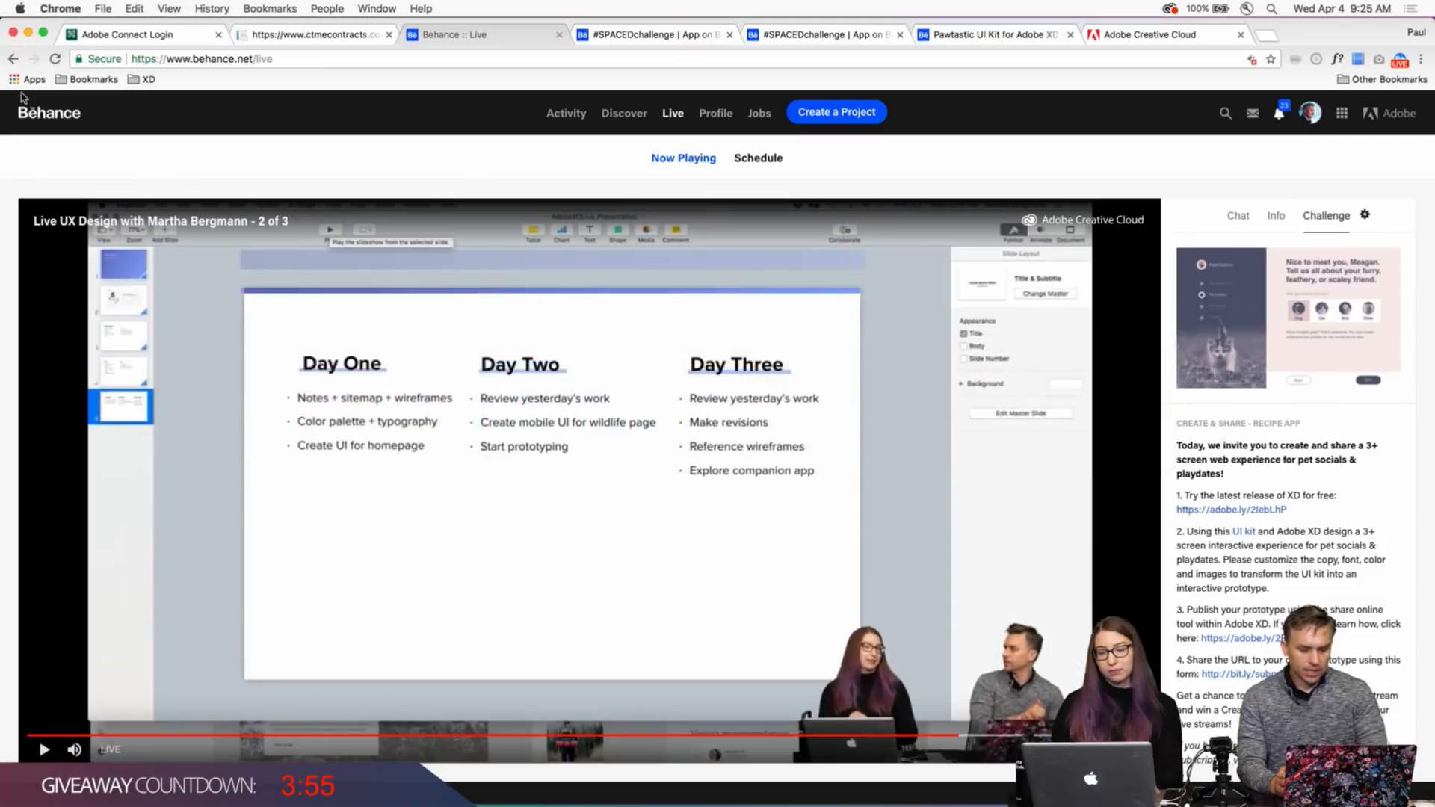
scroll(1368, 575, down, 1)
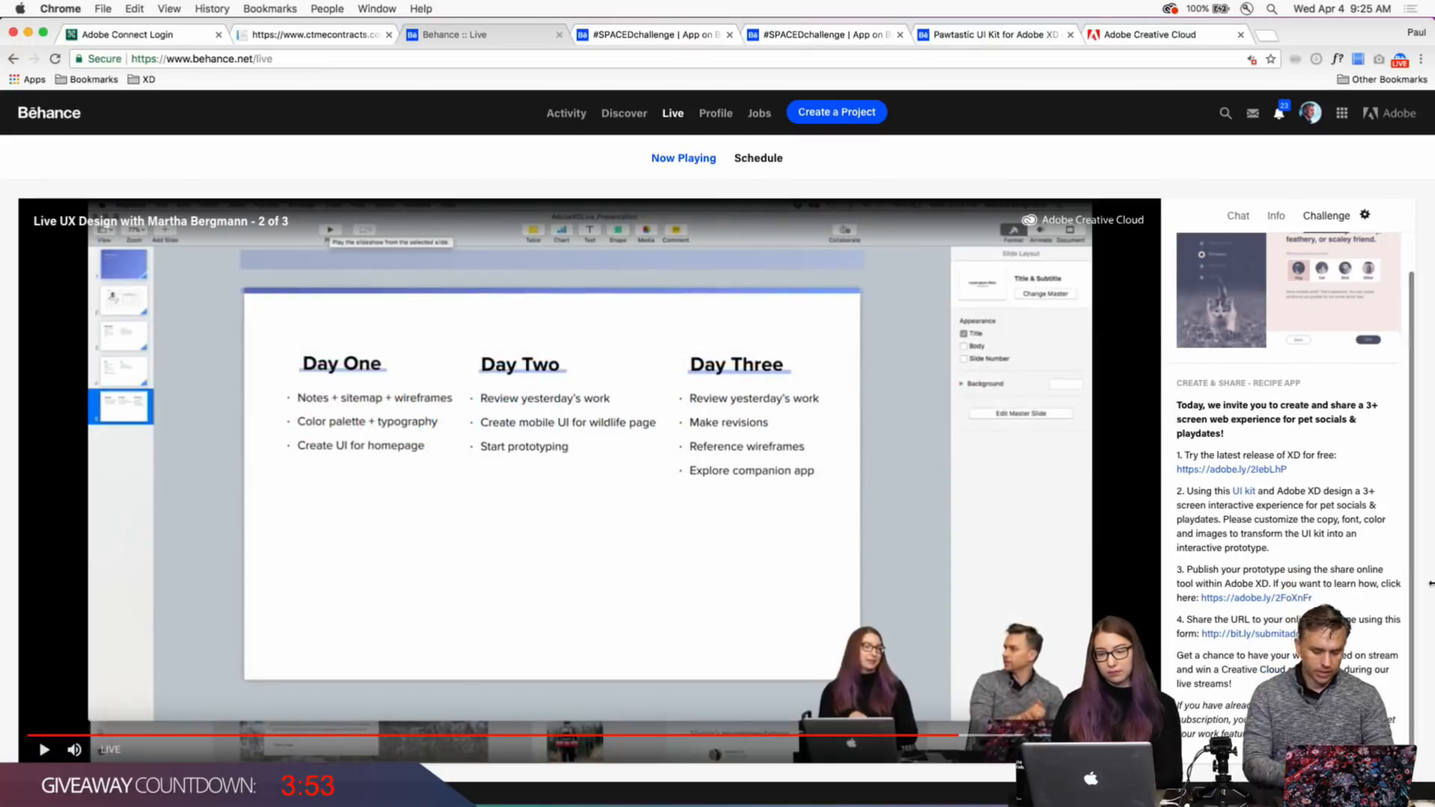
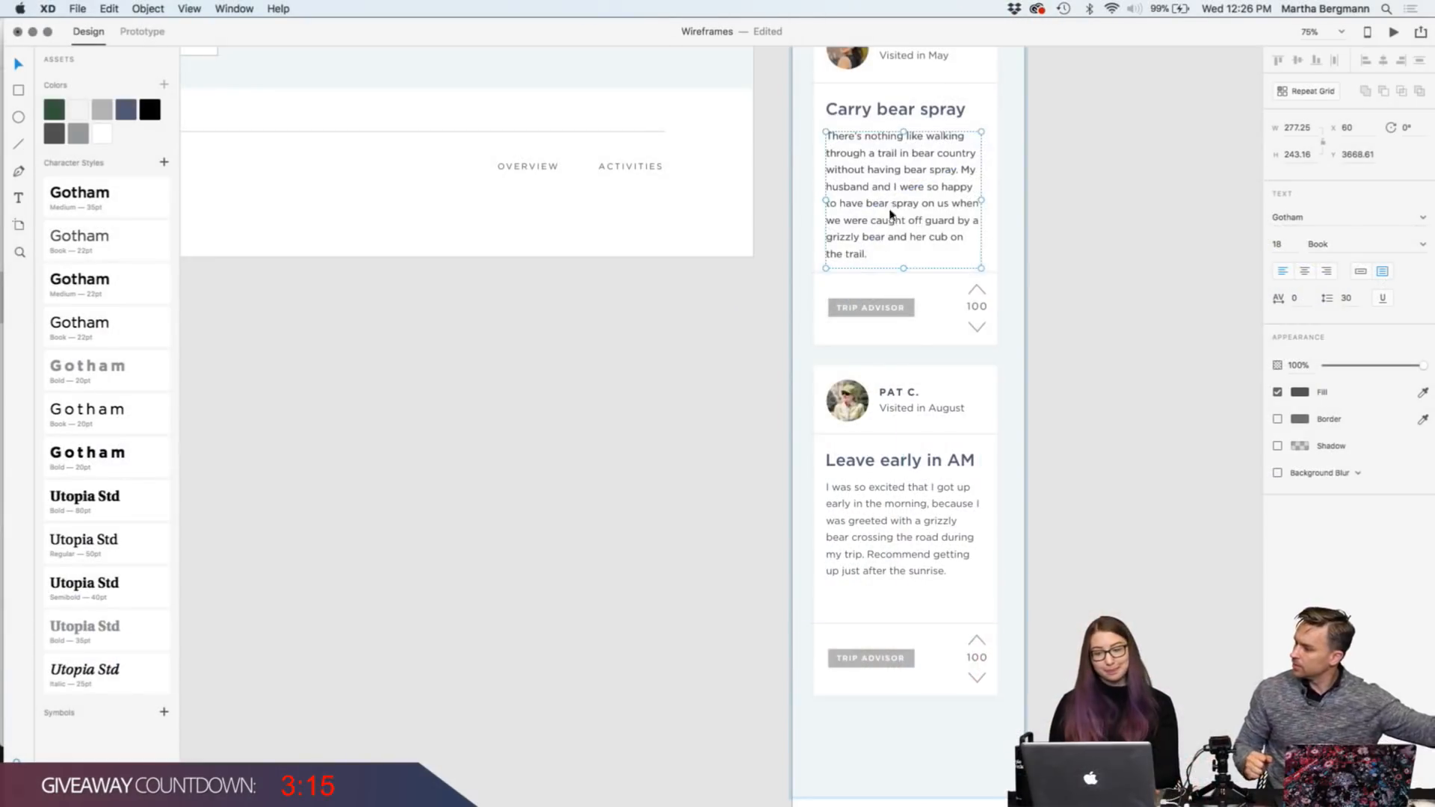
Duplicate the review text below itself and retype the copy as 'Read more'.
drag(891, 205, 888, 346)
double_click(888, 346)
text(Read more...)
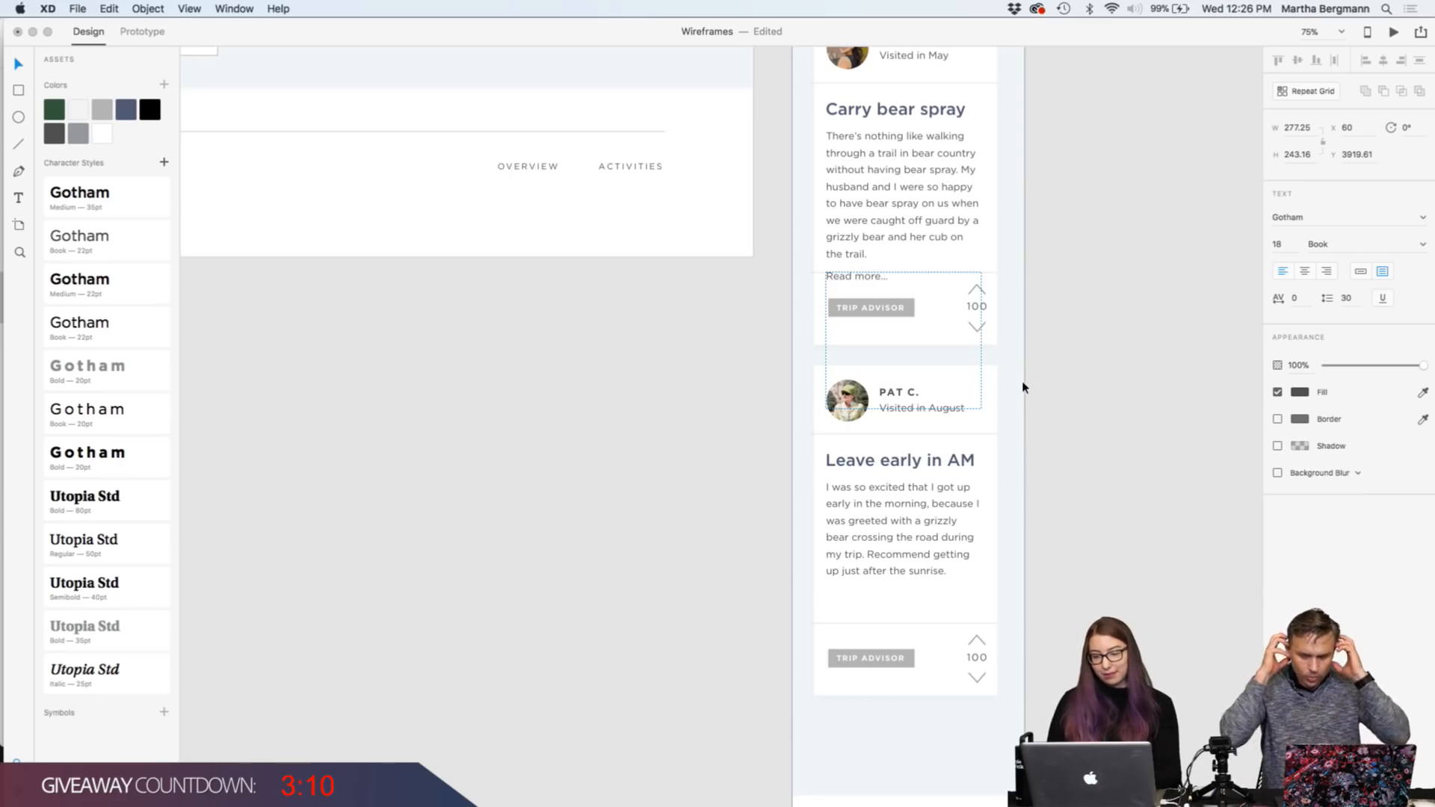
key(Escape)
drag(905, 407, 901, 284)
key(super+1)
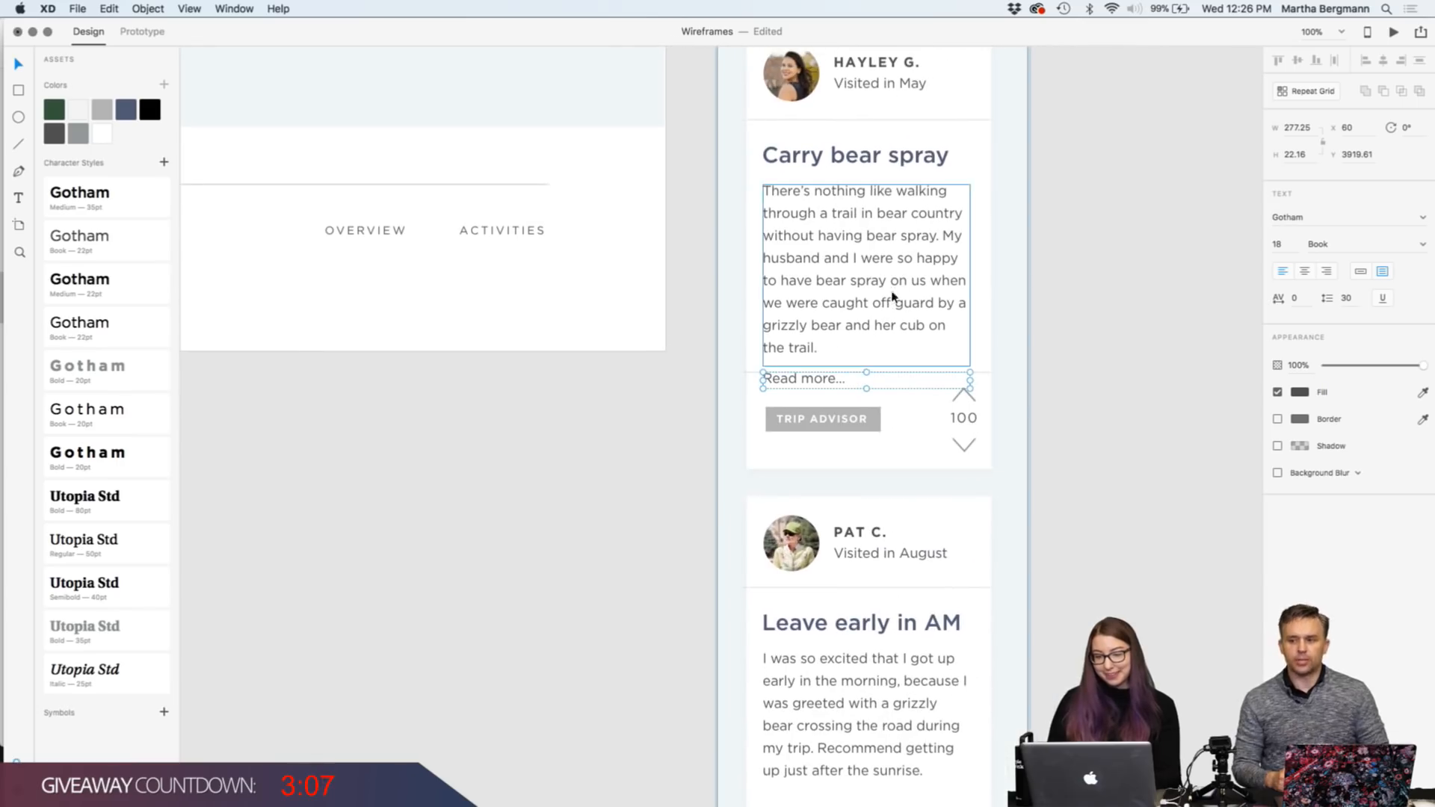
key(super+z)
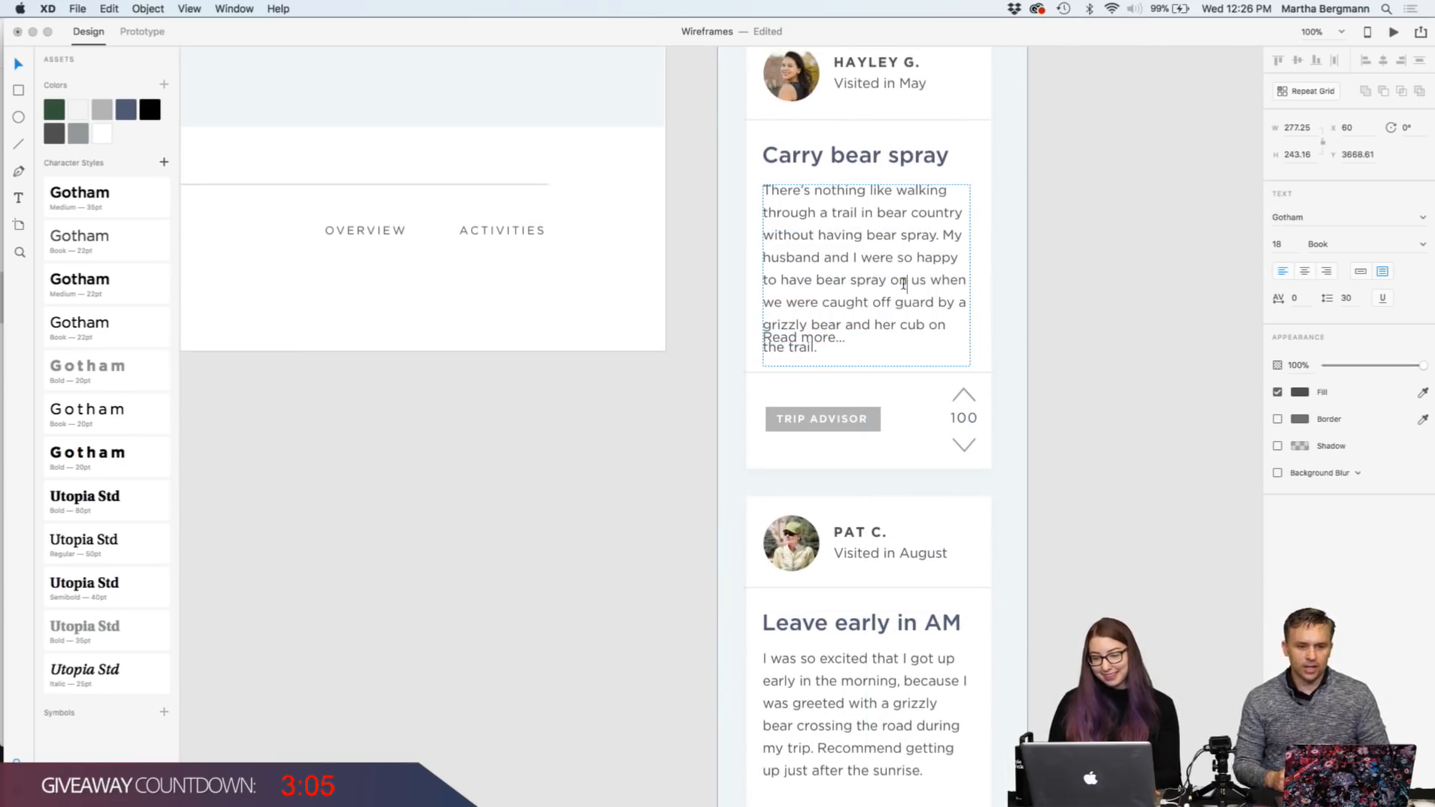
Delete the review's last lines so it ends after 'on us when'.
drag(763, 302, 981, 390)
key(BackSpace)
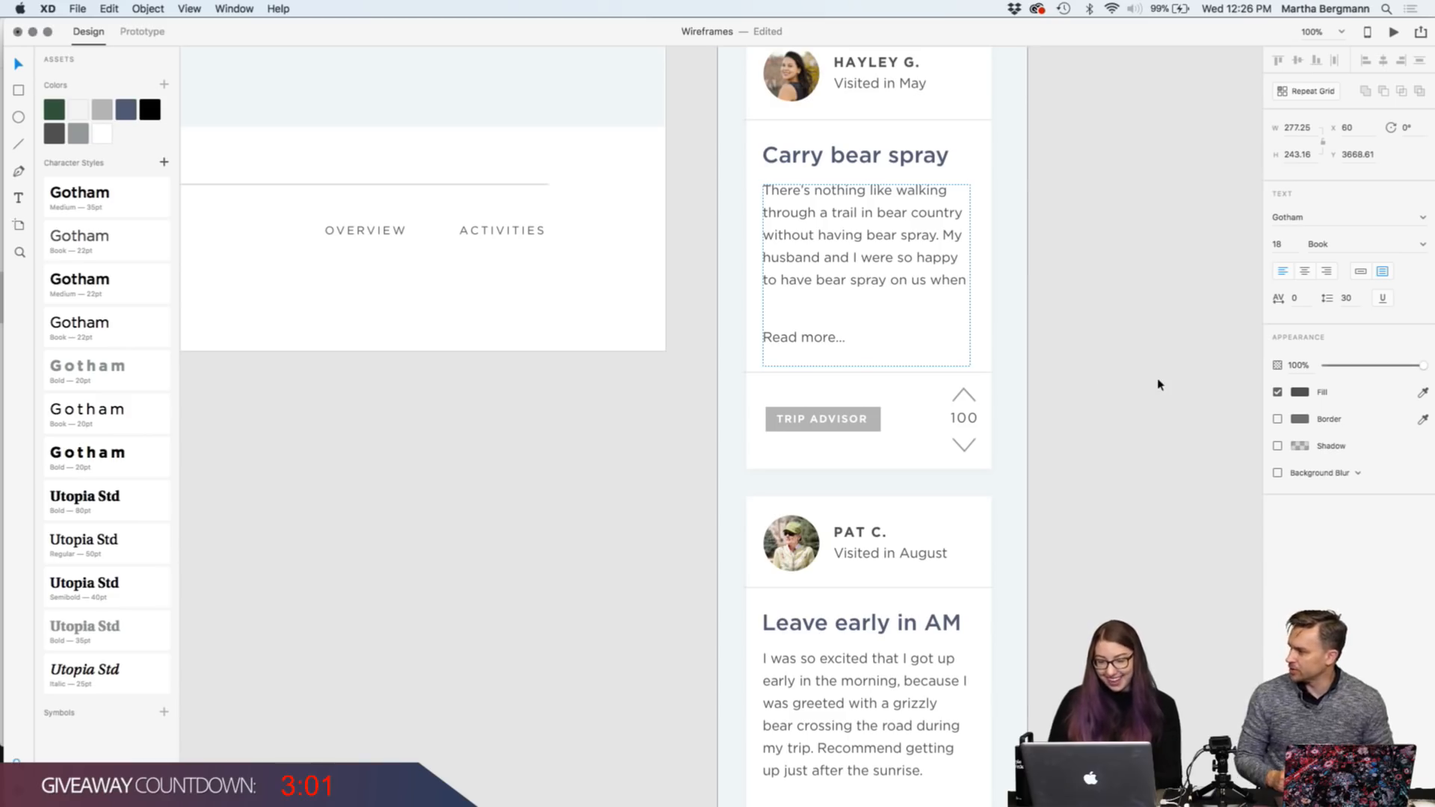
click(838, 332)
scroll(837, 326, down, 1)
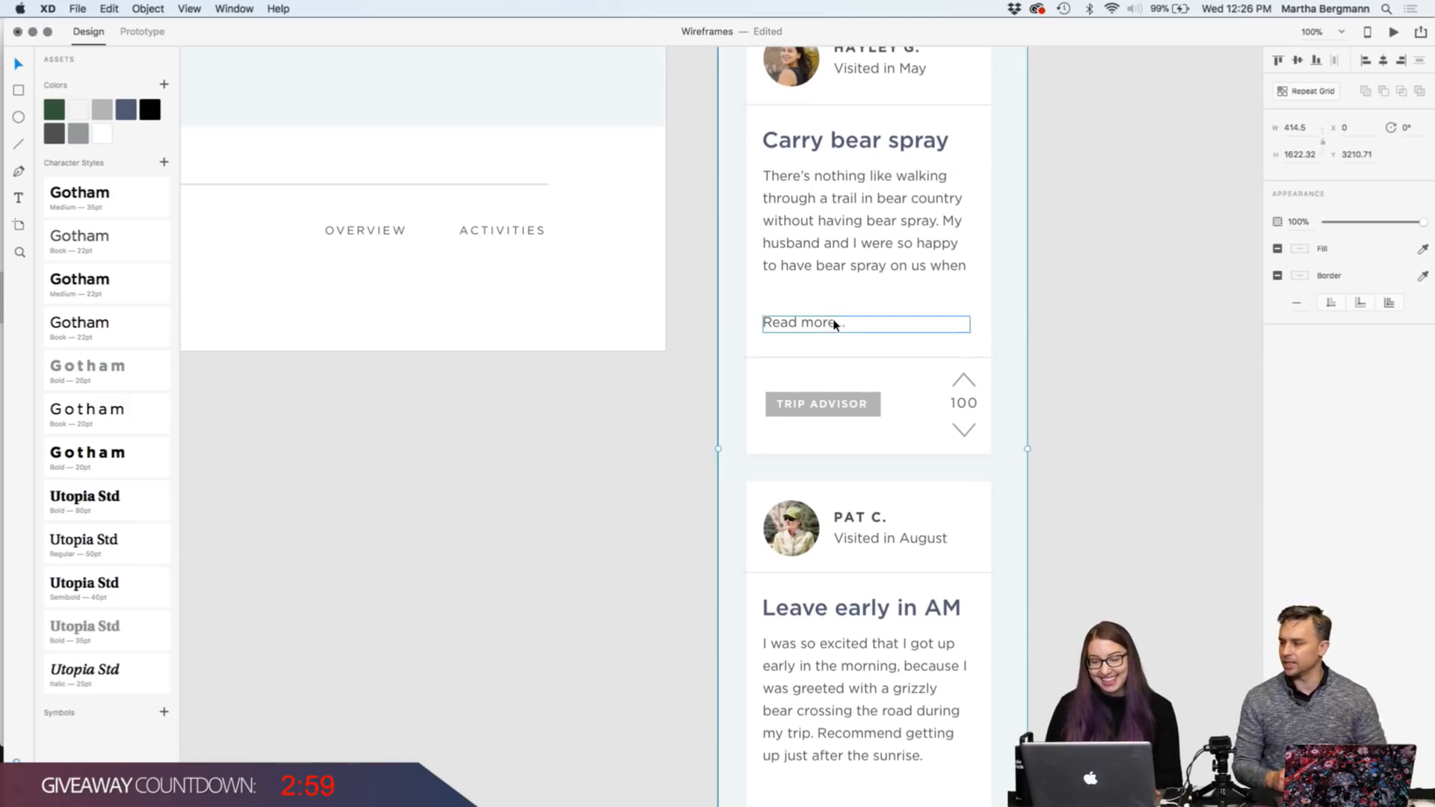
scroll(835, 324, up, 1)
Move 'Read more' up under the shortened review and drop its ellipsis.
double_click(820, 340)
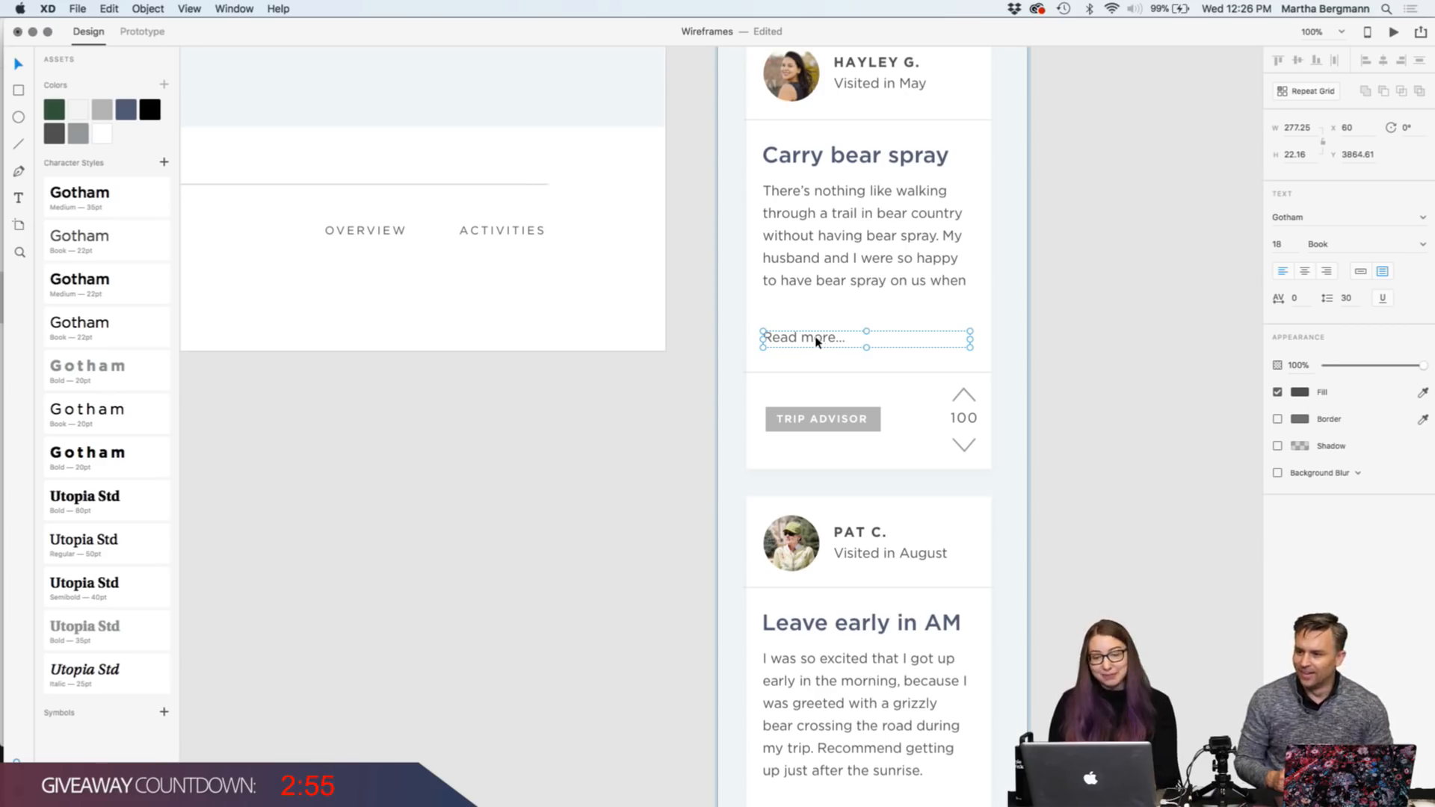
drag(816, 337, 816, 317)
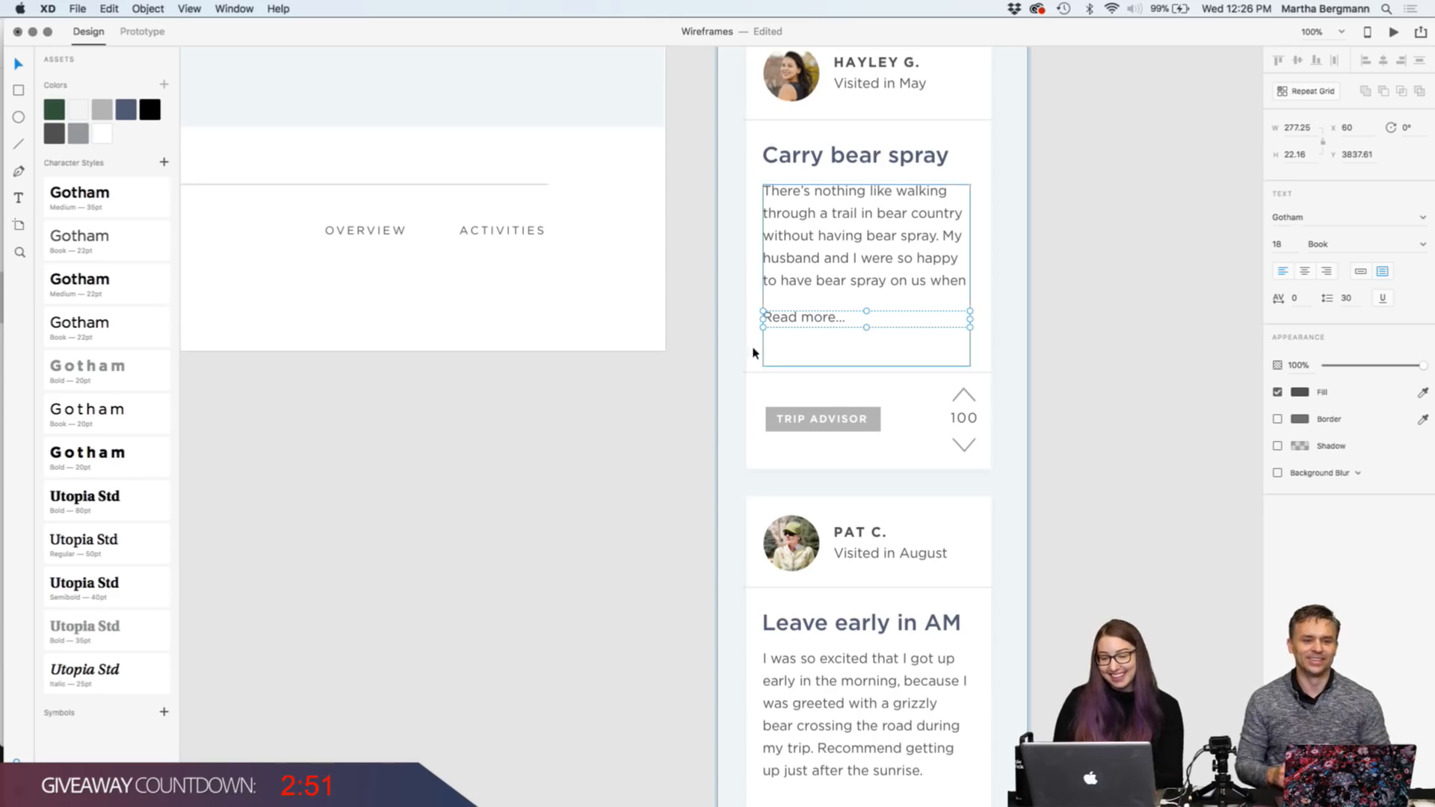
click(632, 474)
scroll(1116, 401, up, 3)
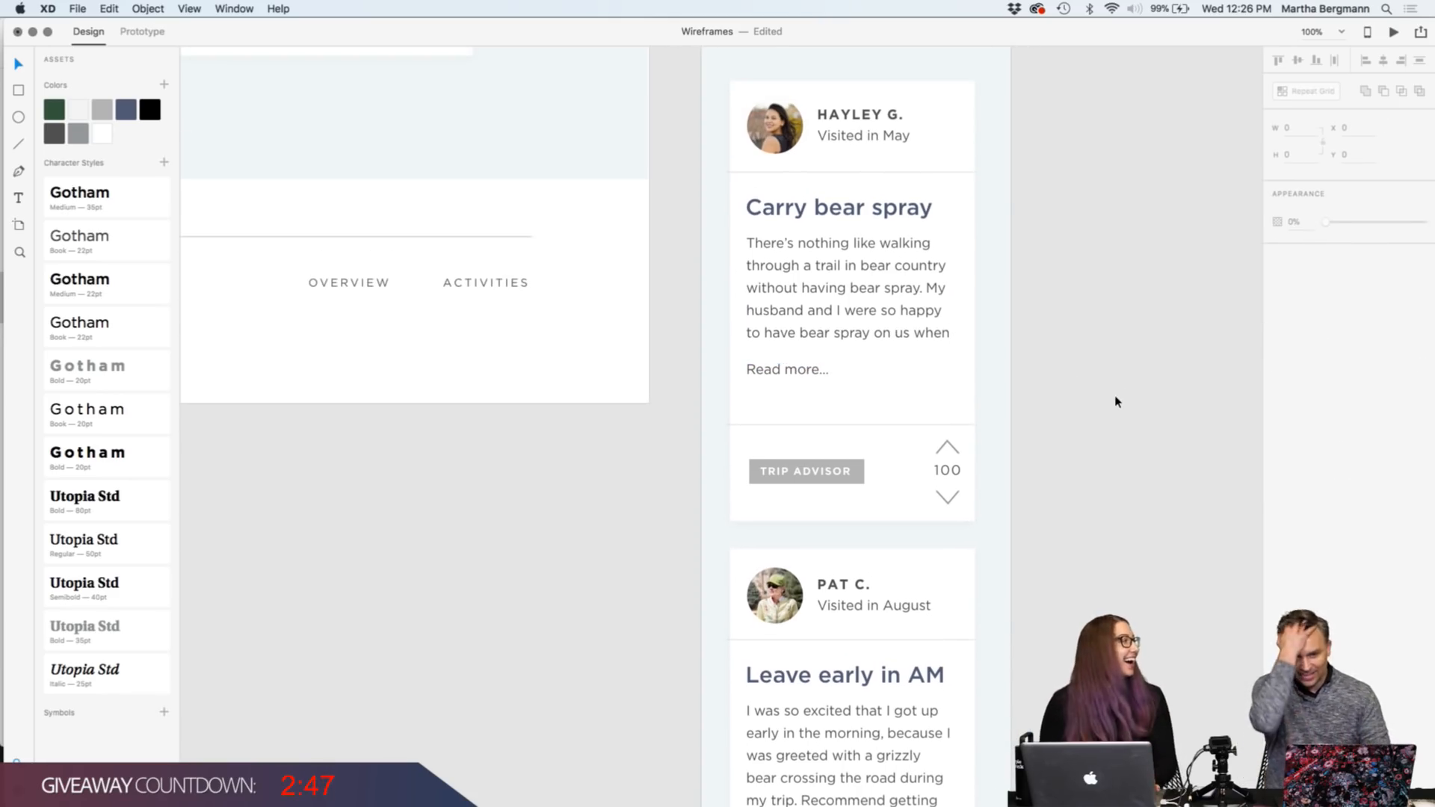
click(777, 374)
double_click(809, 377)
click(813, 369)
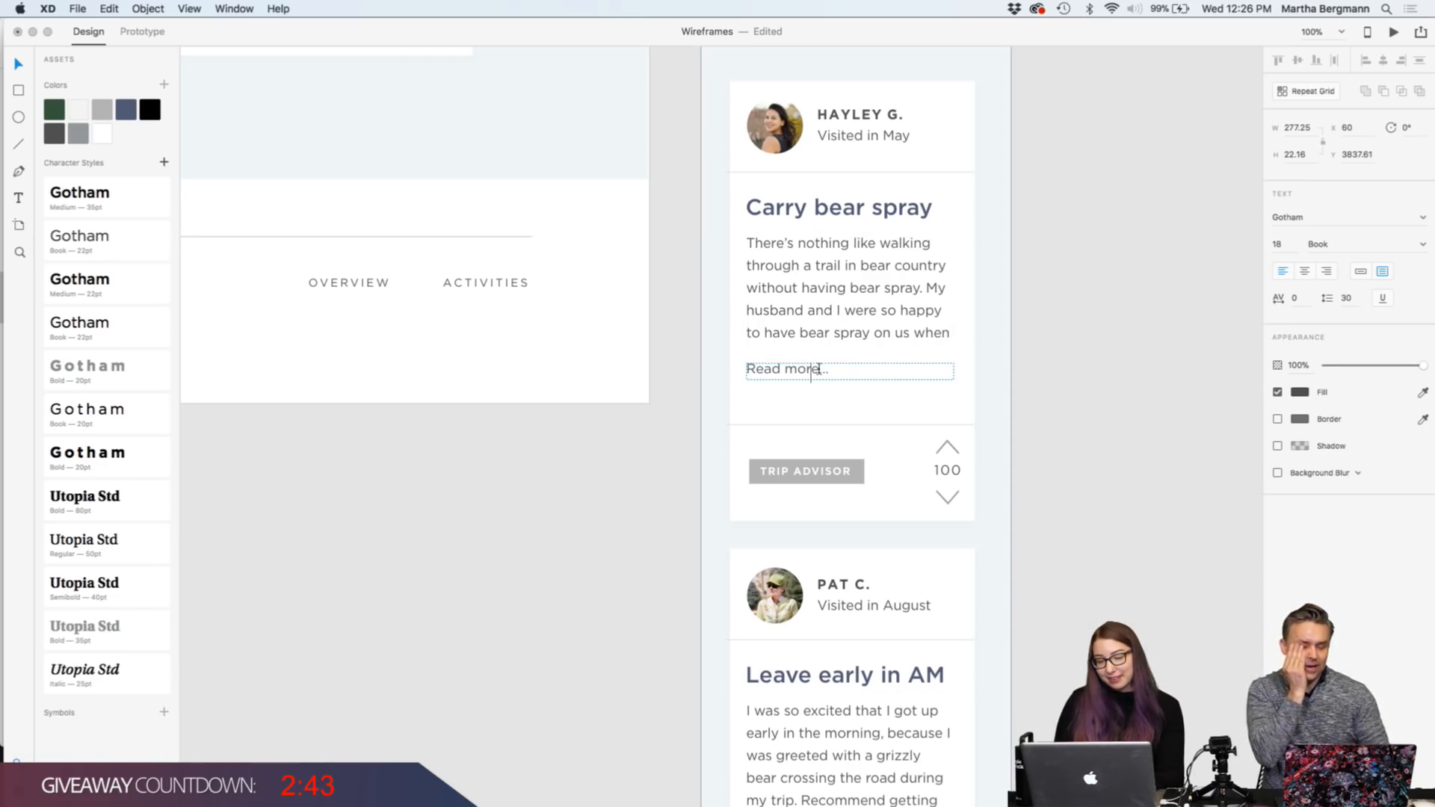
key(Escape)
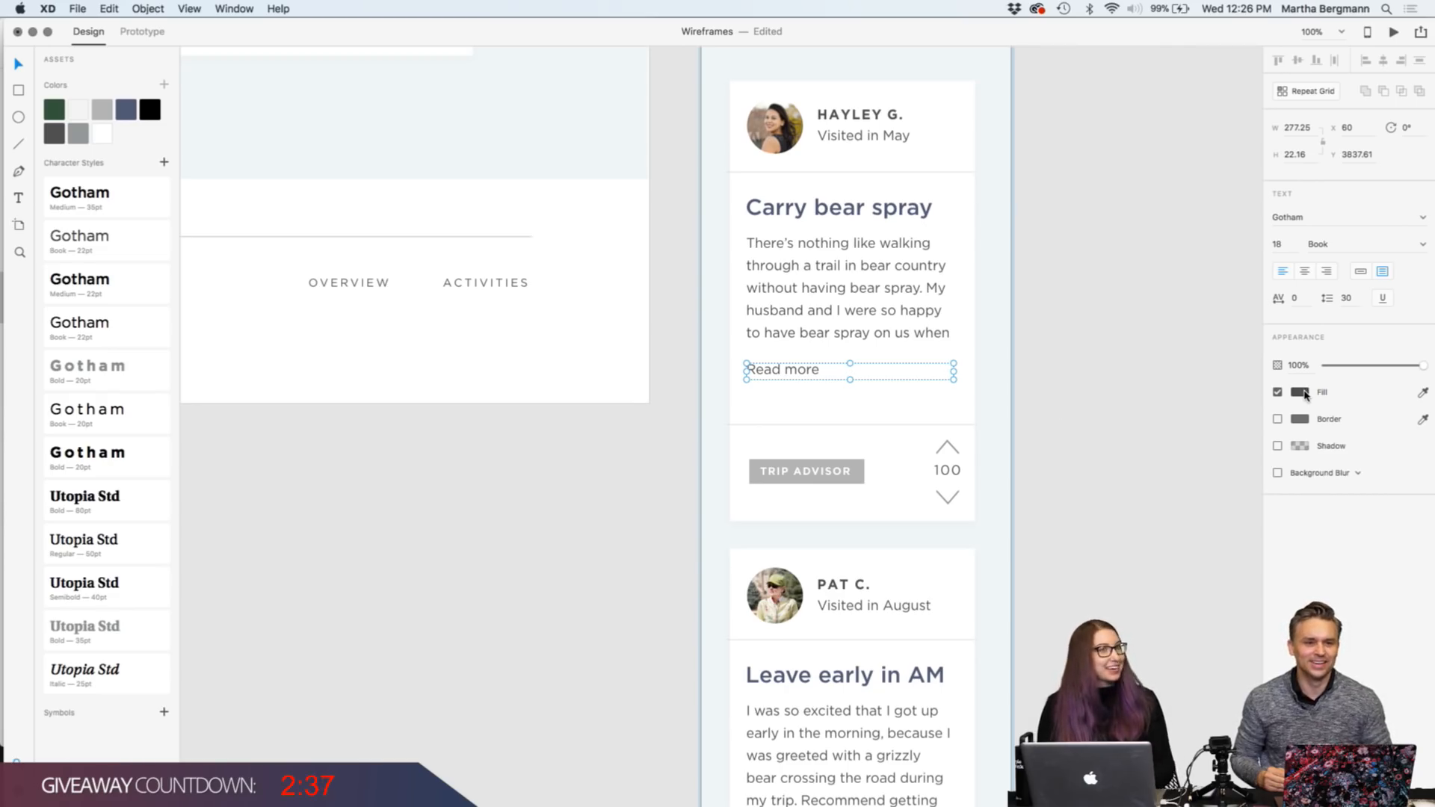
Color 'Read more' with the dark blue-gray asset swatch and make it Bold.
click(1305, 396)
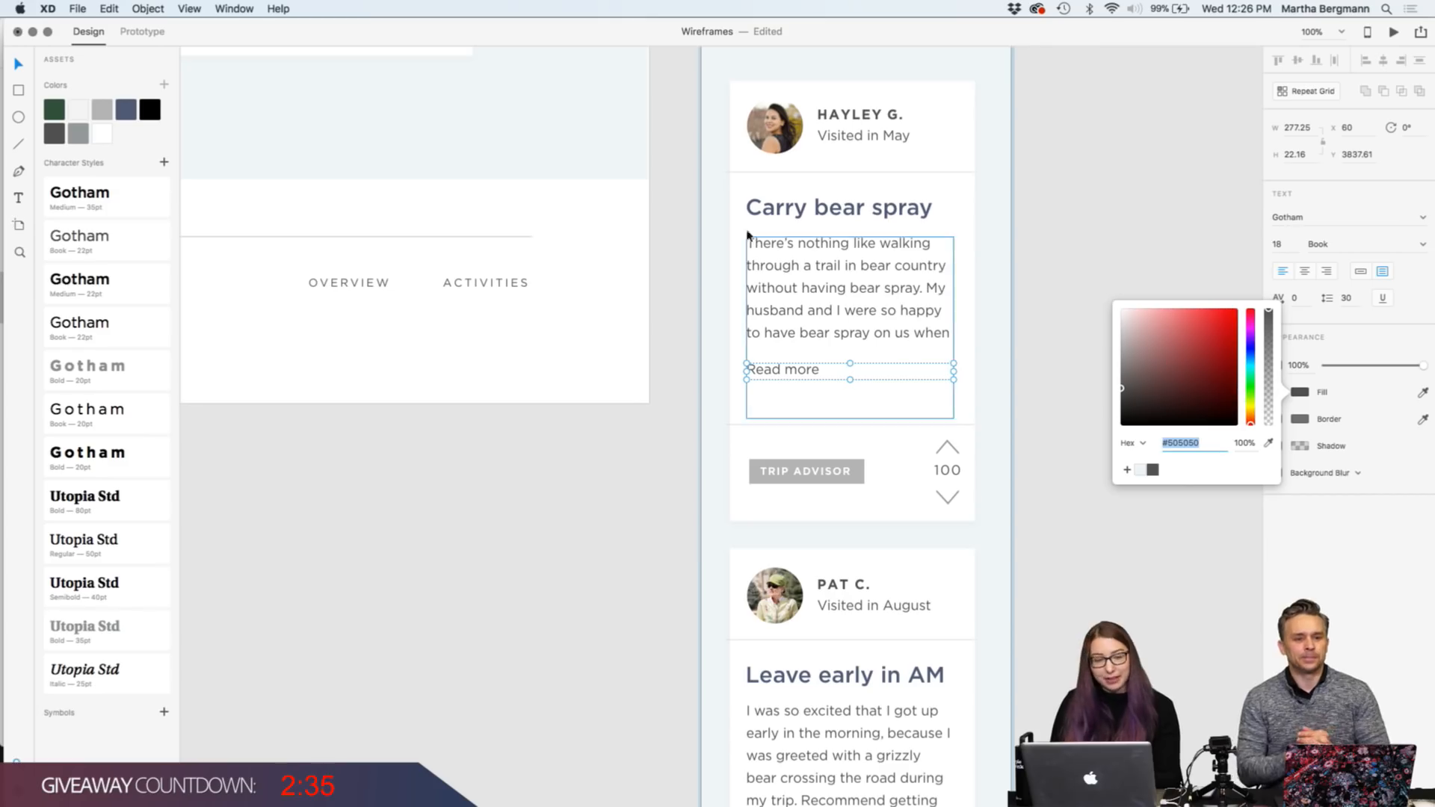
click(126, 112)
click(1416, 245)
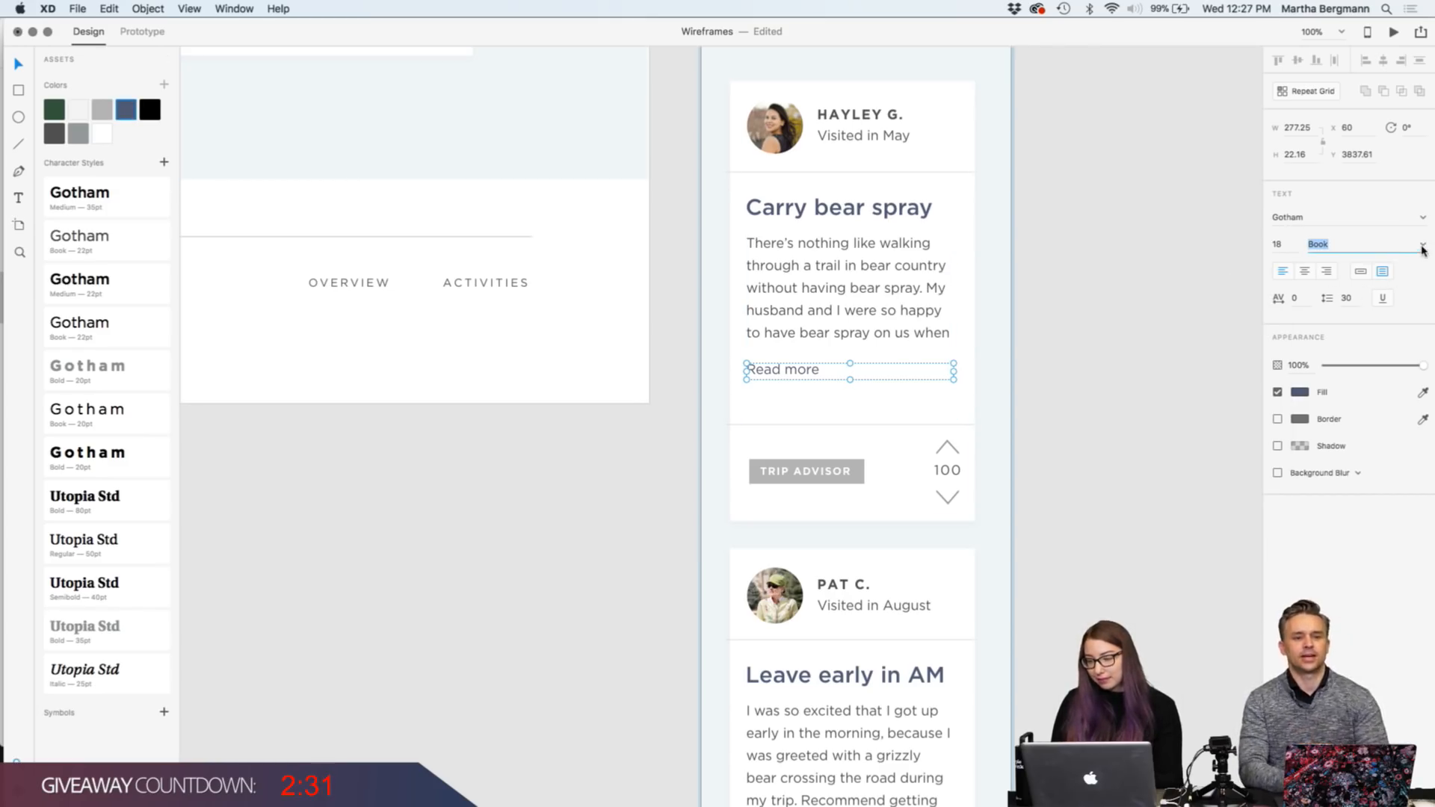
click(1422, 247)
click(1318, 366)
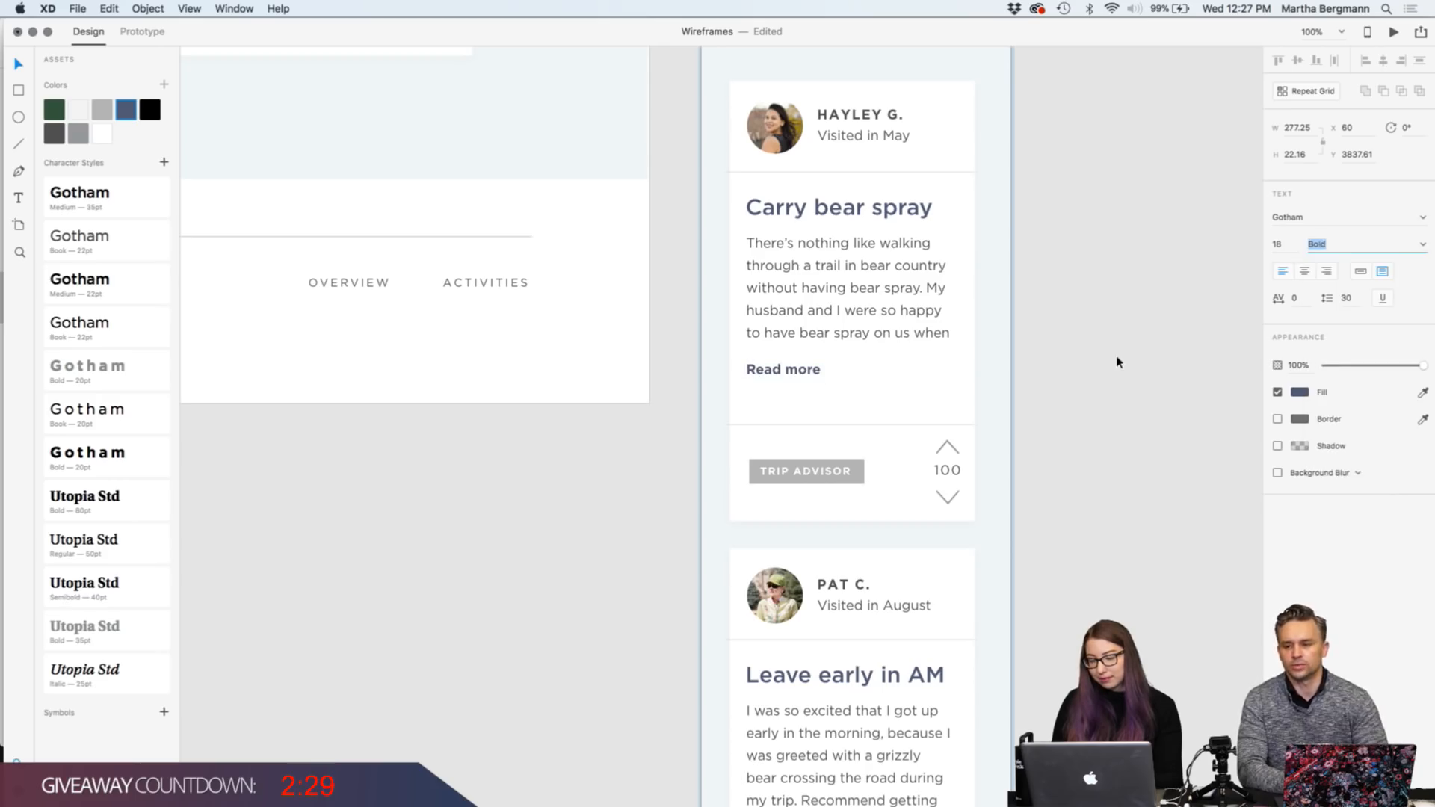
click(1423, 247)
key(Escape)
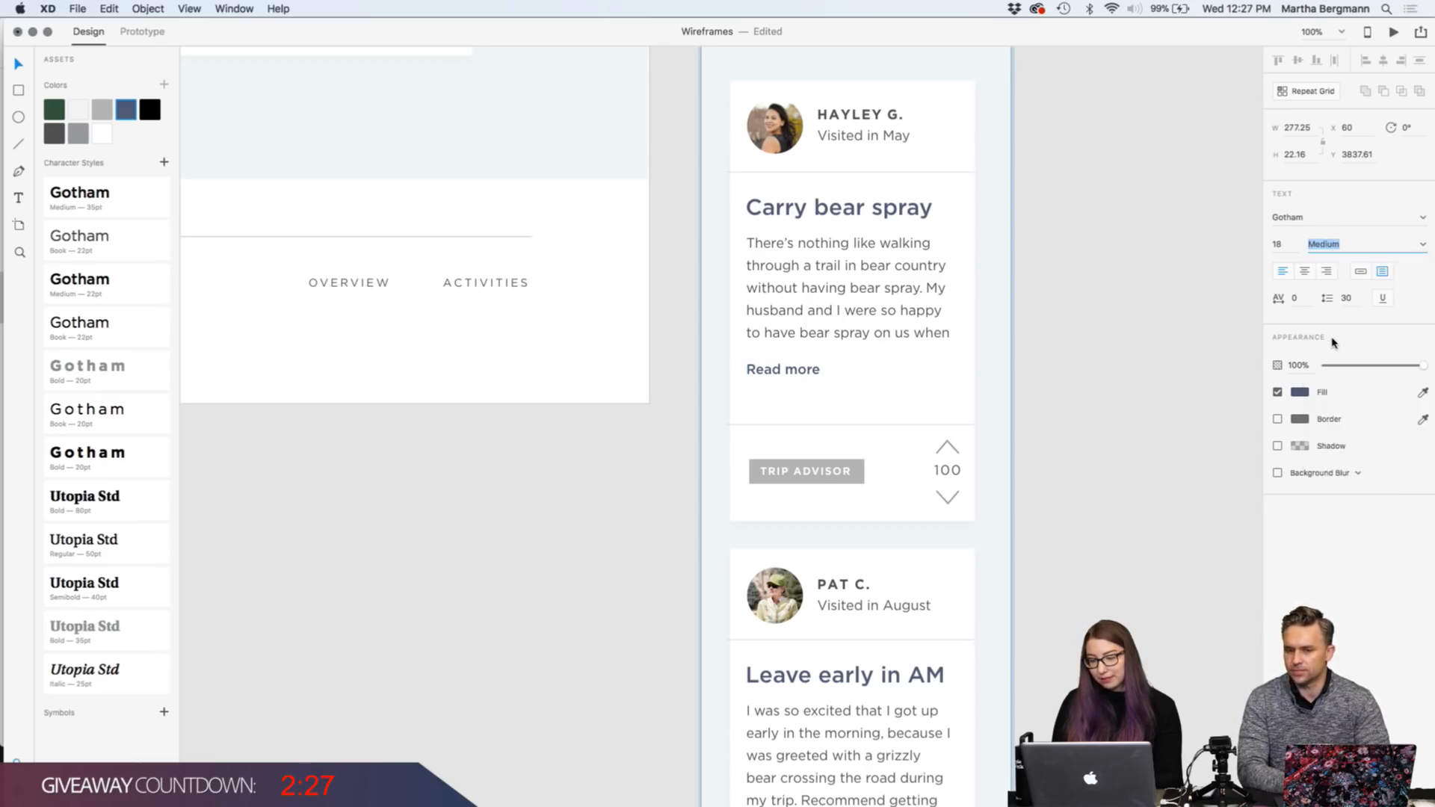
click(1127, 383)
Move the Trip Advisor row up and shorten the first review card from the bottom.
scroll(1077, 452, down, 1)
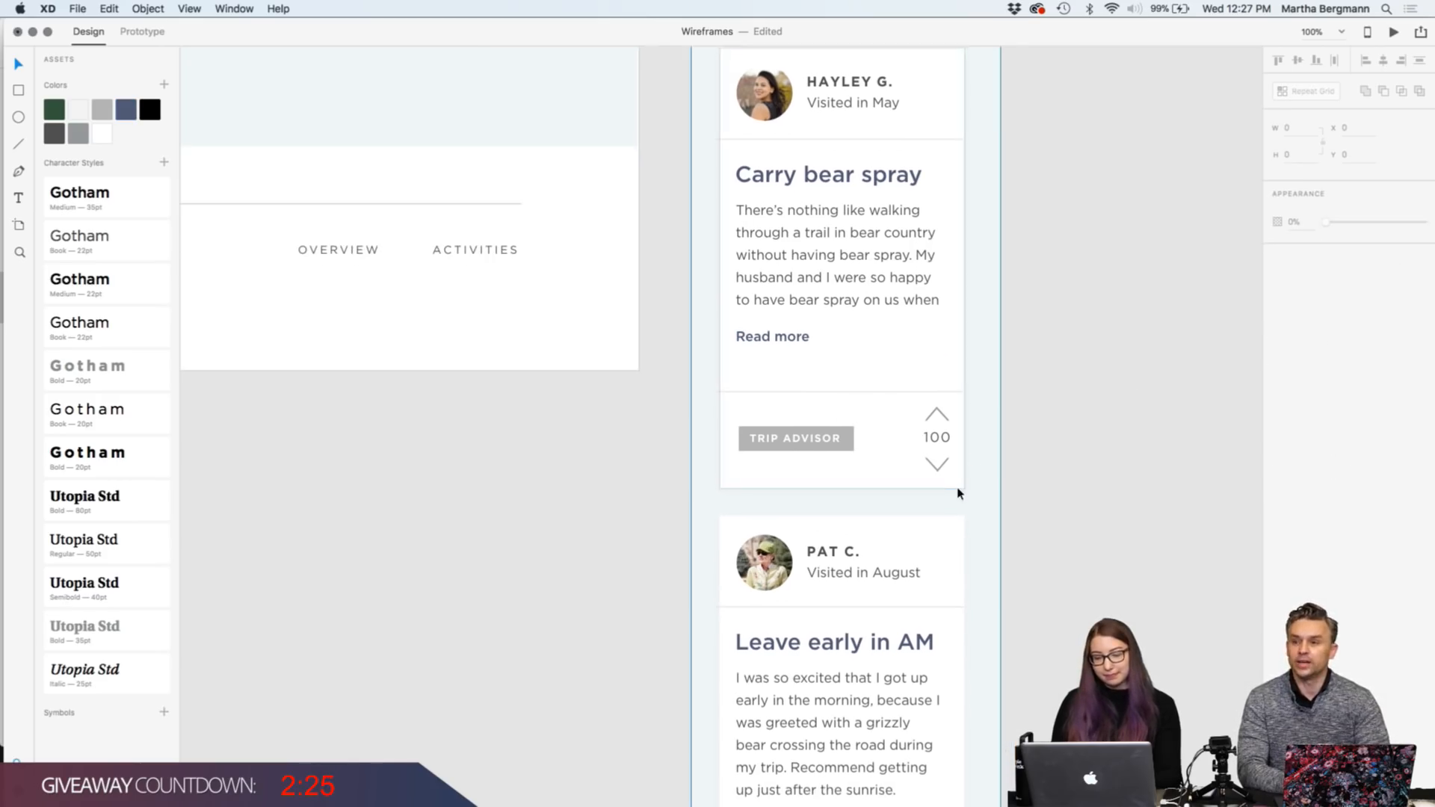
click(899, 483)
drag(1030, 496, 757, 385)
click(708, 267)
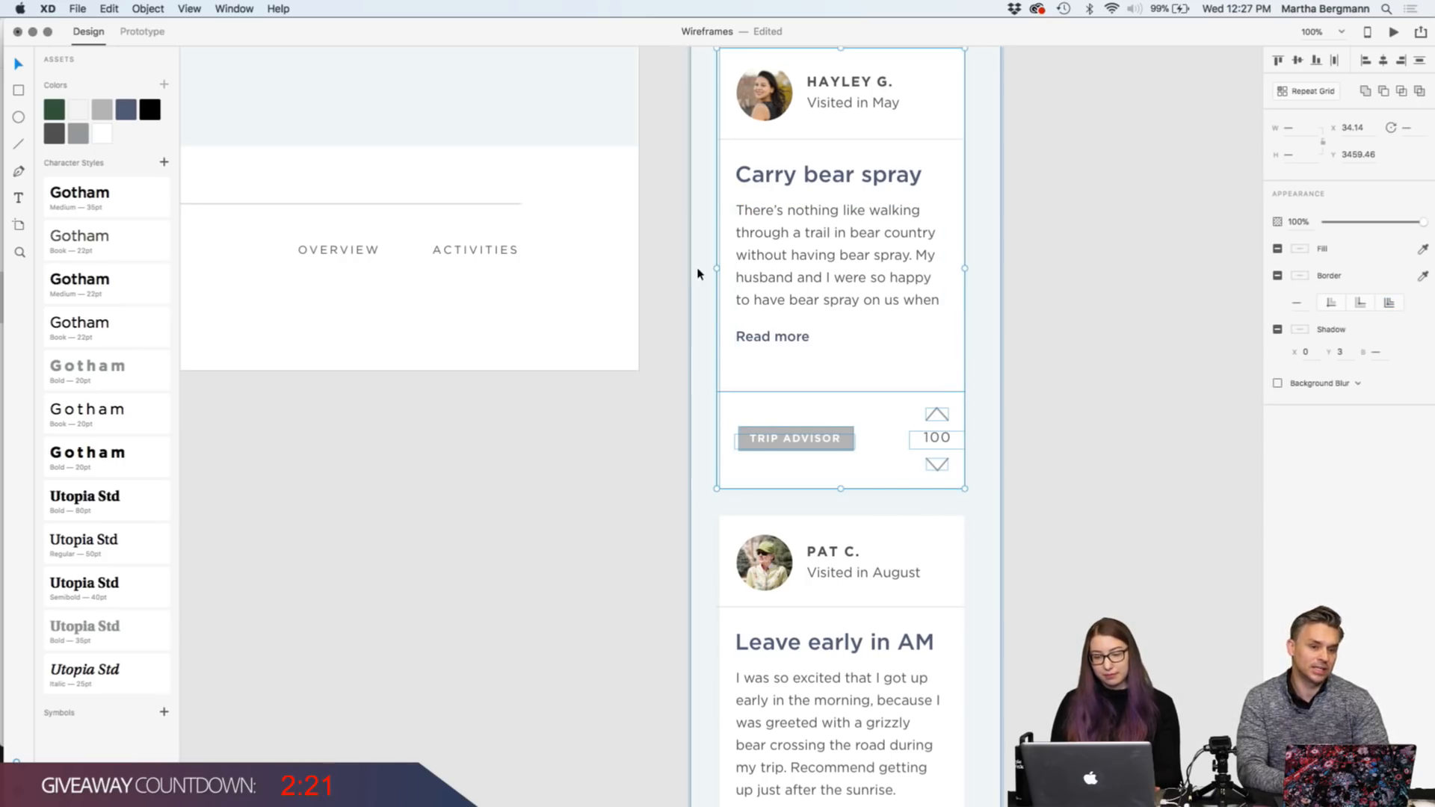
double_click(791, 442)
drag(791, 442, 794, 415)
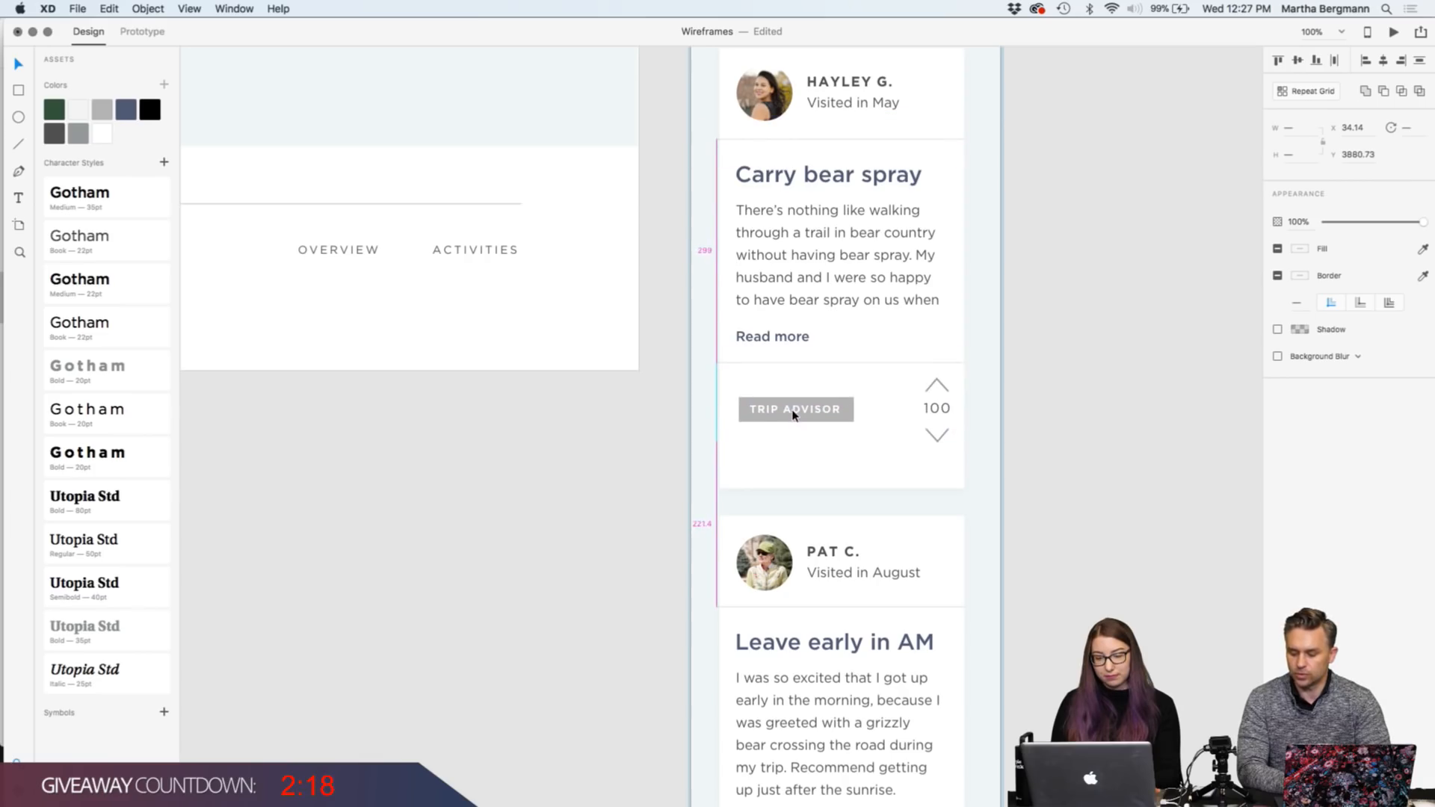
click(782, 471)
drag(839, 486, 843, 458)
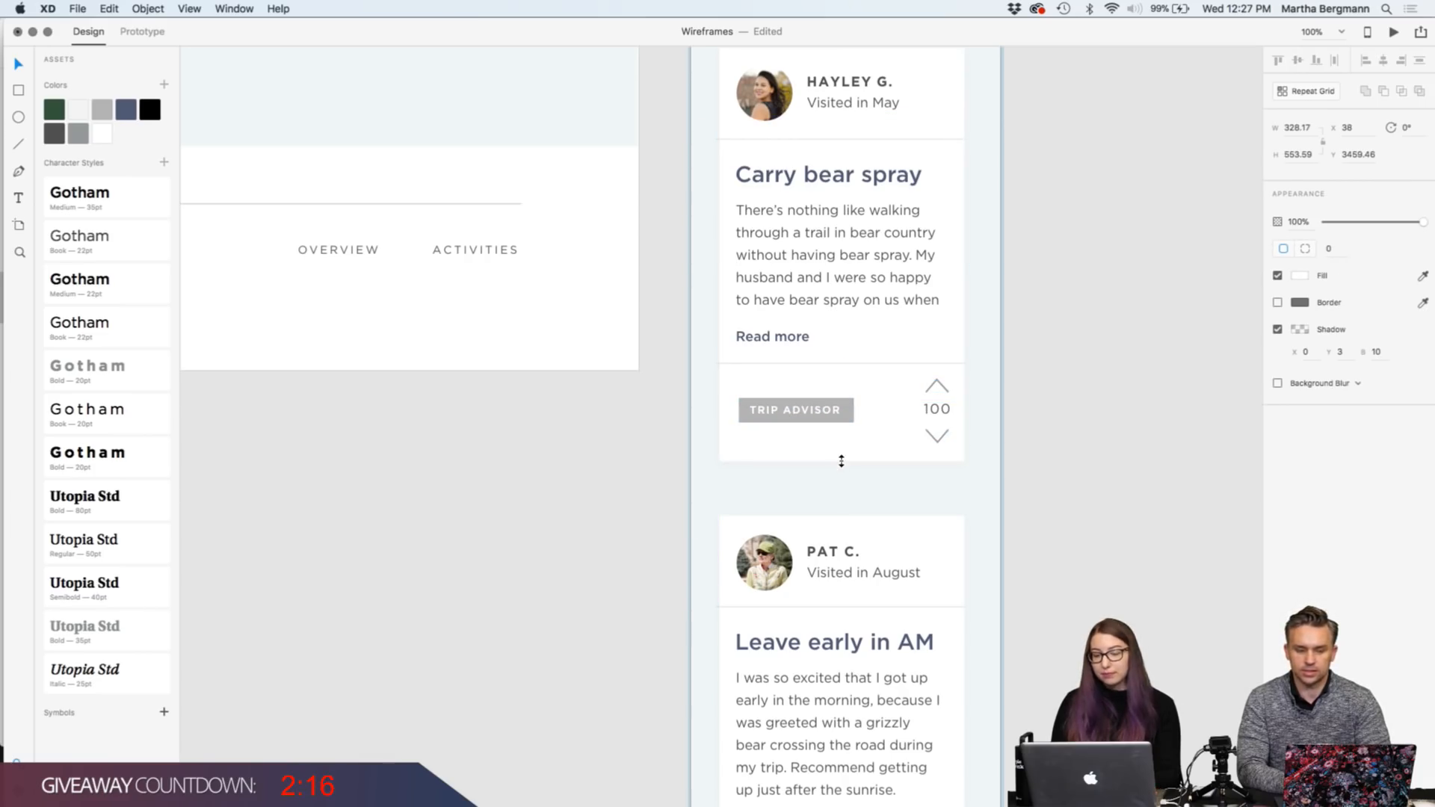
click(1076, 431)
scroll(1076, 432, down, 5)
scroll(1076, 432, up, 7)
scroll(1076, 432, left, 5)
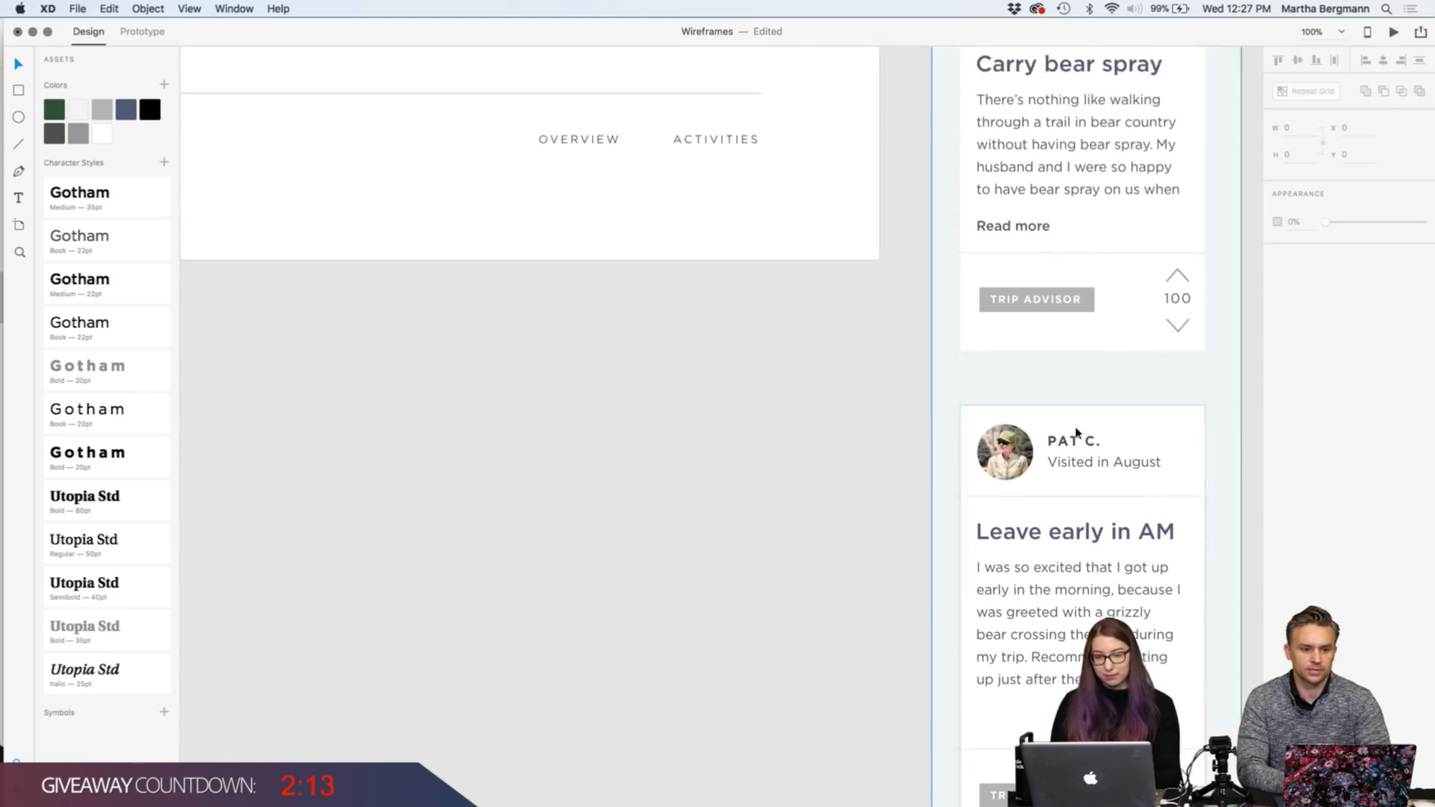
Replace the second card's TRIP ADVISOR button with a pasted YELLOWSTONEPARK.COM button.
click(732, 137)
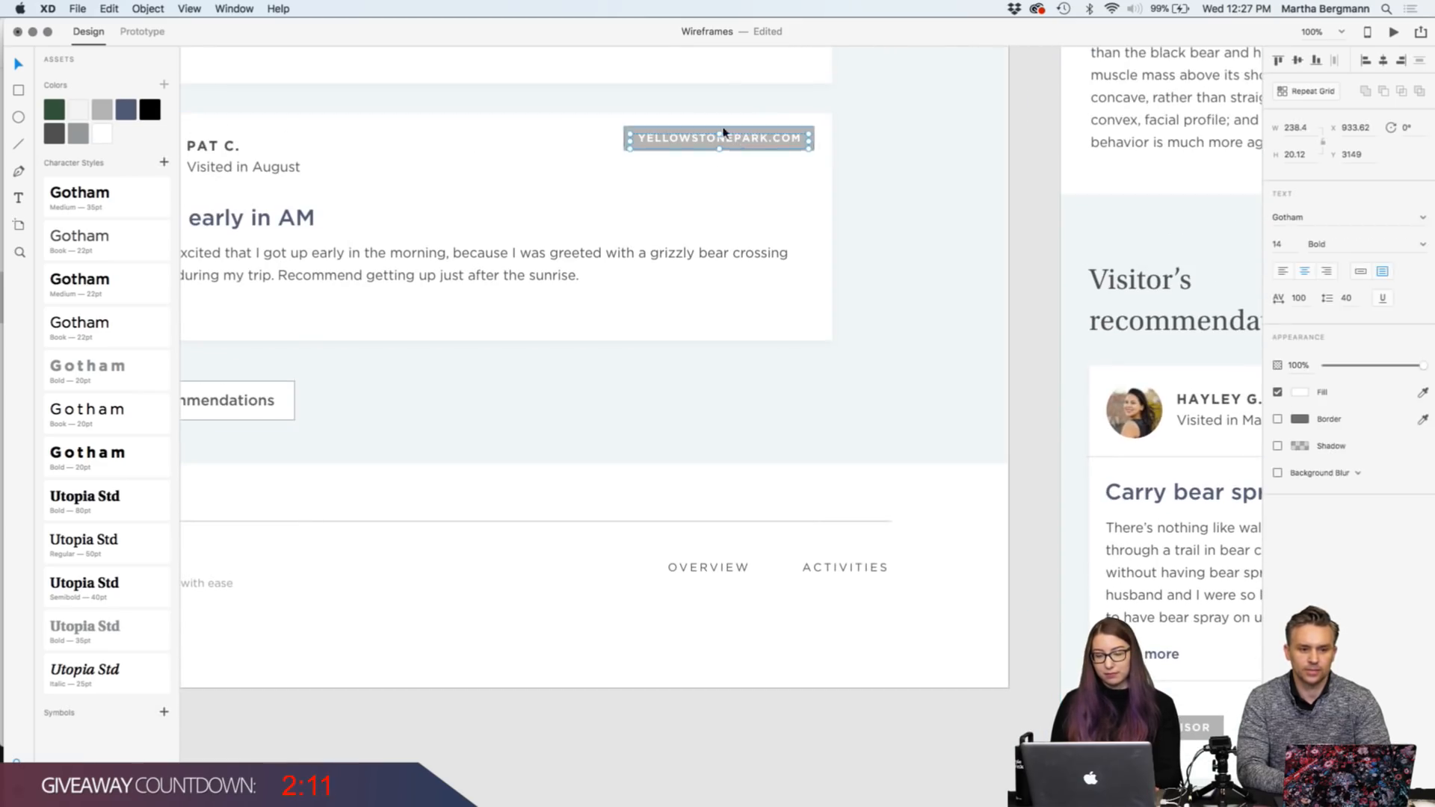
scroll(759, 292, down, 10)
scroll(760, 292, right, 4)
click(884, 236)
click(889, 233)
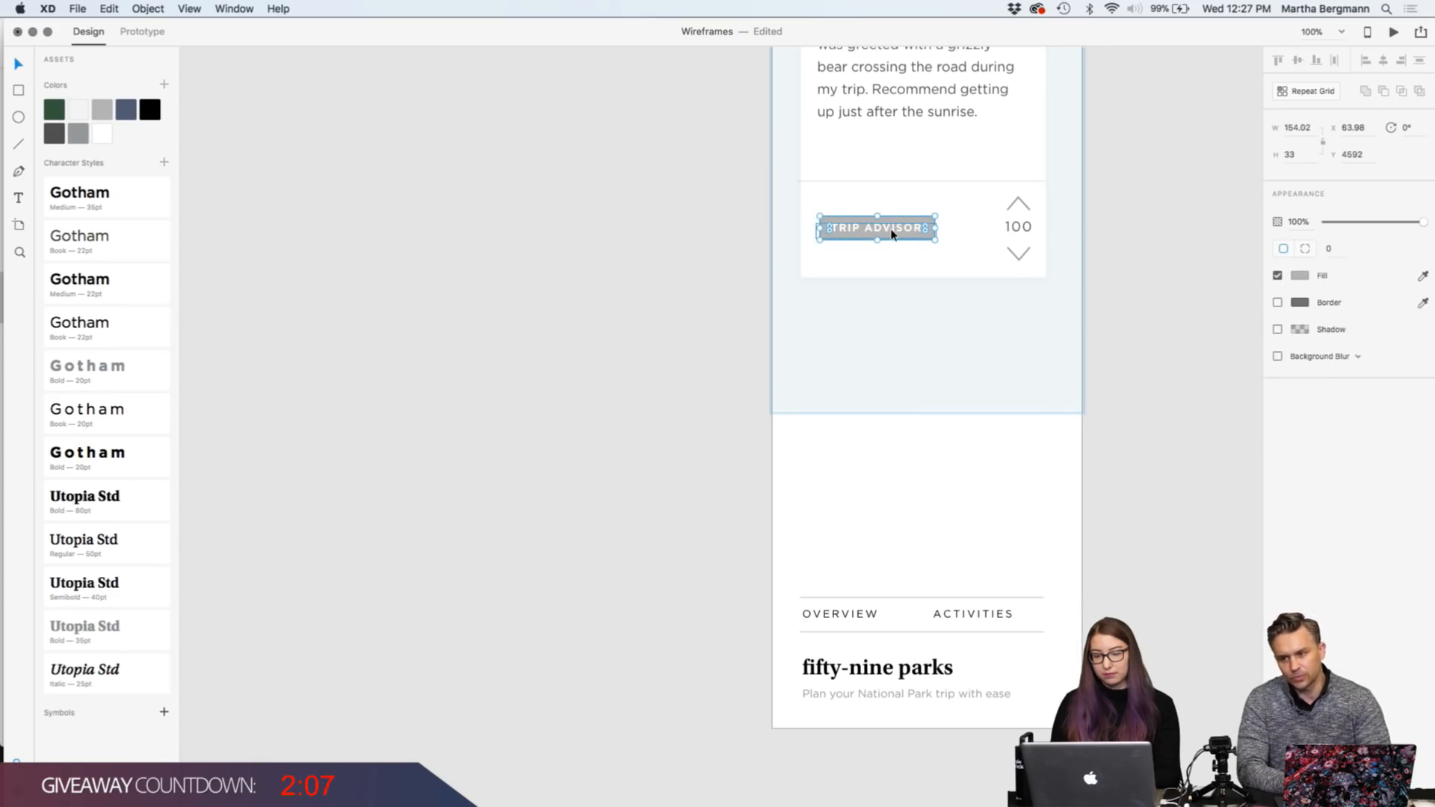
key(Delete)
key(super+v)
drag(887, 384, 872, 231)
Zoom to 200% and open the YELLOWSTONEPARK.COM button text for editing.
scroll(868, 235, up, 1)
scroll(868, 235, right, 1)
scroll(864, 236, up, 3)
scroll(859, 500, right, 2)
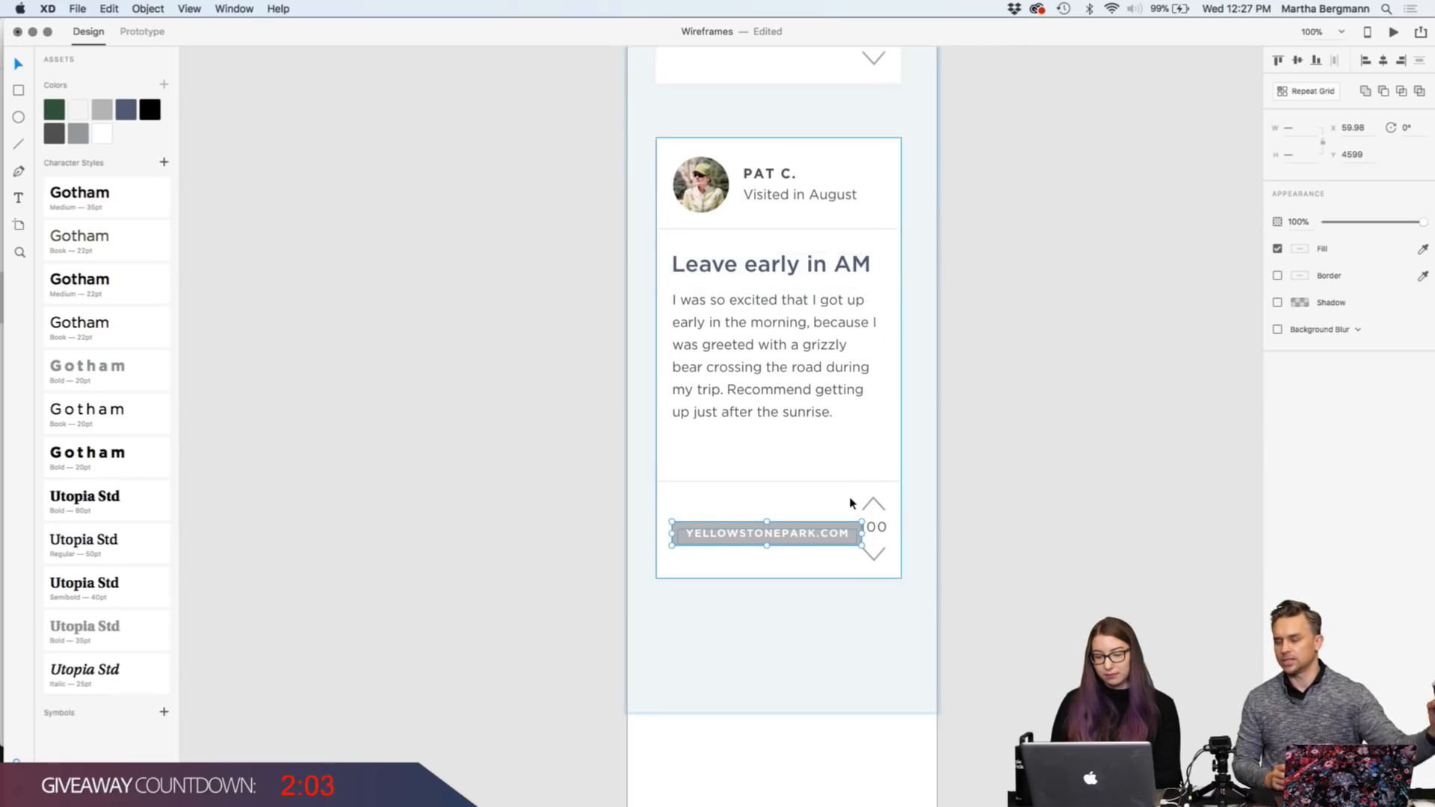
scroll(852, 500, down, 2)
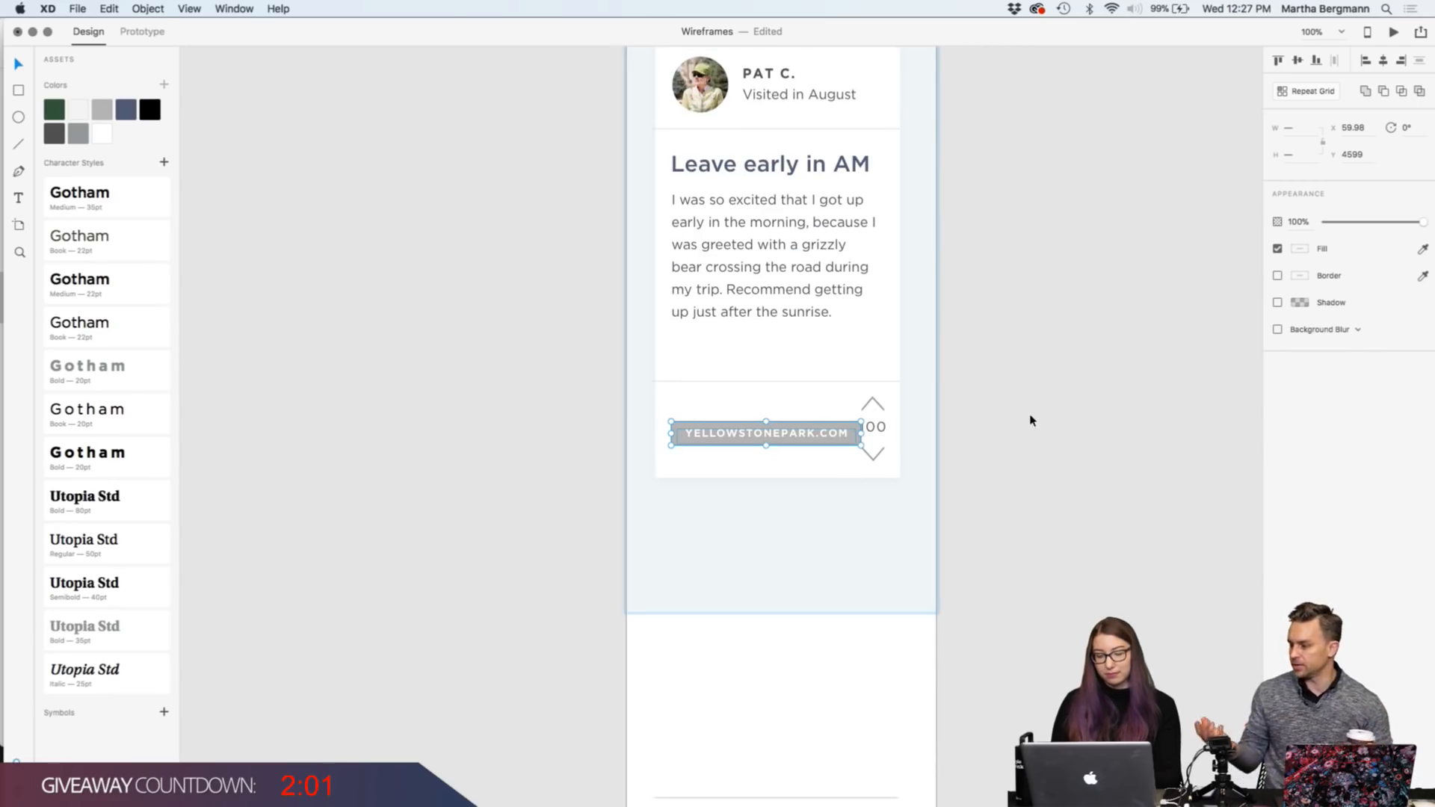
key(super+equal)
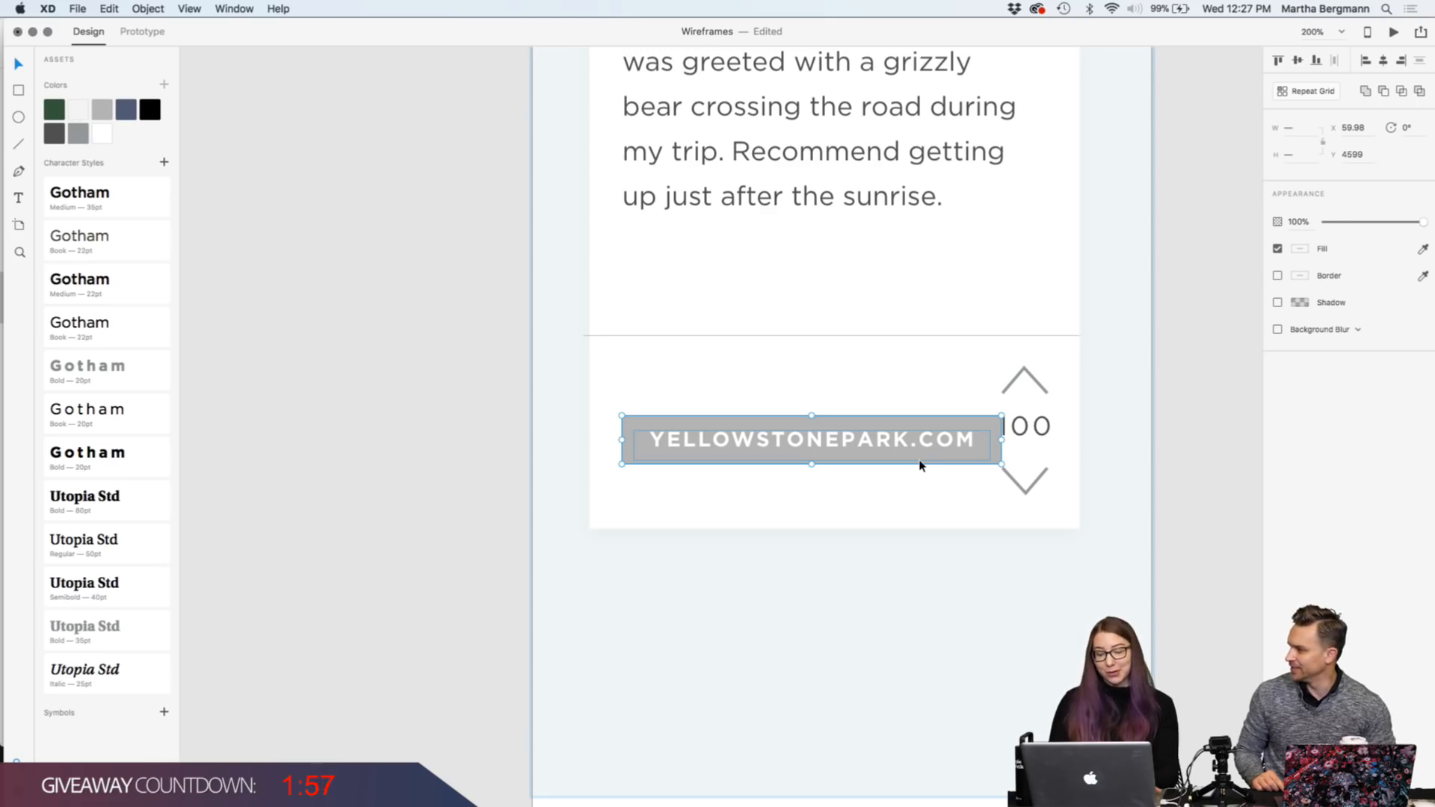
key(super+minus)
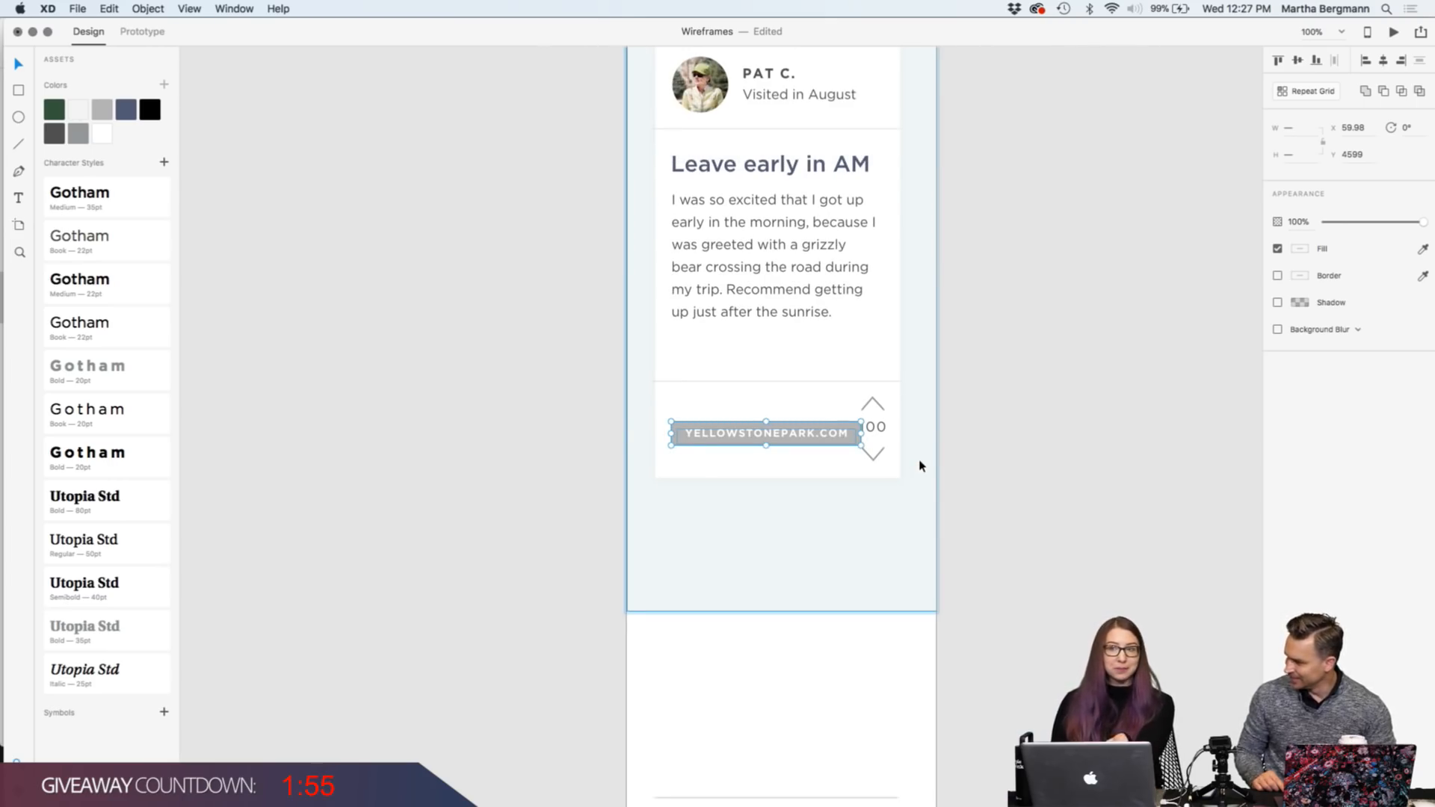
key(super+equal)
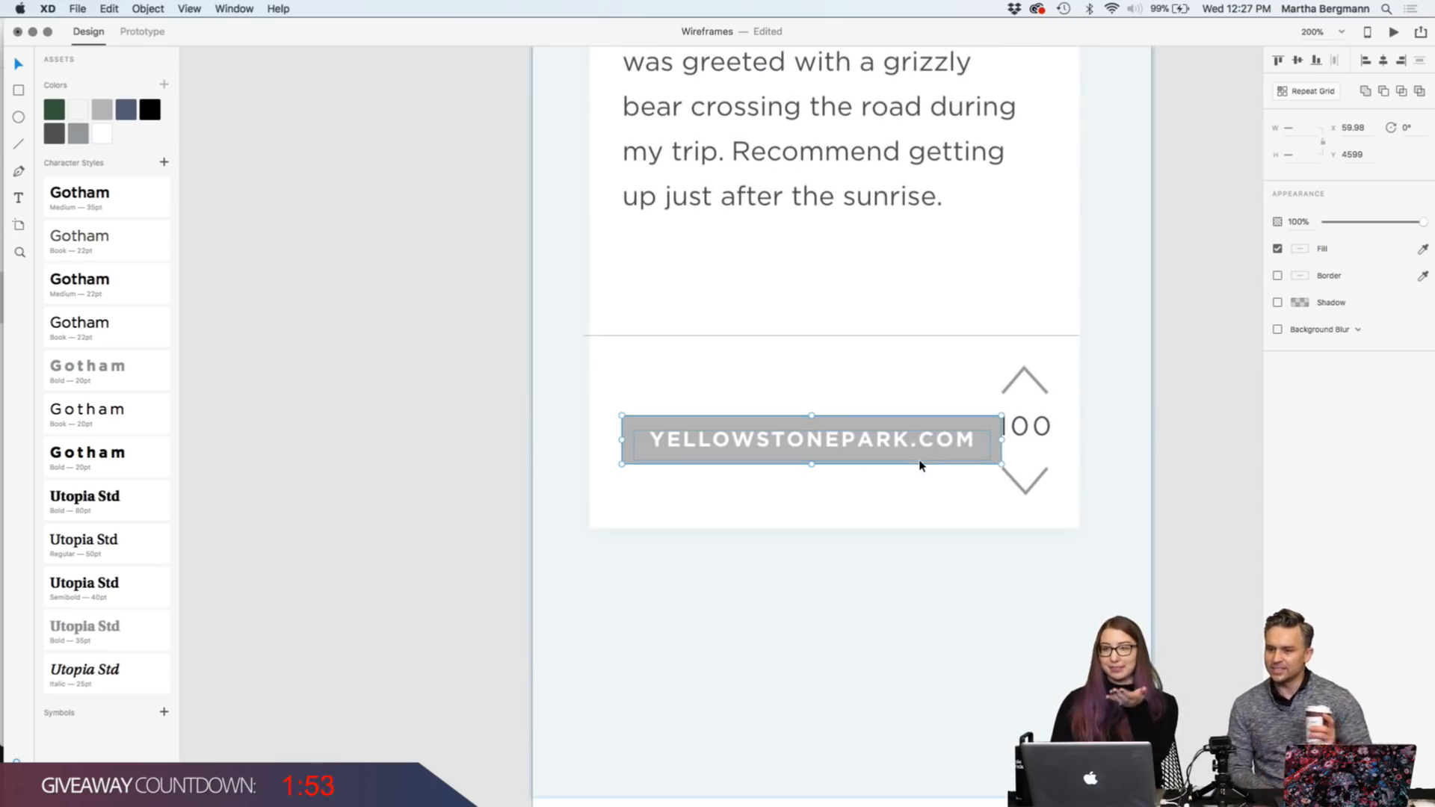
scroll(921, 464, up, 10)
scroll(921, 465, up, 1)
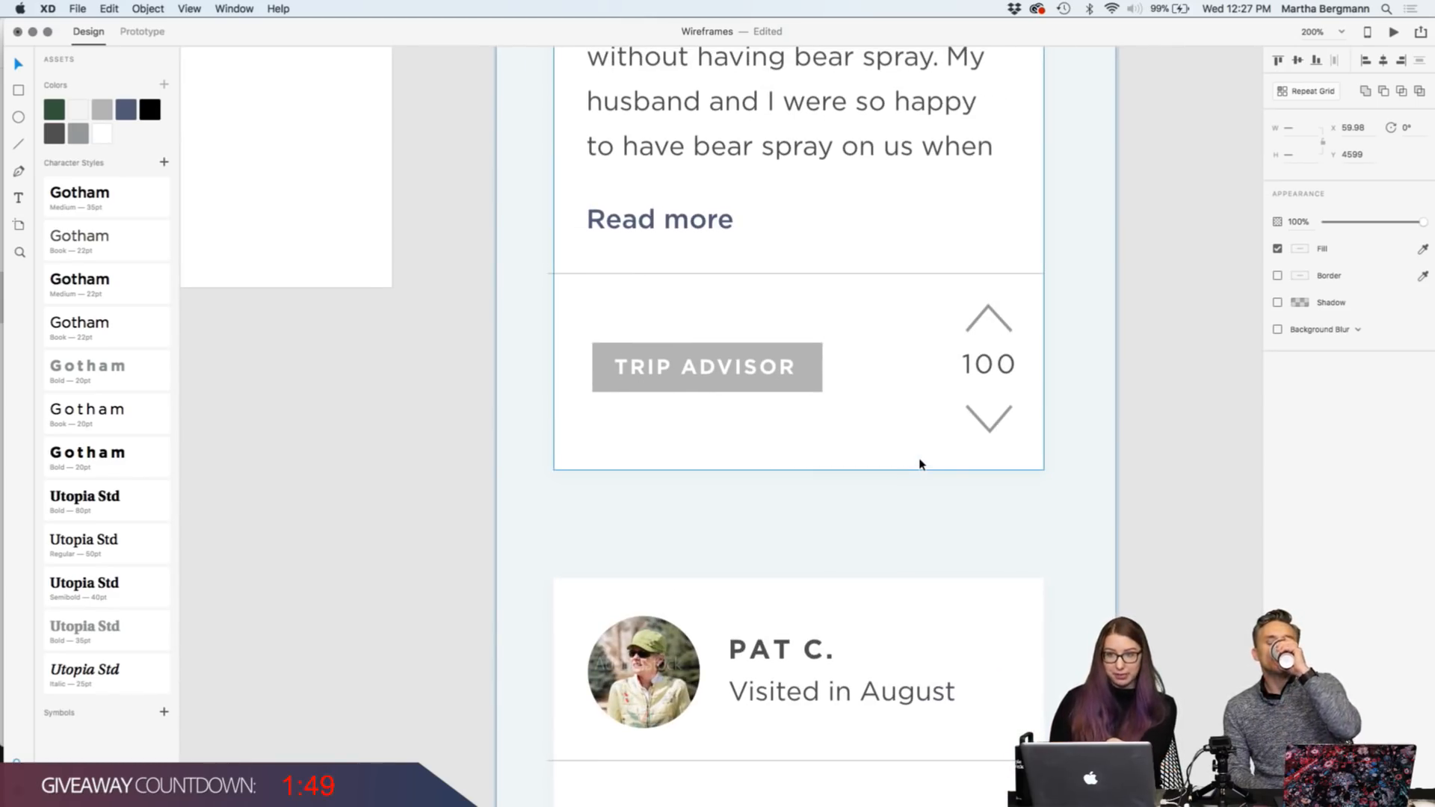
scroll(920, 465, down, 10)
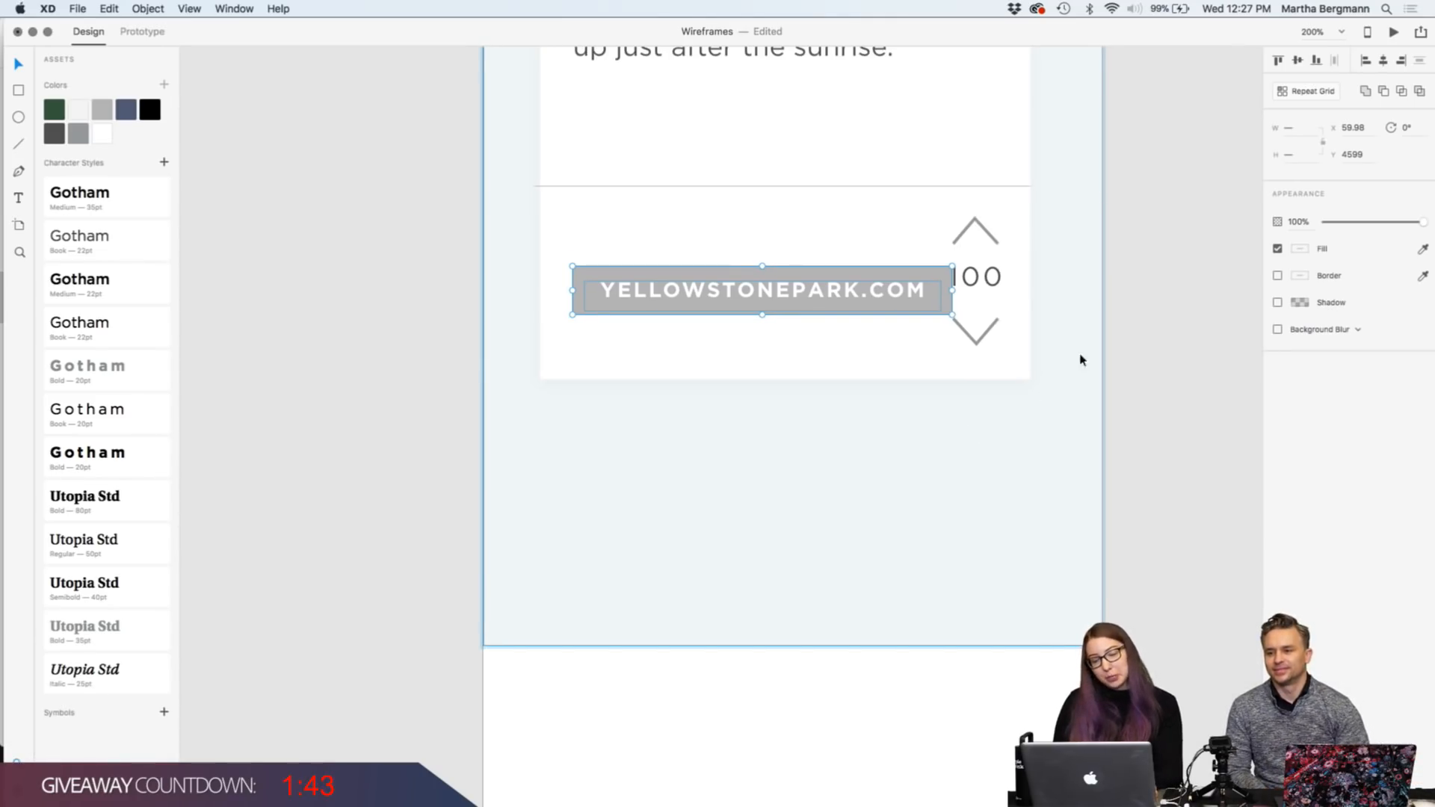
click(1185, 384)
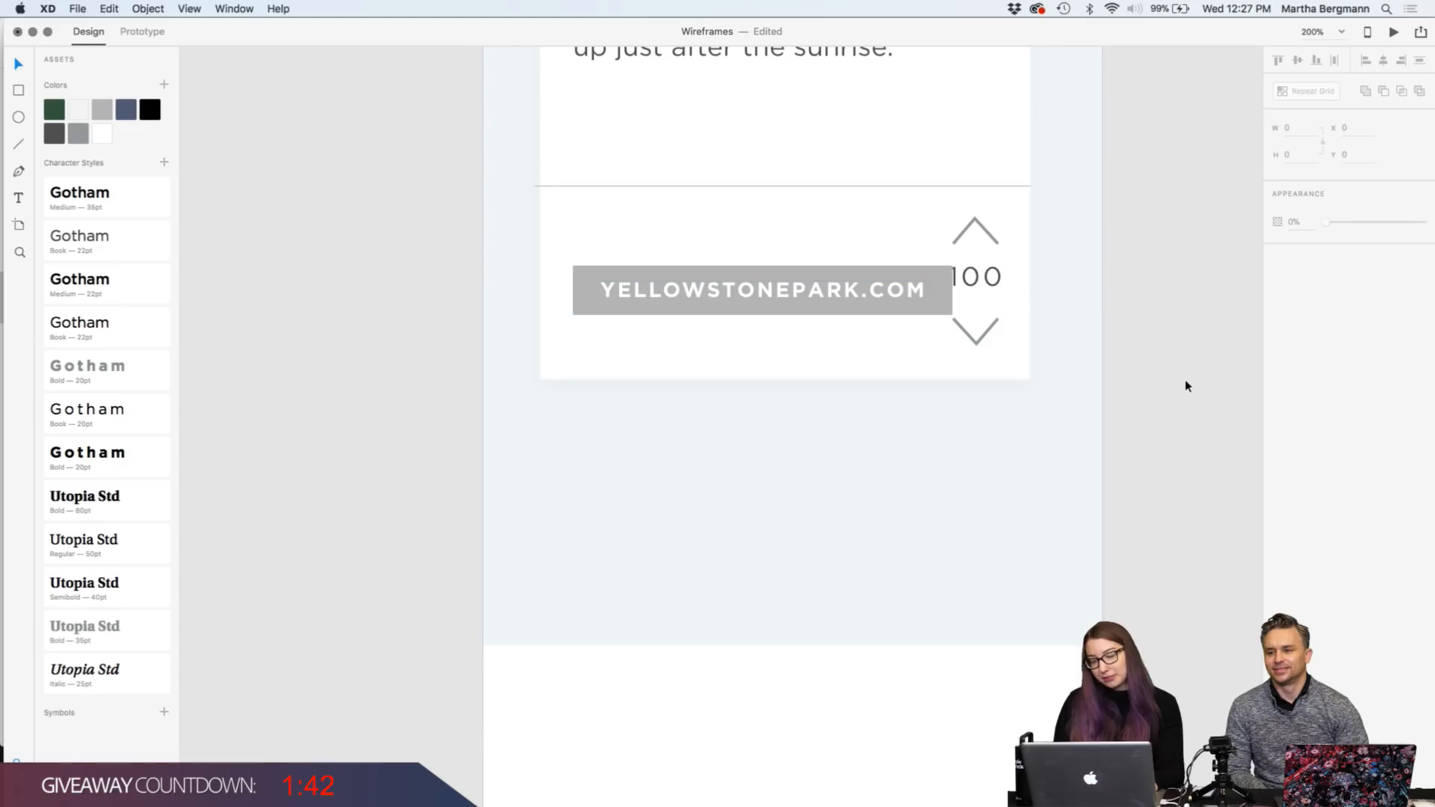
click(902, 308)
click(863, 295)
double_click(864, 293)
click(865, 290)
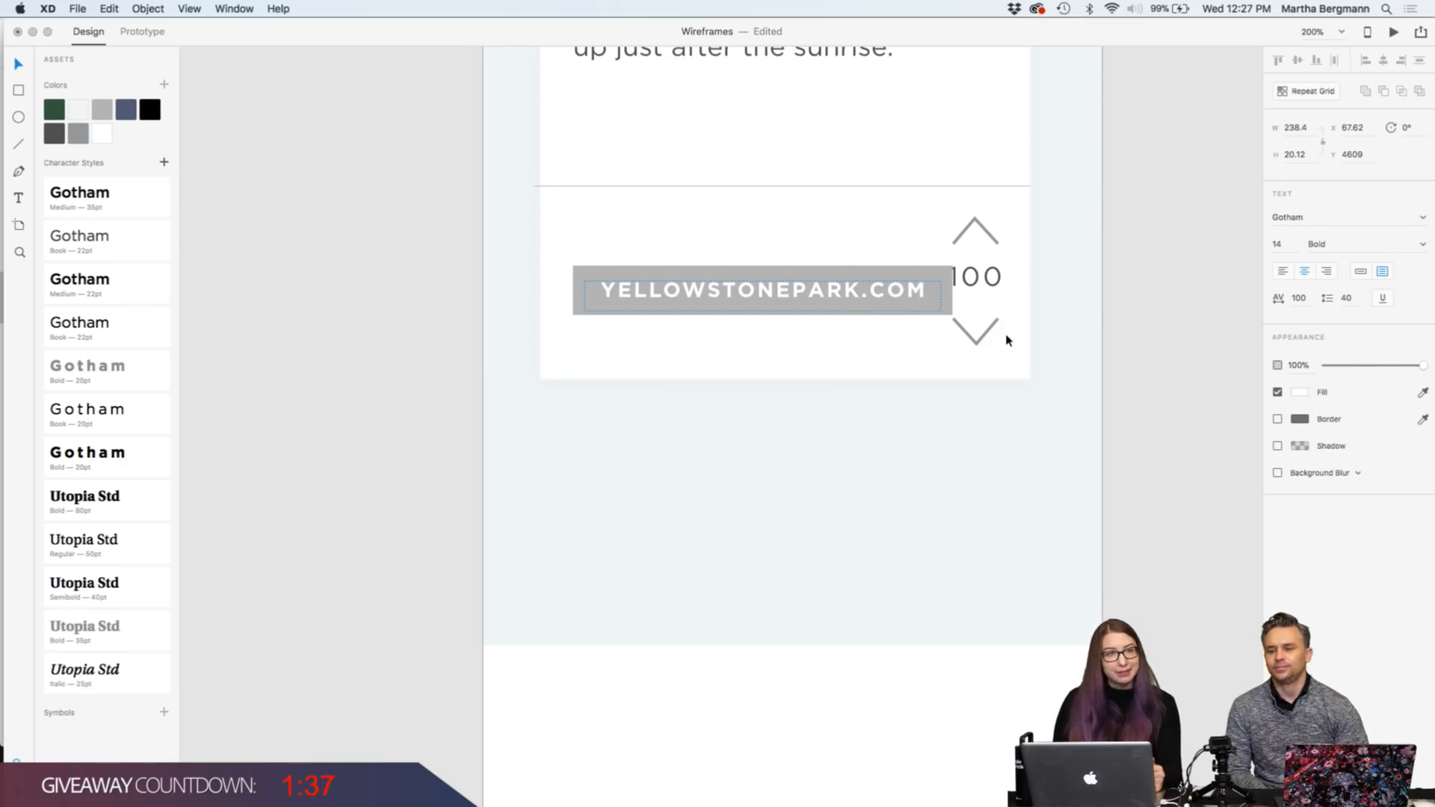
scroll(1129, 293, up, 4)
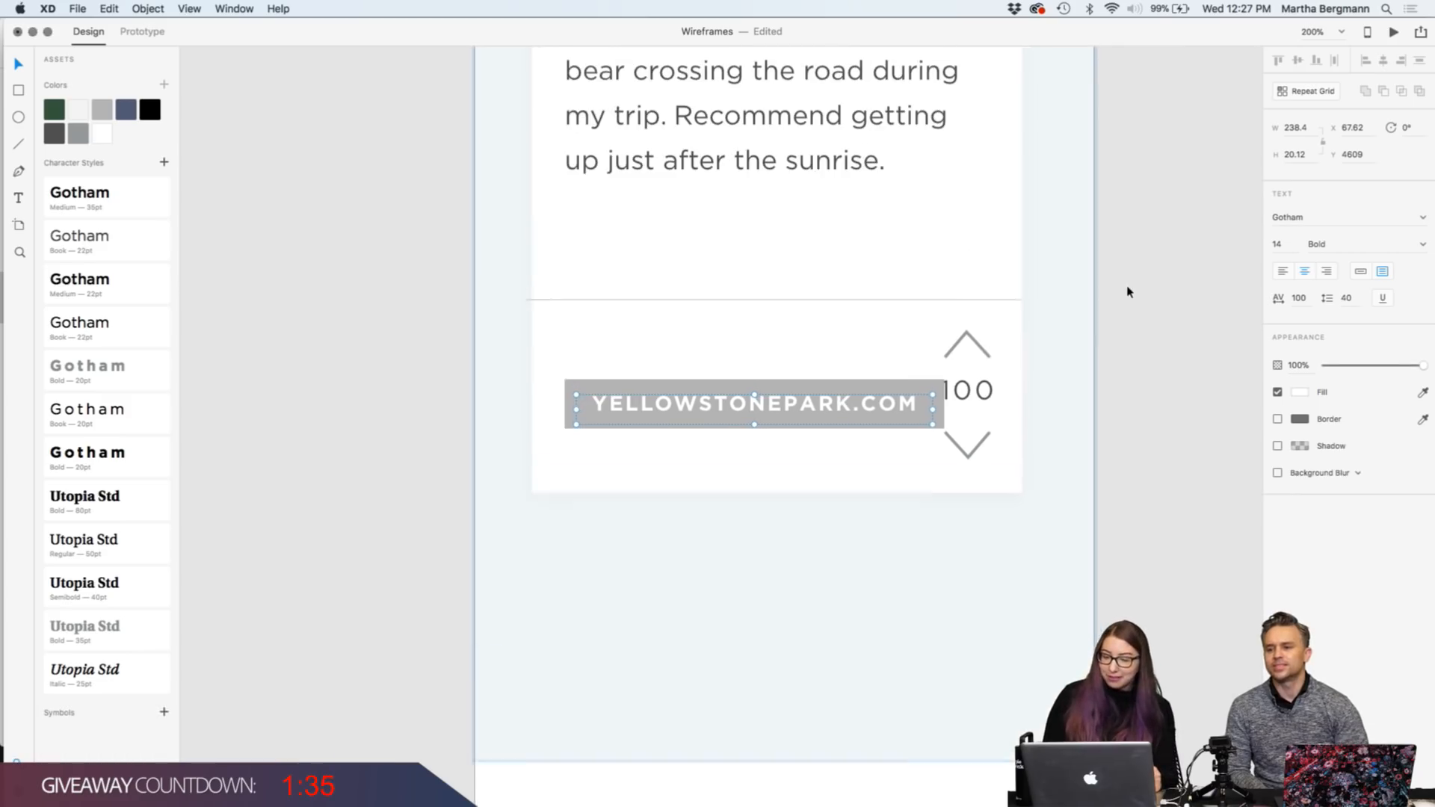
key(Escape)
Drag the YELLOWSTONEPARK.COM tag up under the Pat C. review text, then zoom back to 100%.
double_click(865, 419)
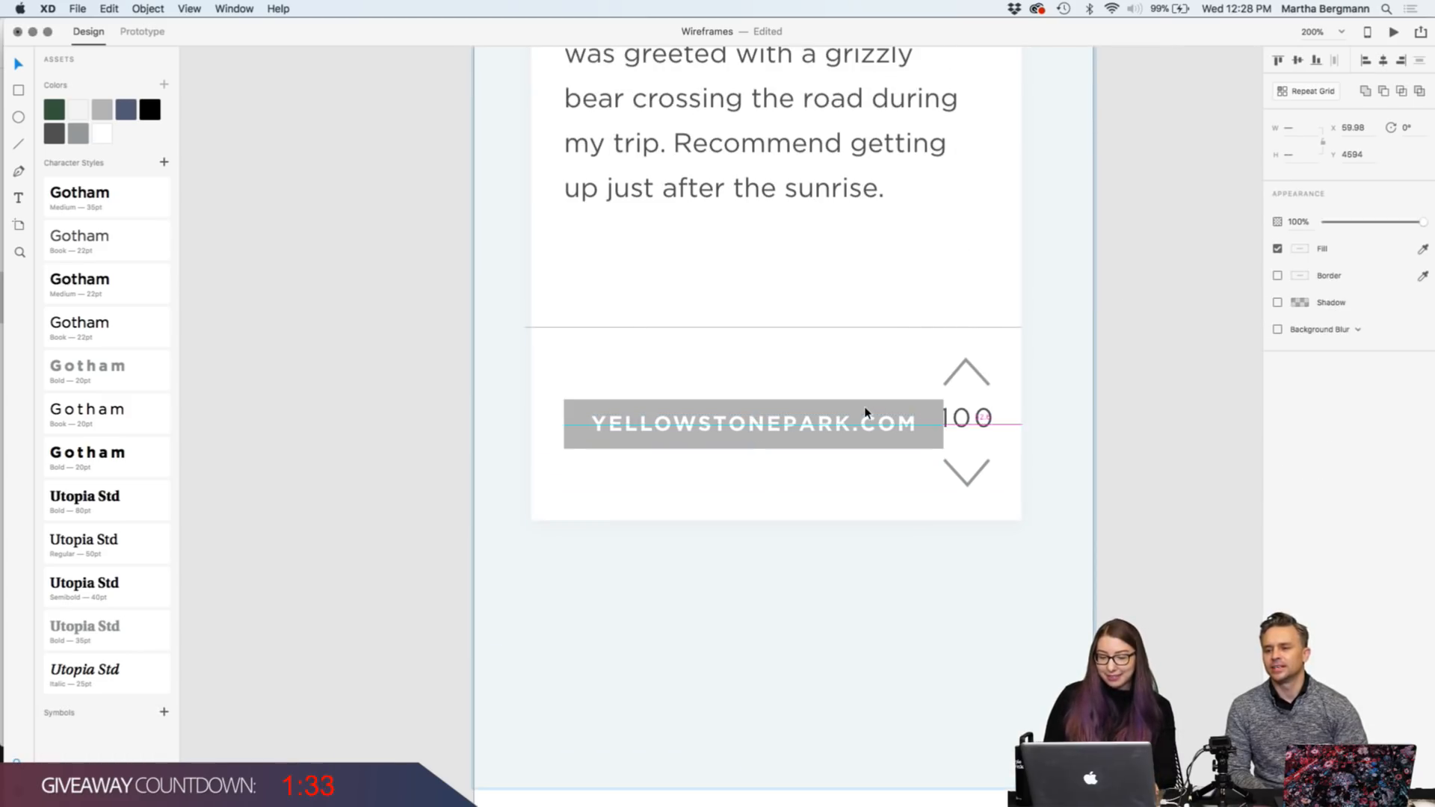
key(super+a)
click(798, 423)
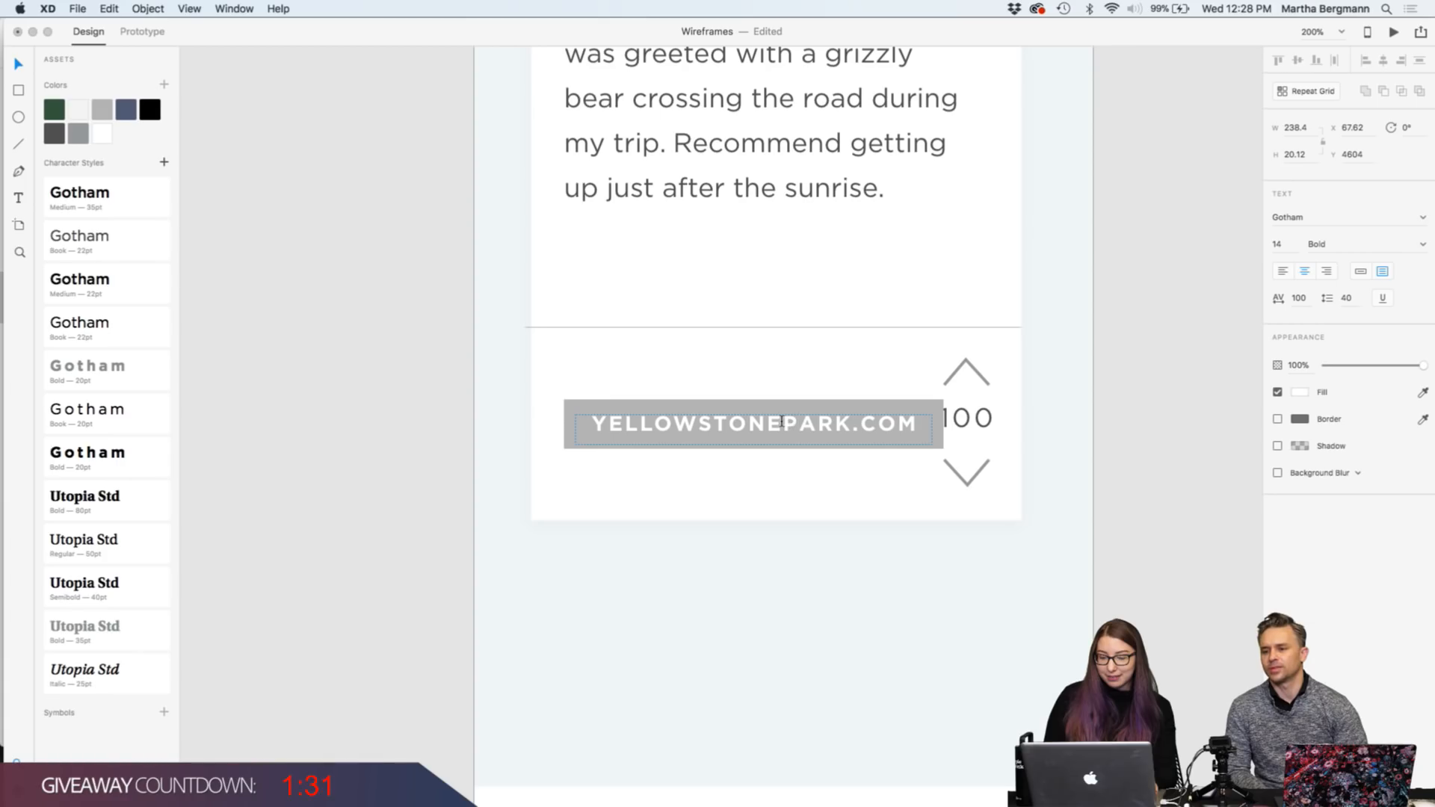
shift+click(919, 405)
drag(920, 405, 873, 246)
click(1125, 320)
click(983, 423)
click(1101, 412)
click(983, 379)
key(super+minus)
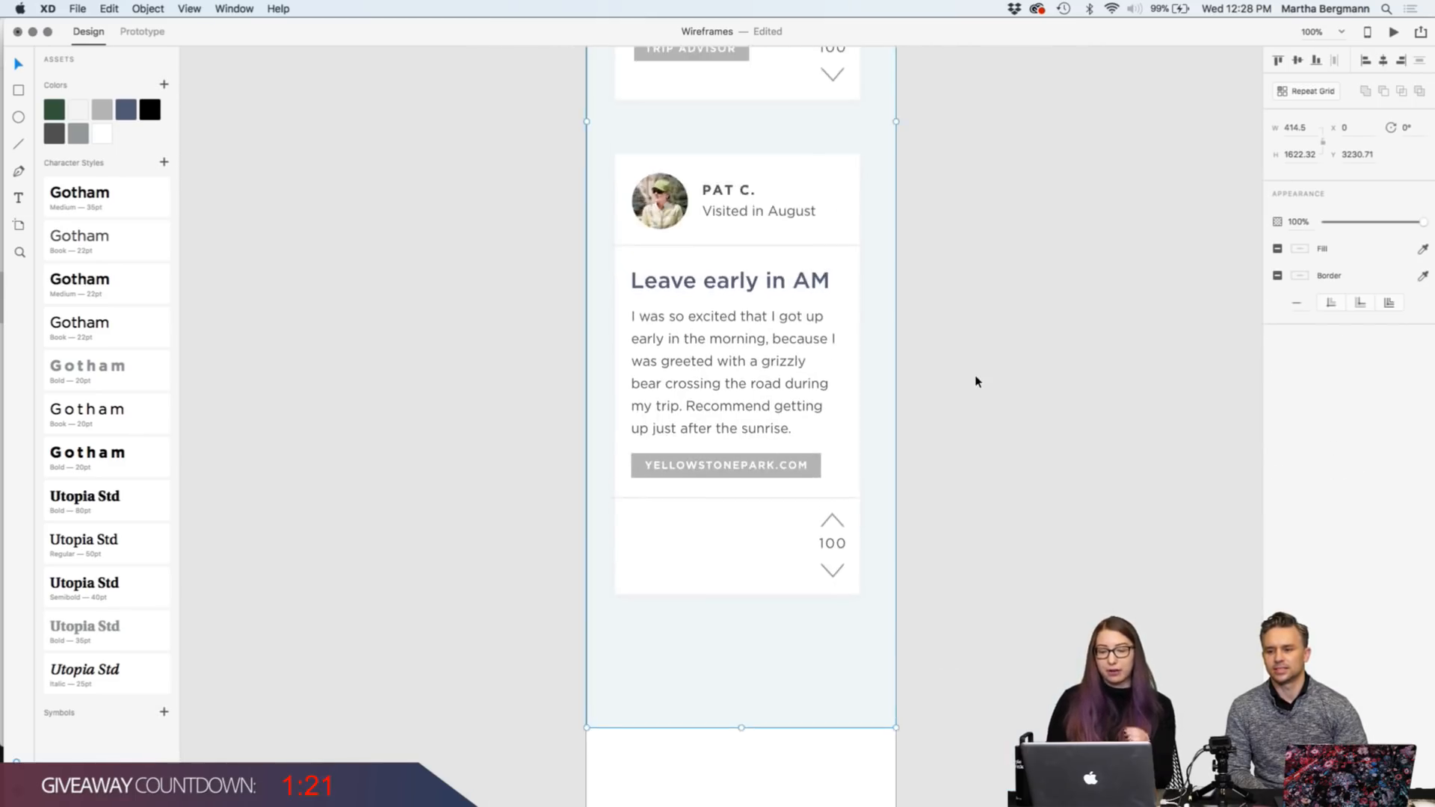
Raise the TRIP ADVISOR tag under 'Read more' and move the divider line beneath it.
click(996, 359)
scroll(996, 360, up, 5)
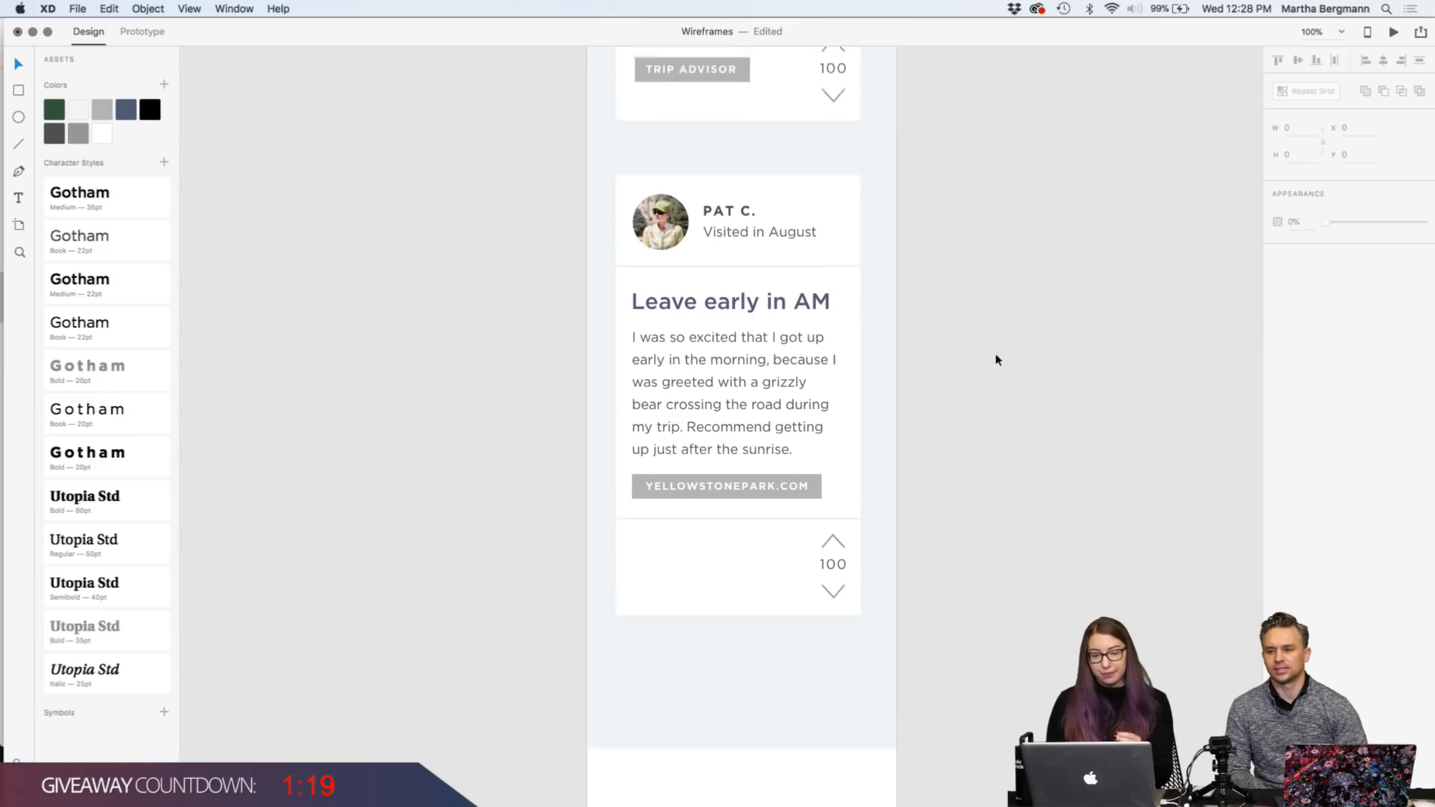
scroll(995, 359, up, 2)
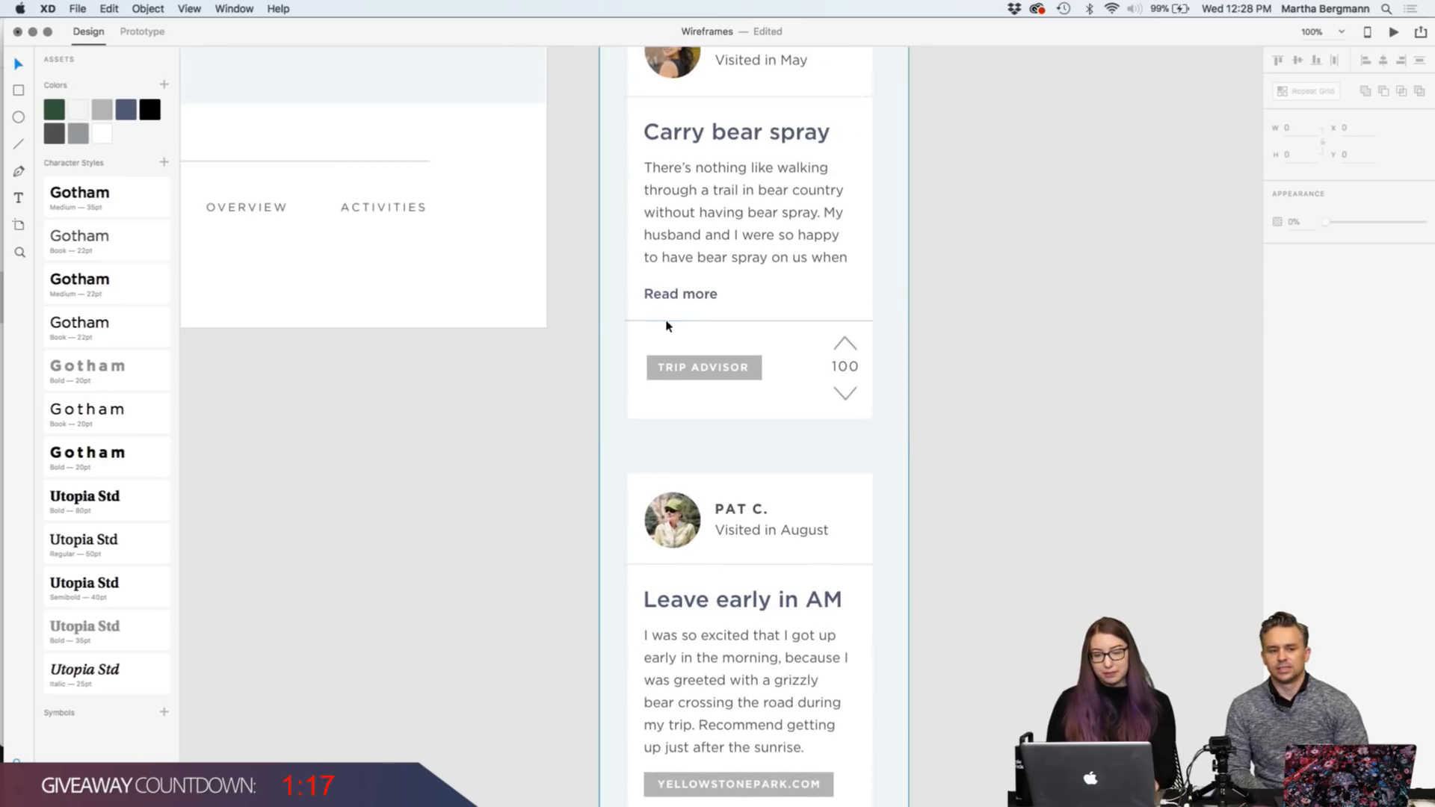
click(676, 377)
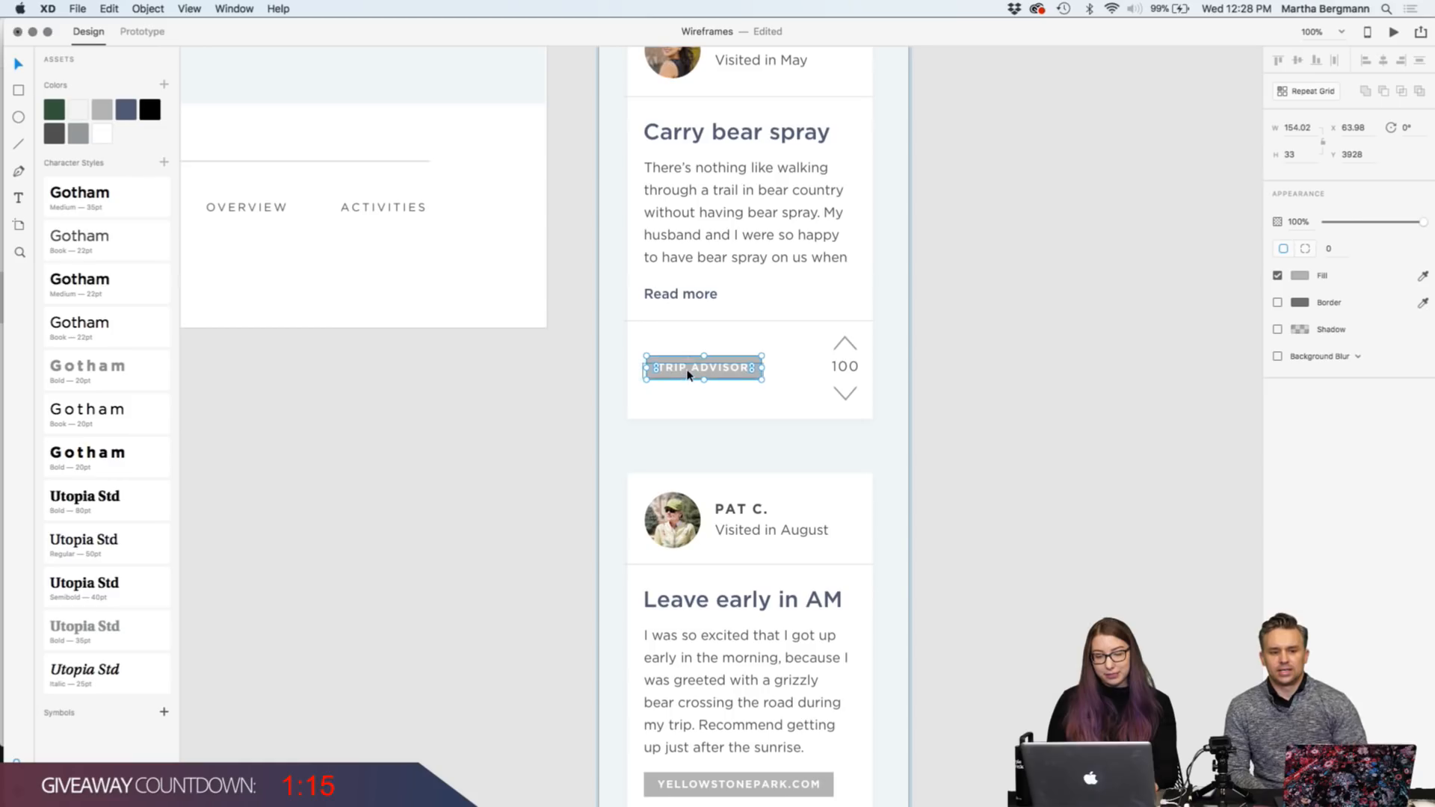
drag(677, 371, 675, 337)
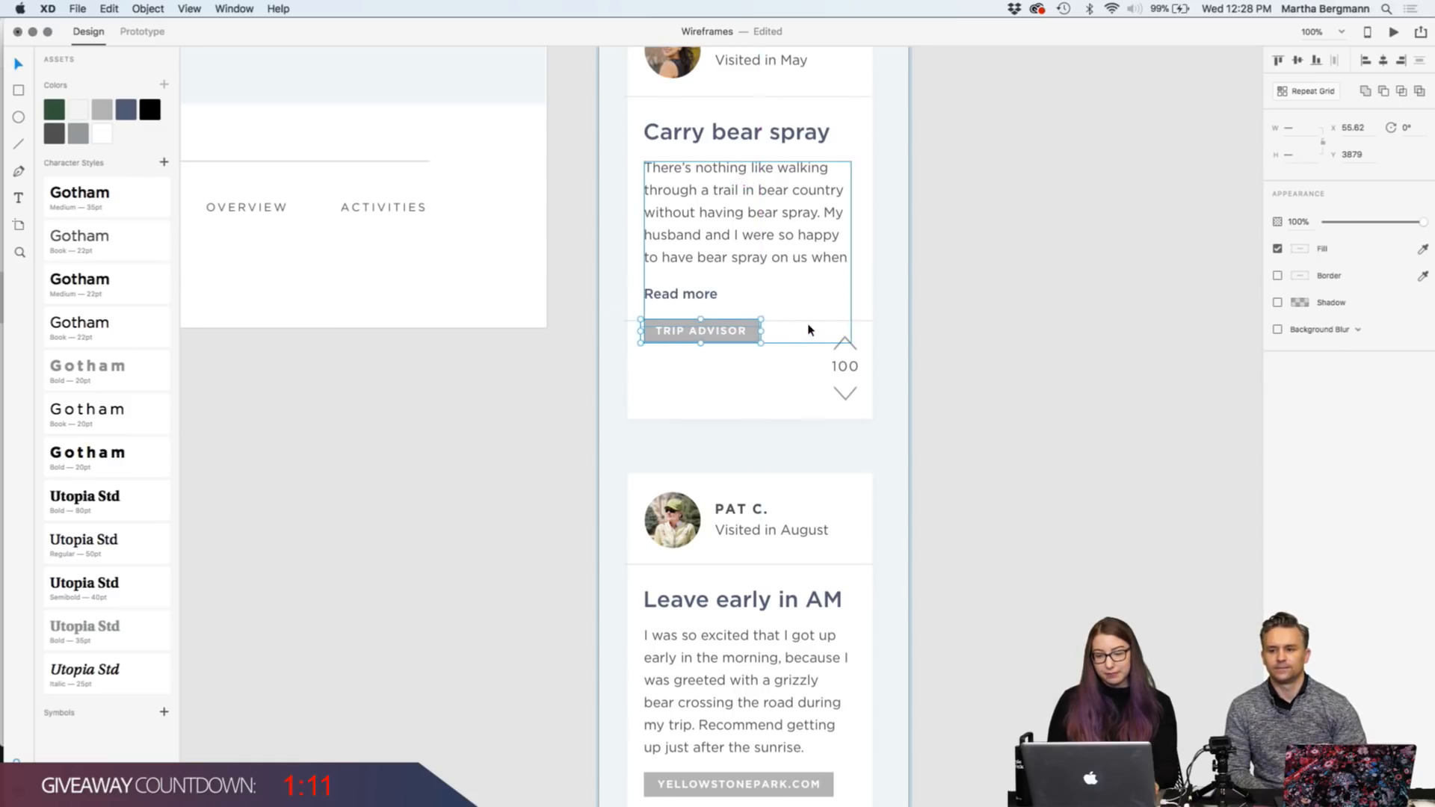
drag(810, 326, 820, 359)
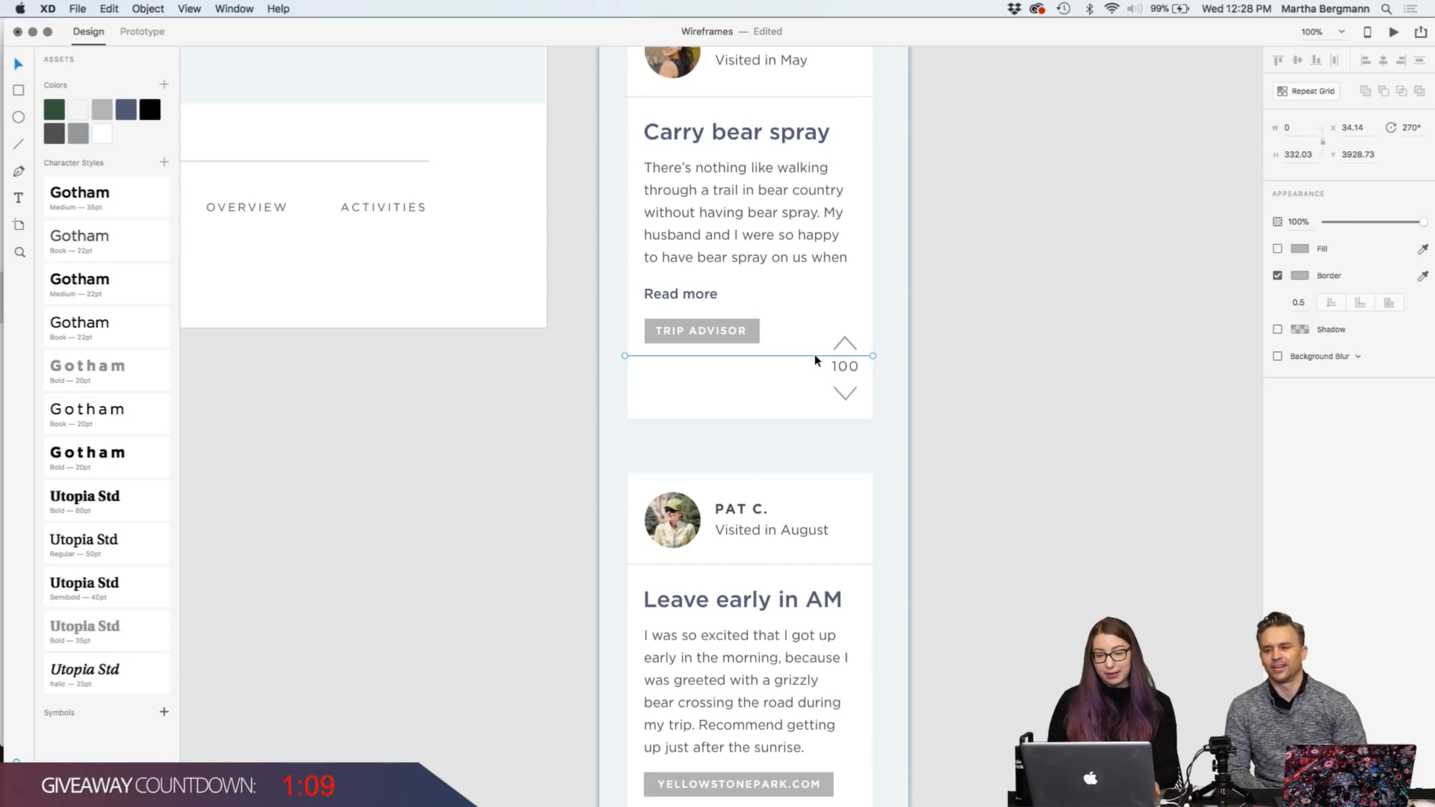
click(1049, 411)
scroll(1049, 409, left, 10)
scroll(1049, 409, up, 8)
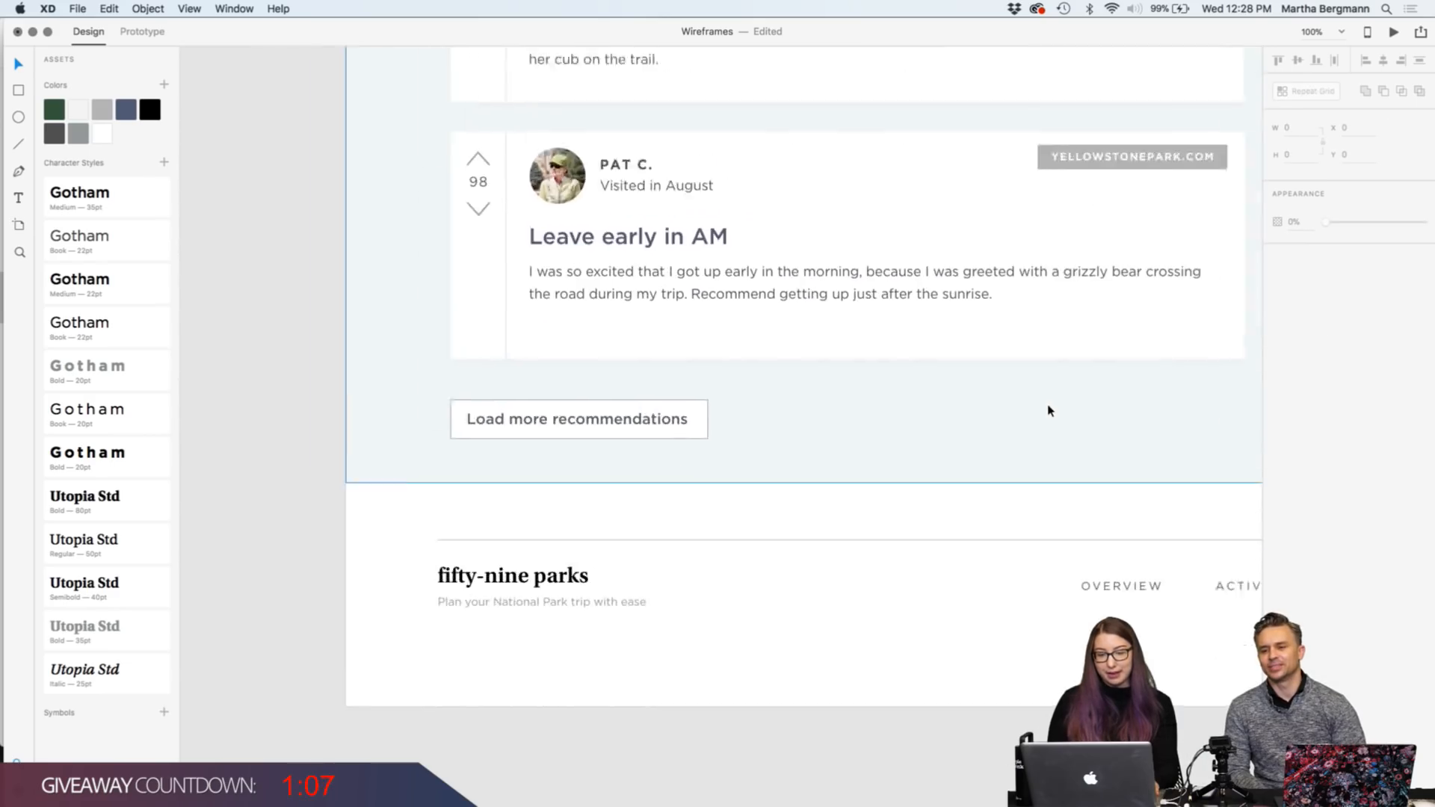
scroll(410, 564, down, 8)
scroll(410, 565, right, 15)
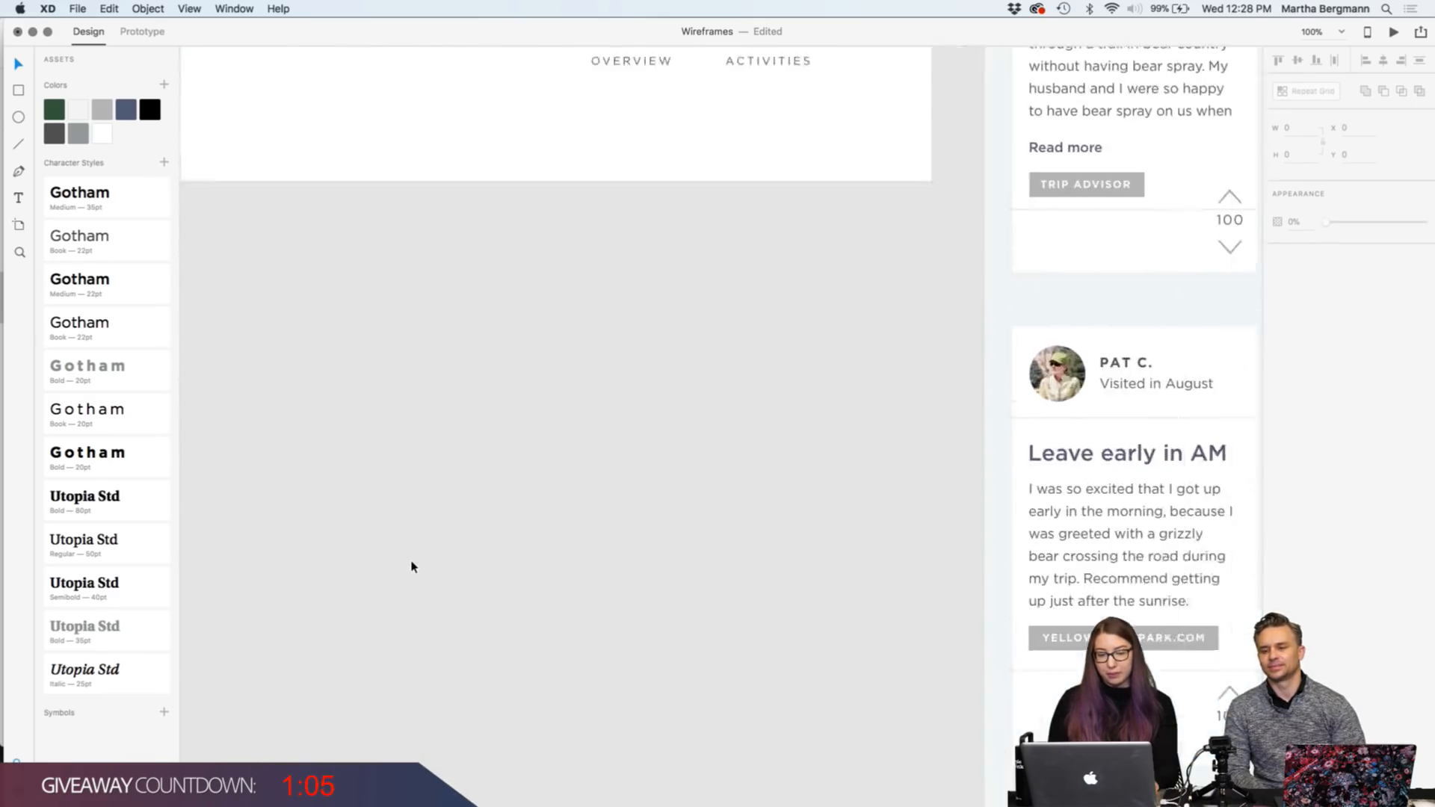
scroll(411, 566, up, 2)
scroll(411, 566, right, 2)
Delete the vote arrows and 100 count from the Carry bear spray card.
scroll(916, 321, up, 3)
scroll(916, 321, left, 1)
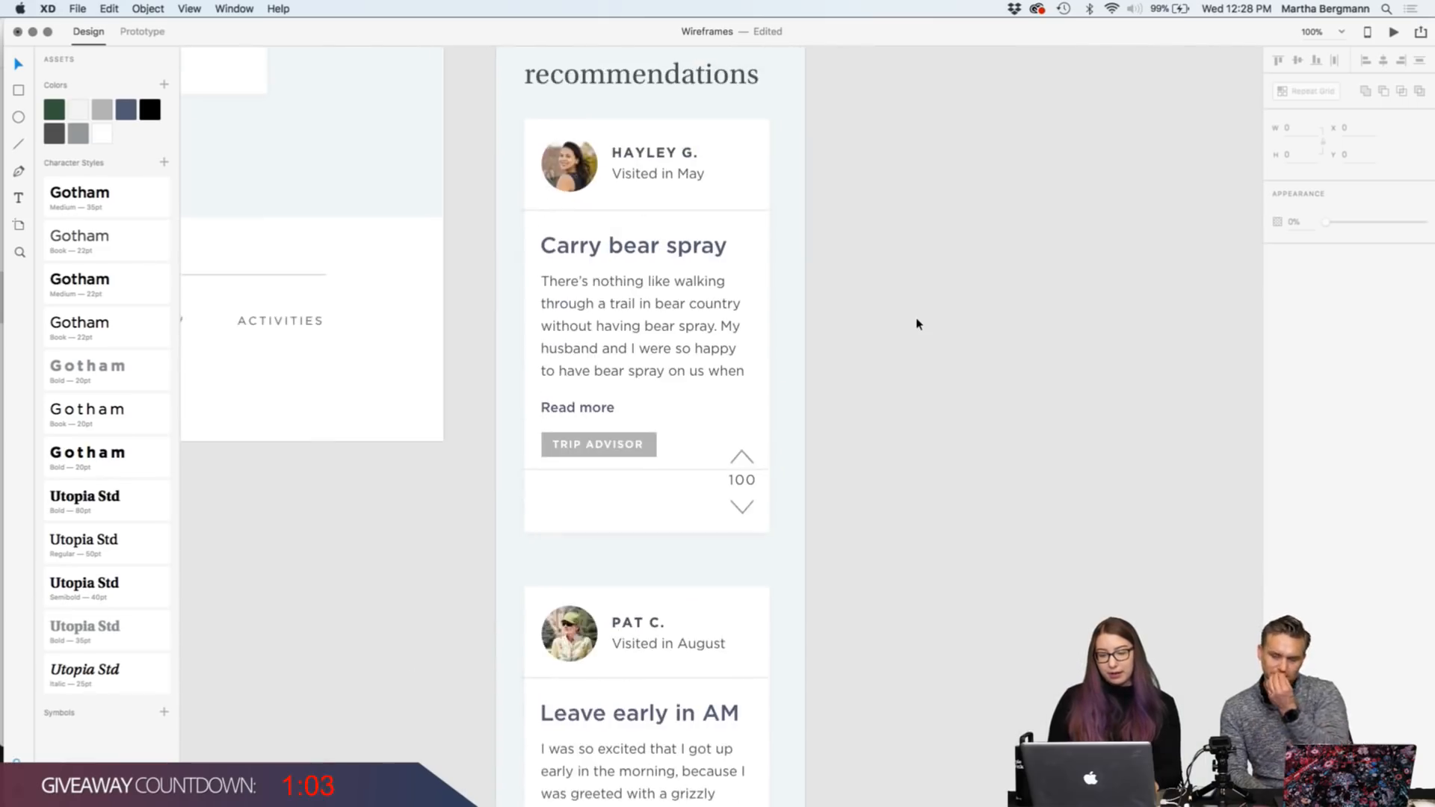
scroll(918, 324, down, 6)
click(817, 285)
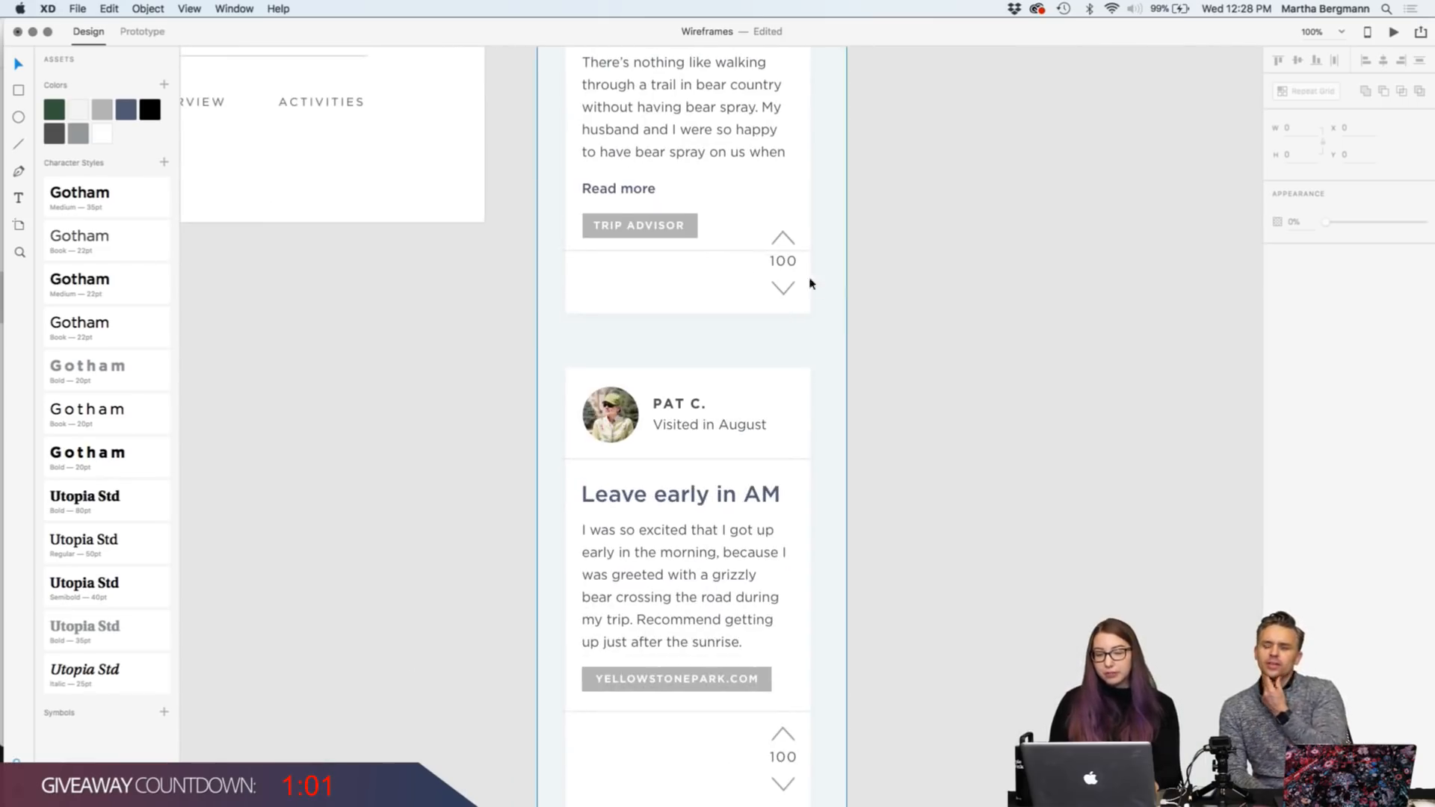
double_click(786, 271)
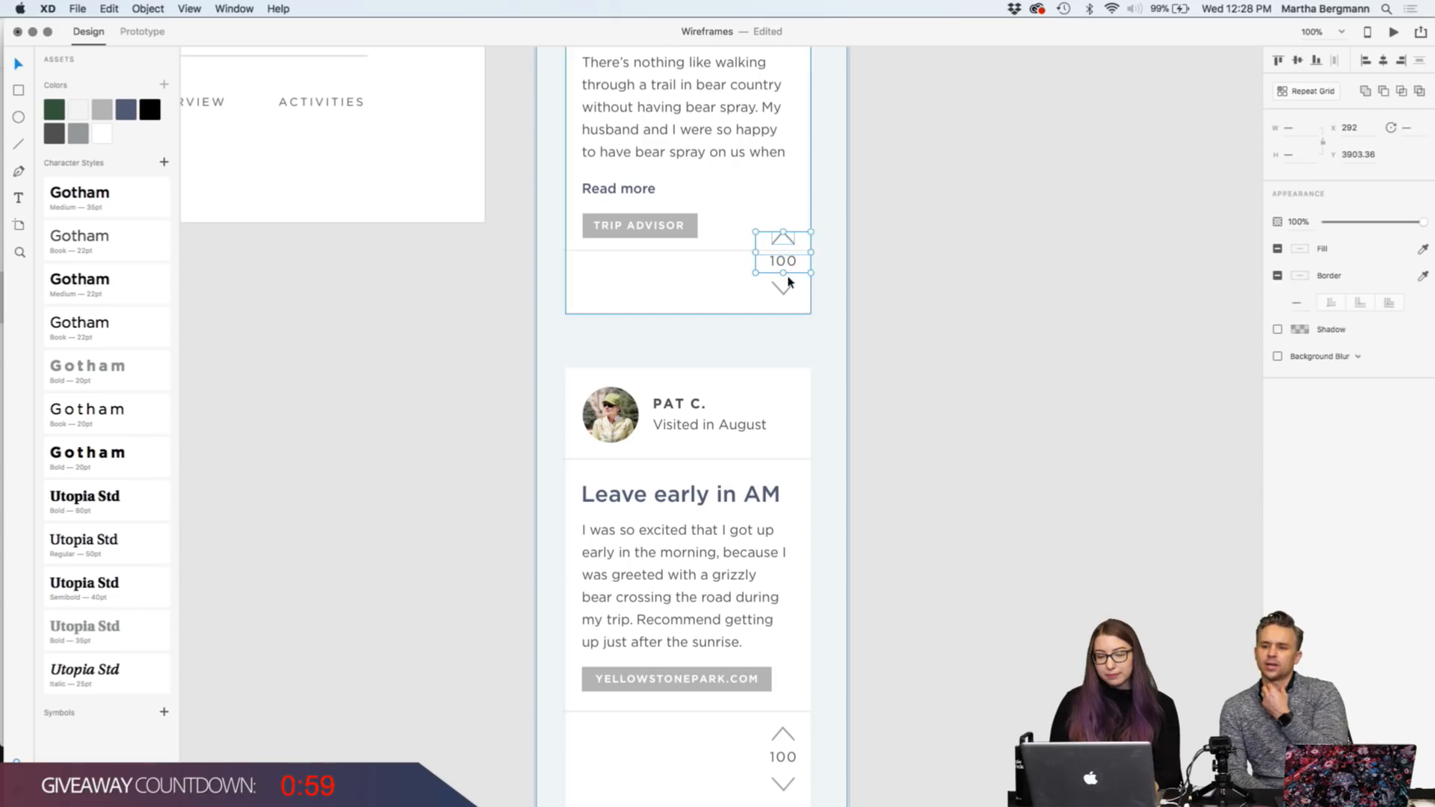
shift+click(790, 290)
drag(790, 266, 604, 302)
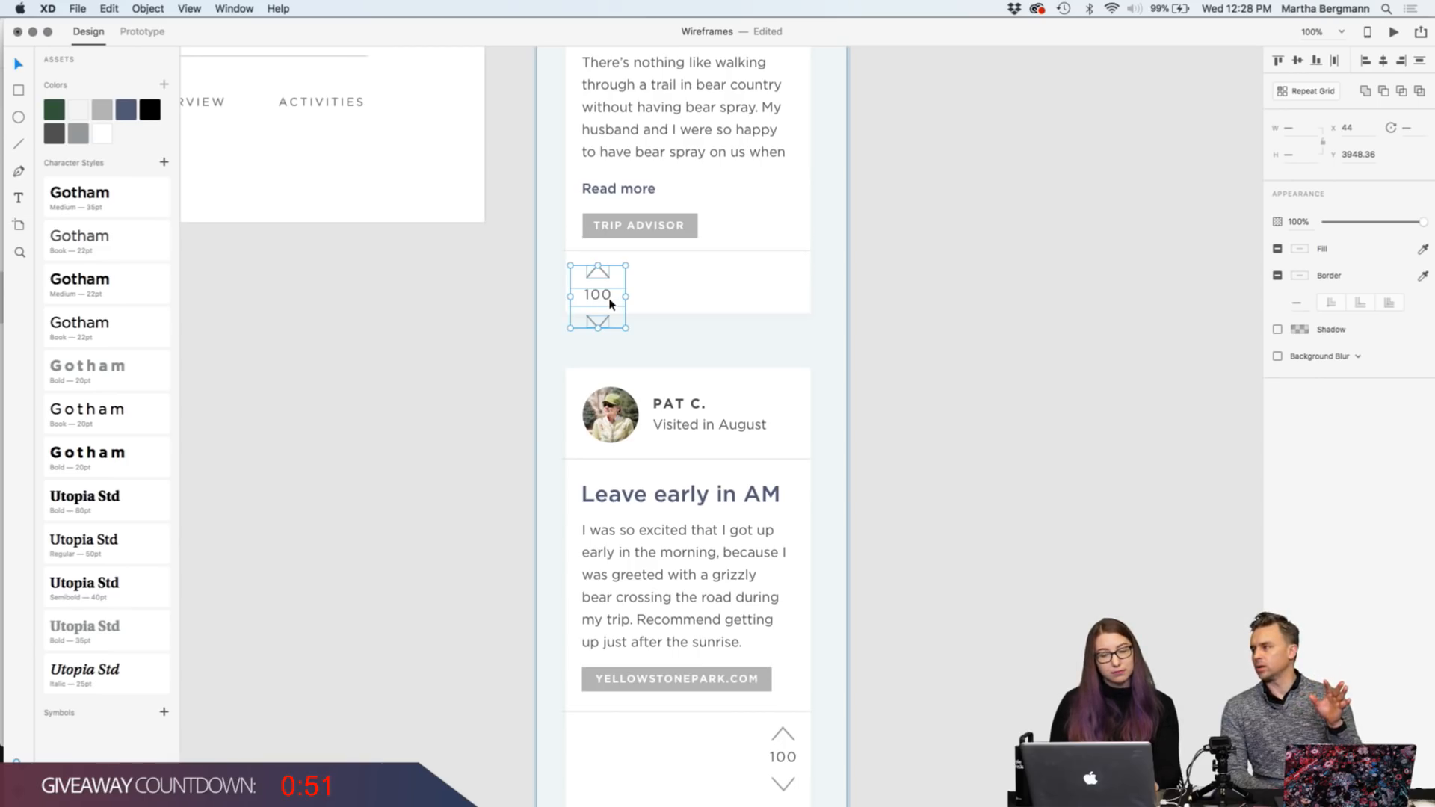
key(Delete)
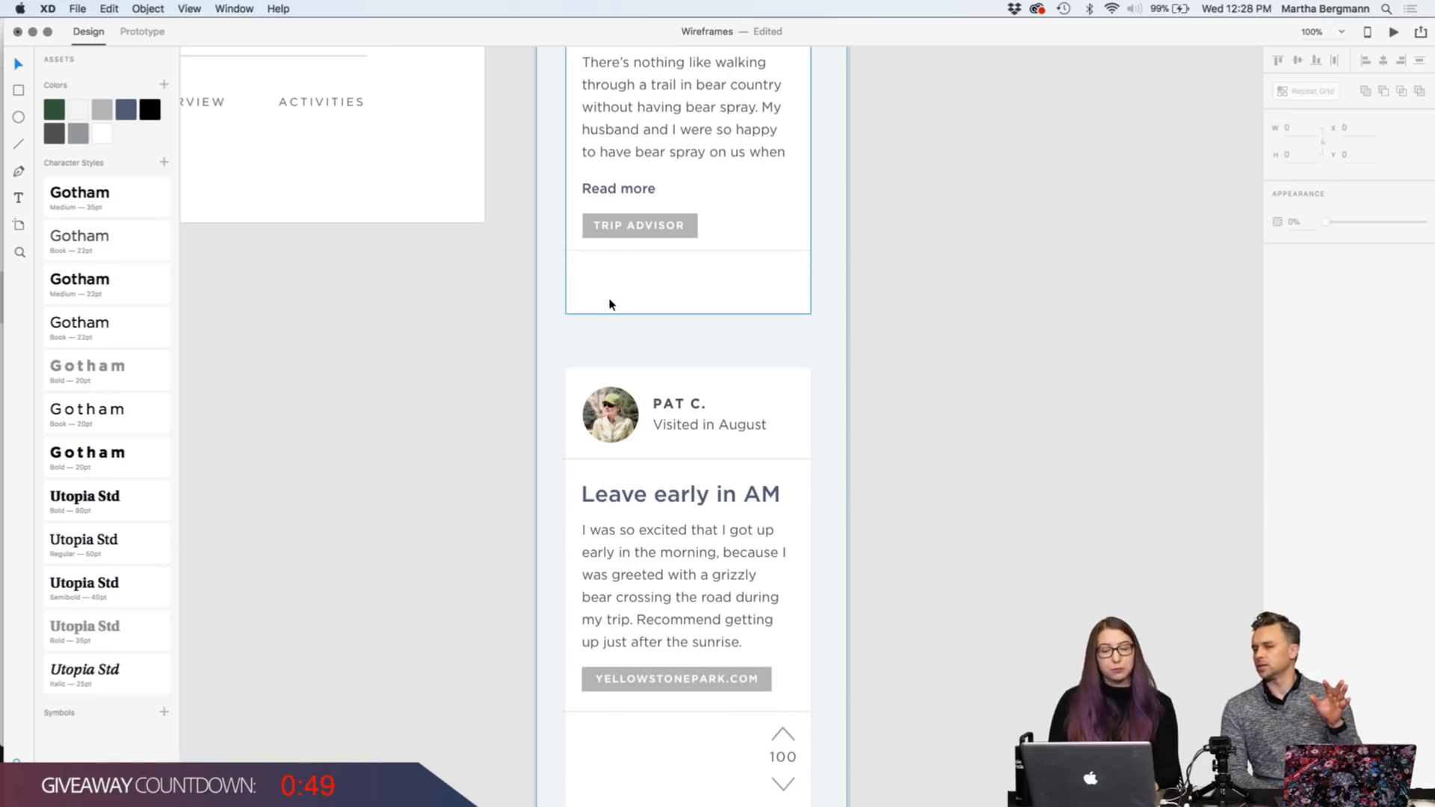
Shorten the card to end under TRIP ADVISOR and nudge the tag into line with the text.
click(610, 304)
drag(686, 313, 691, 251)
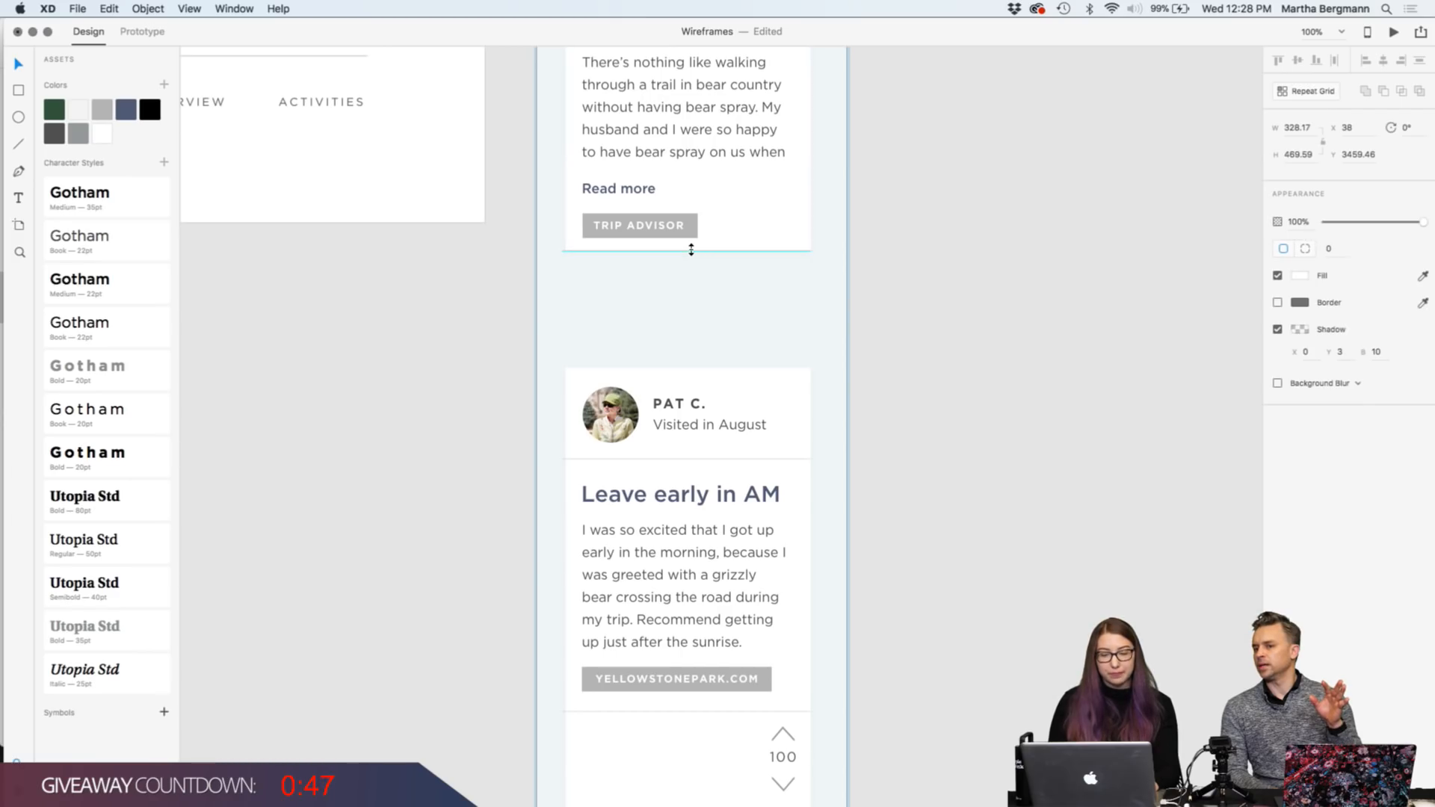
click(999, 237)
scroll(1000, 239, up, 5)
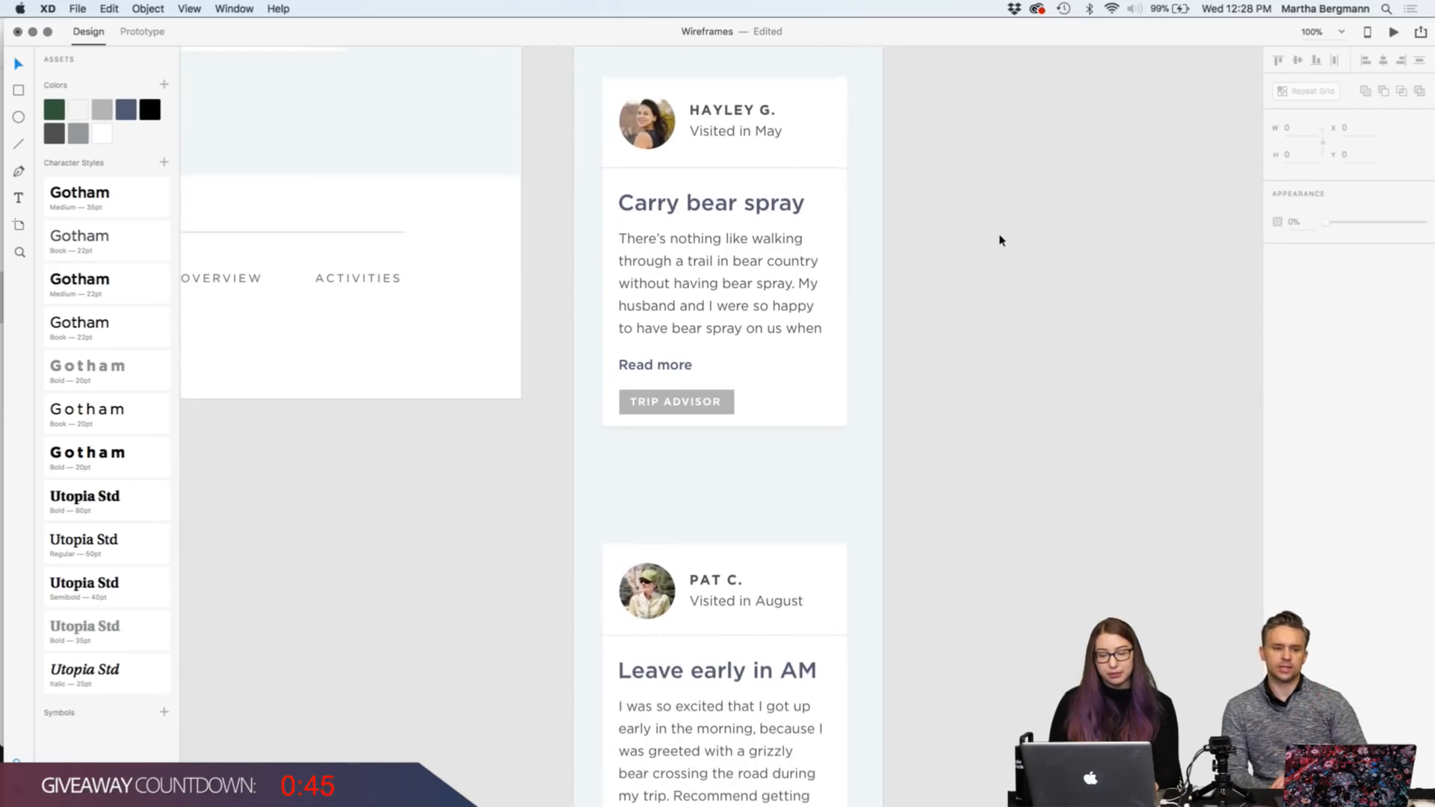
scroll(1000, 239, down, 1)
click(711, 382)
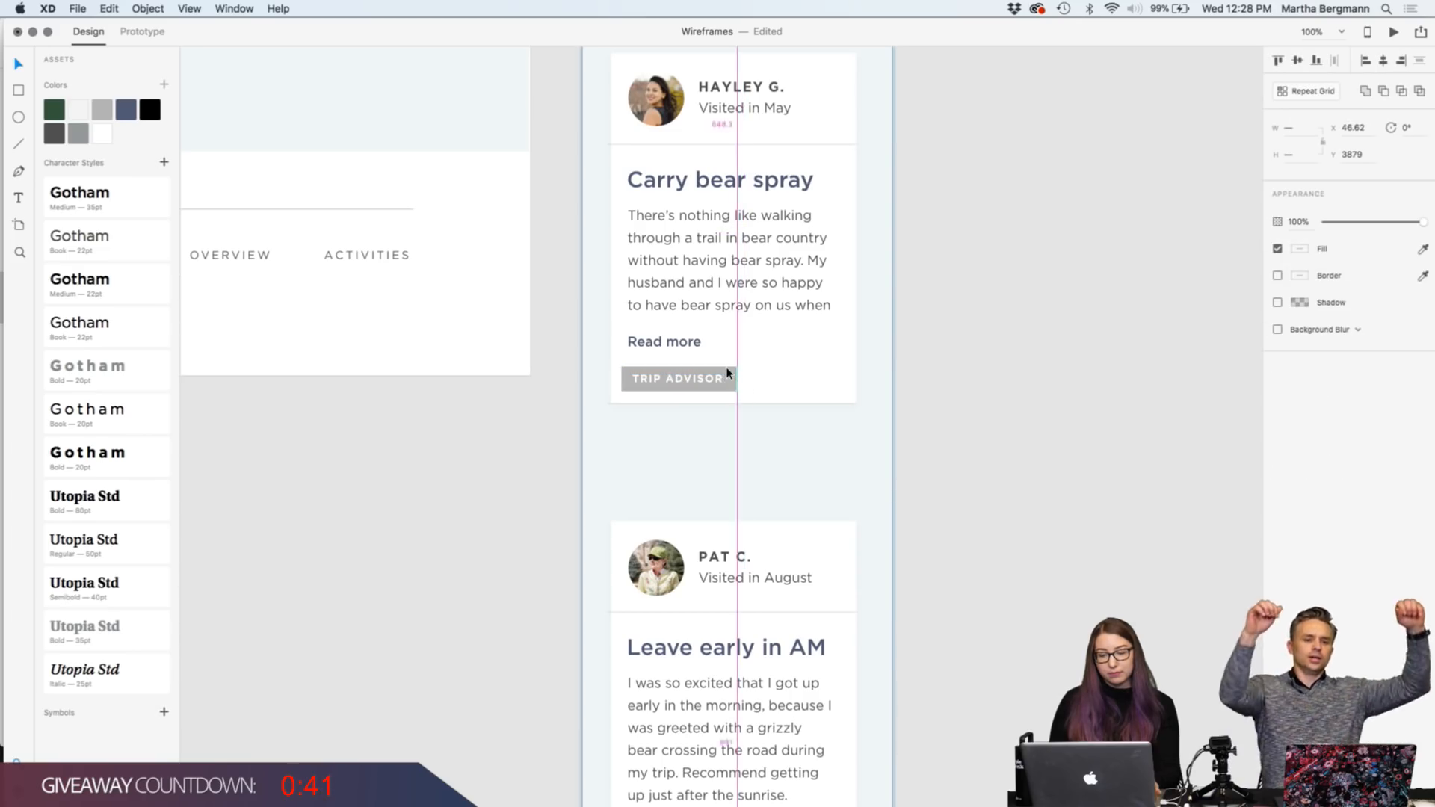
drag(729, 372, 729, 371)
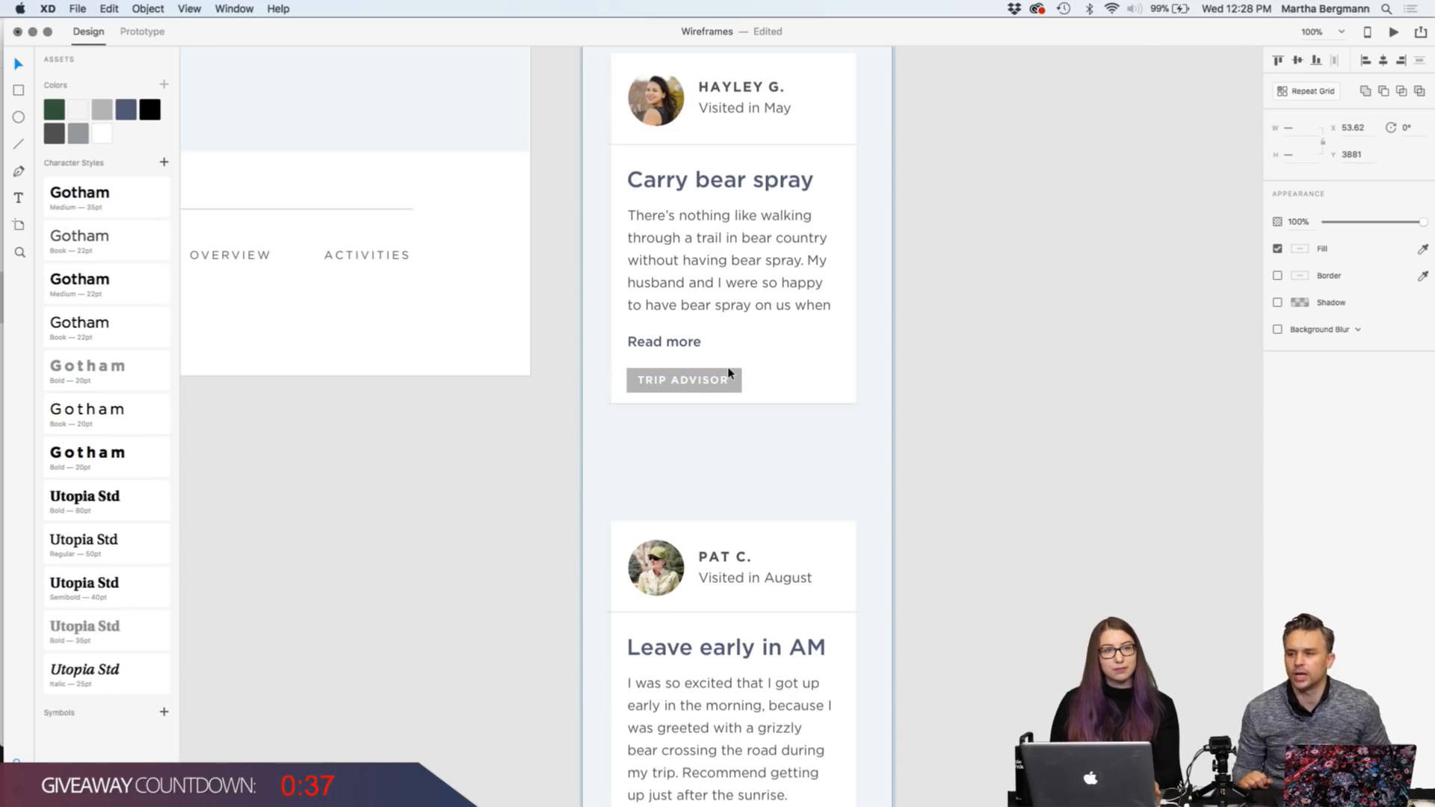
click(982, 350)
click(804, 399)
drag(737, 407, 738, 406)
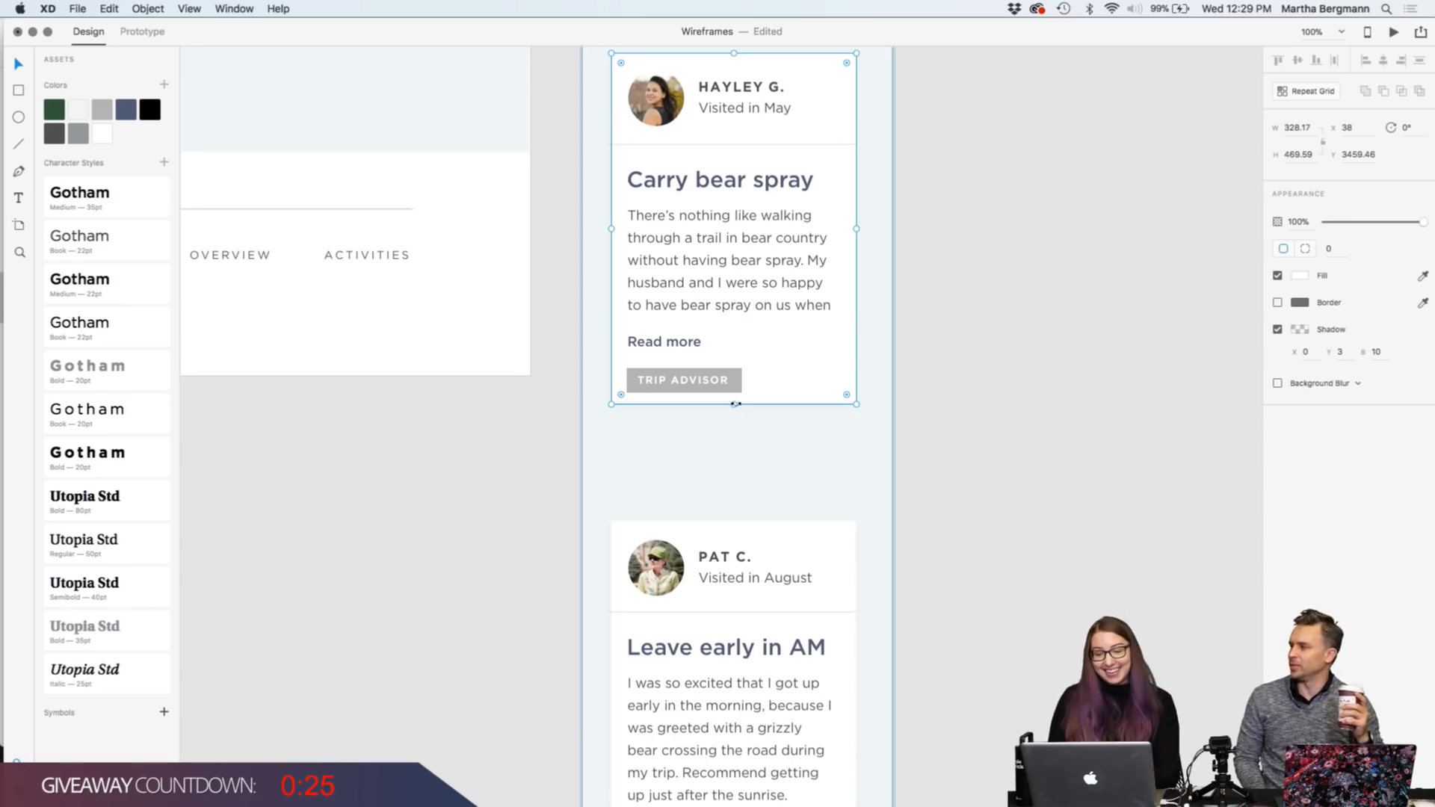
drag(734, 404, 737, 409)
click(757, 408)
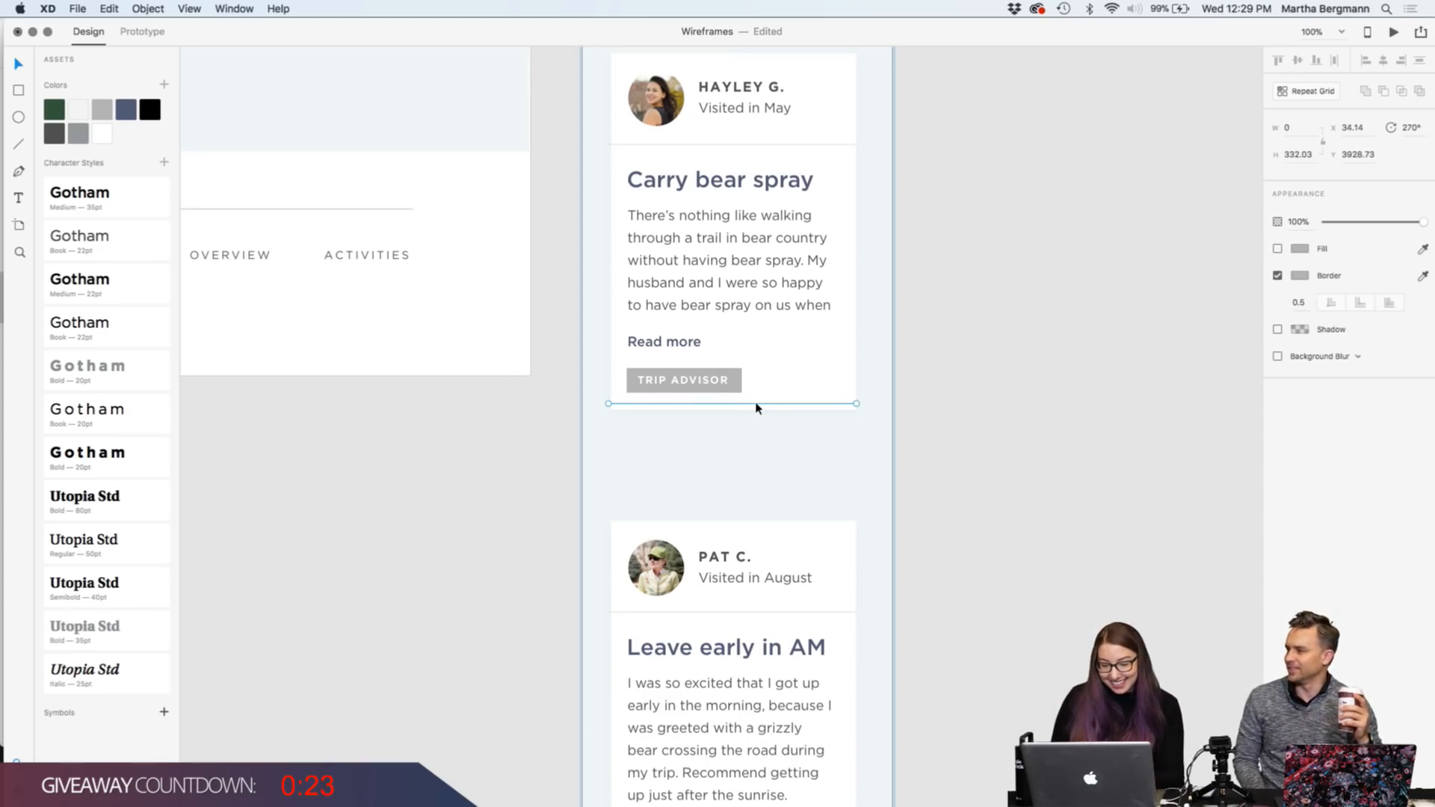
key(super+s)
scroll(942, 390, down, 10)
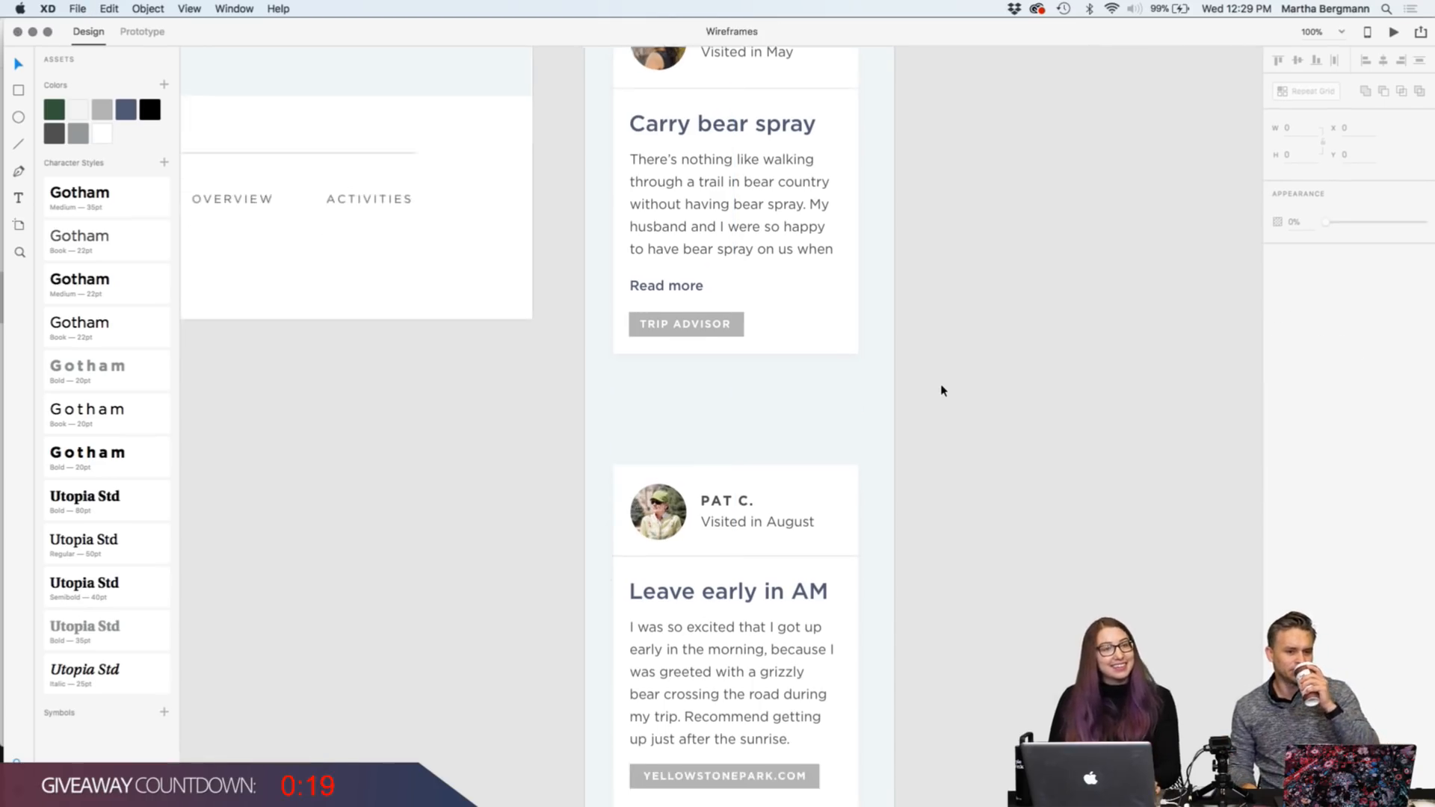
double_click(859, 546)
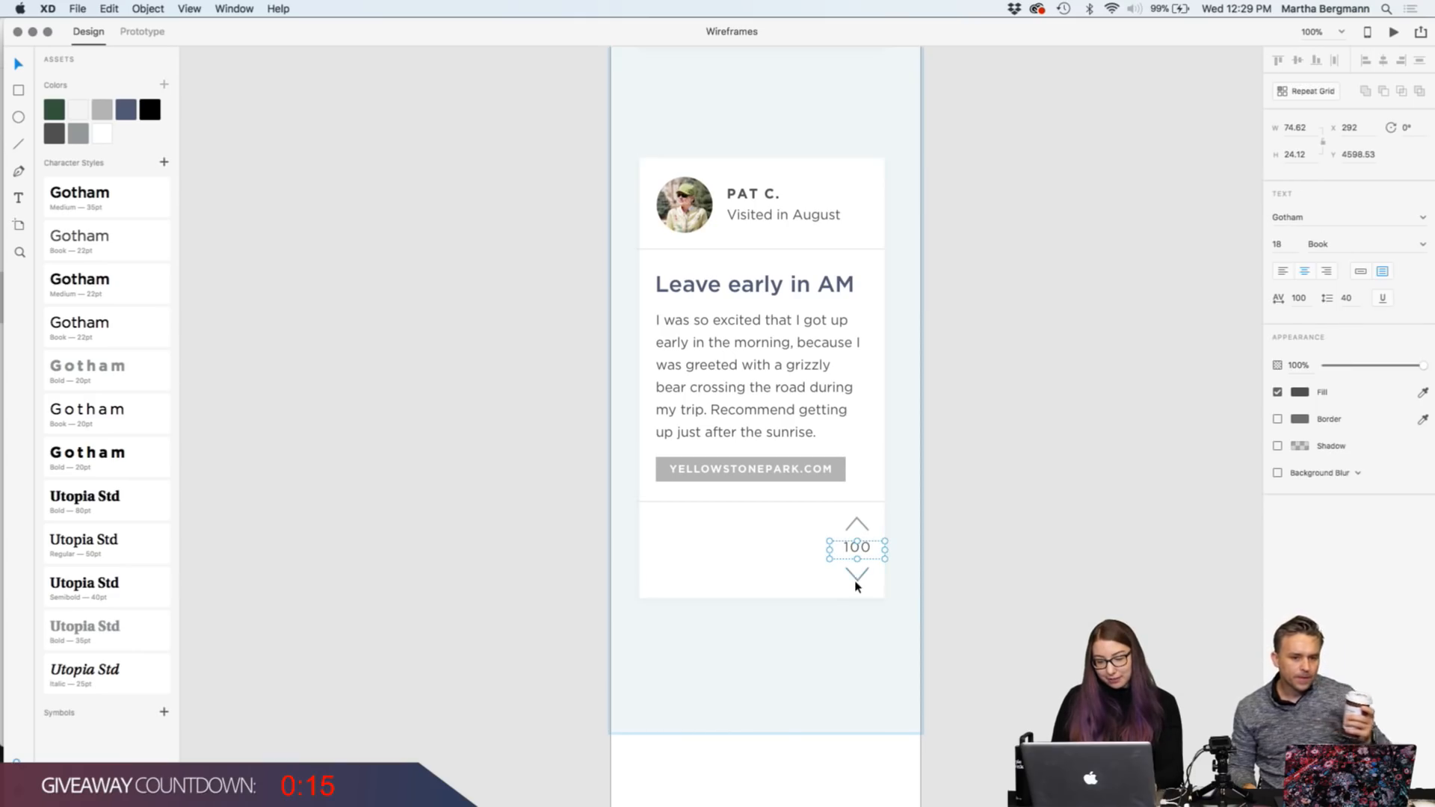
shift+click(858, 580)
shift+click(857, 526)
key(Delete)
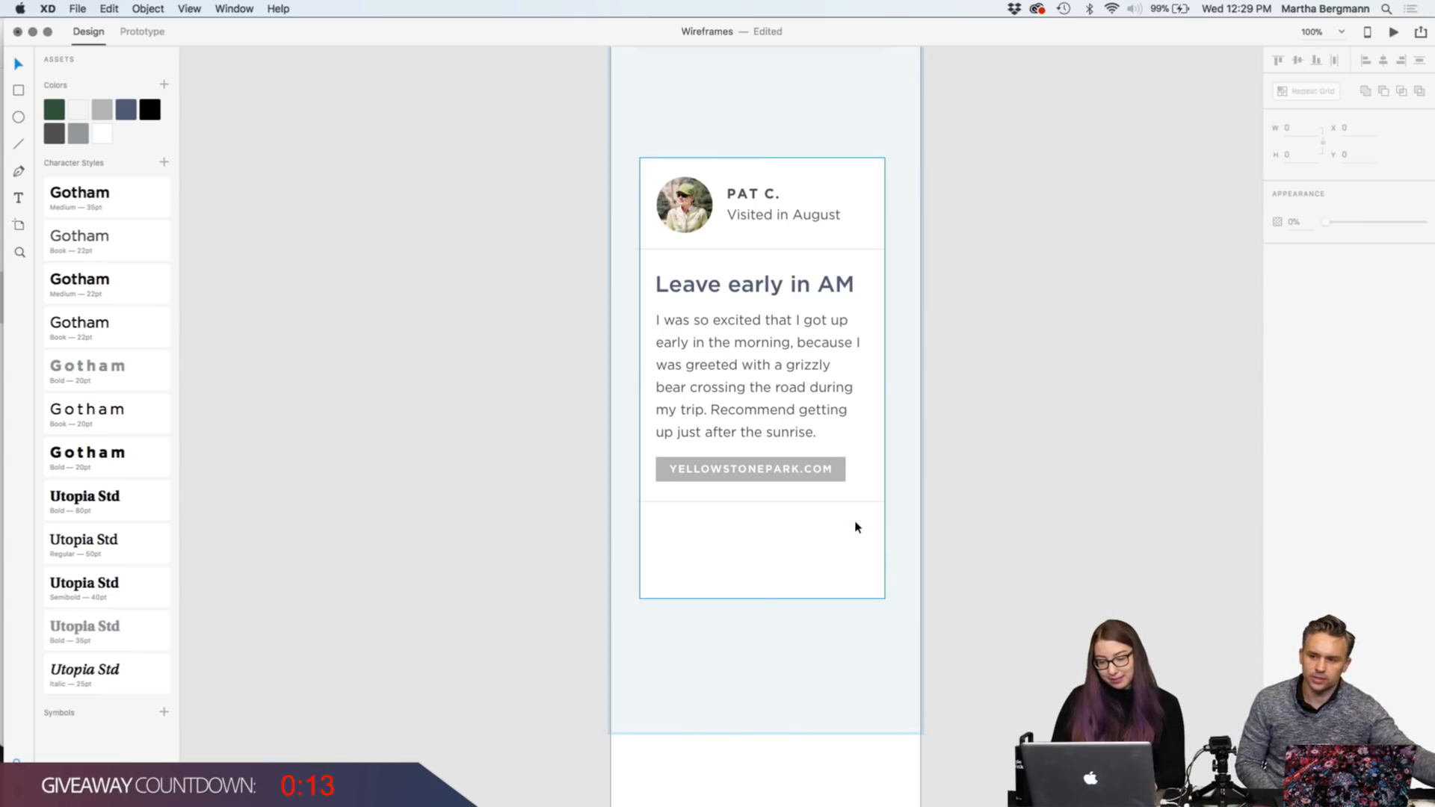
click(757, 598)
drag(759, 596, 774, 504)
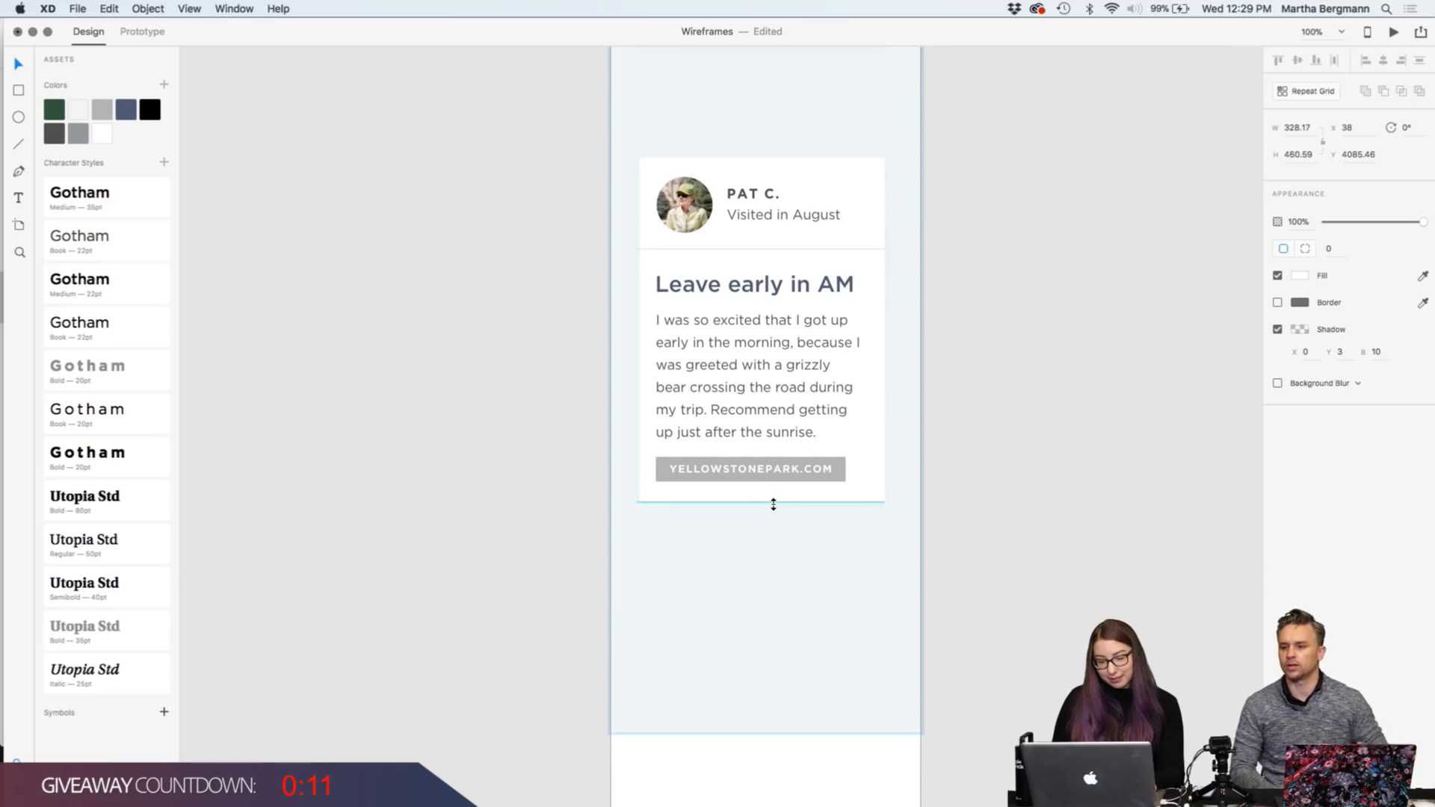
click(1012, 503)
click(882, 504)
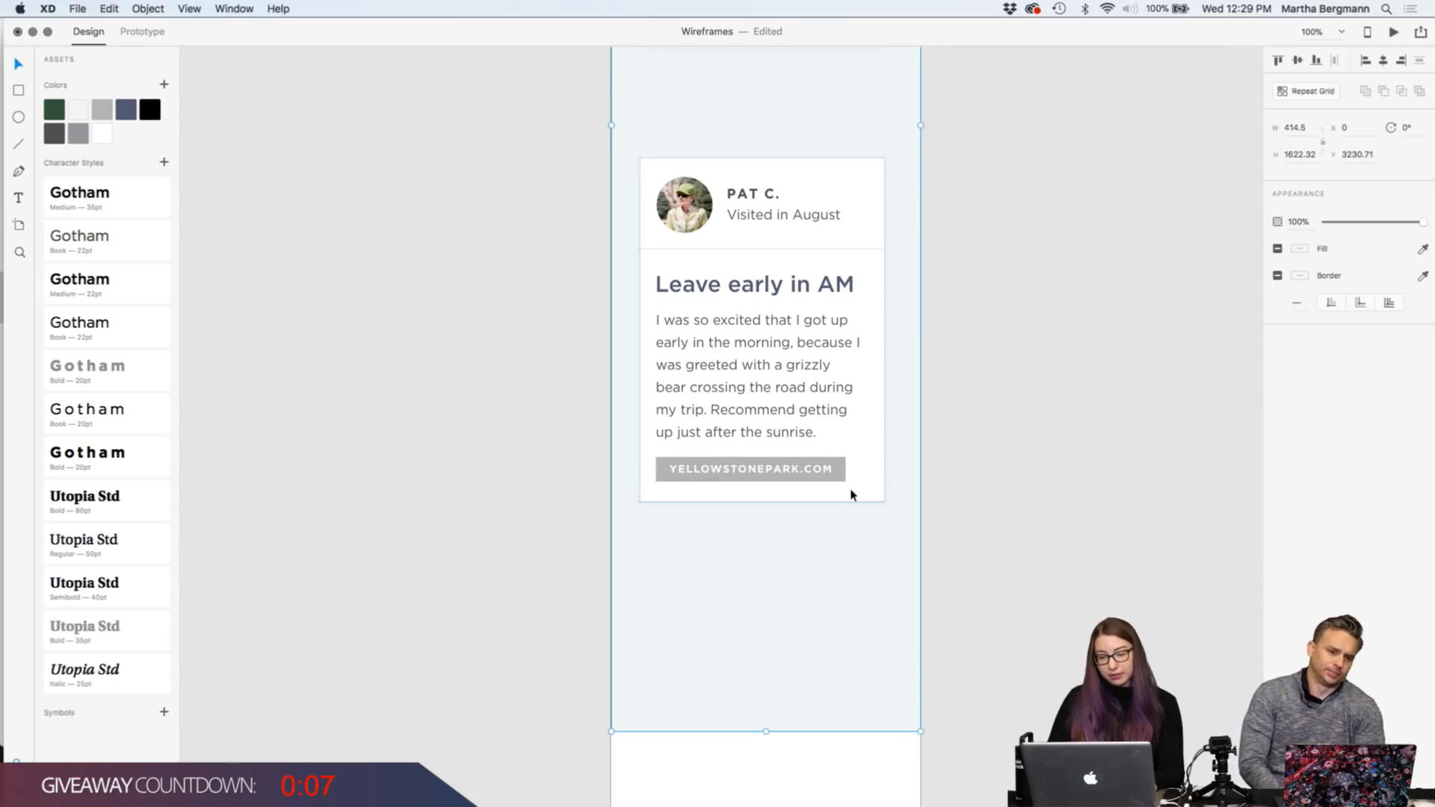
click(837, 503)
key(Escape)
scroll(1038, 401, up, 2)
scroll(1038, 401, up, 5)
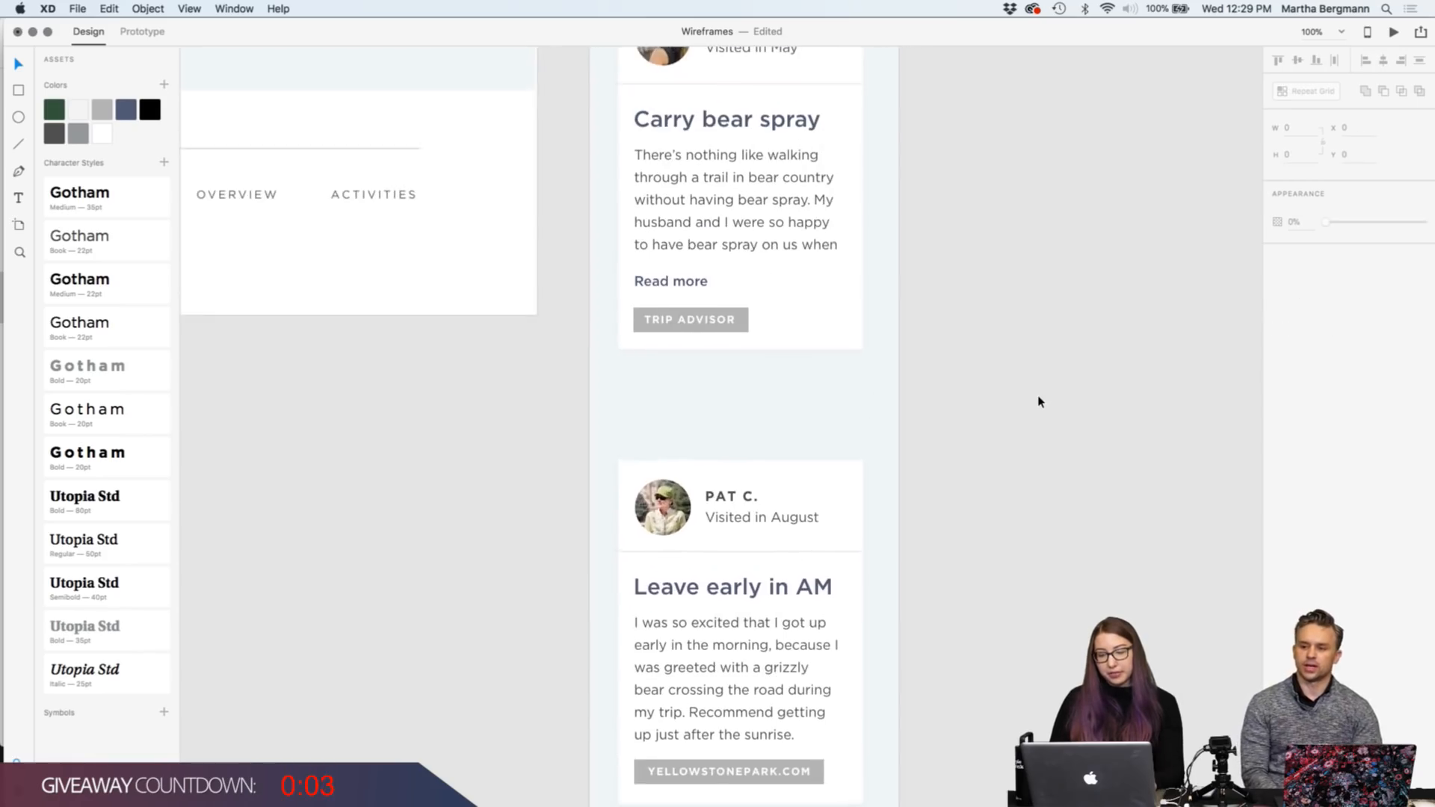
key(super+z)
key(super+z)
key(super+z)
key(super+z)
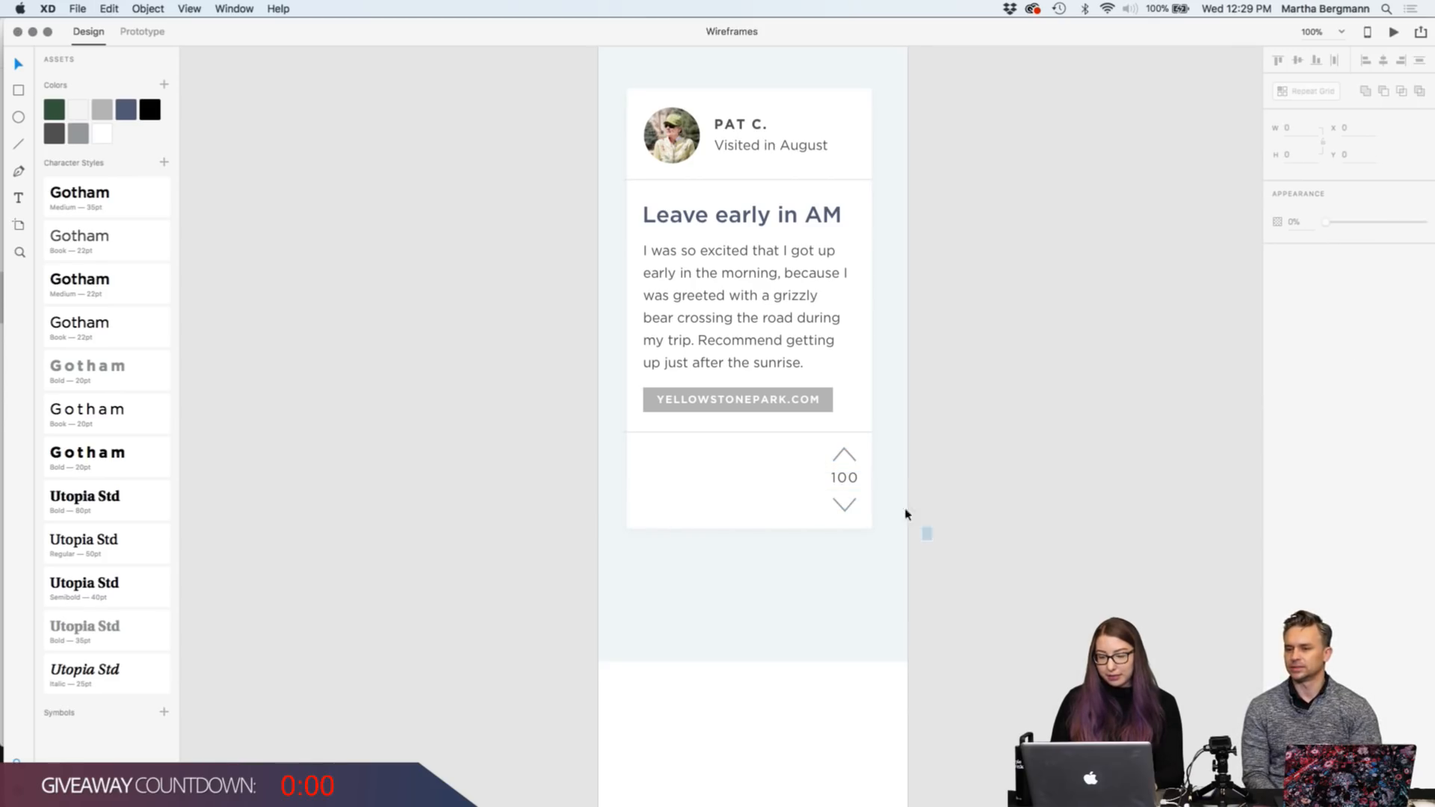
Marquee-delete the arrows and 100, then shrink the card to end under YELLOWSTONEPARK.COM.
click(772, 477)
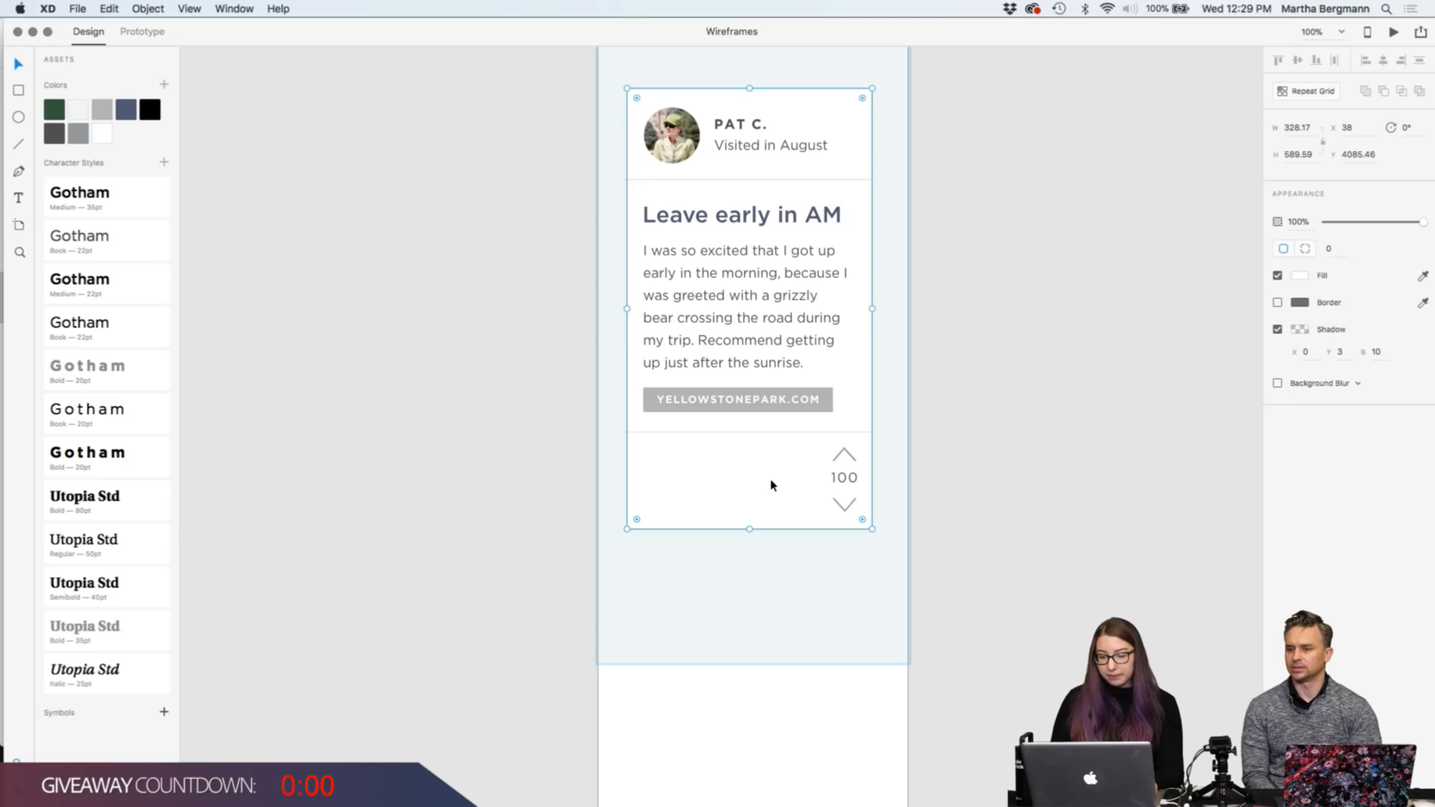
key(super+l)
key(super+z)
drag(924, 525, 815, 460)
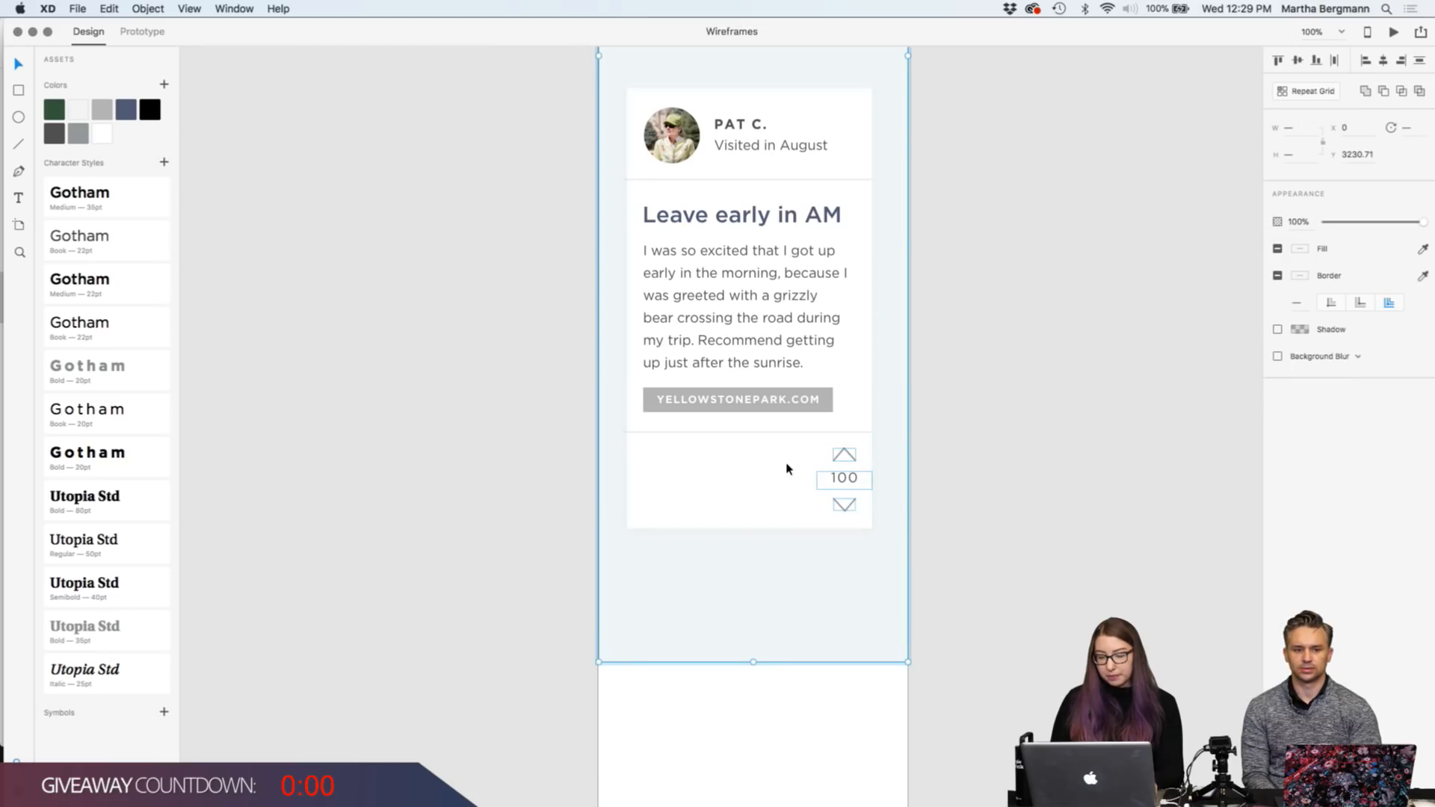
key(BackSpace)
click(746, 516)
drag(749, 529, 751, 432)
click(1040, 432)
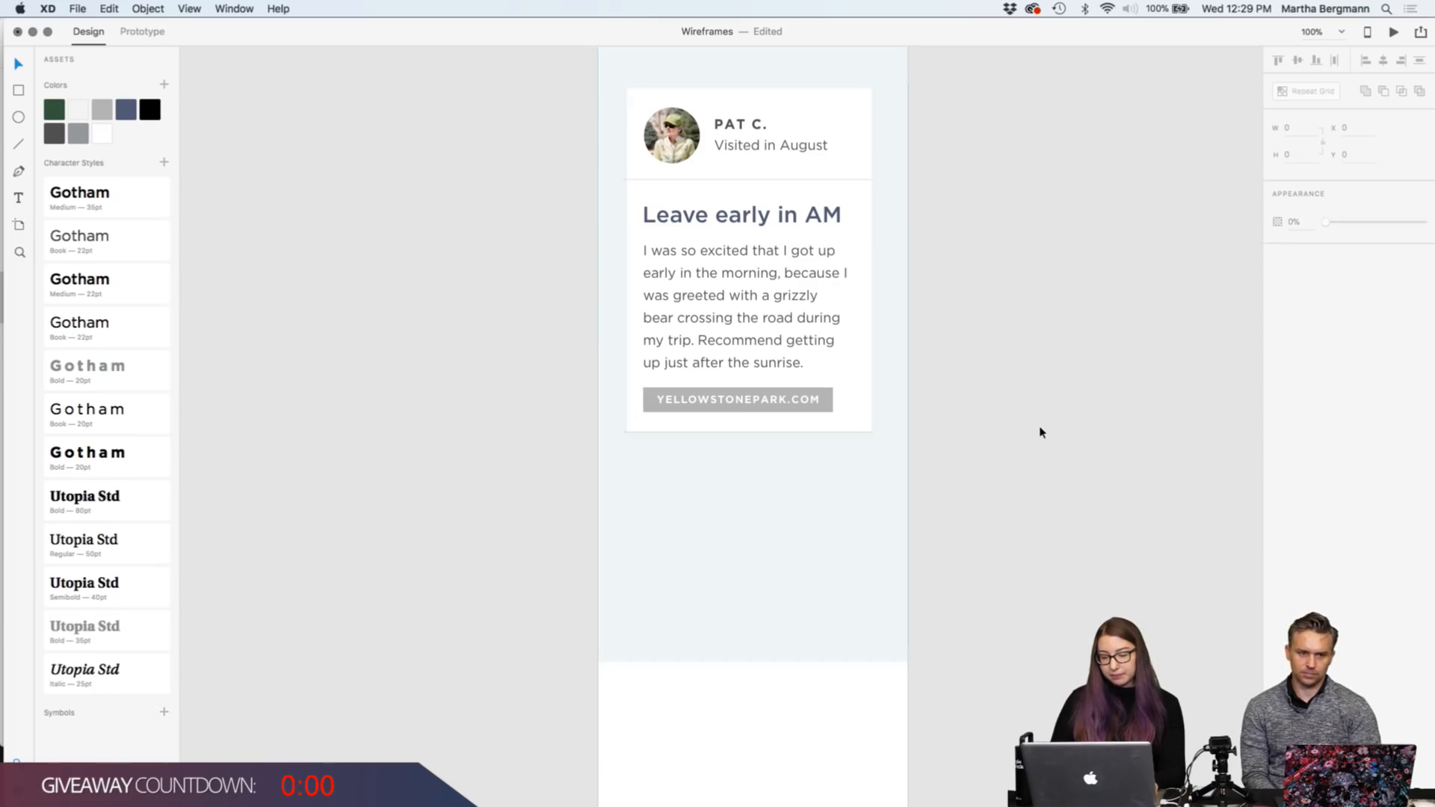
click(851, 435)
key(Escape)
Duplicate the Read more text and drag the copy down to the next review card.
scroll(842, 437, up, 5)
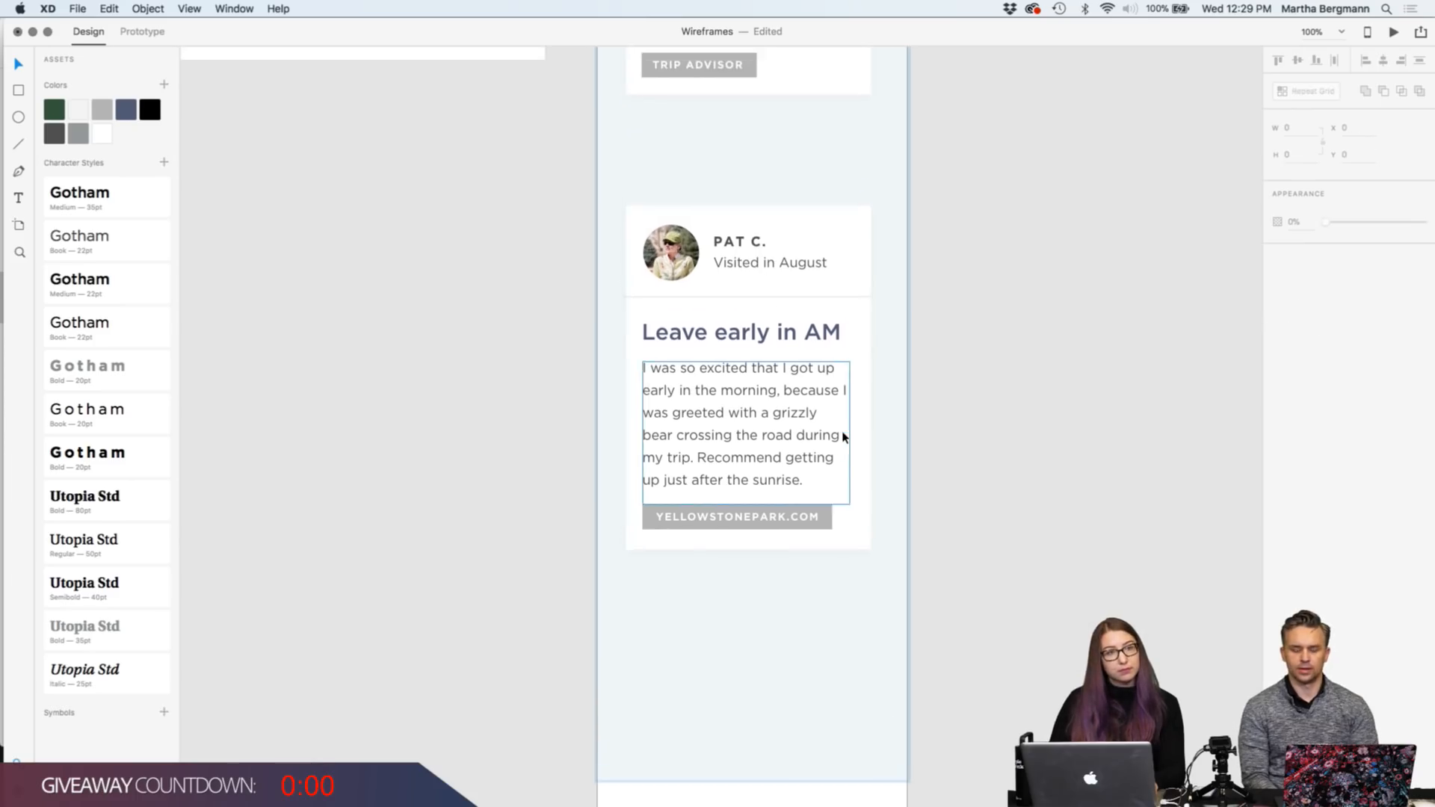
click(711, 152)
key(super+d)
drag(711, 151, 711, 641)
Extend the white review card further down to make room.
scroll(710, 640, down, 5)
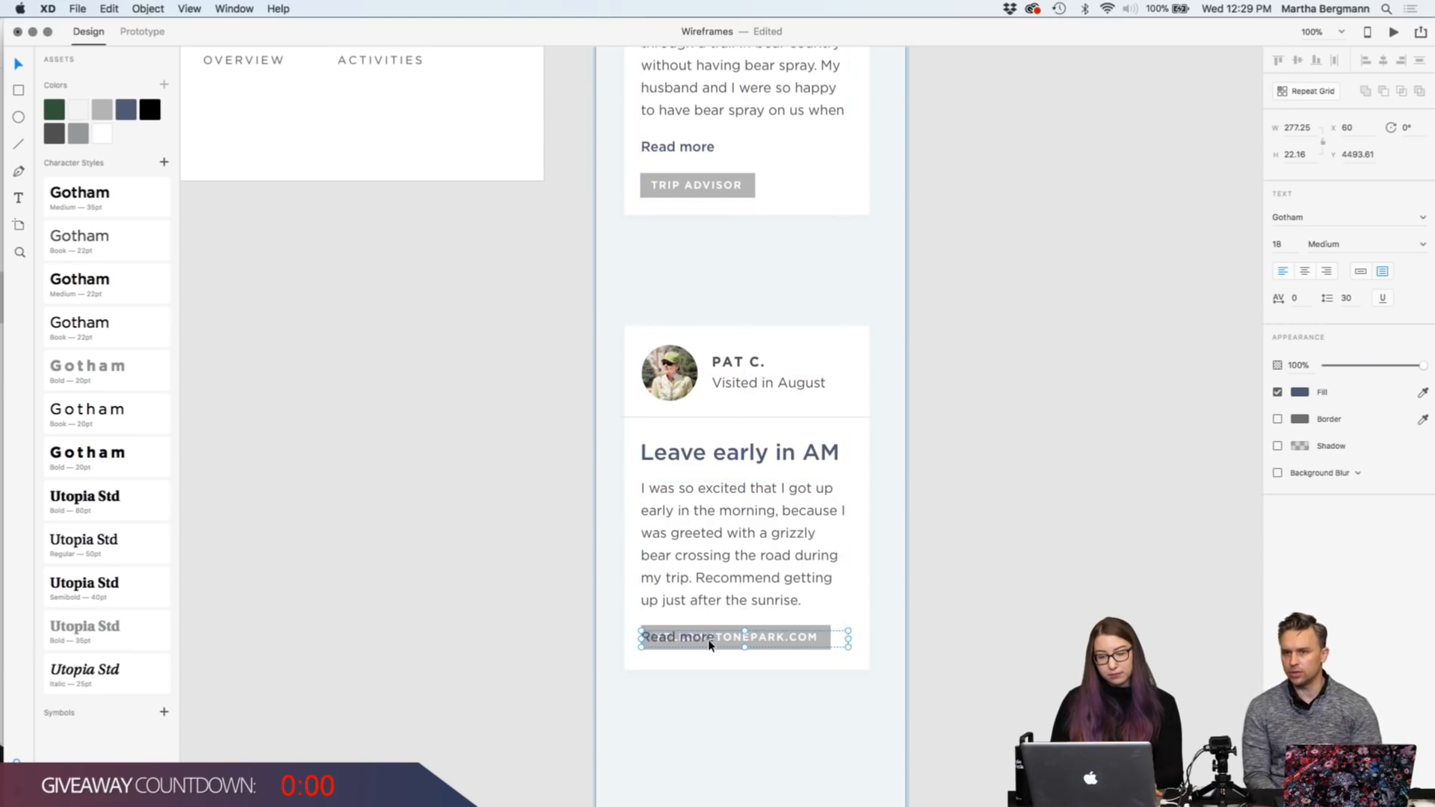
click(922, 423)
click(860, 419)
click(860, 419)
drag(758, 482, 756, 566)
Move Read more up so it no longer overlaps the link button.
click(817, 449)
drag(826, 449, 826, 495)
key(super+z)
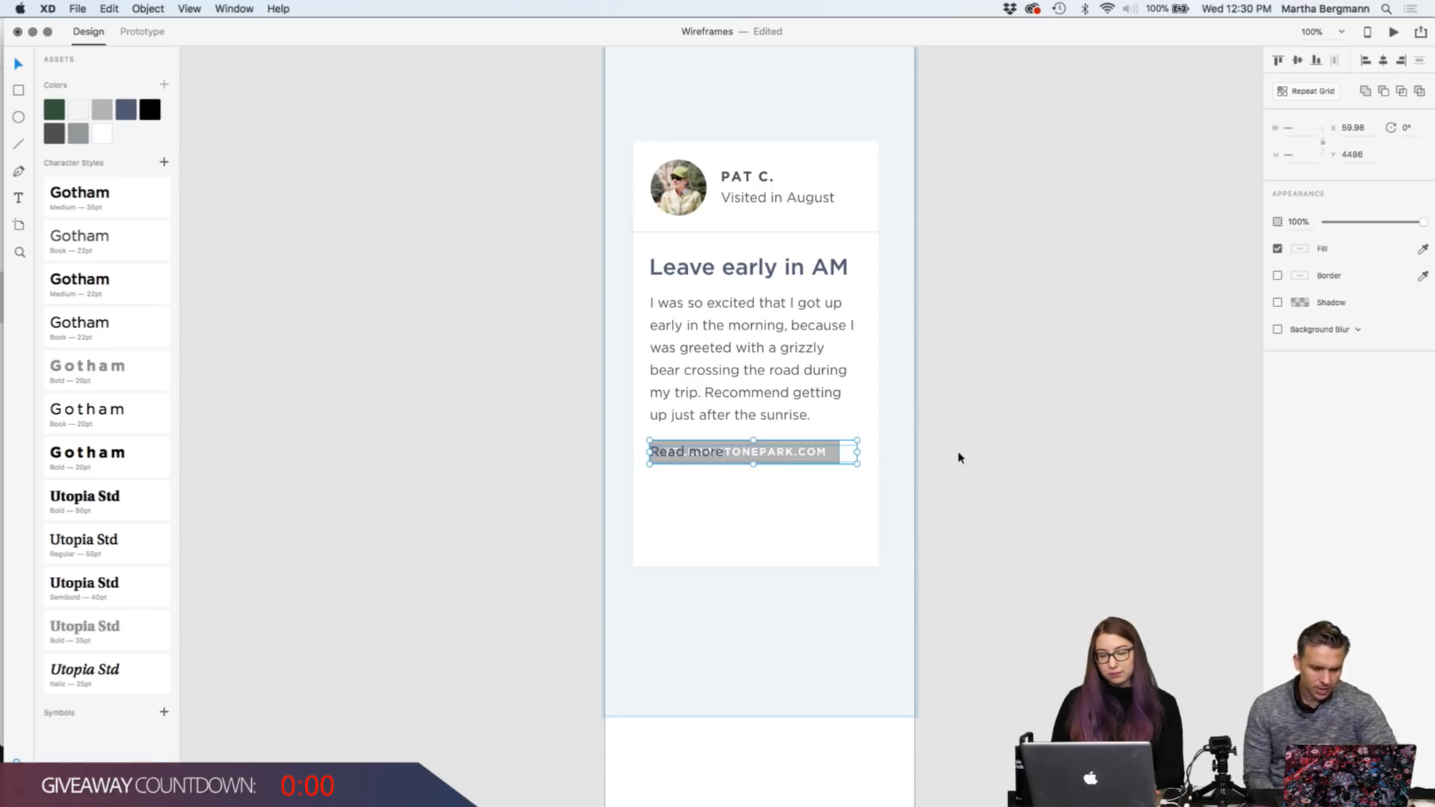
click(828, 458)
key(super+z)
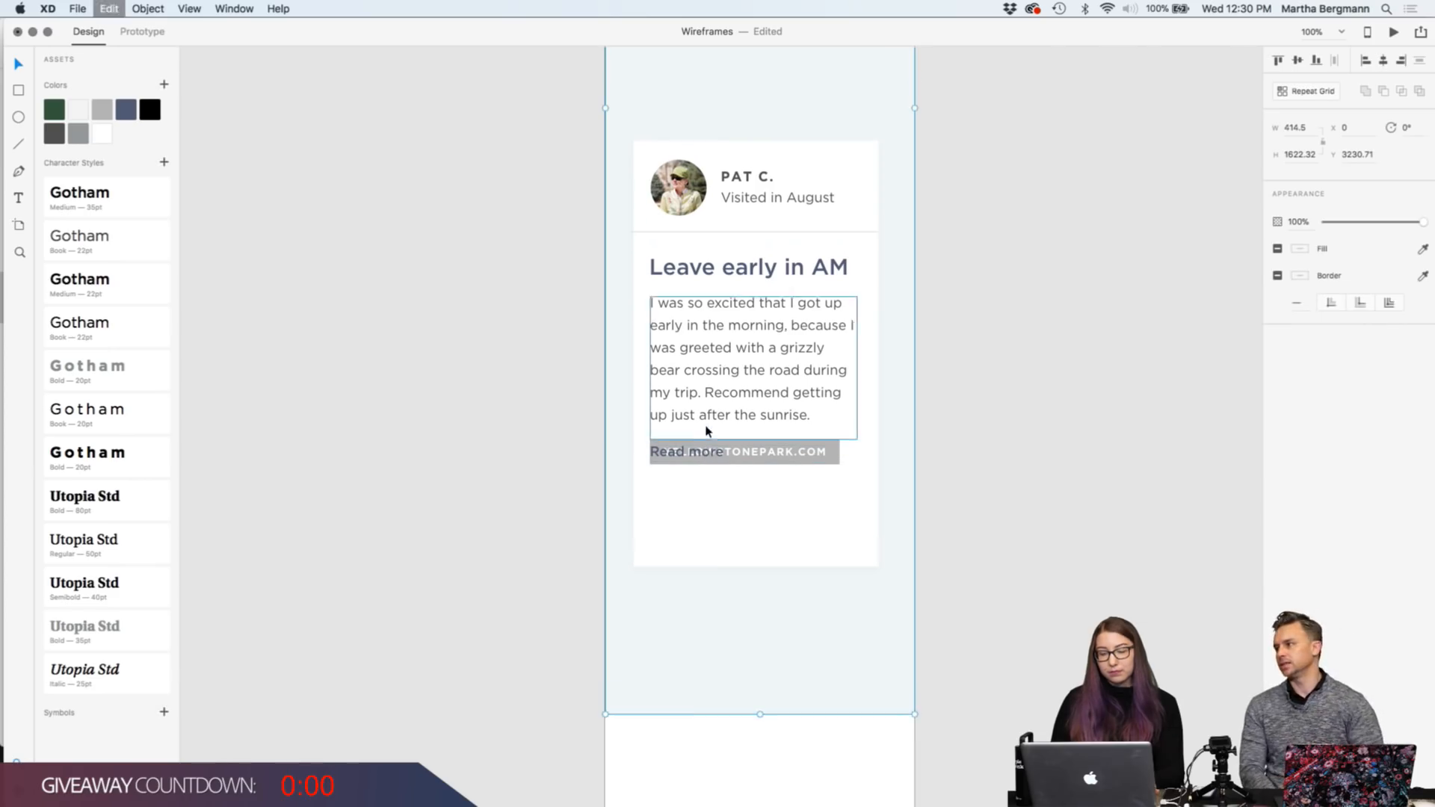
drag(690, 451, 703, 429)
Move the YELLOWSTONEPARK.COM button below Read more and nudge Read more slightly lower.
click(792, 452)
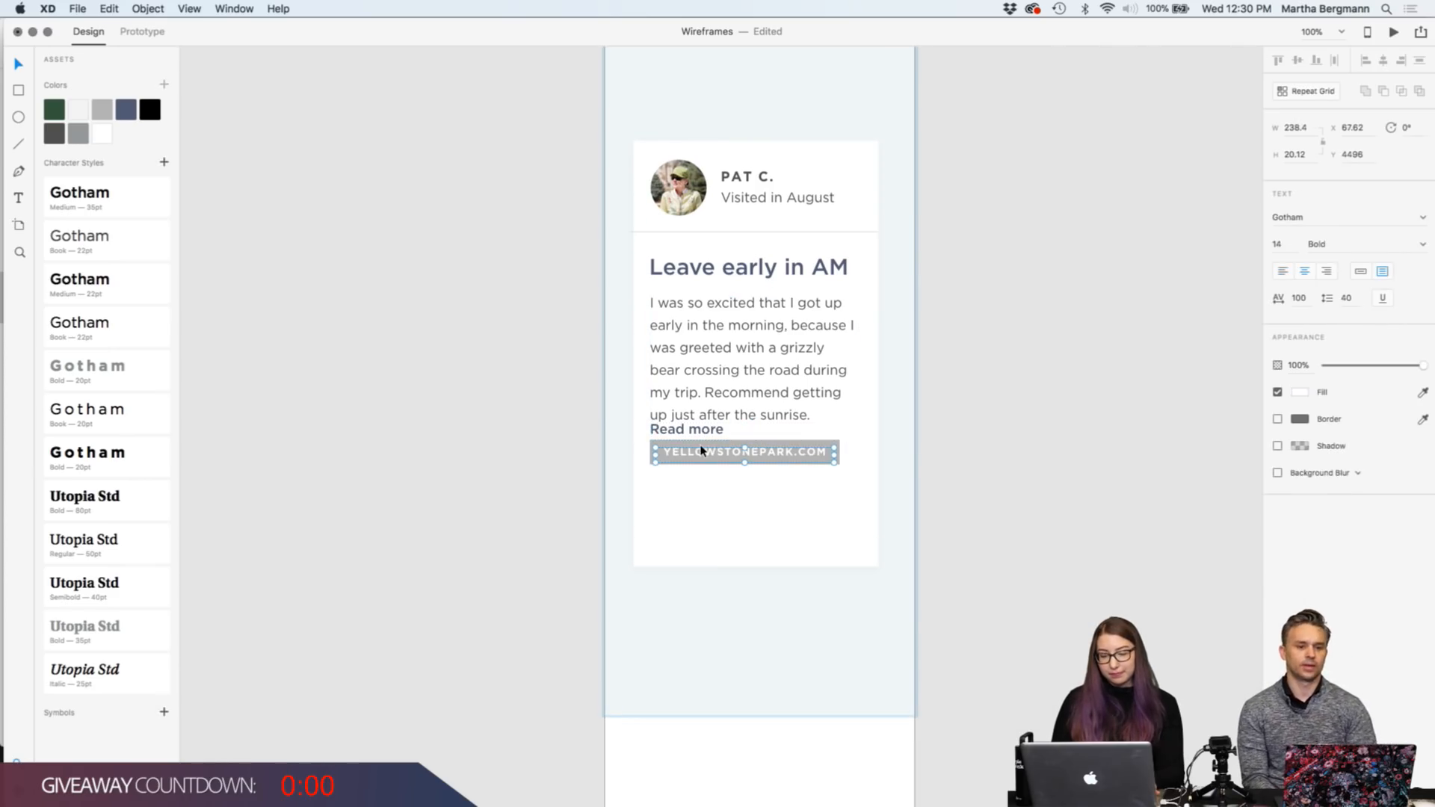
drag(795, 450, 763, 502)
drag(709, 440, 673, 459)
scroll(673, 459, up, 5)
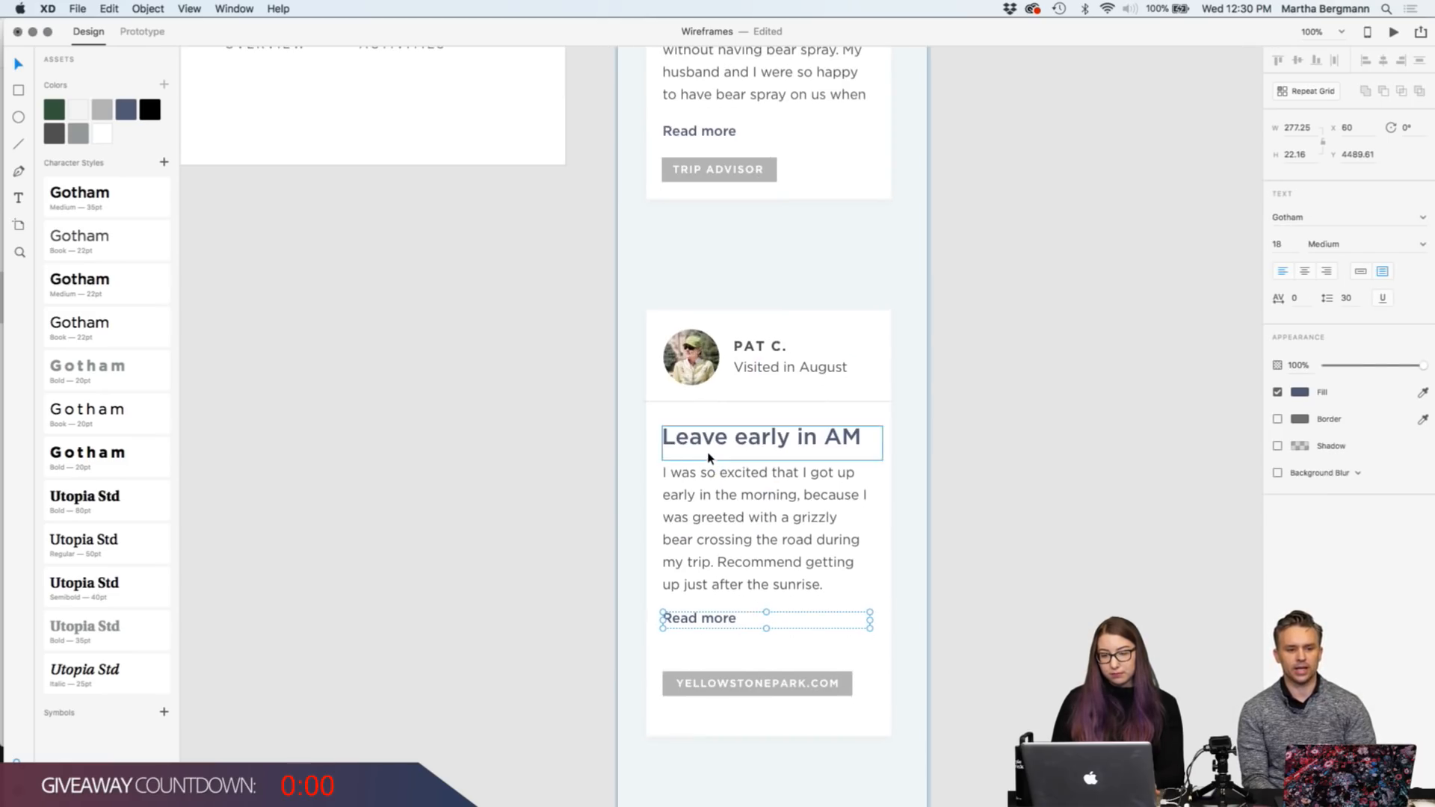
drag(724, 618, 726, 622)
Pull YELLOWSTONEPARK.COM up closer to Read more and shorten the Pat C. card to fit.
click(724, 682)
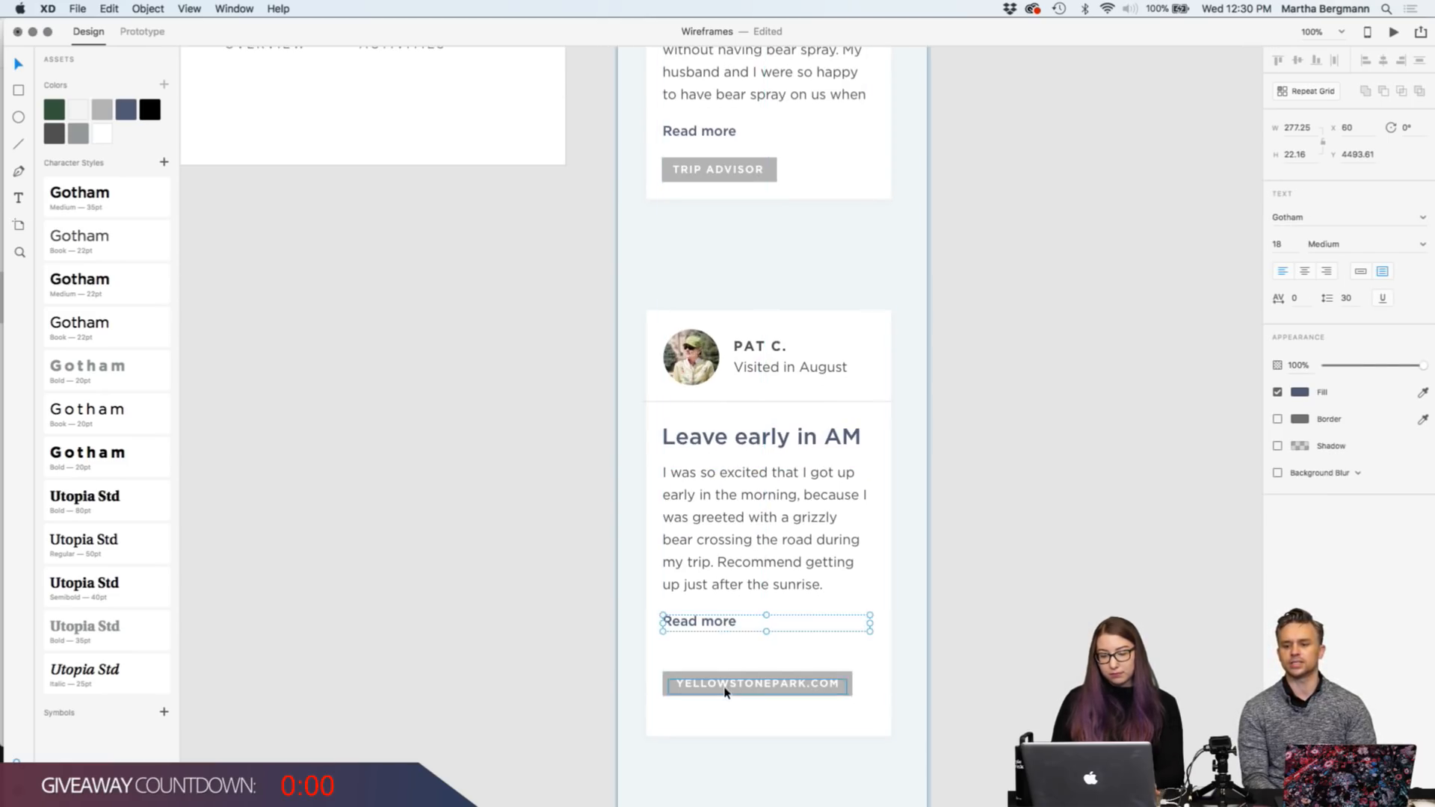
click(719, 679)
drag(729, 676, 727, 656)
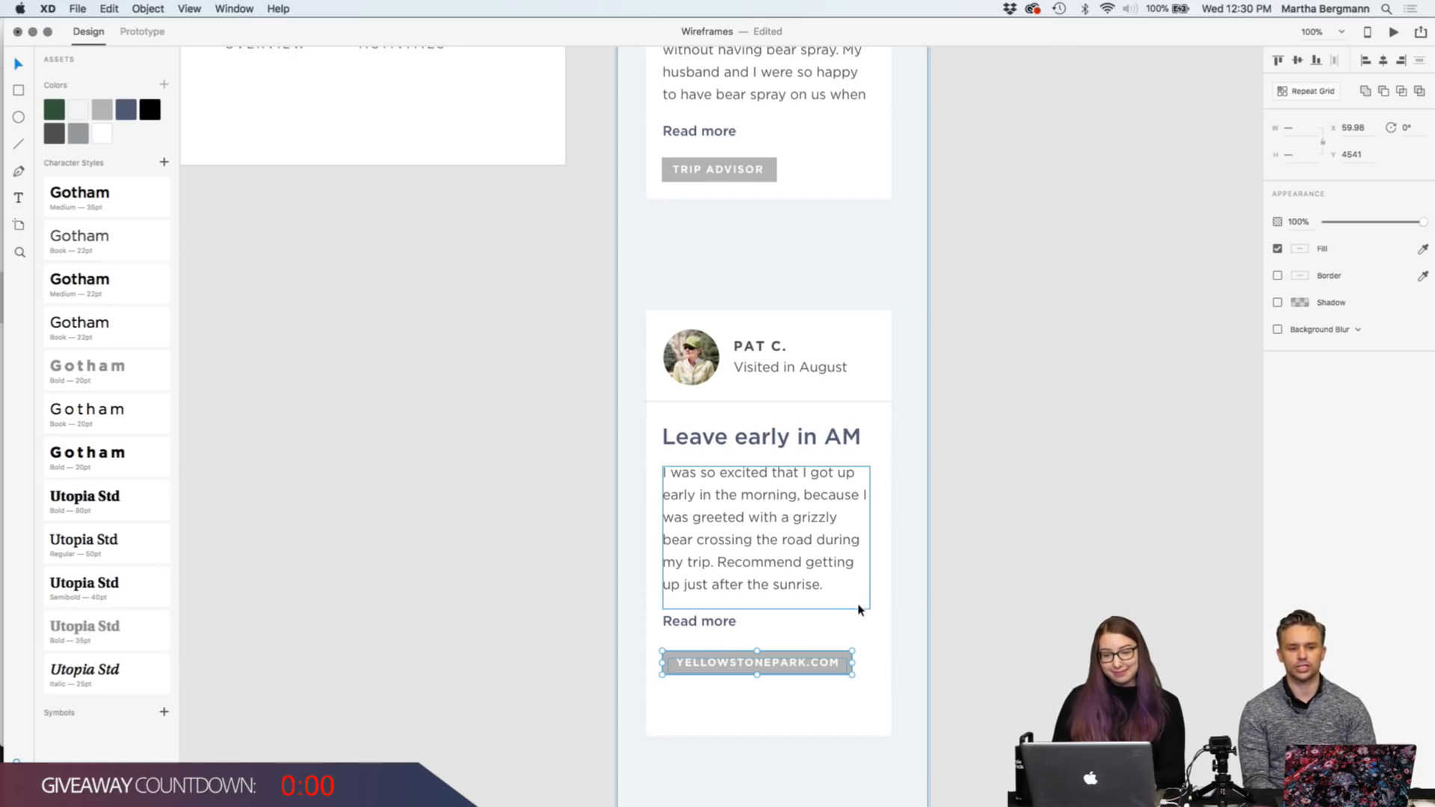
click(778, 702)
scroll(778, 701, down, 2)
drag(770, 710, 773, 663)
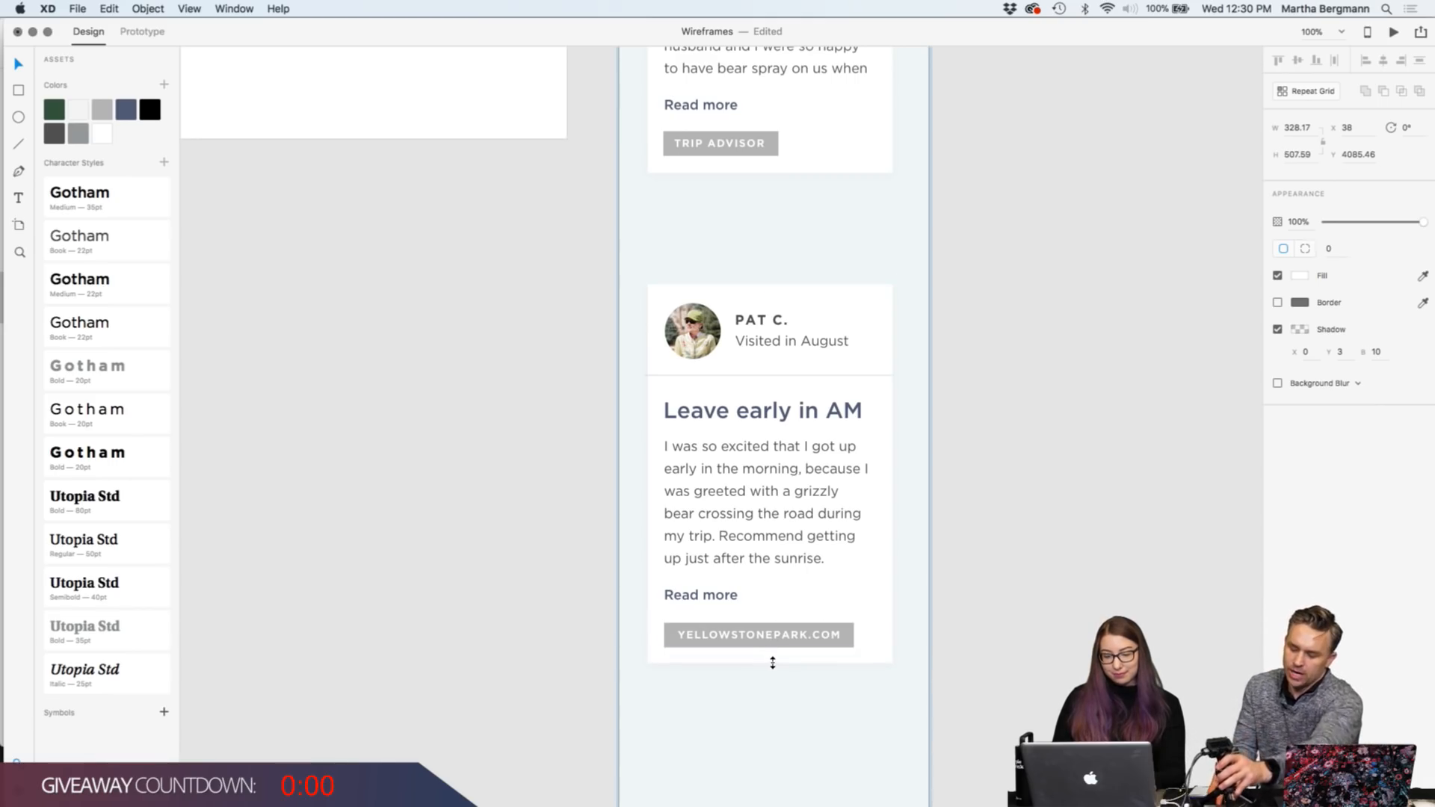
click(1062, 633)
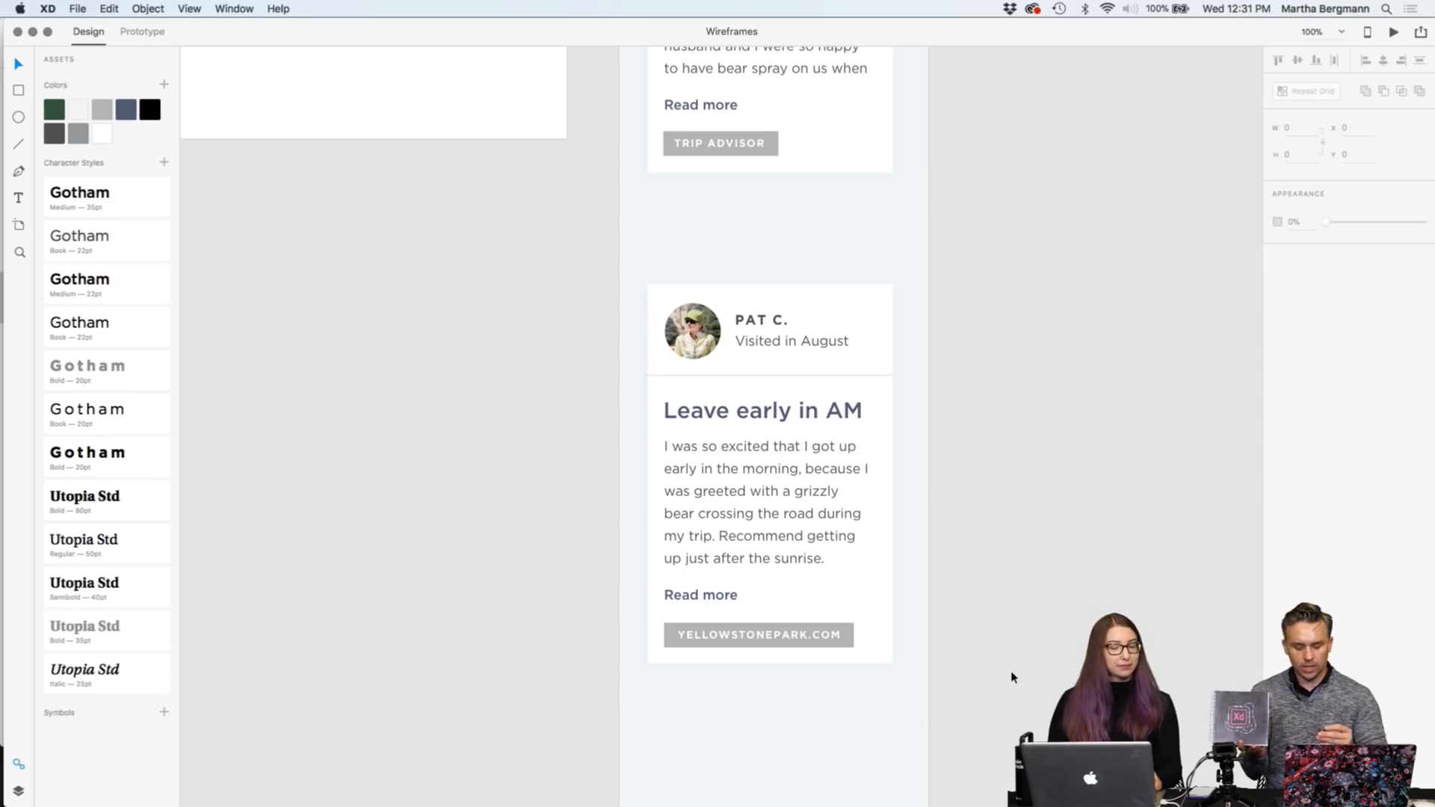
click(901, 697)
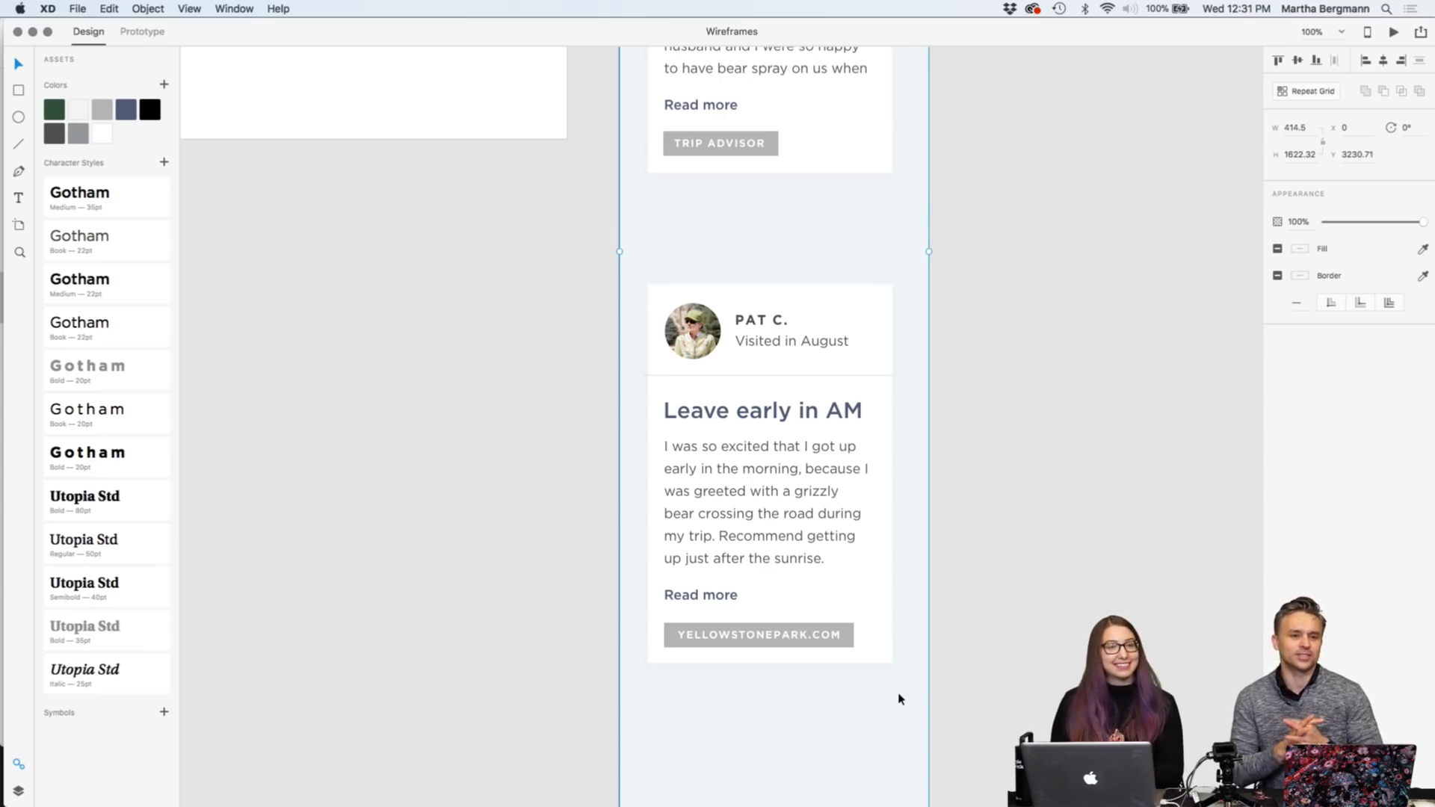
double_click(890, 602)
drag(994, 703, 645, 275)
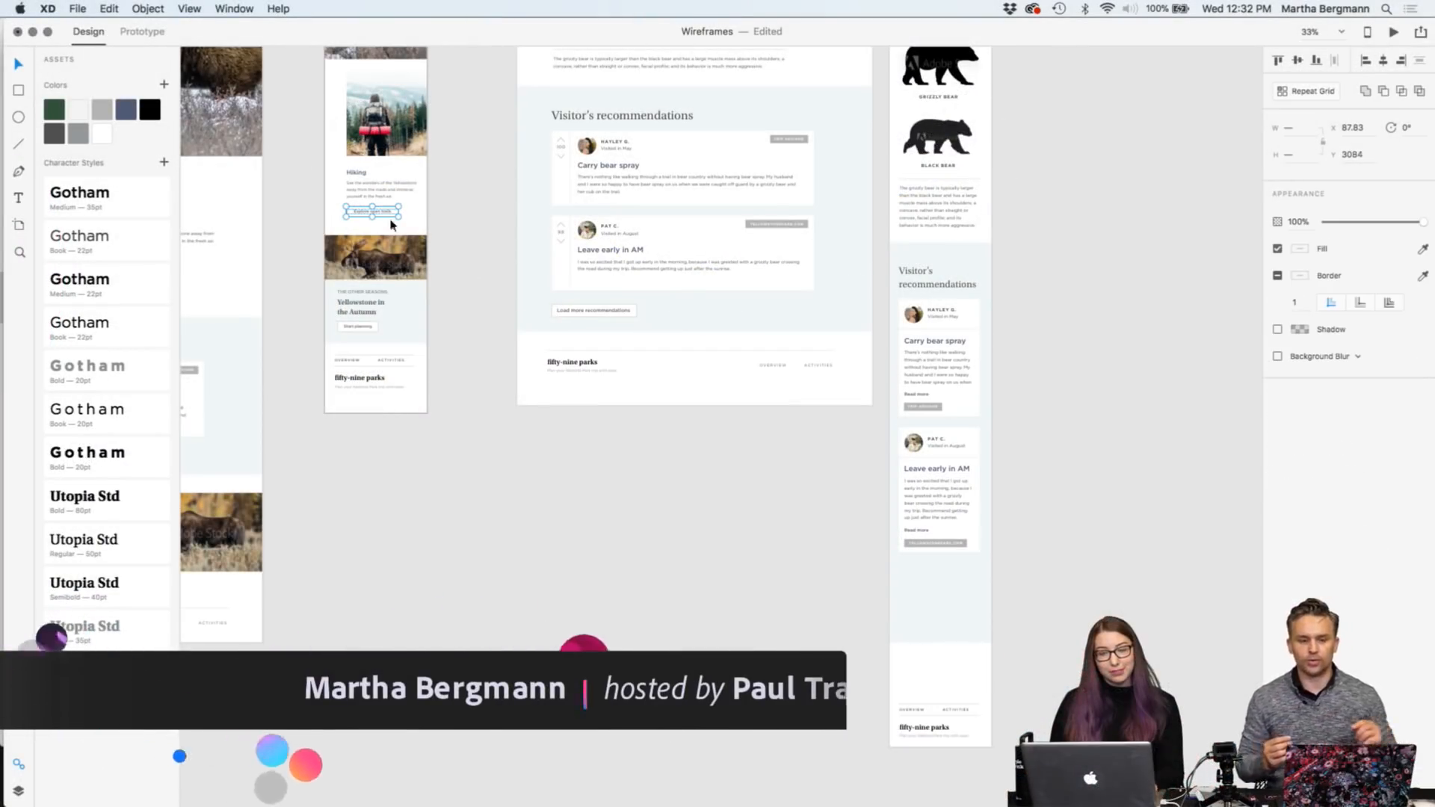
Copy the 'Load more recommendations' text from the desktop artboard.
scroll(527, 443, down, 3)
scroll(527, 443, right, 3)
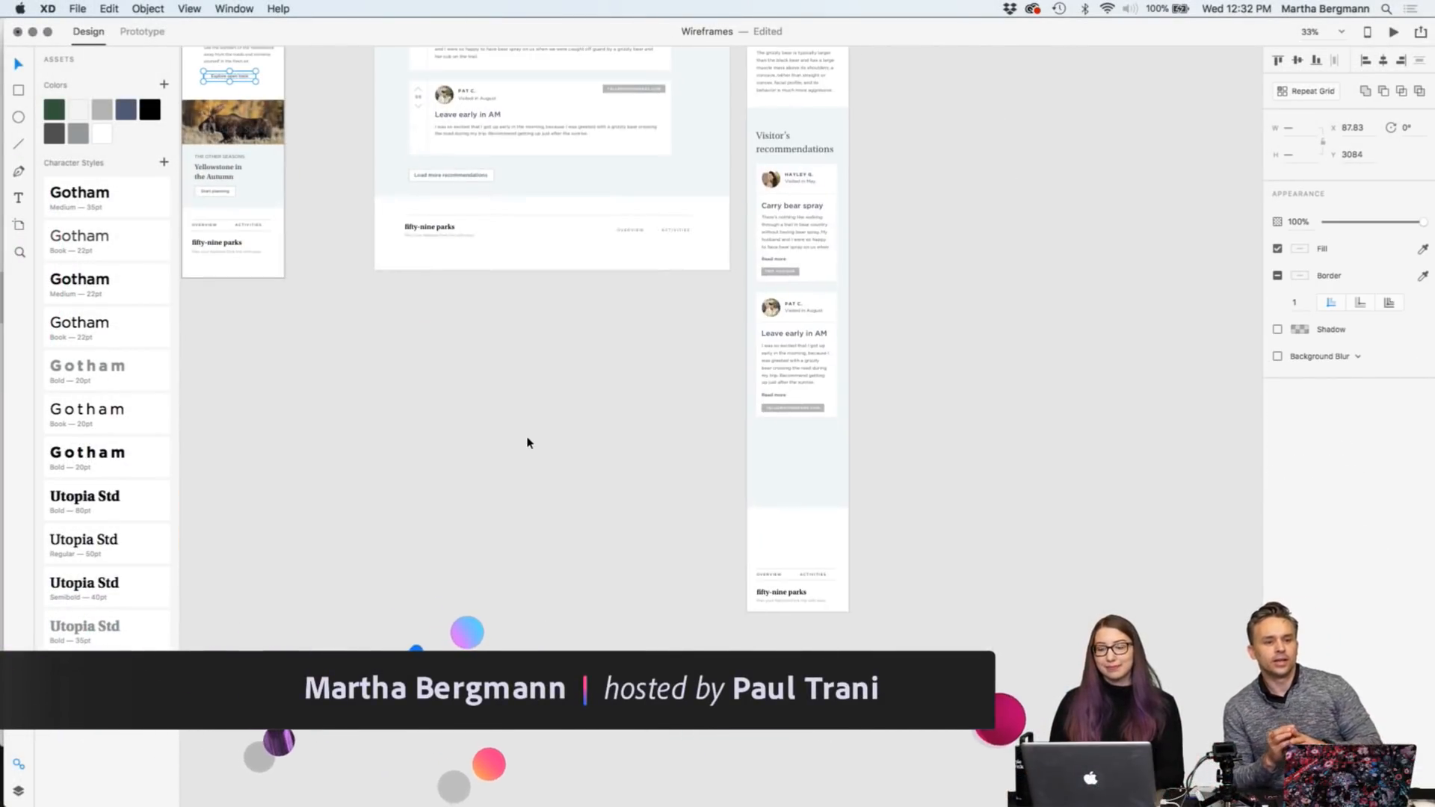
scroll(528, 440, up, 5)
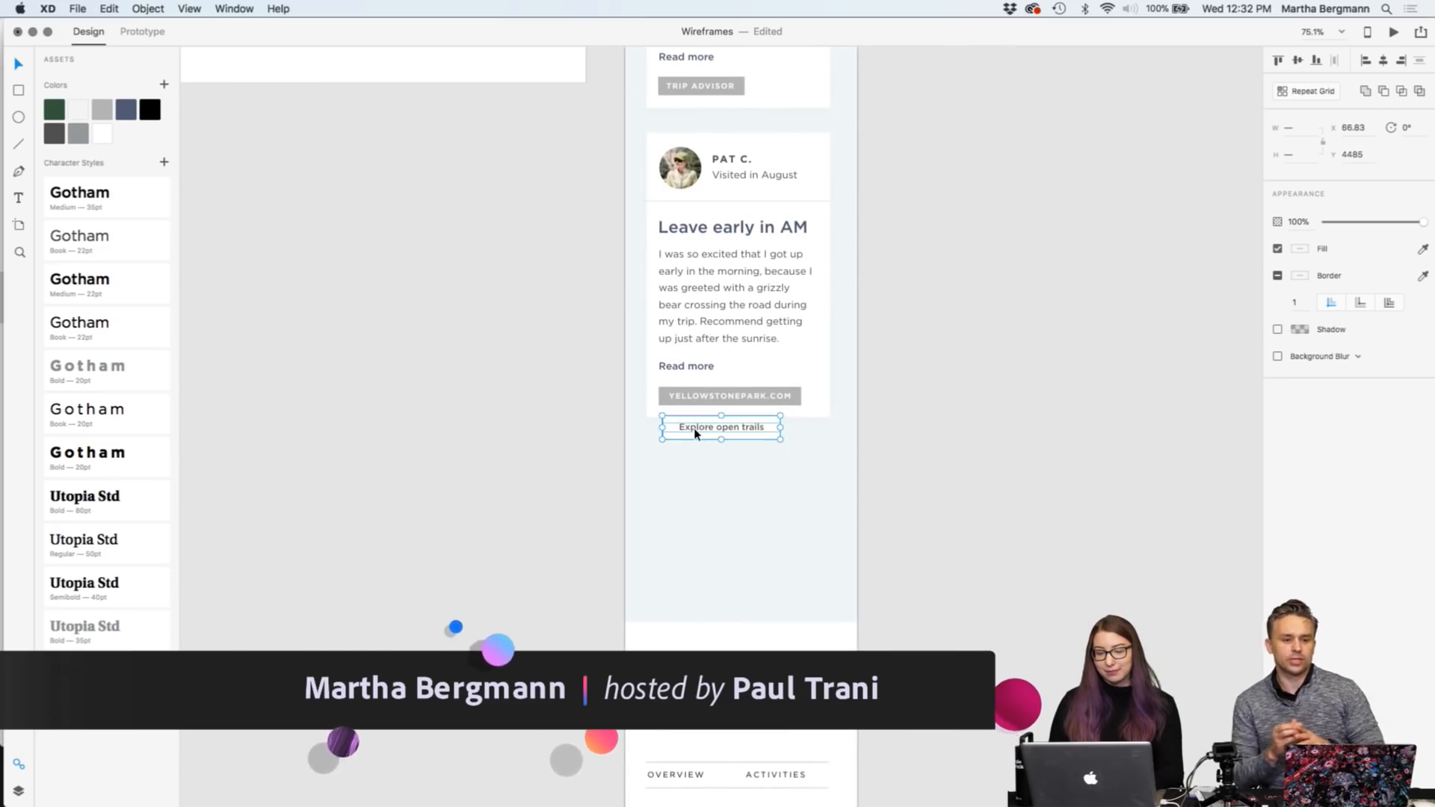
scroll(546, 417, up, 5)
scroll(546, 417, left, 5)
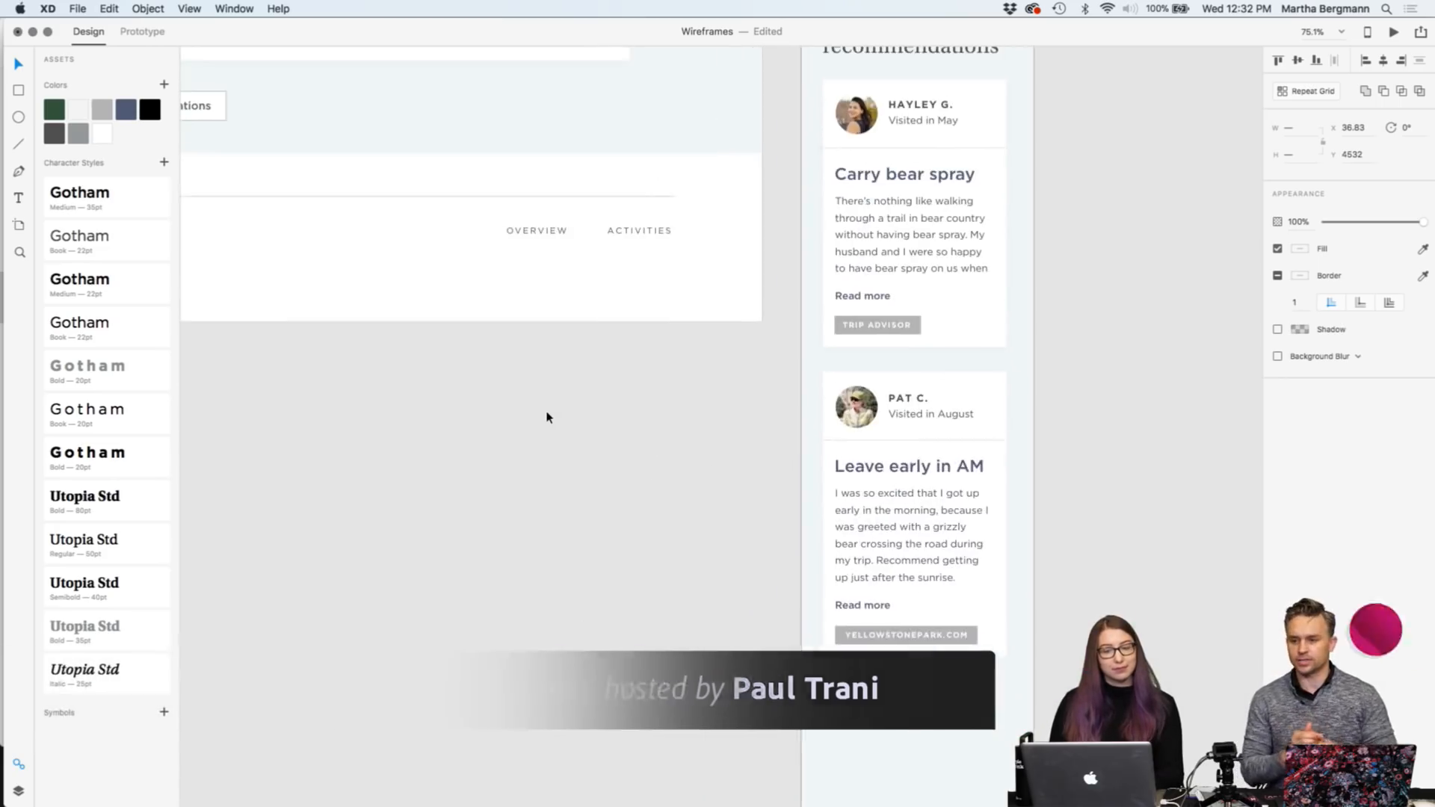
scroll(546, 417, left, 1)
double_click(282, 194)
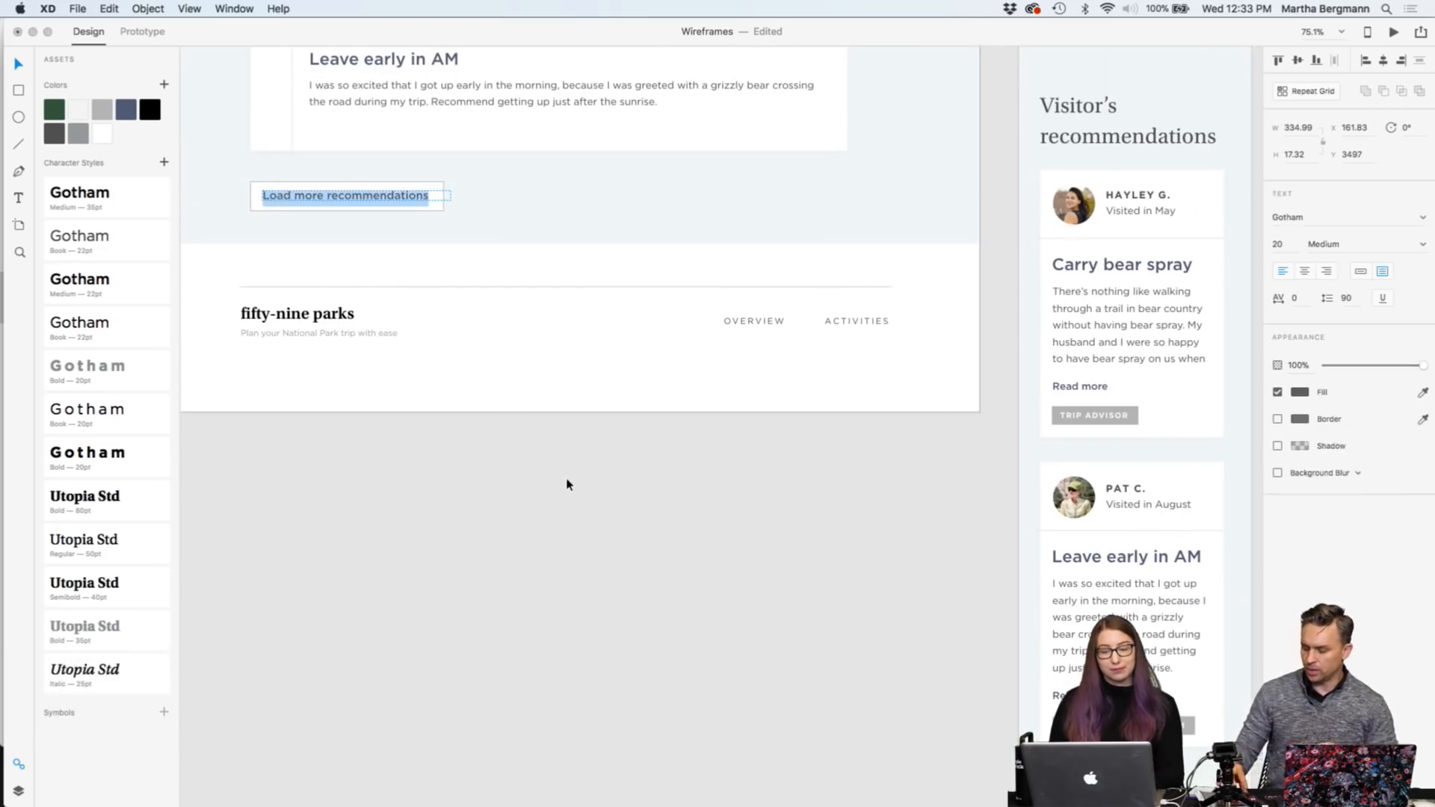
scroll(566, 484, down, 2)
scroll(567, 485, right, 2)
Replace the mobile 'Explore open trails' button label with 'Load more recommendations'.
click(948, 643)
double_click(947, 643)
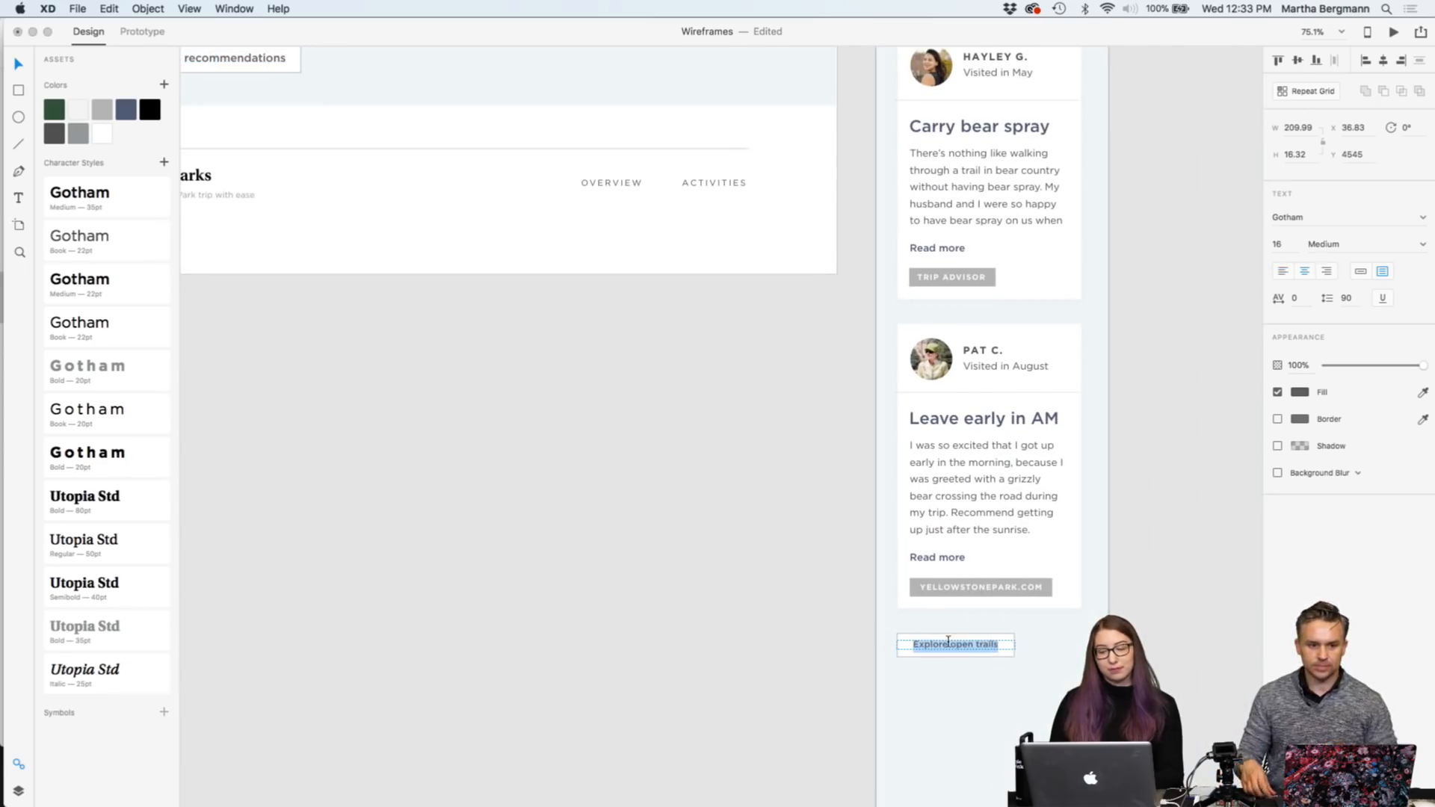
key(Escape)
scroll(796, 619, down, 2)
scroll(797, 619, right, 3)
key(super+2)
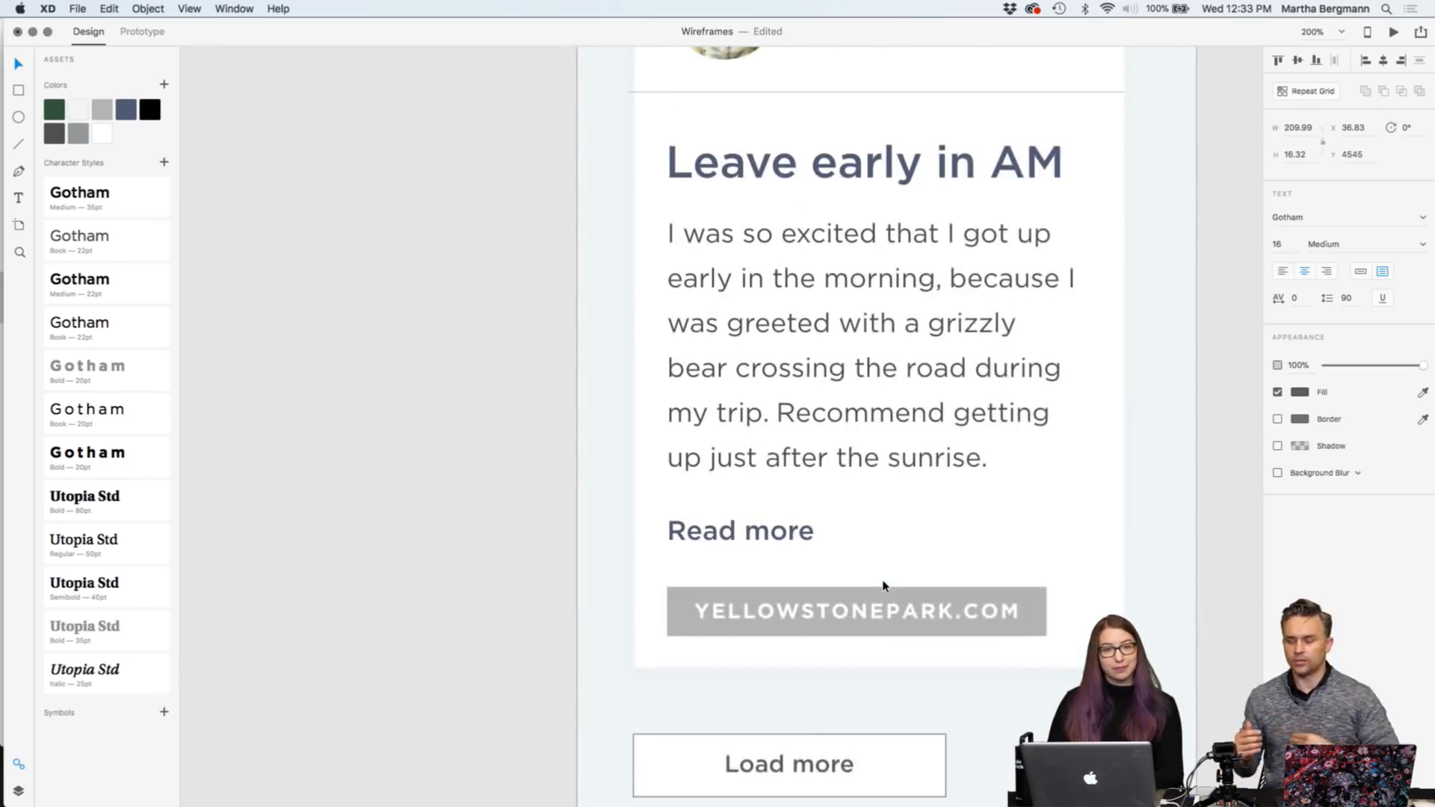
scroll(875, 598, down, 2)
scroll(875, 598, right, 2)
Widen and left-align the label, then widen the button outline to fit it.
drag(847, 651, 1008, 656)
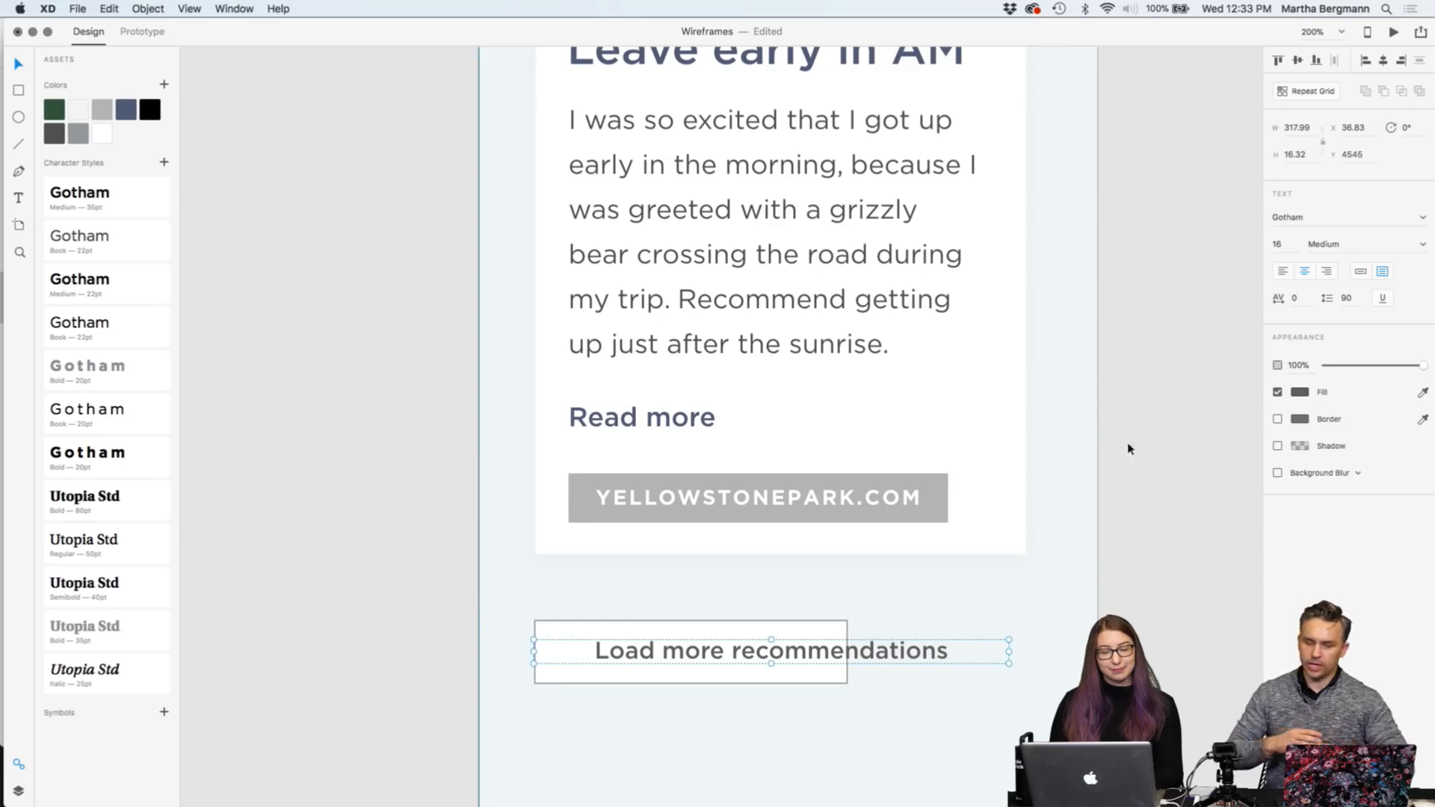
click(1283, 271)
drag(607, 663, 627, 658)
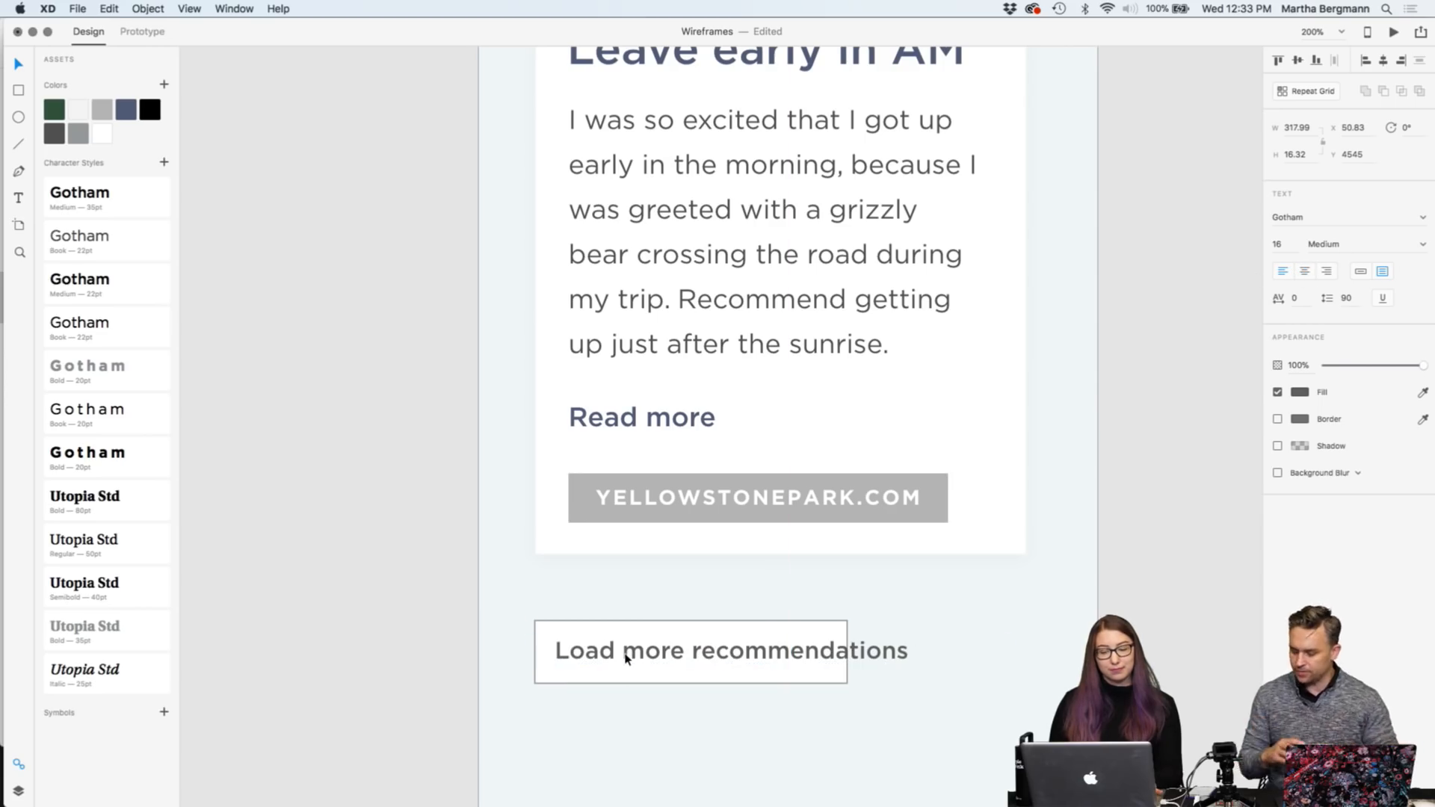
scroll(626, 658, down, 3)
scroll(626, 658, right, 1)
drag(575, 539, 578, 538)
click(577, 523)
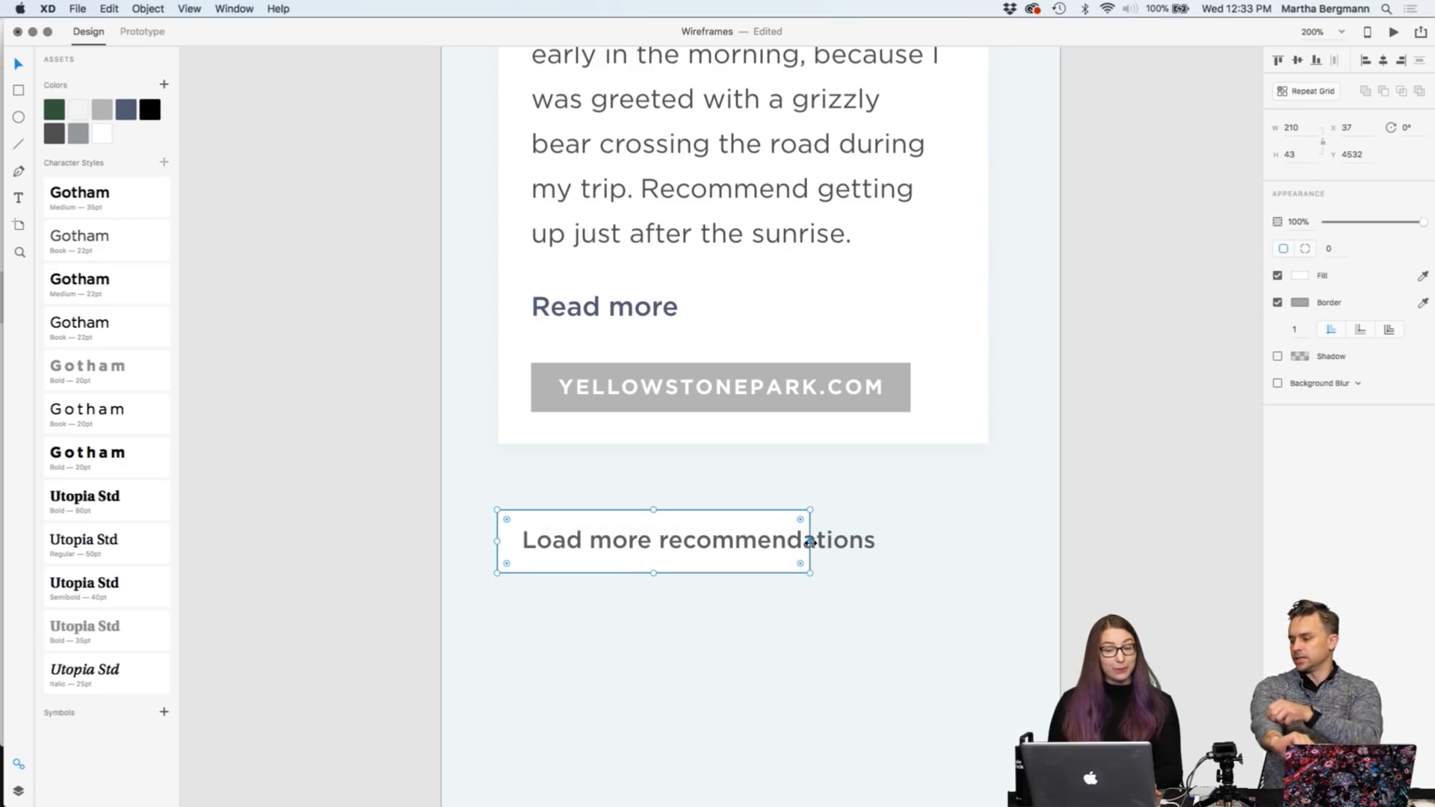
drag(811, 541, 892, 532)
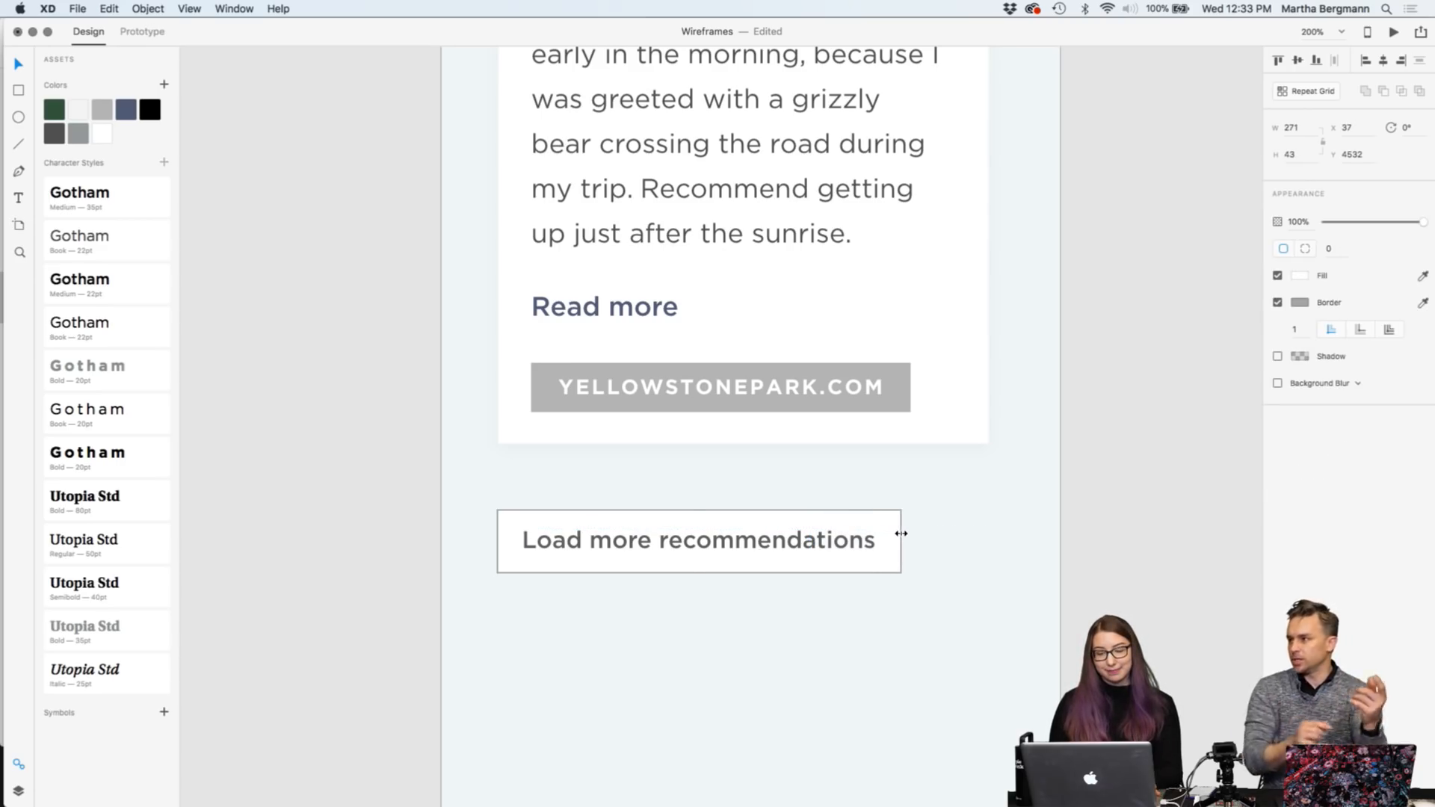
Shorten the mobile recommendations background rectangle by dragging its bottom edge up.
click(305, 555)
scroll(368, 579, down, 5)
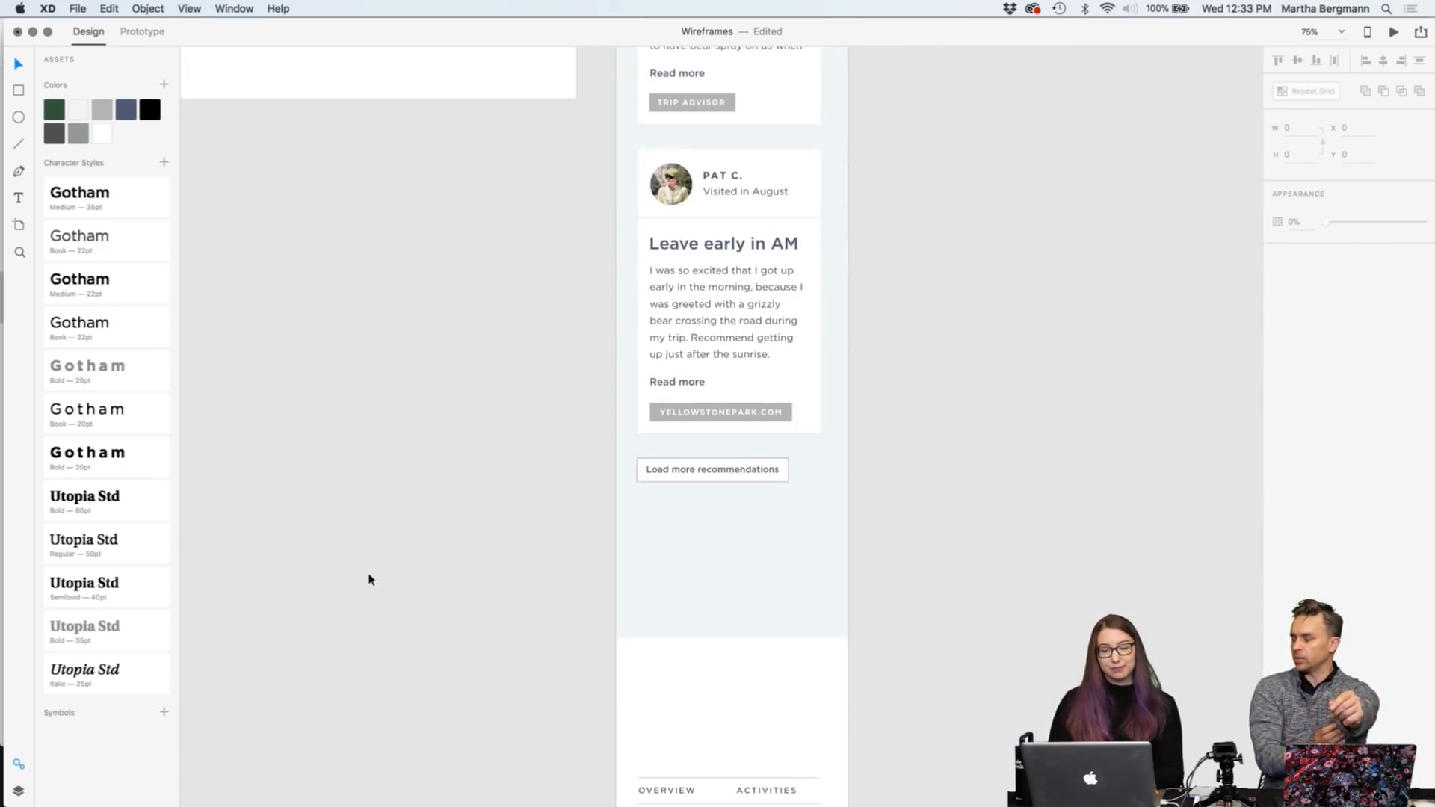
scroll(369, 580, up, 5)
scroll(368, 579, left, 5)
scroll(369, 579, down, 3)
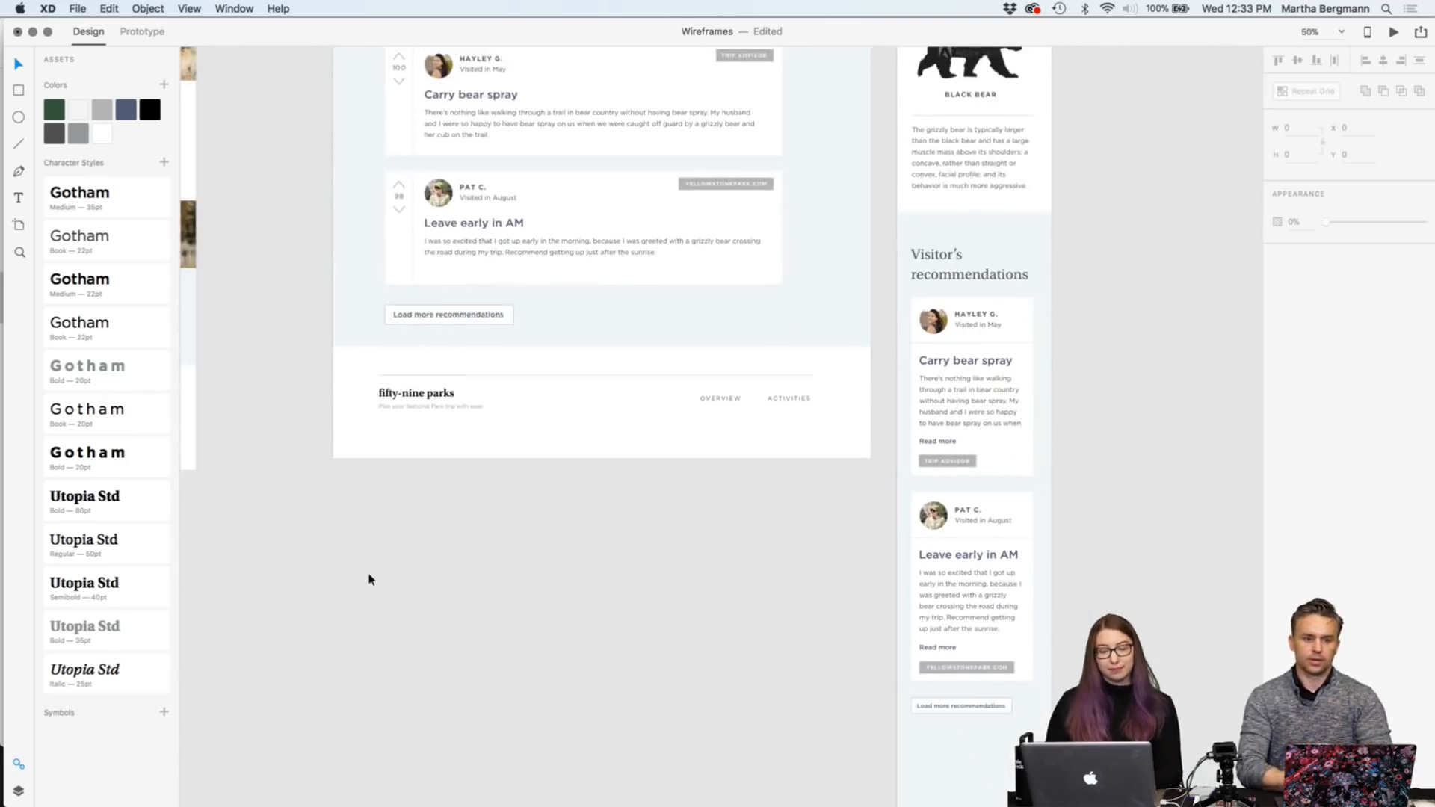
scroll(369, 580, down, 5)
scroll(770, 594, up, 3)
click(818, 459)
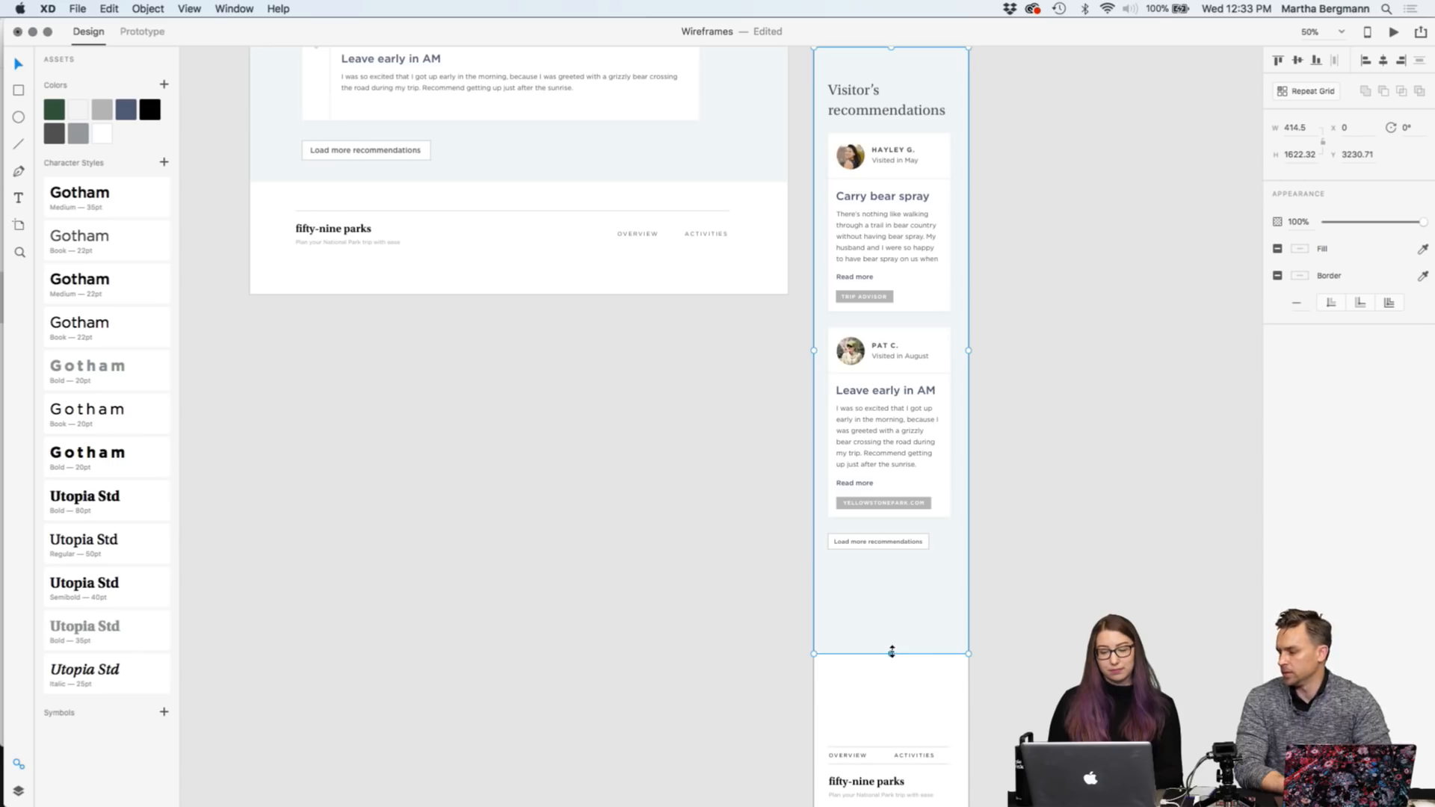
double_click(872, 598)
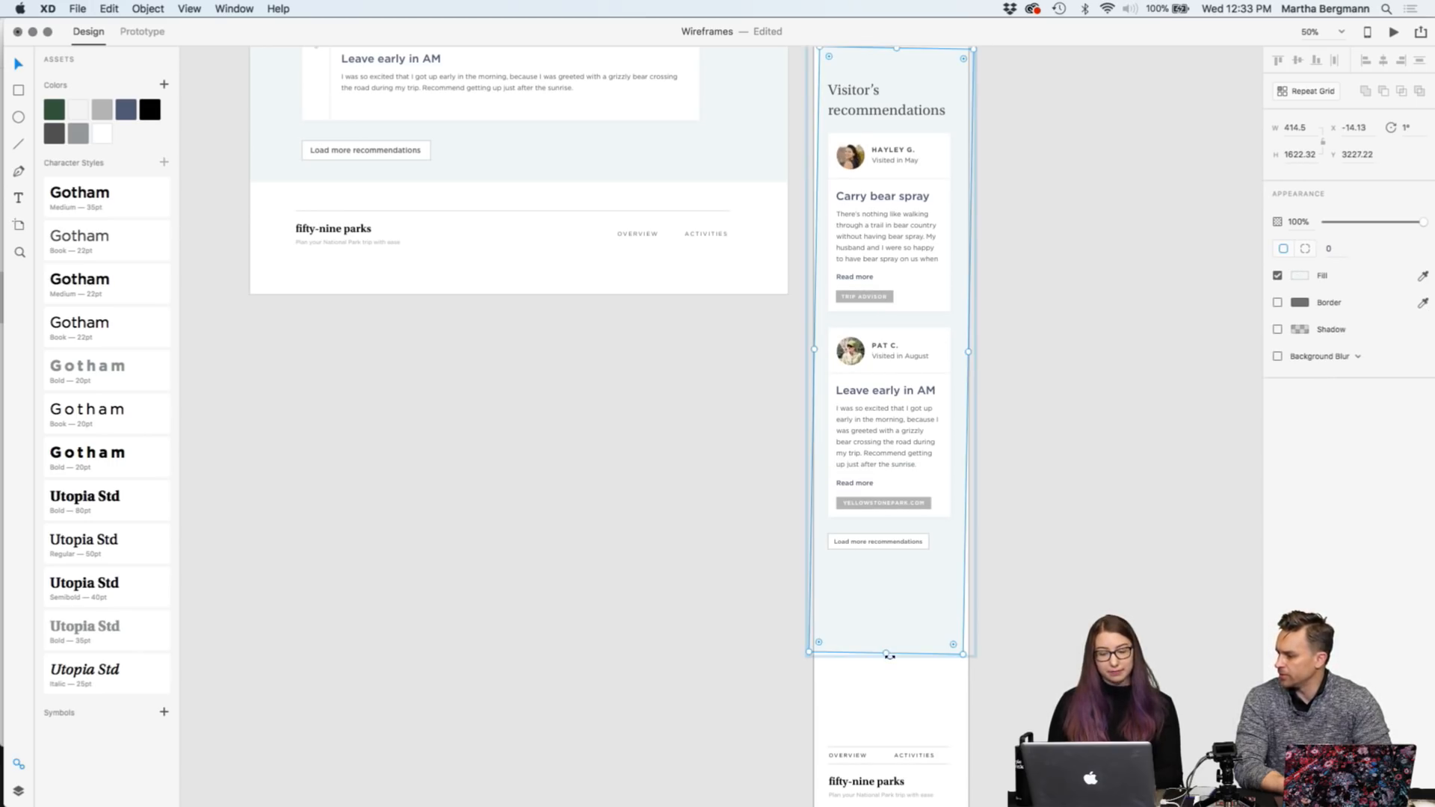
drag(892, 653, 890, 561)
click(865, 618)
Move the fifty-nine parks footer up beneath the Load more recommendations button.
scroll(864, 618, down, 3)
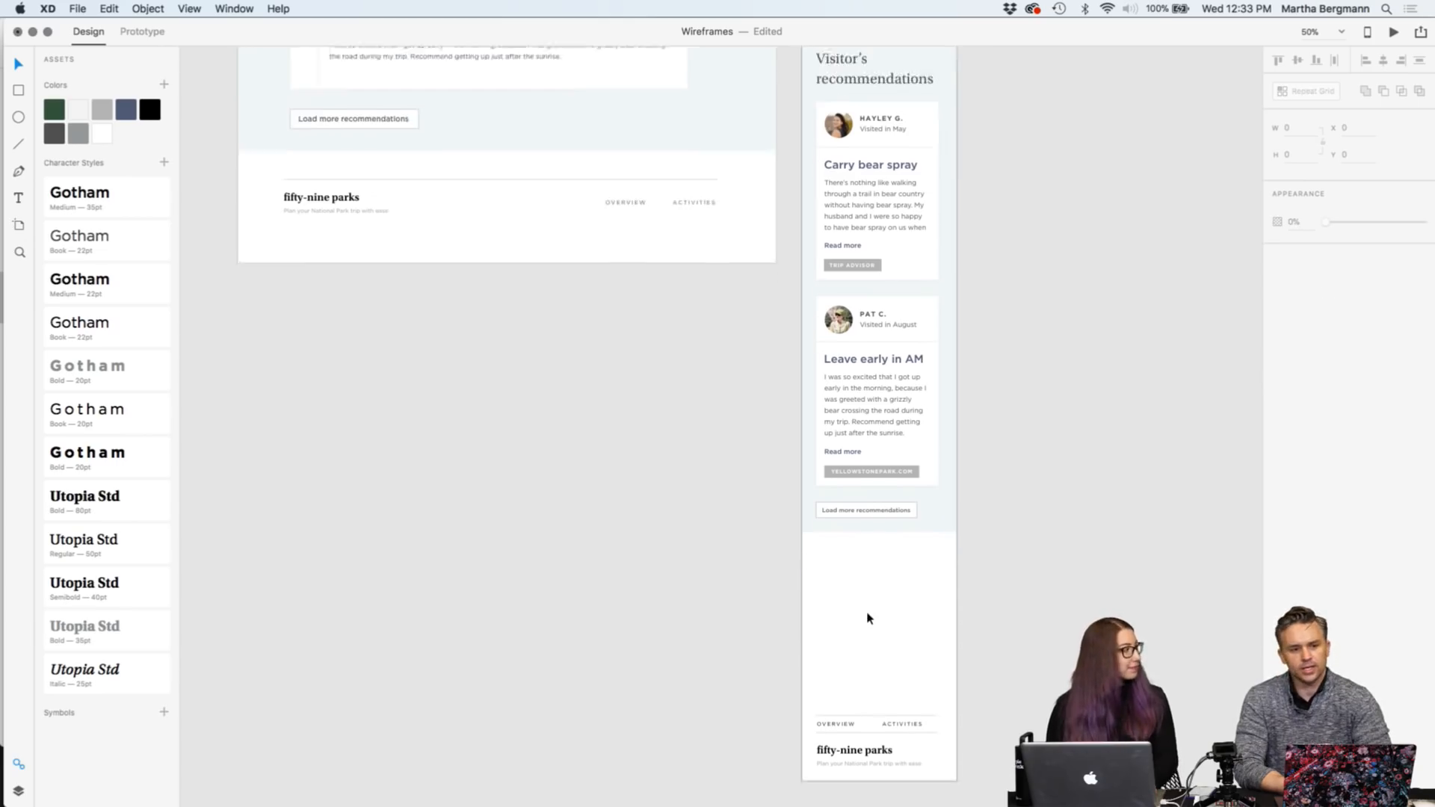
drag(780, 623, 961, 737)
drag(865, 693, 863, 531)
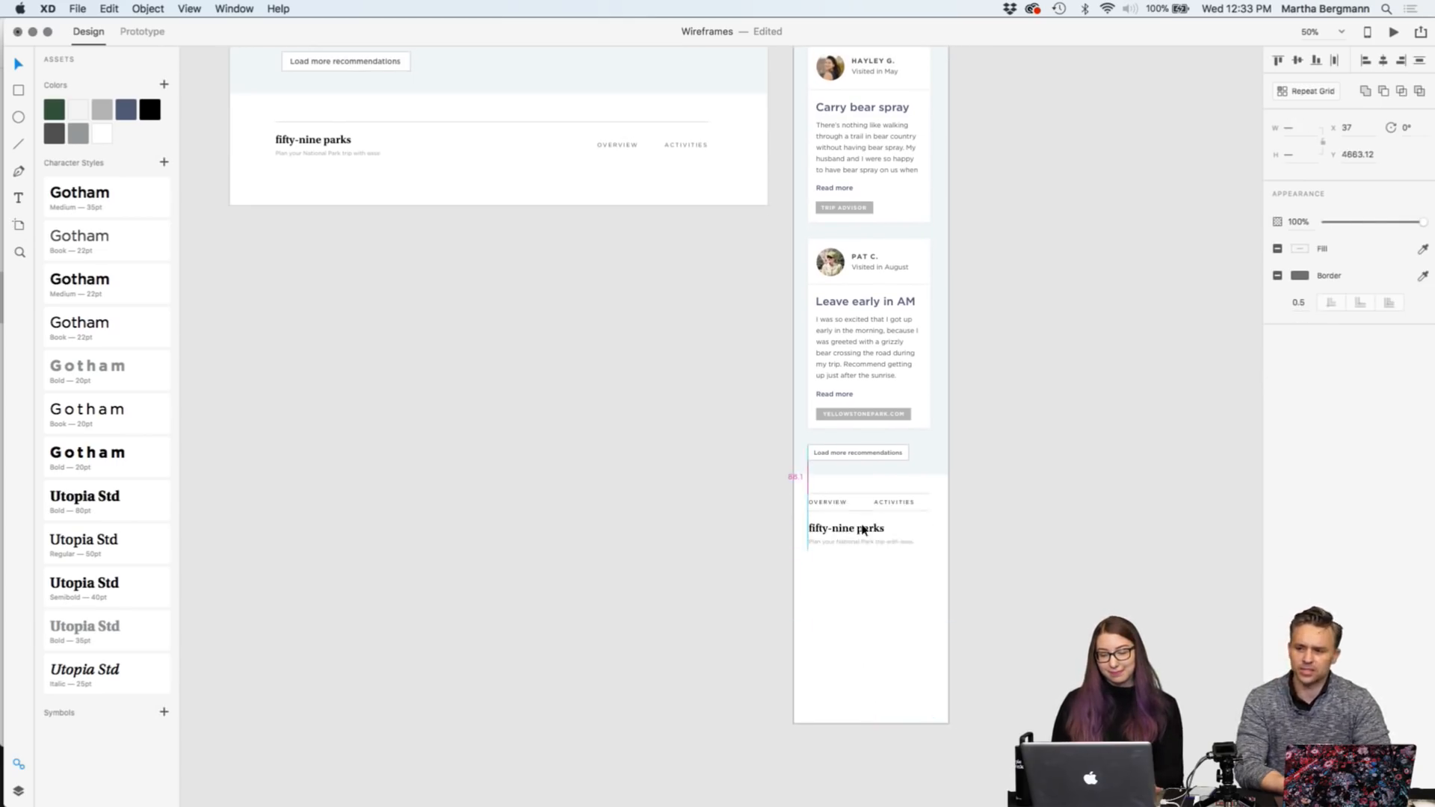
click(771, 576)
Shorten the iPhone 6/7/8 Plus – 2 artboard so it ends at the footer.
scroll(773, 577, down, 5)
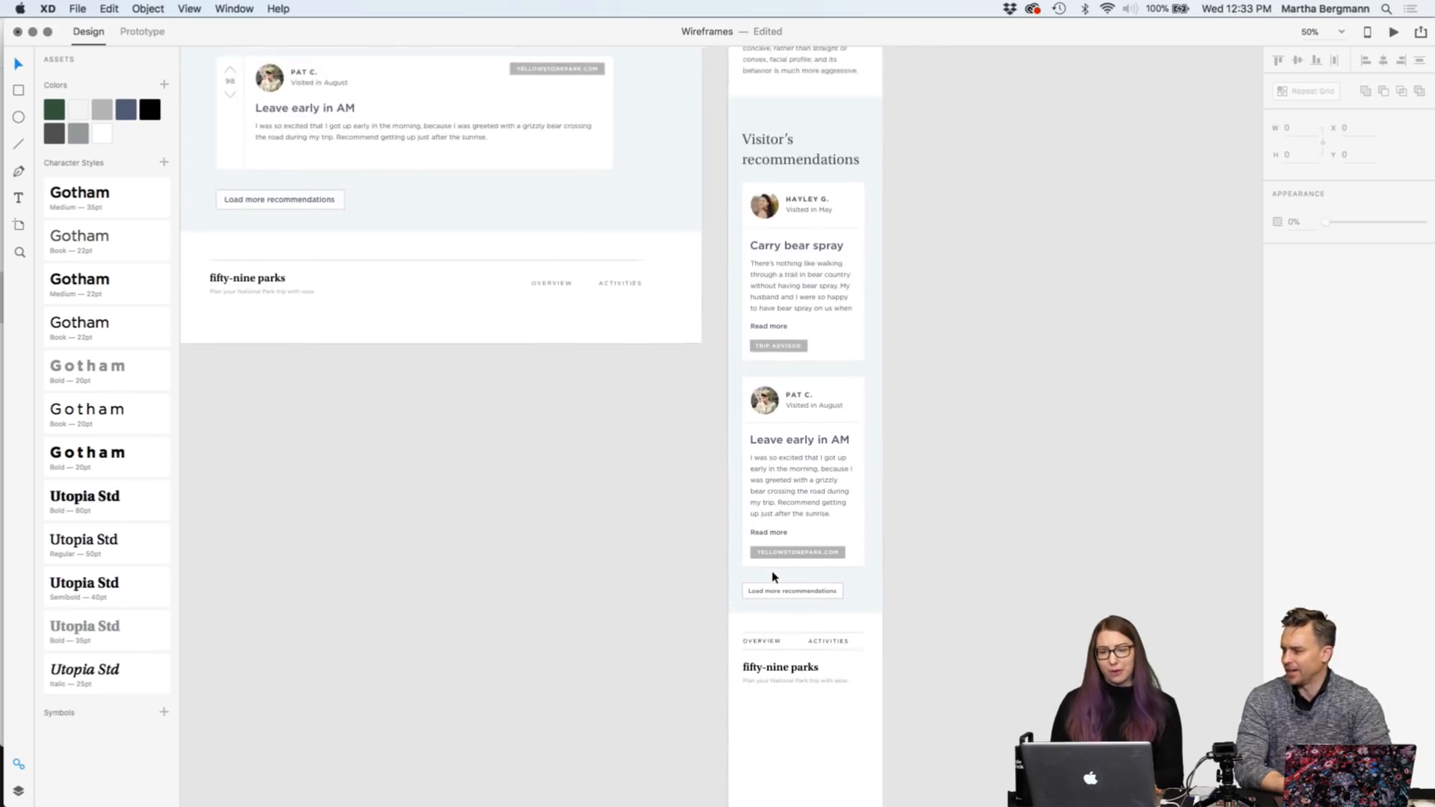
scroll(765, 222, up, 10)
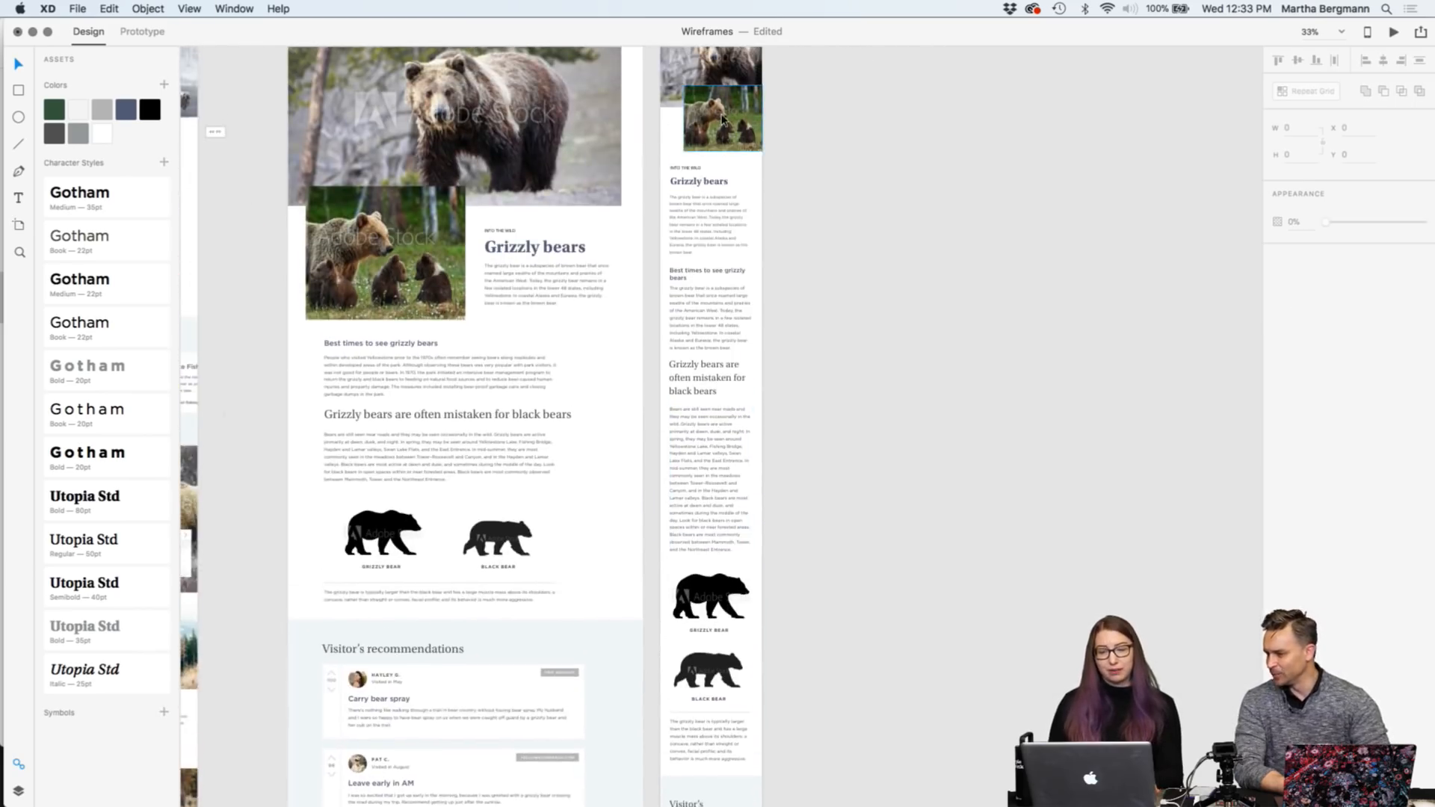
click(662, 106)
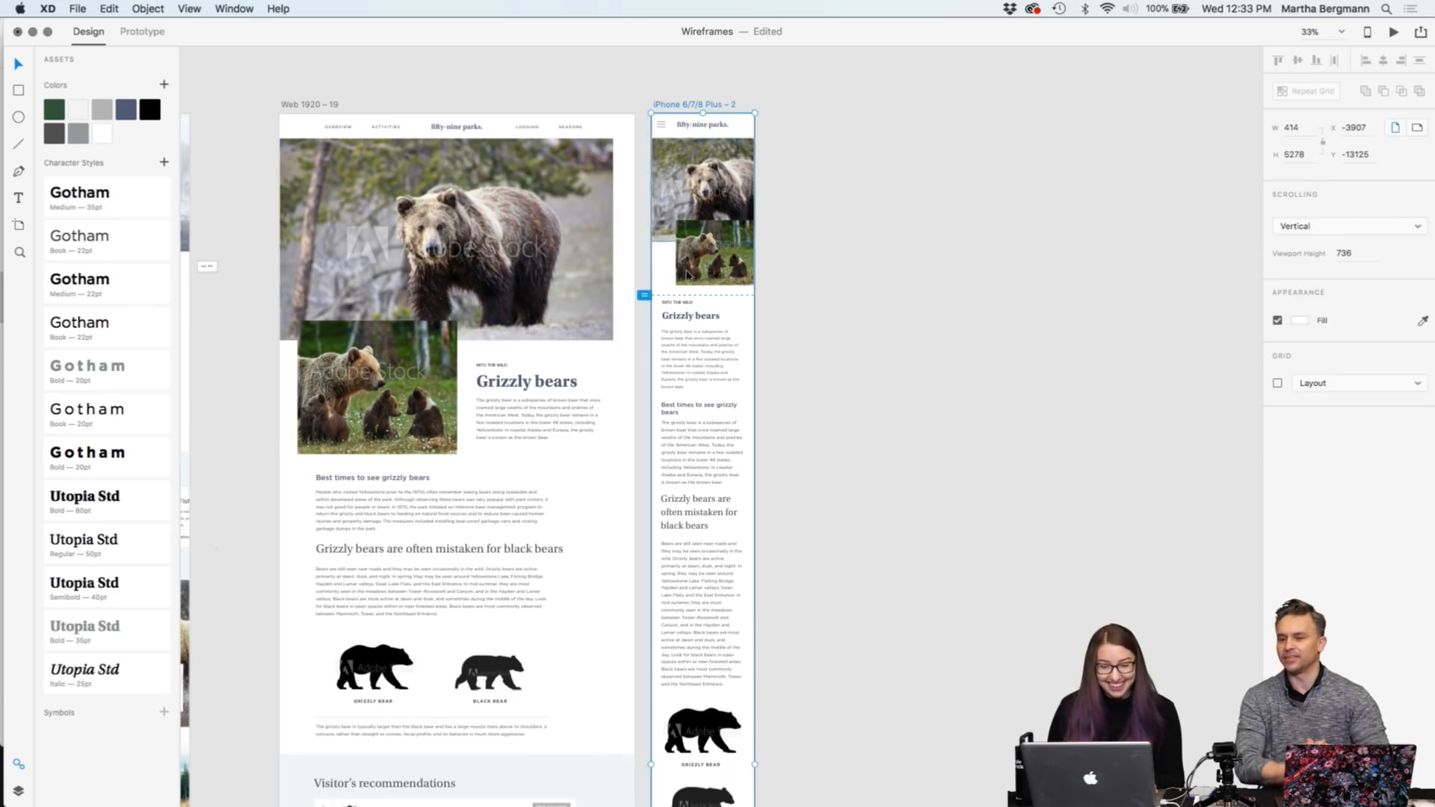
scroll(734, 638, down, 20)
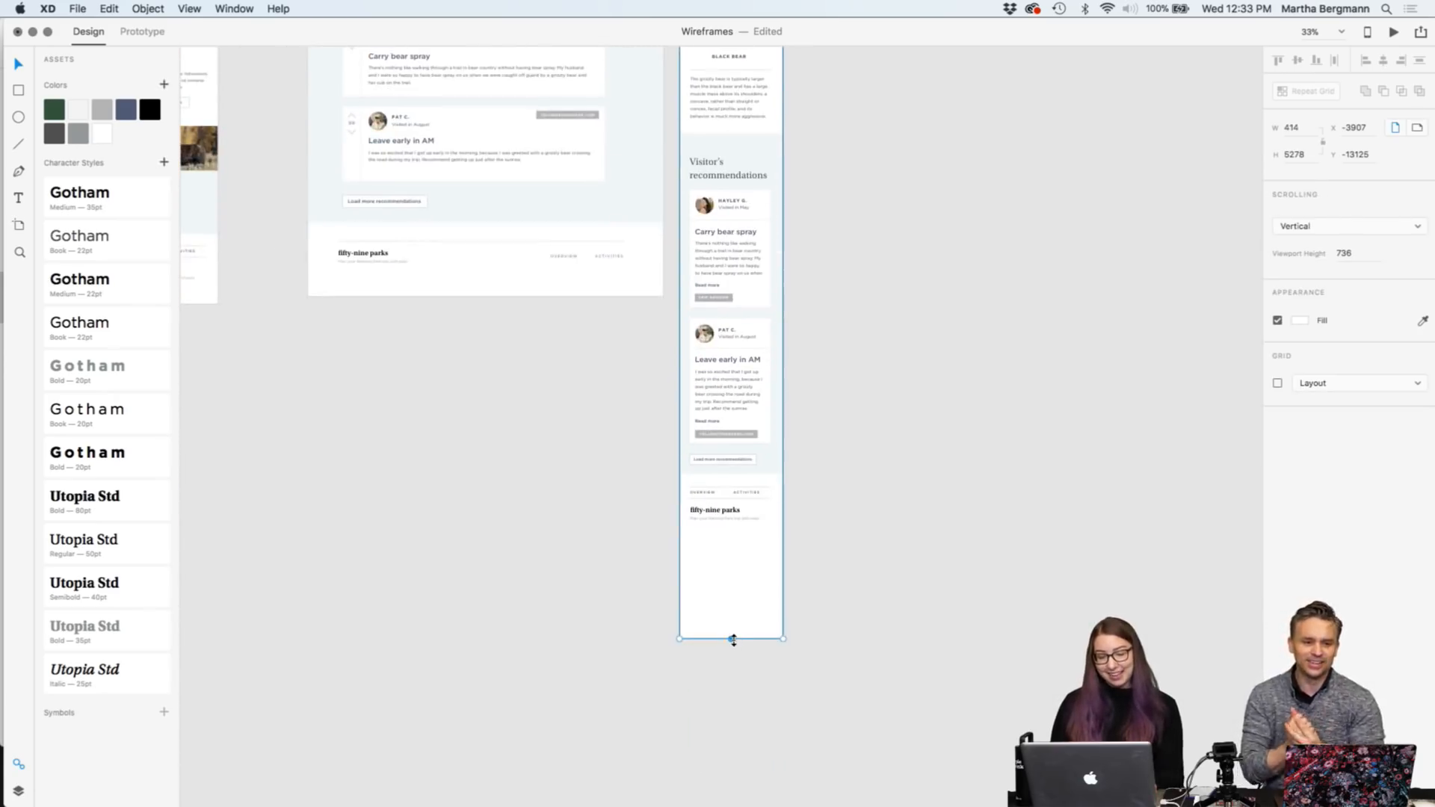
drag(733, 640, 733, 521)
click(703, 629)
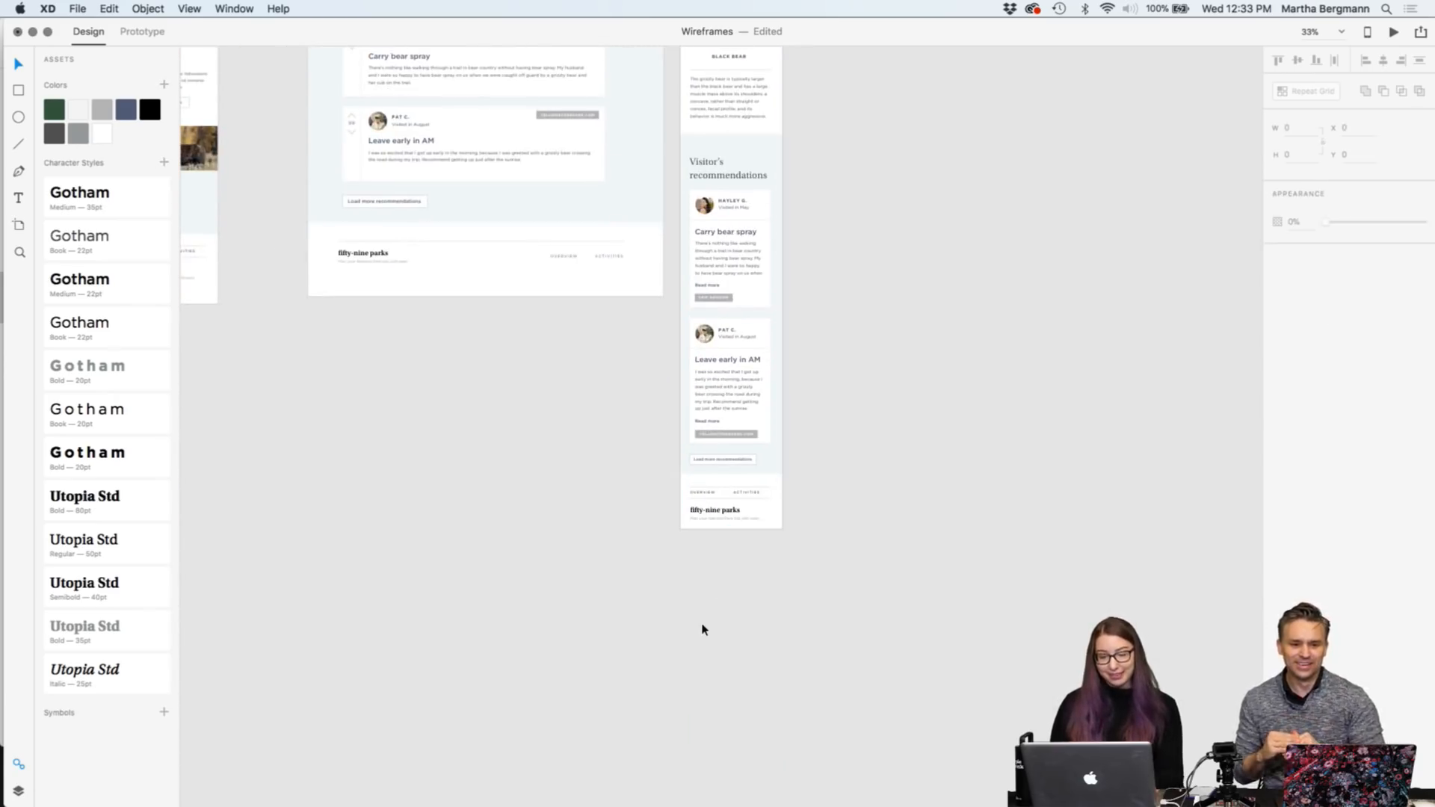
Extend the iPhone artboard's bottom edge slightly below the fifty-nine parks footer.
scroll(922, 528, up, 15)
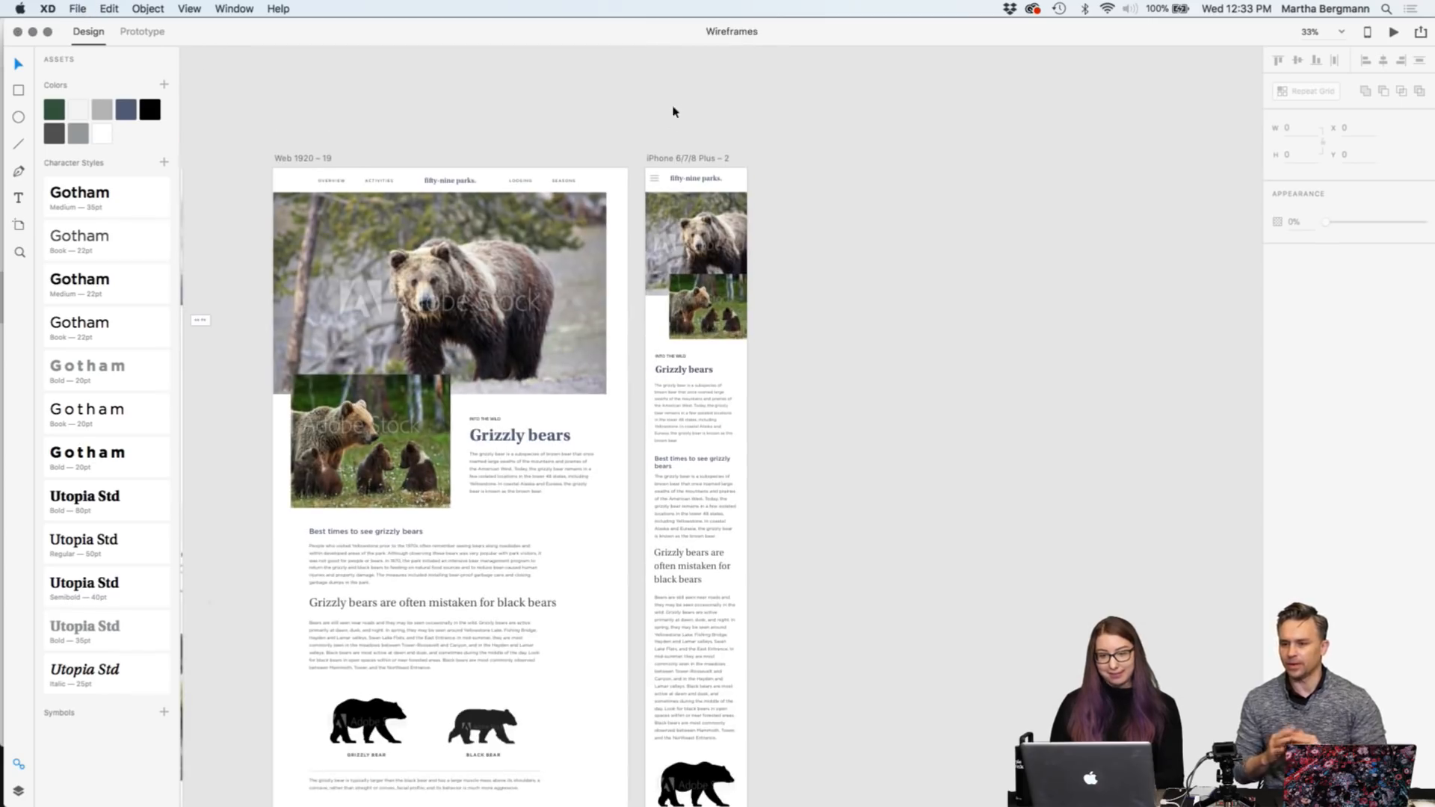
click(710, 160)
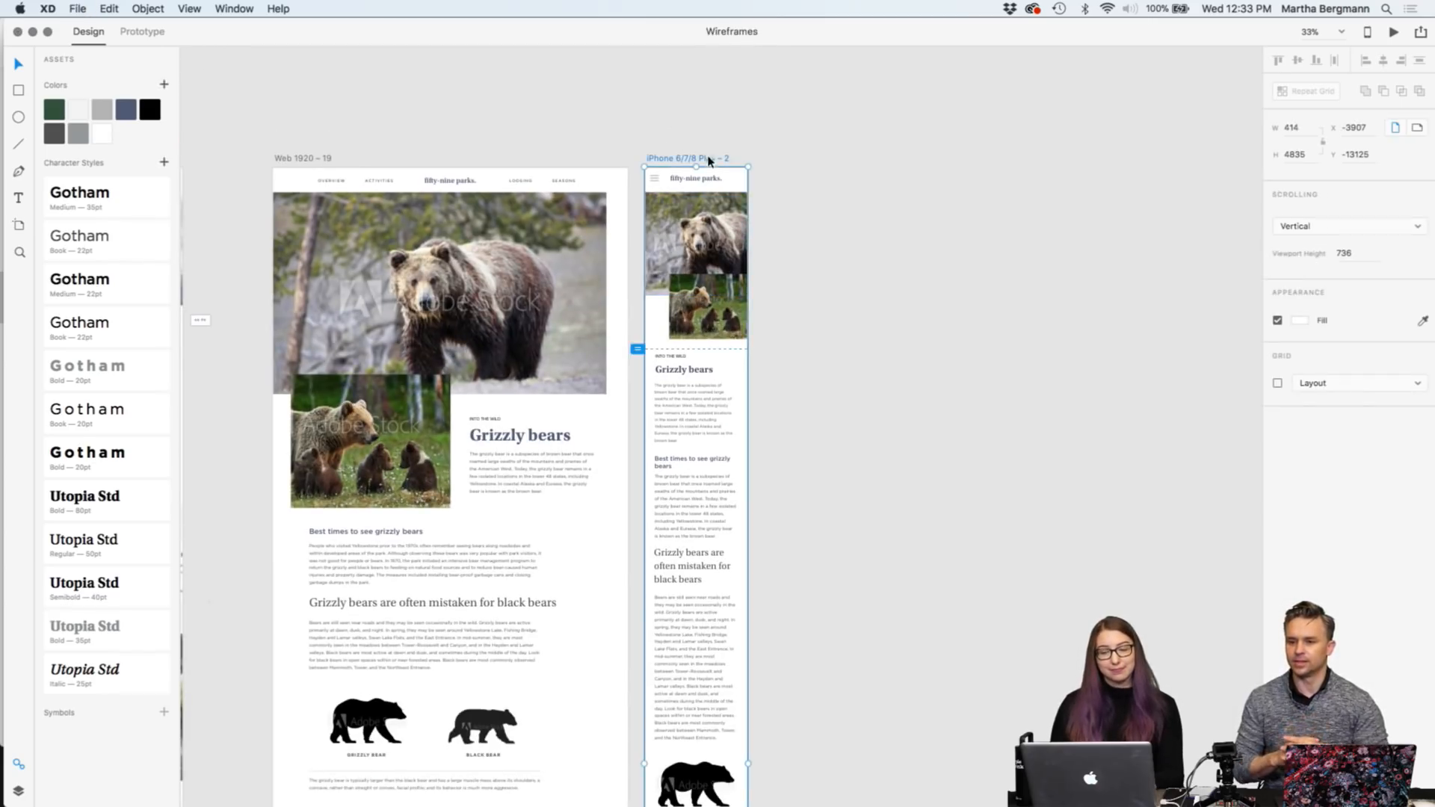
scroll(721, 391, down, 10)
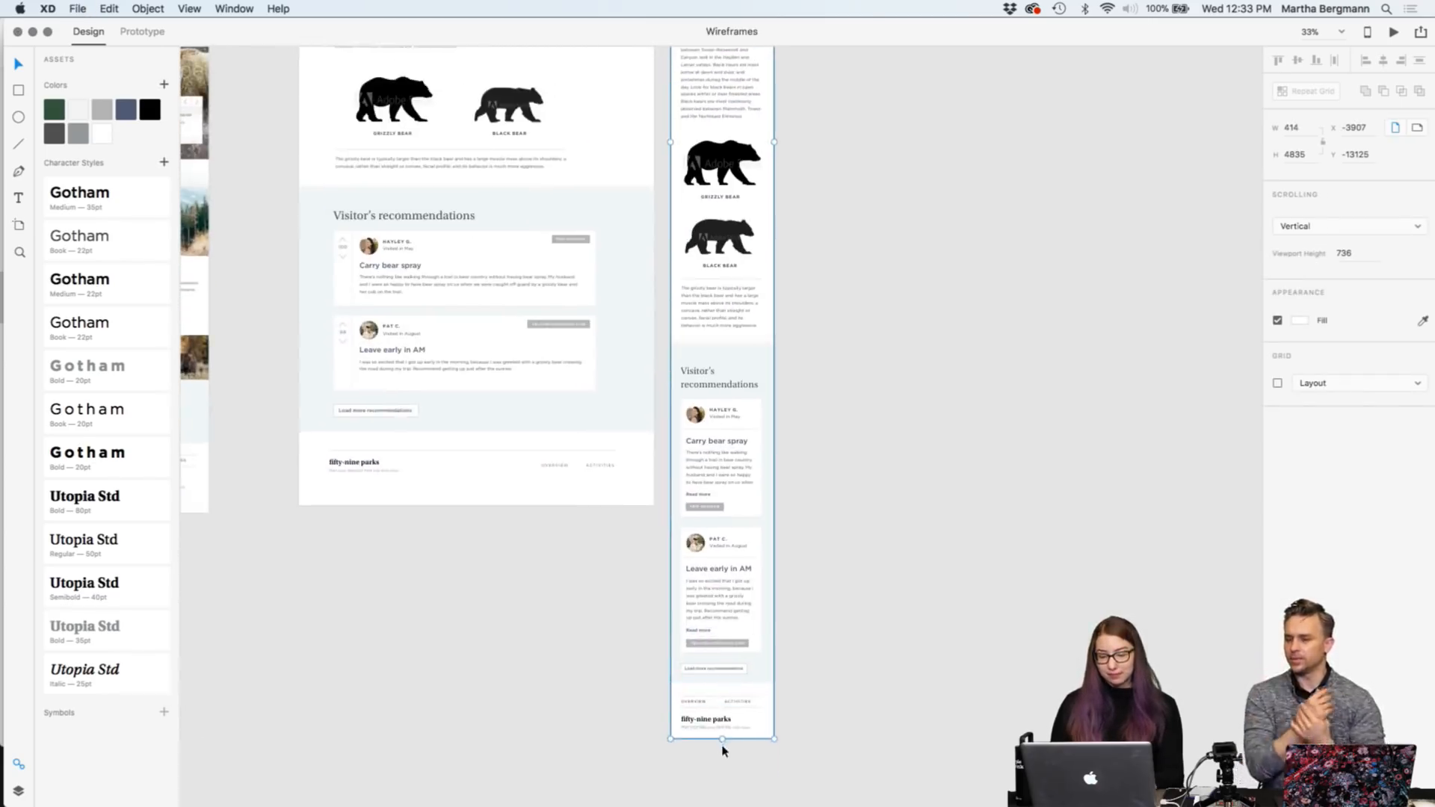
drag(722, 742, 722, 746)
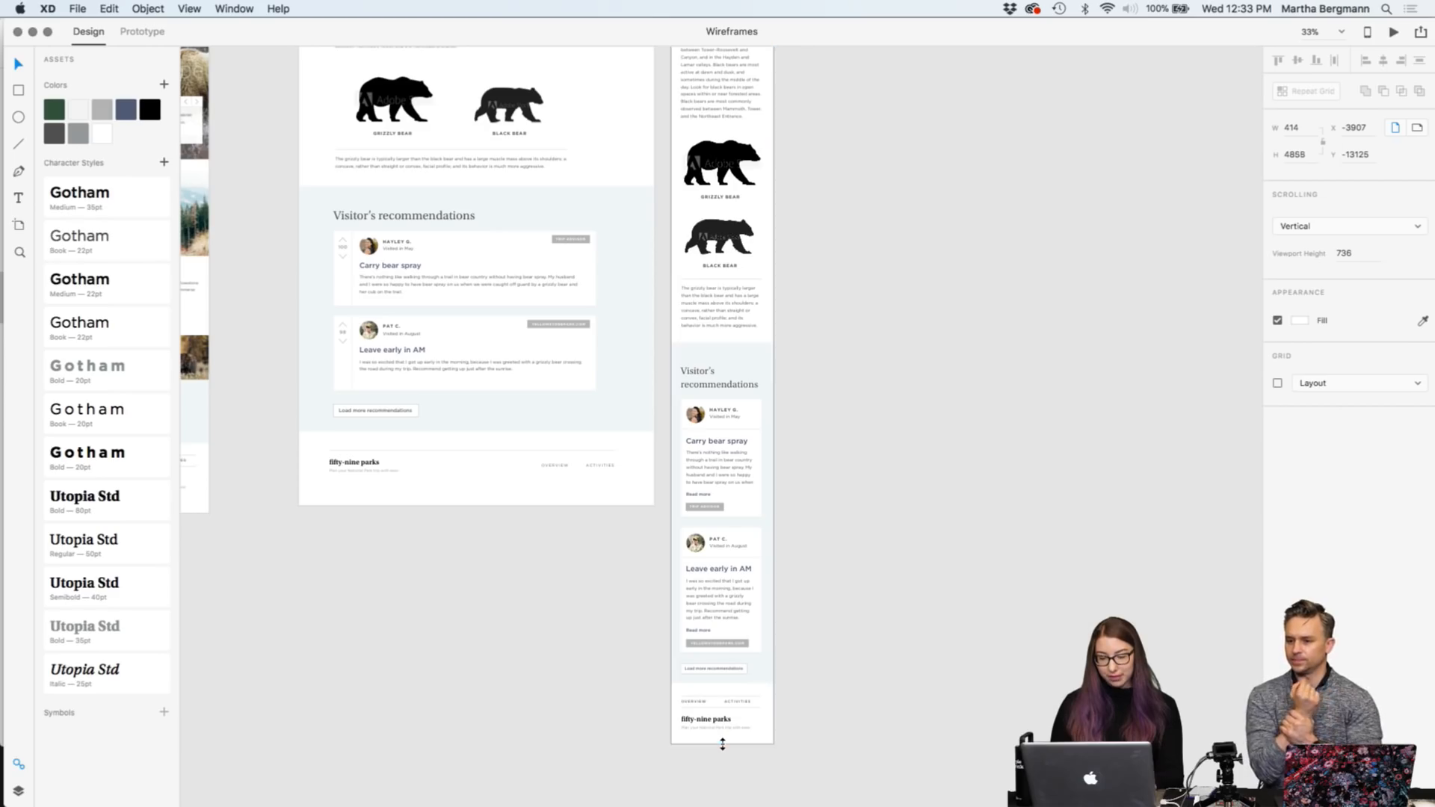
click(879, 610)
scroll(879, 610, up, 12)
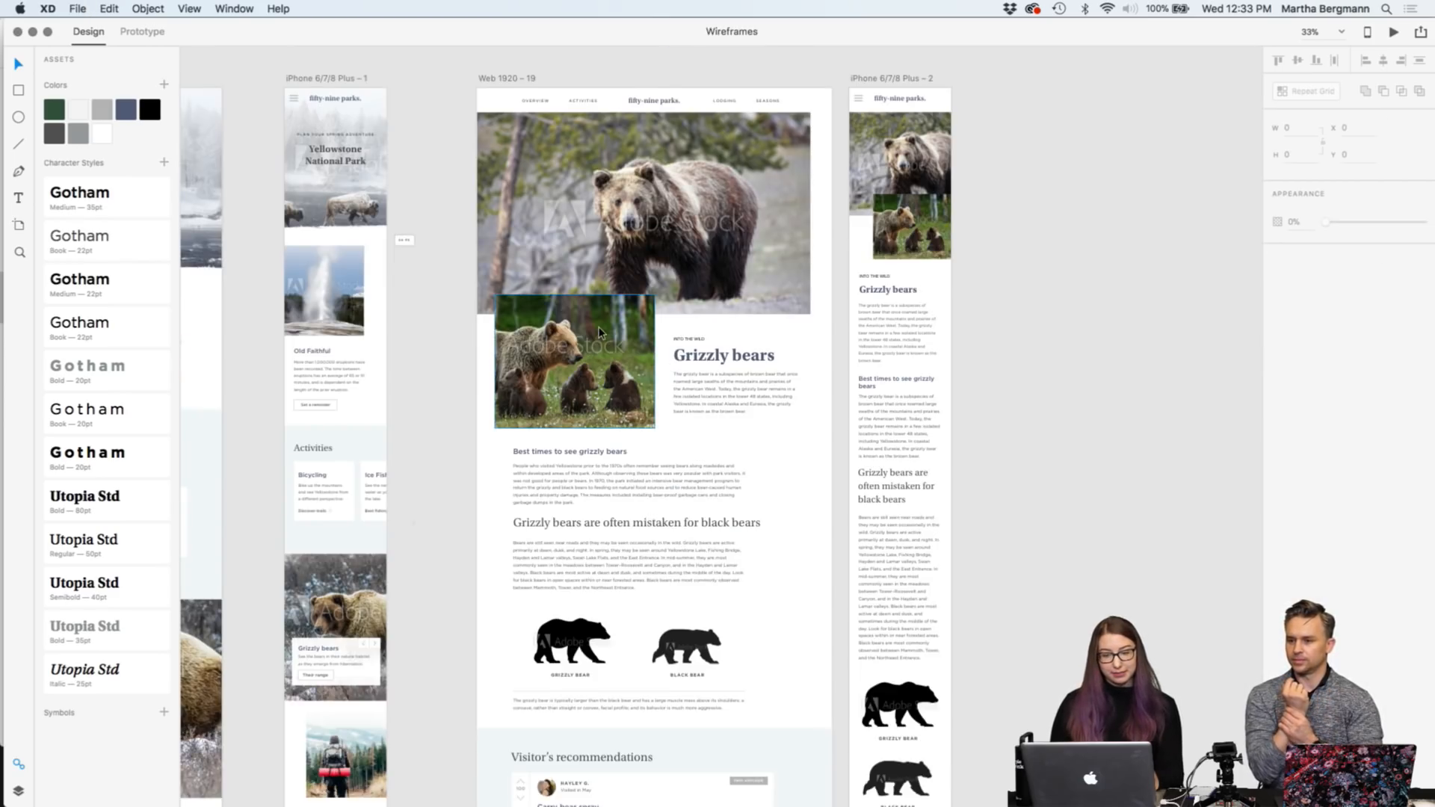
scroll(597, 326, left, 4)
click(699, 241)
Open the Creative Cloud Libraries panel from the File menu and move it right.
click(79, 6)
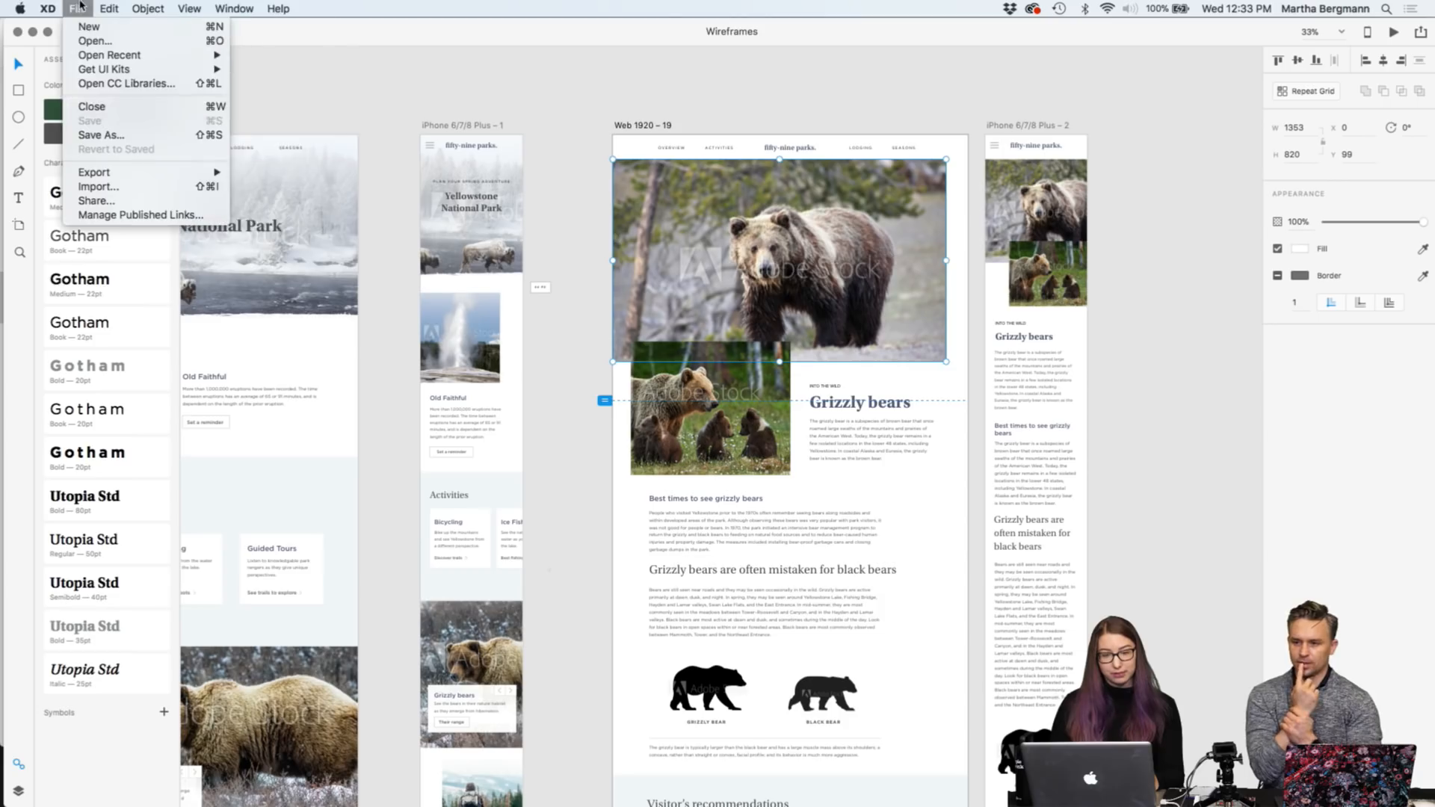
click(116, 84)
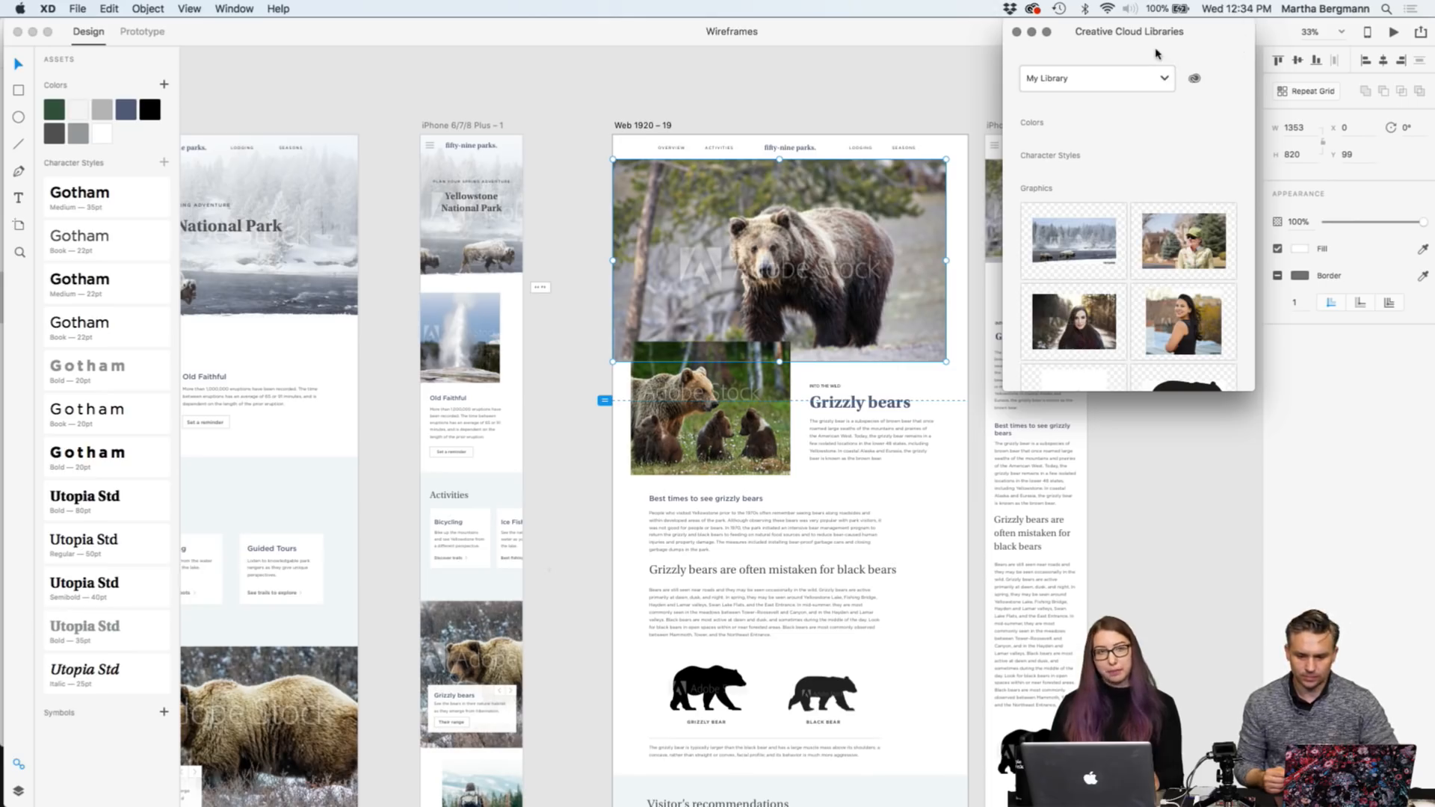
drag(1107, 39, 1201, 12)
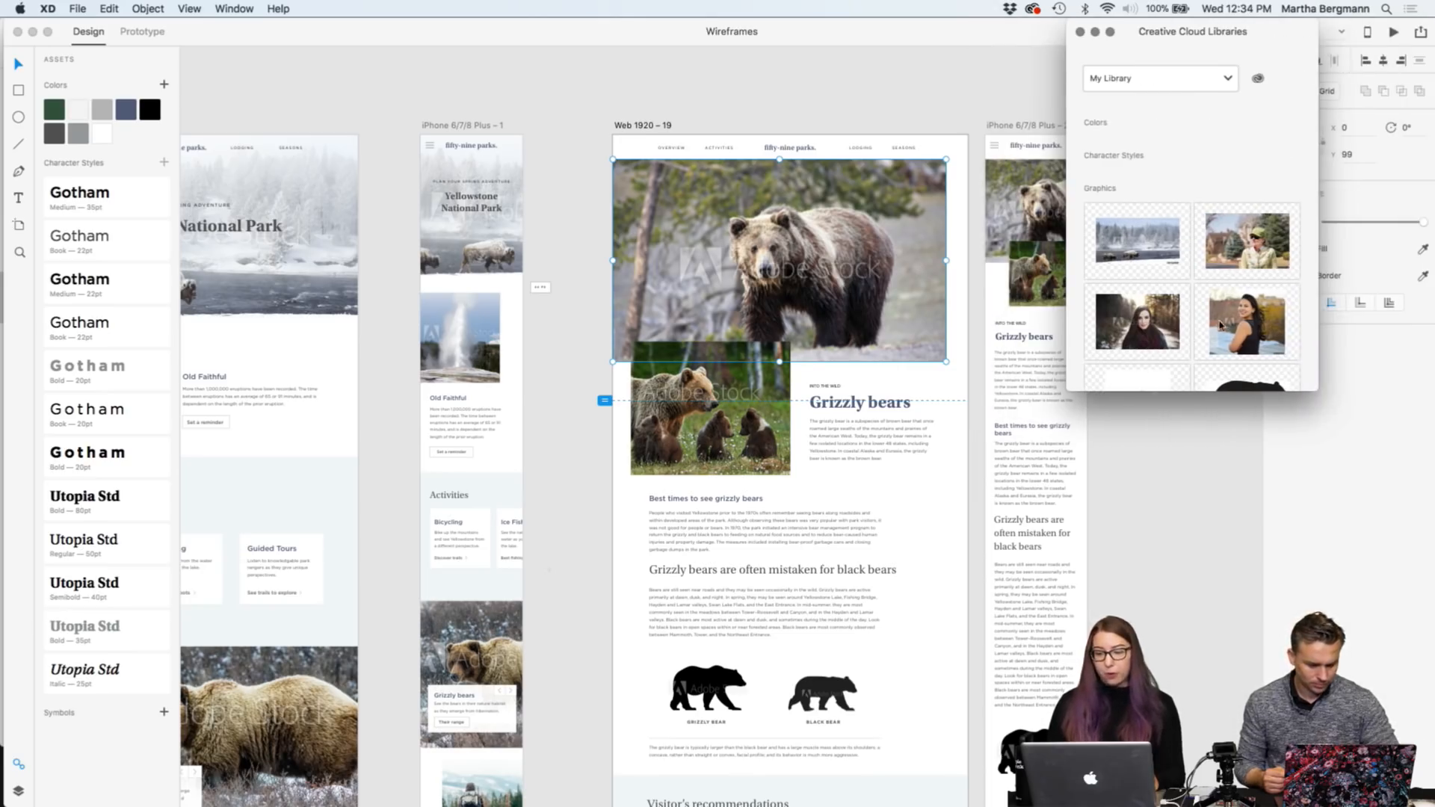
Zoom in on the Home artboard beside the libraries panel.
scroll(609, 615, down, 6)
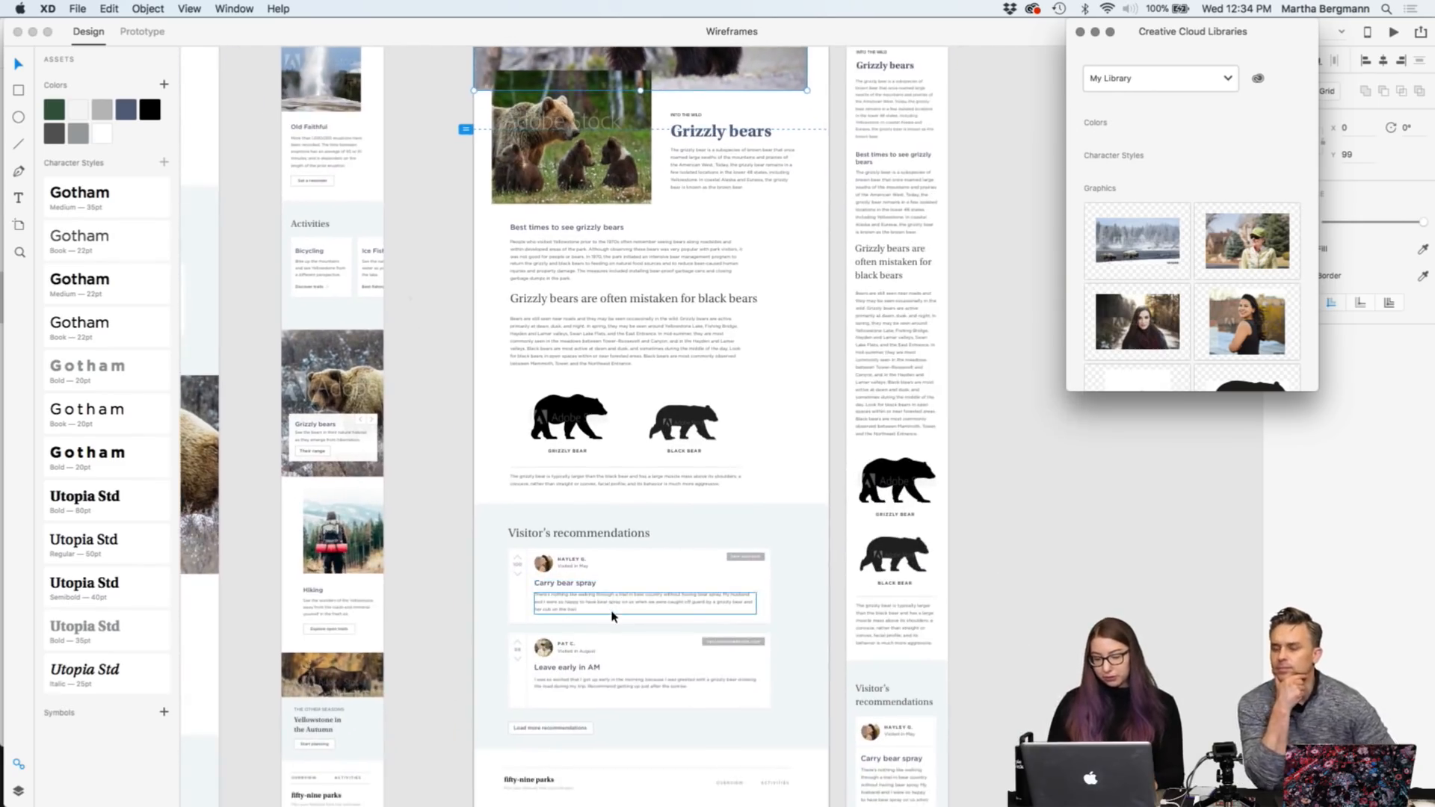
key(super+equal)
scroll(610, 616, down, 5)
key(super+equal)
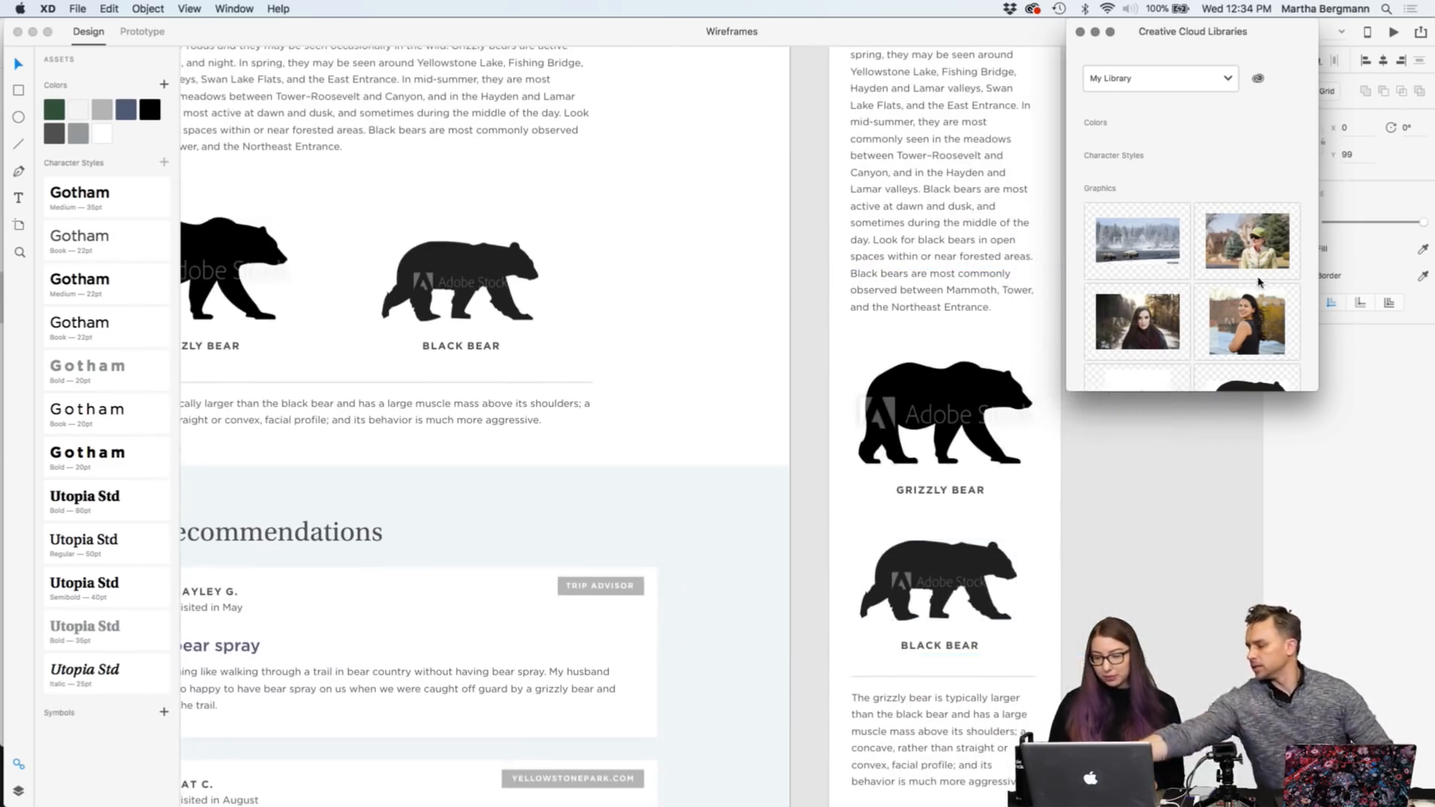
key(super+minus)
key(super+minus)
scroll(475, 446, up, 10)
key(super+equal)
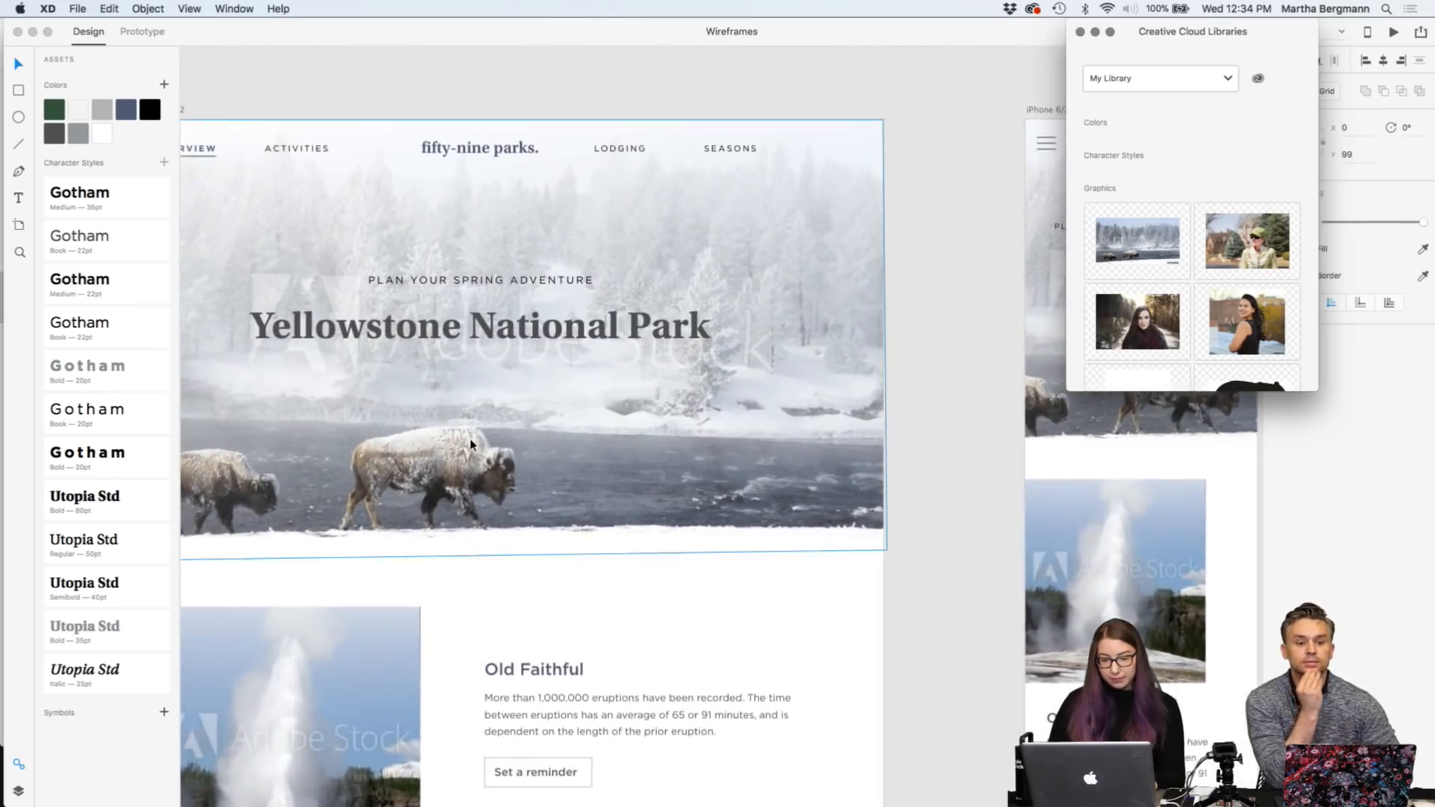
Drop the library snow image onto the hero and pull its bottom edge up.
scroll(598, 448, left, 3)
drag(1155, 256, 615, 612)
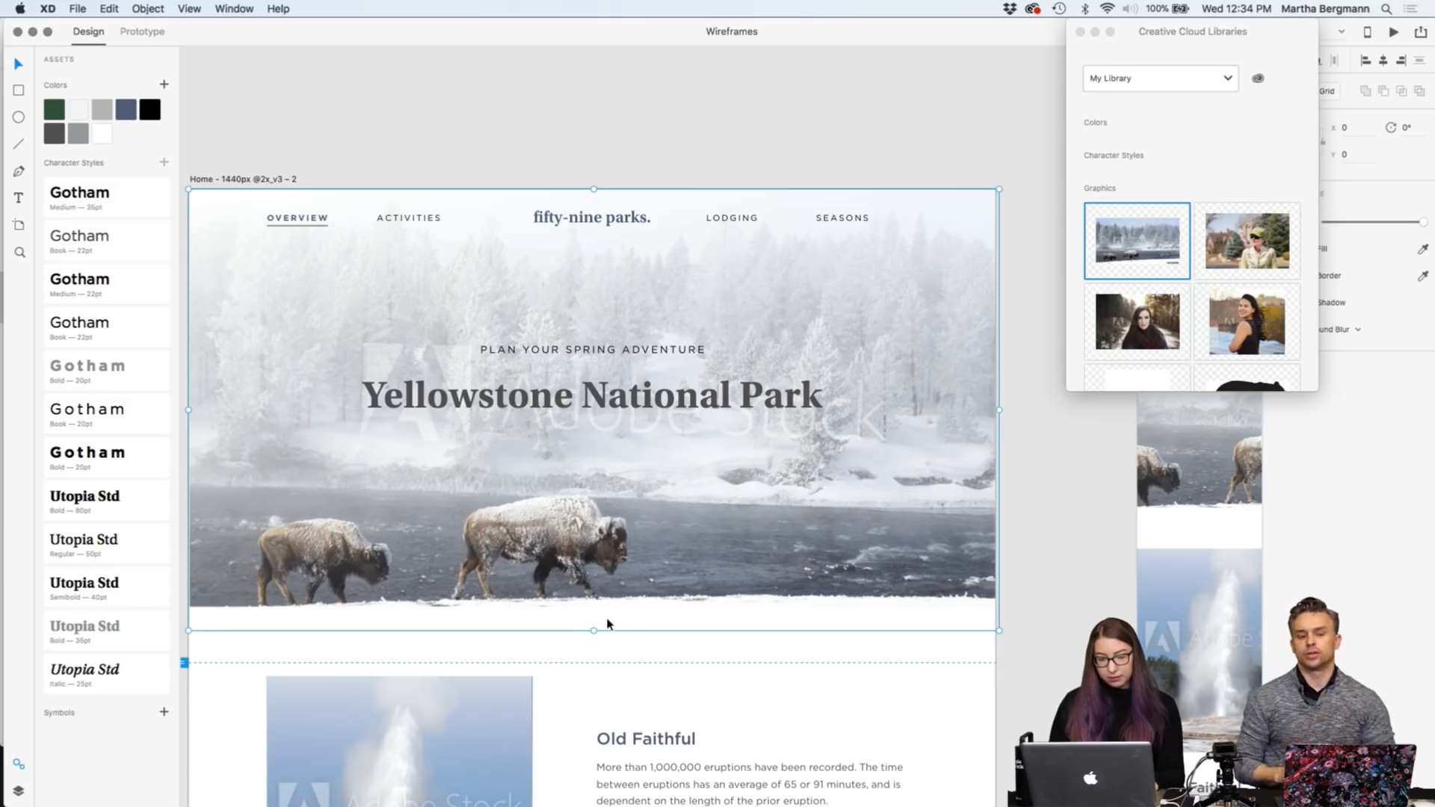
scroll(607, 624, left, 2)
scroll(607, 625, up, 1)
drag(607, 637, 607, 557)
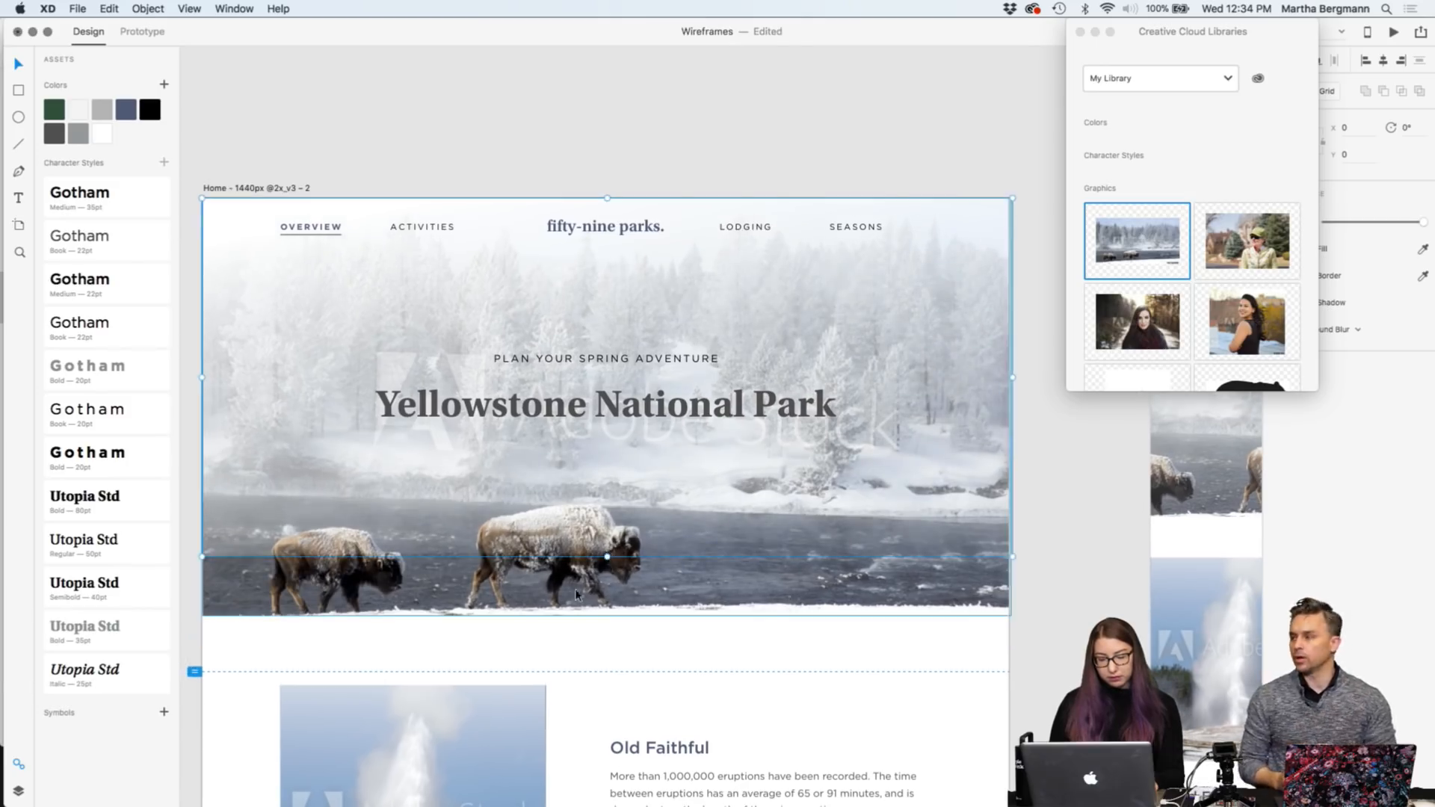
Place the snowy bison library image over the hero, keeping it after undo/redo checks.
drag(1168, 224, 720, 583)
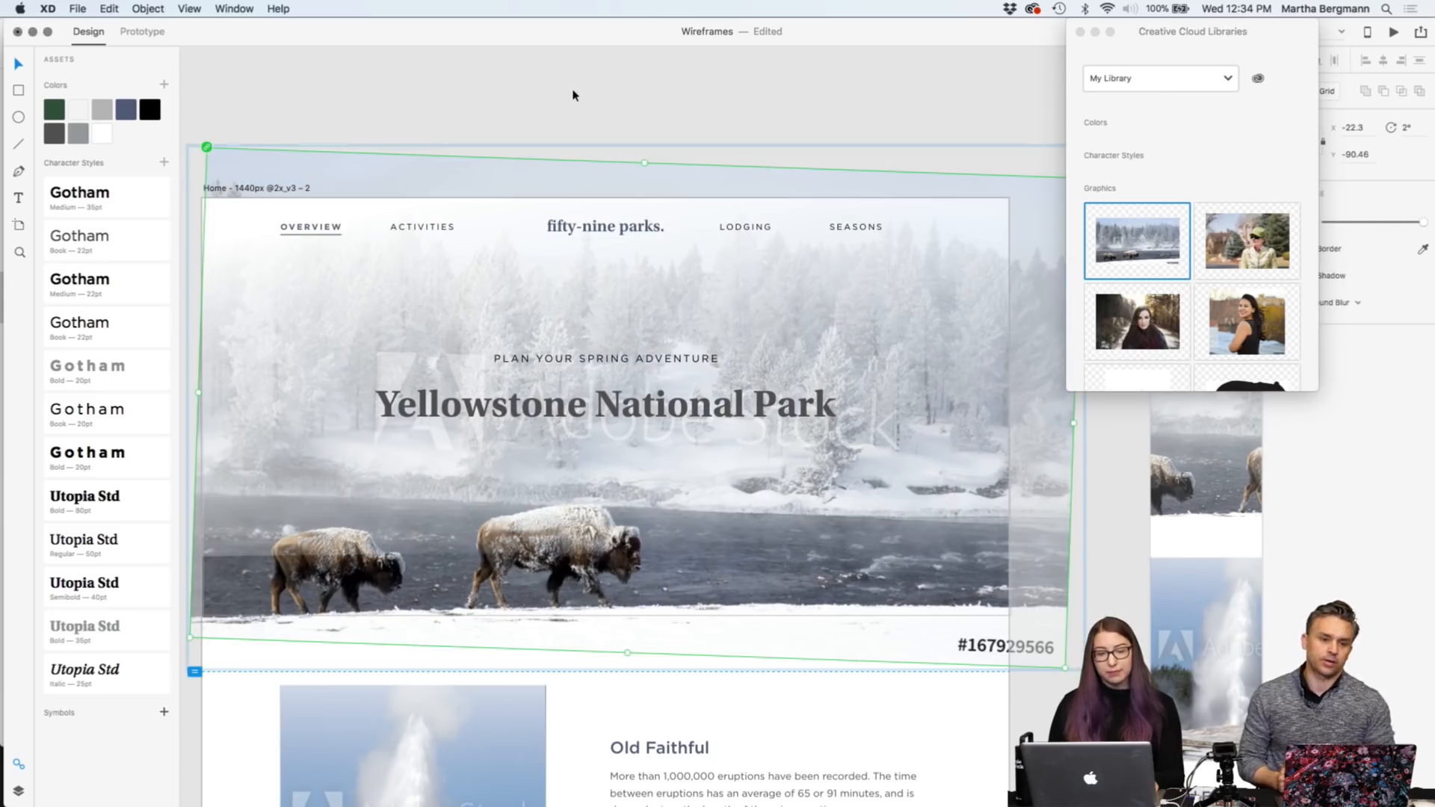
key(super+z)
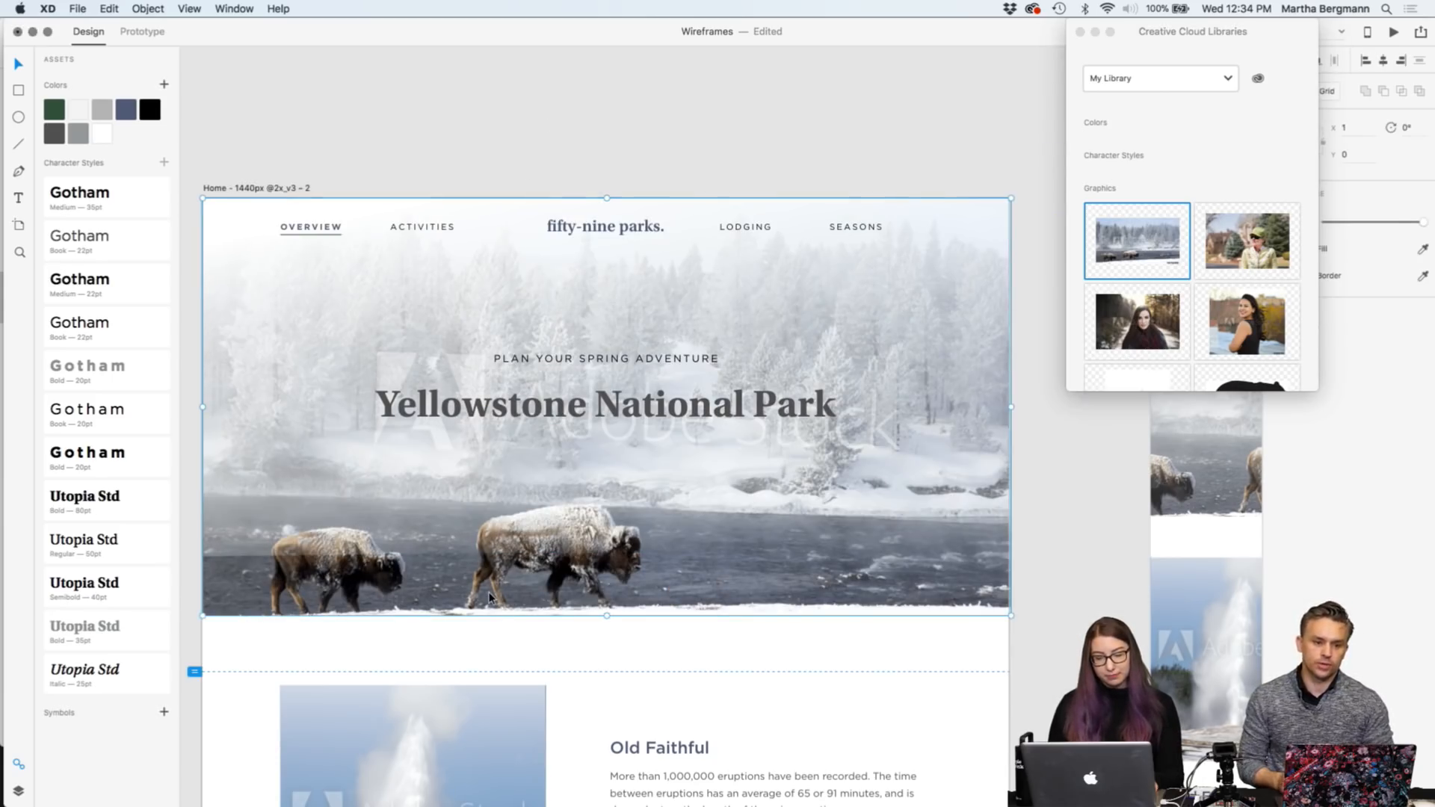
key(super+shift+z)
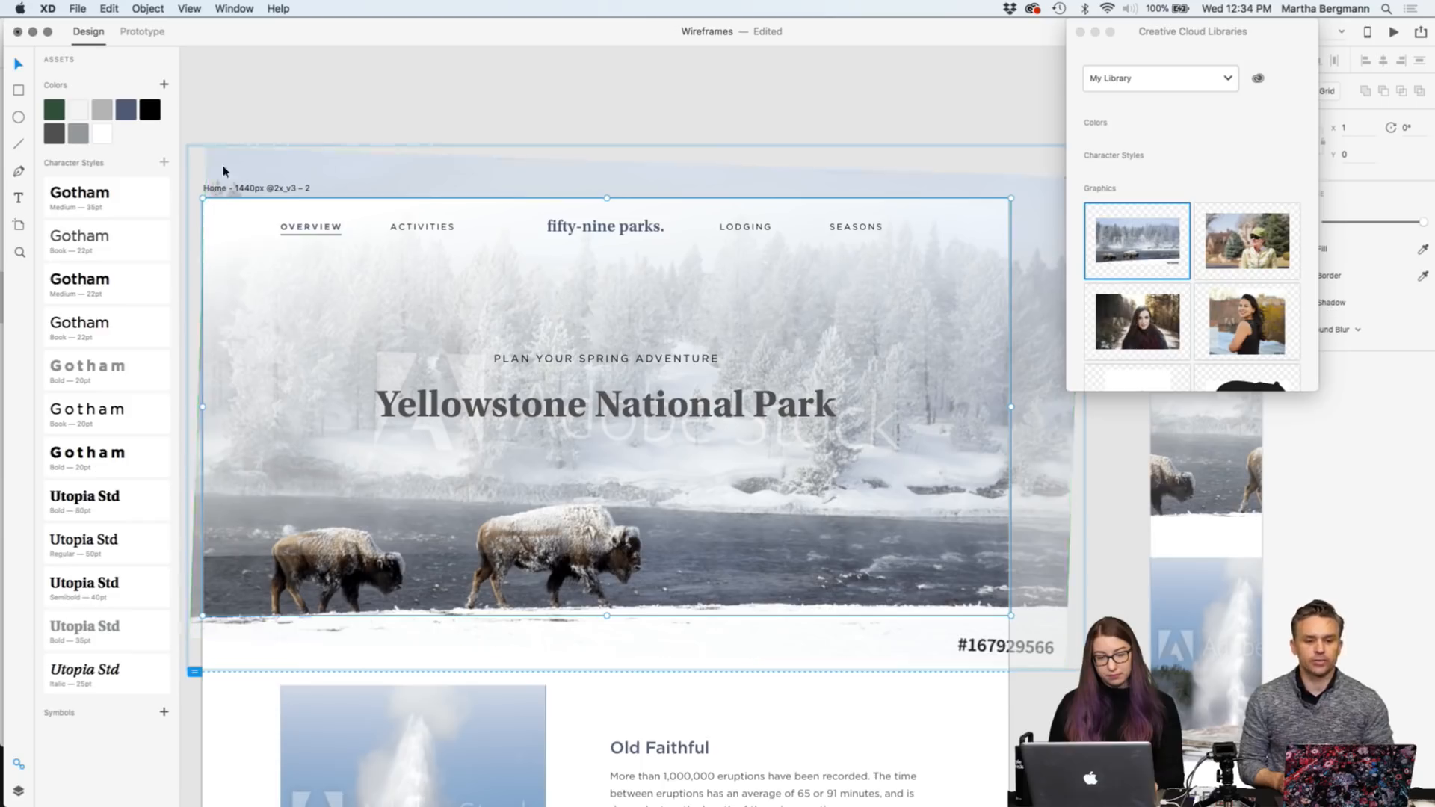
scroll(330, 96, up, 3)
key(super+z)
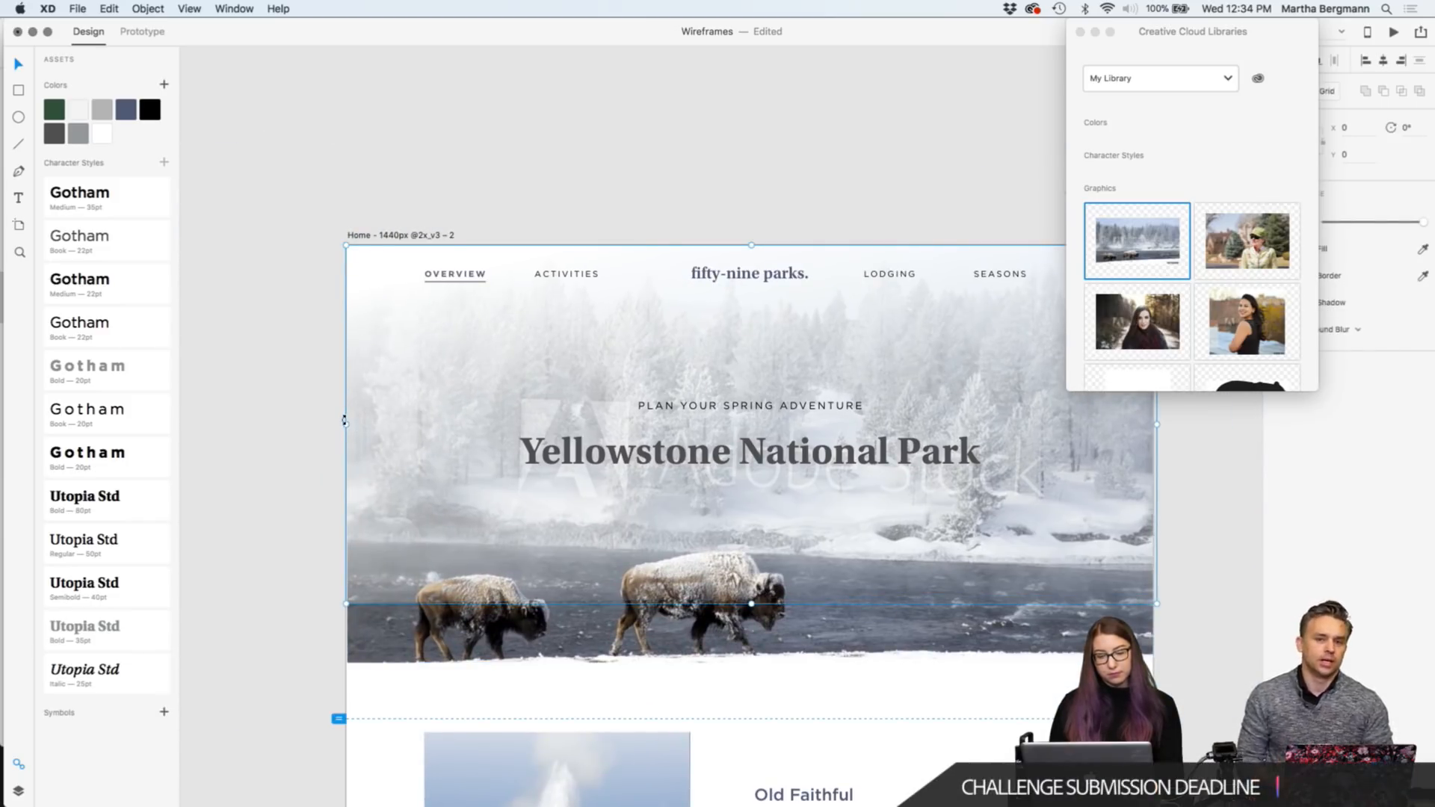
key(super+shift+z)
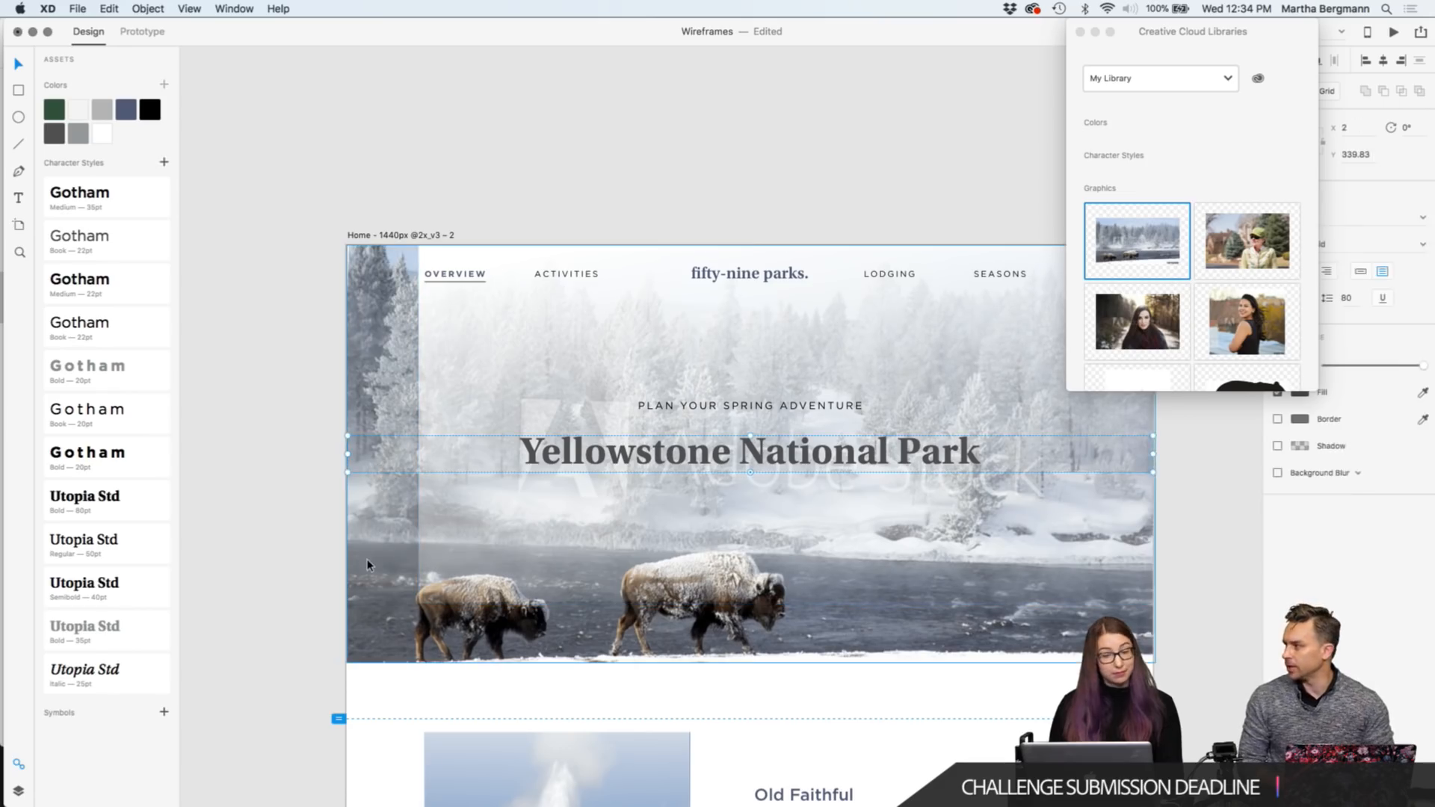
Try the bison graphic at the artboard's top-left, delete it, and keep the hero's 2° tilt.
click(428, 217)
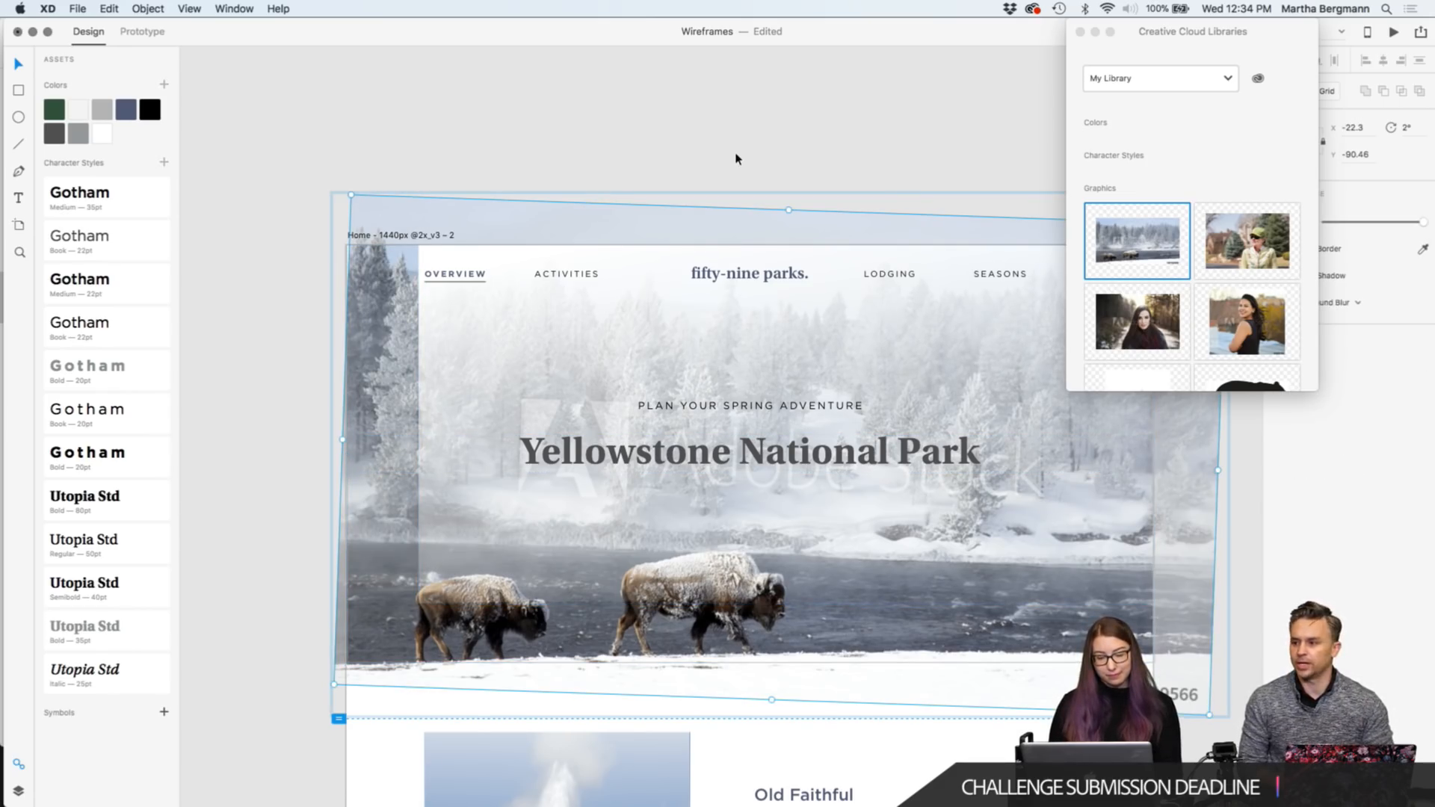
scroll(735, 159, right, 3)
drag(1129, 242, 302, 201)
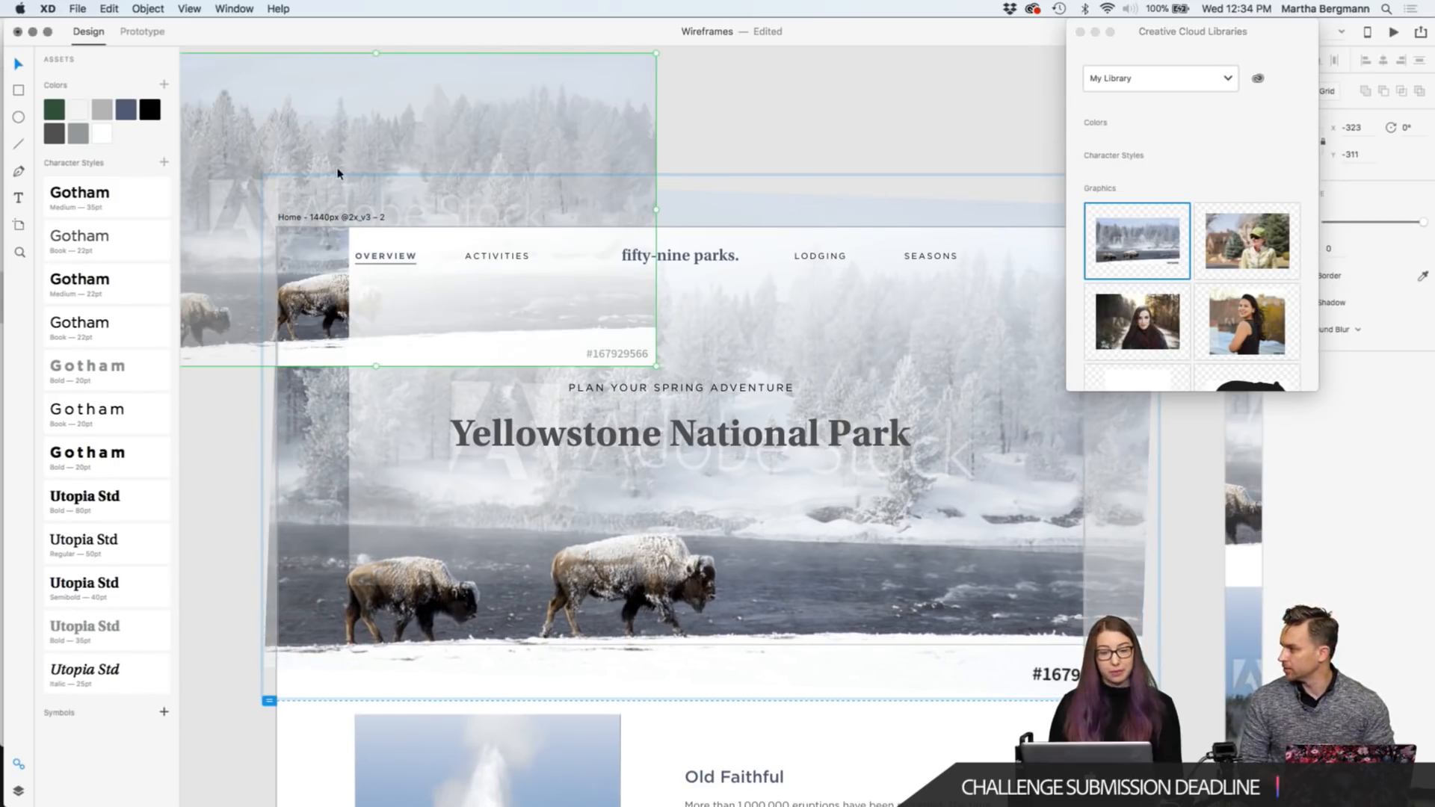
click(709, 138)
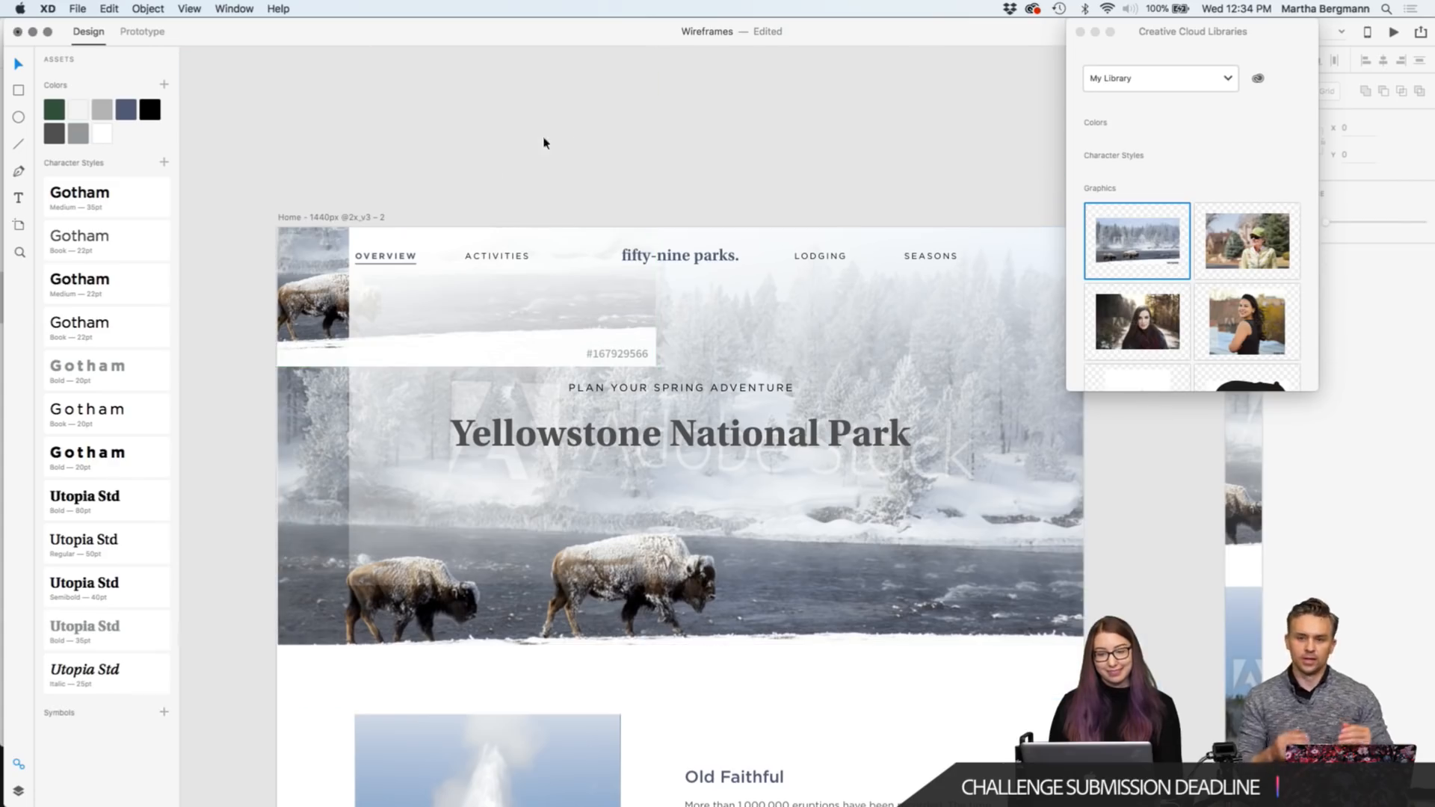
click(321, 296)
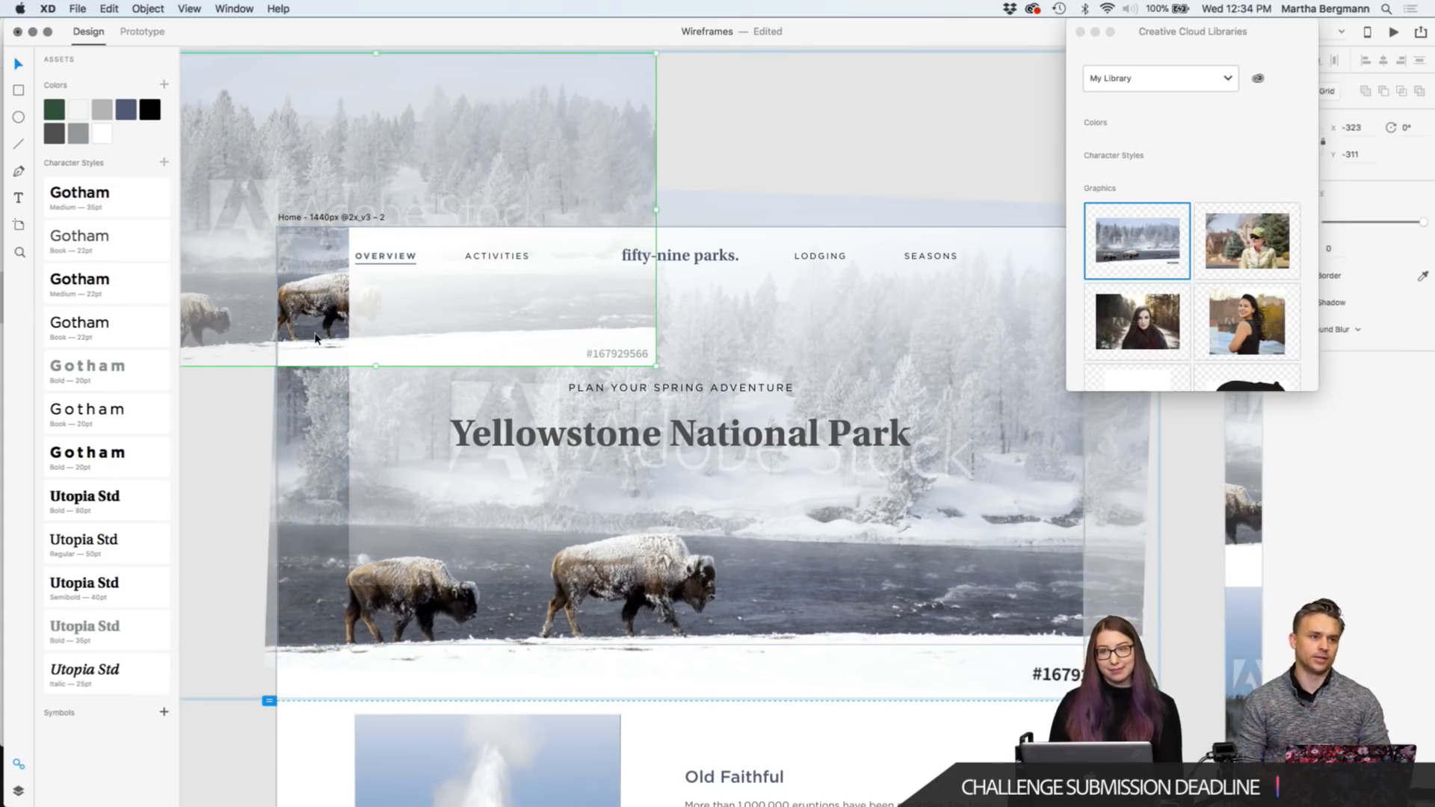
key(Delete)
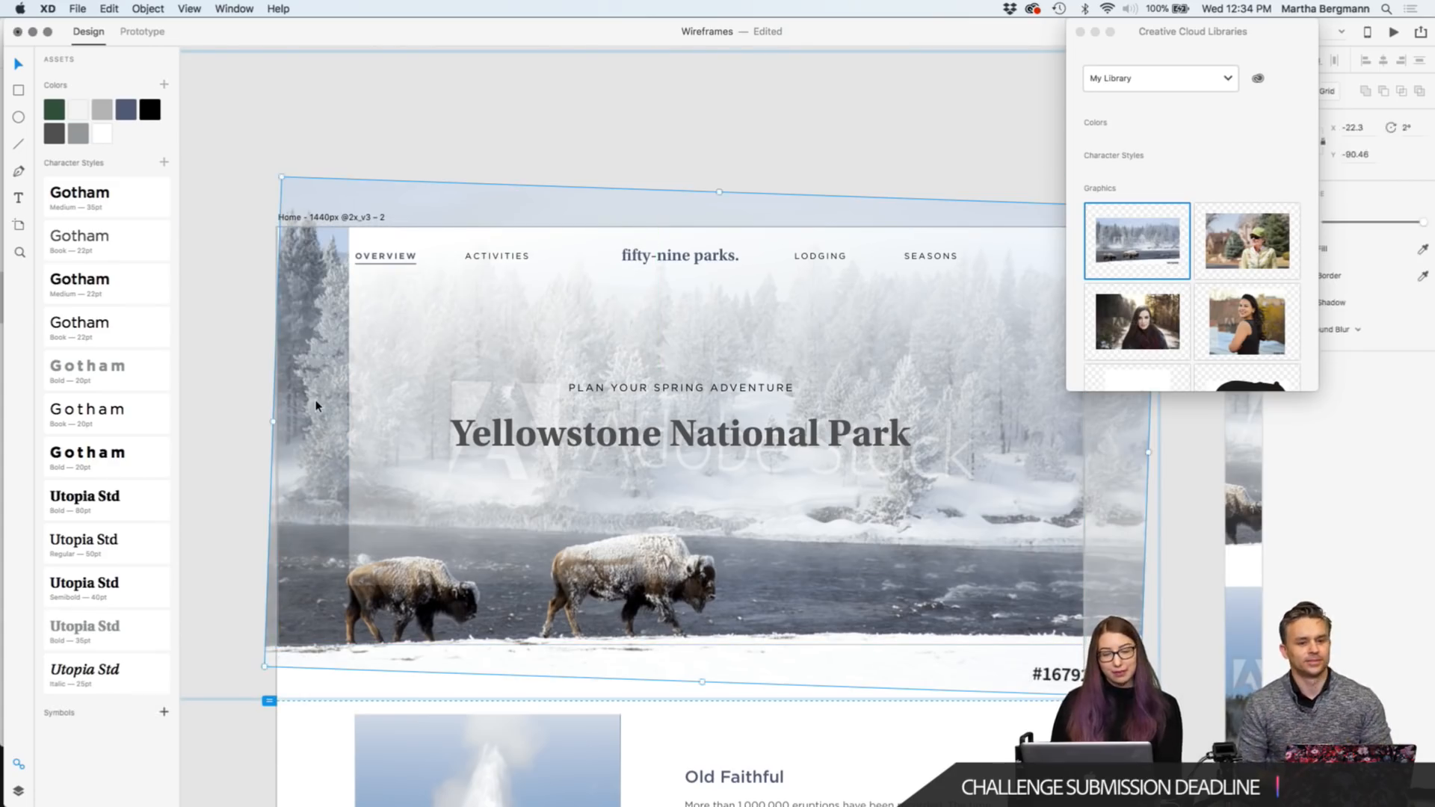
key(ctrl+z)
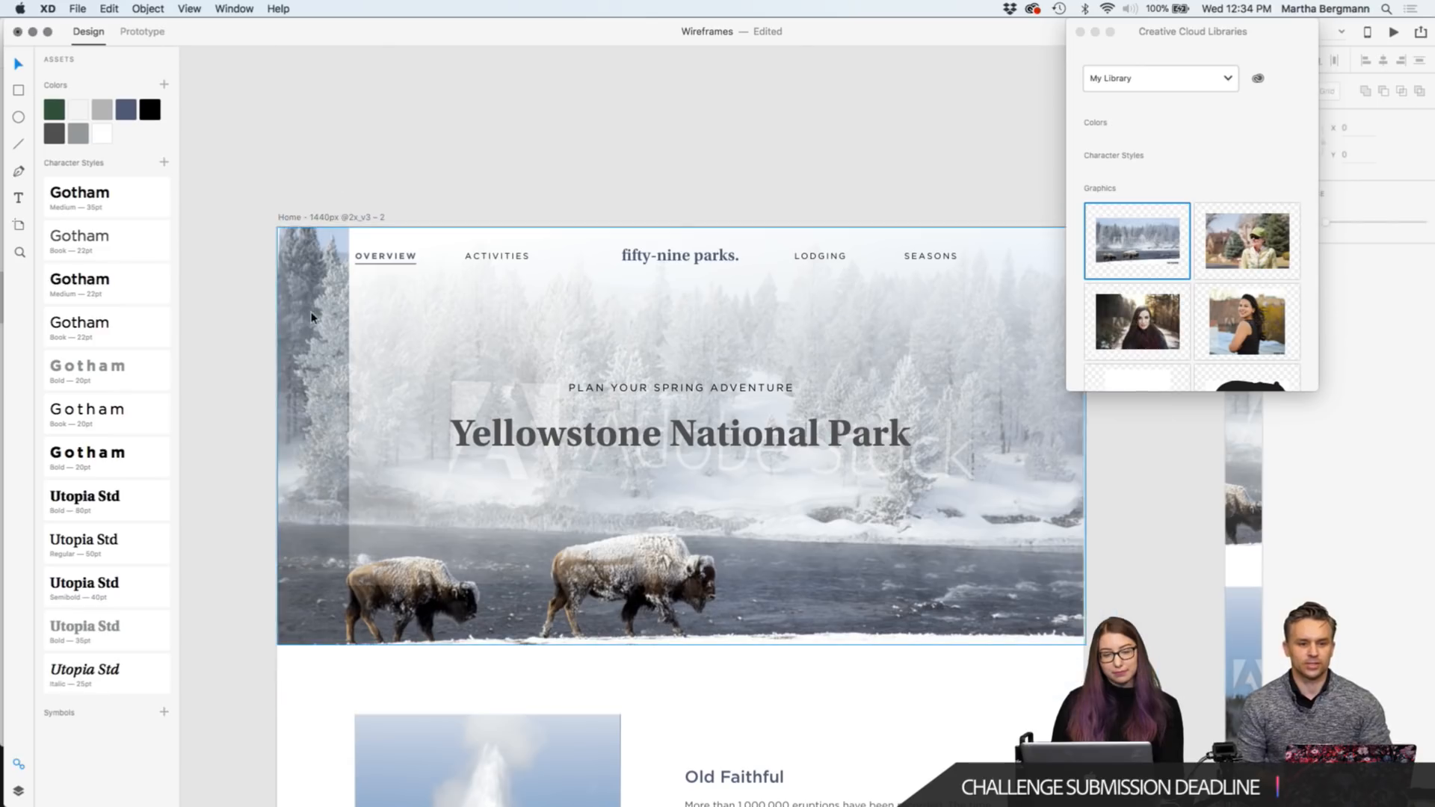
key(ctrl+shift+z)
Shift the tilted photo left and down inside the hero image's mask.
double_click(303, 185)
click(368, 112)
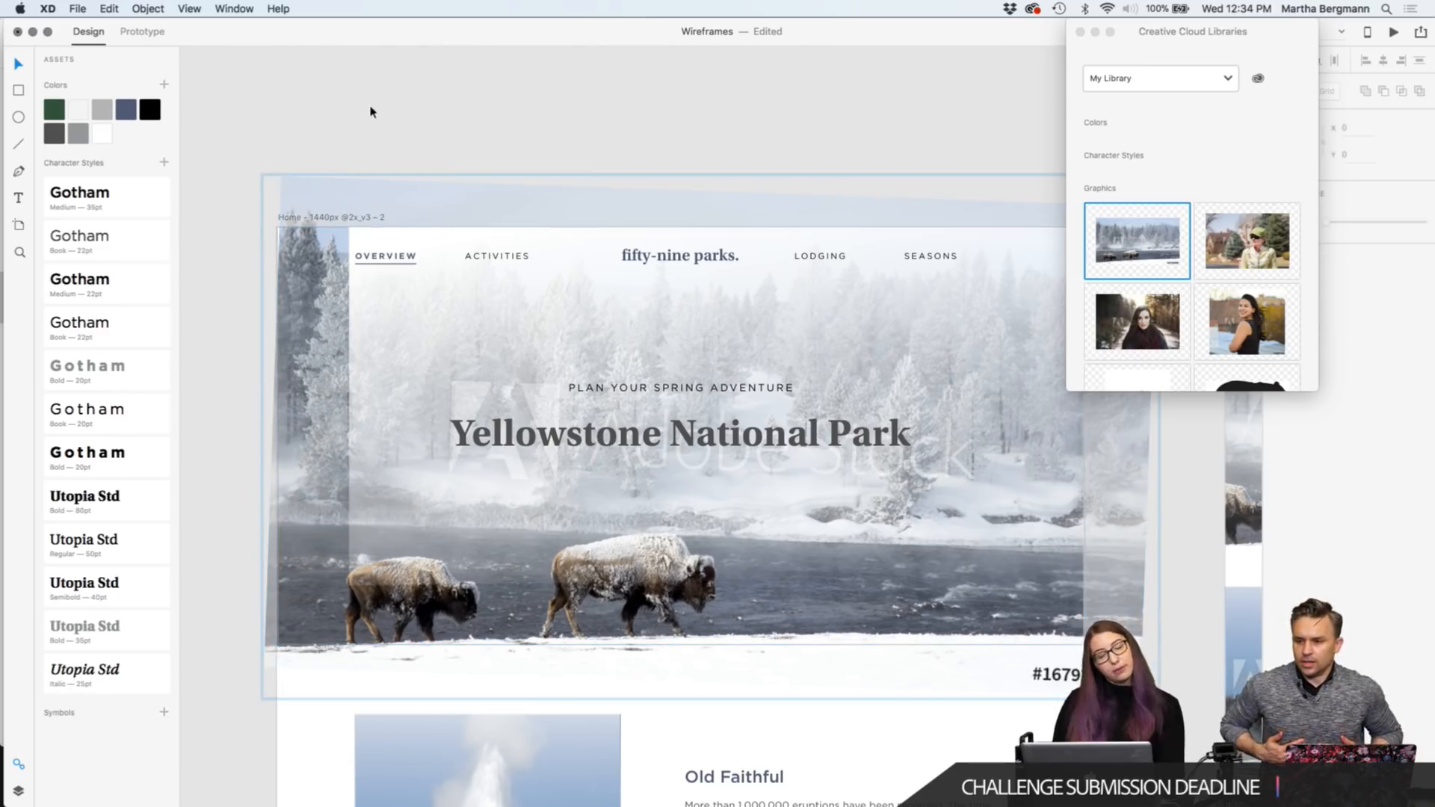
double_click(334, 188)
click(325, 136)
click(325, 136)
double_click(293, 308)
click(309, 200)
scroll(309, 201, down, 2)
scroll(309, 200, right, 3)
drag(300, 181, 290, 189)
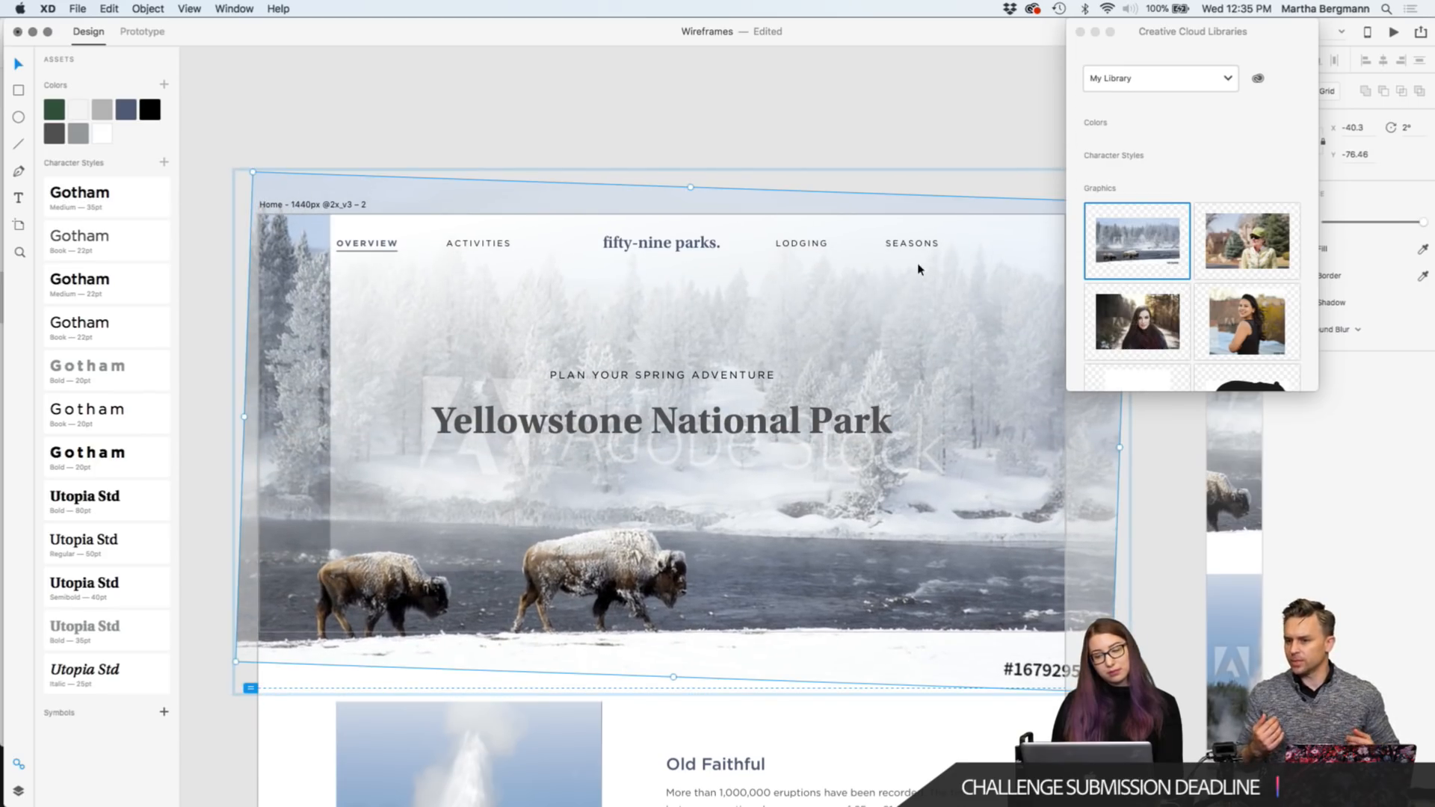
click(809, 99)
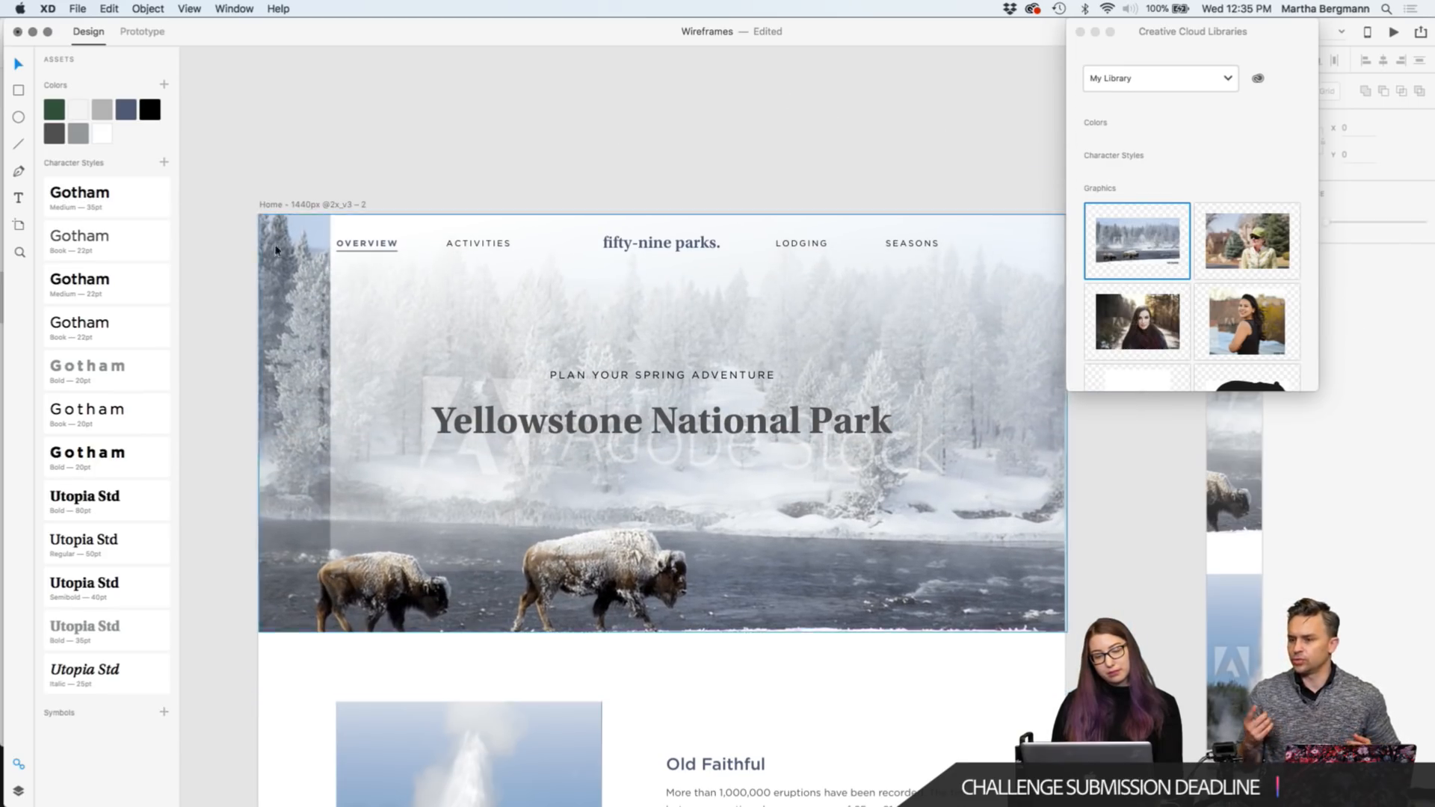
Discard another dropped bison image and stretch the hero to the artboard's right edge.
drag(1139, 248, 696, 308)
scroll(688, 148, up, 5)
scroll(689, 147, right, 1)
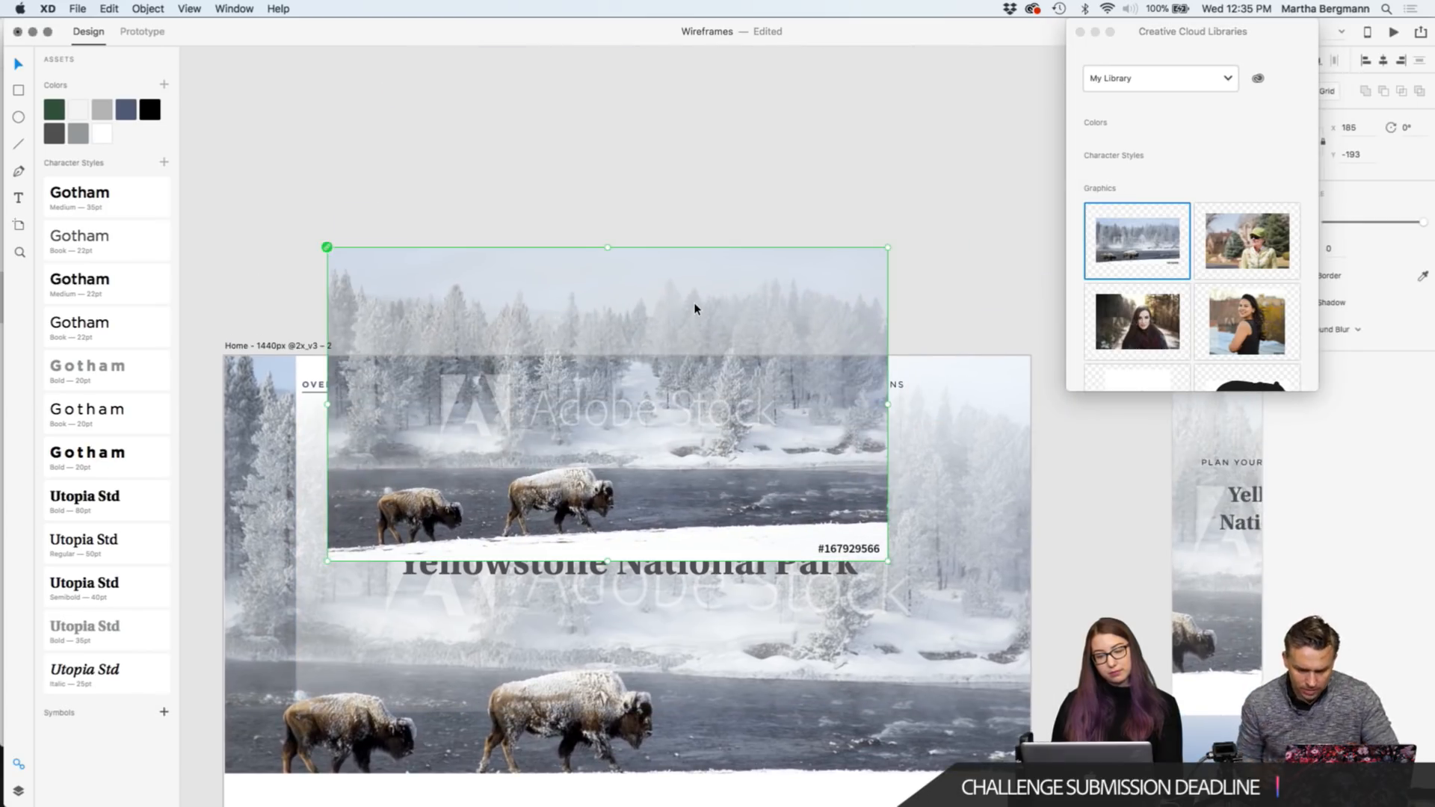
key(Delete)
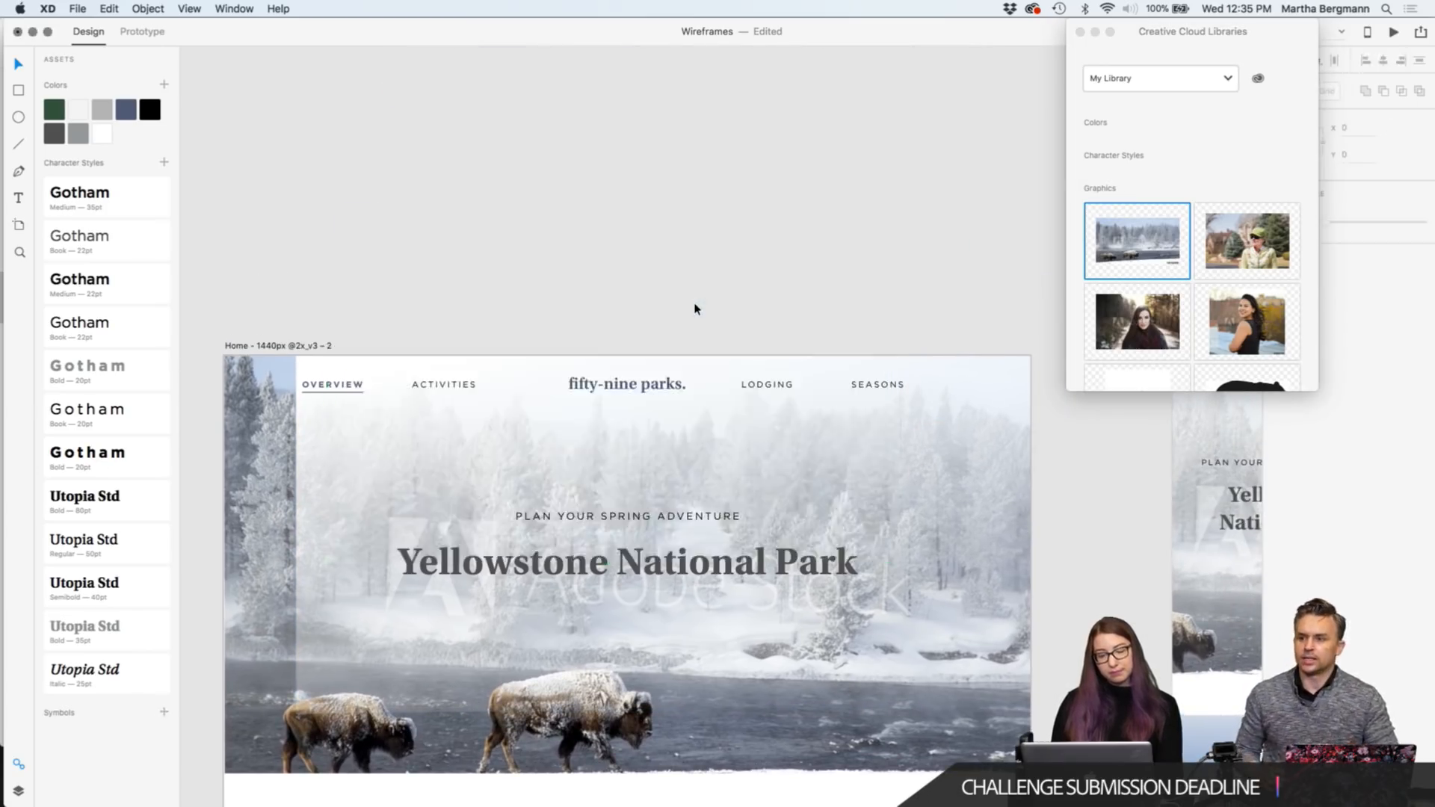
scroll(632, 258, down, 5)
scroll(632, 259, left, 2)
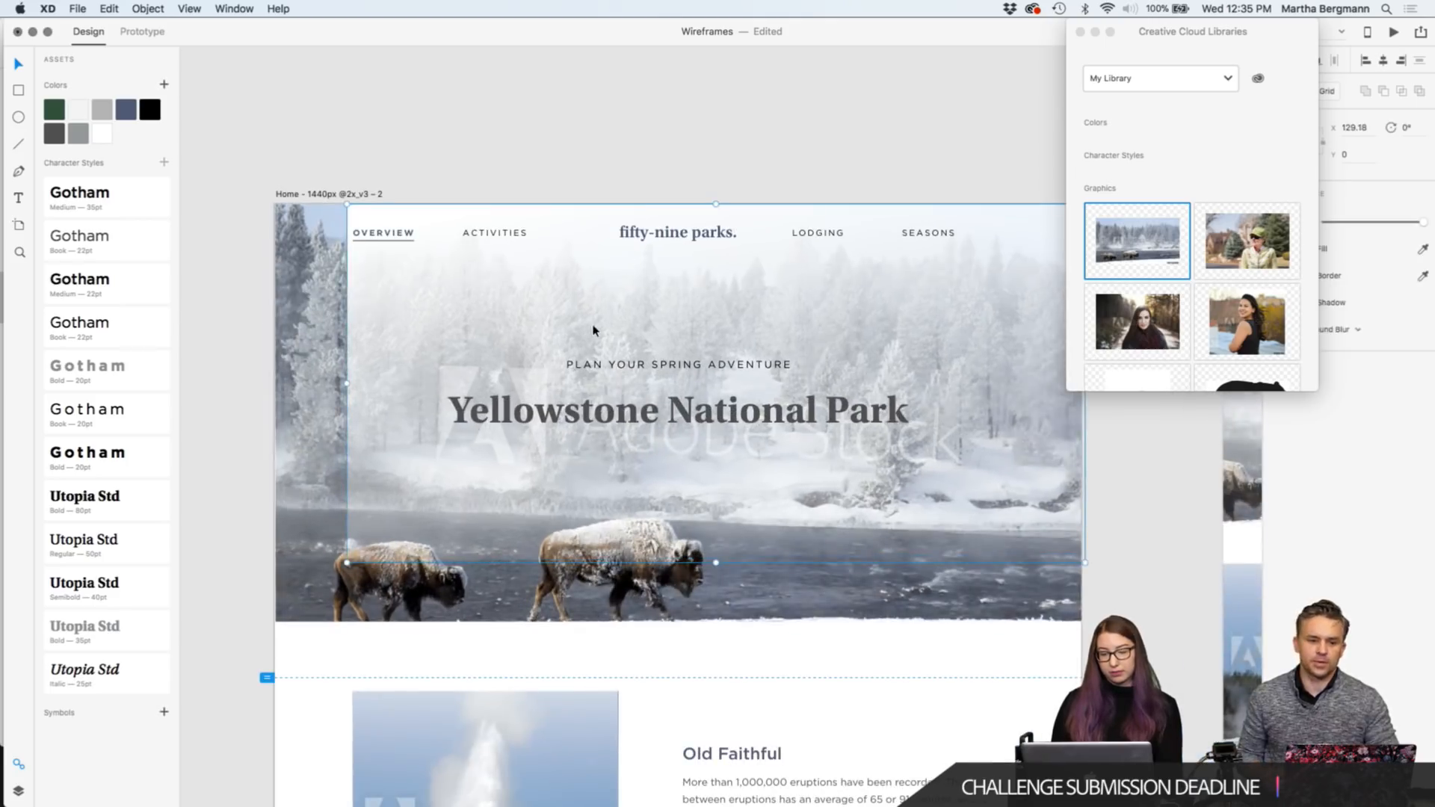
click(554, 323)
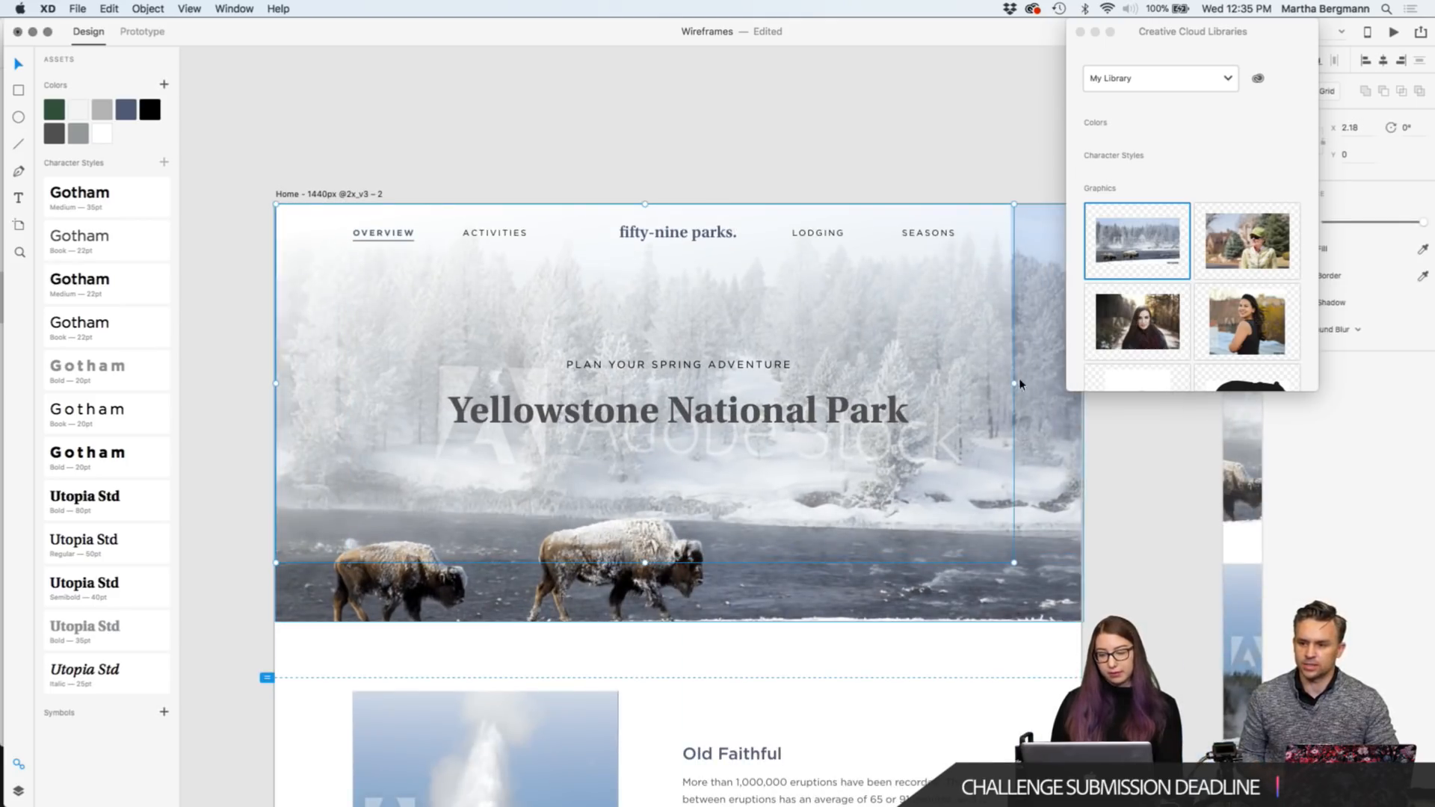
drag(1015, 382, 1078, 394)
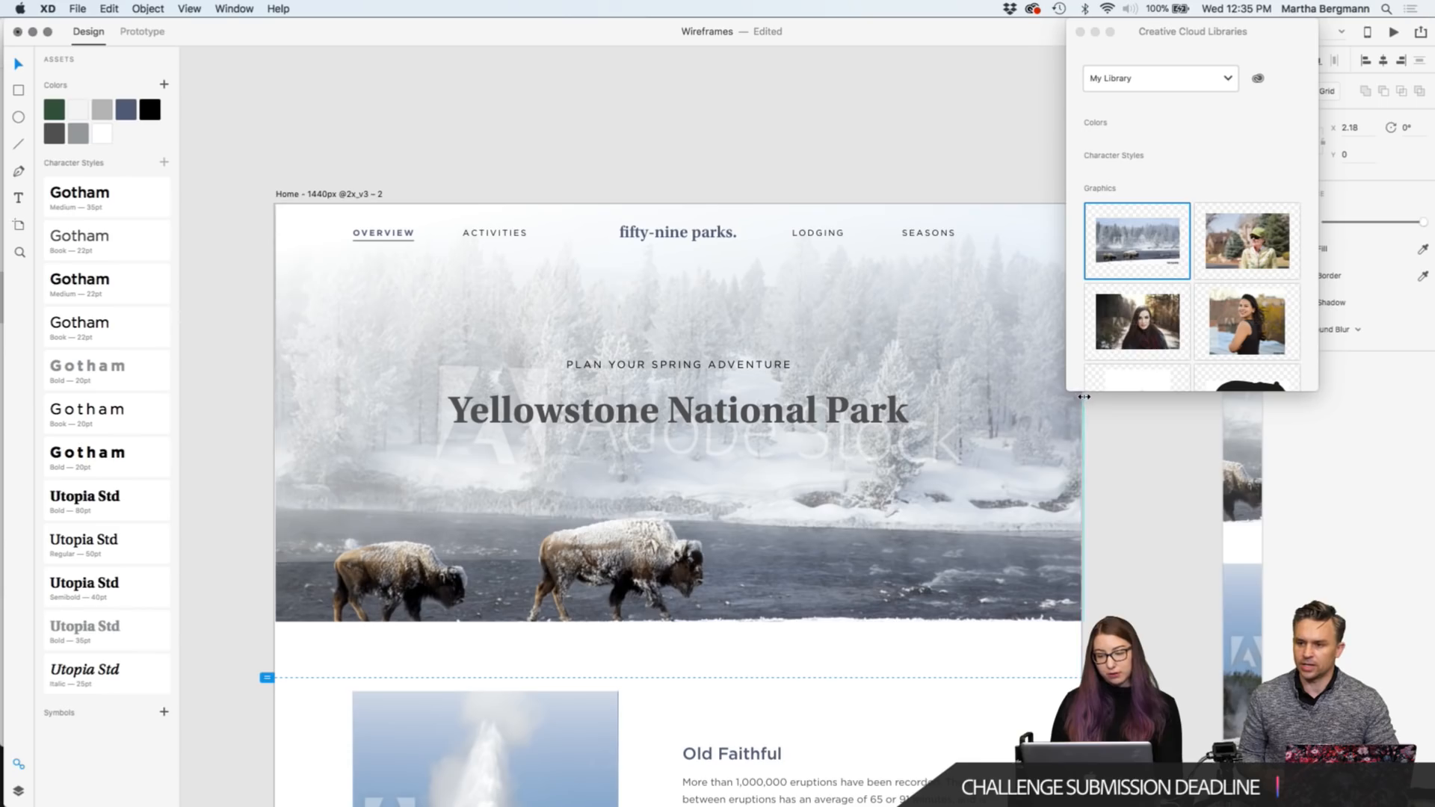
Scroll down the Home artboard to the Grizzly bears photo section.
scroll(856, 142, right, 2)
scroll(855, 142, down, 8)
scroll(855, 142, down, 5)
scroll(856, 142, left, 1)
scroll(811, 378, down, 2)
scroll(811, 378, left, 1)
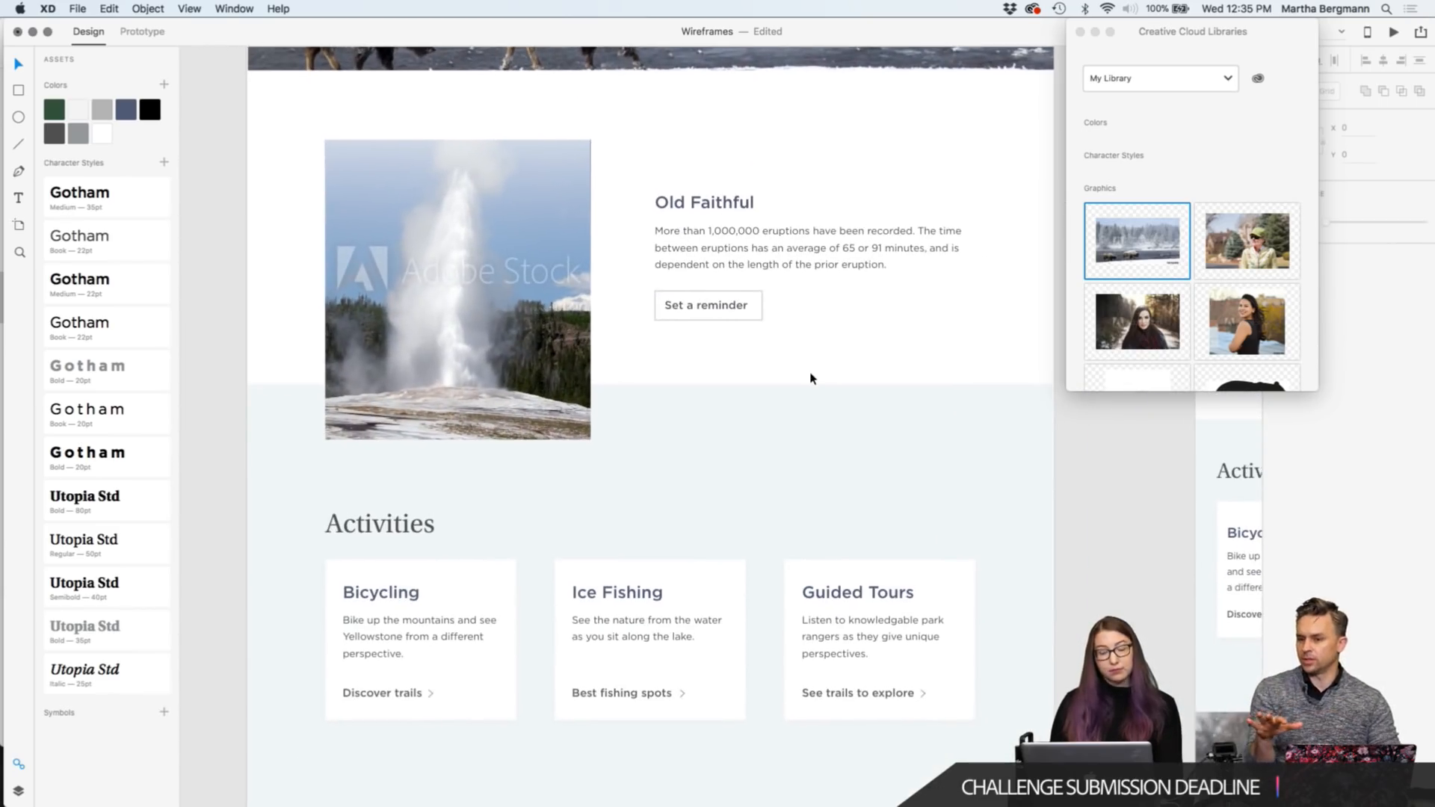
scroll(811, 378, down, 5)
scroll(811, 378, down, 10)
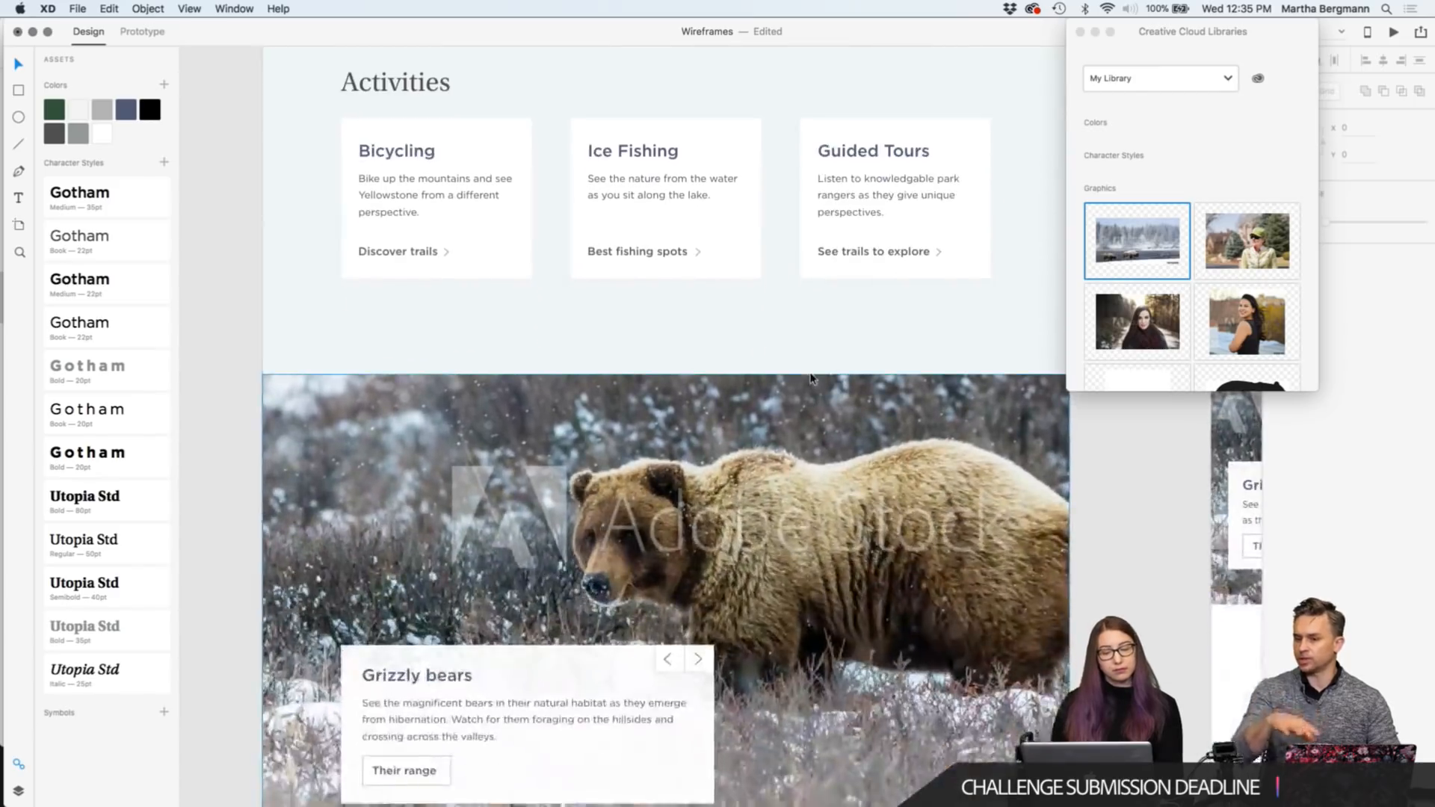
scroll(1244, 312, down, 5)
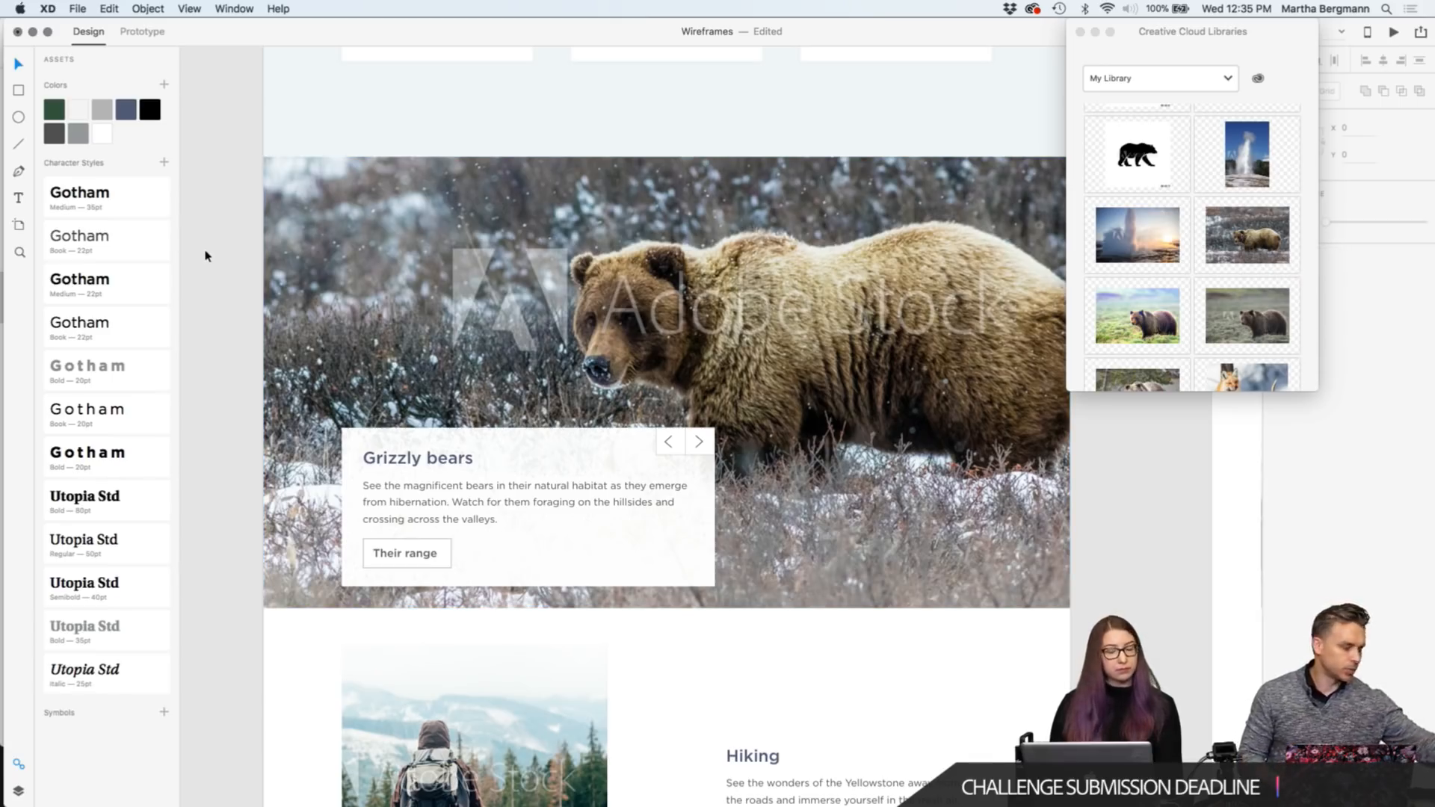
Save the Wireframes document with Cmd+S and zoom out to see more artboards.
key(super+s)
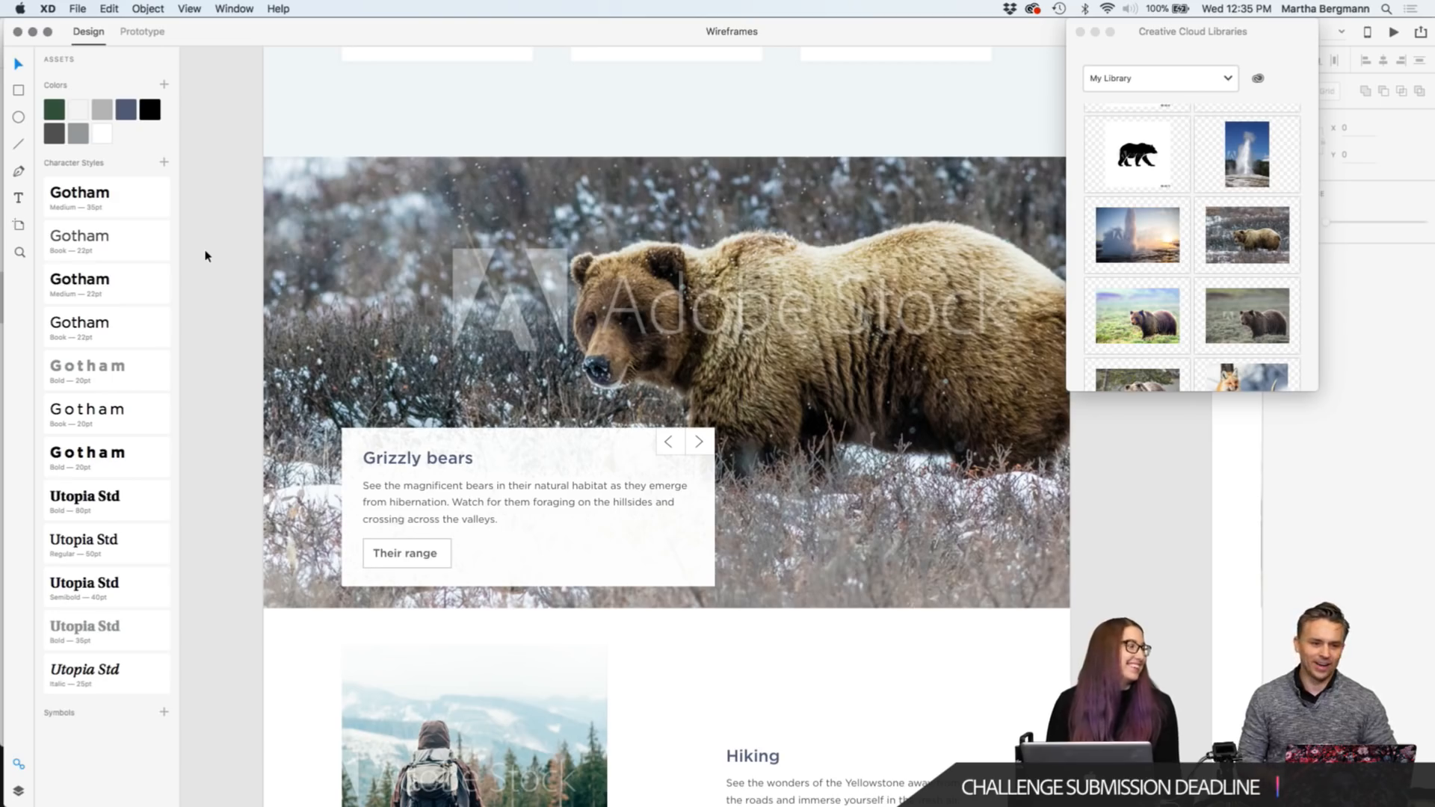
key(super+minus)
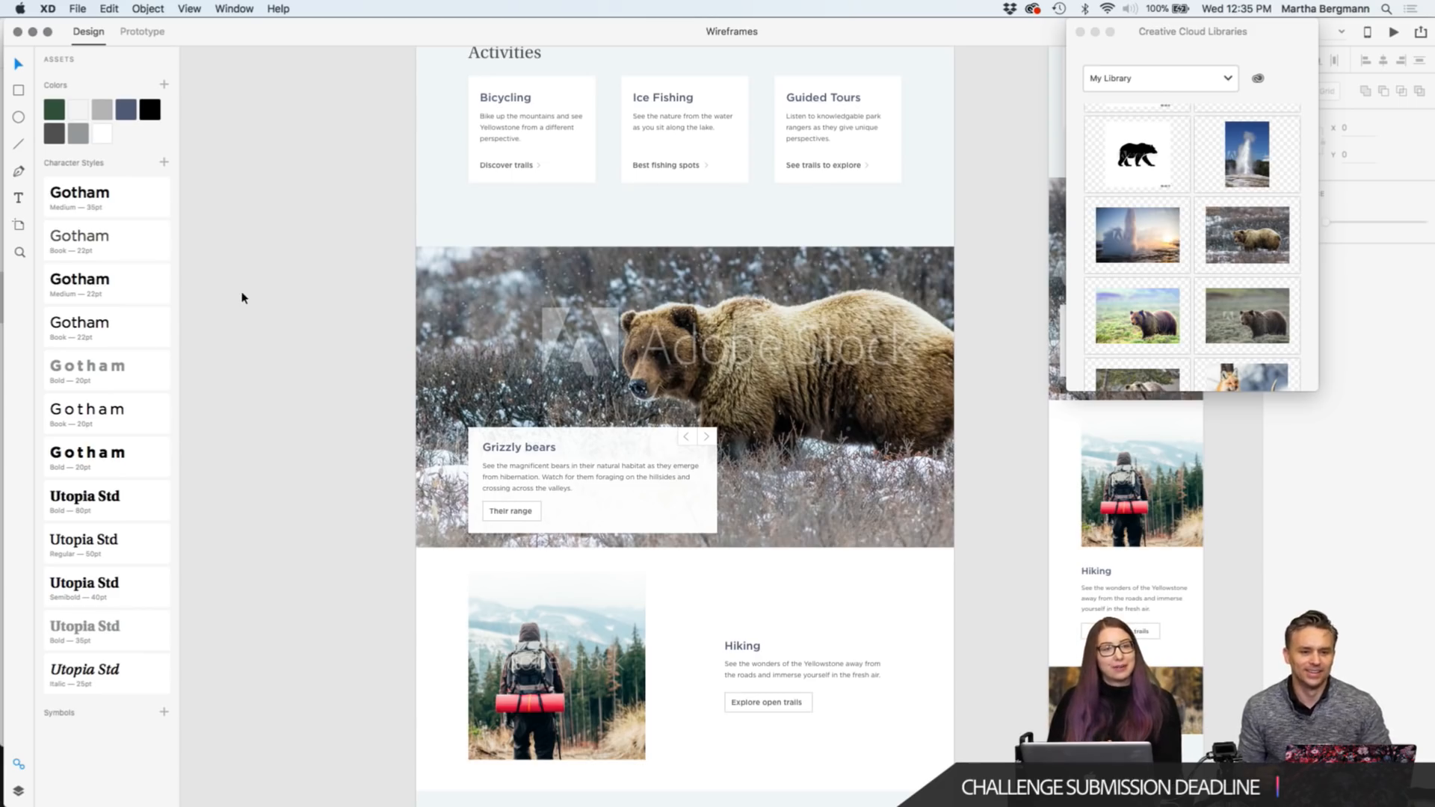
Move the bear-cubs photo on the iPhone artboard left to the guide and open its mask.
scroll(241, 298, right, 15)
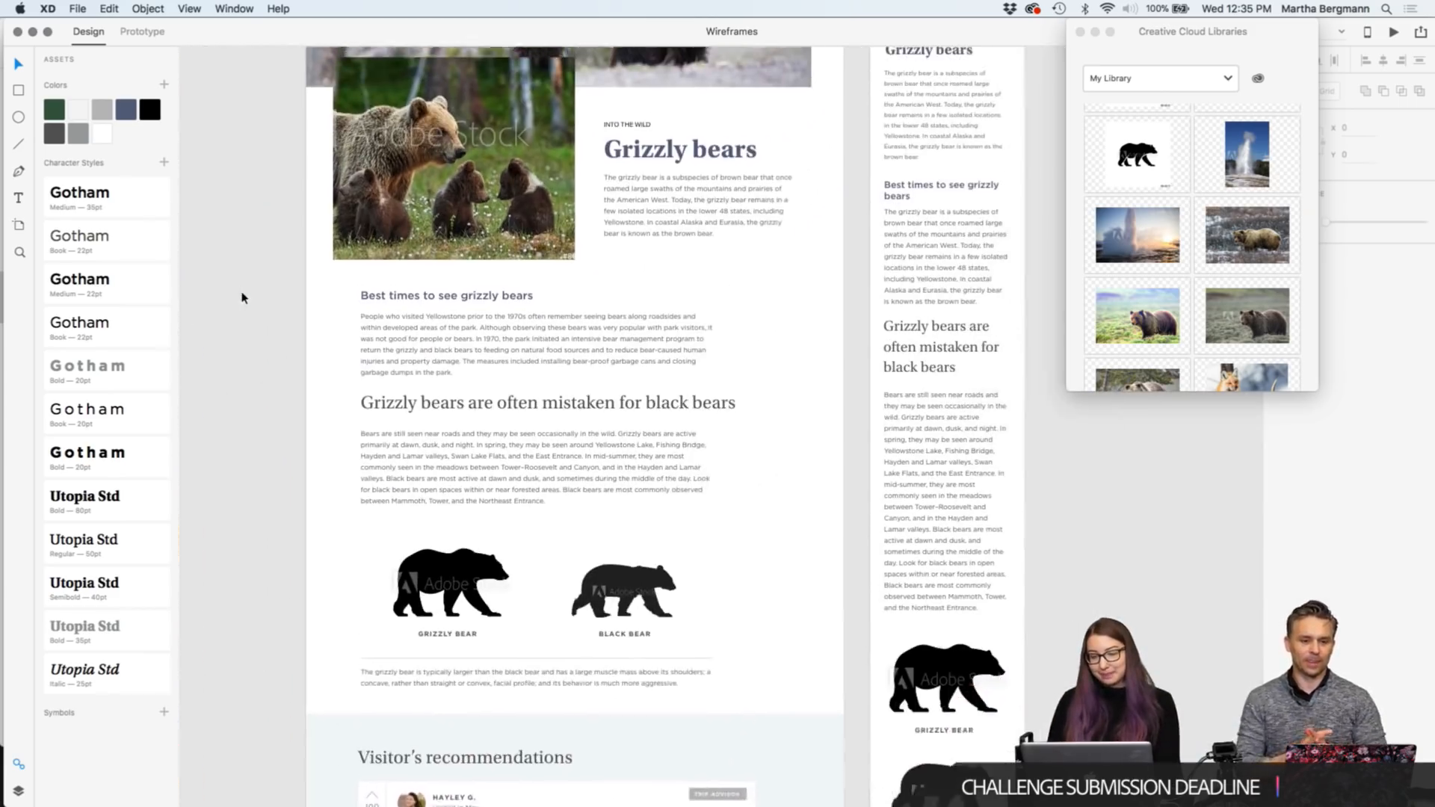
scroll(652, 261, up, 5)
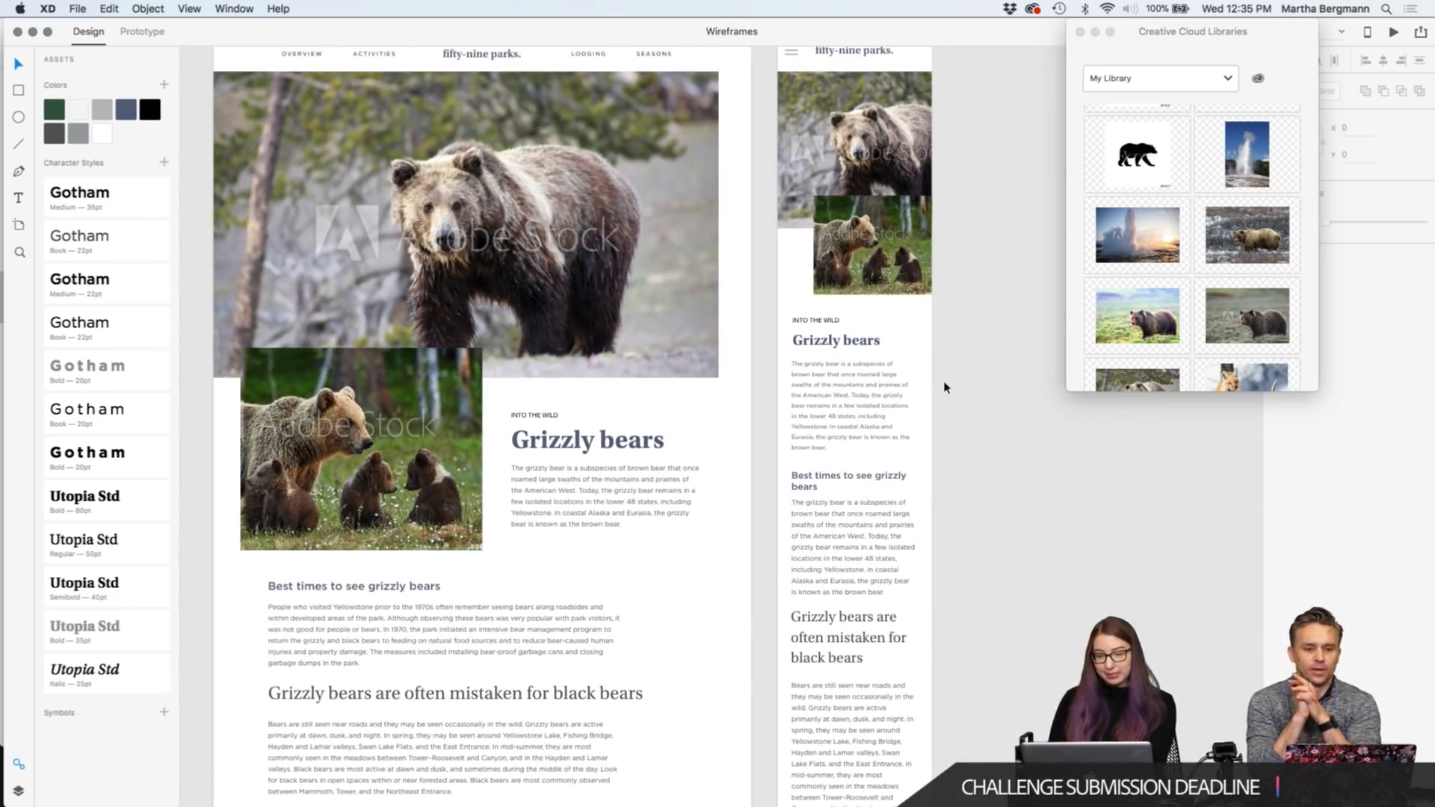
scroll(944, 387, down, 3)
scroll(974, 386, up, 4)
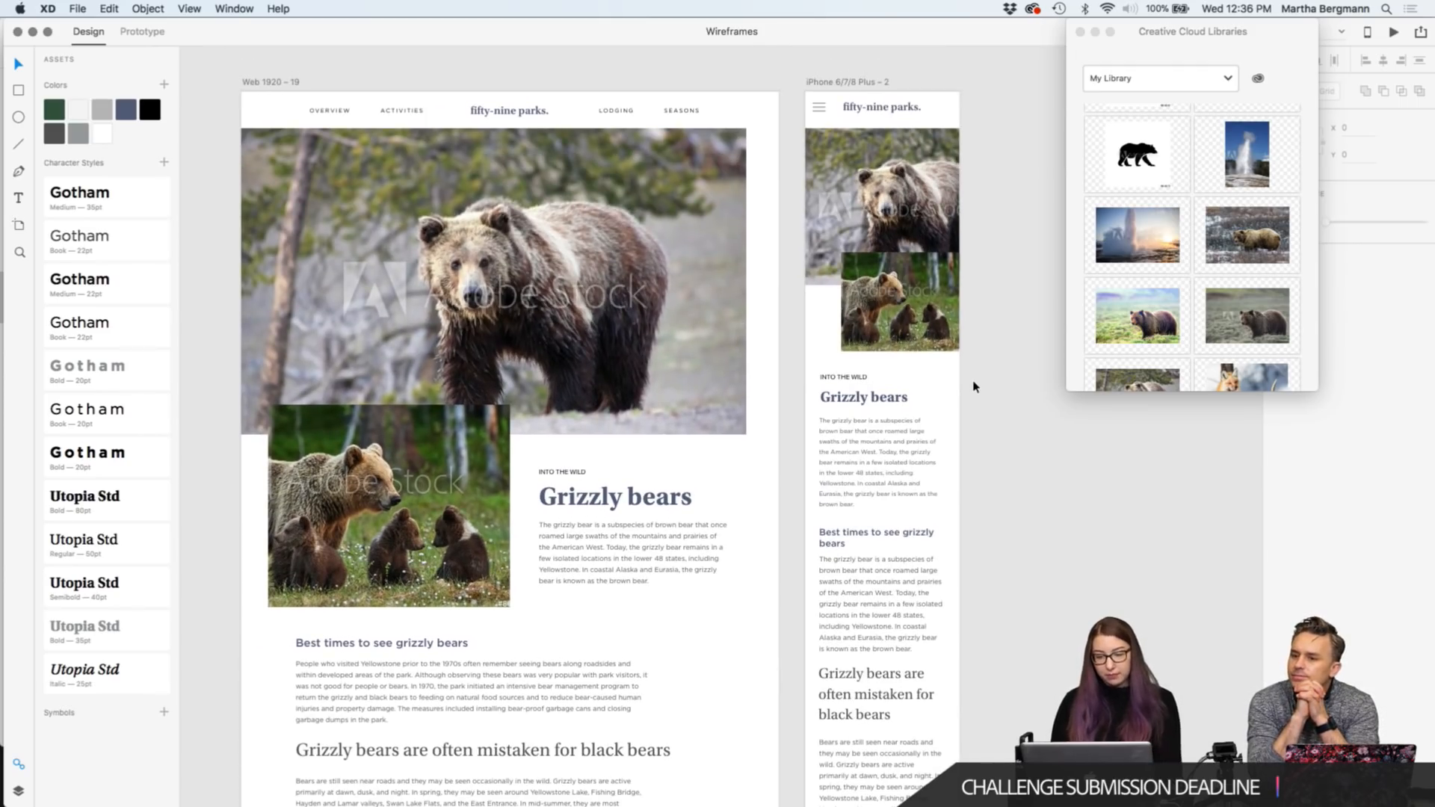
scroll(974, 386, down, 2)
right_click(974, 387)
click(867, 256)
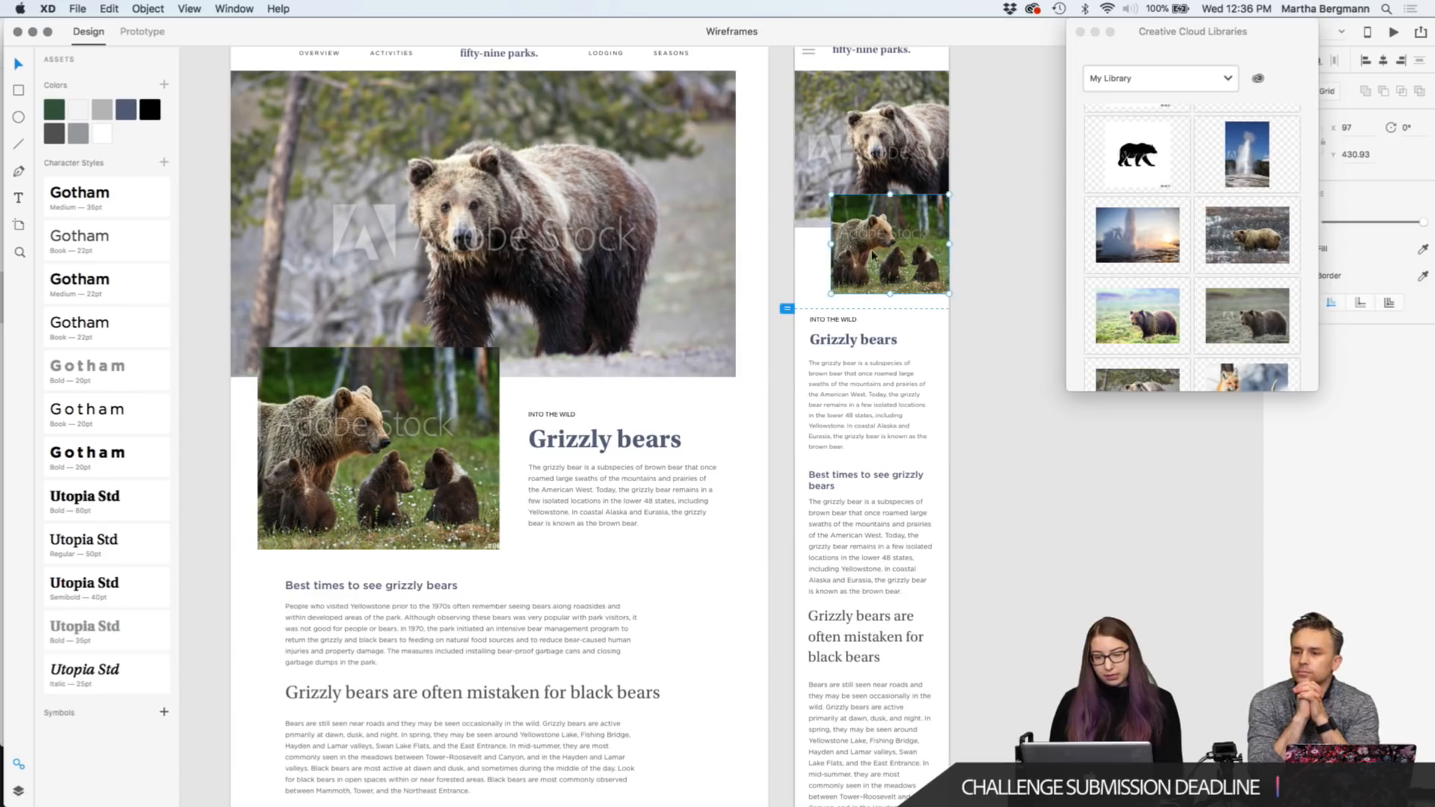
drag(890, 248, 951, 244)
double_click(897, 249)
click(980, 231)
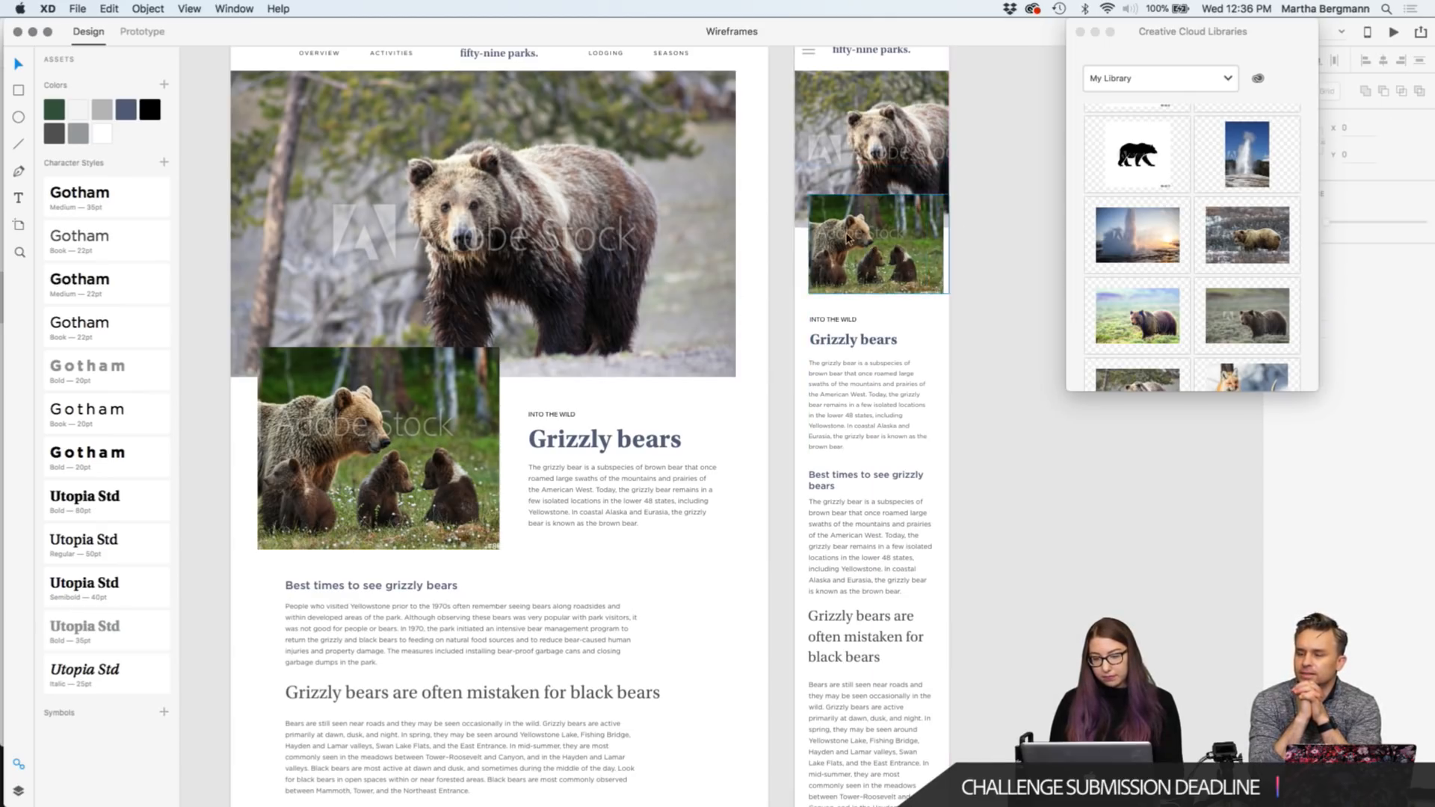
Shift the cubs image inside its mask to the artboard edge and stretch the photo to the left edge.
double_click(848, 239)
click(771, 230)
drag(768, 230, 774, 230)
click(992, 225)
click(912, 233)
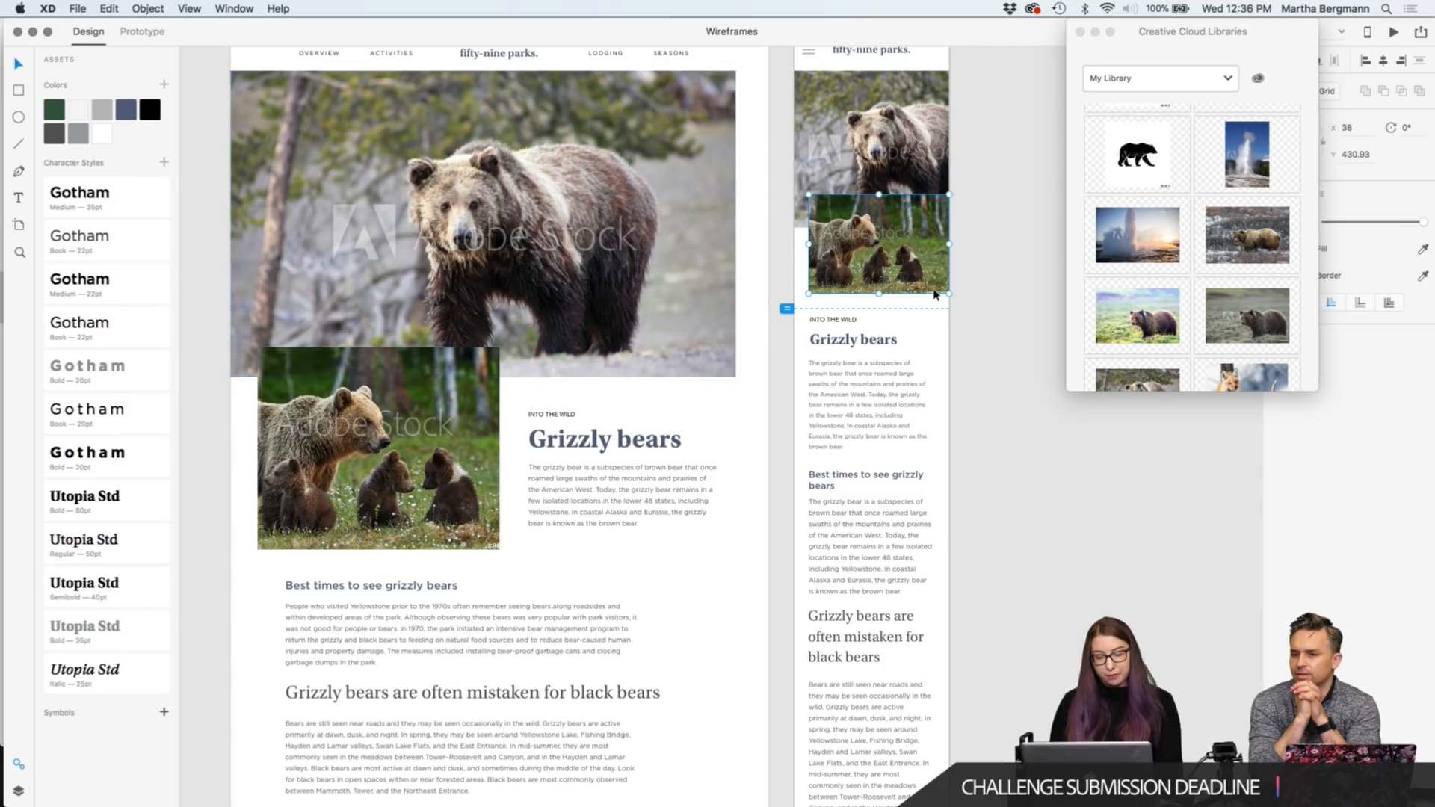
drag(809, 243, 795, 243)
click(972, 239)
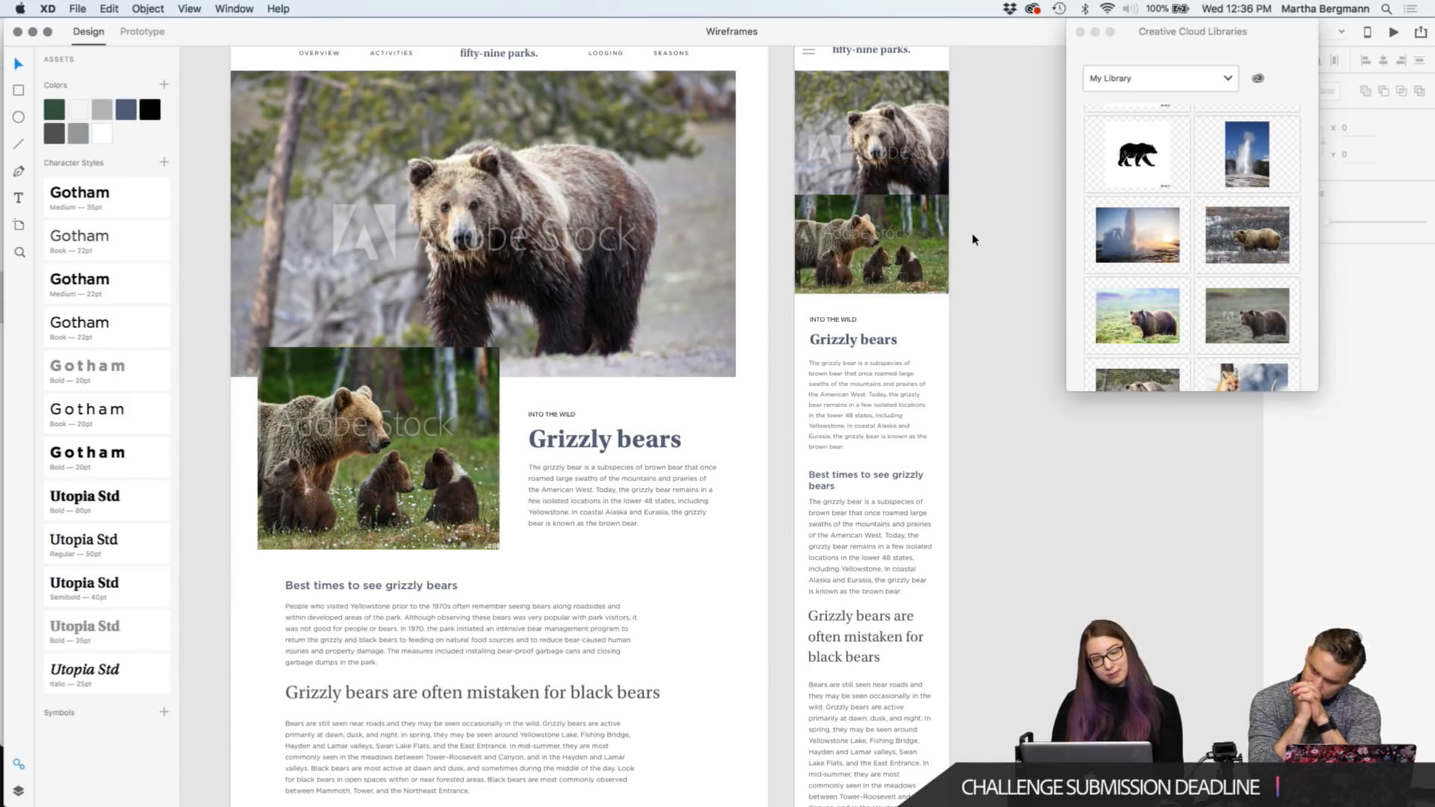
Delete the bear-cubs photo from the iPhone artboard.
scroll(973, 239, up, 3)
click(859, 296)
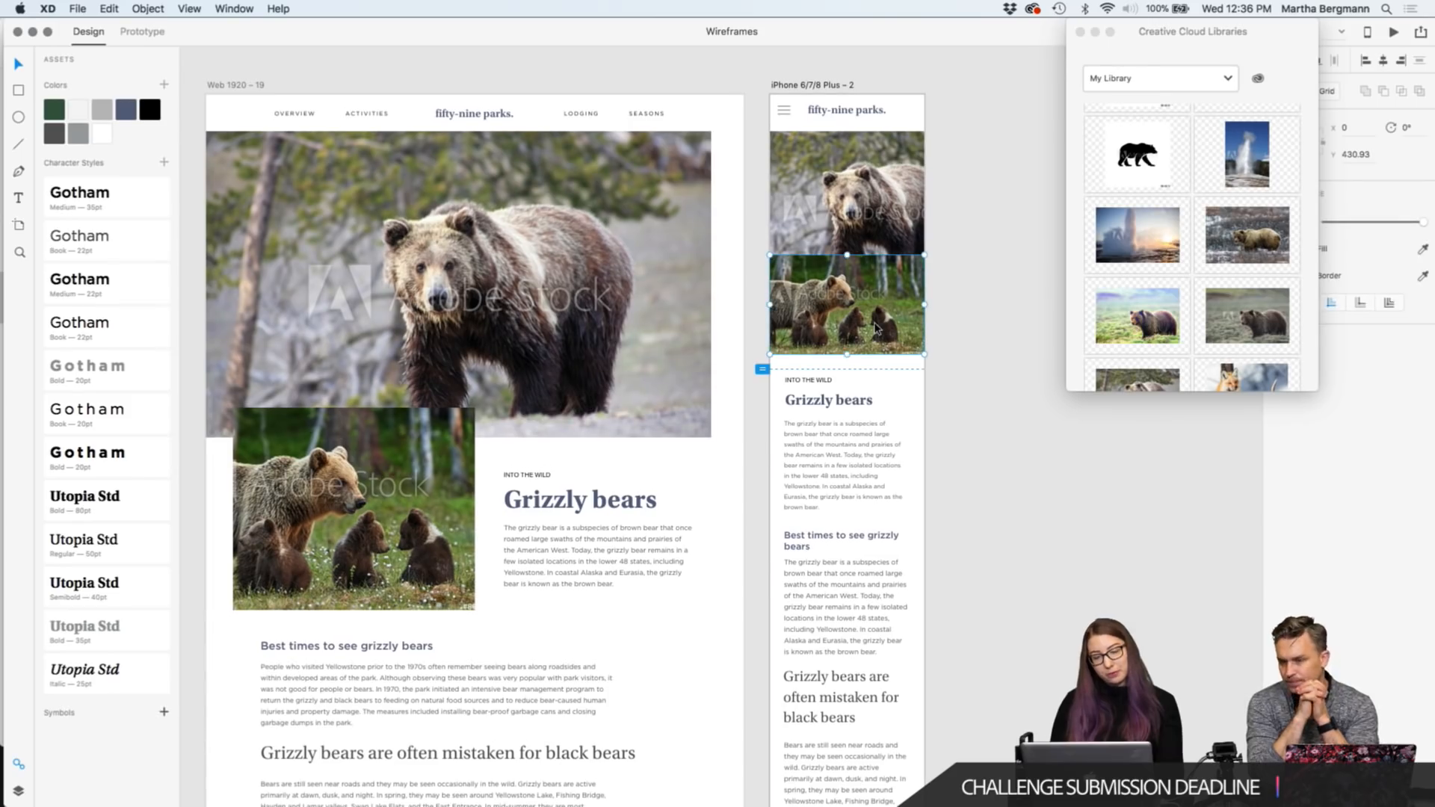
key(Delete)
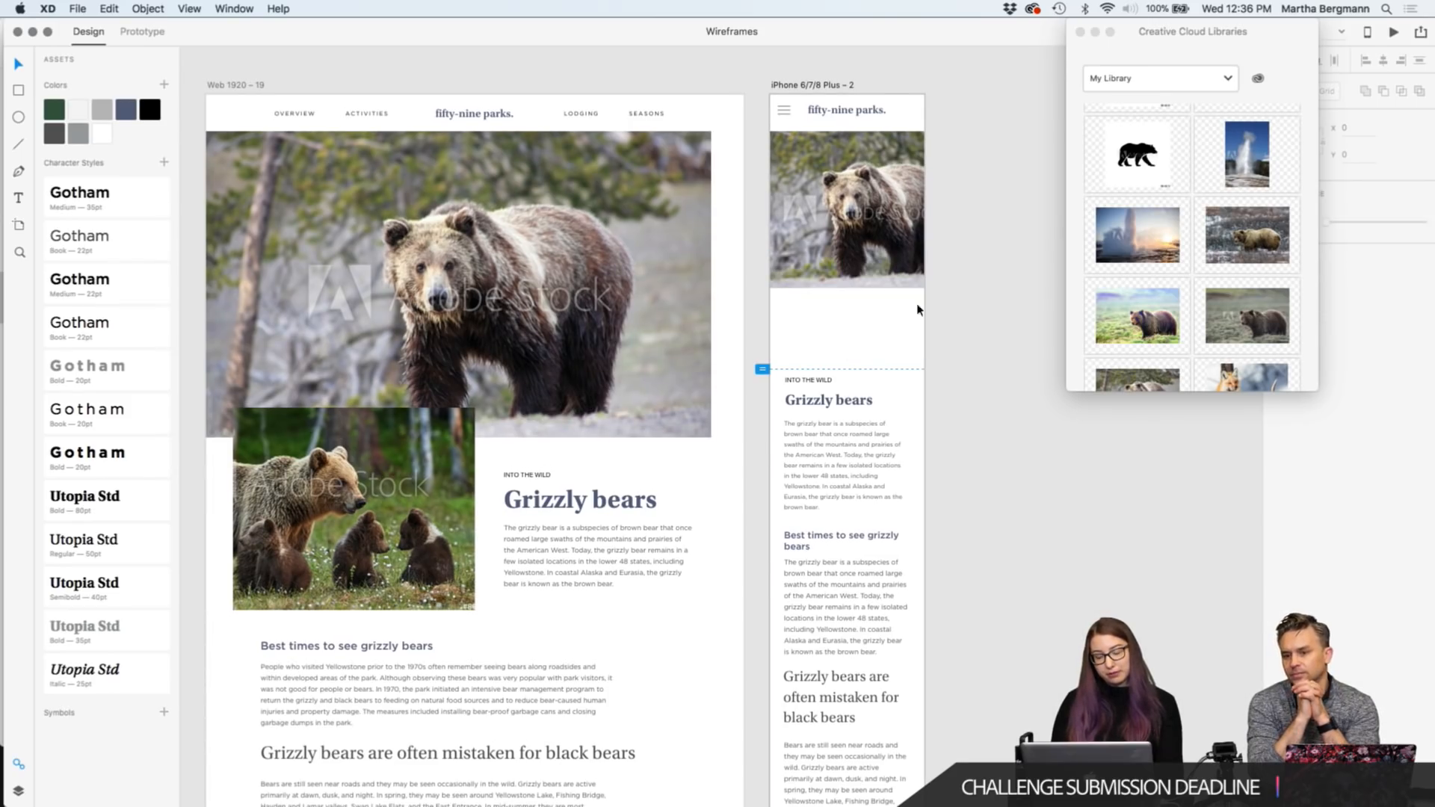
scroll(971, 338, down, 10)
scroll(971, 341, up, 10)
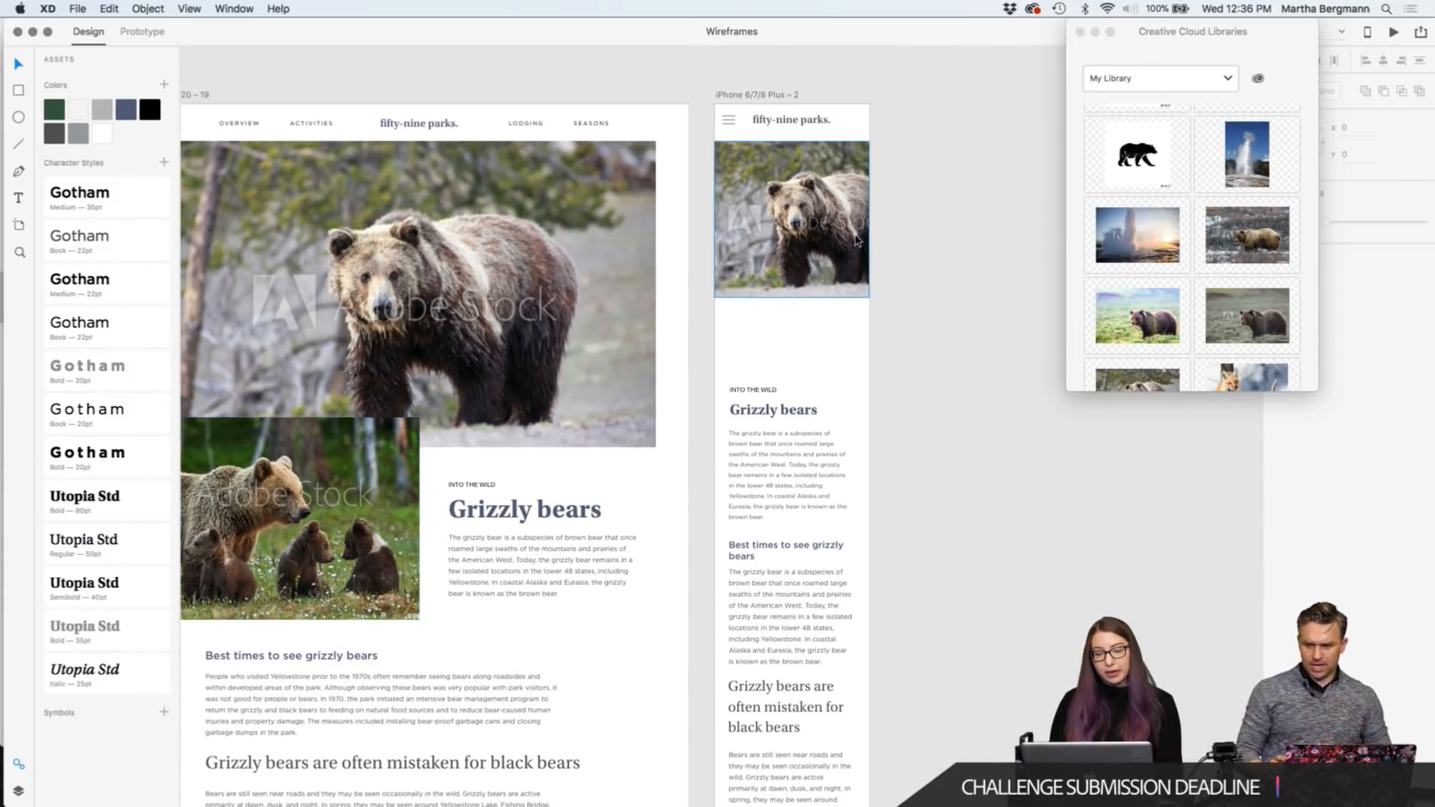
Remove the stray duplicate bear-cubs photo.
click(823, 332)
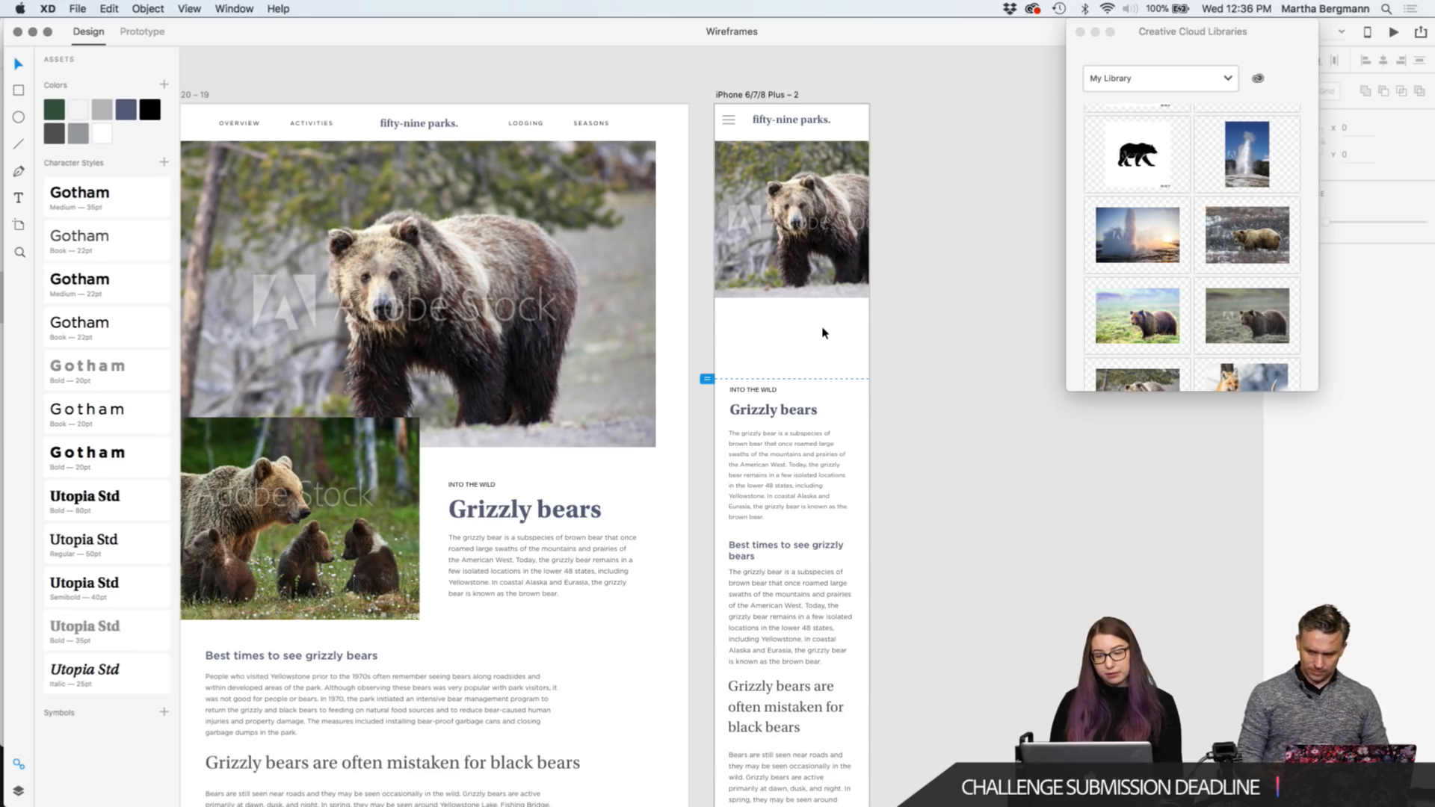
click(358, 459)
scroll(358, 459, down, 15)
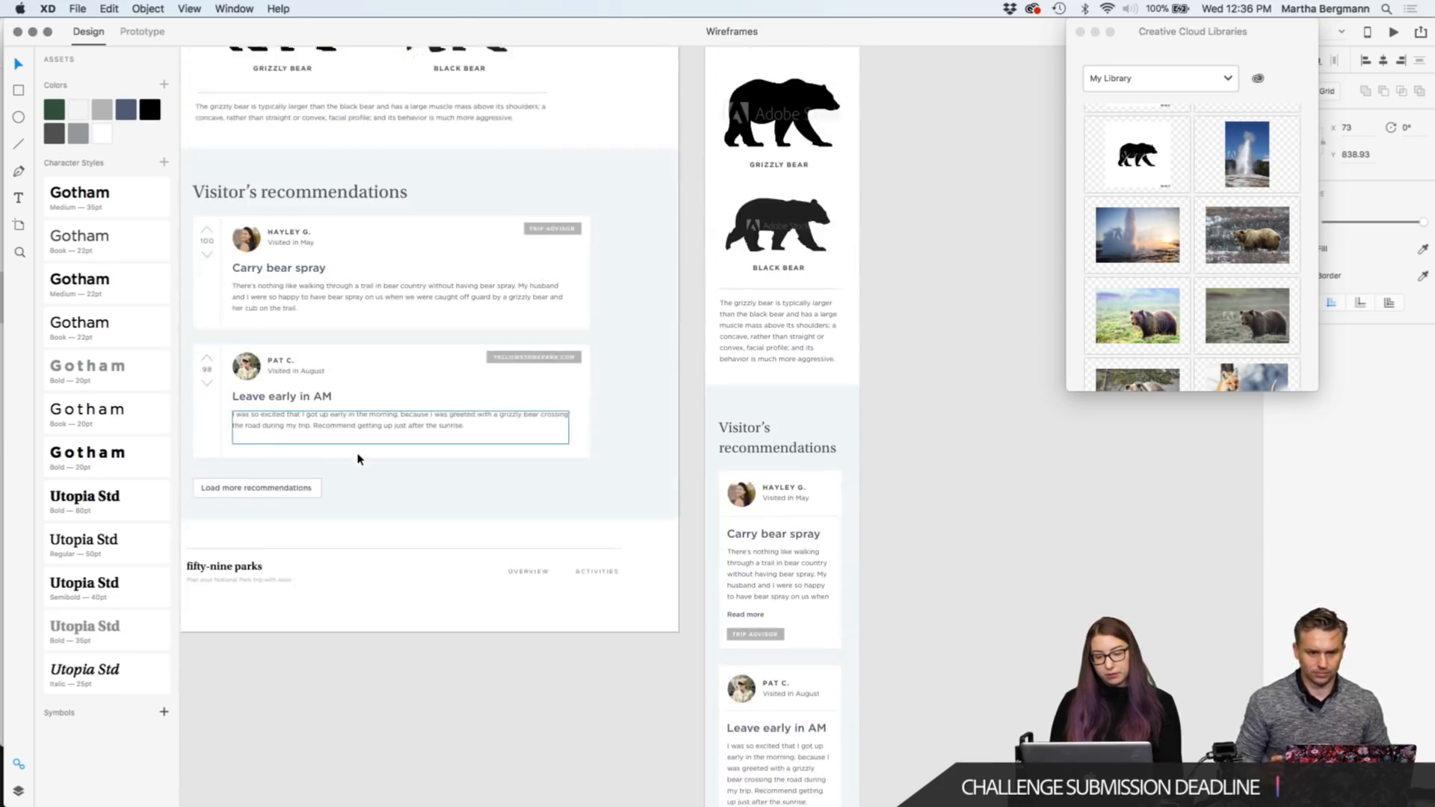
scroll(358, 459, up, 10)
scroll(358, 459, up, 5)
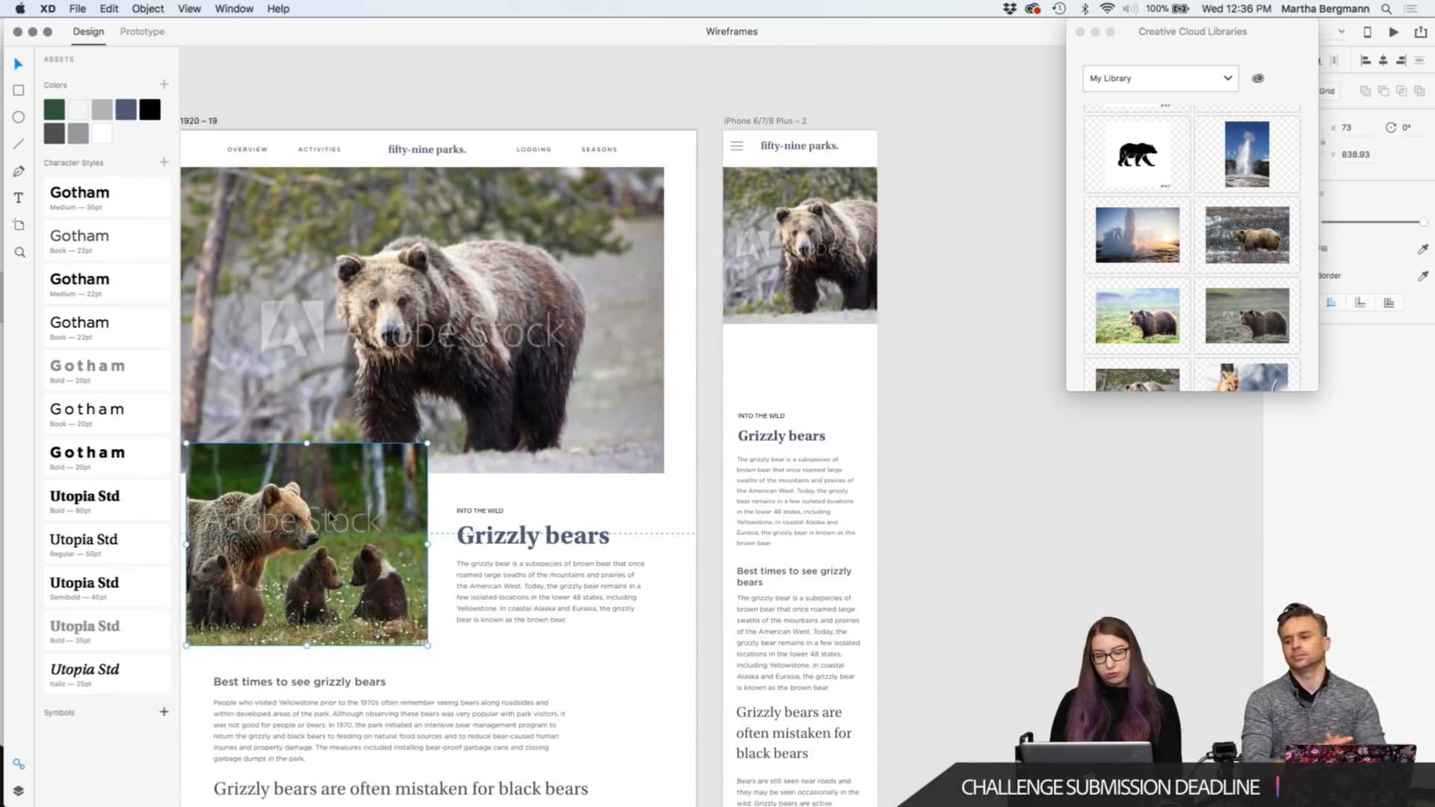
drag(339, 545, 1045, 550)
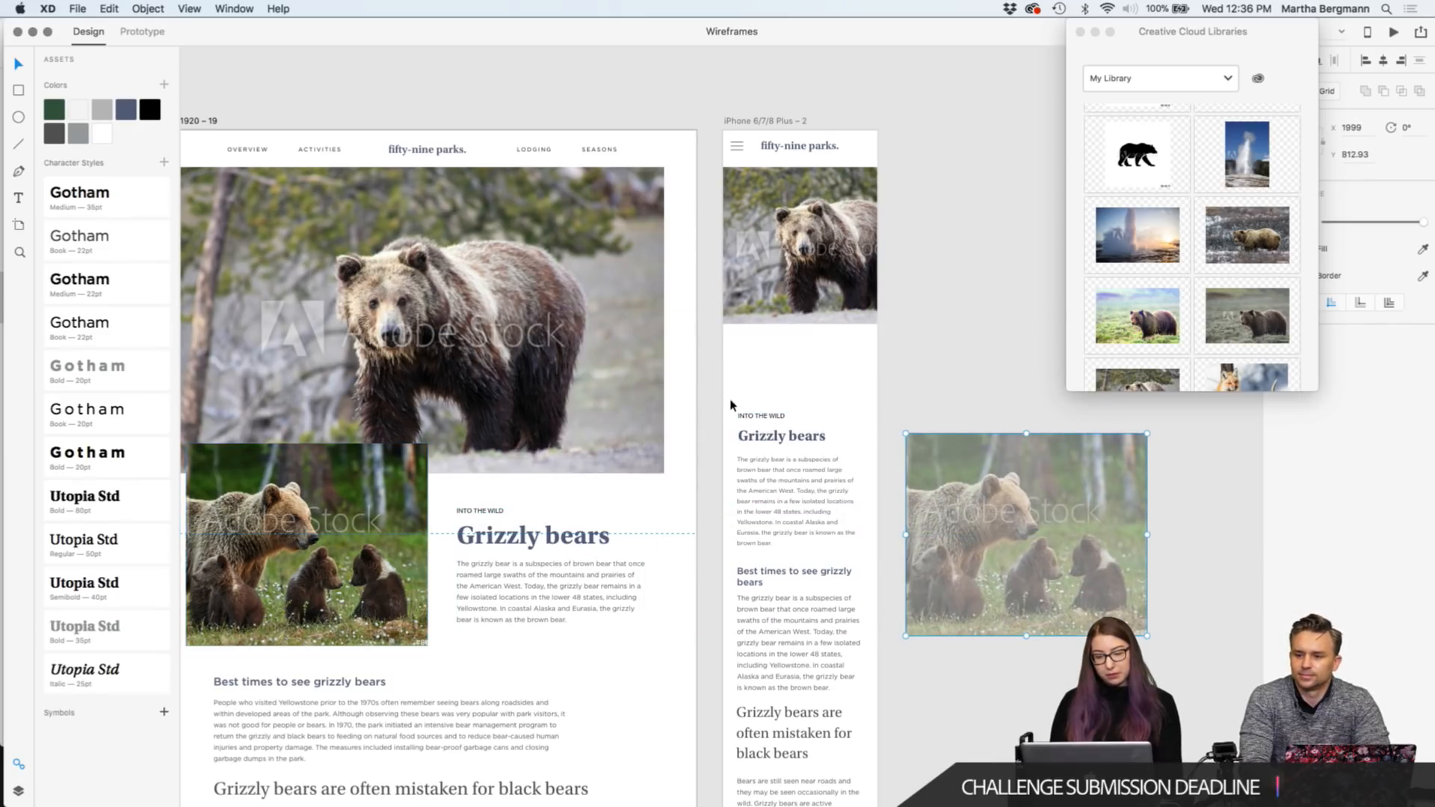
key(Delete)
Marquee-select the iPhone intro text block and drag it up directly beneath the bear photo.
drag(734, 407, 865, 561)
drag(817, 513, 809, 452)
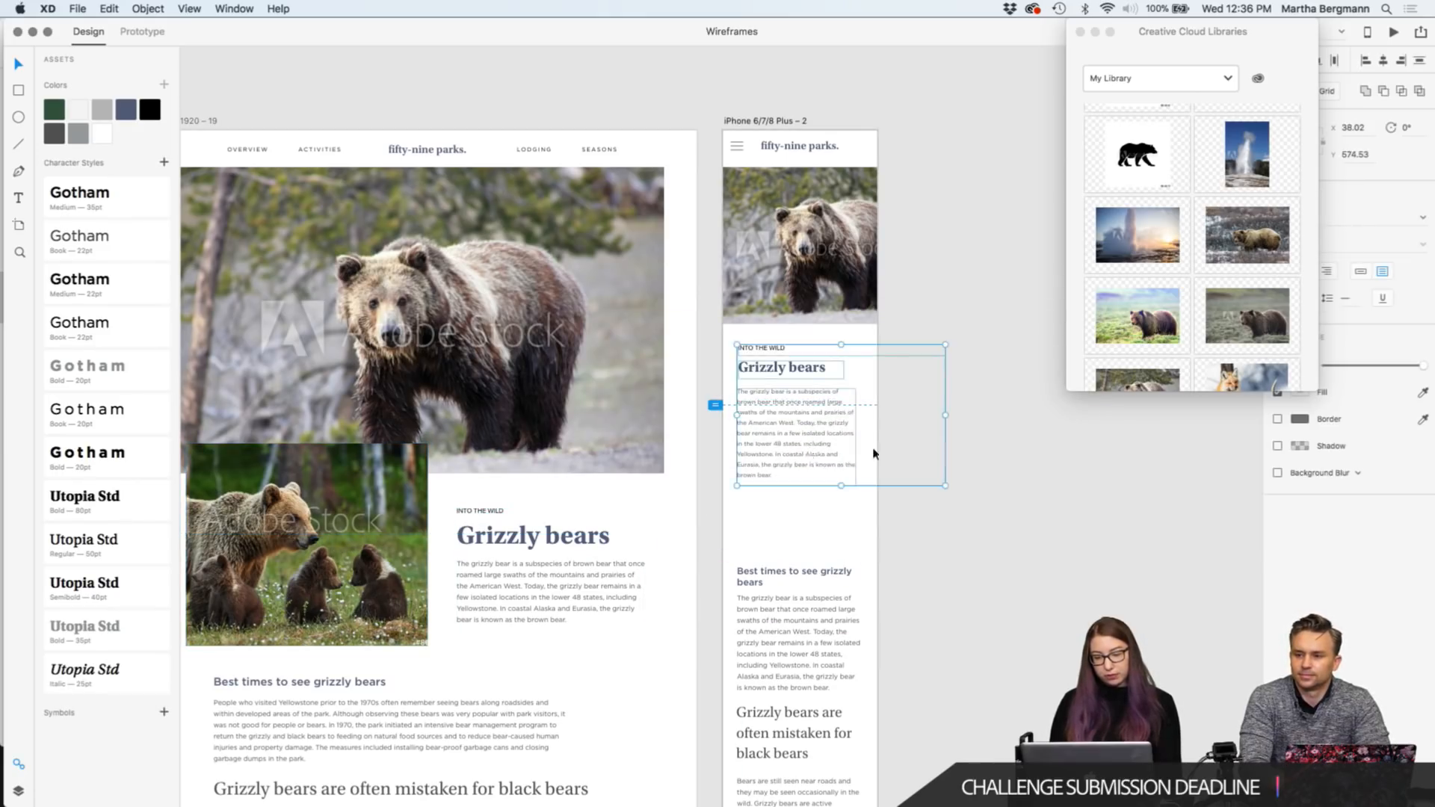
click(983, 416)
drag(927, 397, 1128, 651)
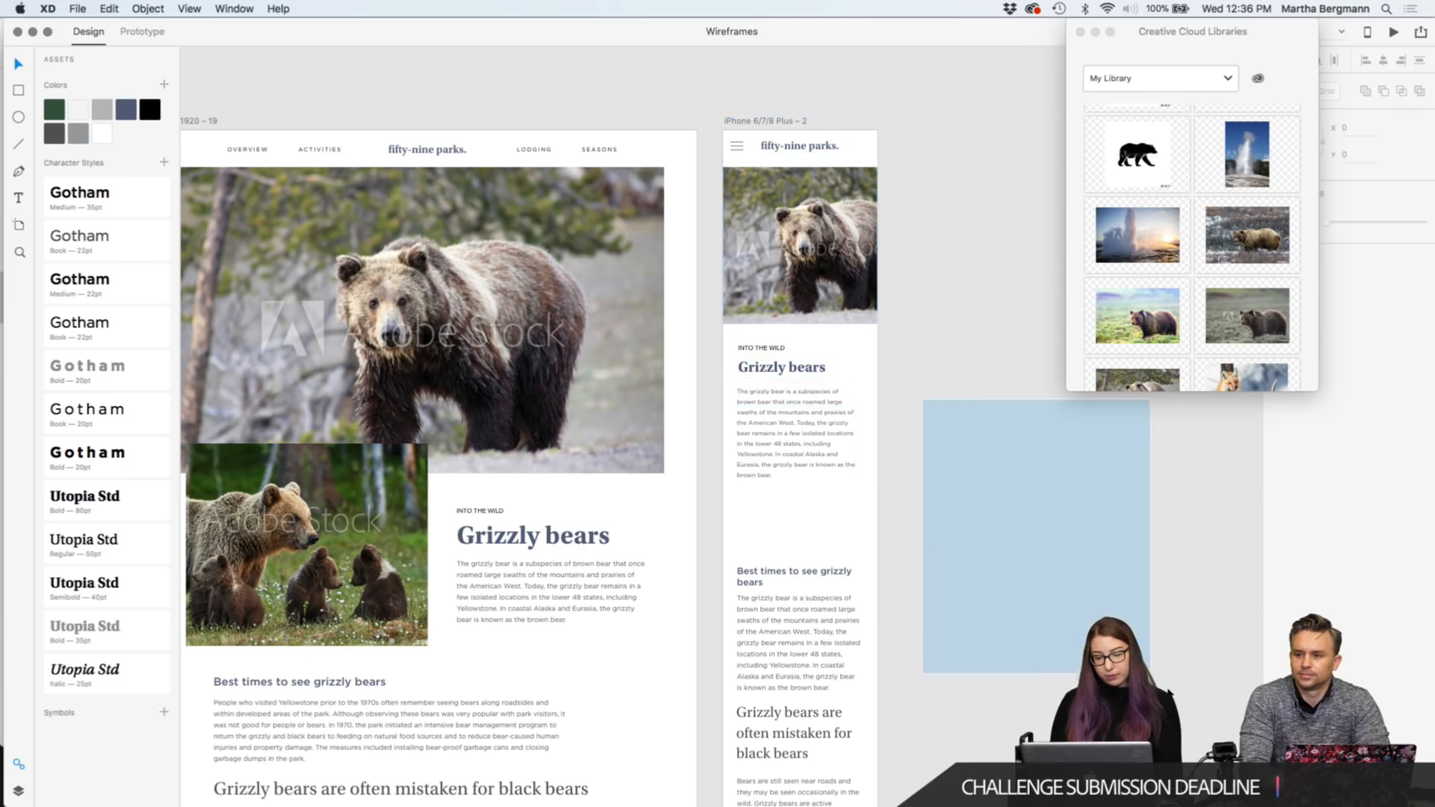
scroll(1064, 611, down, 3)
scroll(1064, 611, right, 4)
drag(865, 289, 1098, 504)
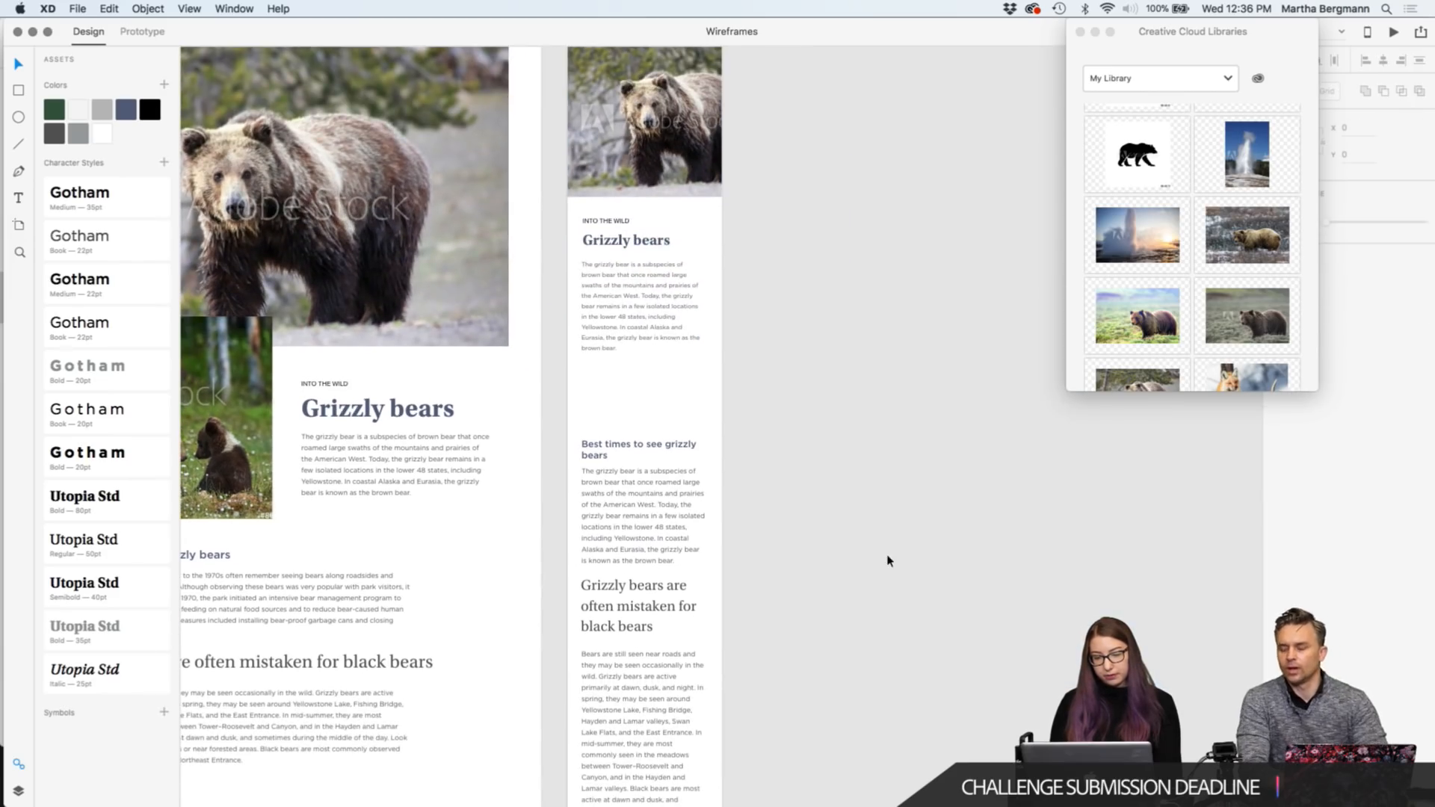
scroll(889, 561, down, 2)
scroll(889, 561, left, 2)
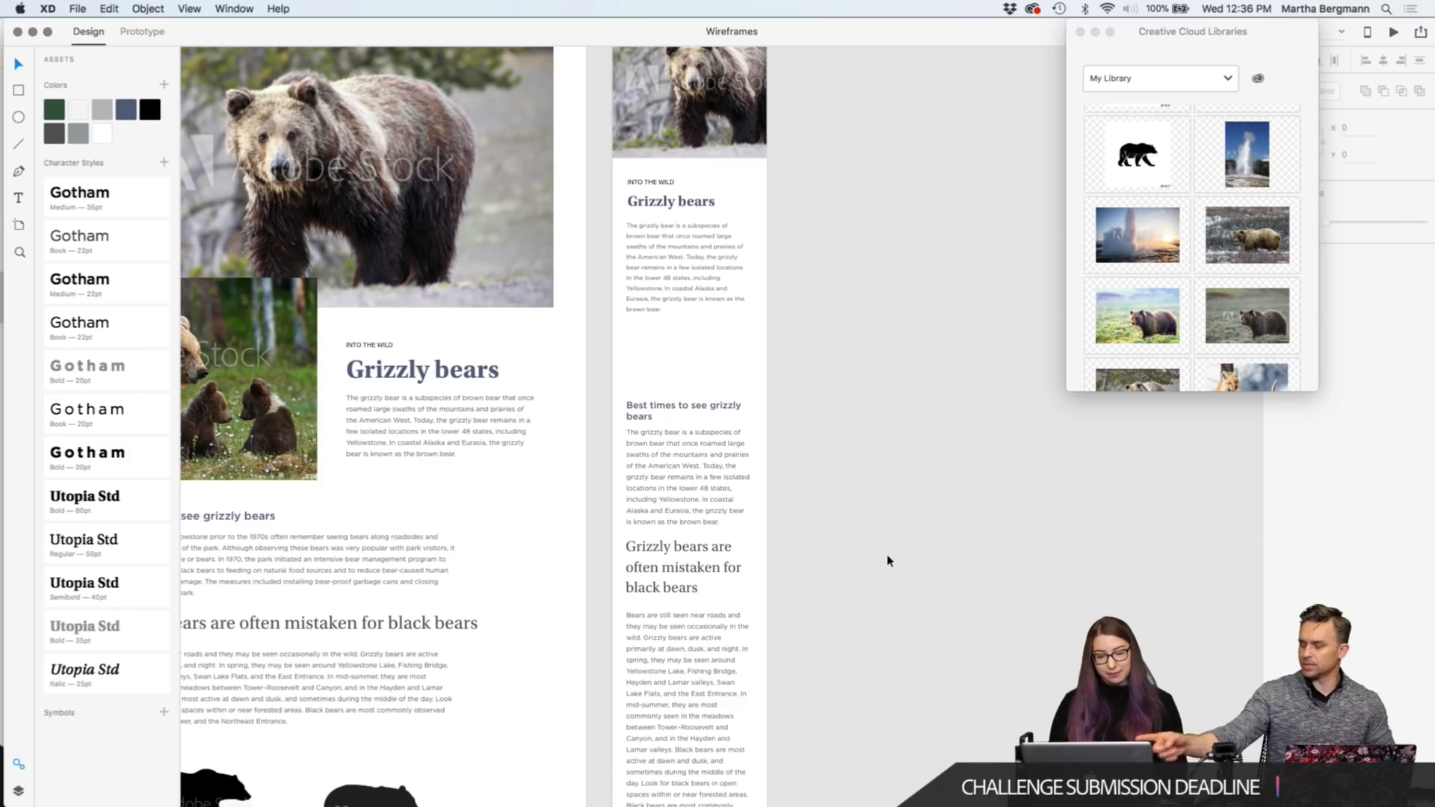
scroll(889, 560, up, 8)
Show the Layers panel, browse the Pasteboard layers, then return to the full artboard list.
click(647, 274)
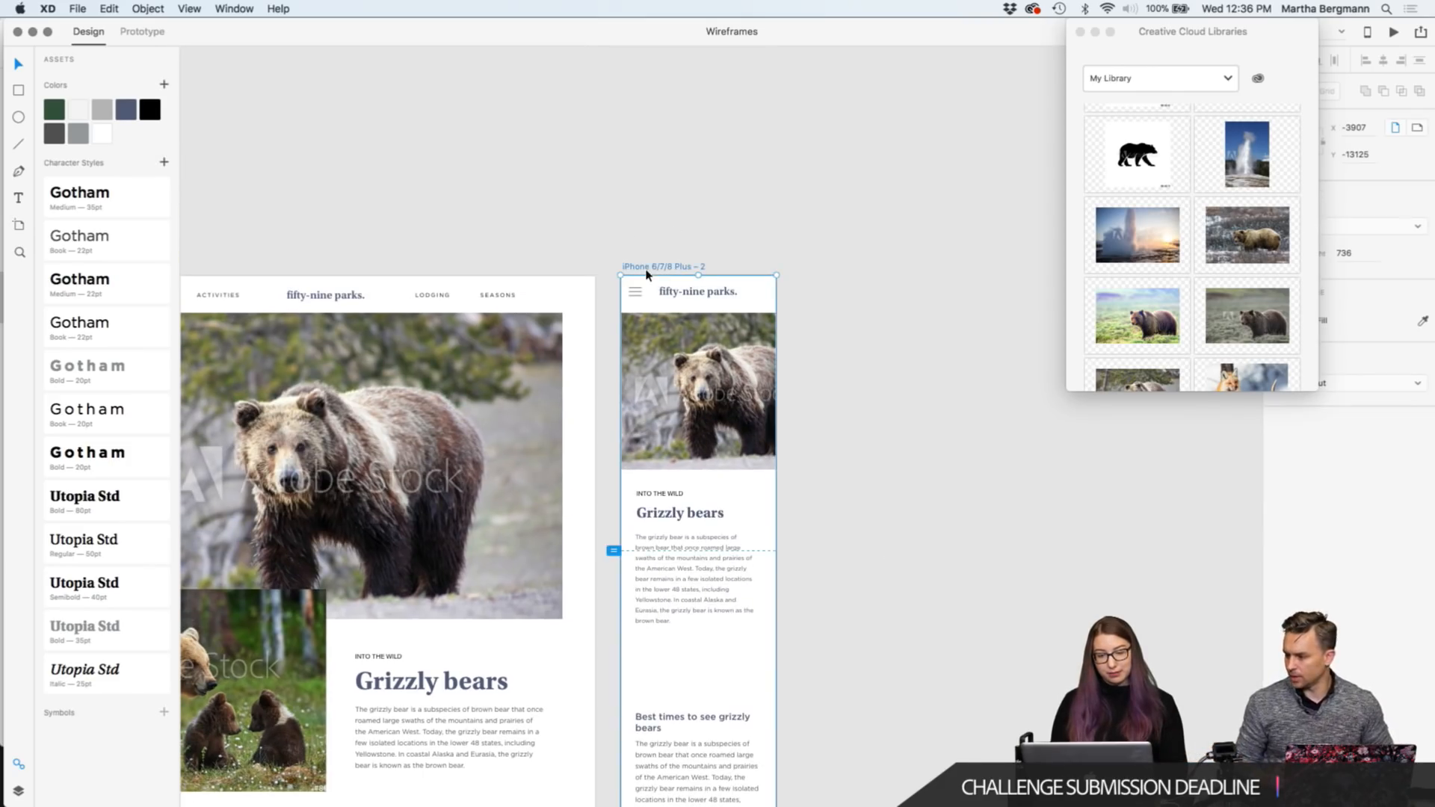
scroll(647, 275, down, 8)
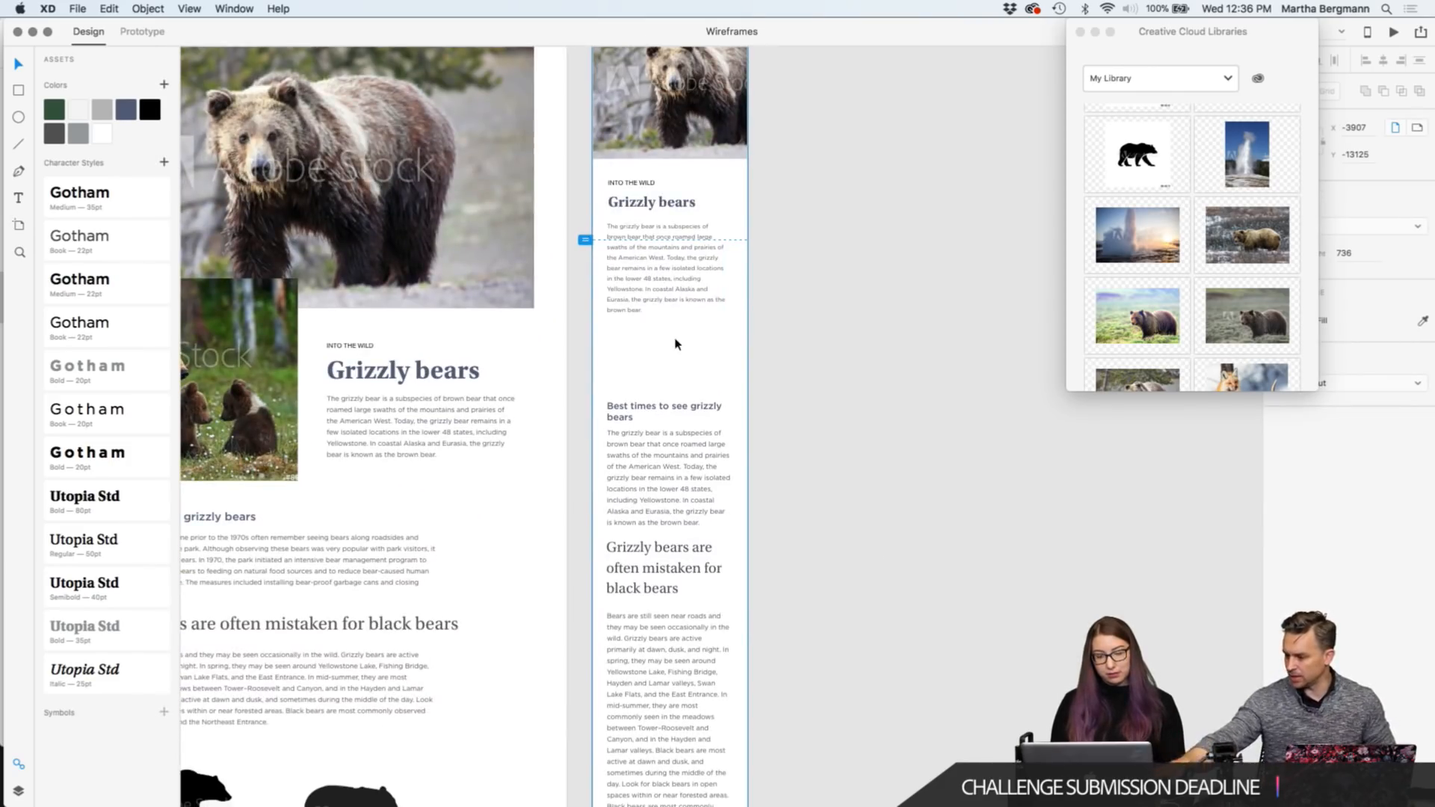
click(19, 791)
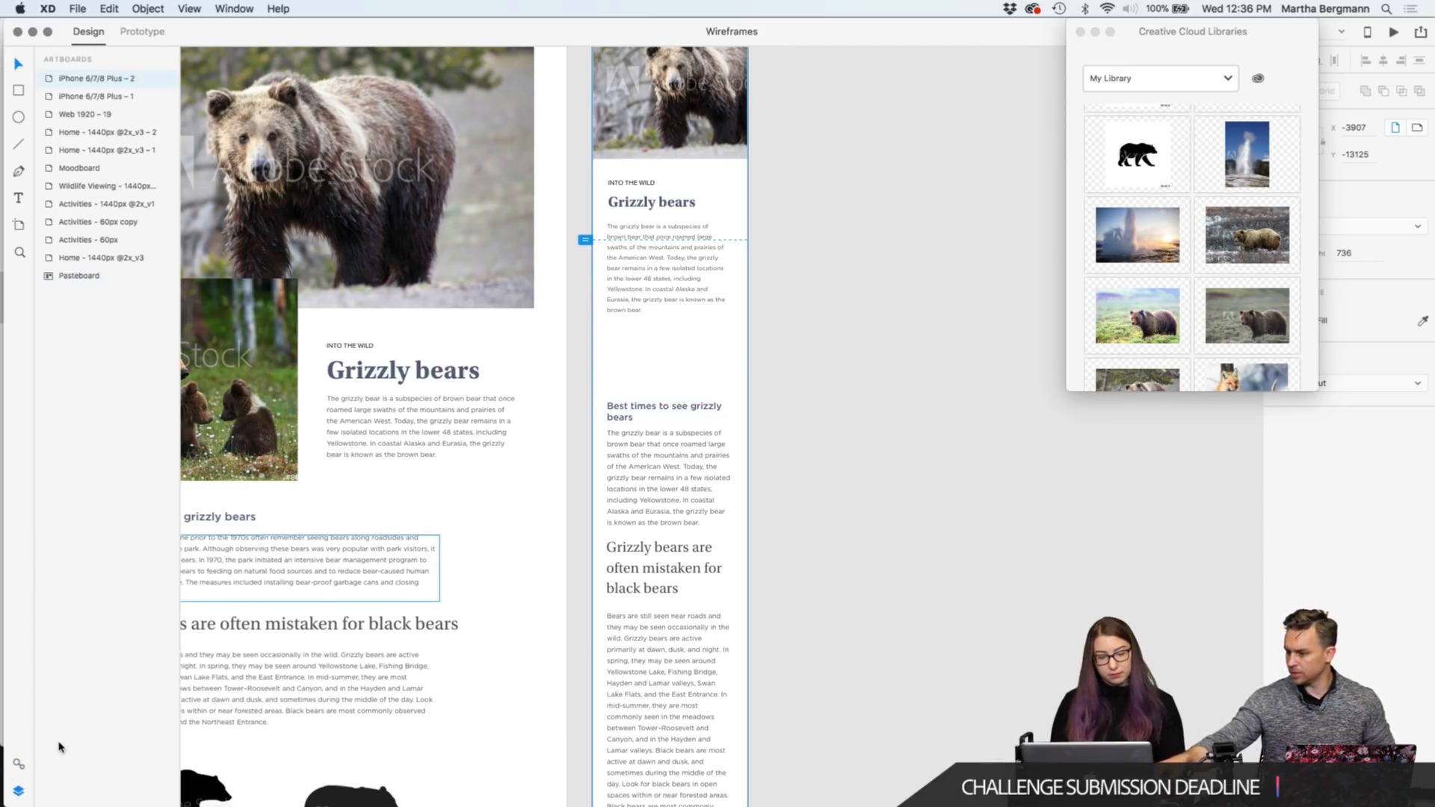
click(85, 278)
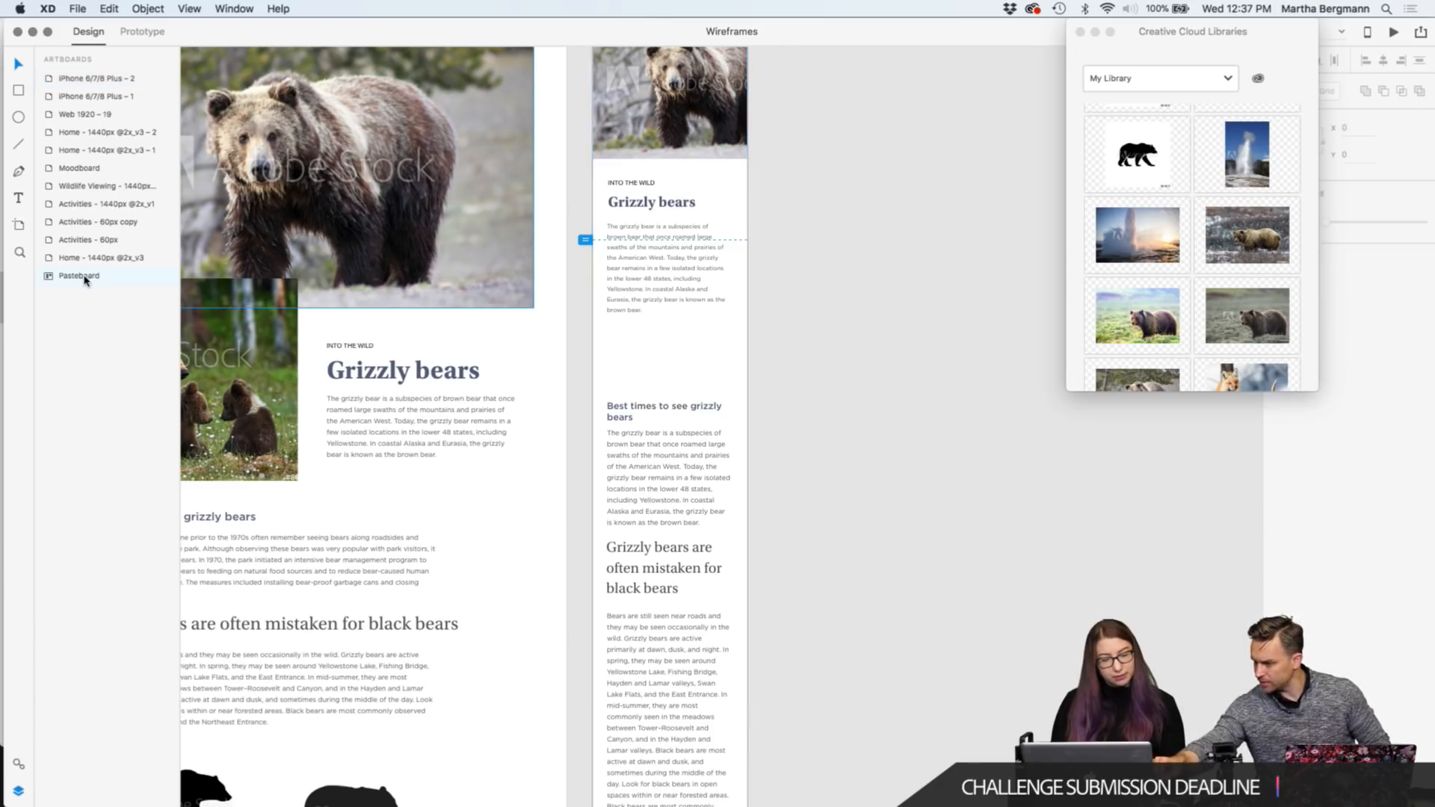
click(85, 278)
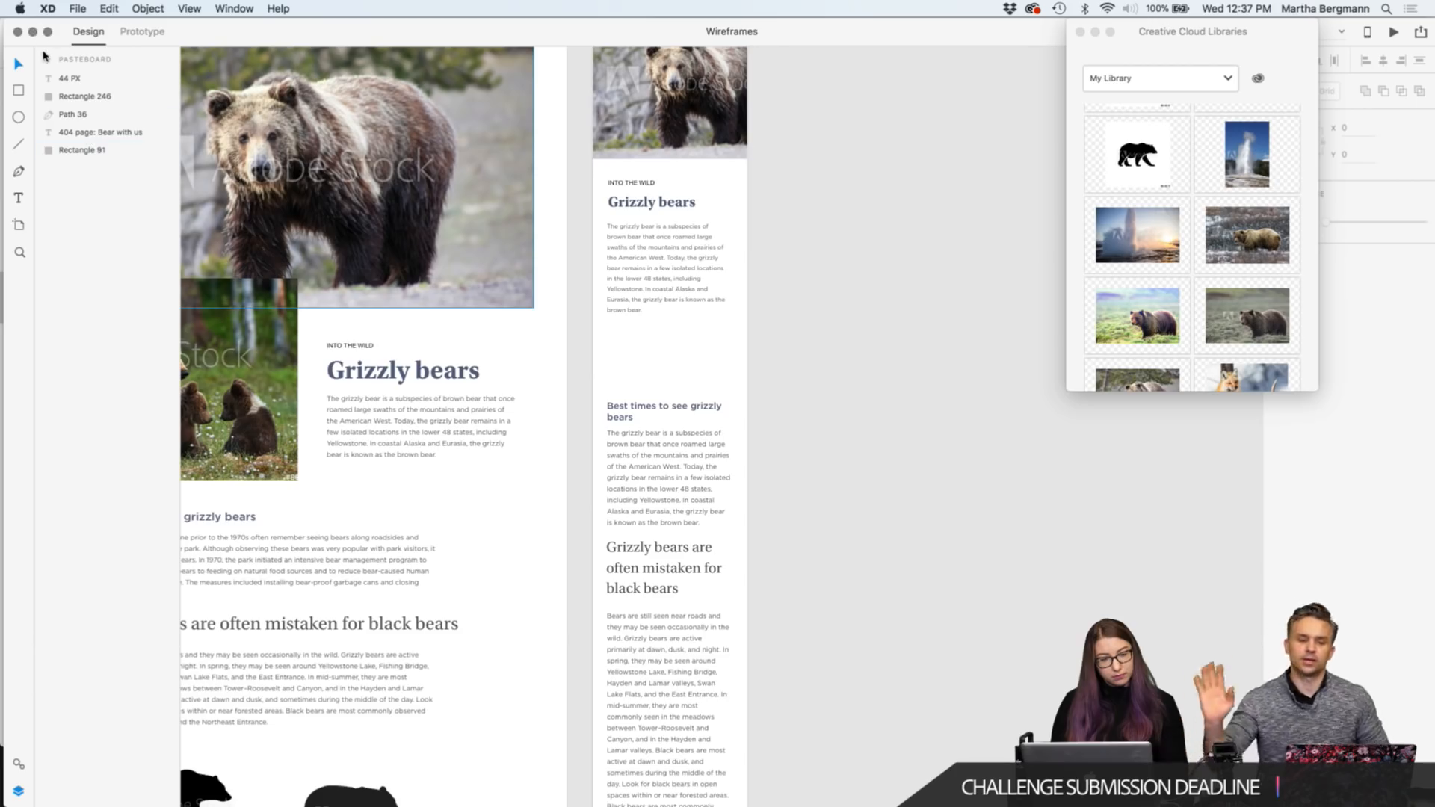
click(48, 63)
Zoom in on the grizzly bear artboards and select the iPhone 6/7/8 Plus – 2 artboard.
scroll(716, 266, up, 5)
key(super+plus)
key(super+plus)
key(super+plus)
scroll(716, 266, left, 12)
scroll(716, 267, up, 4)
scroll(716, 266, right, 3)
scroll(716, 266, down, 1)
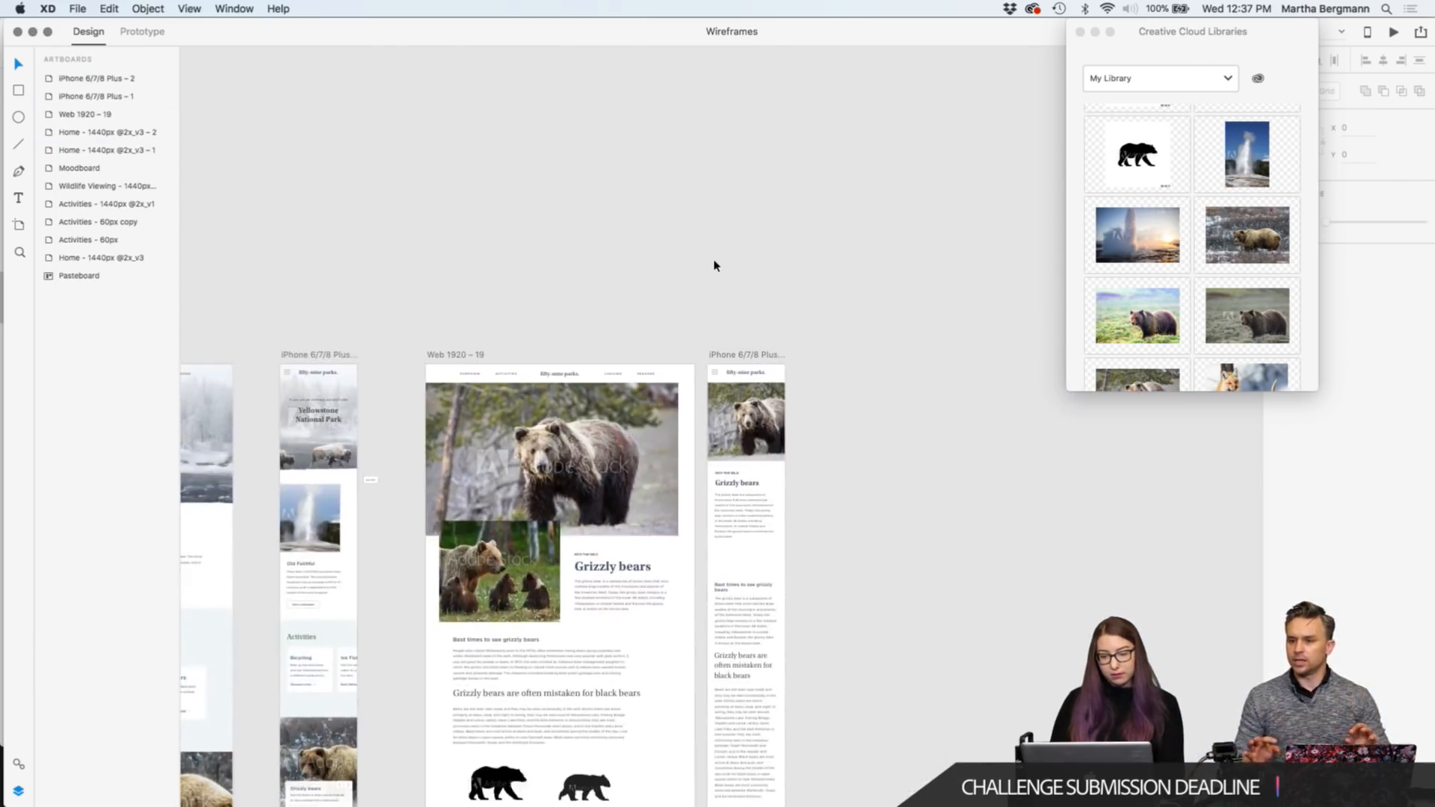
key(super+plus)
click(733, 292)
scroll(733, 292, down, 5)
scroll(733, 291, right, 2)
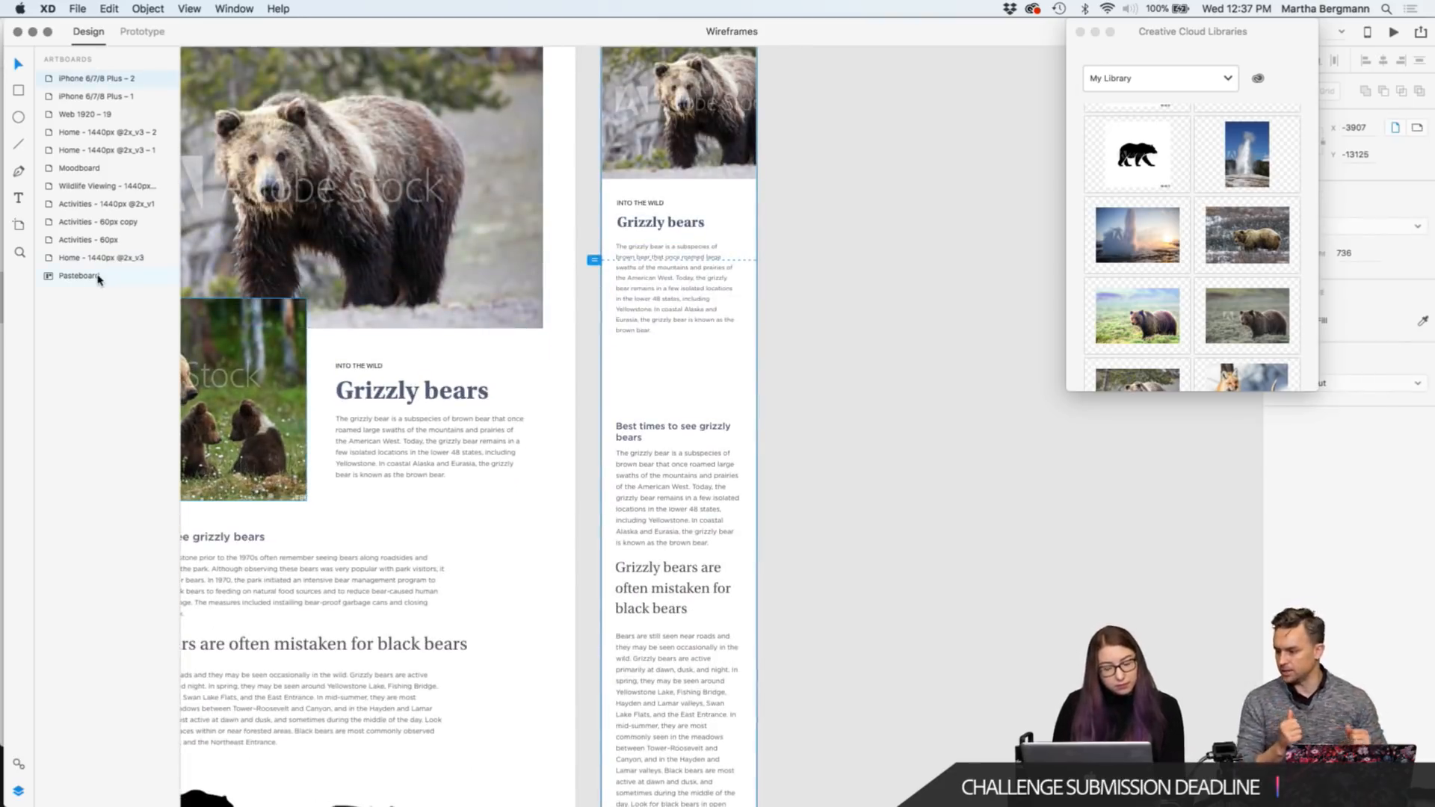
Browse the Pasteboard layers, selecting Rectangle 246 and Rectangle 91 while leaving their names unchanged.
double_click(72, 77)
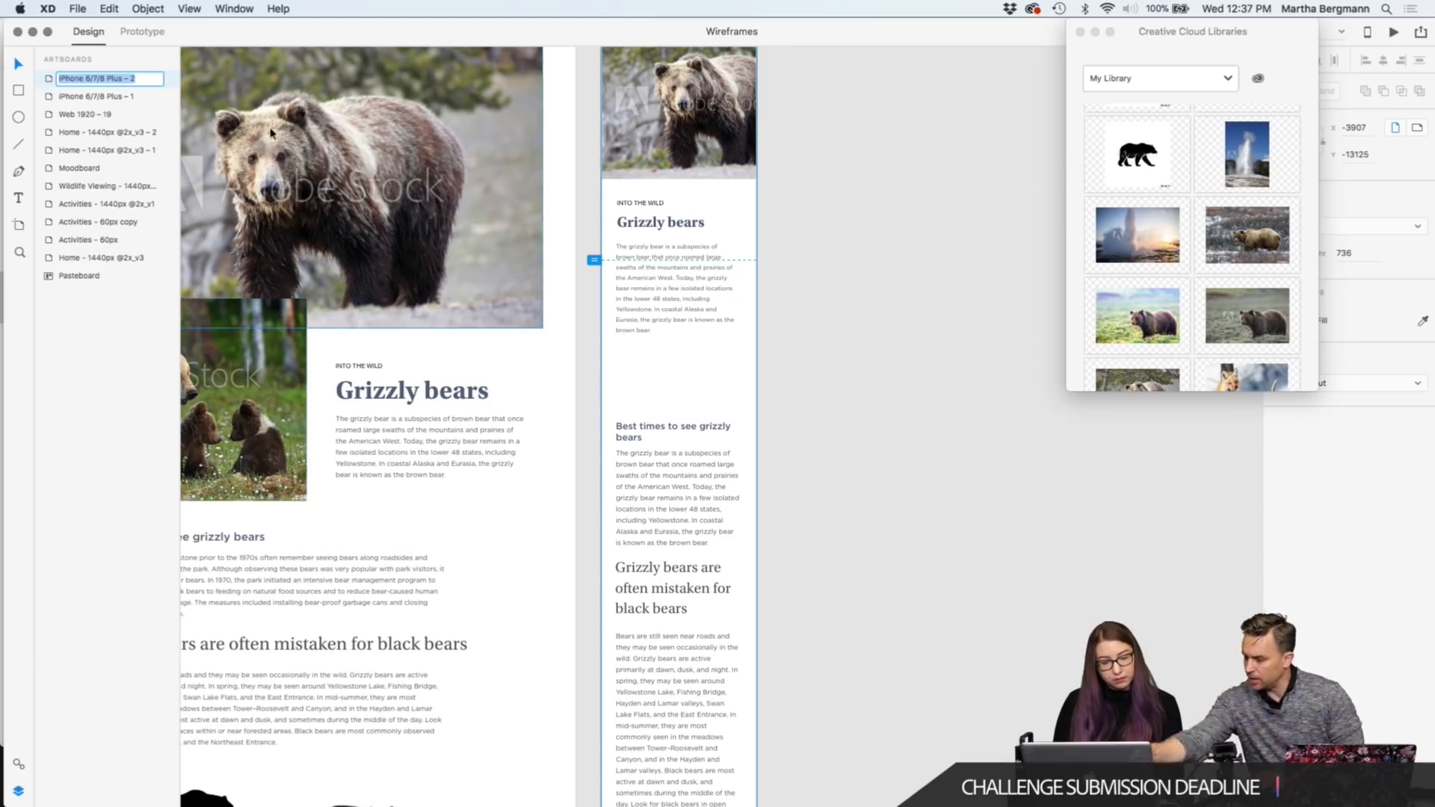
scroll(800, 182, up, 3)
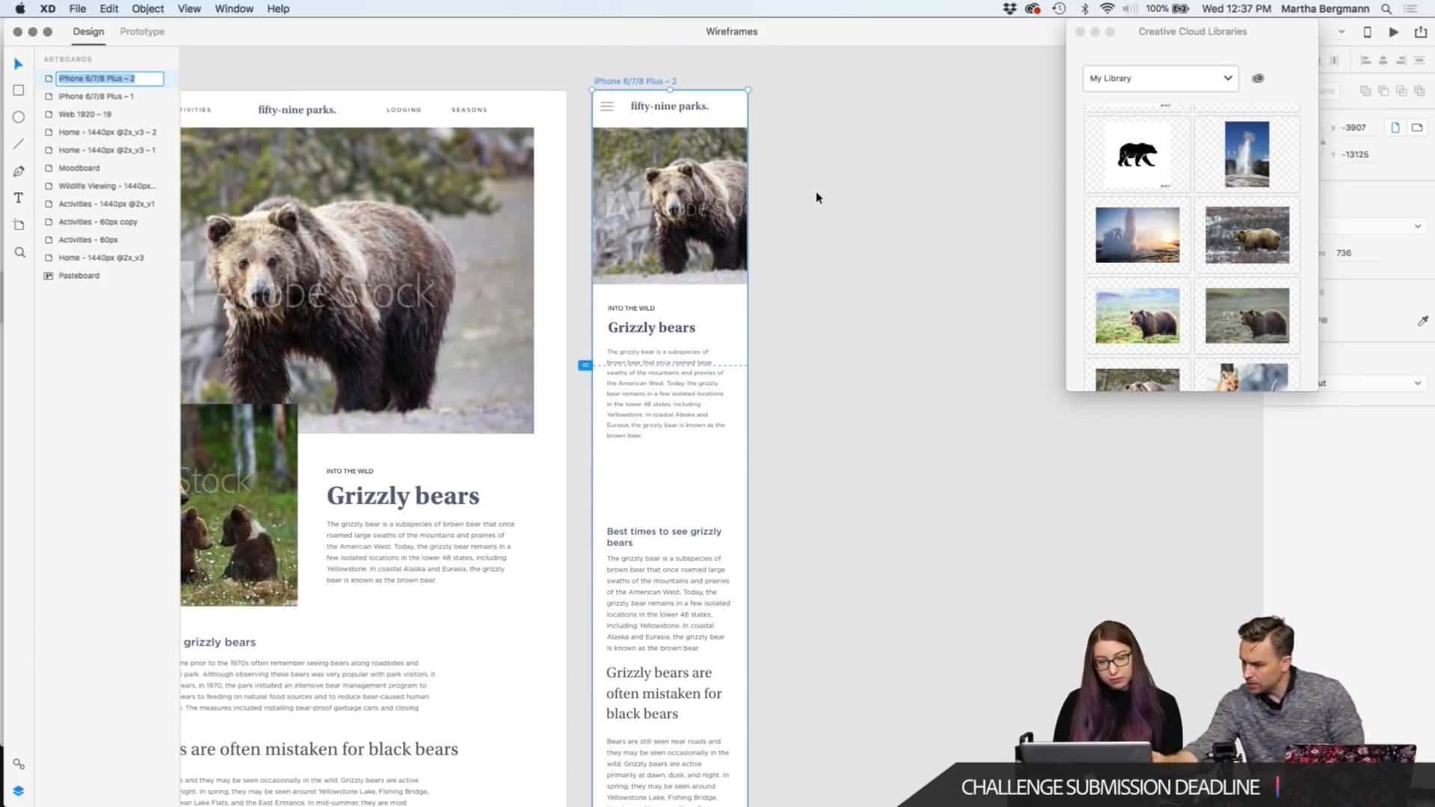
double_click(83, 276)
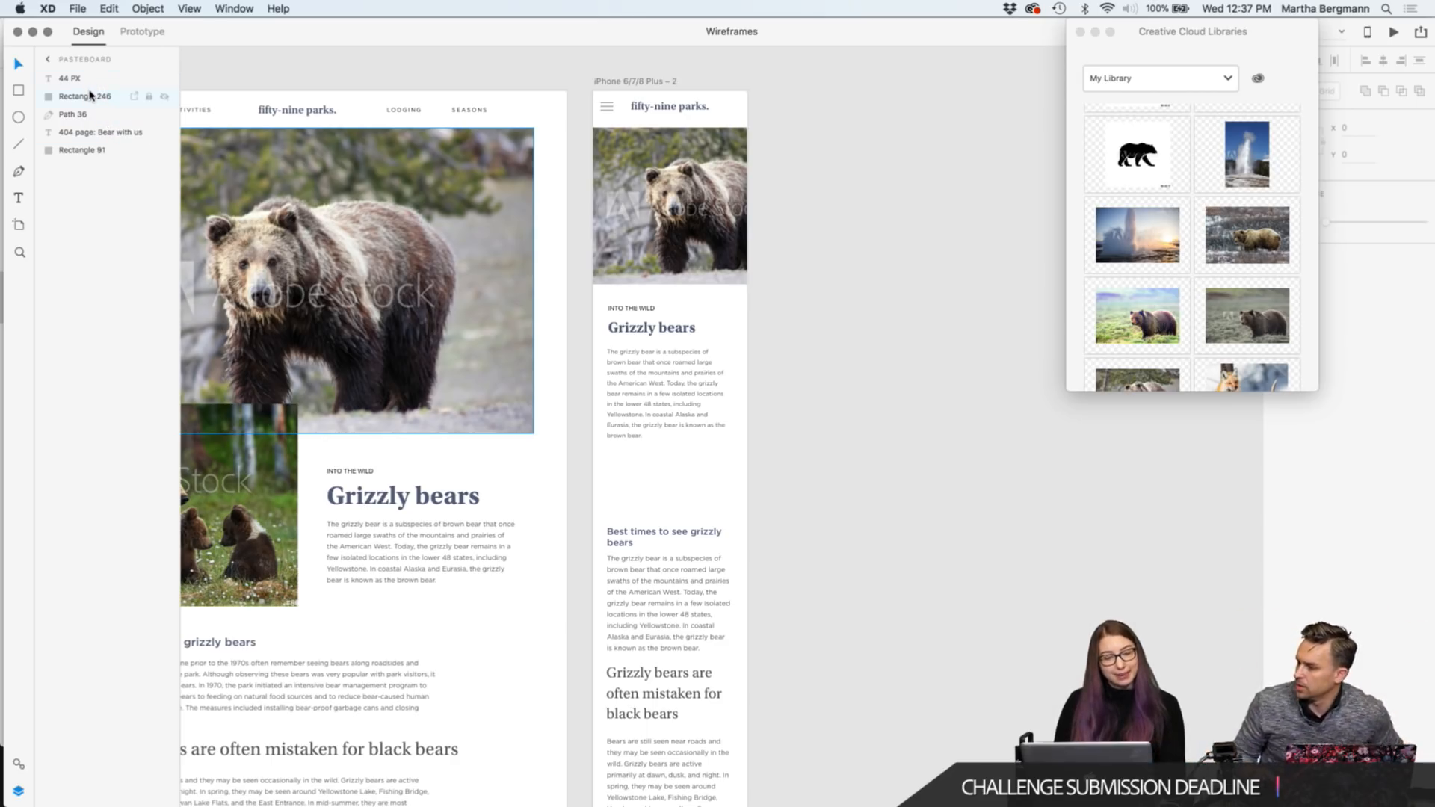
click(100, 95)
double_click(76, 96)
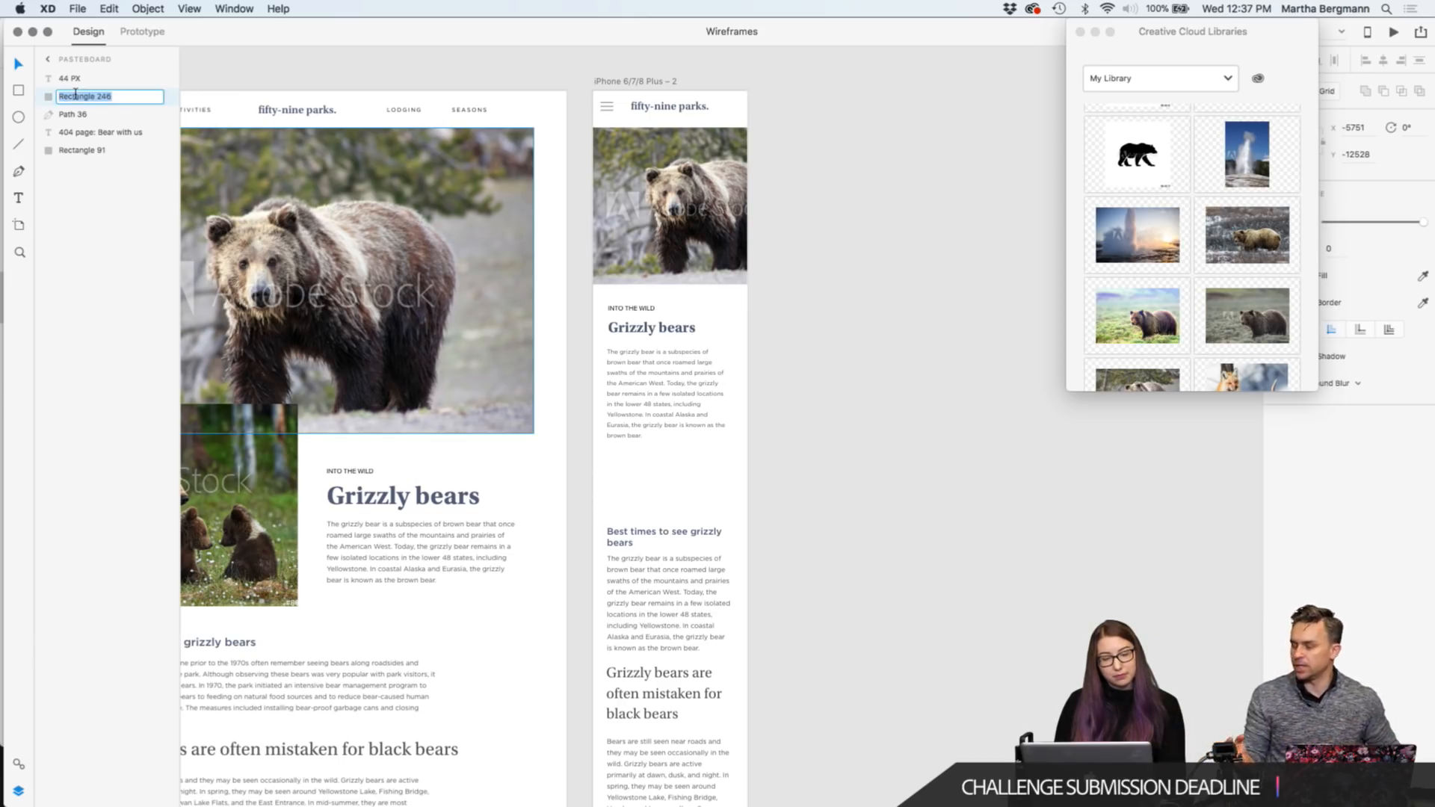
click(49, 100)
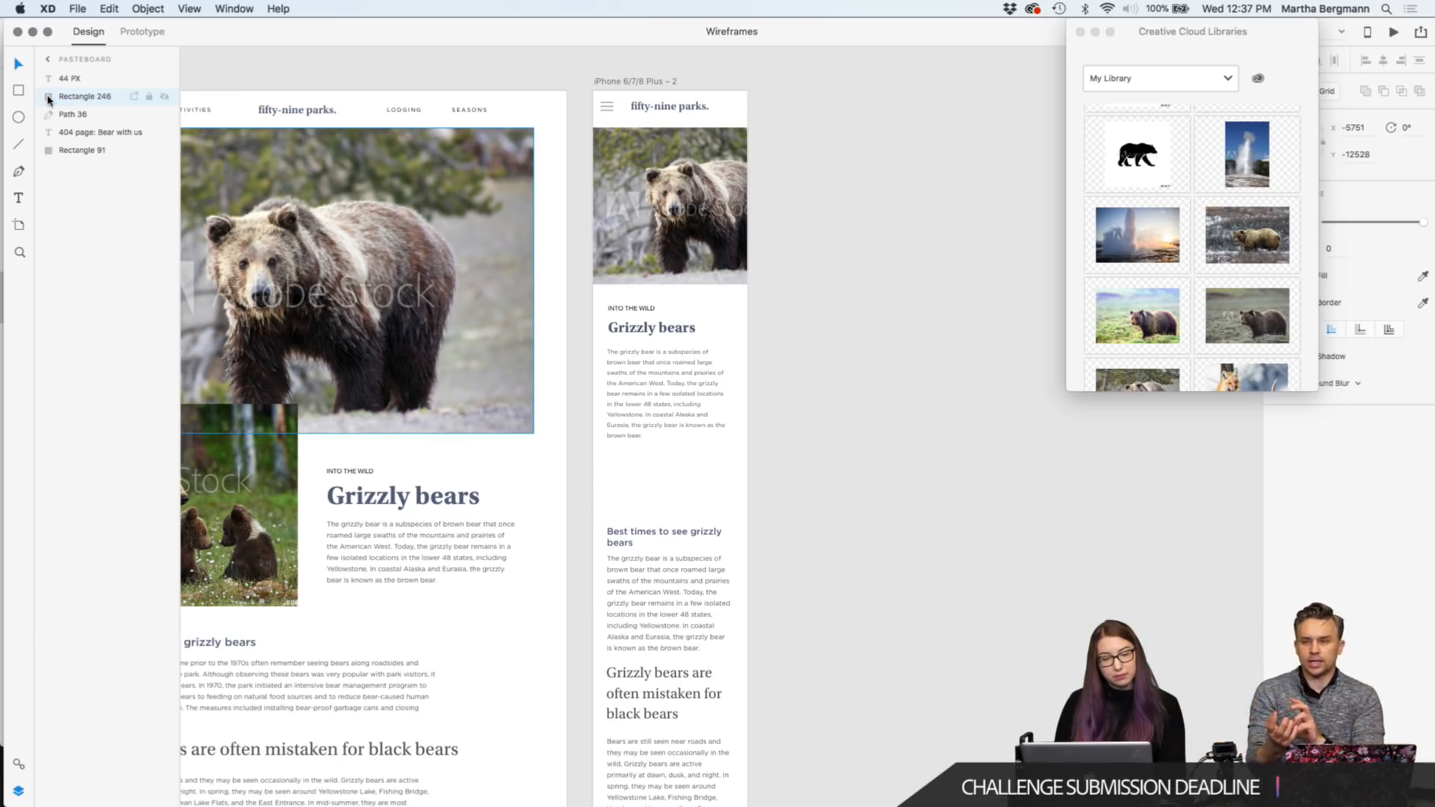
click(45, 155)
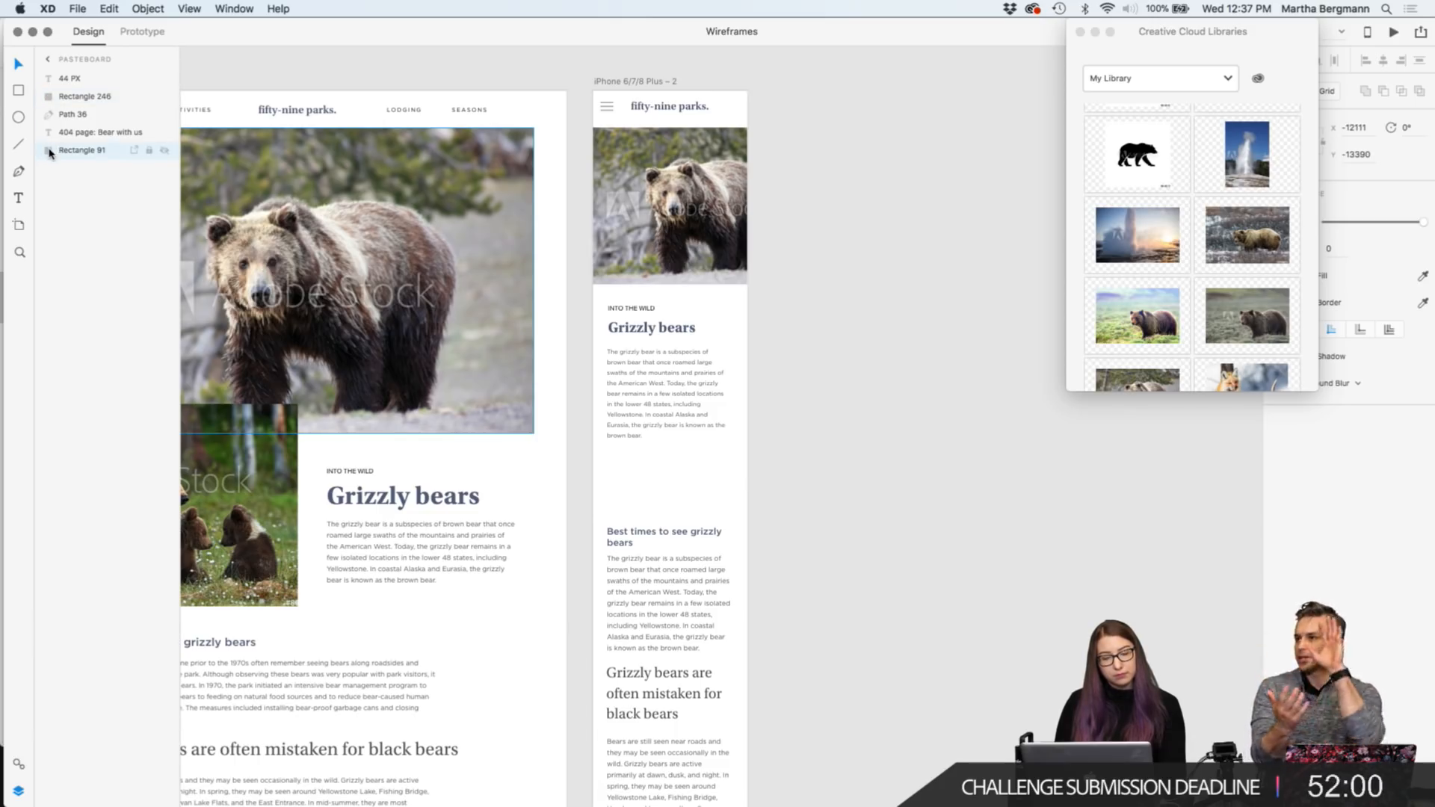
click(49, 100)
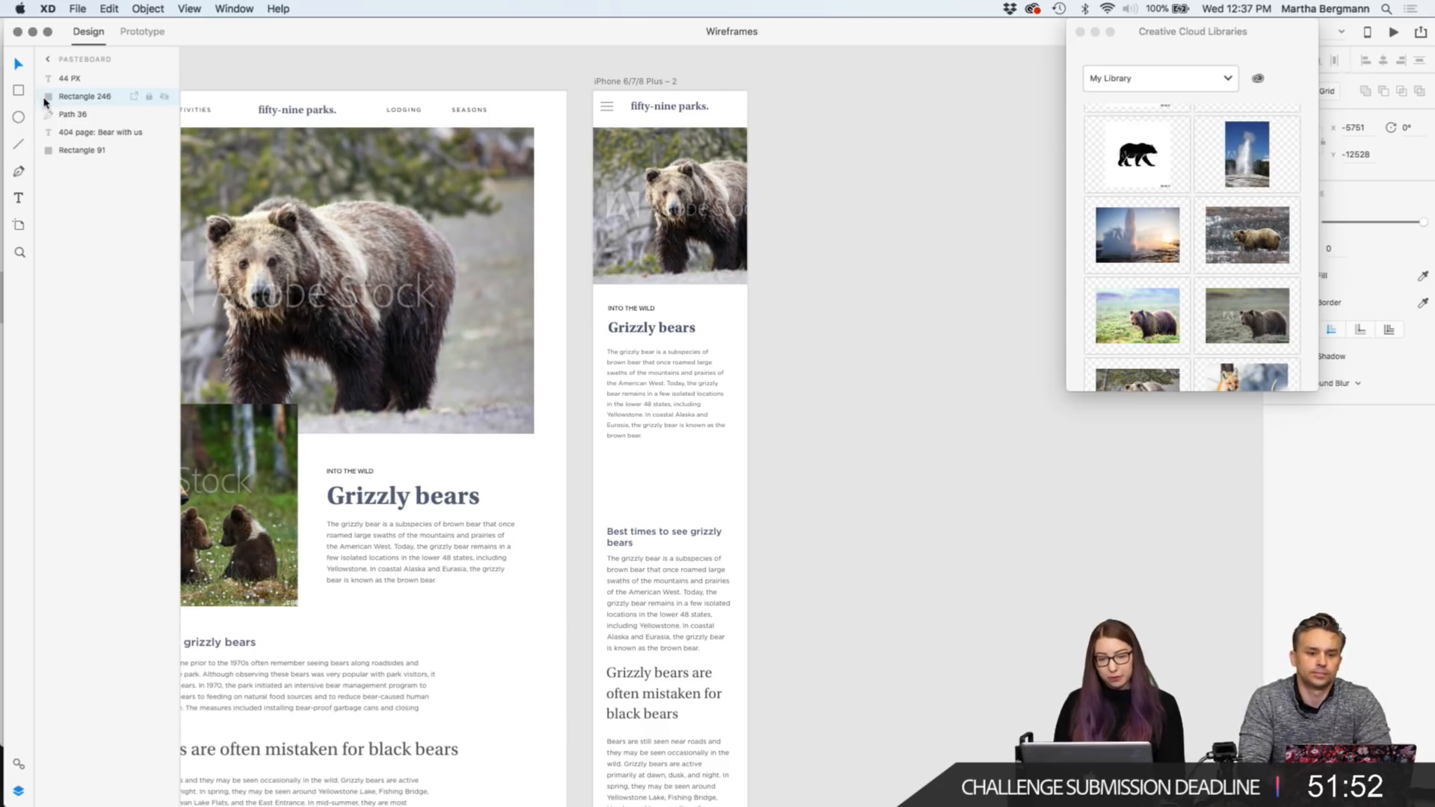
click(53, 149)
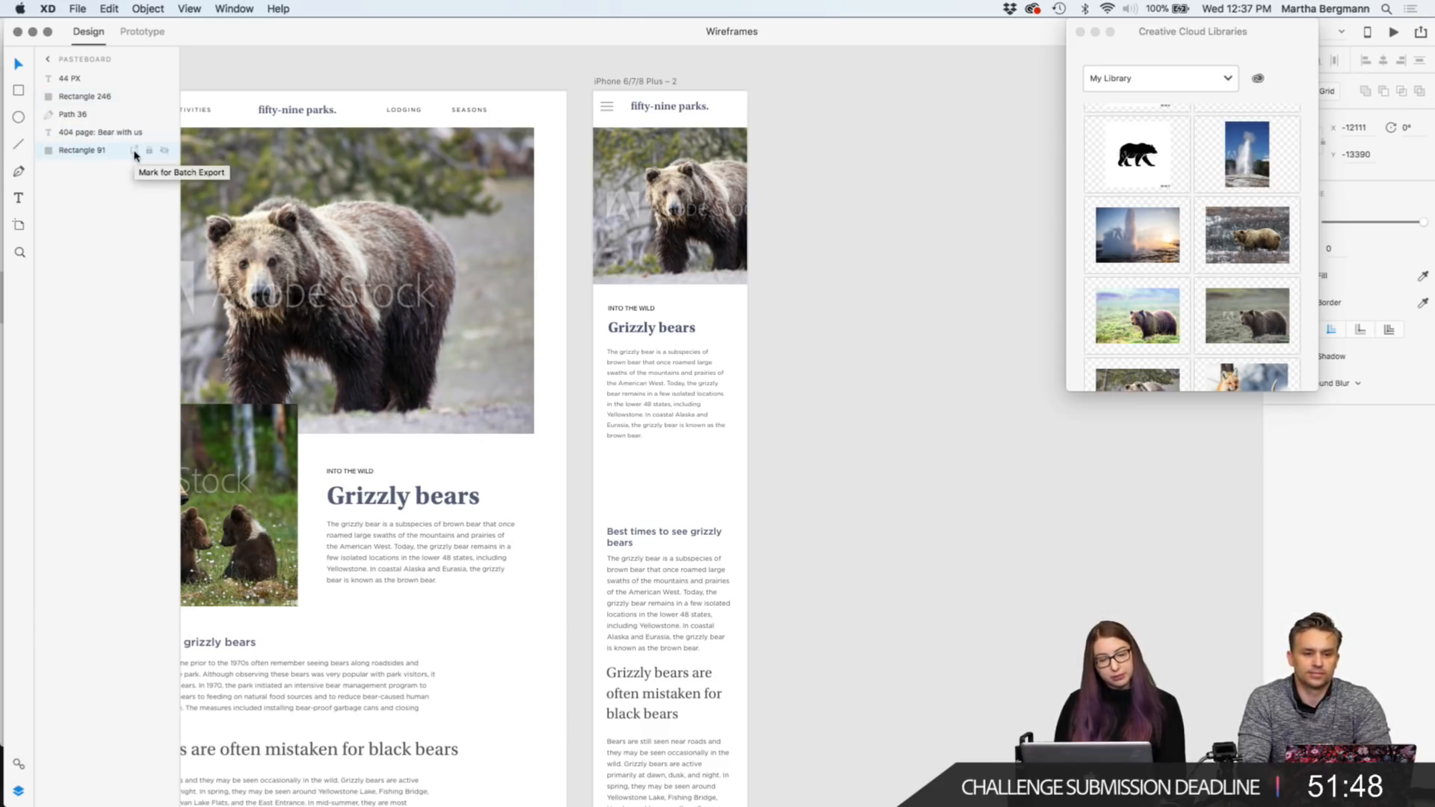
click(358, 84)
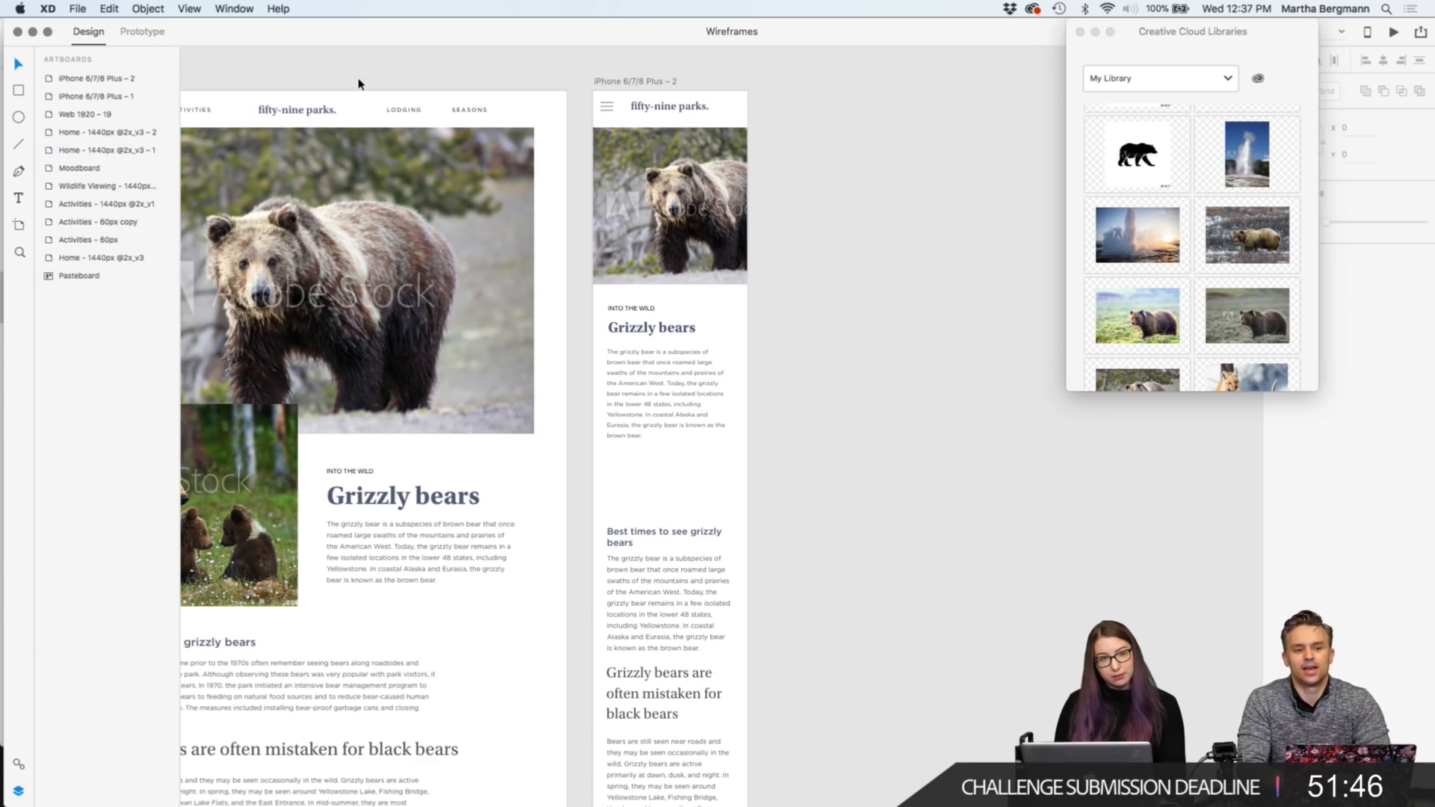
Copy and paste the bear-cubs photo, dragging the copy onto the iPhone artboard.
scroll(358, 77, left, 3)
scroll(357, 78, down, 2)
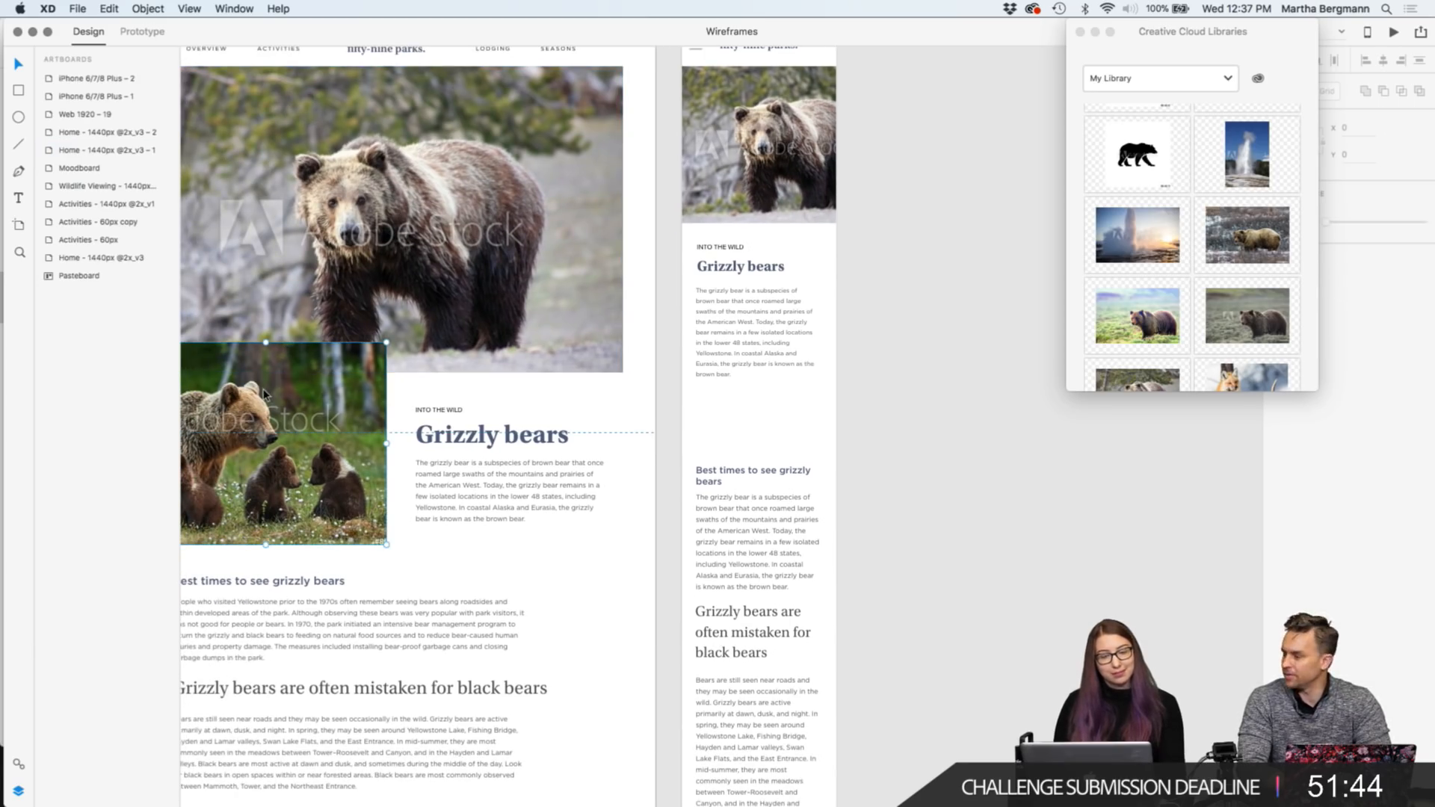
key(super+z)
key(super+v)
drag(964, 410, 882, 506)
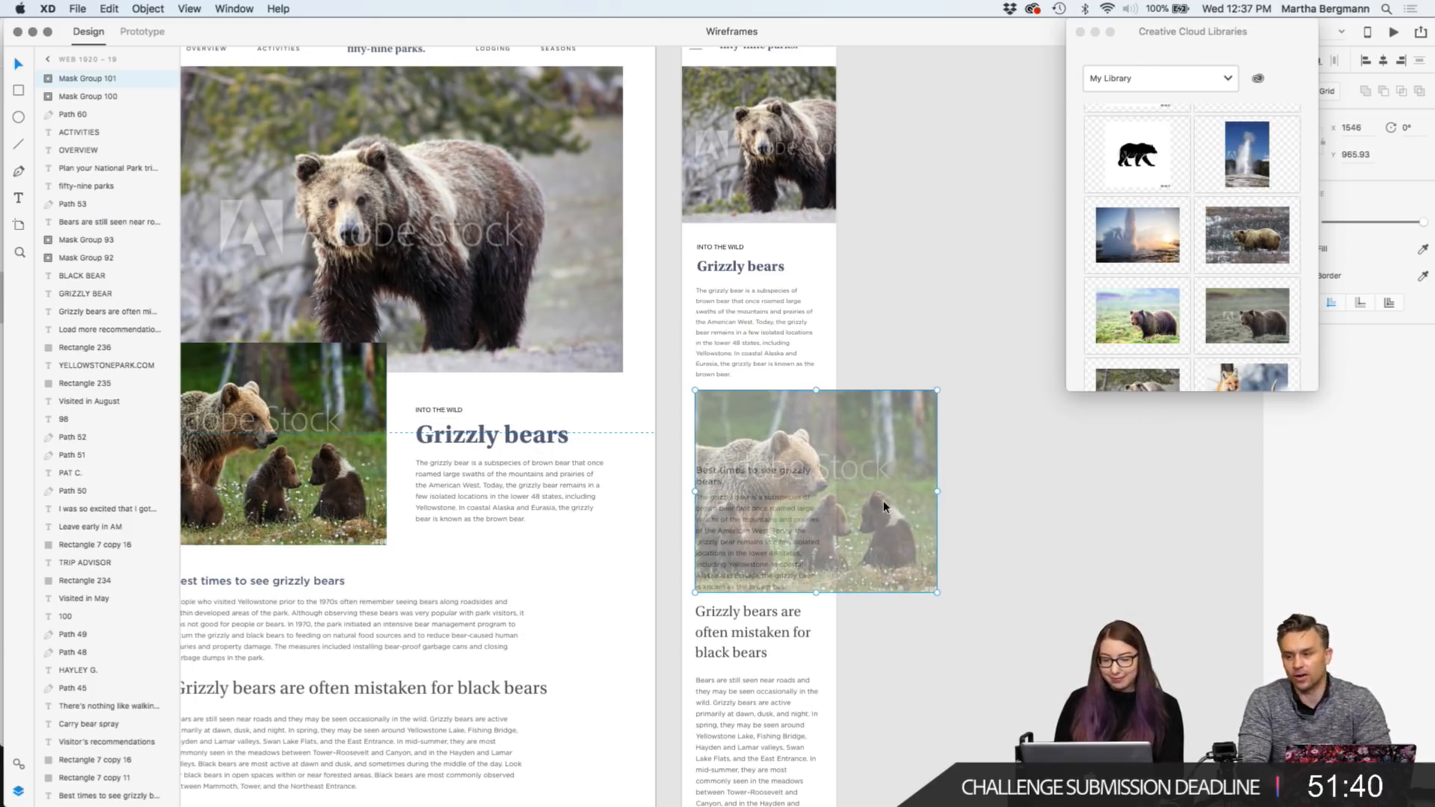
Remove the first cubs copy, then try duplicating the desktop cubs photo onto the iPhone artboard and undo it.
key(Delete)
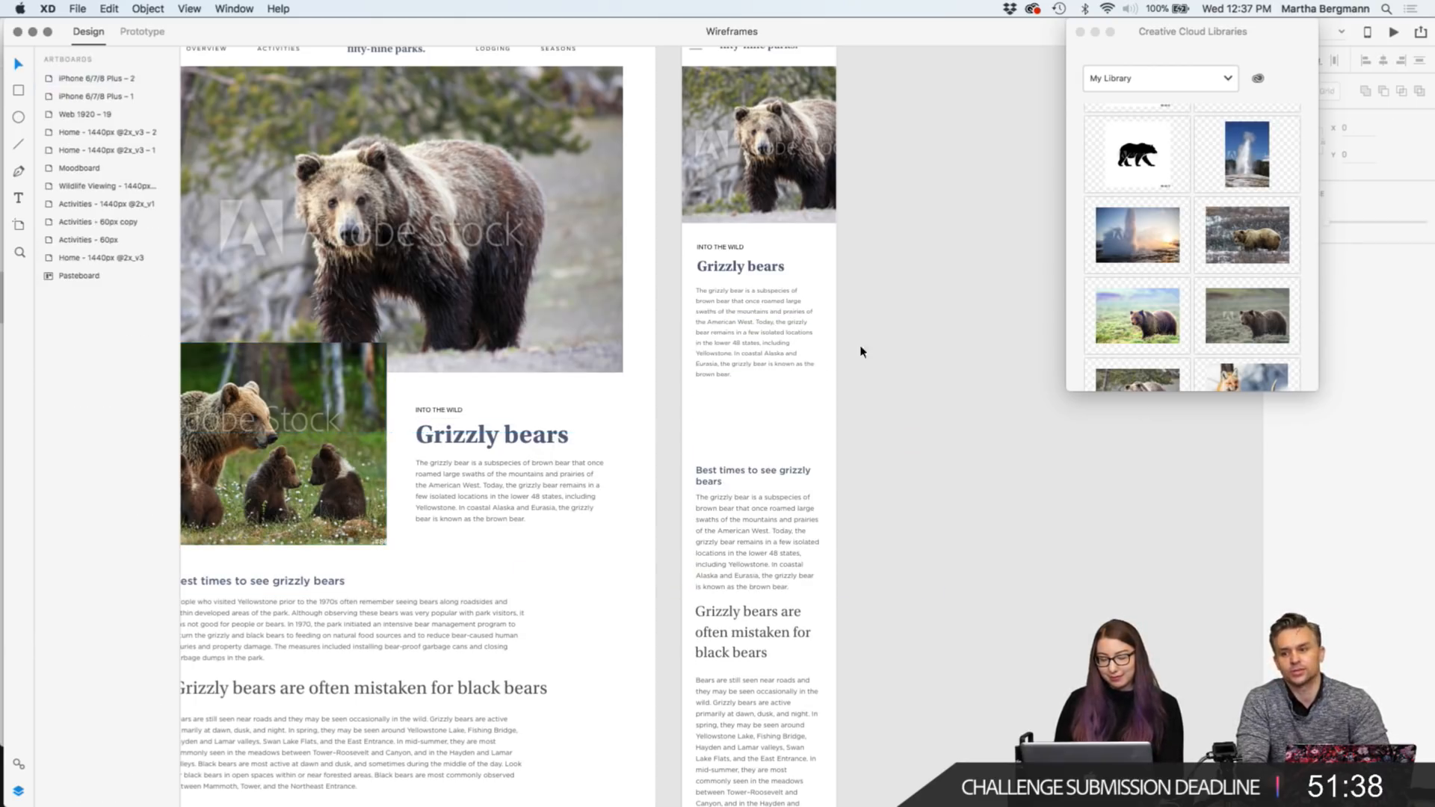
click(729, 471)
click(903, 436)
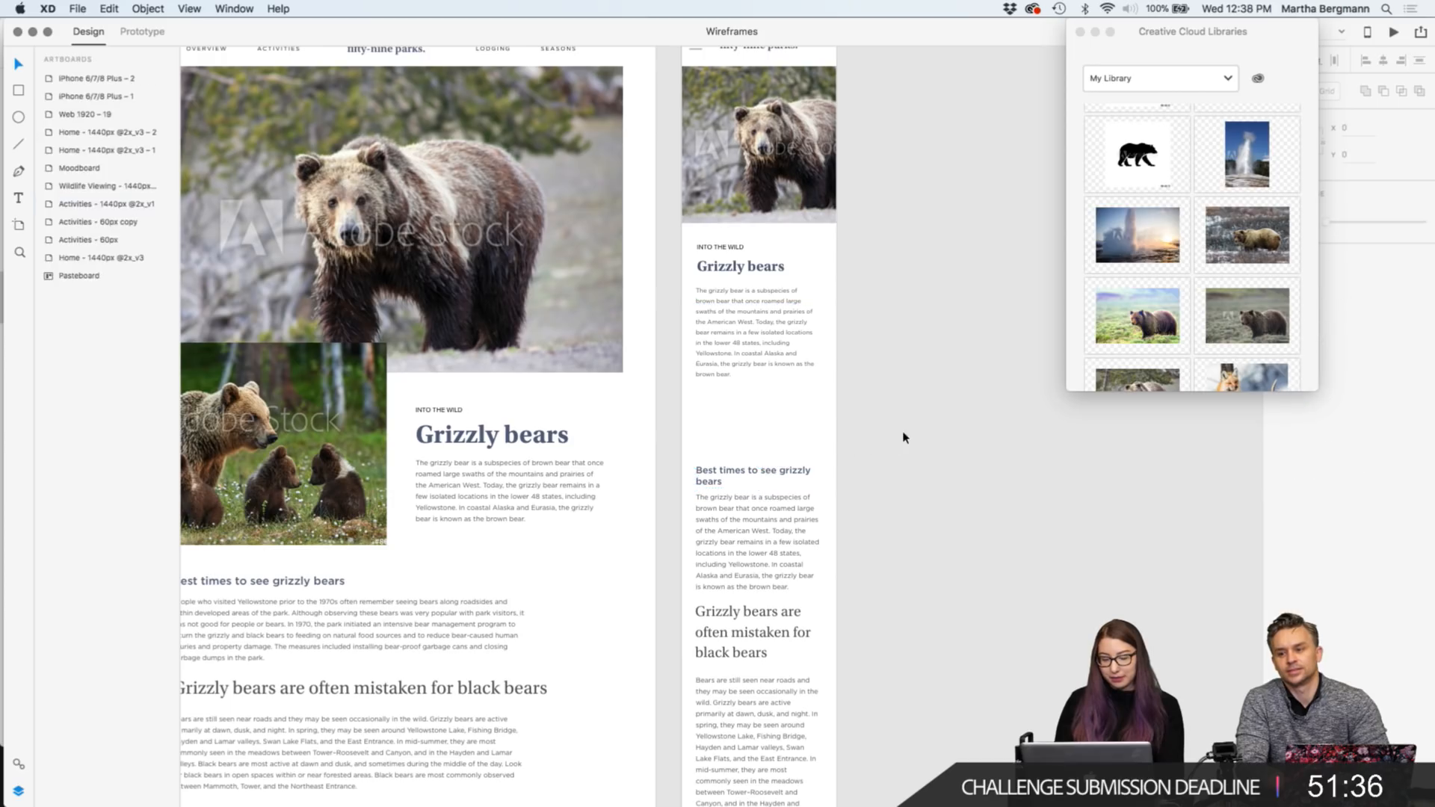
click(265, 477)
drag(321, 443, 826, 495)
key(super+z)
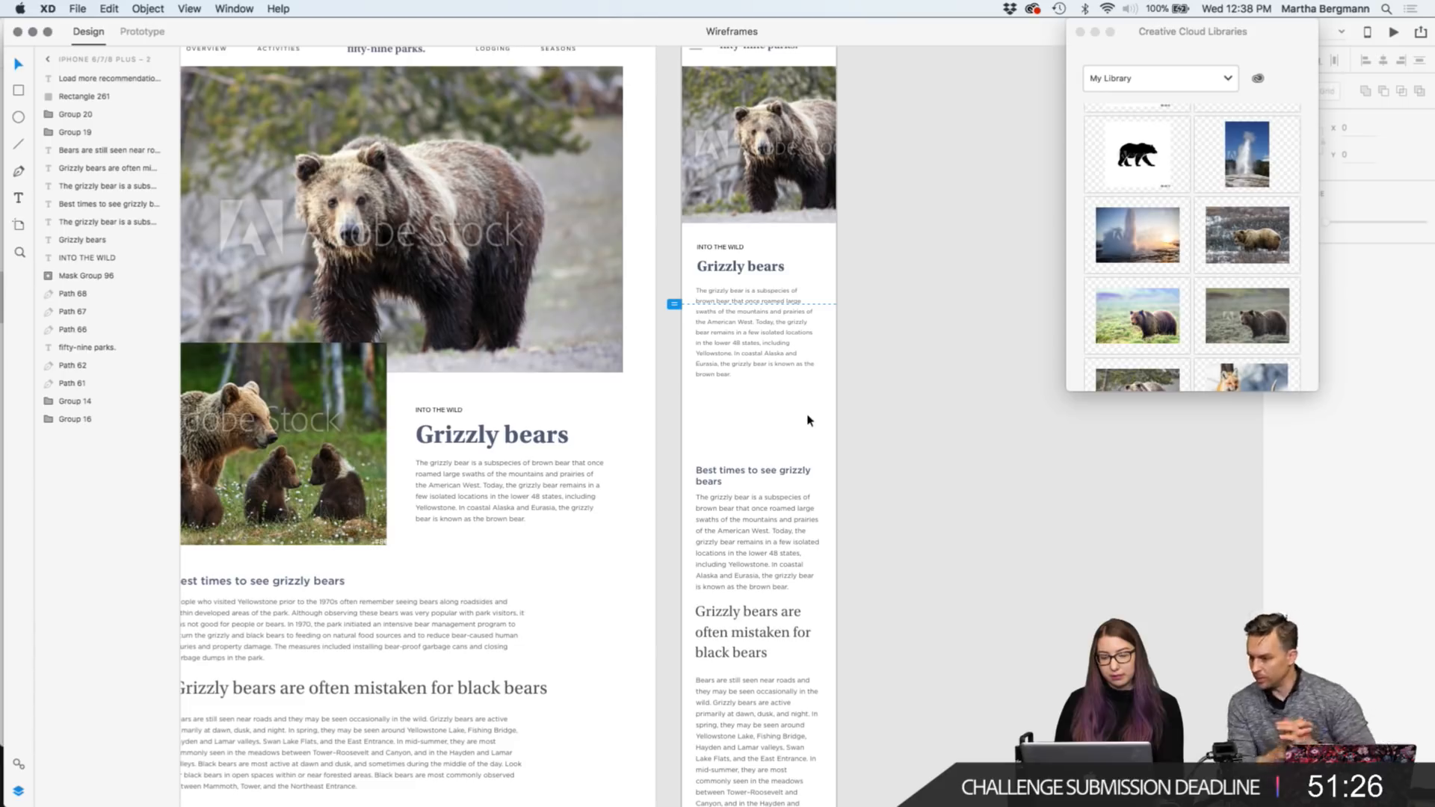
Inspect the iPhone artboard's intro body text and the empty gap below it.
scroll(760, 421, down, 3)
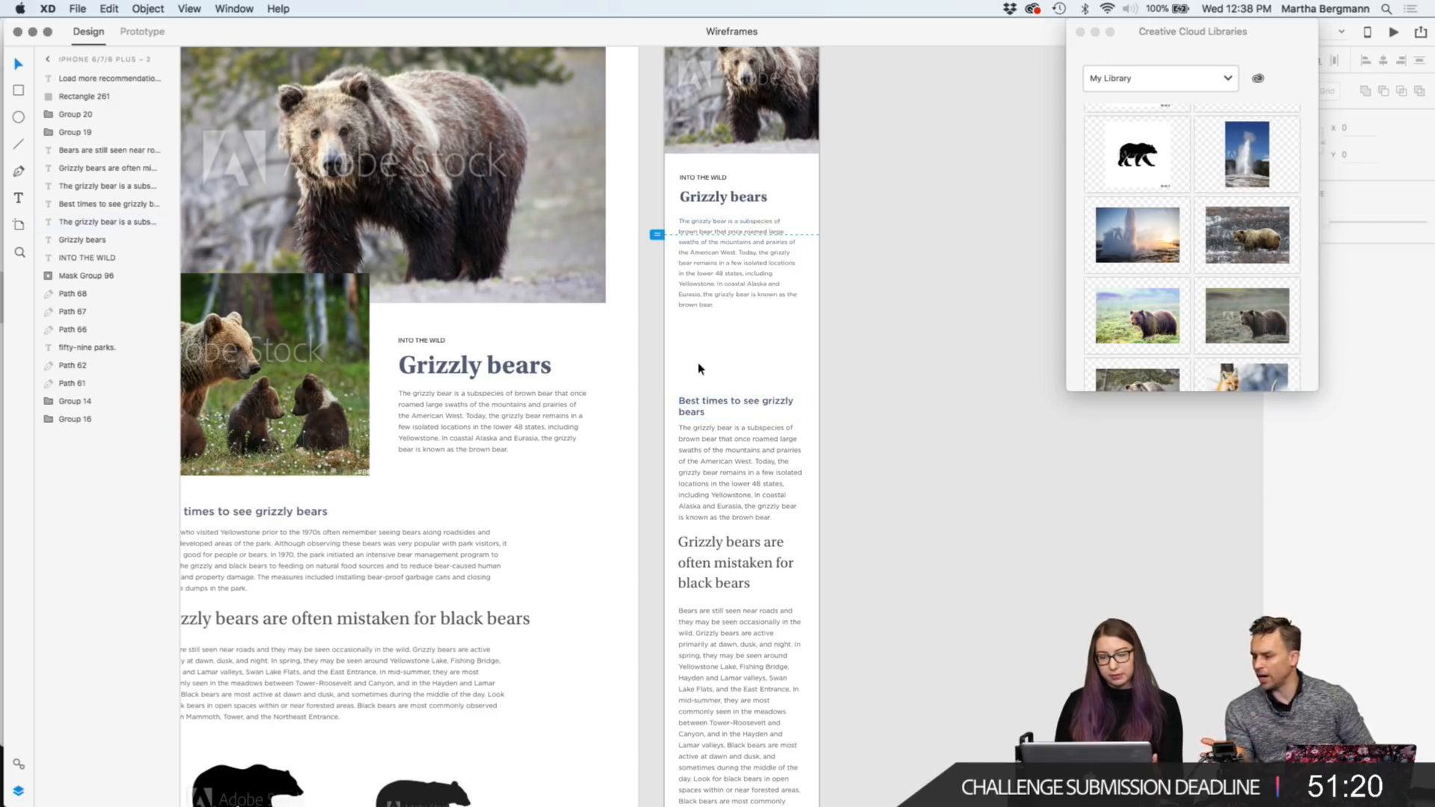
scroll(698, 362, up, 5)
scroll(698, 362, right, 2)
click(625, 140)
click(636, 481)
click(618, 539)
mouse_move(580, 536)
mouse_down()
mouse_move(771, 570)
mouse_move(748, 569)
mouse_up()
click(732, 532)
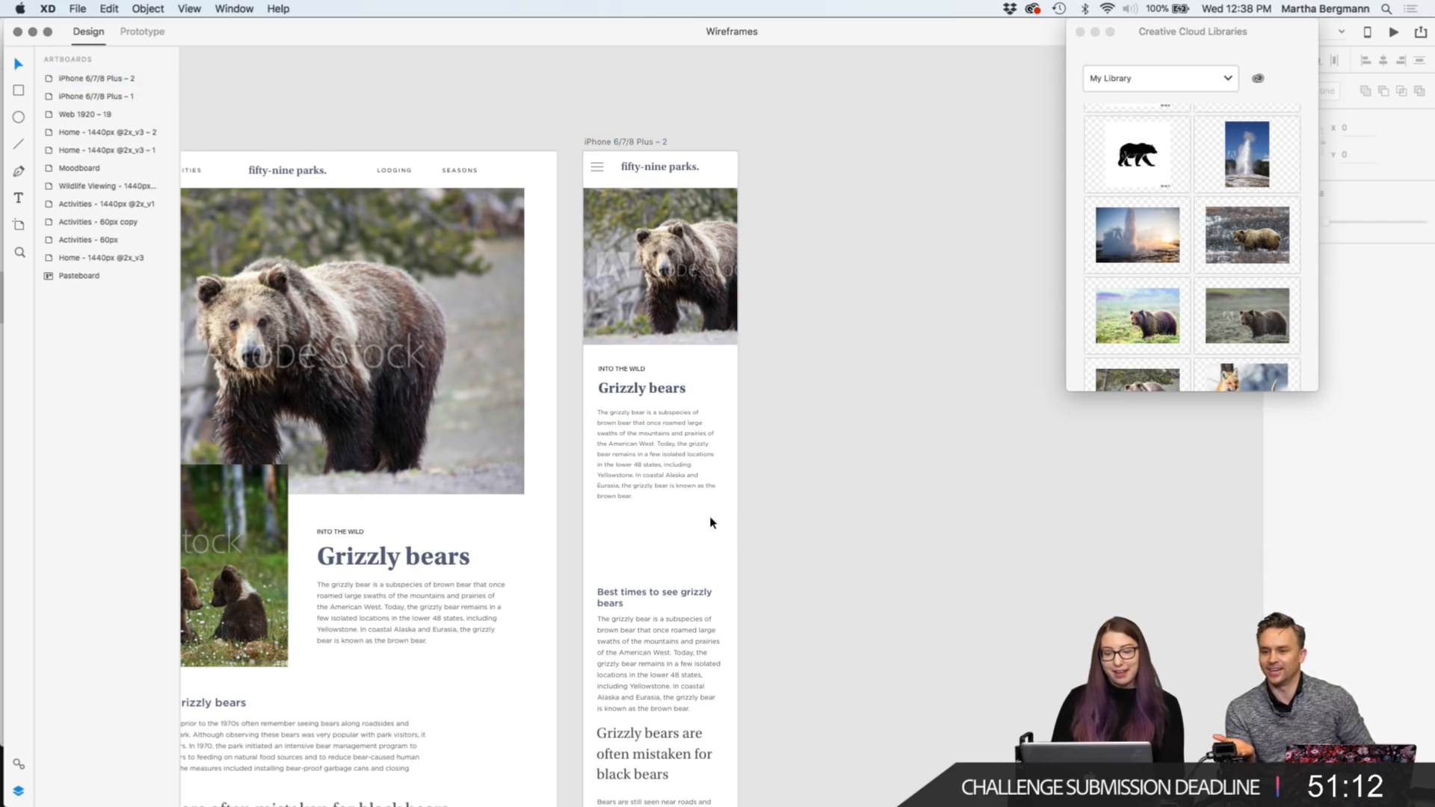
Duplicate the desktop cubs photo onto the iPhone artboard, shrink it and place it over Grizzly bears.
scroll(628, 419, down, 3)
scroll(625, 414, down, 5)
scroll(625, 414, up, 4)
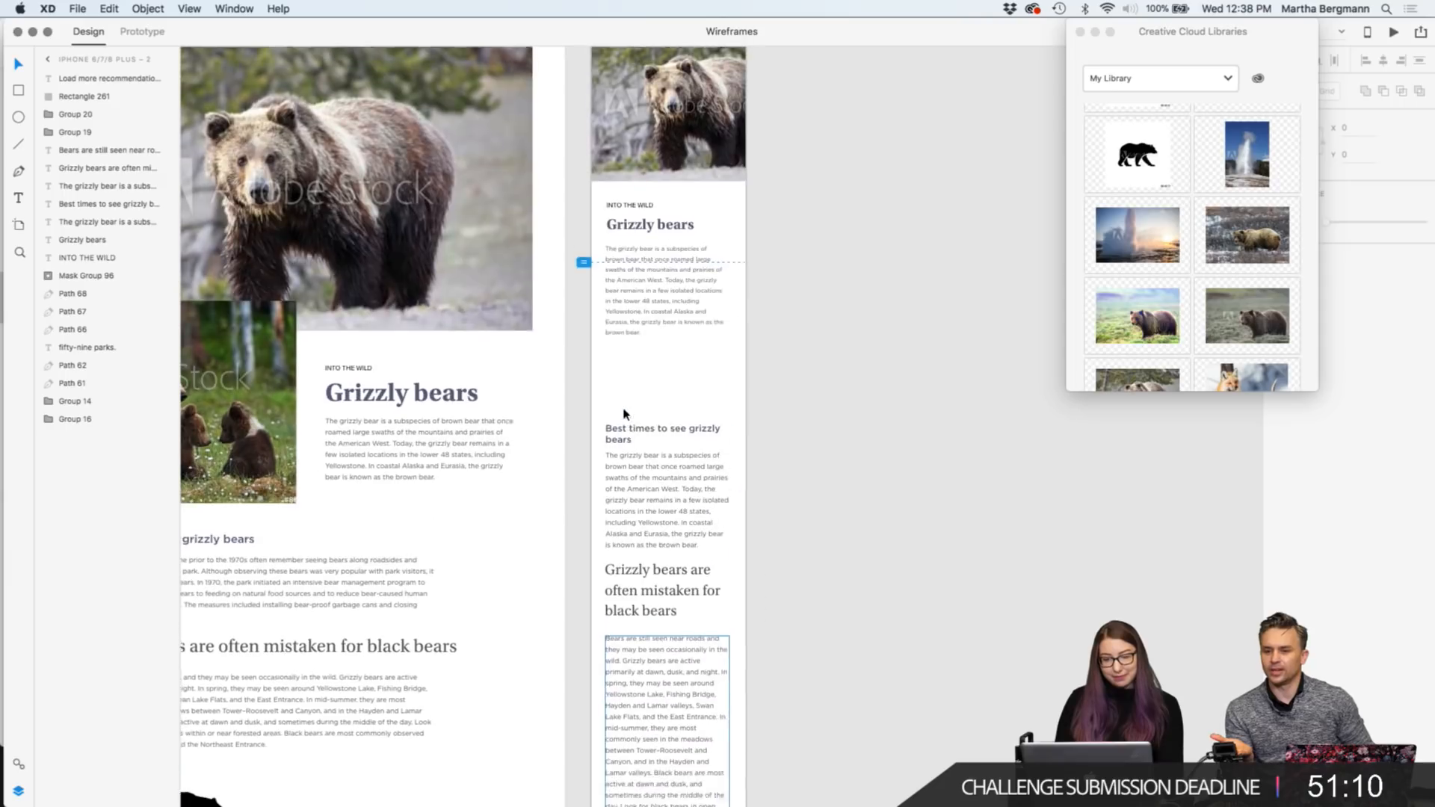
click(243, 389)
drag(243, 389, 764, 406)
drag(817, 545, 684, 237)
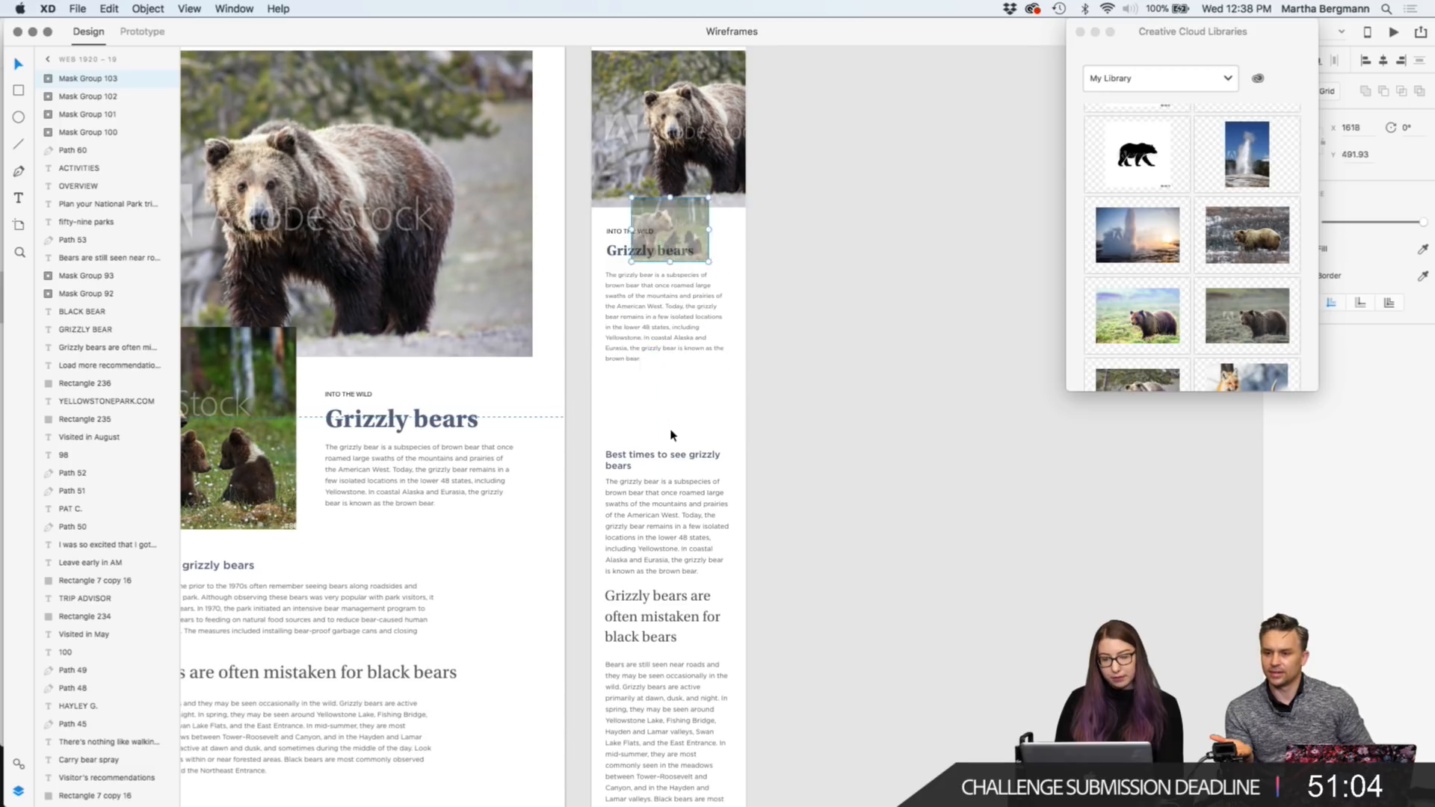
Delete the small cubs copy and inspect the intro text, bear photo and Path 62 layer.
key(Delete)
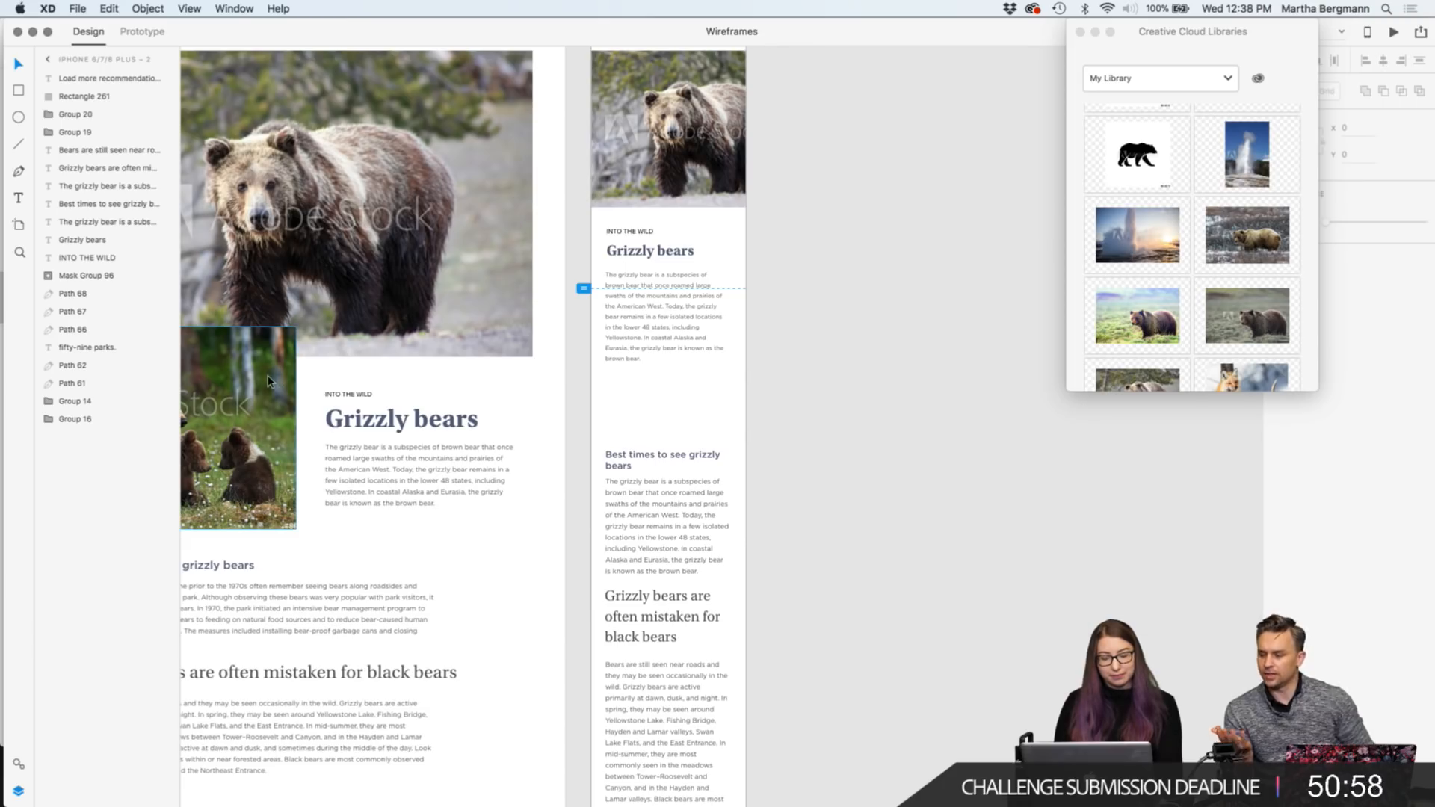
click(694, 313)
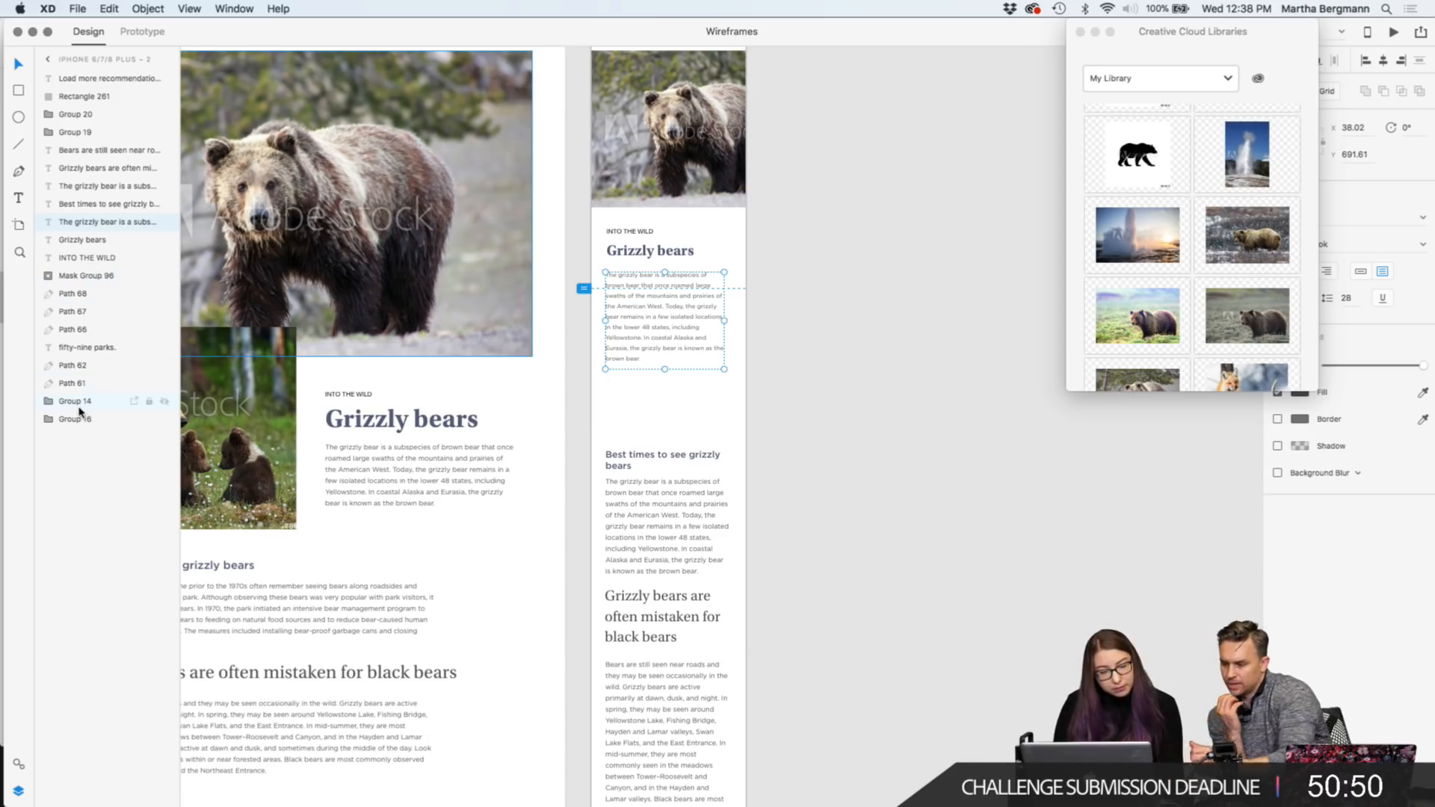
click(101, 281)
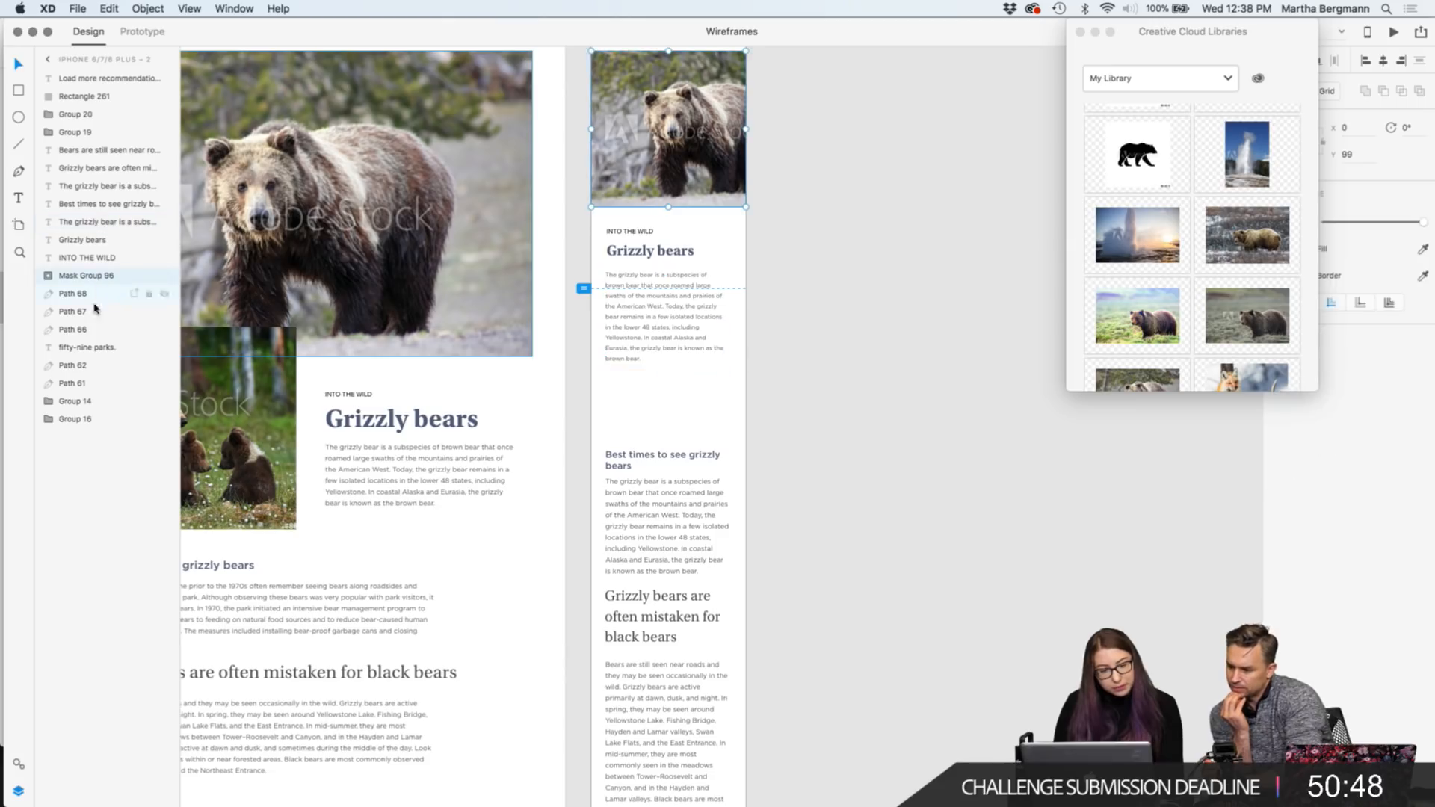
click(75, 366)
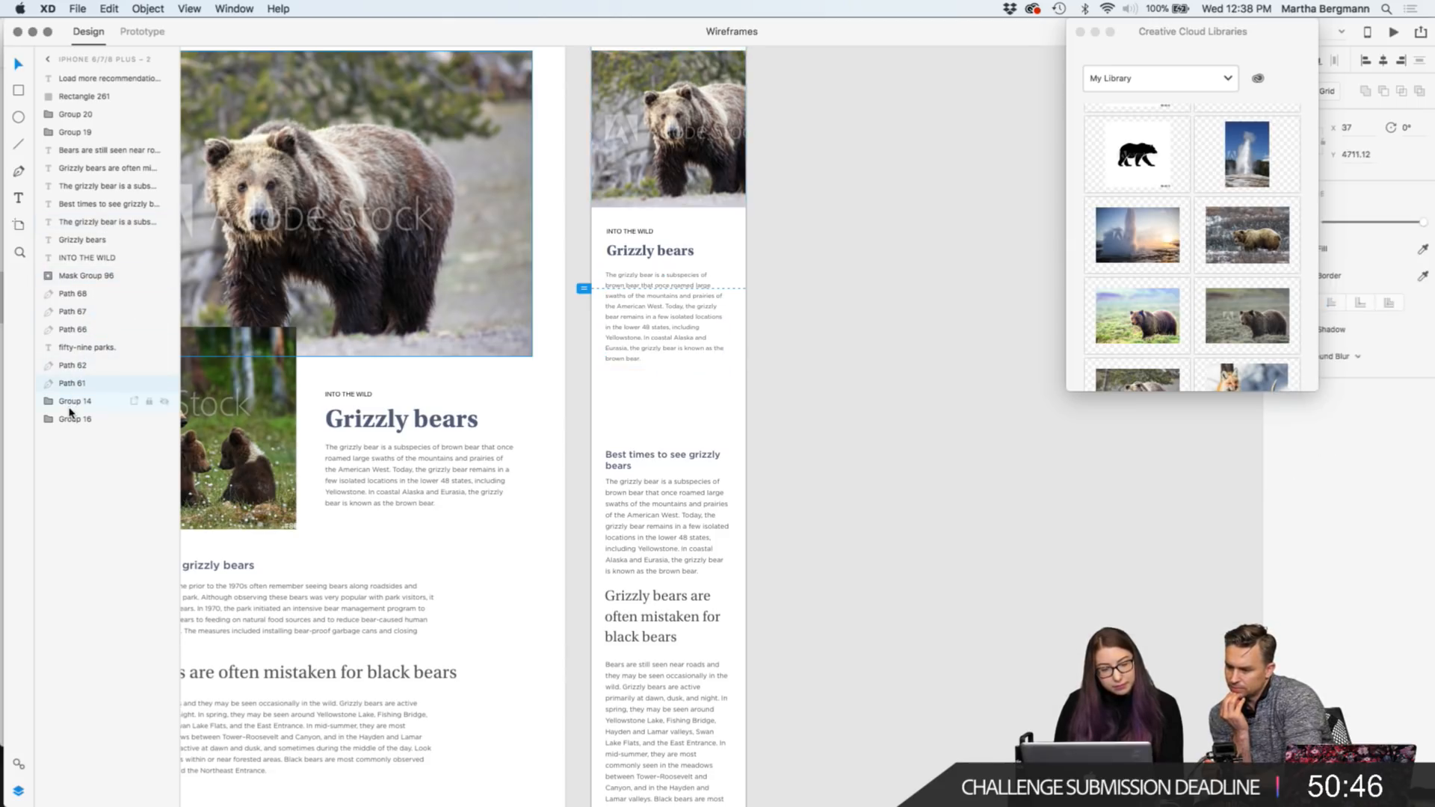
click(757, 384)
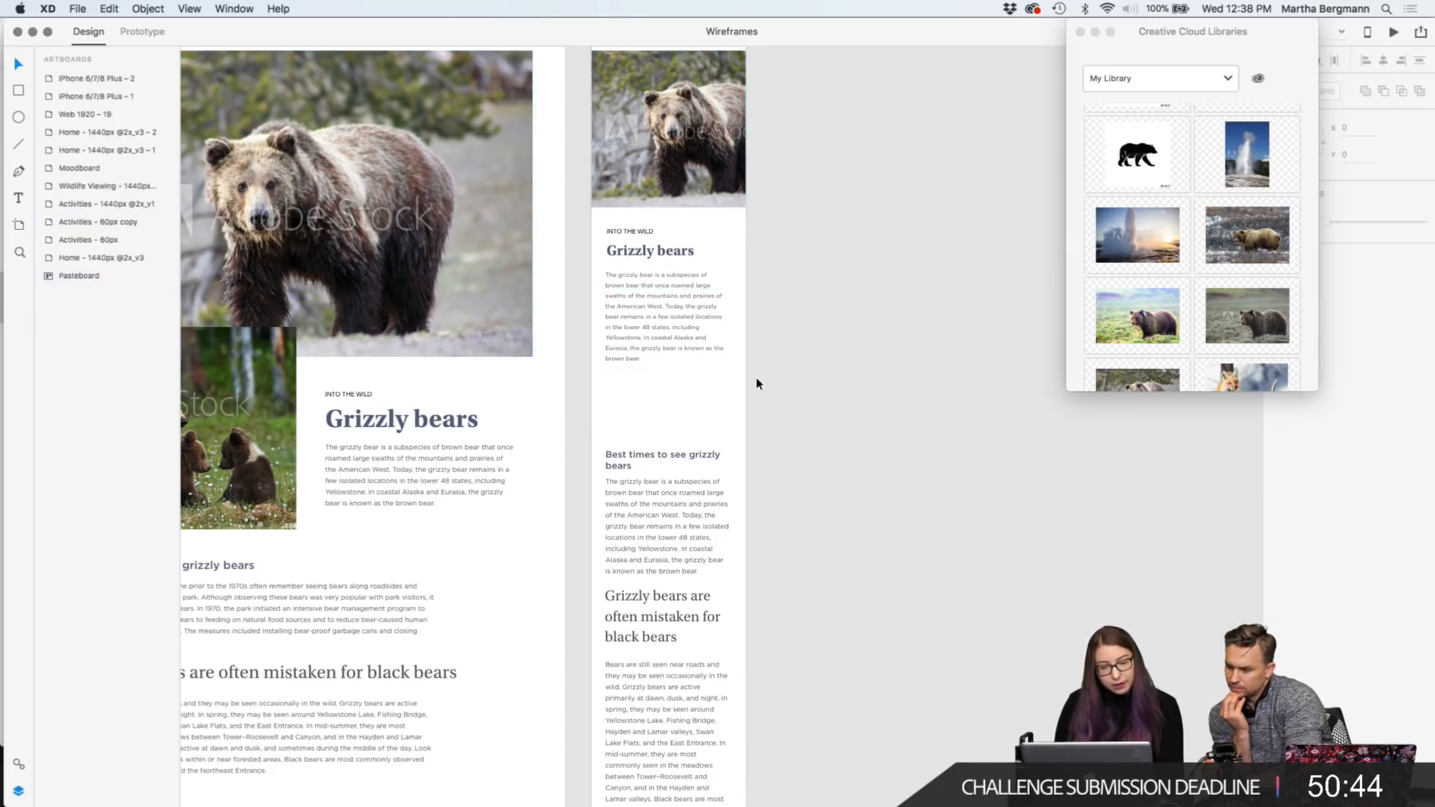
Duplicate the desktop cubs photo toward the iPhone artboard and shrink it.
click(281, 365)
drag(281, 365, 818, 329)
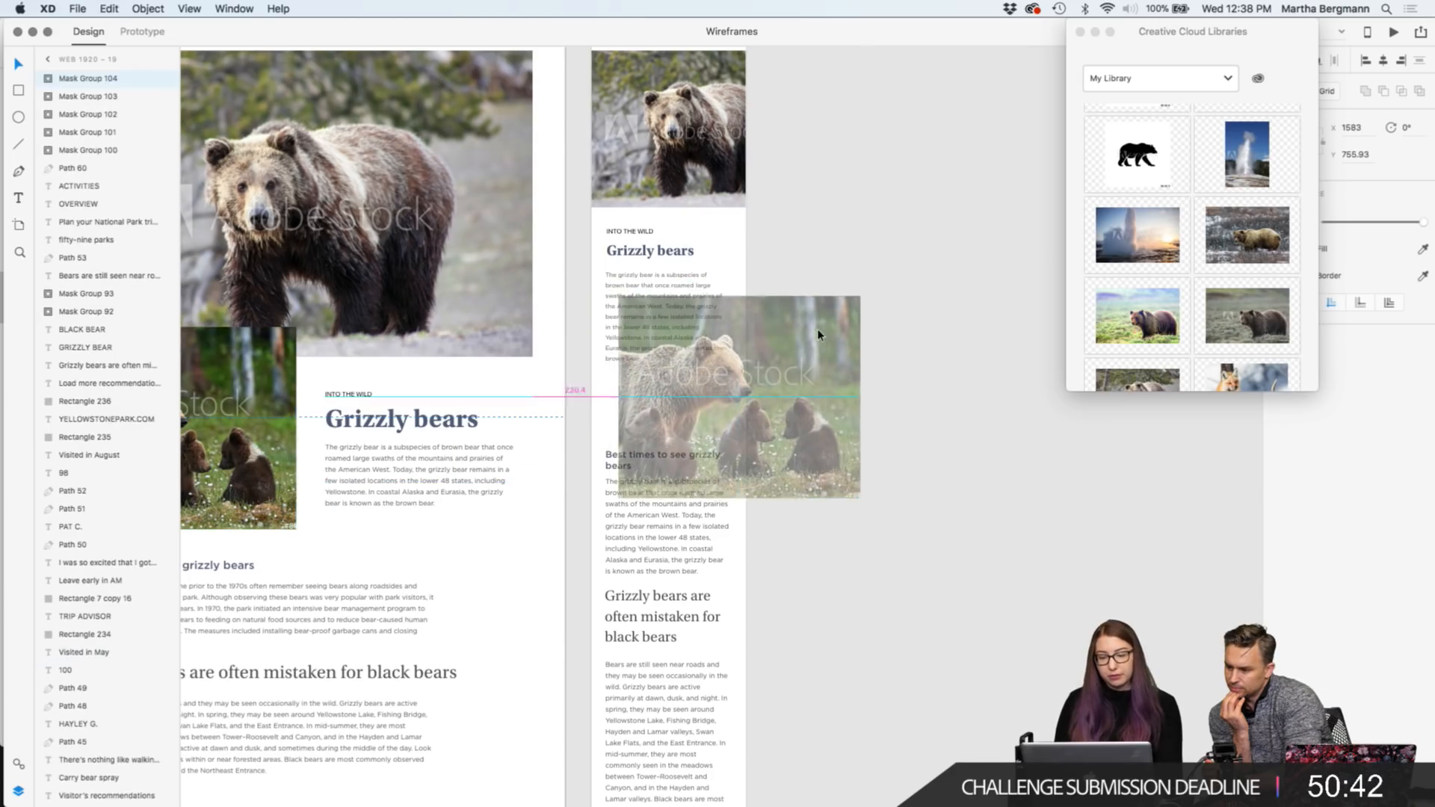
drag(860, 498, 688, 375)
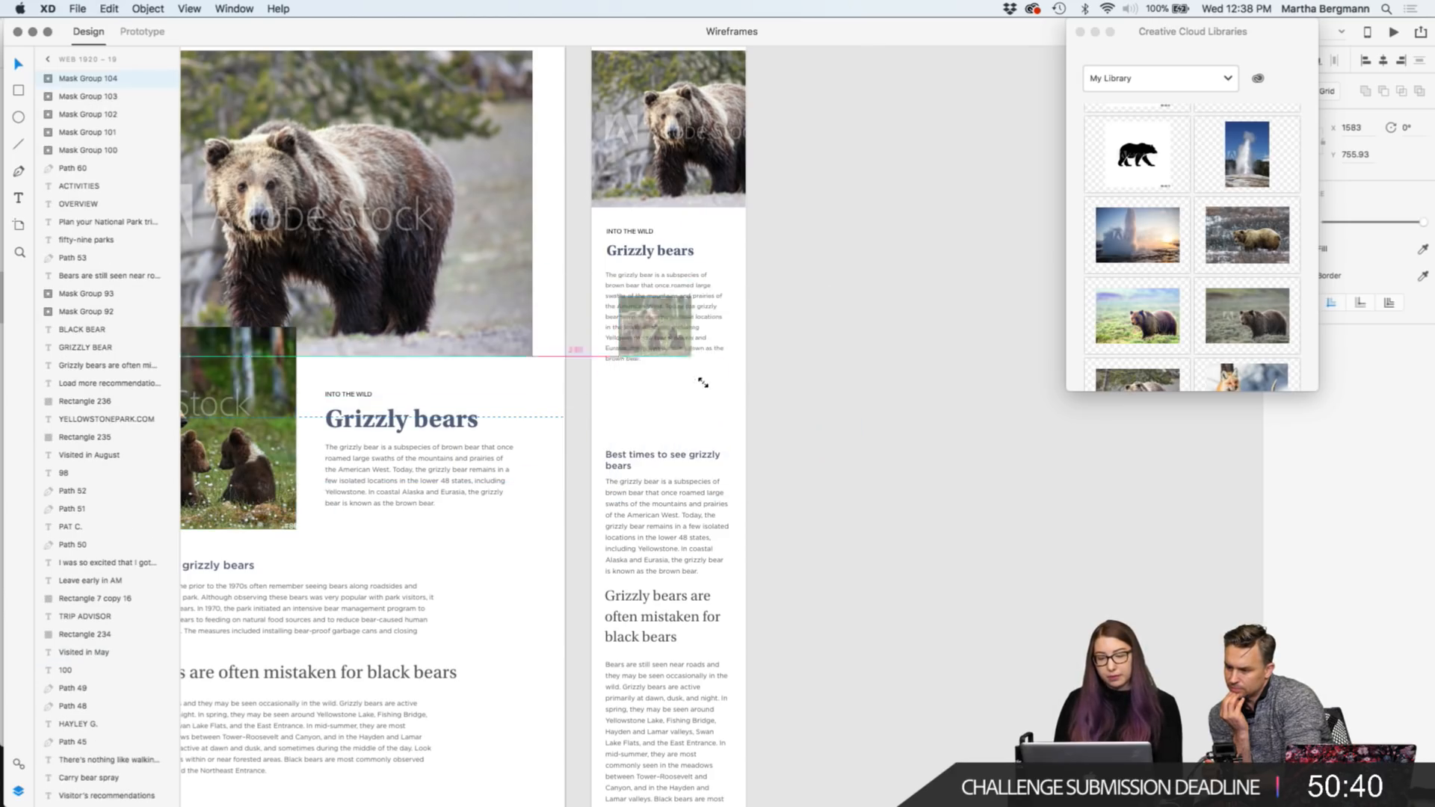
scroll(695, 359, up, 3)
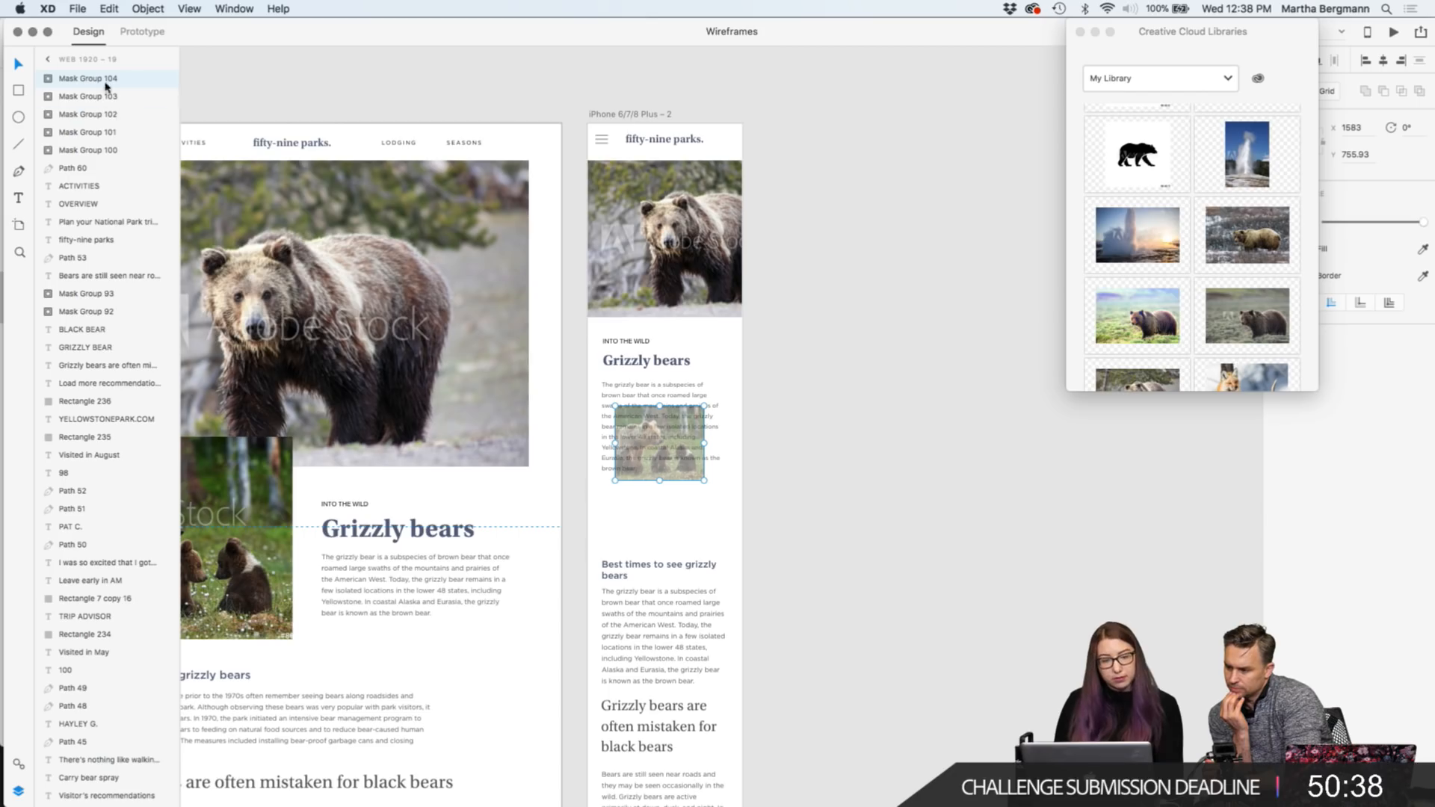
Undo repeatedly until the cubs copy is gone from the iPhone artboard.
key(ctrl+z)
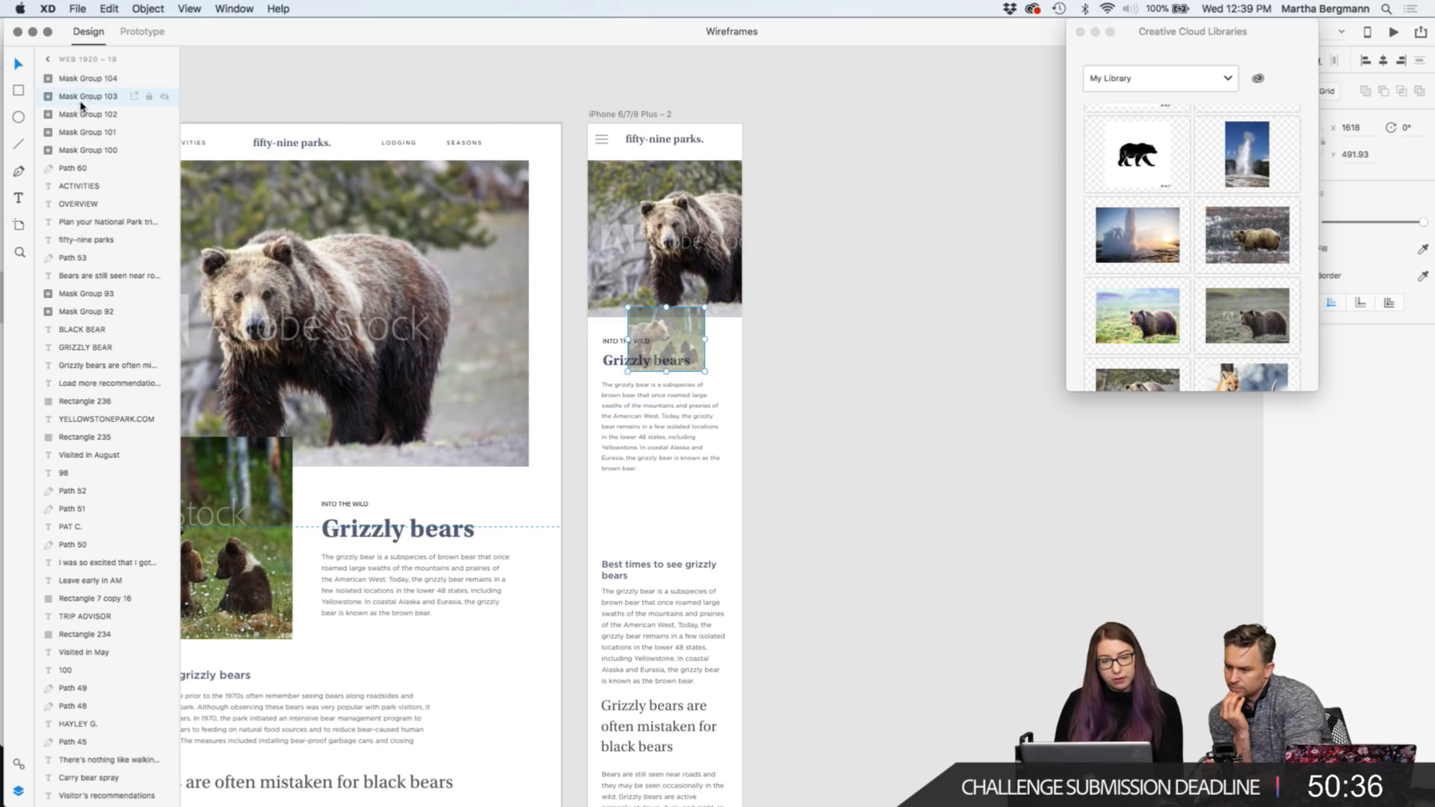
key(ctrl+z)
key(super+z)
key(super+z)
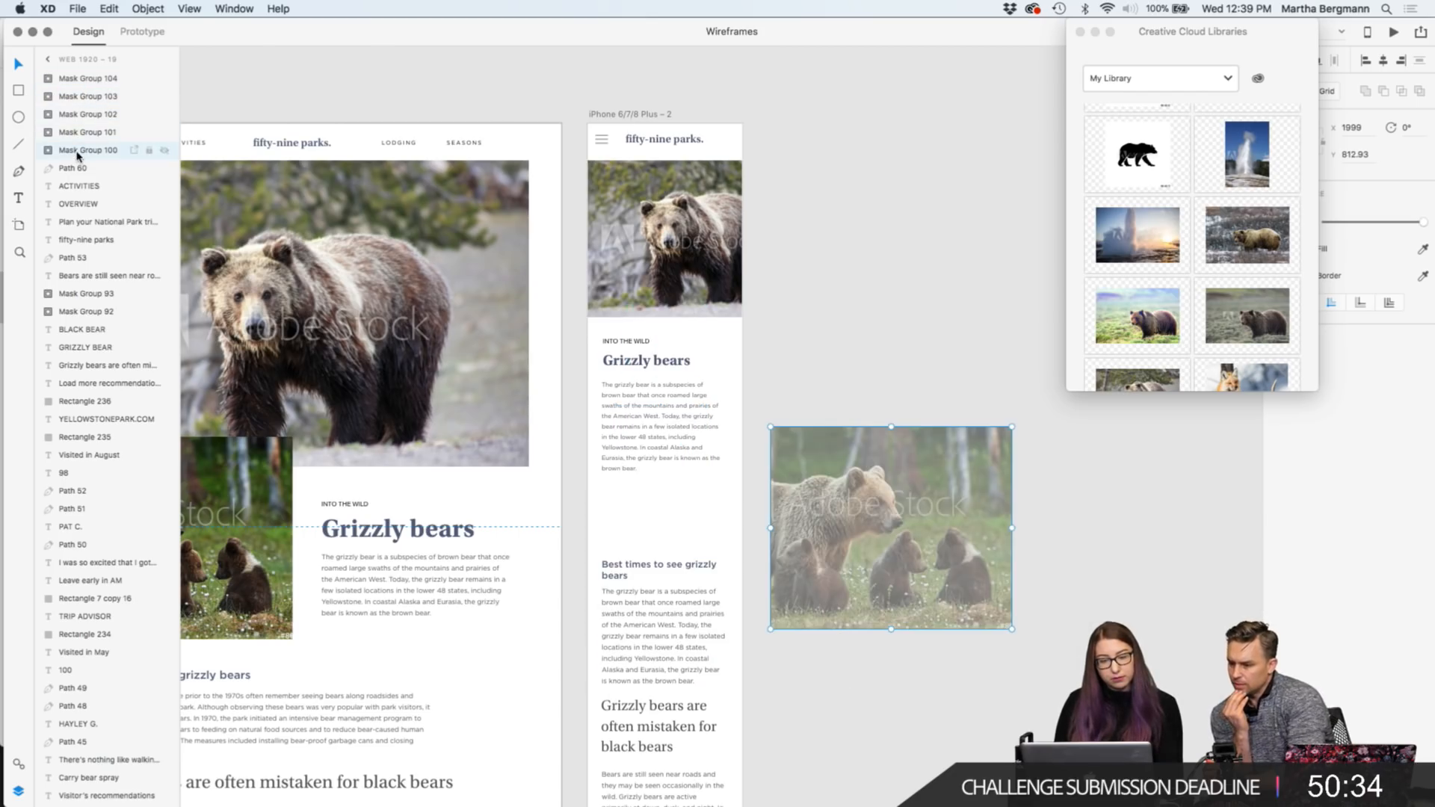
key(super+z)
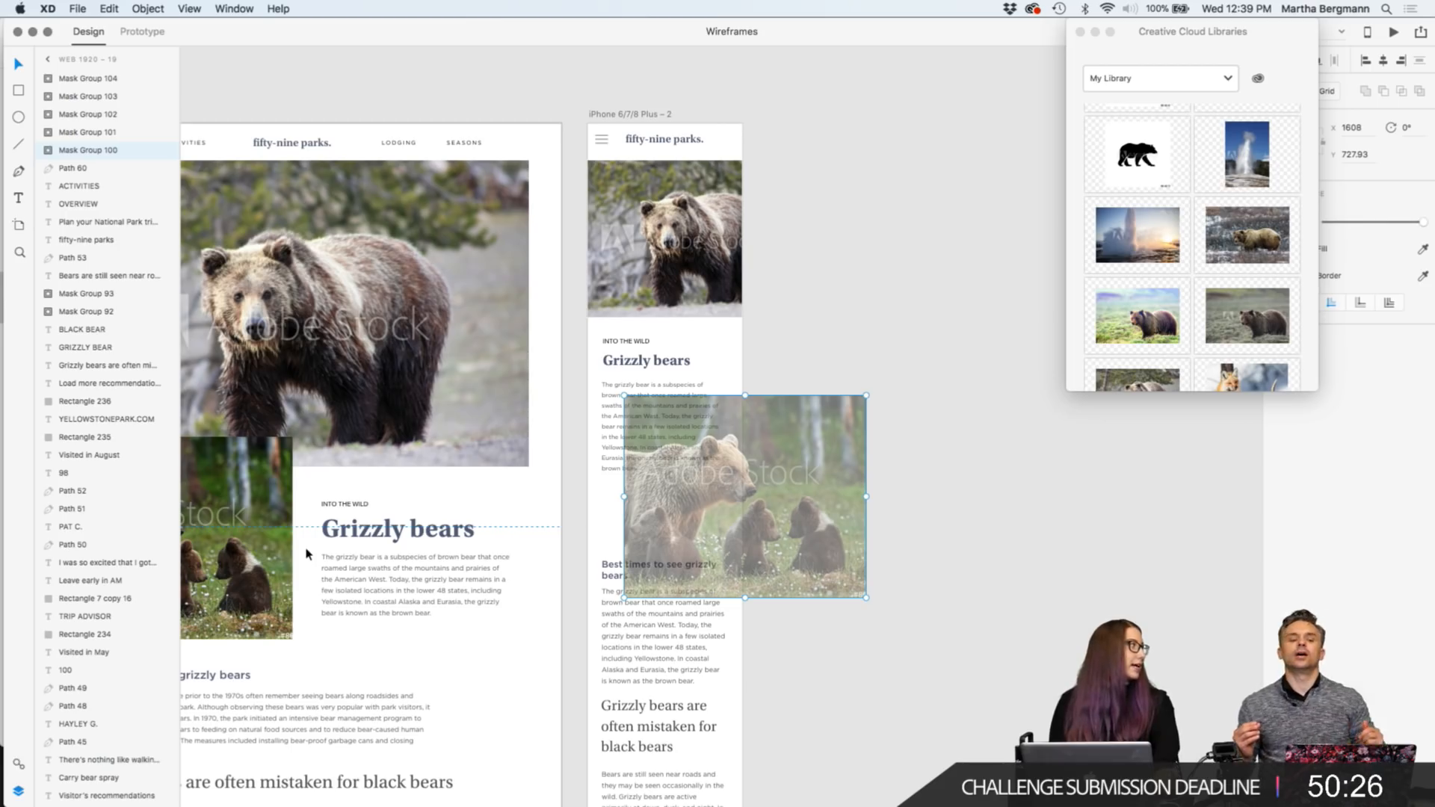
key(super+z)
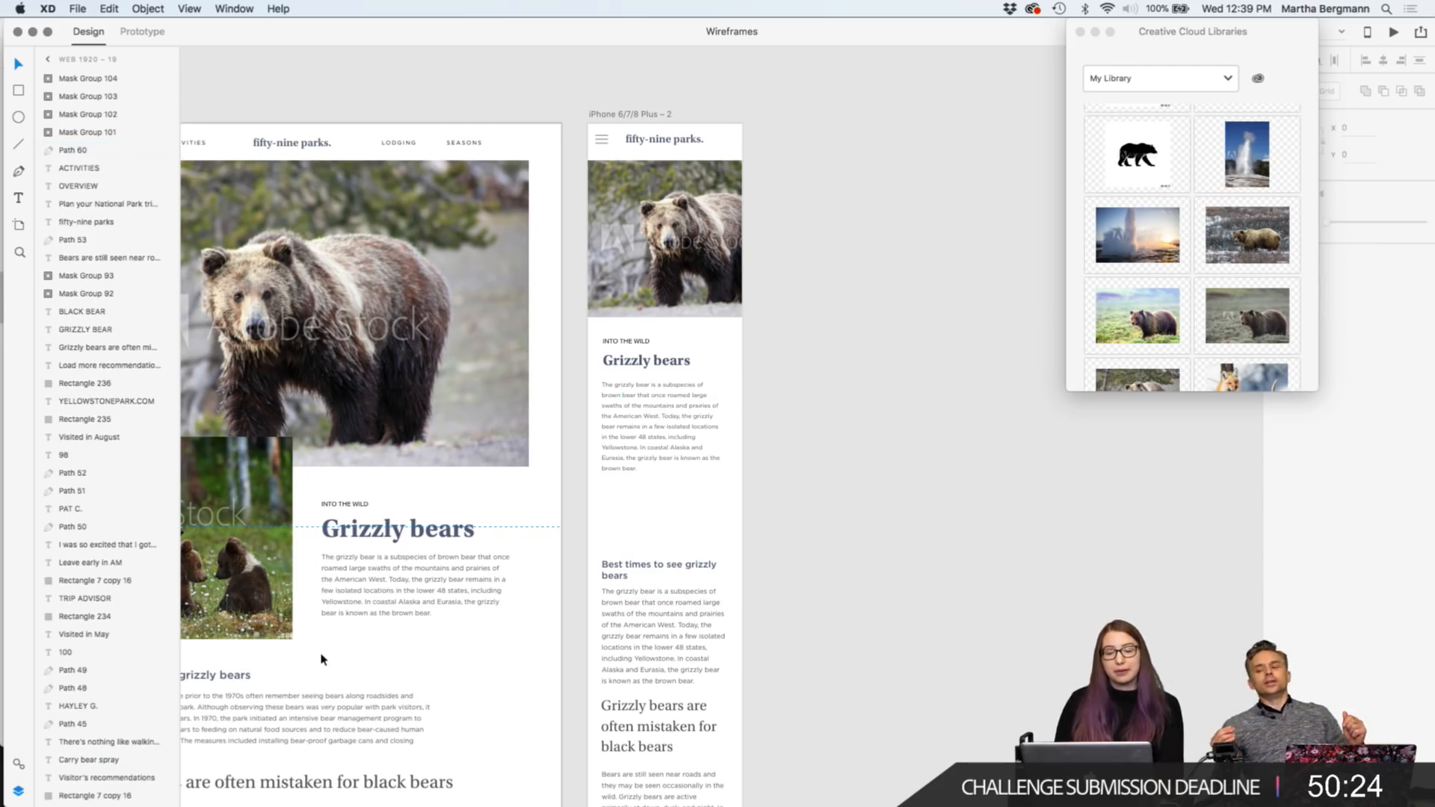
Paste a copy of the desktop cubs photo, shrink it and move it onto the iPhone artboard.
click(250, 539)
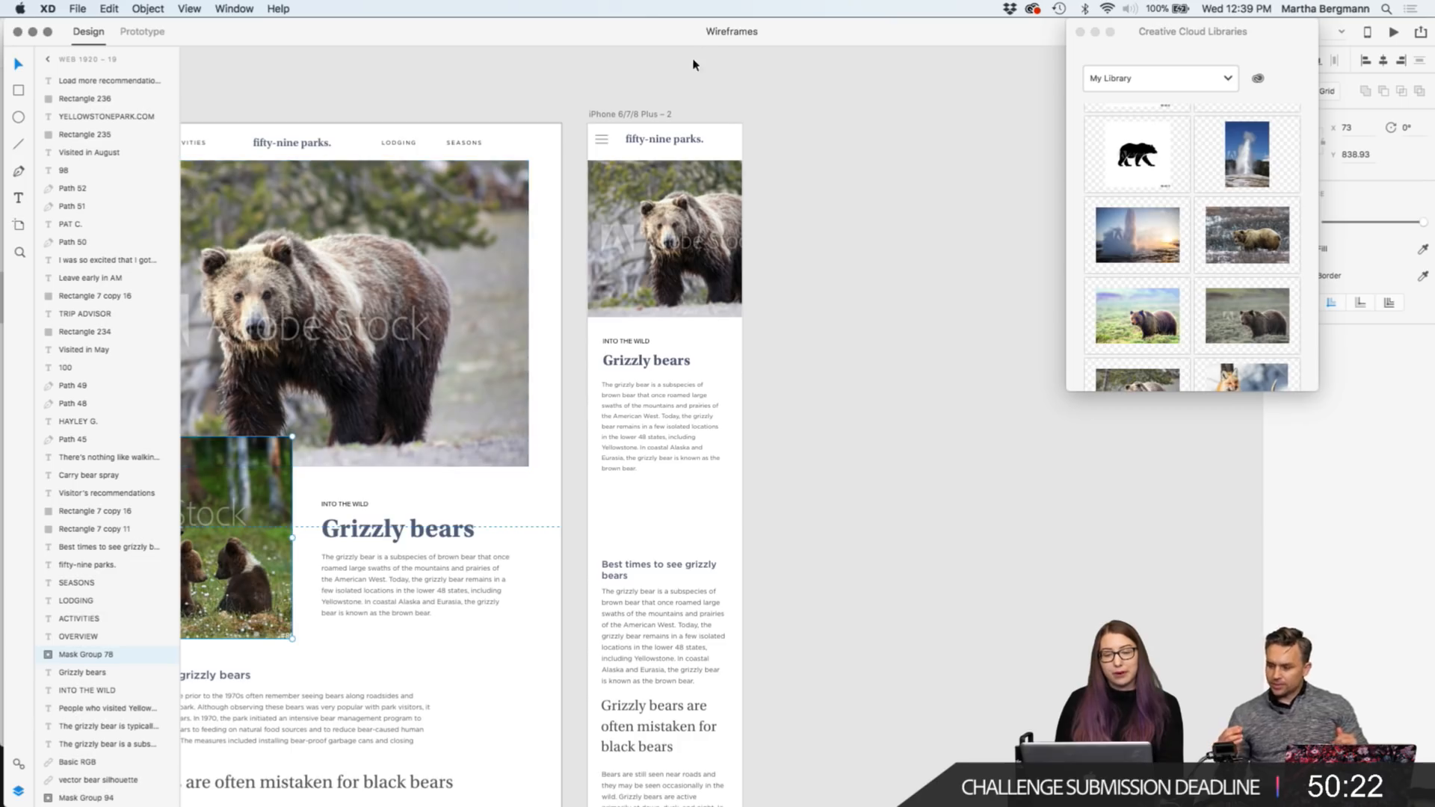
click(642, 116)
click(655, 288)
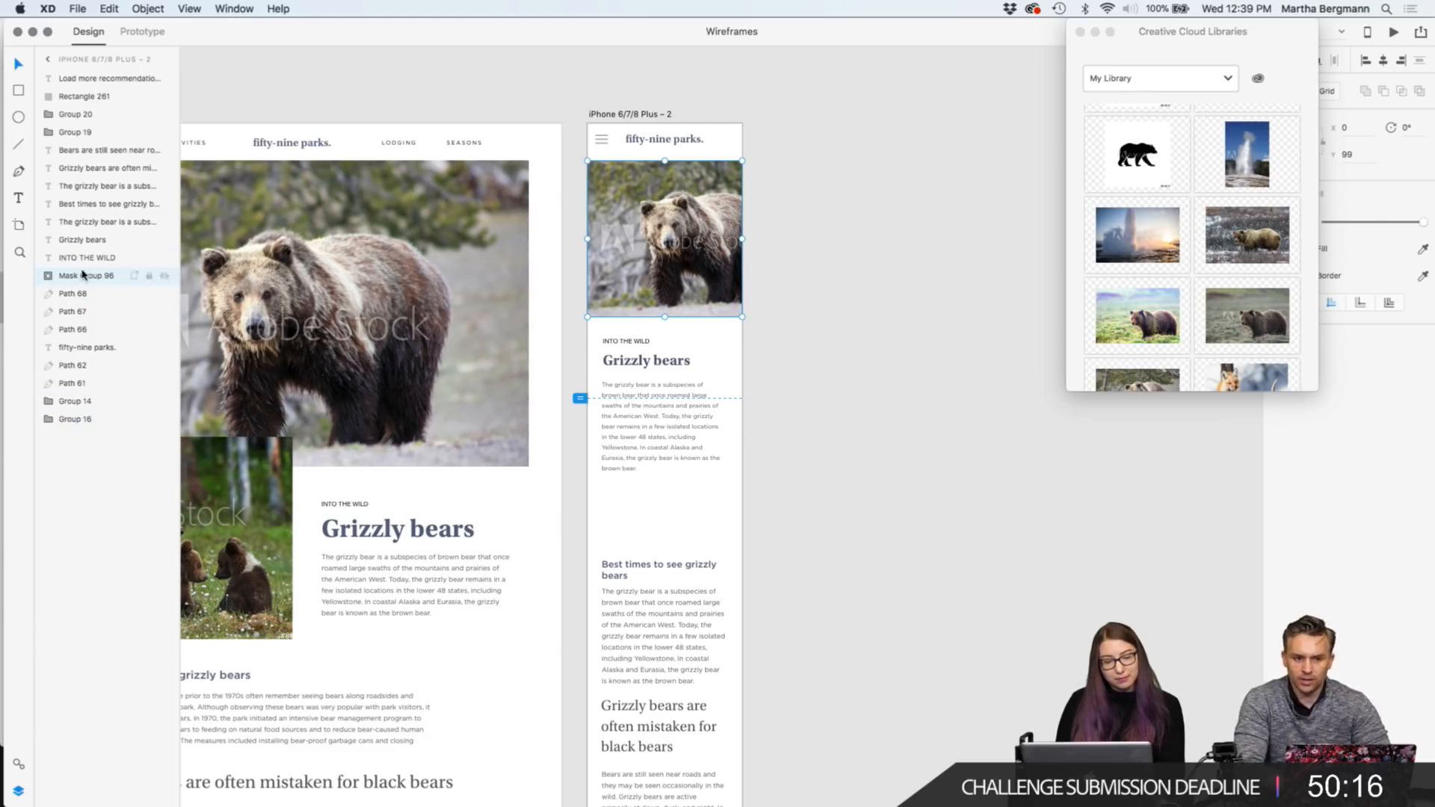
click(293, 519)
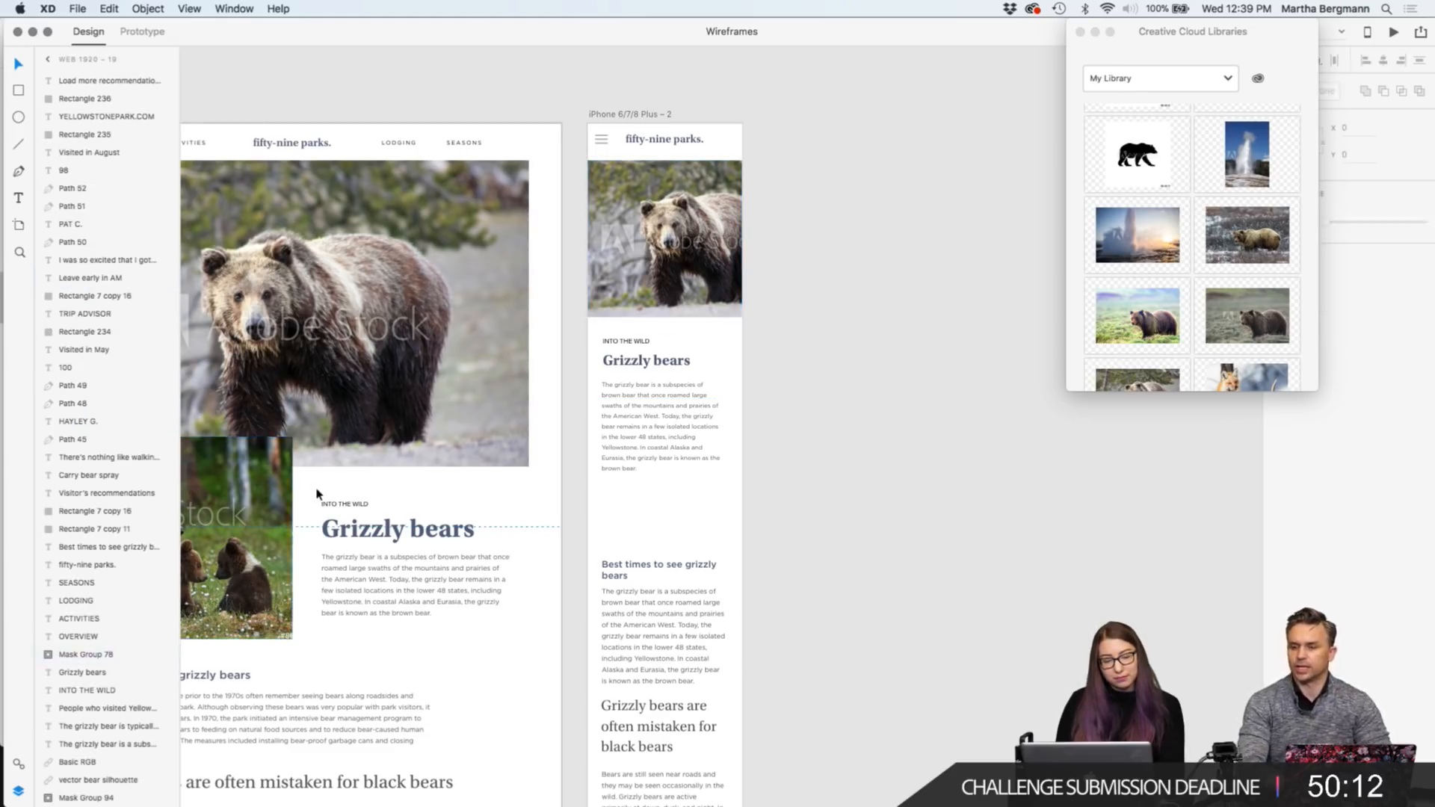
key(super+v)
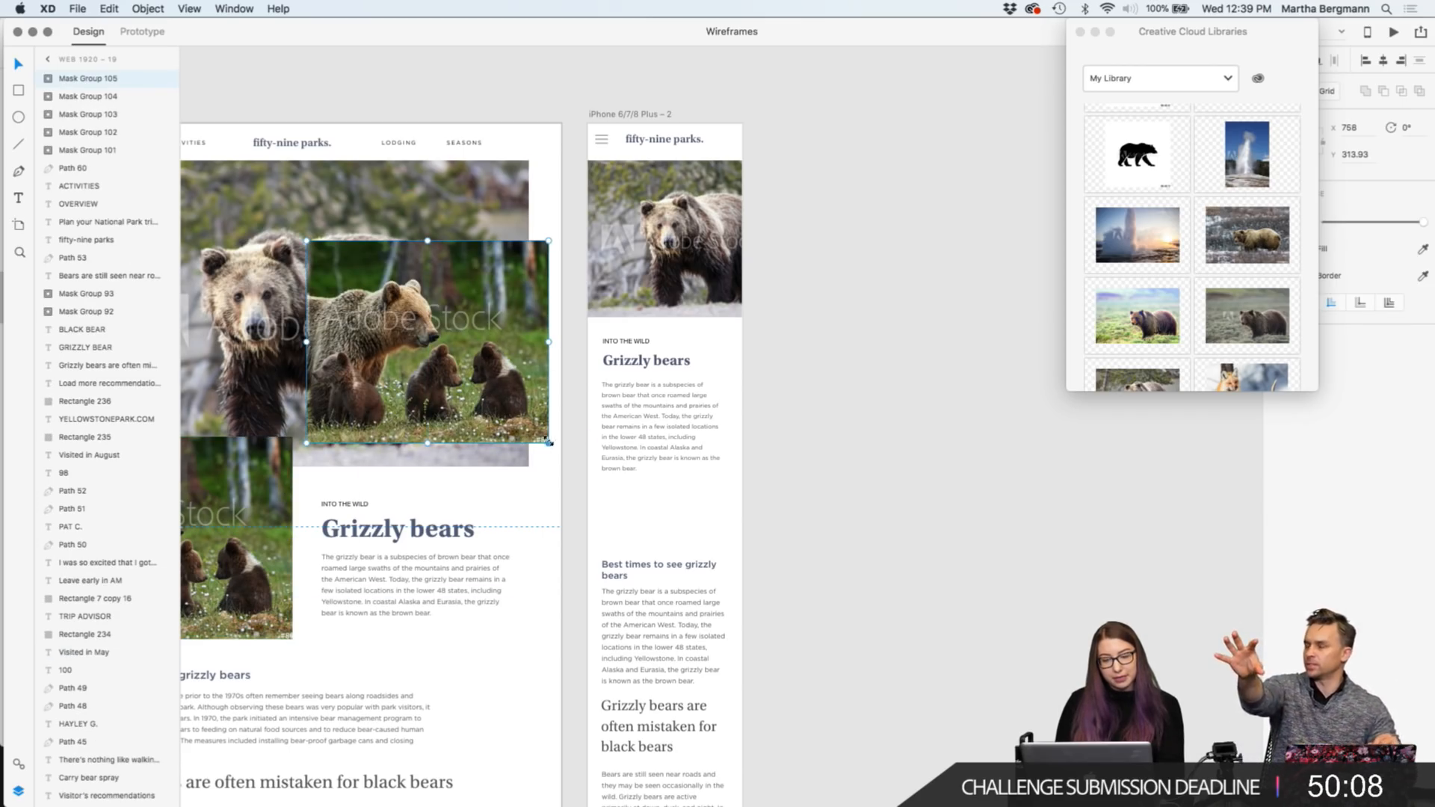
drag(547, 443, 499, 400)
drag(415, 328, 692, 502)
Paste another cubs photo copy, move it toward the iPhone artboard and scale it down.
click(231, 517)
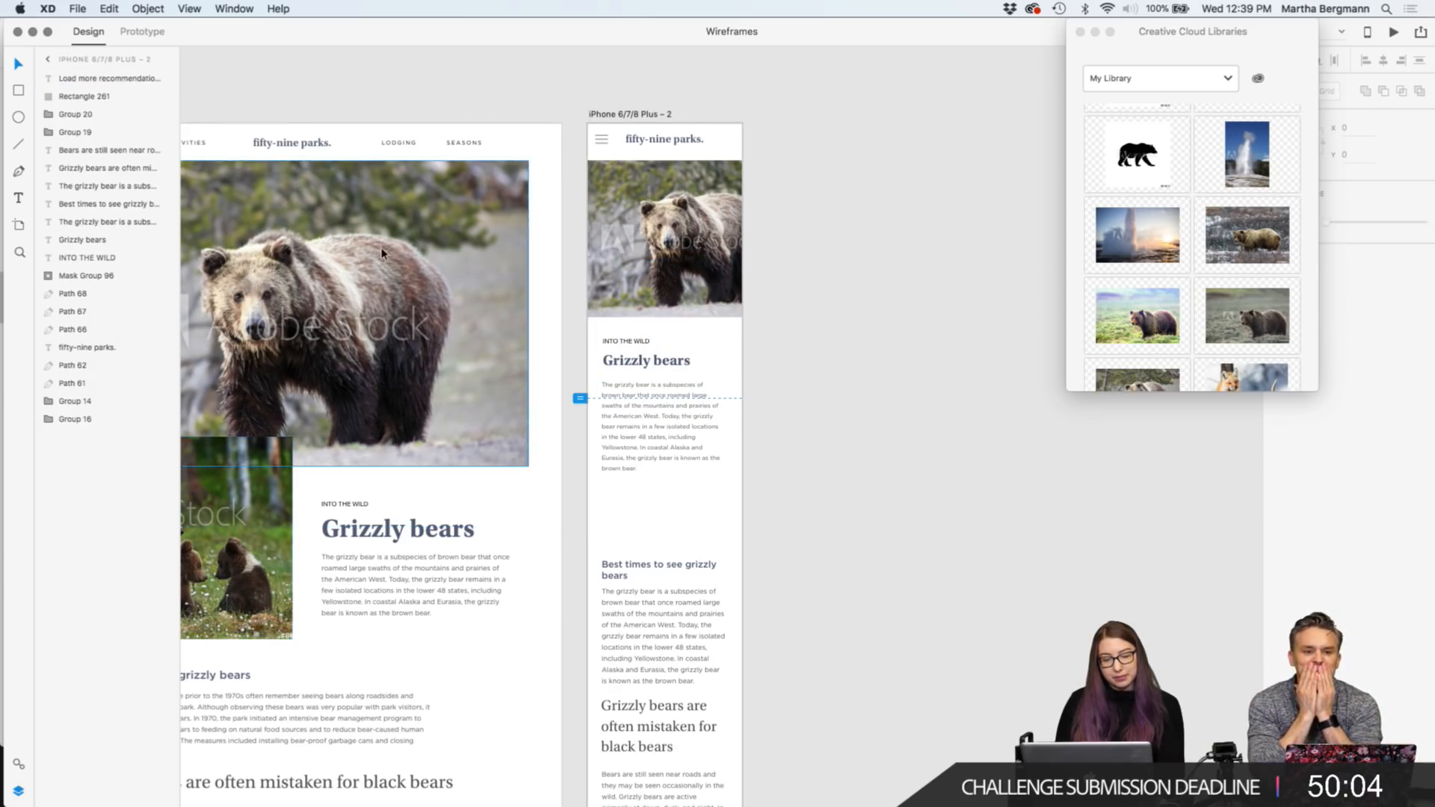
scroll(239, 519, left, 3)
scroll(239, 519, up, 3)
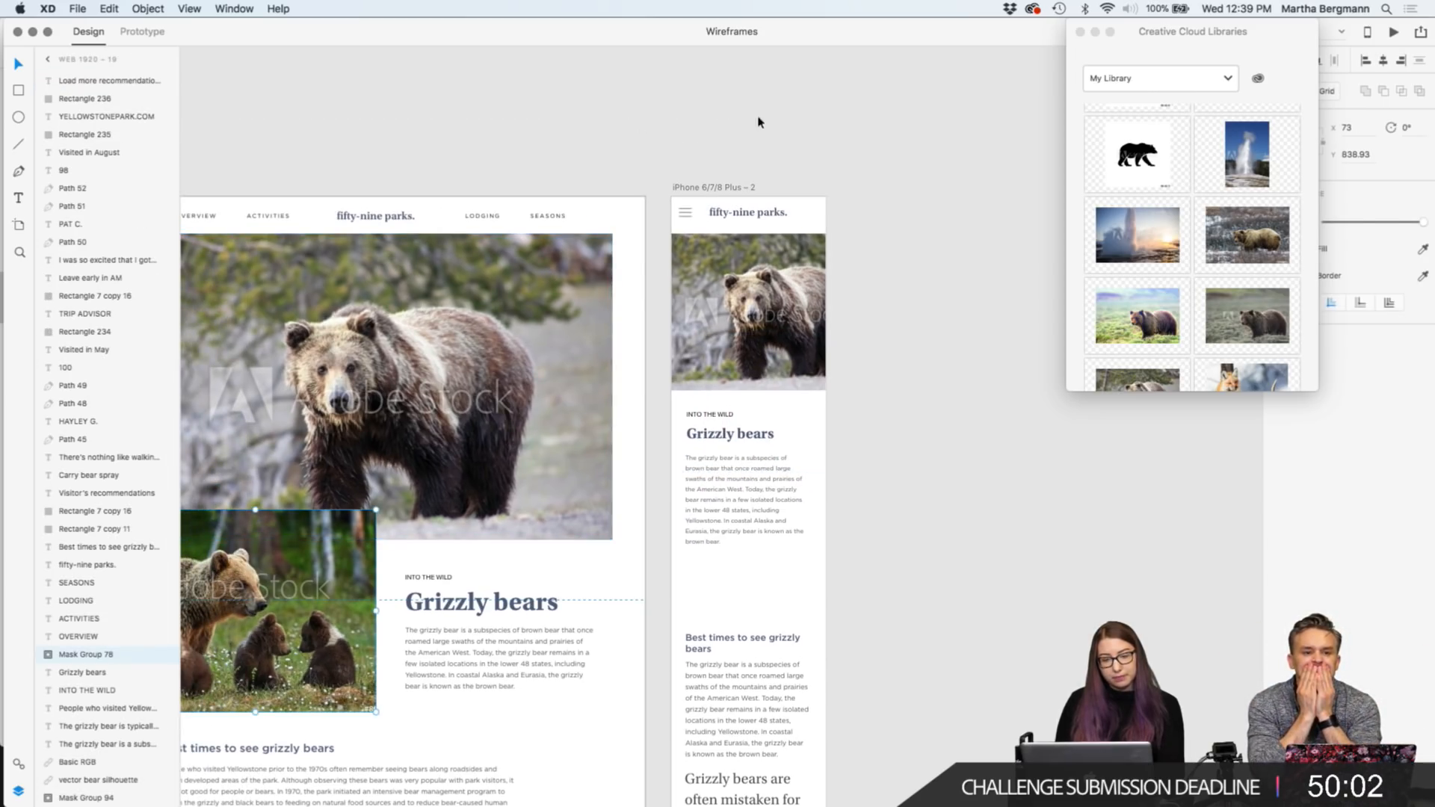
click(725, 179)
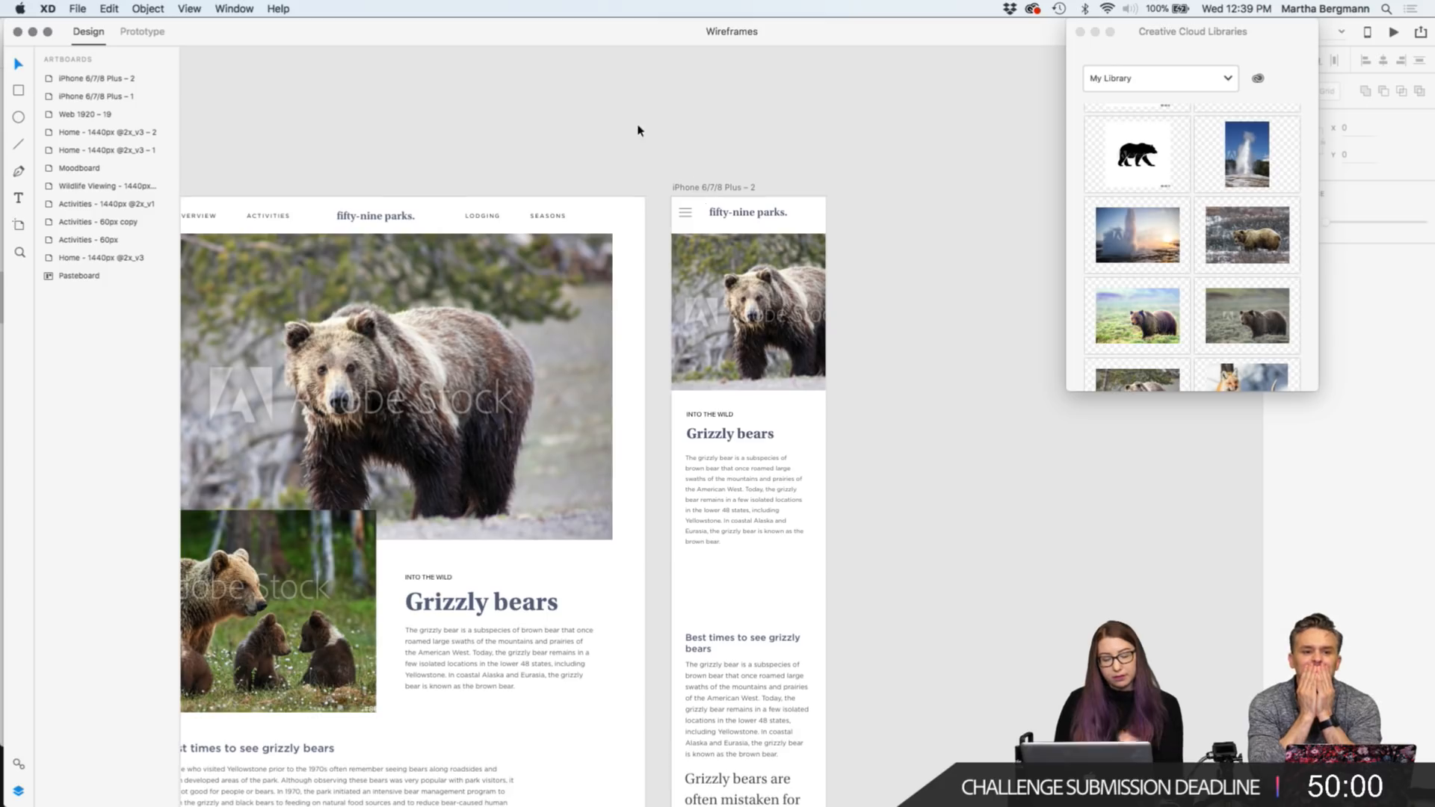
scroll(637, 131, left, 3)
scroll(637, 131, down, 2)
double_click(403, 477)
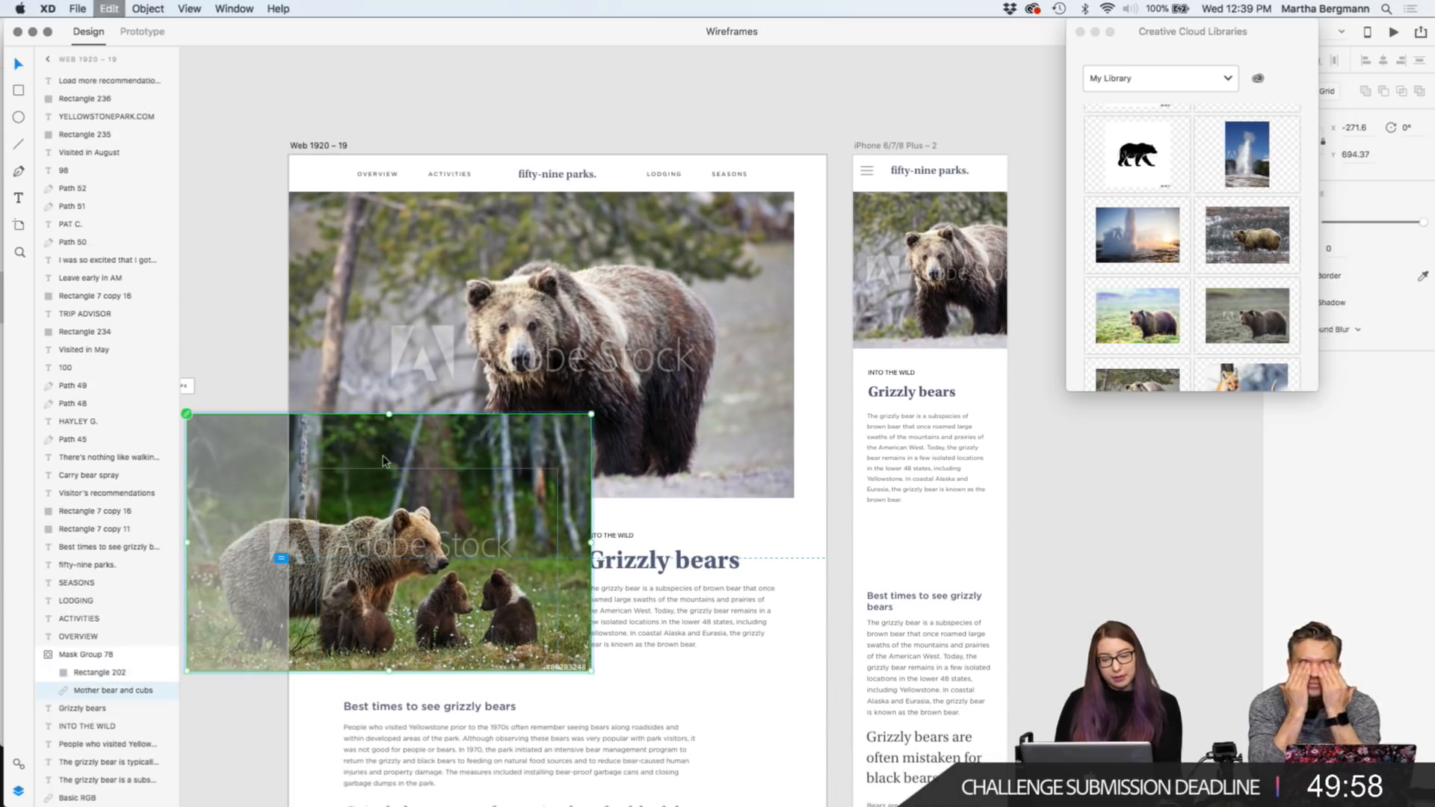
click(580, 121)
scroll(580, 122, right, 4)
key(super+v)
drag(240, 481, 852, 362)
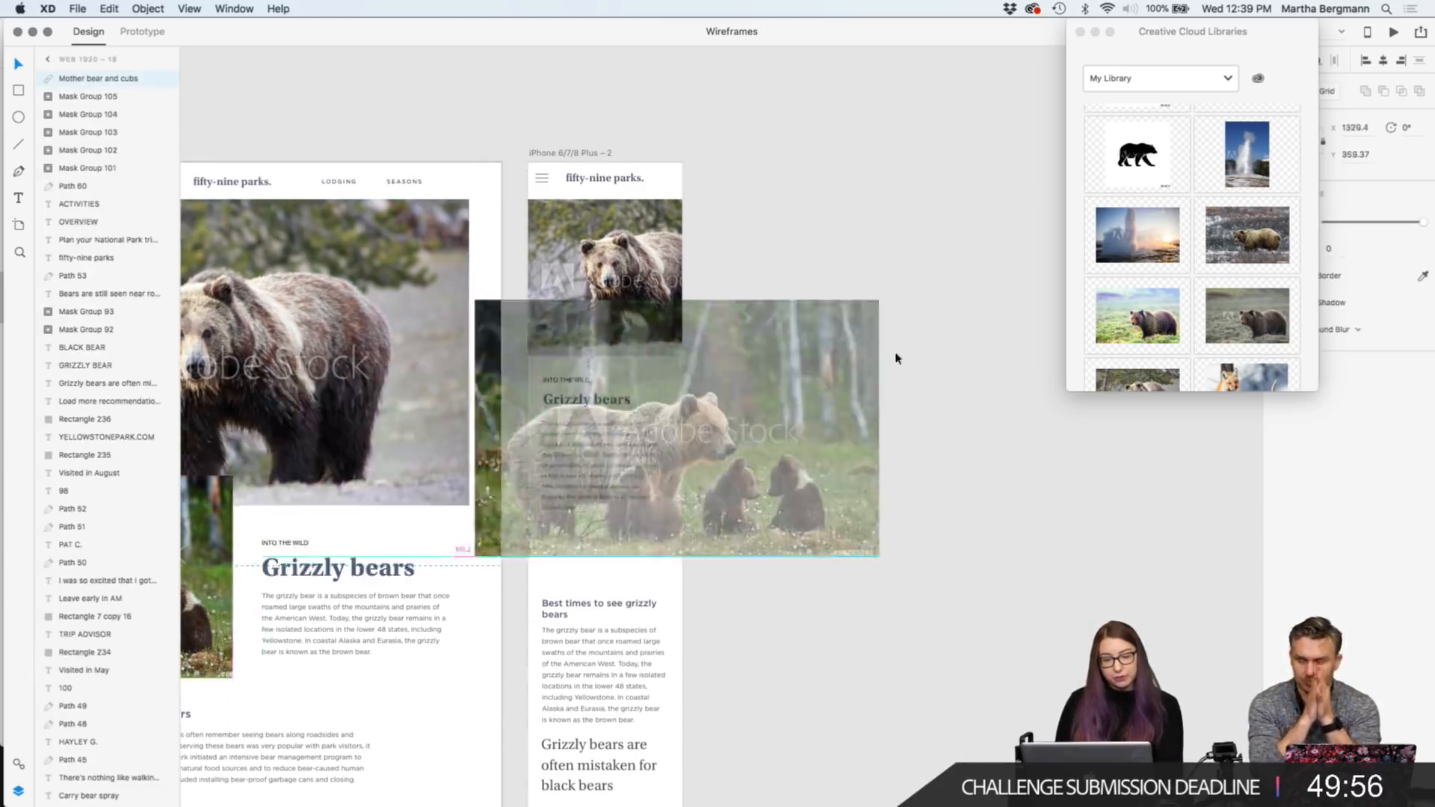
drag(928, 552, 675, 394)
click(769, 405)
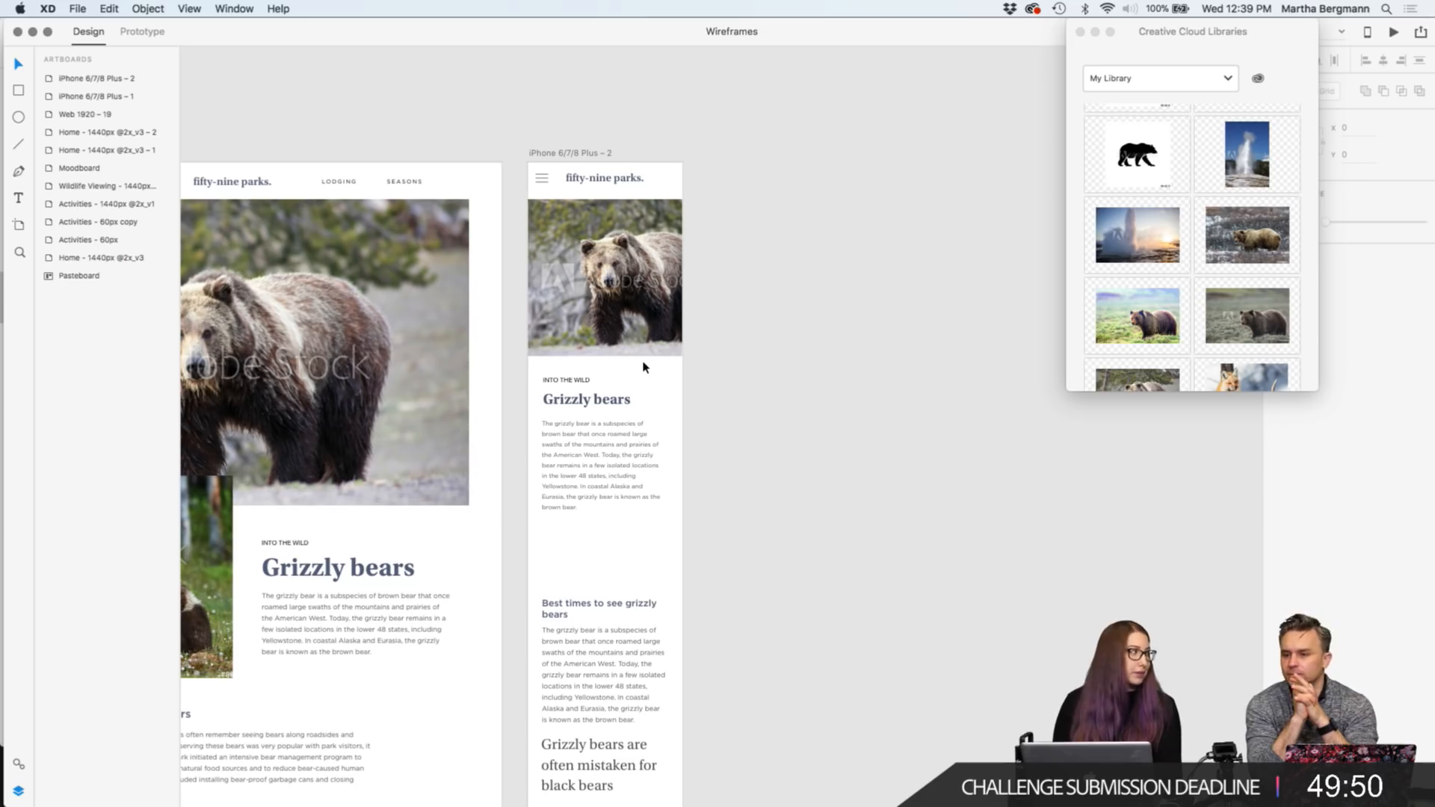
Paste the cubs photo into the iPhone artboard just below the hero photo at about half size.
click(557, 154)
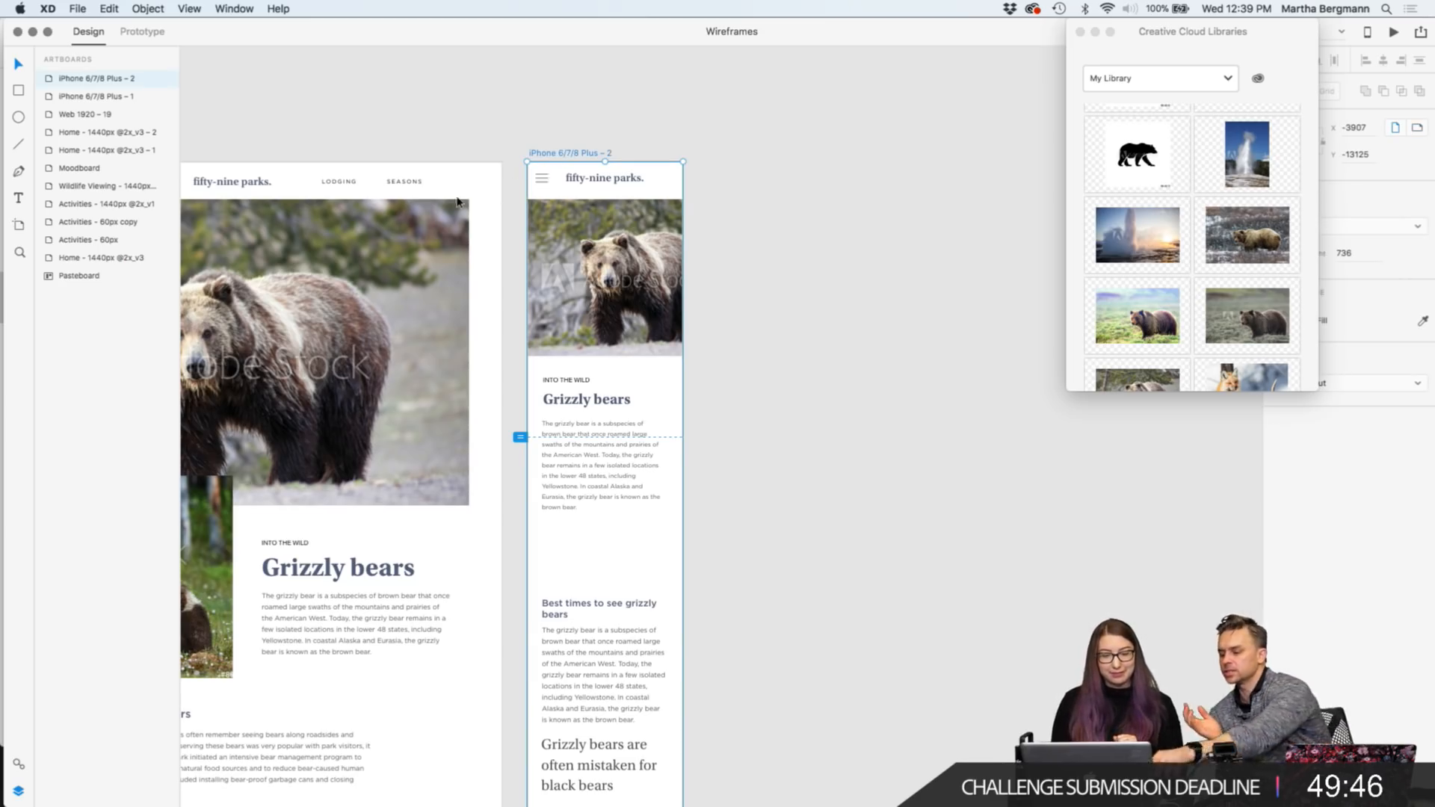
click(237, 537)
scroll(219, 527, left, 10)
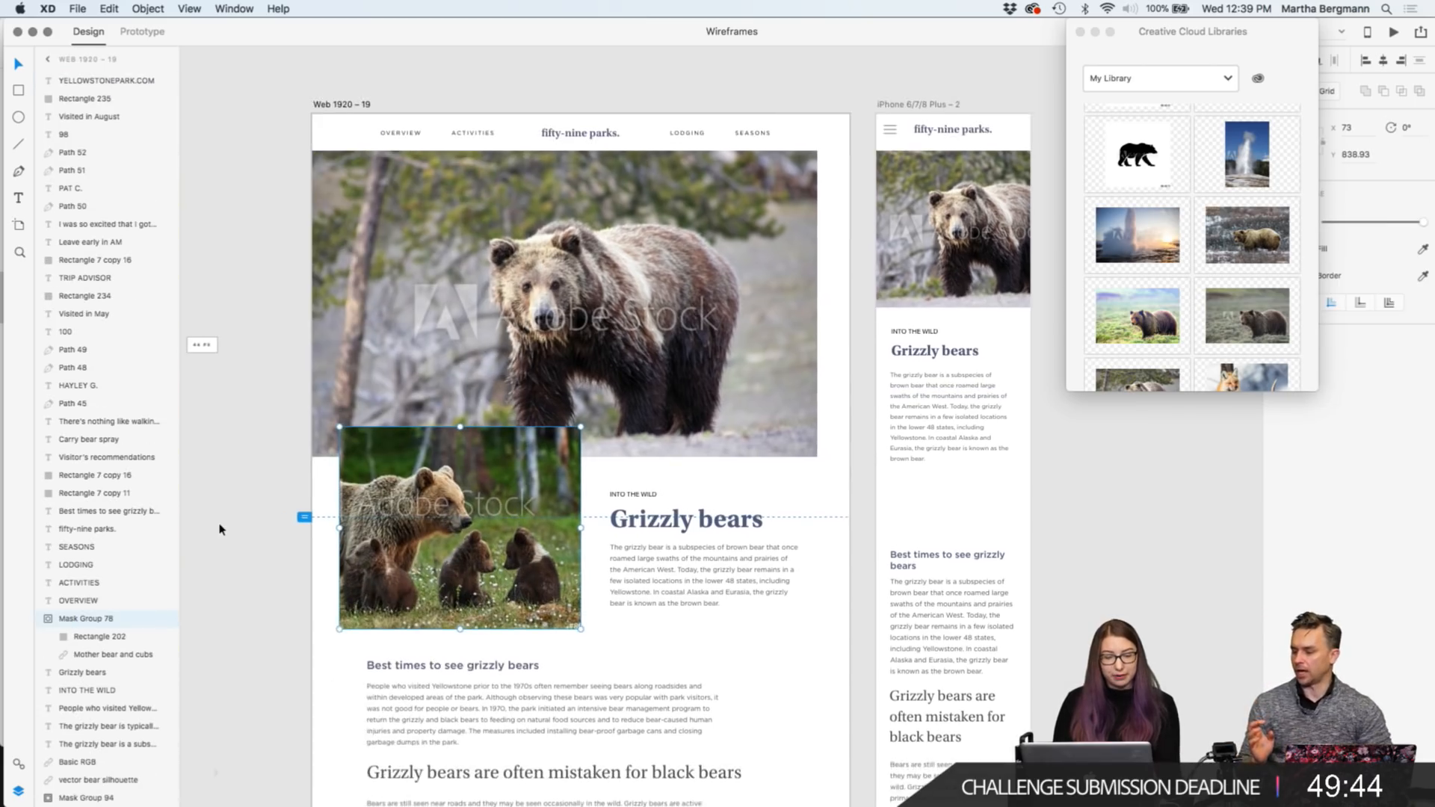
scroll(219, 529, right, 10)
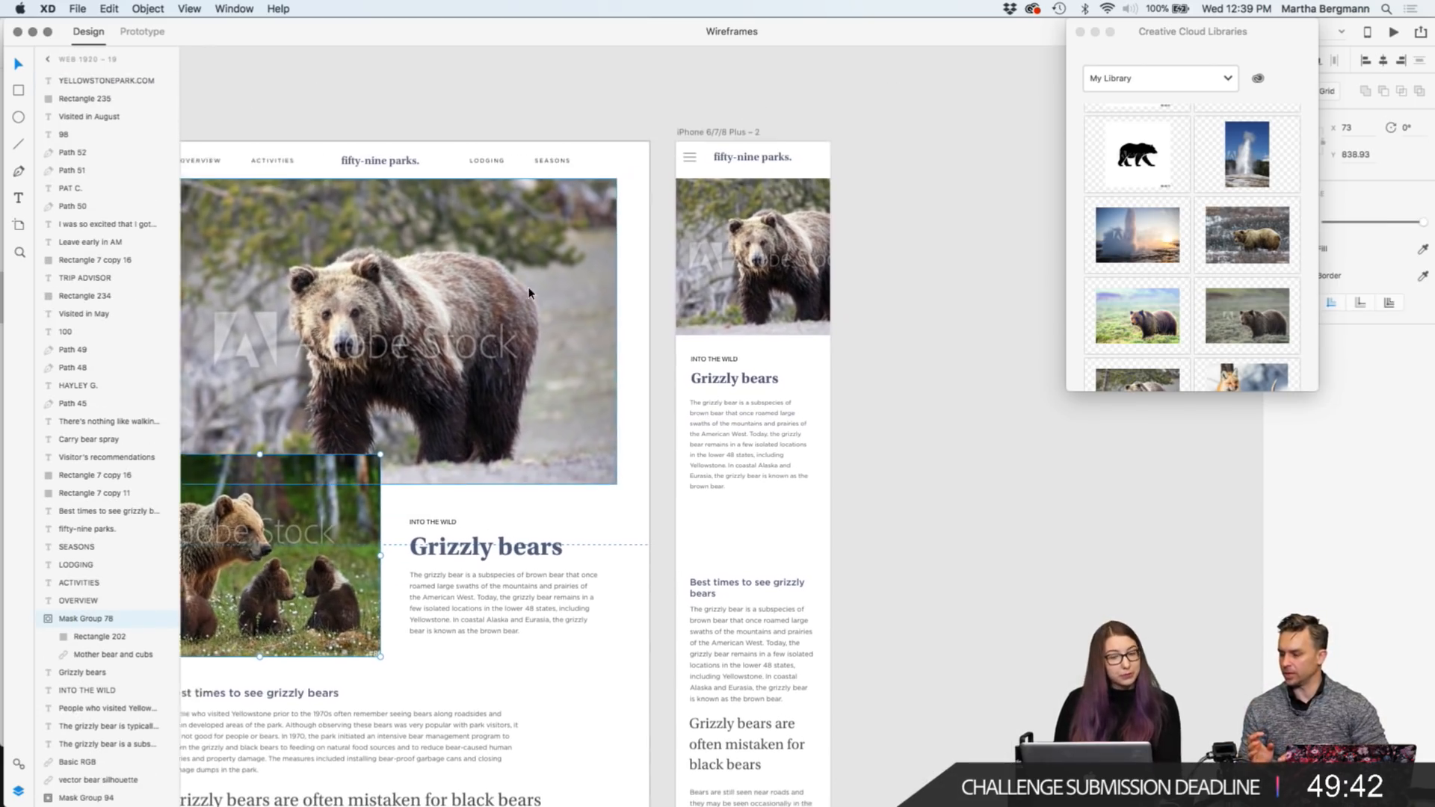
click(682, 133)
key(super+v)
drag(738, 456, 724, 329)
drag(896, 534, 774, 430)
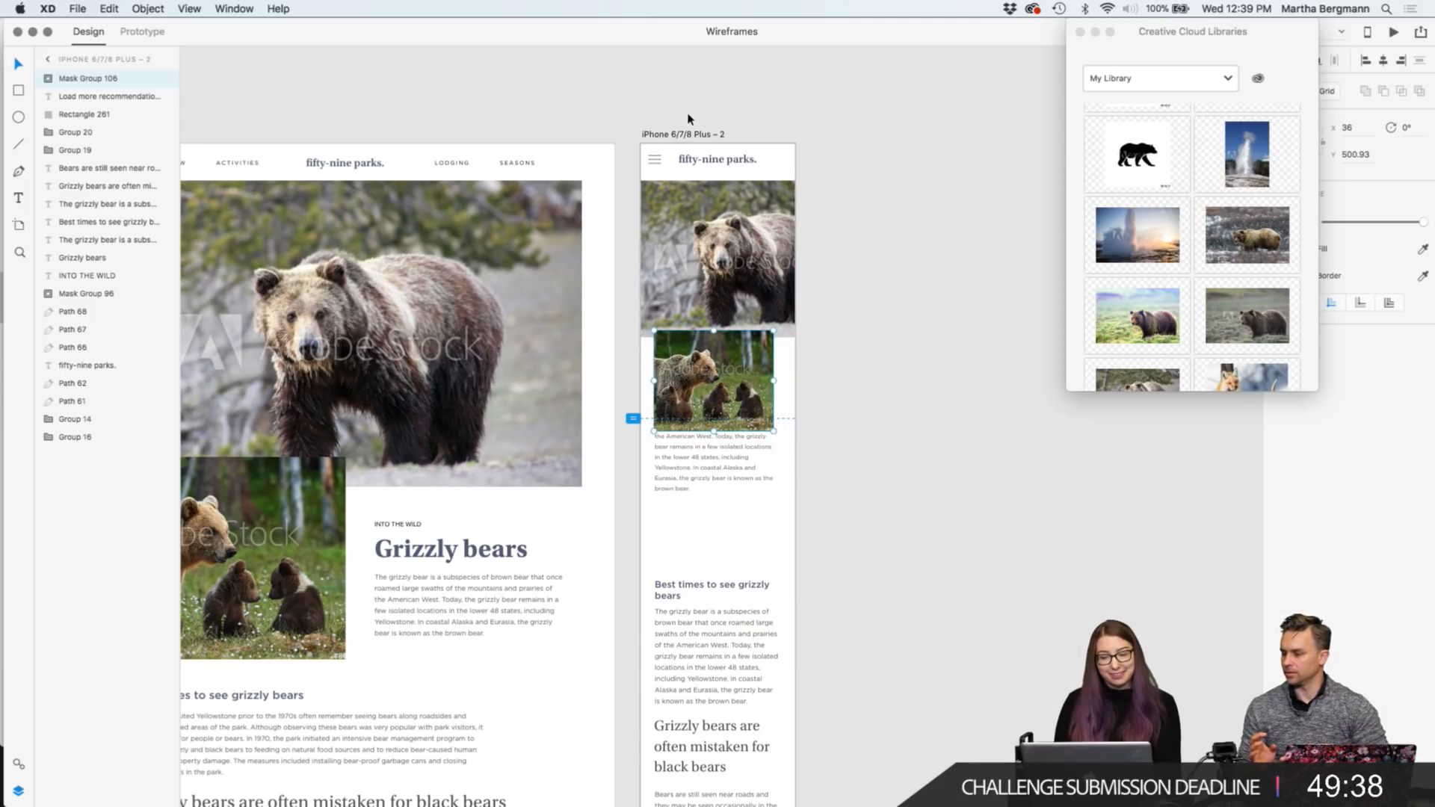
Zoom in and drag the cubs photo further down the iPhone artboard.
click(687, 133)
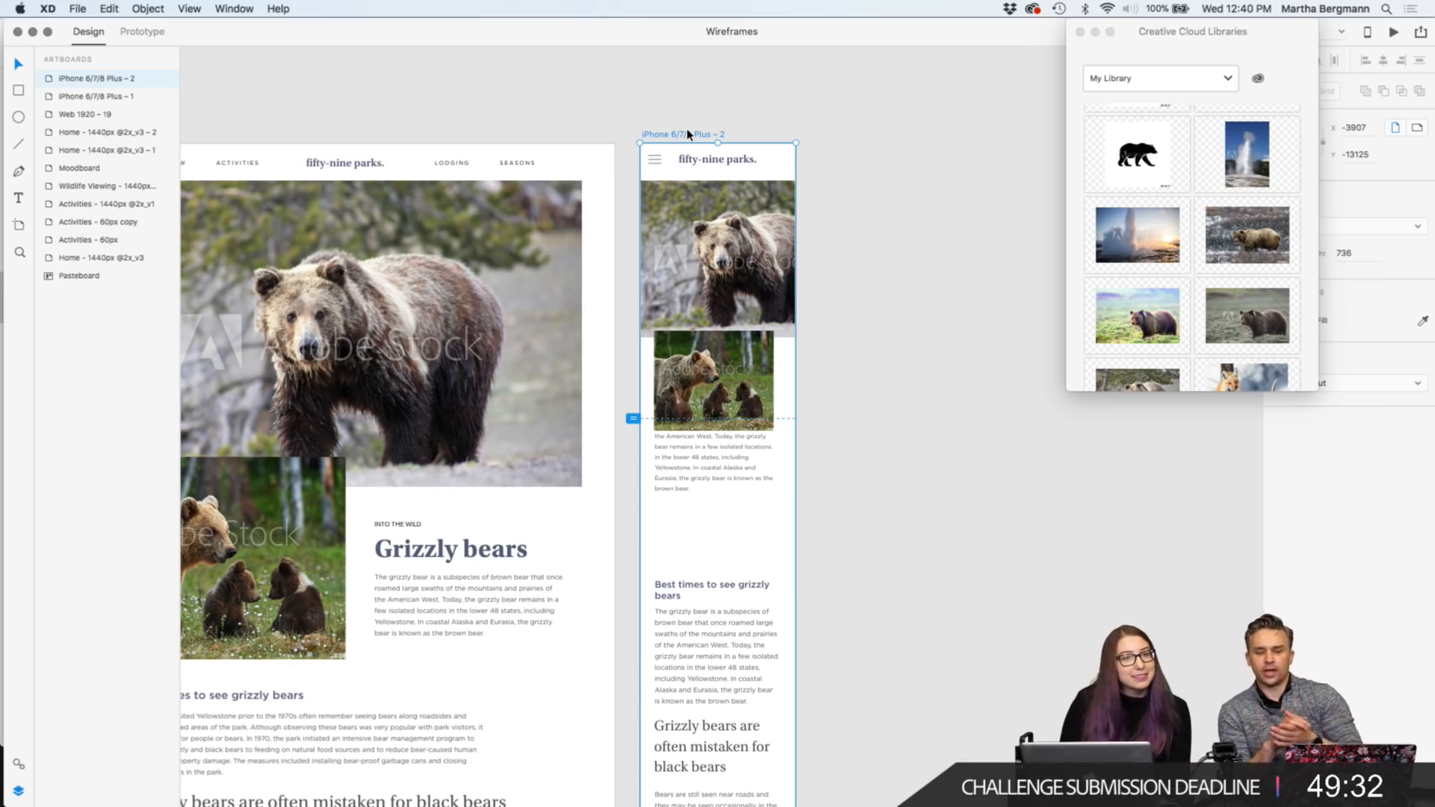
key(super+equal)
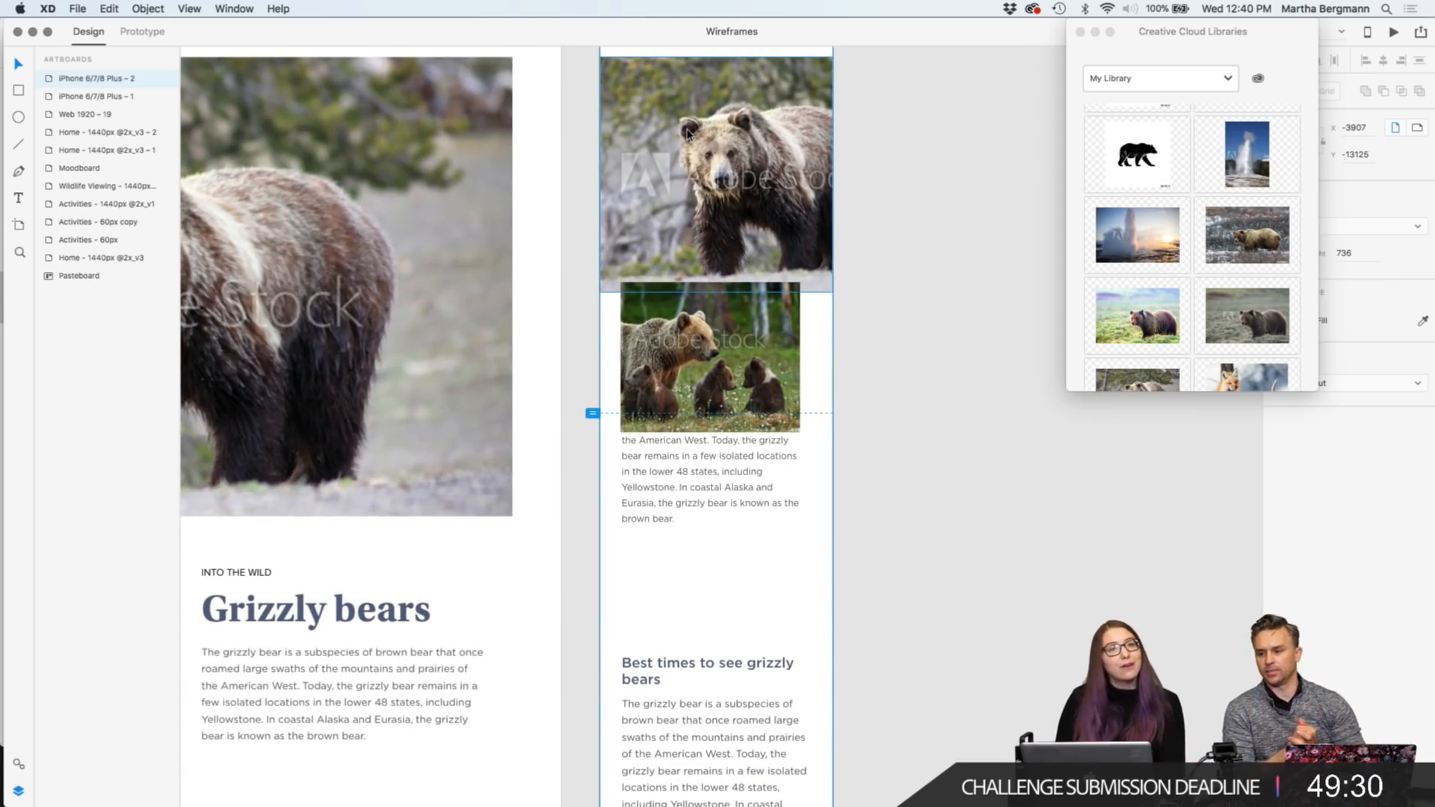
scroll(688, 133, up, 2)
scroll(688, 133, right, 3)
click(664, 370)
drag(654, 385, 656, 650)
Lengthen the iPhone artboard by dragging its bottom edge down.
scroll(655, 650, down, 5)
key(super+minus)
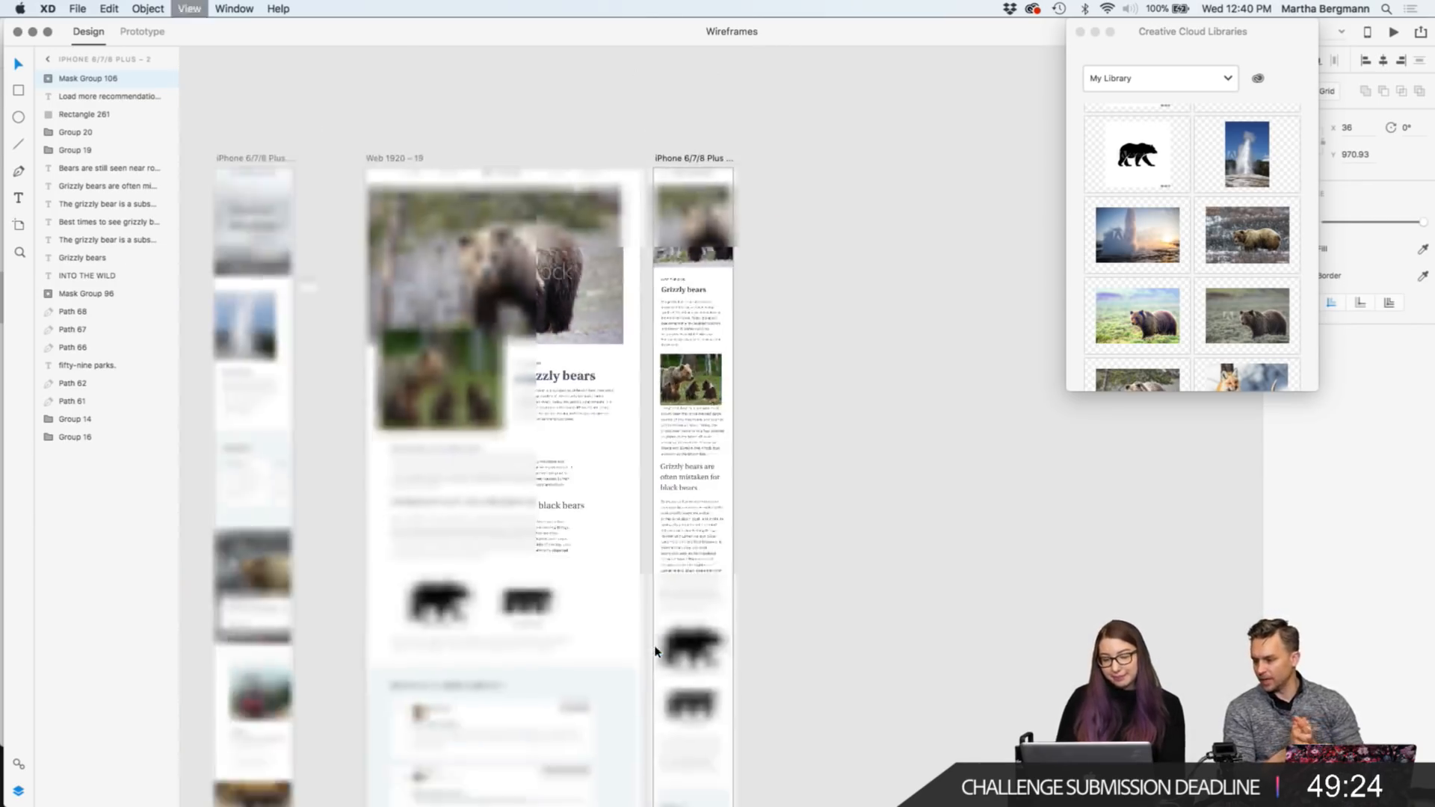
scroll(655, 649, down, 5)
scroll(692, 577, up, 8)
scroll(692, 576, right, 1)
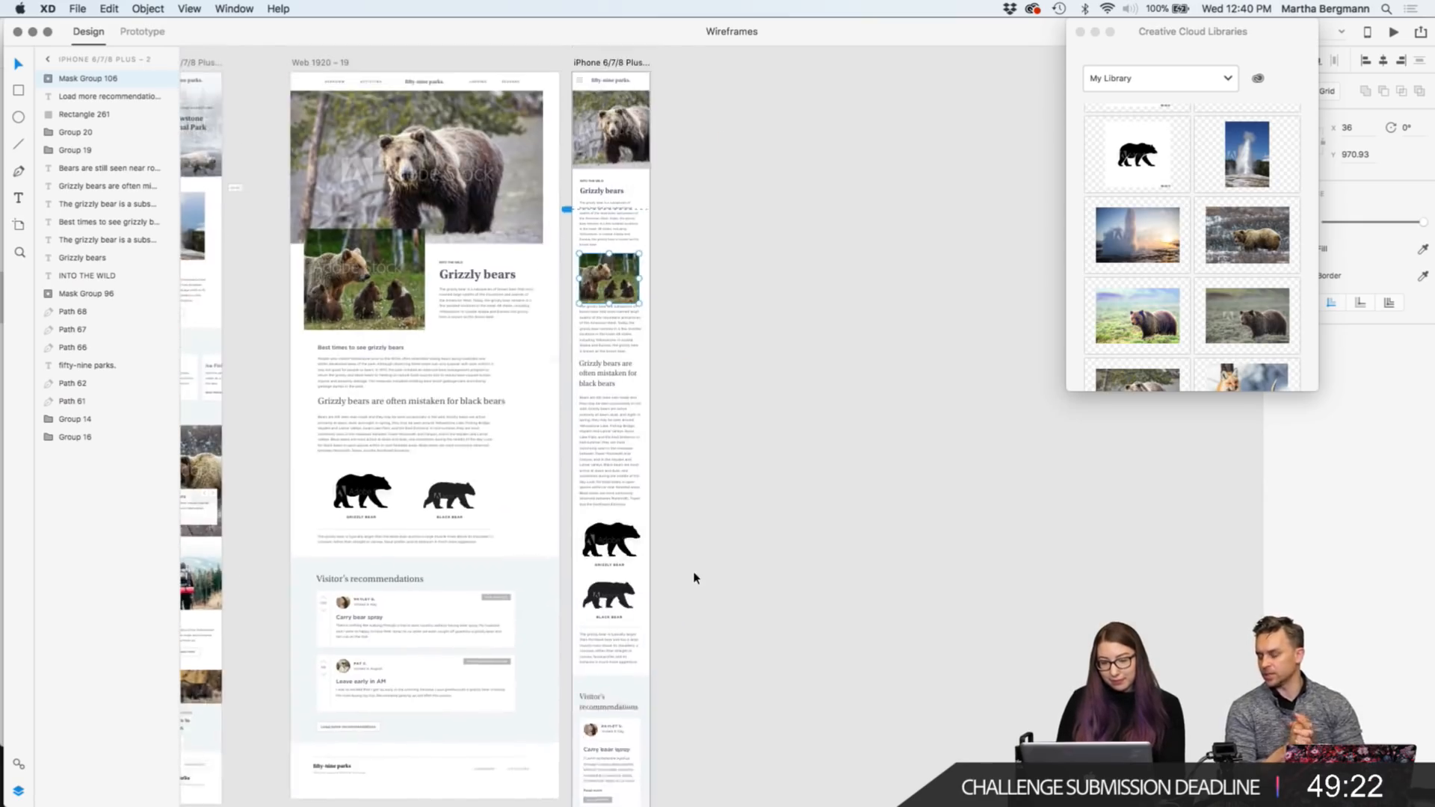
click(613, 165)
scroll(613, 487, down, 10)
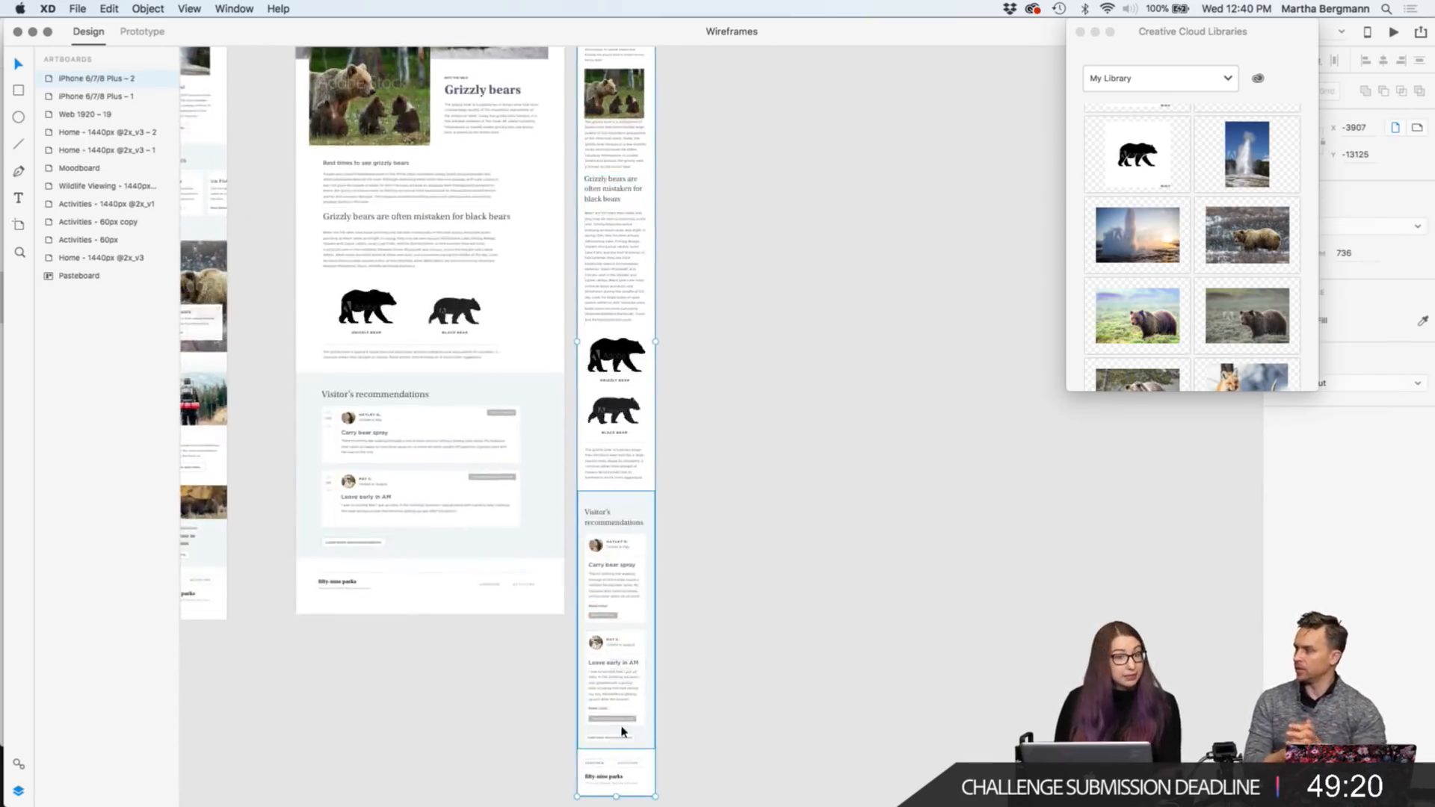
drag(632, 533, 631, 643)
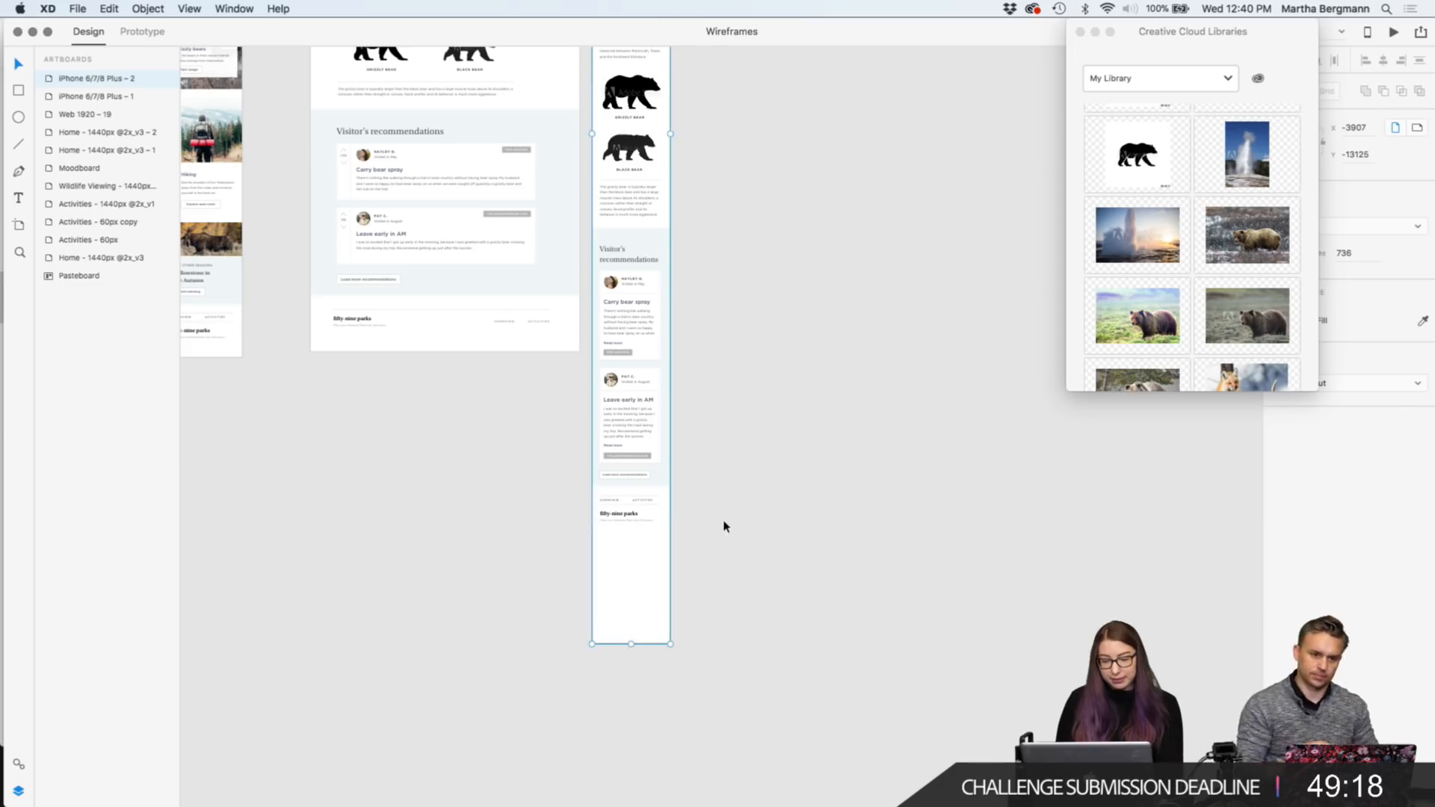
scroll(724, 522, up, 3)
click(748, 646)
Marquee-select the iPhone artboard's lower text blocks and nudge the cubs photo slightly lower.
scroll(754, 642, down, 3)
drag(741, 577, 672, 199)
scroll(679, 171, up, 10)
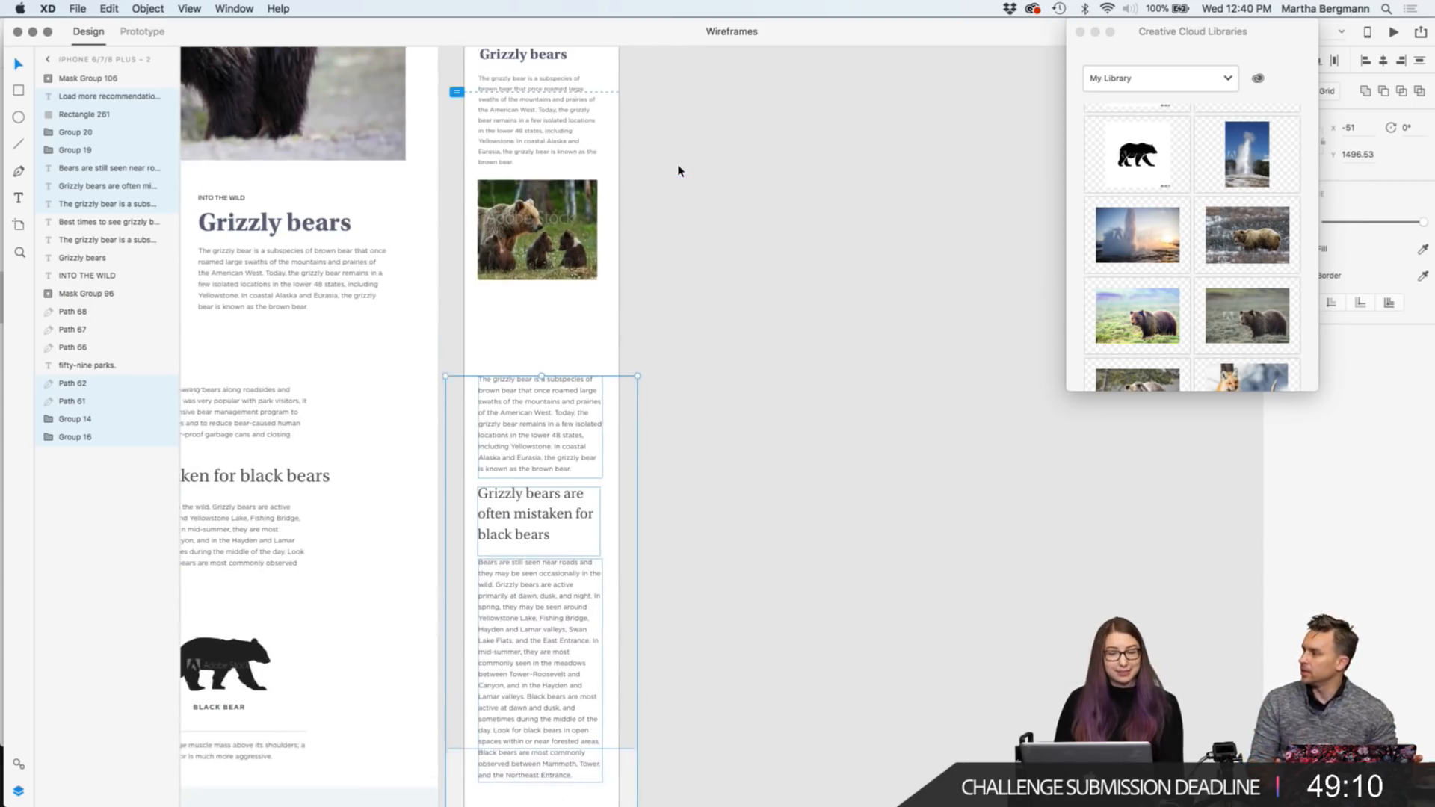
click(553, 236)
mouse_move(553, 236)
mouse_down()
mouse_move(554, 320)
mouse_move(556, 139)
mouse_move(556, 242)
mouse_up()
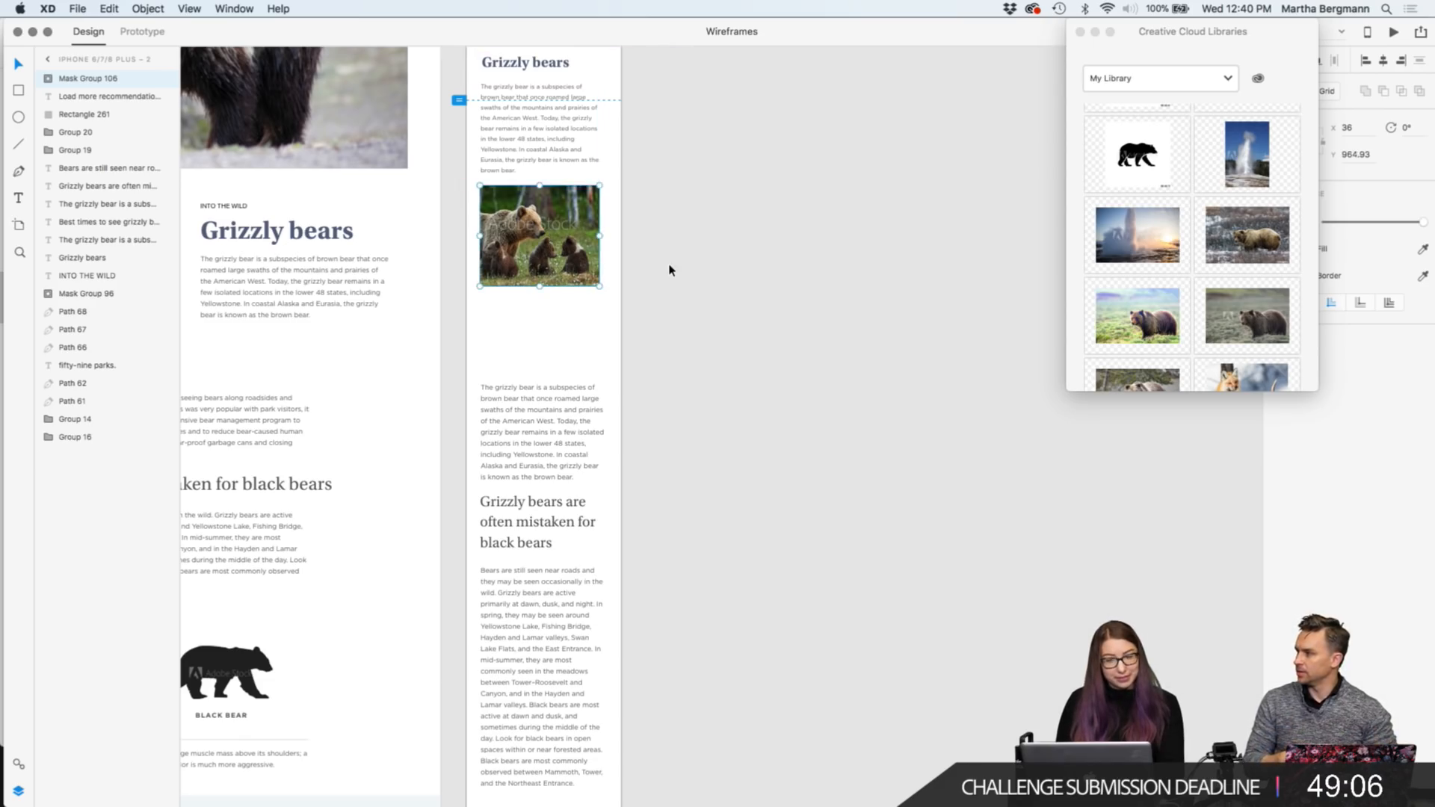
click(670, 269)
scroll(670, 271, up, 3)
scroll(670, 267, down, 5)
Check the iPhone artboard's layers, then fine-tune the cubs photo's position by a pixel.
scroll(672, 273, down, 10)
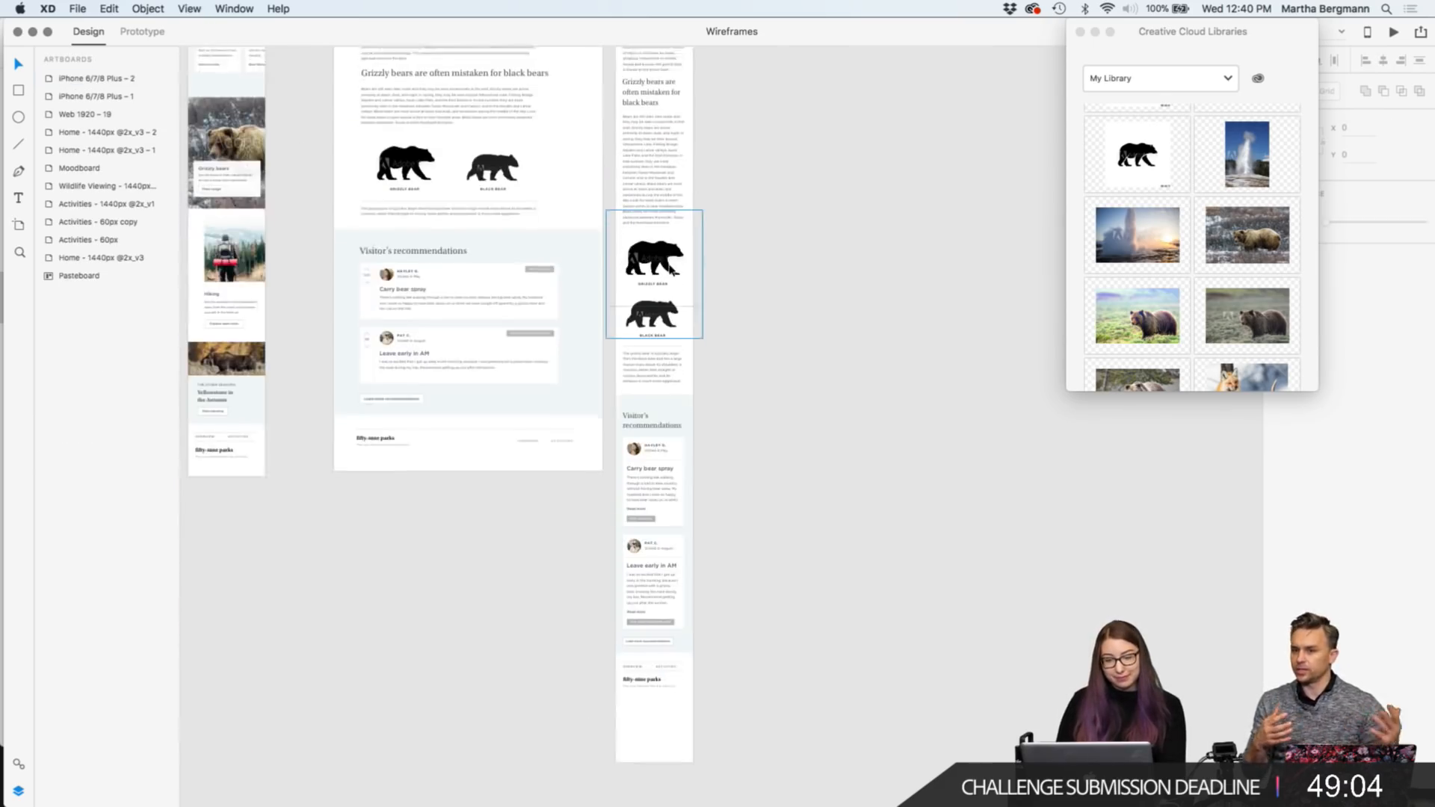
scroll(750, 653, down, 5)
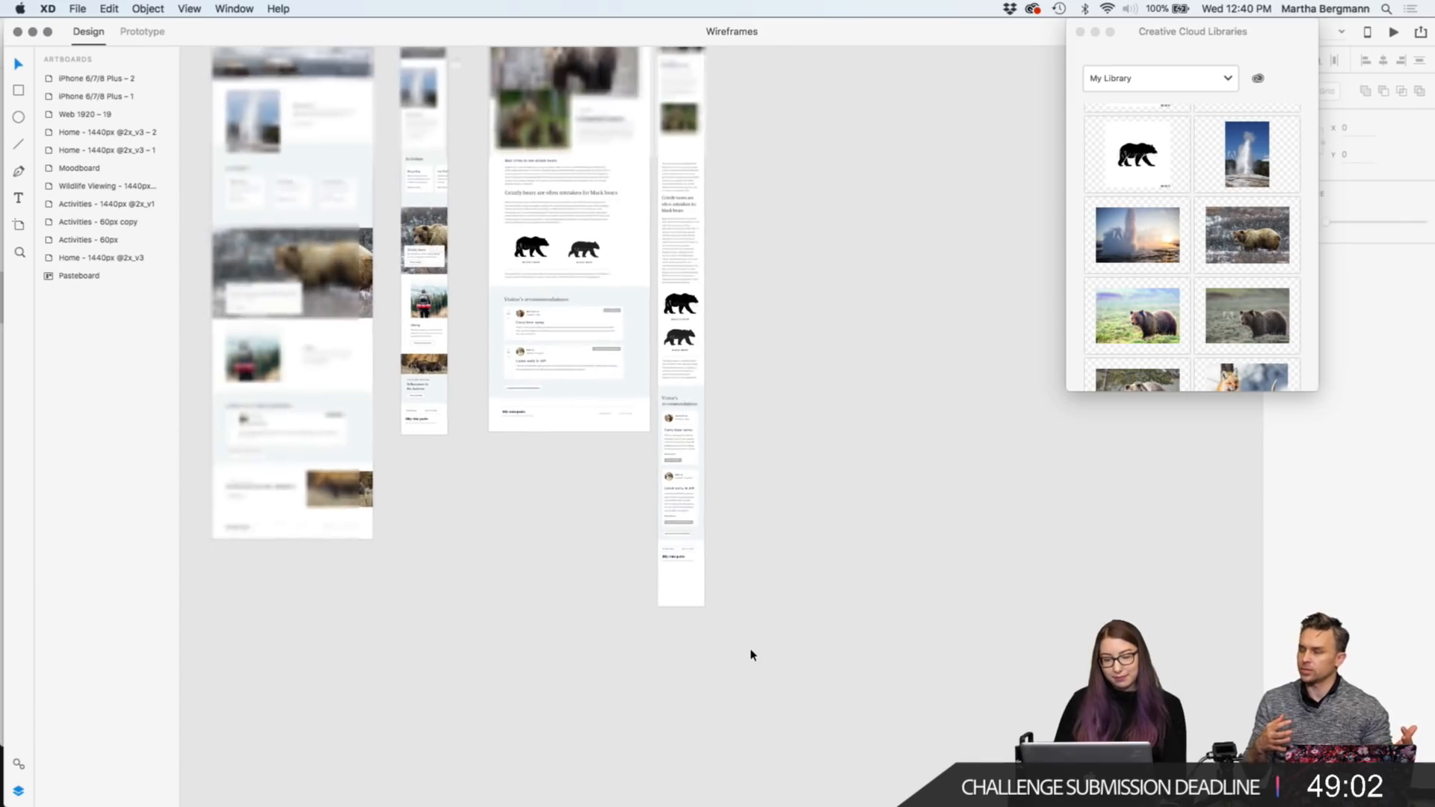
drag(742, 575, 677, 162)
click(794, 209)
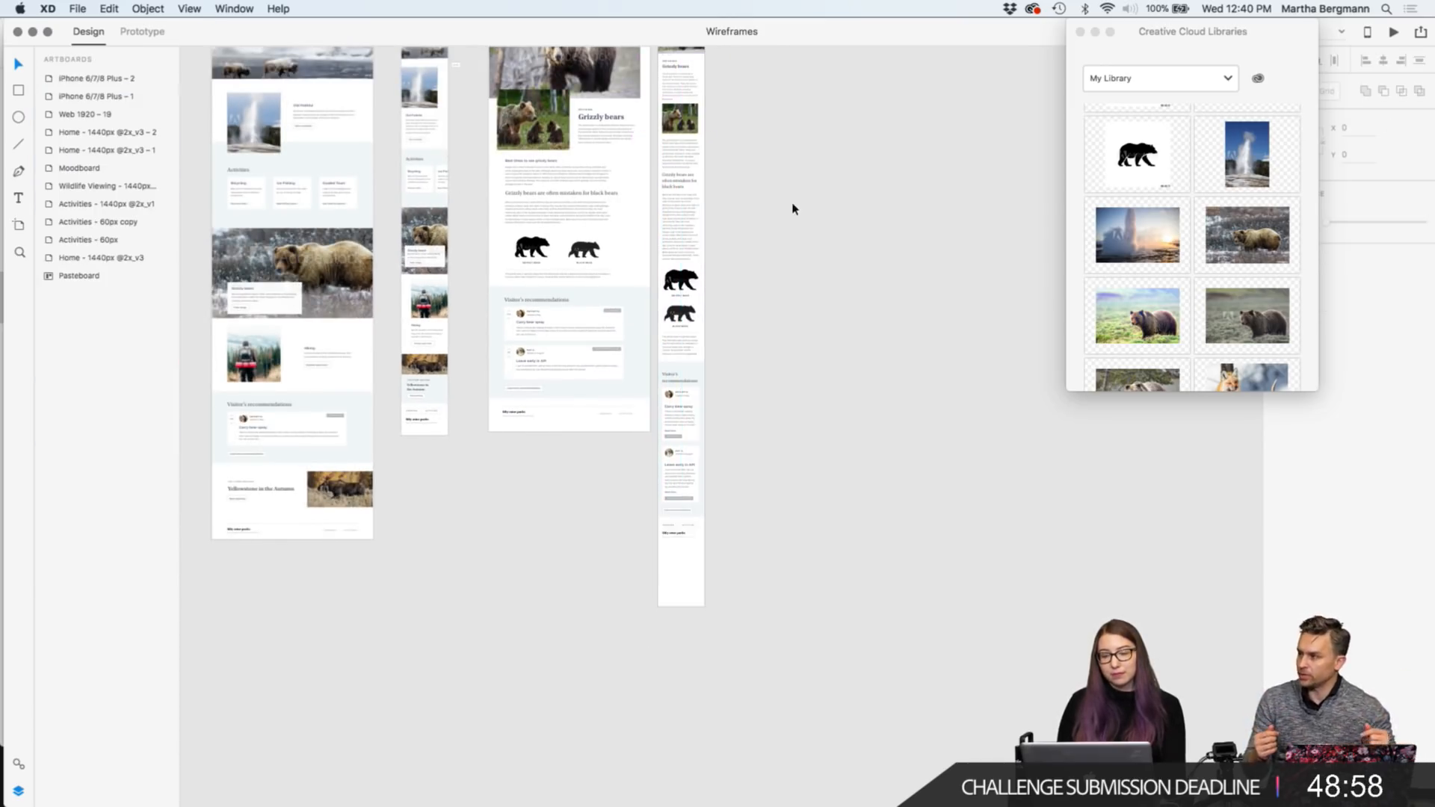
key(super+equal)
key(super+equal)
key(super+equal)
scroll(794, 209, up, 5)
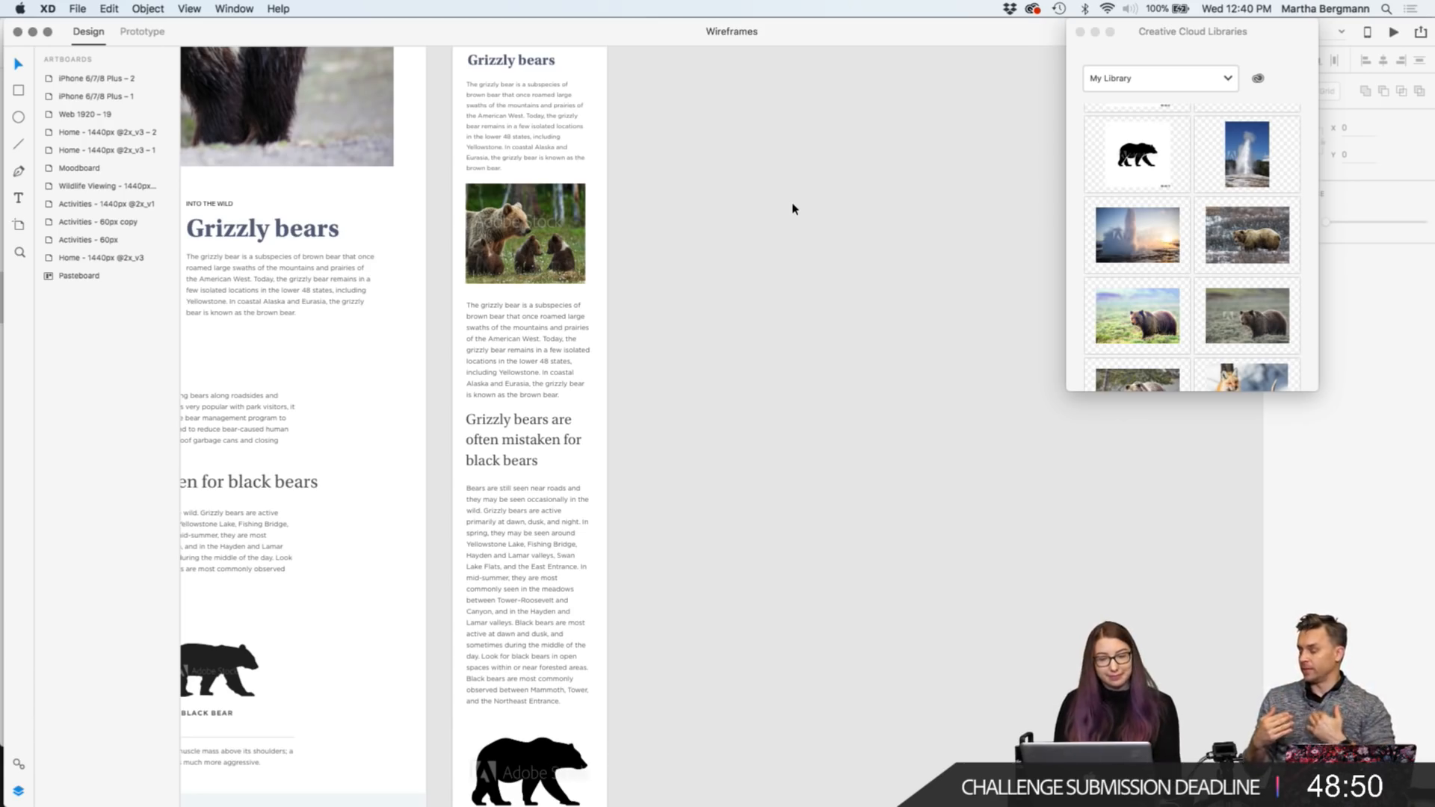
drag(553, 239, 553, 240)
click(703, 355)
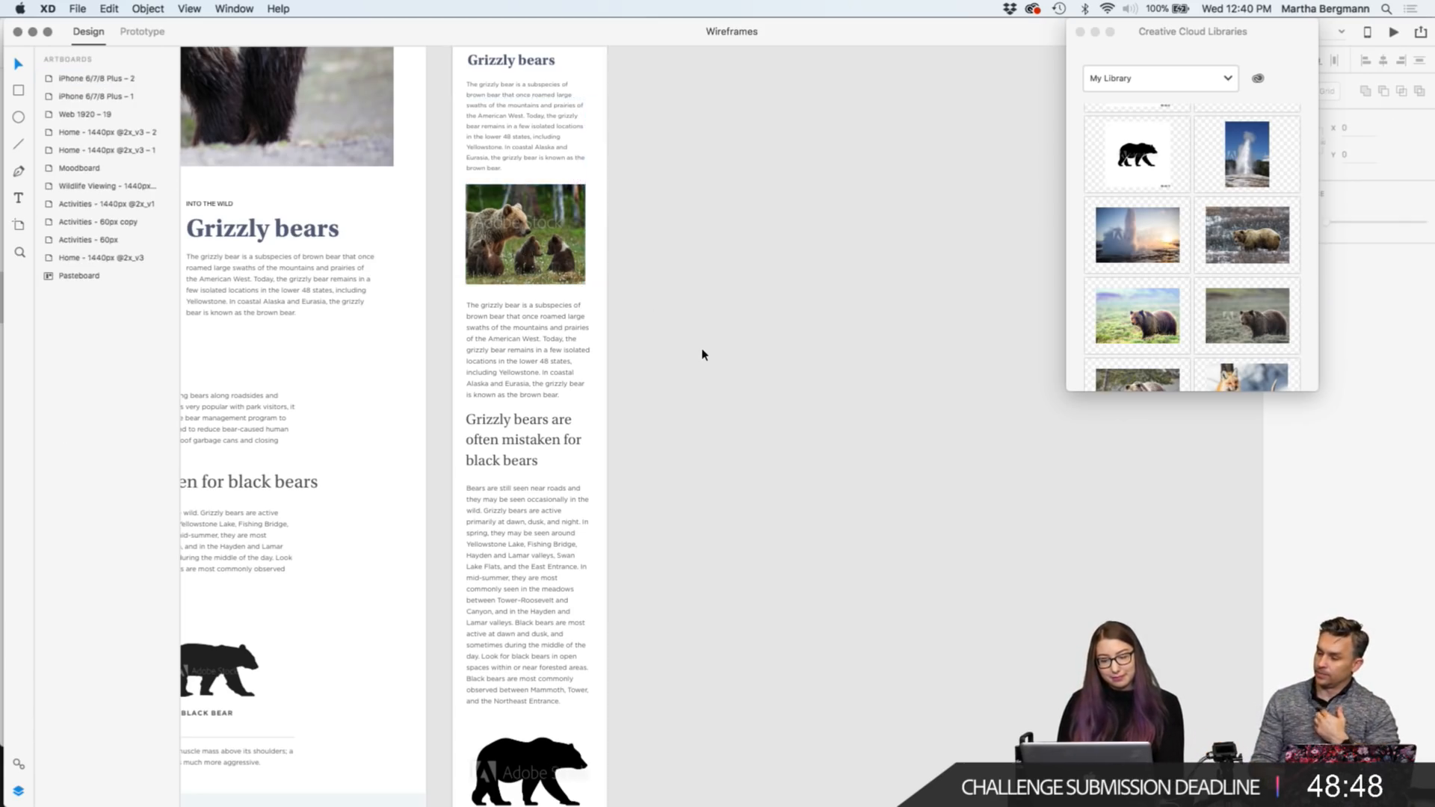
Pull the iPhone artboard's bottom edge up to sit just below the fifty-nine parks footer.
scroll(702, 355, down, 5)
scroll(703, 352, down, 10)
click(646, 453)
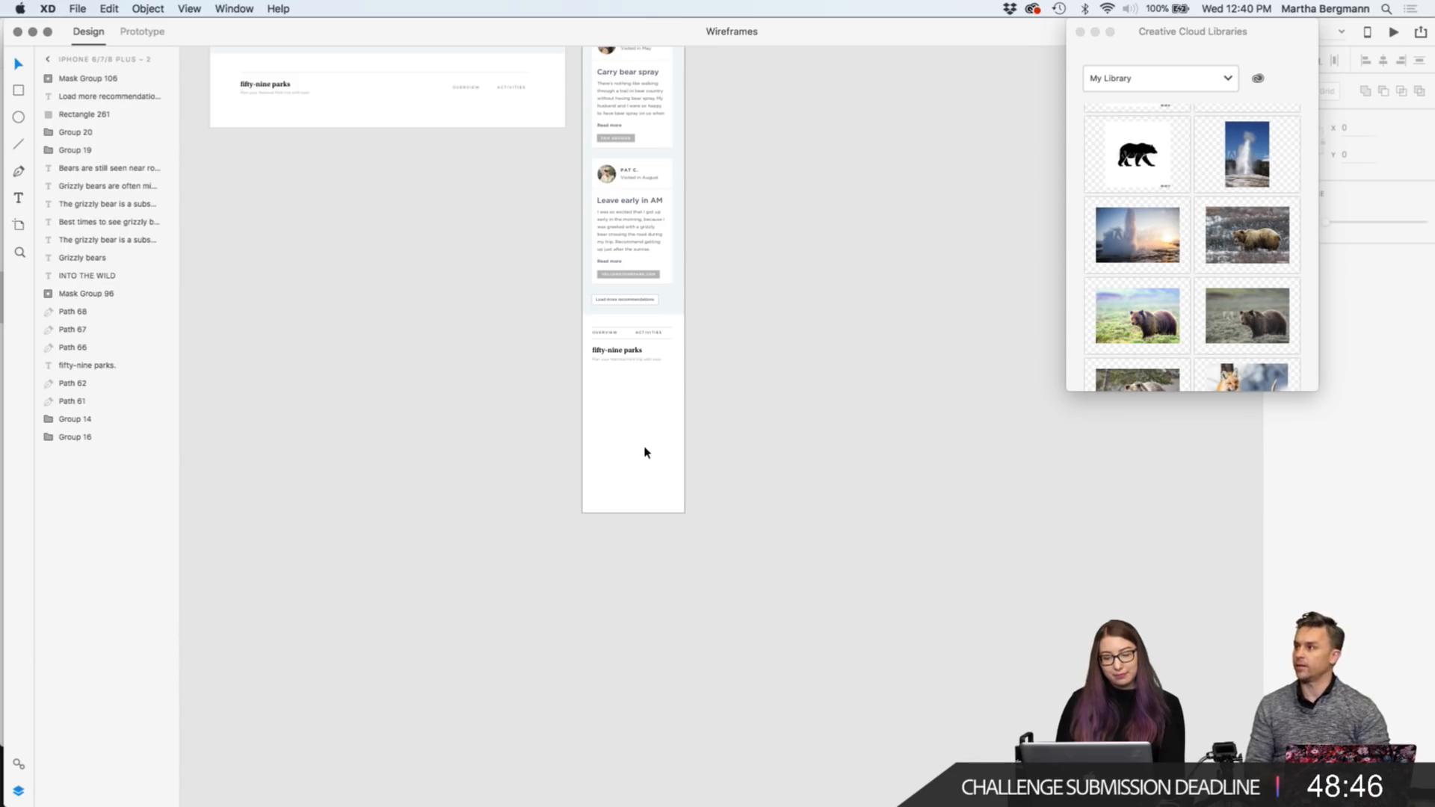
scroll(645, 450, down, 8)
scroll(631, 263, up, 5)
click(622, 289)
scroll(628, 314, down, 10)
drag(648, 465, 647, 406)
click(739, 413)
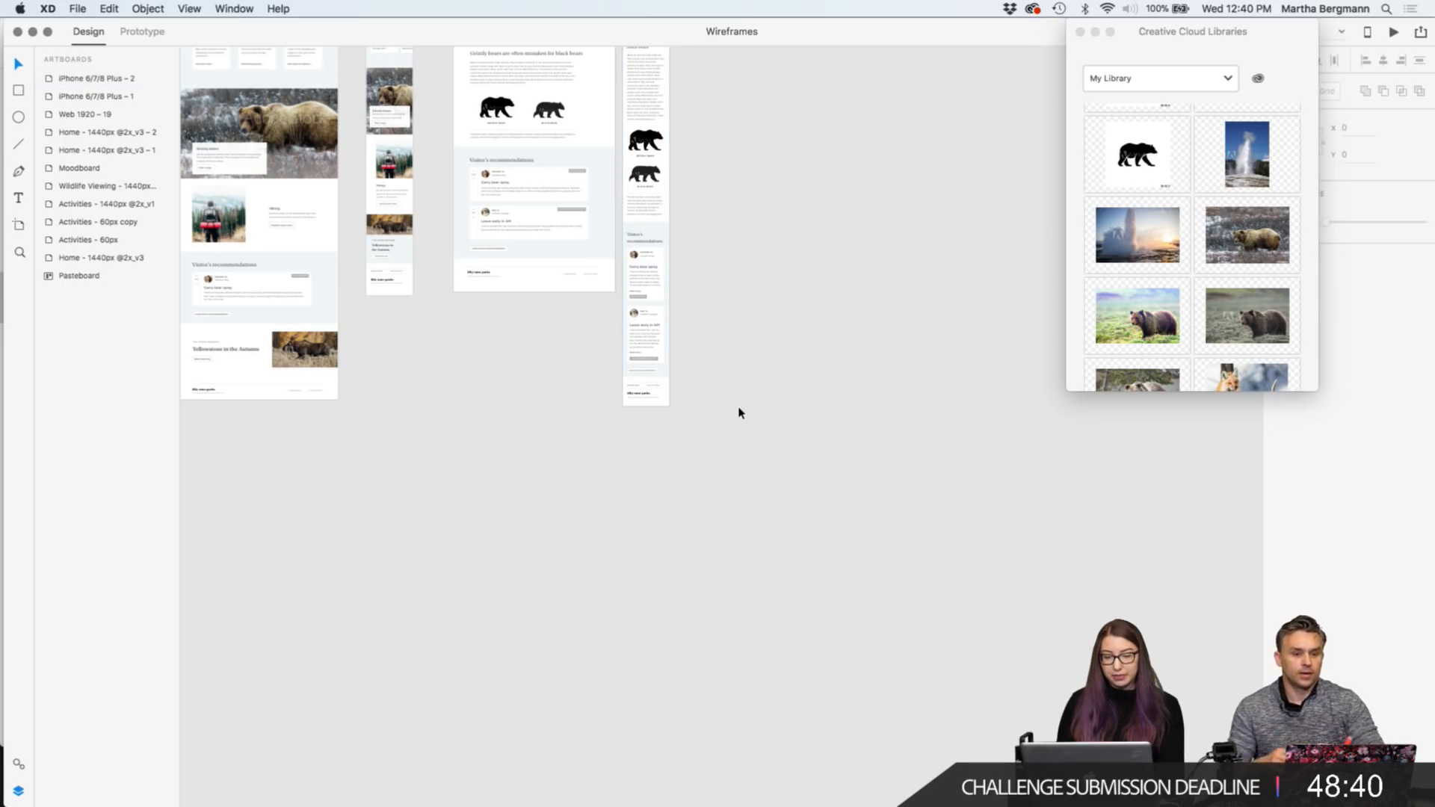
scroll(738, 412, up, 10)
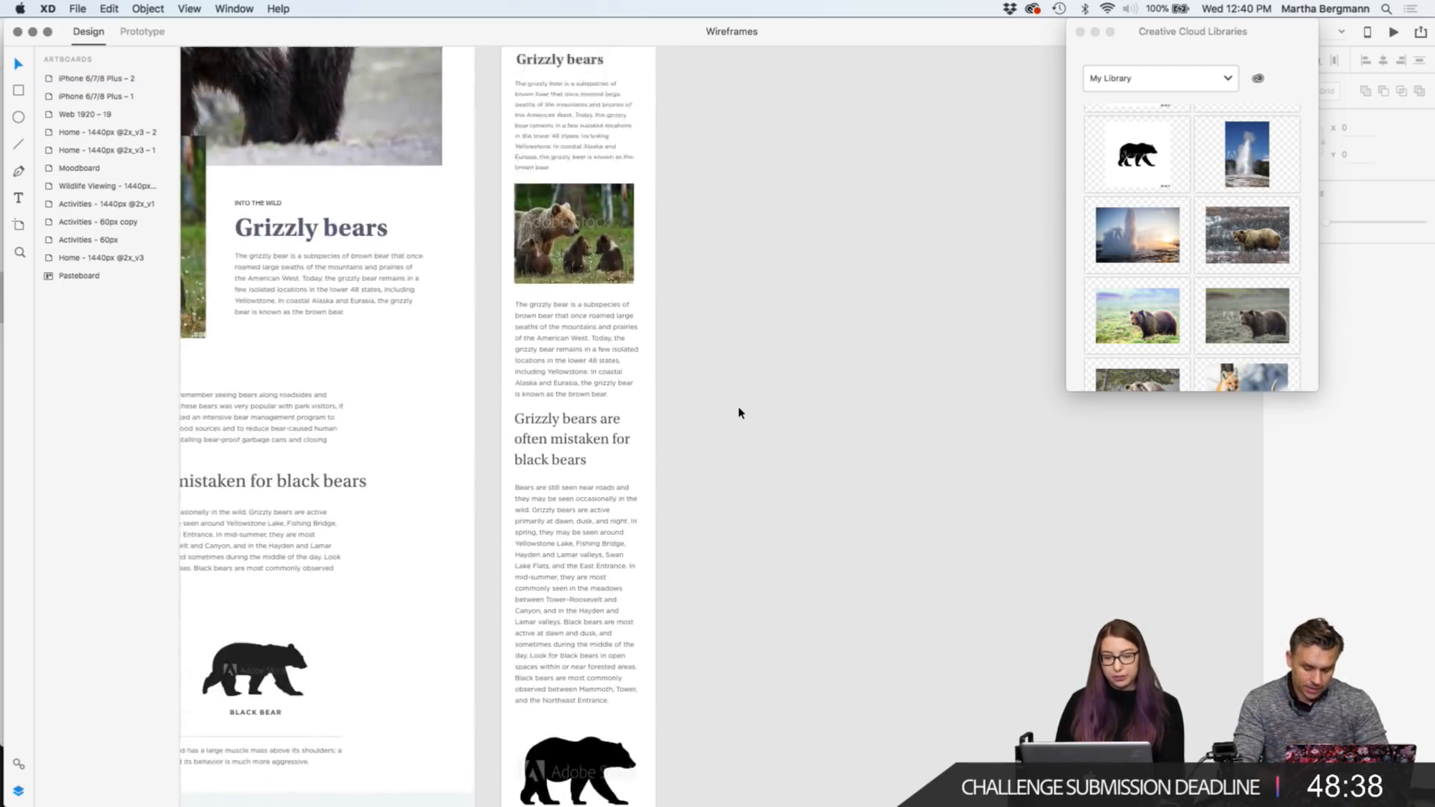
scroll(739, 413, up, 5)
scroll(739, 412, left, 5)
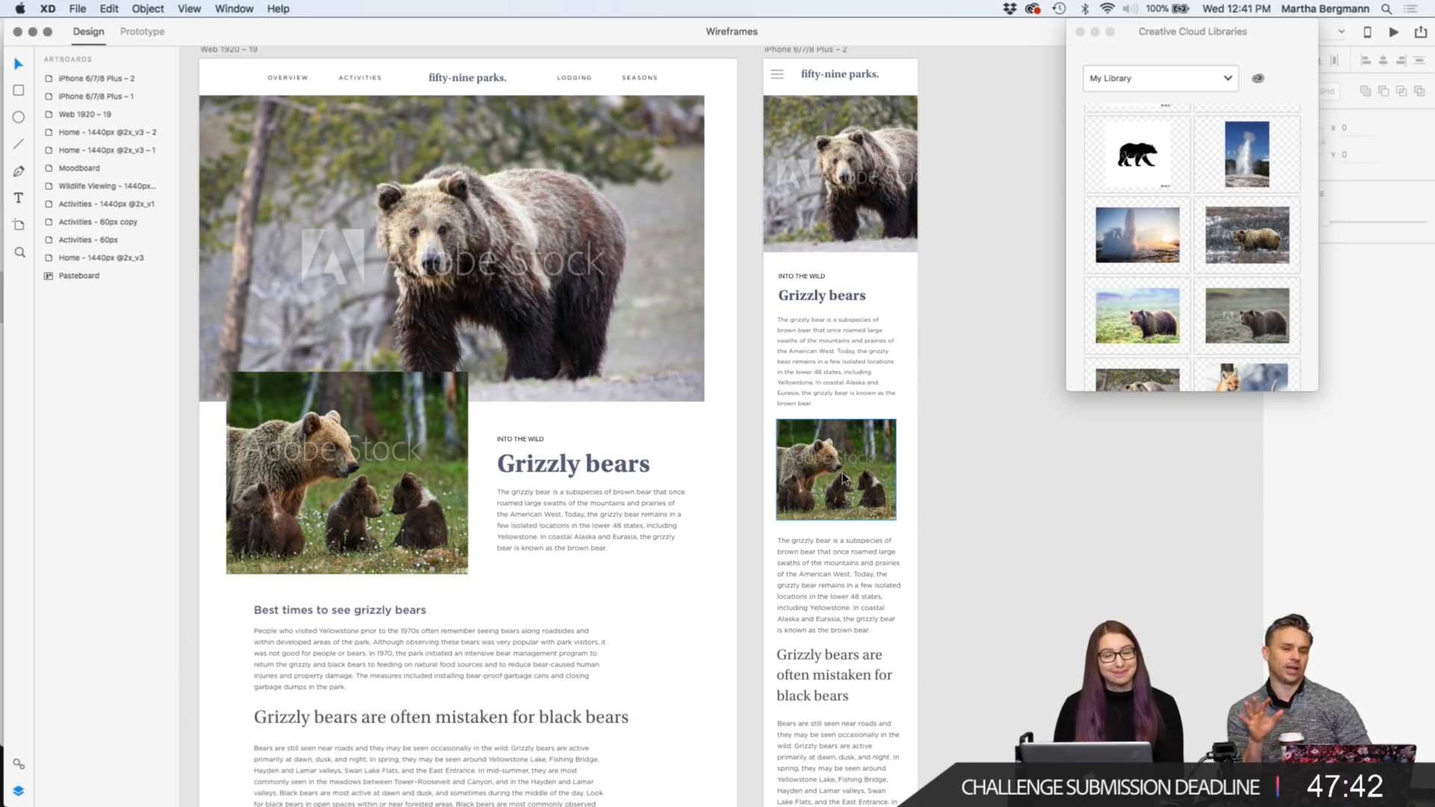
click(1080, 32)
scroll(1064, 200, left, 3)
scroll(1063, 200, up, 1)
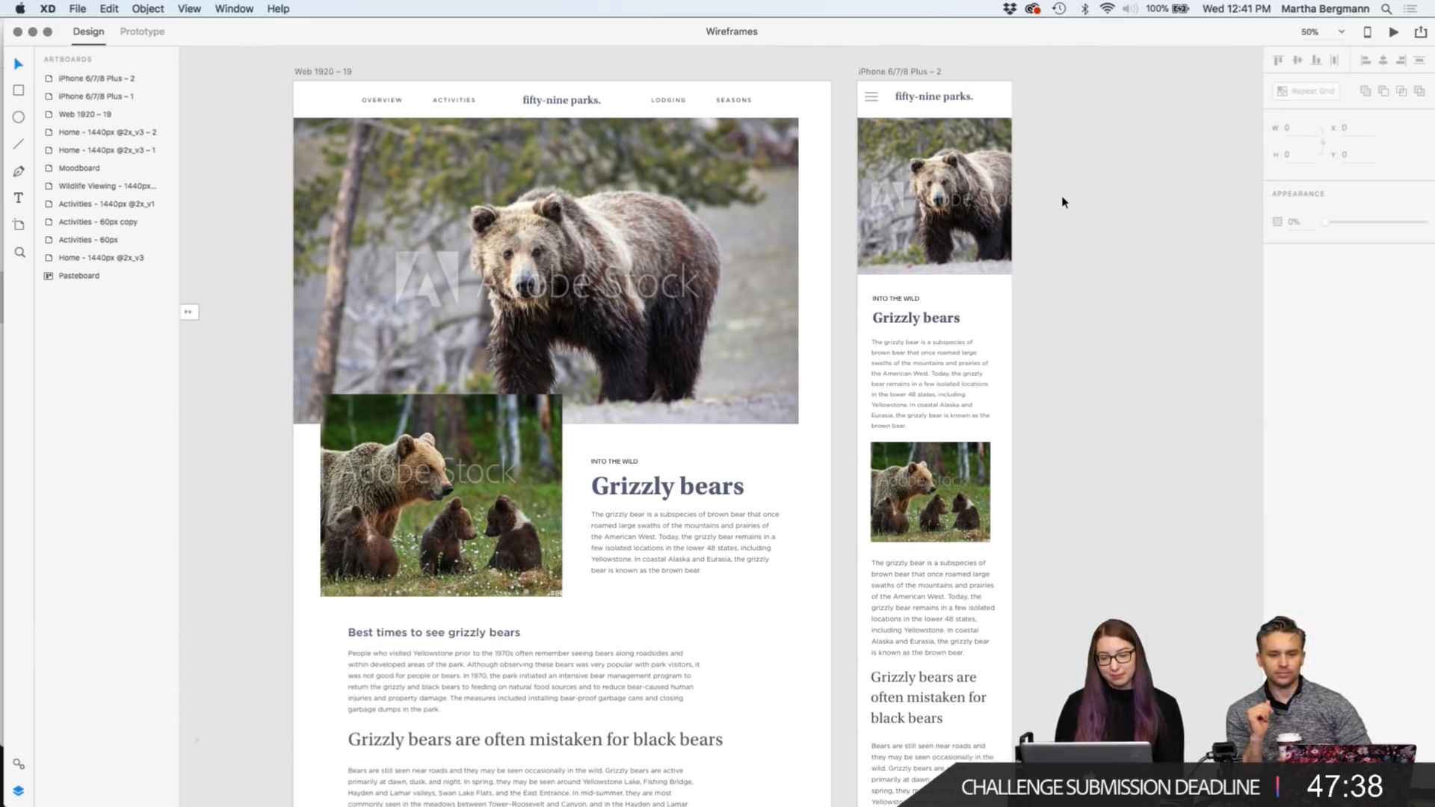
scroll(1063, 201, down, 1)
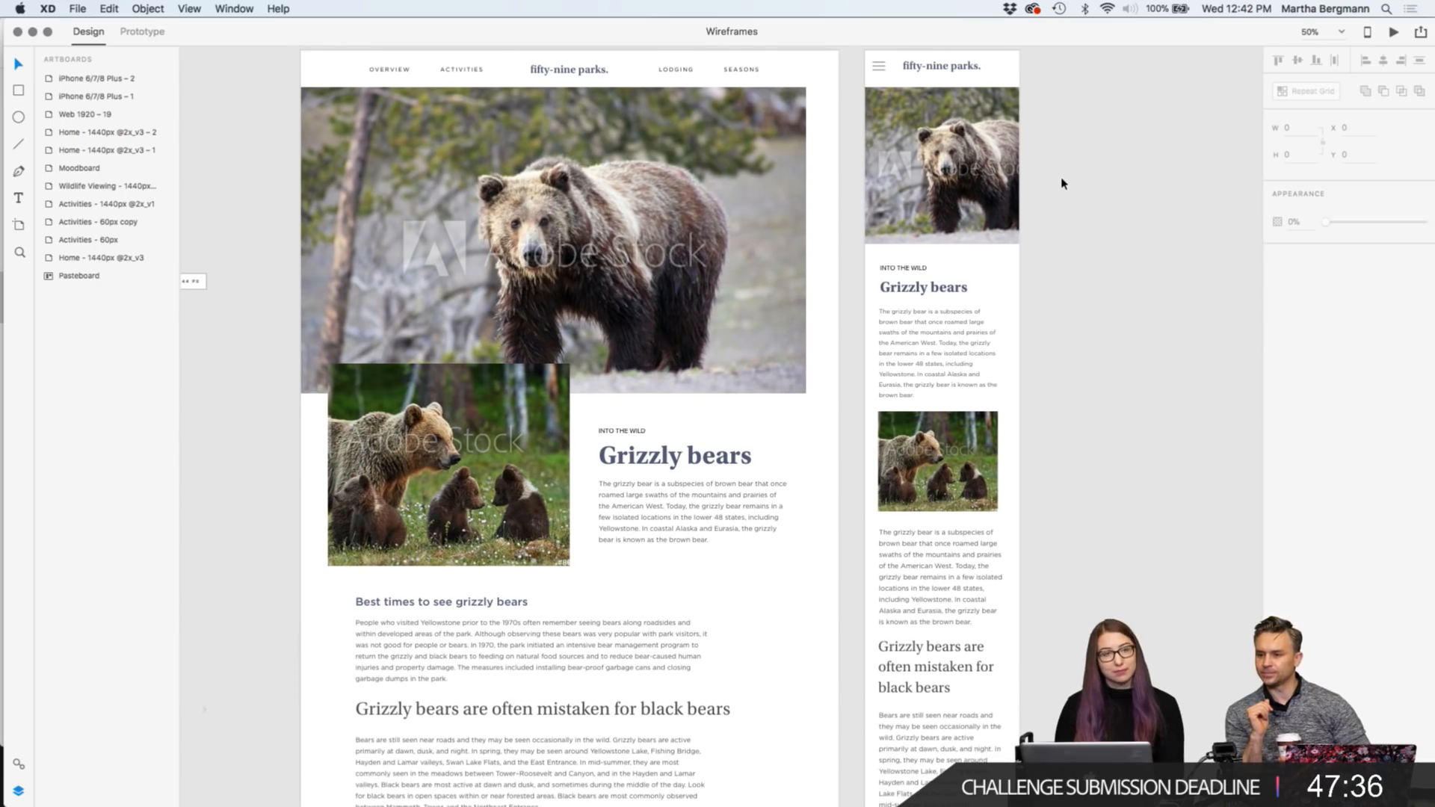
scroll(1063, 184, left, 5)
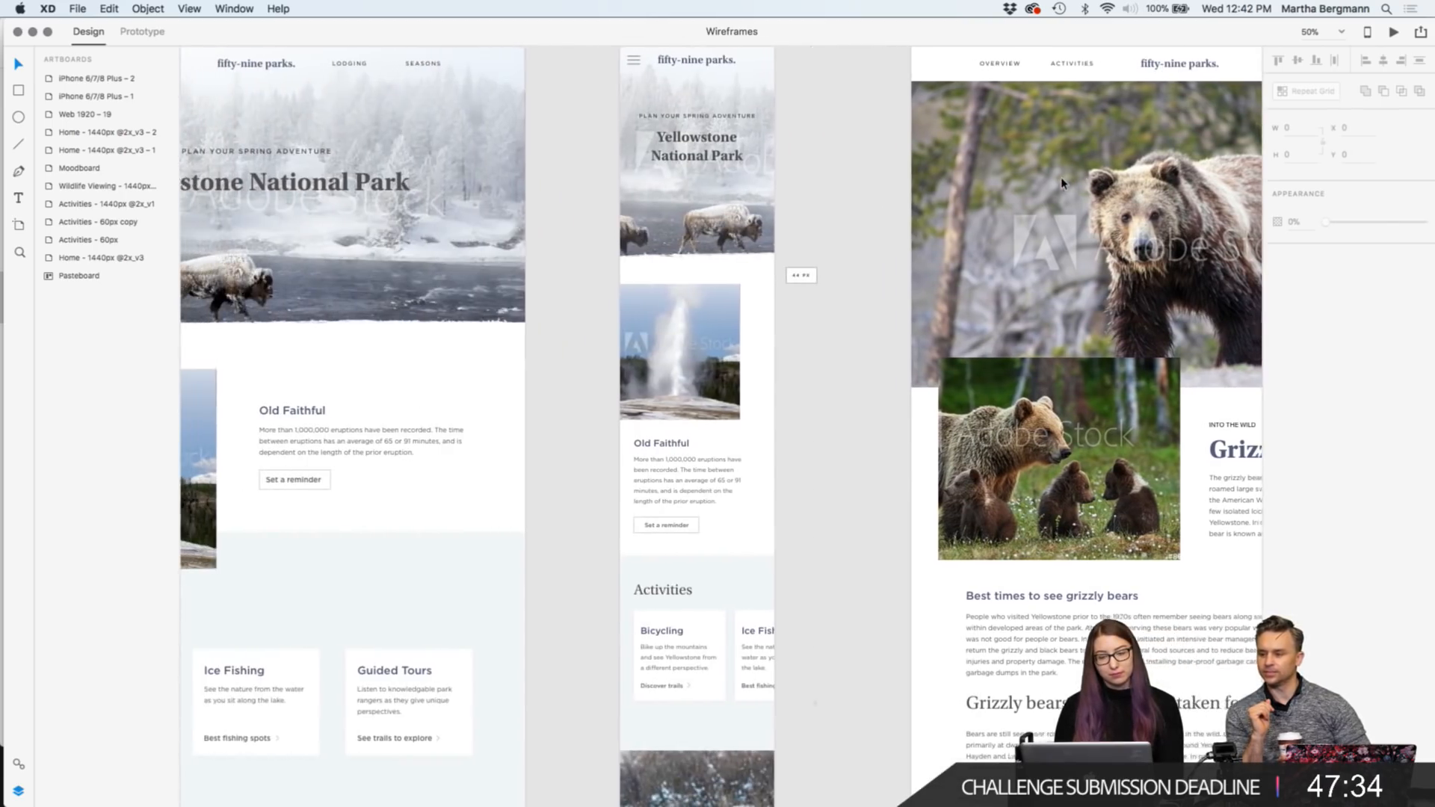
scroll(1064, 184, right, 5)
scroll(1063, 184, right, 2)
scroll(1064, 184, up, 1)
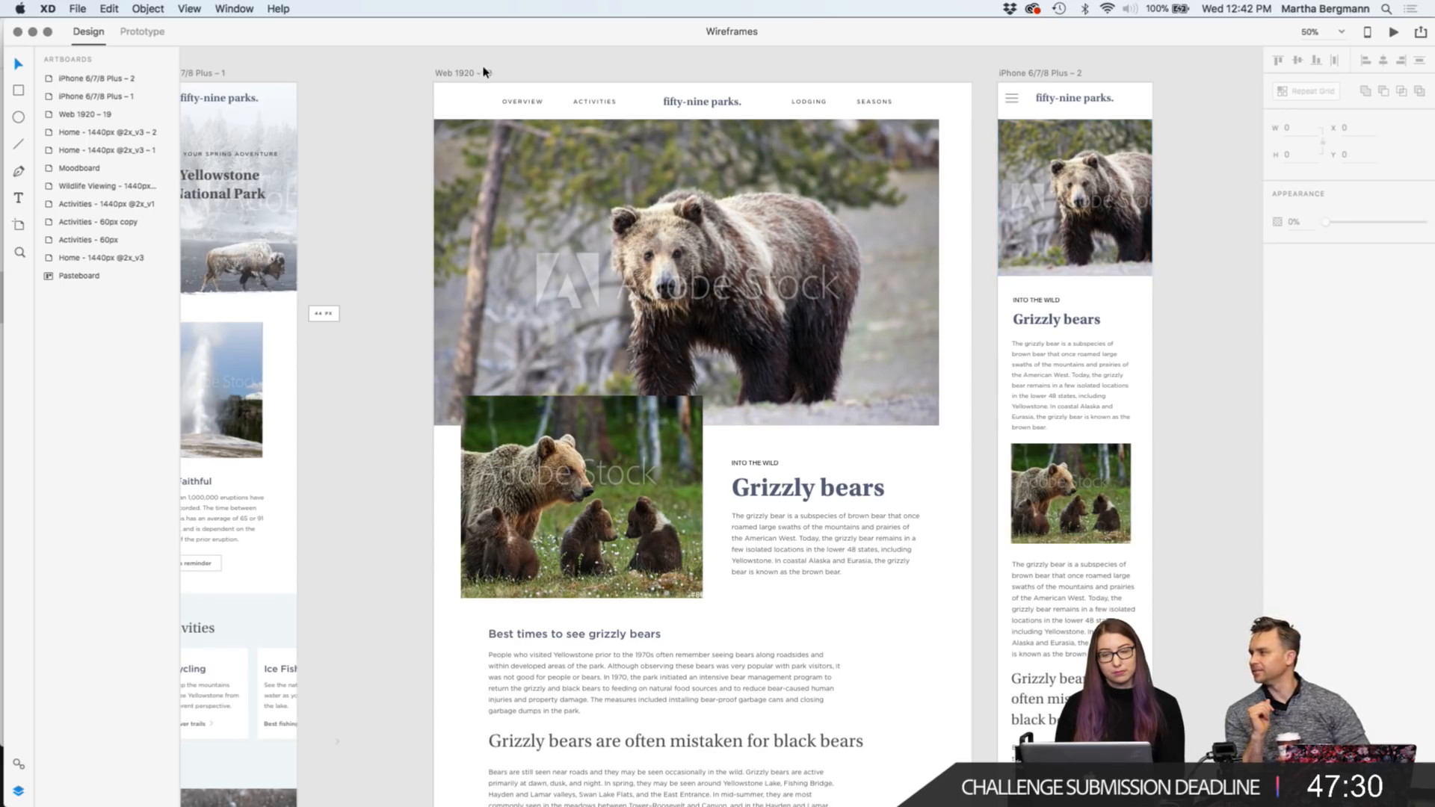
scroll(481, 77, down, 2)
scroll(481, 77, right, 2)
scroll(631, 351, down, 12)
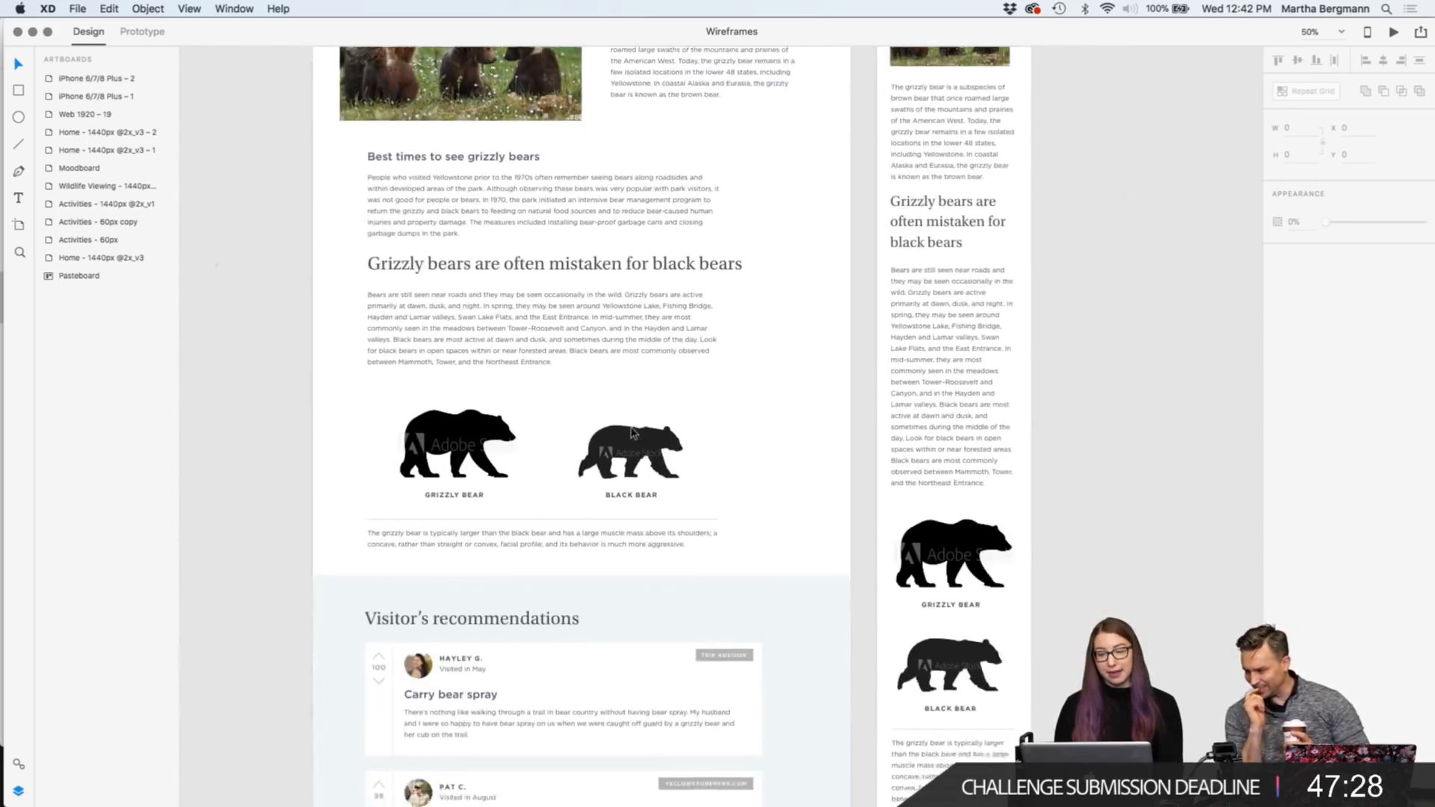
scroll(630, 432, down, 6)
scroll(631, 433, up, 8)
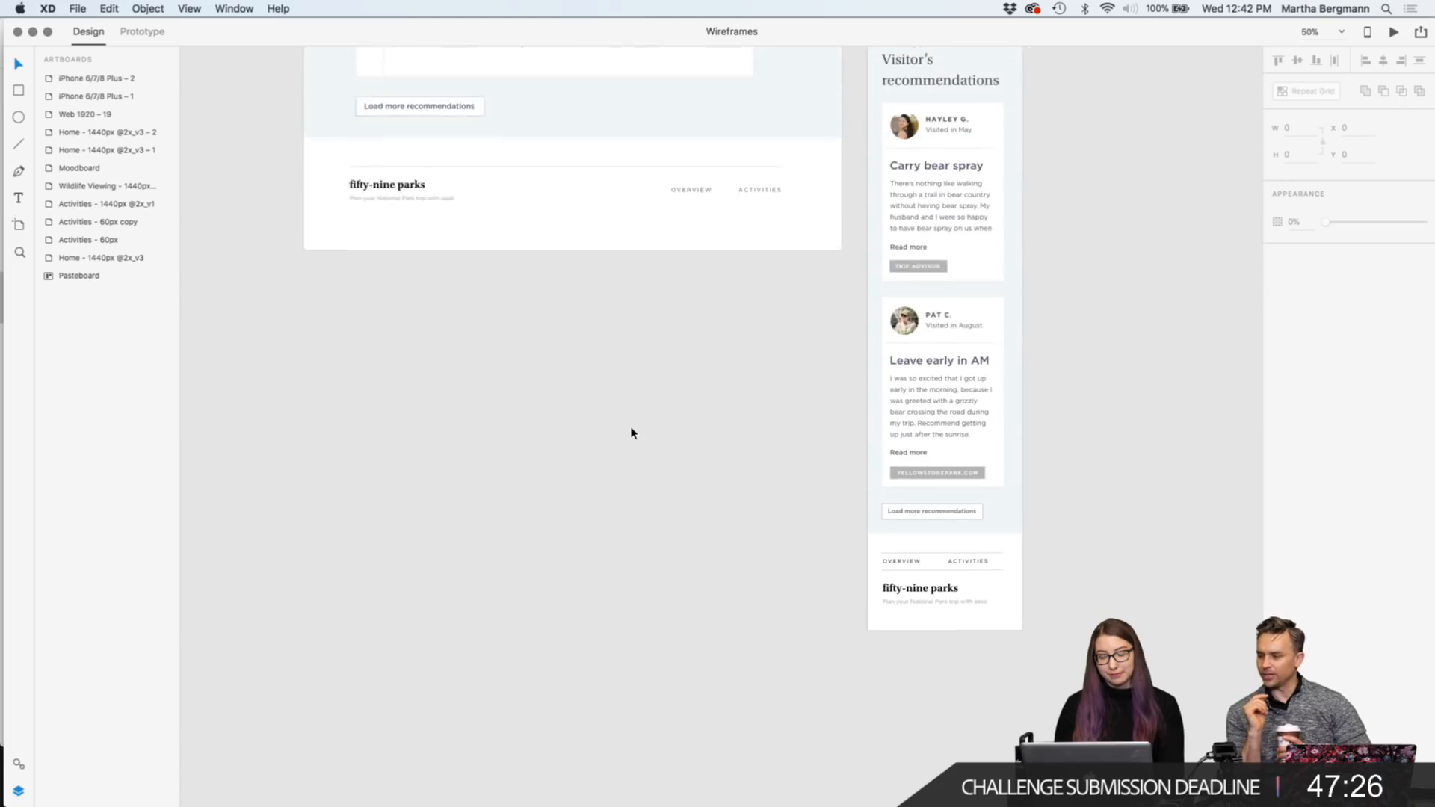
scroll(631, 432, up, 8)
scroll(631, 432, right, 2)
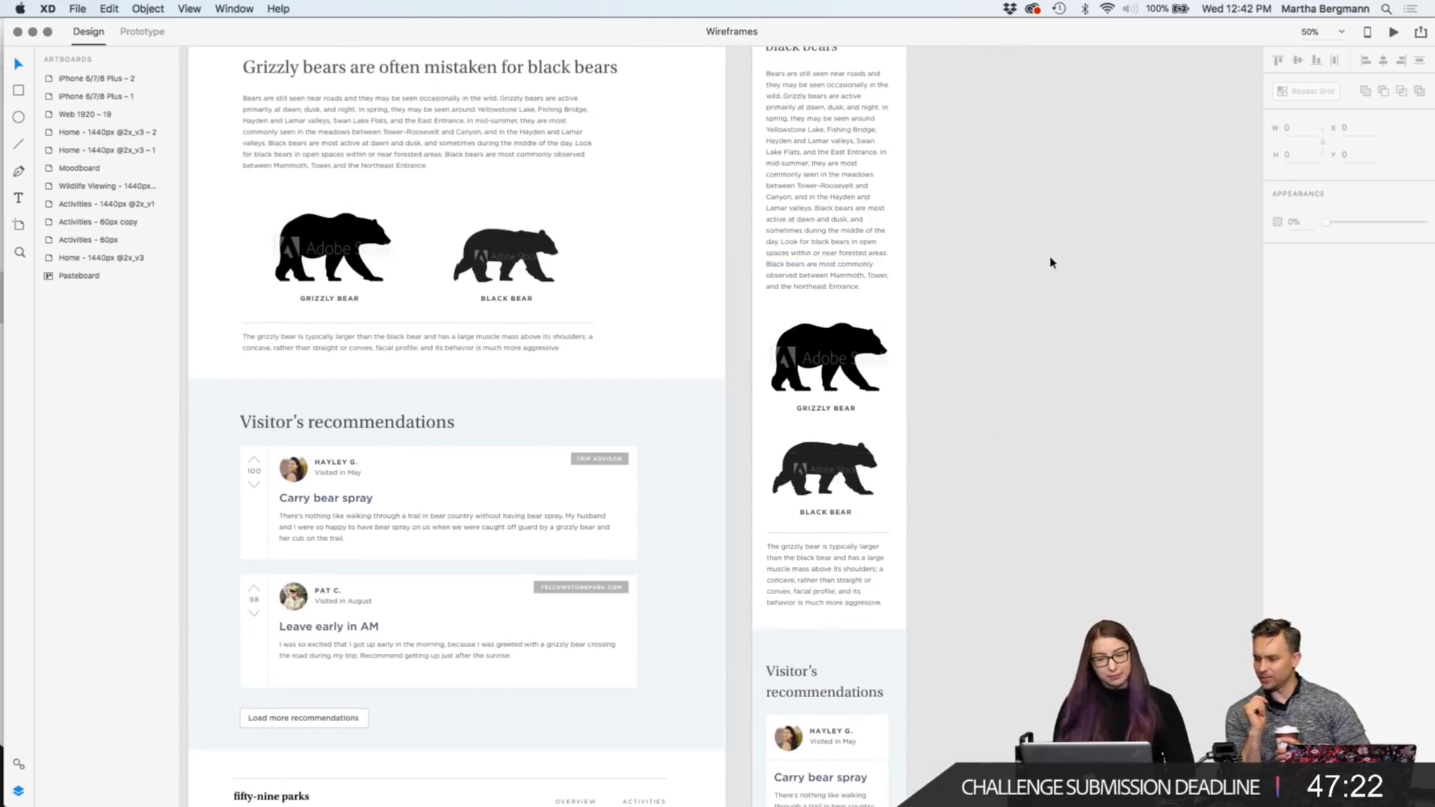
scroll(1050, 262, up, 6)
scroll(1050, 263, up, 5)
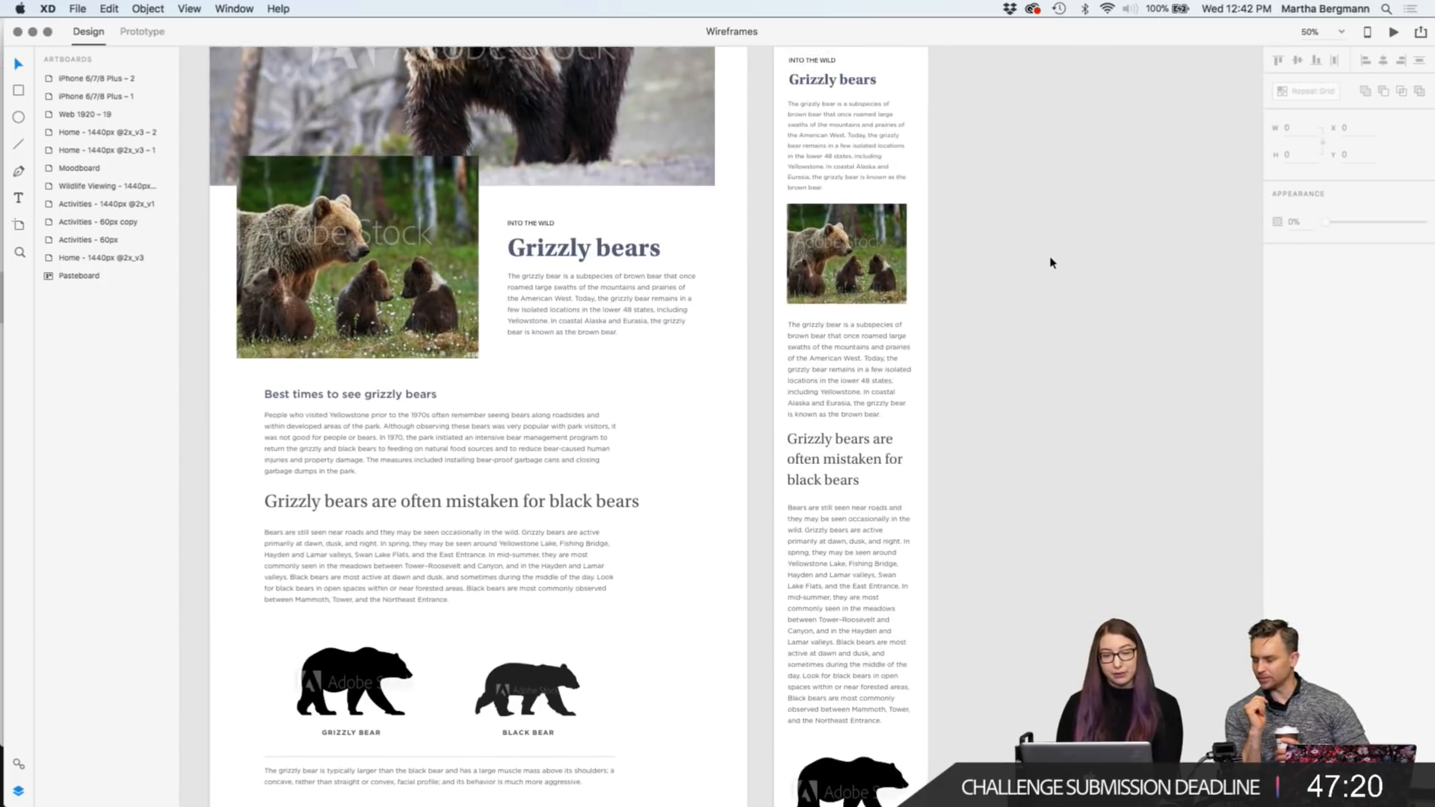
key(super+equal)
scroll(799, 351, left, 5)
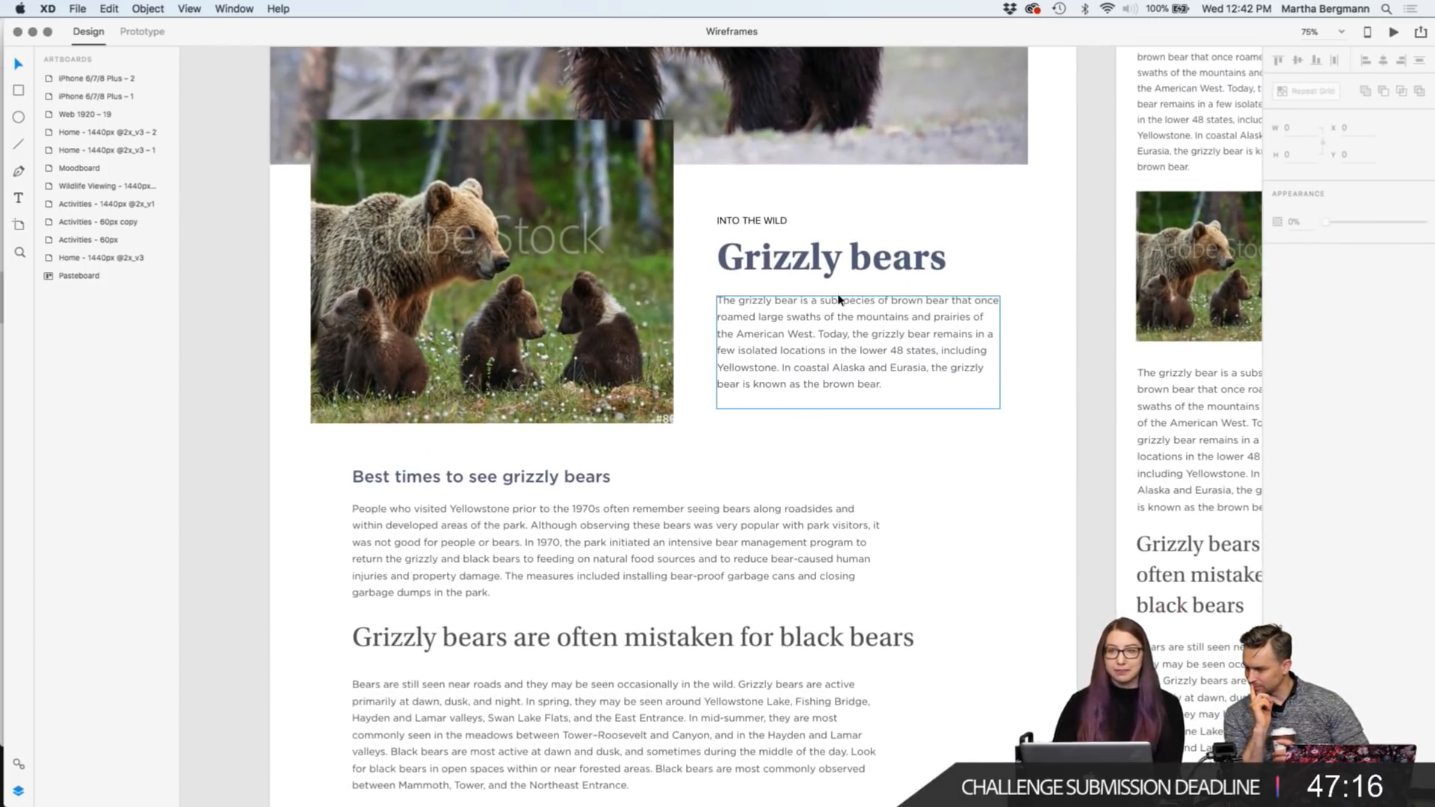
scroll(838, 299, down, 5)
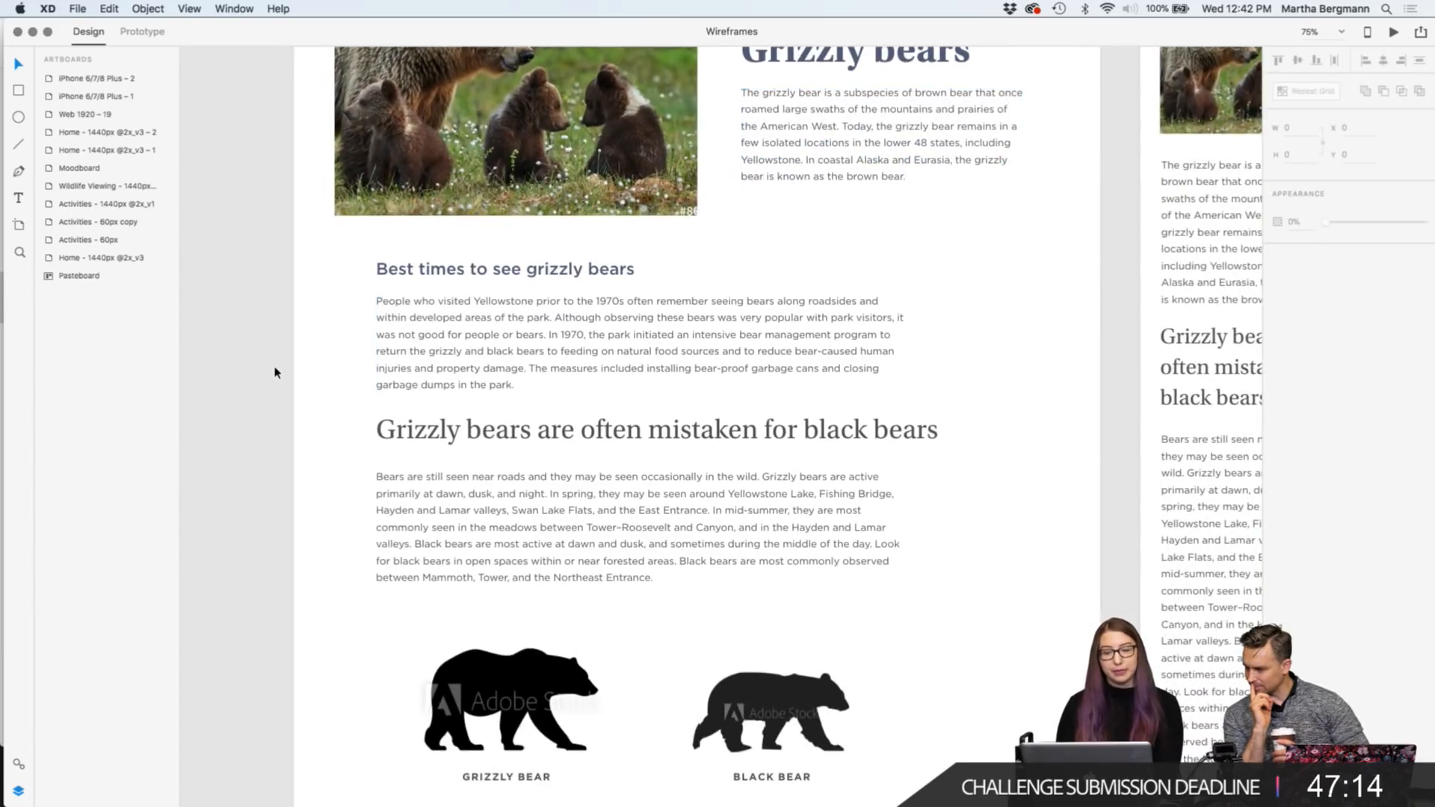
scroll(274, 372, down, 2)
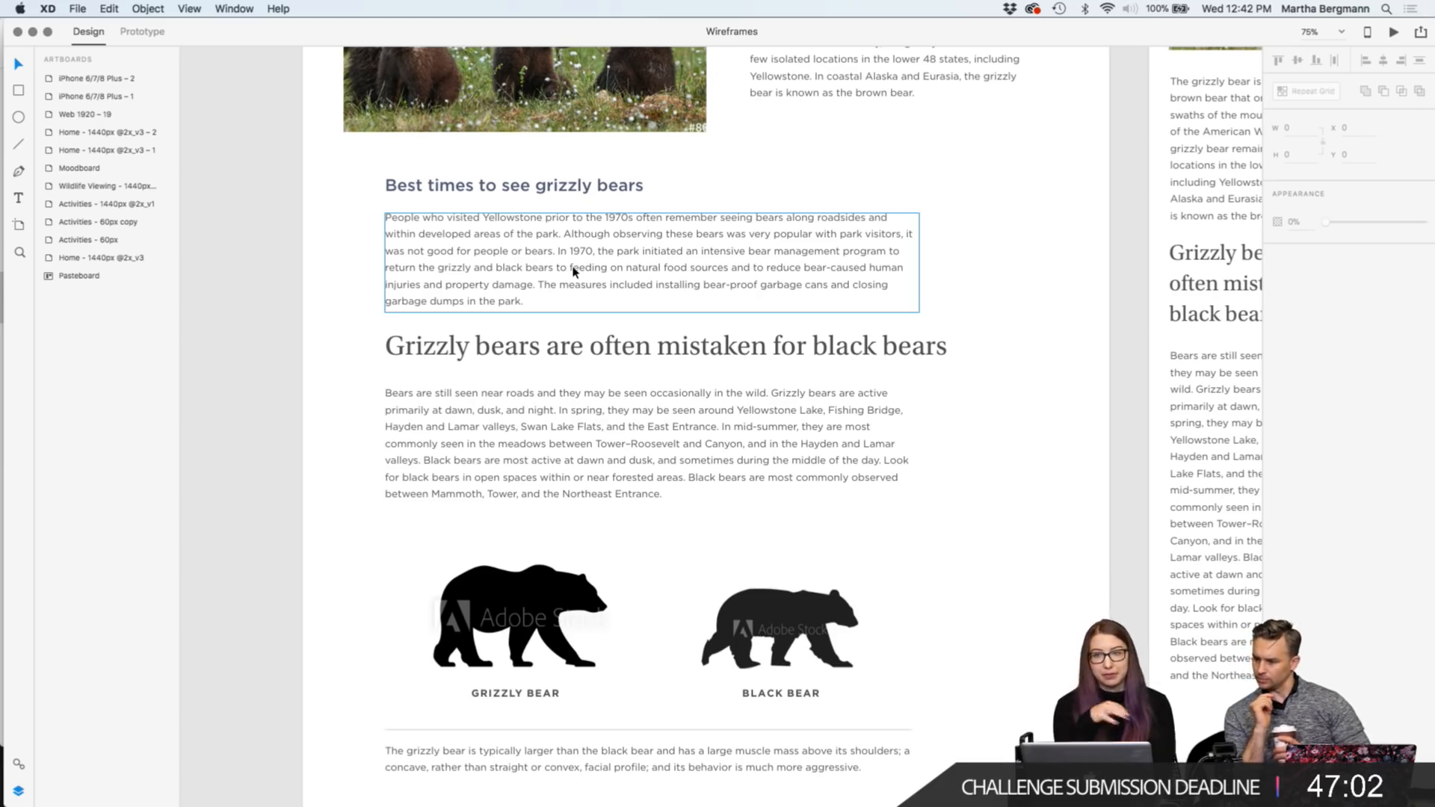
scroll(575, 271, down, 2)
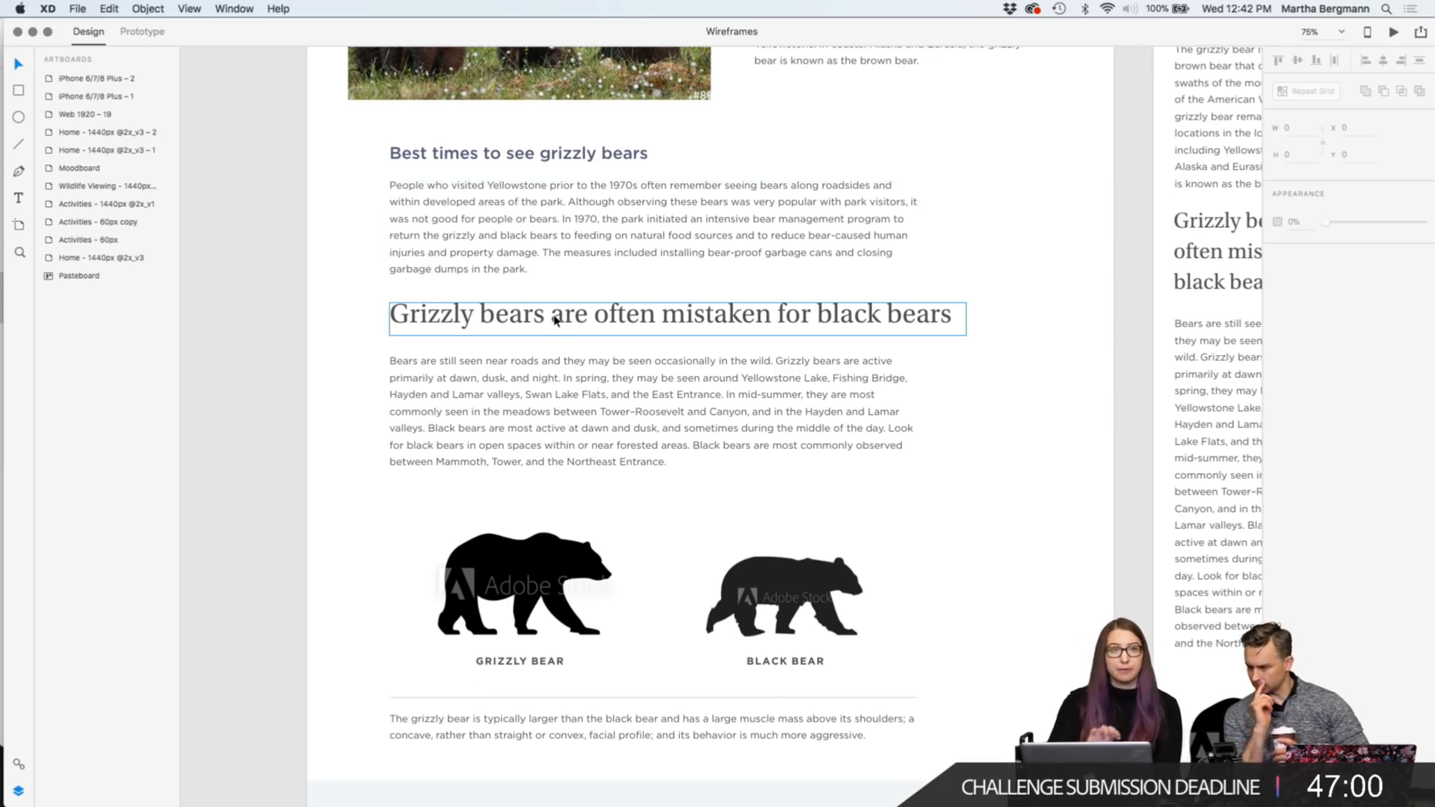
scroll(554, 320, down, 5)
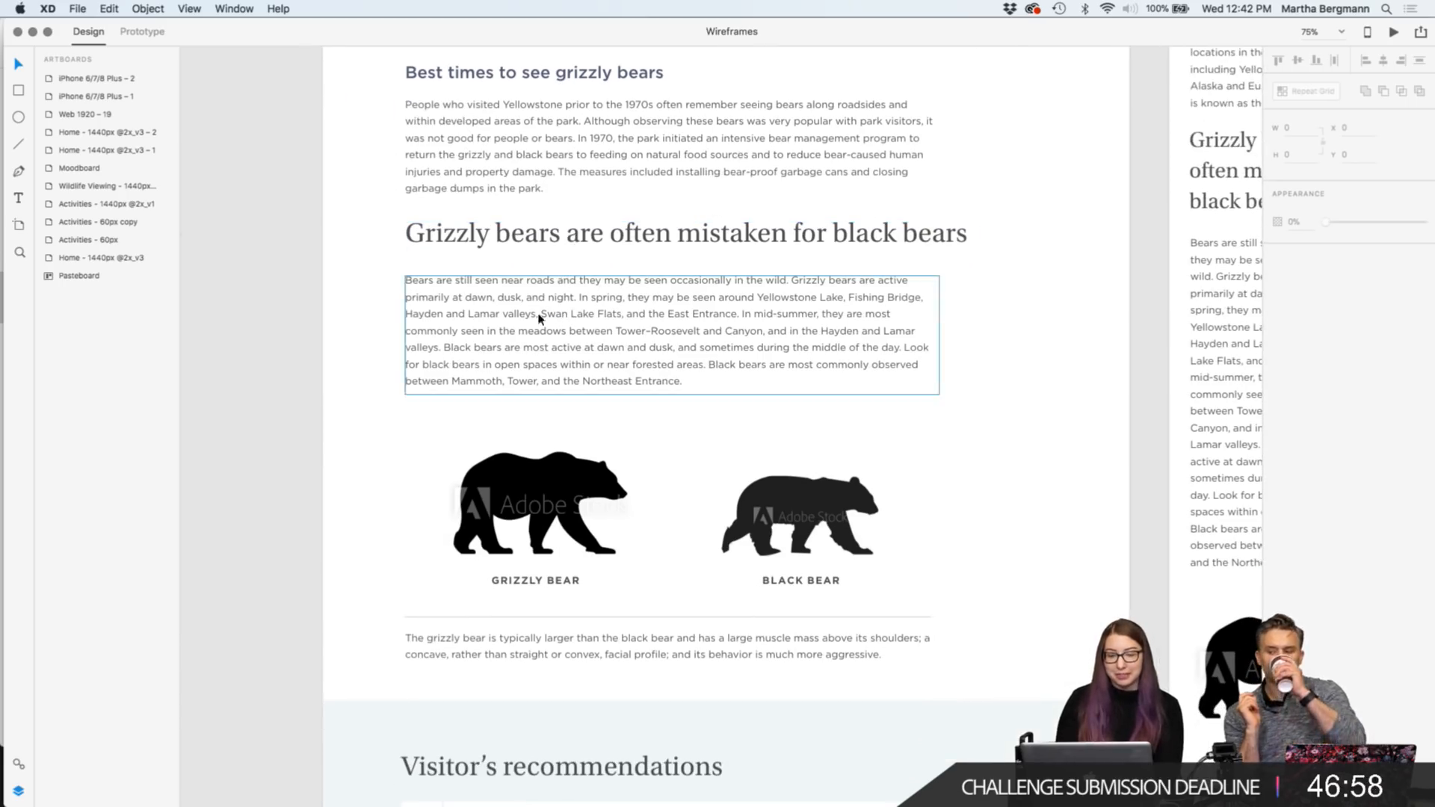
scroll(333, 358, up, 4)
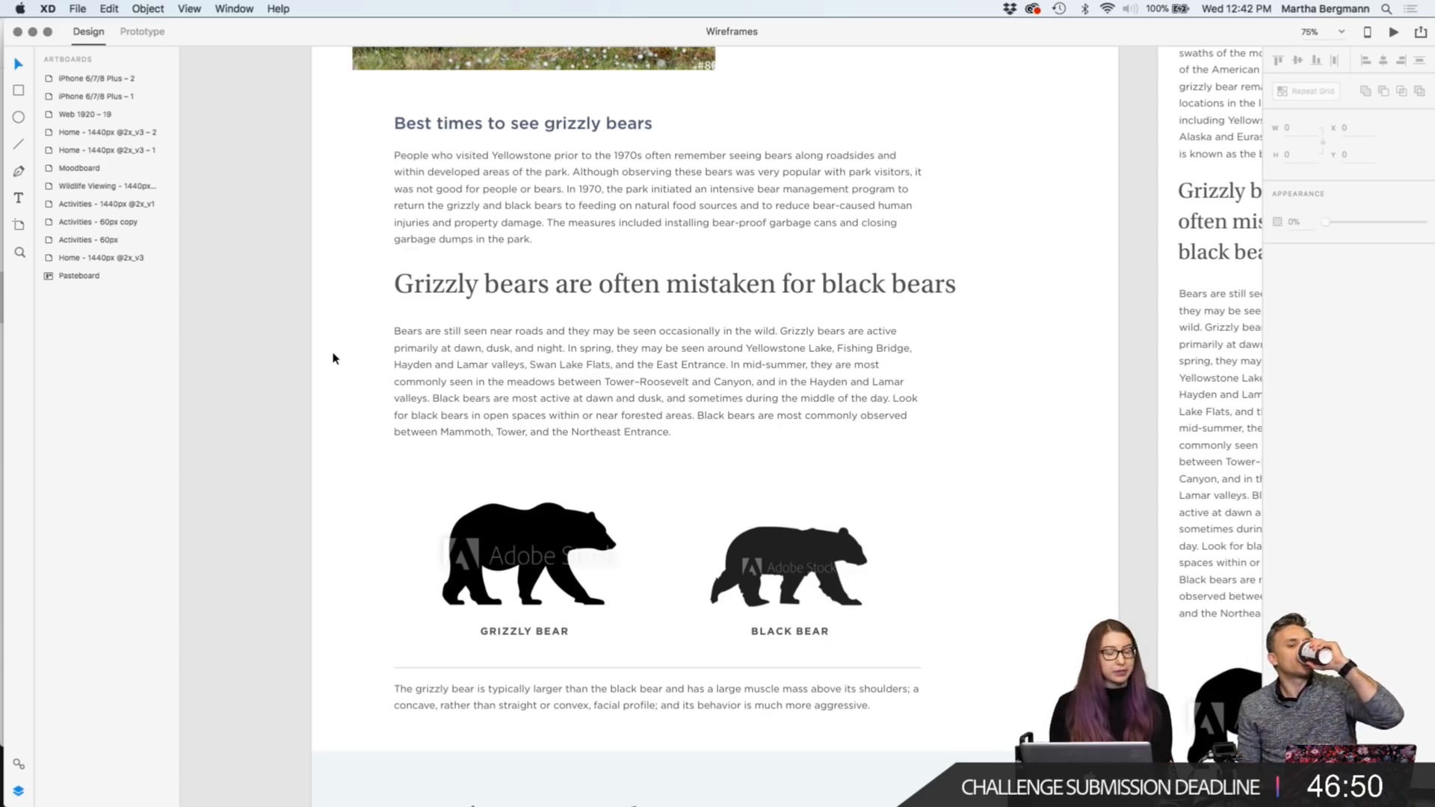
scroll(333, 359, down, 5)
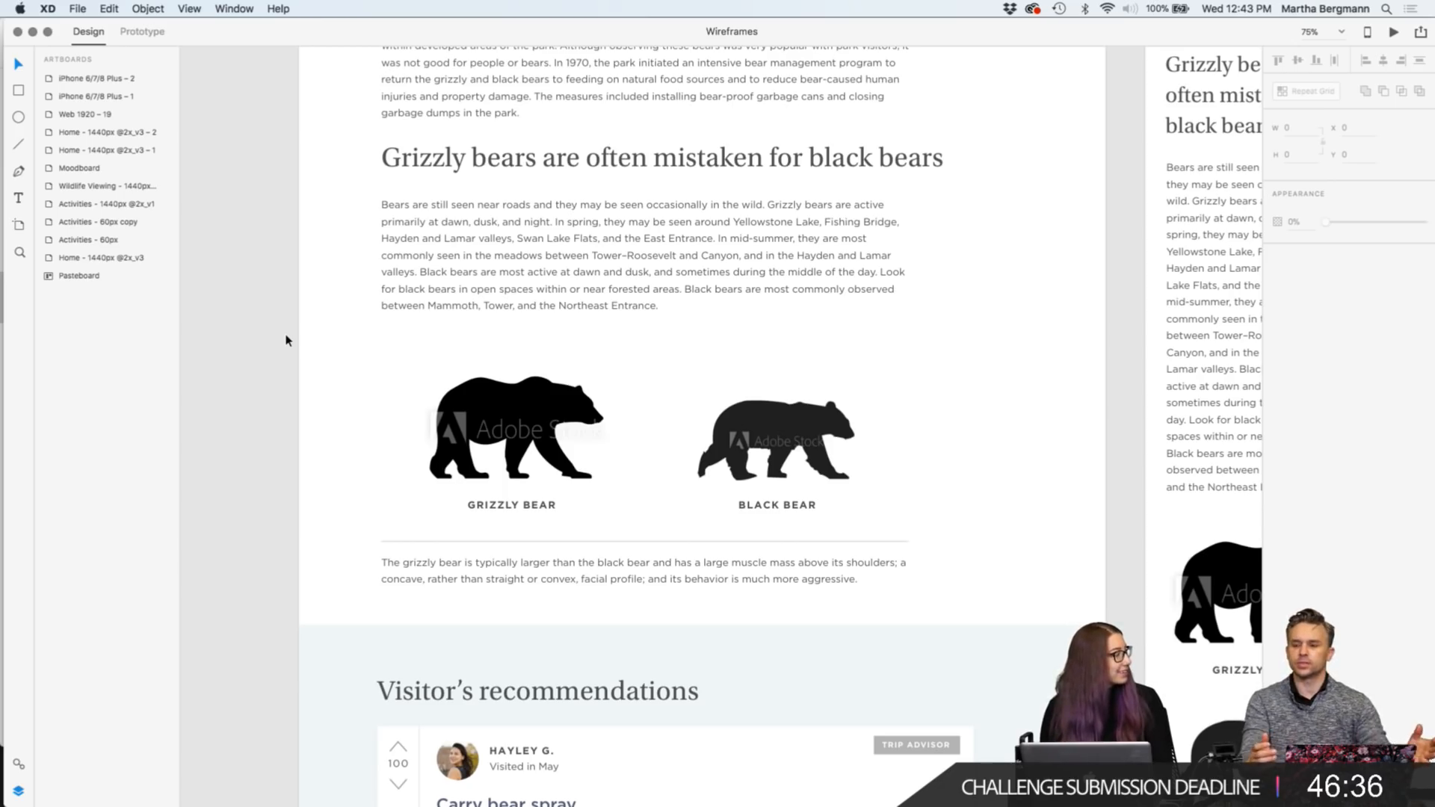
scroll(285, 307, down, 1)
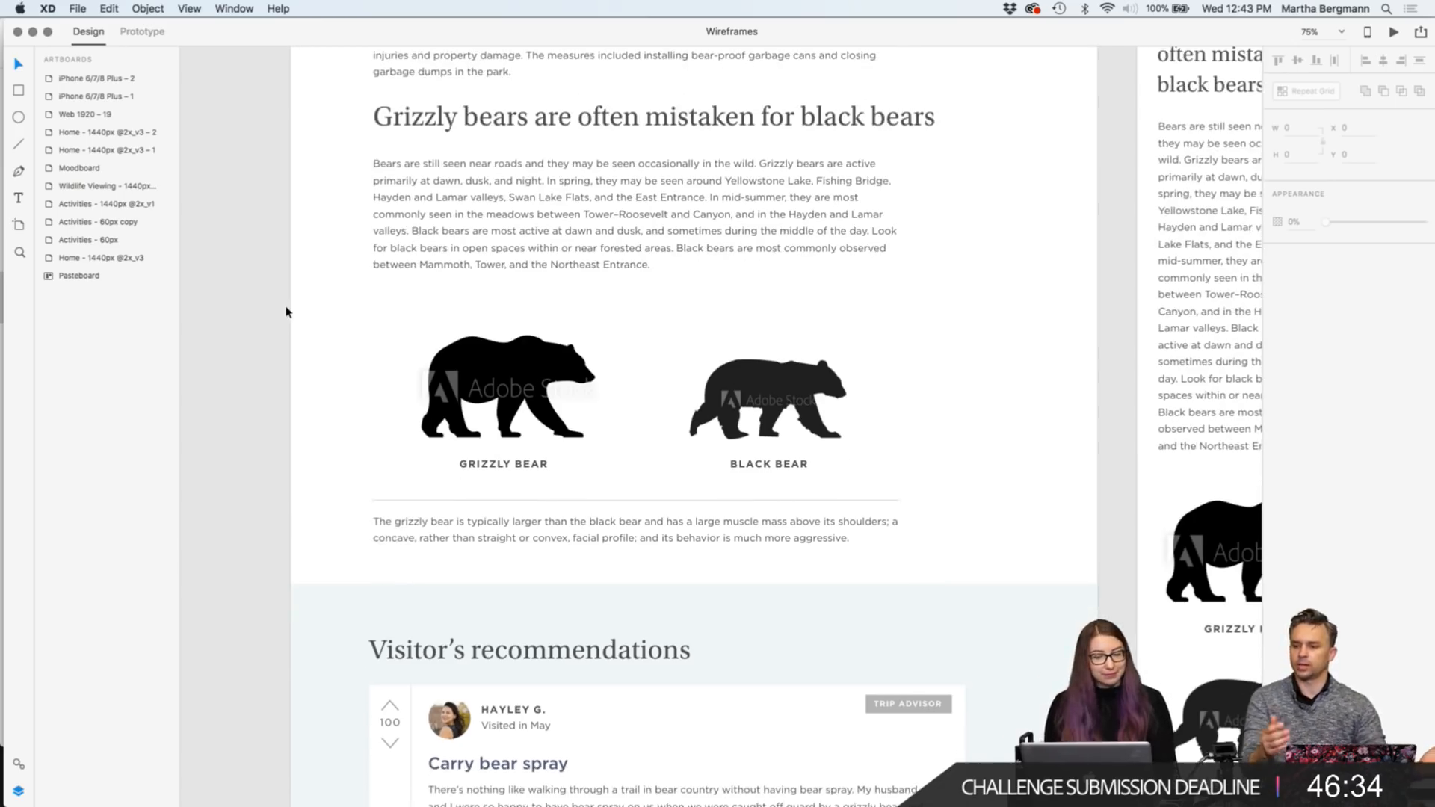
key(super+plus)
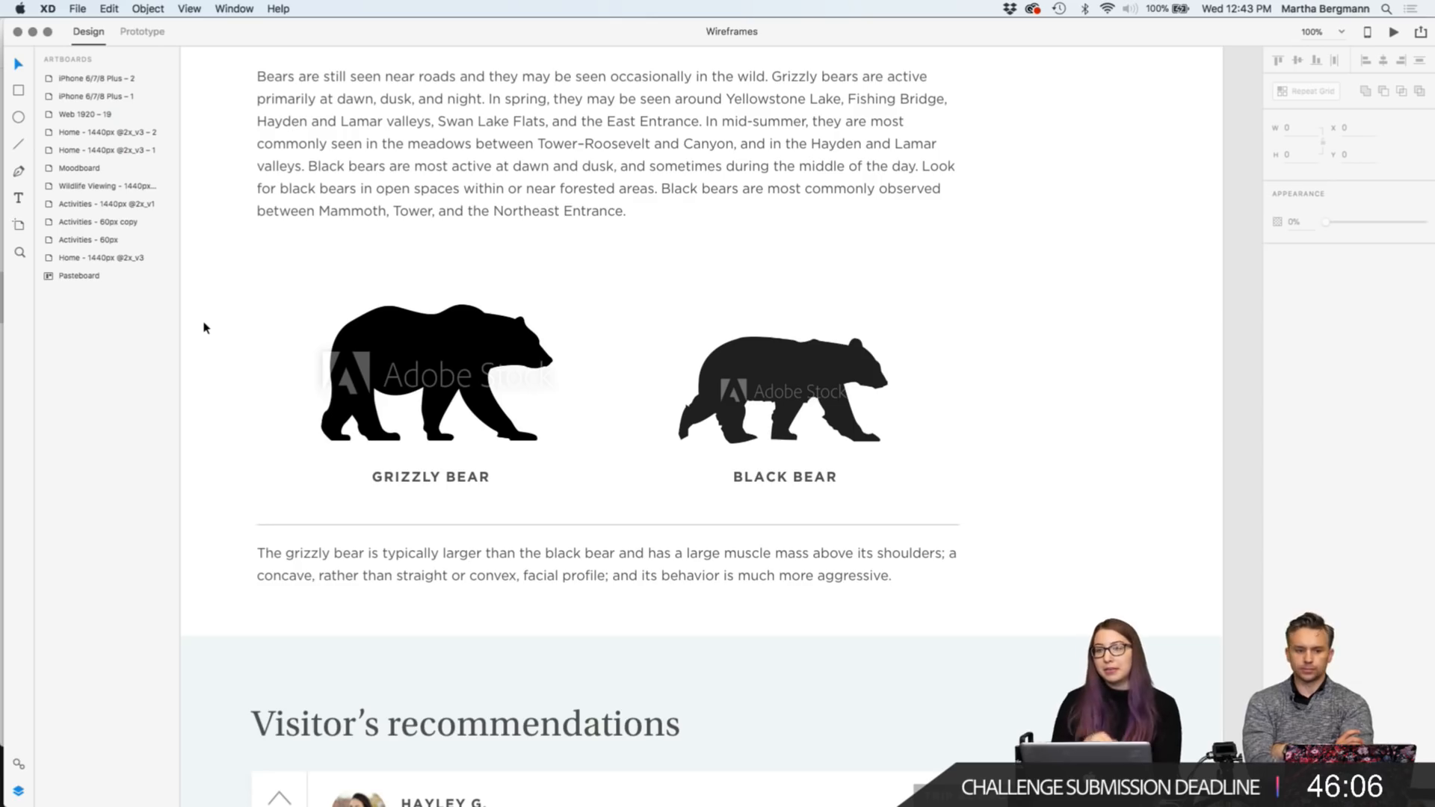
key(super+2)
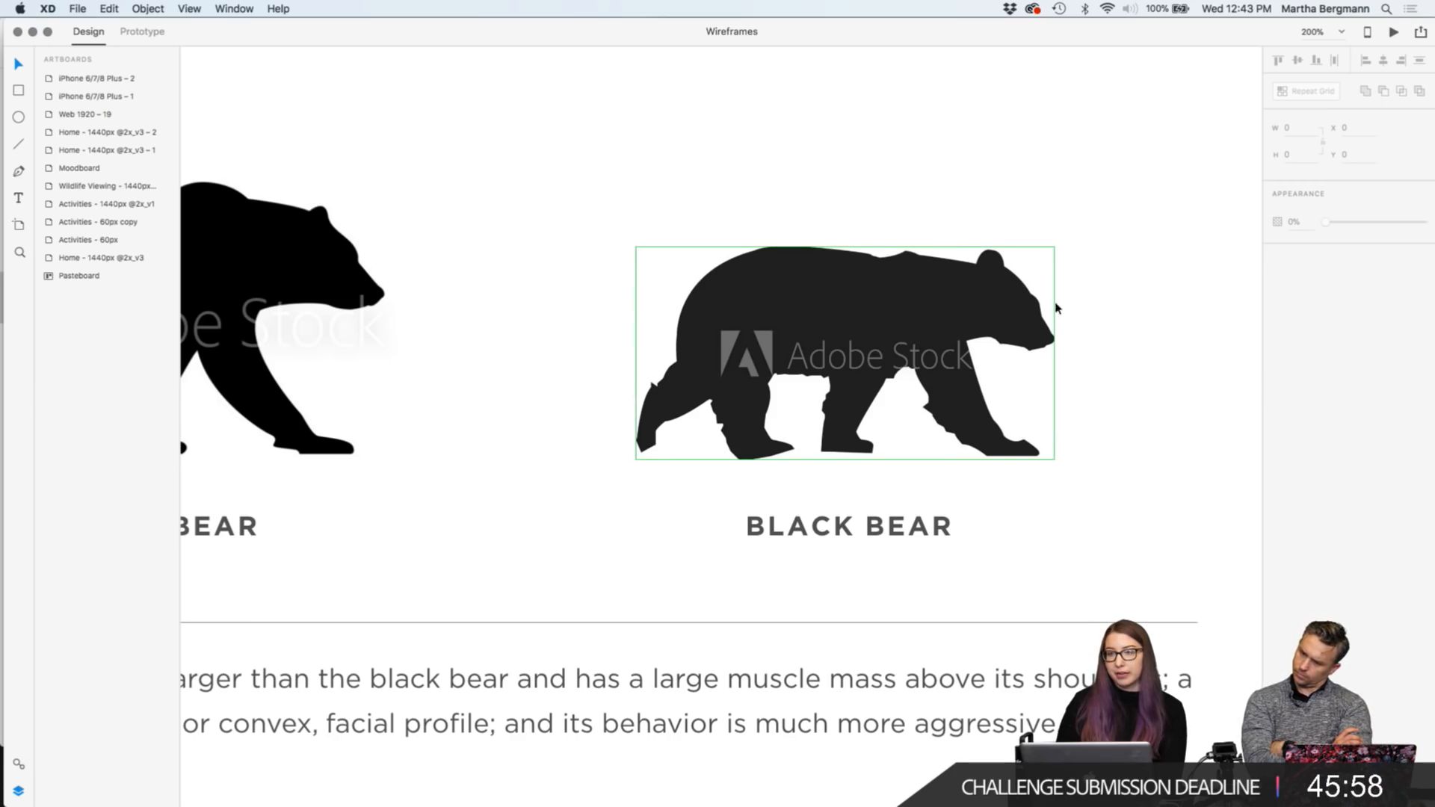
scroll(822, 299, left, 3)
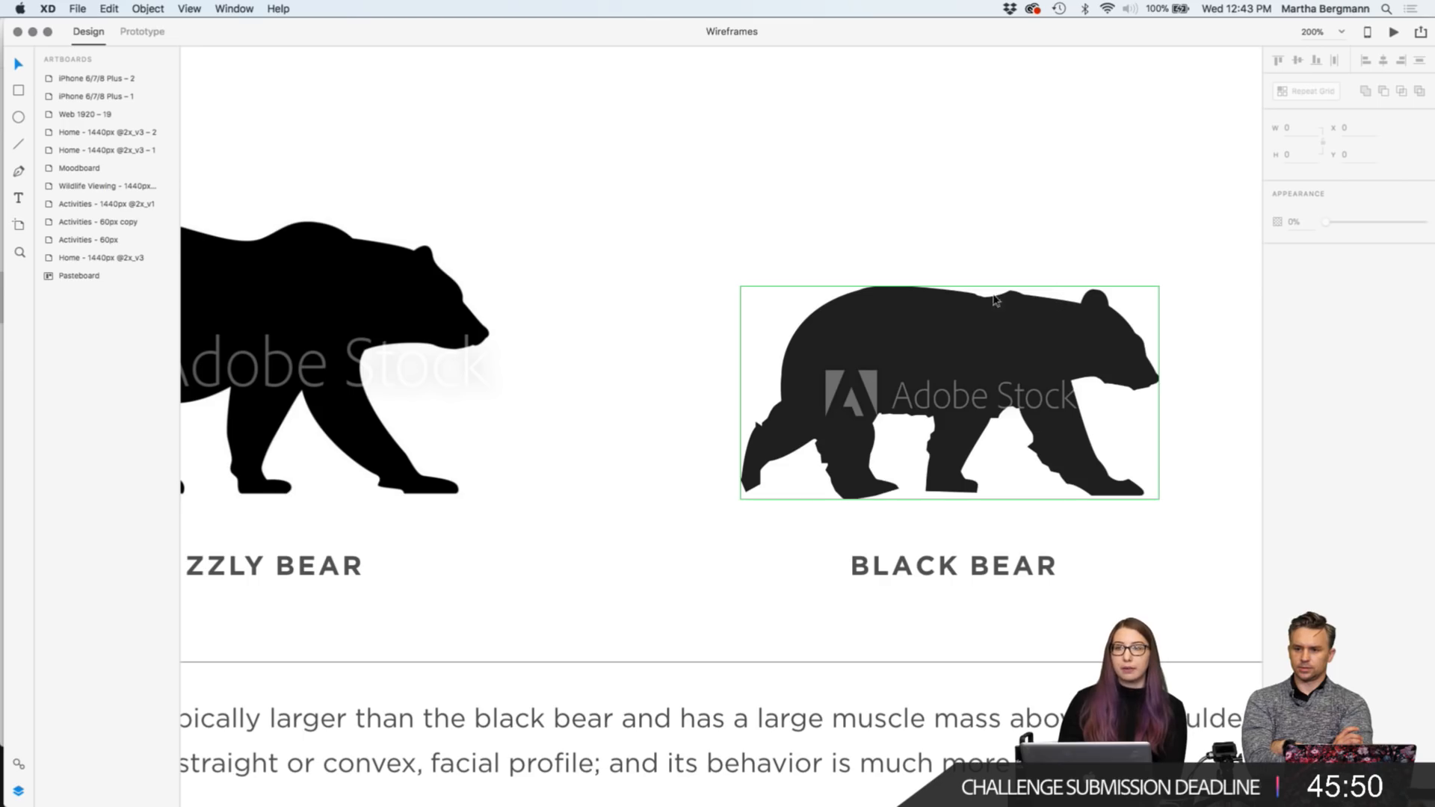
scroll(1020, 320, left, 5)
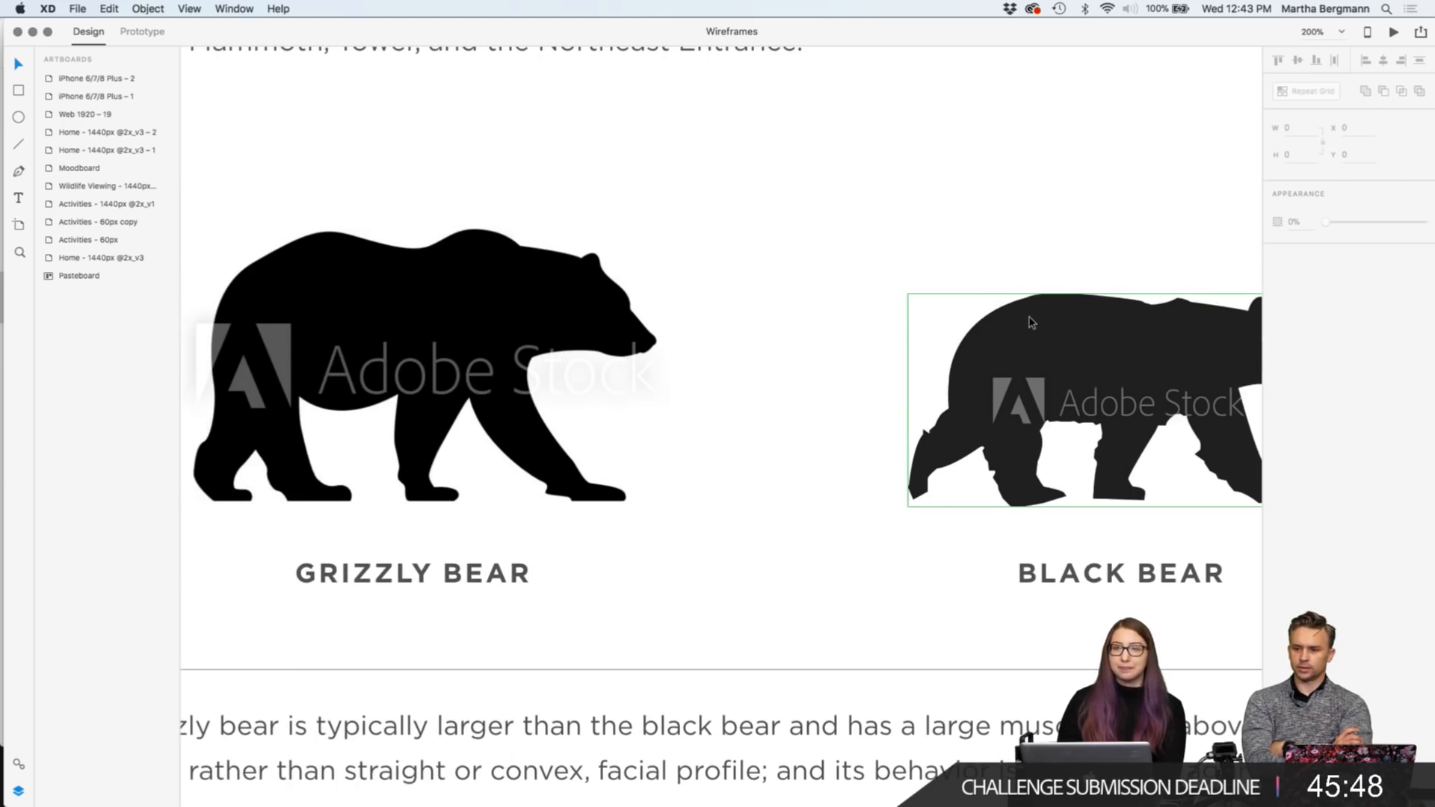
key(super+1)
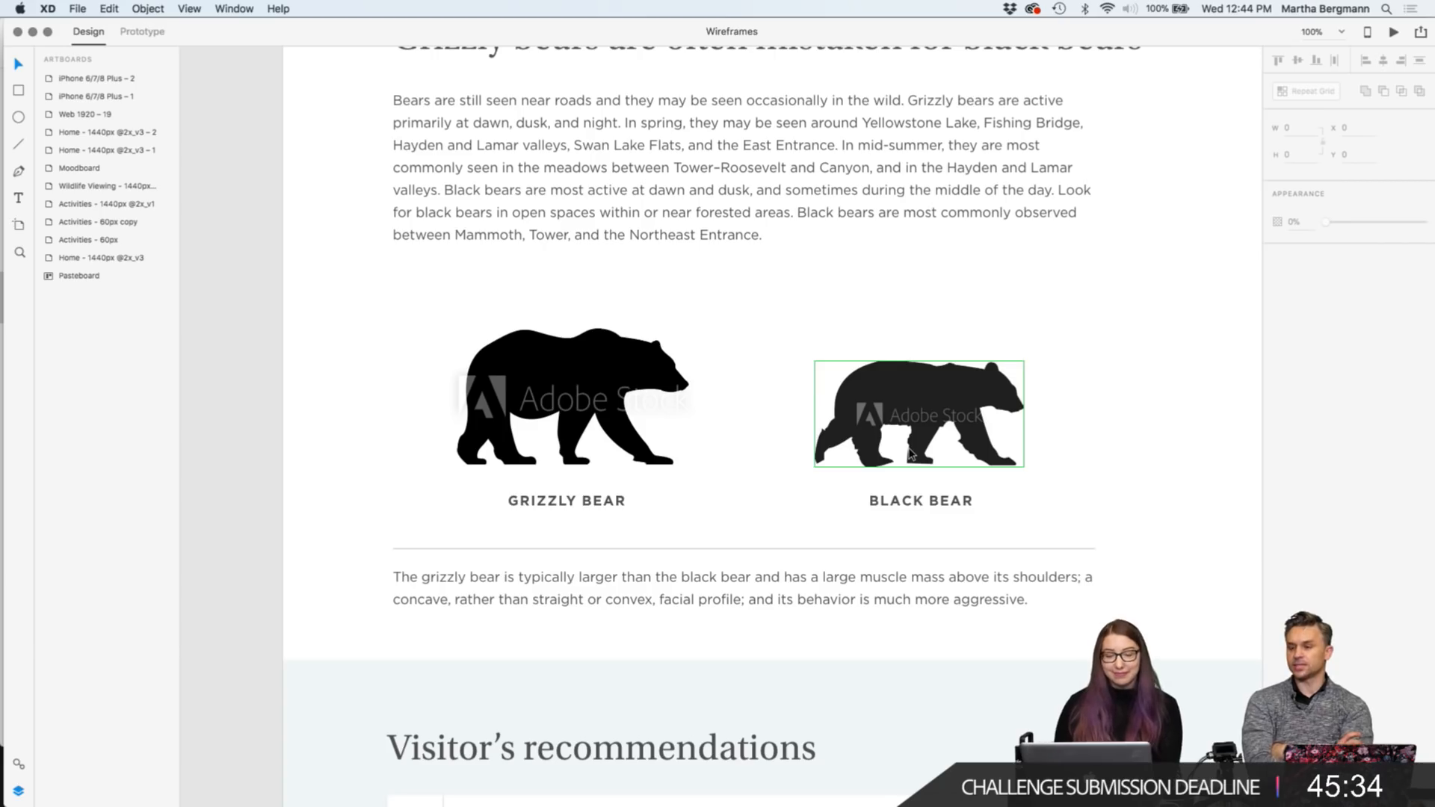
scroll(241, 496, up, 2)
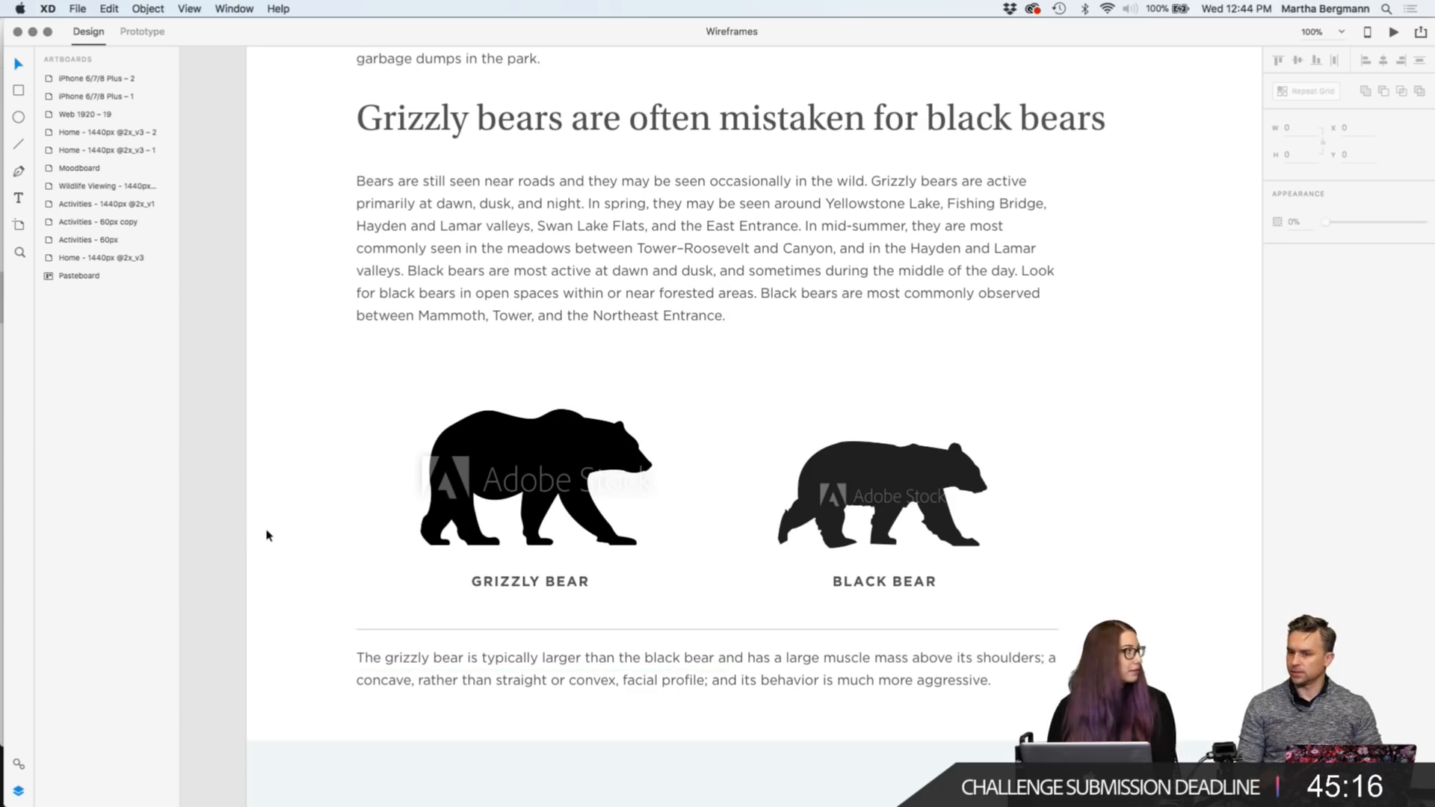
scroll(267, 535, down, 10)
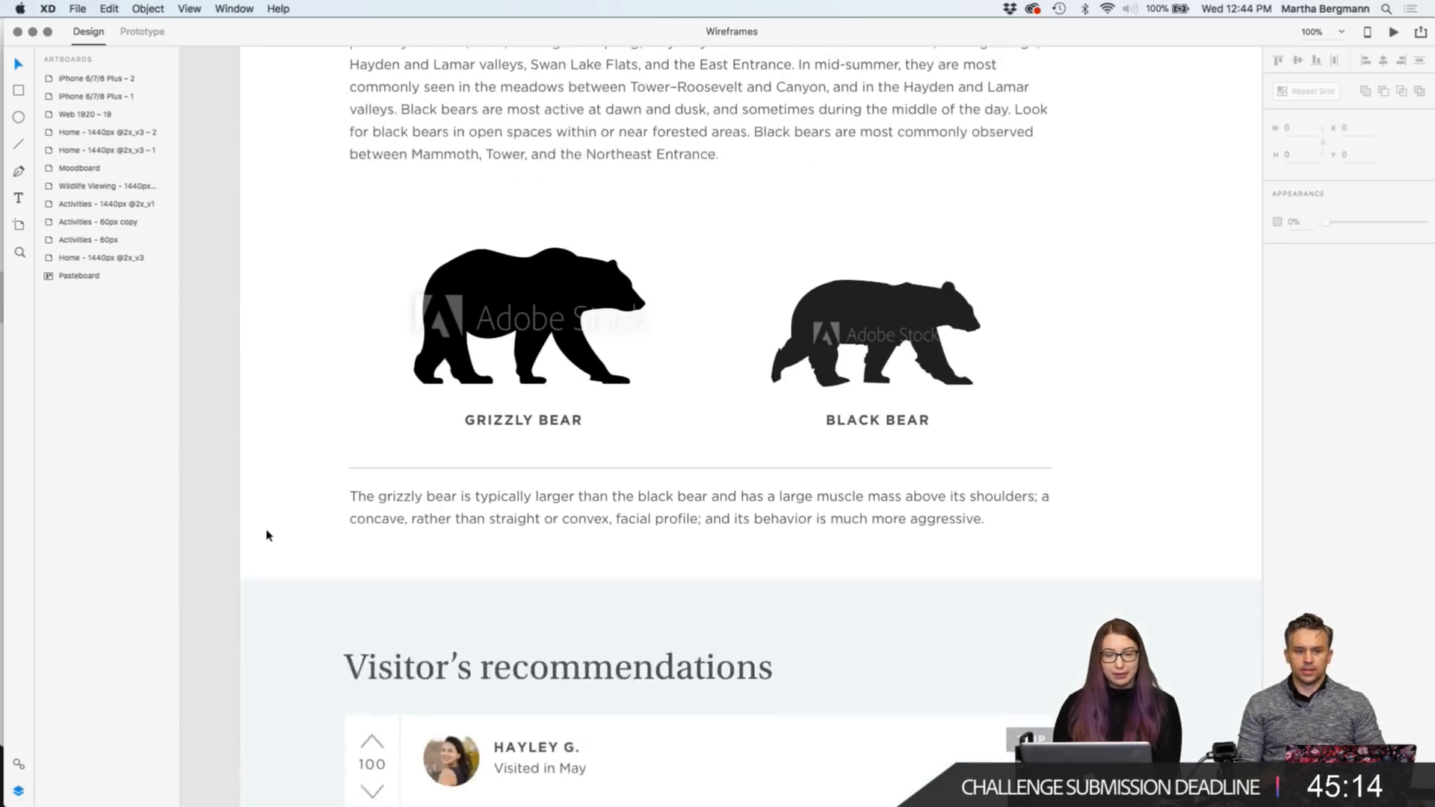
scroll(267, 535, down, 5)
key(super+minus)
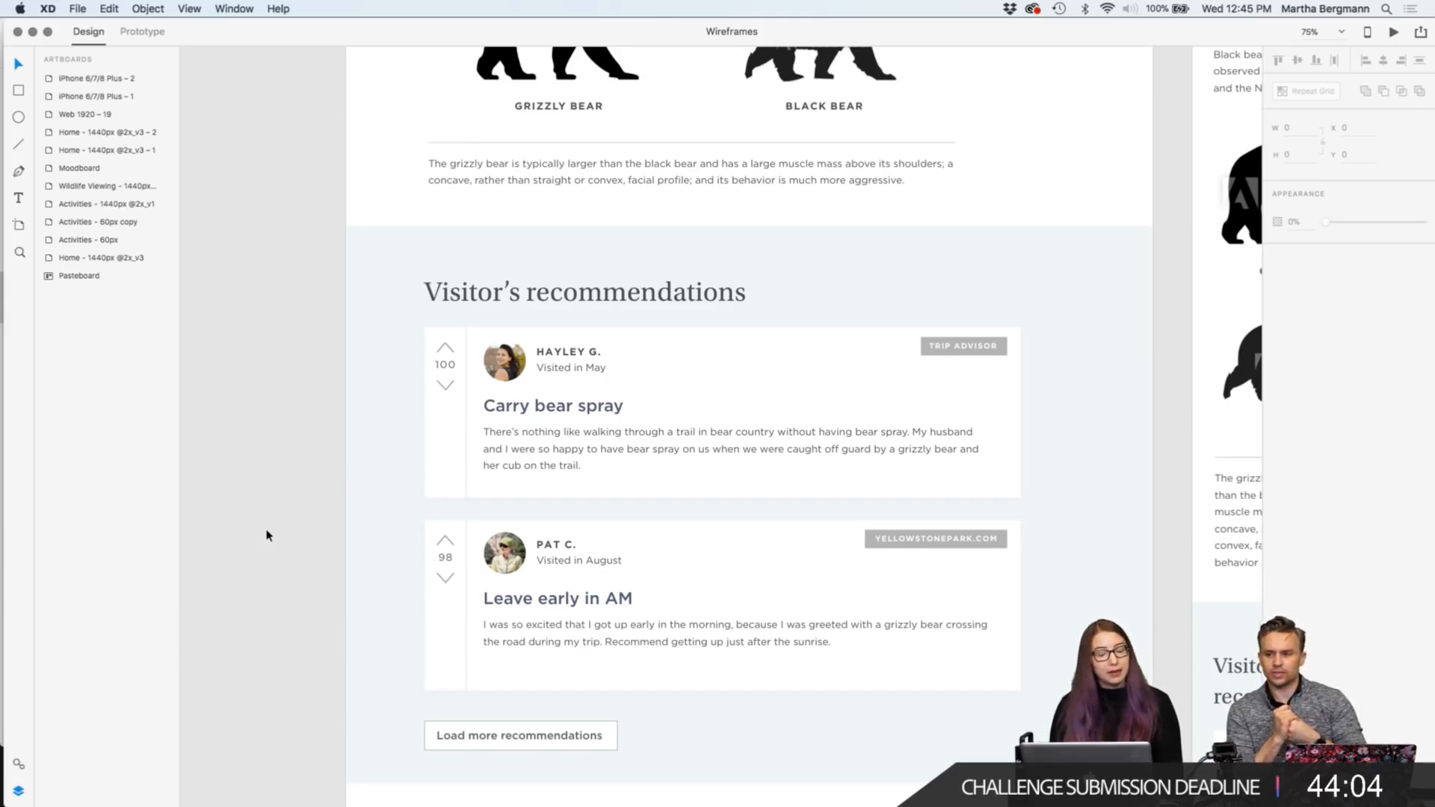
scroll(267, 535, down, 3)
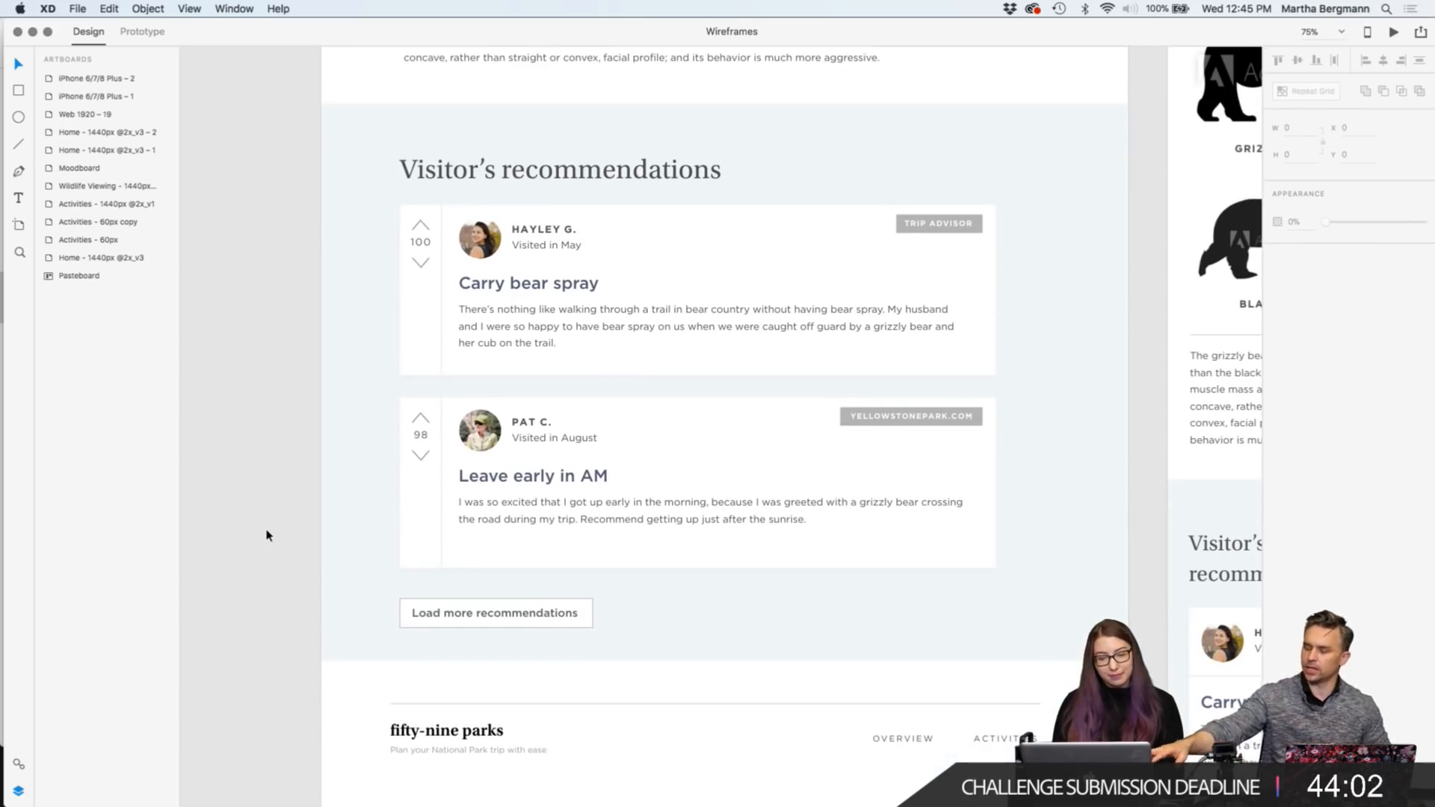
scroll(267, 535, up, 10)
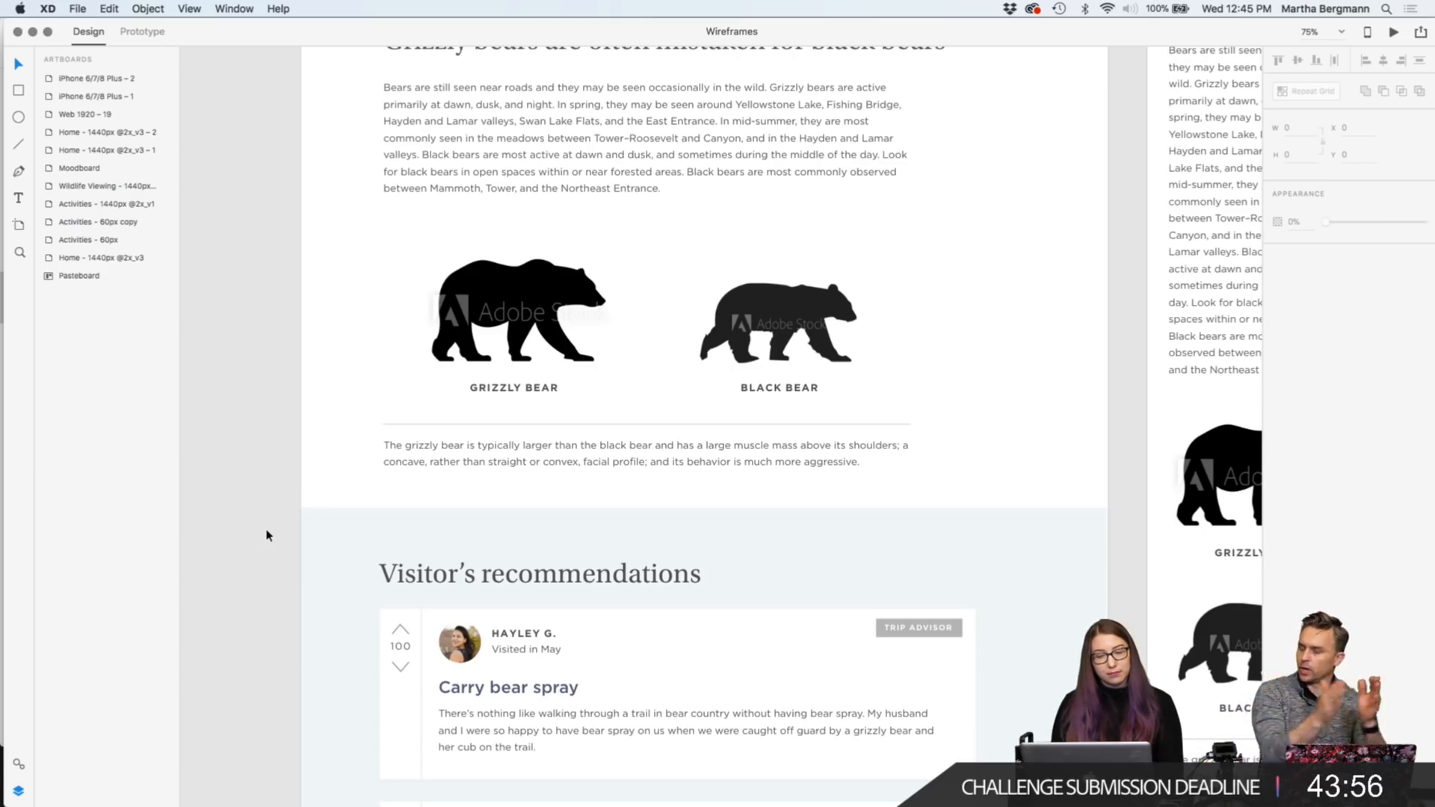
scroll(267, 535, up, 1)
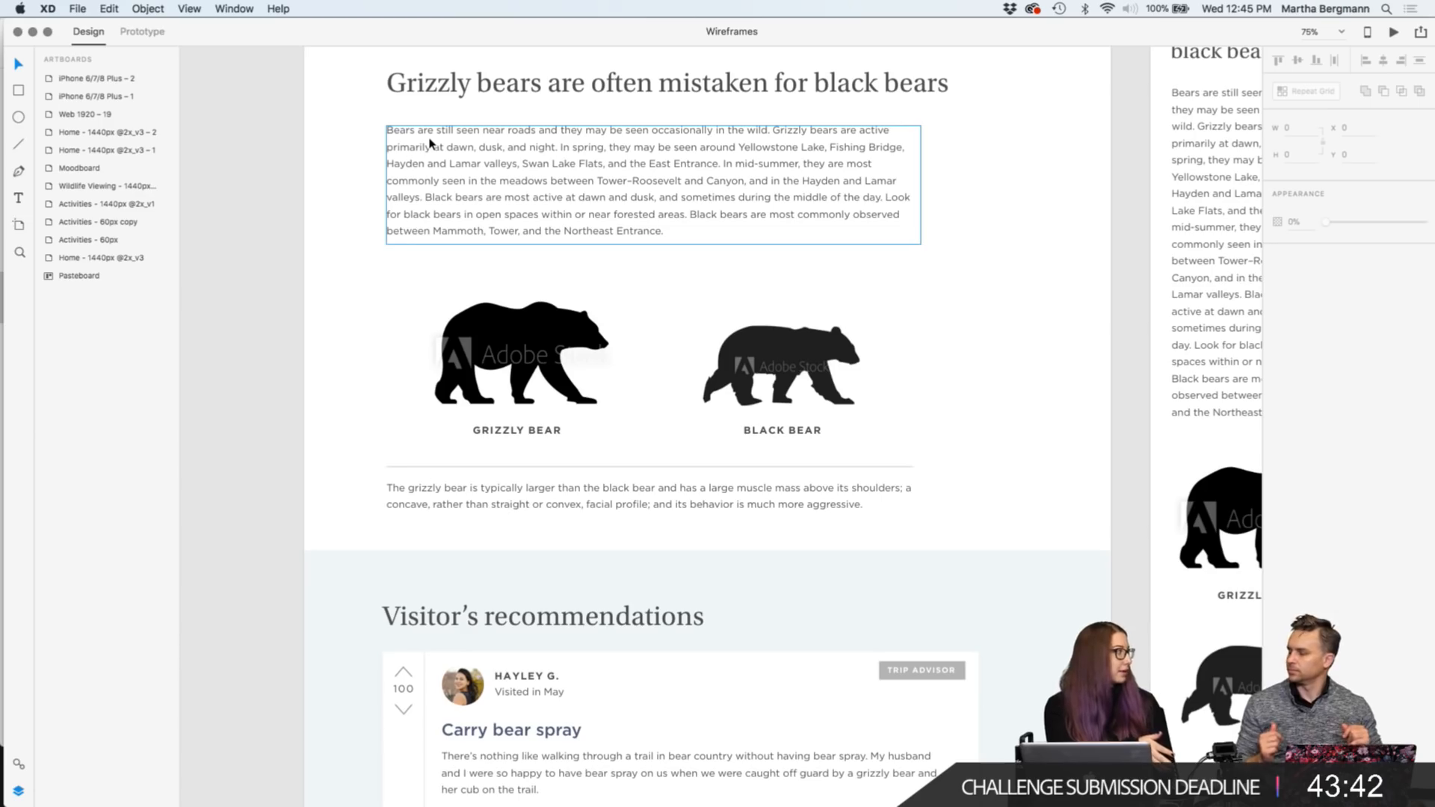
scroll(430, 144, up, 10)
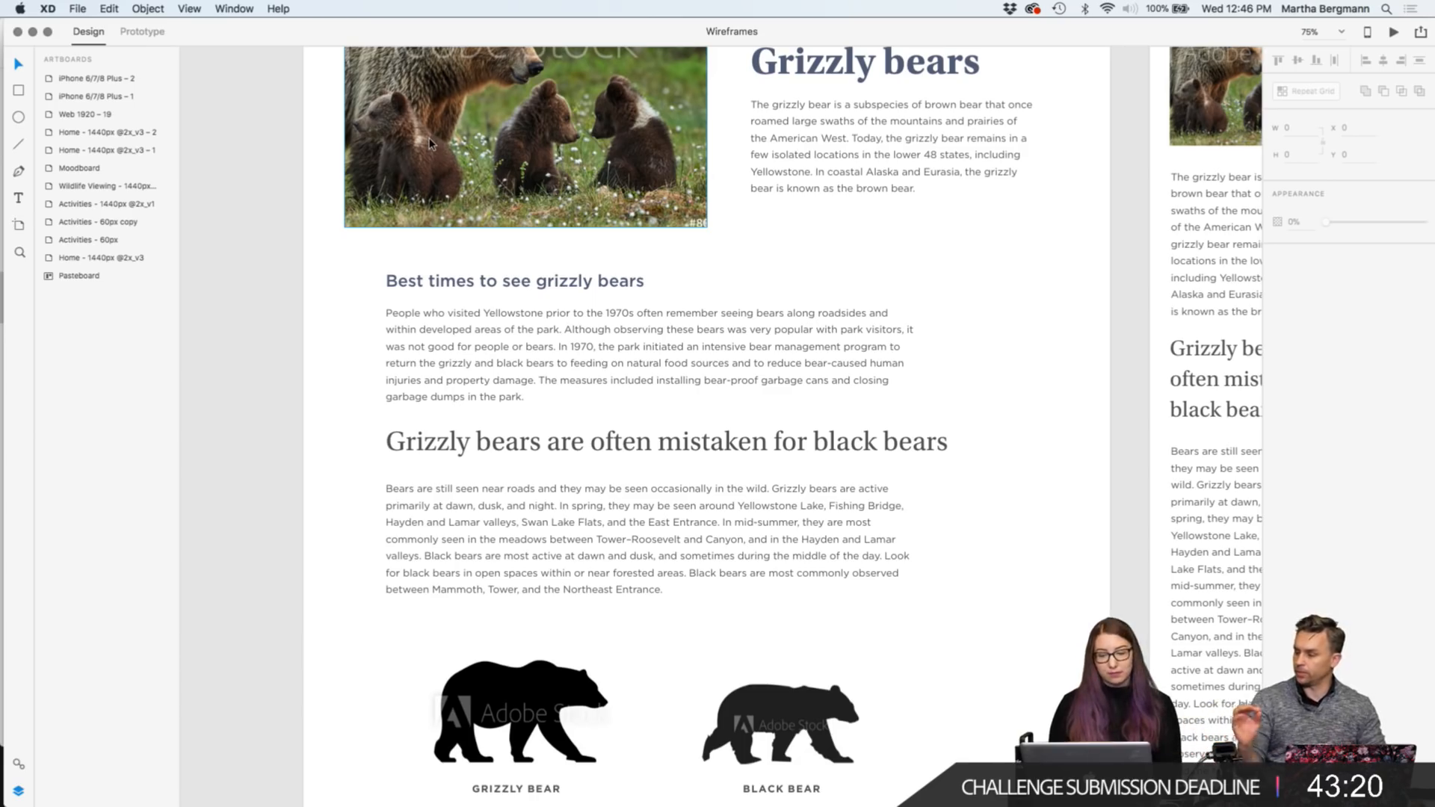
scroll(430, 142, up, 3)
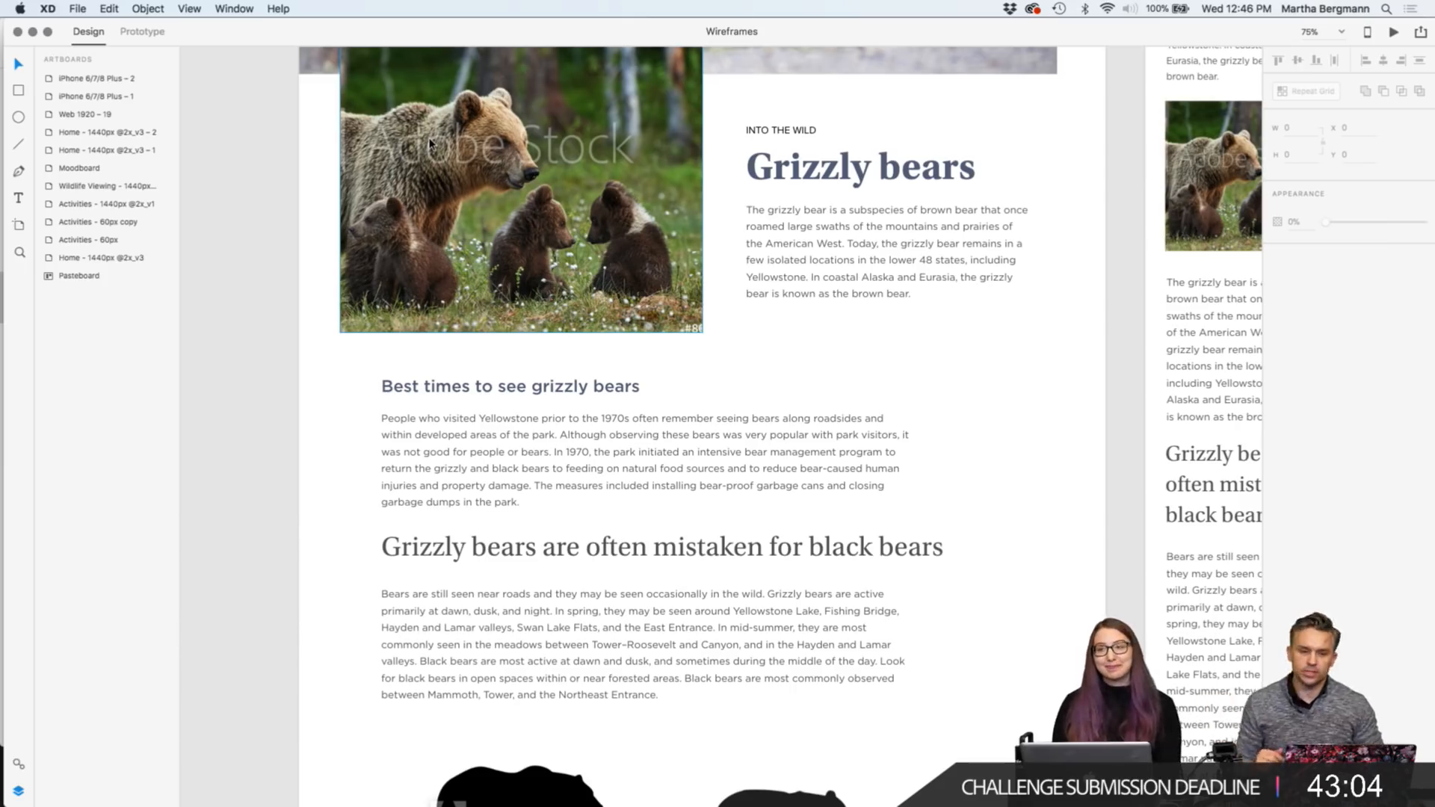
key(super+minus)
key(super+minus)
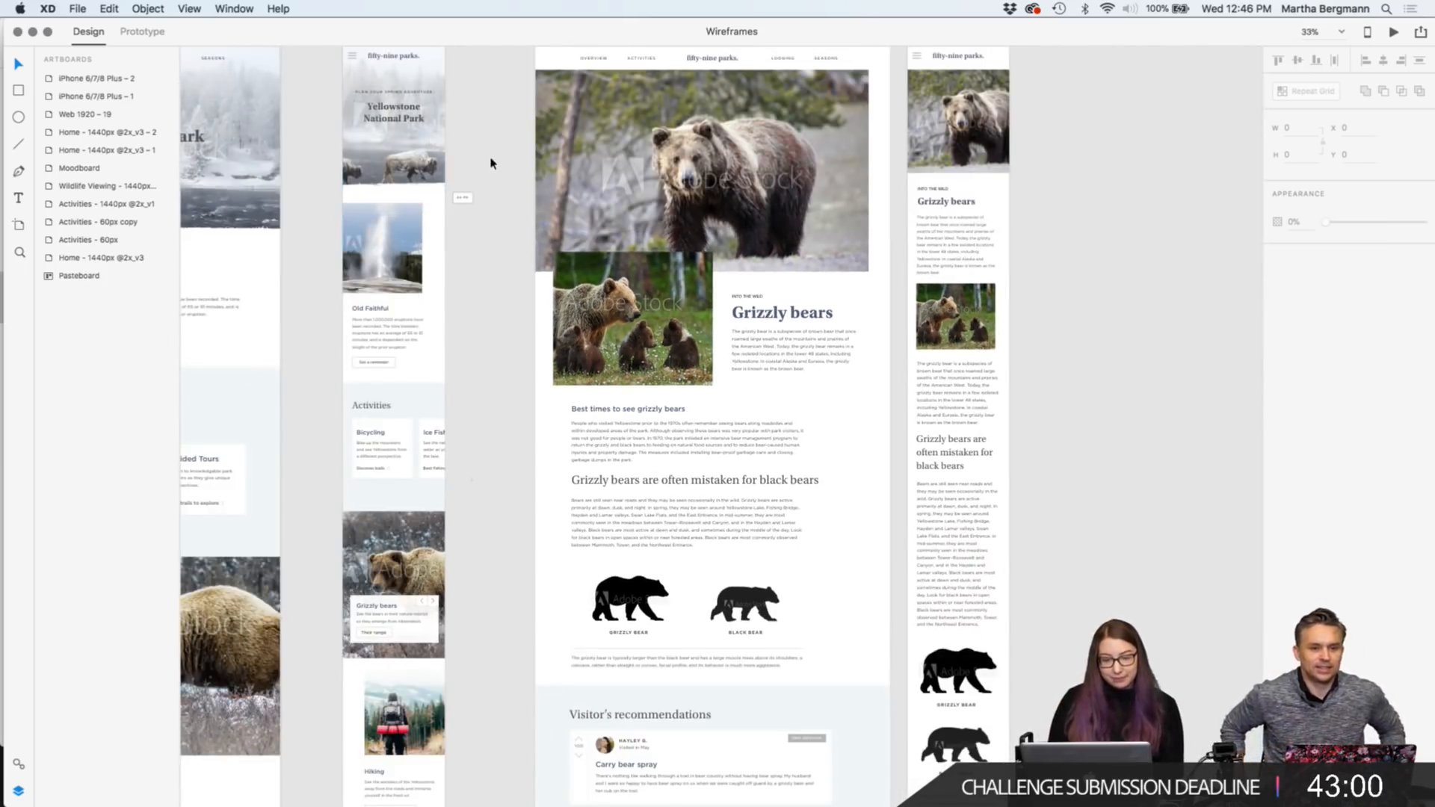
scroll(491, 163, left, 5)
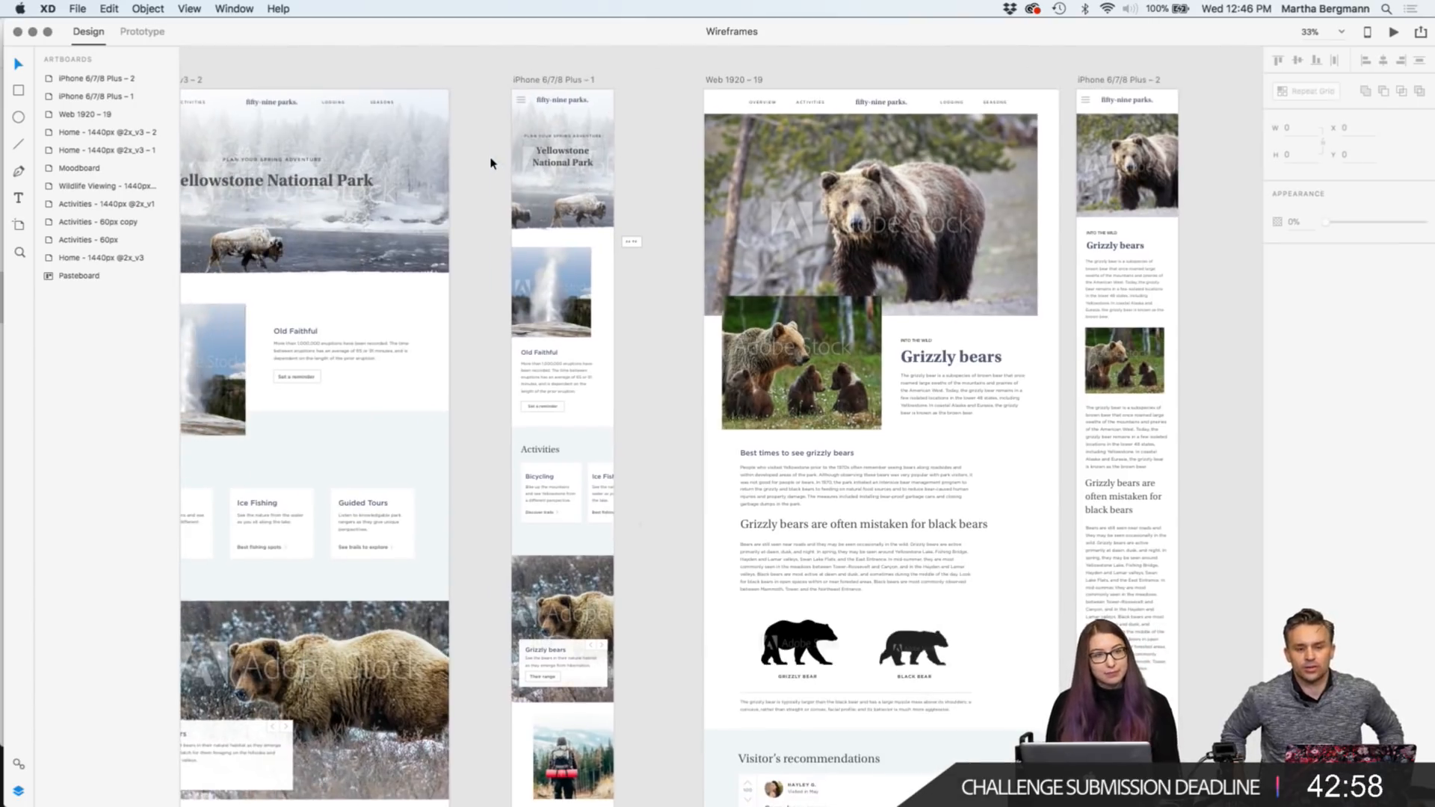
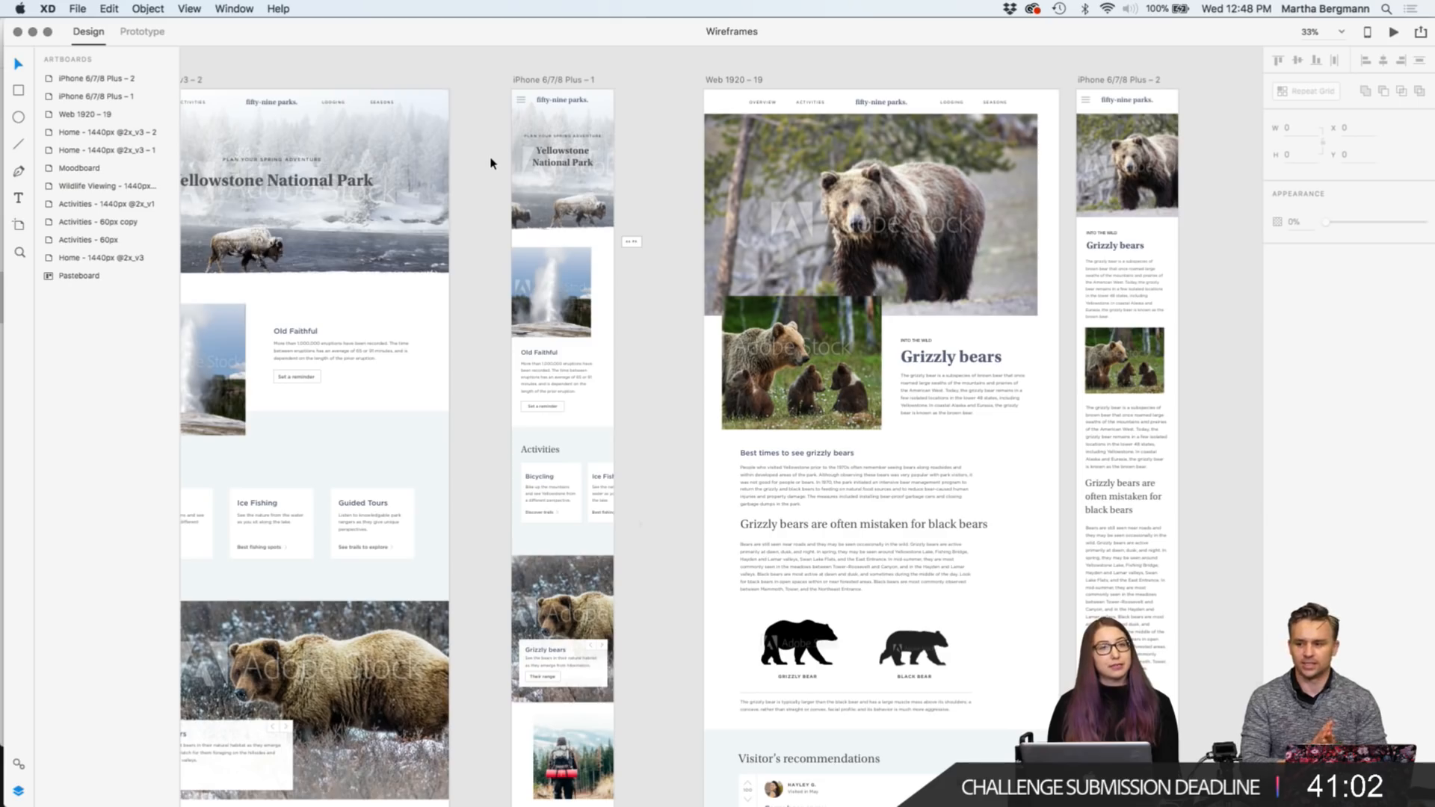
Zoom in on the grizzly bear artboards and select the iPhone 6/7/8 Plus – 2 artboard.
scroll(490, 161, left, 5)
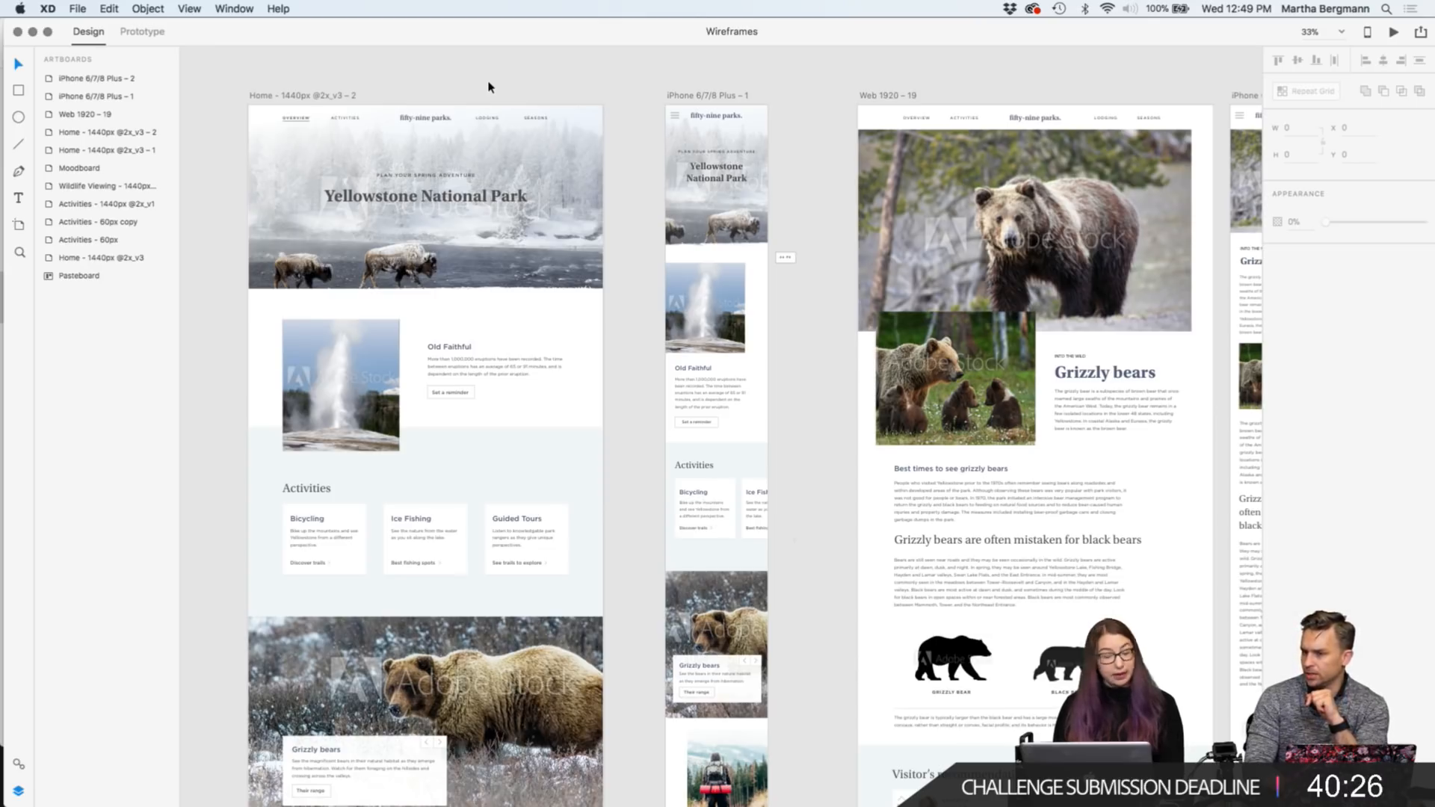
scroll(489, 87, right, 5)
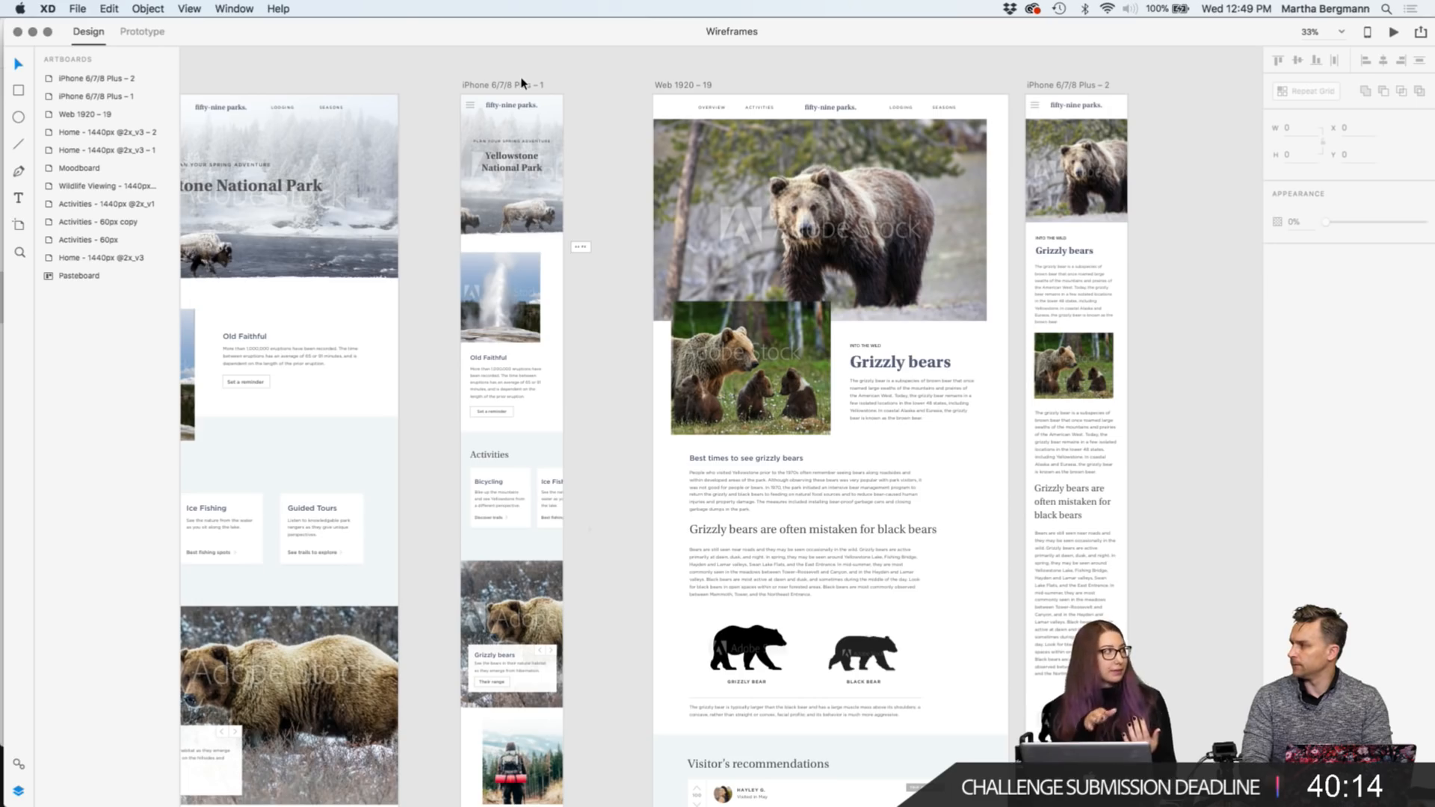
scroll(599, 78, right, 3)
scroll(599, 78, left, 3)
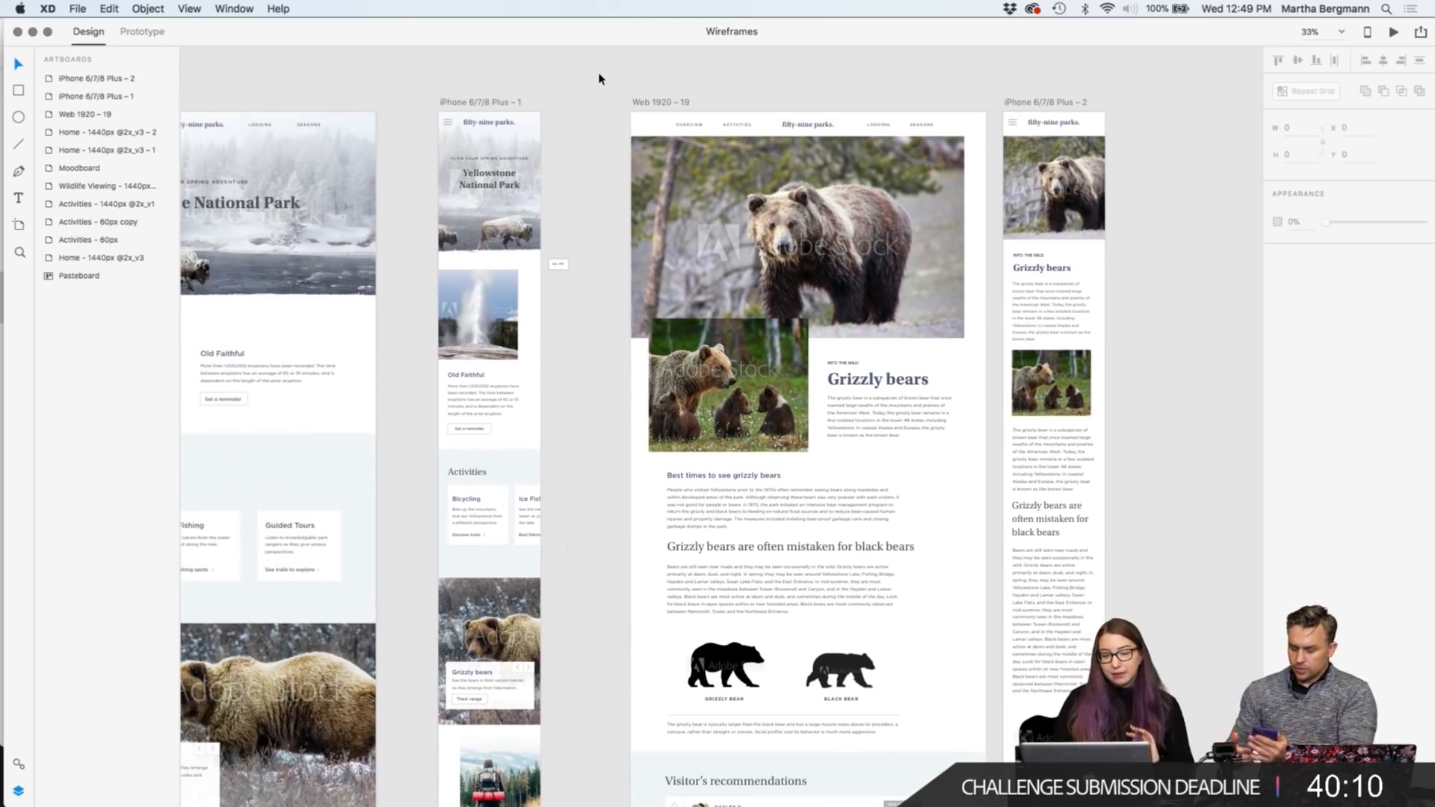
key(super+equal)
scroll(596, 77, right, 5)
click(798, 98)
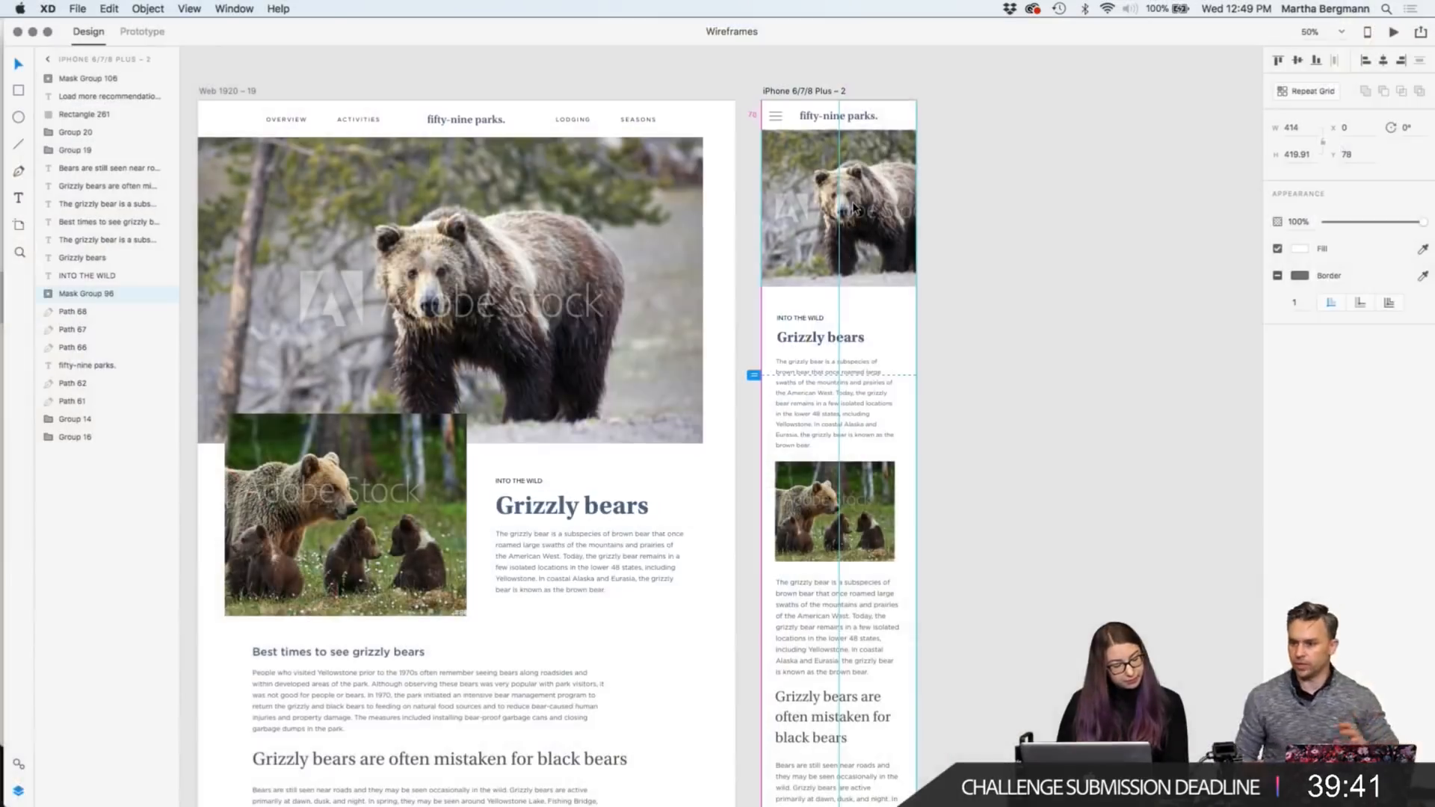
click(1025, 202)
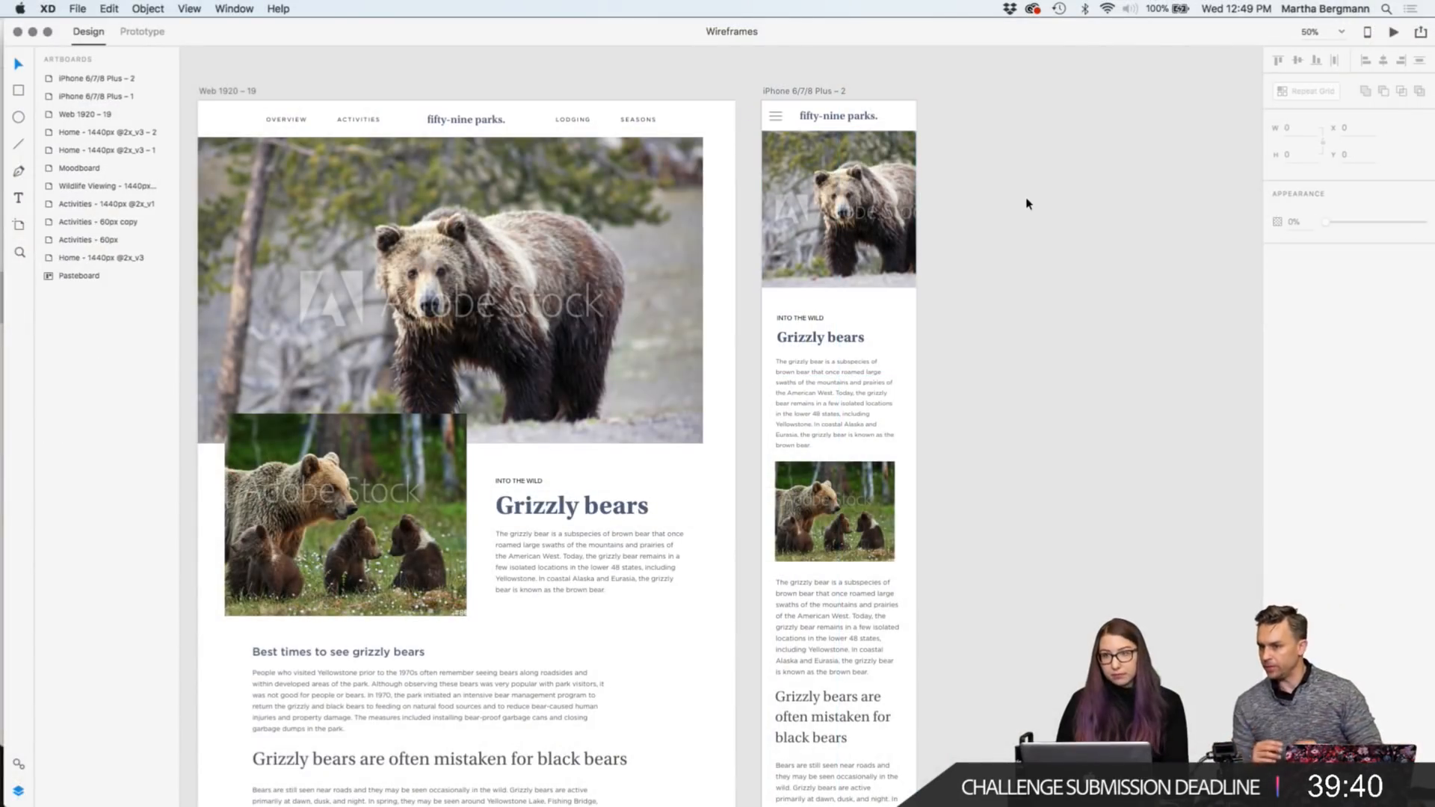
click(793, 90)
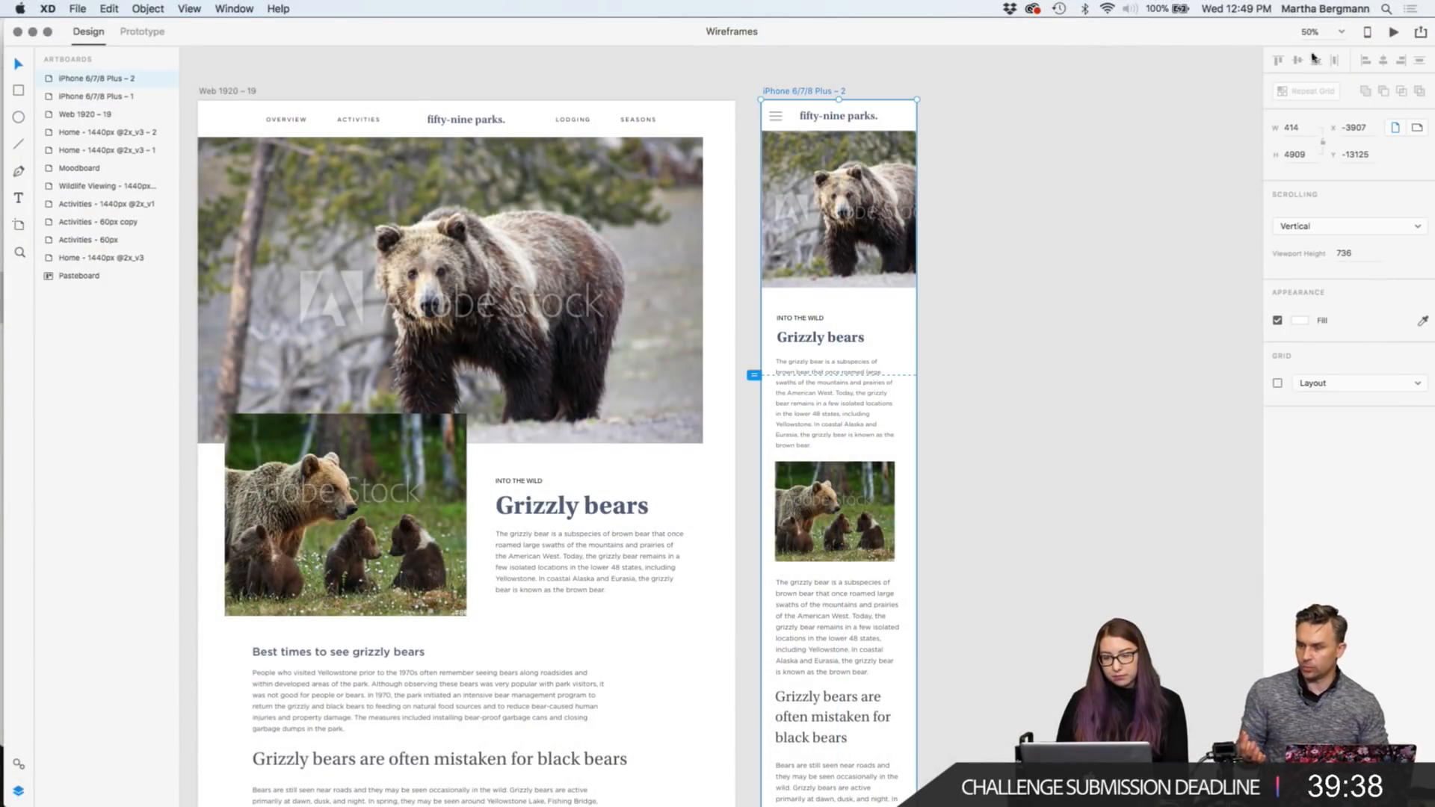
Preview the iPhone artboard in a desktop window, then check the Preview on Device list.
click(1394, 36)
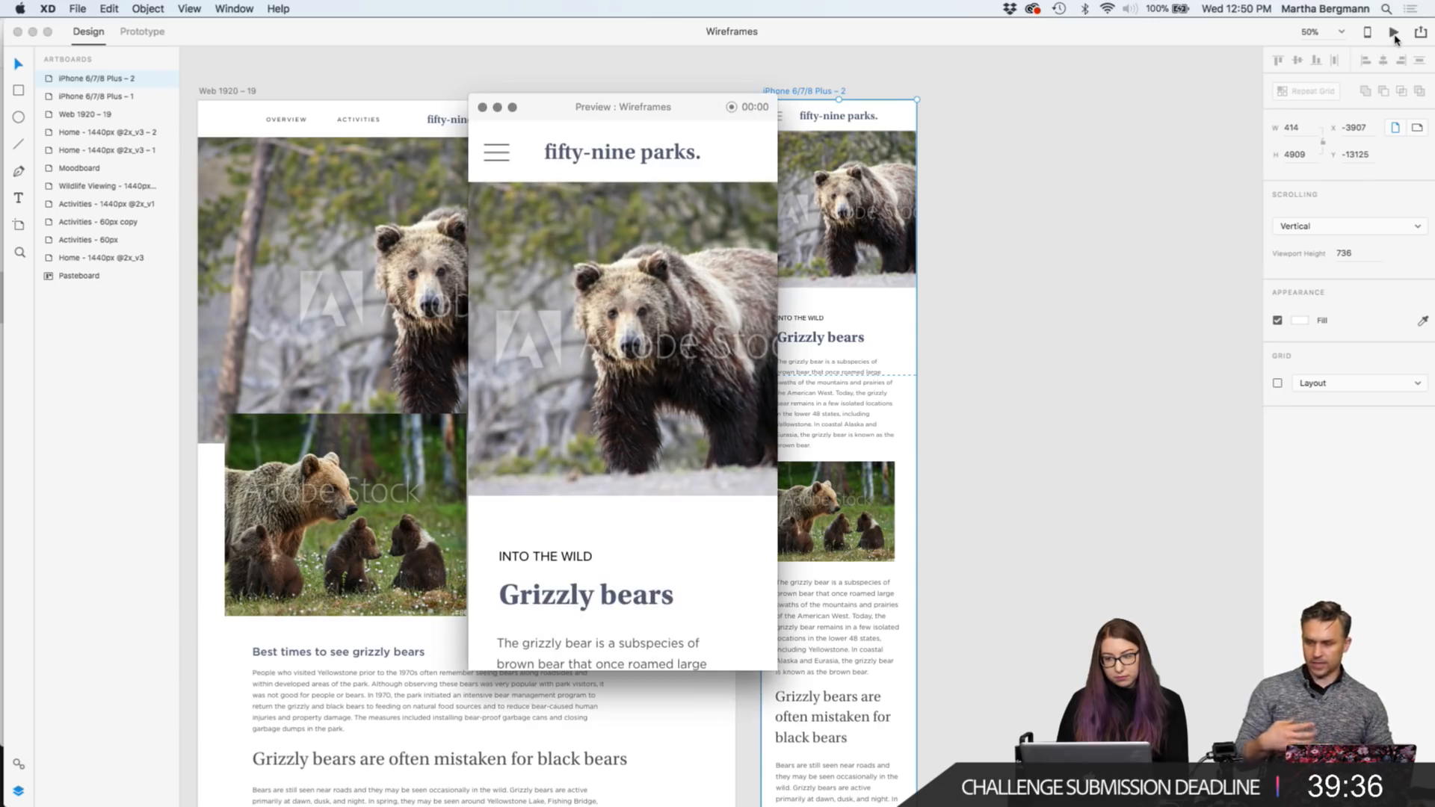
click(483, 107)
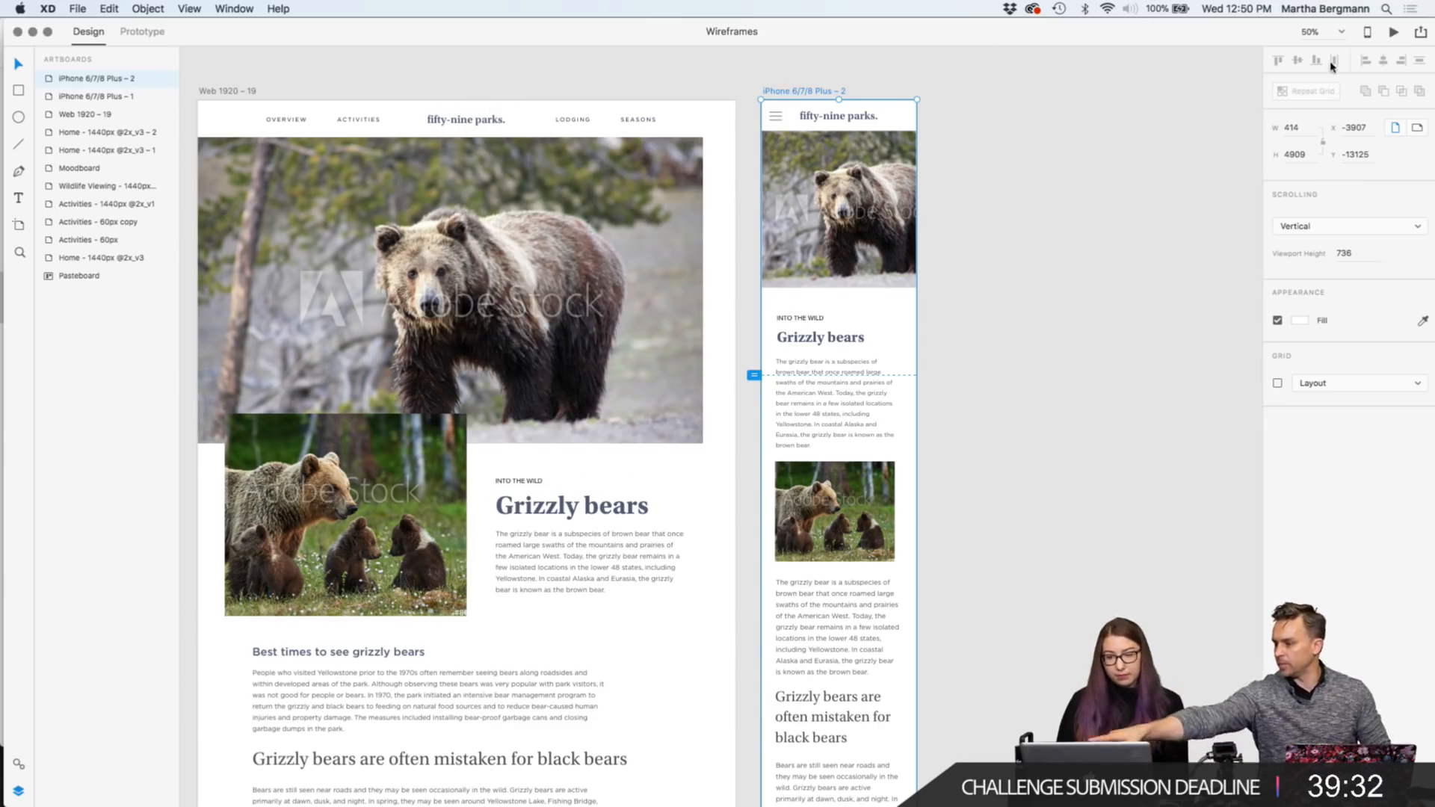
click(1370, 34)
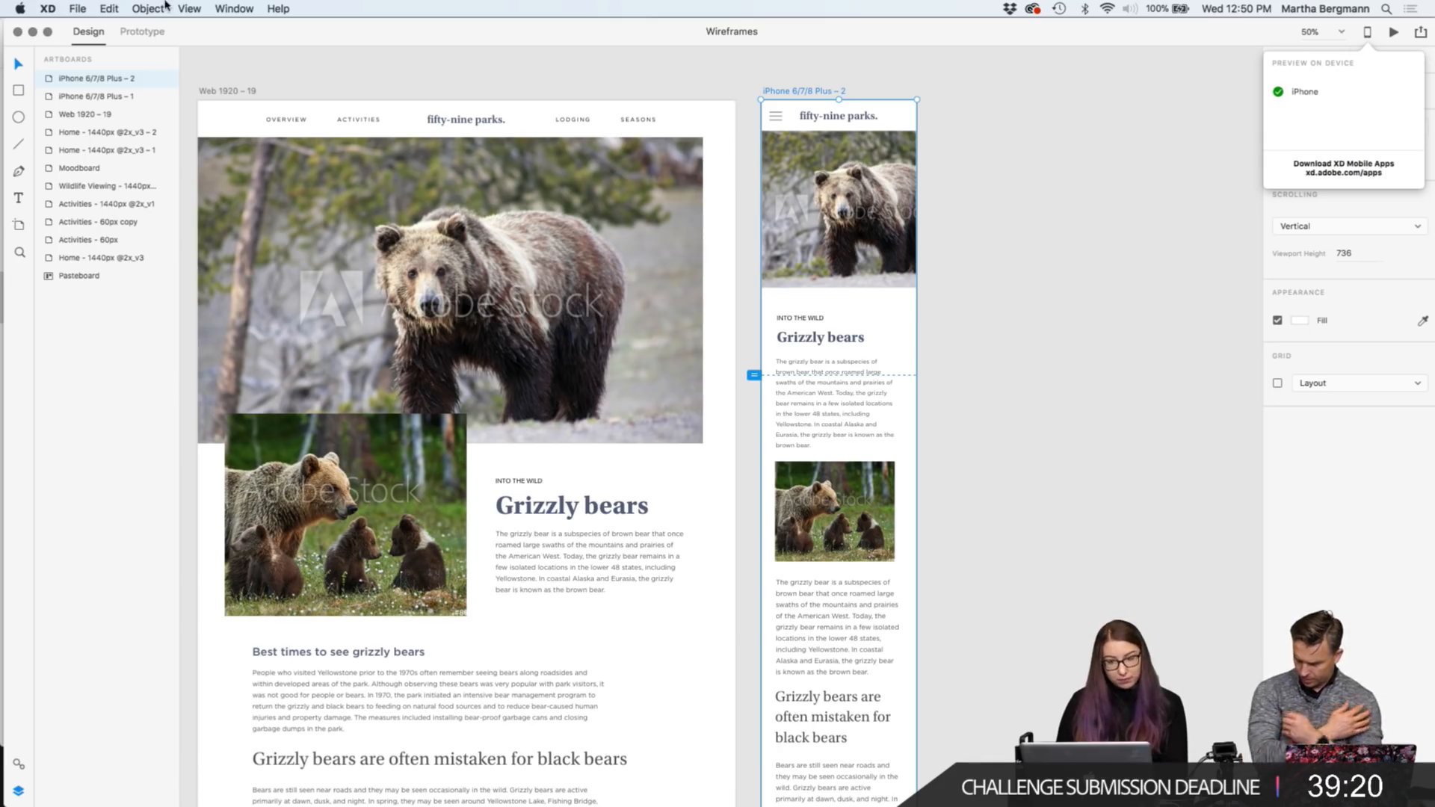
click(1388, 8)
Launch QuickTime Player, start a new movie recording of the phone, and narrow XD beside it.
text(qui)
key(Return)
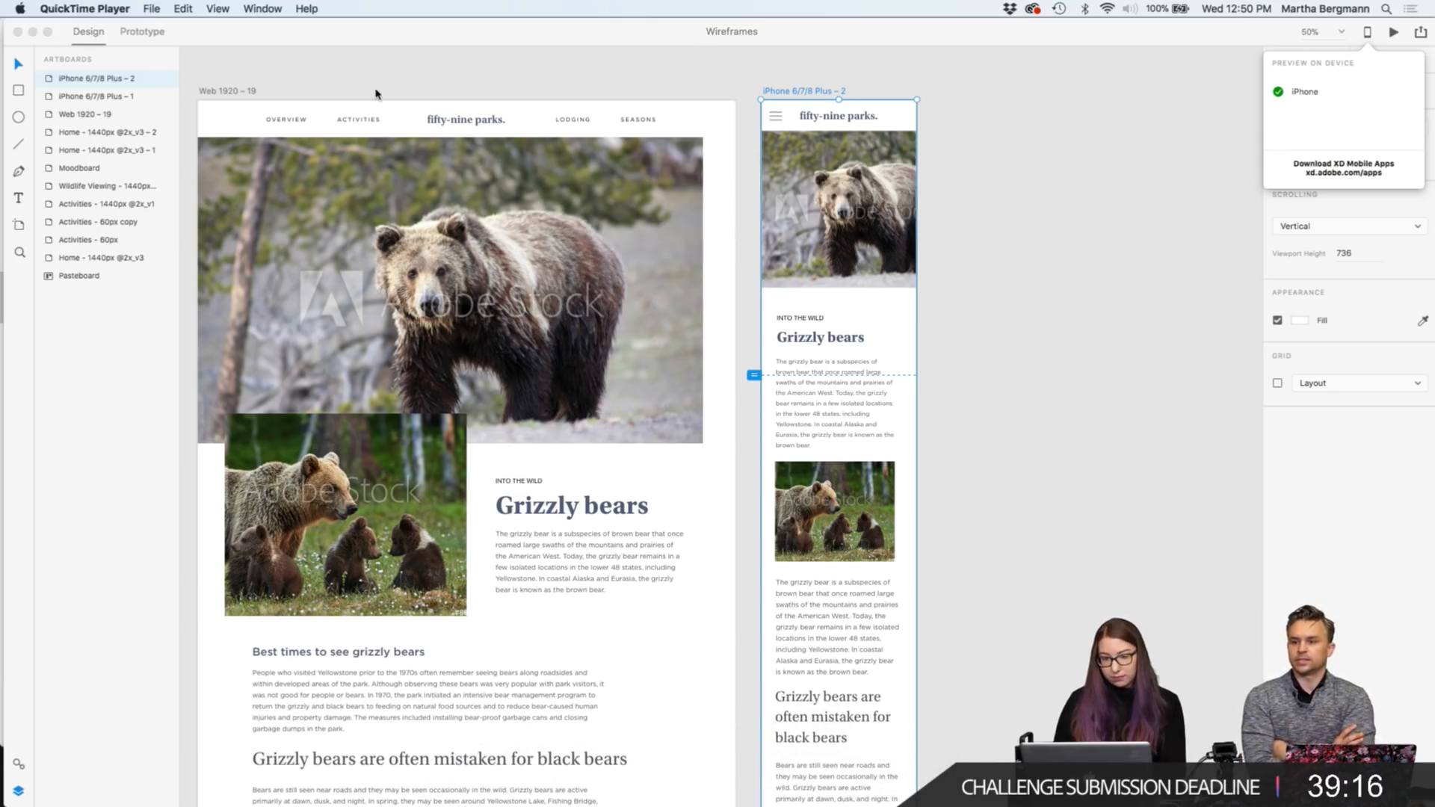
click(174, 8)
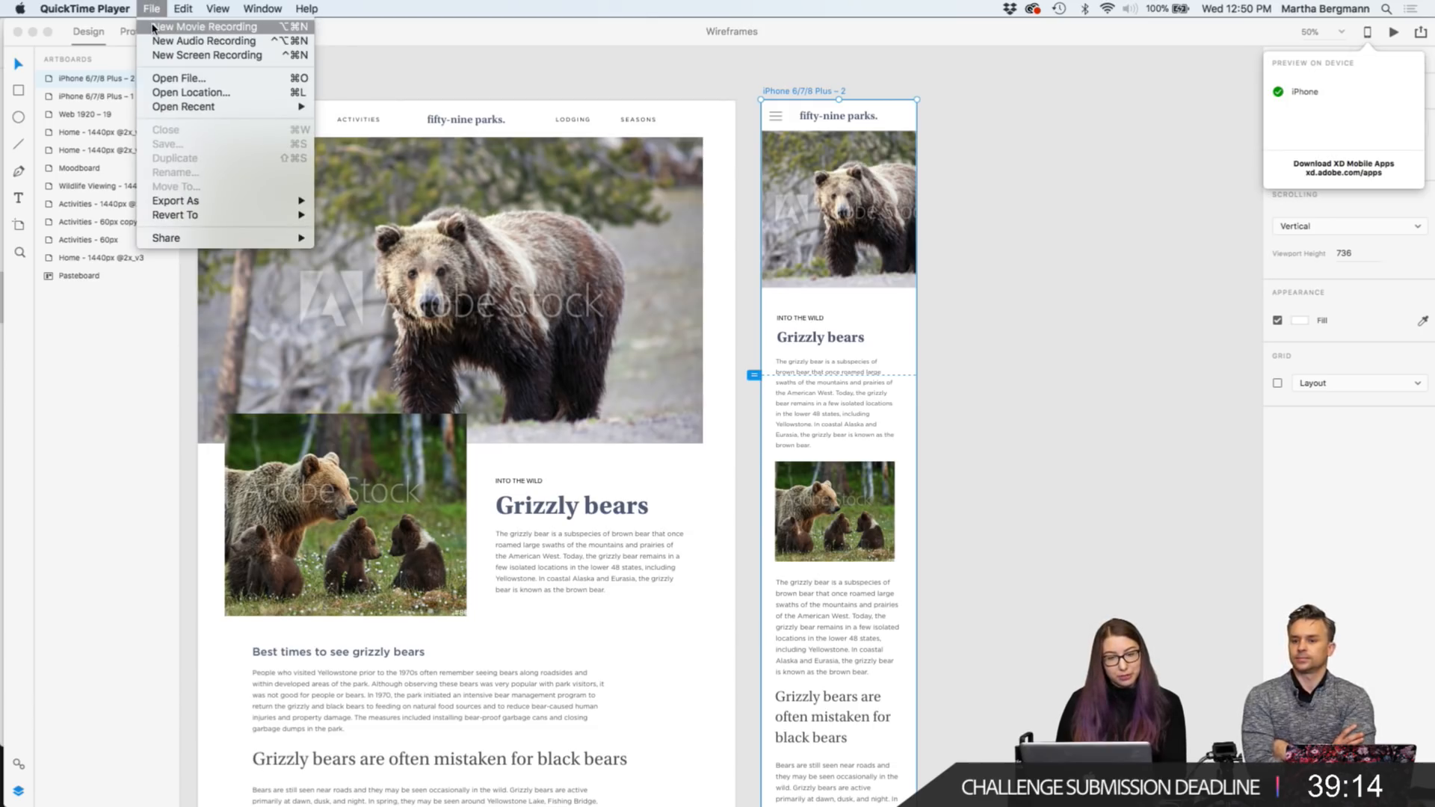
click(154, 28)
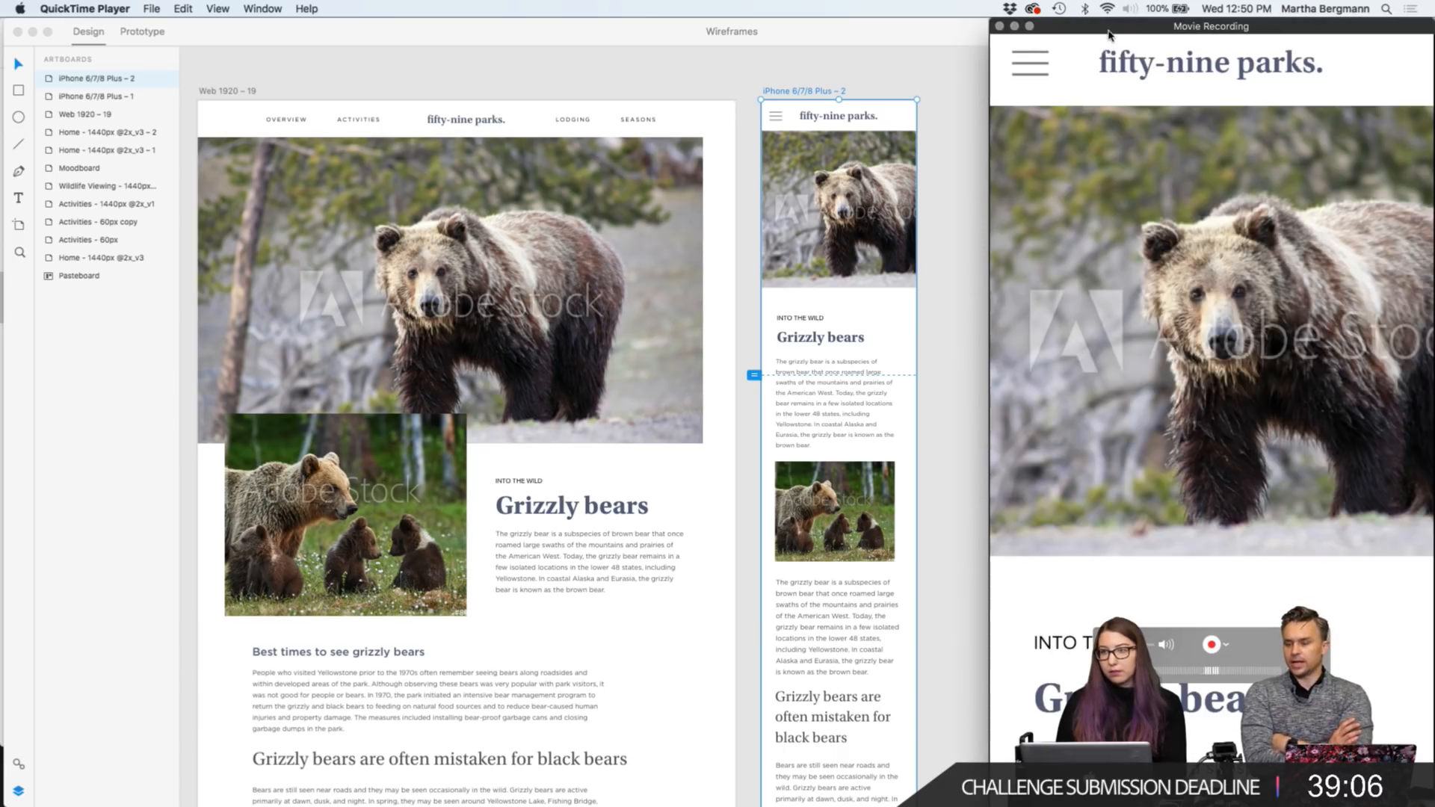
mouse_move(1114, 30)
mouse_down()
mouse_move(1054, 23)
mouse_move(1111, 14)
mouse_up()
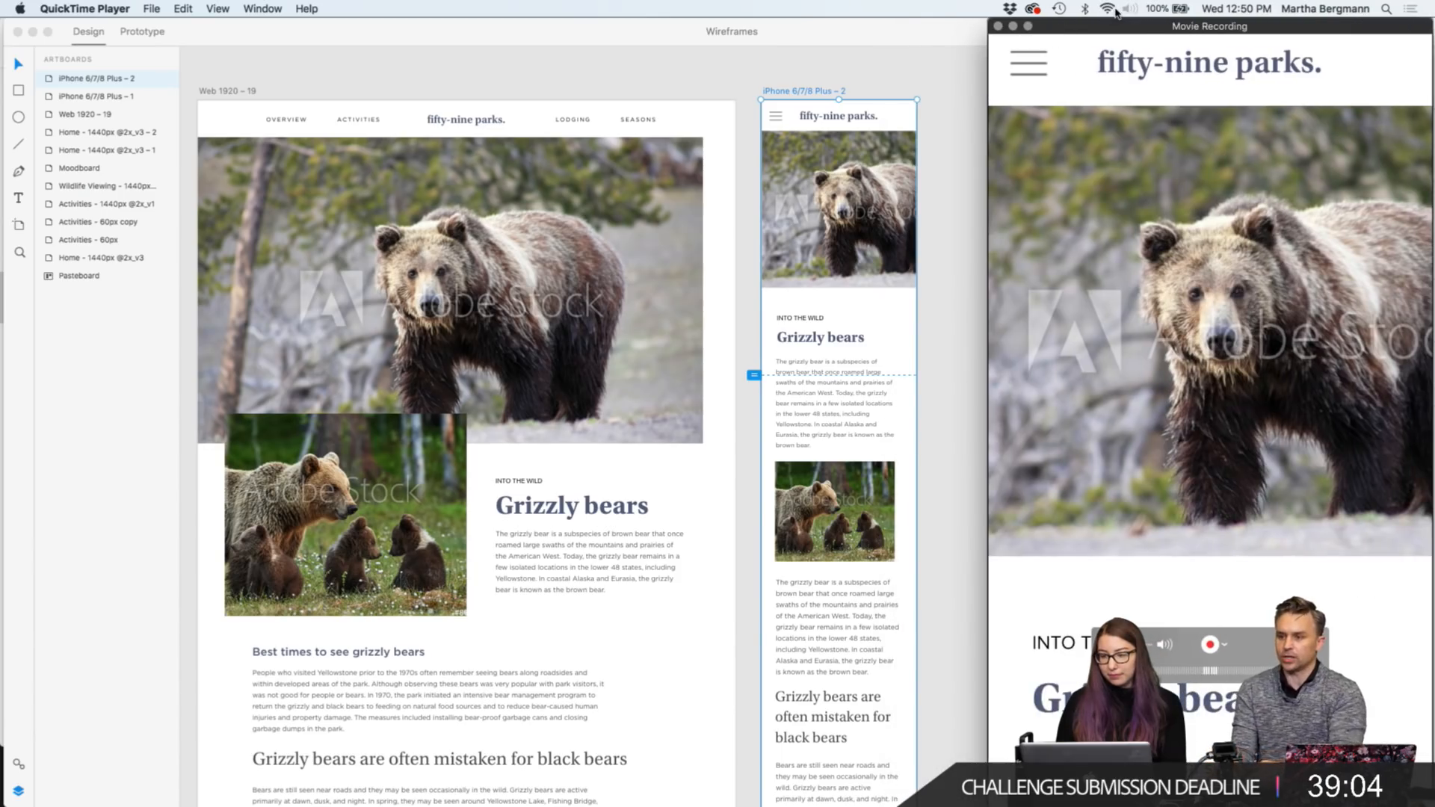
click(889, 30)
drag(1429, 20, 983, 8)
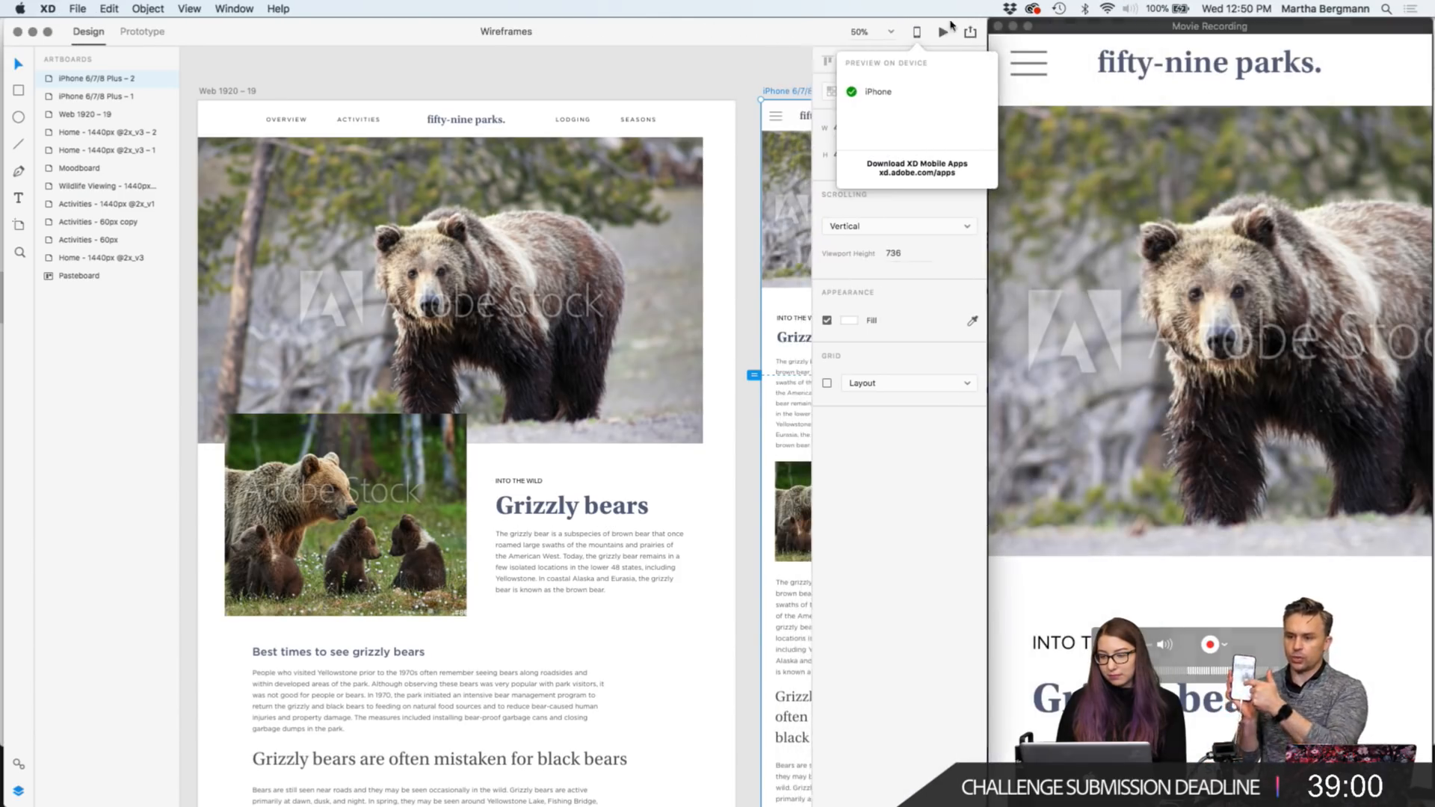
Close the device list and drag the iPhone artboard's top bear image slightly lower.
click(917, 34)
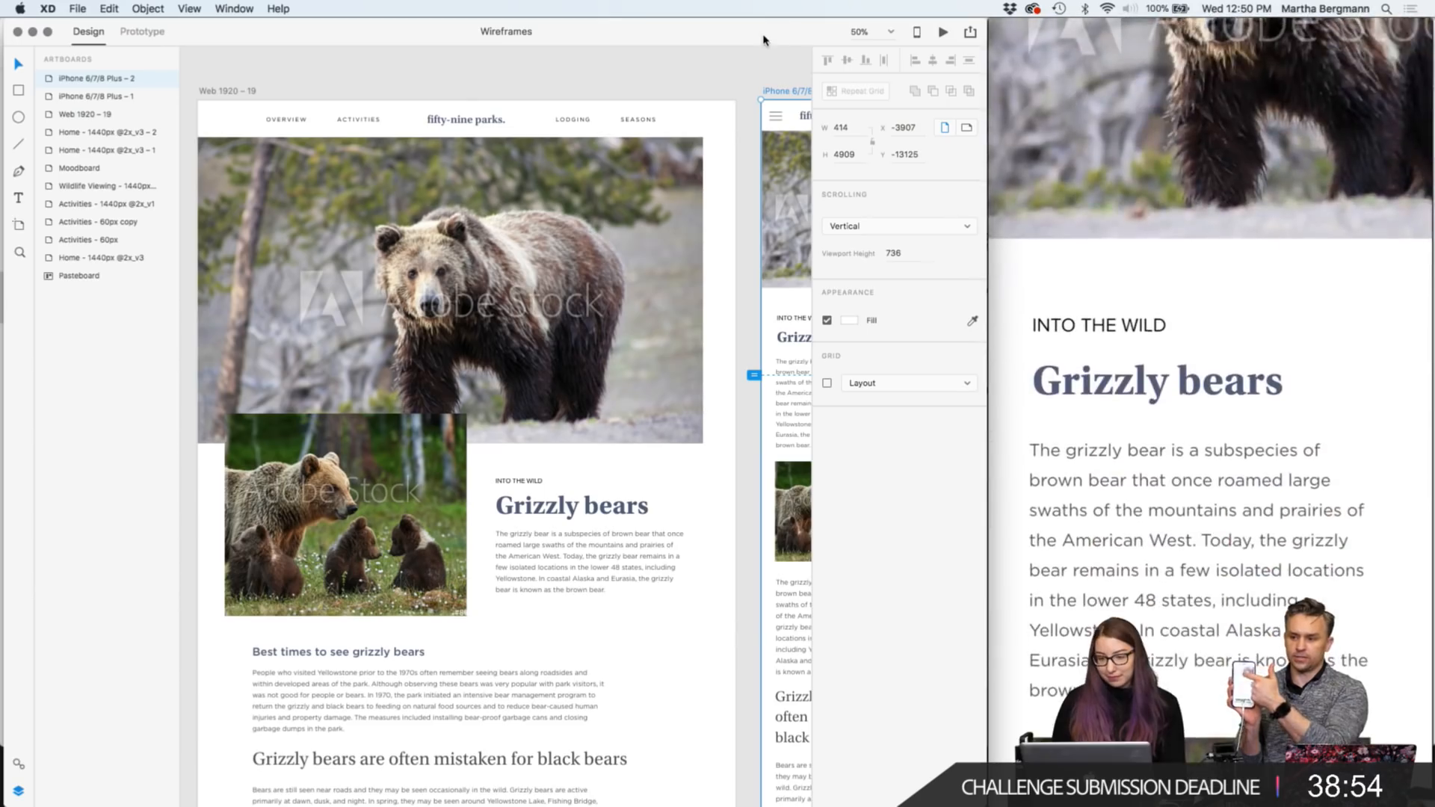
scroll(758, 83, right, 5)
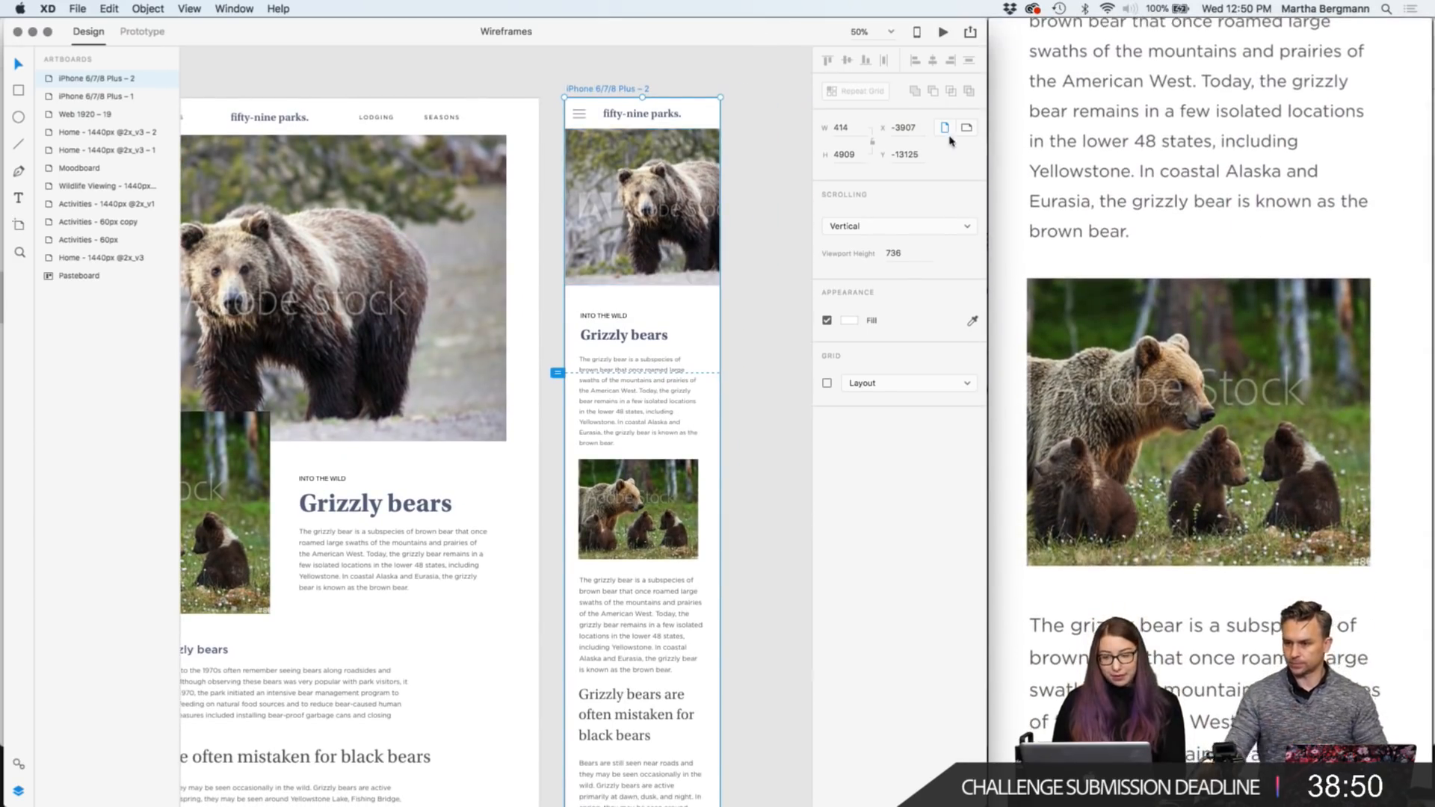
click(717, 196)
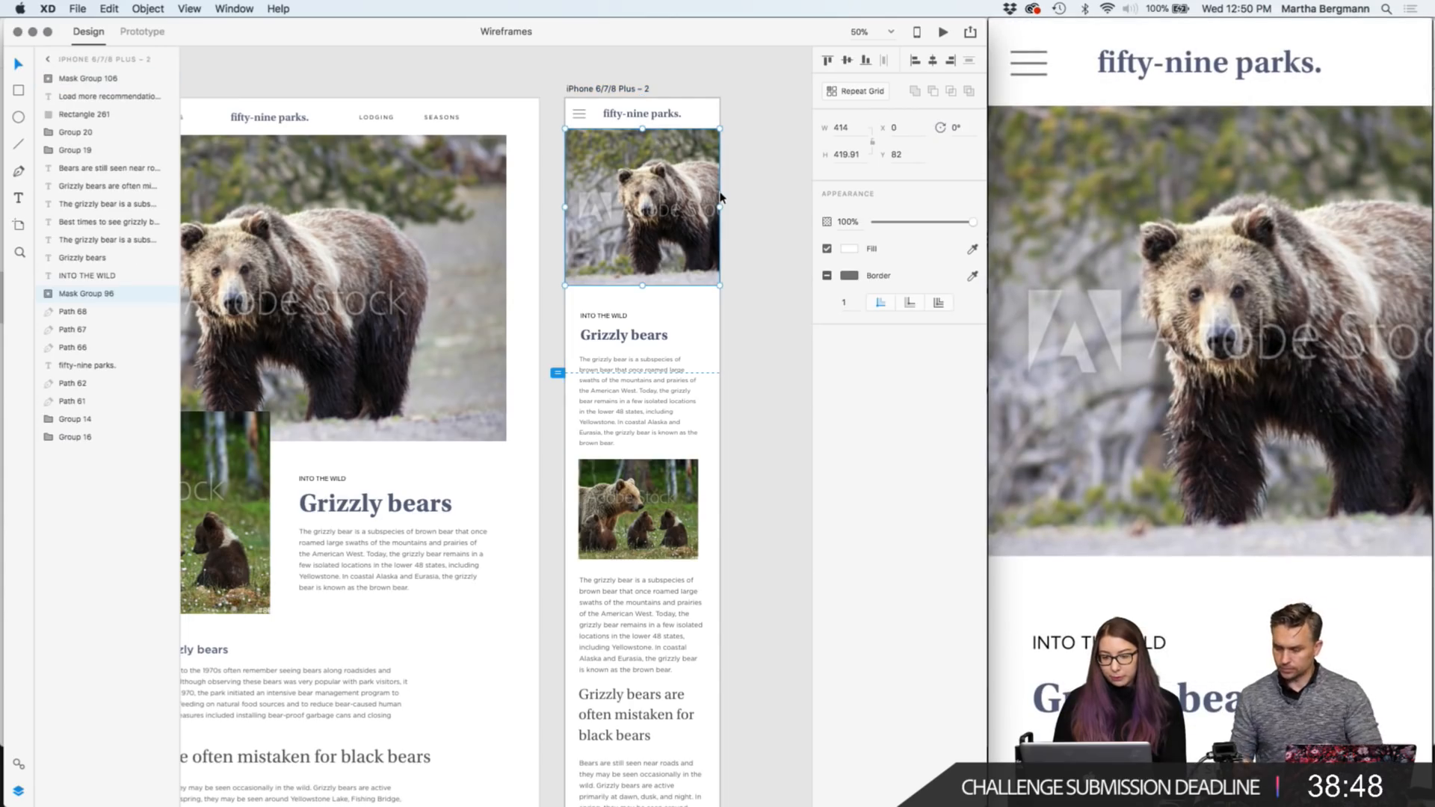
drag(661, 207, 661, 209)
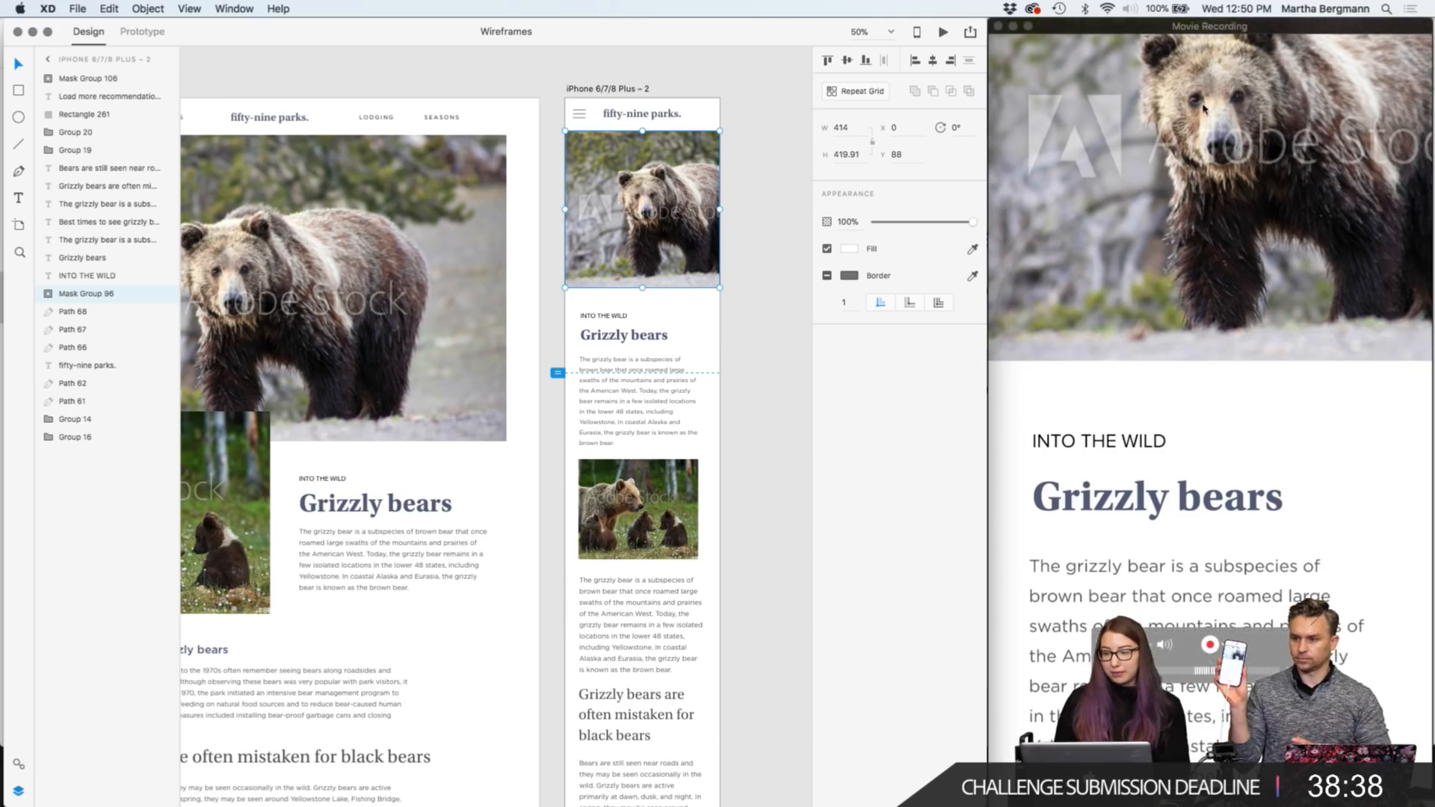
click(615, 315)
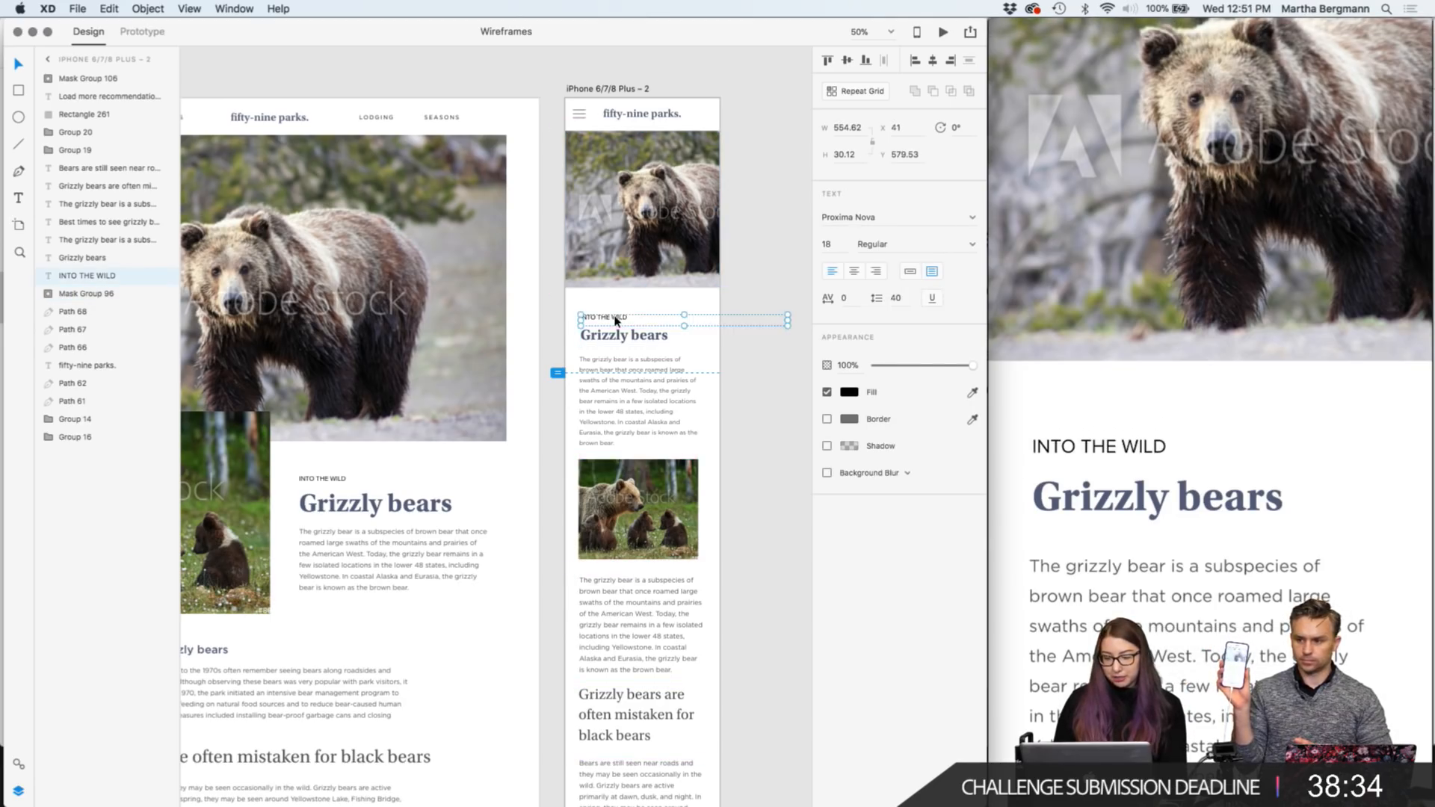
click(755, 346)
Fine-tune the bear image to Y 85 and check its position below the header.
scroll(754, 353, up, 2)
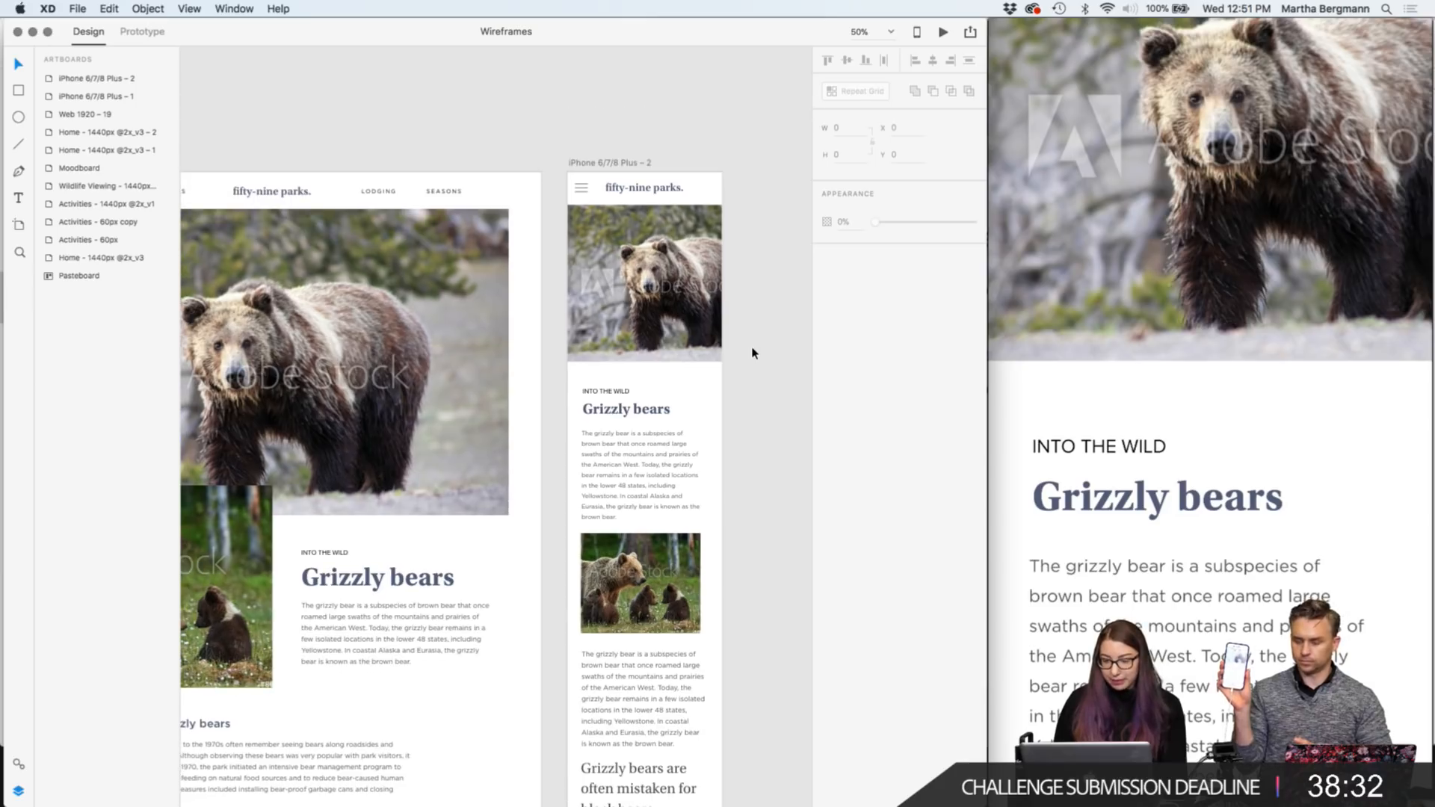
click(654, 312)
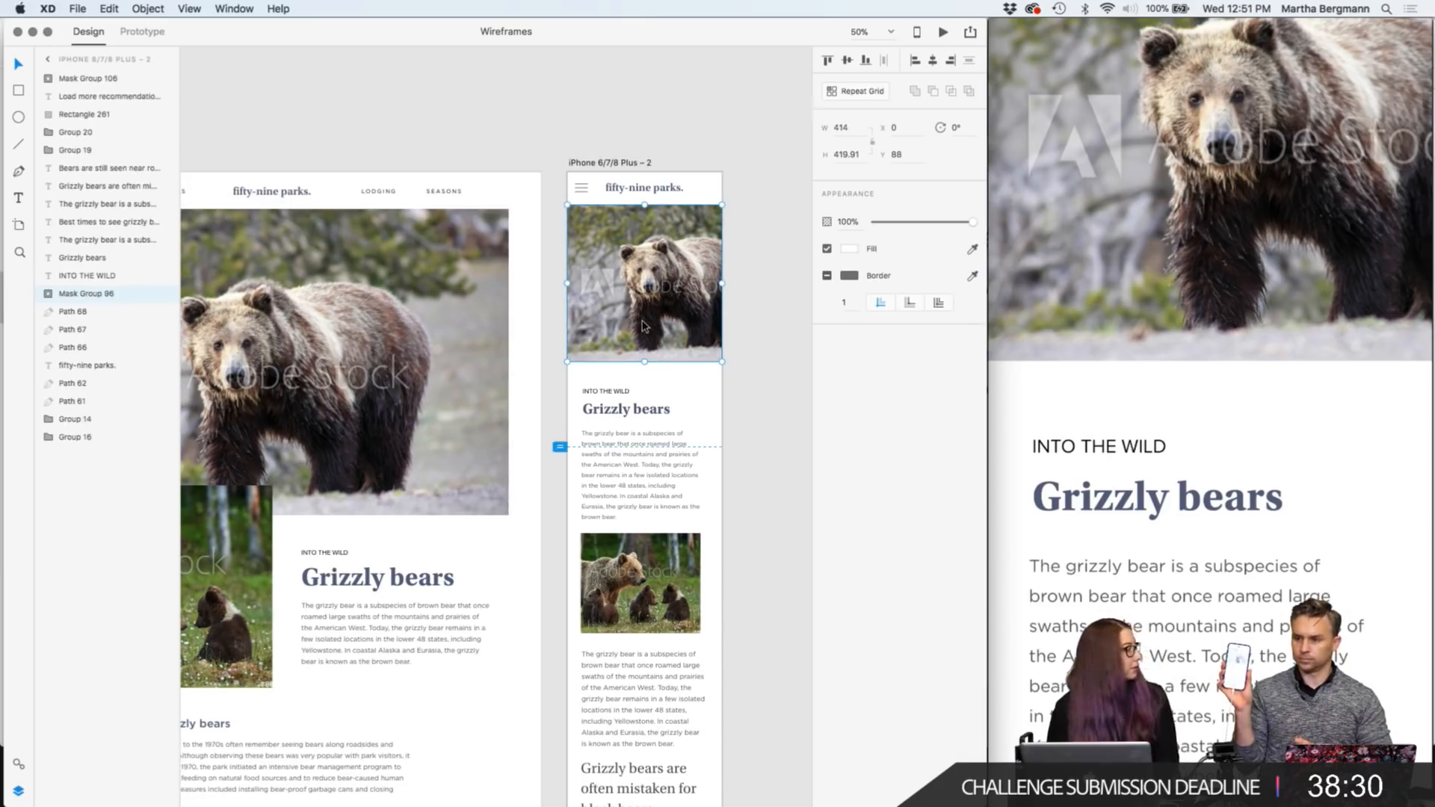
drag(631, 331, 631, 329)
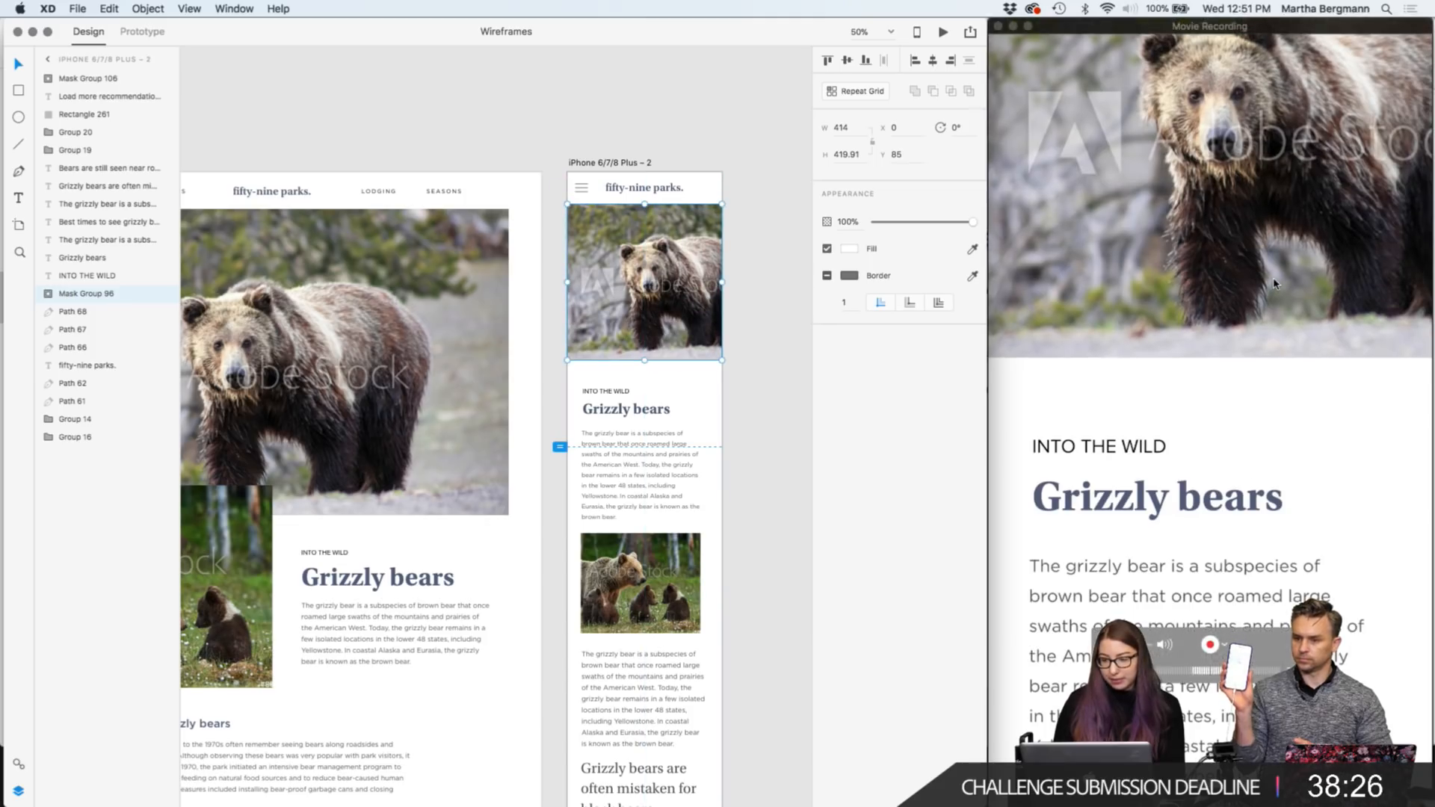
click(750, 329)
scroll(744, 449, down, 2)
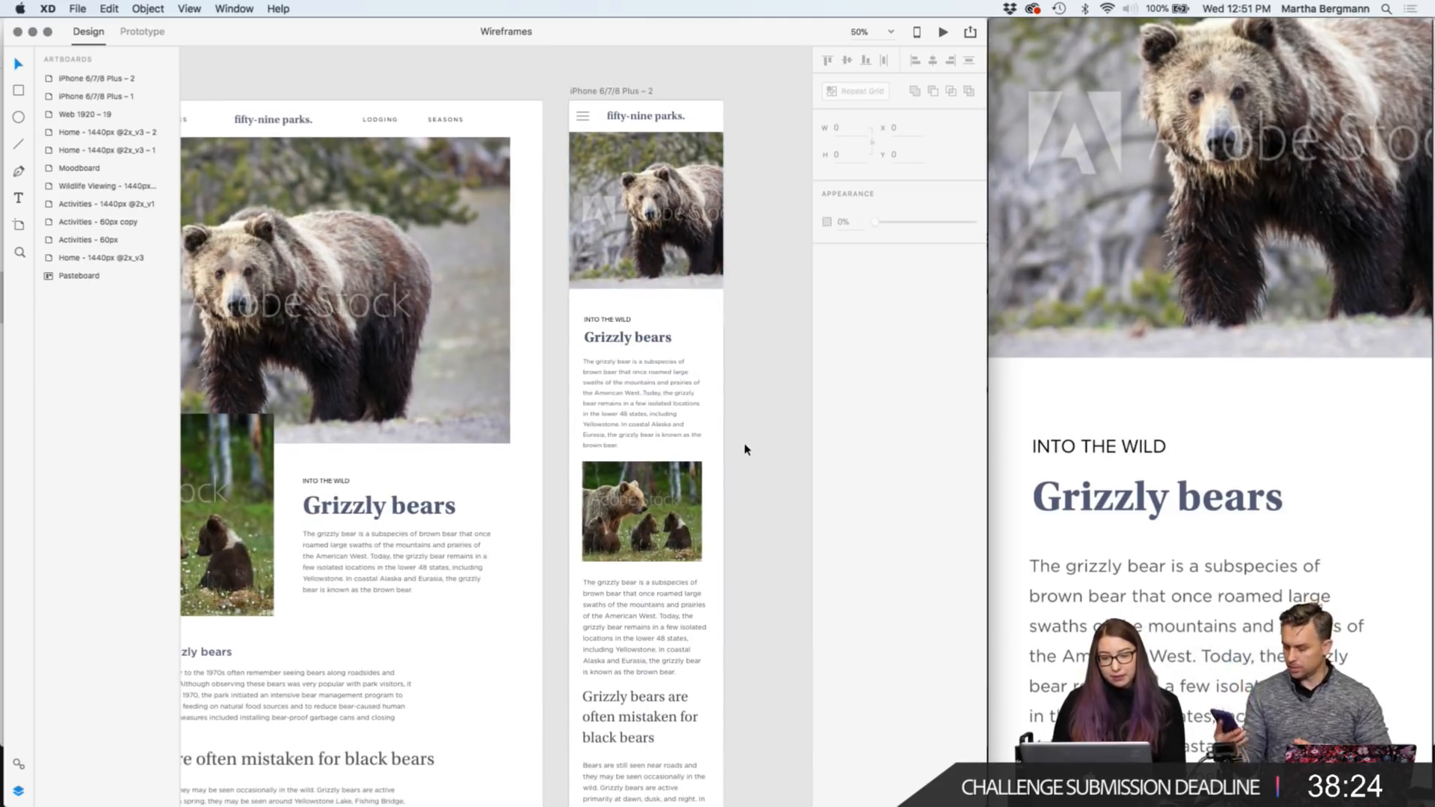
drag(555, 109, 618, 119)
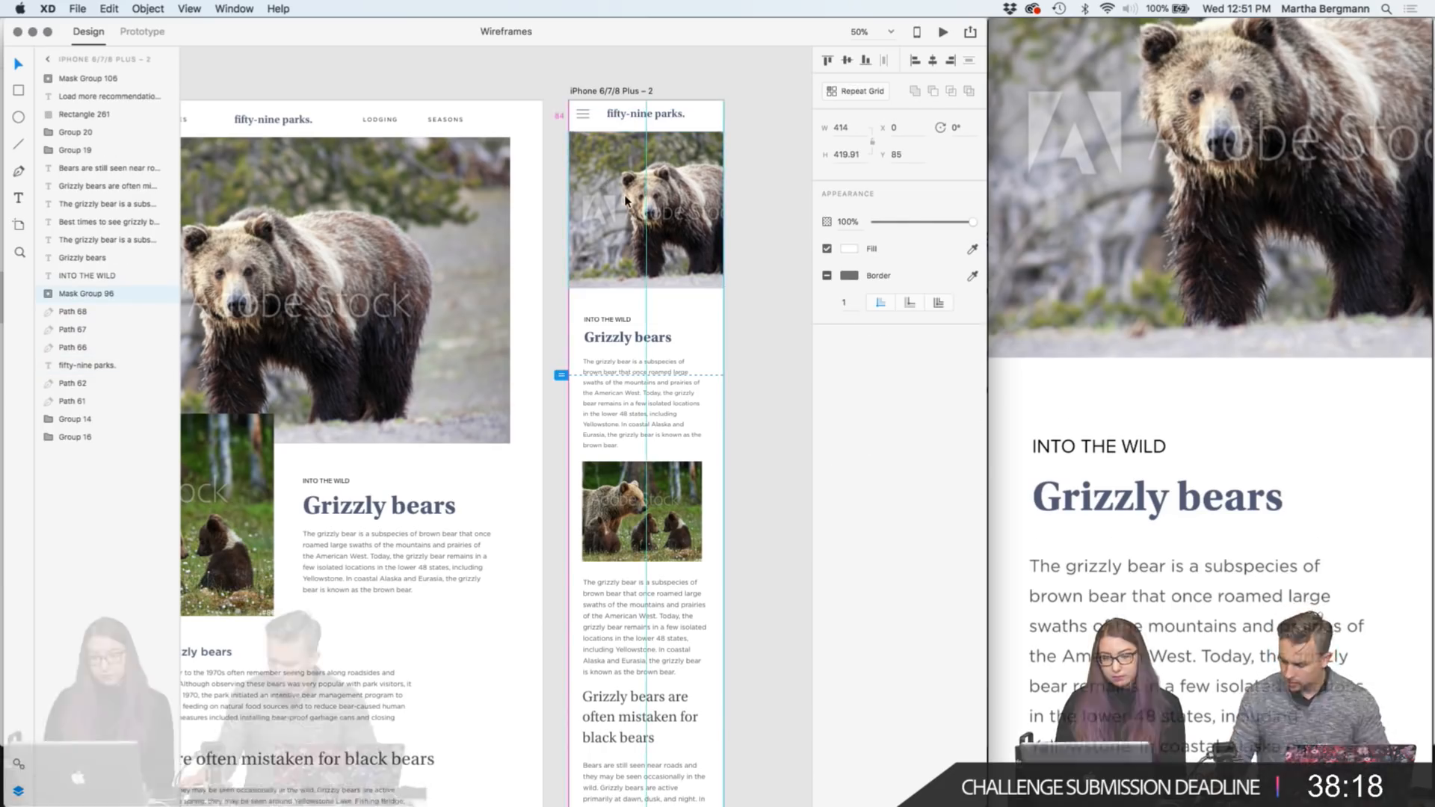
click(626, 200)
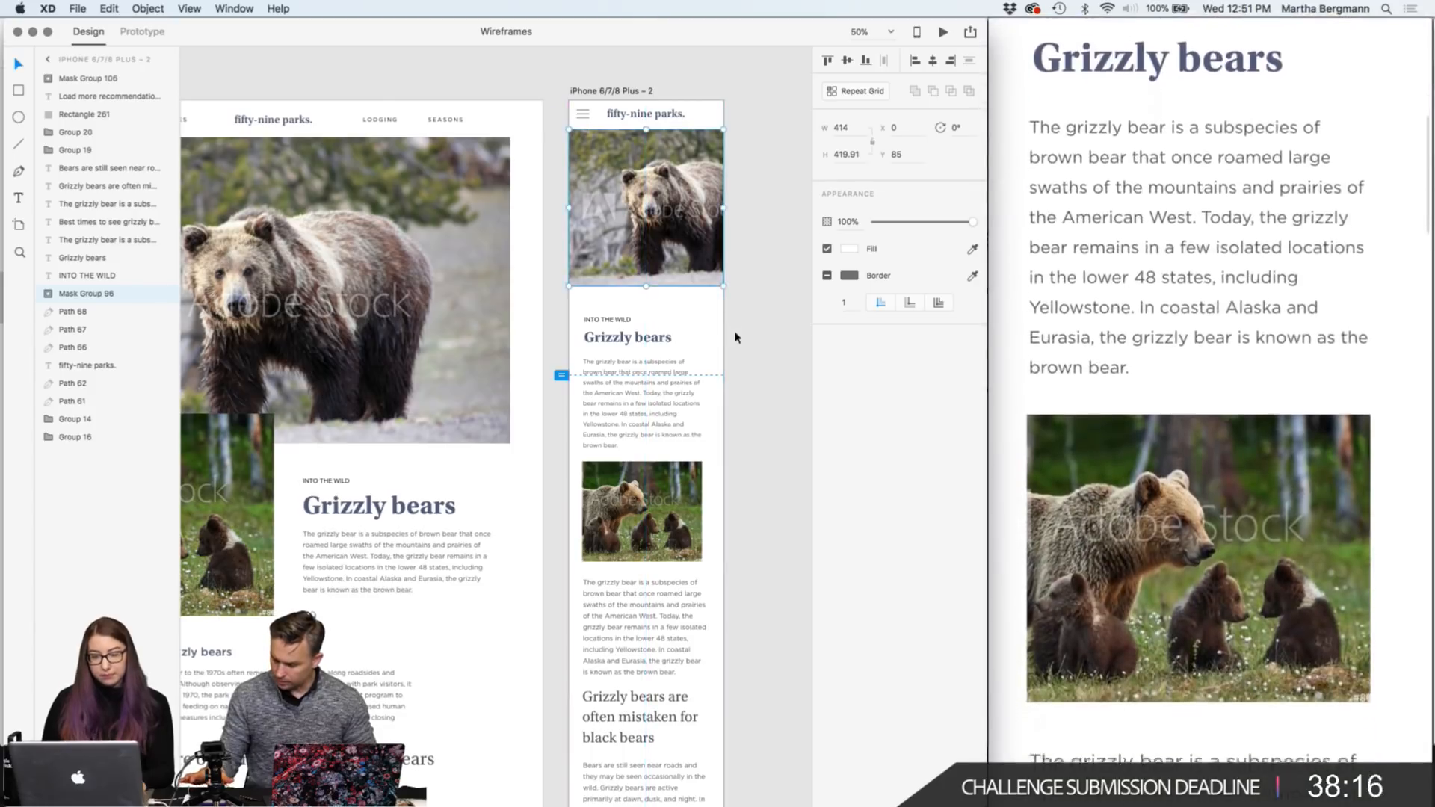
click(741, 353)
scroll(753, 385, down, 2)
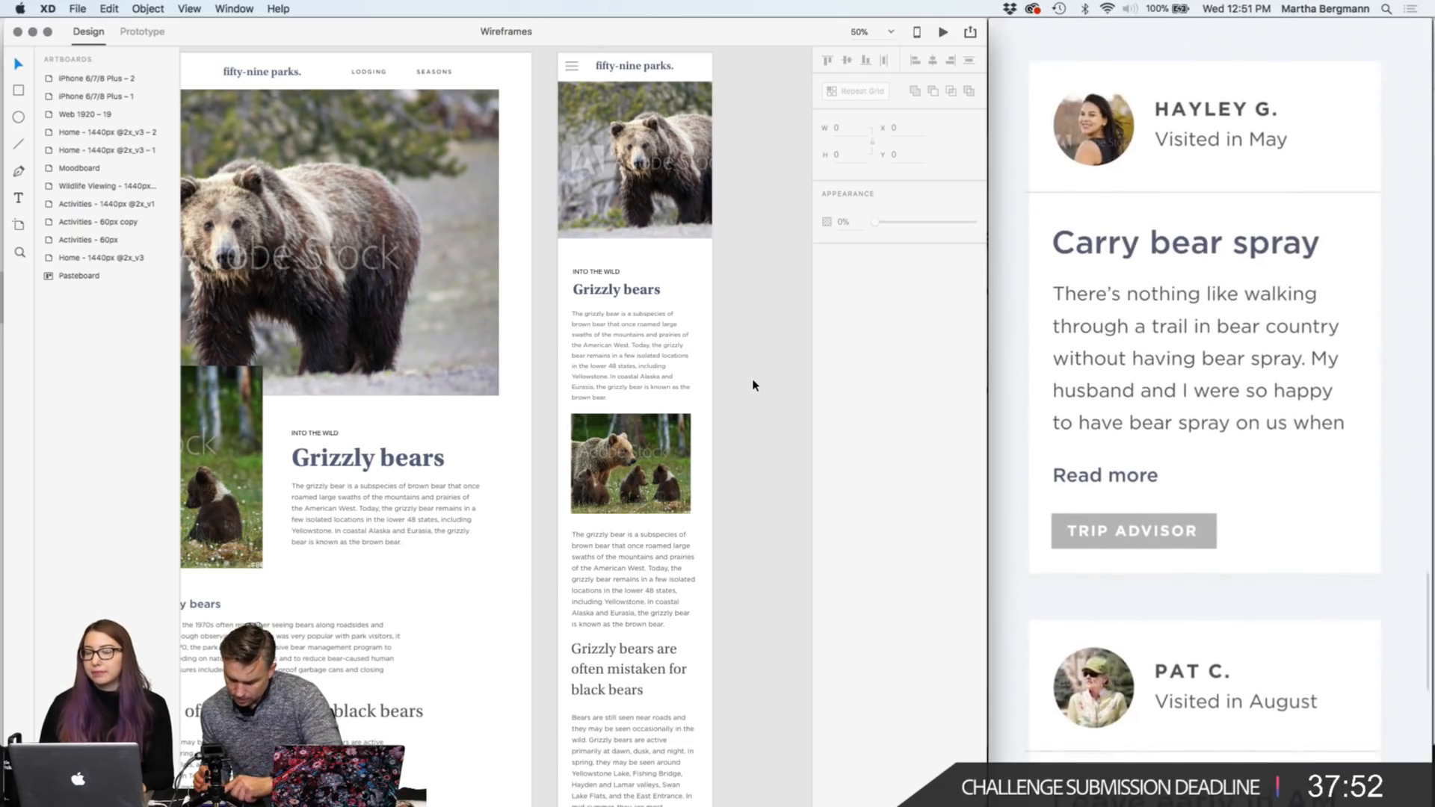
scroll(753, 385, down, 10)
scroll(754, 385, down, 3)
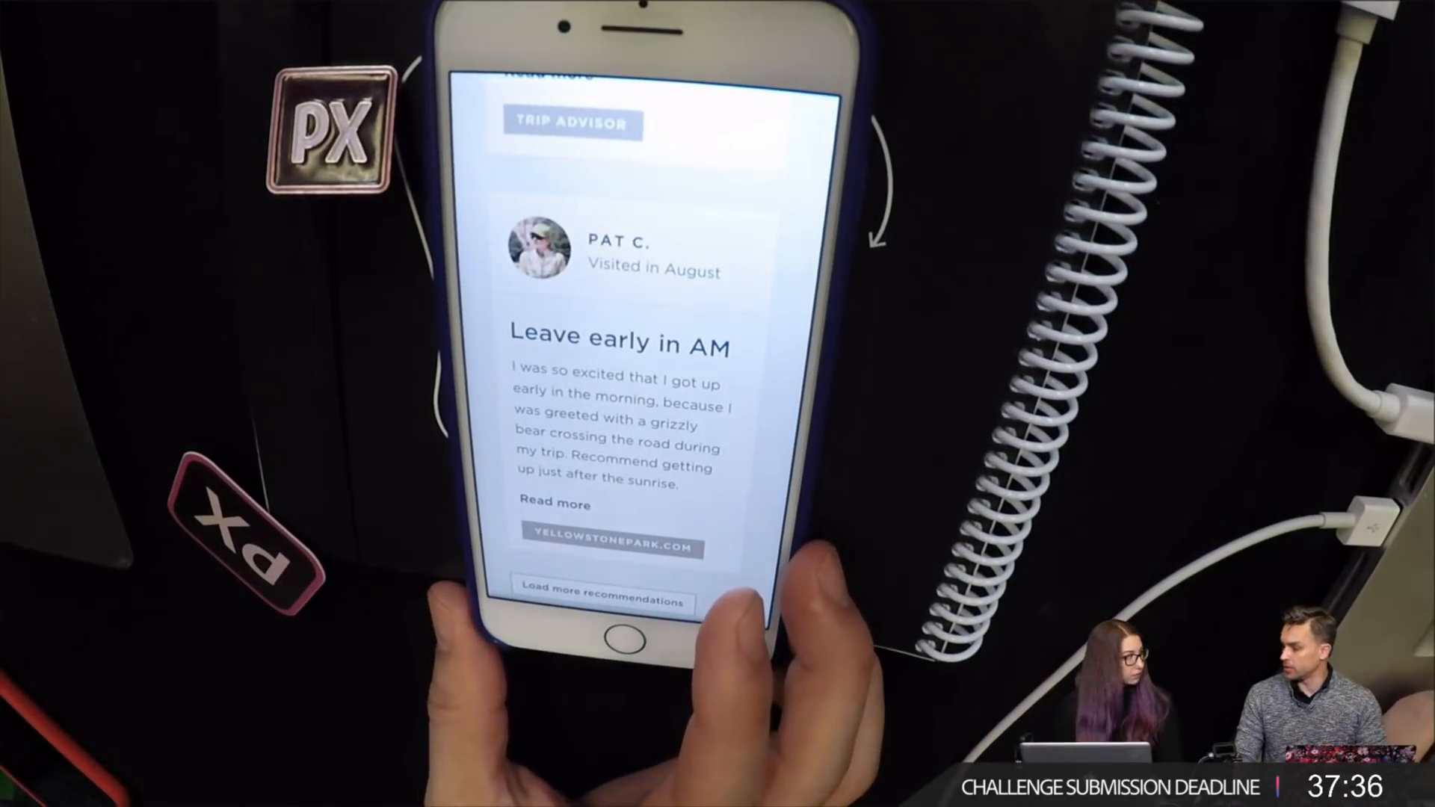
scroll(628, 351, up, 10)
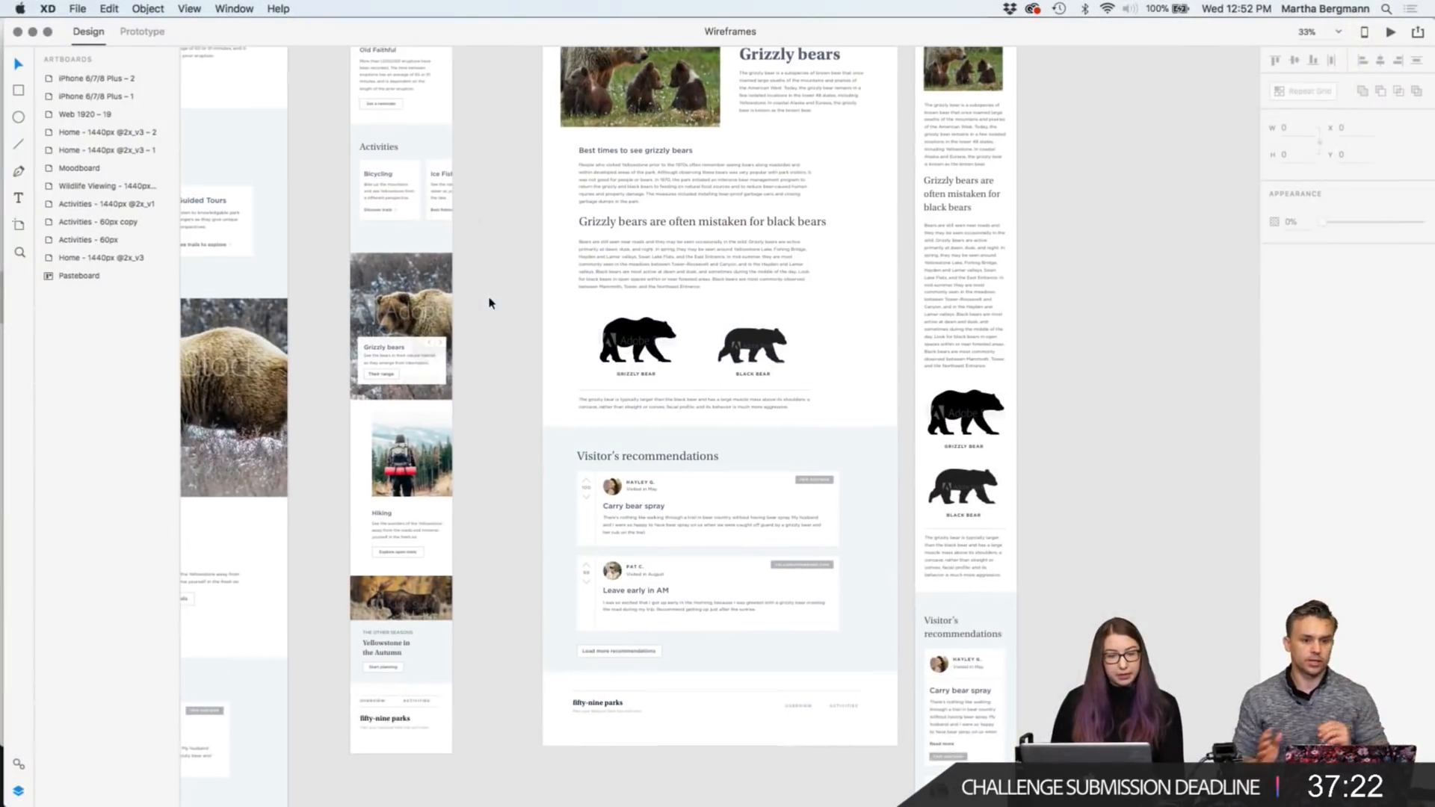
Change the desktop Grizzly bears card's Their range button text to 'Learn more'.
scroll(488, 302, left, 2)
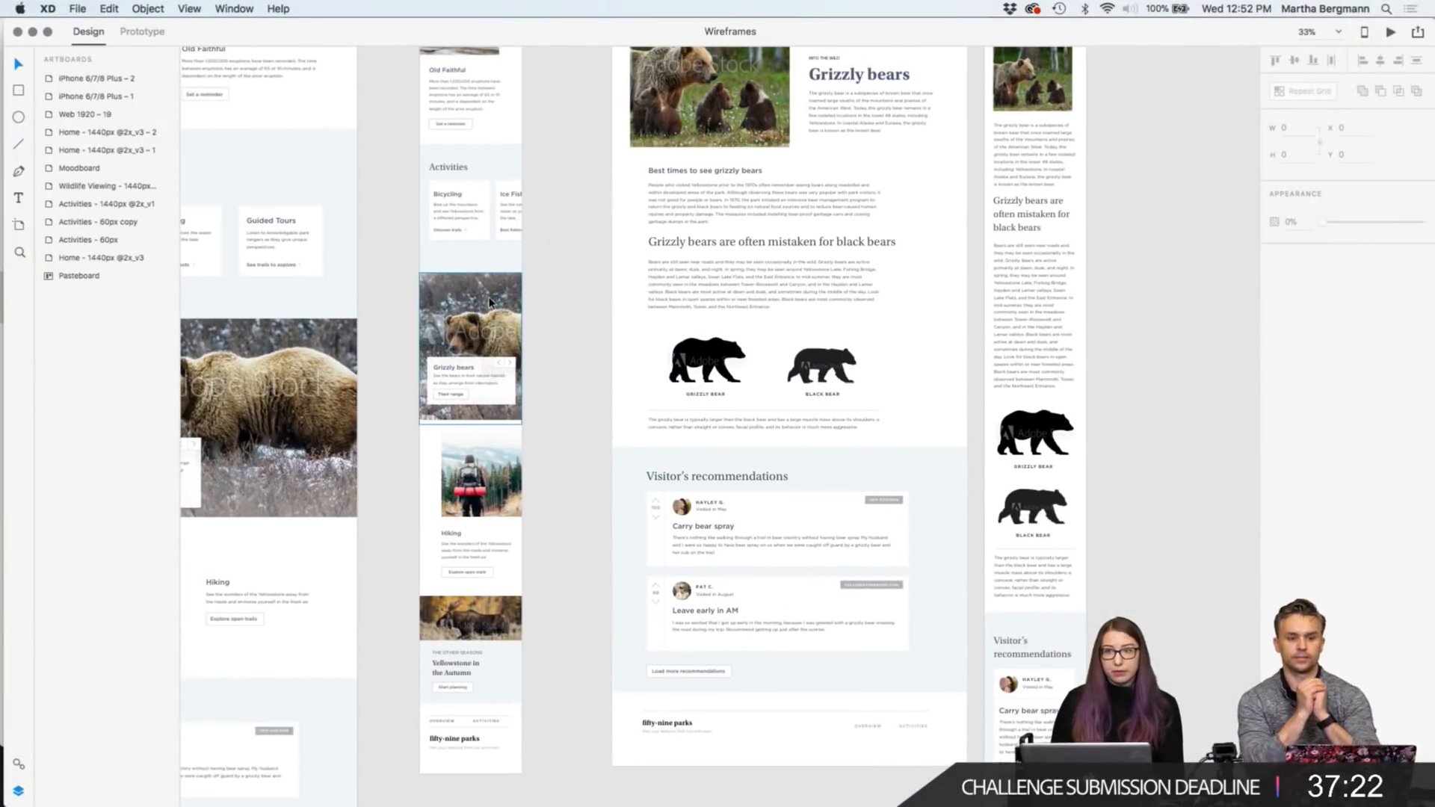
scroll(490, 302, left, 3)
scroll(489, 302, up, 5)
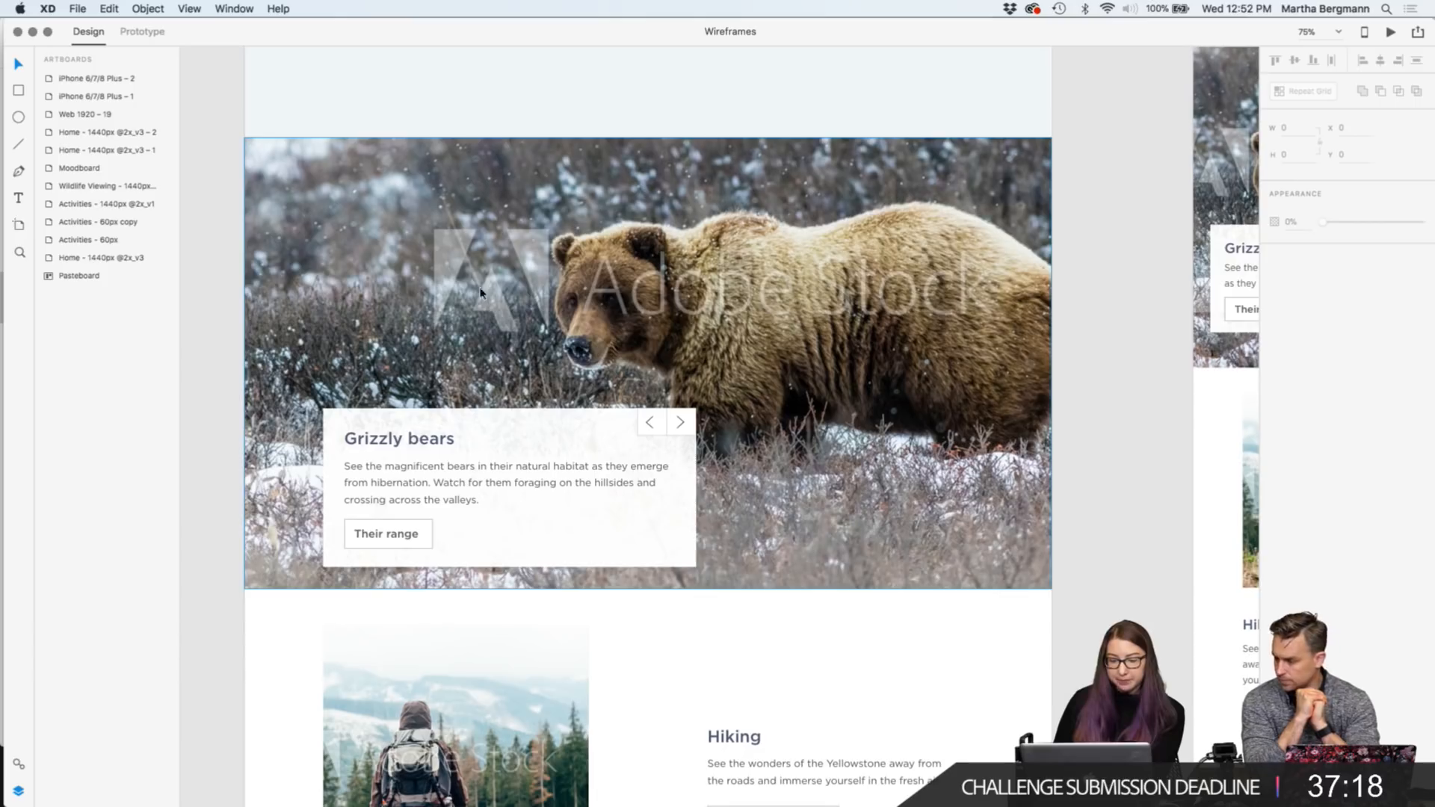
double_click(382, 534)
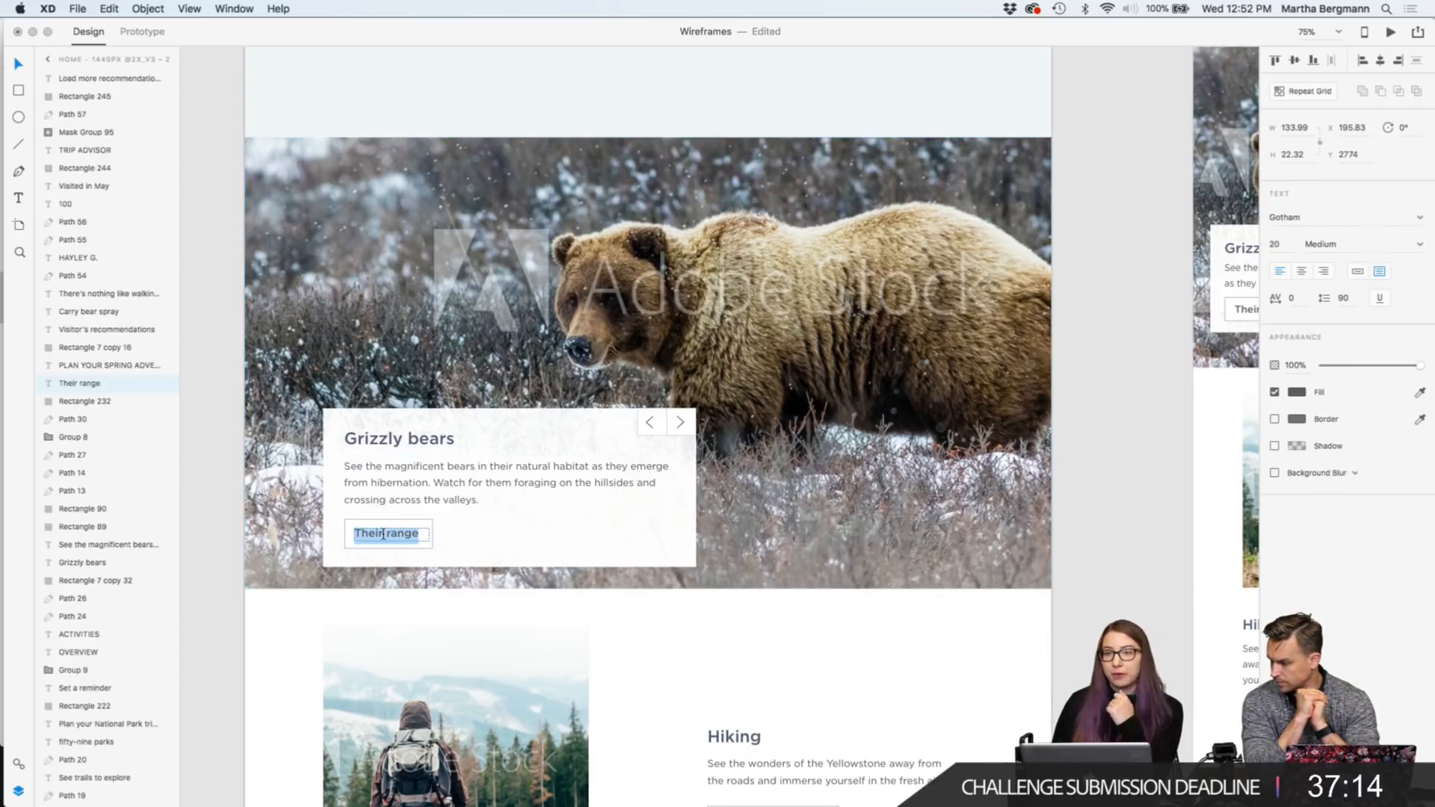
text(S)
key(BackSpace)
text(see)
key(BackSpace)
key(BackSpace)
text(ee the dif)
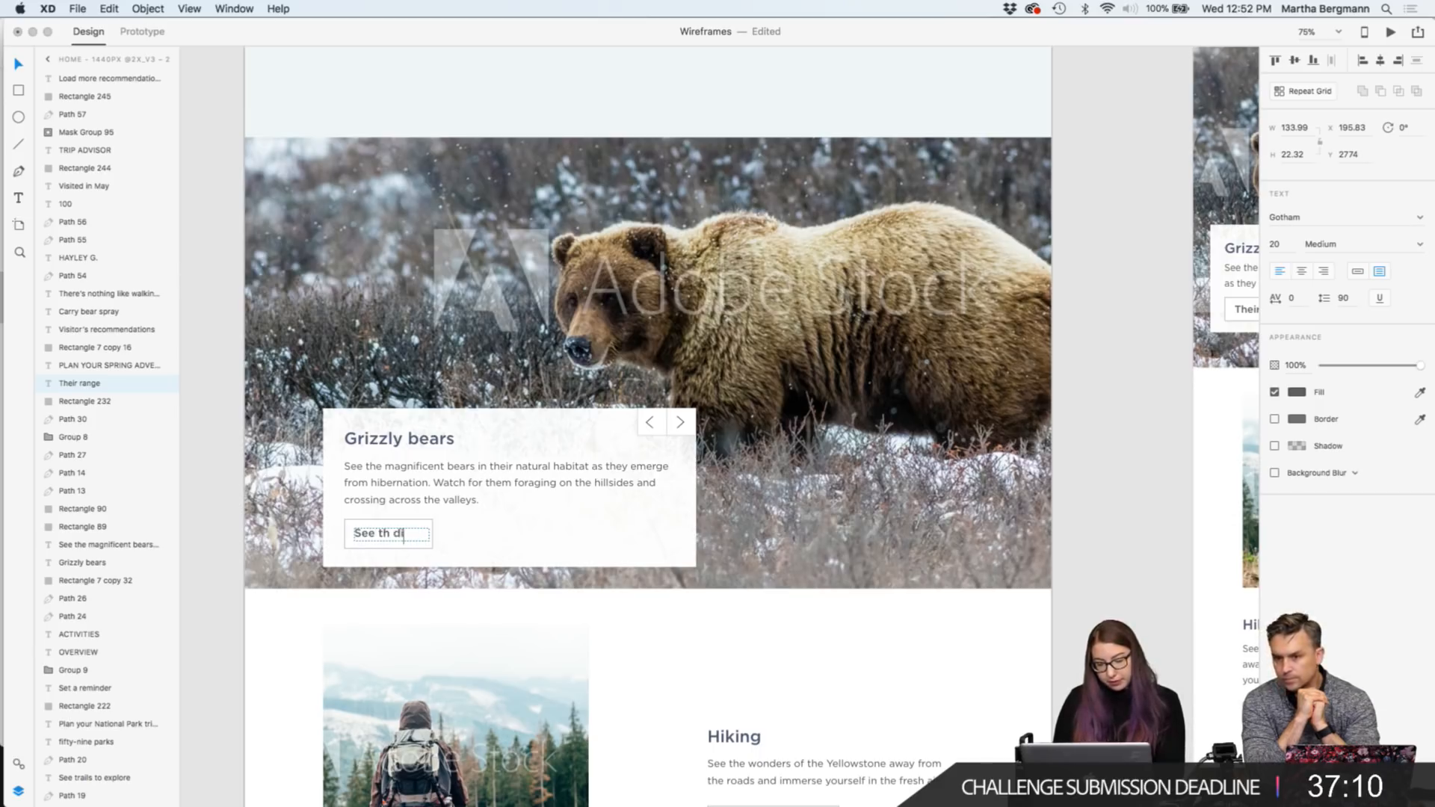
text(ference)
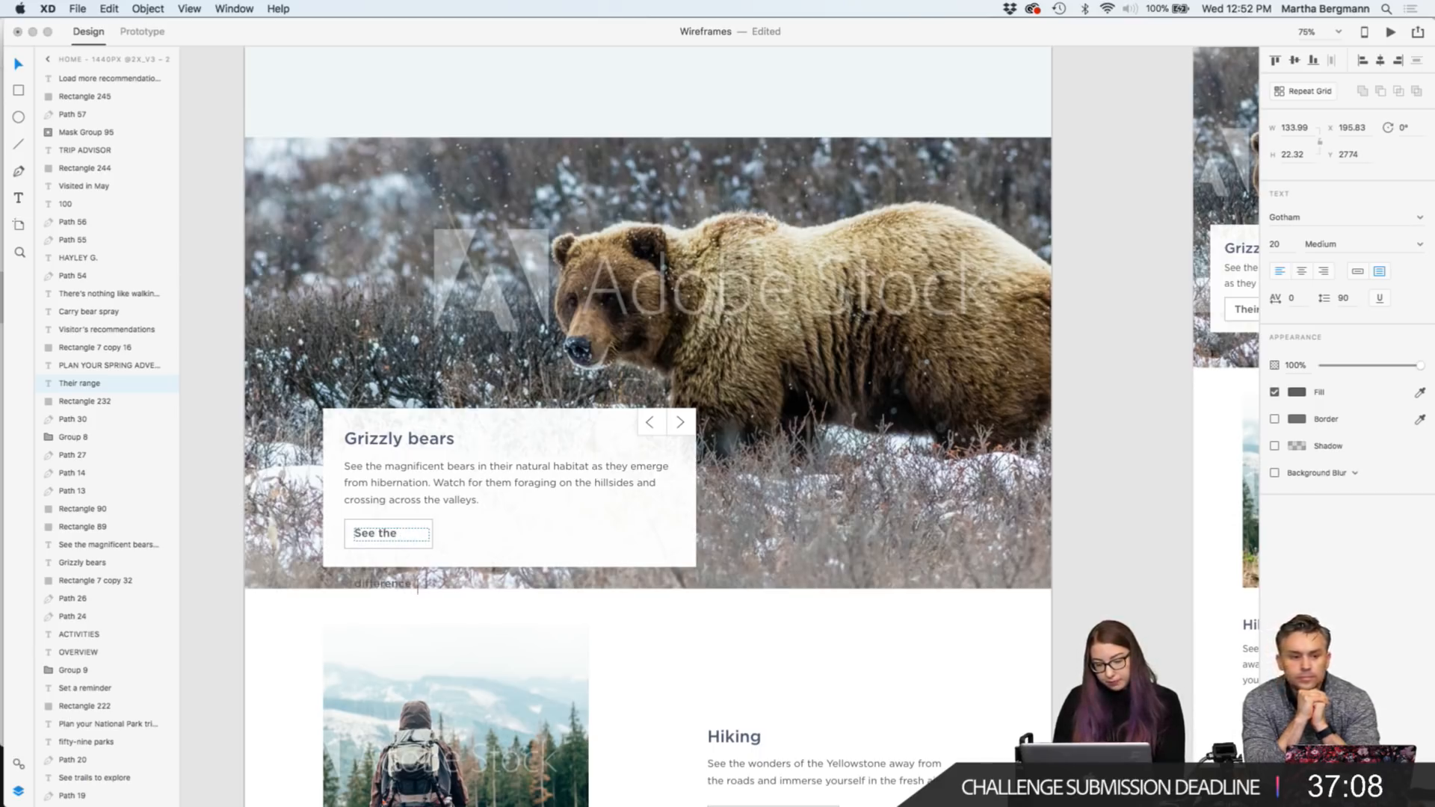
key(BackSpace)
key(BackSpace)
key(BackSpace)
key(BackSpace)
key(BackSpace)
key(BackSpace)
key(BackSpace)
key(BackSpace)
key(BackSpace)
key(BackSpace)
key(BackSpace)
key(BackSpace)
key(BackSpace)
key(BackSpace)
key(BackSpace)
key(BackSpace)
key(BackSpace)
key(BackSpace)
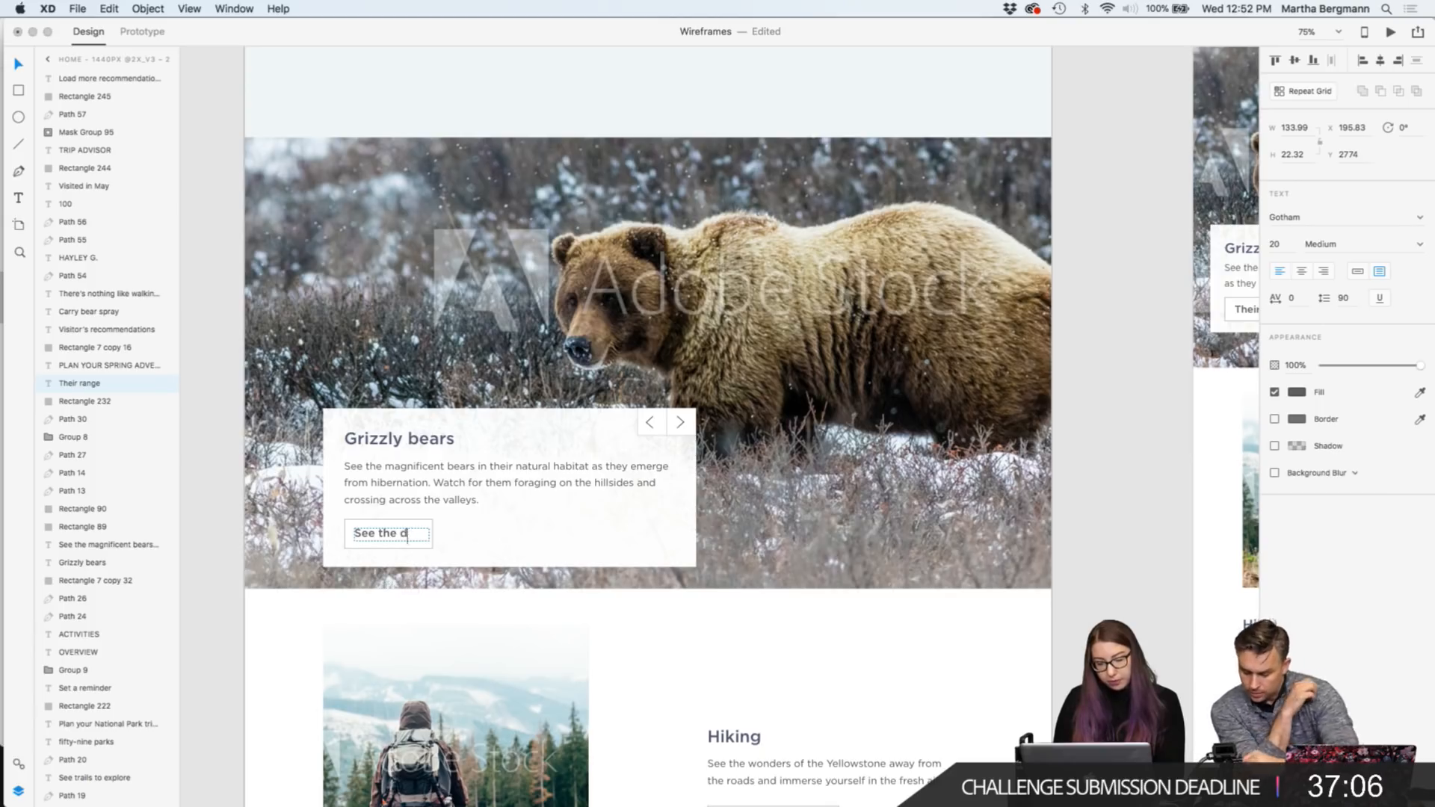
text(Learn more)
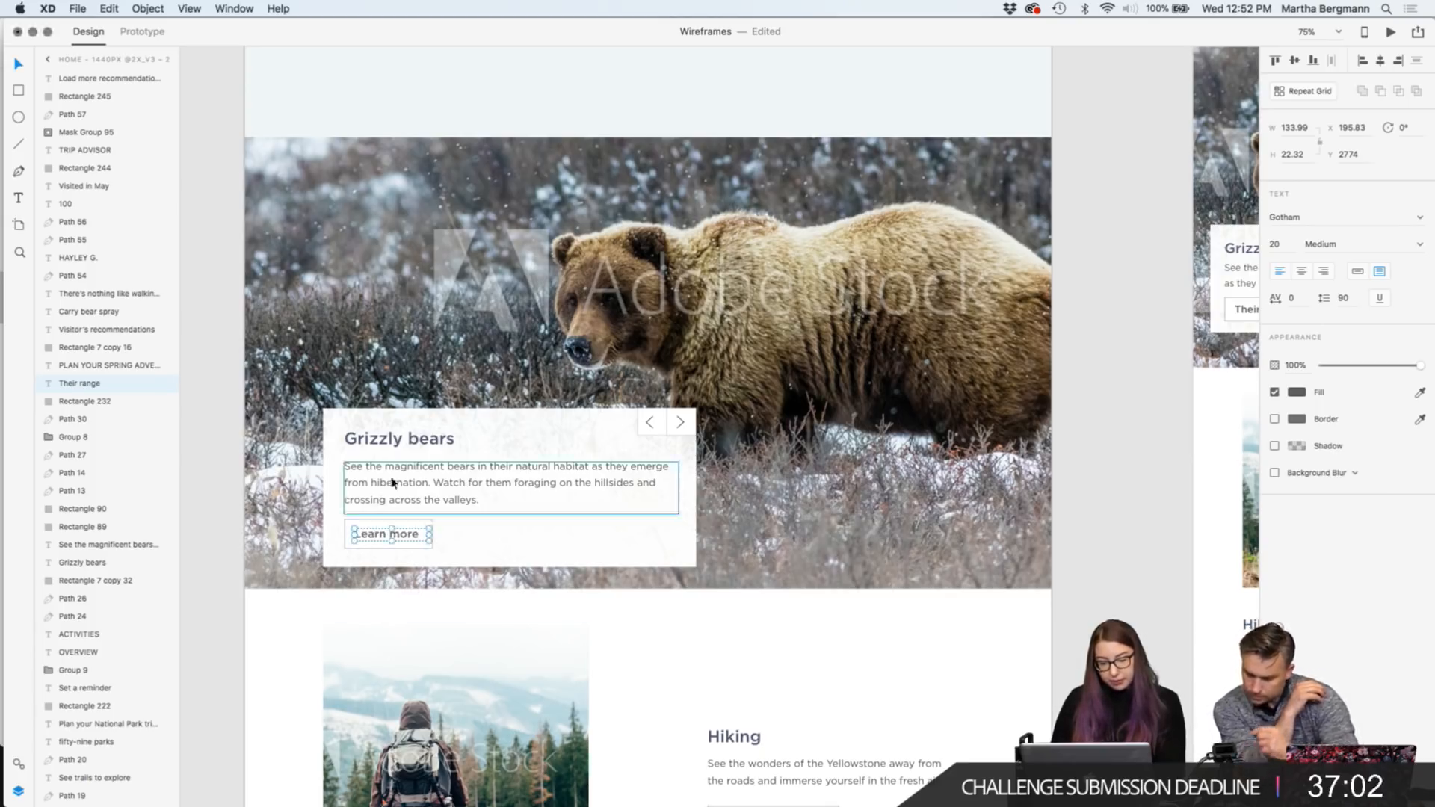
Change the mobile card's Their range button text to 'Learn more' as well.
scroll(640, 597, right, 10)
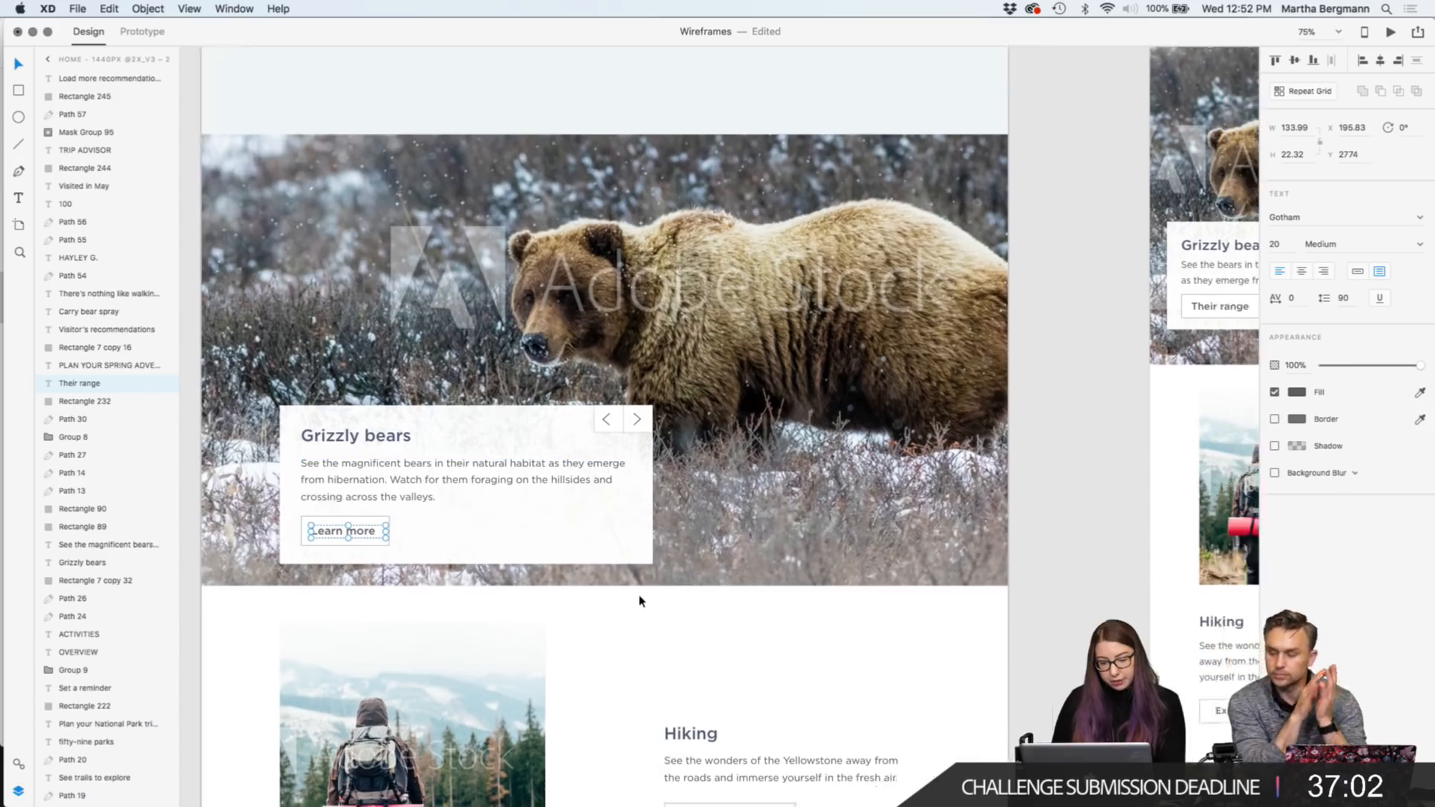
double_click(822, 323)
key(cmd+a)
text(Learn more)
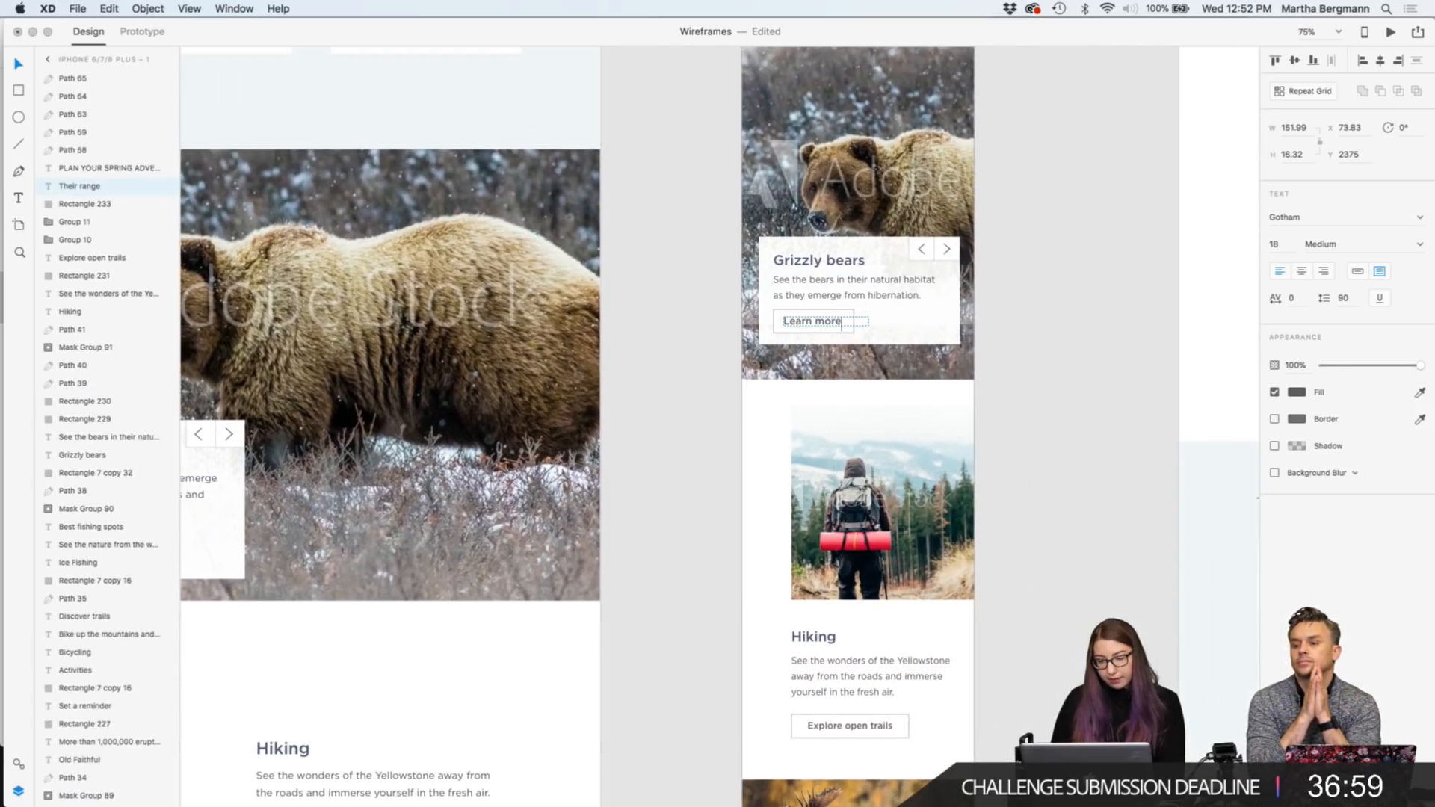
click(705, 311)
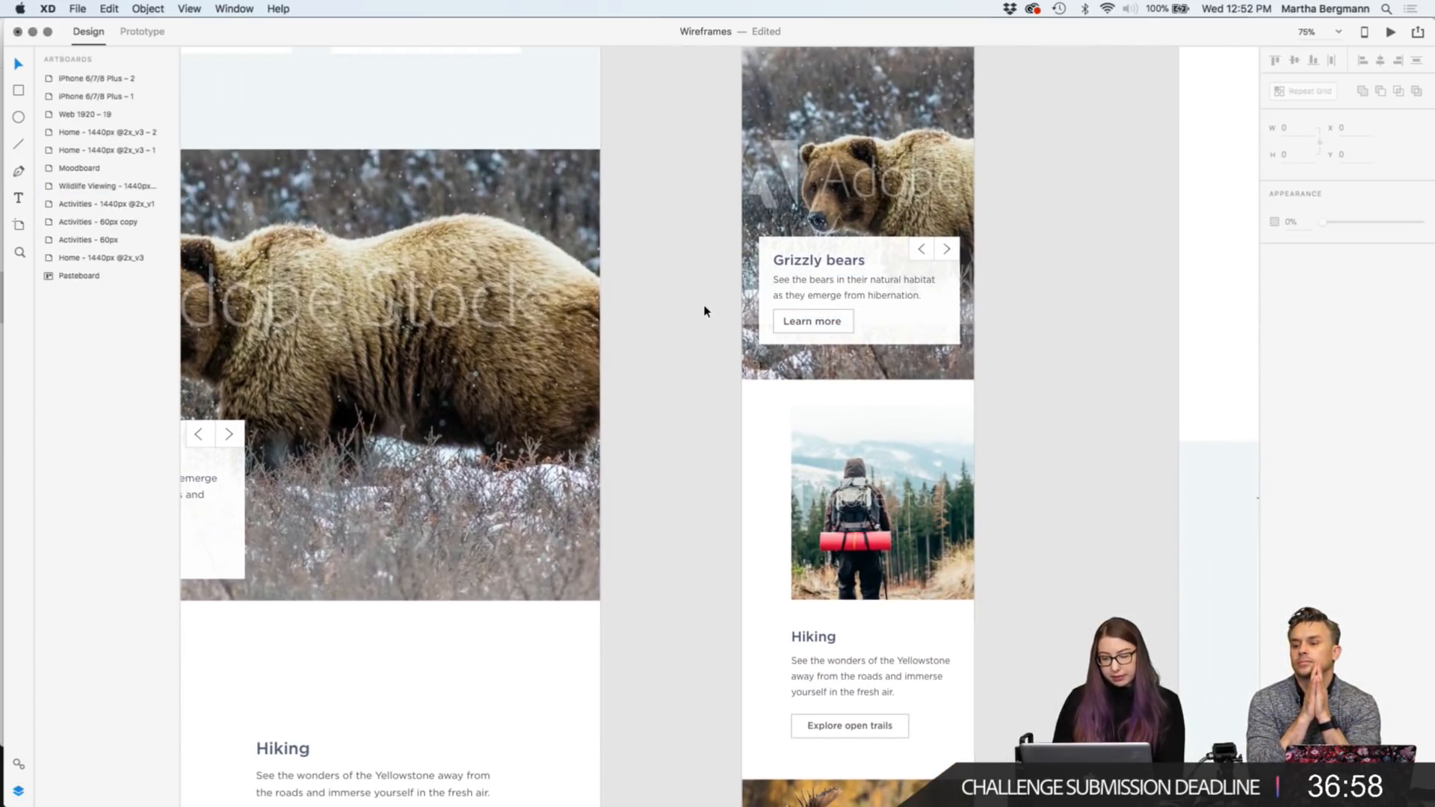
Save the wireframe and add the Learn more button as a symbol in Assets.
key(cmd+minus)
key(cmd+s)
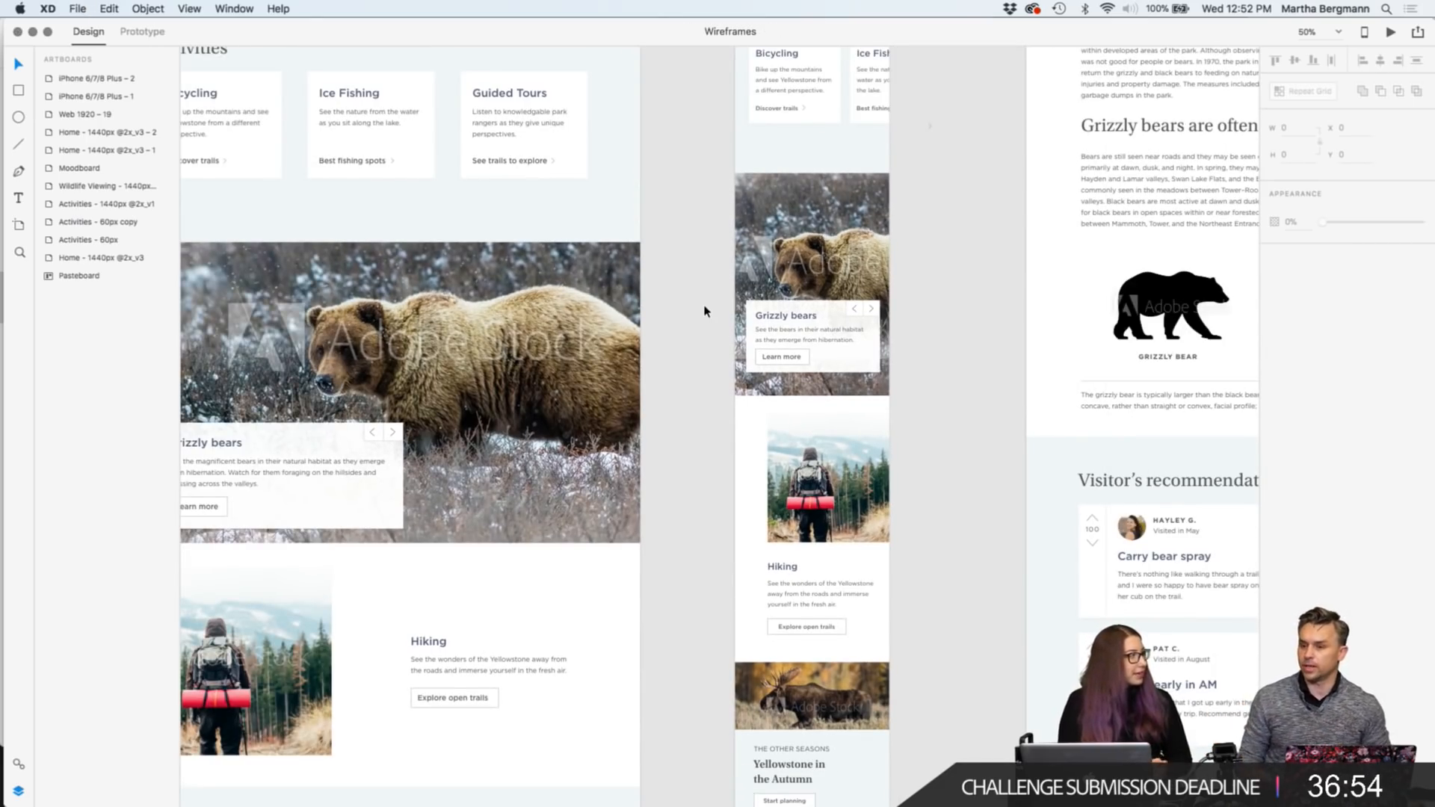
key(super+plus)
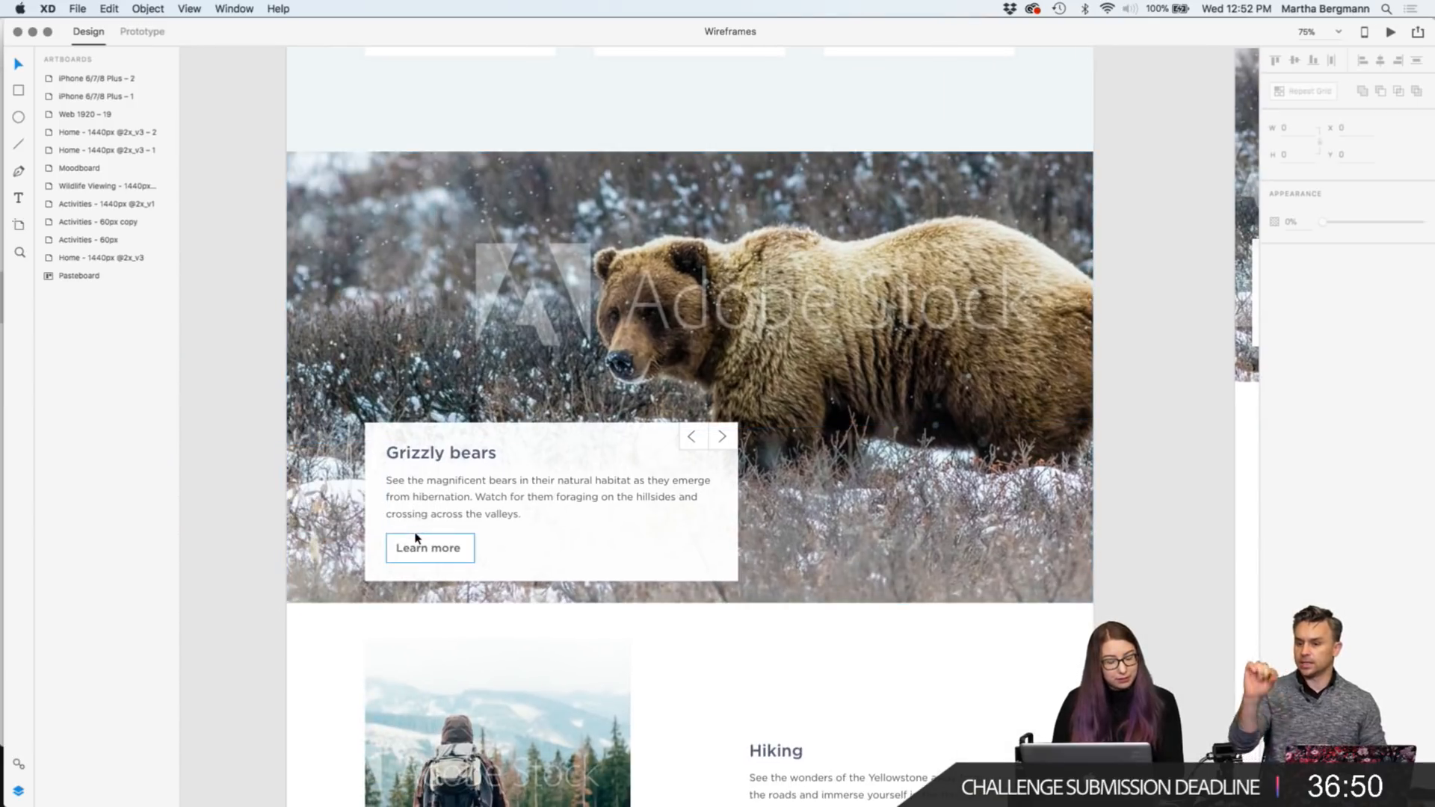
click(415, 538)
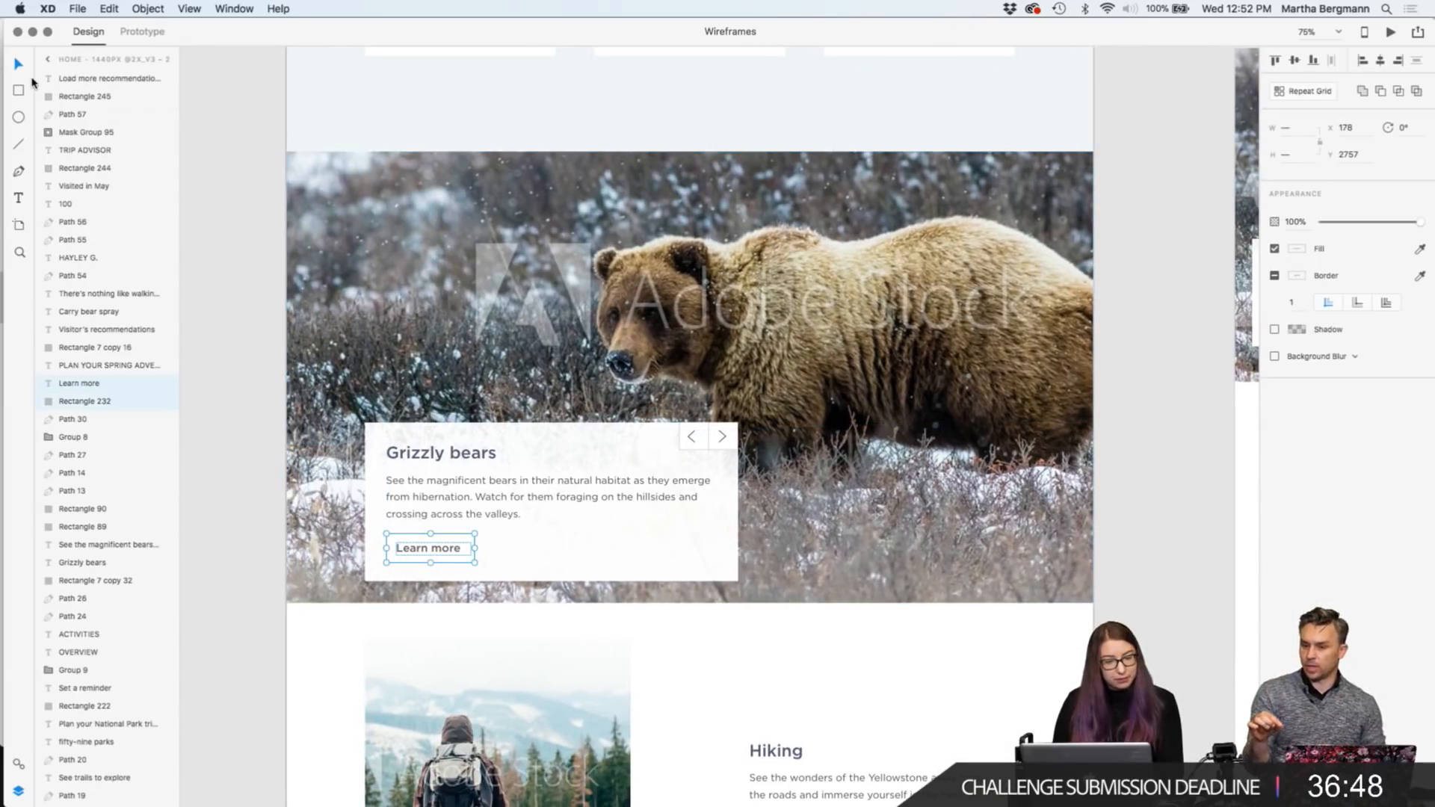
click(17, 764)
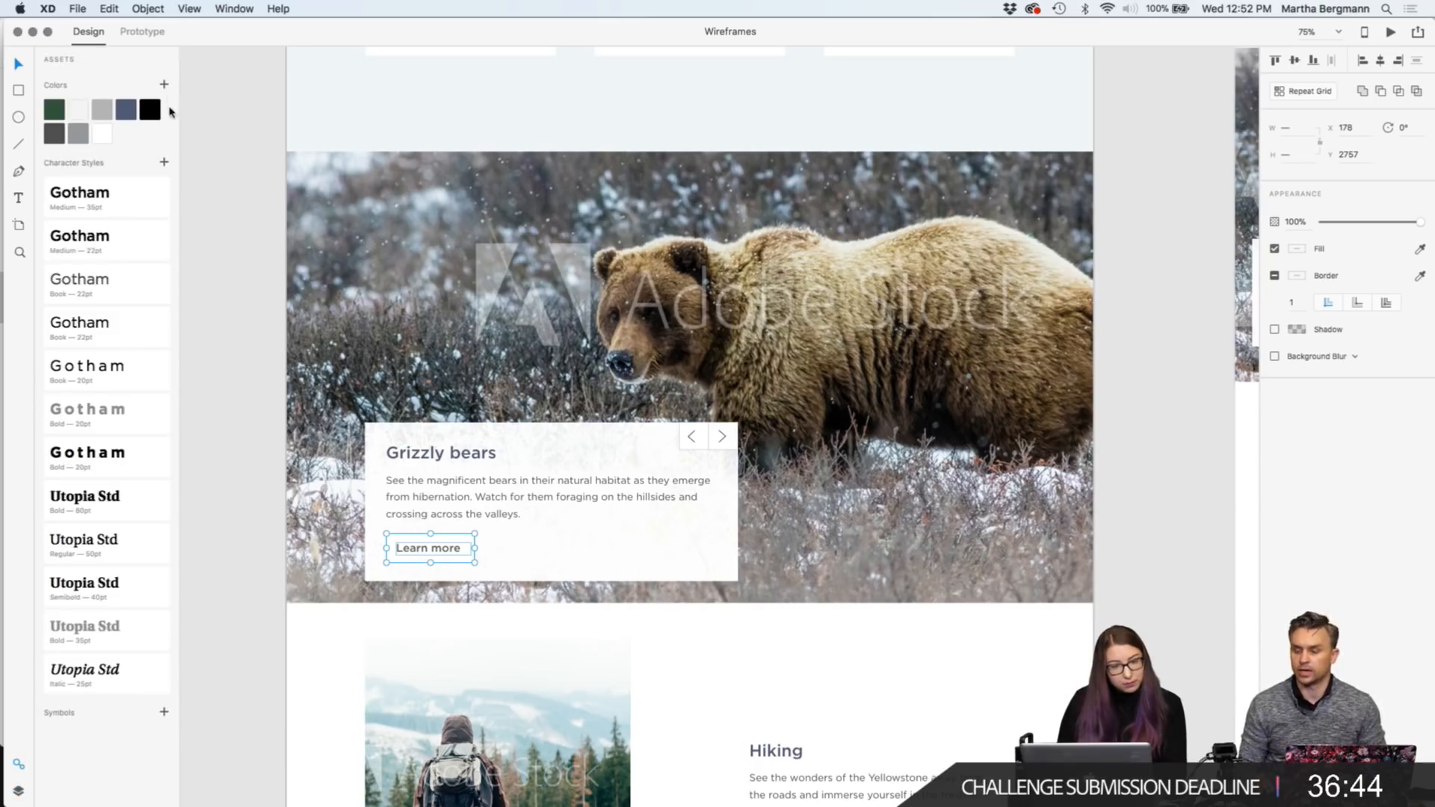
click(163, 712)
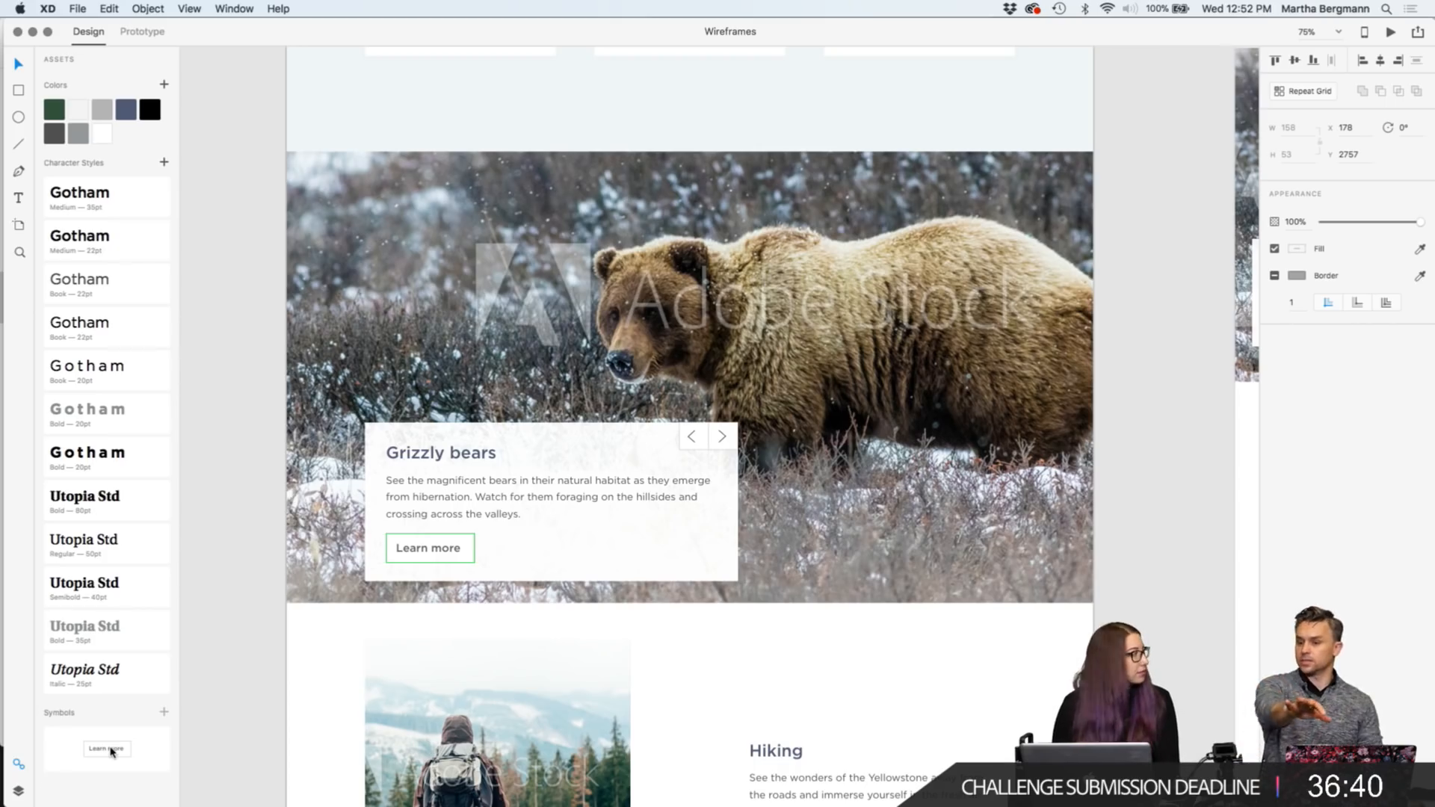
Drop test Learn more symbol instances on the canvas, try editing their text, then delete them.
drag(111, 751, 447, 552)
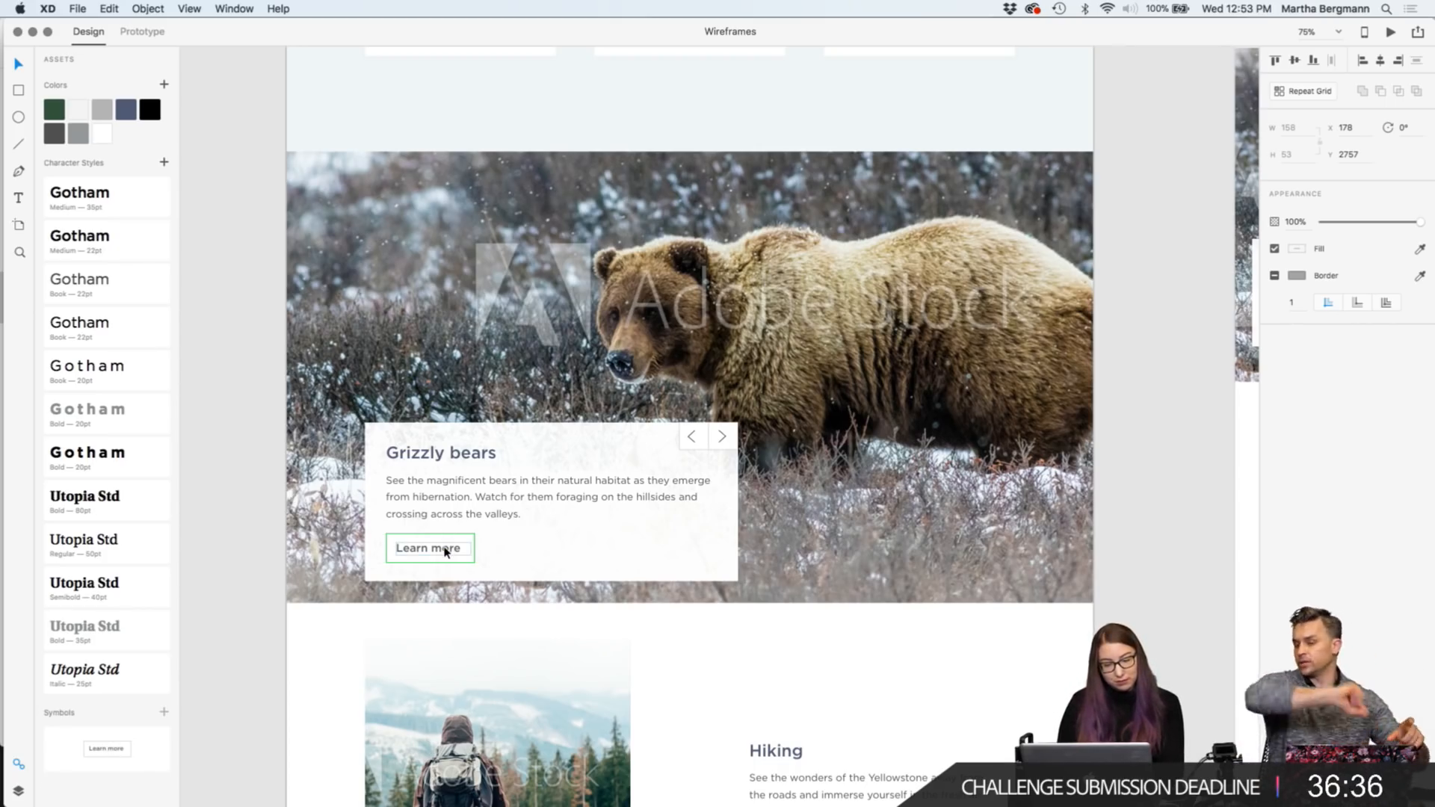
drag(107, 748, 549, 92)
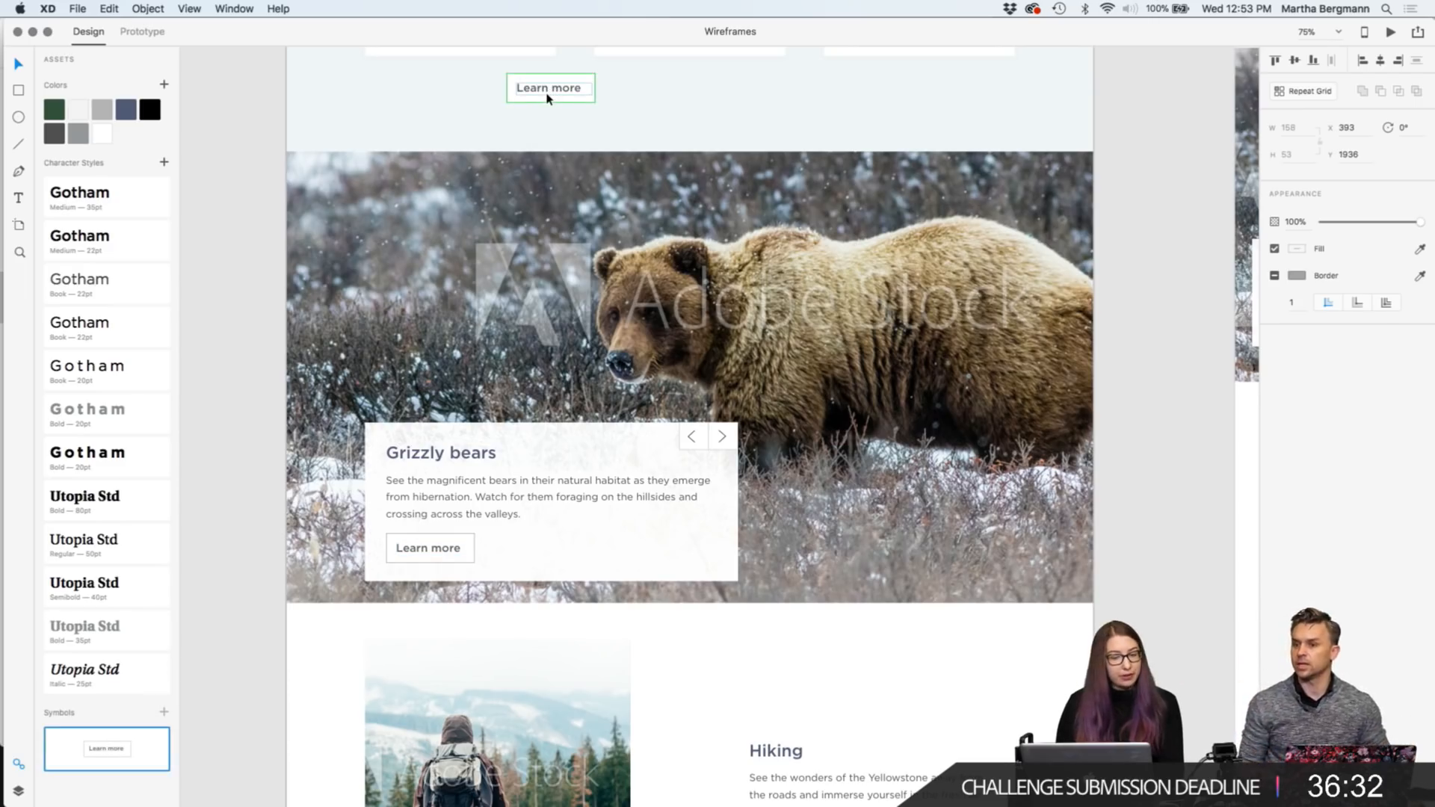
double_click(536, 94)
double_click(536, 93)
text(Learn more)
key(BackSpace)
key(BackSpace)
key(BackSpace)
key(BackSpace)
key(BackSpace)
key(Escape)
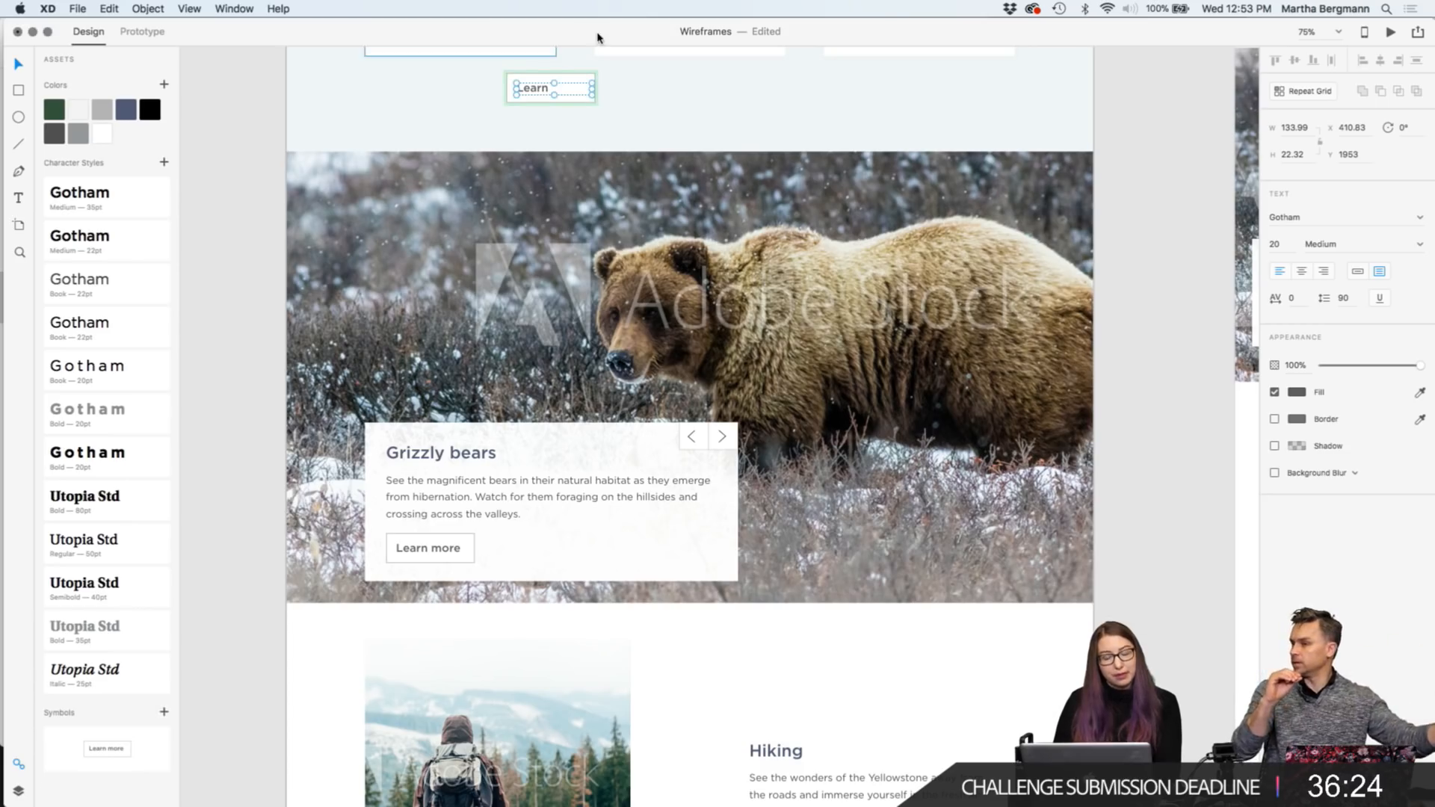
click(568, 88)
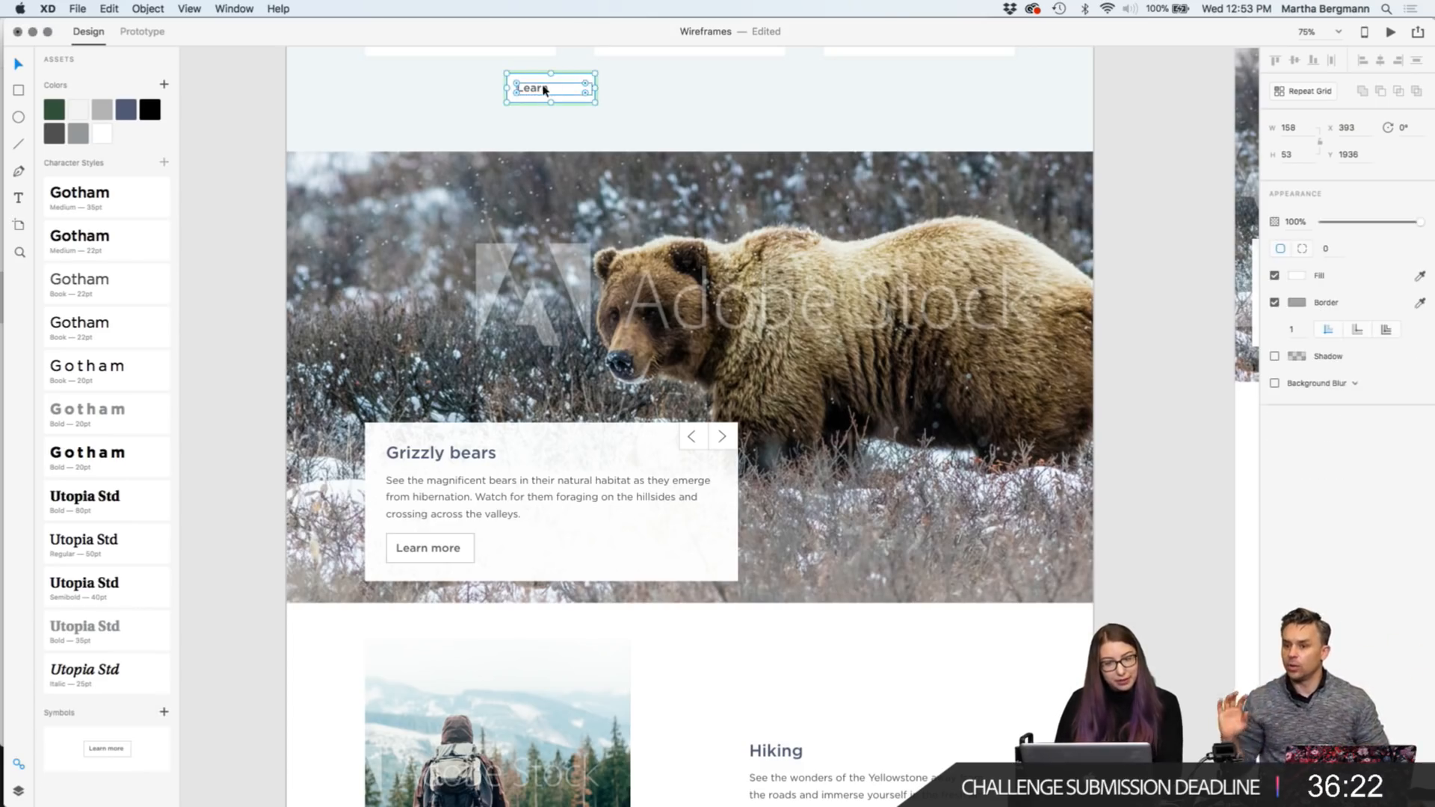
key(Delete)
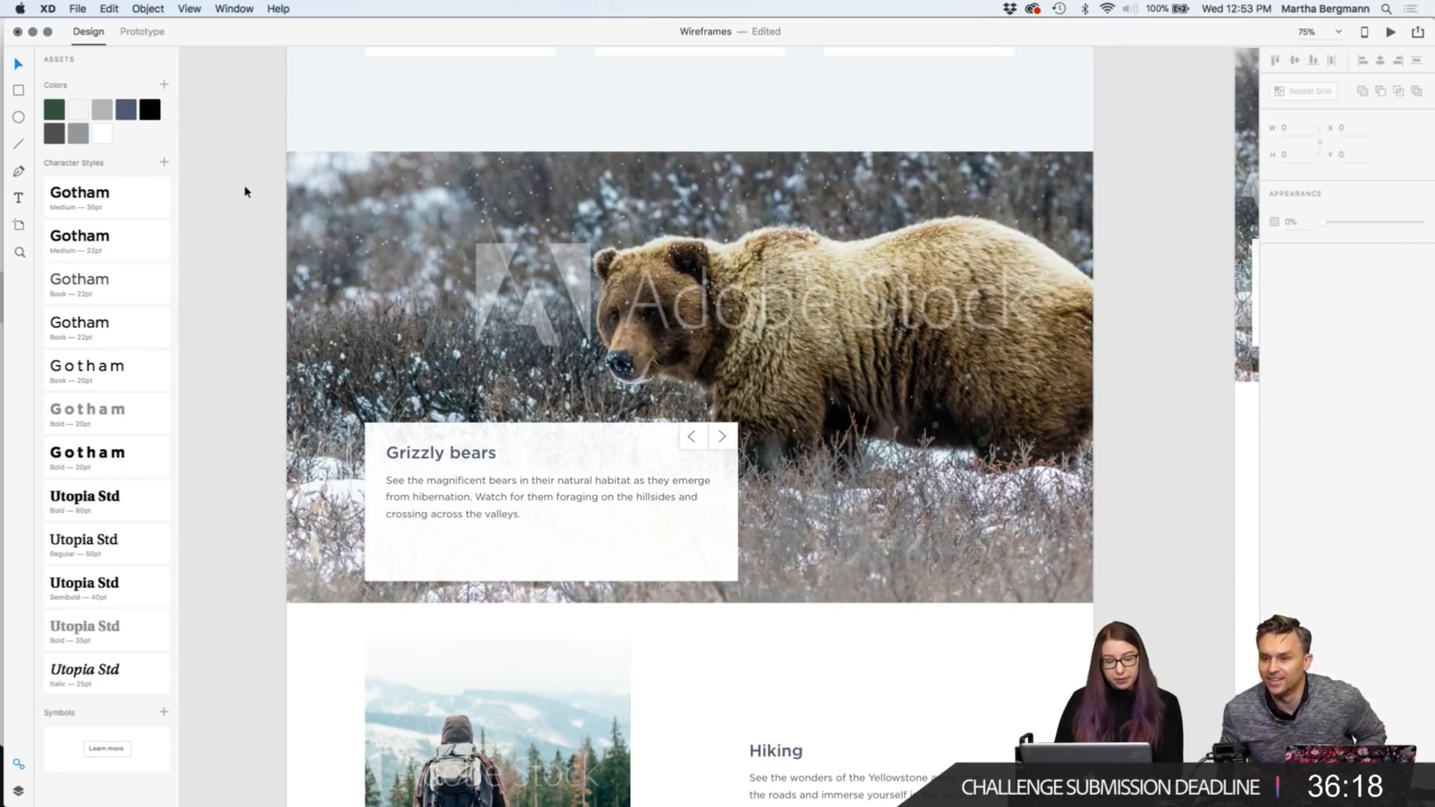
Place the Learn more symbol onto the Grizzly bears card and save the wireframe.
click(189, 9)
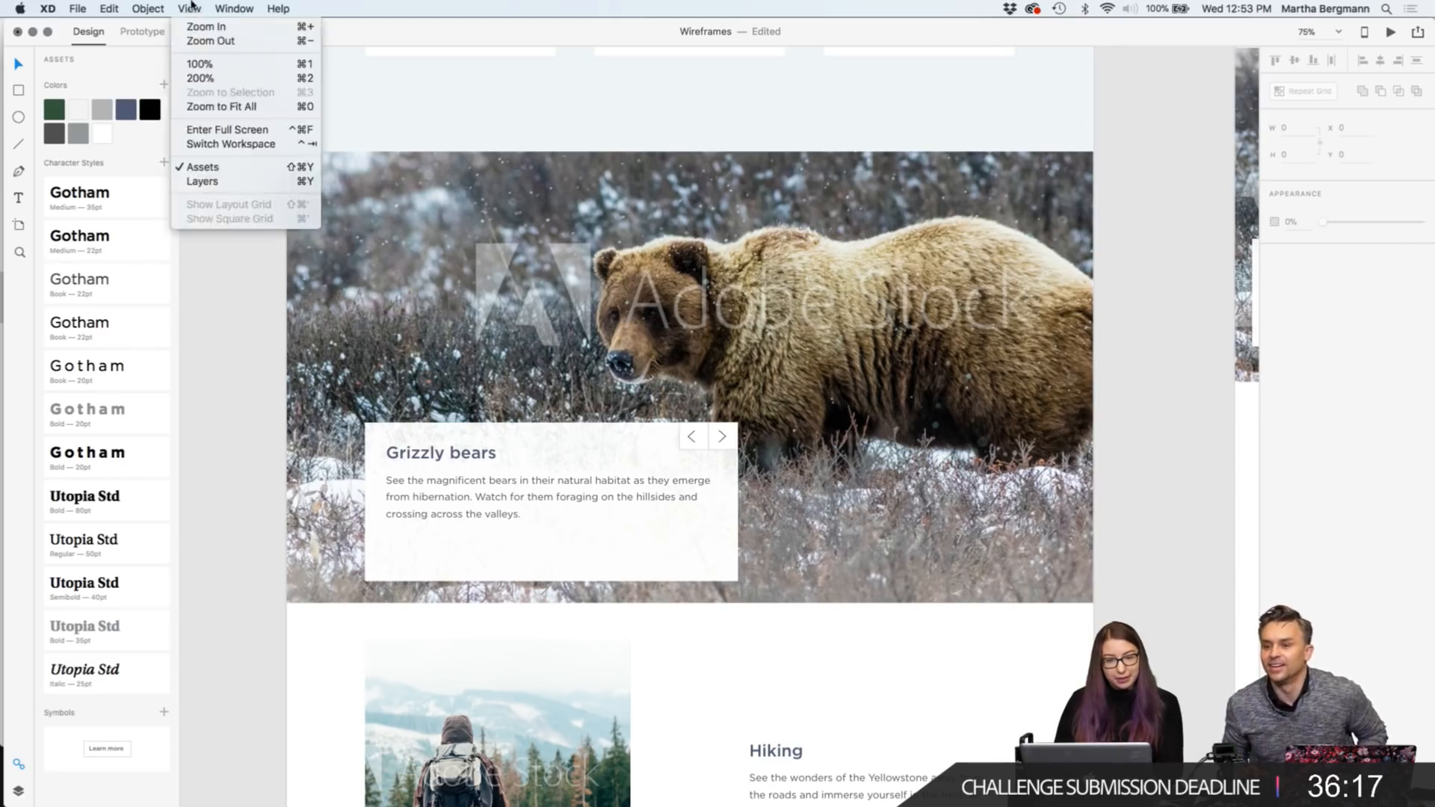
click(111, 8)
drag(112, 751, 426, 547)
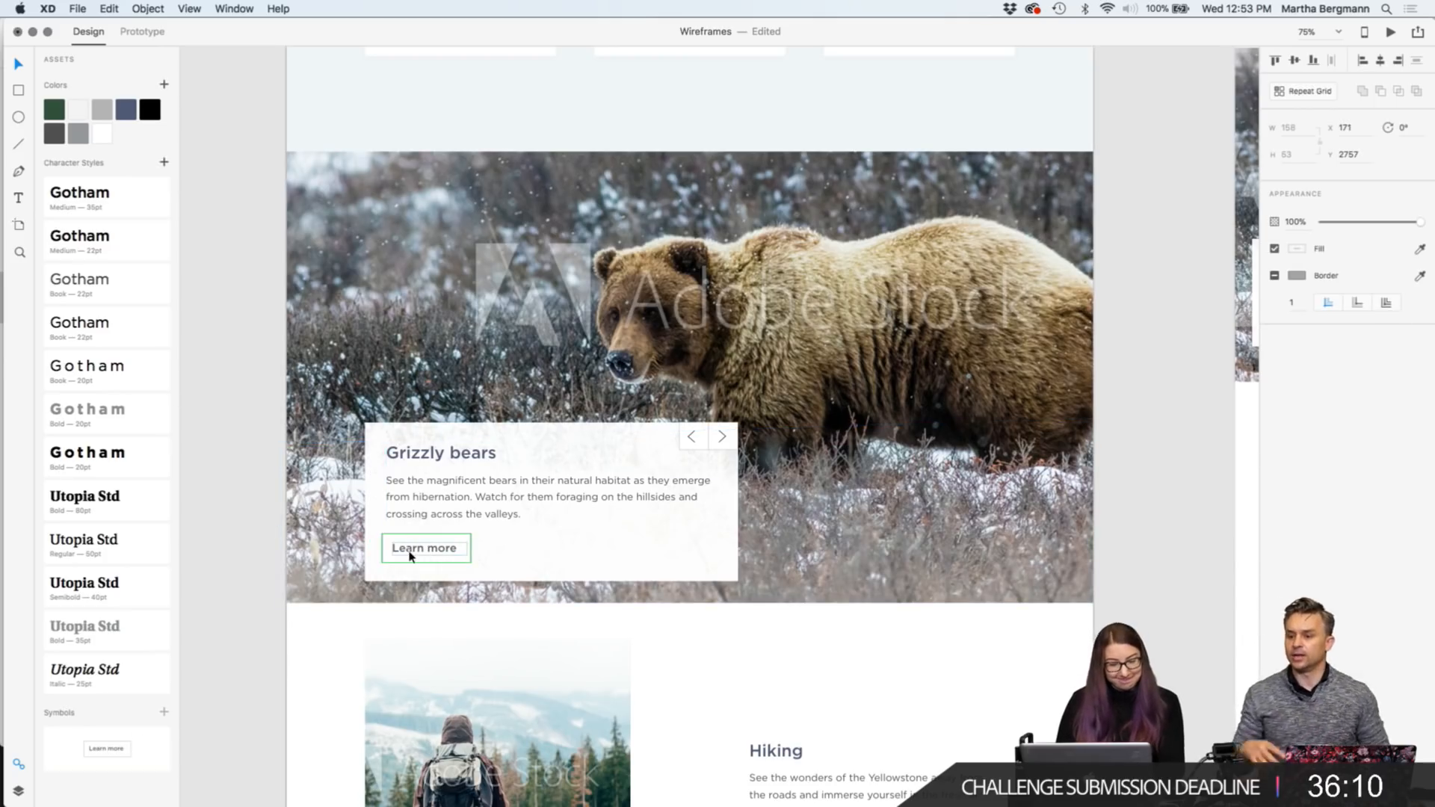
click(275, 503)
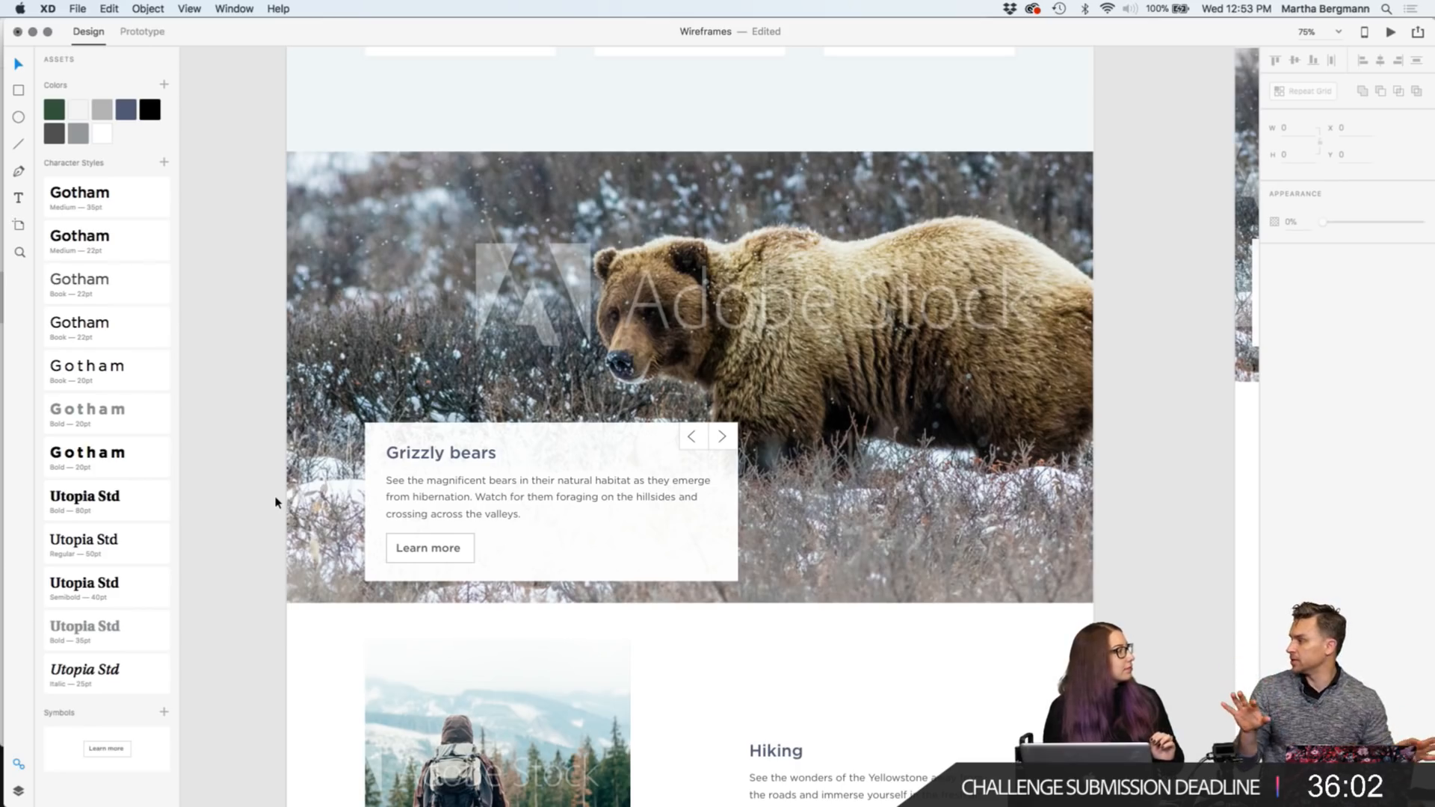
click(457, 553)
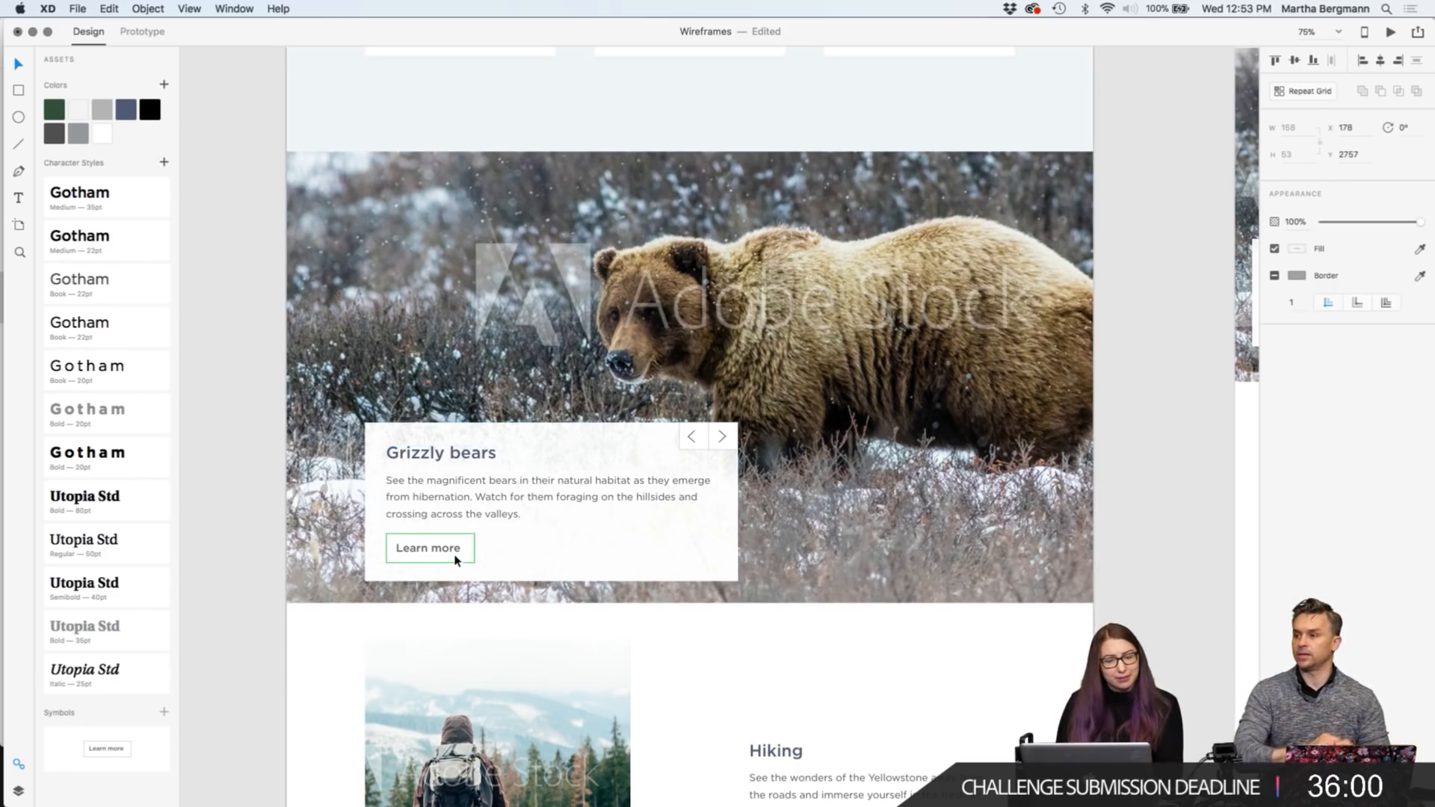
scroll(456, 557, right, 4)
scroll(456, 557, up, 1)
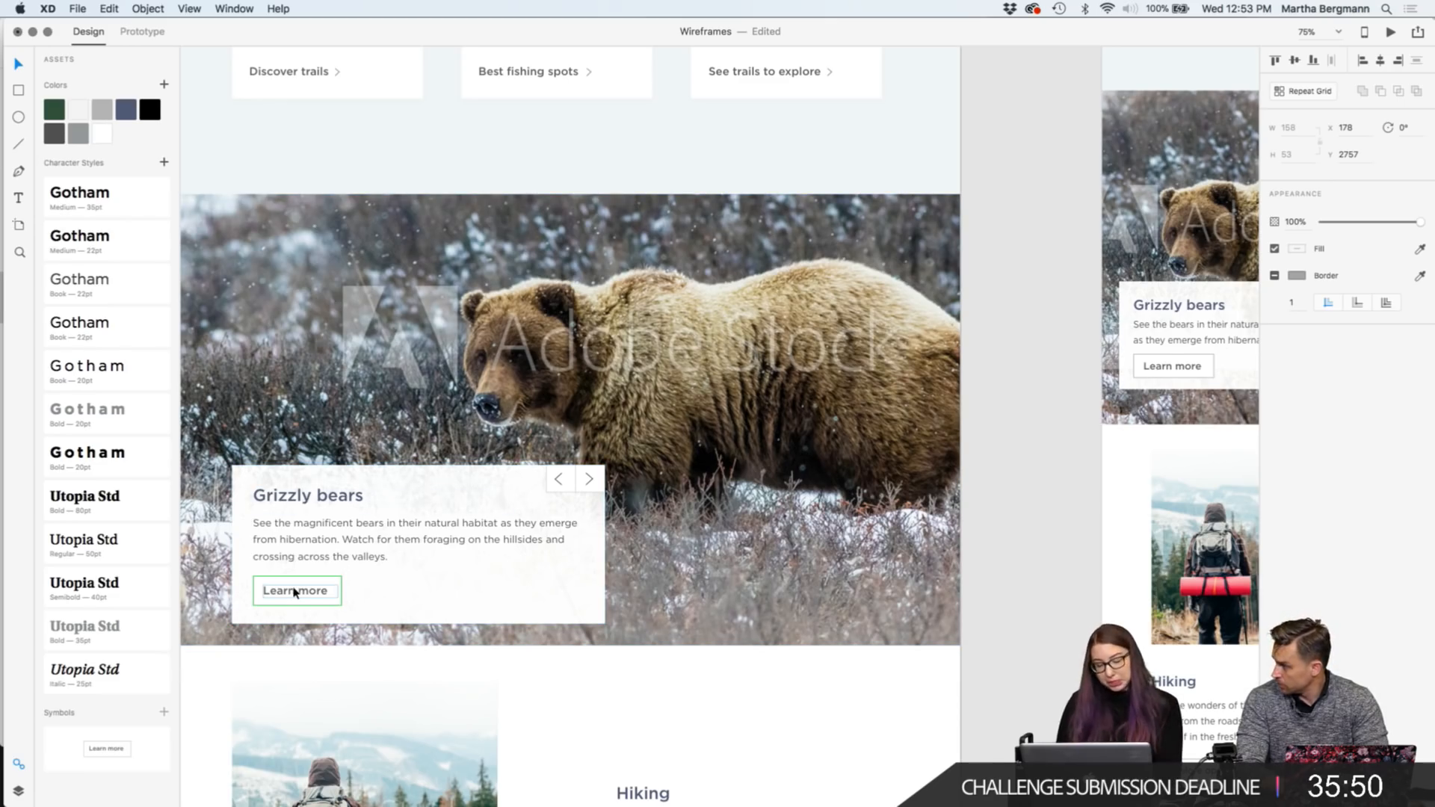
key(super+minus)
Zoom in on the desktop Grizzly bears card and select its Learn more button.
click(256, 582)
key(super+s)
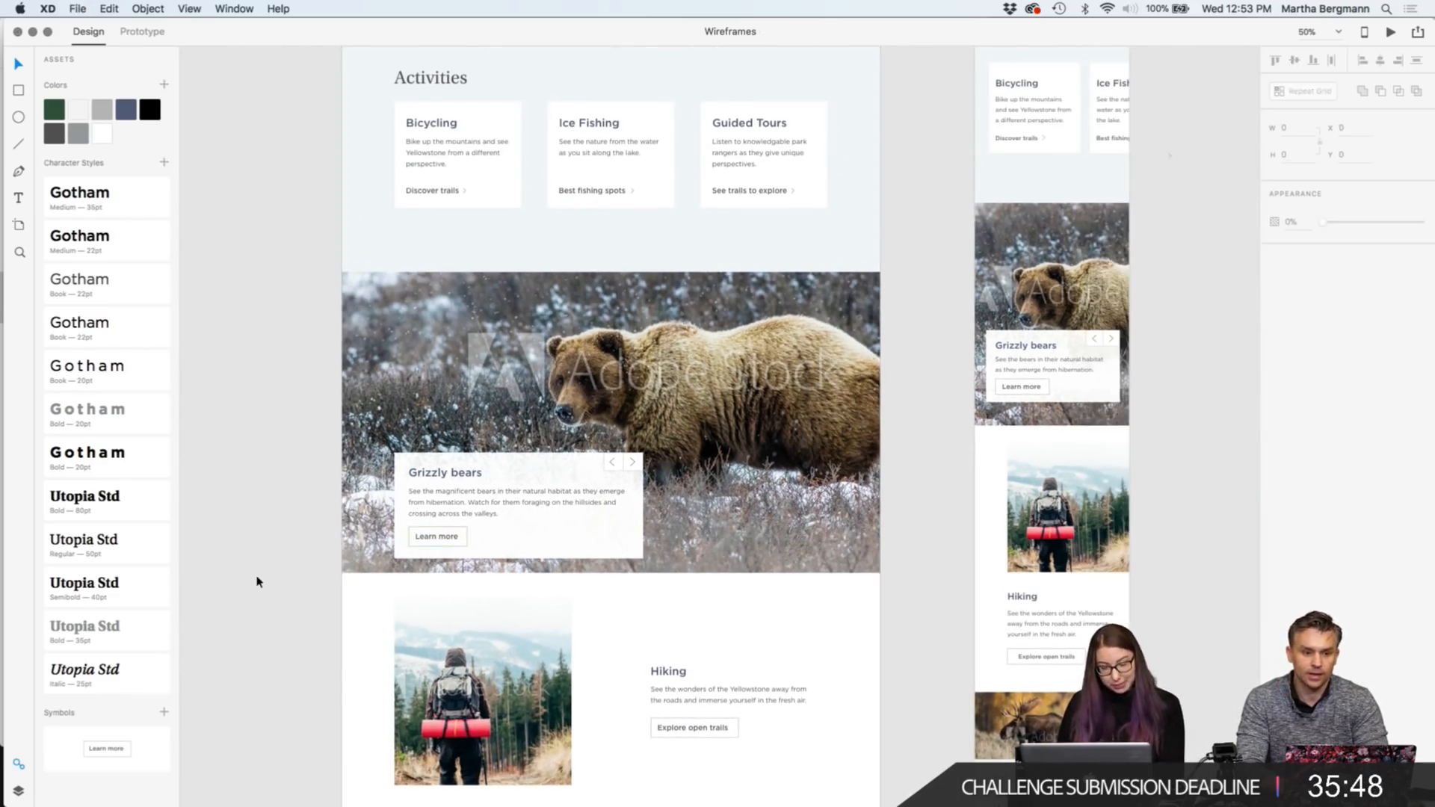
scroll(256, 581, right, 5)
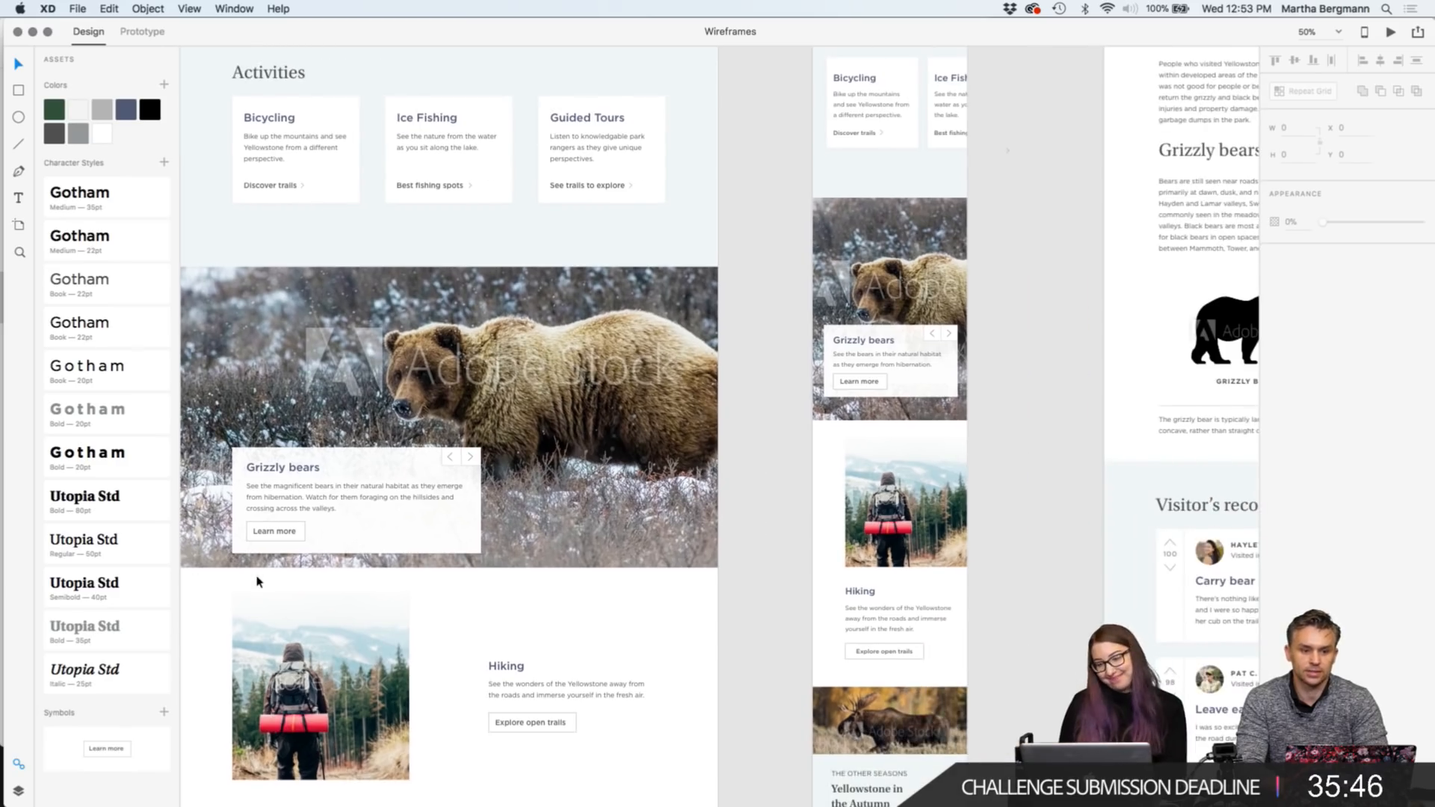
scroll(256, 582, left, 3)
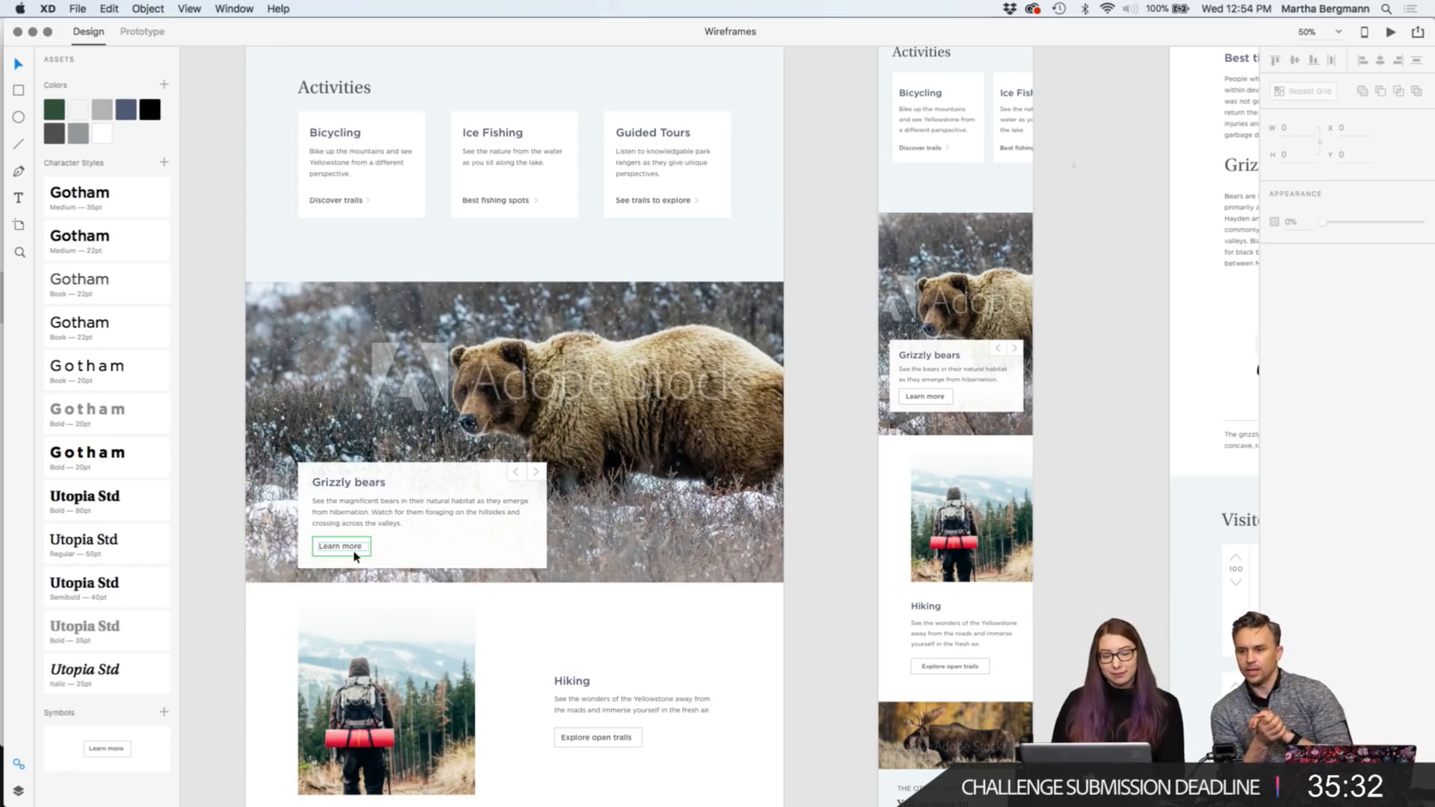
click(344, 549)
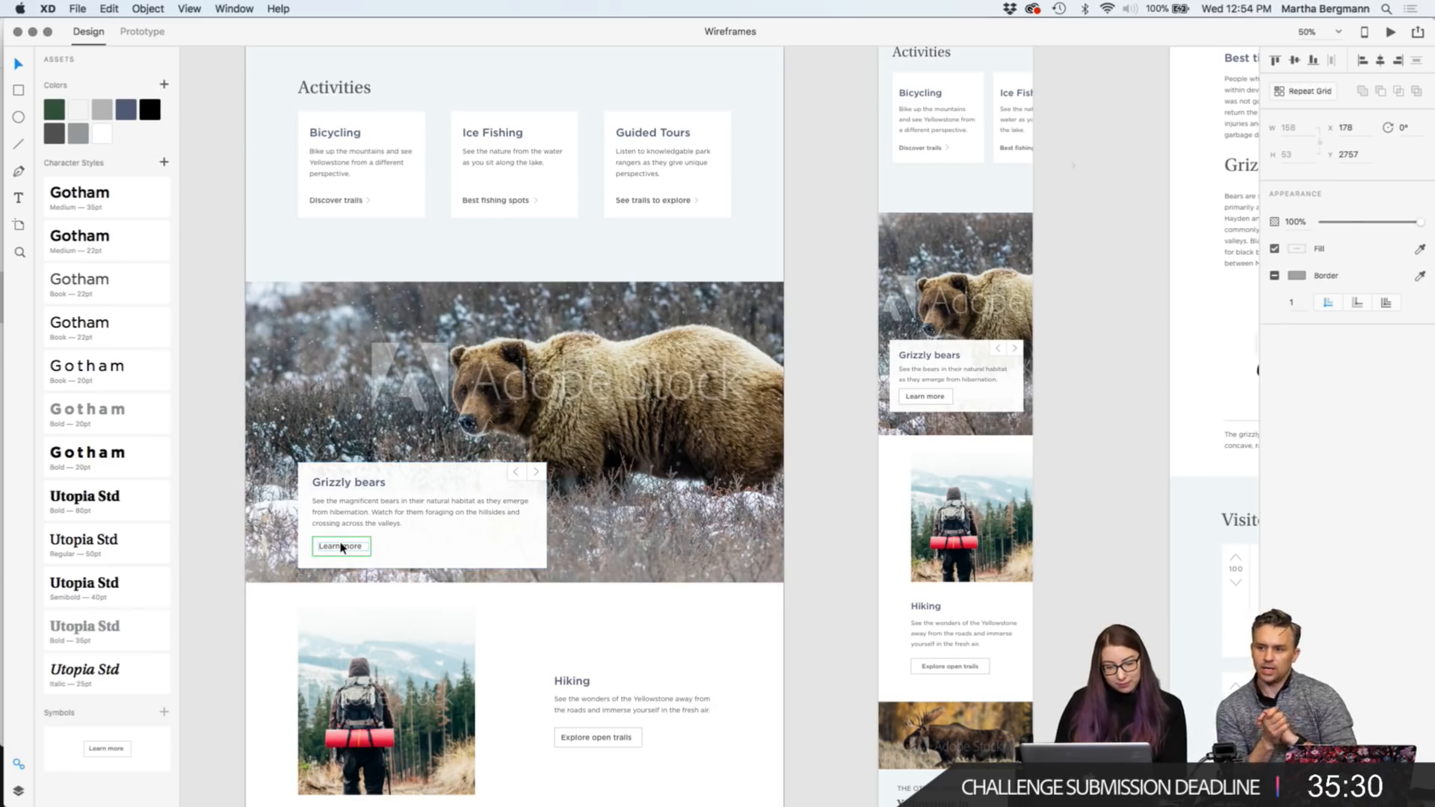
click(139, 32)
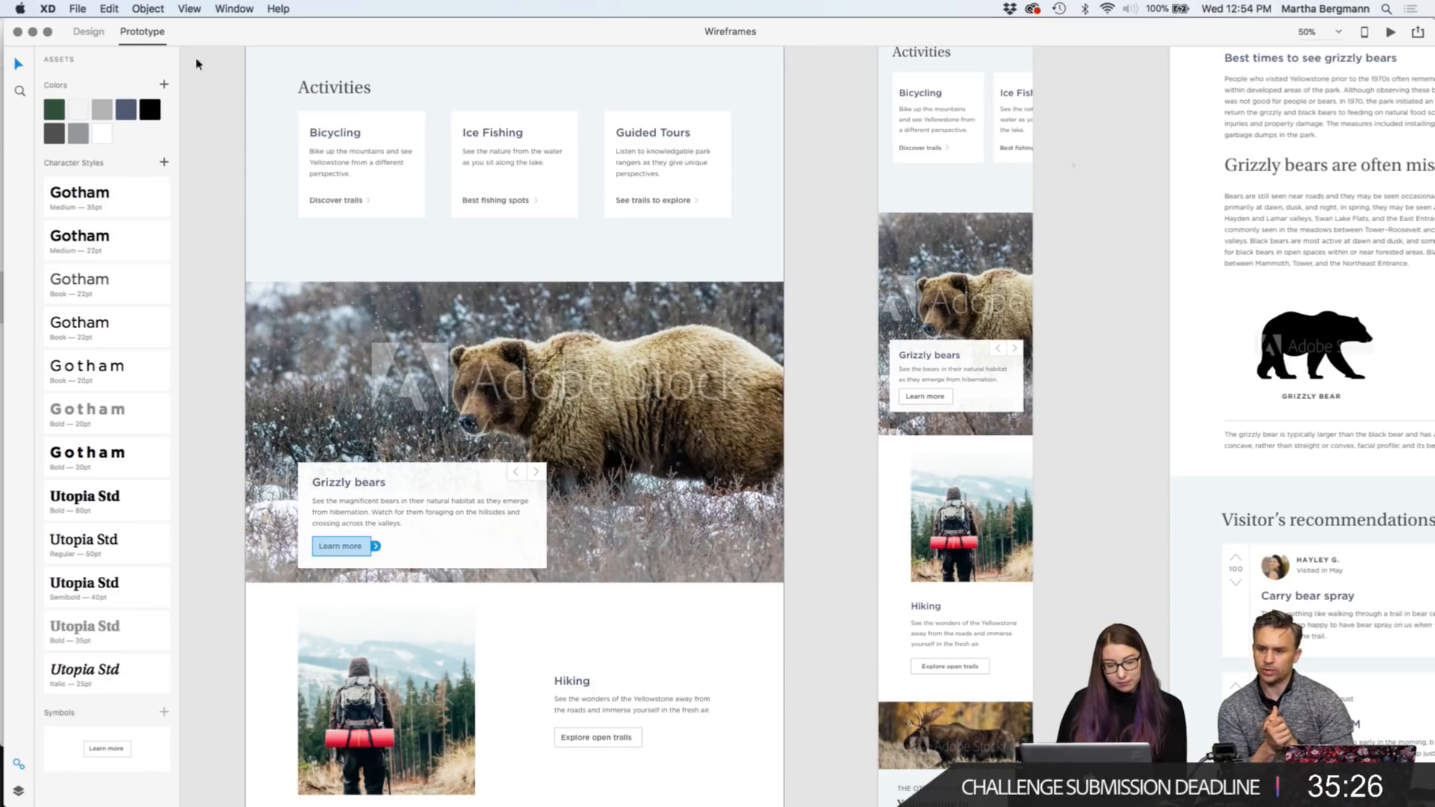
click(89, 32)
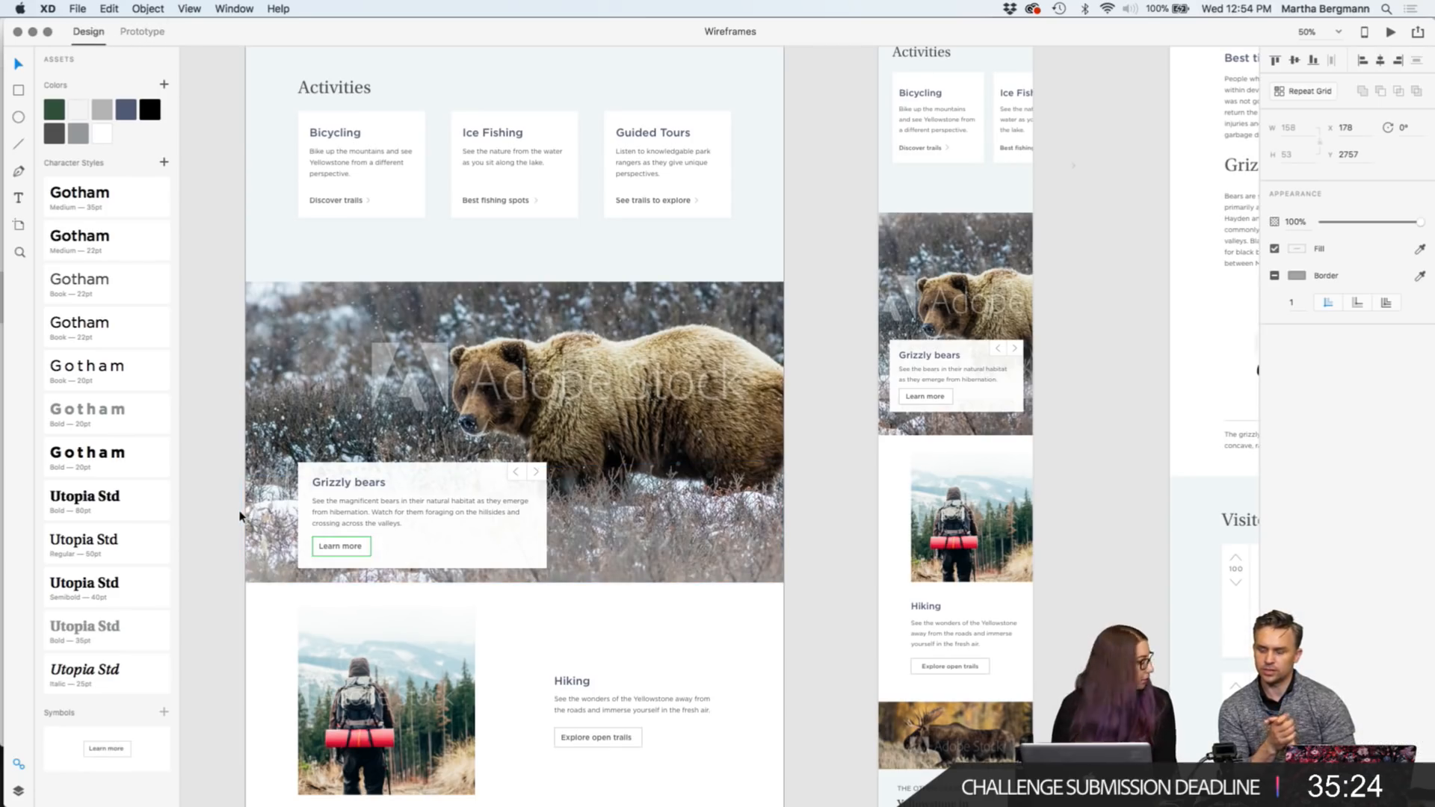
scroll(254, 485, up, 3)
scroll(285, 368, down, 8)
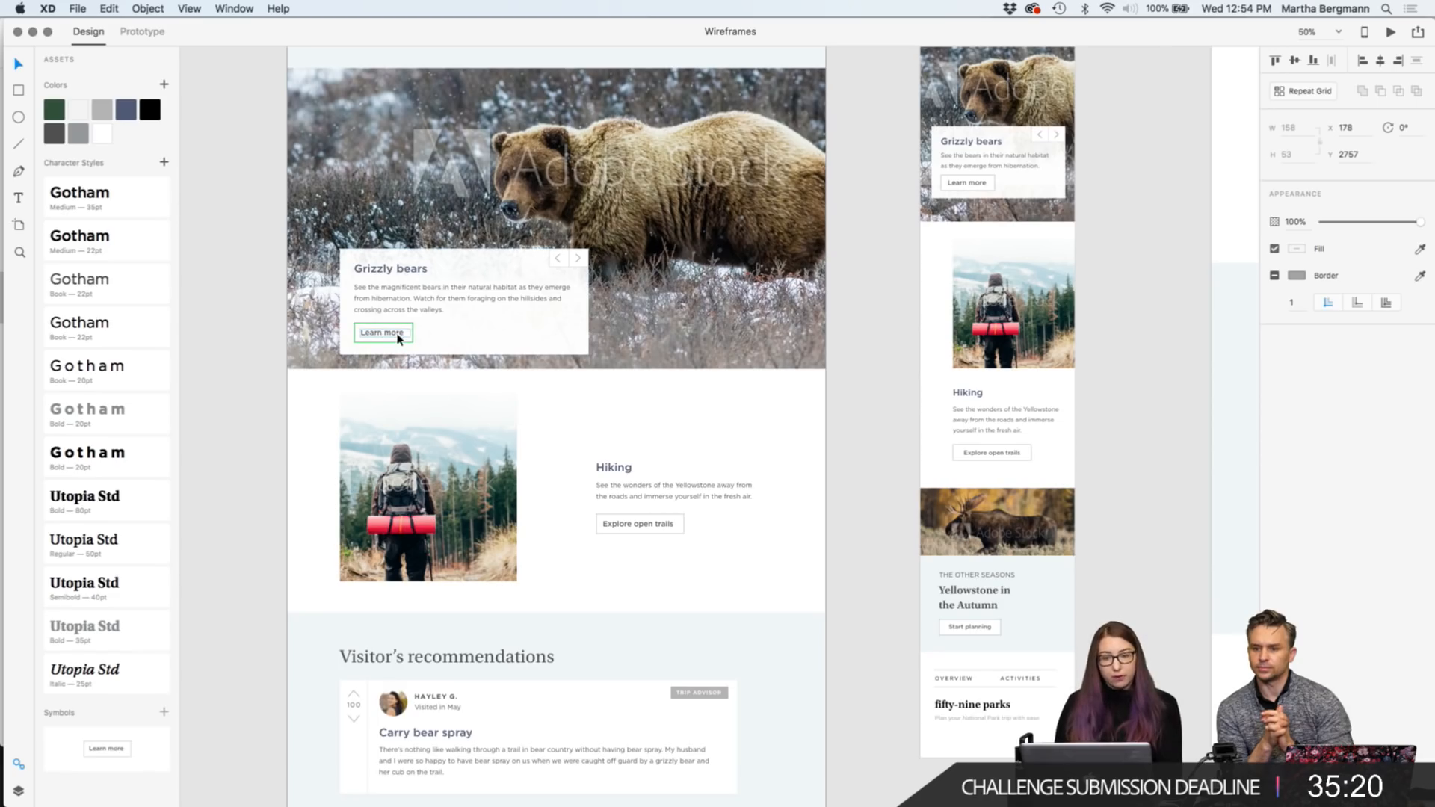
scroll(398, 339, up, 3)
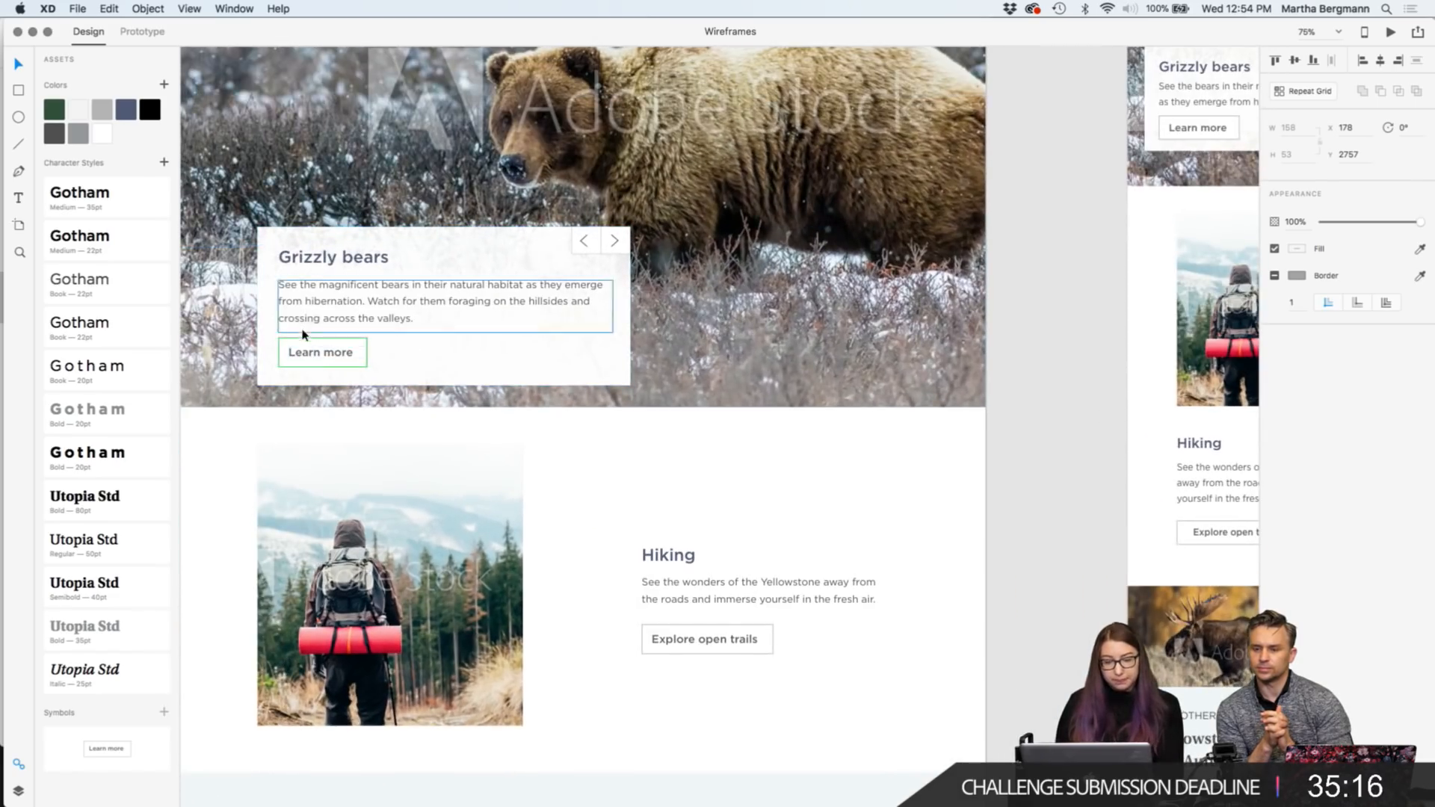
In Prototype mode, inspect the Grizzly bears Learn more button's interaction settings and target list.
click(142, 32)
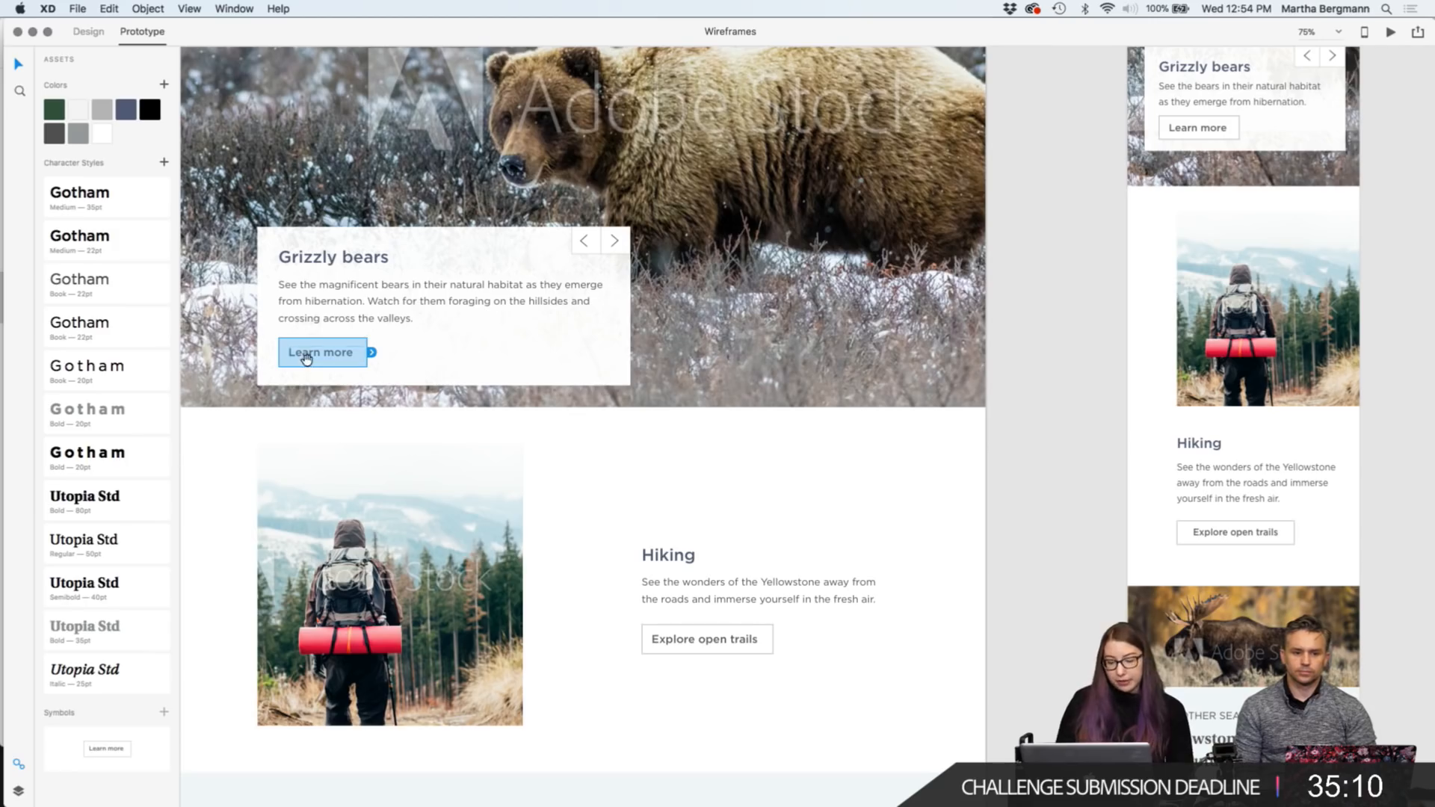
key(super+minus)
click(489, 377)
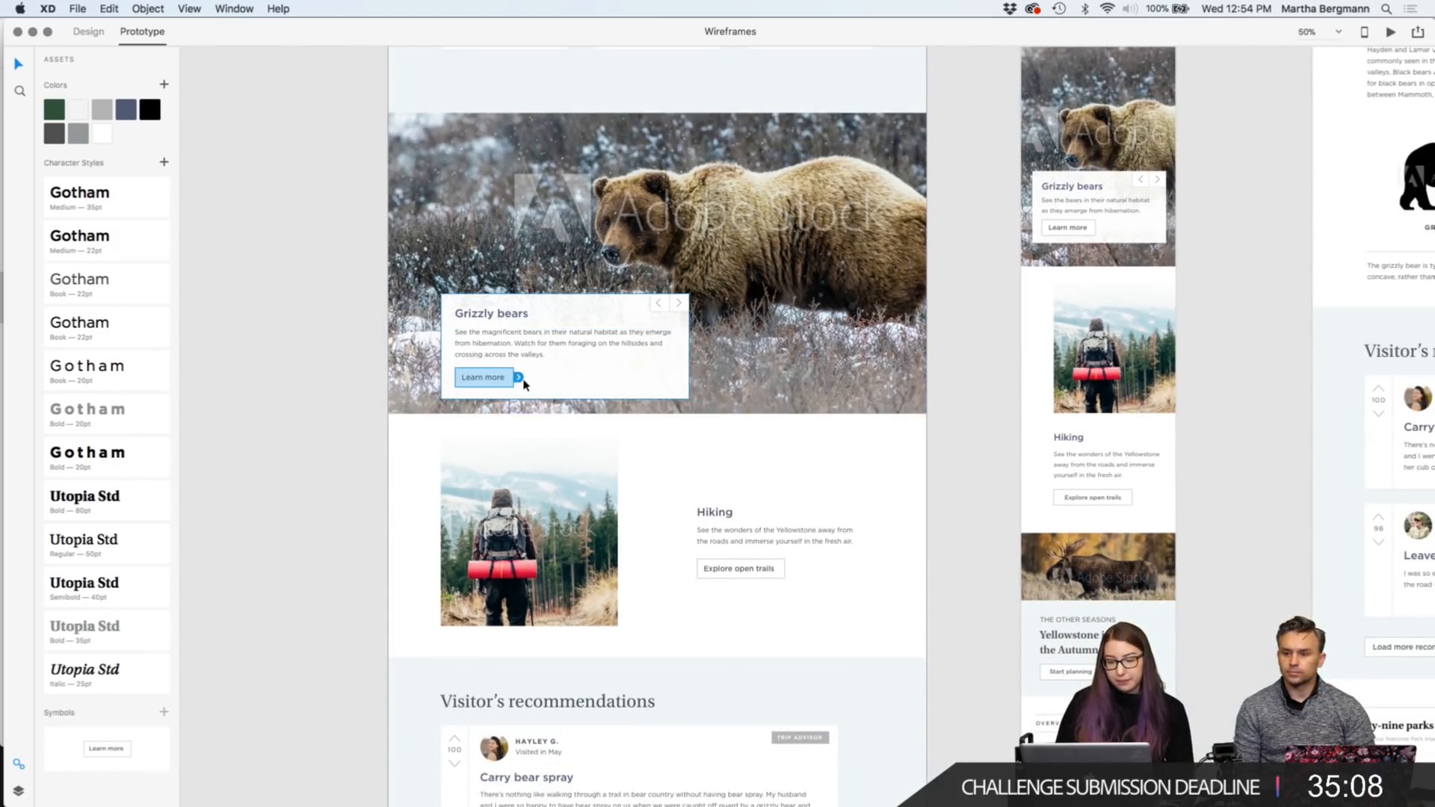
click(519, 378)
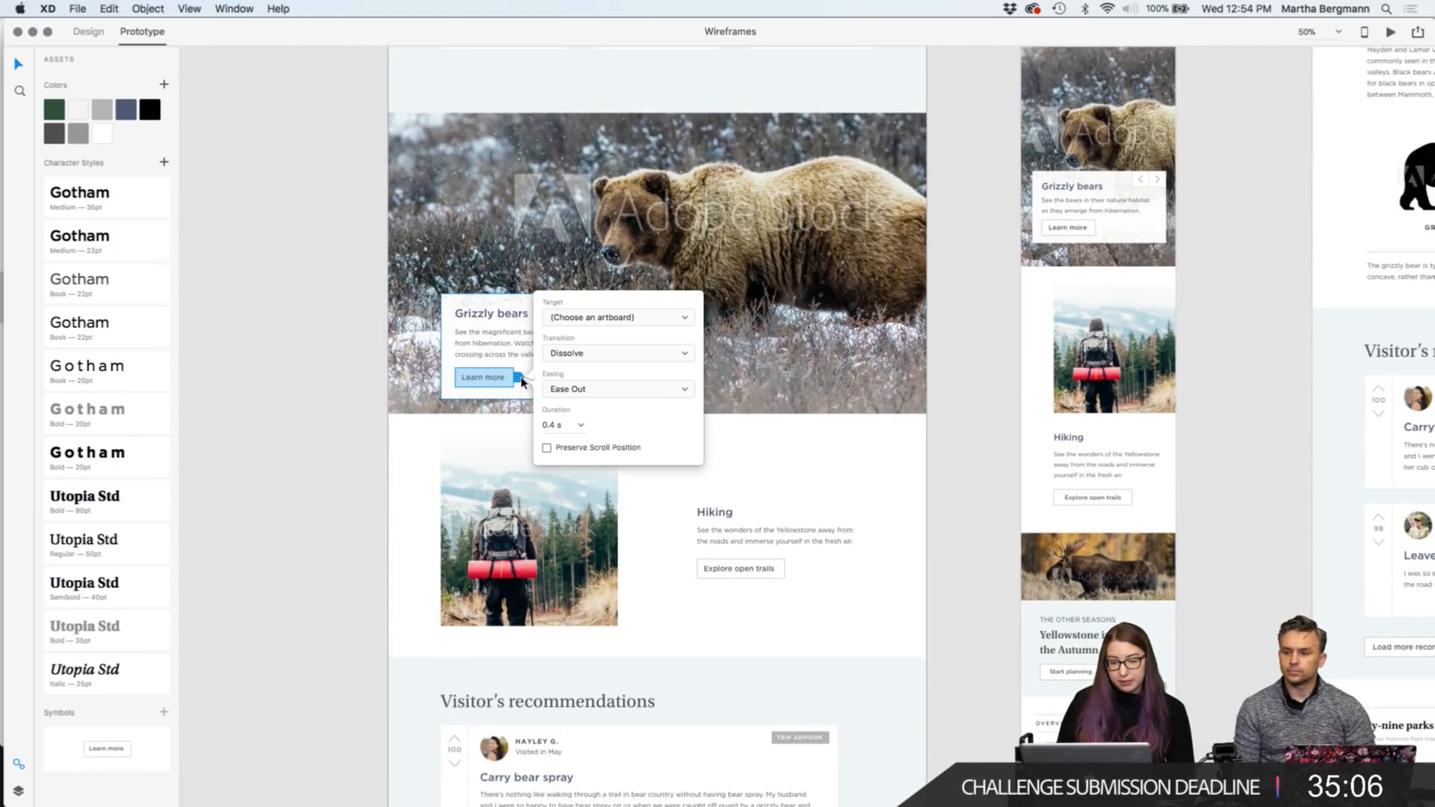
click(602, 323)
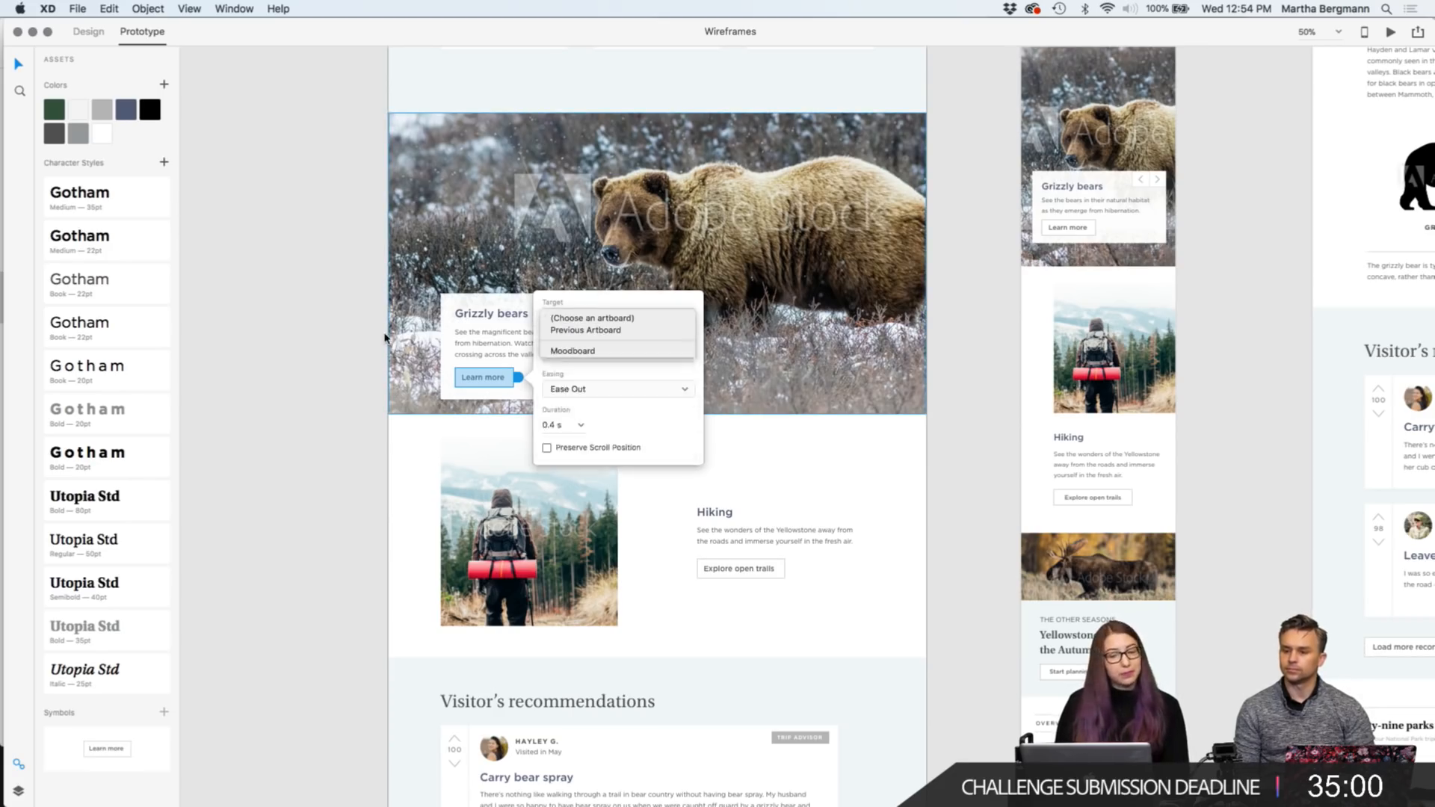
scroll(385, 341, down, 3)
scroll(385, 340, up, 5)
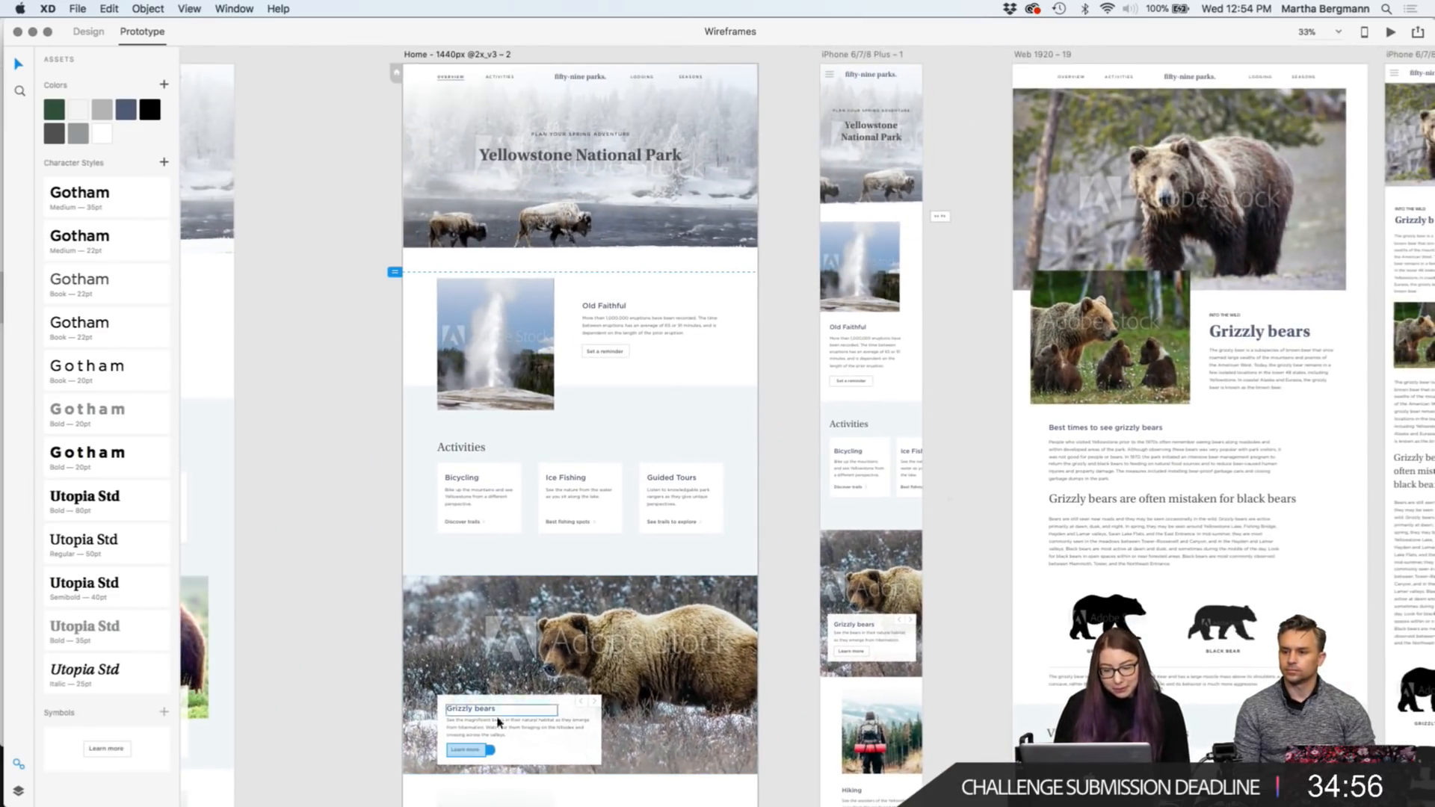
click(490, 750)
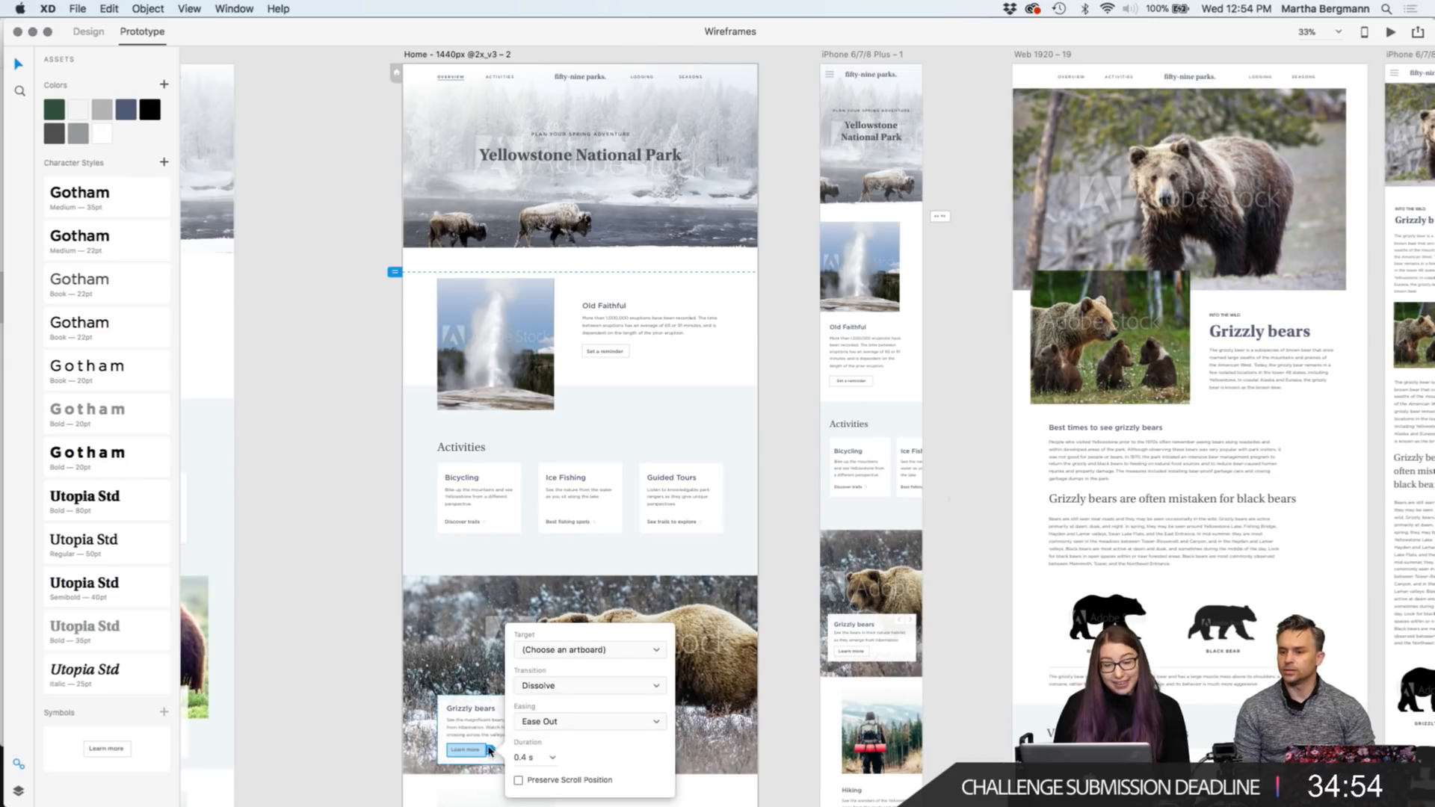
click(480, 749)
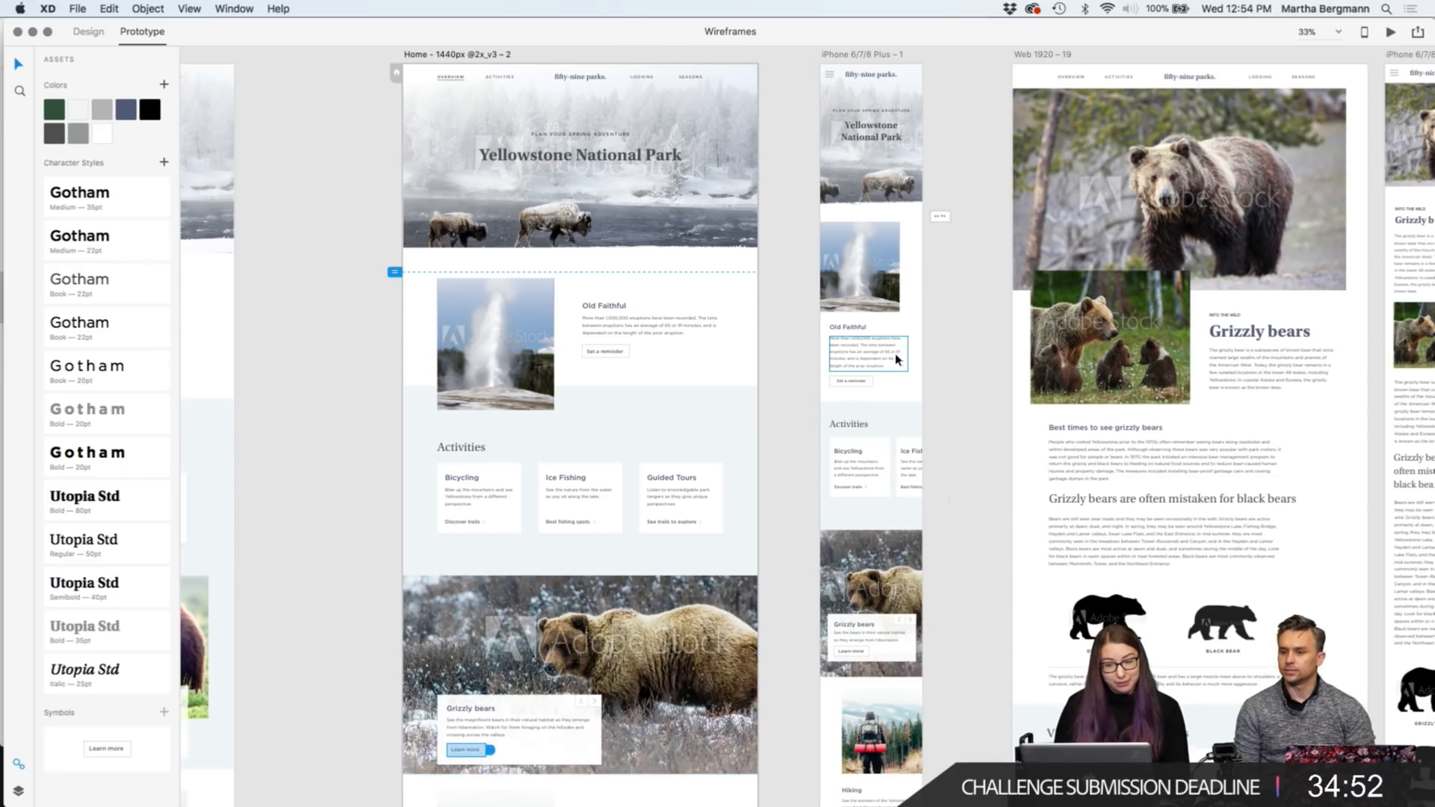
click(493, 751)
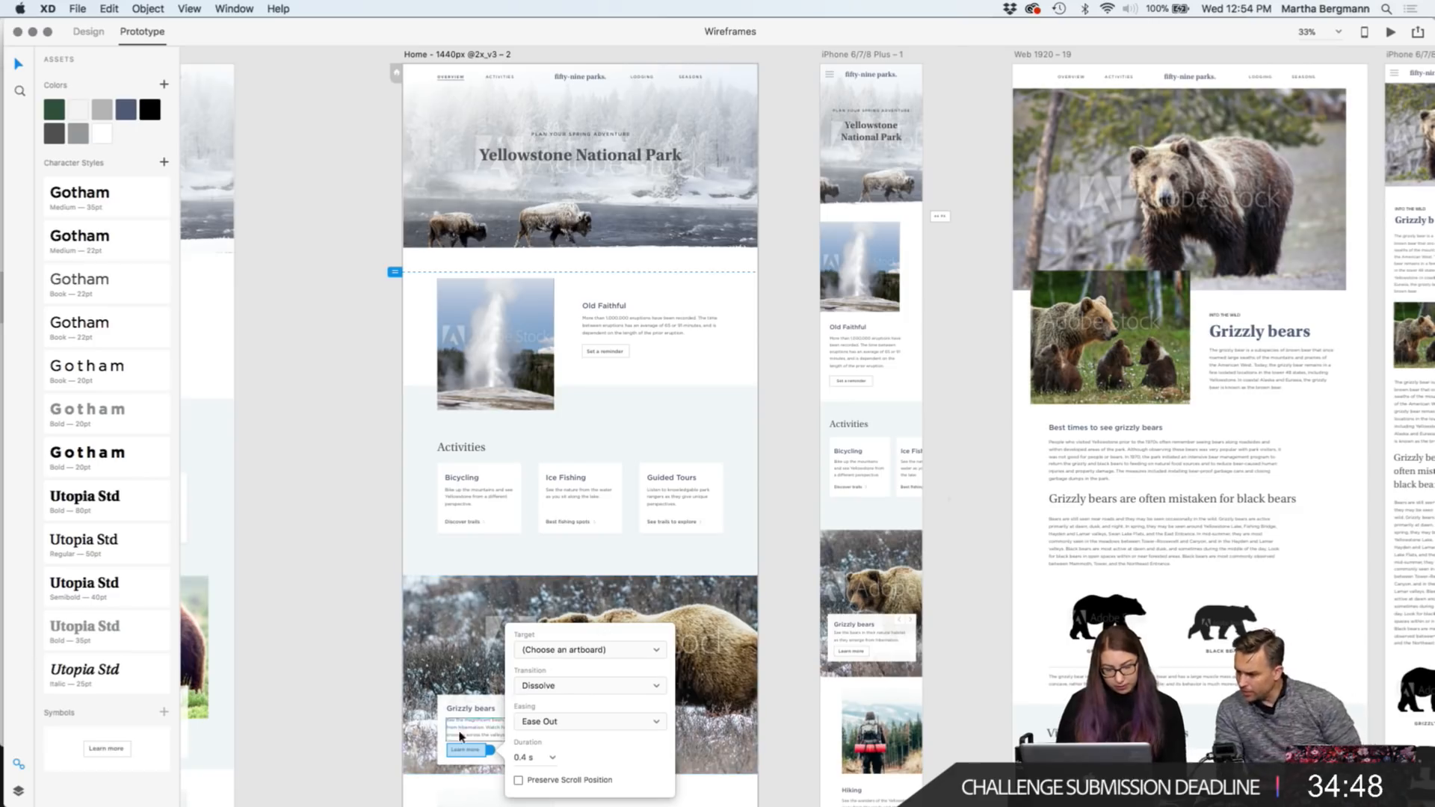
scroll(385, 751, down, 3)
scroll(385, 751, right, 2)
click(330, 692)
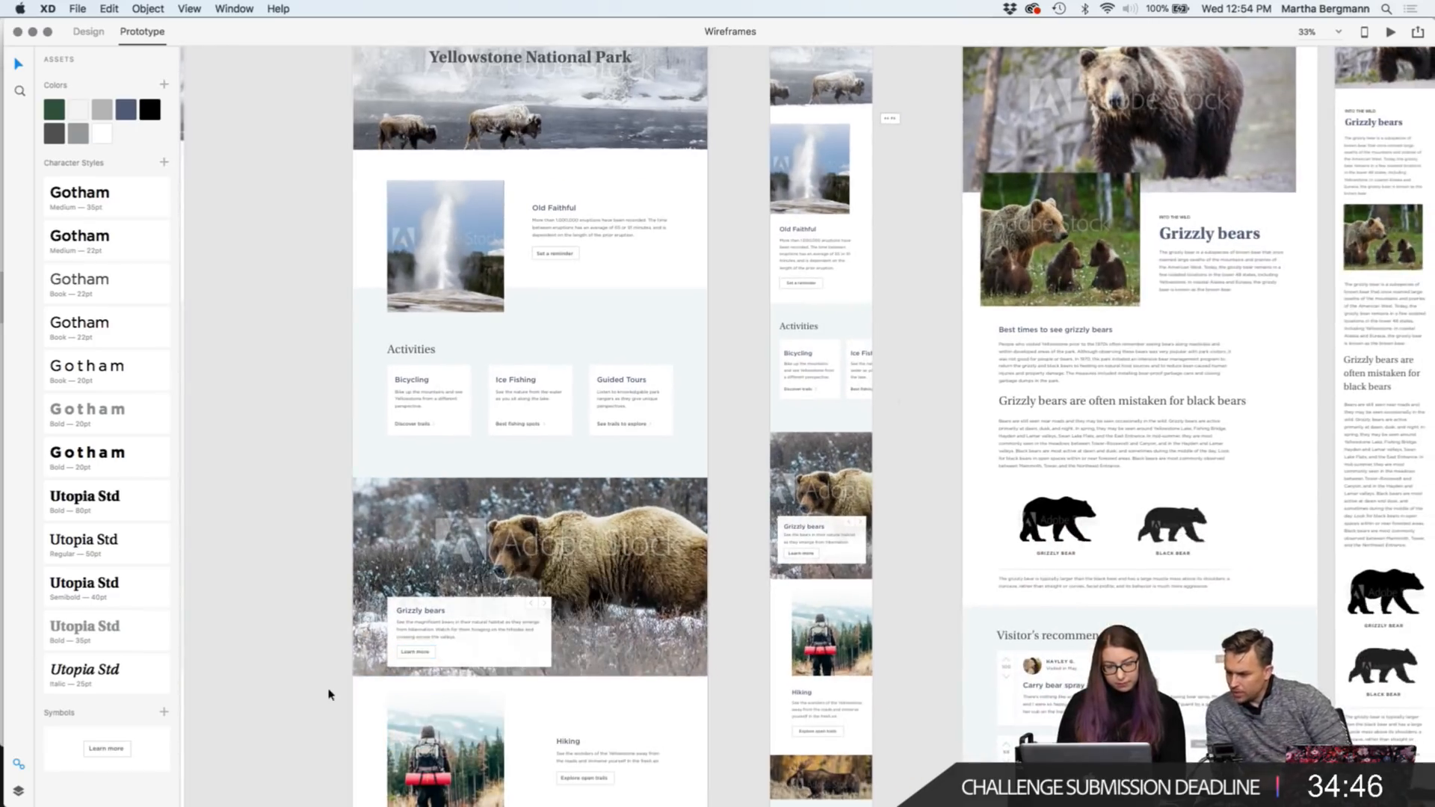
Link Learn more to the iPhone 6/7/8 Plus – 1 artboard with Dissolve, Ease Out, 0.4 s.
click(424, 656)
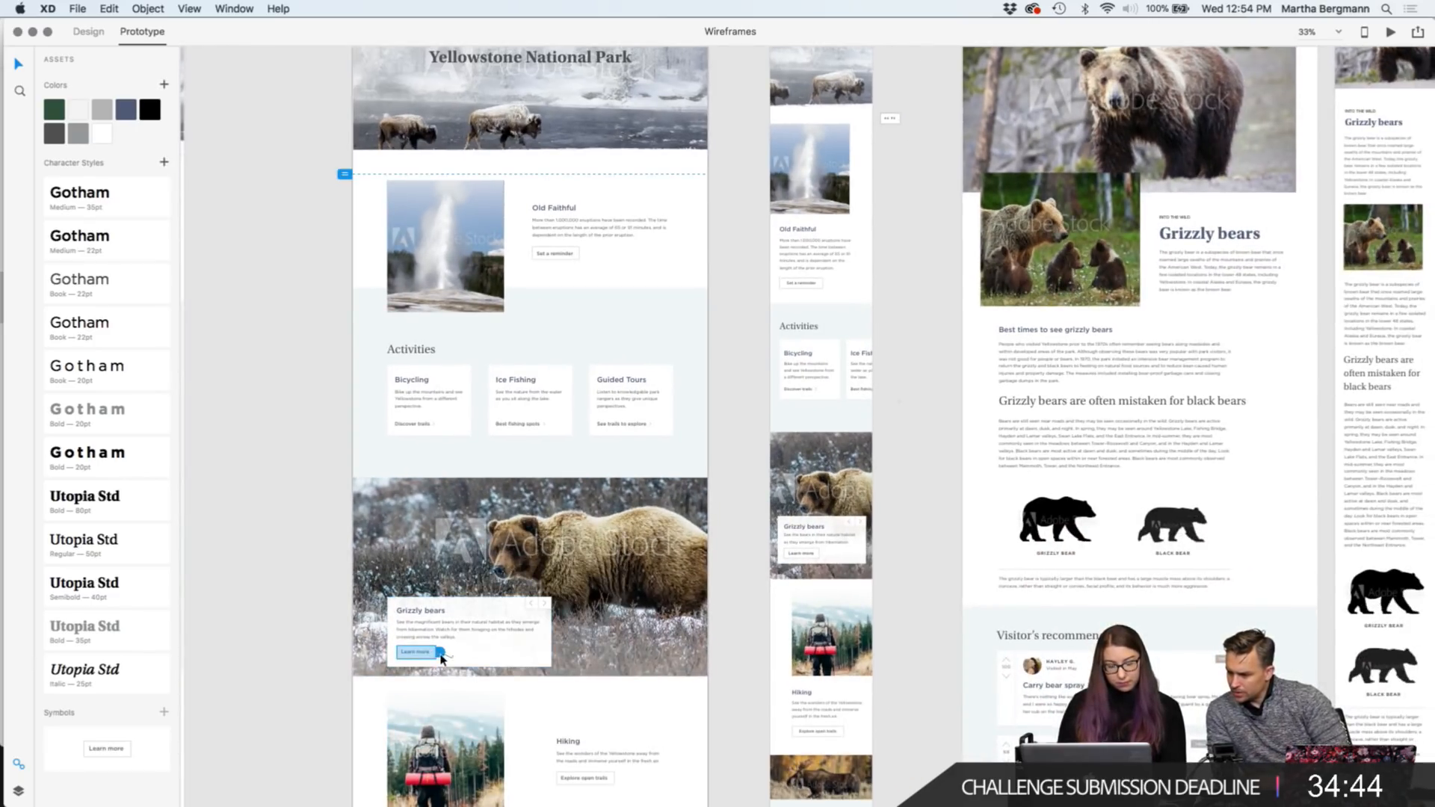
drag(441, 653, 801, 322)
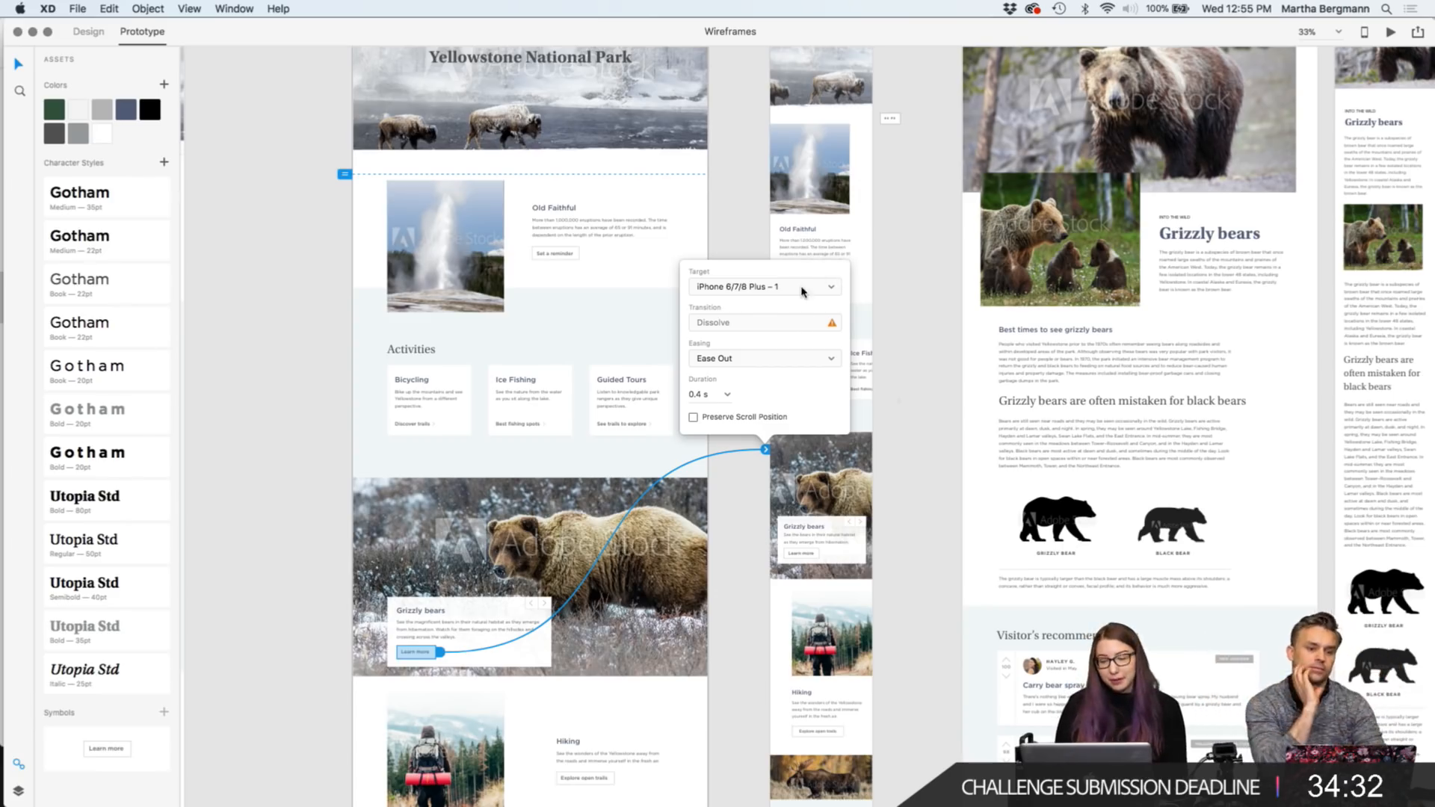
click(791, 294)
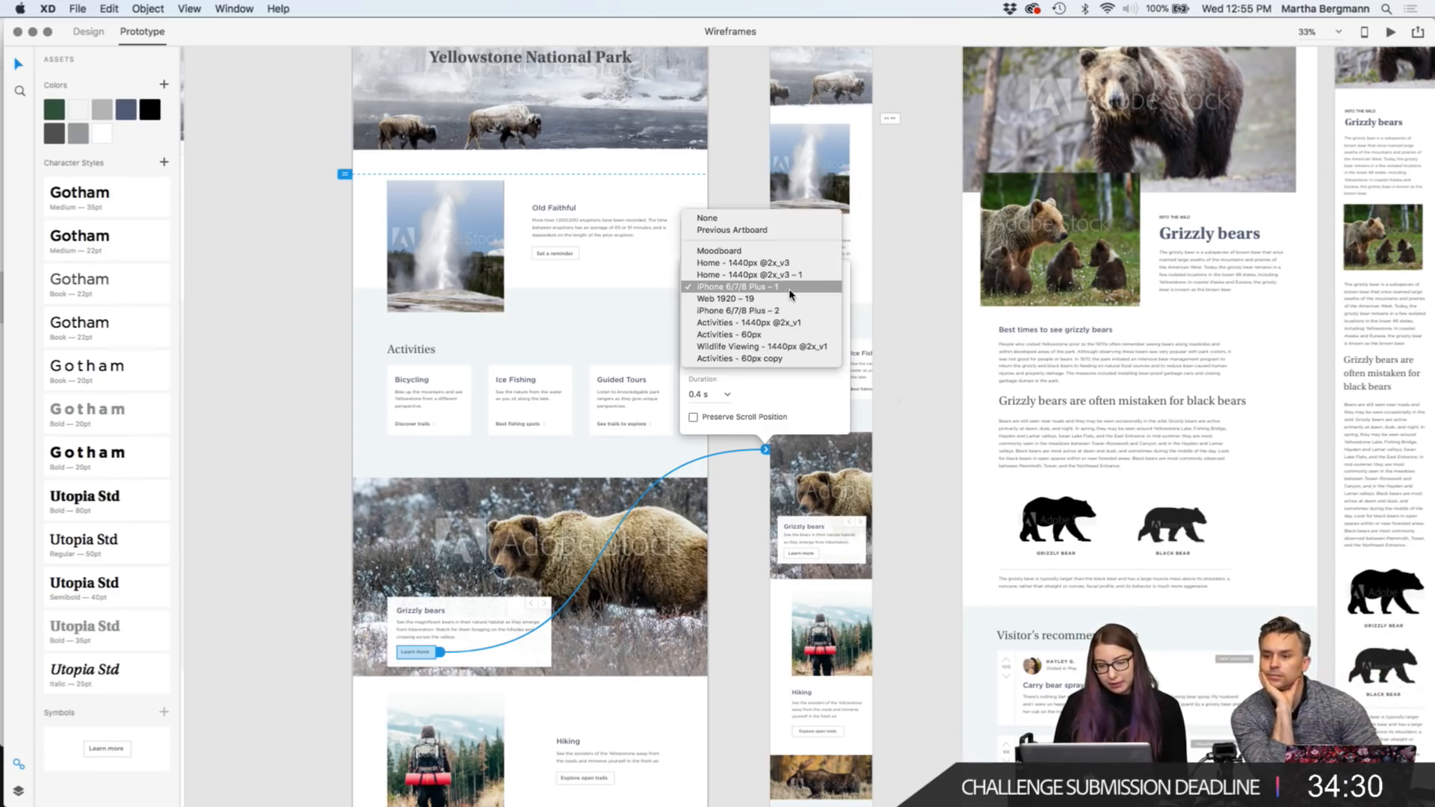
click(785, 297)
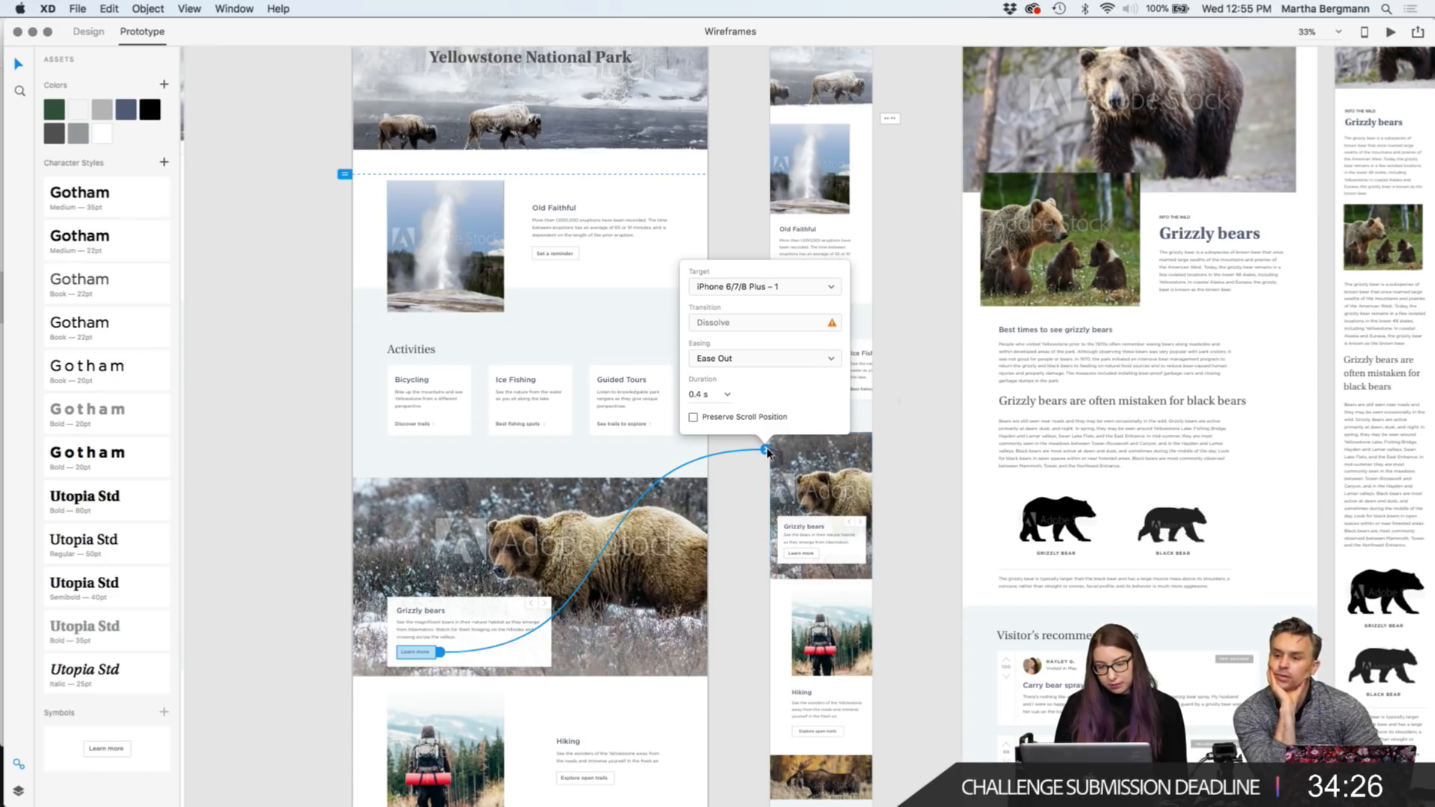
Retarget the Learn more link to Web 1920 – 19, keeping Ease Out easing.
drag(767, 452, 969, 446)
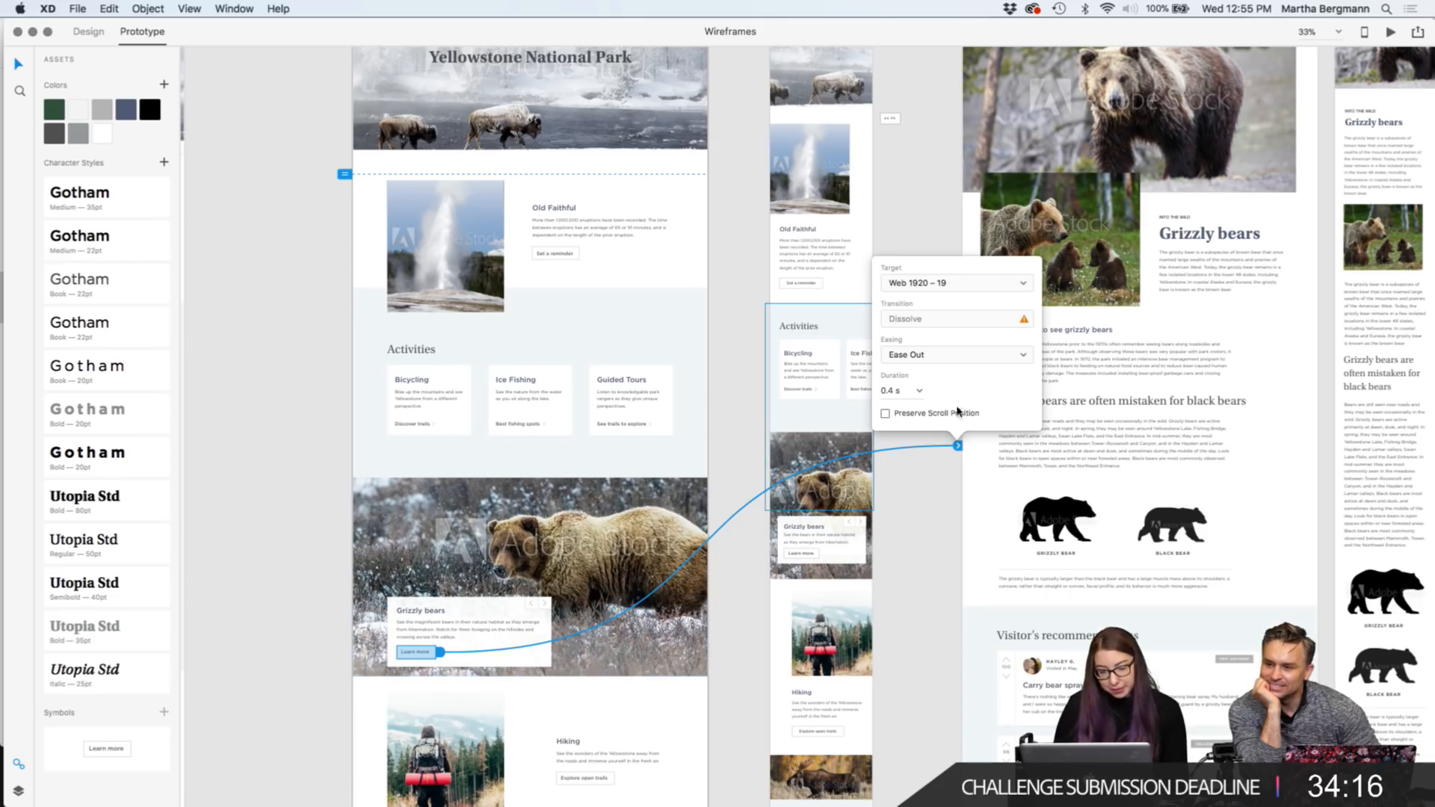
click(925, 361)
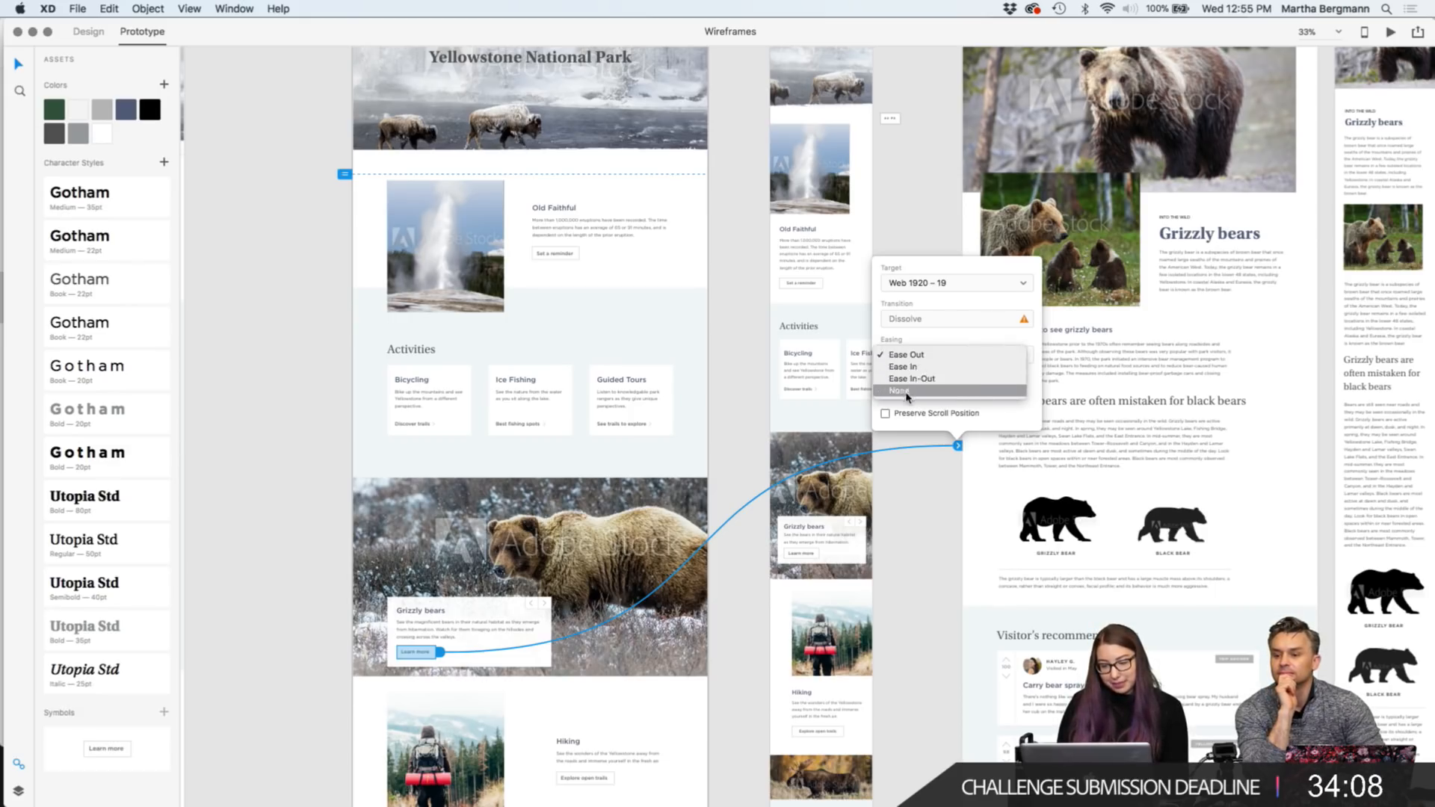
click(916, 357)
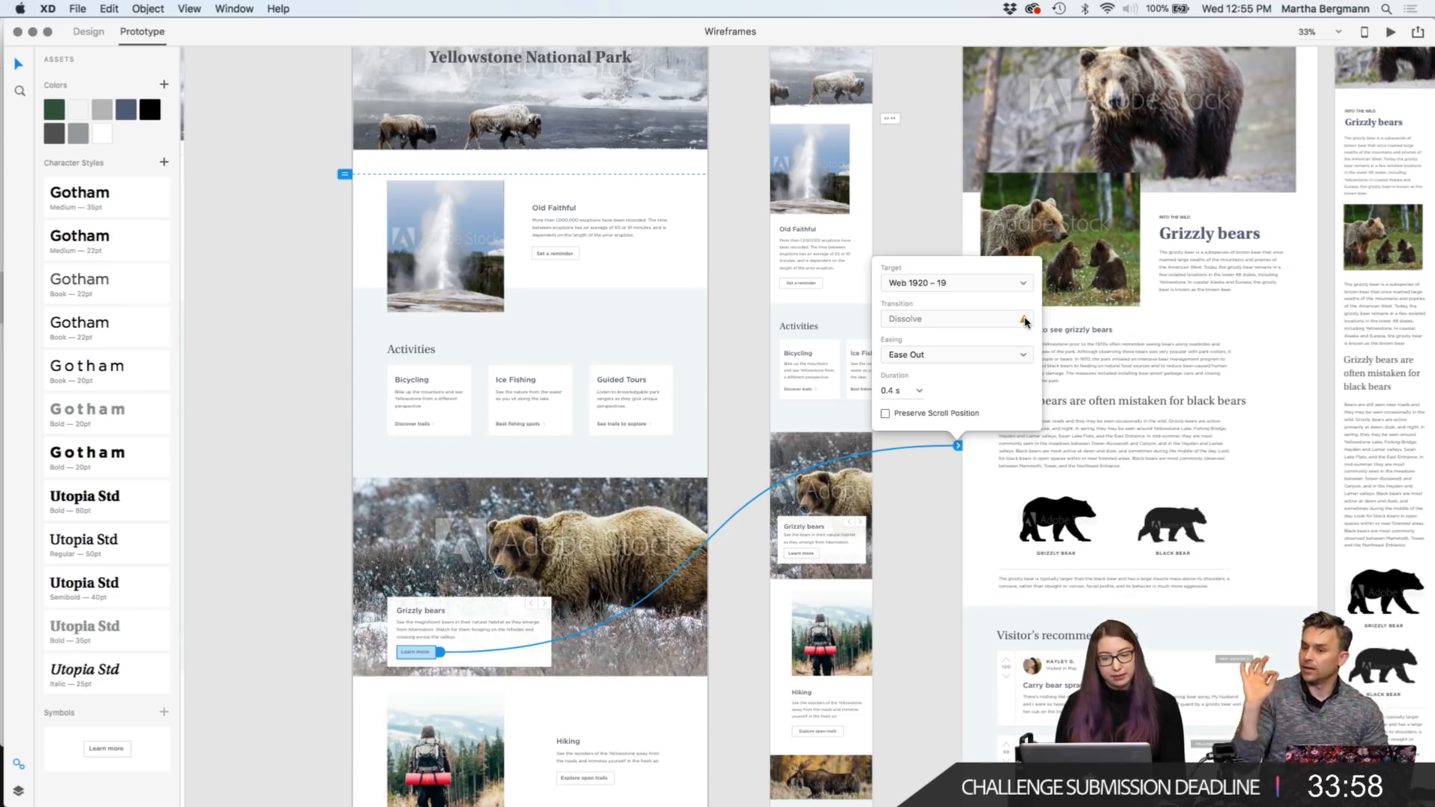
mouse_move(1026, 321)
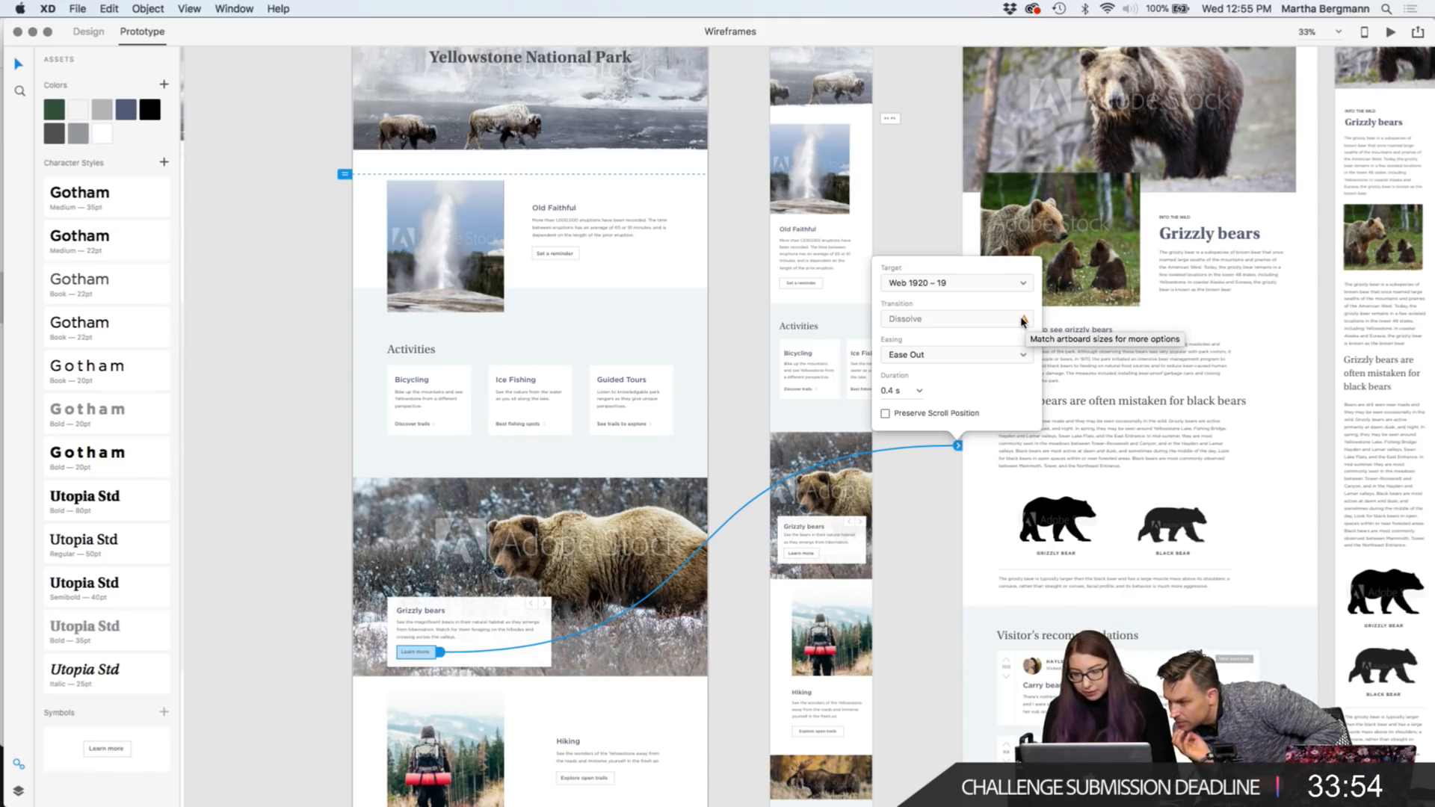
scroll(894, 183, up, 3)
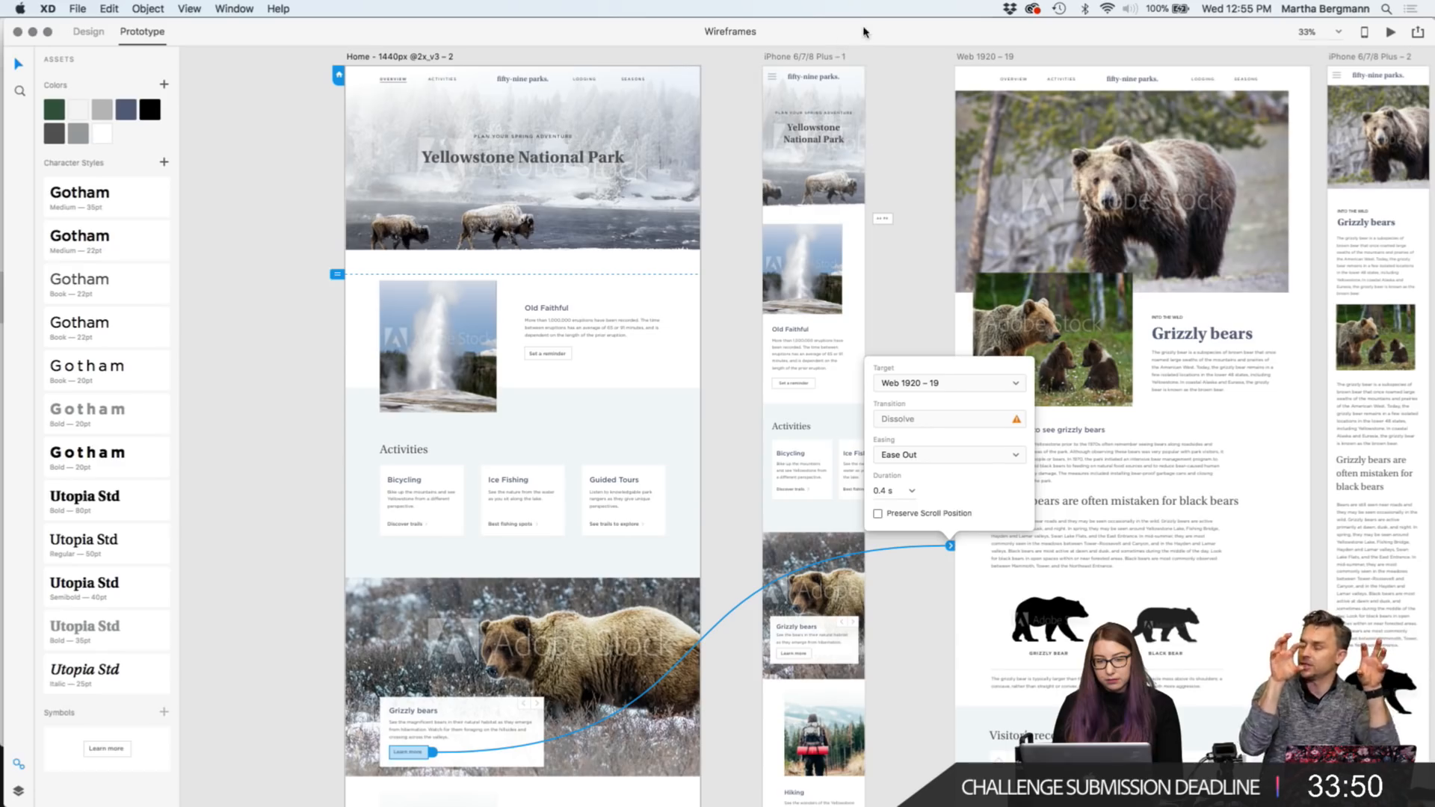
Set the Home artboard's viewport height to 1080 to match Web 1920 – 19.
drag(861, 33, 781, 7)
click(21, 33)
click(317, 60)
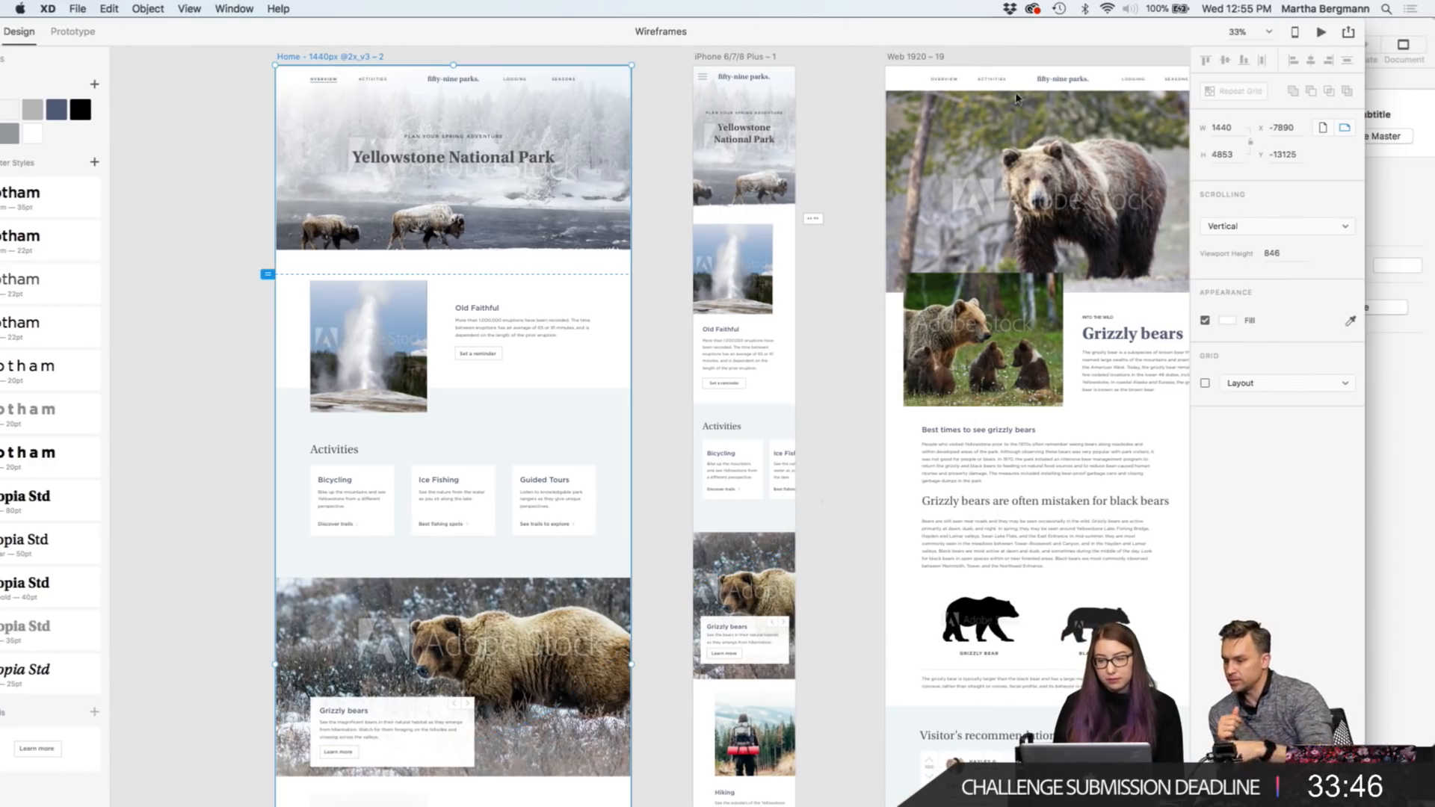
click(1225, 127)
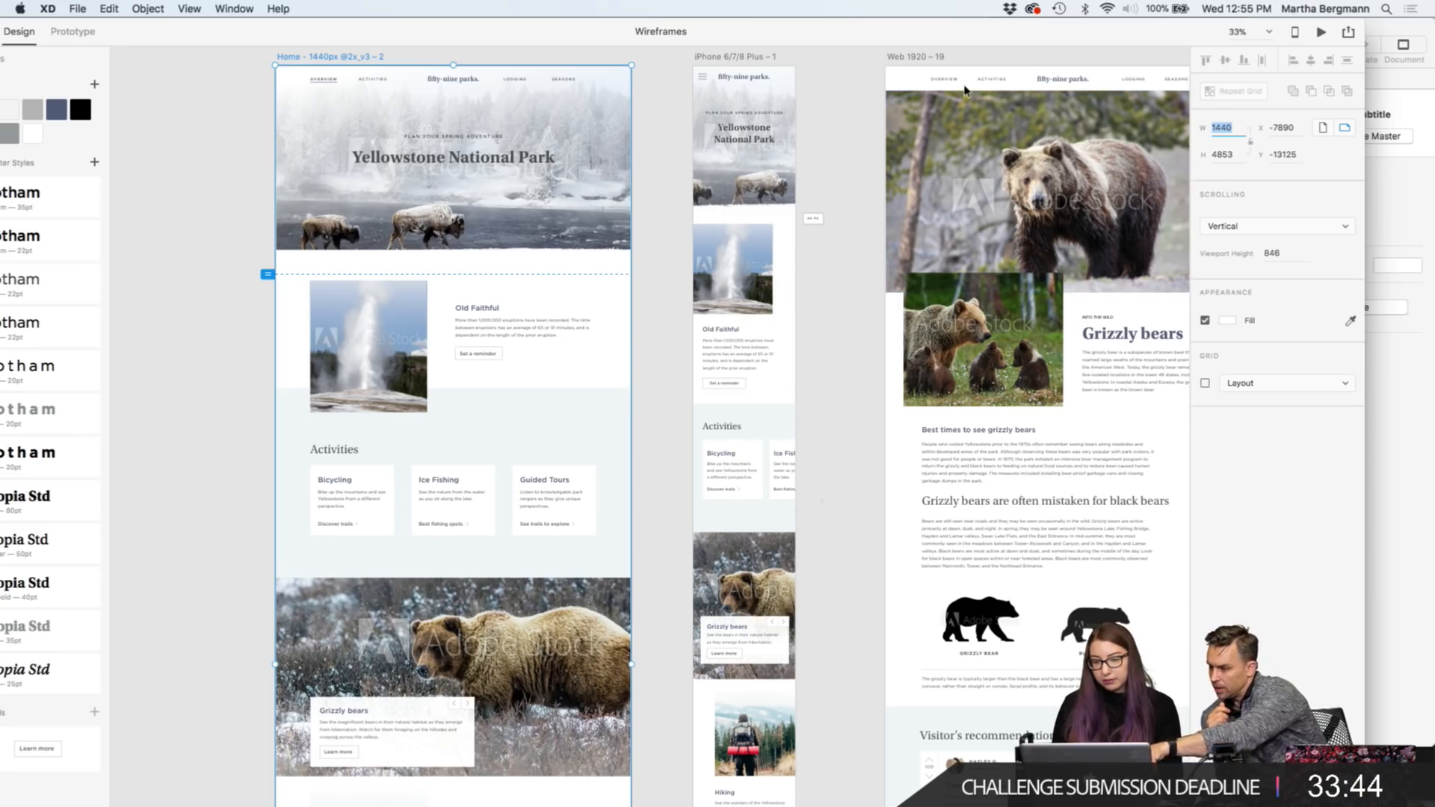
click(933, 62)
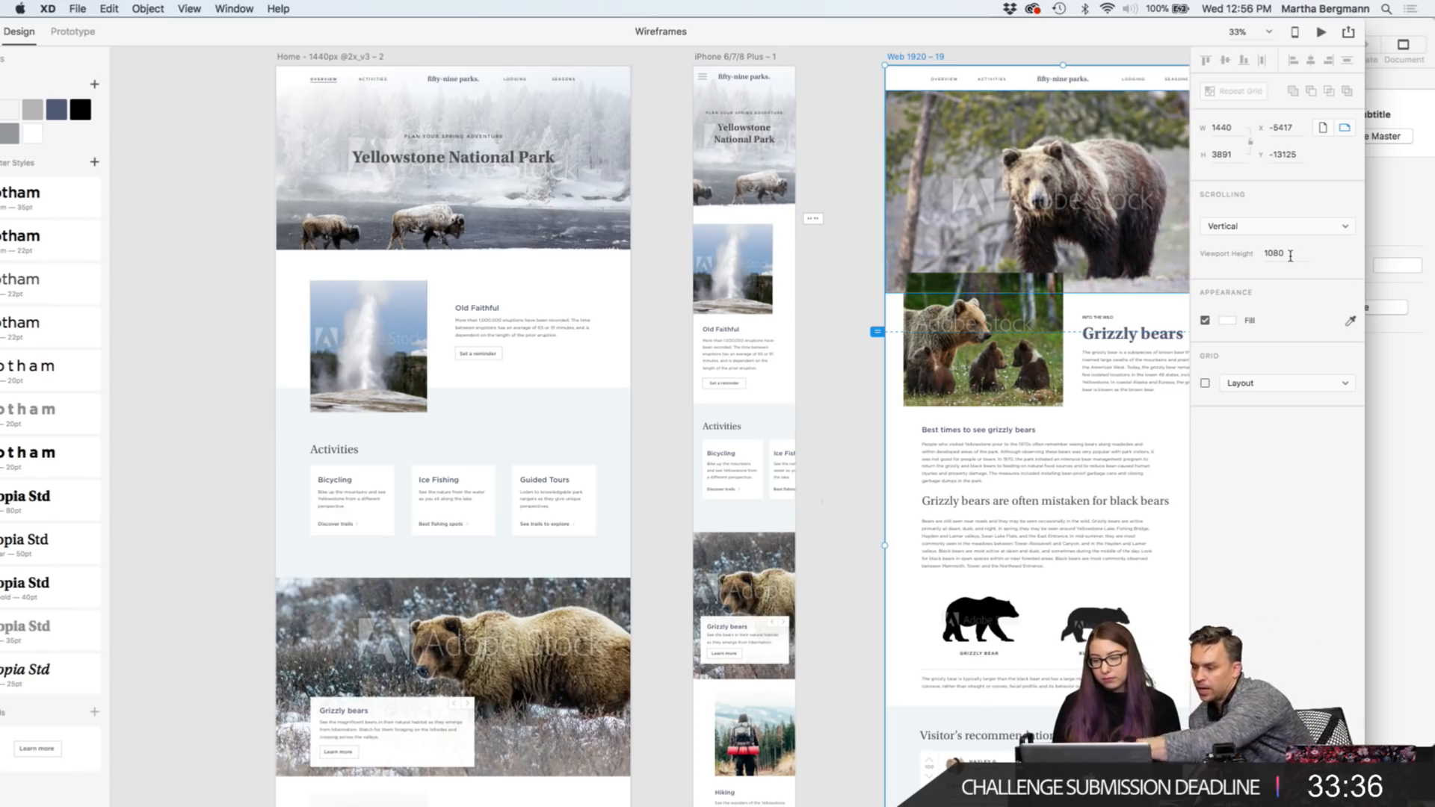
click(1289, 254)
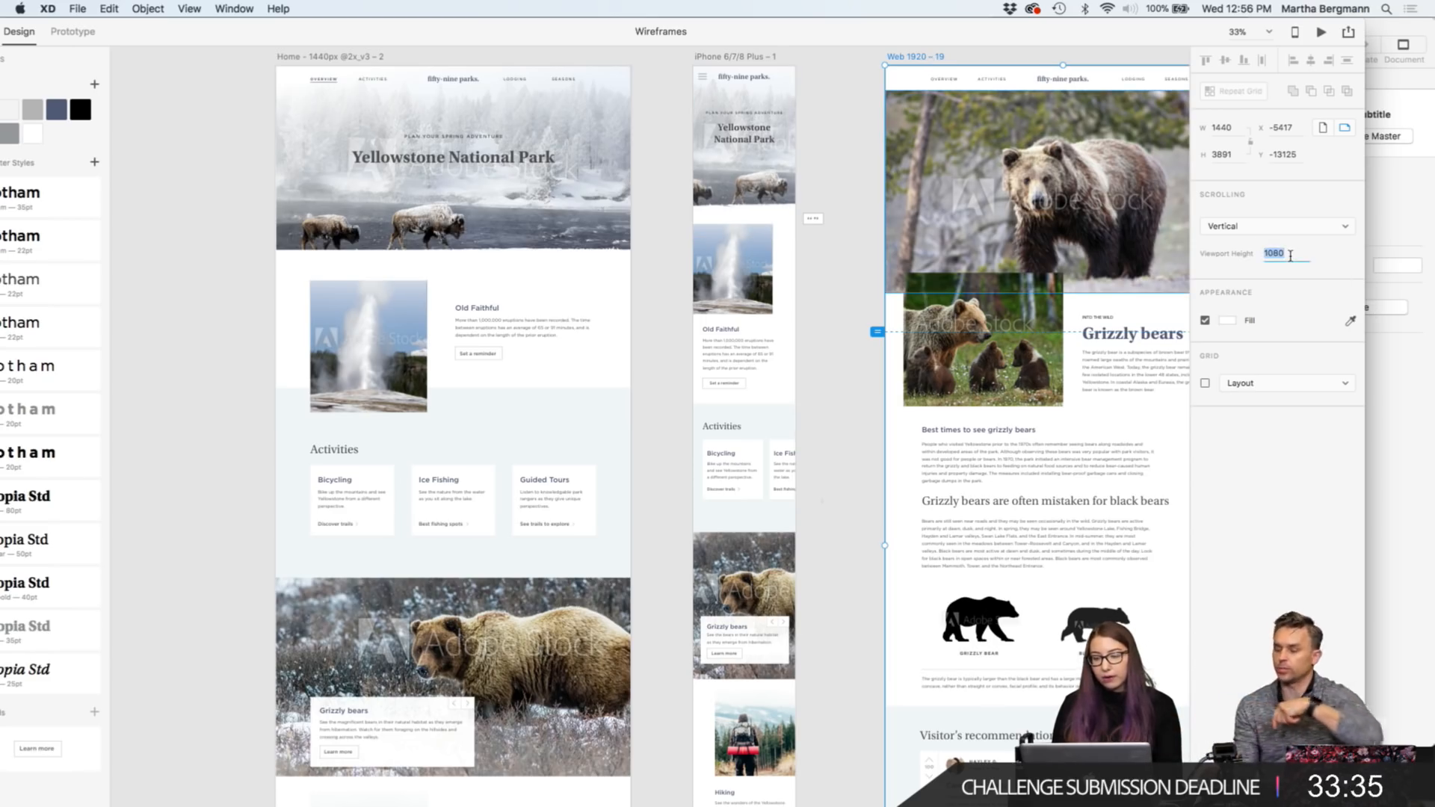
click(341, 58)
click(1277, 253)
key(Return)
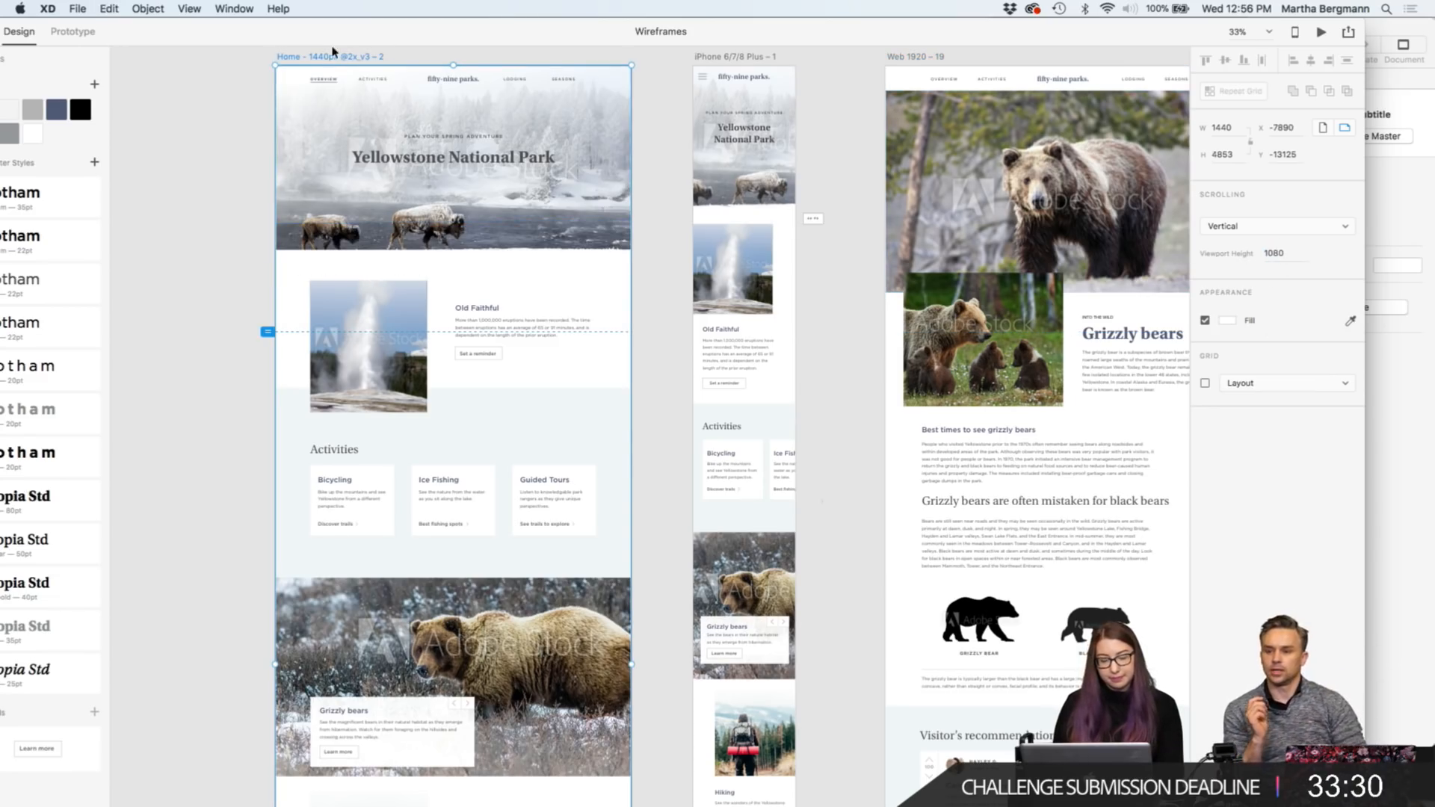
Back in Prototype mode, show the Learn more link's interaction settings.
click(87, 29)
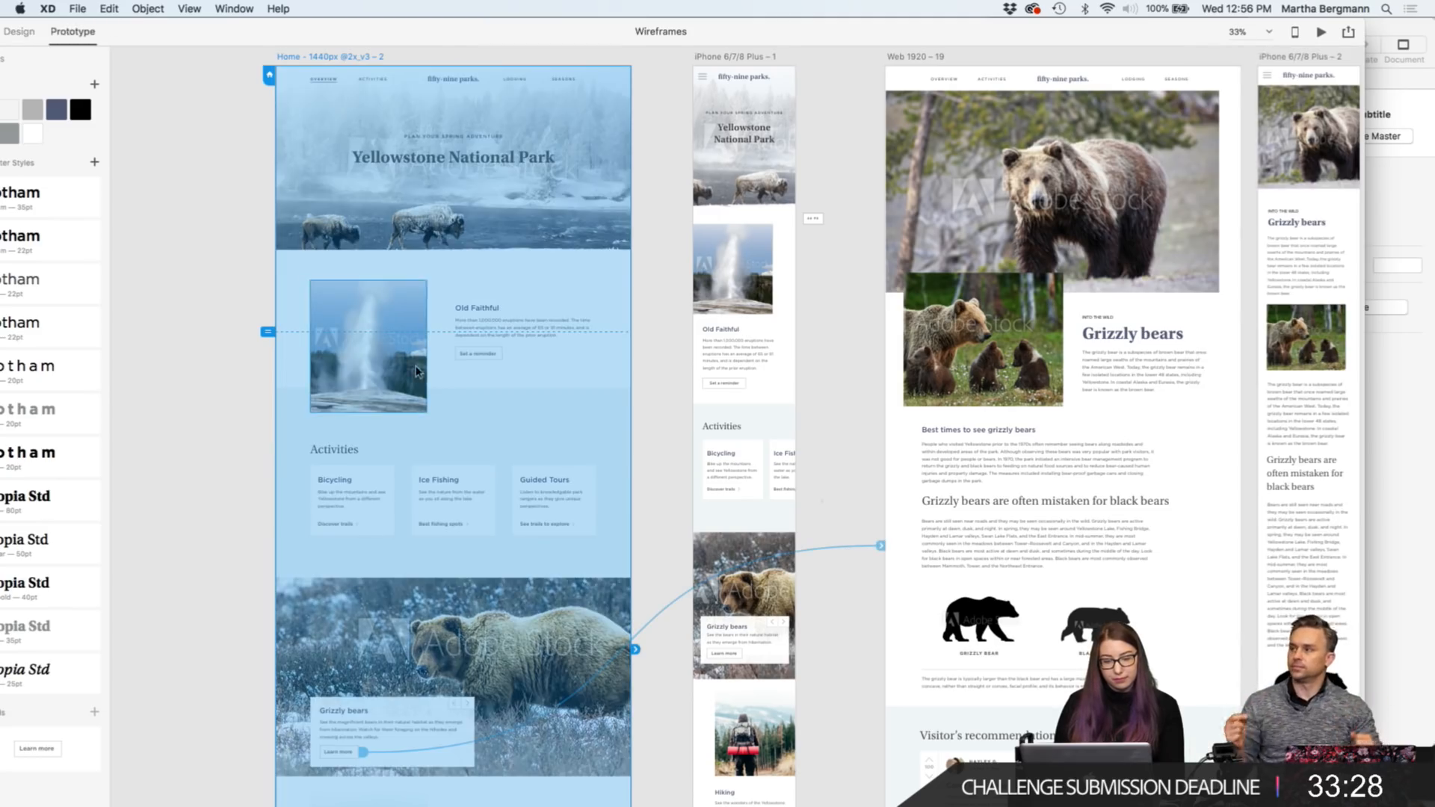
click(367, 755)
click(366, 753)
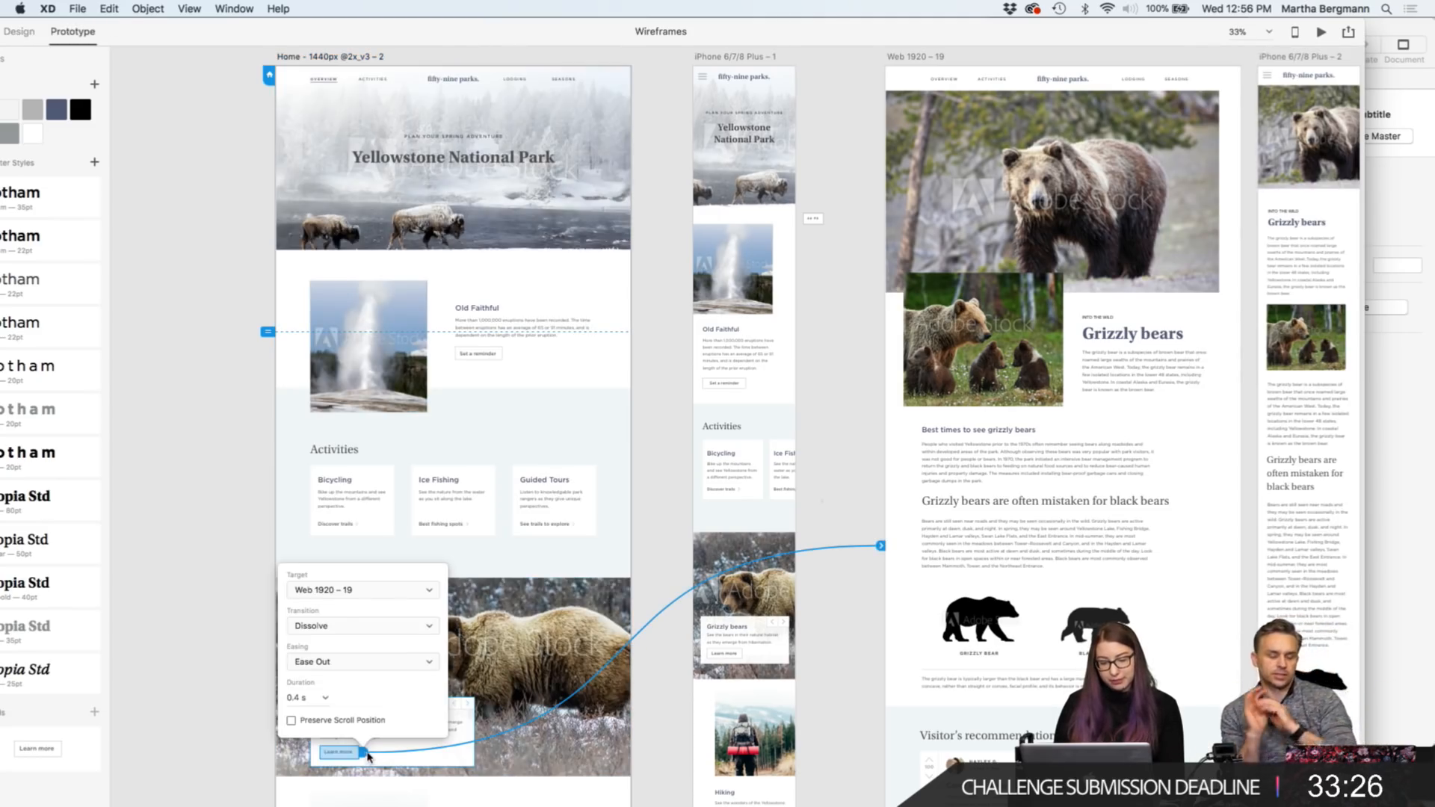
Keep the Dissolve transition and set the Learn more link's duration to 1 s.
click(361, 631)
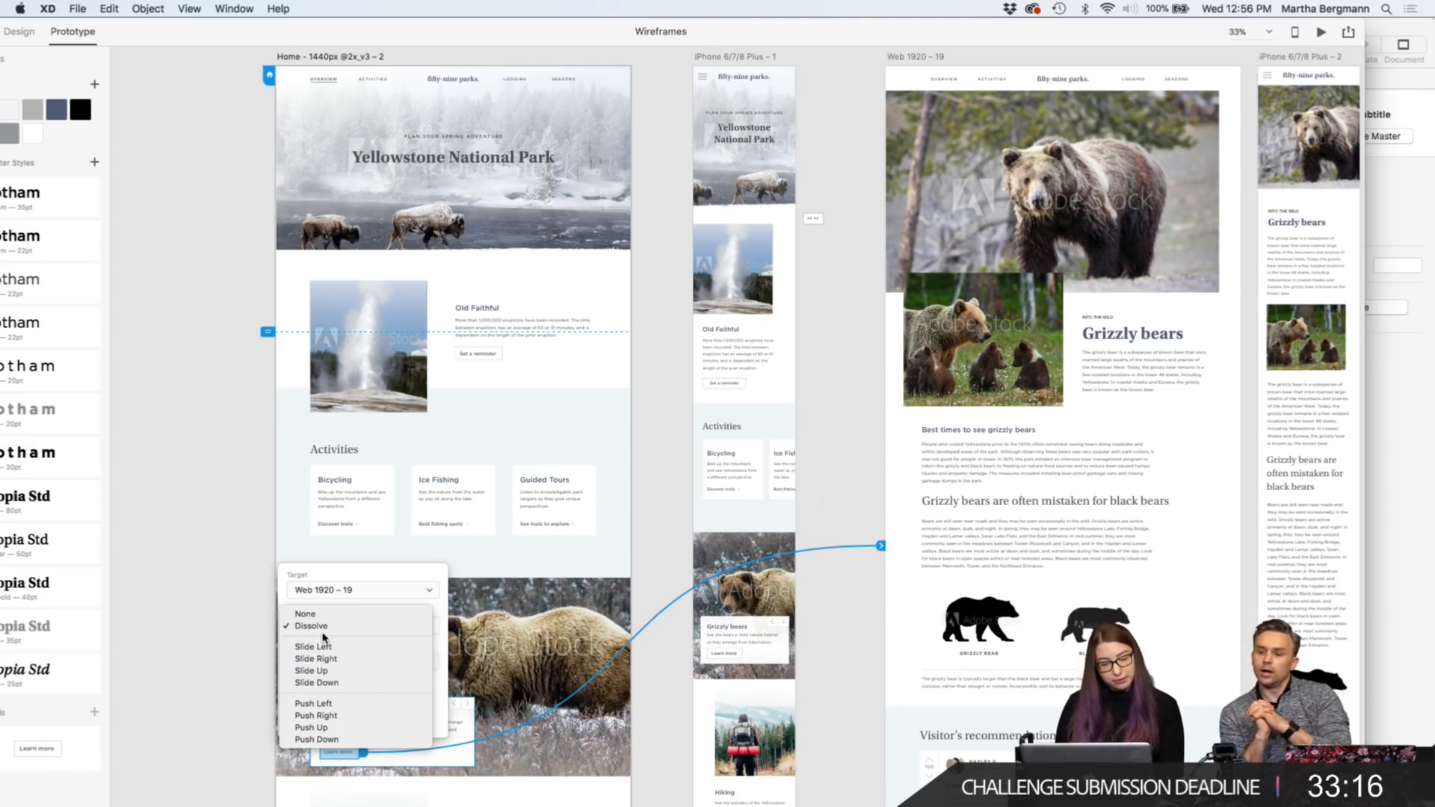
click(320, 627)
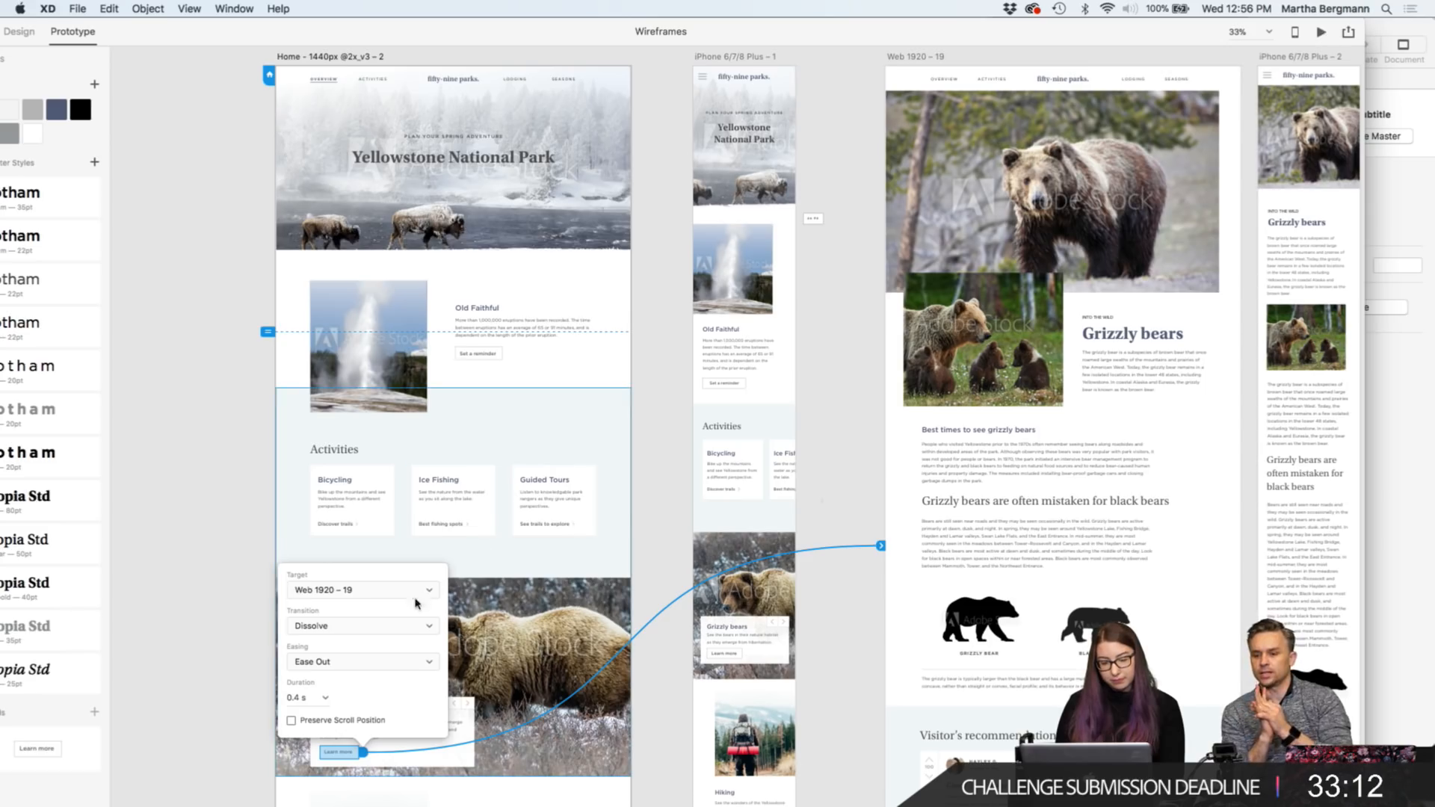
click(307, 696)
text(1)
key(Return)
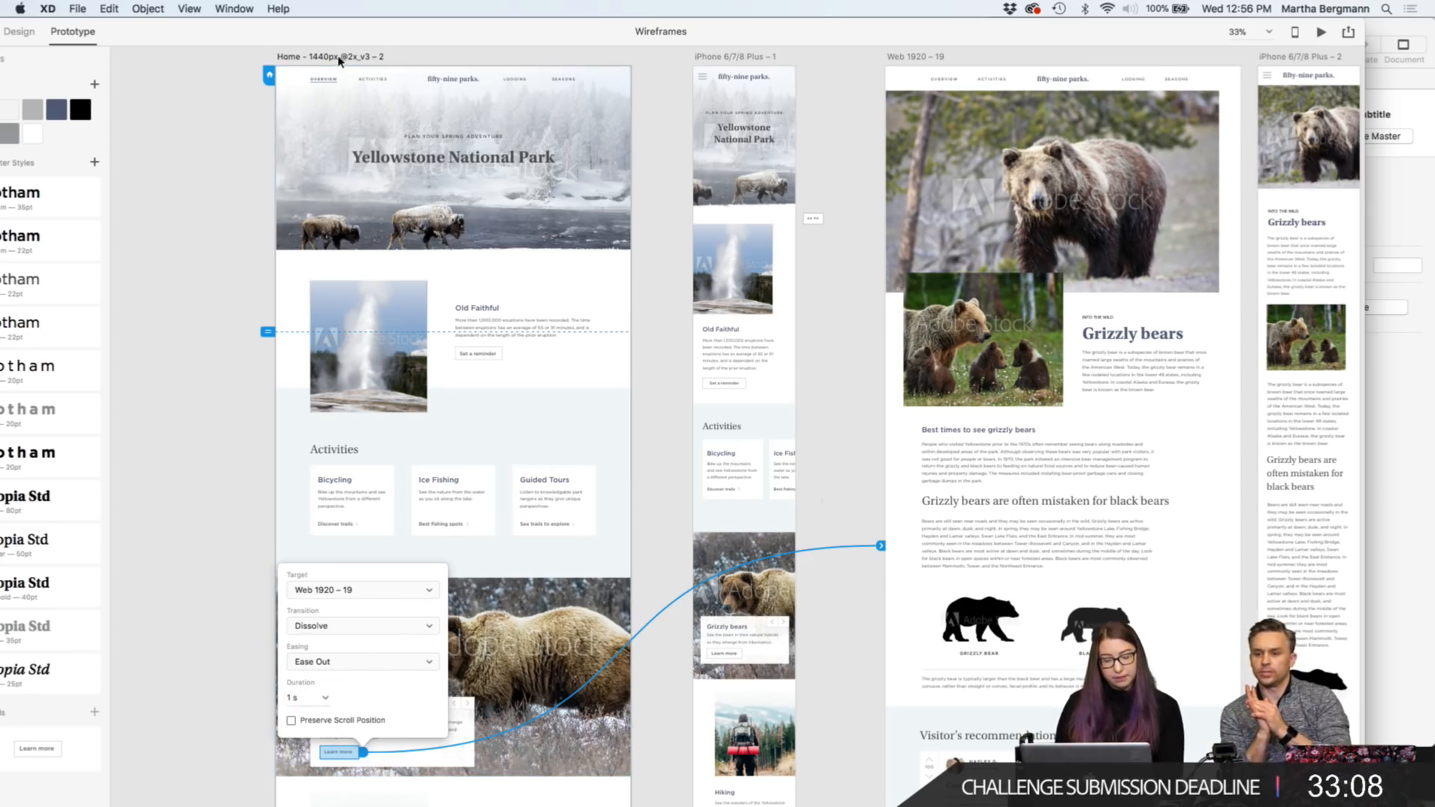
click(309, 63)
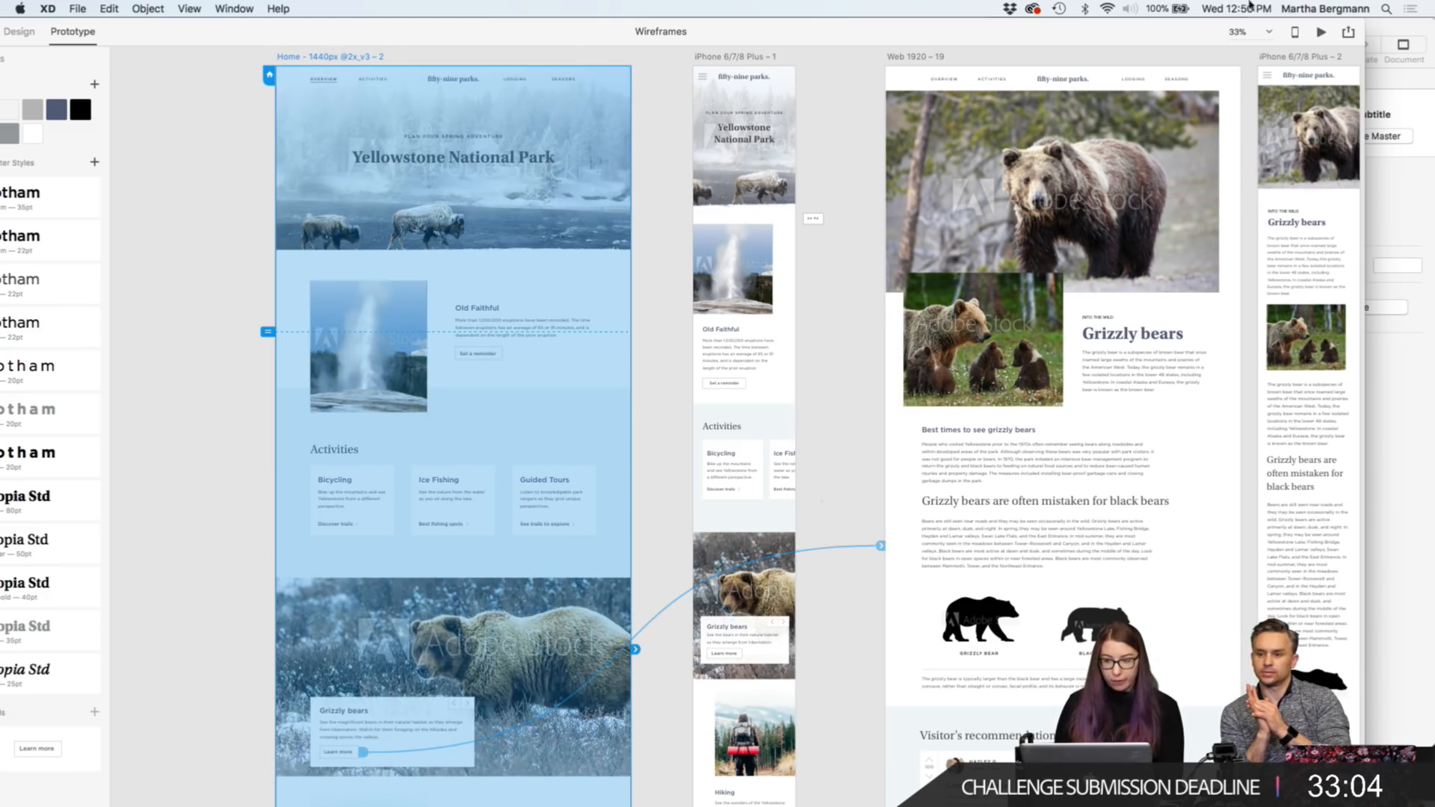
click(1322, 32)
drag(1100, 18, 859, 18)
scroll(758, 536, down, 5)
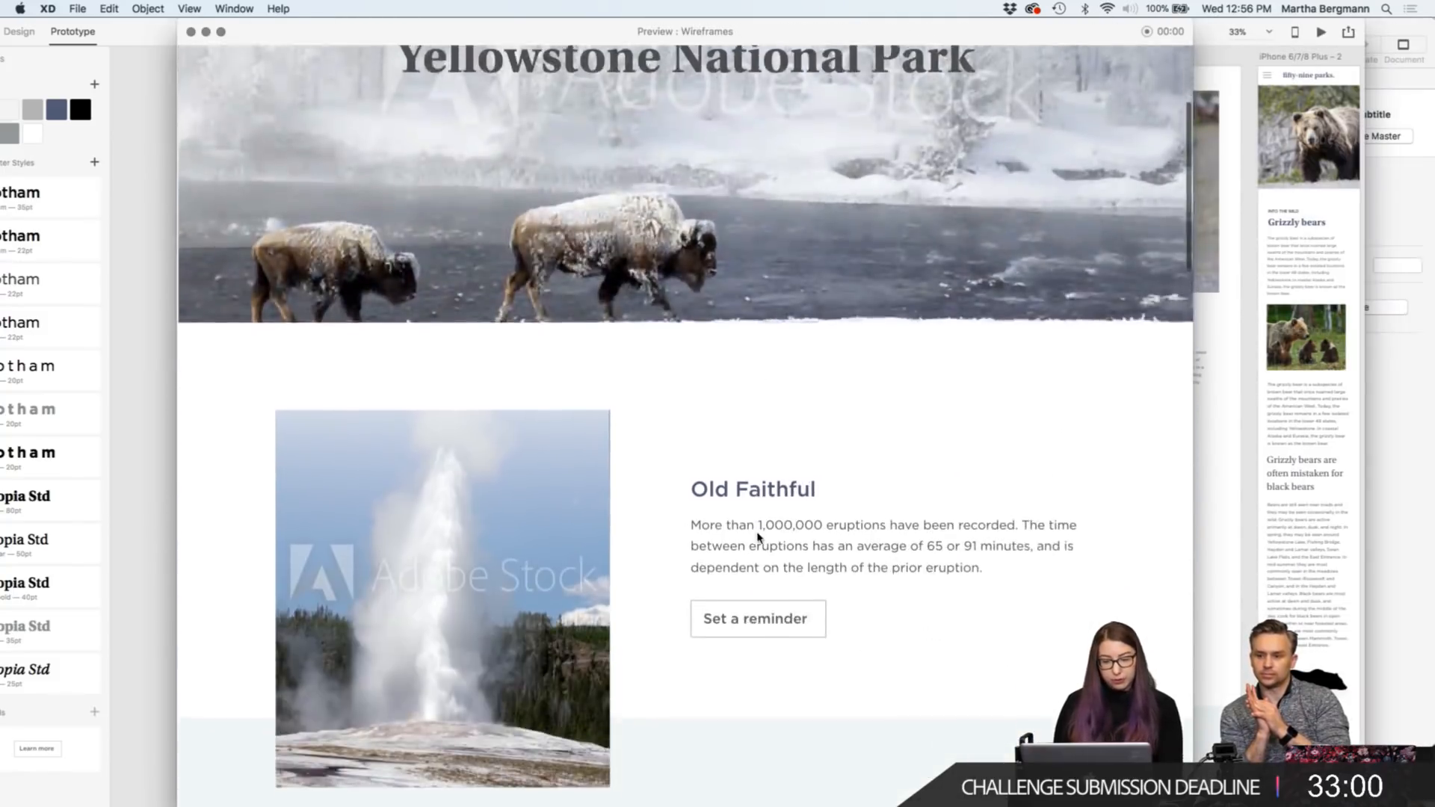
scroll(758, 537, down, 10)
scroll(760, 539, down, 3)
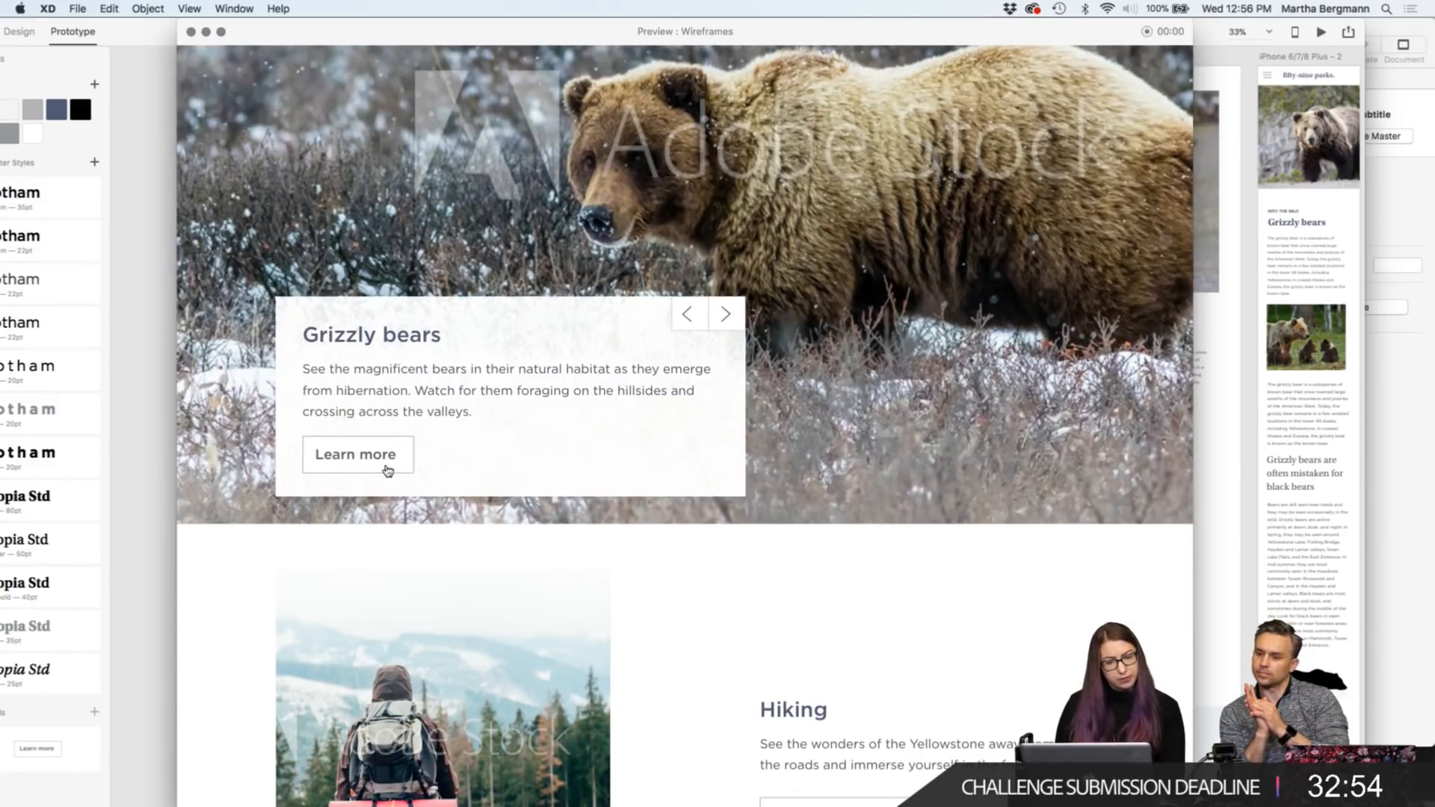
click(362, 456)
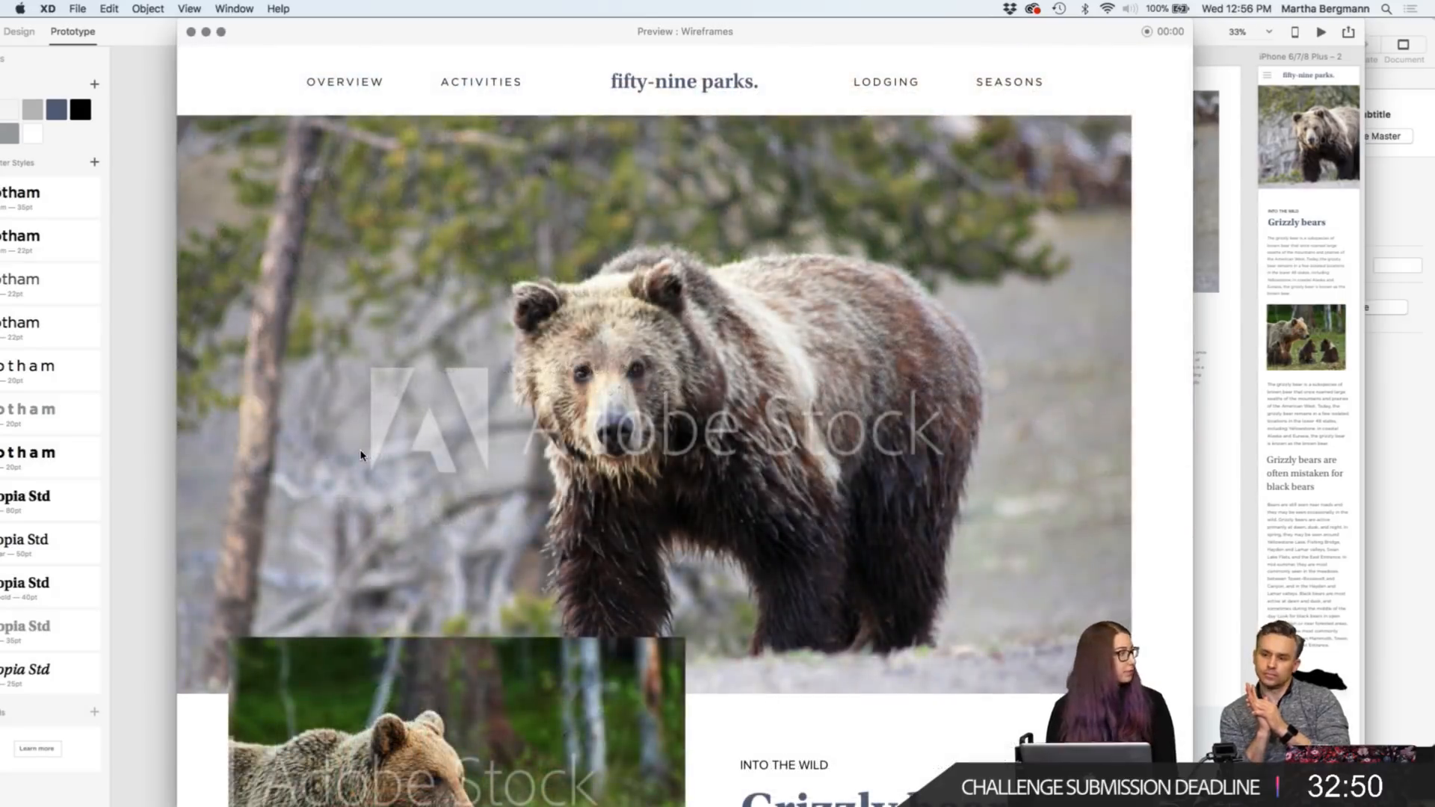
scroll(361, 456, down, 6)
scroll(362, 456, down, 8)
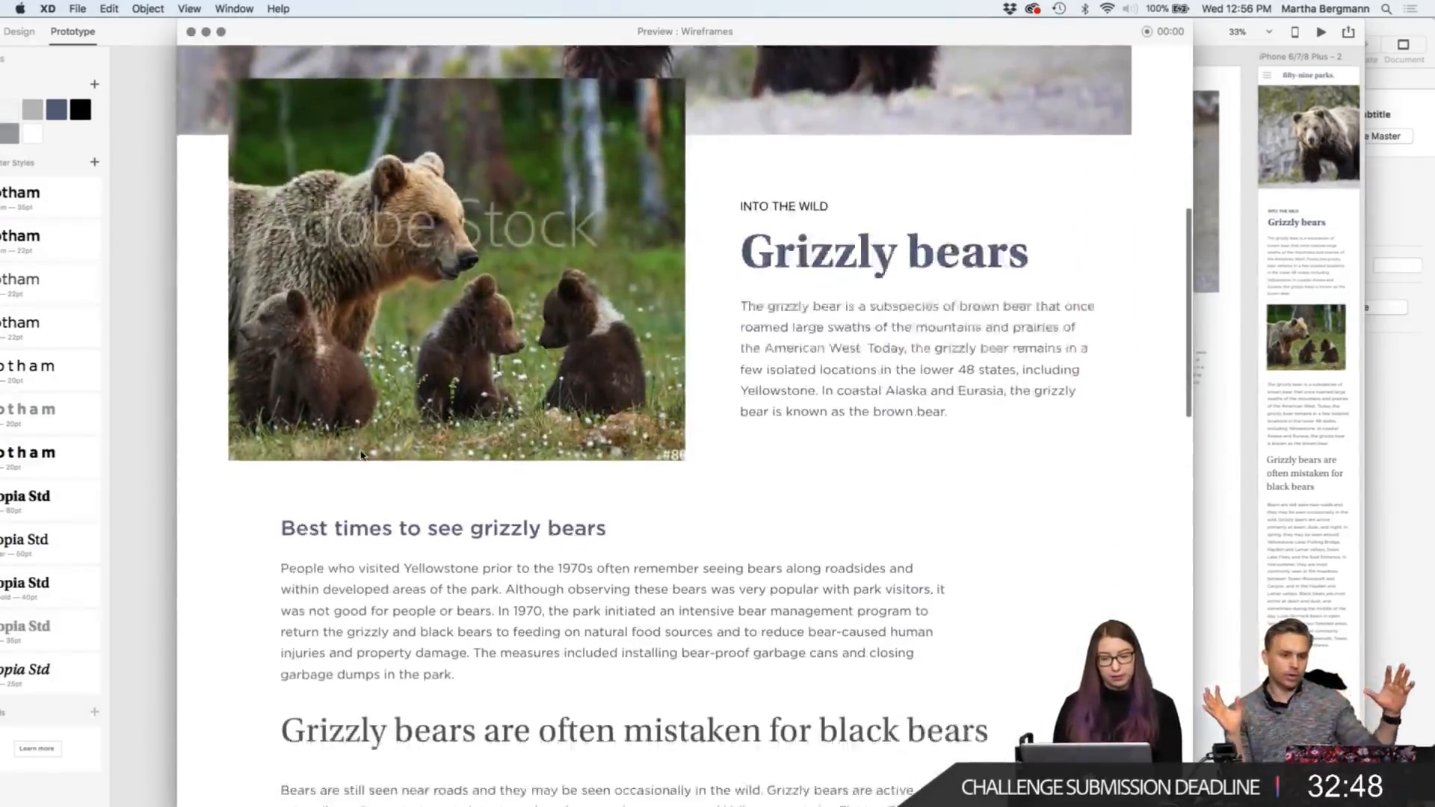
scroll(361, 456, up, 15)
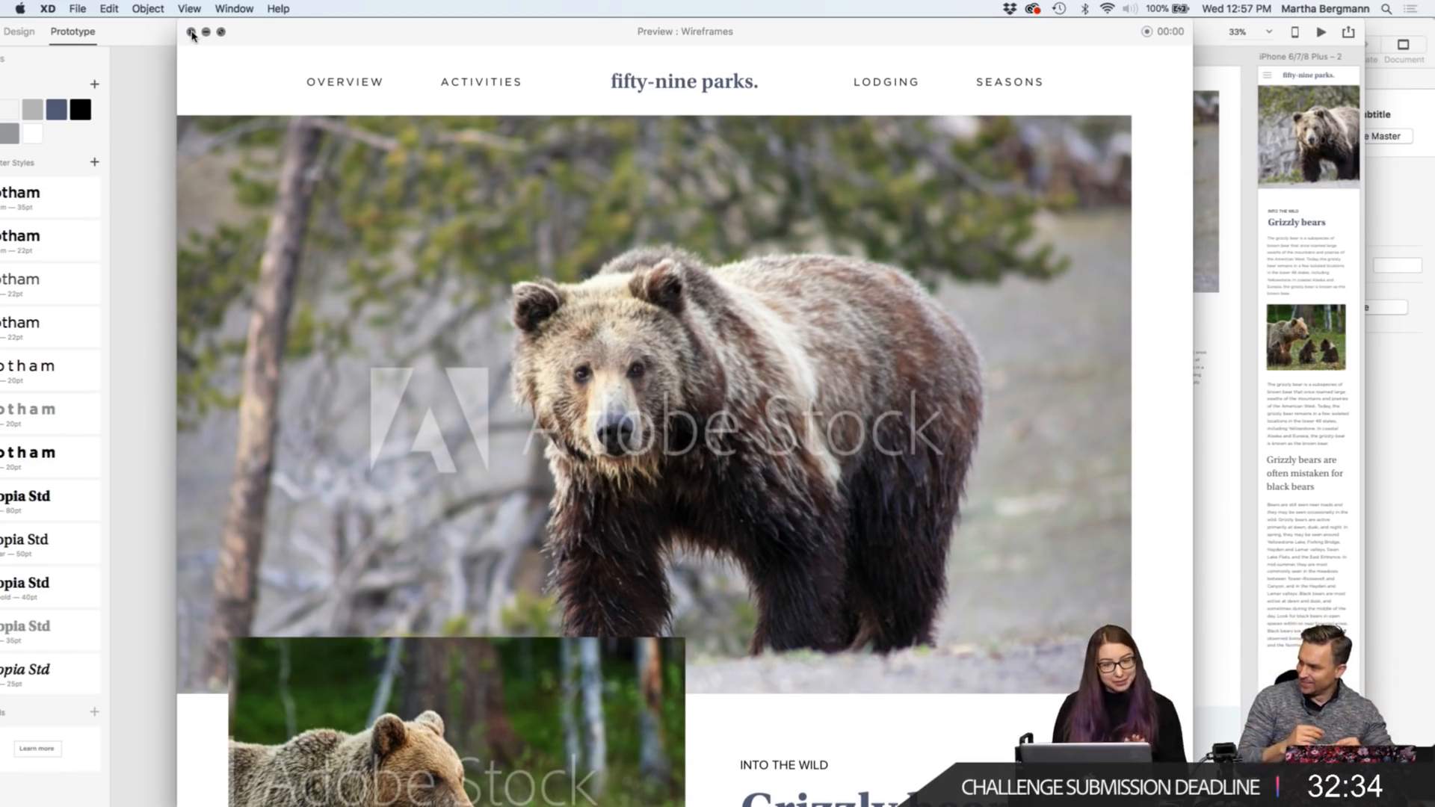
click(191, 32)
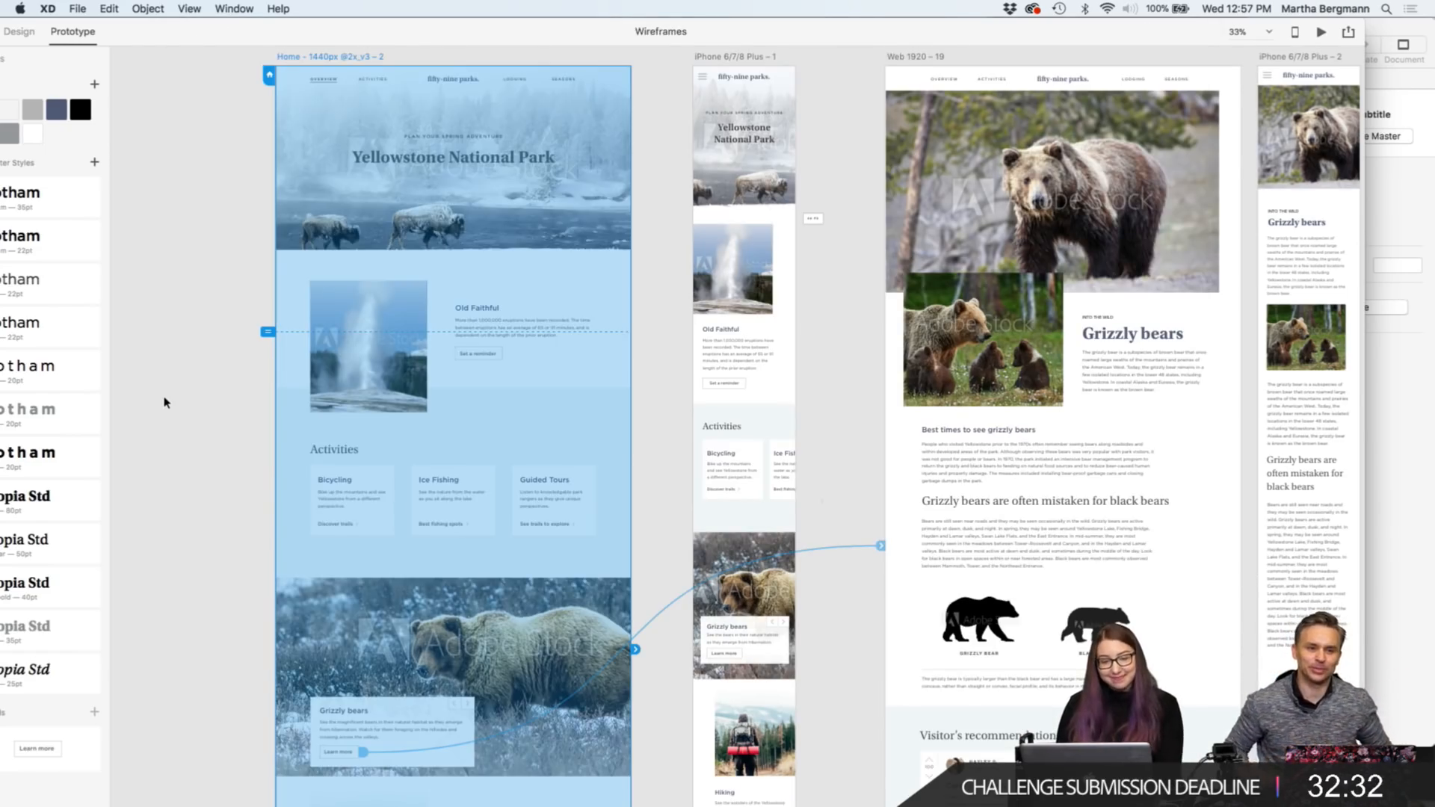
Deselect everything and zoom in on the mobile artboard's Grizzly bears card and its Learn more button.
click(164, 402)
scroll(173, 497, down, 2)
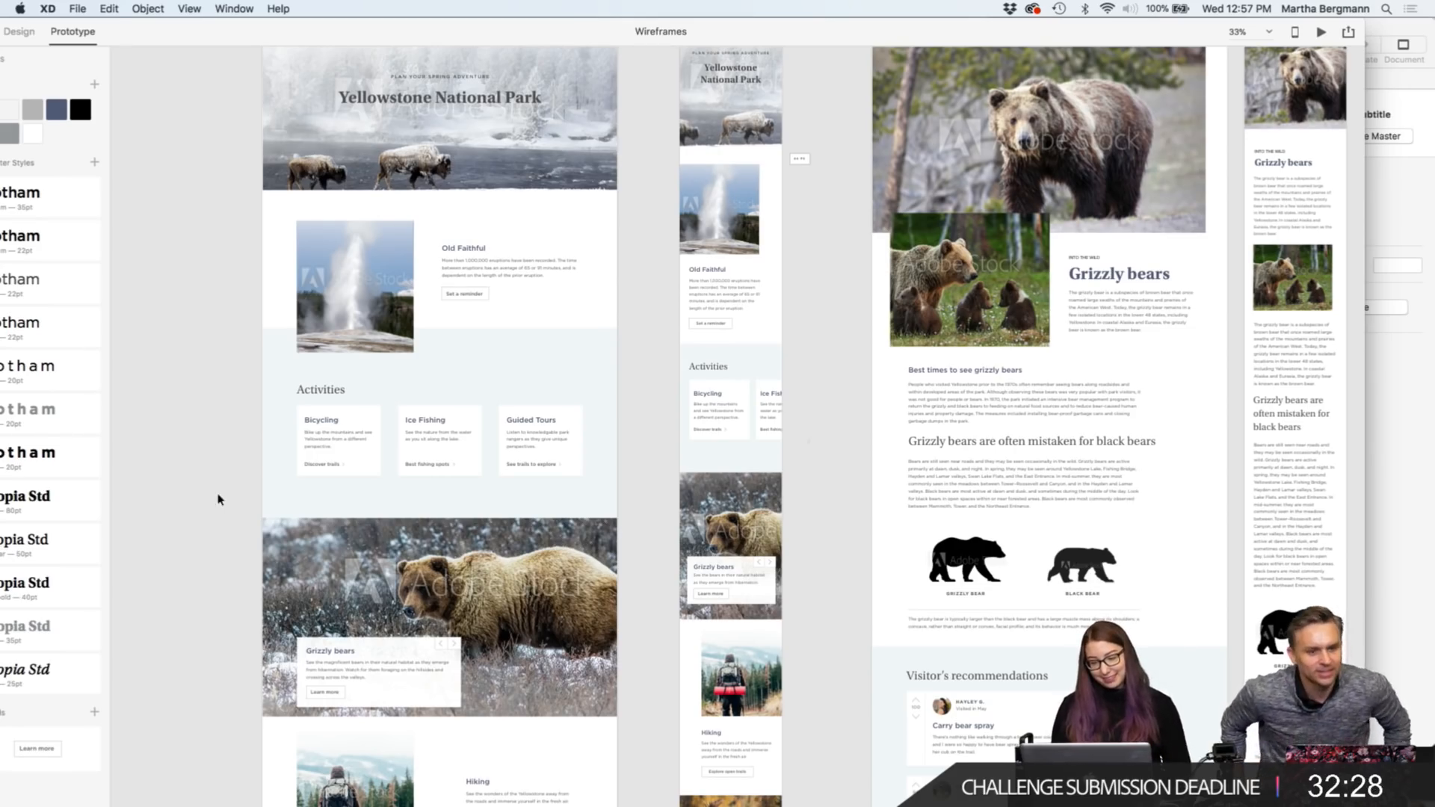
scroll(230, 497, down, 2)
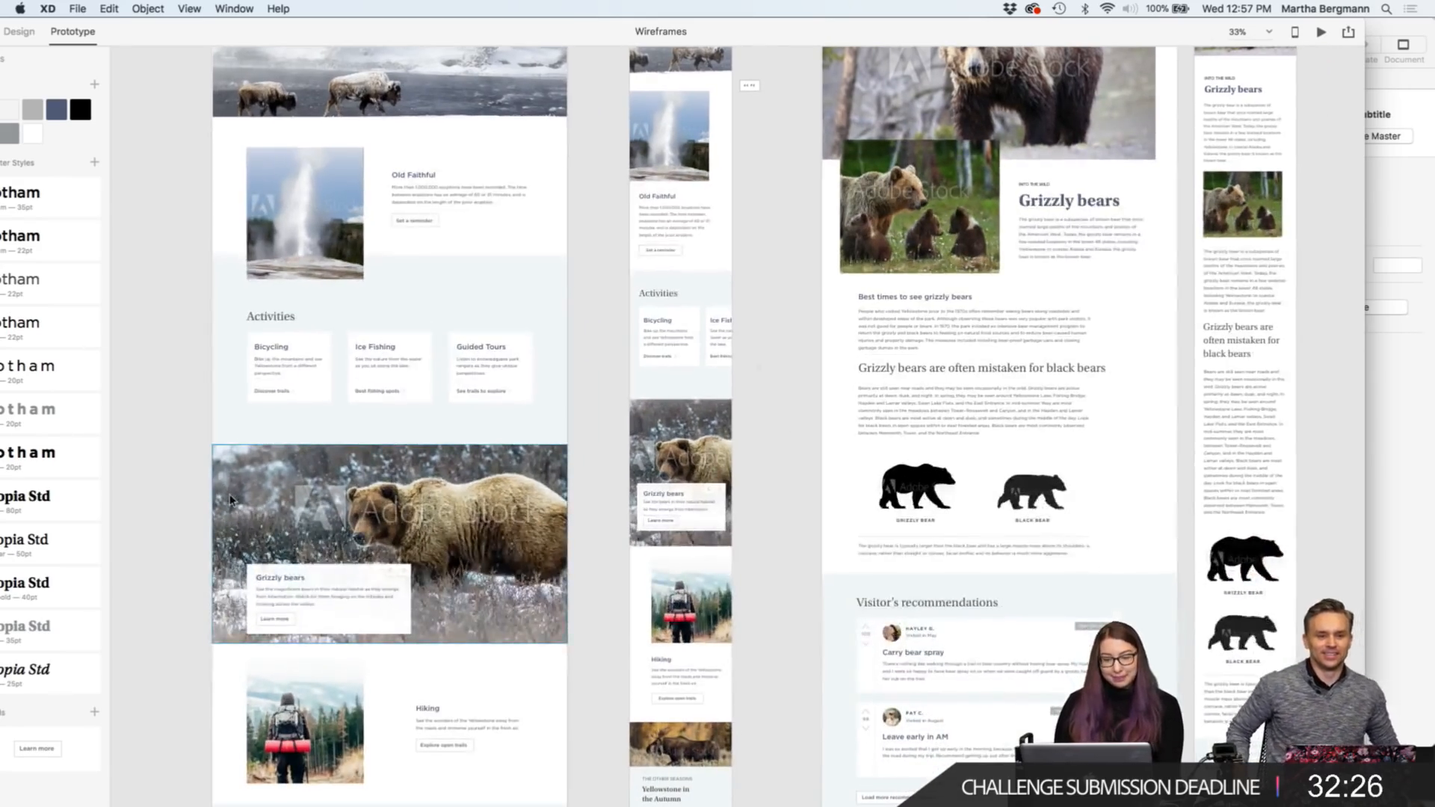
scroll(843, 498, down, 2)
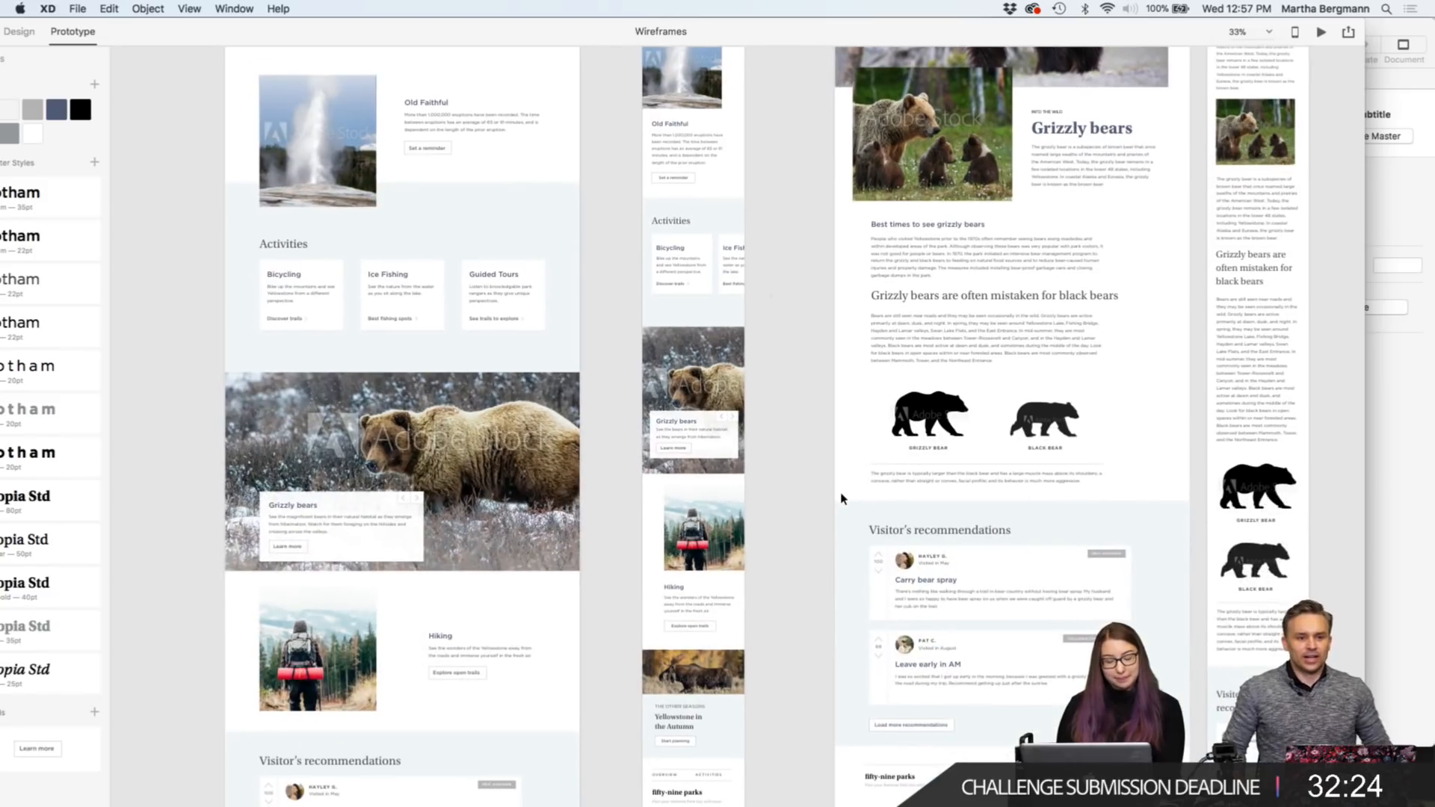
scroll(842, 499, up, 2)
scroll(843, 499, right, 2)
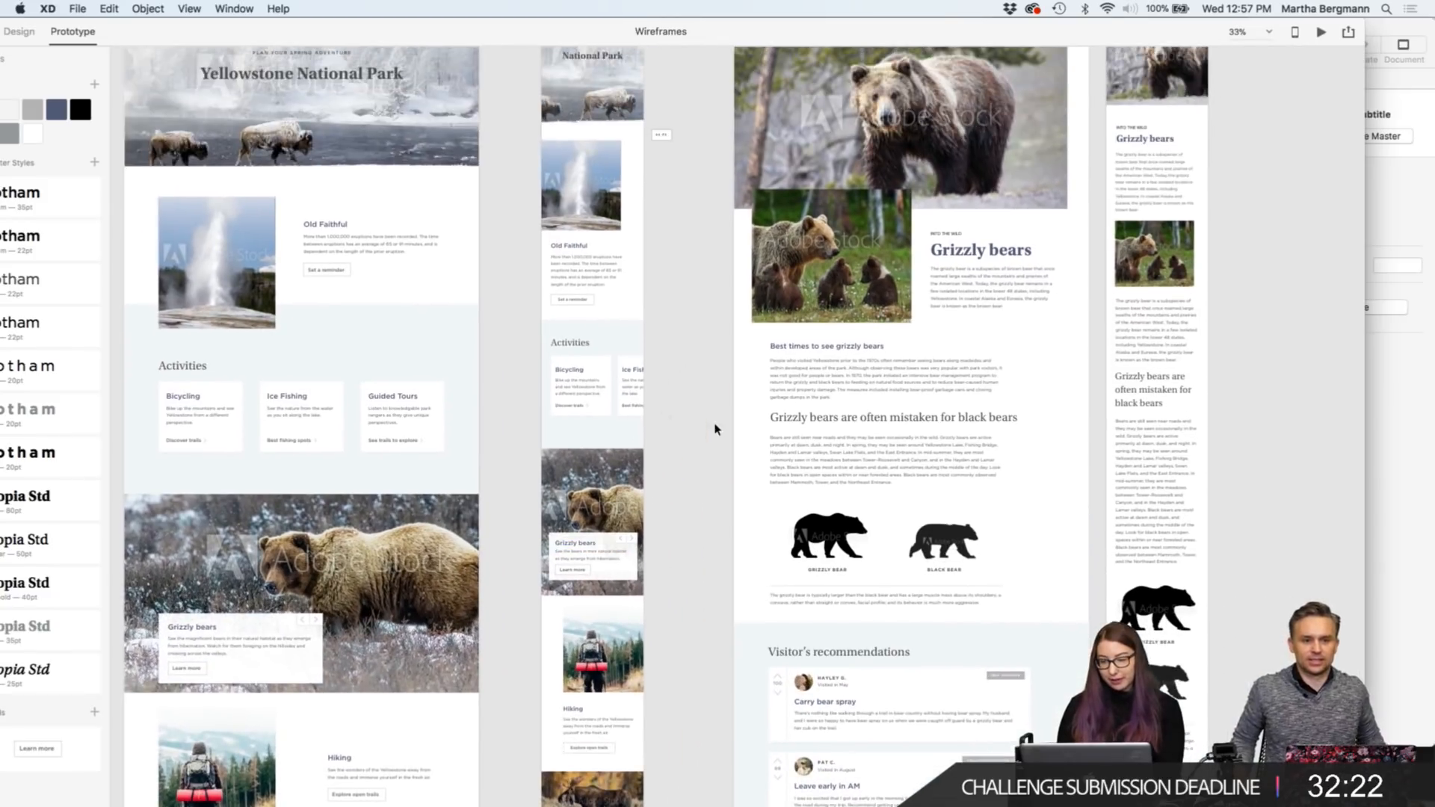
scroll(715, 426, right, 1)
key(super+equal)
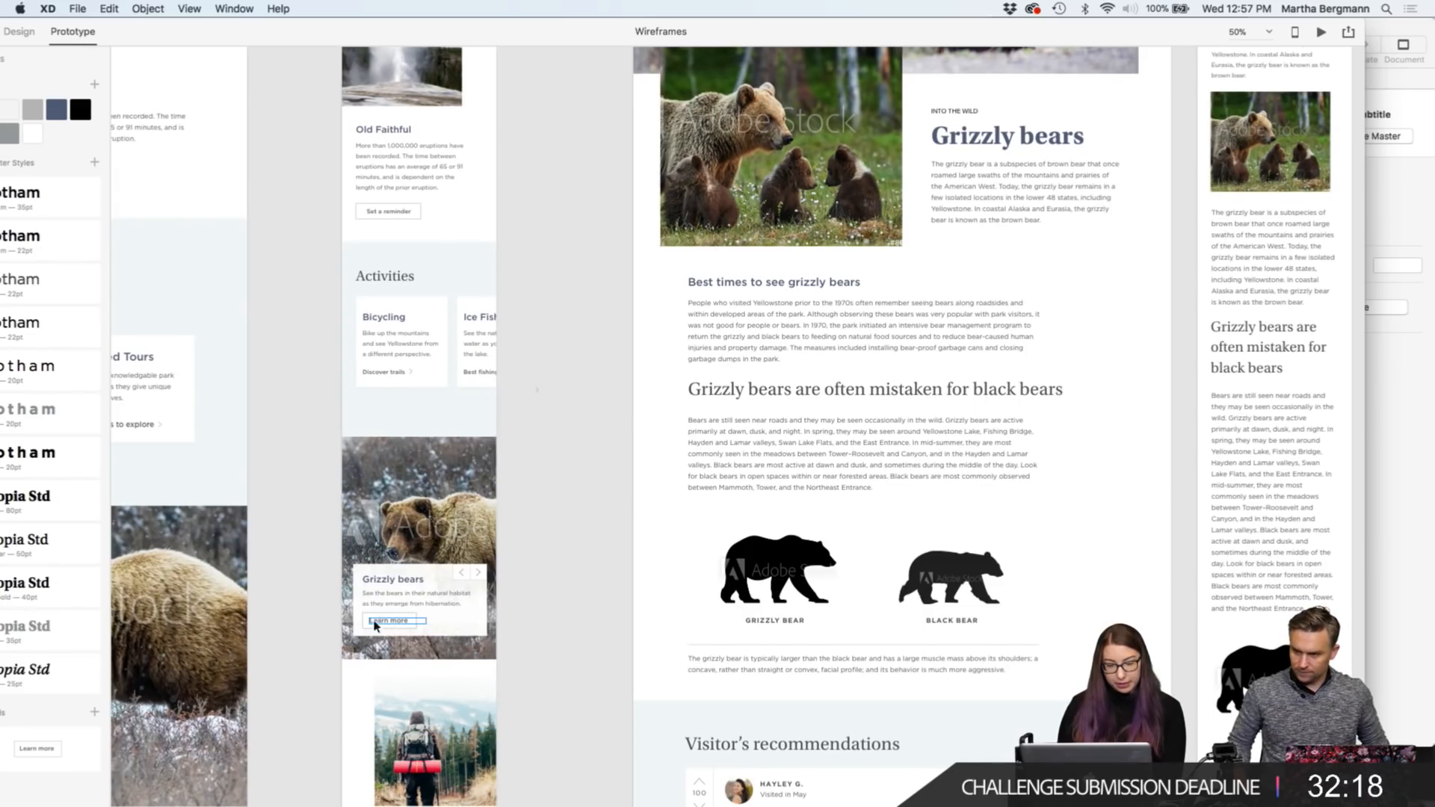
key(super+equal)
key(super+equal)
scroll(410, 621, left, 6)
scroll(410, 621, down, 5)
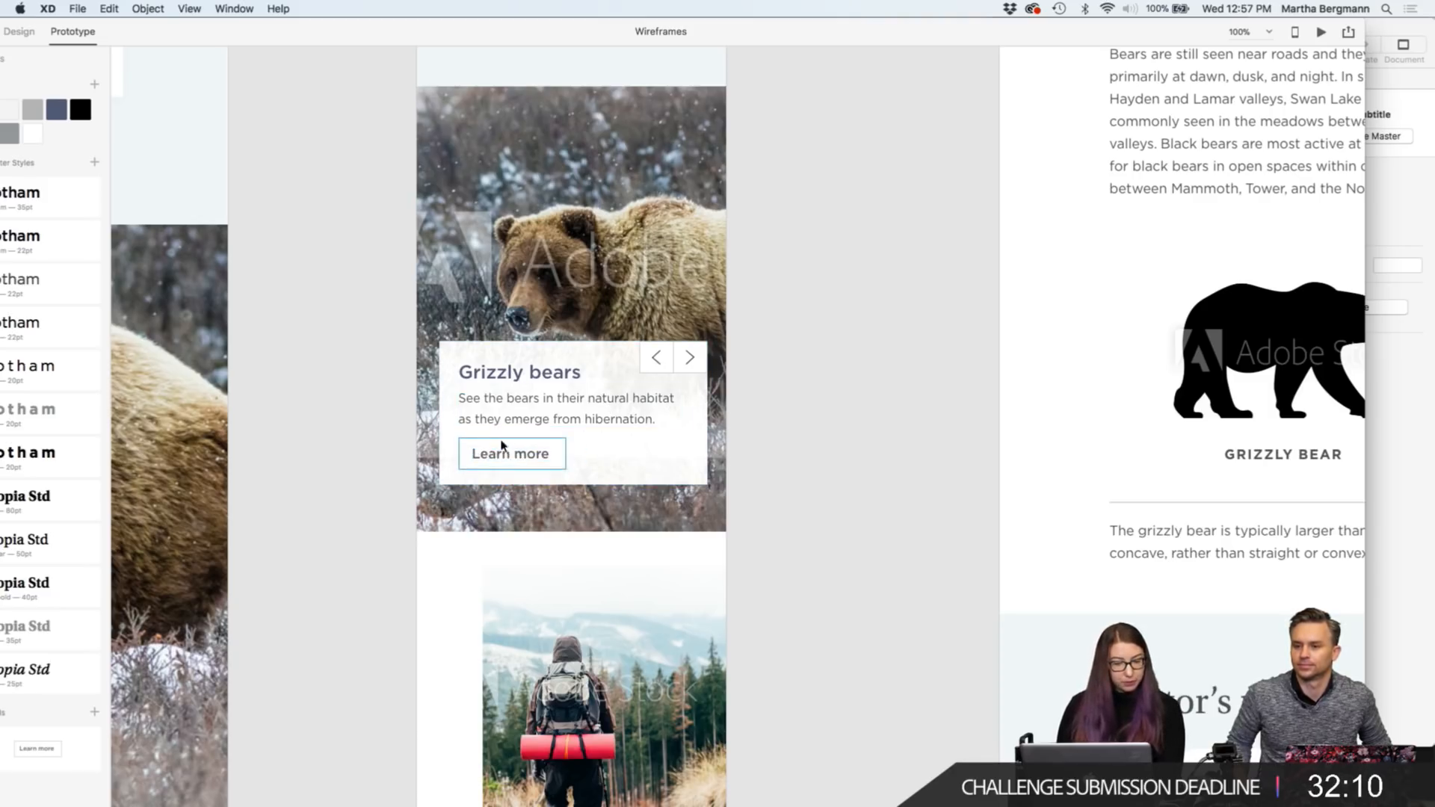
Narrow the Learn more text box and group it with its button rectangle.
click(509, 456)
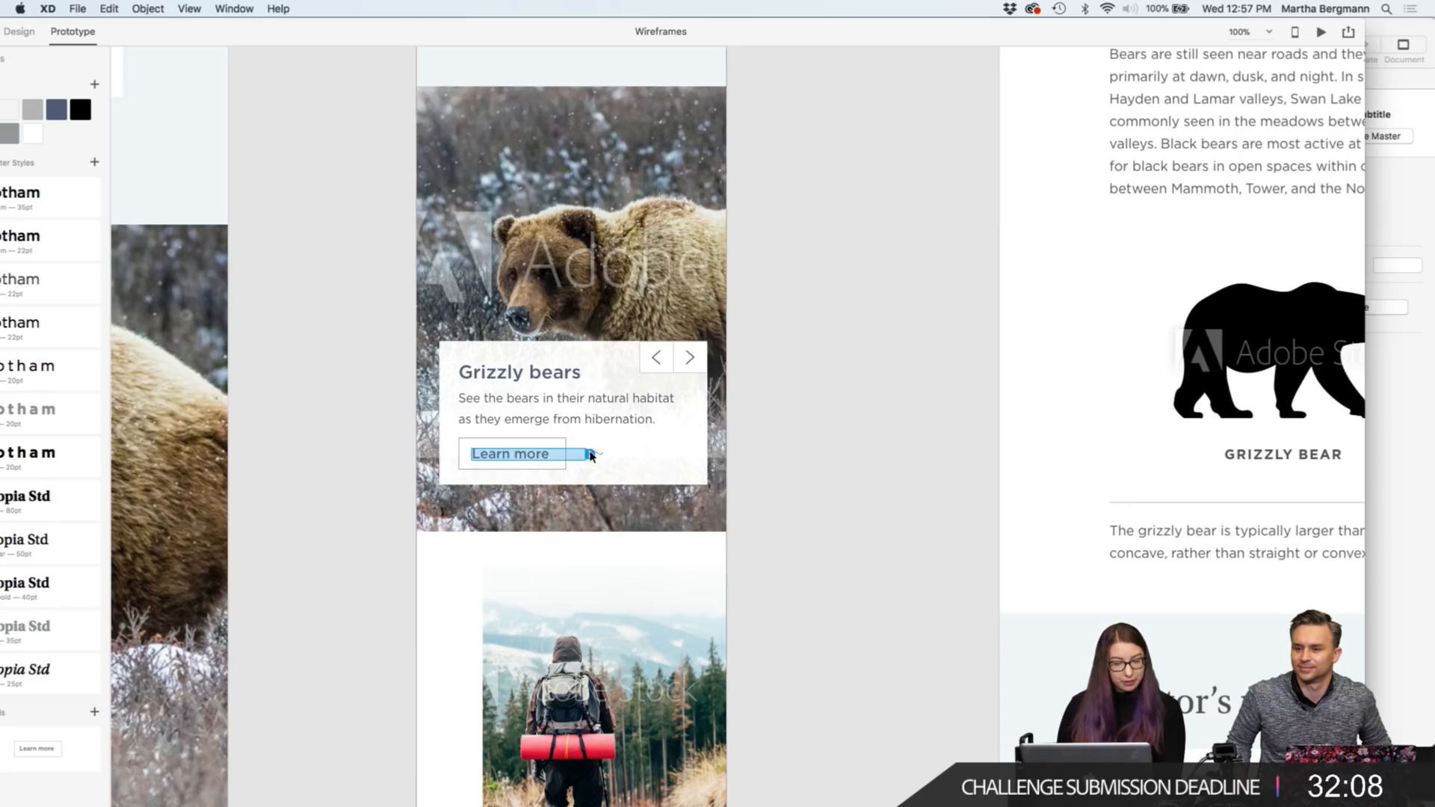
click(529, 441)
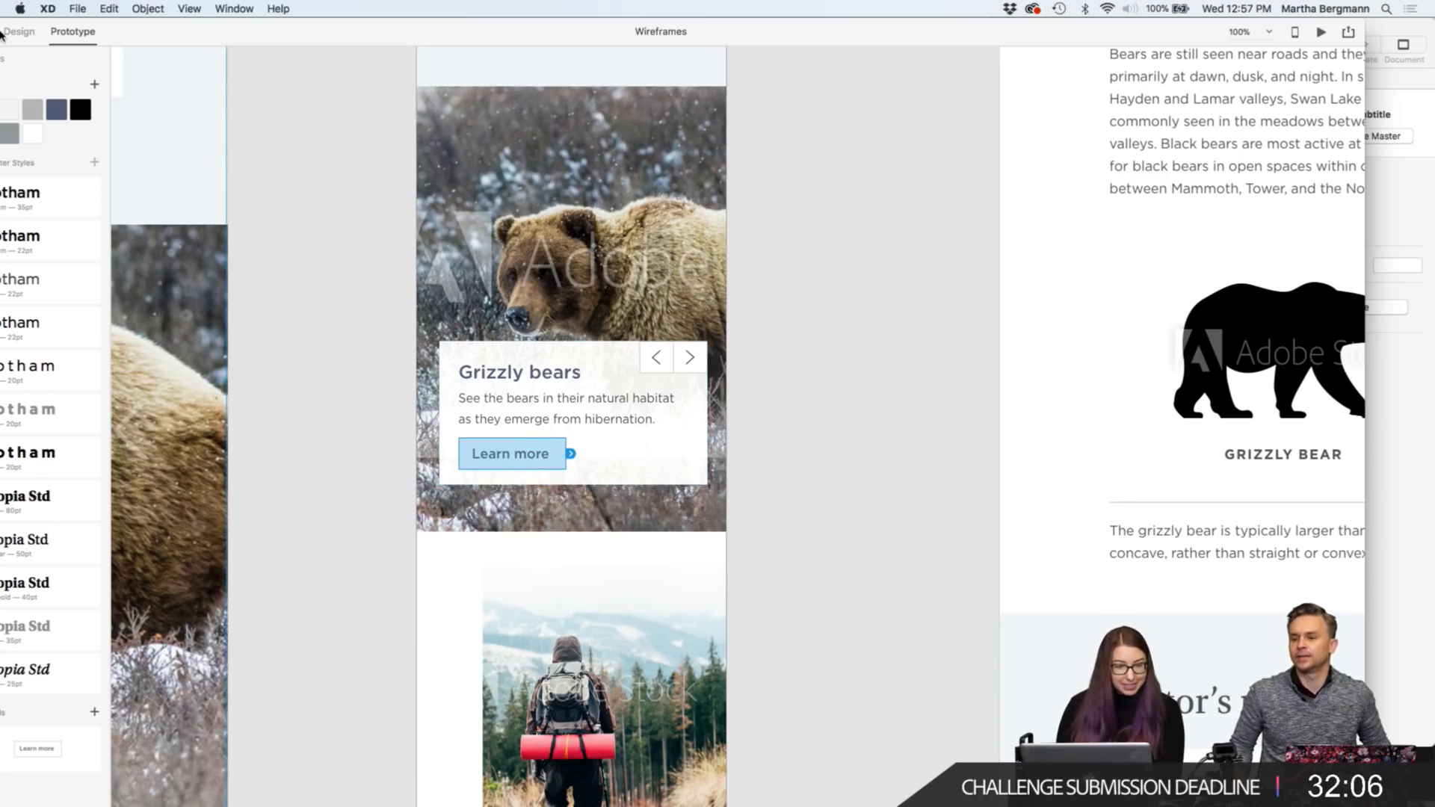
click(11, 33)
click(523, 454)
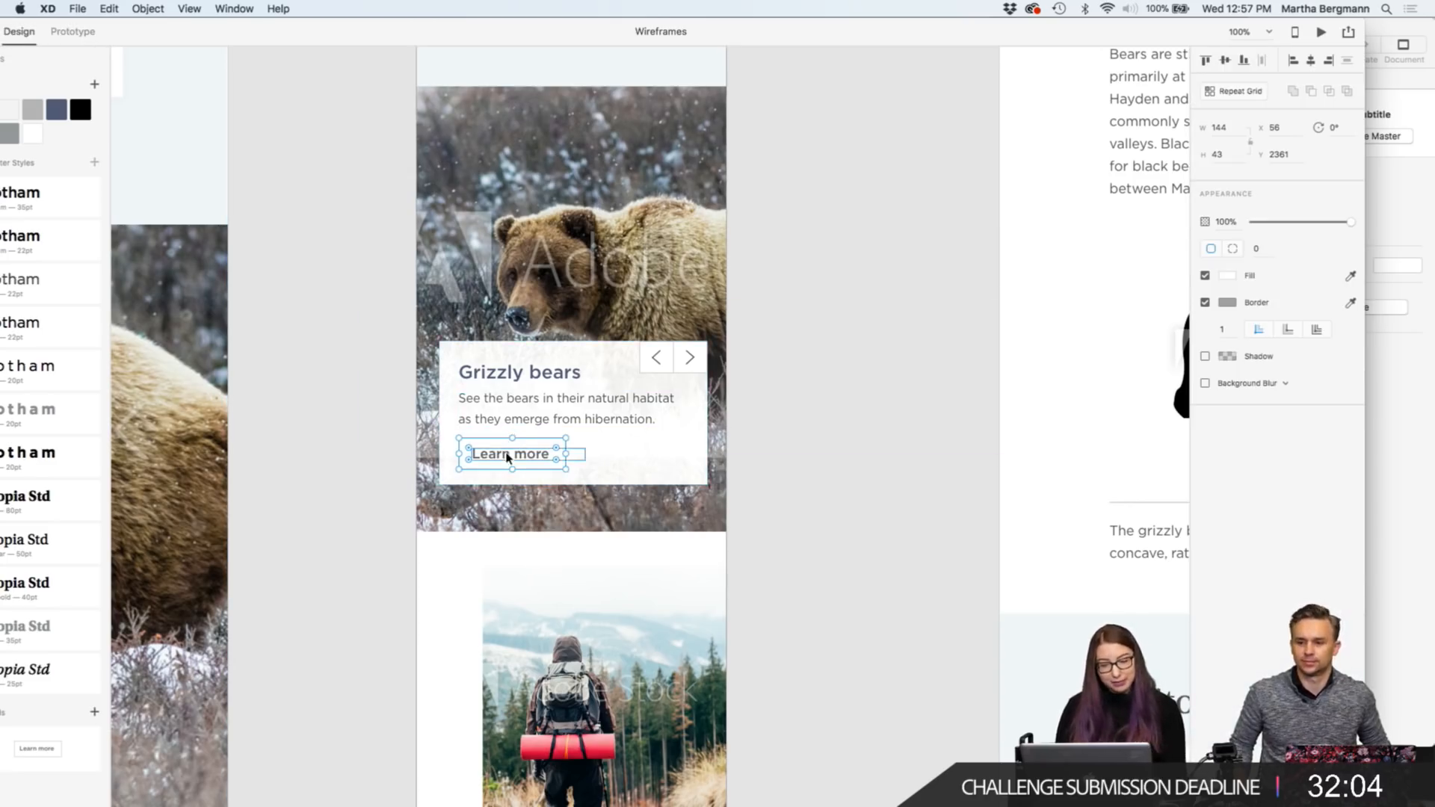
drag(586, 456, 566, 455)
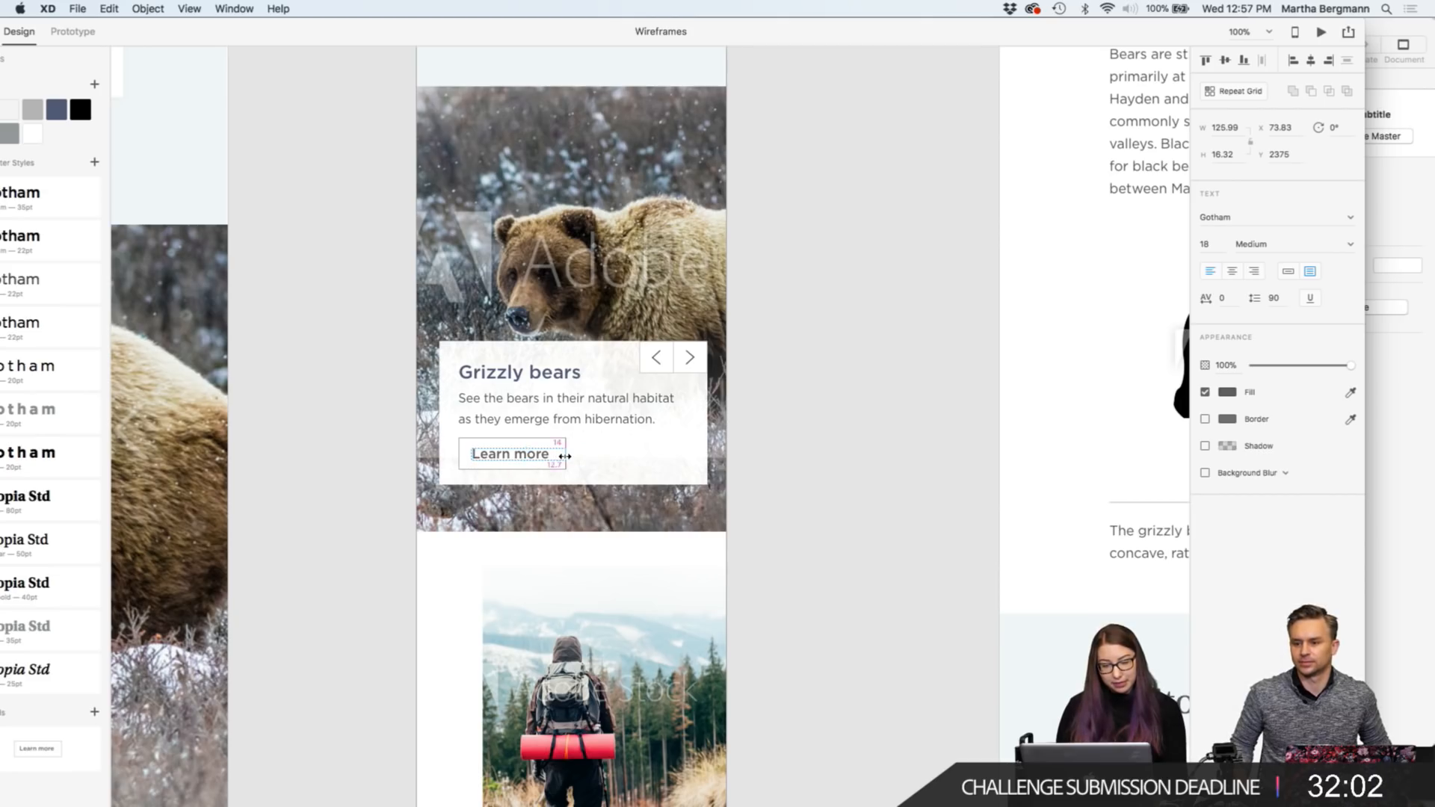
shift+click(538, 443)
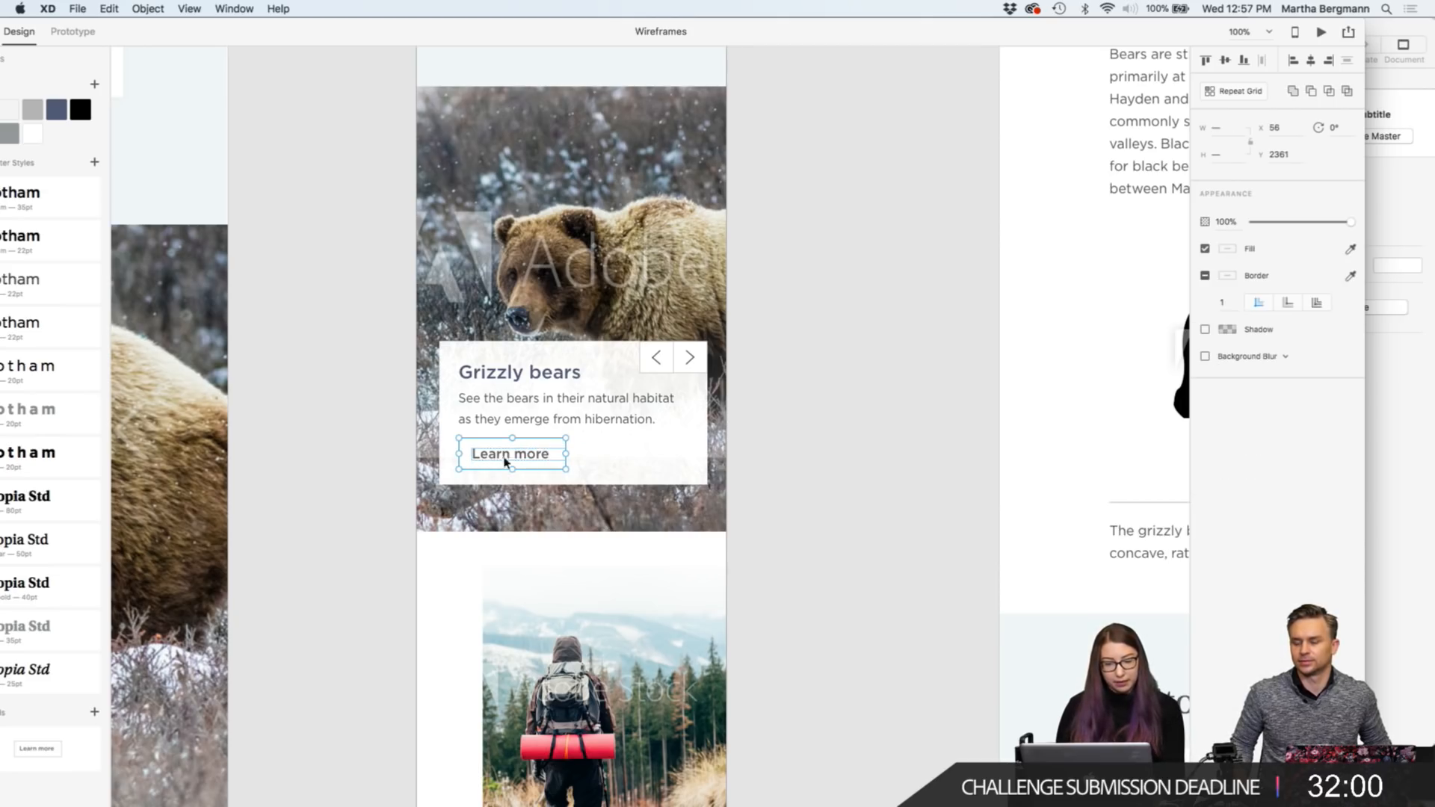
click(109, 8)
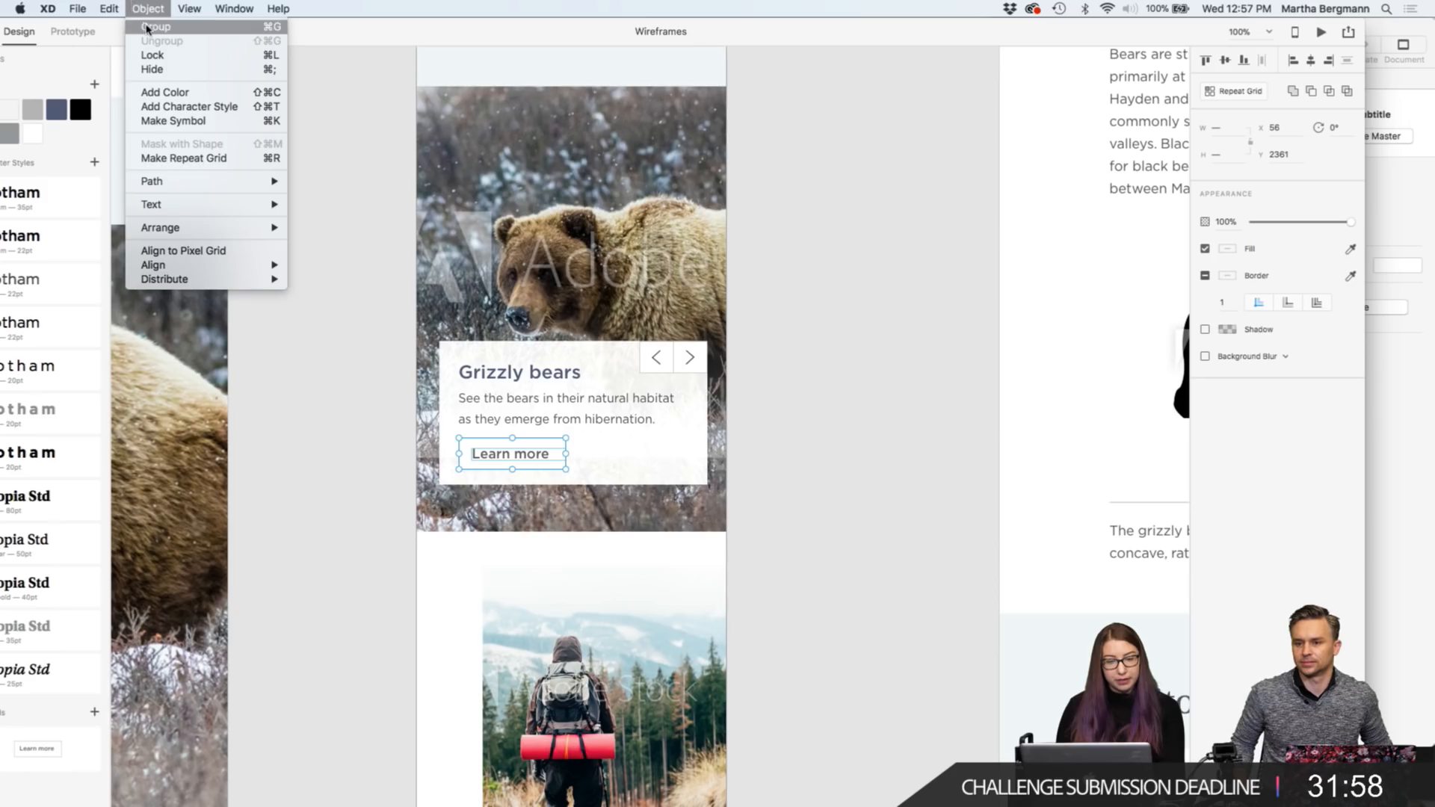
click(147, 28)
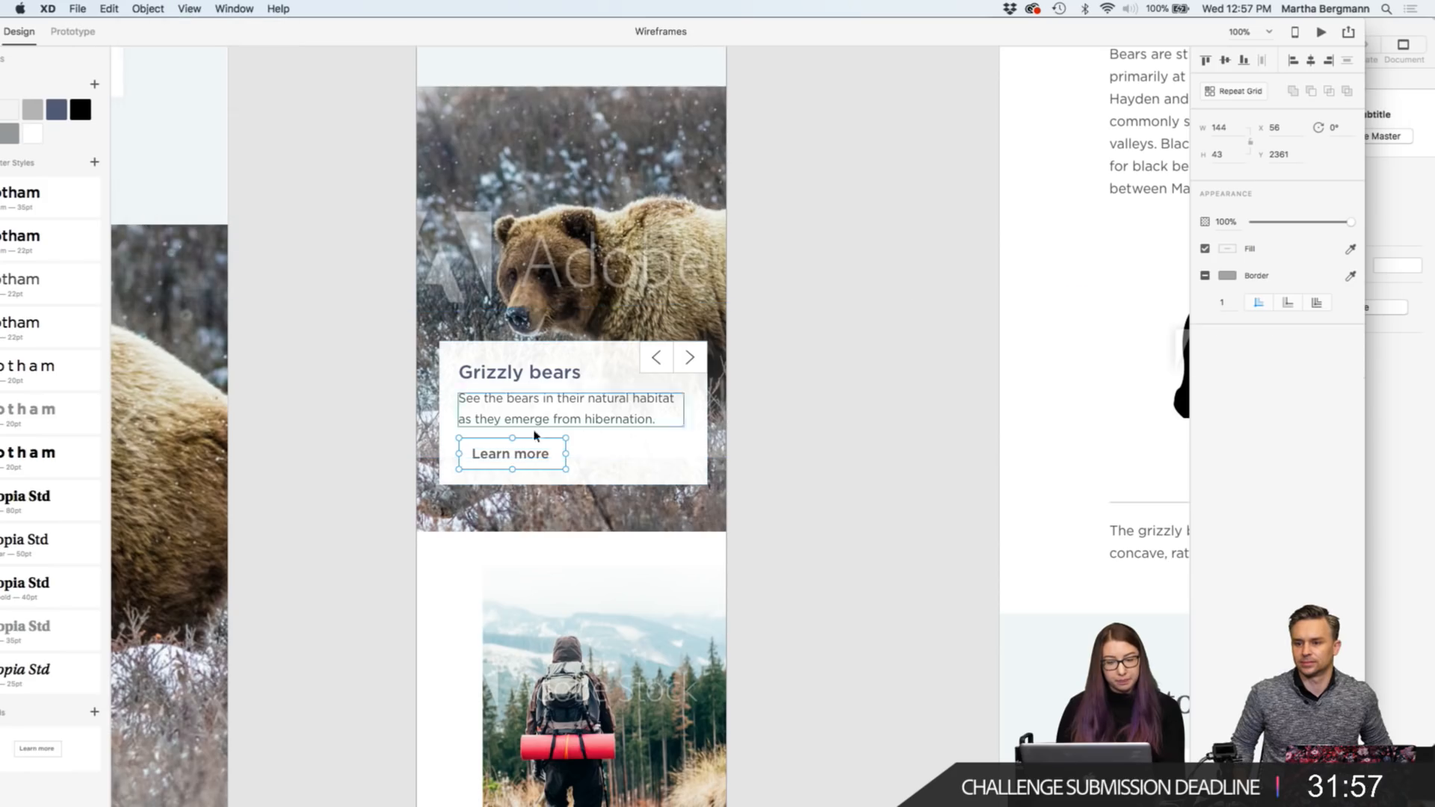
Link the Learn more group to iPhone 6/7/8 Plus – 2 with a 1 s Dissolve, Ease Out.
click(73, 31)
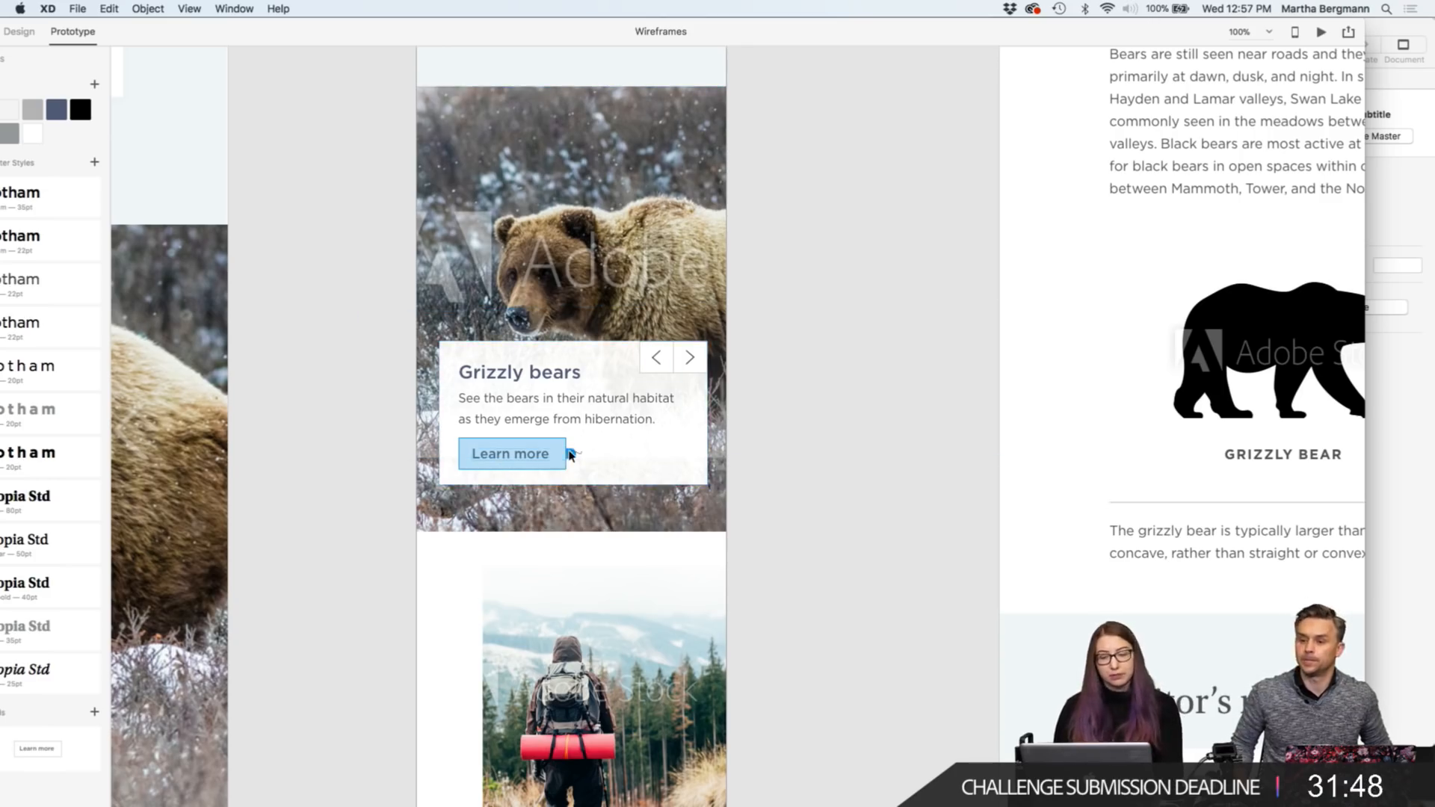
scroll(574, 456, down, 2)
click(613, 448)
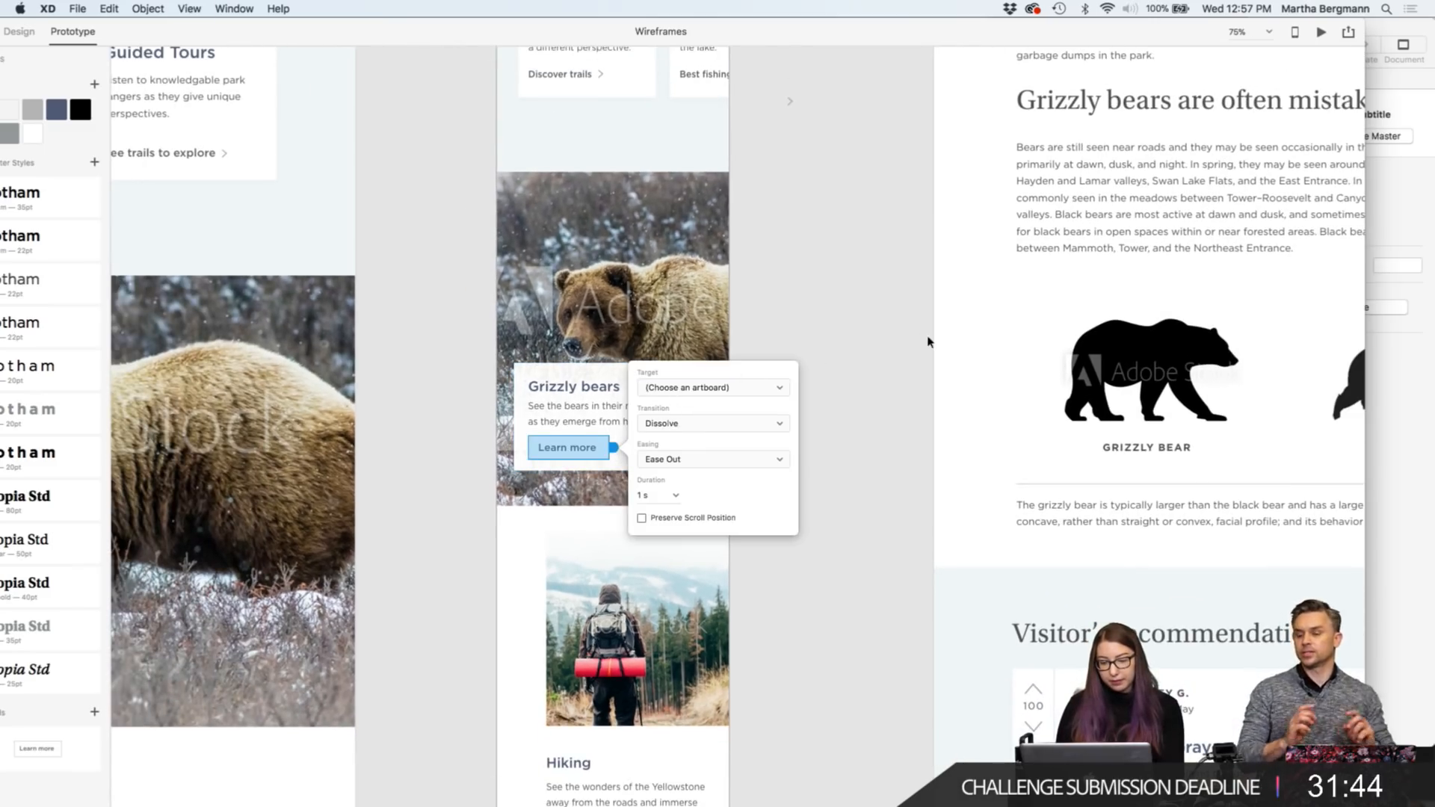
key(super+minus)
key(super+minus)
drag(759, 399, 686, 434)
drag(612, 471, 1149, 359)
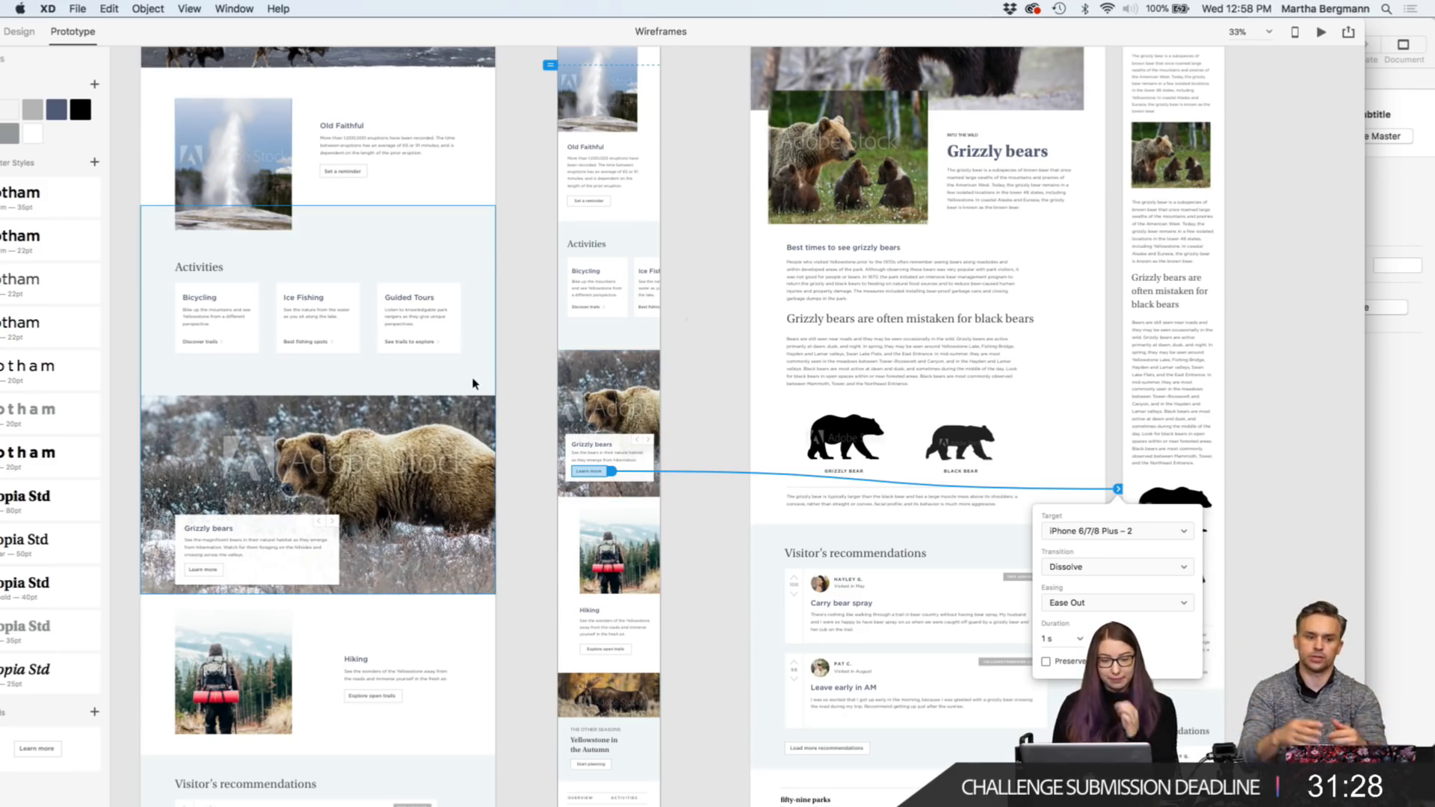
Zoom out and start a preview from the first iPhone artboard.
click(506, 411)
scroll(508, 411, left, 5)
scroll(508, 411, up, 2)
scroll(509, 412, left, 4)
scroll(509, 412, down, 2)
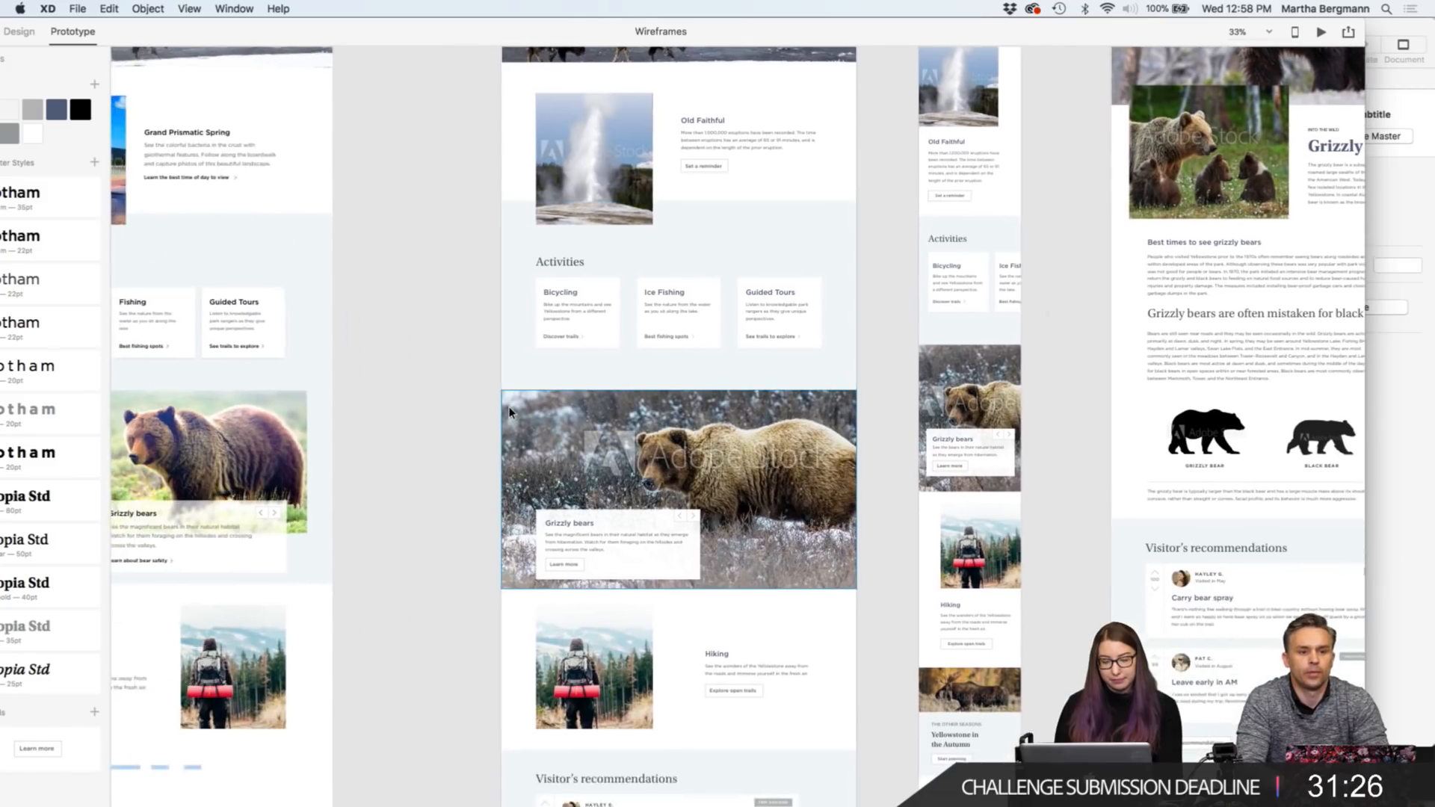
scroll(509, 413, right, 8)
scroll(509, 412, up, 3)
key(super+minus)
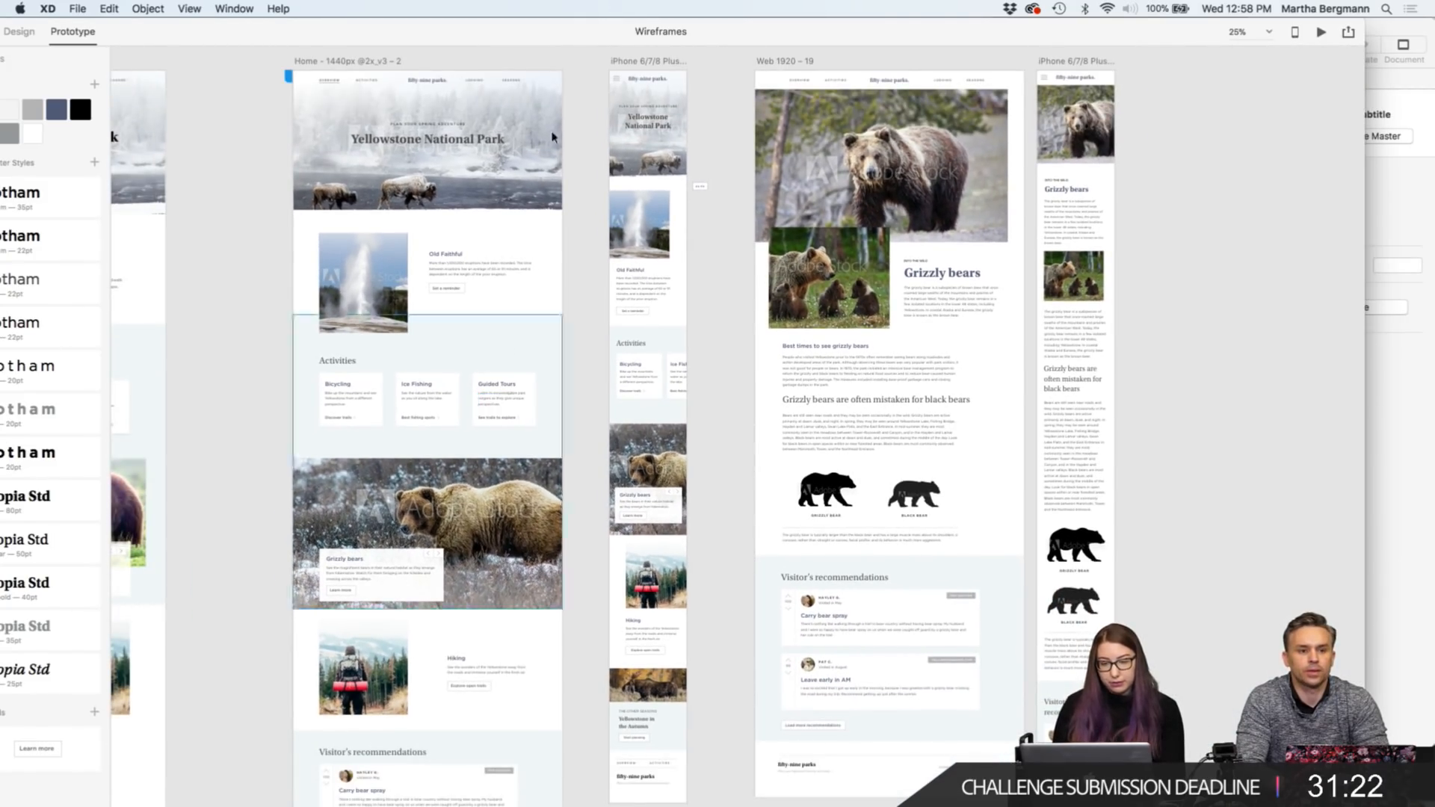
click(648, 61)
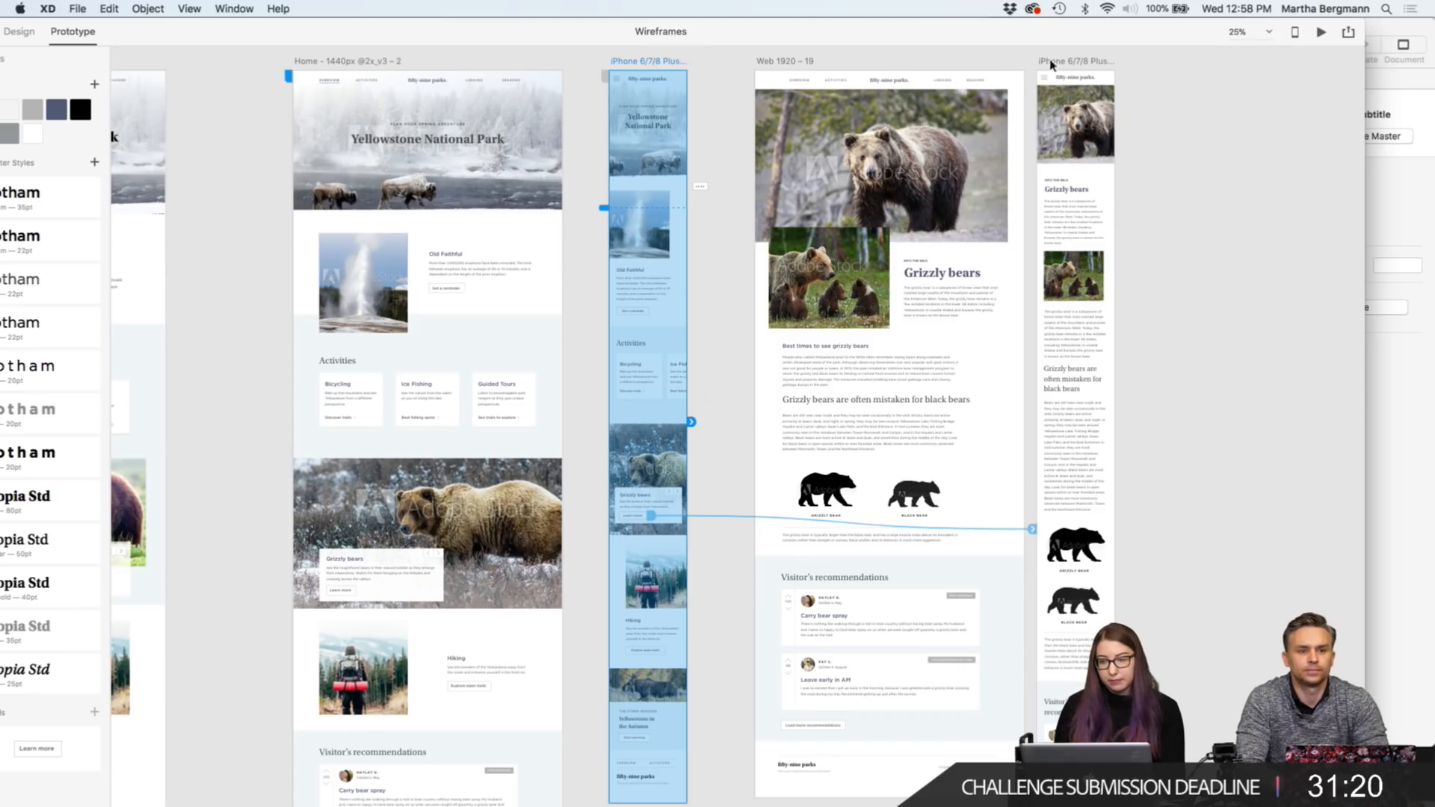
click(1322, 33)
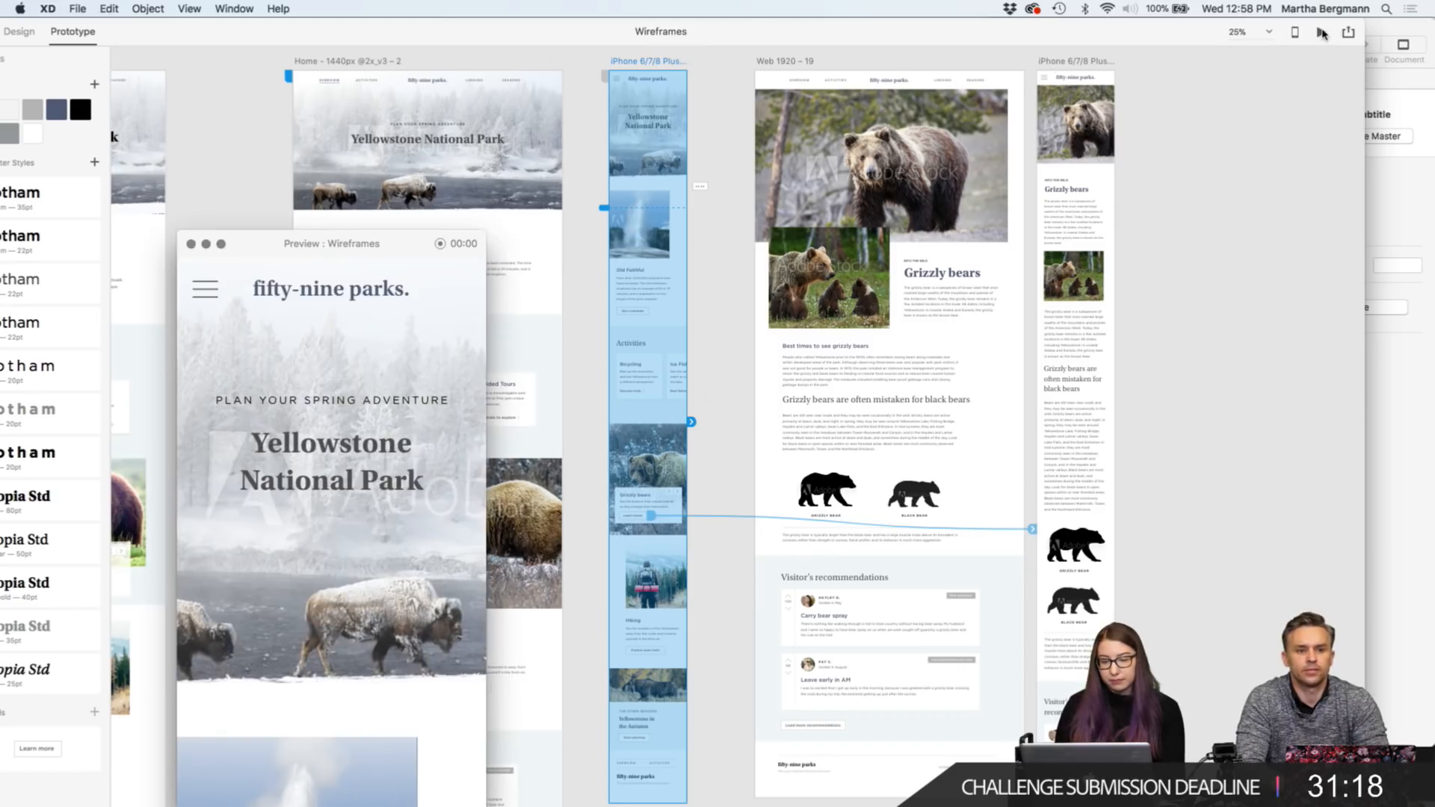
In the preview, follow Learn more to the Grizzly bears page, scroll it, and close the preview.
drag(300, 245, 607, 5)
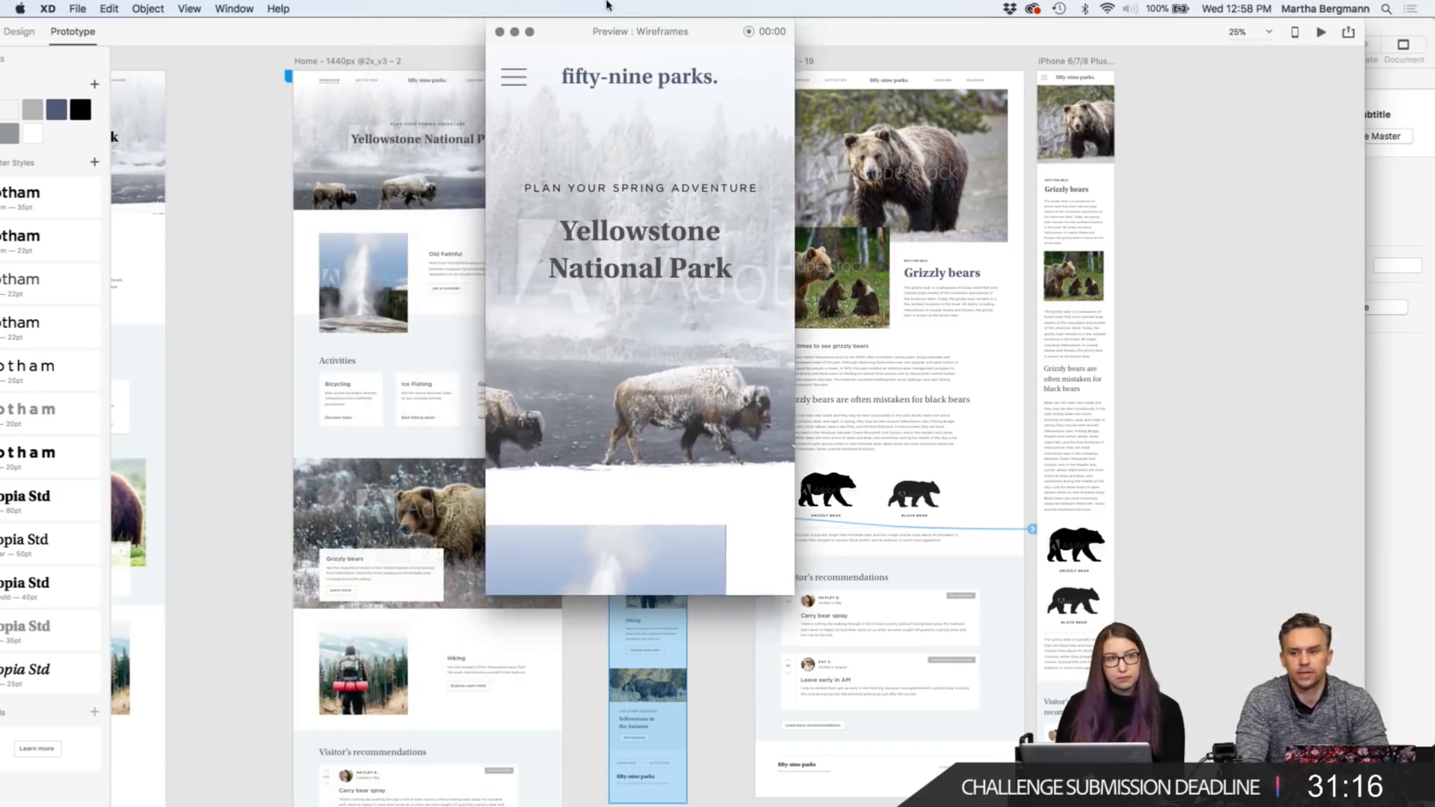
scroll(620, 314, down, 10)
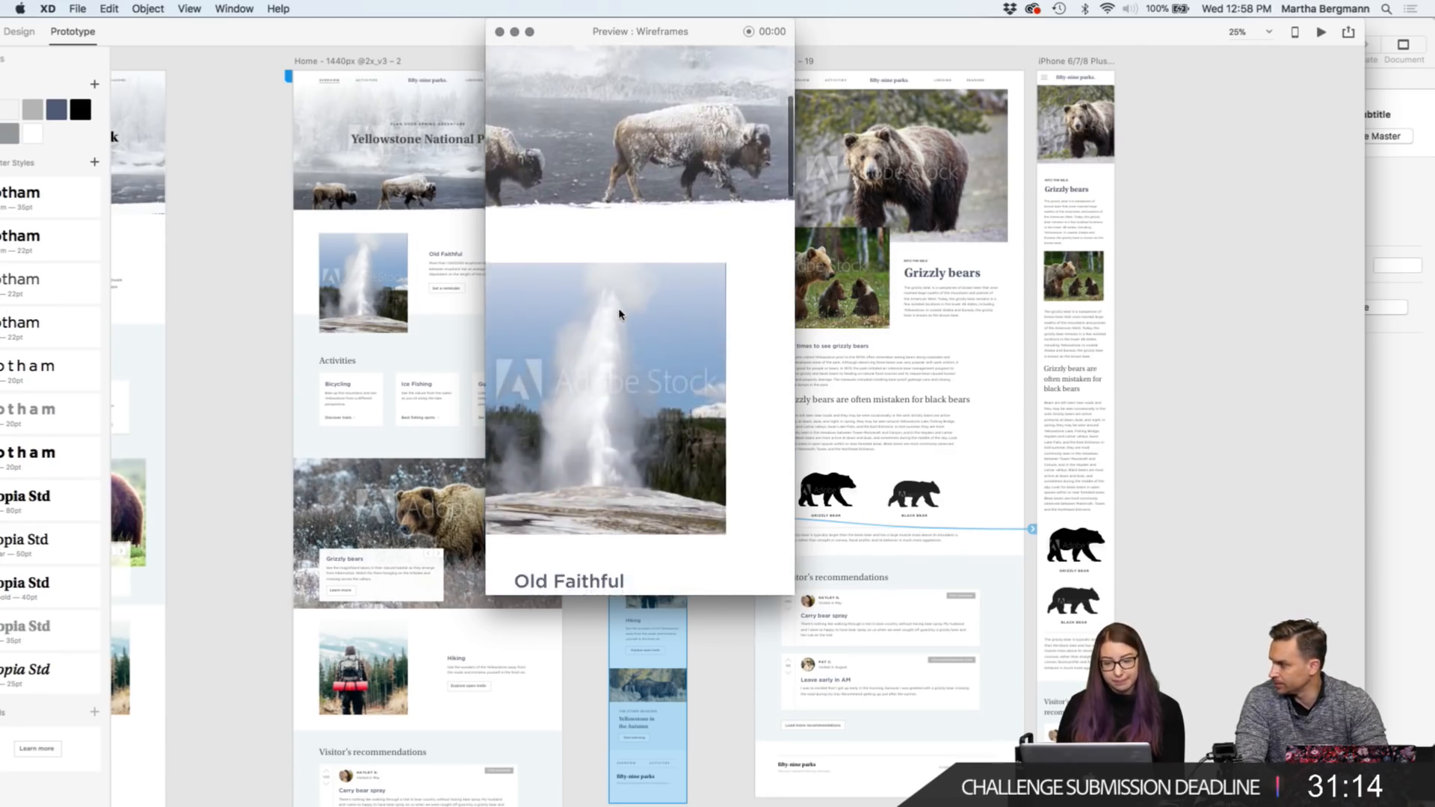
scroll(619, 313, down, 10)
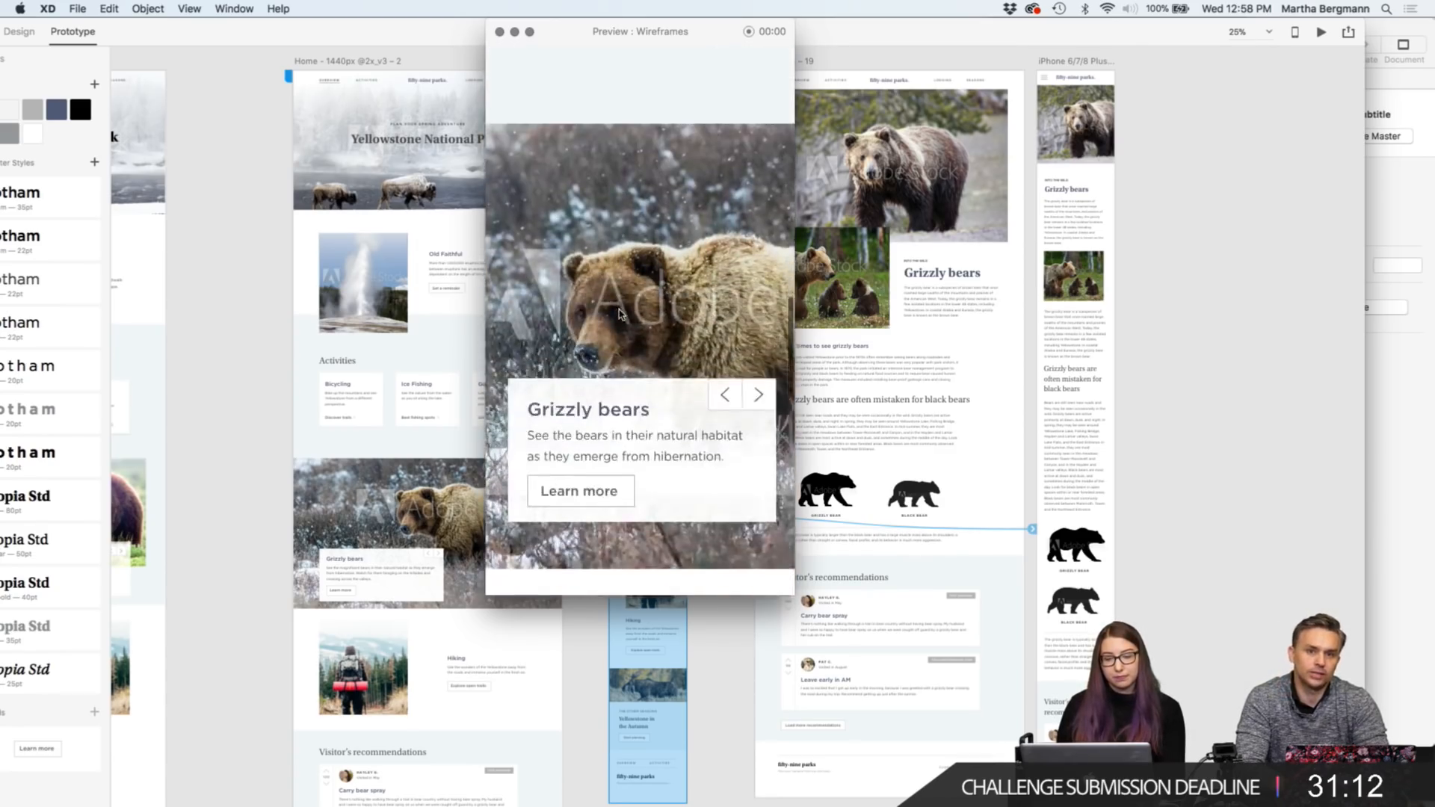
click(590, 325)
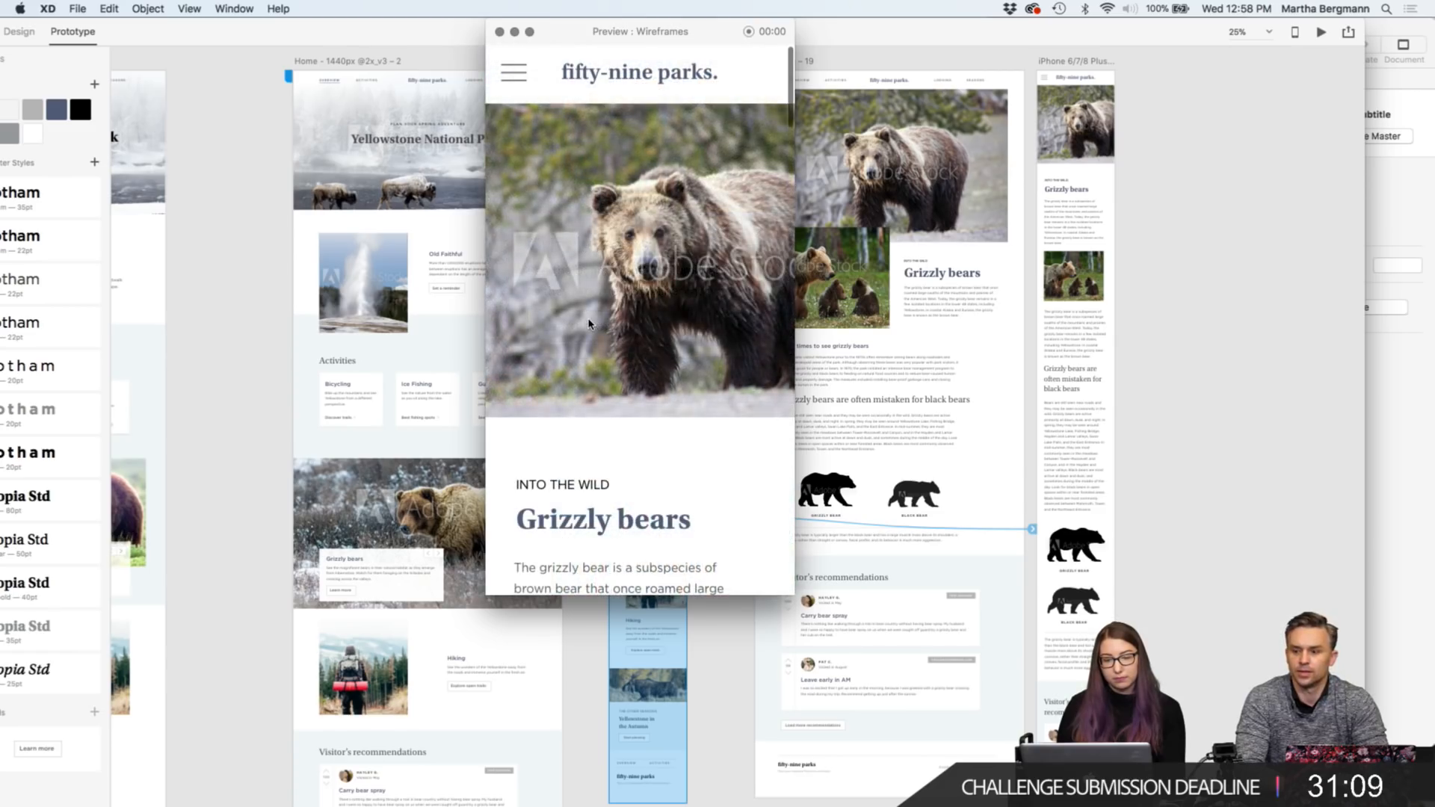
scroll(589, 325, down, 8)
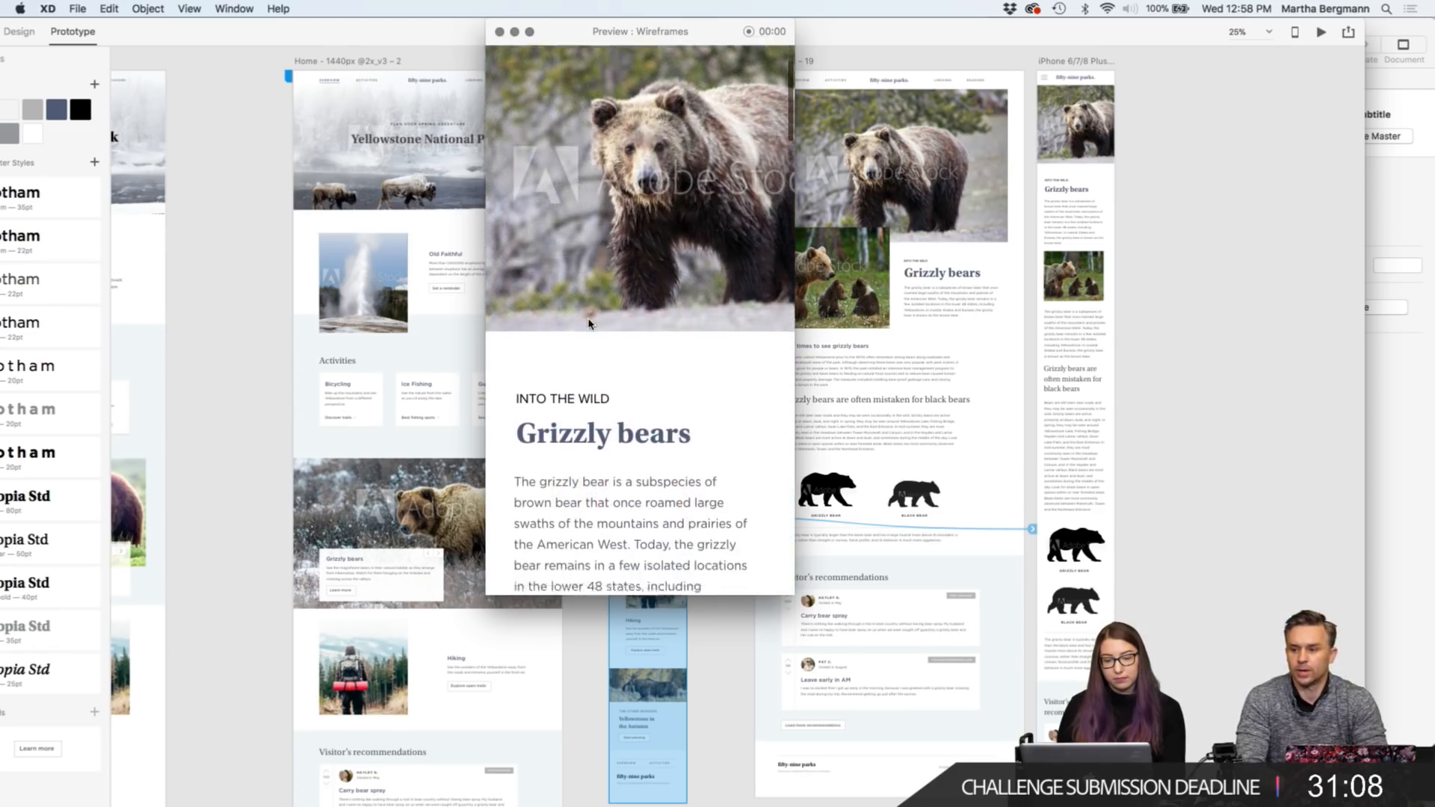
scroll(590, 325, down, 5)
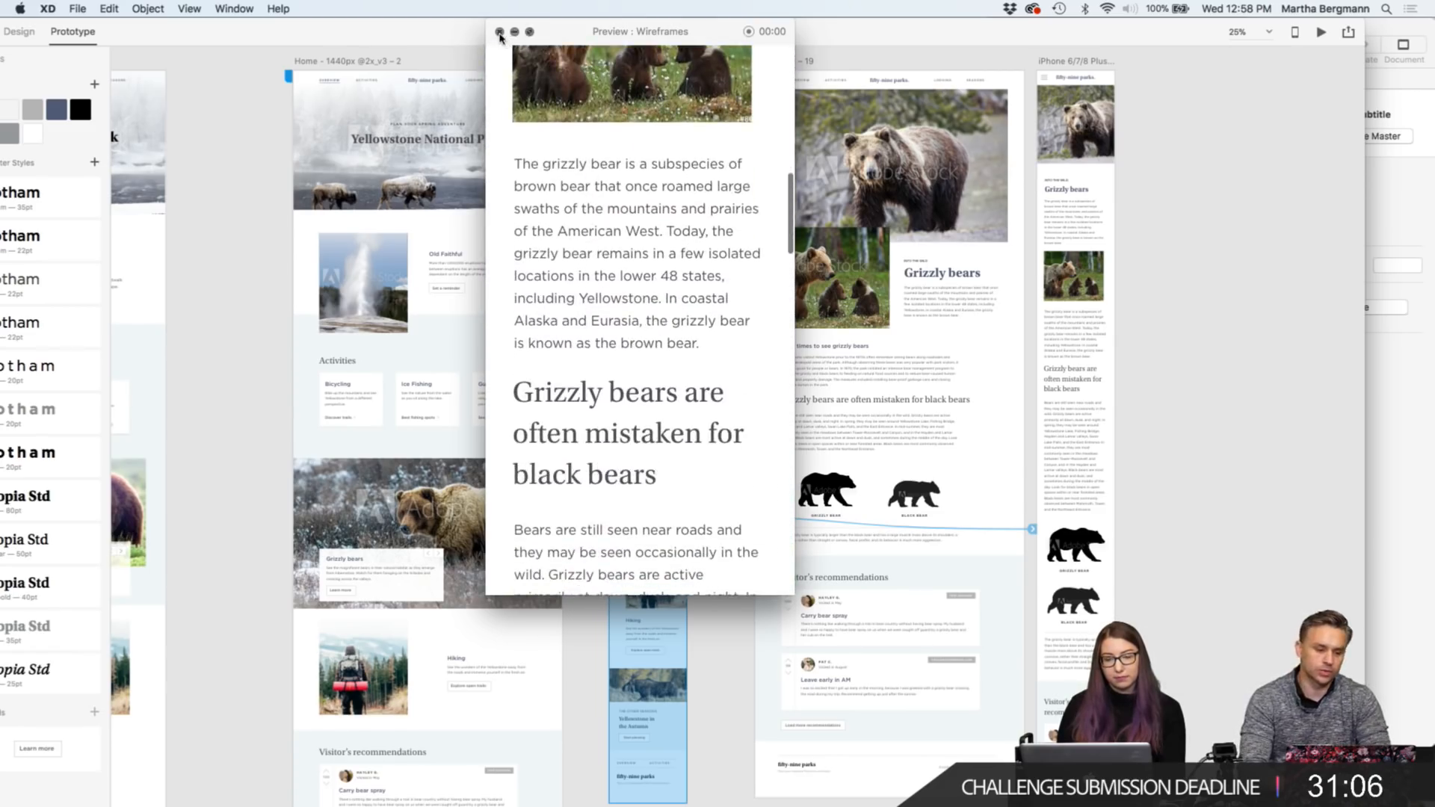
click(499, 32)
drag(246, 39, 290, 9)
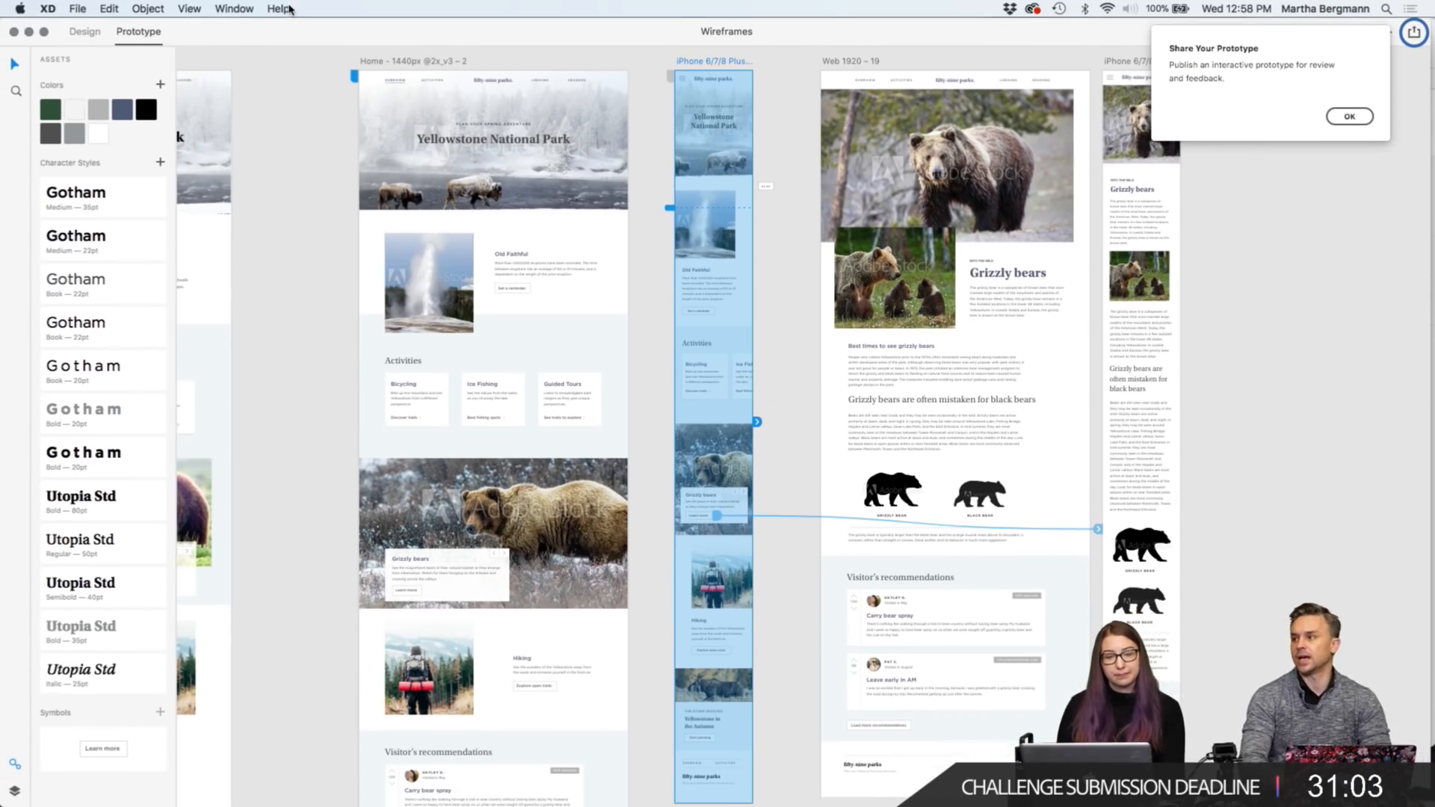
Back in Design mode, move the two iPhone artboards and Web 1920 – 19 further right.
click(1350, 116)
click(86, 33)
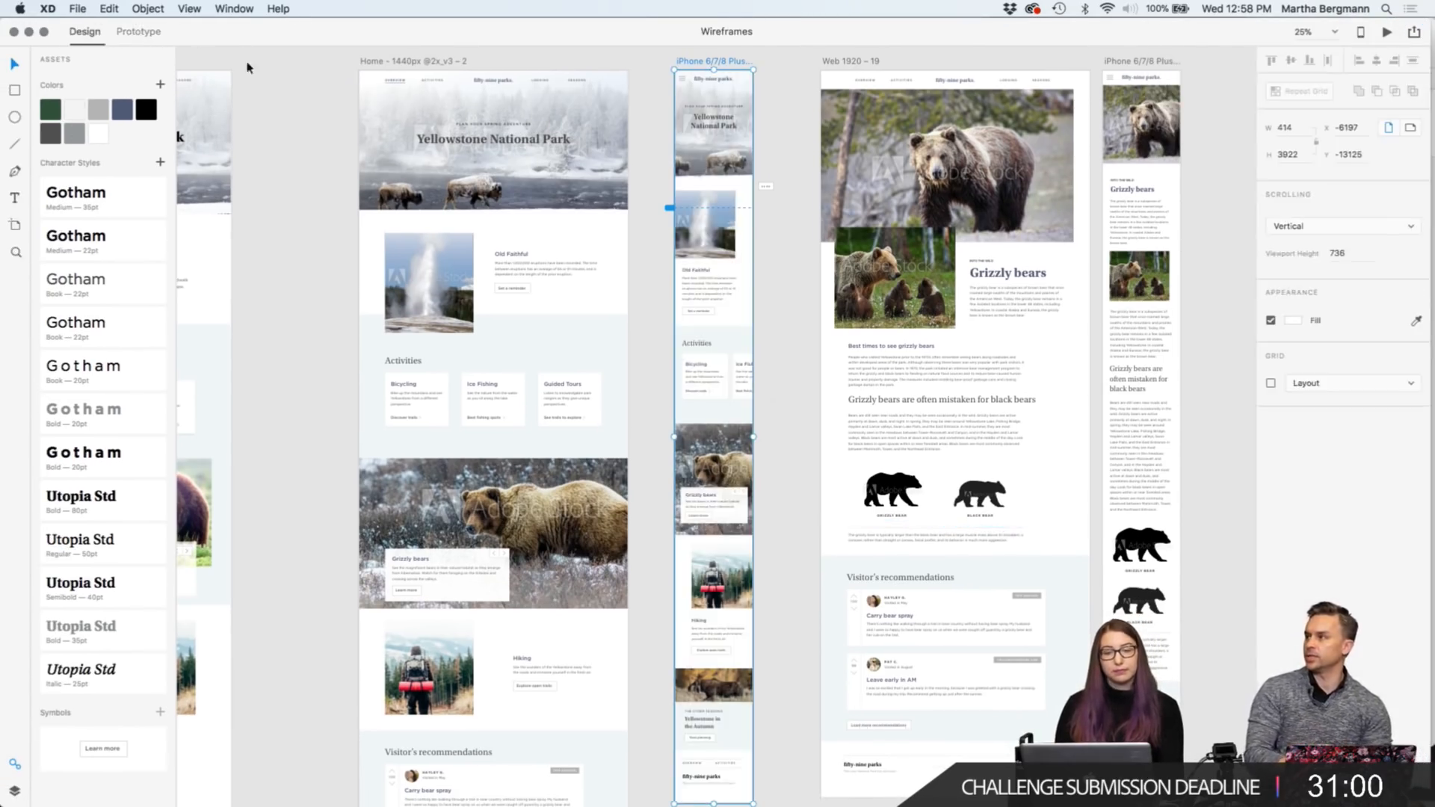
key(super+minus)
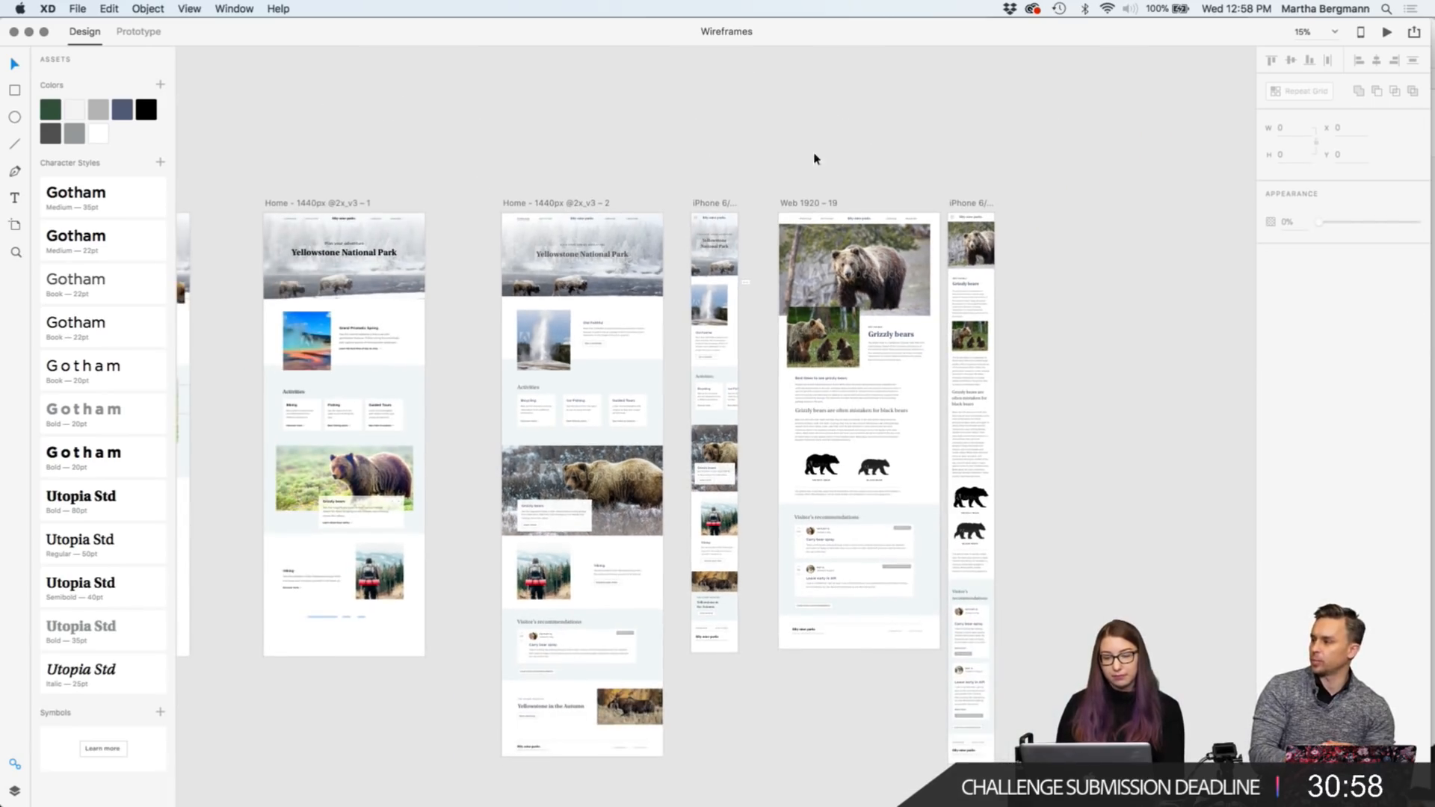
click(710, 204)
shift+click(807, 208)
shift+click(970, 208)
drag(723, 216, 878, 216)
Select the small button objects and move them beside the iPhone artboard.
click(757, 290)
drag(757, 289, 786, 331)
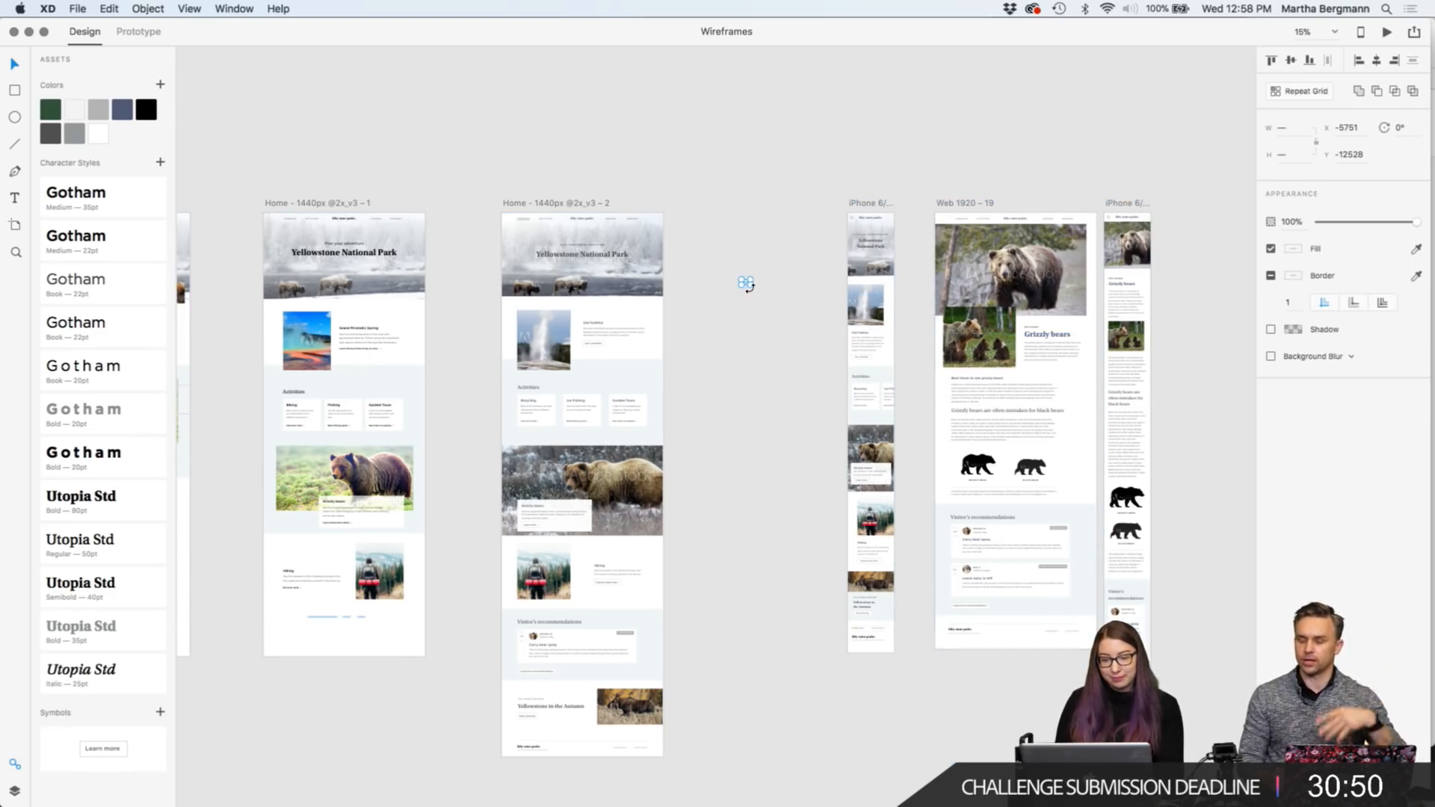
key(super+plus)
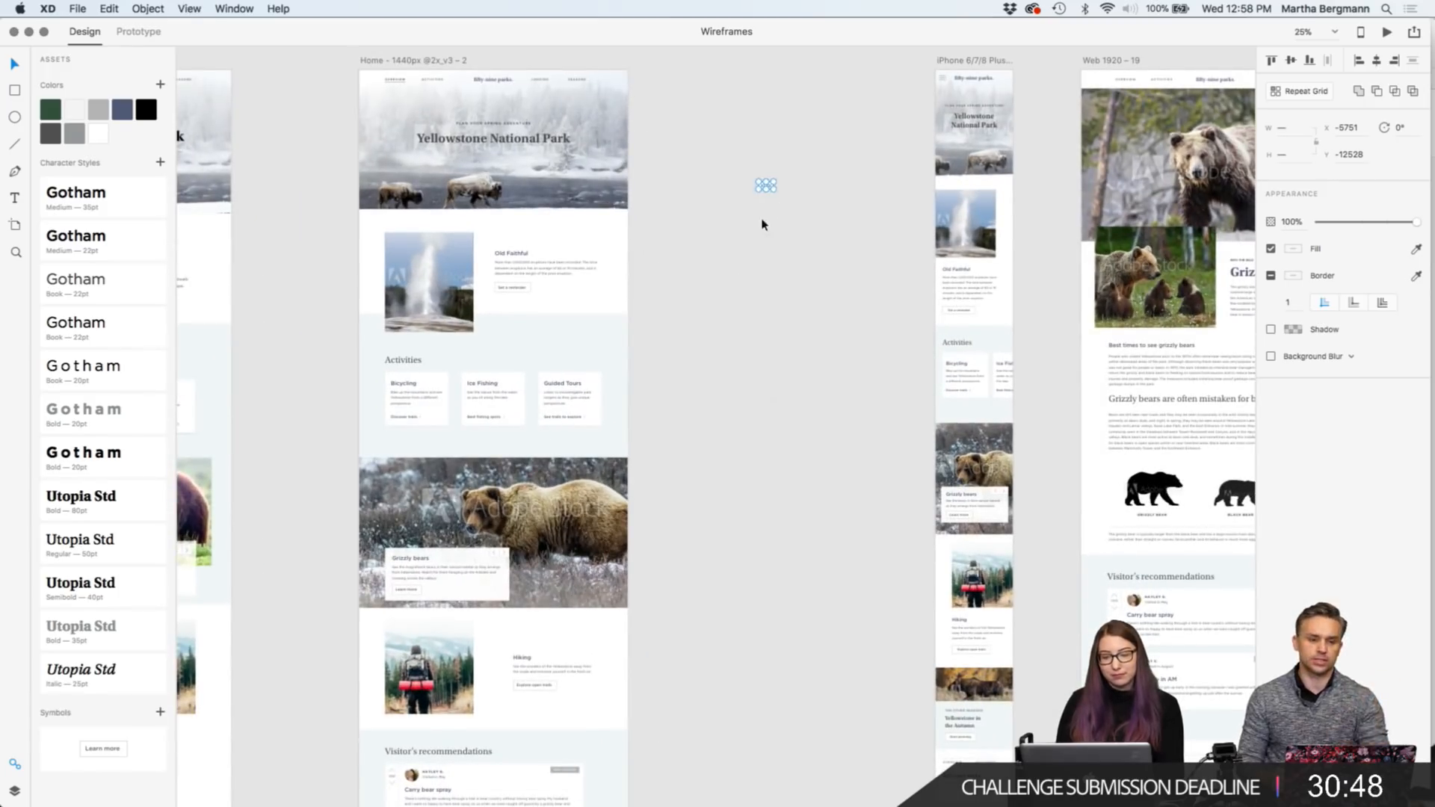
drag(745, 172, 1034, 186)
click(878, 295)
Drag the Home artboard further left.
scroll(892, 259, left, 2)
scroll(891, 259, down, 3)
scroll(892, 259, up, 5)
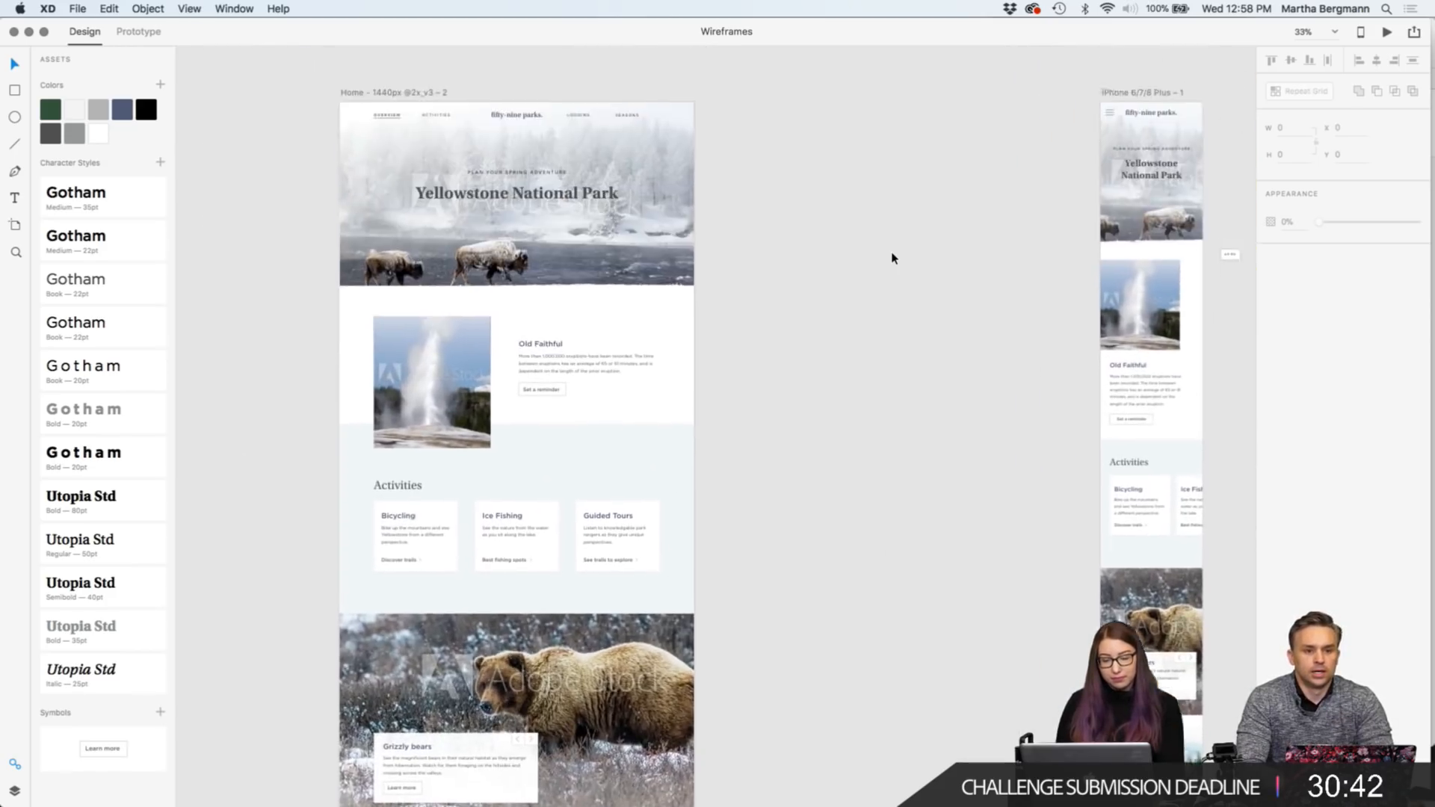
scroll(891, 259, down, 3)
drag(474, 212, 371, 207)
Duplicate the Home artboard with Cmd+D.
key(super+d)
scroll(866, 515, down, 5)
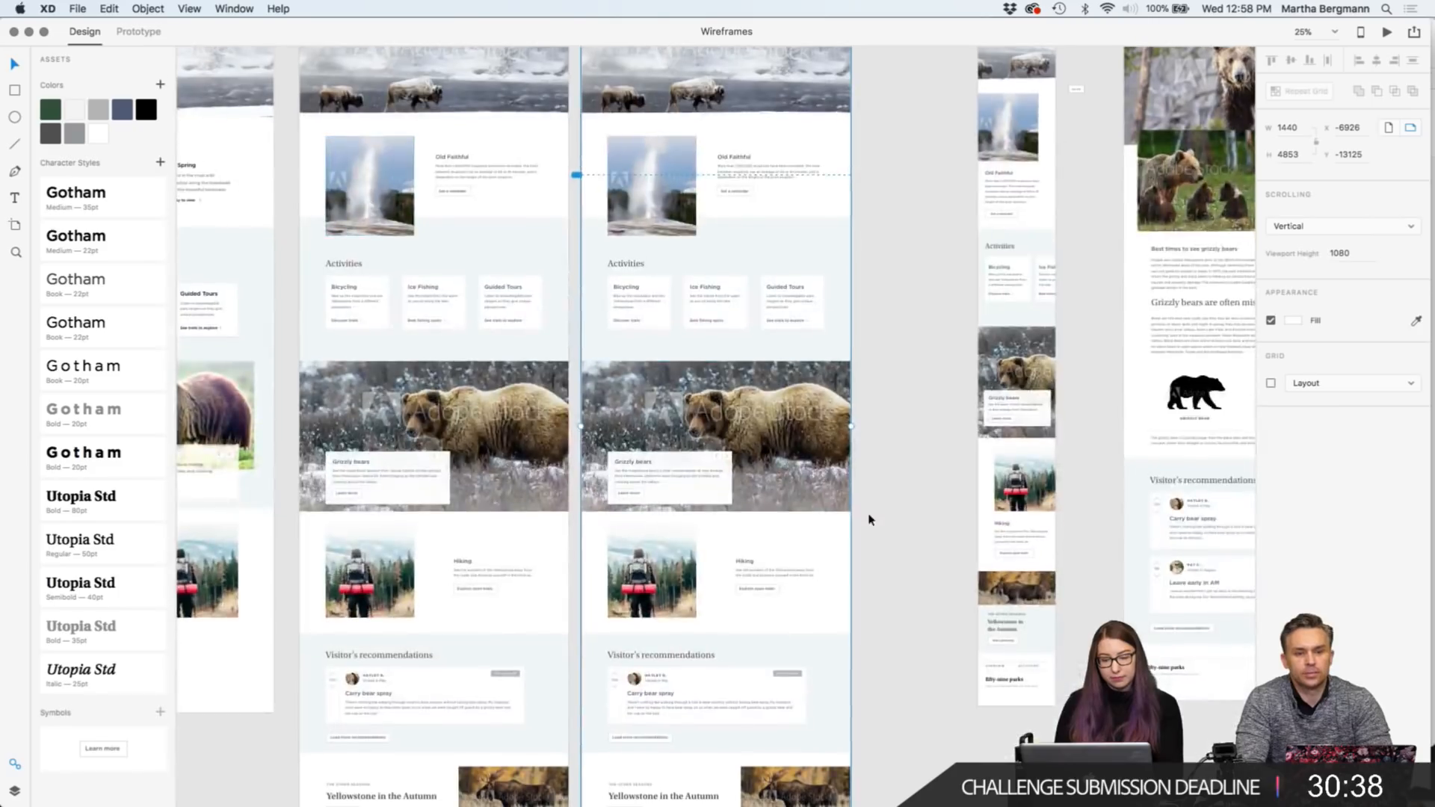
click(900, 518)
scroll(900, 518, up, 5)
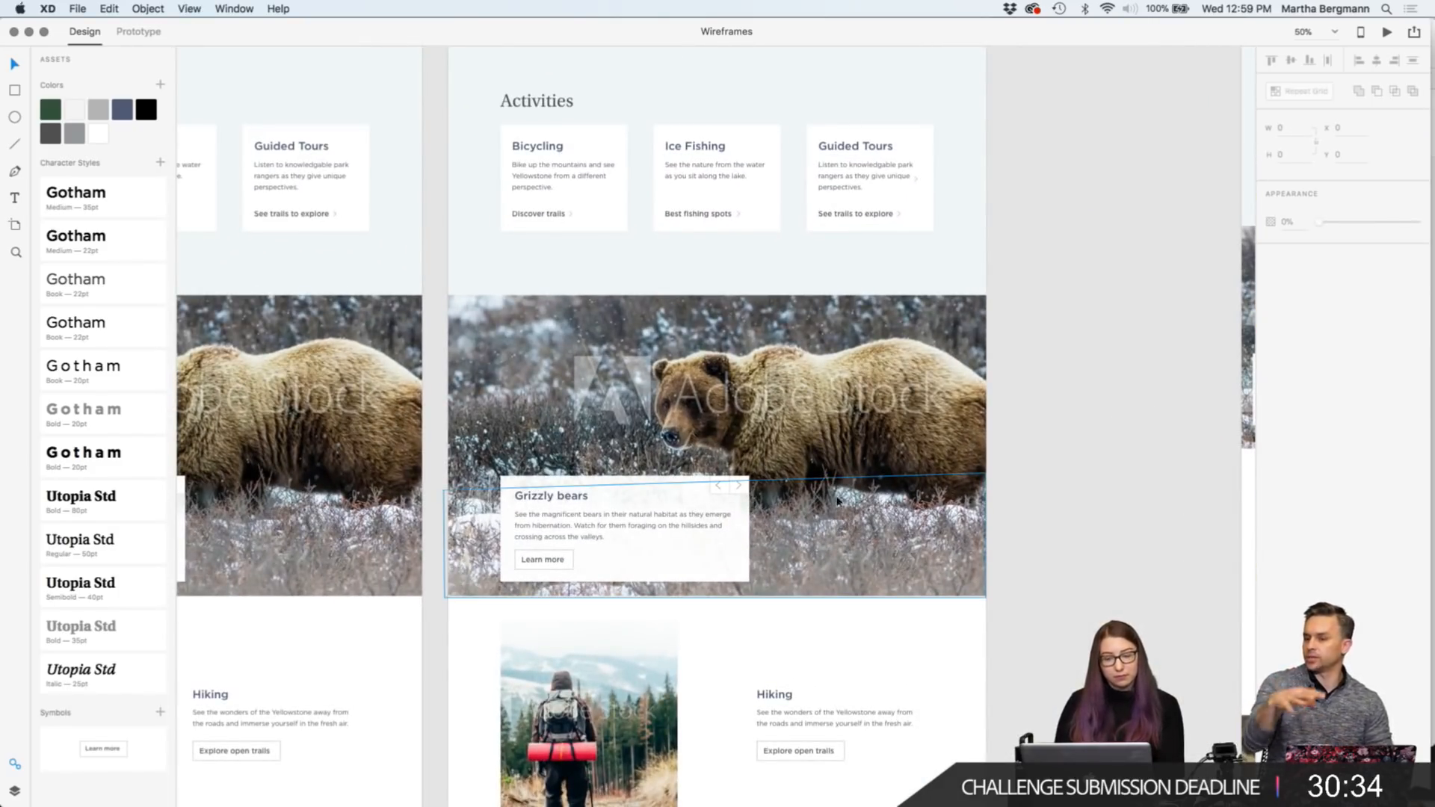
Select the bear image section and nudge the Grizzly bears card's position.
click(884, 402)
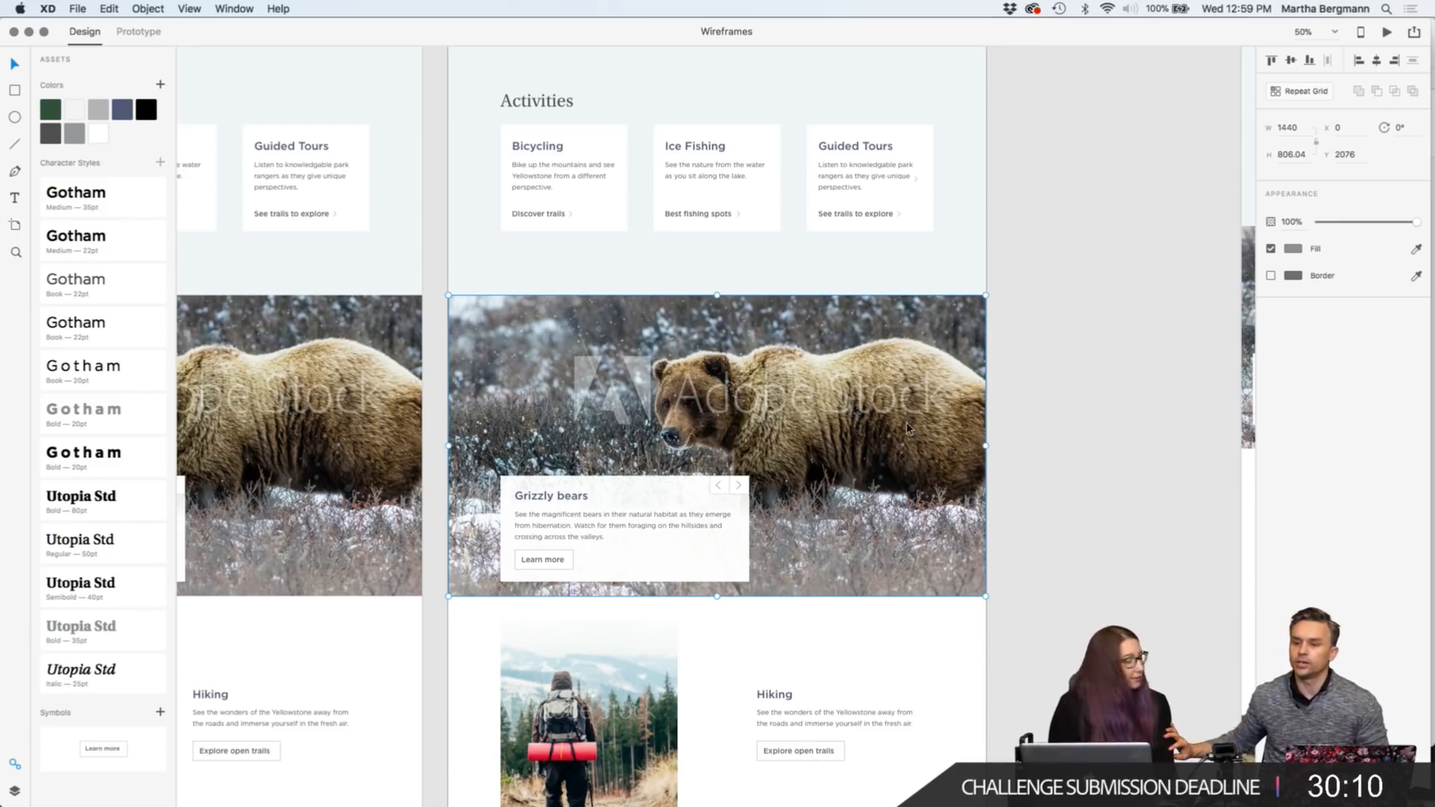
scroll(907, 428, left, 5)
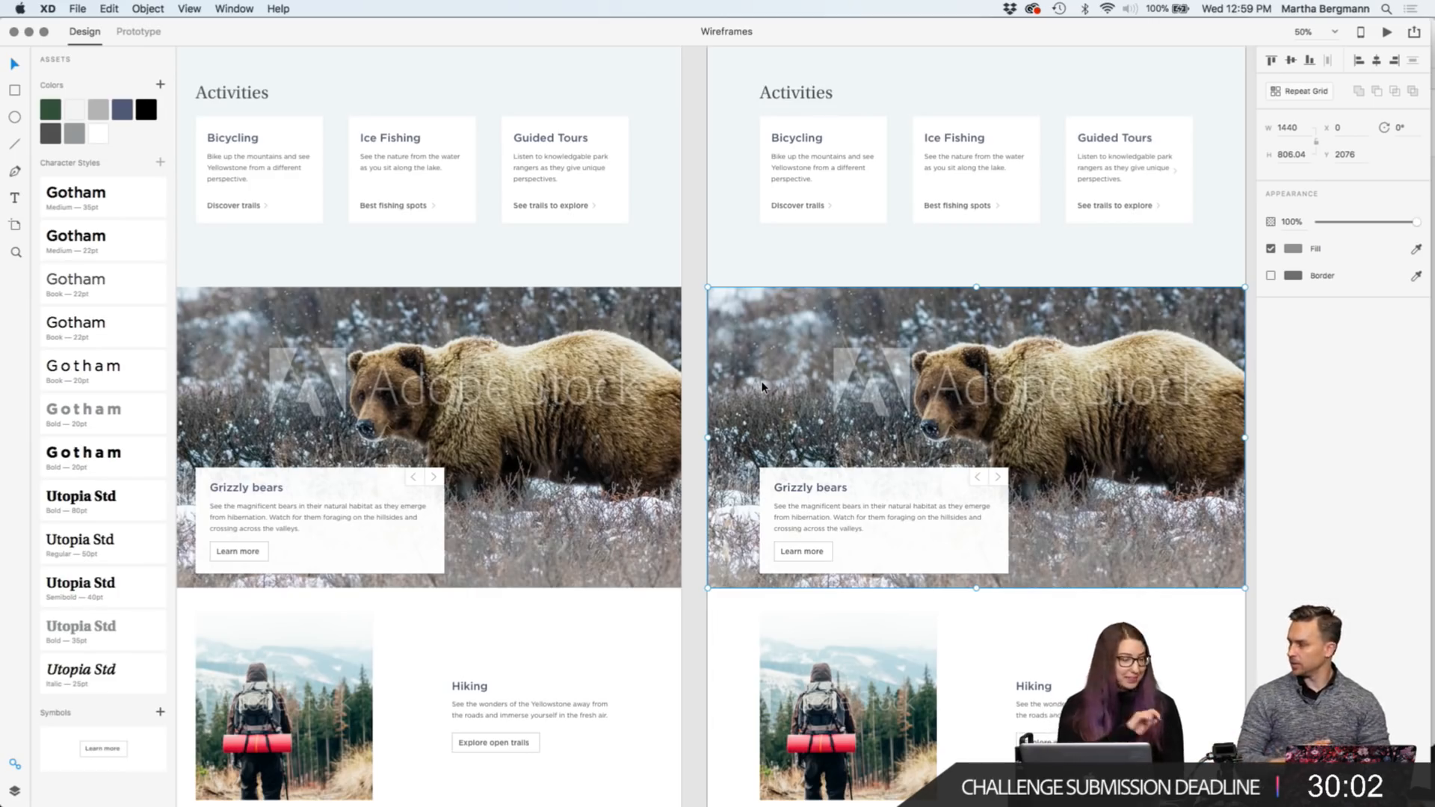
scroll(763, 386, left, 4)
scroll(763, 386, down, 1)
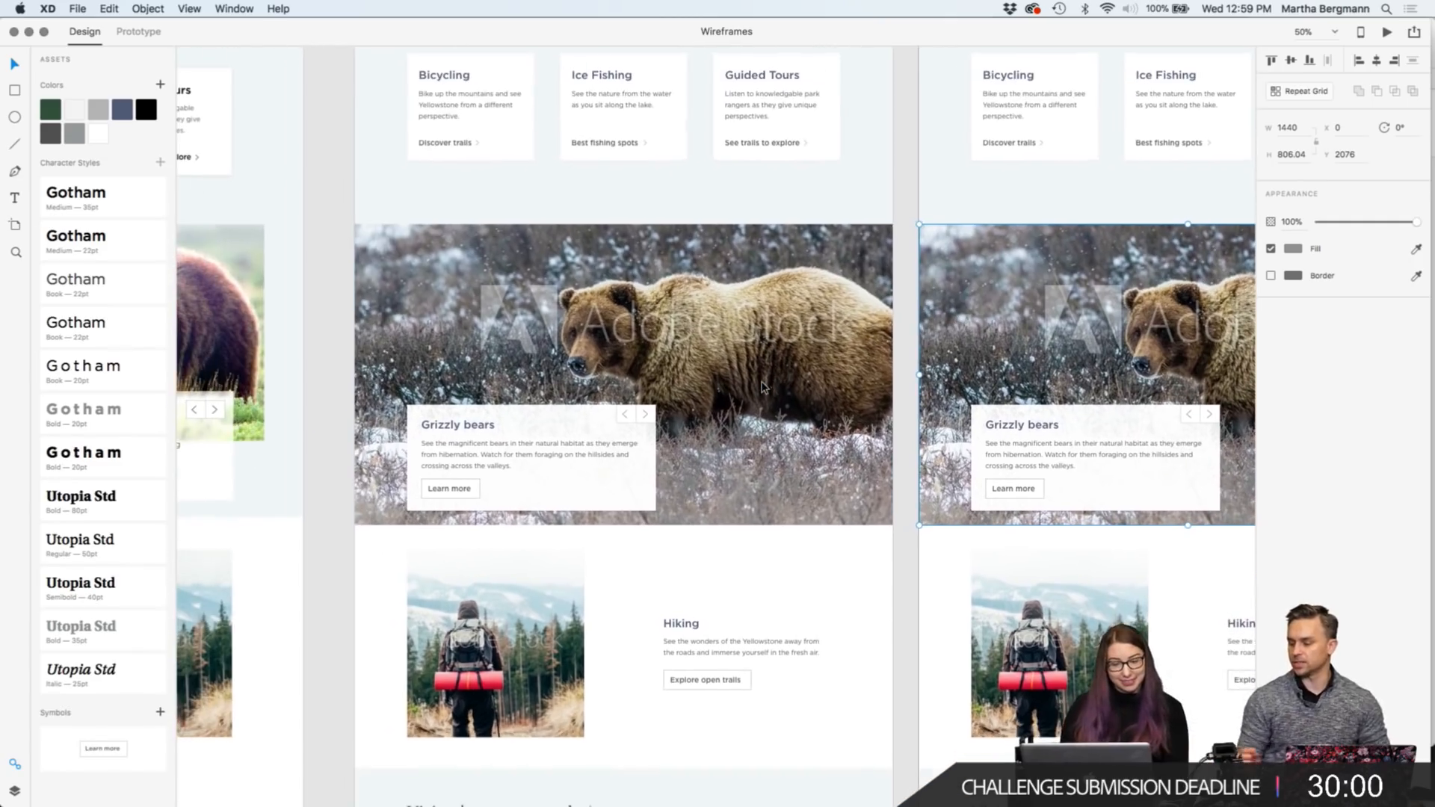
click(677, 400)
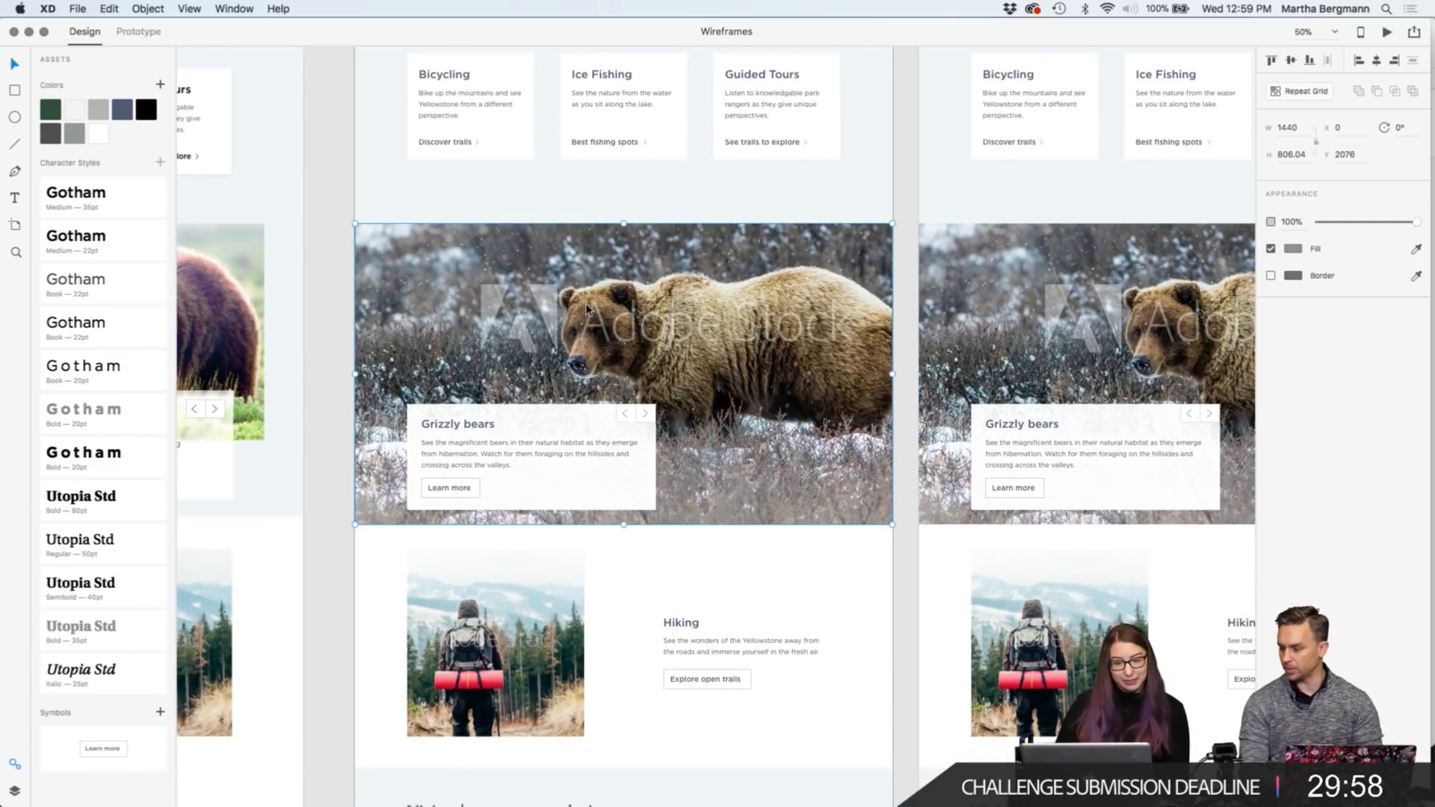
click(514, 417)
mouse_move(513, 417)
mouse_down()
mouse_move(516, 357)
mouse_move(517, 407)
mouse_up()
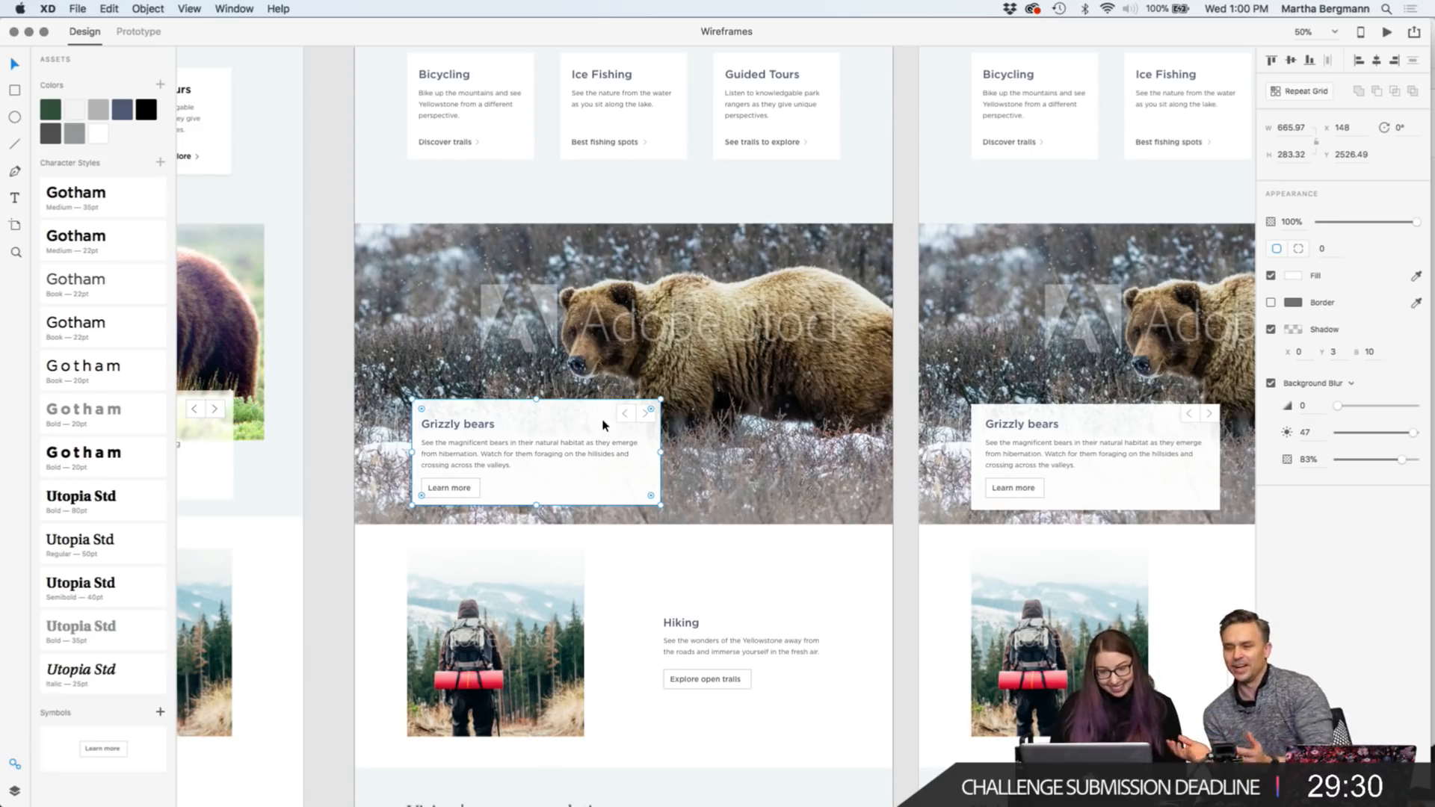
click(303, 468)
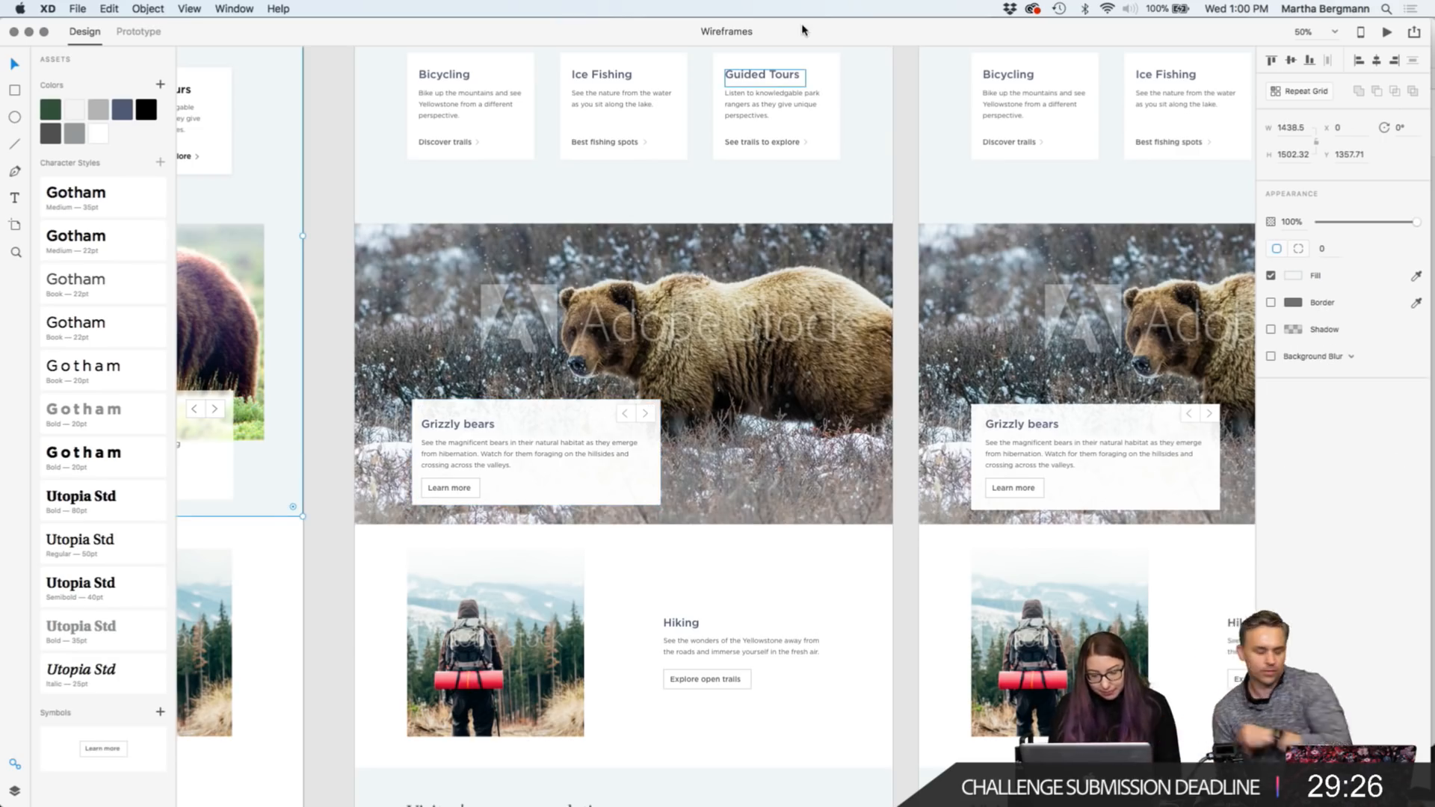
At 100% zoom, set the card's background blur to amount 2 and brightness 42, lowering its opacity.
click(545, 432)
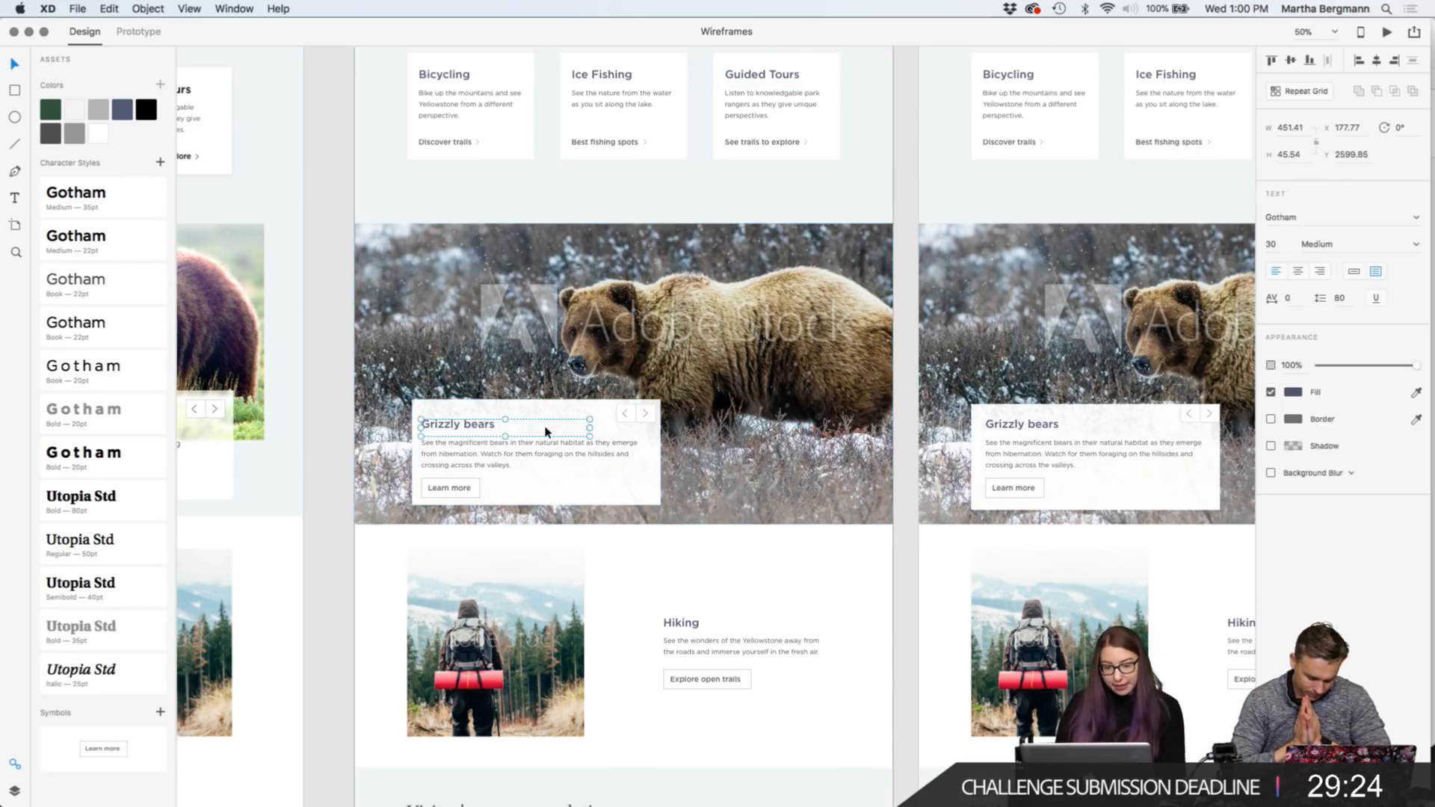
key(super+1)
click(439, 404)
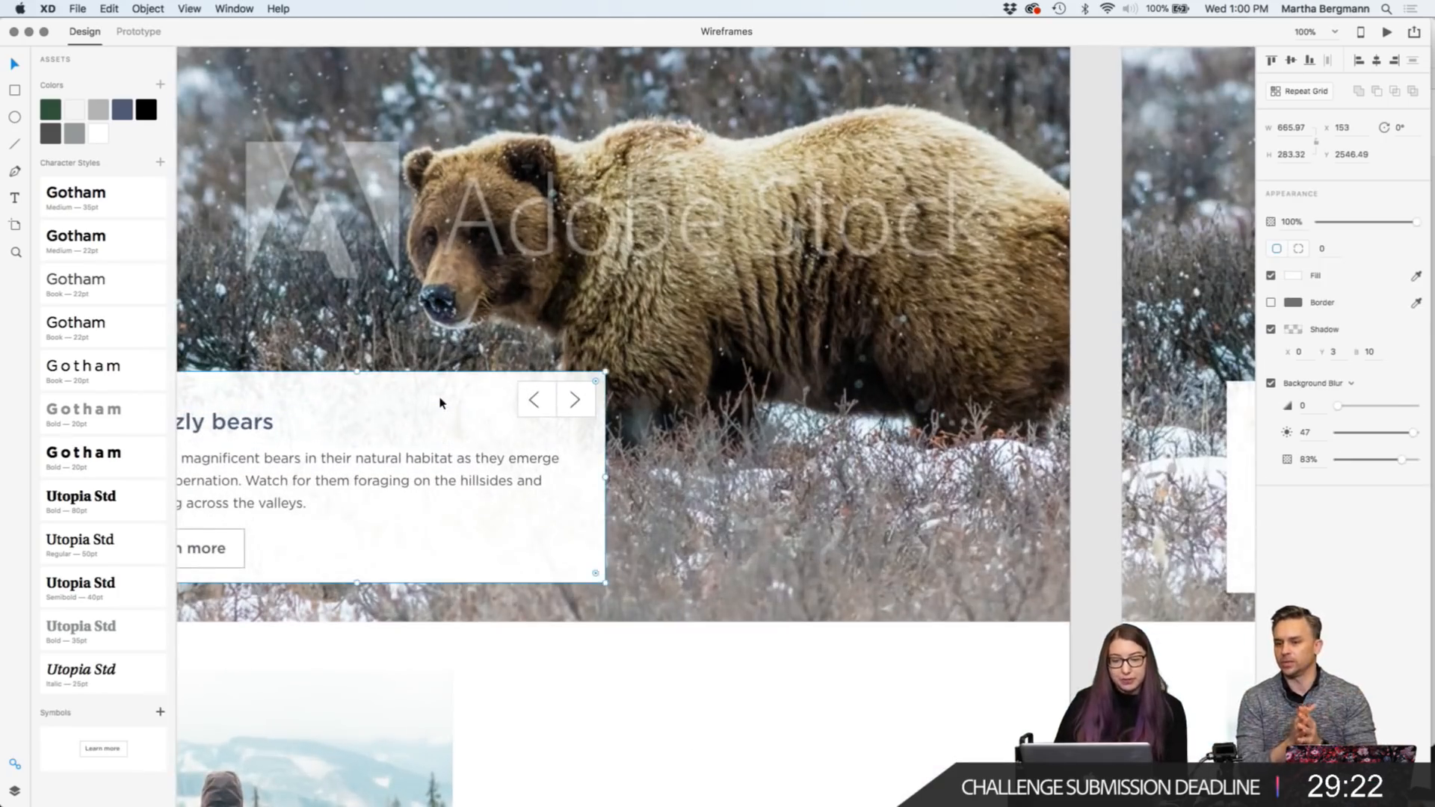
scroll(439, 403, left, 5)
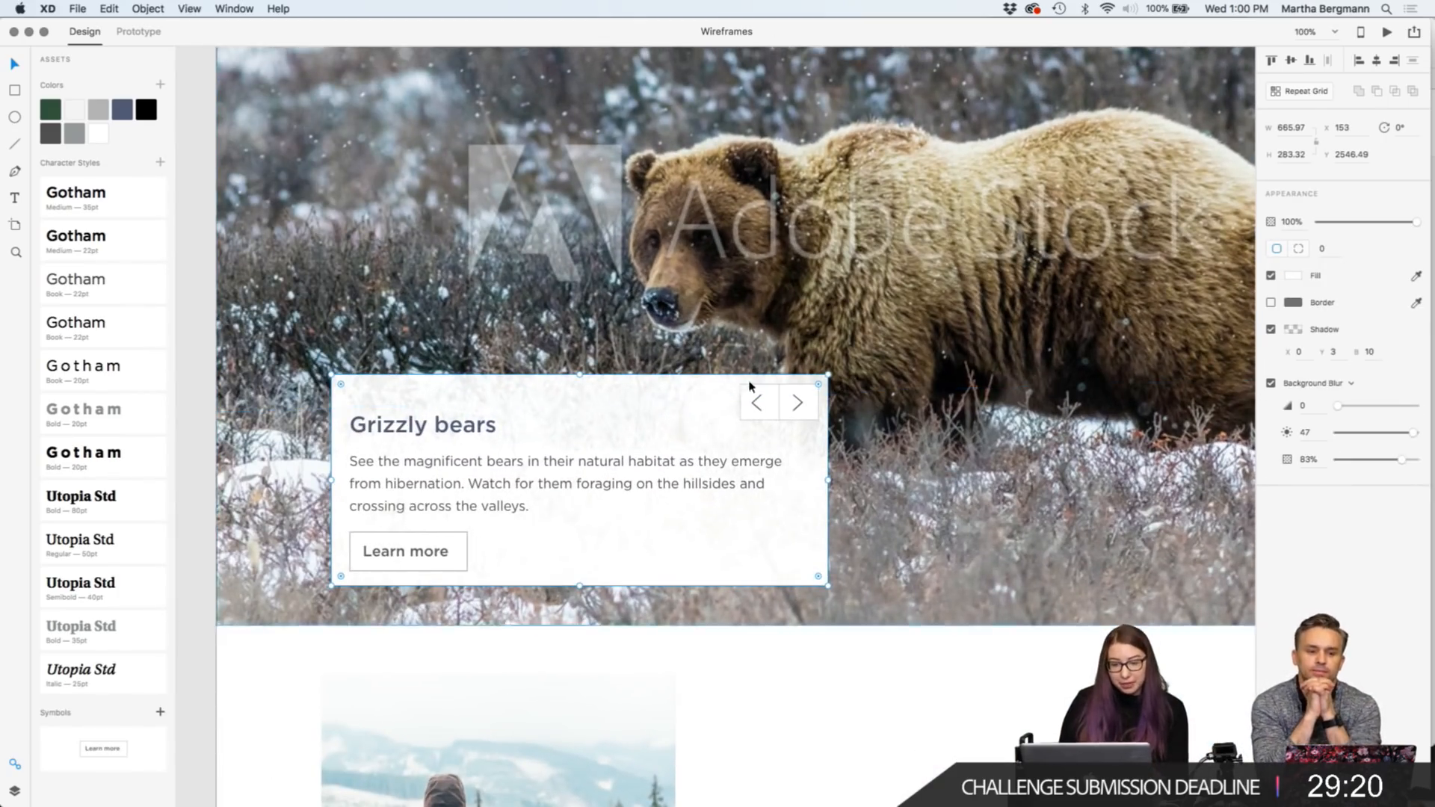
click(1415, 437)
drag(1415, 438, 1338, 409)
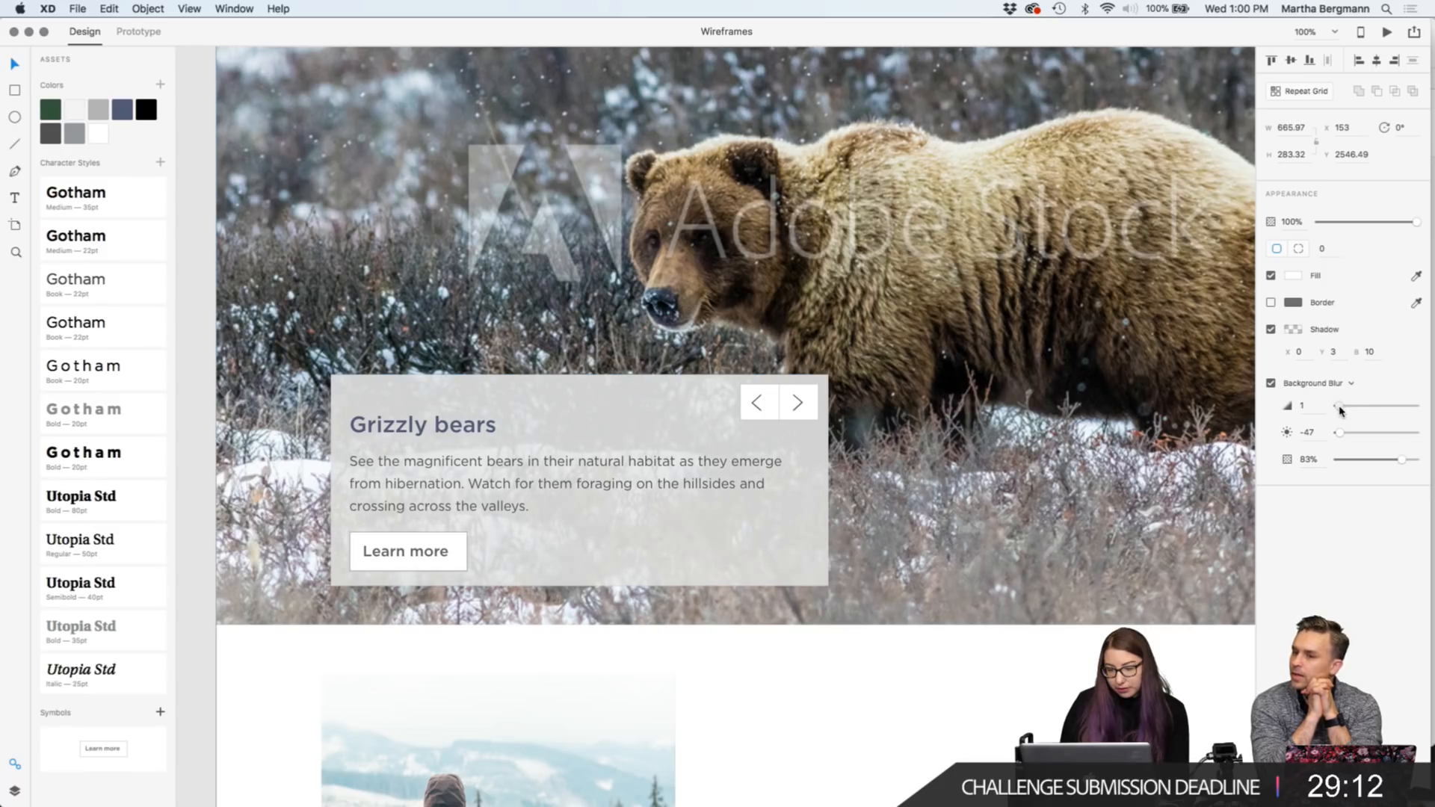
drag(1397, 461, 1343, 409)
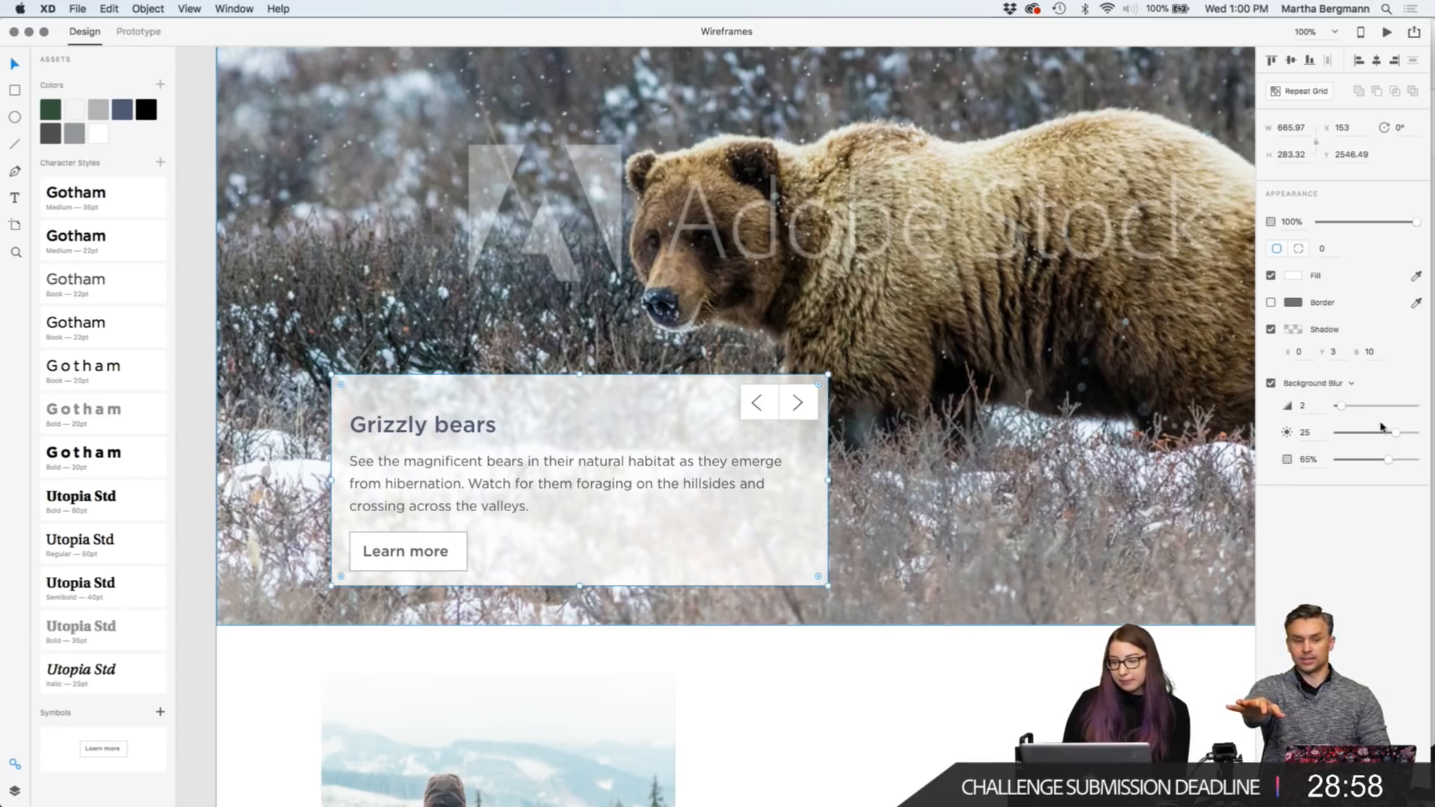
drag(1396, 434, 1410, 439)
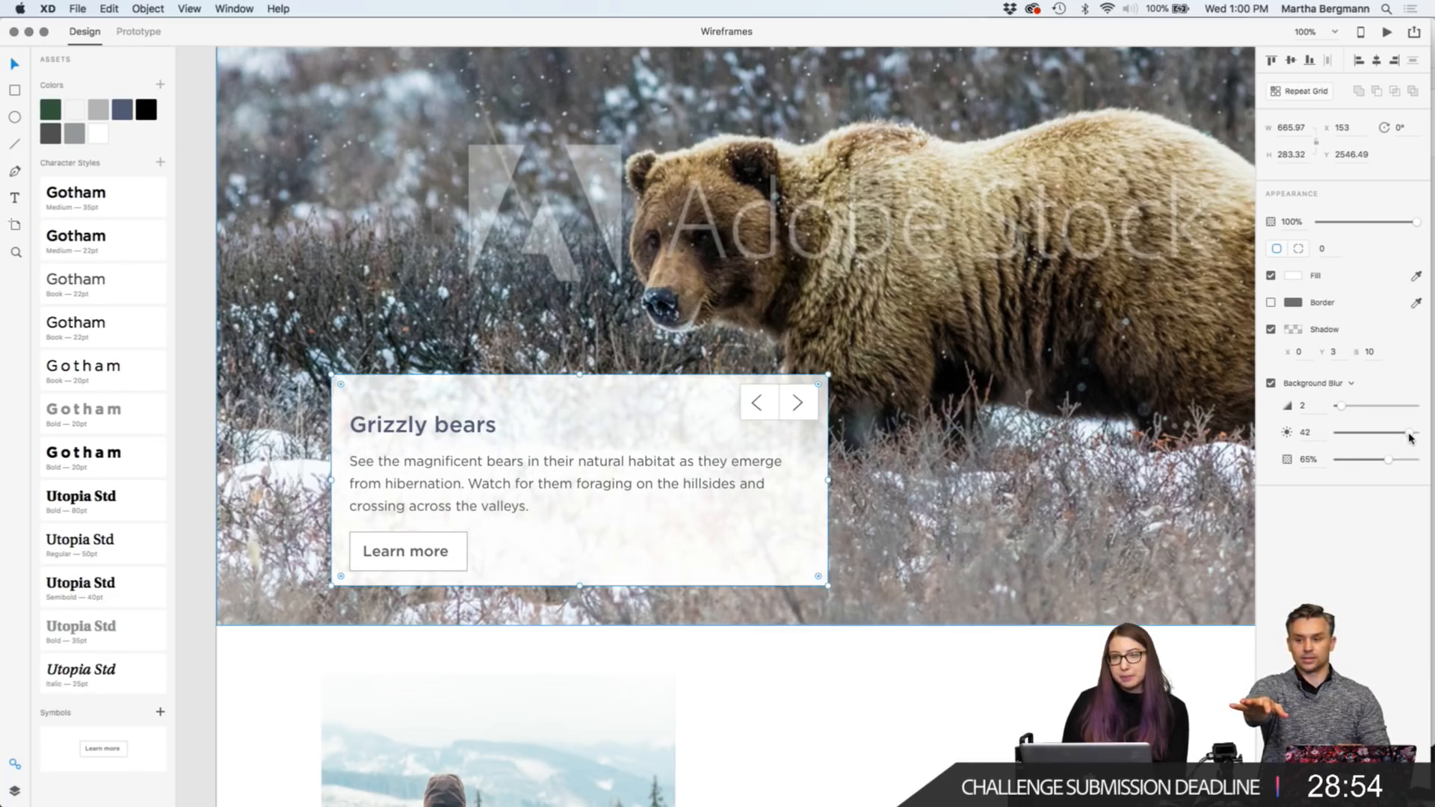
Fine-tune the card's blur opacity to about 42%, checking the look deselected.
click(875, 708)
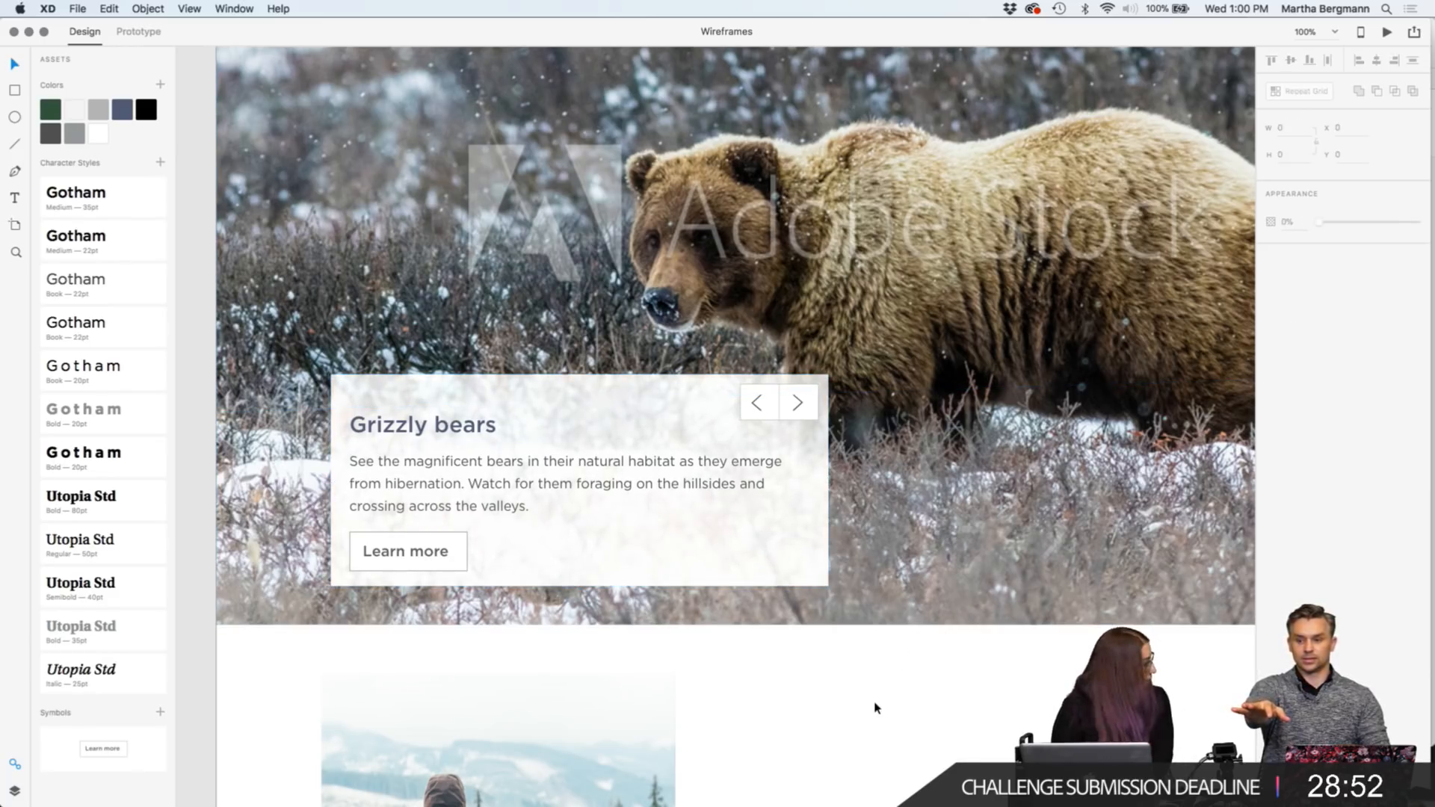
click(792, 540)
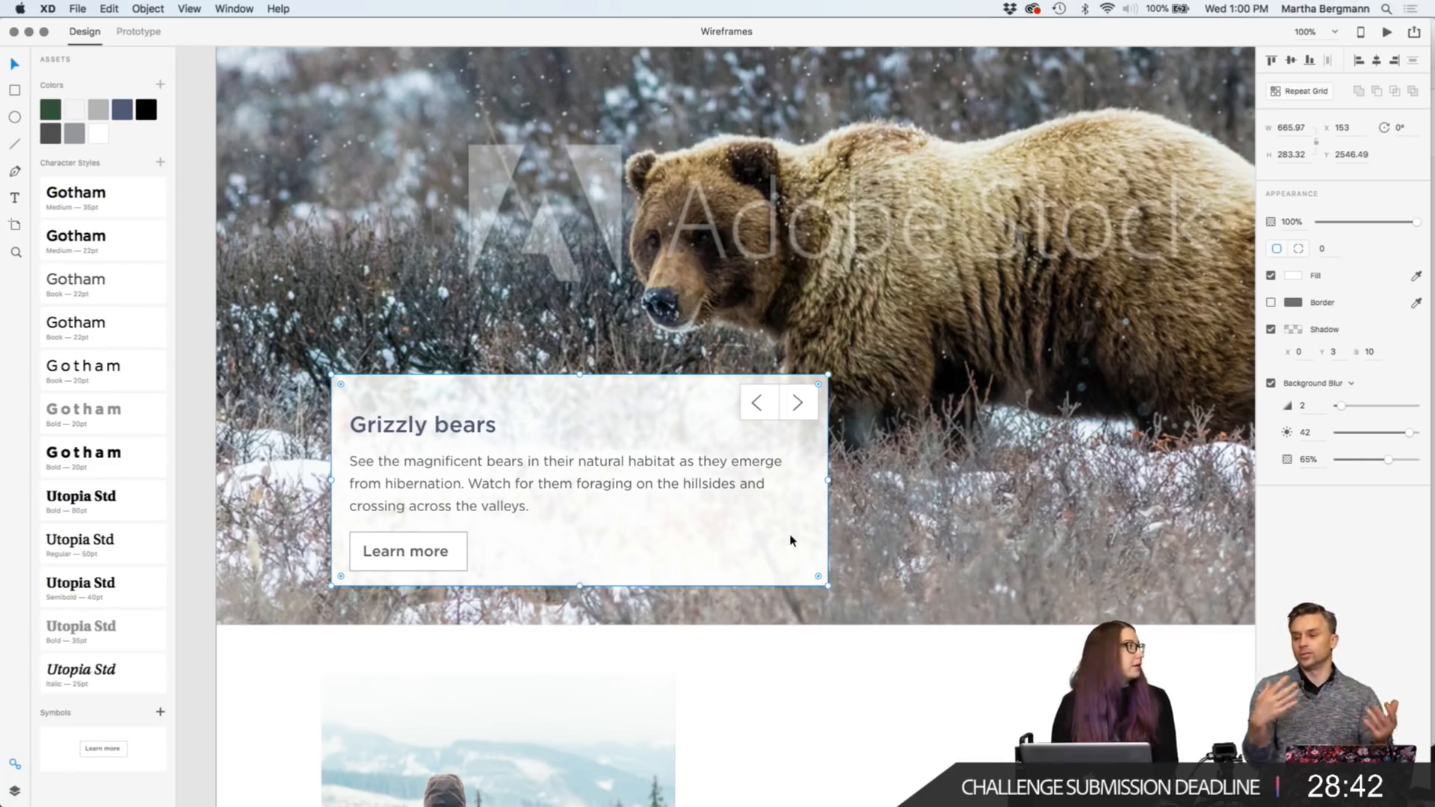
key(super+minus)
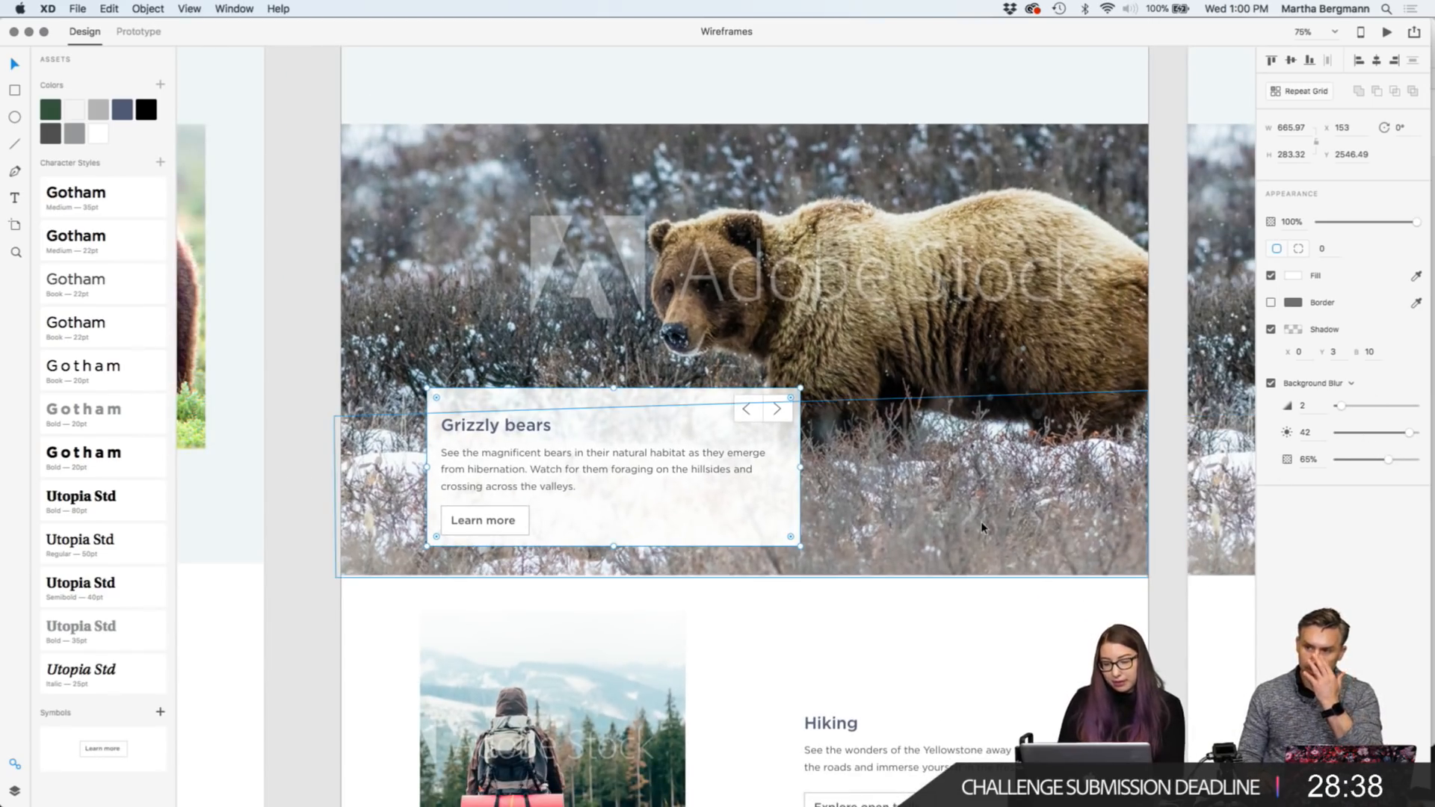
key(super+plus)
drag(1389, 461, 1371, 464)
key(super+minus)
key(super+minus)
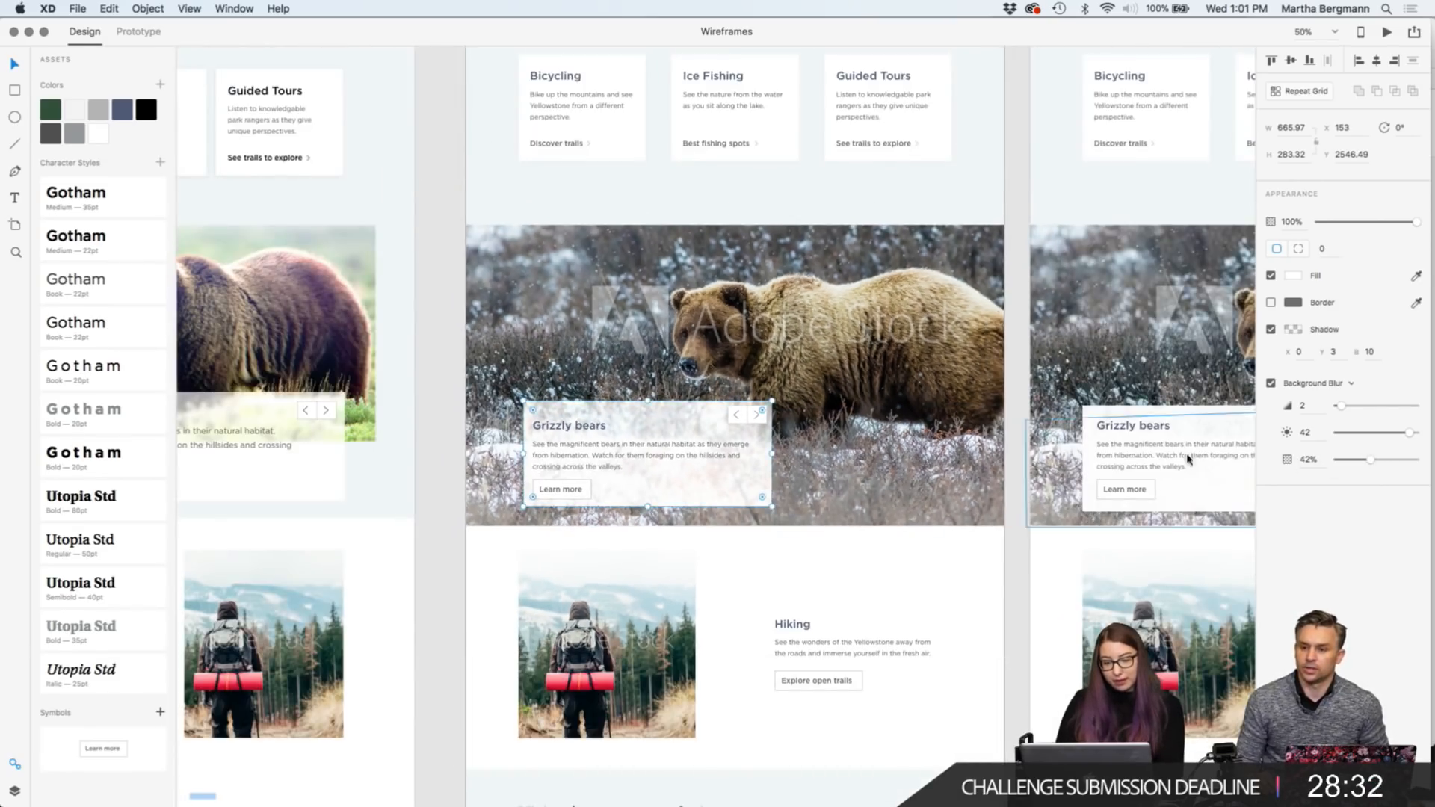
drag(1371, 459, 1374, 459)
click(445, 414)
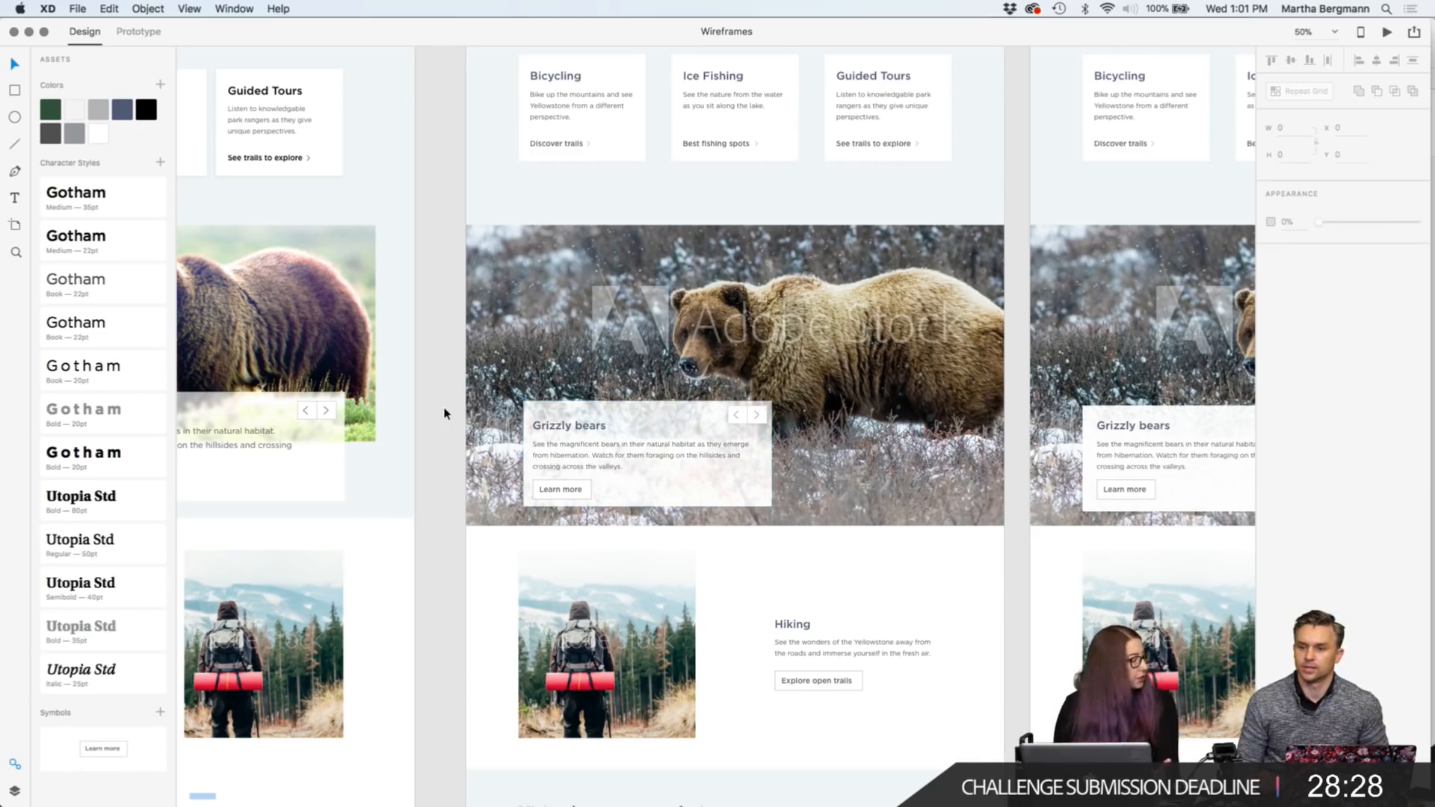
Delete the third Home artboard and duplicate the second one with Cmd+D.
key(super+minus)
scroll(583, 299, up, 5)
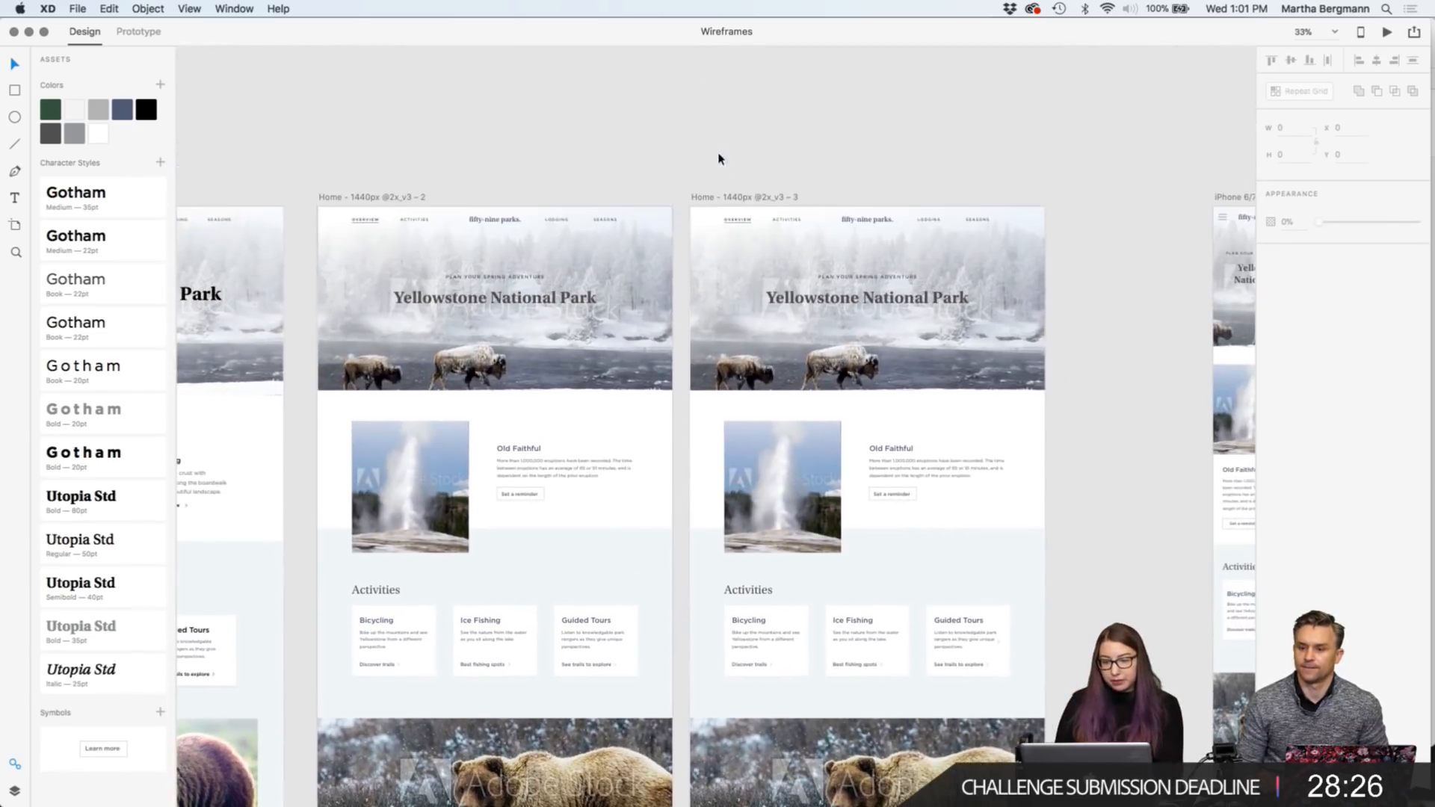
click(710, 197)
key(Delete)
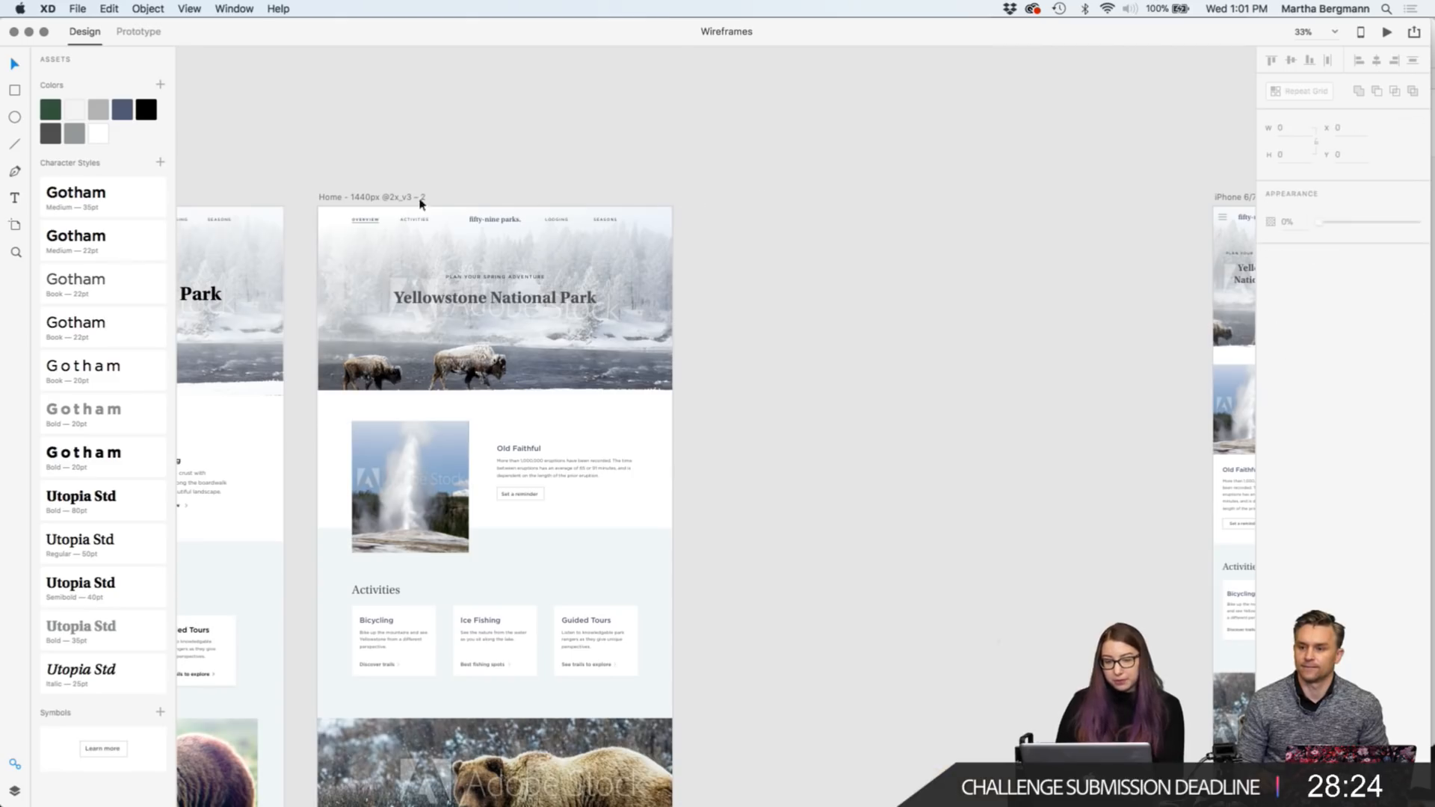
click(397, 198)
key(super+d)
Select the bear photo inside the copied artboard's Grizzly bears mask group.
scroll(524, 373, down, 5)
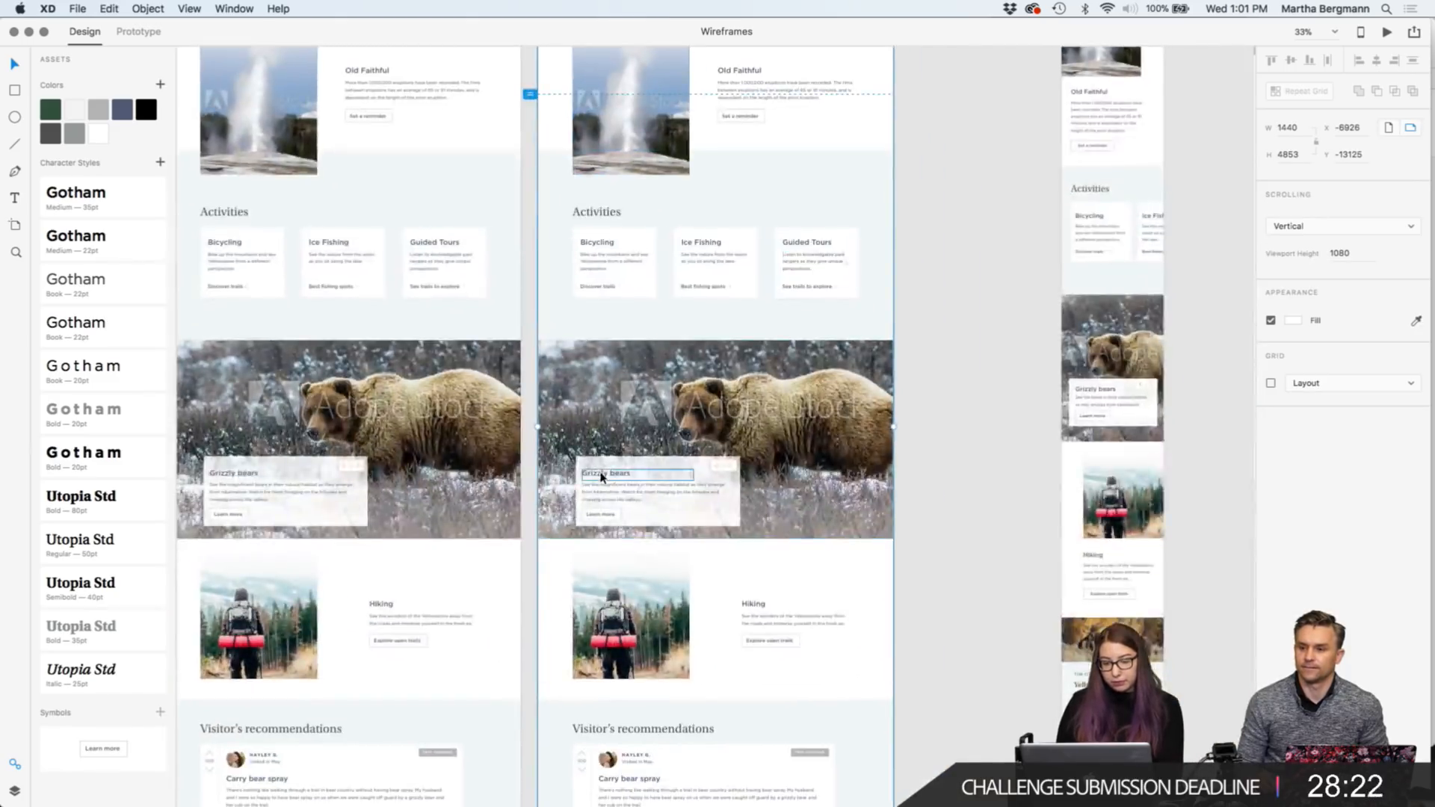
scroll(600, 477, left, 3)
scroll(599, 472, up, 5)
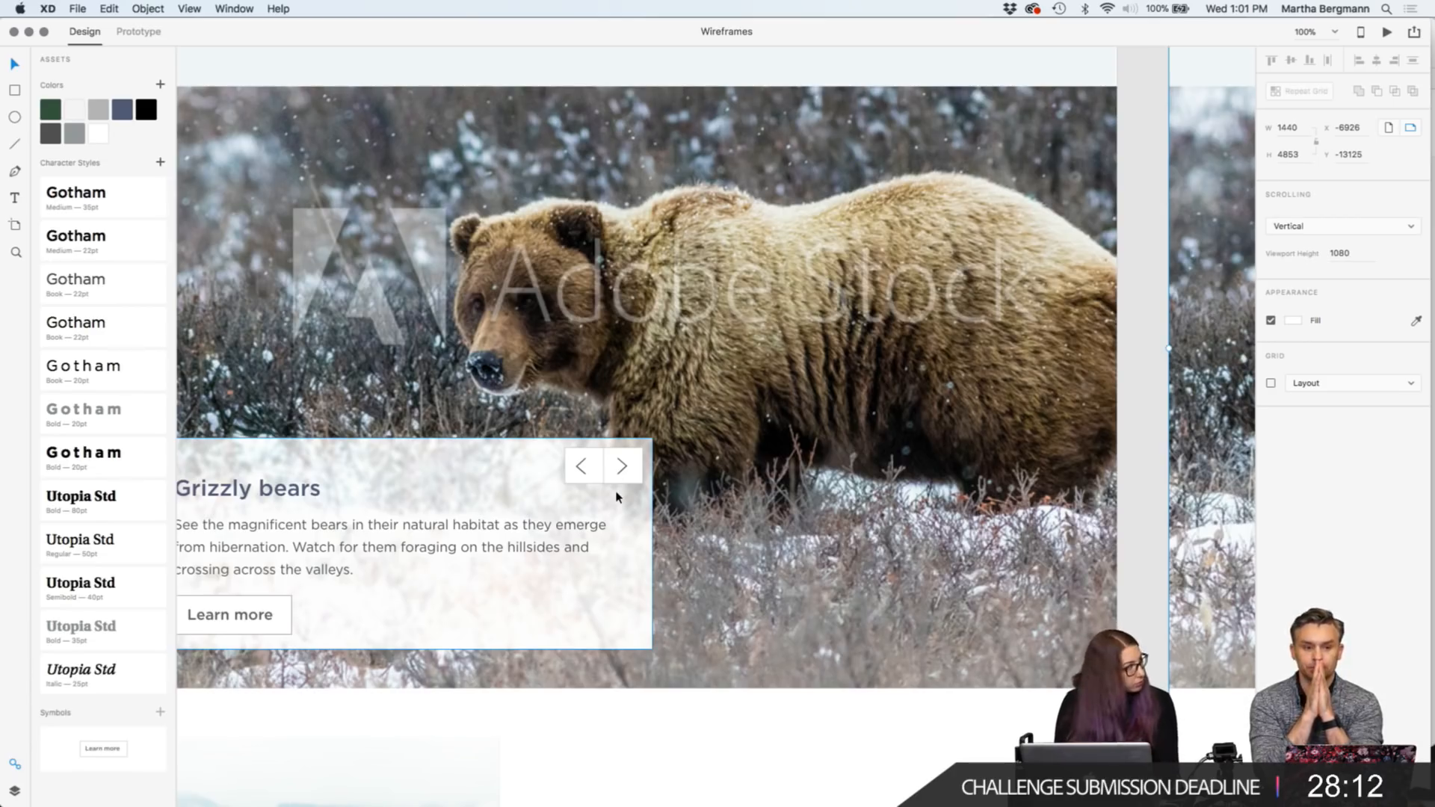
scroll(617, 497, down, 5)
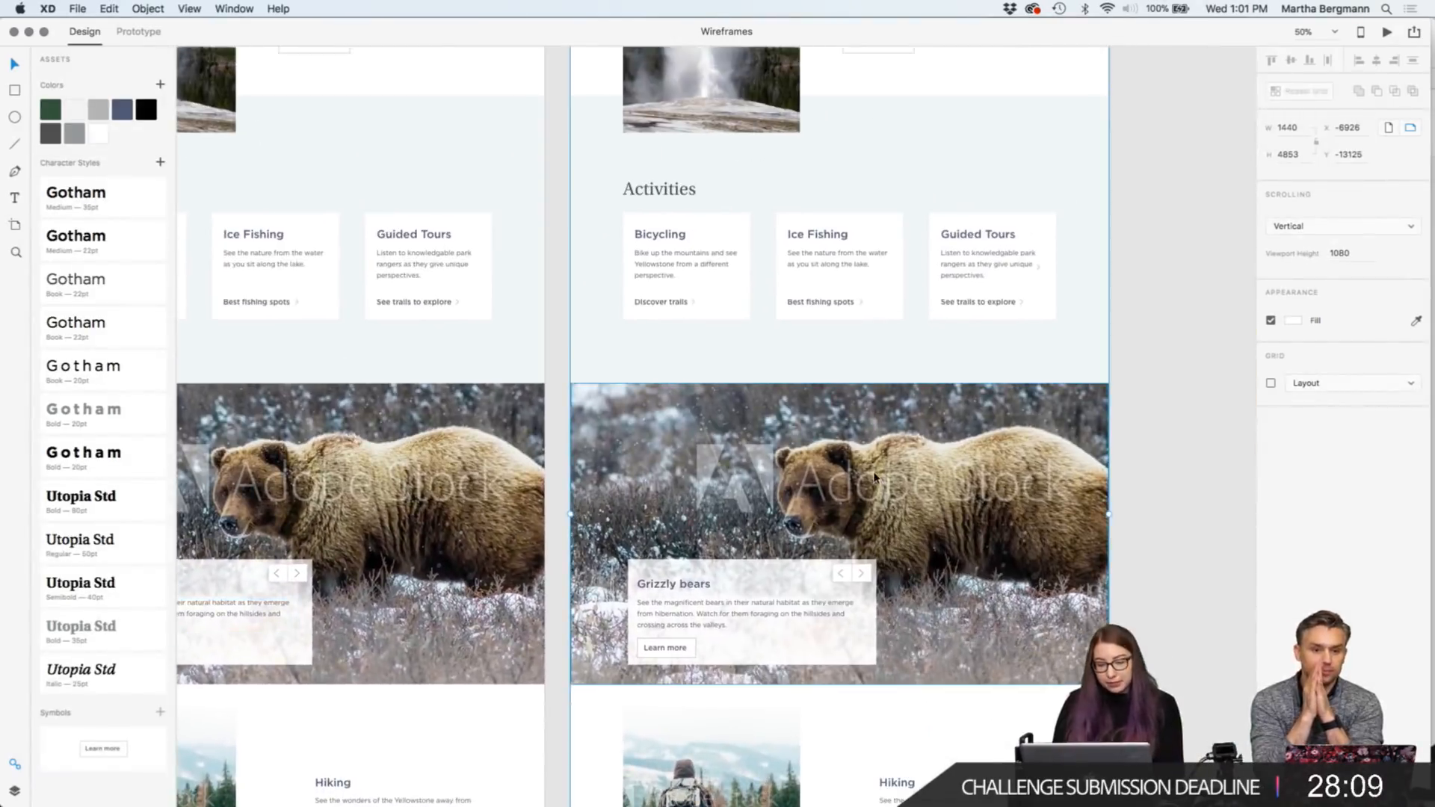
click(876, 478)
scroll(876, 478, right, 3)
double_click(873, 453)
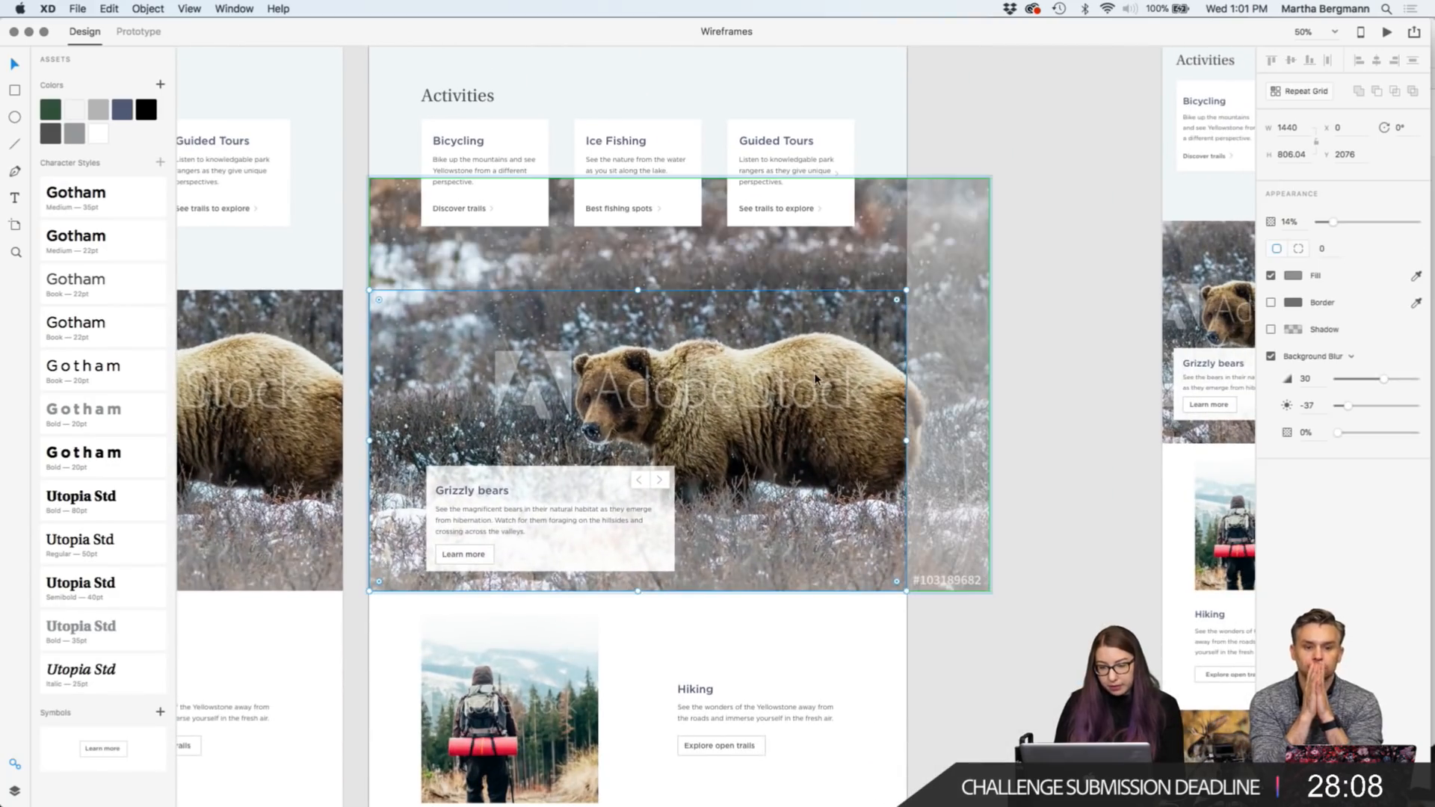
click(149, 8)
Replace the copy's snowy bear photo with the meadow-walking grizzly from My Library.
click(112, 84)
scroll(1206, 269, down, 10)
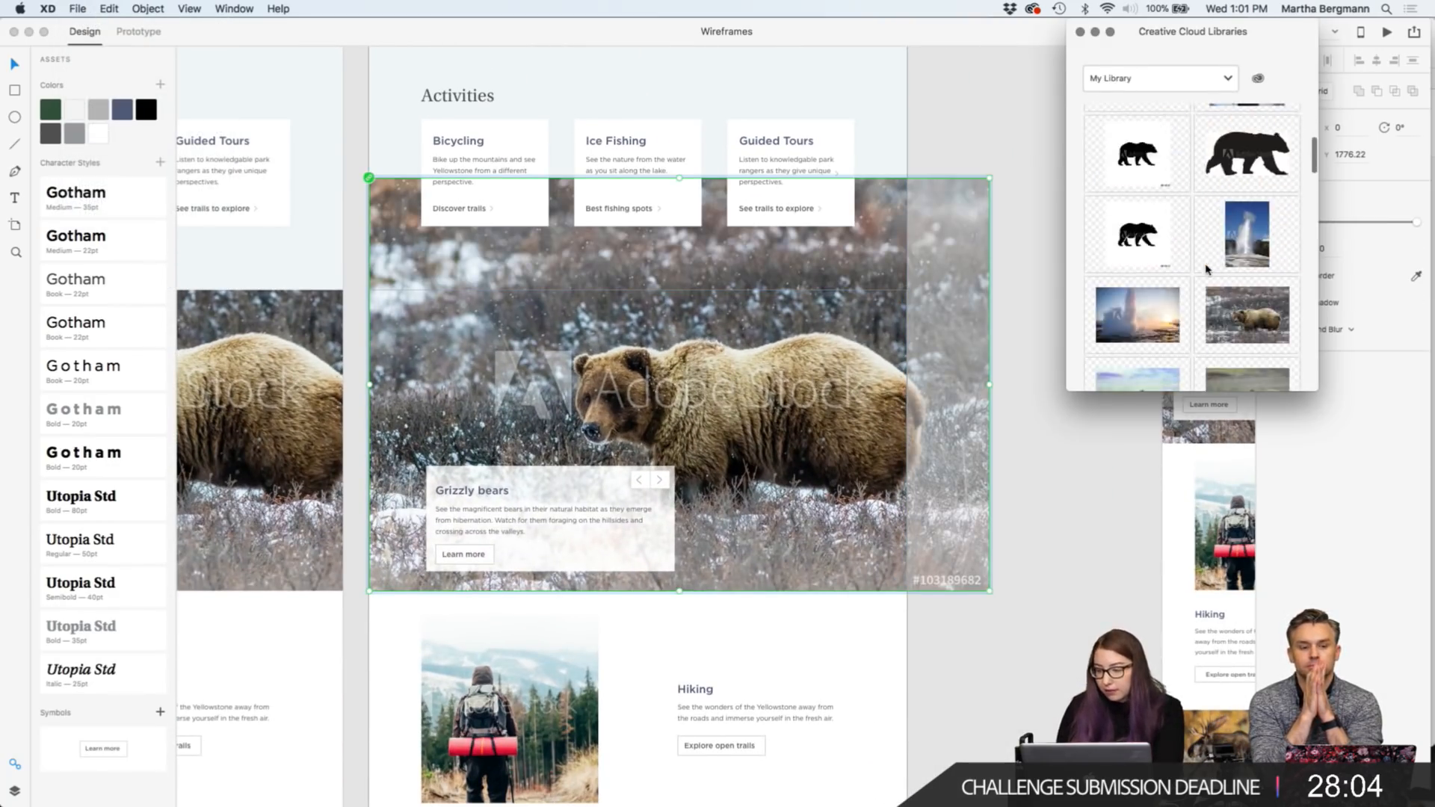
scroll(1206, 269, down, 10)
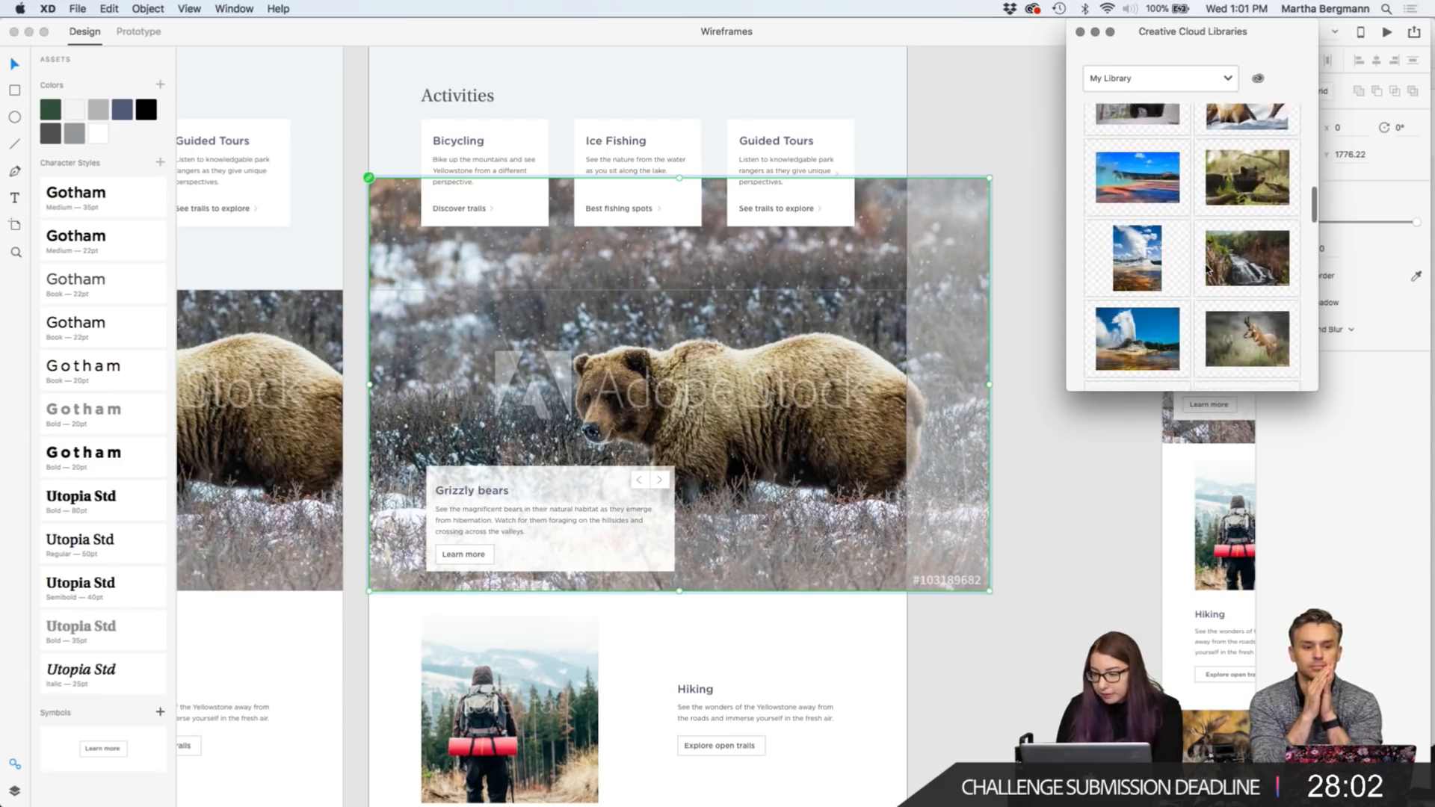
scroll(1205, 269, down, 10)
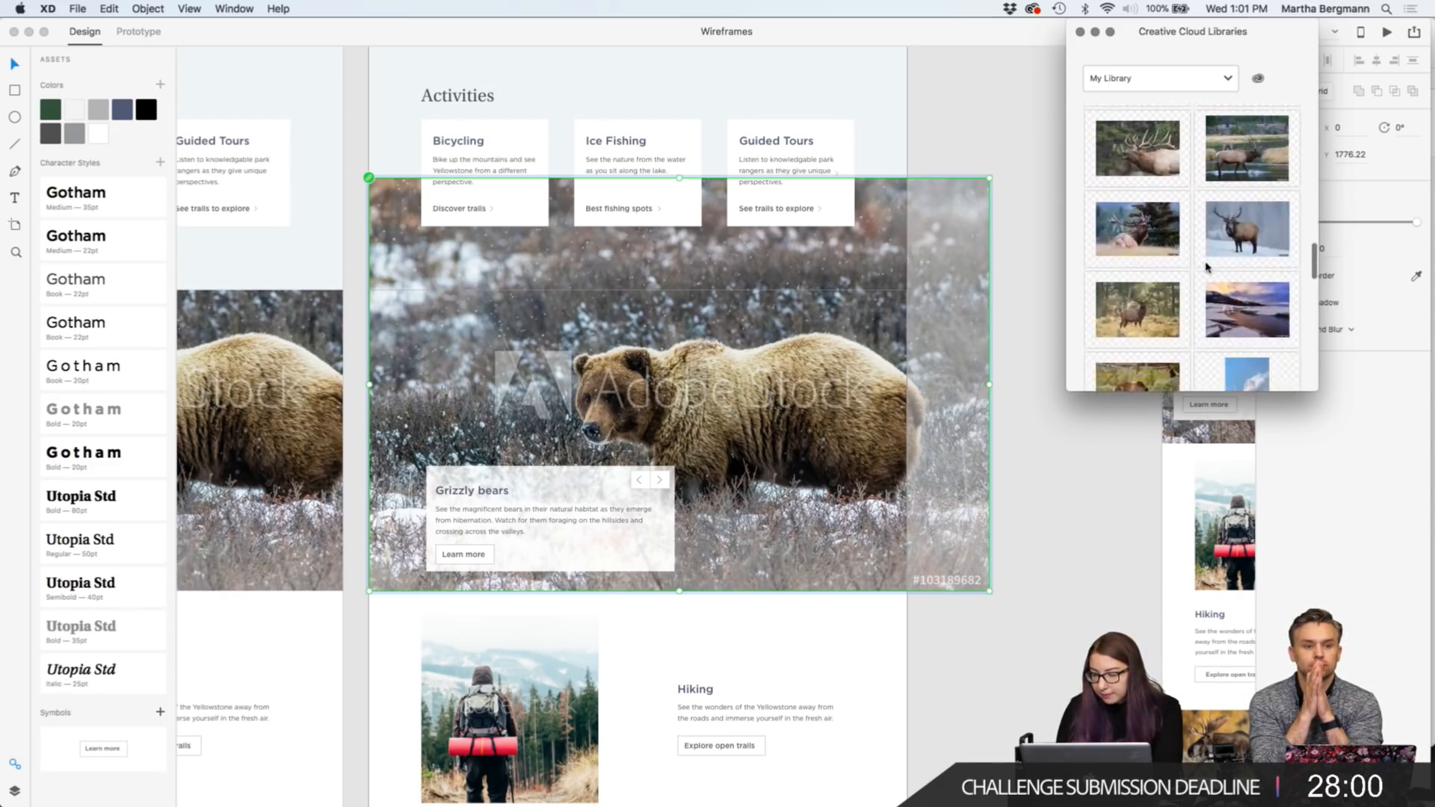
scroll(1206, 266, down, 5)
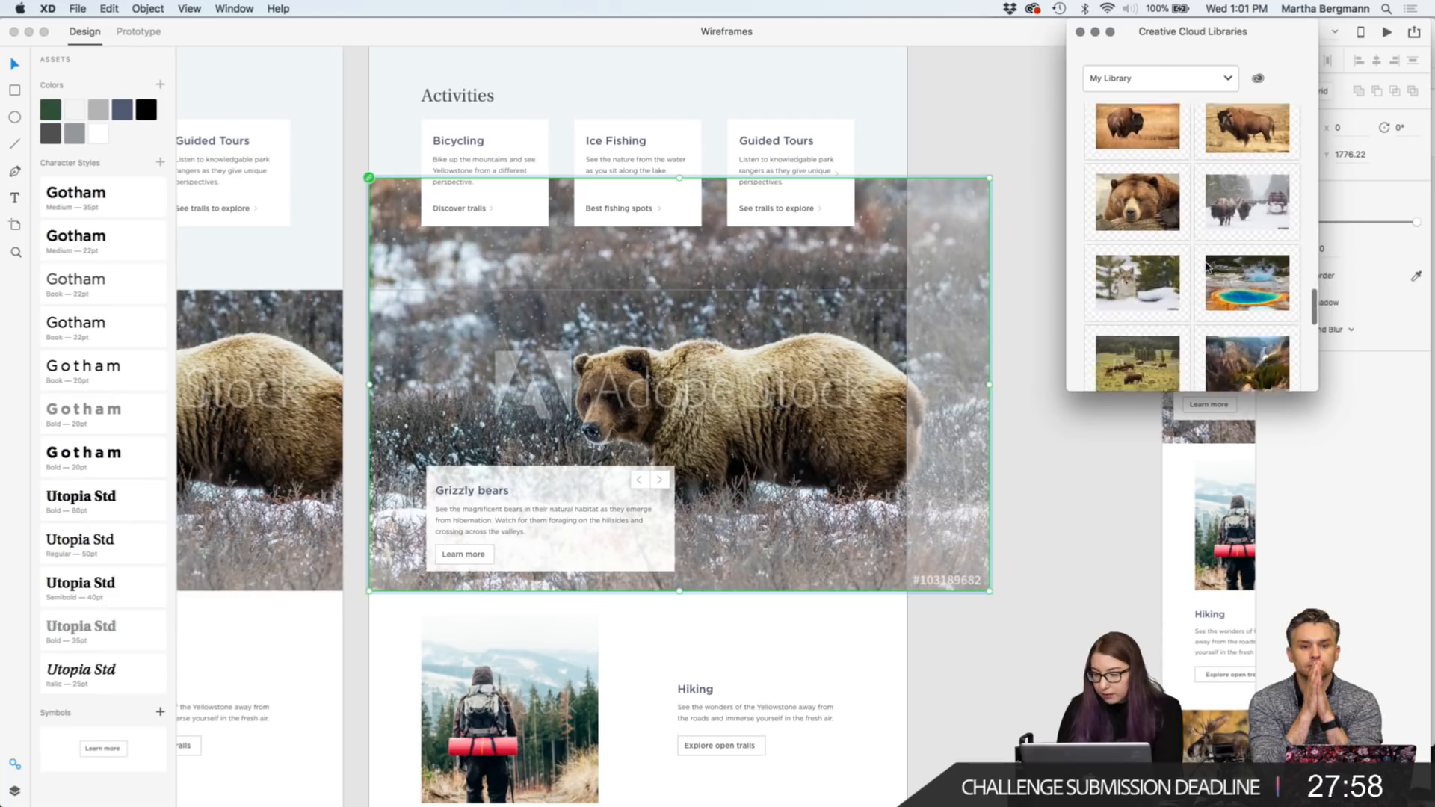
scroll(1170, 212, up, 3)
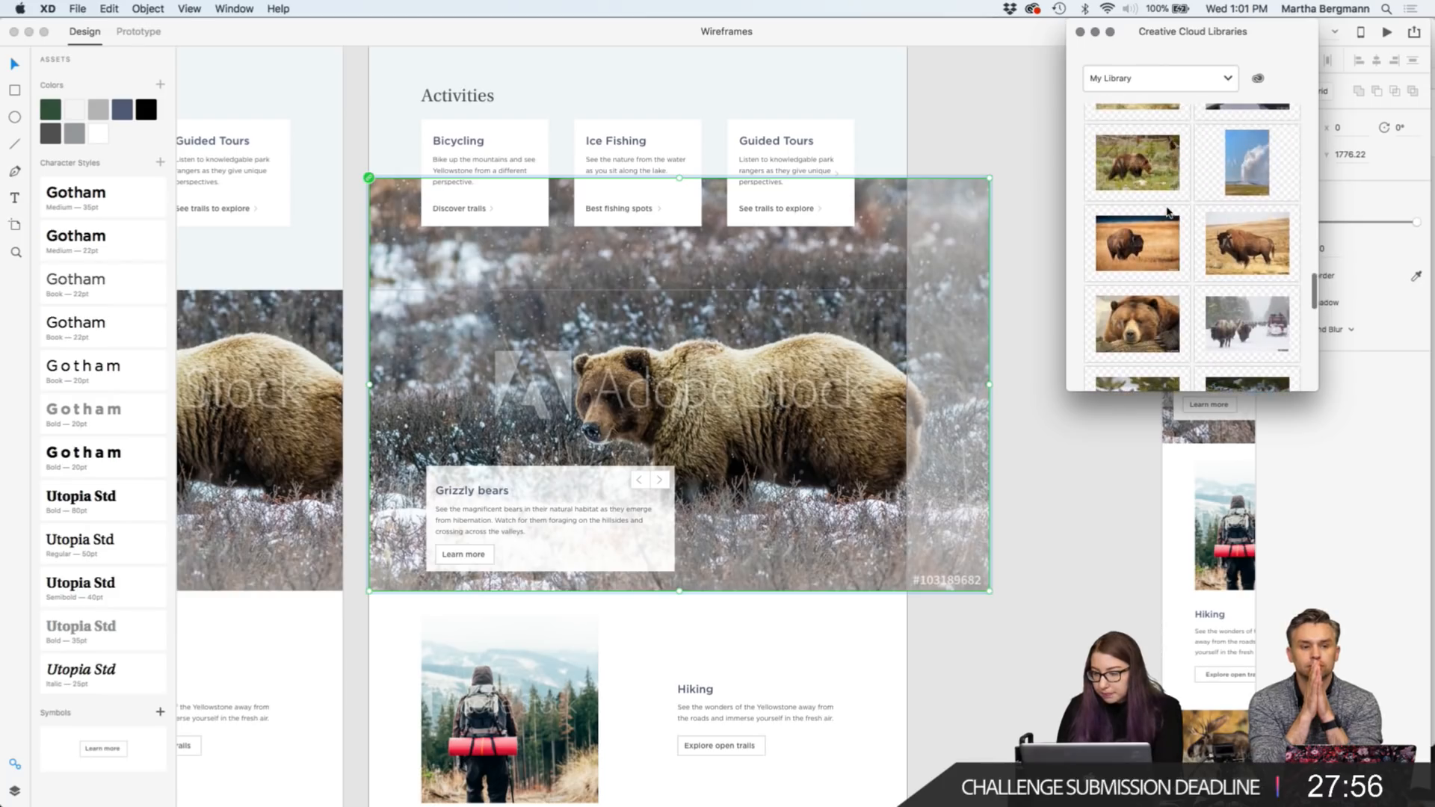
click(1143, 176)
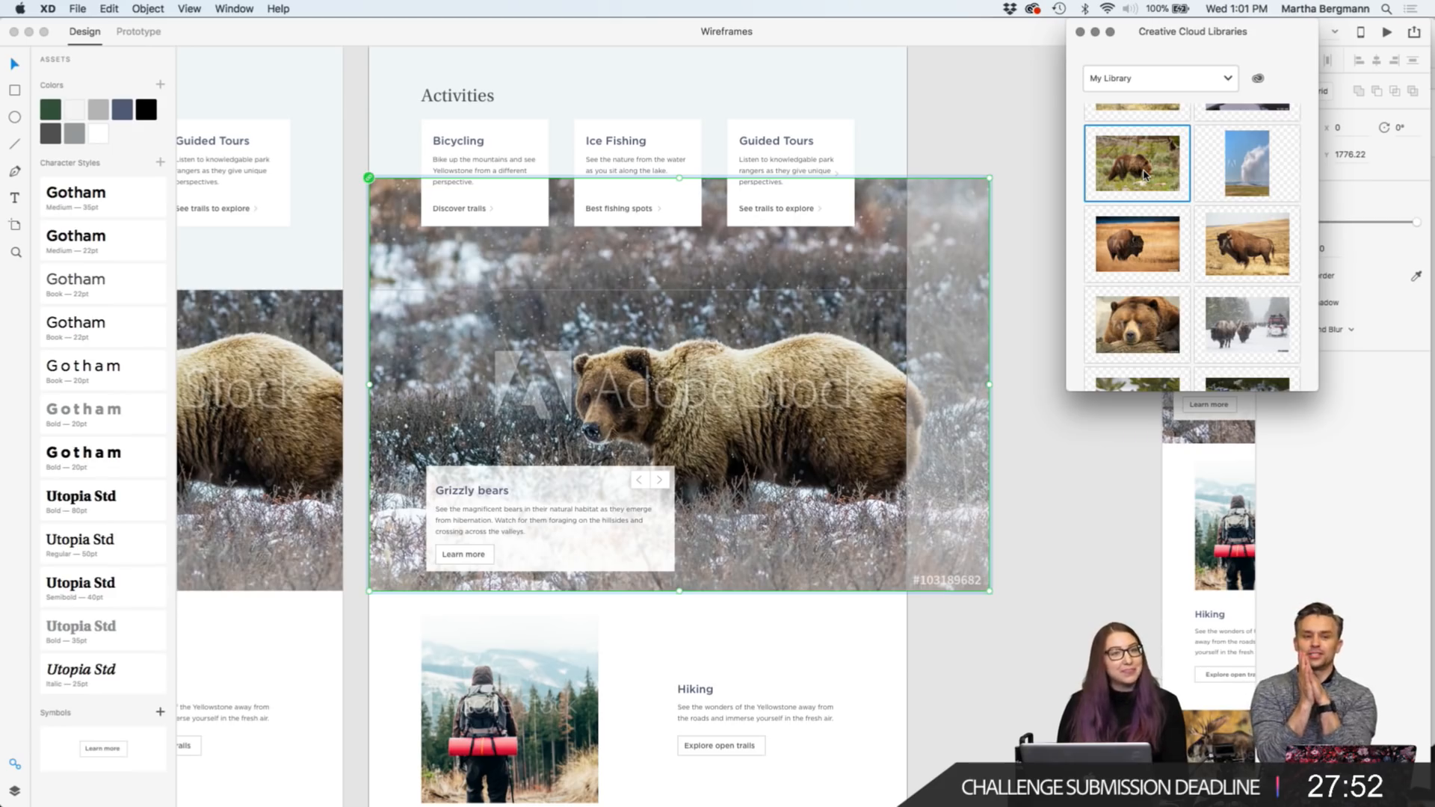
drag(1143, 176, 817, 421)
click(1075, 526)
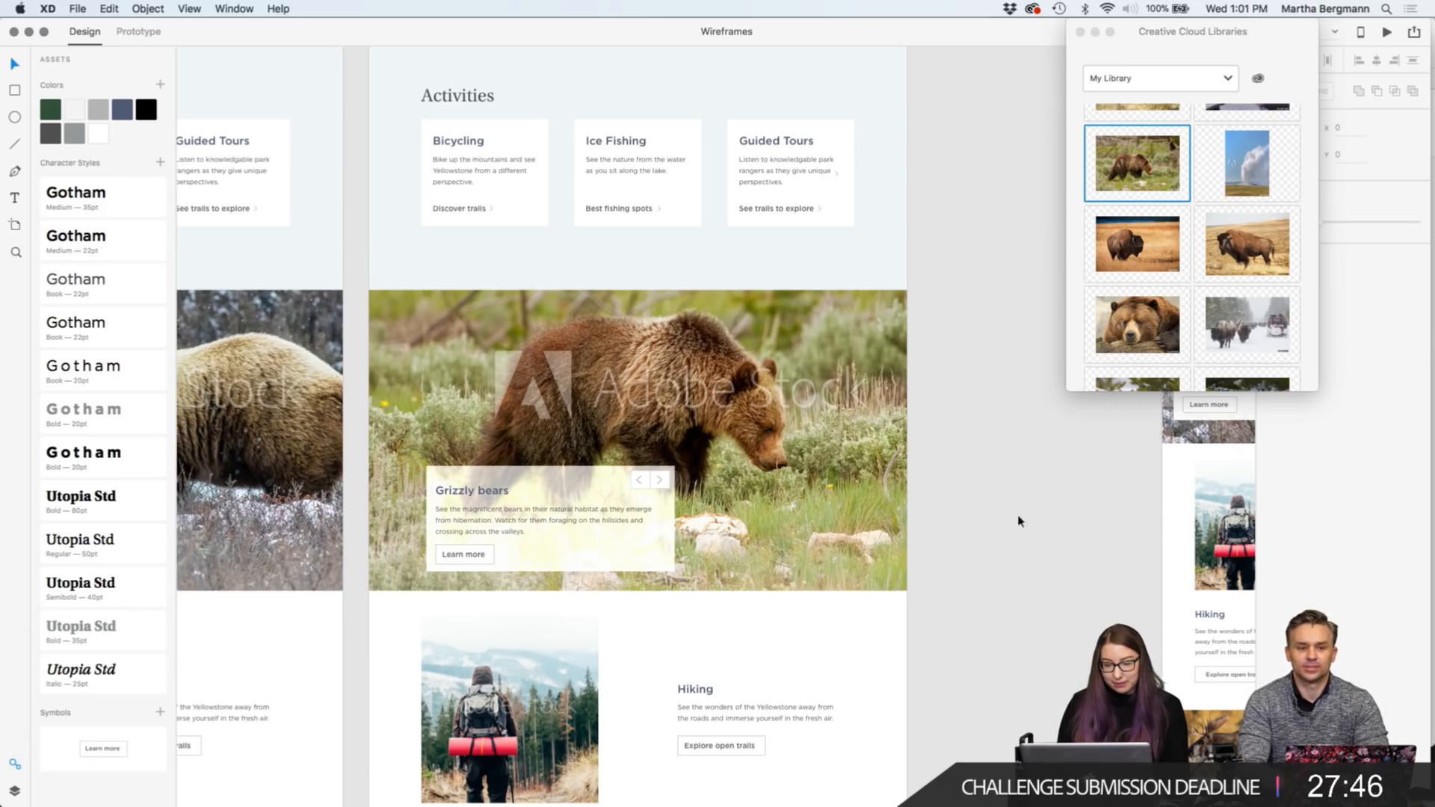
Select the card's next arrow button and close the Creative Cloud Libraries panel.
scroll(992, 518, left, 5)
scroll(993, 519, down, 2)
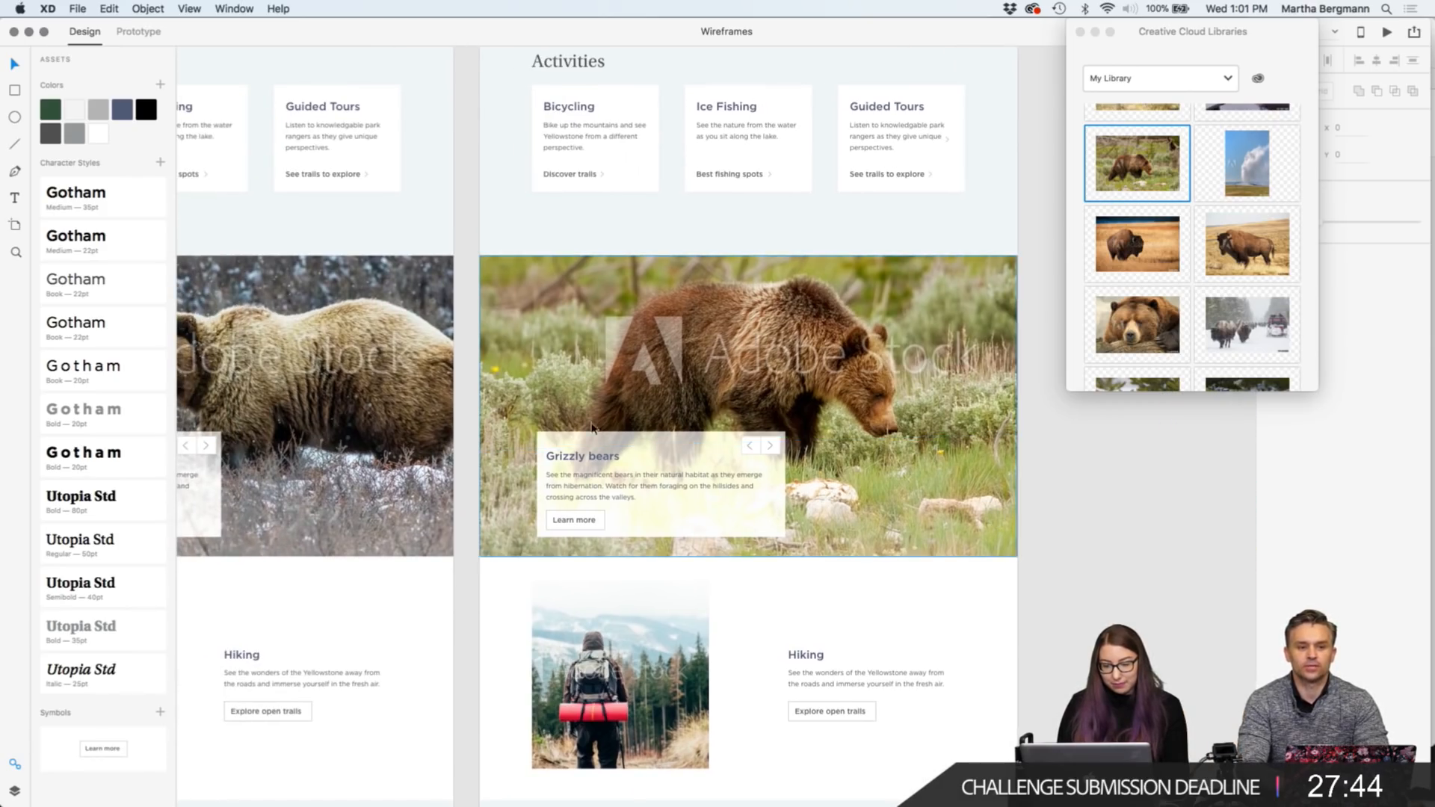
scroll(637, 430, left, 15)
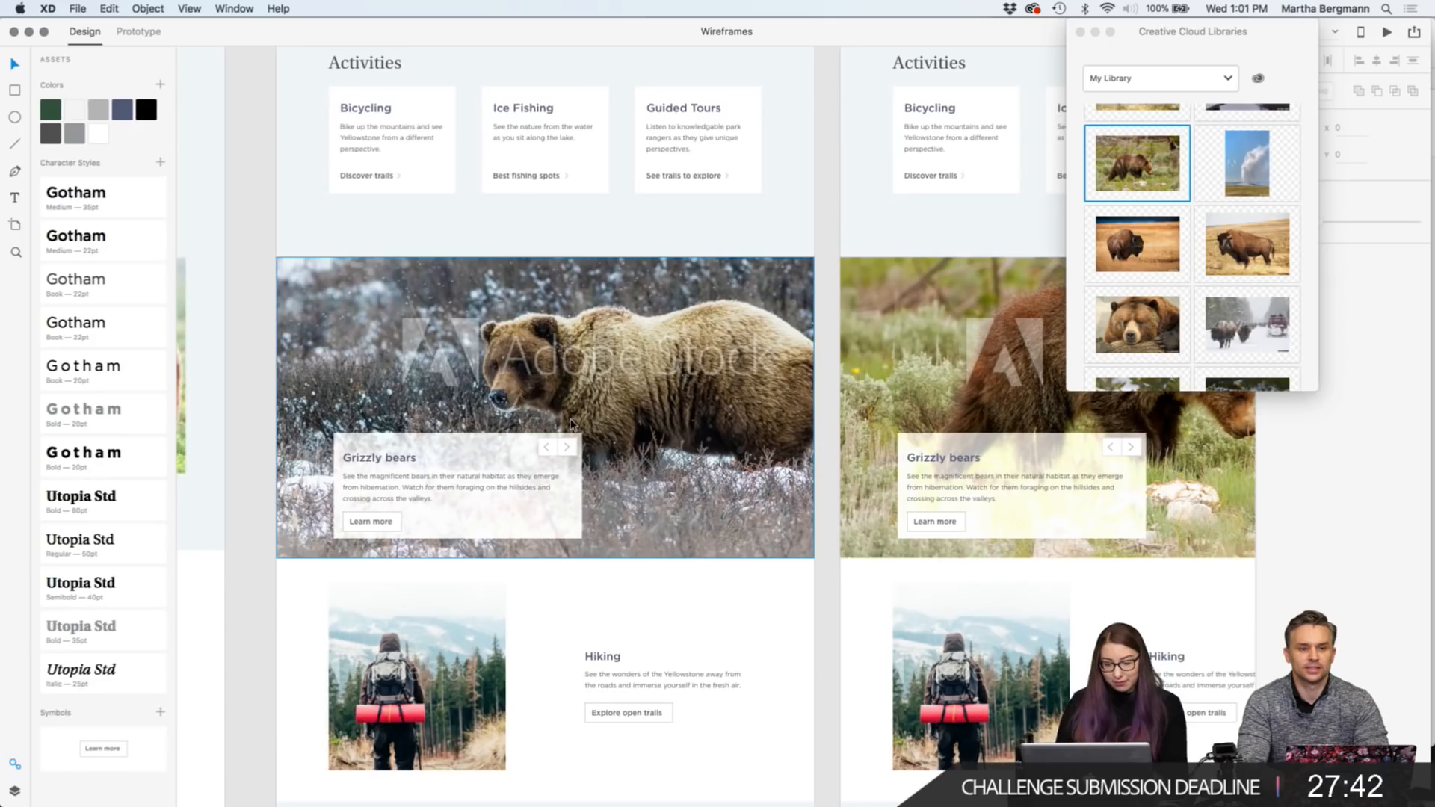
scroll(570, 424, up, 3)
click(493, 458)
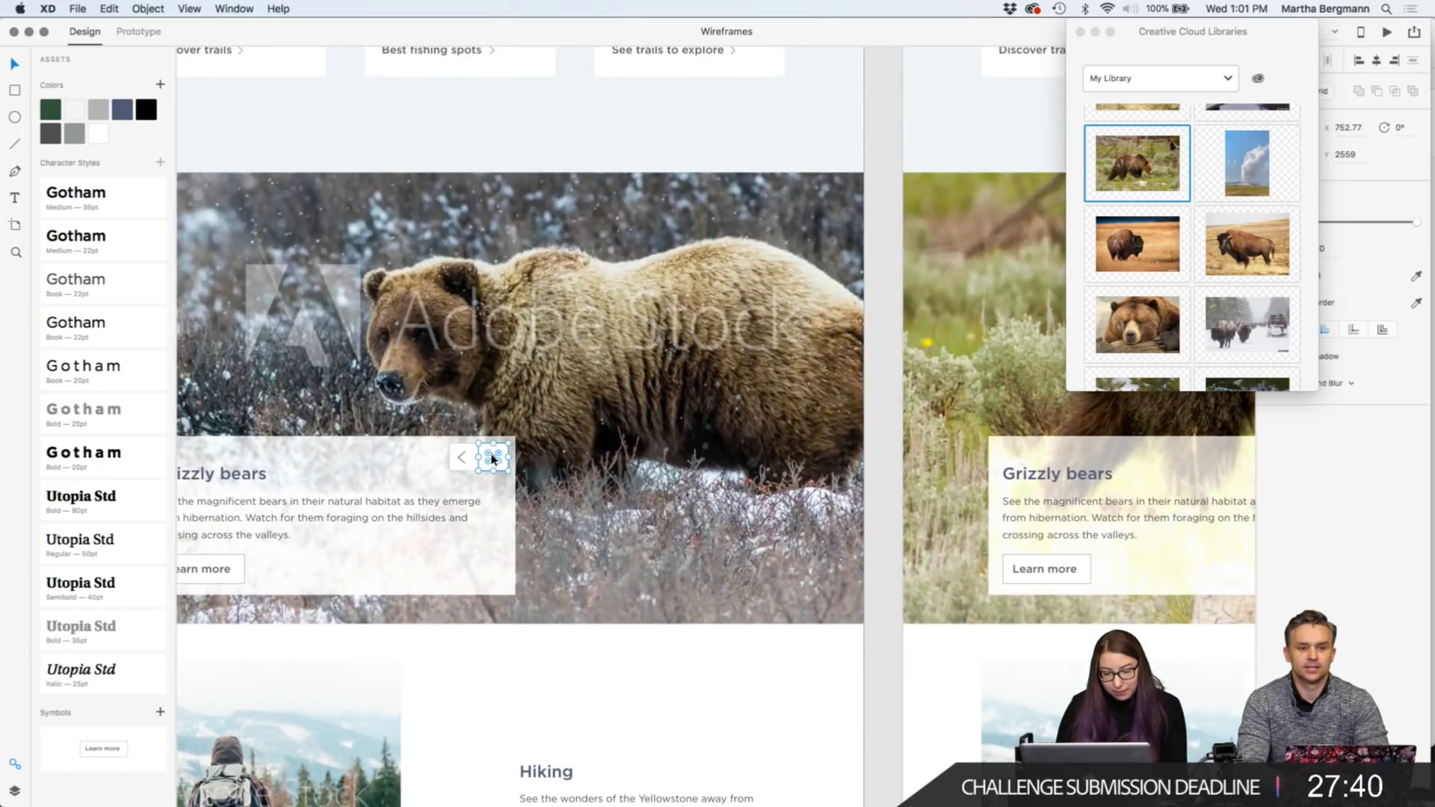
scroll(493, 457, up, 2)
double_click(422, 471)
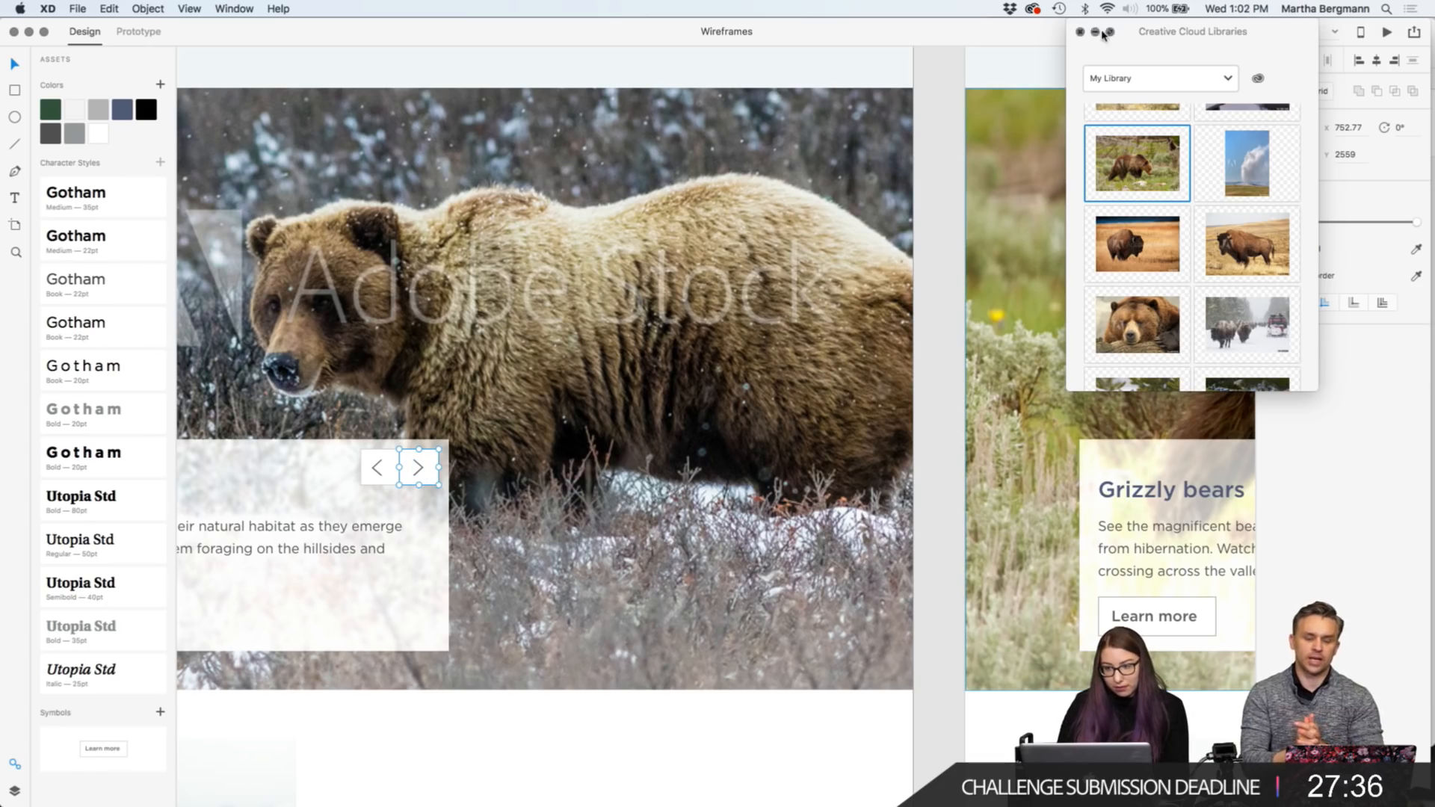
click(1080, 31)
Select the original Grizzly bears card's next arrow button and zoom in on it.
scroll(700, 586, right, 6)
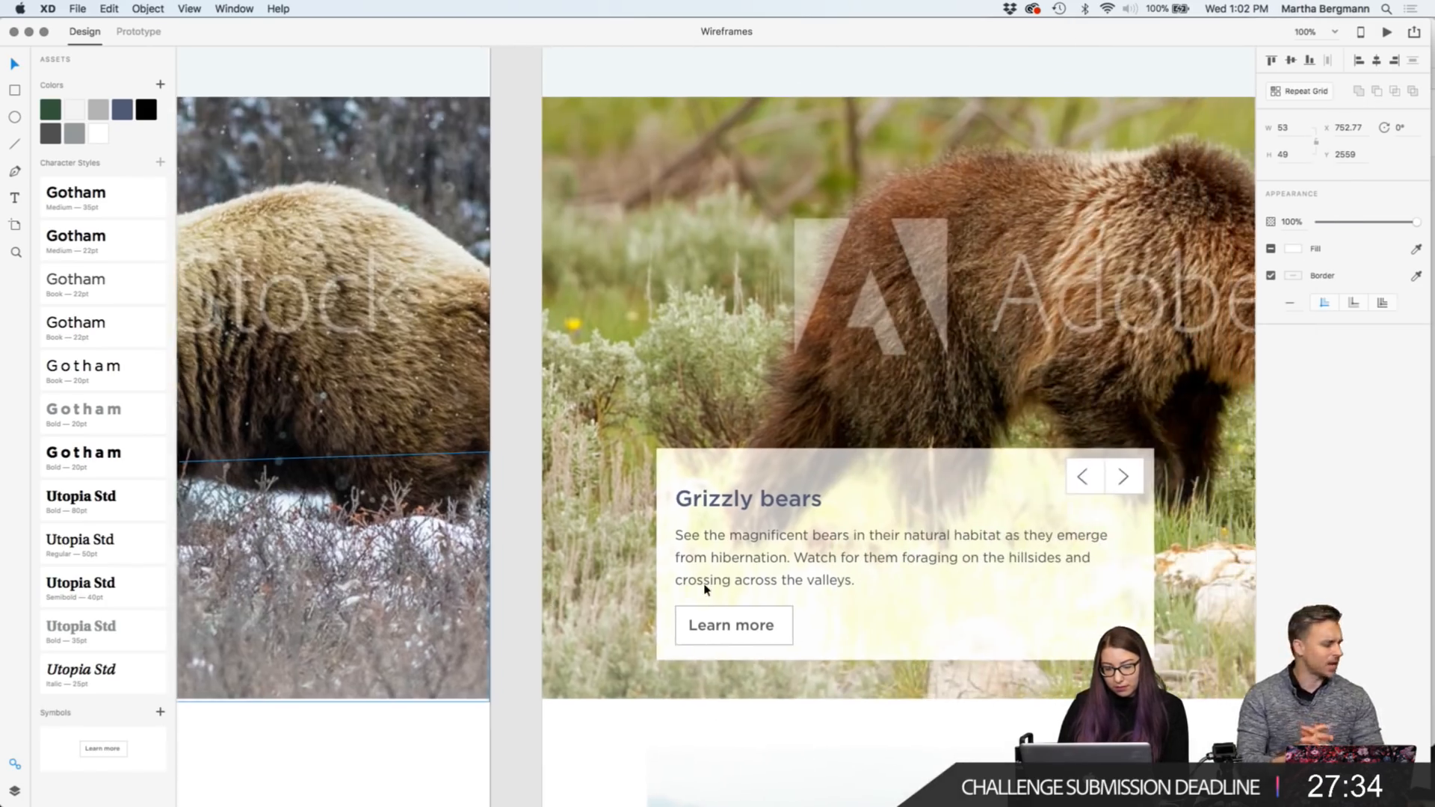
super+click(1090, 483)
click(1092, 484)
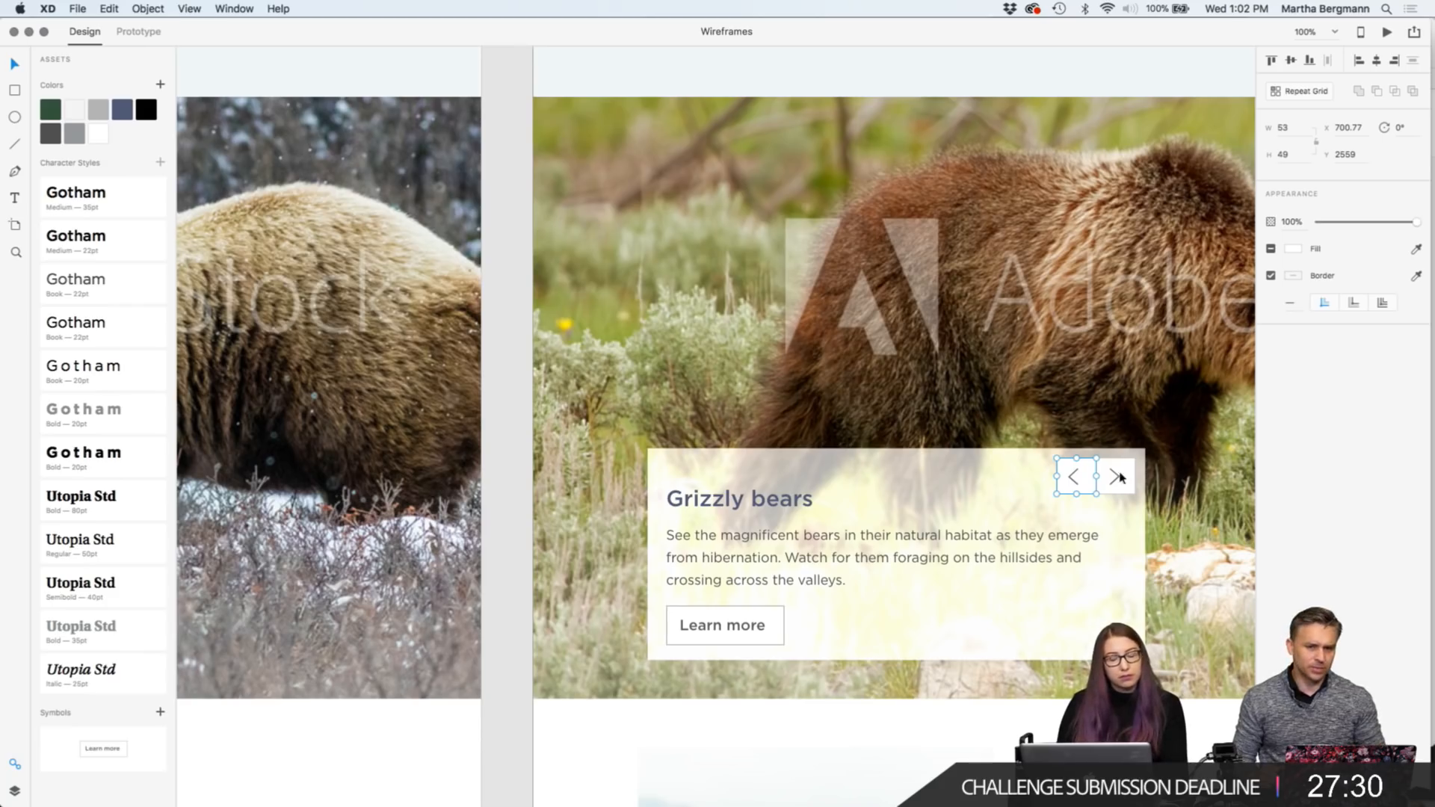
click(1113, 477)
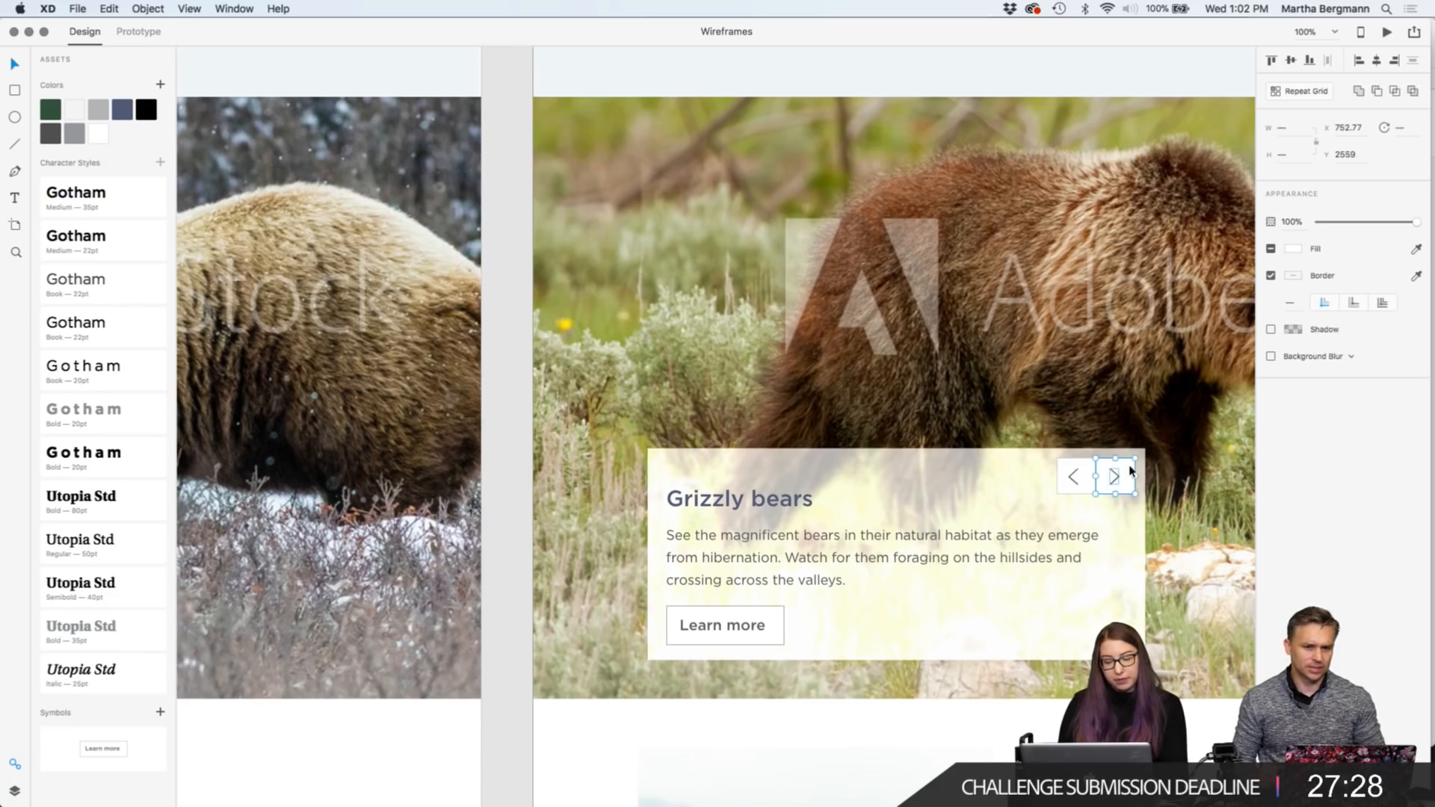
scroll(1130, 470, down, 5)
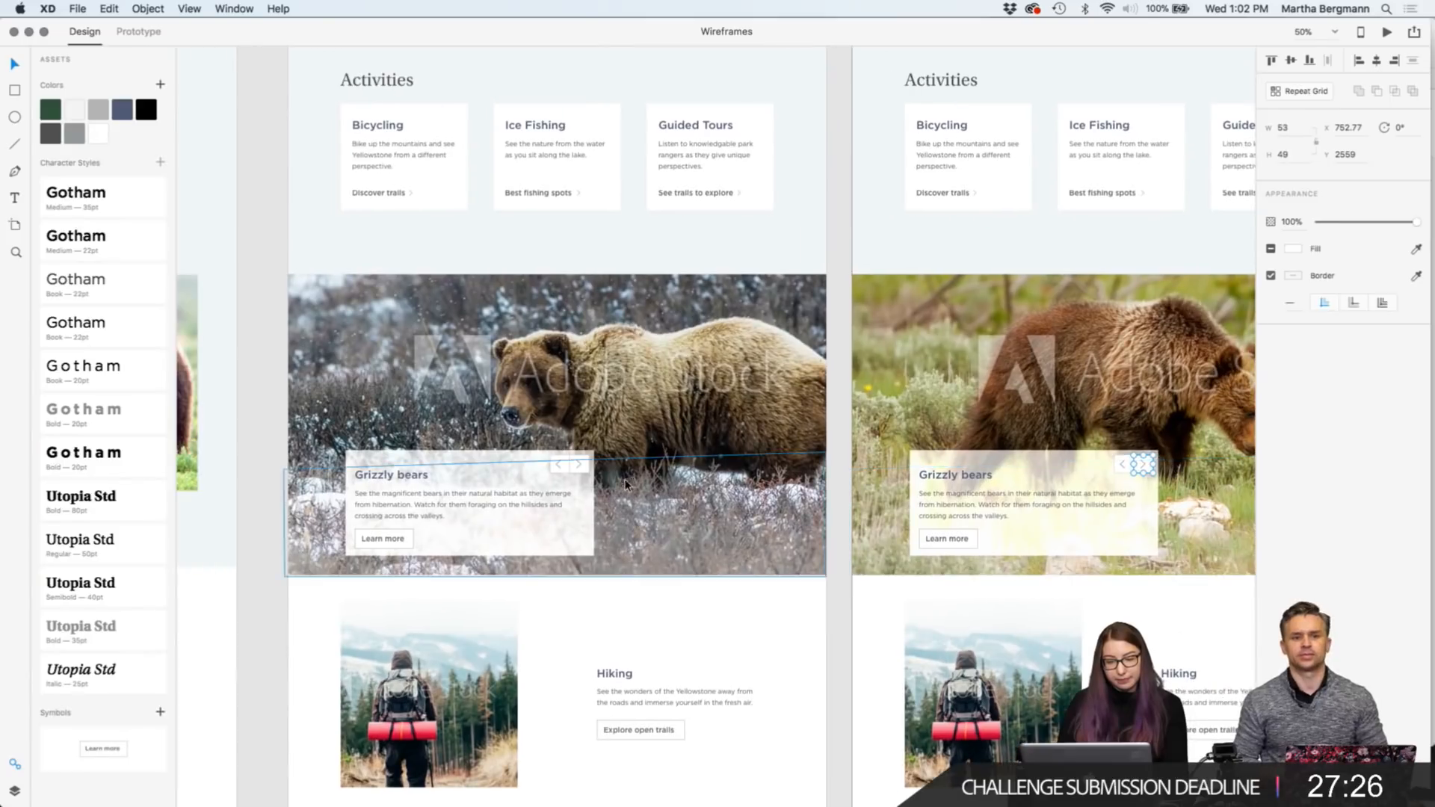
click(579, 464)
key(super+equal)
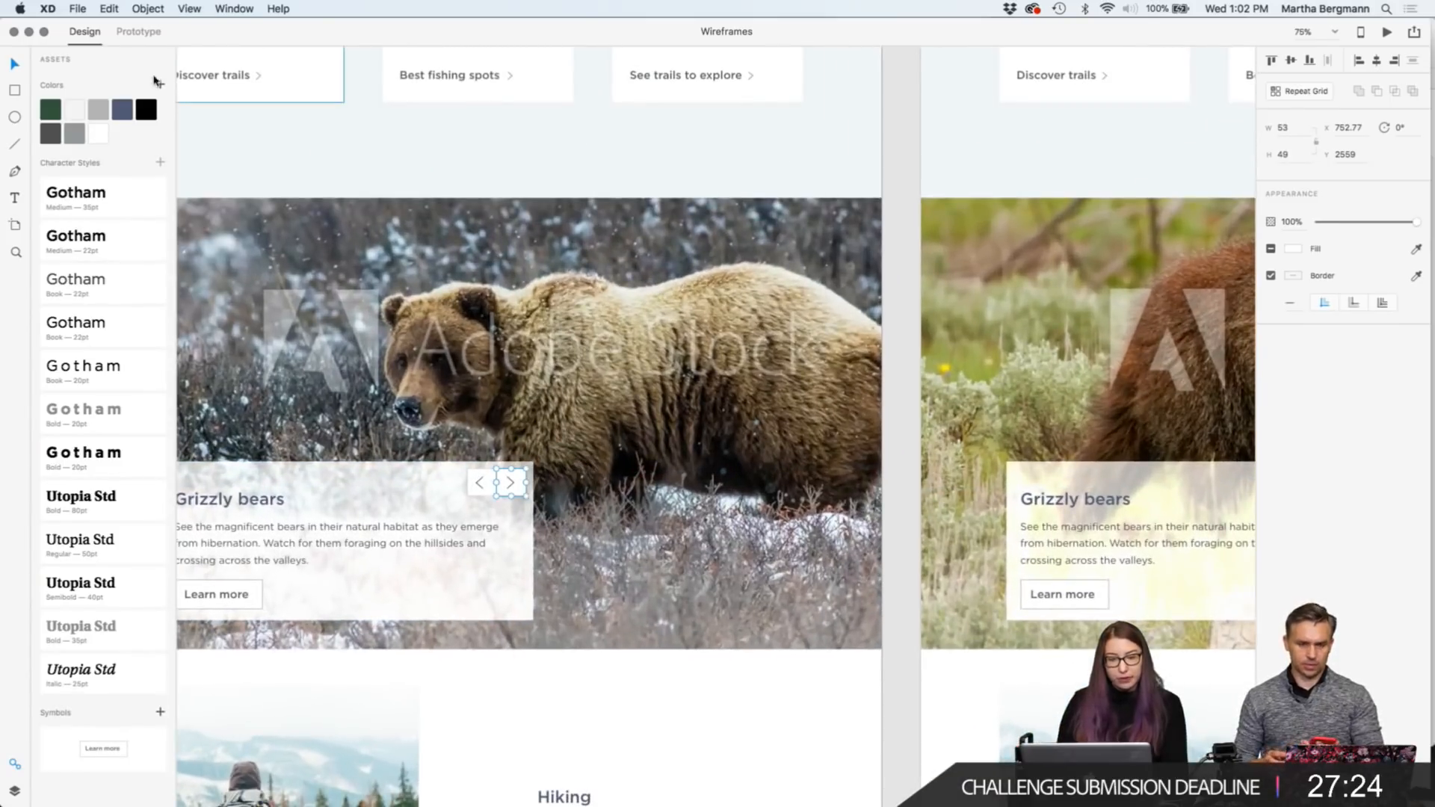
click(138, 31)
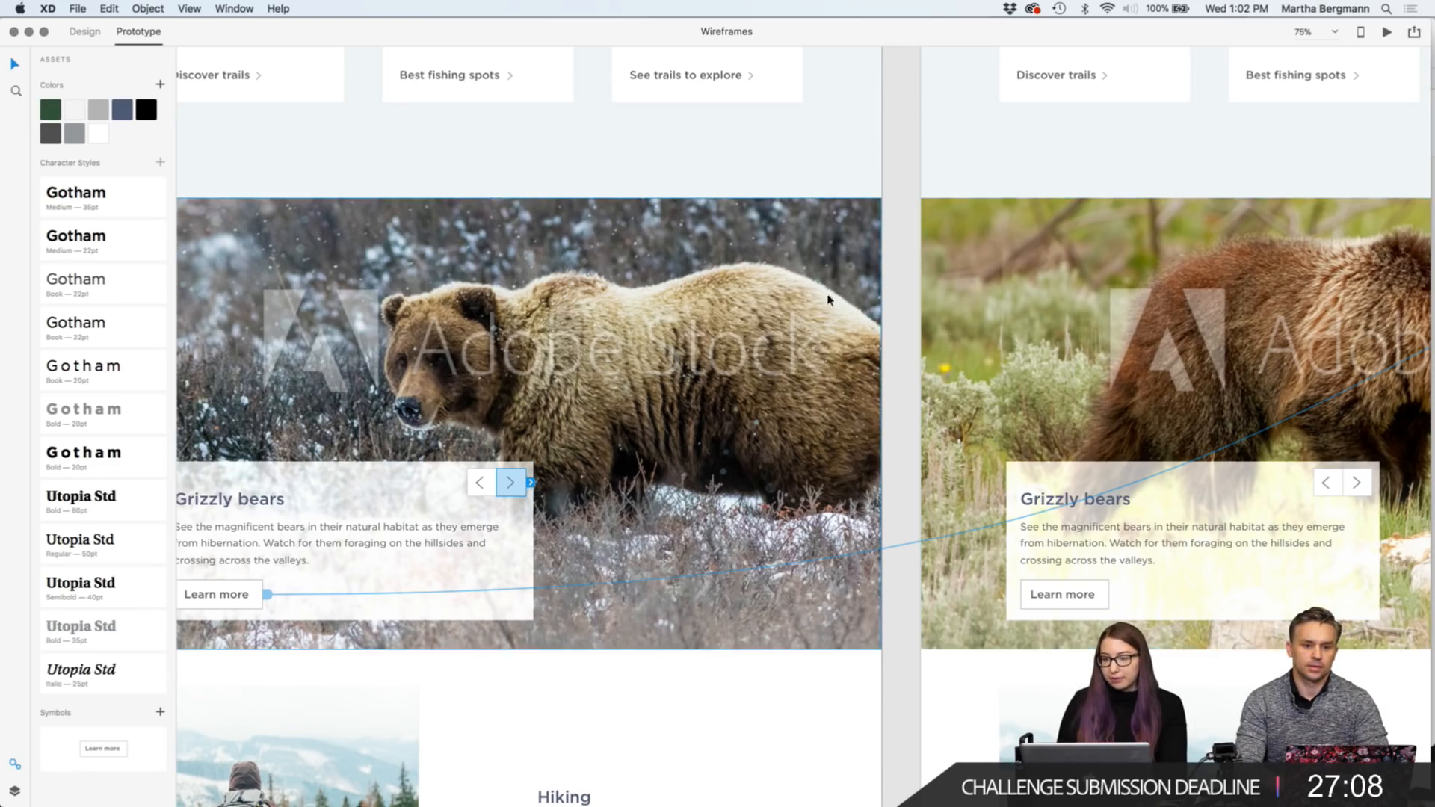
key(super+minus)
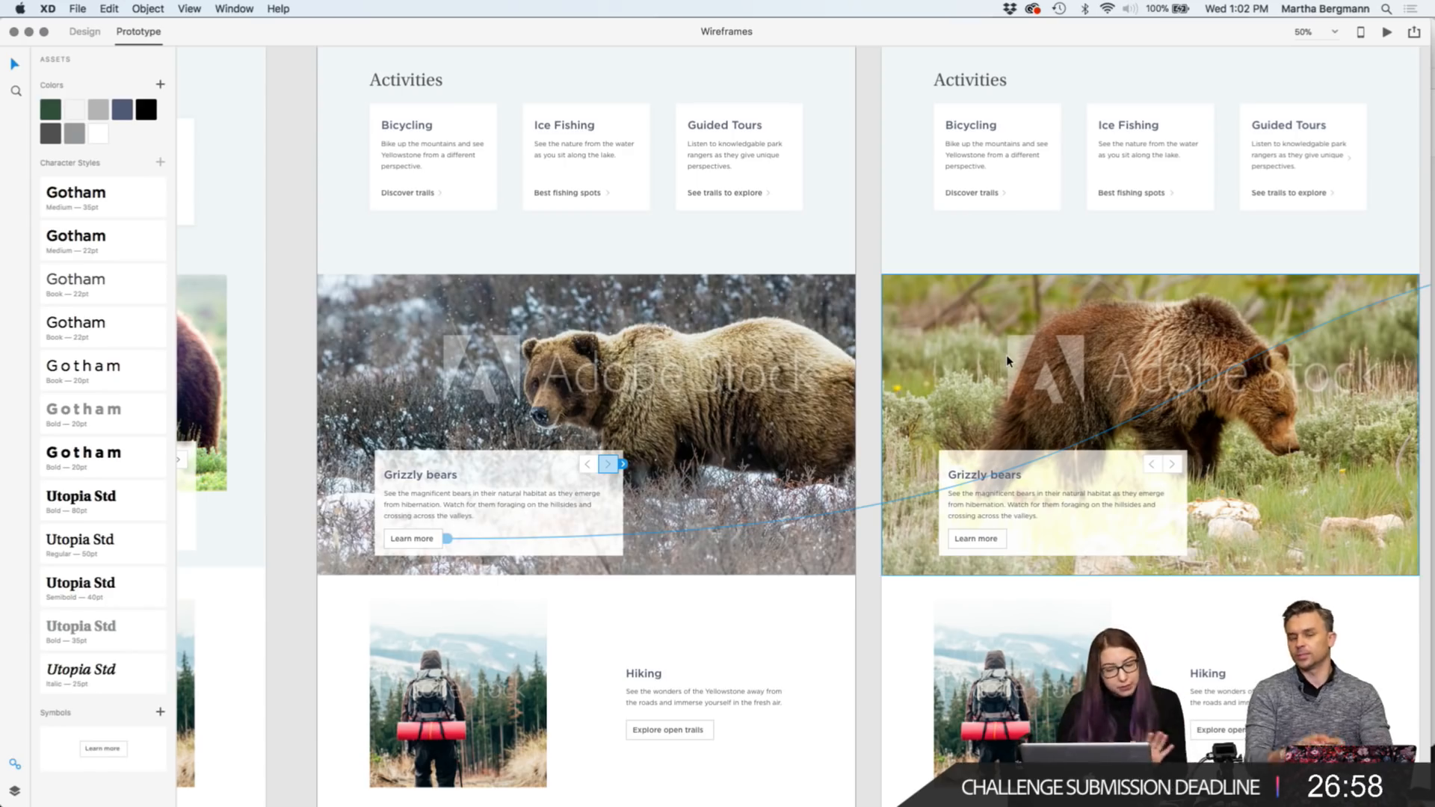
drag(625, 465, 963, 411)
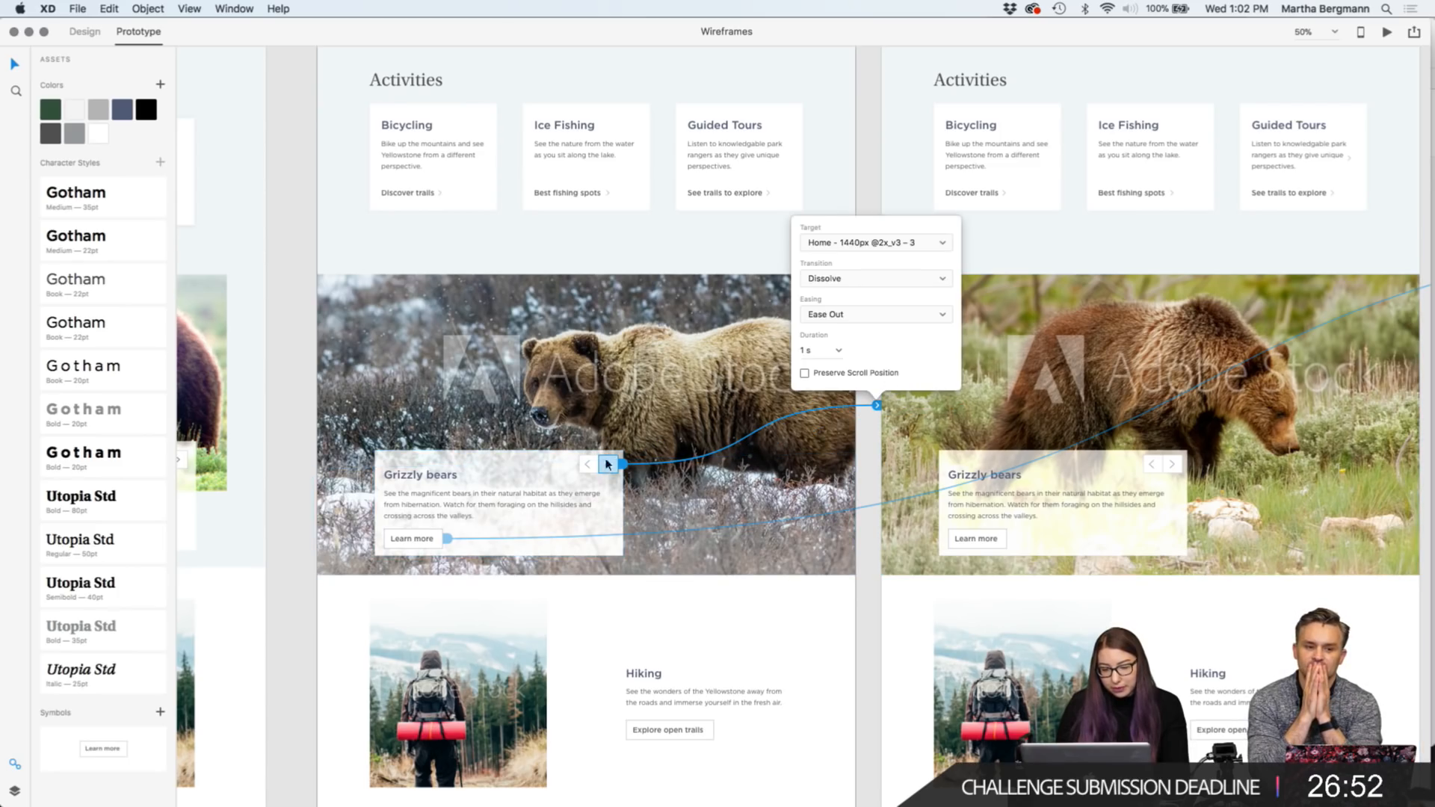
key(super+equal)
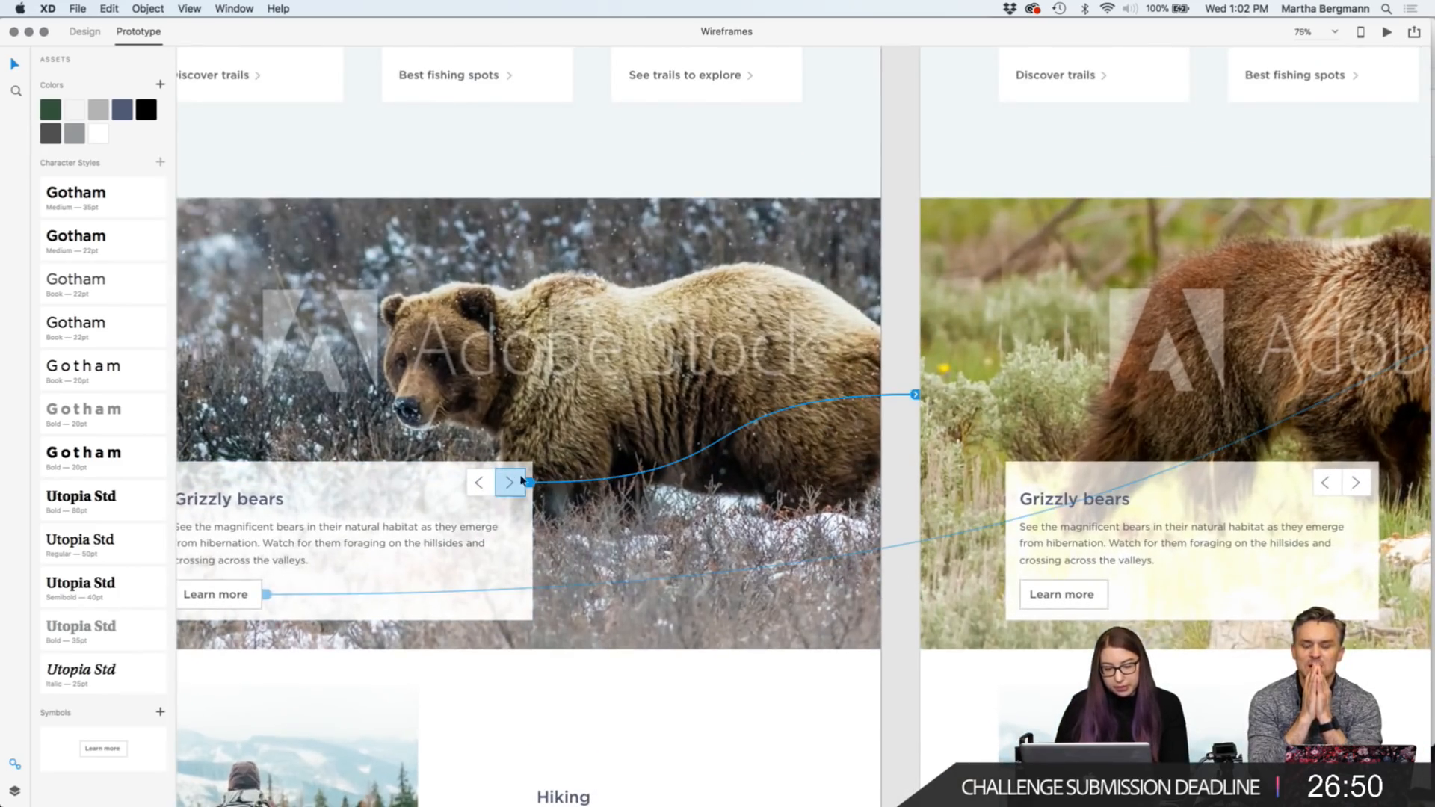
click(916, 394)
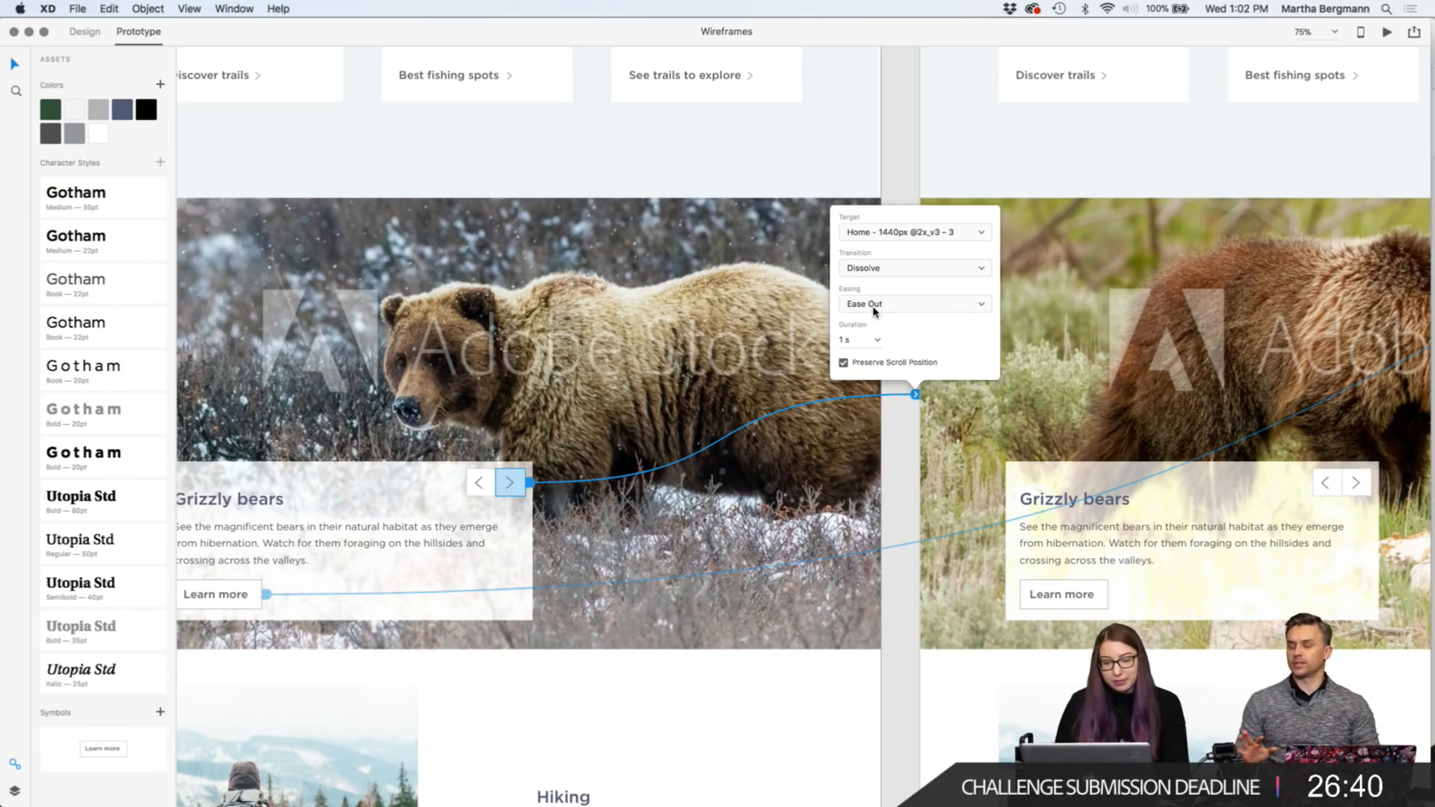
key(super+minus)
key(super+minus)
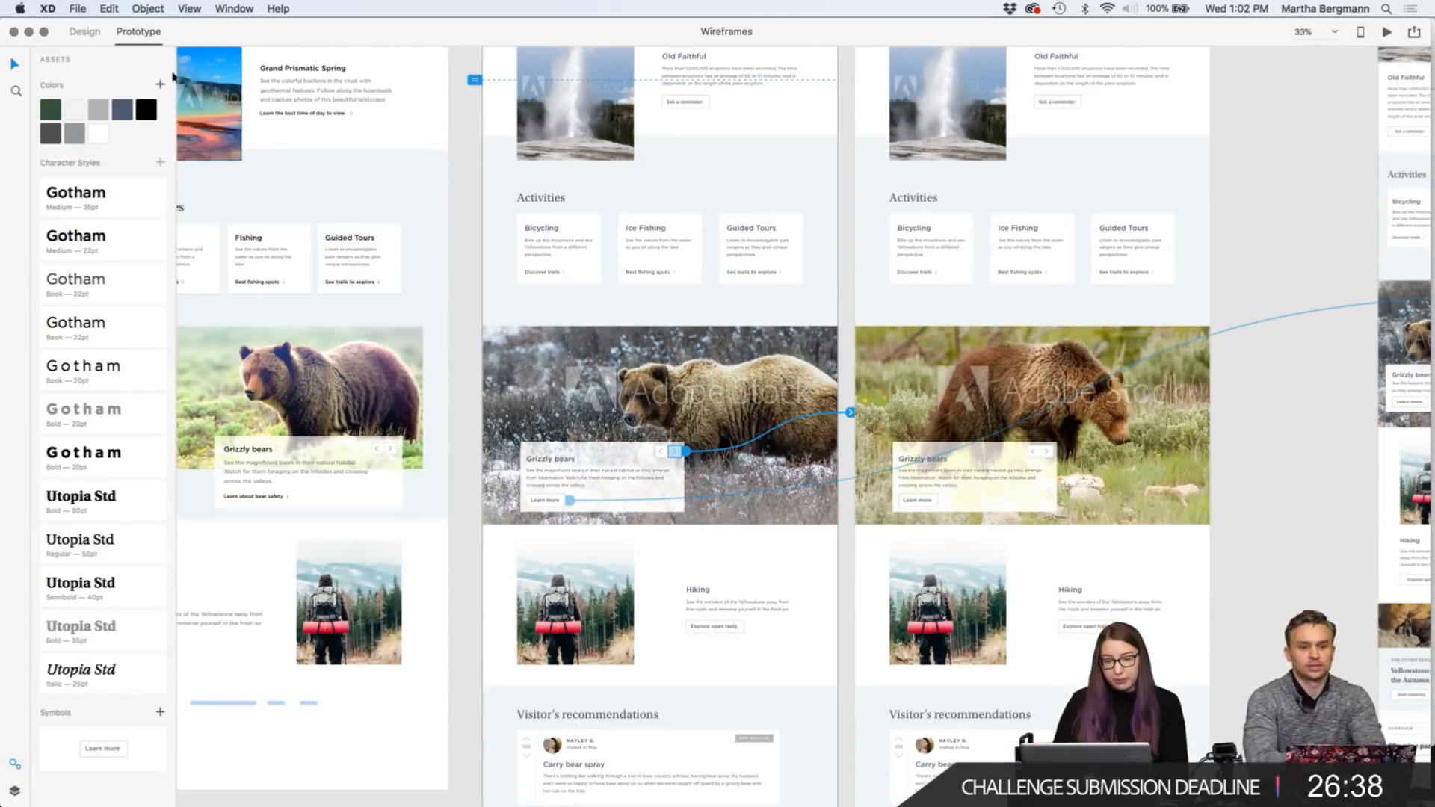
scroll(612, 247, up, 5)
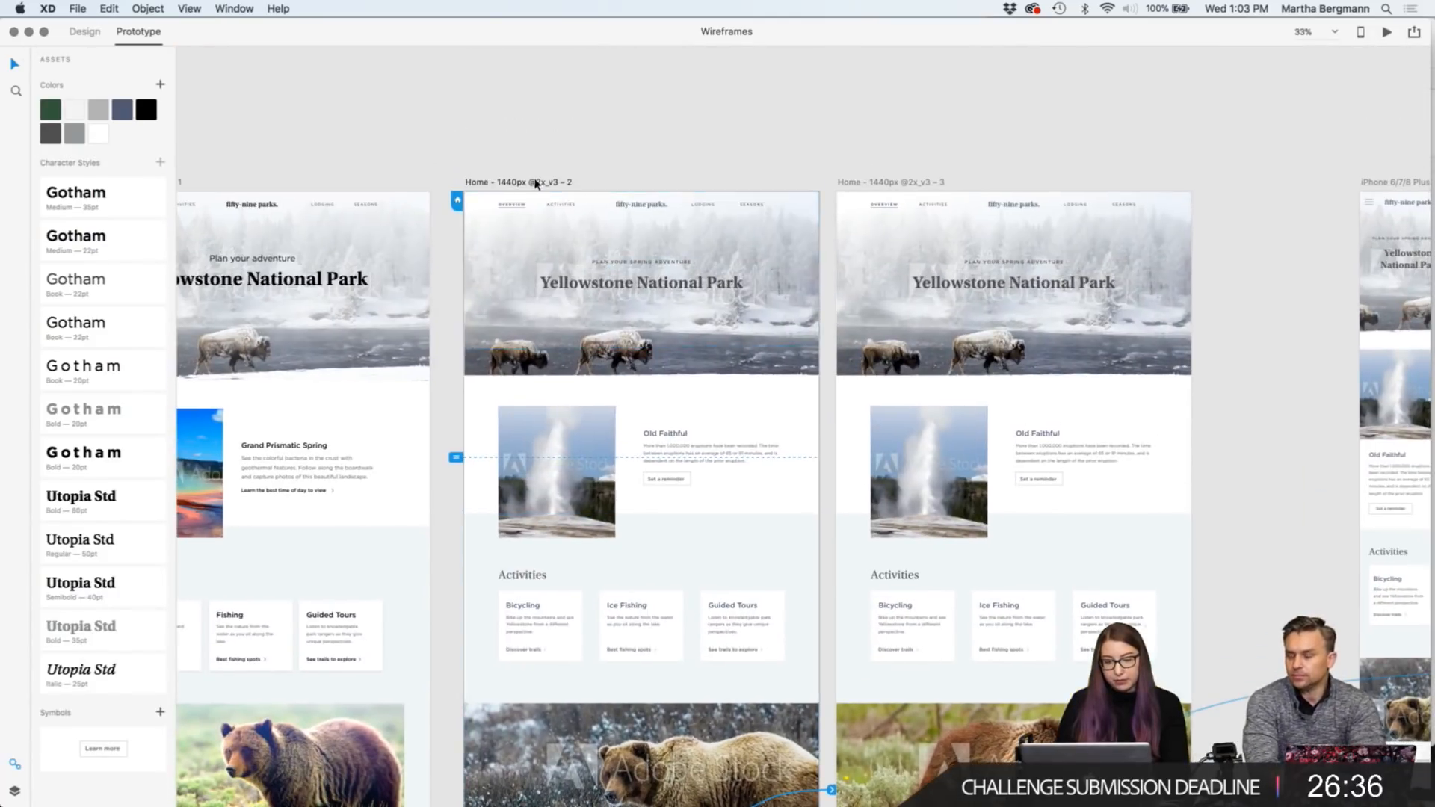
click(535, 183)
Preview the Home artboard and advance the carousel to the meadow bear.
click(1387, 33)
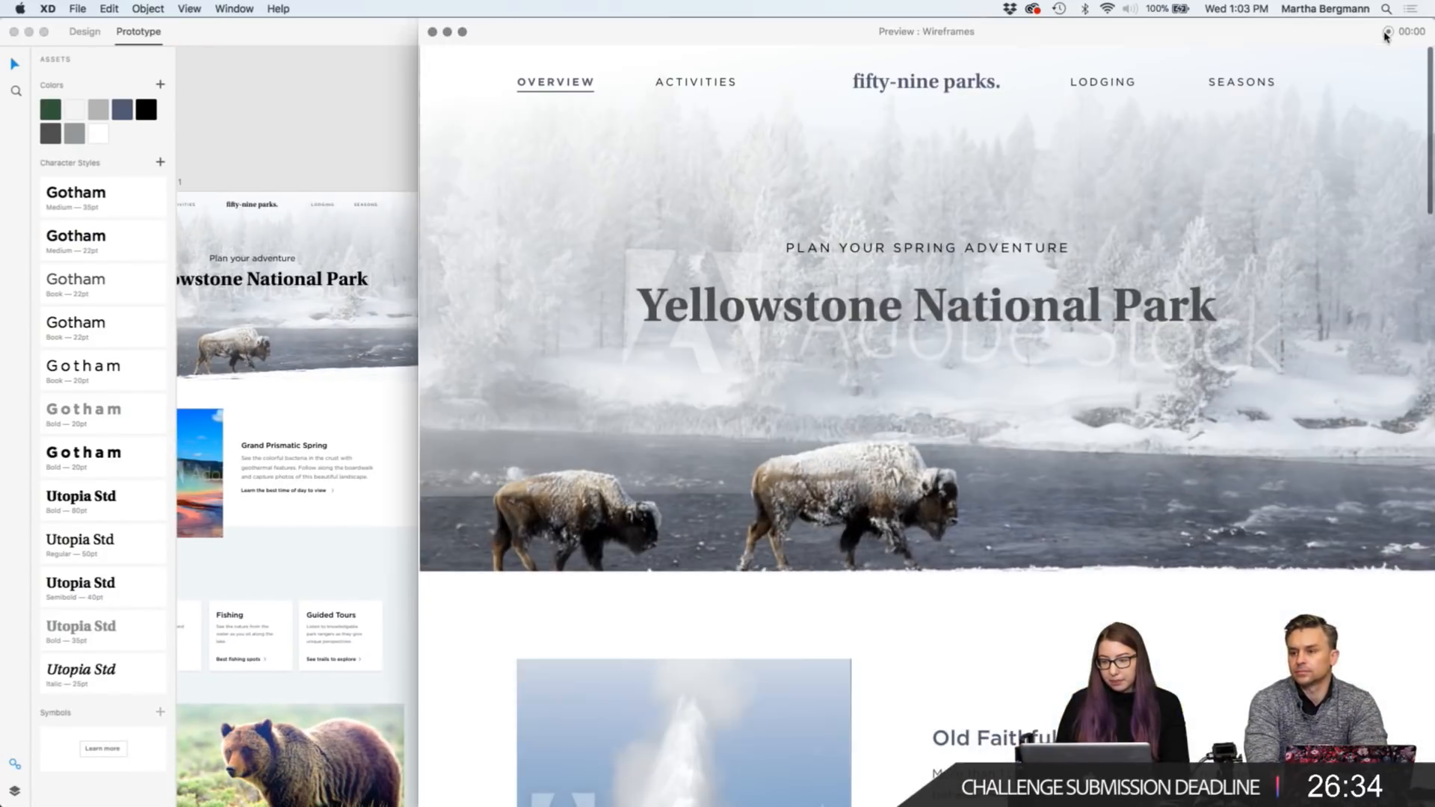
scroll(599, 519, down, 15)
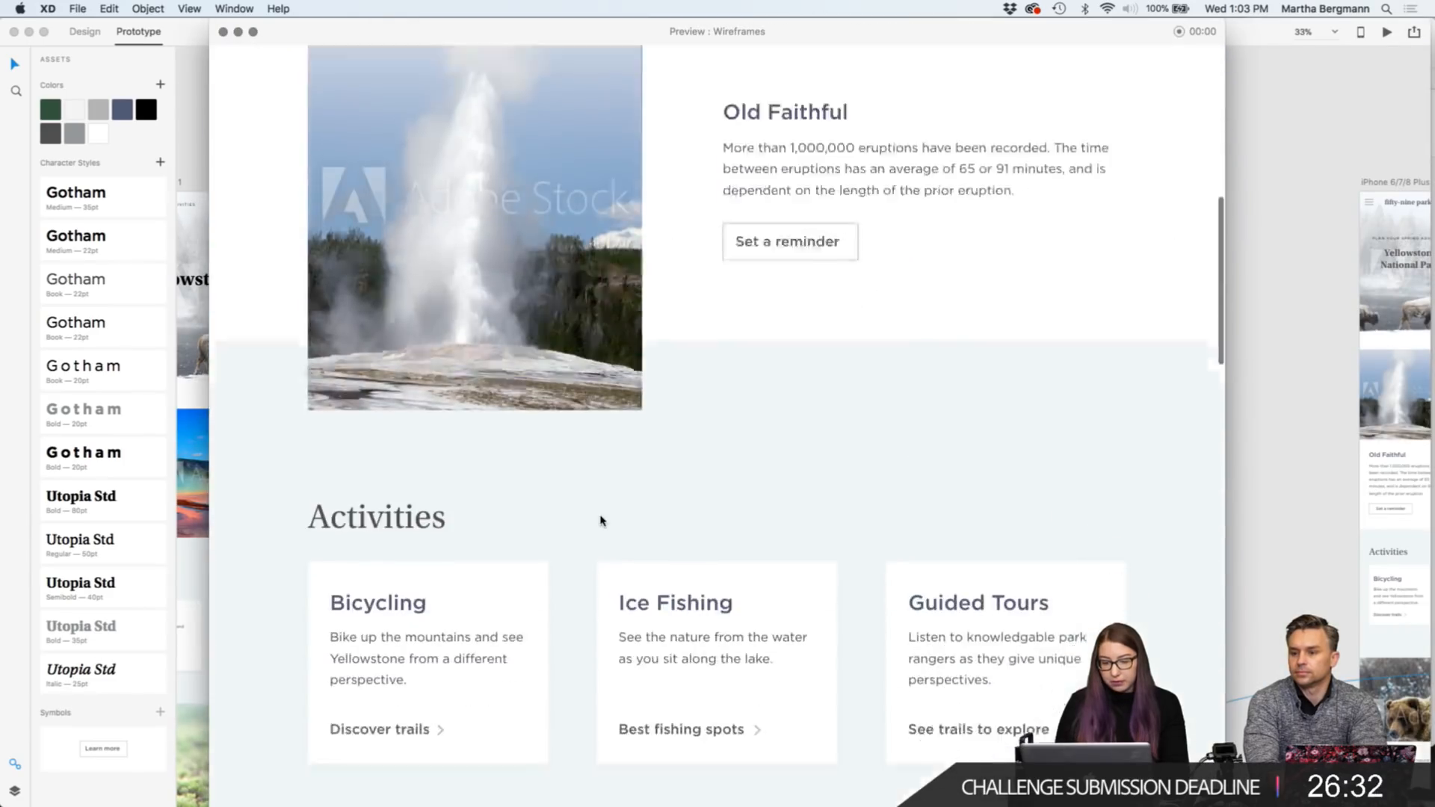
scroll(601, 518, down, 3)
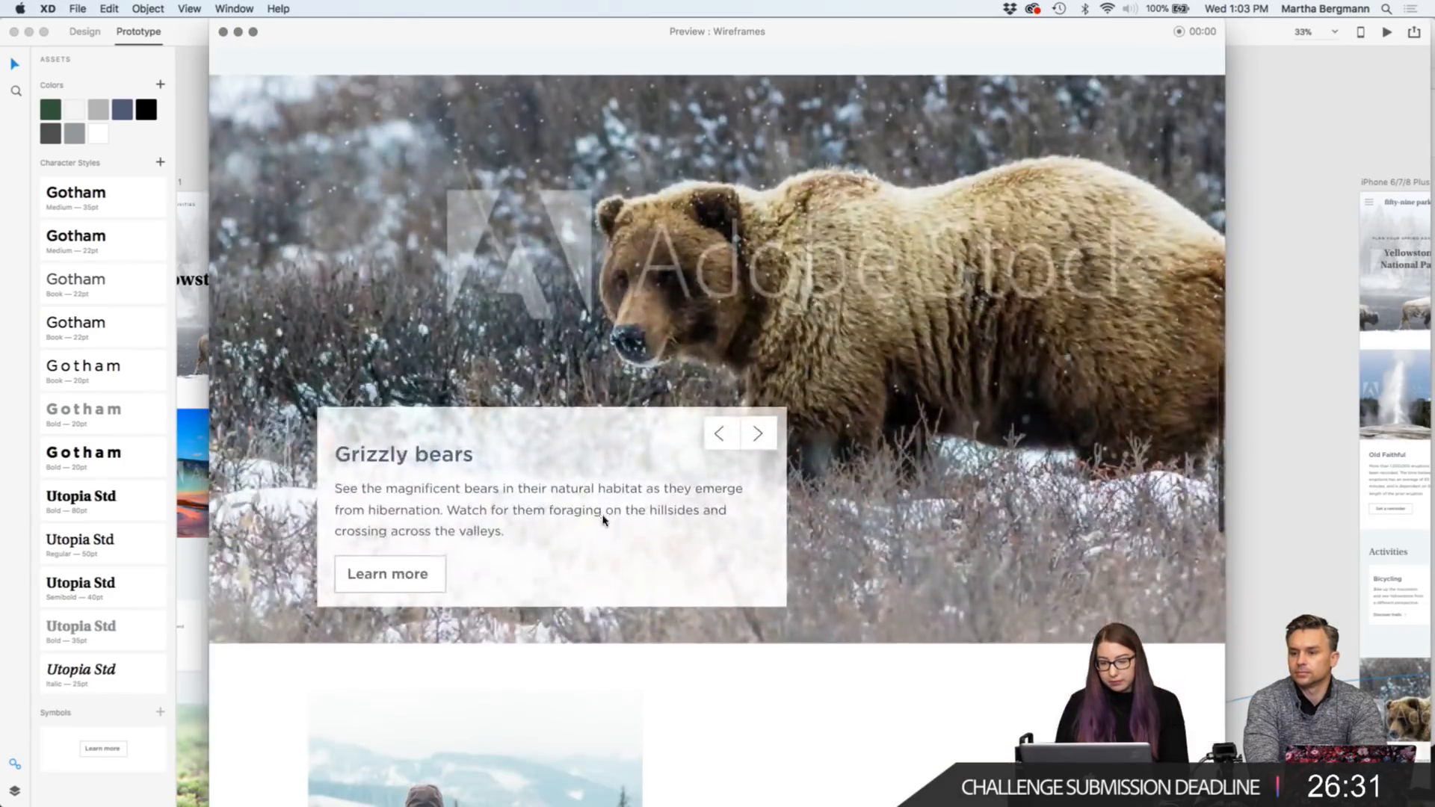
click(766, 434)
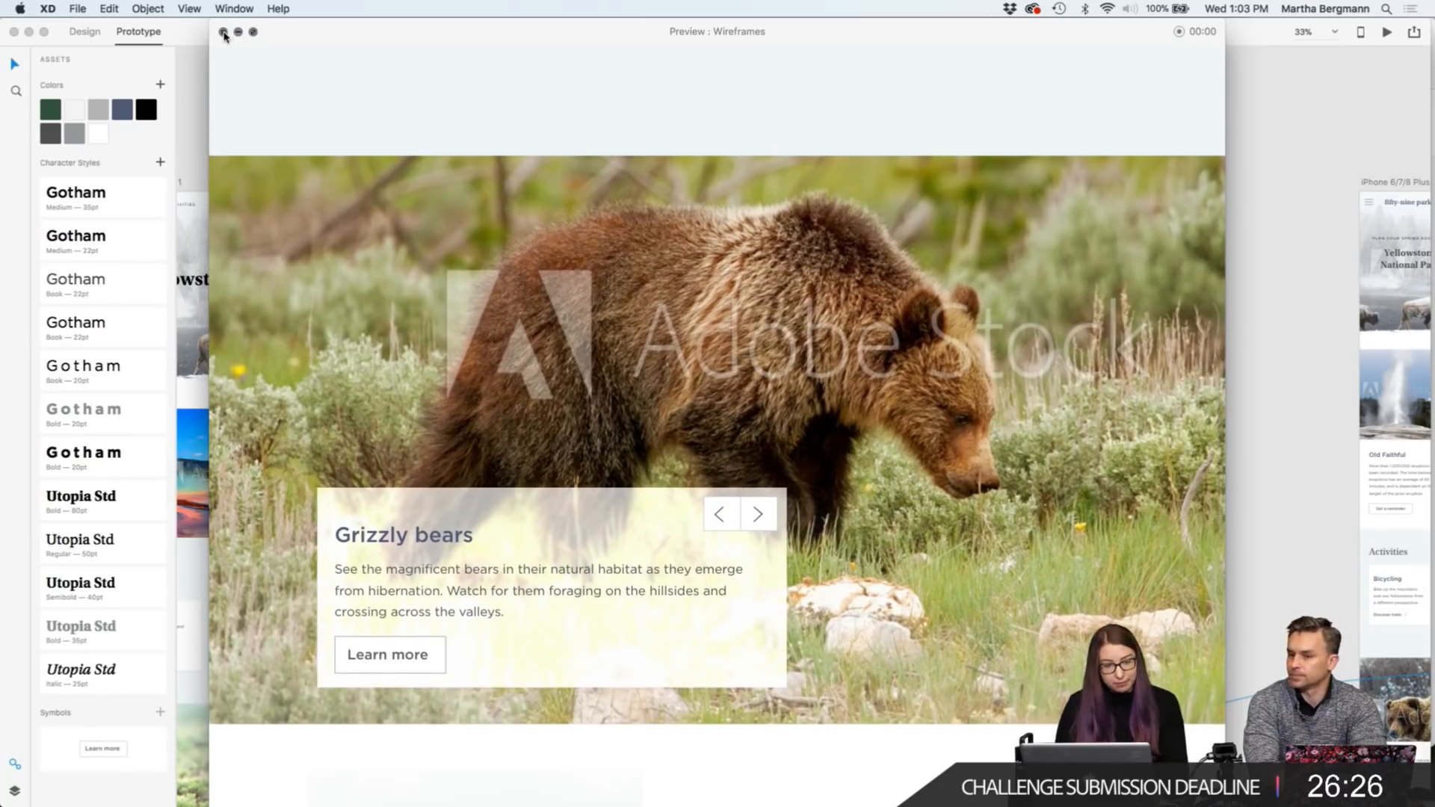
Close the preview and zoom in on the Grizzly bears card.
click(224, 32)
scroll(826, 448, down, 5)
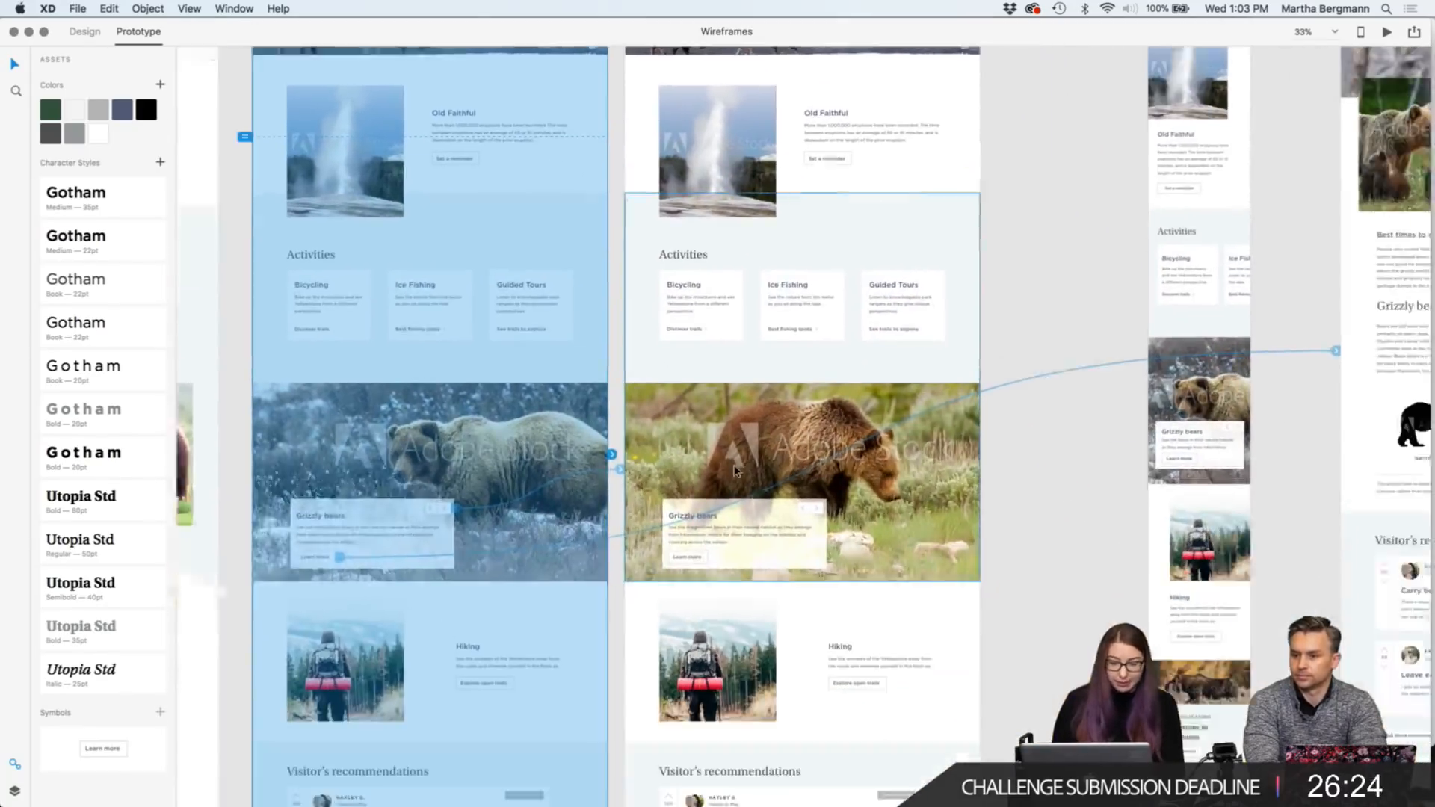
key(super+1)
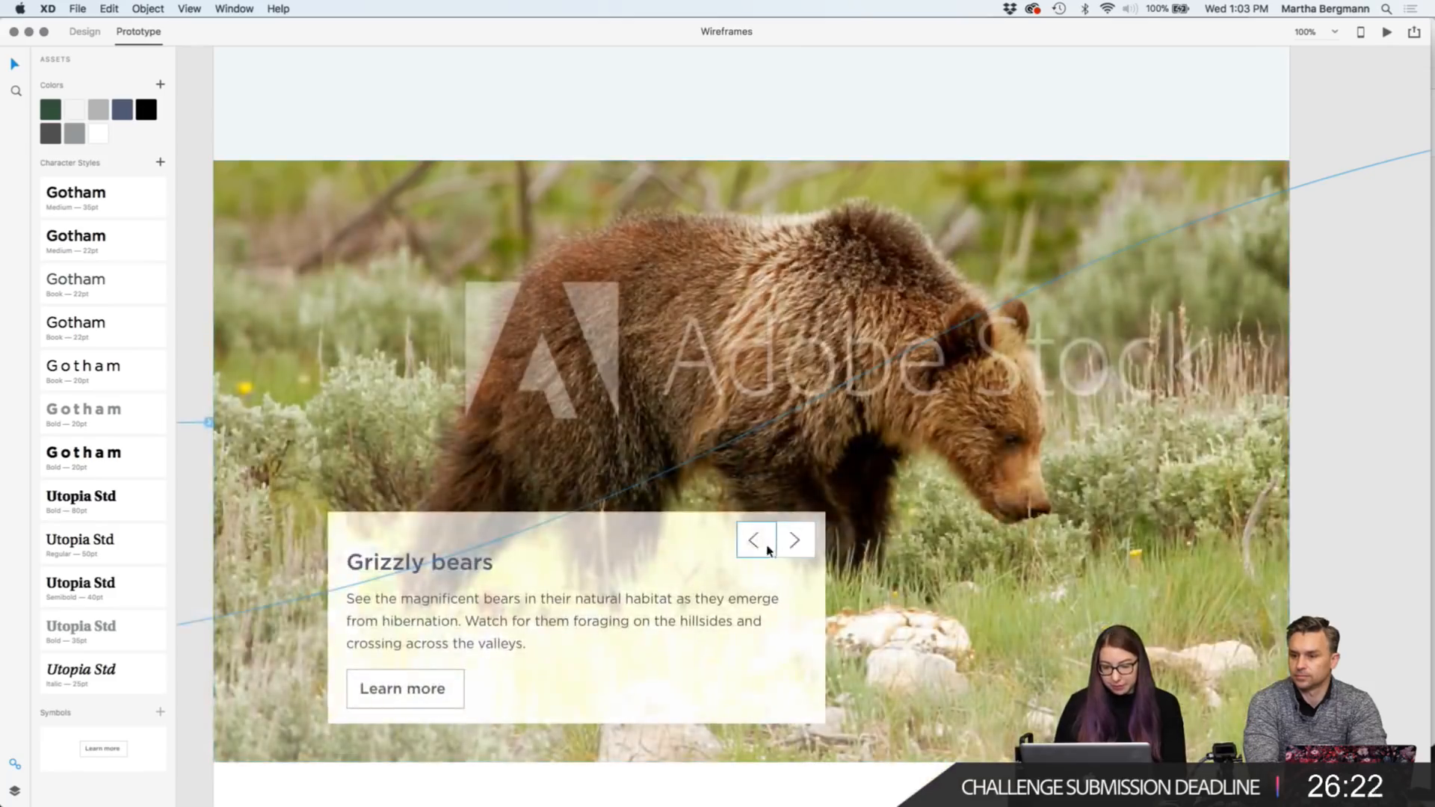
click(767, 549)
scroll(767, 550, down, 2)
scroll(917, 512, left, 3)
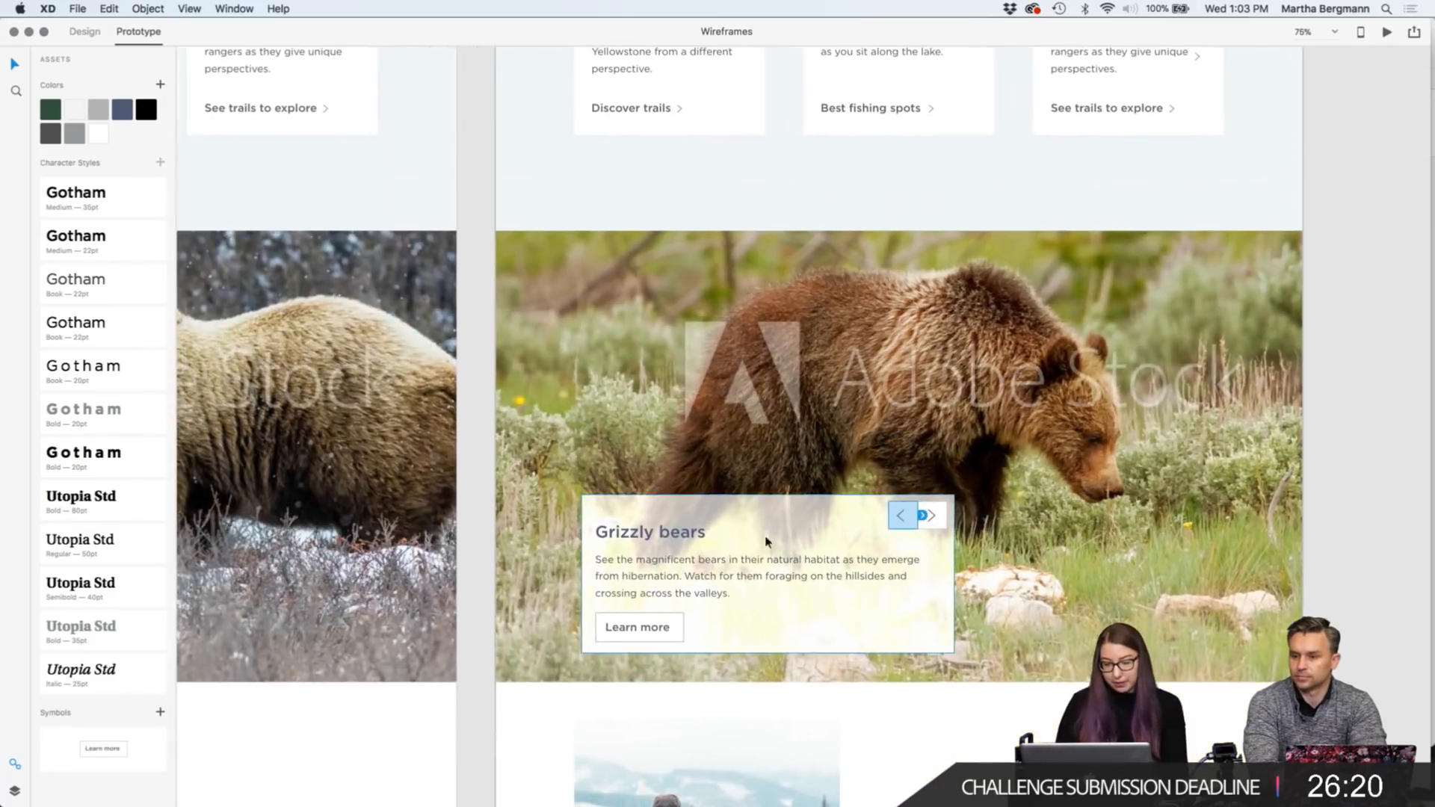
drag(924, 517, 363, 457)
scroll(363, 462, left, 5)
click(810, 431)
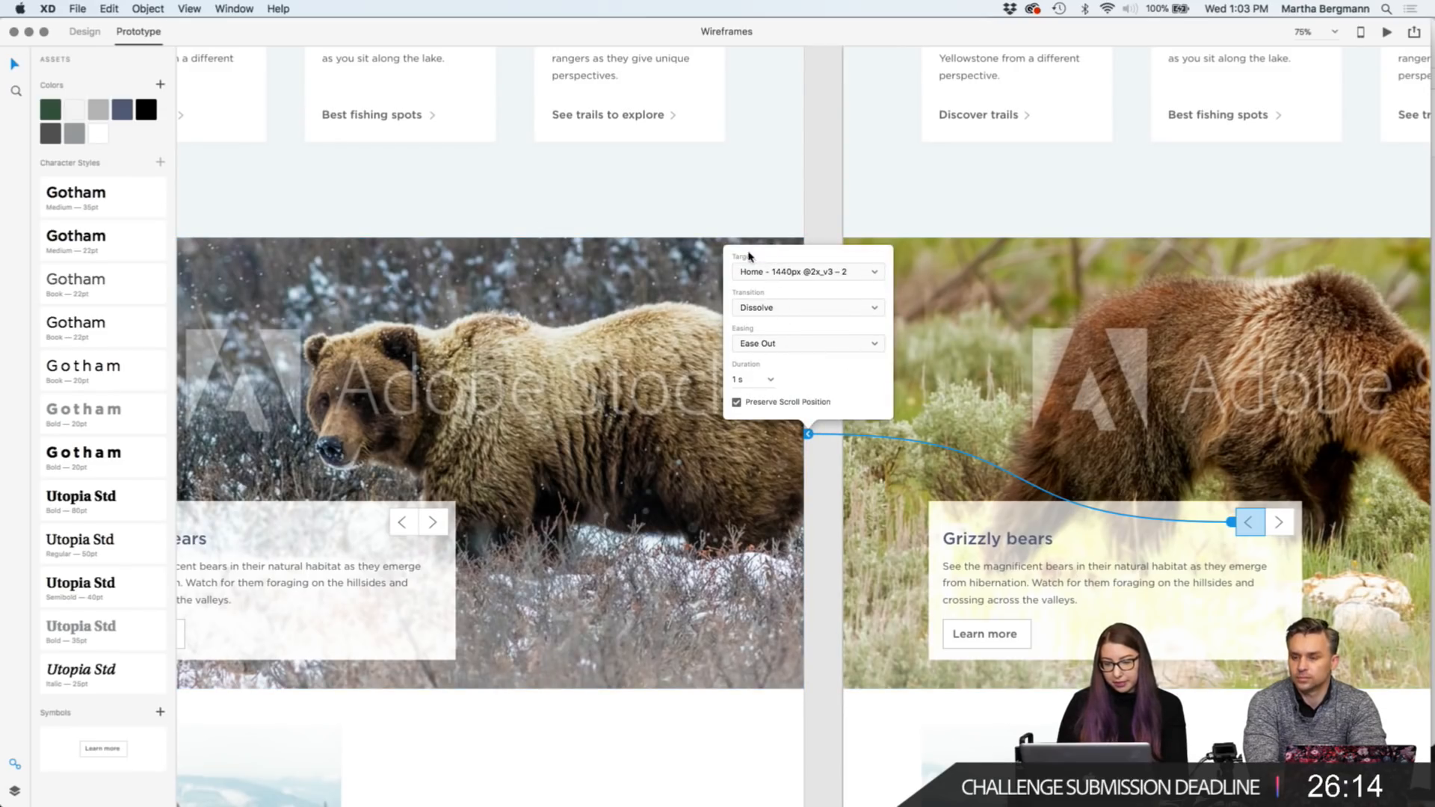
click(429, 217)
key(super+minus)
key(super+minus)
scroll(894, 355, up, 5)
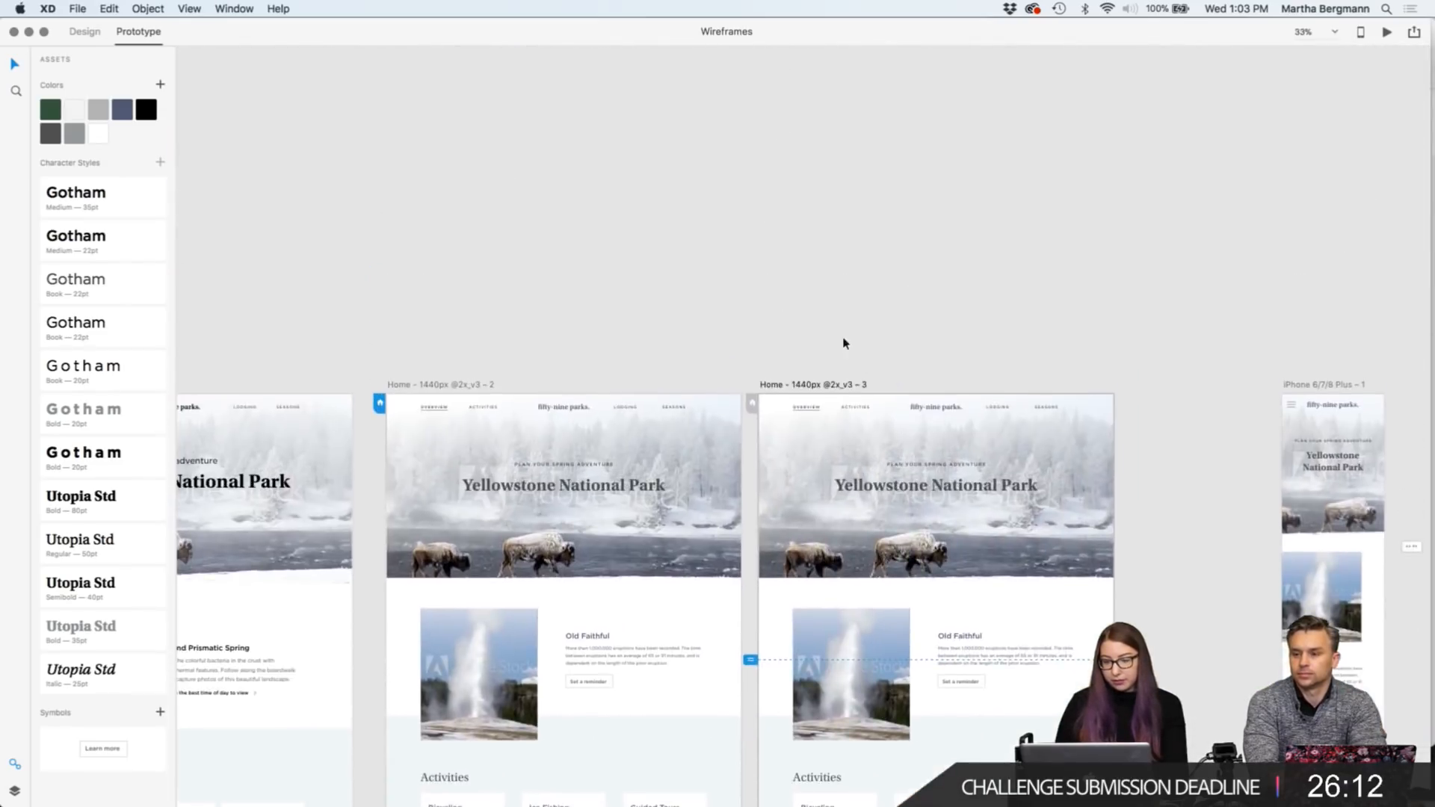
click(1387, 33)
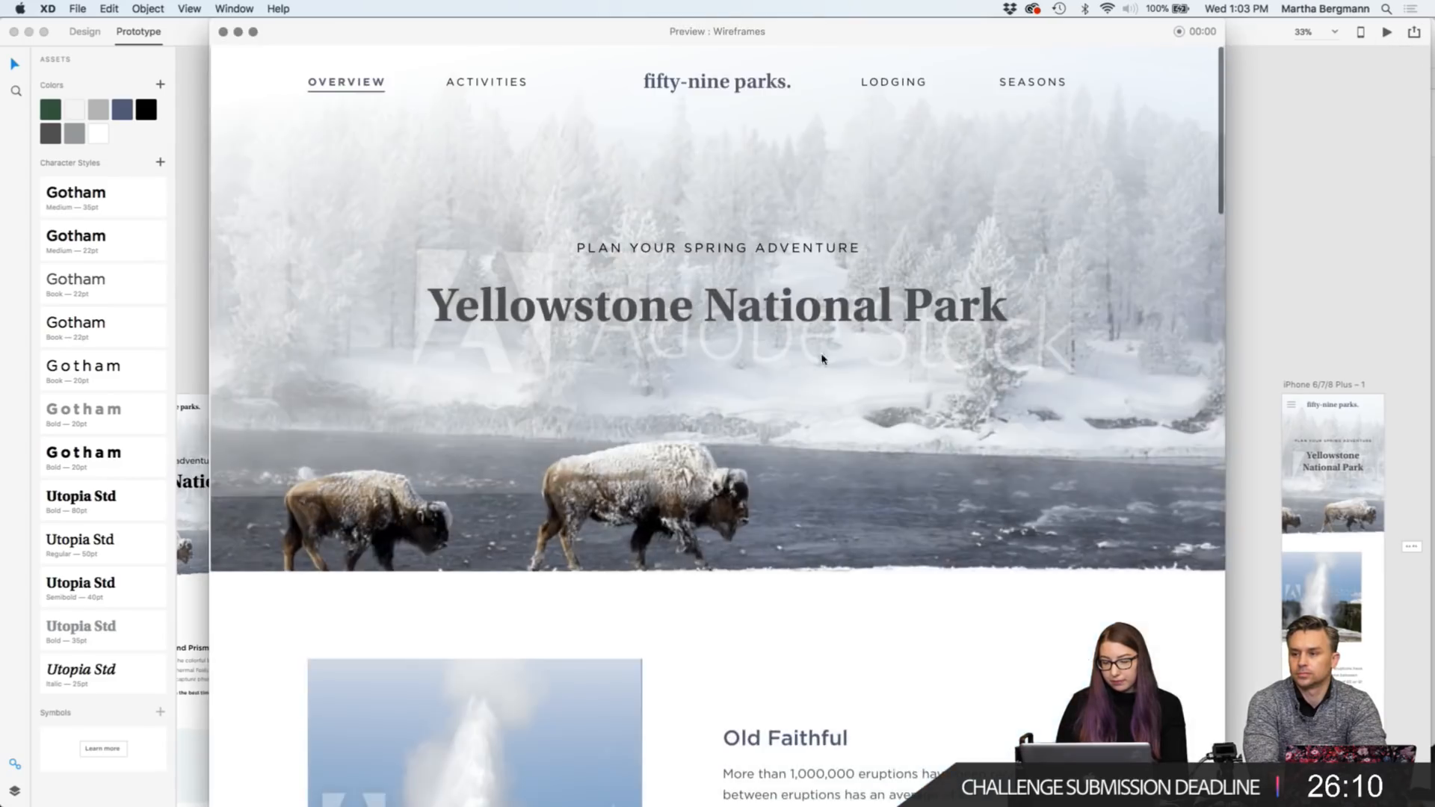
scroll(817, 359, down, 15)
scroll(692, 513, down, 3)
click(729, 469)
click(758, 465)
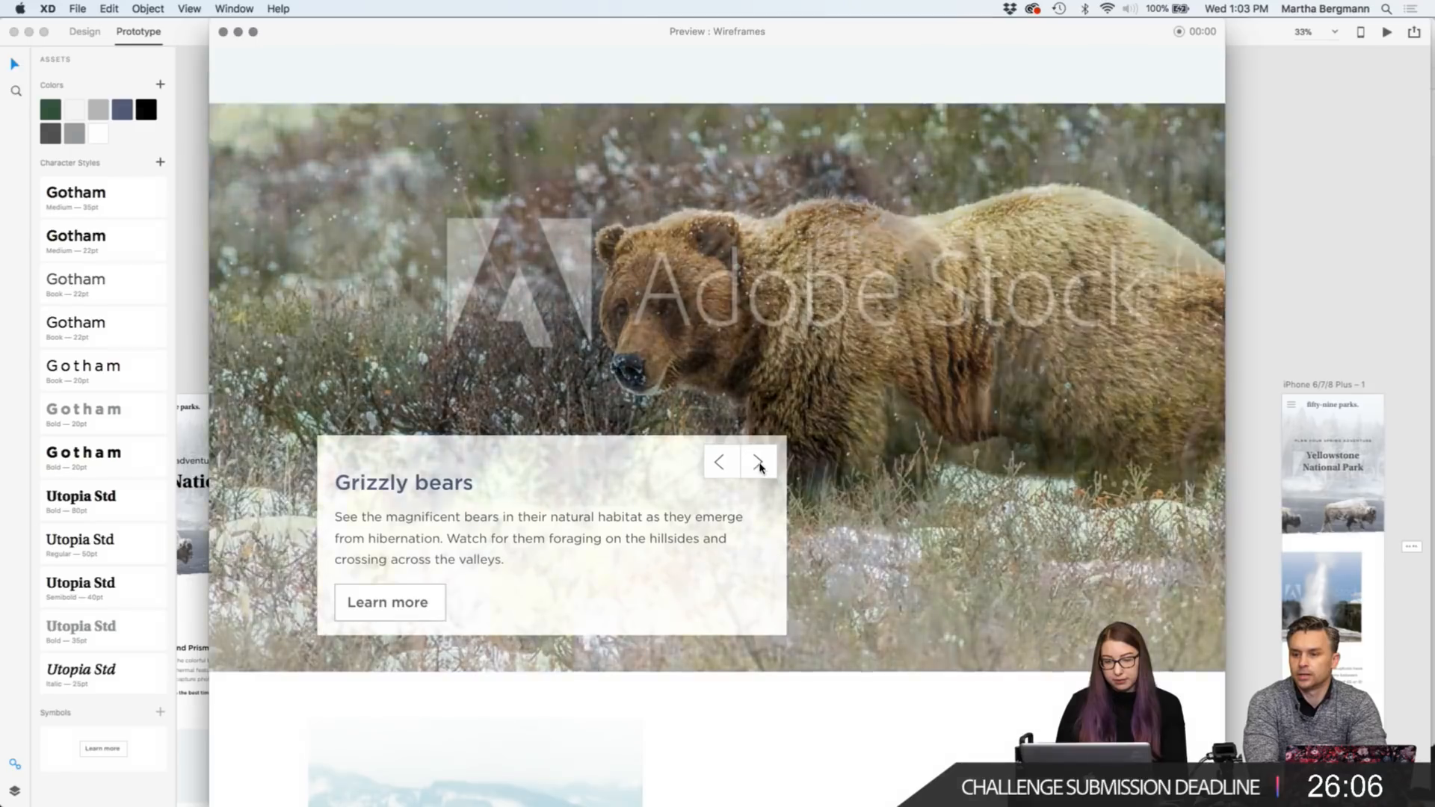
click(719, 464)
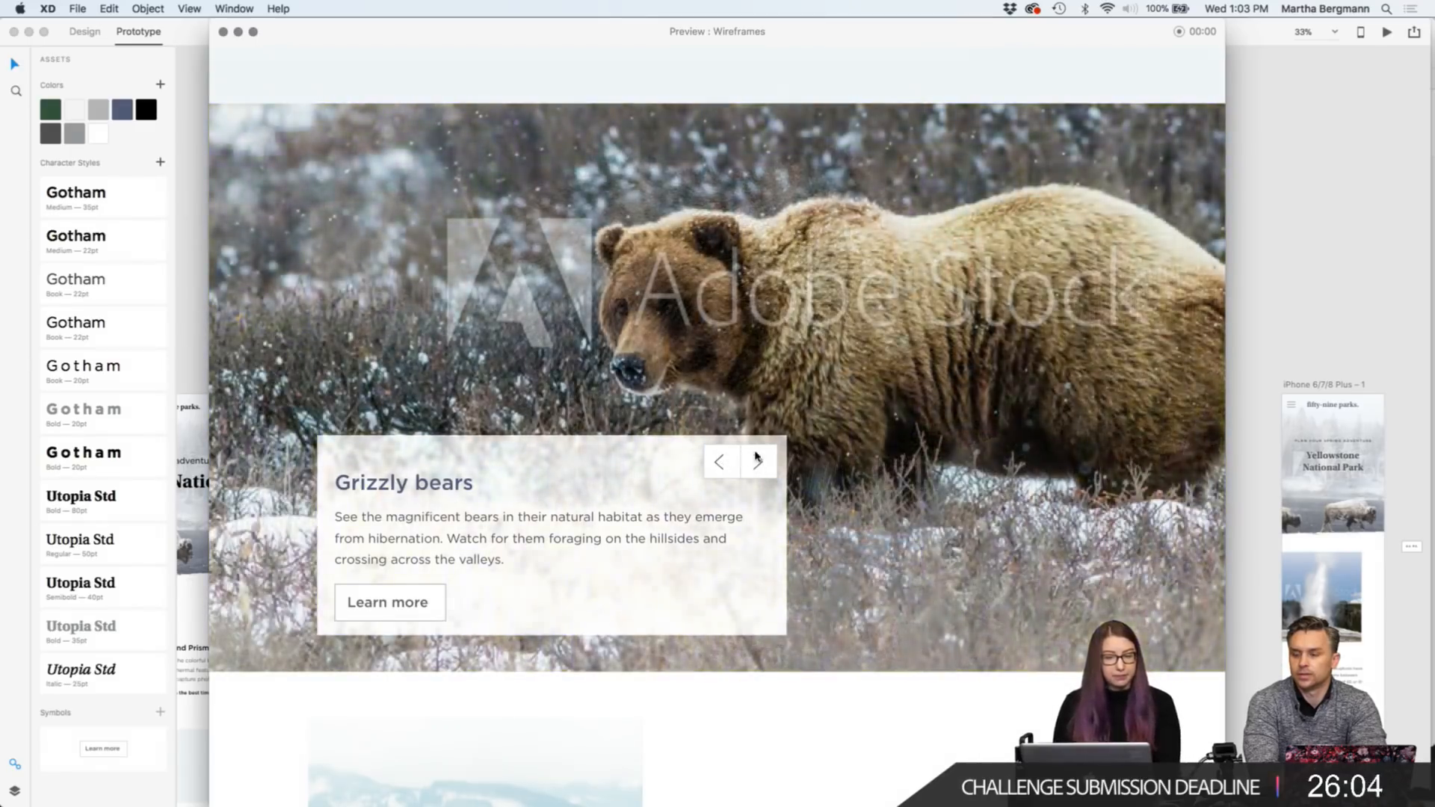
click(759, 464)
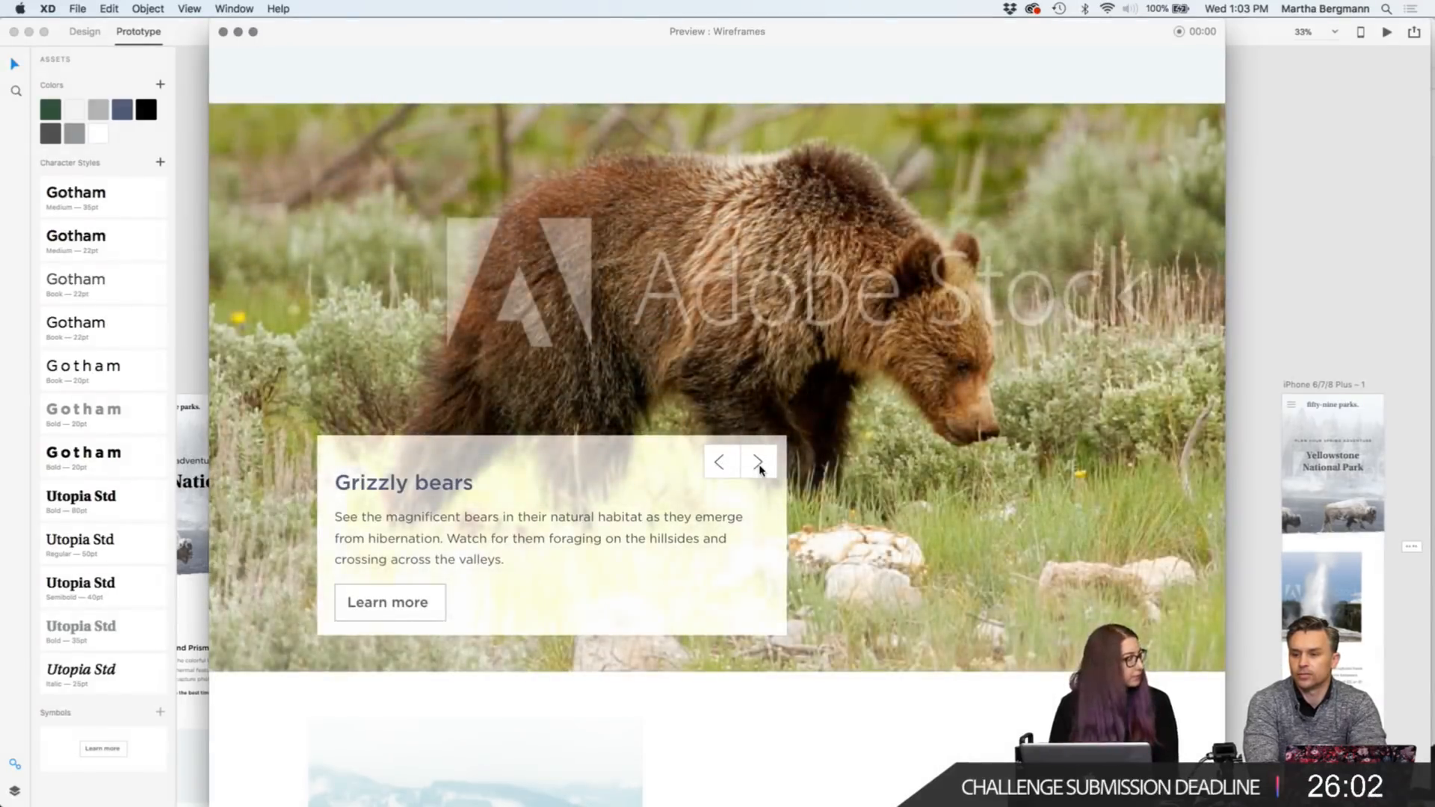
click(729, 468)
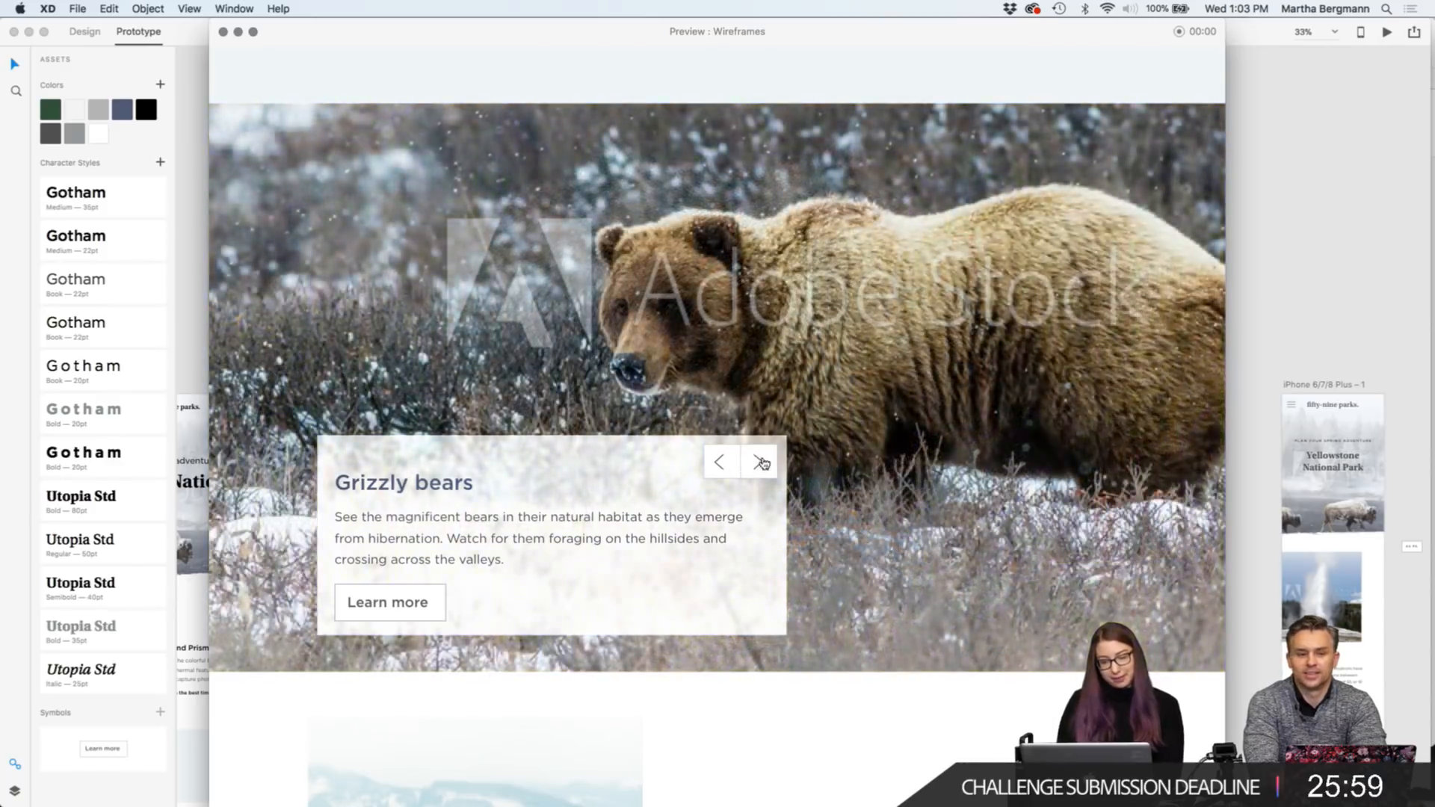
click(222, 31)
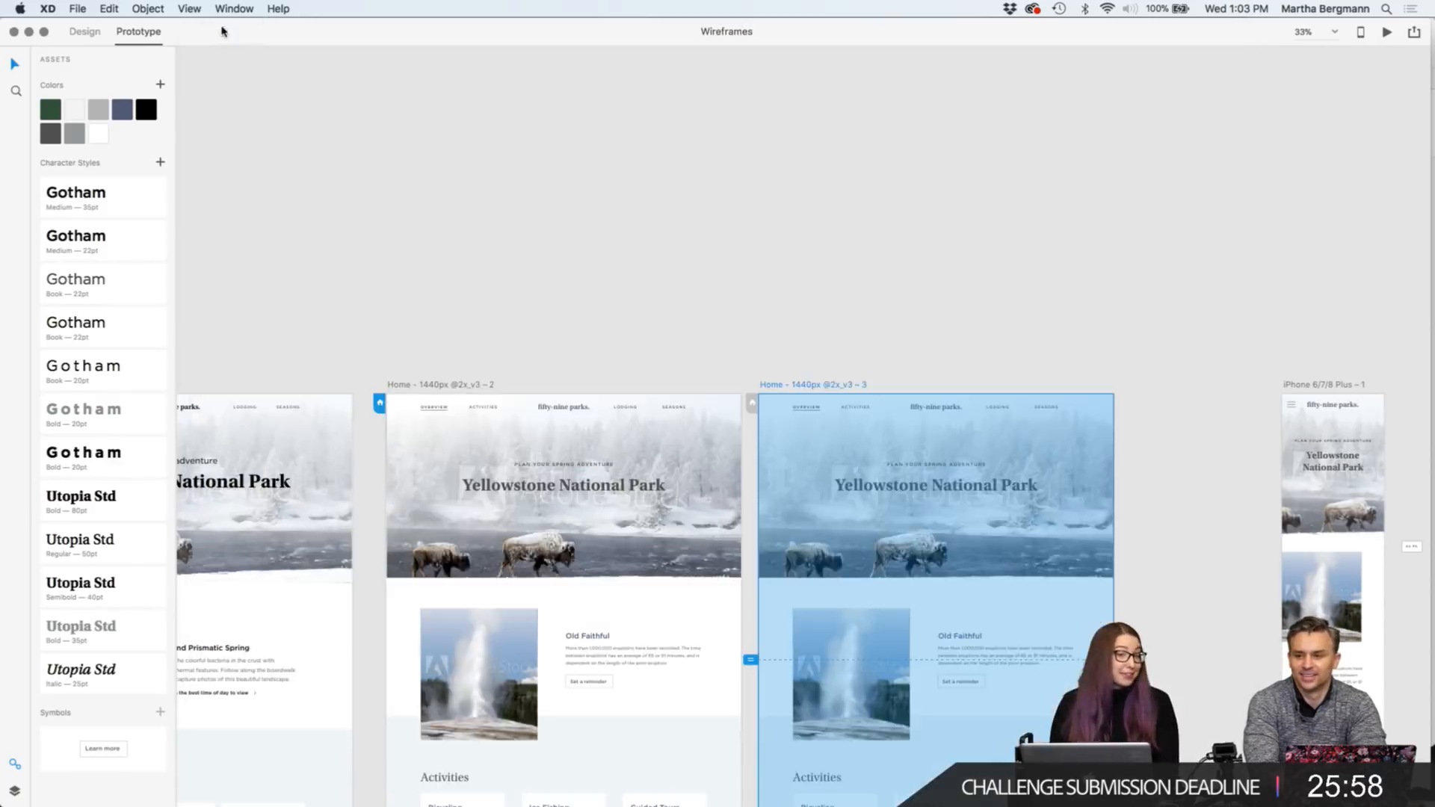
scroll(531, 436, down, 1)
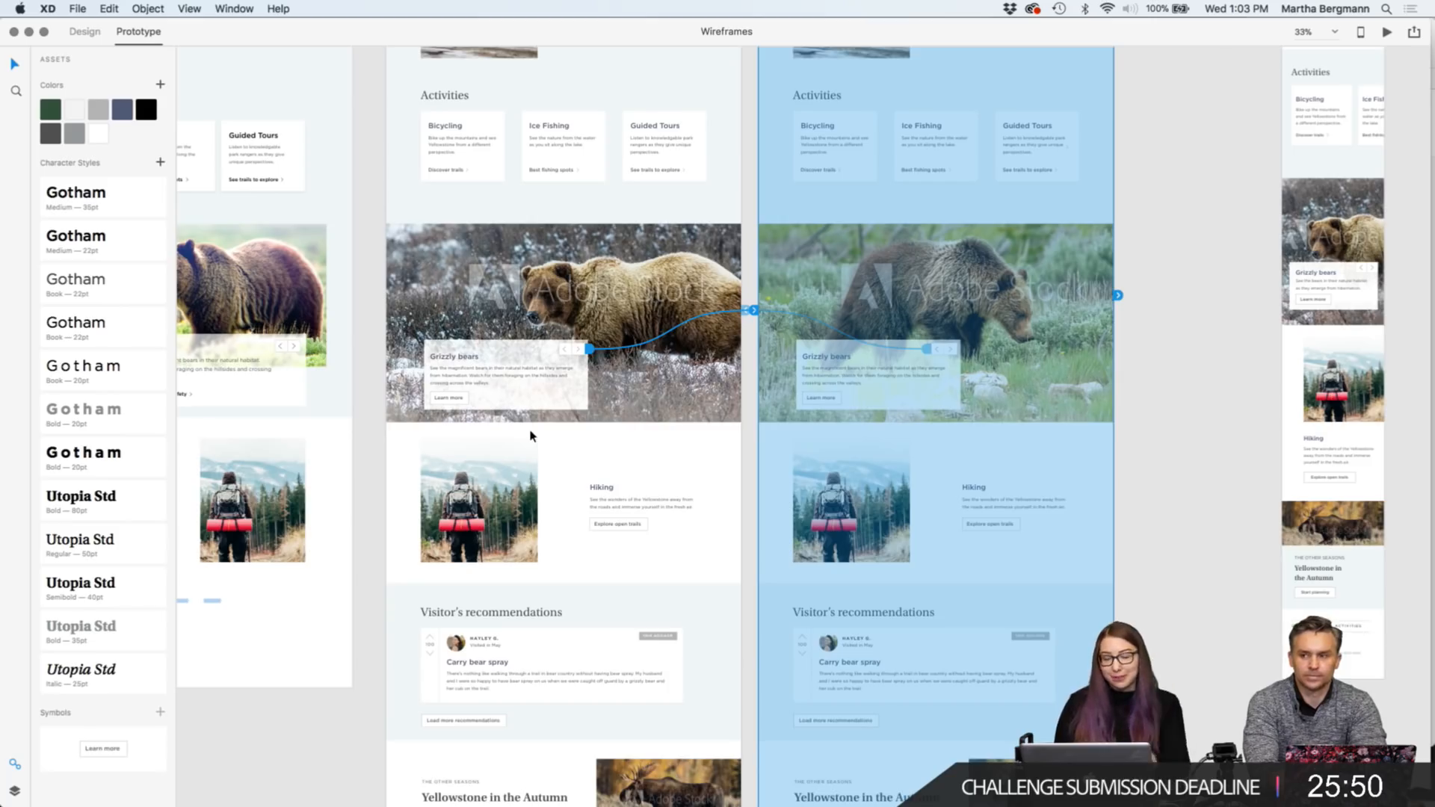
scroll(531, 436, up, 5)
scroll(531, 436, right, 3)
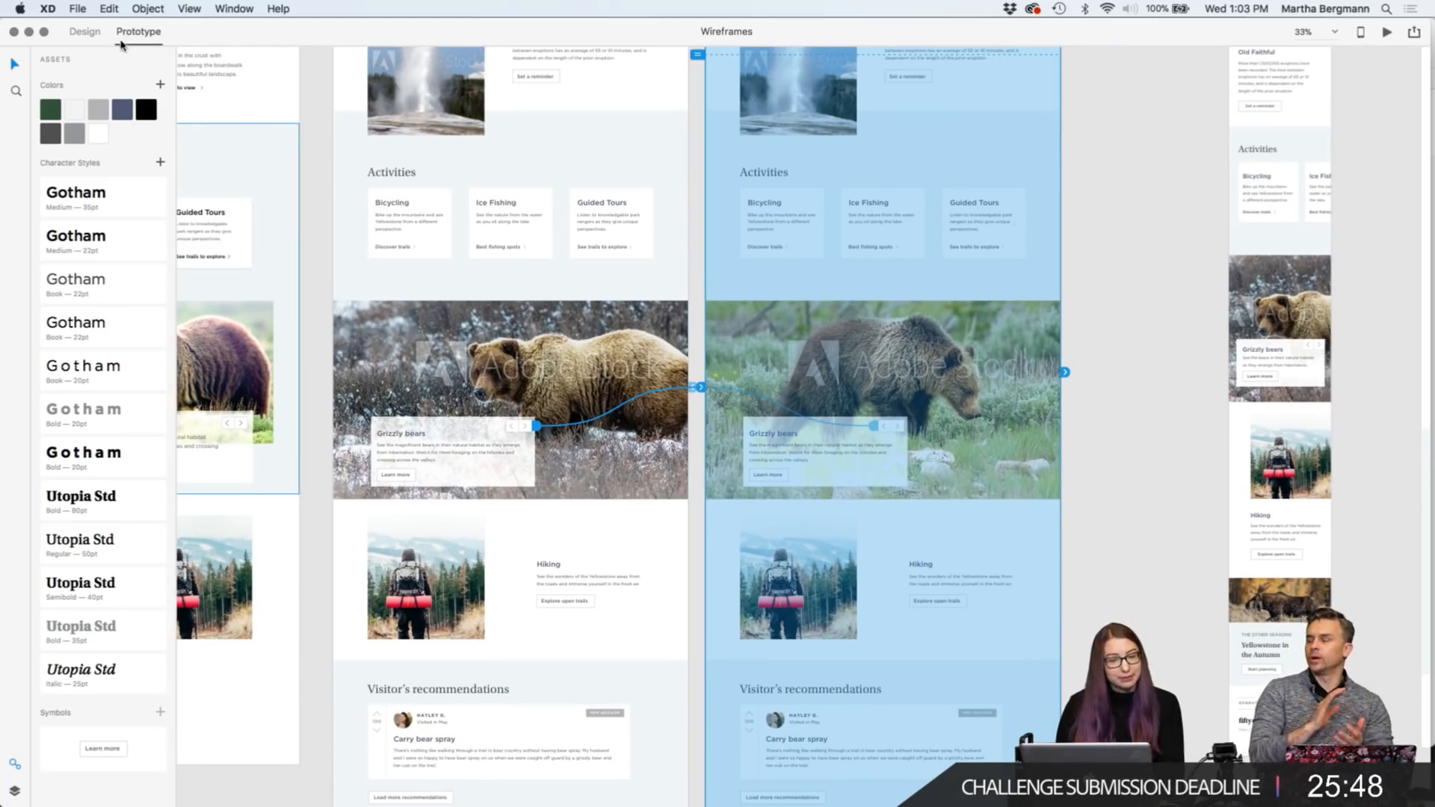
click(320, 172)
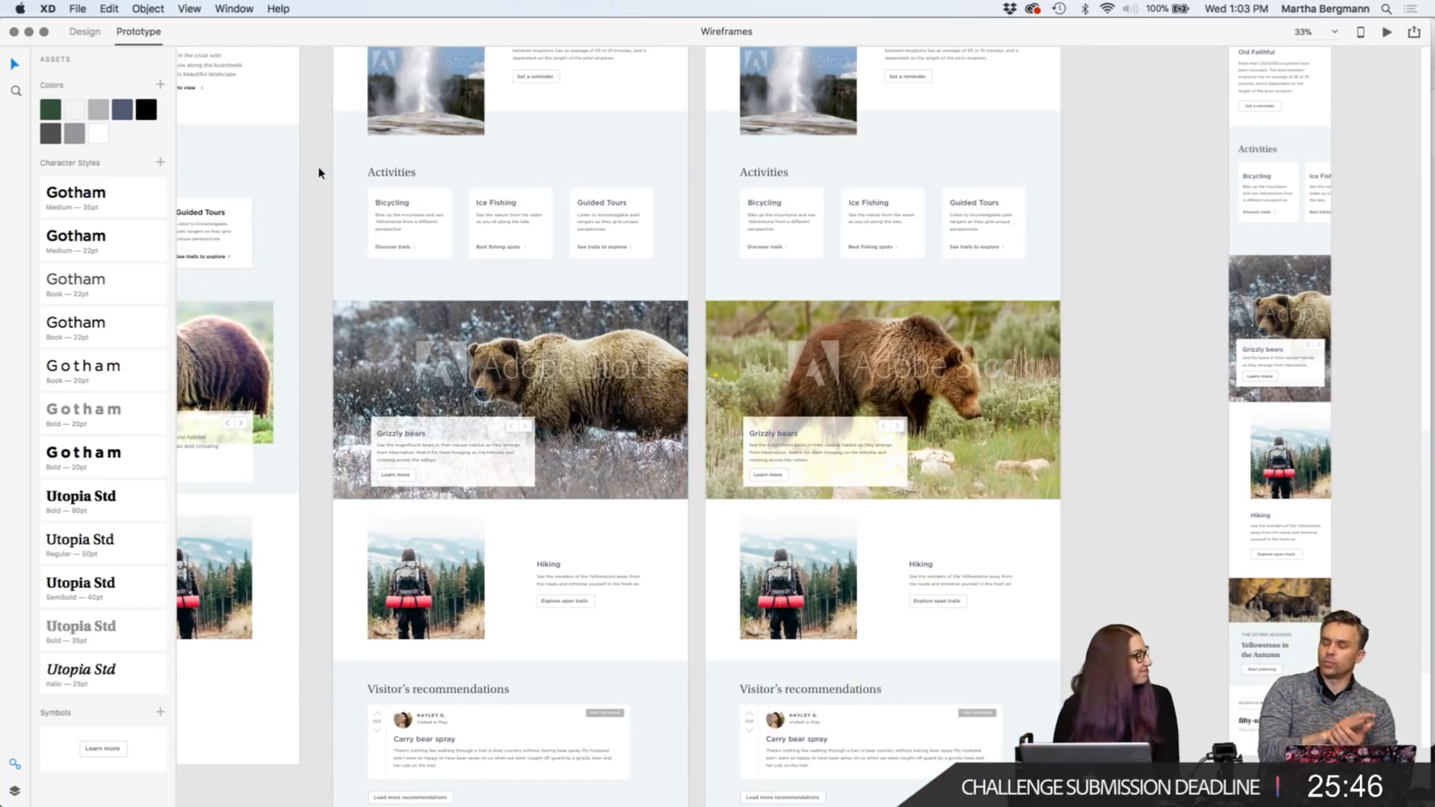
click(534, 382)
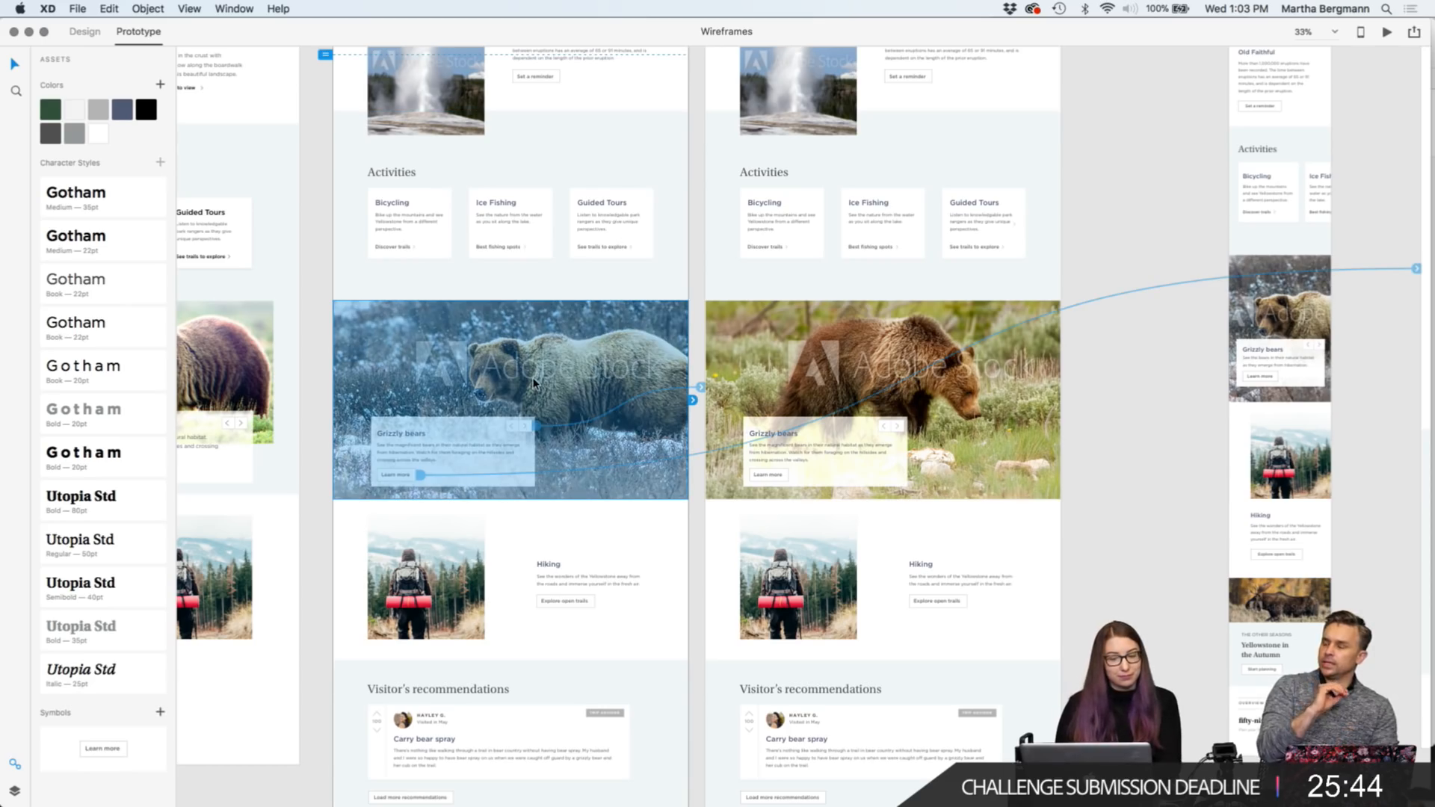
key(super+equal)
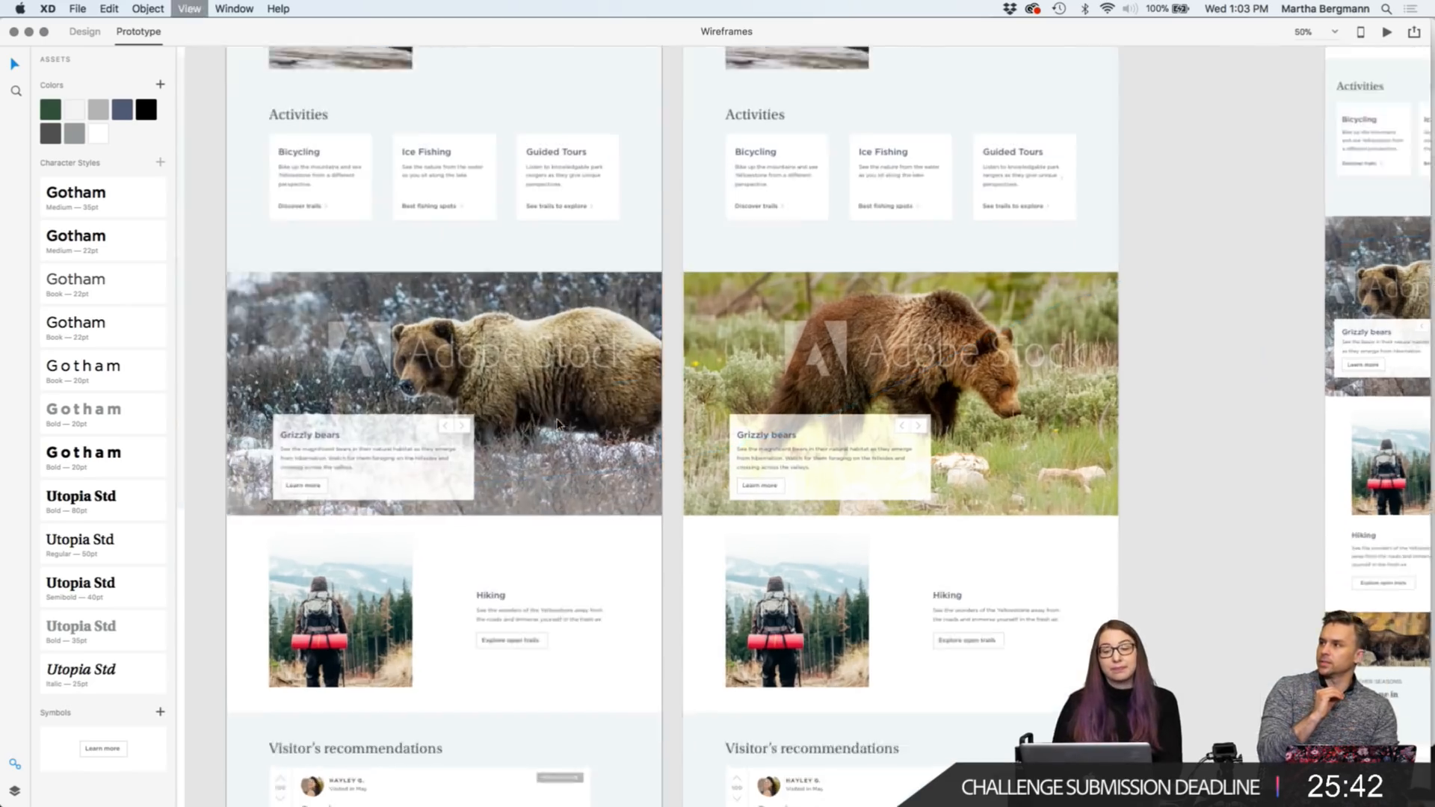
click(651, 368)
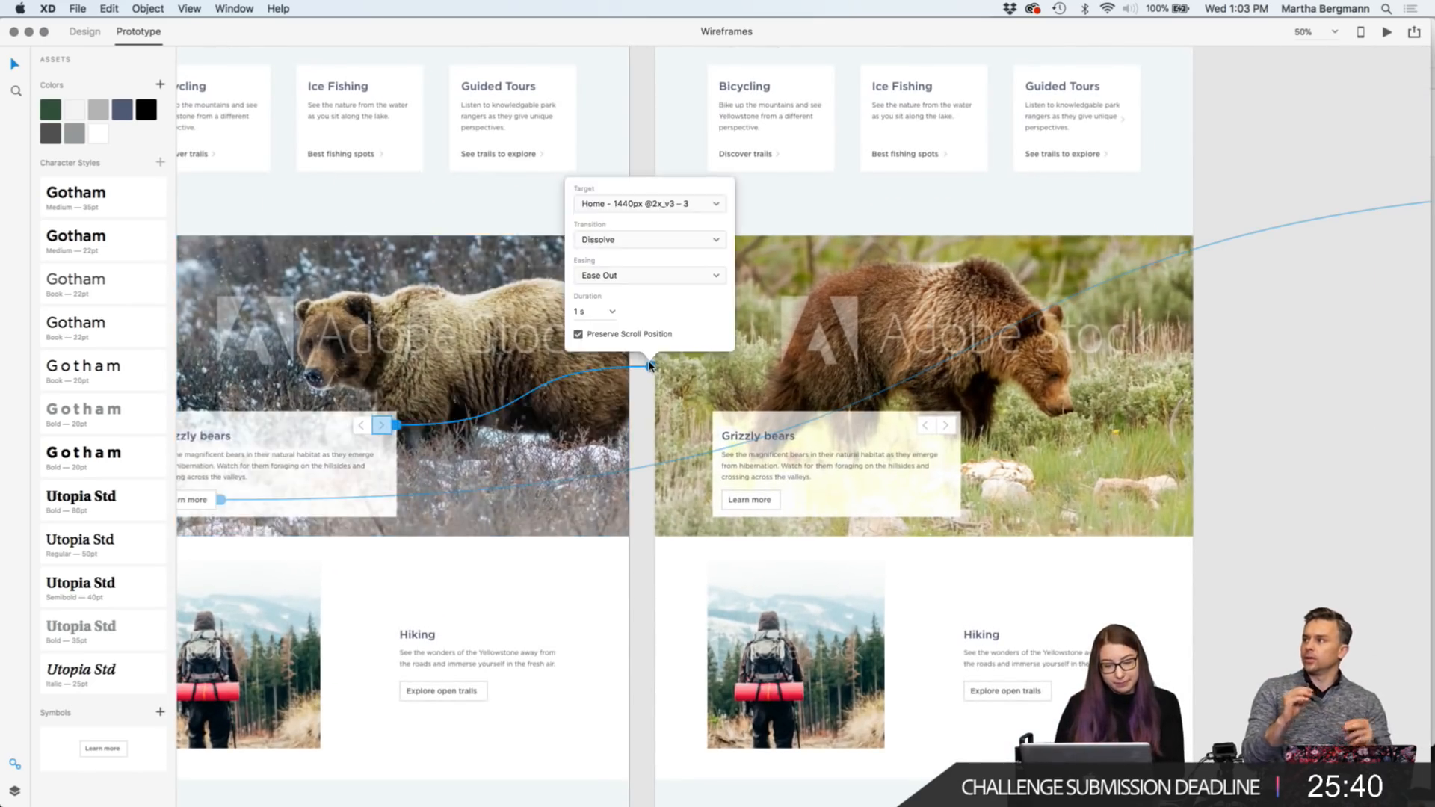
click(602, 275)
click(603, 275)
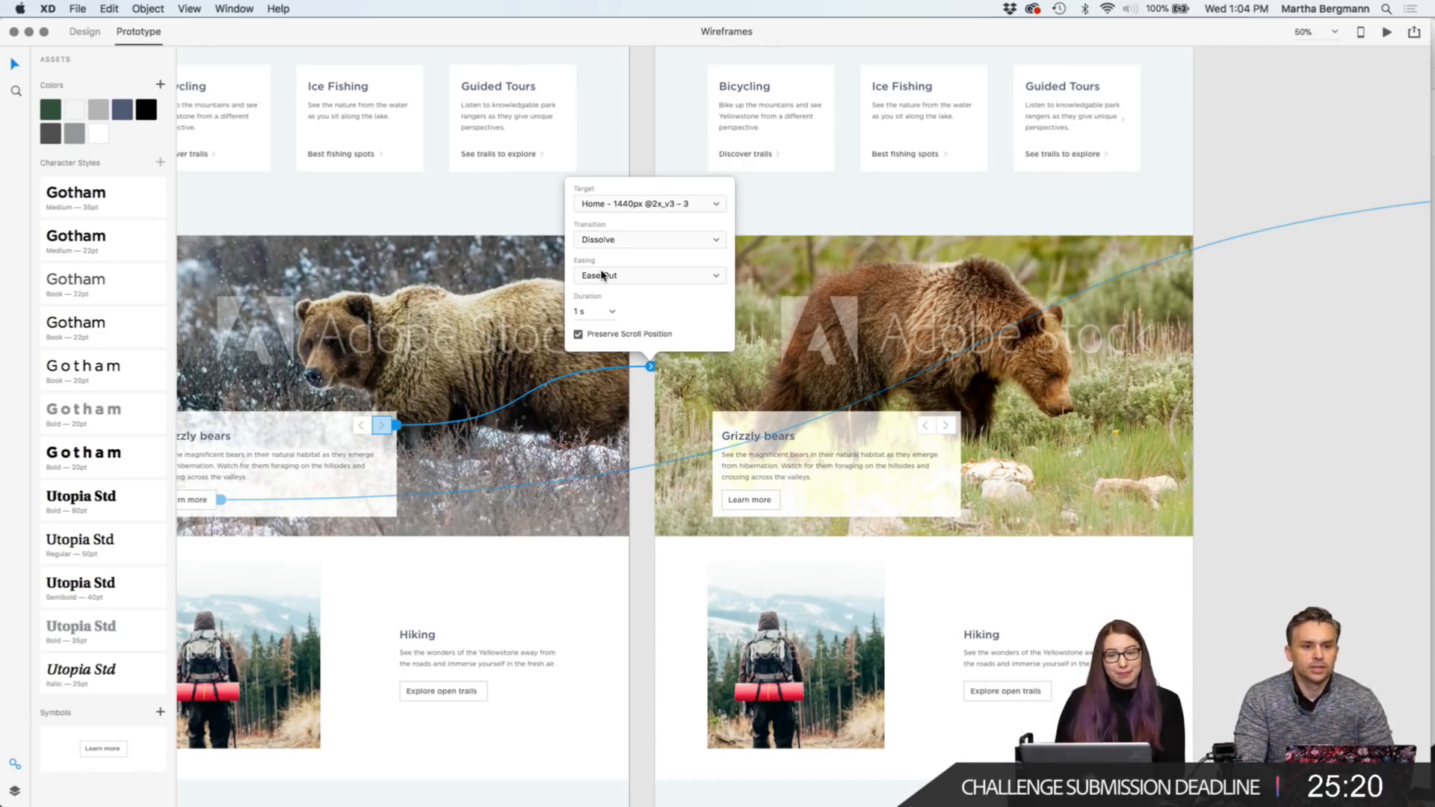
click(643, 400)
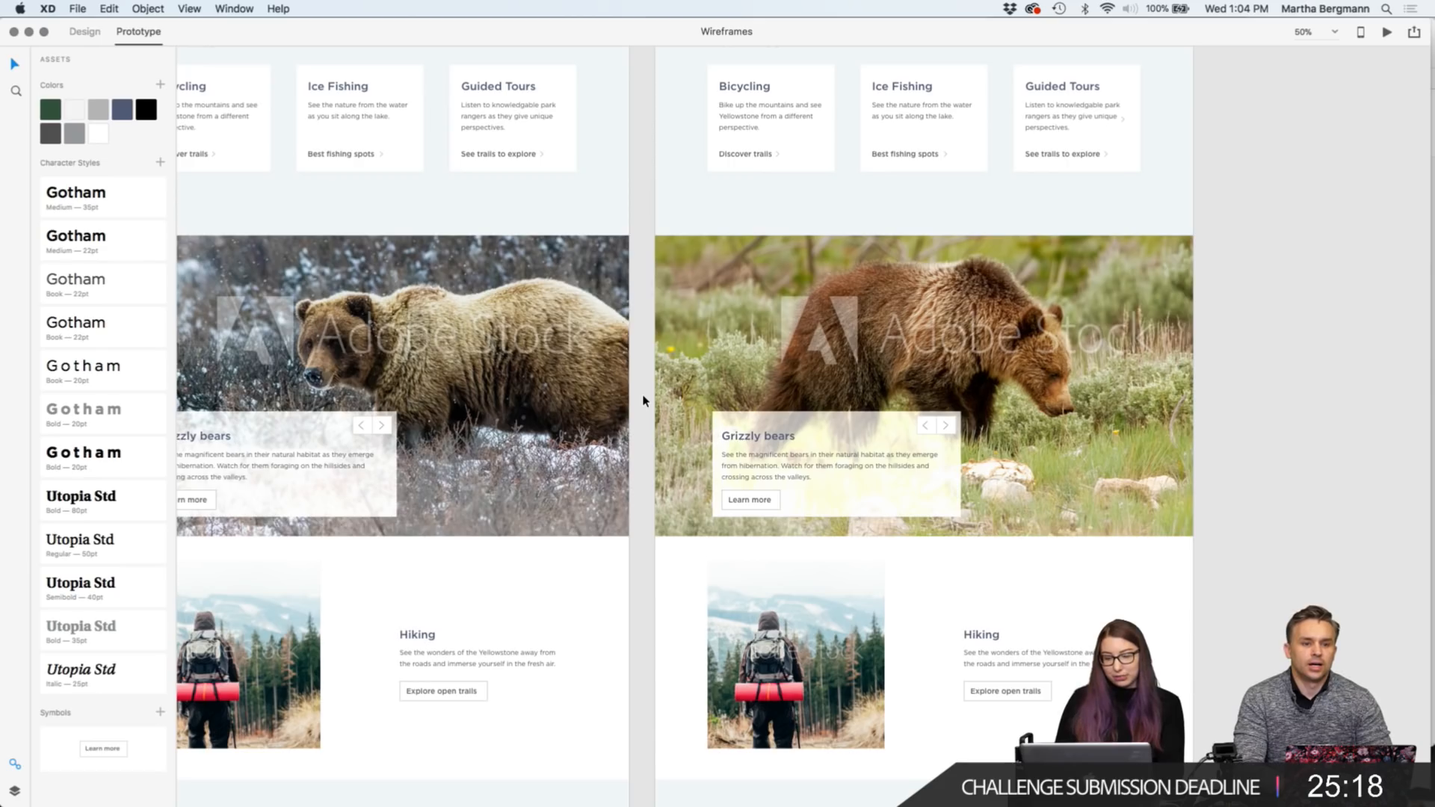
key(super+minus)
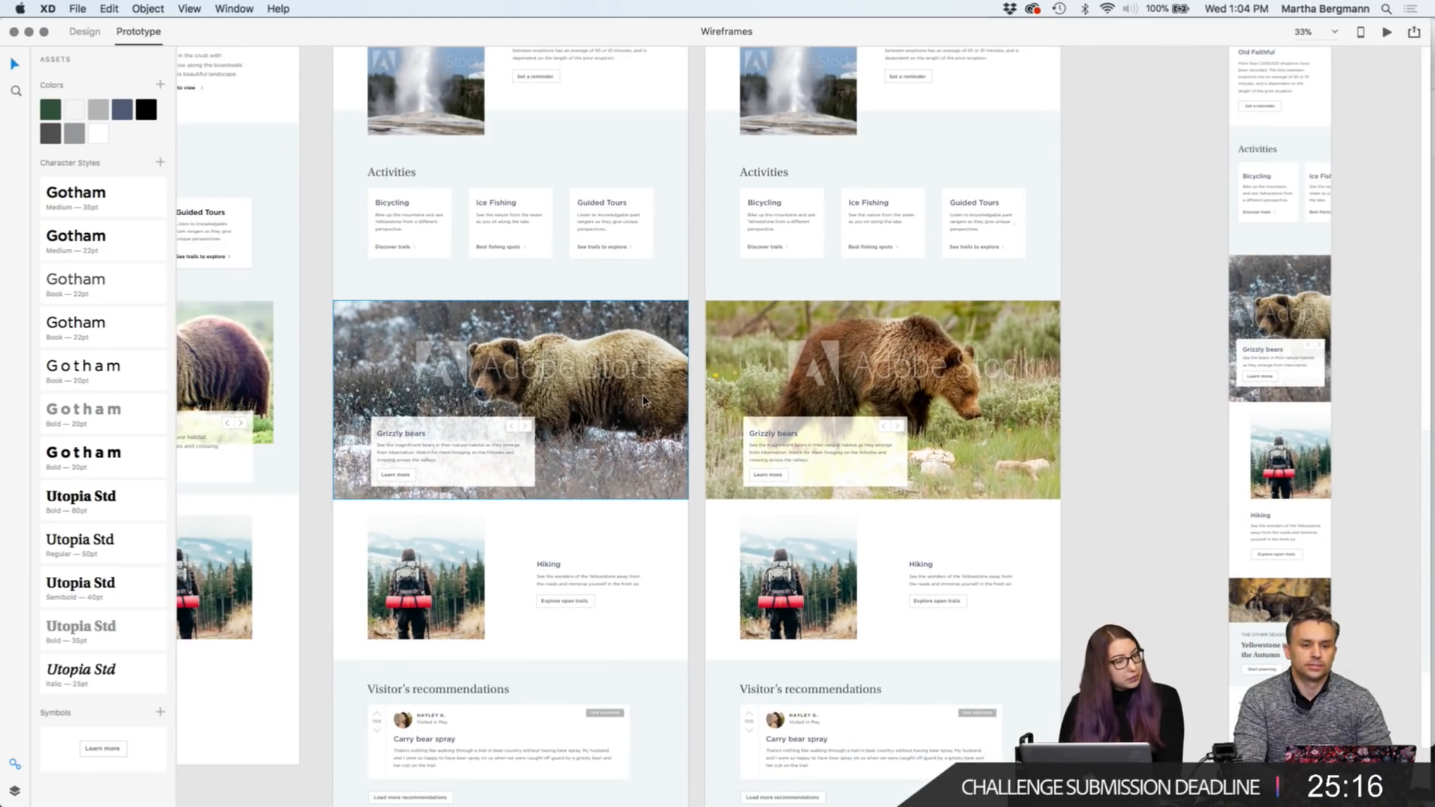
scroll(643, 400, up, 3)
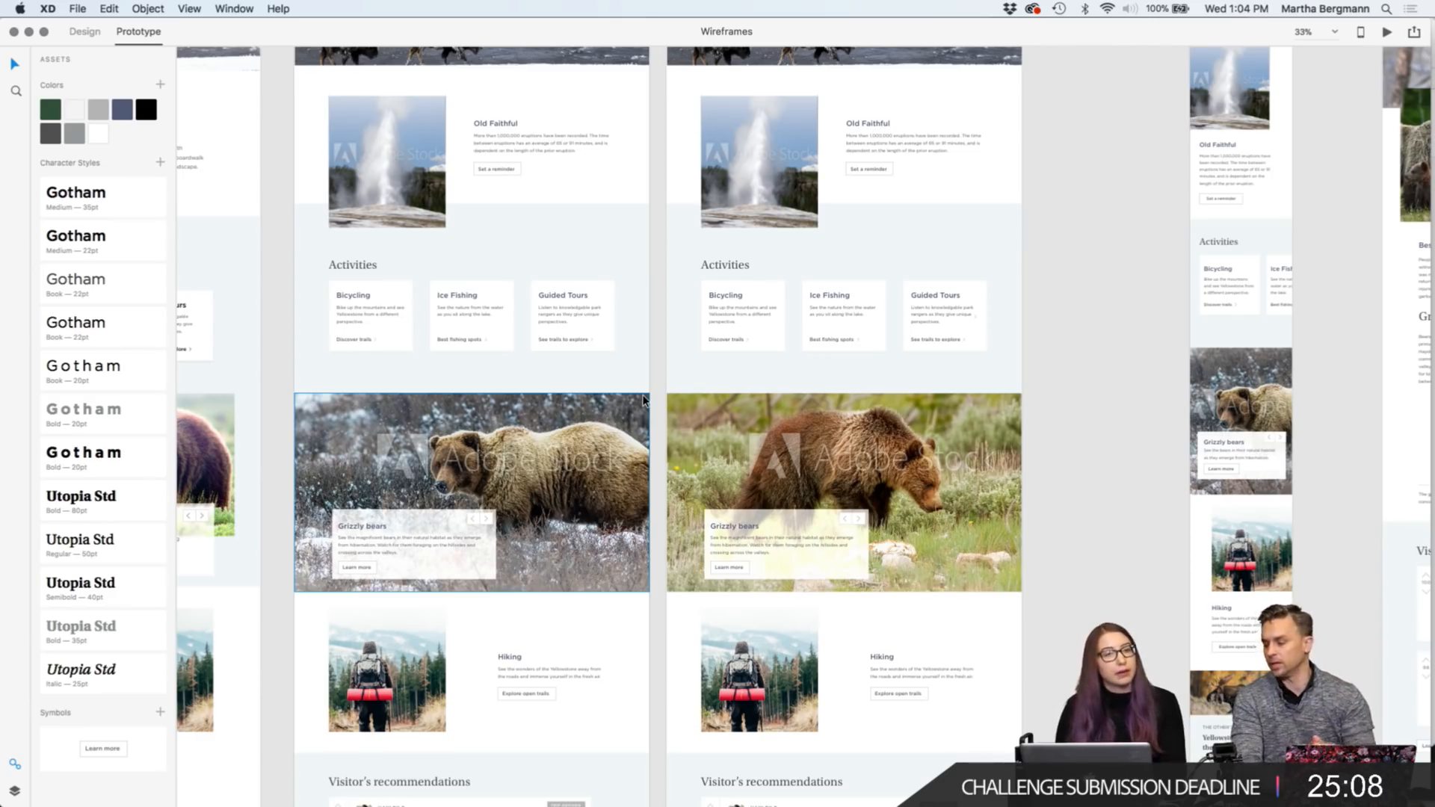
scroll(642, 400, up, 5)
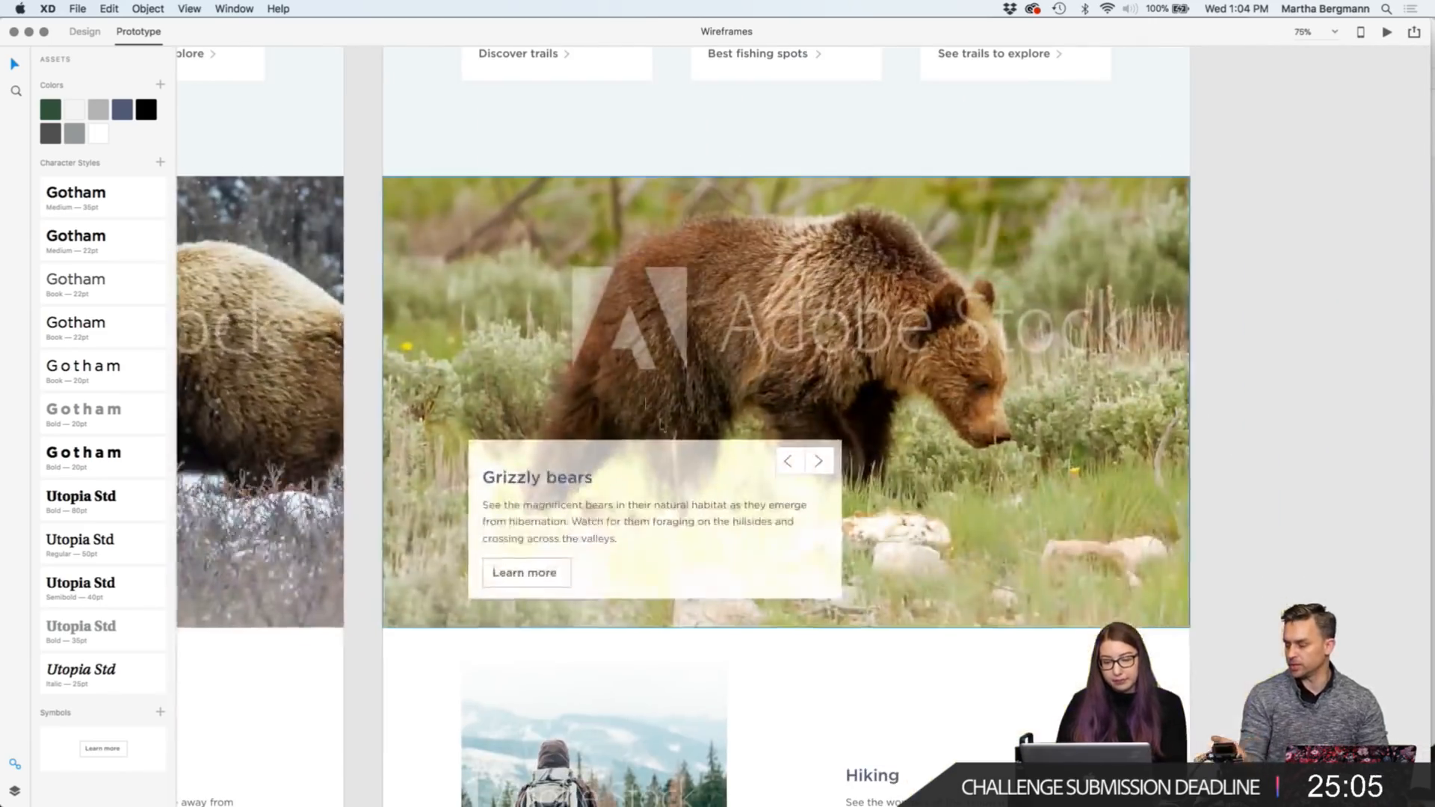
click(689, 486)
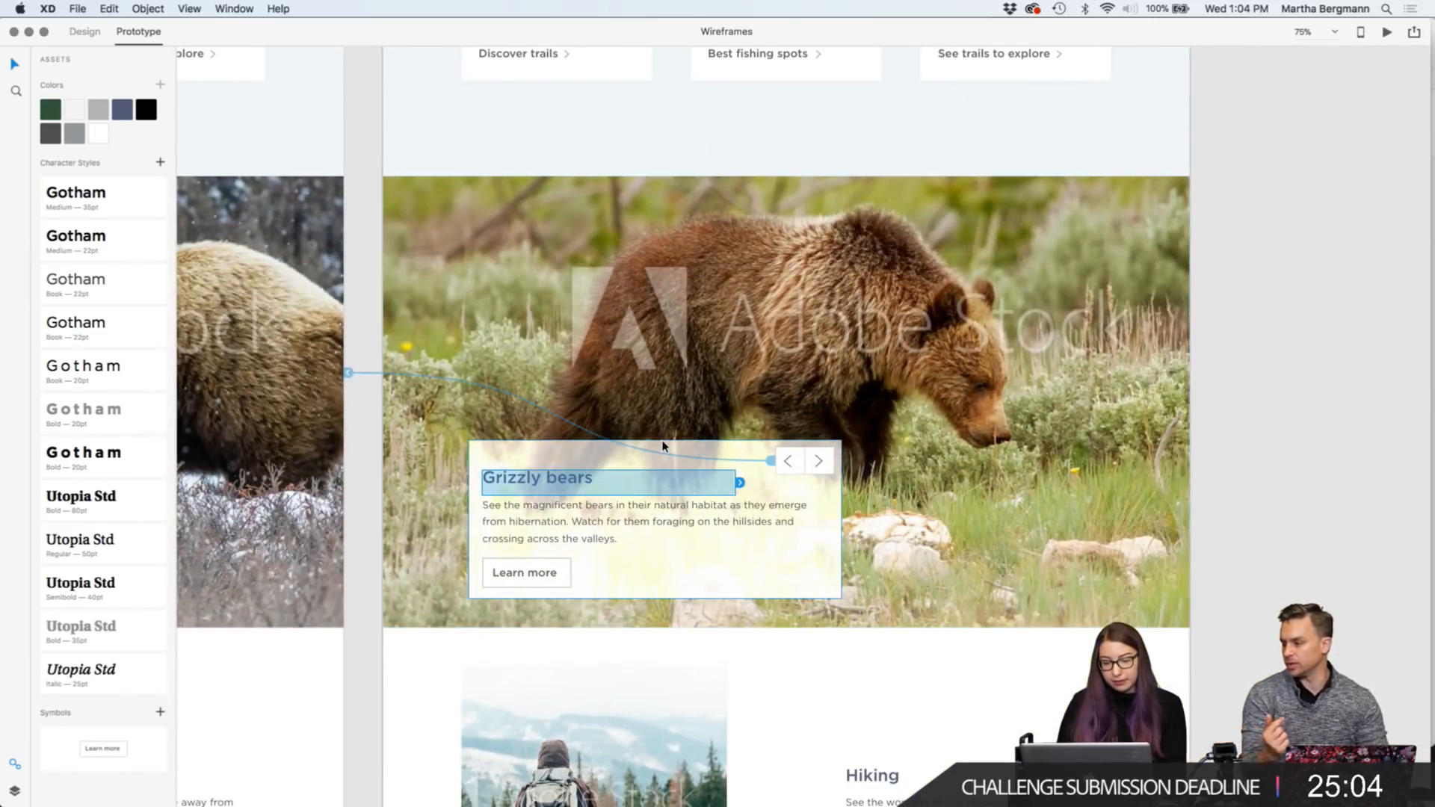
click(85, 31)
Toggle background blur on the meadow card's translucent panel and strengthen it.
click(570, 450)
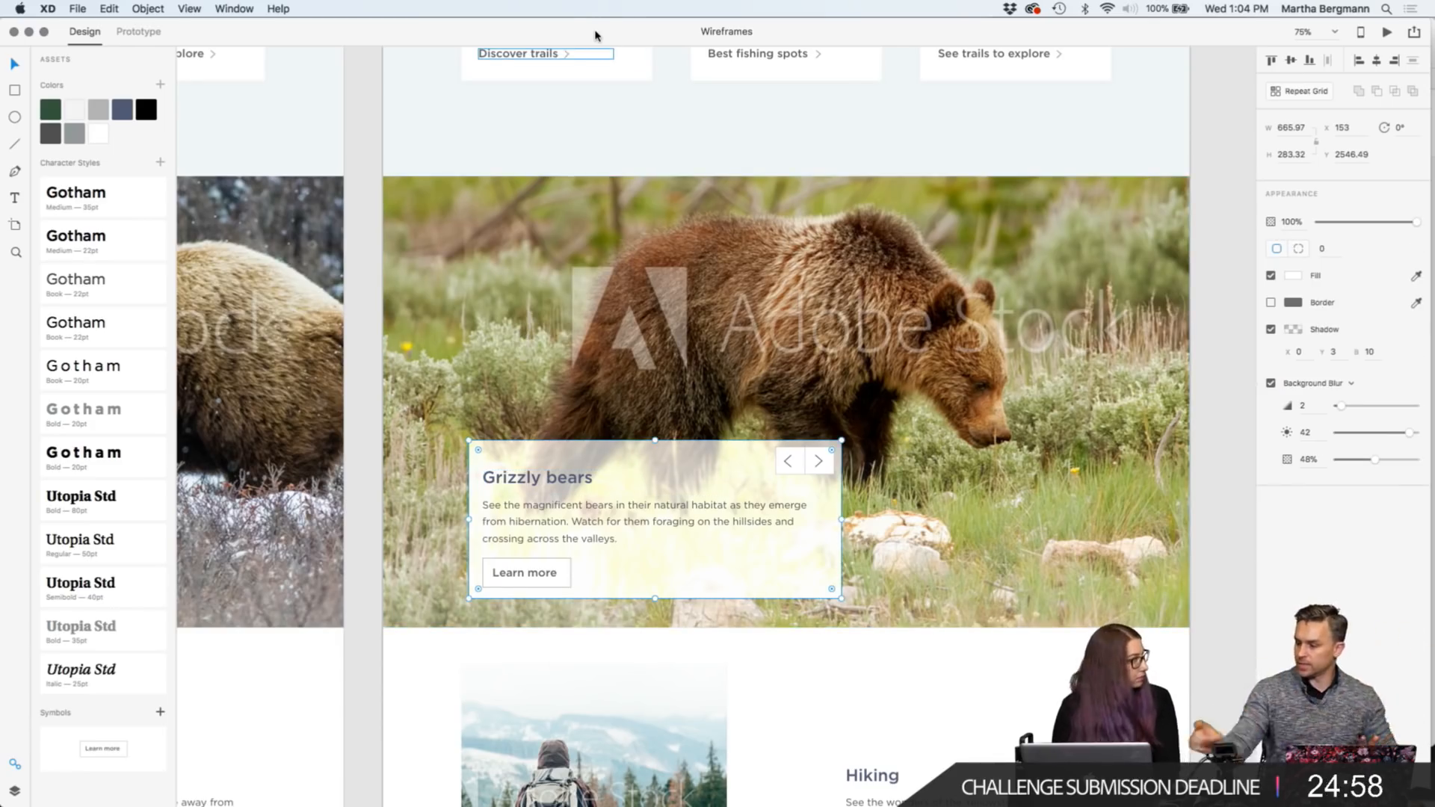
click(138, 31)
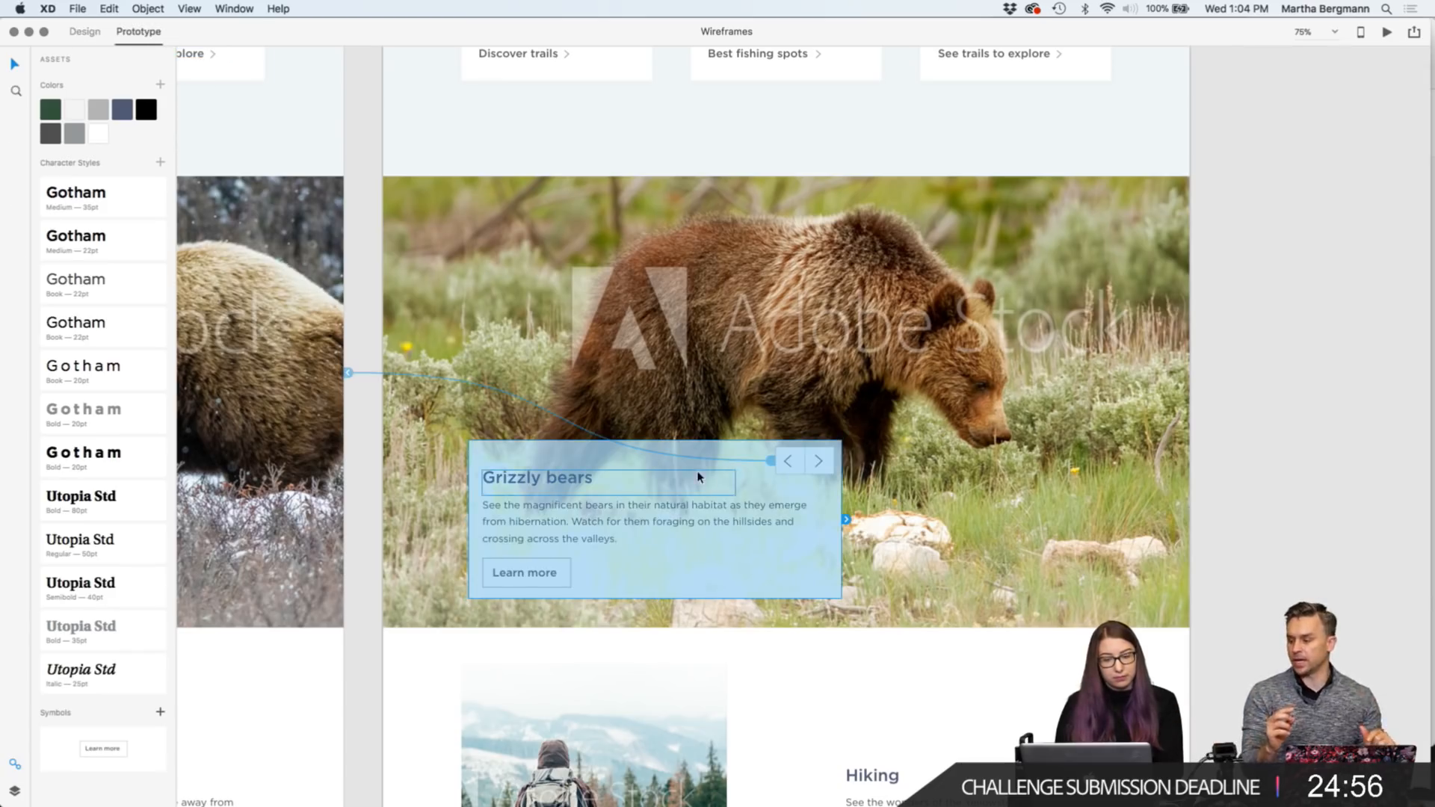
click(77, 32)
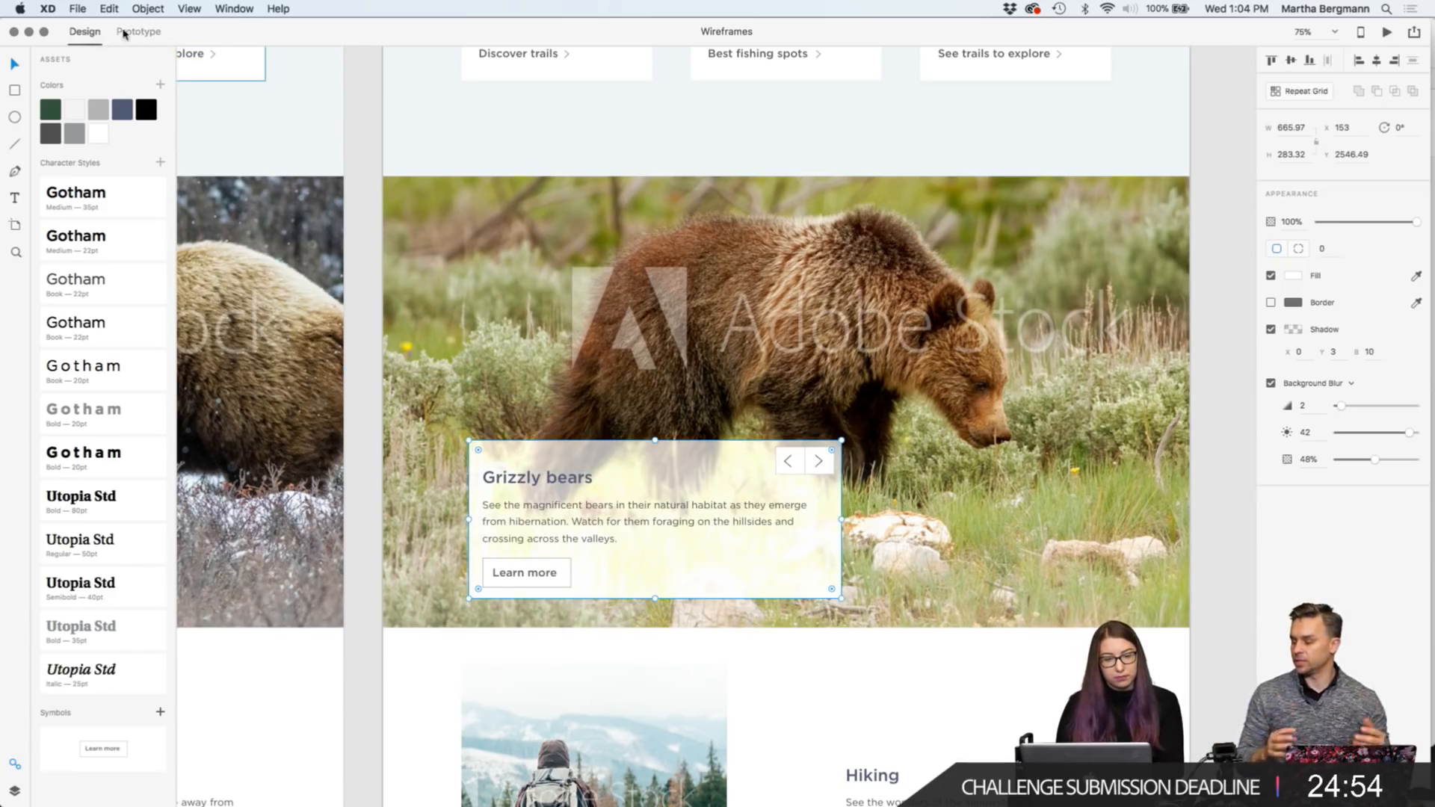
click(130, 35)
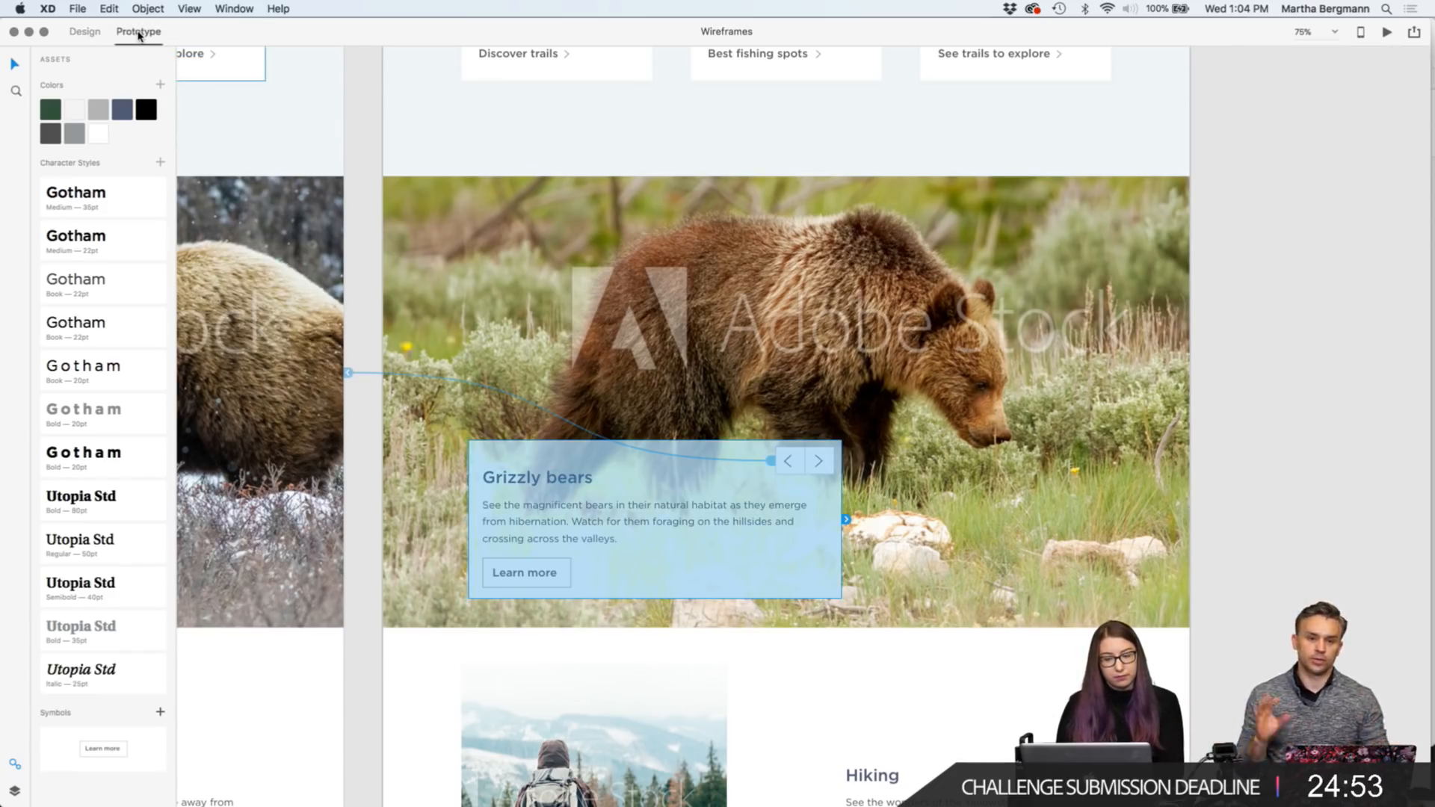
click(91, 33)
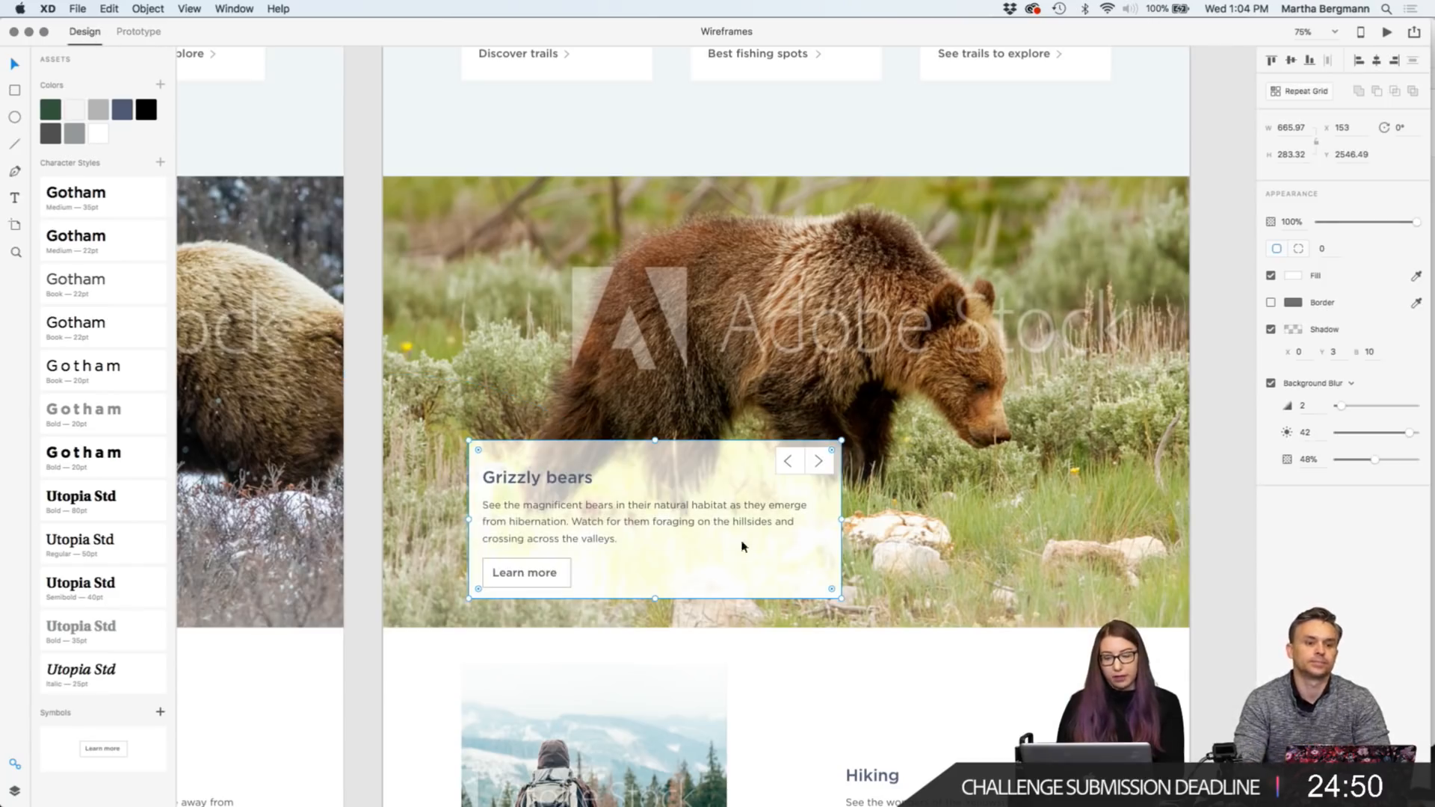
click(1271, 383)
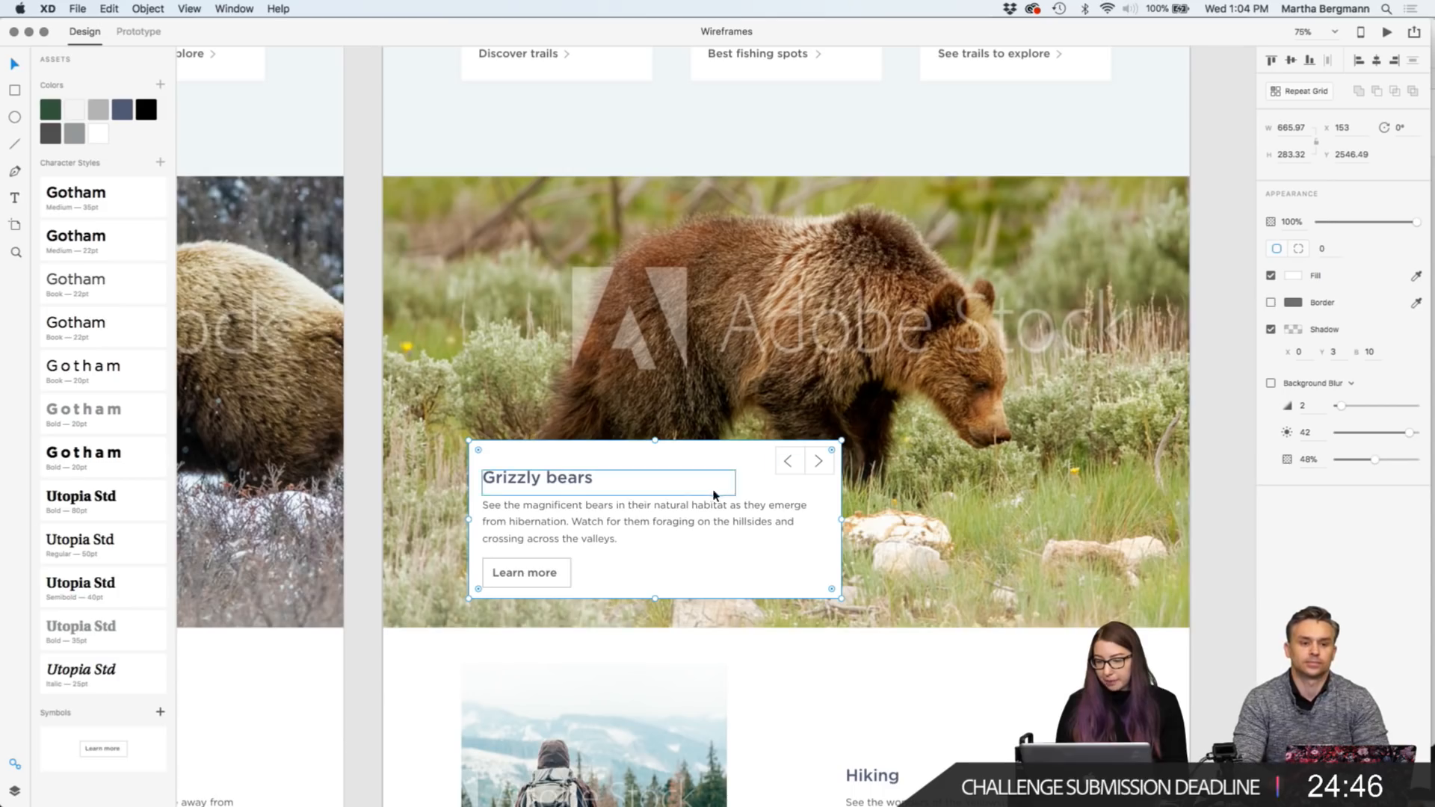
click(1271, 383)
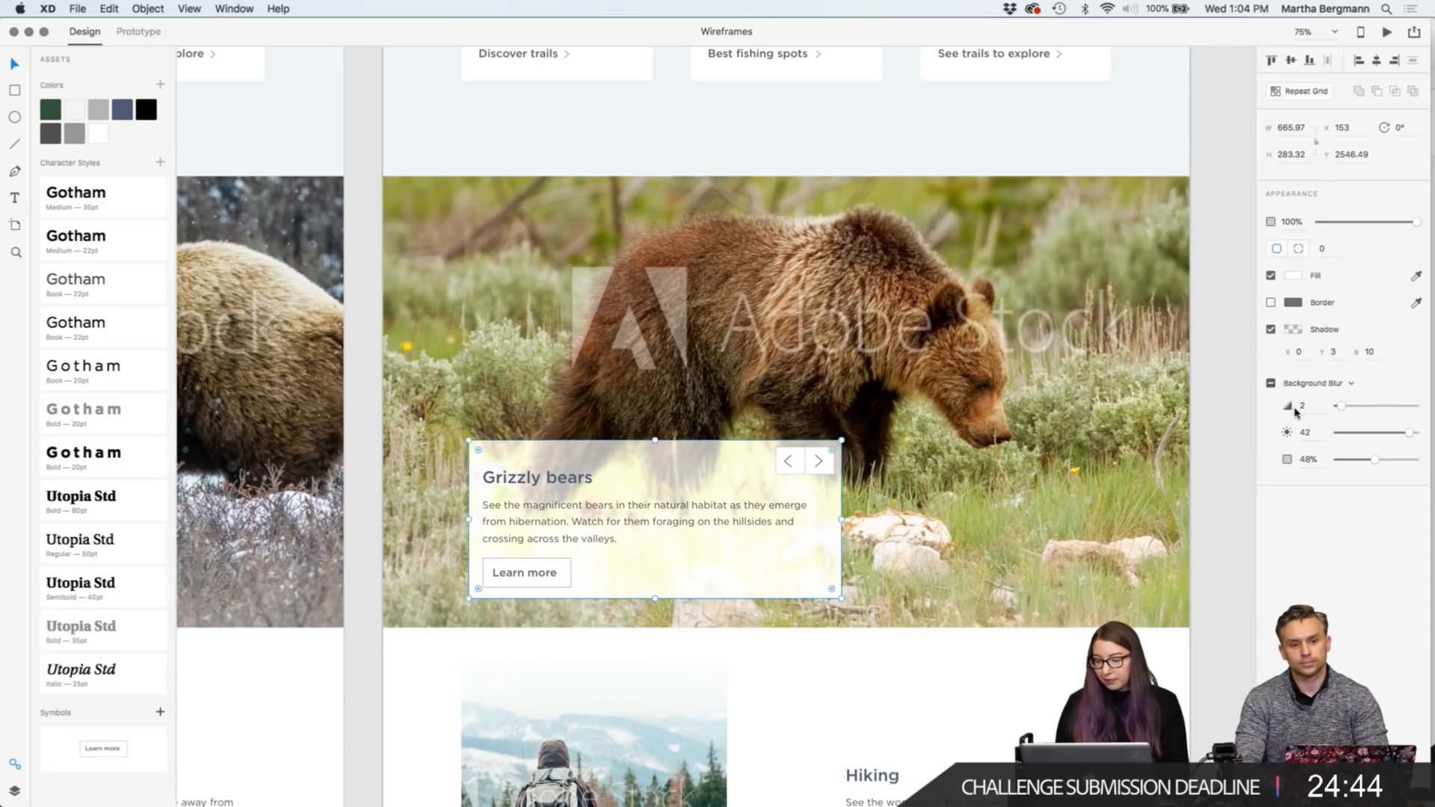
drag(1342, 407, 1384, 387)
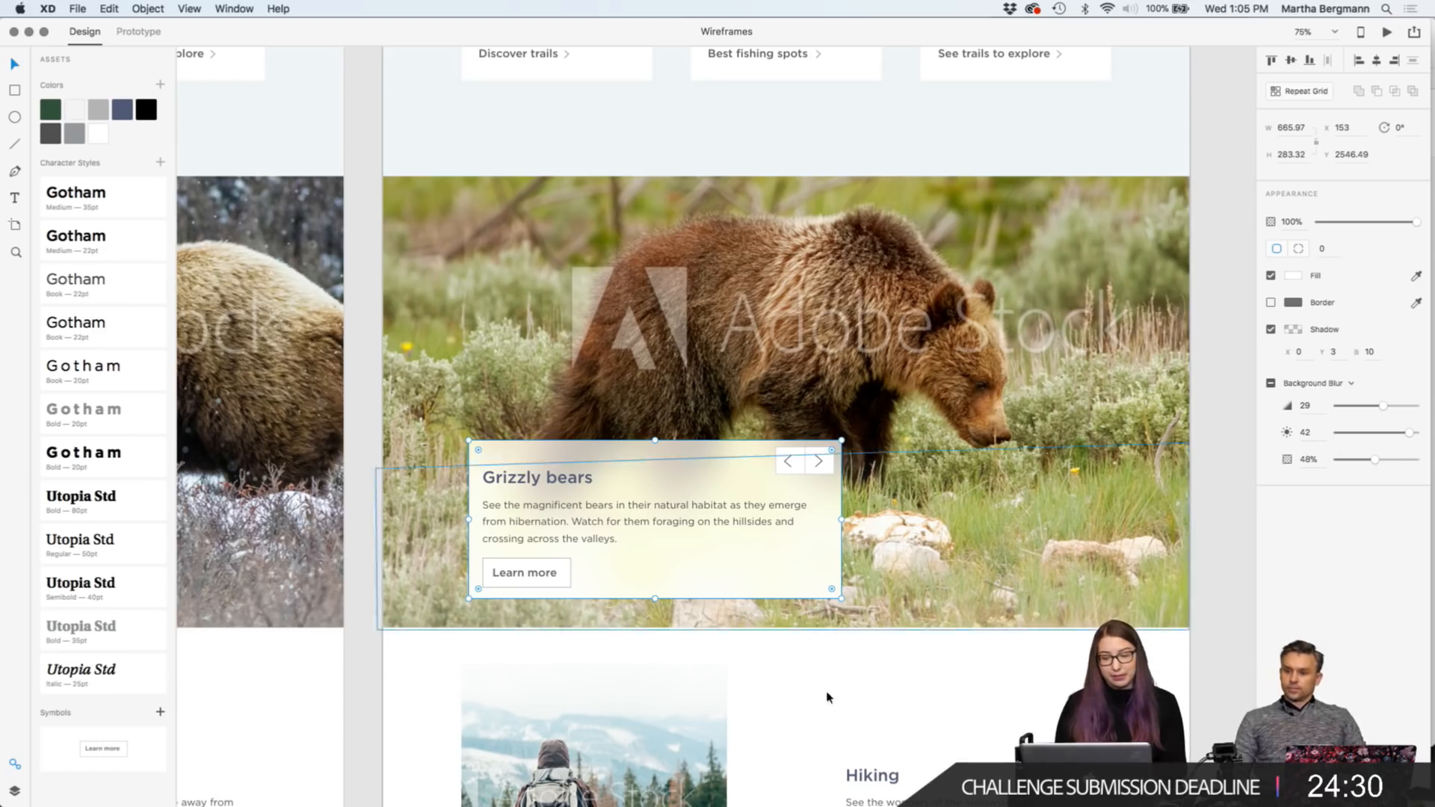
Set the snowy-bear card's blur amount to 29, then lower it to 16.
scroll(785, 684, left, 10)
click(490, 503)
click(1314, 405)
text(29)
key(Return)
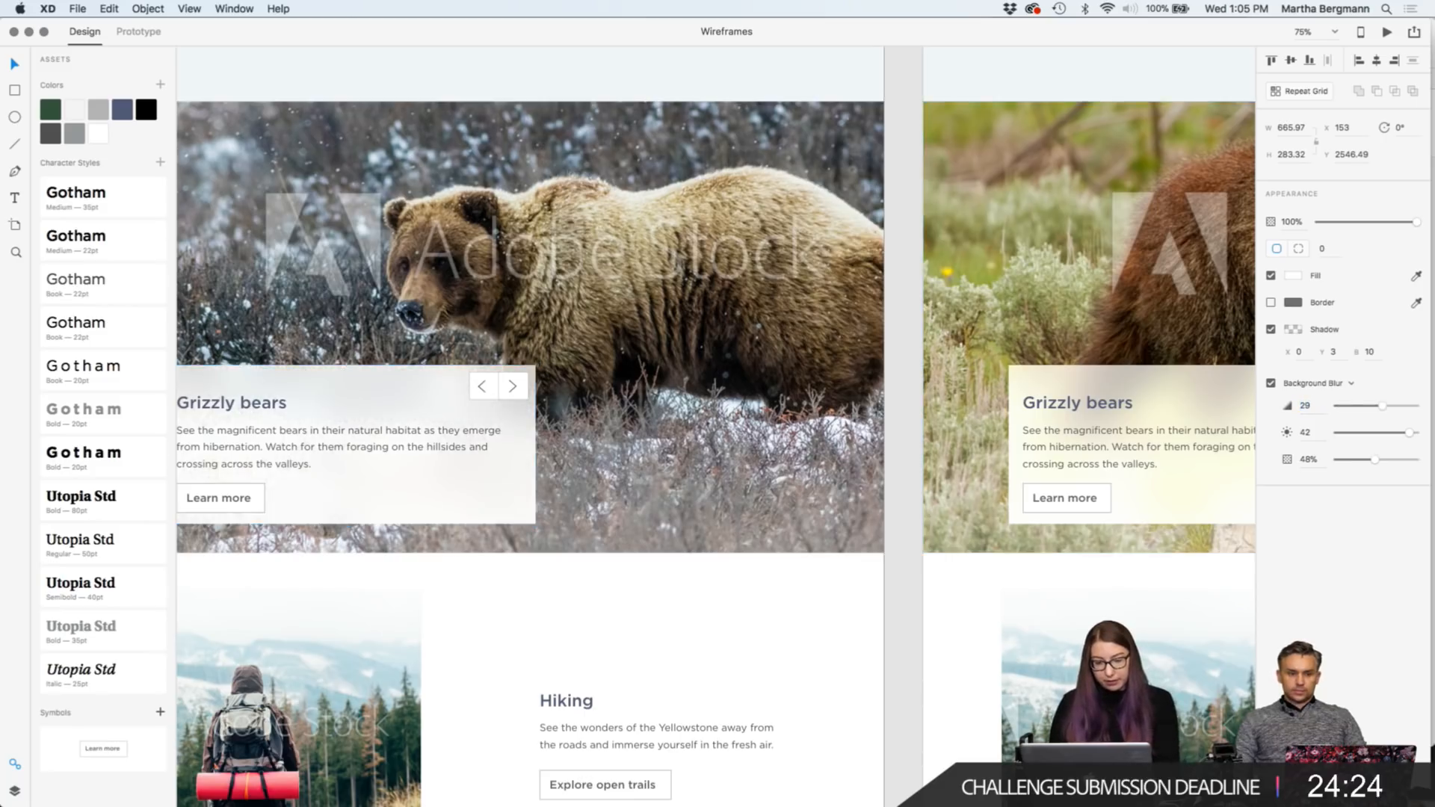
scroll(874, 596, left, 2)
scroll(873, 595, left, 10)
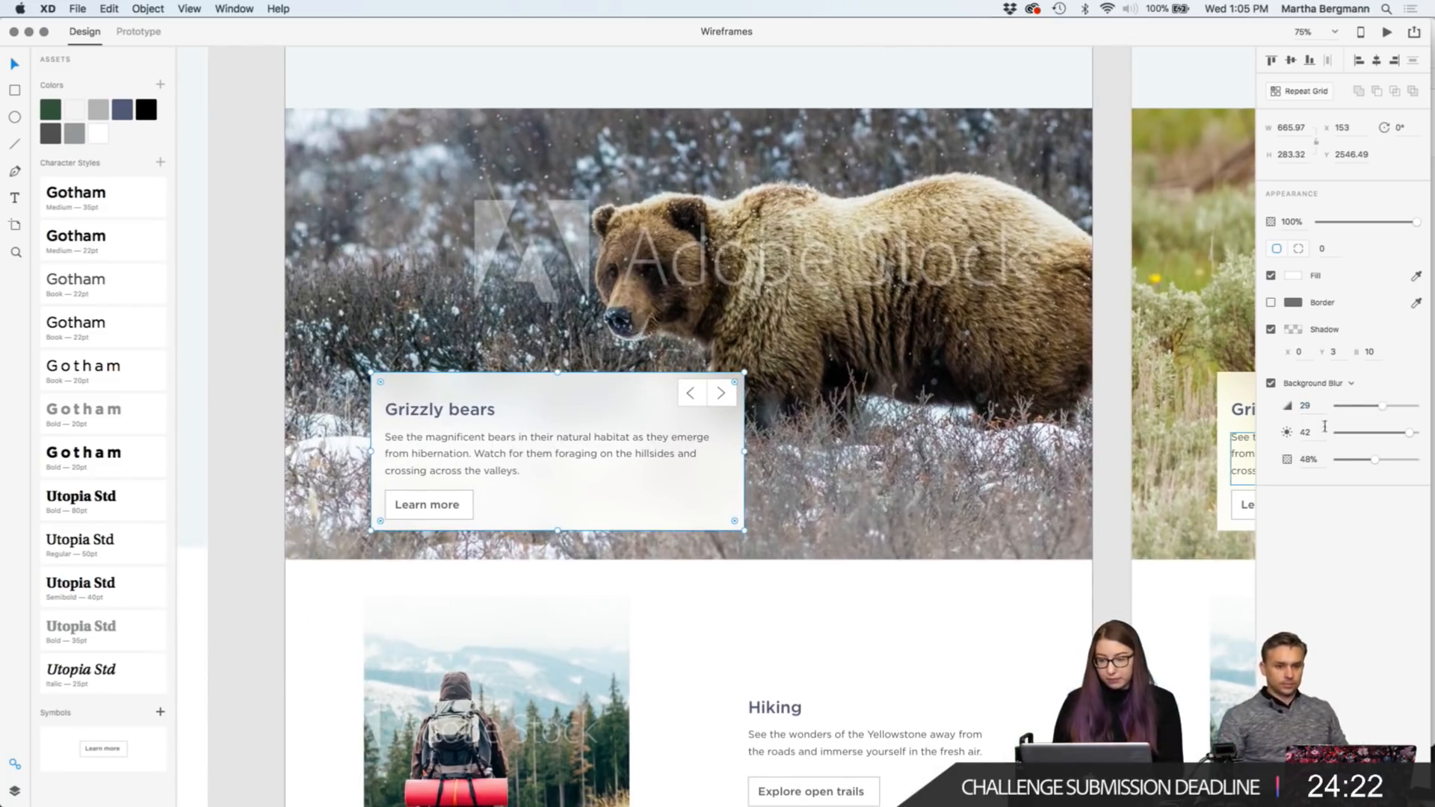
drag(1384, 410, 1363, 410)
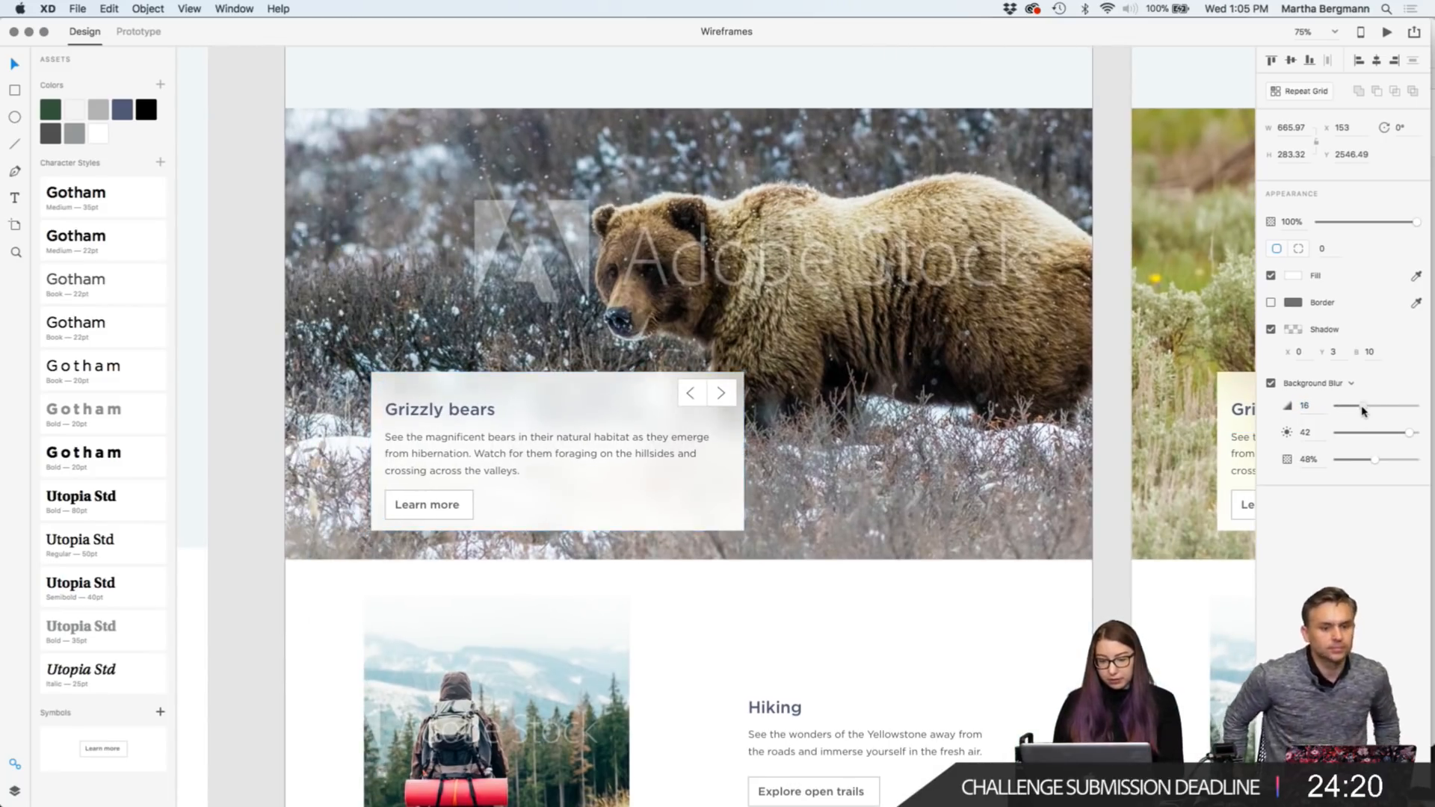
key(super+shift+a)
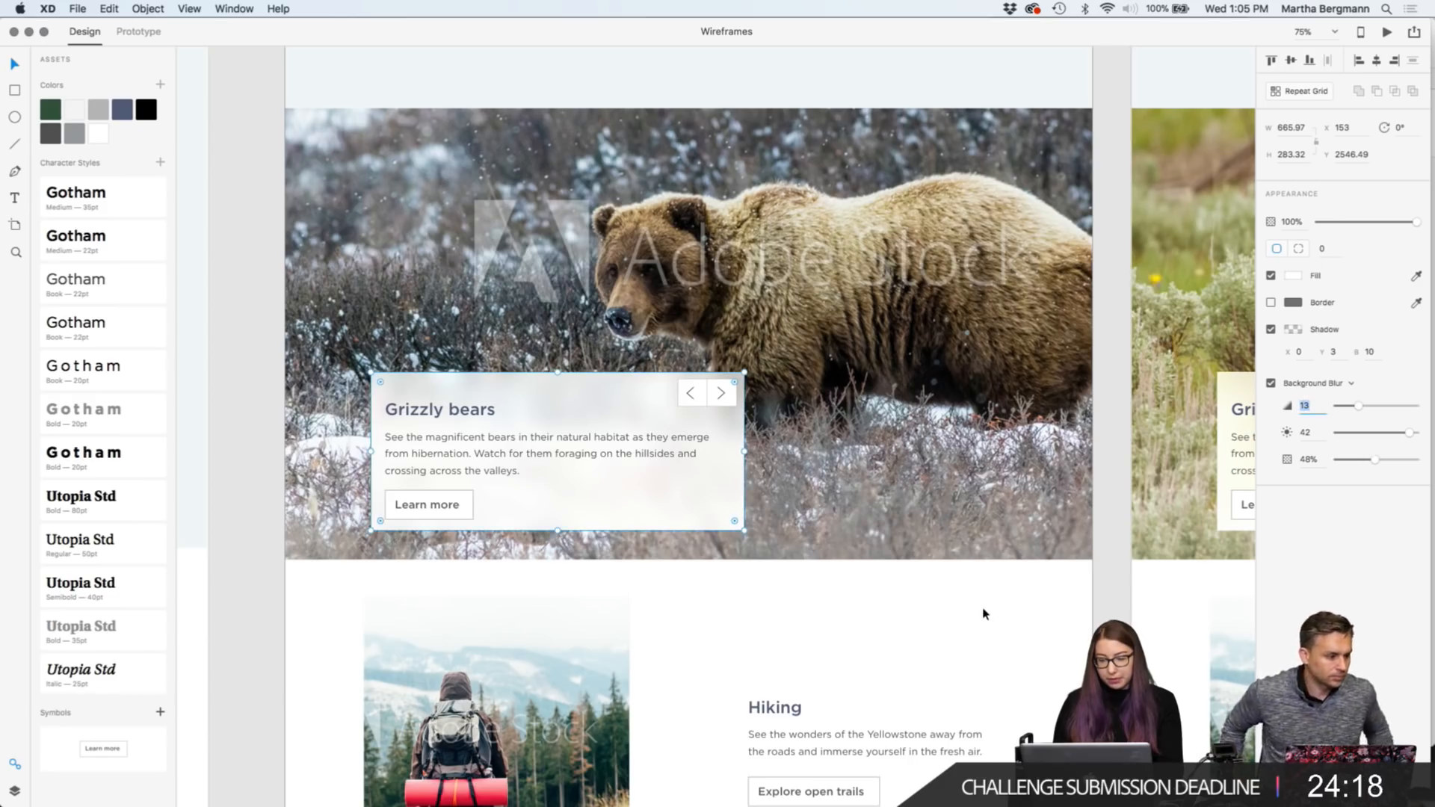
Set the right artboard's Grizzly bears card blur amount to 13.
scroll(986, 613, right, 18)
click(1044, 551)
click(1314, 406)
key(super+a)
text(13)
key(Return)
click(805, 683)
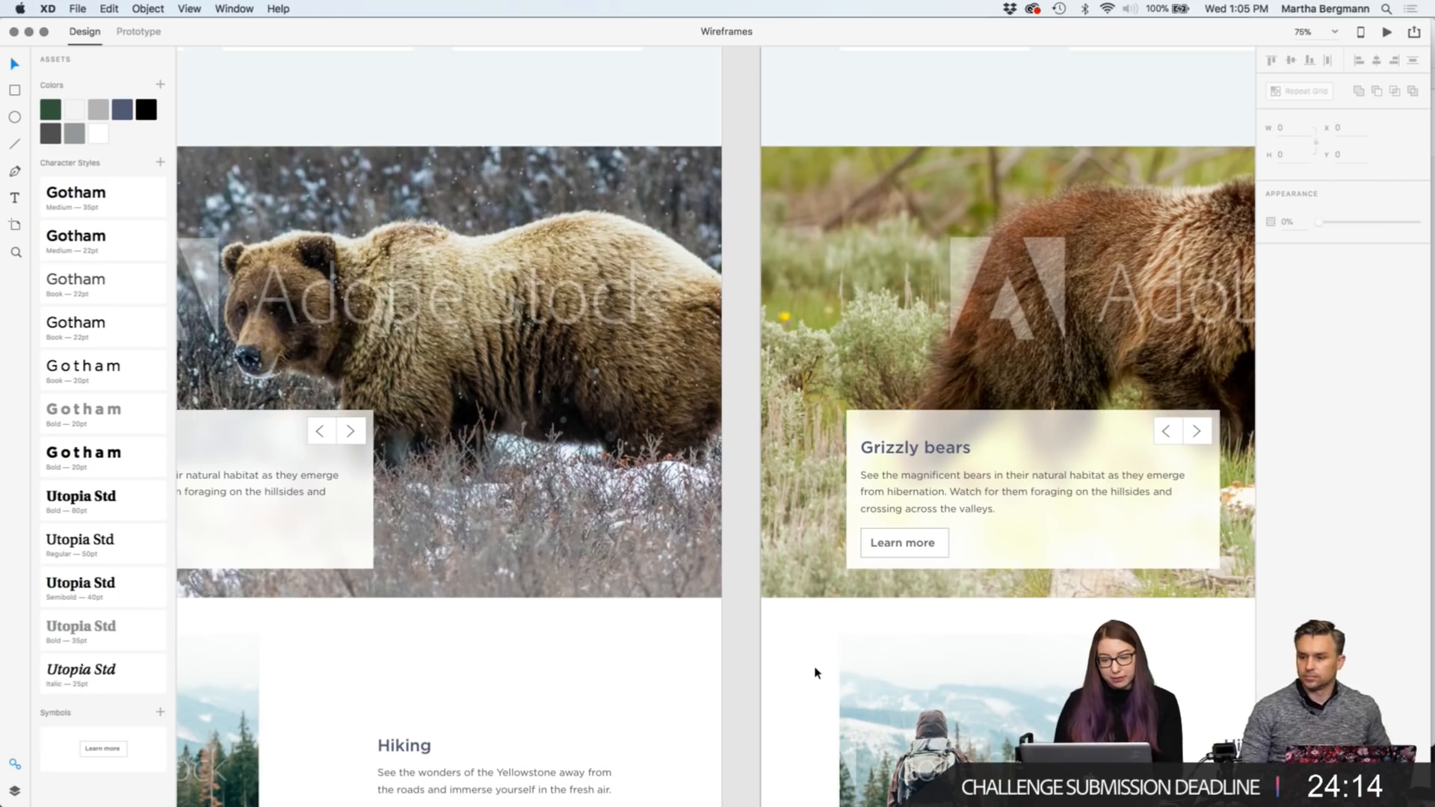
Tune the card's frosted background to brightness 35 and opacity 56%.
scroll(866, 632, right, 2)
scroll(866, 632, right, 5)
click(881, 551)
drag(1418, 432, 1340, 433)
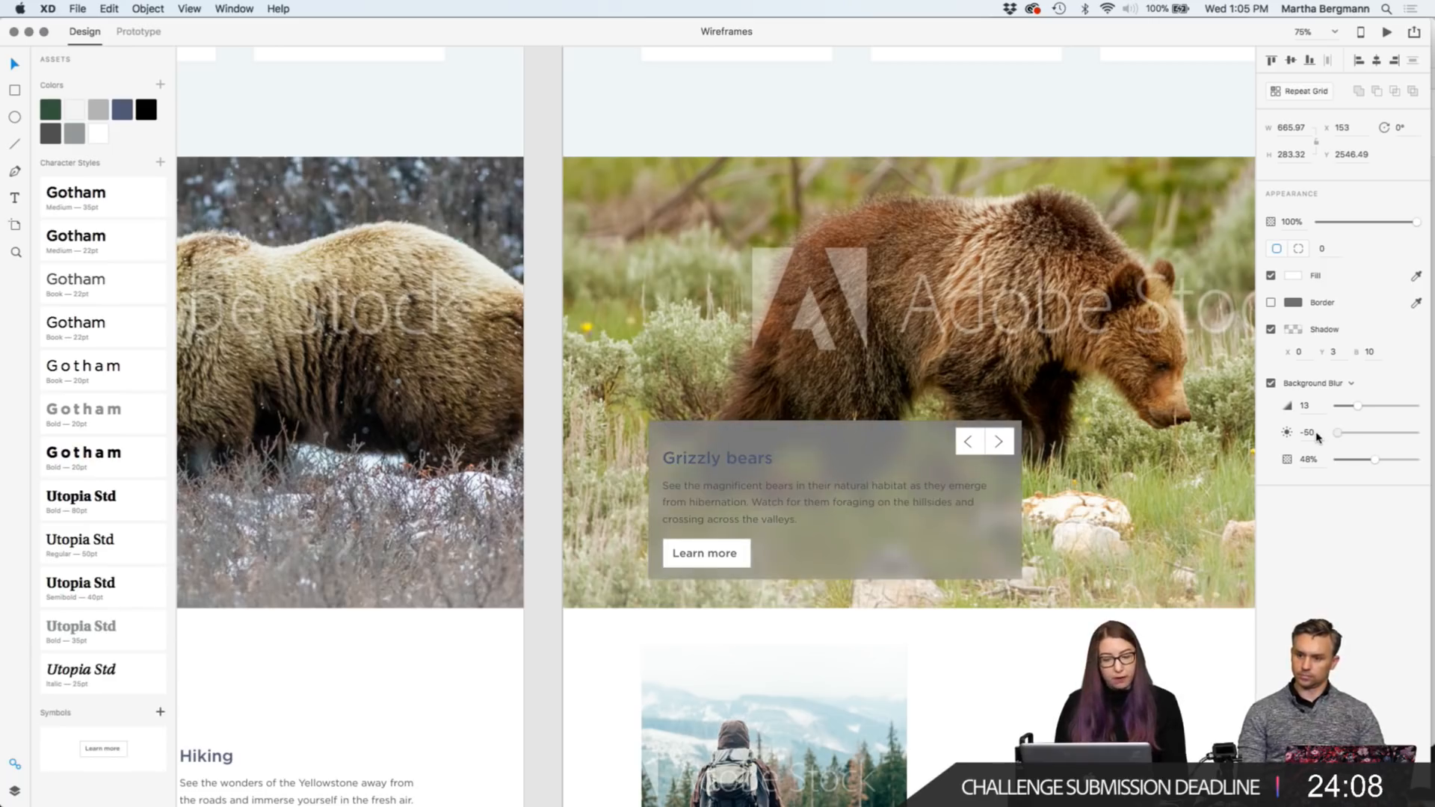
drag(1337, 432, 1309, 465)
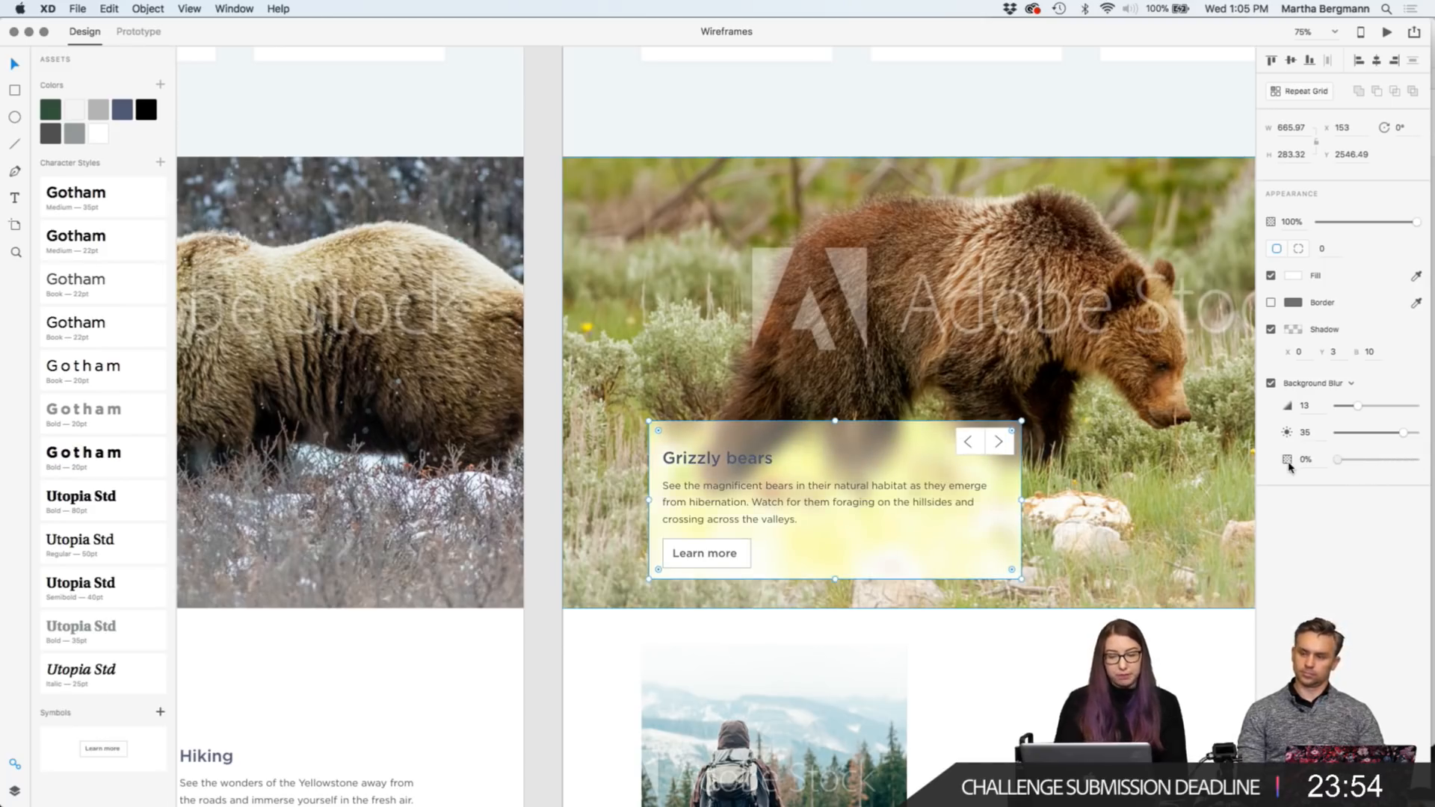
drag(1335, 465, 1380, 461)
click(556, 652)
key(super+minus)
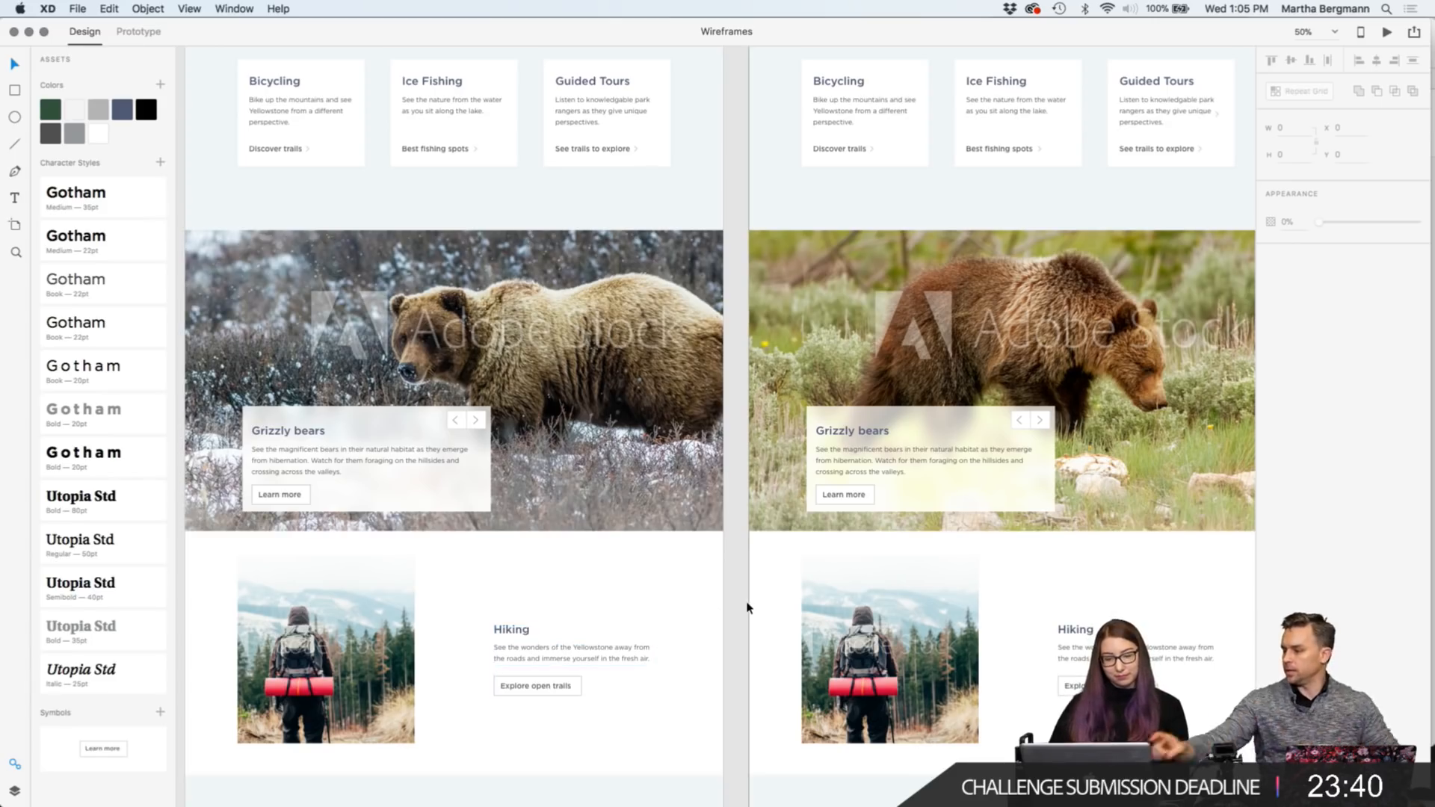
Move the grey Activities background up under Old Faithful, flush at X 0.
scroll(747, 607, up, 3)
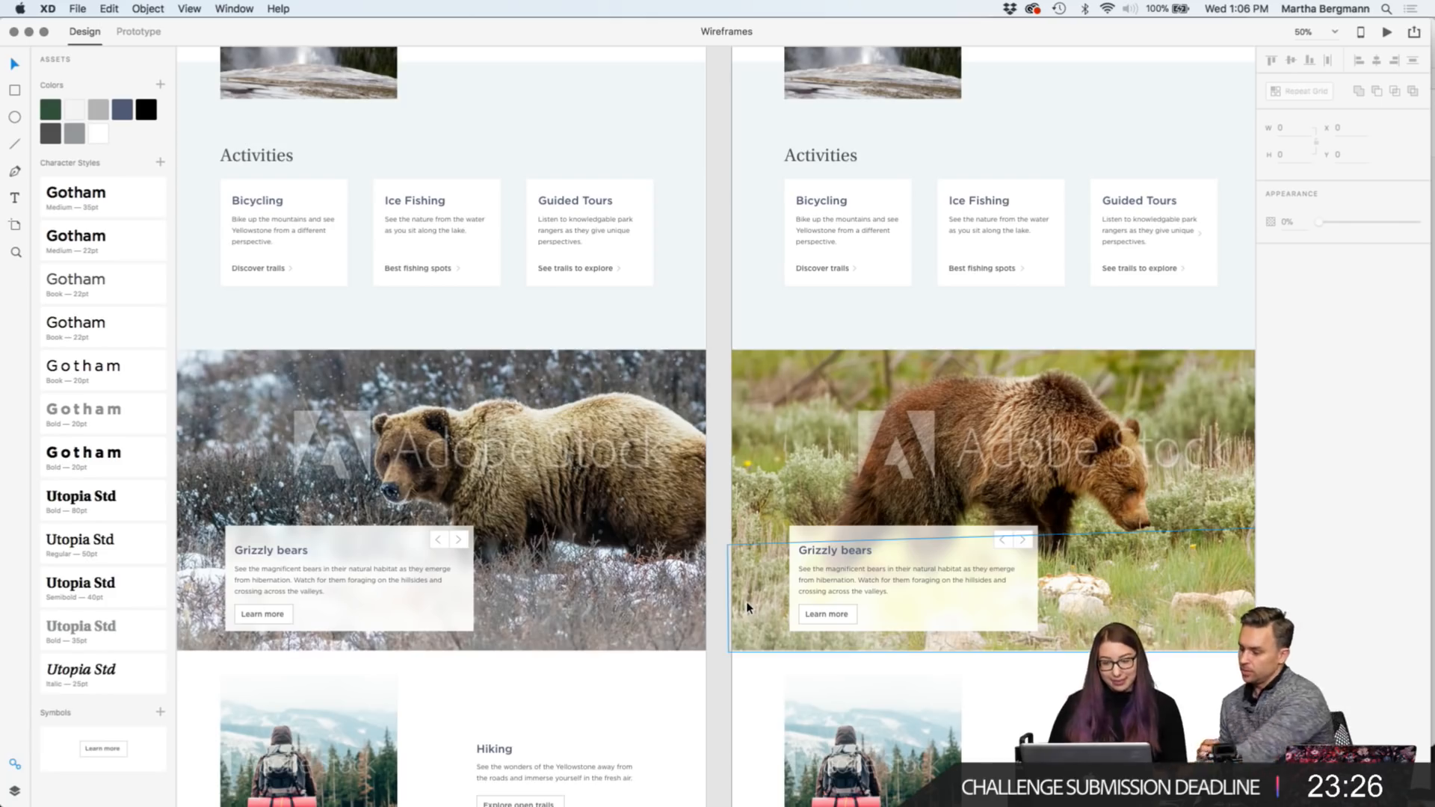
click(459, 292)
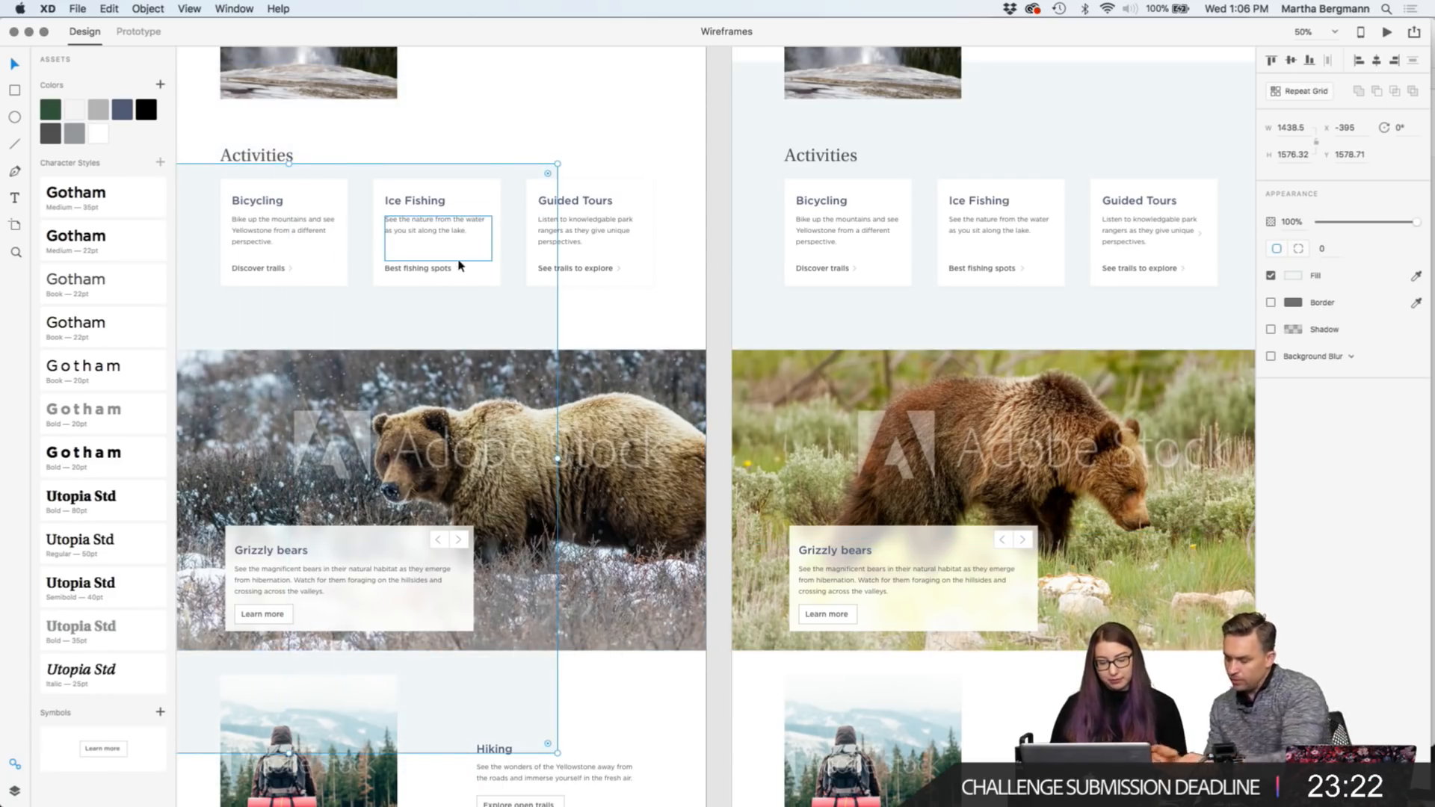
scroll(460, 265, up, 5)
scroll(460, 265, left, 4)
drag(370, 396, 491, 312)
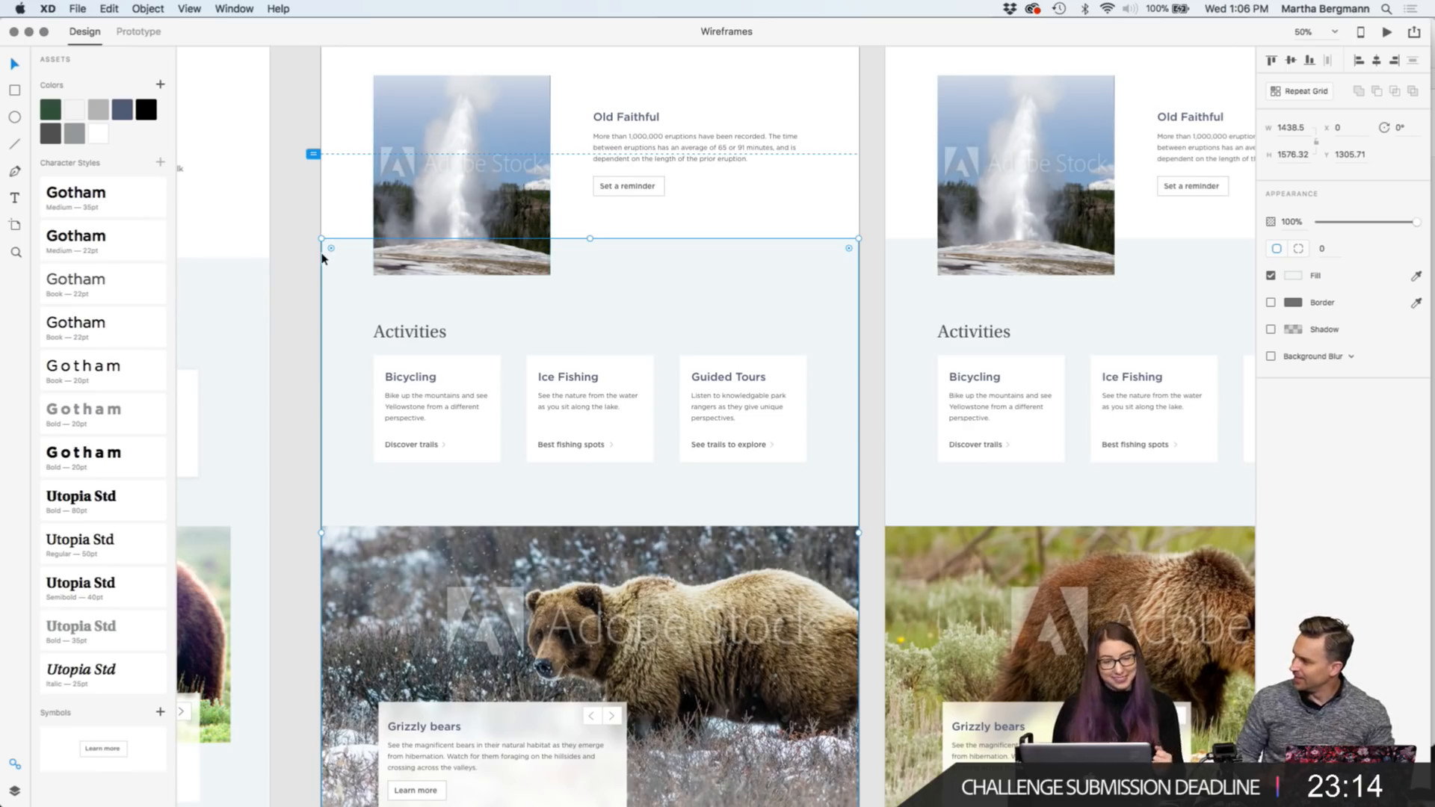
click(308, 257)
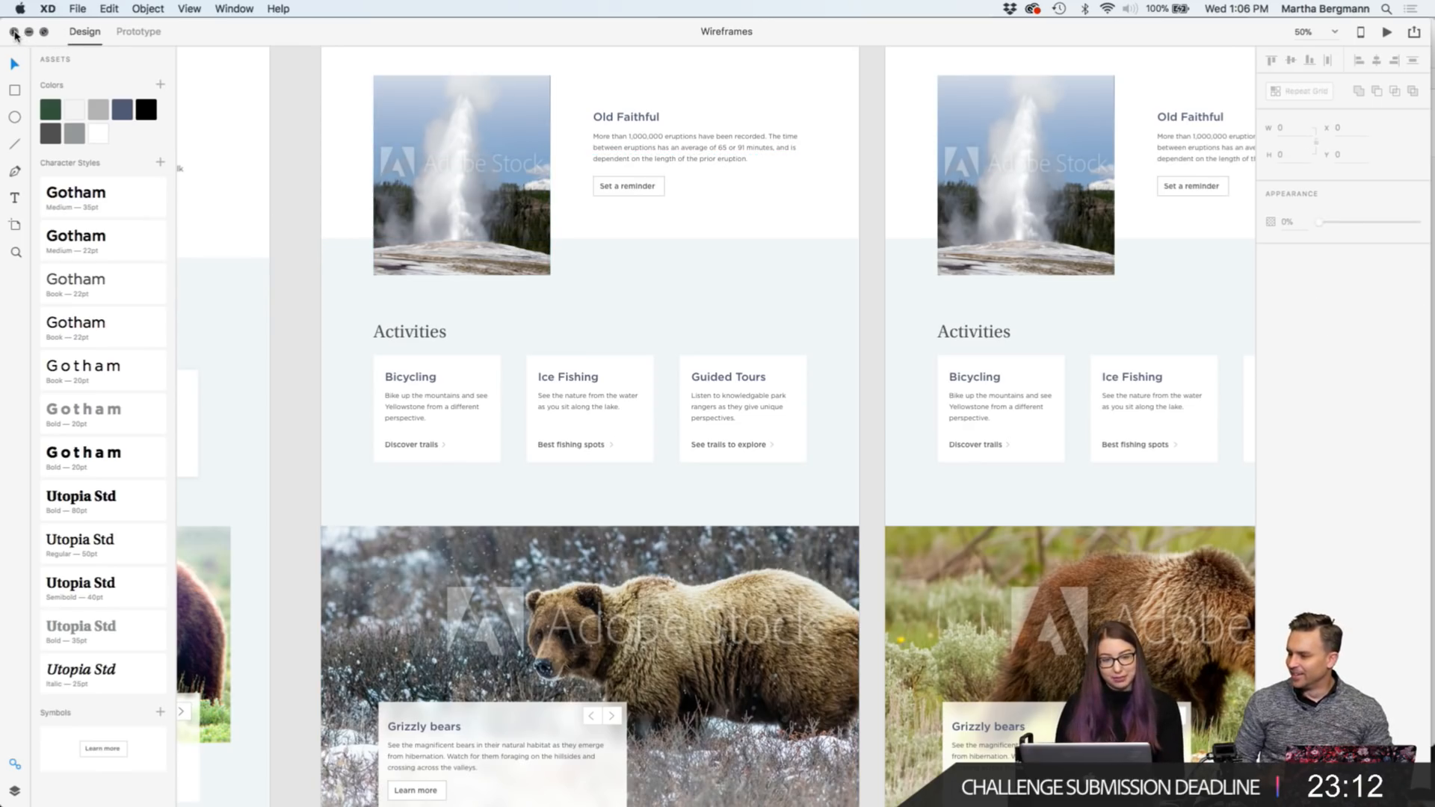
click(47, 9)
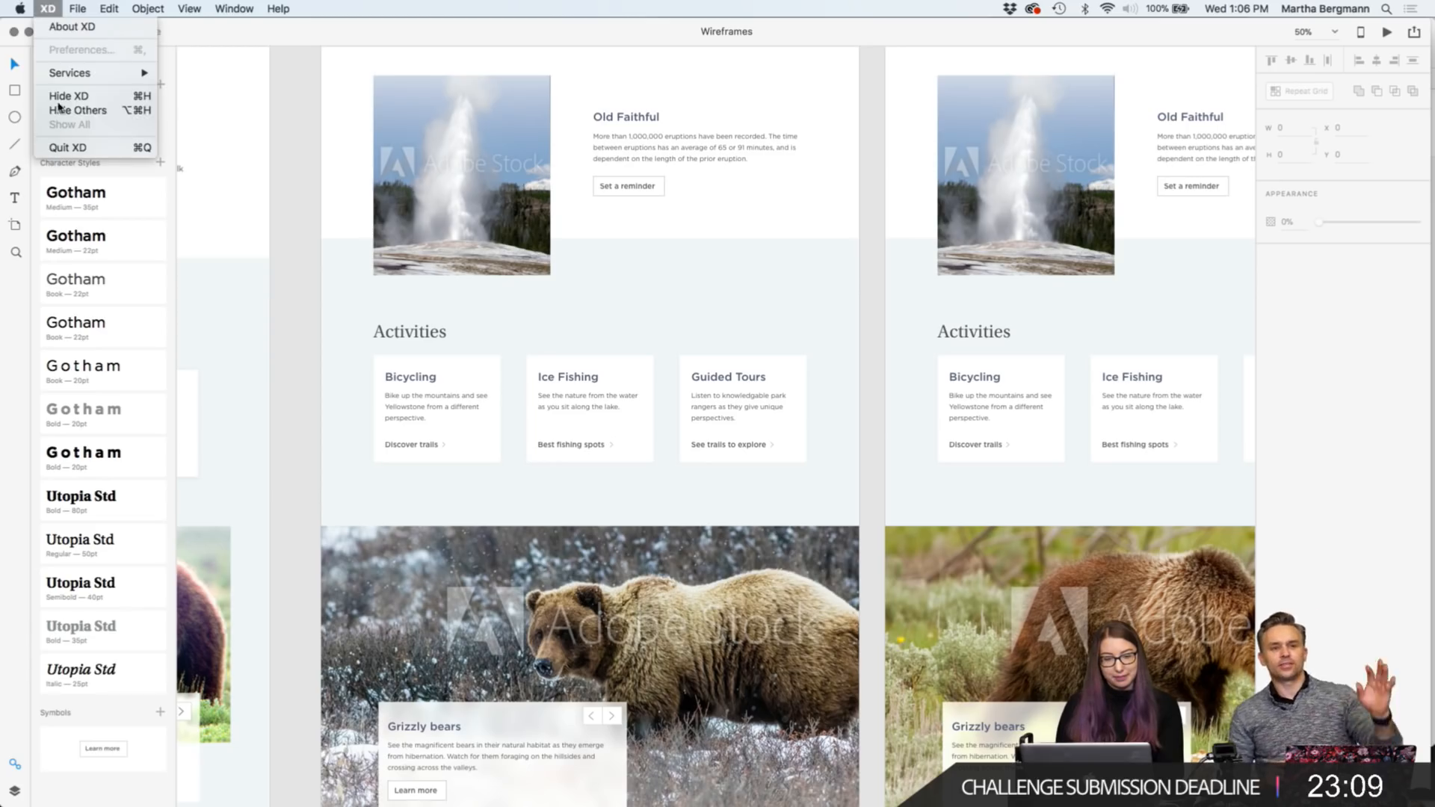
Quit XD and choose Don't Save for Concept_2.
click(54, 147)
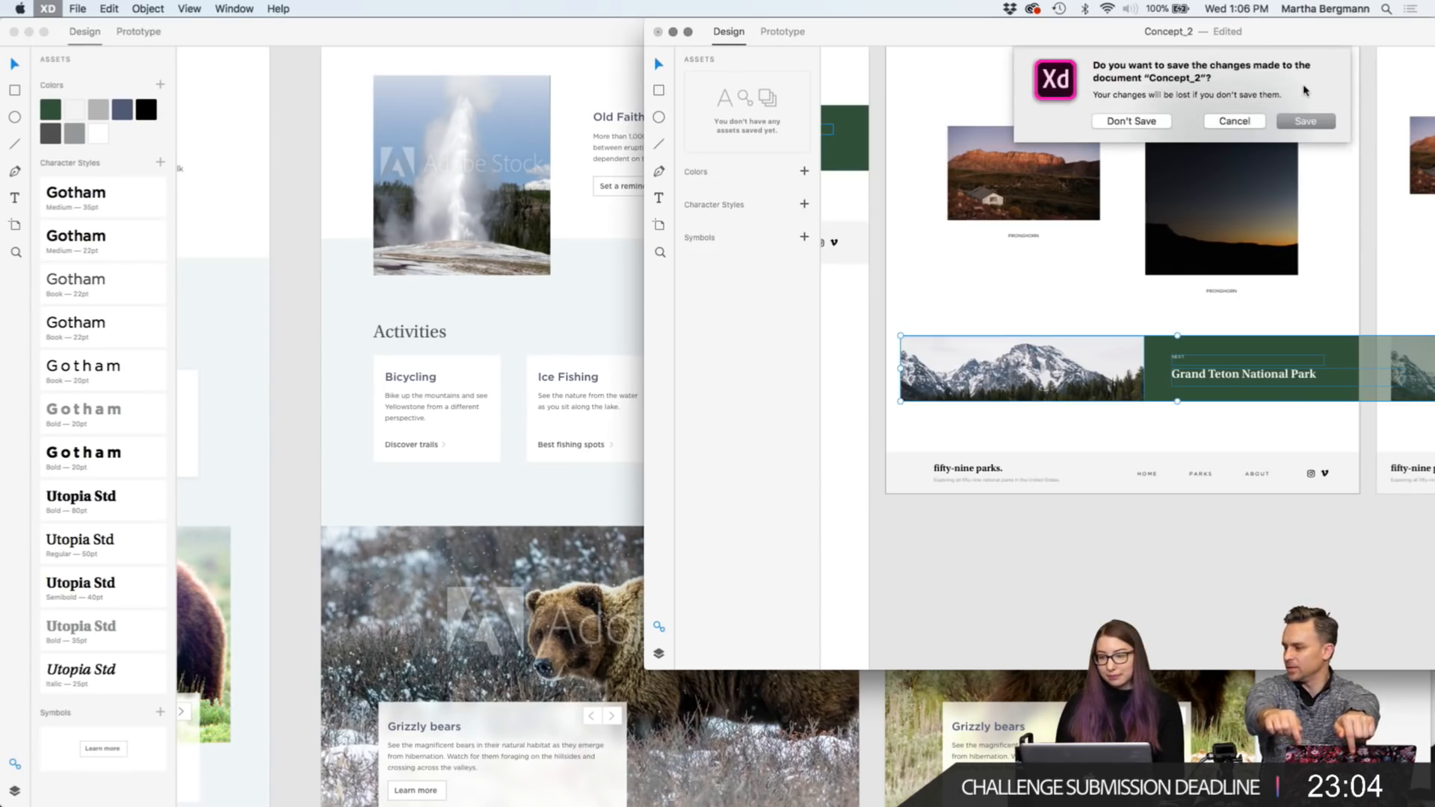
click(1132, 121)
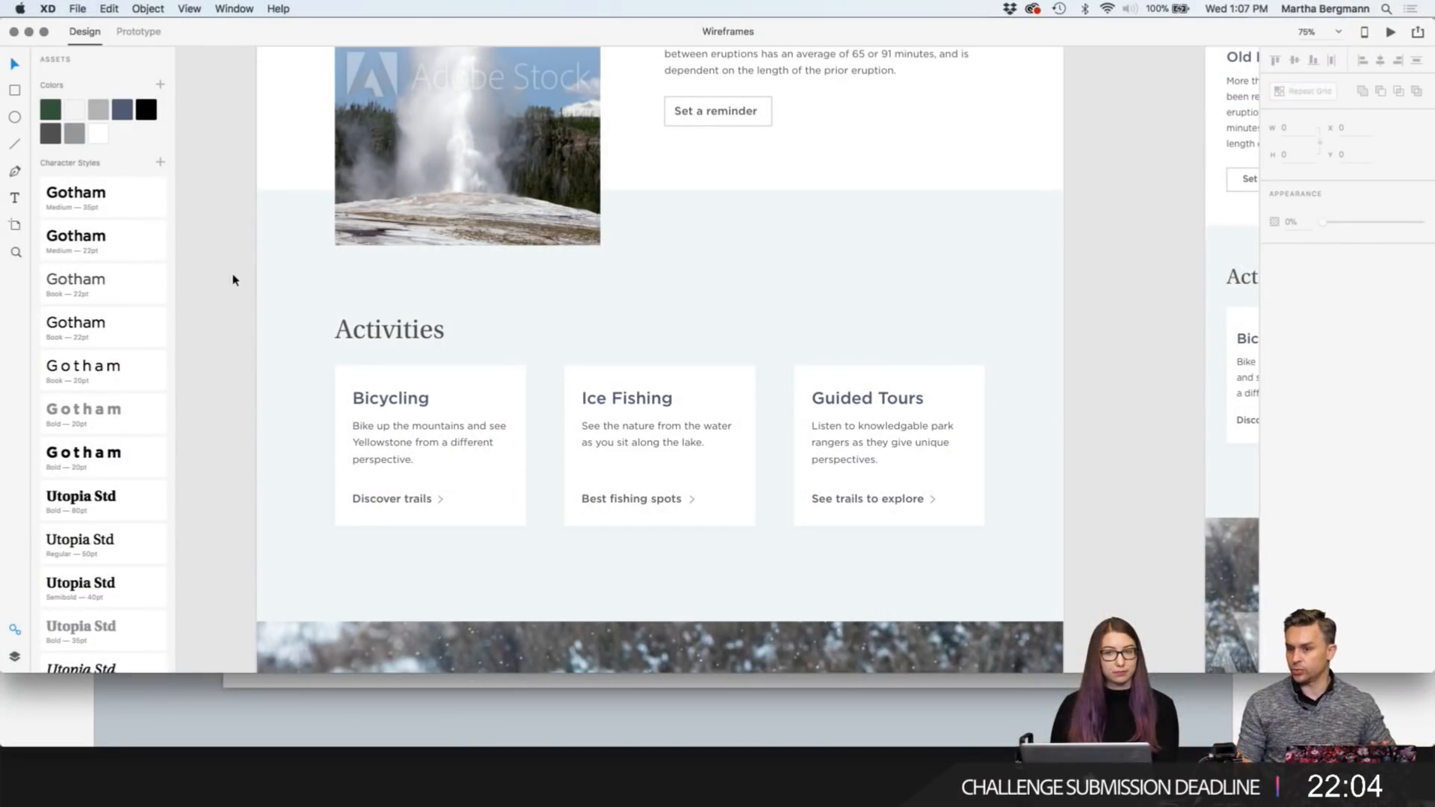
Move the Ice Fishing and Guided Tours cards off the artboard onto the pasteboard.
scroll(233, 280, down, 2)
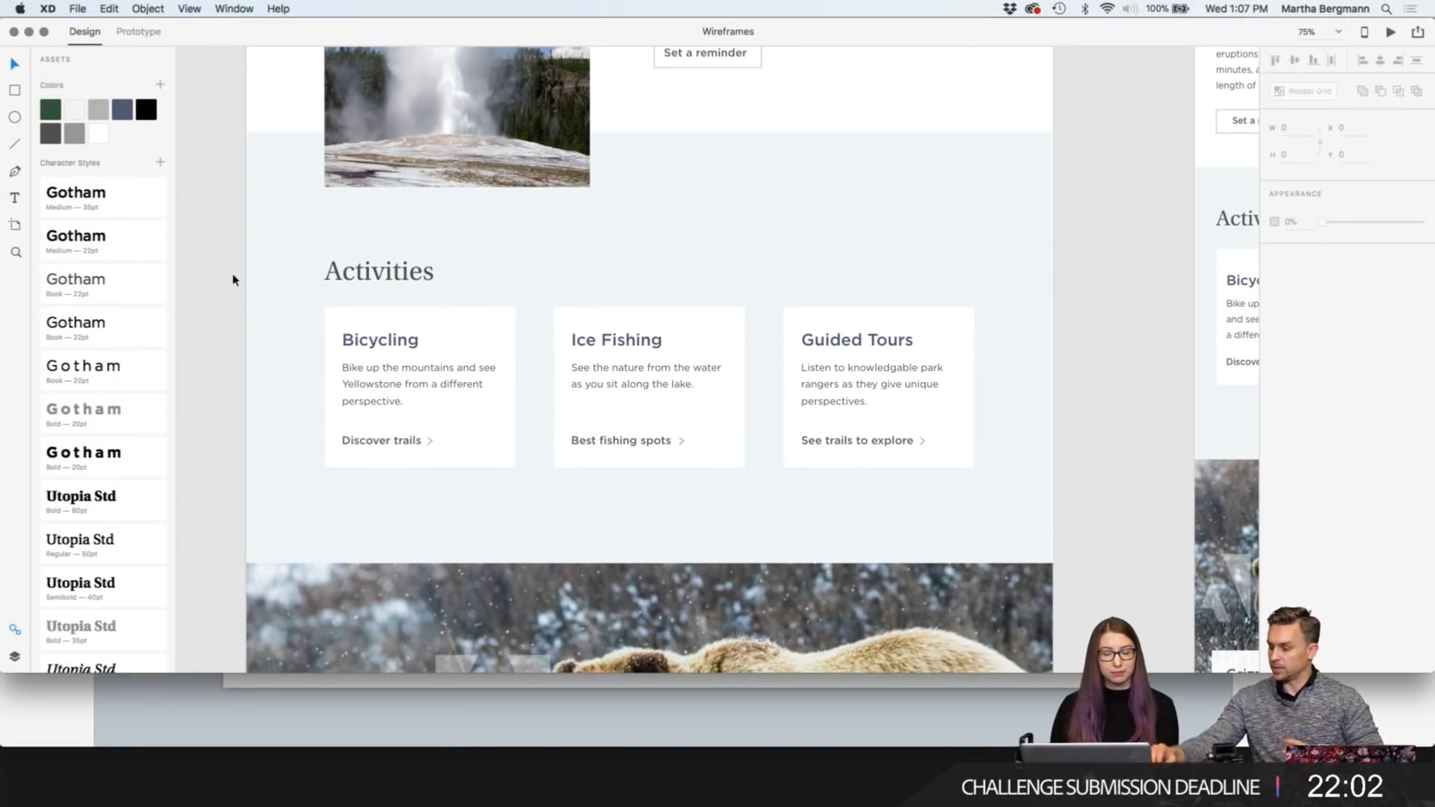
scroll(233, 279, down, 2)
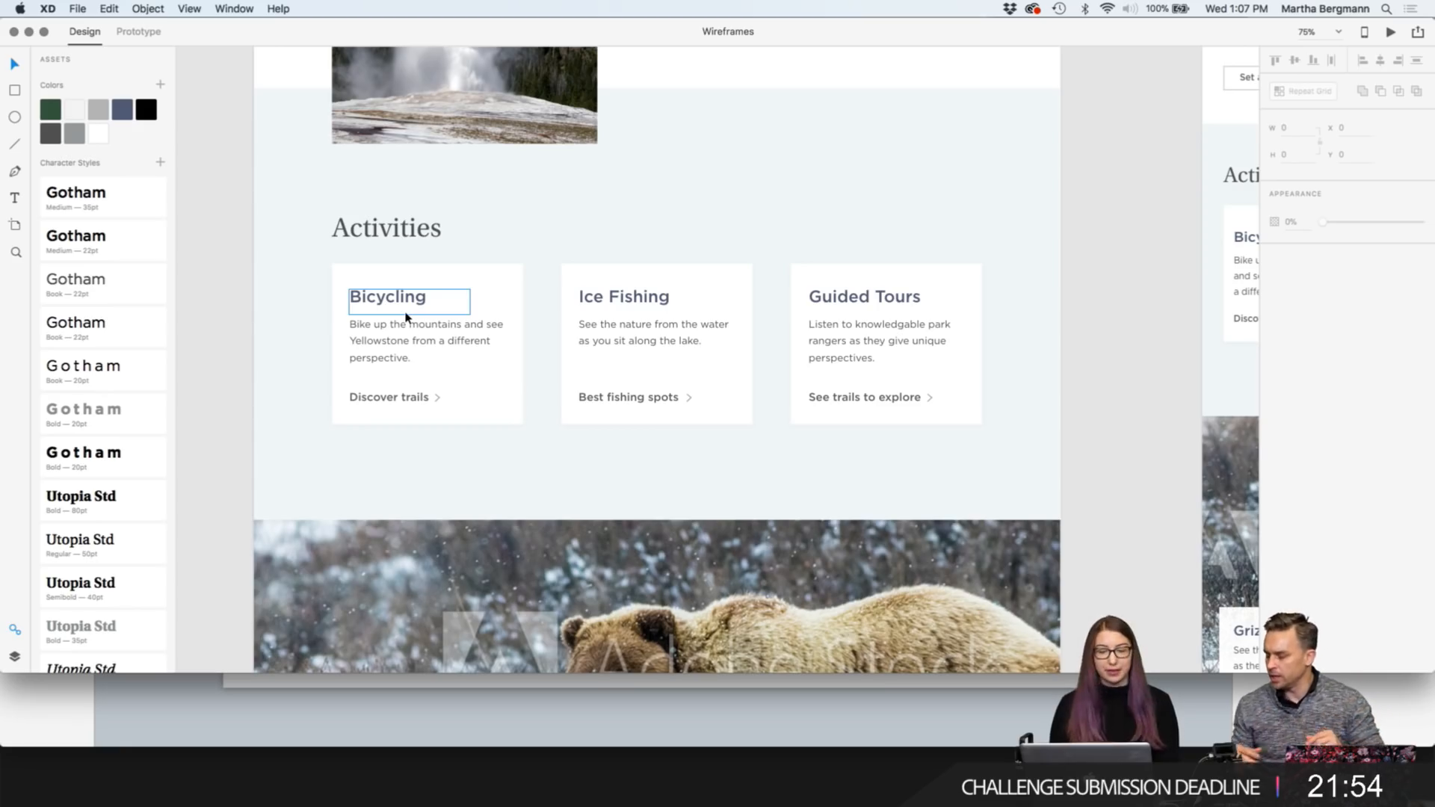
double_click(912, 298)
drag(1134, 426, 639, 254)
key(super+minus)
drag(710, 333, 216, 241)
click(275, 445)
Zoom to 100% and marquee-select the whole Bicycling card.
key(super+plus)
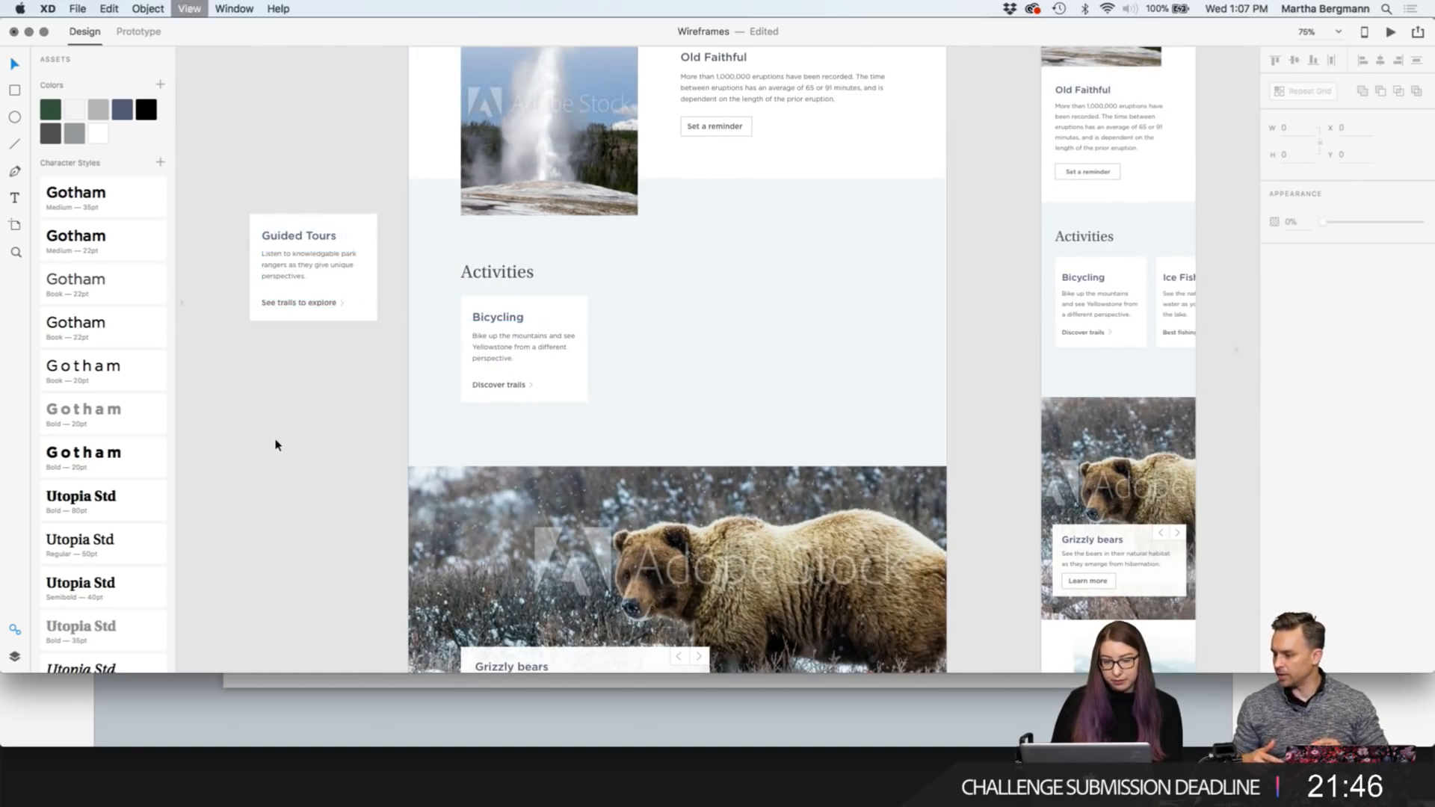
scroll(336, 396, left, 5)
scroll(336, 397, down, 2)
double_click(404, 344)
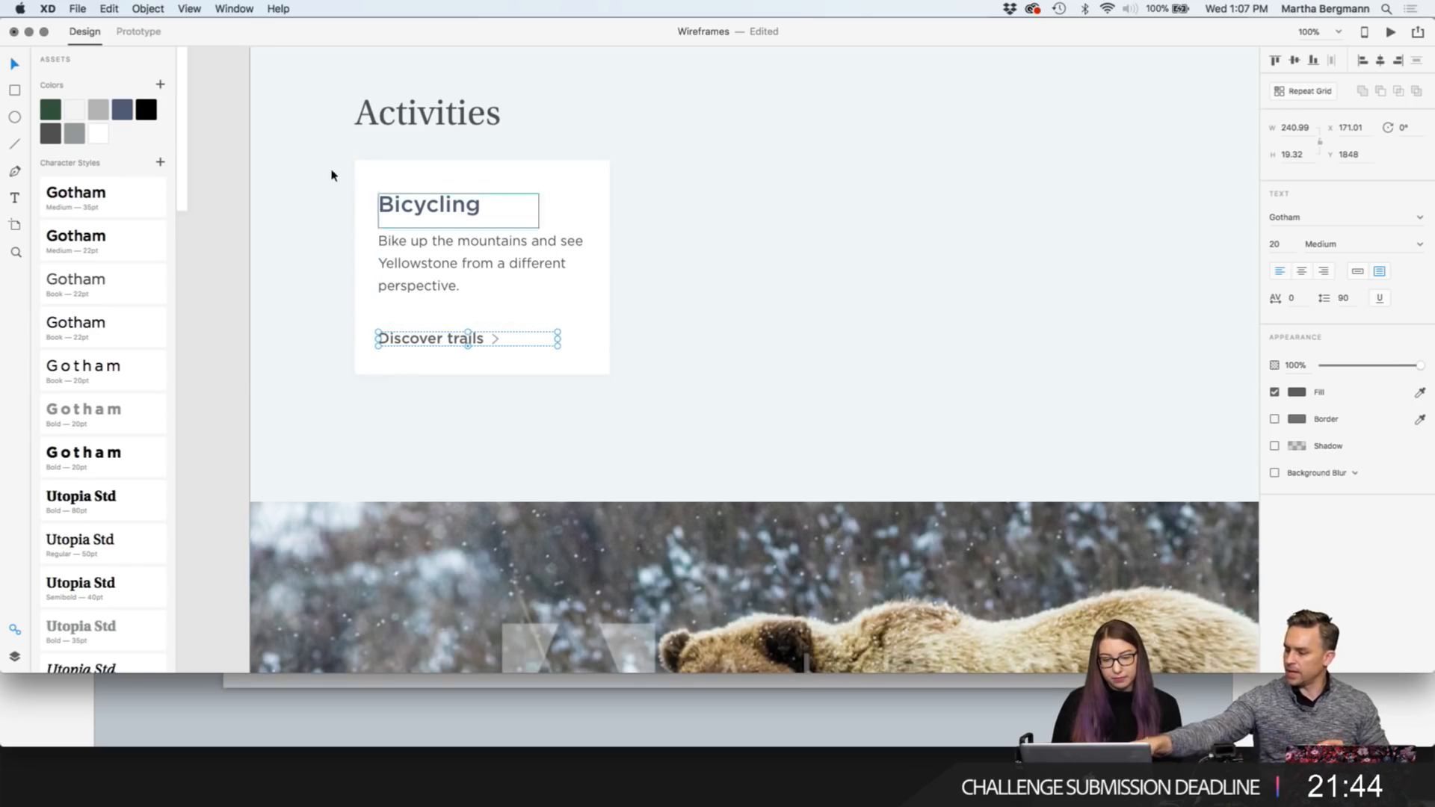
click(253, 158)
drag(297, 158, 648, 374)
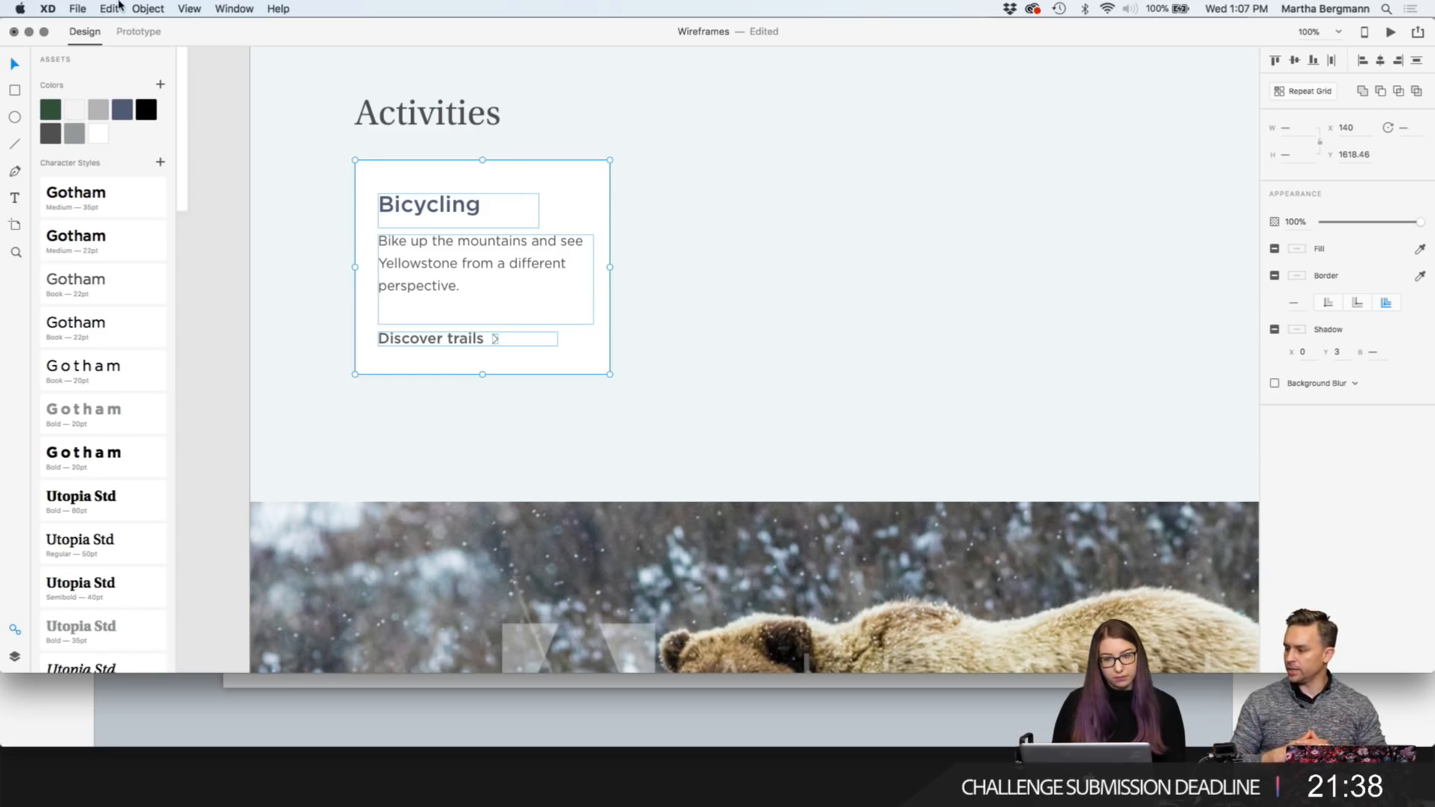
Make a Repeat Grid of three Bicycling cards and widen the gutters between them.
click(1304, 92)
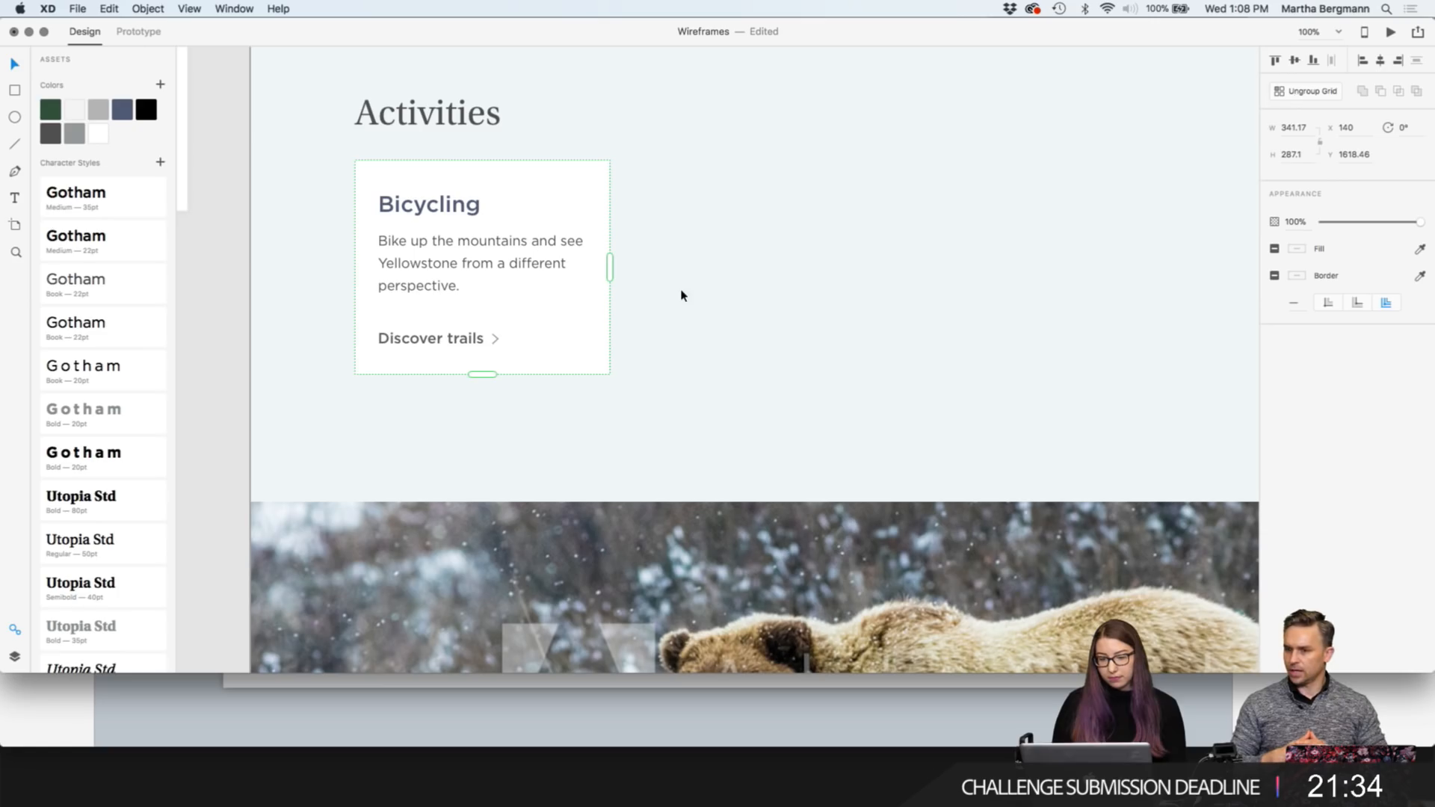
drag(609, 266, 1160, 297)
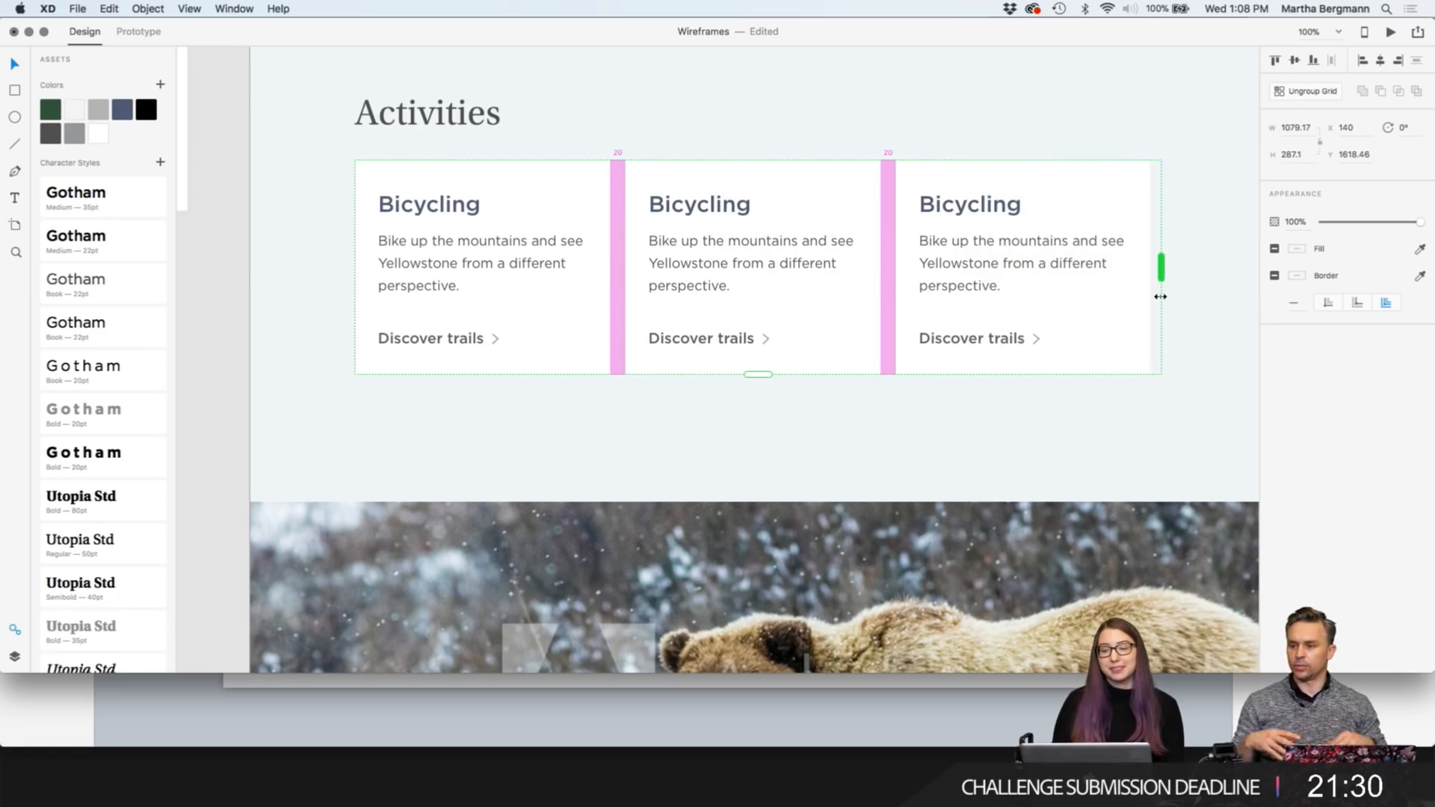
scroll(833, 312, right, 3)
scroll(833, 313, up, 2)
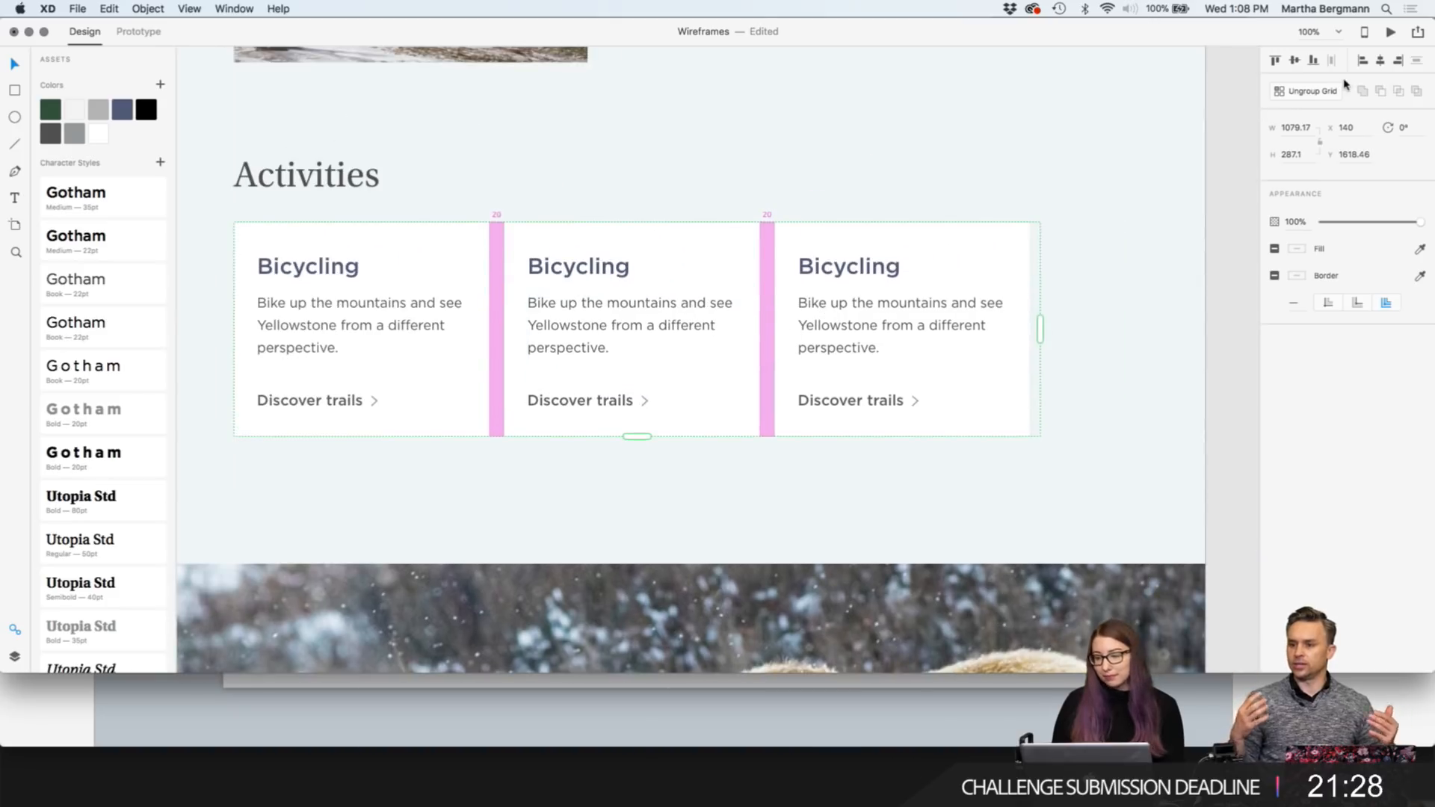
mouse_move(770, 287)
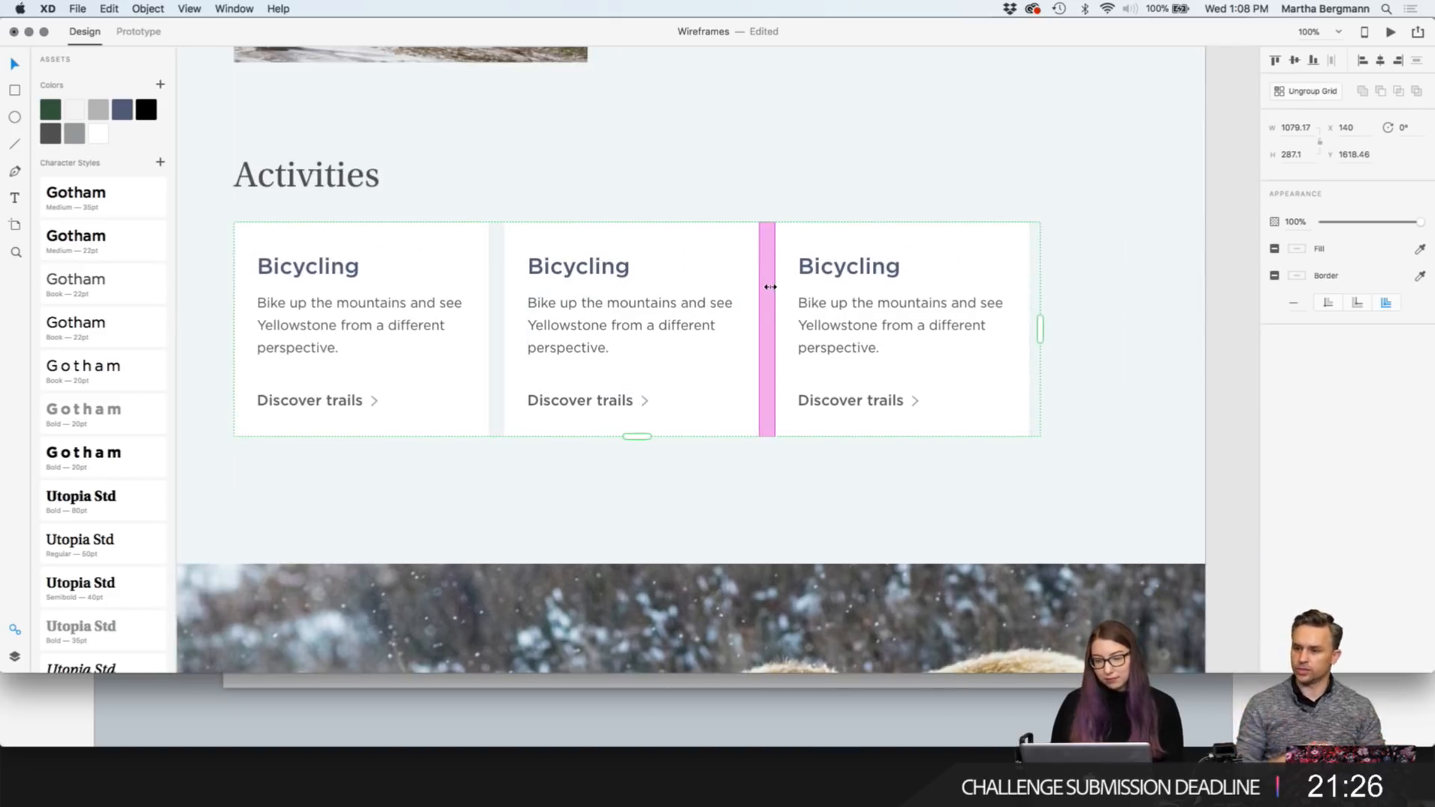
drag(770, 287, 855, 286)
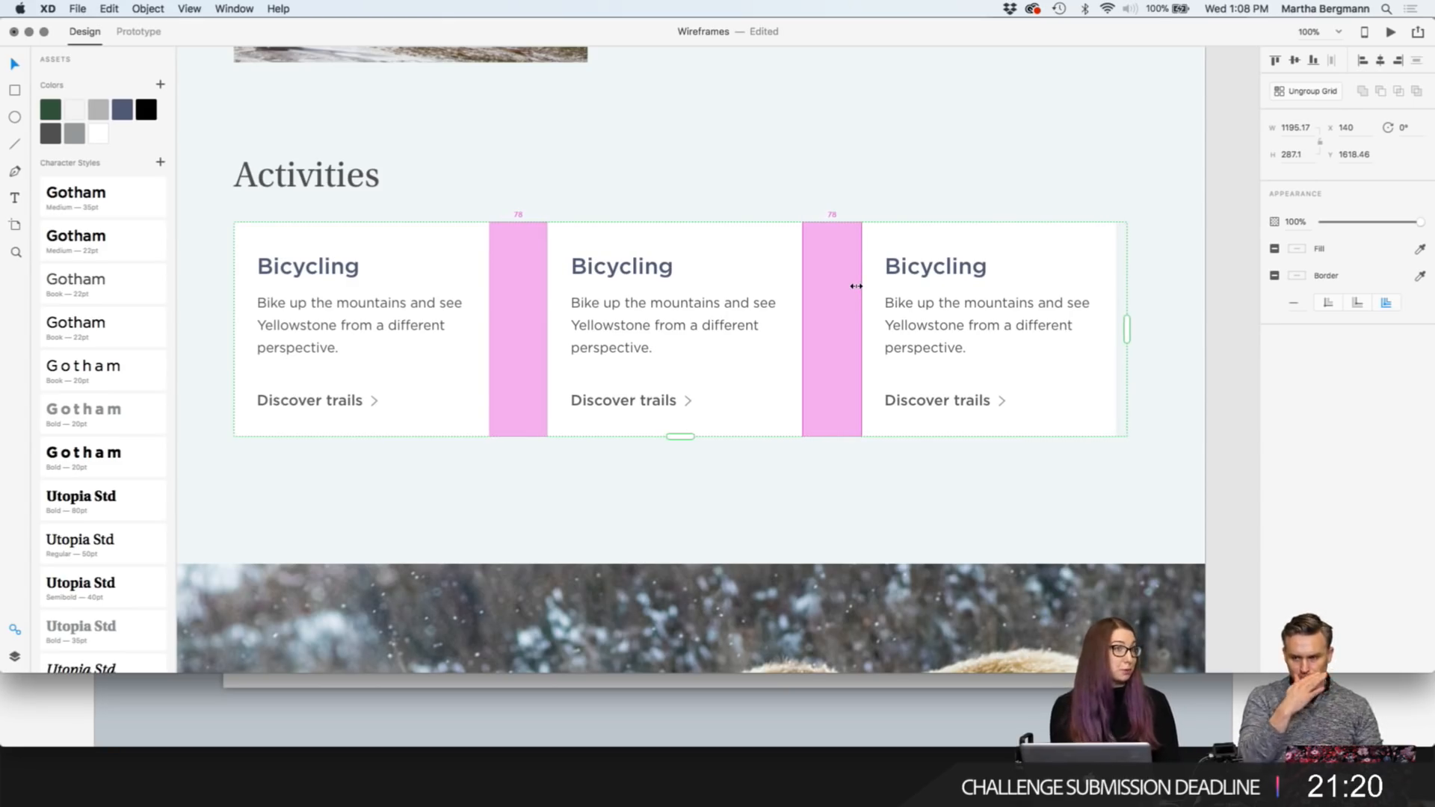
mouse_move(856, 286)
mouse_down()
mouse_move(961, 286)
mouse_move(849, 293)
mouse_up()
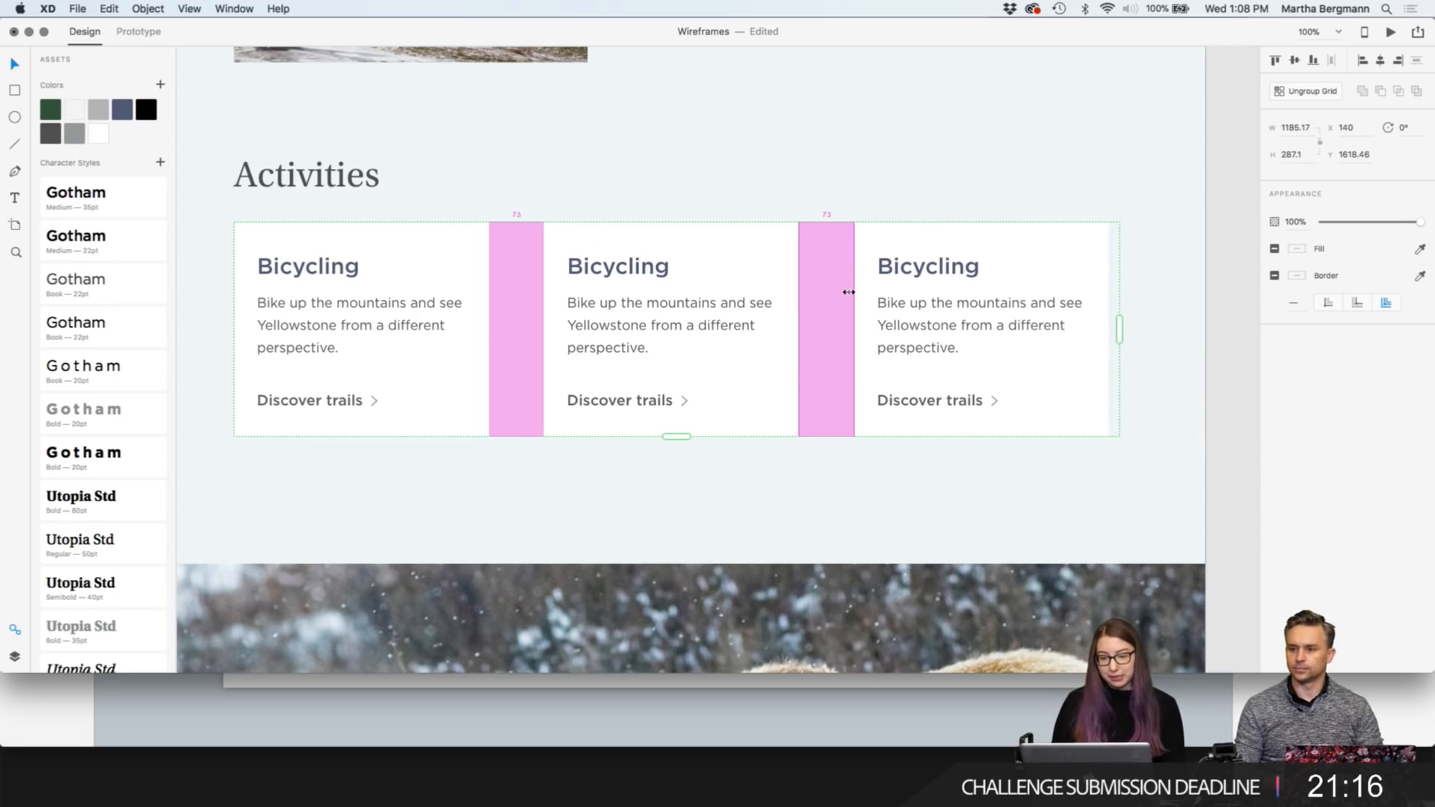
mouse_move(677, 436)
mouse_down()
mouse_move(664, 702)
mouse_move(677, 449)
mouse_up()
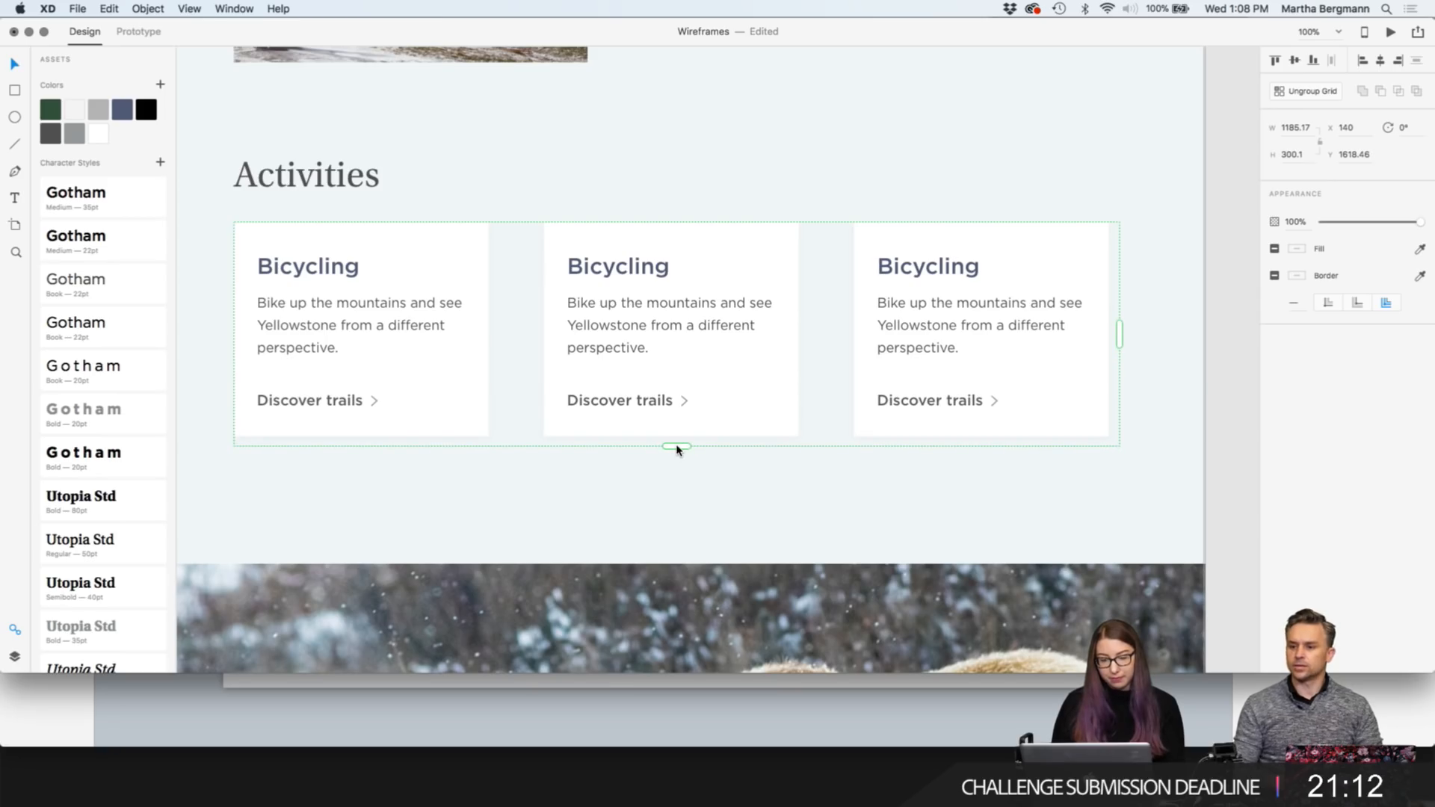
click(634, 503)
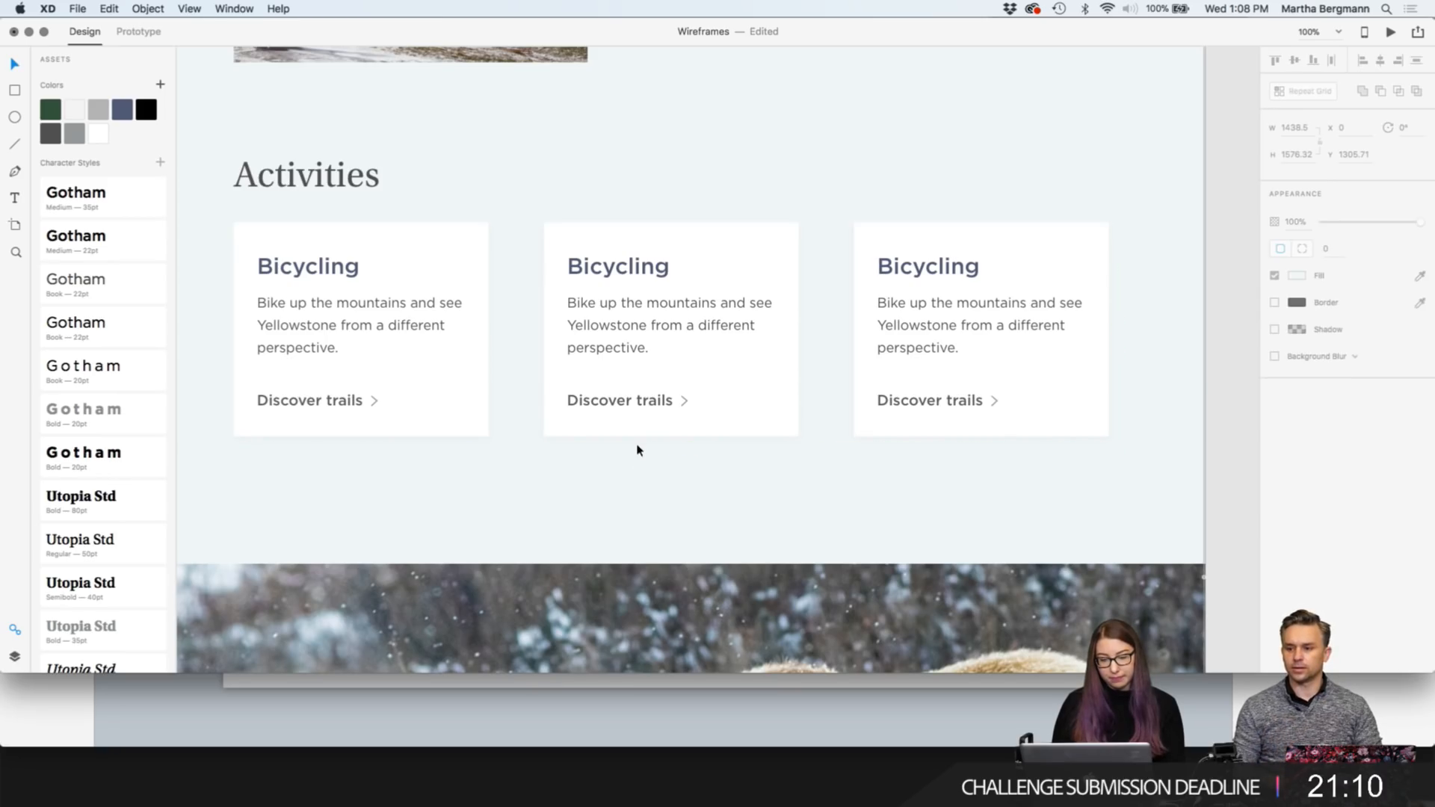
double_click(612, 268)
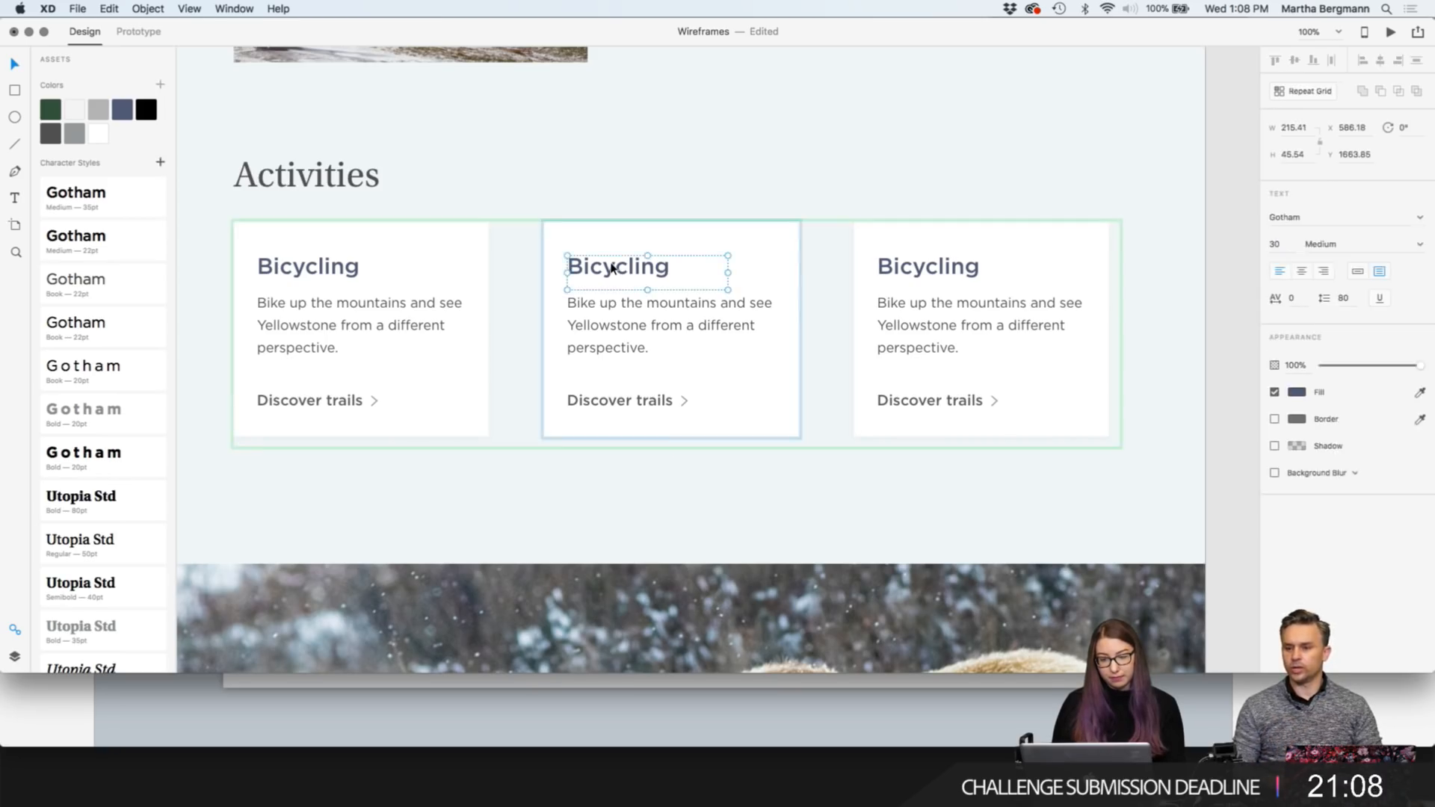
double_click(623, 268)
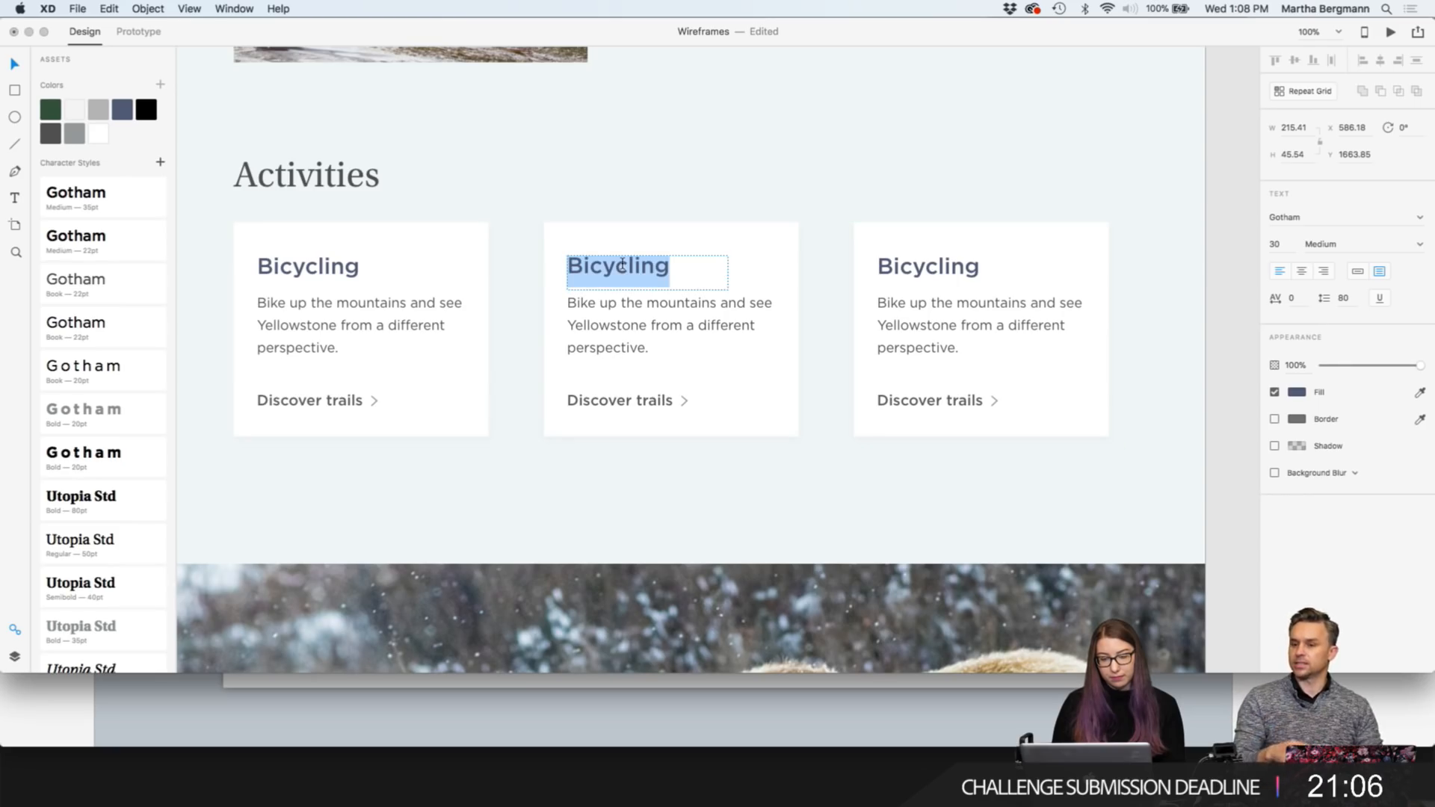
key(BackSpace)
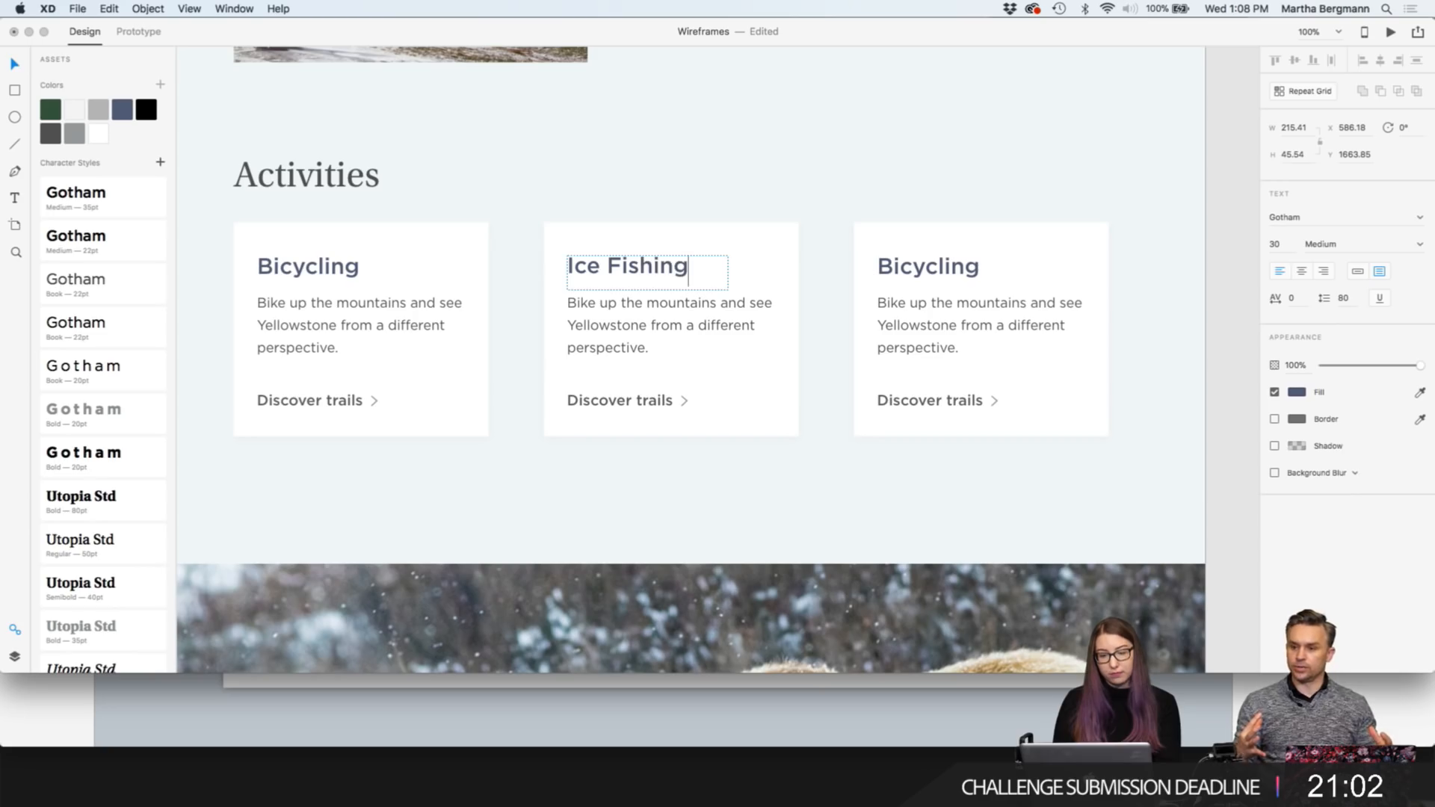
key(Escape)
key(super+minus)
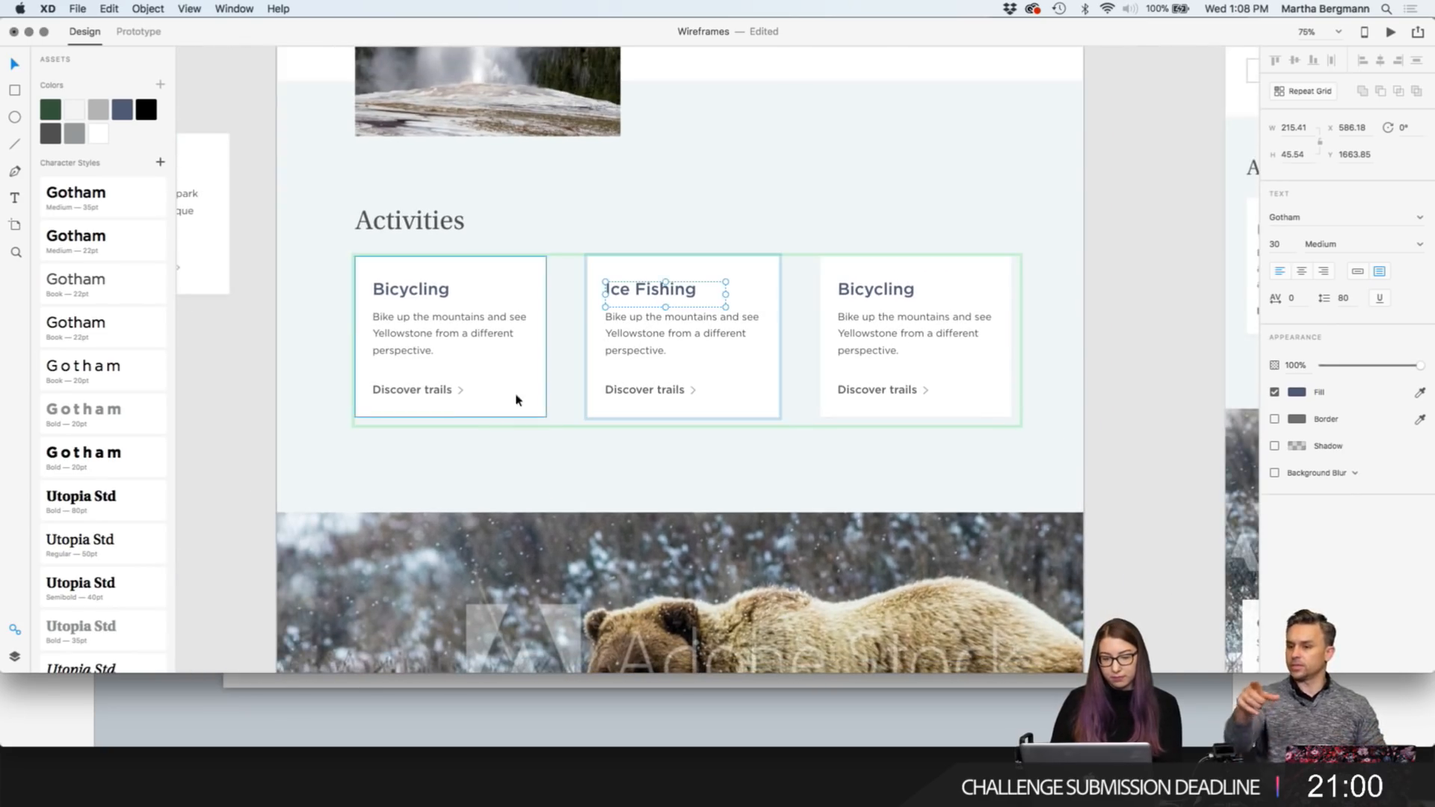
click(521, 395)
double_click(450, 331)
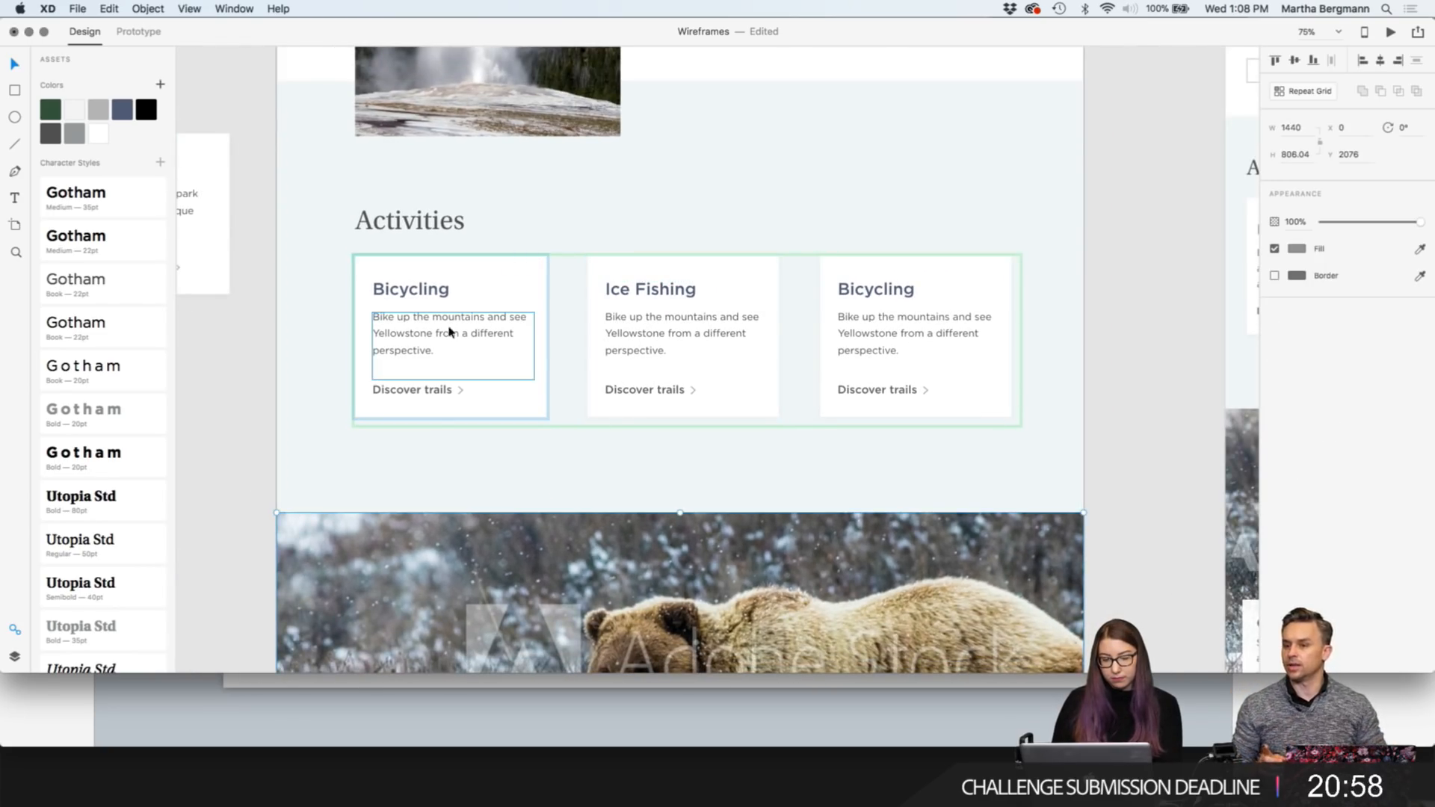
click(661, 285)
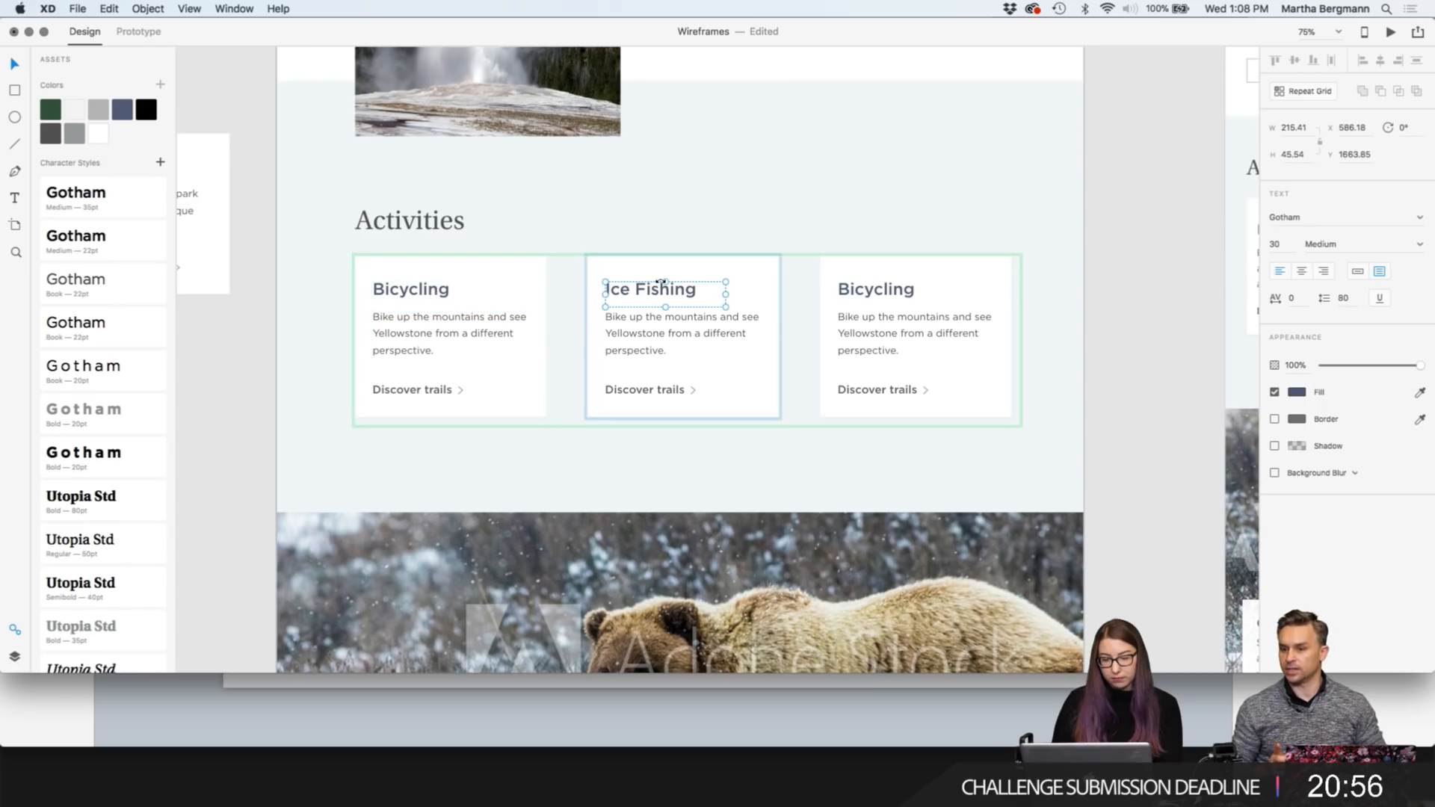
drag(647, 286, 675, 286)
click(641, 479)
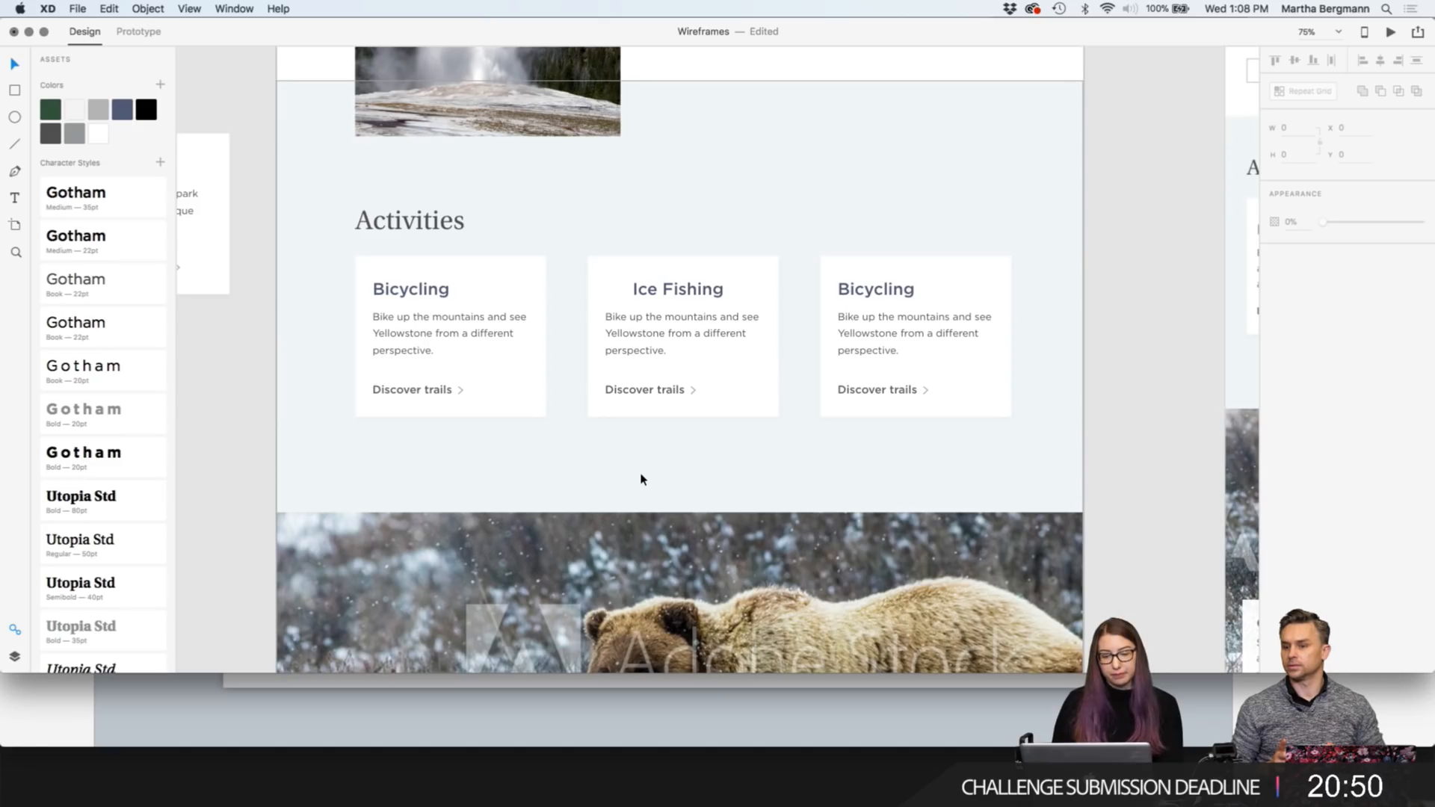
key(cmd+z)
click(398, 296)
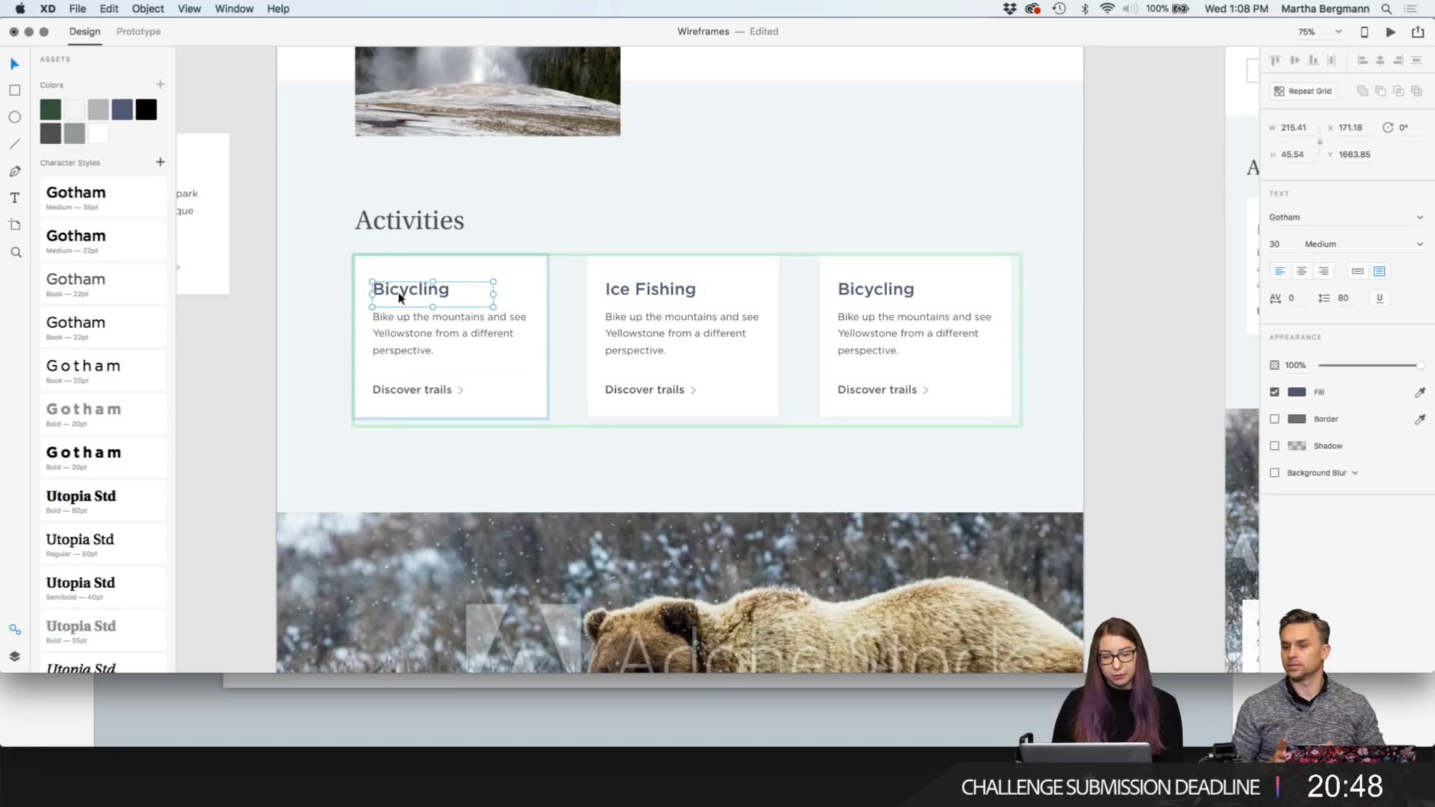
drag(399, 297, 451, 298)
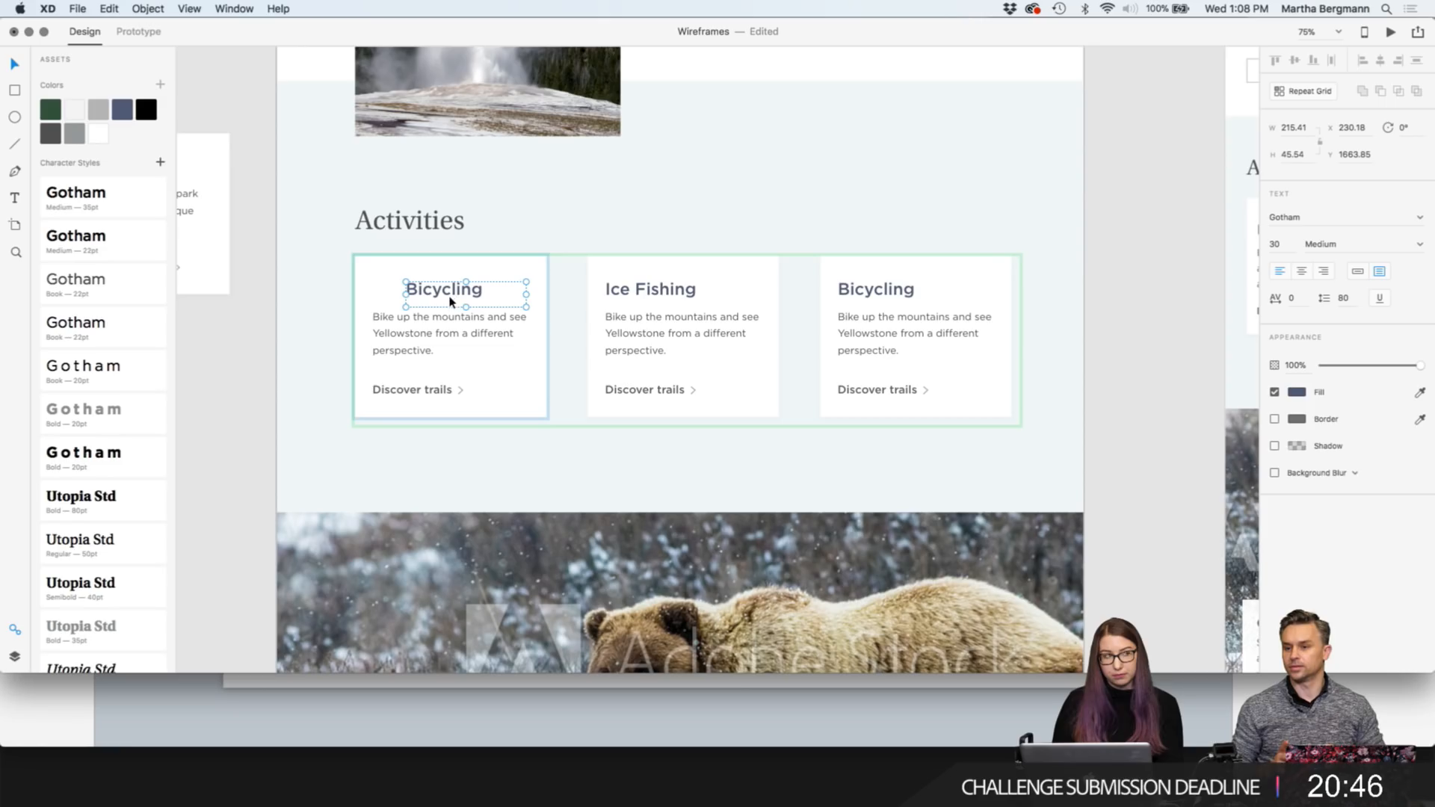
key(cmd+z)
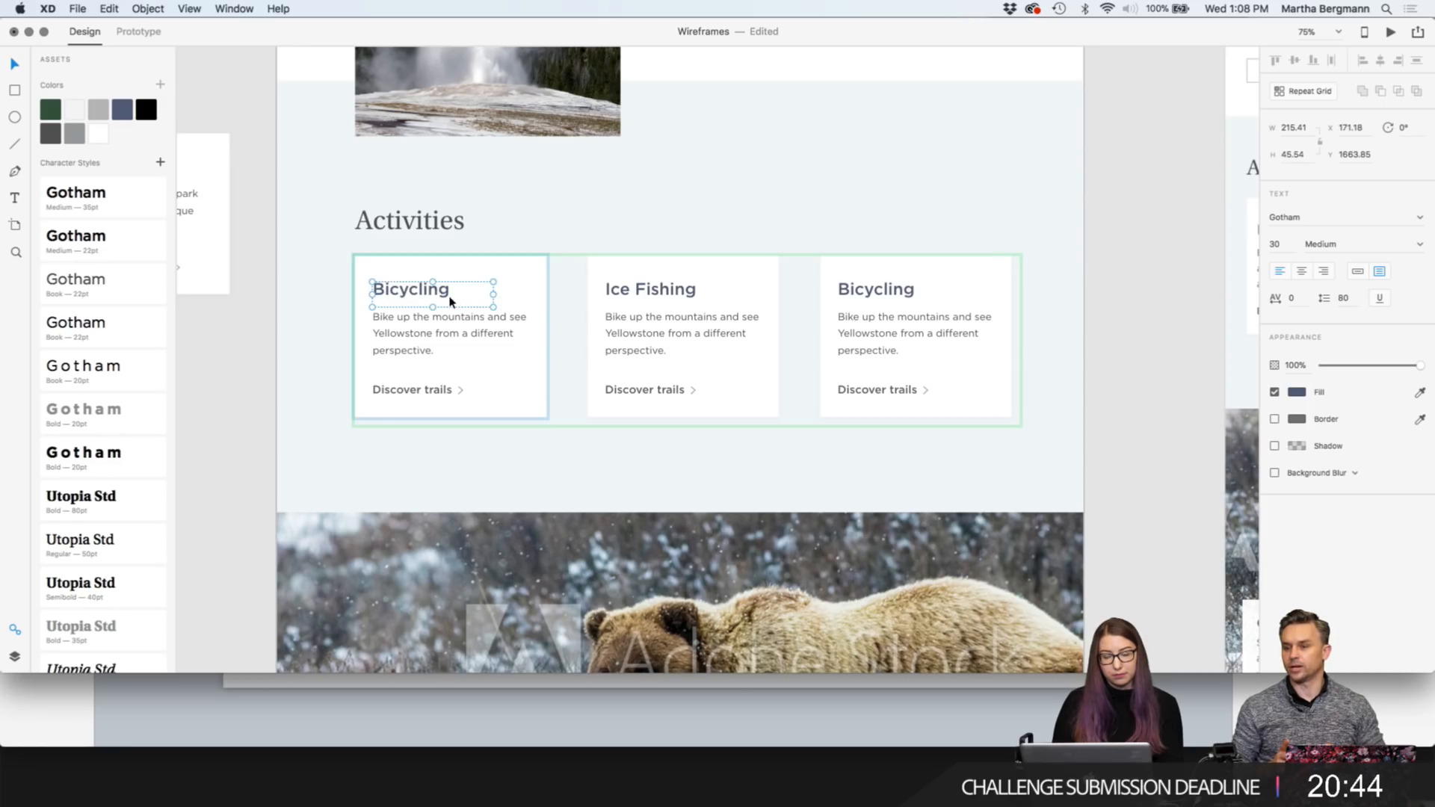
click(490, 471)
key(cmd+z)
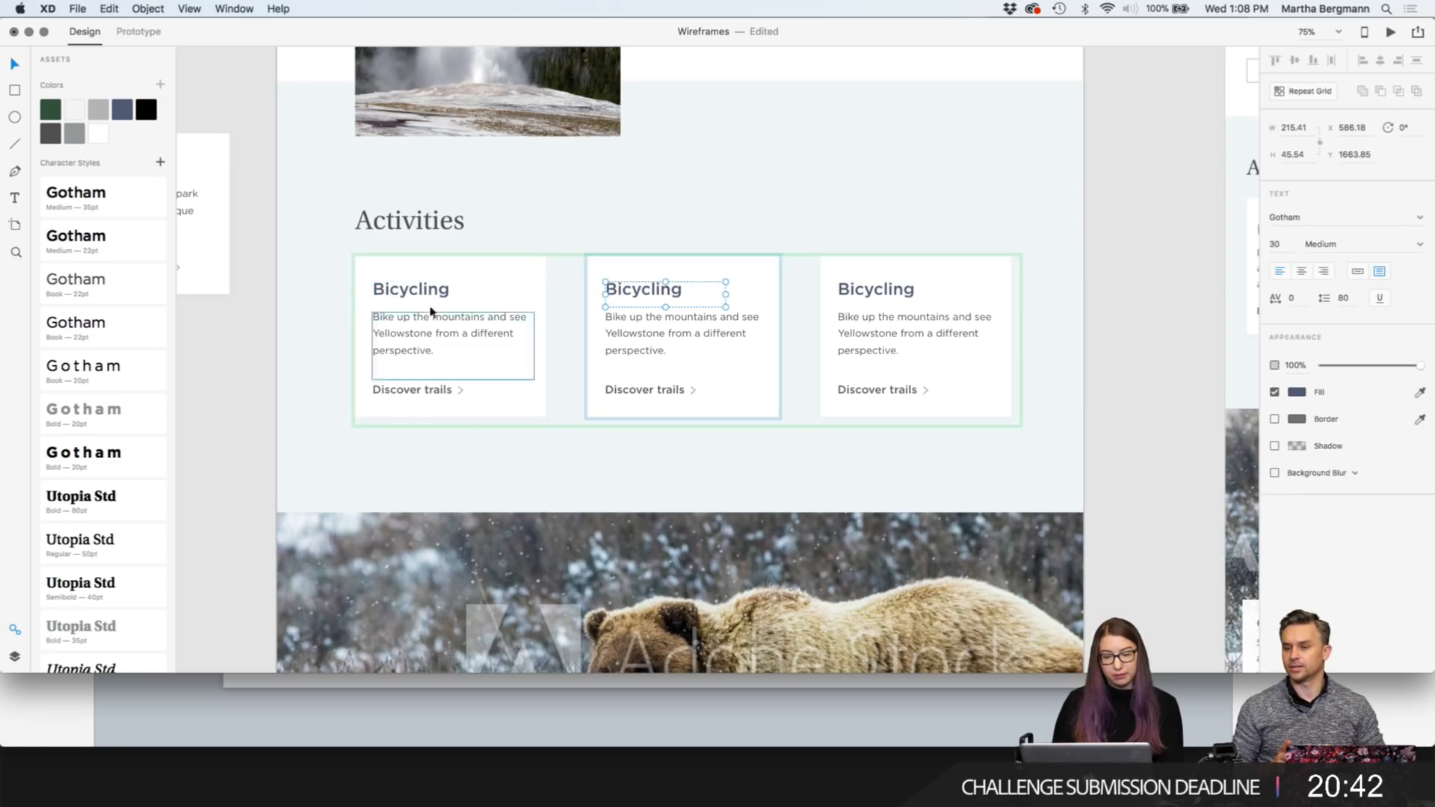
drag(432, 290, 459, 294)
key(cmd+z)
click(237, 366)
click(414, 330)
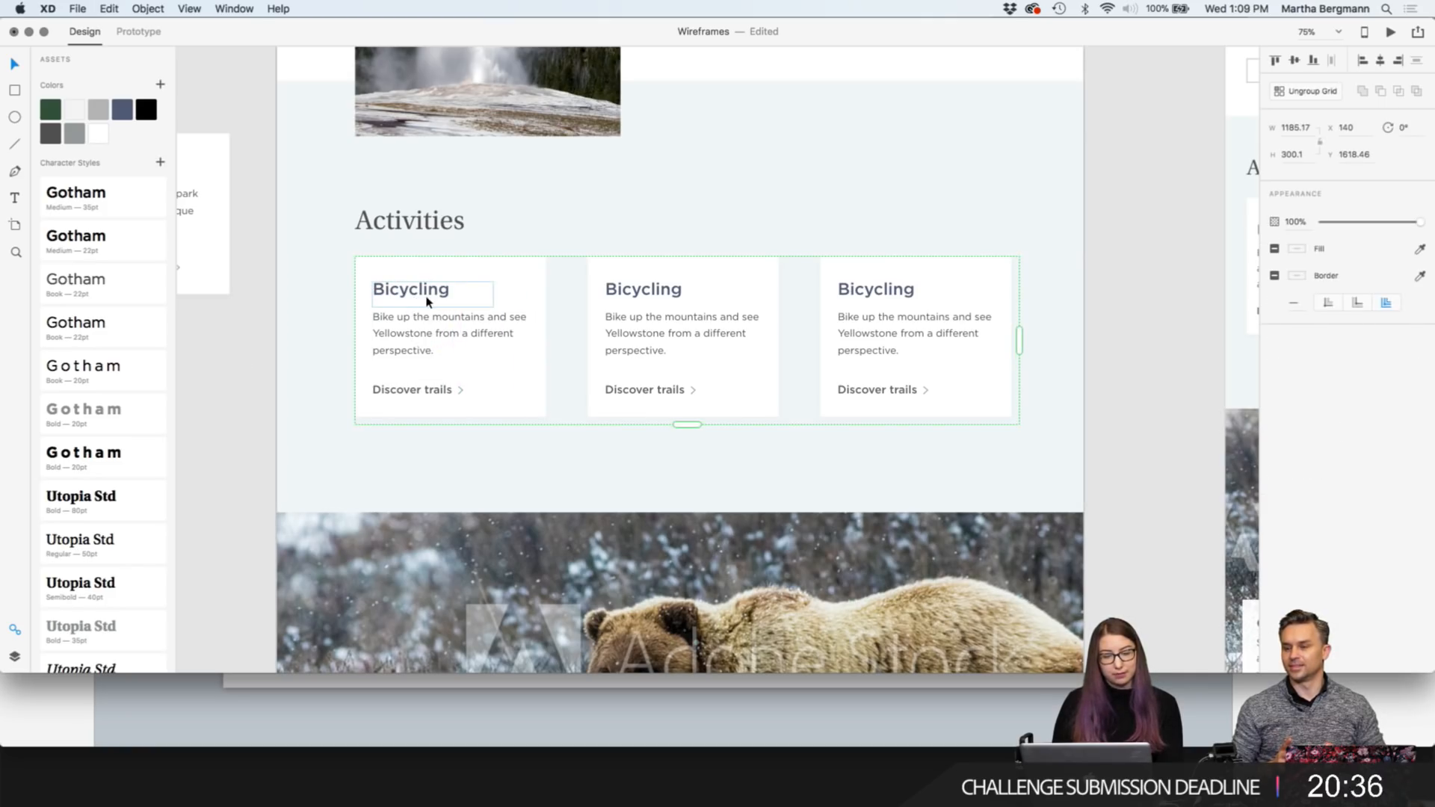
double_click(428, 301)
click(217, 374)
click(390, 315)
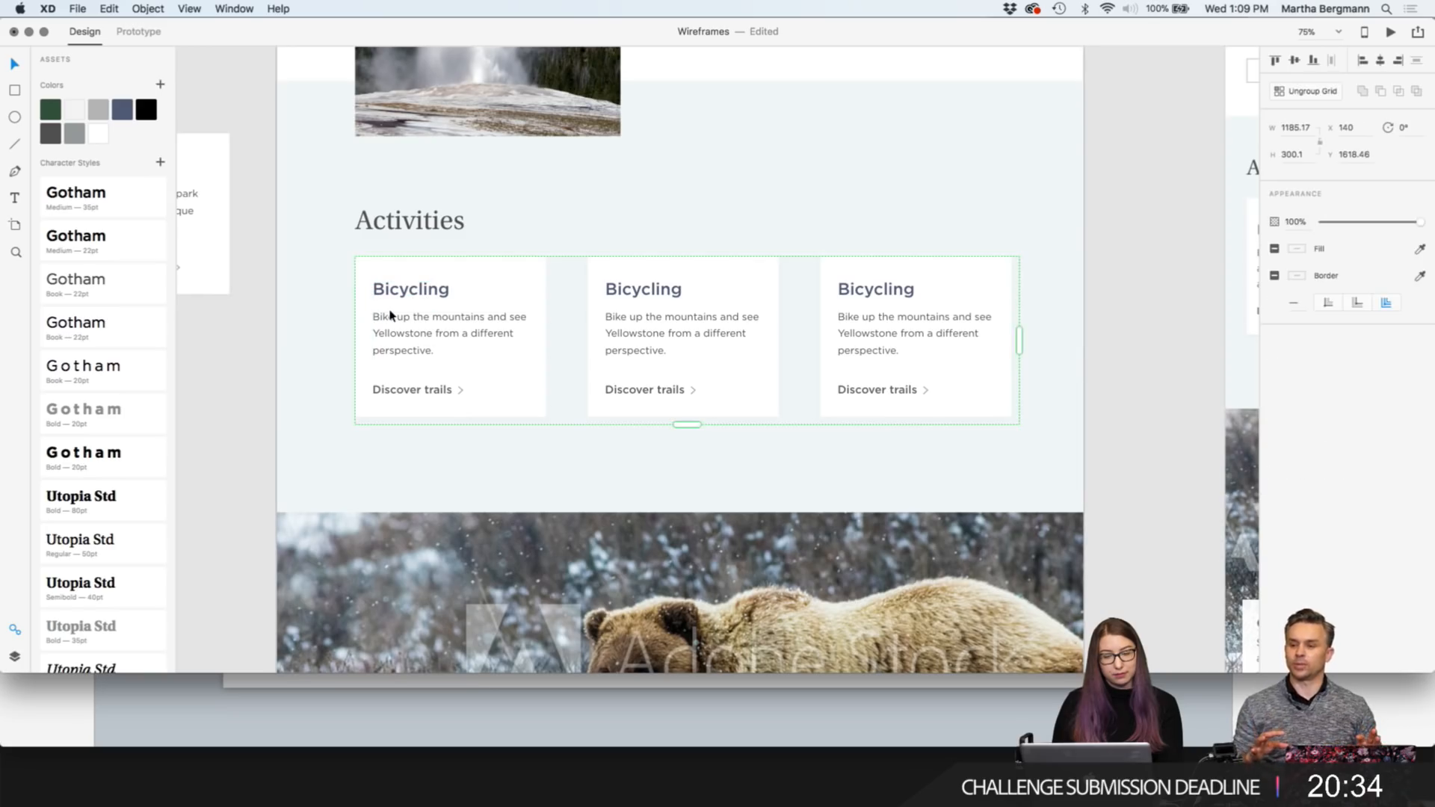
double_click(390, 314)
click(390, 267)
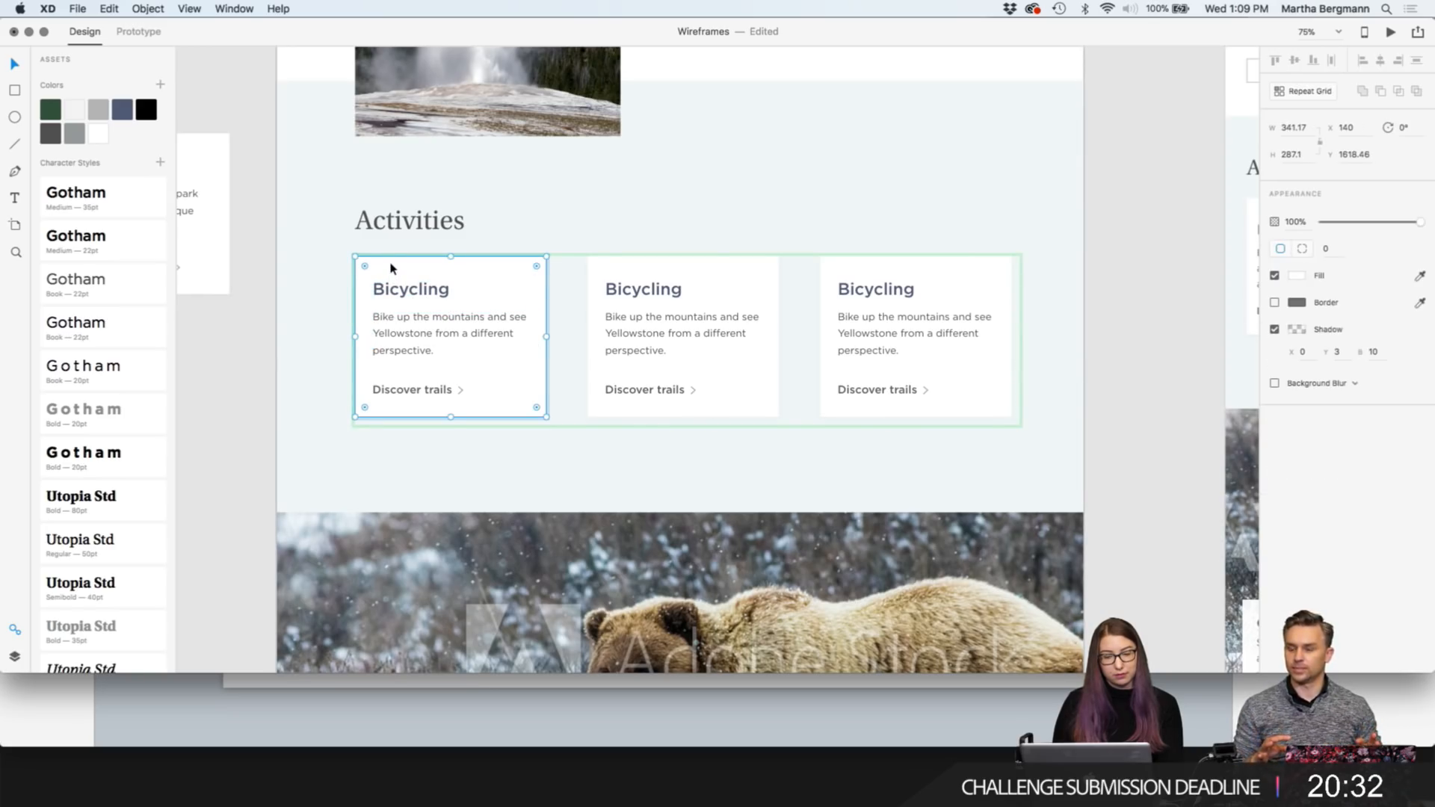
click(243, 309)
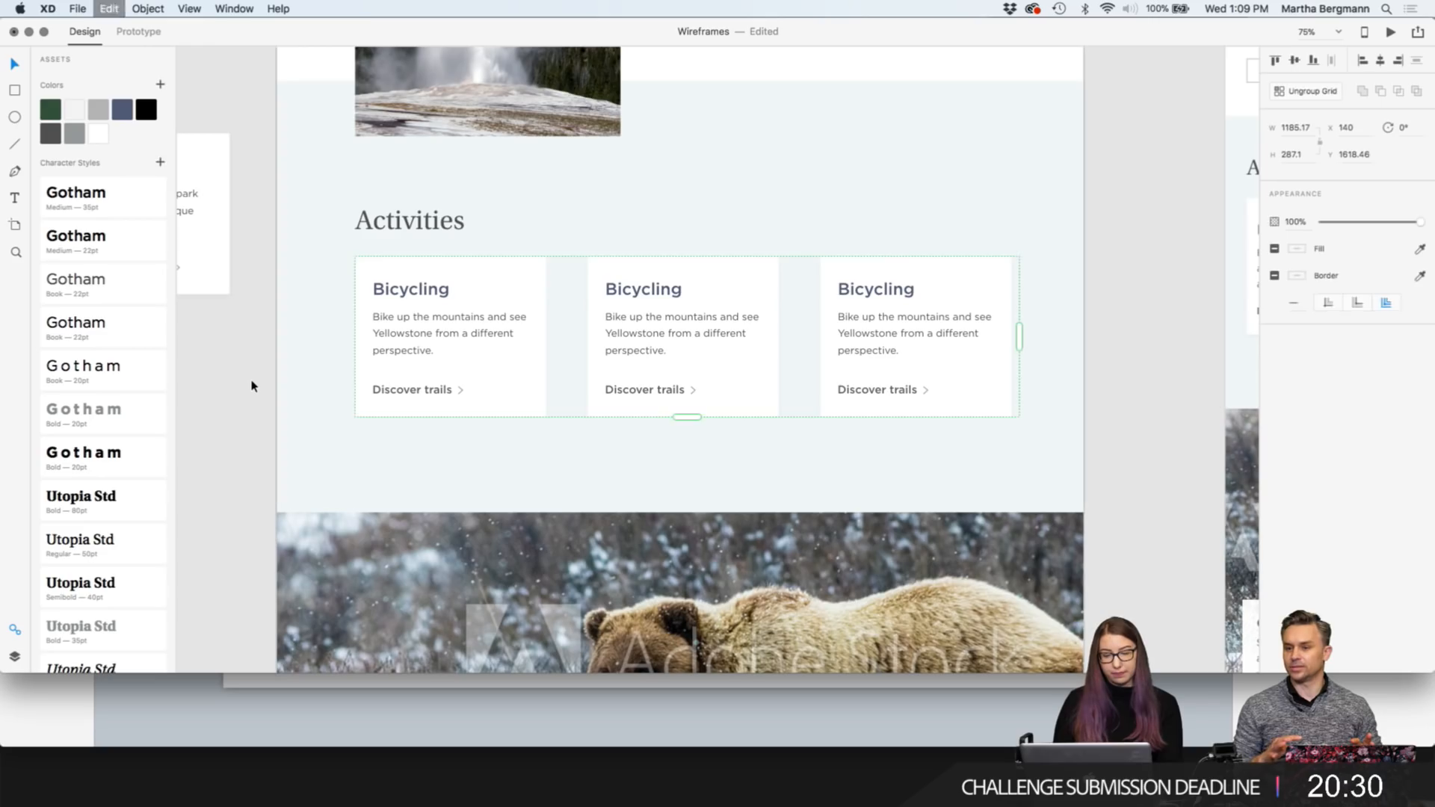
click(425, 295)
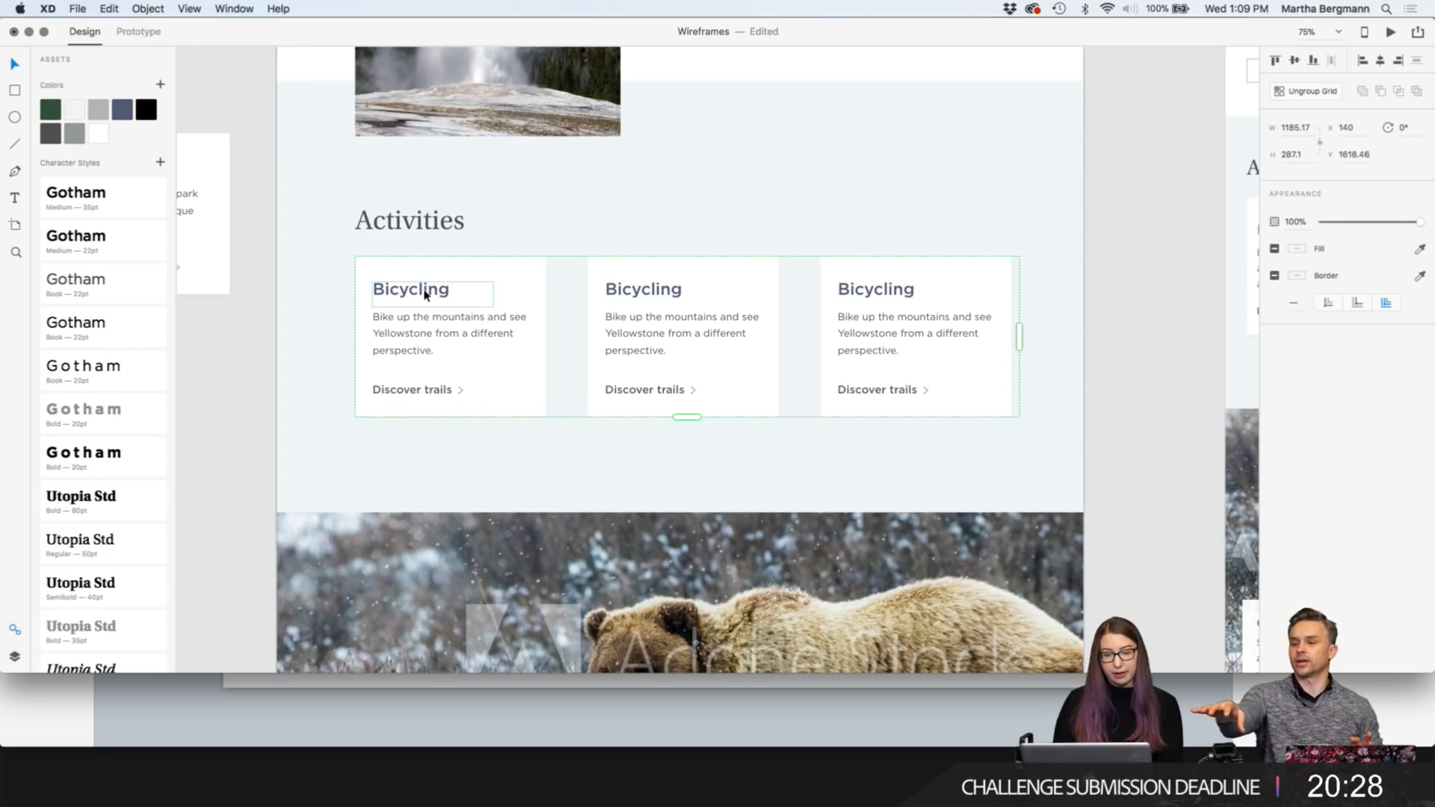
double_click(409, 295)
mouse_move(422, 294)
mouse_down()
mouse_move(443, 294)
mouse_move(421, 295)
mouse_up()
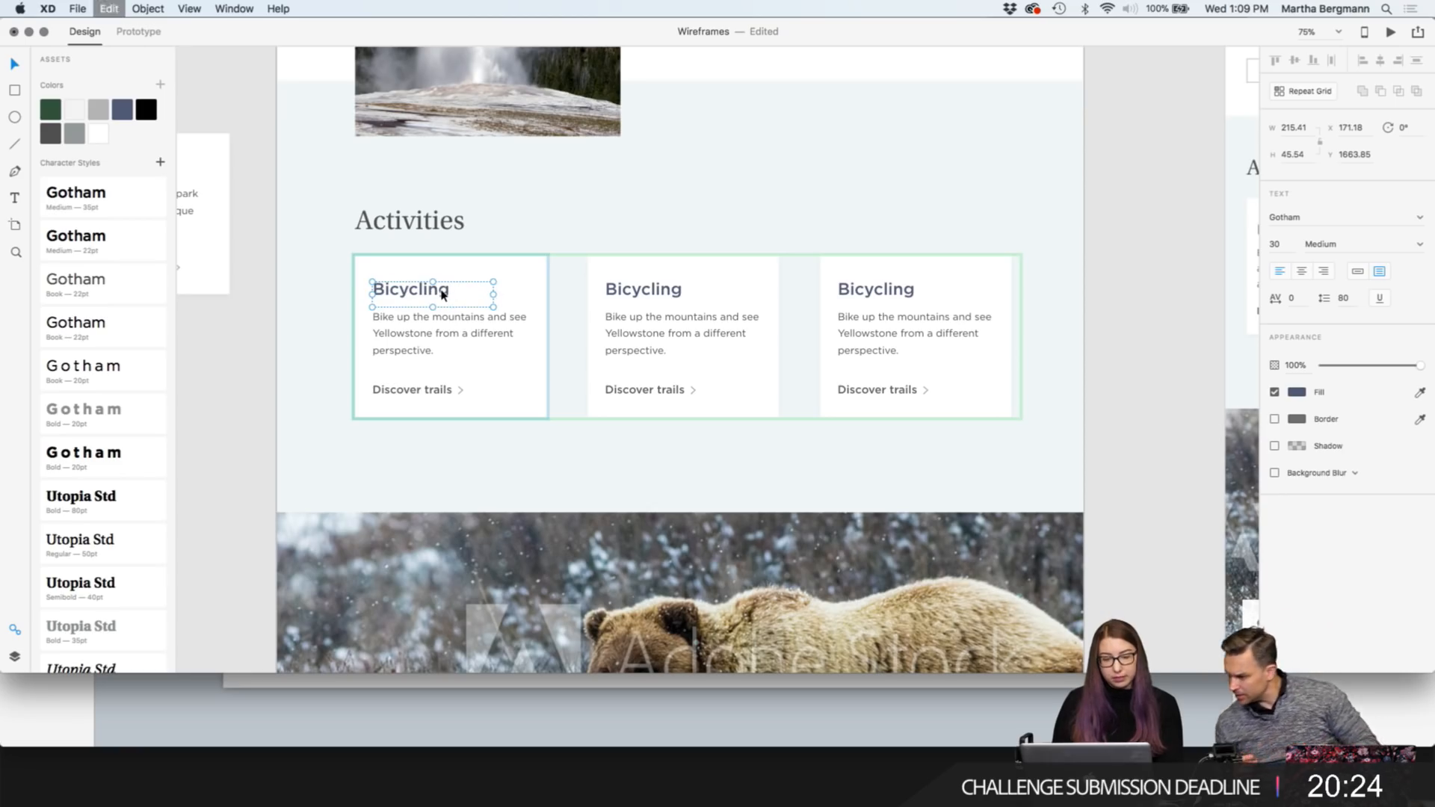
click(246, 359)
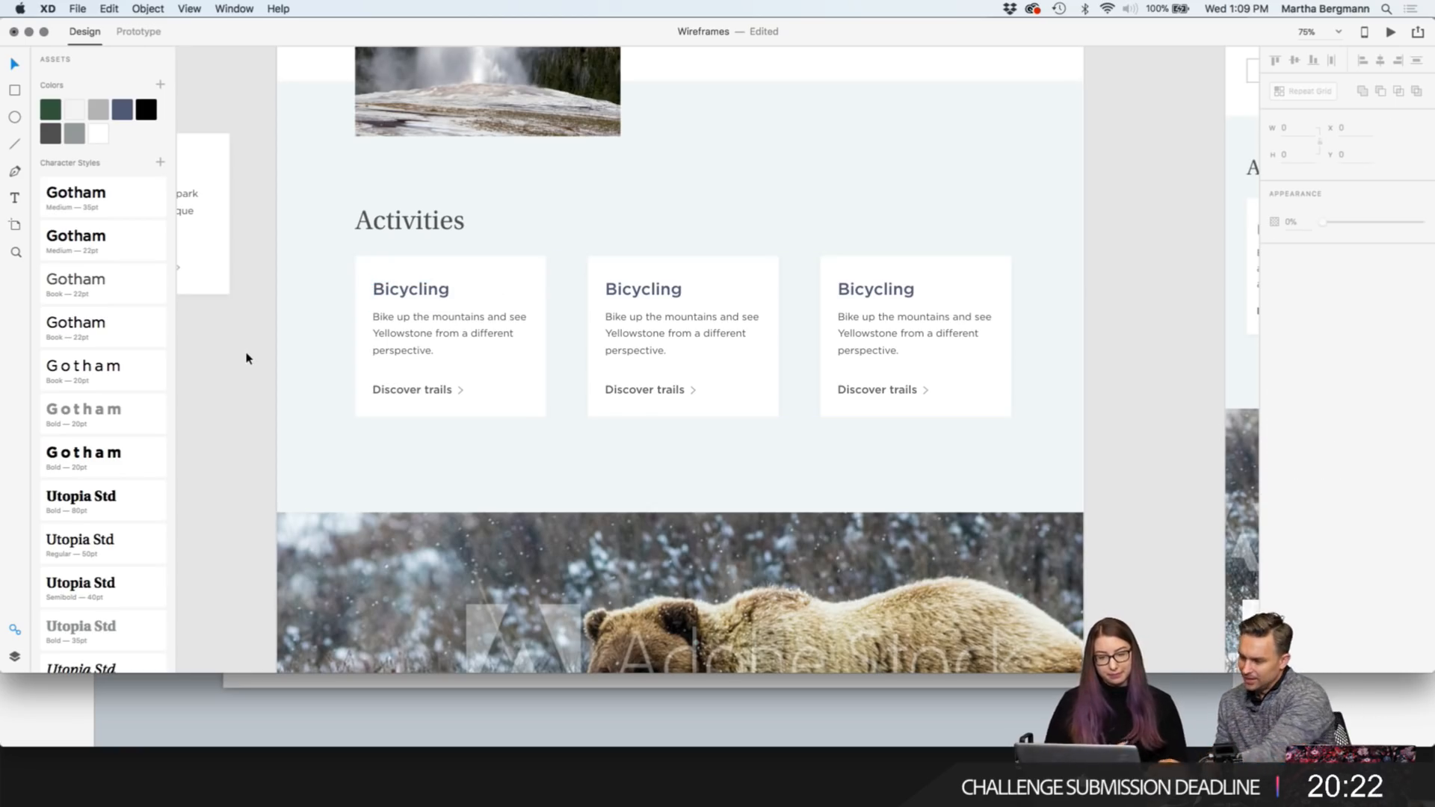
Try other fill colours on the first card, then restore it to #FFFFFF.
double_click(508, 280)
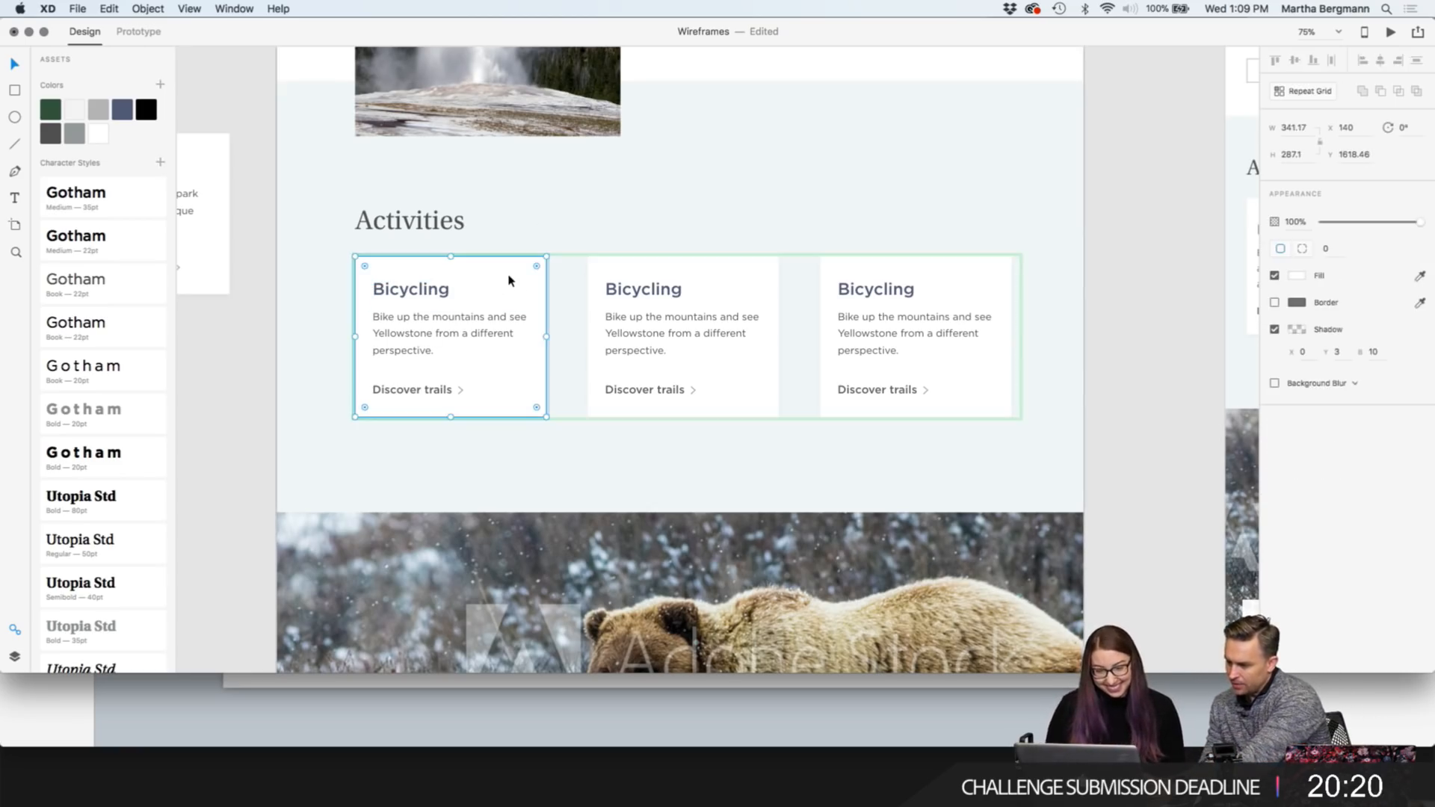
click(1299, 280)
drag(1171, 254, 1025, 140)
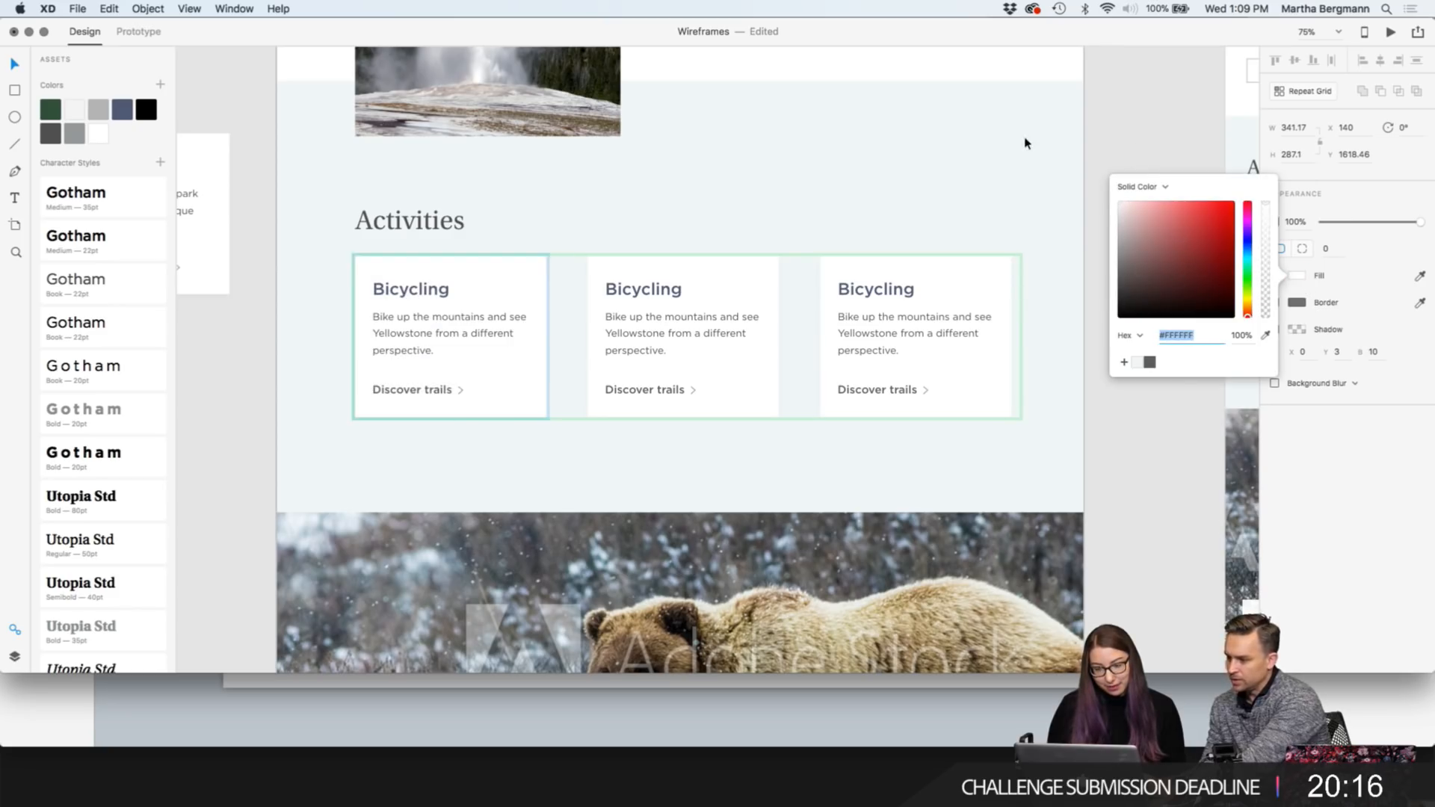
click(860, 315)
click(714, 163)
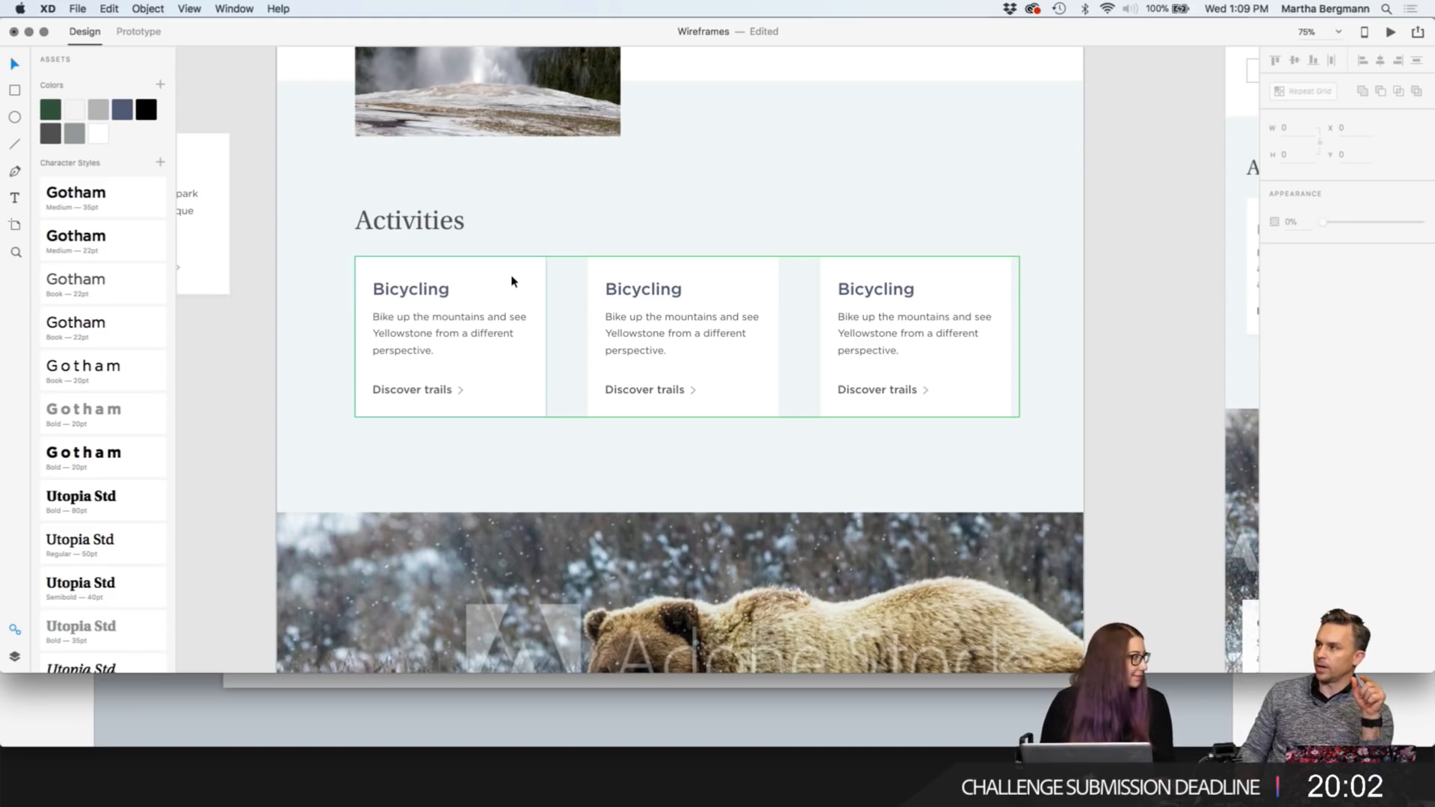
Save the Wireframes document and select the repeat grid of cards.
key(Escape)
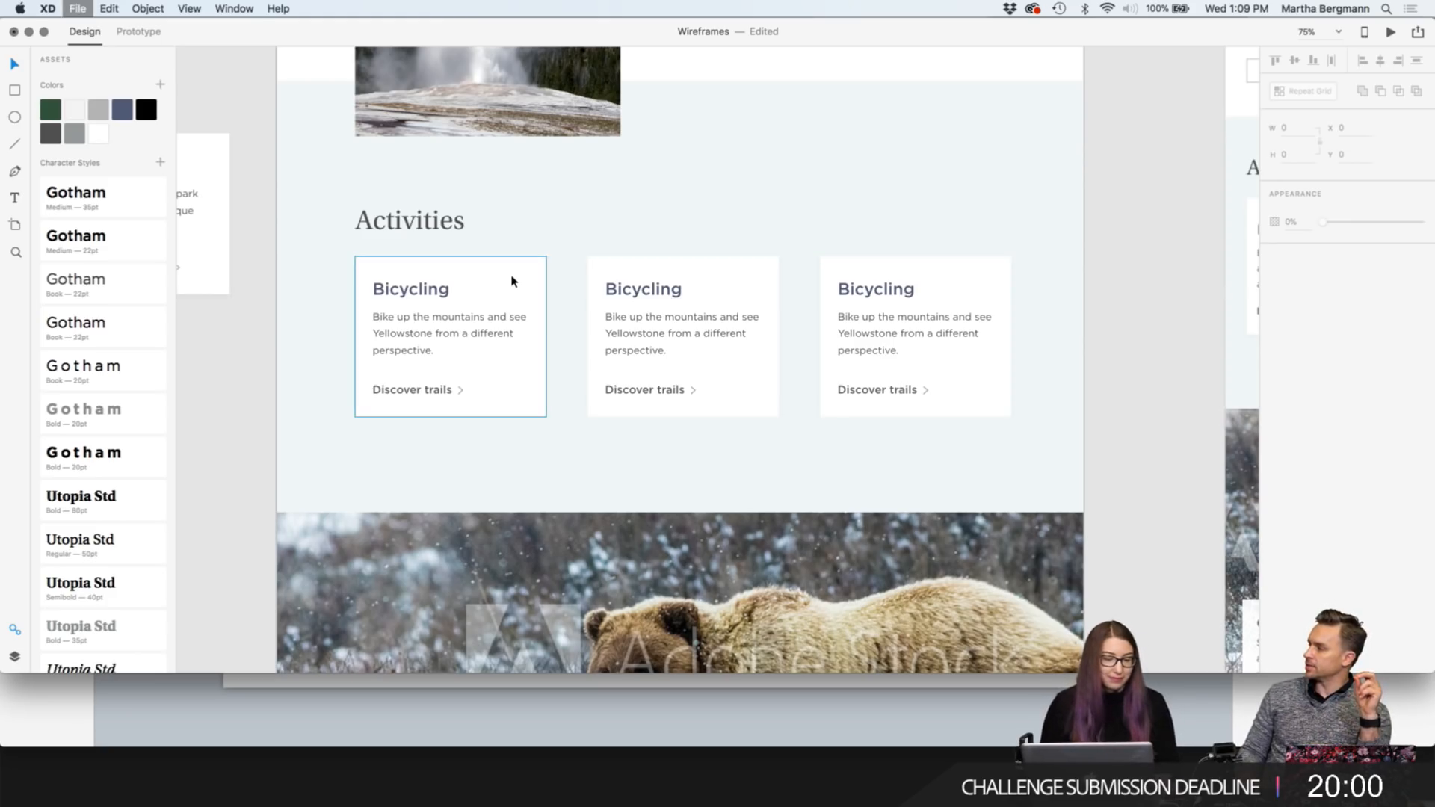
click(511, 281)
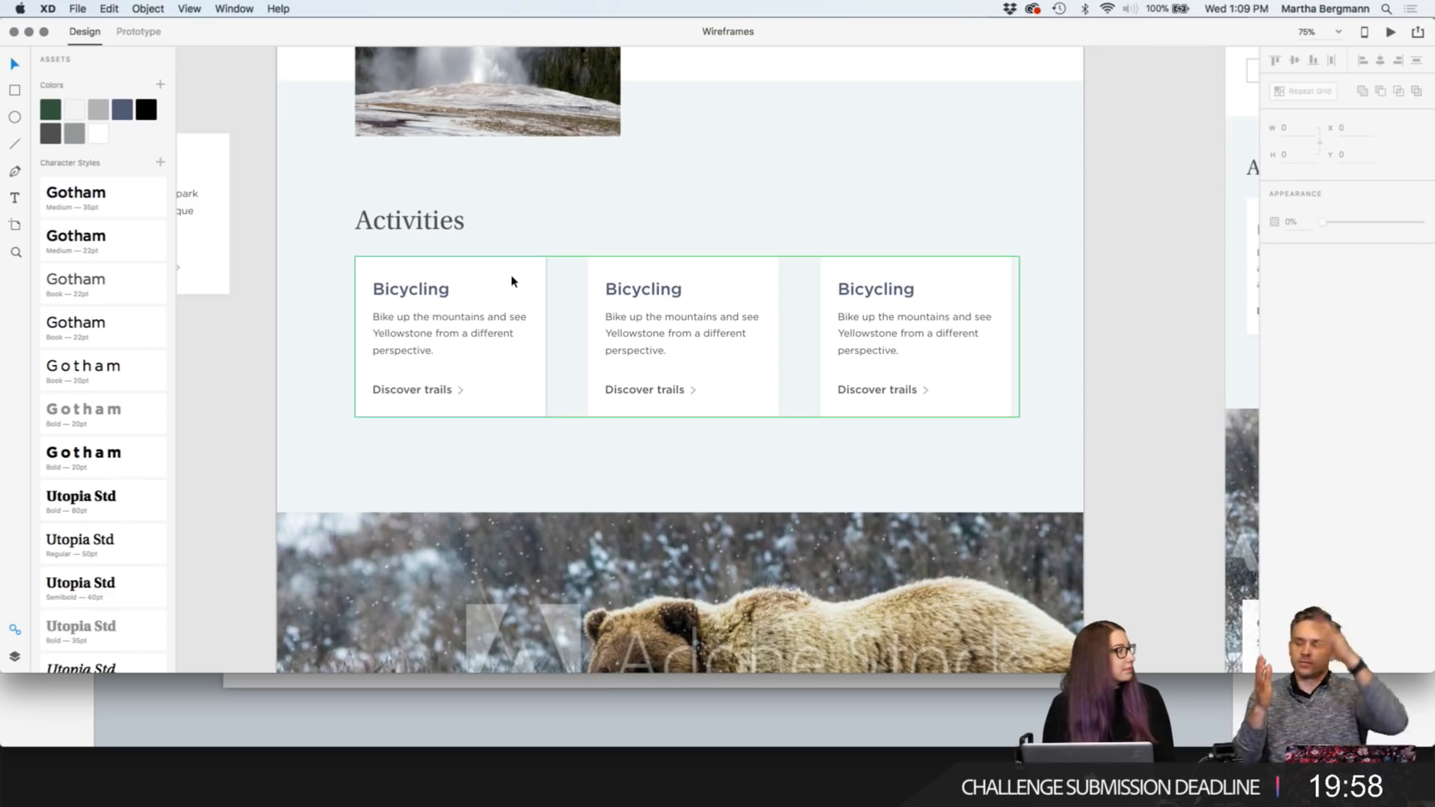
click(511, 281)
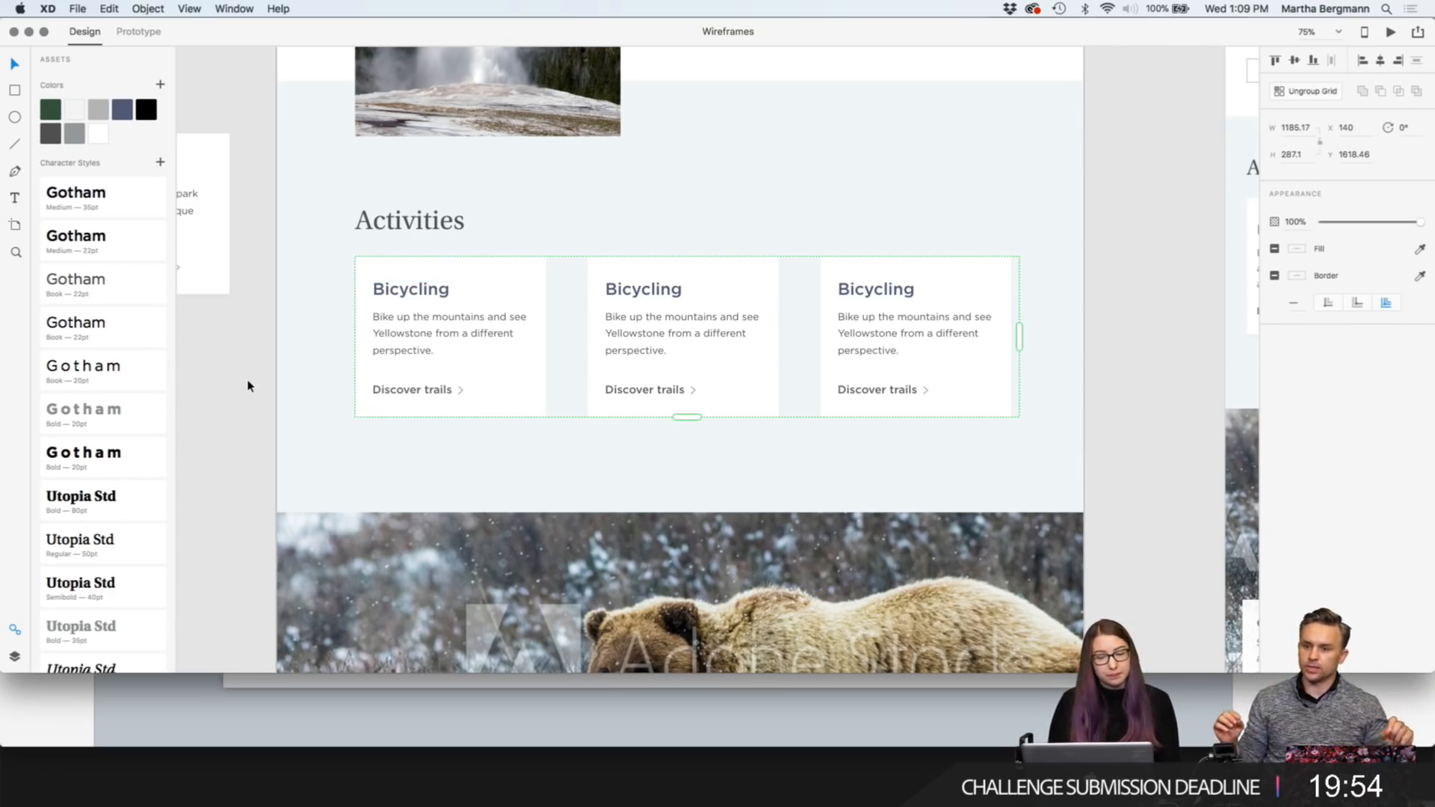
scroll(249, 377, left, 5)
Copy the 'Guided Tours' title into the third card, replacing Bicycling.
double_click(356, 186)
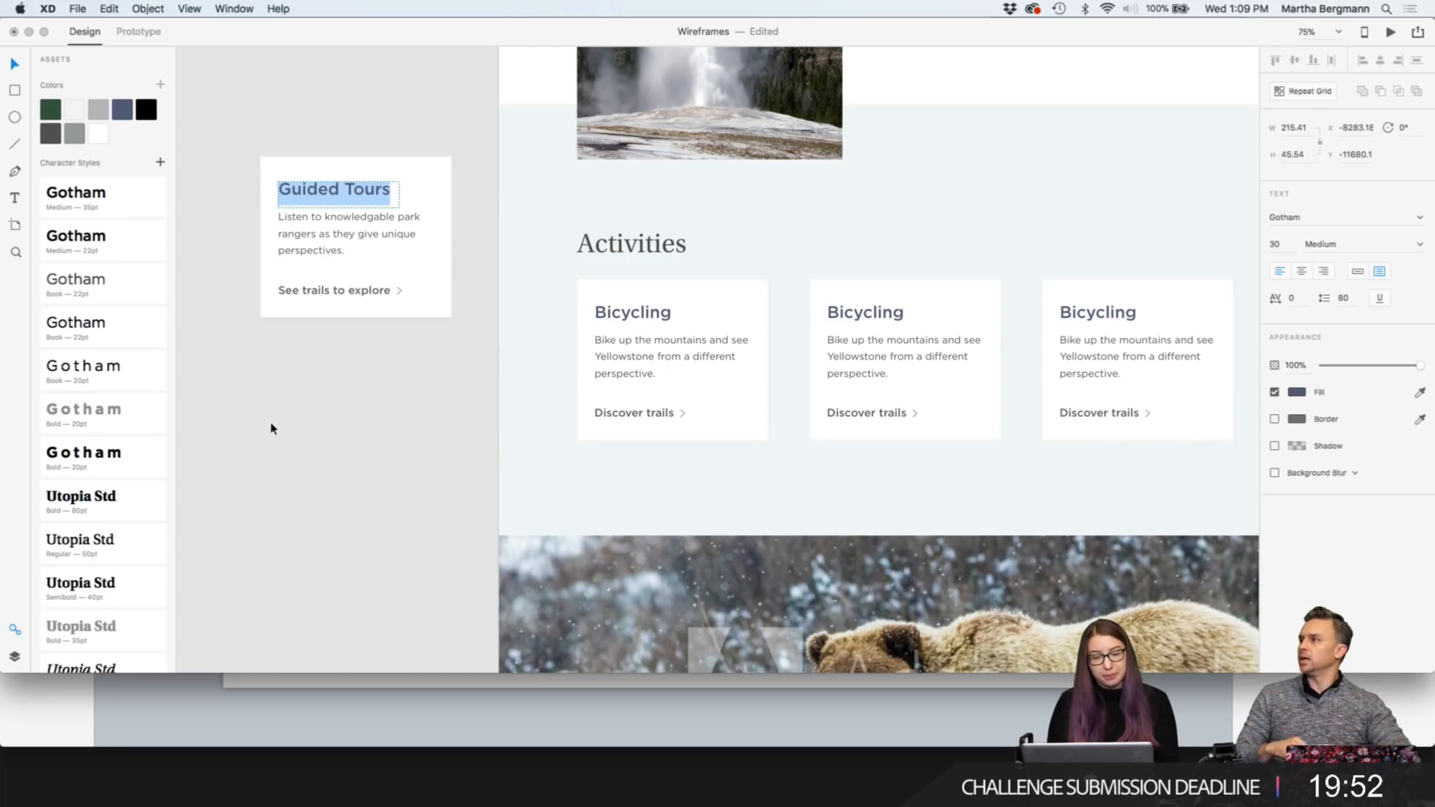
key(super+c)
click(1112, 310)
double_click(1112, 310)
key(super+v)
key(Escape)
Title the second card 'Ice Fishing' in place of Bicycling.
scroll(419, 314, left, 5)
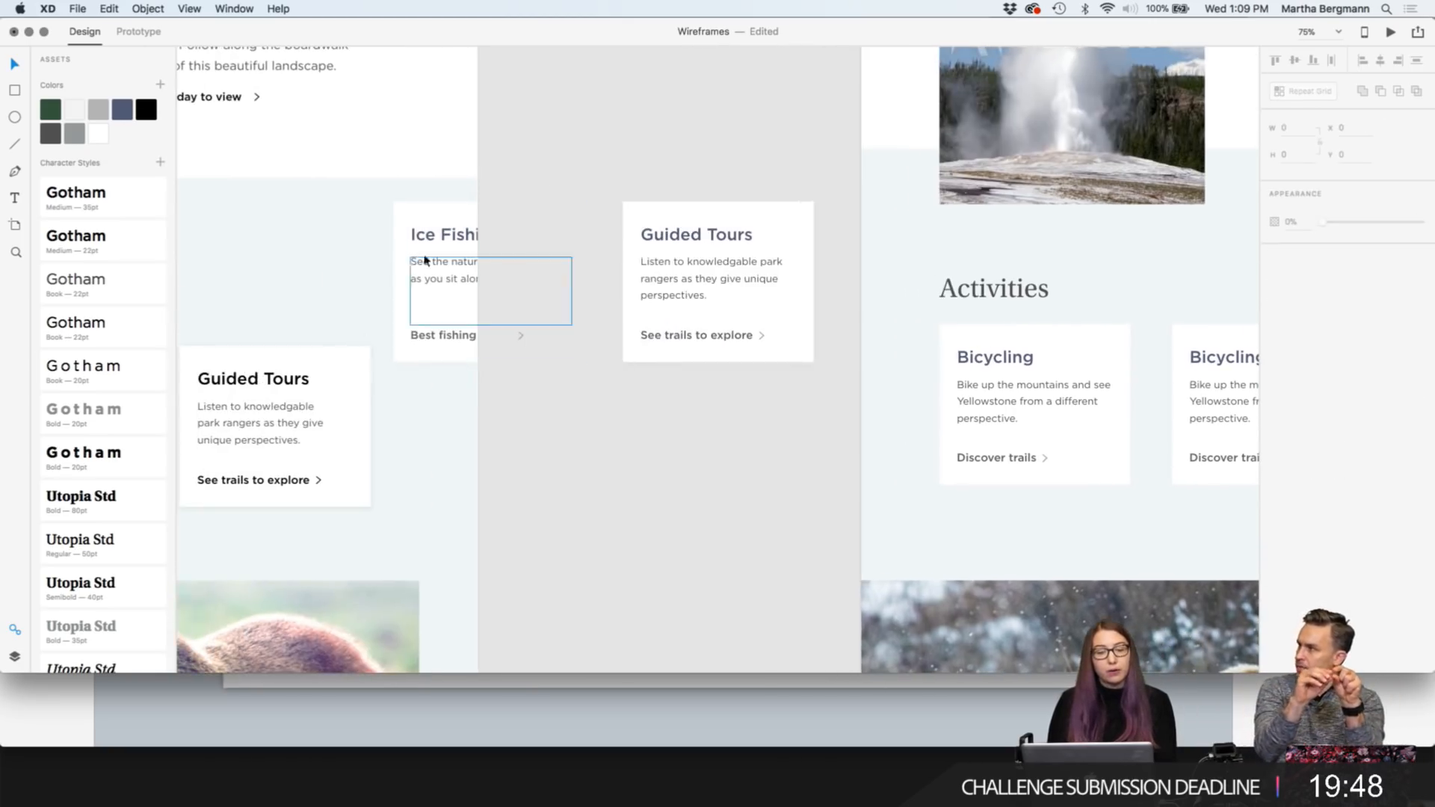
double_click(441, 239)
scroll(670, 464, right, 5)
double_click(956, 340)
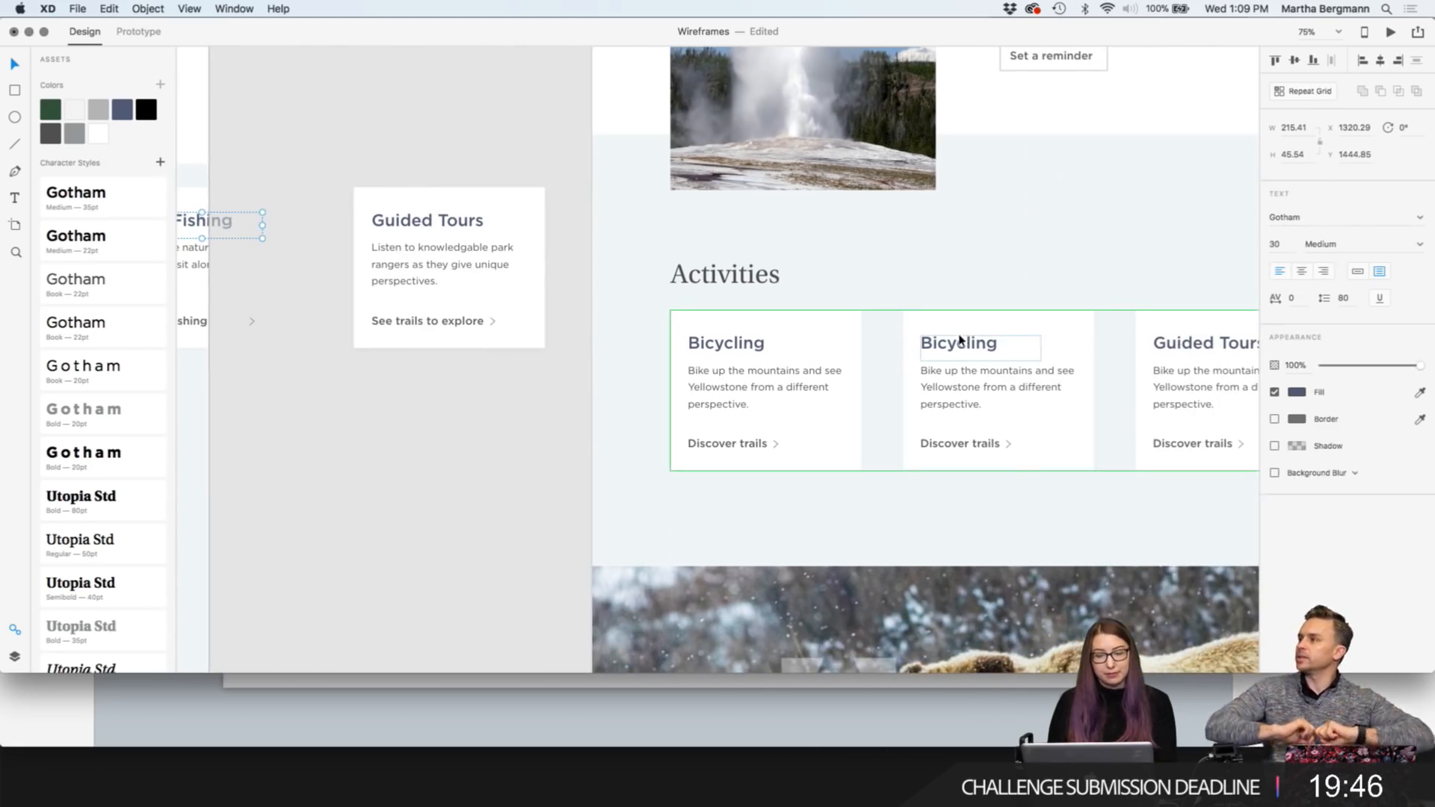
double_click(955, 343)
key(super+v)
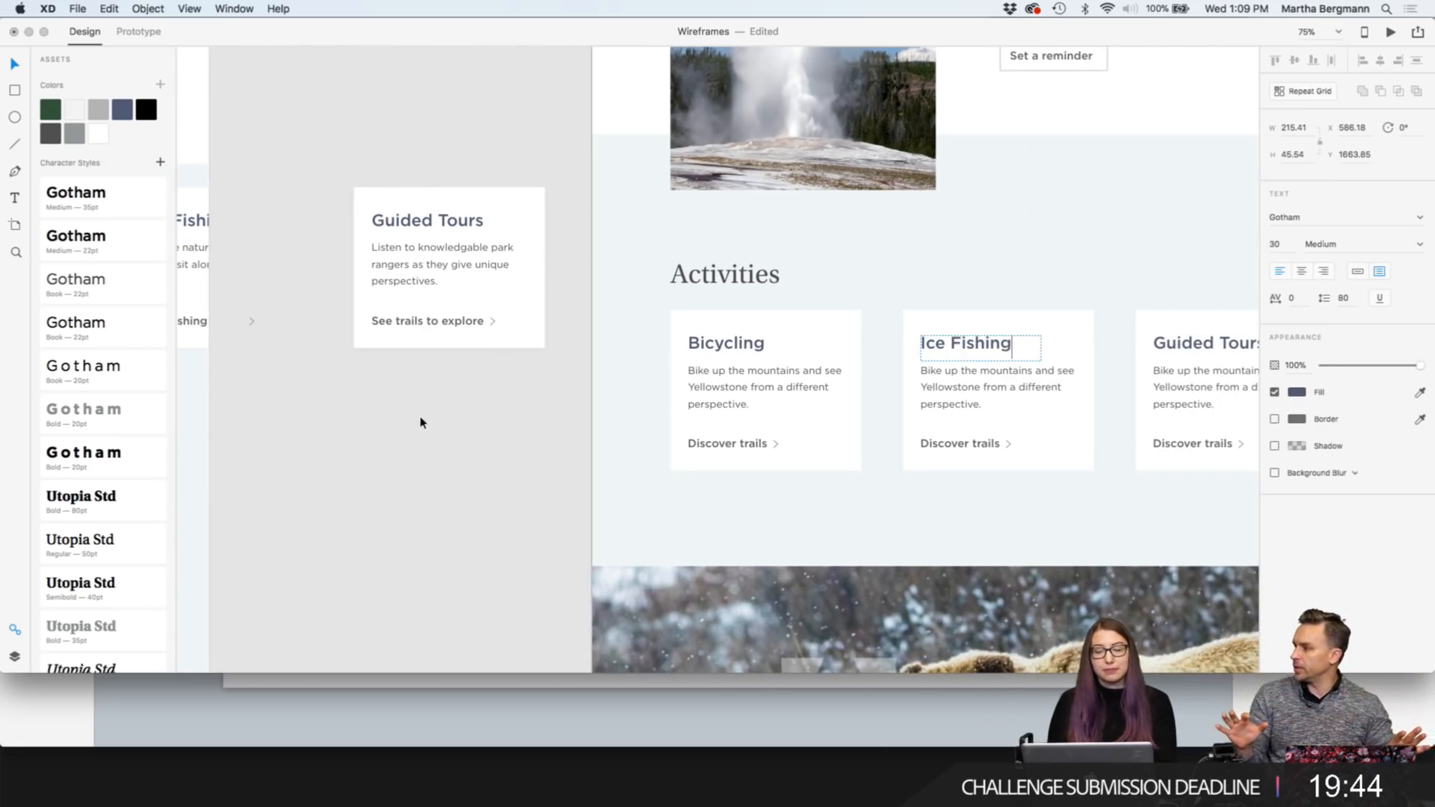
key(Escape)
Paste the Ice Fishing description into the second card.
scroll(366, 305, left, 5)
double_click(363, 289)
key(super+a)
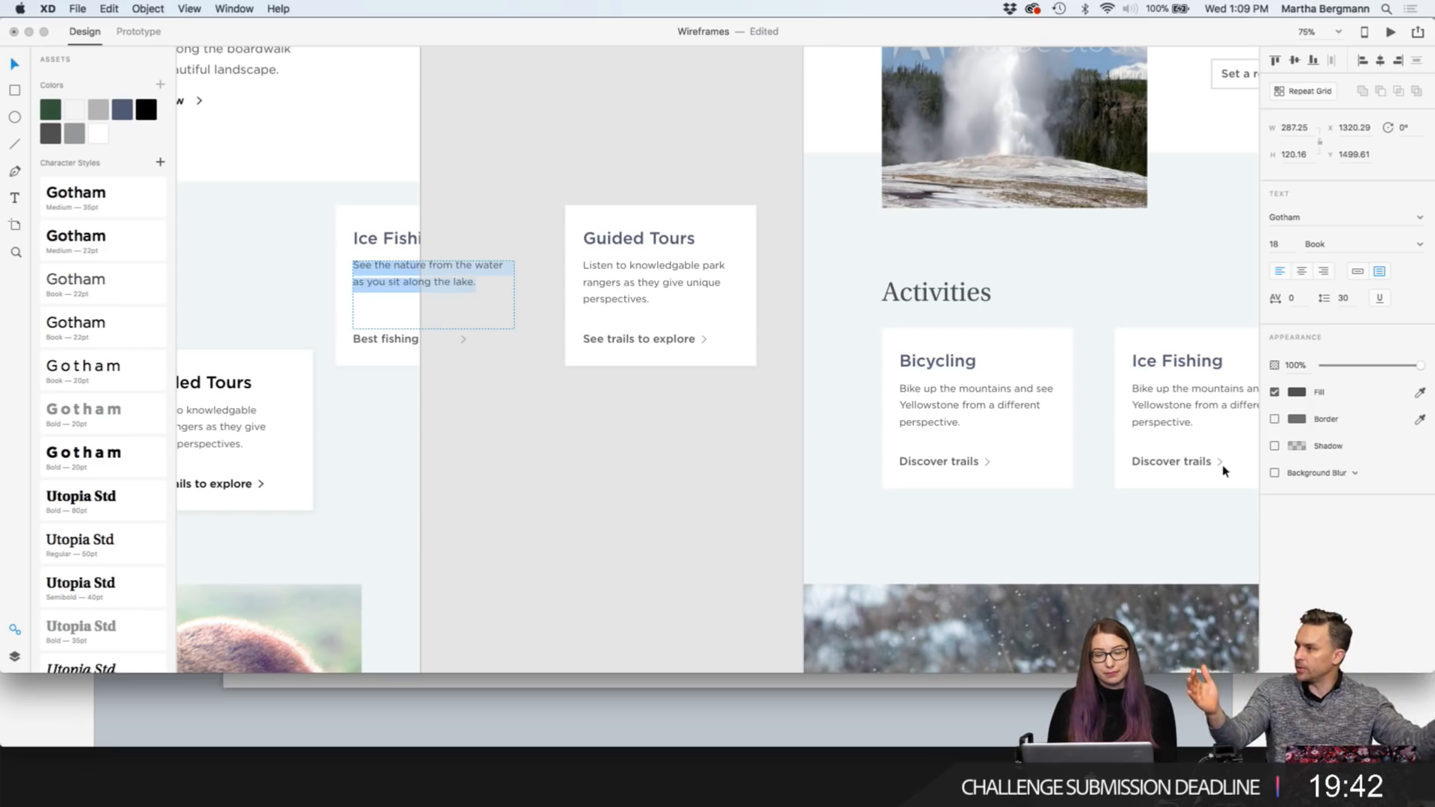
double_click(1169, 415)
double_click(1169, 411)
key(super+v)
Replace the third card's description with the park ranger Guided Tours copy.
double_click(640, 264)
key(Escape)
double_click(634, 322)
key(super+a)
key(super+c)
click(635, 539)
scroll(635, 540, right, 10)
double_click(1067, 446)
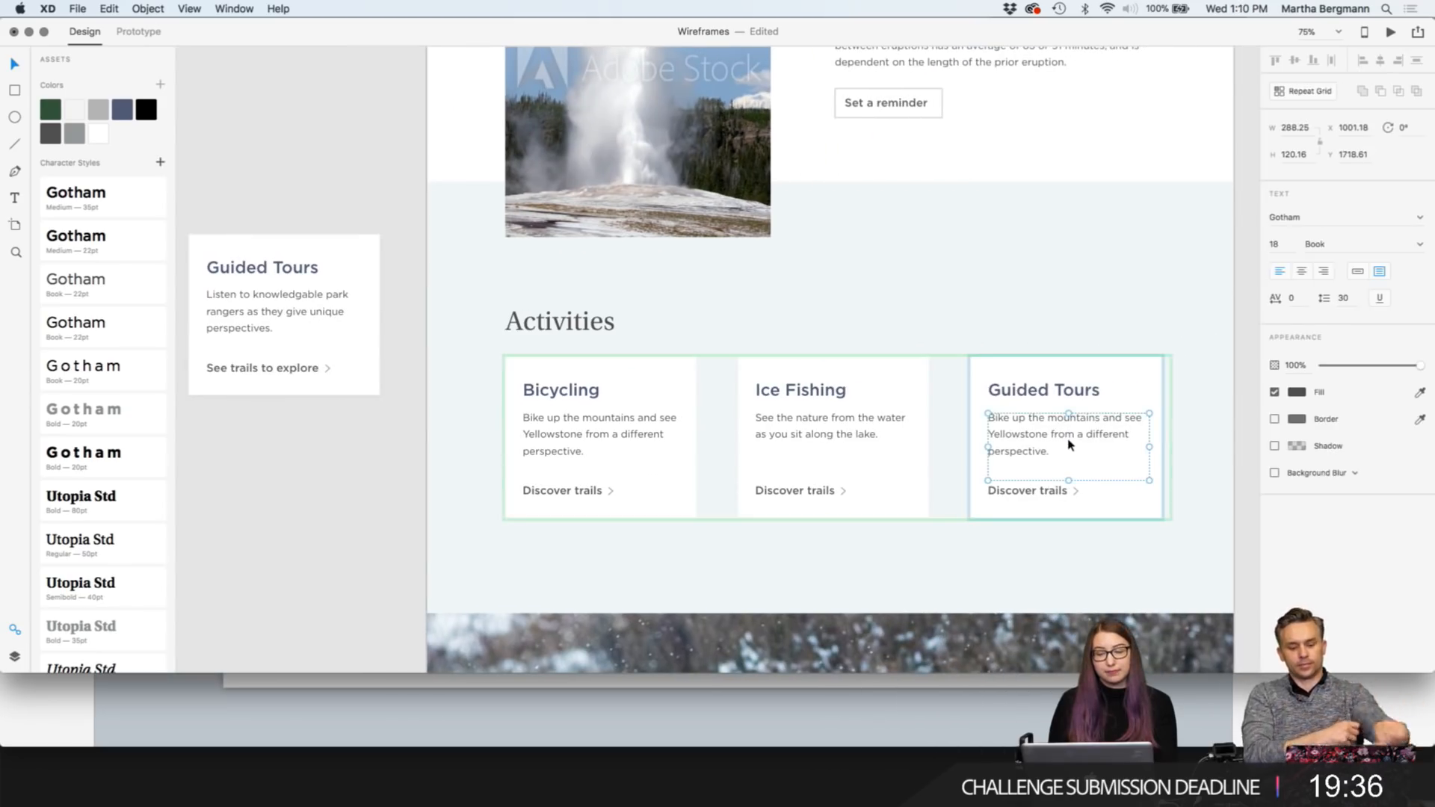
double_click(1035, 444)
key(super+a)
key(super+v)
key(Escape)
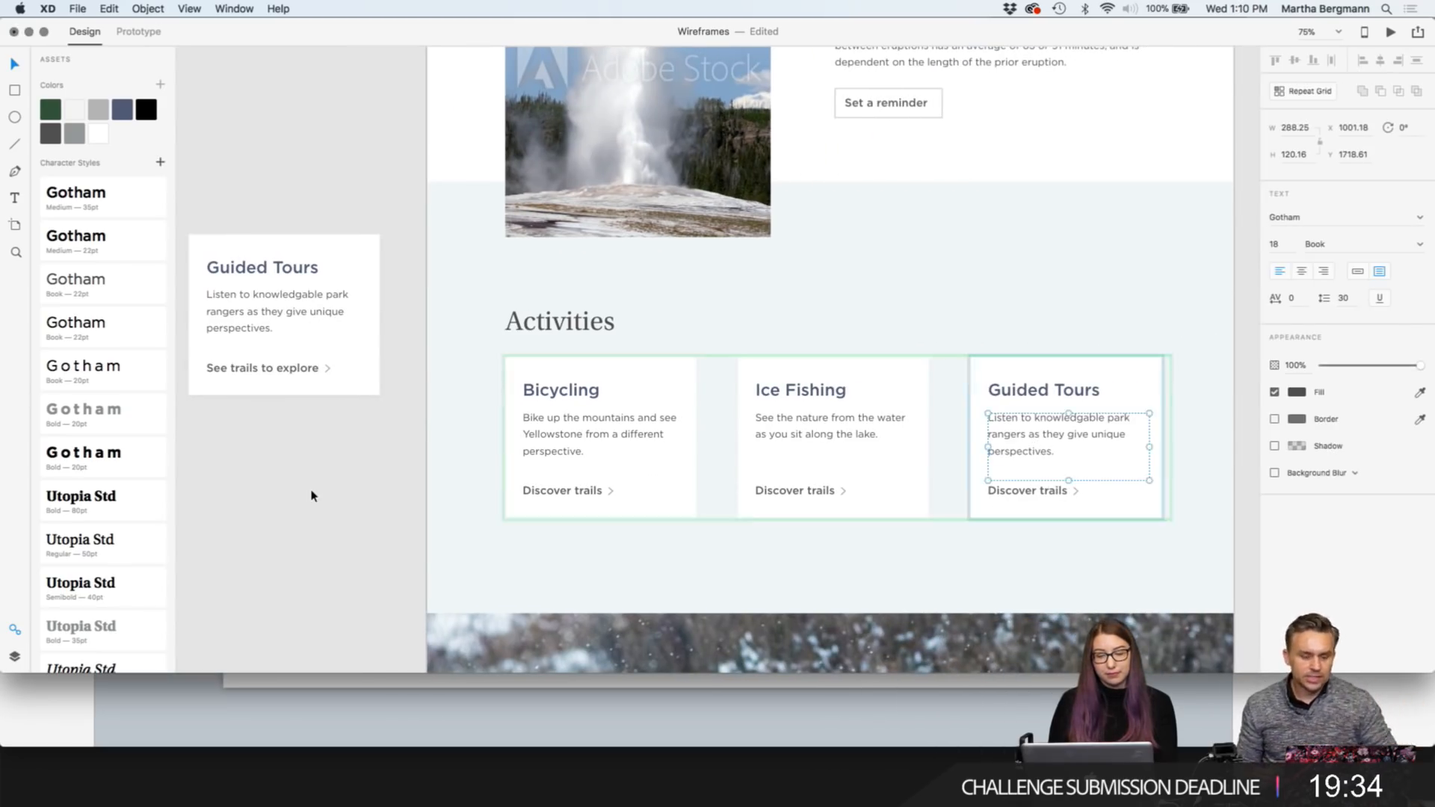
click(311, 490)
Change the Guided Tours card's 'Discover trails' link to 'See trails to explore'.
scroll(311, 491, left, 5)
double_click(362, 369)
double_click(361, 368)
key(super+a)
key(super+c)
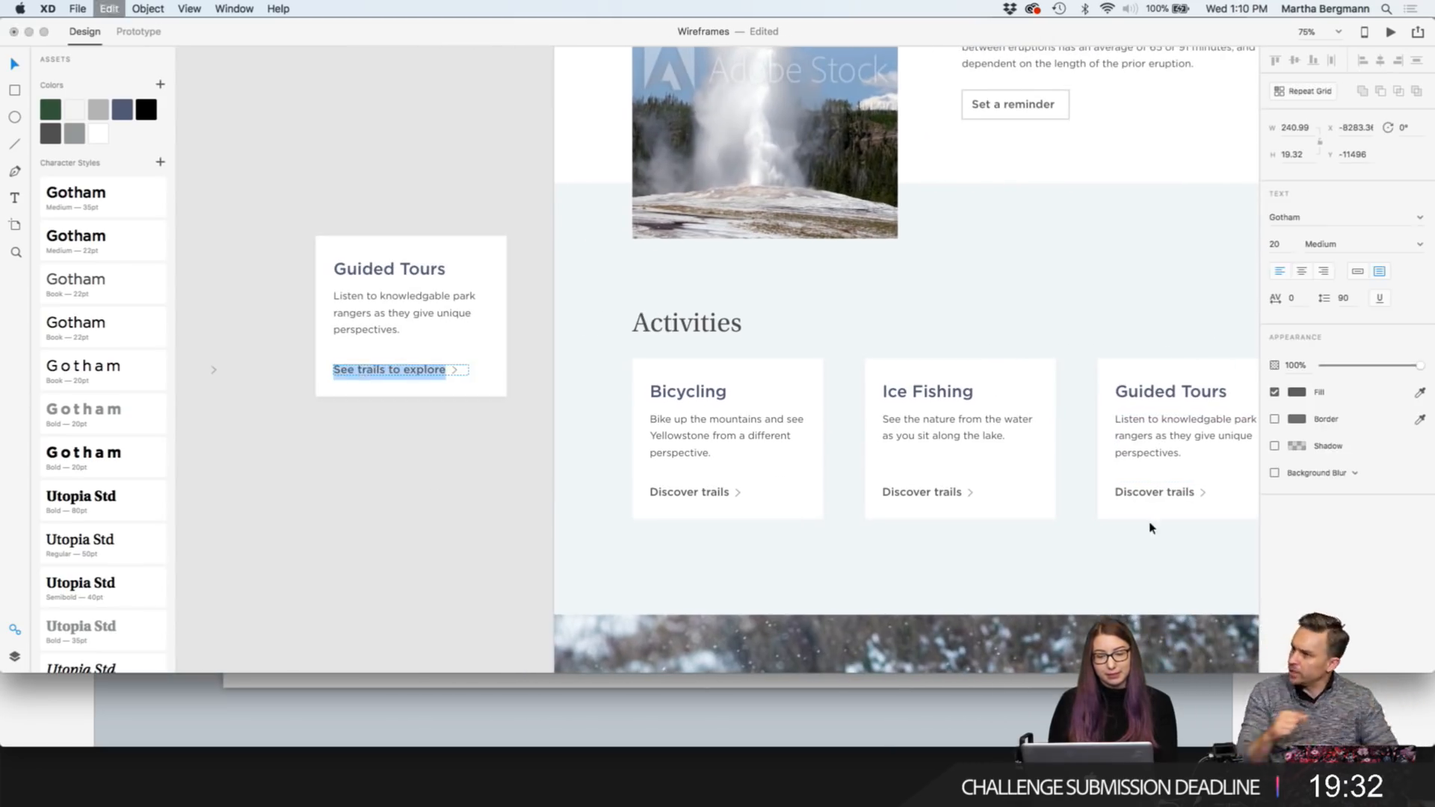
double_click(1147, 496)
key(super+a)
key(super+v)
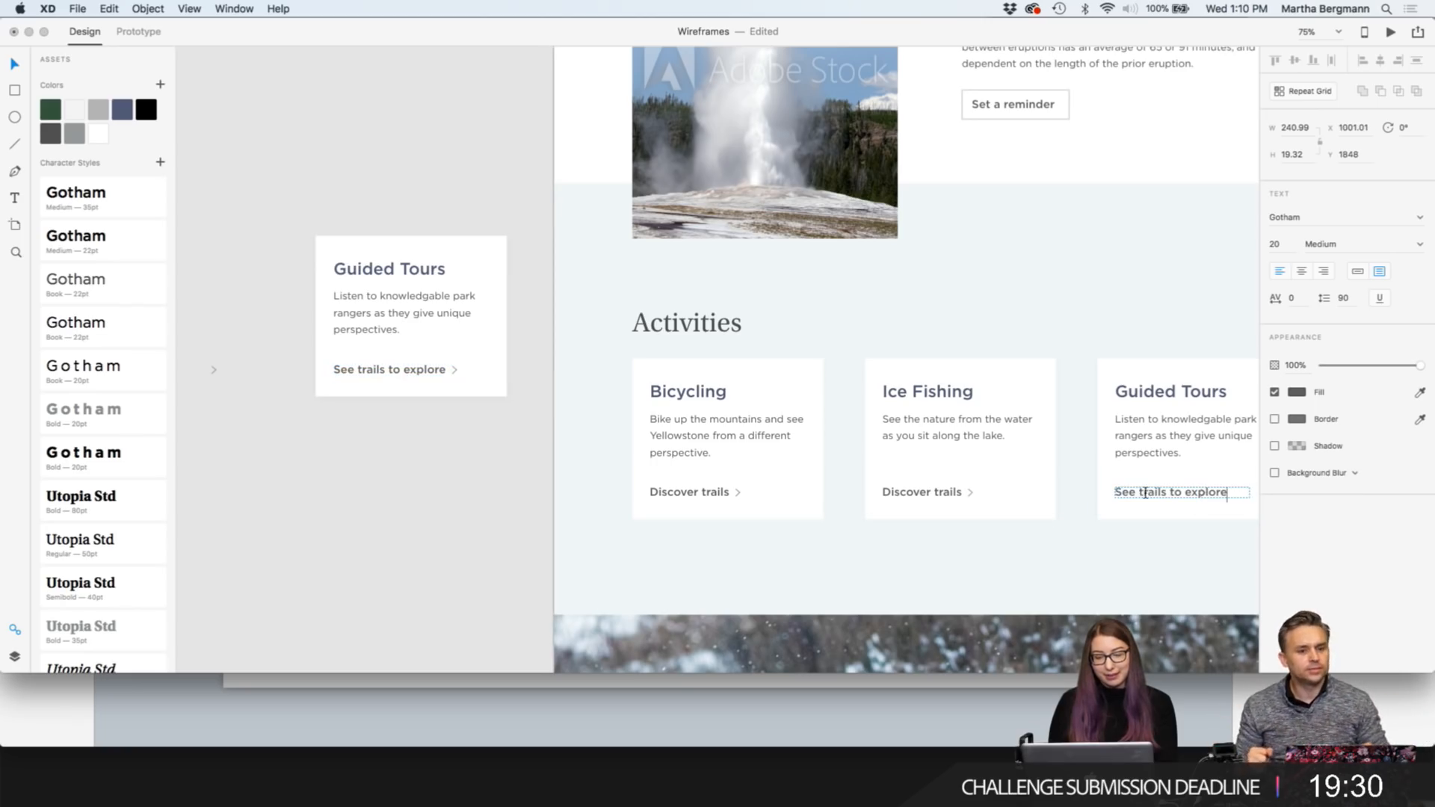
key(Escape)
Select the 'Best fishing spots' text on the scratch card for copying.
scroll(278, 478, left, 10)
double_click(410, 377)
double_click(410, 377)
key(super+a)
key(Escape)
Delete the two leftover scratch cards beside the artboard.
click(727, 431)
drag(727, 430, 389, 245)
key(Delete)
Change the Ice Fishing card's link to 'Best fishing spots' and zoom in to check.
scroll(574, 338, right, 10)
scroll(574, 338, down, 3)
click(775, 360)
double_click(776, 361)
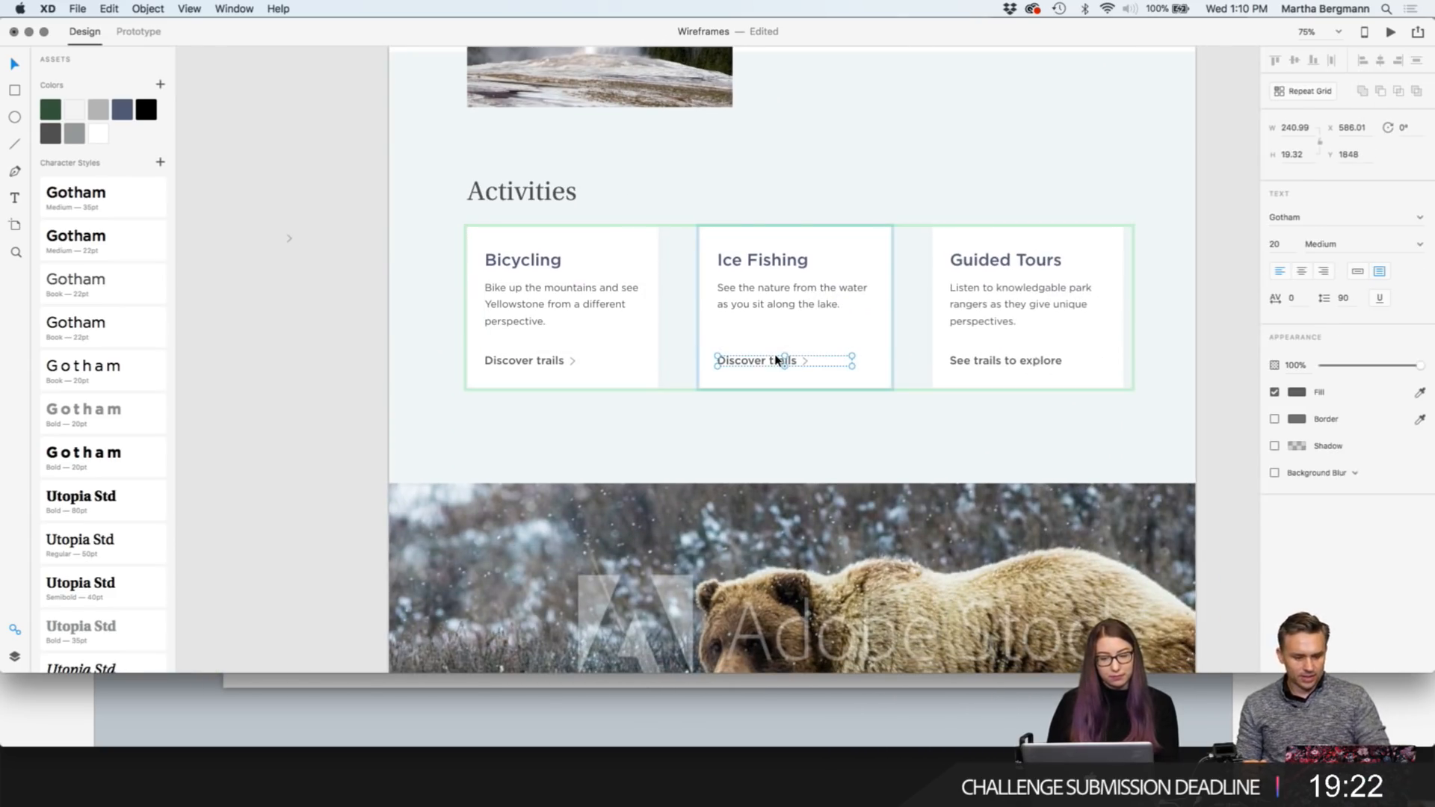
key(super+v)
key(super+equal)
key(Escape)
click(764, 461)
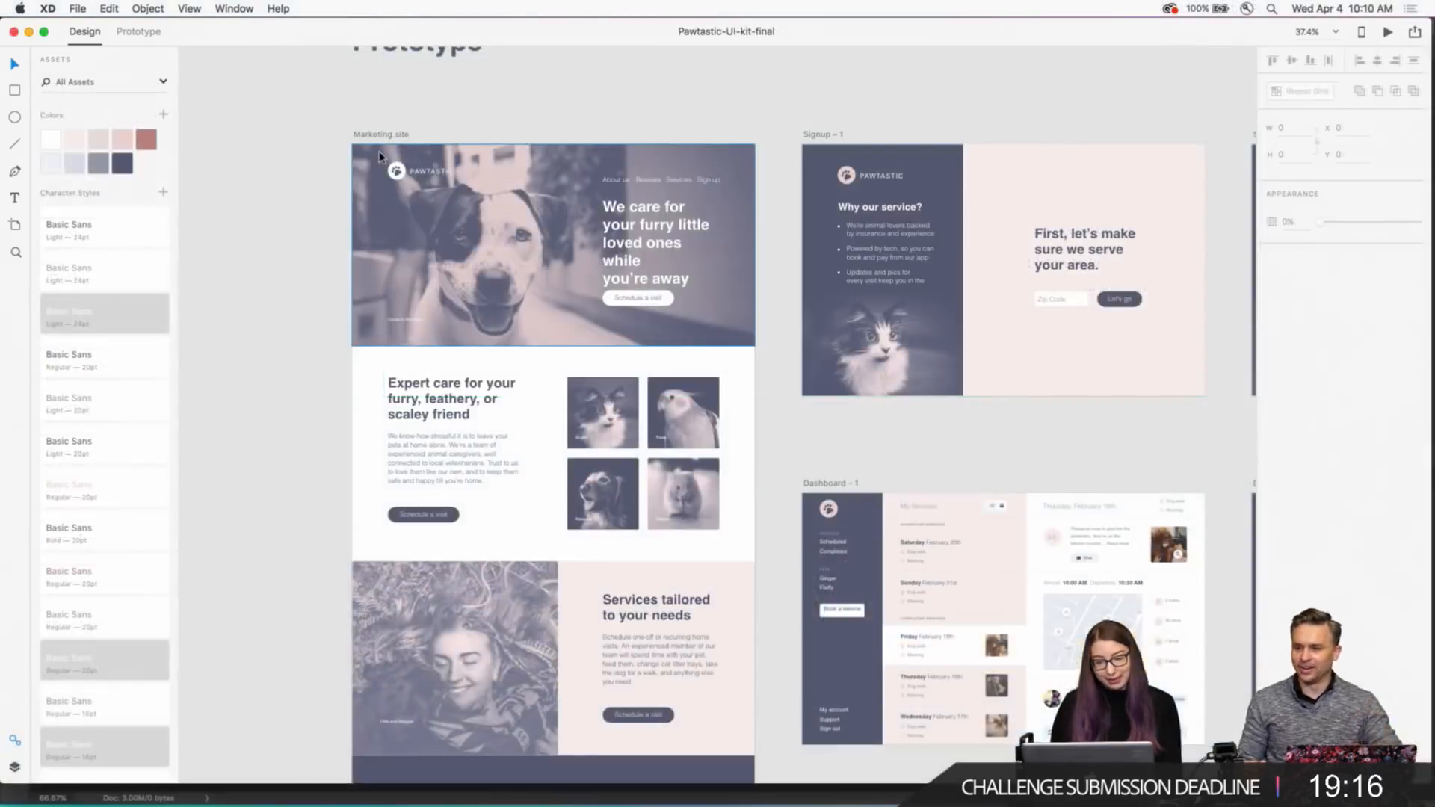
scroll(390, 183, up, 5)
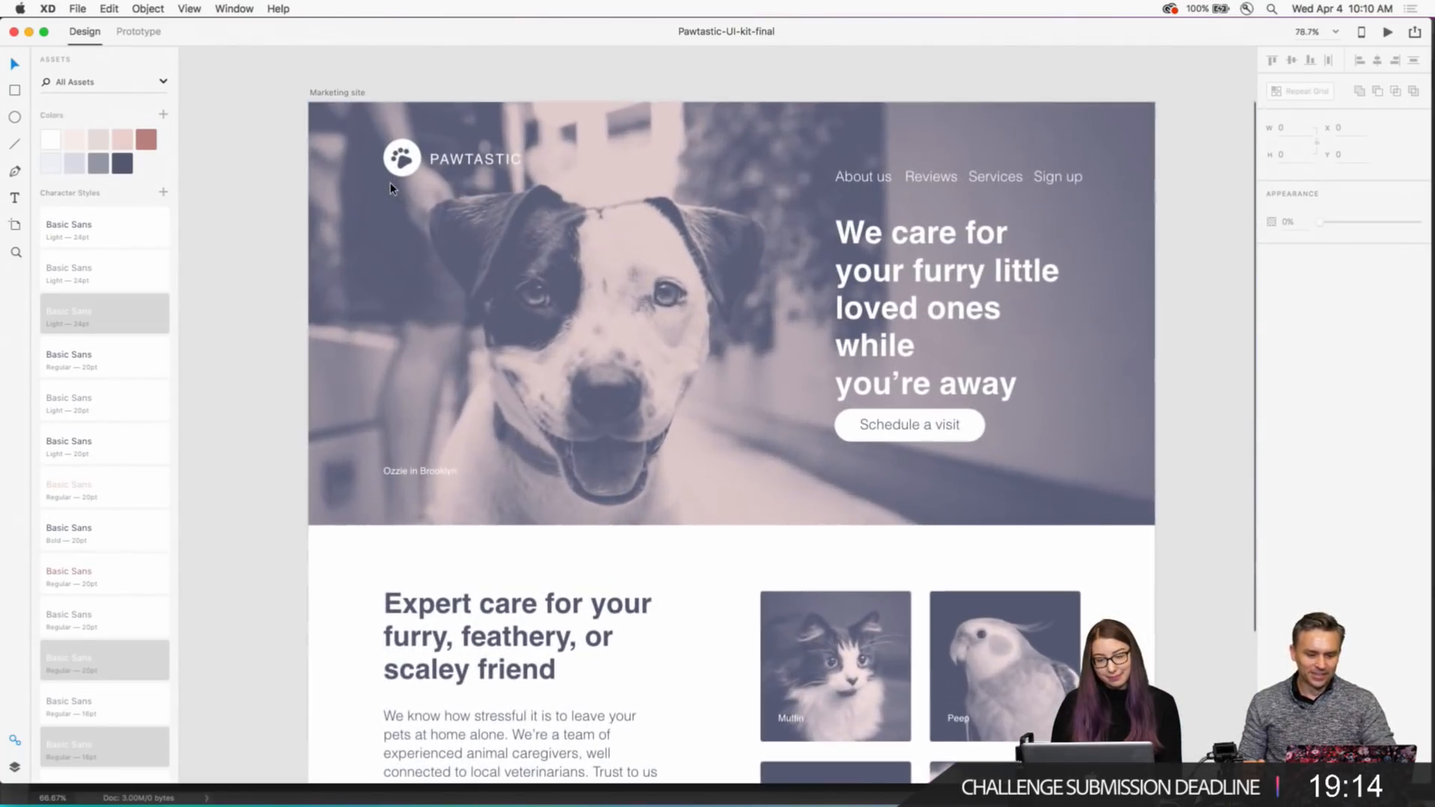
scroll(390, 187, up, 2)
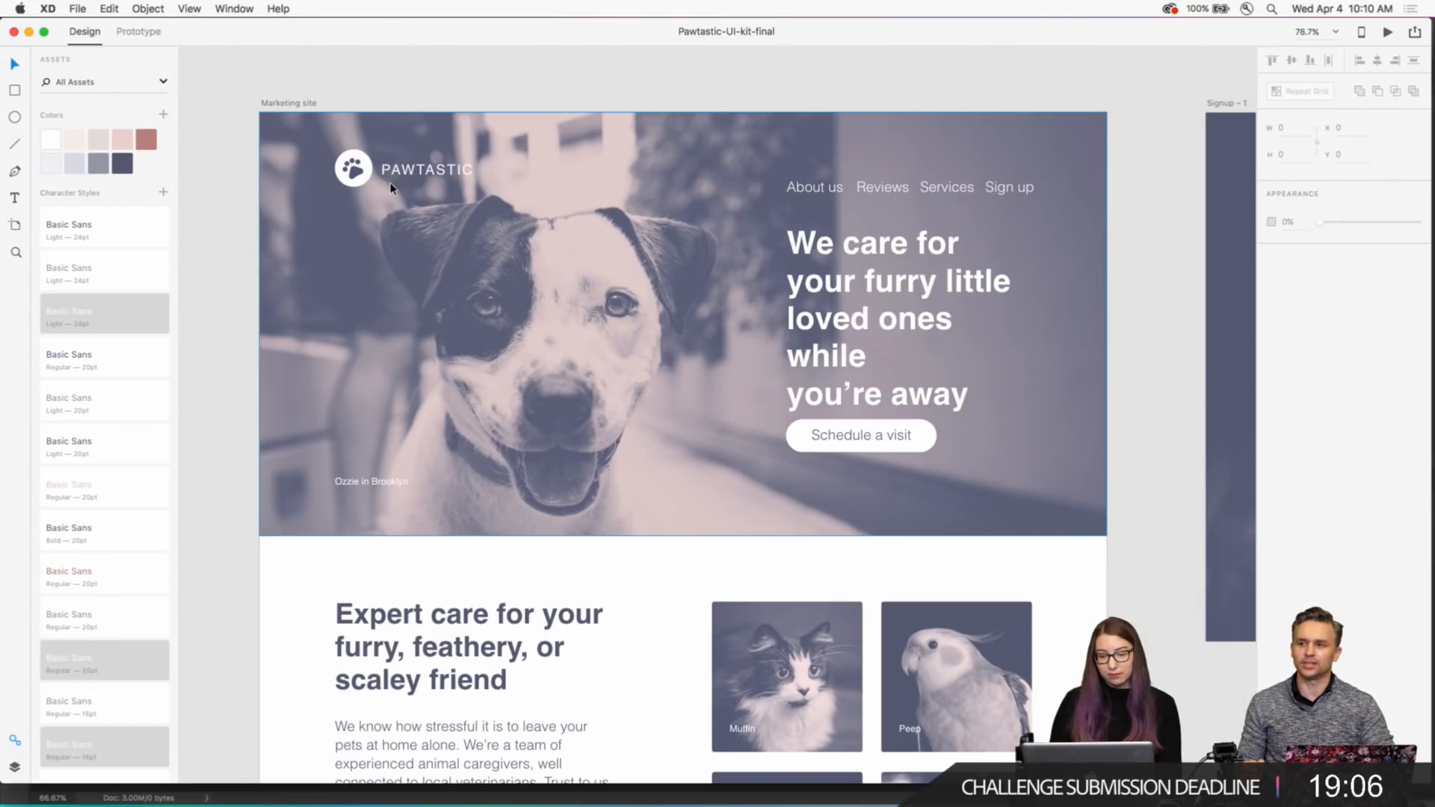
scroll(390, 184, right, 3)
scroll(391, 184, down, 1)
click(475, 321)
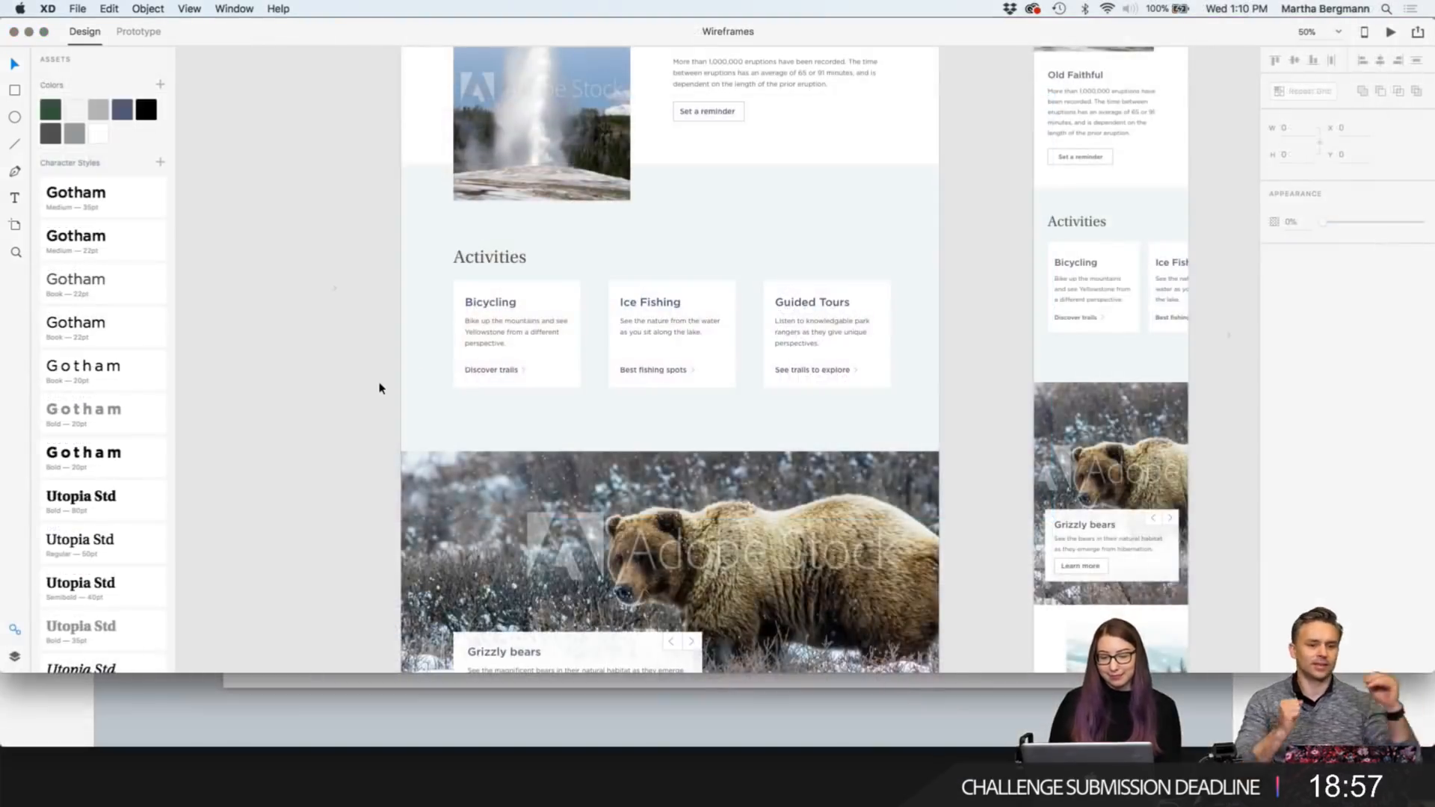
scroll(379, 387, down, 3)
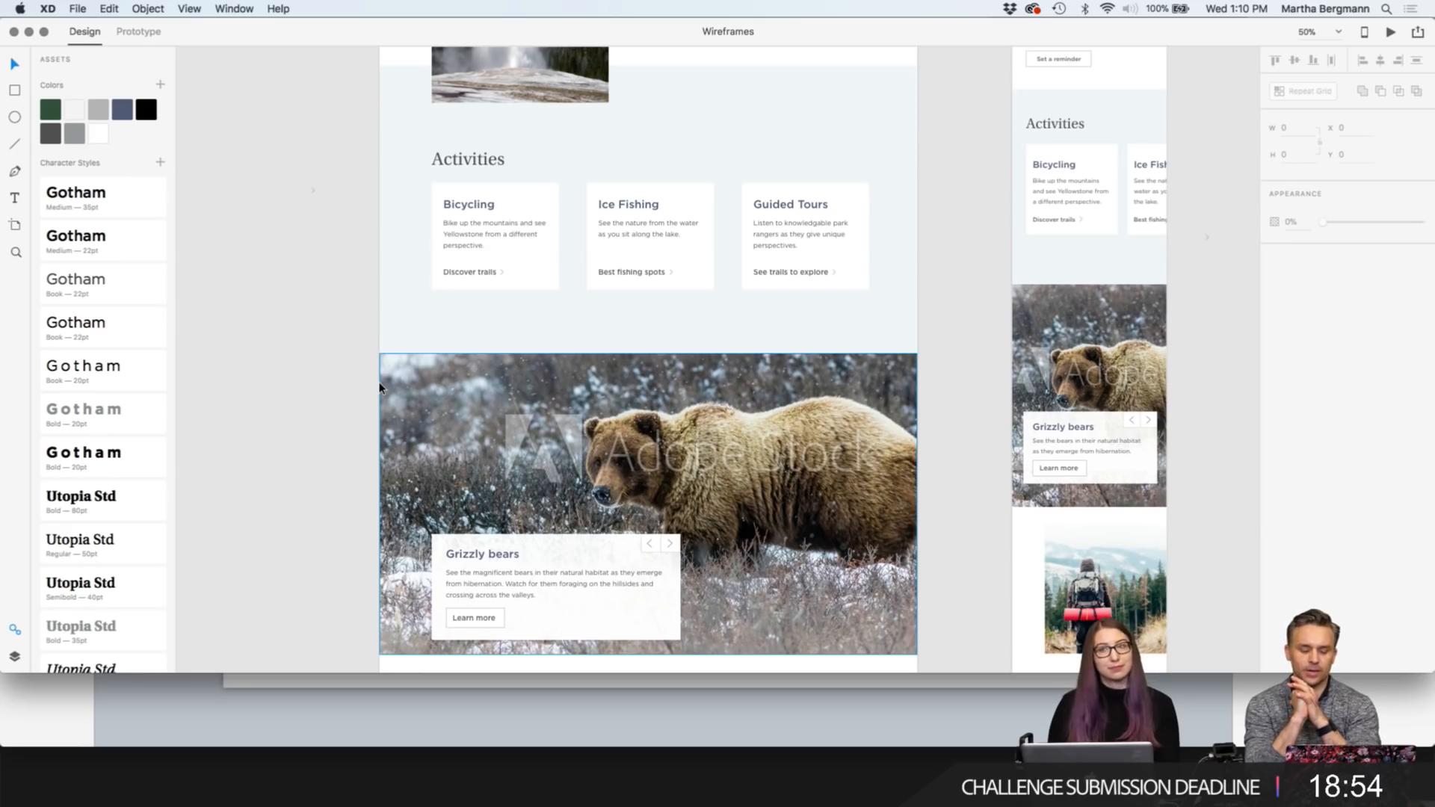
scroll(379, 387, down, 10)
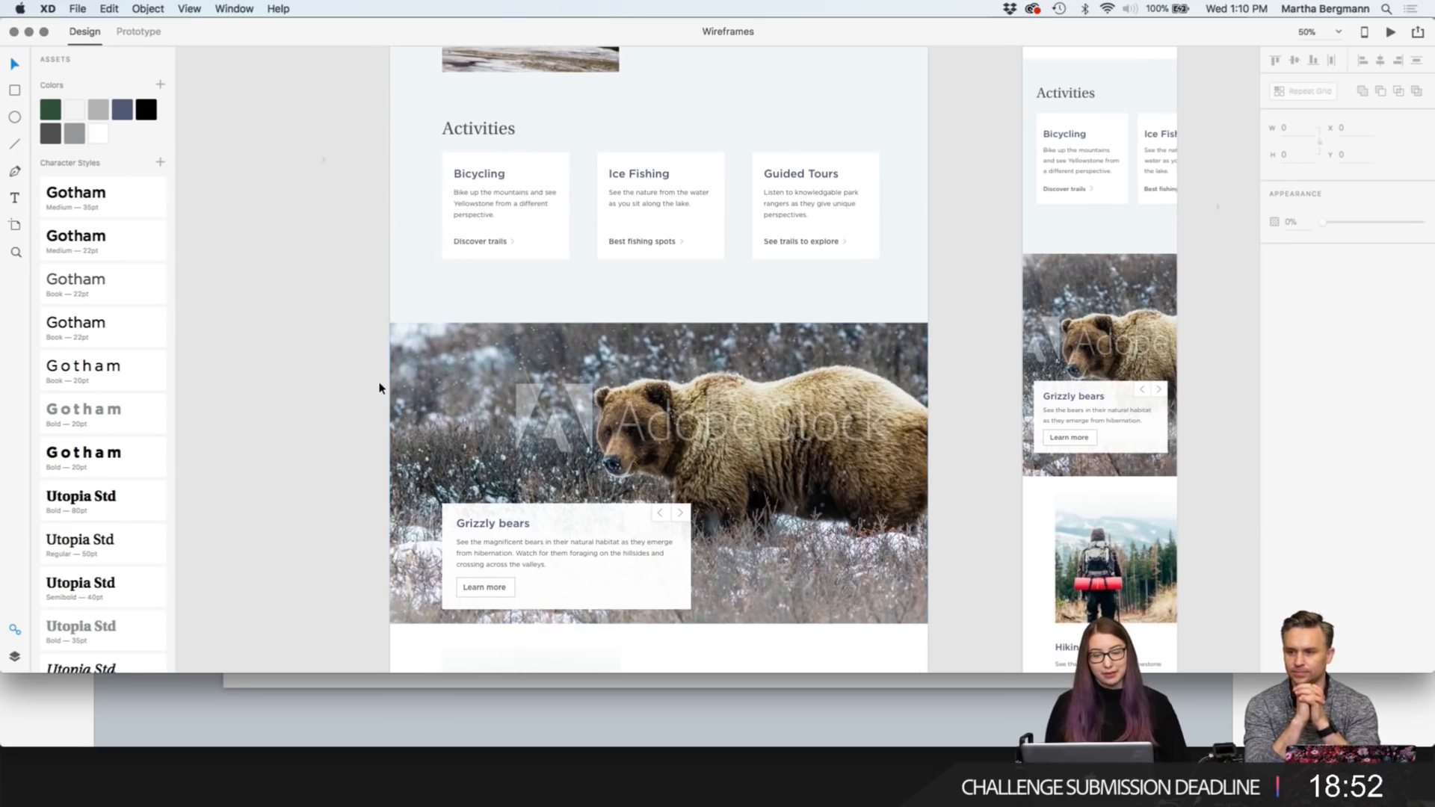
scroll(379, 388, up, 8)
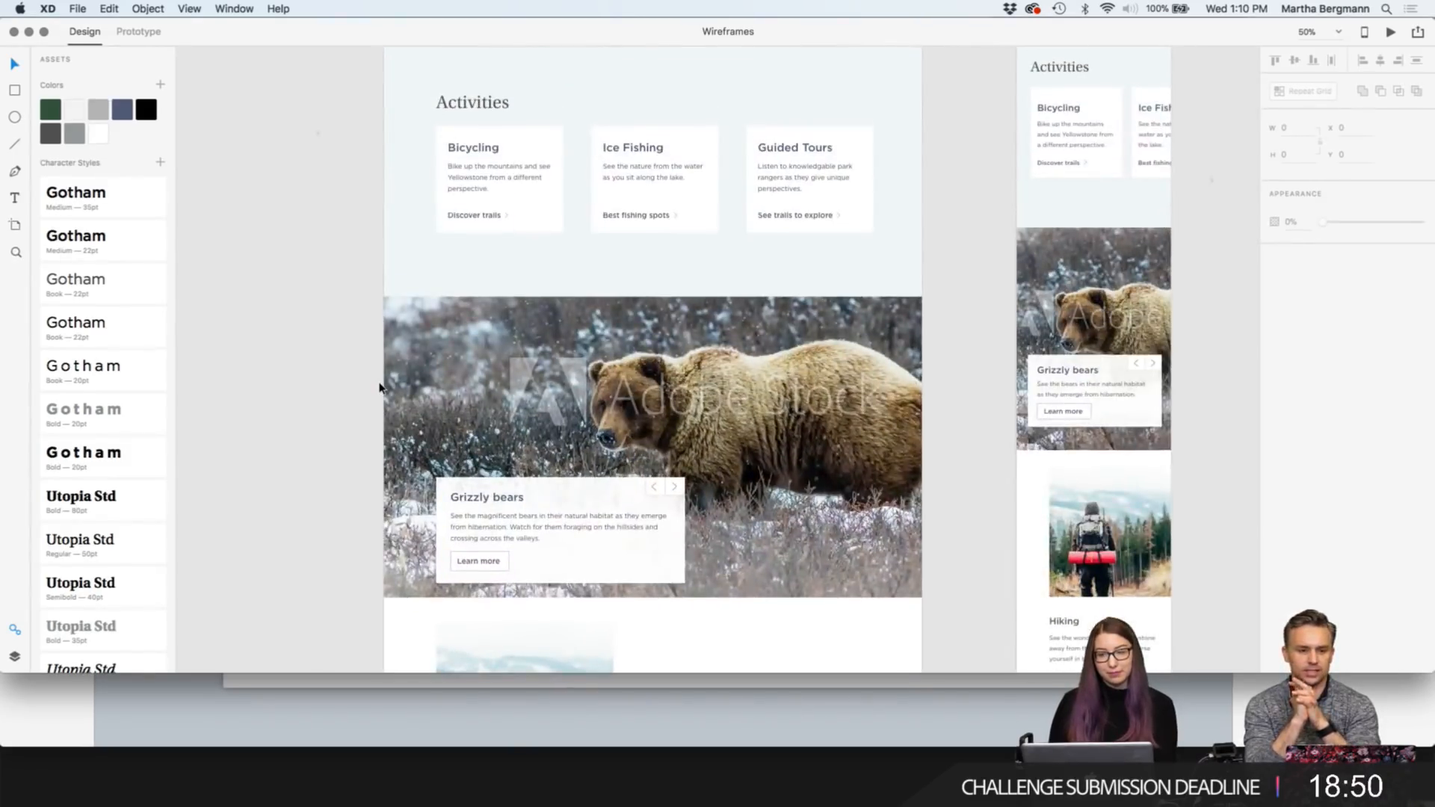
scroll(379, 387, up, 7)
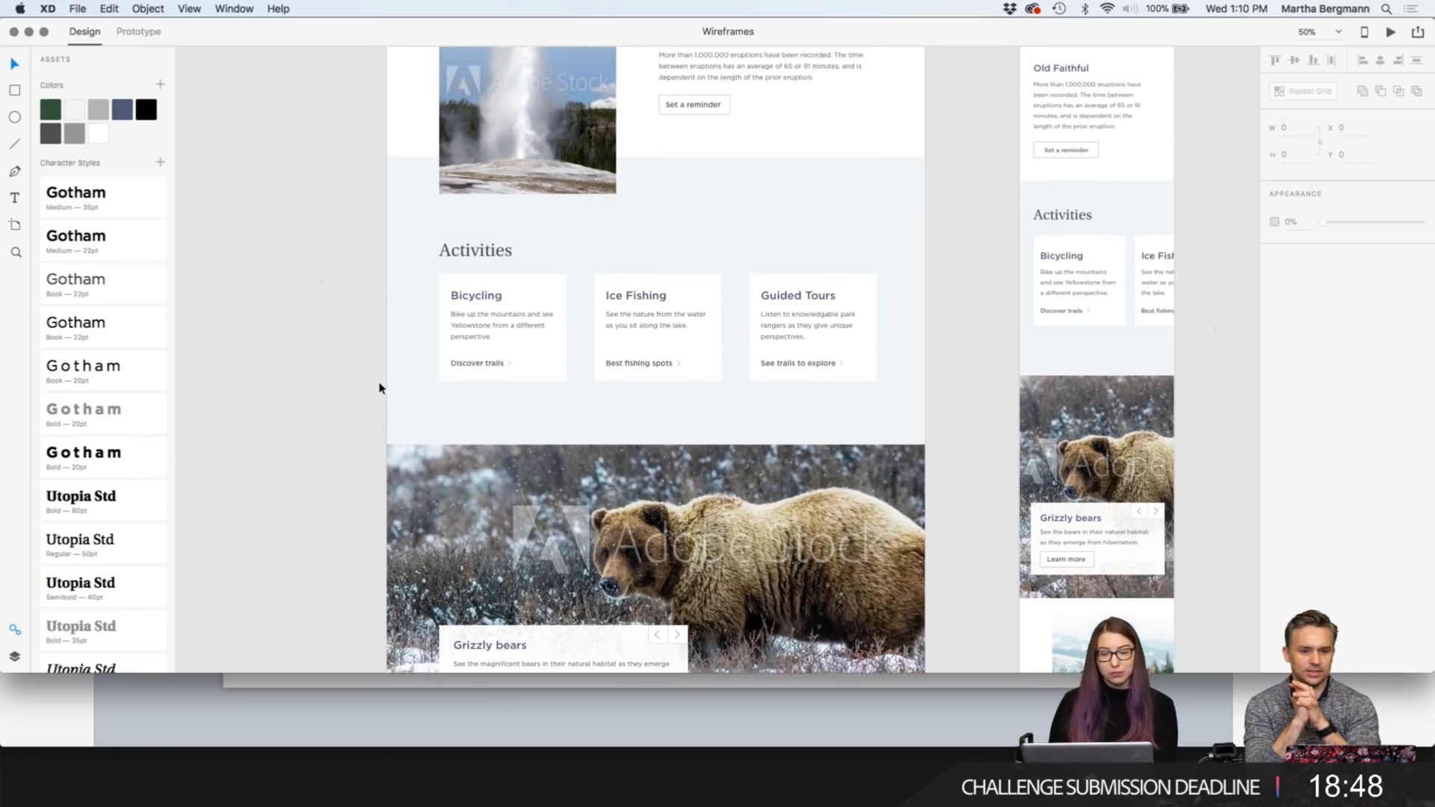
scroll(379, 387, up, 2)
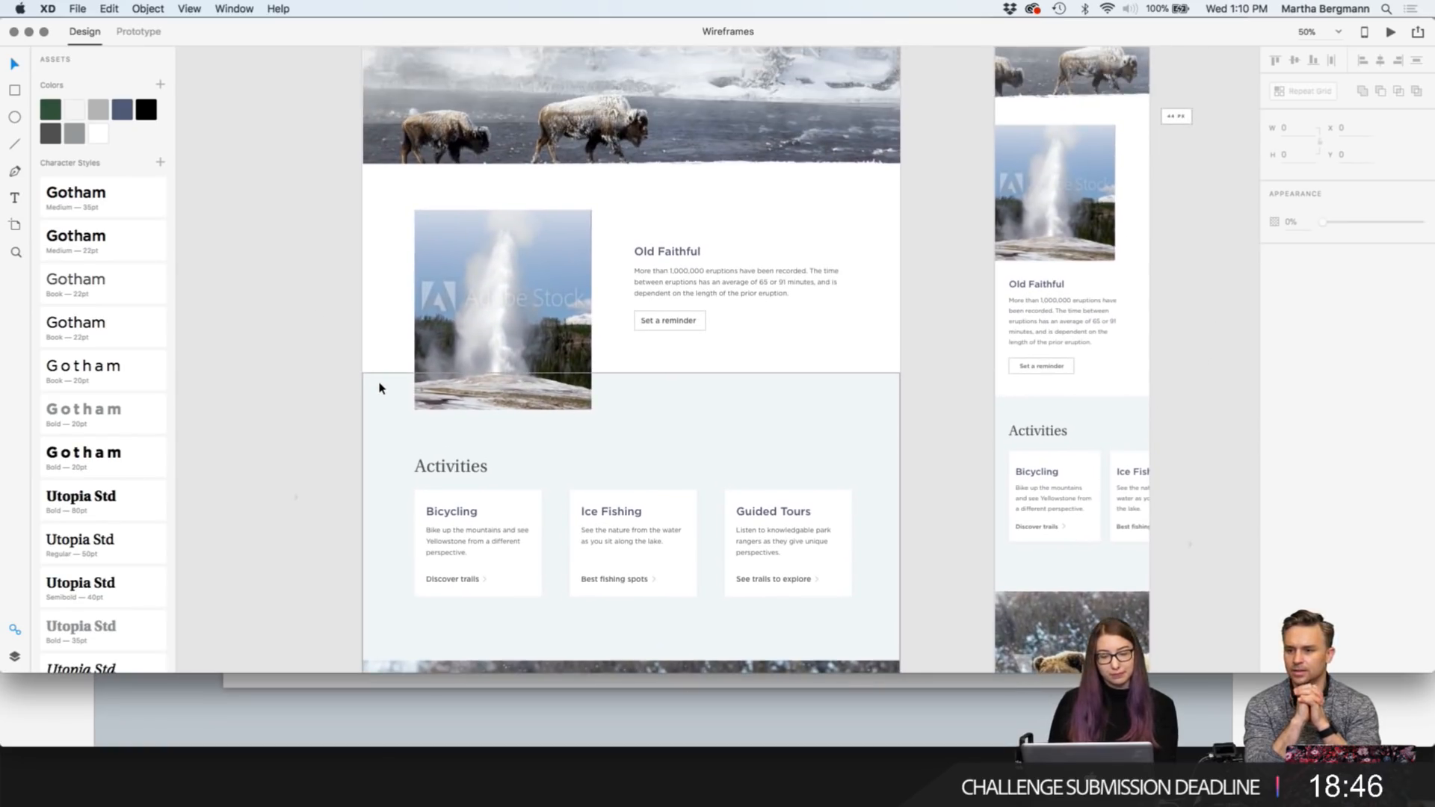
key(super+minus)
scroll(379, 387, down, 4)
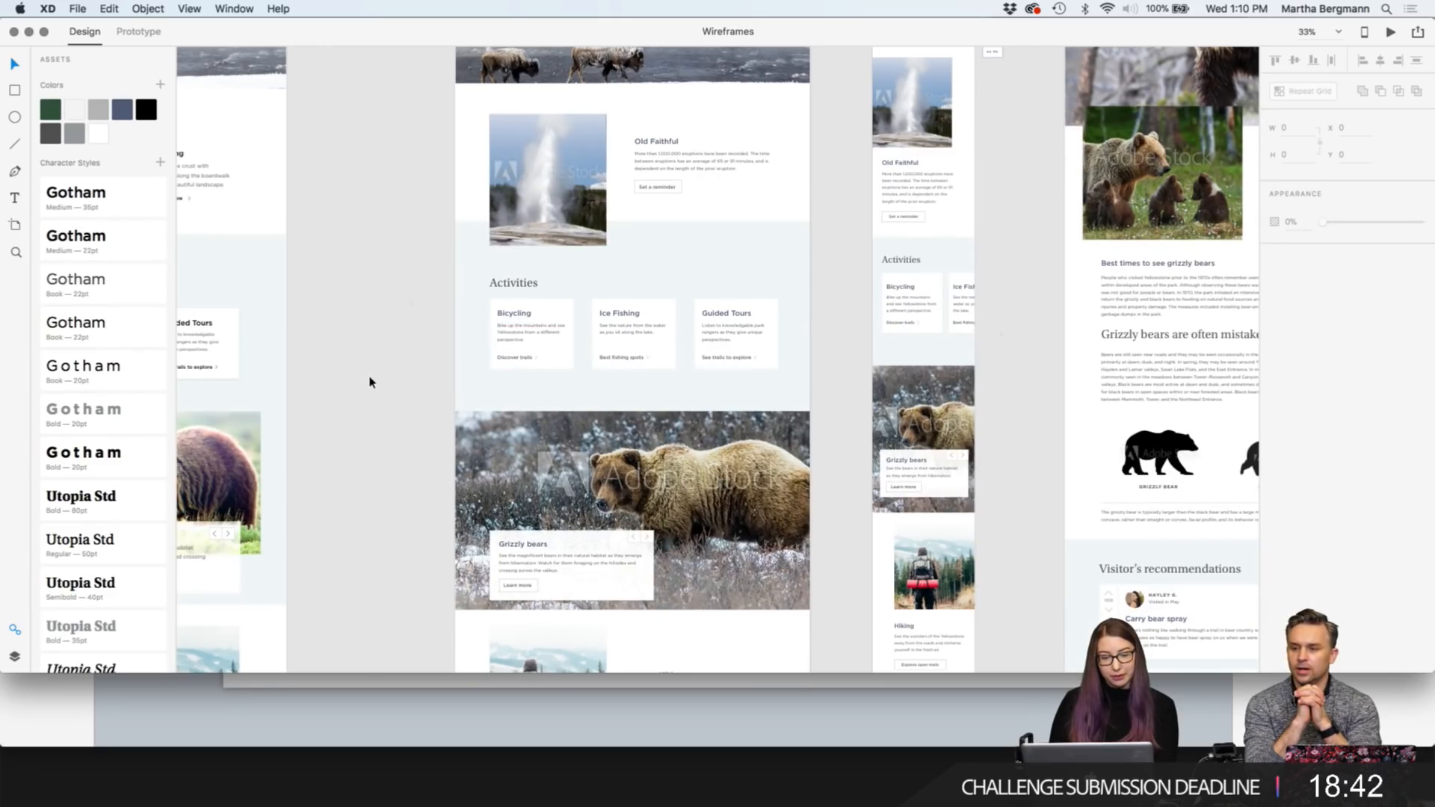
scroll(370, 383, up, 7)
scroll(369, 382, down, 8)
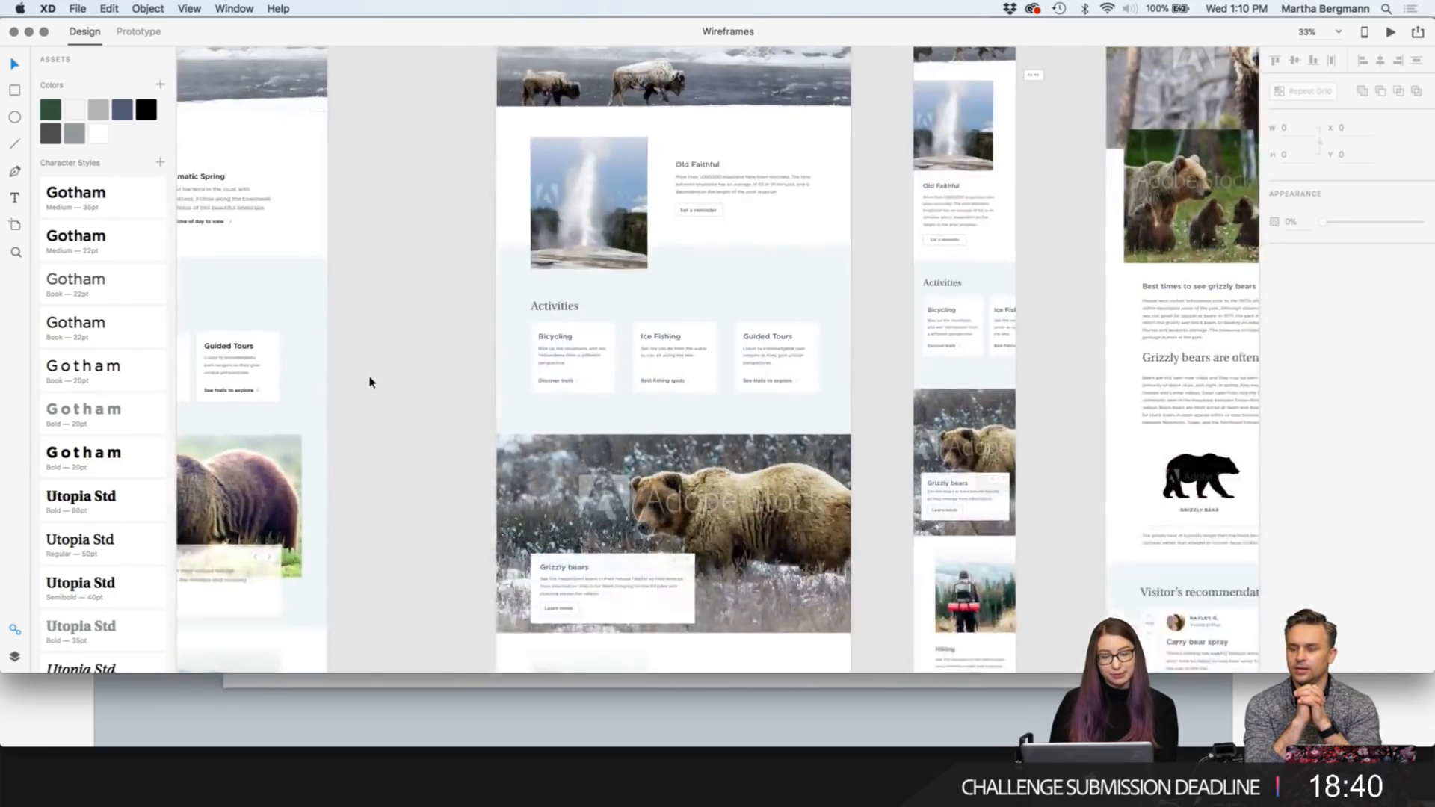
scroll(369, 383, down, 6)
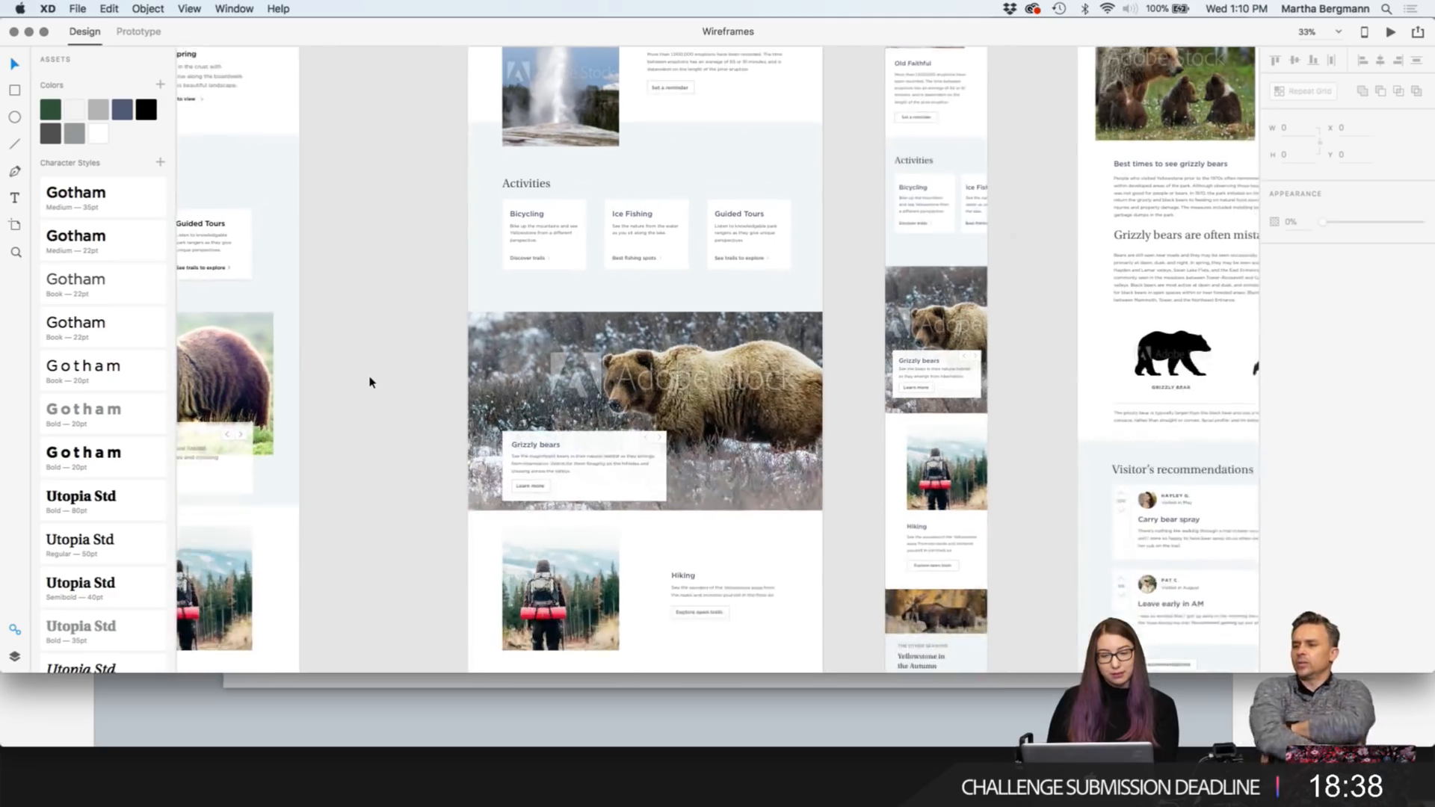
scroll(369, 383, down, 6)
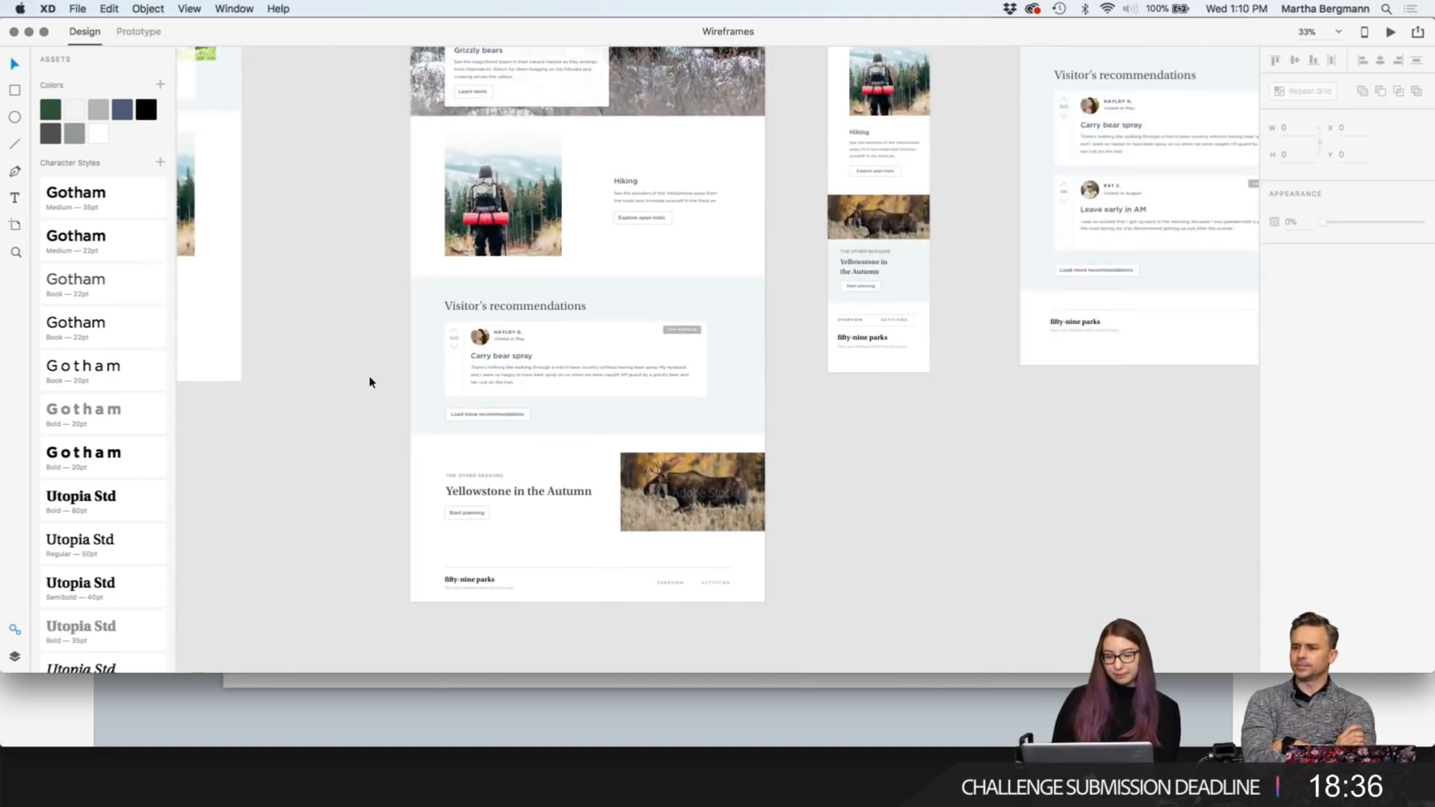
scroll(369, 382, up, 8)
scroll(369, 382, right, 4)
scroll(369, 382, up, 9)
scroll(369, 383, right, 8)
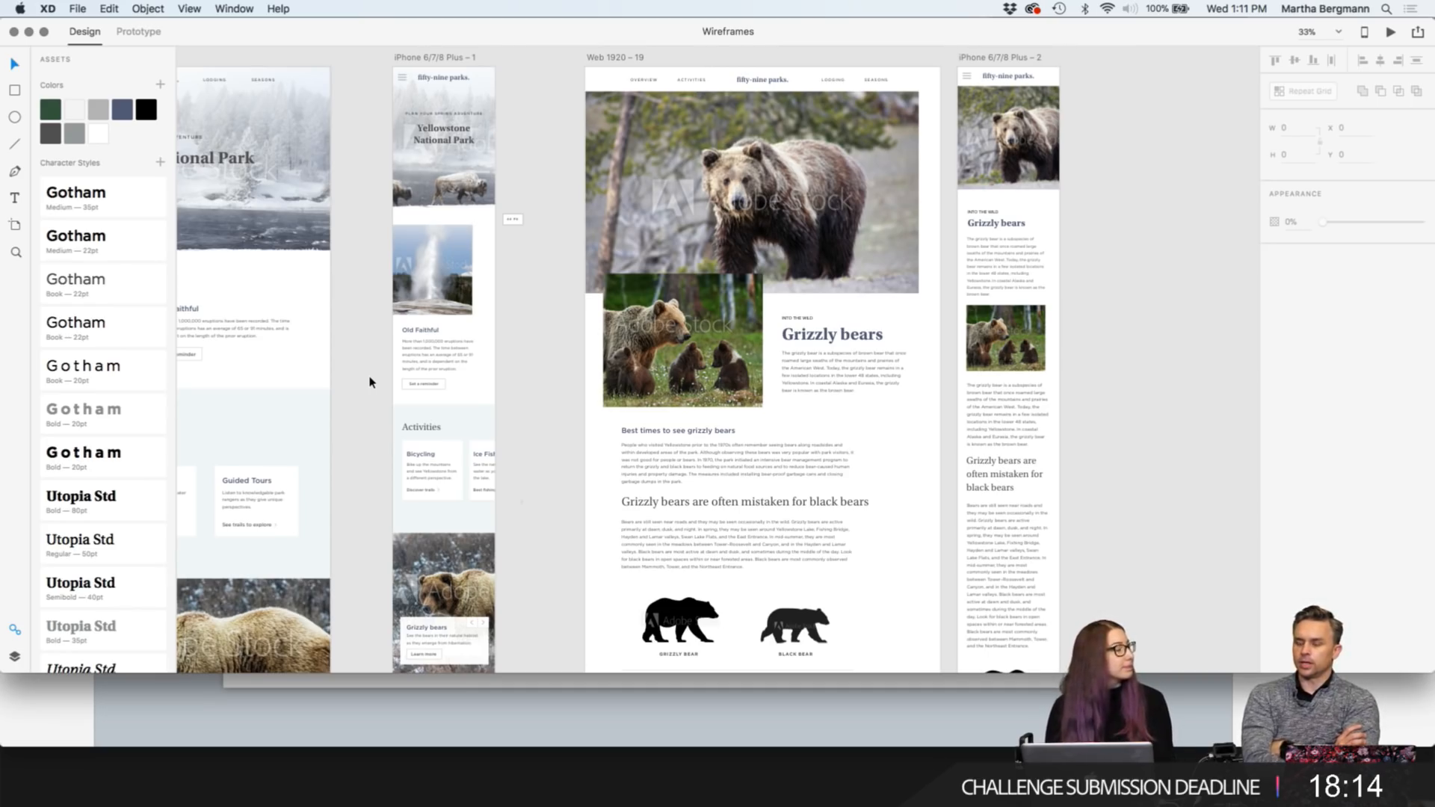
scroll(370, 382, left, 10)
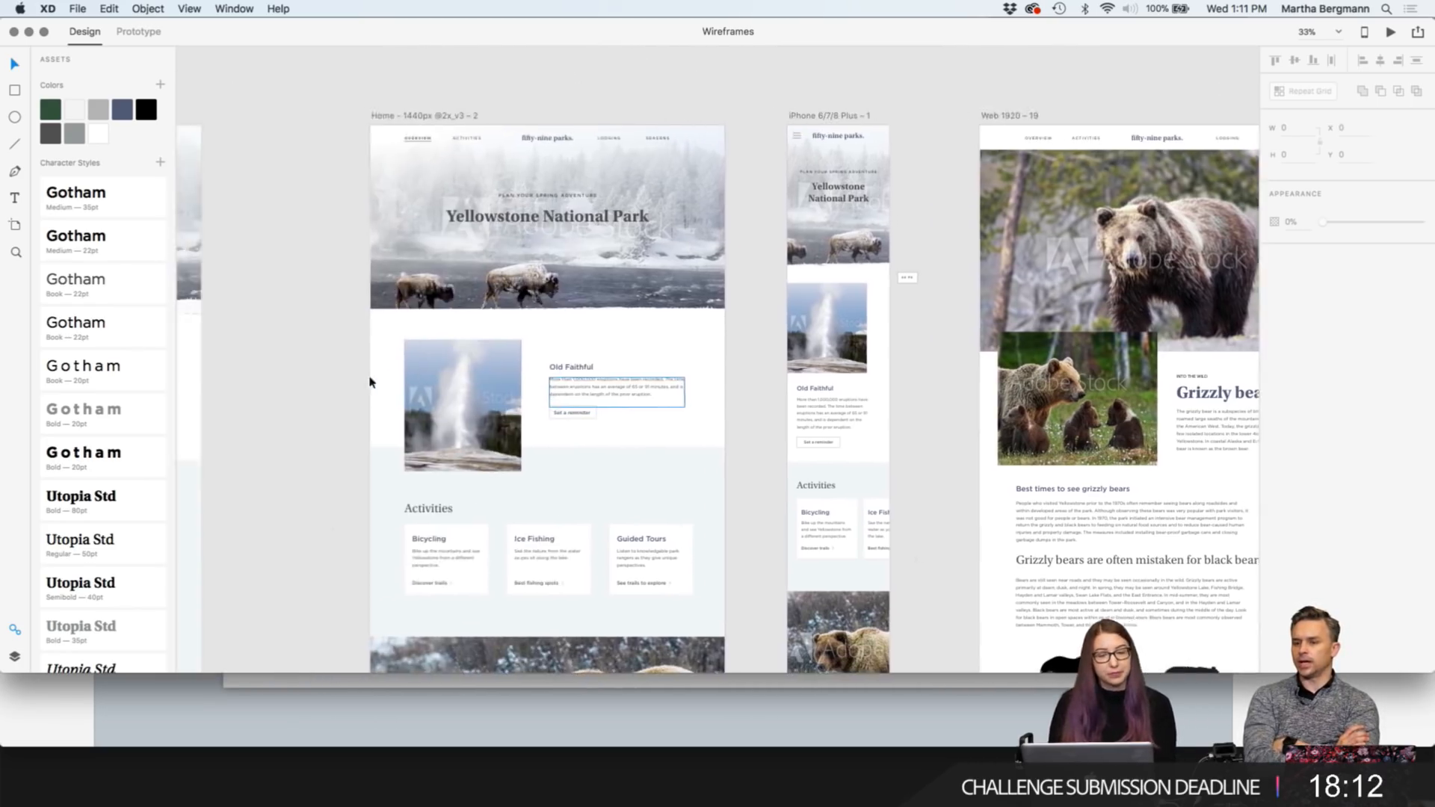
Select the Home, iPhone 6/7/8 Plus and Web 1920 - 19 artboards, briefly checking the share menu.
click(440, 115)
scroll(267, 480, down, 5)
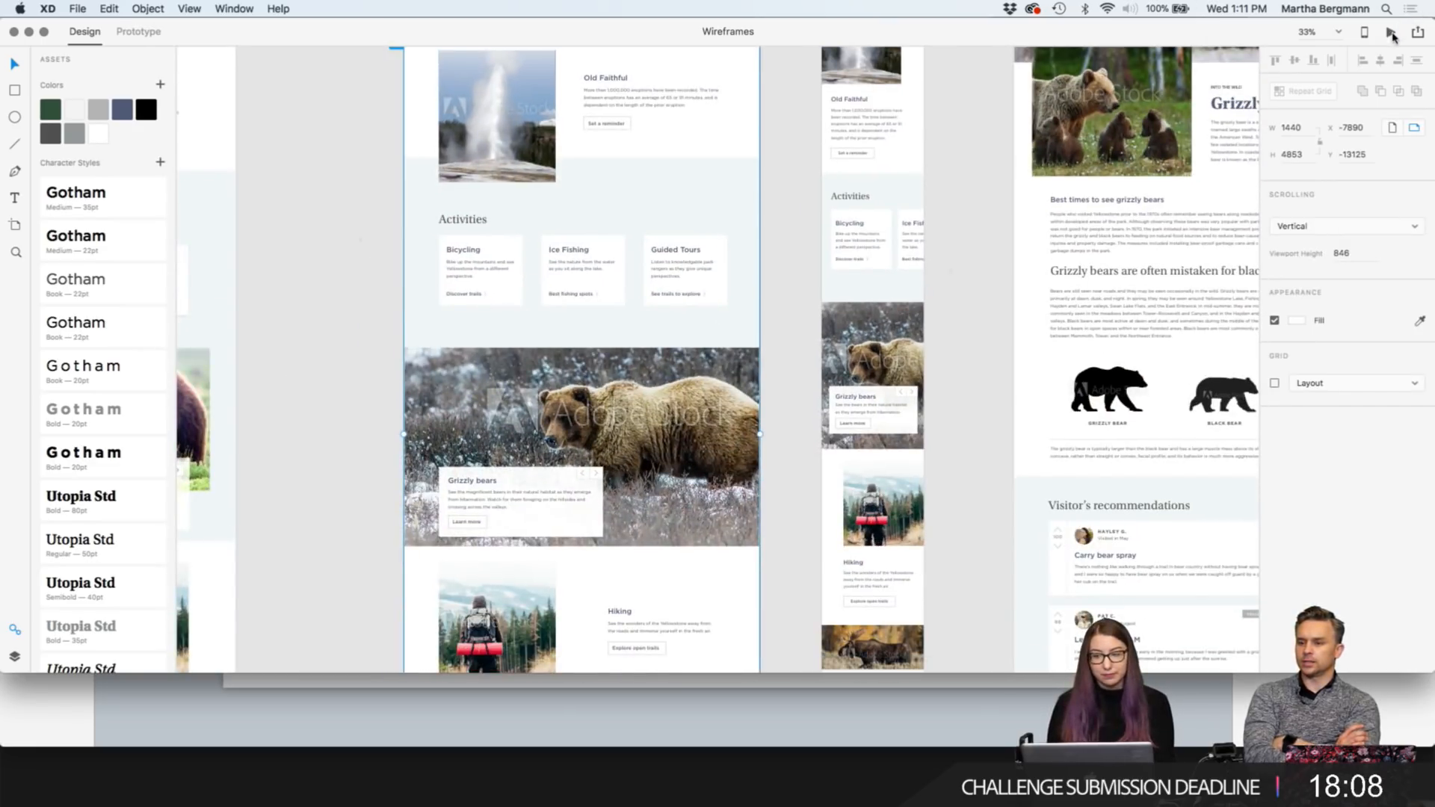
click(1418, 32)
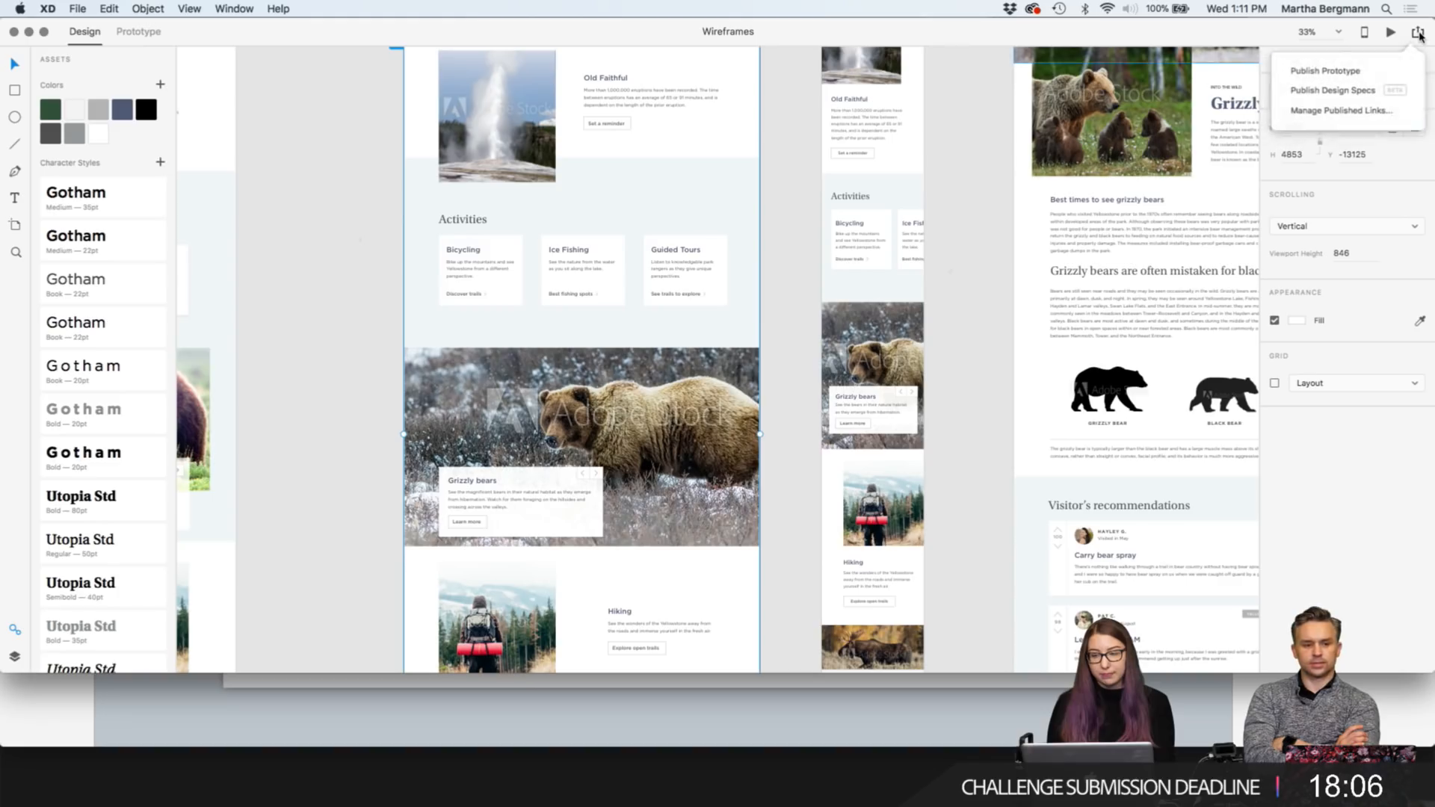
scroll(317, 373, up, 4)
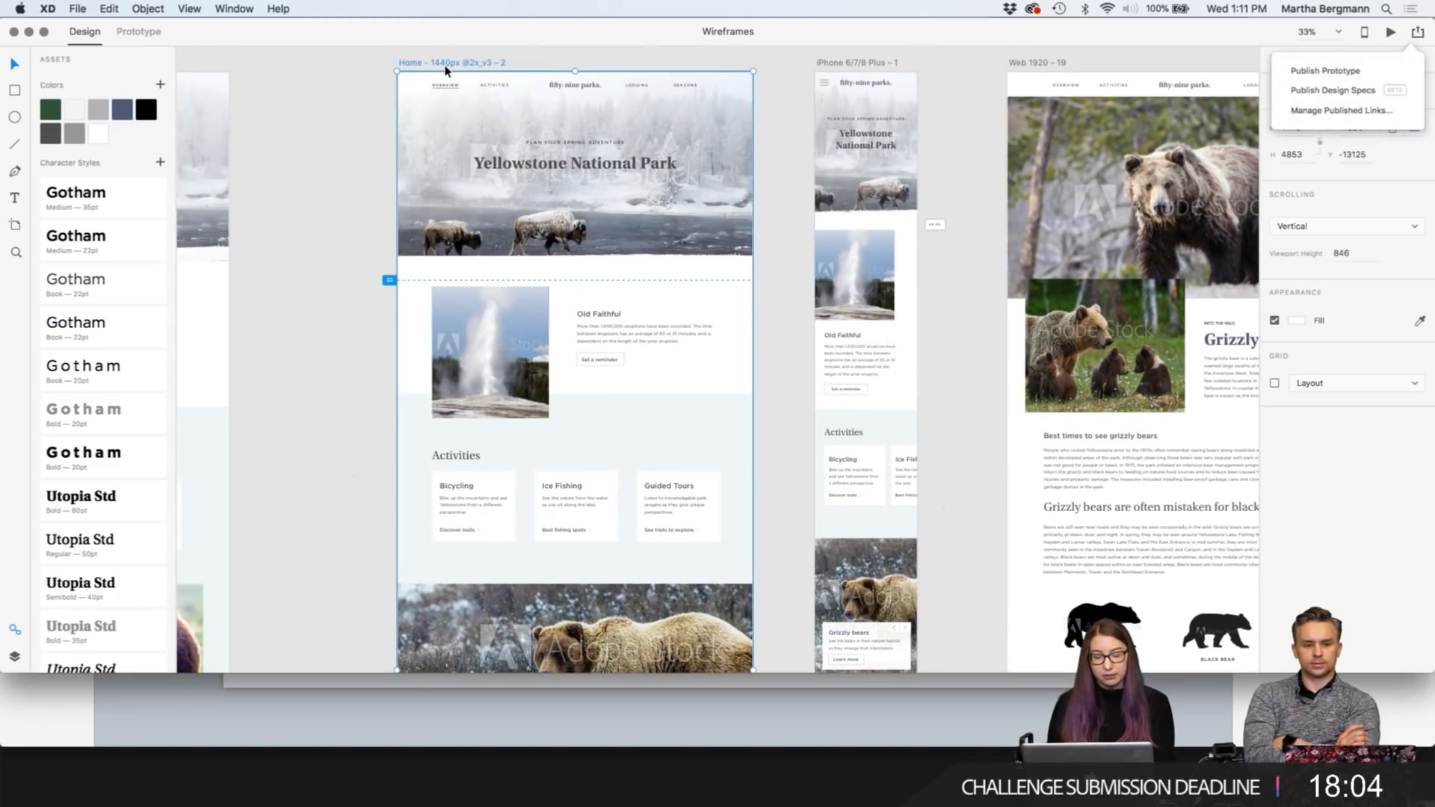
click(448, 64)
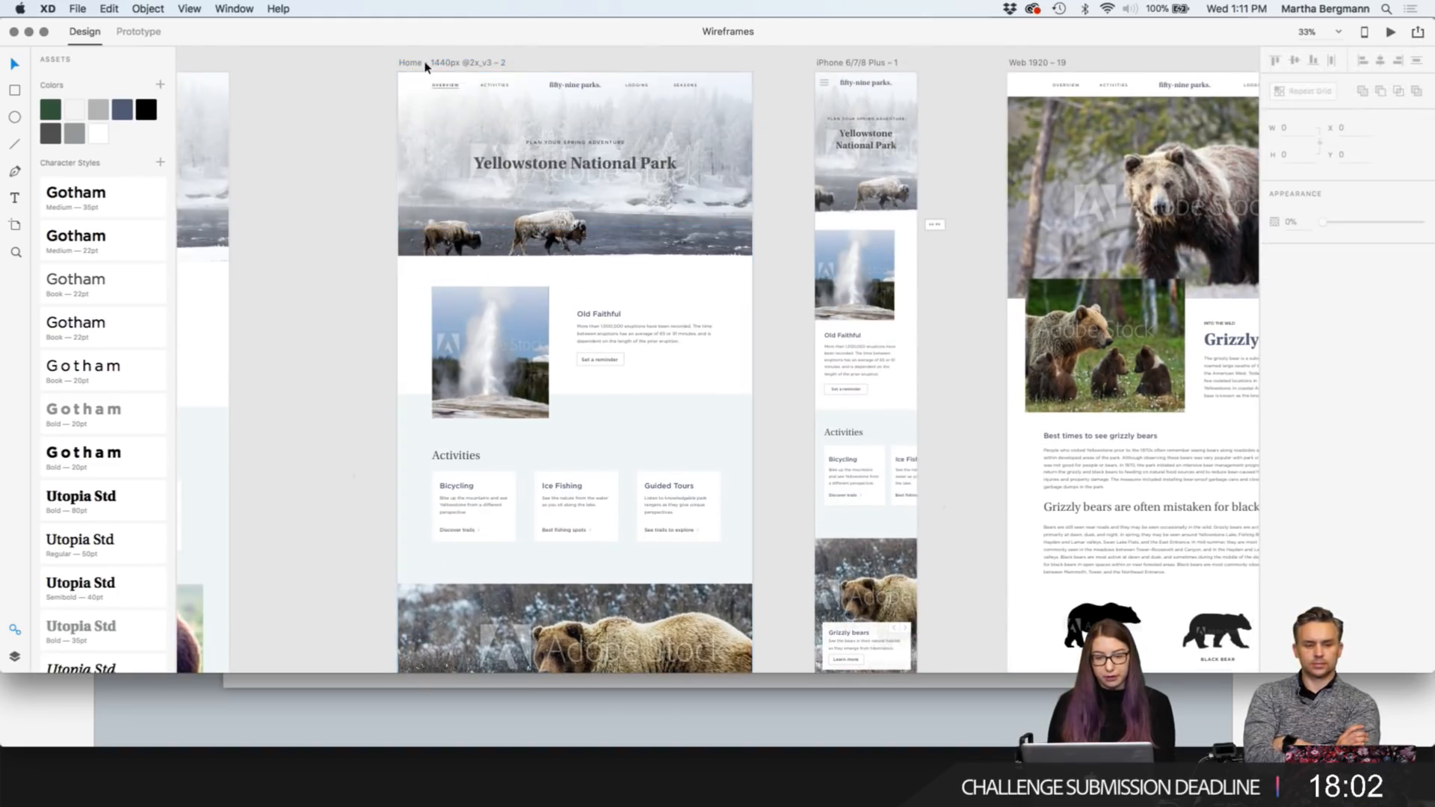
click(835, 64)
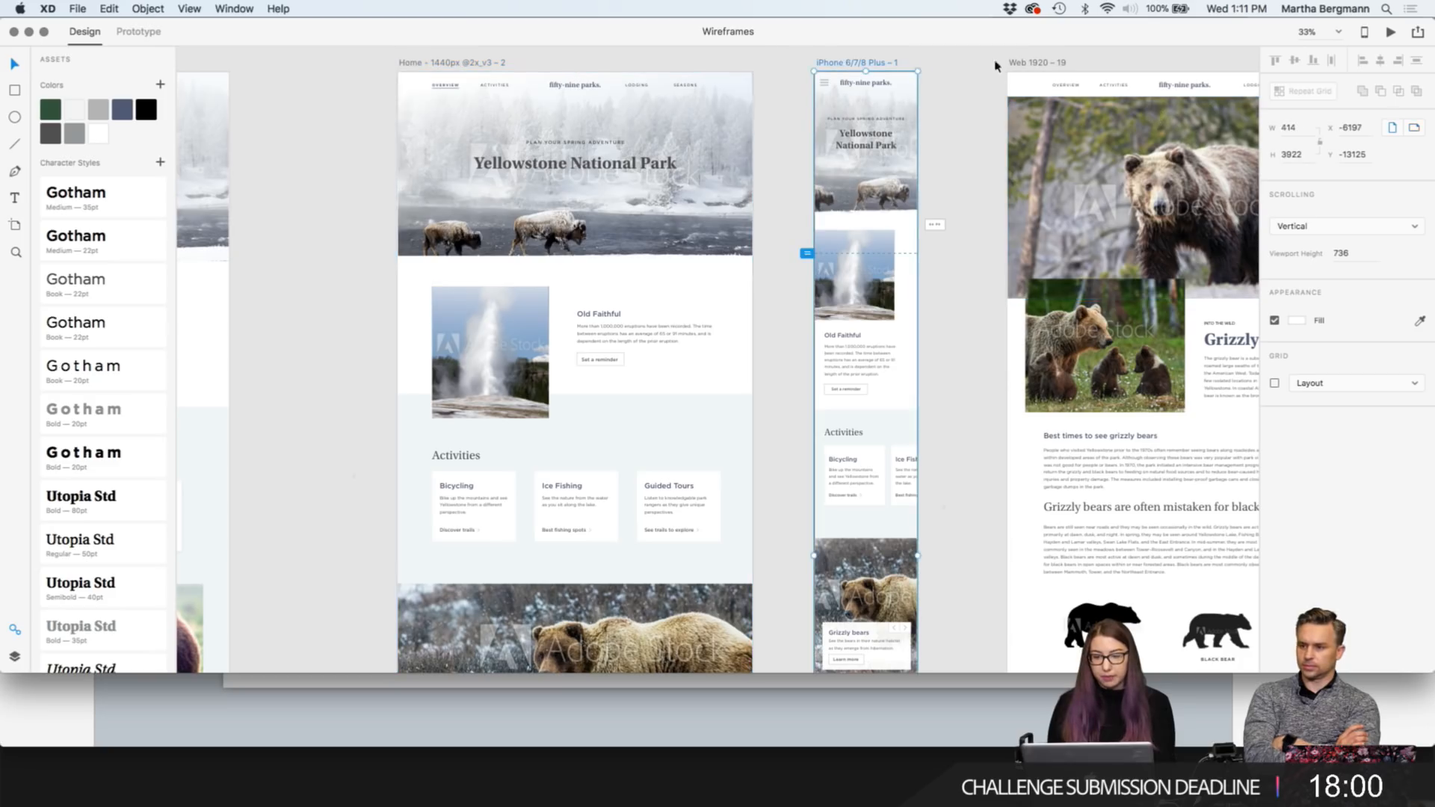
click(1041, 63)
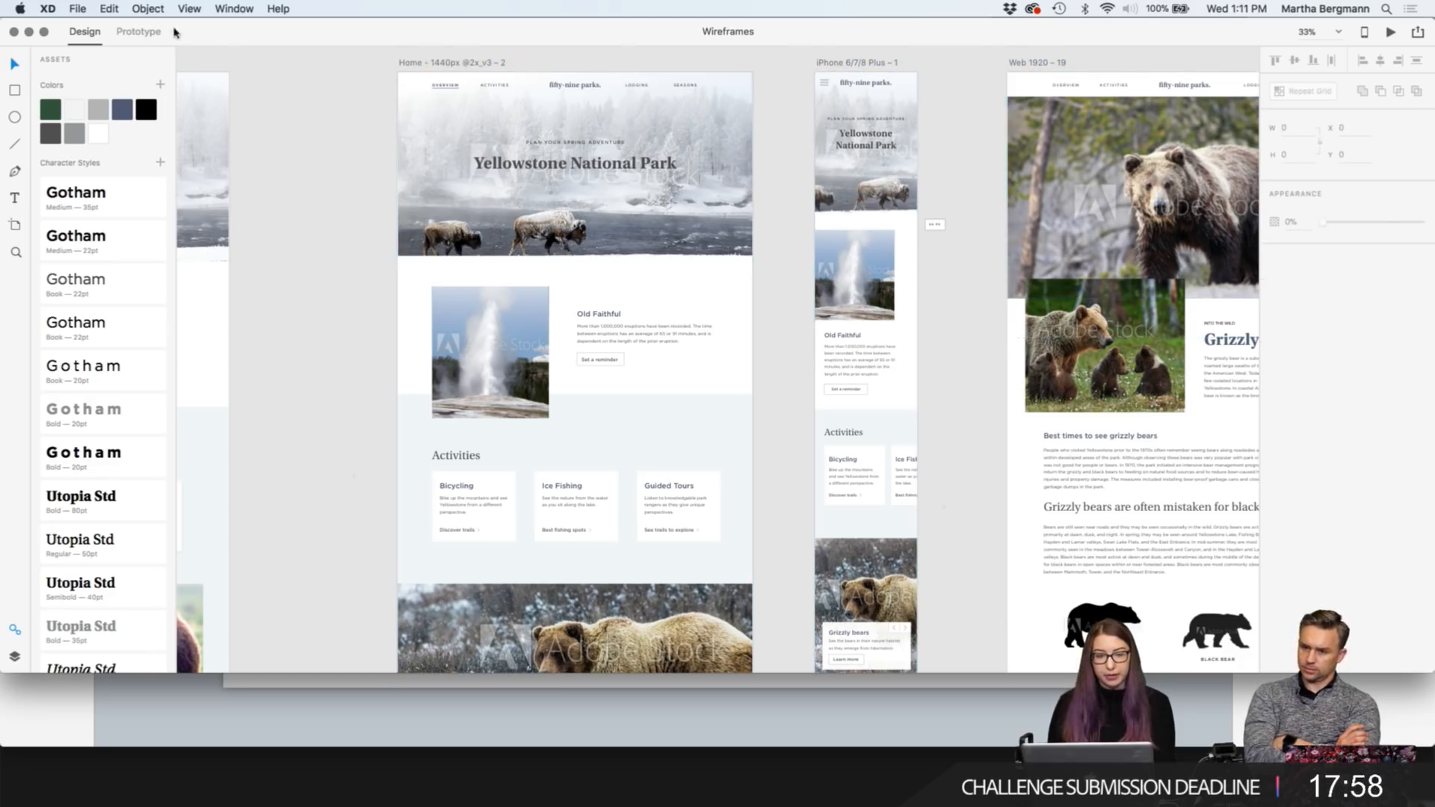
Switch to Prototype mode, select the Home artboard, and bring up the share options.
click(138, 31)
click(435, 62)
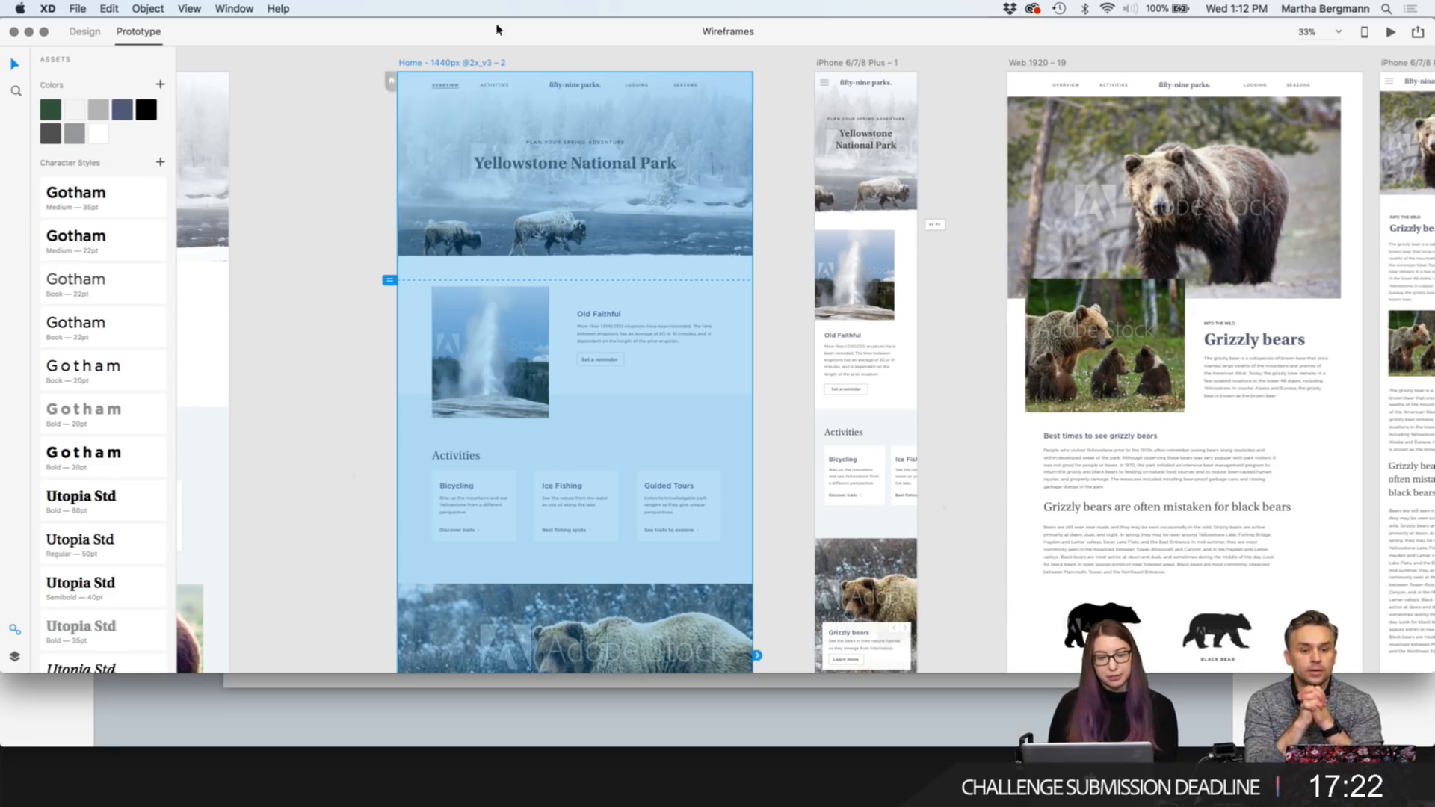
click(1417, 33)
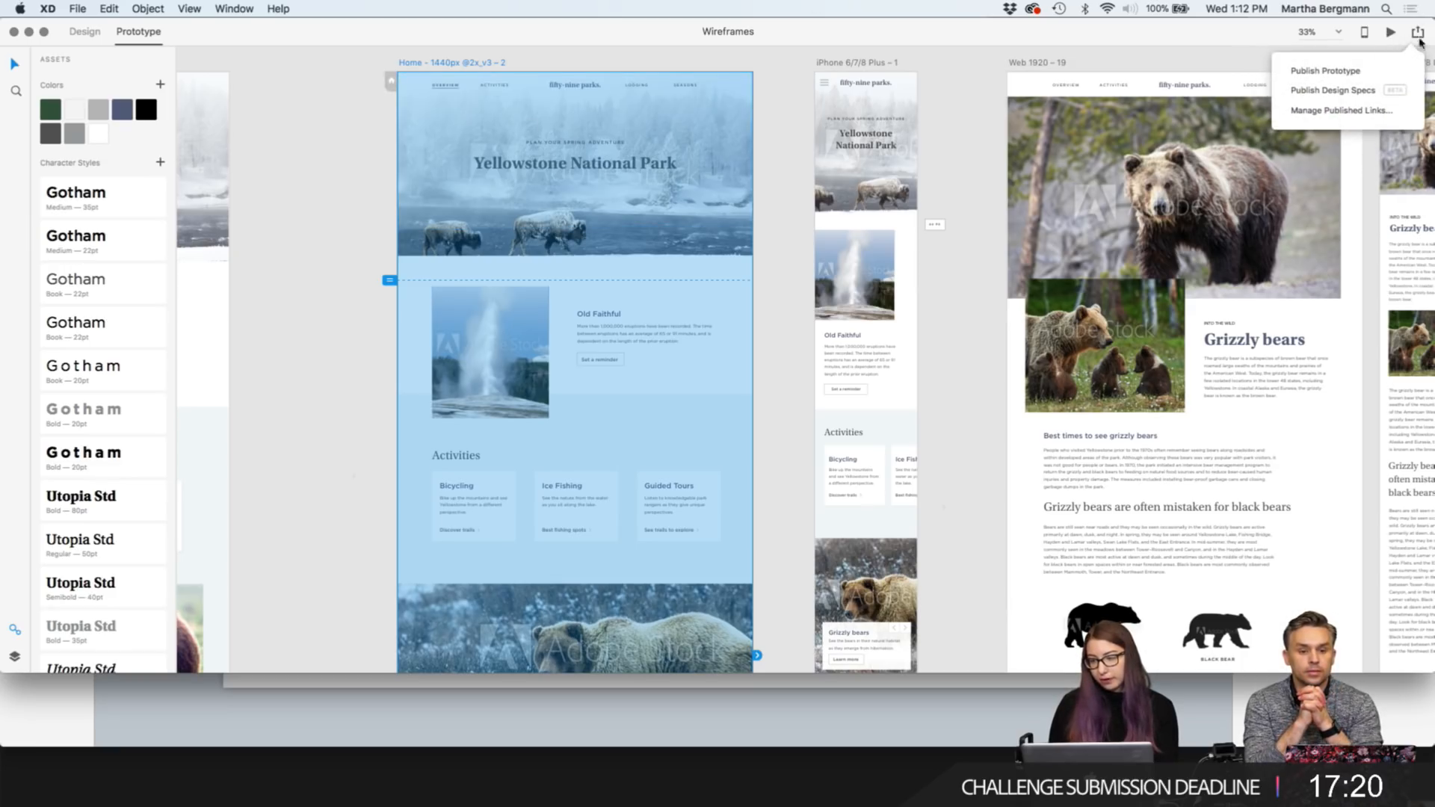
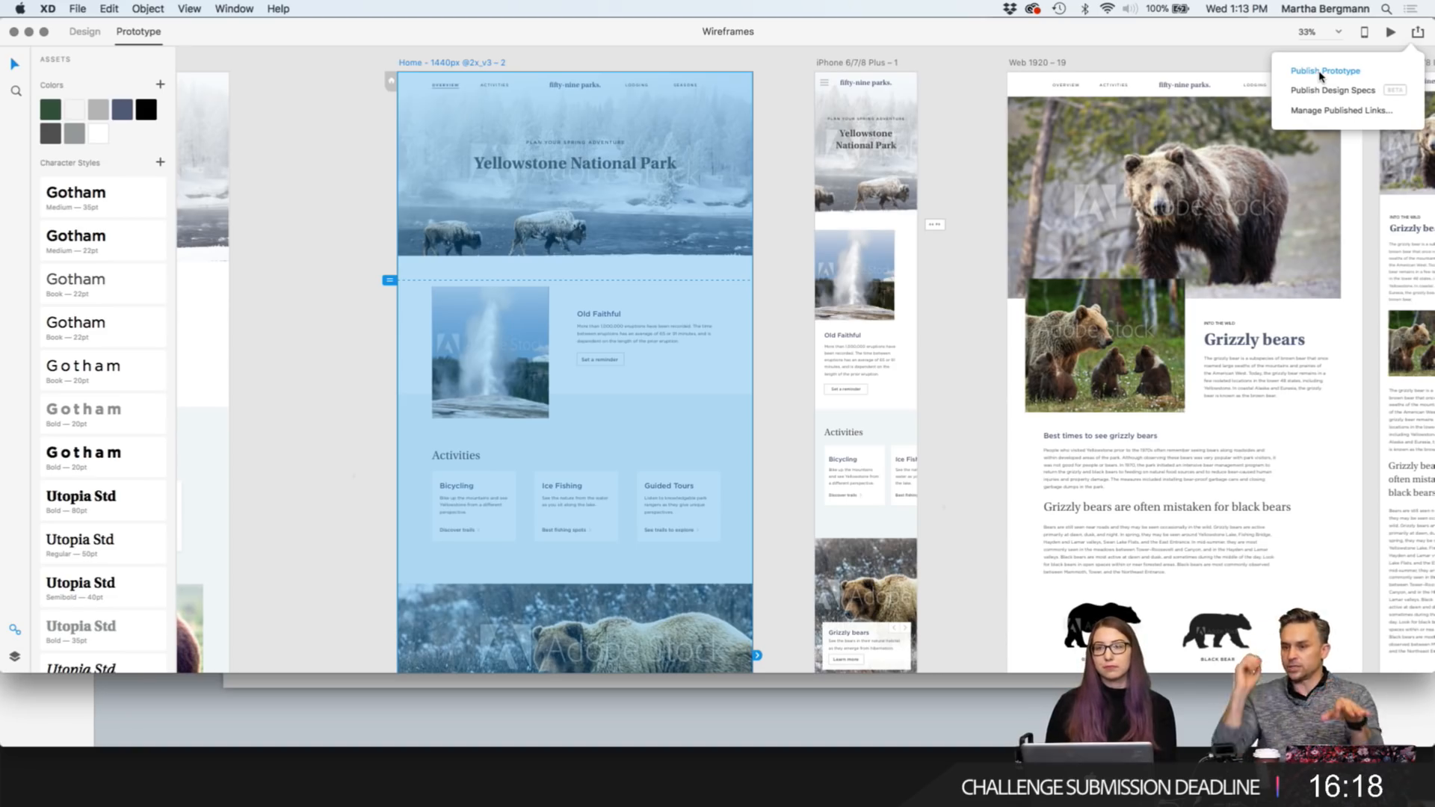
Leave Prototype mode and return to the Design workspace, closing the Share menu.
click(85, 32)
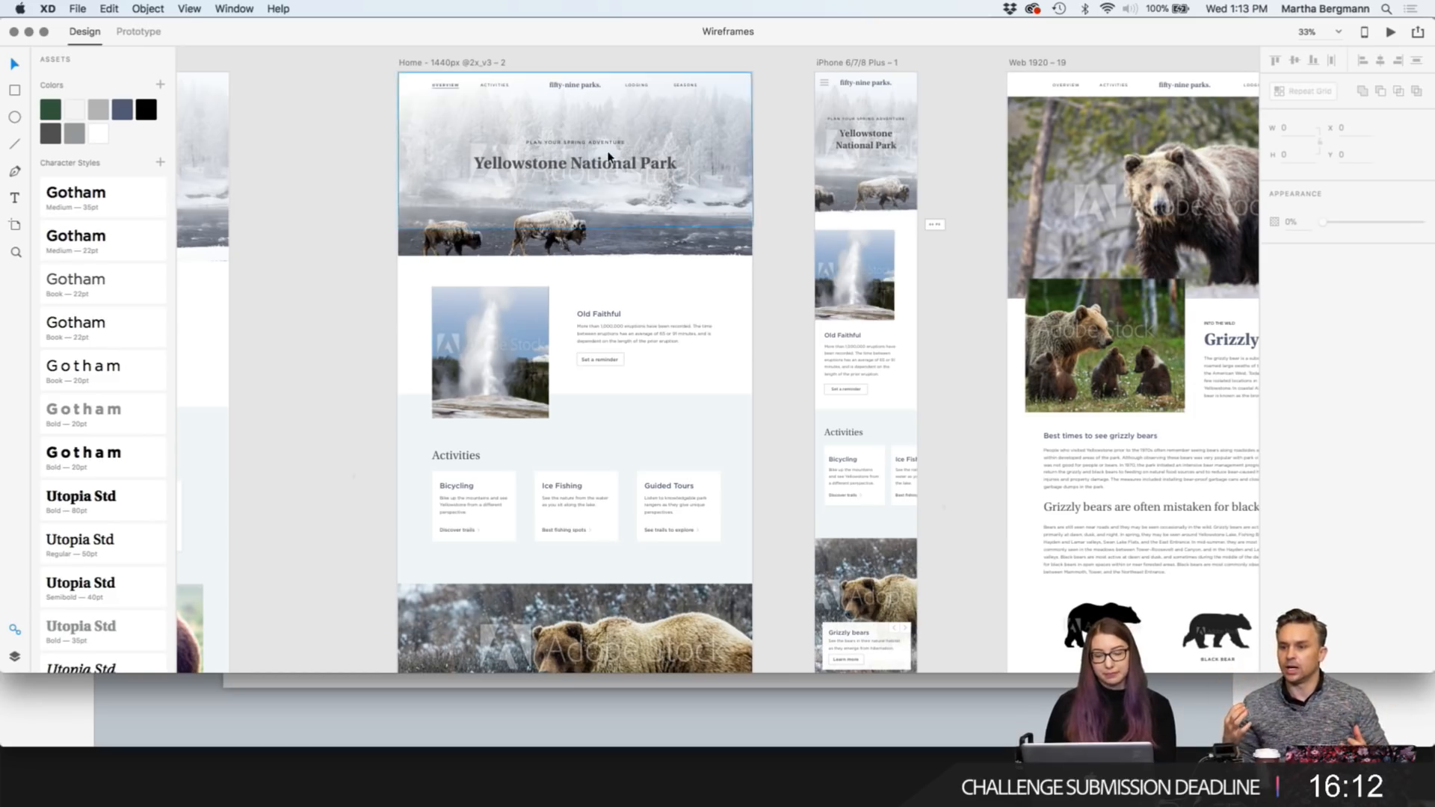
Move the Old Faithful geyser photo to the right side of the Home artboard's section.
scroll(927, 312, right, 3)
scroll(927, 313, right, 2)
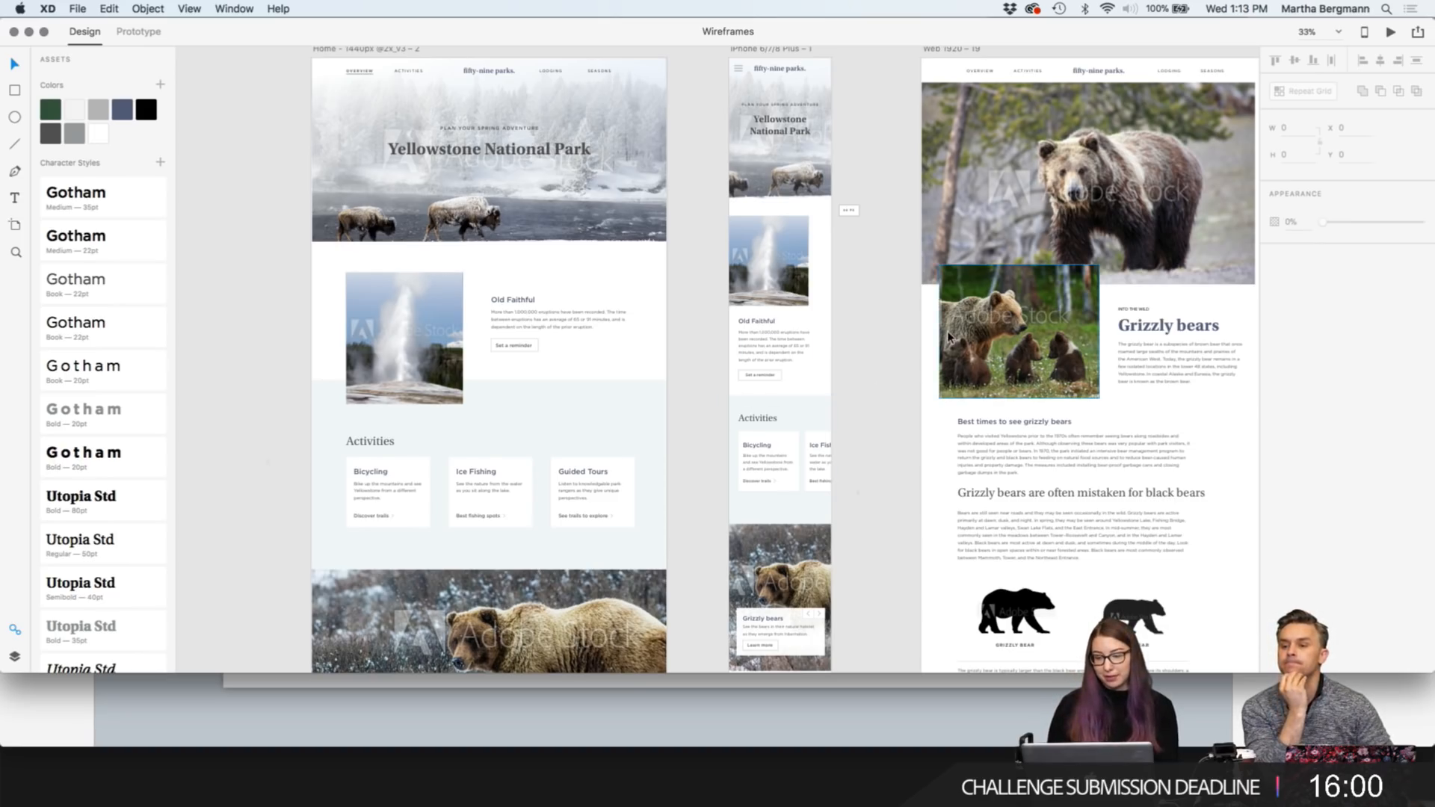
scroll(956, 344, right, 2)
scroll(957, 344, down, 1)
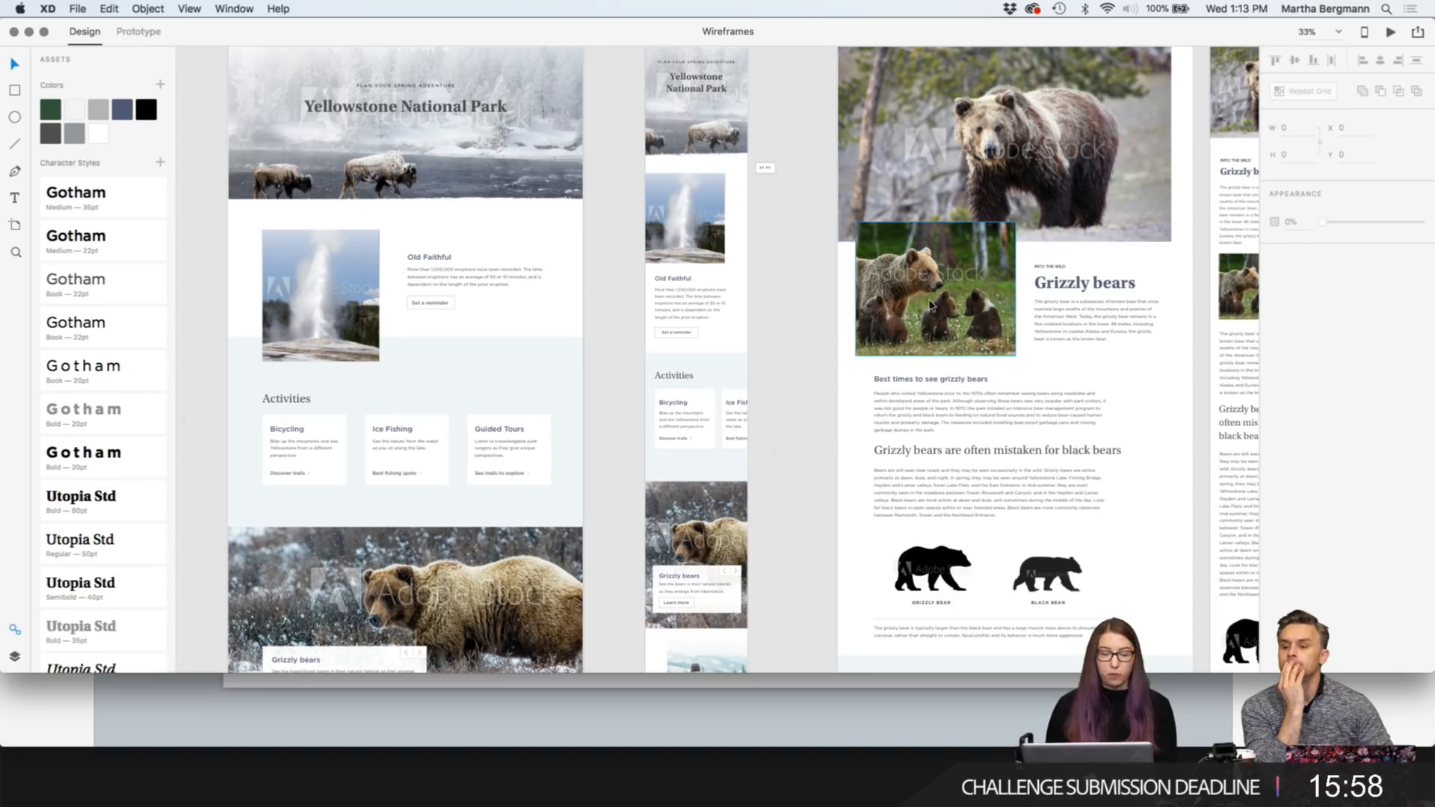
click(265, 187)
click(351, 271)
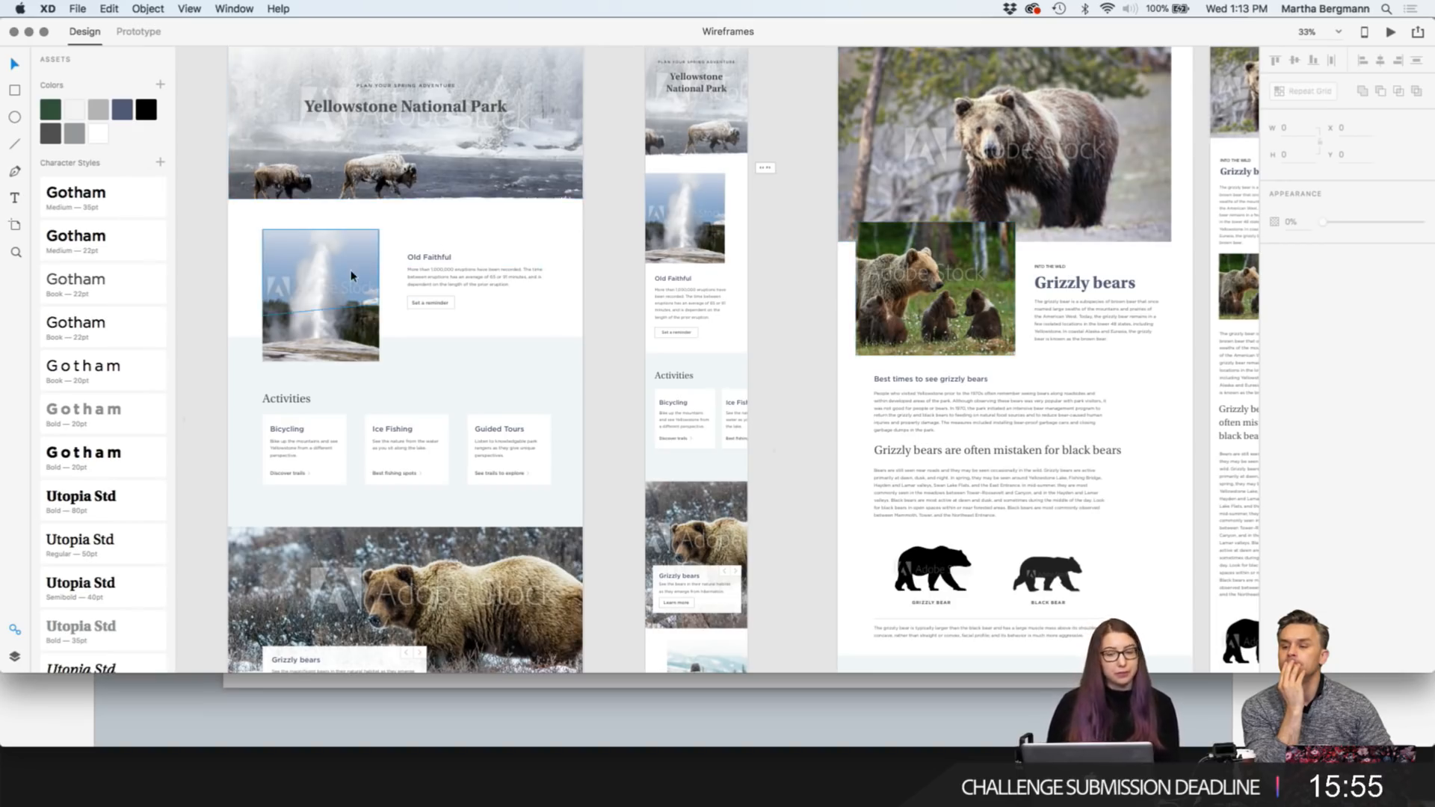
drag(214, 282, 492, 246)
Shift the Old Faithful text group left and up to the Activities column, then save.
drag(391, 247, 448, 318)
drag(435, 266, 289, 258)
click(231, 283)
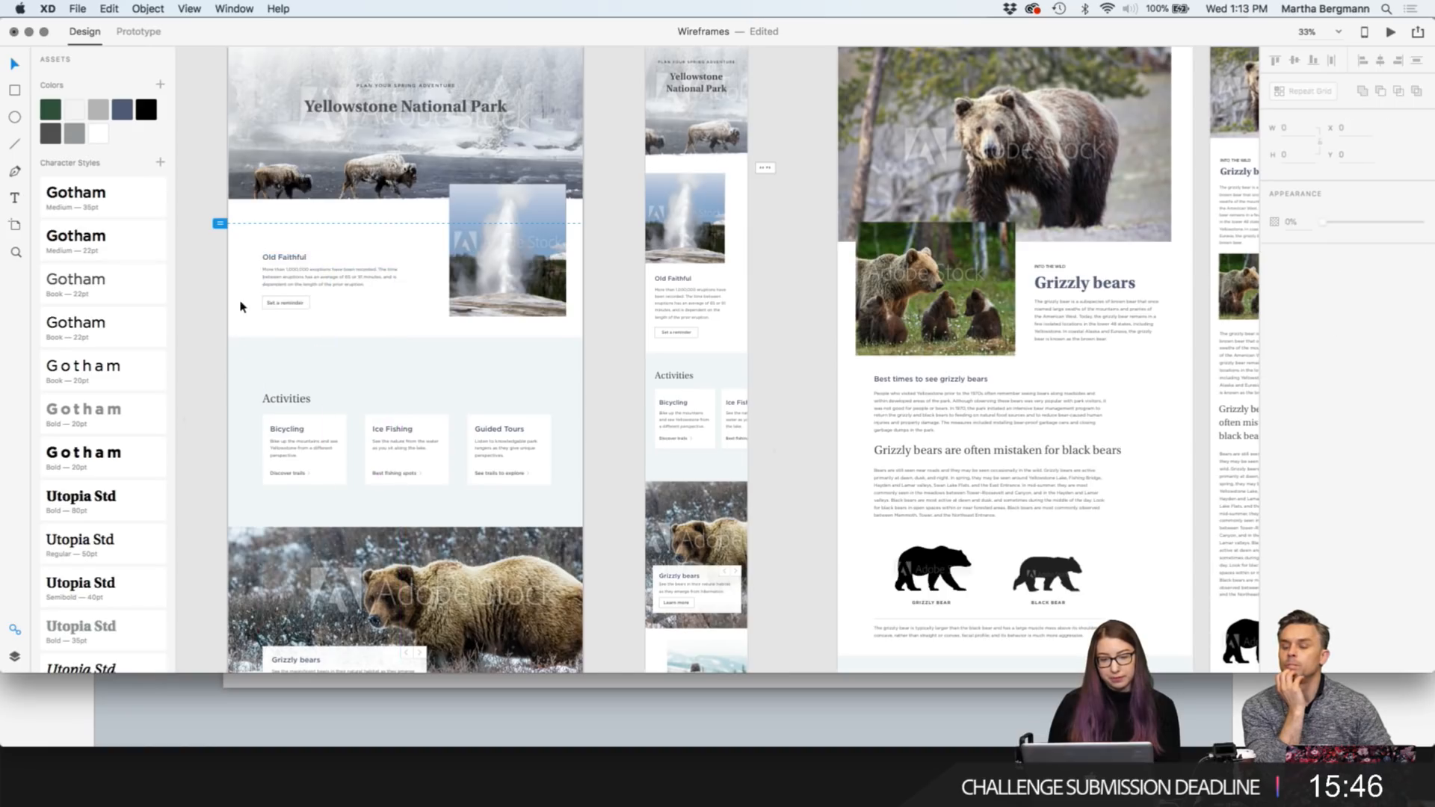
scroll(241, 304, up, 2)
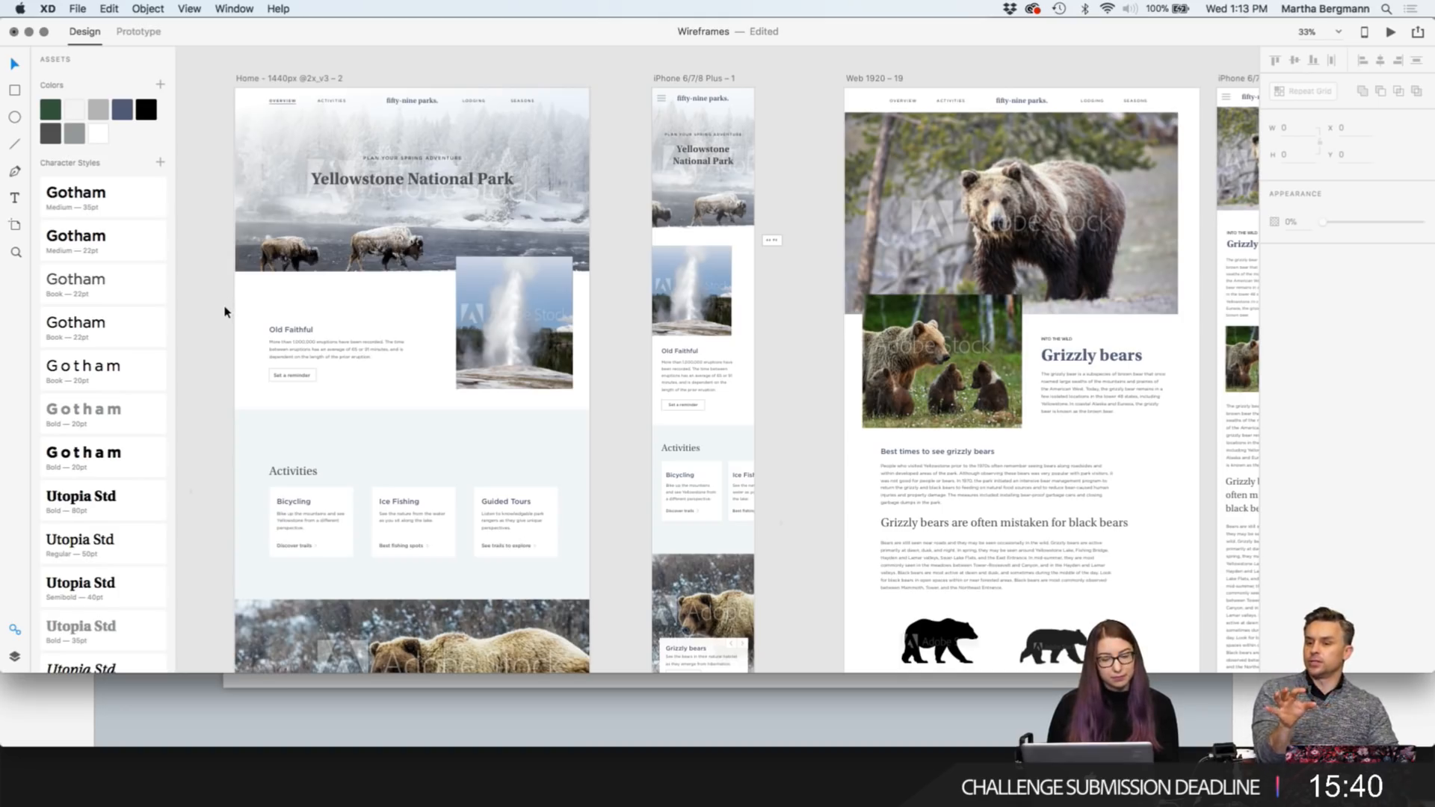
drag(231, 311, 333, 341)
click(204, 355)
key(super+s)
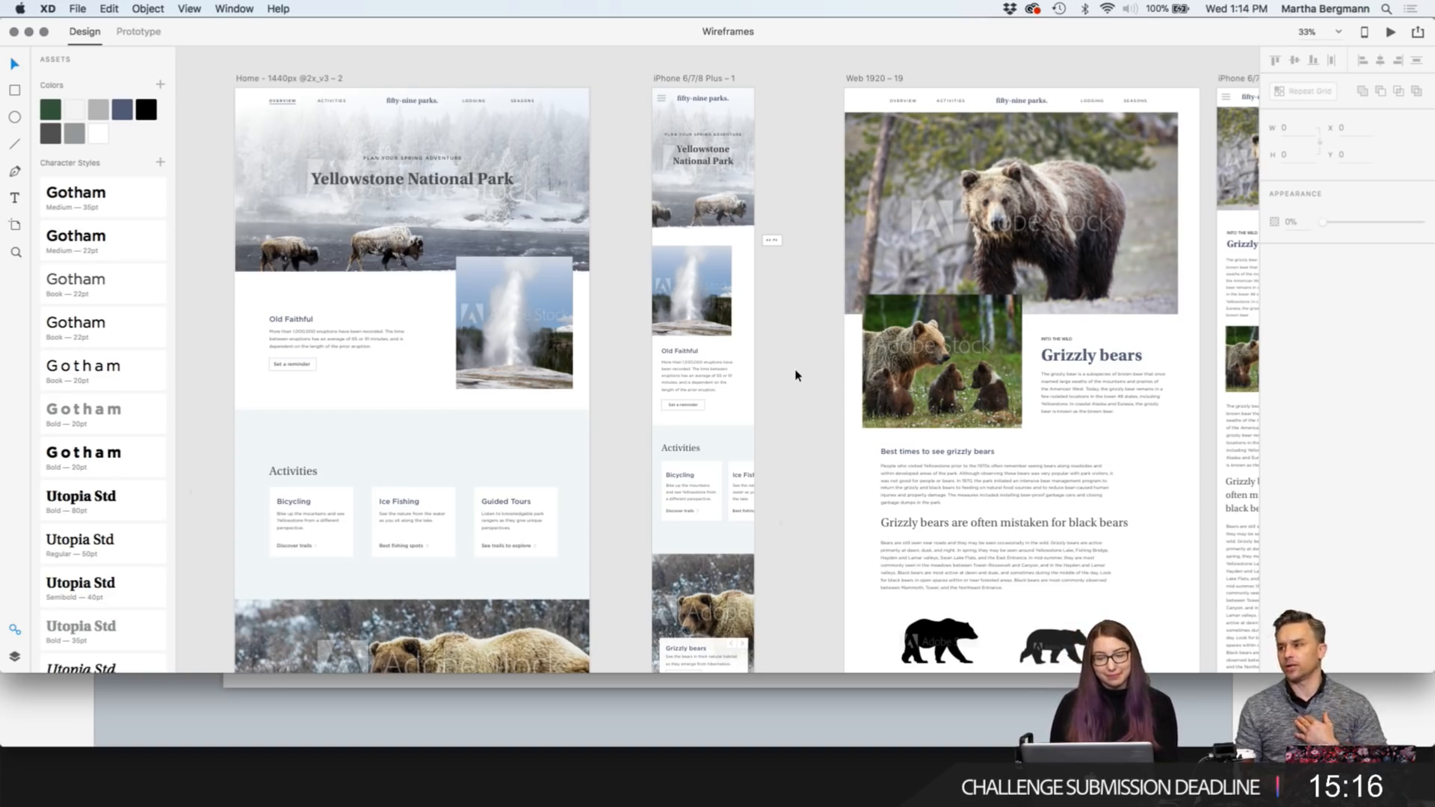
Crop the left edge of the bear-cubs photo inward and save.
double_click(861, 361)
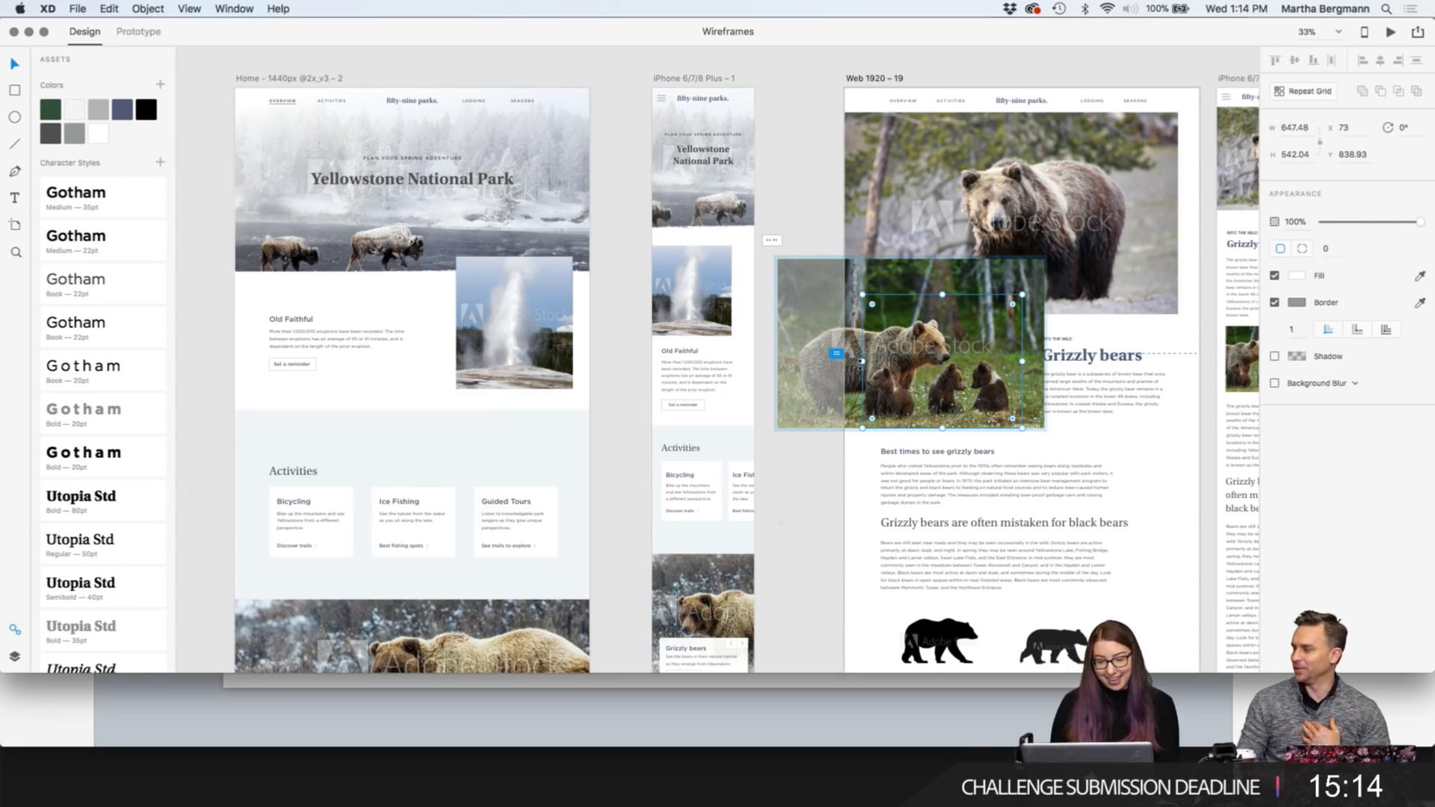
drag(861, 361, 880, 364)
click(849, 465)
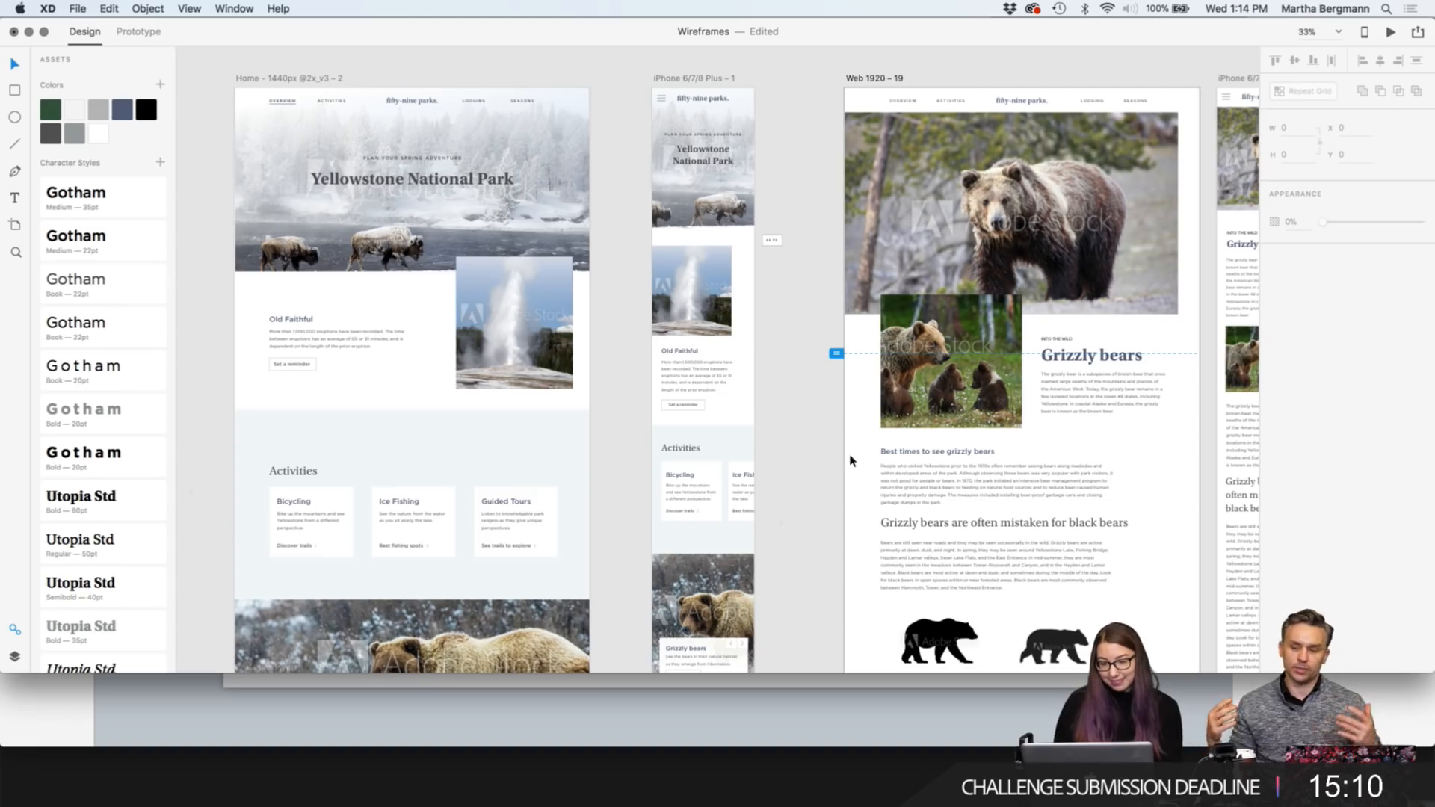
click(905, 399)
click(836, 453)
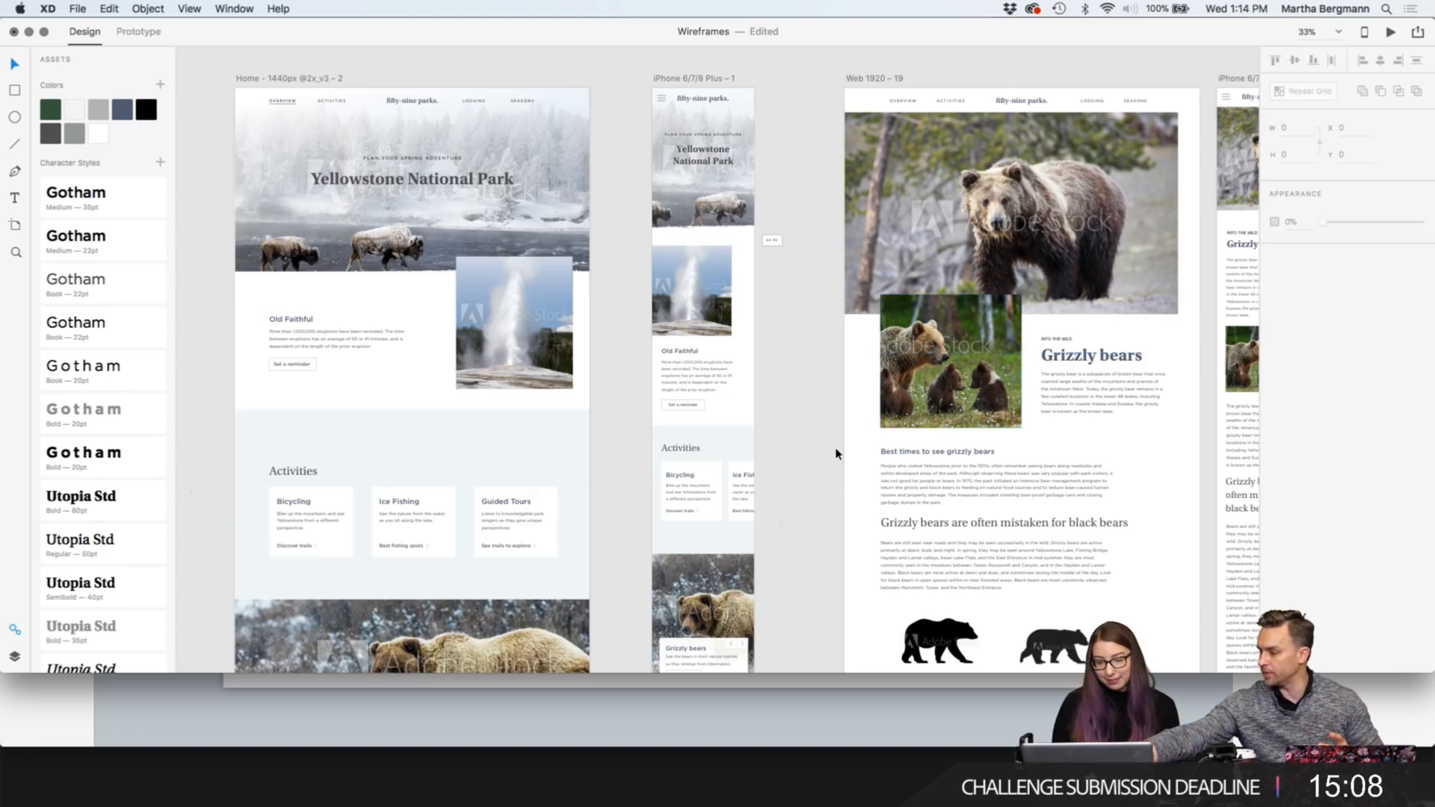
key(super+s)
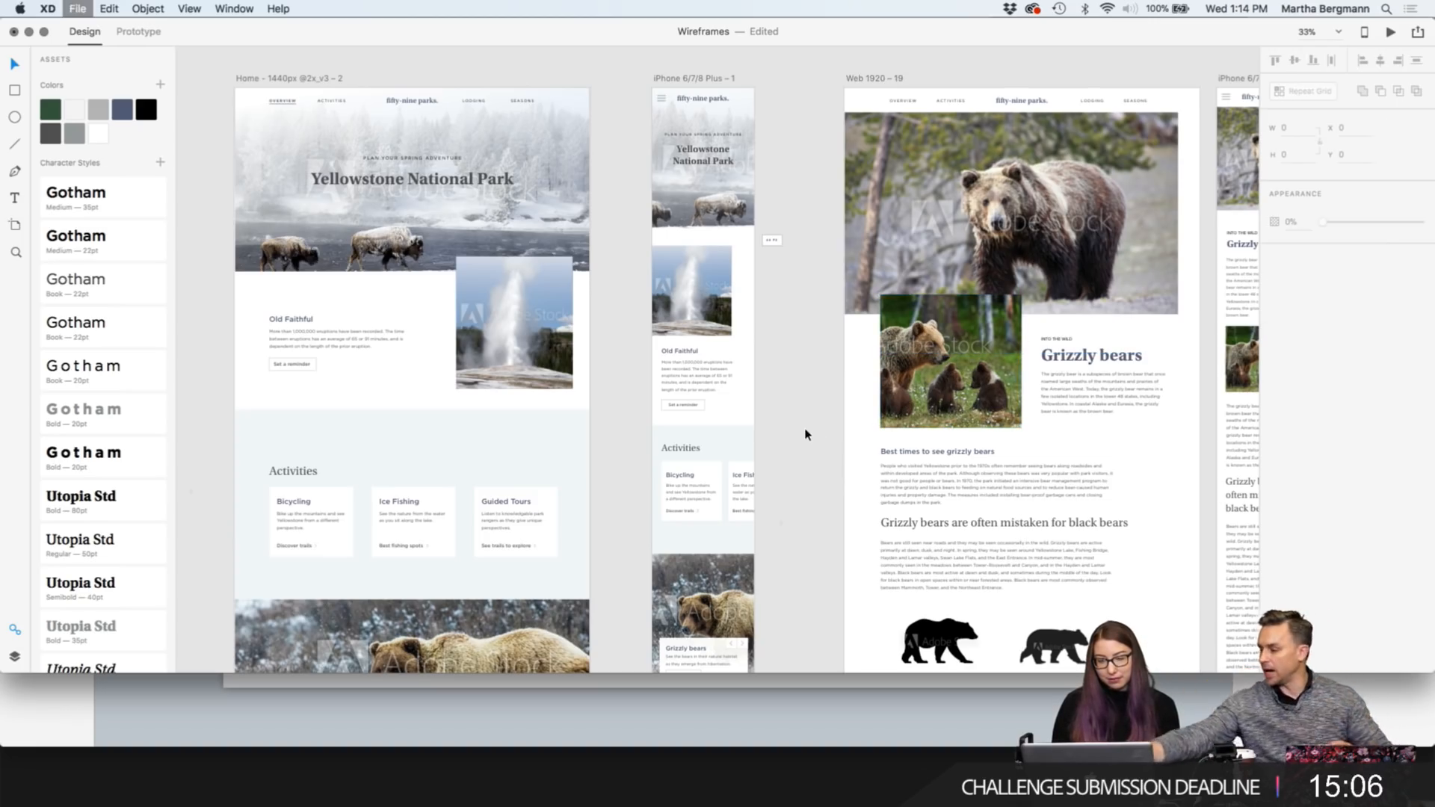
Crop the right edge of the bear-cubs photo inward and save again.
click(897, 314)
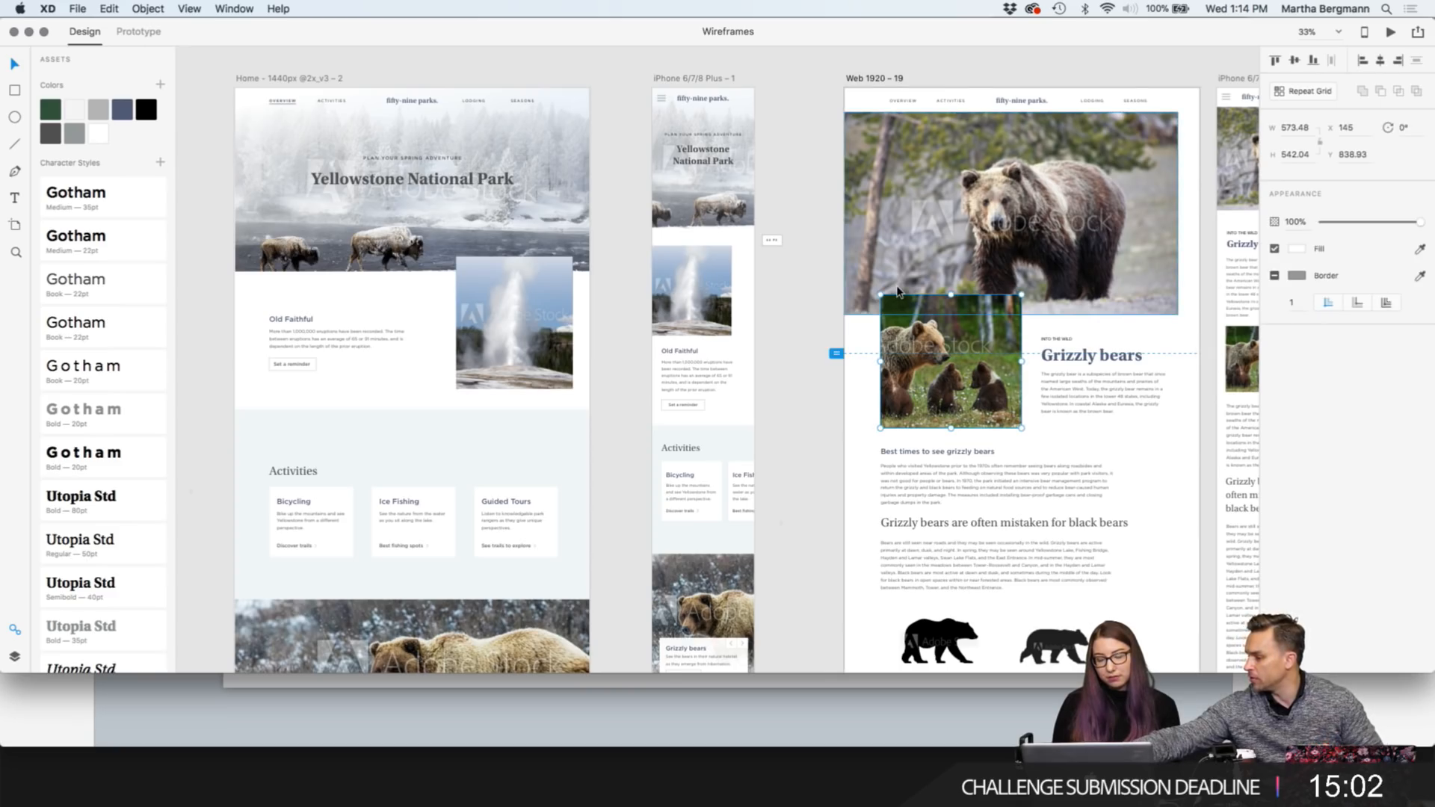
click(843, 345)
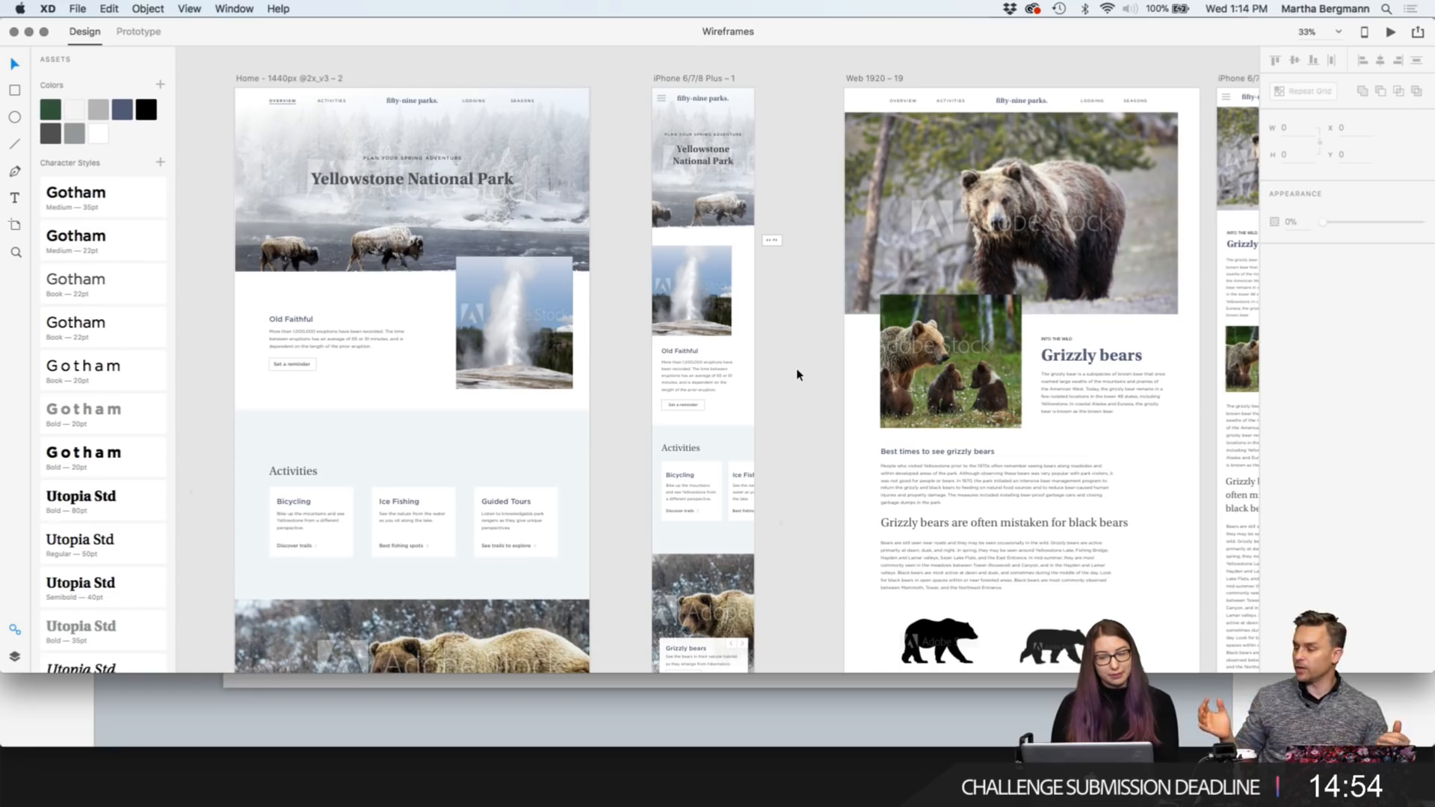
double_click(949, 378)
drag(1020, 369, 1003, 364)
click(816, 203)
key(super+s)
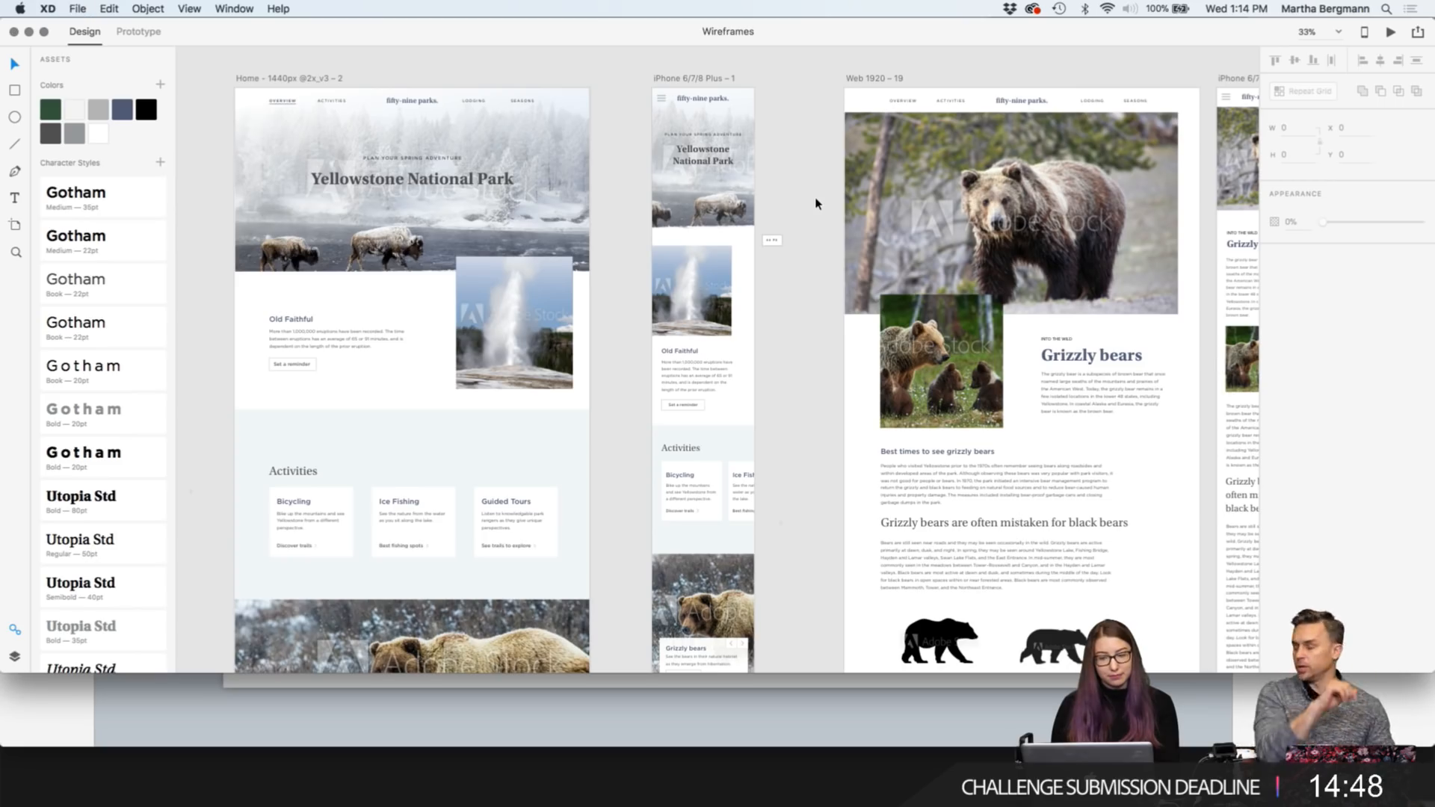
click(266, 80)
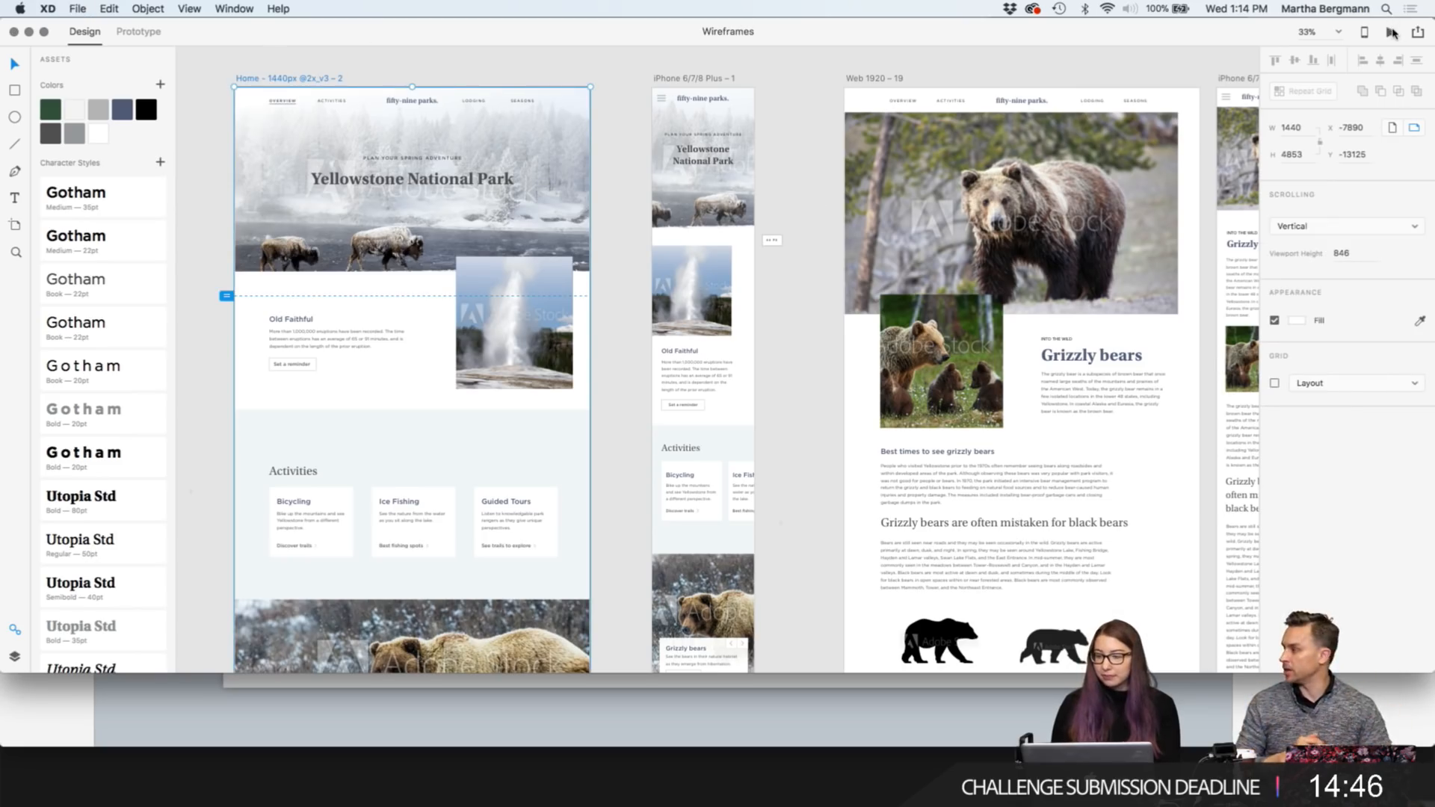
Set up Publish Prototype with the title 'fifty-nine-parks' and Open in Full Screen left off.
click(119, 32)
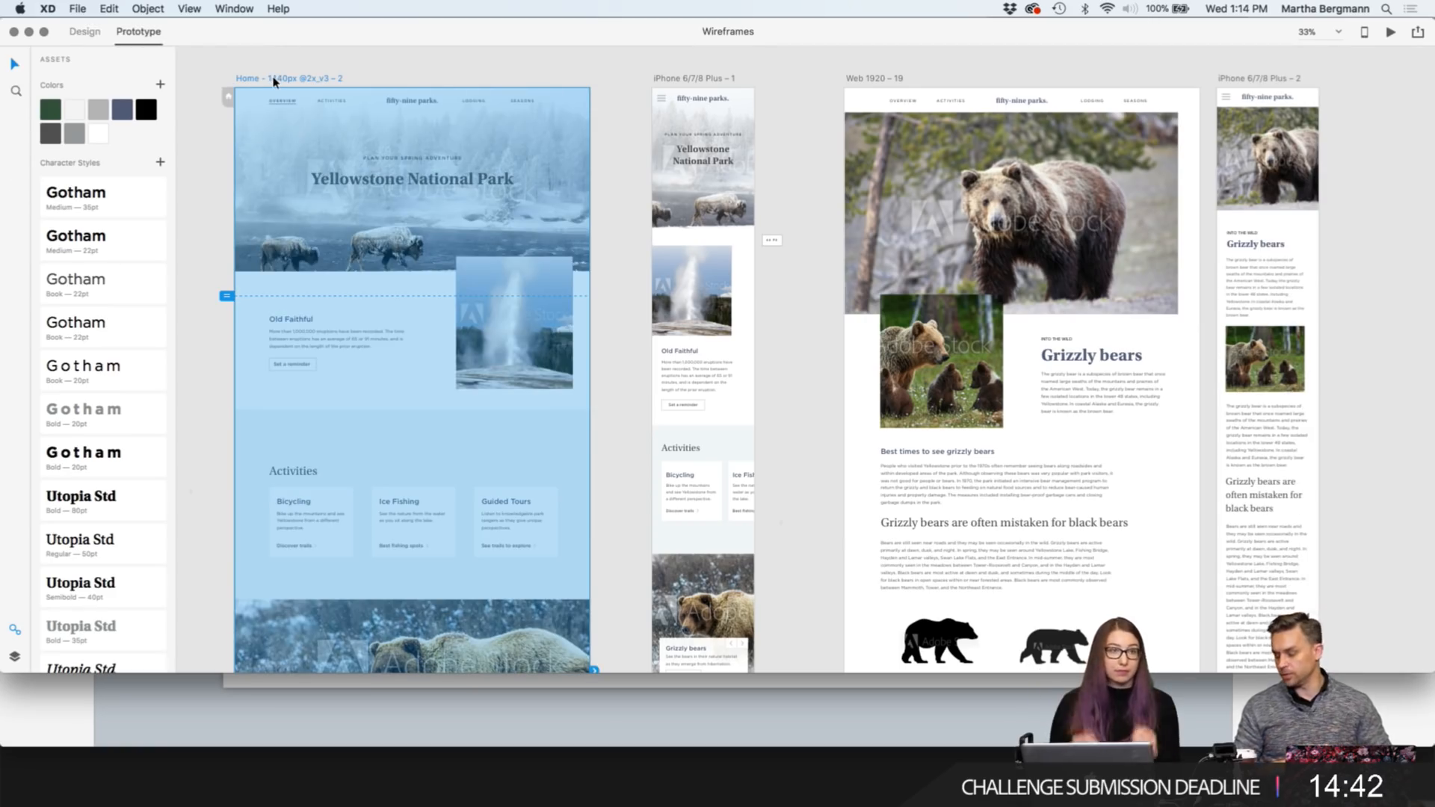
click(1418, 32)
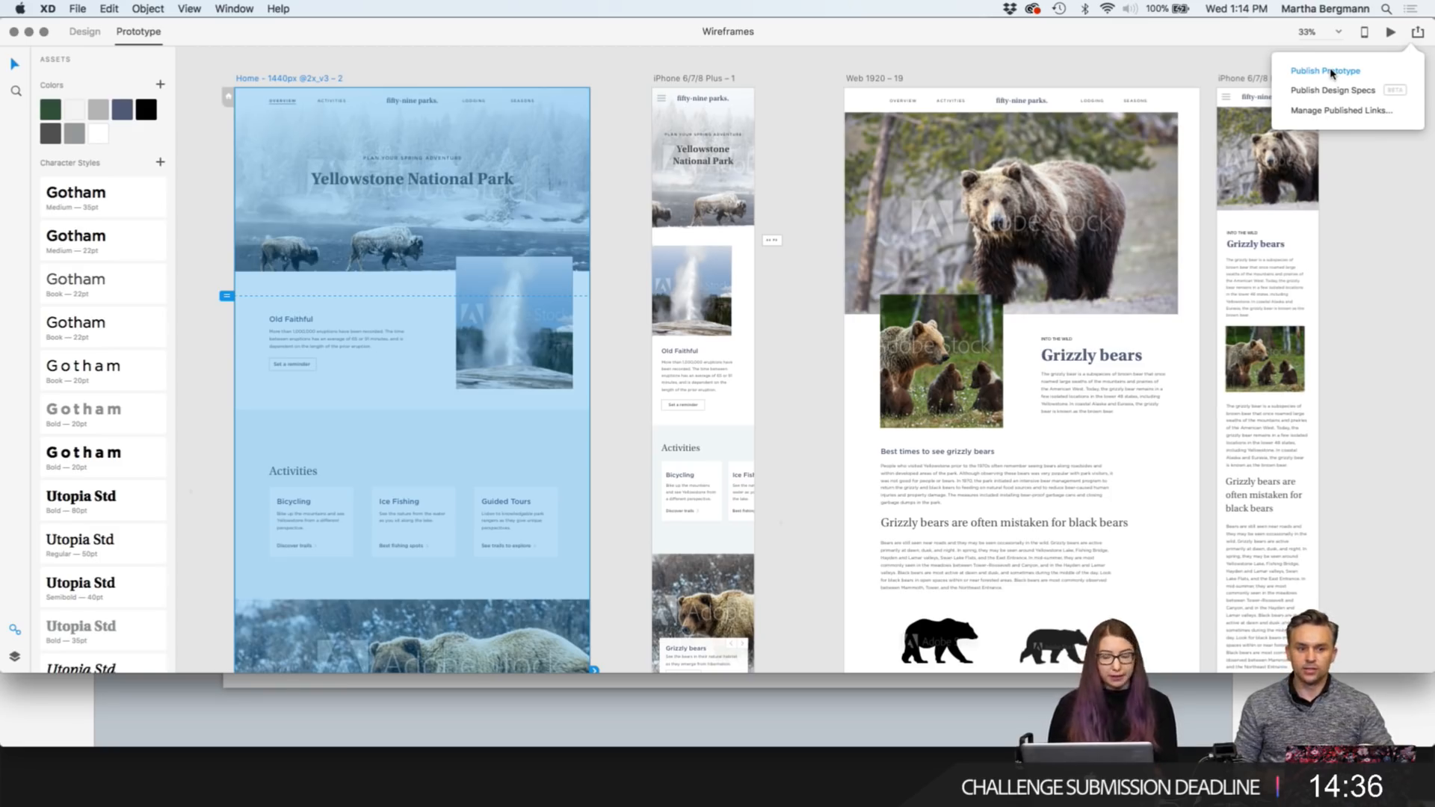
click(1330, 72)
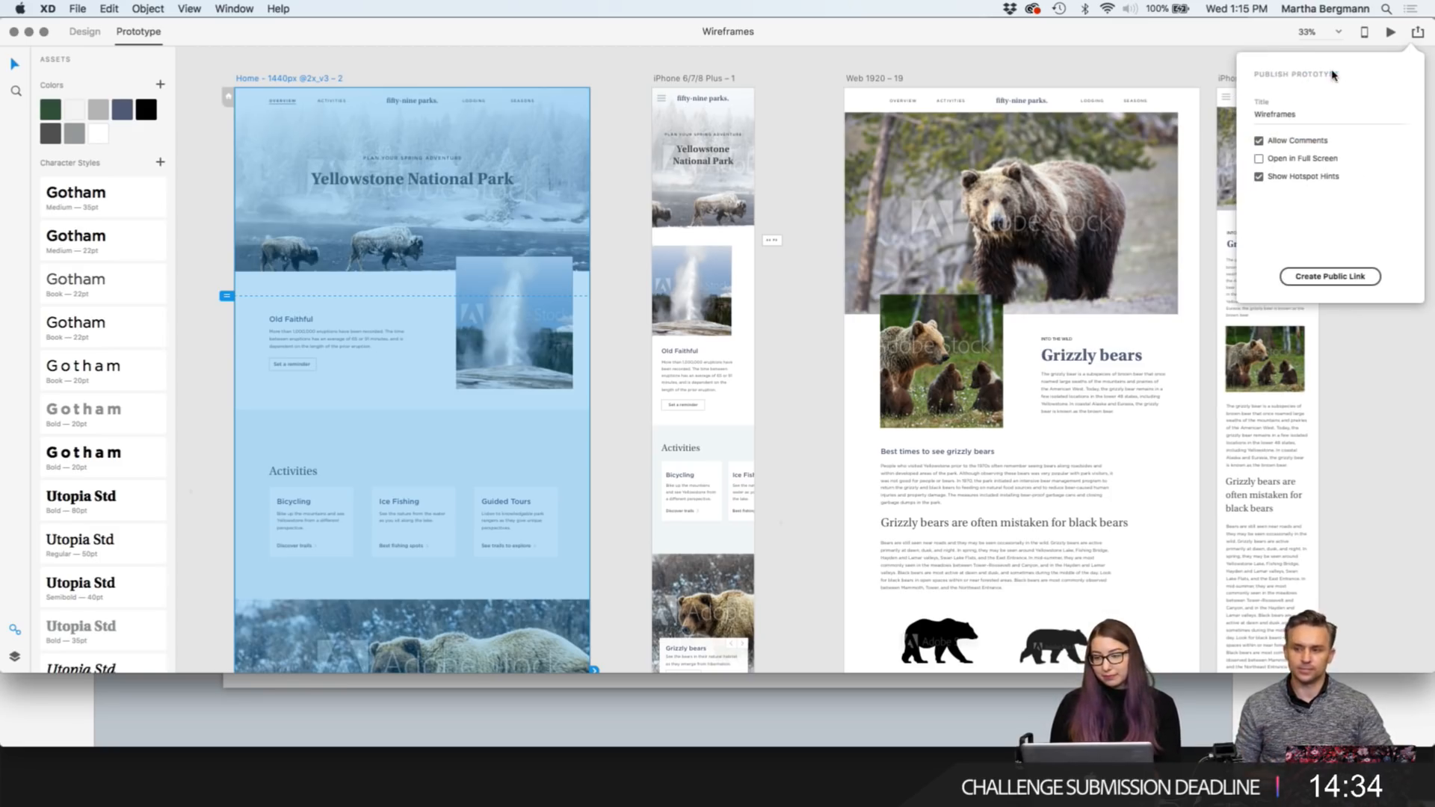
double_click(1281, 118)
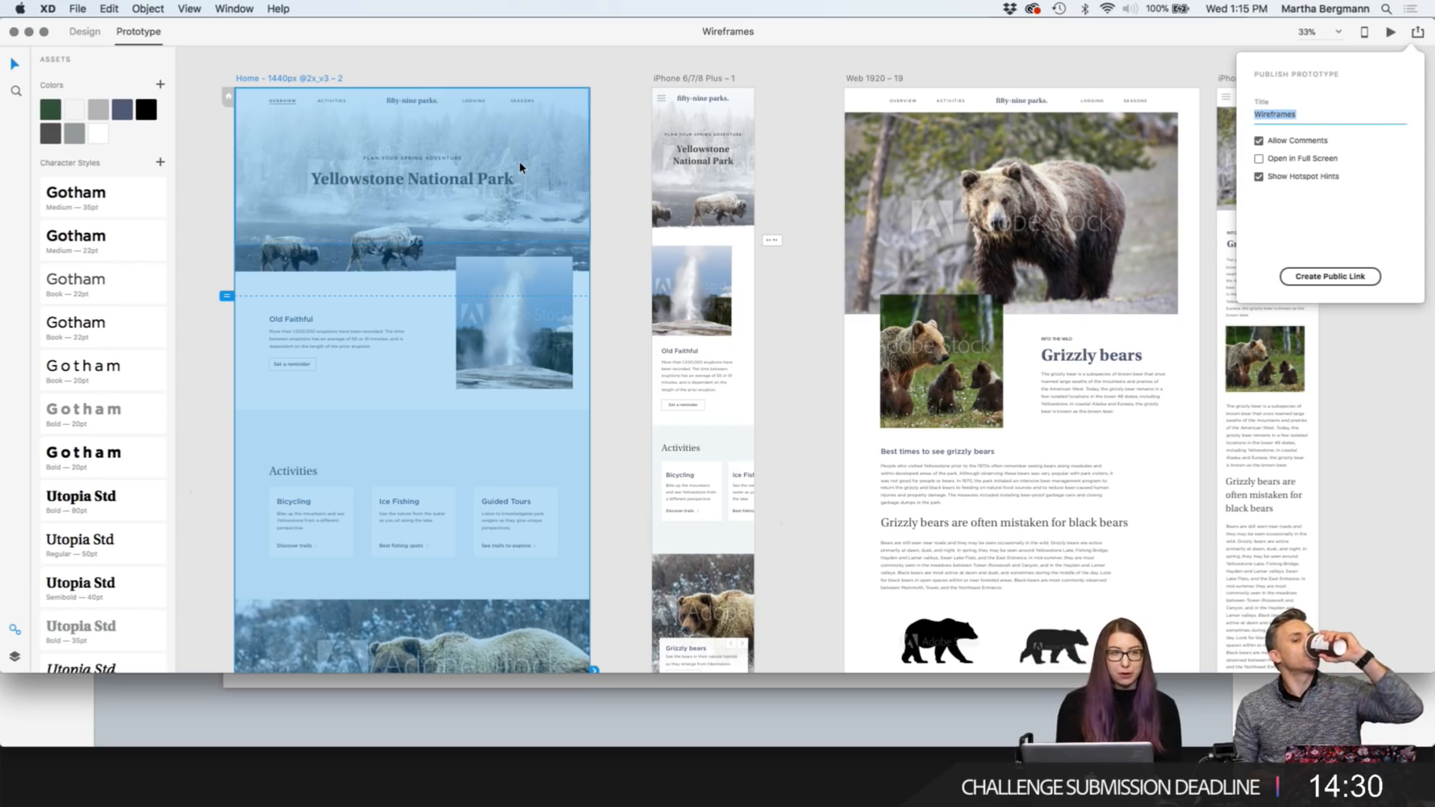
text(f)
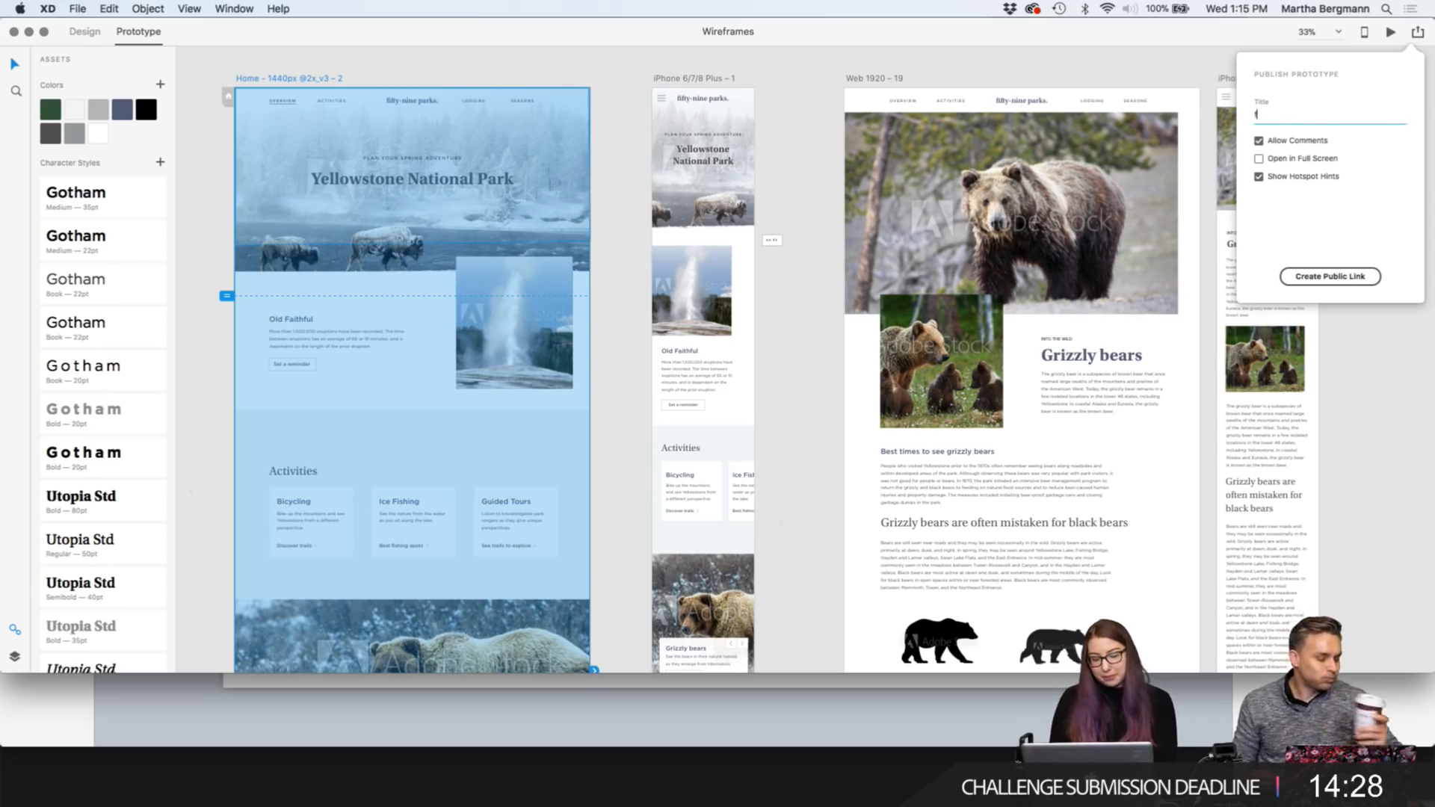
text(if)
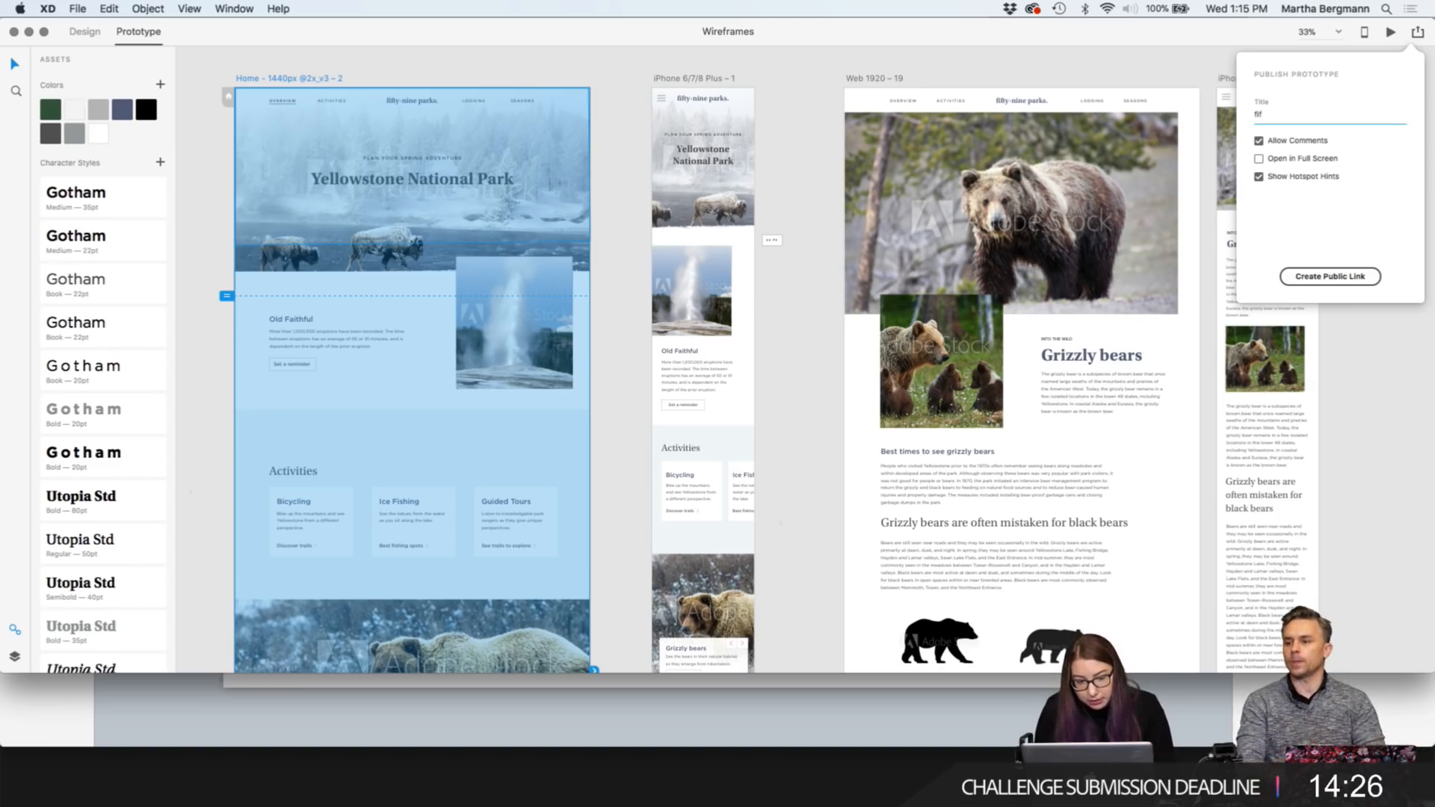
text(ty-nine)
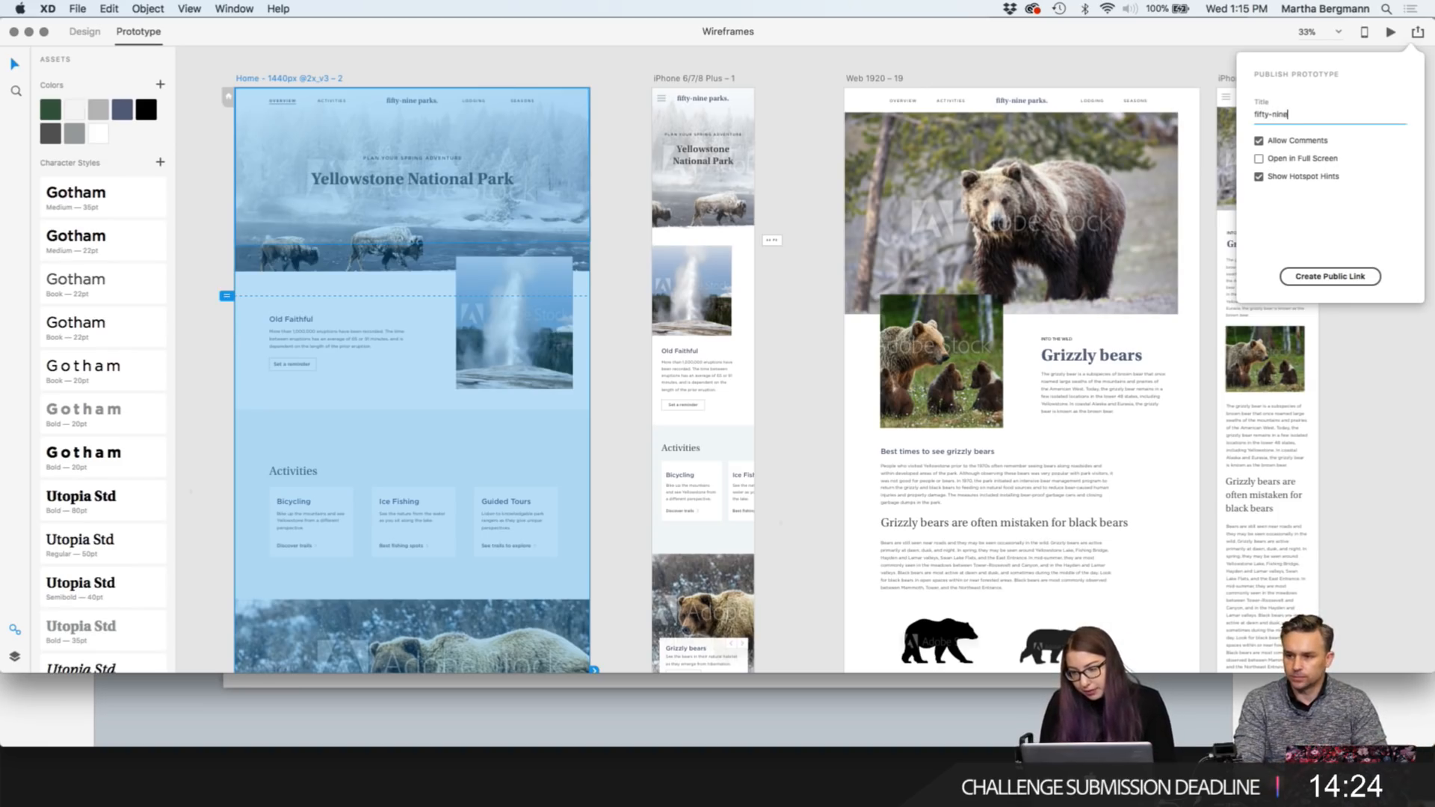
text(-parks)
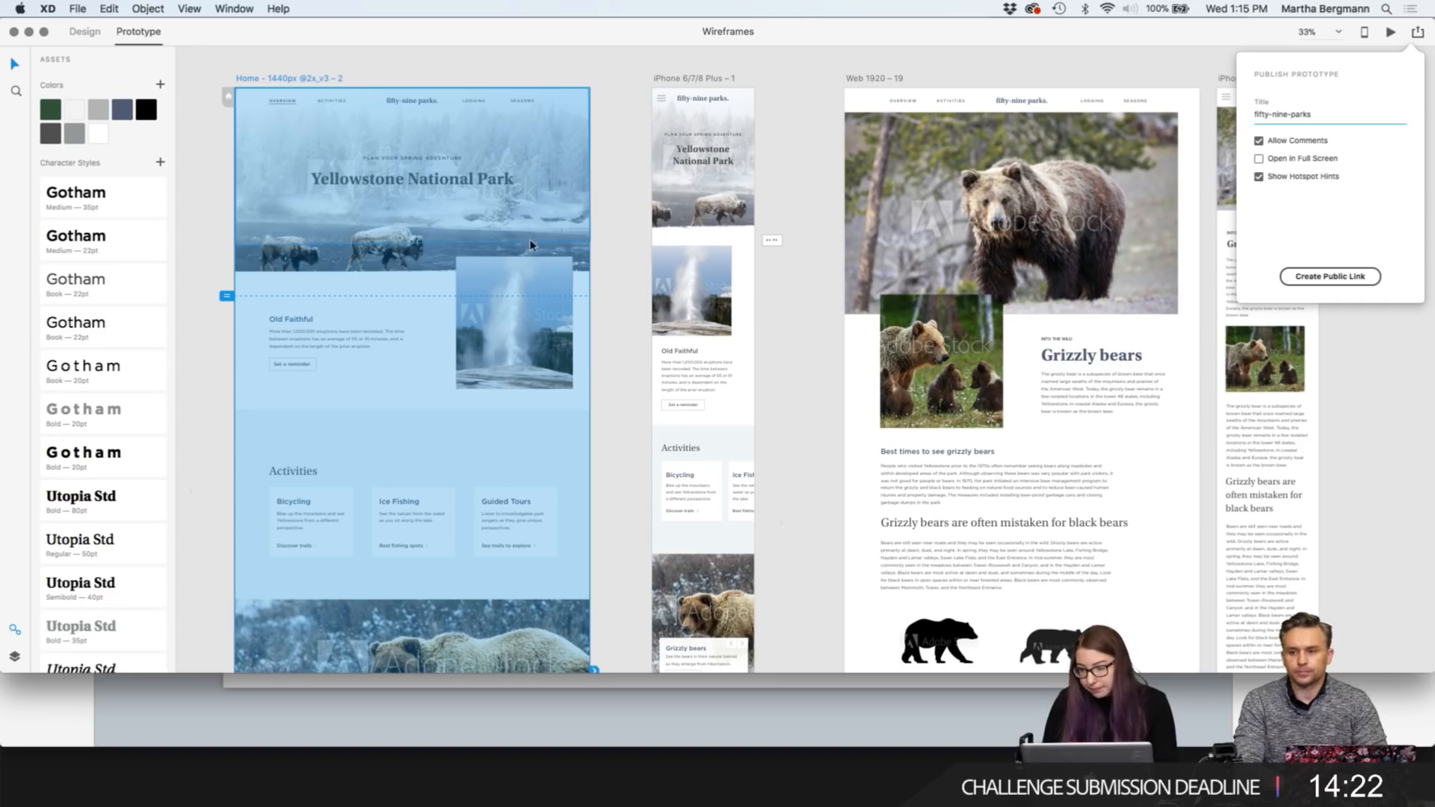
click(1259, 159)
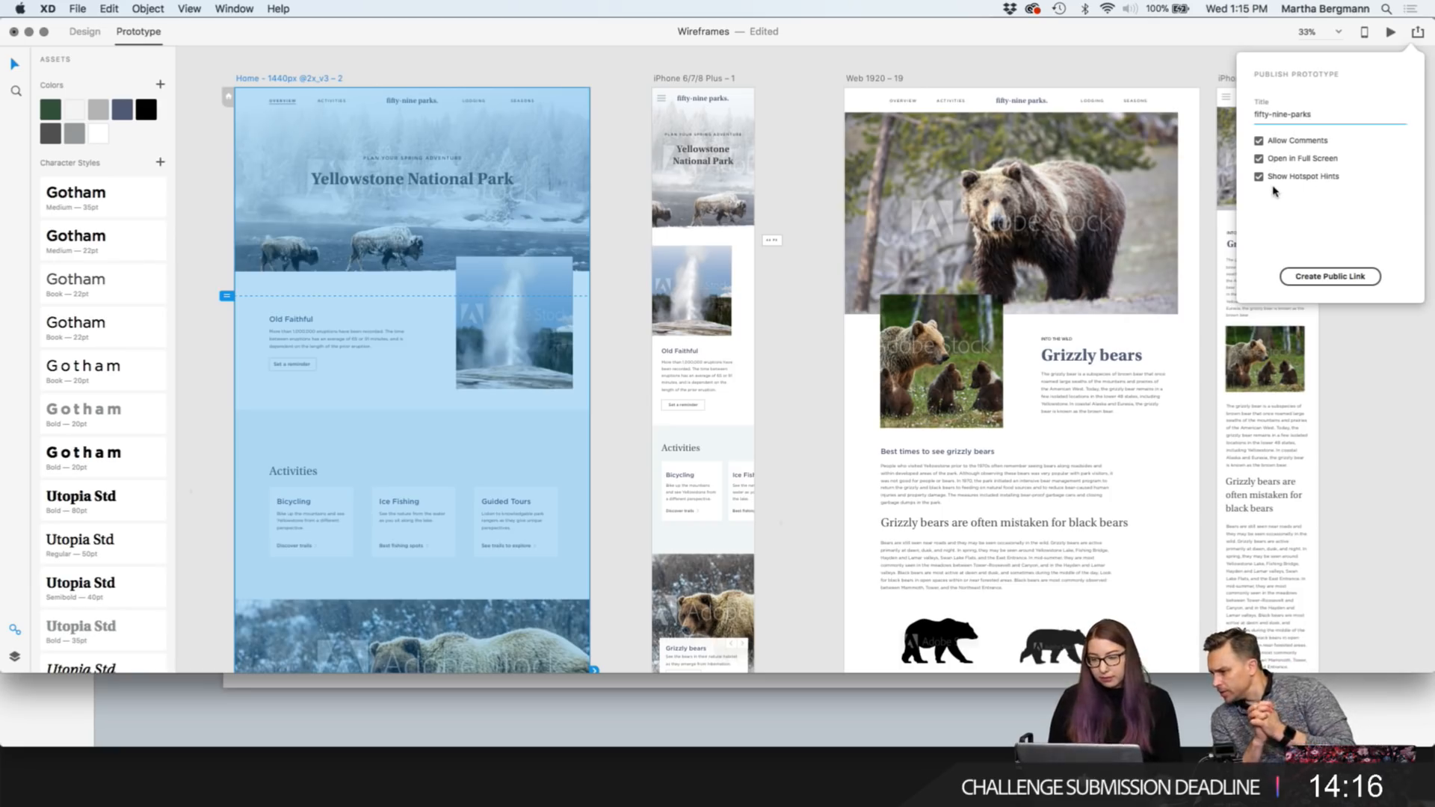
click(1277, 159)
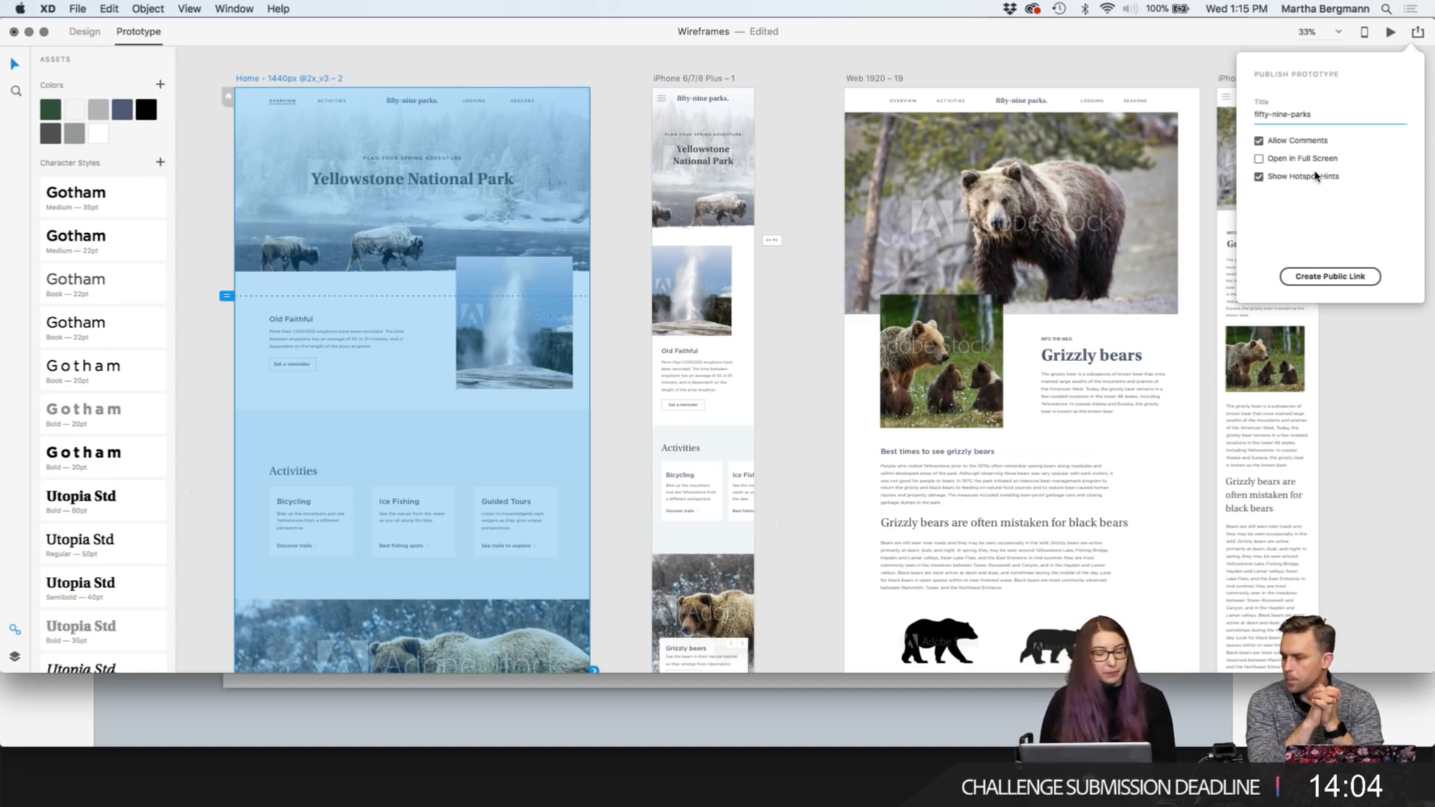
Generate a public link for the fifty-nine-parks prototype.
click(1325, 277)
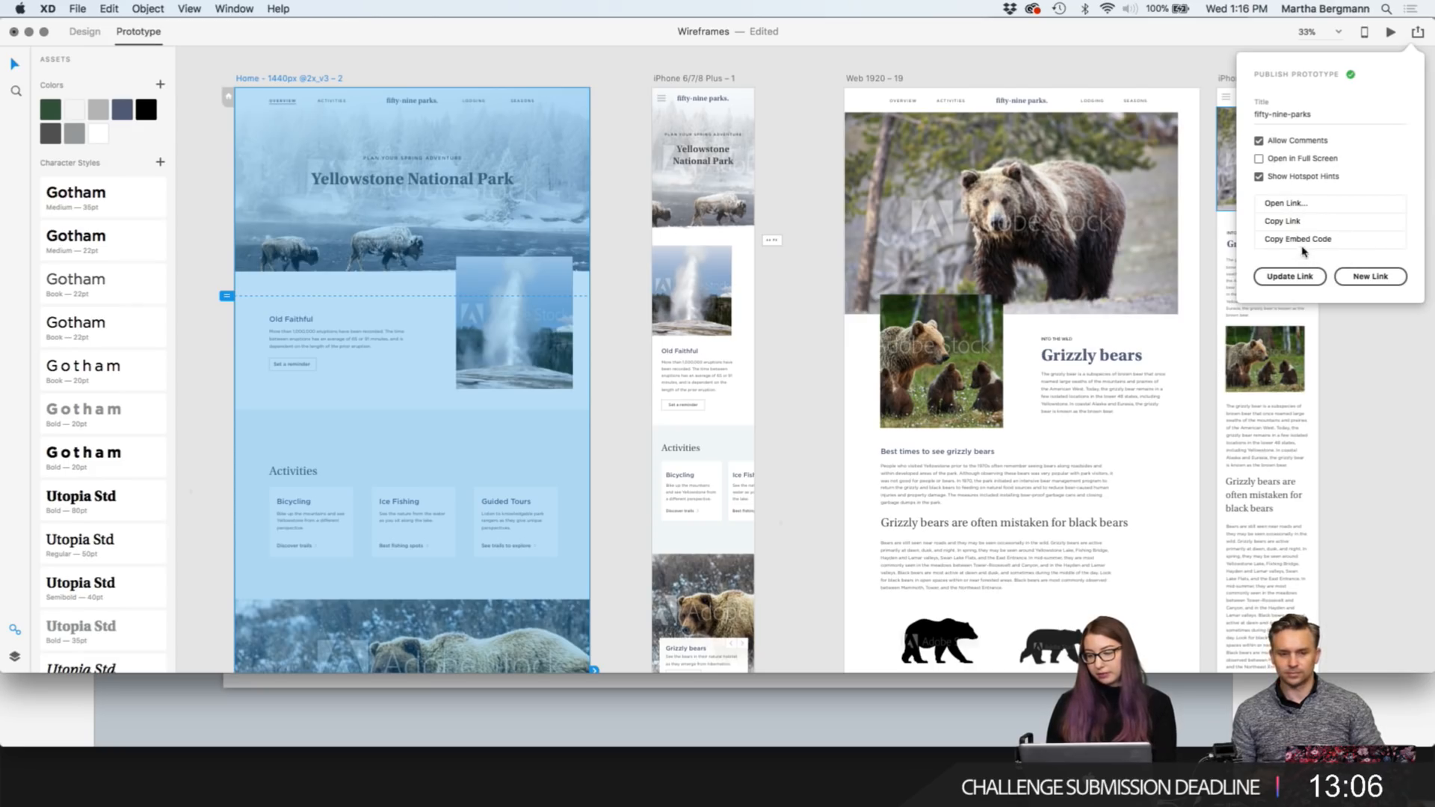
Open the published prototype in Chrome, step through the first screens, and scroll the desktop home page.
click(1286, 203)
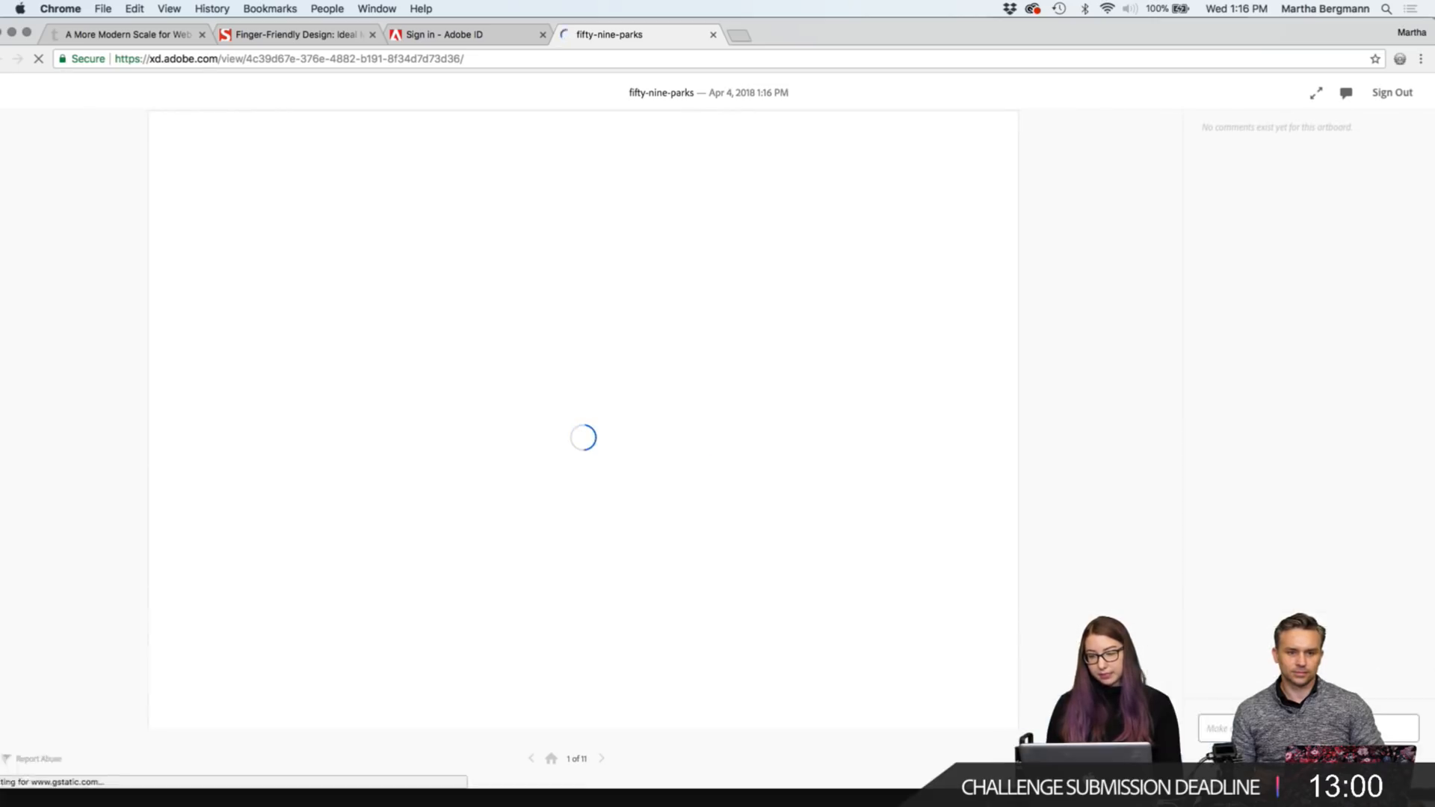
drag(983, 672, 994, 806)
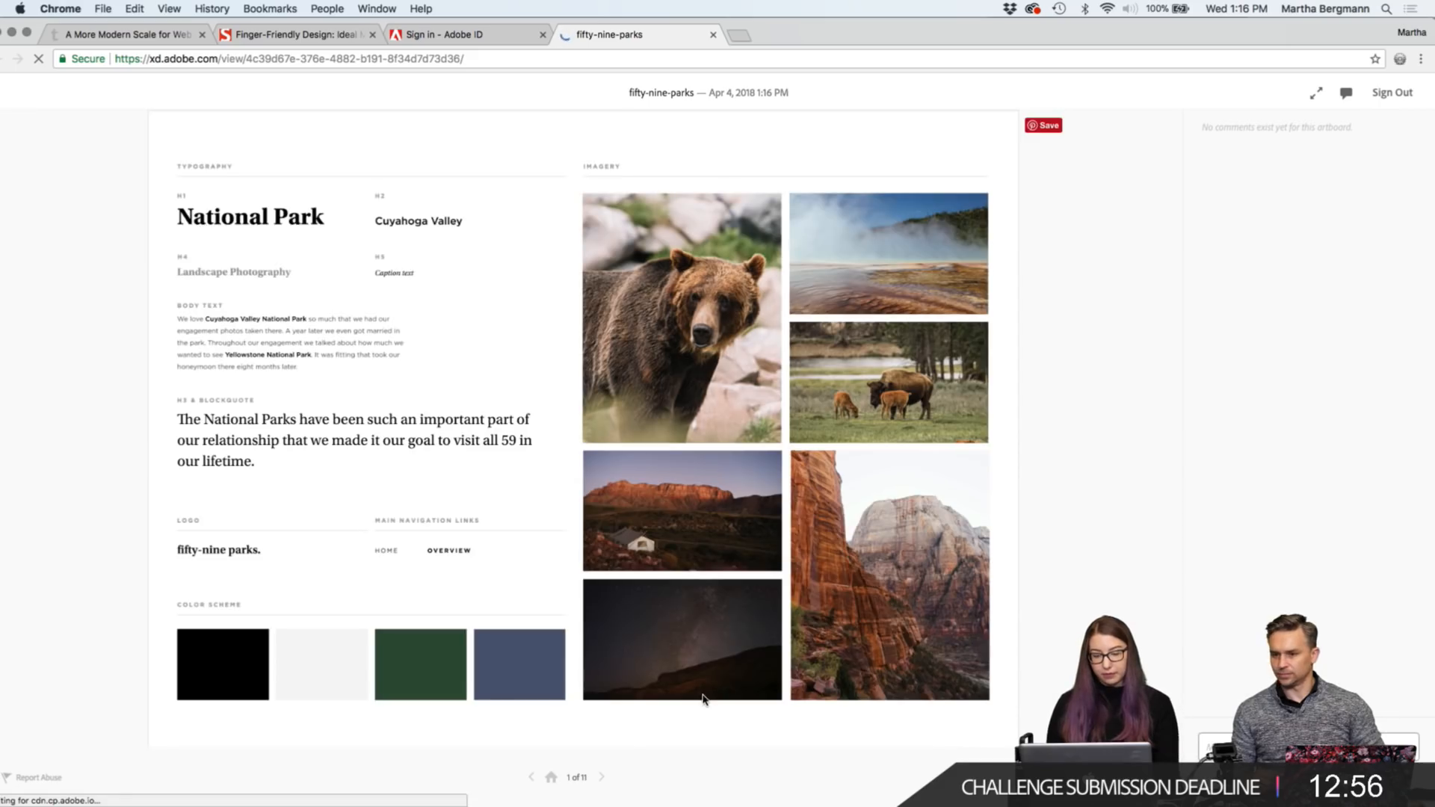
click(602, 782)
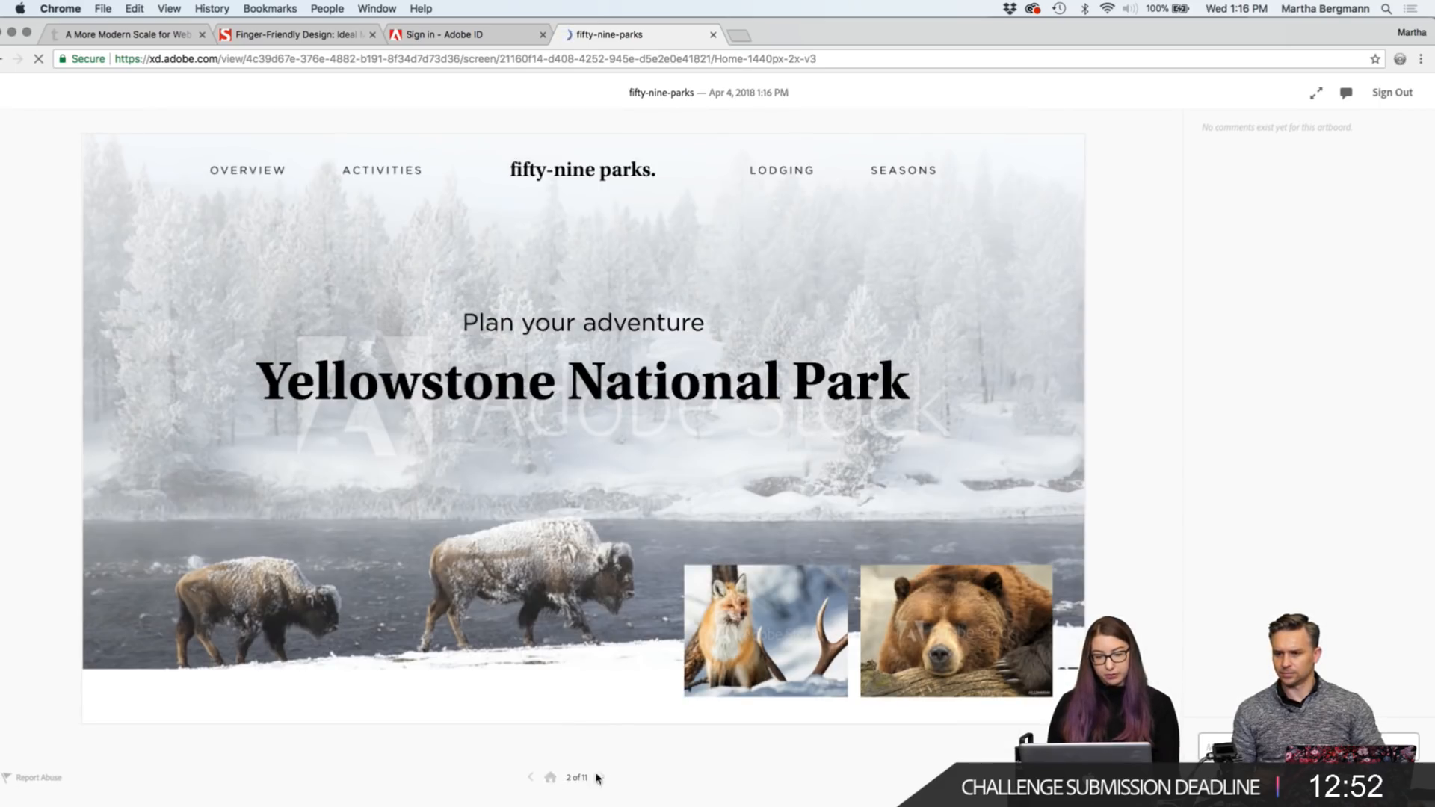
click(601, 780)
click(600, 779)
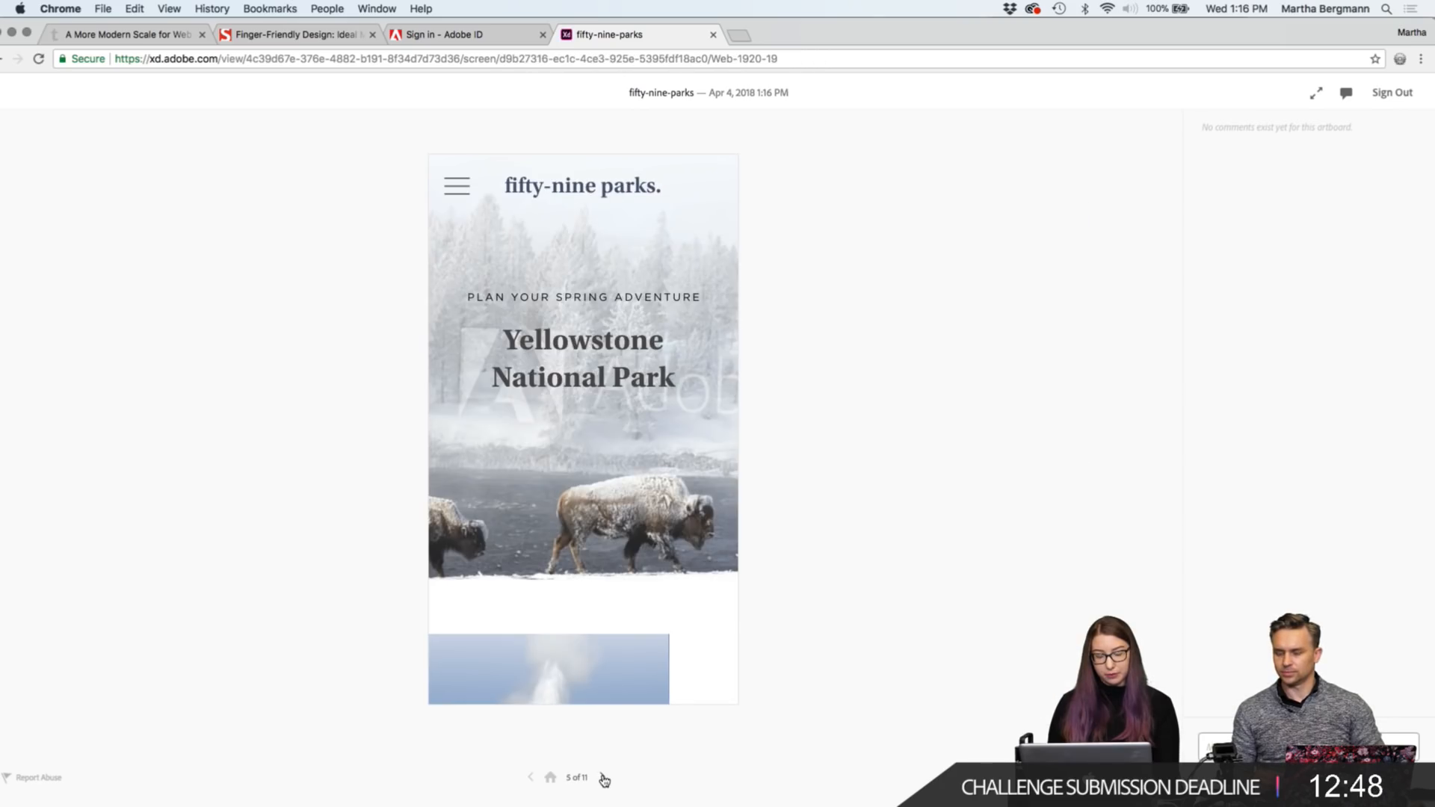
click(600, 779)
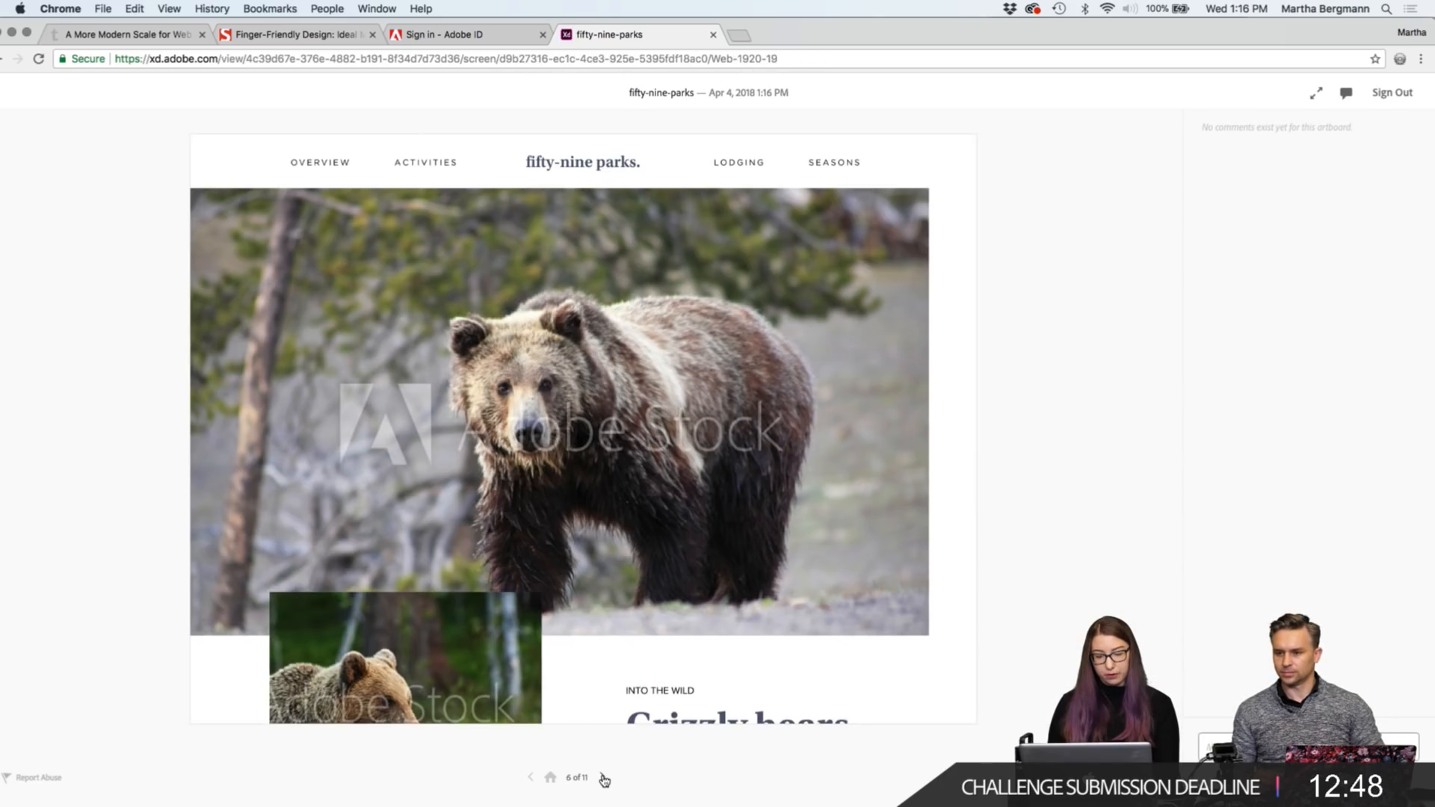
click(531, 778)
click(532, 779)
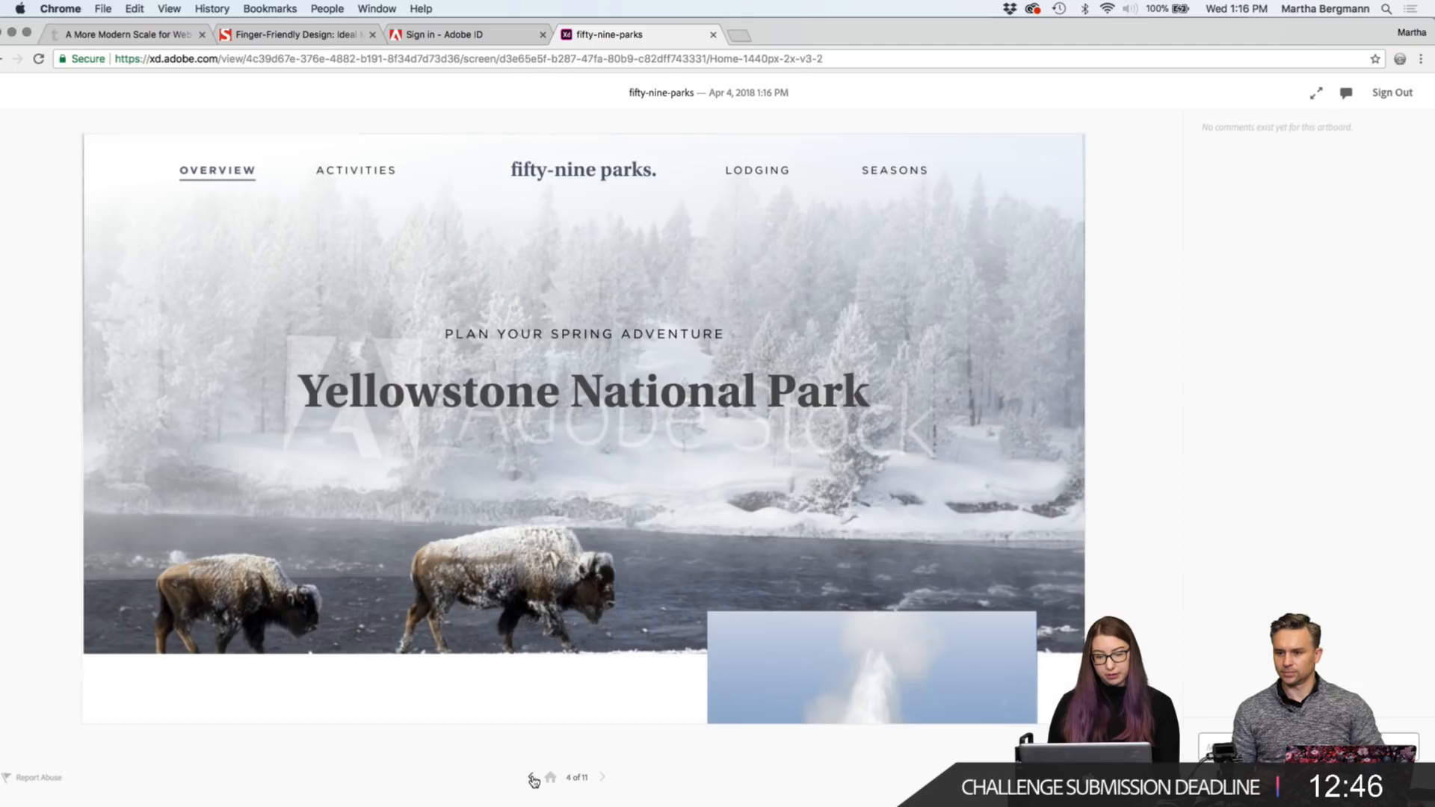
scroll(604, 564, down, 10)
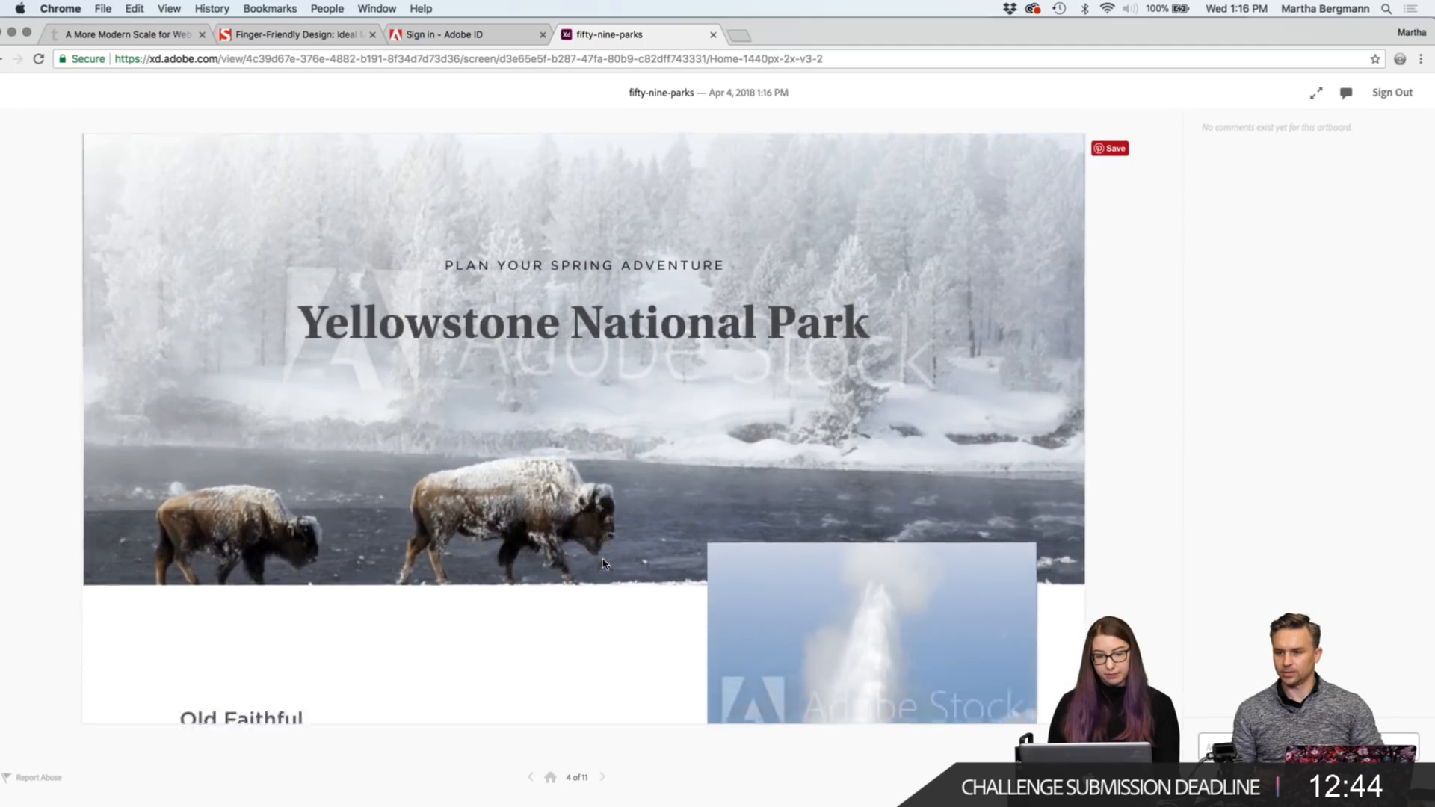
scroll(604, 565, down, 10)
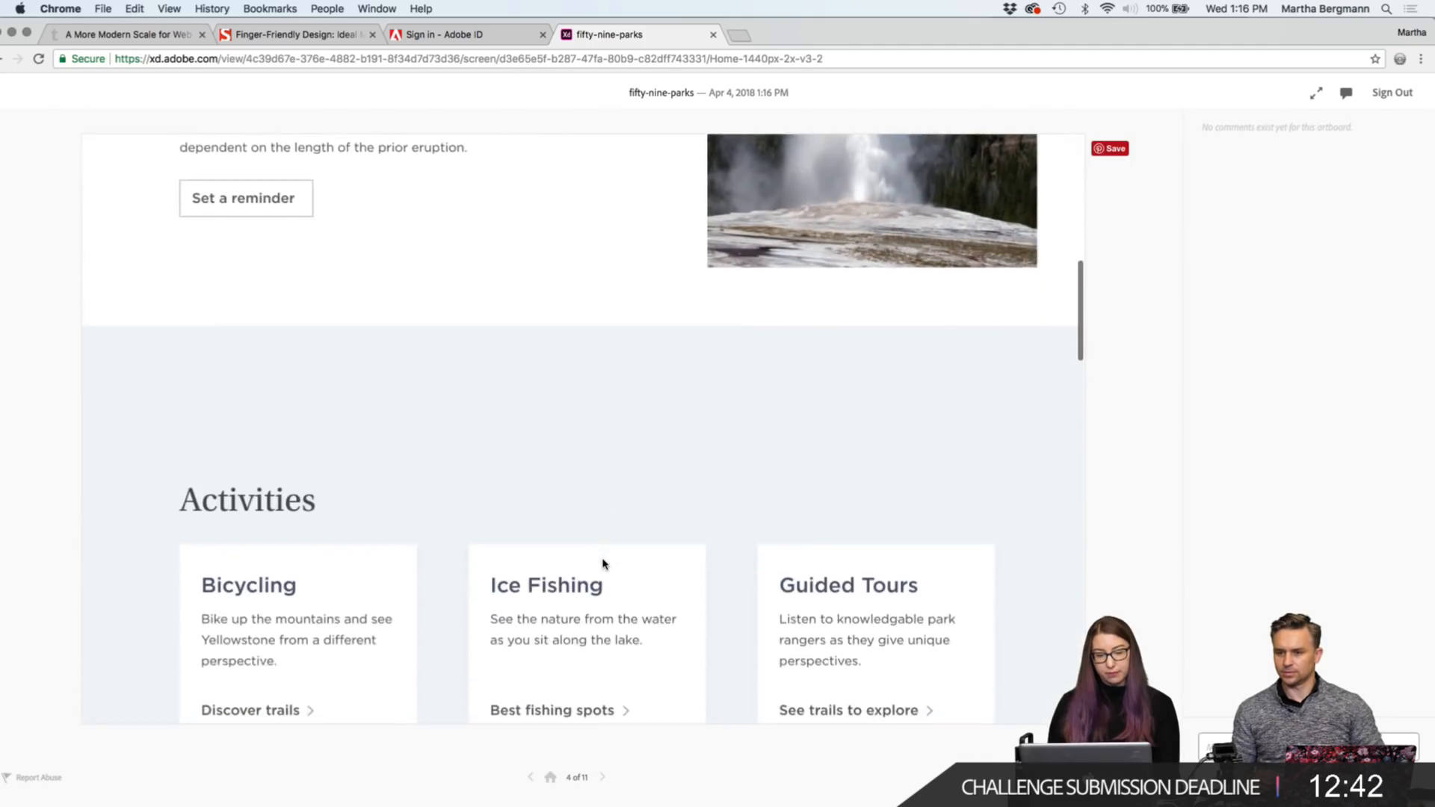
scroll(604, 565, down, 2)
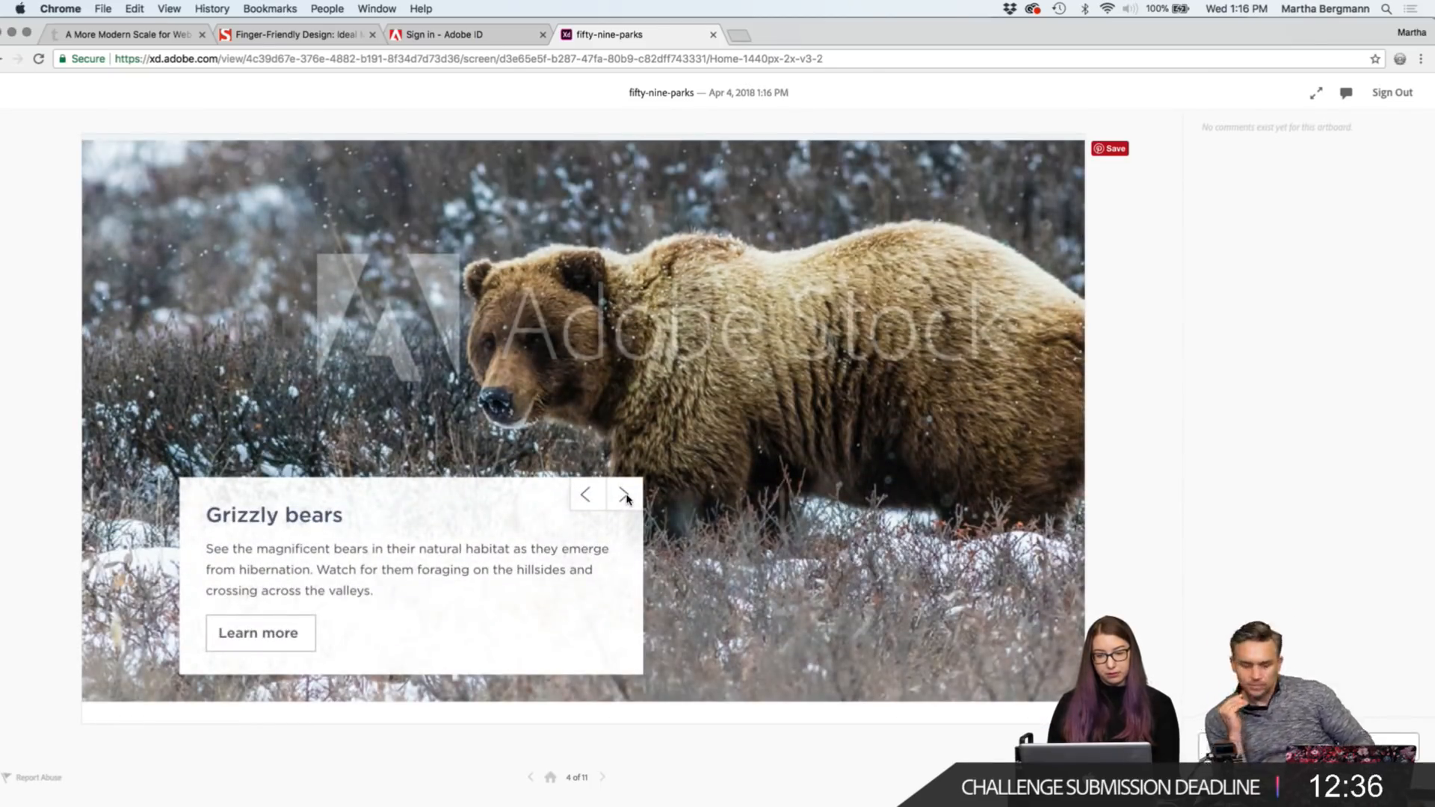
scroll(581, 497, down, 3)
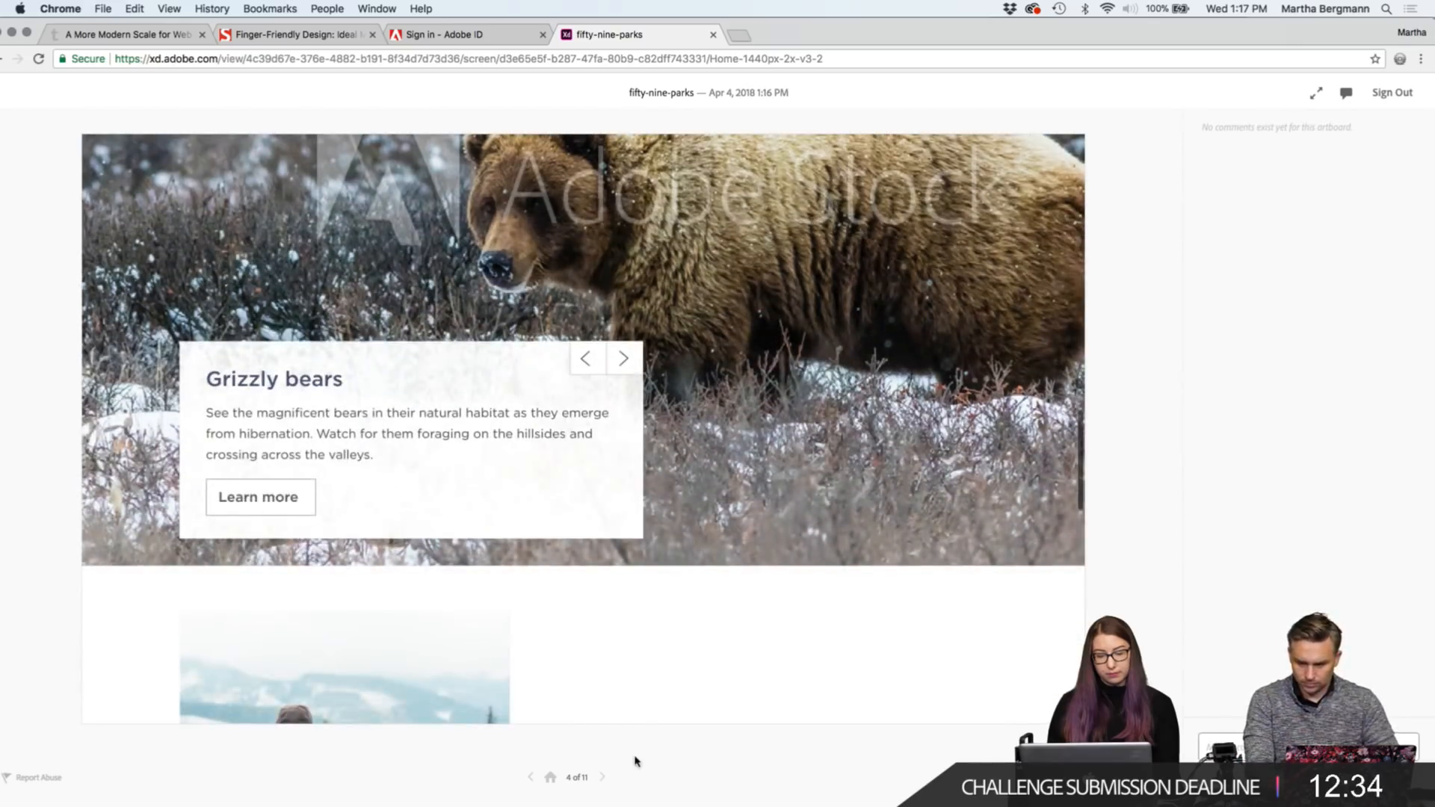
Advance through screens to 9 of 11, then go back to the mobile Yellowstone screen 5 of 11.
click(601, 778)
click(602, 777)
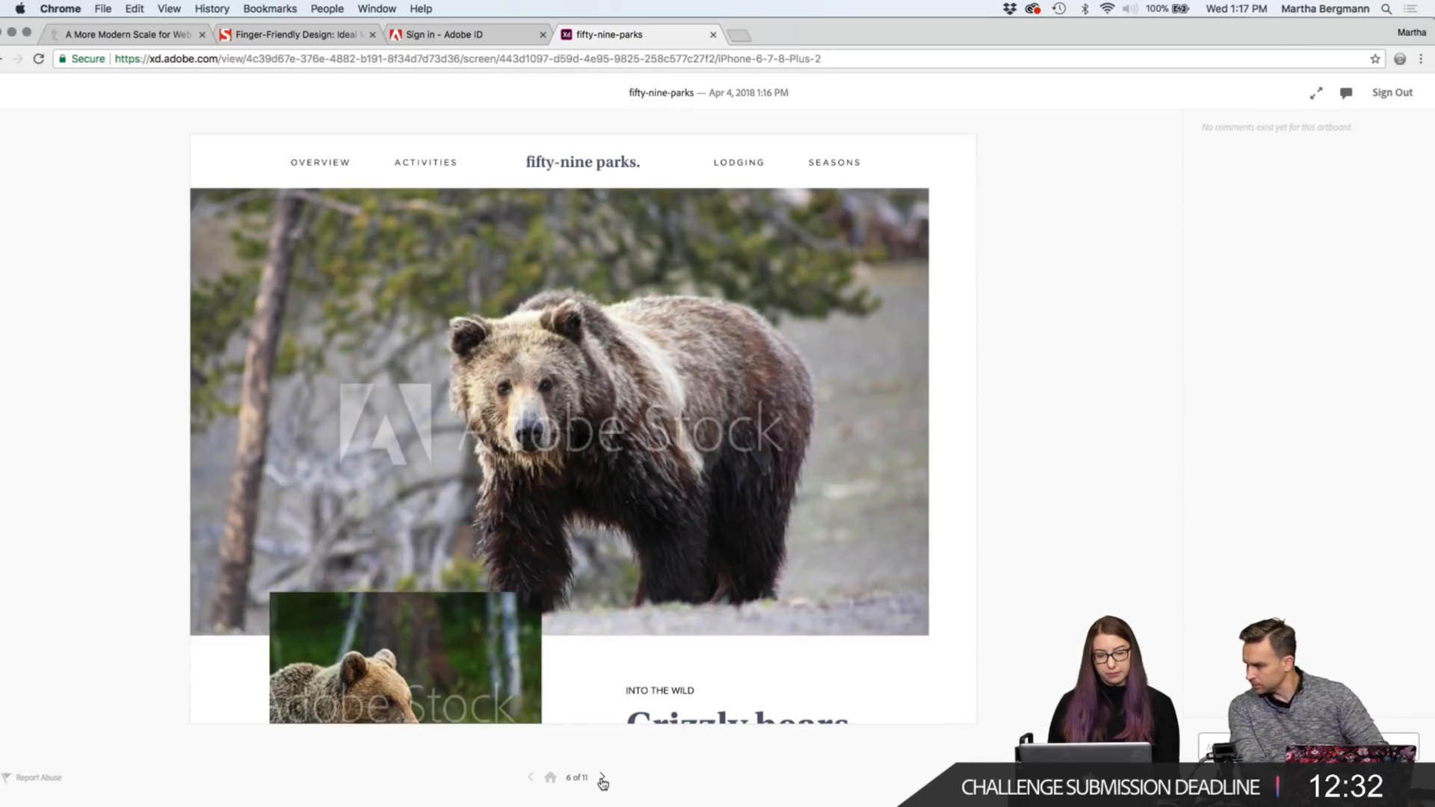
click(602, 780)
click(602, 781)
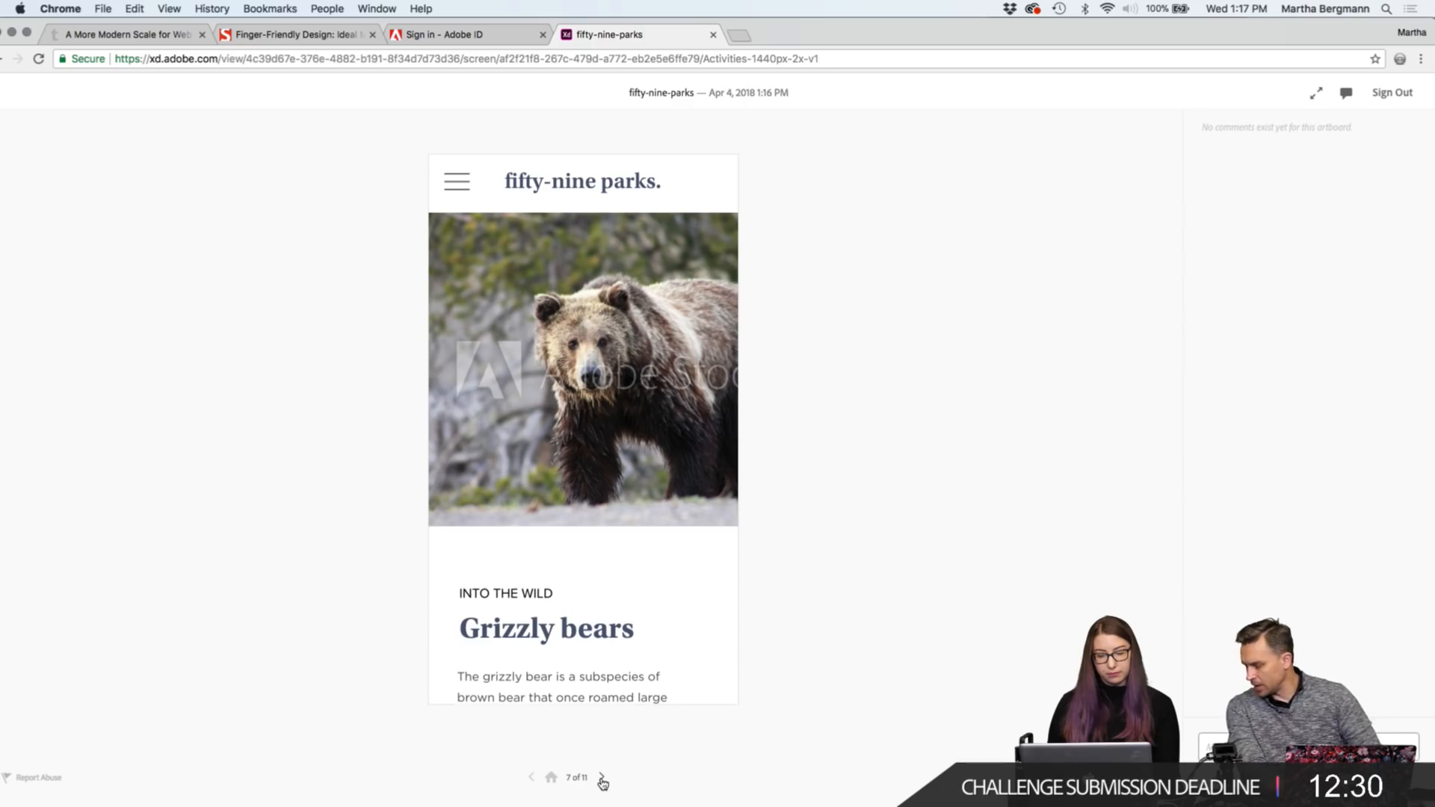
click(602, 780)
click(602, 781)
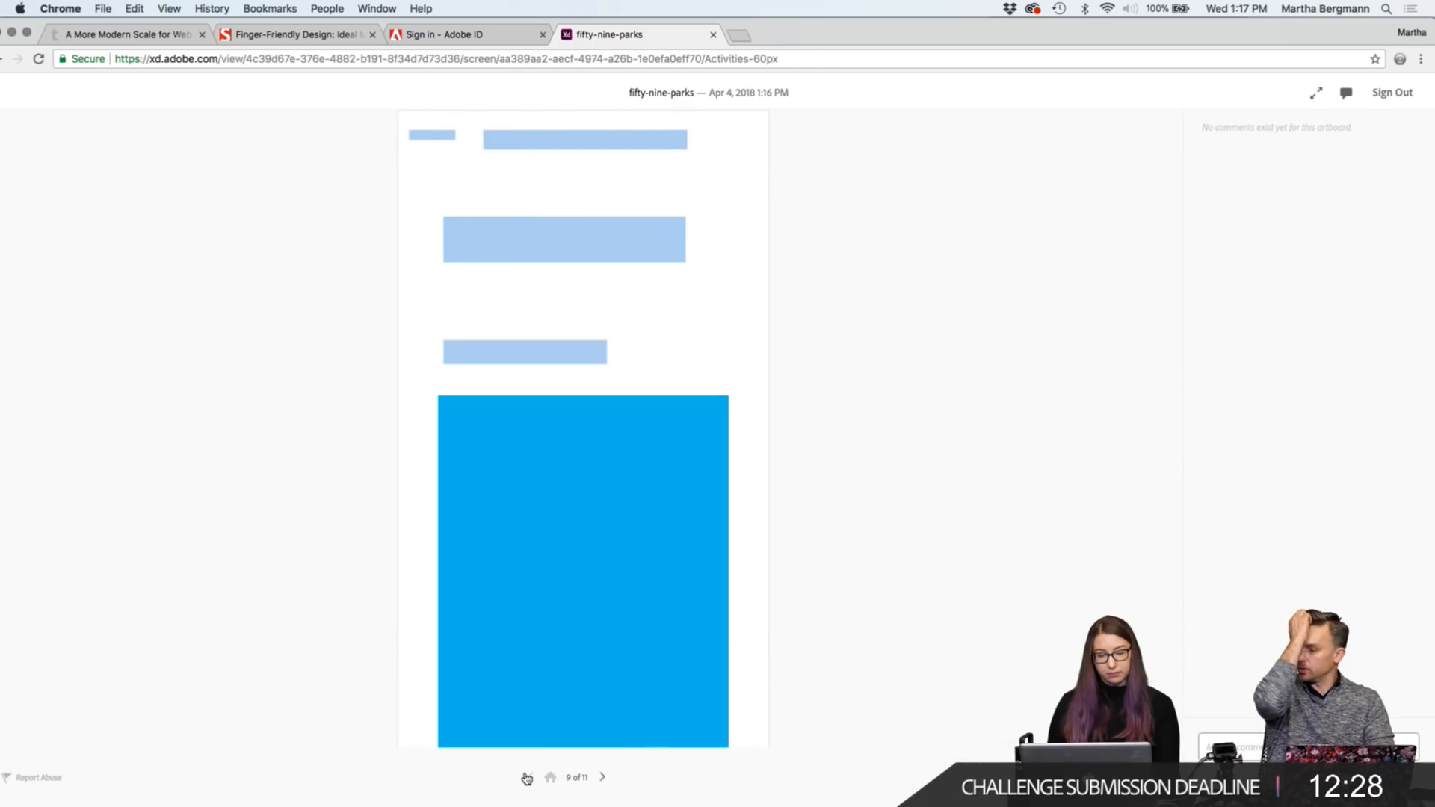
click(530, 778)
click(530, 778)
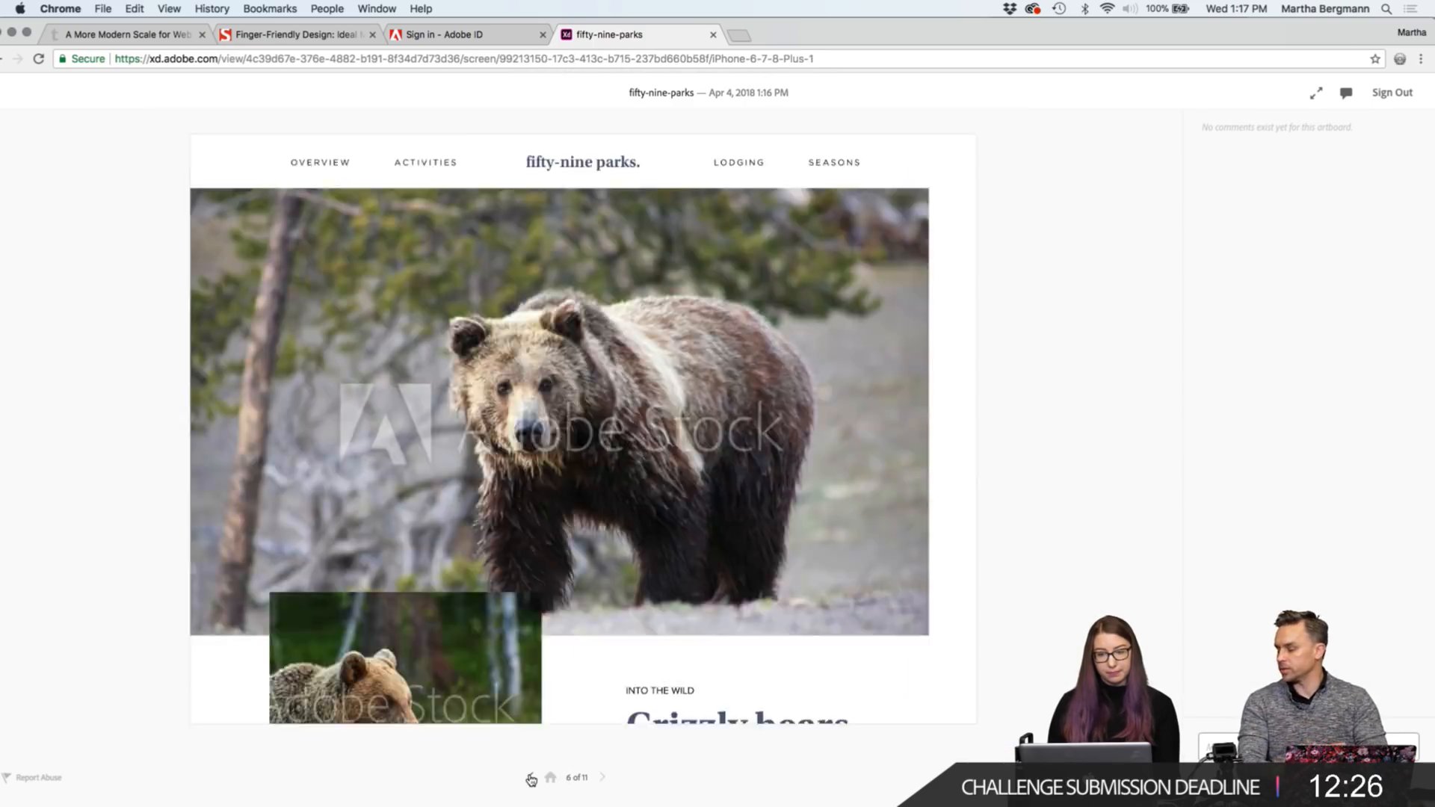
click(531, 778)
click(531, 778)
scroll(579, 521, down, 10)
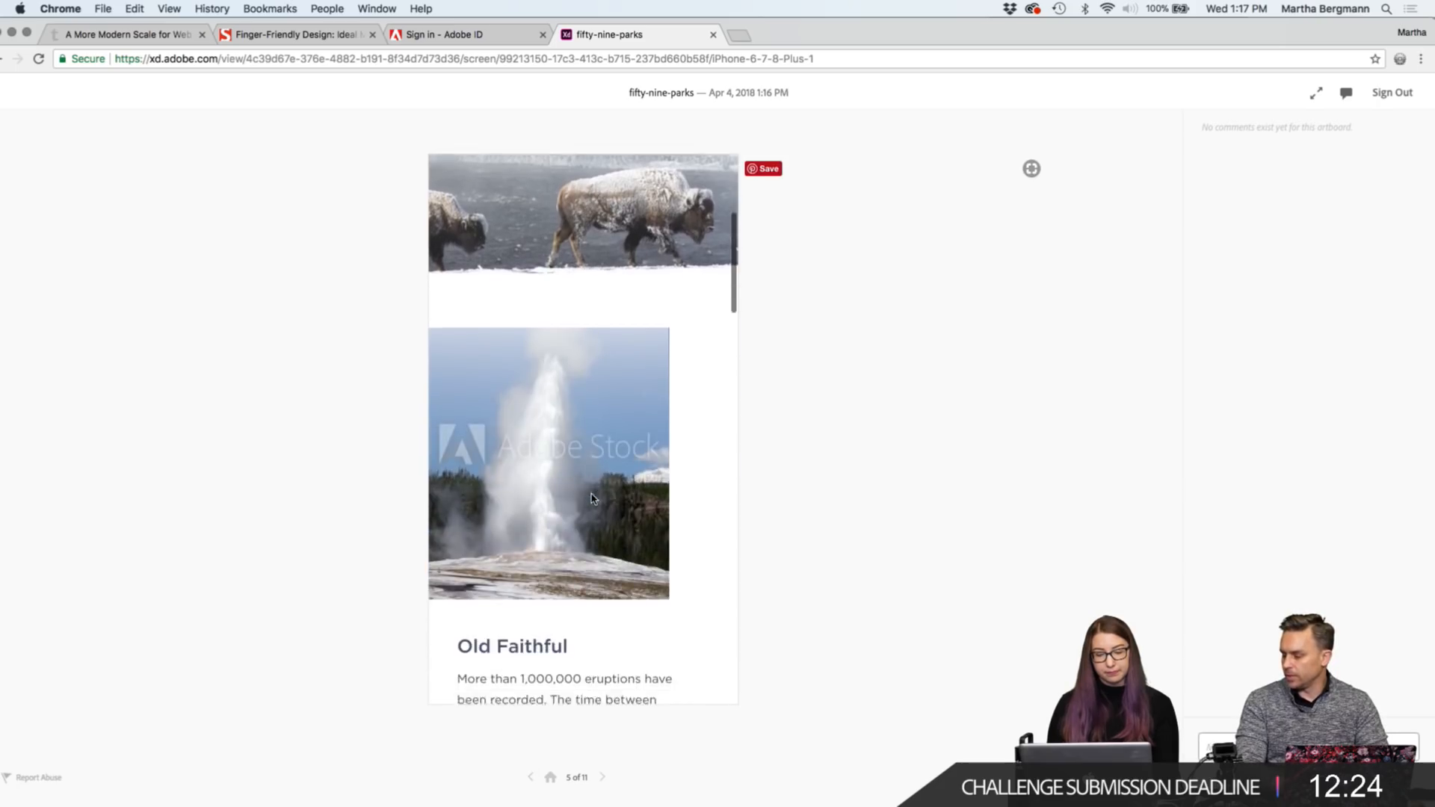
scroll(592, 499, down, 10)
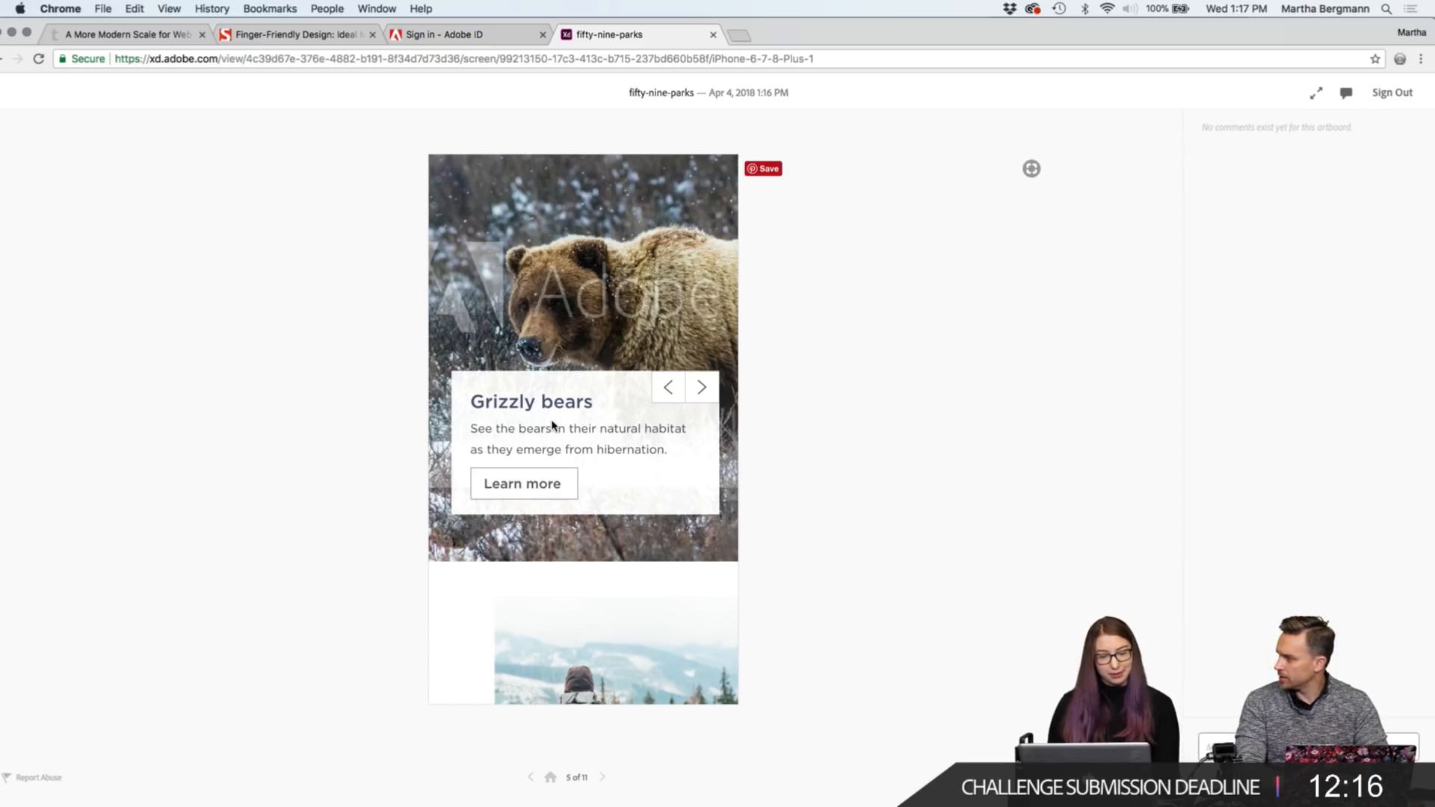
In XD, link the grizzly card's Learn more button to the Web 1920 – 19 artboard.
mouse_move(547, 803)
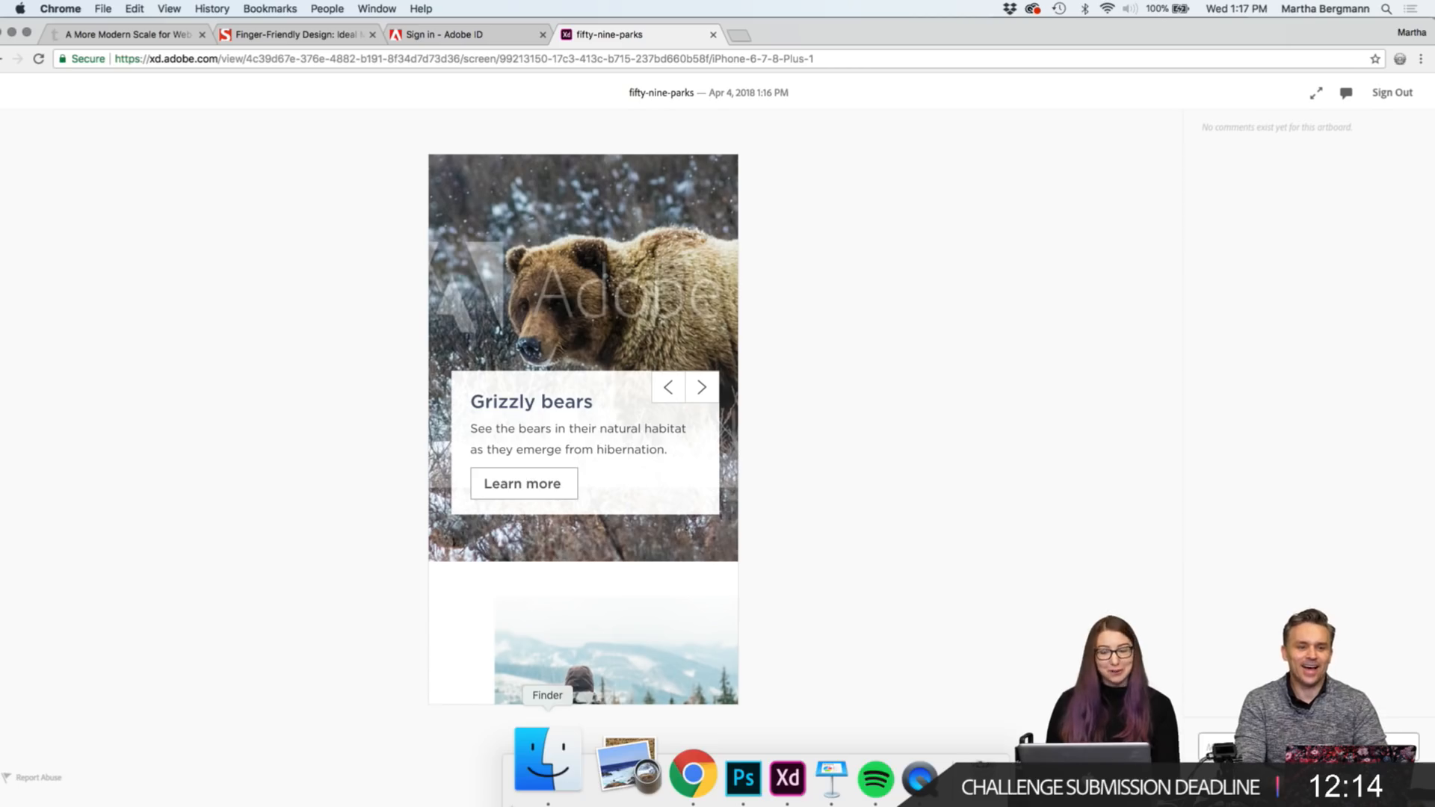
click(788, 779)
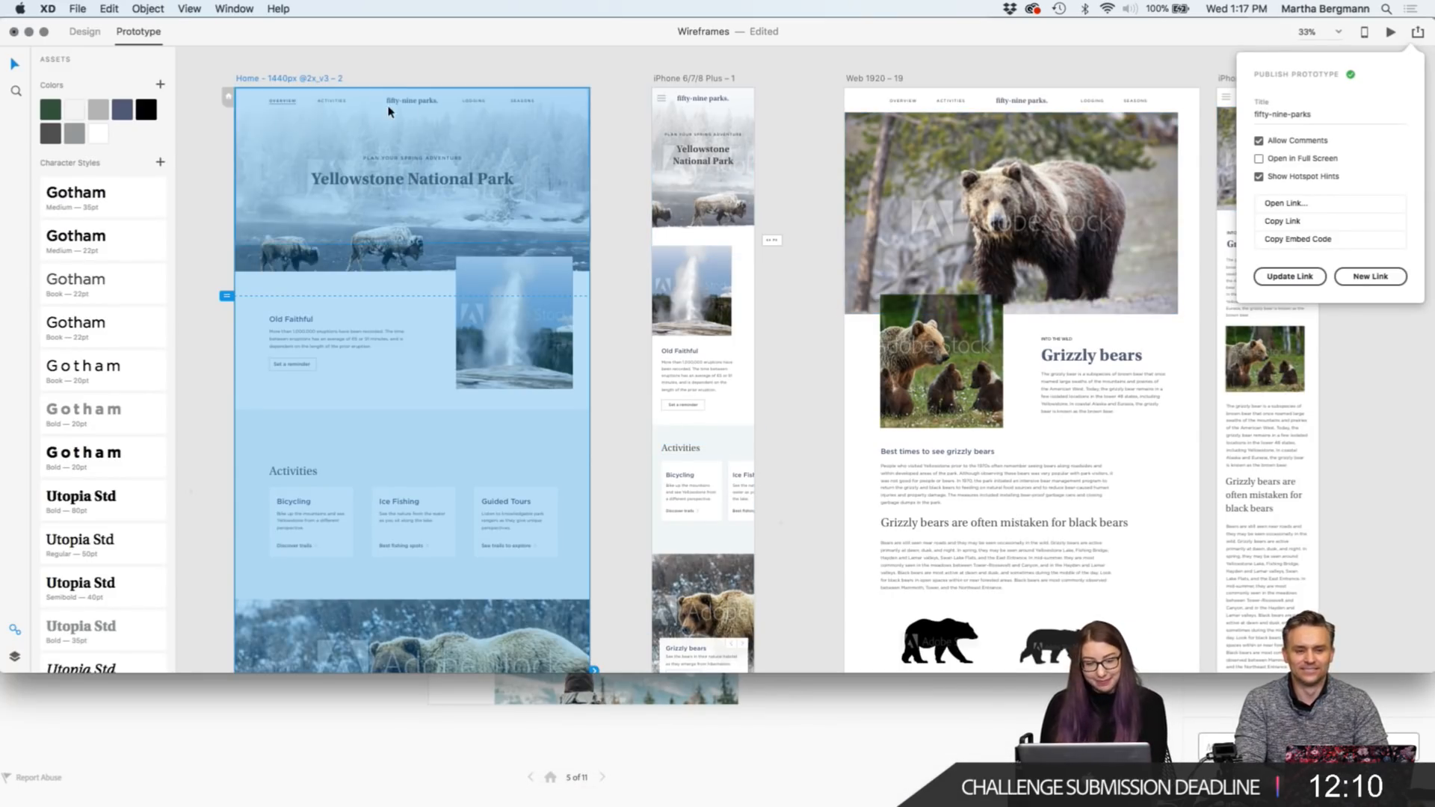
scroll(356, 262, down, 10)
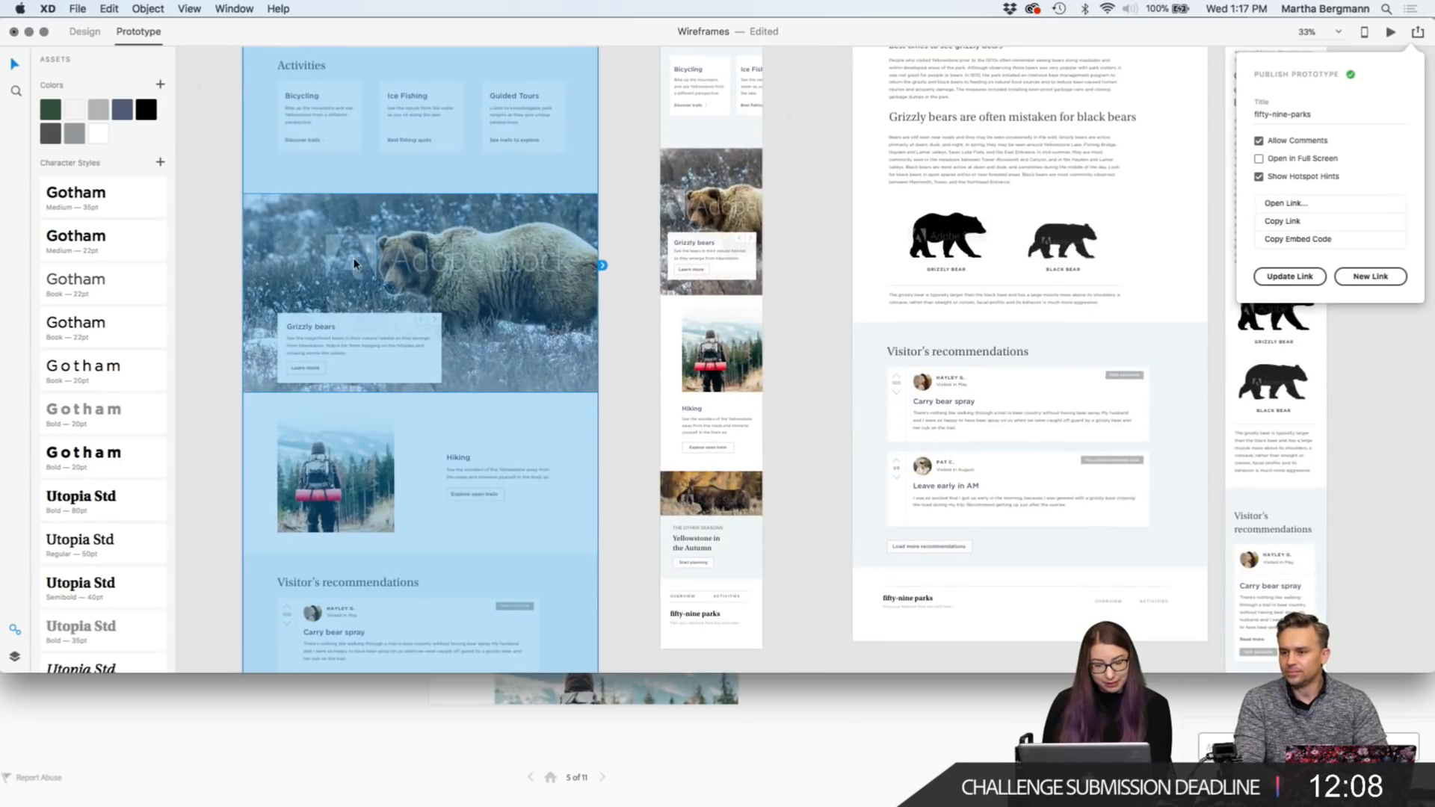
click(308, 371)
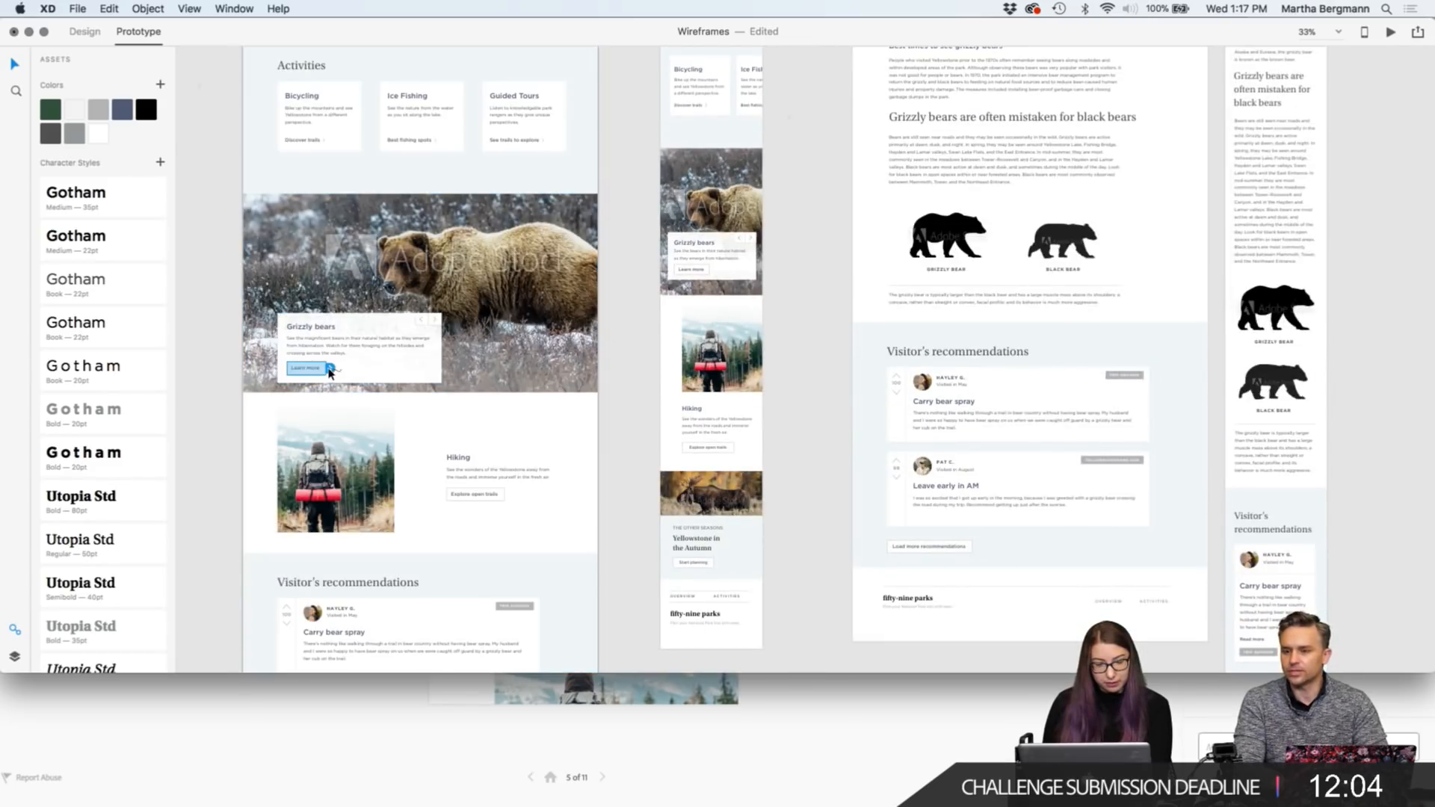
click(330, 369)
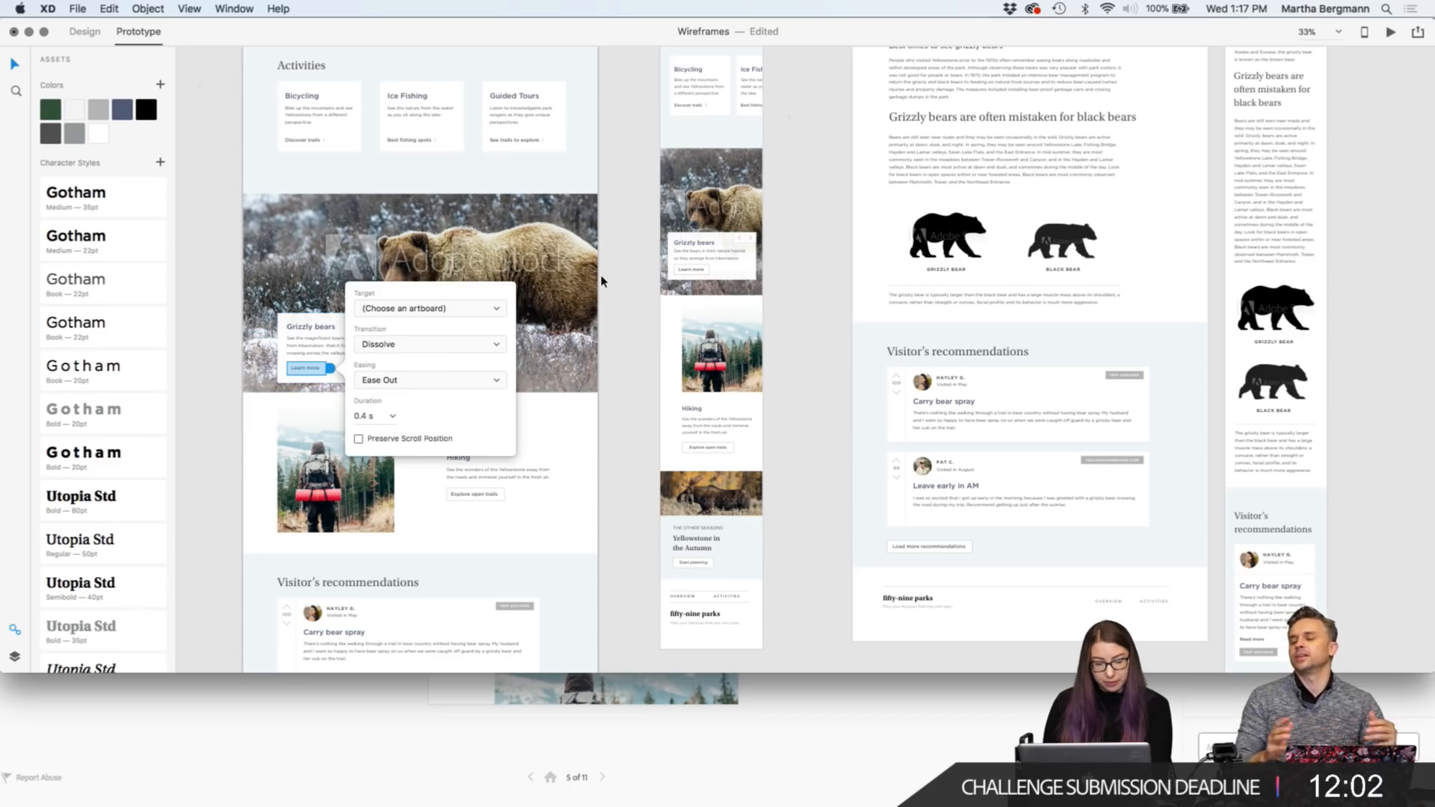
click(624, 278)
click(326, 370)
drag(329, 369, 517, 431)
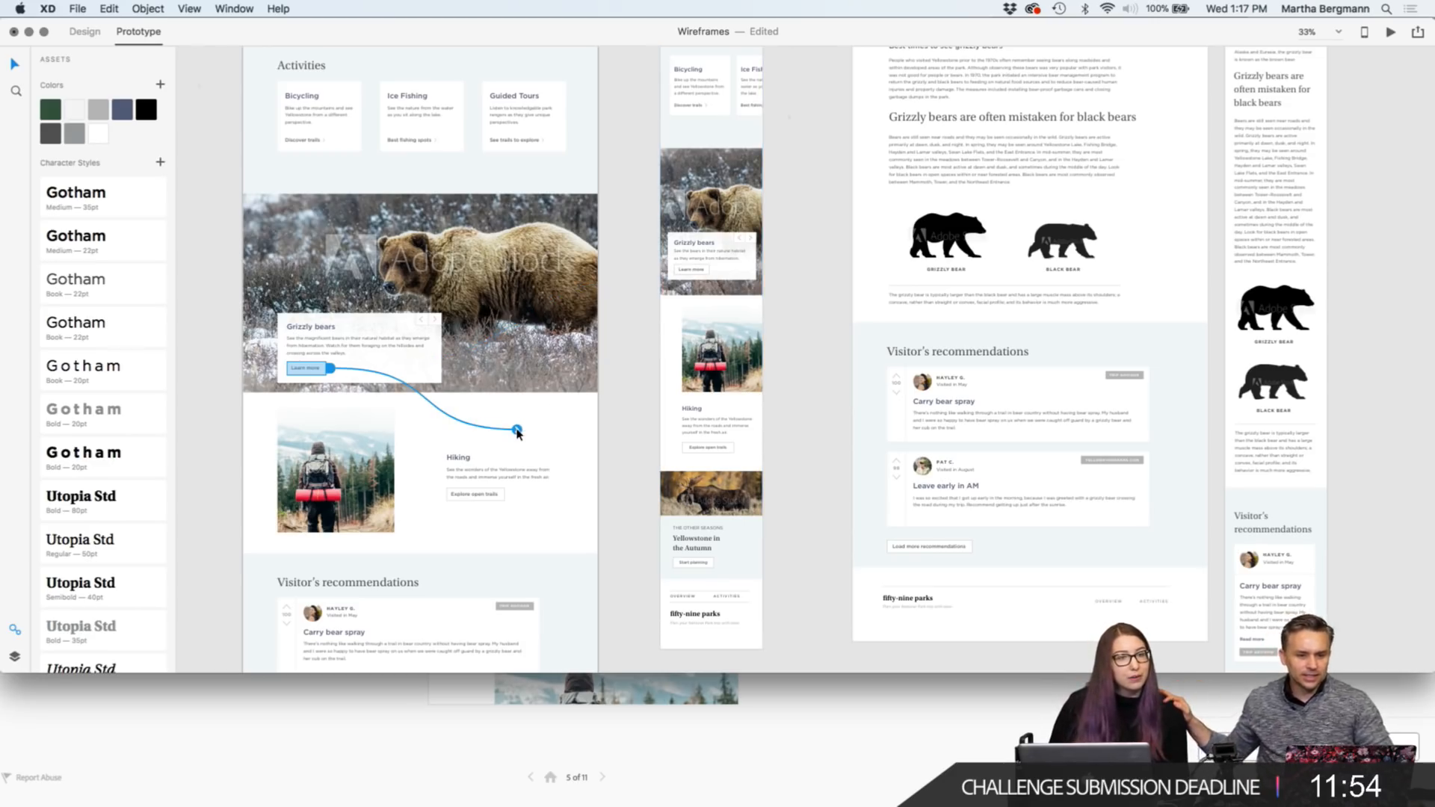
drag(518, 431, 869, 238)
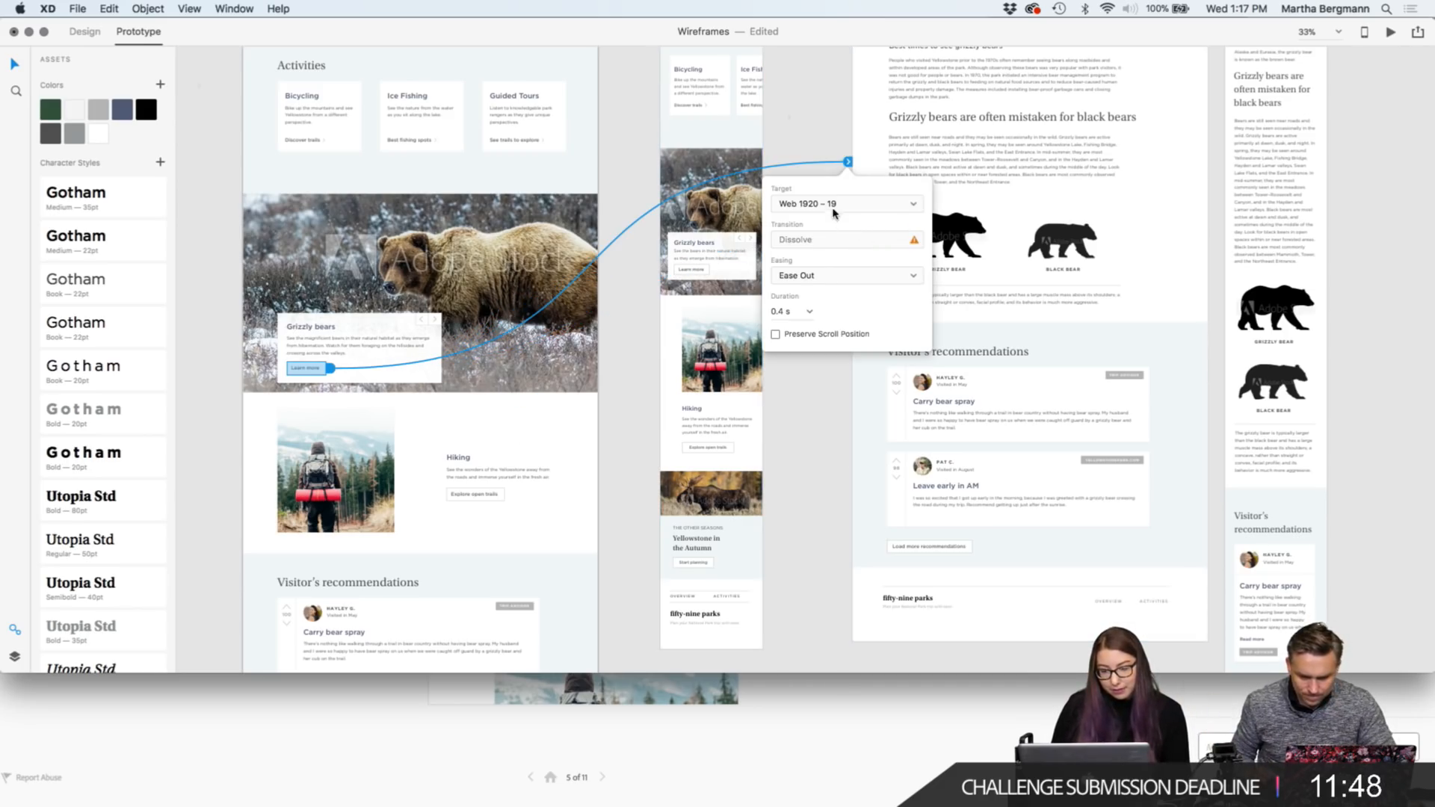
click(834, 211)
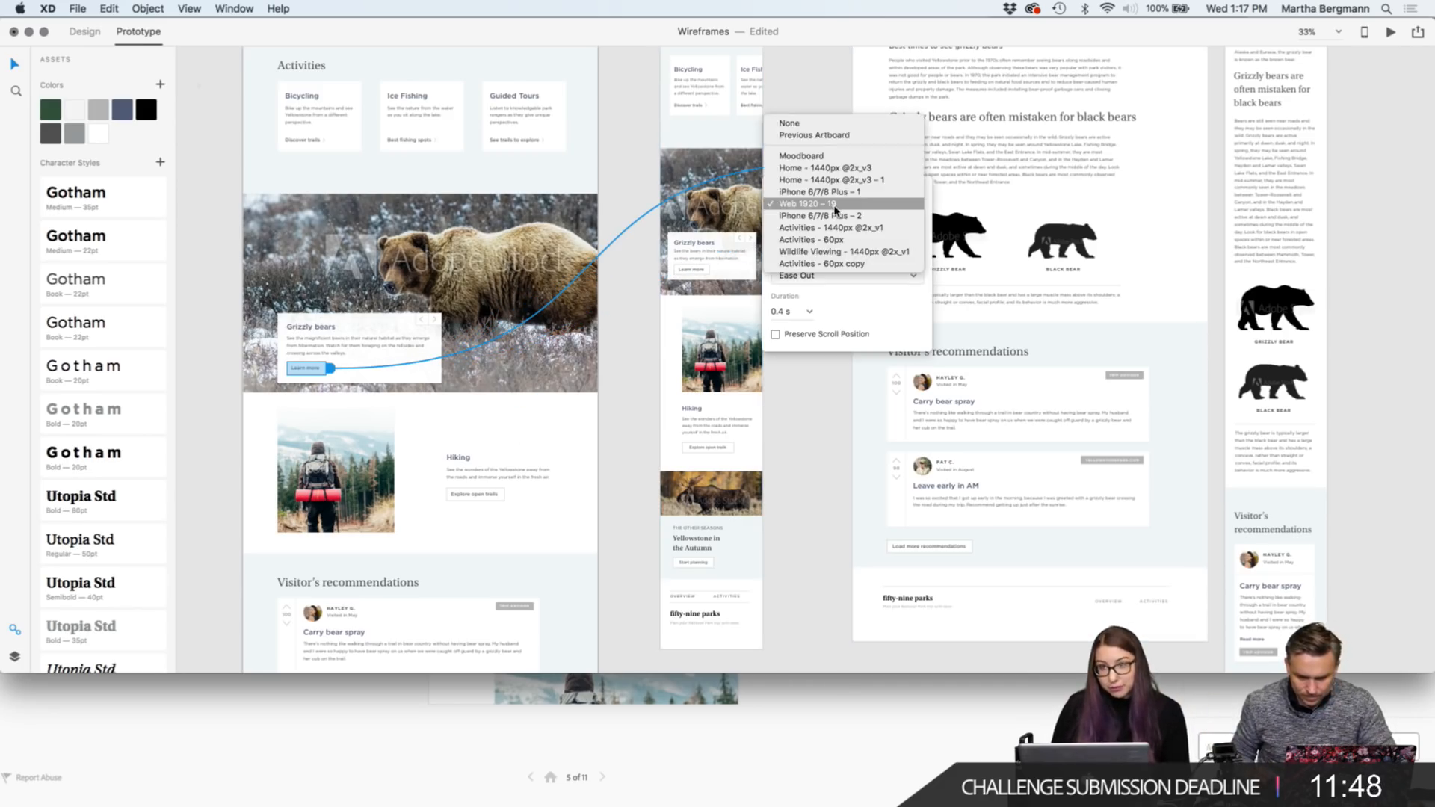
click(834, 204)
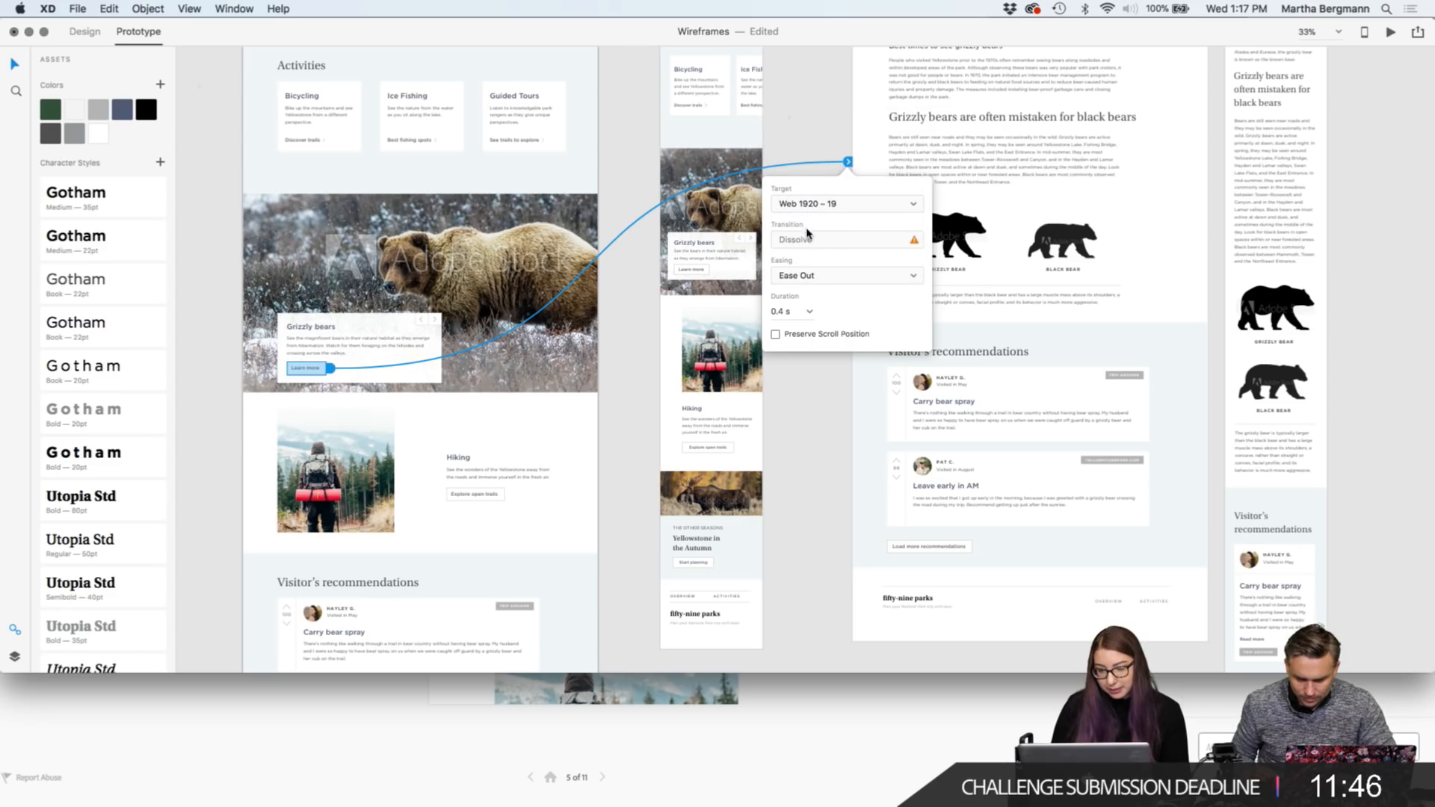
scroll(570, 243, up, 5)
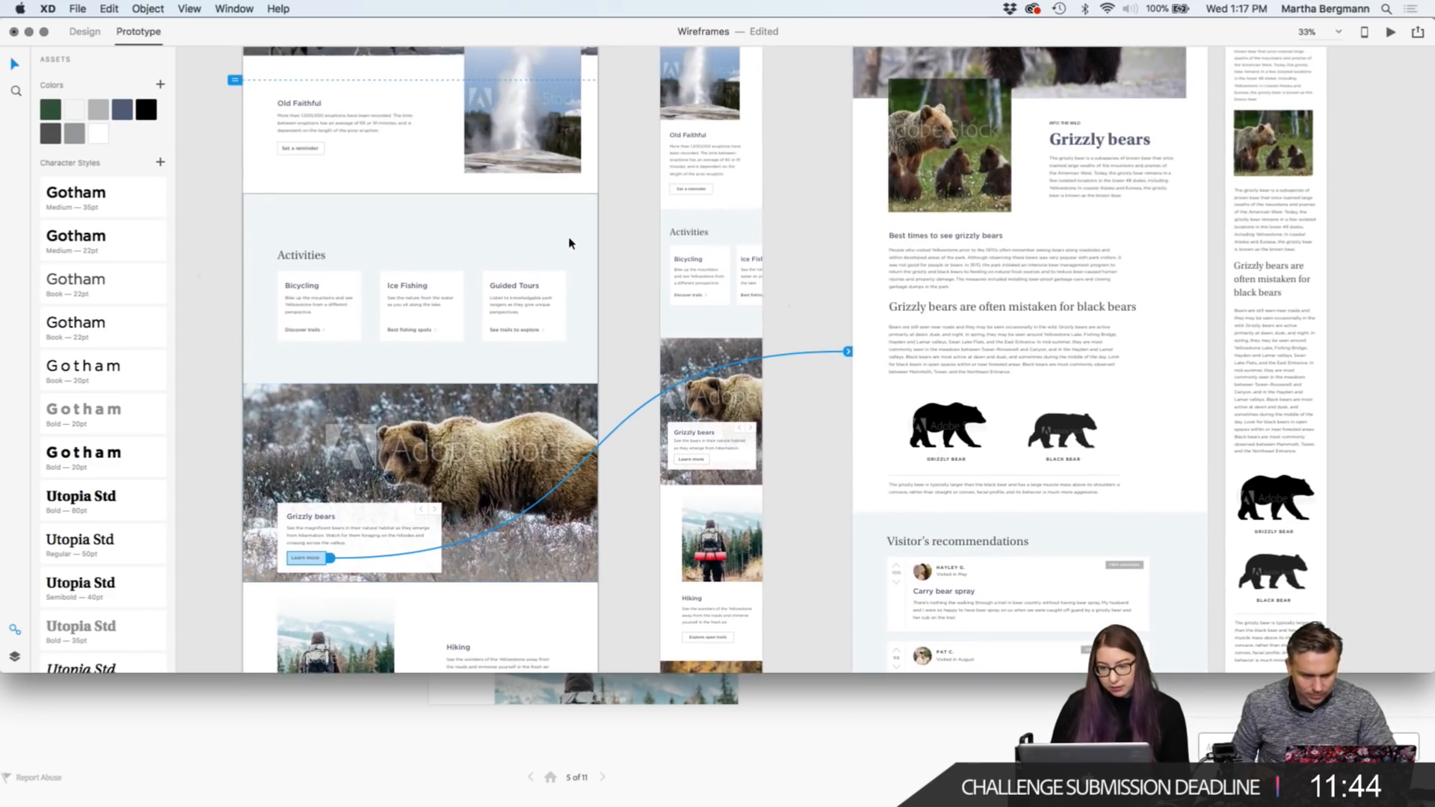
scroll(570, 243, down, 5)
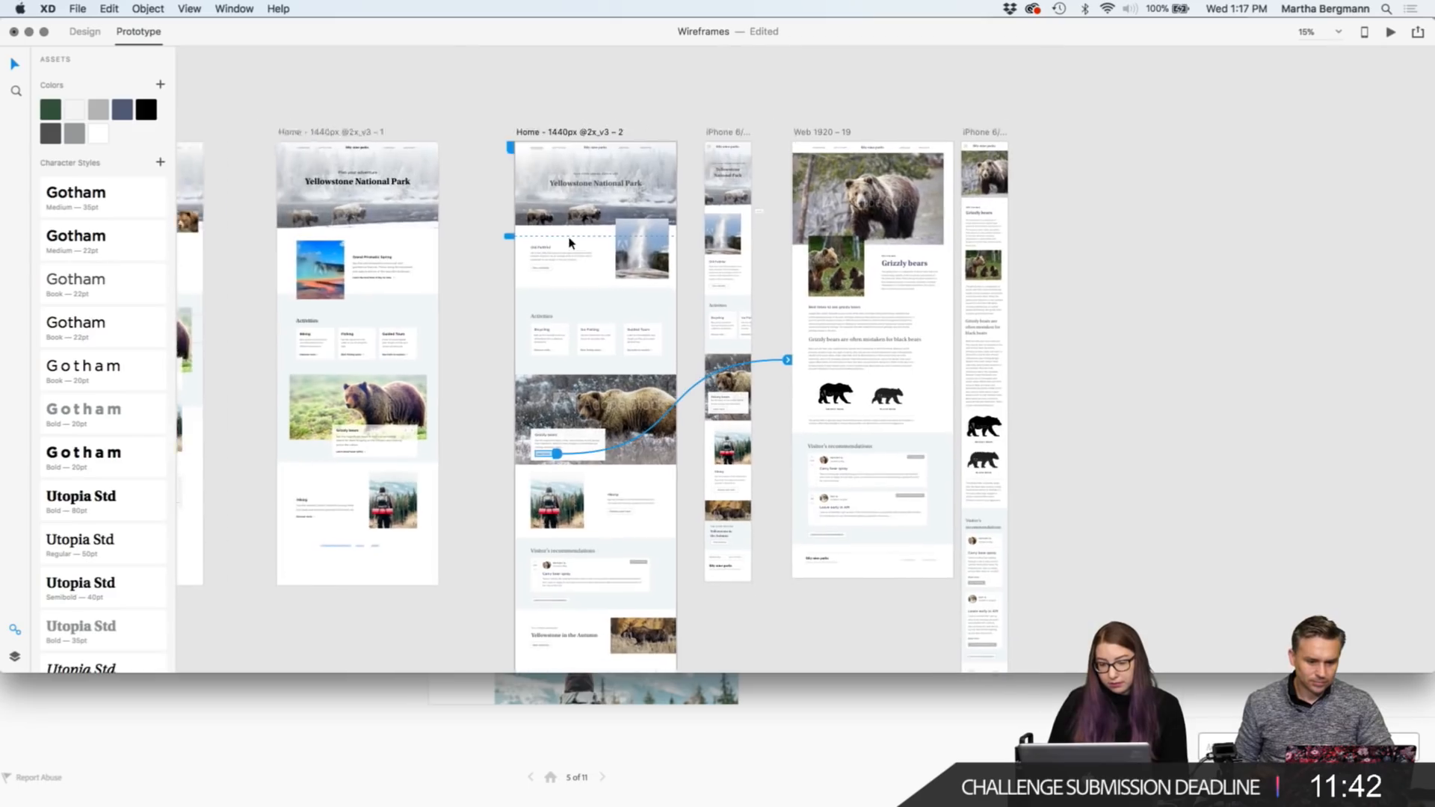
click(551, 129)
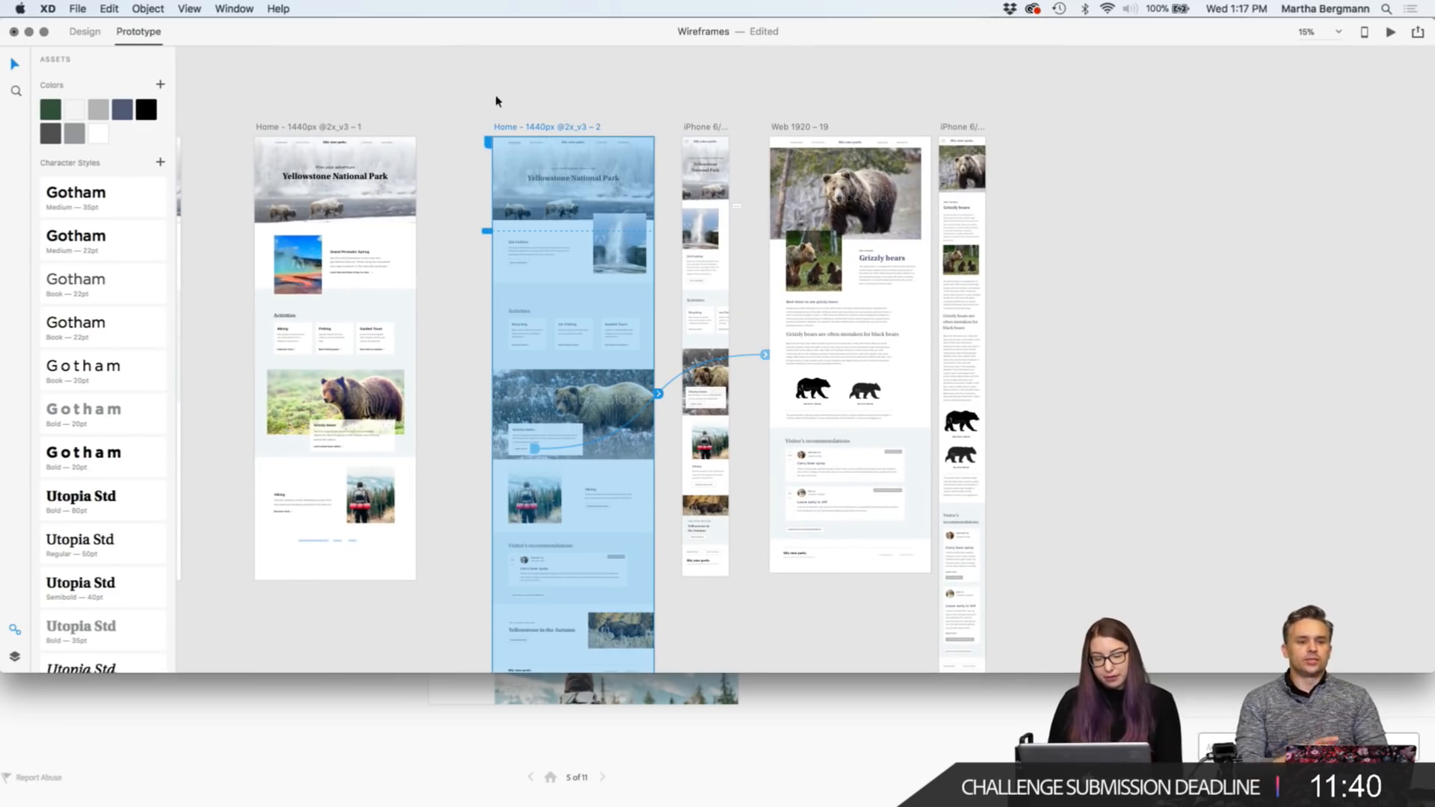
click(807, 128)
drag(942, 32, 909, 32)
click(49, 33)
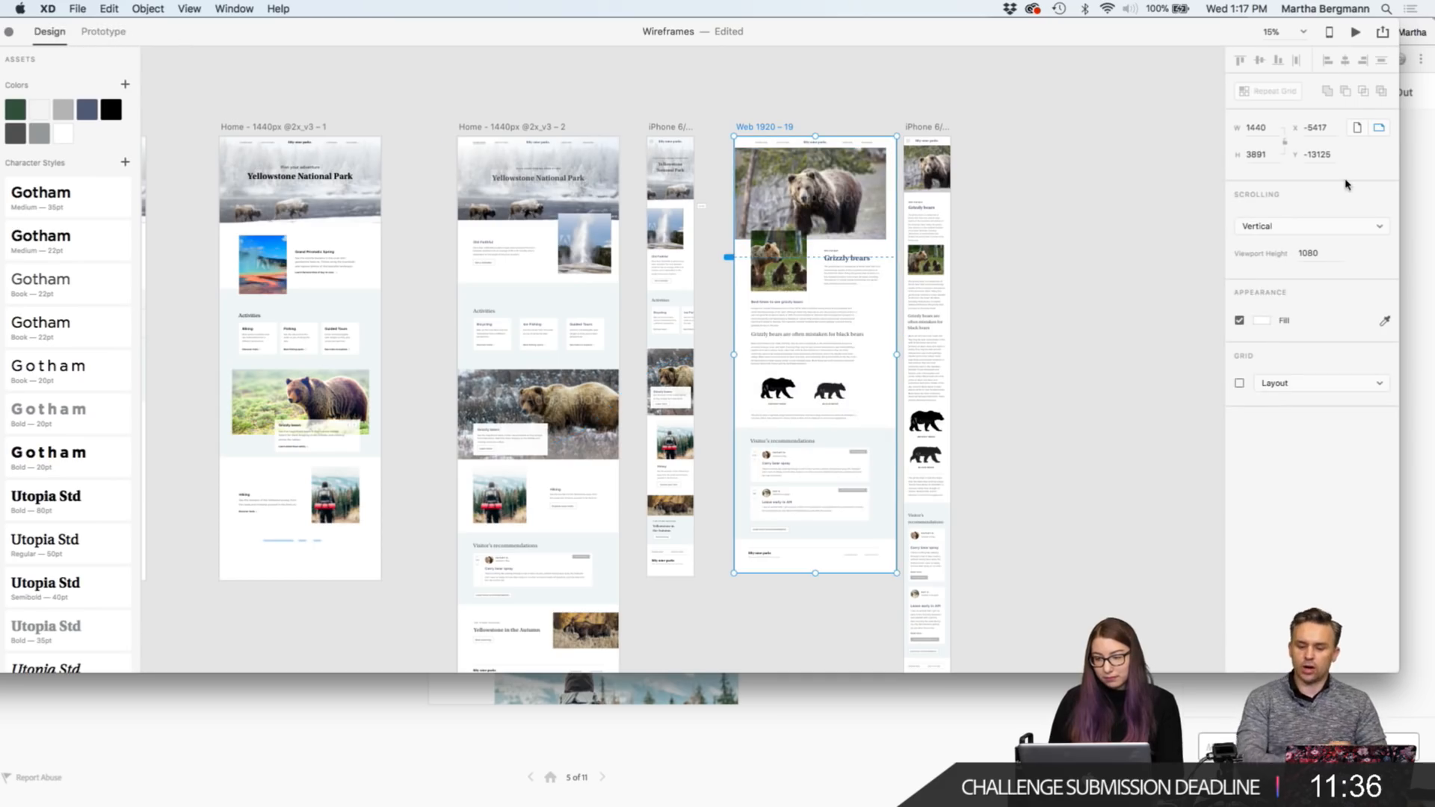
click(1323, 252)
key(super+c)
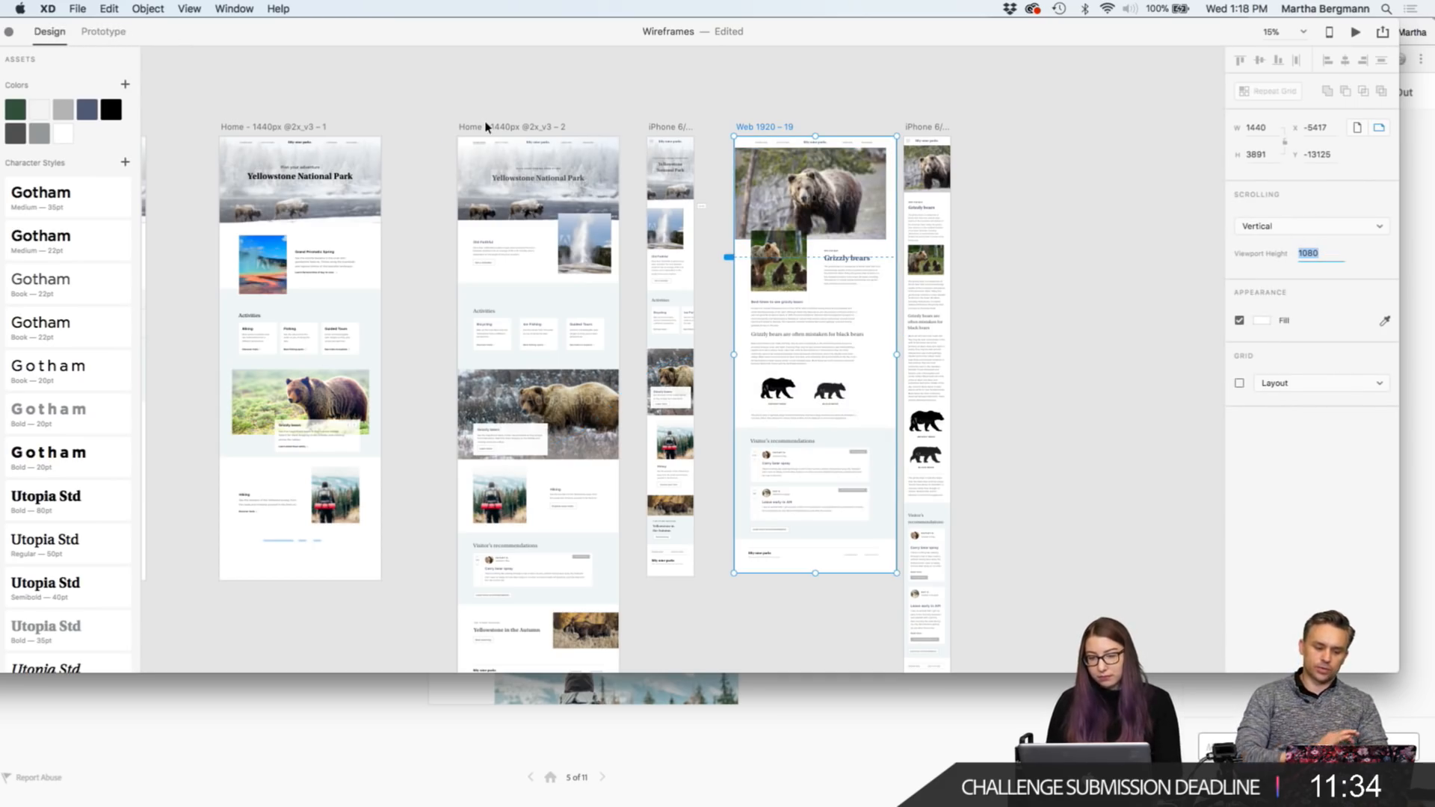
click(487, 127)
double_click(1321, 251)
key(super+v)
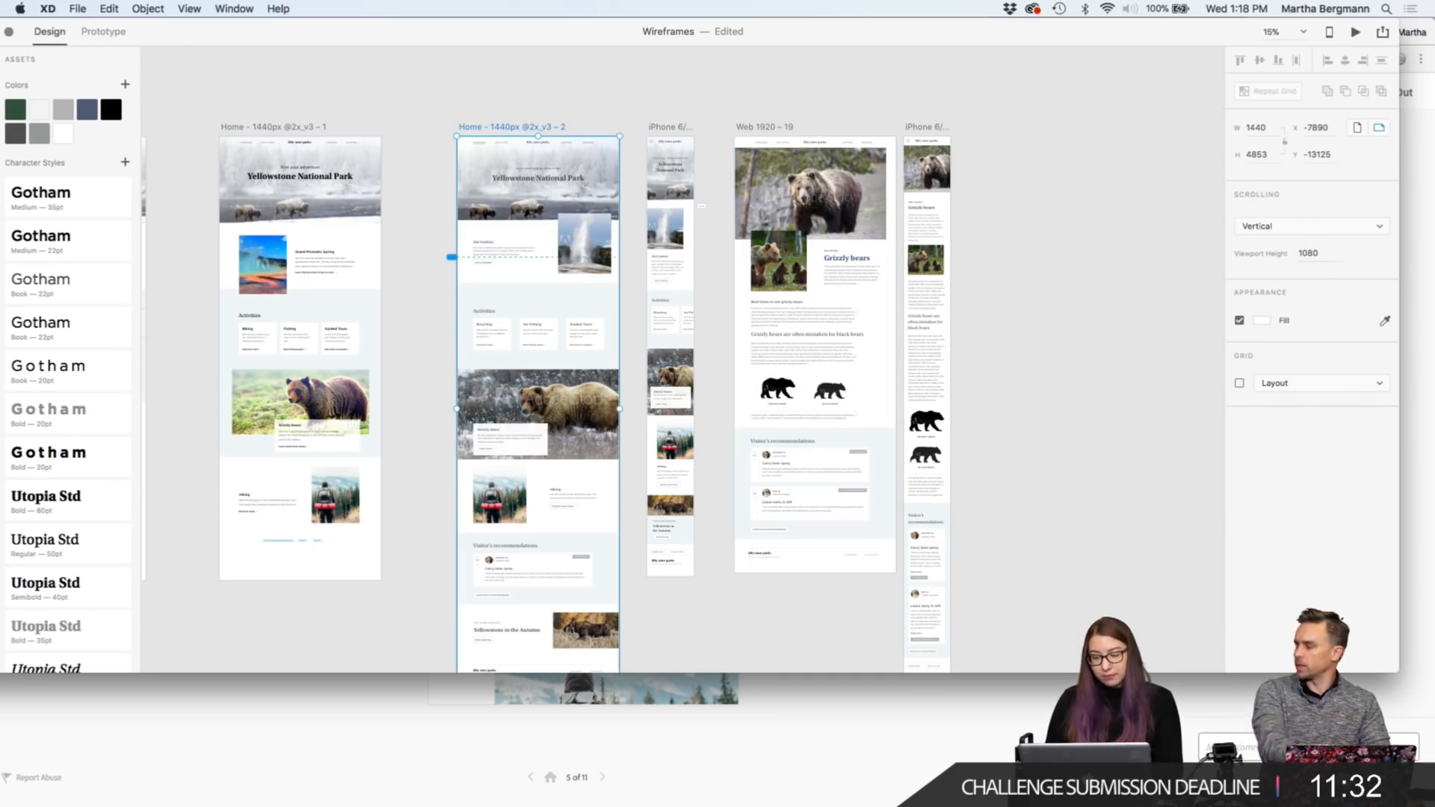
scroll(507, 376, up, 3)
scroll(506, 376, up, 3)
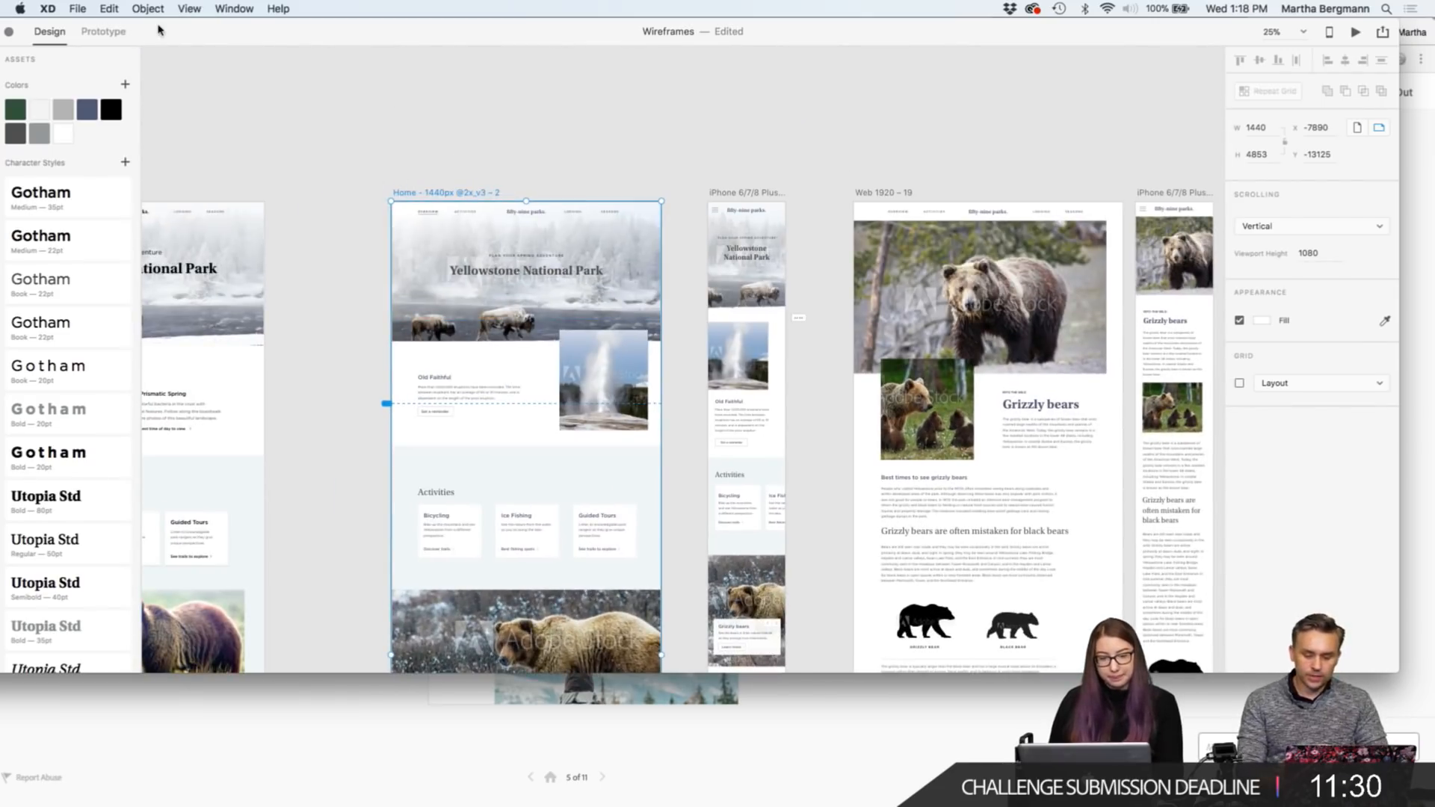
click(109, 33)
scroll(357, 531, down, 5)
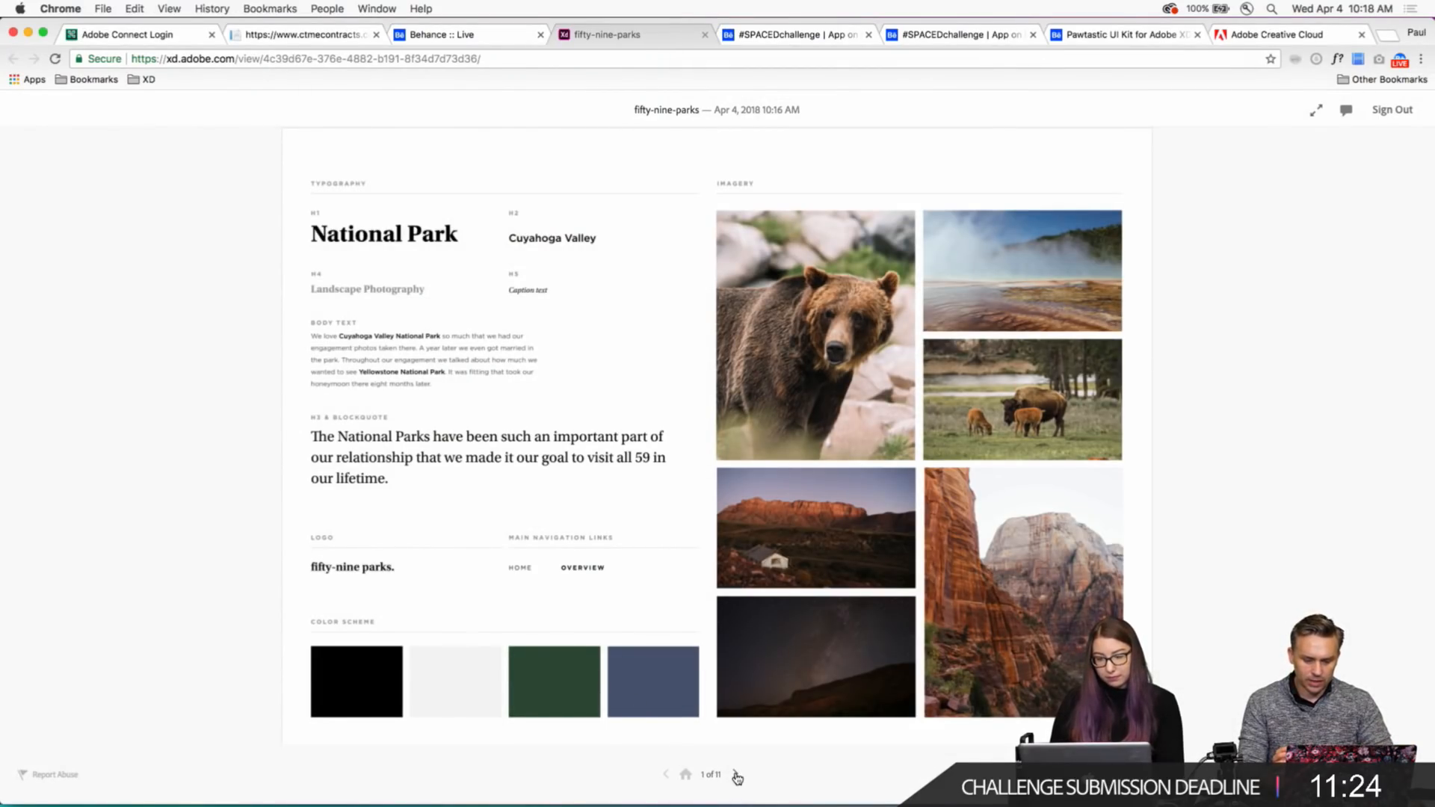
Step through the prototype to screen 4 of 11, scrolling each screen.
click(737, 776)
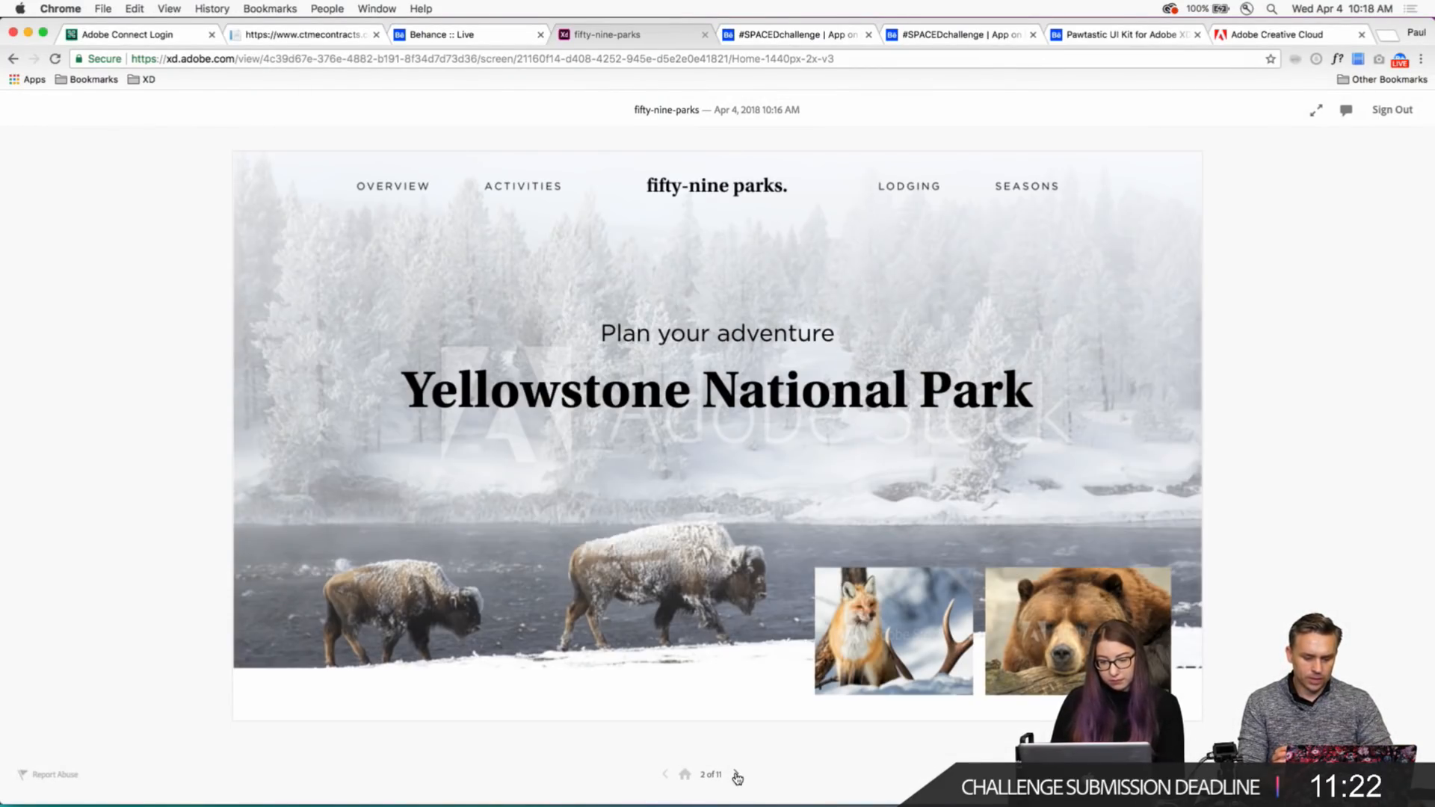
scroll(714, 359, down, 4)
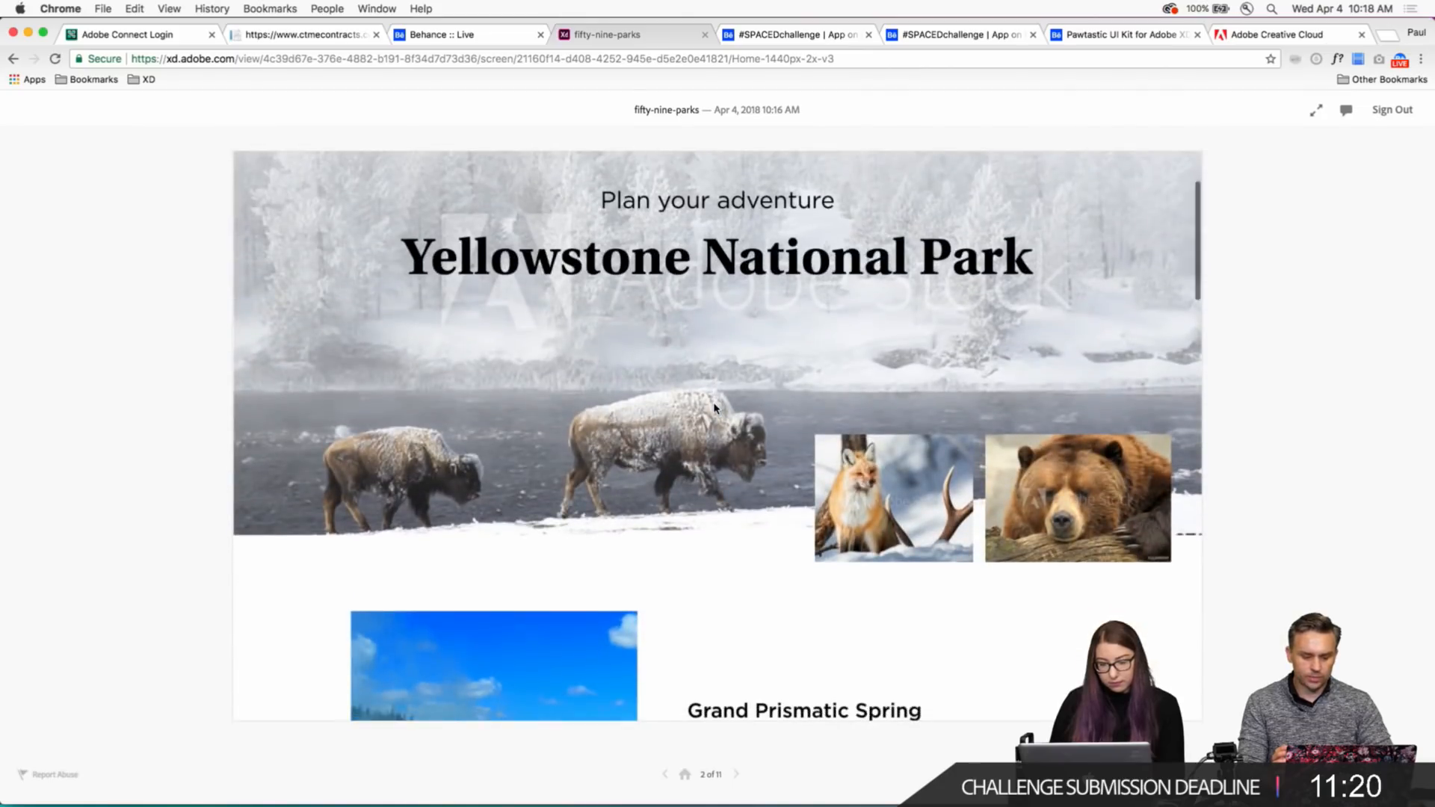
scroll(716, 407, up, 4)
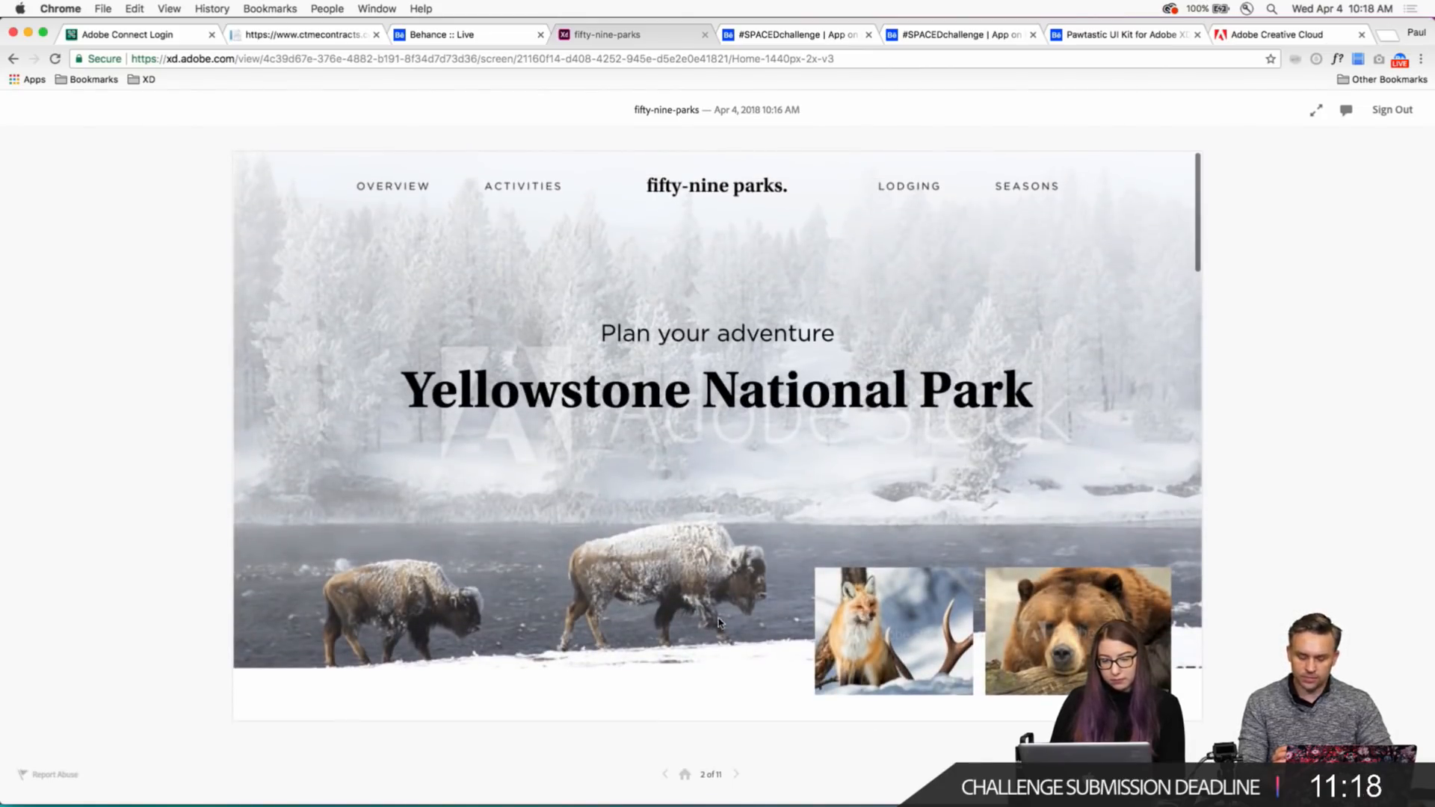
click(737, 775)
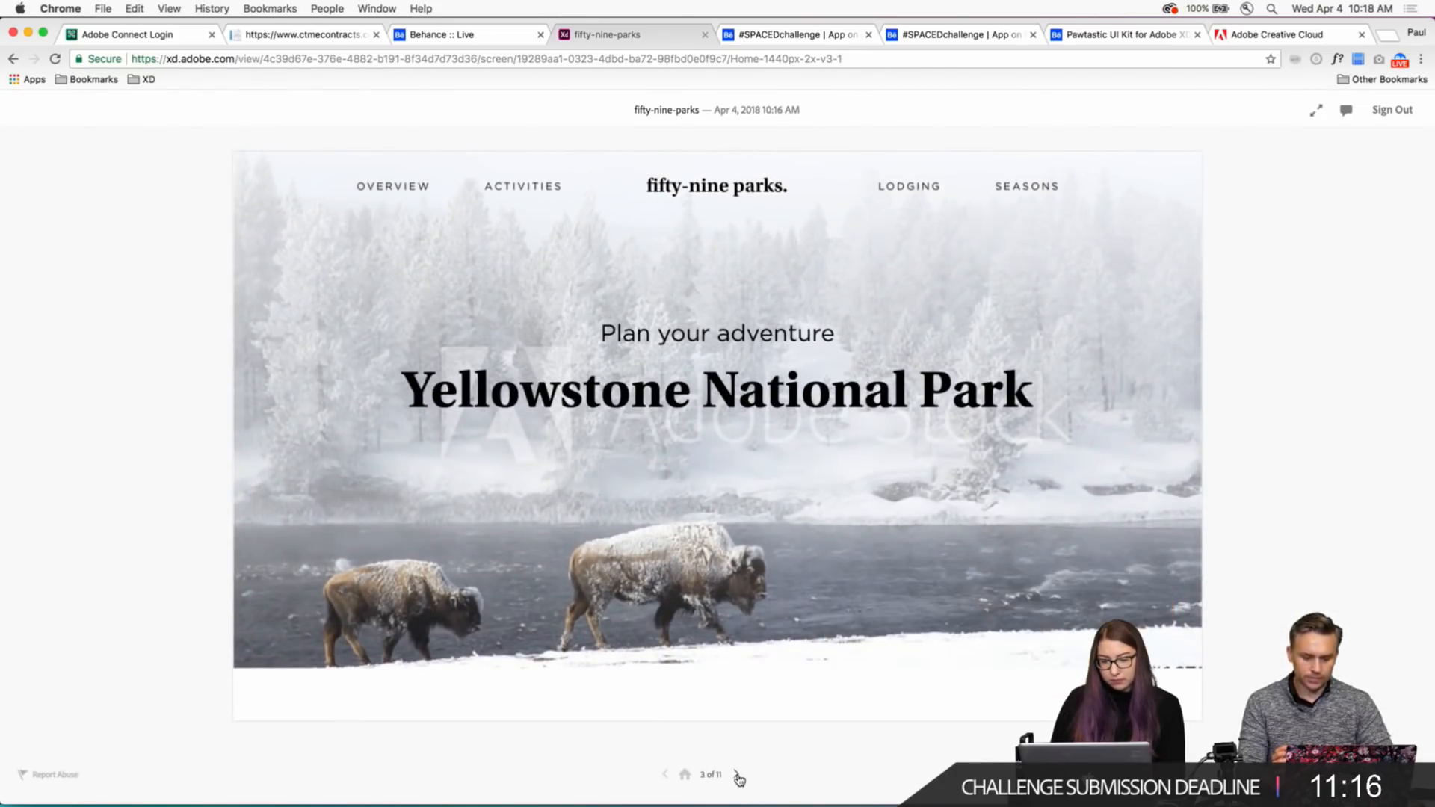
scroll(785, 508, down, 5)
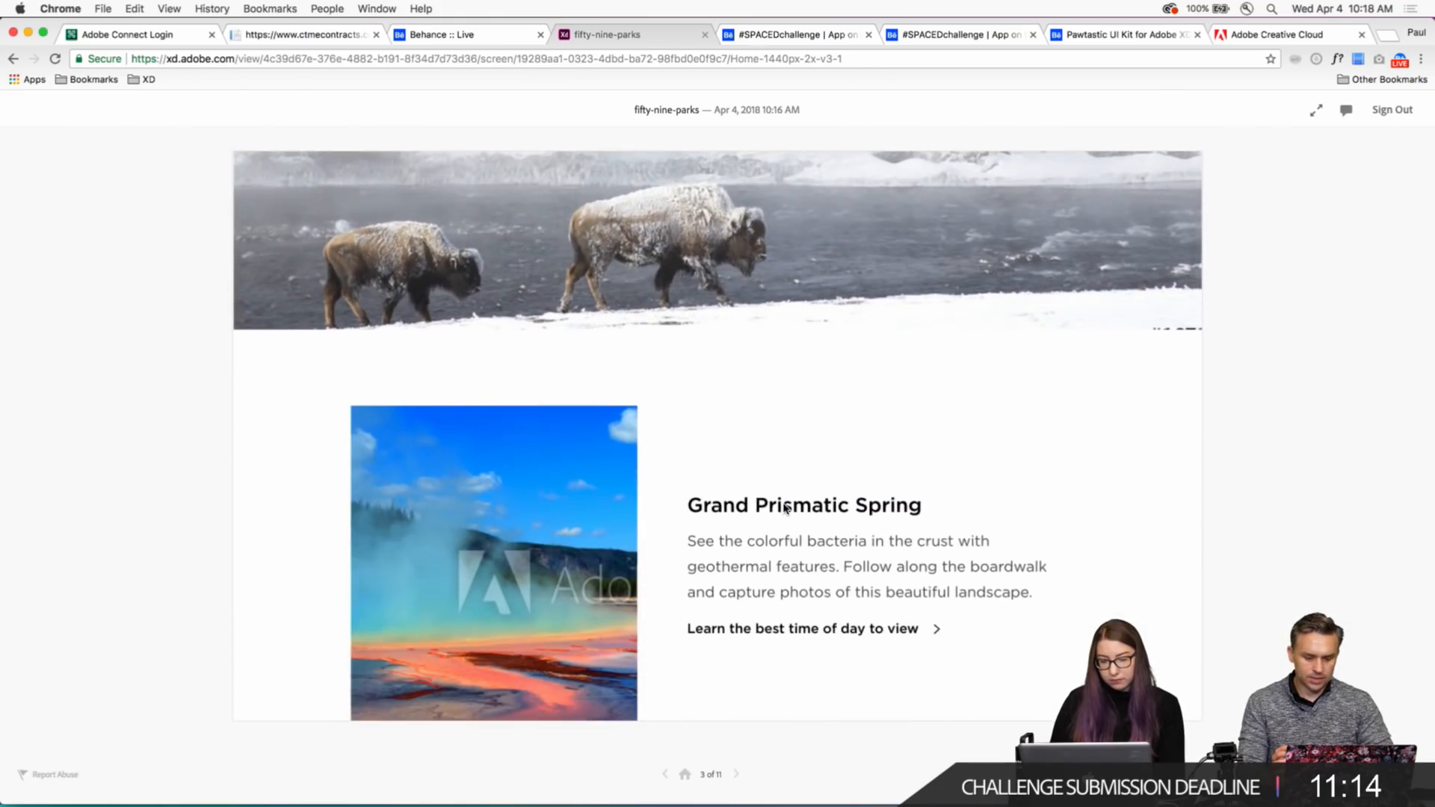
click(737, 776)
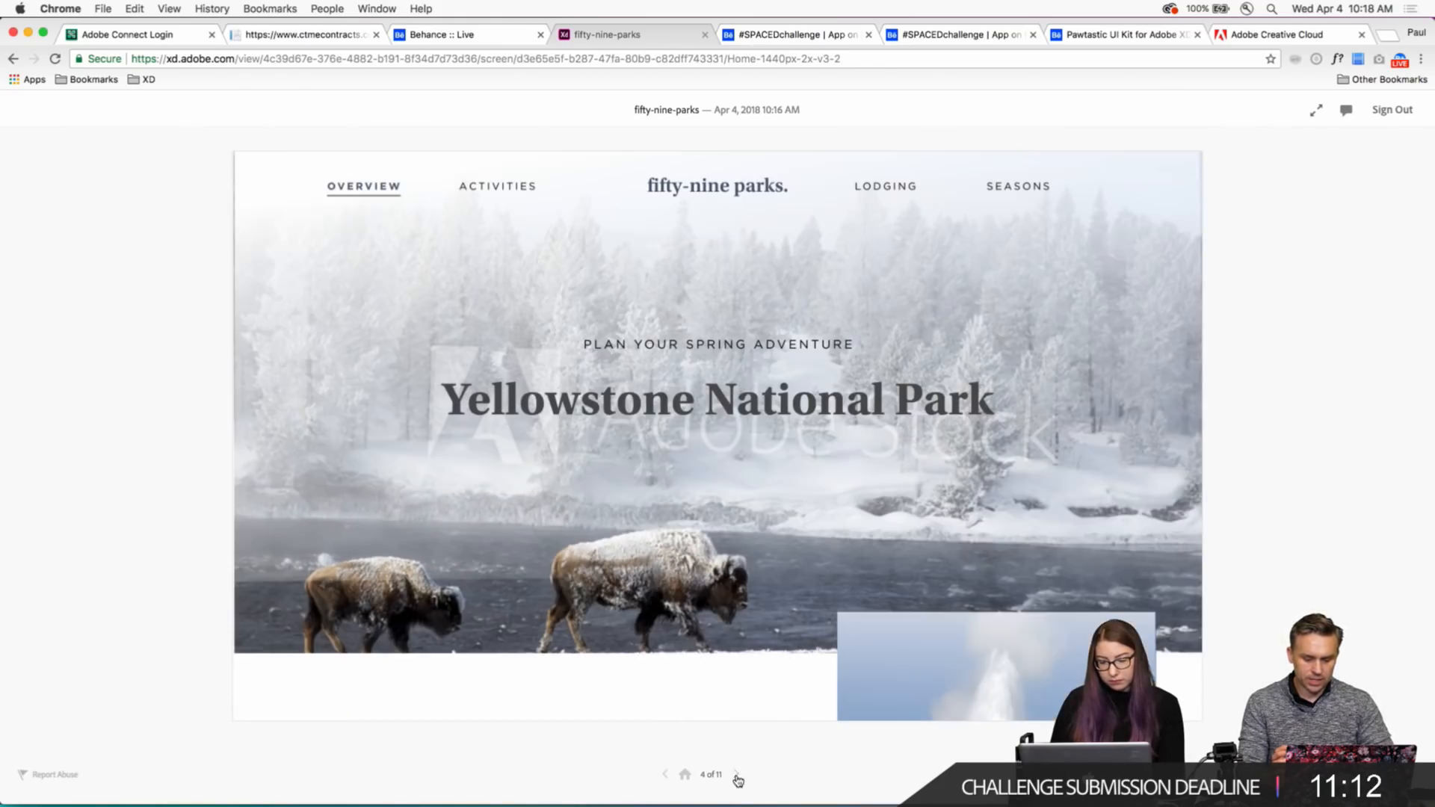
scroll(750, 531, down, 4)
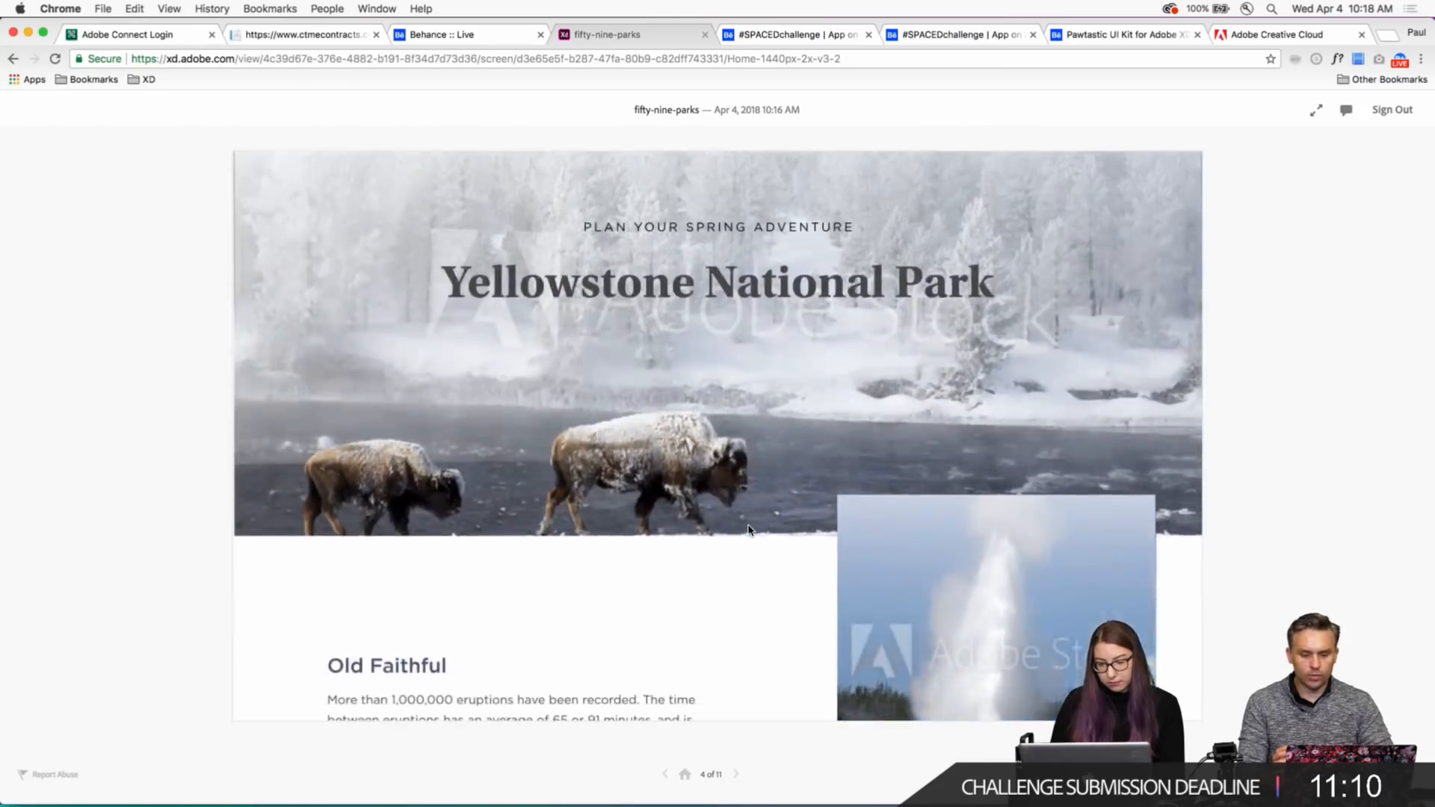
scroll(750, 531, up, 3)
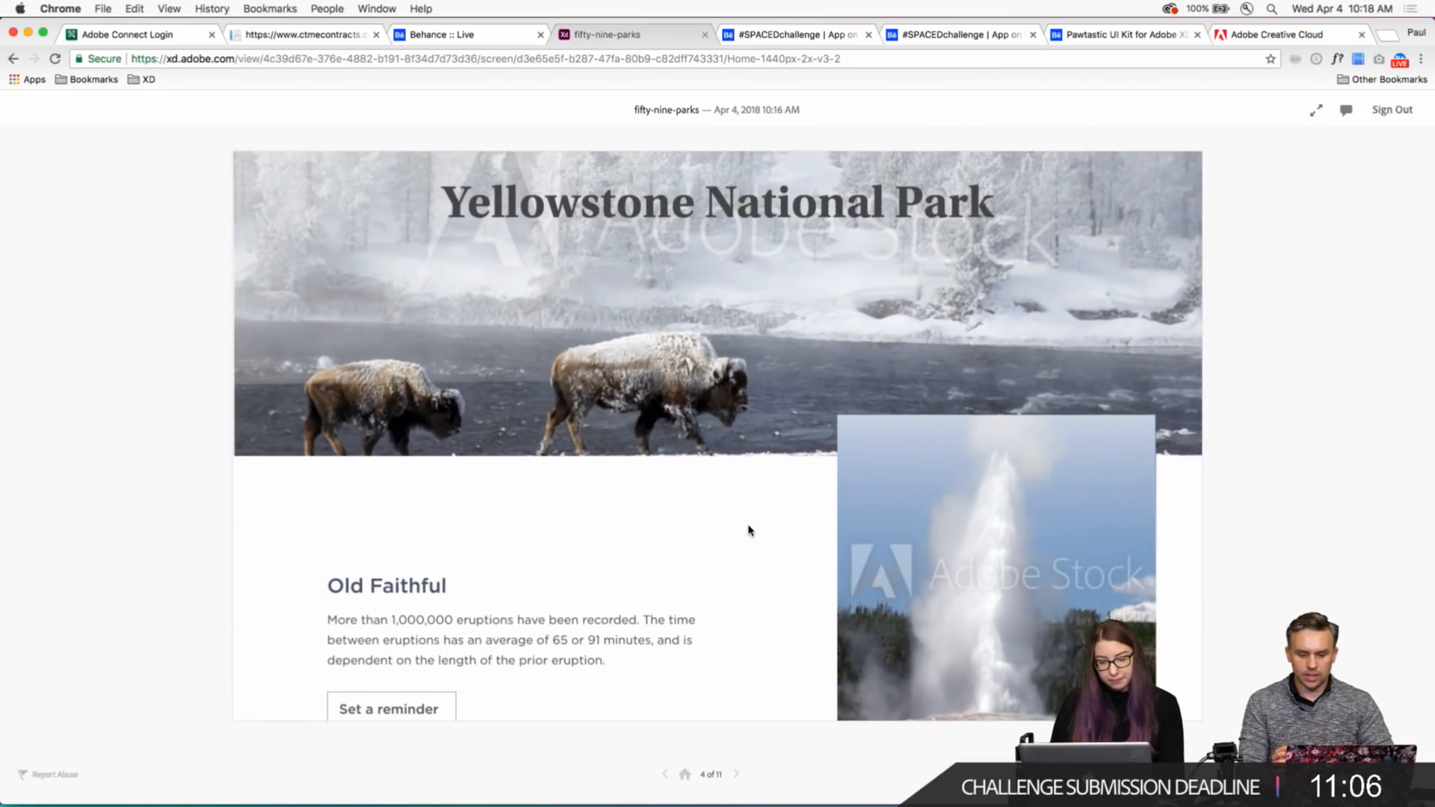
scroll(750, 531, up, 4)
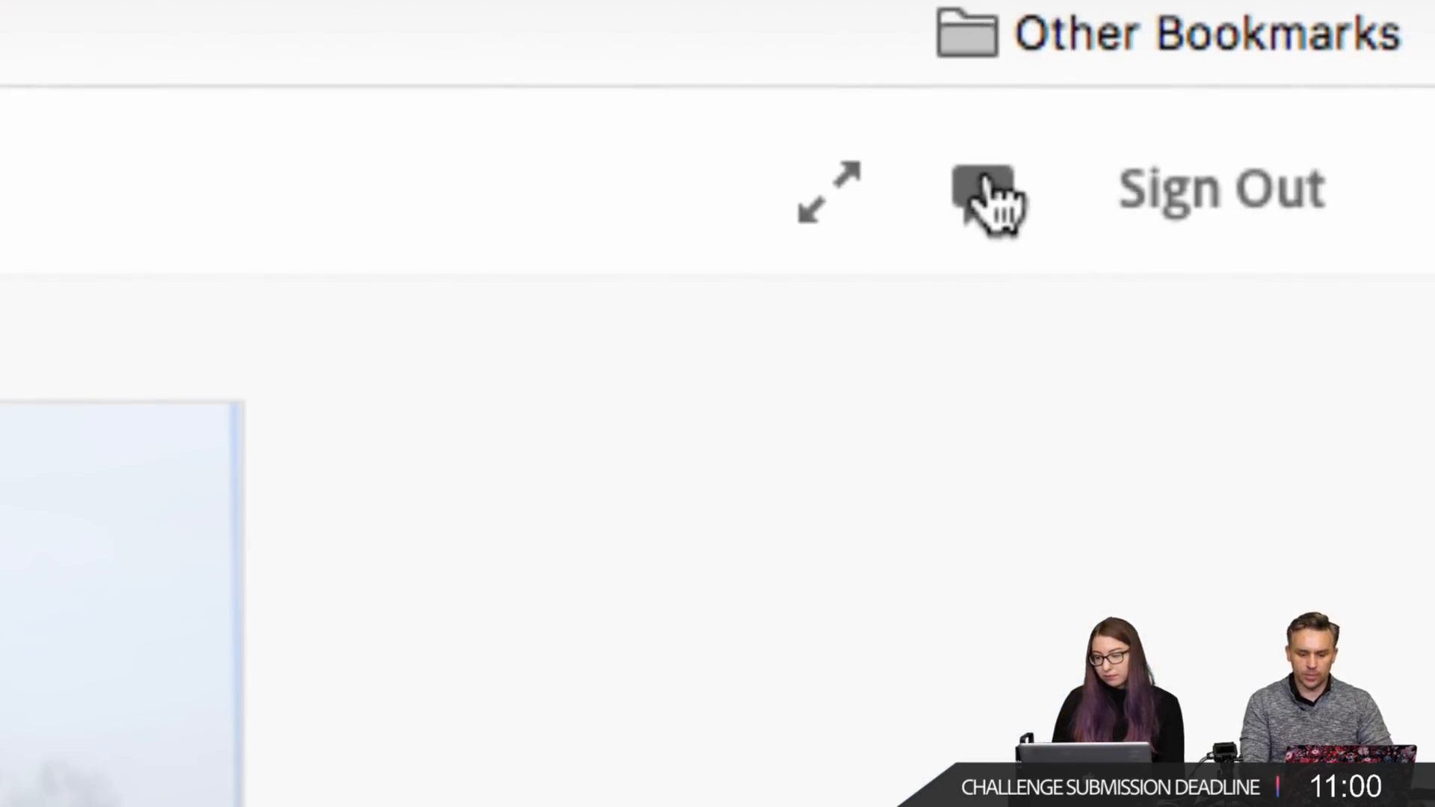
Pin the comment 'Add a white border here.' at the geyser image.
click(988, 183)
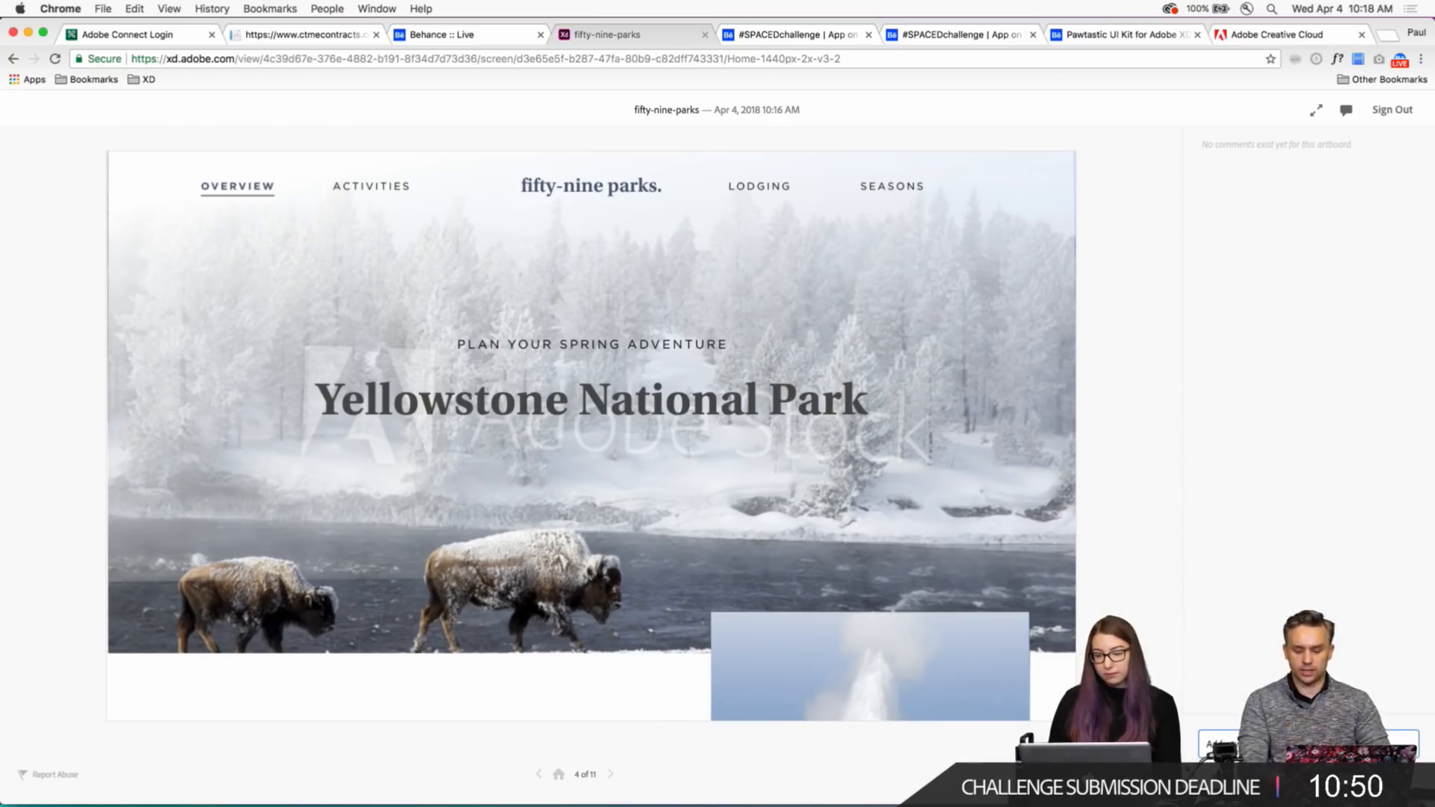
click(1190, 755)
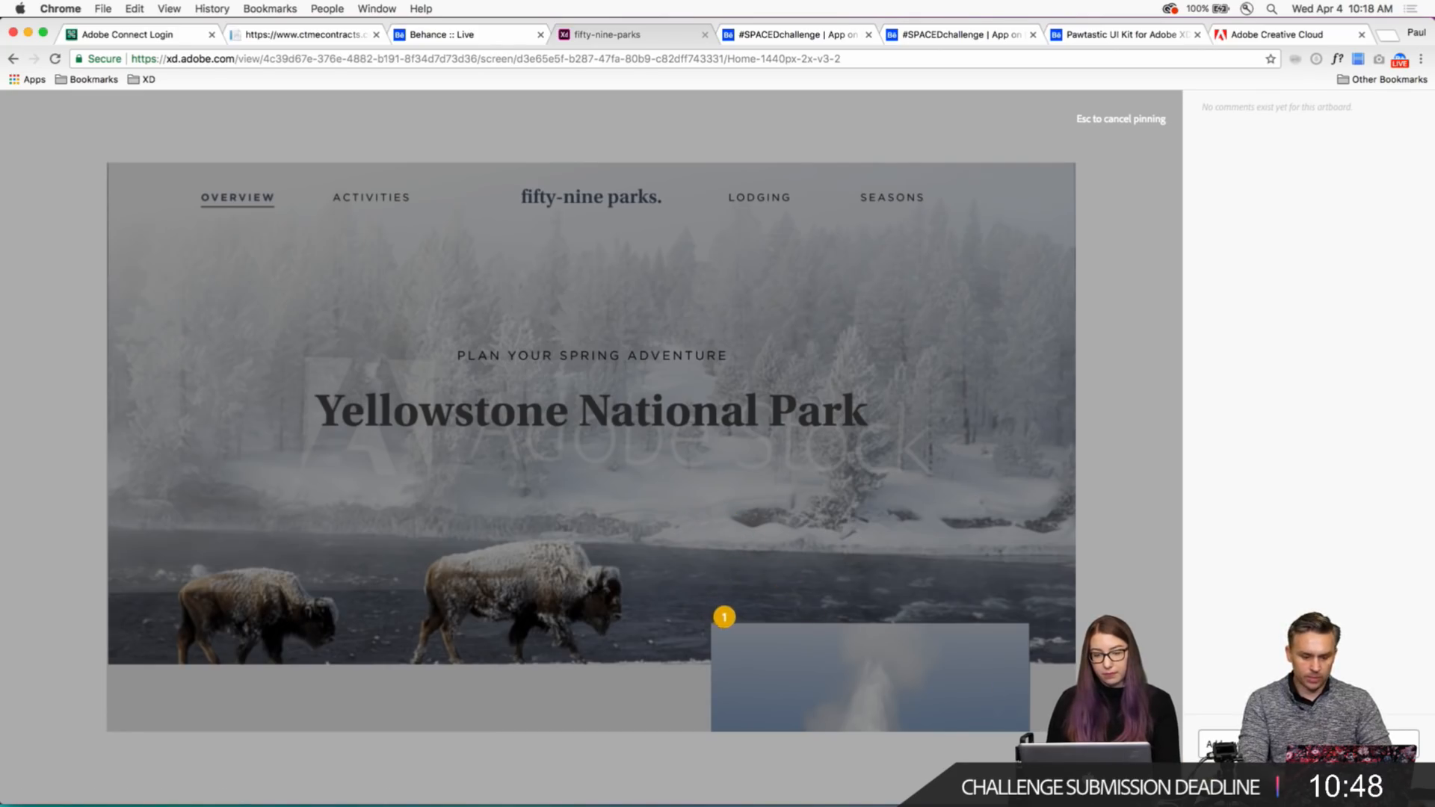
click(710, 617)
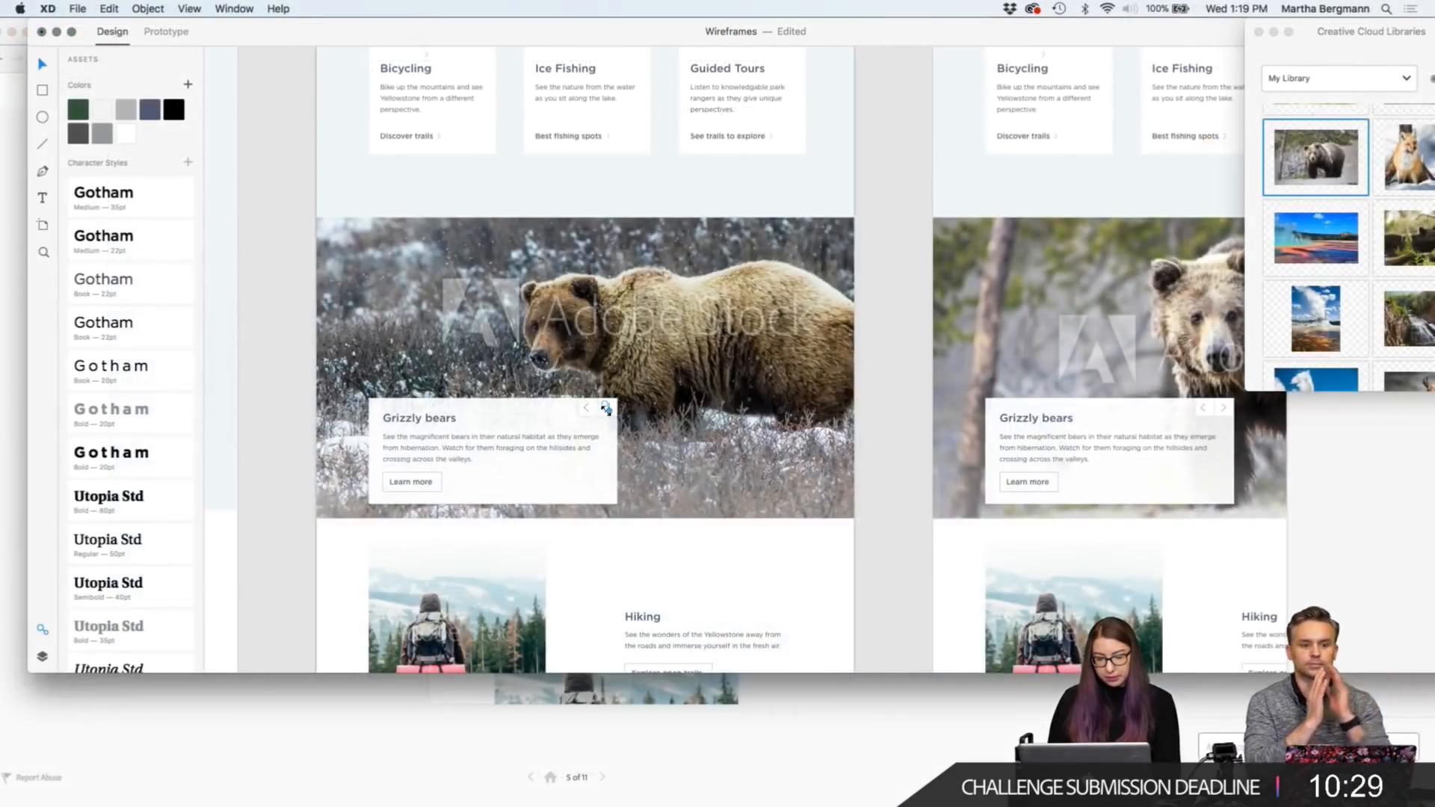
Place a right-arrow icon in the Grizzly bears card.
key(super+equal)
drag(498, 430, 486, 446)
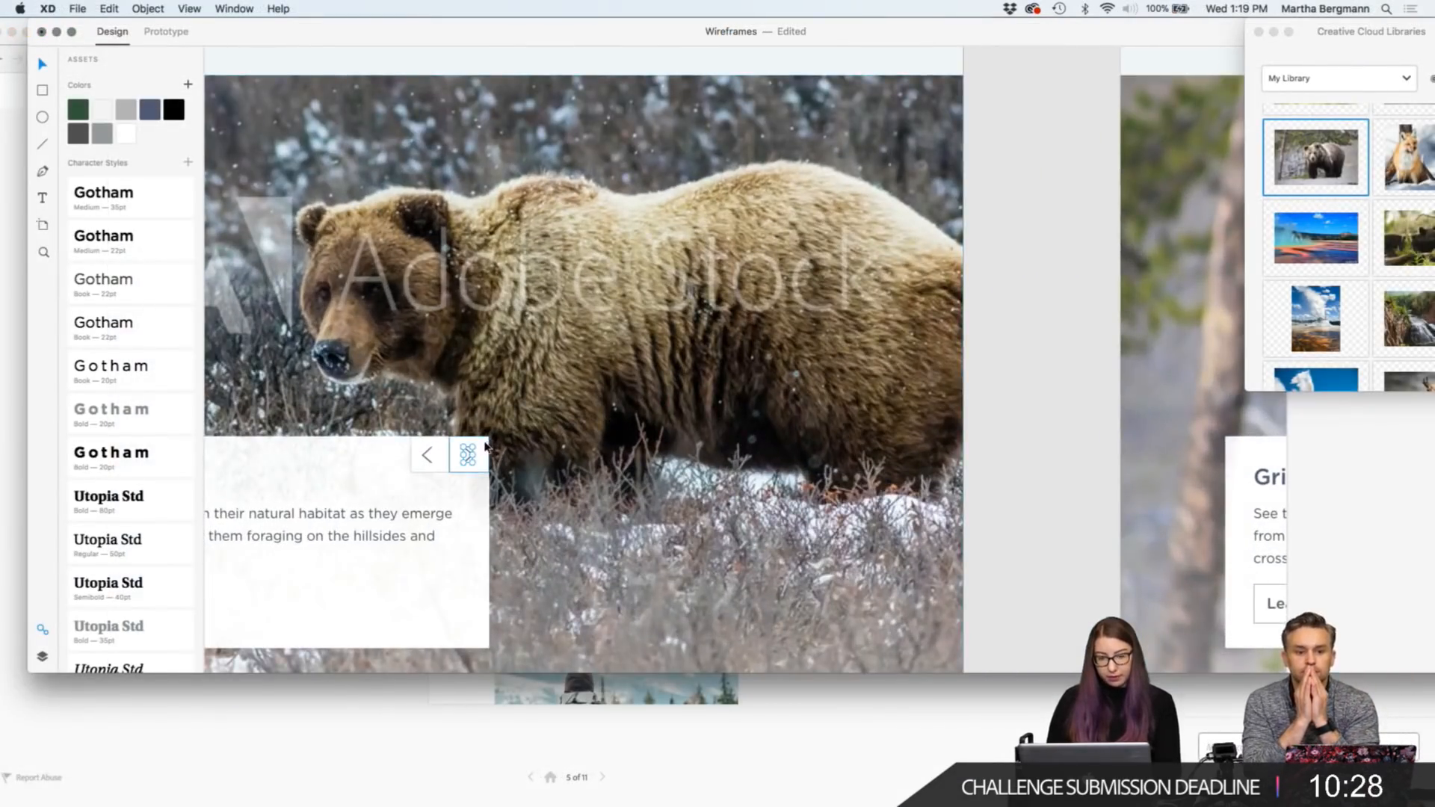
scroll(486, 446, right, 10)
click(1128, 461)
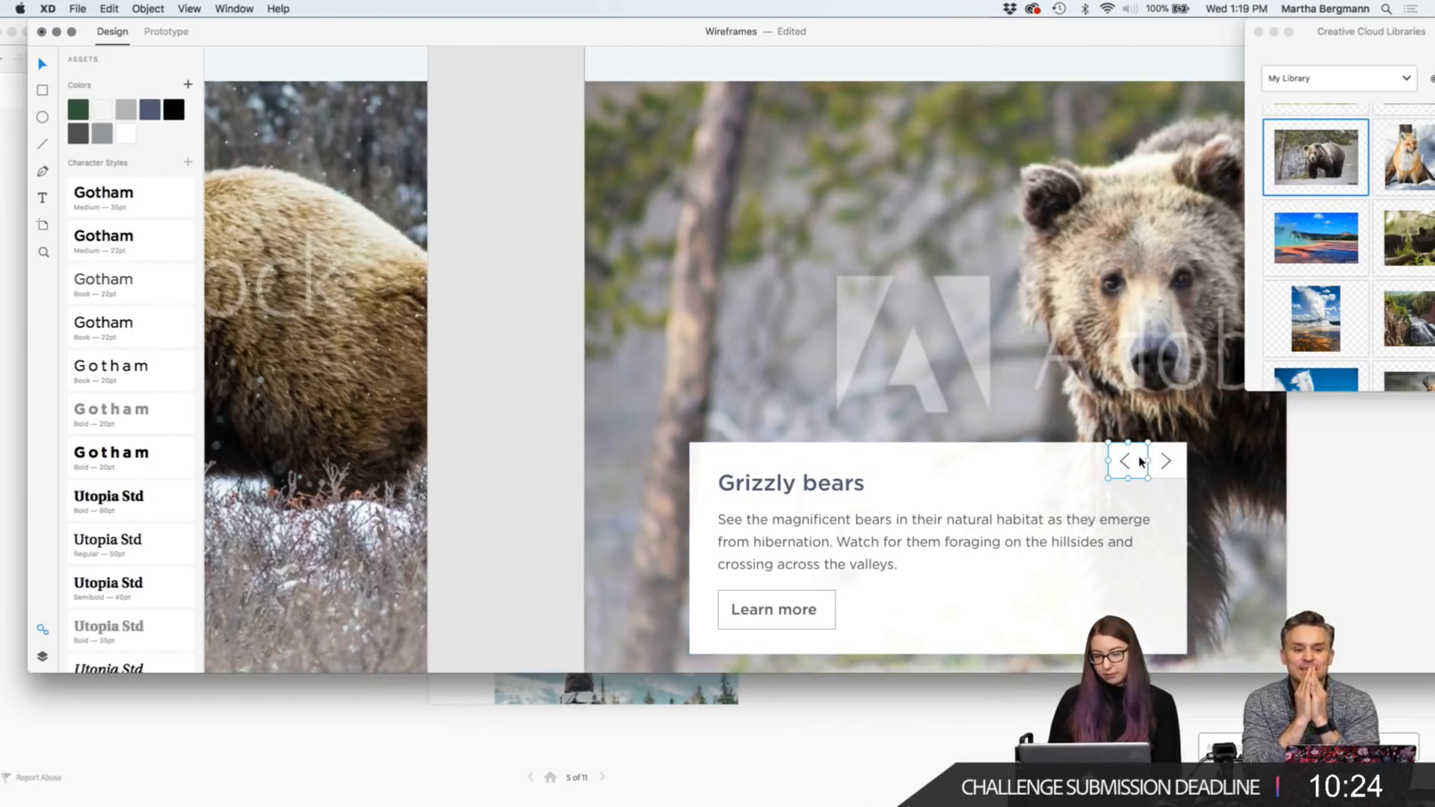
click(1168, 460)
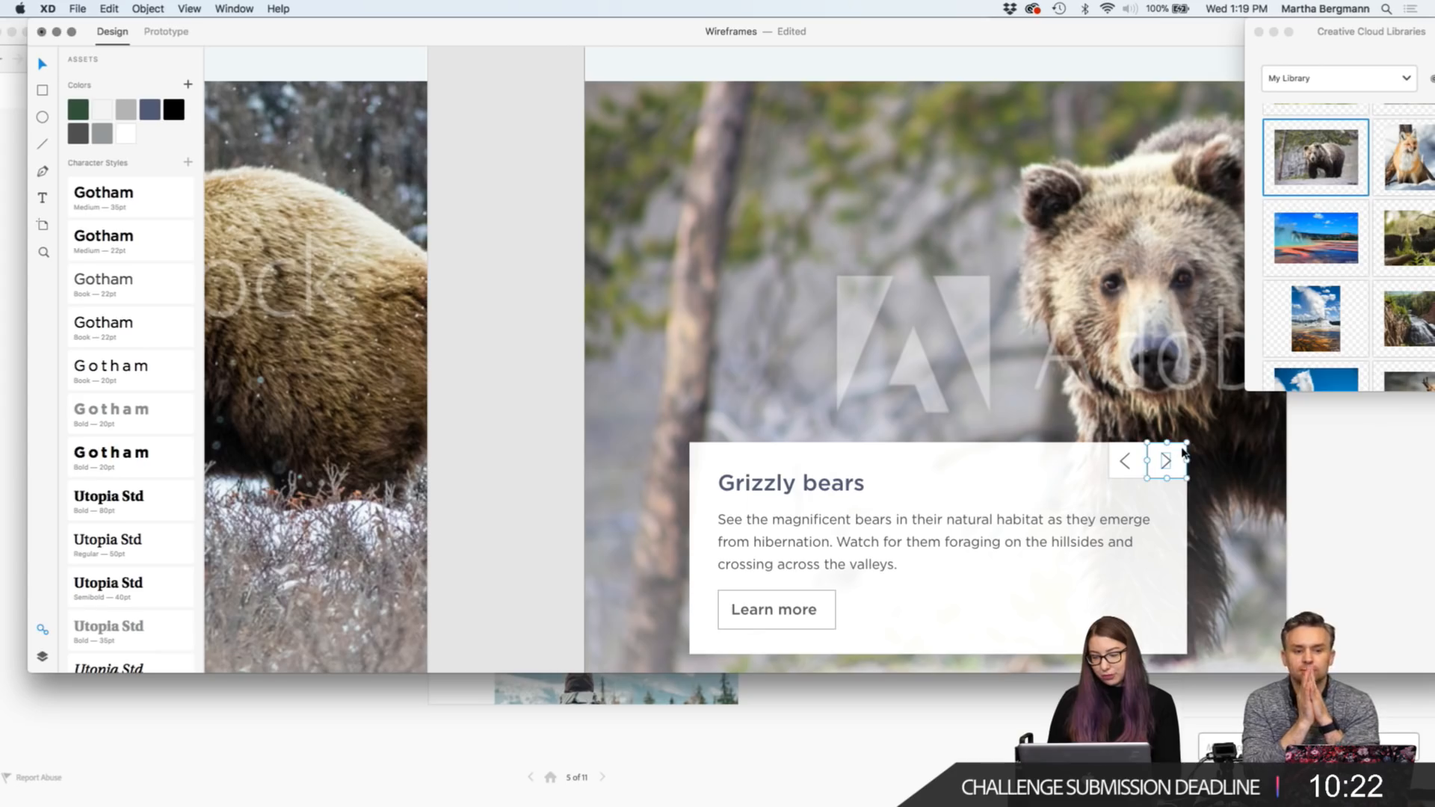
key(super+minus)
Wire each card's right arrow to the other bear artboard with a 1 s Dissolve, Ease Out transition.
click(164, 31)
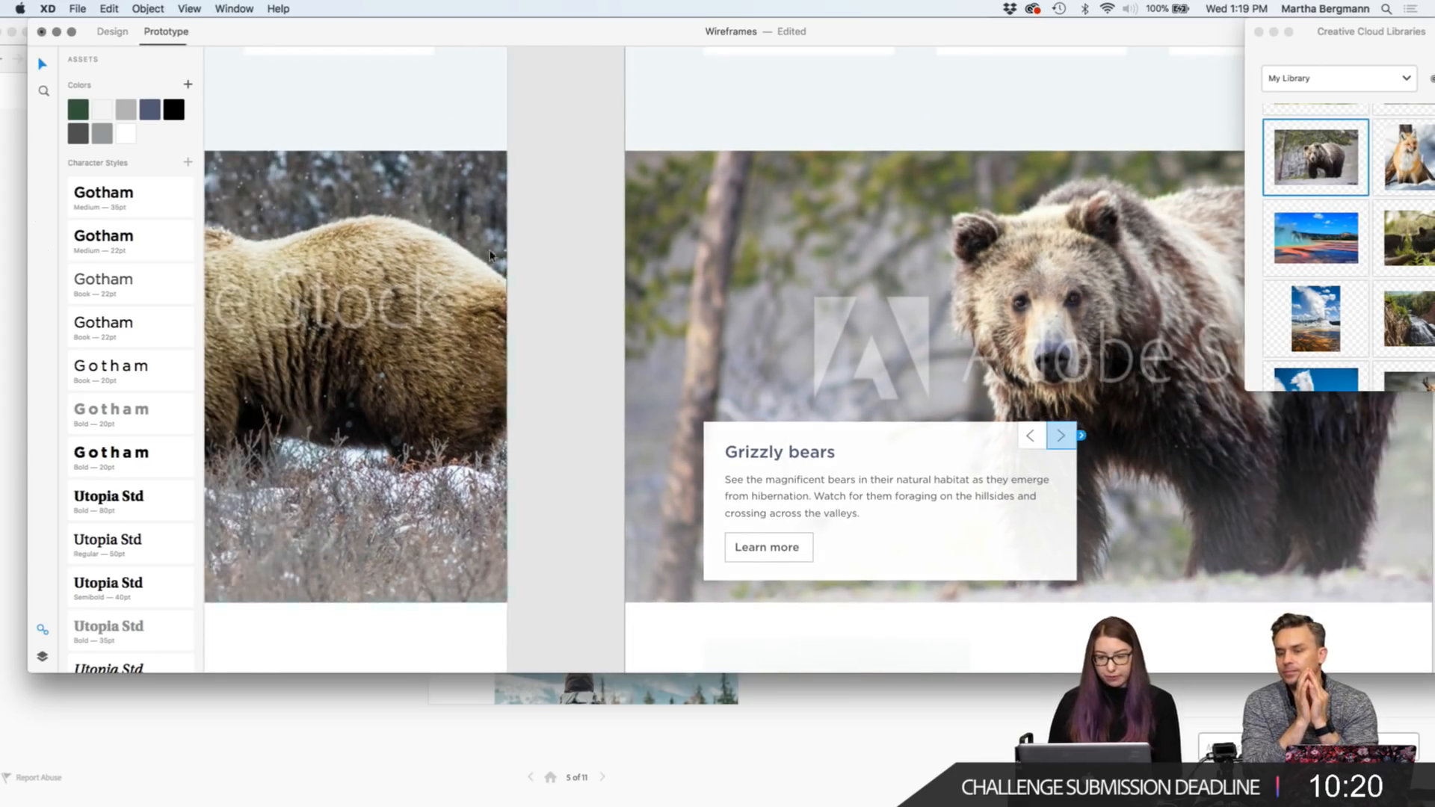
scroll(338, 174, left, 10)
click(545, 459)
drag(566, 459, 1035, 396)
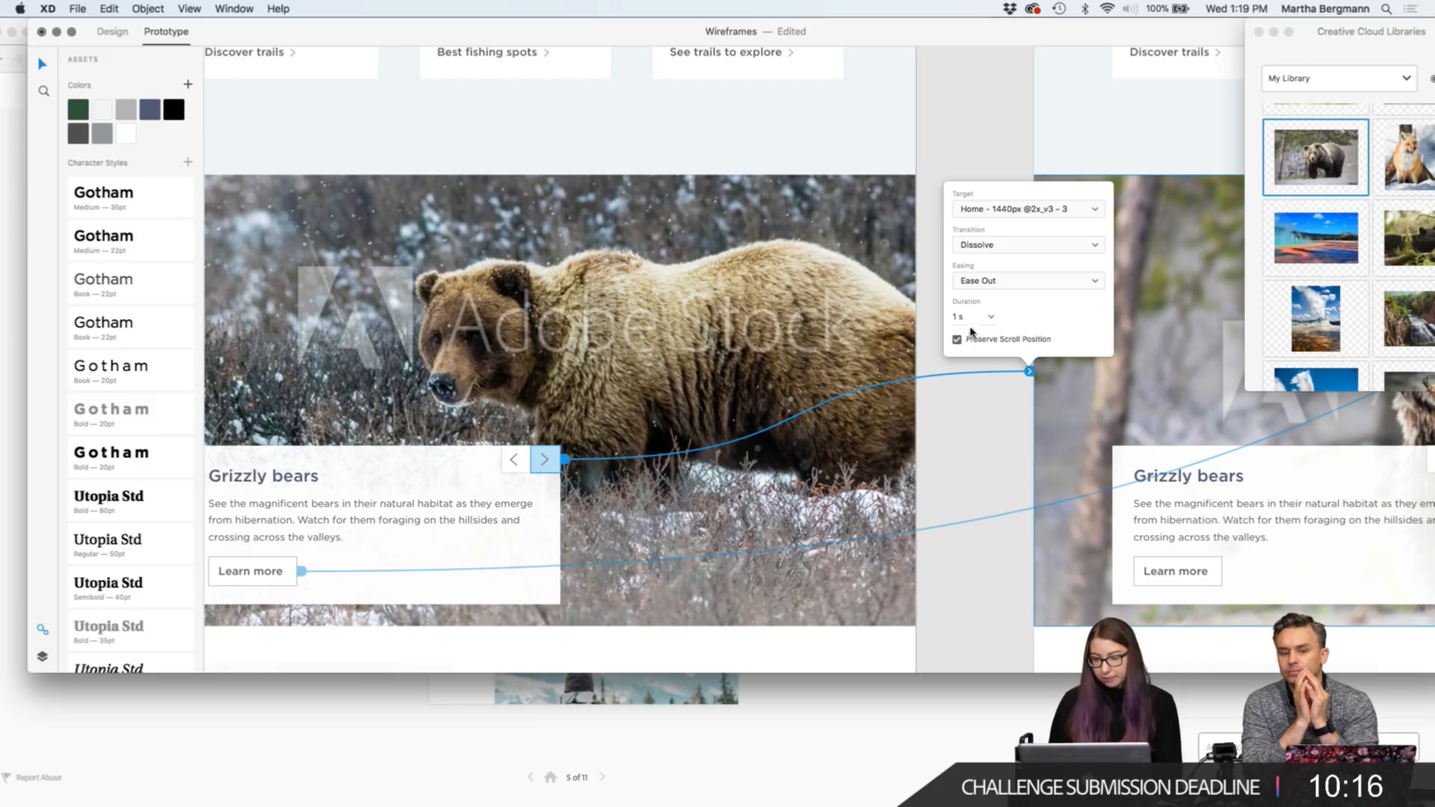
scroll(970, 334, right, 5)
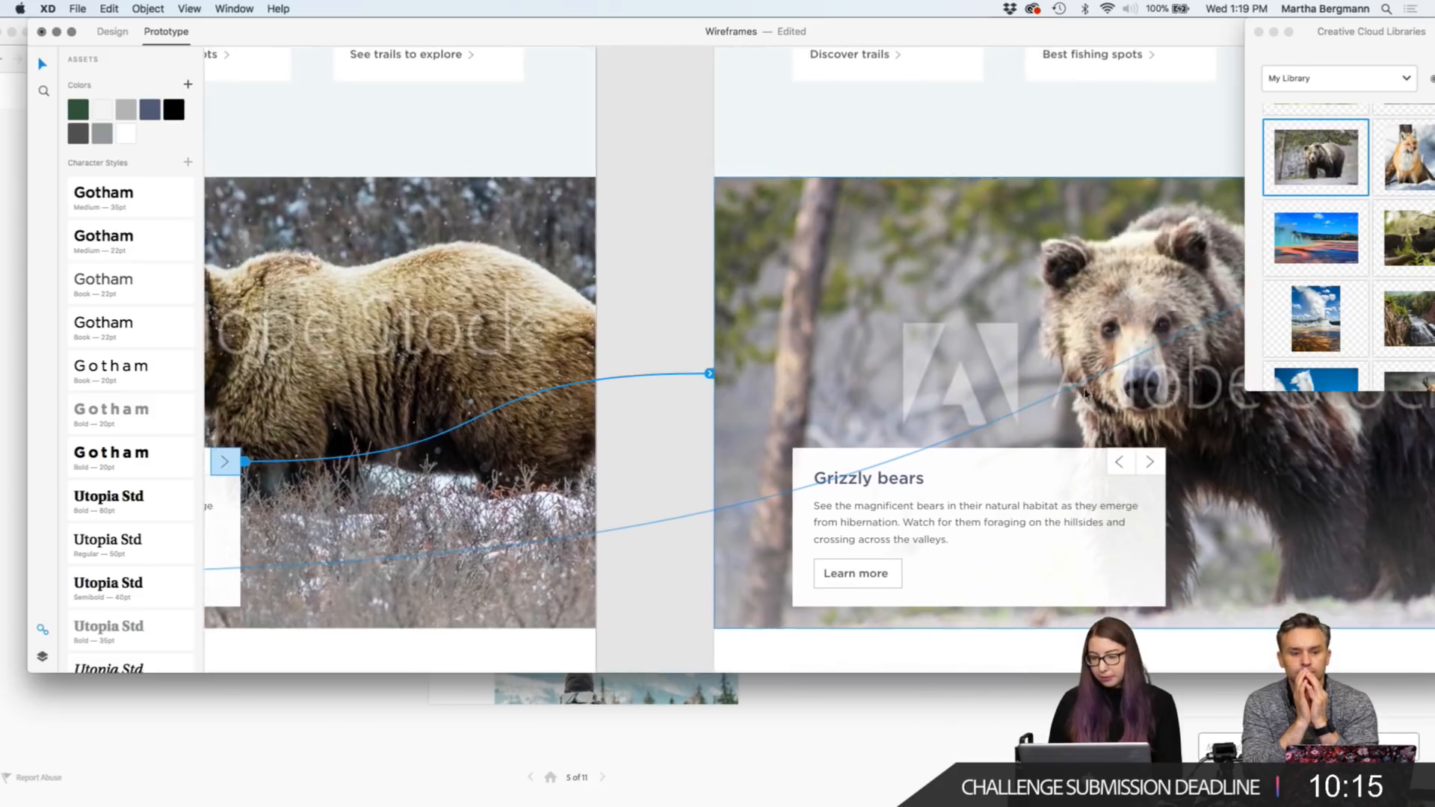
click(1150, 464)
drag(1141, 462, 428, 374)
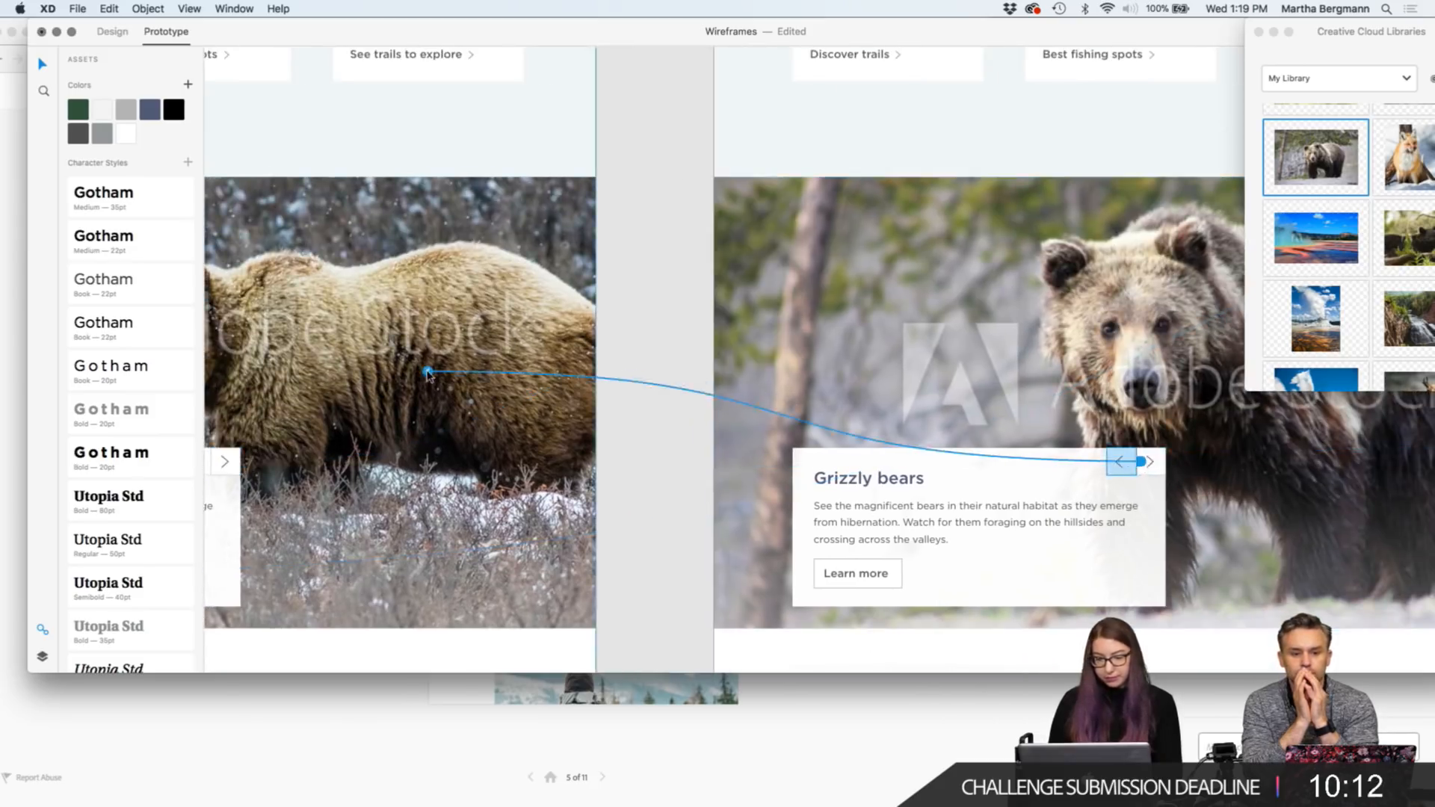
click(672, 441)
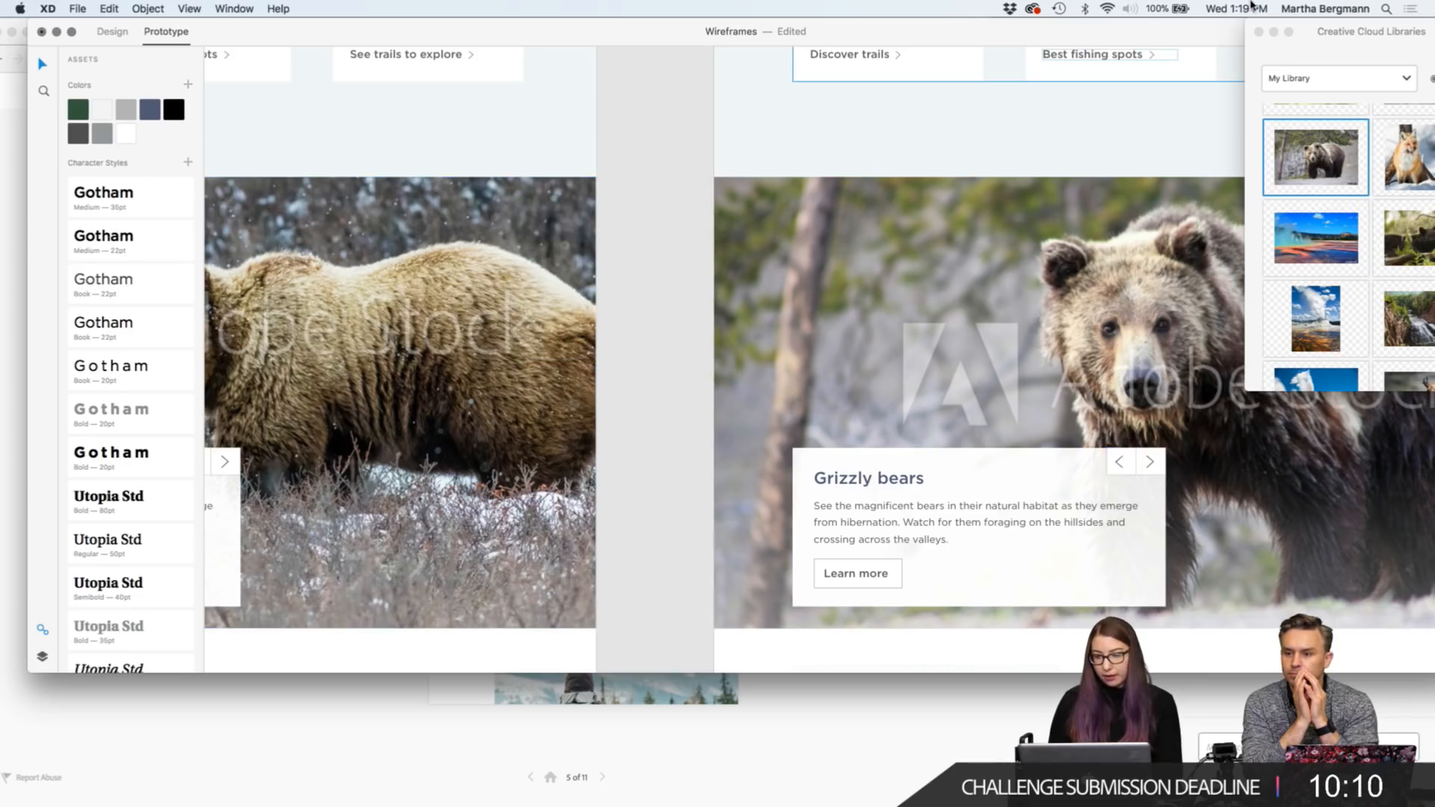
Close the CC Libraries panel and save the design via File > Save.
click(1258, 31)
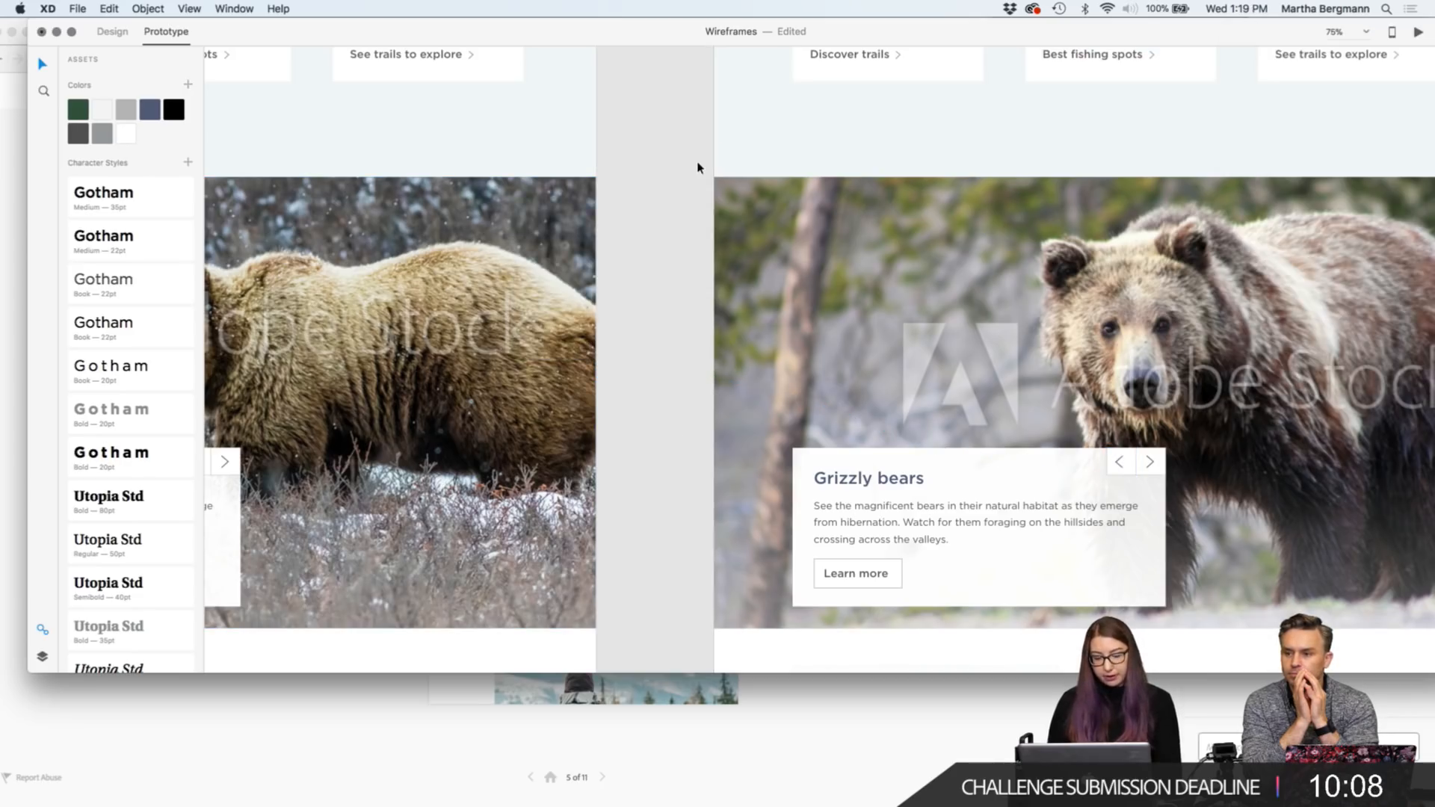
click(147, 8)
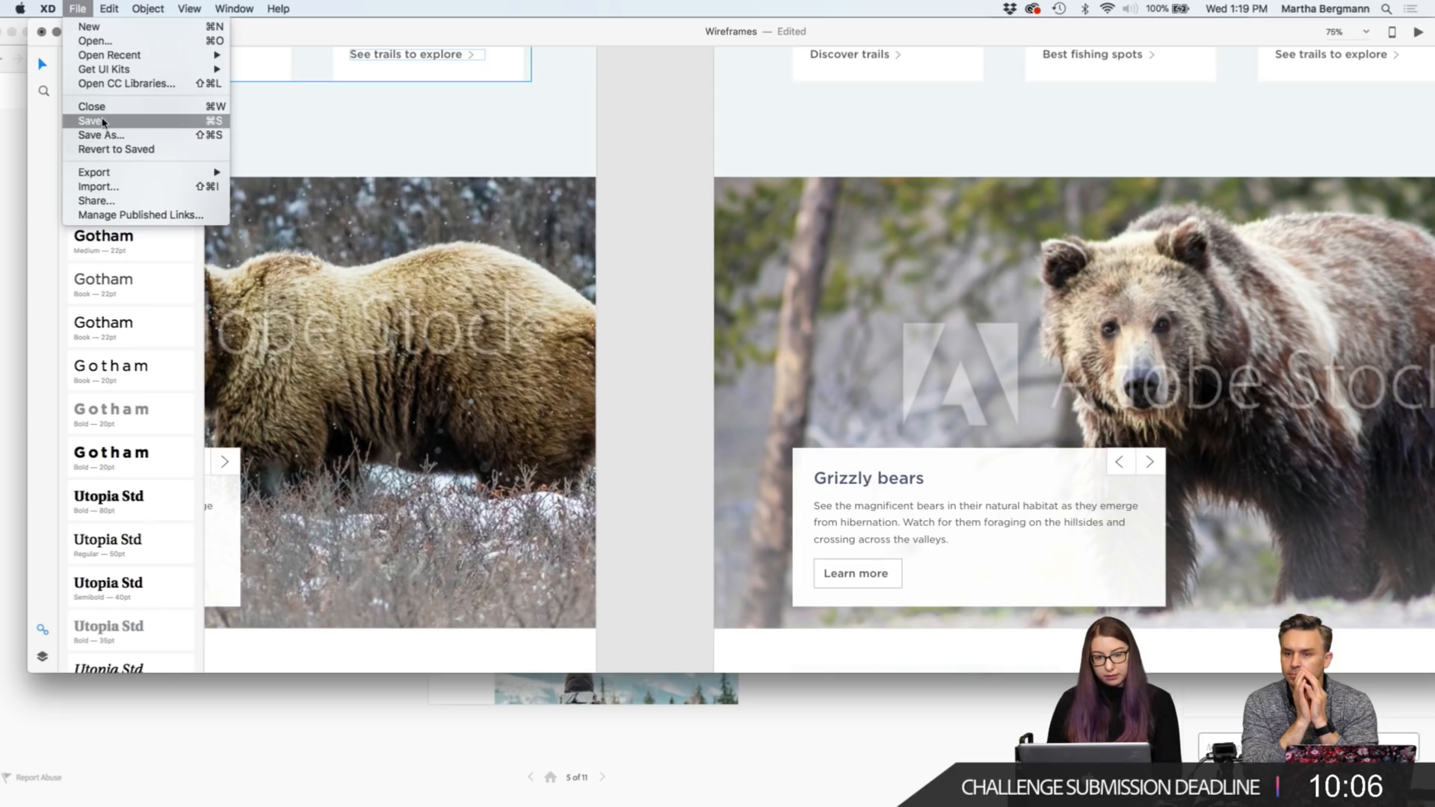
click(102, 121)
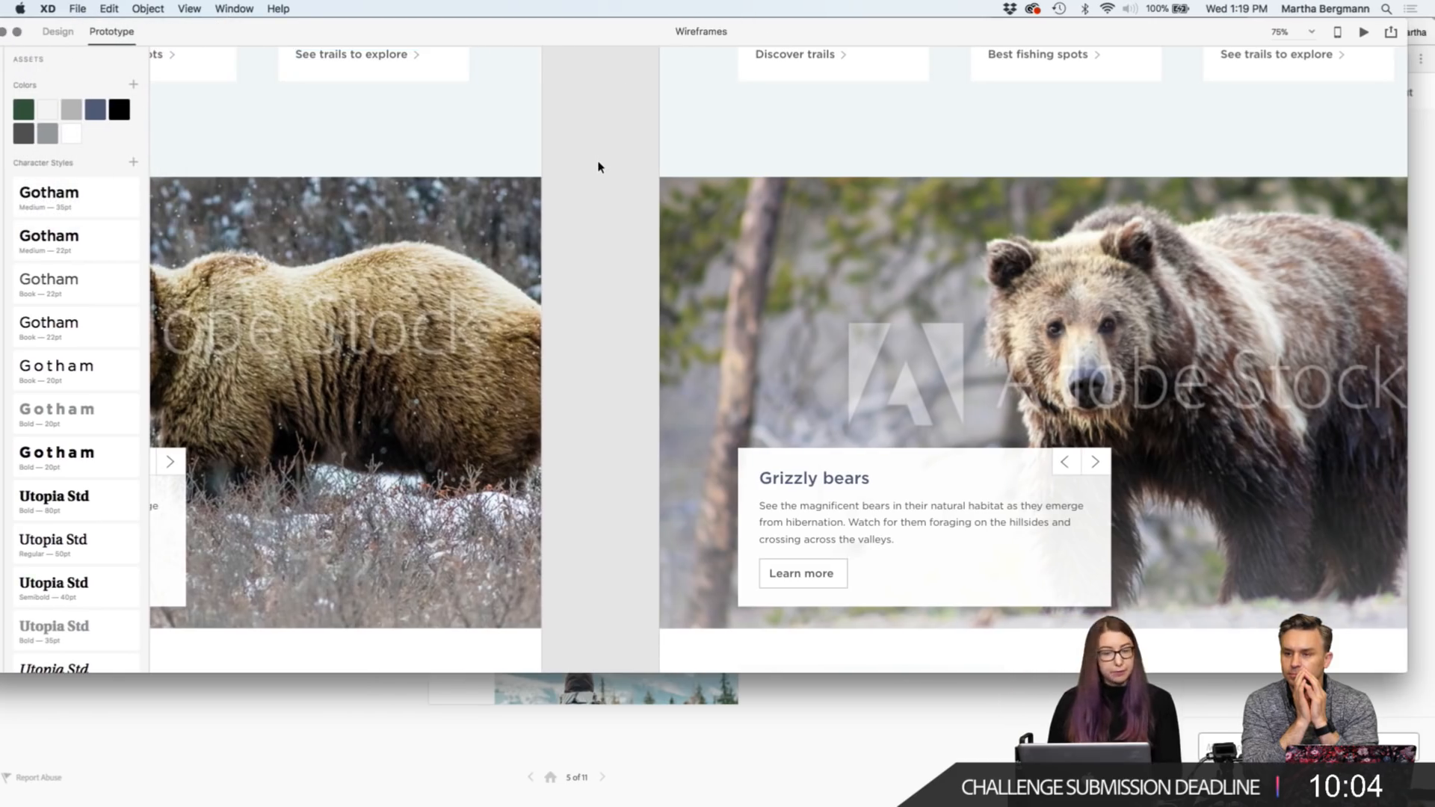
key(super+minus)
key(super+minus)
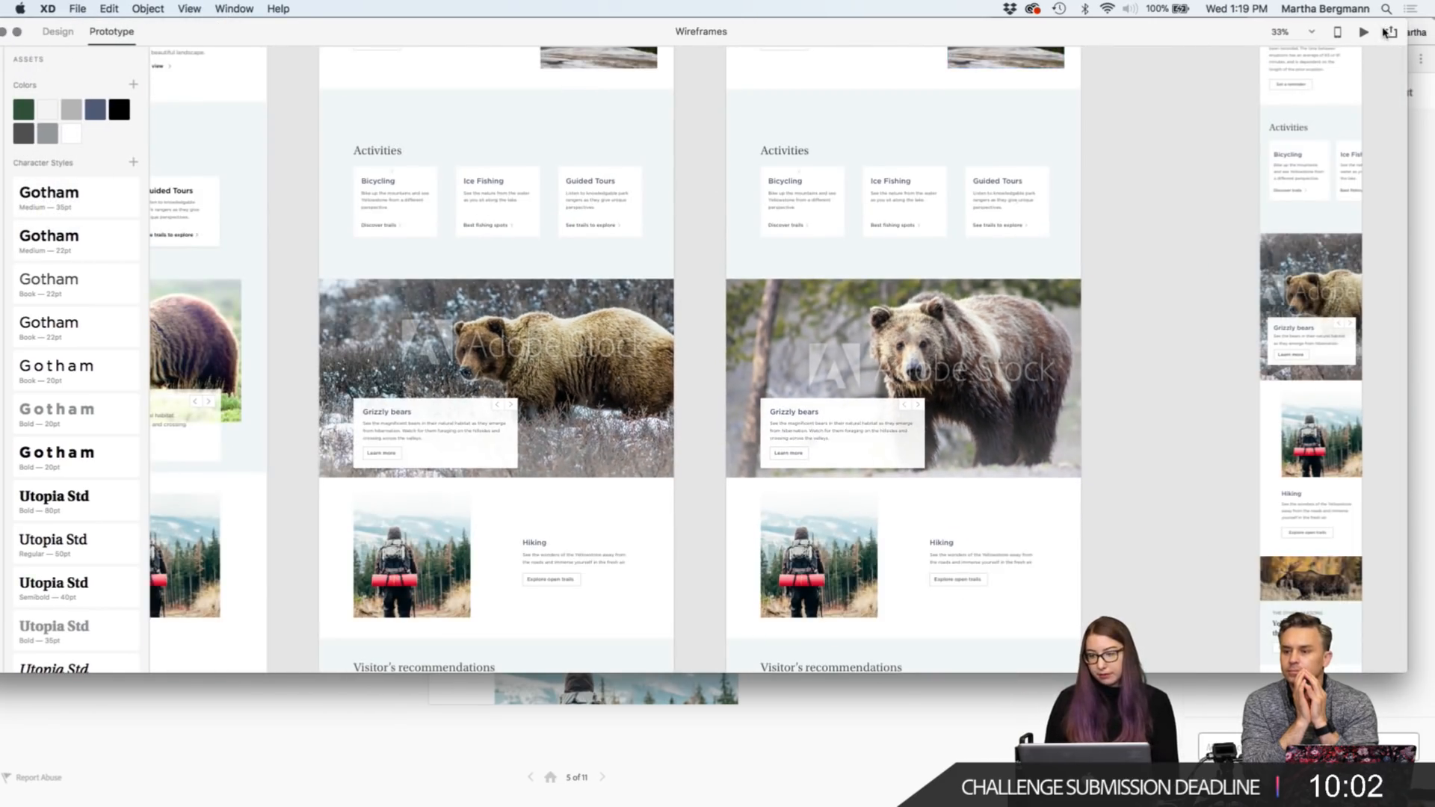
Update the published fifty-nine-parks prototype link and open it in the browser.
click(1387, 32)
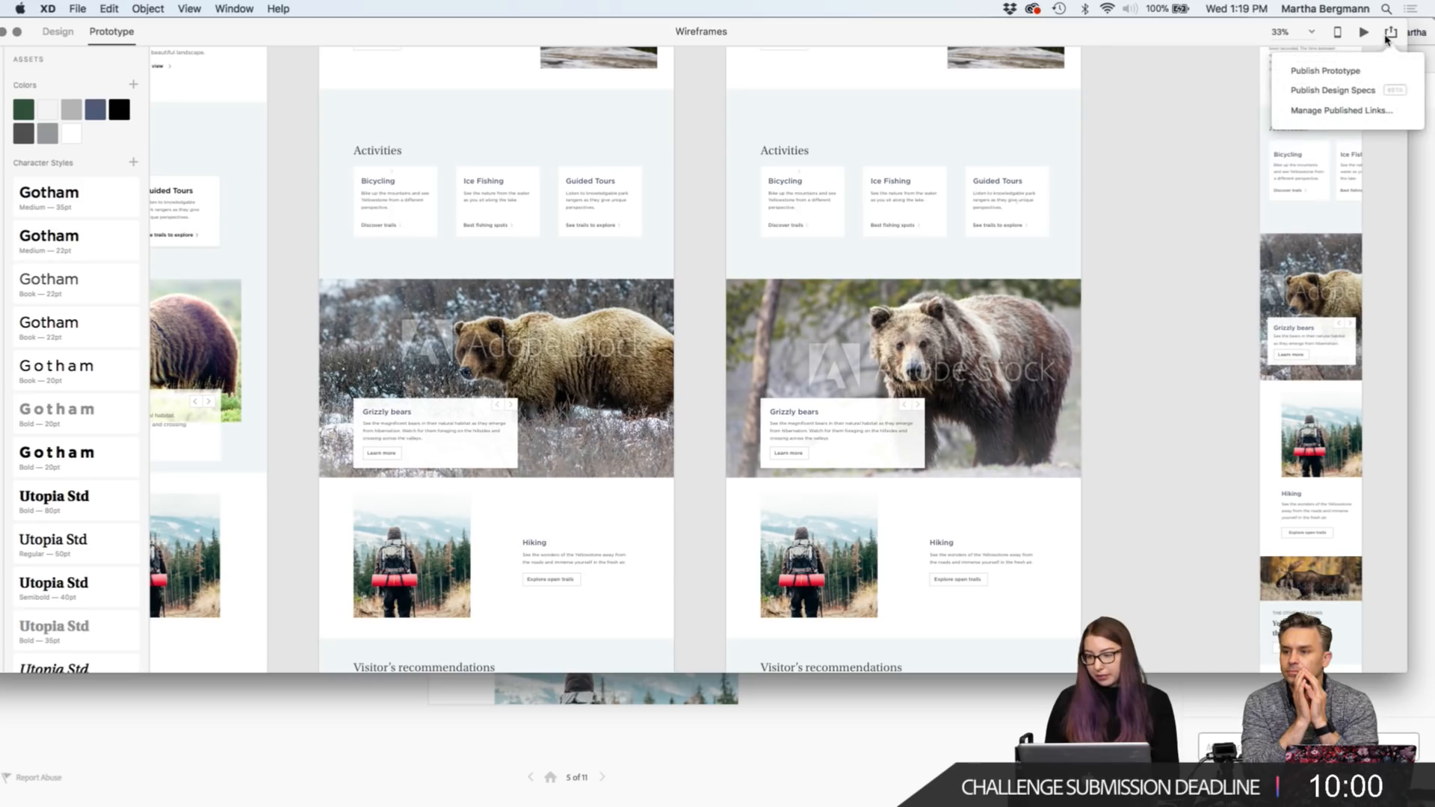
click(1354, 70)
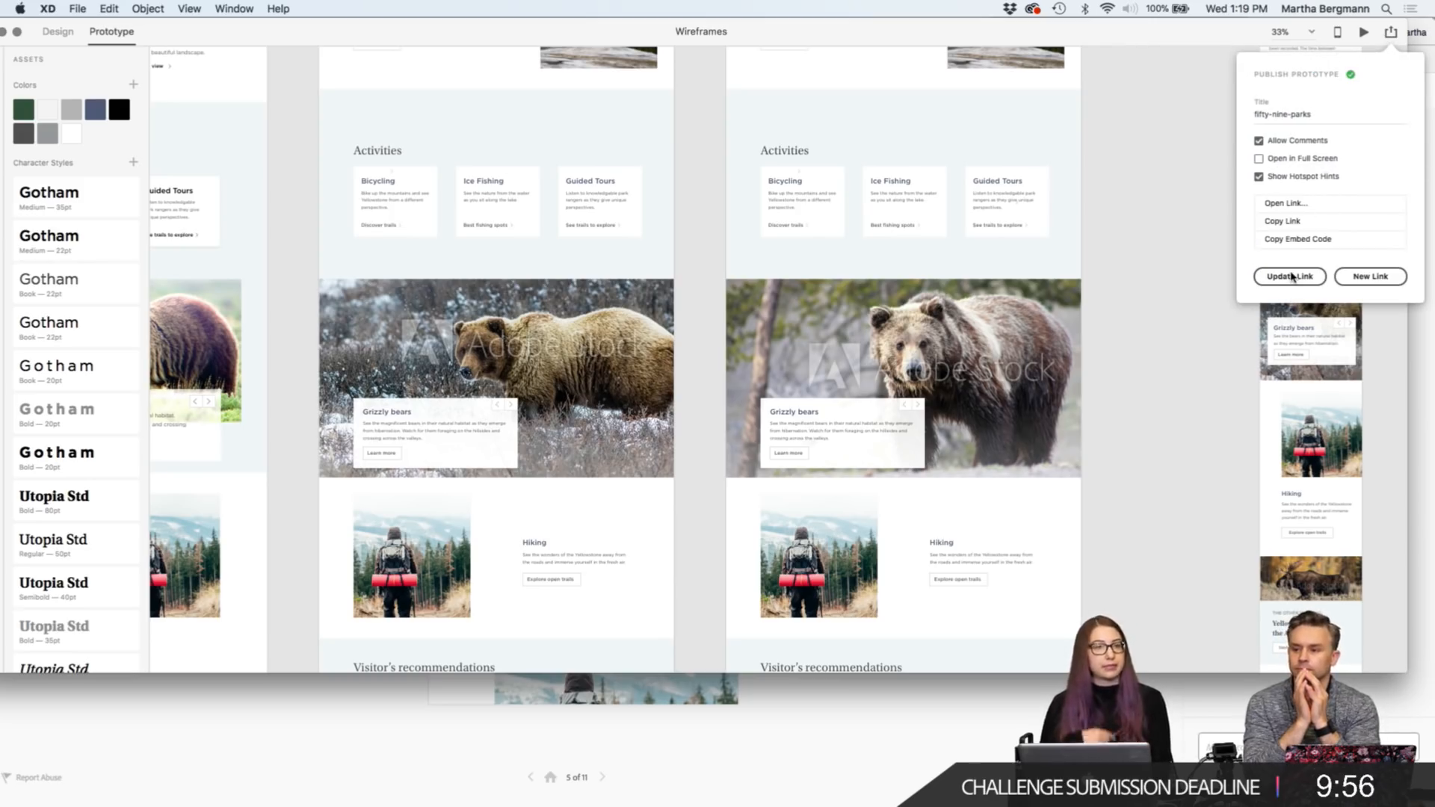
click(1291, 275)
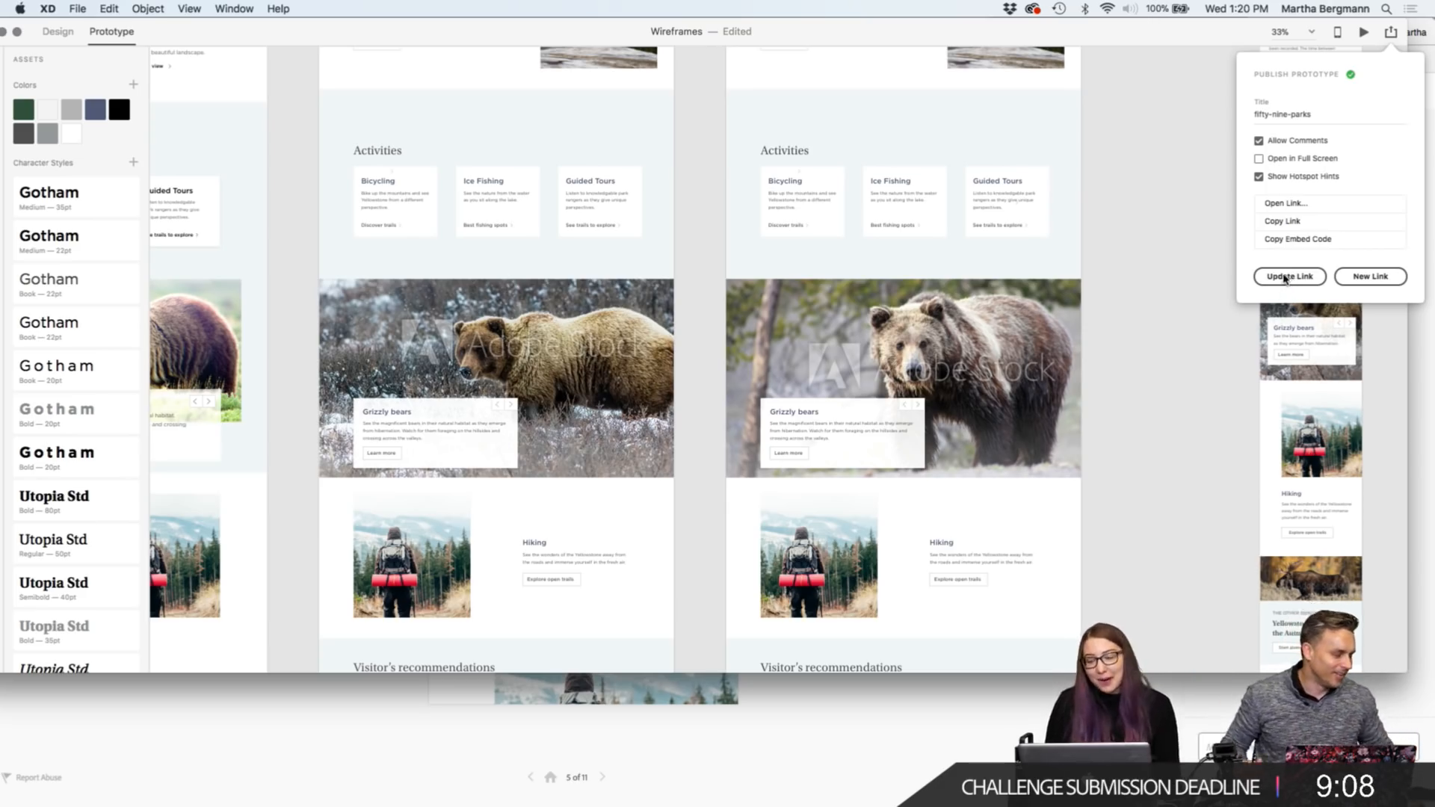
click(1287, 203)
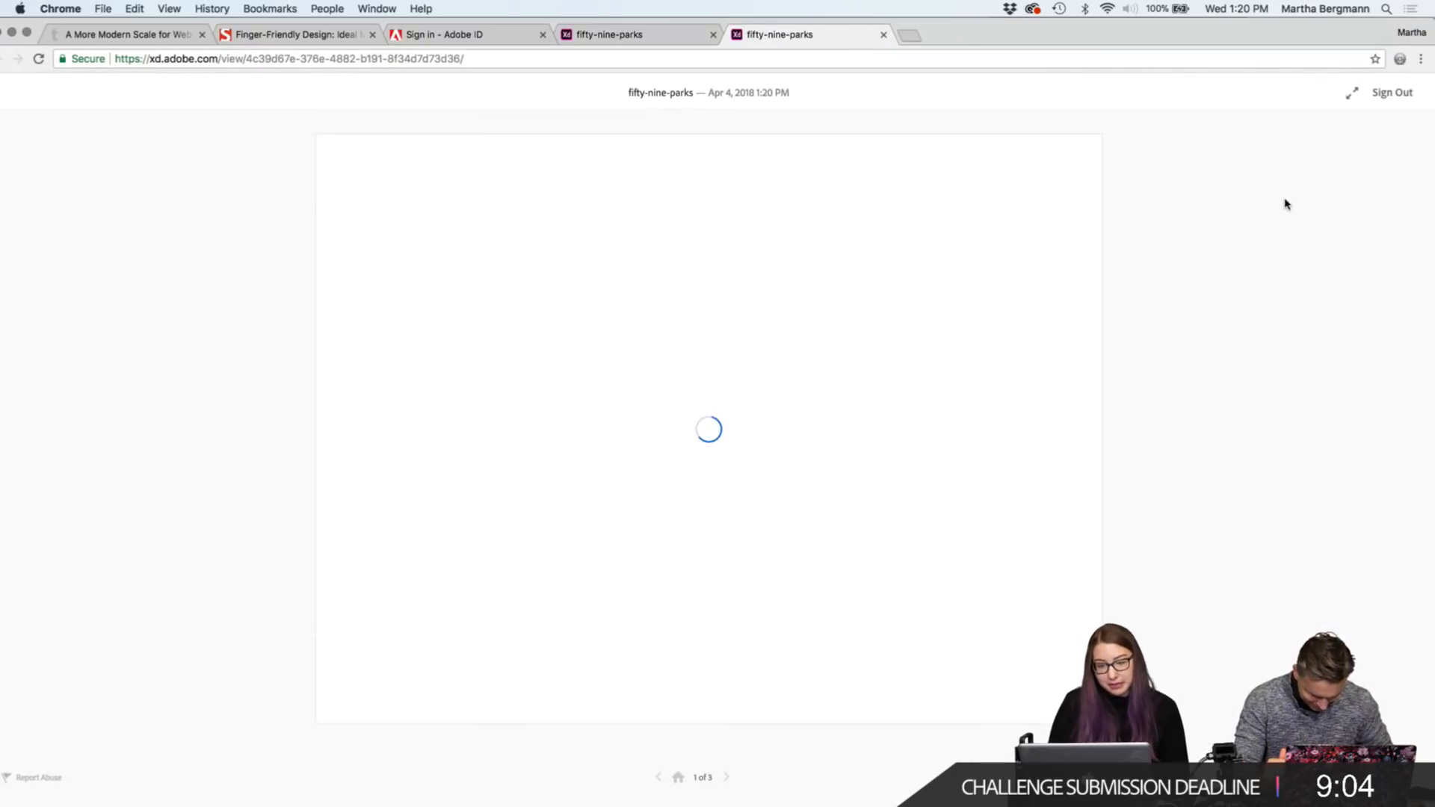
Close the duplicate fifty-nine-parks tab and show the reply to the pinned comment.
click(712, 35)
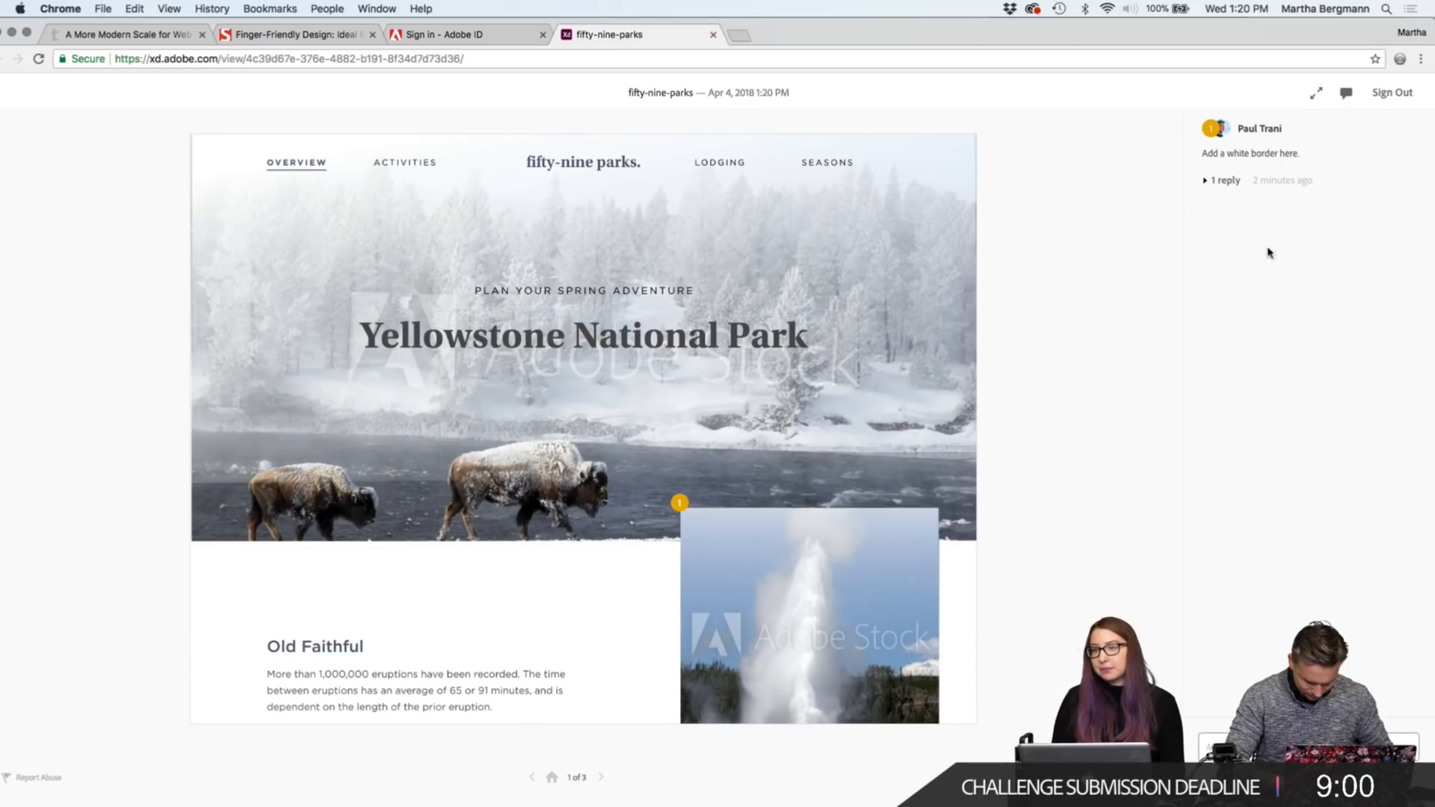
click(1204, 182)
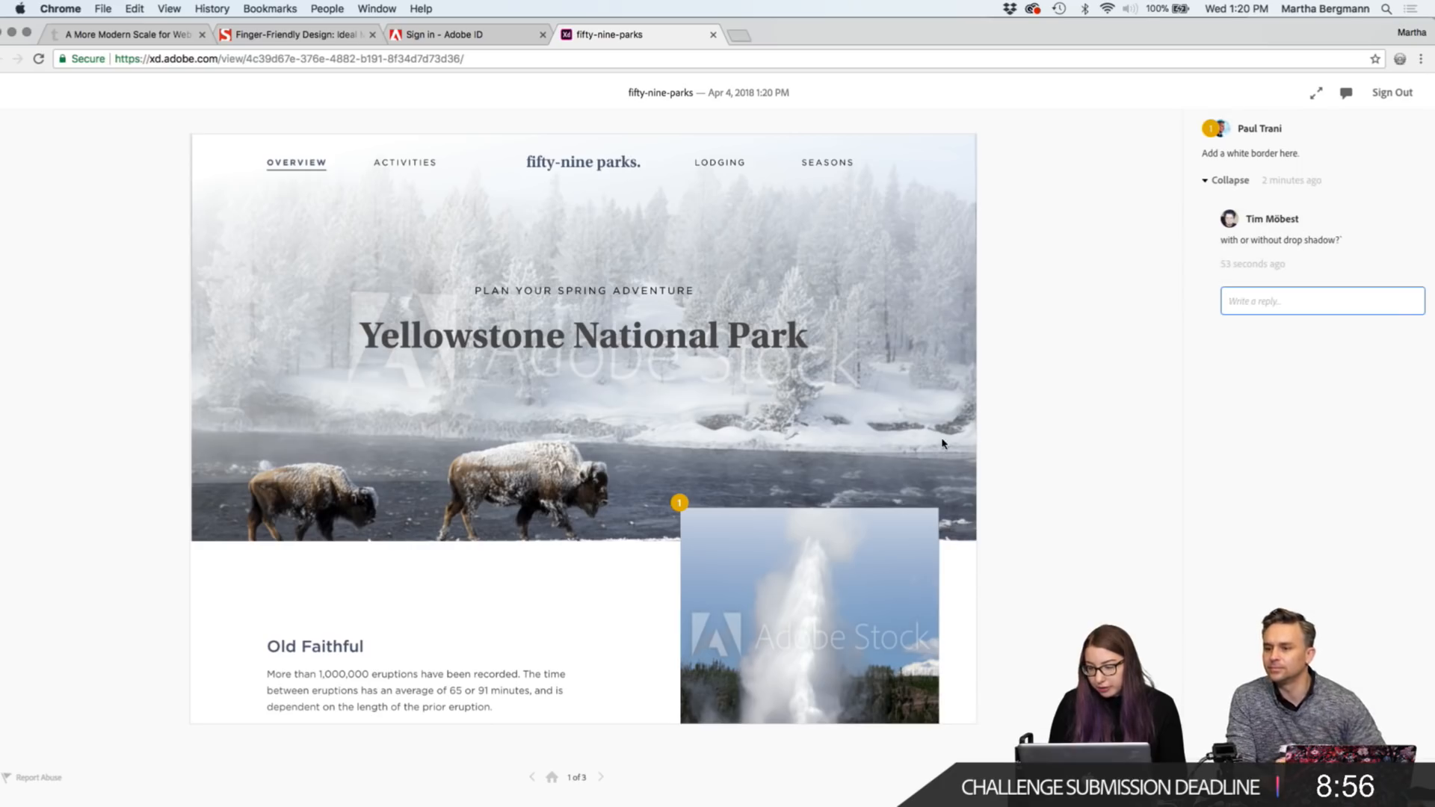
scroll(845, 467, down, 2)
scroll(682, 603, down, 15)
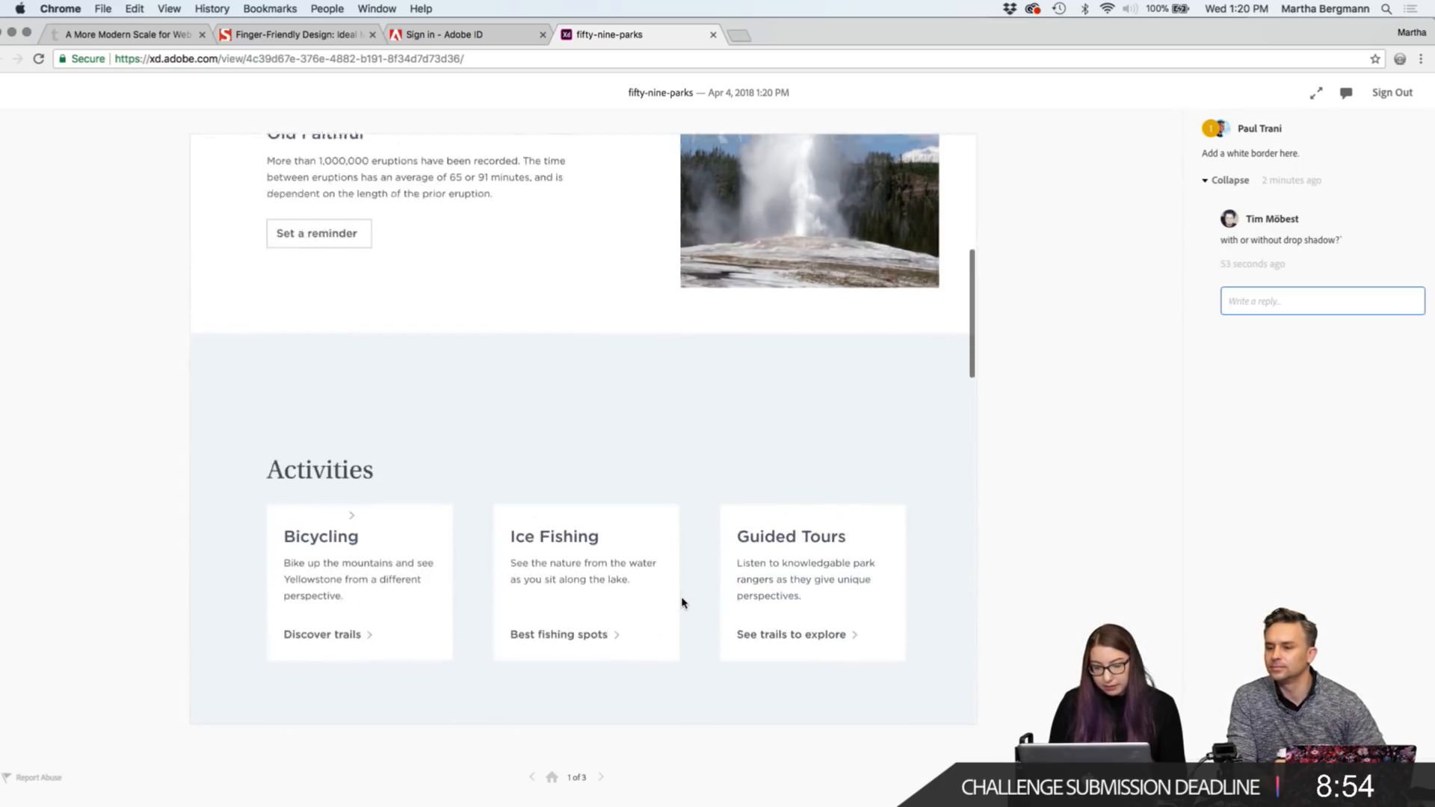
scroll(682, 602, down, 7)
scroll(682, 601, up, 6)
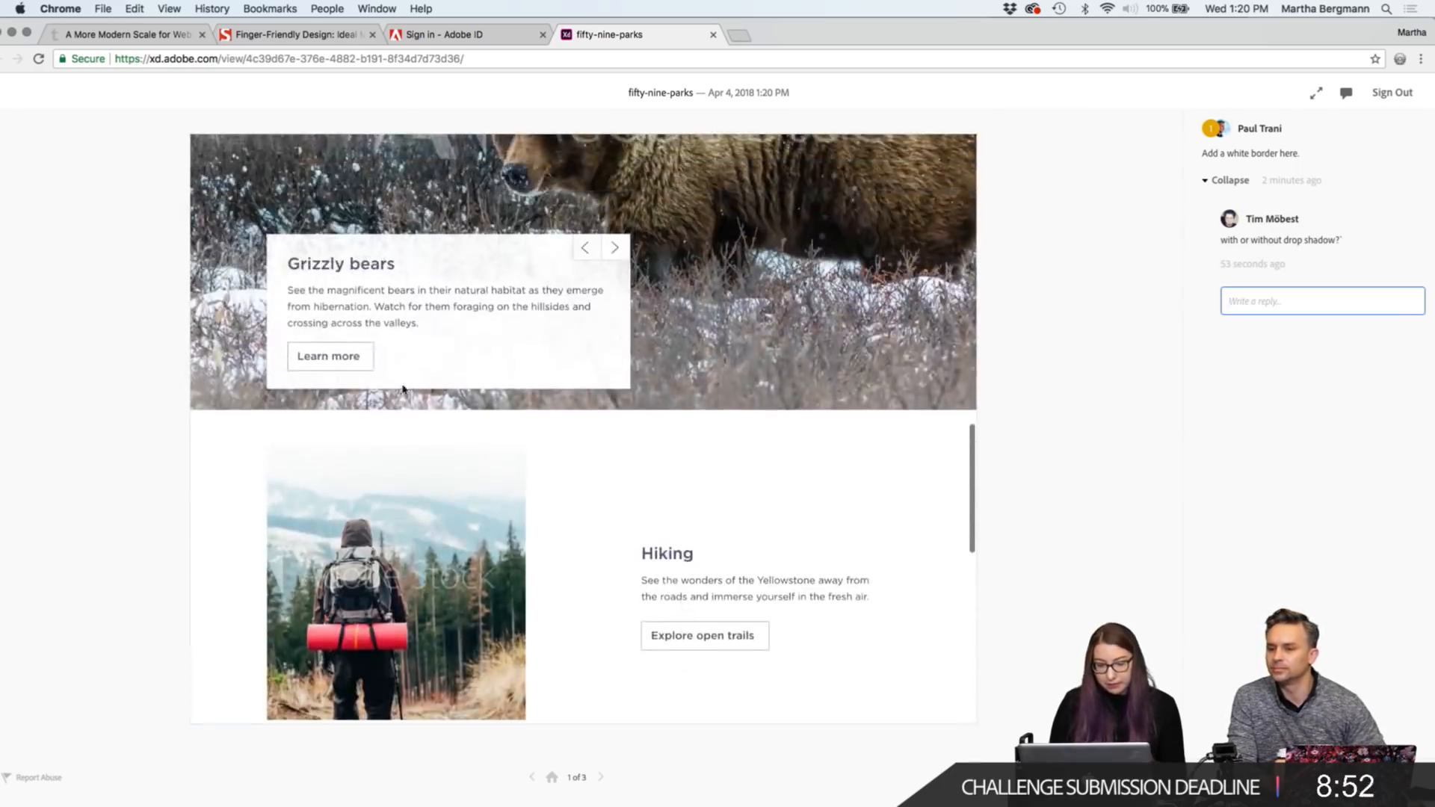
Follow Learn more through to the full grizzly bear screen and scroll through it.
click(346, 357)
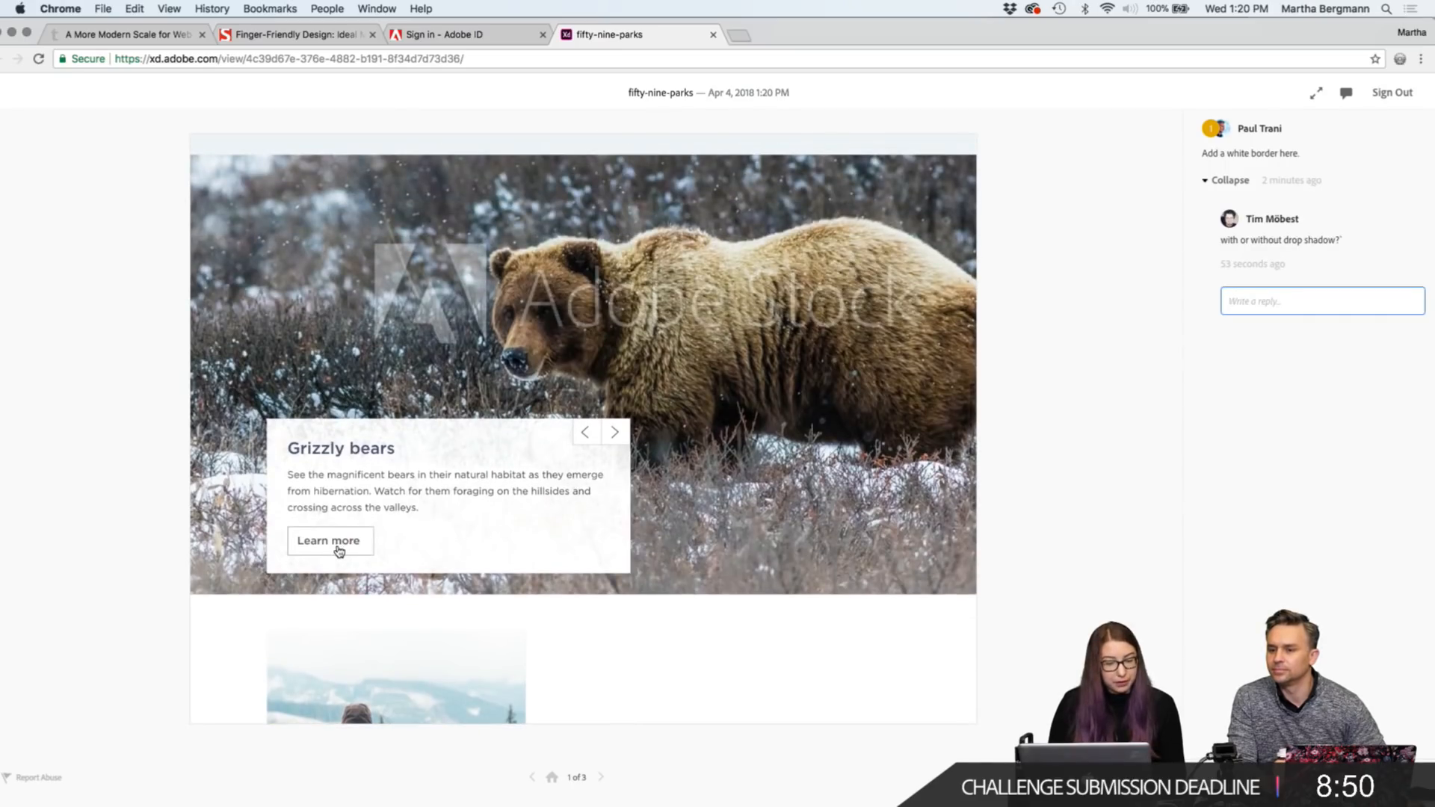
click(338, 550)
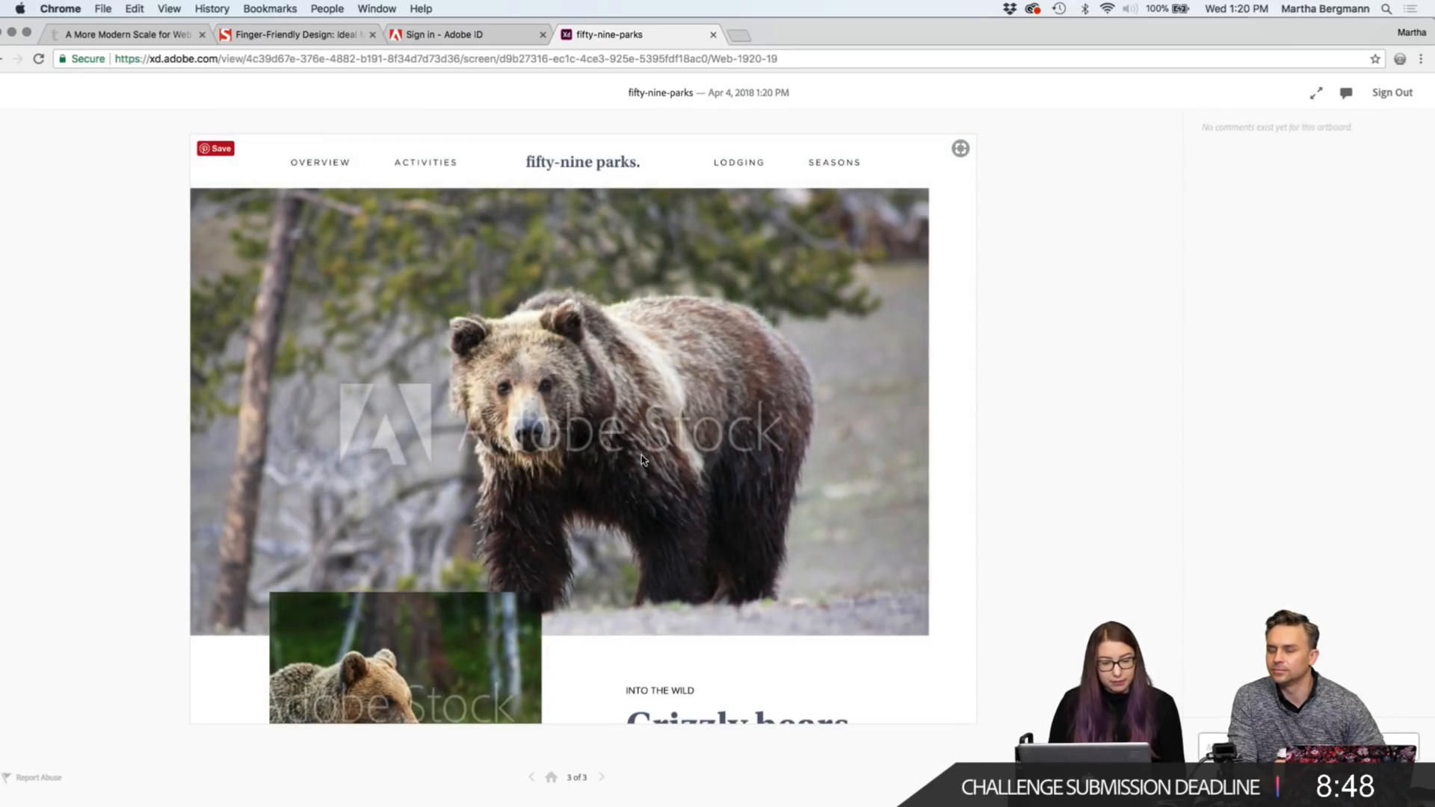
scroll(643, 460, down, 1)
scroll(643, 460, up, 1)
scroll(643, 459, down, 2)
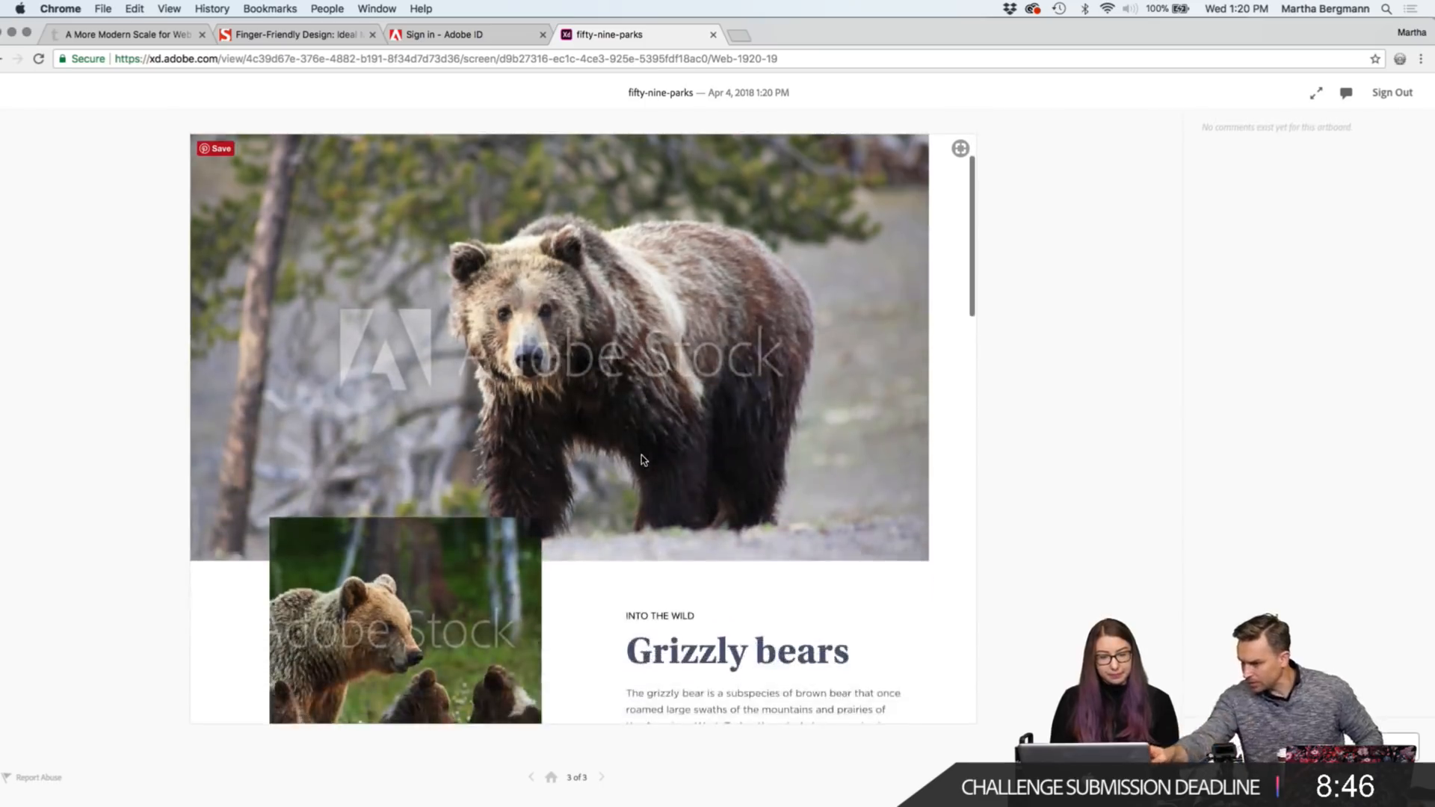
scroll(643, 460, up, 1)
scroll(643, 459, up, 1)
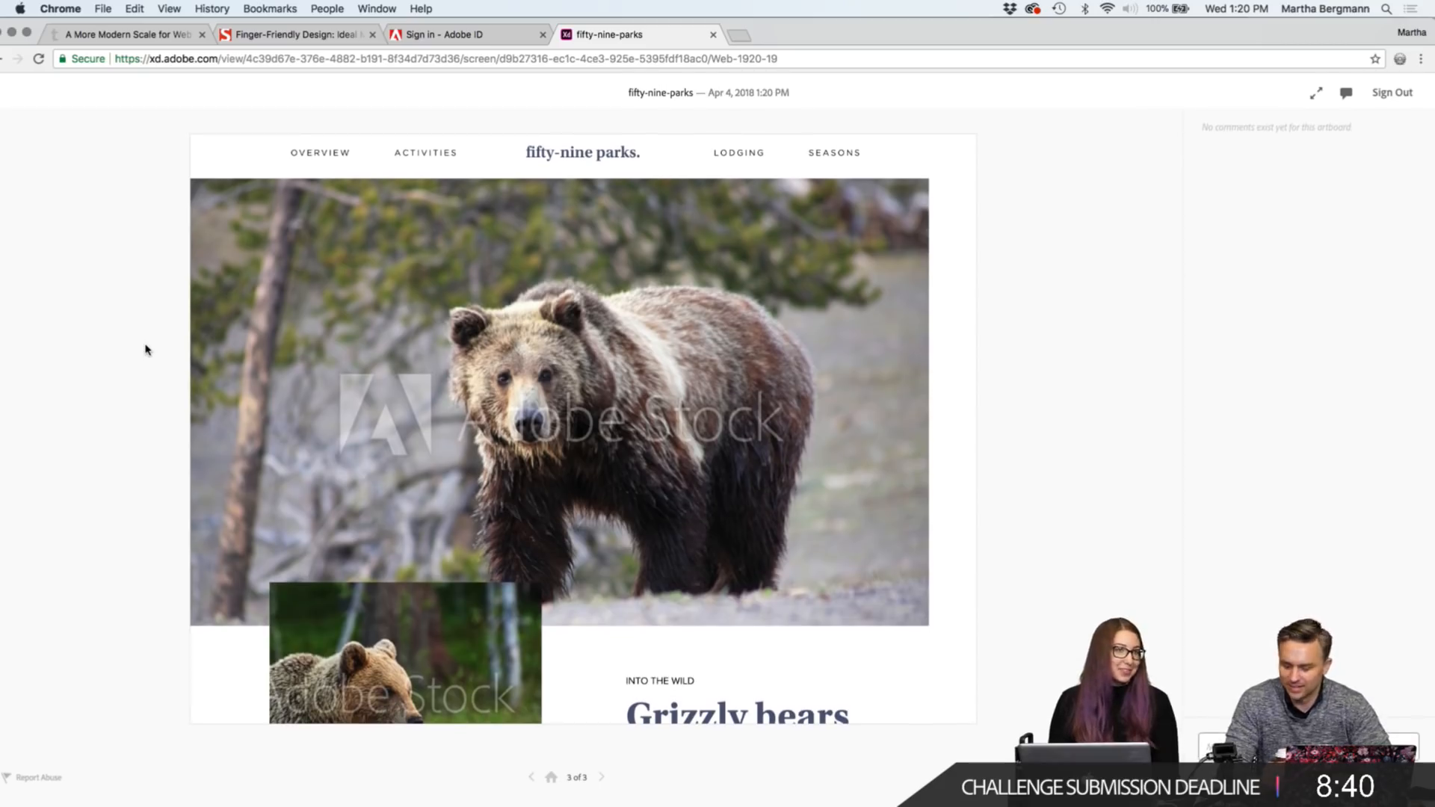
Return to the previous screen and cycle the Grizzly bears carousel, ending on the snowy grizzly.
click(531, 776)
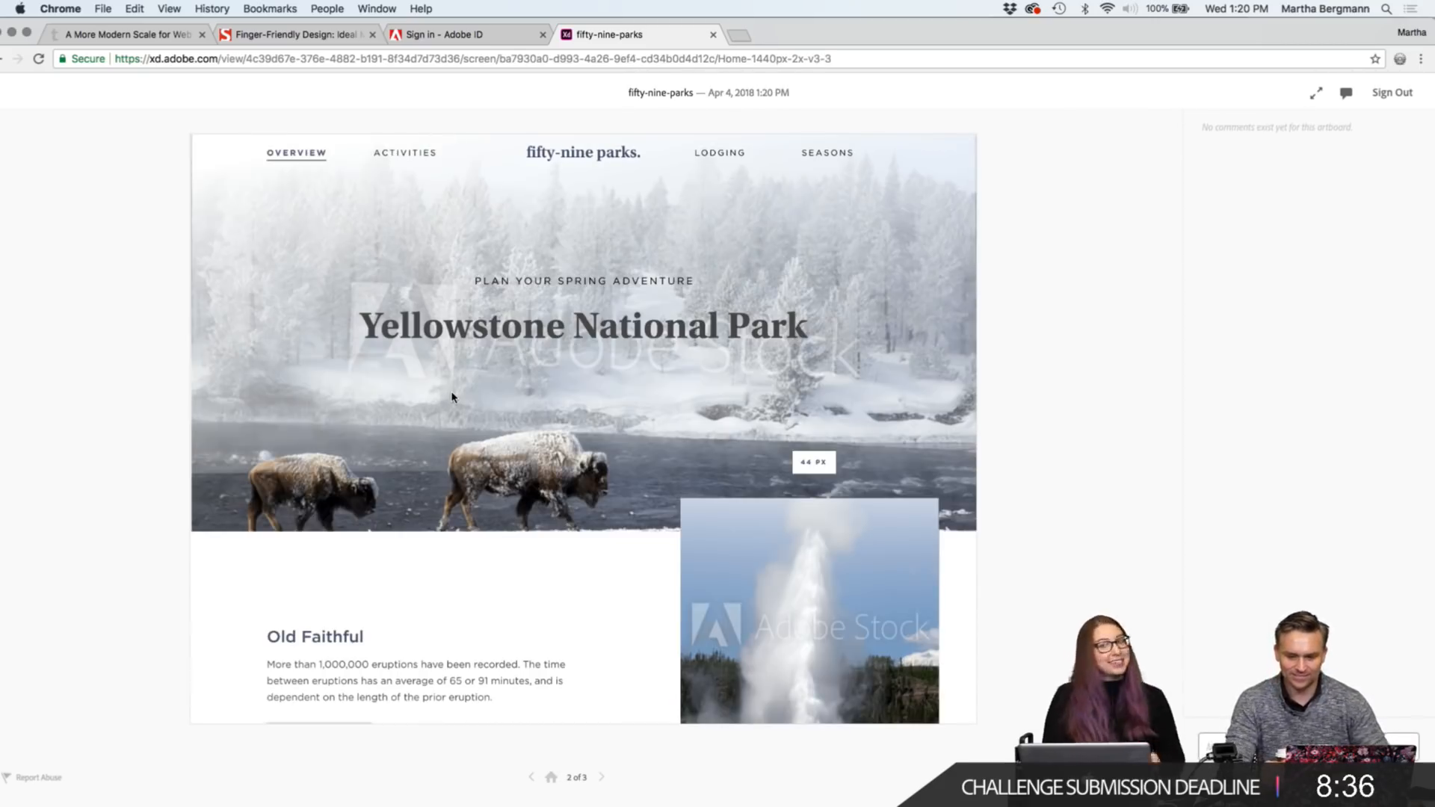
scroll(452, 396, down, 5)
scroll(451, 396, down, 15)
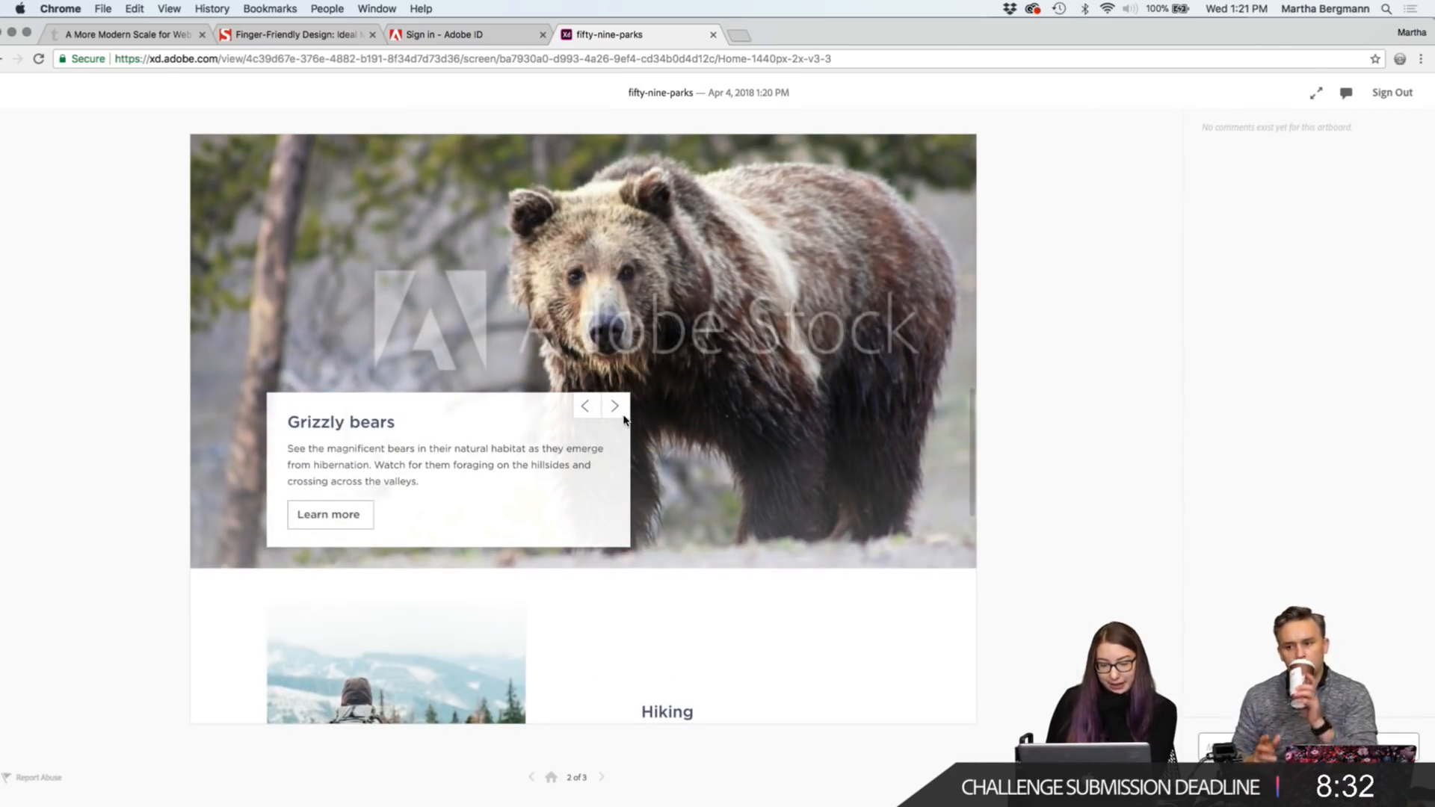
click(615, 411)
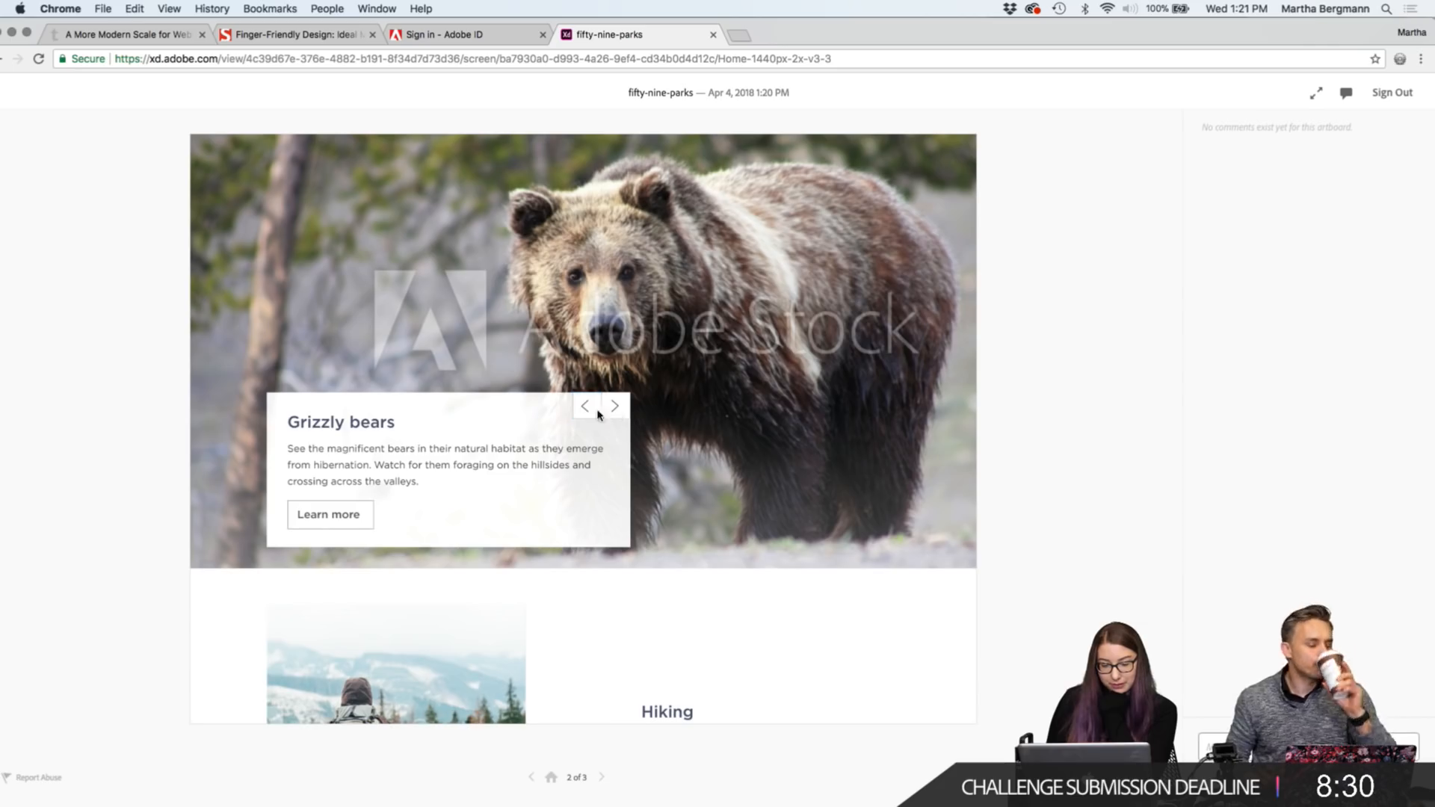
click(591, 415)
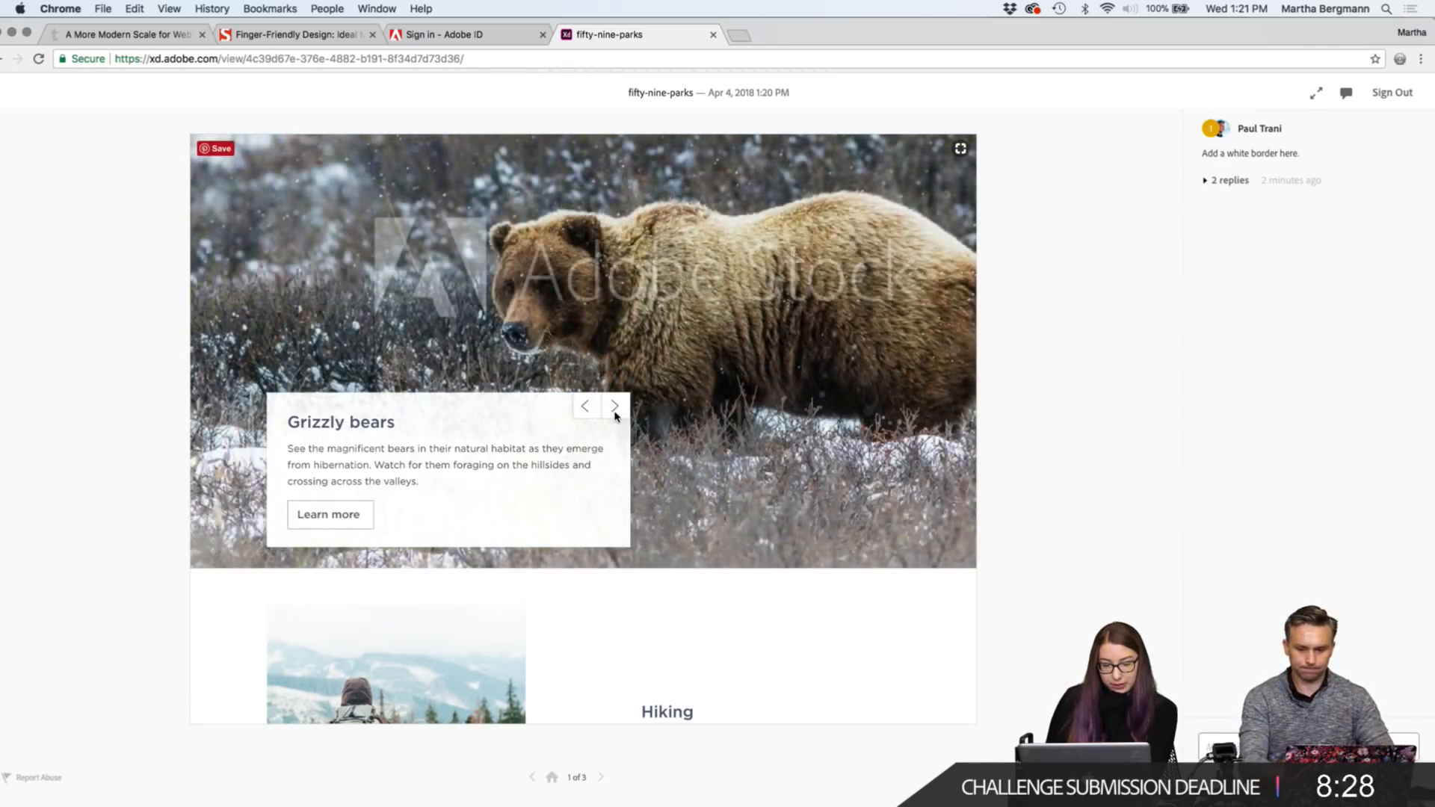
click(615, 417)
click(587, 411)
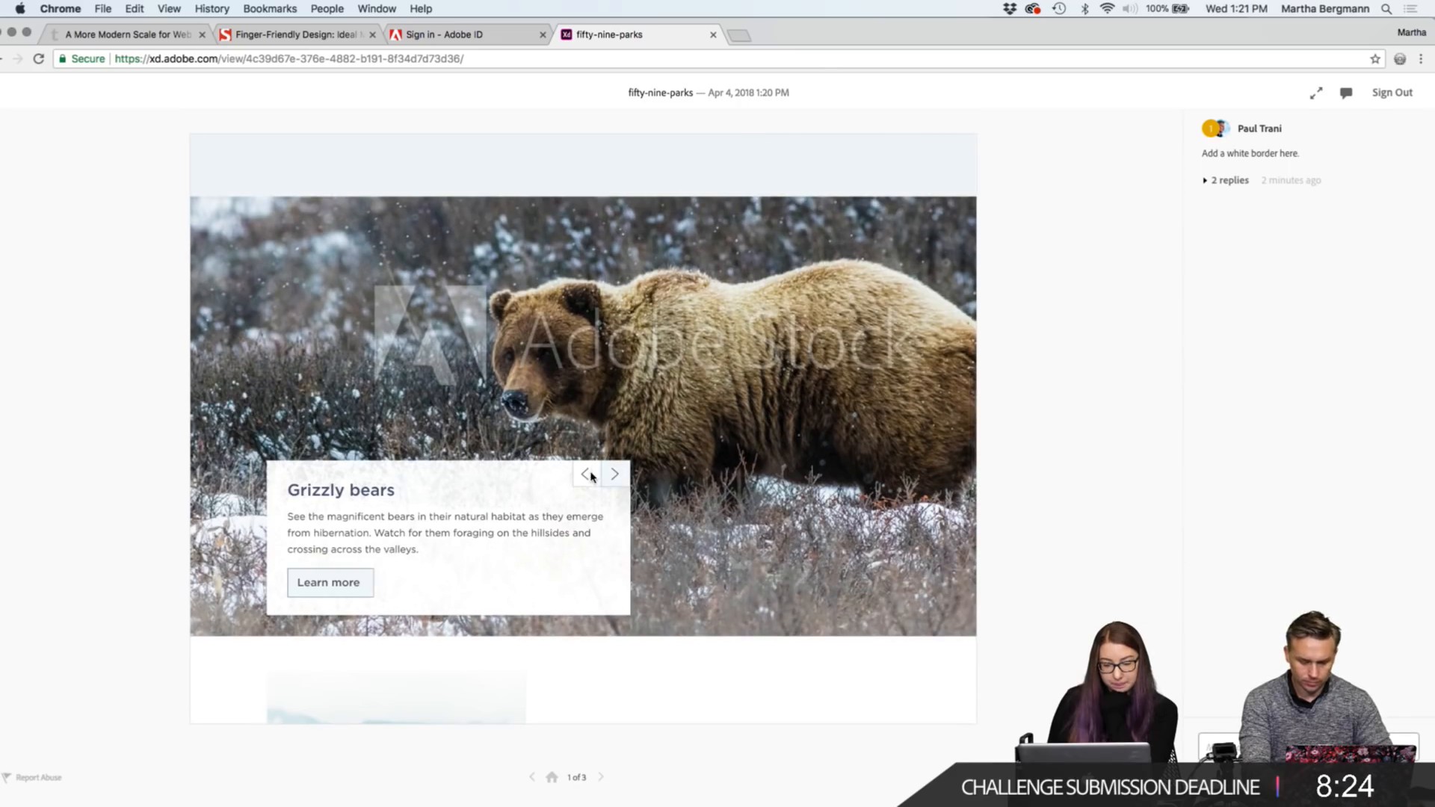
click(616, 476)
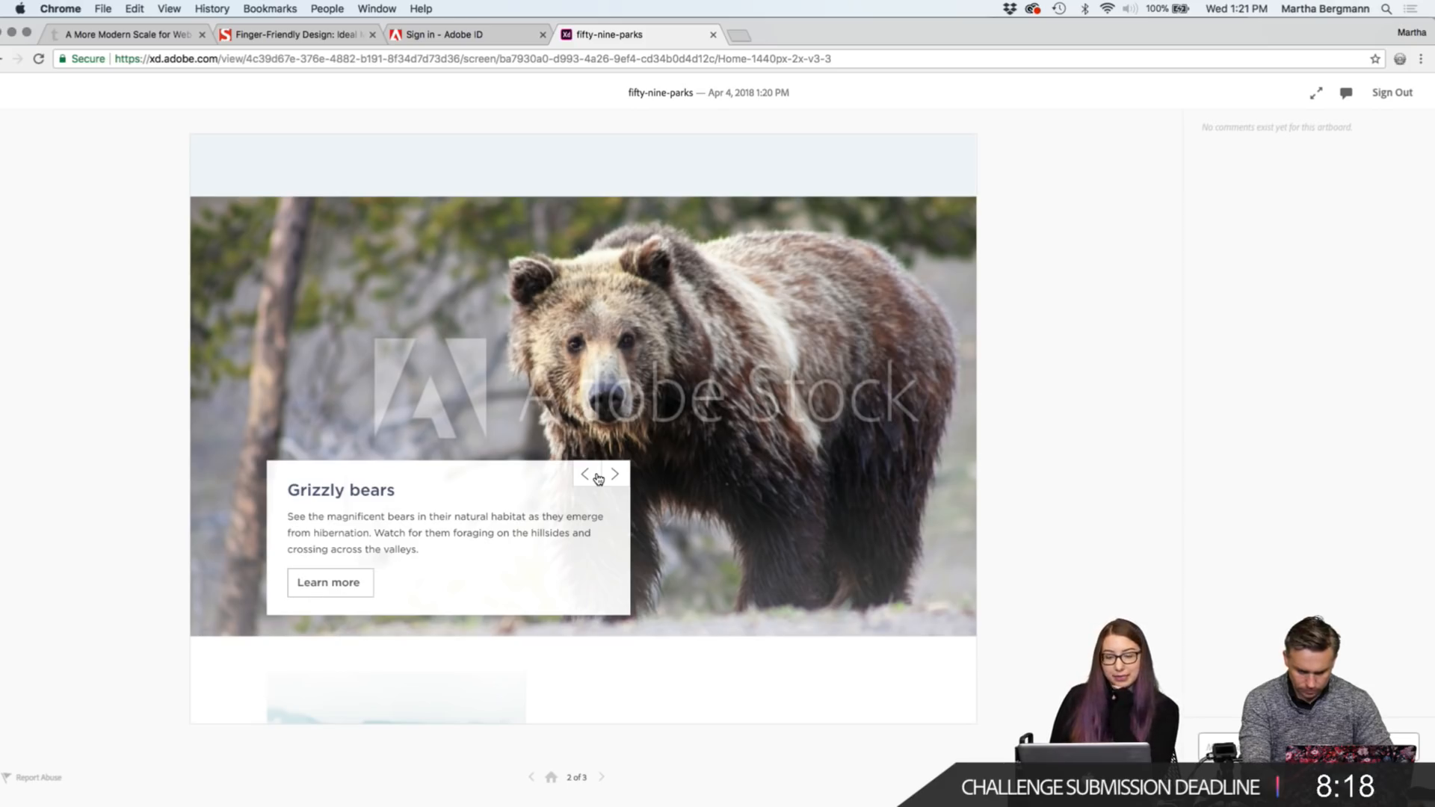
click(590, 477)
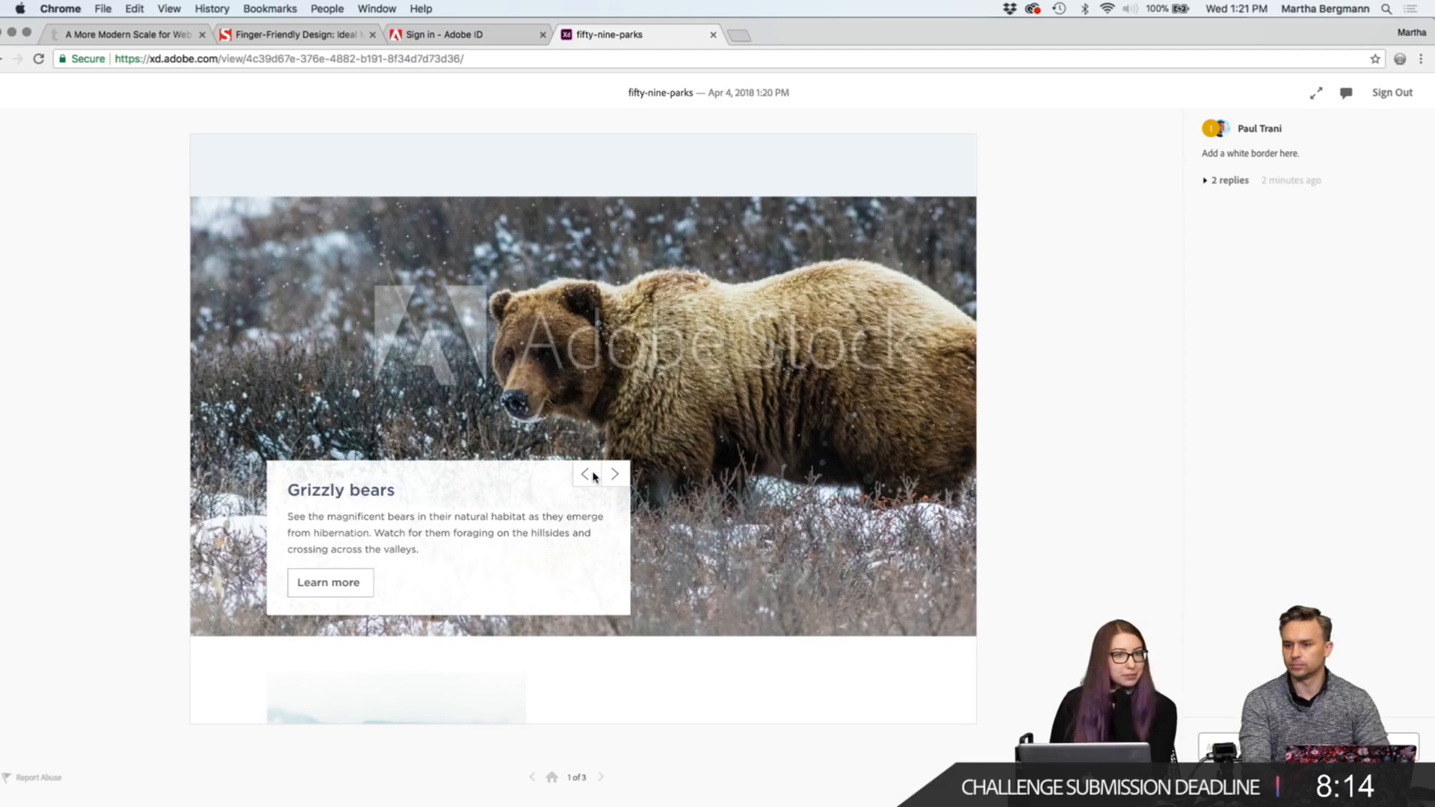
scroll(594, 477, up, 5)
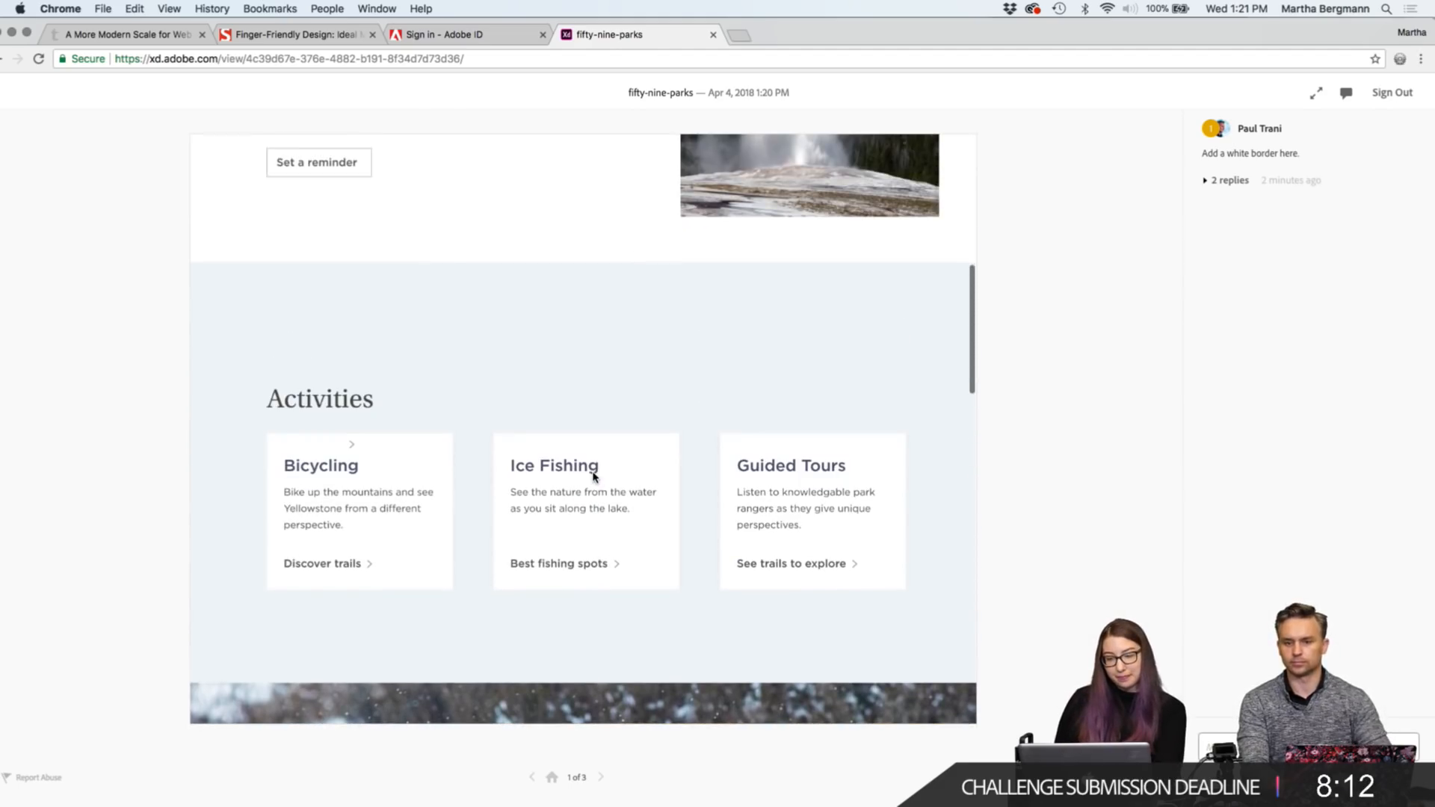
Switch XD to Design mode, save the Wireframes file and zoom the canvas out to 25%.
click(710, 785)
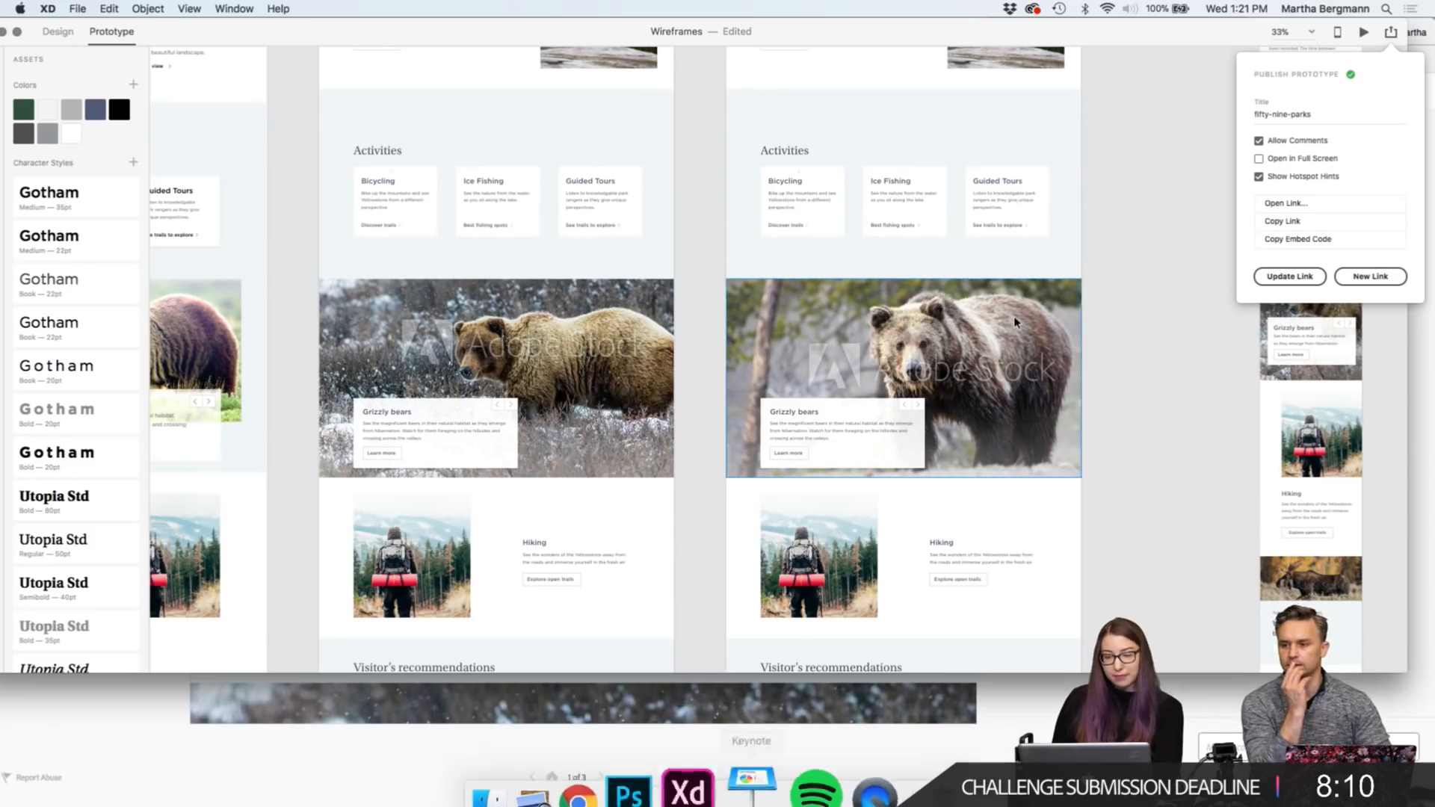
scroll(1016, 323, up, 4)
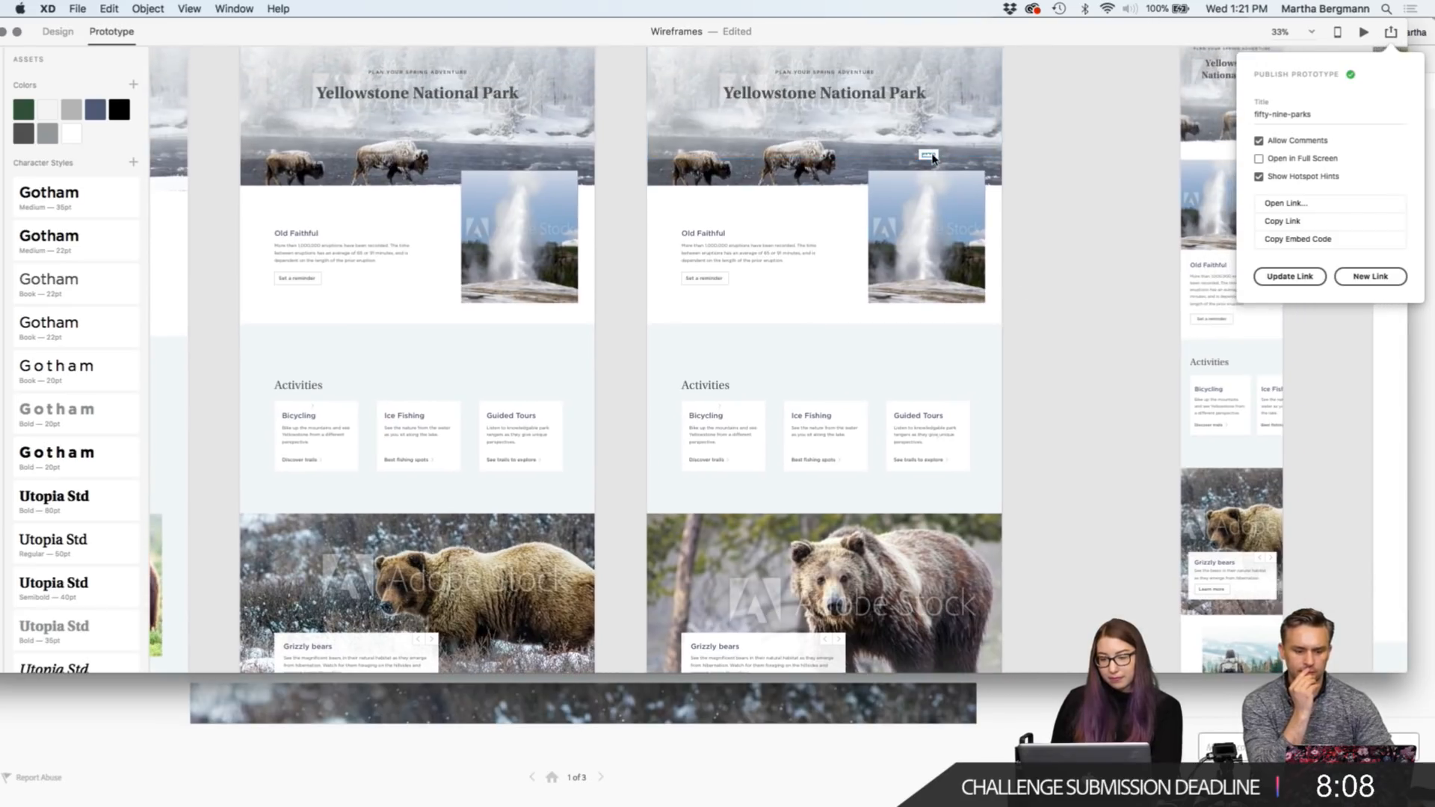
click(932, 157)
key(super+1)
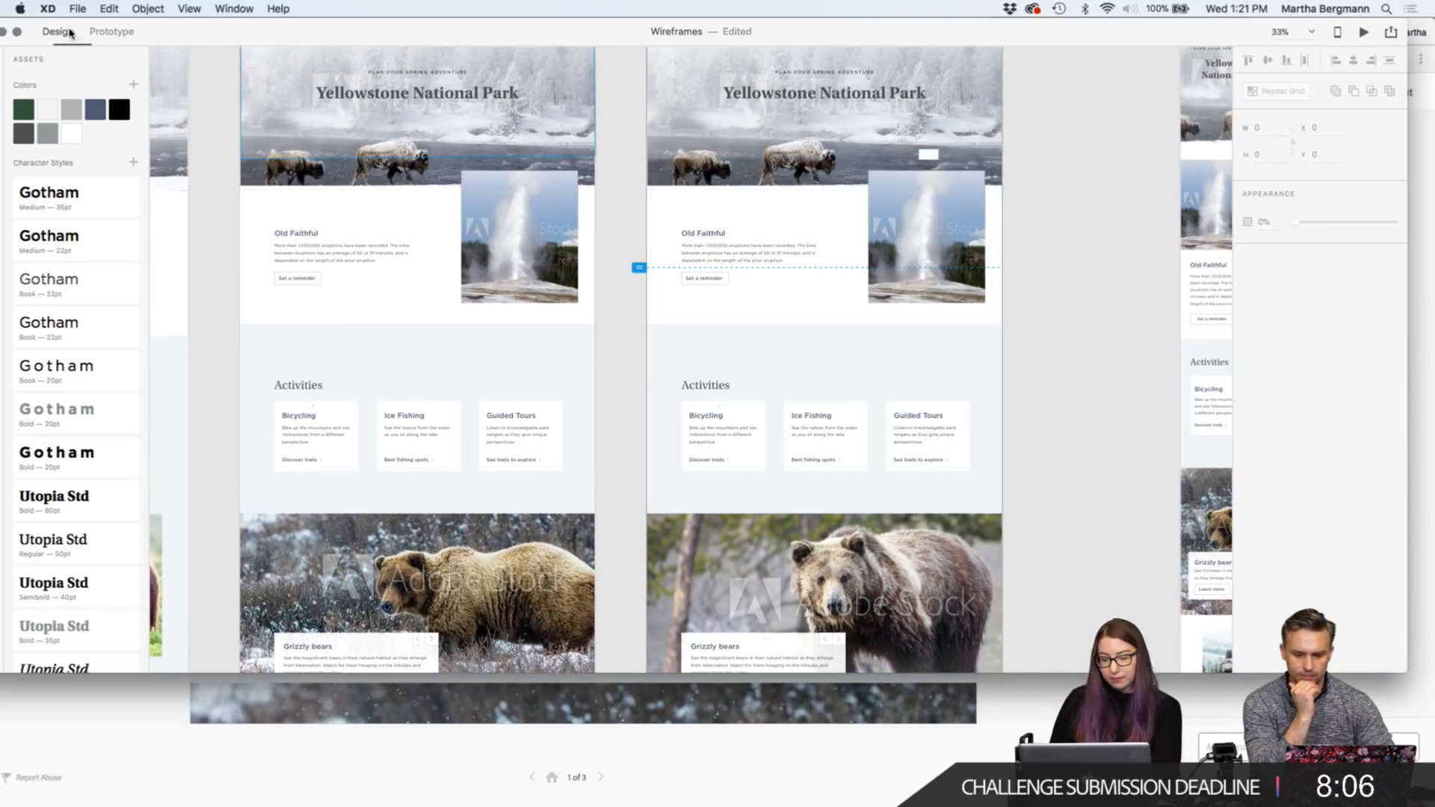
click(934, 155)
key(Escape)
key(super+s)
key(super+minus)
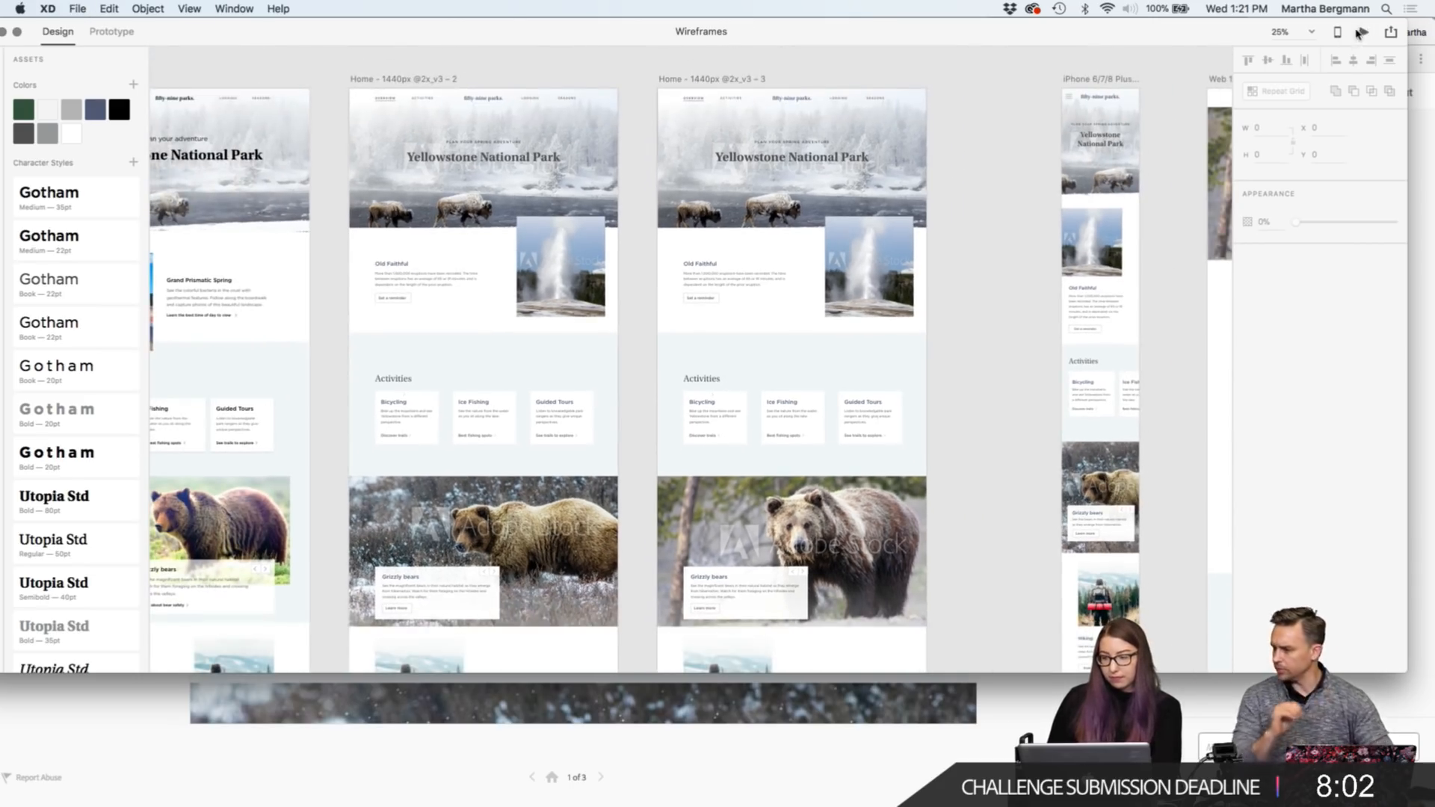
Update the published fifty-nine-parks prototype link from Publish Prototype.
click(1392, 33)
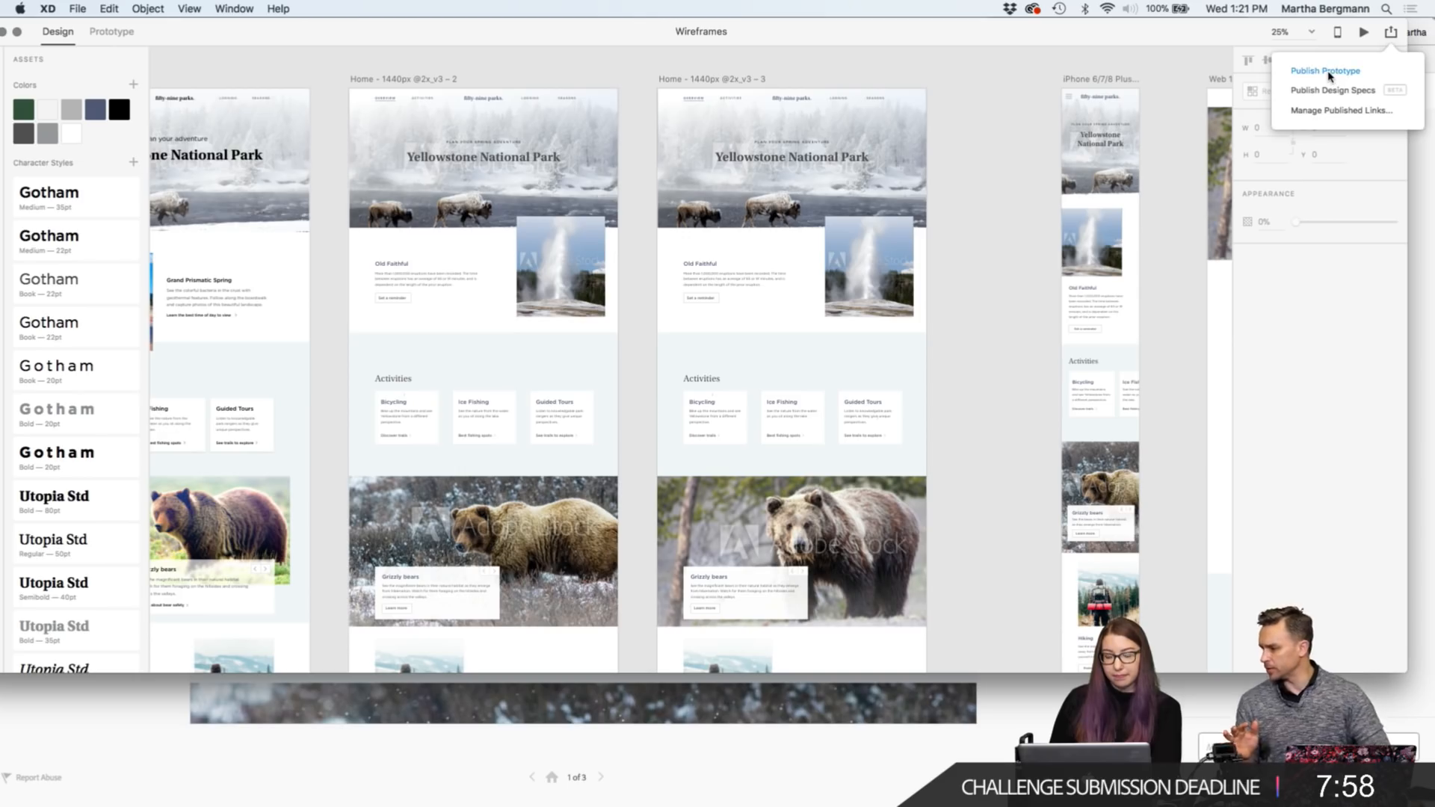
click(1331, 71)
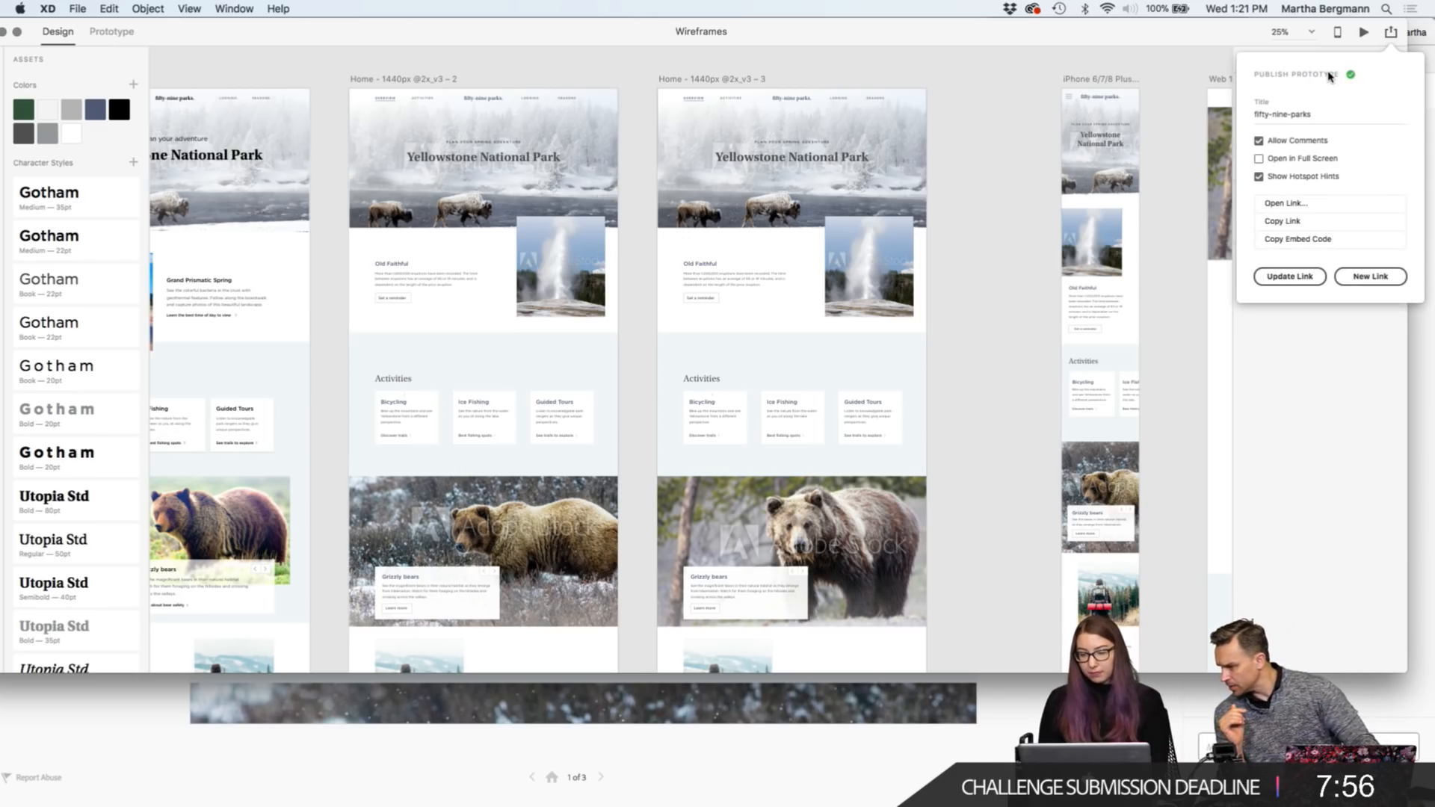
click(1291, 278)
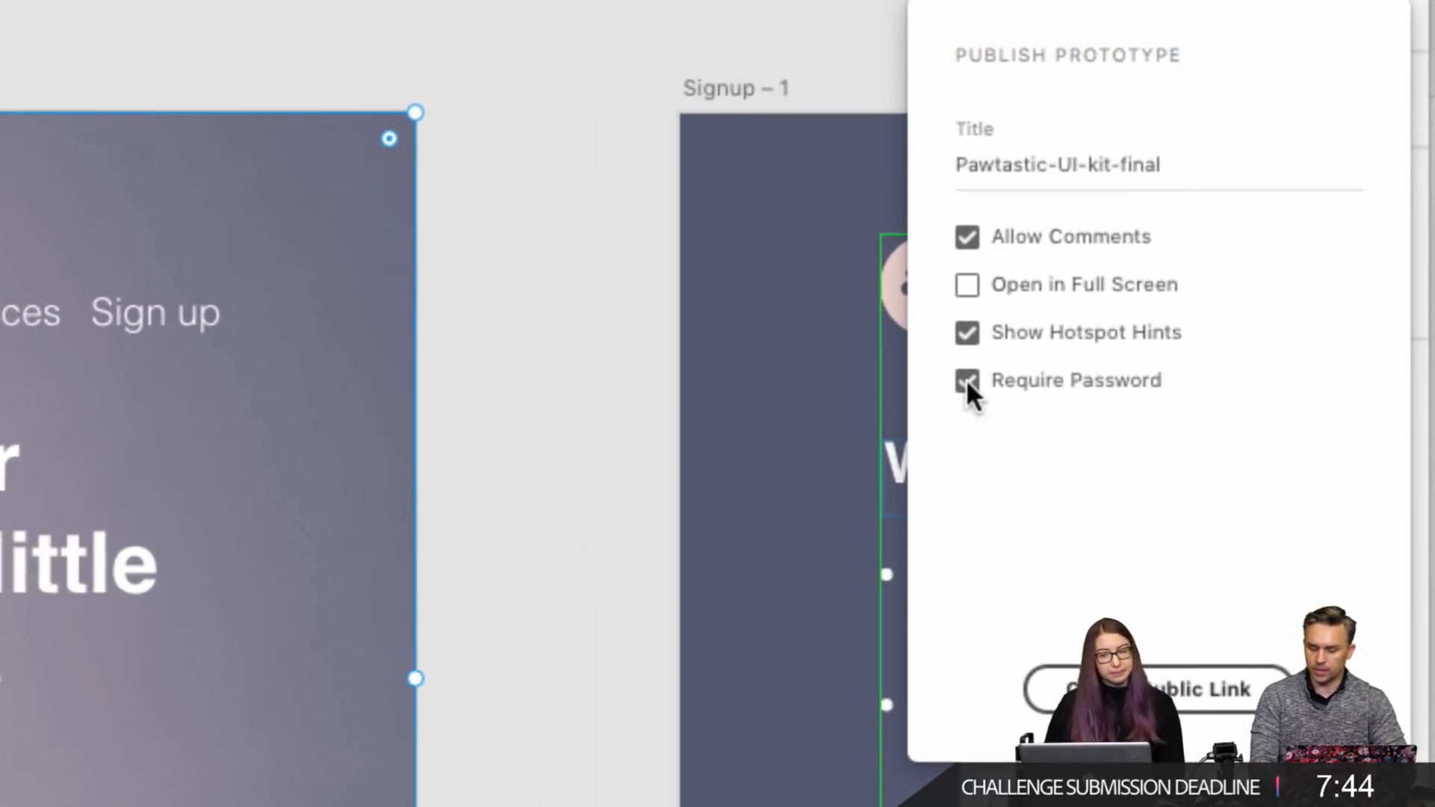
Tick Require Password for the Pawtastic-UI-kit-final prototype, enter a password, then show the Creative Cloud panel.
click(966, 379)
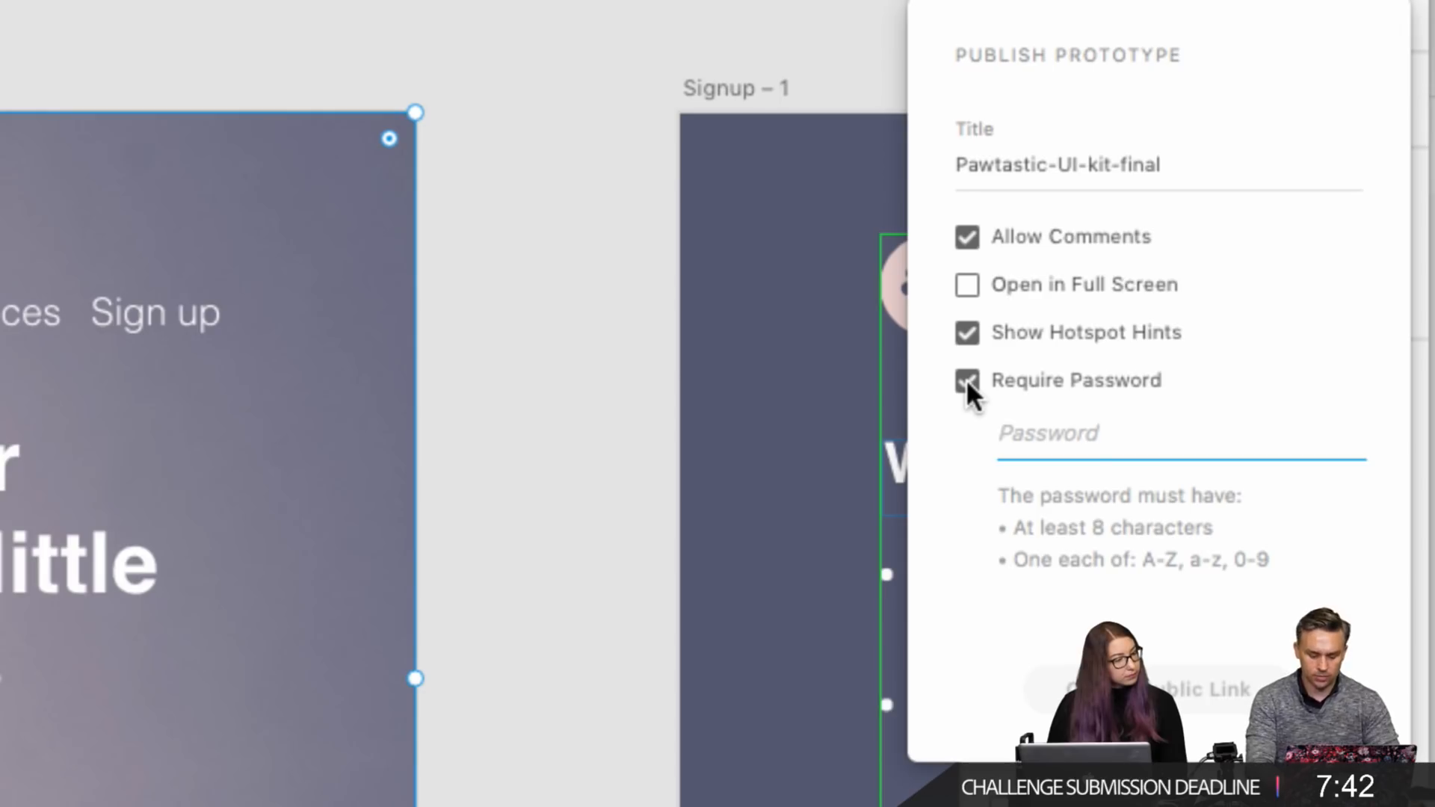
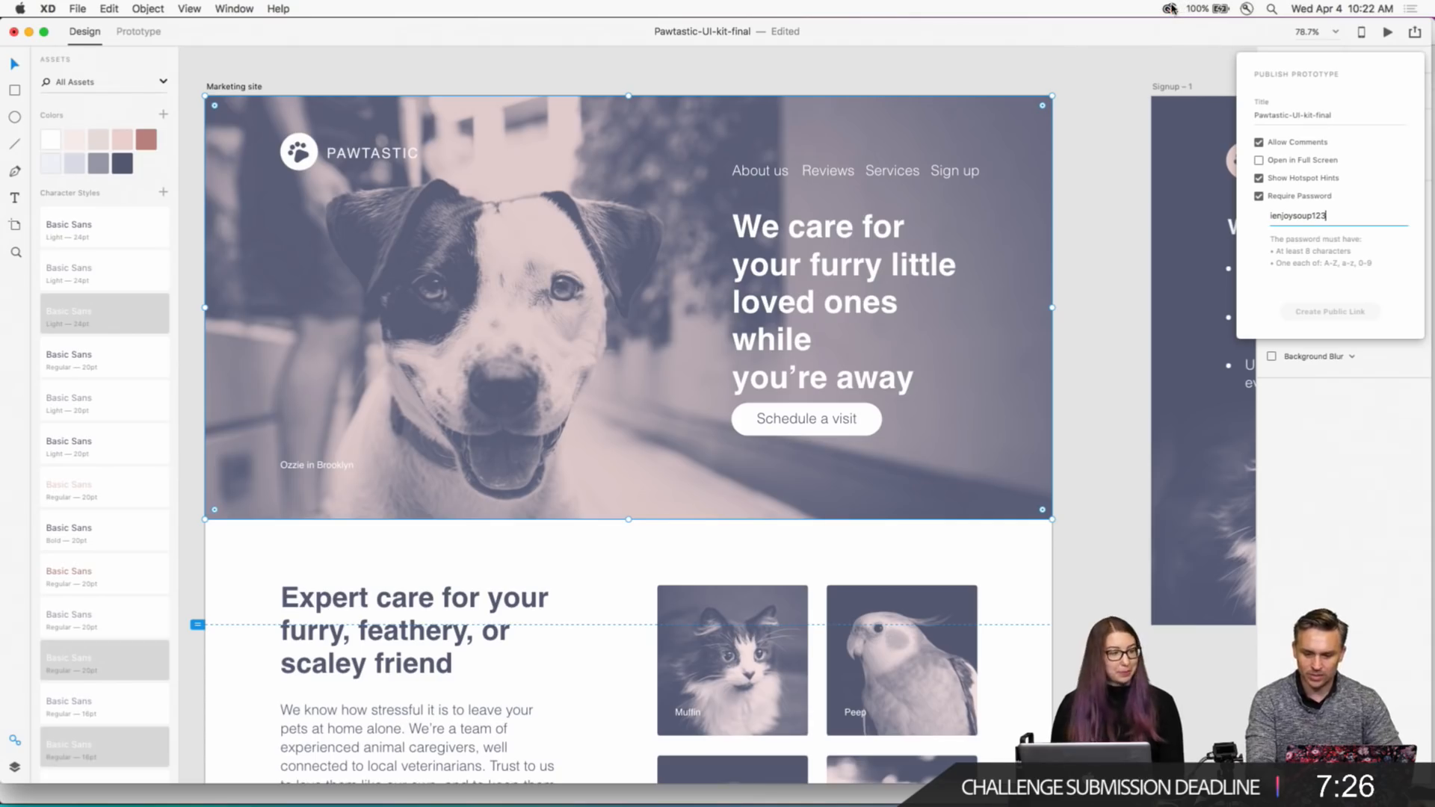
click(1171, 9)
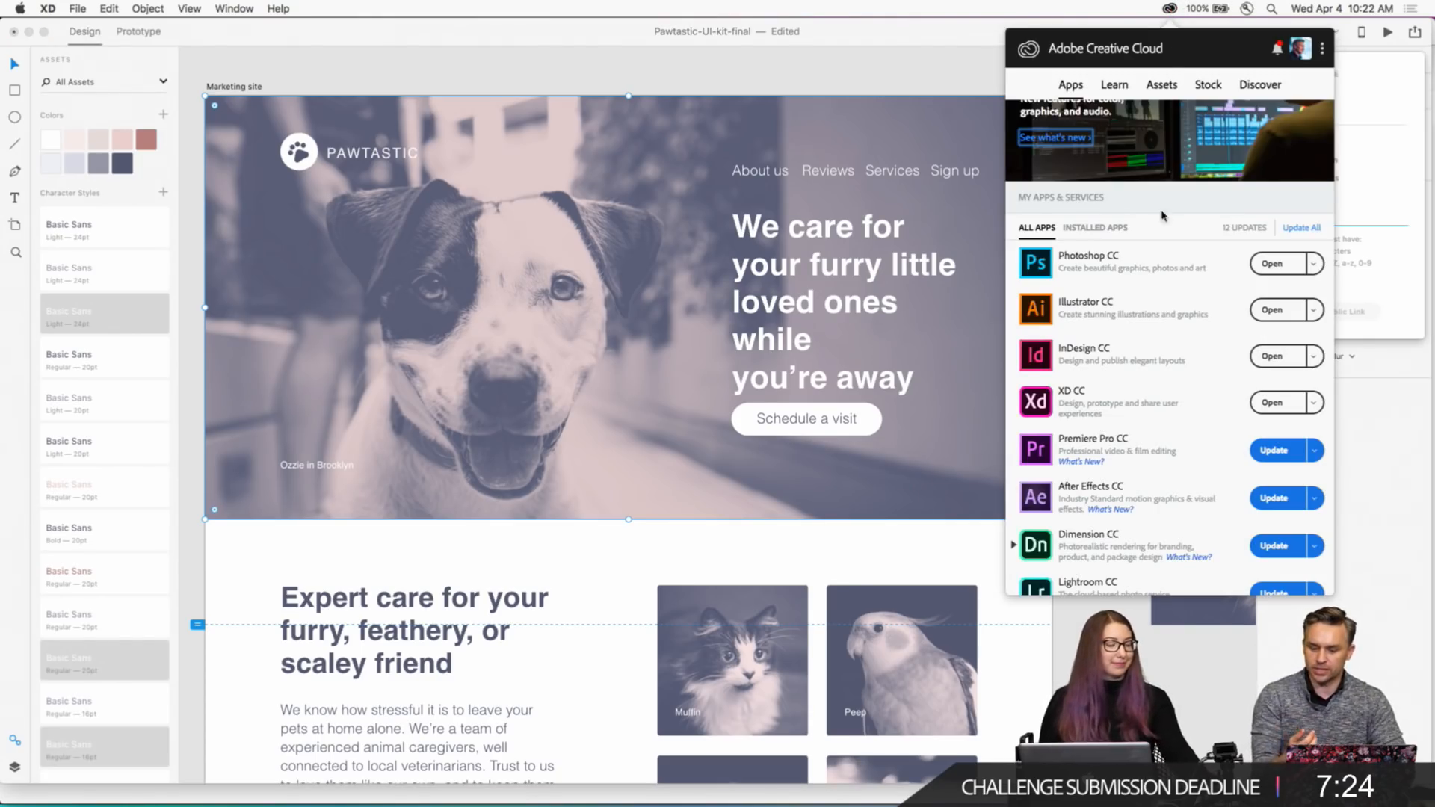
Scroll the Creative Cloud app list, then dismiss the panel to return to XD.
scroll(1172, 276, down, 1)
scroll(1172, 277, down, 3)
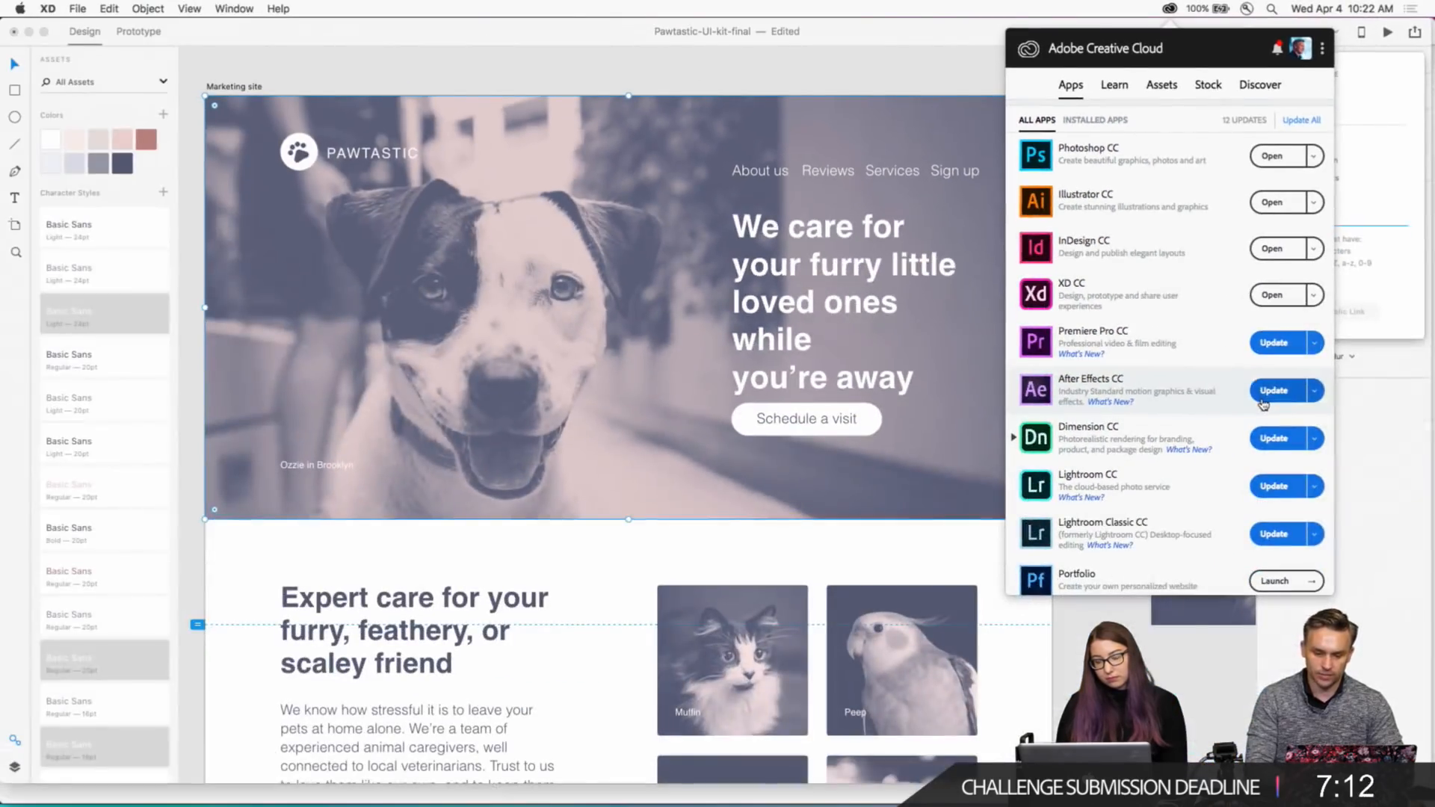
click(961, 43)
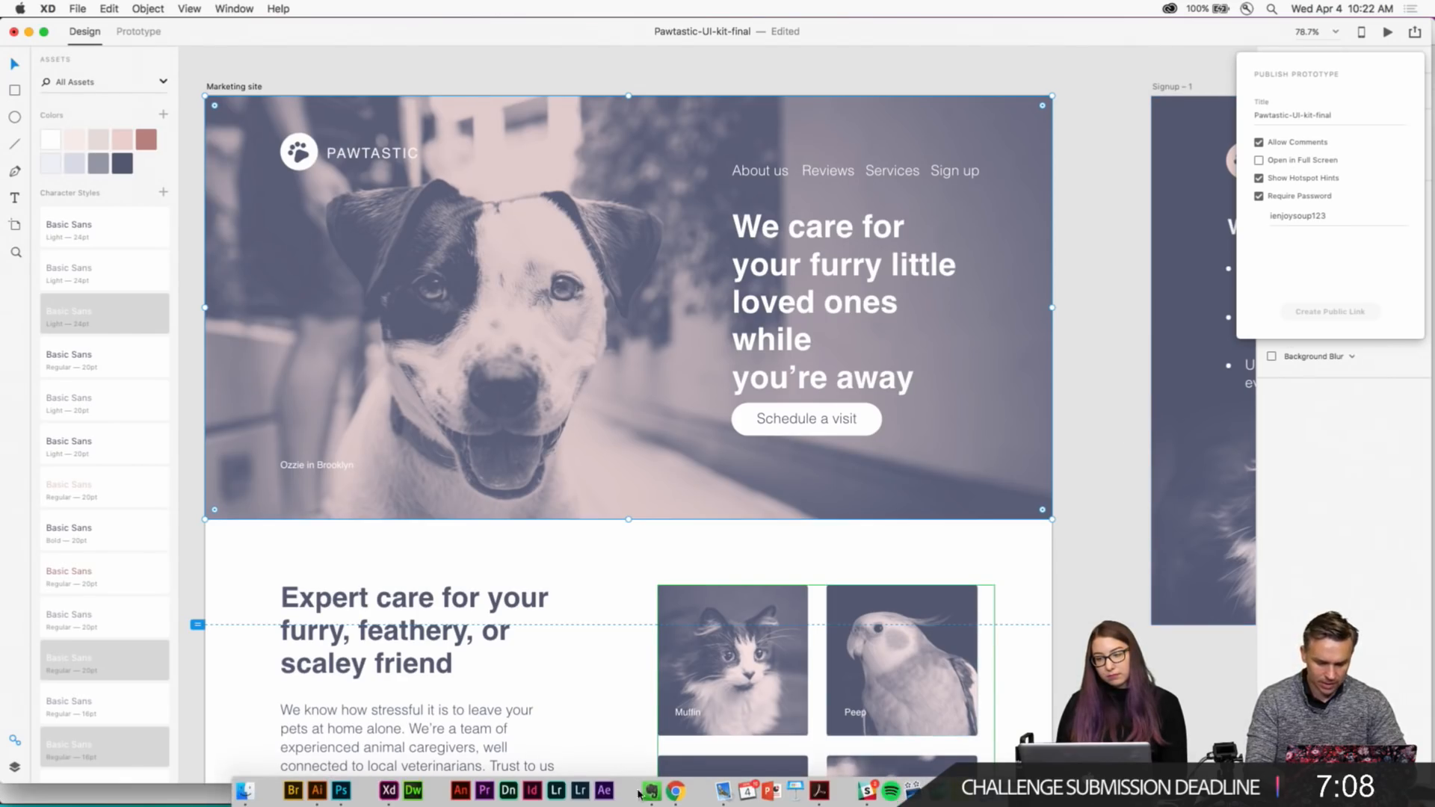
click(675, 790)
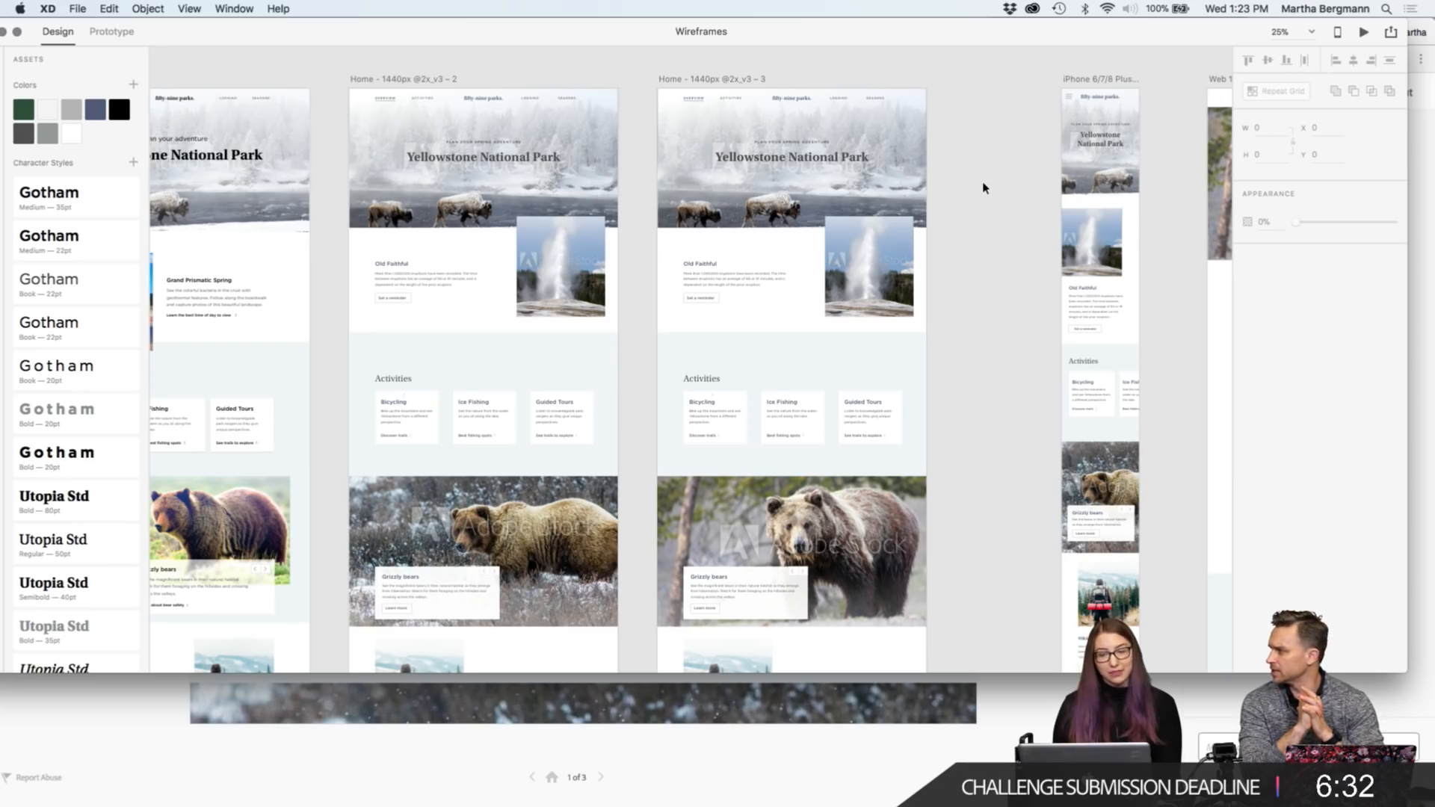
scroll(984, 189, left, 5)
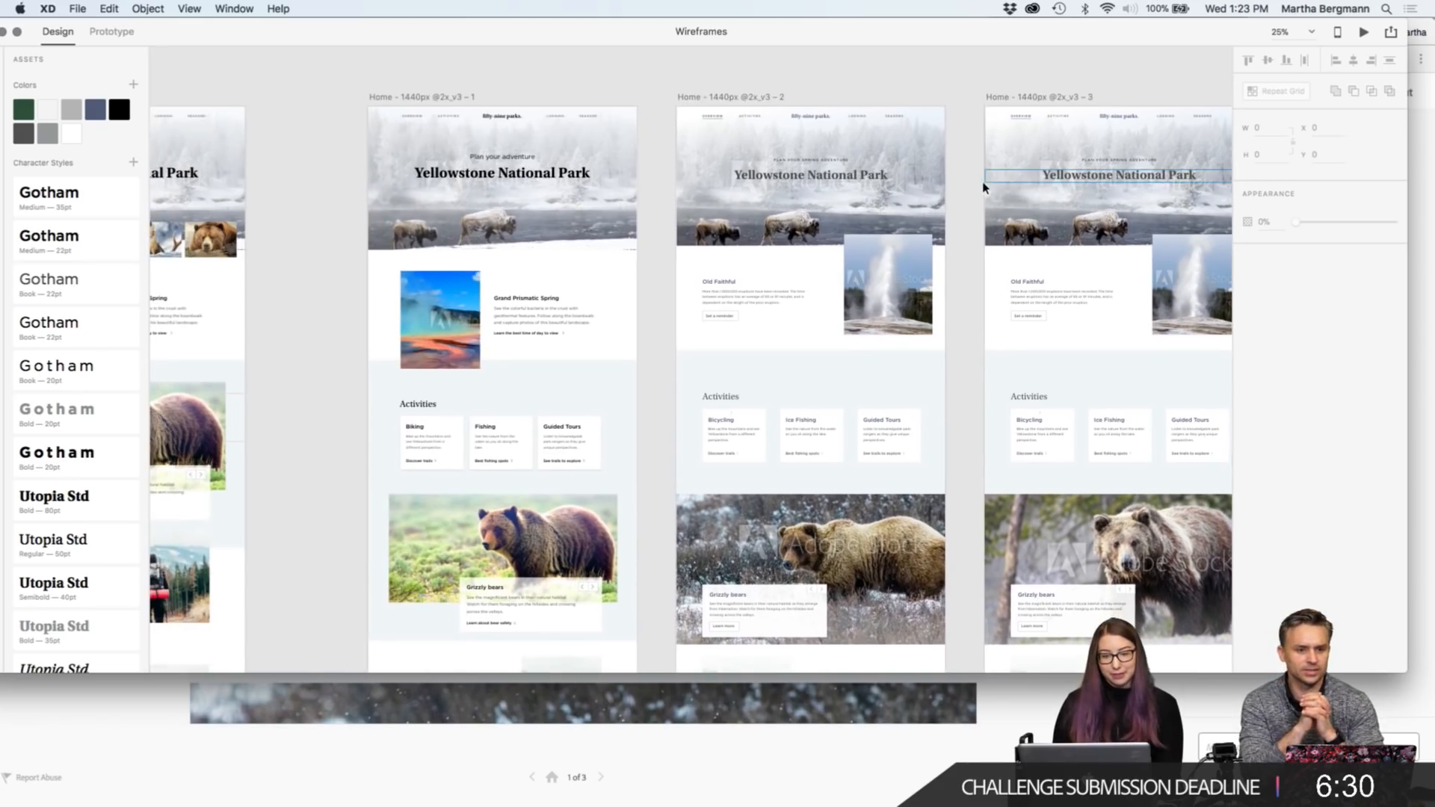
click(696, 97)
scroll(648, 139, right, 3)
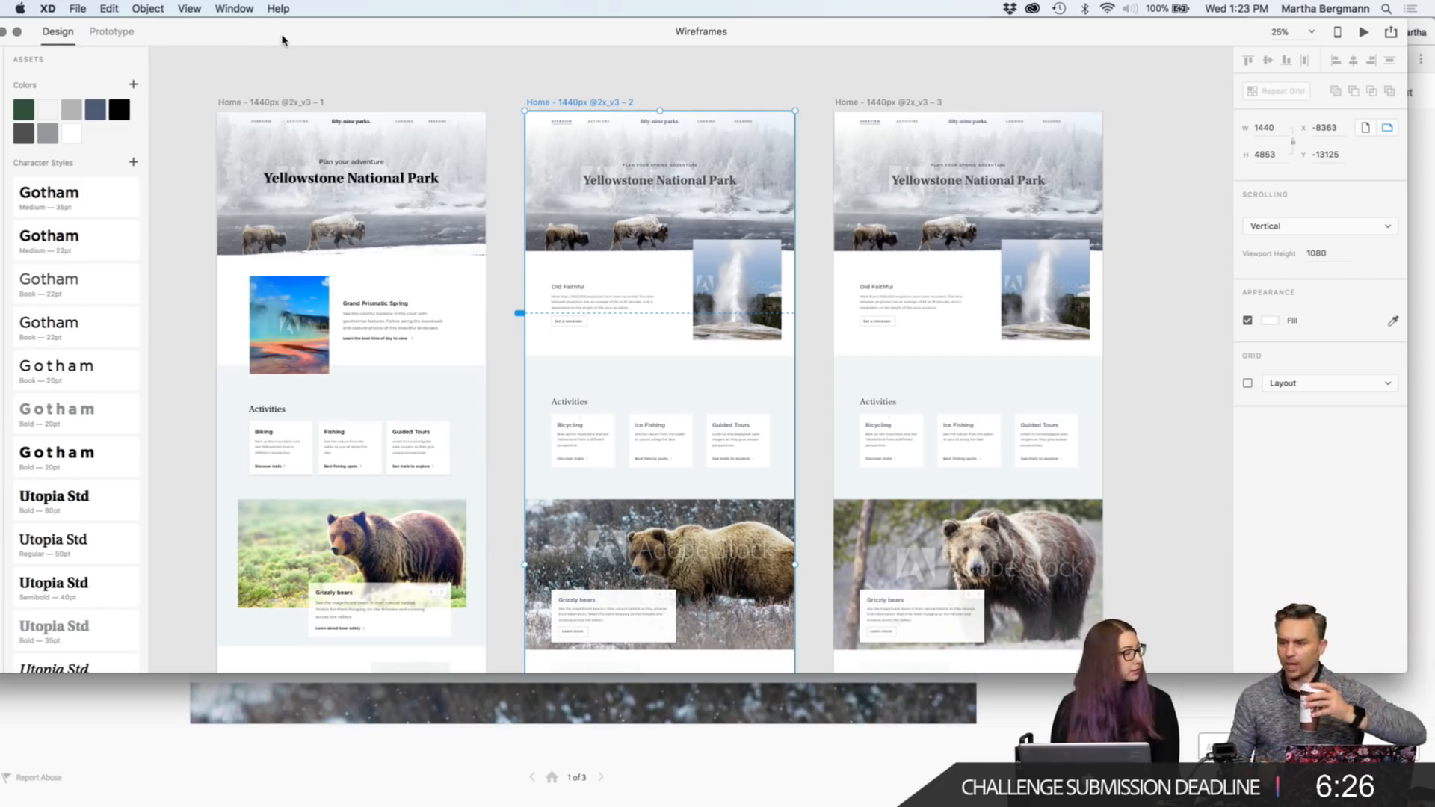
click(1391, 32)
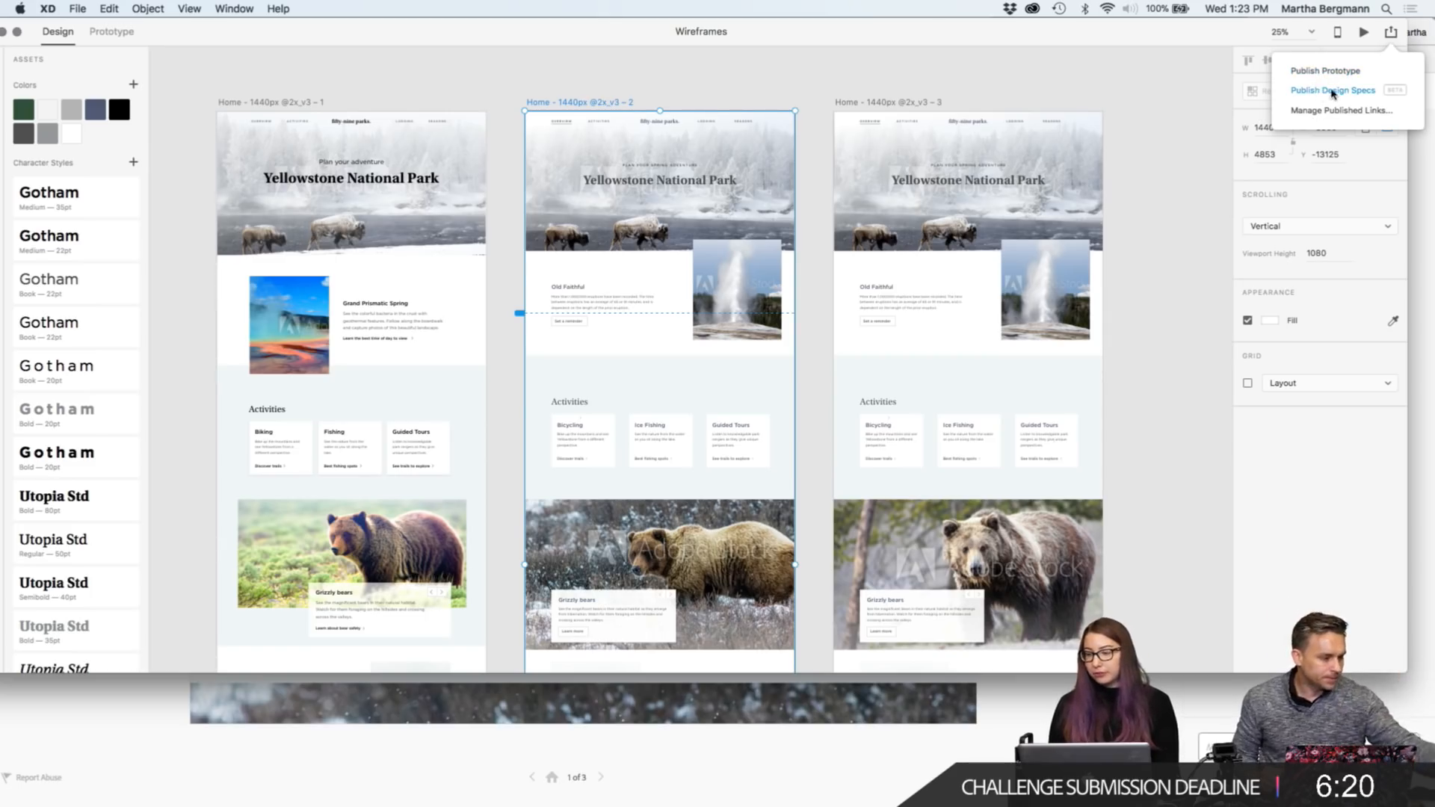
Publish design specs titled 'fifty-nine-parks' as a public link and open it in the browser.
click(1320, 91)
double_click(1278, 113)
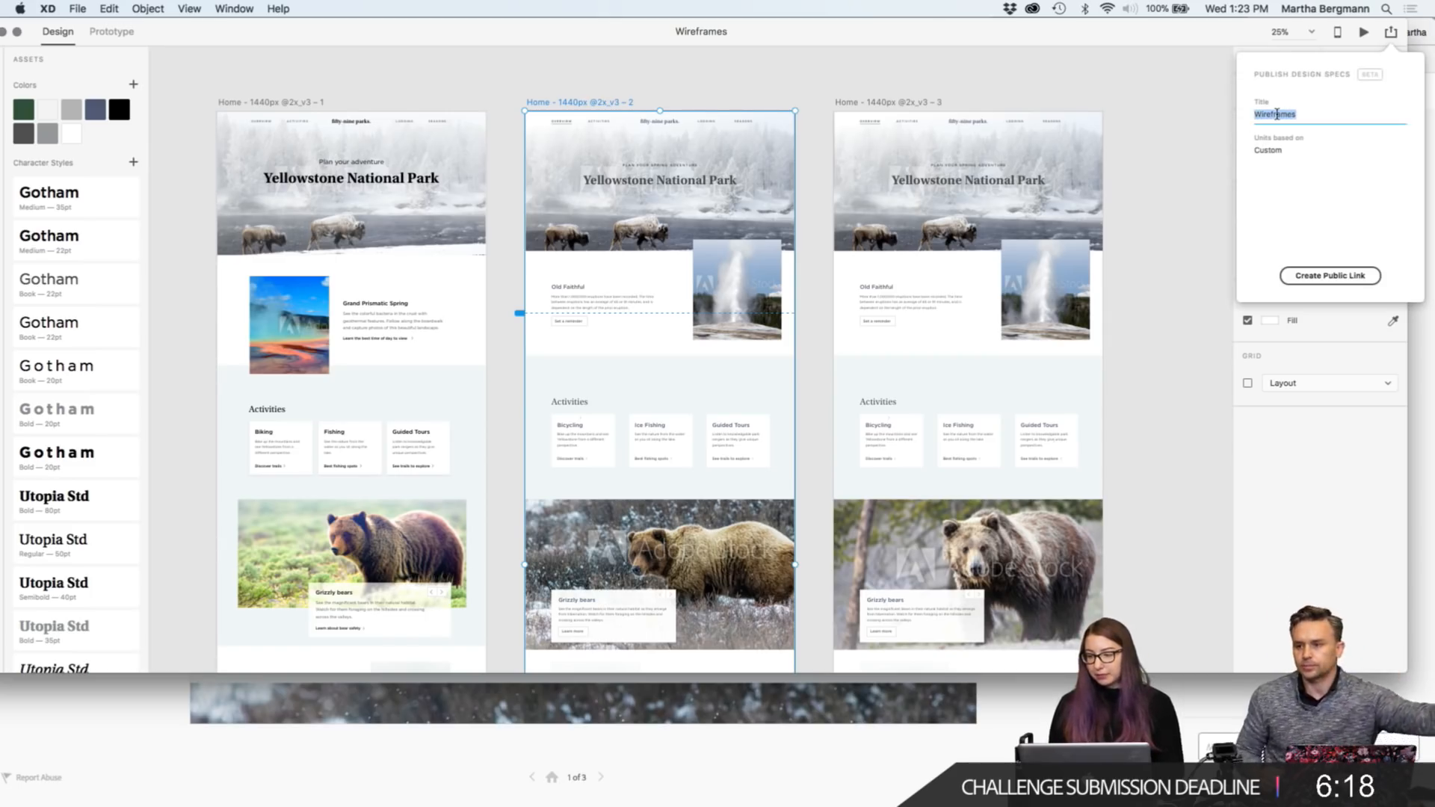
text(fift)
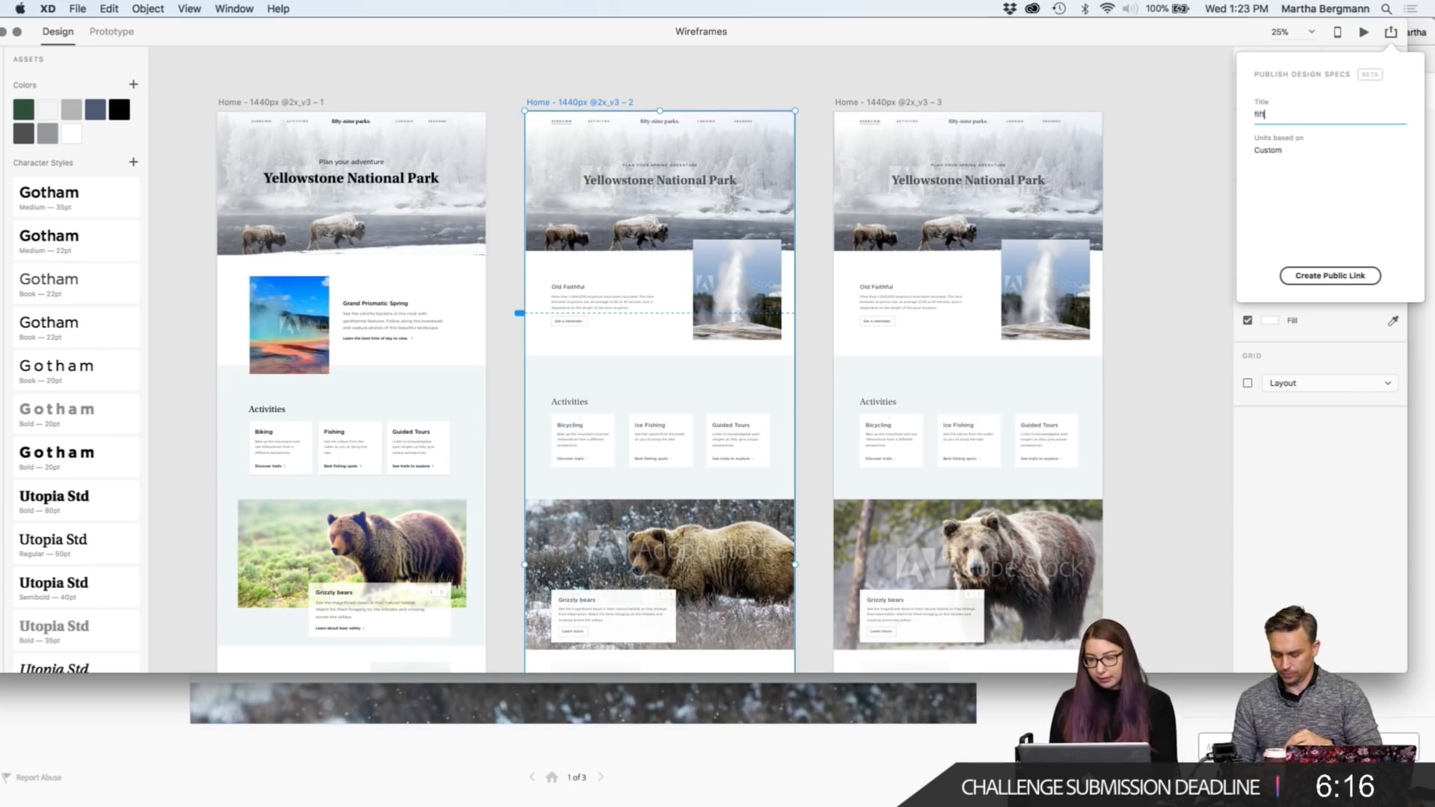
text(y-nine-parks)
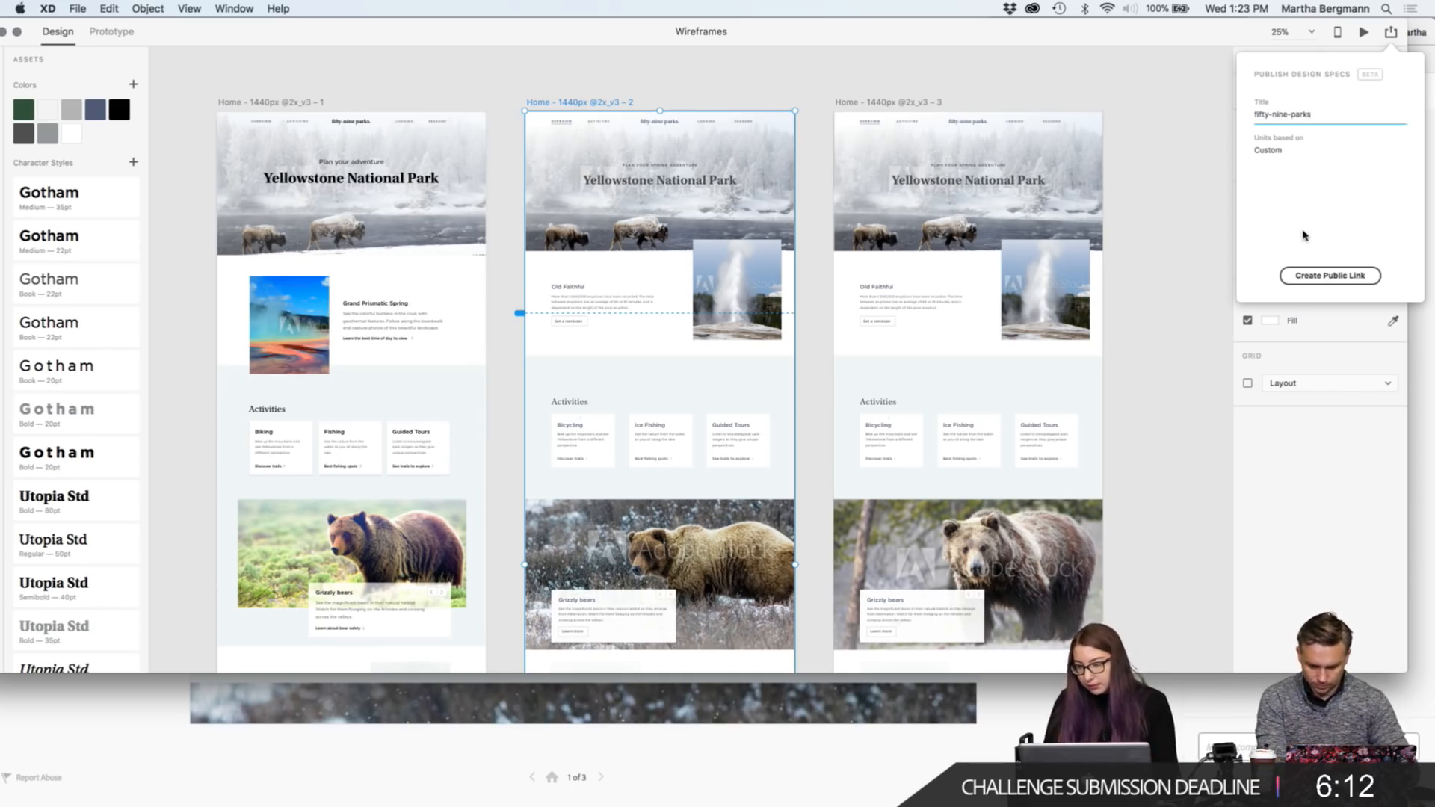
click(1332, 277)
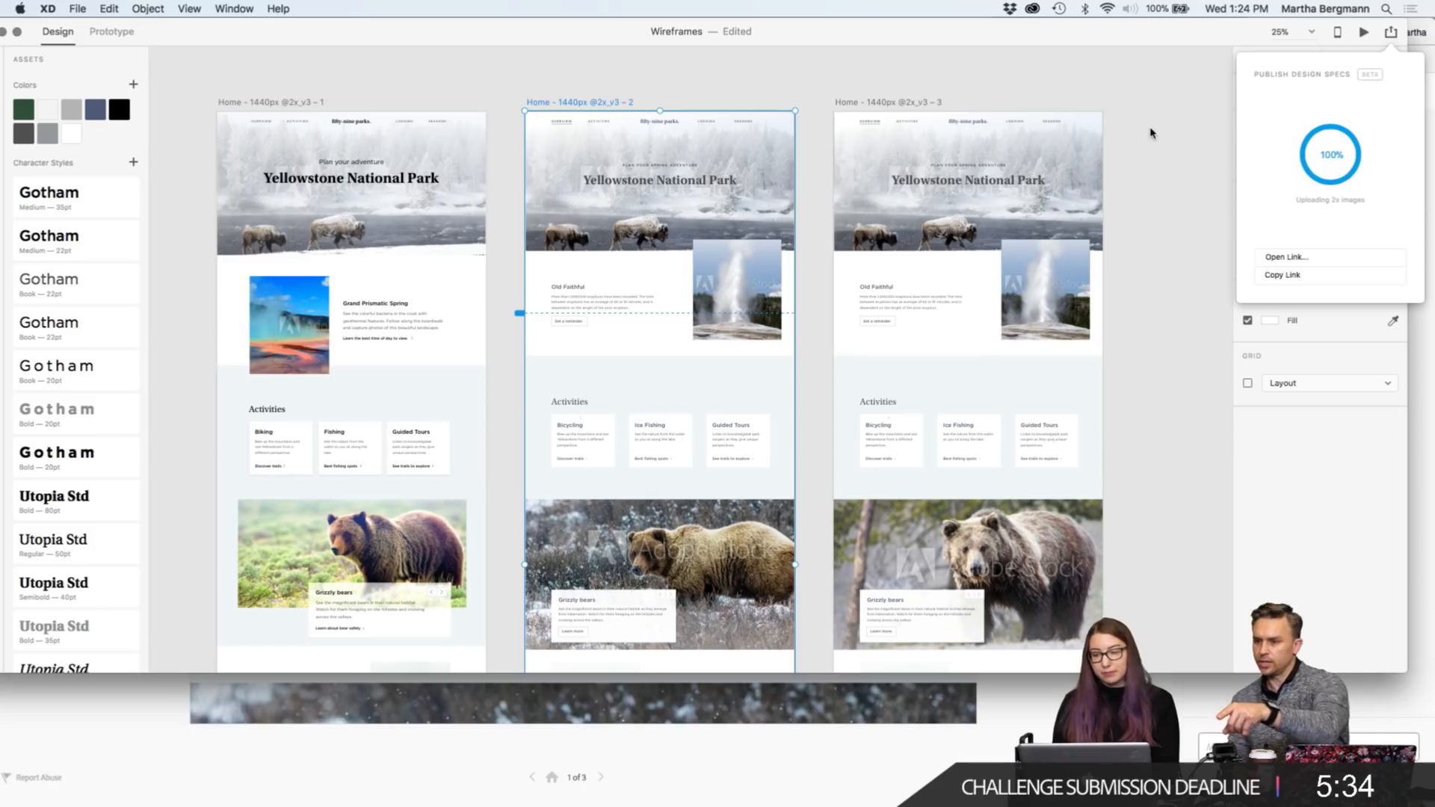
click(1305, 261)
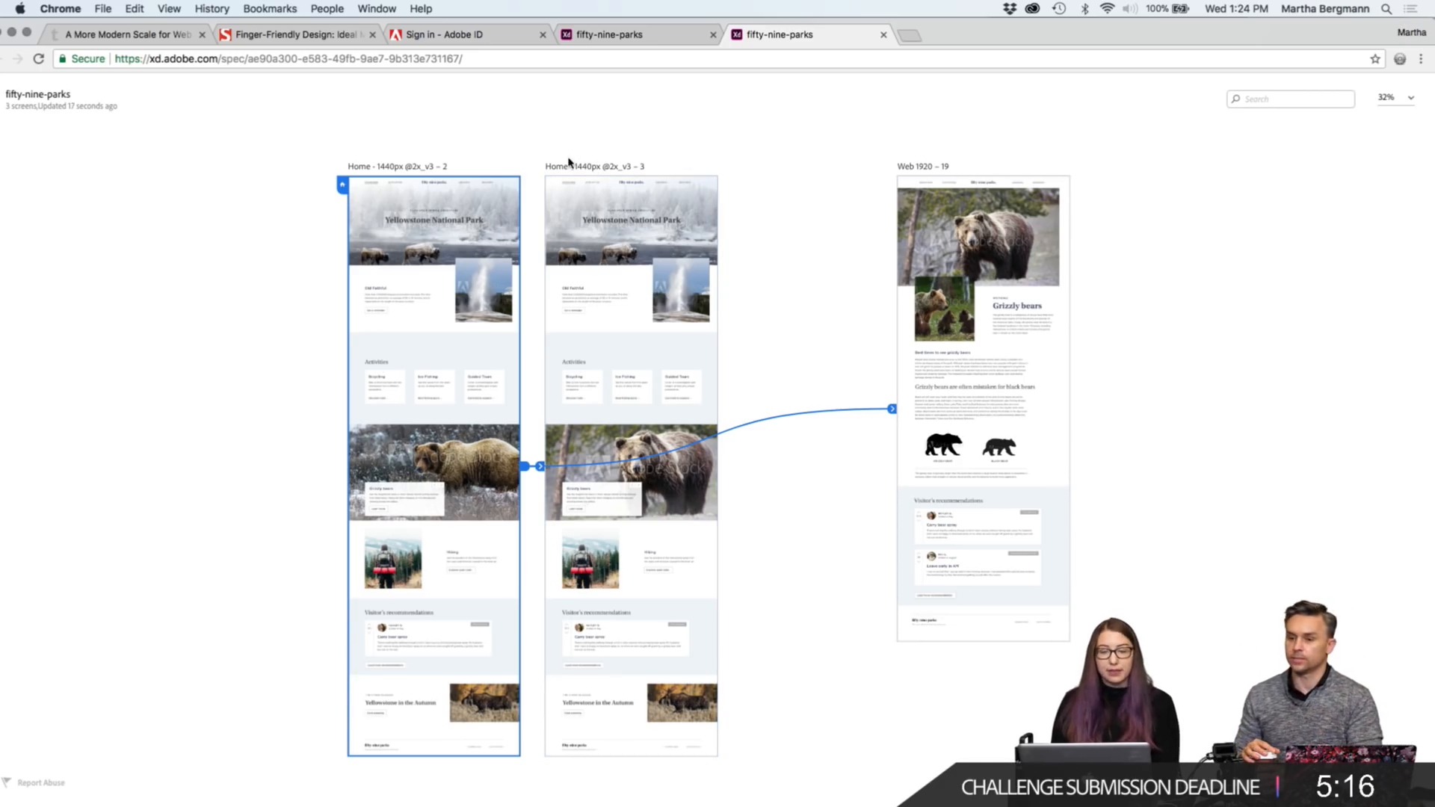
click(444, 402)
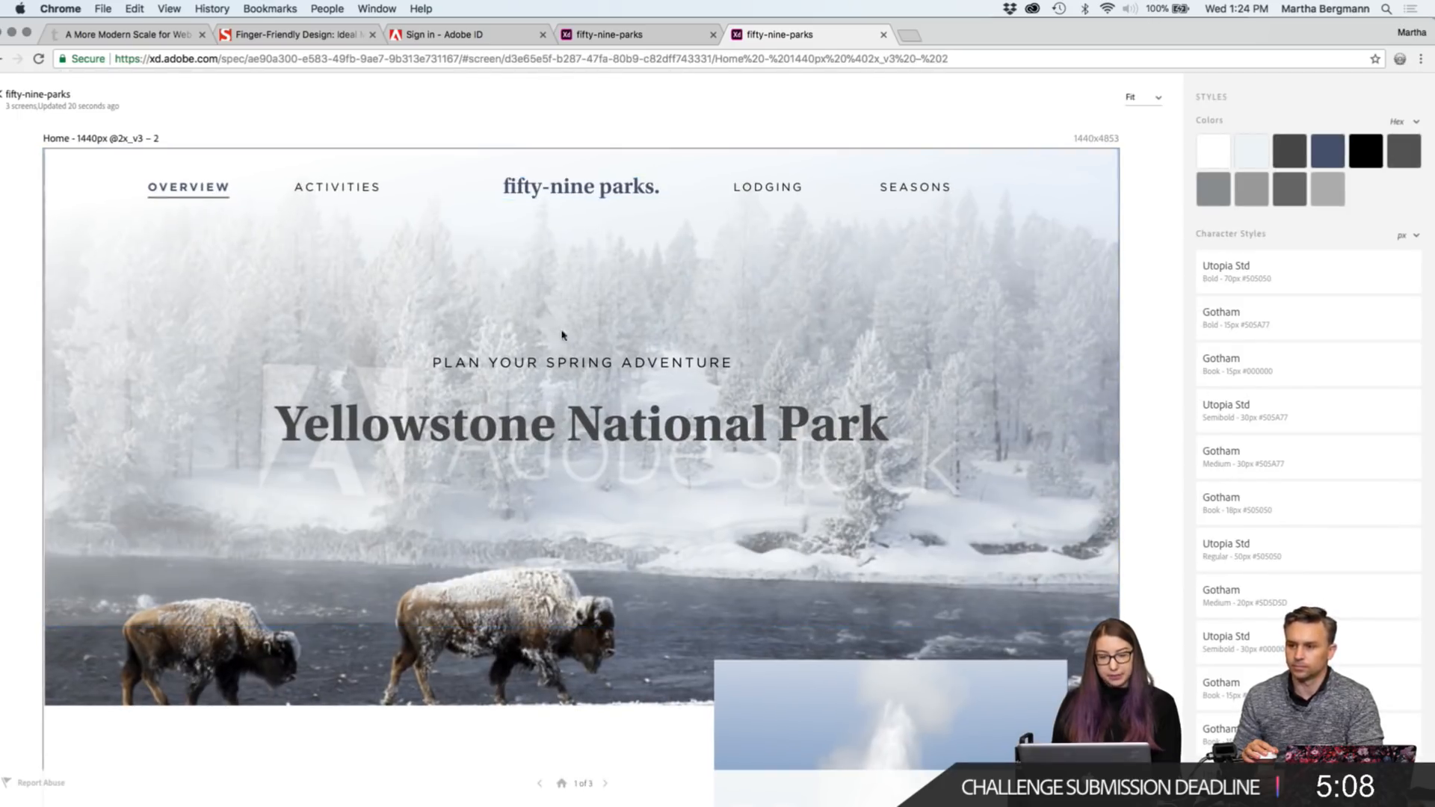
Inspect specs of the PLAN YOUR SPRING ADVENTURE tagline, hero group and Old Faithful geyser image.
click(557, 365)
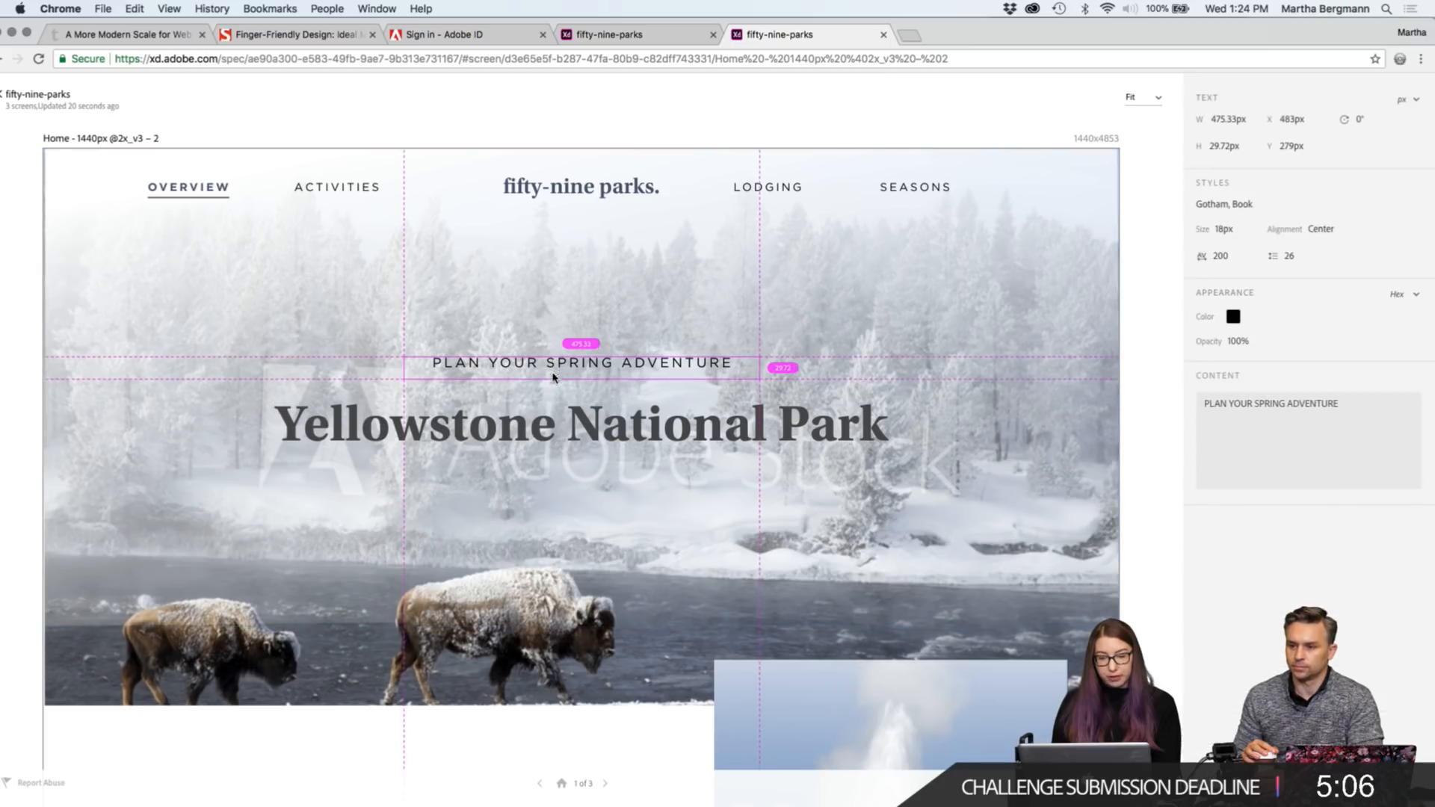
mouse_move(546, 420)
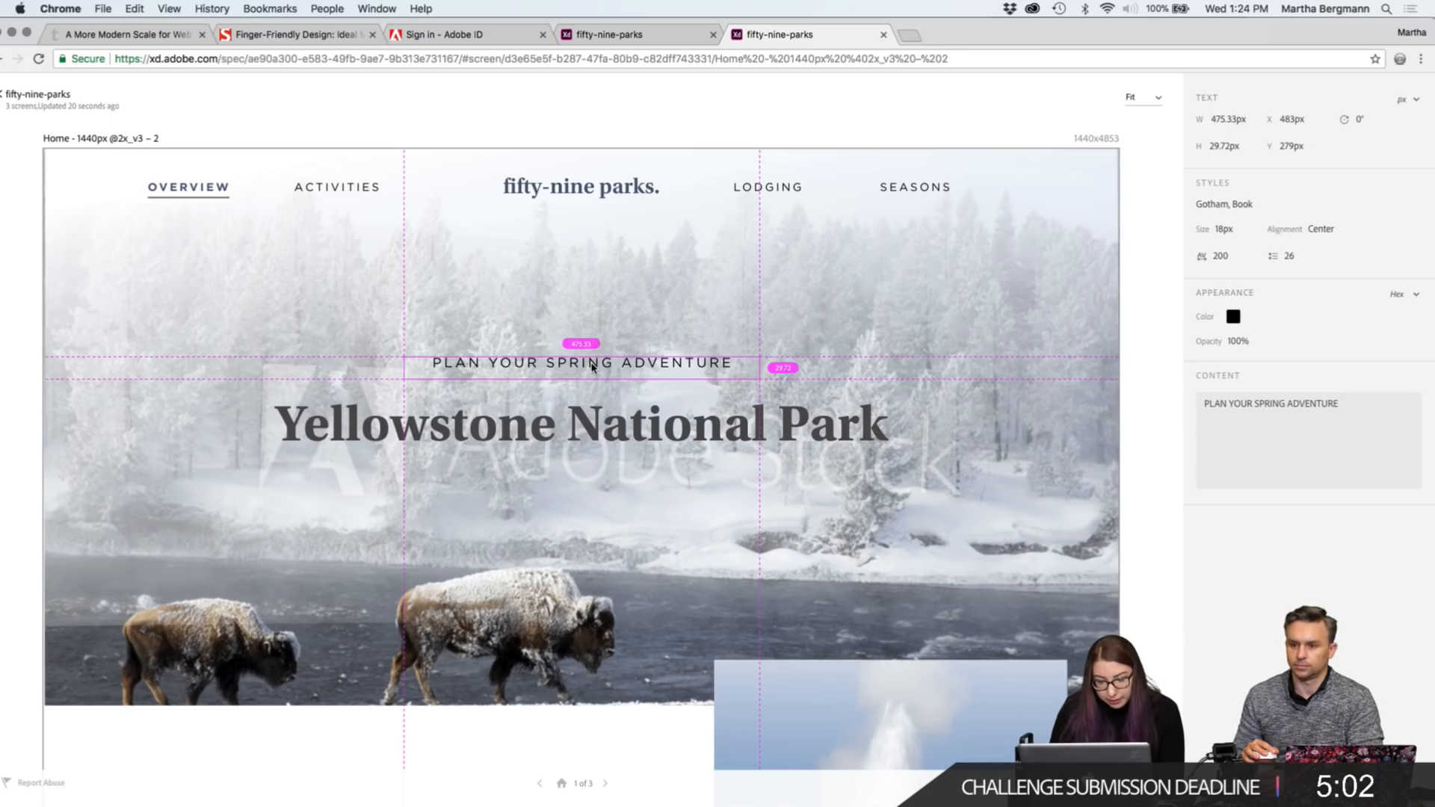
scroll(546, 486, down, 5)
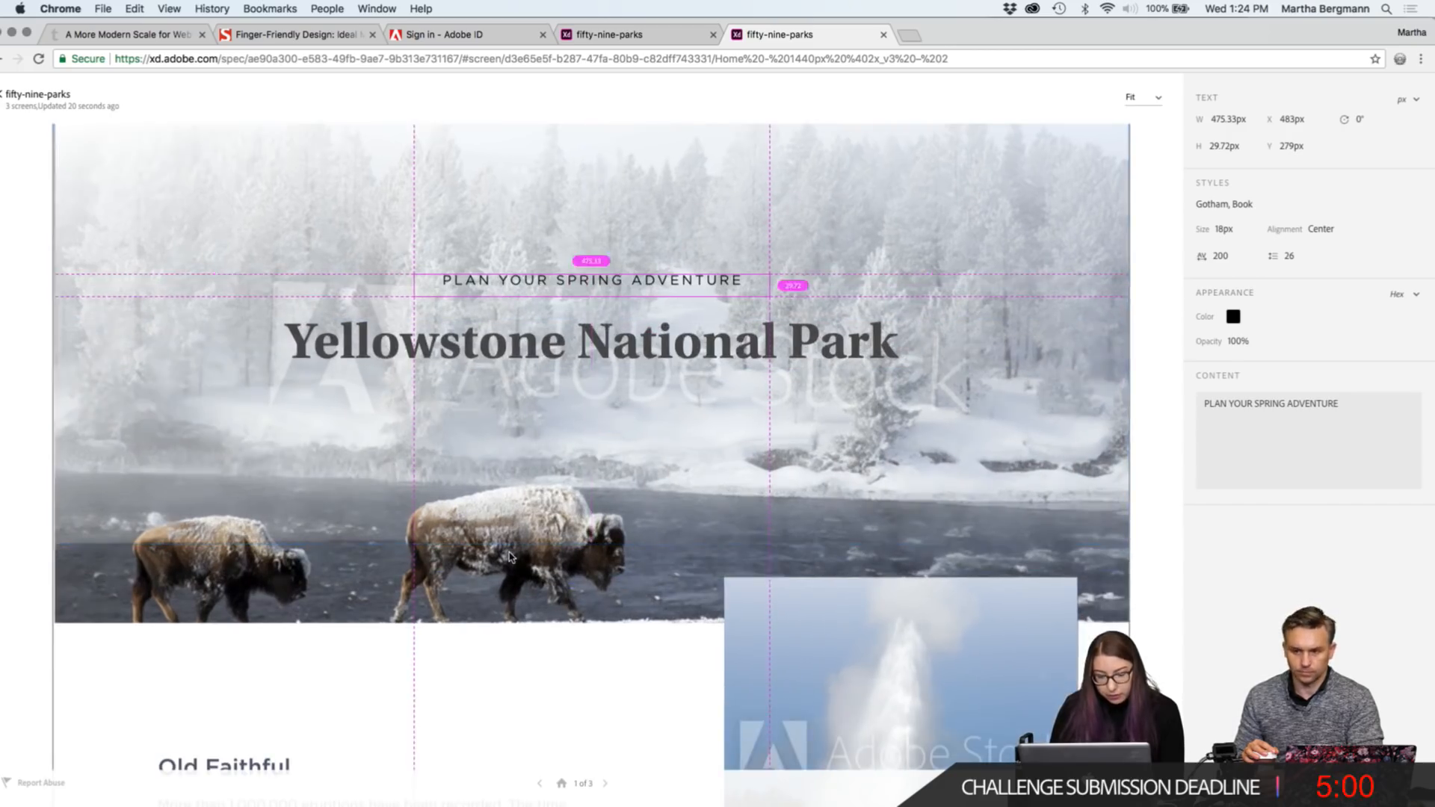
click(509, 557)
scroll(509, 557, up, 5)
scroll(547, 584, down, 3)
click(892, 649)
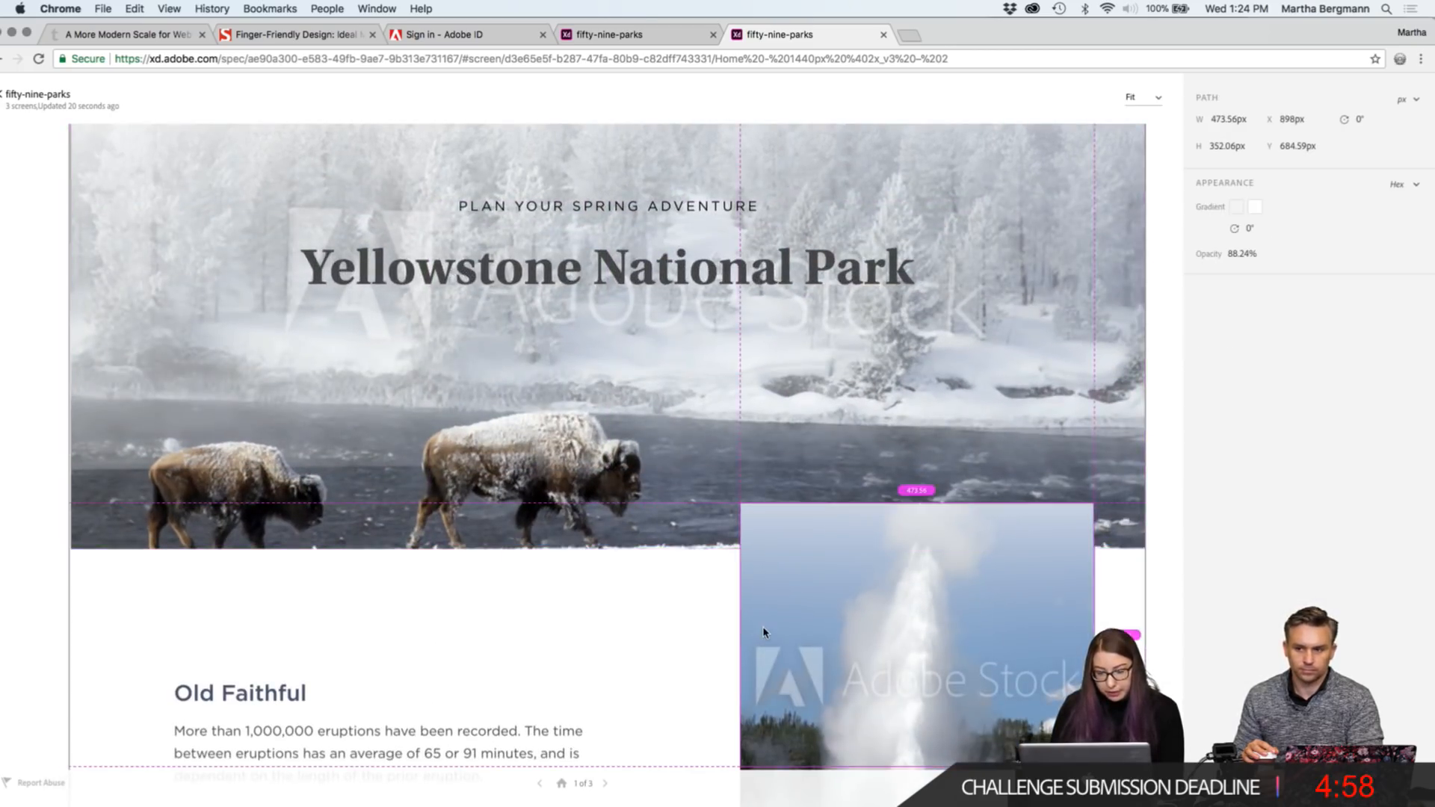
Inspect the Old Faithful heading and paragraph specs, ending on the paragraph: Gotham Book, 18px.
scroll(892, 649, down, 3)
scroll(914, 484, down, 2)
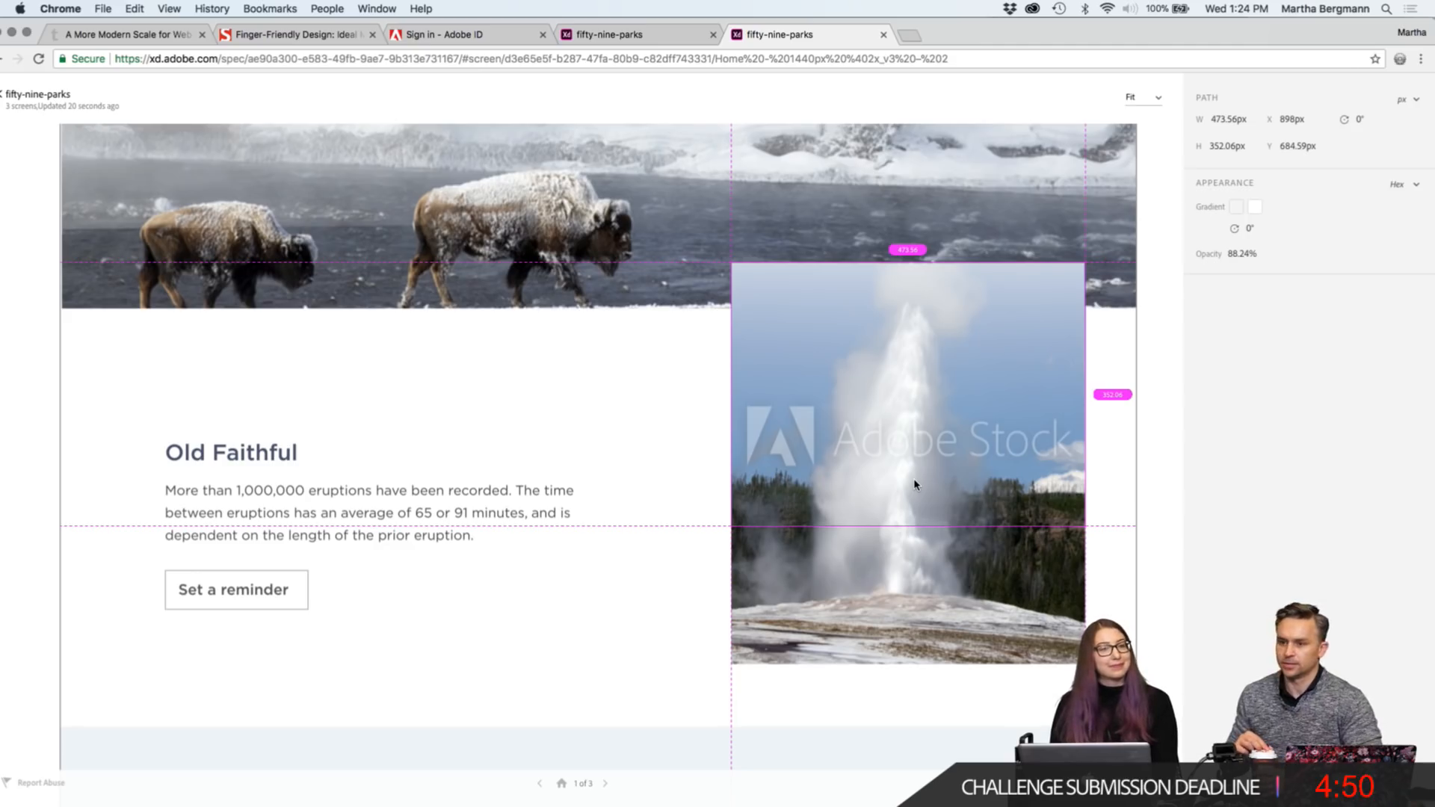
click(474, 545)
scroll(474, 545, down, 2)
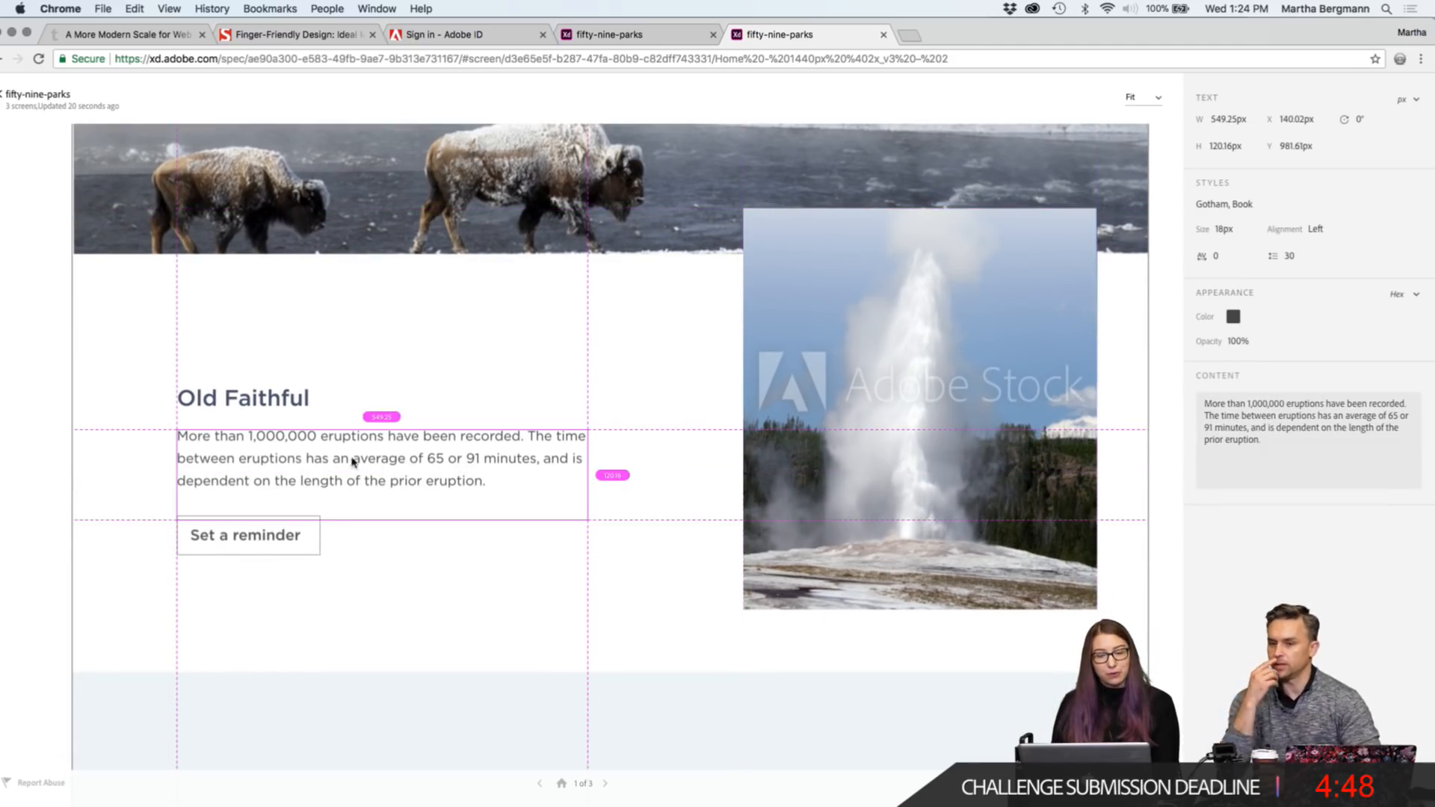
click(249, 404)
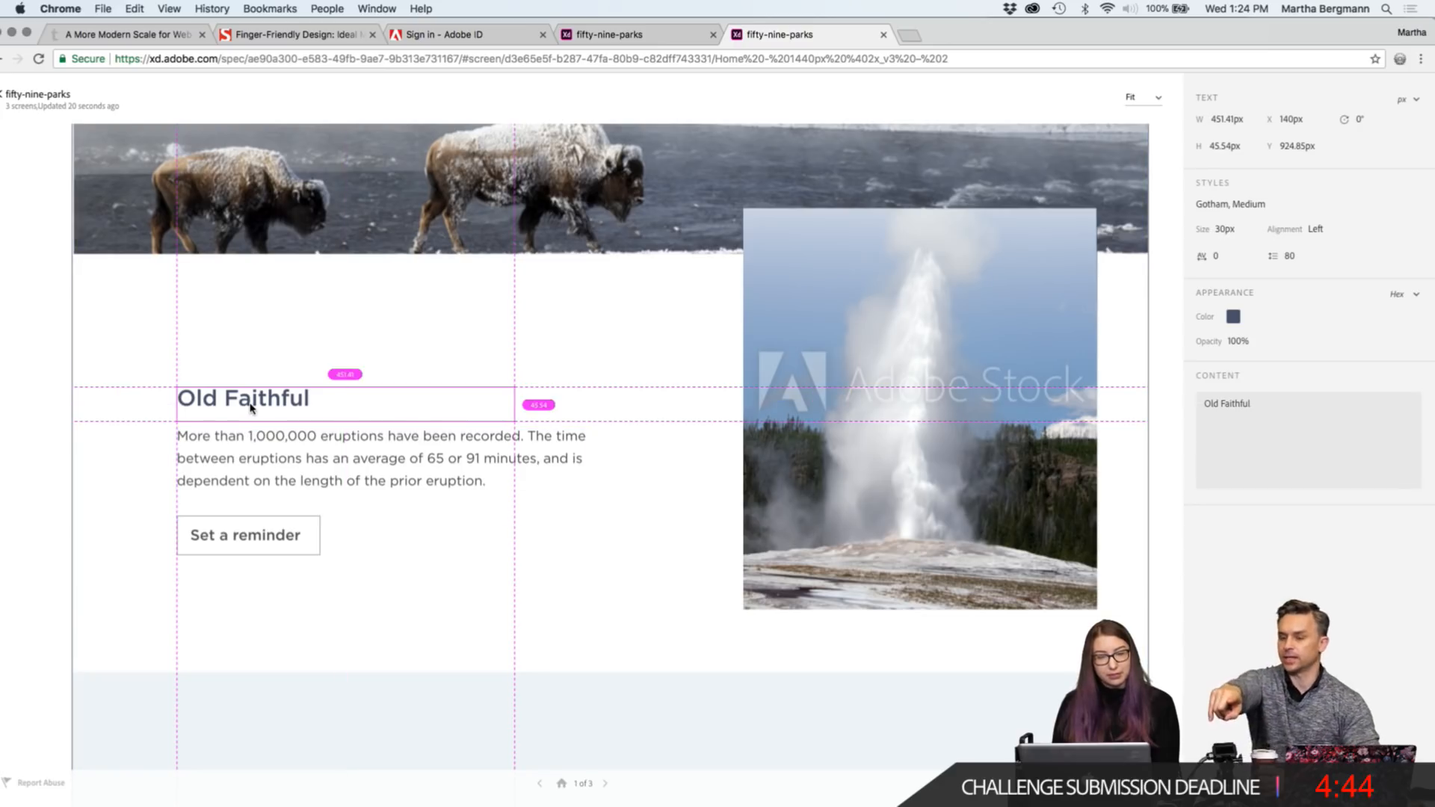
click(252, 459)
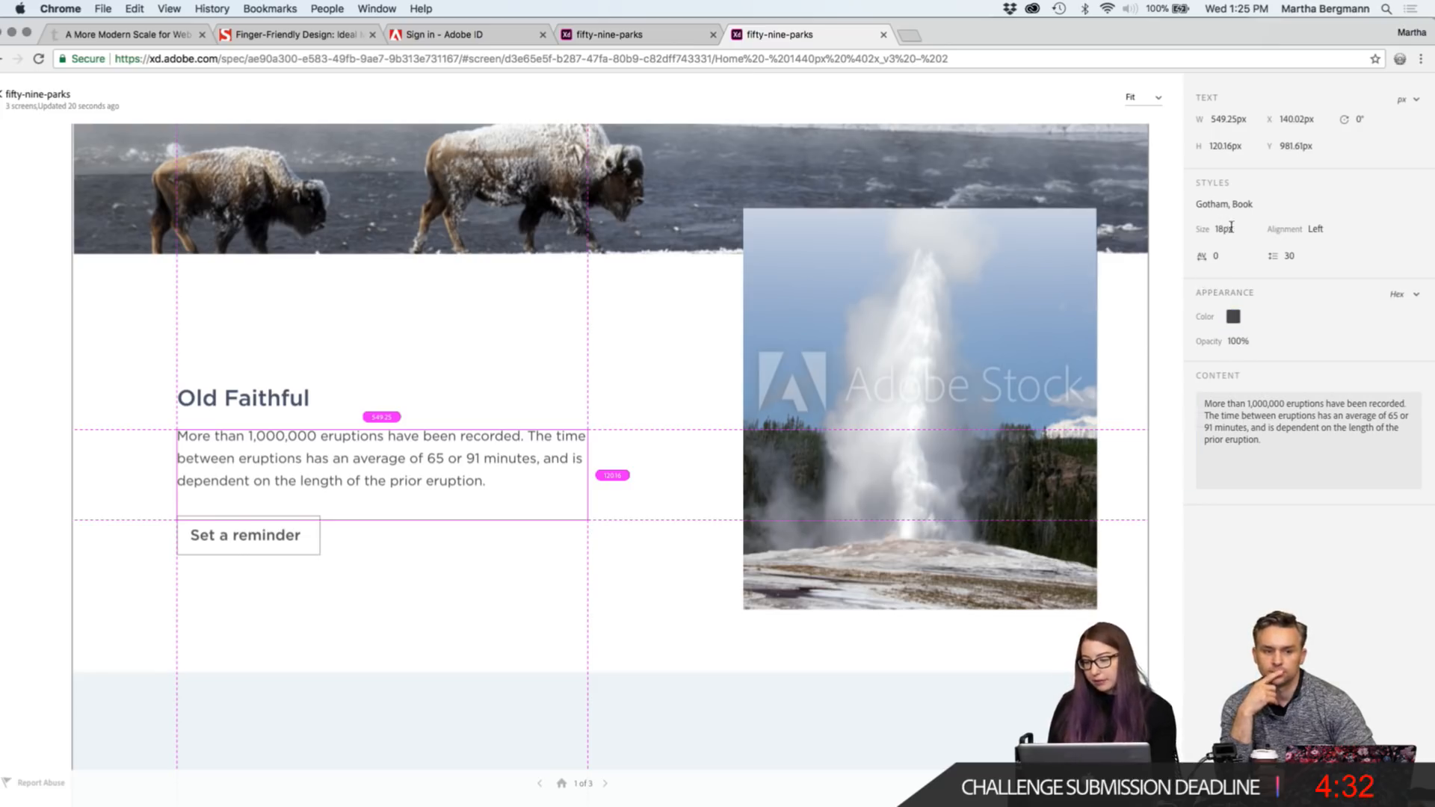
Try units px/pt and colour formats RGBA/HSLA, returning to px and Hex.
click(1405, 100)
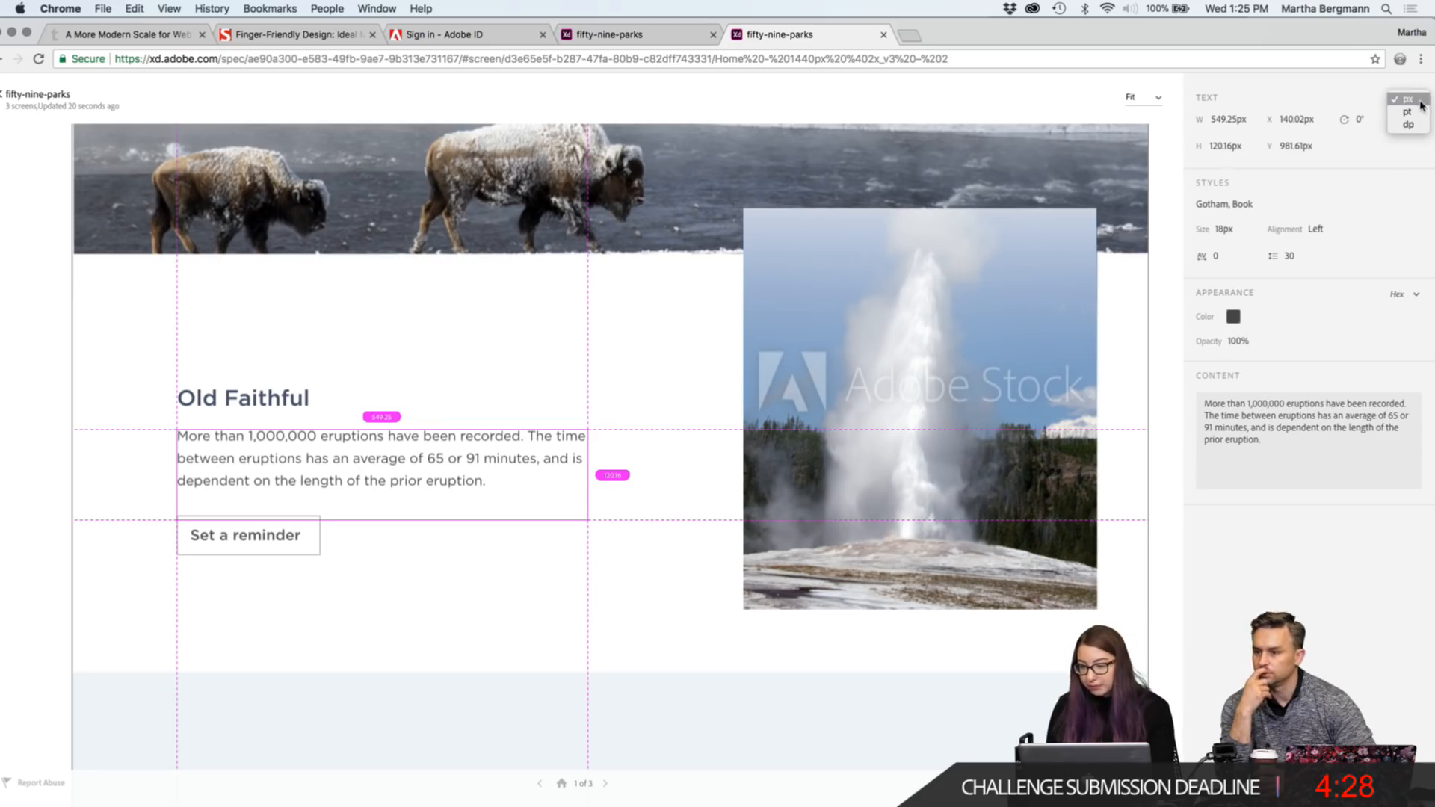
click(1413, 113)
click(1411, 100)
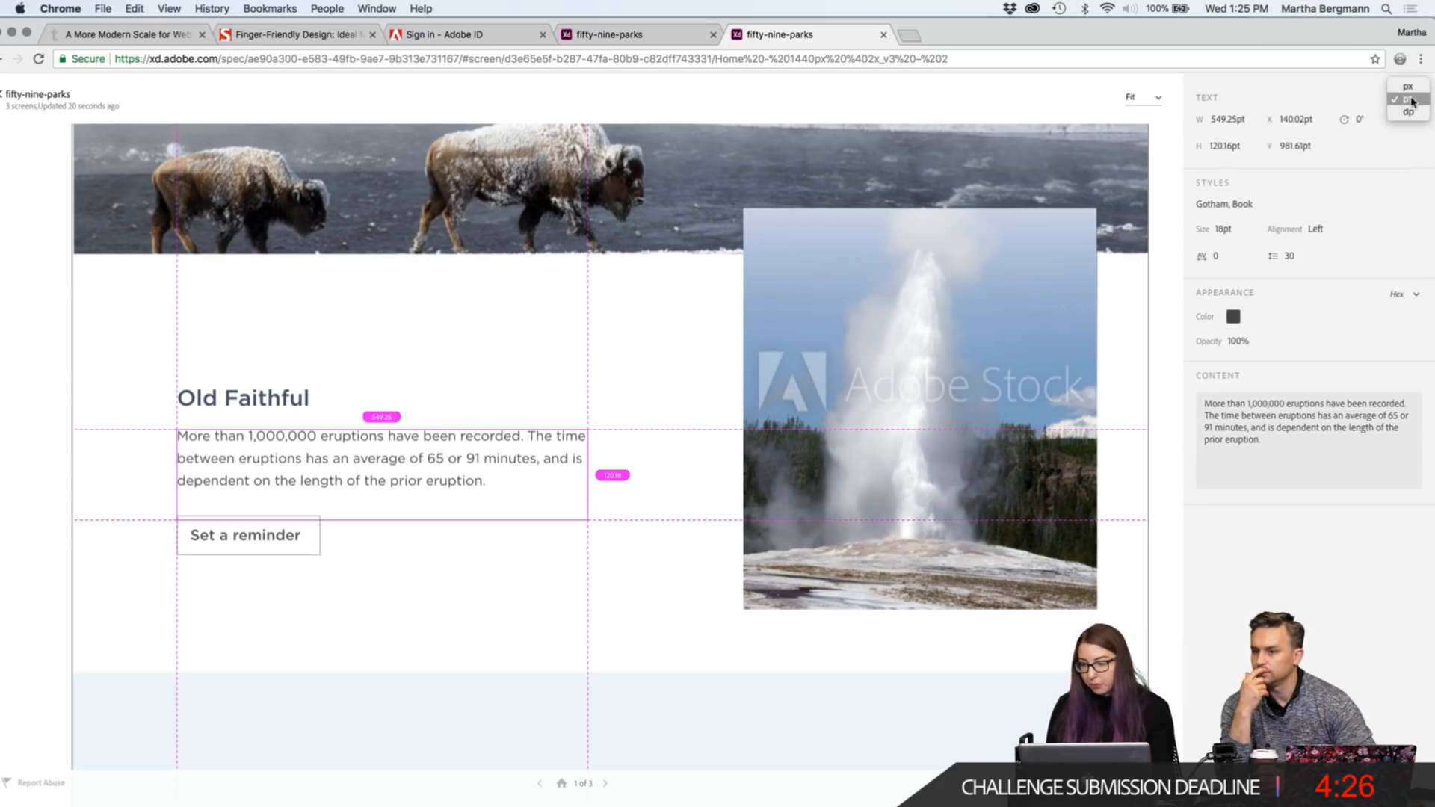
click(1409, 88)
click(1415, 299)
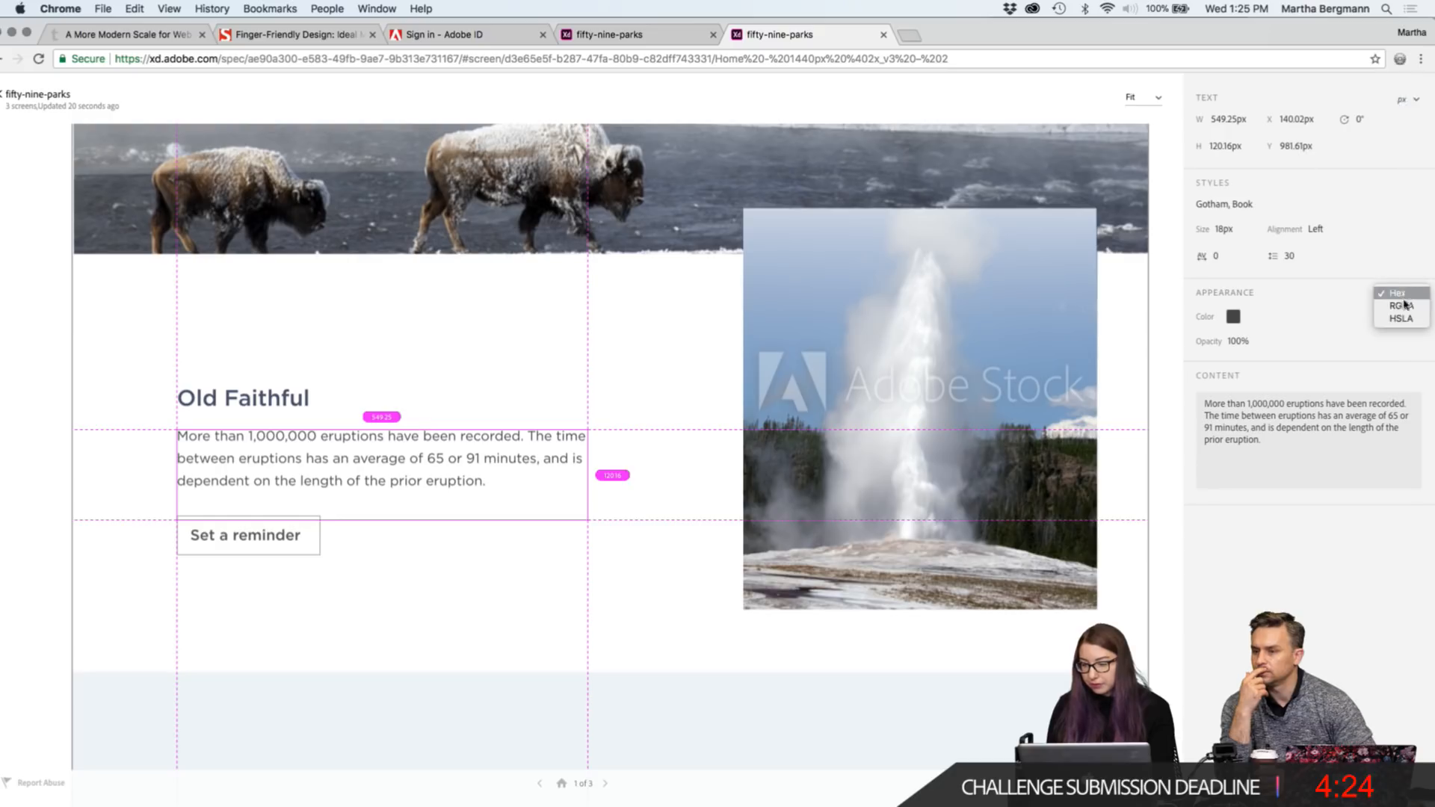
click(1412, 309)
click(1408, 295)
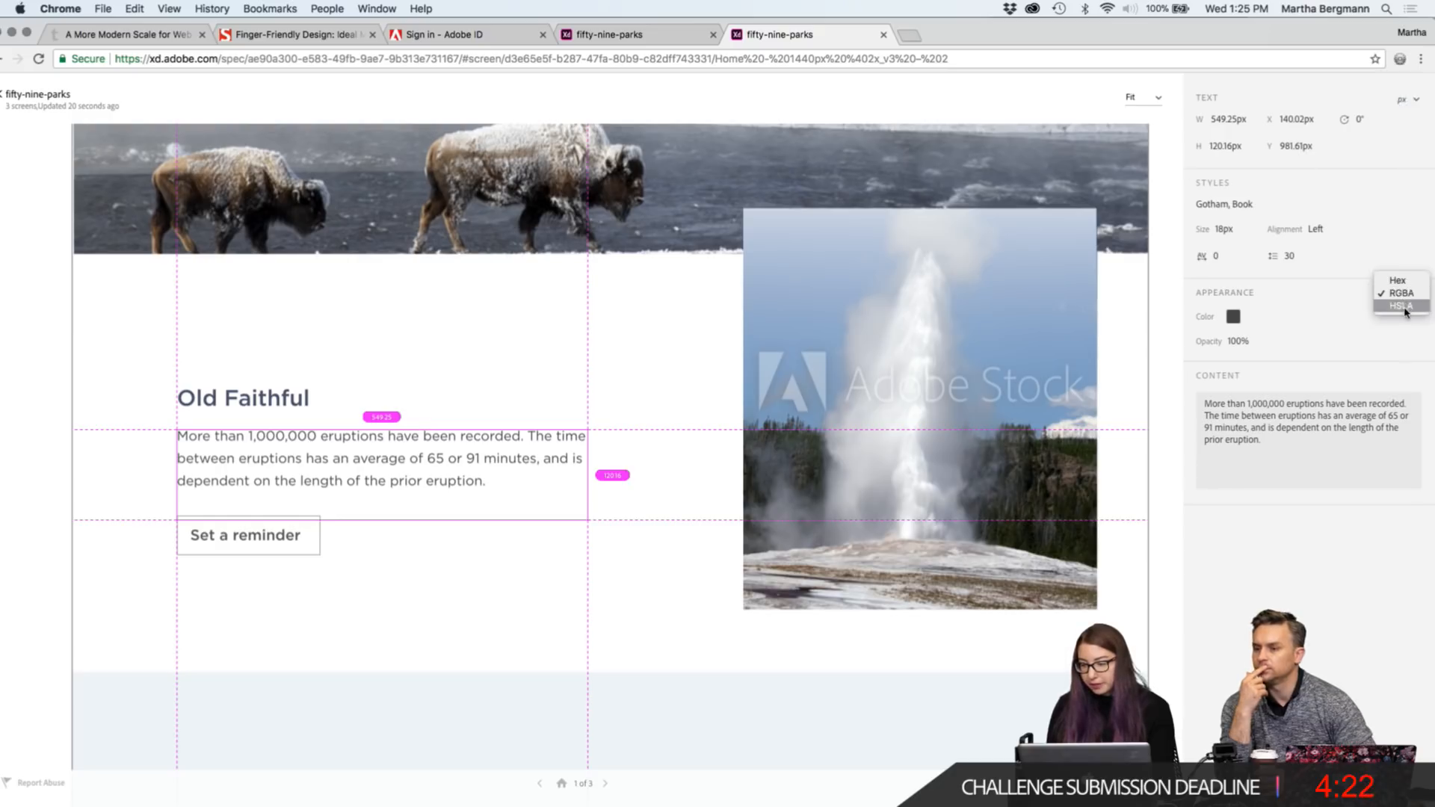
click(1404, 306)
click(1398, 294)
click(1397, 267)
click(1397, 293)
click(1398, 294)
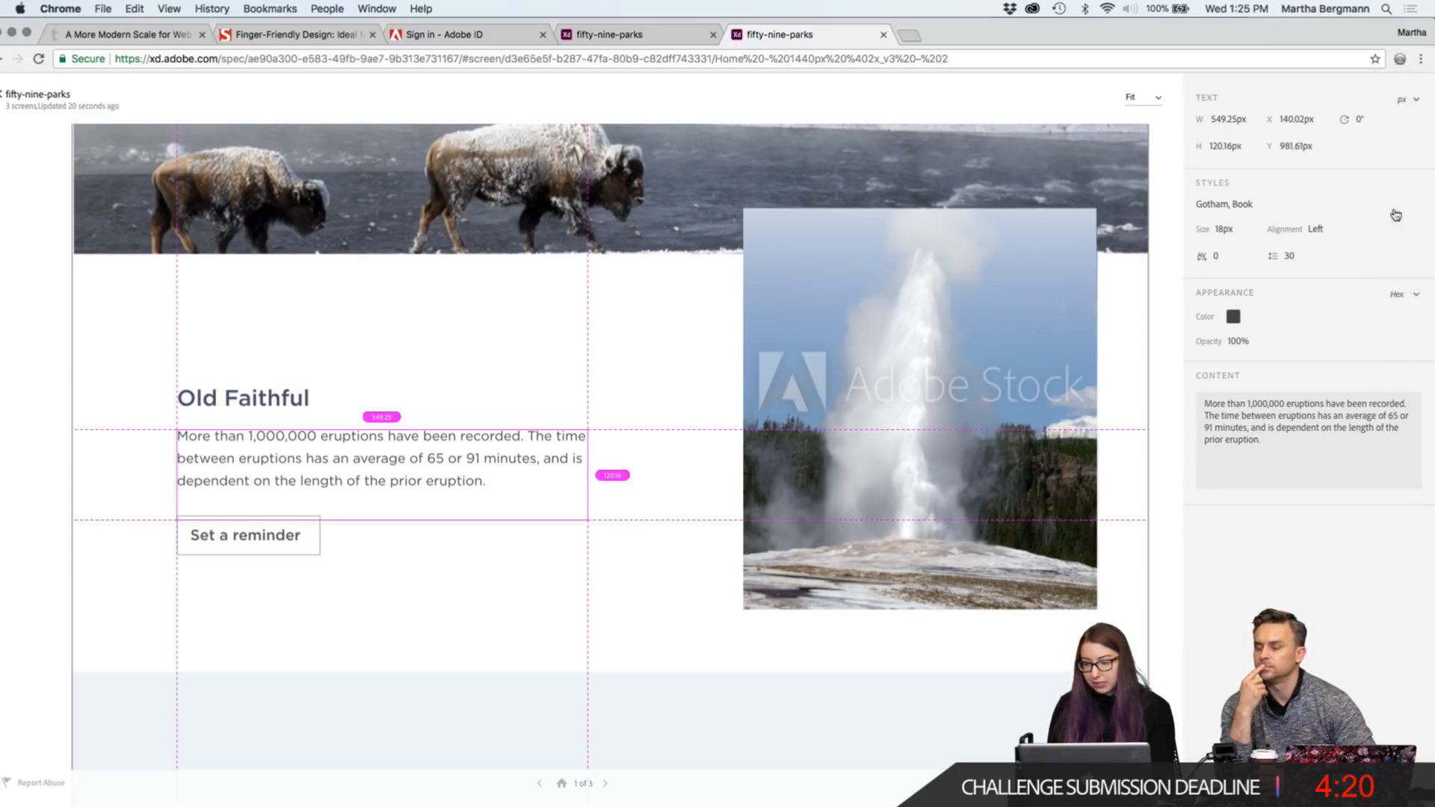
Inspect the Set a reminder text, geyser image and its group, then close the specs tab.
click(271, 544)
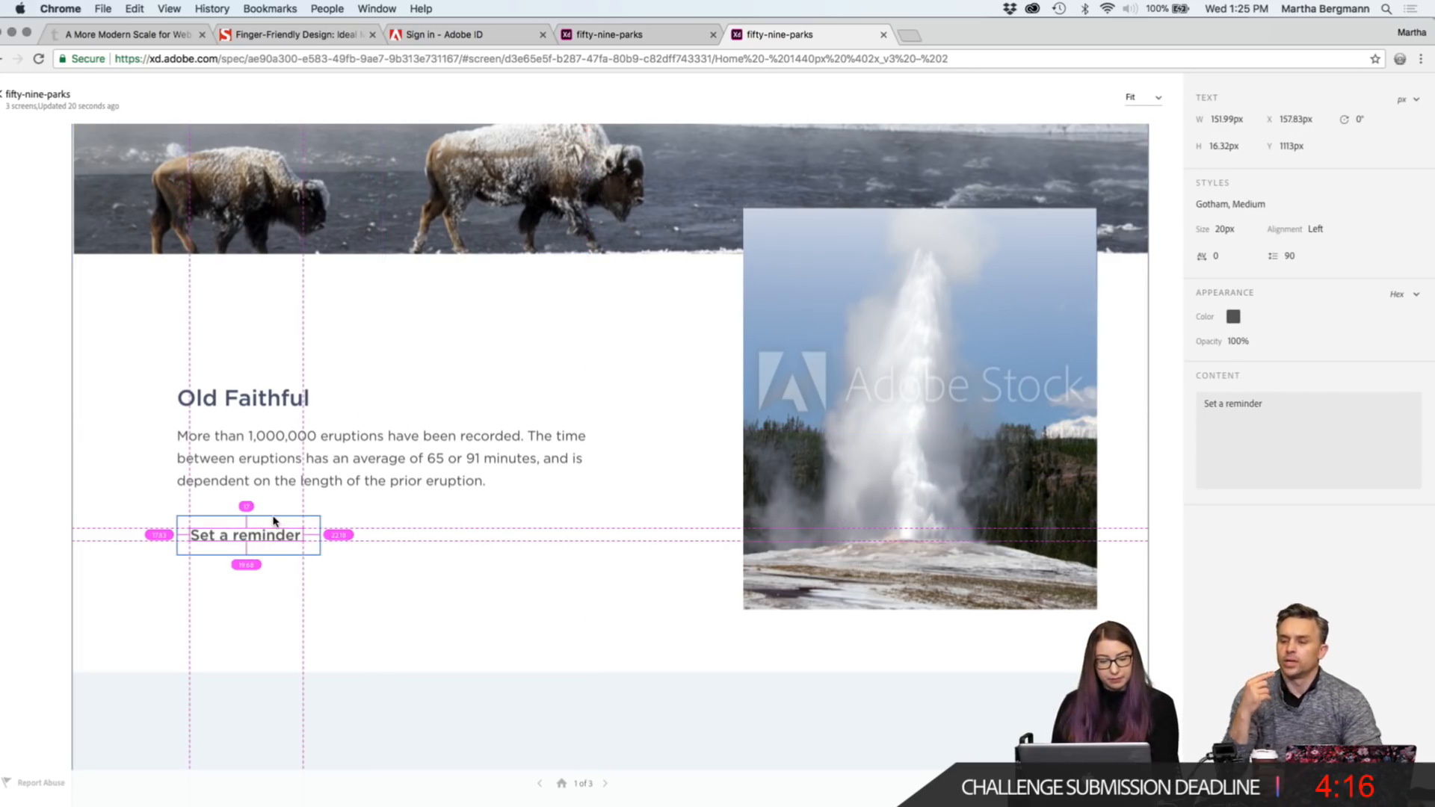
scroll(434, 580, down, 3)
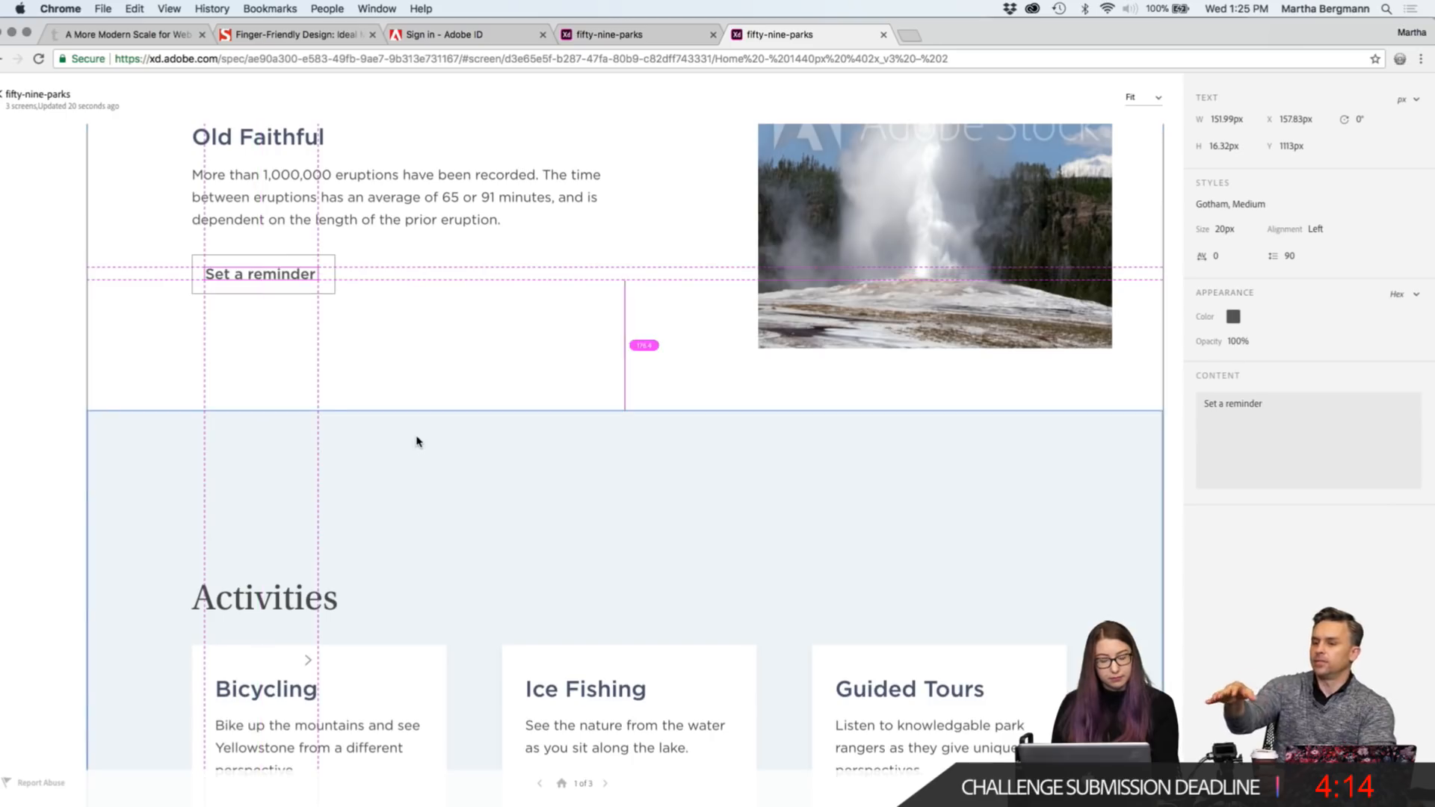
click(949, 183)
scroll(821, 285, up, 5)
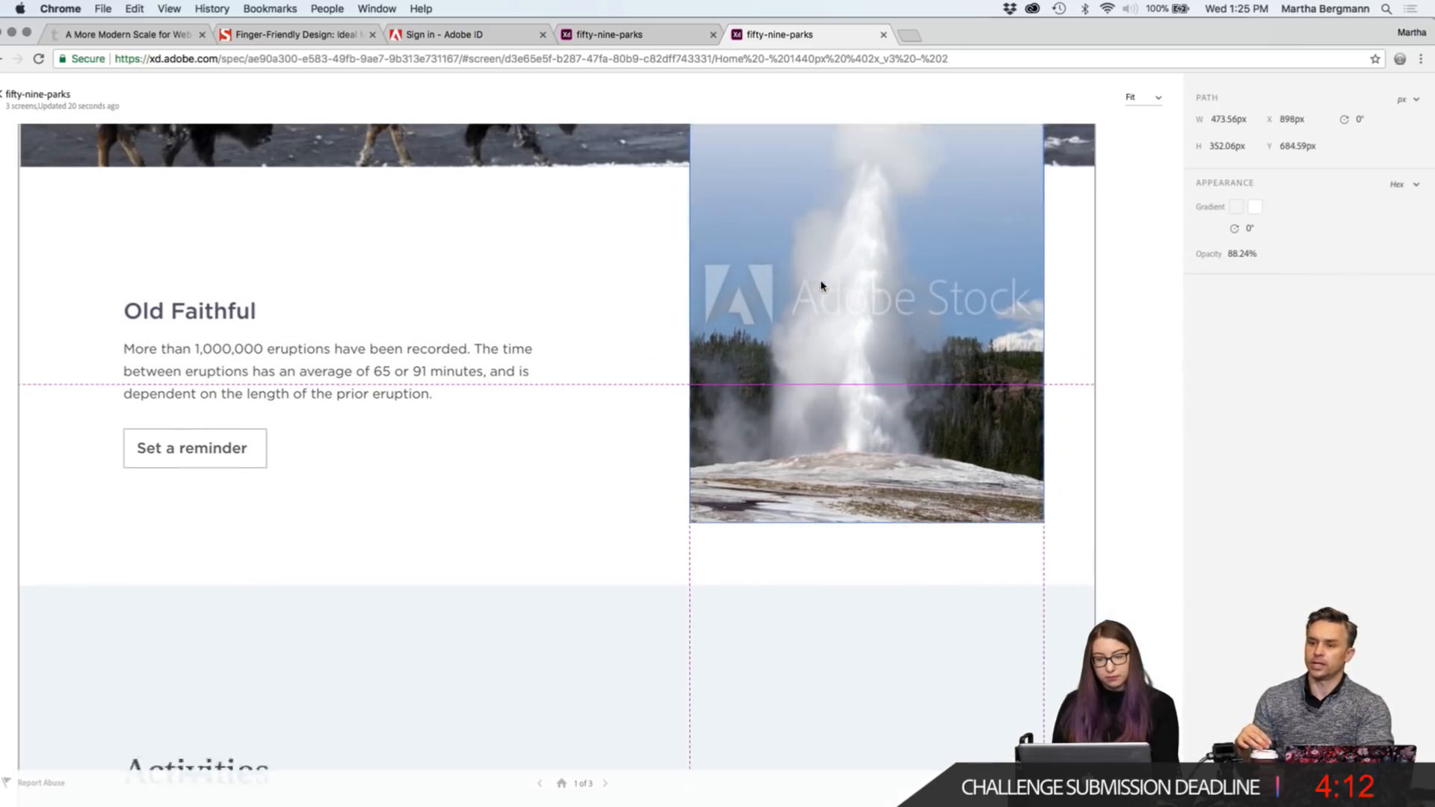
click(794, 476)
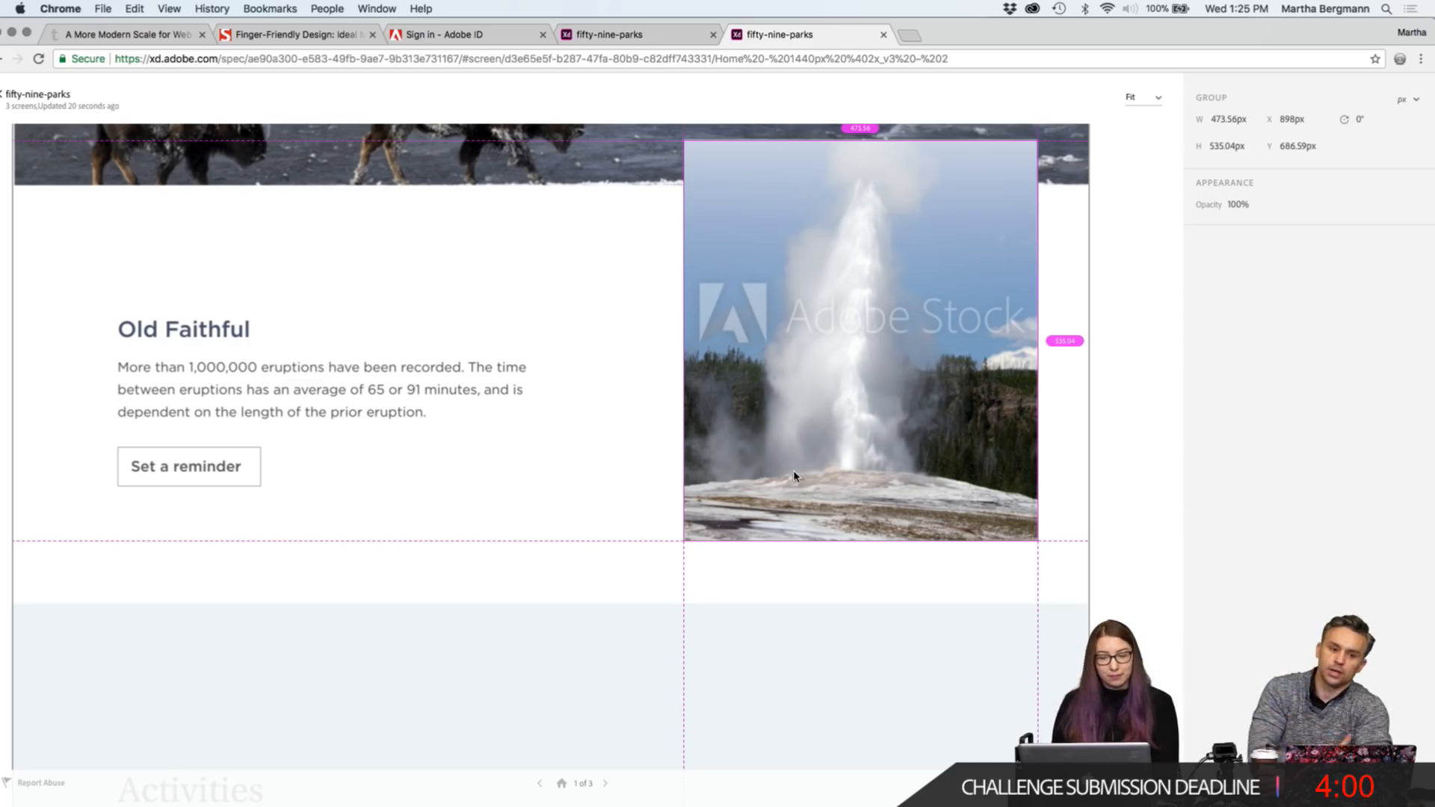
scroll(794, 476, down, 6)
scroll(794, 476, up, 6)
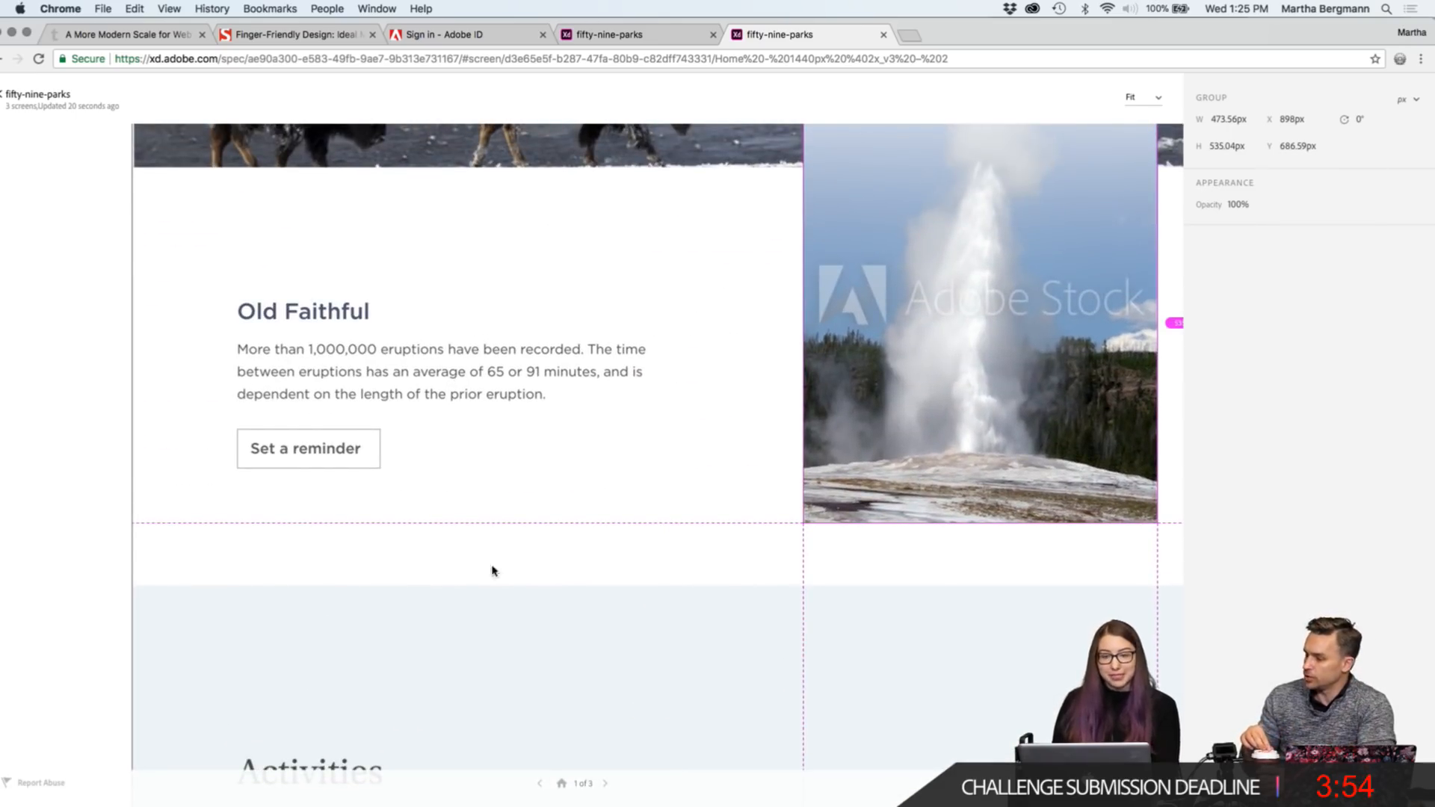
click(883, 35)
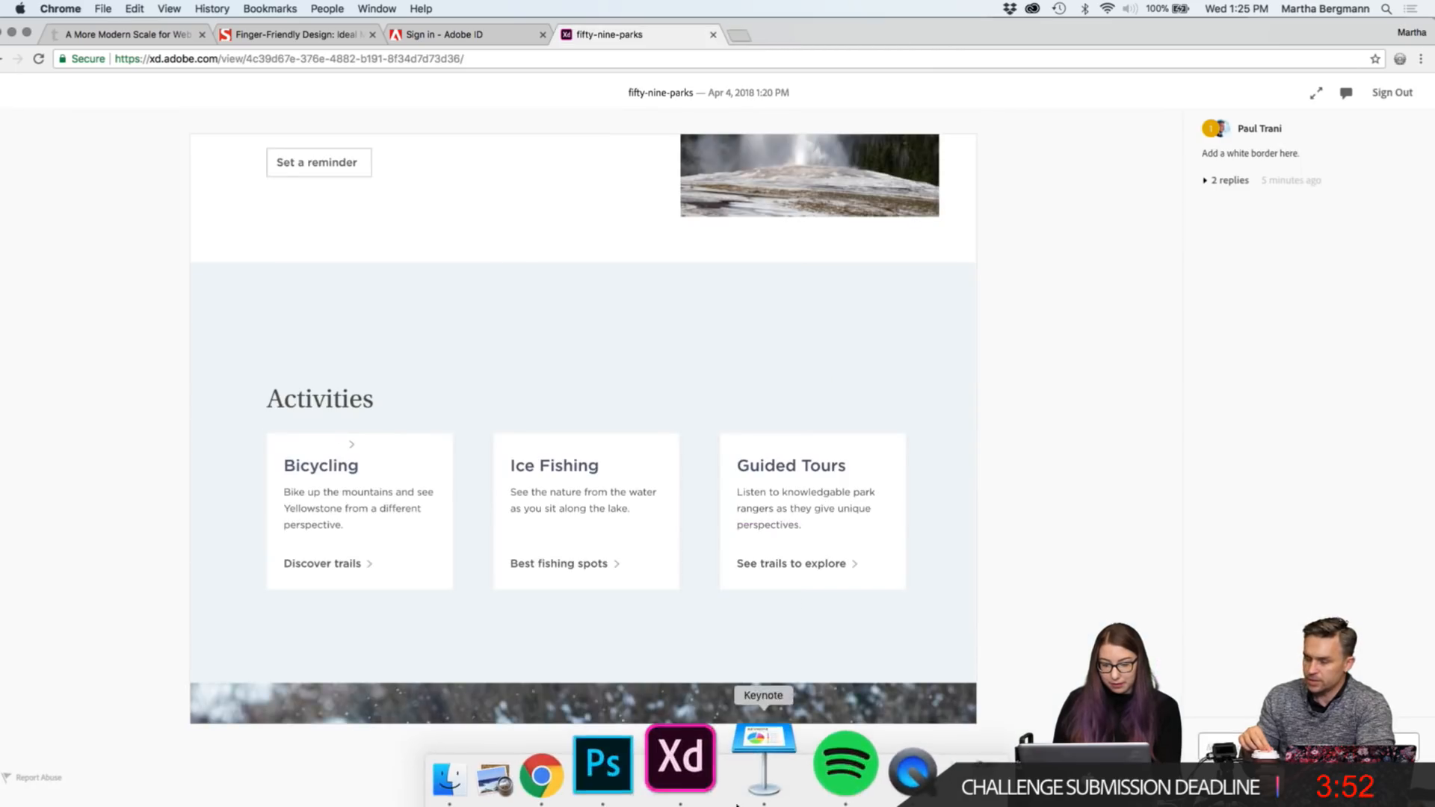
Reopen the fifty-nine-parks design specs link in the browser via Share > Publish Design Specs.
click(691, 759)
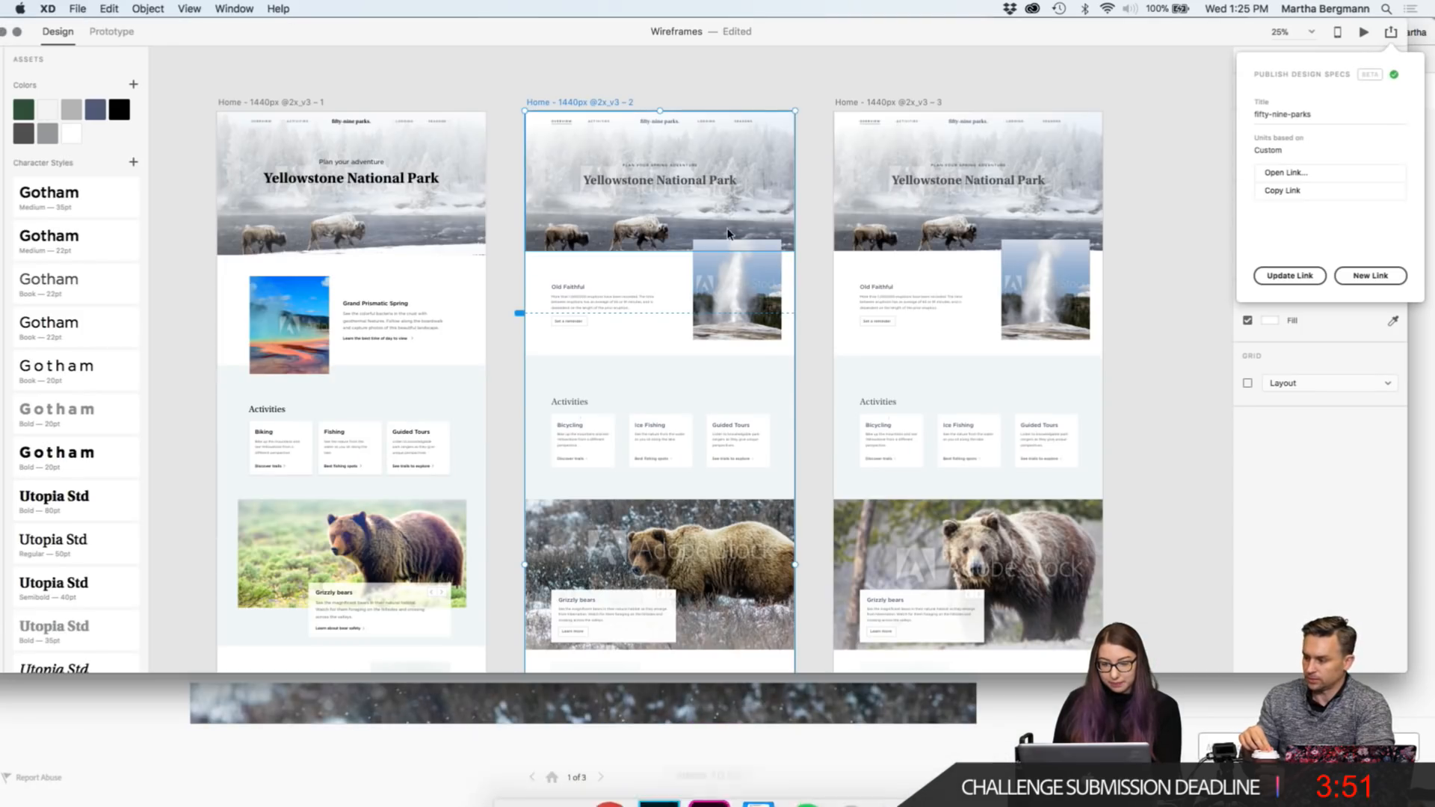
click(1390, 33)
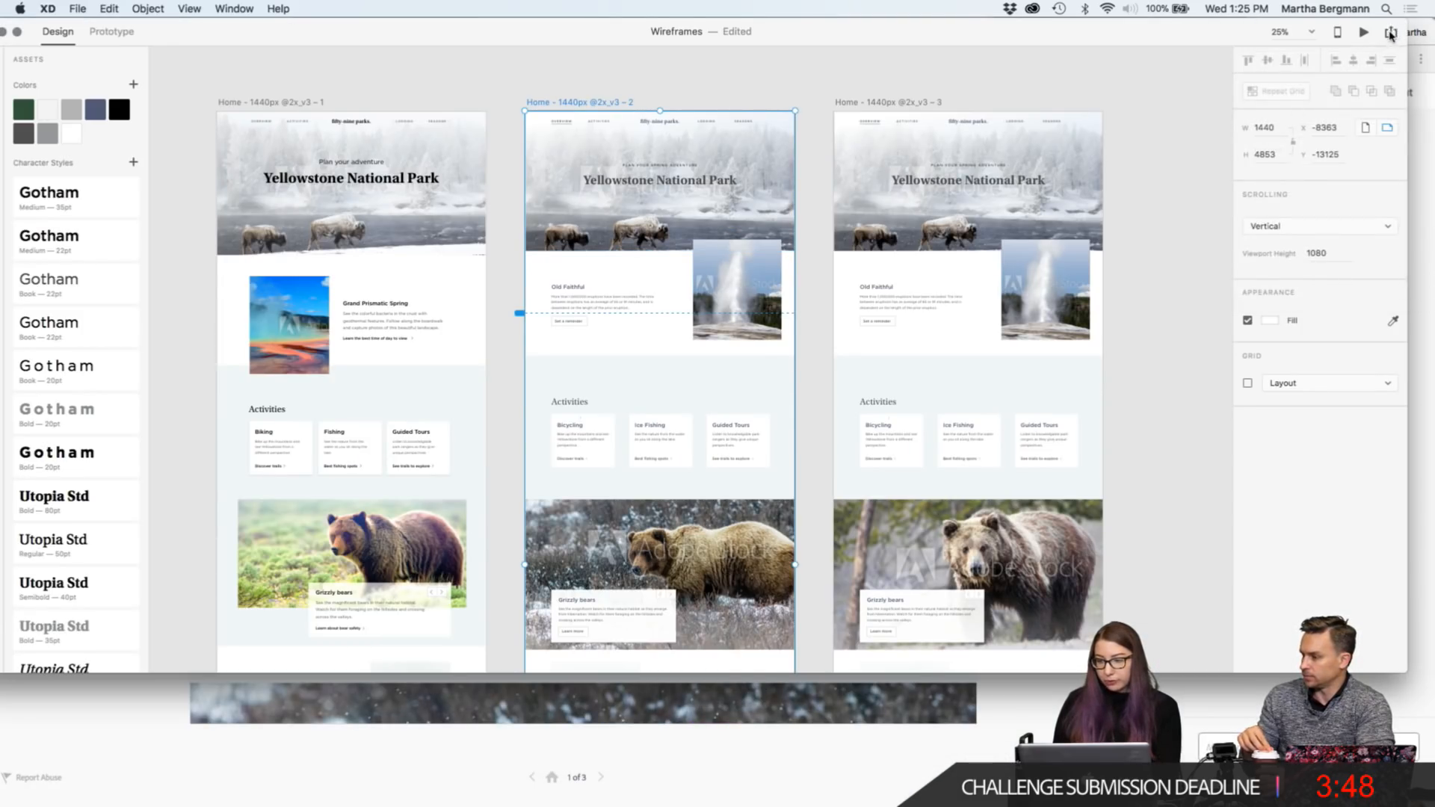
click(1390, 32)
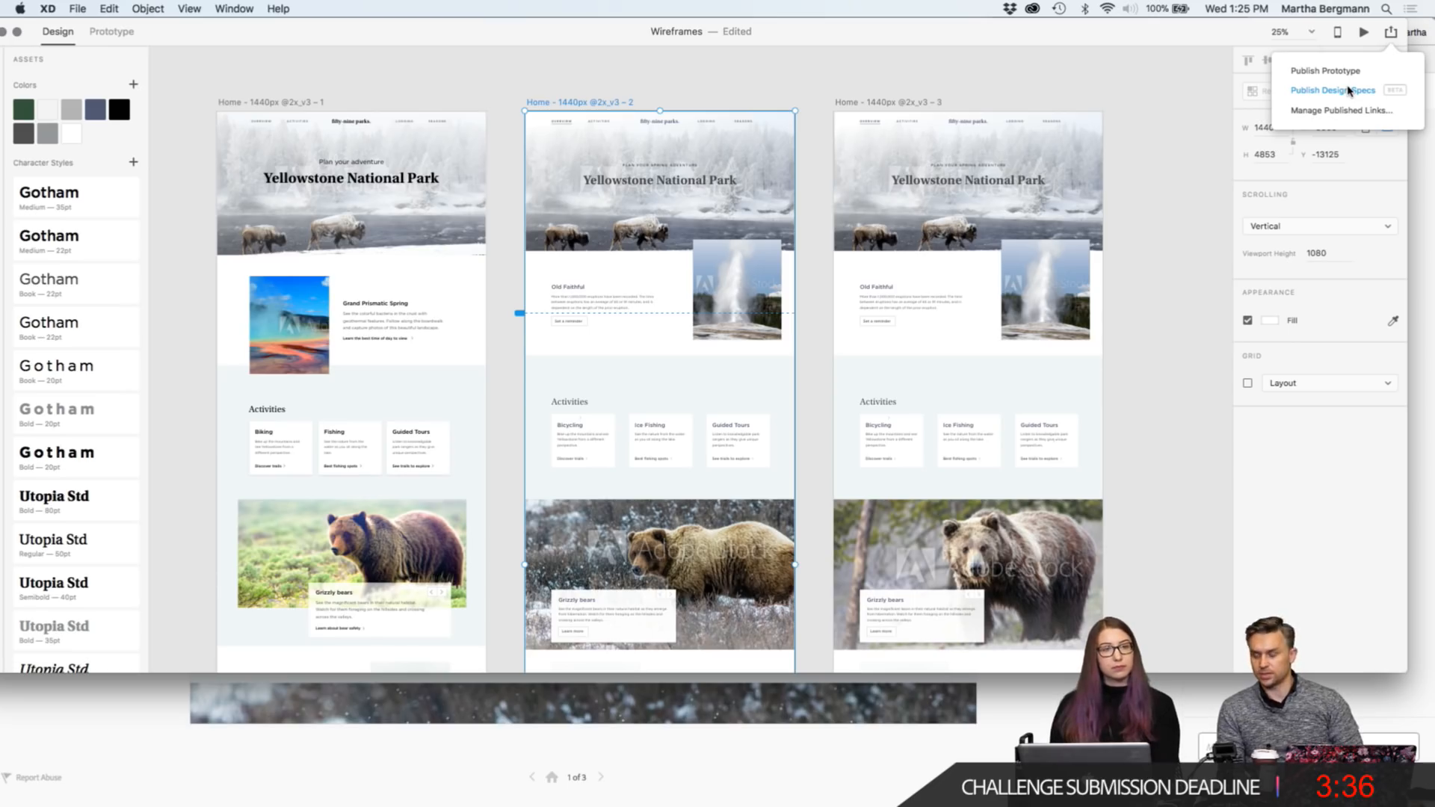
click(1349, 91)
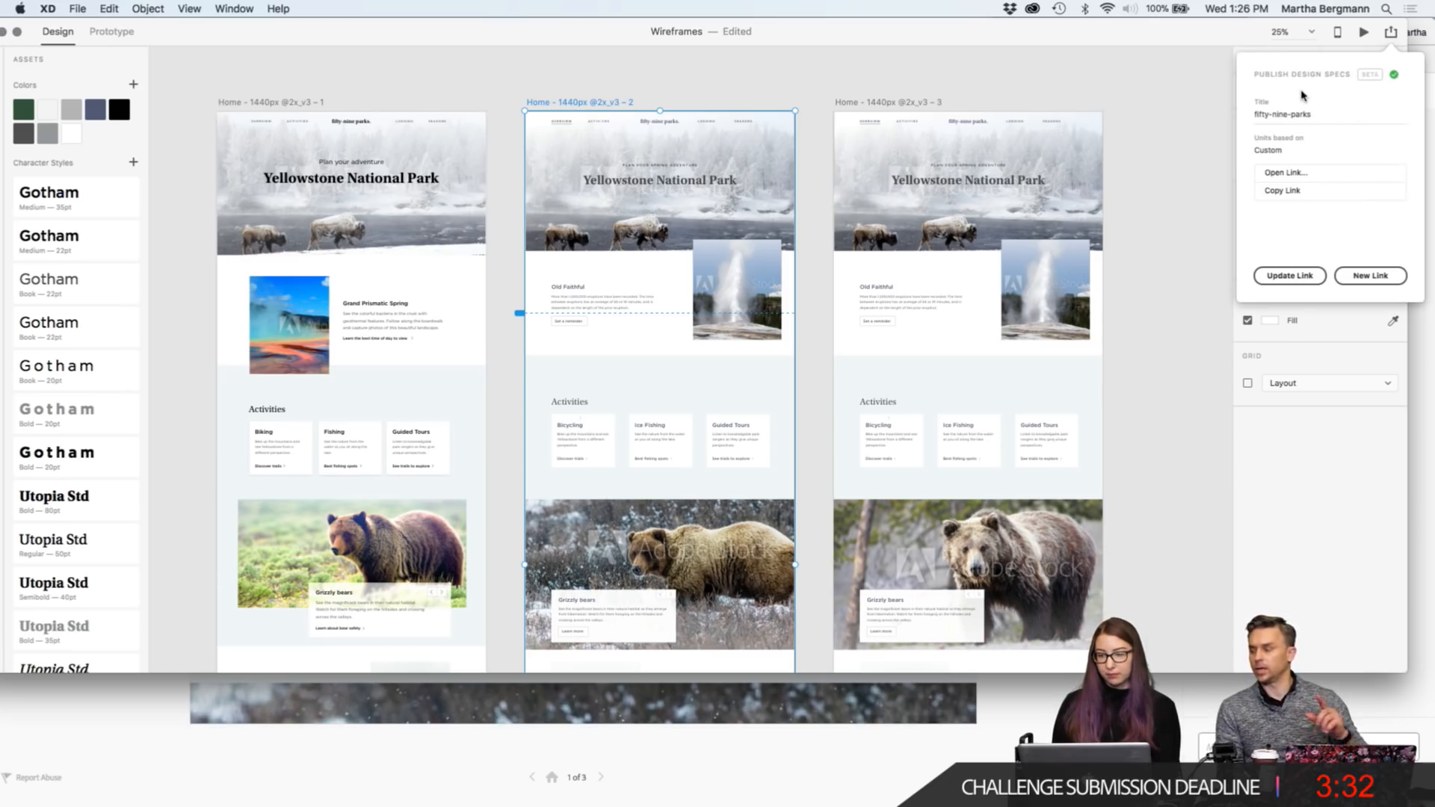
click(1286, 173)
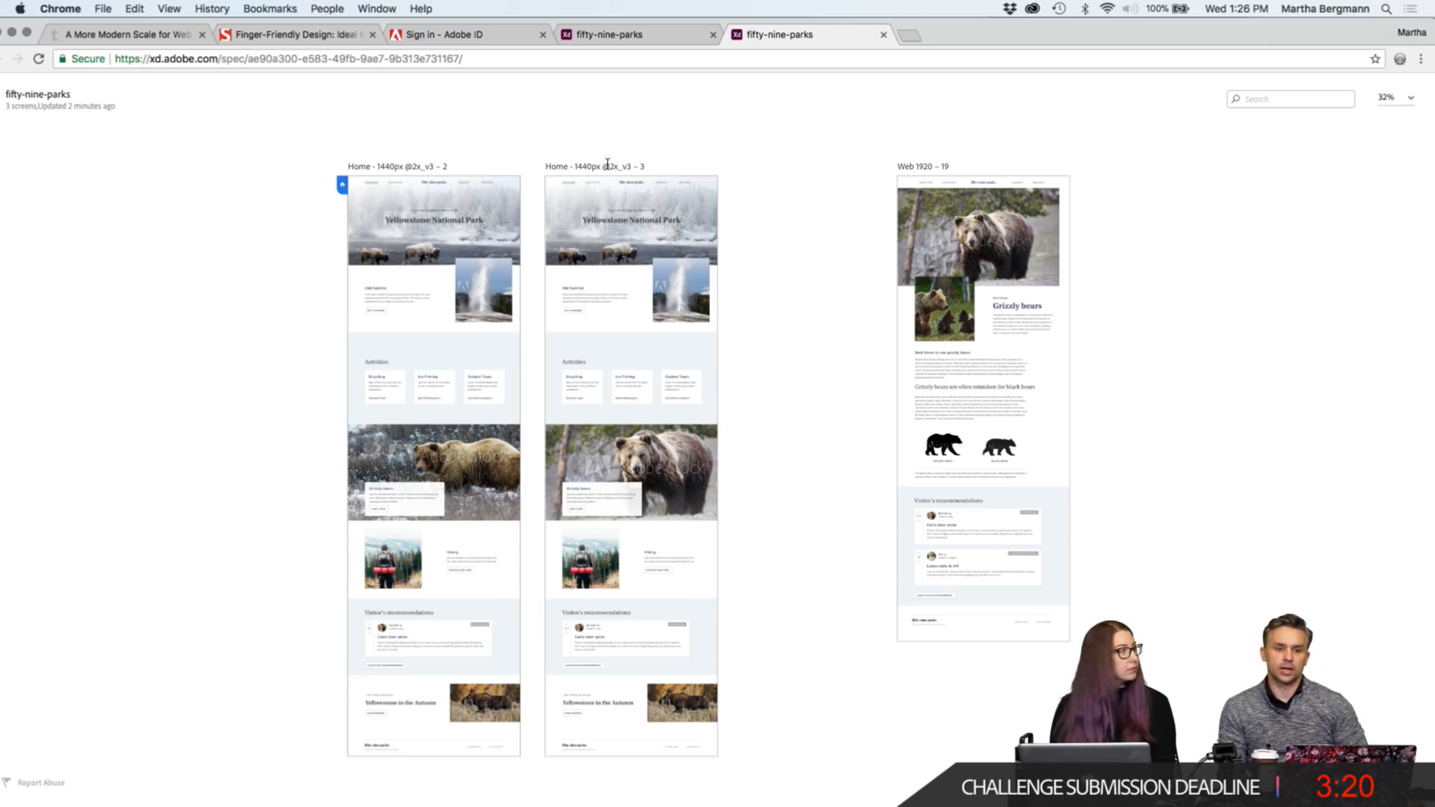
Return to XD, deselect the artboard and open the File menu.
click(706, 751)
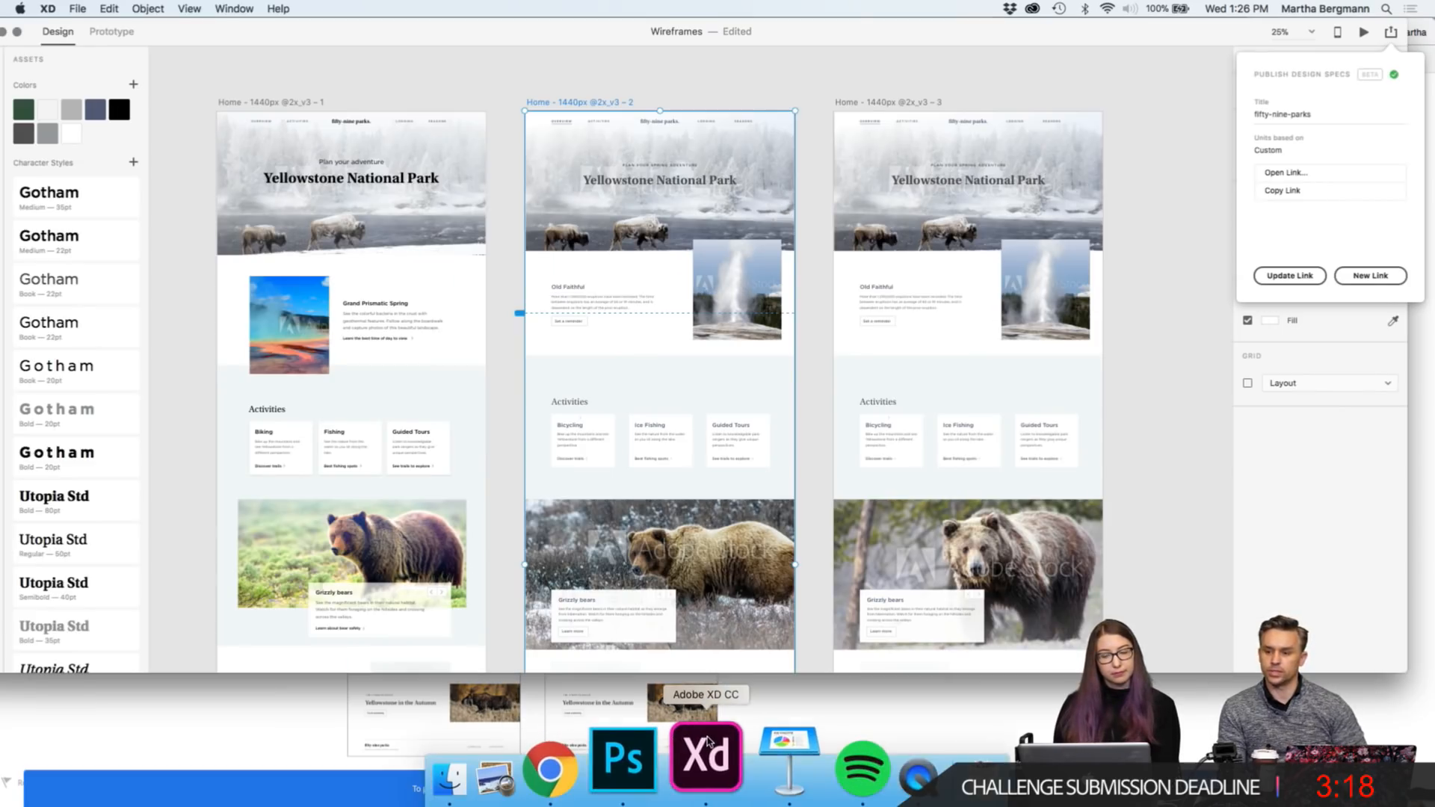
click(535, 73)
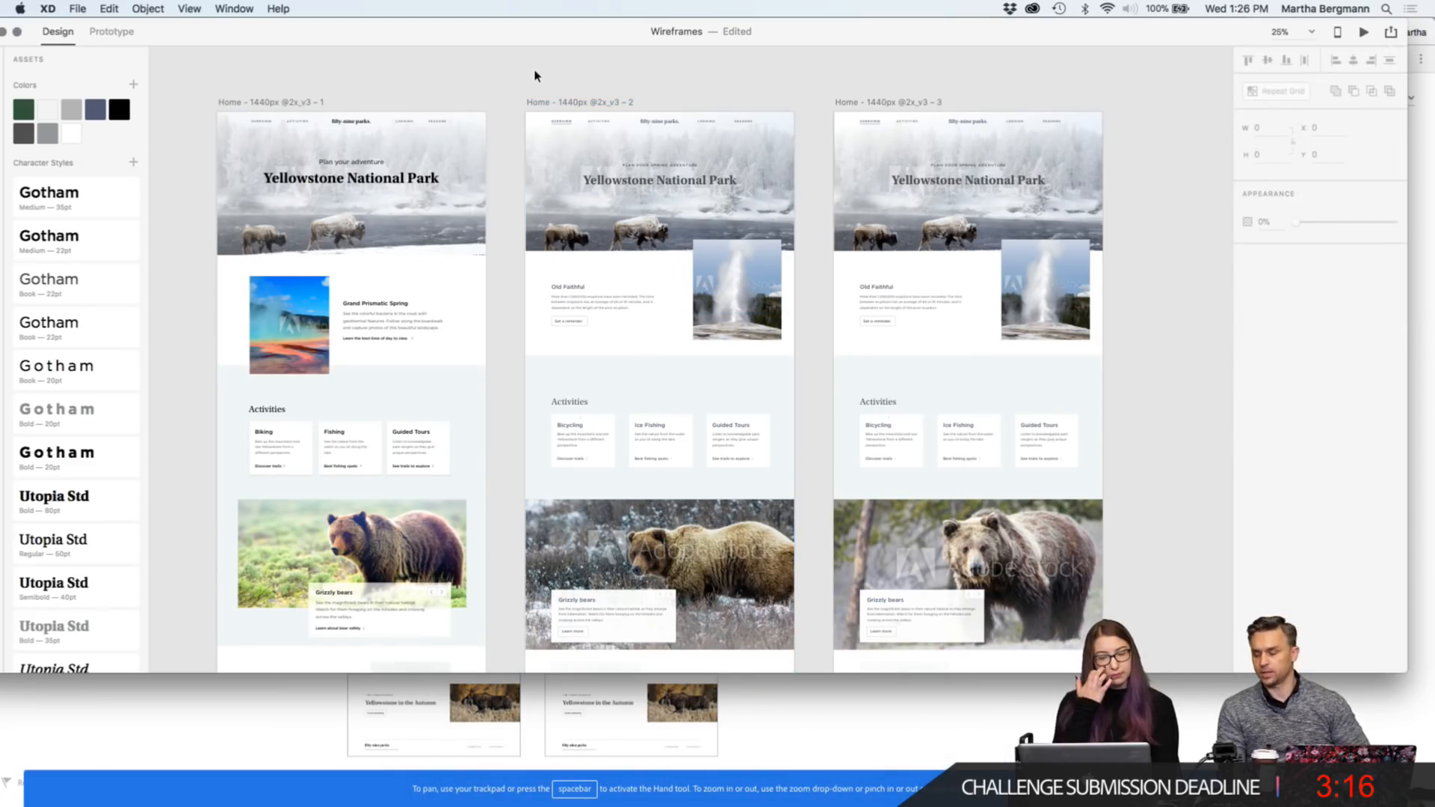
click(78, 9)
Dismiss the Publish popover and bring up File > Export showing the Avocode and Zeplin options.
mouse_move(95, 174)
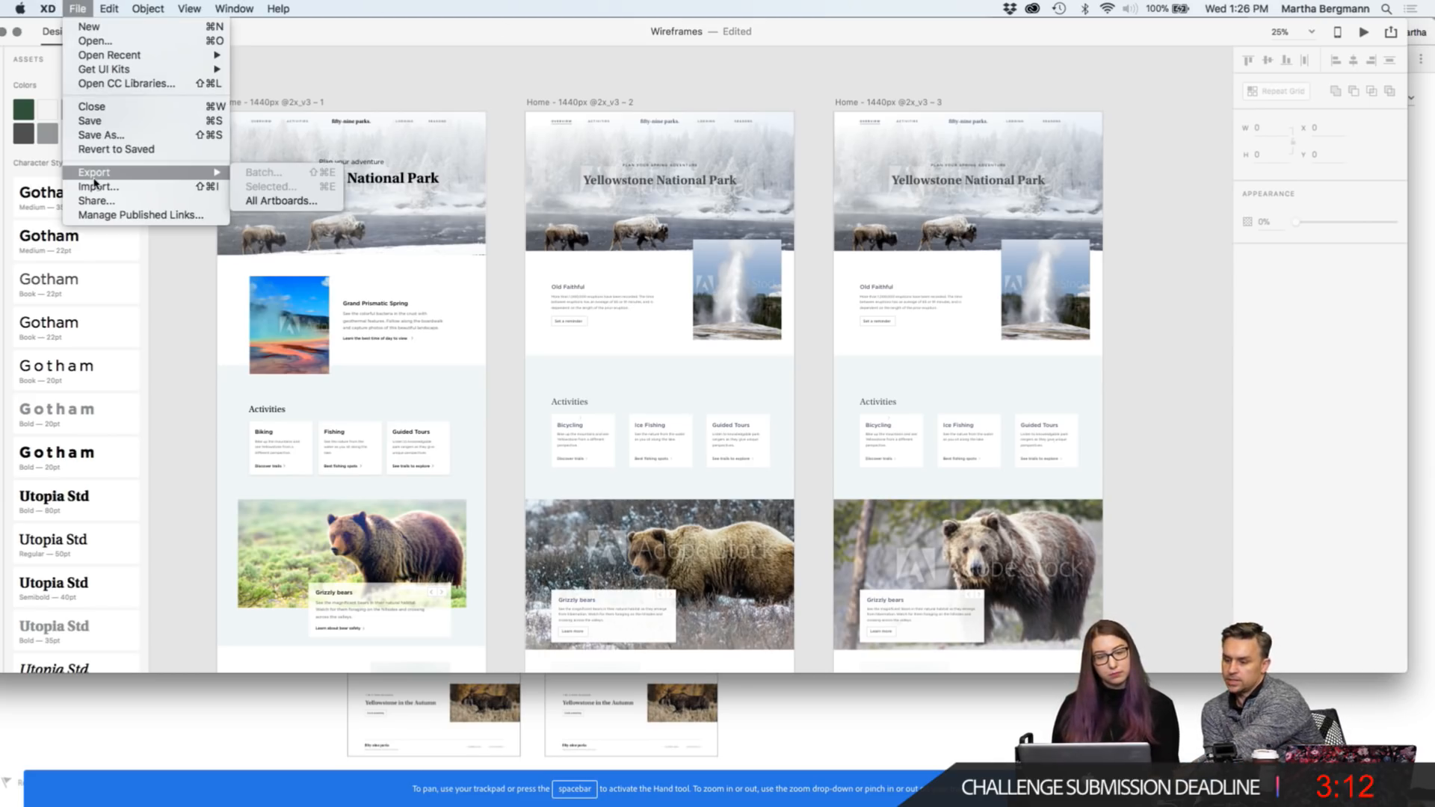
click(317, 70)
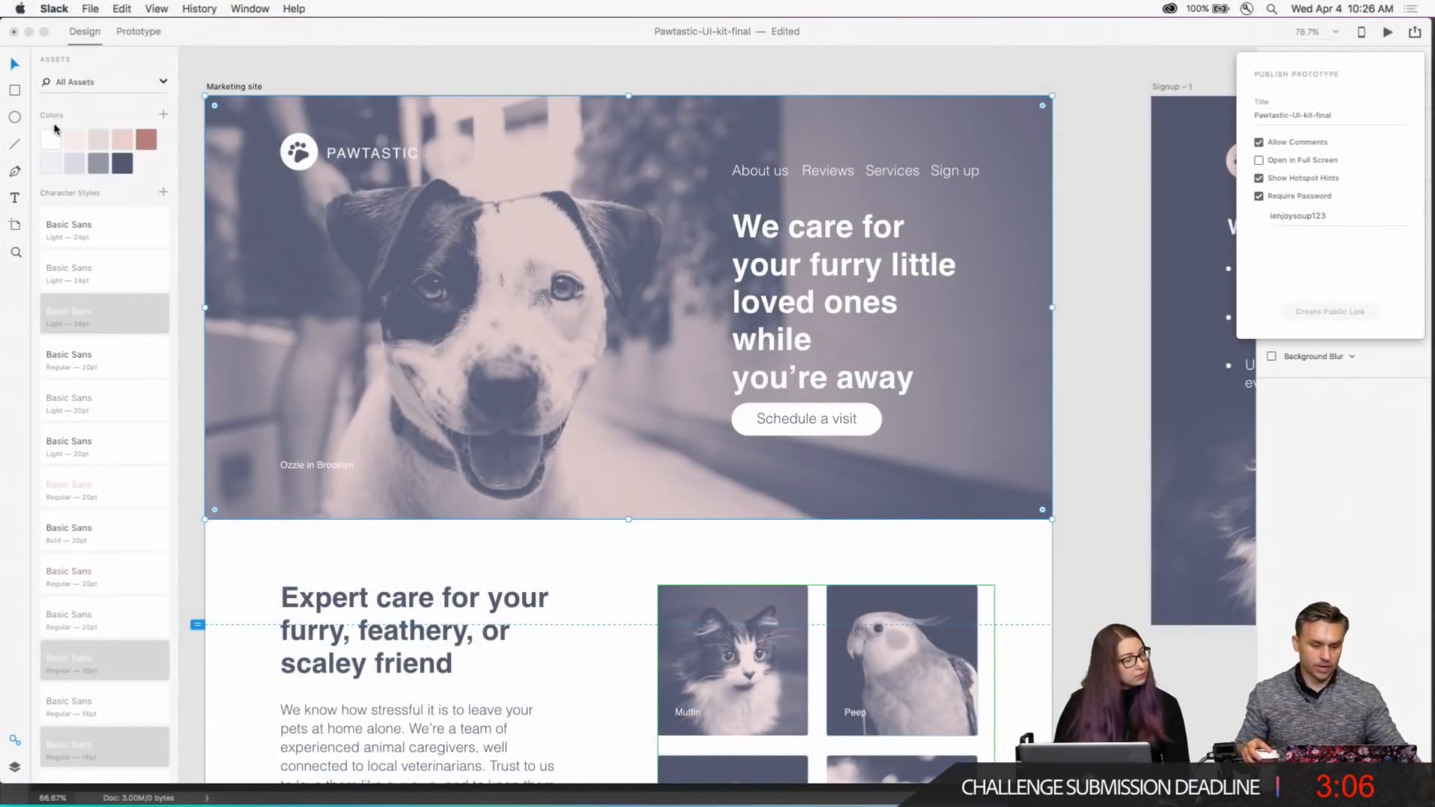
click(487, 49)
click(477, 77)
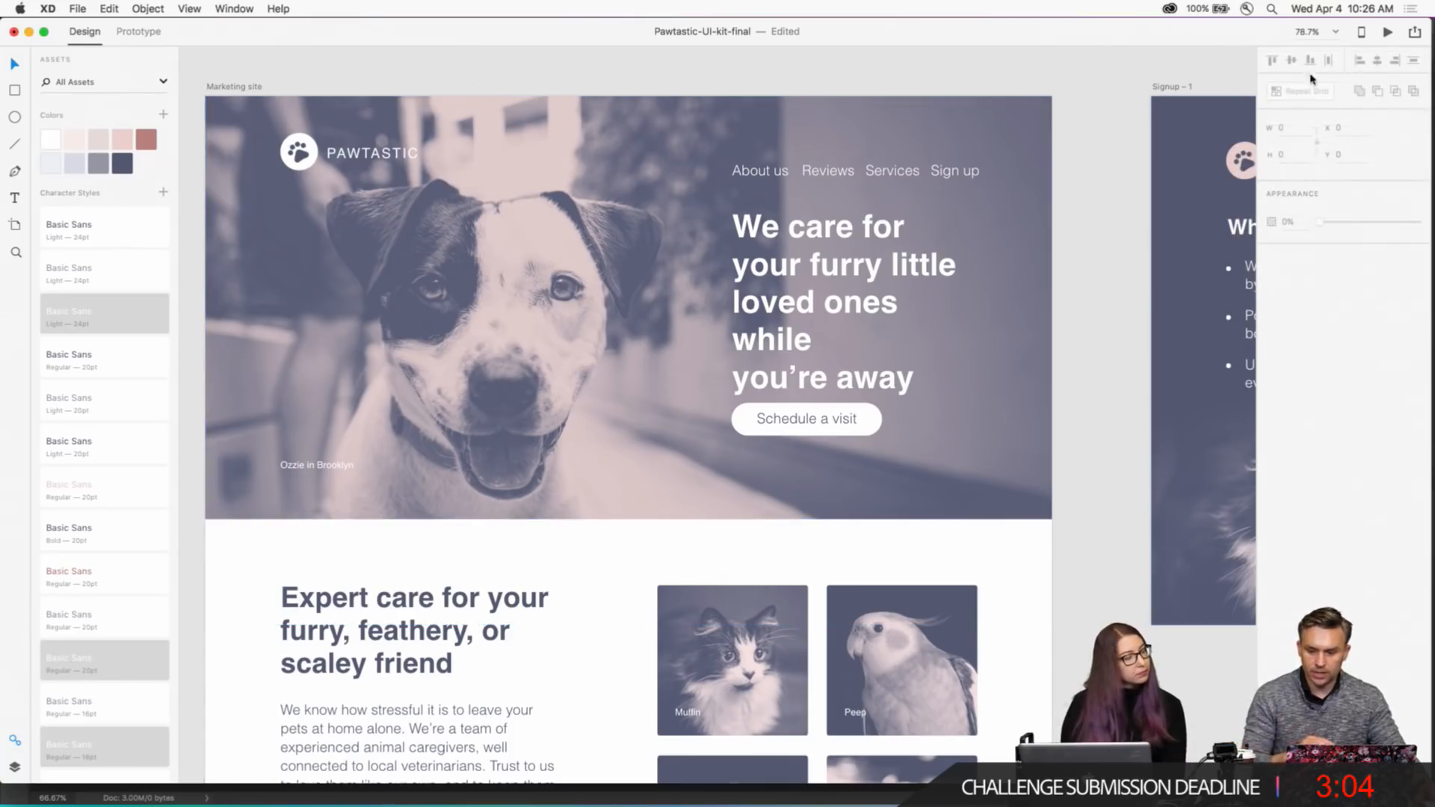
click(1415, 32)
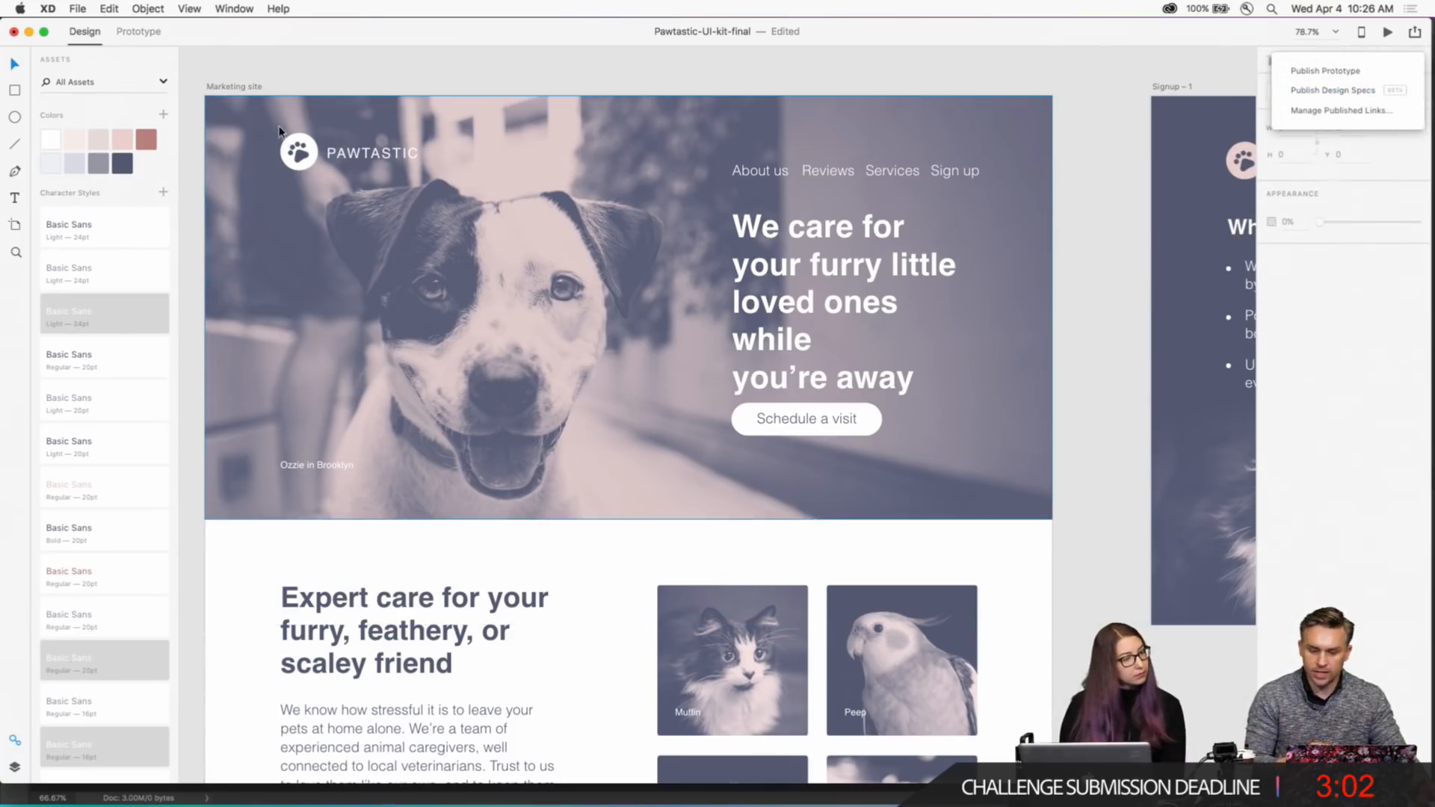
click(276, 80)
click(78, 9)
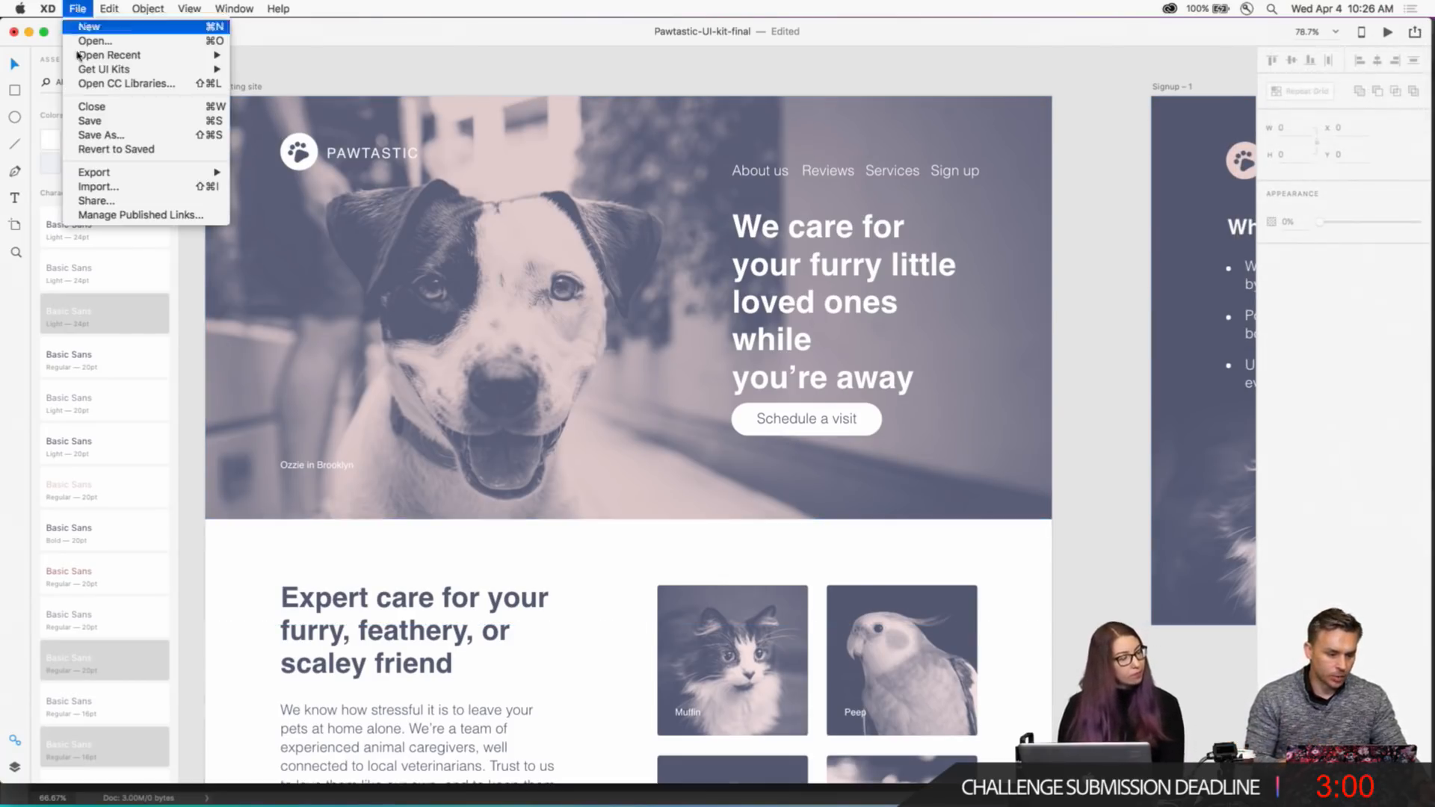
mouse_move(85, 177)
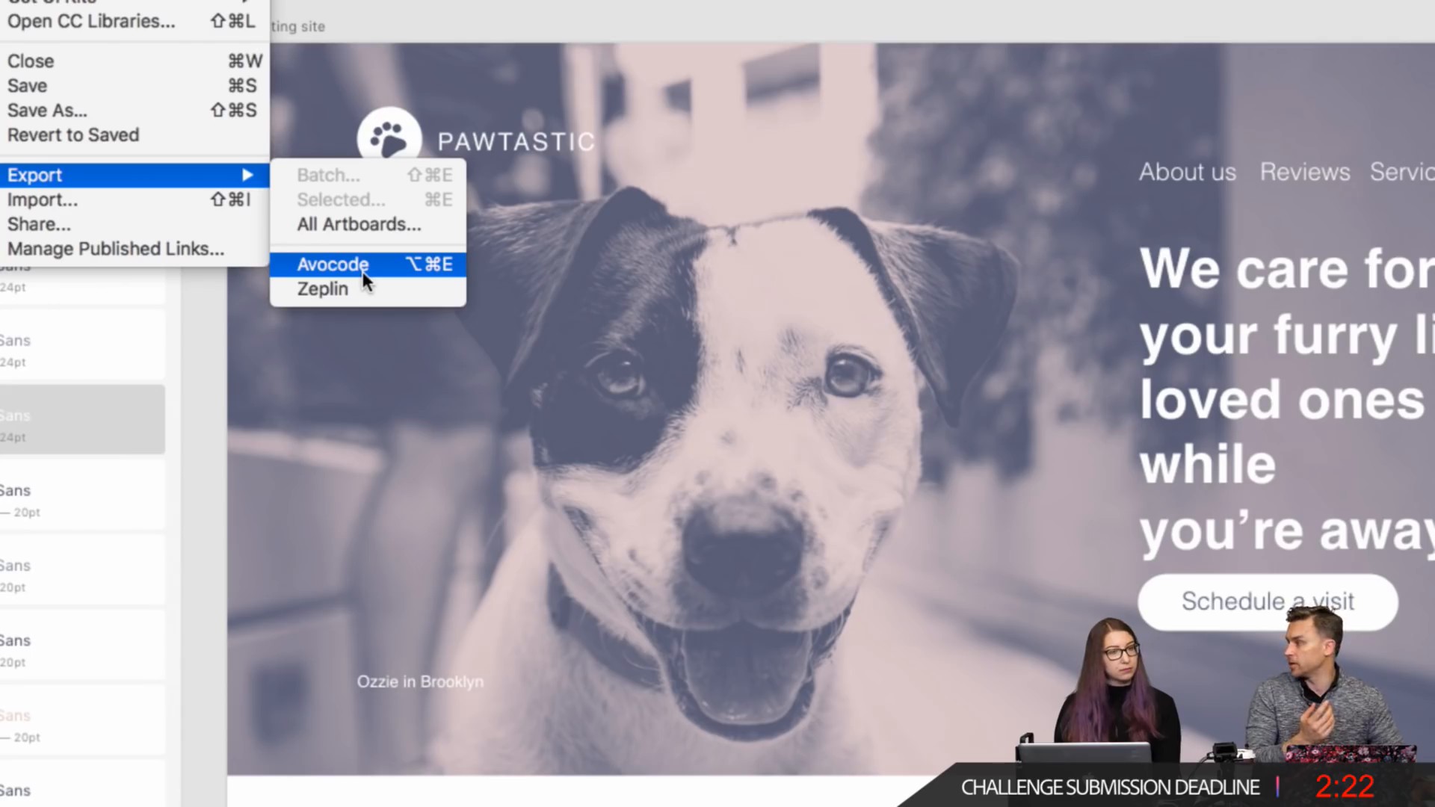
Send the Pawtastic design to Avocode, then bring the XD Wireframes file back to front.
click(362, 271)
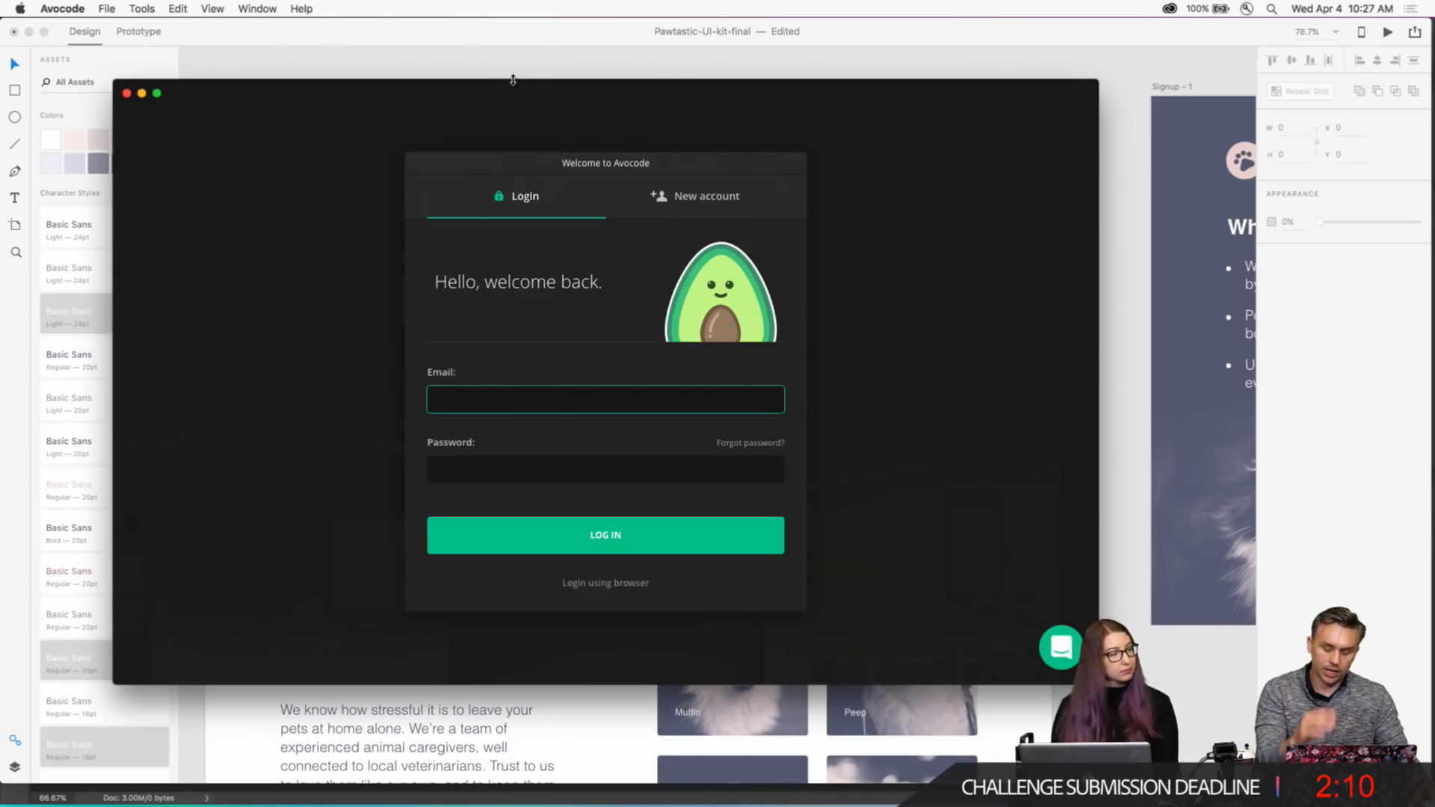
click(545, 56)
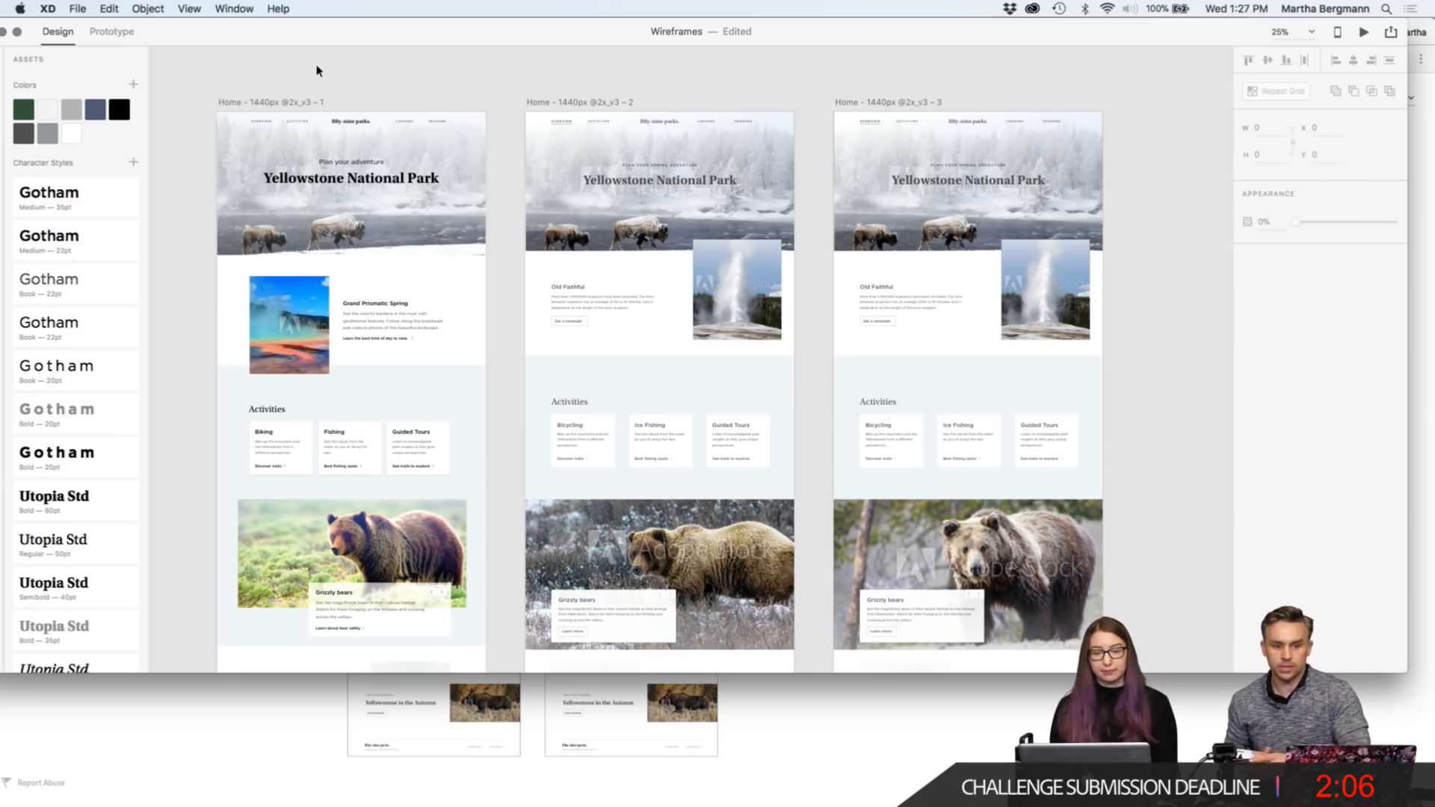
Select Home 1440px v3 artboards 2 and 3 together with the iPhone 6/7/8 Plus artboard.
scroll(316, 71, right, 5)
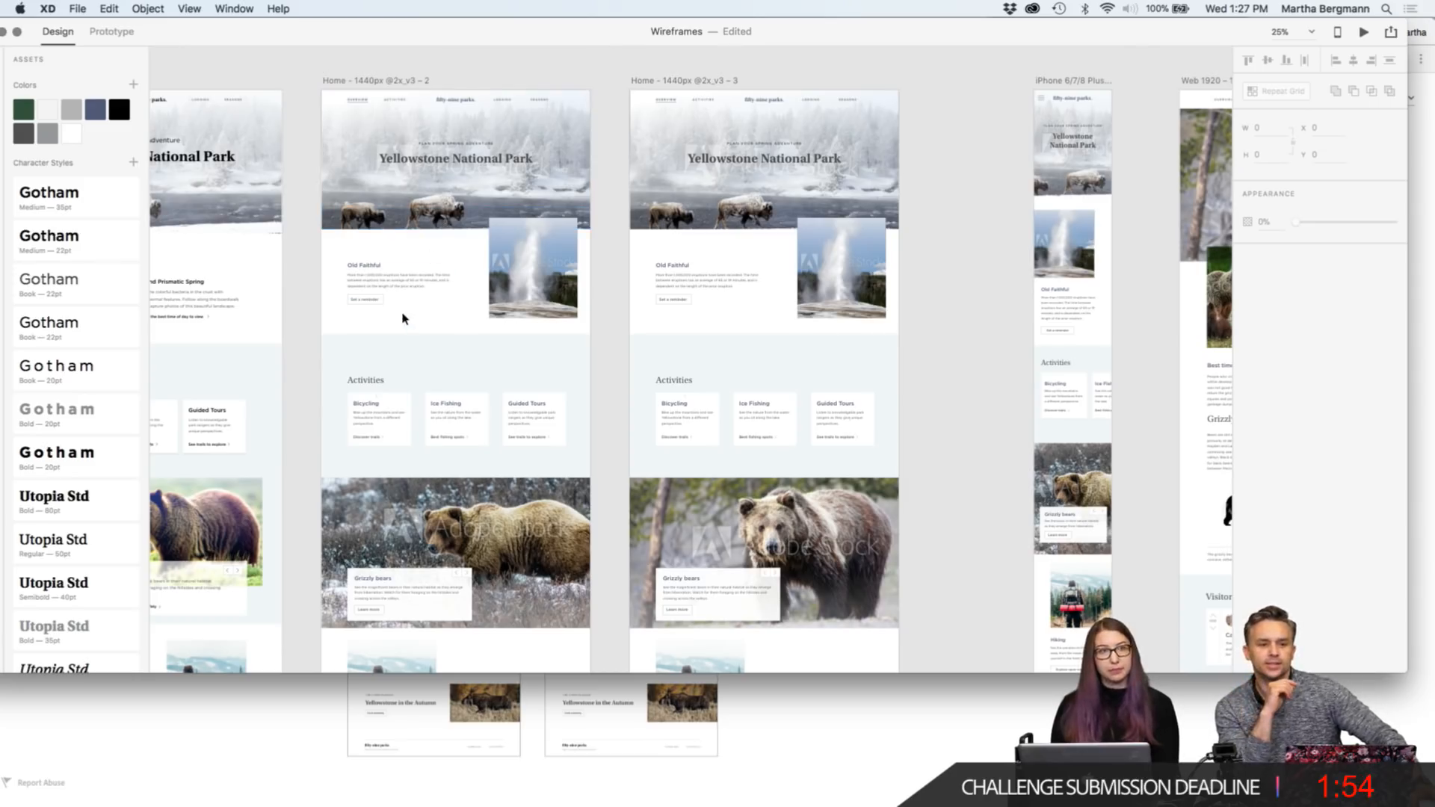
scroll(402, 318, down, 1)
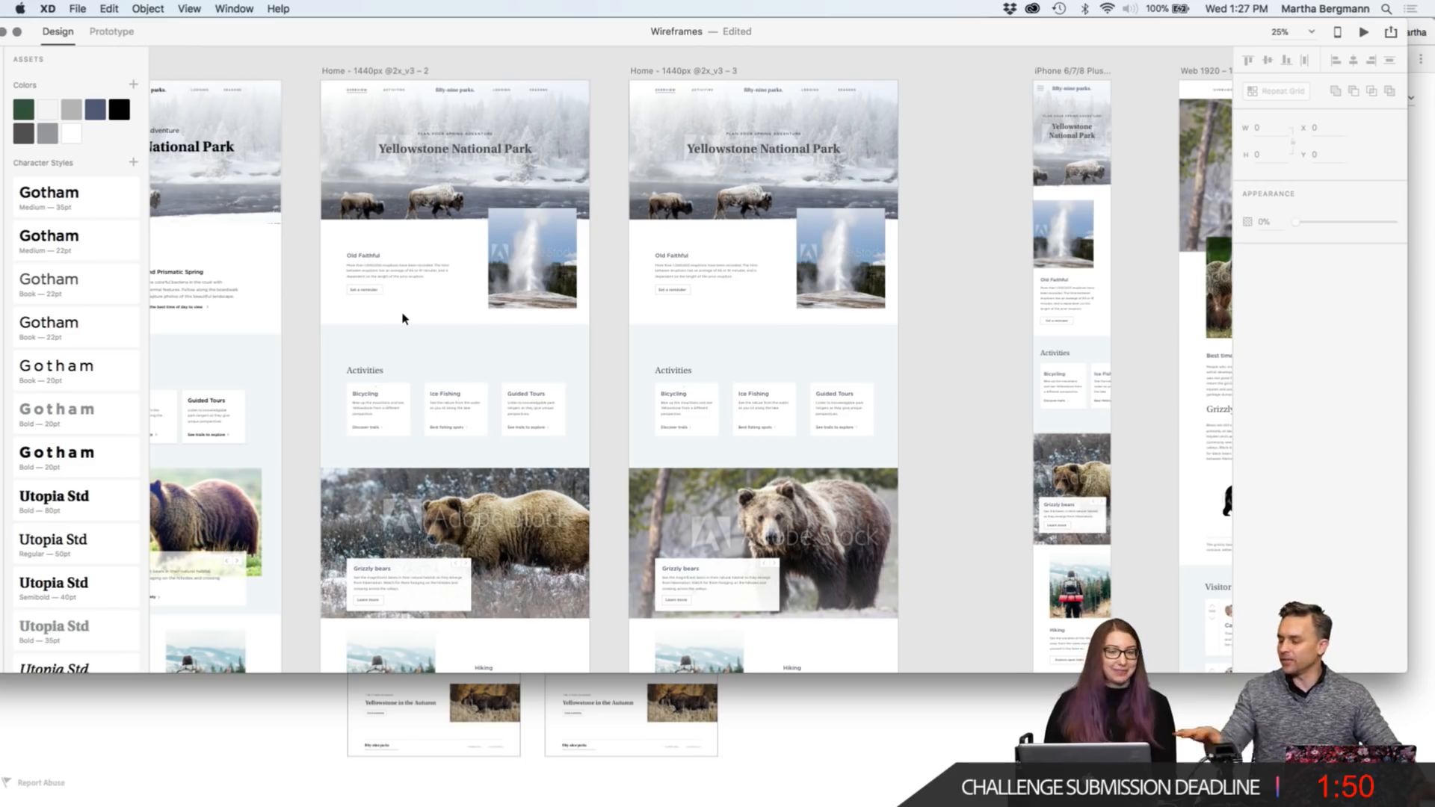
scroll(402, 319, left, 5)
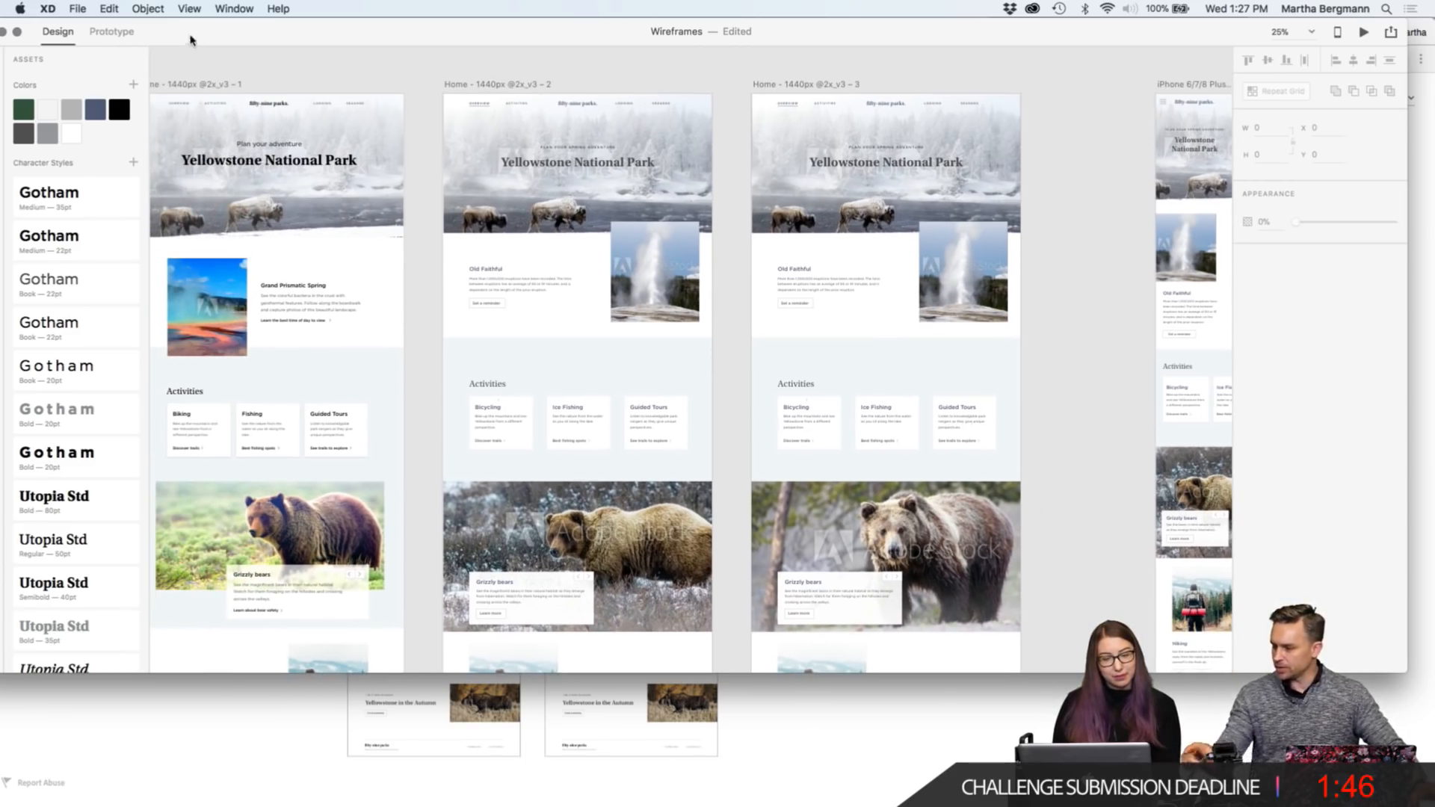
scroll(294, 86, left, 4)
scroll(294, 87, up, 2)
scroll(388, 122, right, 8)
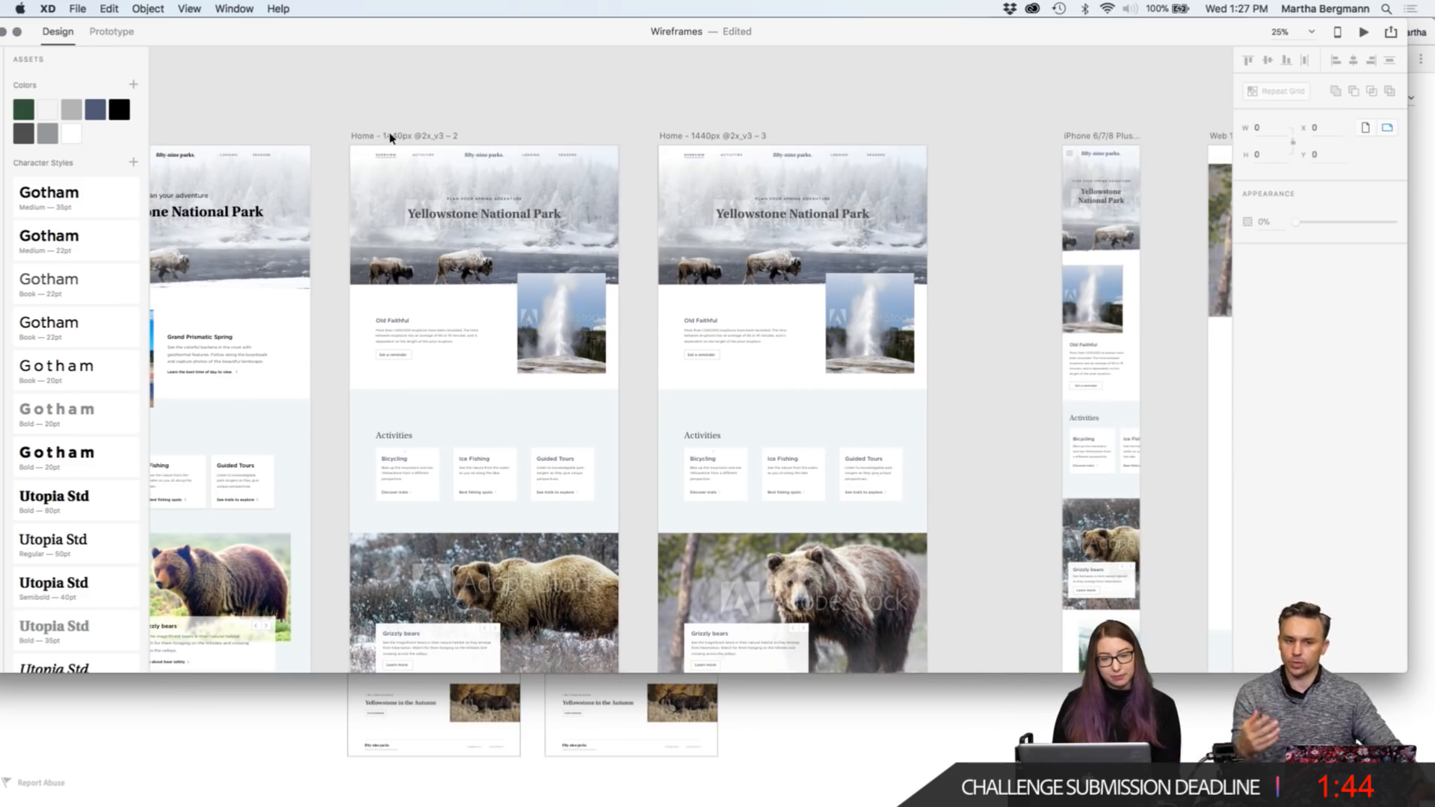
click(390, 136)
shift+click(712, 136)
scroll(711, 135, right, 6)
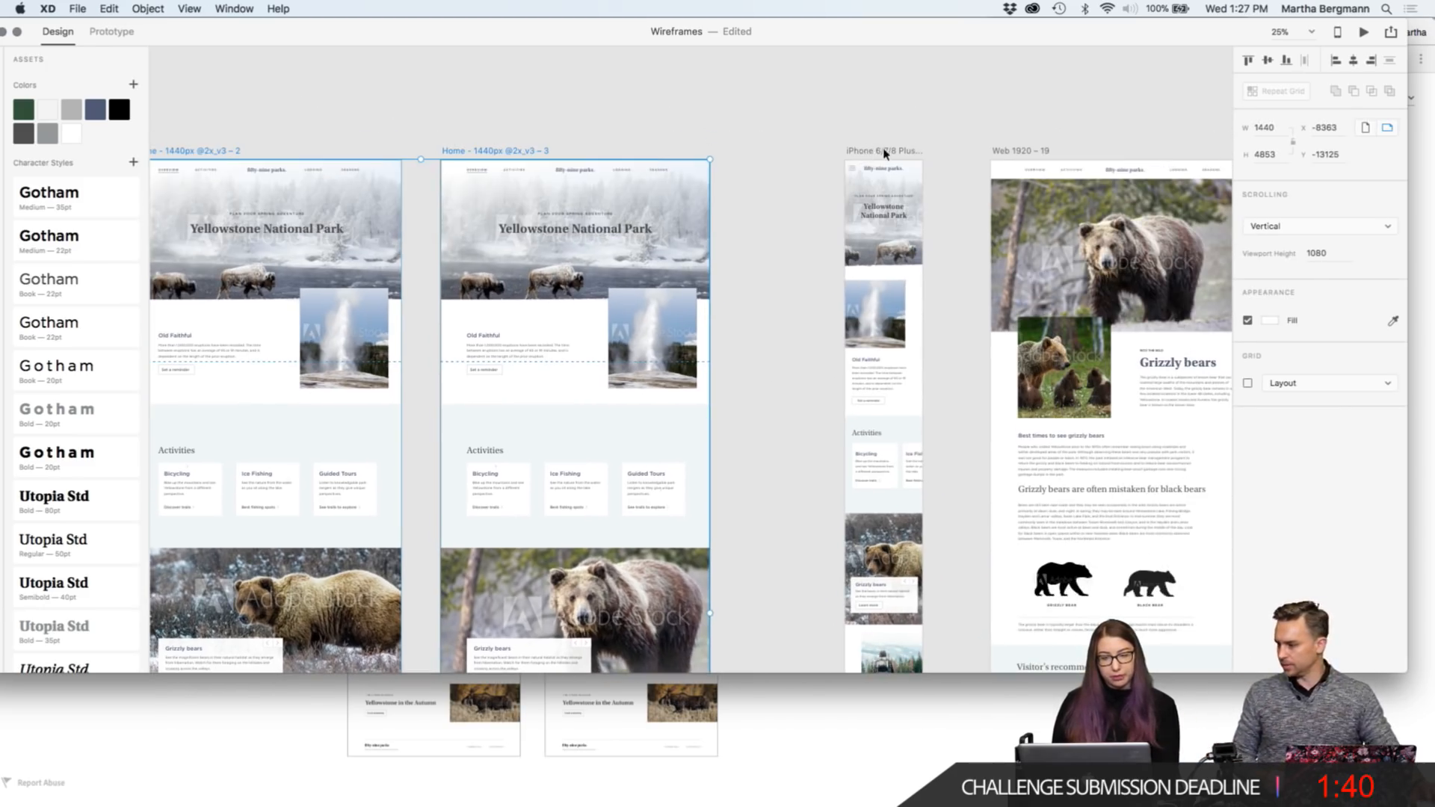
scroll(884, 153, left, 3)
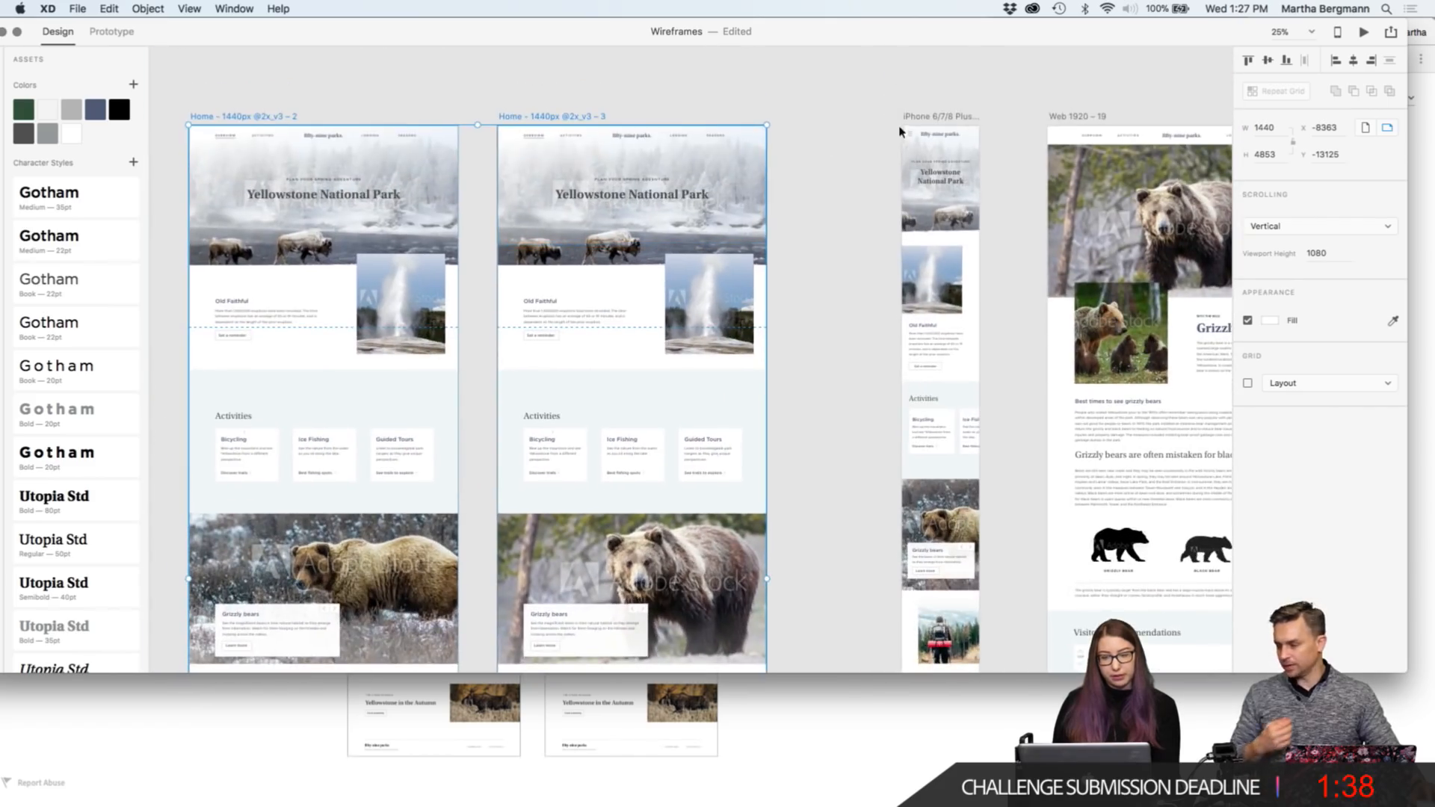
shift+click(932, 122)
mouse_move(951, 115)
mouse_down()
mouse_move(853, 118)
mouse_move(958, 109)
mouse_move(945, 112)
mouse_up()
Start a Selected export and create a new destination folder named JPGs.
click(110, 8)
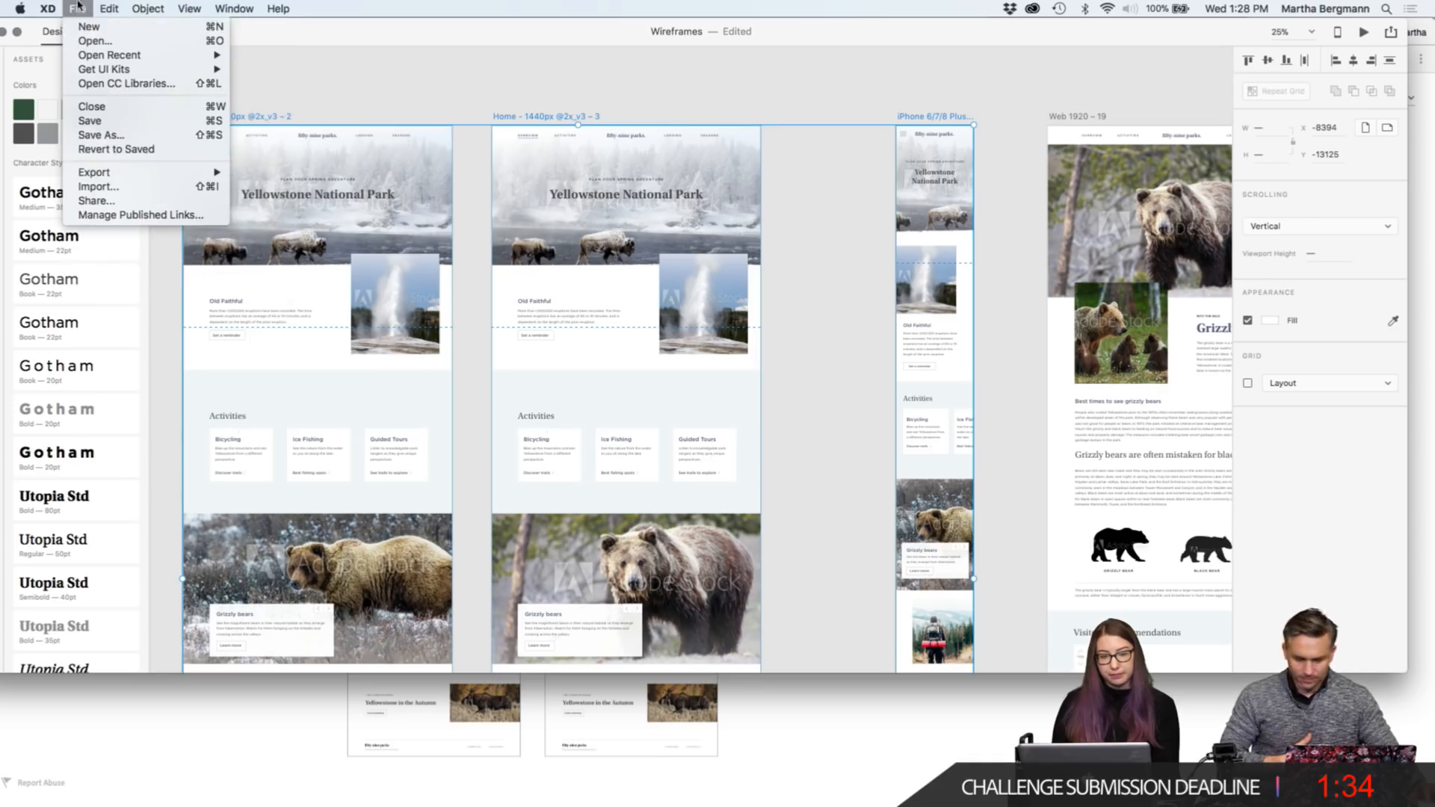
mouse_move(213, 173)
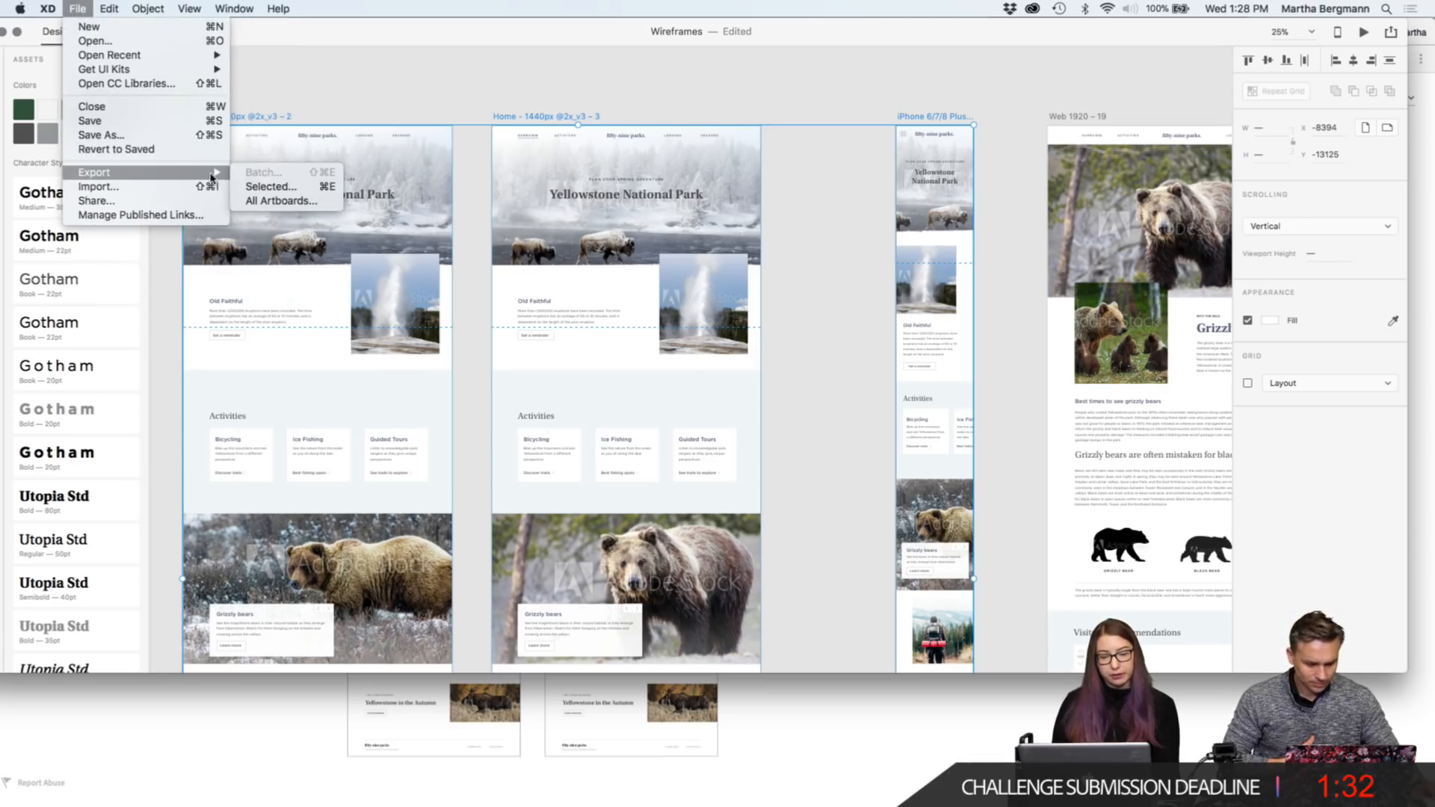
click(272, 187)
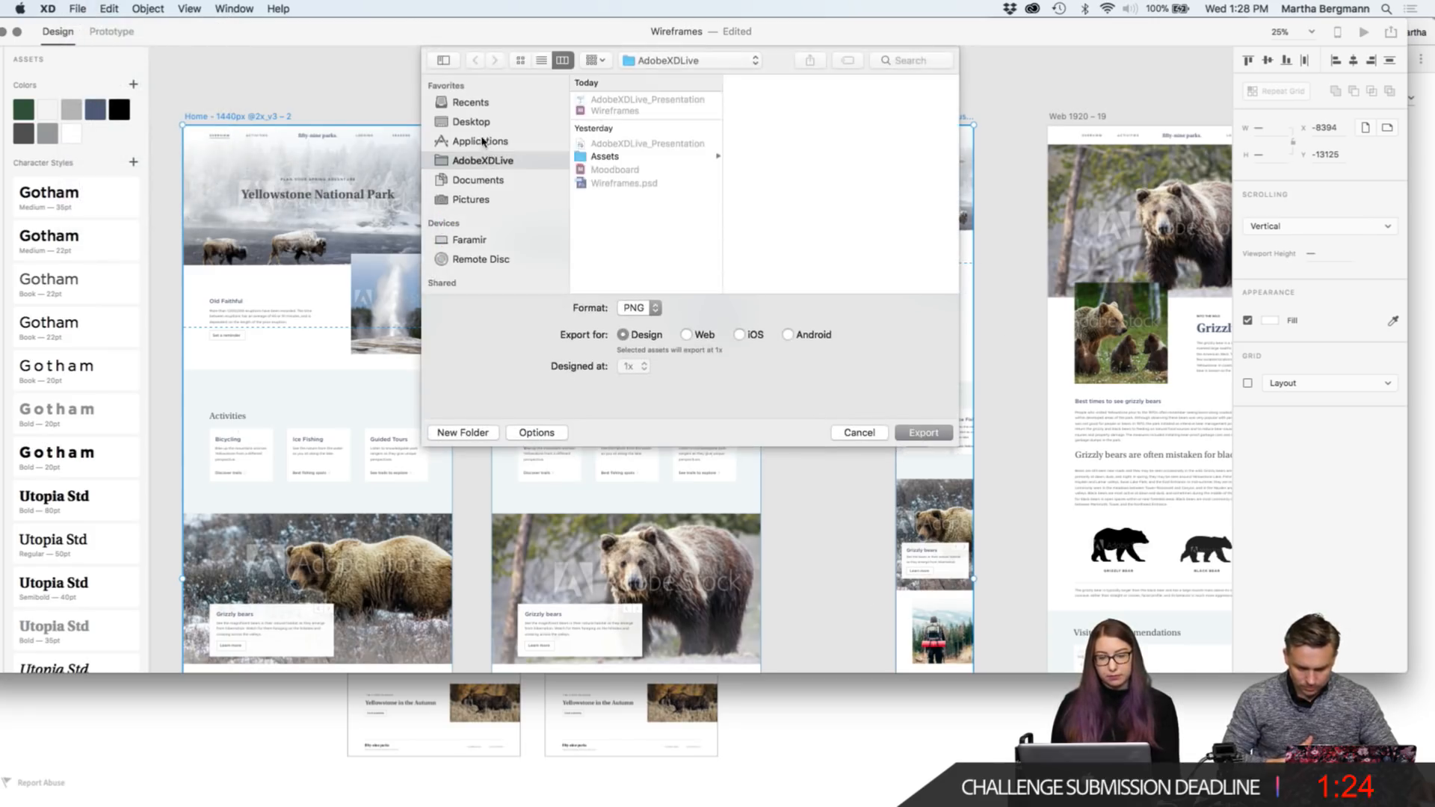
click(463, 433)
key(BackSpace)
text(JPGs)
key(Return)
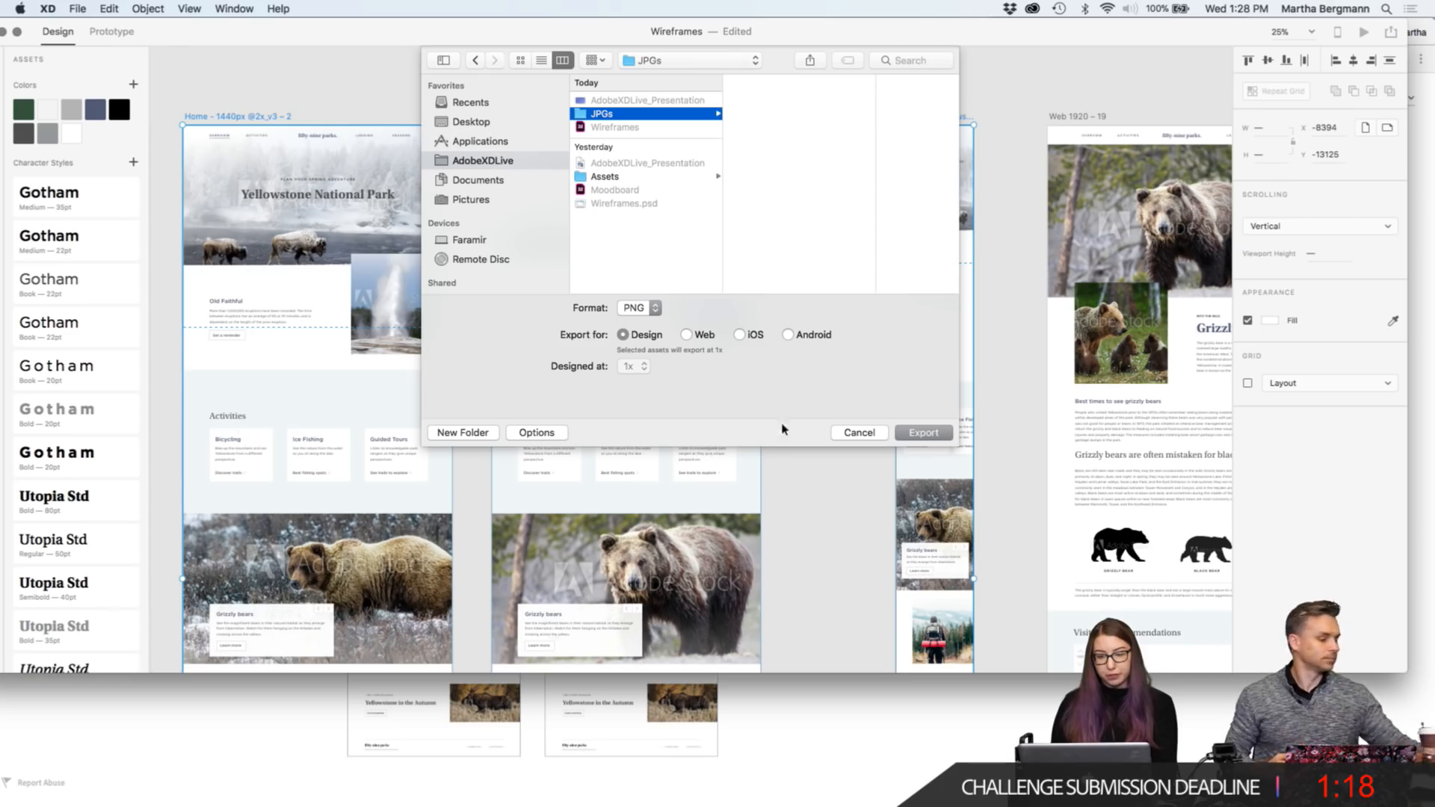
Export the artboards as PNG for iOS at 1x design scale.
click(641, 308)
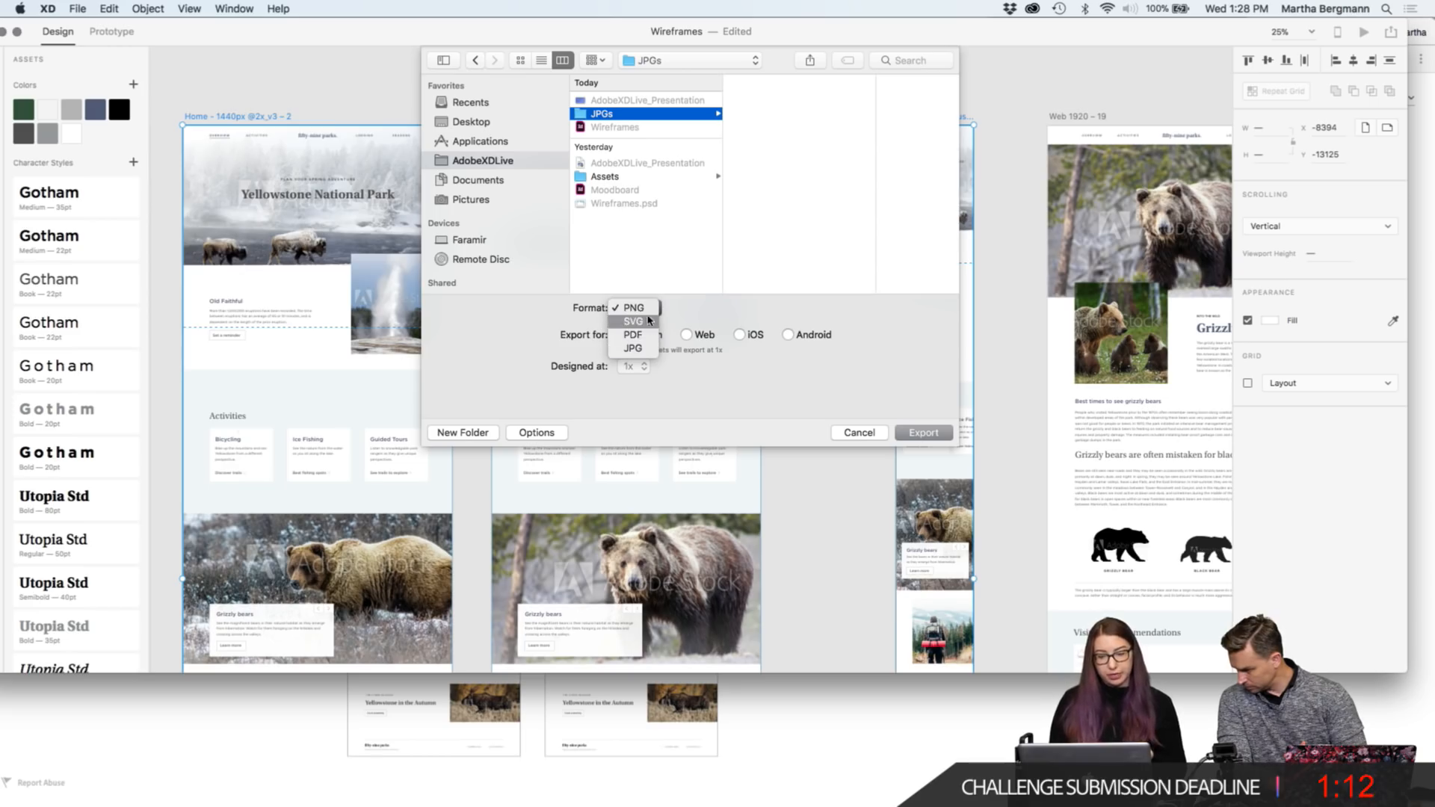
click(699, 312)
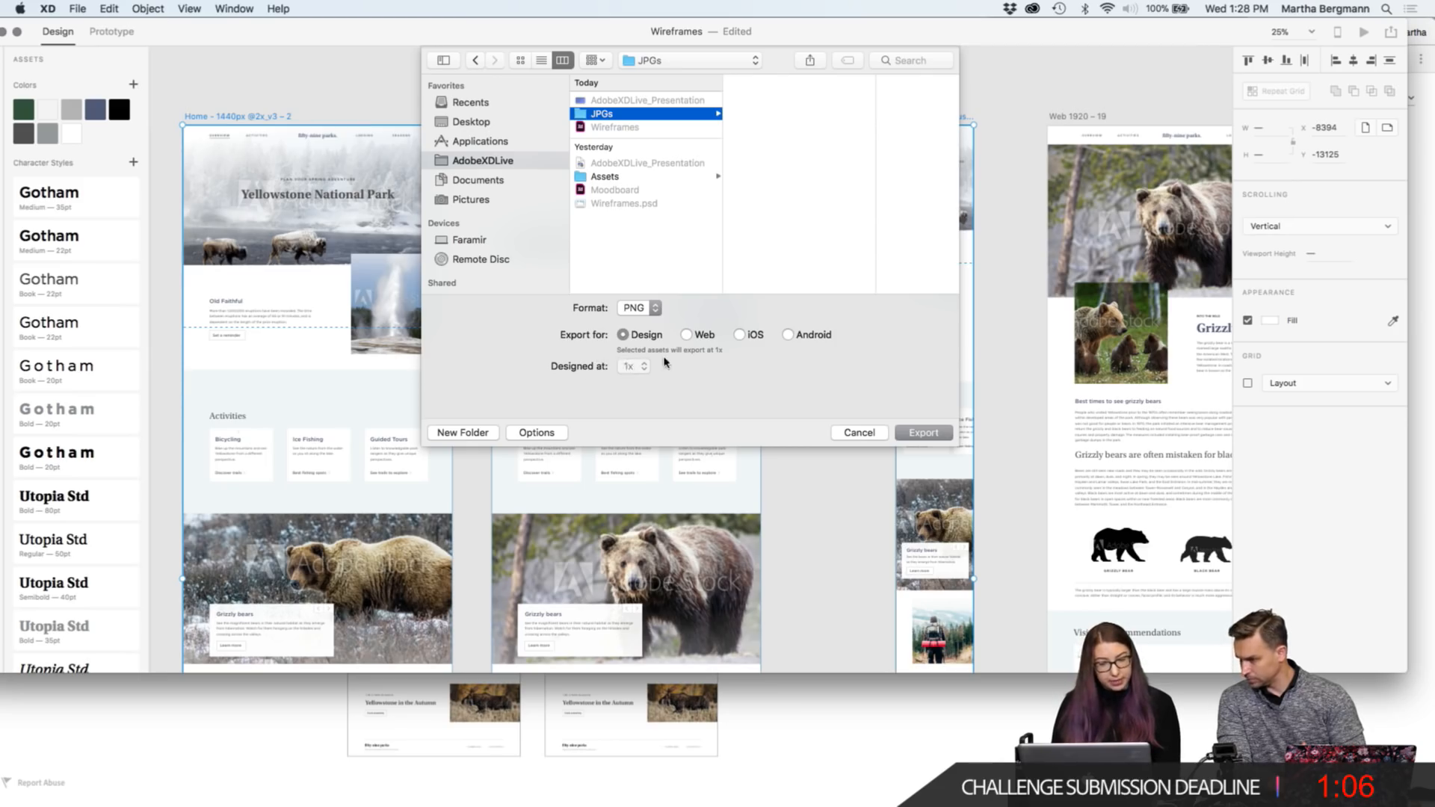
click(686, 335)
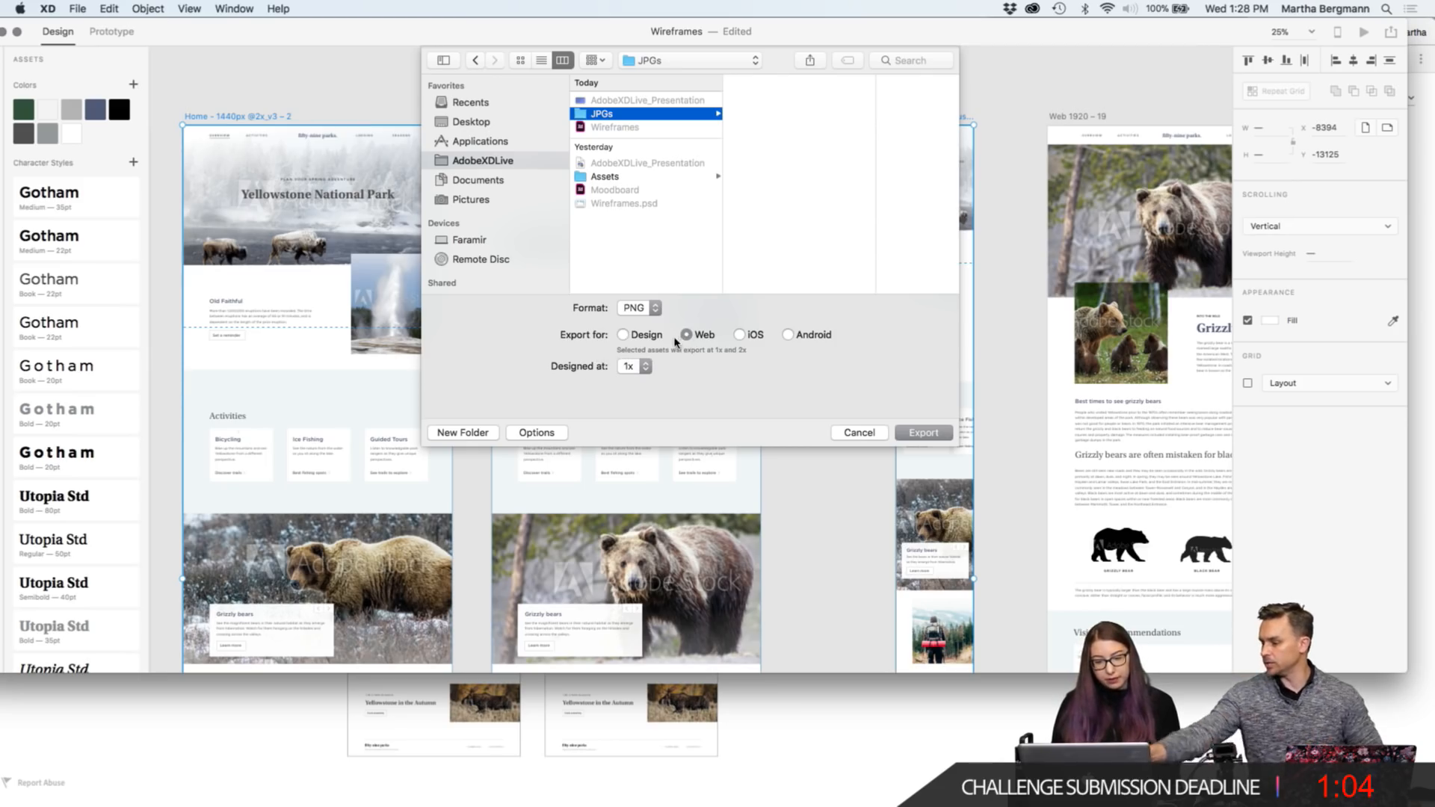
click(739, 335)
click(637, 366)
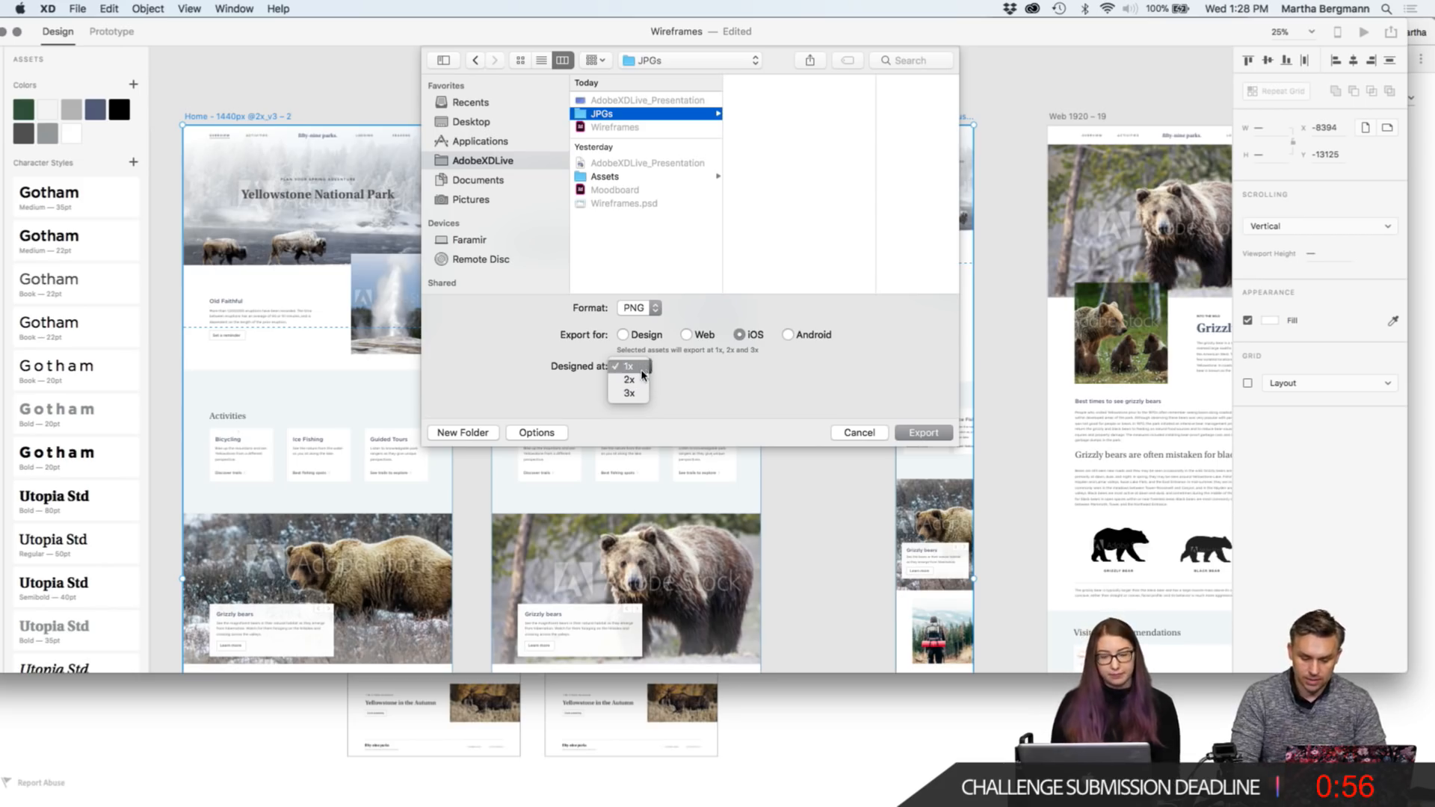
click(628, 366)
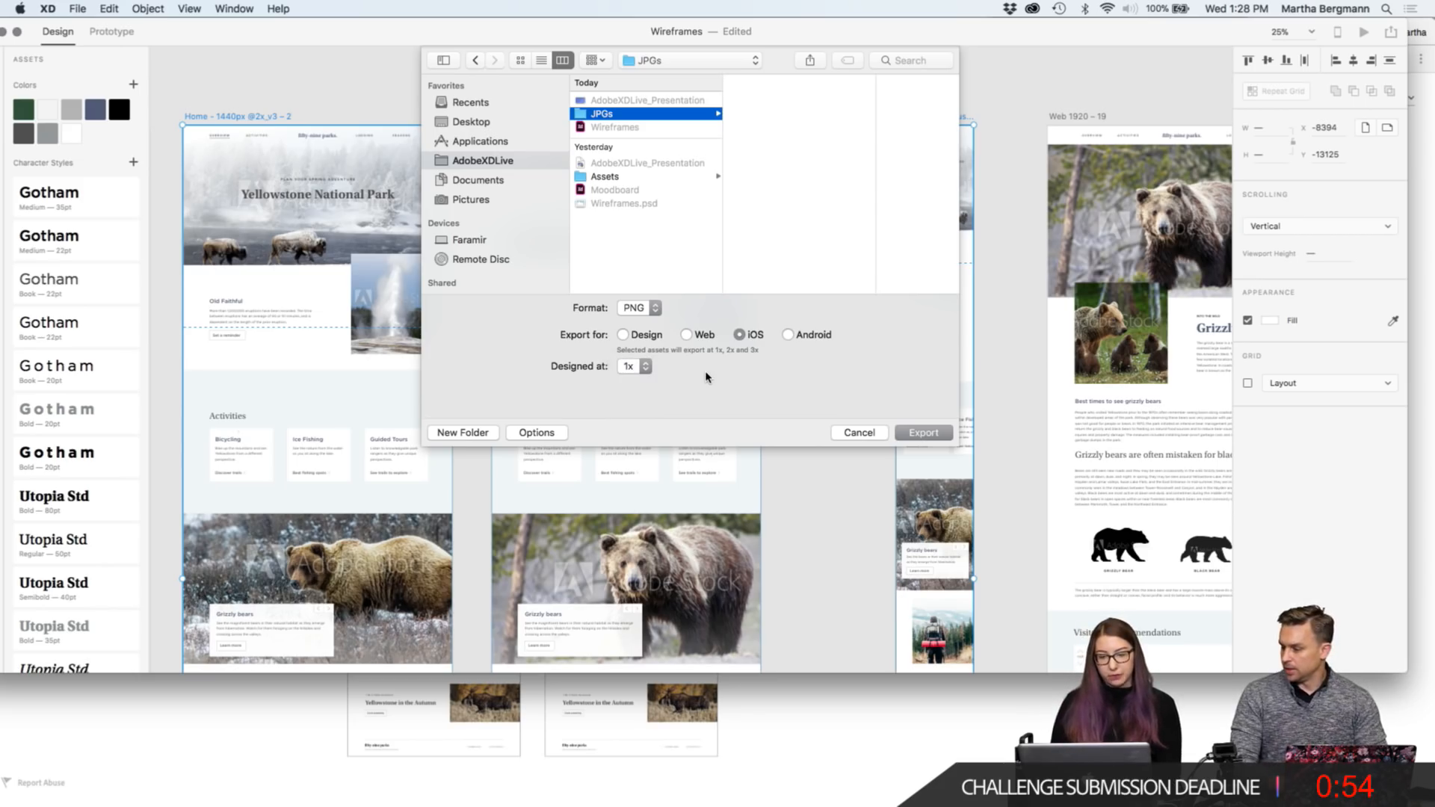
click(932, 437)
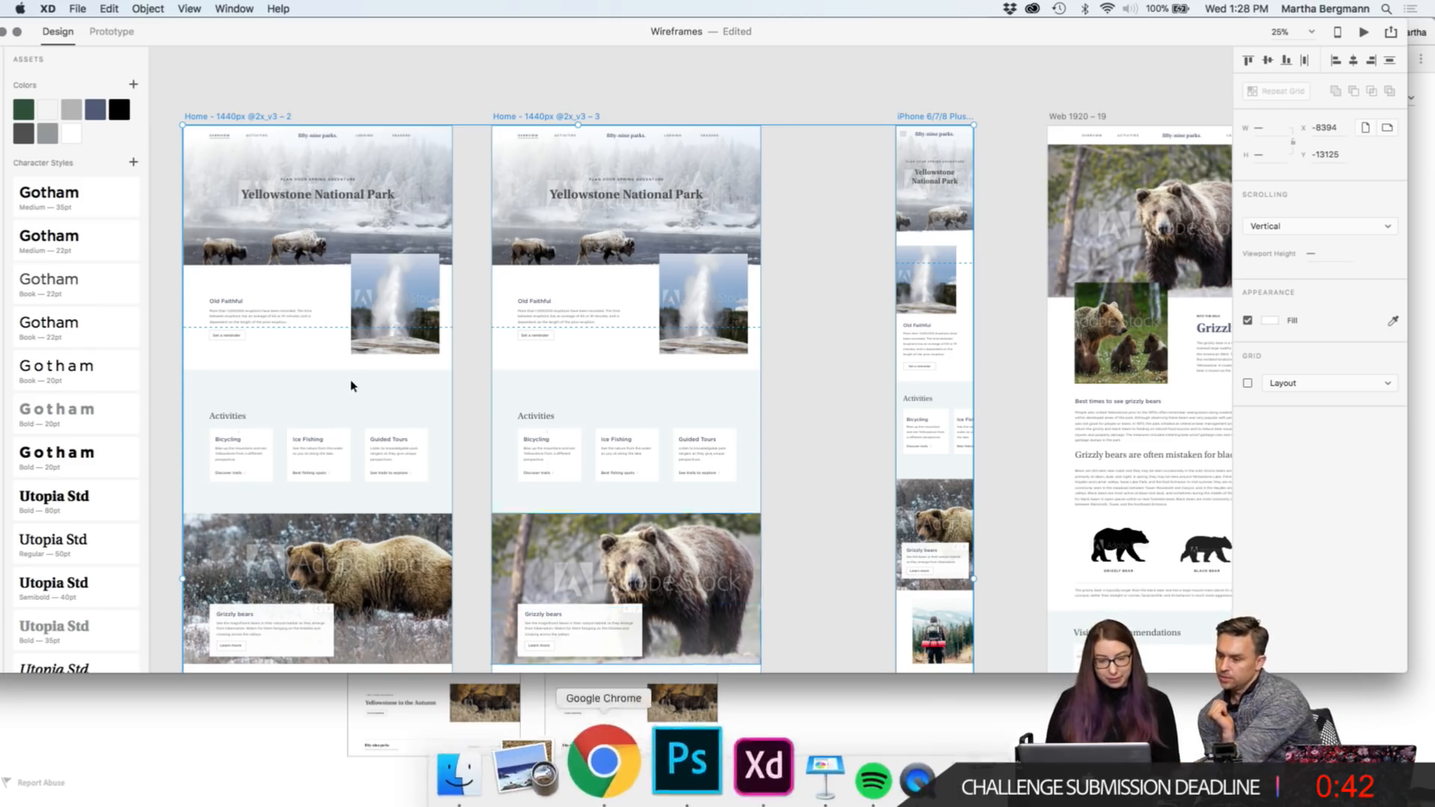
Deselect, fit the XD window on screen, show the Layers panel and select a header path.
click(191, 100)
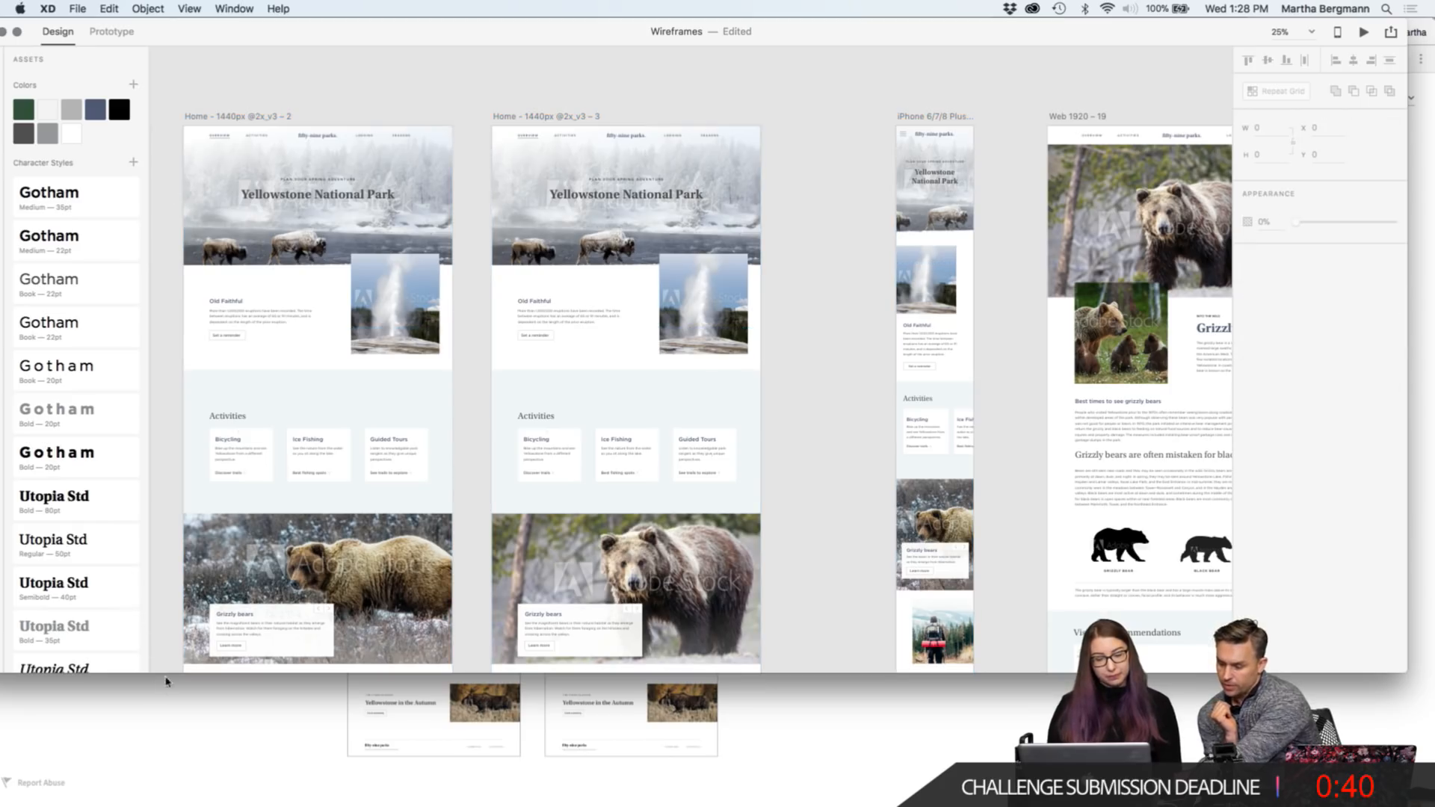
drag(166, 673, 166, 804)
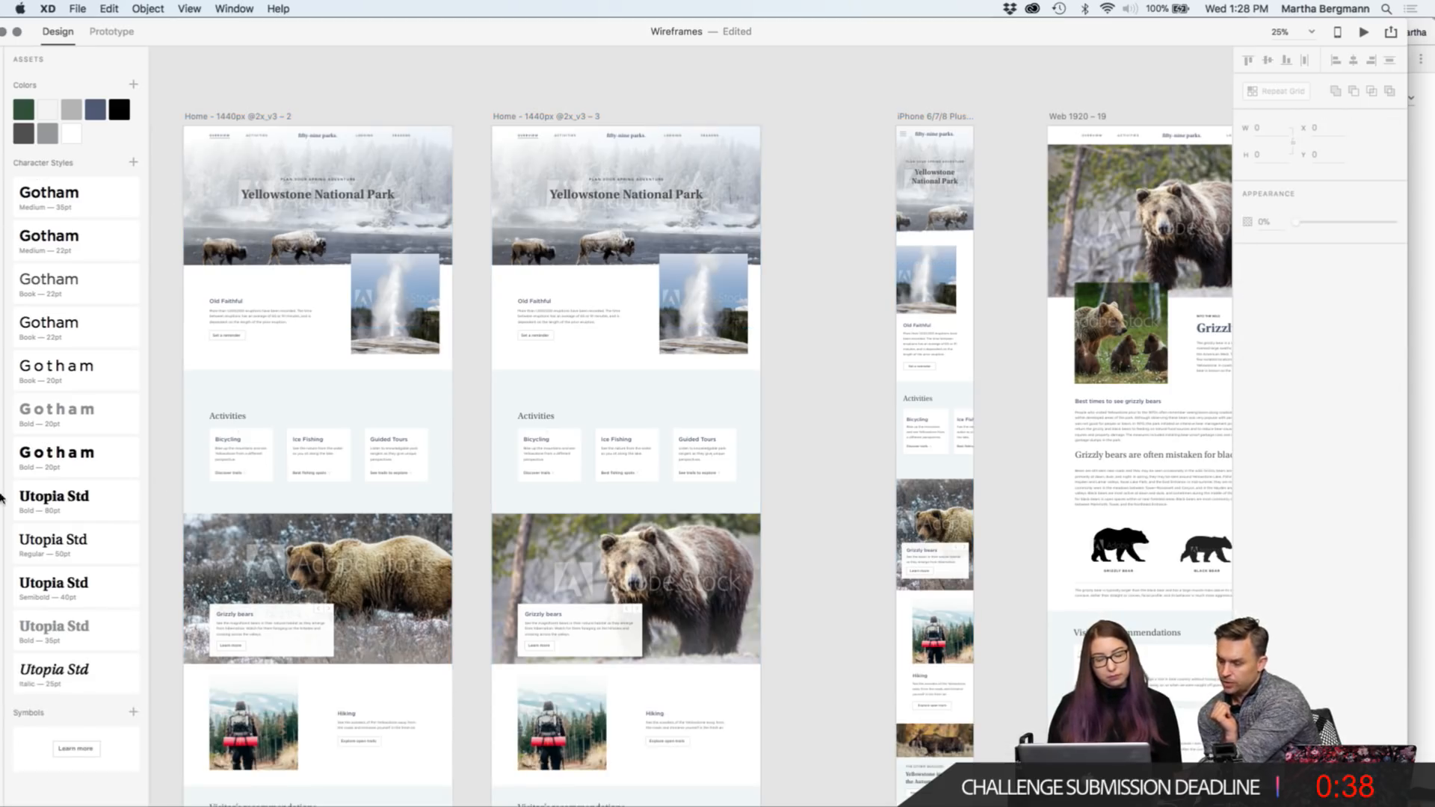
drag(223, 33, 249, 34)
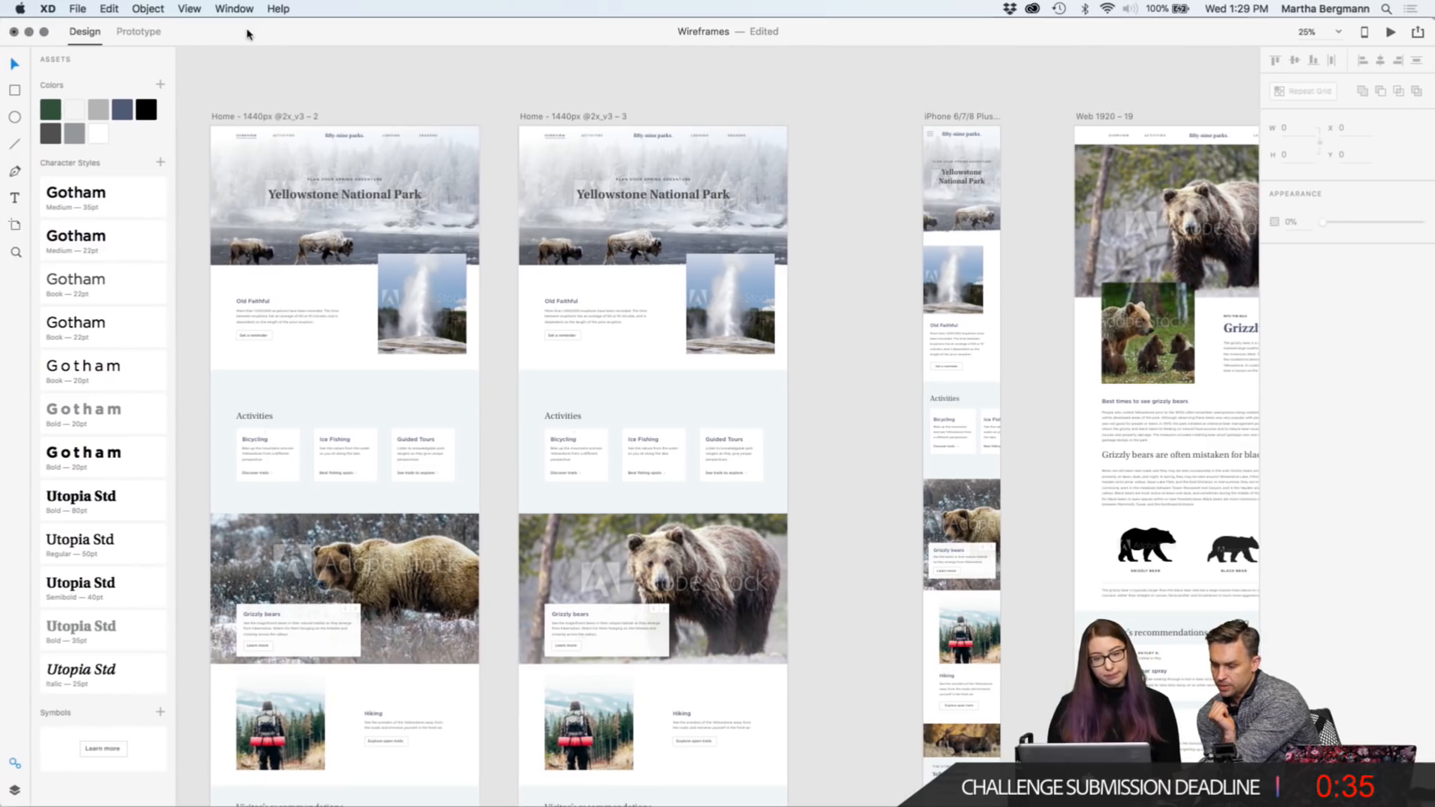
click(15, 791)
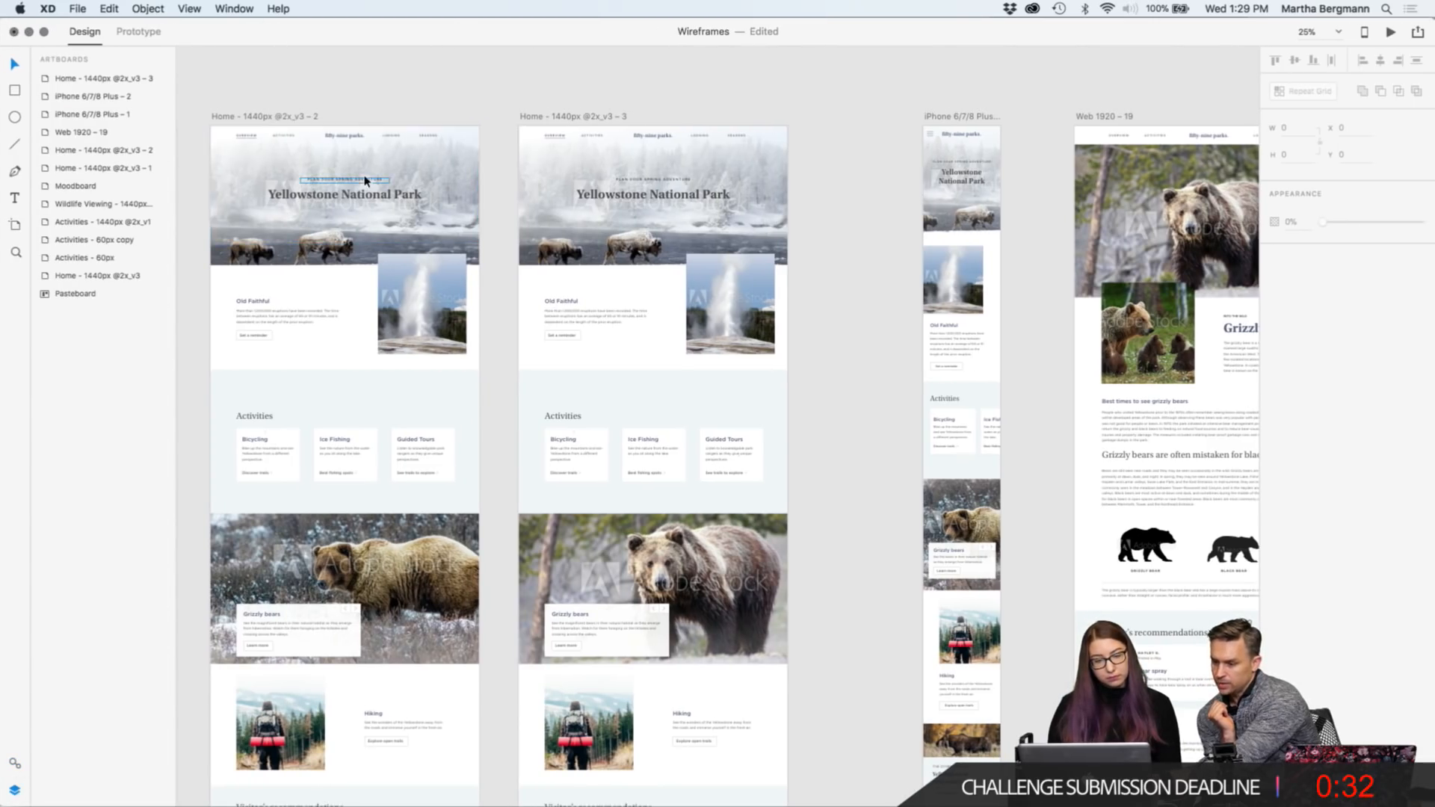
scroll(369, 180, up, 5)
scroll(362, 181, left, 5)
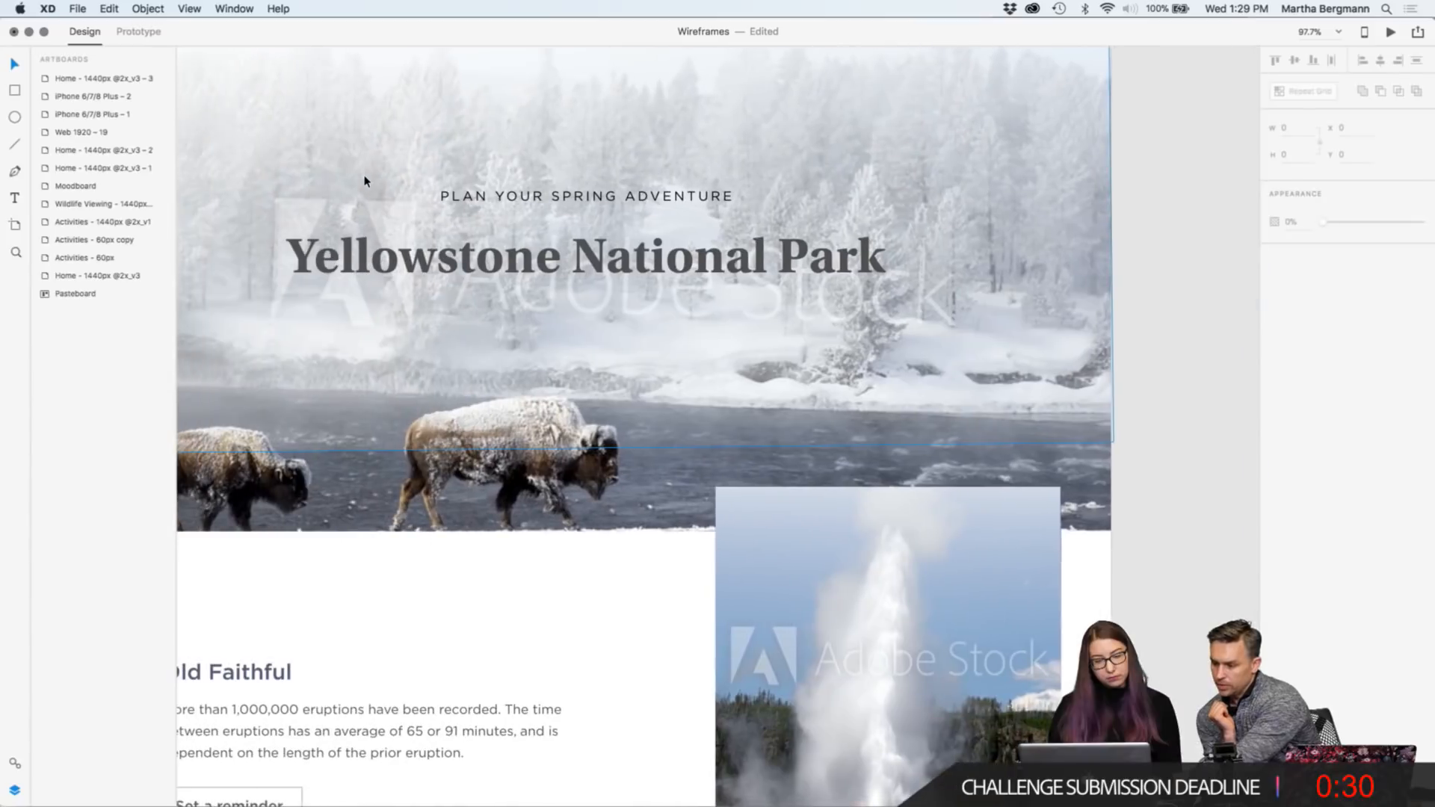
click(297, 143)
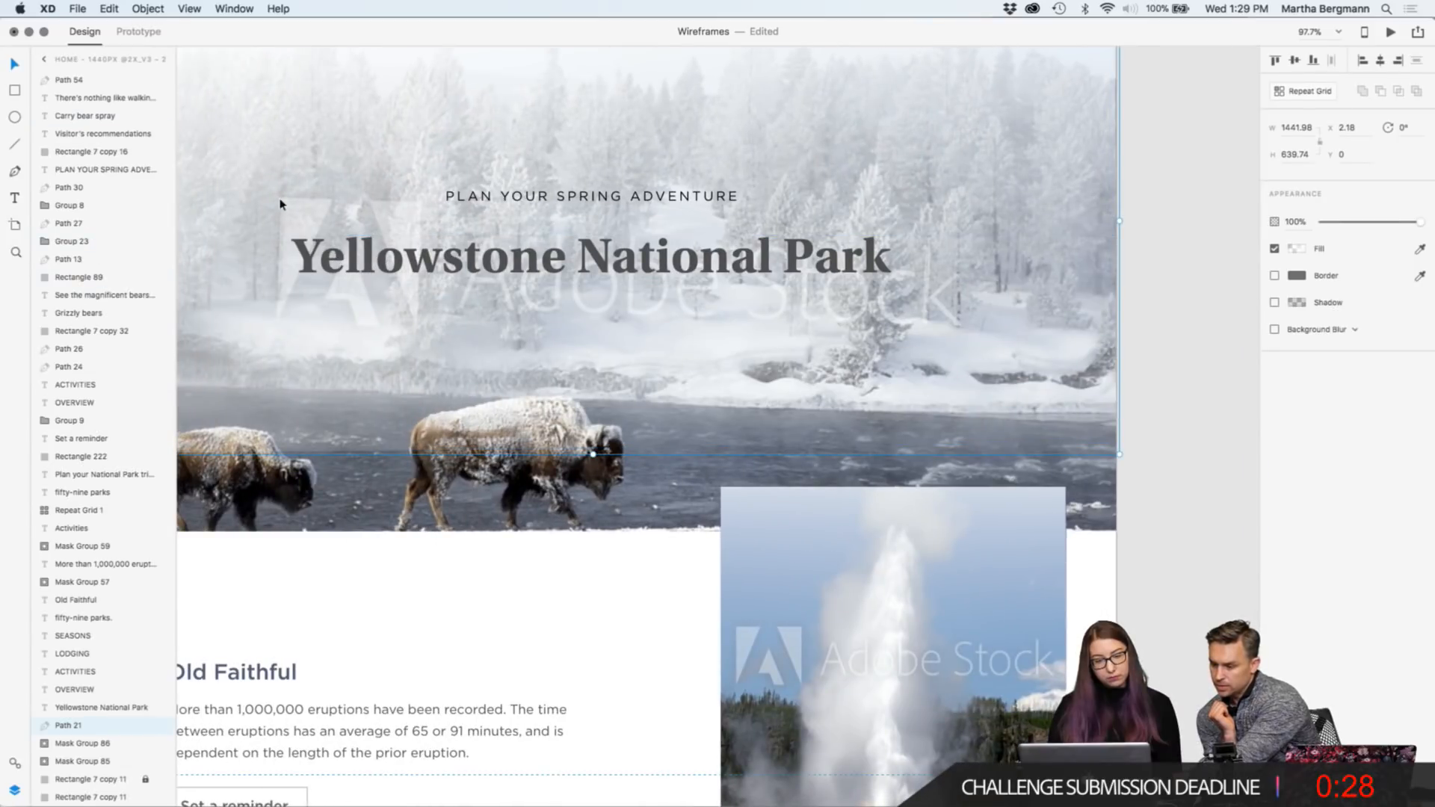
Select the Old Faithful image and open File > Export for it.
click(77, 7)
click(435, 134)
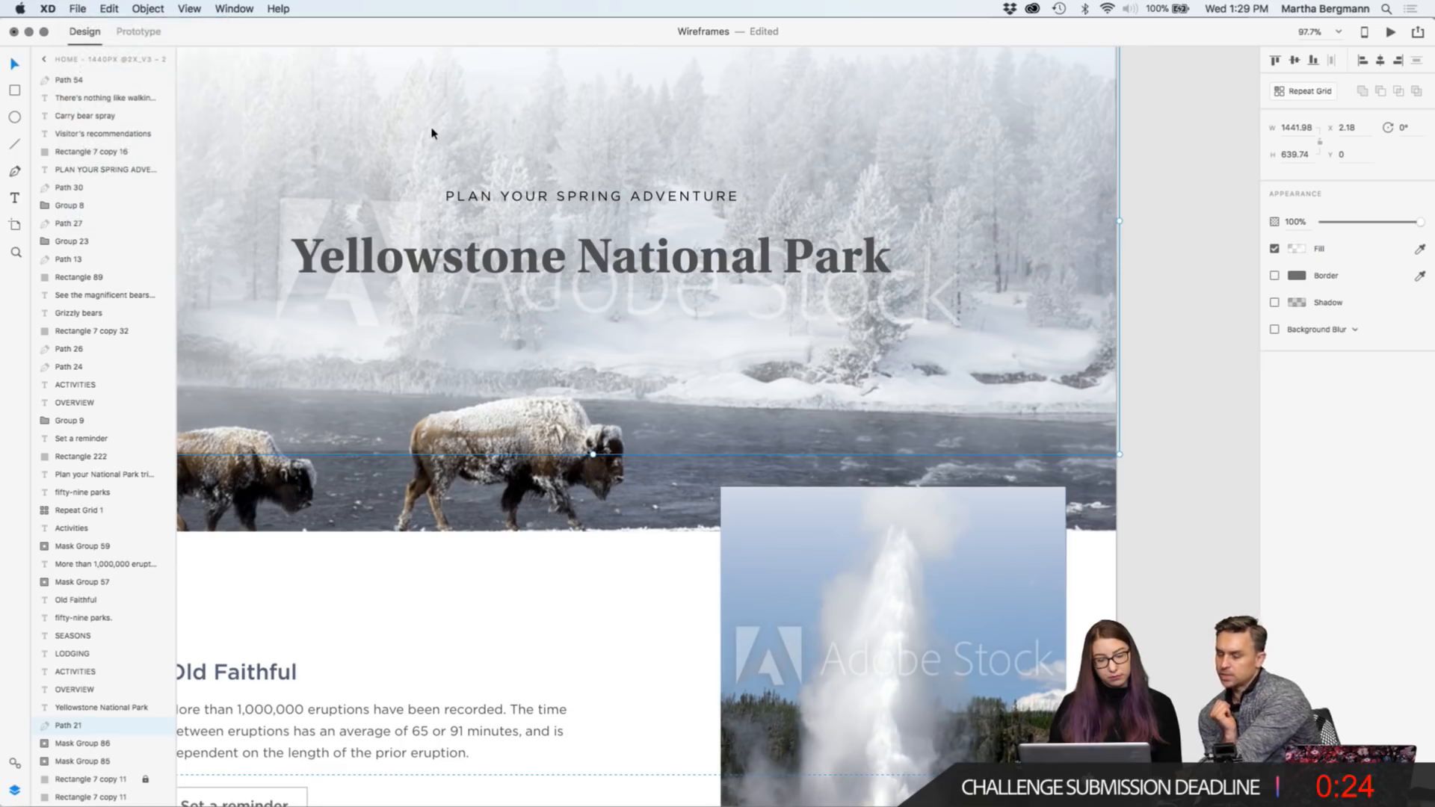
scroll(747, 628, down, 5)
click(748, 627)
click(47, 8)
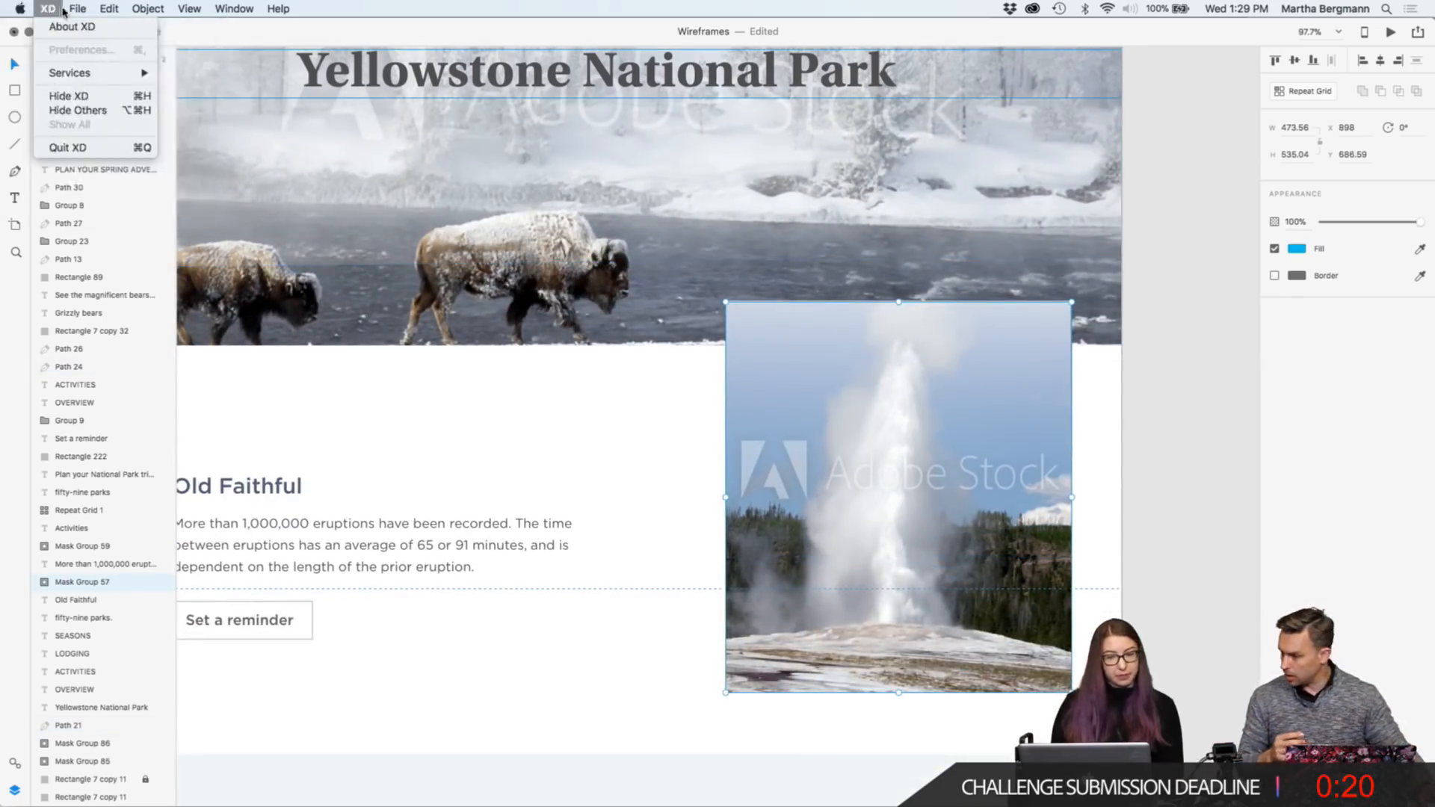
mouse_move(77, 9)
mouse_move(110, 175)
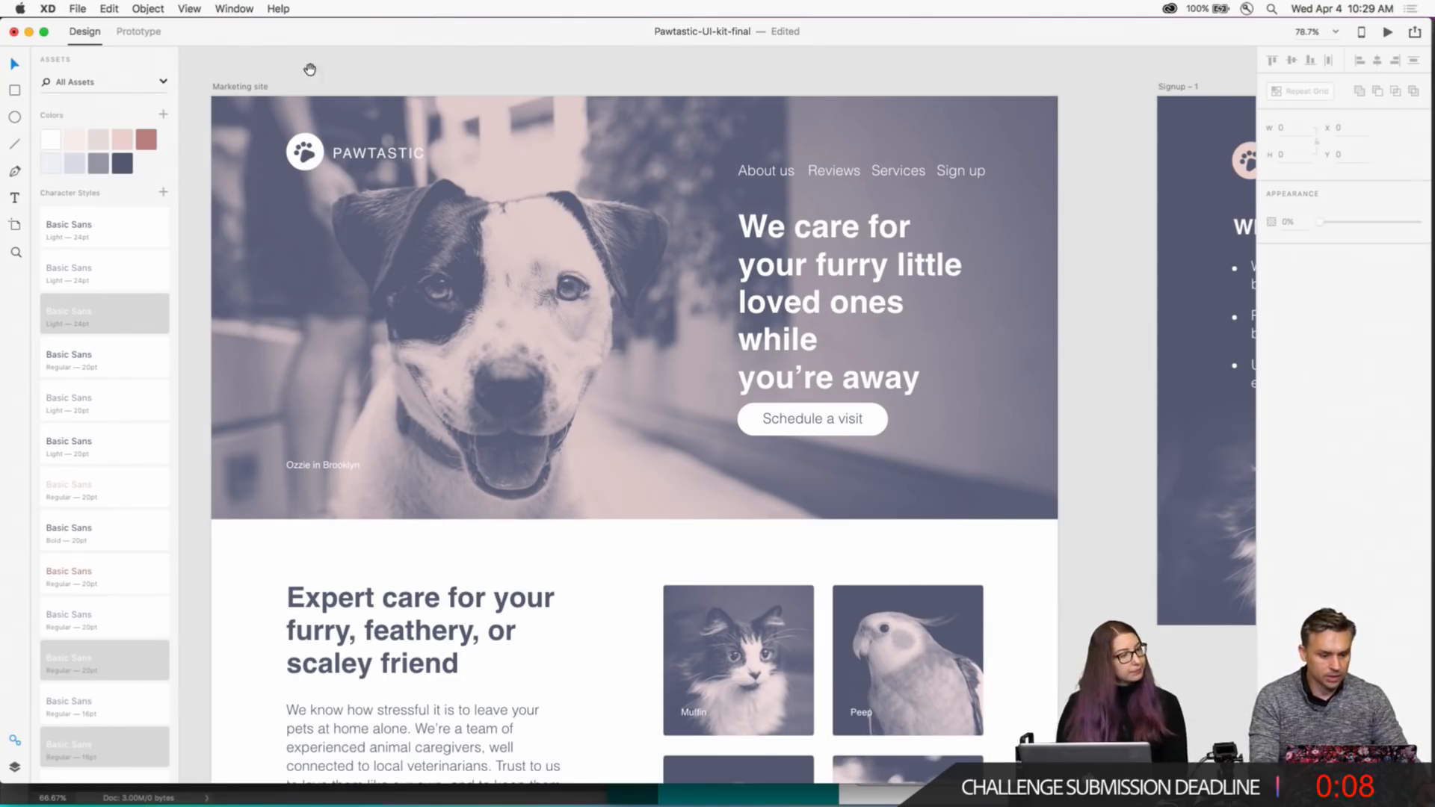
Group the paw logo icon with Group 247 on the Marketing site artboard.
scroll(294, 112, left, 3)
click(12, 770)
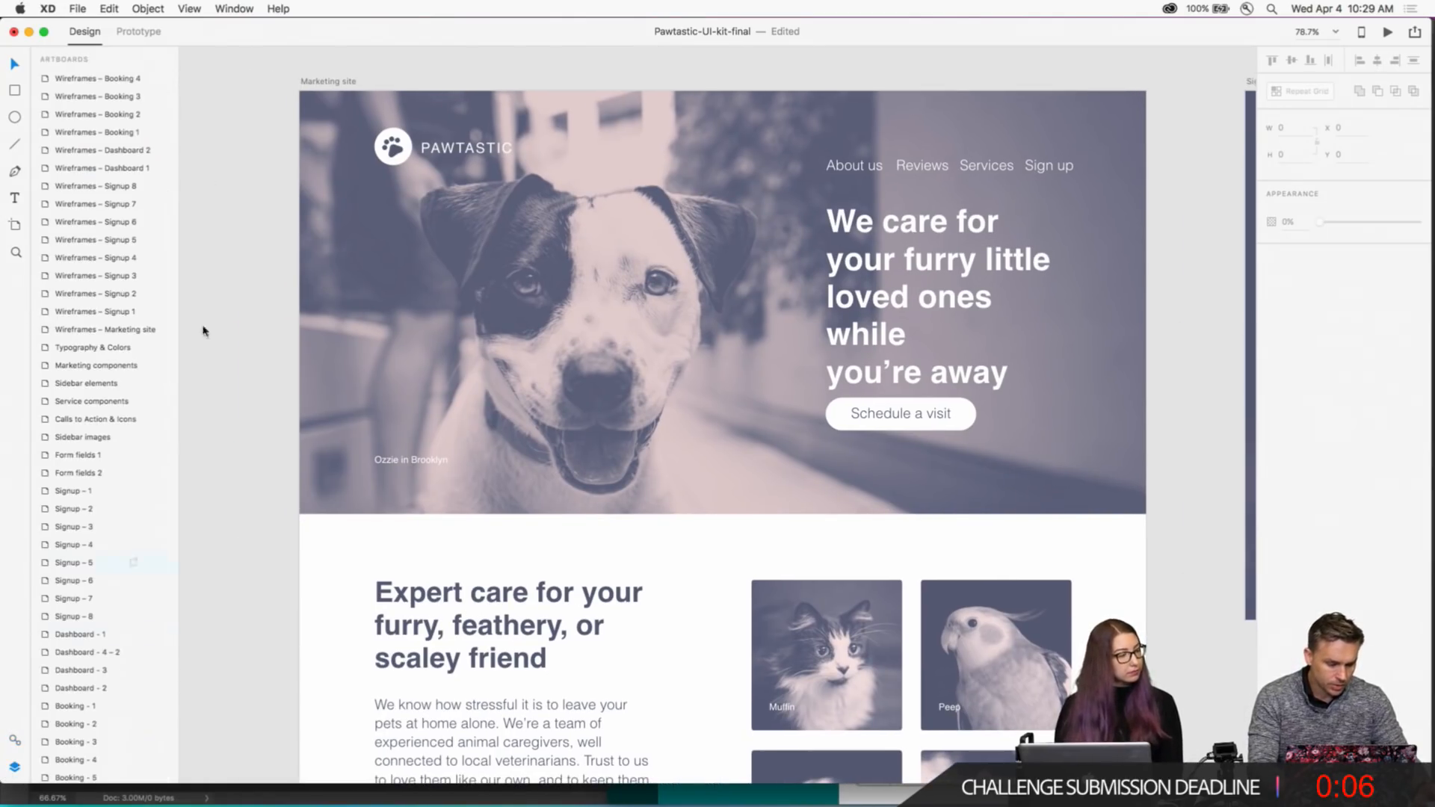
scroll(545, 206, right, 3)
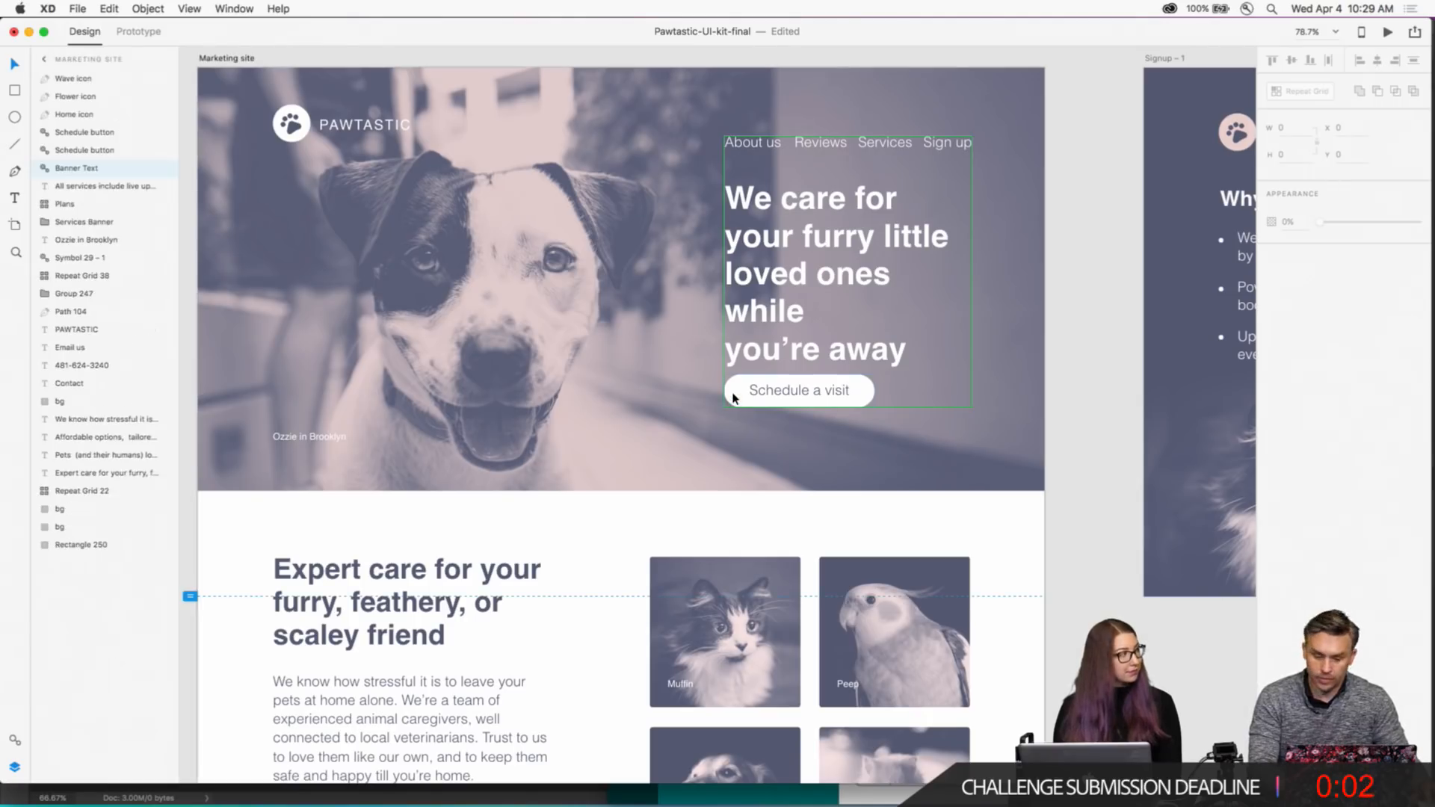
double_click(735, 399)
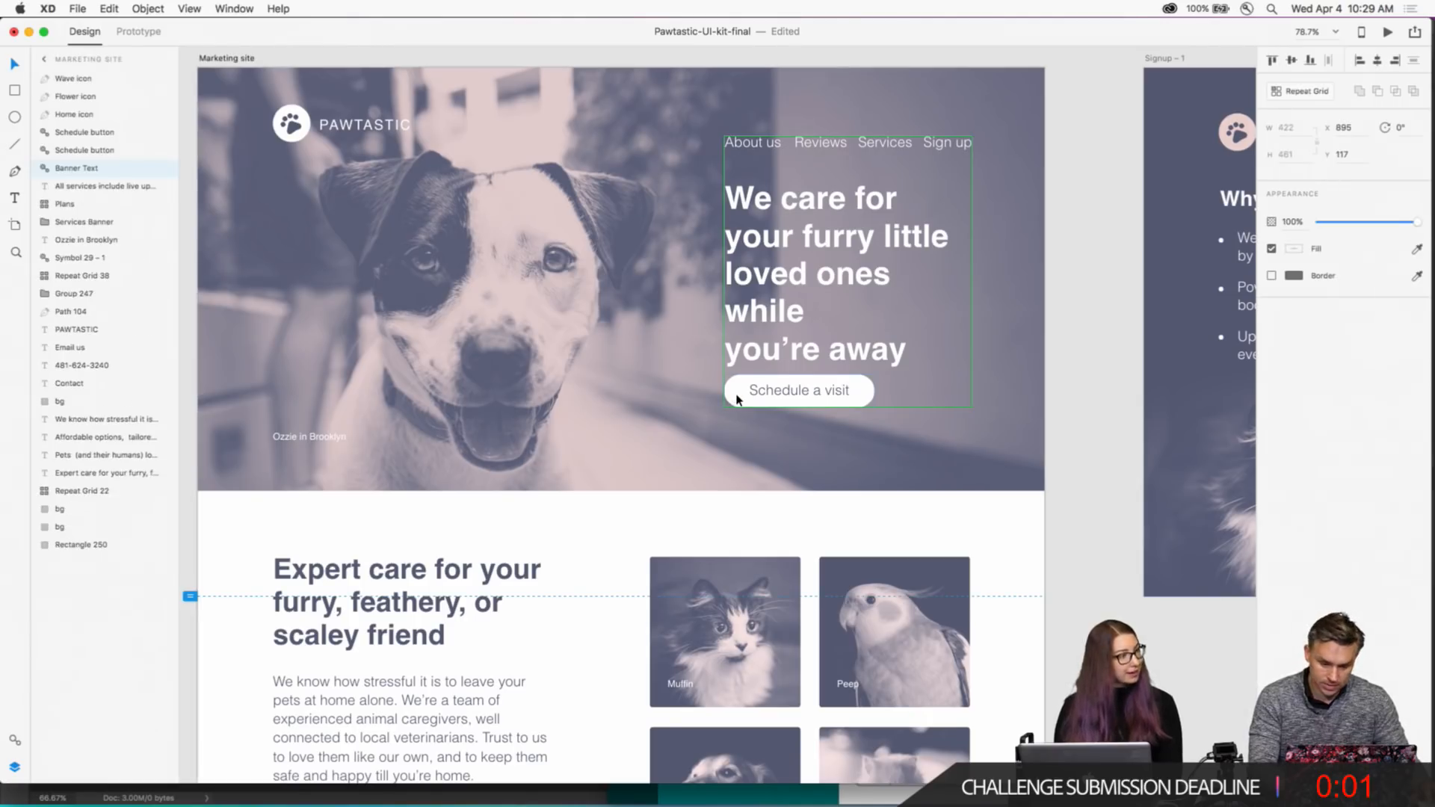
click(278, 125)
shift+click(284, 123)
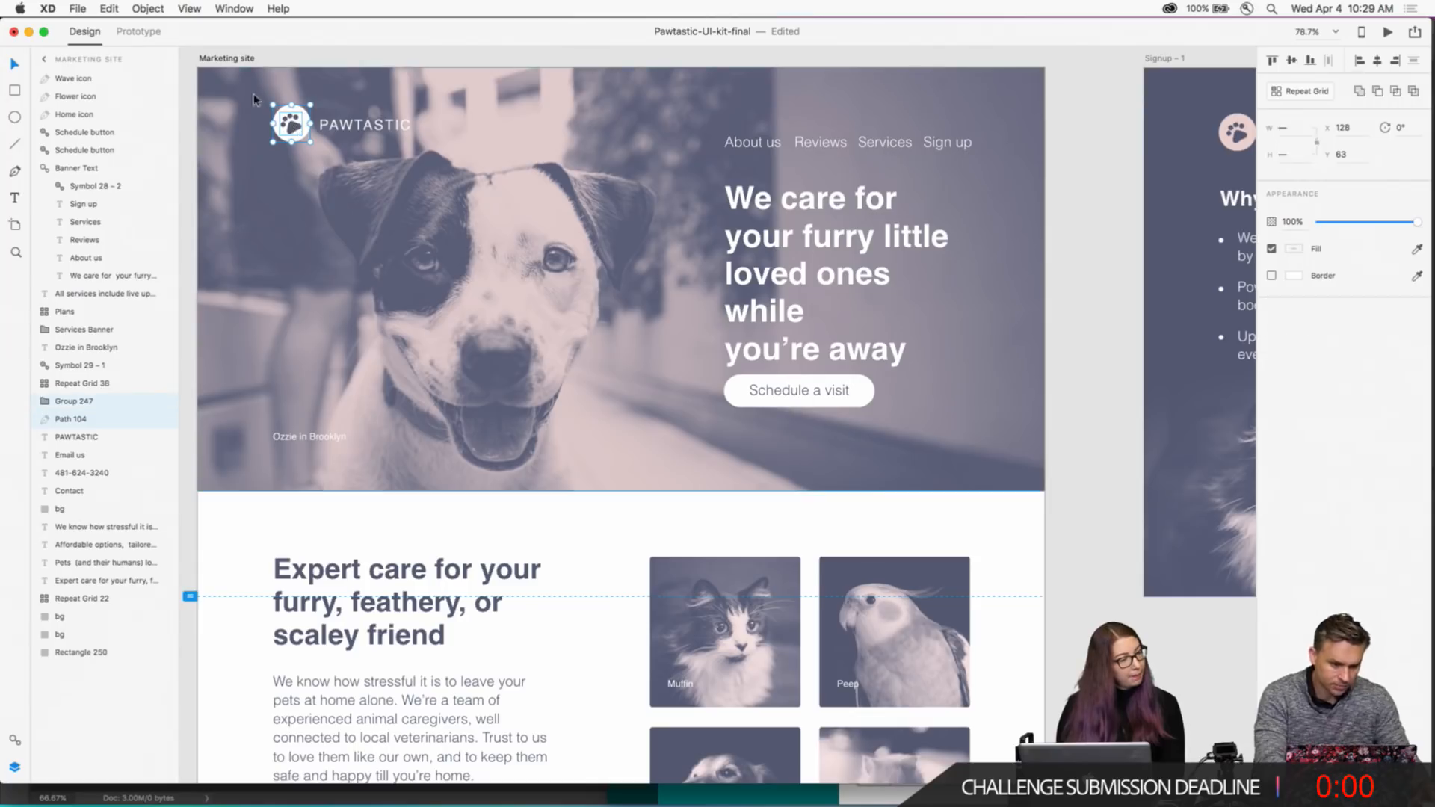
scroll(321, 125, left, 3)
scroll(321, 125, up, 1)
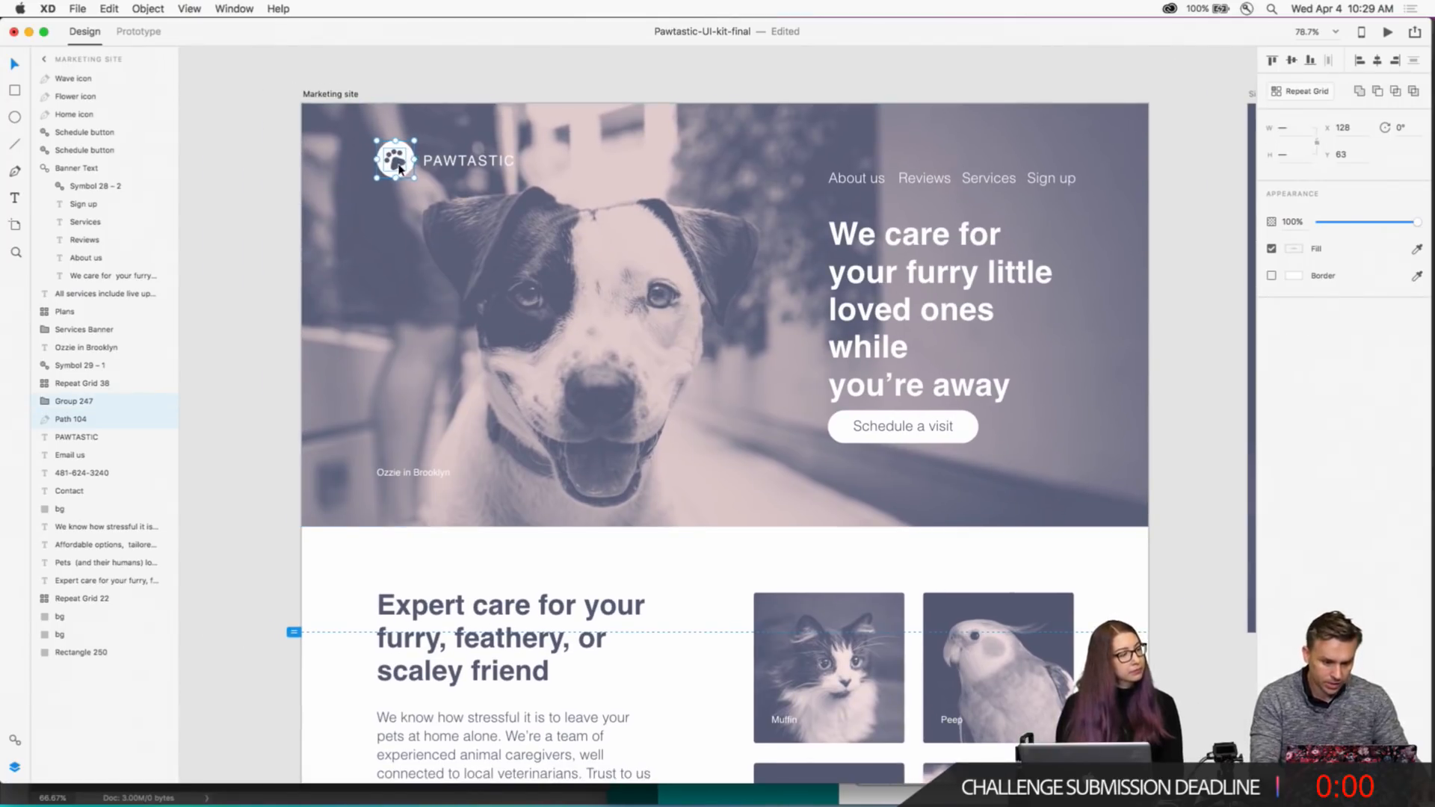
right_click(399, 164)
click(419, 280)
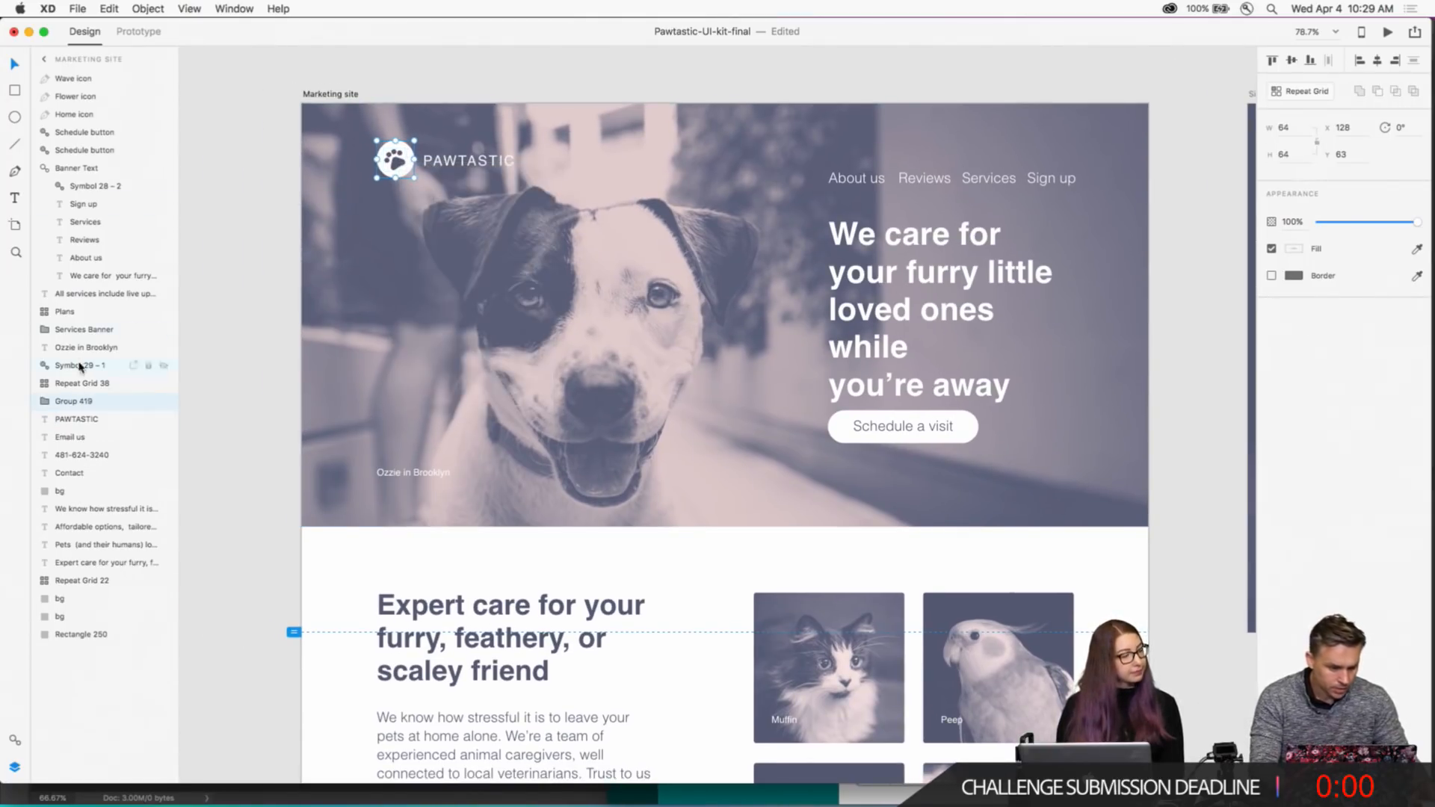
Rename the new group to 'logo' and mark it for batch export.
double_click(74, 402)
text(logo)
key(Return)
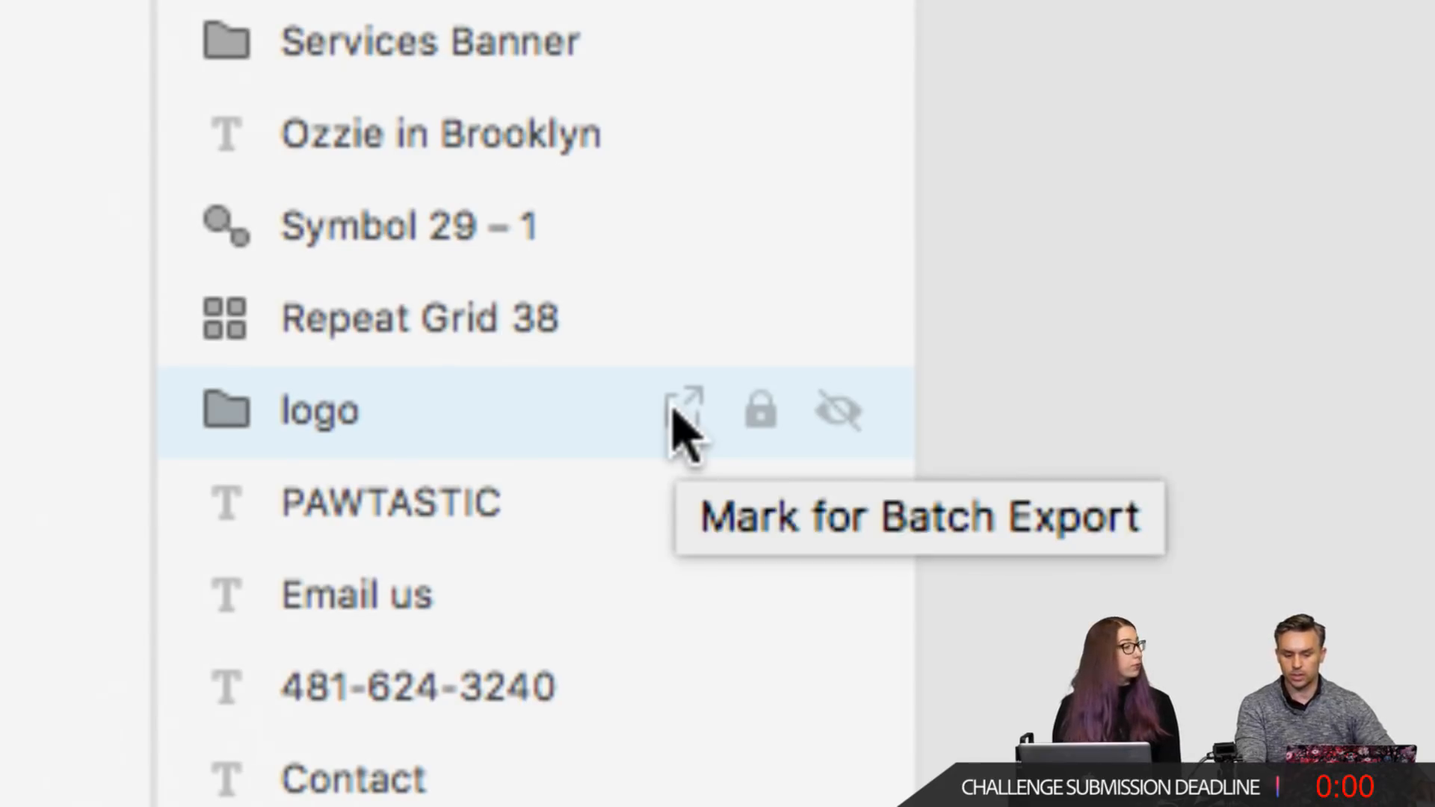
click(682, 419)
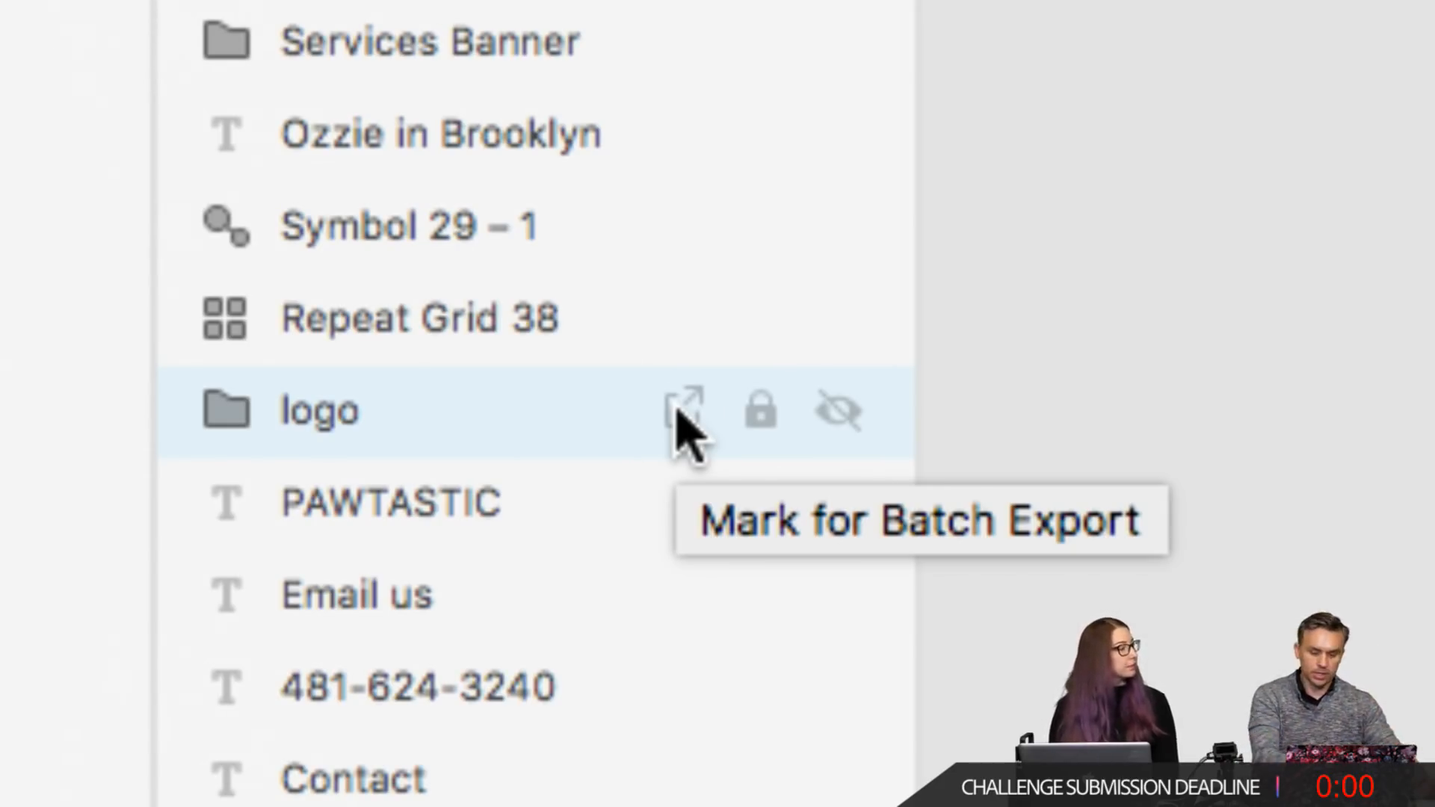
click(679, 410)
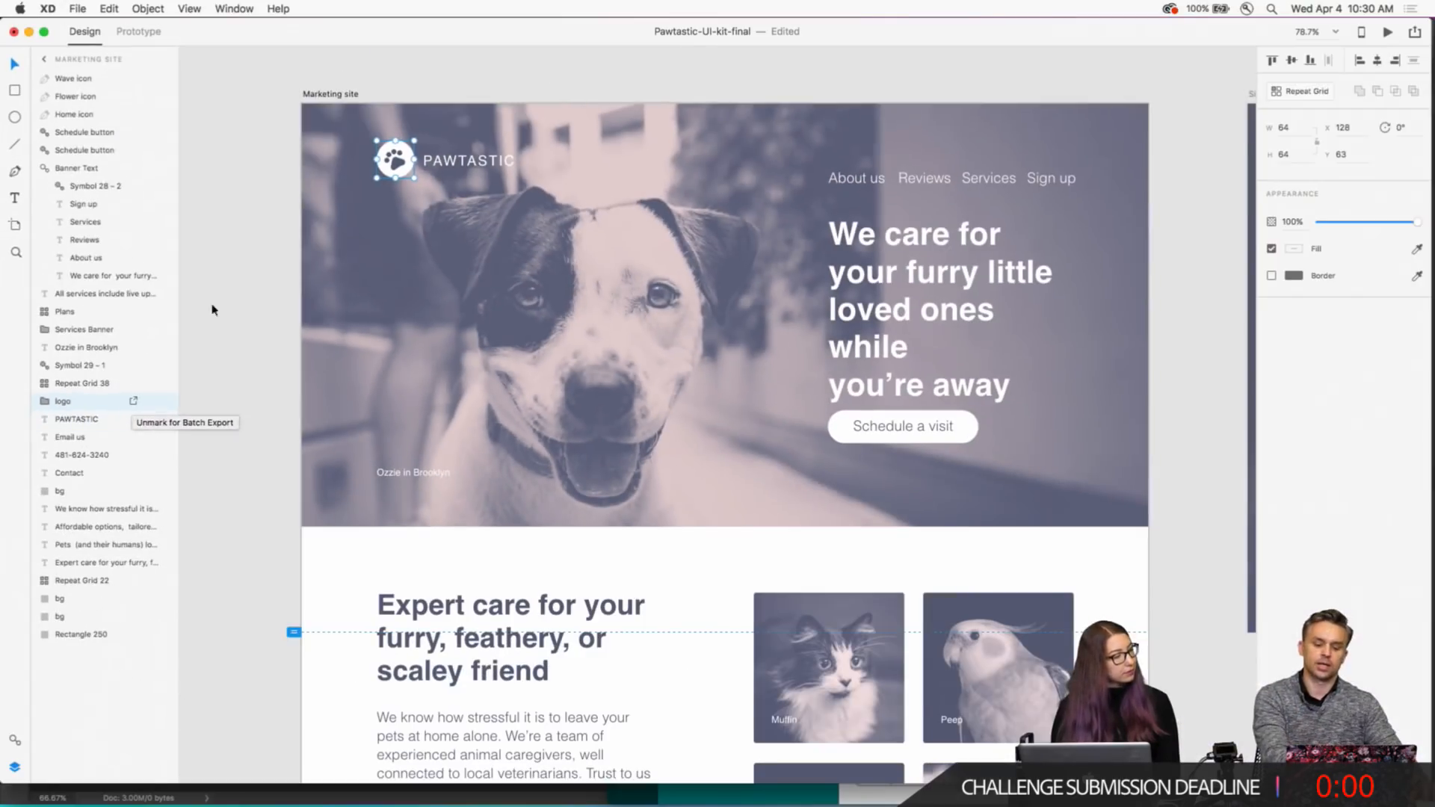
Deselect the logo group and select everything on the pasteboard with Cmd+A.
click(234, 202)
key(super+a)
click(250, 226)
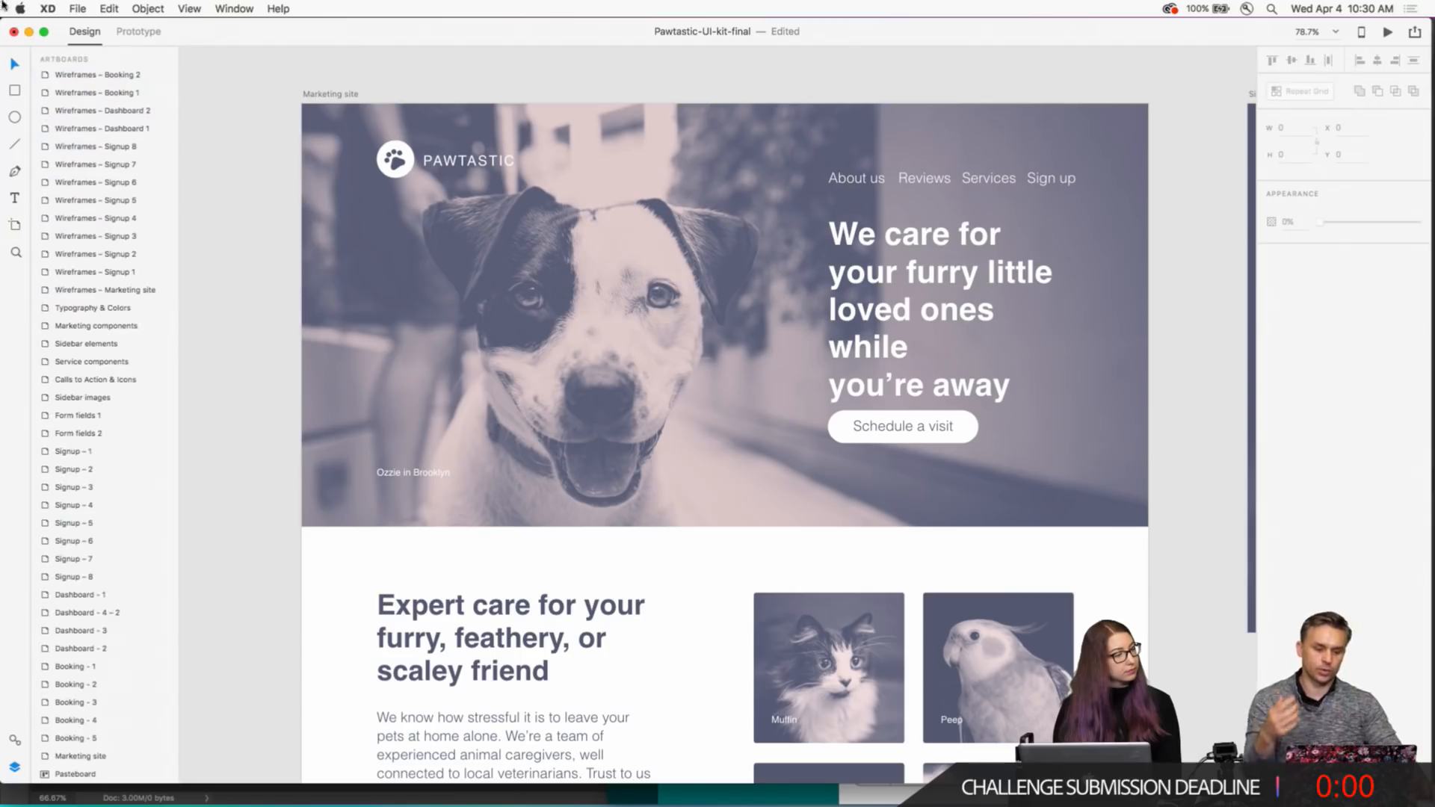
key(super+a)
View the File > Export submenu, then close it without exporting and deselect everything.
click(78, 8)
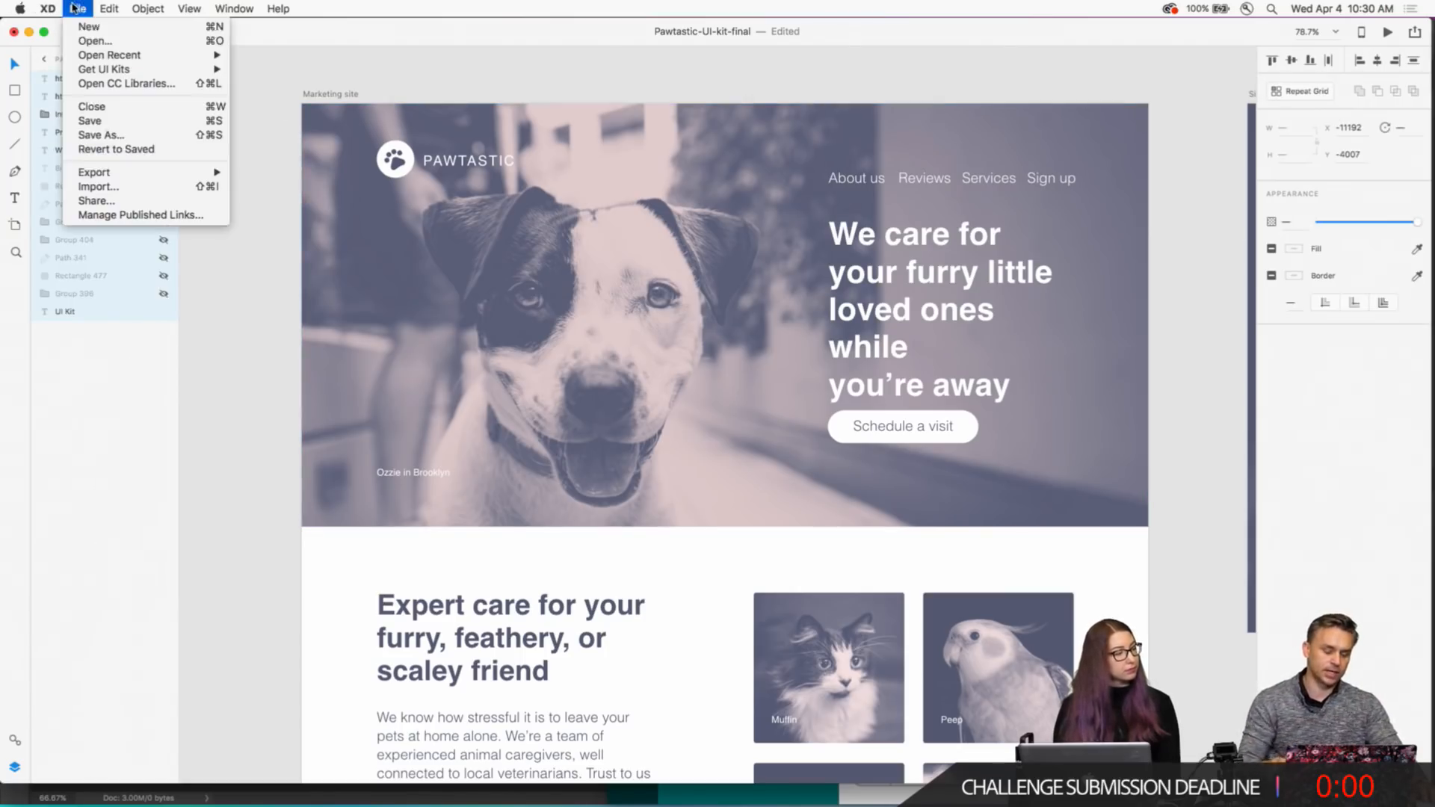
mouse_move(210, 173)
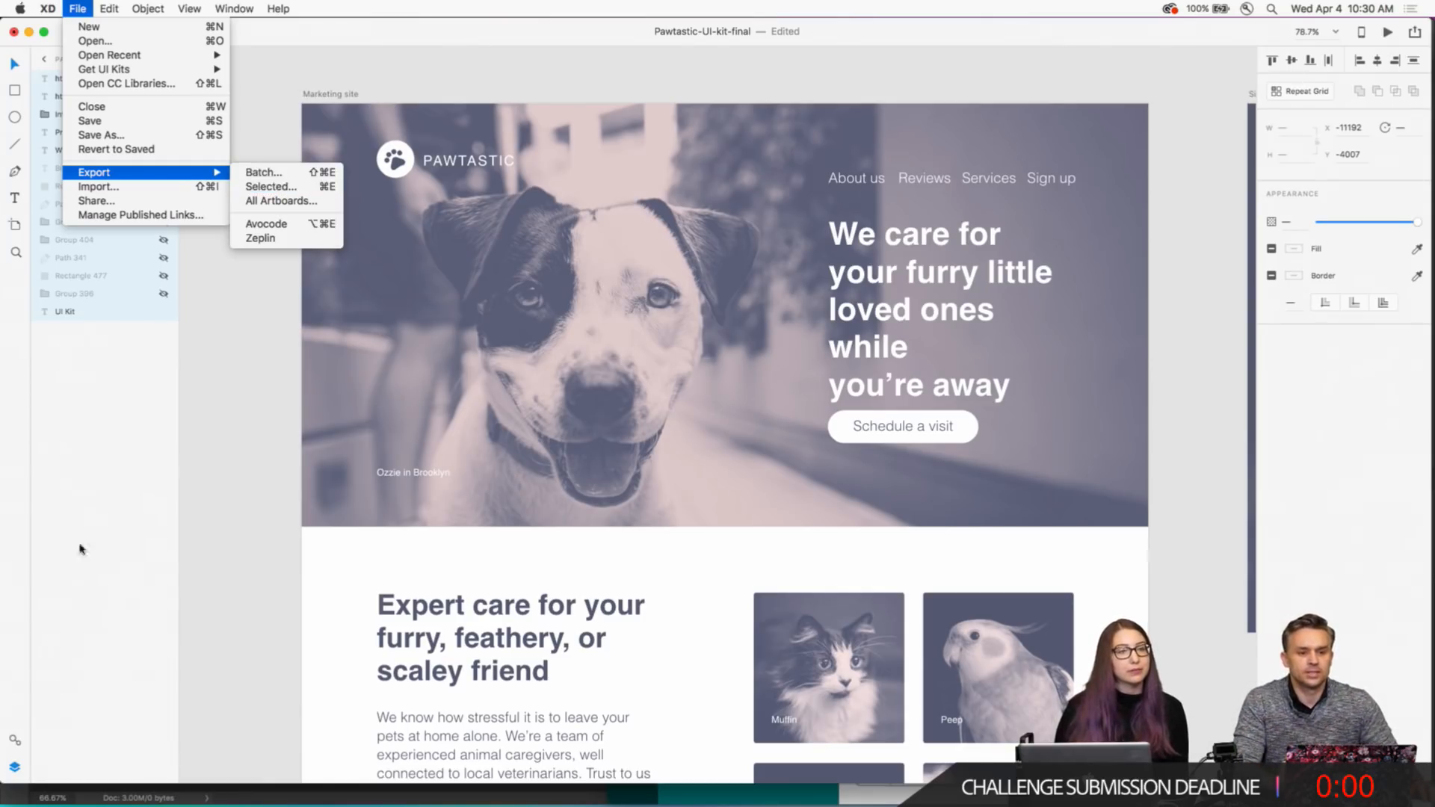
click(275, 493)
click(269, 490)
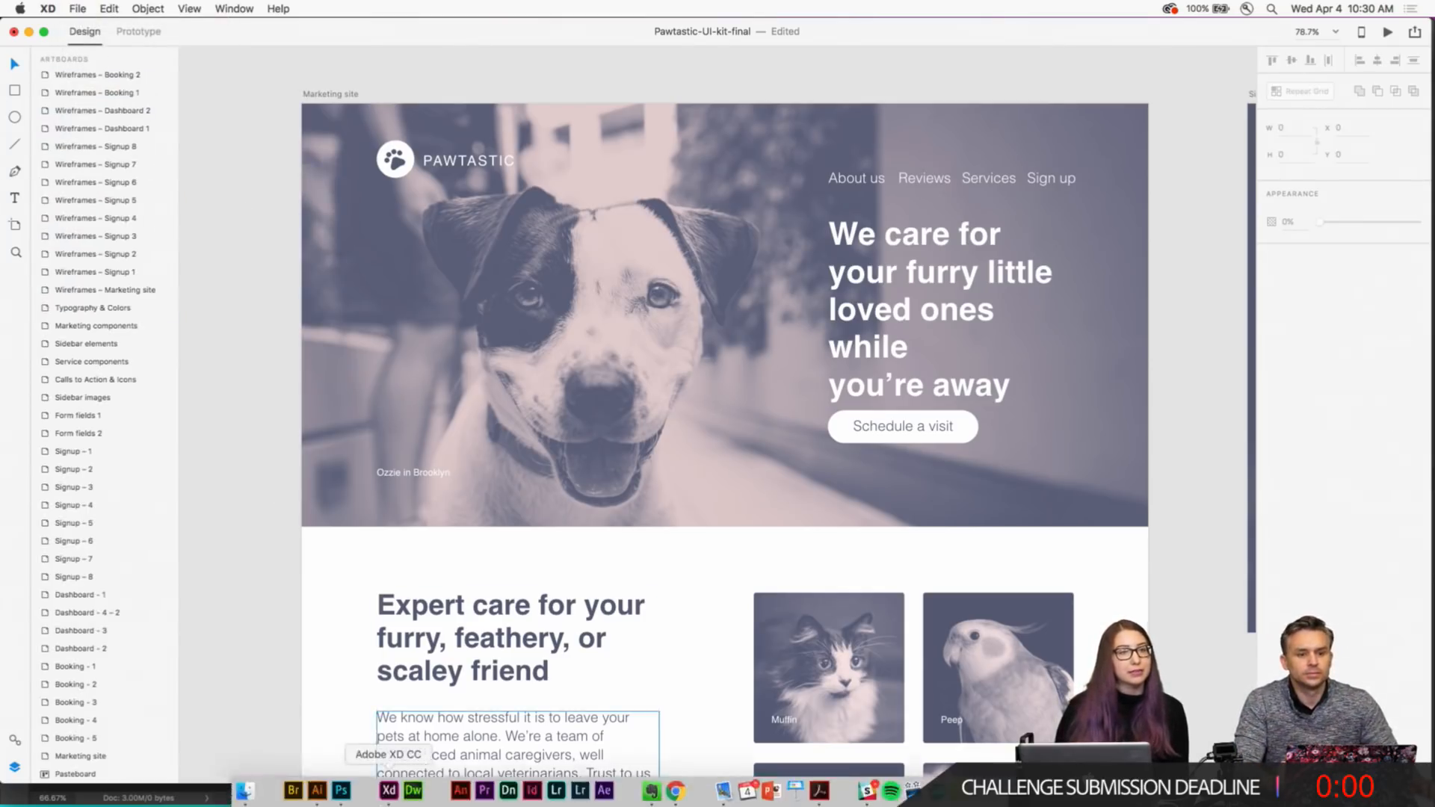
In Chrome, open the 'AdobeLive Contest - (Responses) - Google Sheets' bookmark under Livestreaming.
click(675, 791)
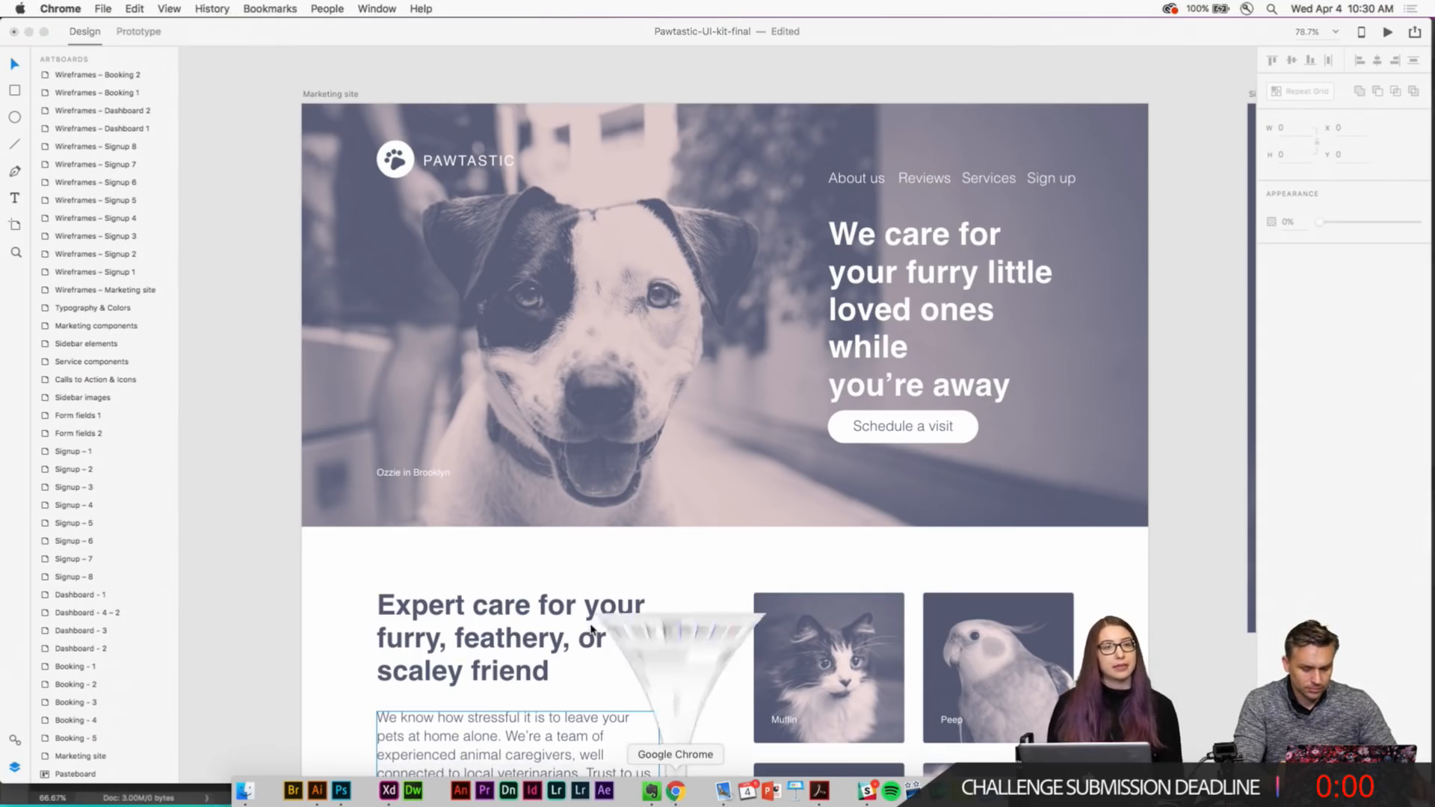
click(74, 79)
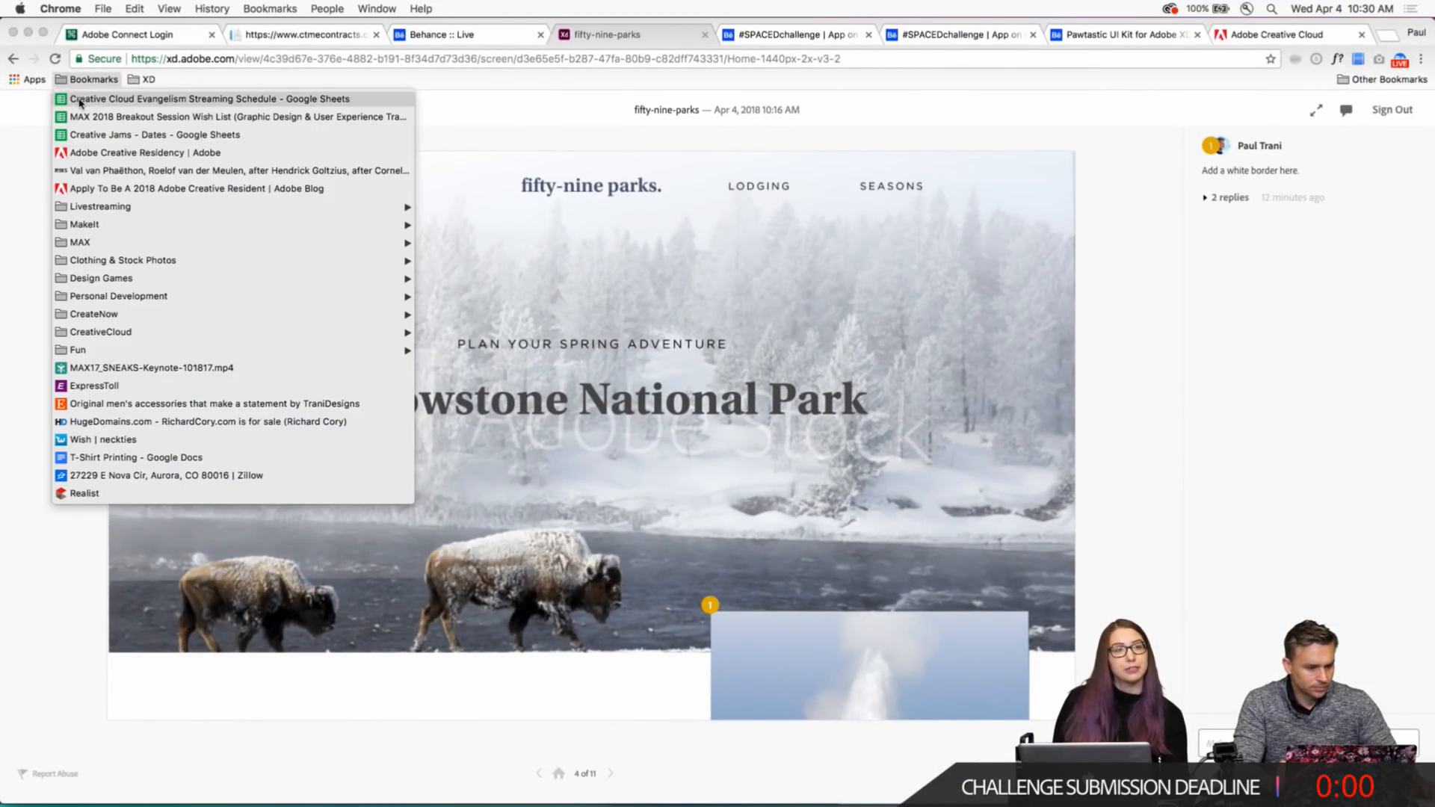
mouse_move(96, 208)
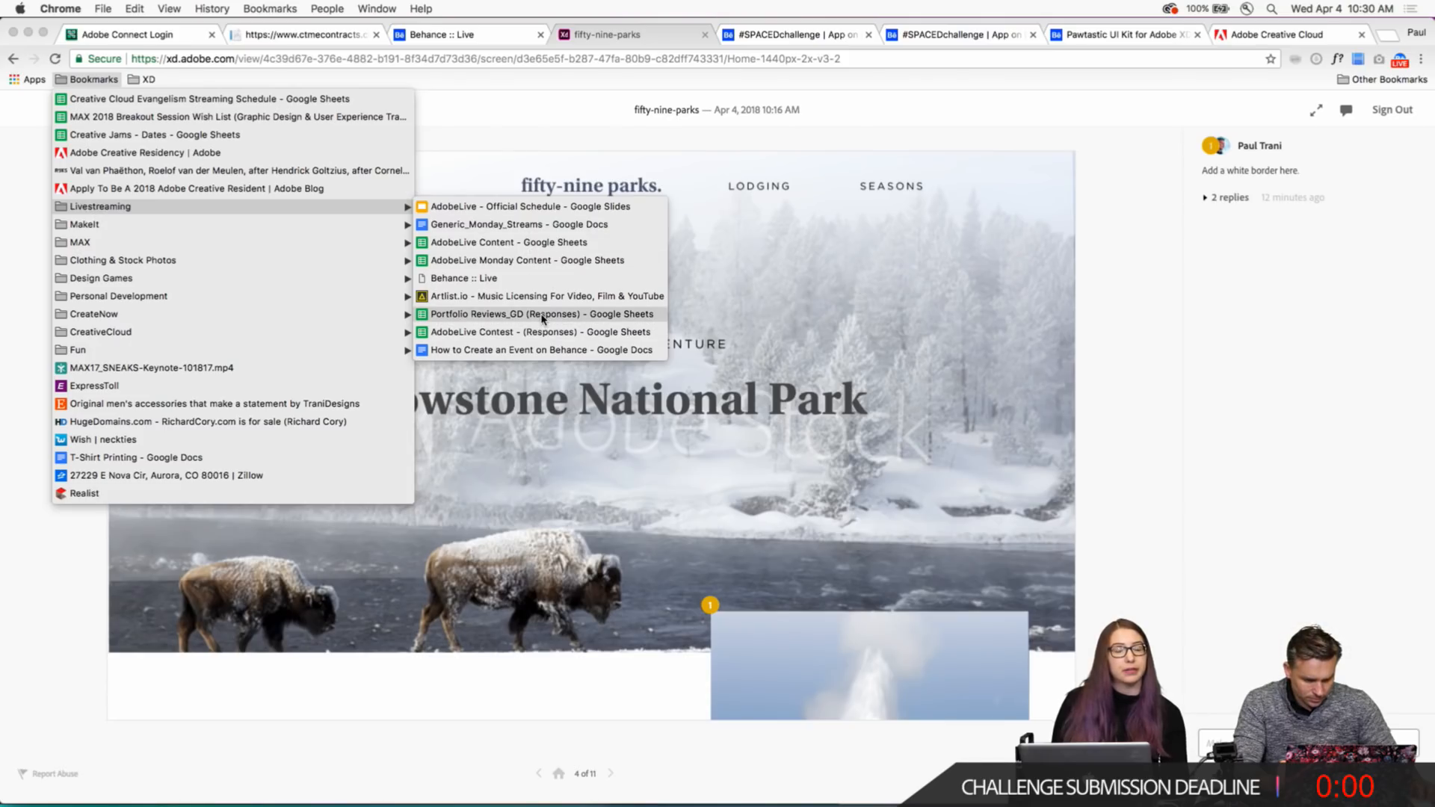
click(491, 332)
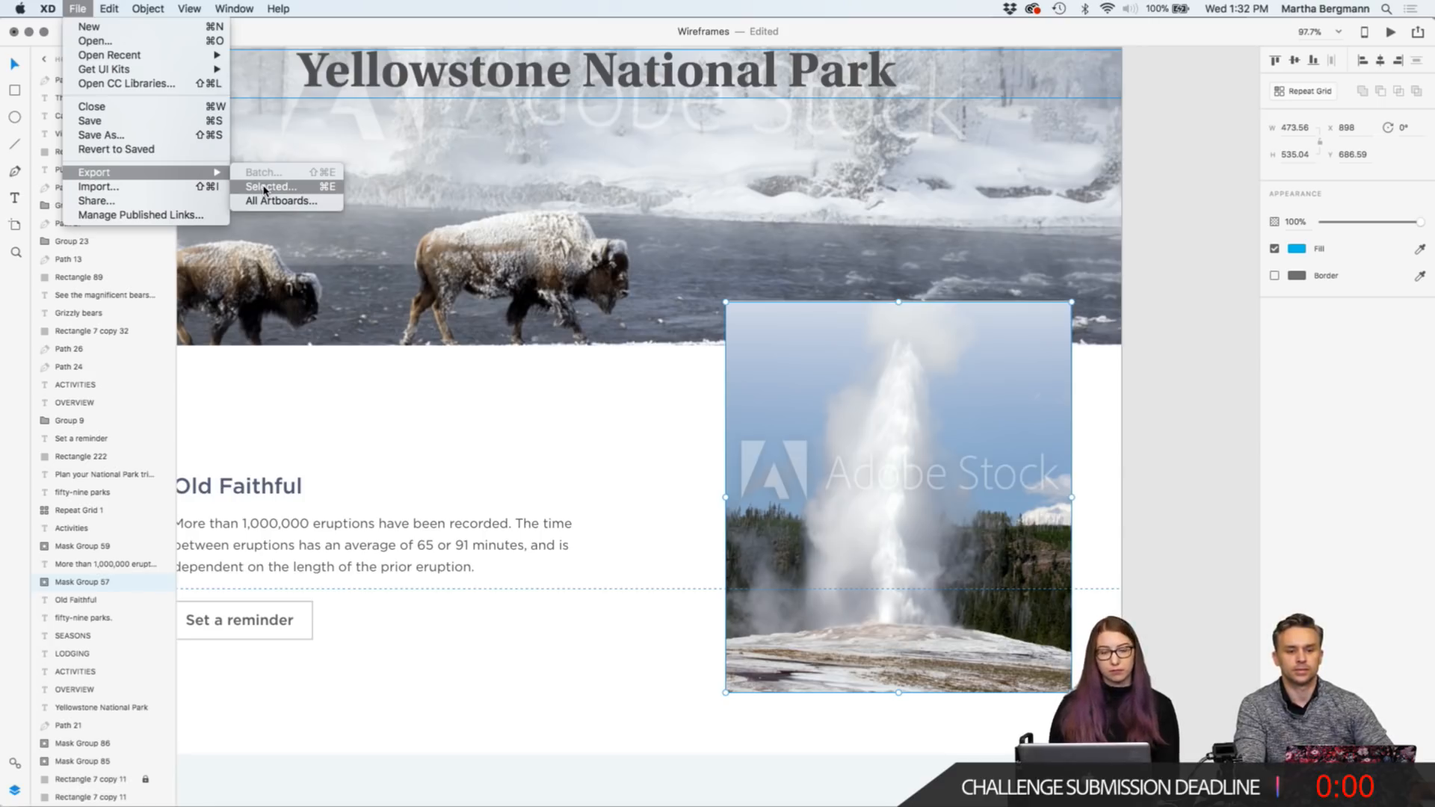
Dismiss the export submenu and deselect the geyser image.
click(310, 409)
click(310, 409)
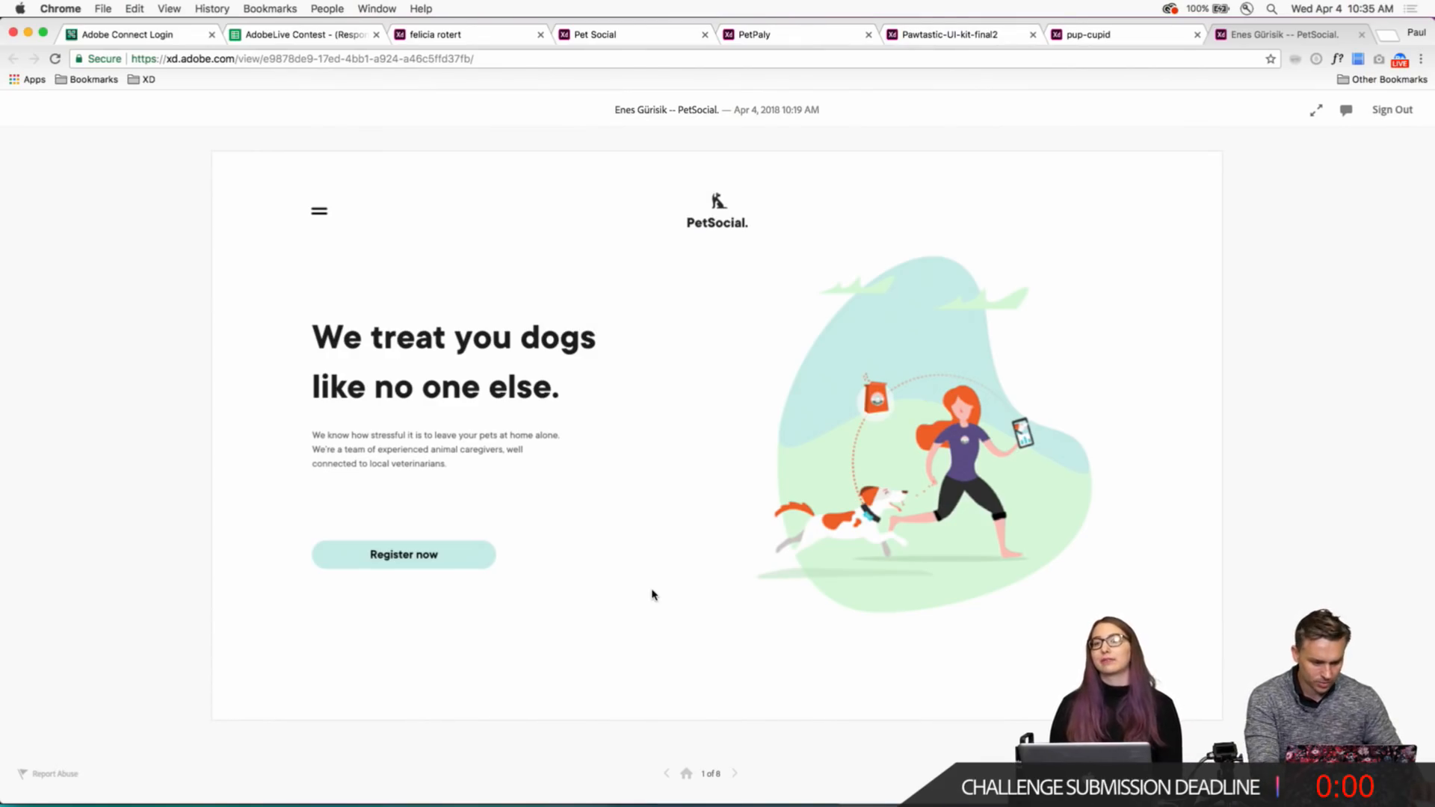
View the PetSocial prototype full screen and register with sample e-mail and password values.
click(1314, 112)
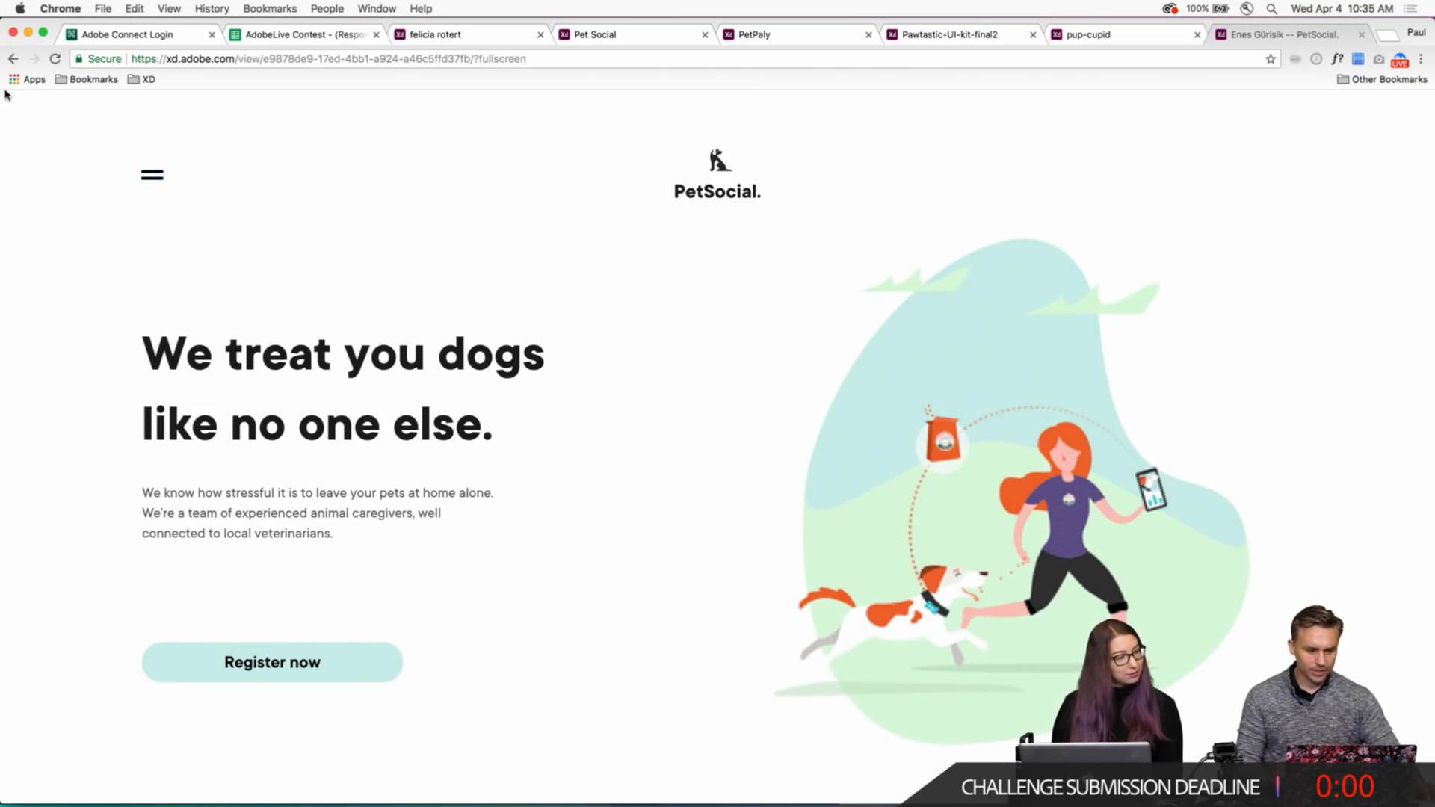
click(45, 35)
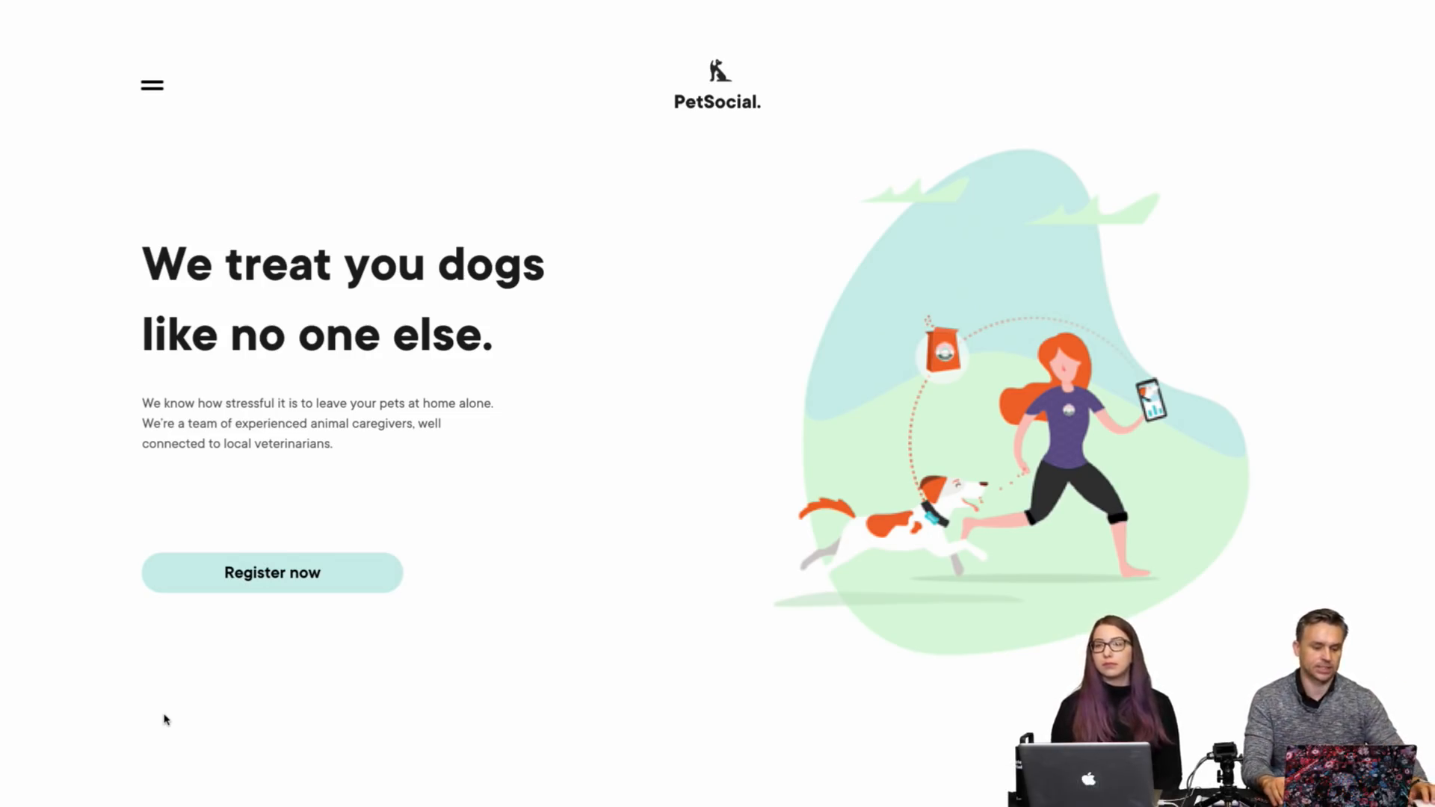
click(256, 581)
click(281, 592)
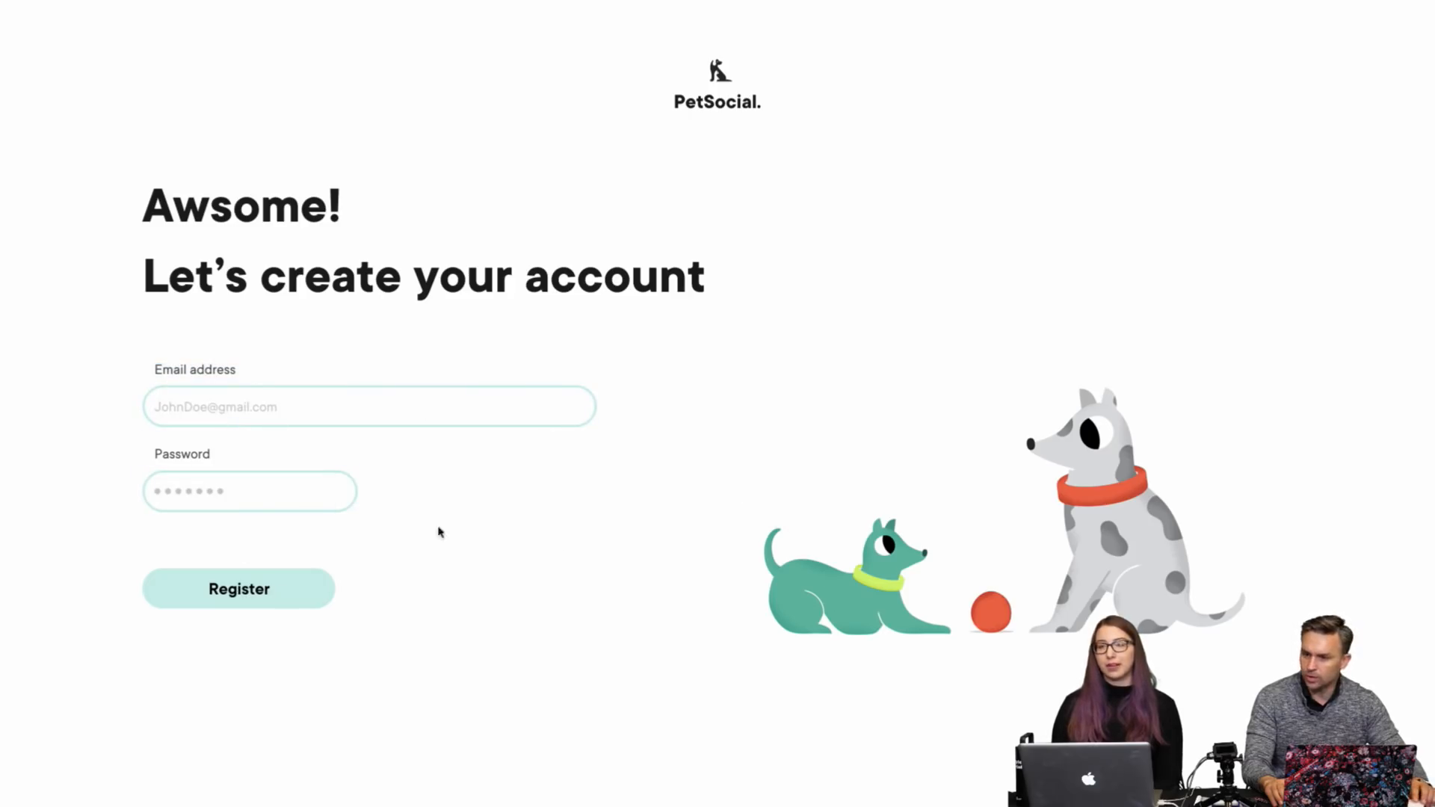
click(191, 420)
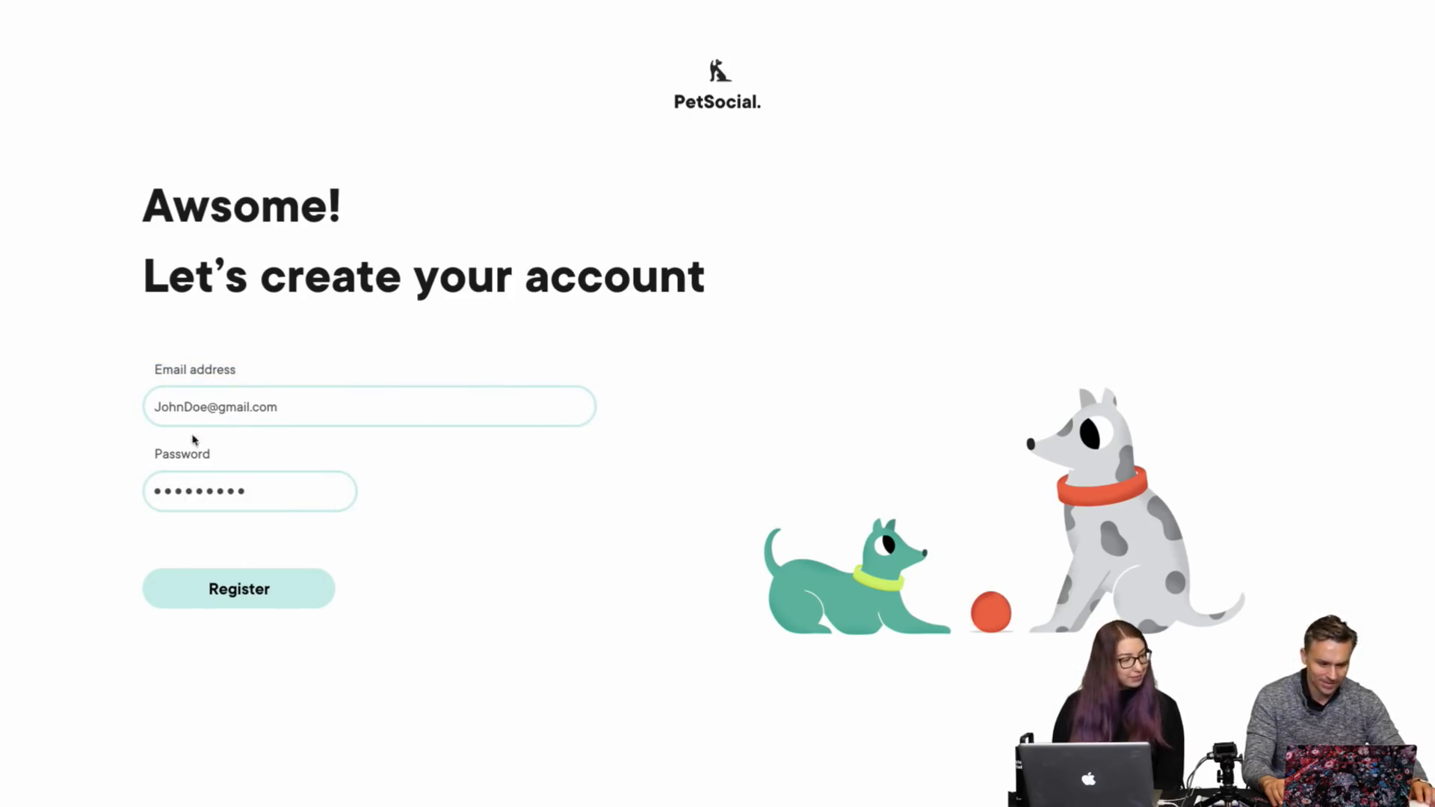
click(214, 594)
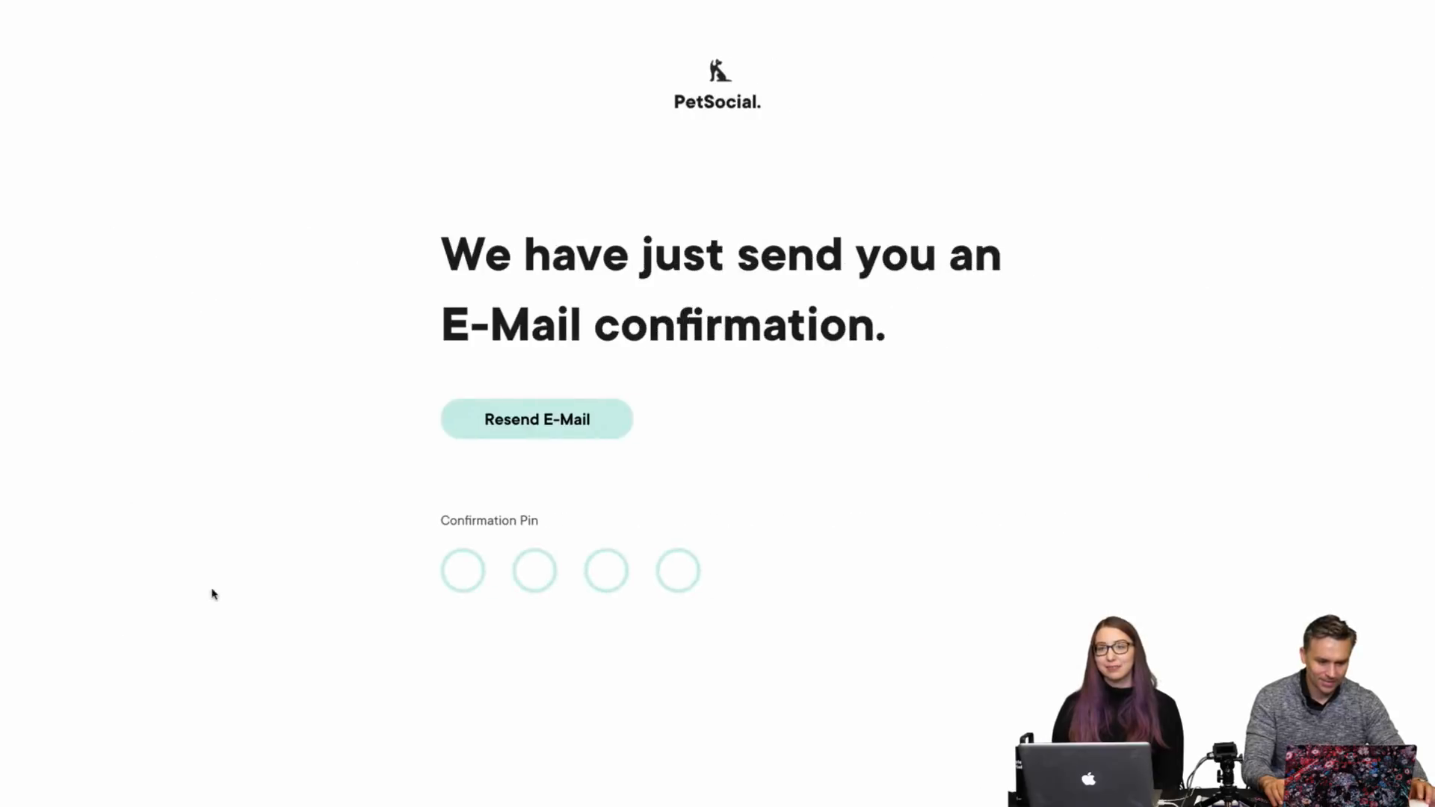
click(269, 497)
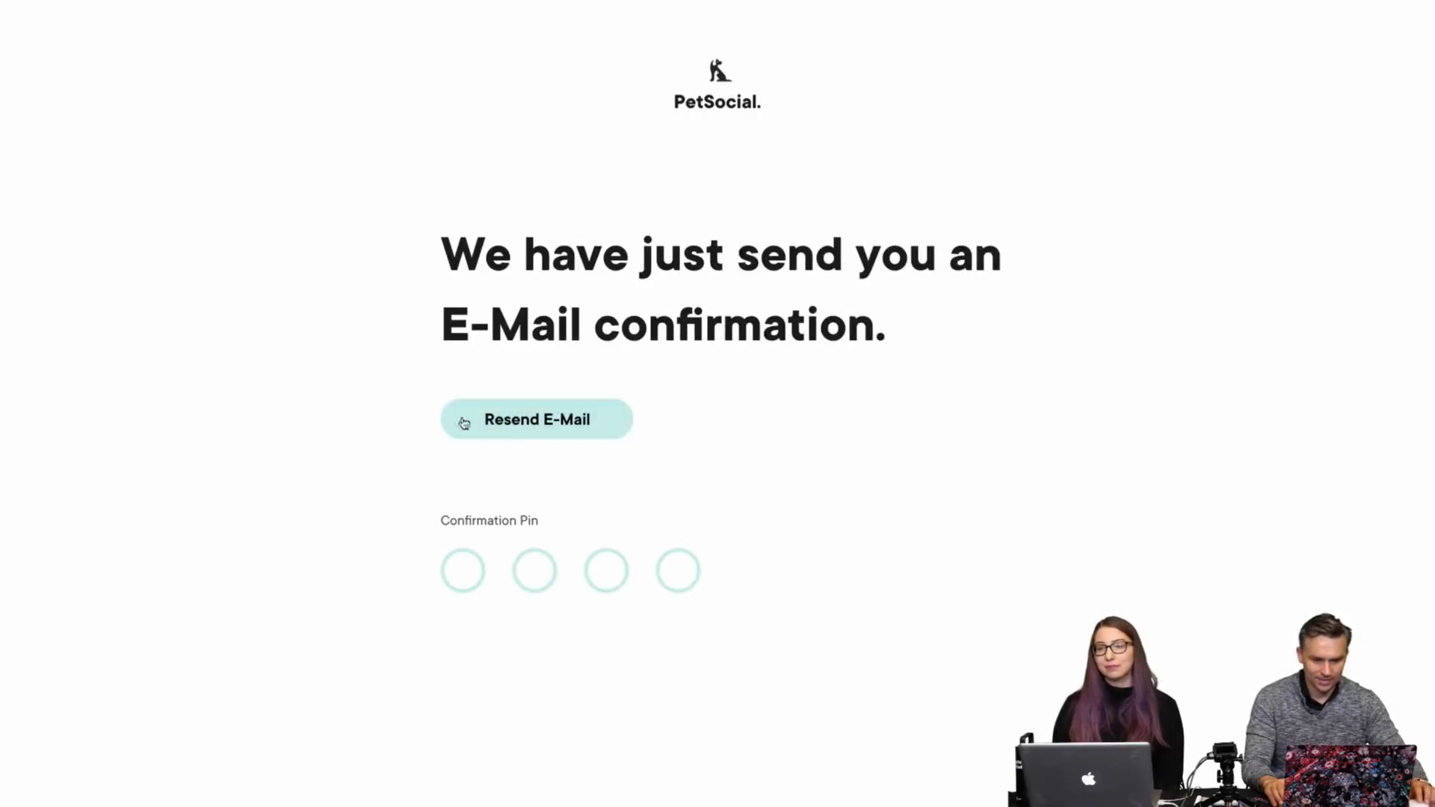
click(495, 420)
click(538, 570)
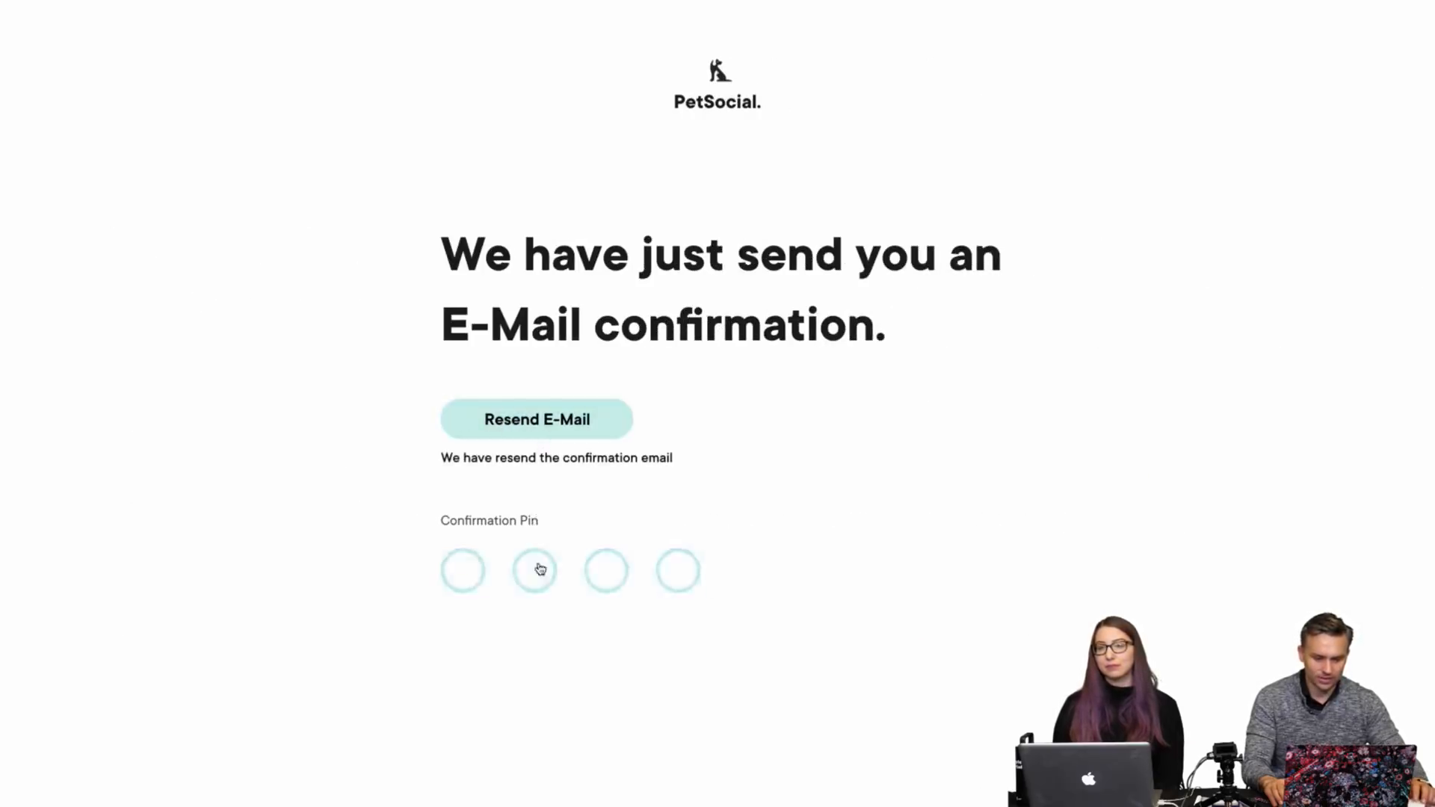
click(538, 568)
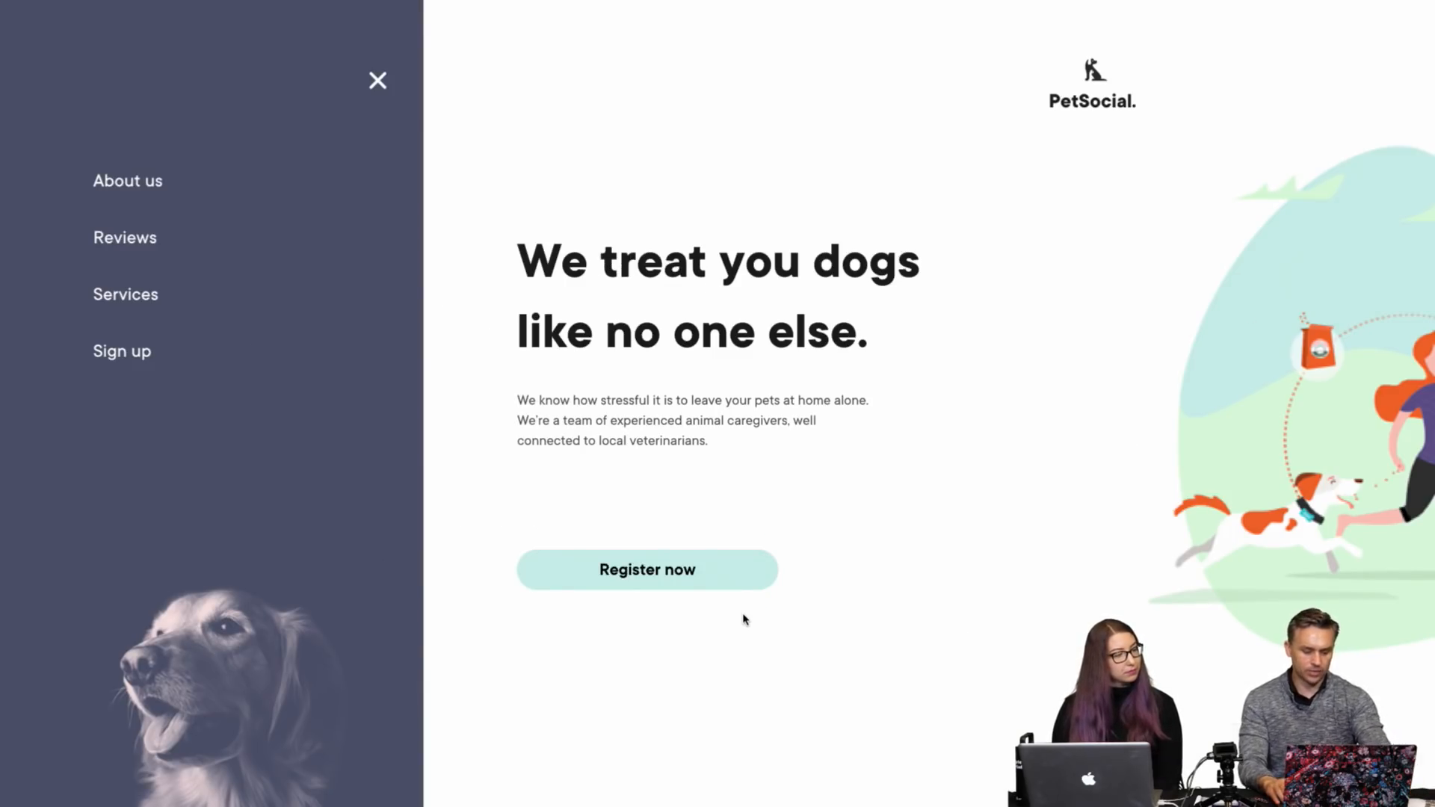
key(Escape)
click(686, 778)
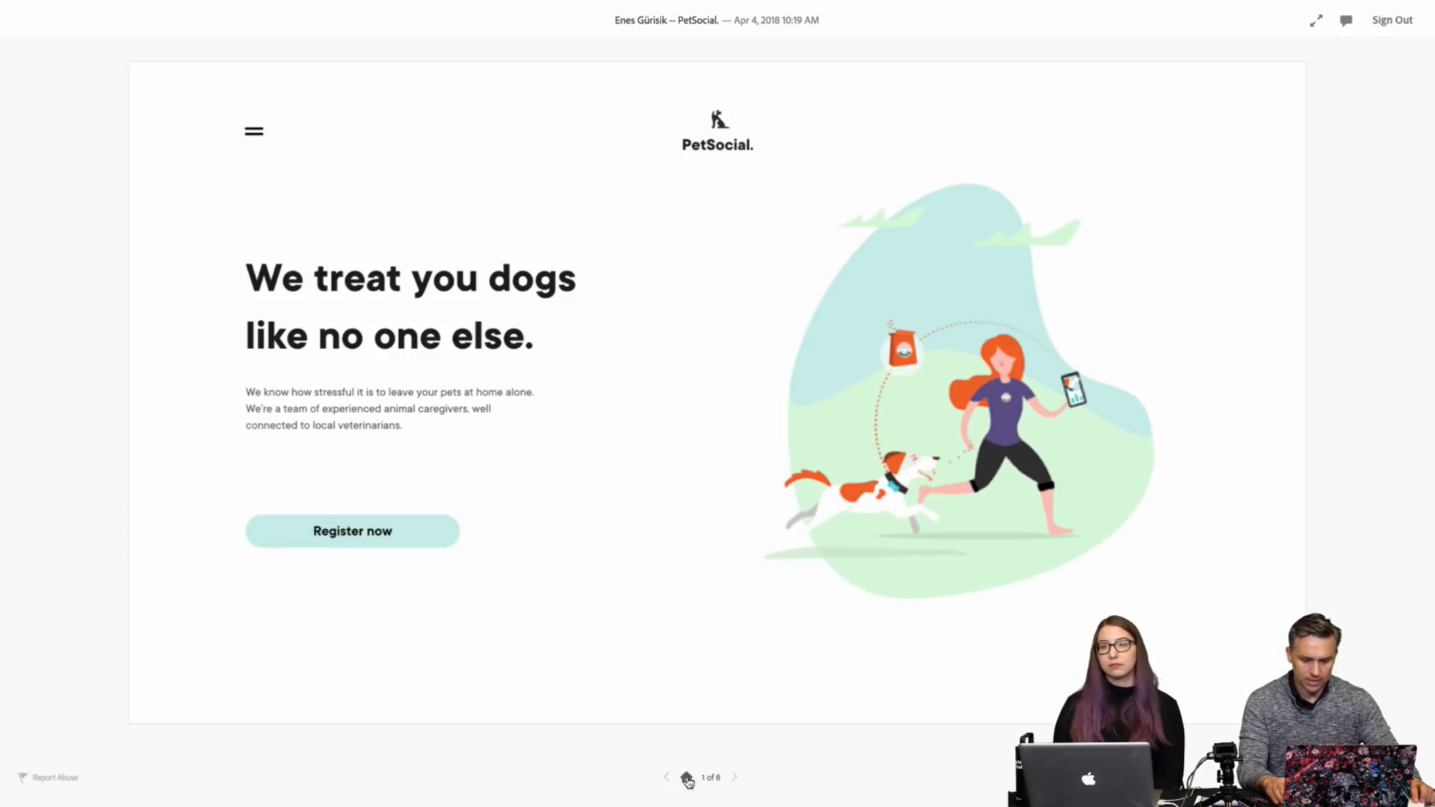
click(562, 475)
click(361, 544)
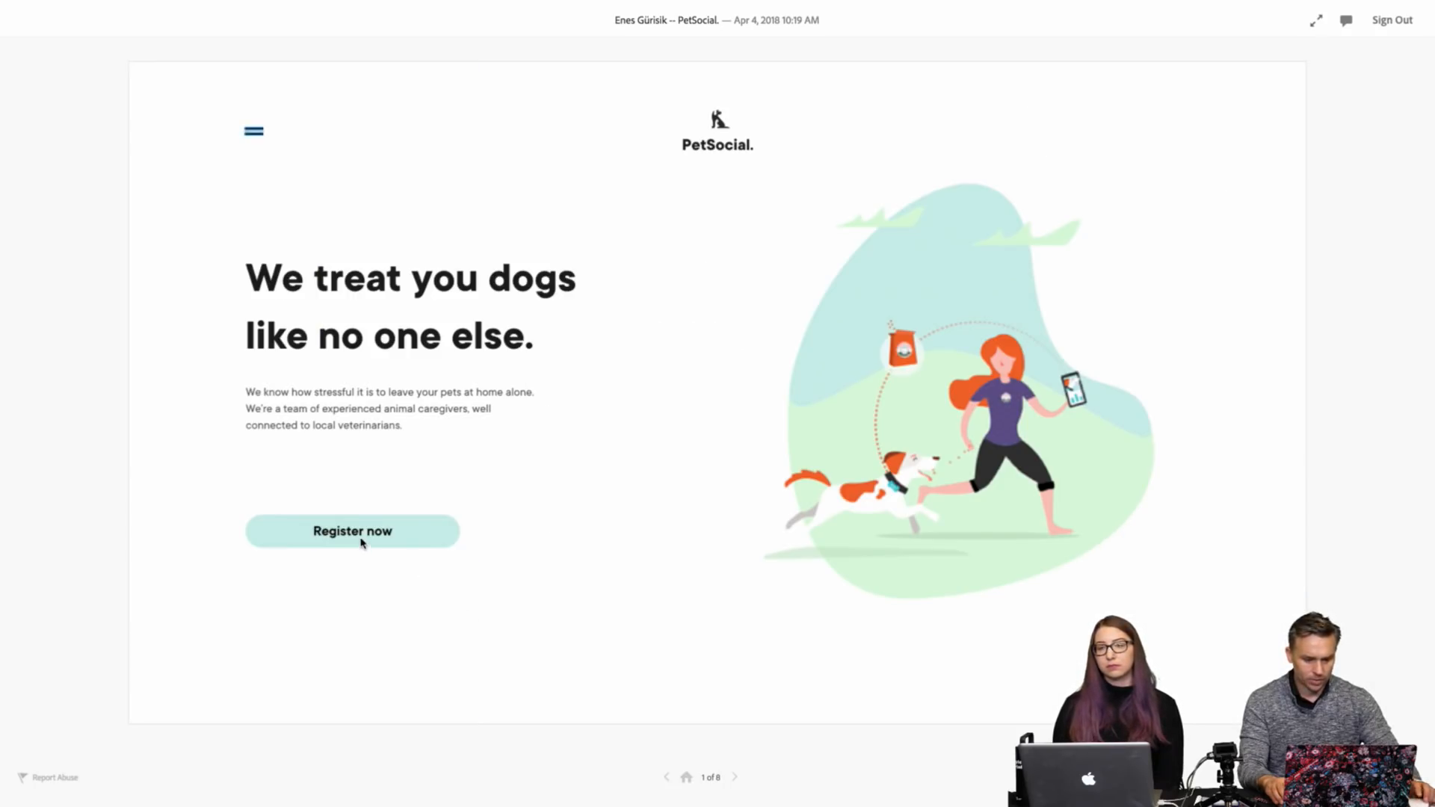
click(362, 533)
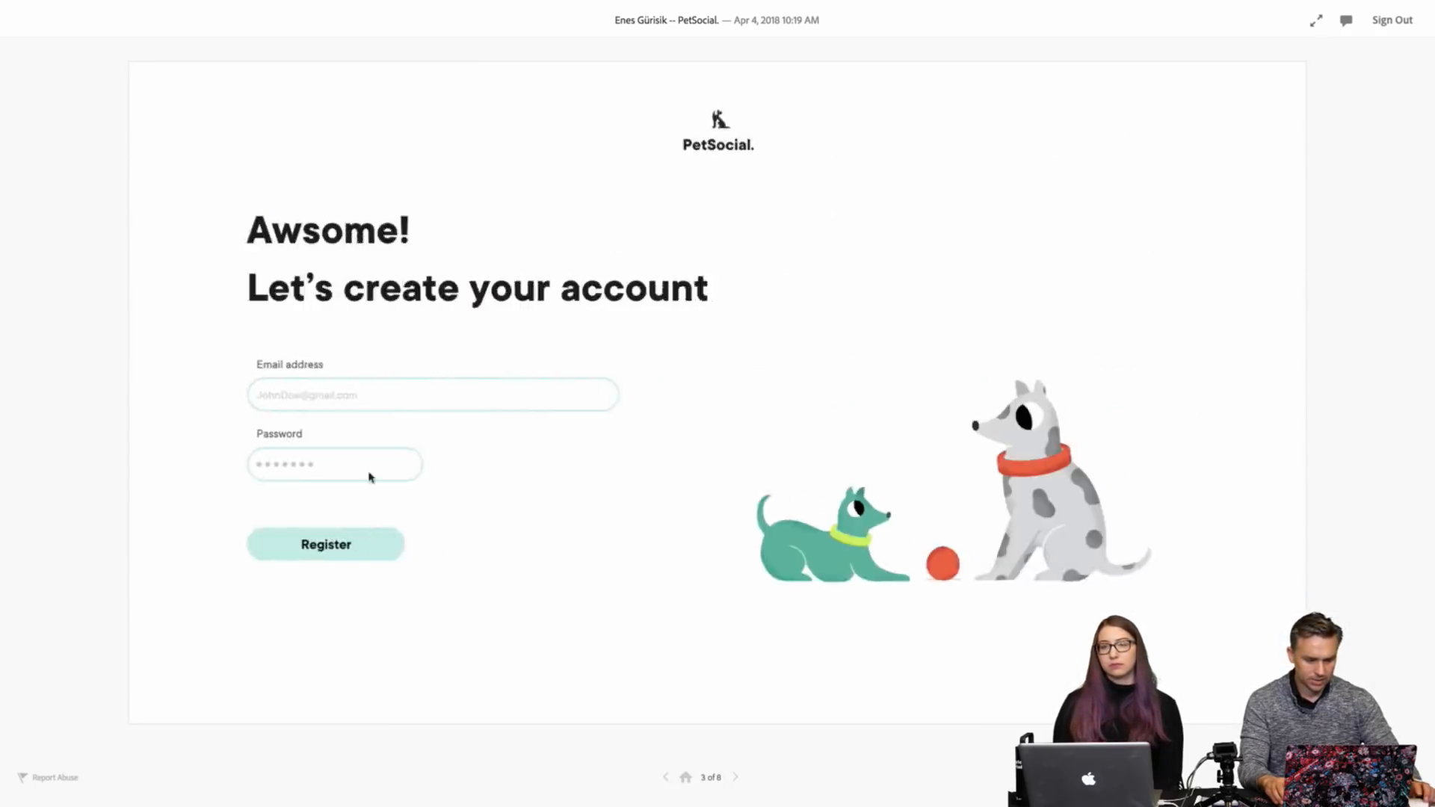
click(329, 546)
click(337, 542)
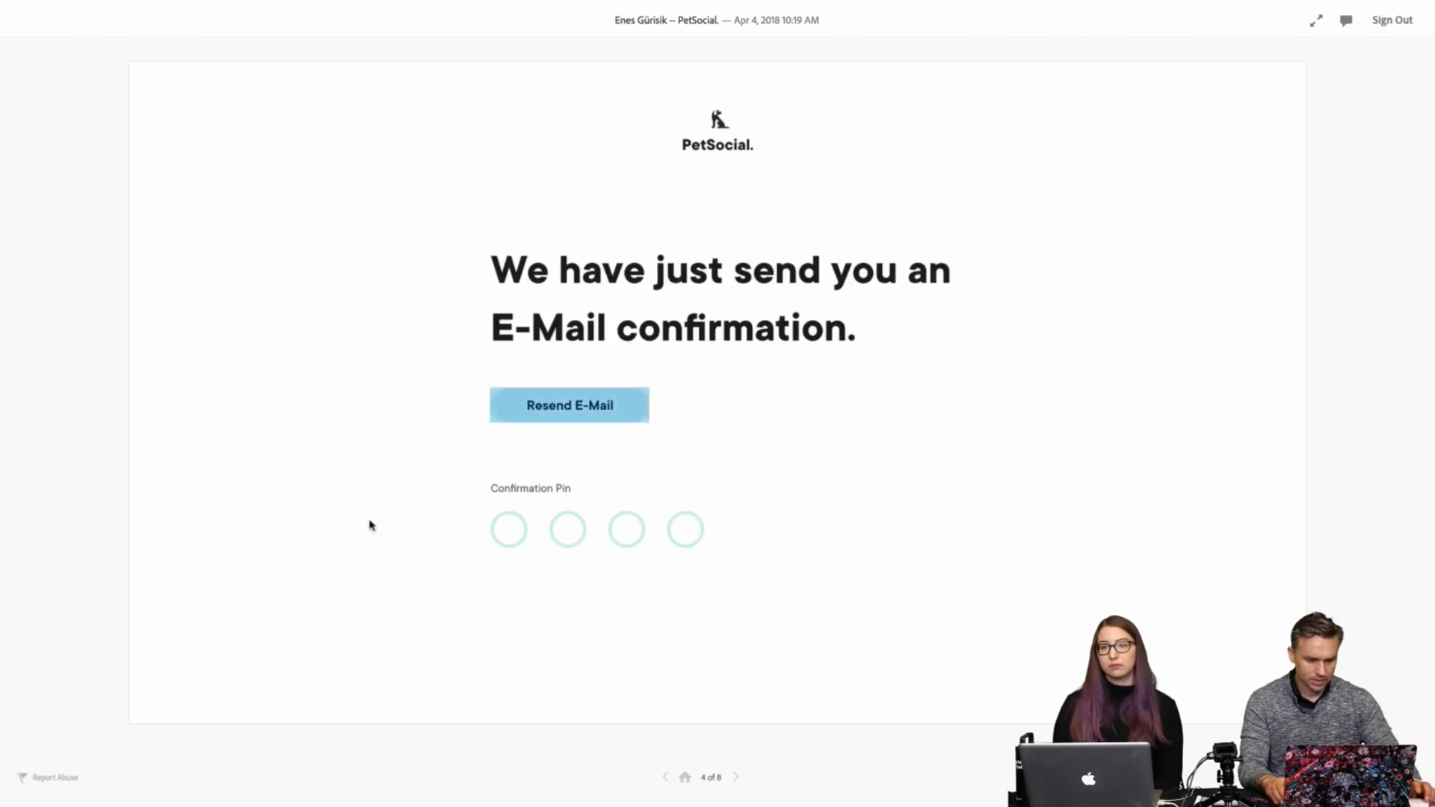
click(551, 406)
click(567, 529)
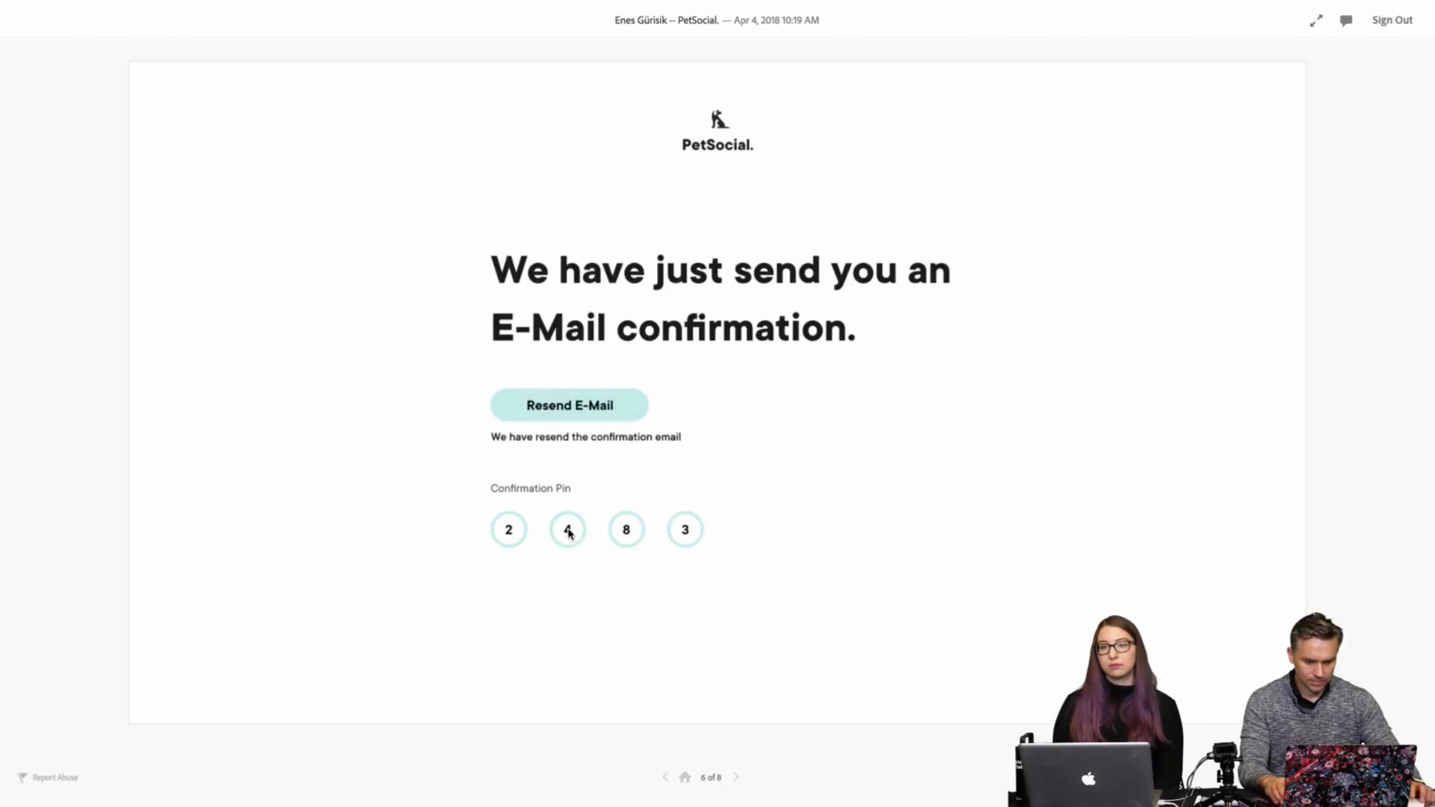
click(736, 778)
click(735, 778)
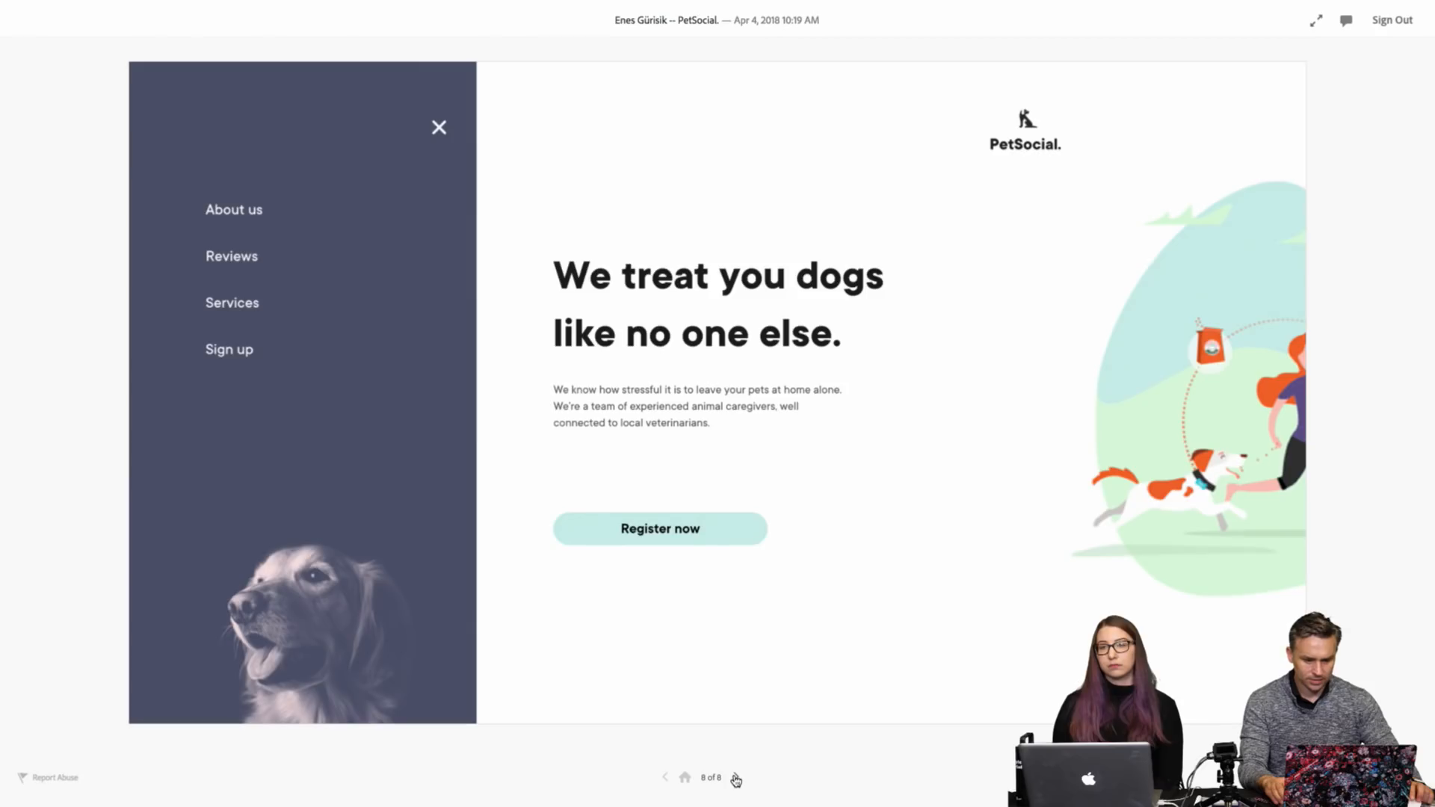
click(736, 778)
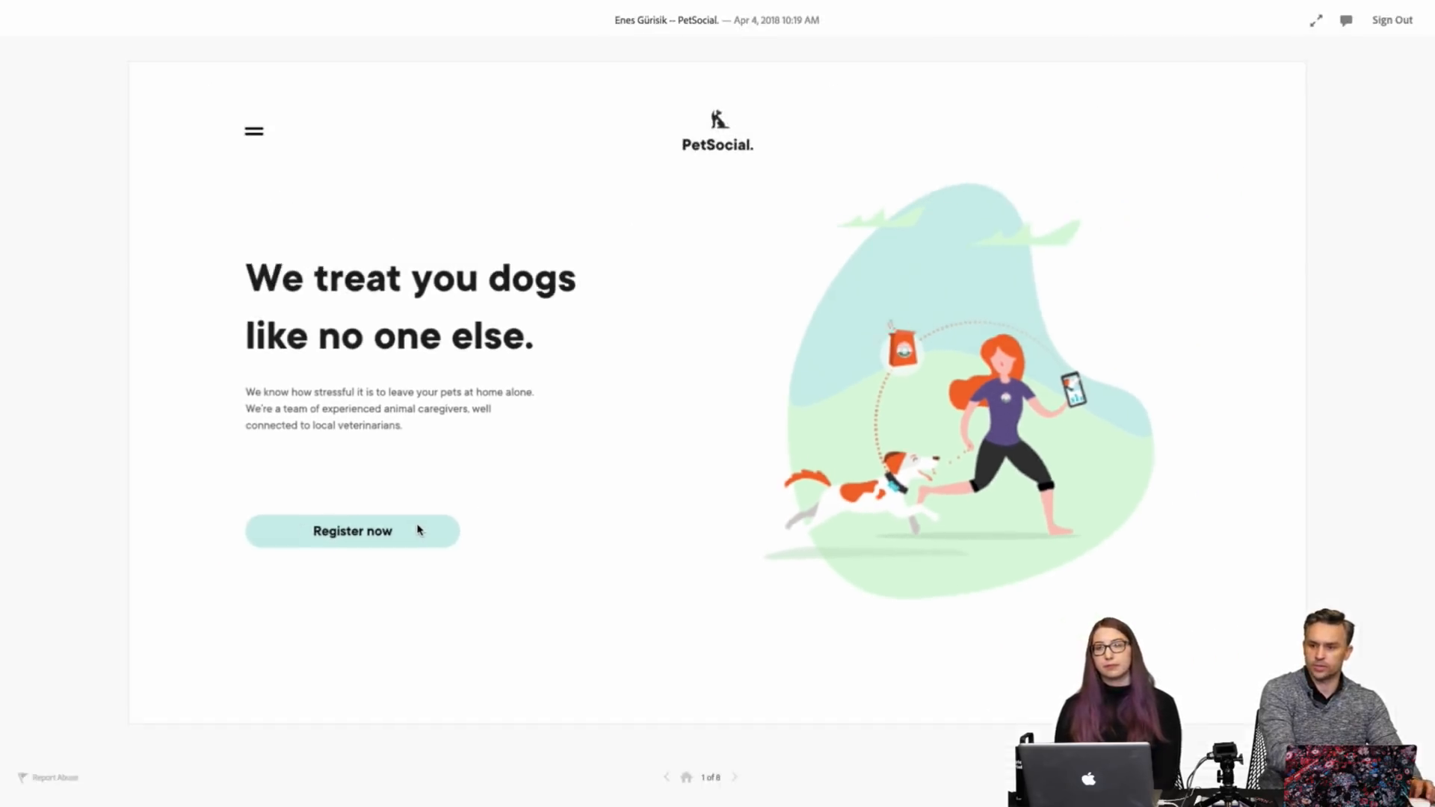
mouse_move(680, 11)
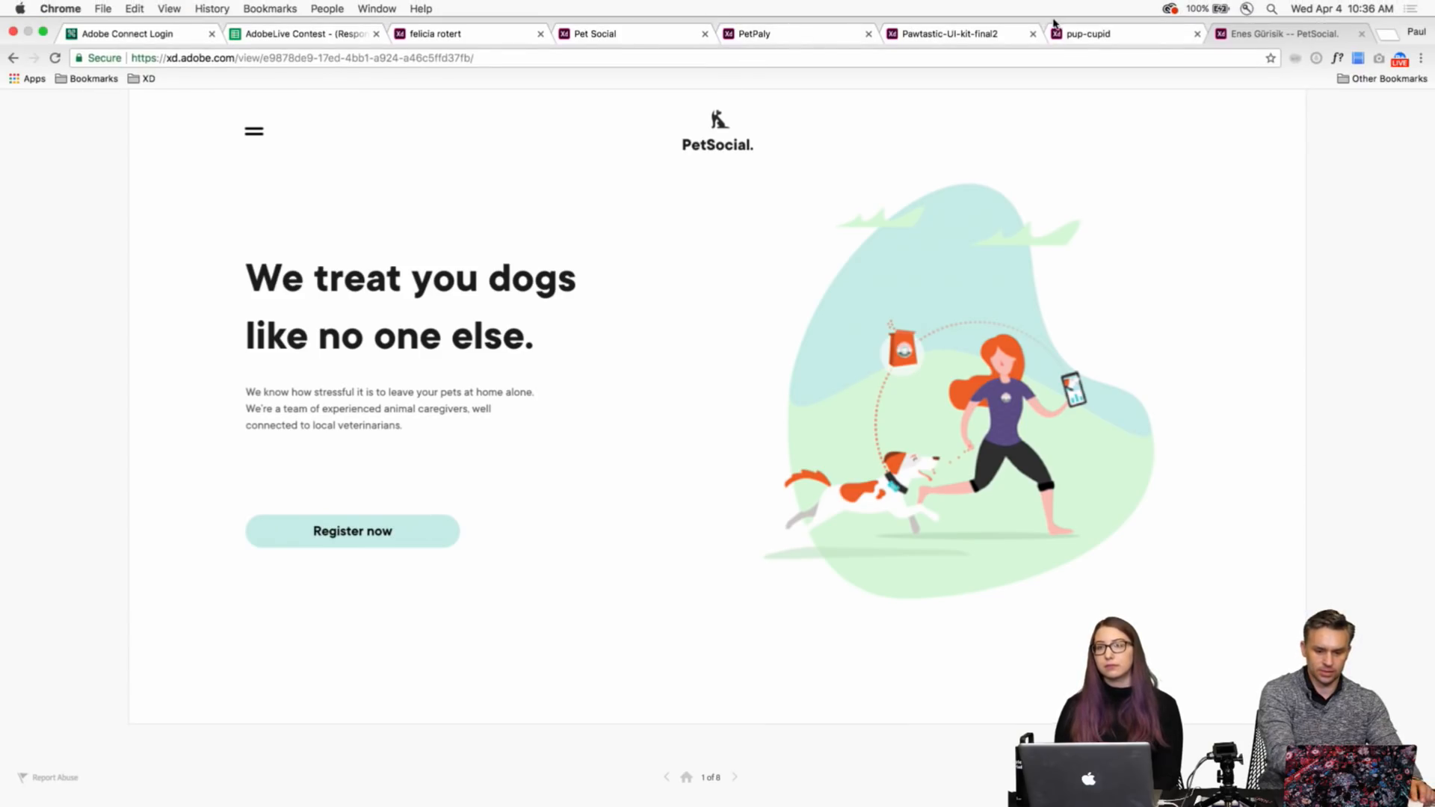
Switch to the pup-cupid prototype tab and play it full screen.
click(1097, 34)
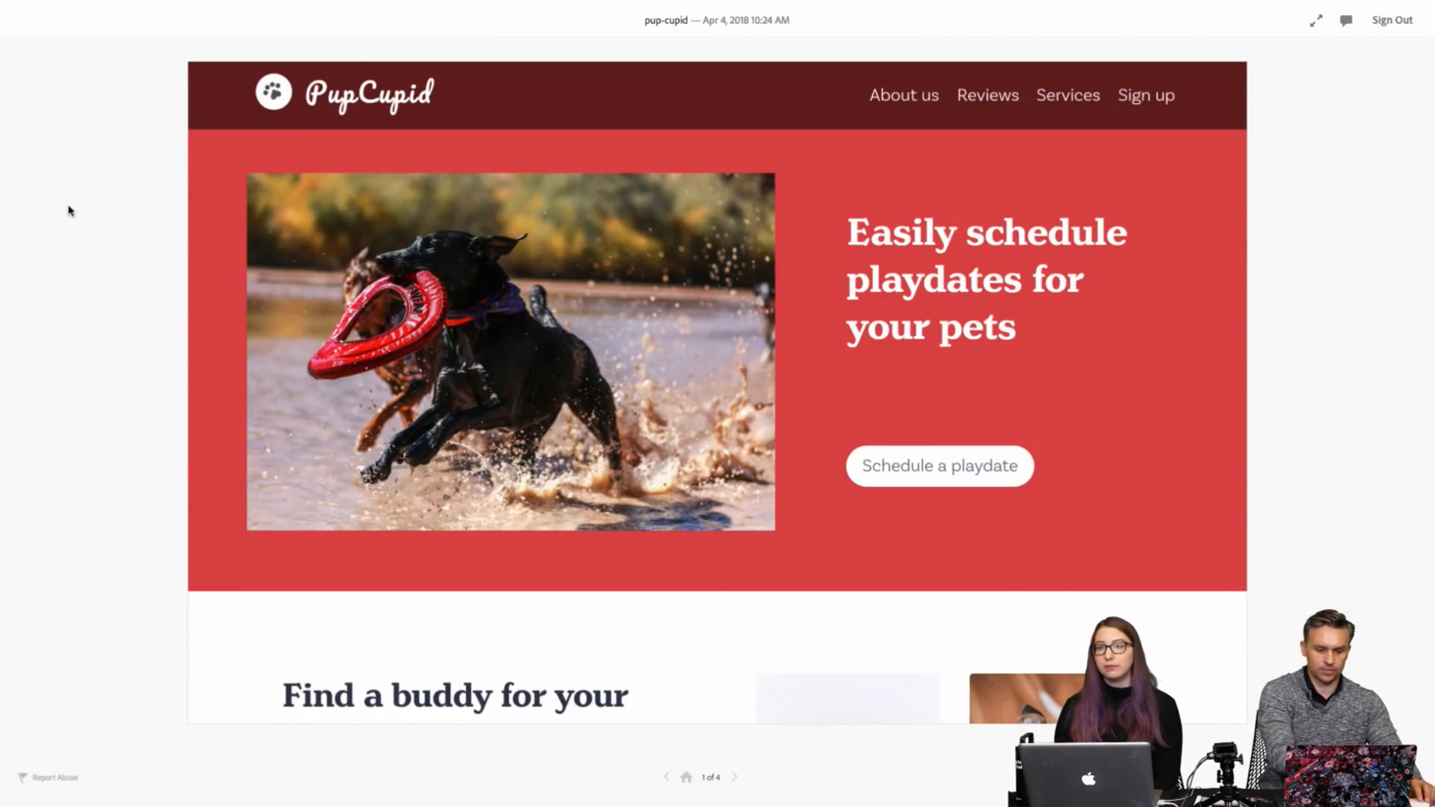
click(217, 234)
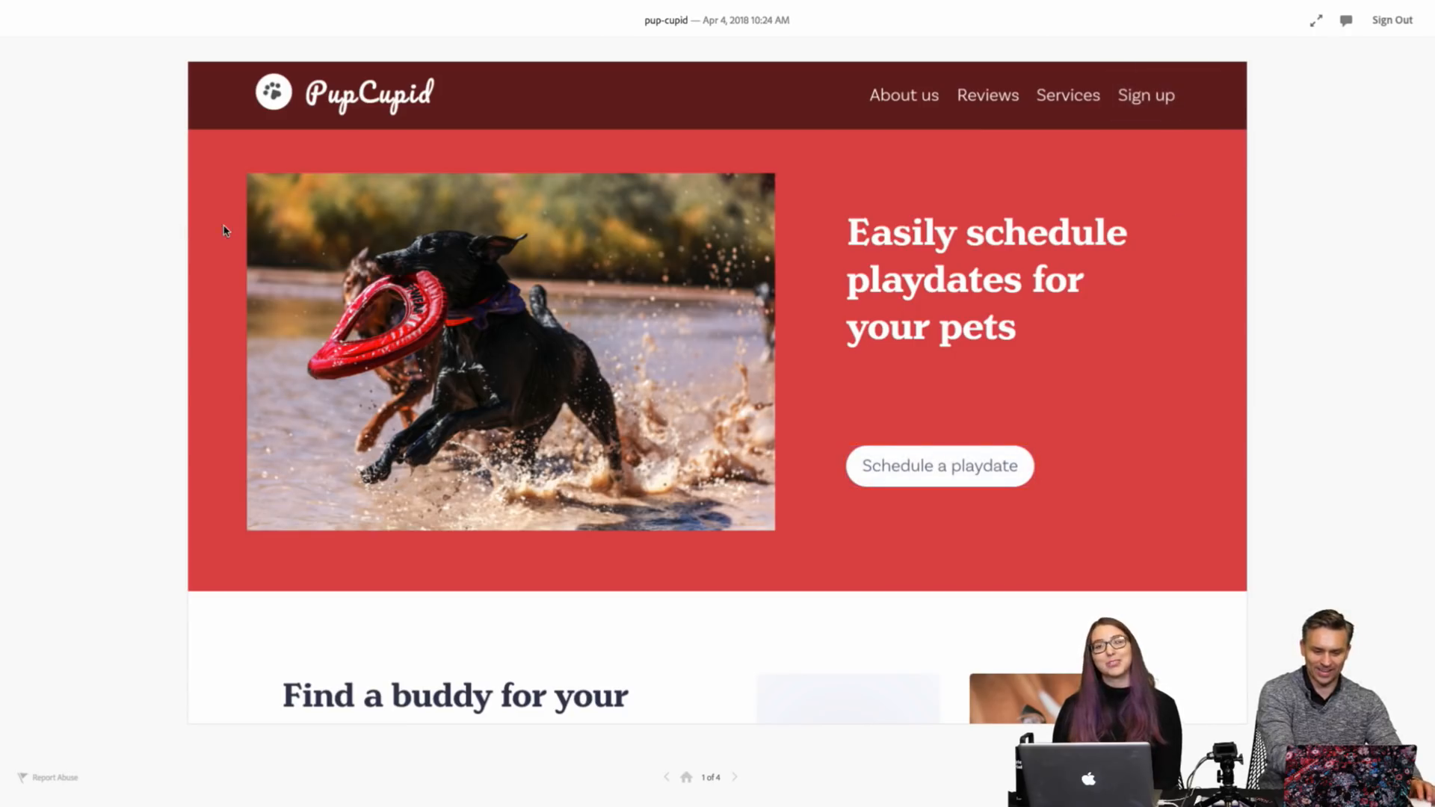
click(1314, 29)
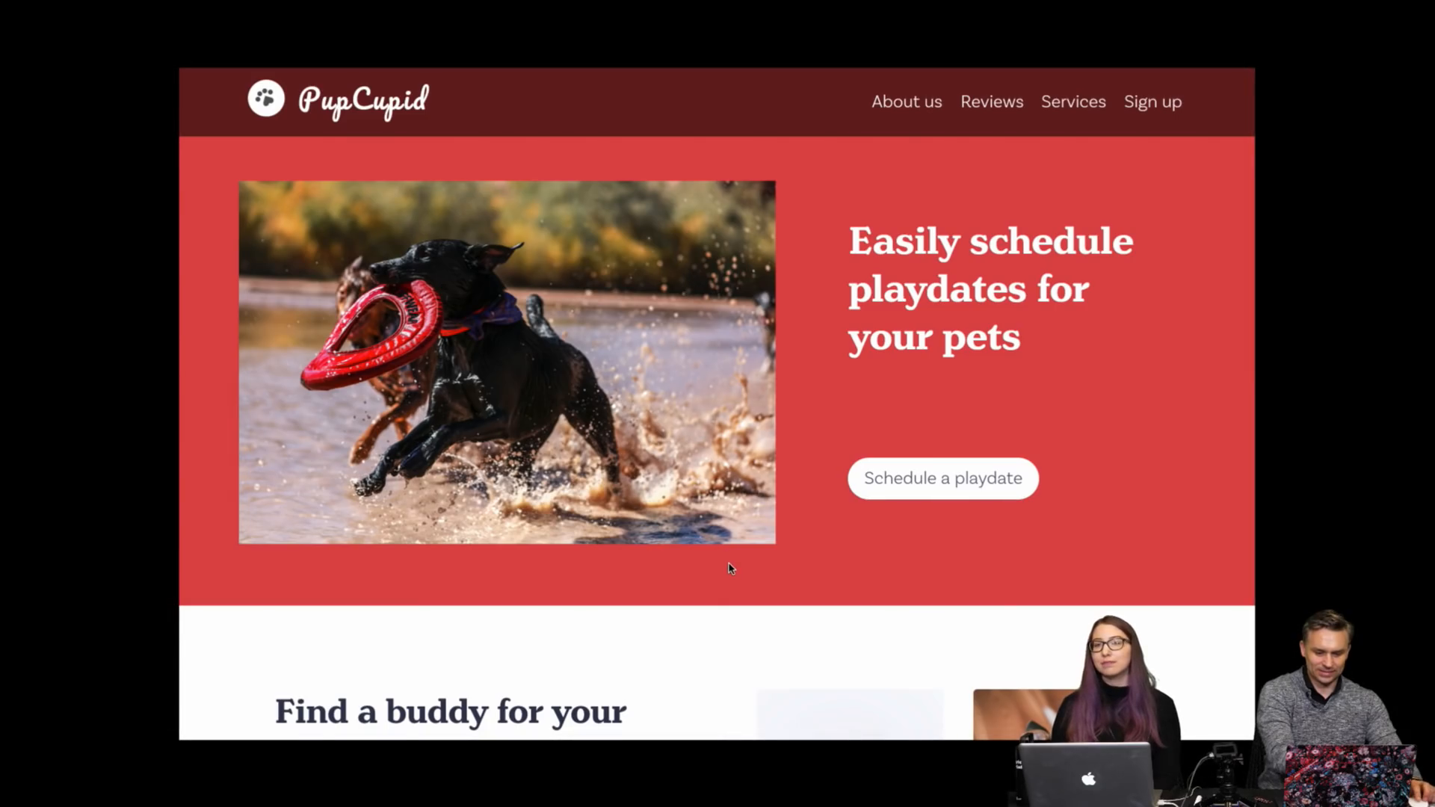
Scroll down through the PupCupid playdate landing page.
click(729, 568)
scroll(730, 568, down, 5)
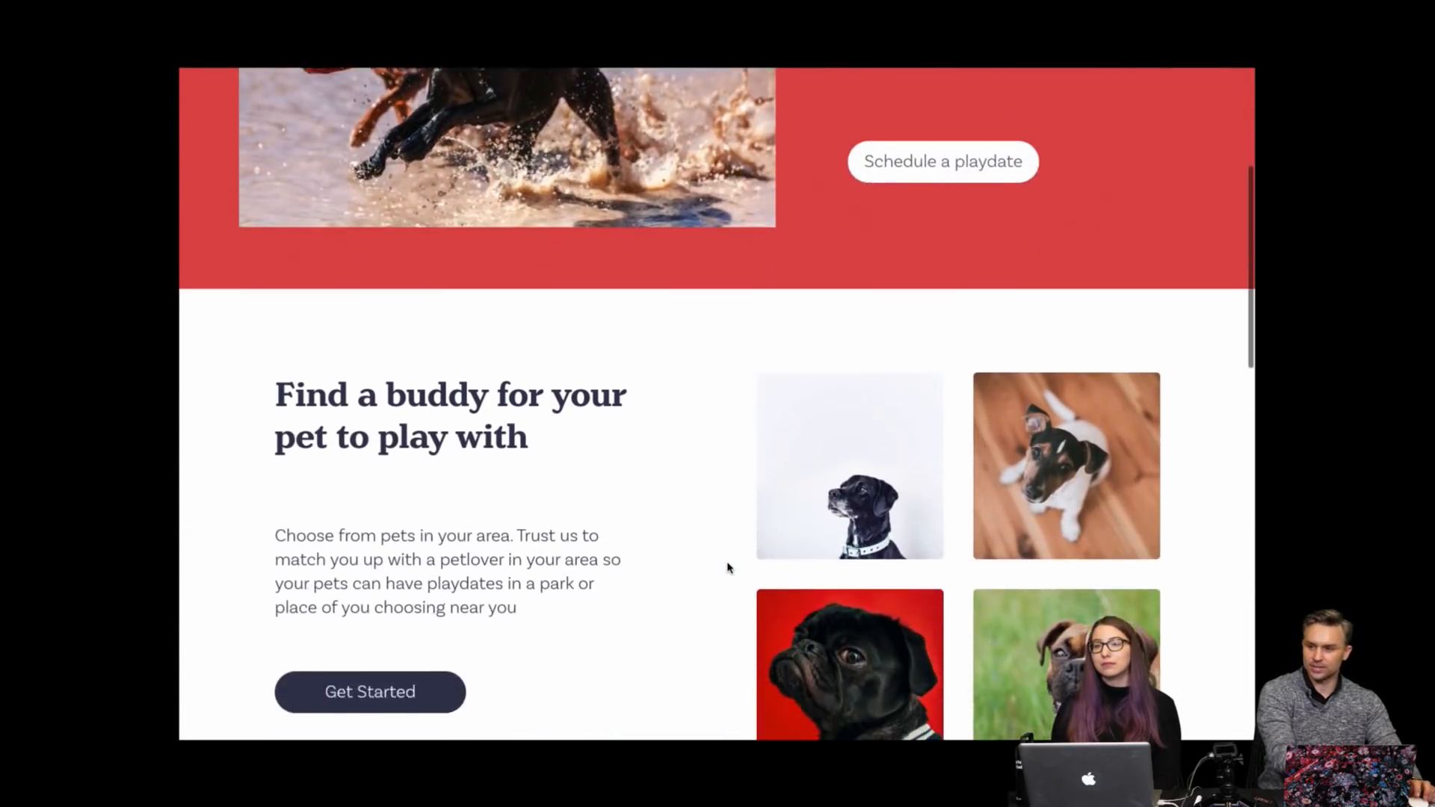
scroll(729, 568, down, 3)
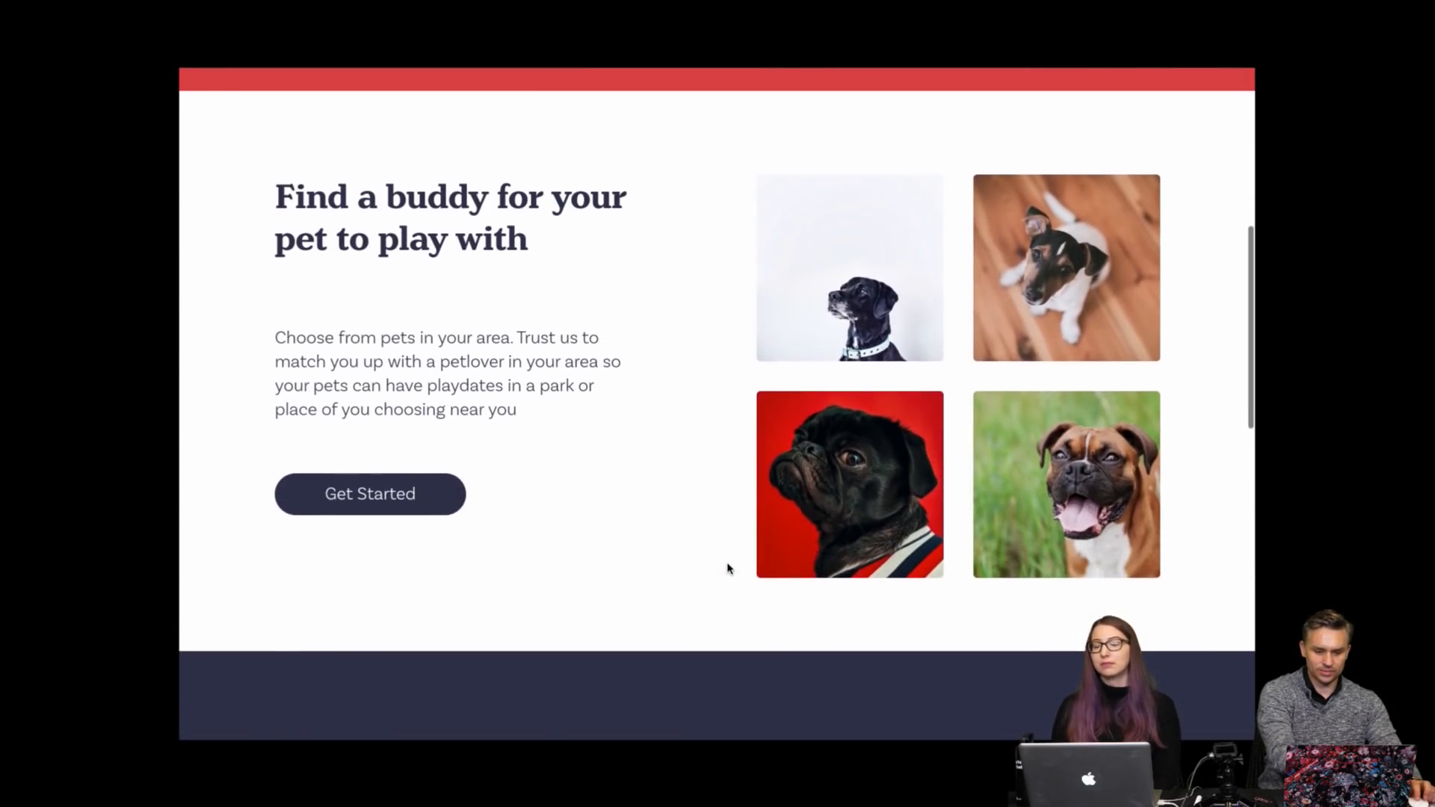
scroll(729, 568, down, 2)
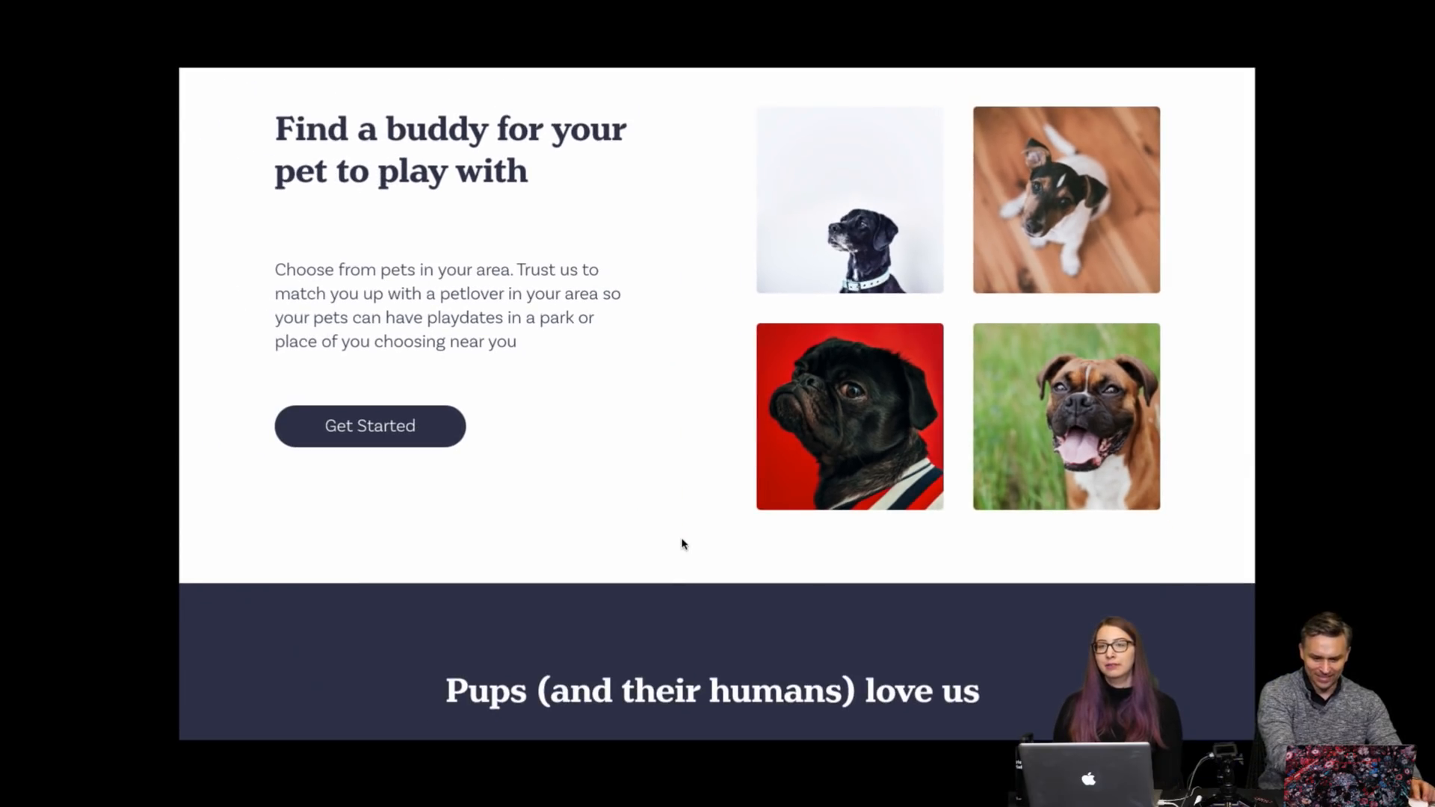
scroll(682, 544, down, 1)
Scroll through PupCupid's reviews and Contact sections.
scroll(682, 543, down, 6)
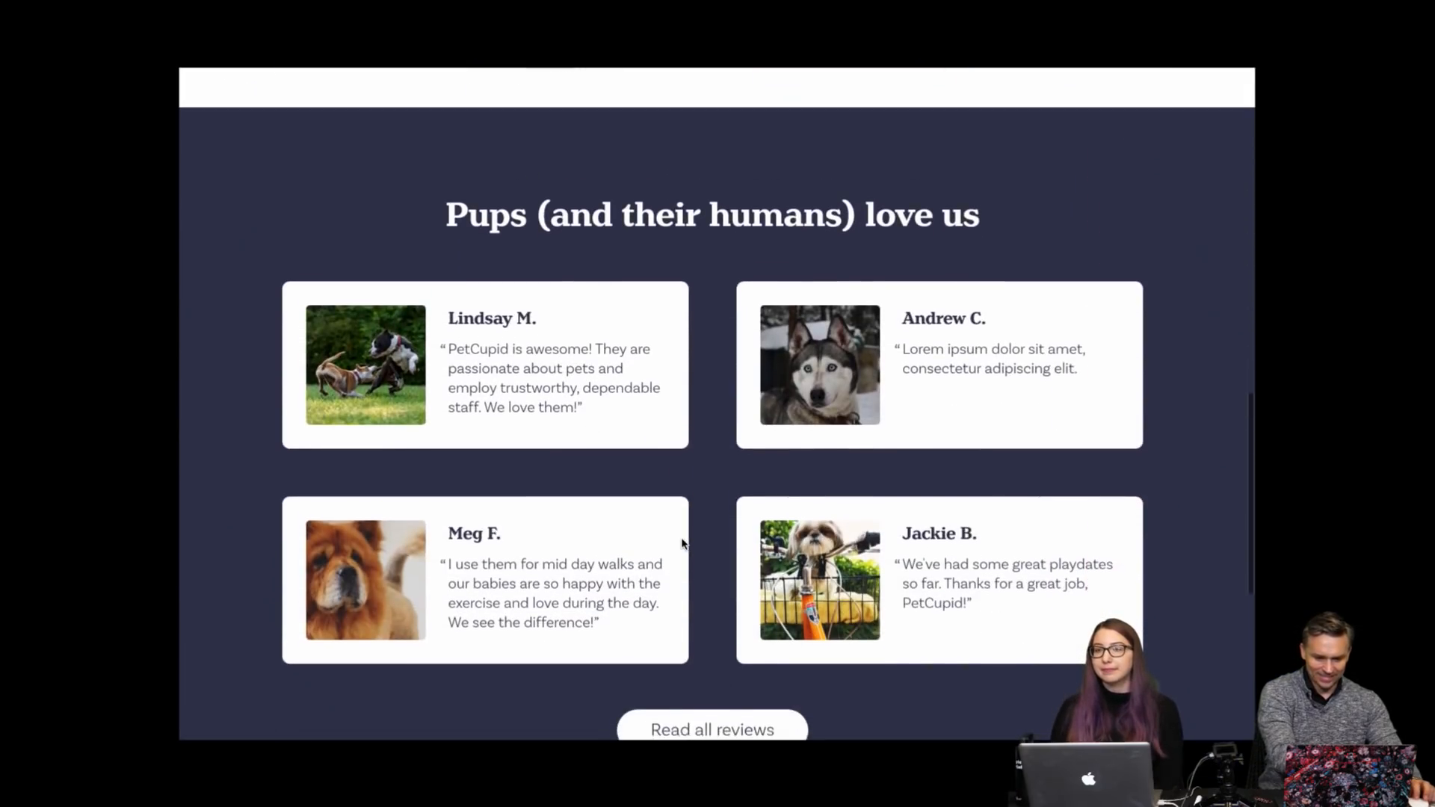
scroll(710, 609, down, 1)
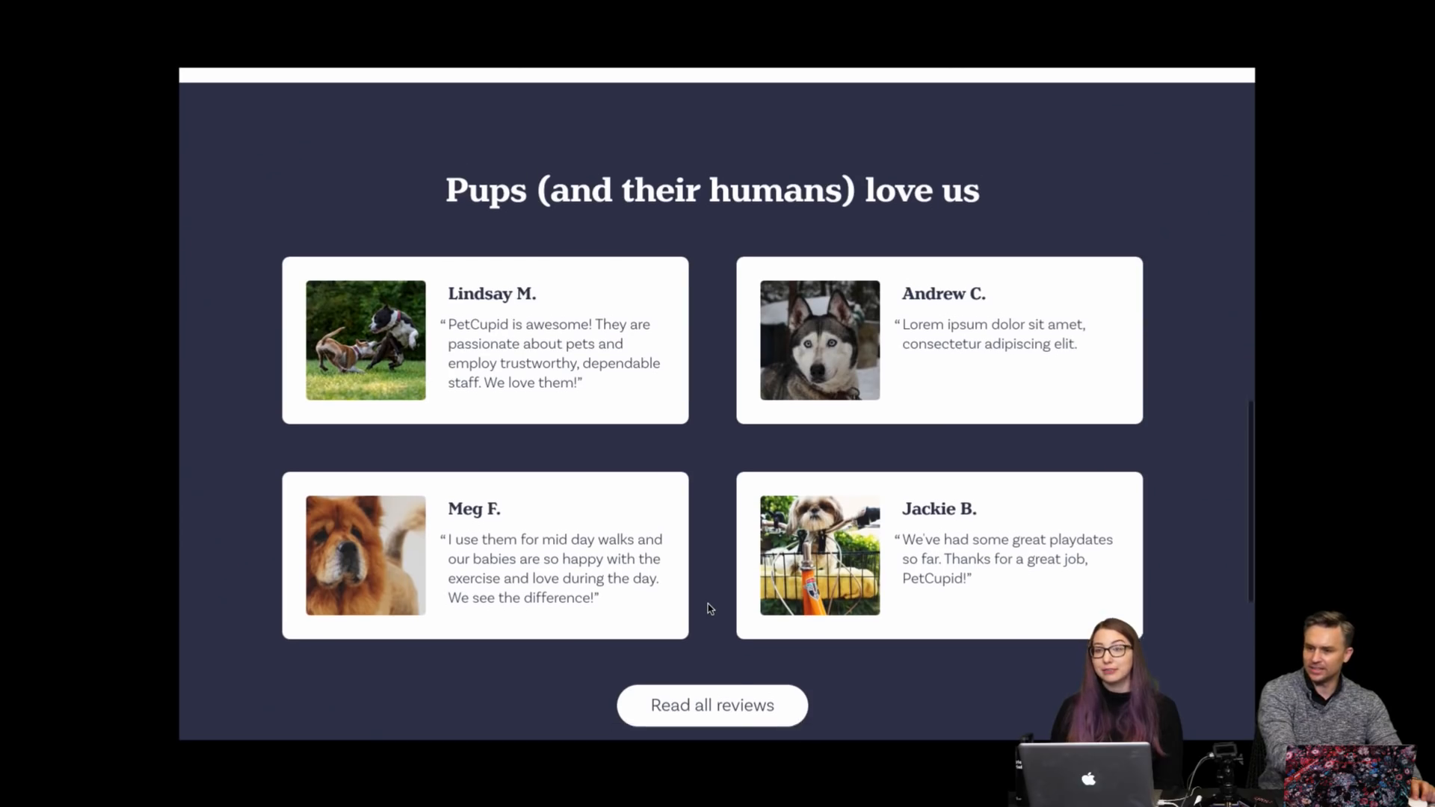
scroll(711, 609, up, 2)
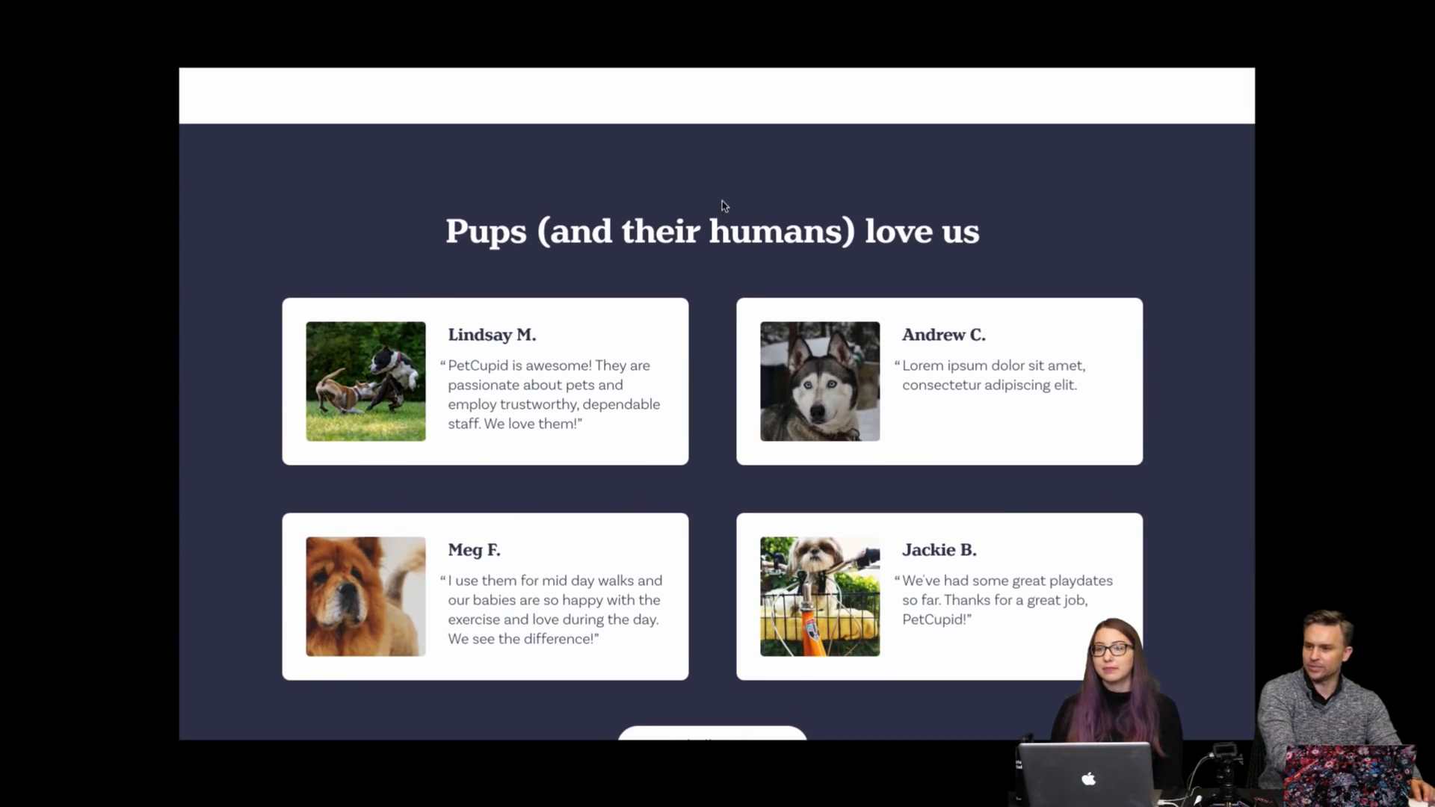
scroll(640, 506, down, 4)
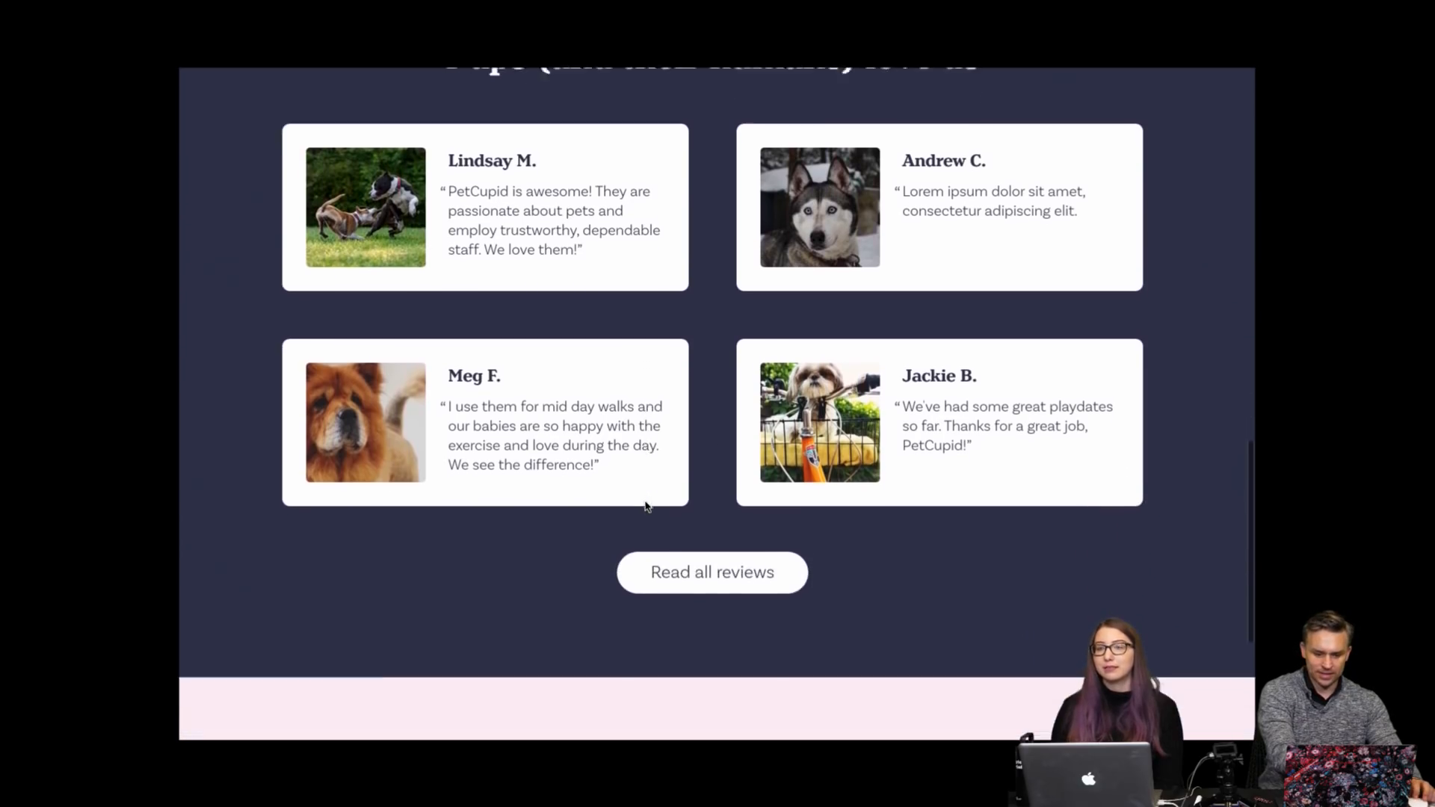
scroll(595, 521, up, 2)
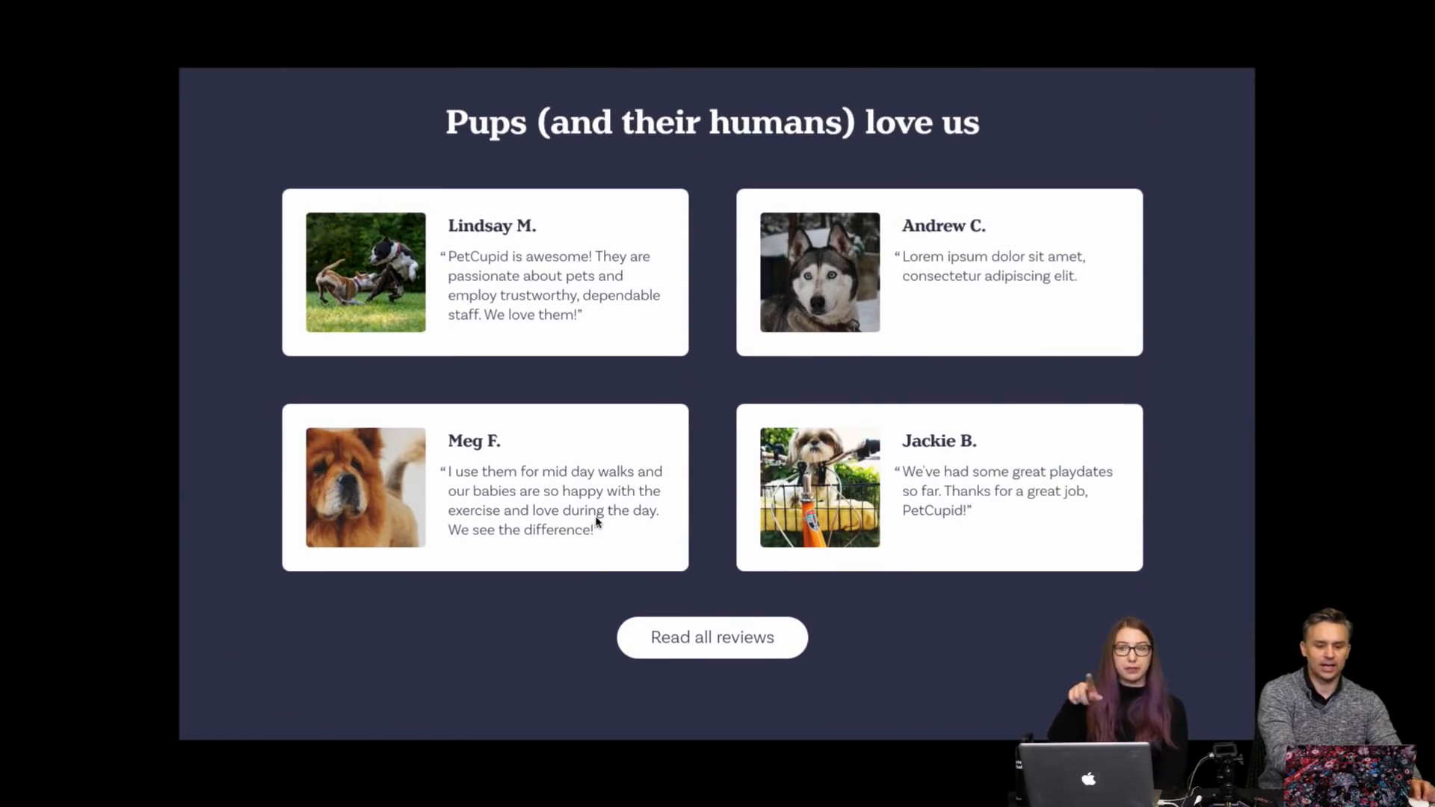
mouse_move(681, 4)
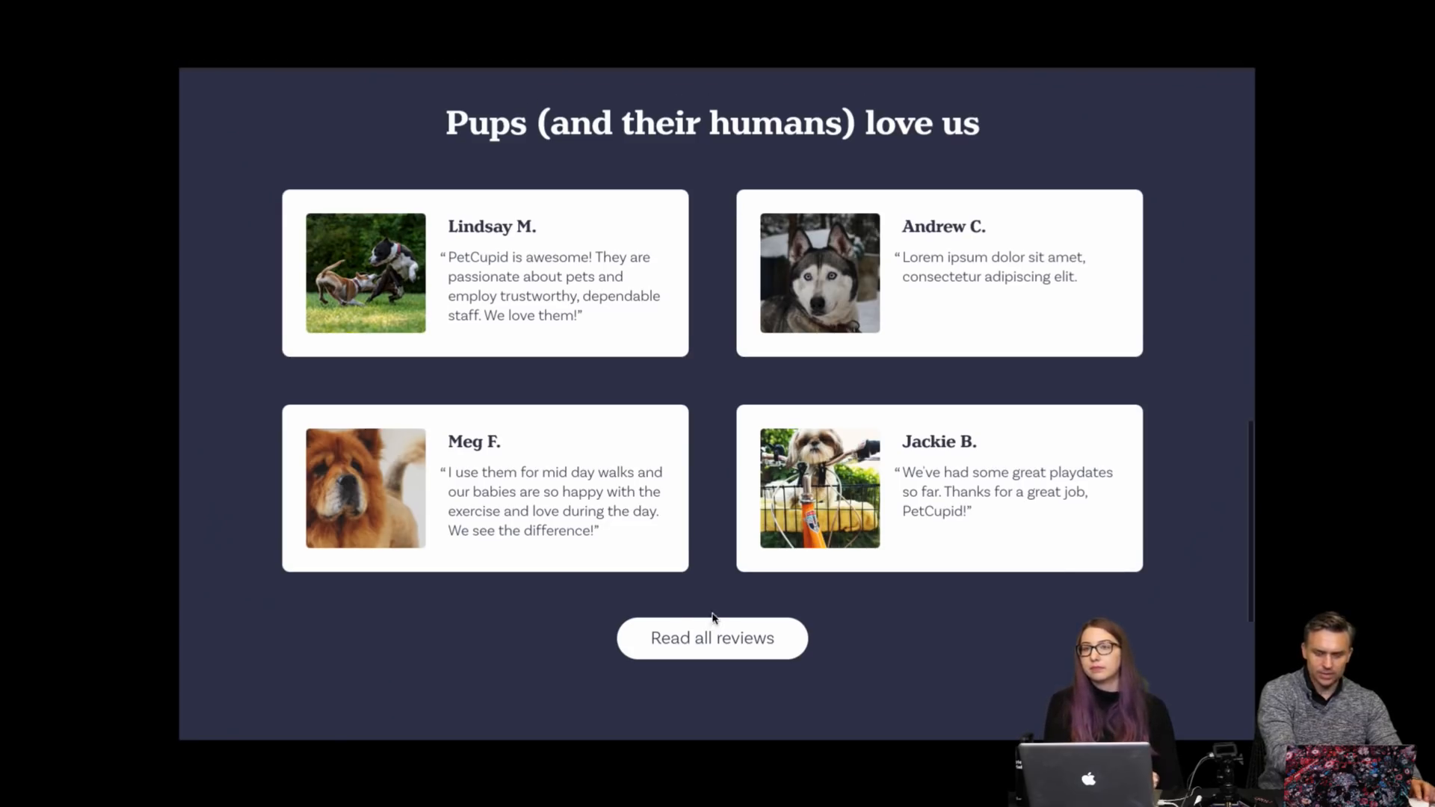
Return to the top of the page and open the Sign up screen.
scroll(713, 591, down, 10)
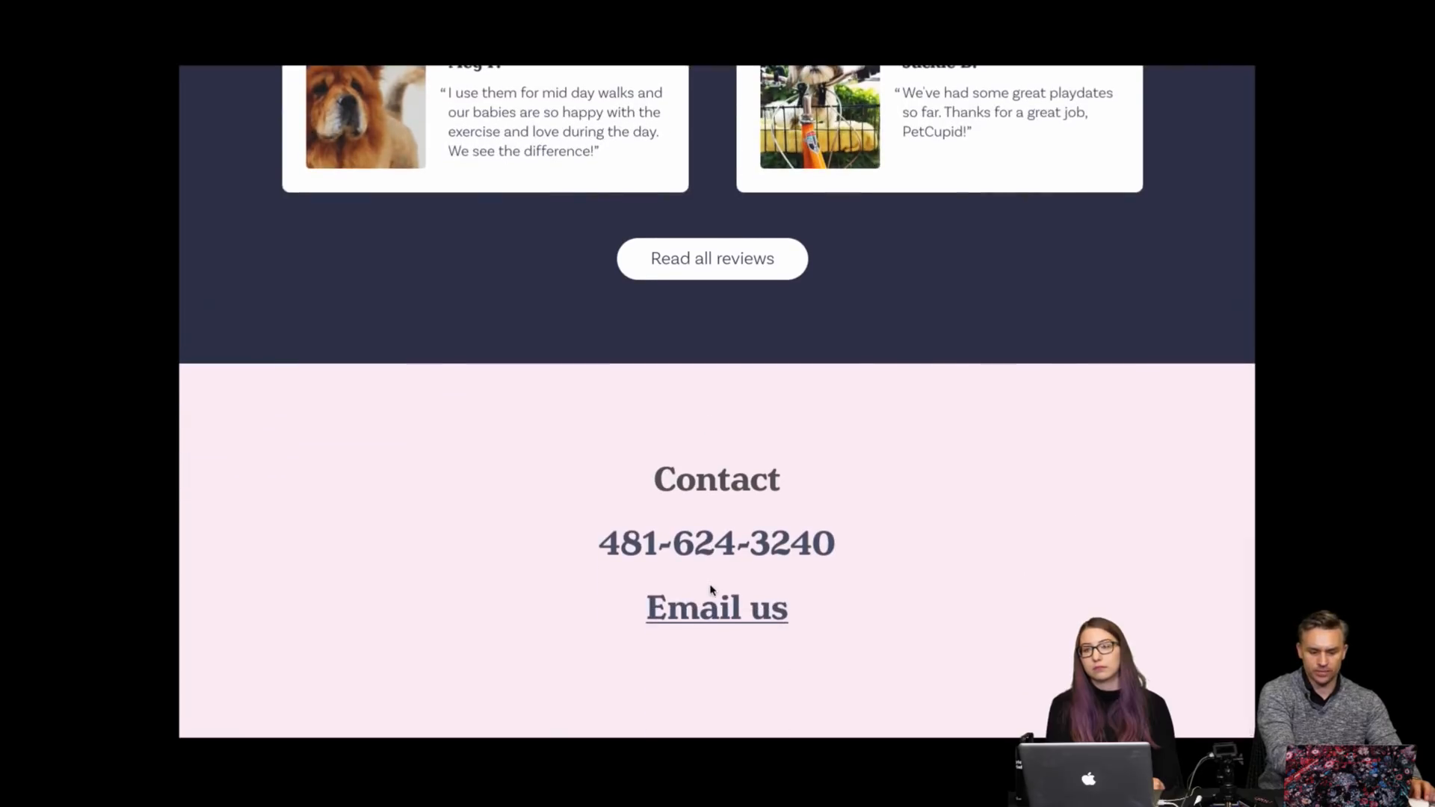
scroll(627, 615, up, 1)
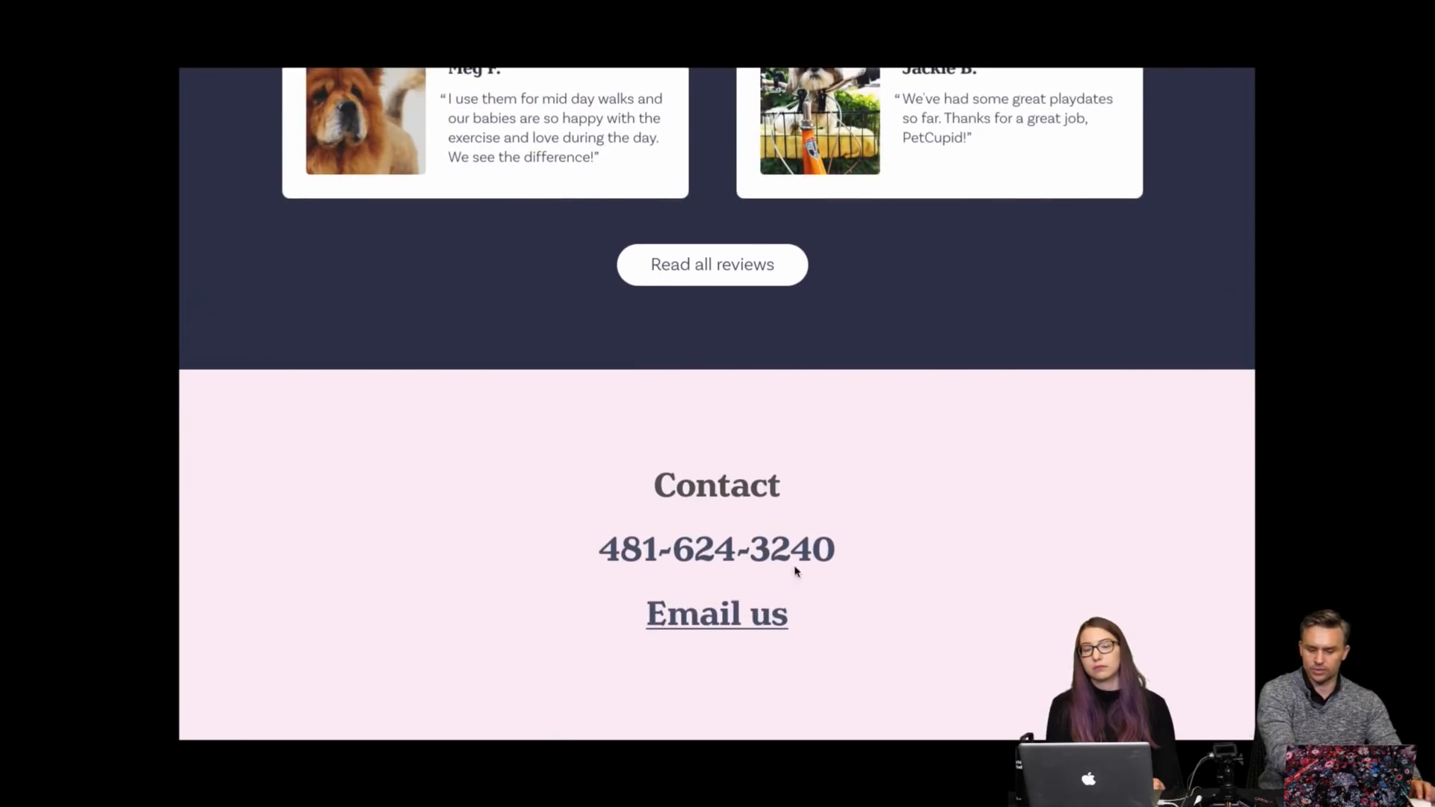
scroll(875, 578, up, 20)
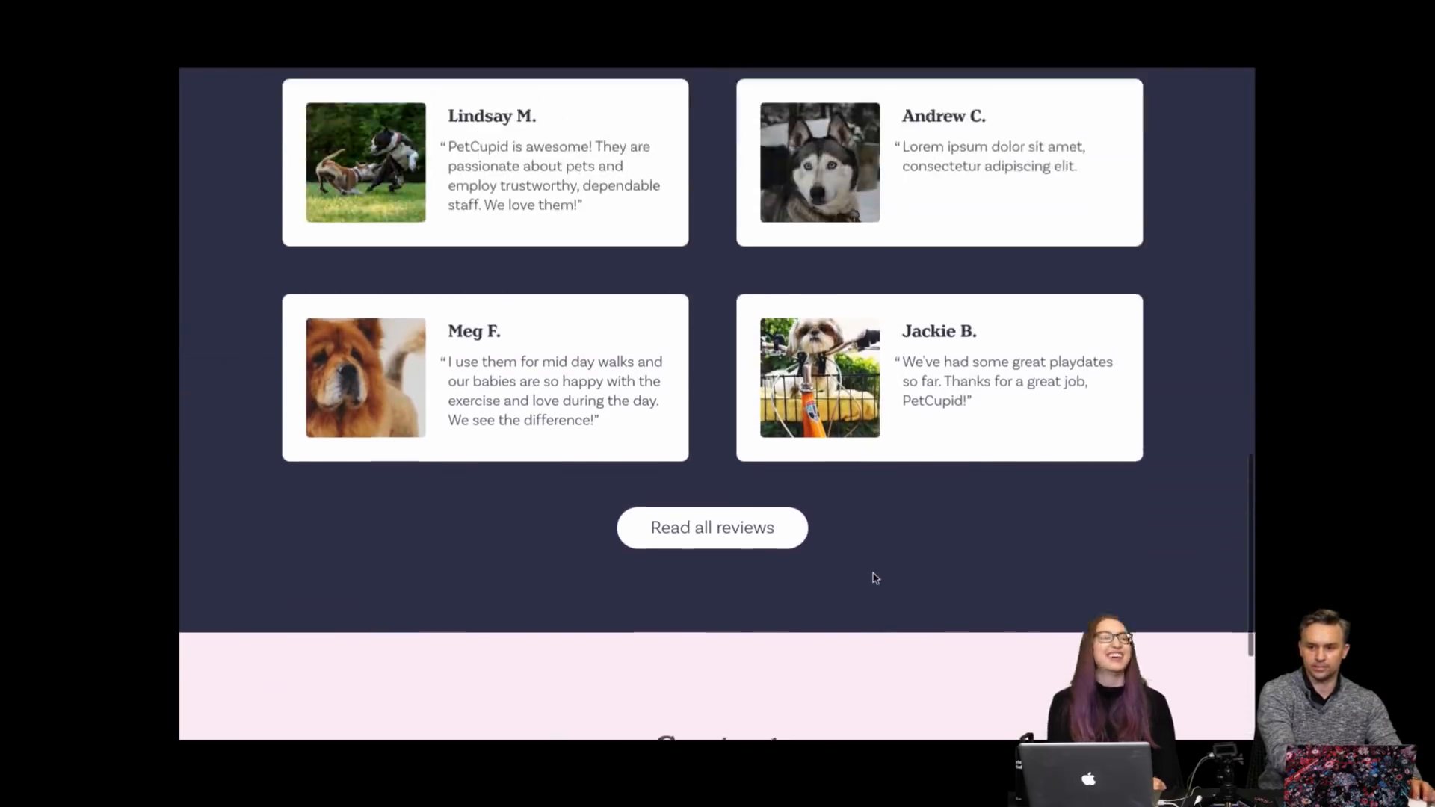
scroll(875, 578, up, 15)
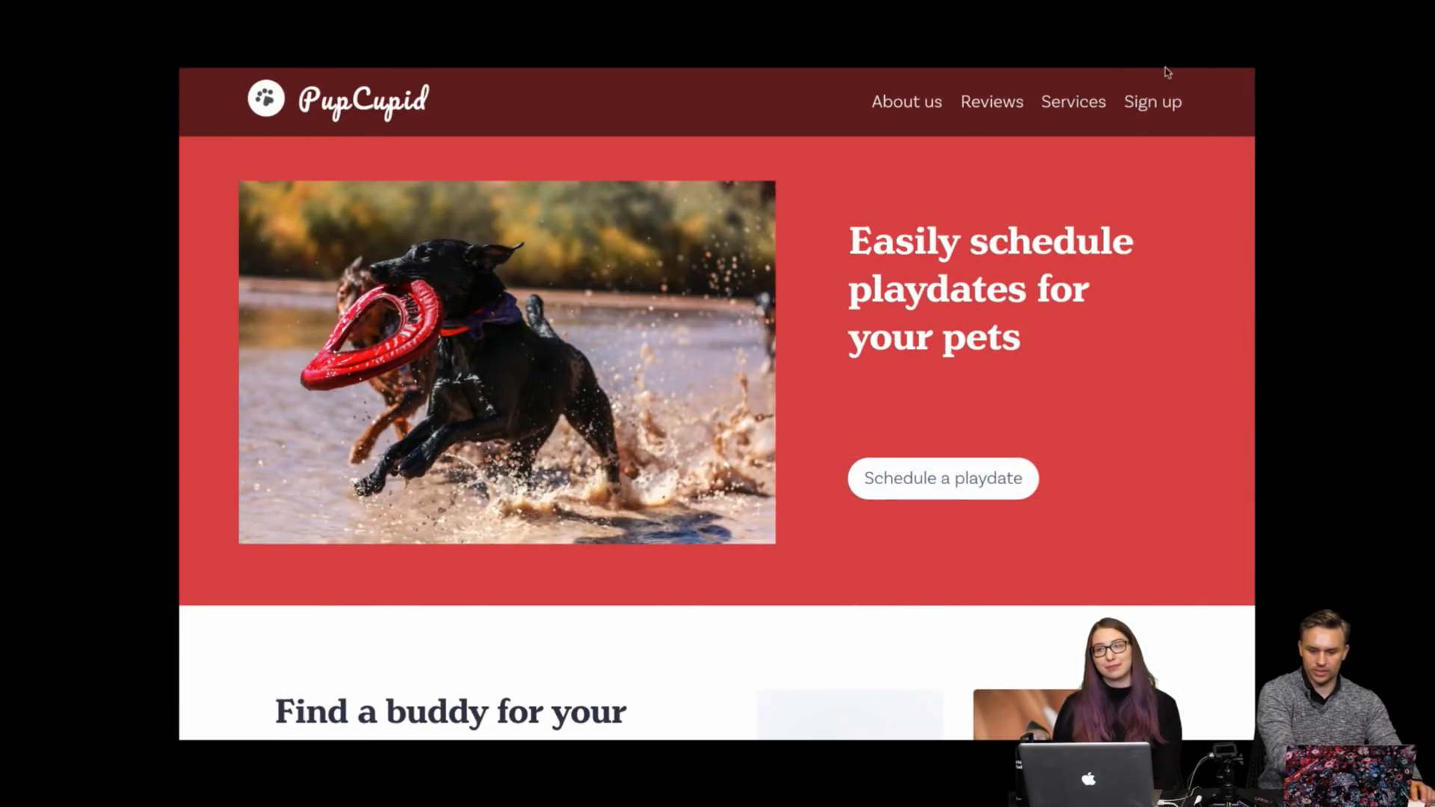
click(1134, 115)
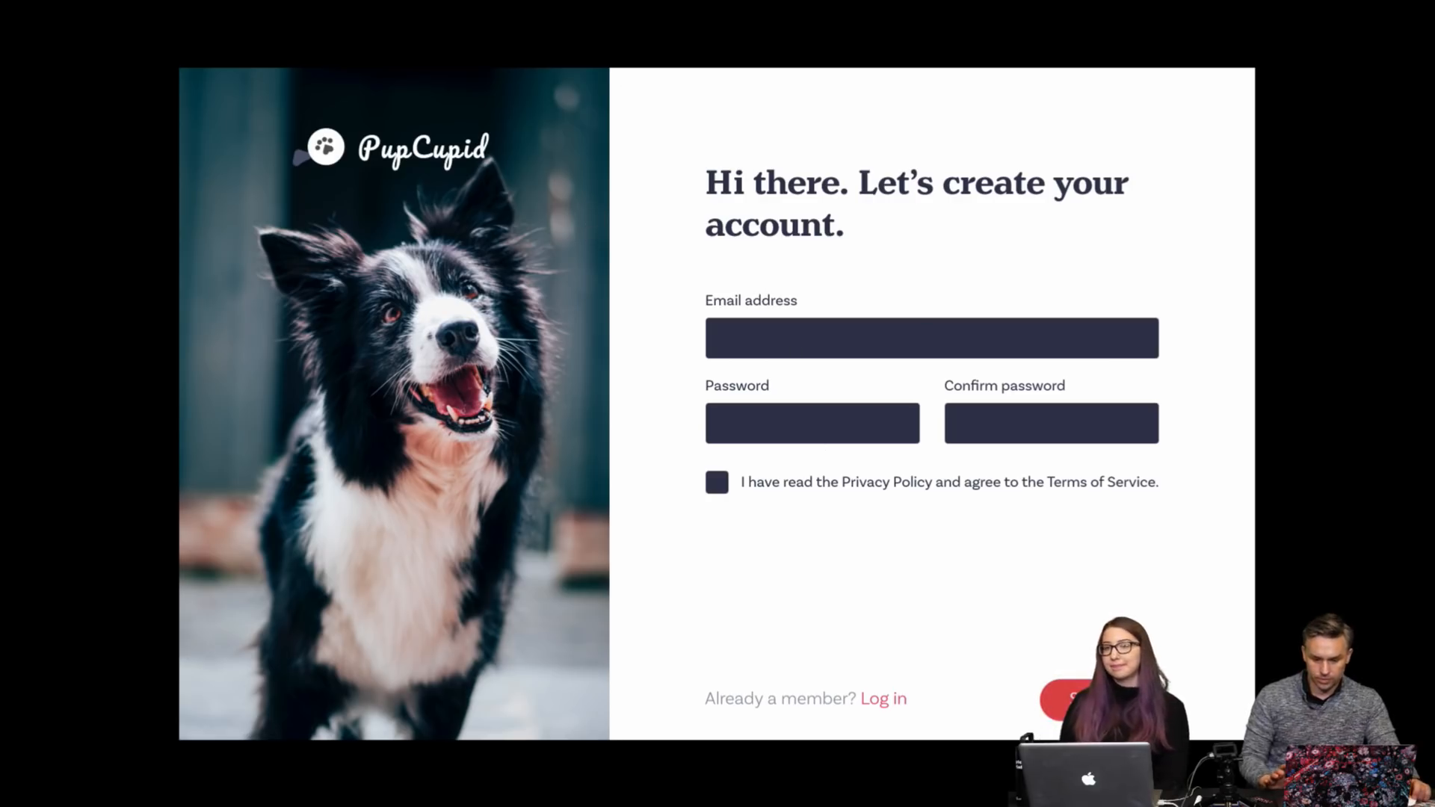
Advance PupCupid through the profile form to Pet basics, exit full screen, then switch to Pawtastic.
click(1058, 699)
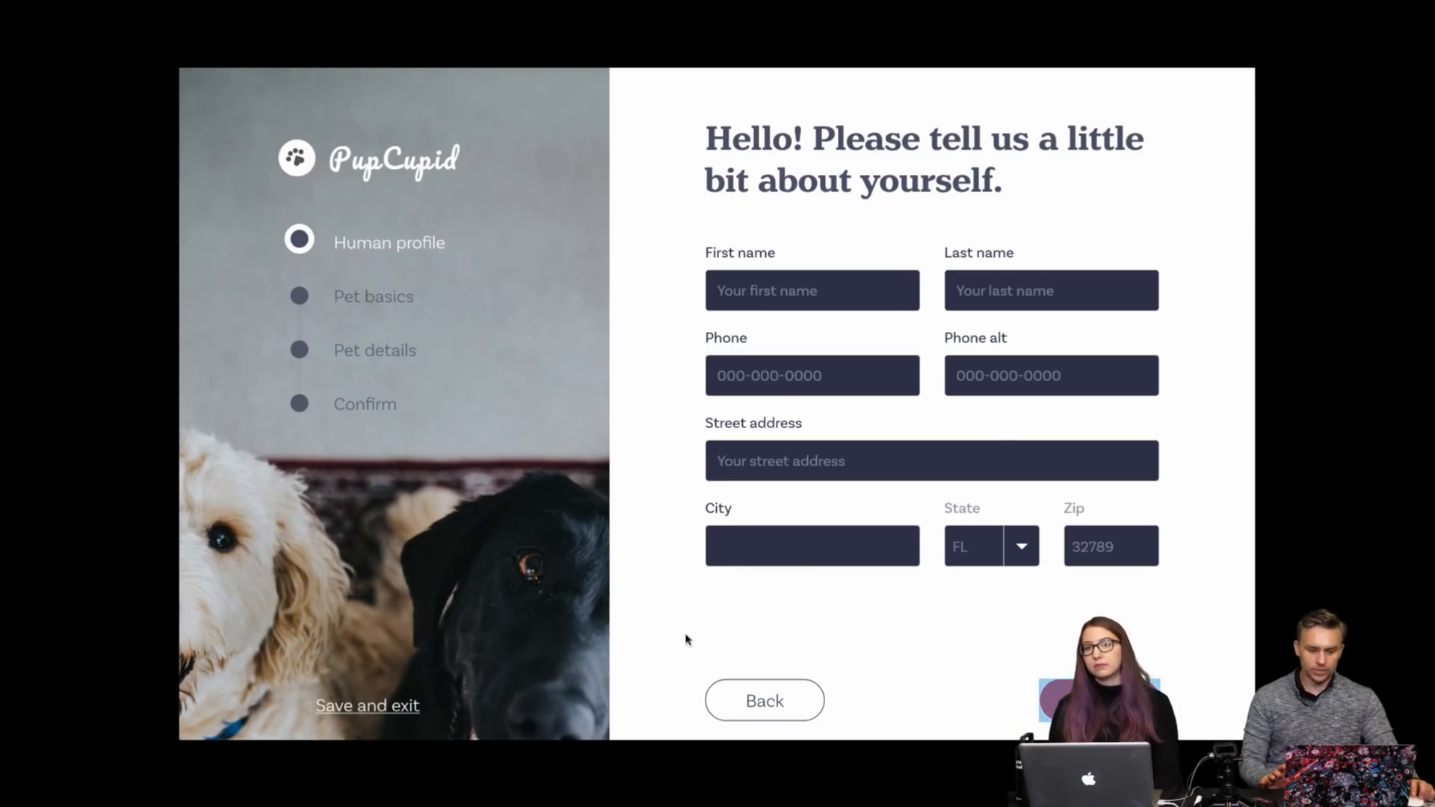
click(1053, 695)
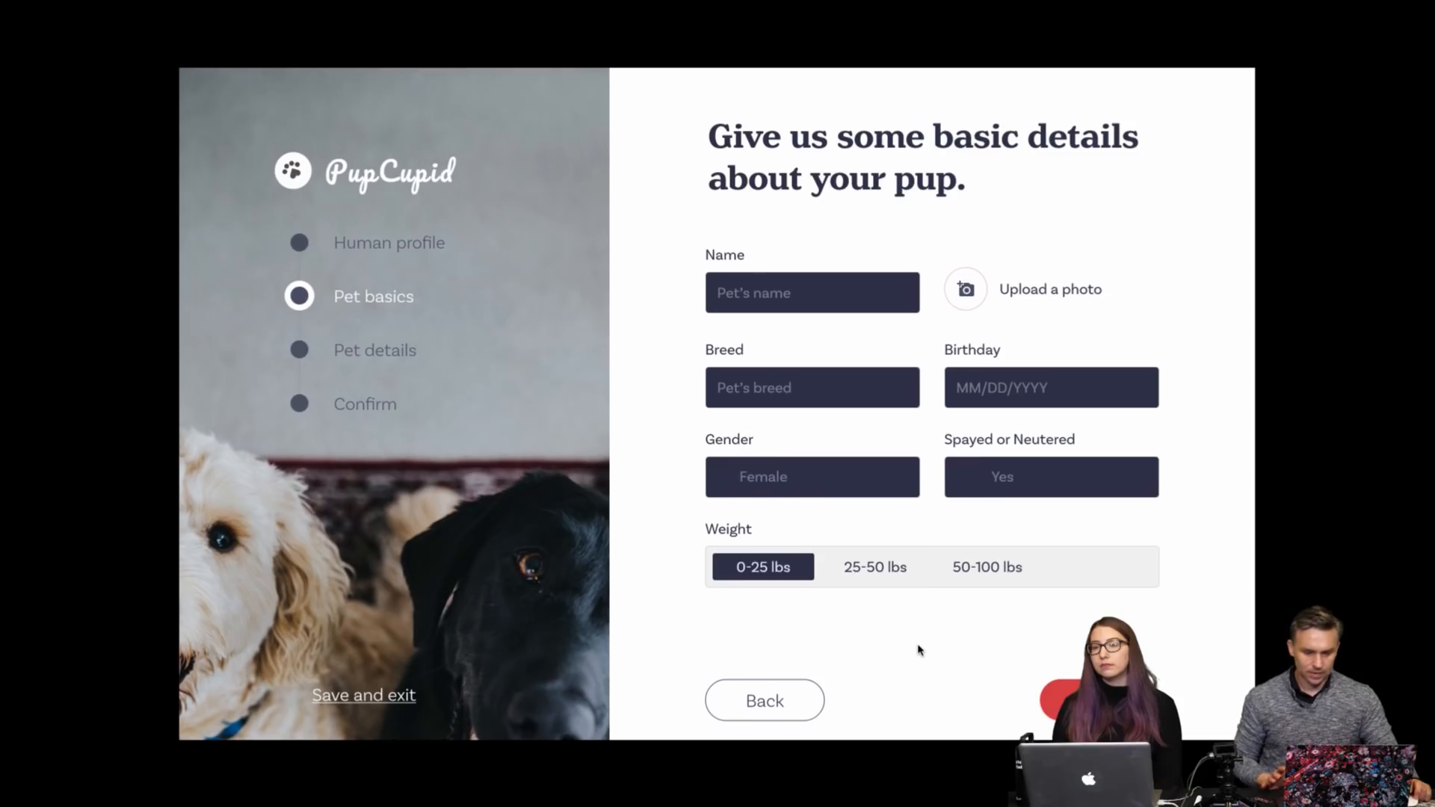
key(Escape)
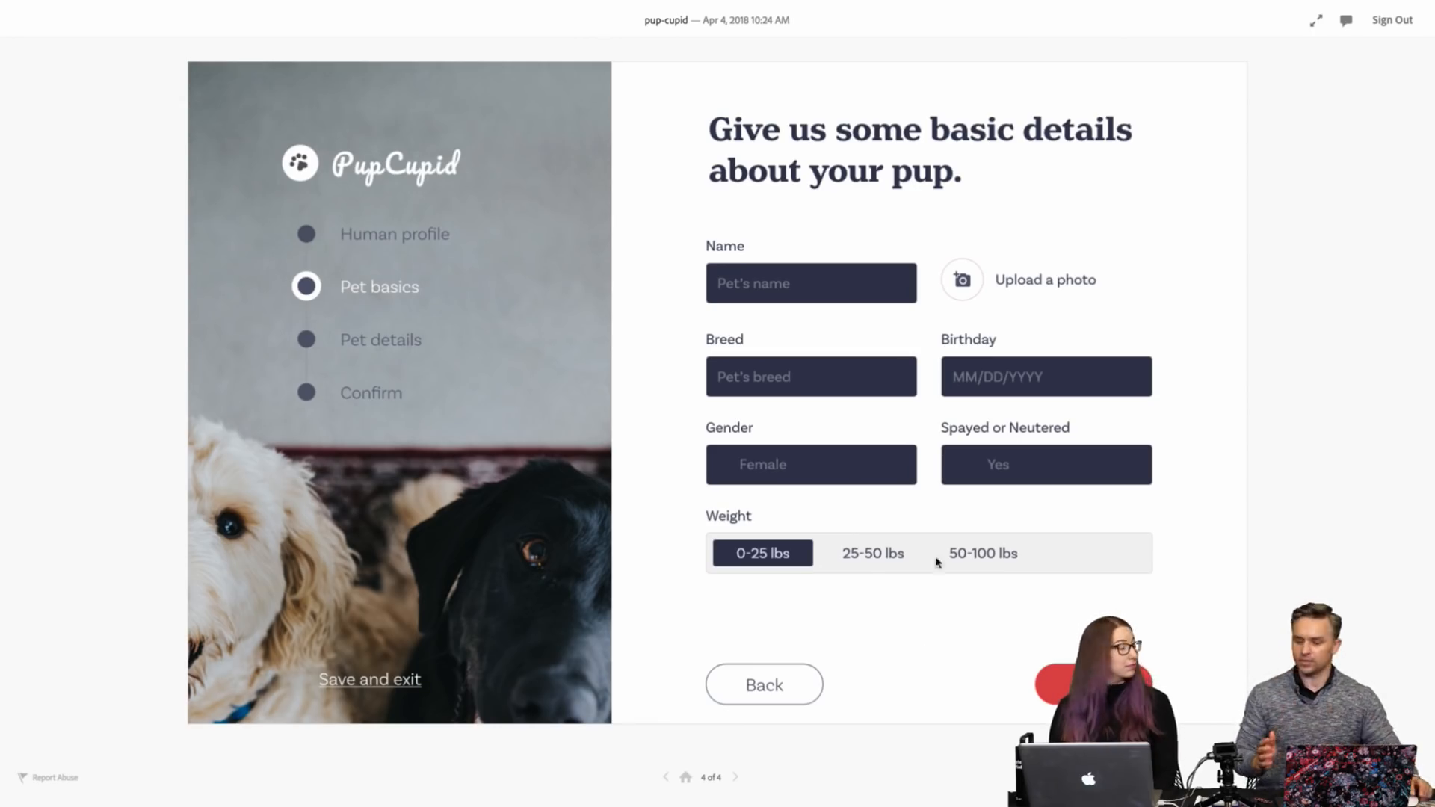
mouse_move(737, 6)
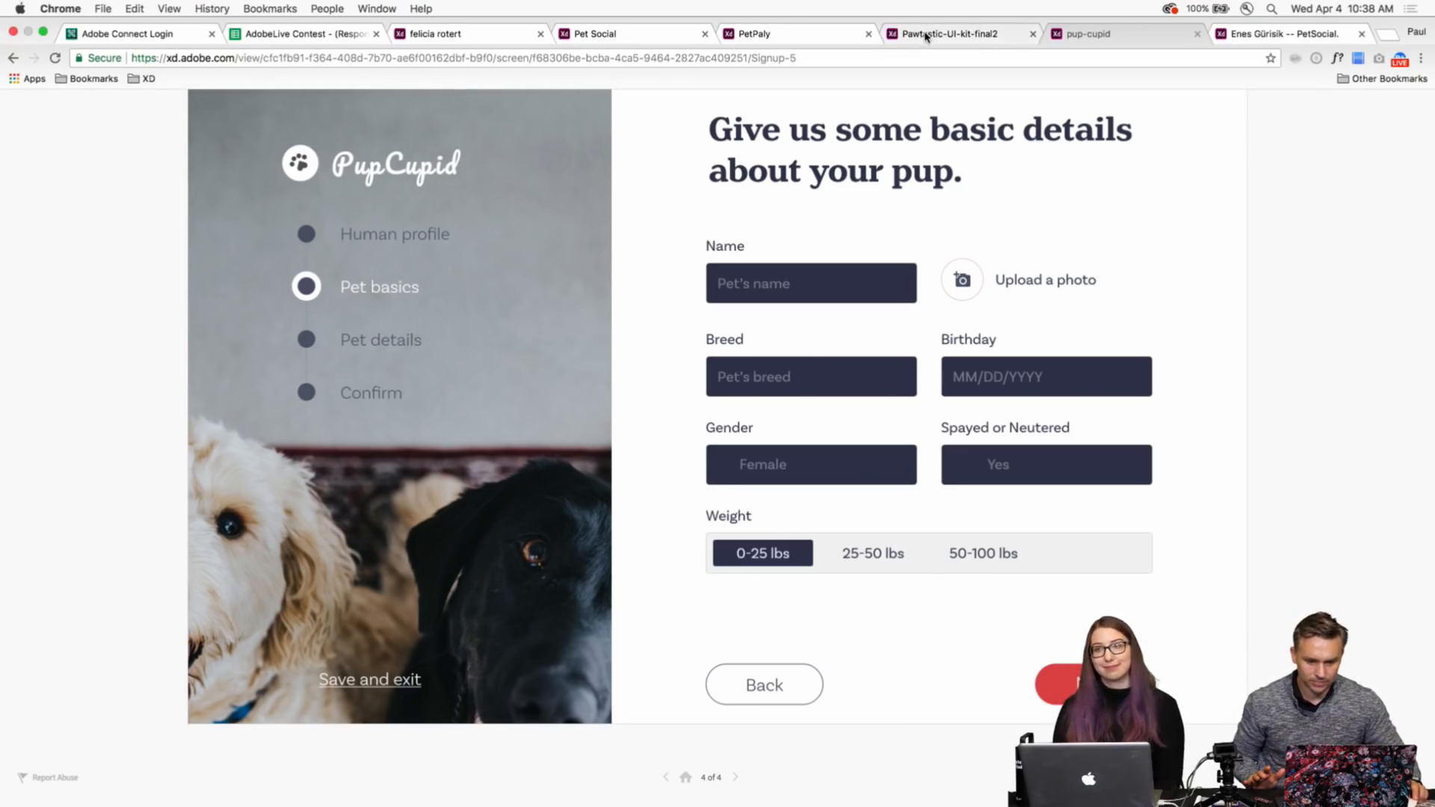
click(926, 34)
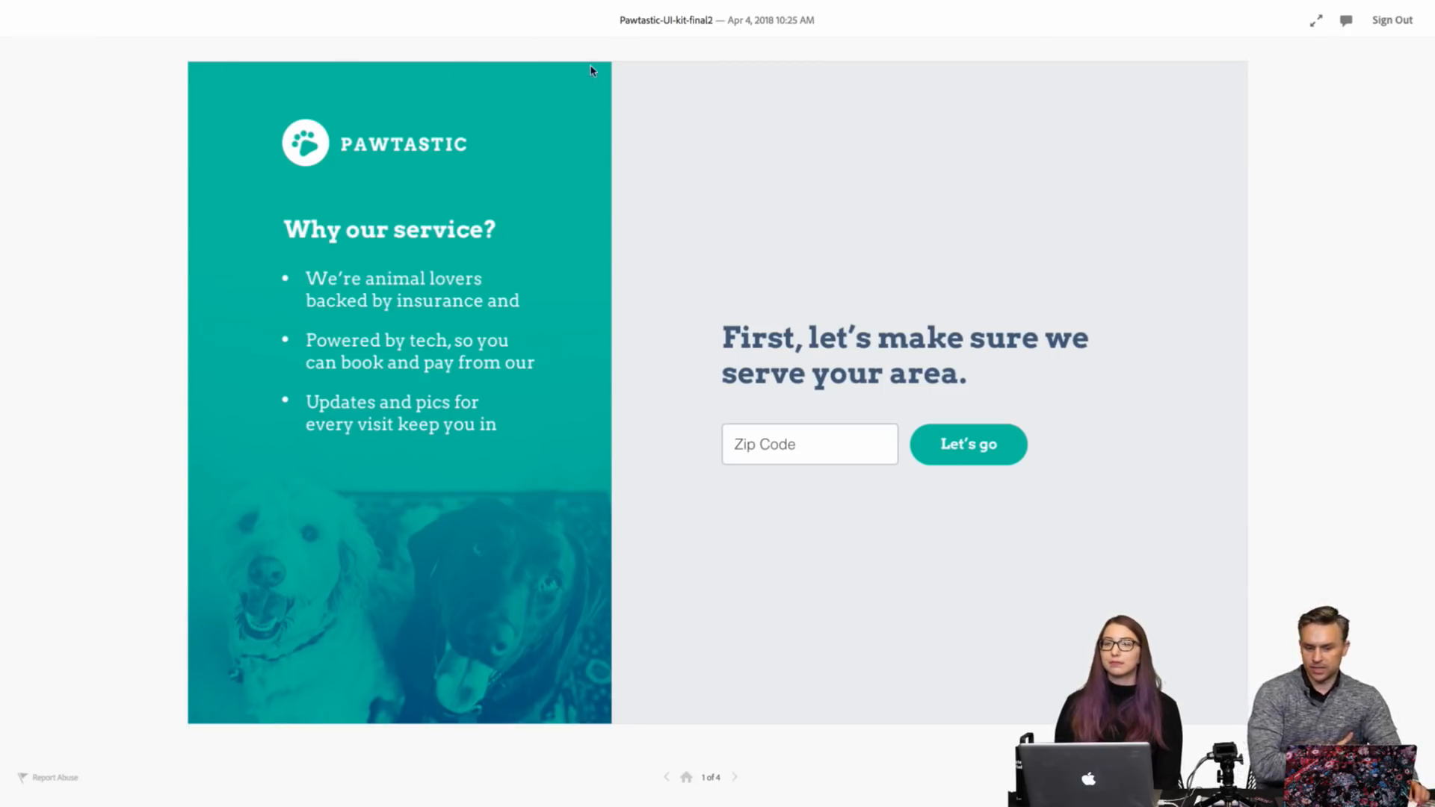
Click through Pawtastic from the zip-code screen via sign-up to Pet basics, then restart it.
click(689, 540)
click(992, 444)
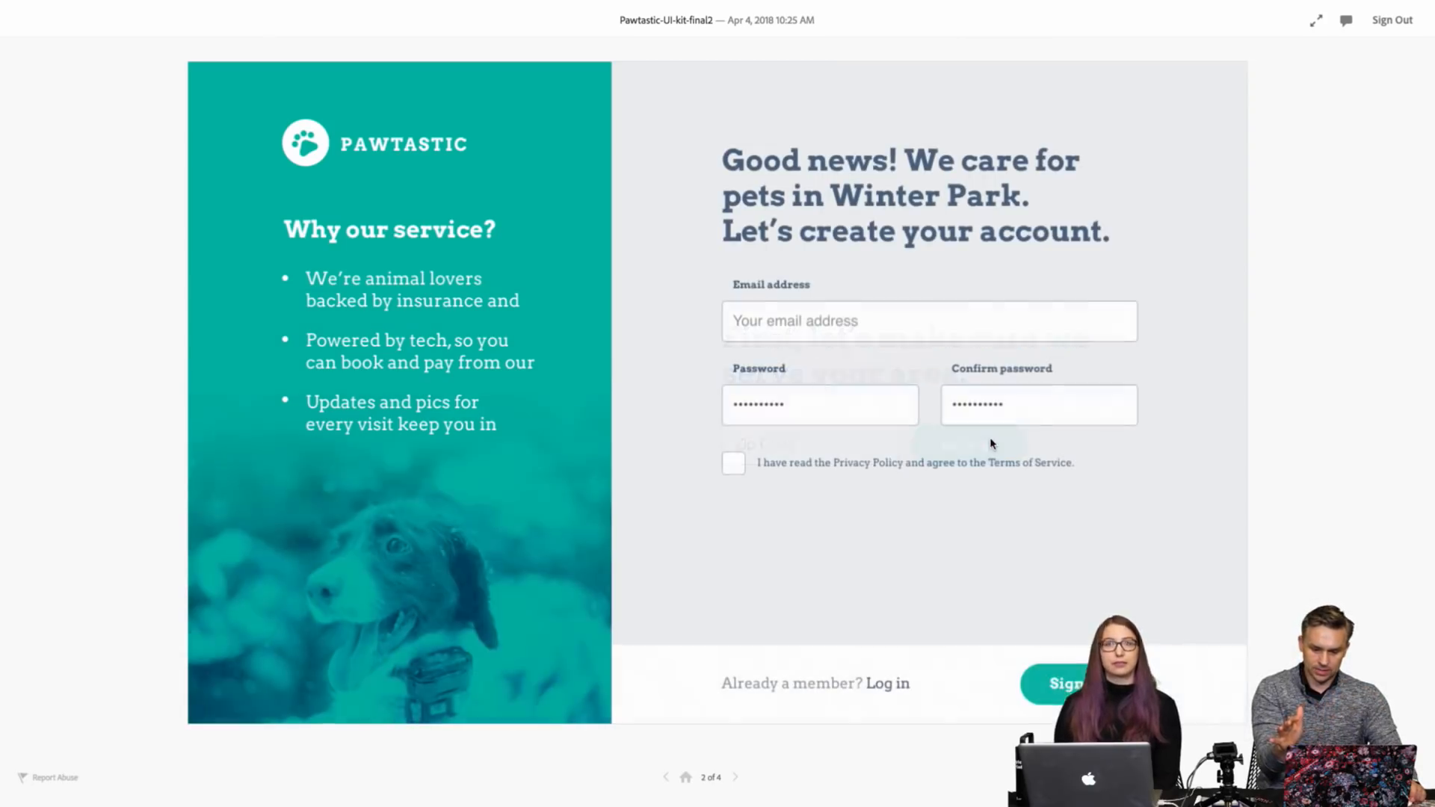
click(906, 615)
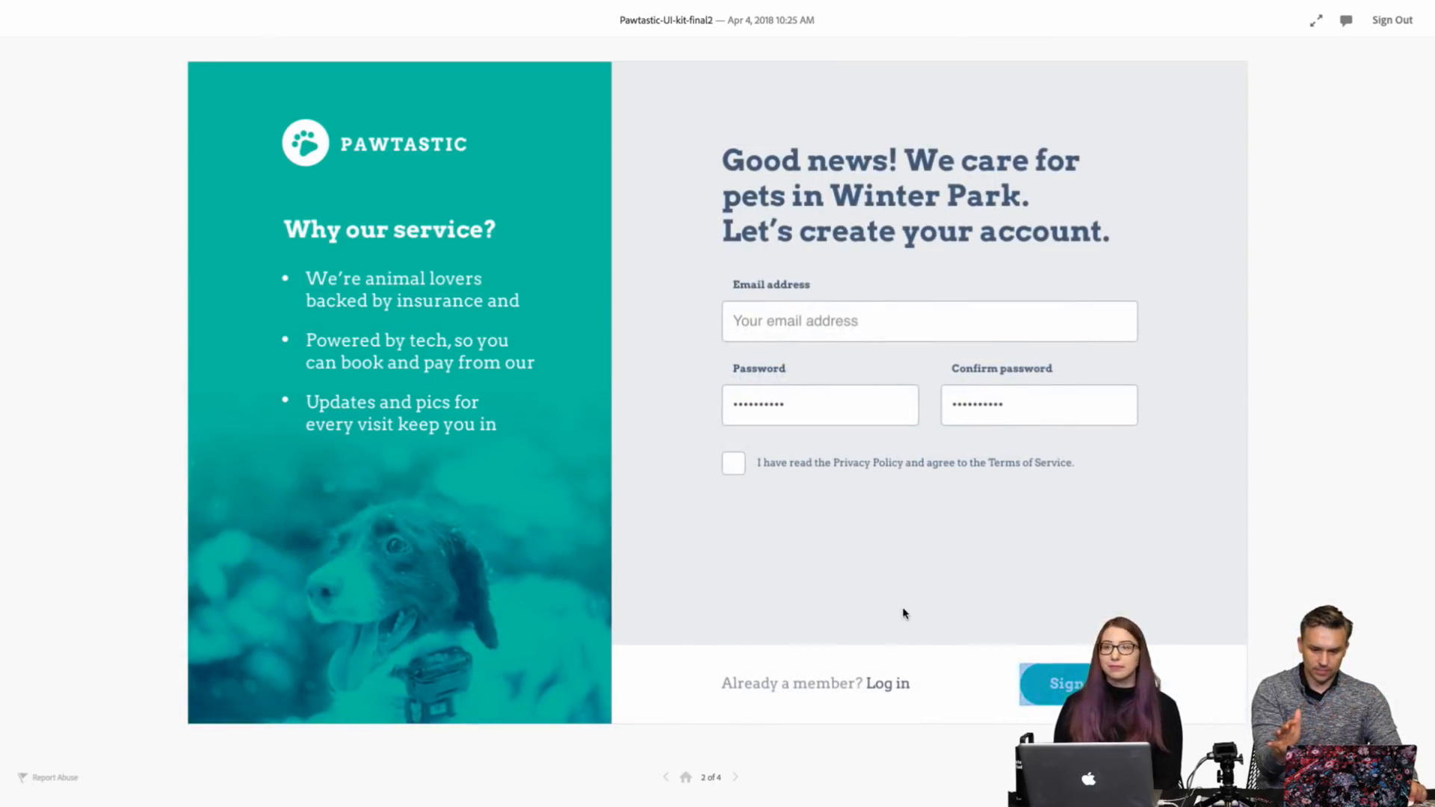
click(1054, 685)
click(845, 628)
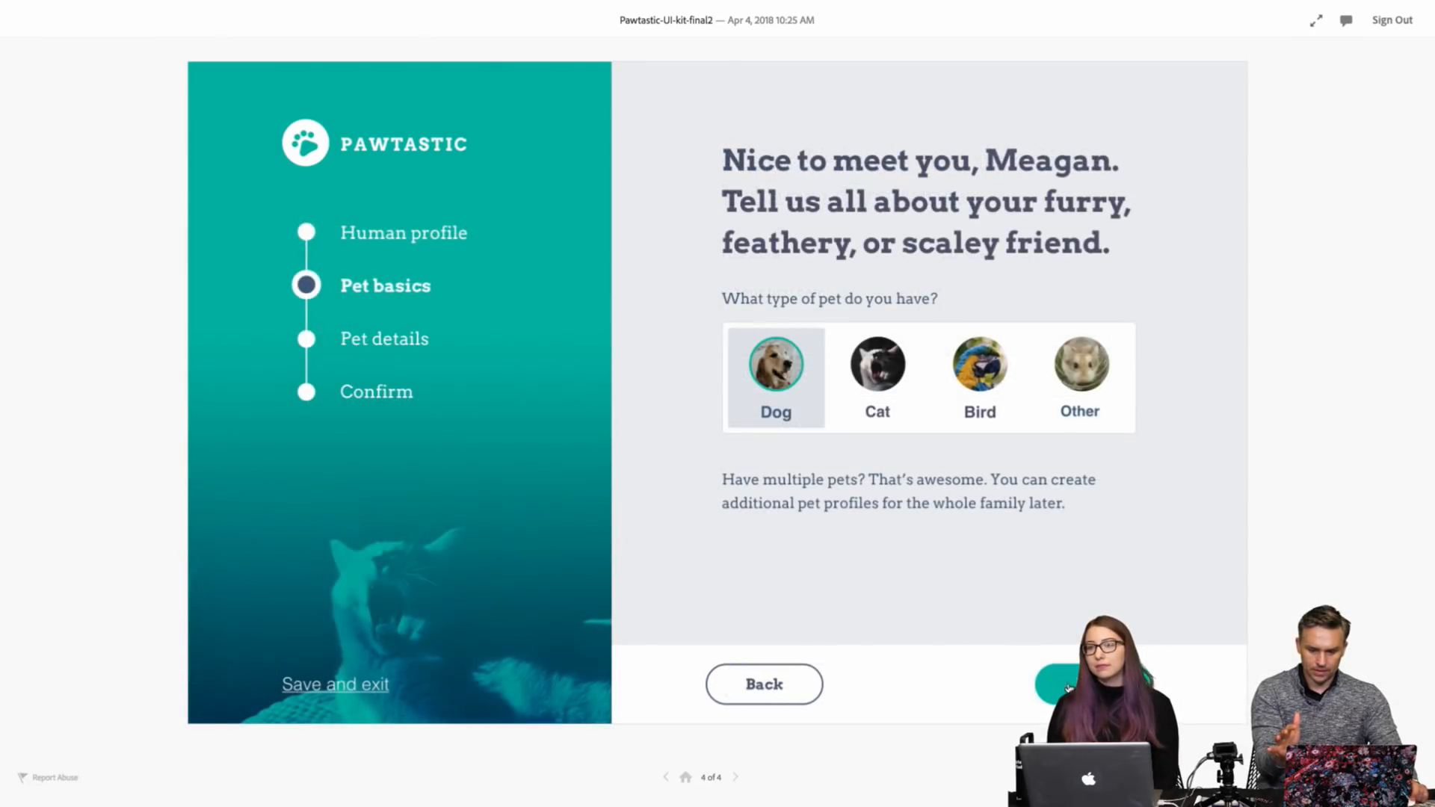
click(901, 588)
click(905, 594)
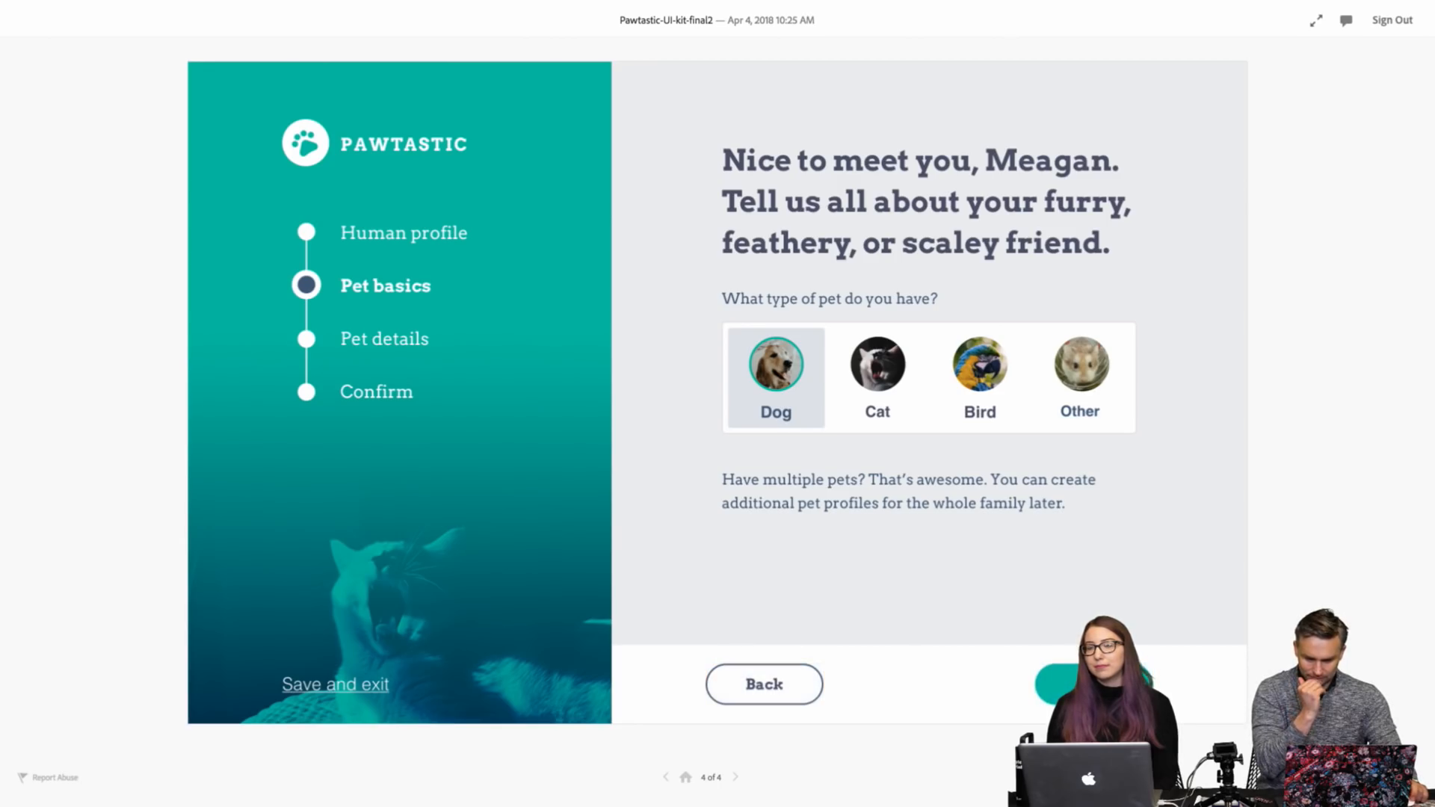
click(1093, 685)
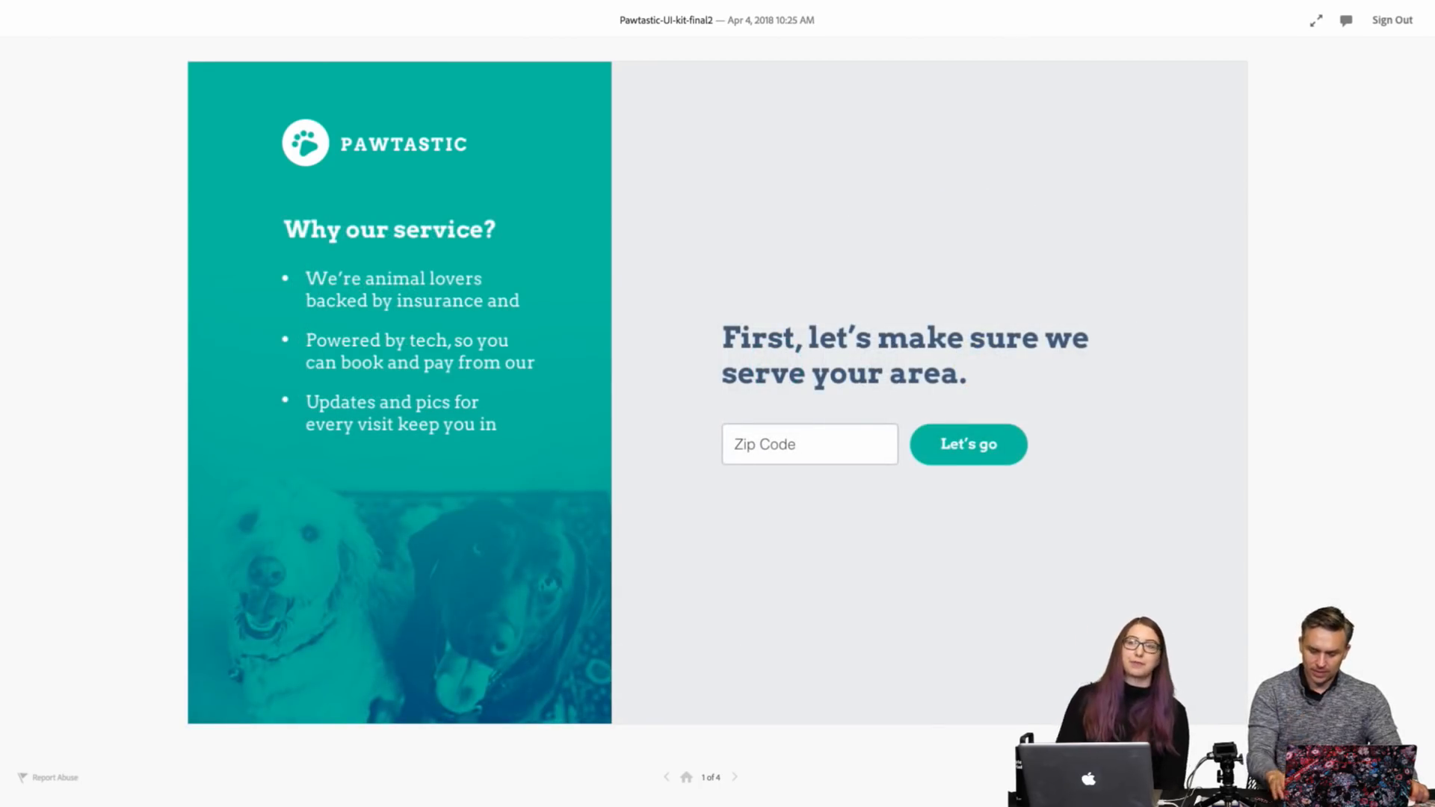
Jump back to Pet basics, then step back through the signup screens to the first screen.
key(Left)
scroll(955, 203, up, 5)
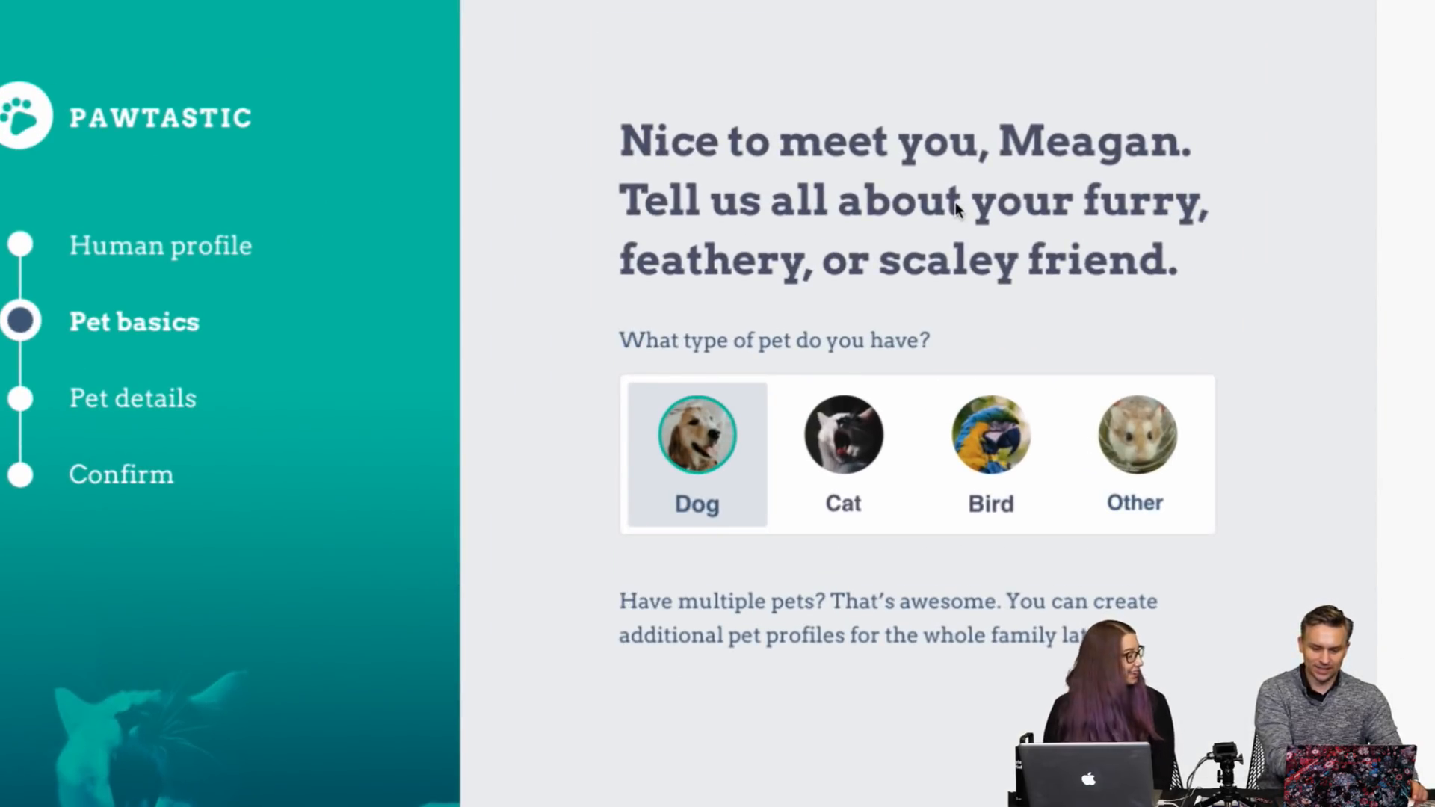
scroll(957, 208, down, 5)
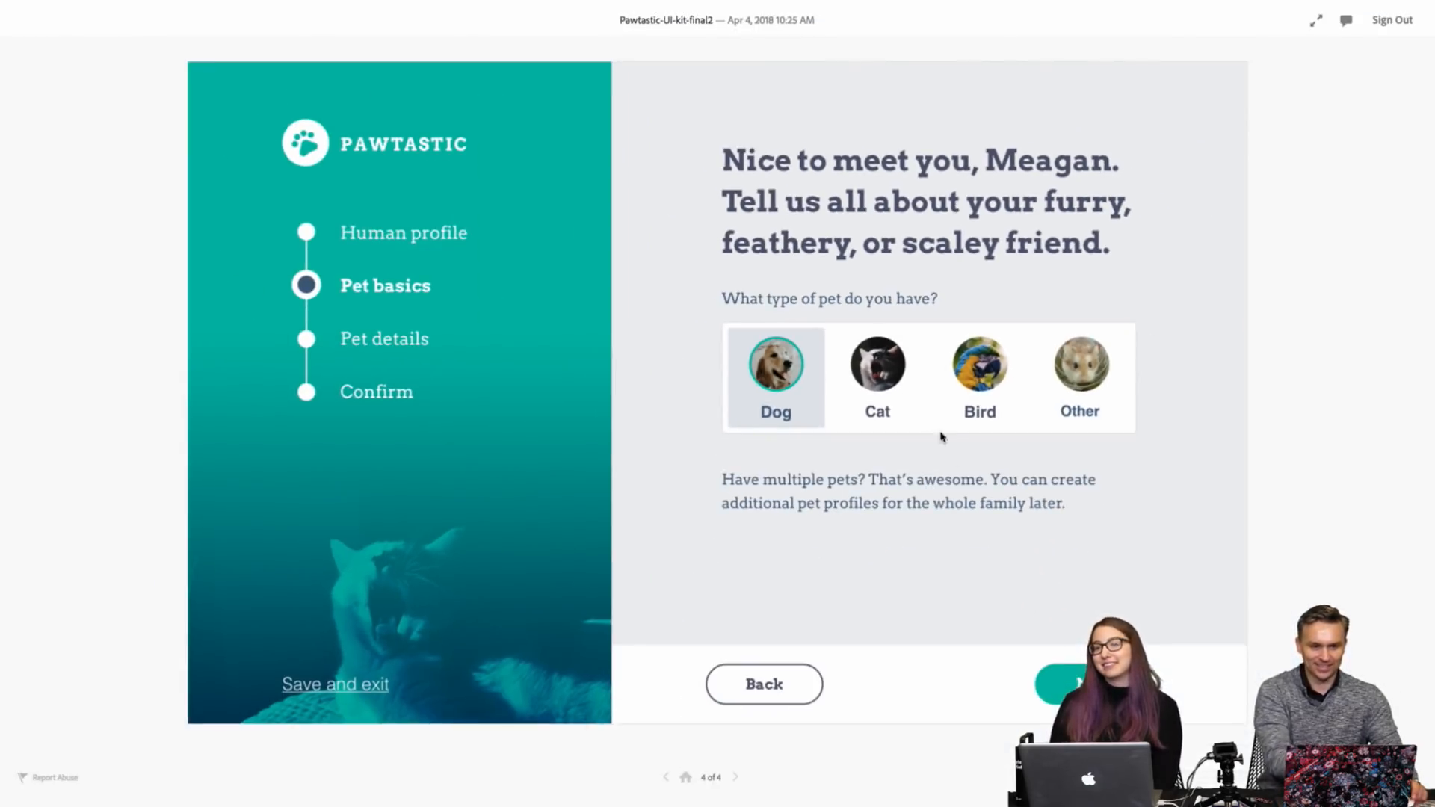
click(931, 550)
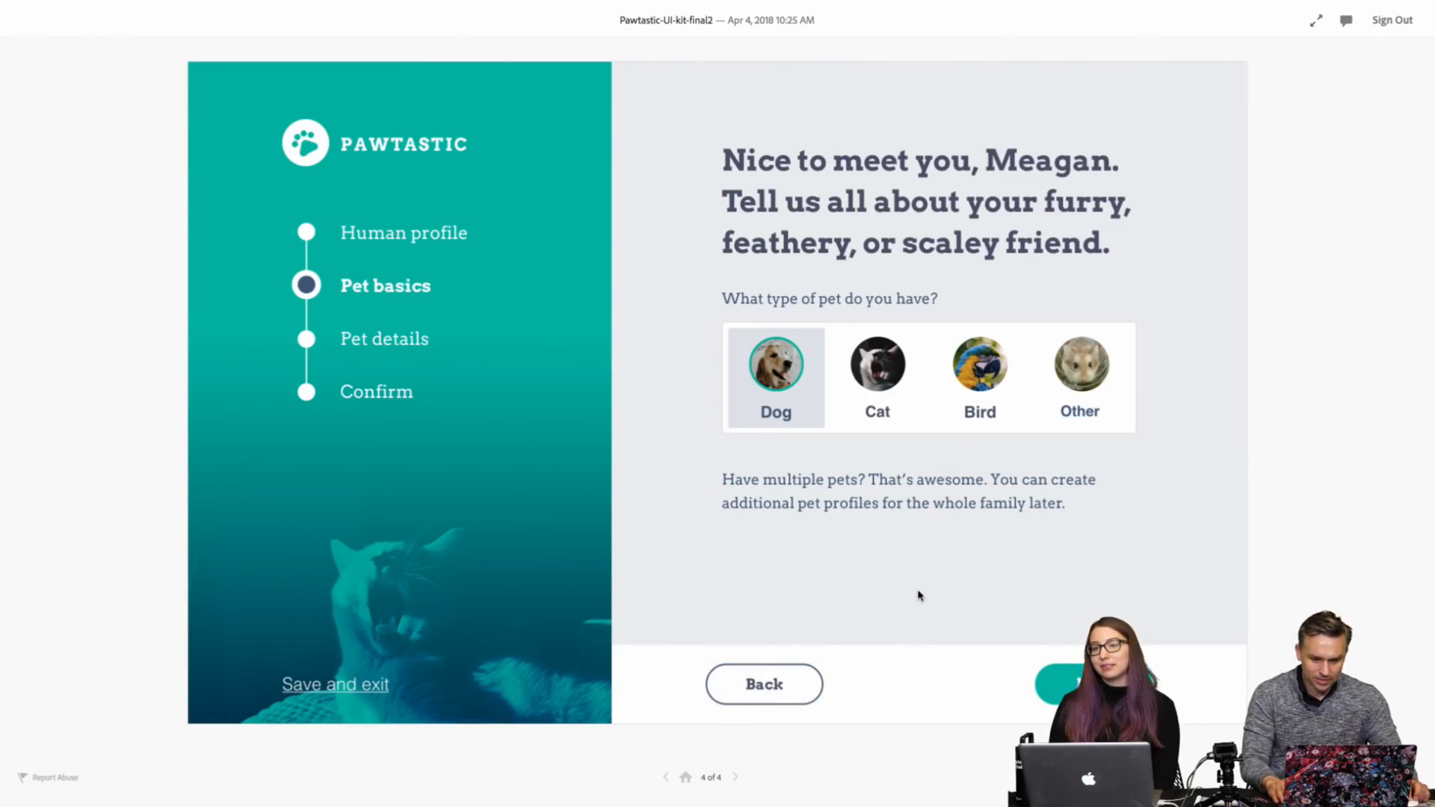
click(1081, 680)
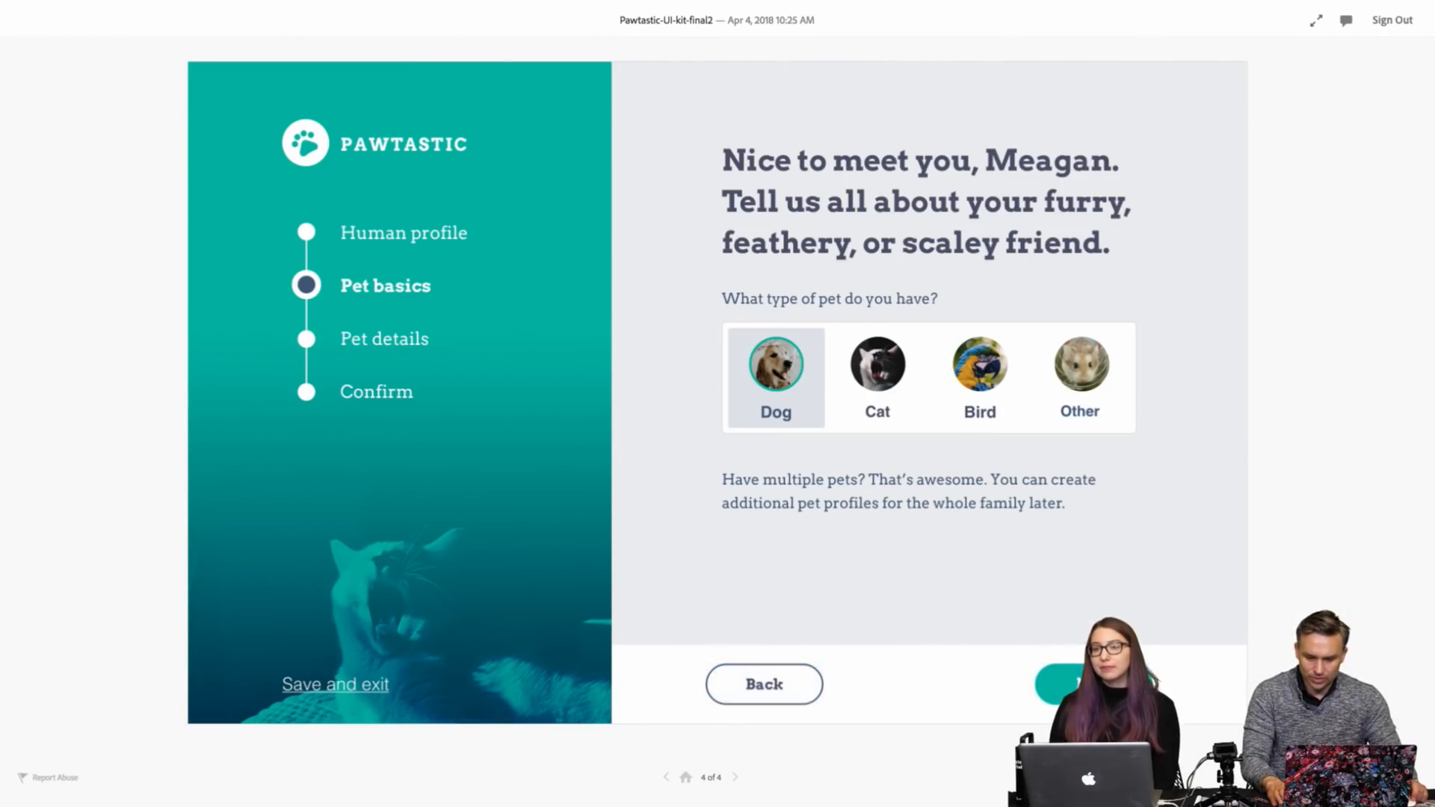
key(Right)
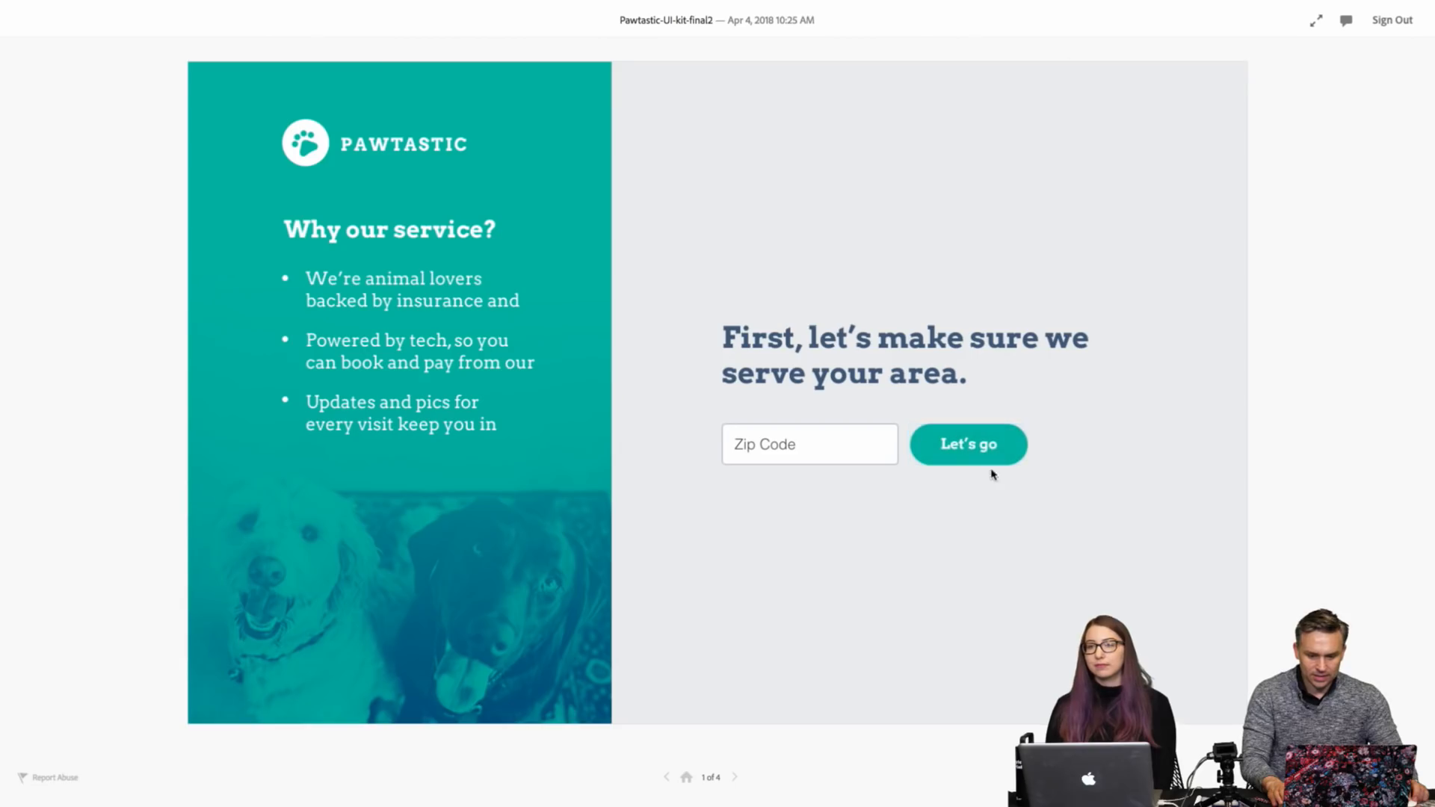
Continue to account creation and toggle screens with arrow keys, ending on screen 2 of 4.
click(978, 454)
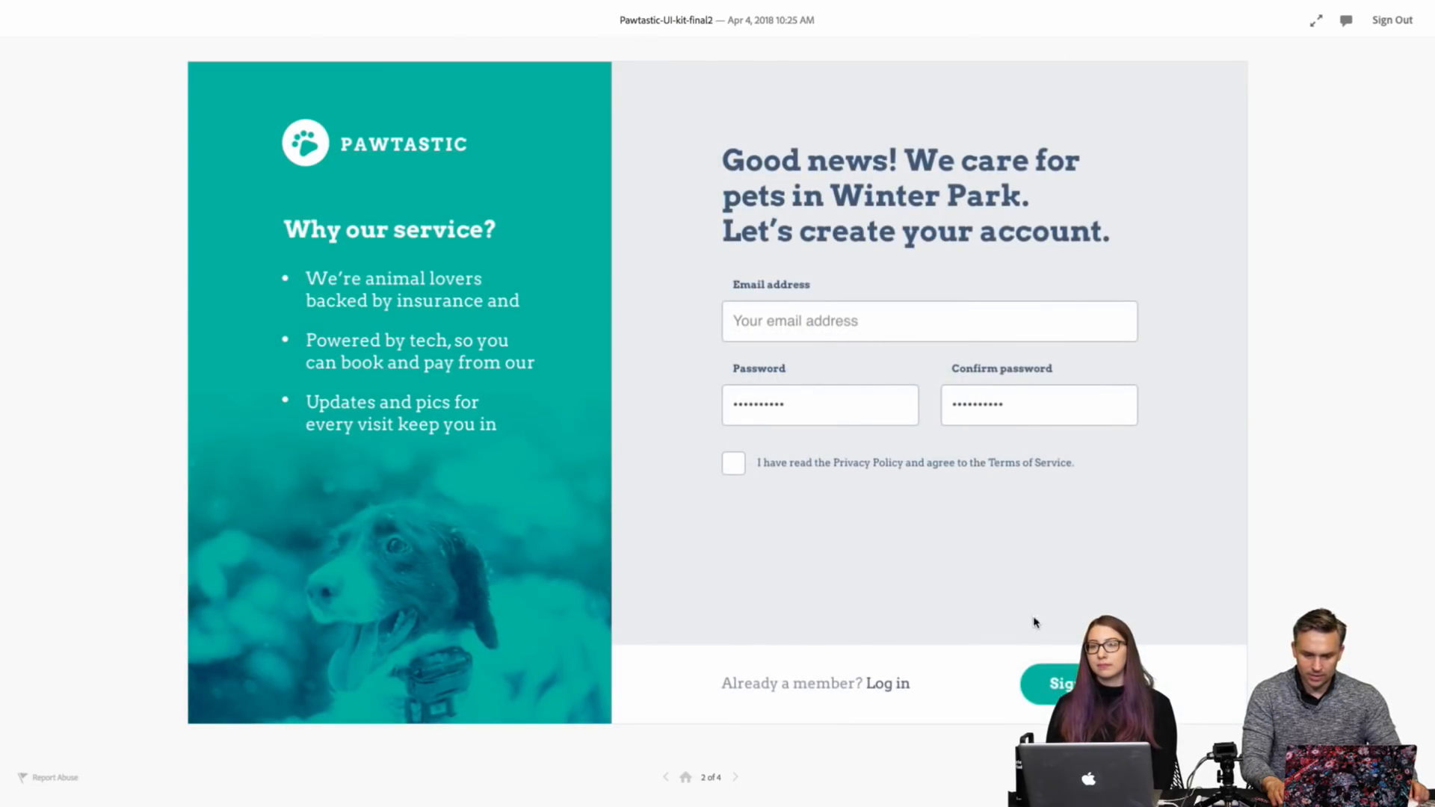
key(Right)
key(Right)
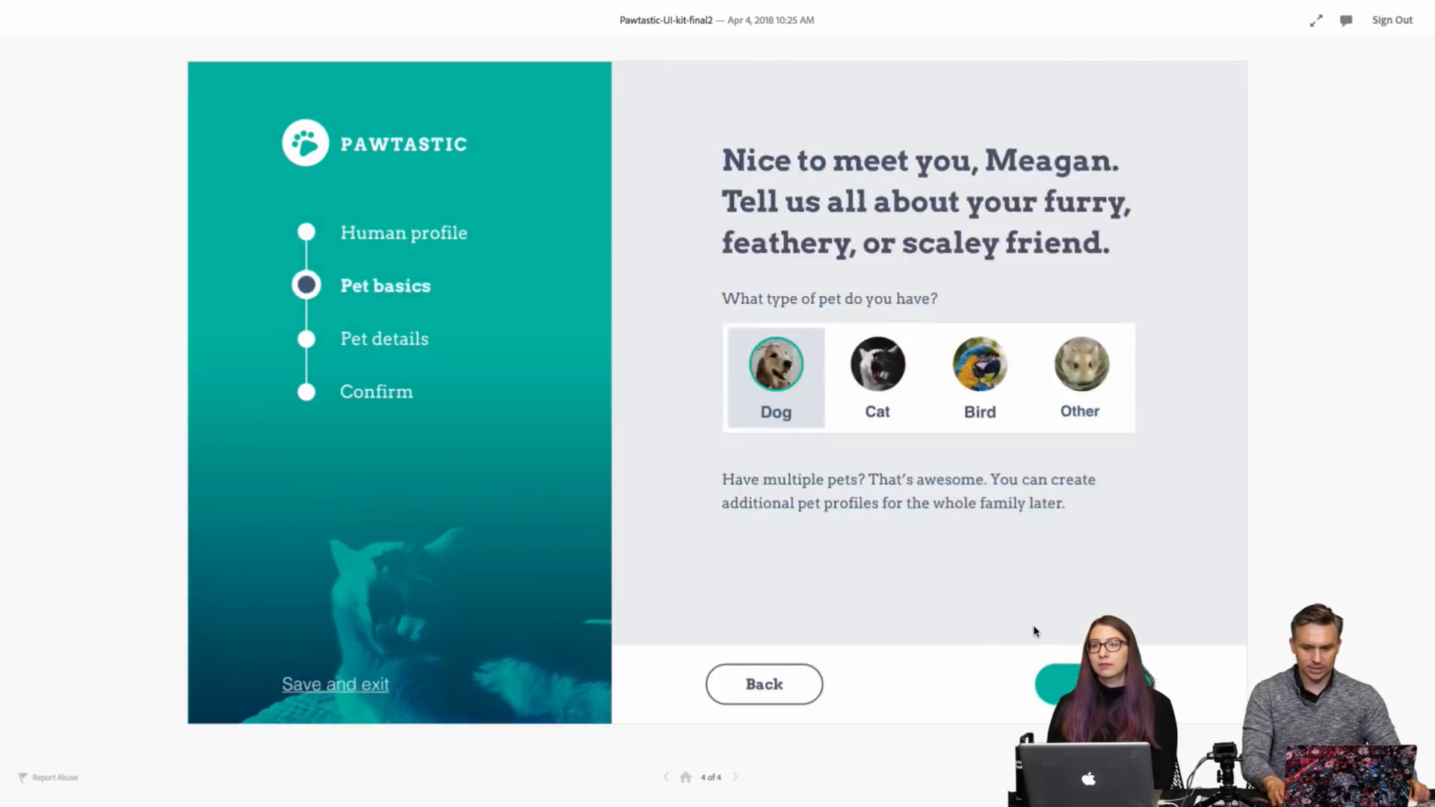
key(Left)
key(Left)
key(Right)
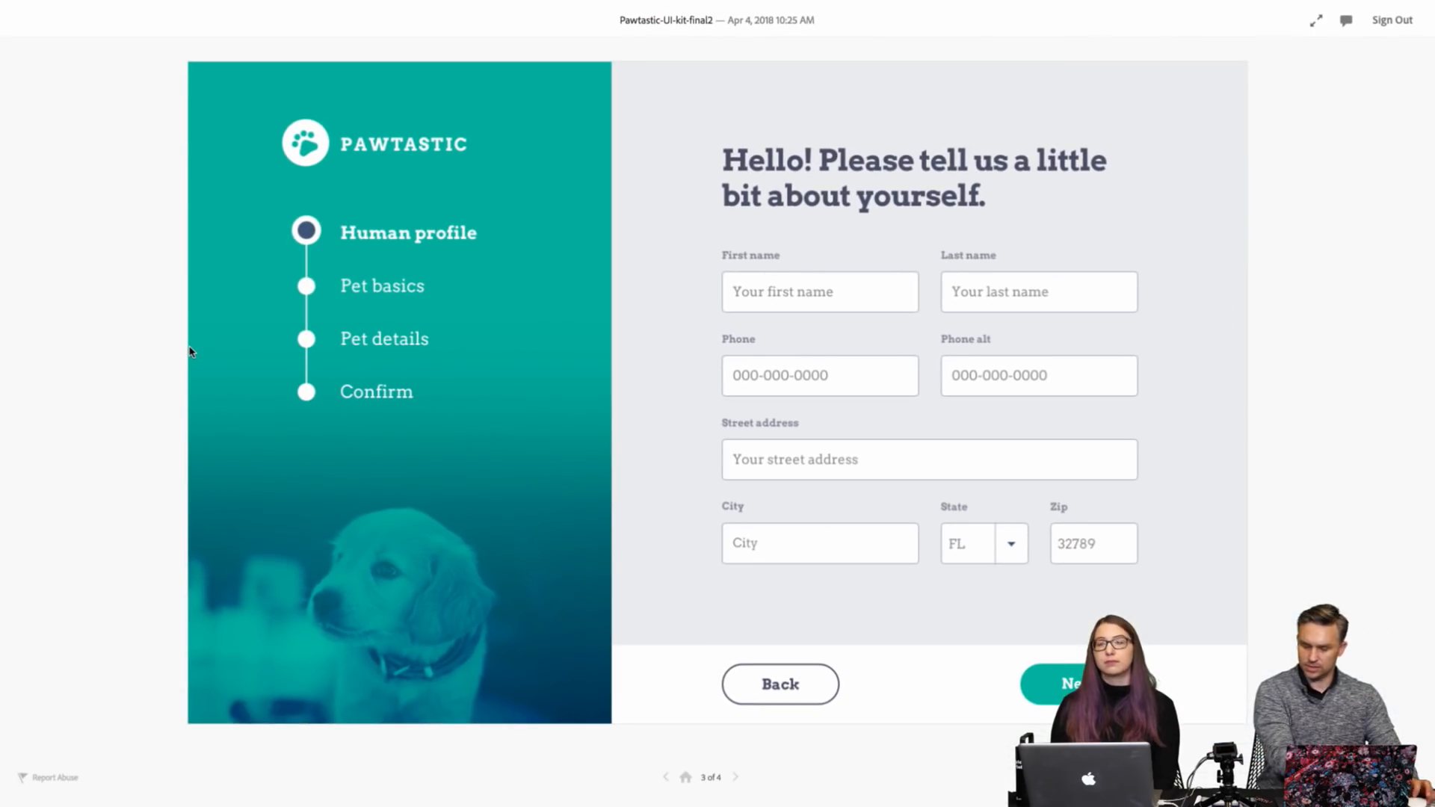
key(Right)
key(Left)
key(Left)
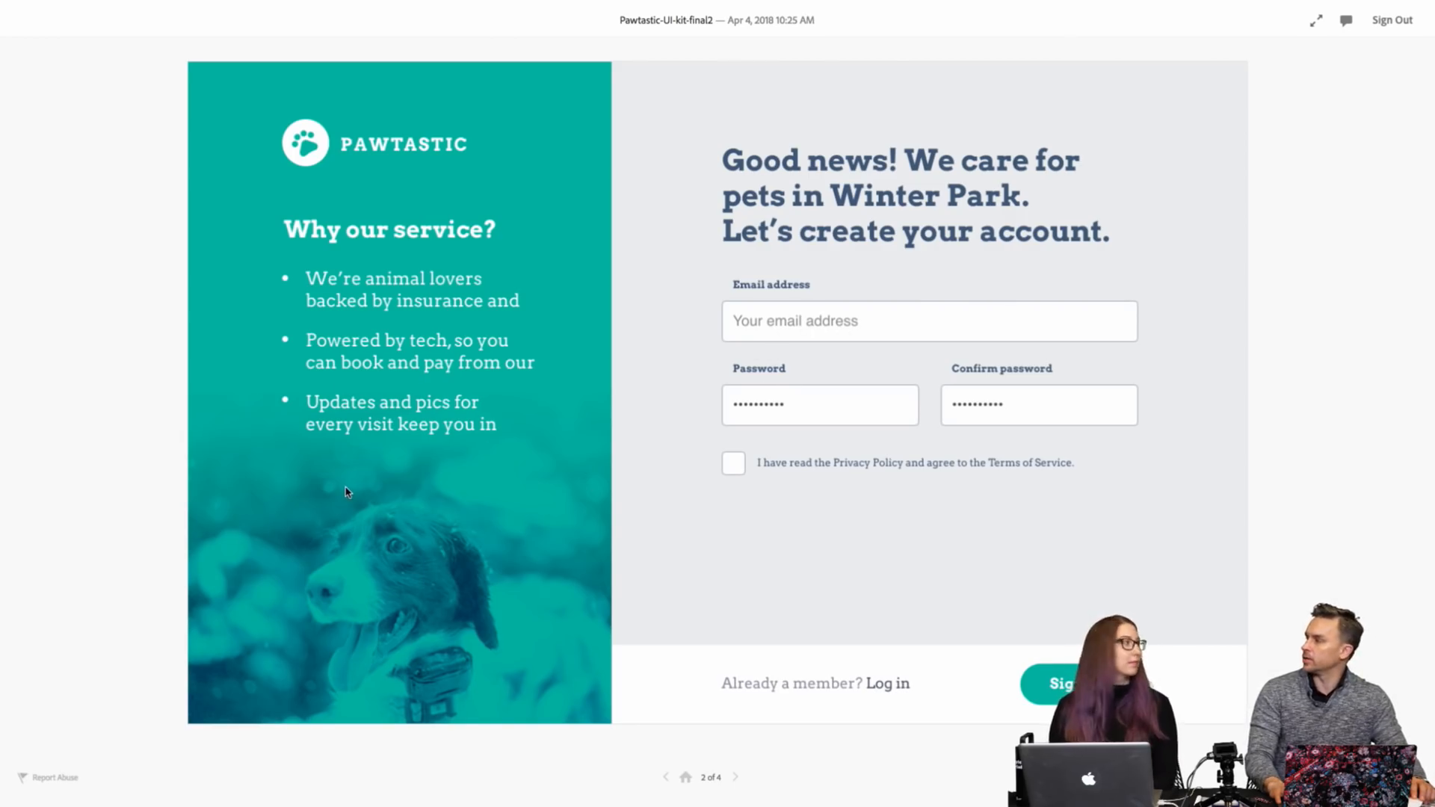
mouse_move(548, 6)
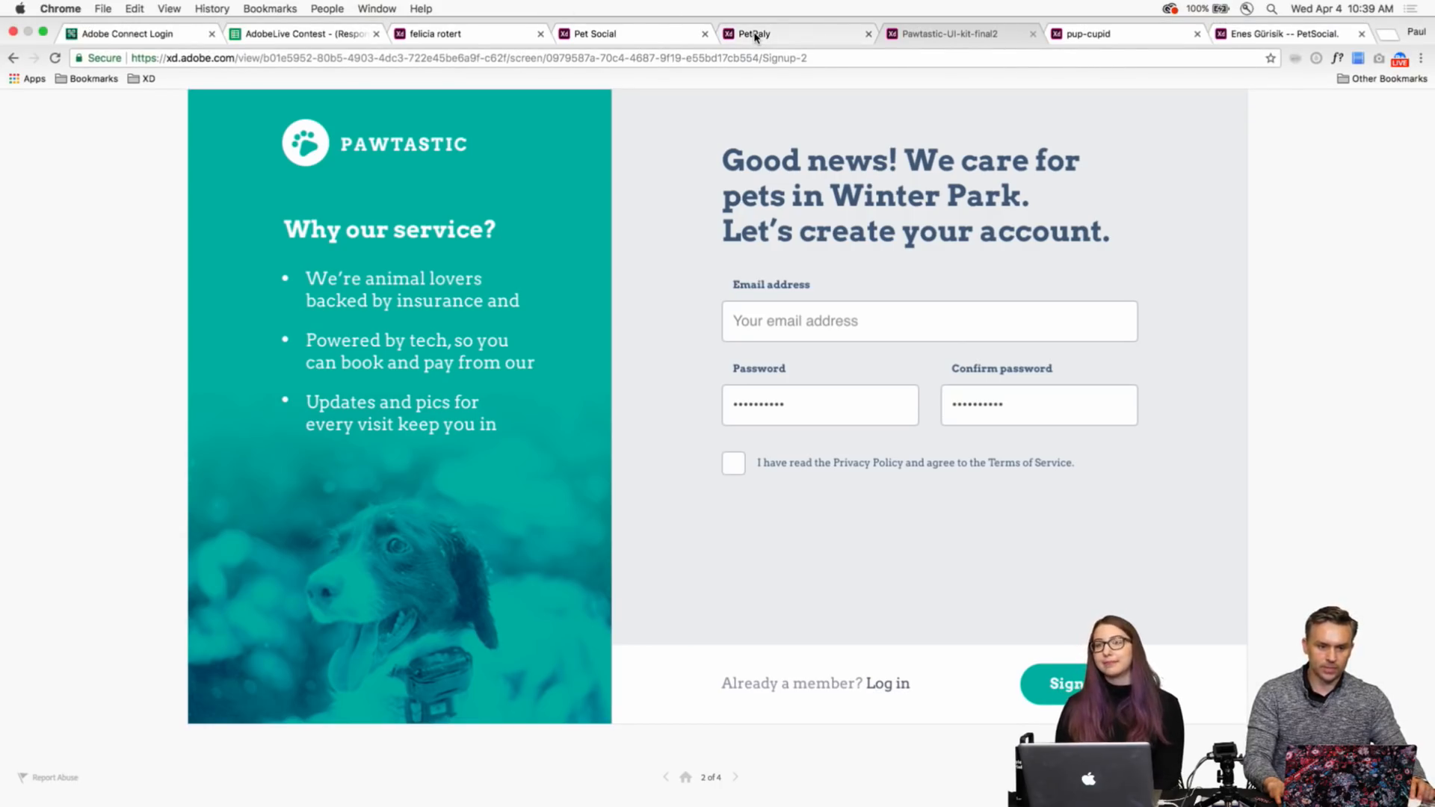
Open Pet . Play and go from About Us to Playgrounds to the Pitbull Play Arena page.
click(757, 37)
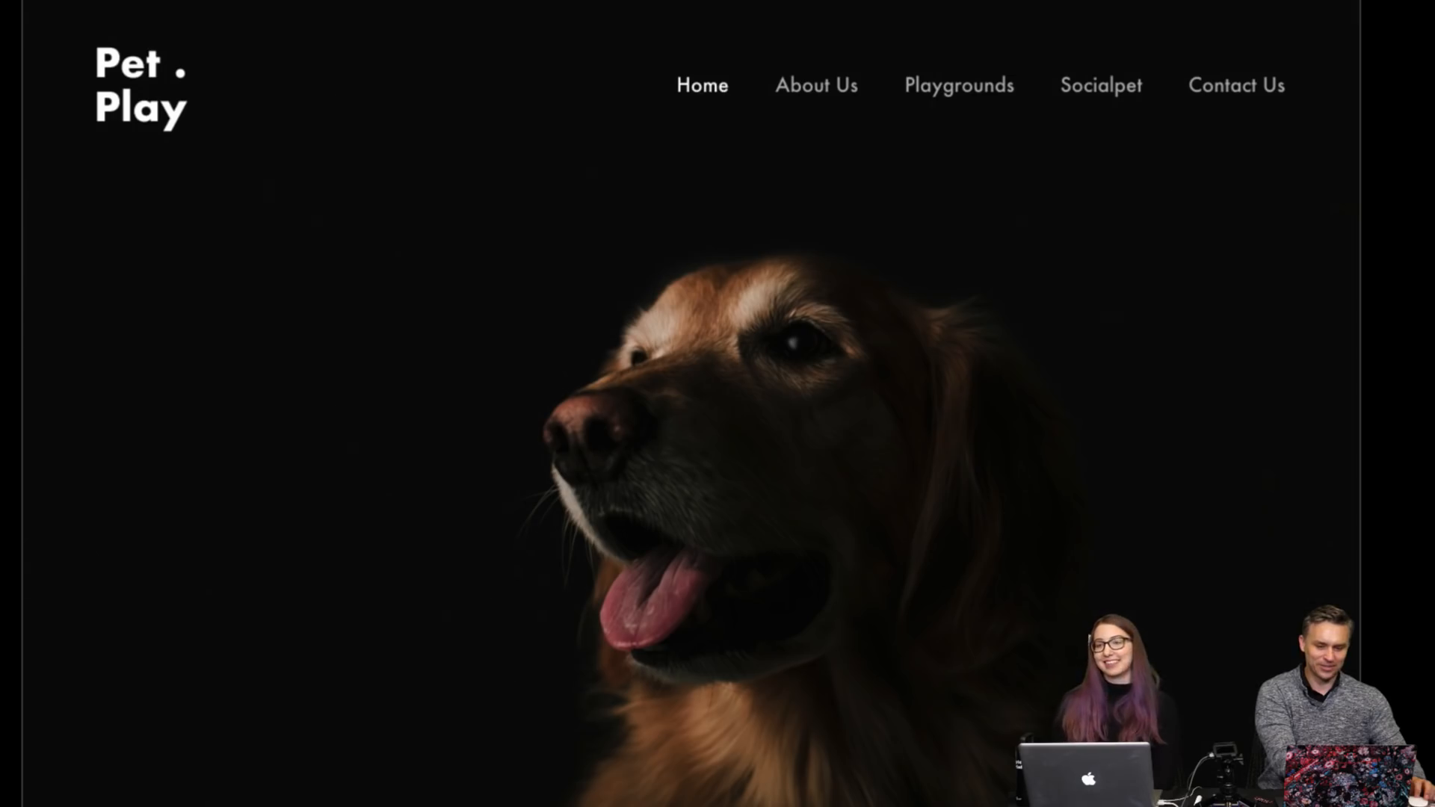
click(815, 95)
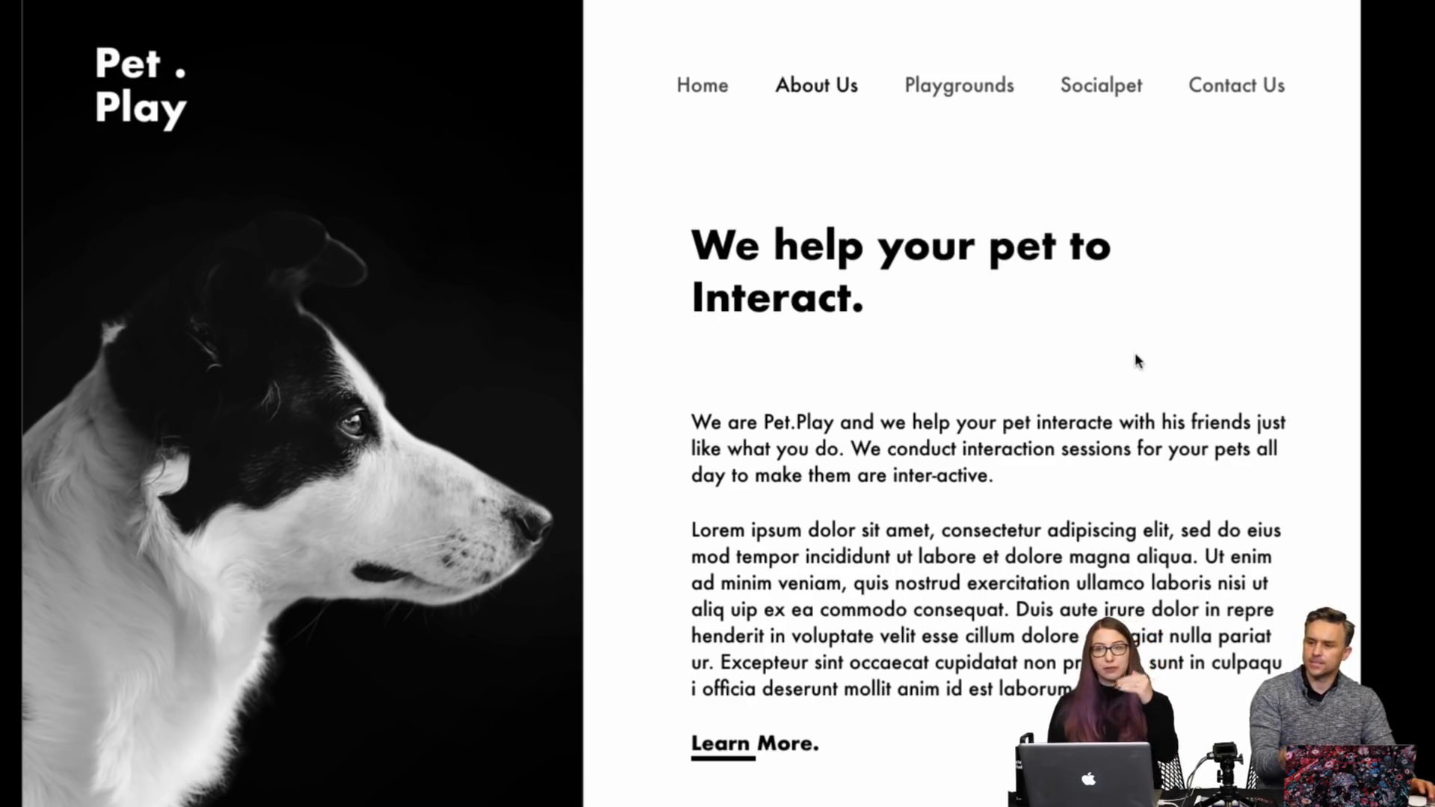
click(893, 183)
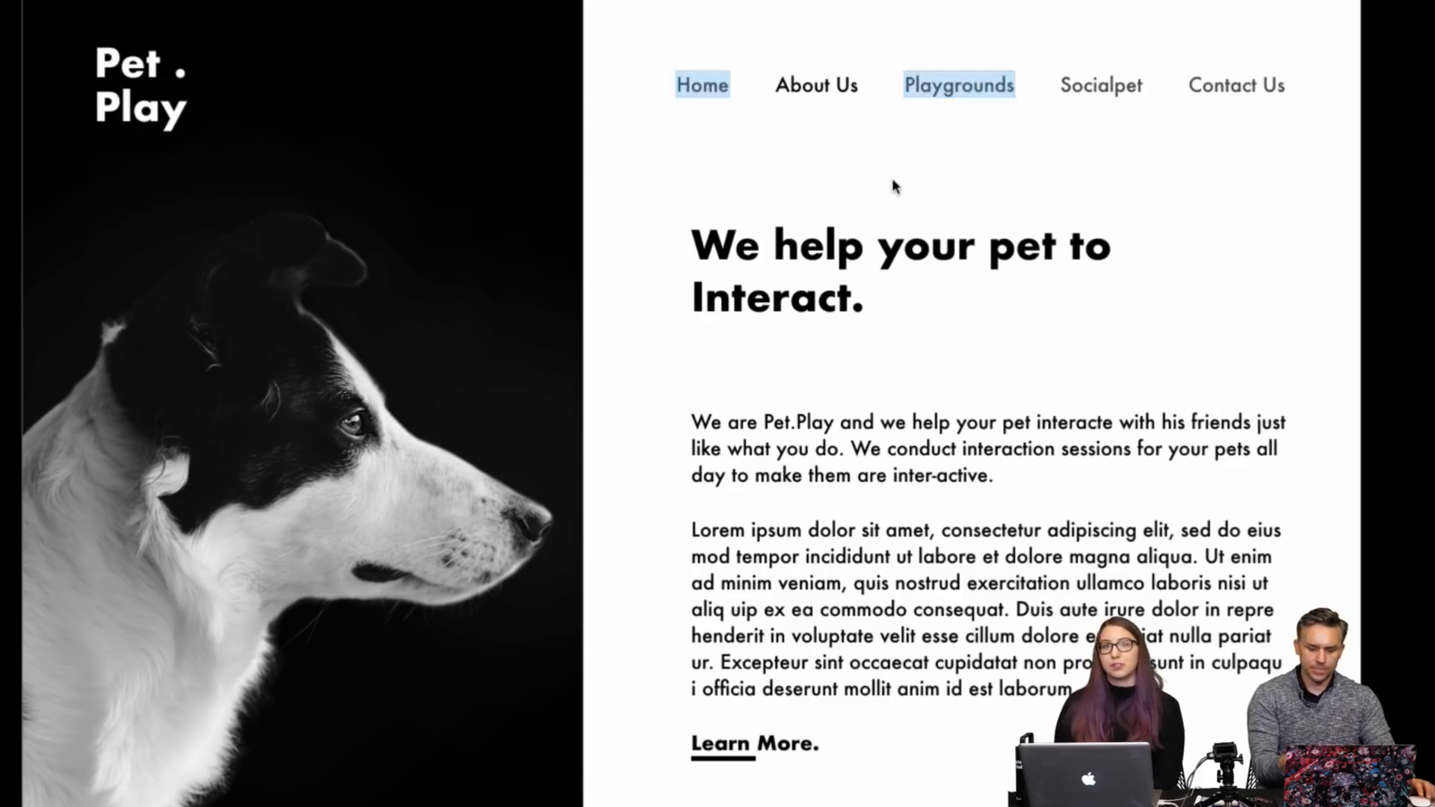
click(920, 90)
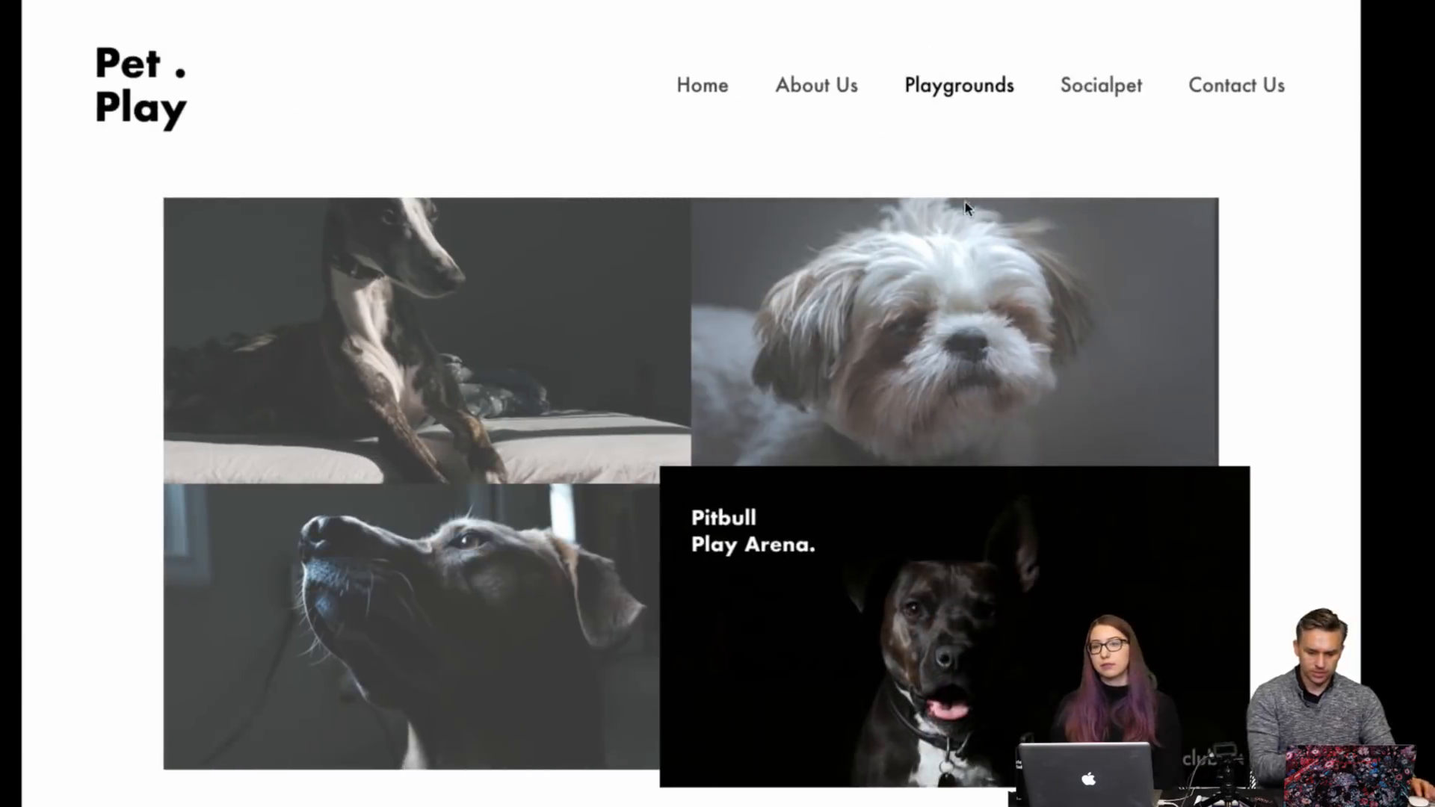
click(985, 643)
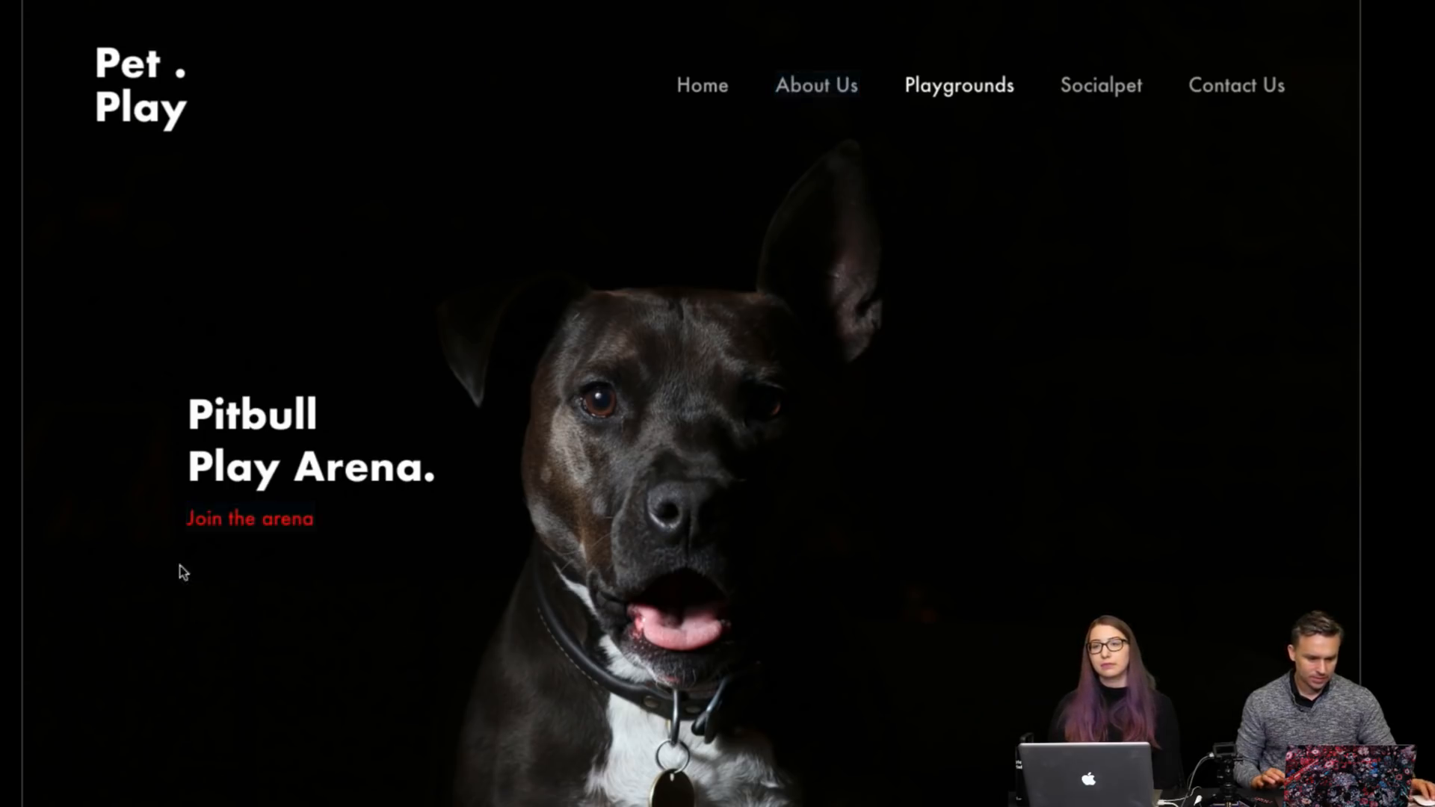
Join the arena, pay with PayPal, reach 'Thanks for Booking', and exit full screen.
click(211, 520)
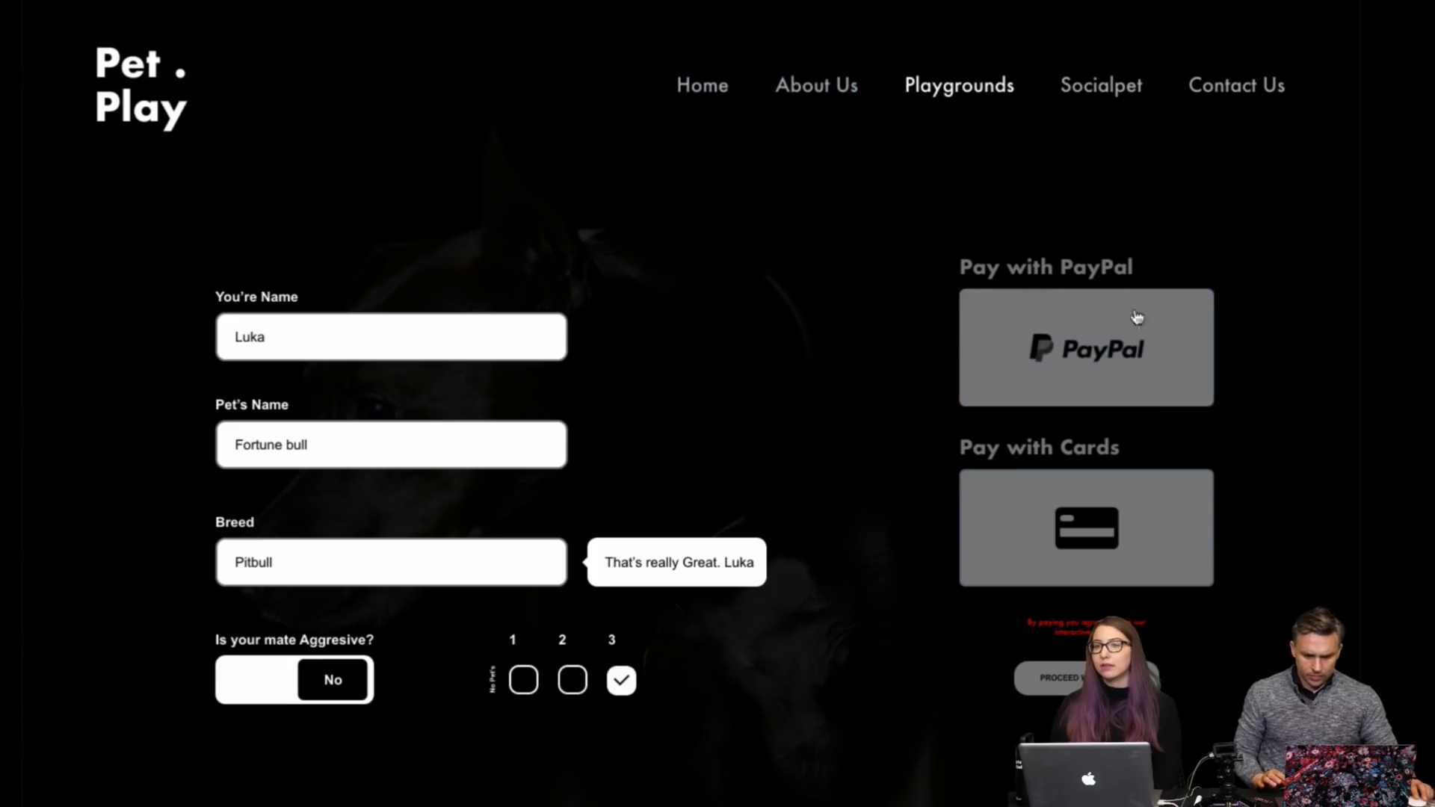
click(1115, 346)
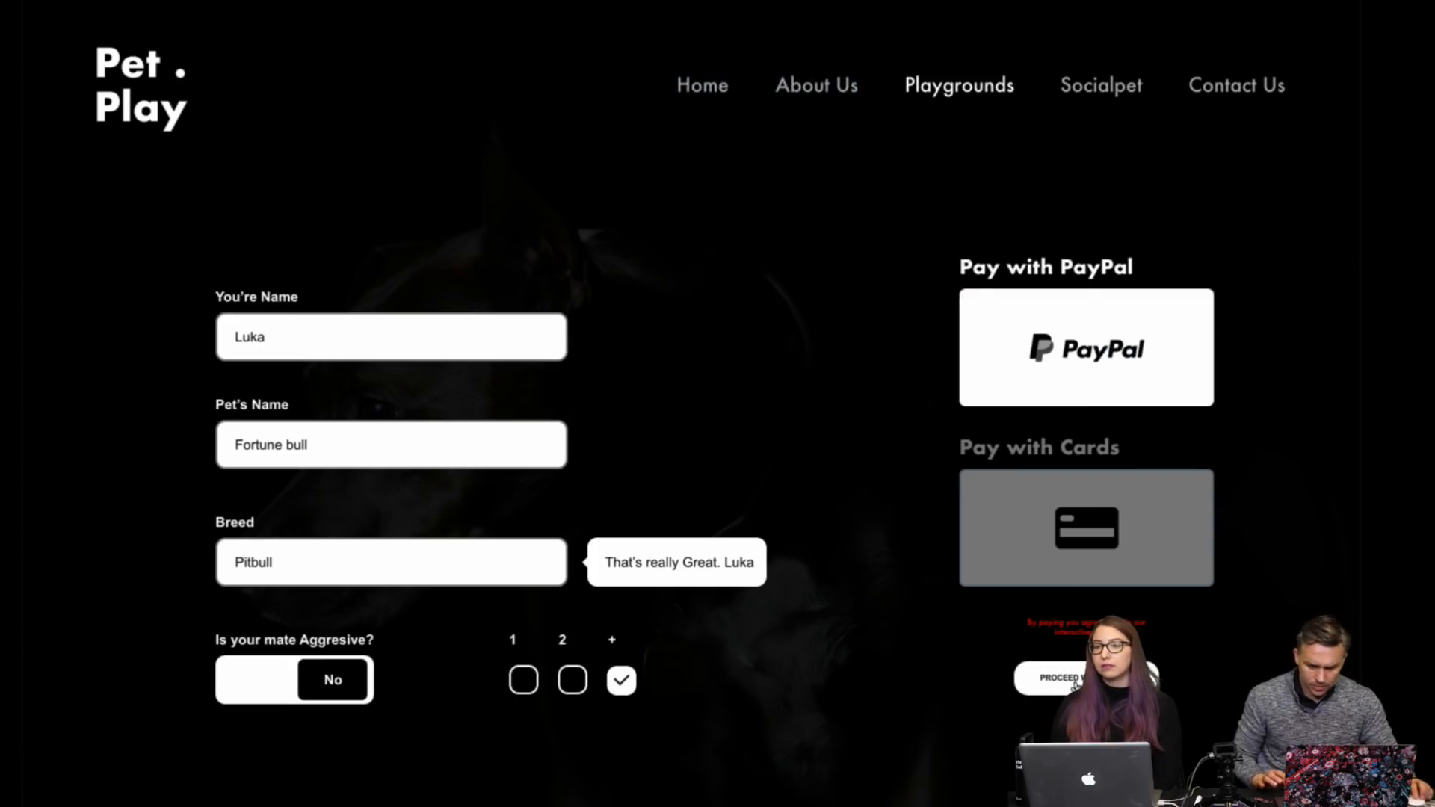
click(1074, 683)
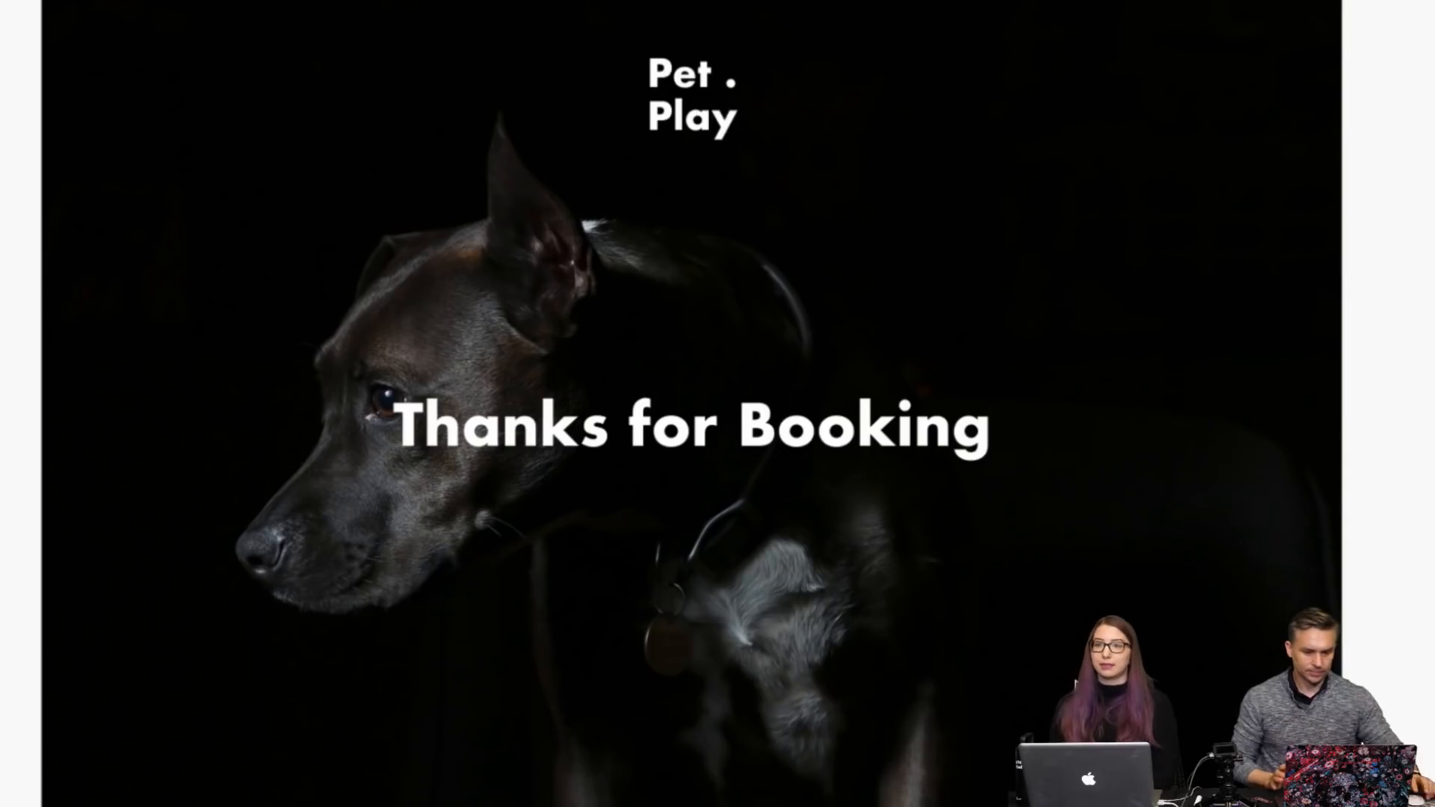
key(Escape)
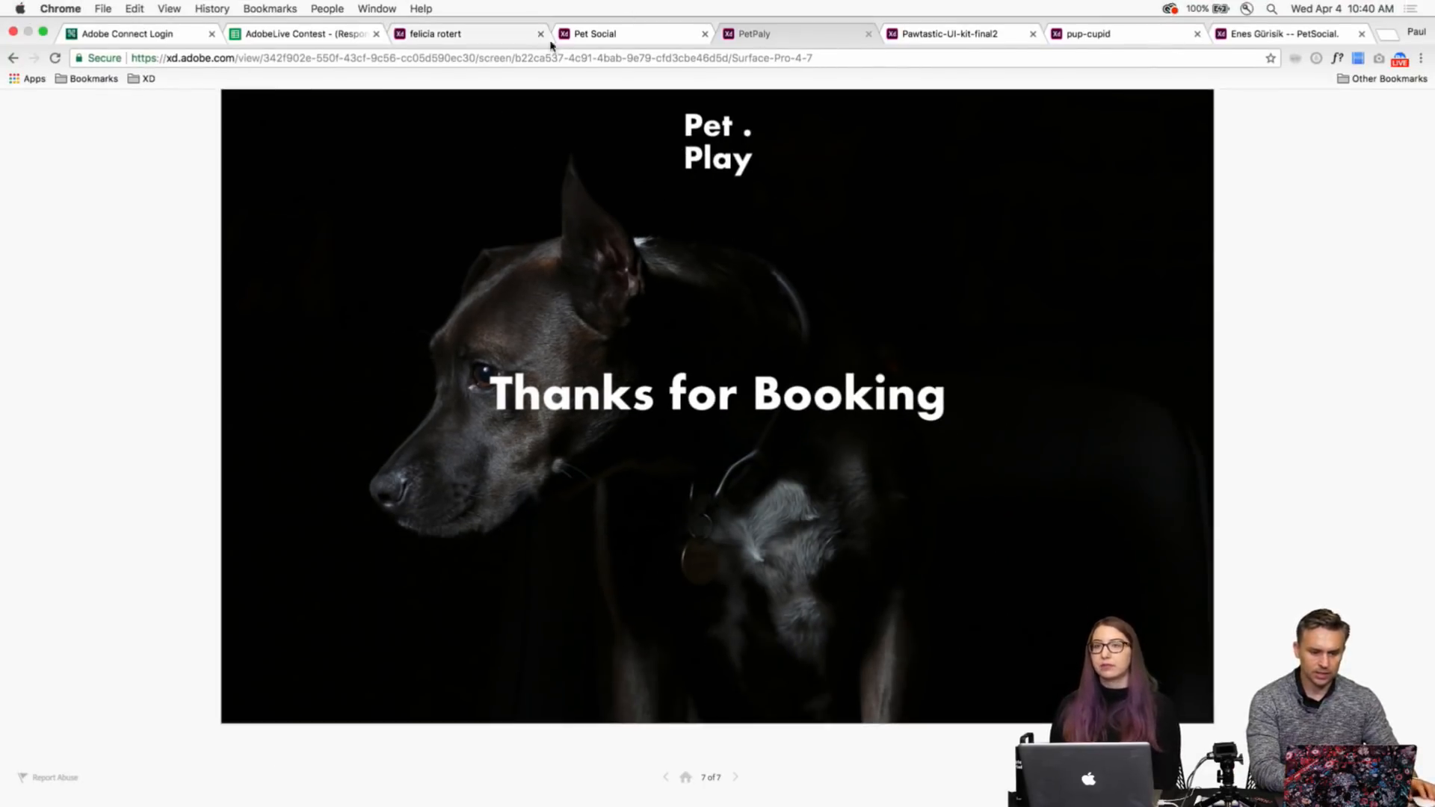
Open the Pet Social prototype full screen and scroll through its home page.
click(589, 43)
key(ctrl+super+f)
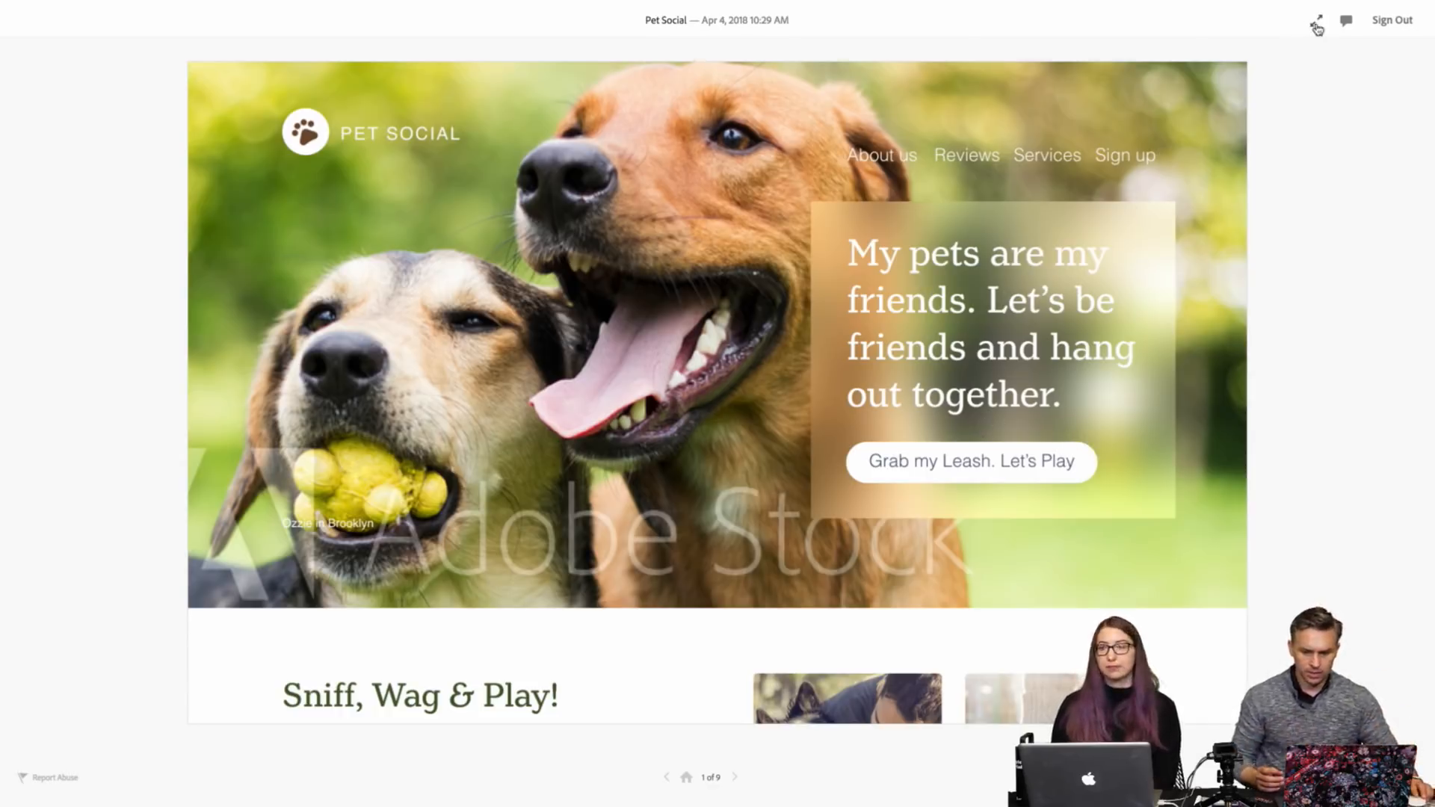
click(800, 588)
scroll(671, 521, down, 7)
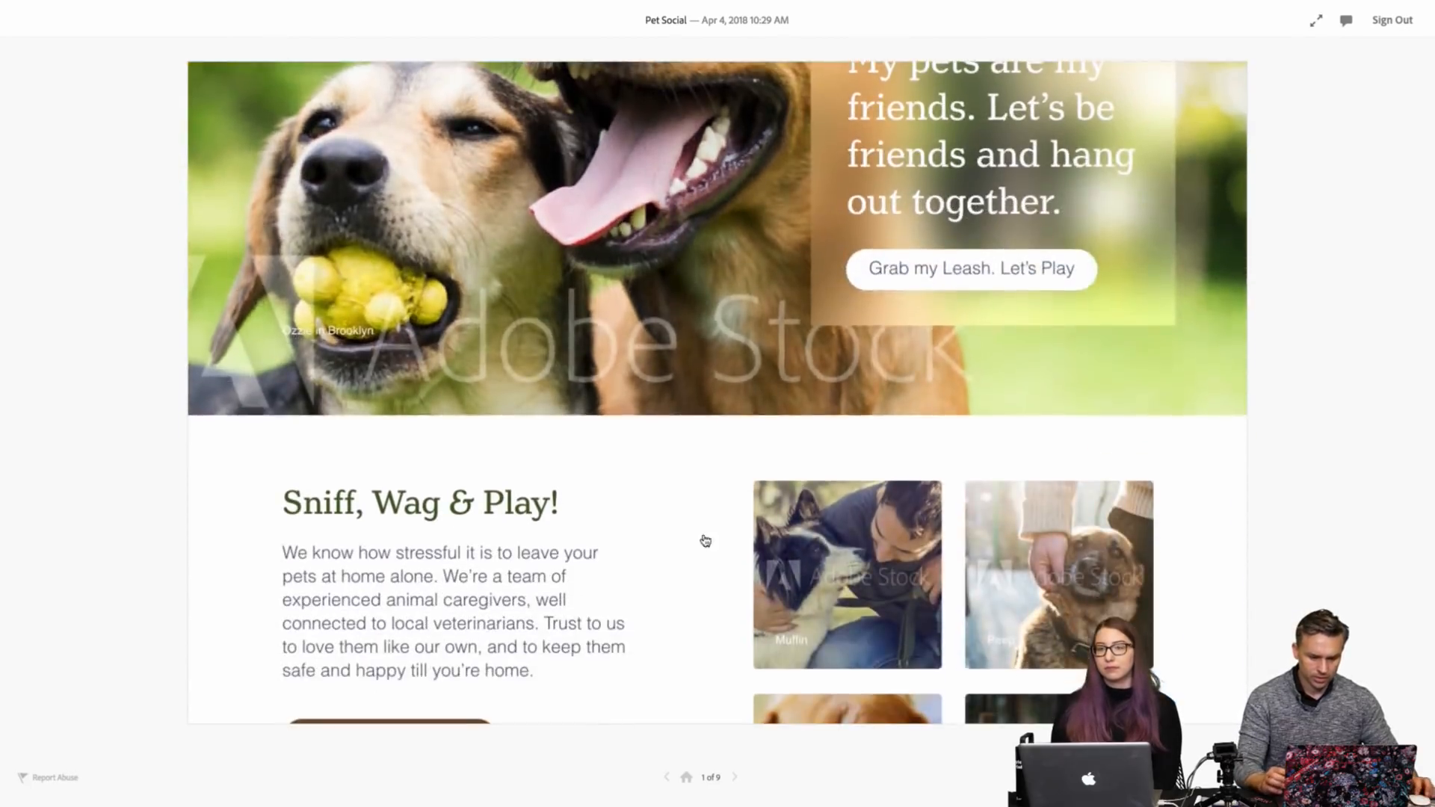
scroll(672, 521, down, 3)
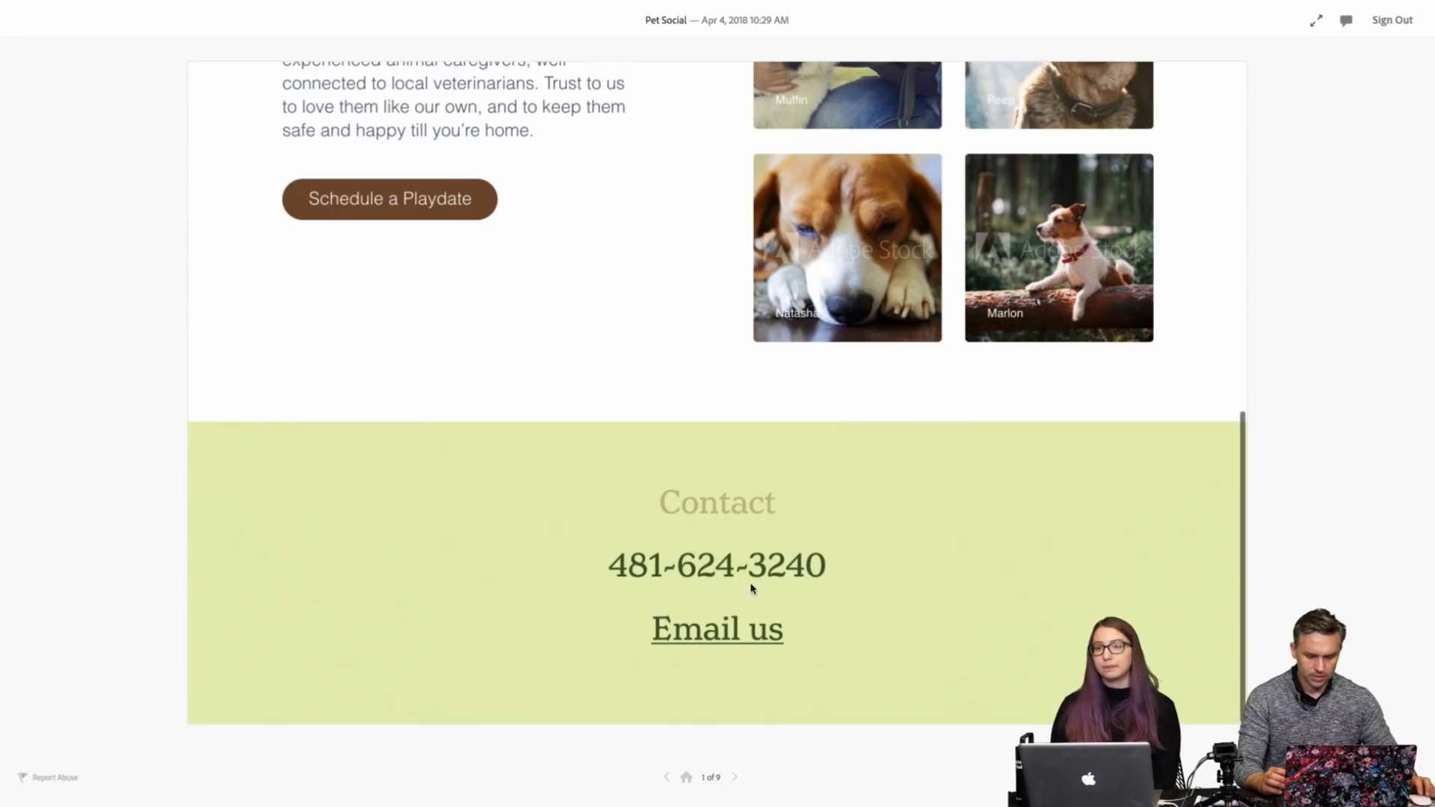
scroll(760, 592, up, 3)
scroll(807, 538, up, 1)
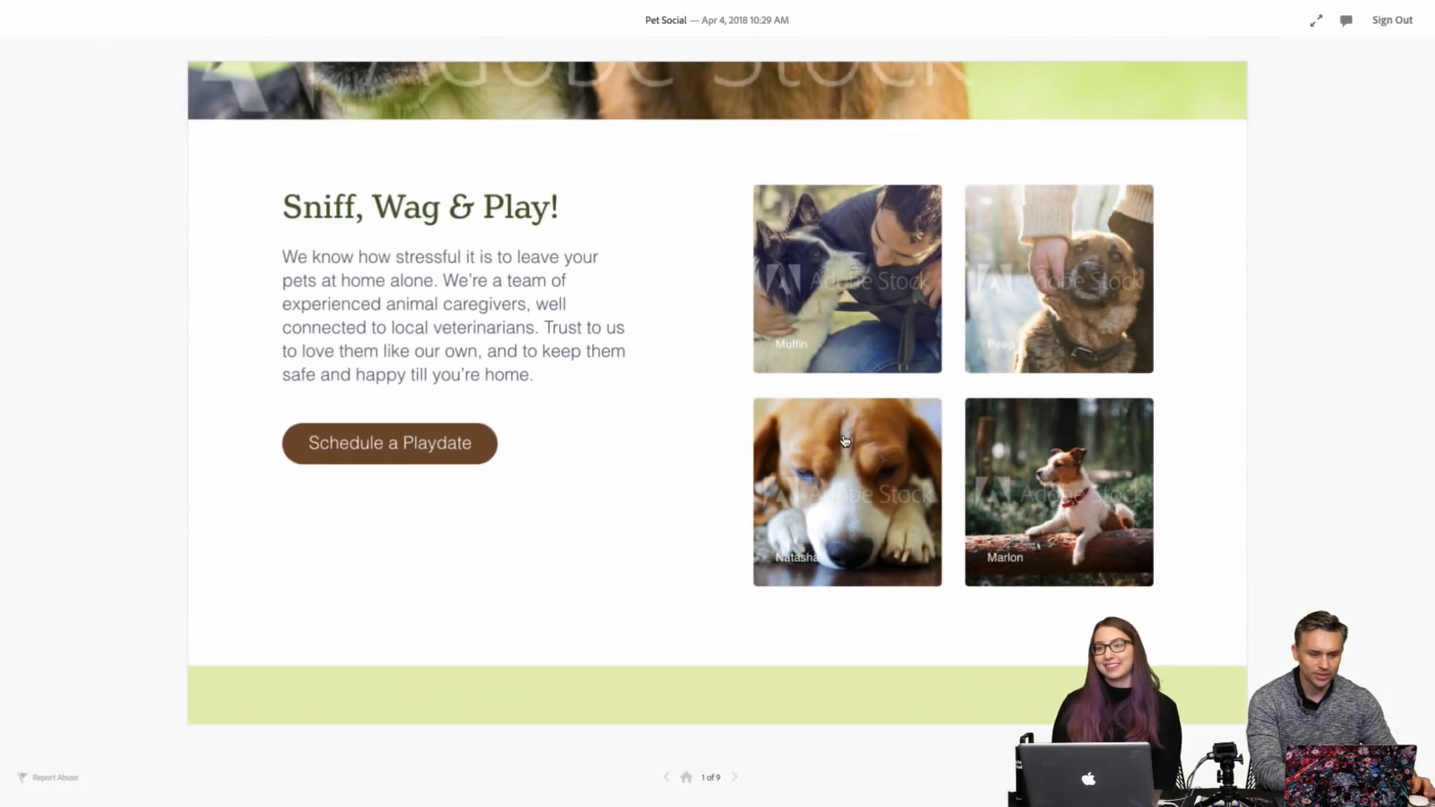
scroll(846, 387, up, 5)
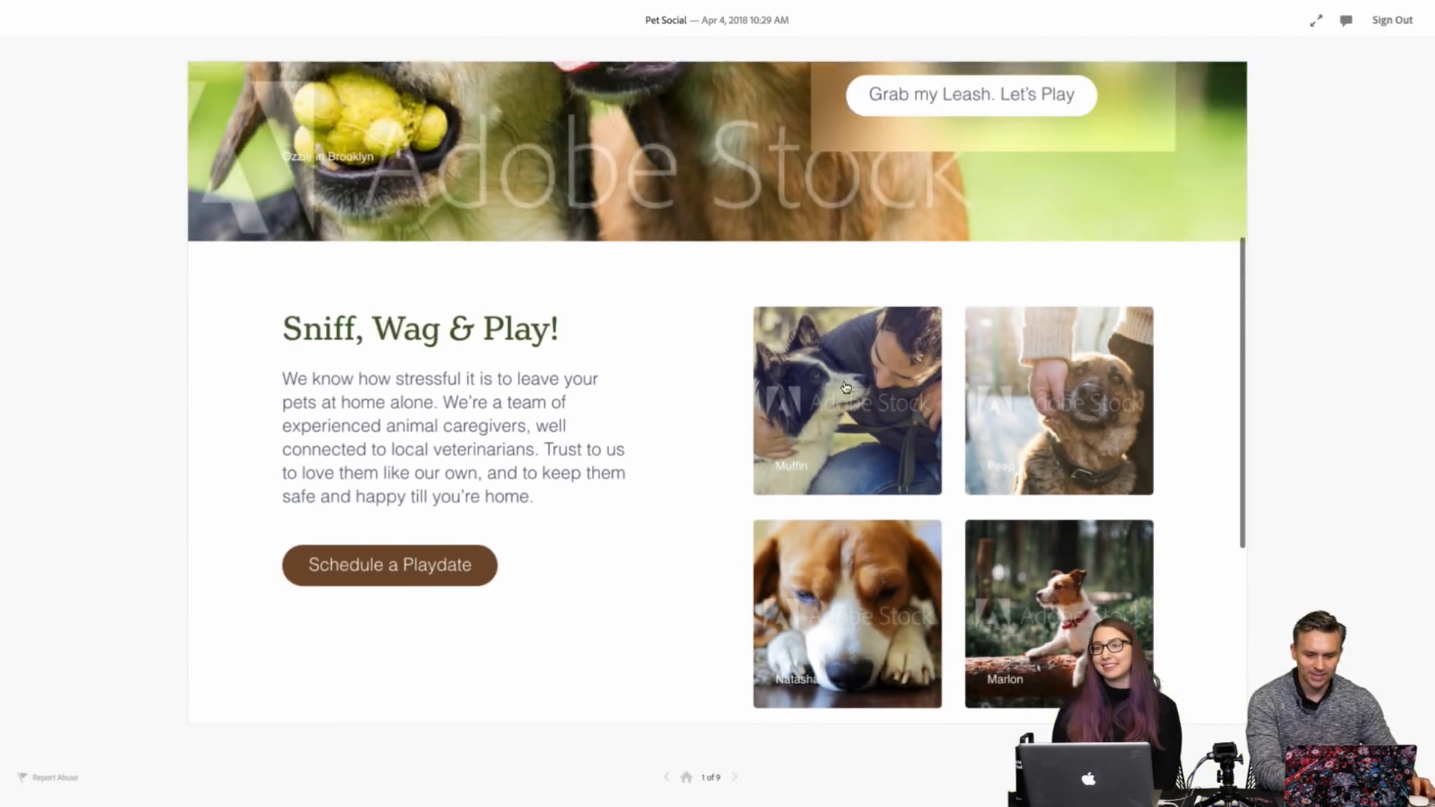
Start signup with 'Grab my Leash. Let's Play' to reach the zip-code screen.
click(798, 370)
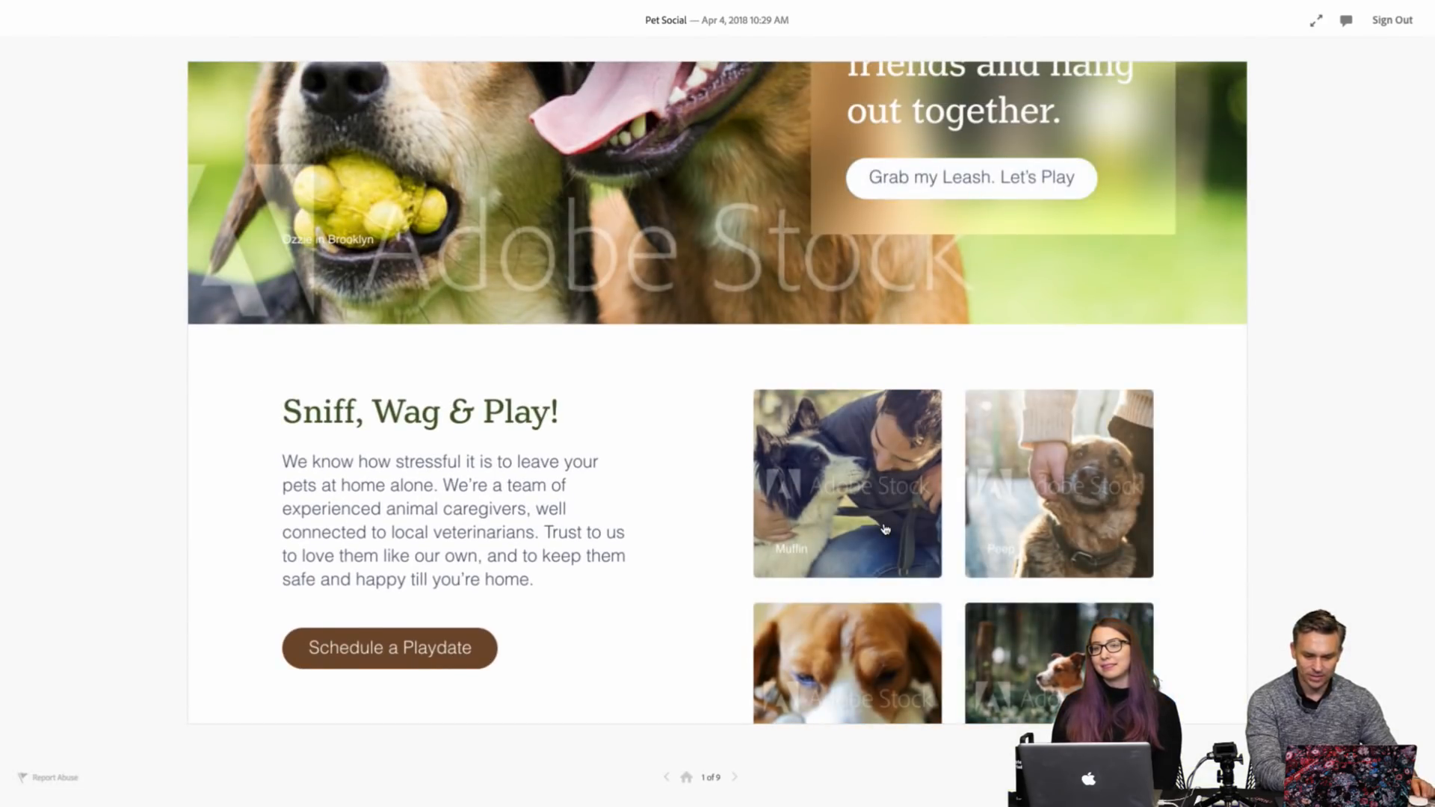
scroll(949, 381, up, 4)
click(774, 400)
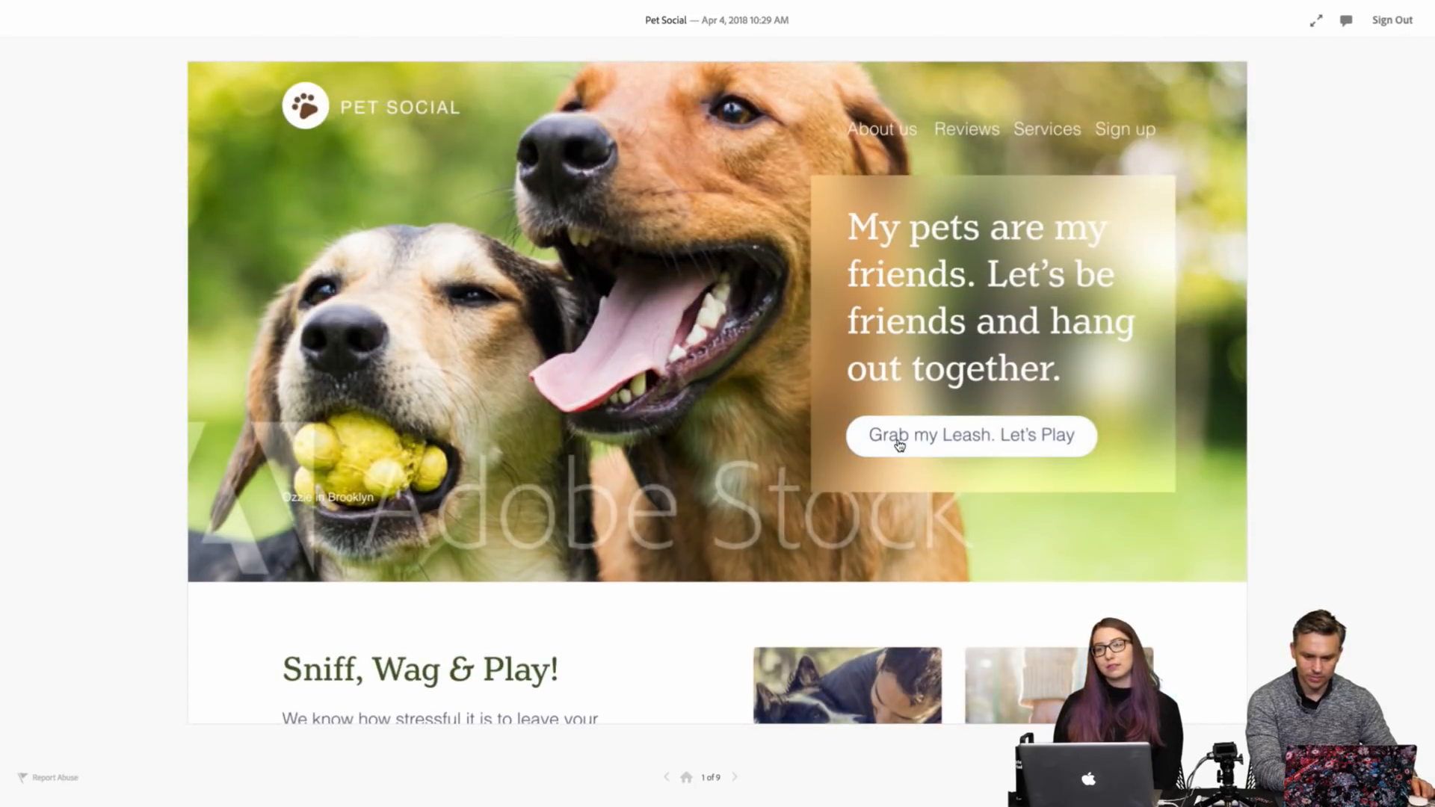
click(899, 445)
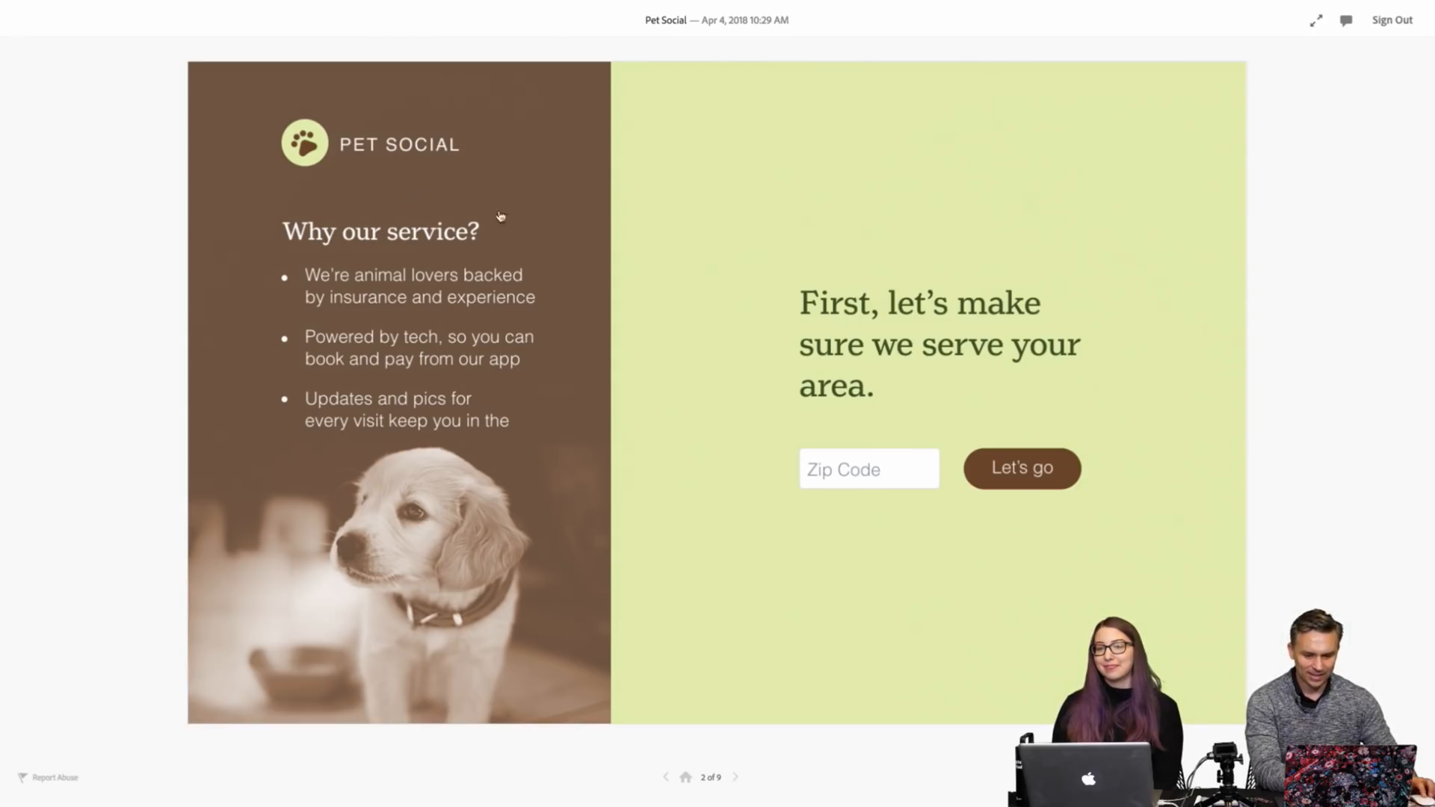
Continue with Let's go from the zip-code screen to the Pet basics form, 3 of 9.
click(1029, 453)
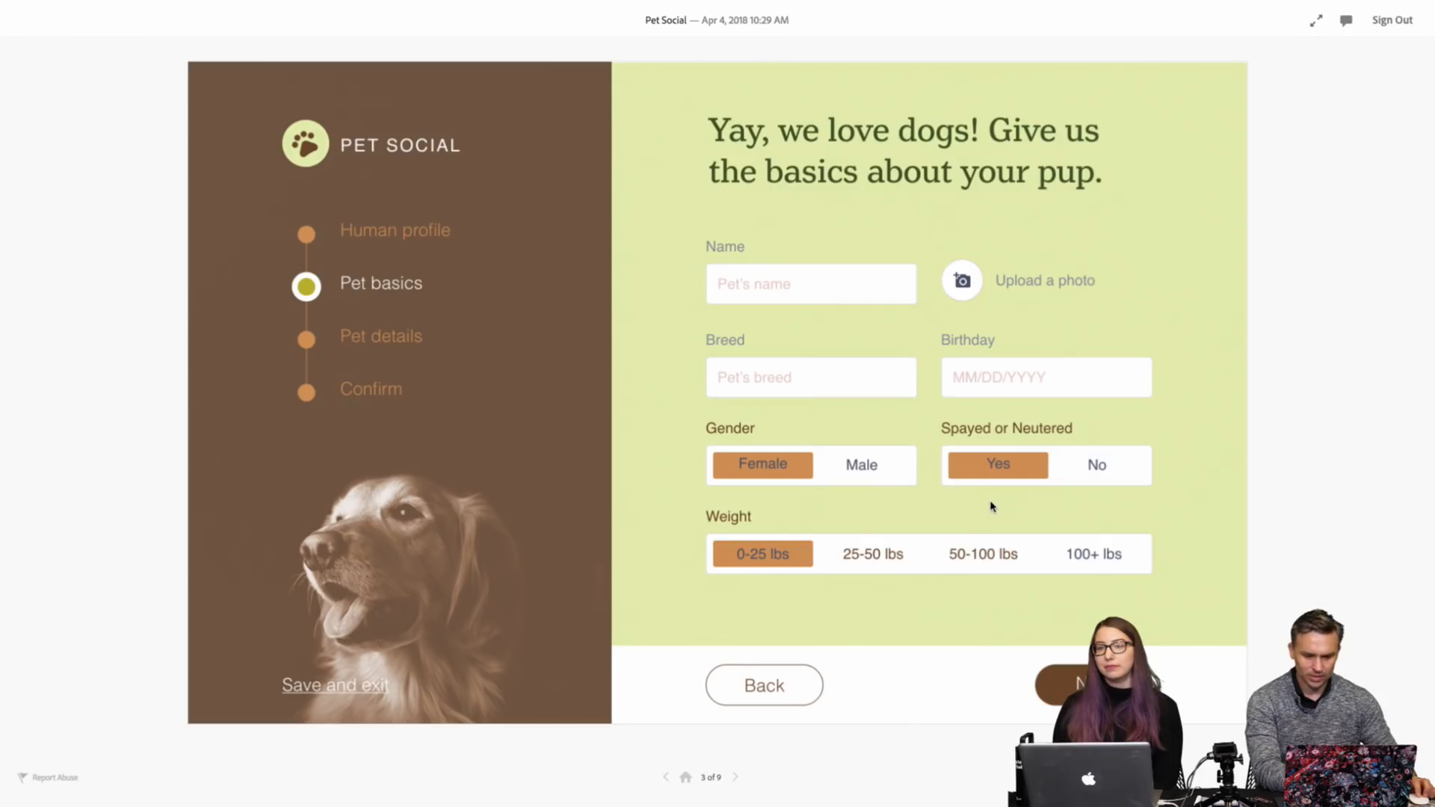
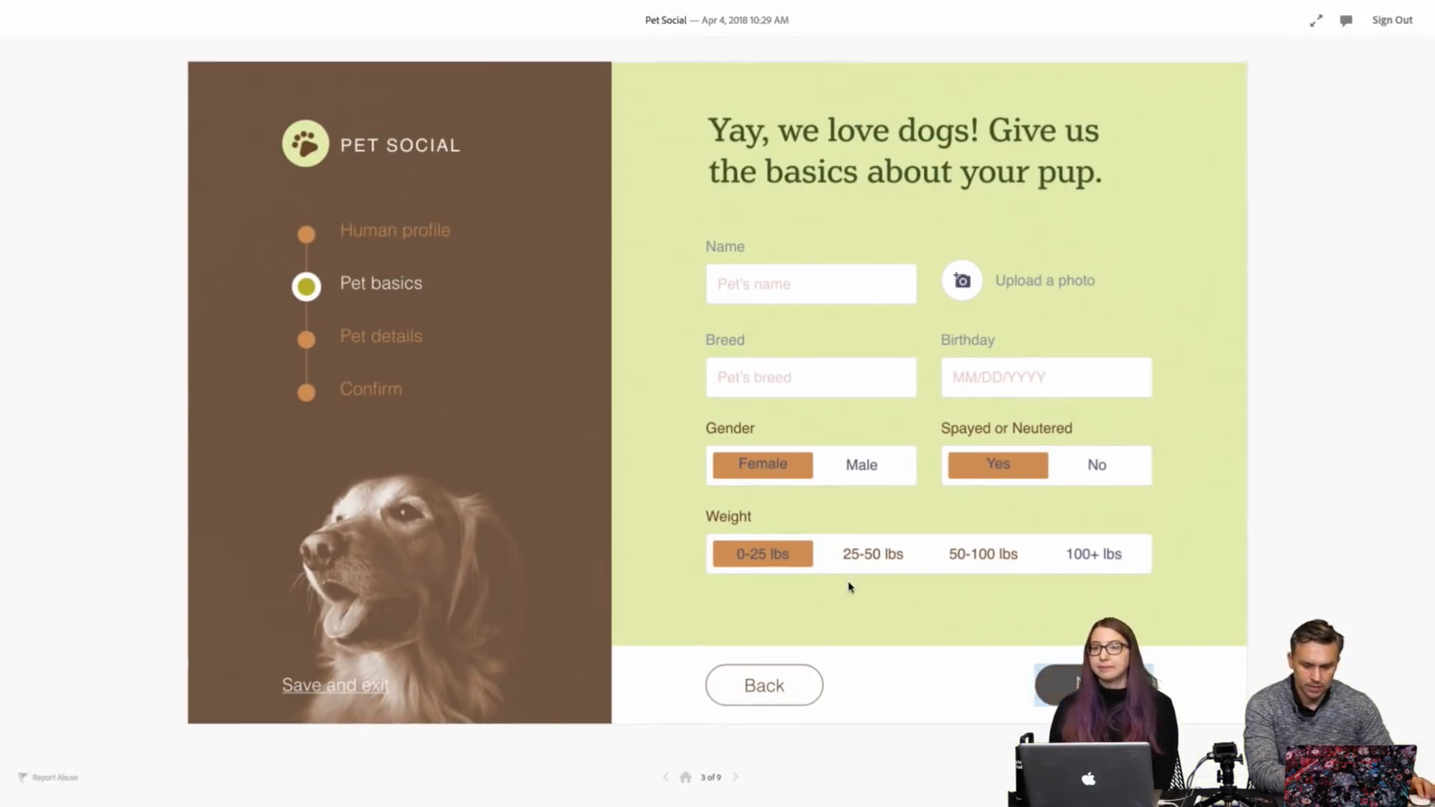
Advance the Pet Social prototype to the My Playdates screen, checking its clickable areas.
click(1061, 686)
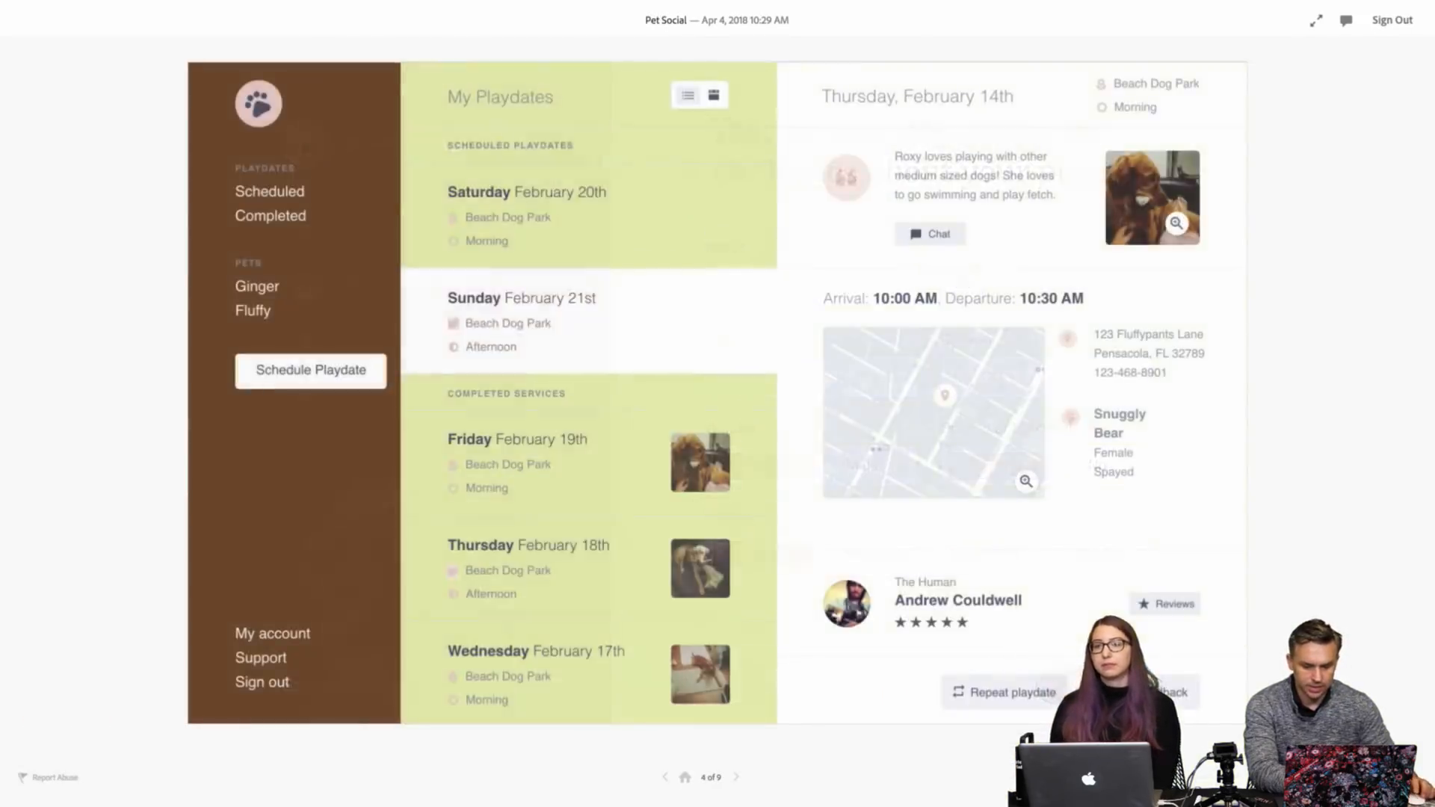
click(1061, 553)
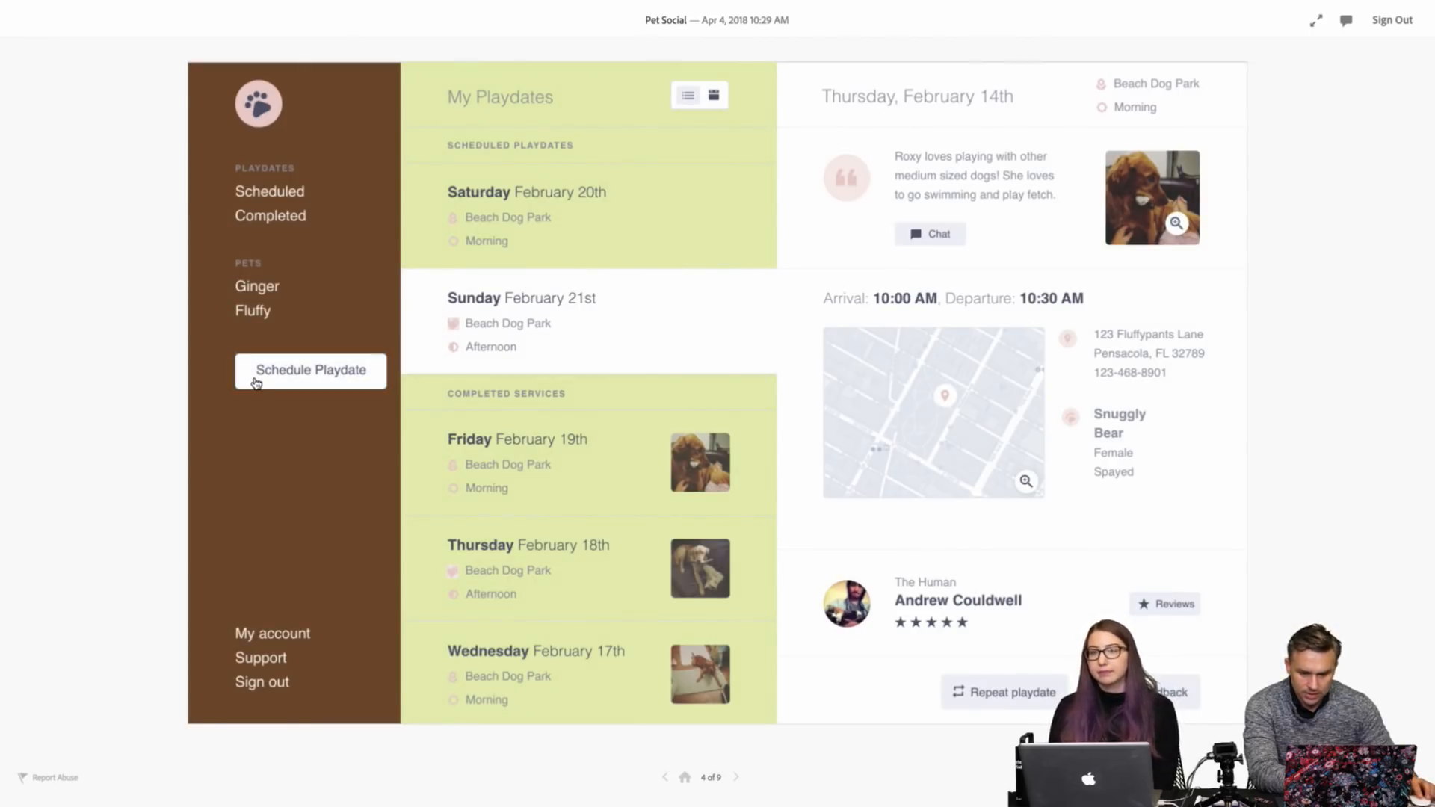
click(864, 565)
Schedule a playdate through the location and confirmation screens to reach Leave a Review, 9 of 9.
click(241, 381)
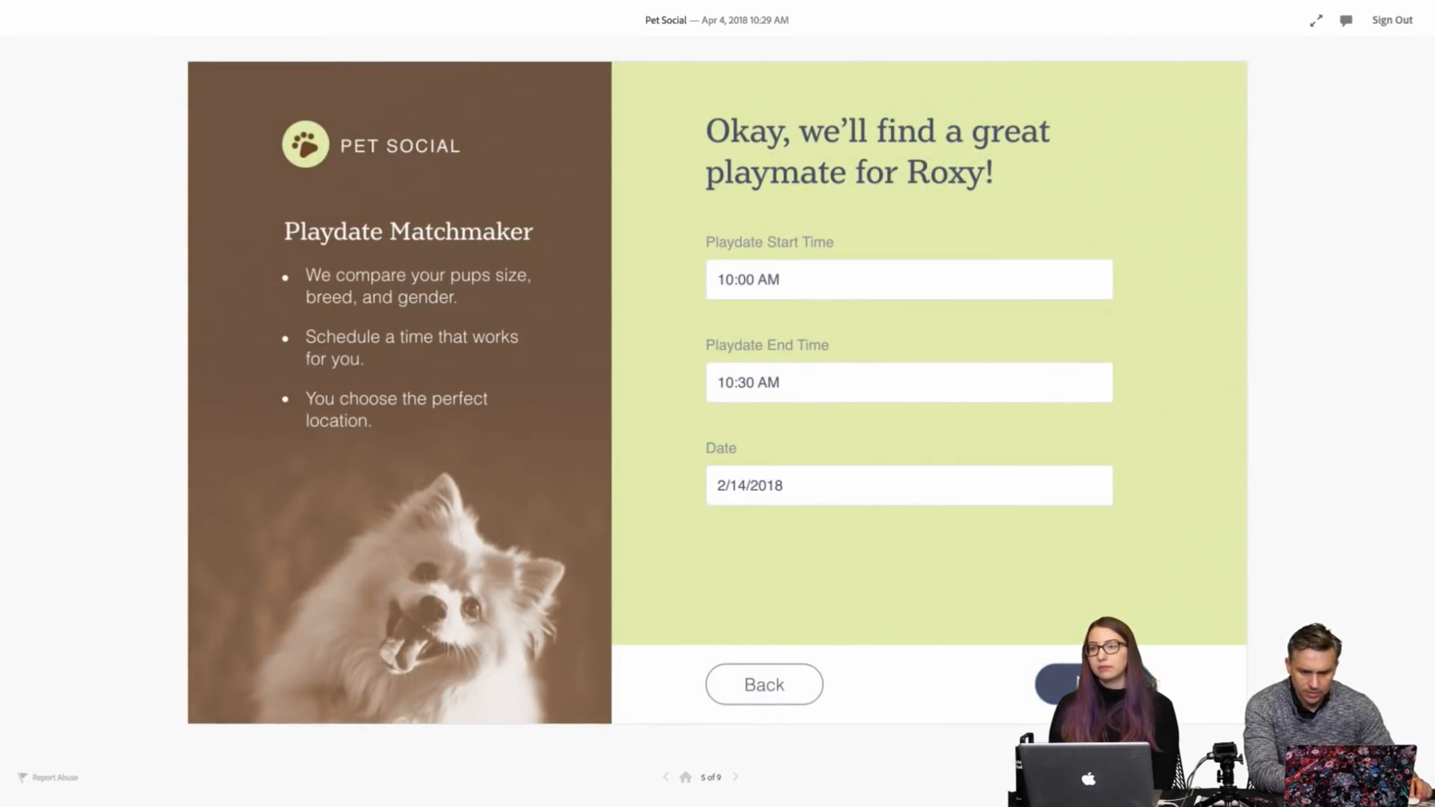
key(Right)
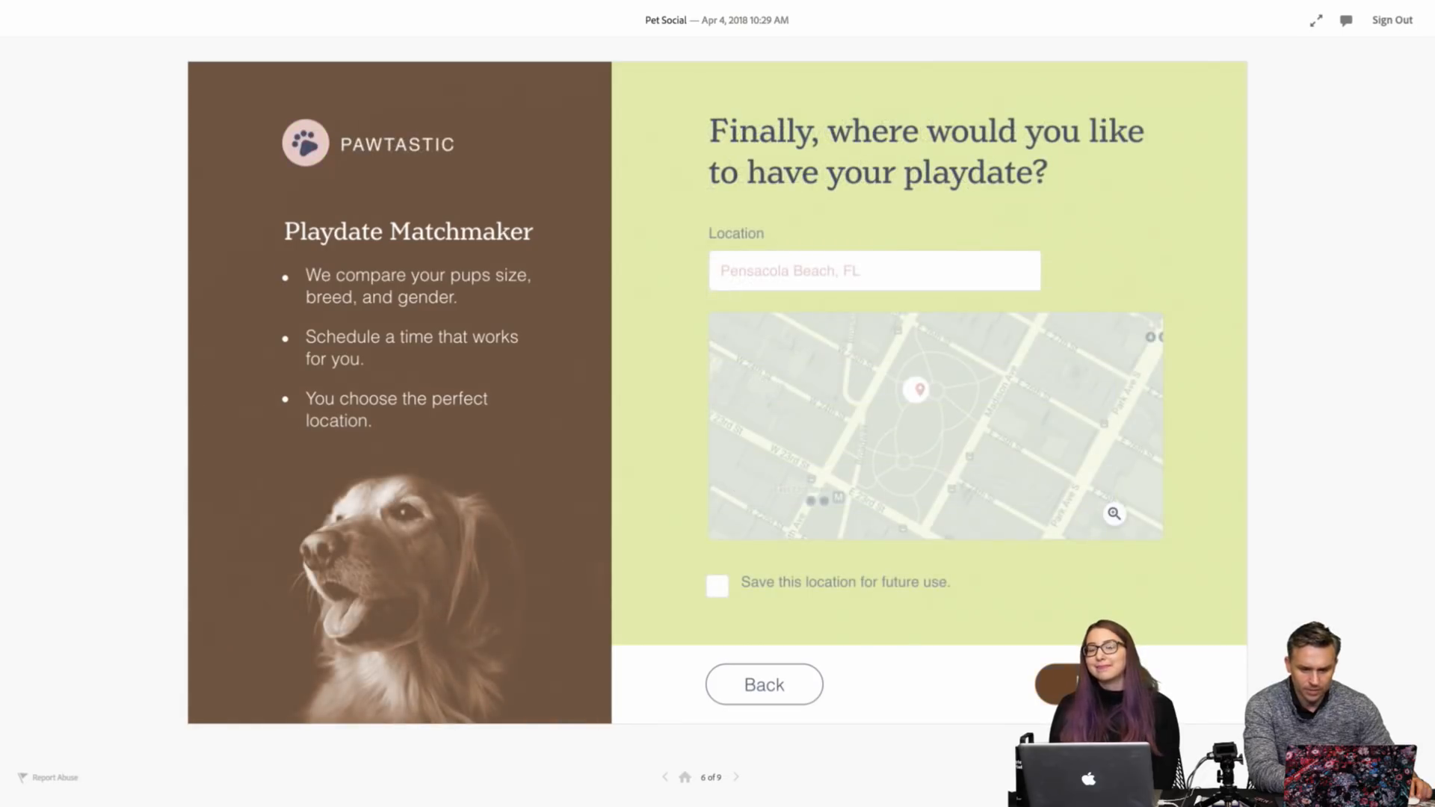
key(Right)
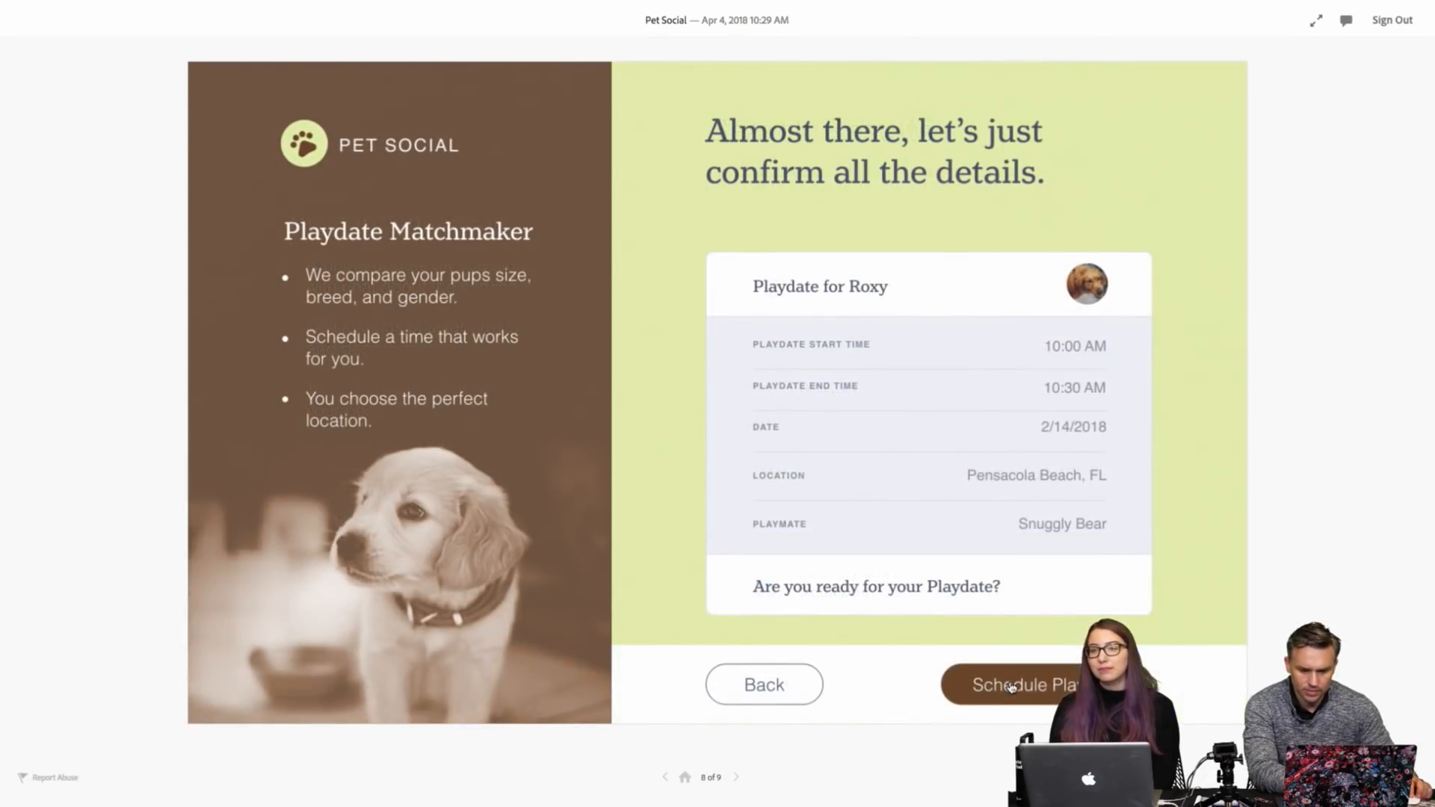
click(1011, 686)
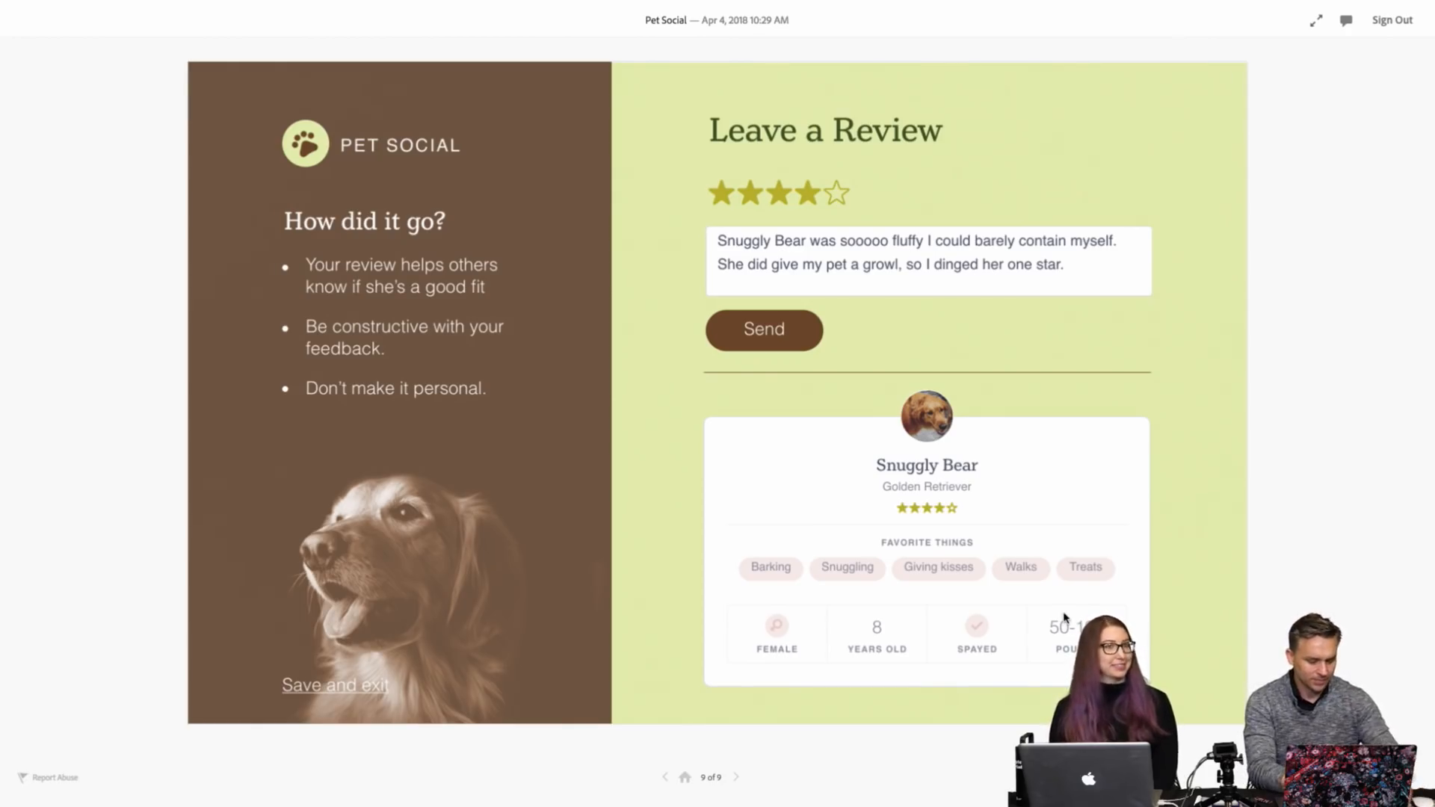
key(super+Tab)
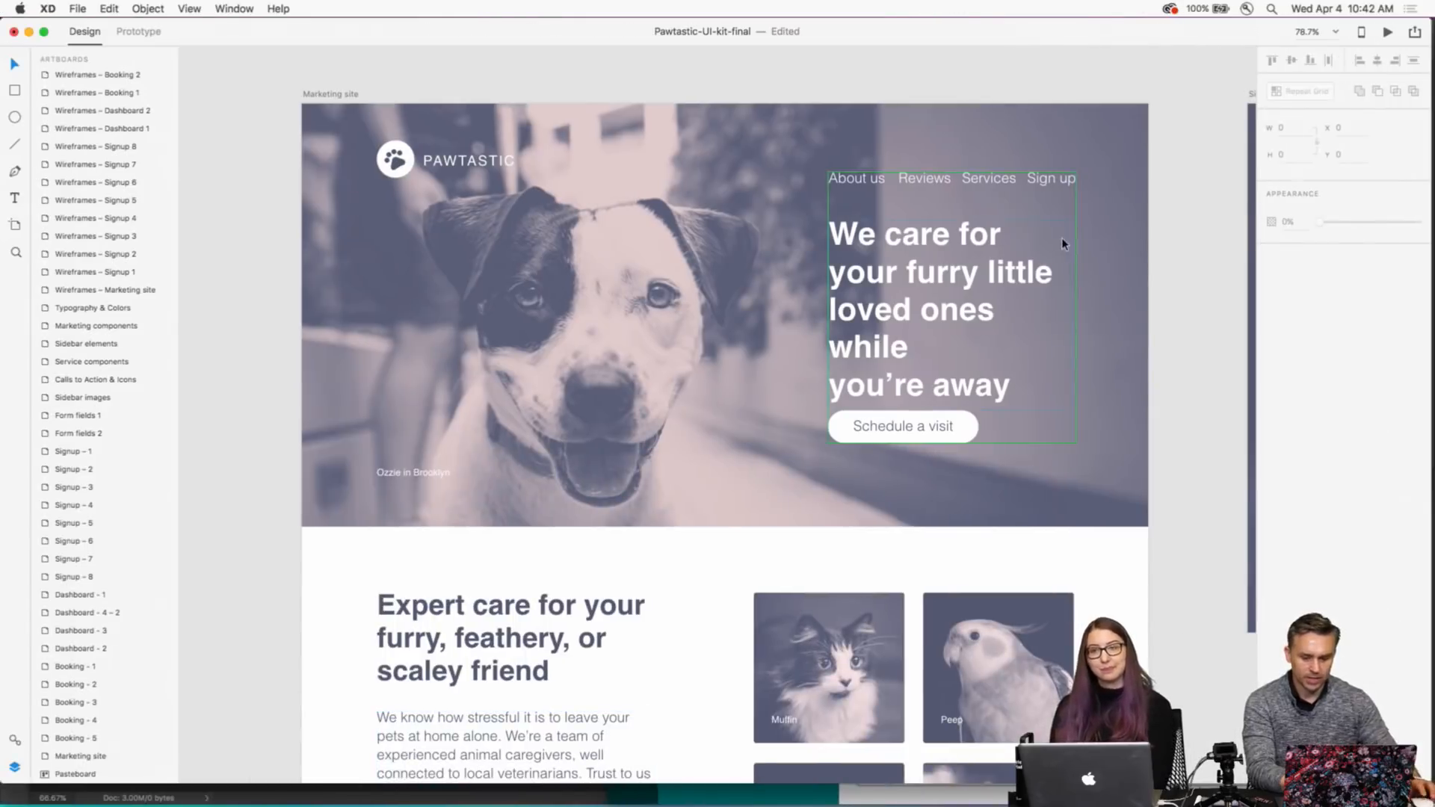
Fit all artboards in Pawtastic-UI-kit-final and pan over the marketing site and signup artboards.
key(super+0)
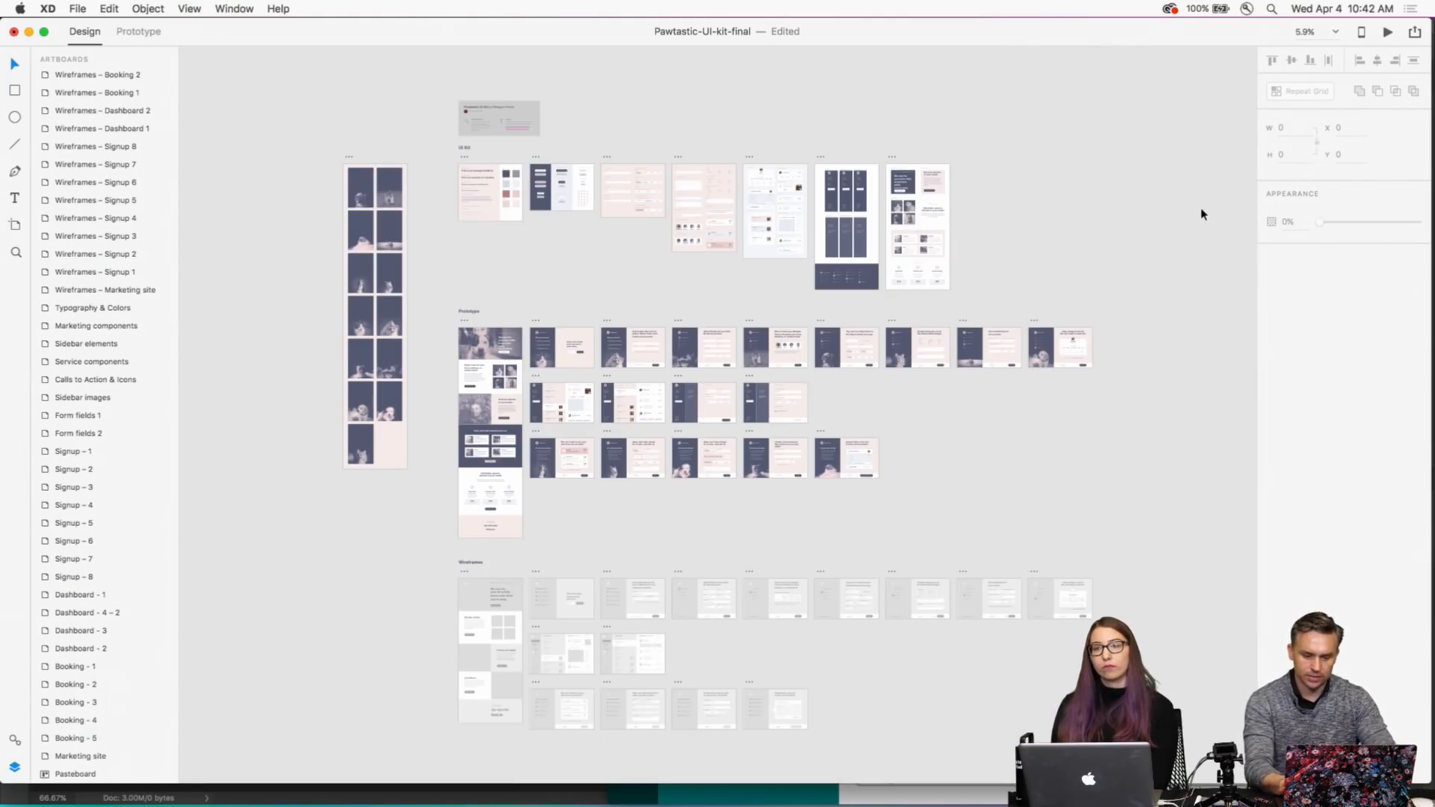
scroll(530, 392, up, 5)
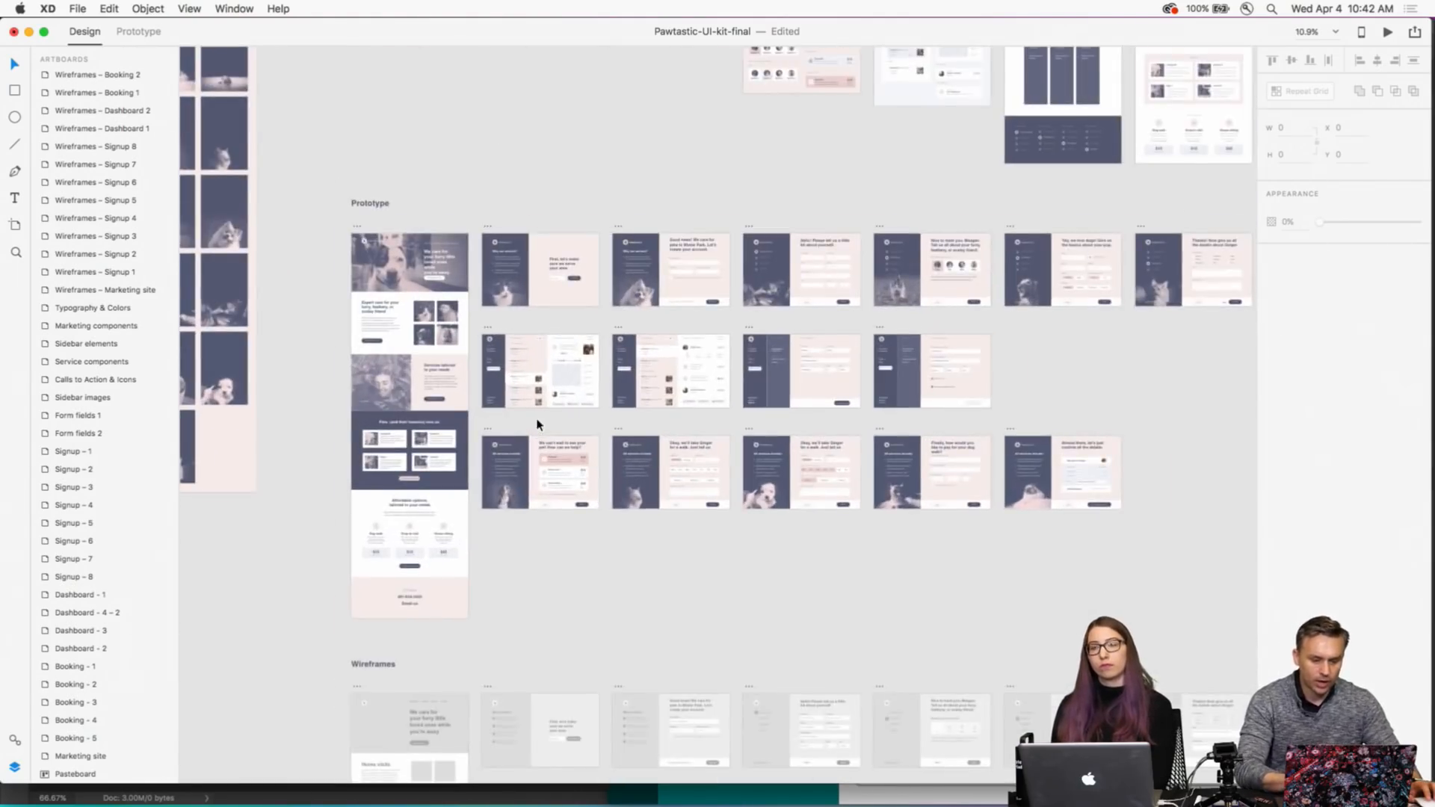
scroll(382, 388, up, 5)
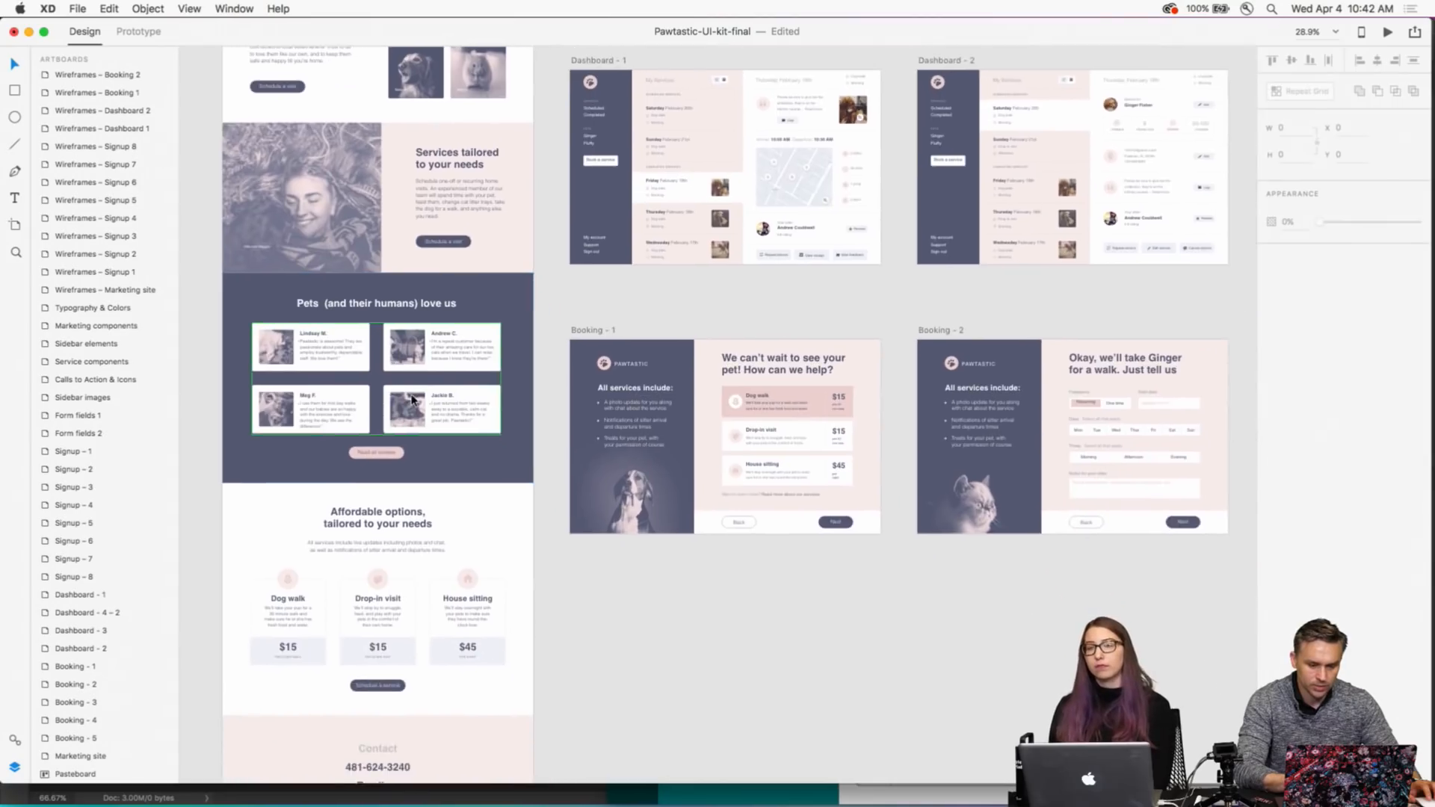
scroll(410, 393, up, 5)
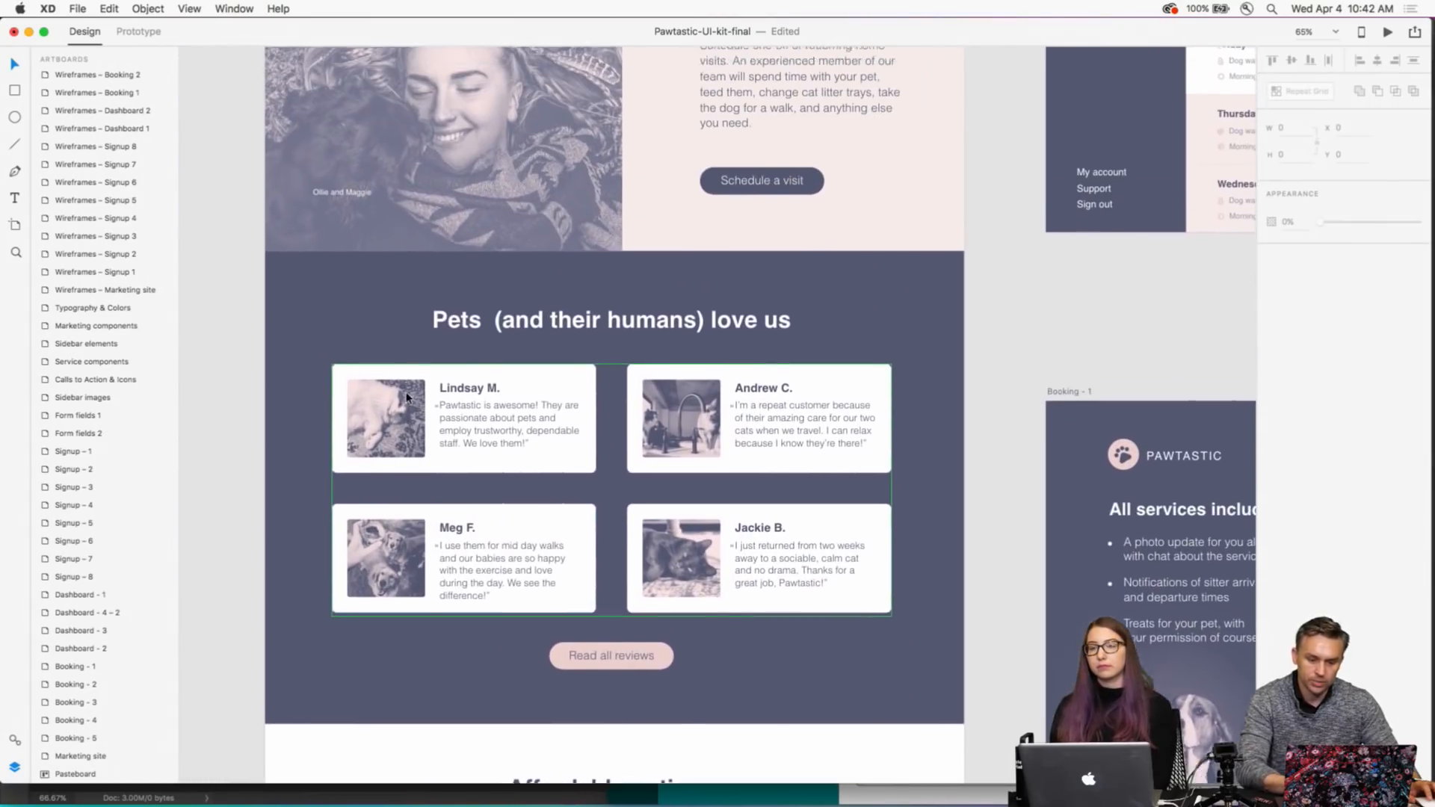
scroll(686, 405, up, 3)
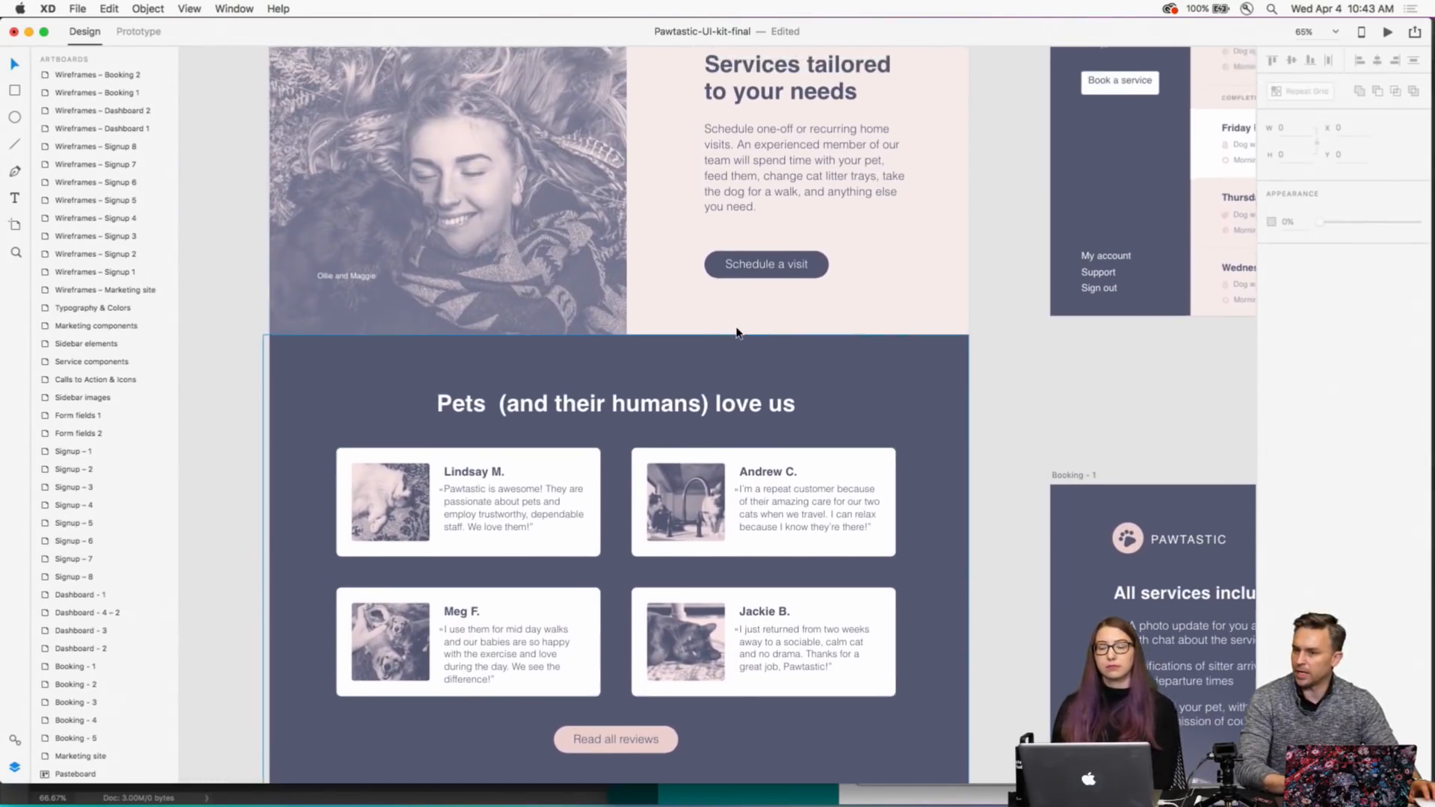
scroll(736, 332, up, 5)
scroll(791, 233, right, 3)
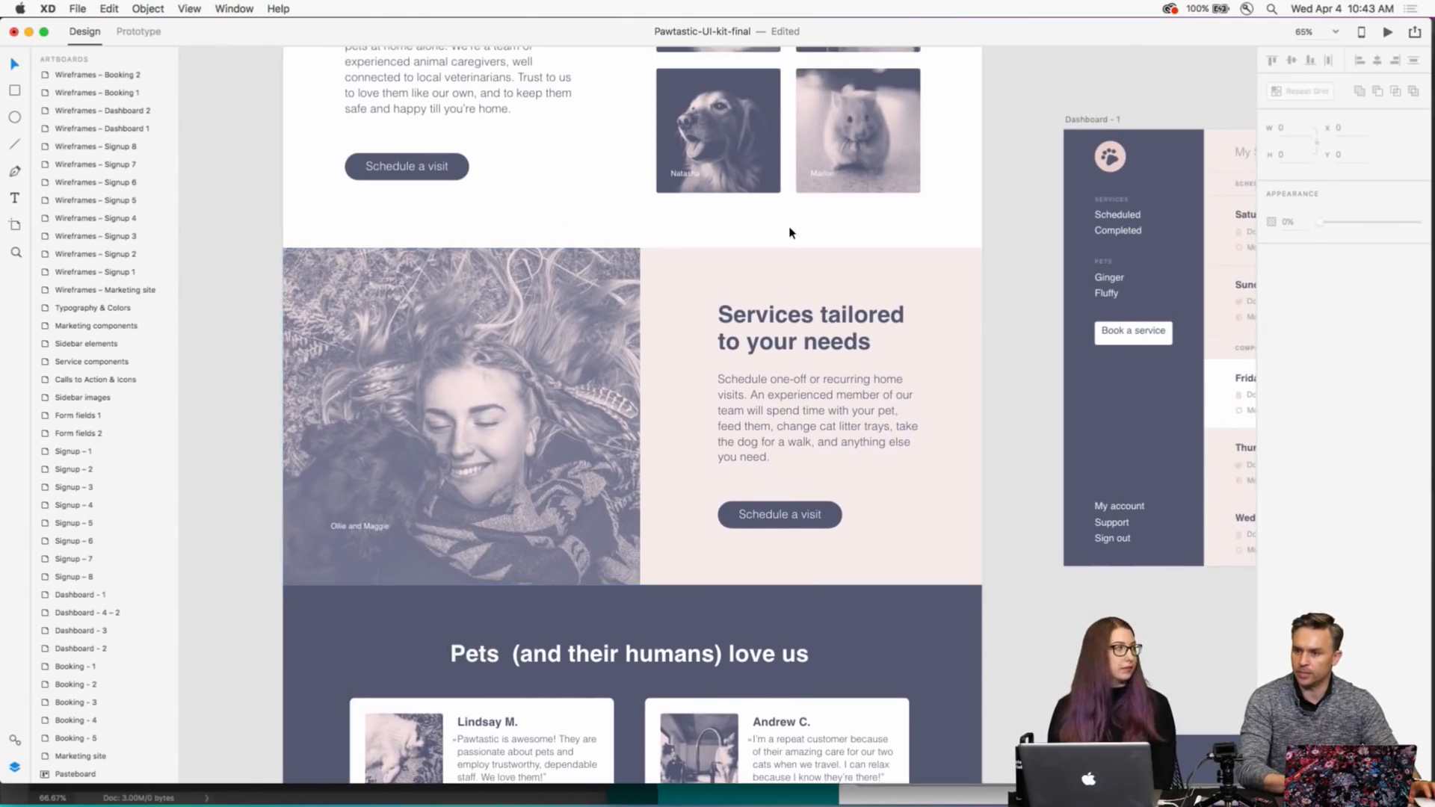
scroll(791, 232, up, 5)
scroll(791, 232, right, 6)
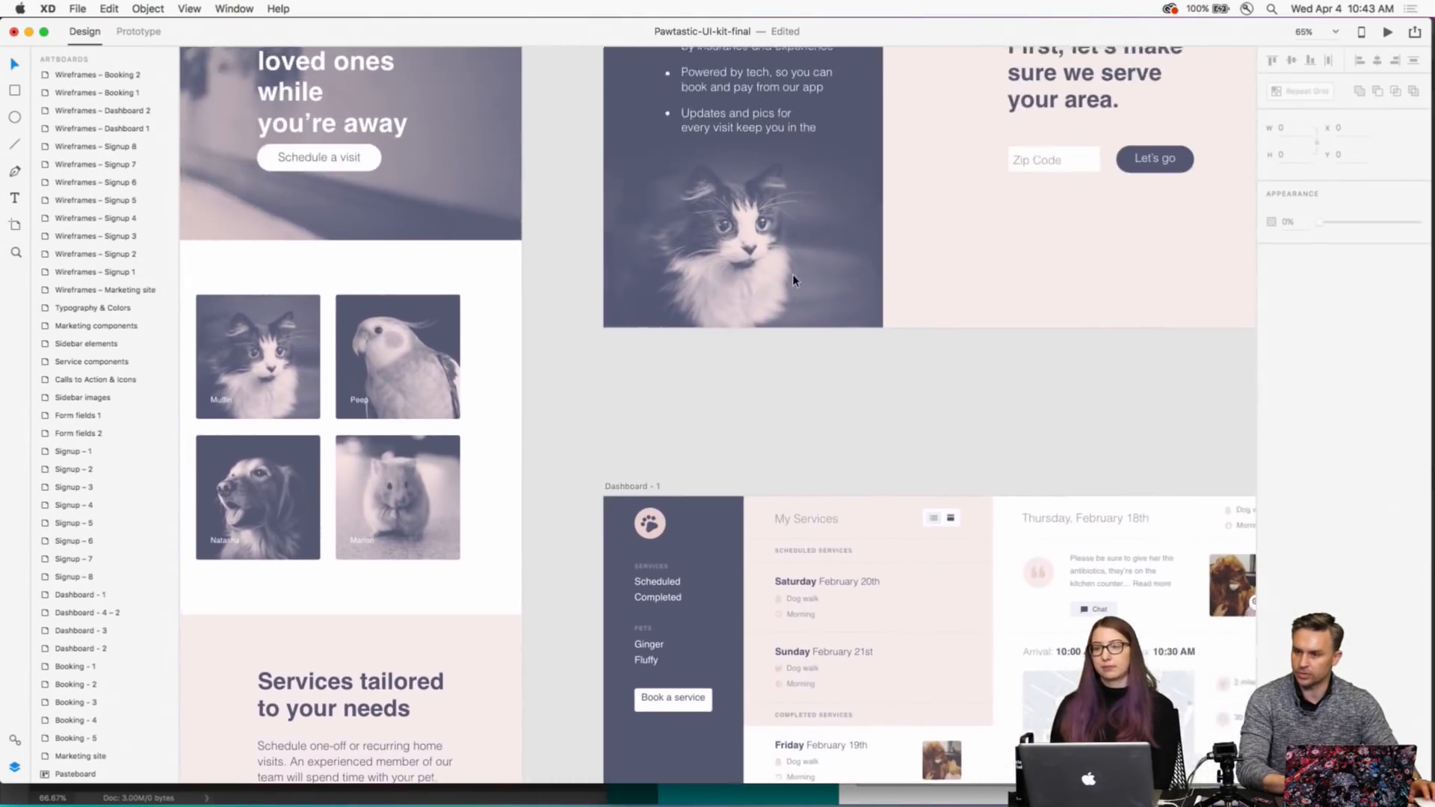
scroll(794, 280, up, 3)
scroll(794, 280, right, 8)
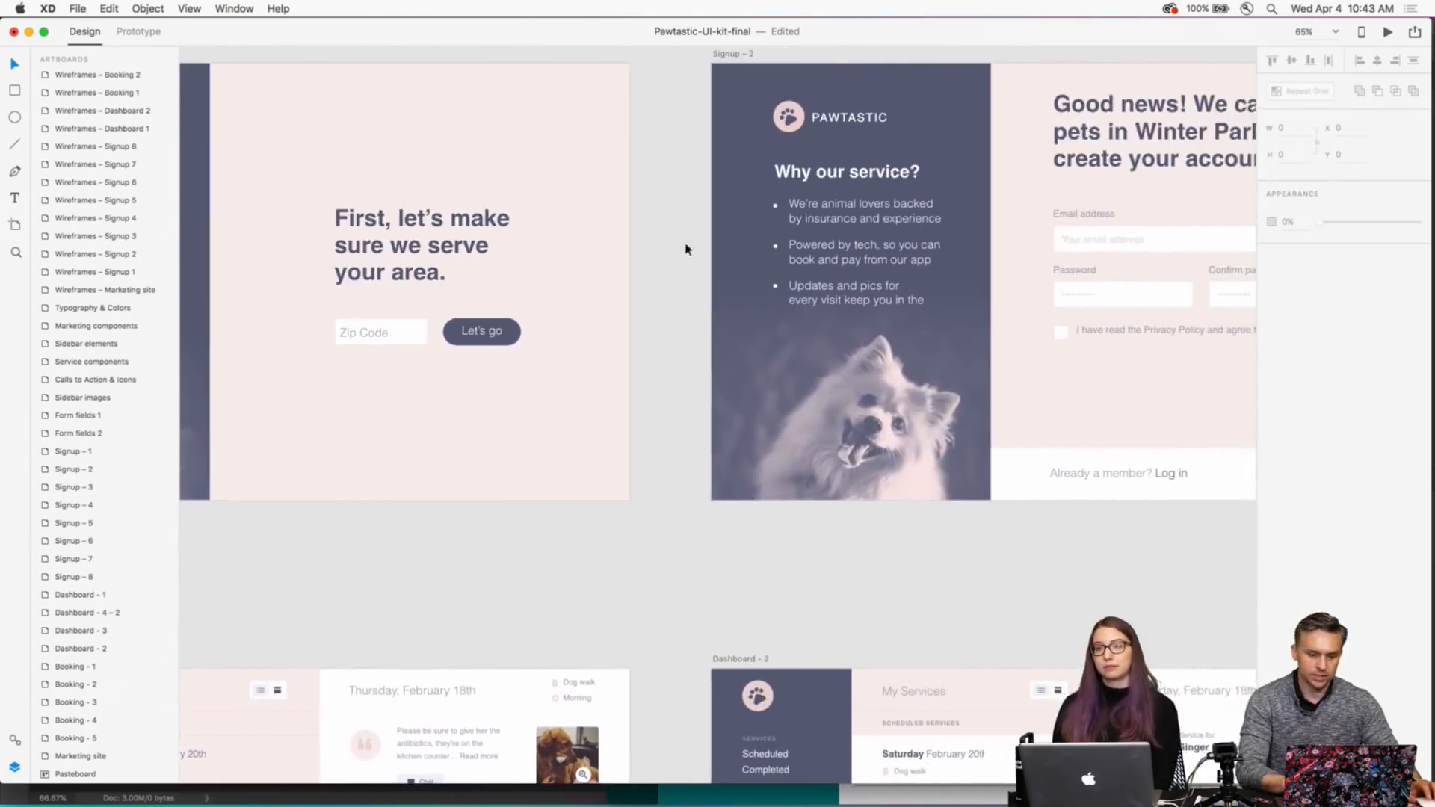
click(30, 32)
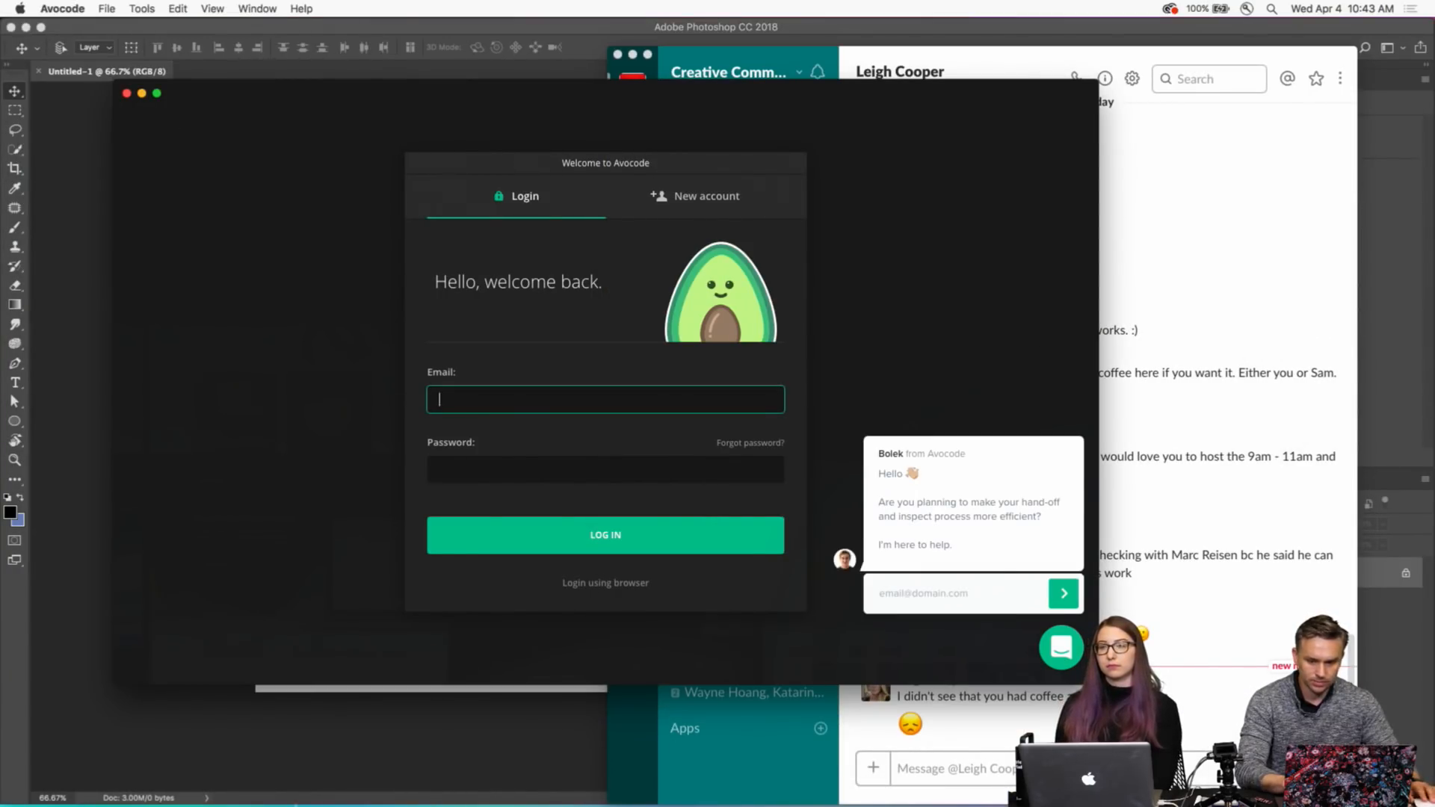
Bring Photoshop's blank Untitled-1 document to the front.
key(super+Tab)
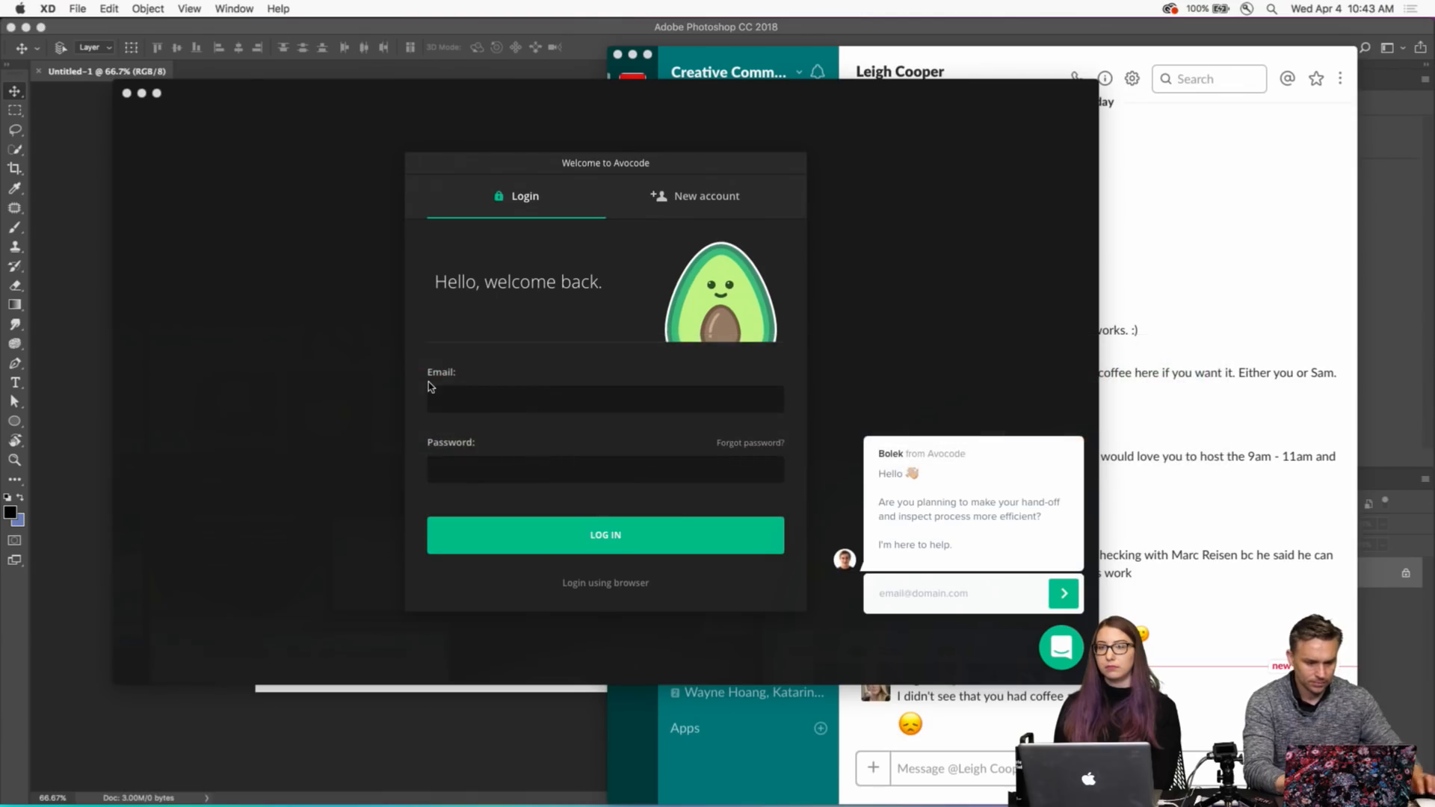
click(551, 39)
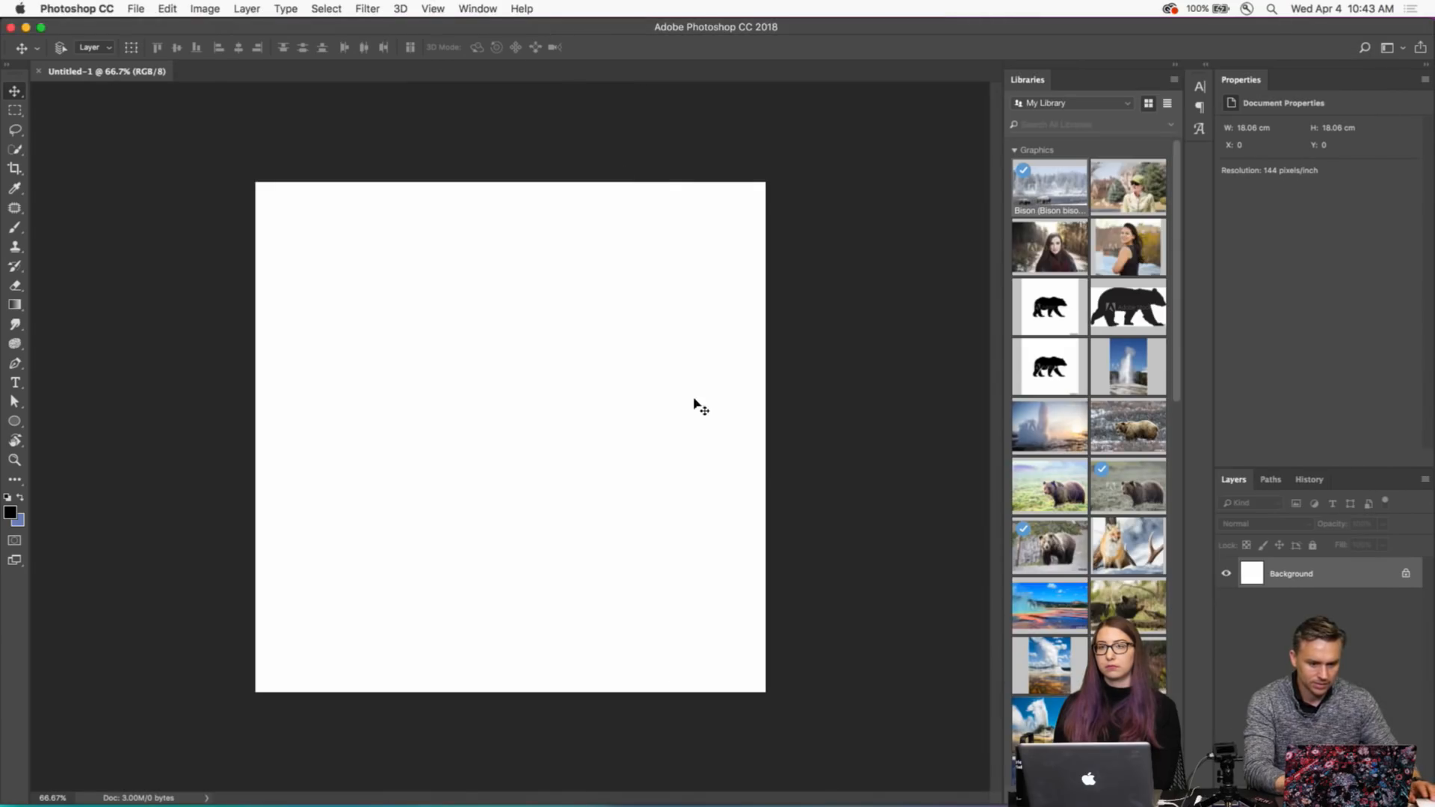
mouse_move(461, 796)
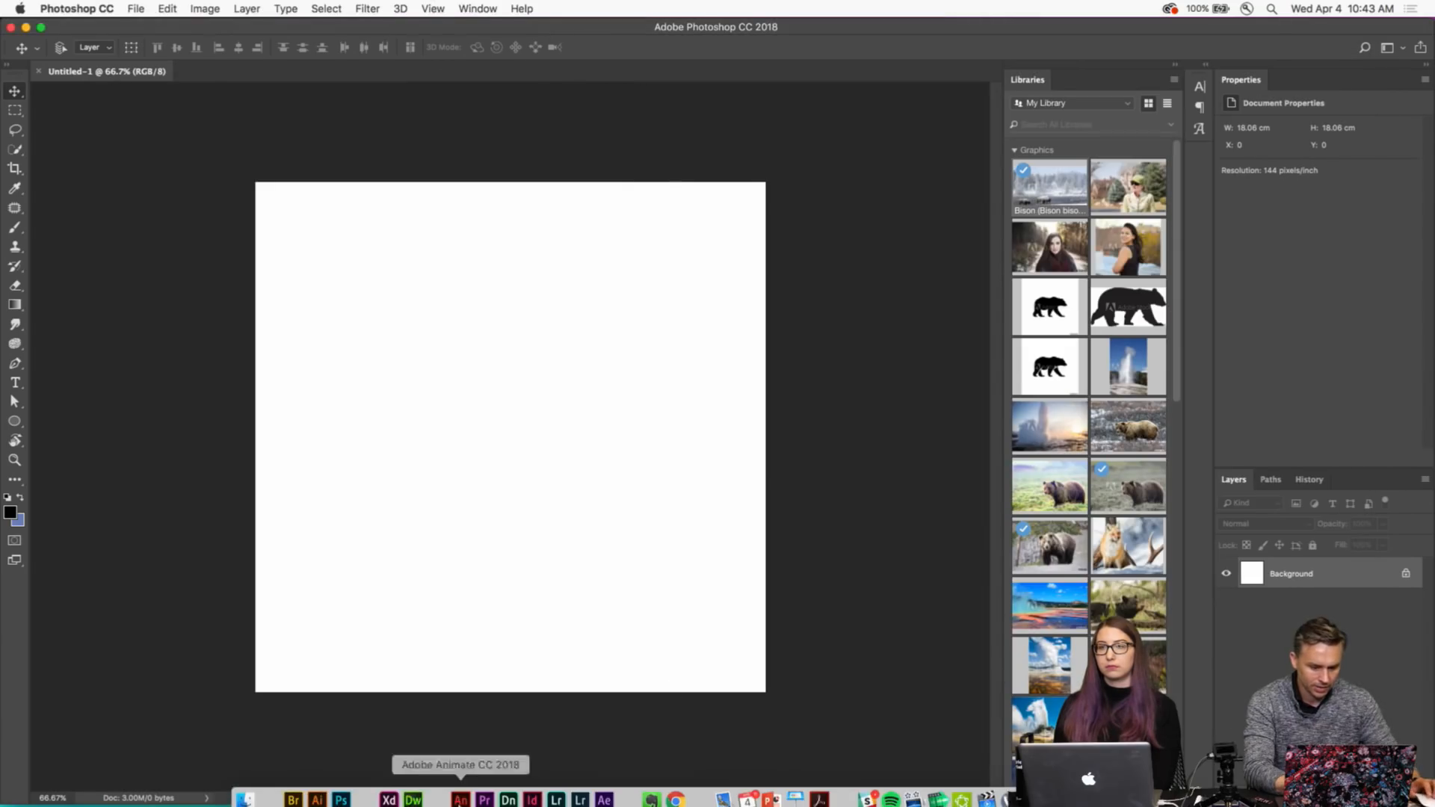
Return Pet Social to its home screen in Chrome, then switch to the Pet Wed prototype tab.
click(677, 791)
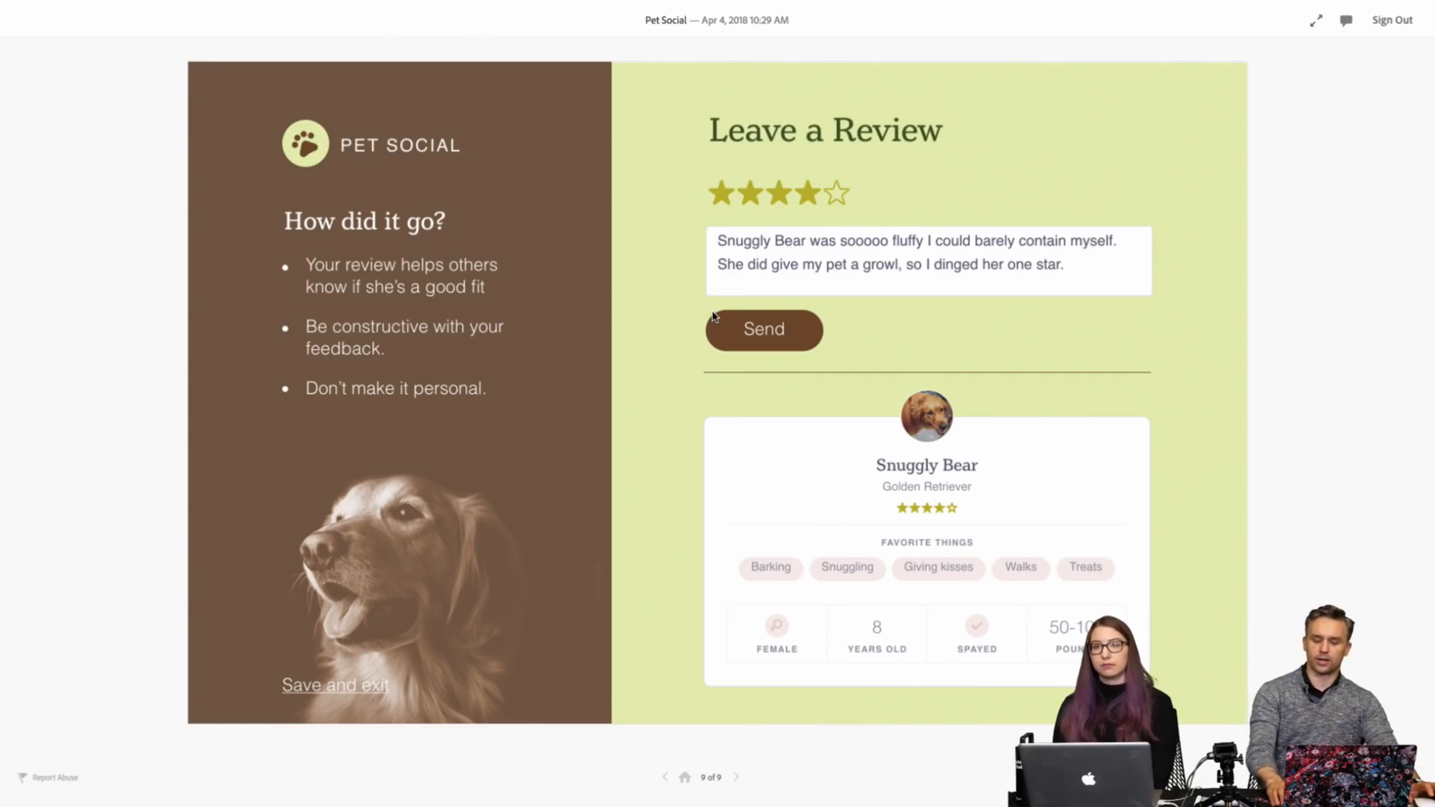
click(713, 316)
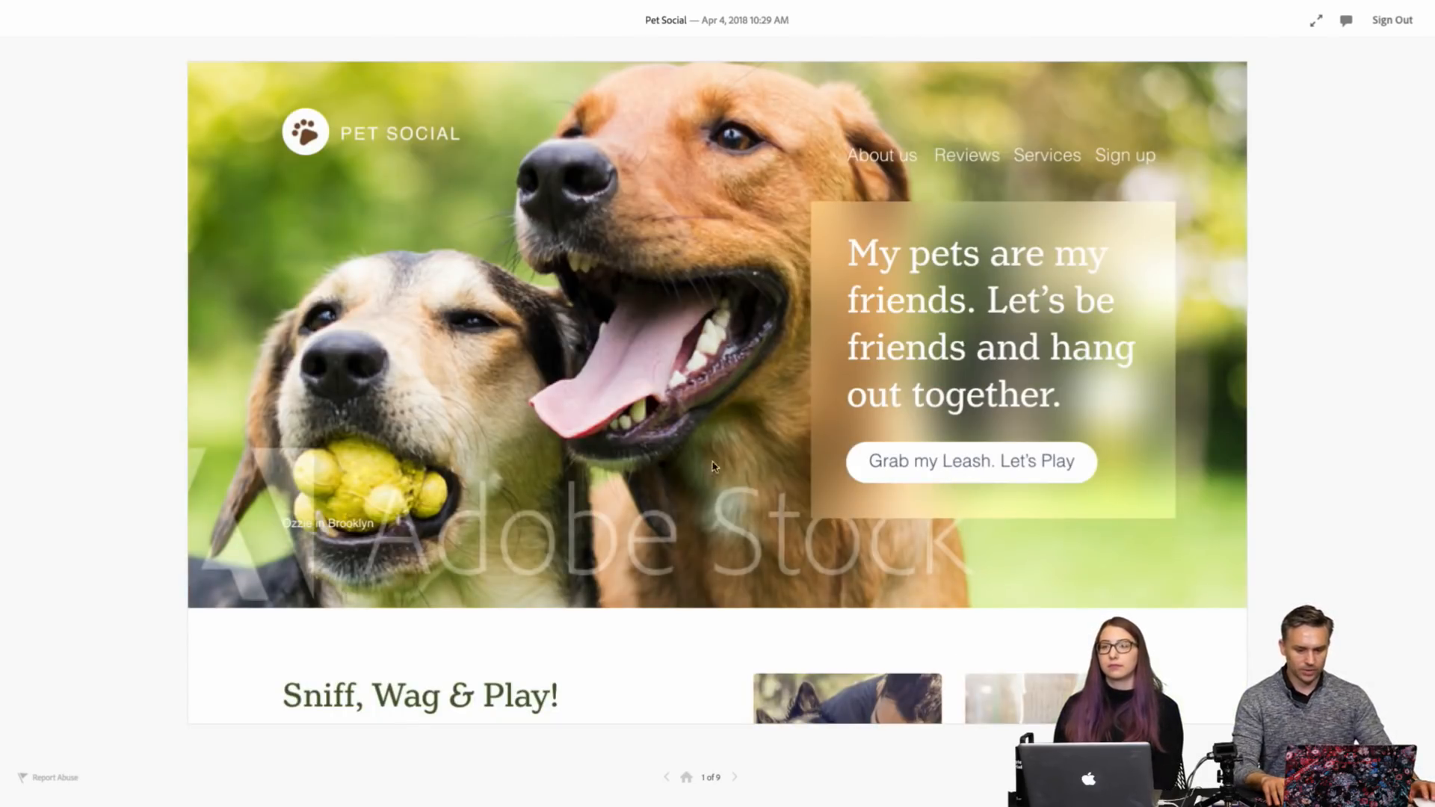
mouse_move(607, 6)
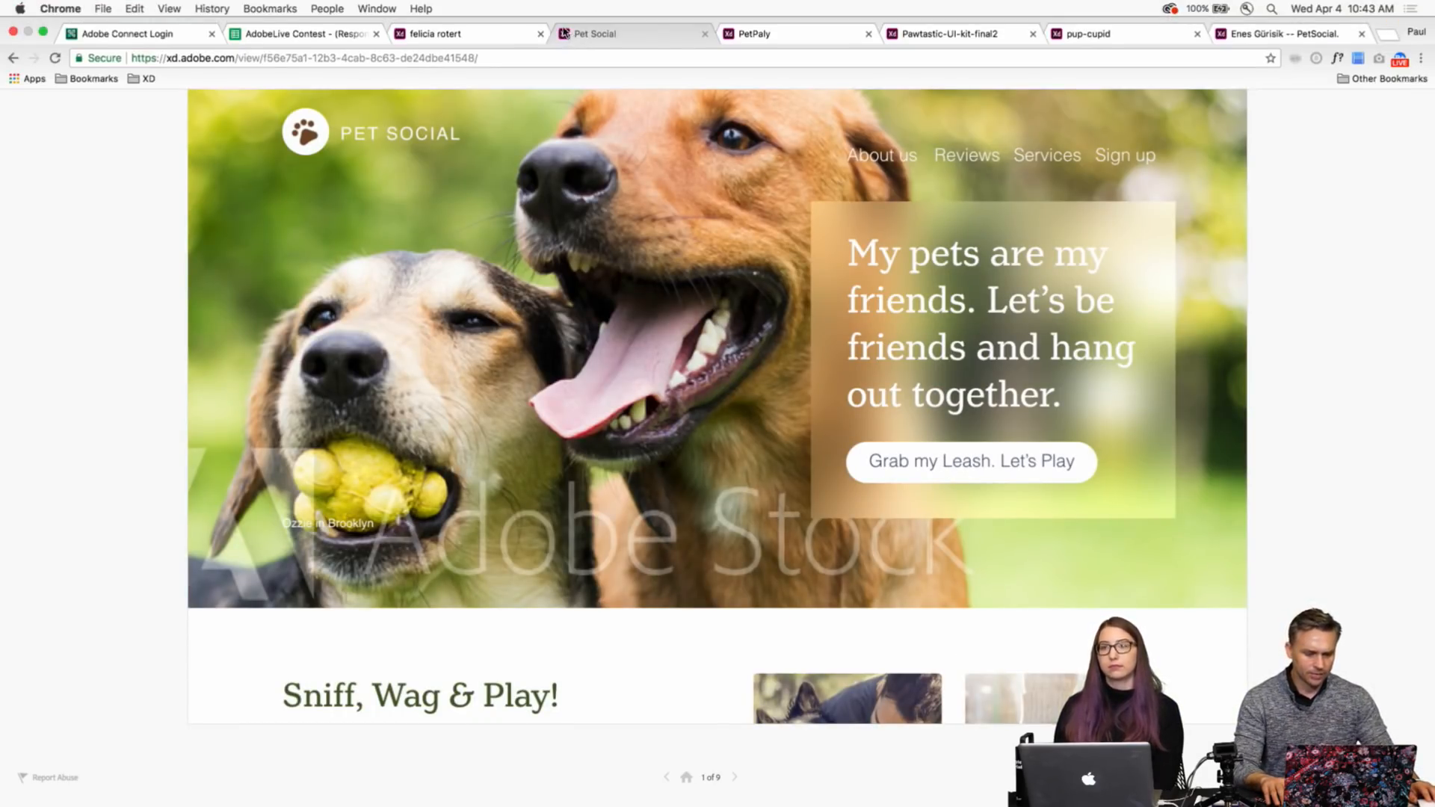
click(473, 35)
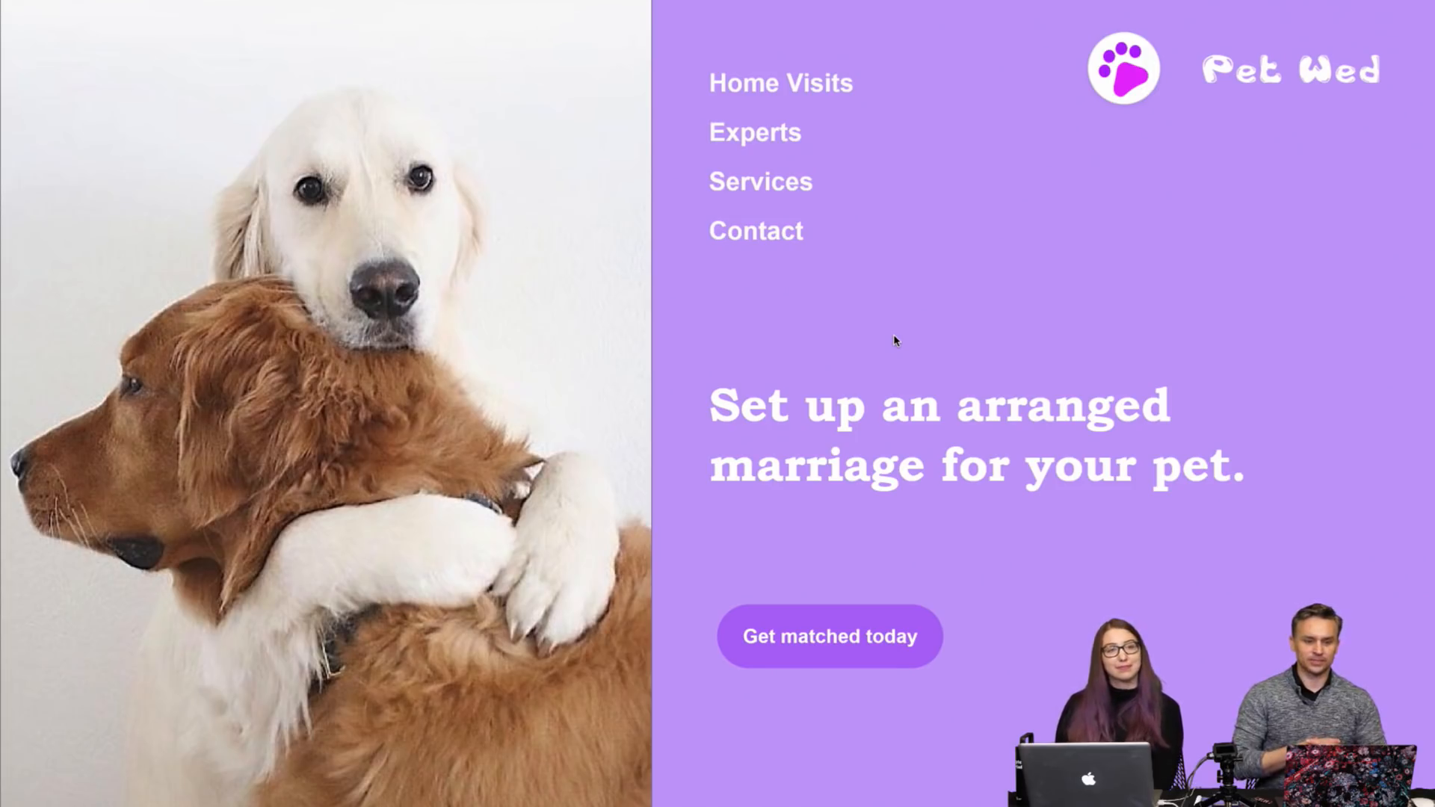
mouse_move(432, 4)
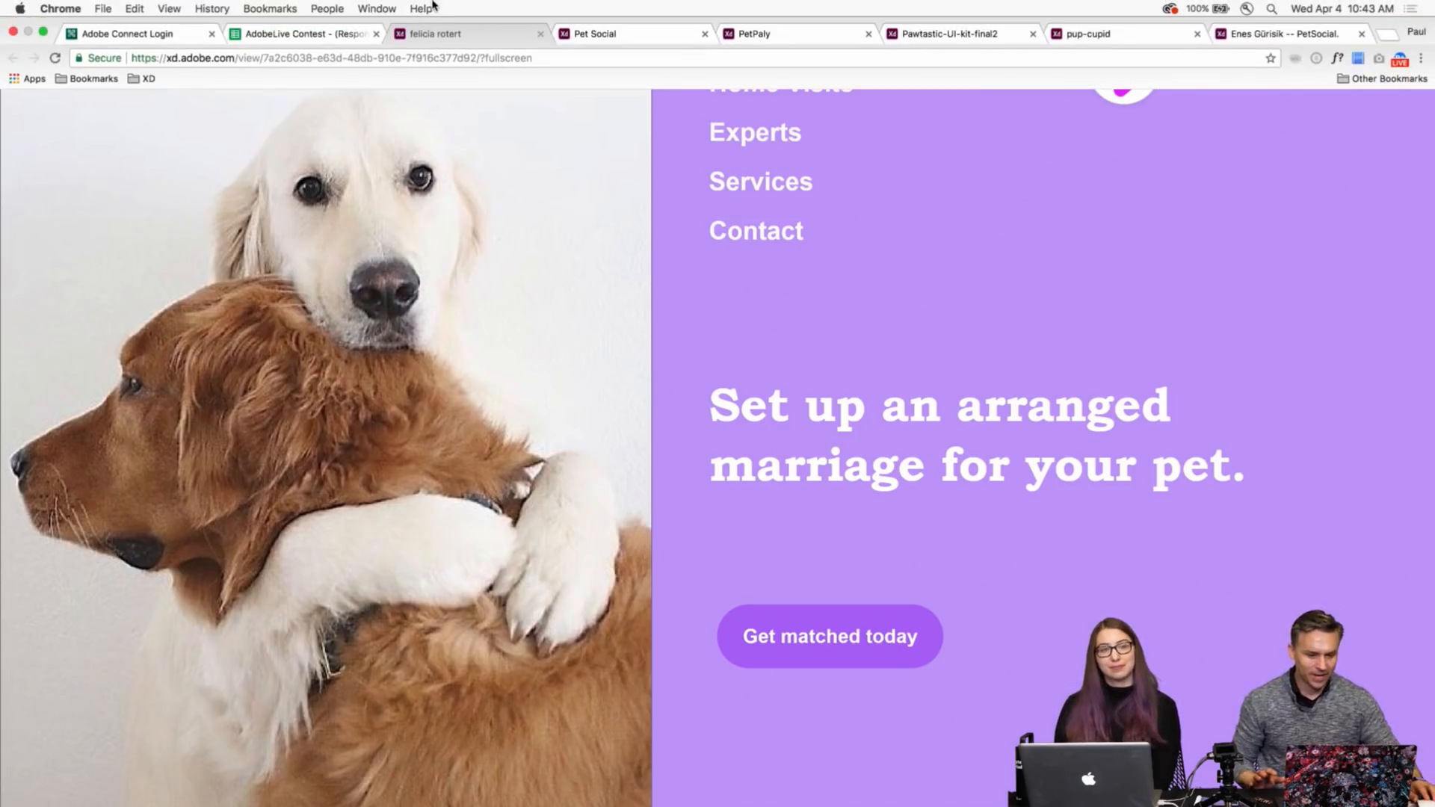